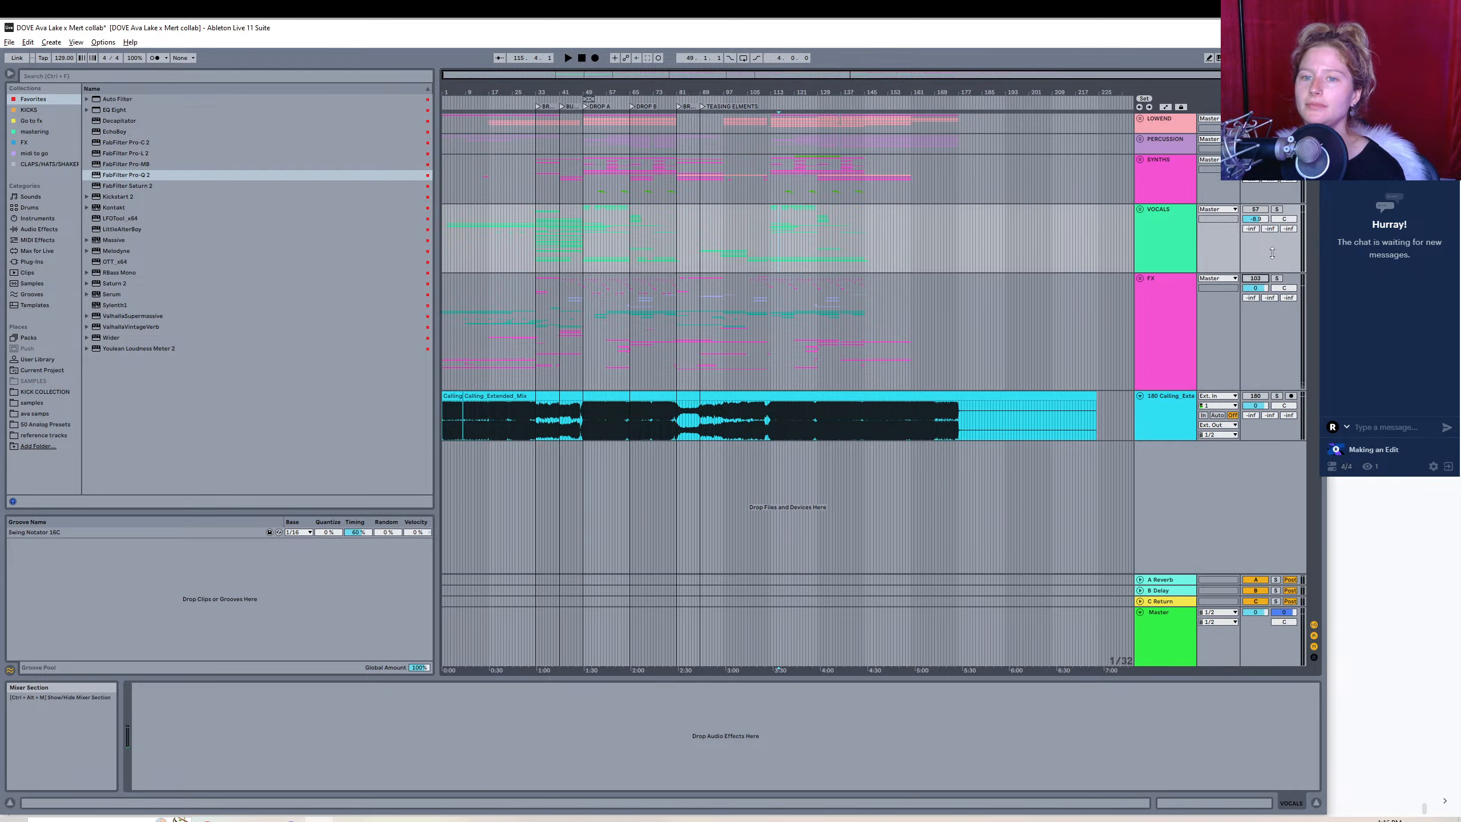
- Activate the FX group track and unfold it to show its subgroups
click(1255, 278)
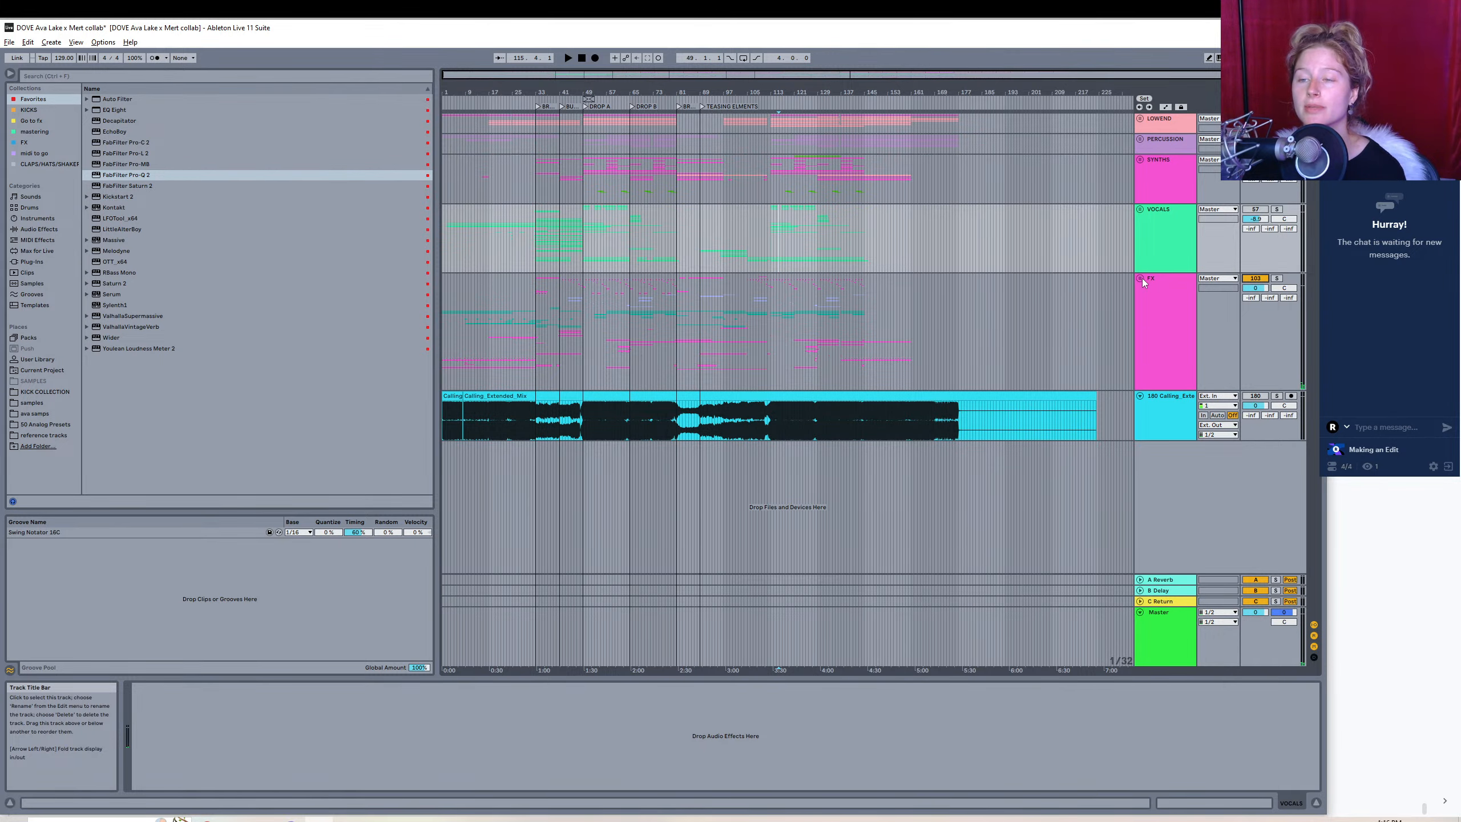
click(1139, 278)
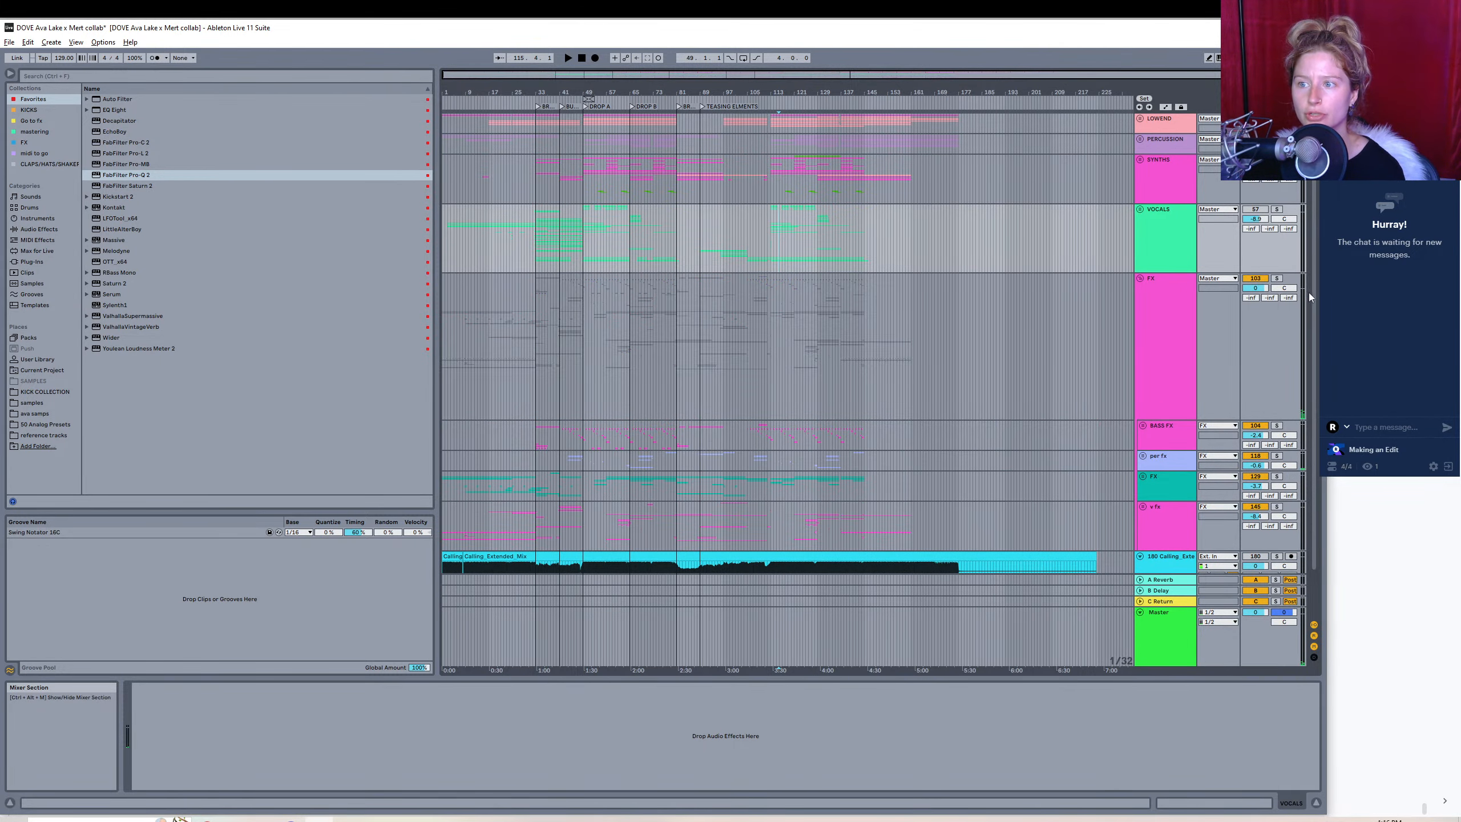
scroll(1312, 323, down, 3)
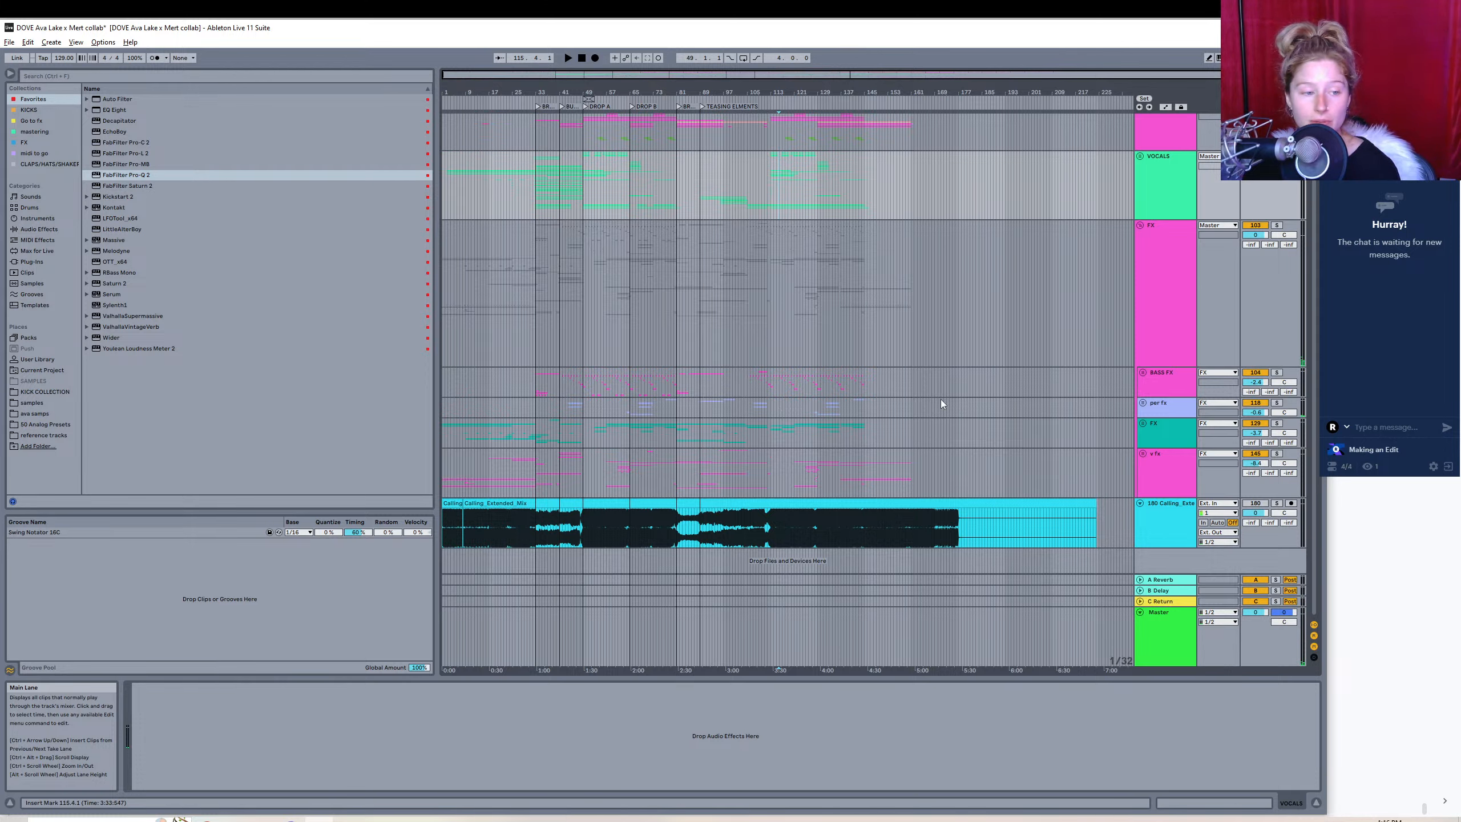
- Check the reastream-standalone plug-in in the Master track's device chain, and hide the device view
click(844, 646)
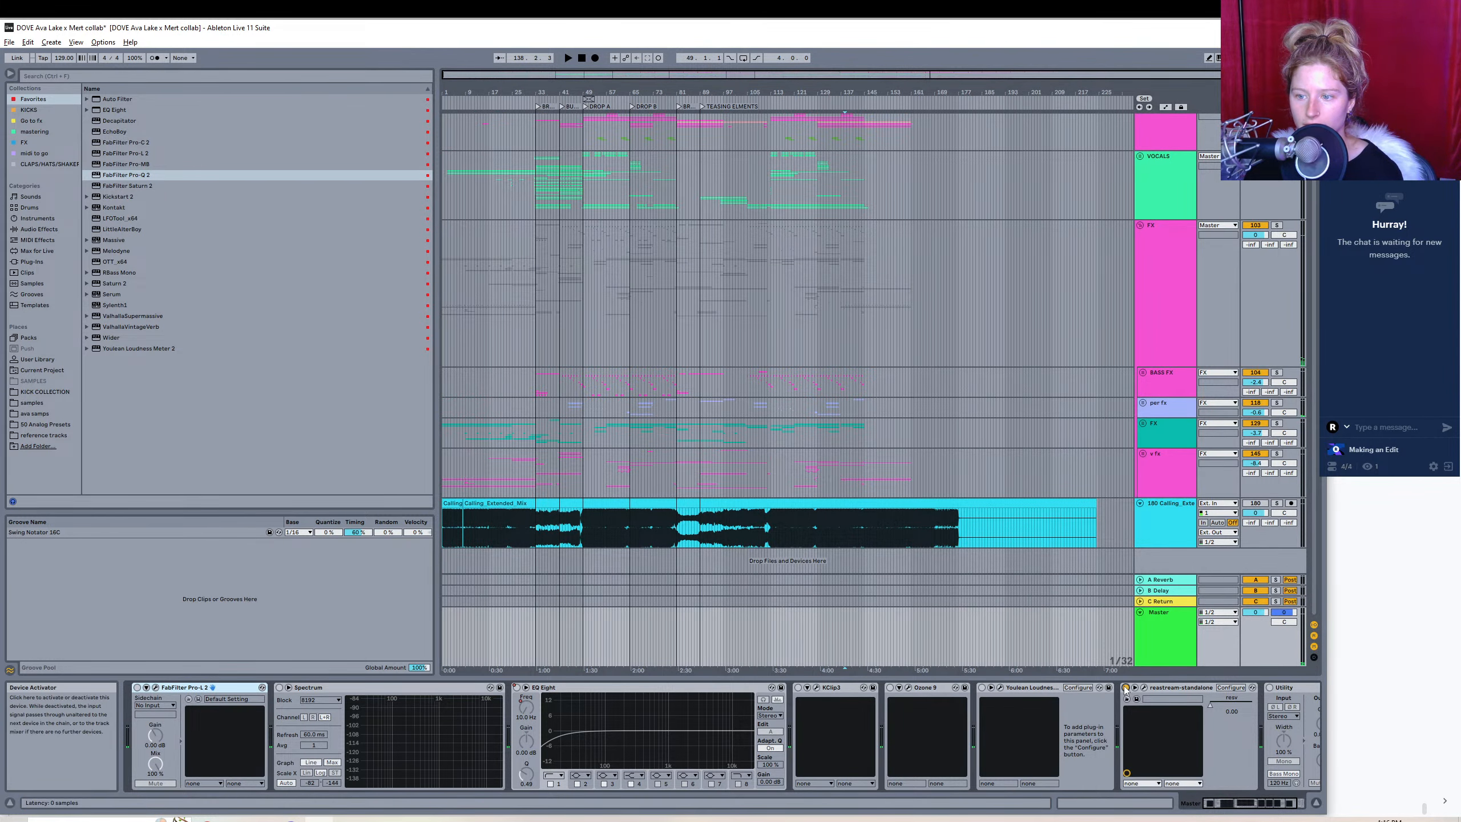
click(1144, 687)
click(1144, 687)
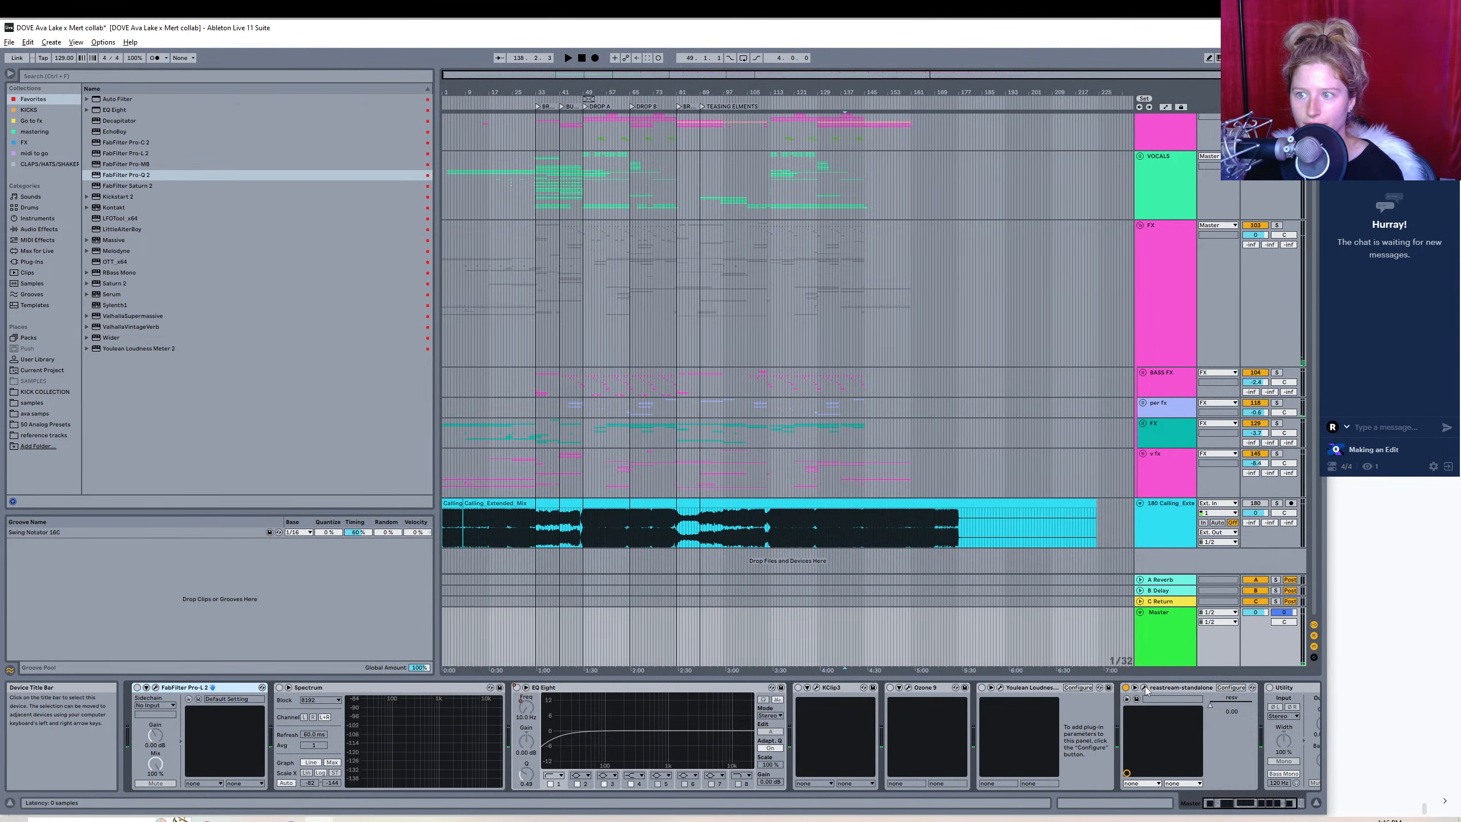
click(1314, 802)
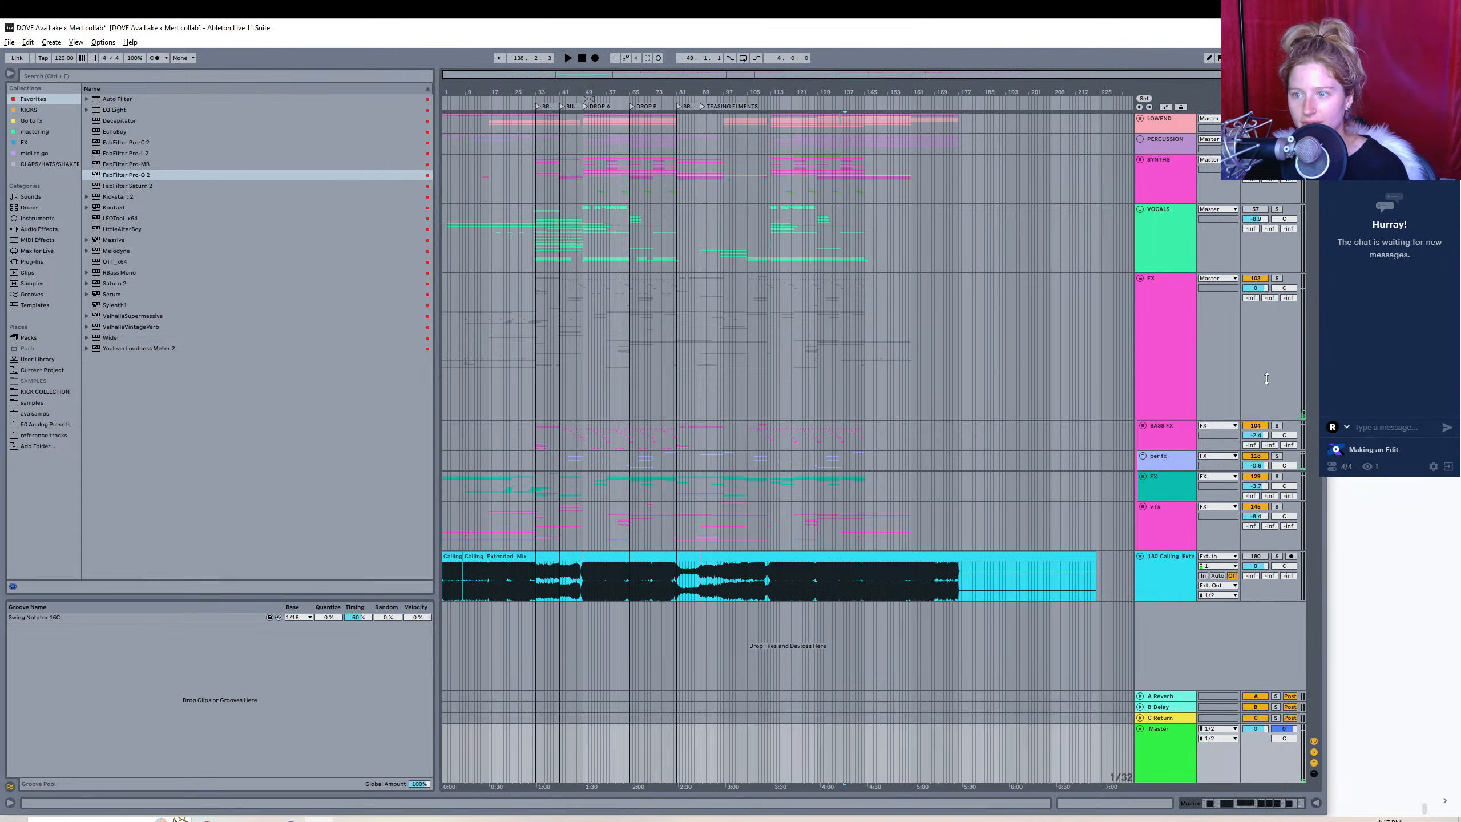
- Deactivate the per fx, FX and v fx subgroups, leaving only BASS FX active inside the FX group
click(1256, 457)
click(1259, 477)
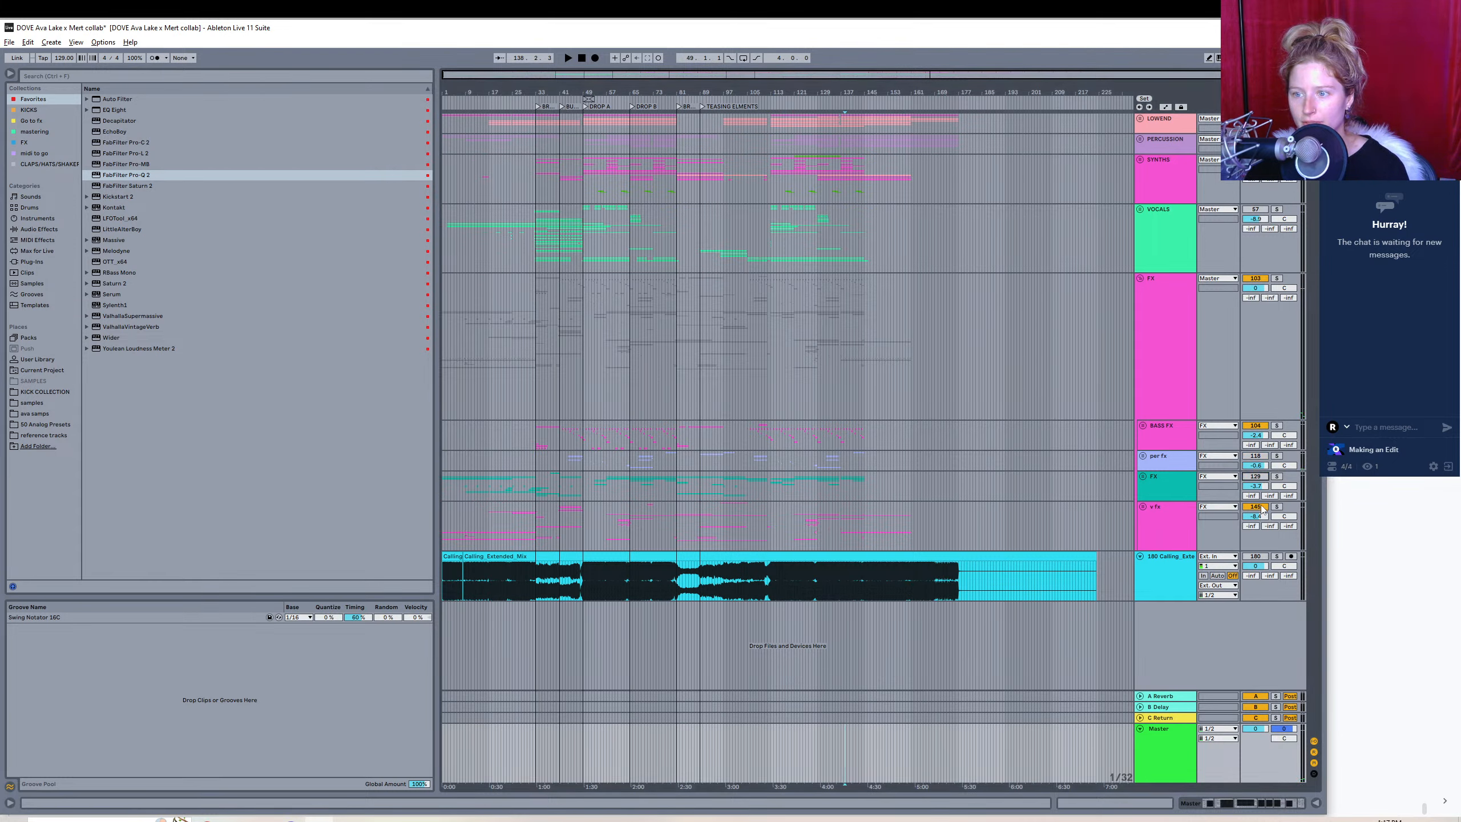
click(1256, 506)
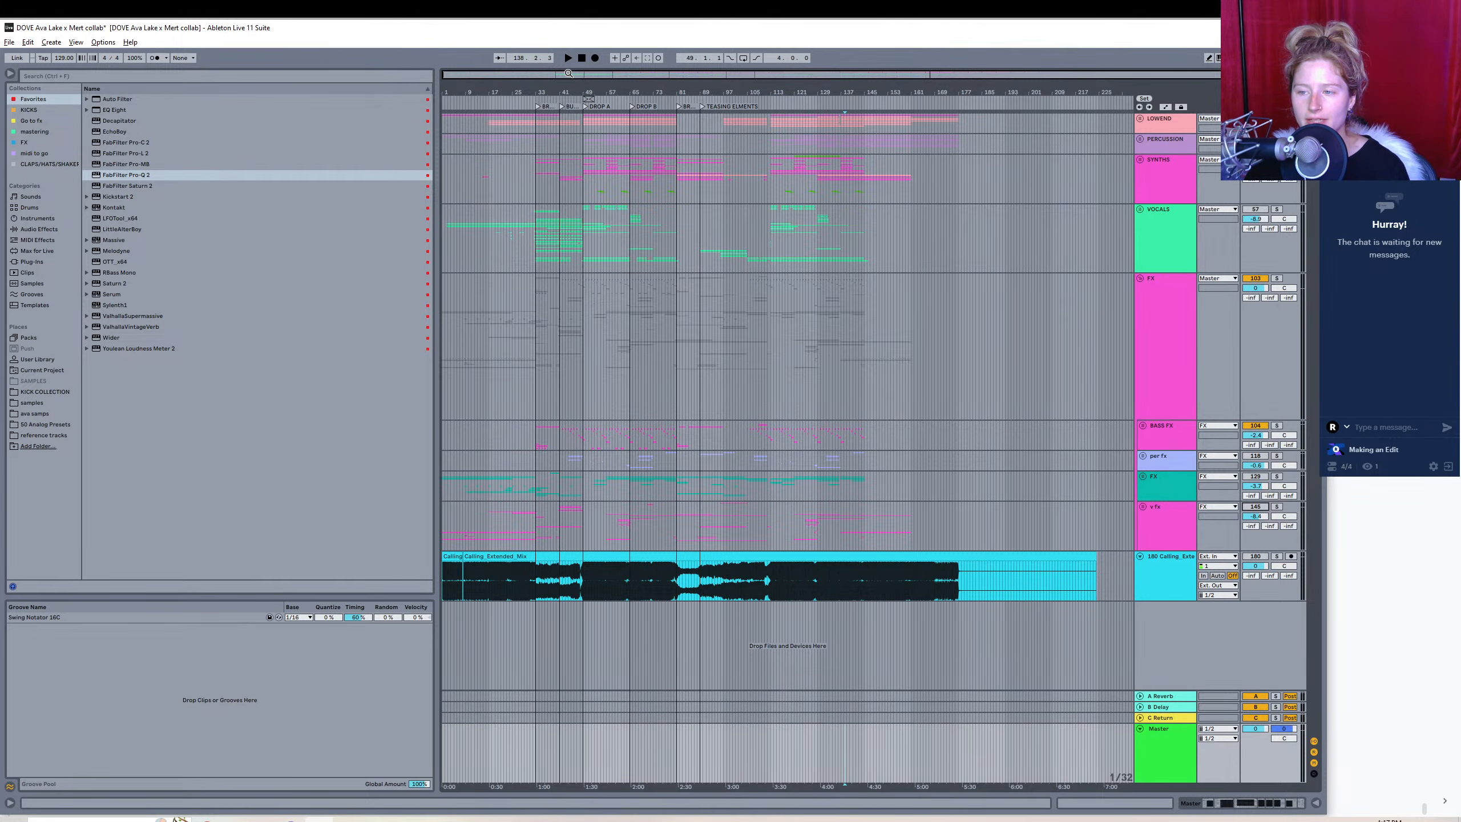
drag(568, 73, 553, 120)
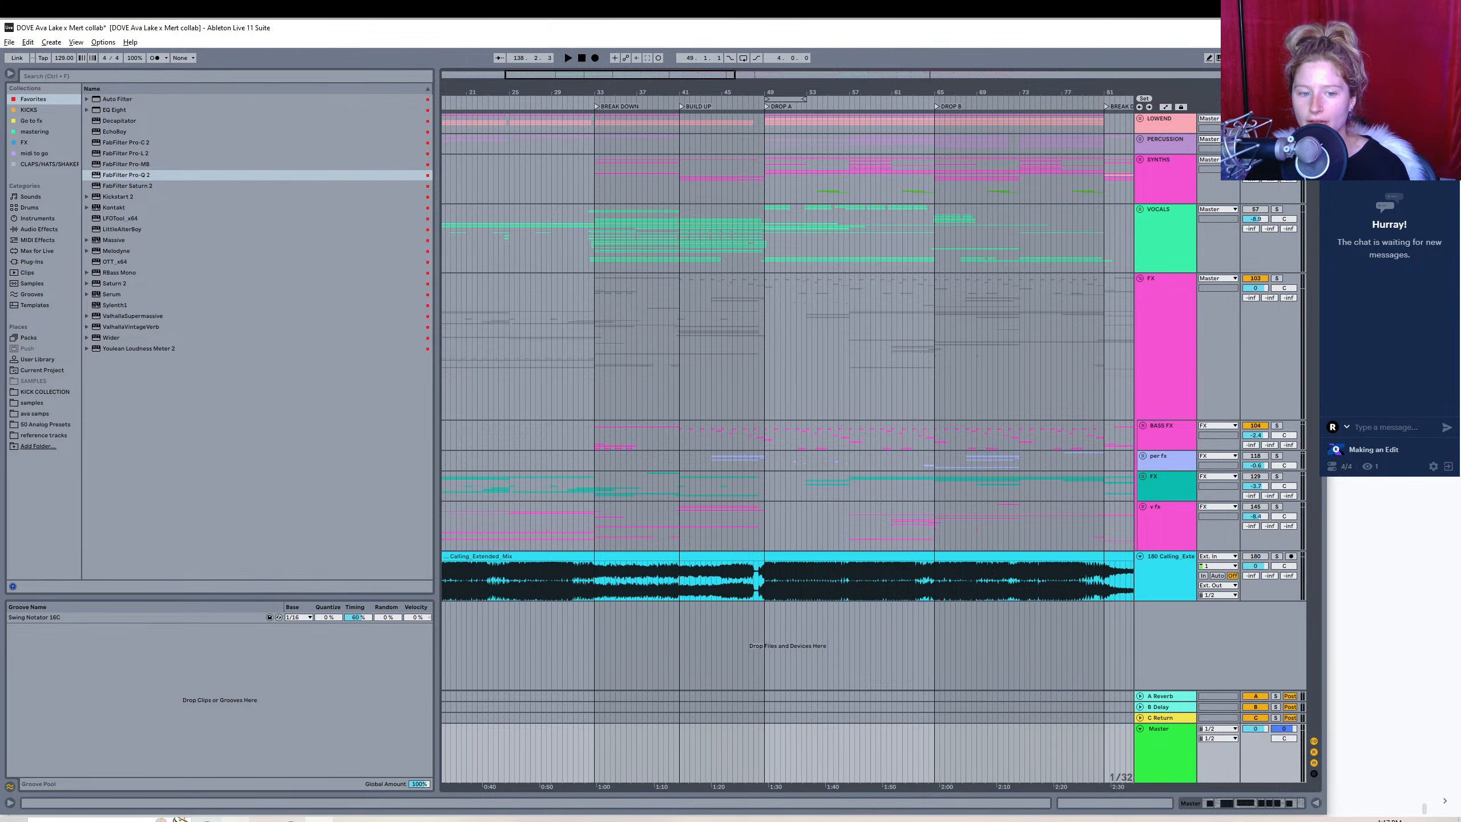
- Switch to File Explorer, look through the 2024 folder in Desktop > samples > Ava samples, and return to Ableton Live
click(236, 820)
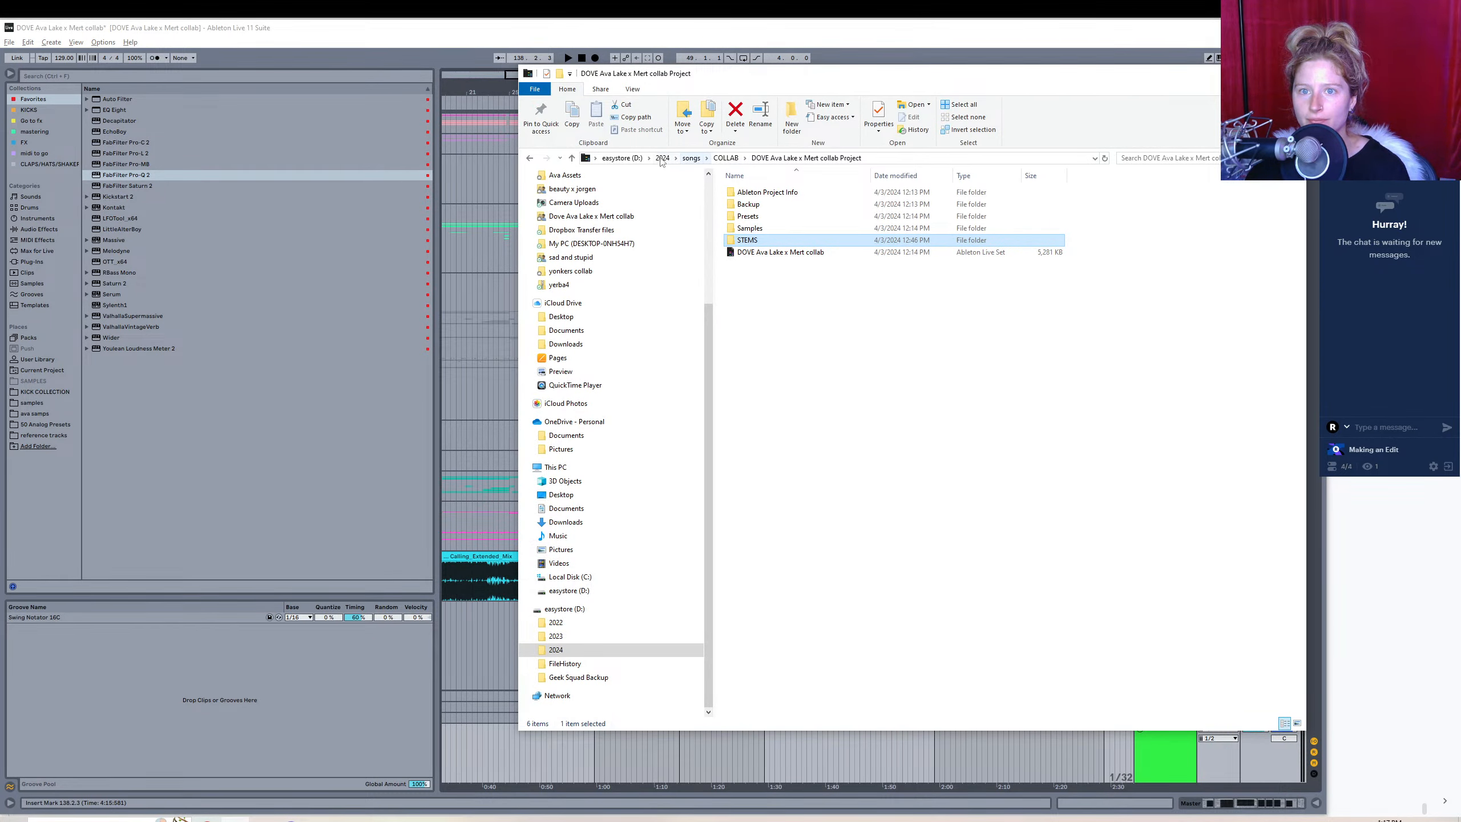
click(571, 496)
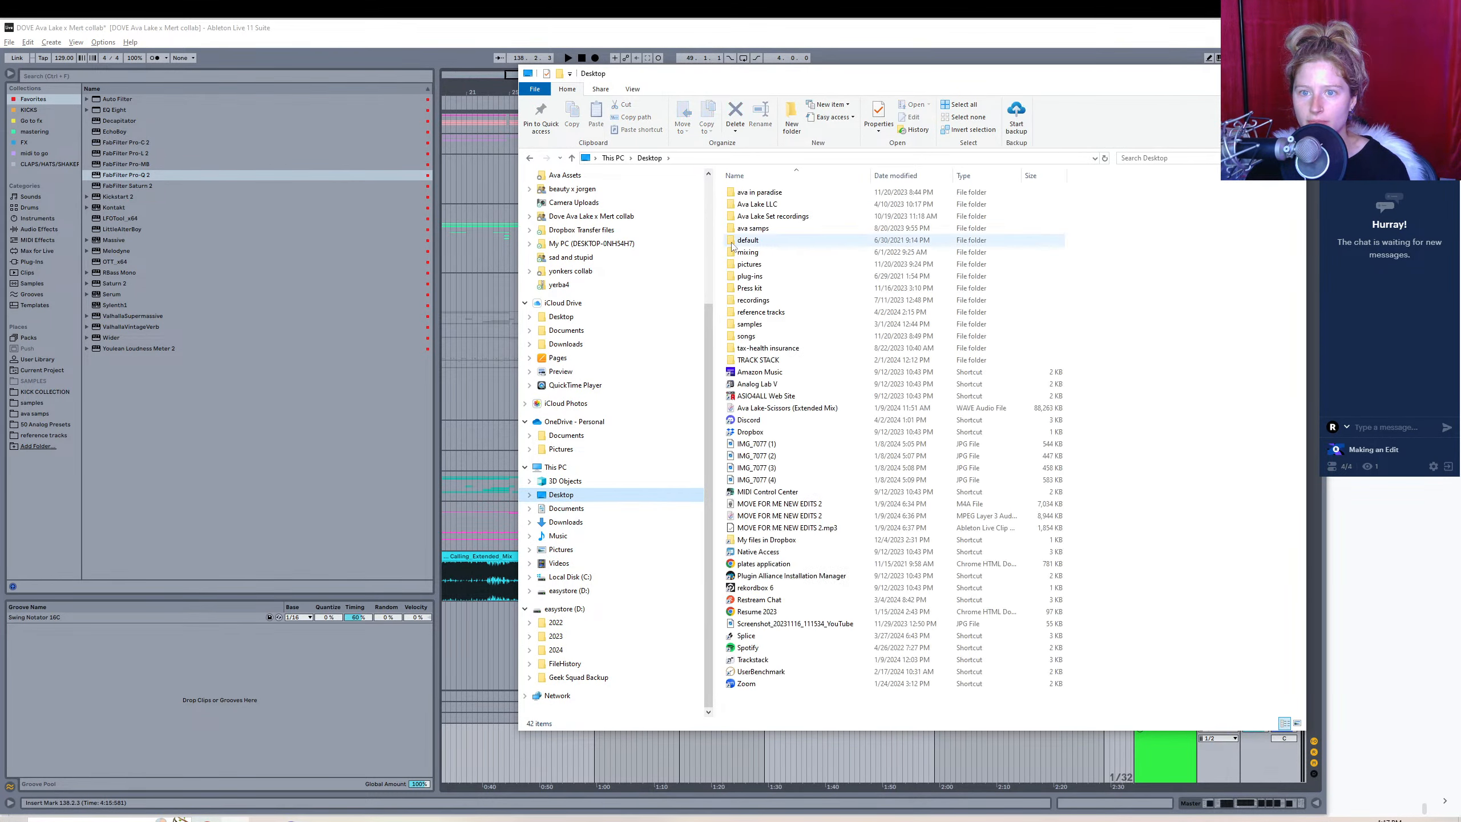
double_click(751, 324)
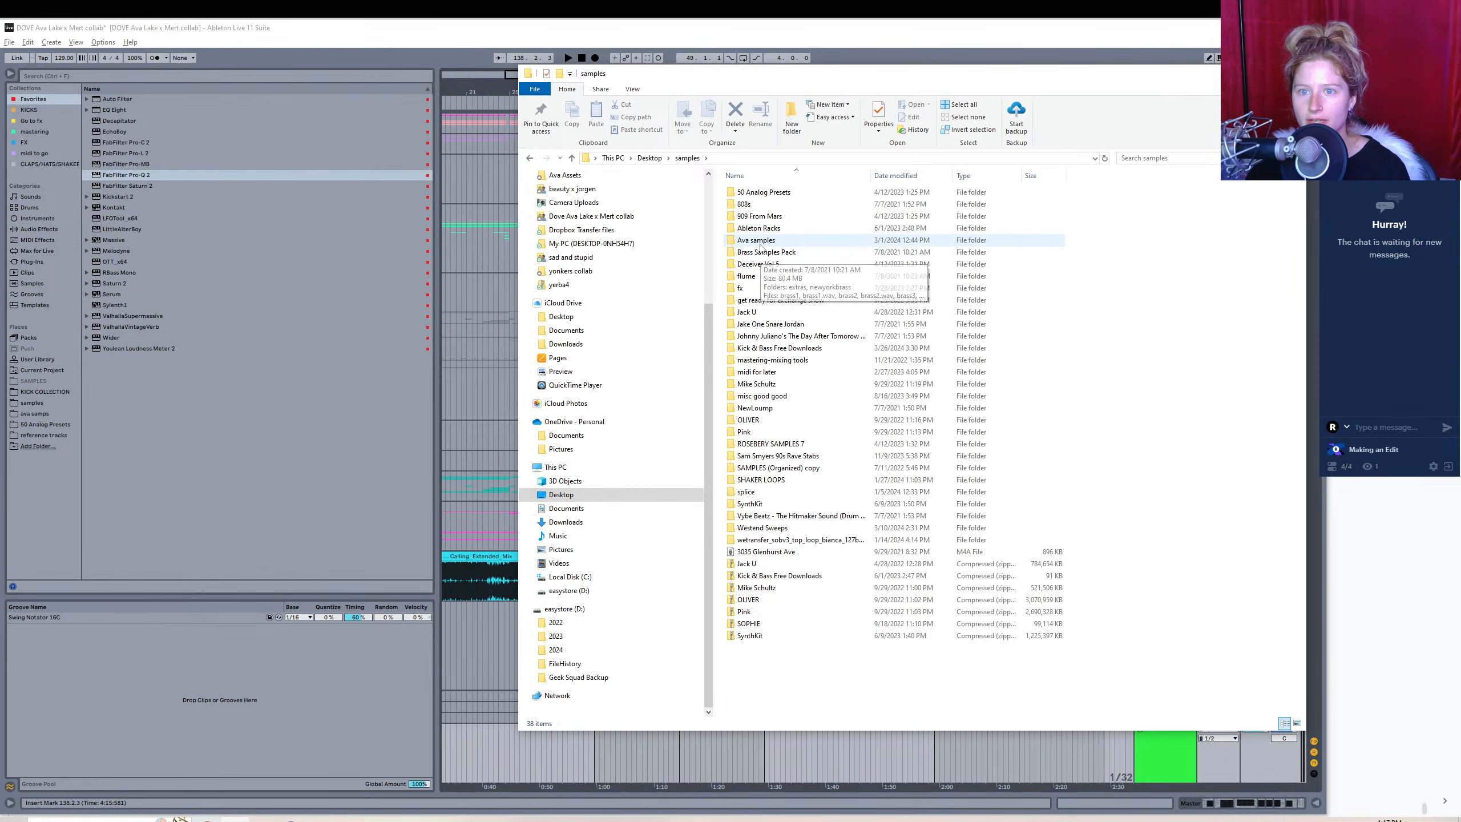
double_click(759, 241)
double_click(757, 194)
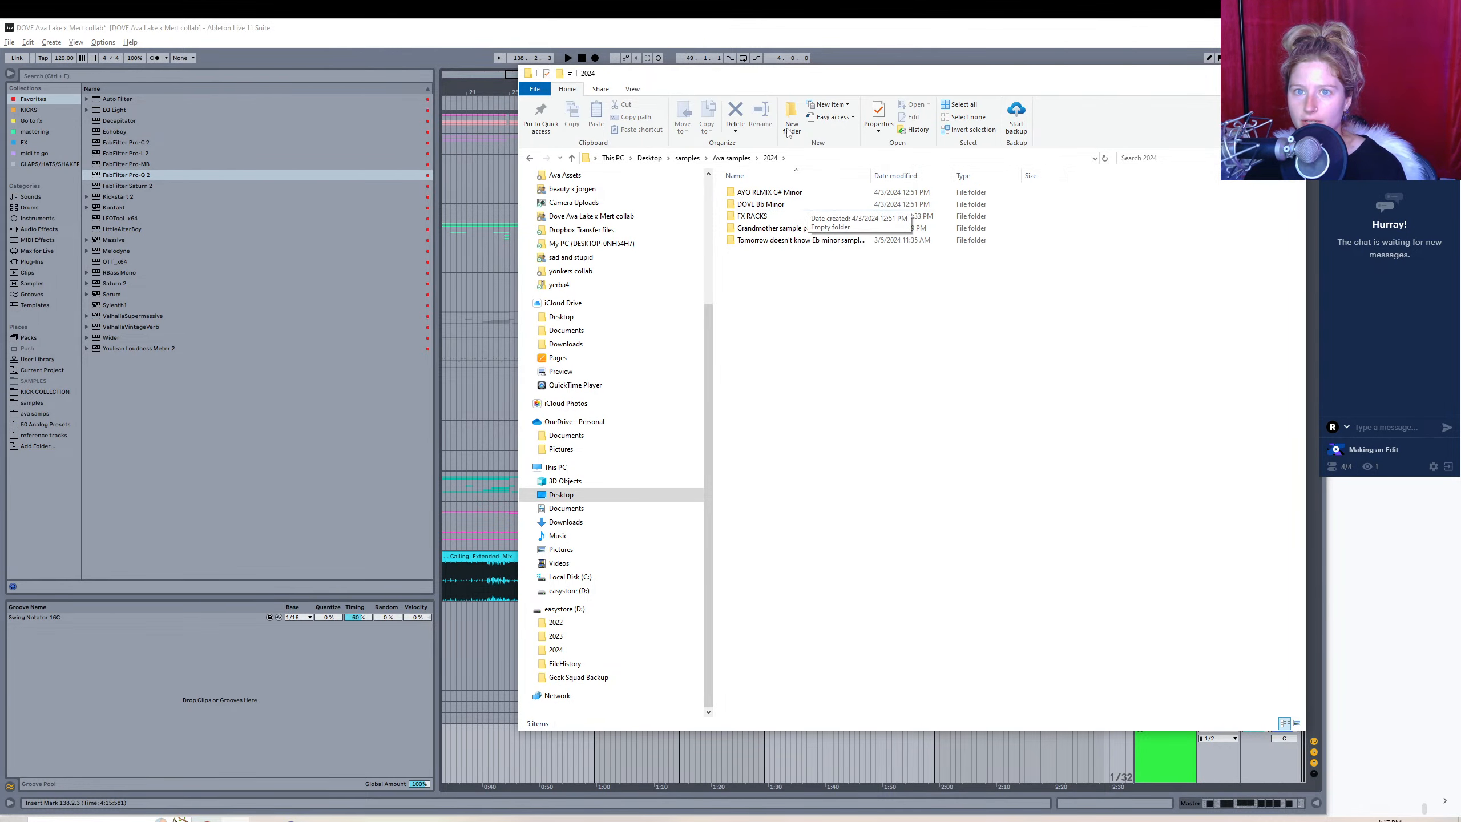
click(736, 31)
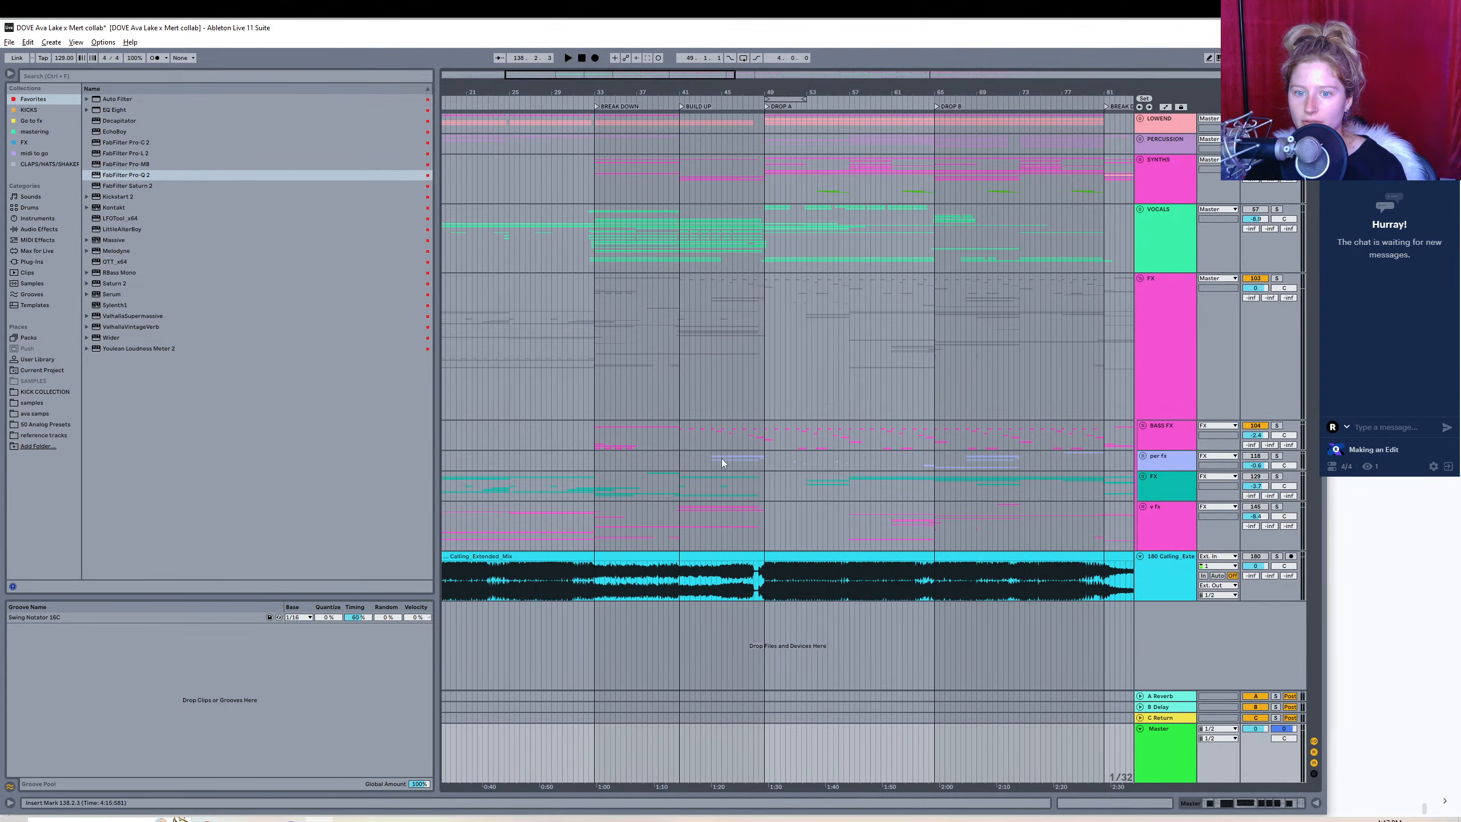
- Unfold the BASS FX group and examine the clips on its tracks from the breakdown through the drops
click(1142, 426)
drag(1320, 347, 1312, 541)
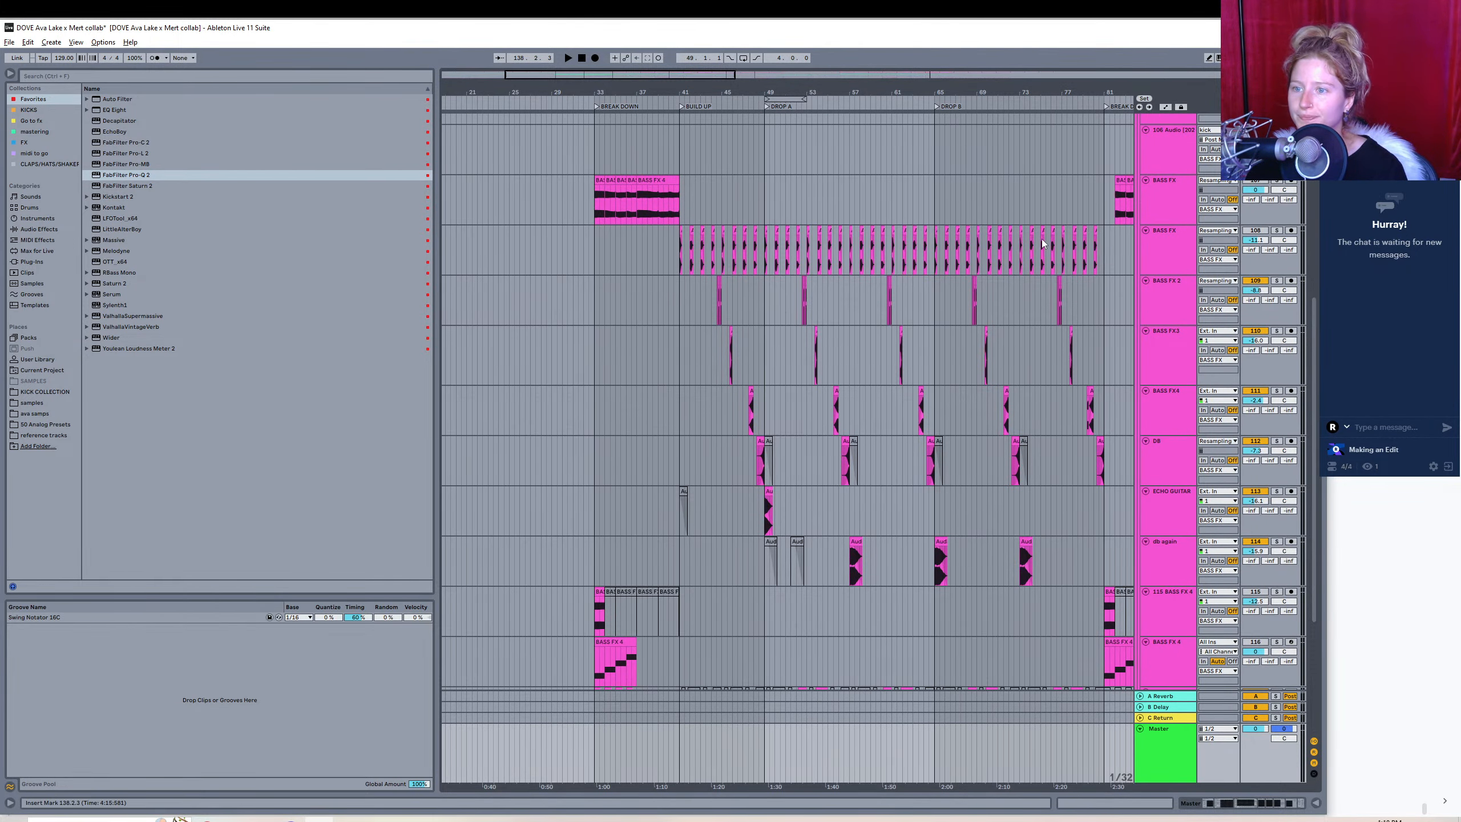
drag(621, 75, 579, 62)
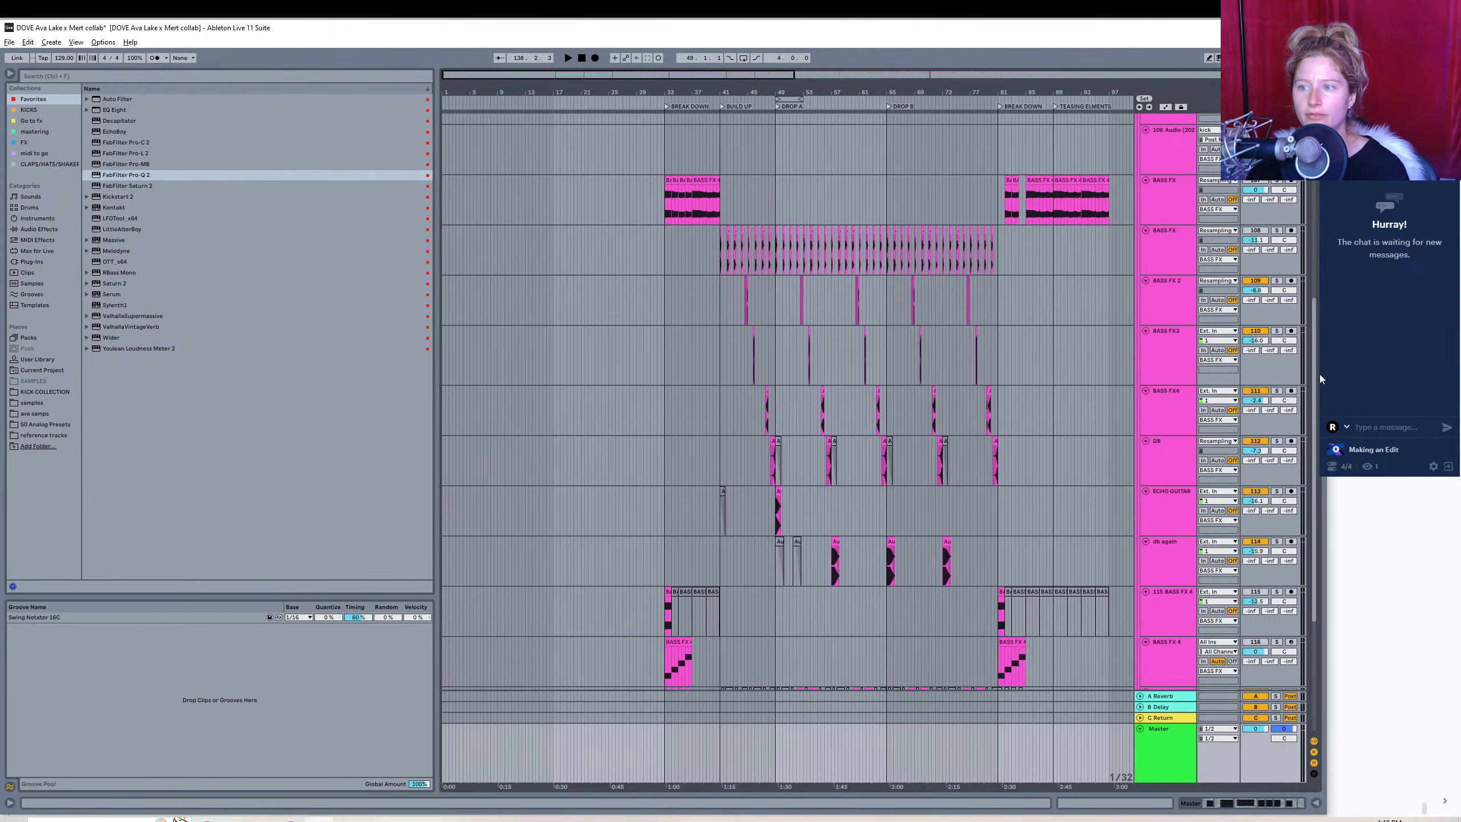
drag(1313, 368, 1315, 299)
click(1143, 162)
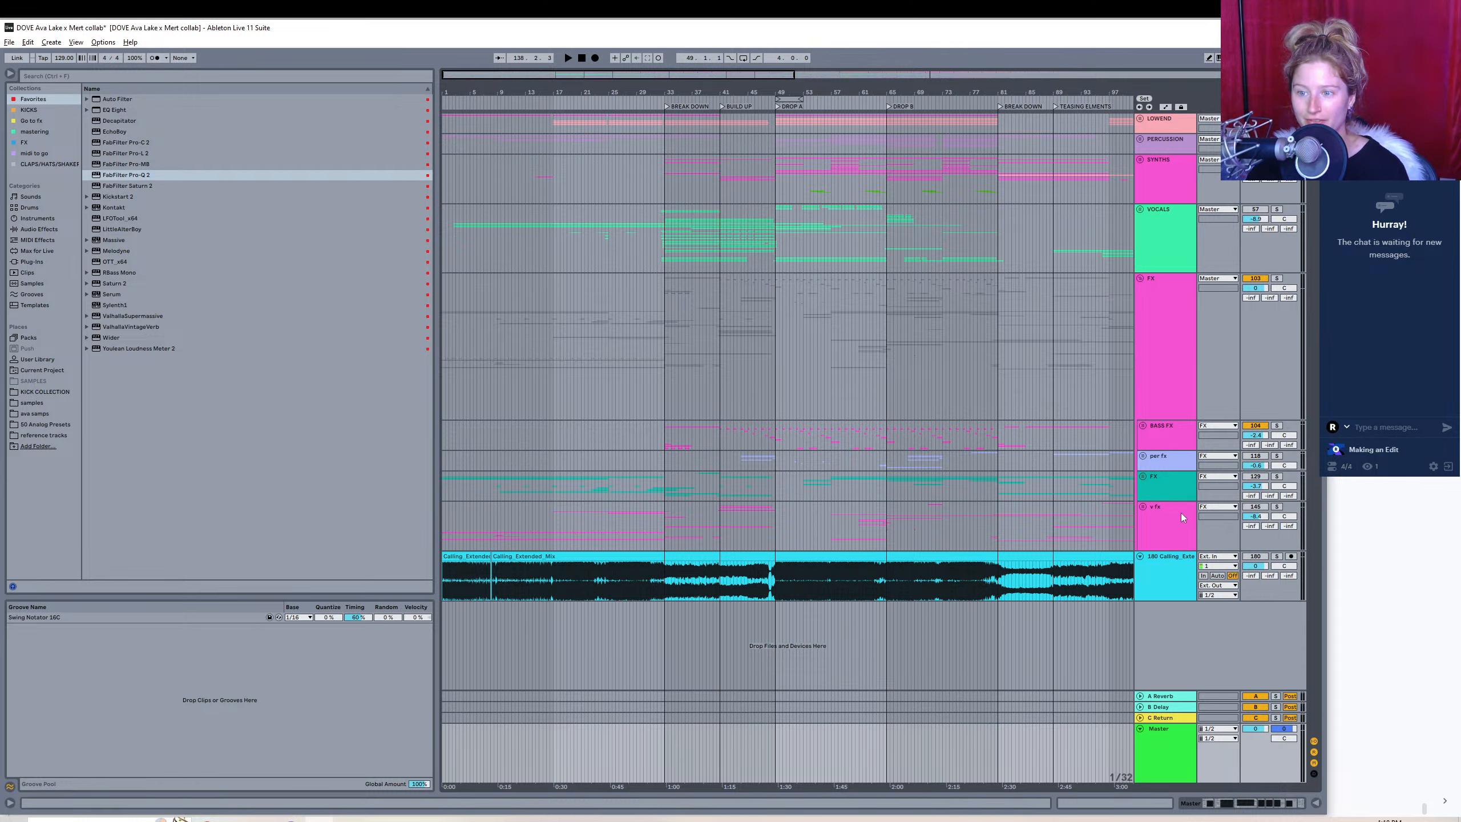
click(1142, 425)
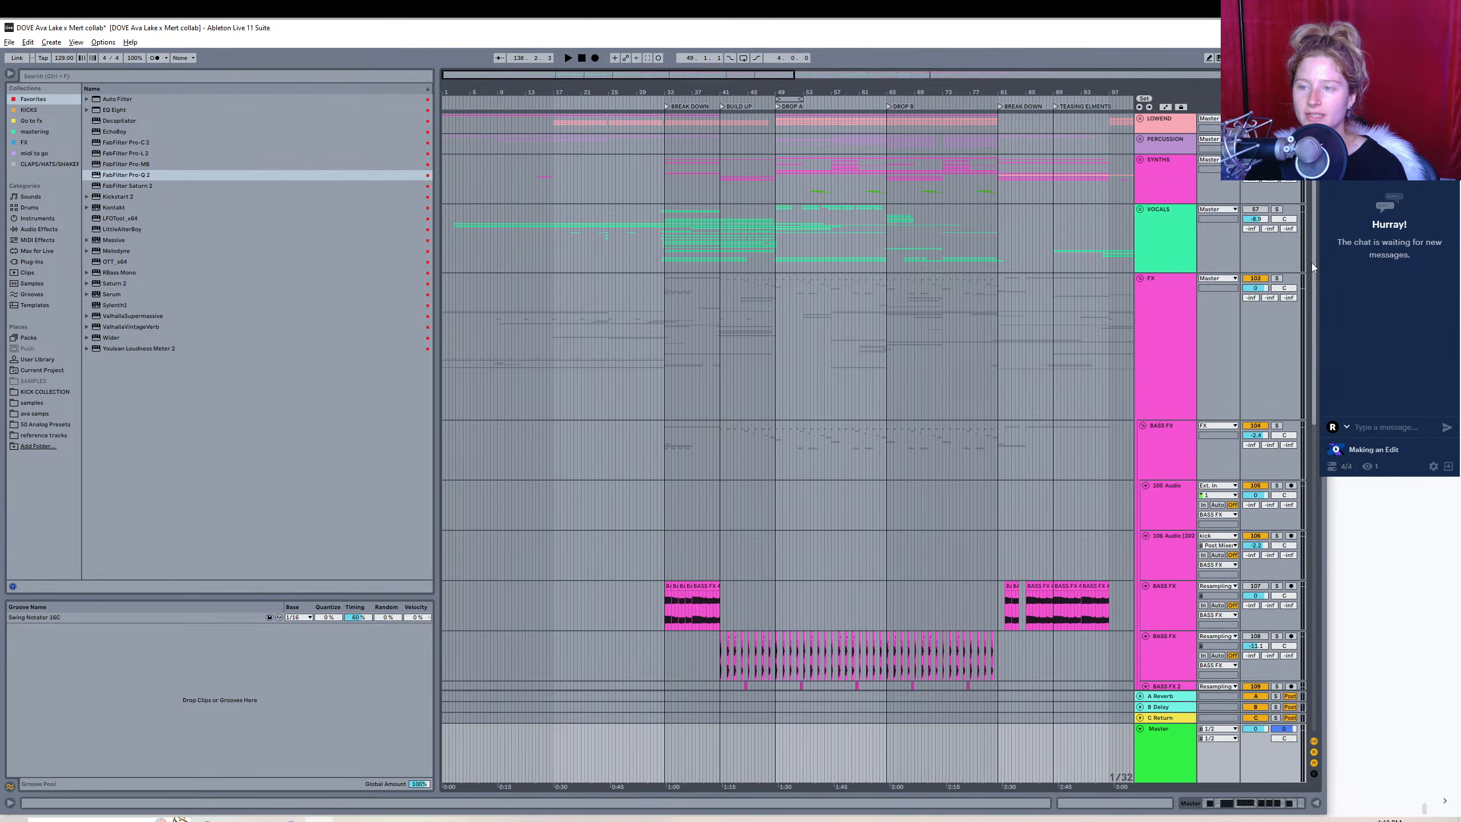
drag(1311, 262, 1310, 433)
drag(602, 73, 611, 132)
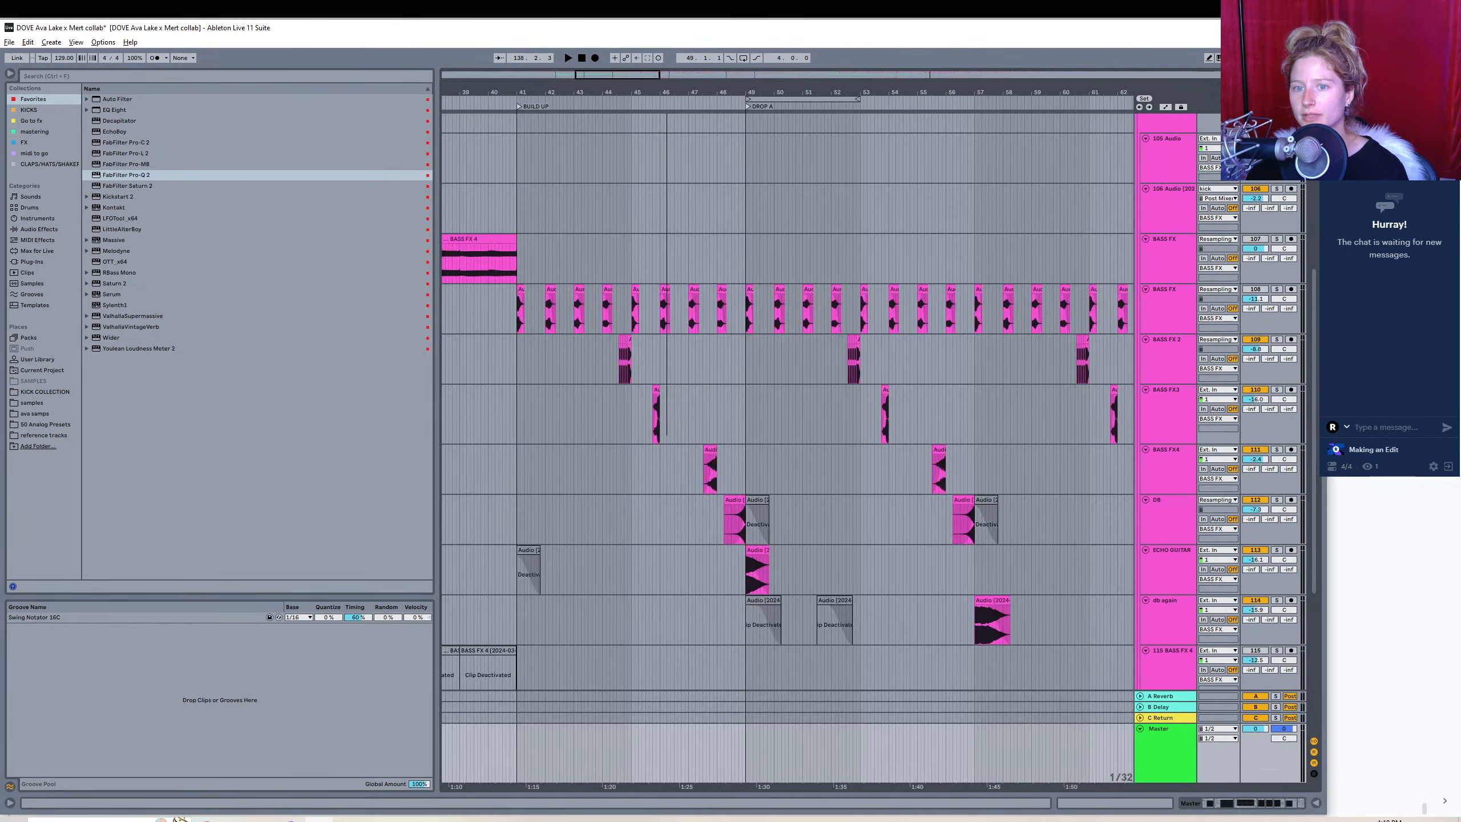
click(1276, 340)
drag(755, 74, 790, 30)
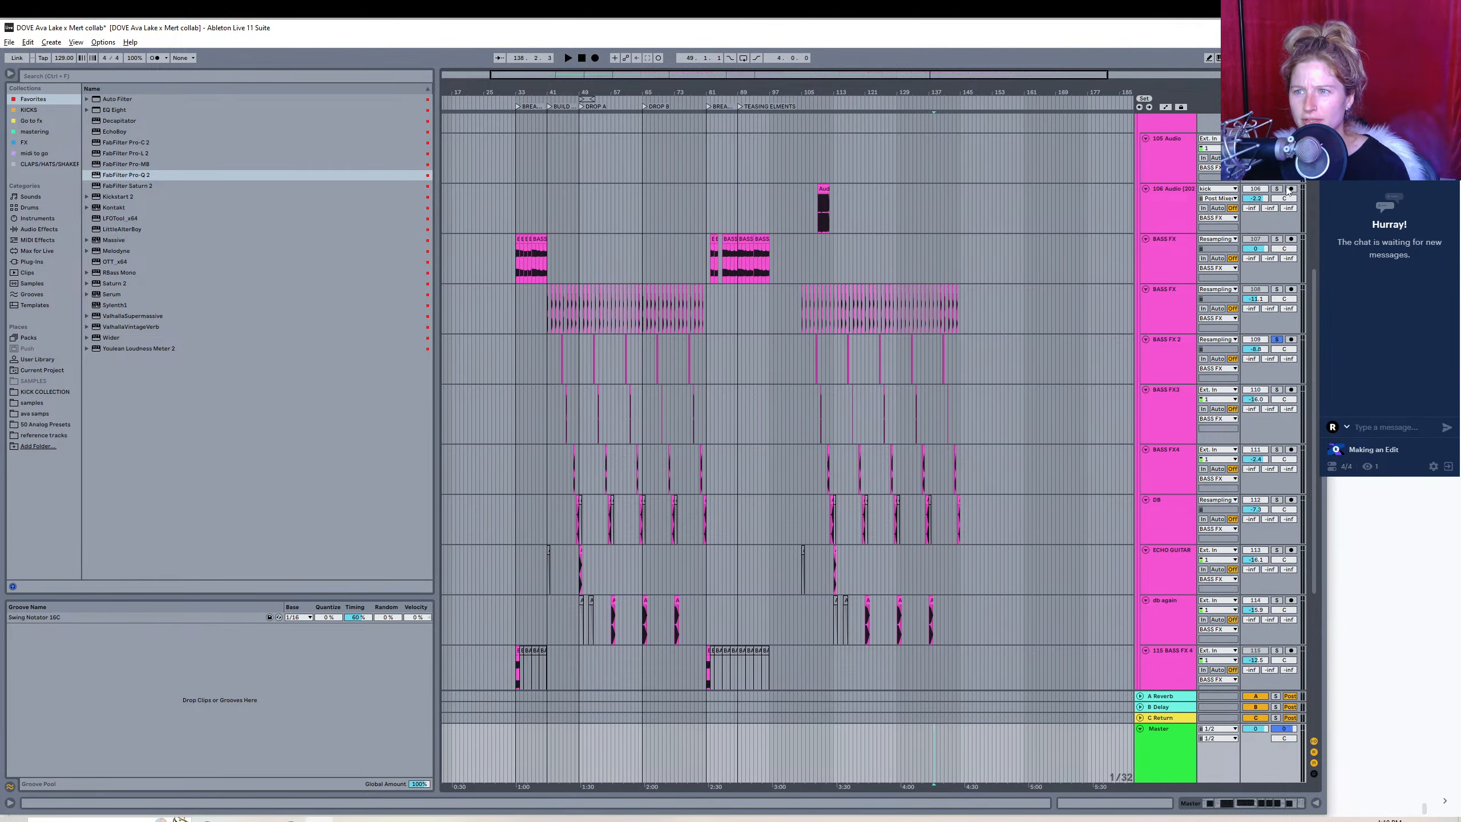
click(1277, 189)
click(1277, 189)
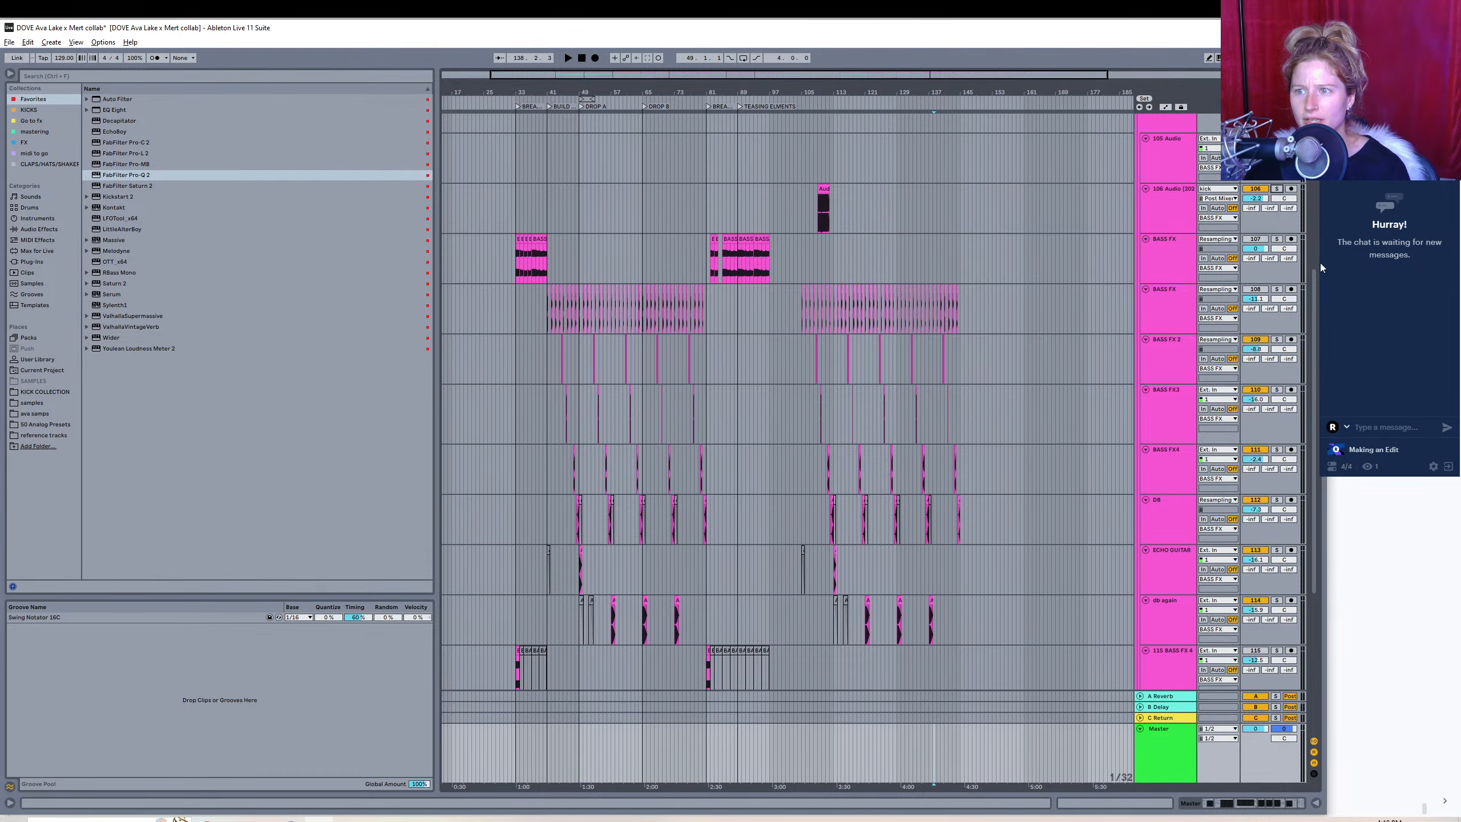
- Play the single clip on the 106 Audio track in the BASS FX group with that track soloed
drag(1315, 277, 1315, 209)
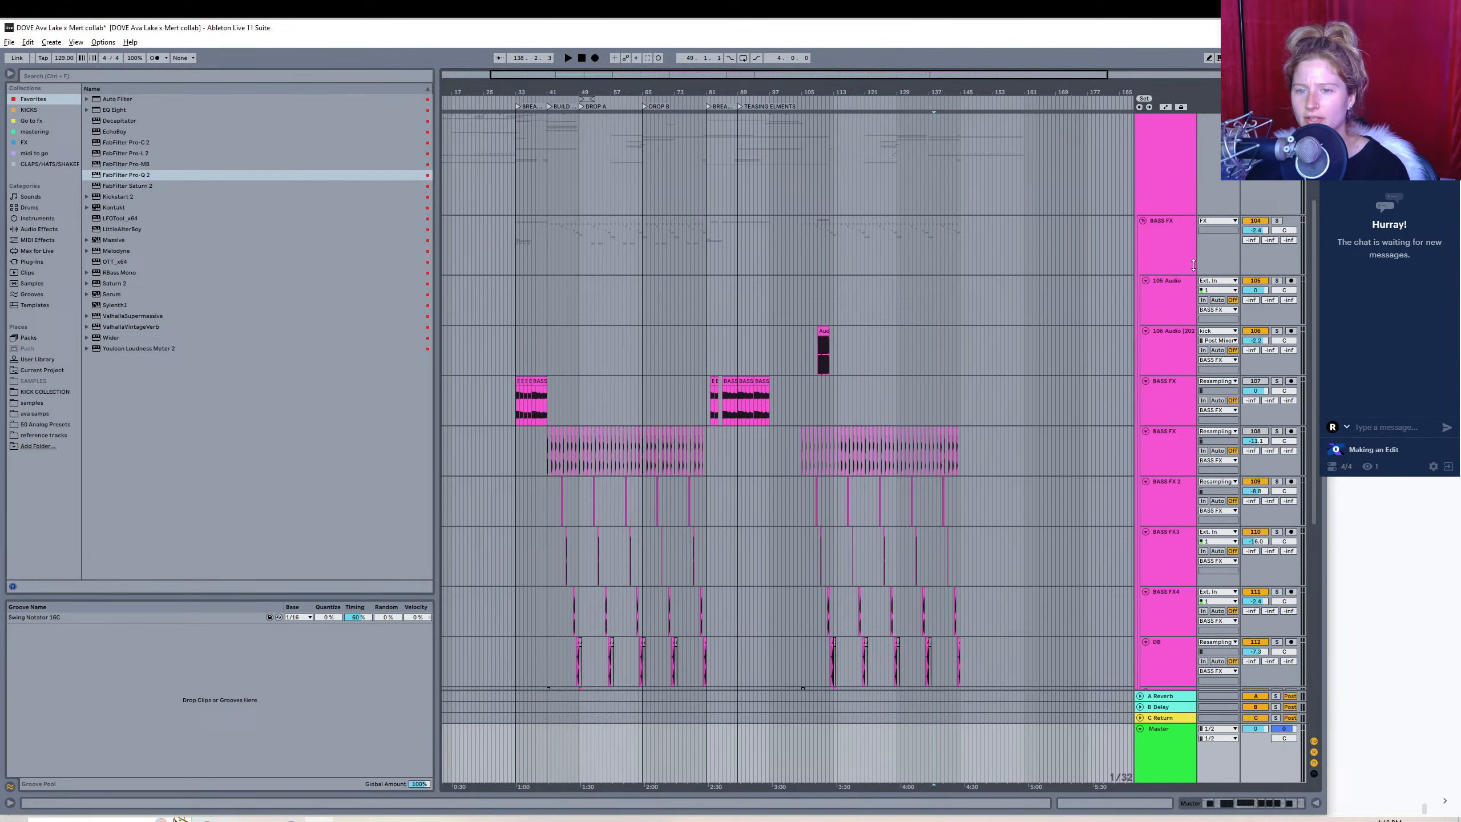
click(823, 331)
key(space)
click(1276, 331)
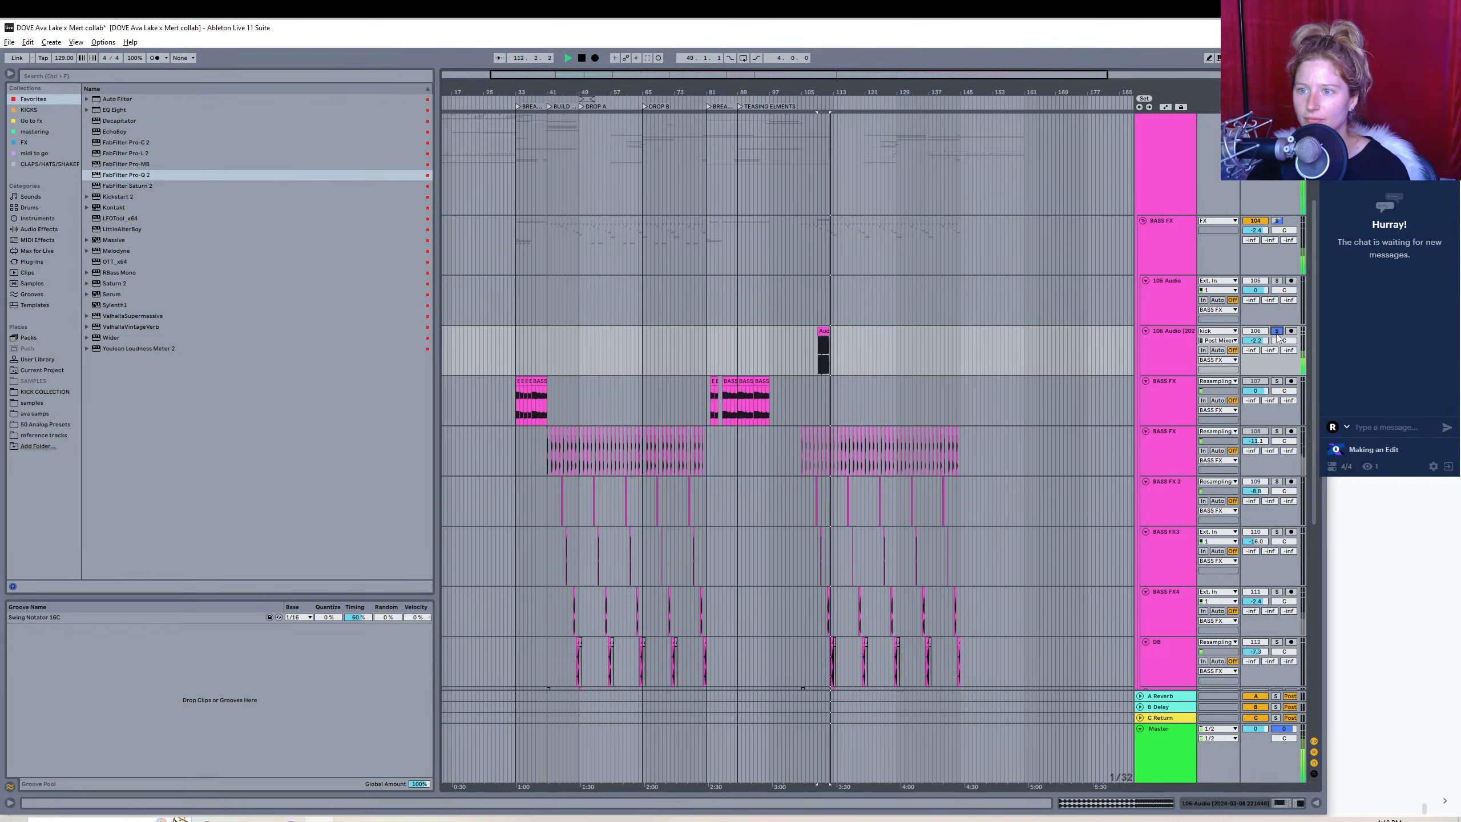
key(space)
- Rename the soloed 106 Audio track as "kick build"
right_click(1184, 358)
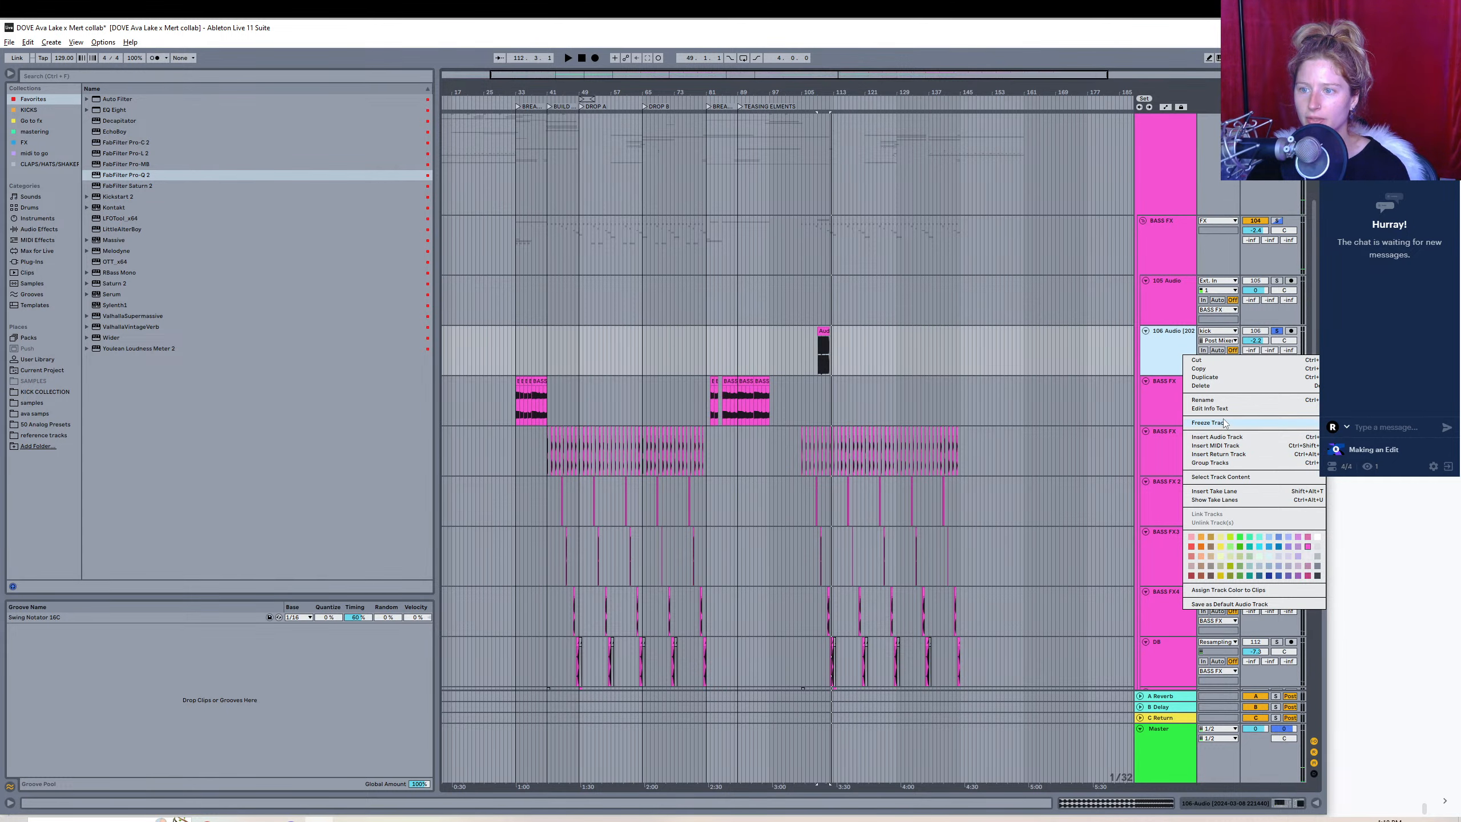
click(1203, 399)
text(kick build)
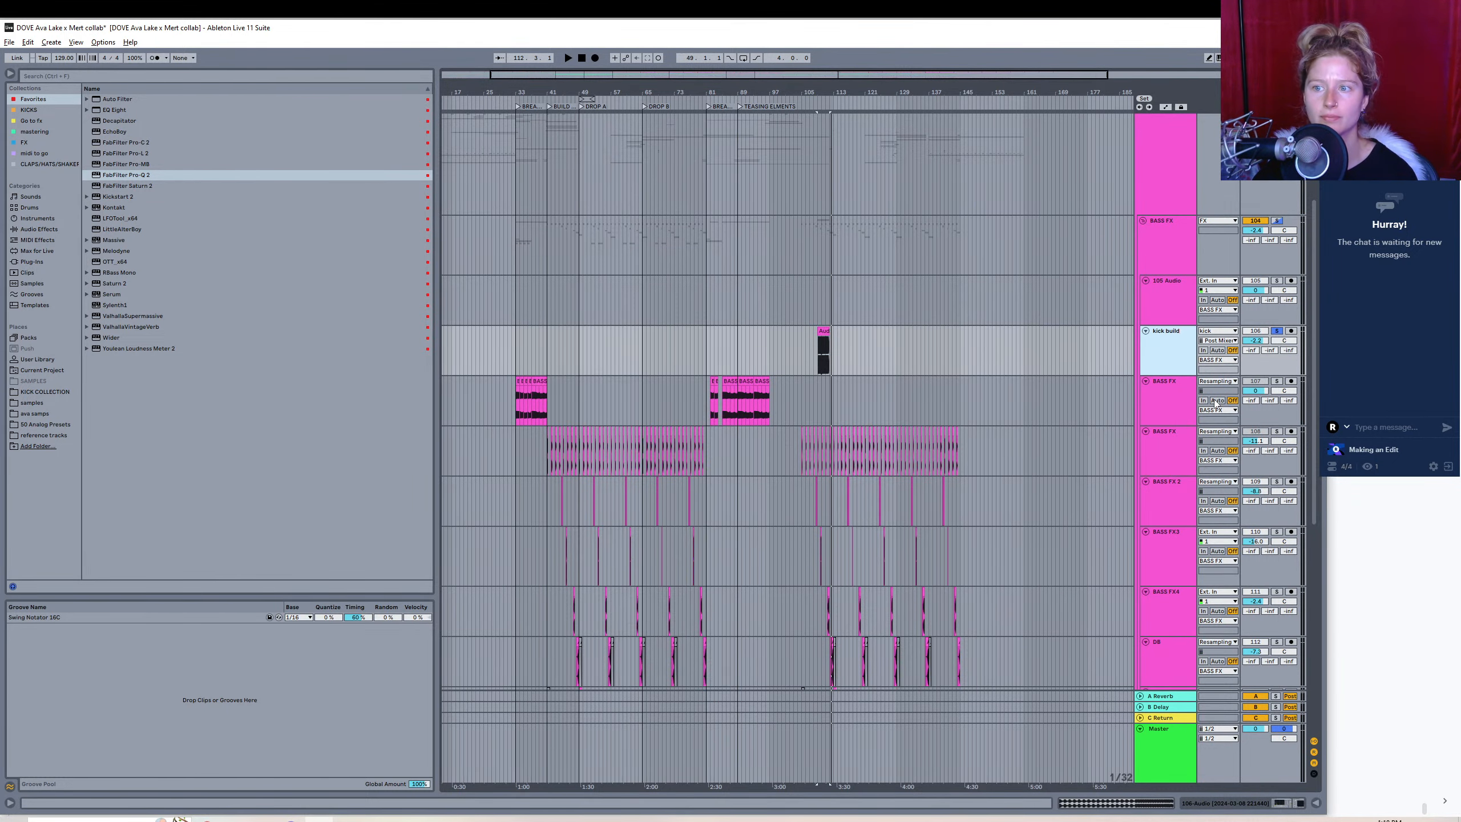
key(Return)
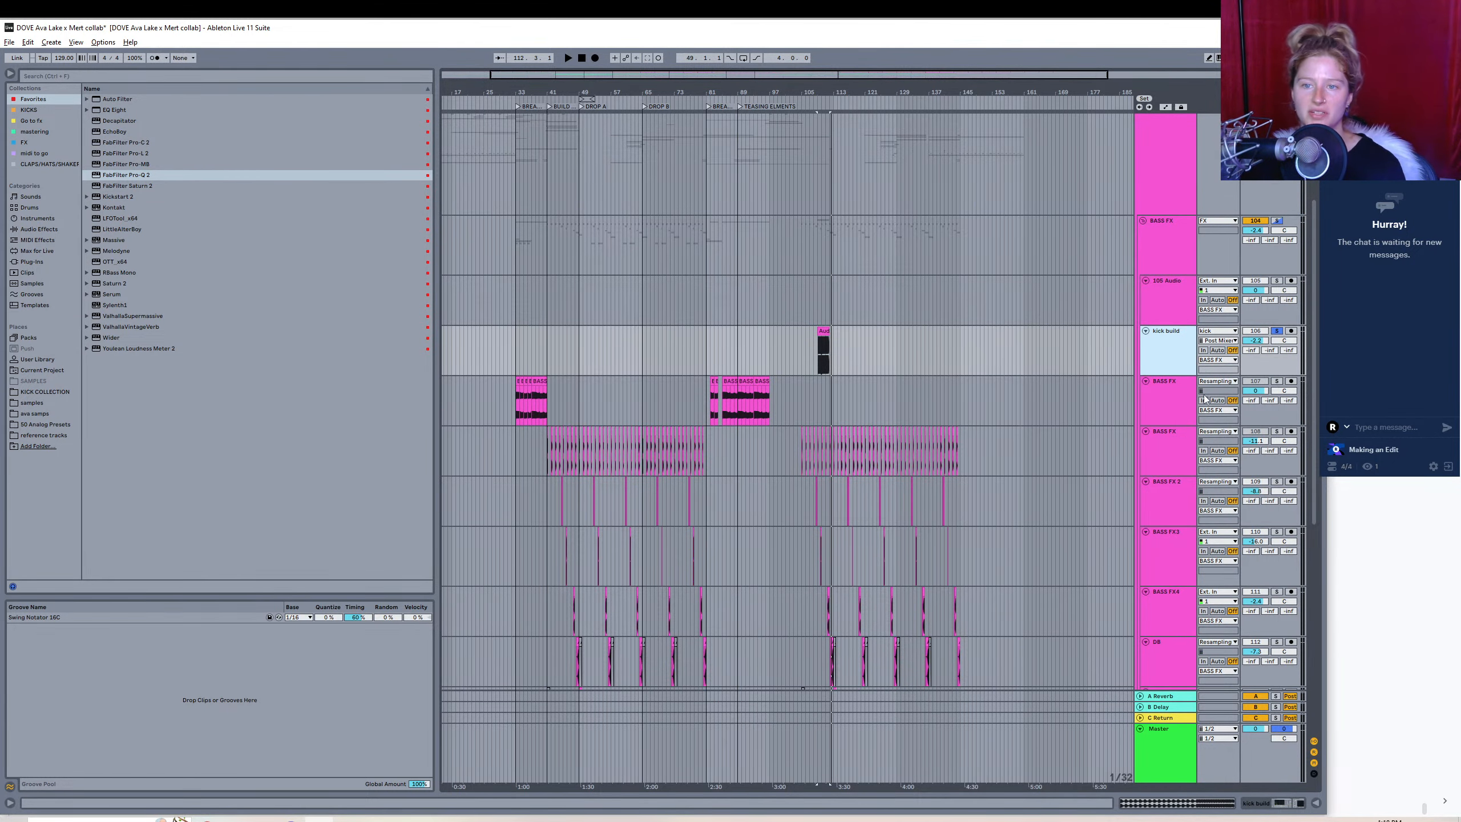
- Select the clip on the kick build track and start exporting its range as a WAV file rendered from the Master
click(825, 345)
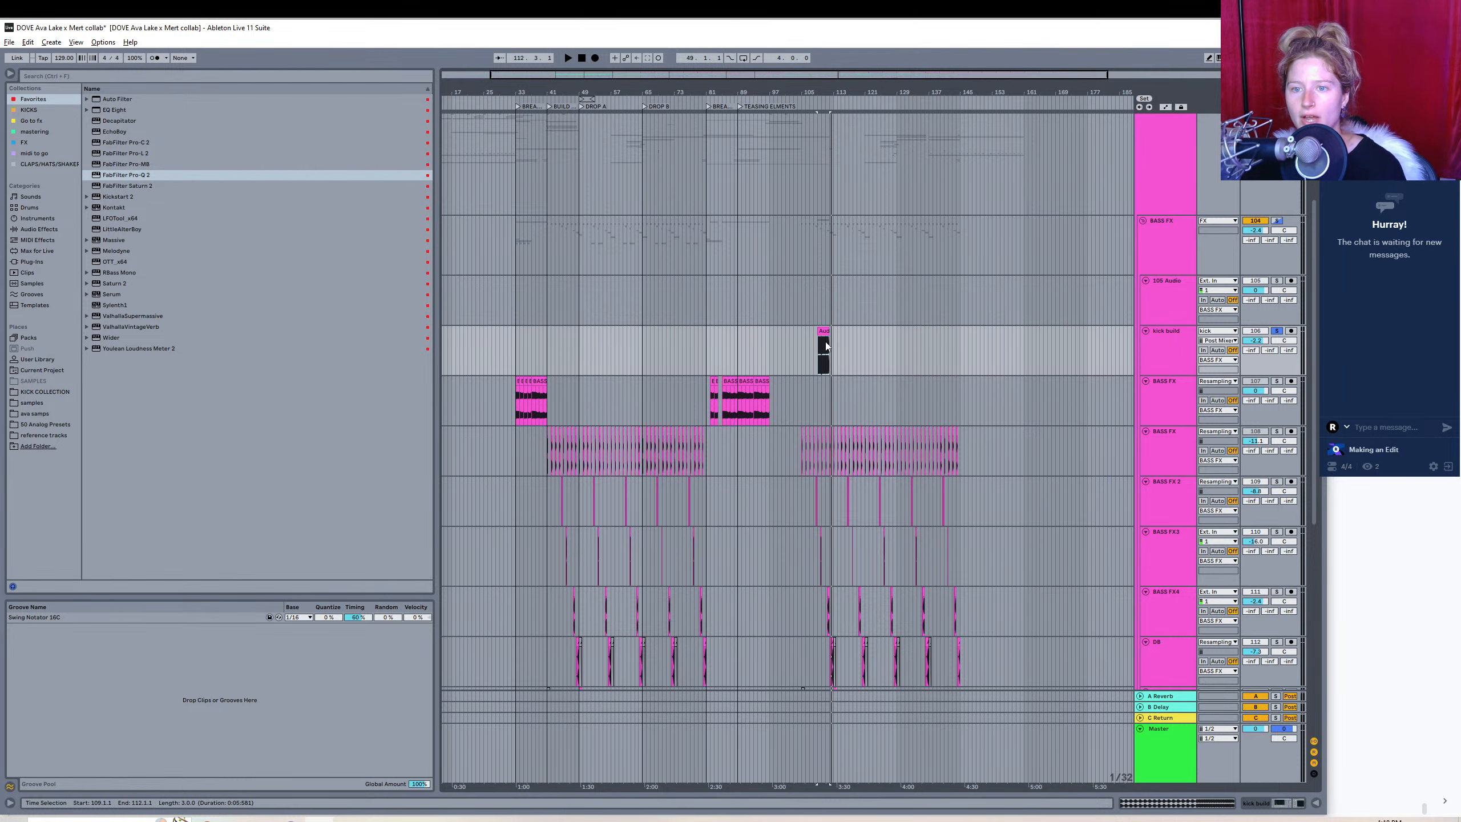
click(9, 42)
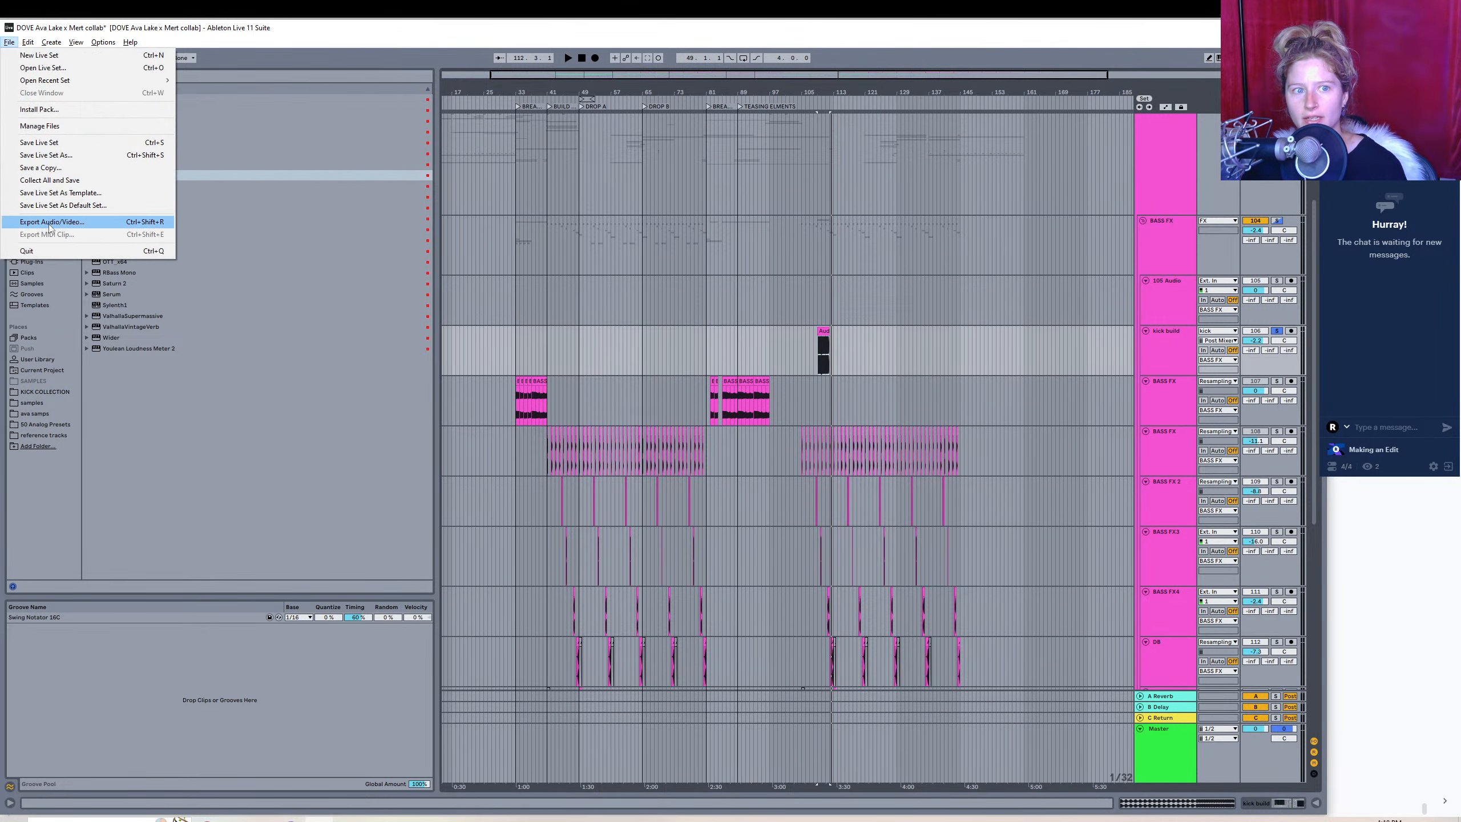
click(49, 224)
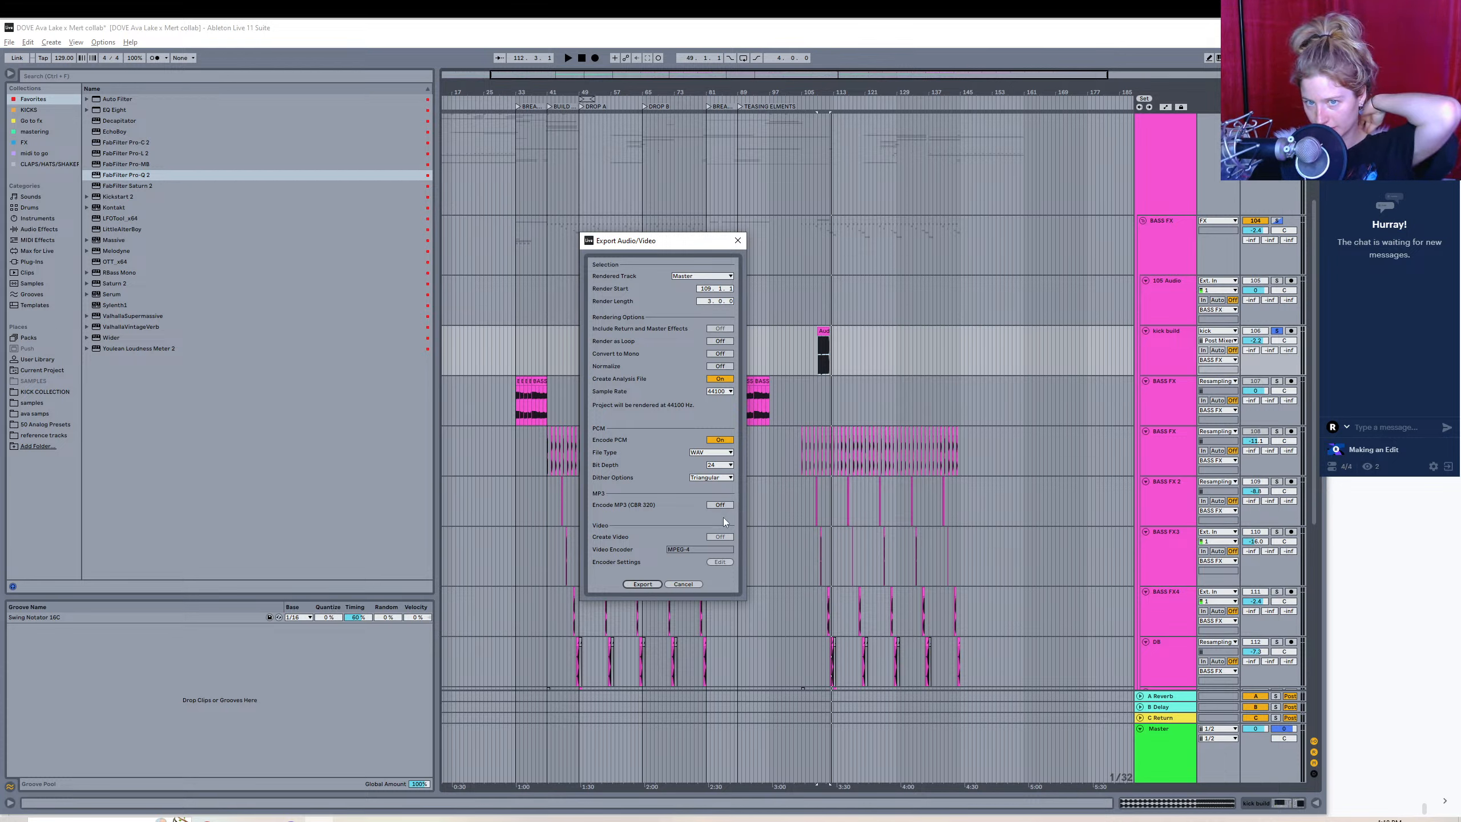
click(647, 585)
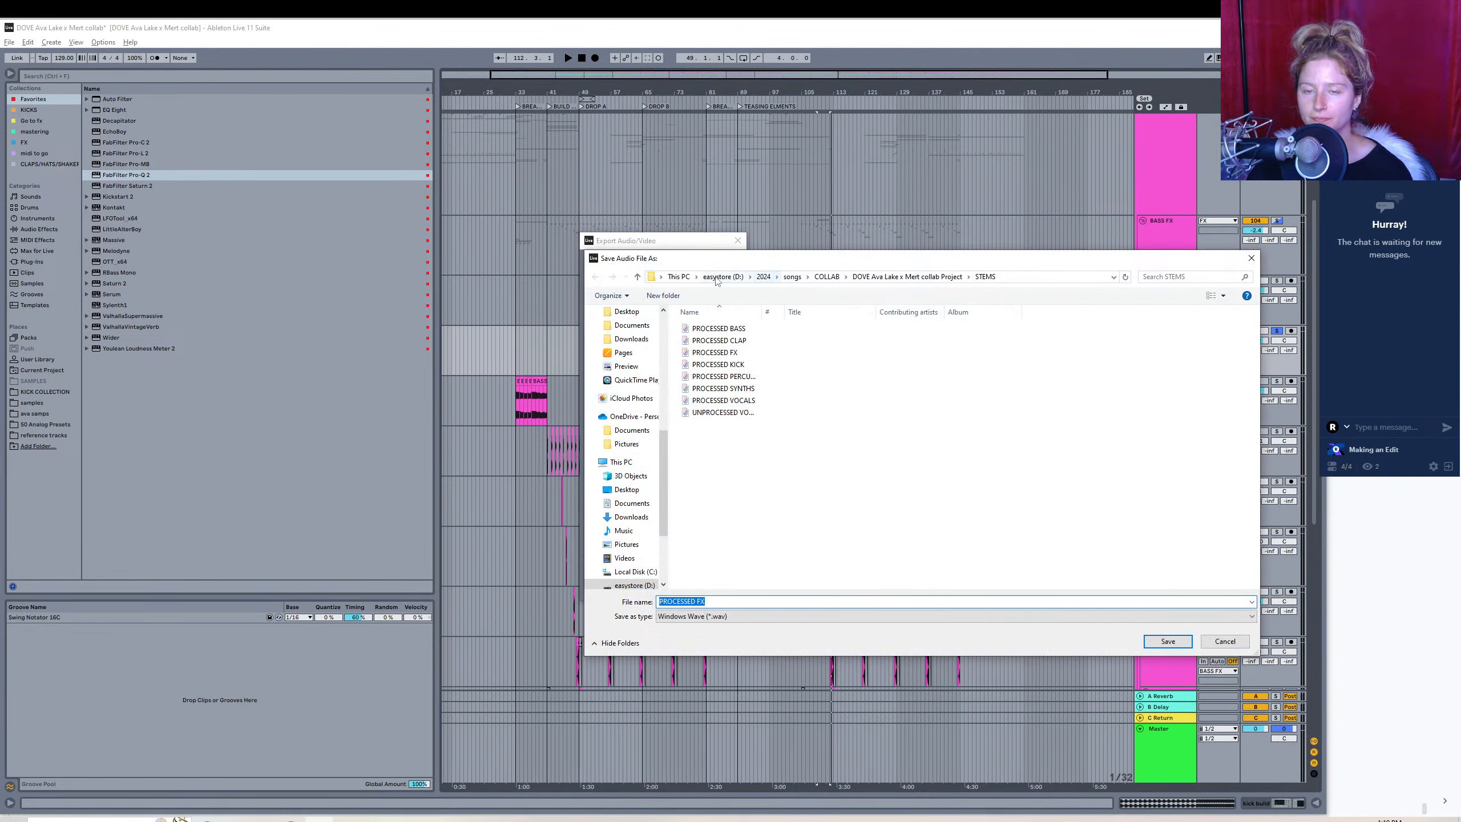
- Set the export destination to the Desktop folder samples > Ava samples > 2024 > DOVE Bb Minor
click(723, 276)
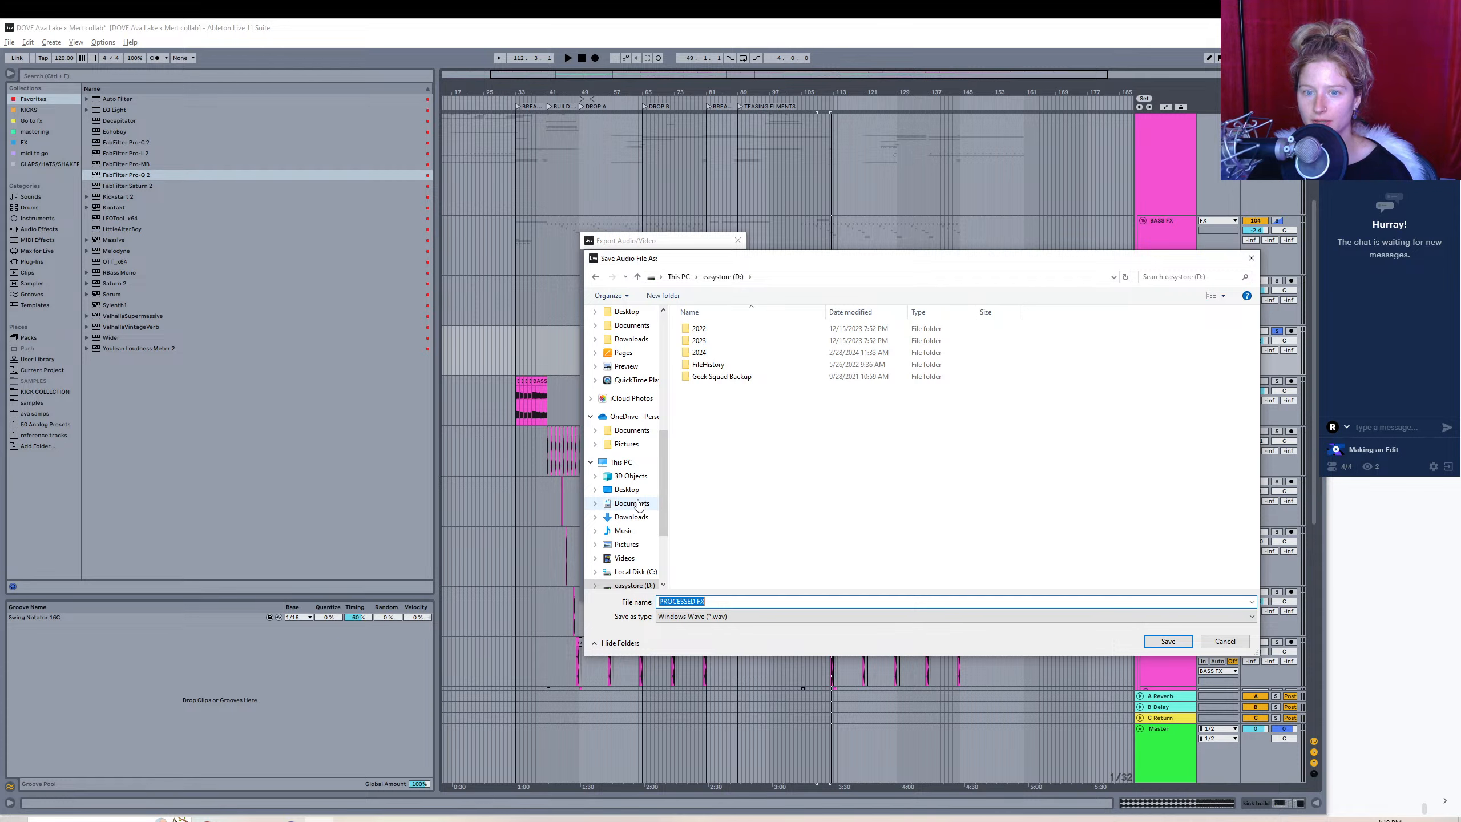
click(626, 489)
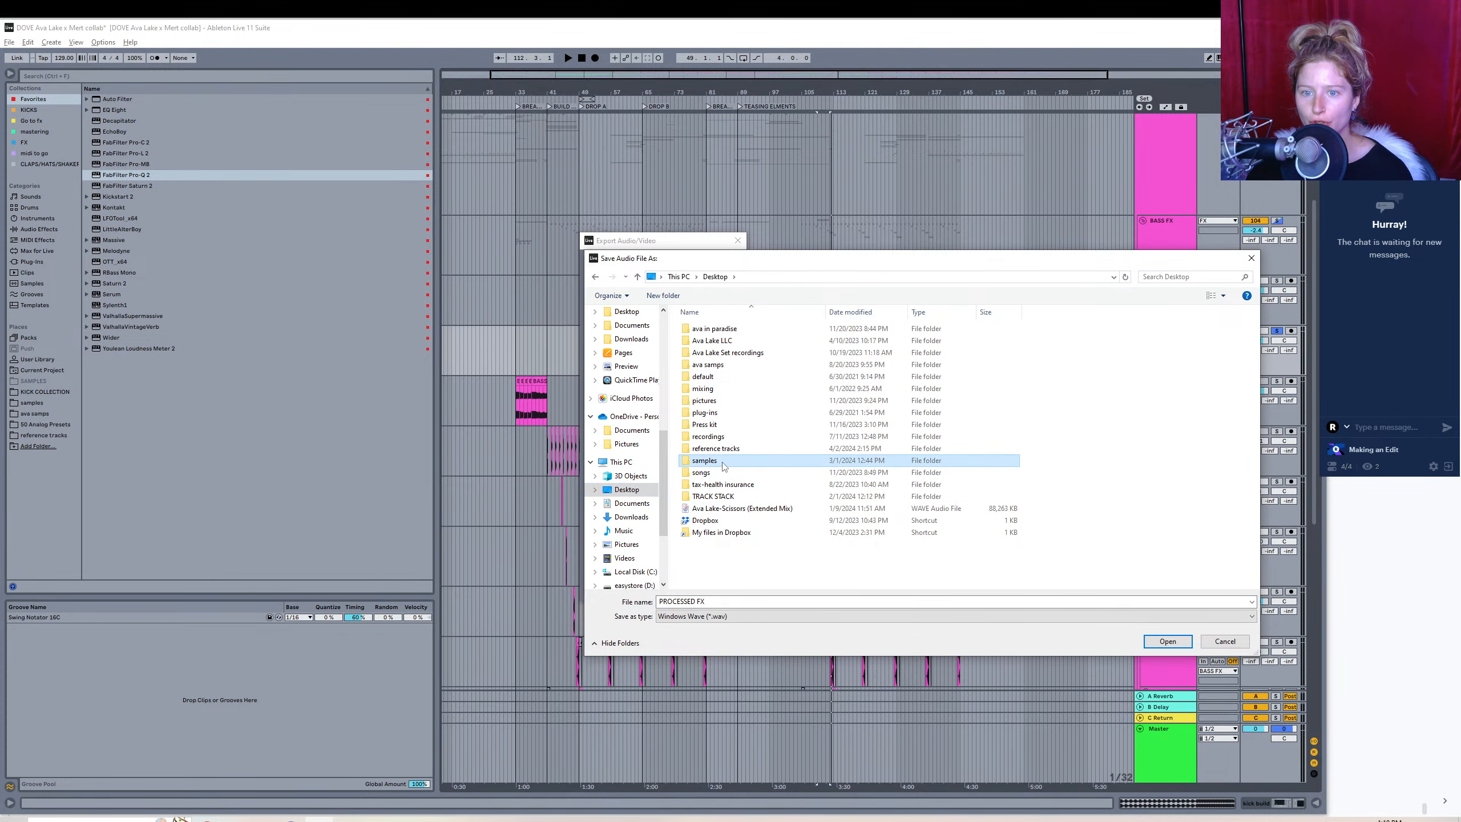
double_click(704, 460)
double_click(740, 378)
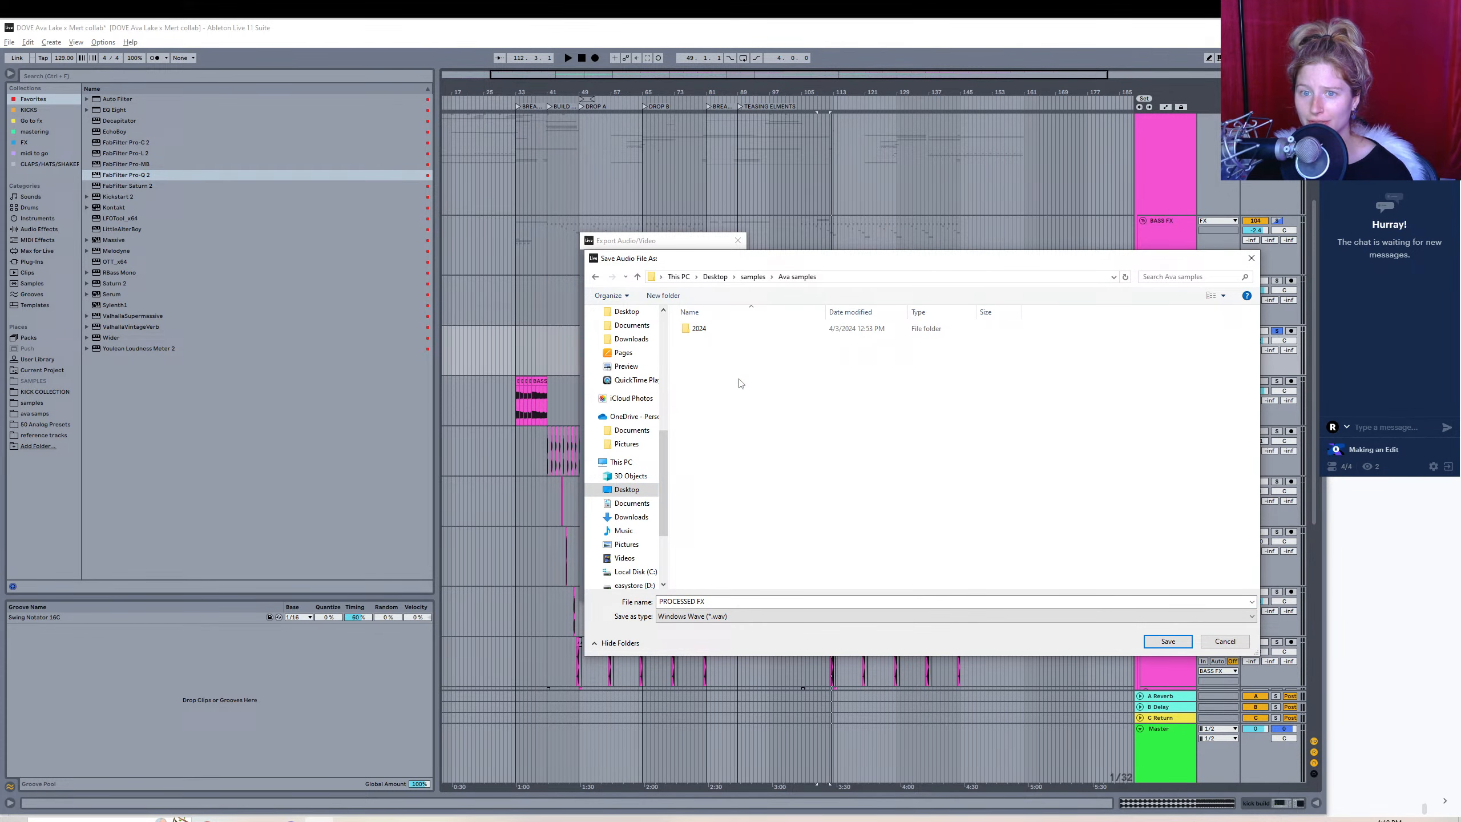
double_click(713, 328)
double_click(715, 340)
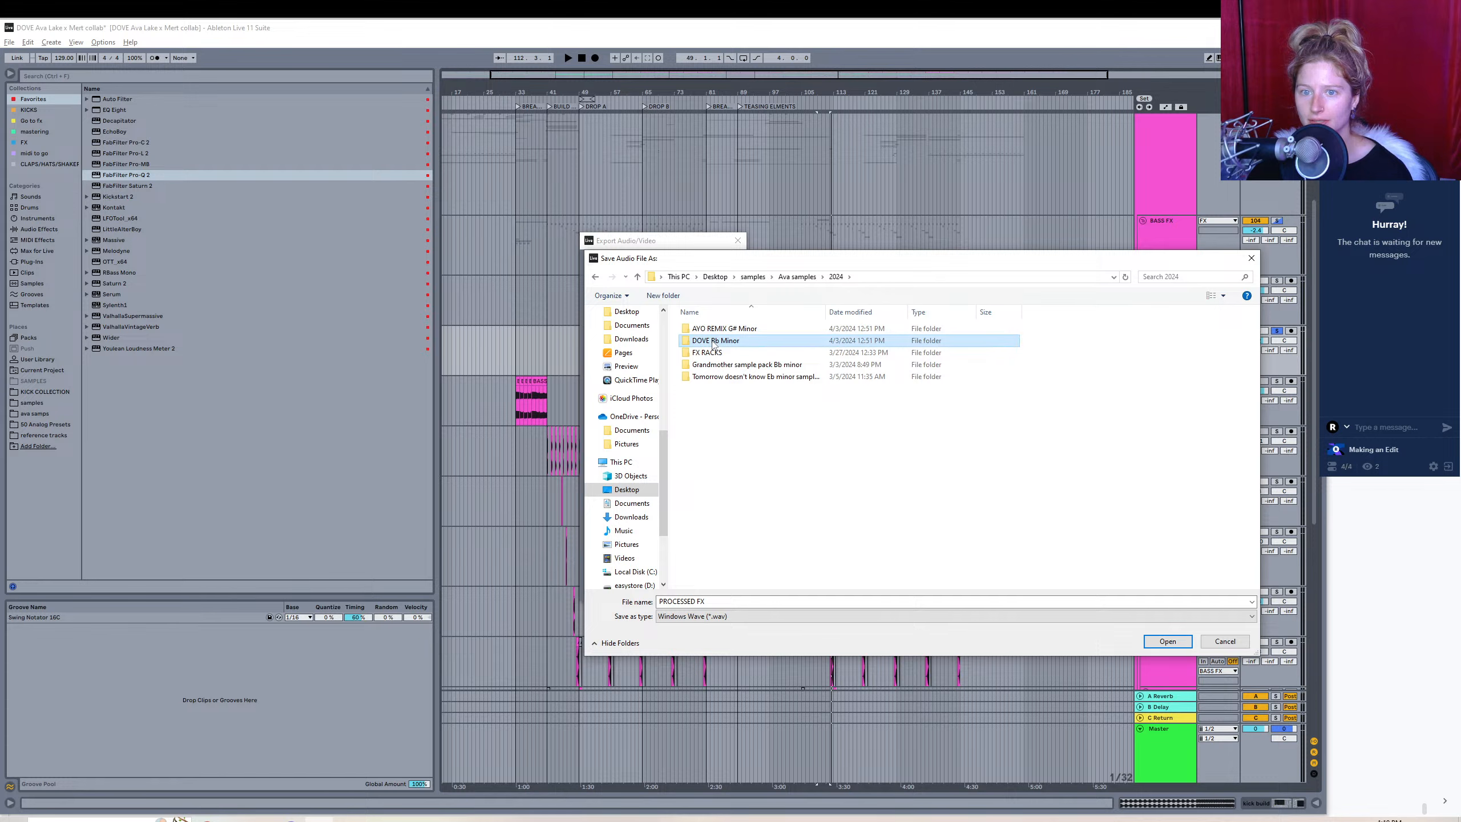
- Name the exported WAV file "Kick fill" and save it
double_click(724, 600)
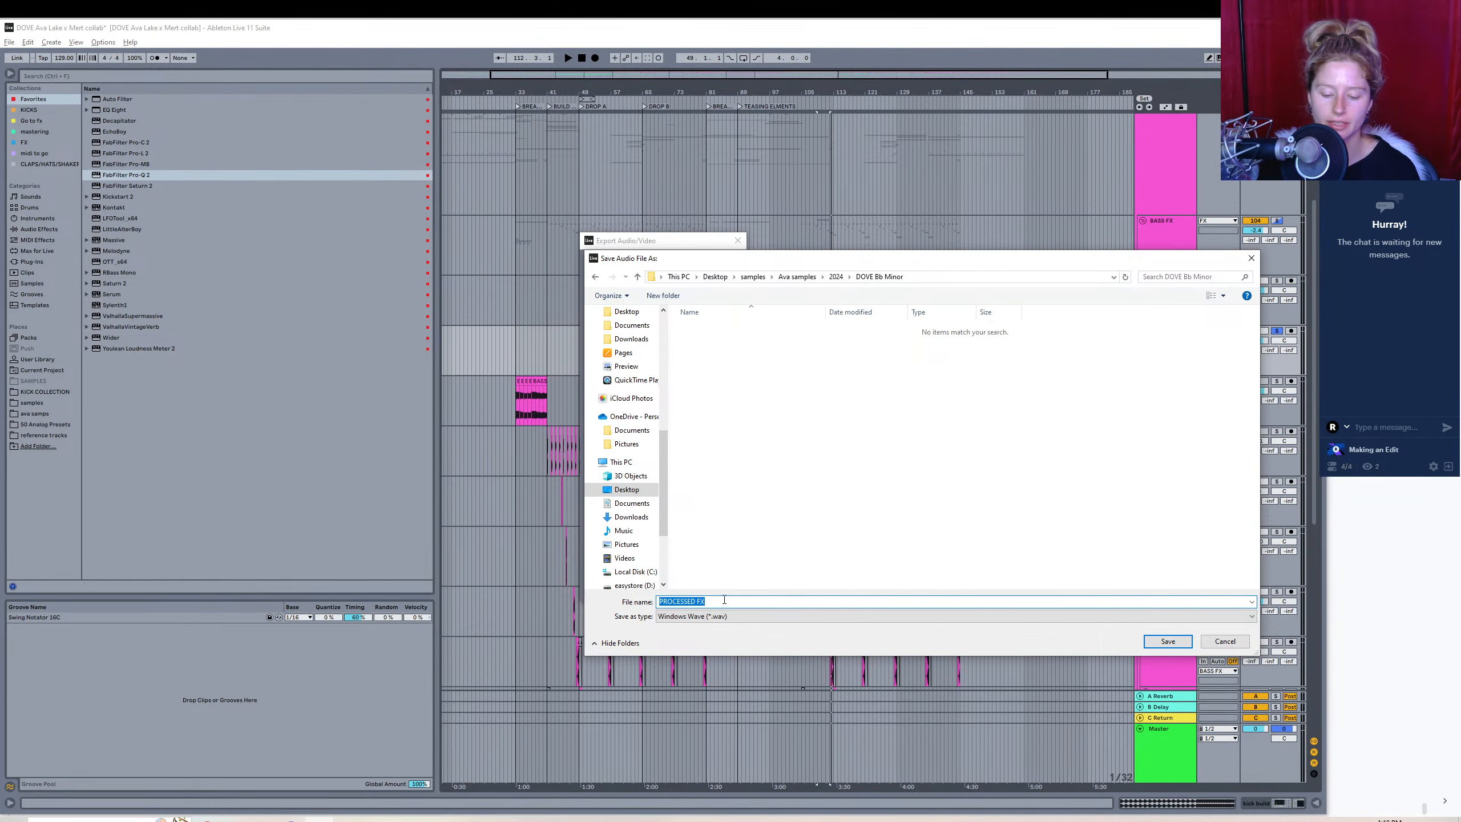
text(Kick f)
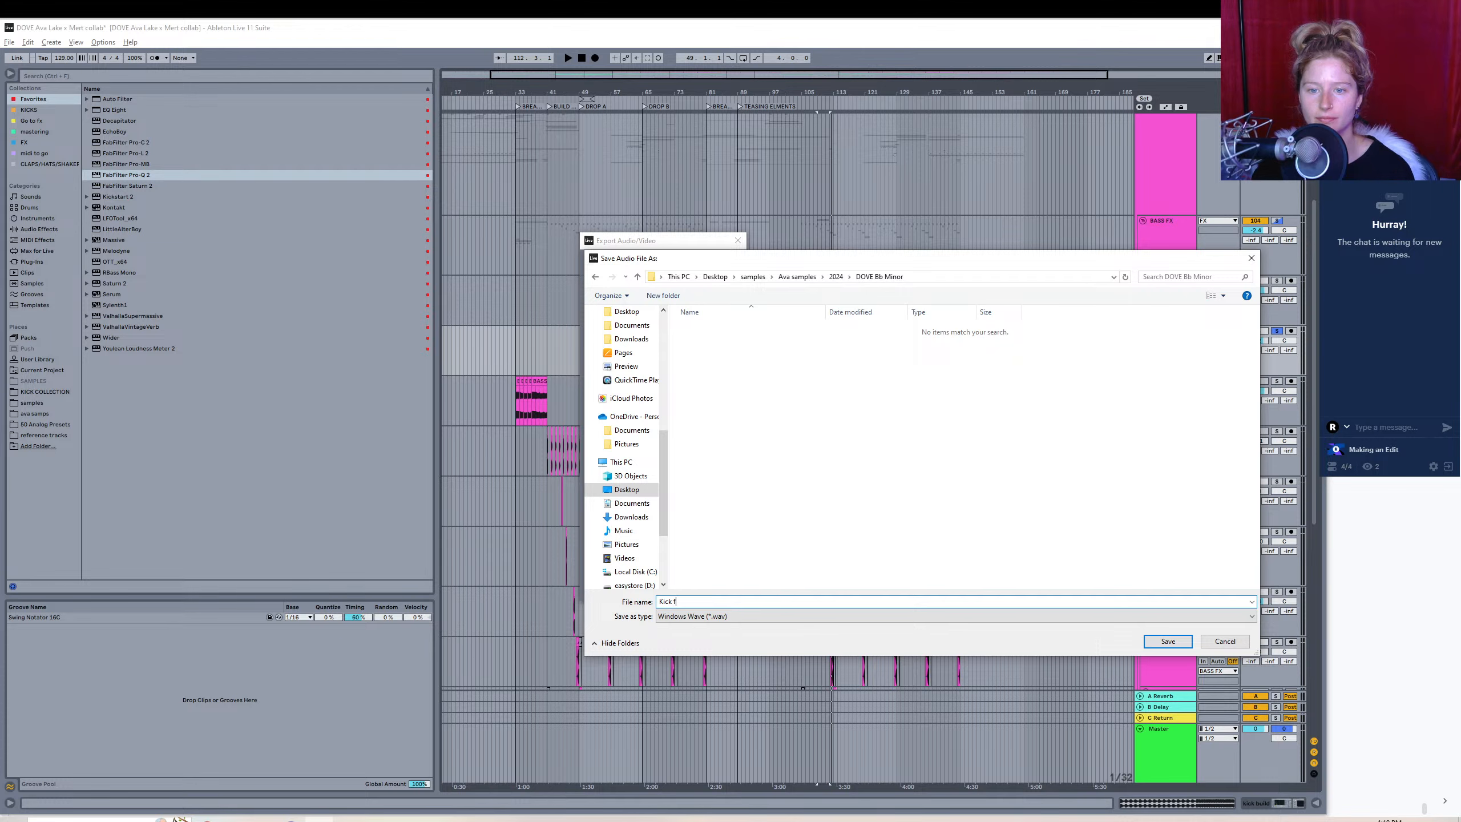
text(o)
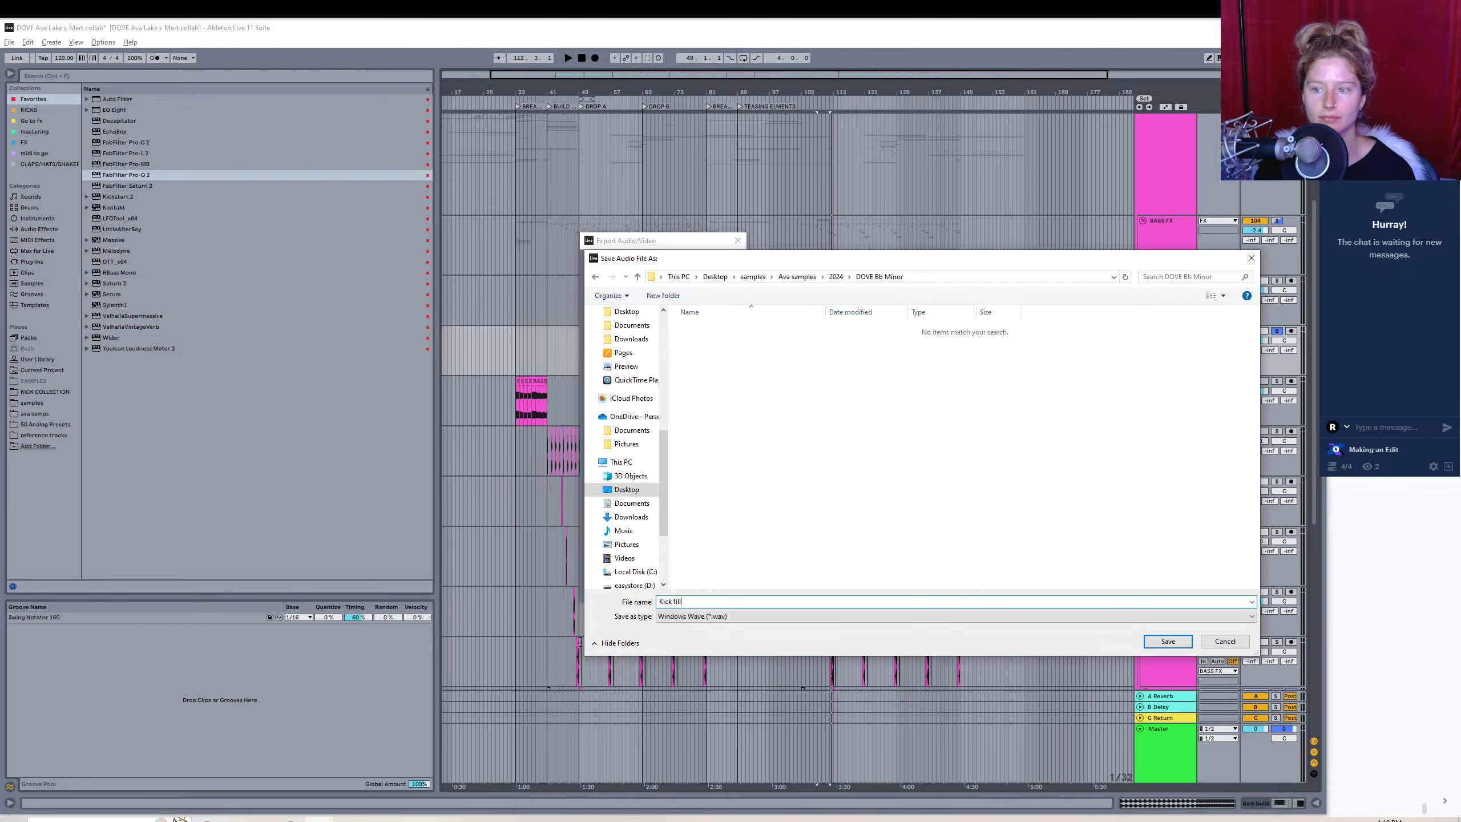
key(Return)
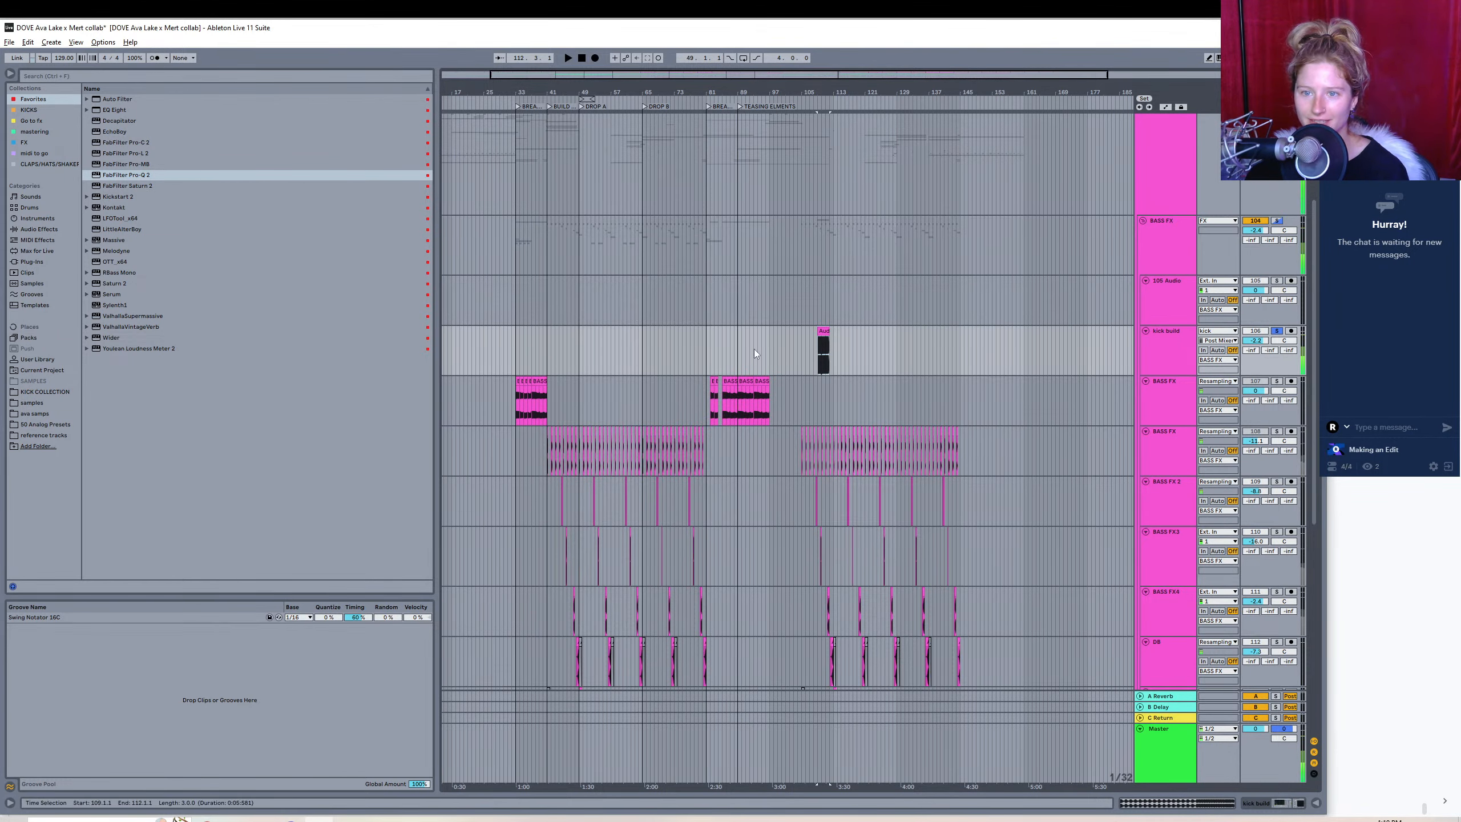
- Find Kick fill.wav in the samples place under Ava samples > 2024 > DOVE Bb Minor, try it in the arrangement and undo the placement
click(31, 403)
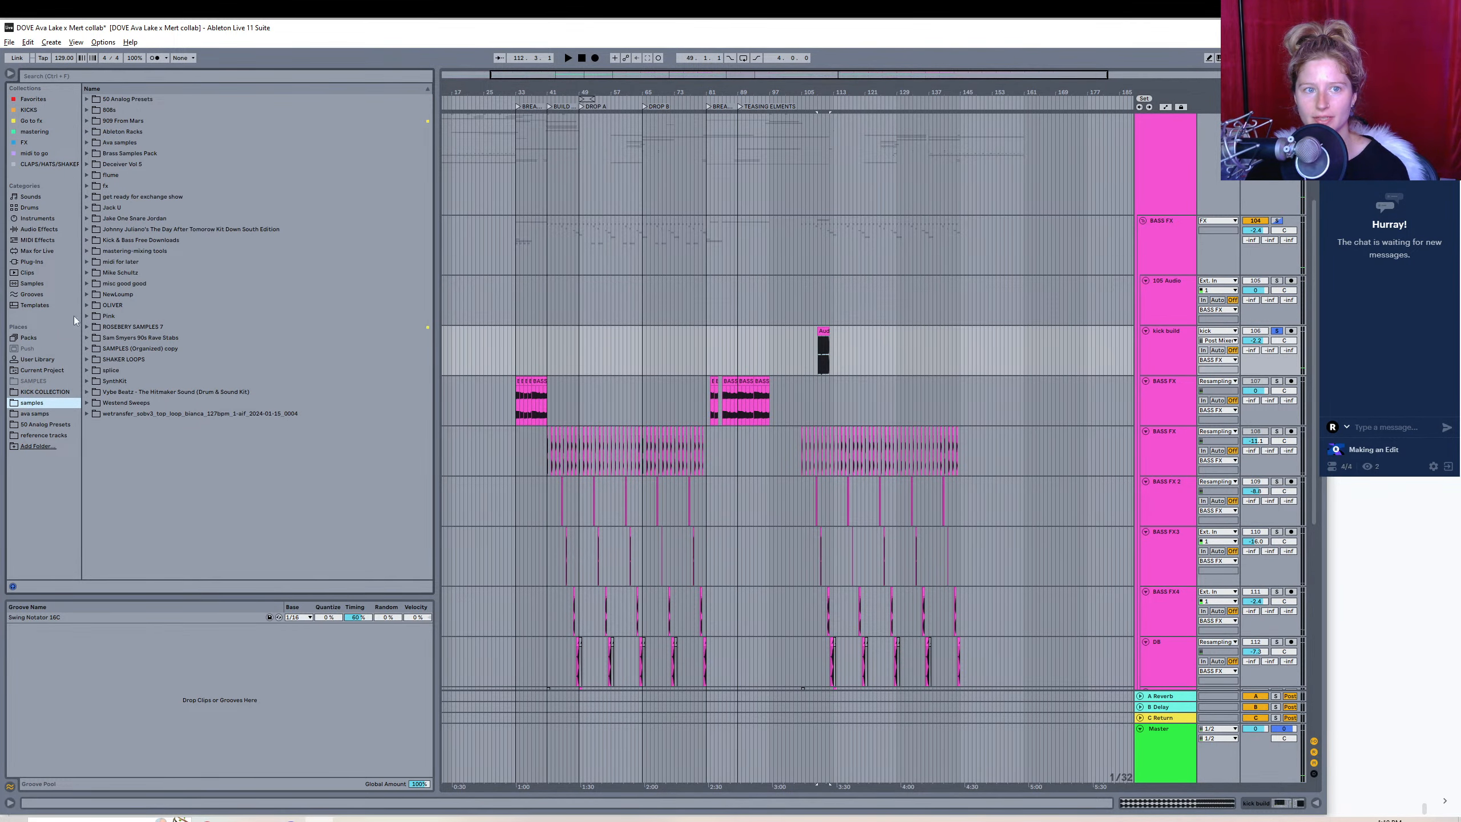
click(87, 142)
click(99, 154)
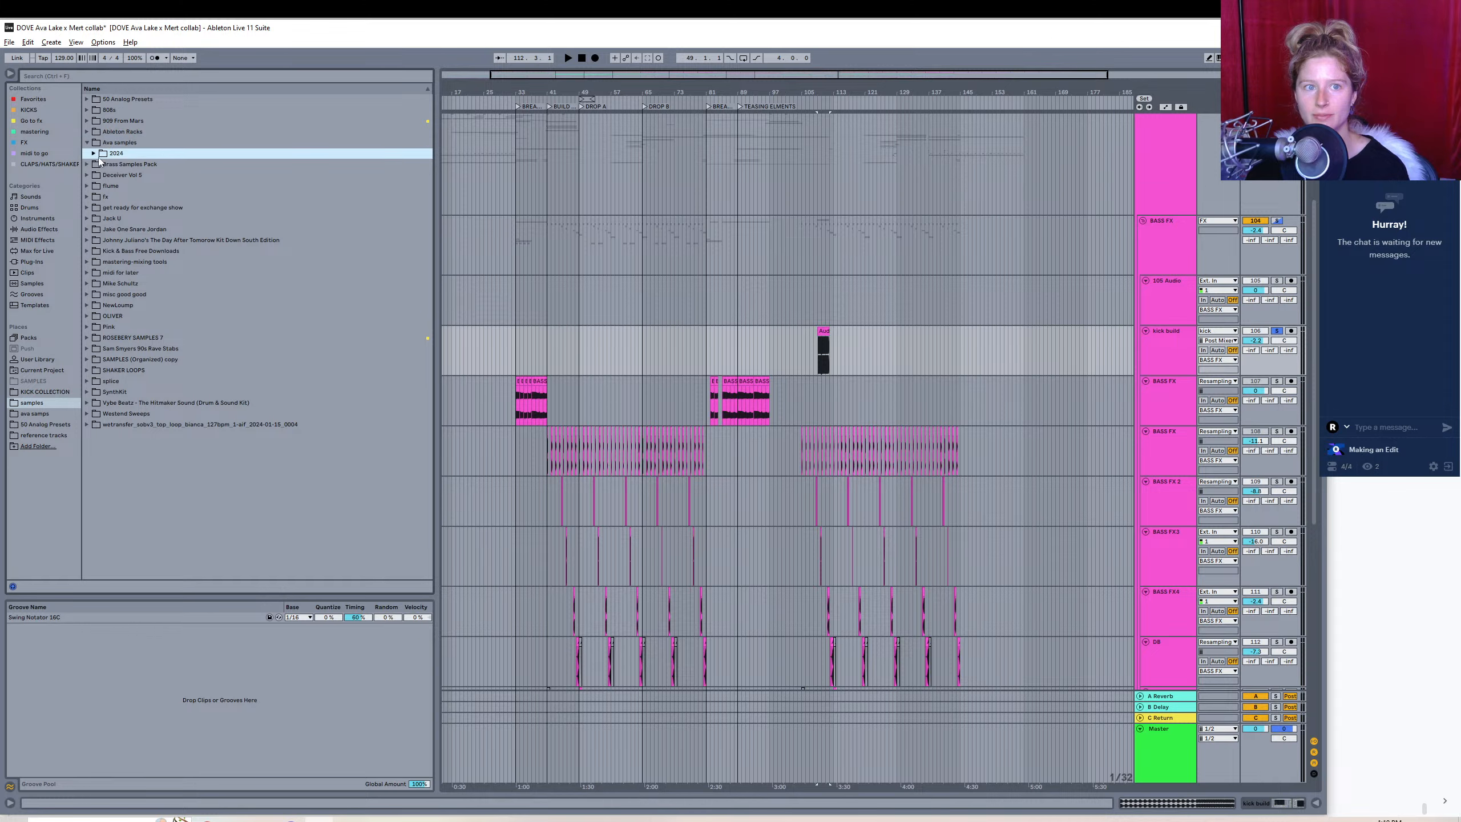
click(94, 153)
click(100, 175)
drag(125, 190, 846, 314)
key(ctrl+z)
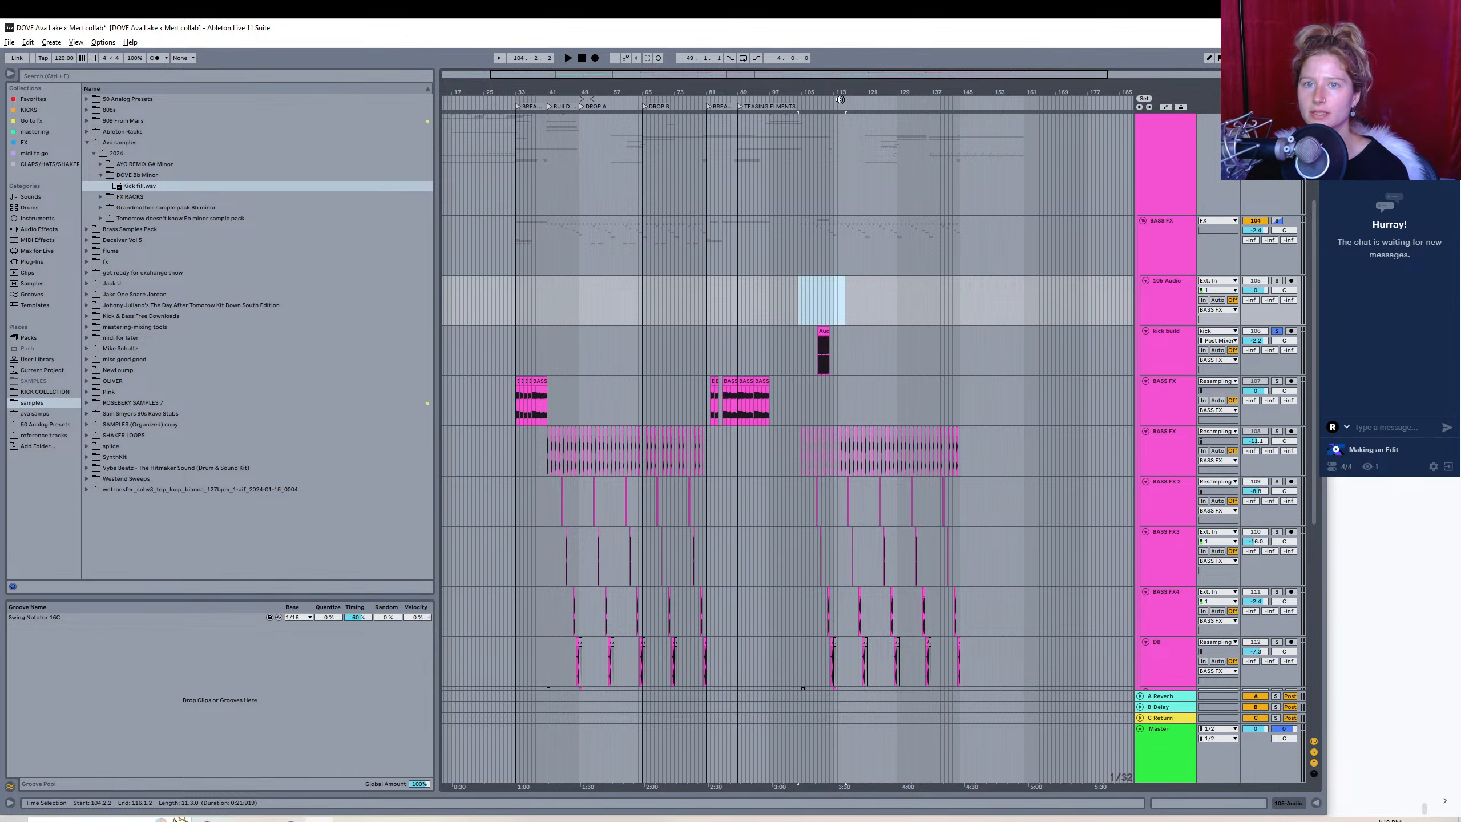
- Delete the empty 105 Audio track from the BASS FX group
drag(625, 79, 624, 61)
click(1167, 296)
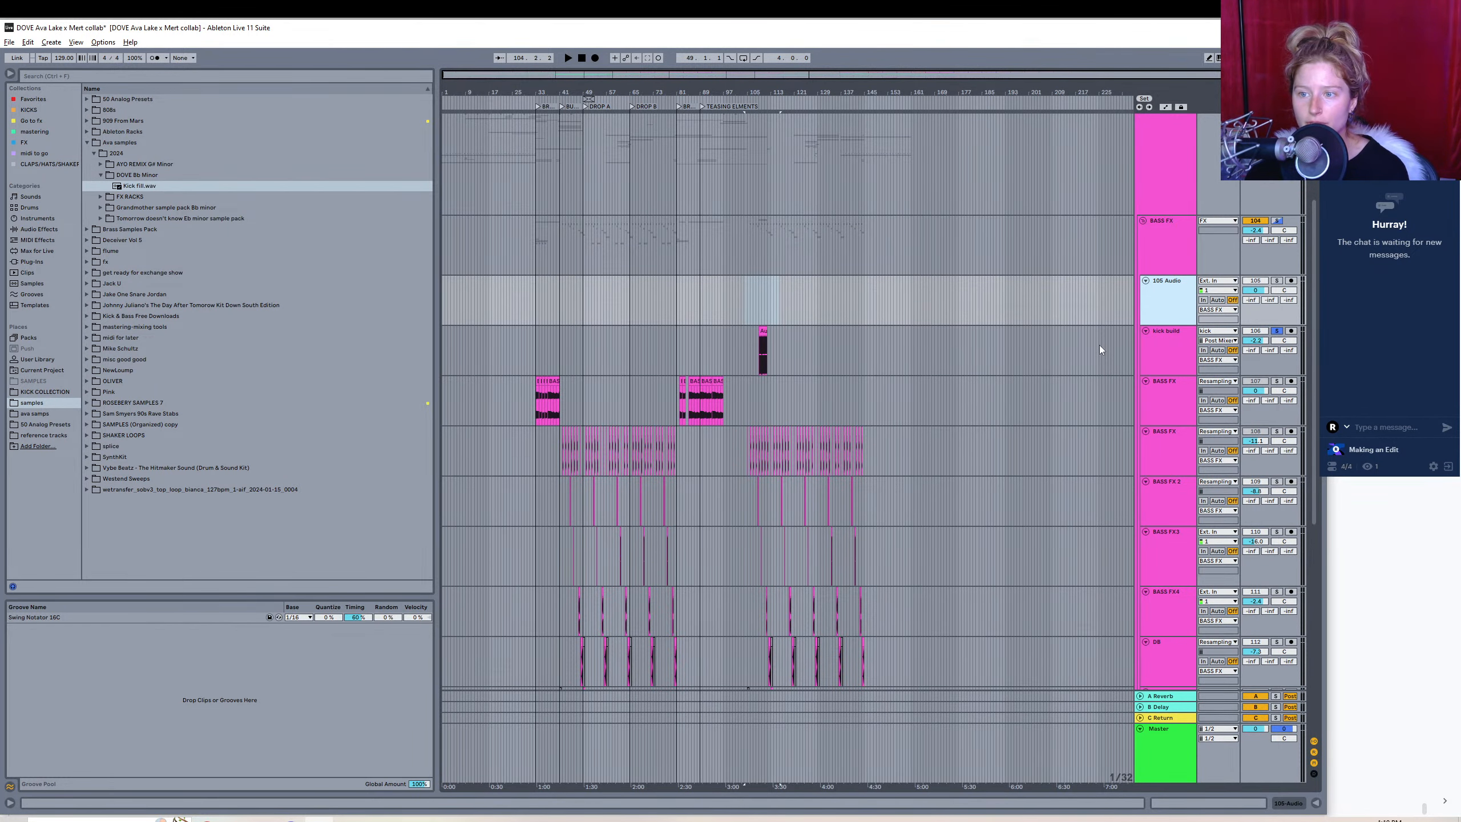
key(Delete)
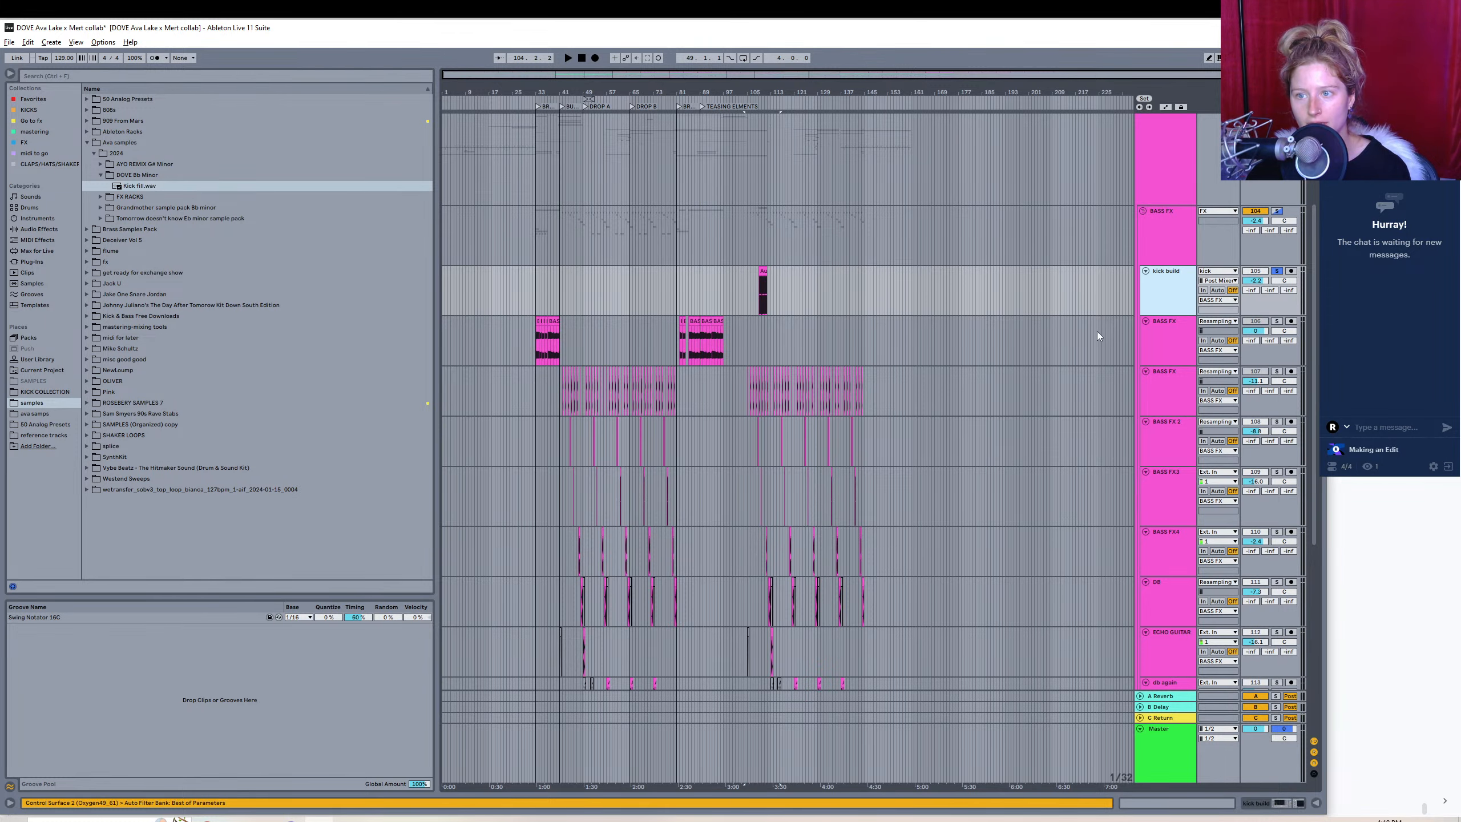
- Solo the BASS FX 2 track instead of kick build and play its first clip in the build-up
drag(696, 75, 697, 79)
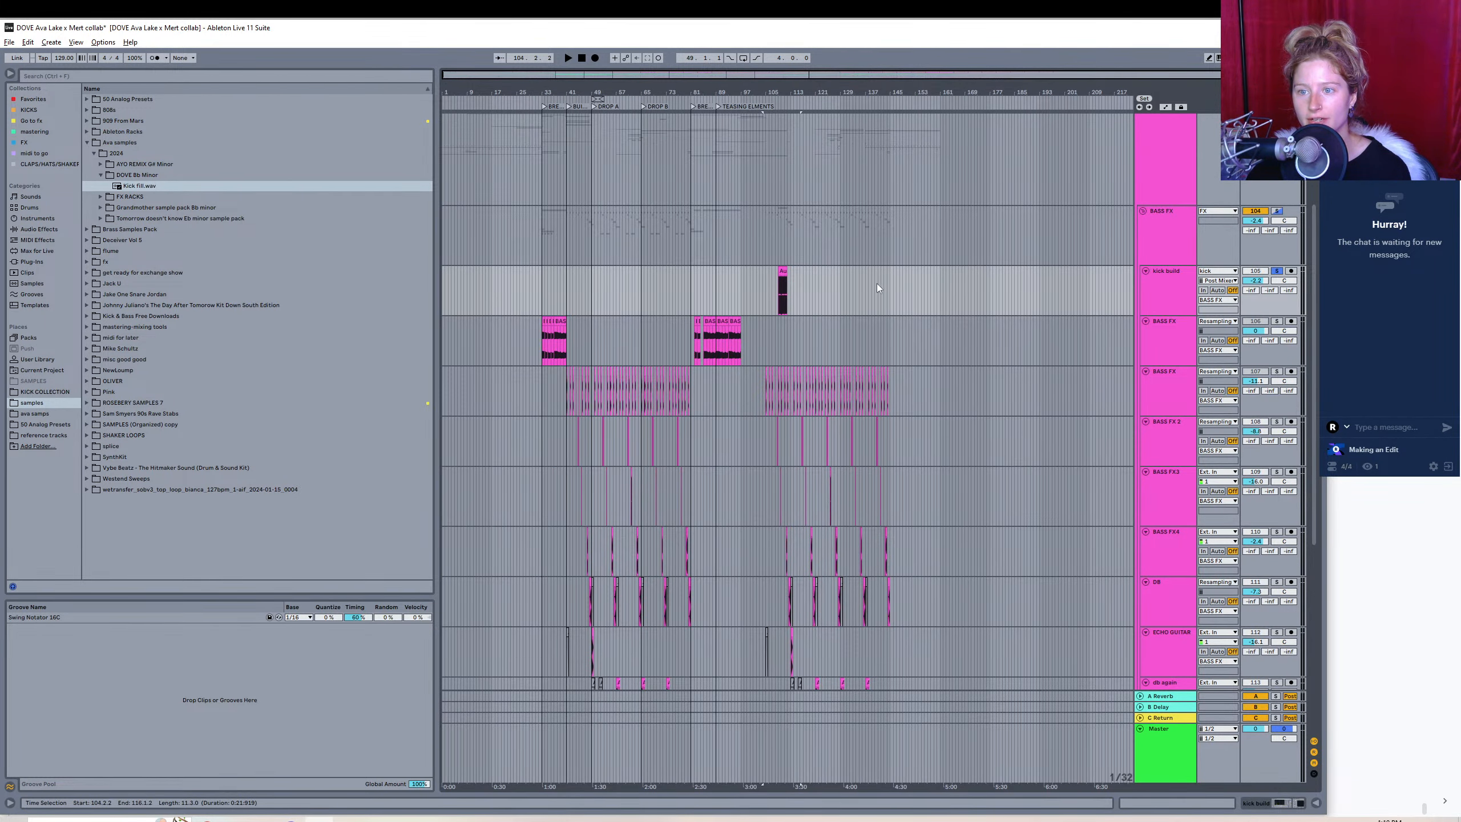
click(1275, 271)
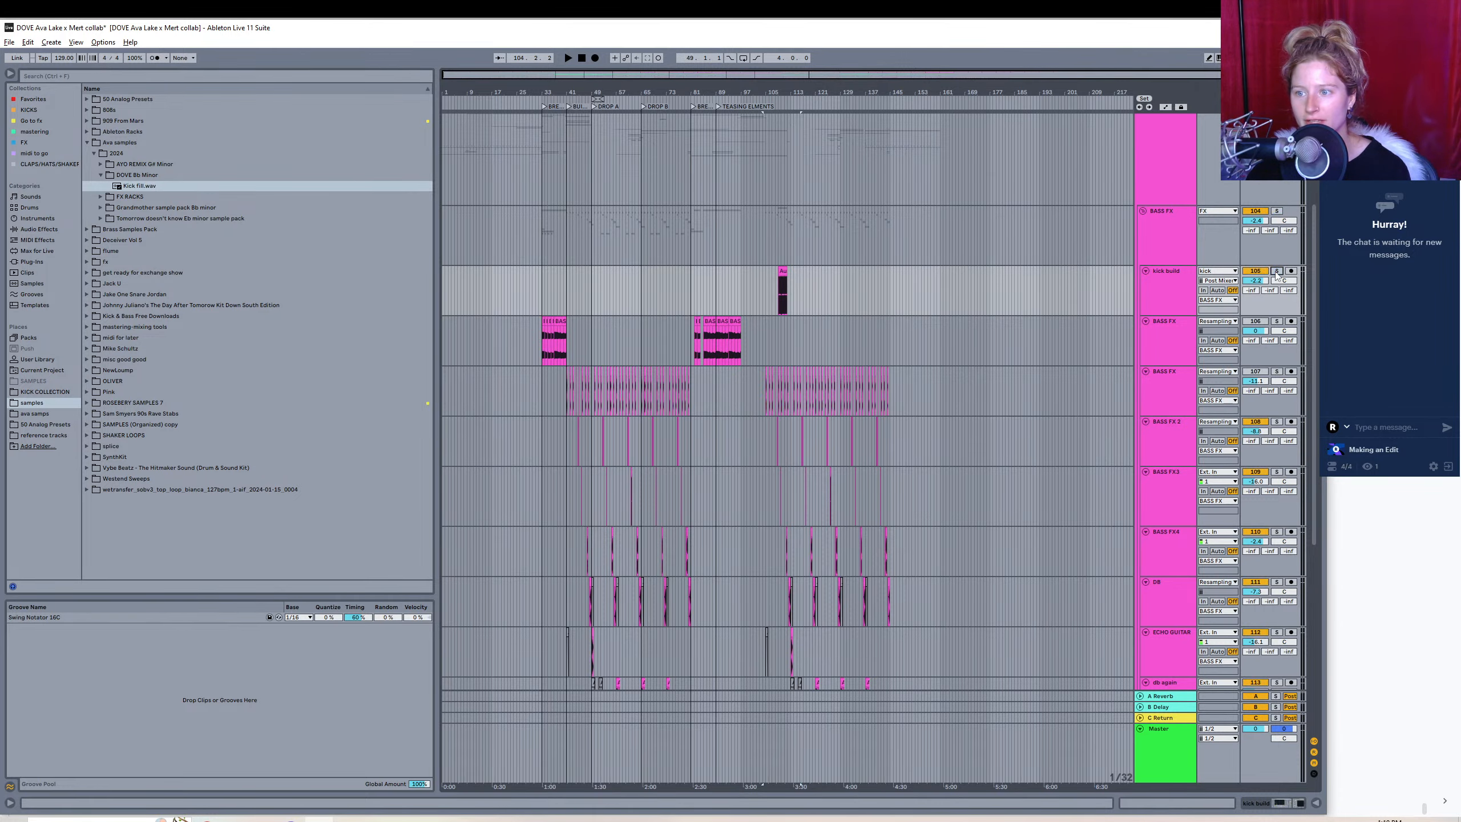
click(1277, 422)
drag(469, 74, 553, 132)
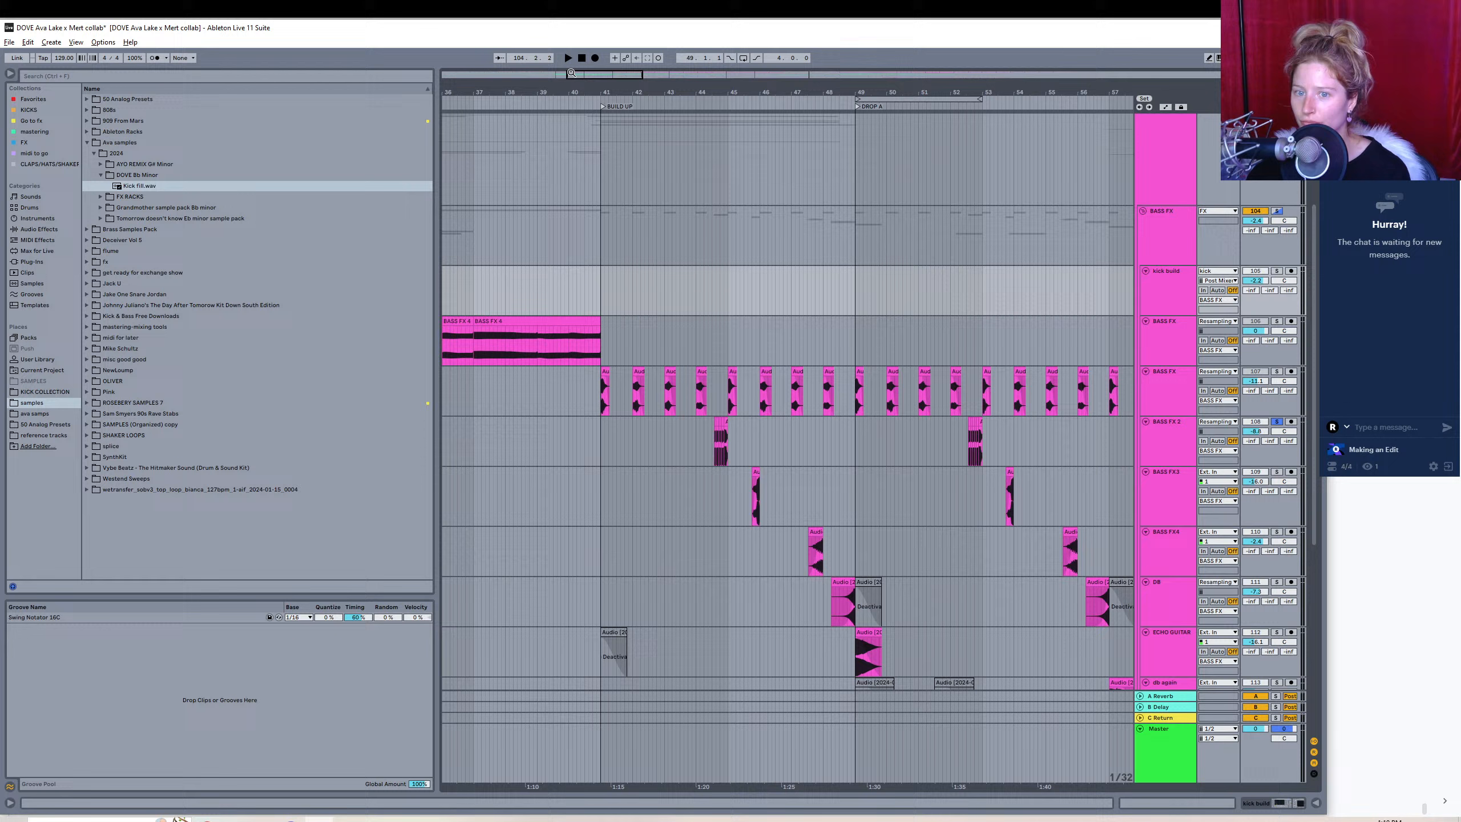
click(718, 423)
key(space)
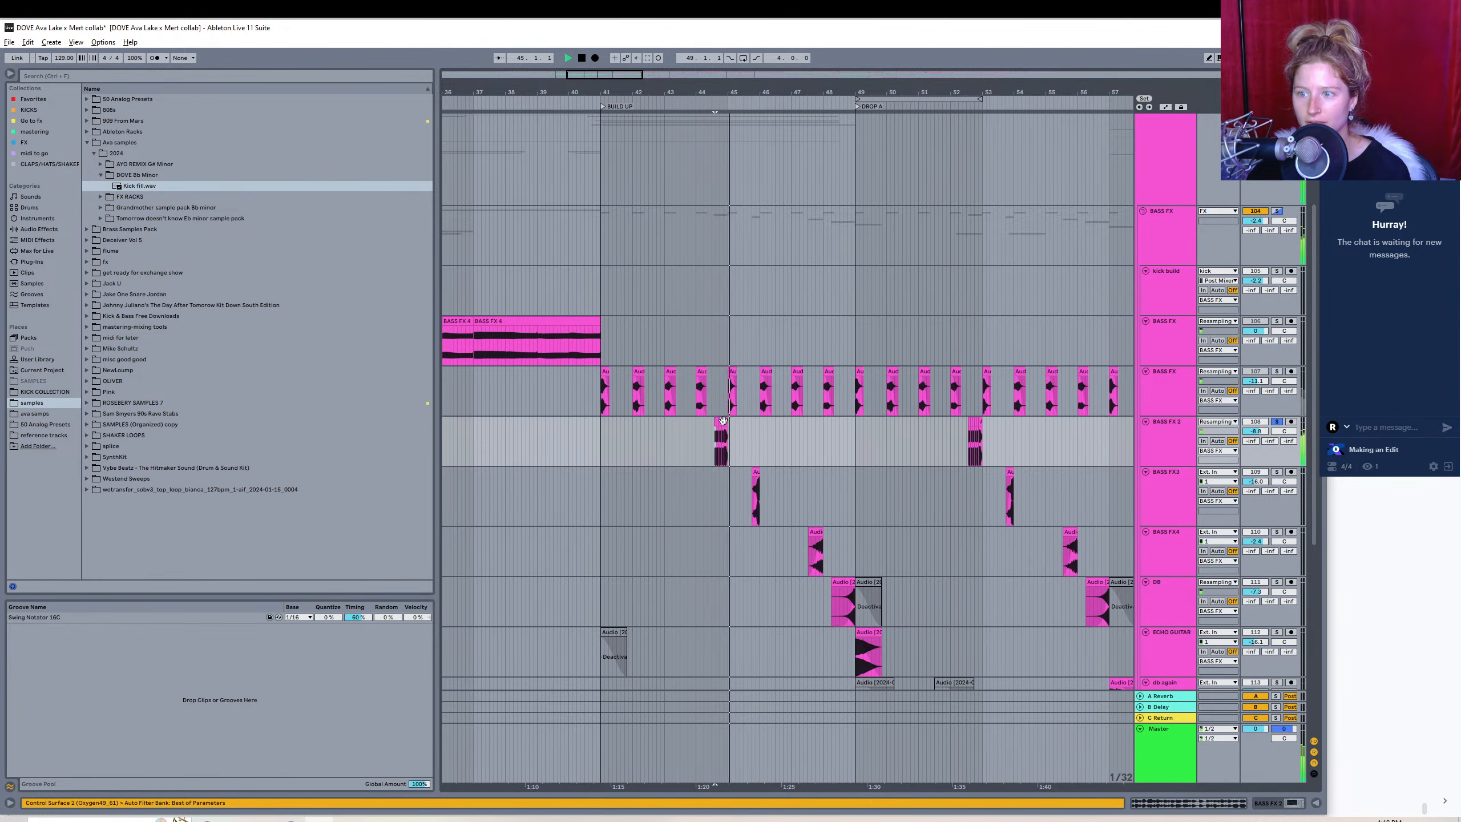
key(space)
- Consolidate the first build-up clip on the BASS FX 2 track and play the result
click(724, 421)
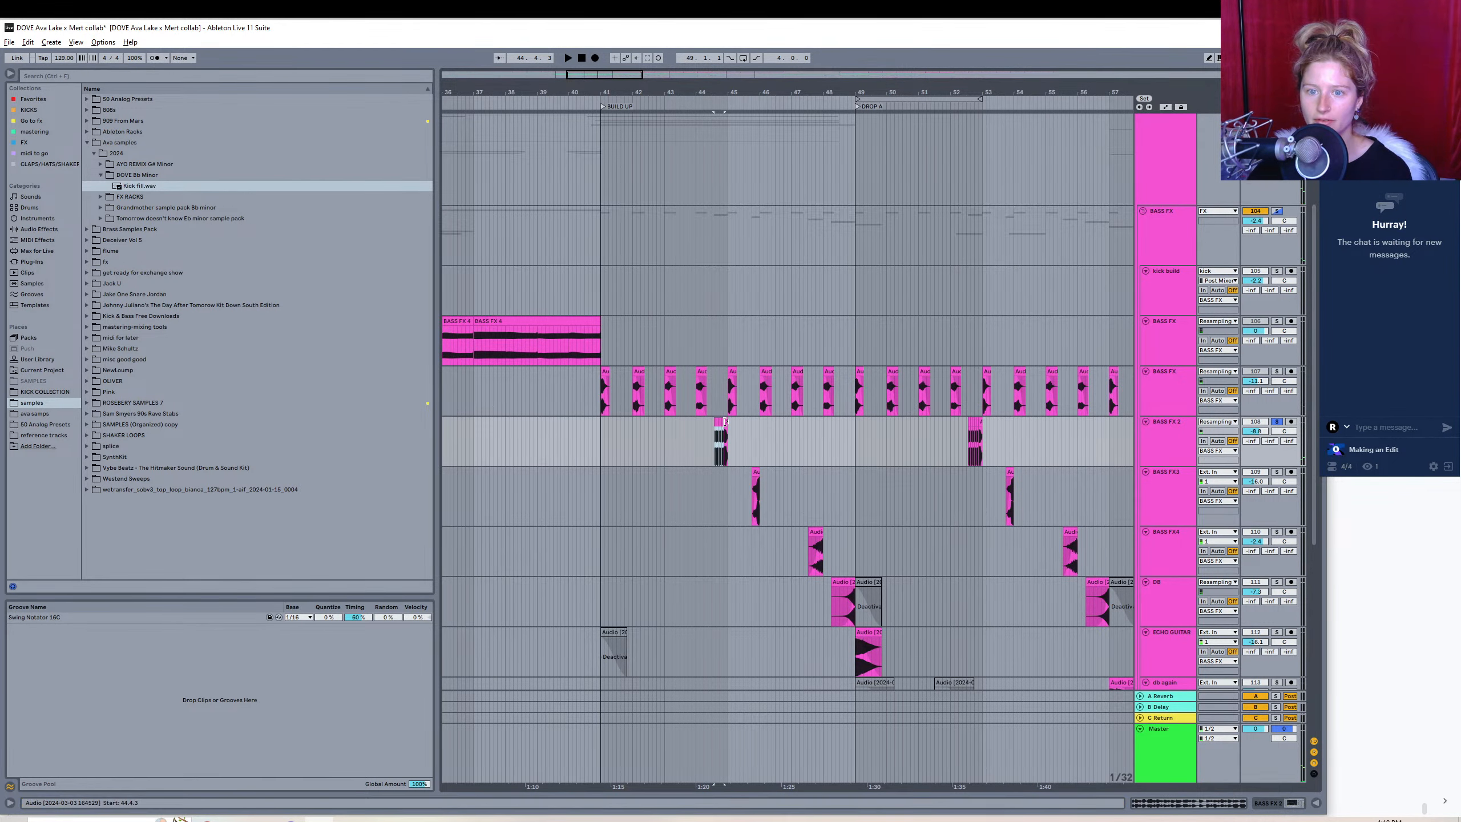
key(ctrl+j)
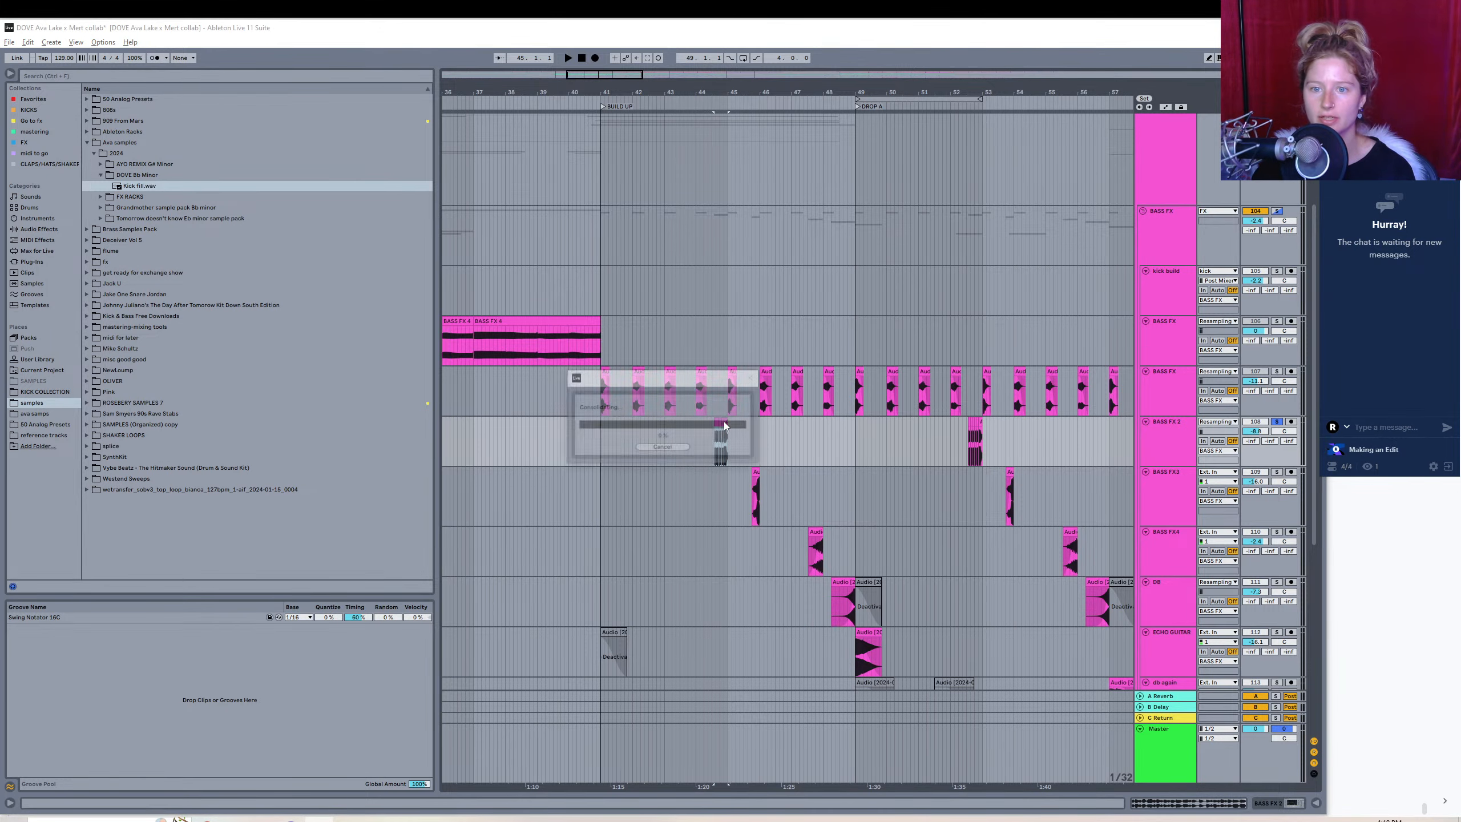
key(space)
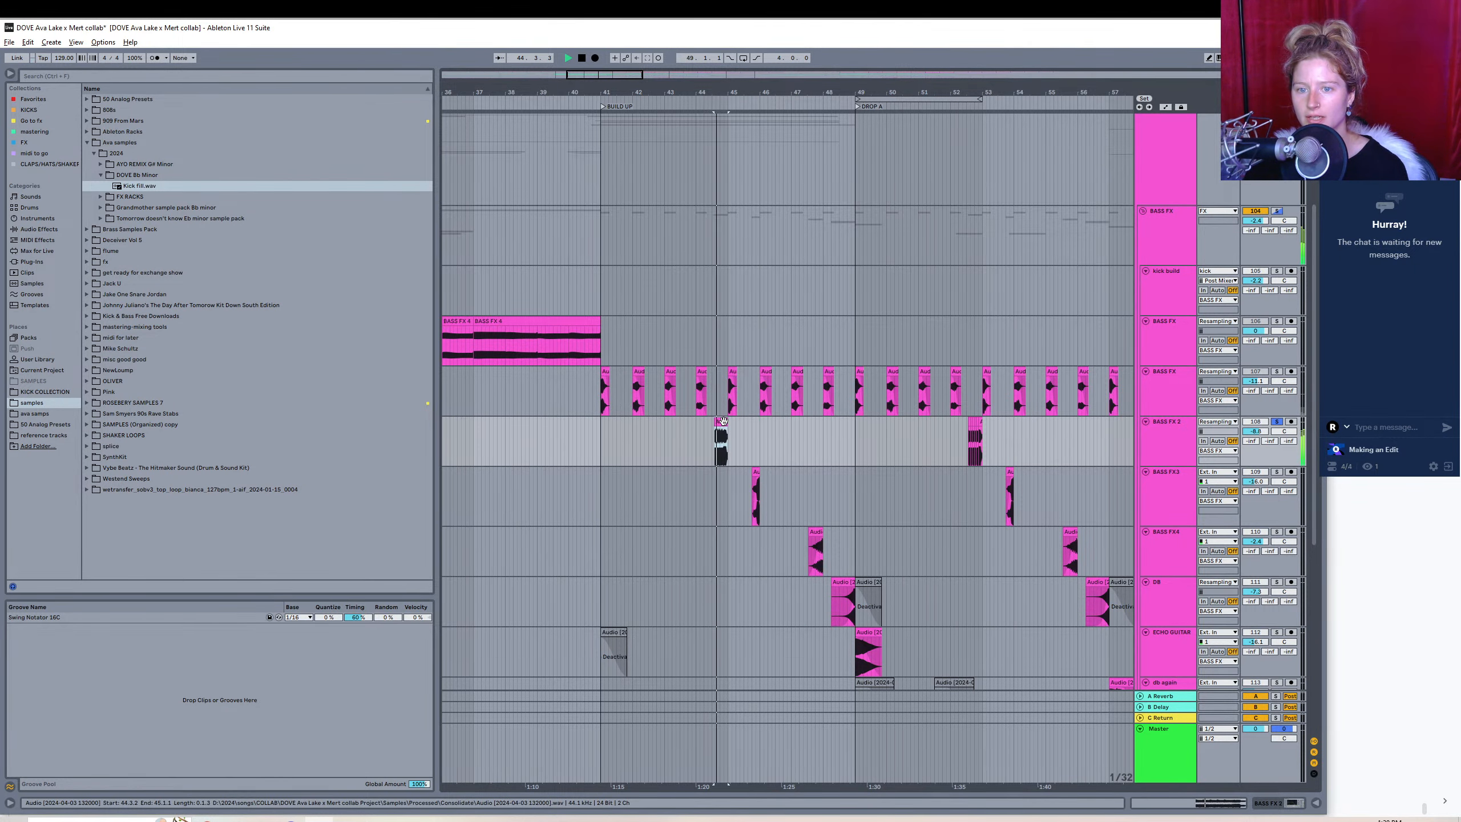
key(space)
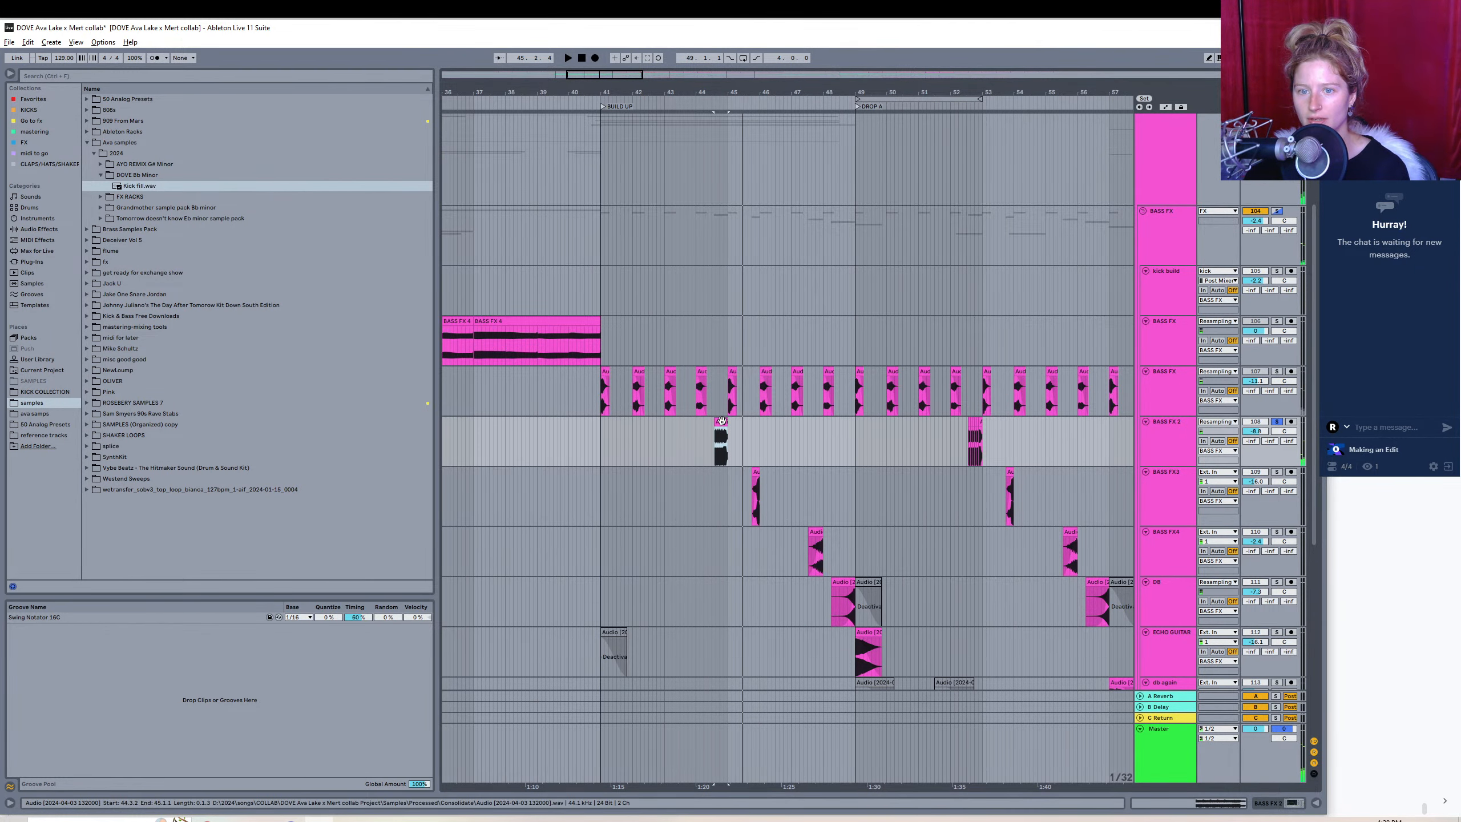
- Export the consolidated BASS FX 2 clip's range from the Master as a WAV file named "bass fill" in DOVE Bb Minor
click(10, 42)
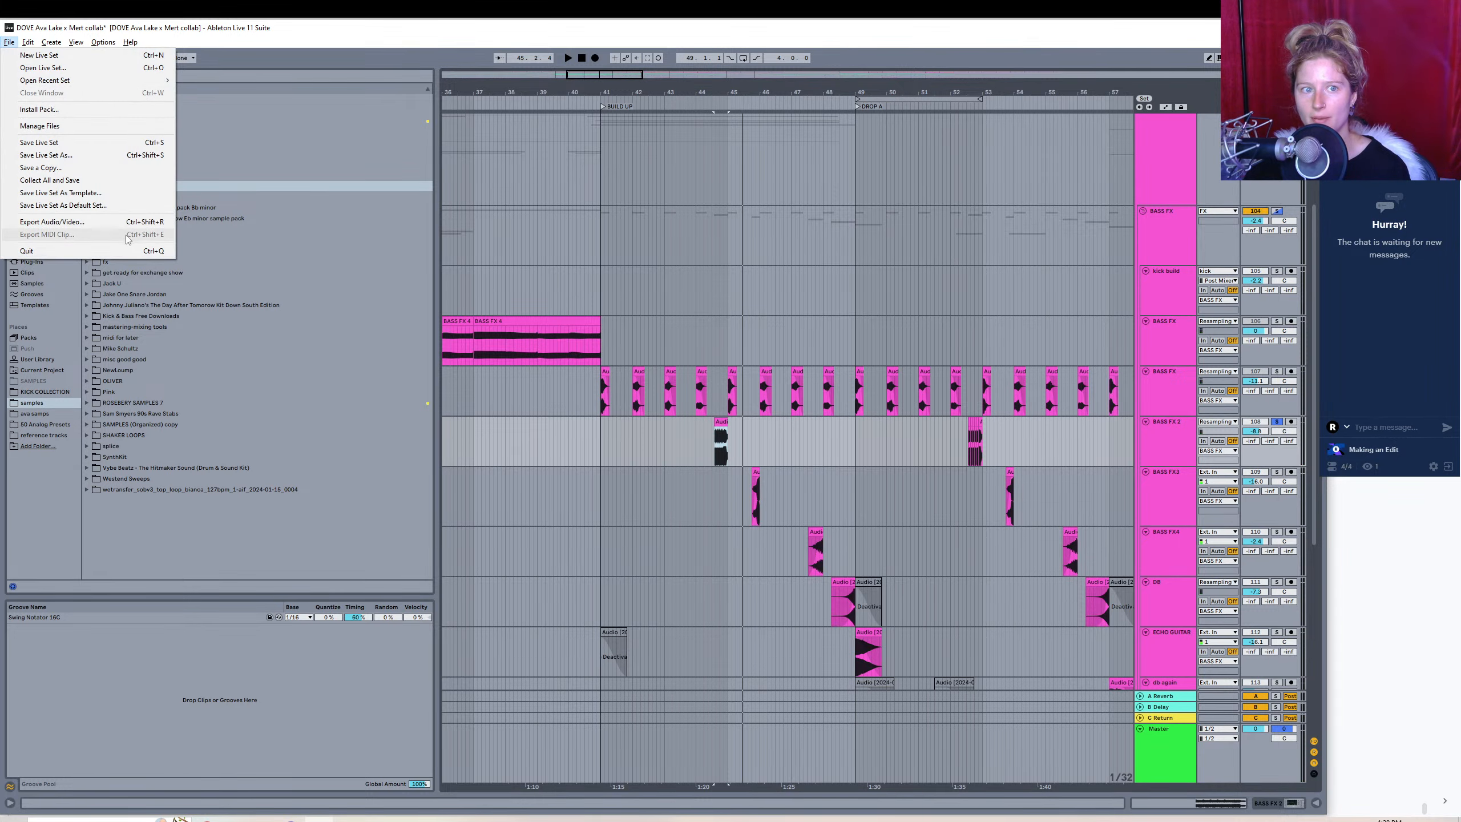
click(106, 222)
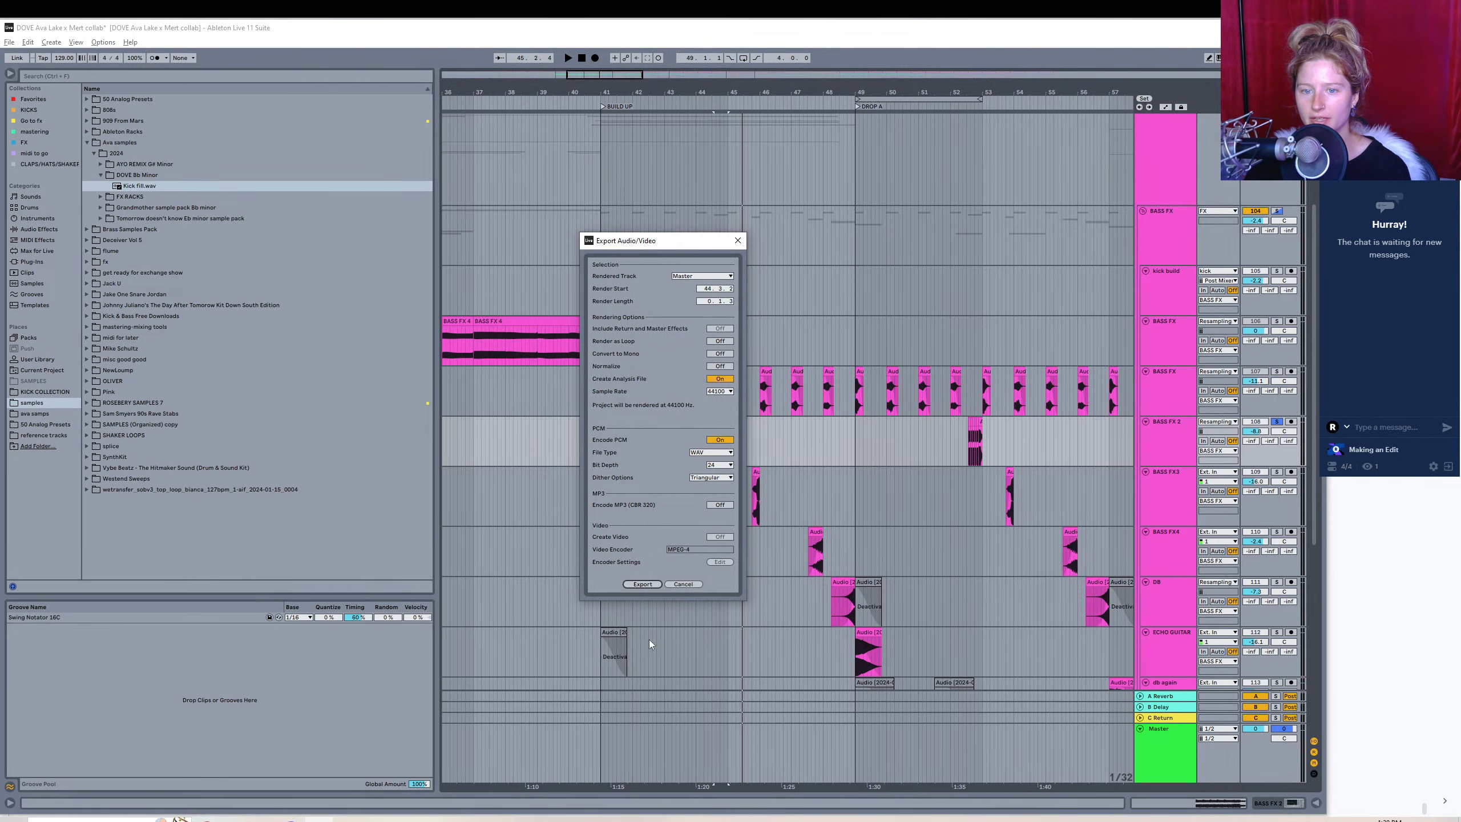
click(654, 584)
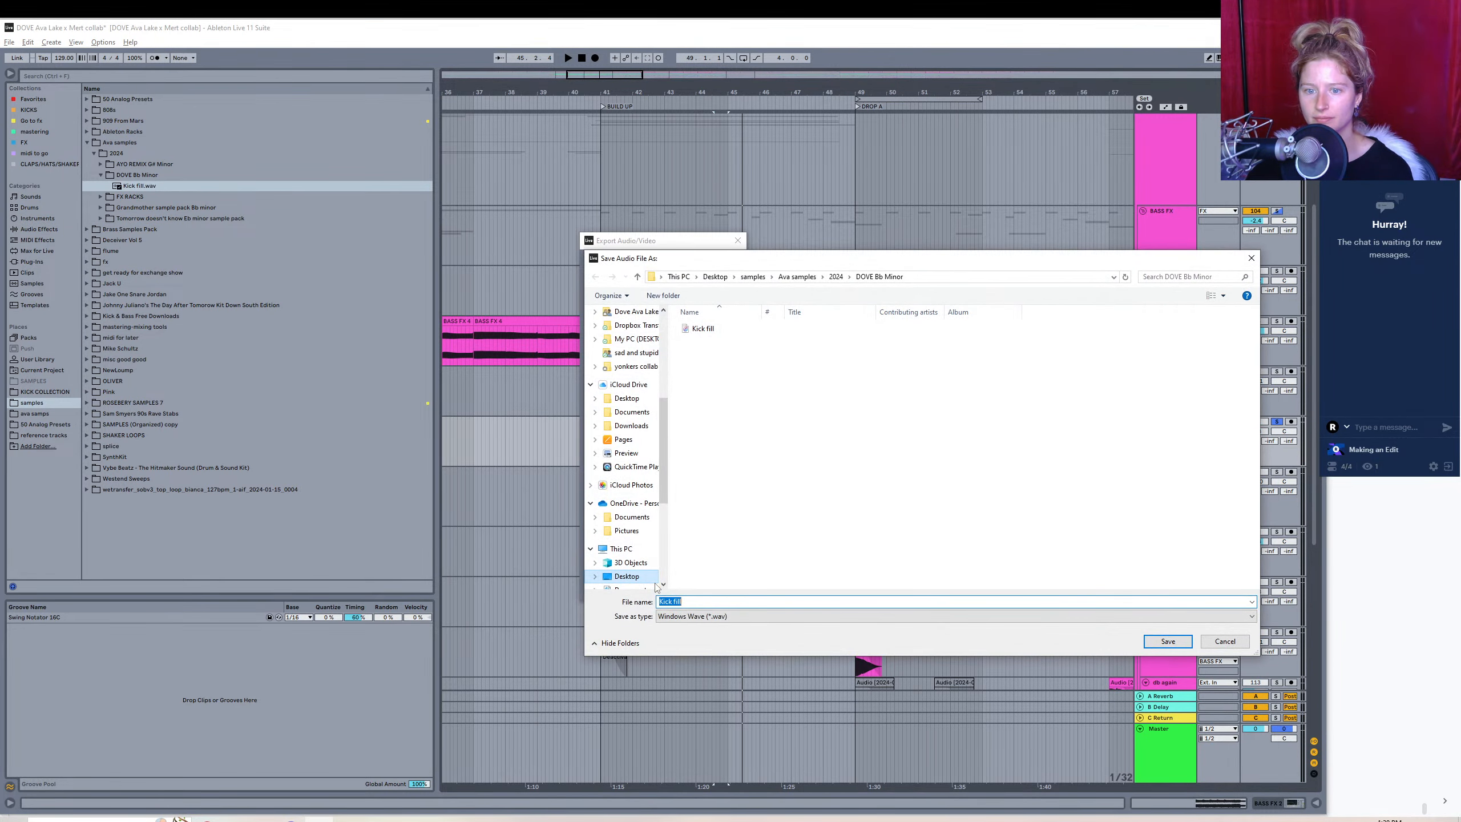
text(bass)
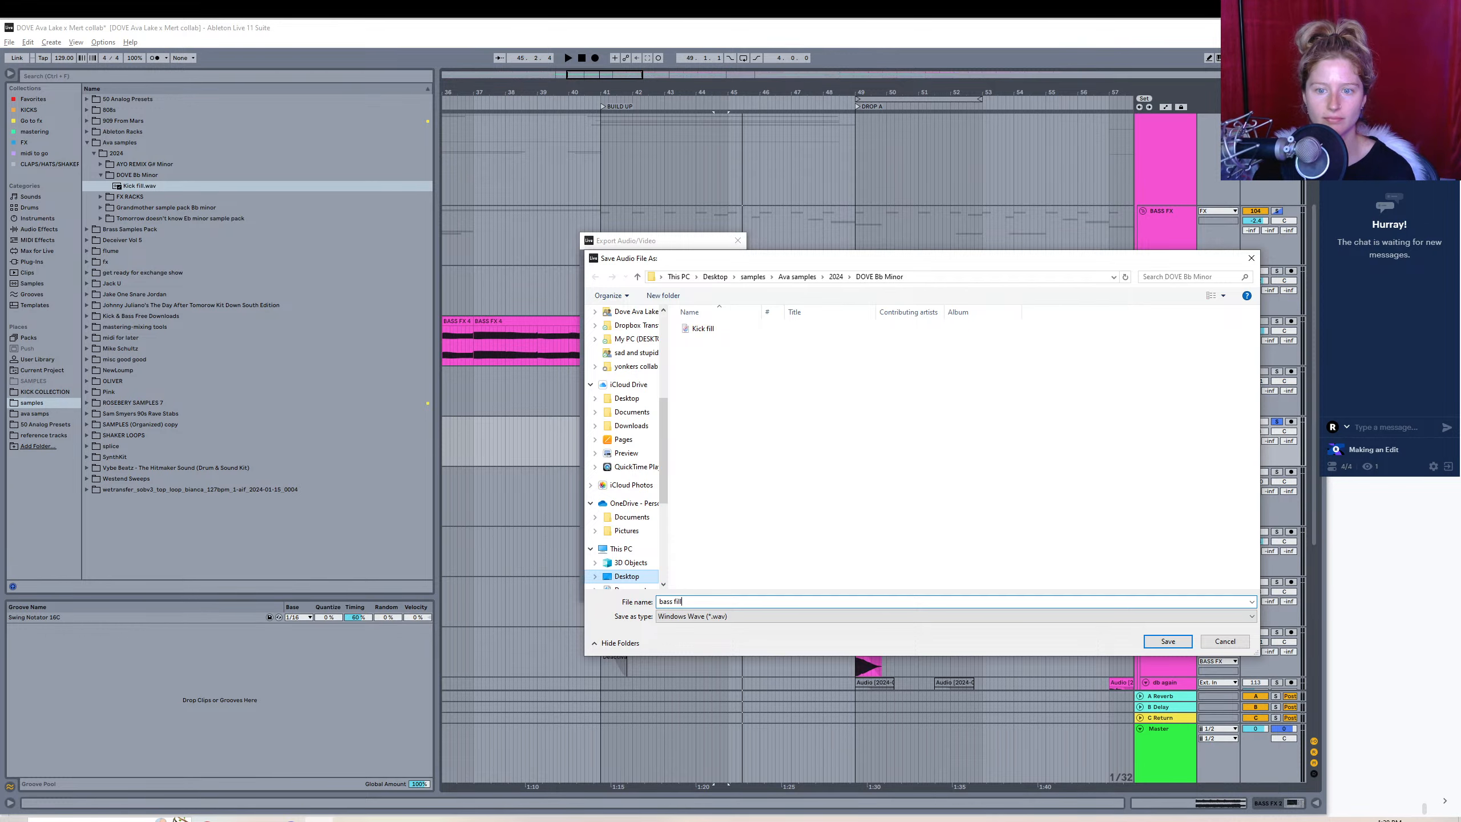
key(Return)
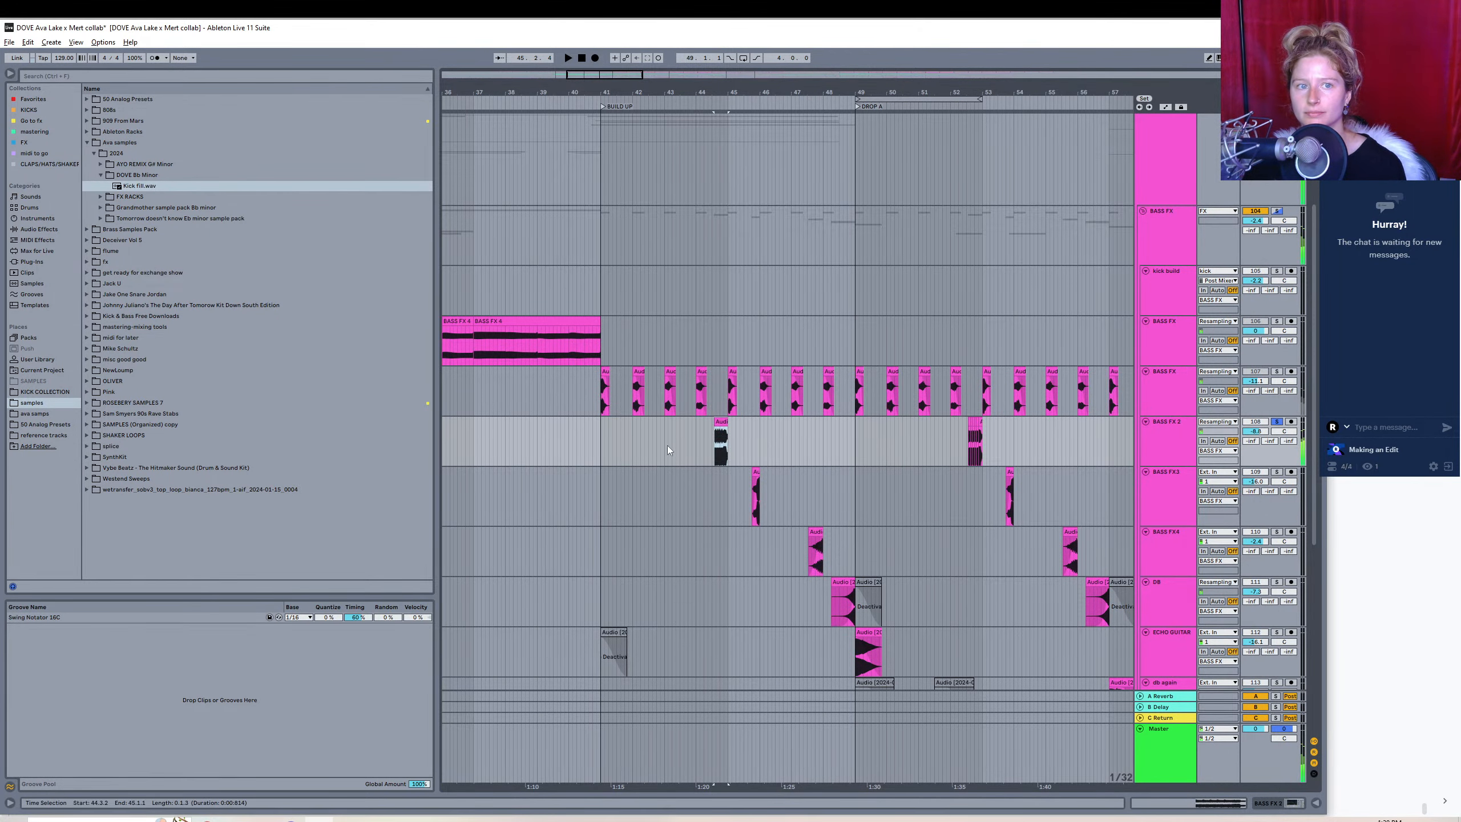
- Refresh the DOVE Bb Minor folder, check bass fill.wav by placing it on the BASS FX 2 track, and delete the test clip
click(107, 176)
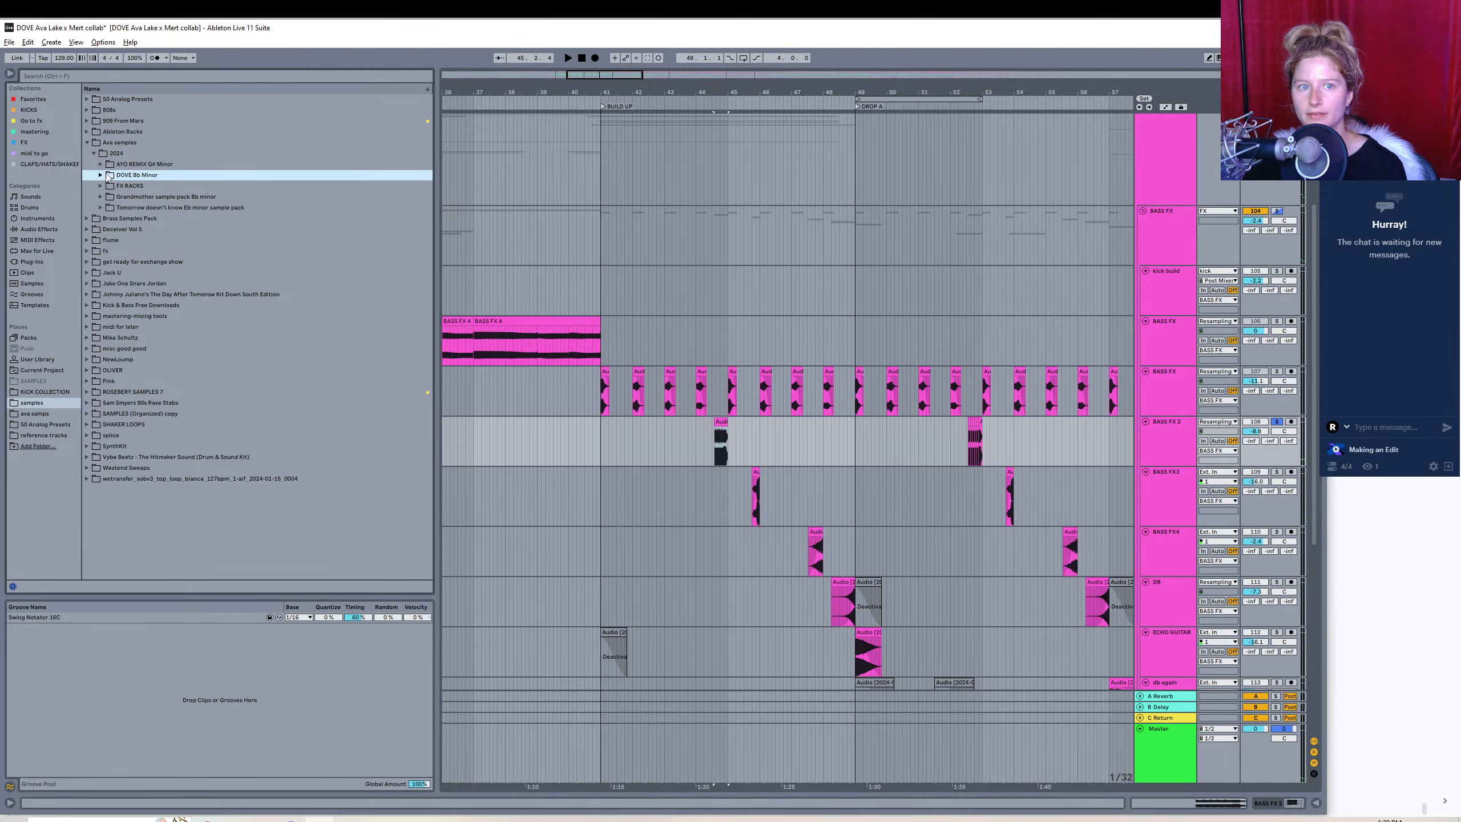
click(102, 175)
drag(138, 186, 778, 440)
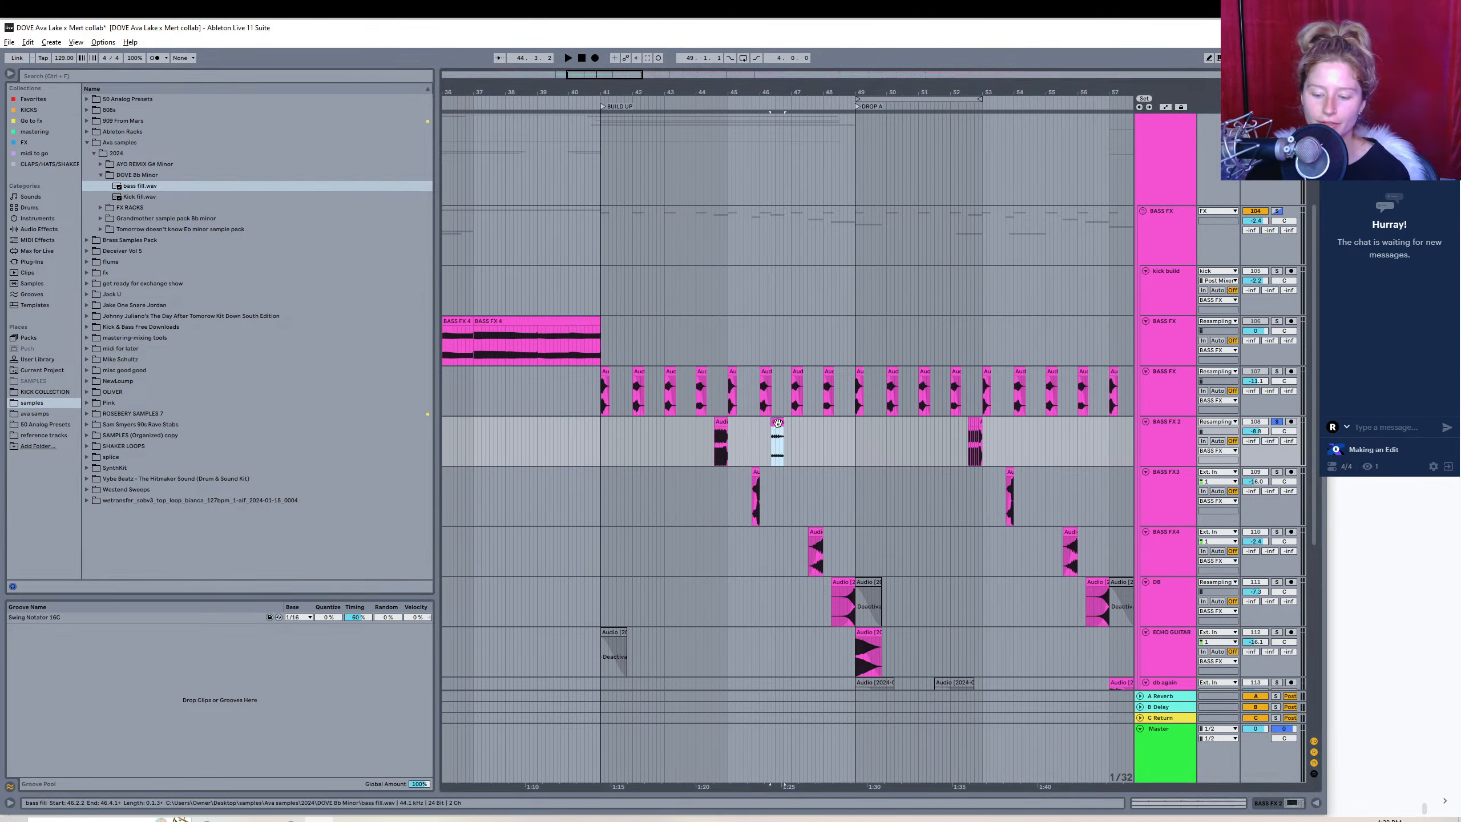
key(Delete)
- Solo the track directly below BASS FX 2 and play its short clip in the build-up
click(1277, 472)
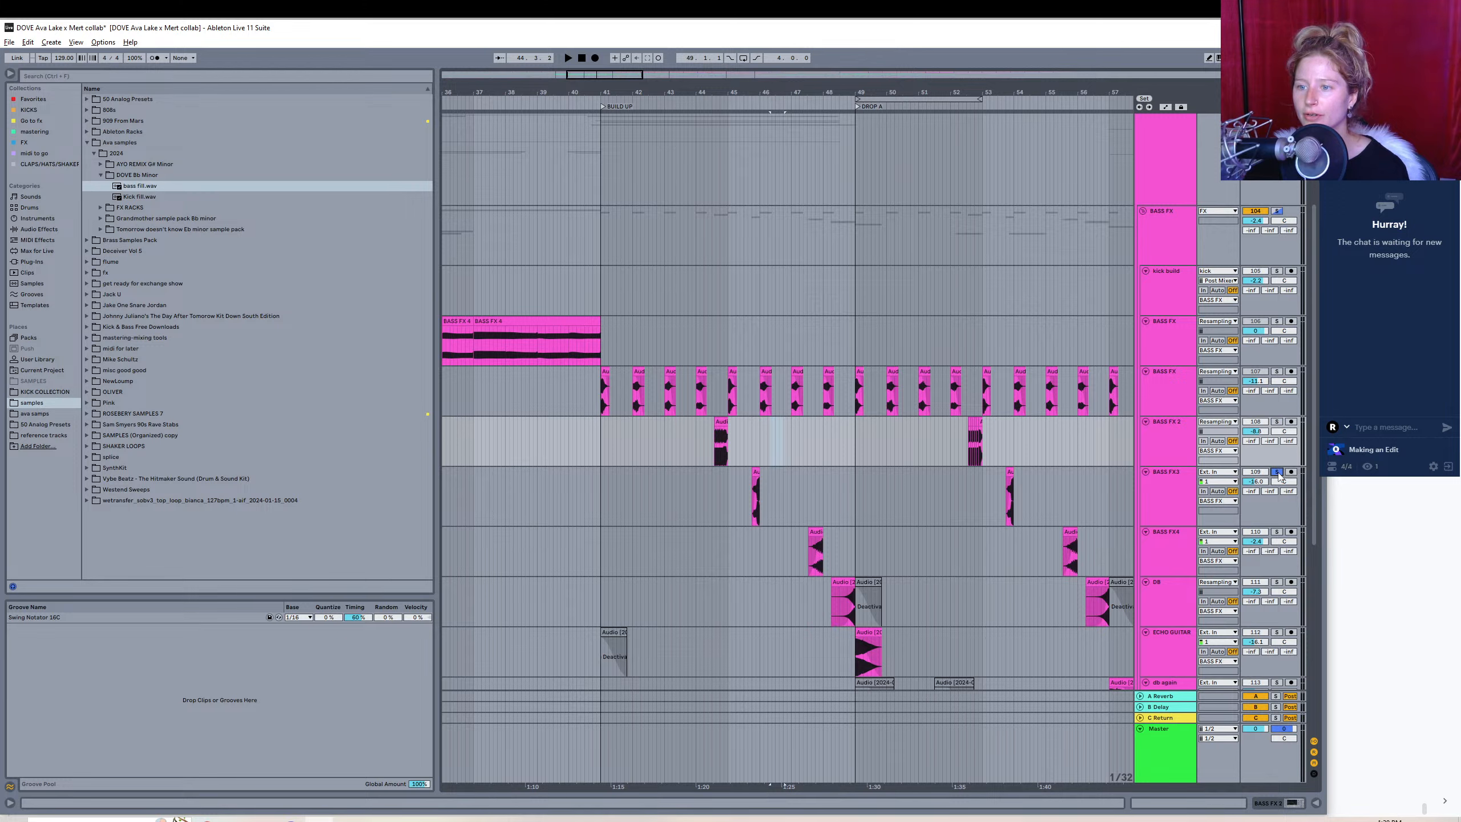
click(755, 472)
key(space)
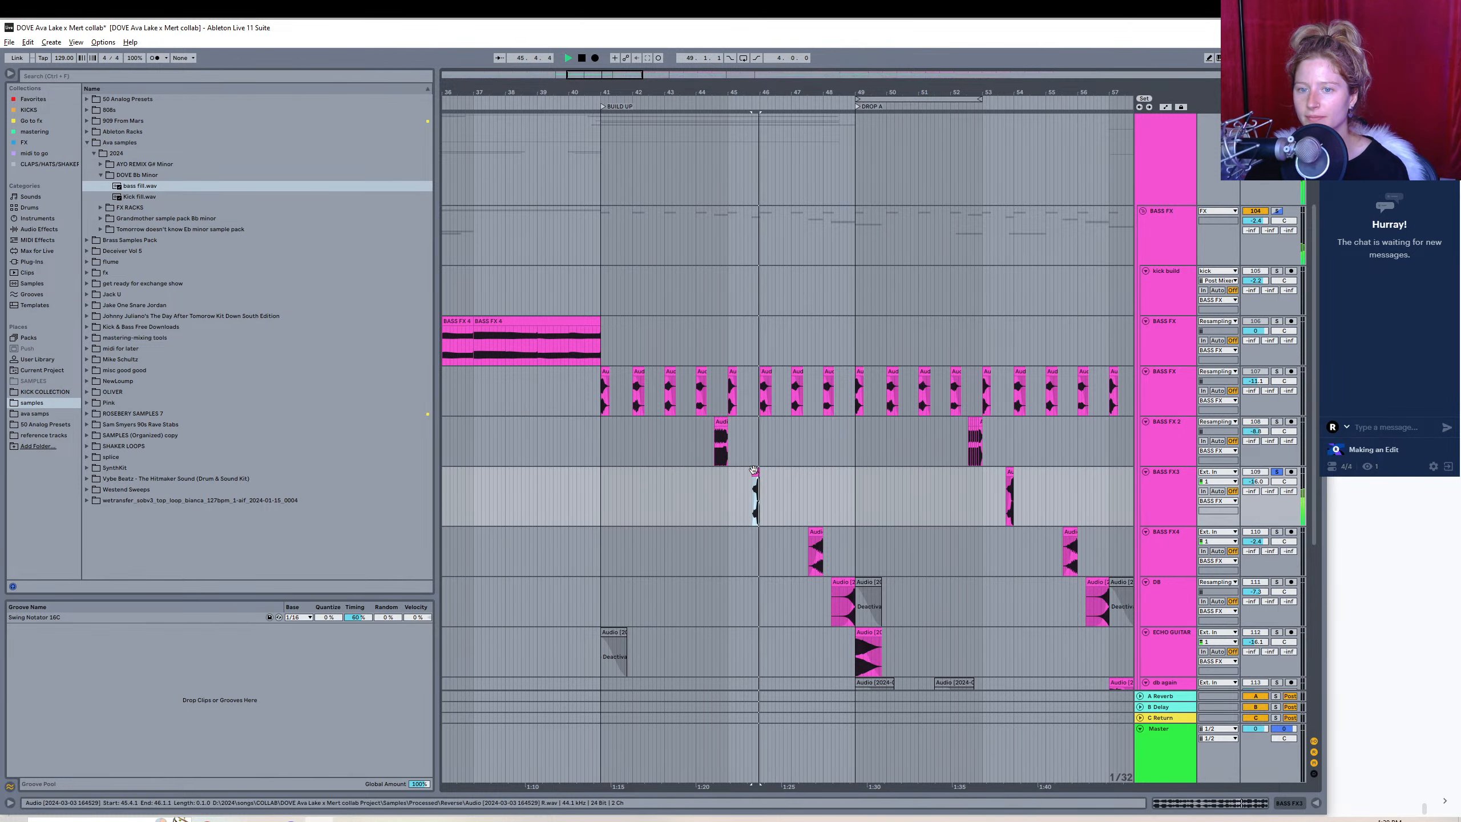
key(space)
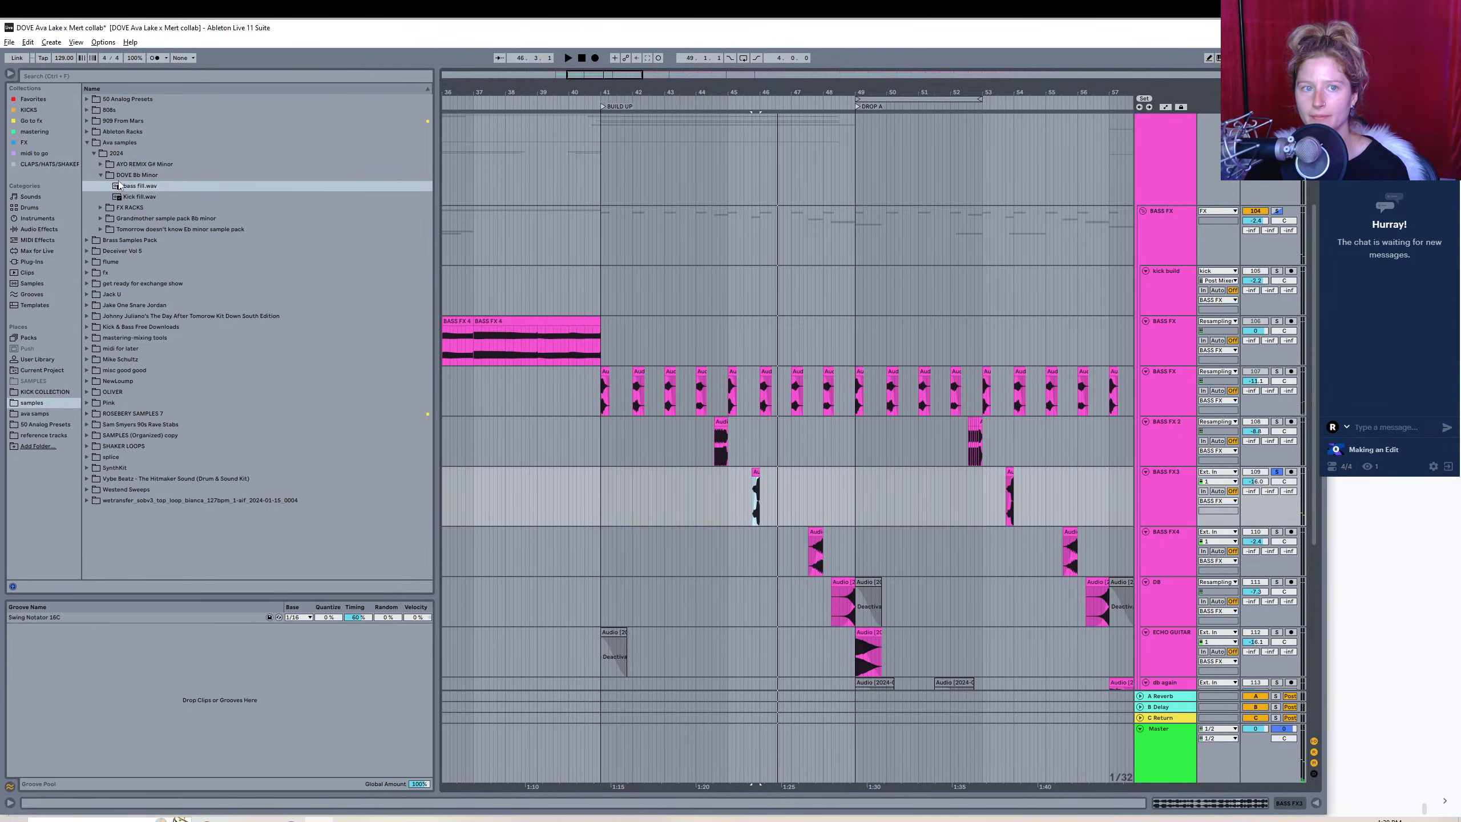
- Export the range of the first BASS FX3 clip from the Master as a WAV file named "bass ear candy" in DOVE Bb Minor
click(813, 484)
click(756, 472)
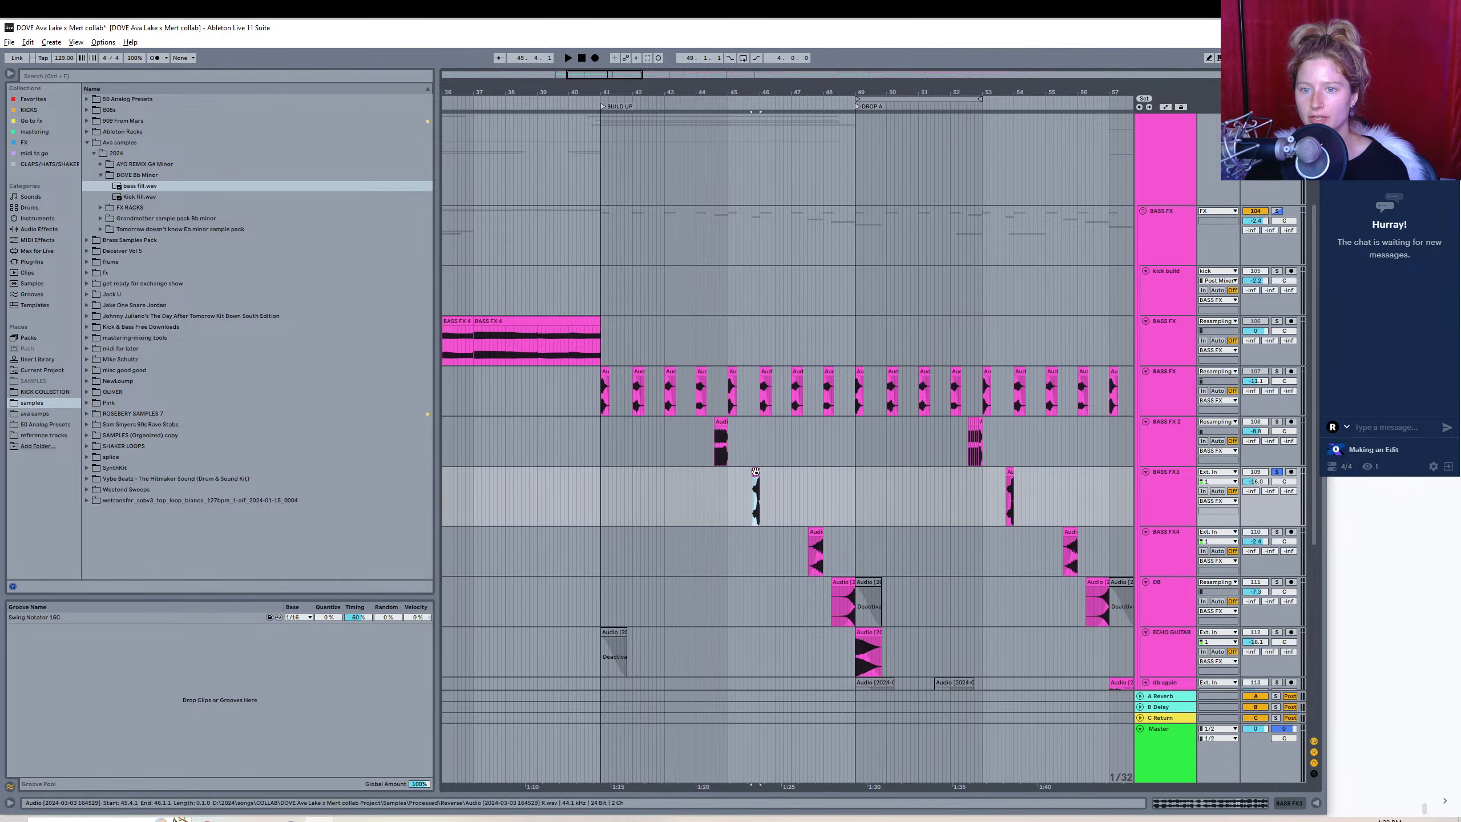
click(9, 43)
click(34, 208)
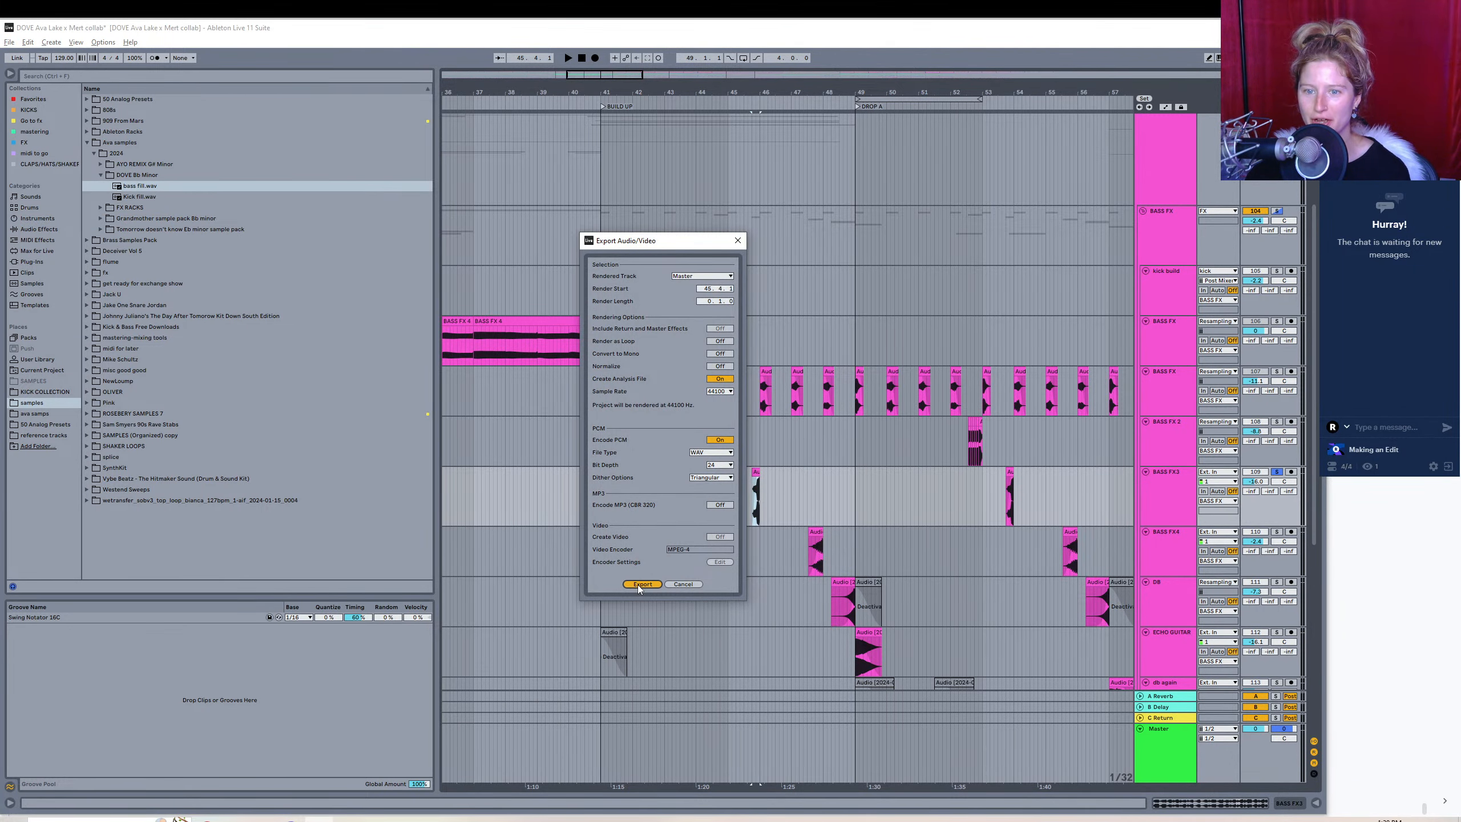
click(640, 585)
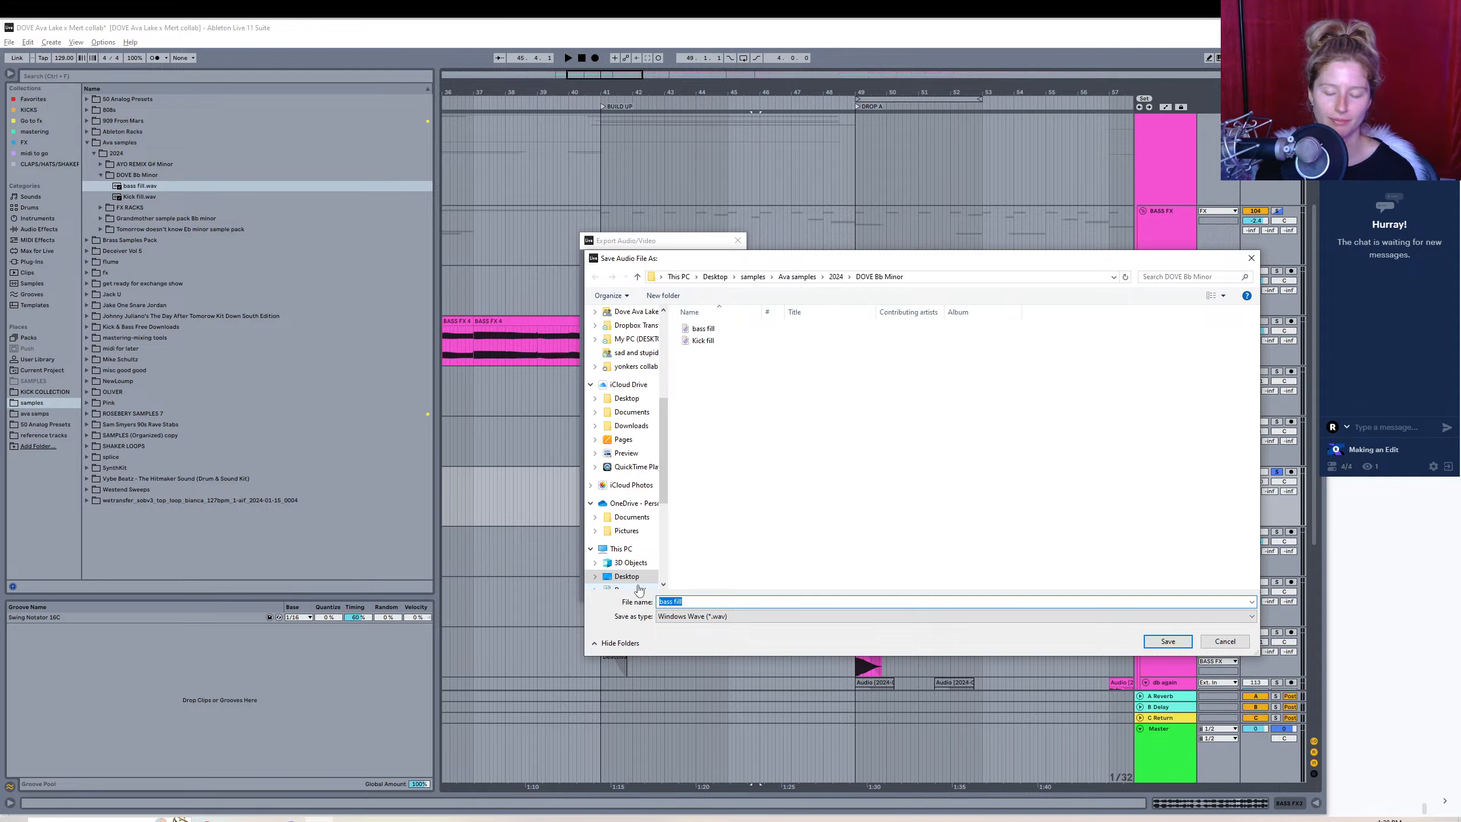
text(bass )
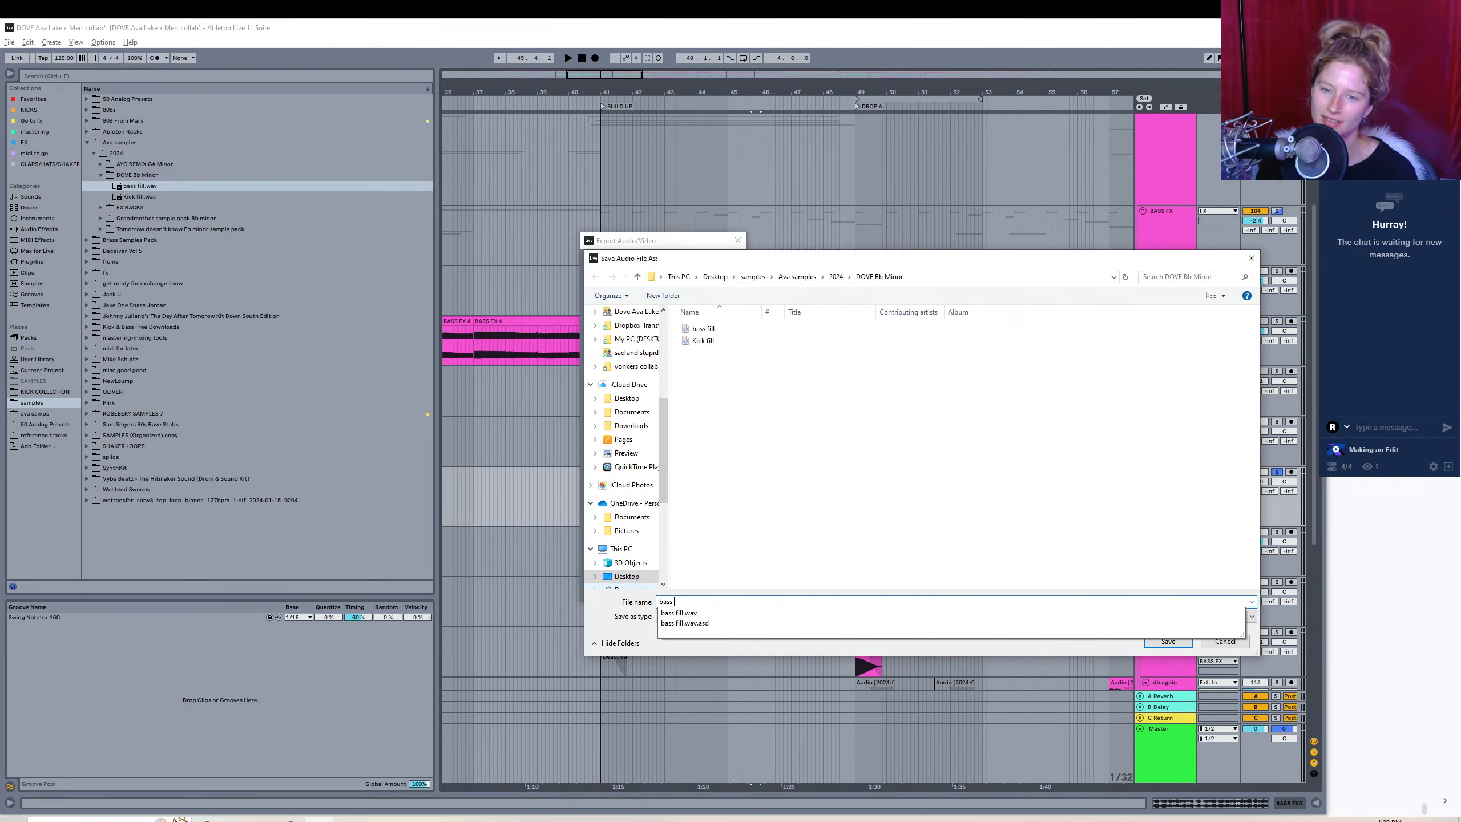
text(ear candy)
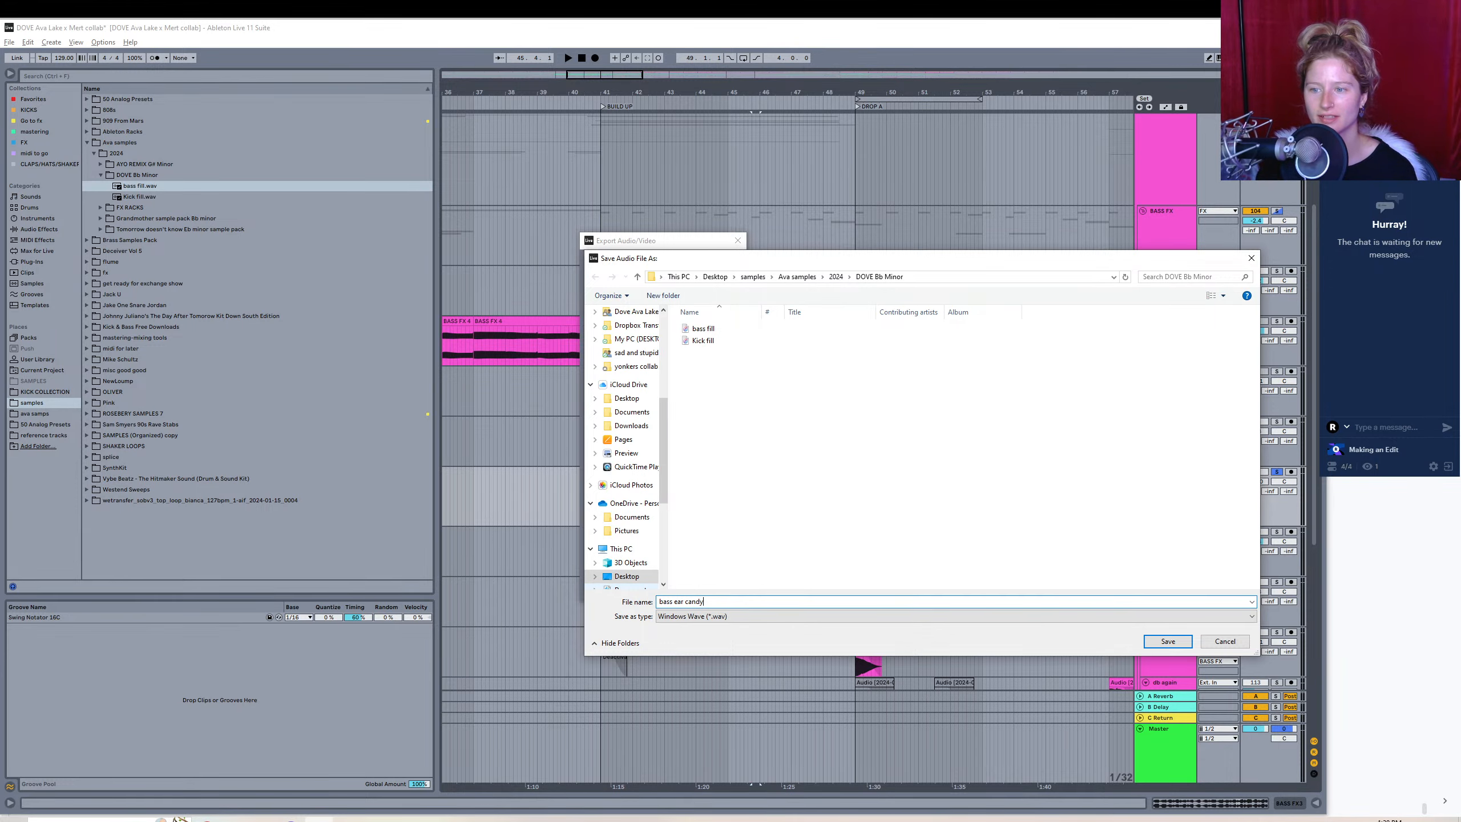
key(Return)
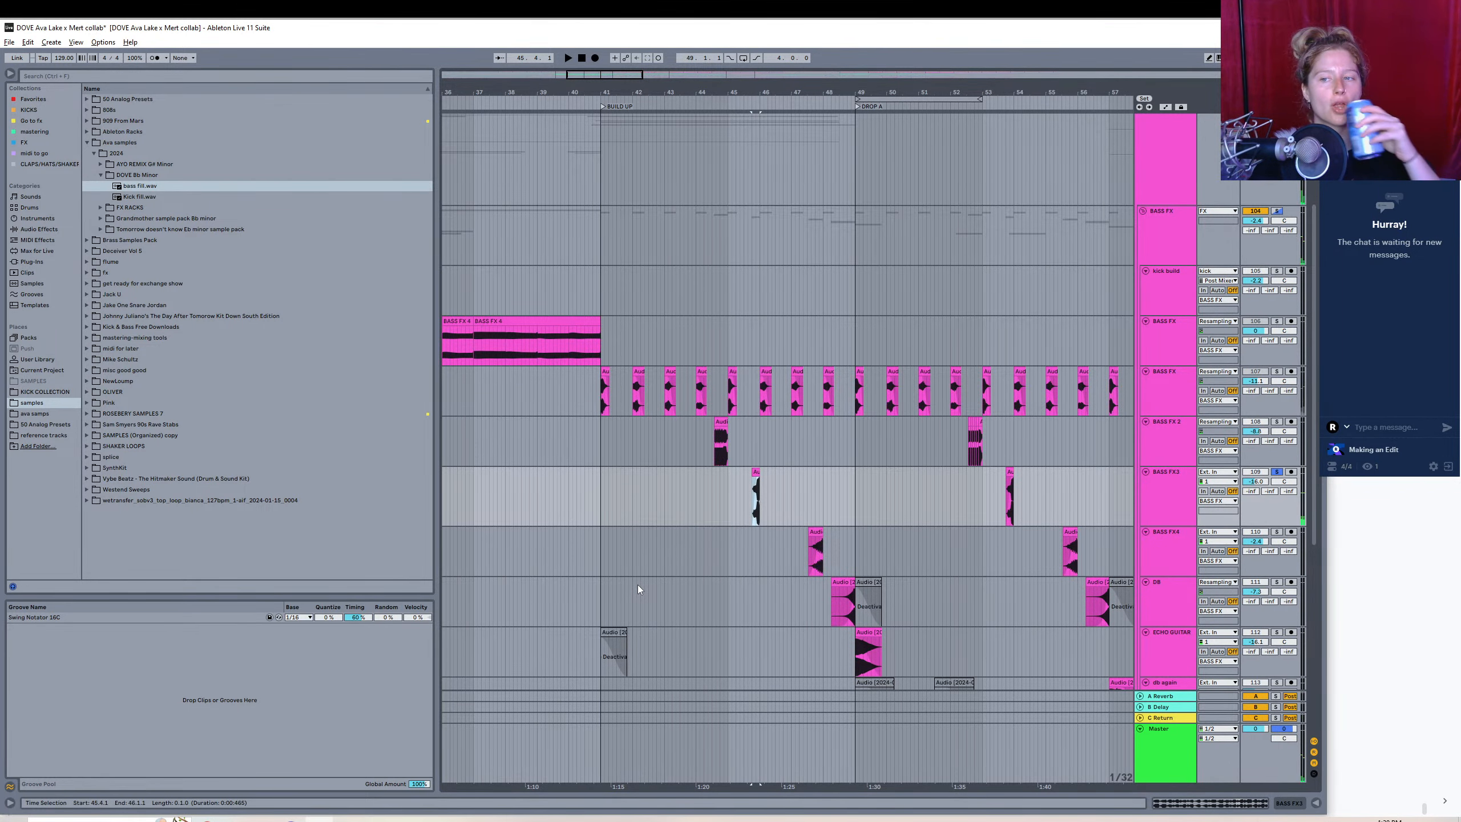
- Solo the BASS FX4 track and play its first clip near the end of the build-up
click(1276, 532)
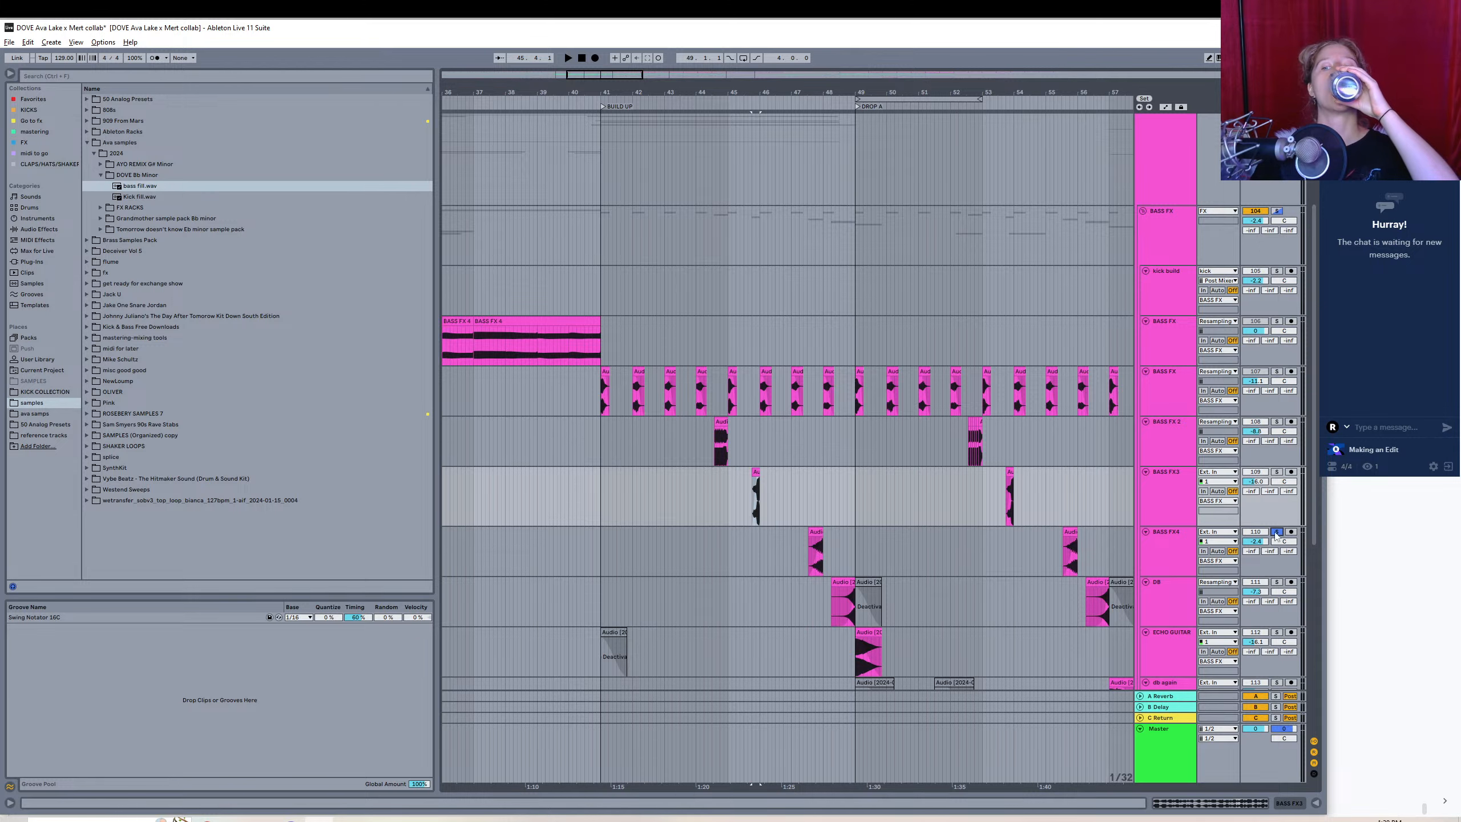
click(813, 530)
key(space)
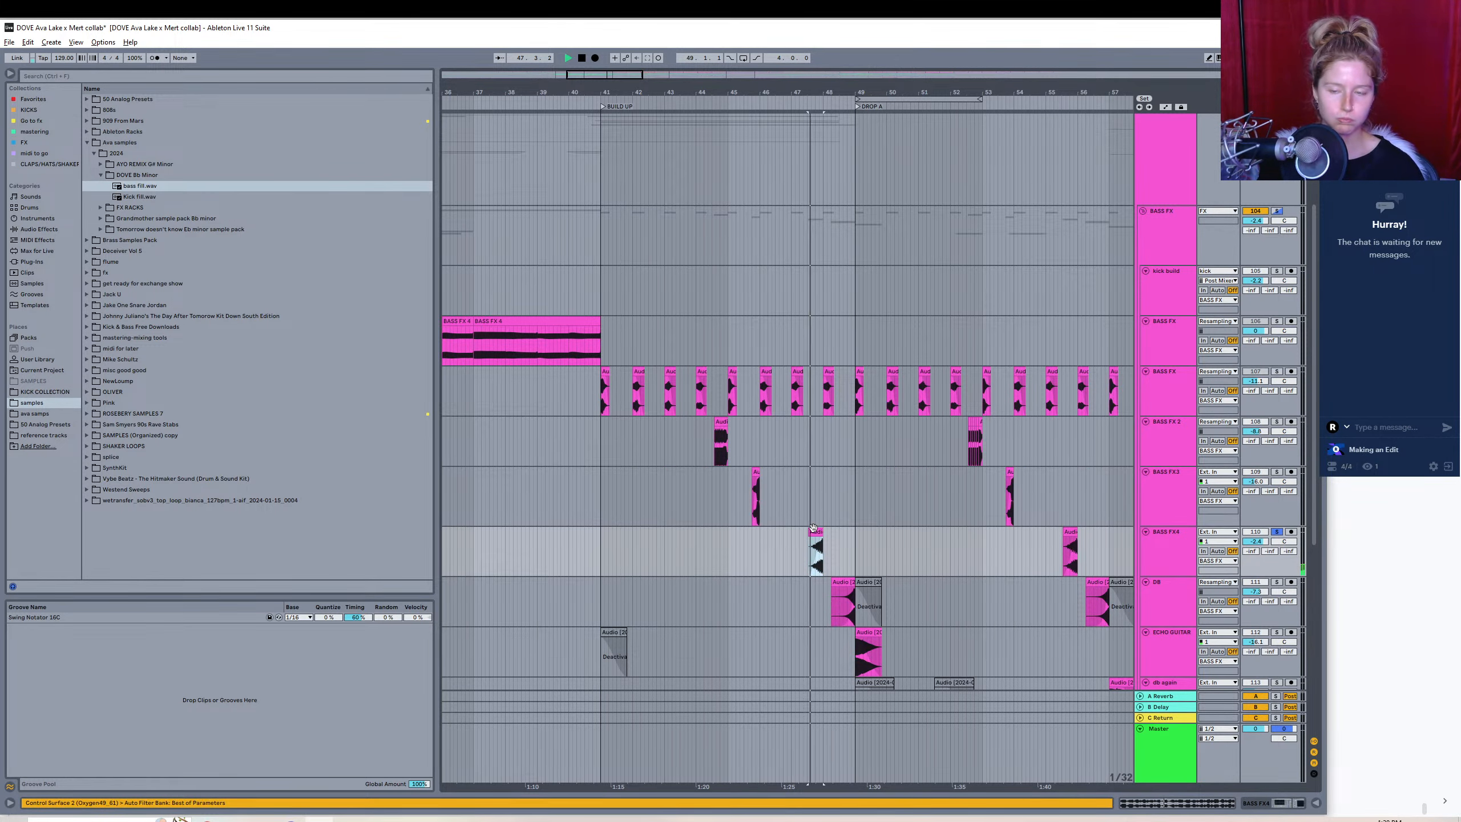
key(space)
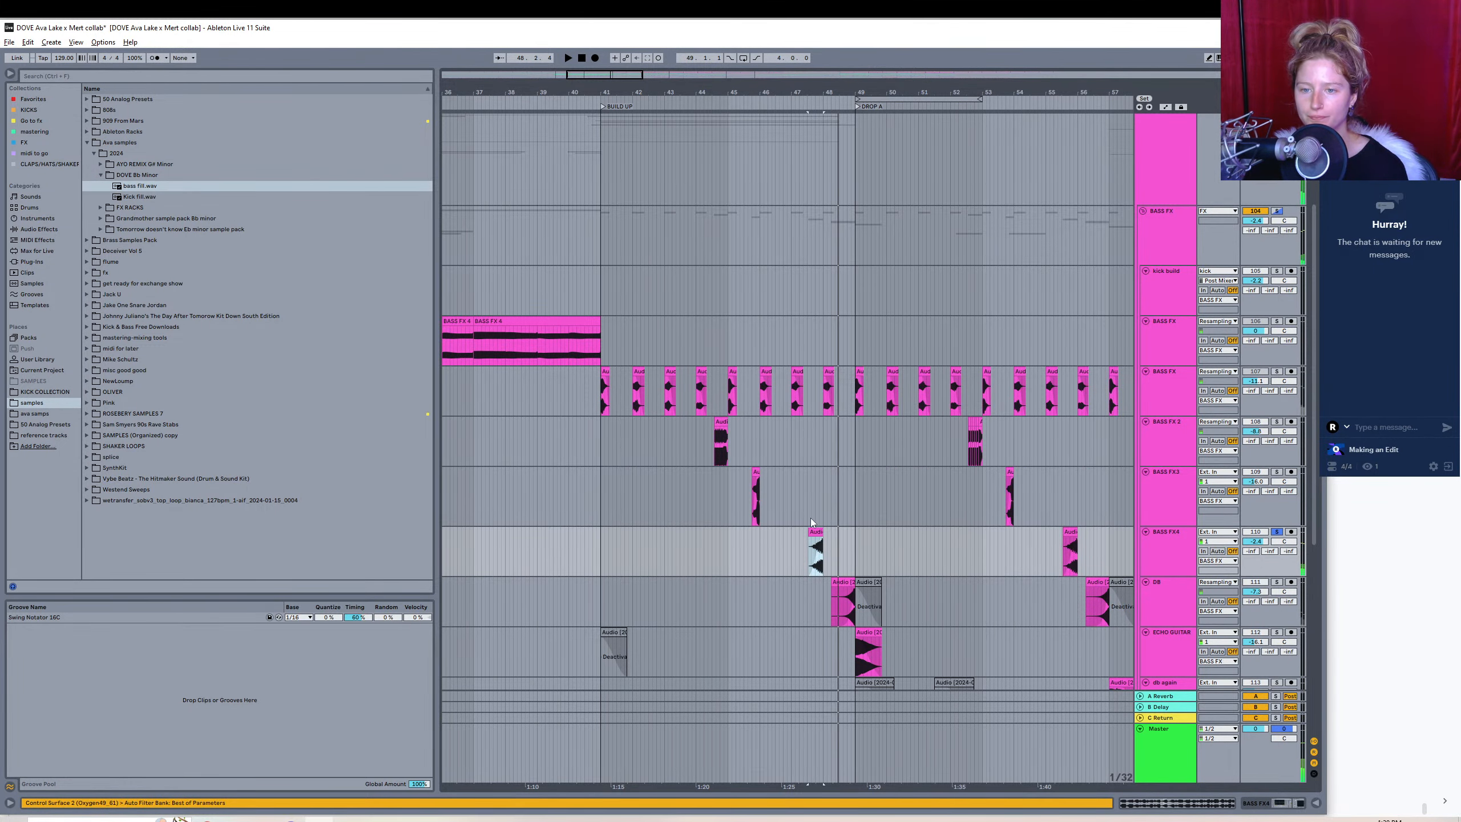
- Export the selected BASS FX4 clip's range from the Master as a WAV file named "bass ear candy fill" in DOVE Bb Minor
click(9, 42)
click(48, 222)
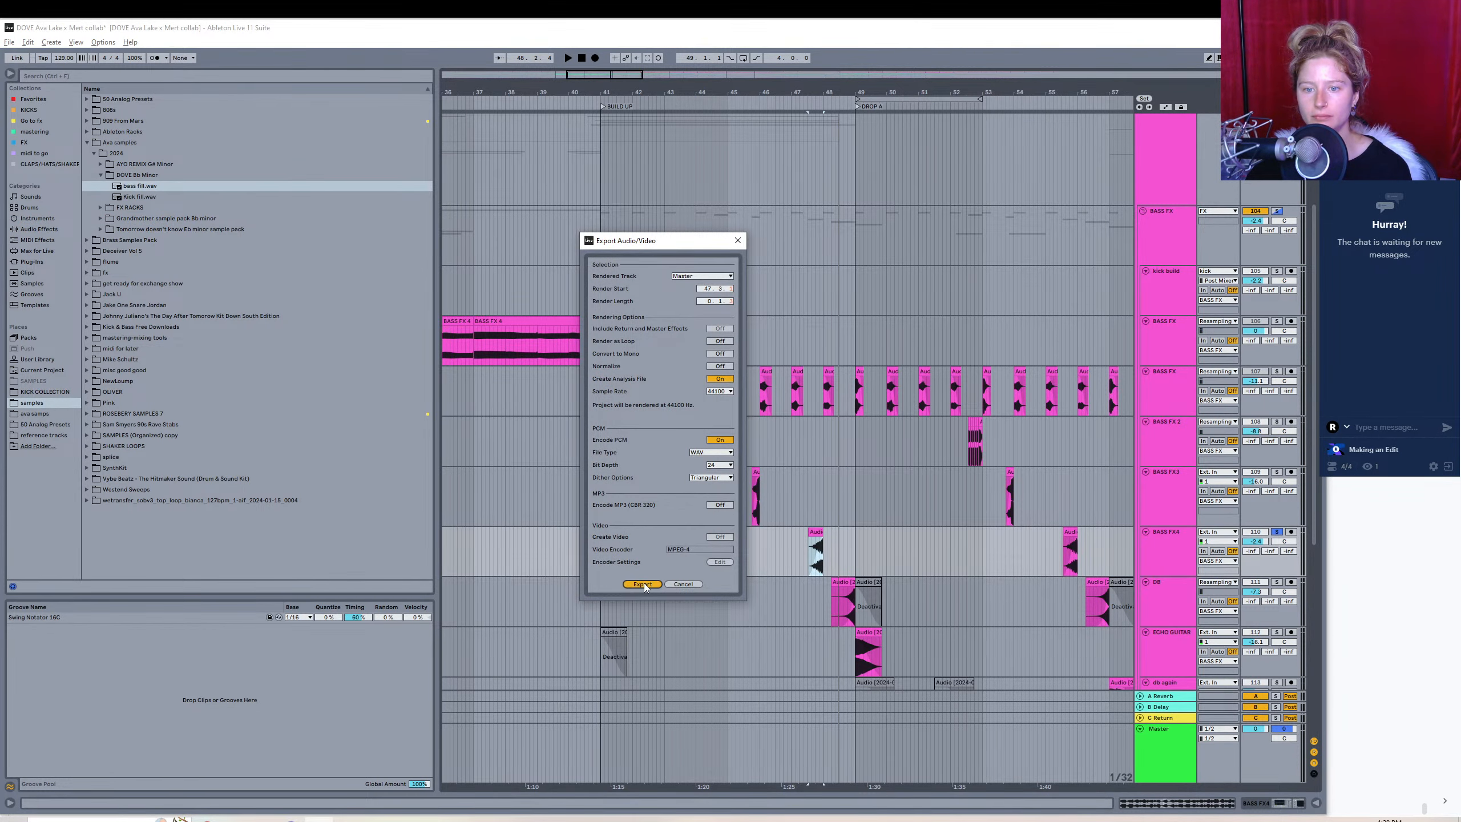
click(643, 584)
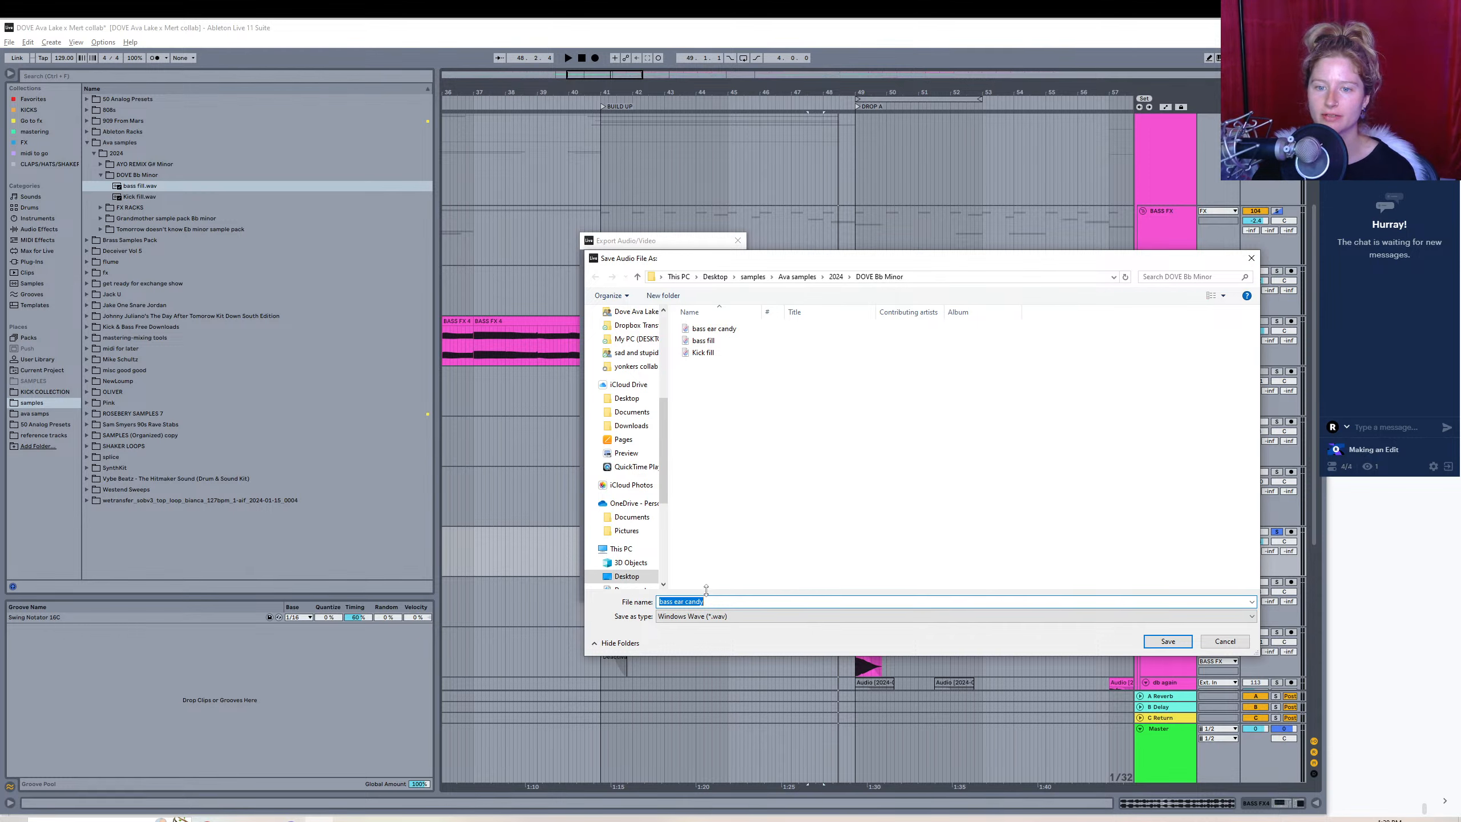
click(676, 602)
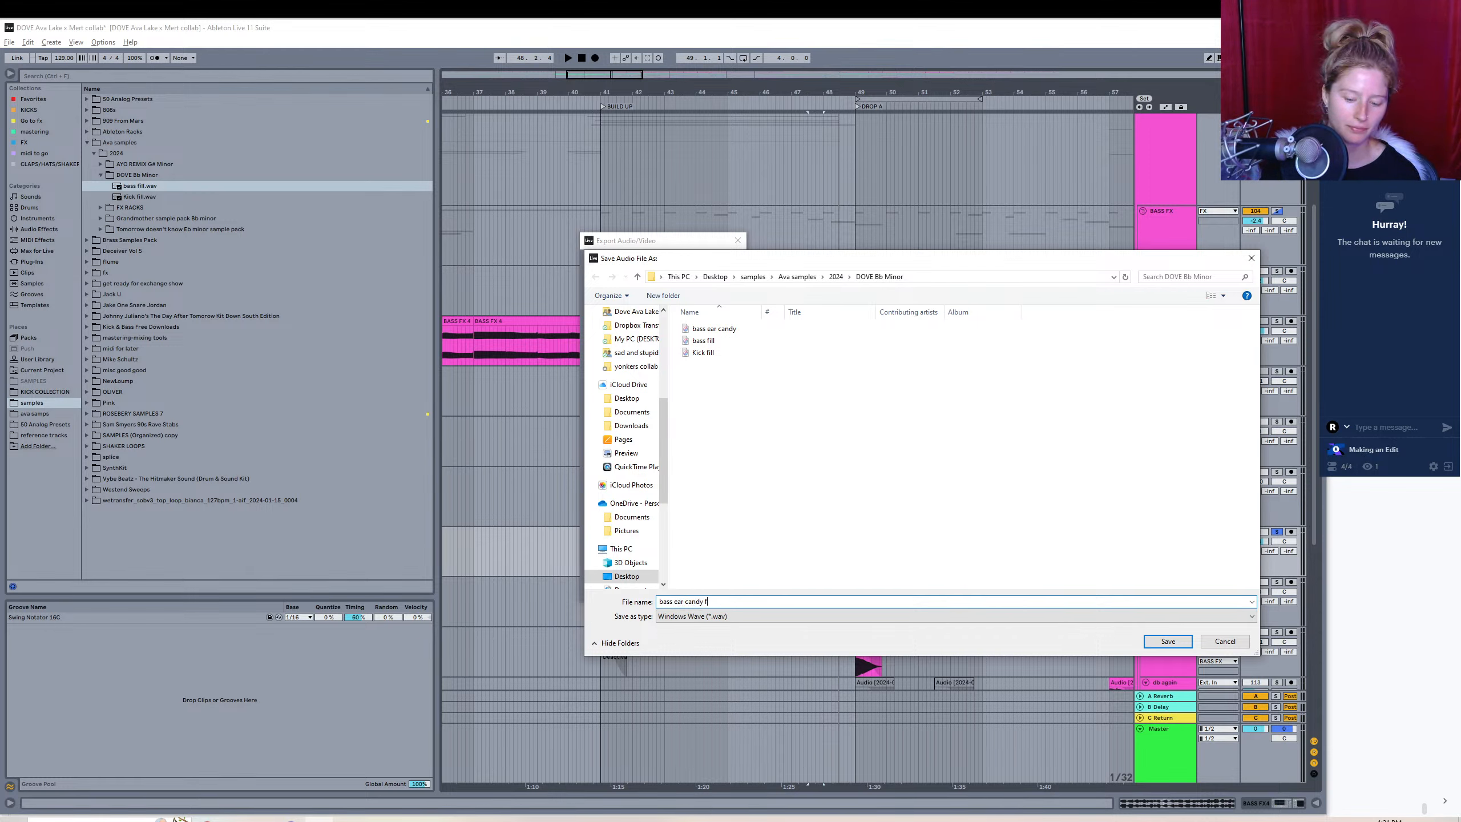
text(fill)
key(Return)
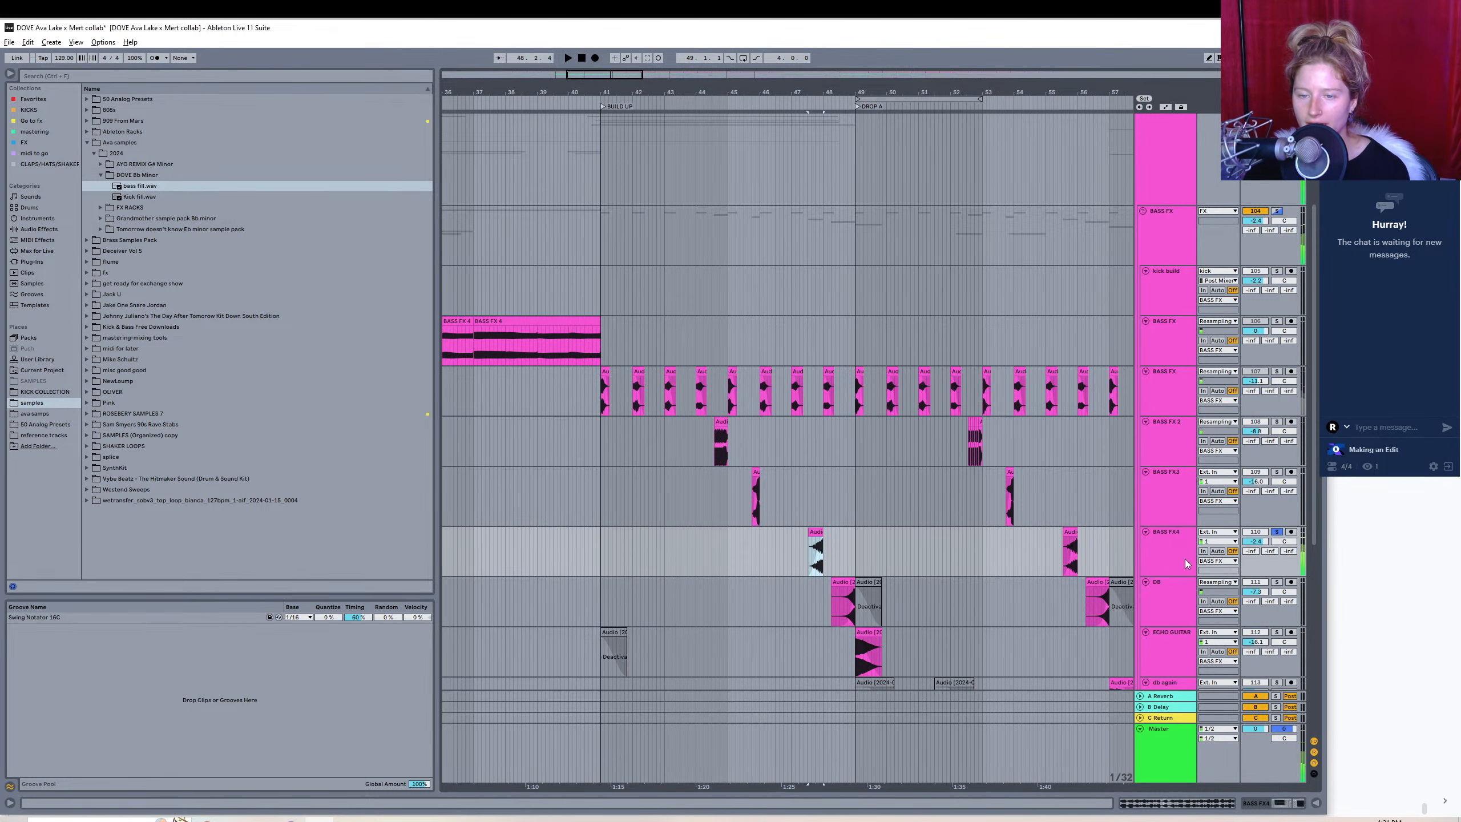
- Solo the DB track and play its clip leading into Drop A from bar 48
click(1275, 581)
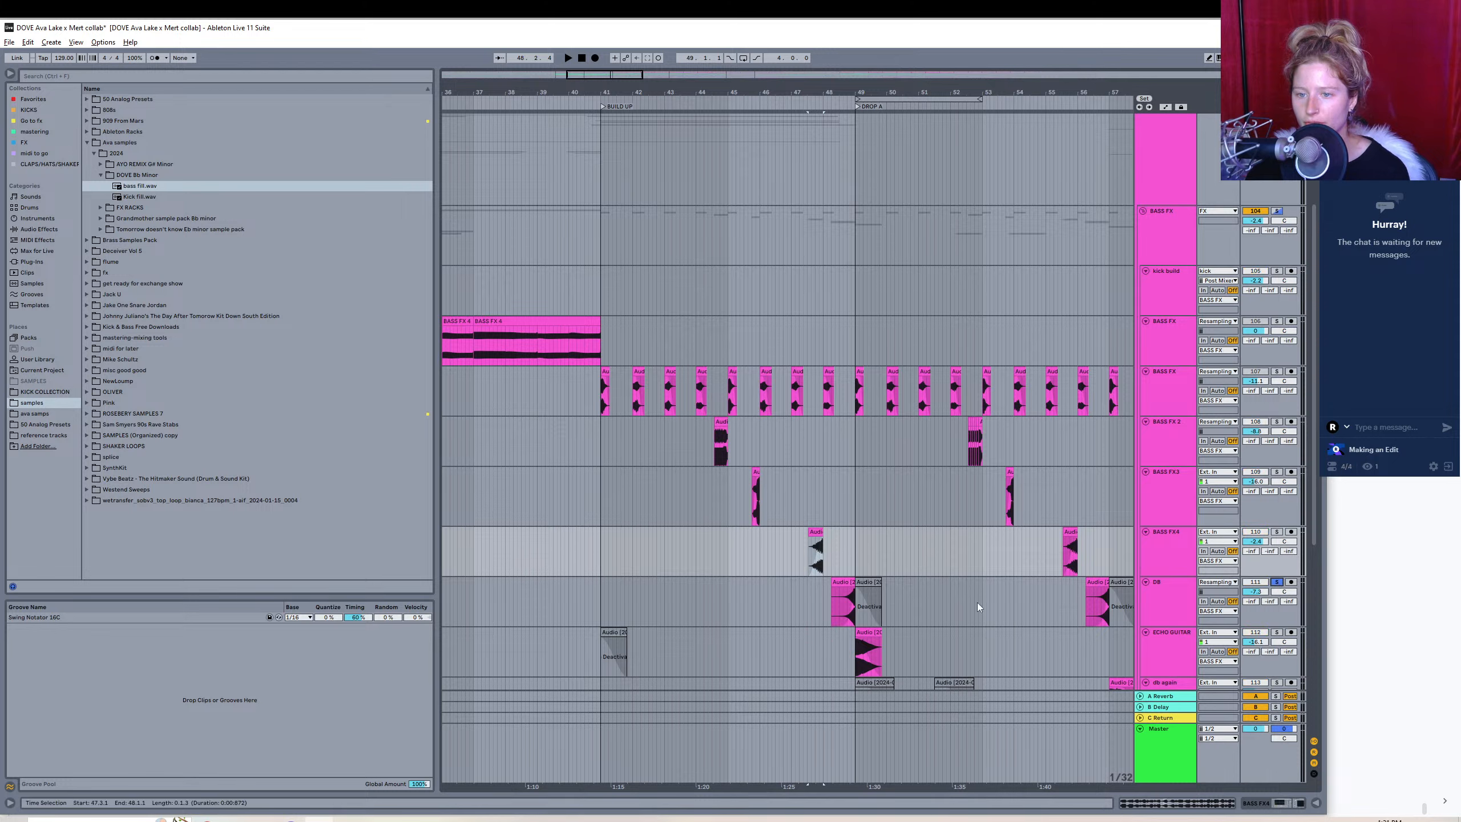
click(843, 579)
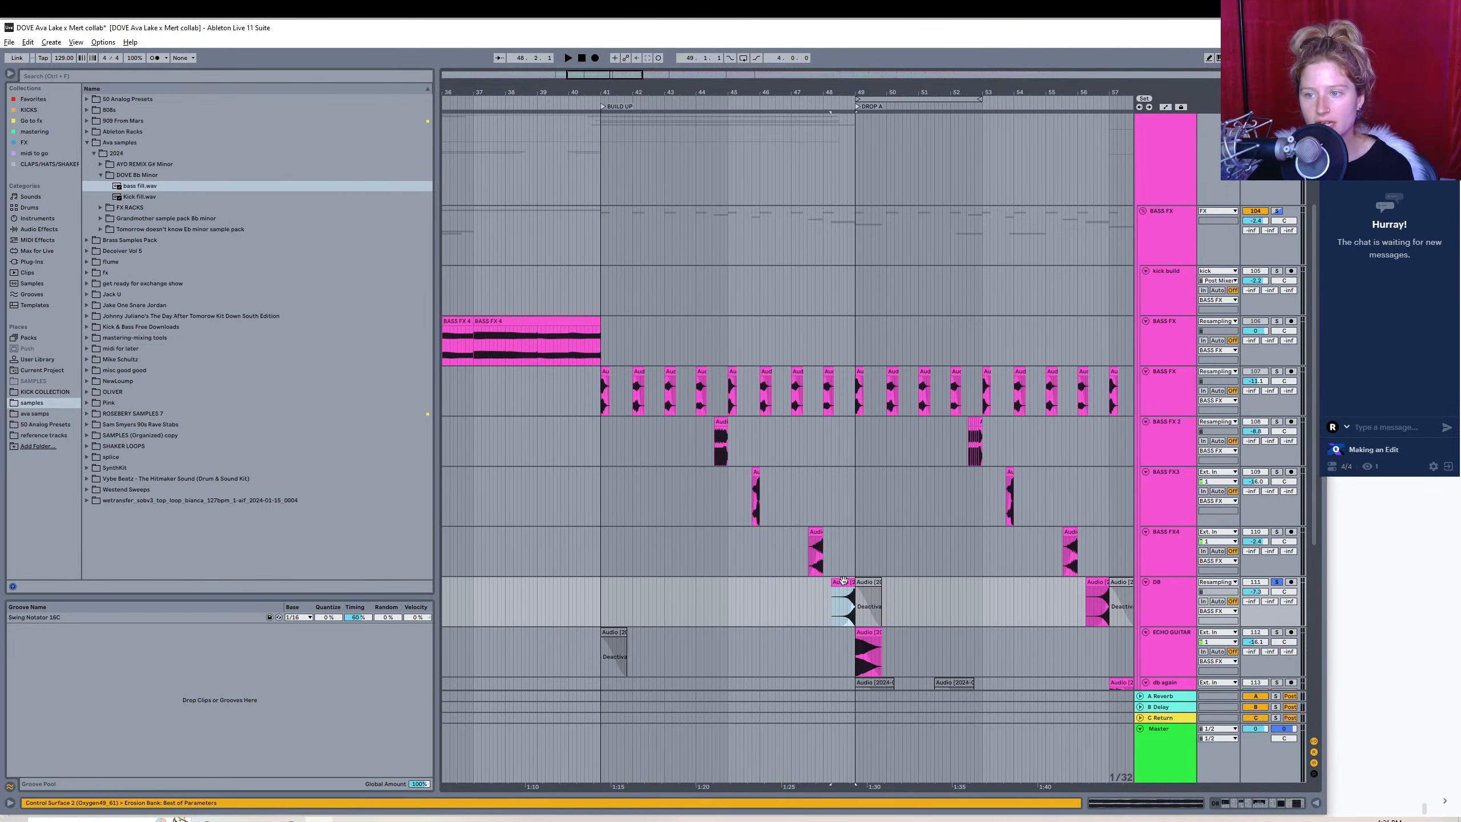
click(1275, 582)
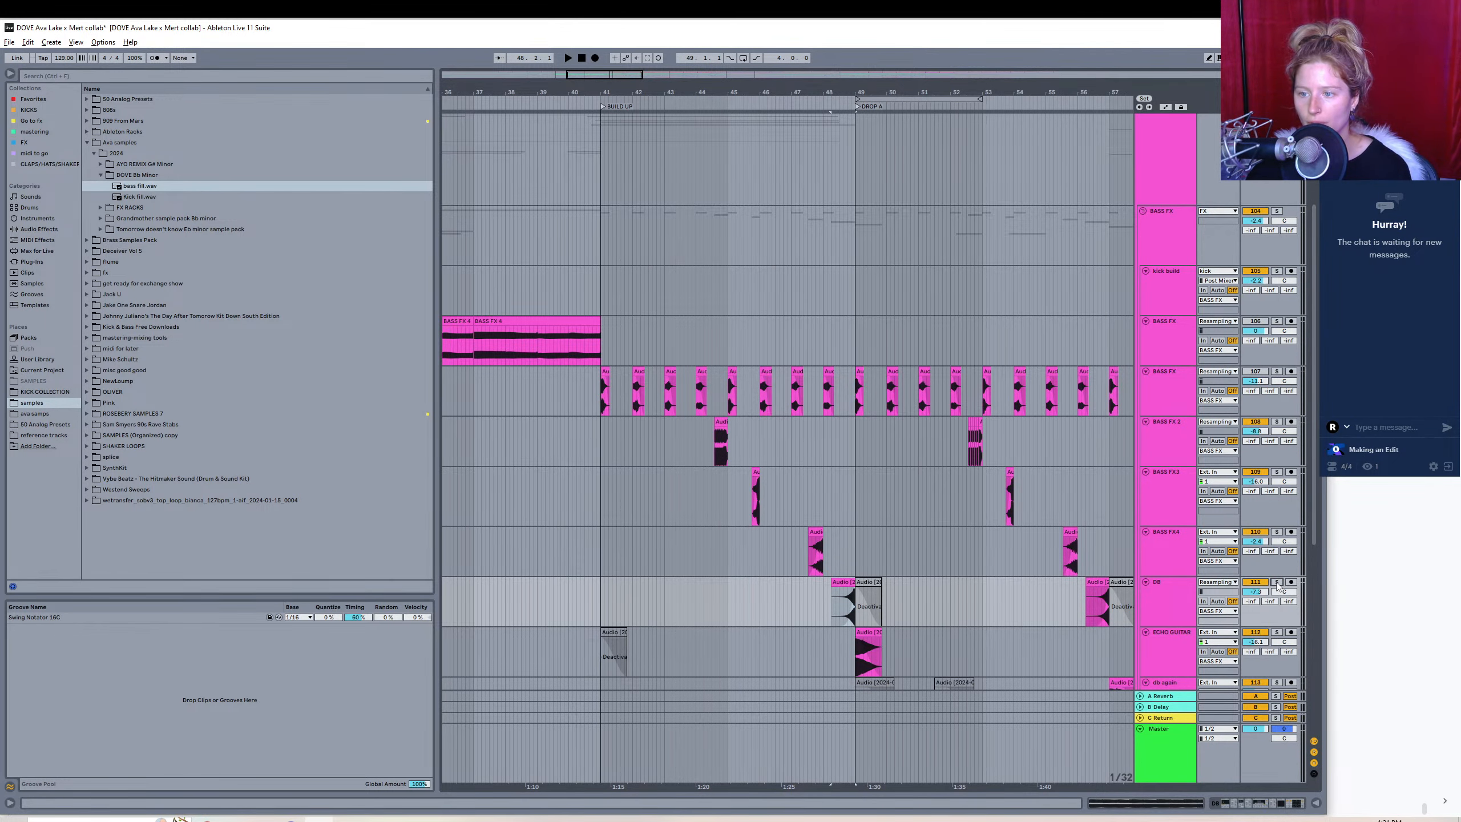
click(1277, 583)
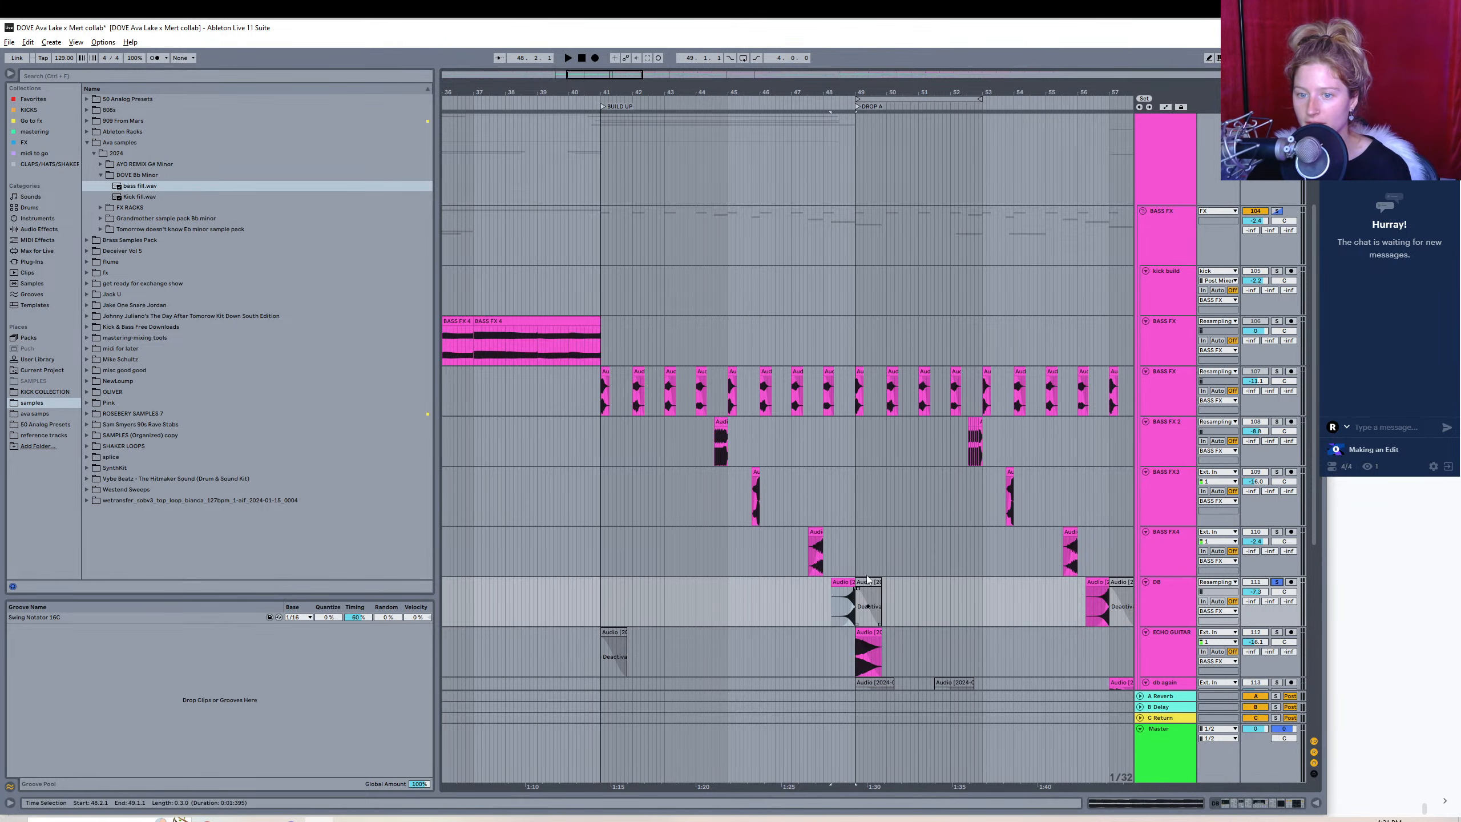
click(844, 581)
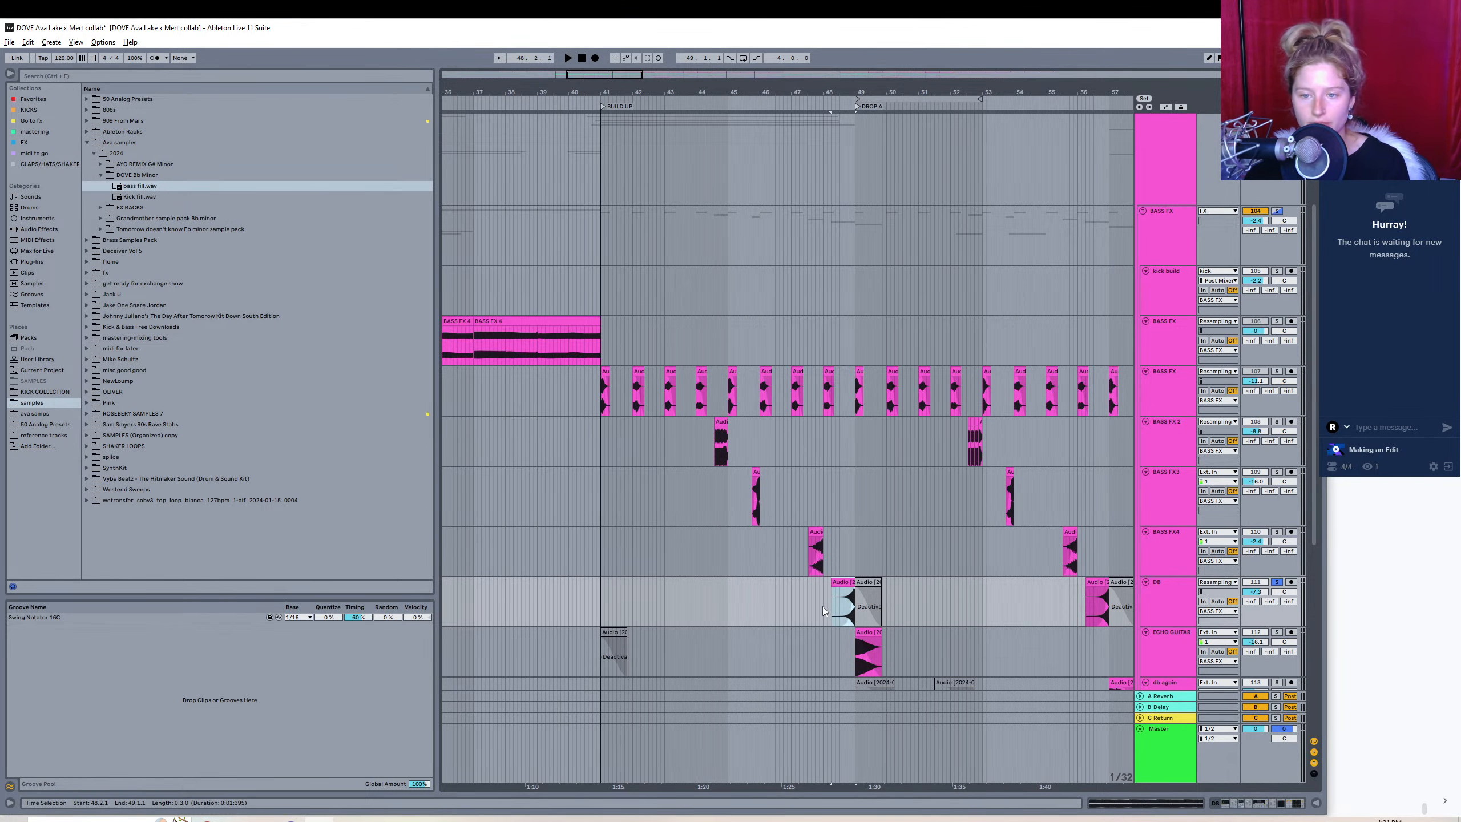
click(821, 606)
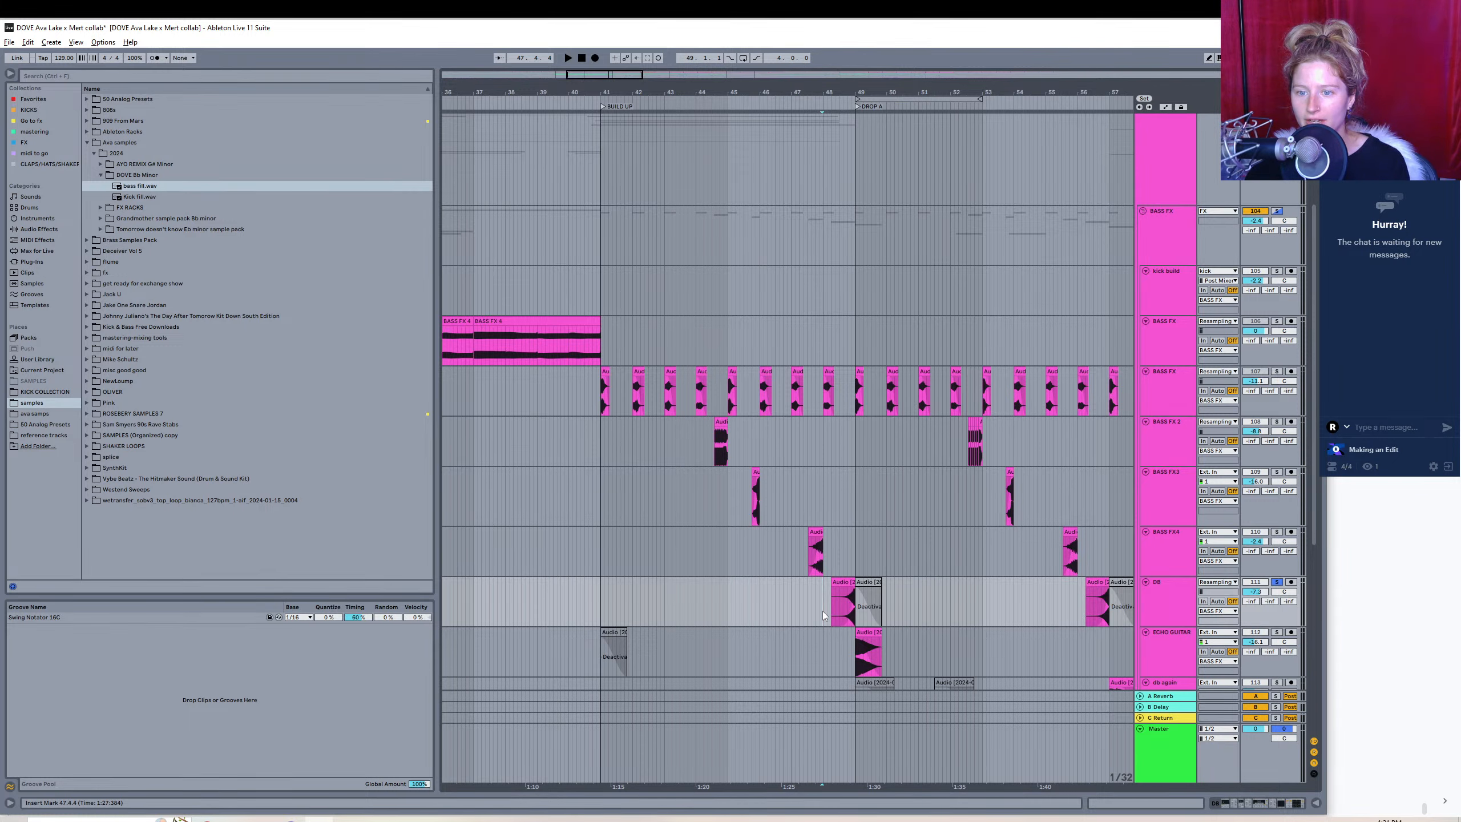
click(824, 618)
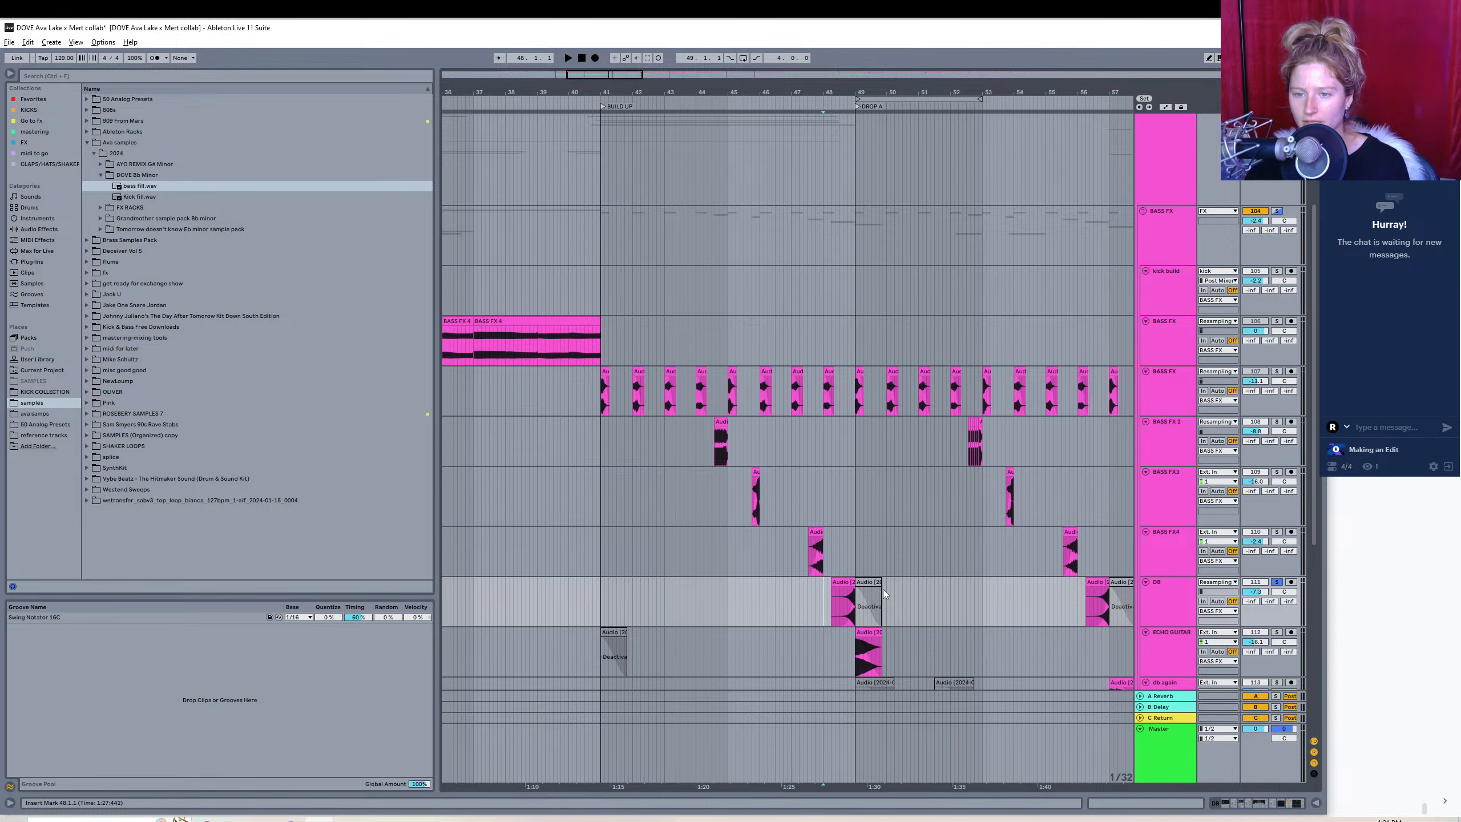
key(space)
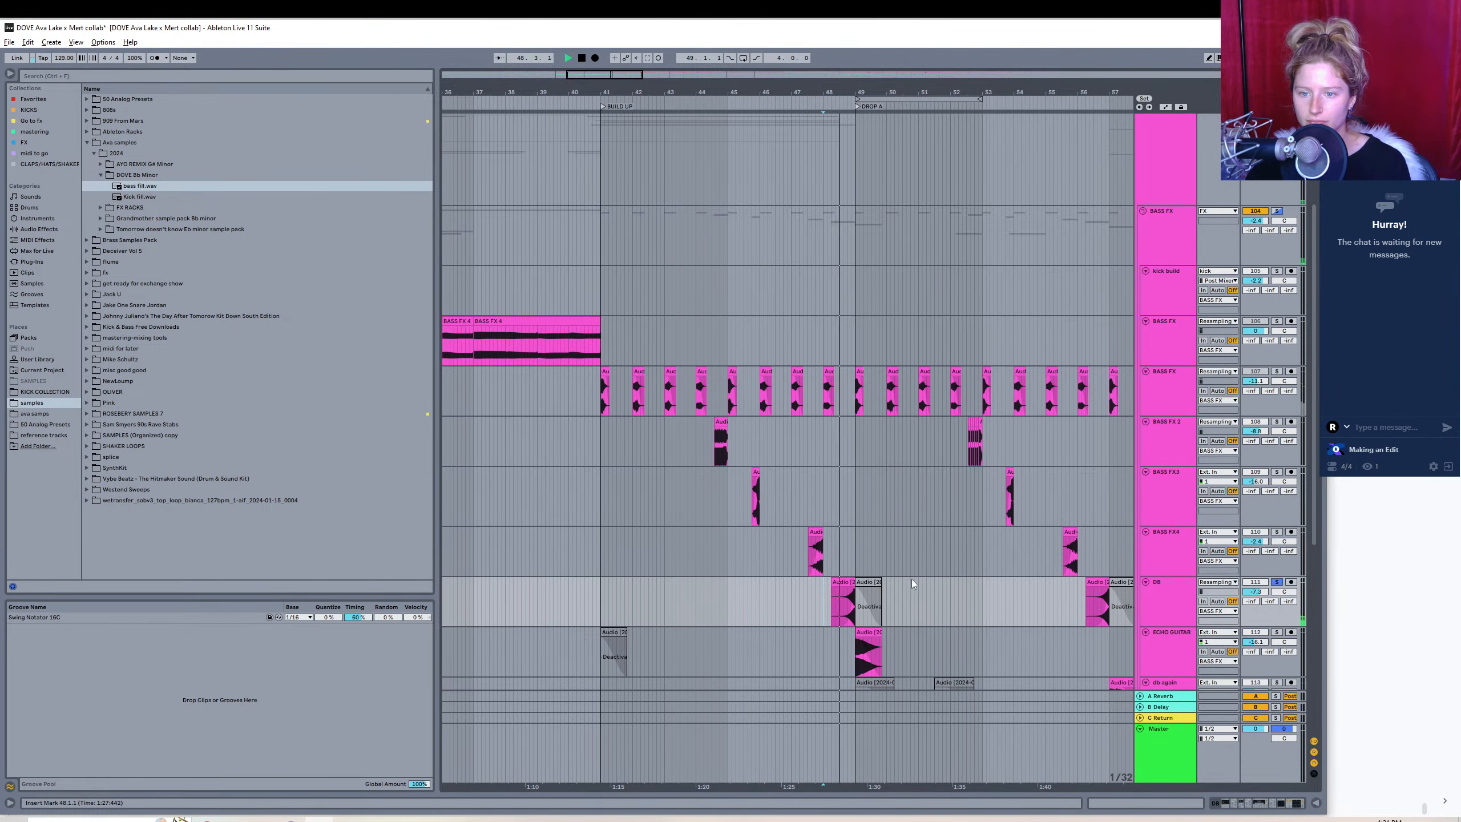
key(space)
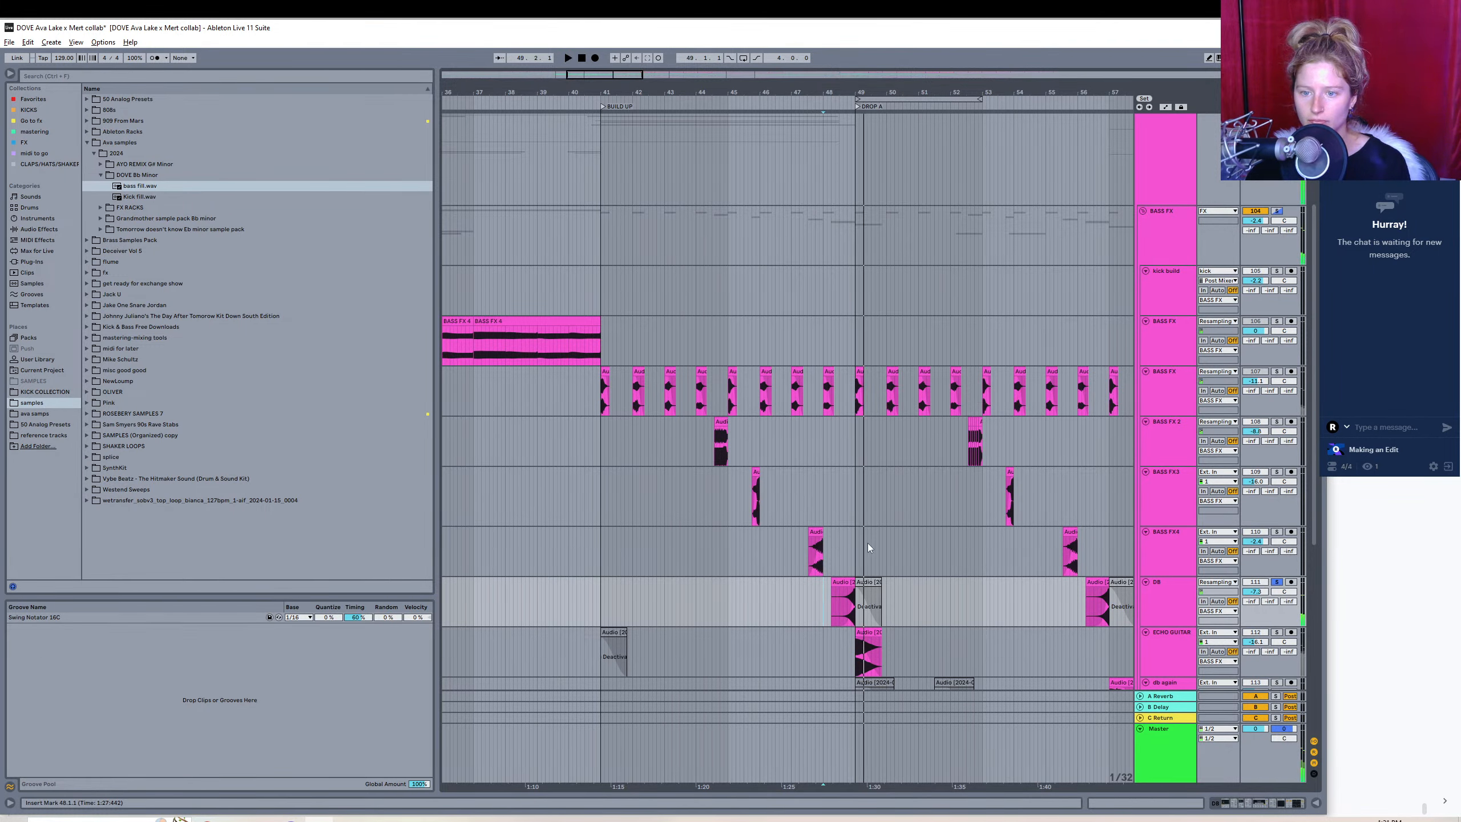
key(space)
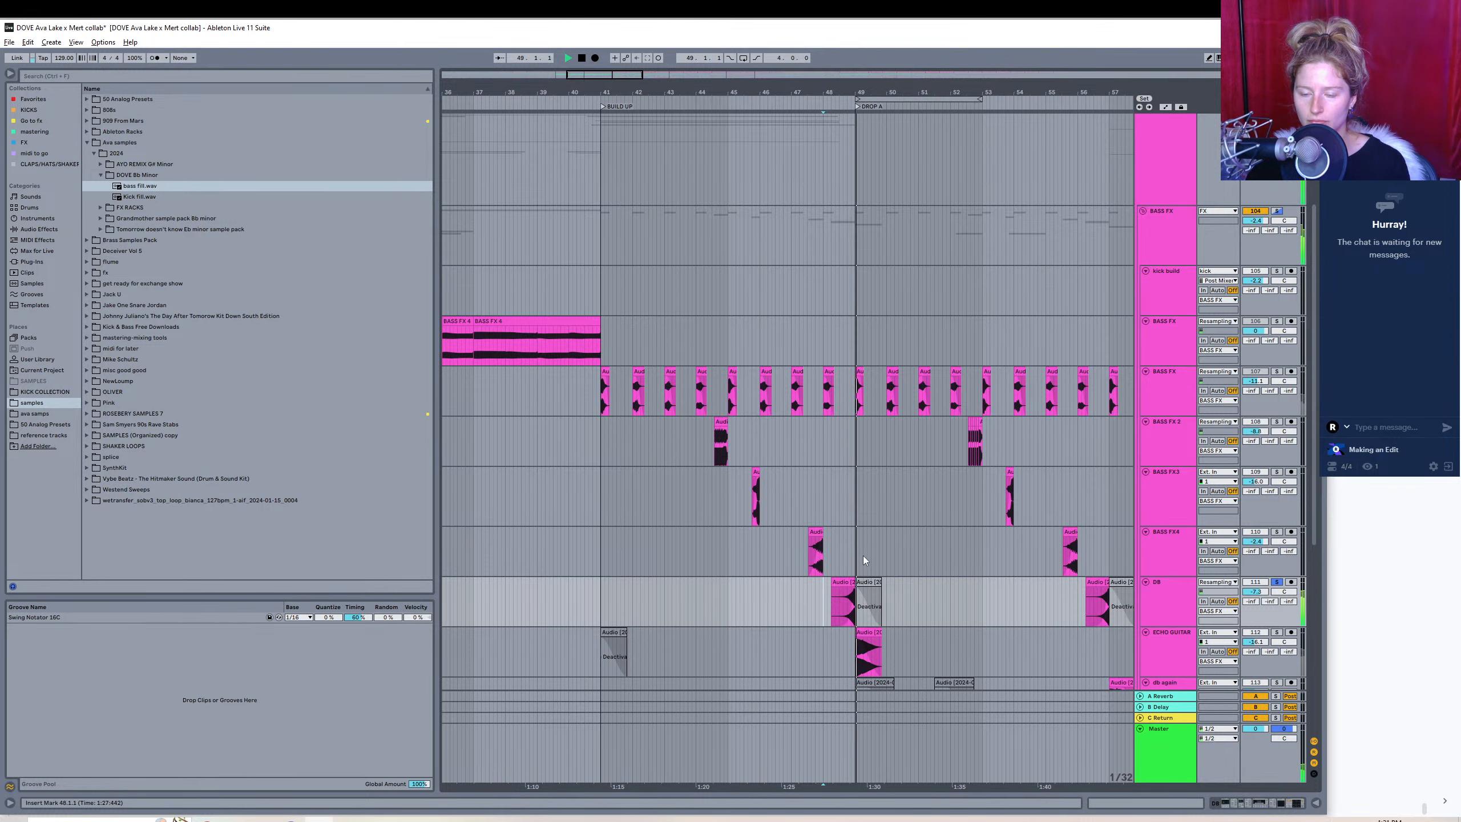
key(space)
click(9, 42)
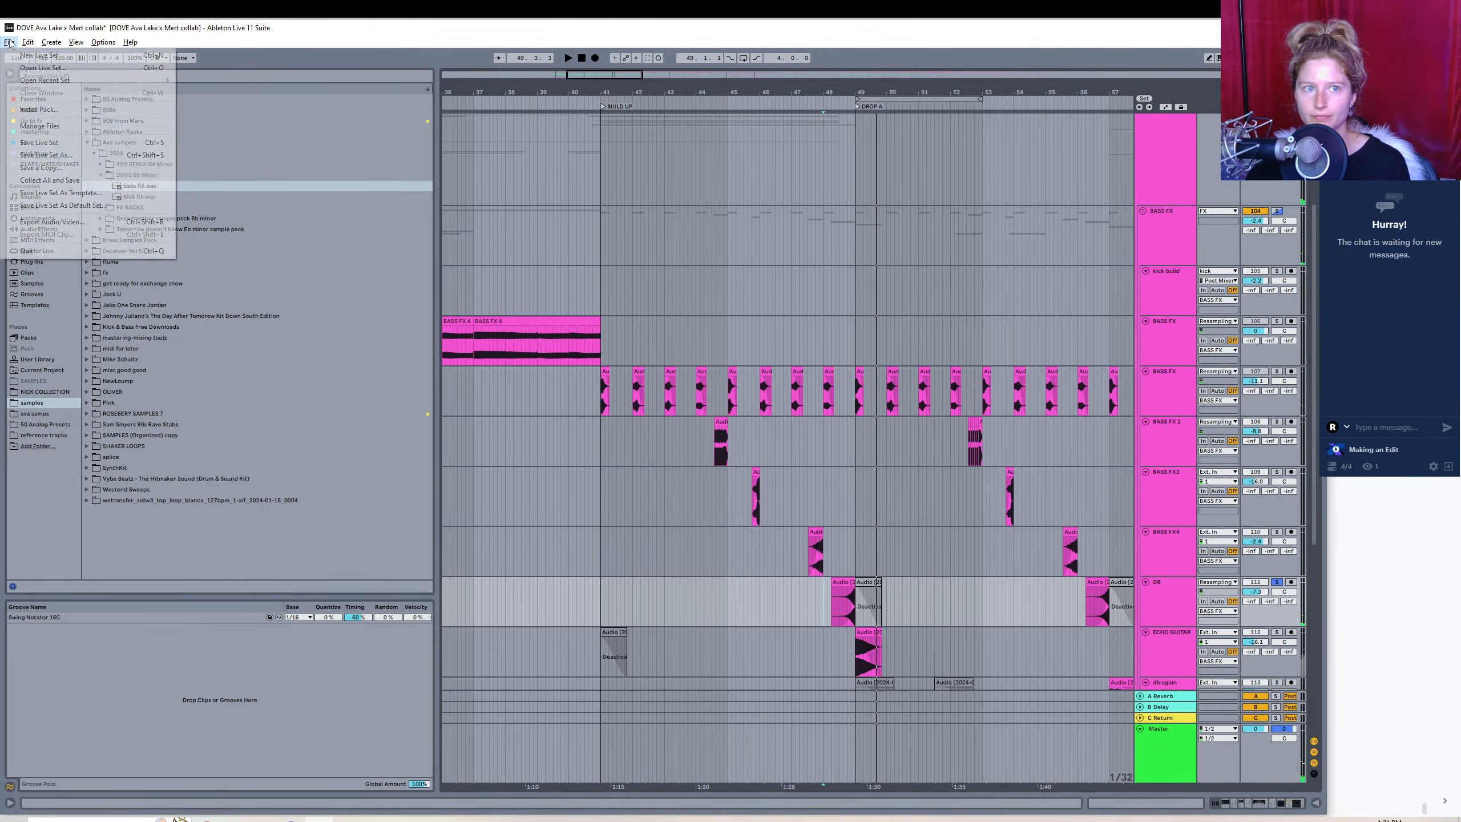
click(52, 221)
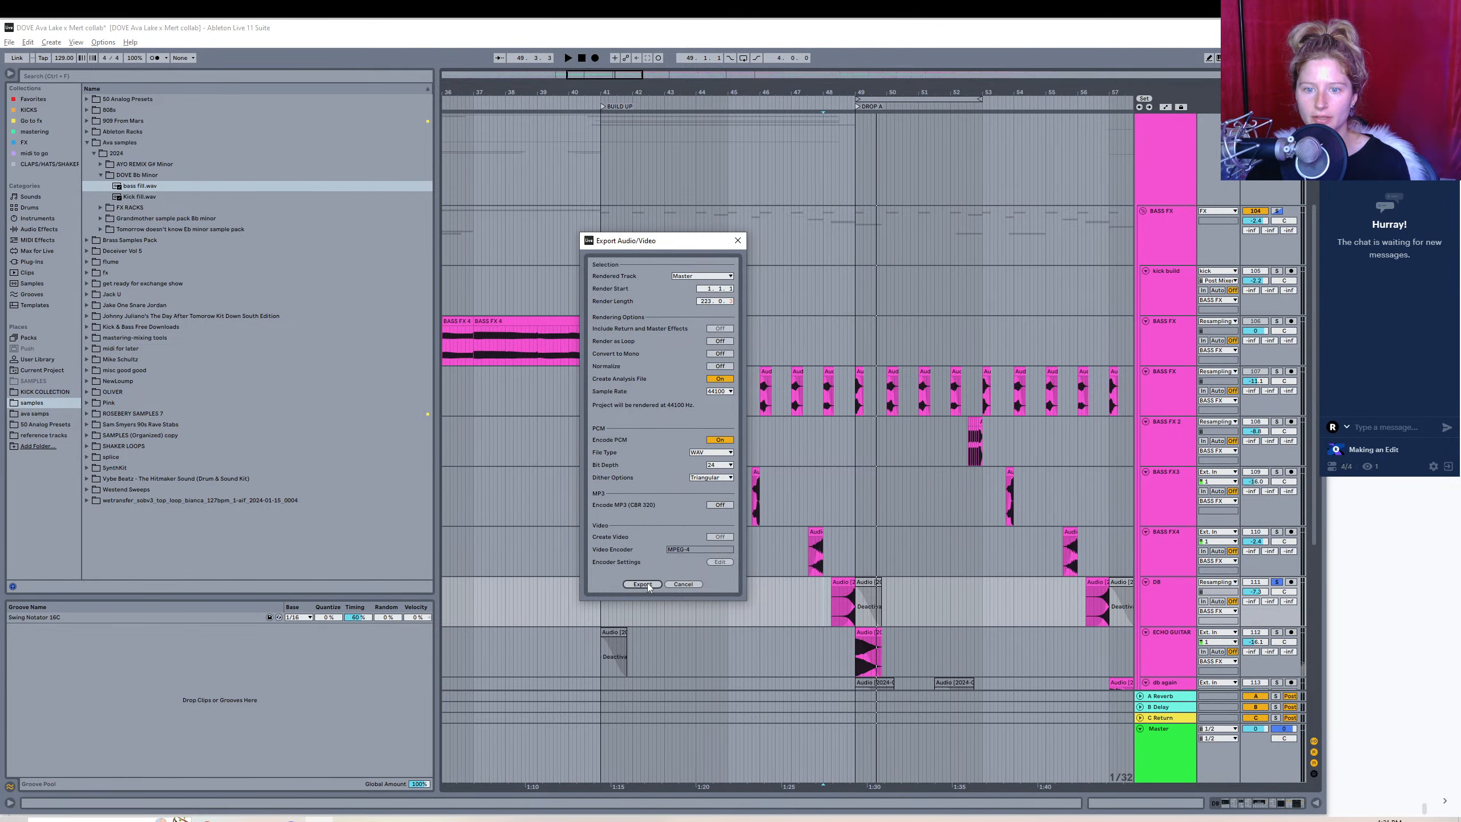
click(642, 584)
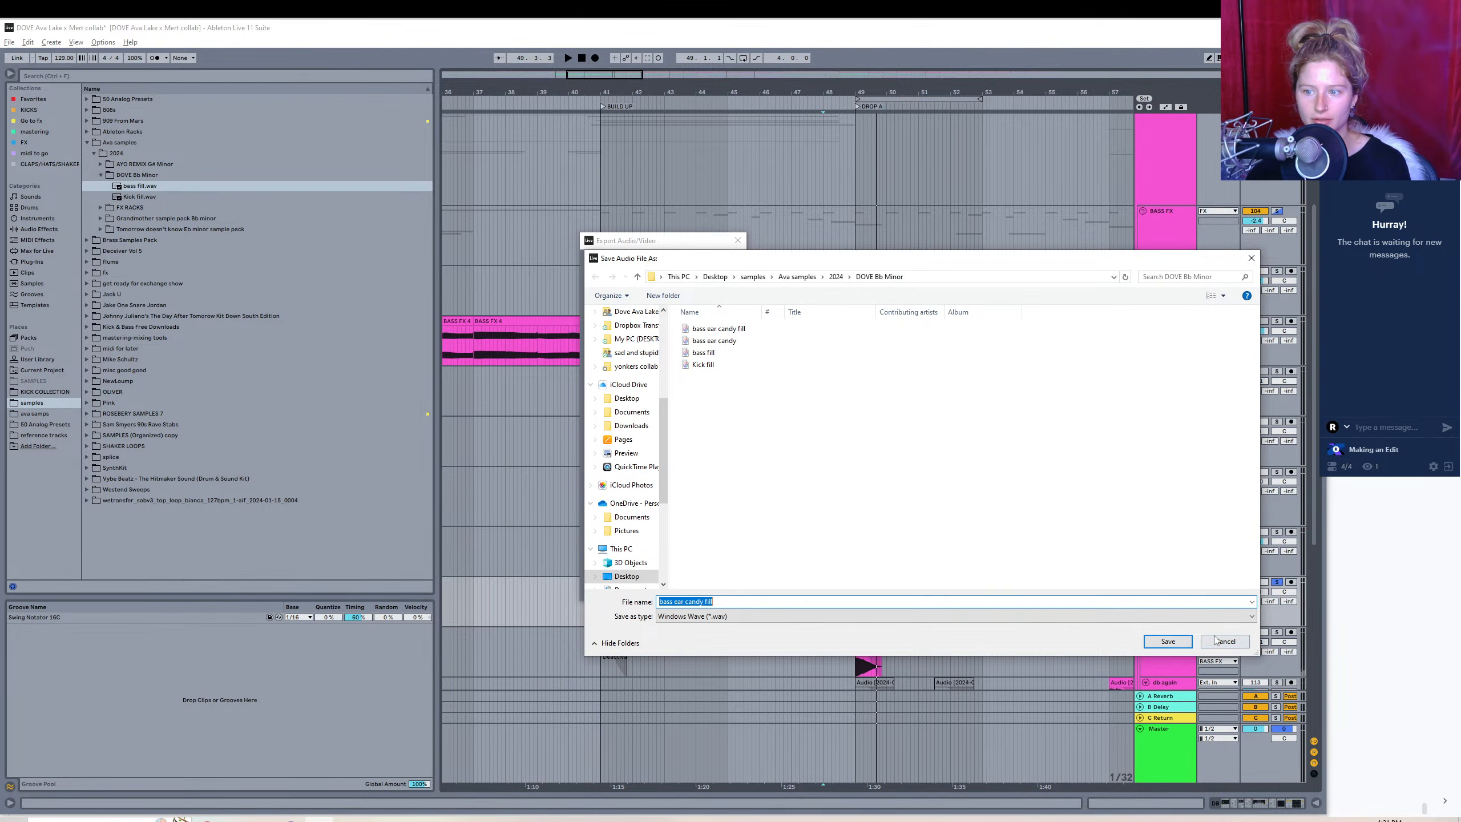
click(1219, 640)
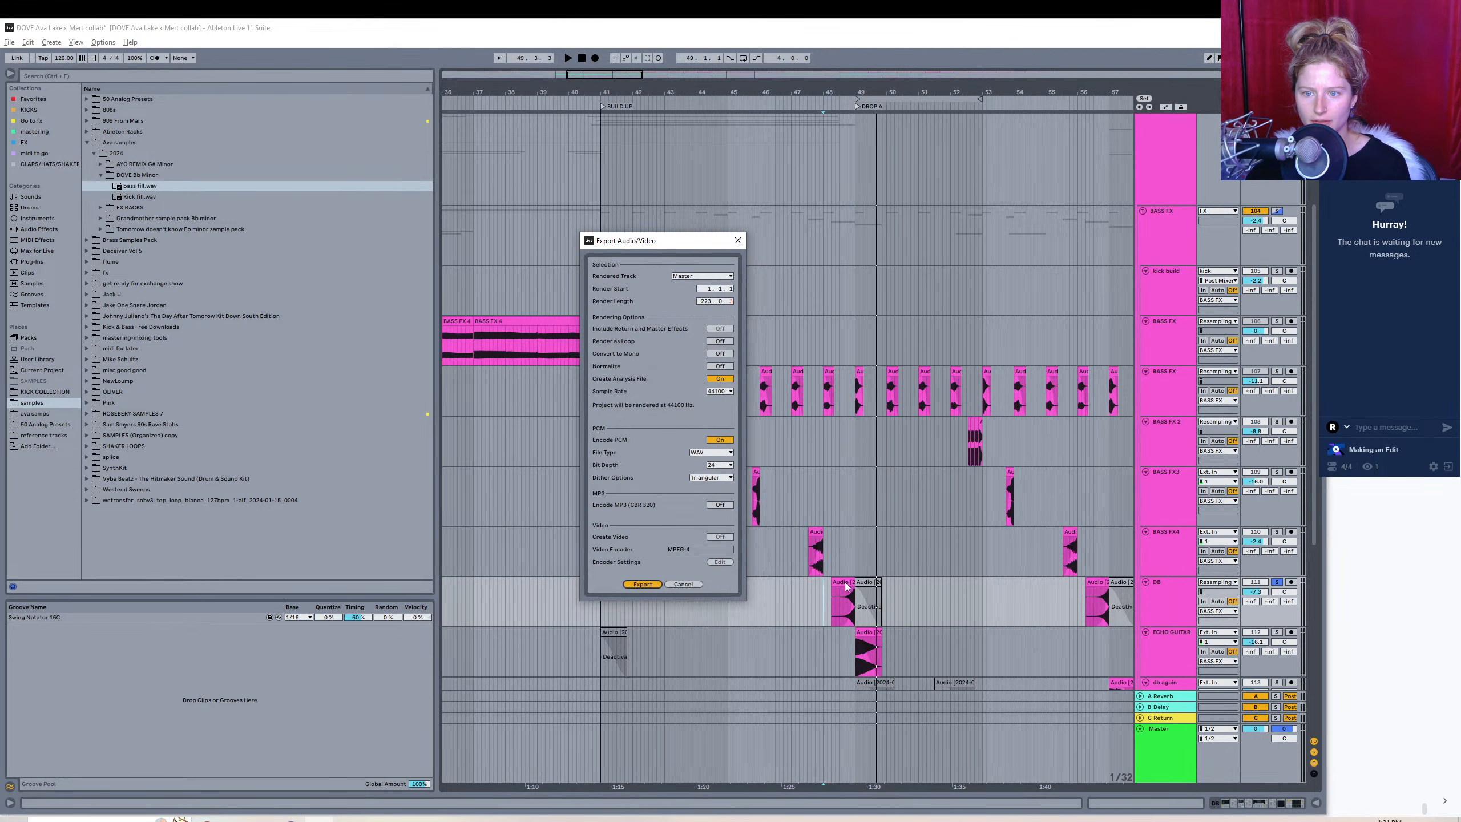
click(684, 584)
- Export the range of the DB clip before Drop A from the Master as a WAV file named "guitar mini riser" in DOVE Bb Minor
click(838, 592)
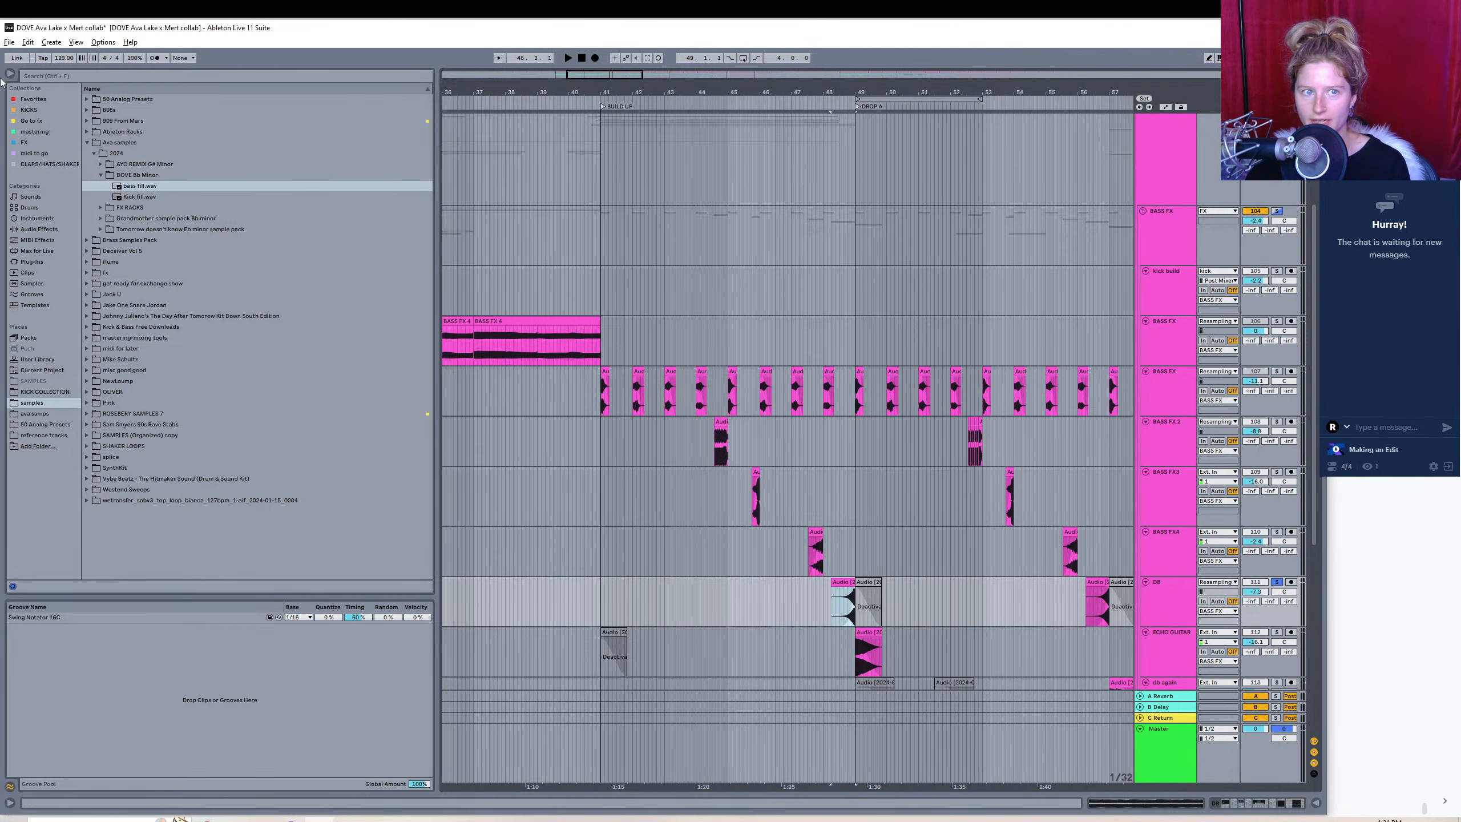
click(9, 42)
click(34, 223)
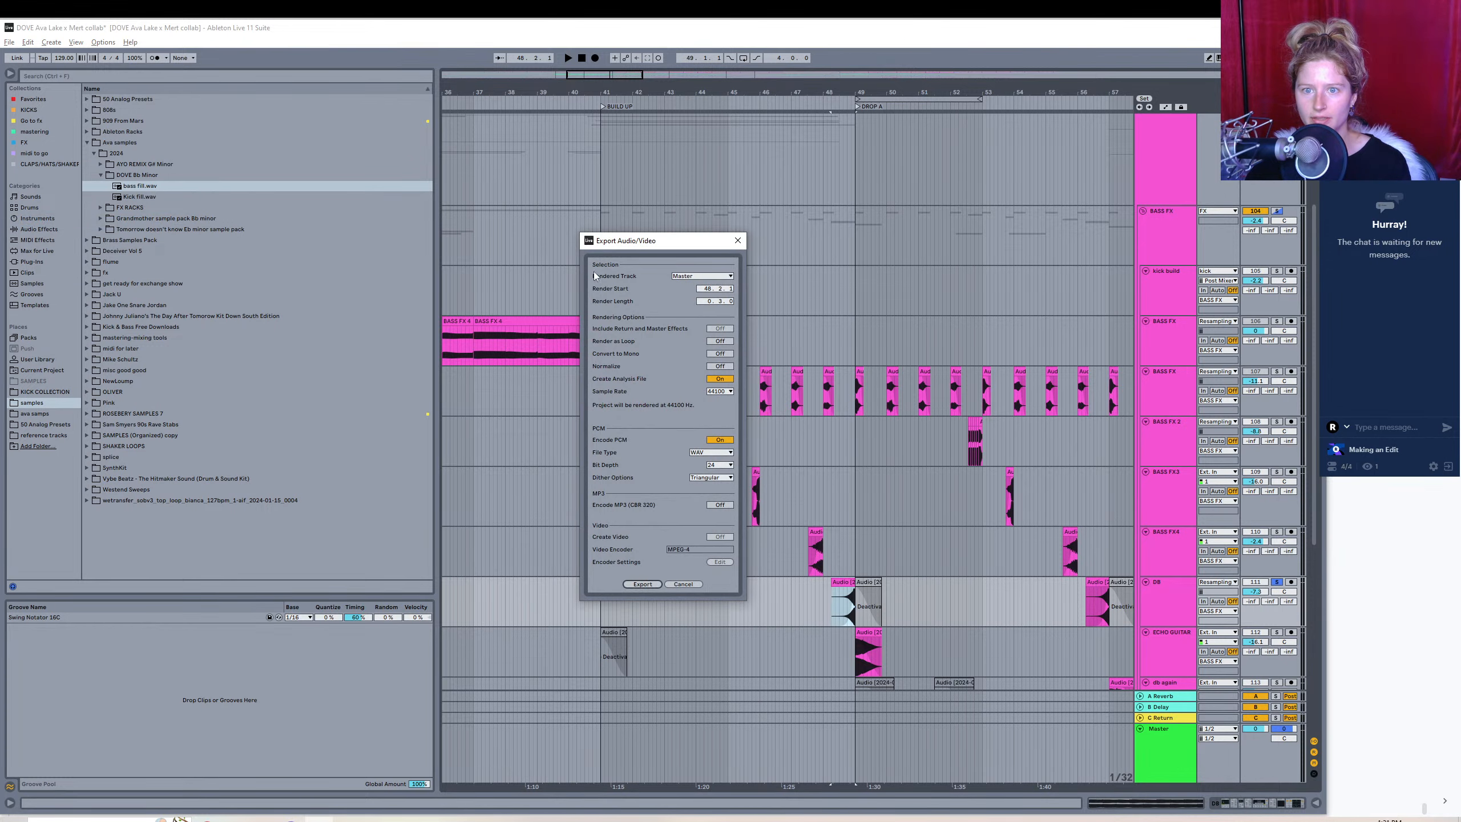
click(642, 584)
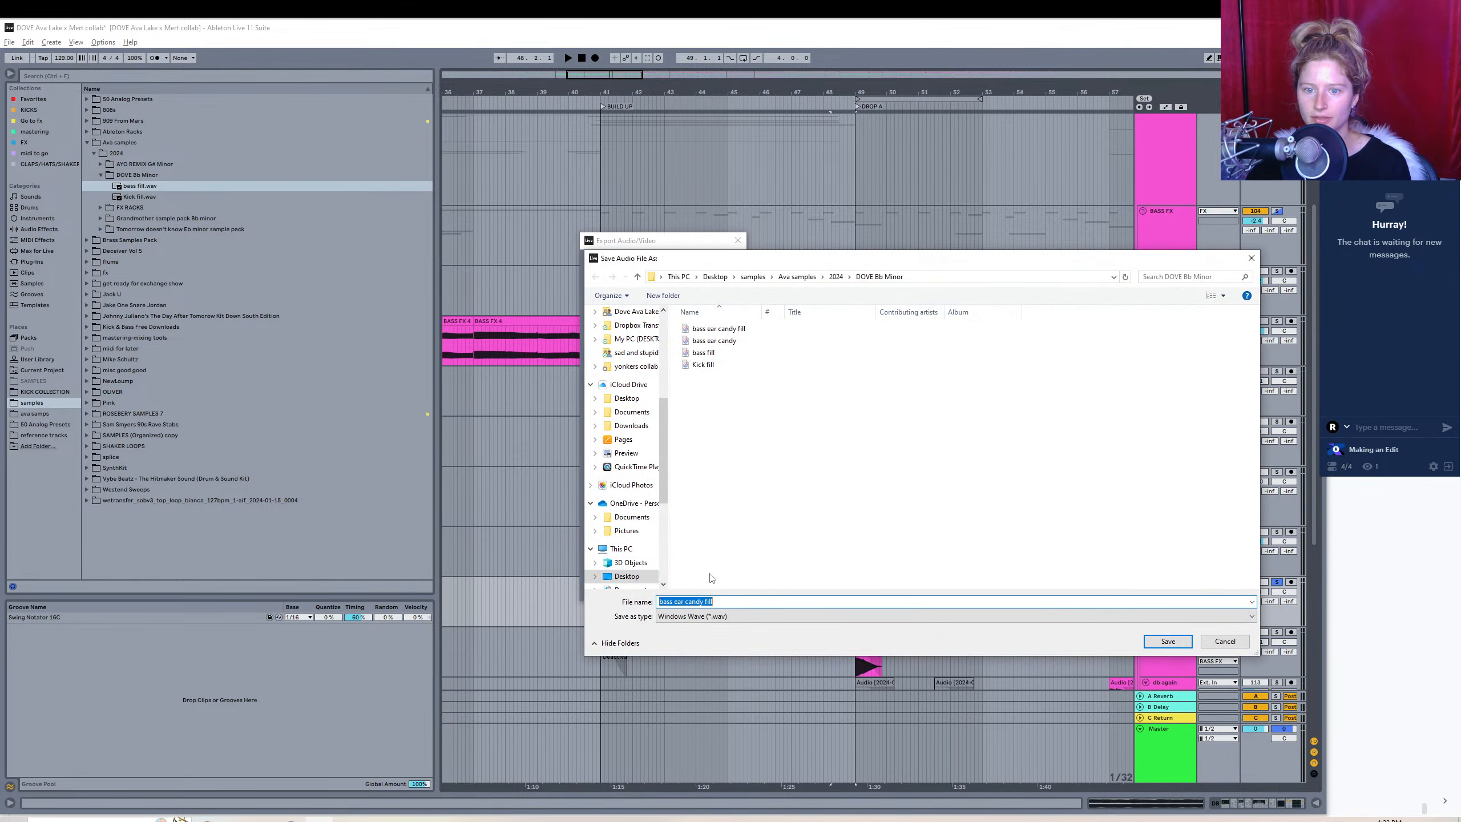
text(gui)
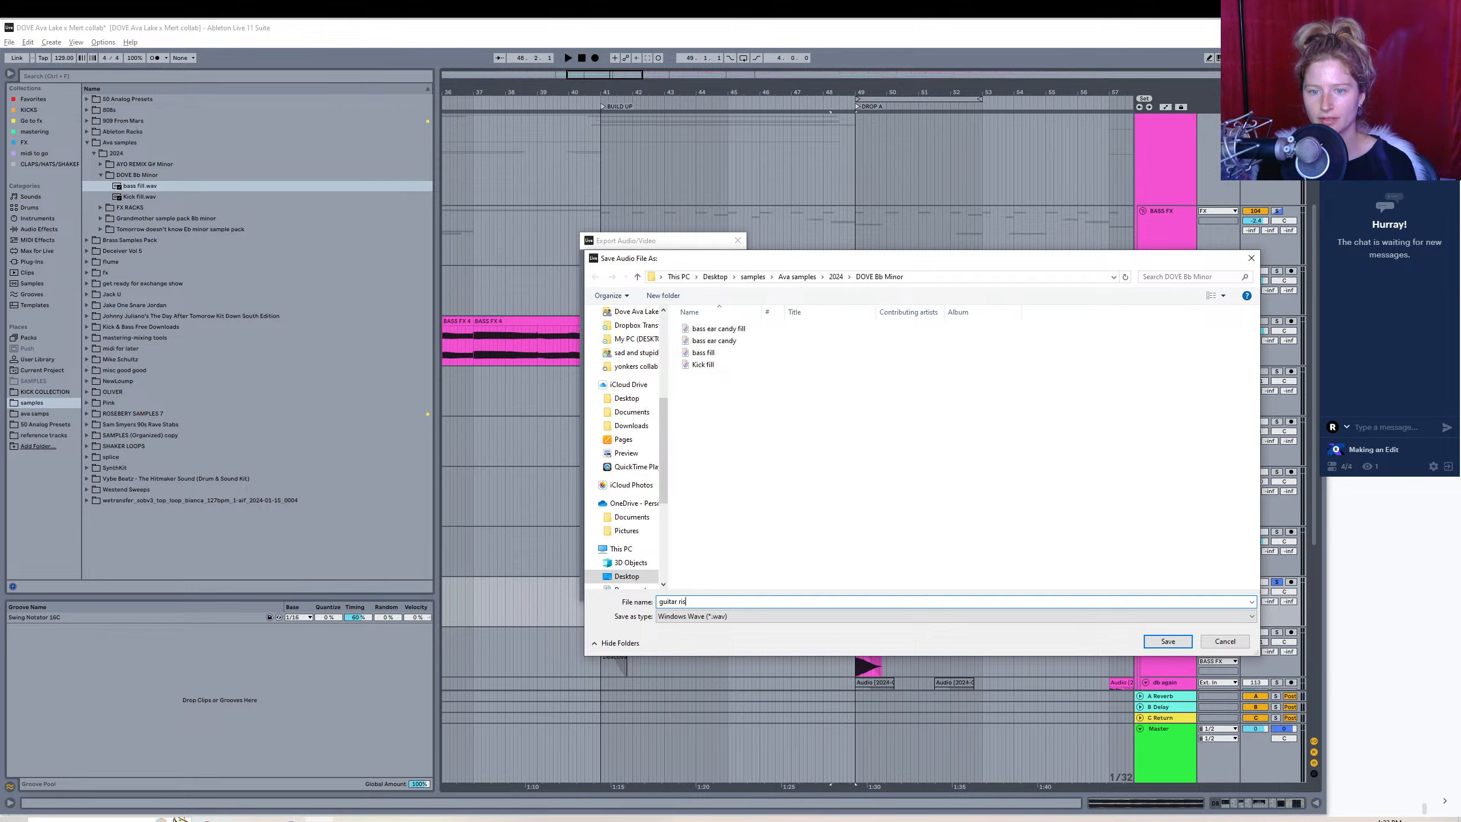
text(tar mini)
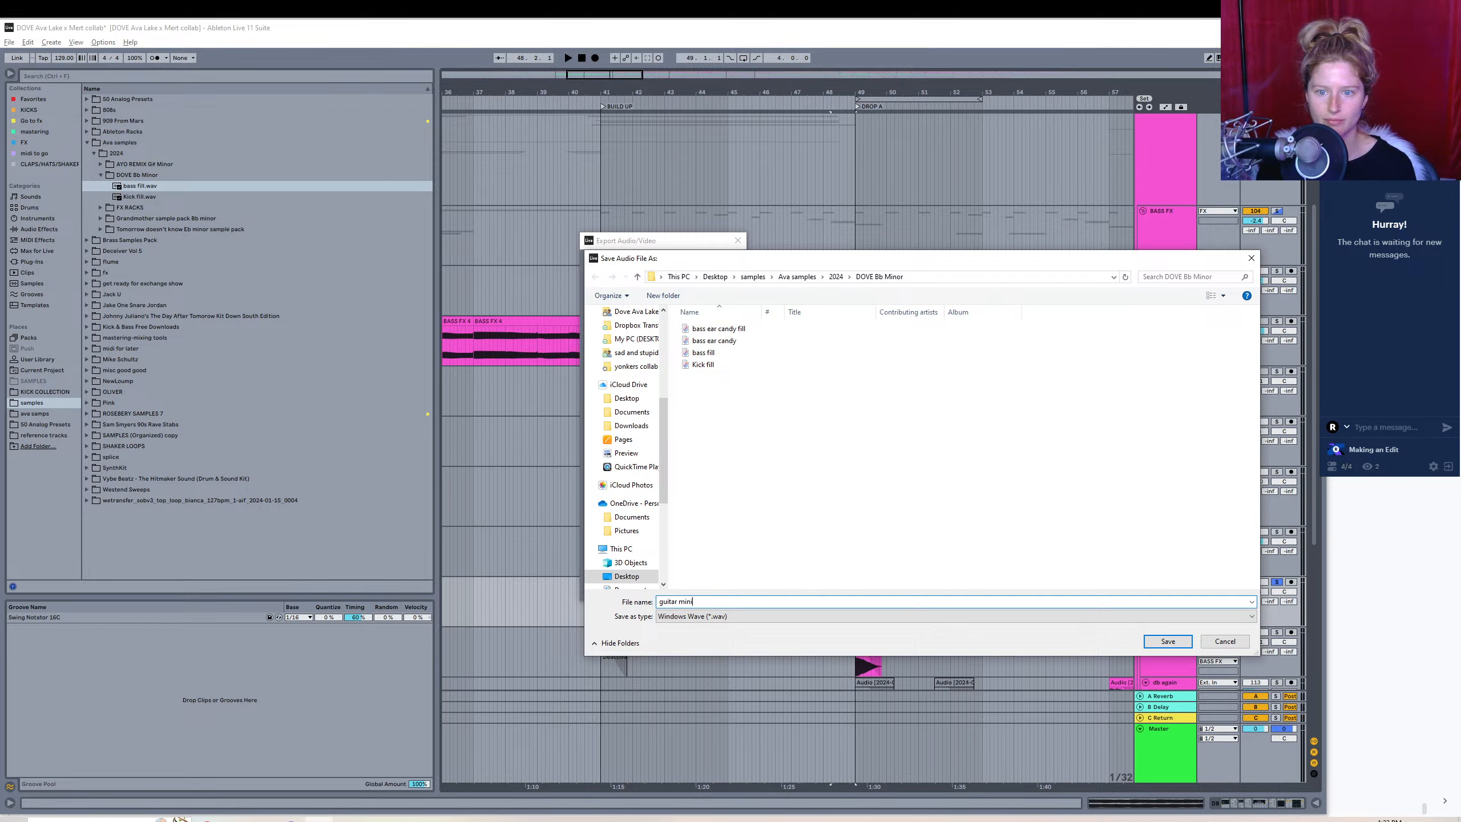
text( riser)
key(Return)
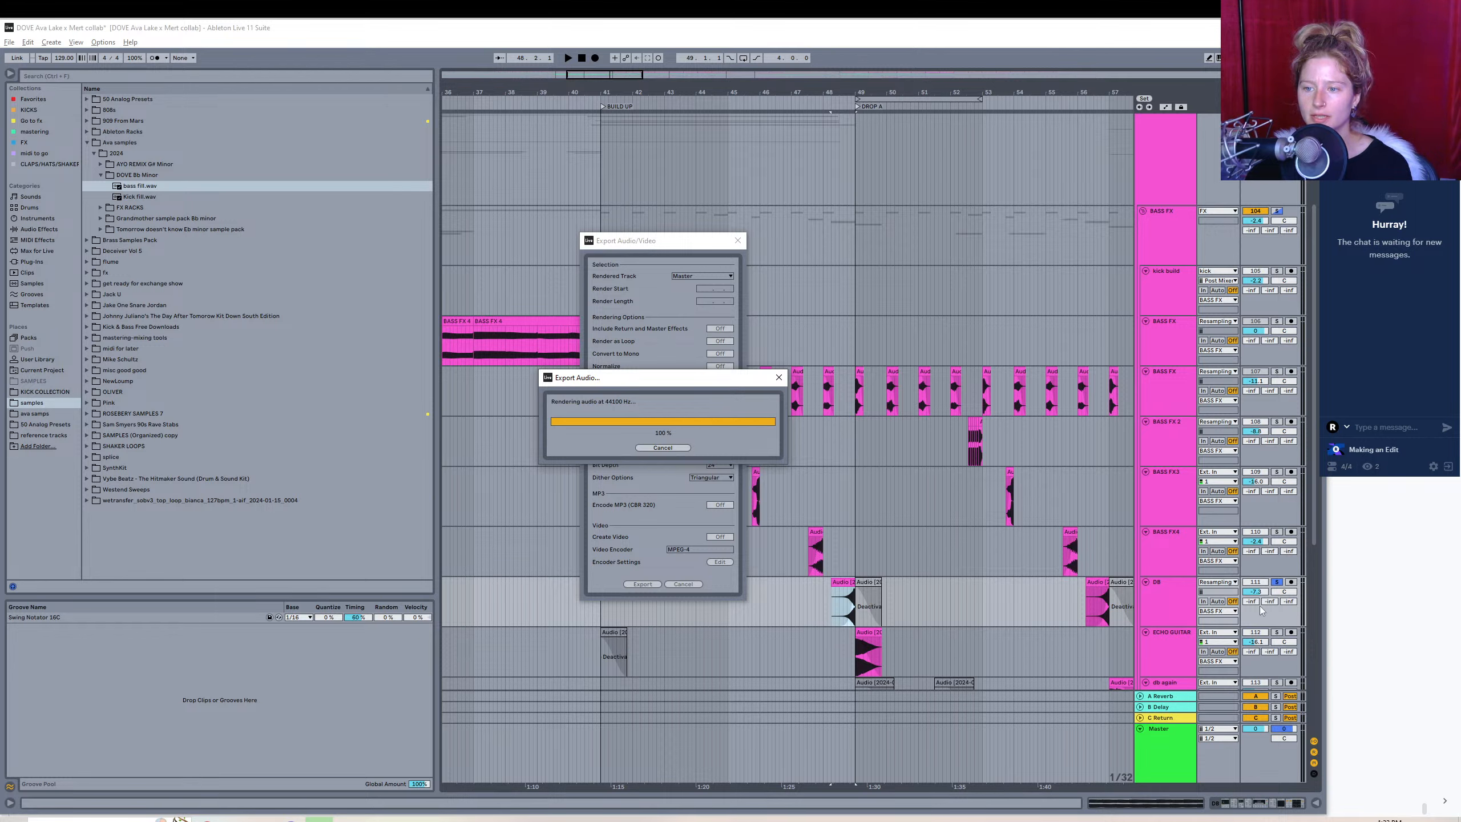
- Solo the ECHO GUITAR track and play its clip at the start of Drop A
click(1274, 631)
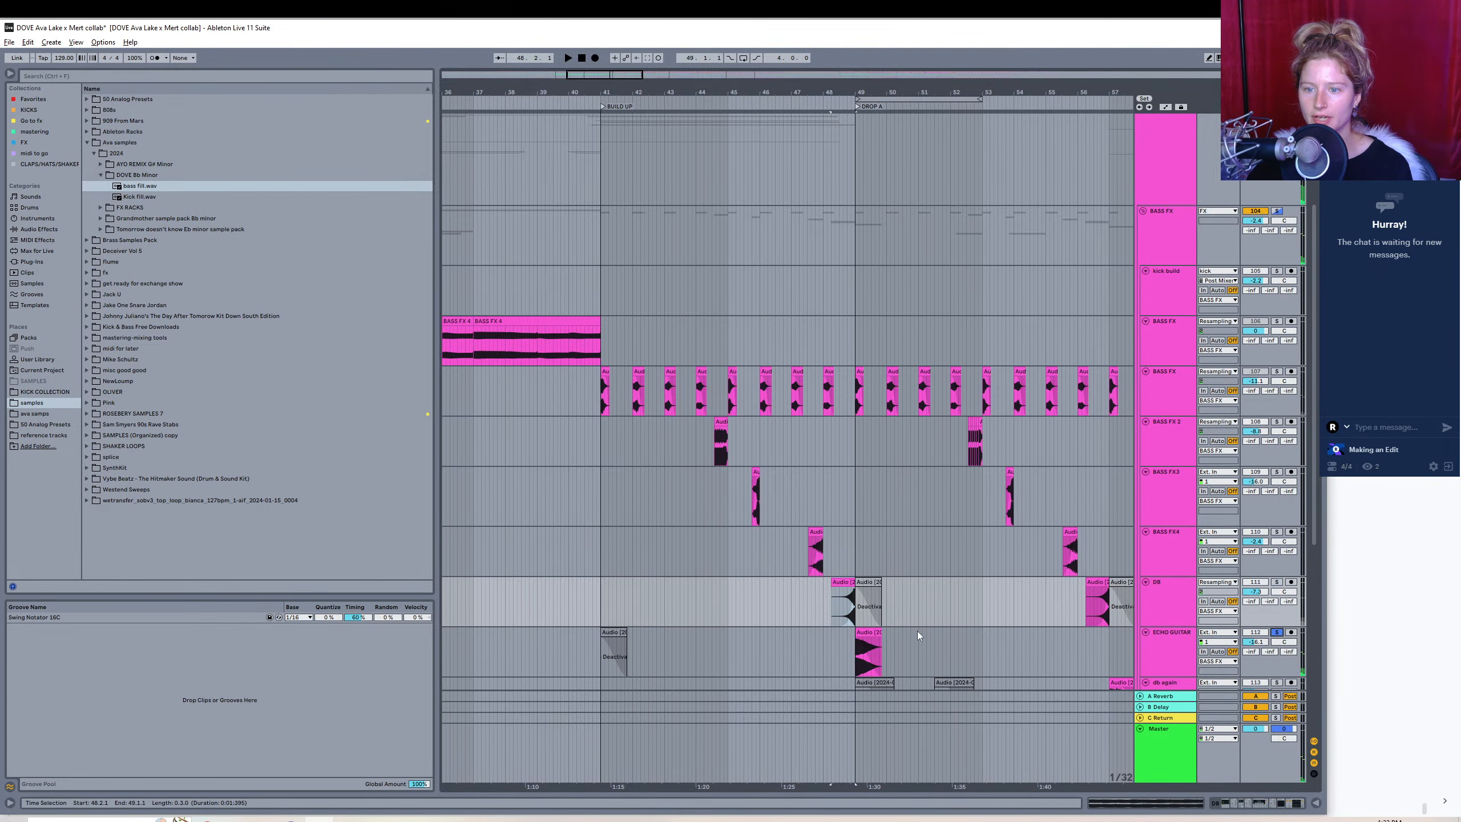
click(864, 644)
key(space)
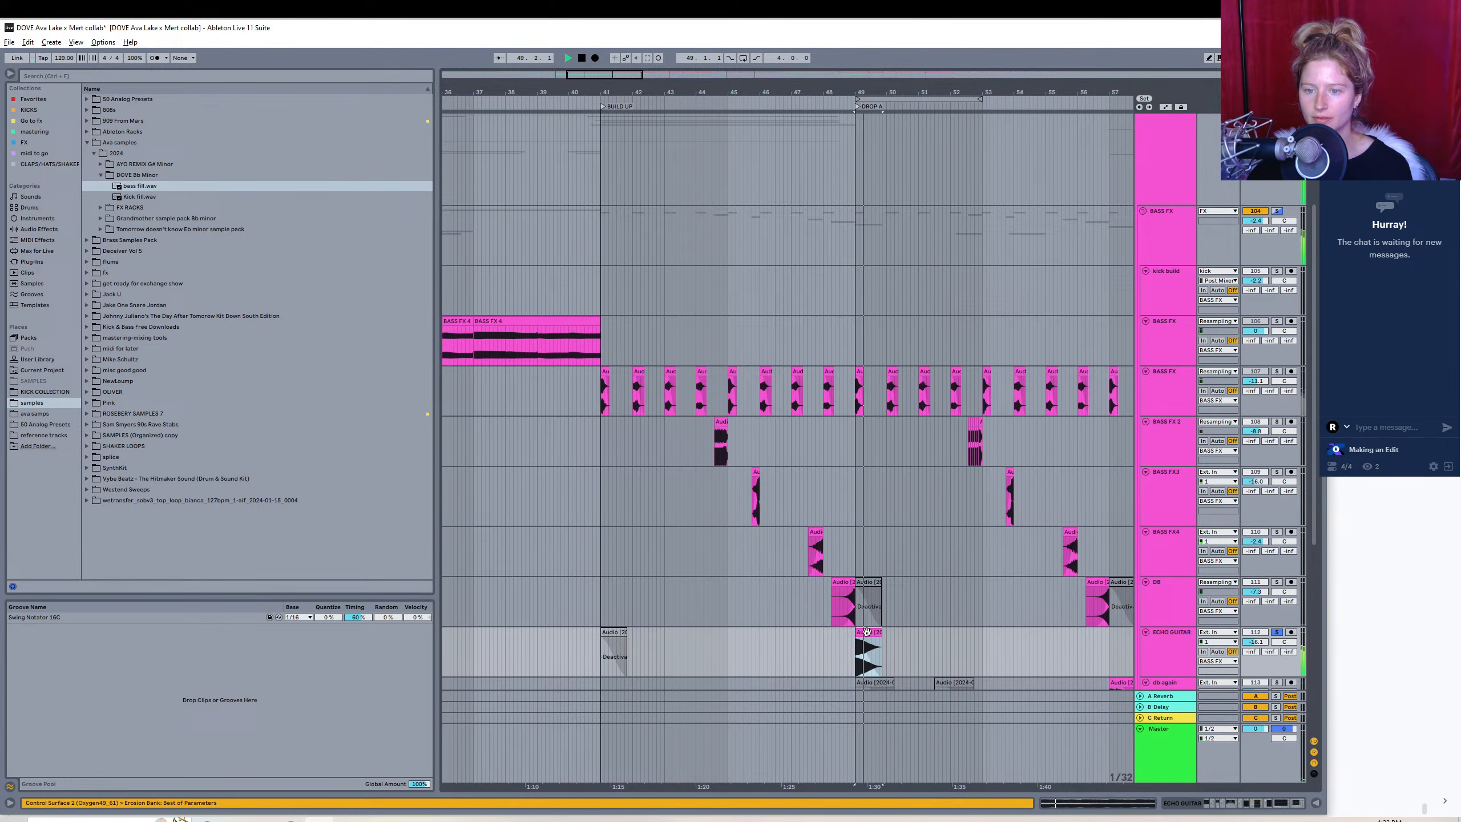
click(9, 42)
click(75, 223)
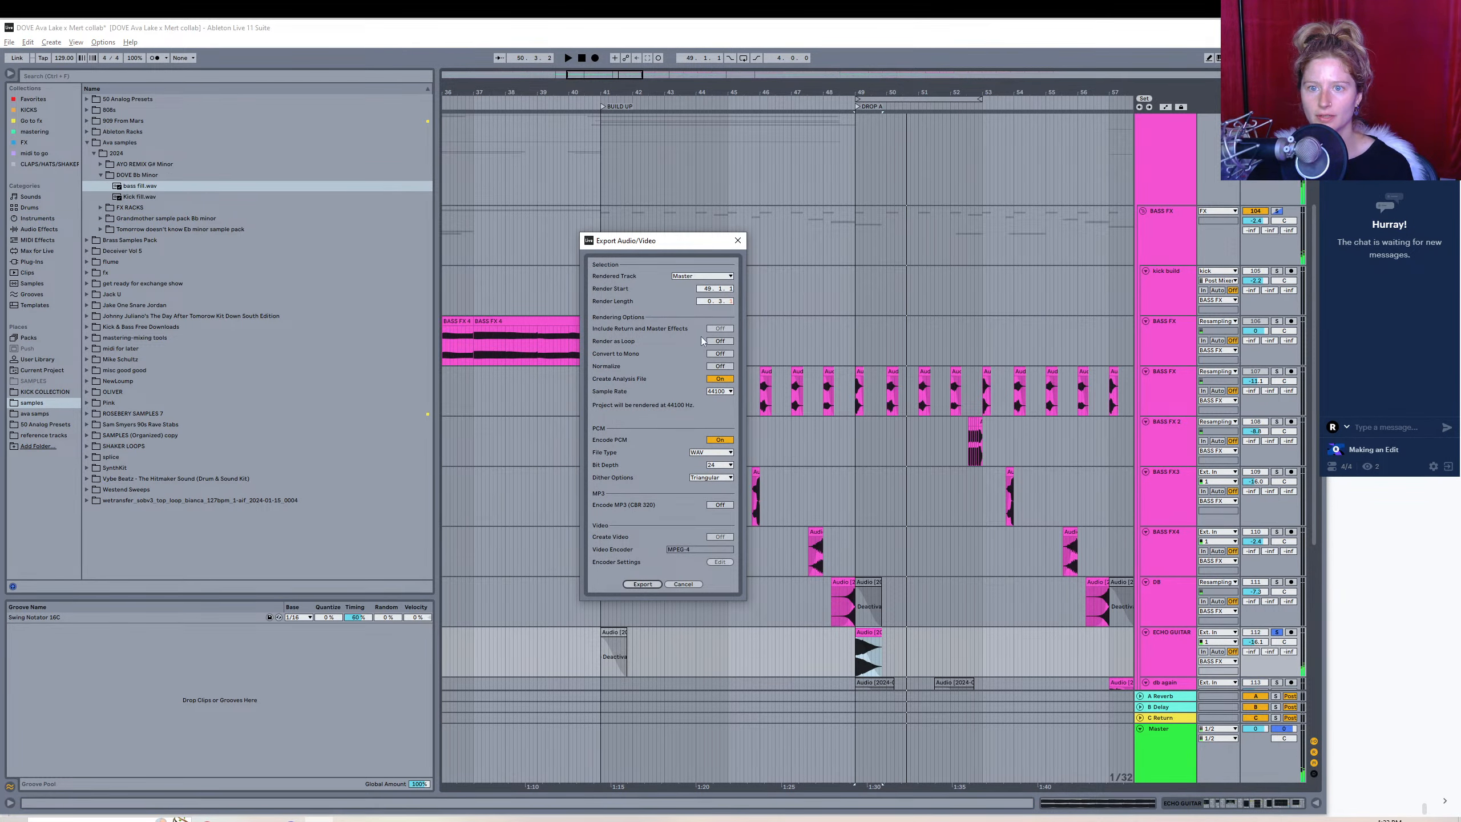
click(682, 584)
click(938, 652)
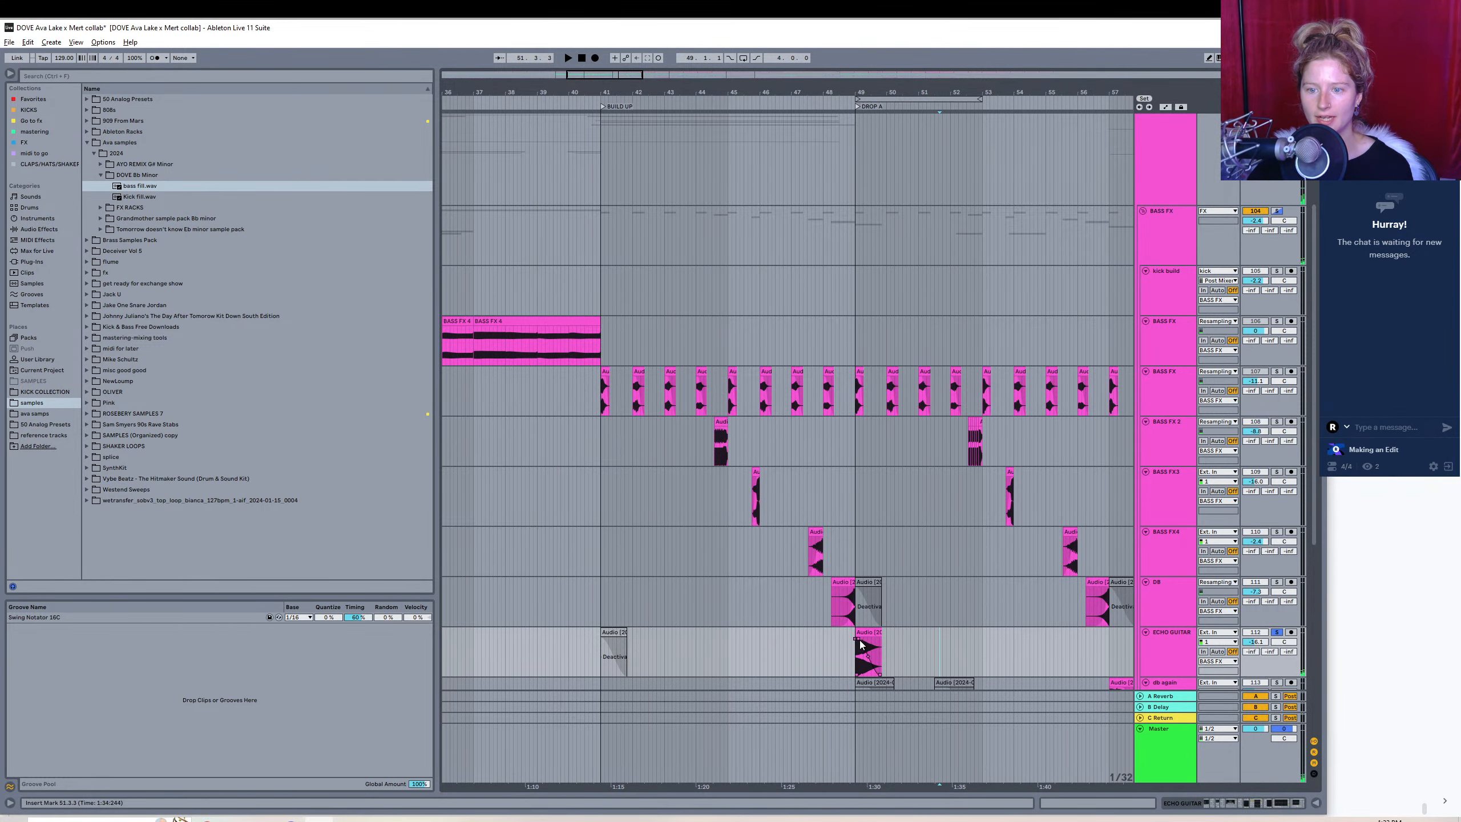
- Export the range of the ECHO GUITAR clip at Drop A from the Master as a WAV file named "guitar echo downlifter" in DOVE Bb Minor
click(861, 644)
click(9, 43)
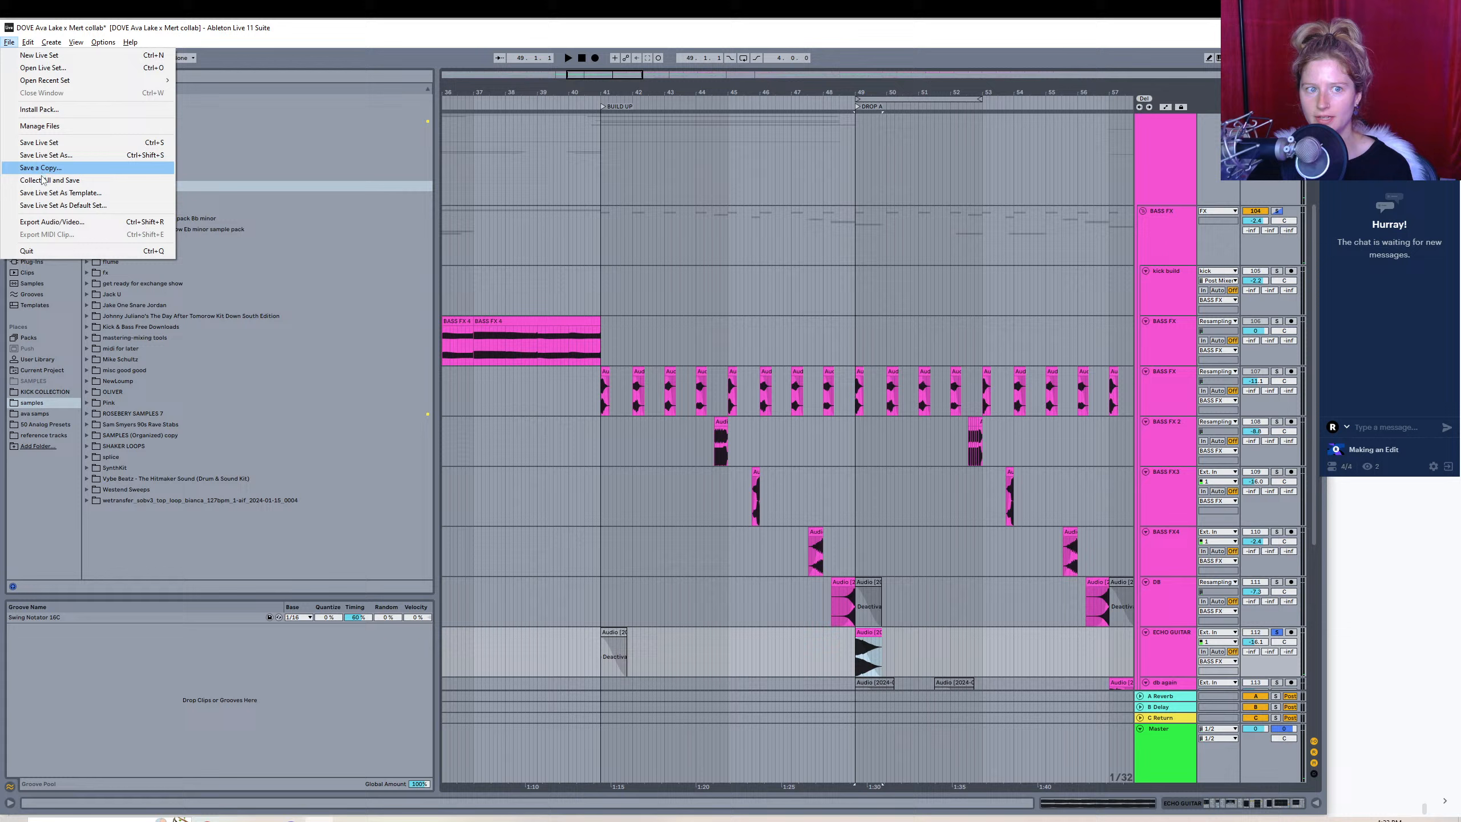
click(48, 223)
click(640, 584)
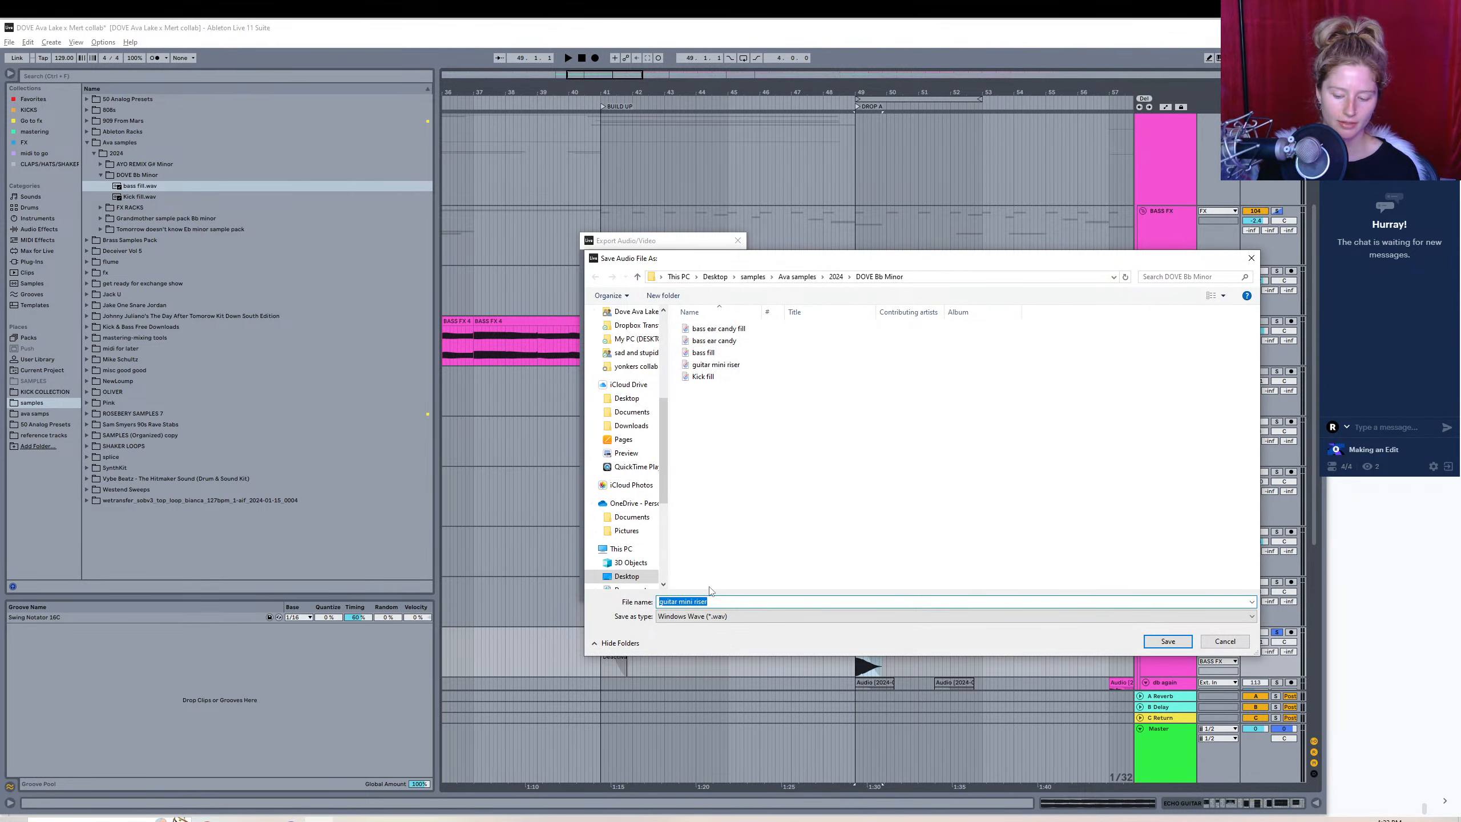
key(End)
key(BackSpace)
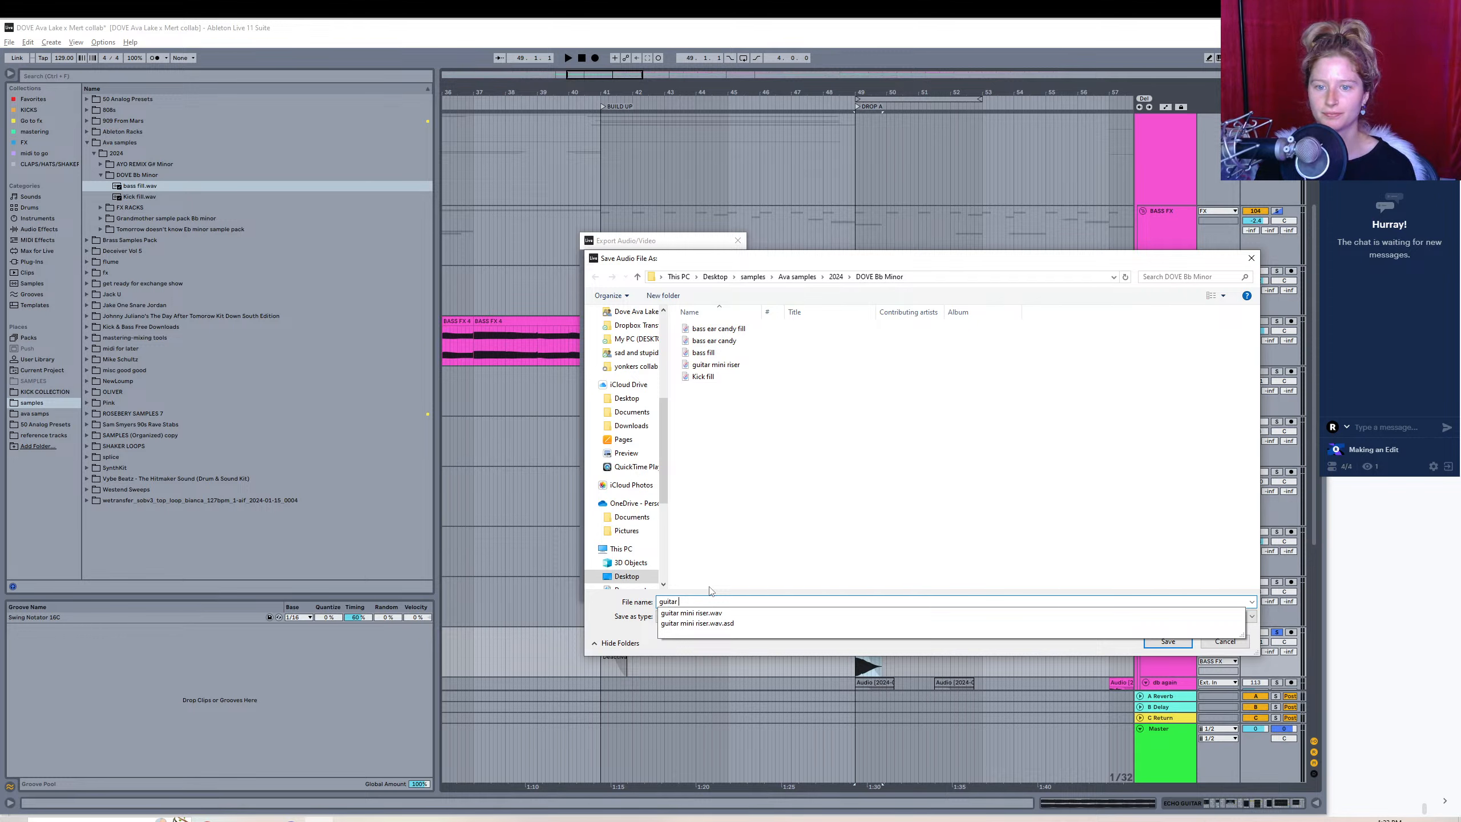
text(echo downlifter)
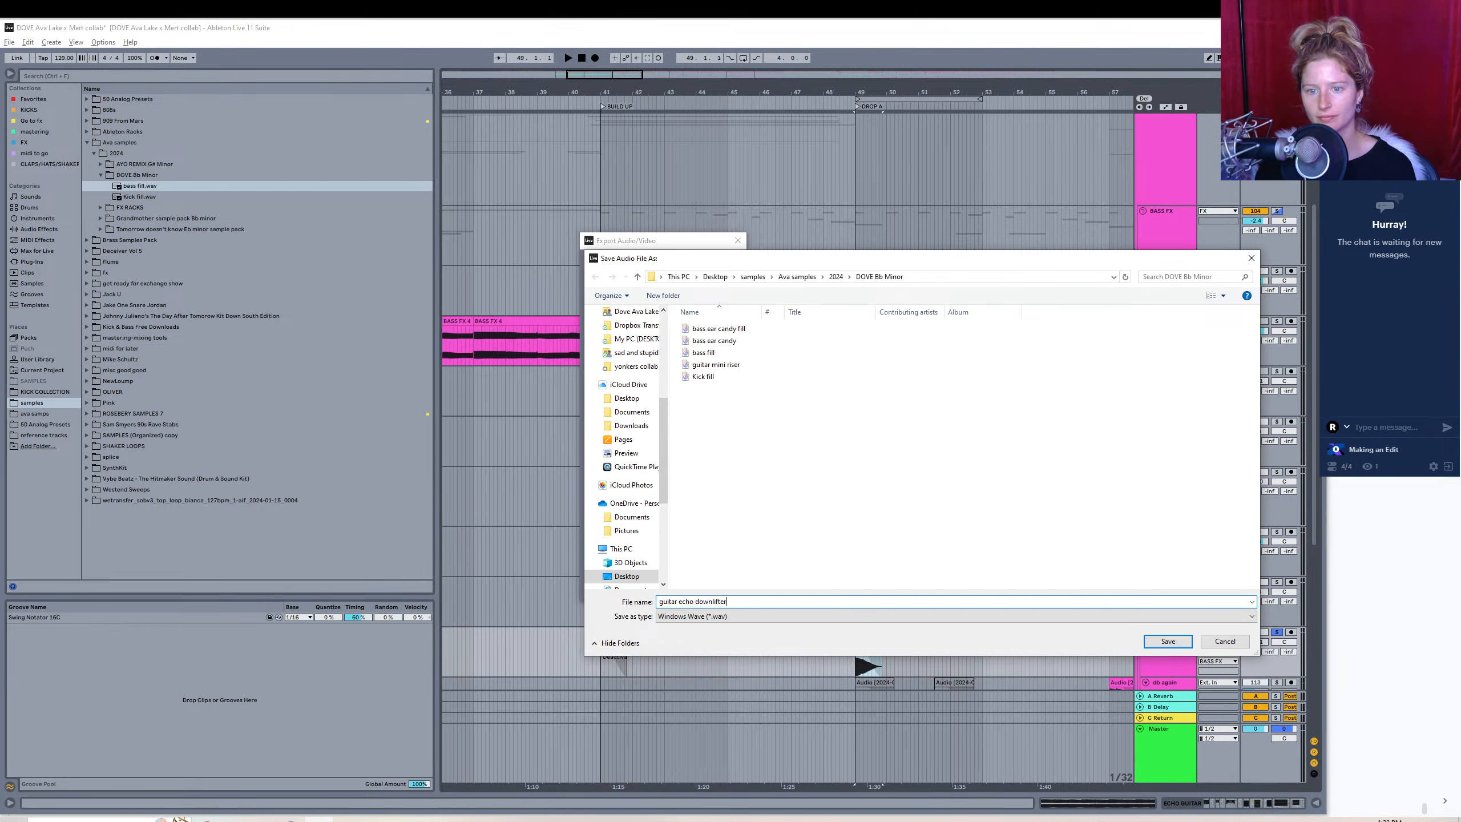
key(Return)
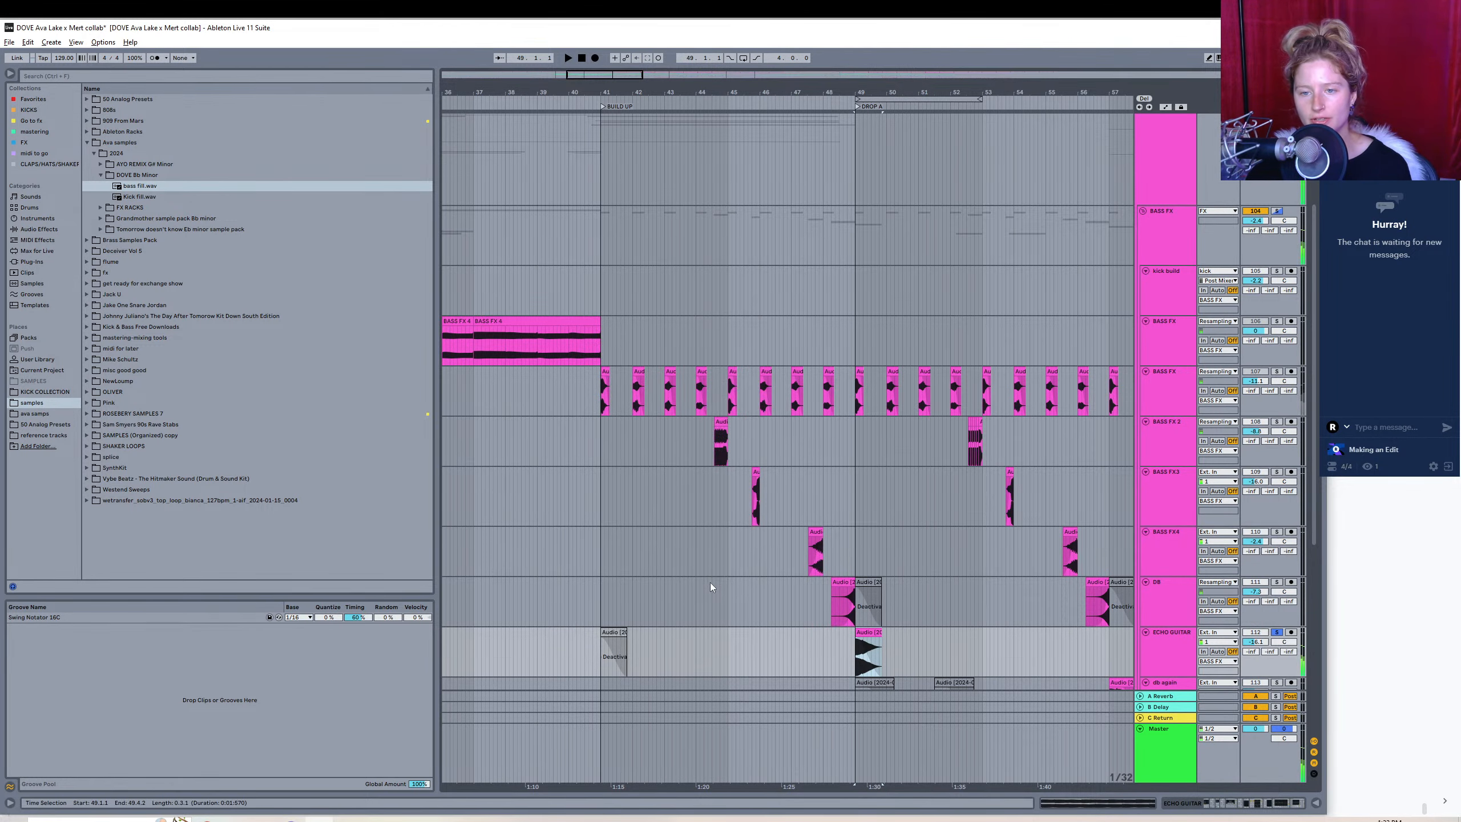
- Unsolo ECHO GUITAR, solo the db again track and play its clip at bar 57
scroll(713, 579, down, 2)
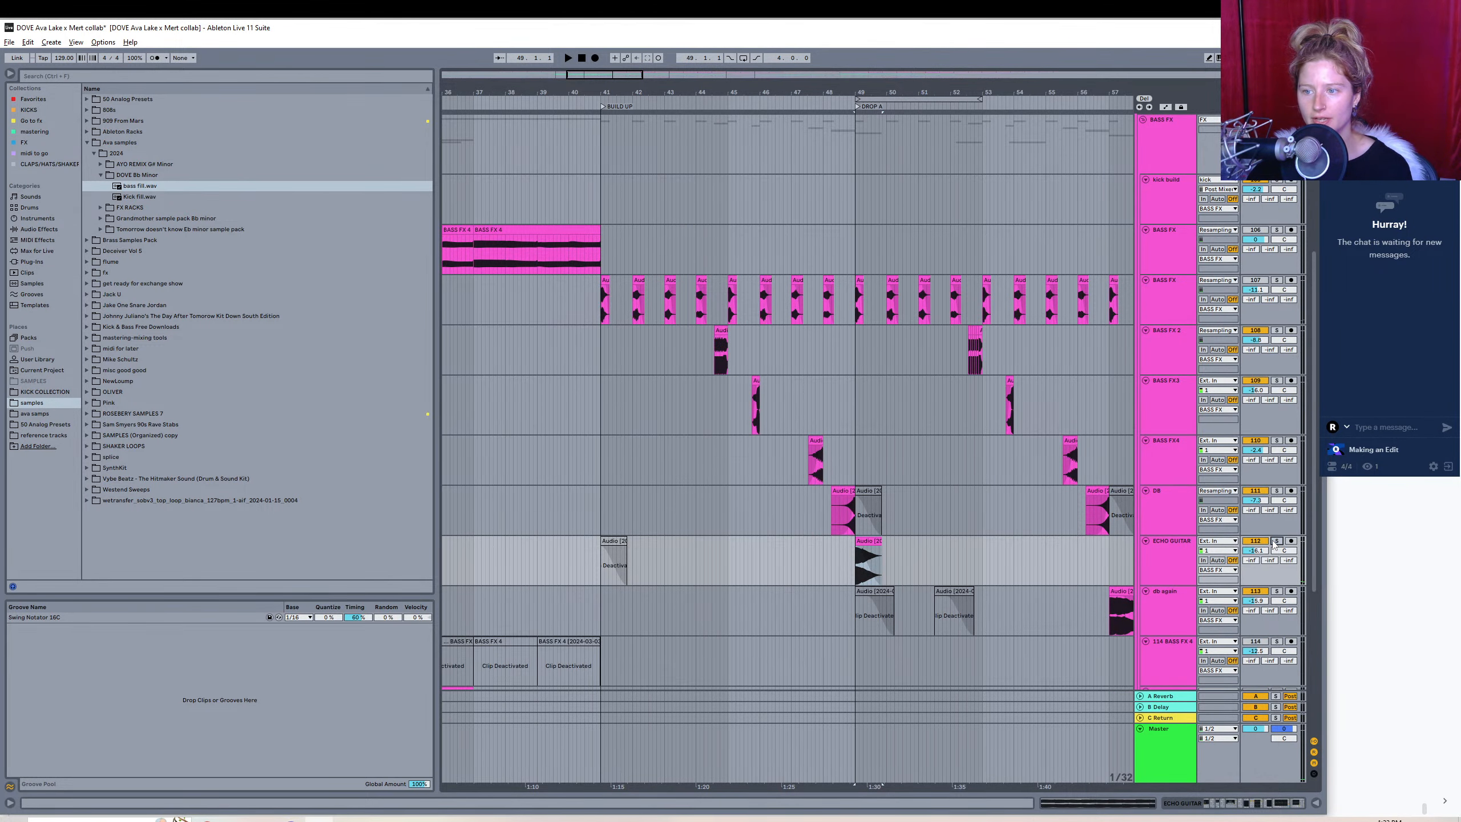
drag(1309, 558, 1314, 611)
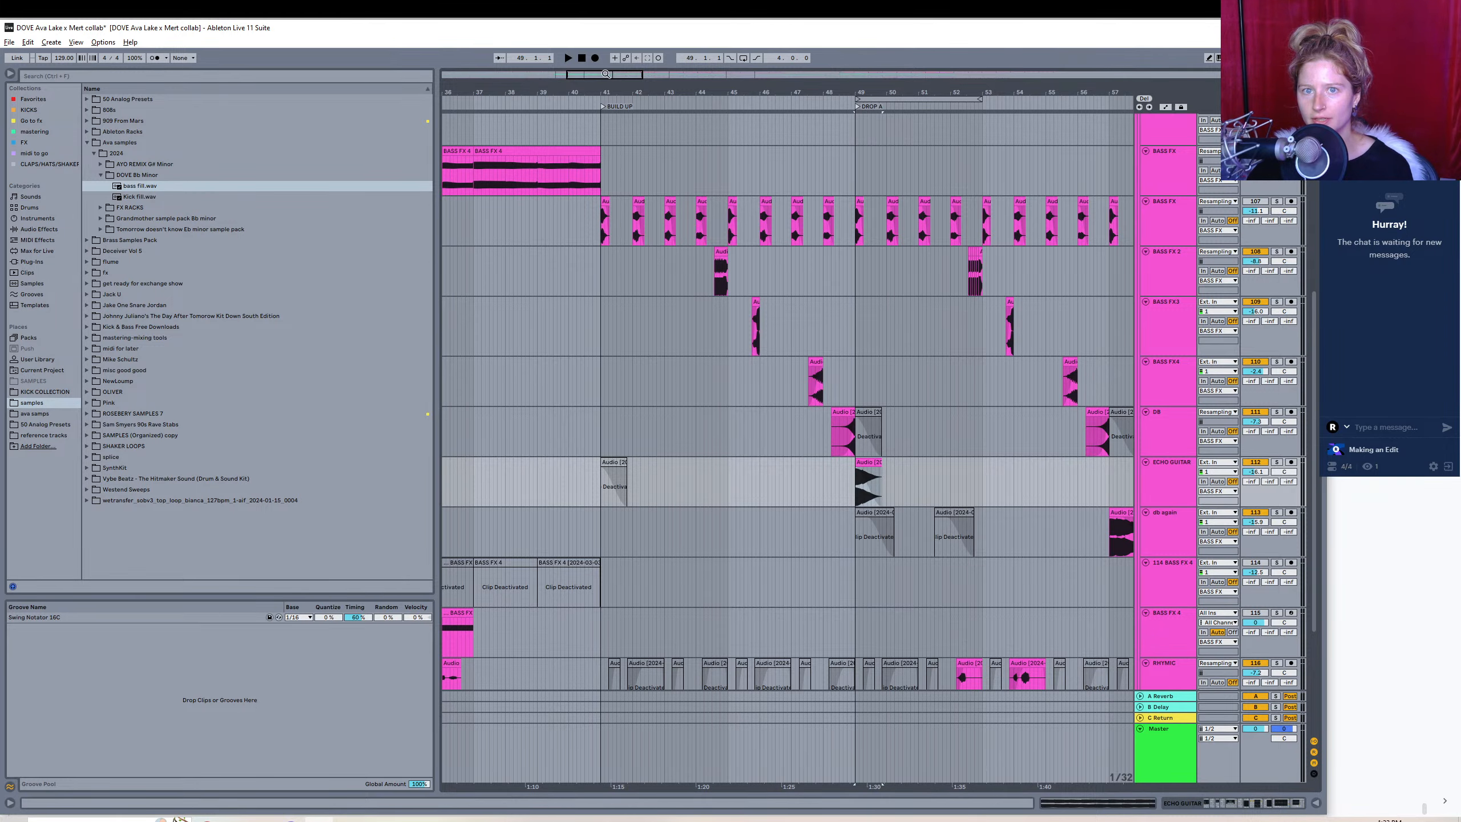
drag(606, 74, 650, 79)
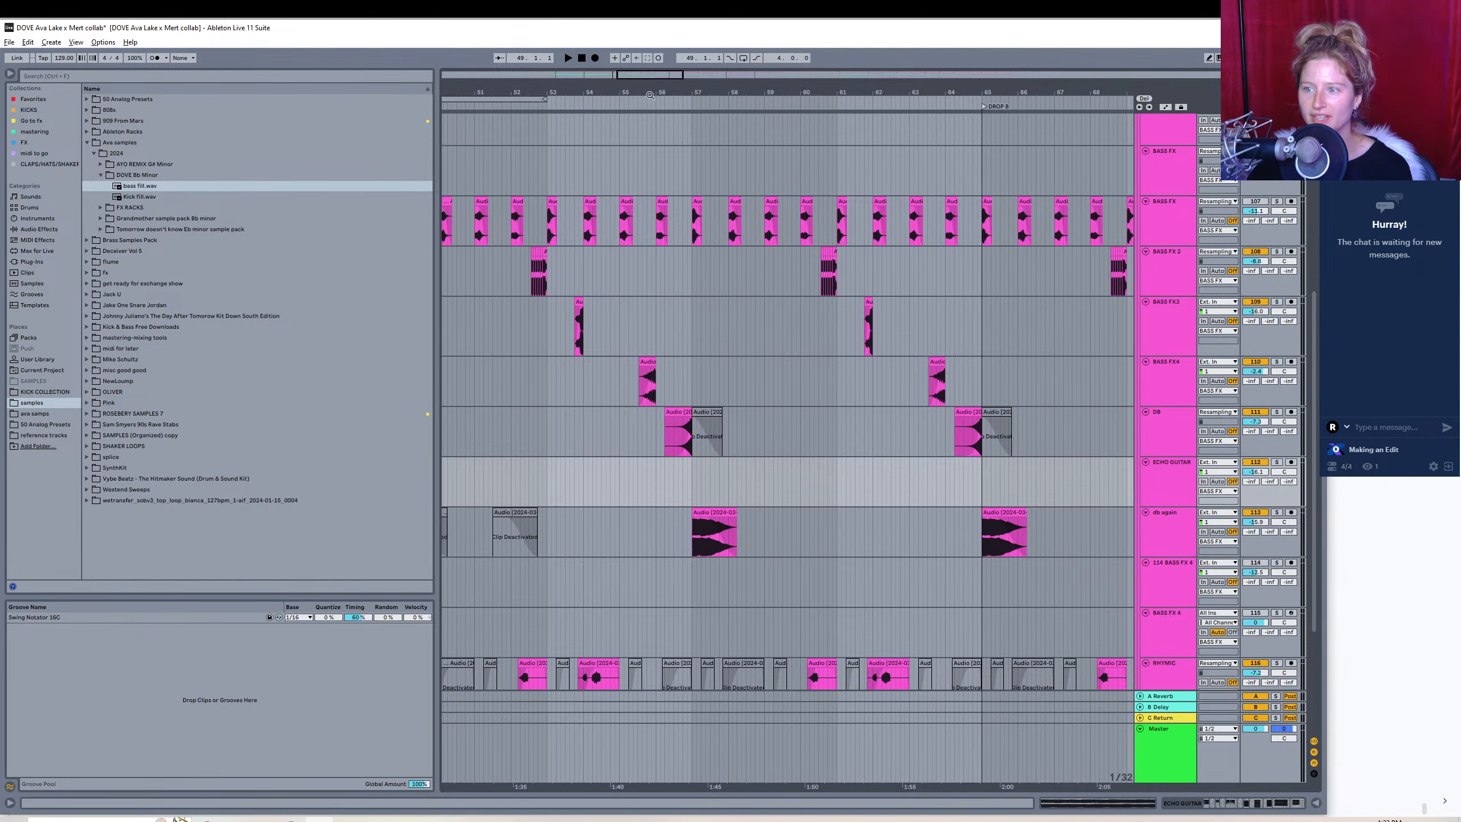
click(702, 512)
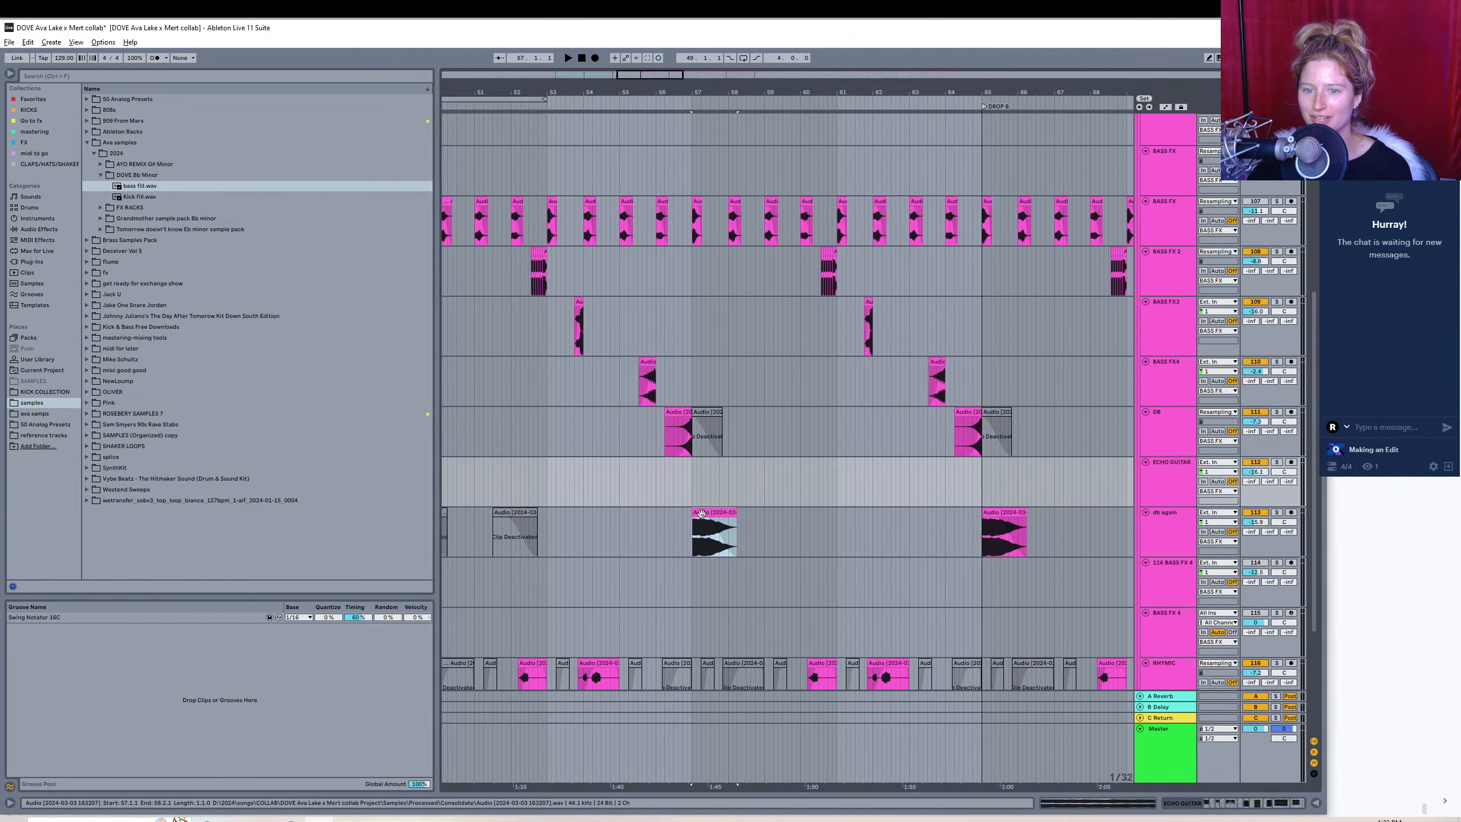
click(1279, 513)
key(space)
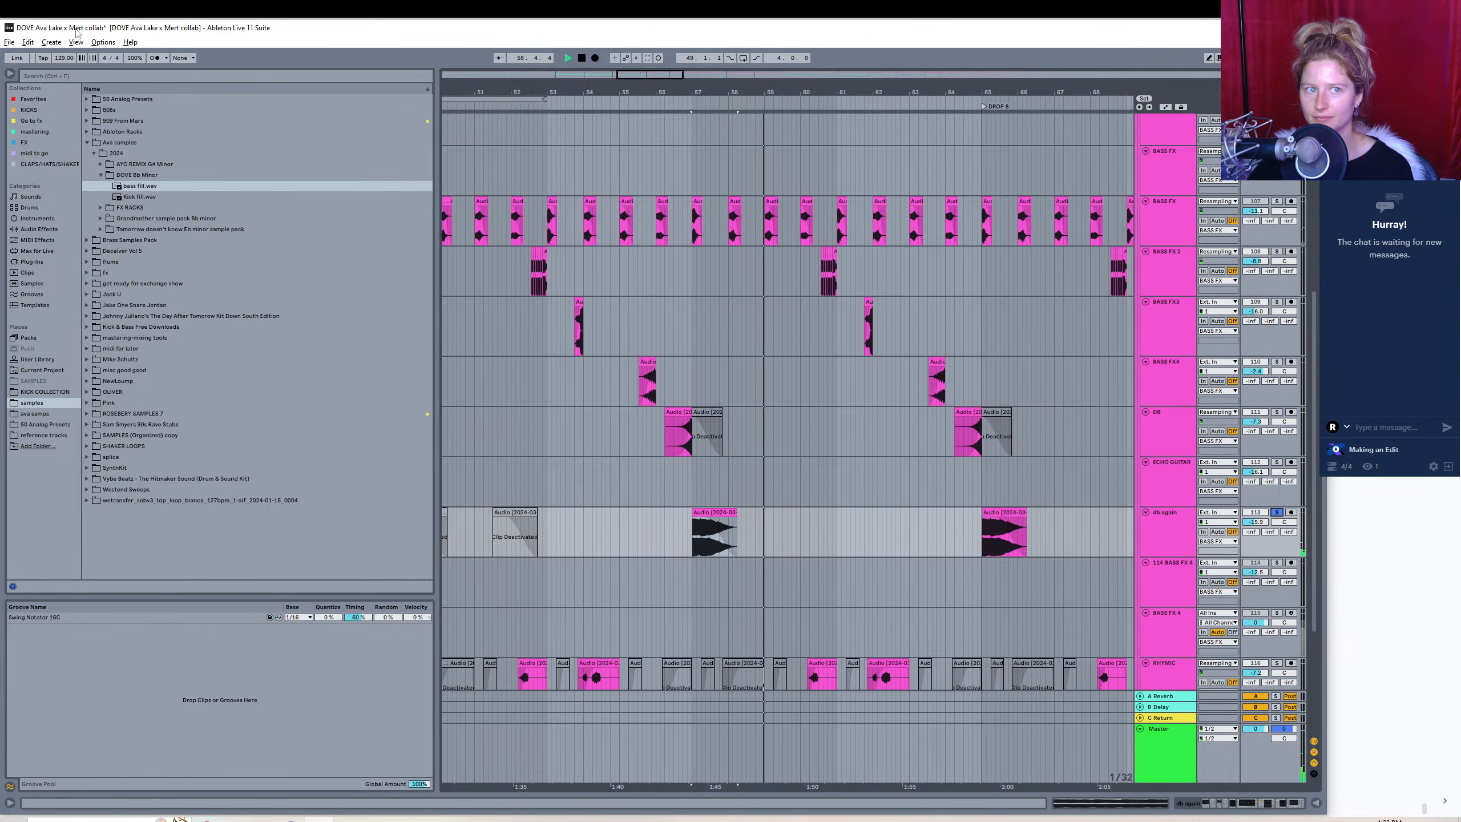
click(10, 43)
click(115, 223)
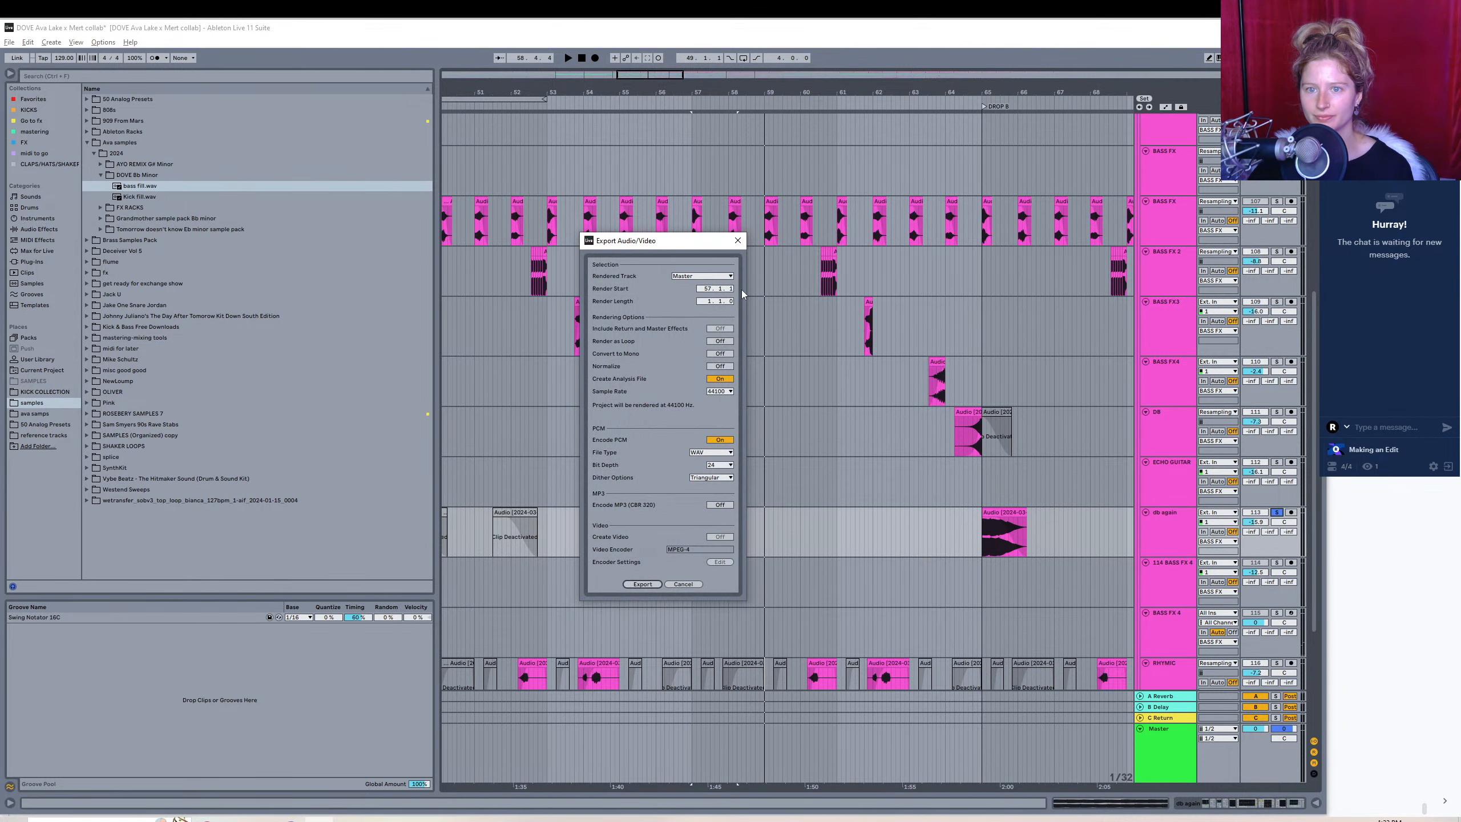
click(693, 583)
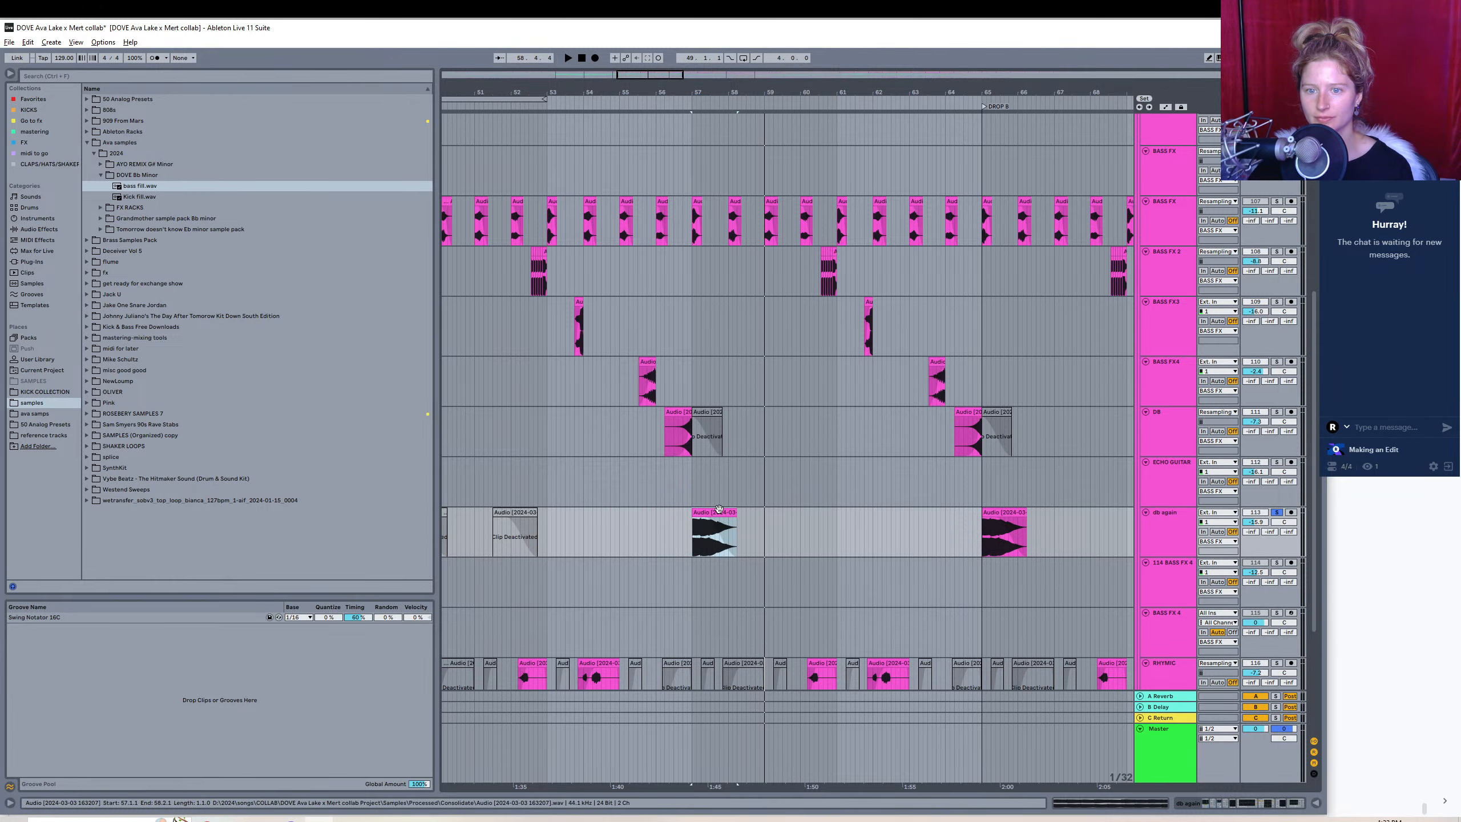
- Export the range of the db again clip at bar 57 from the Master as a WAV file named "guitar drift downlifter" in DOVE Bb Minor
click(8, 42)
click(73, 224)
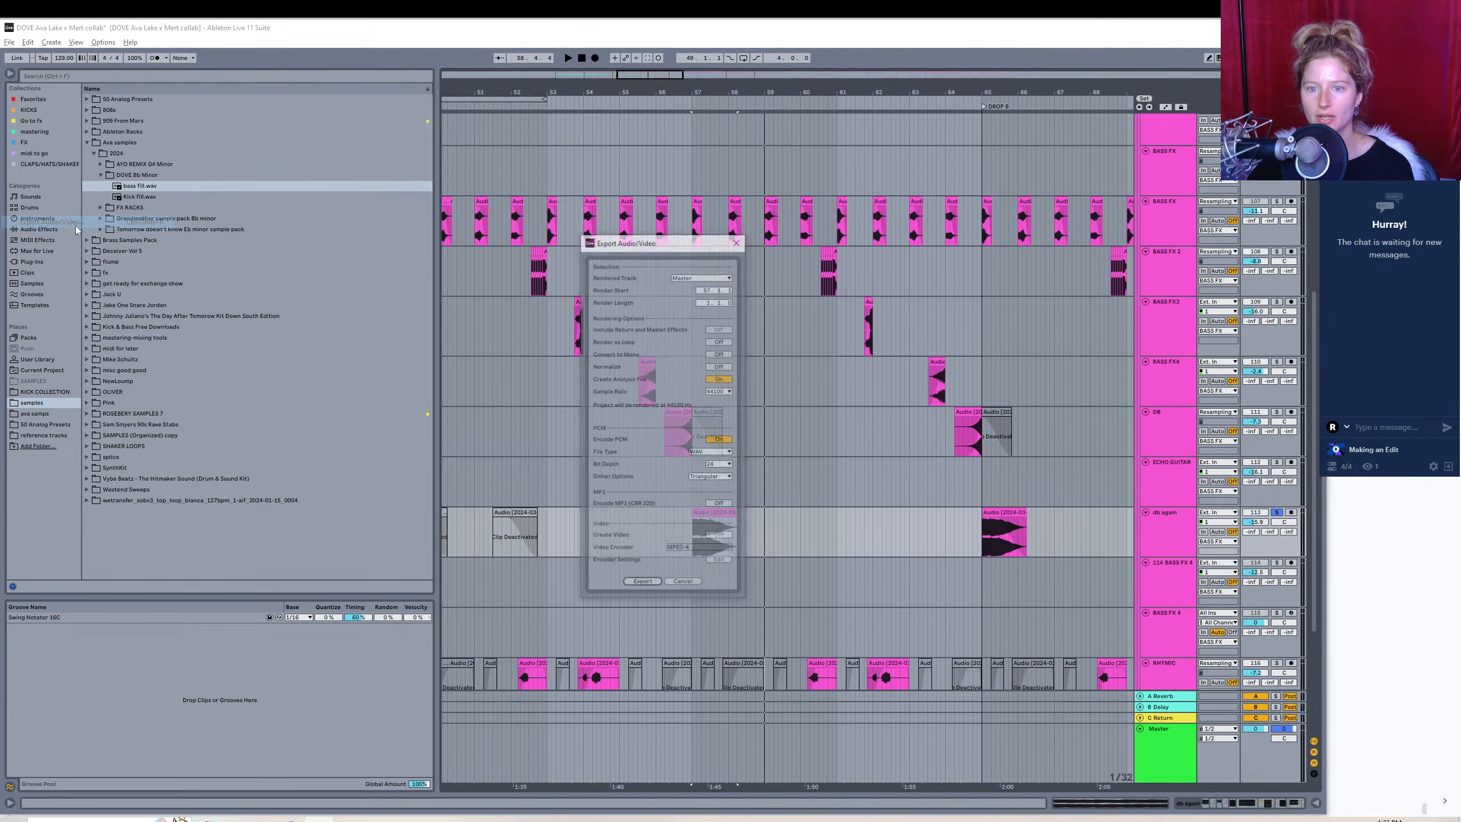
click(647, 585)
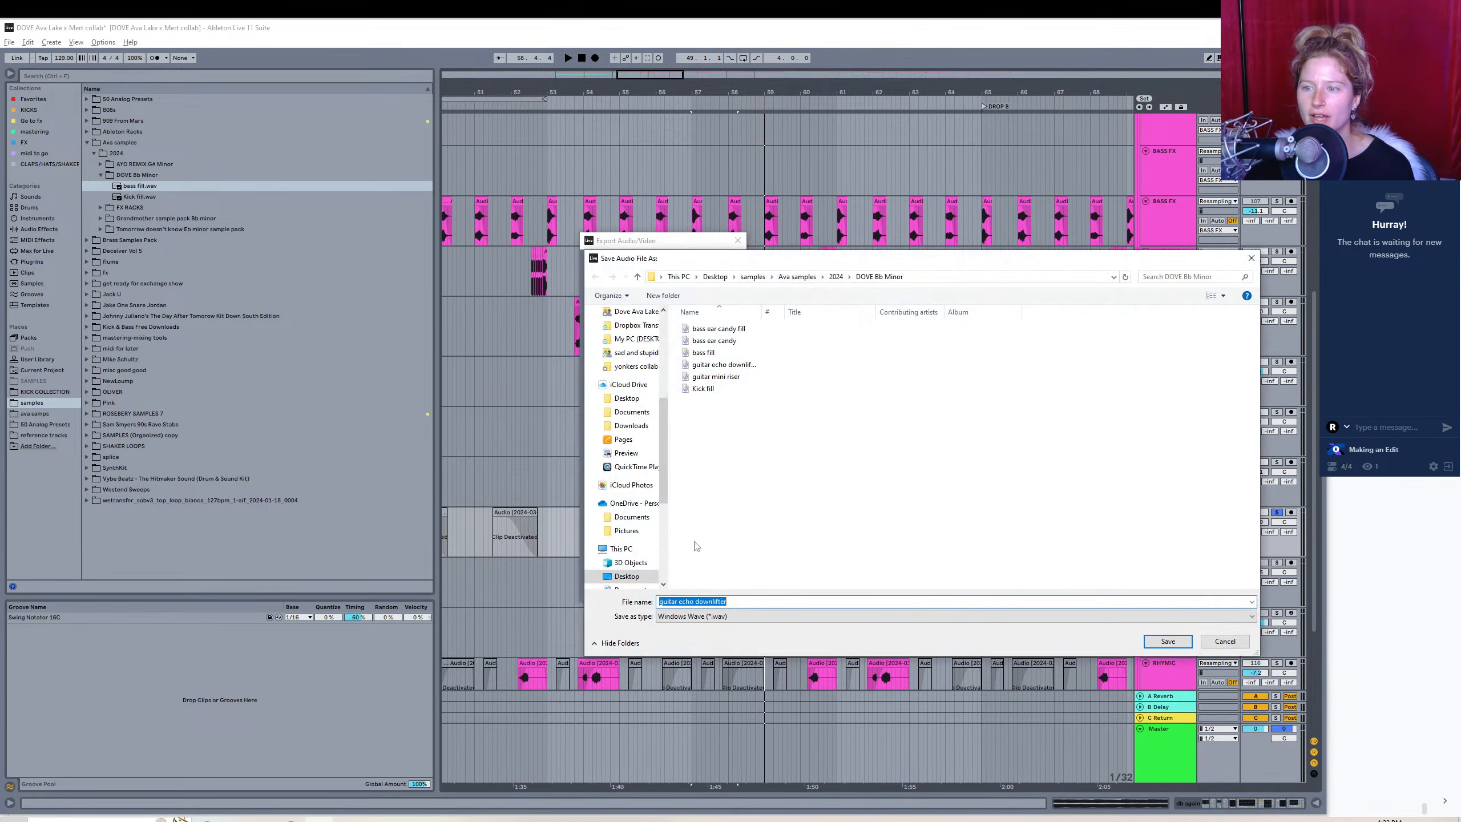
text(g)
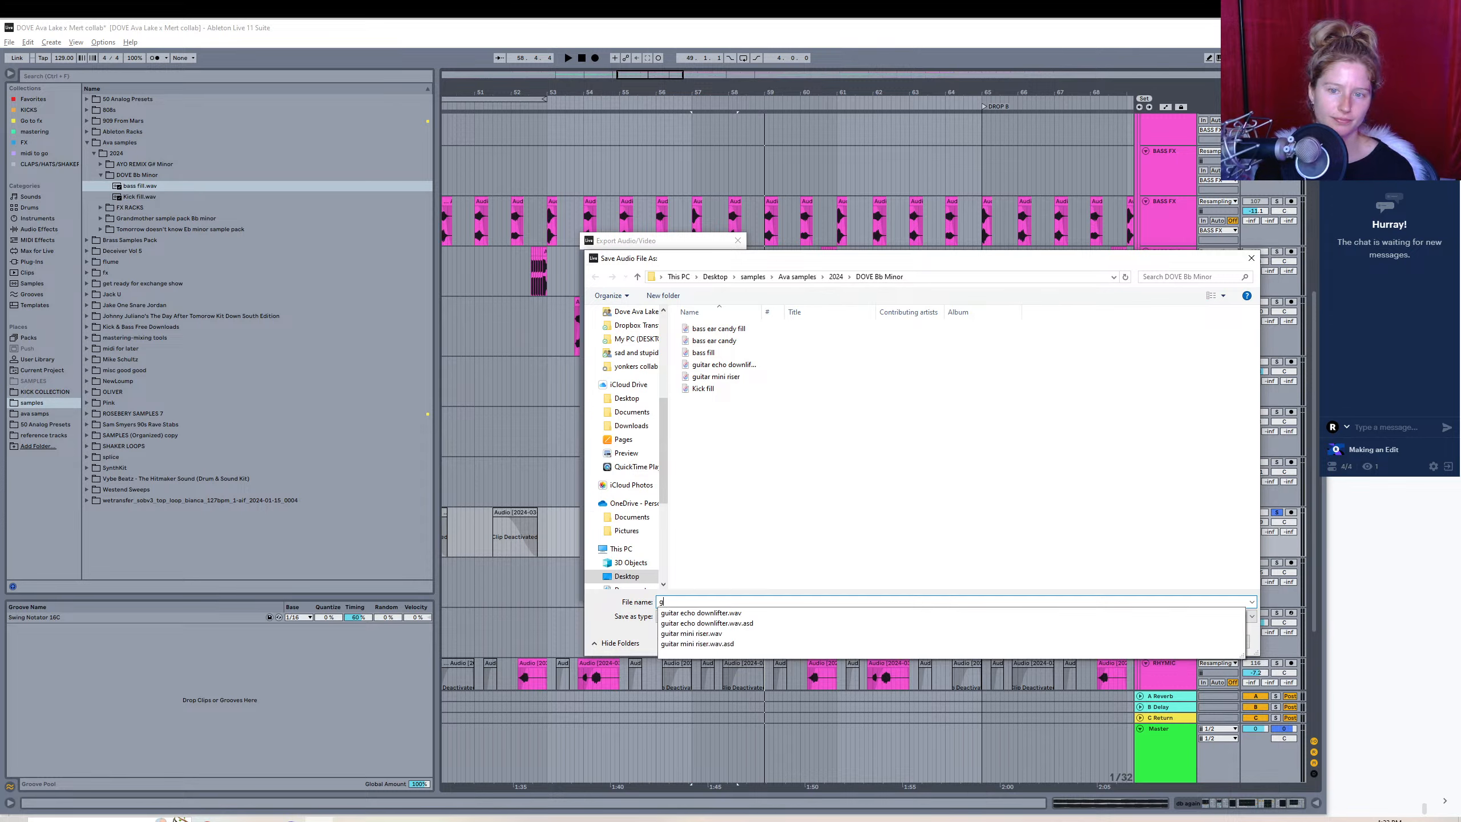
text(uitar)
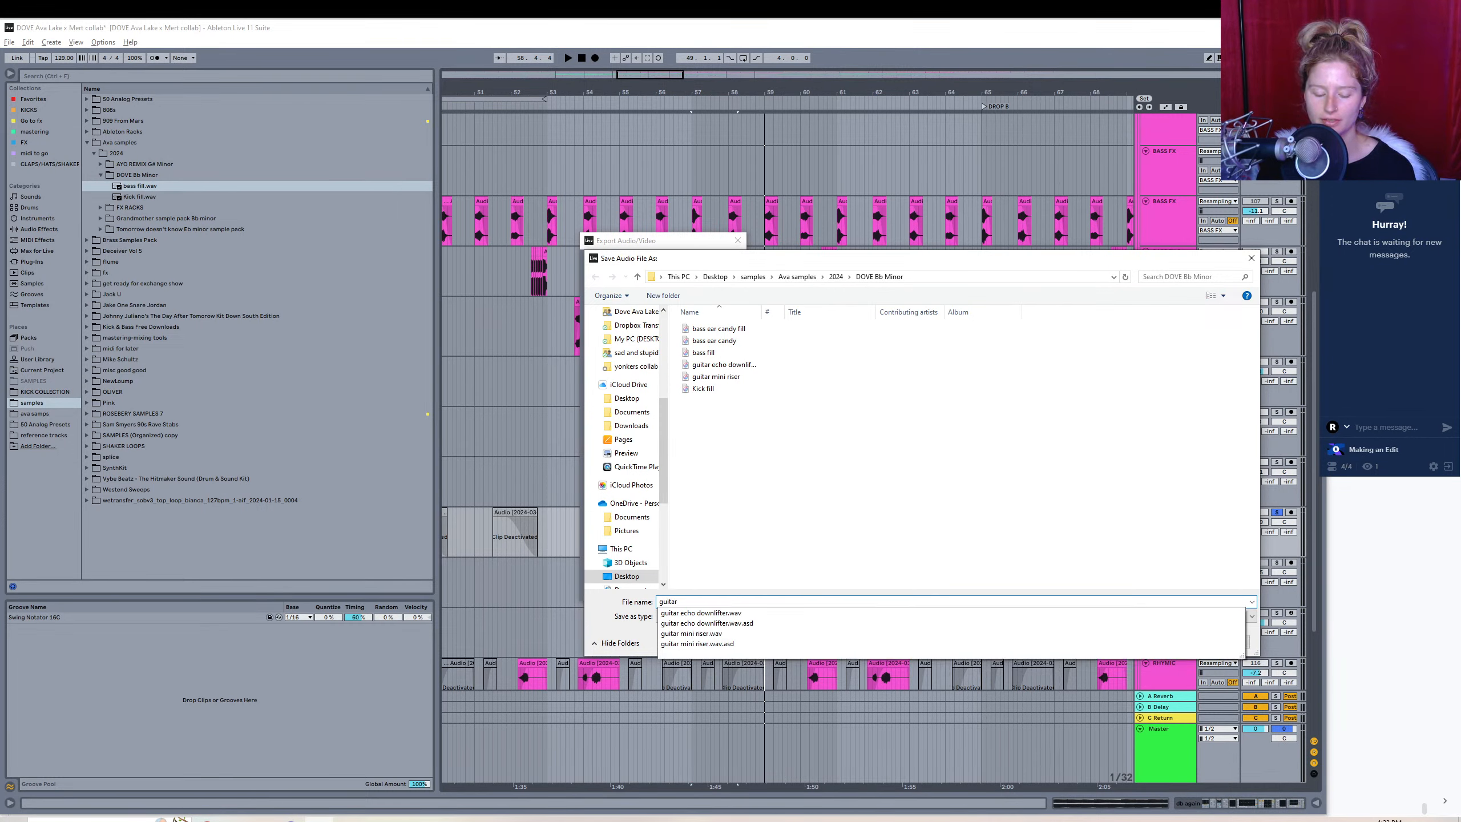
text( drfit)
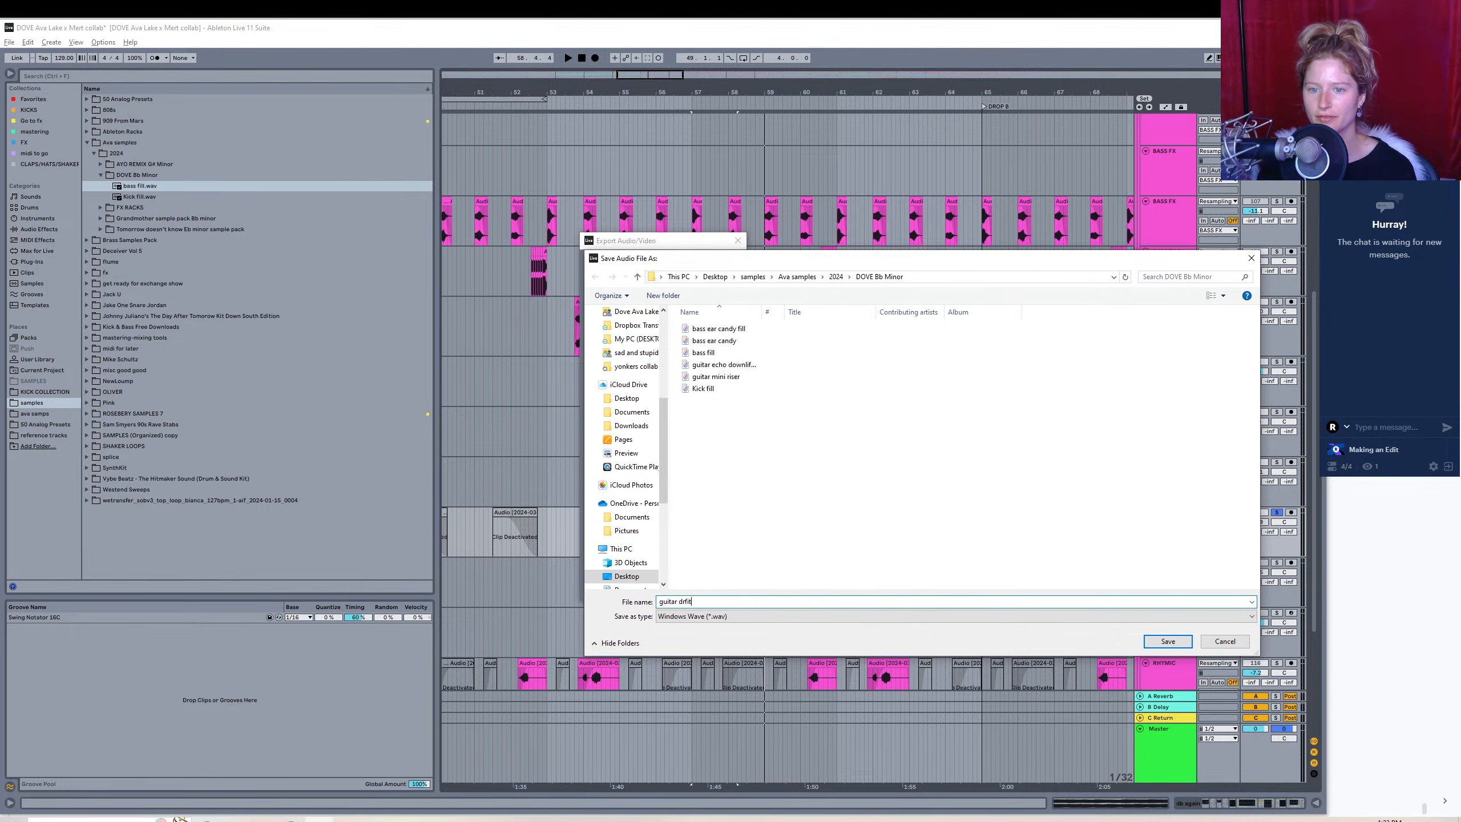
key(BackSpace)
key(BackSpace)
key(BackSpace)
text(ift)
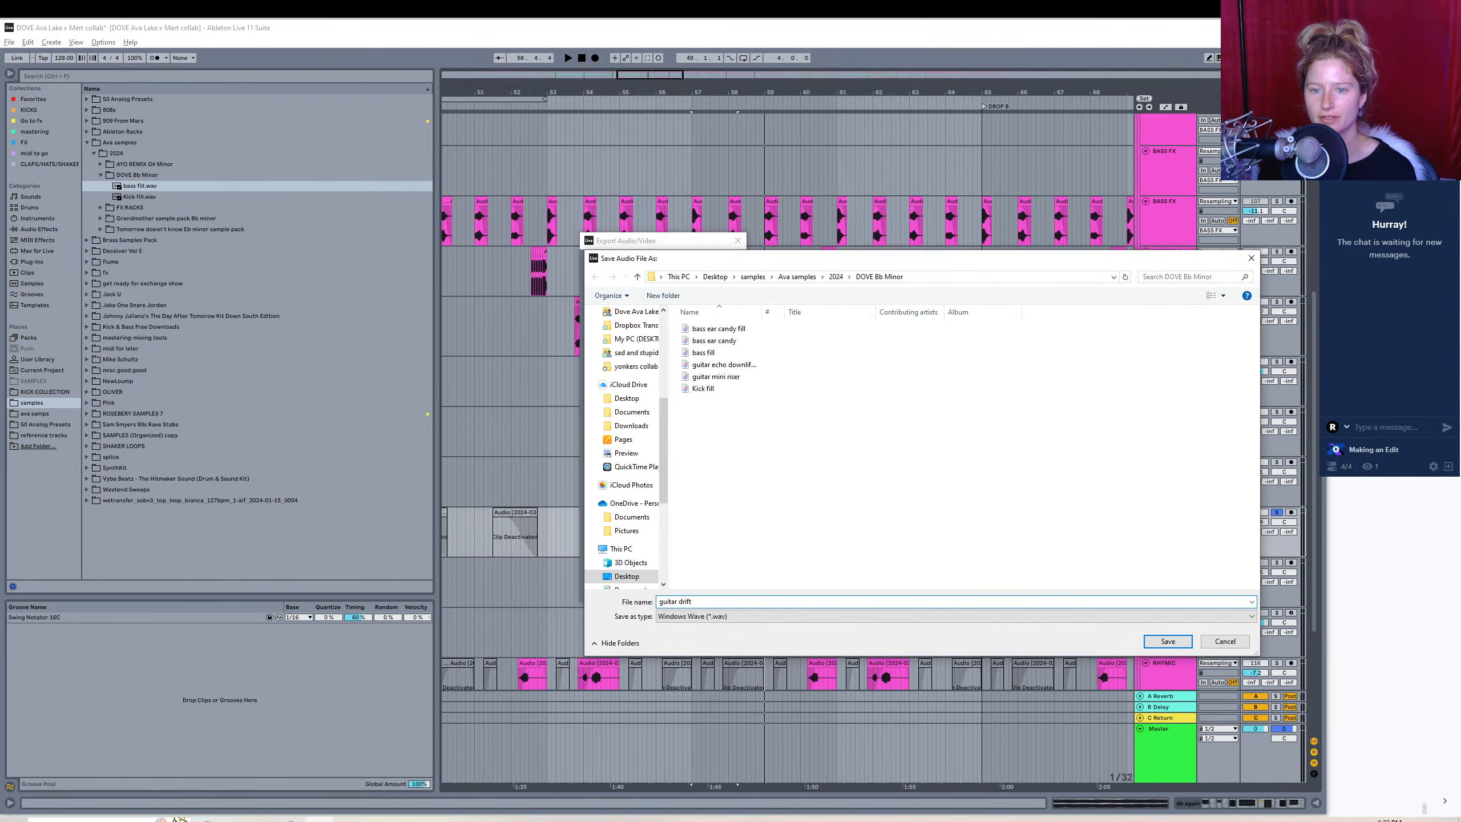
text( downlifter)
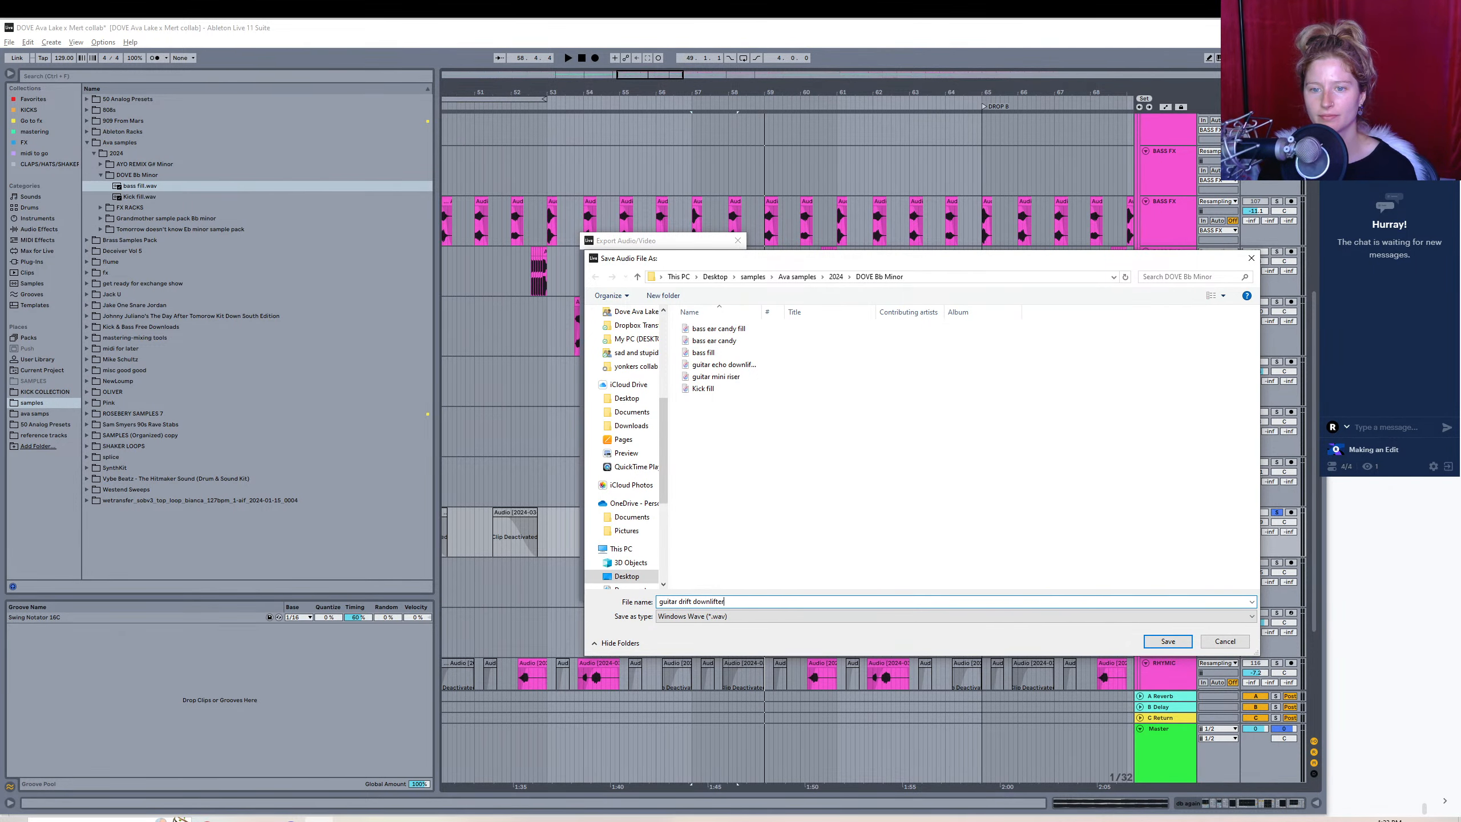
key(Return)
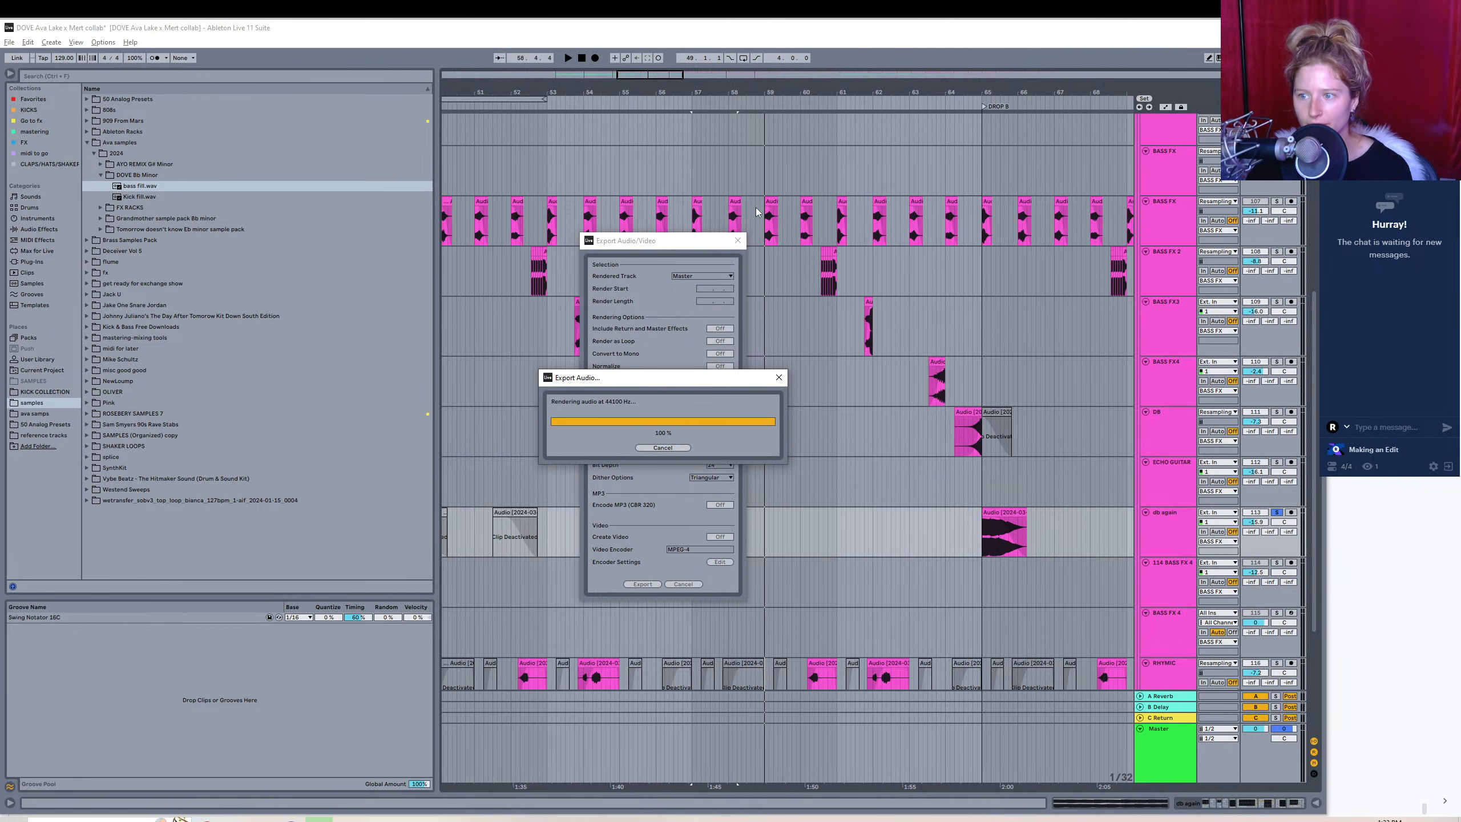
- Unsolo the db again track, solo the RHYMIC track and play its first active clip in Drop A, at bar 52
scroll(785, 173, down, 8)
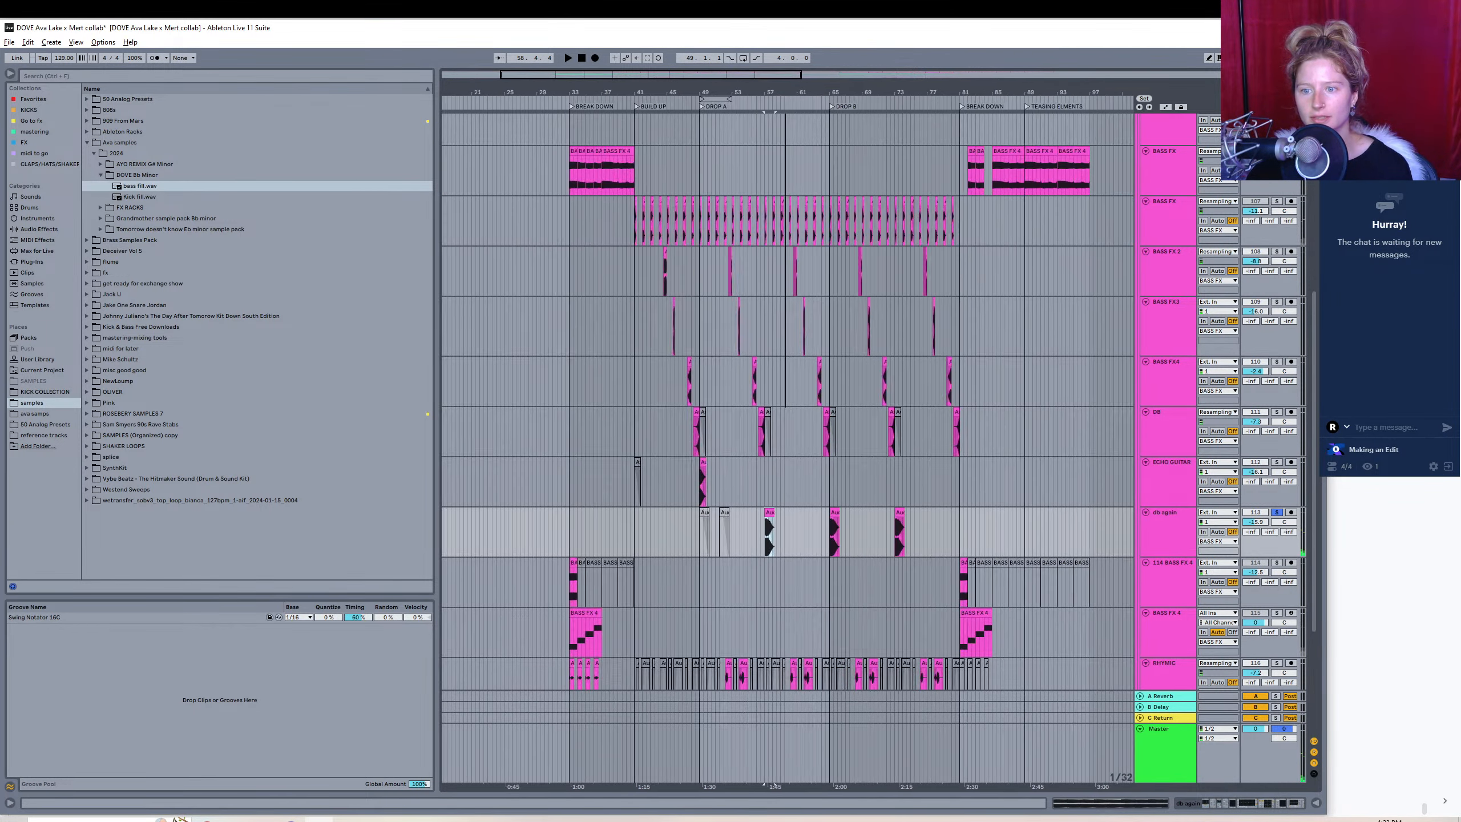
click(1276, 511)
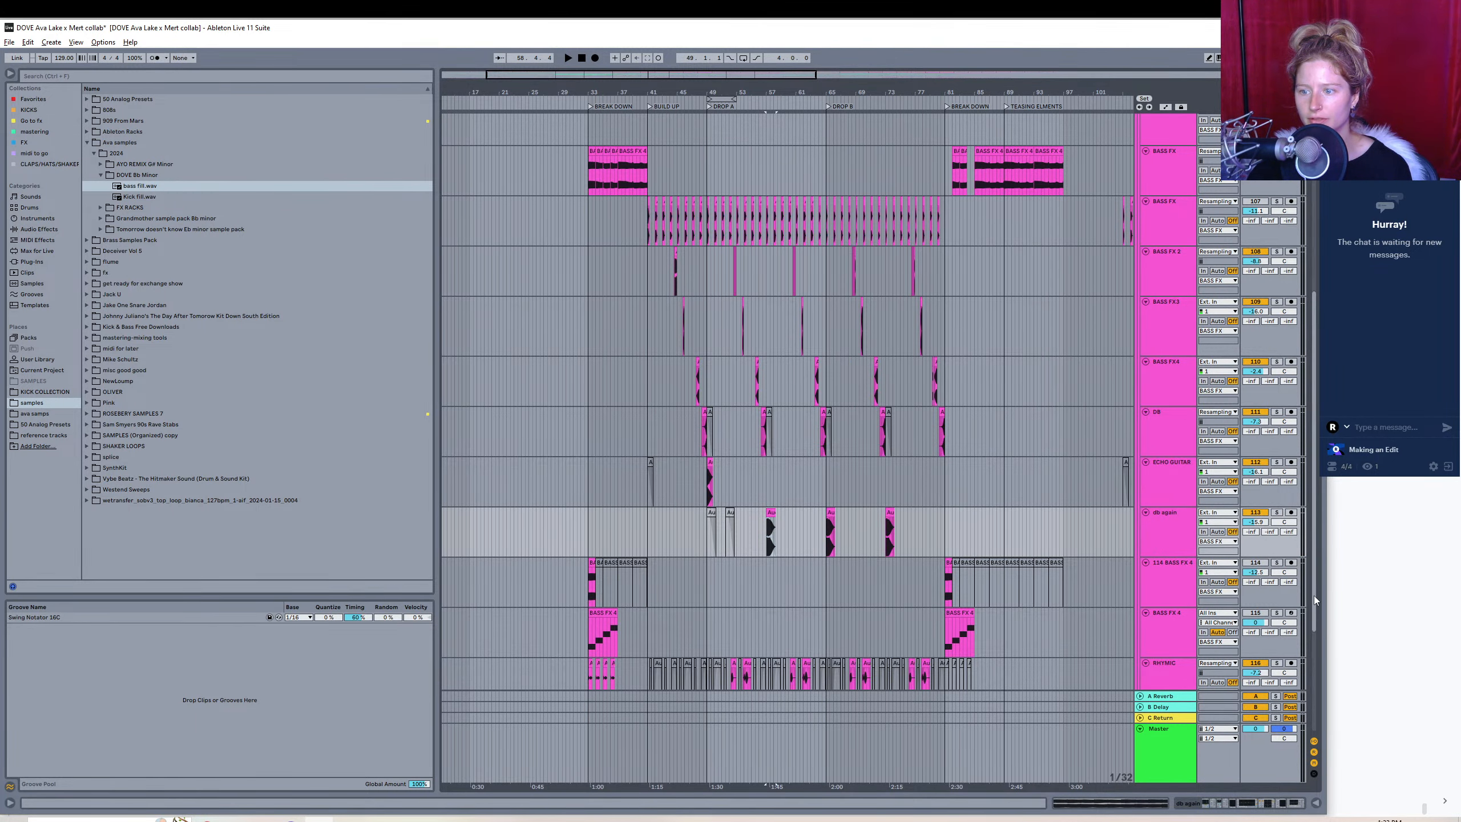
scroll(1301, 609, down, 3)
click(1276, 596)
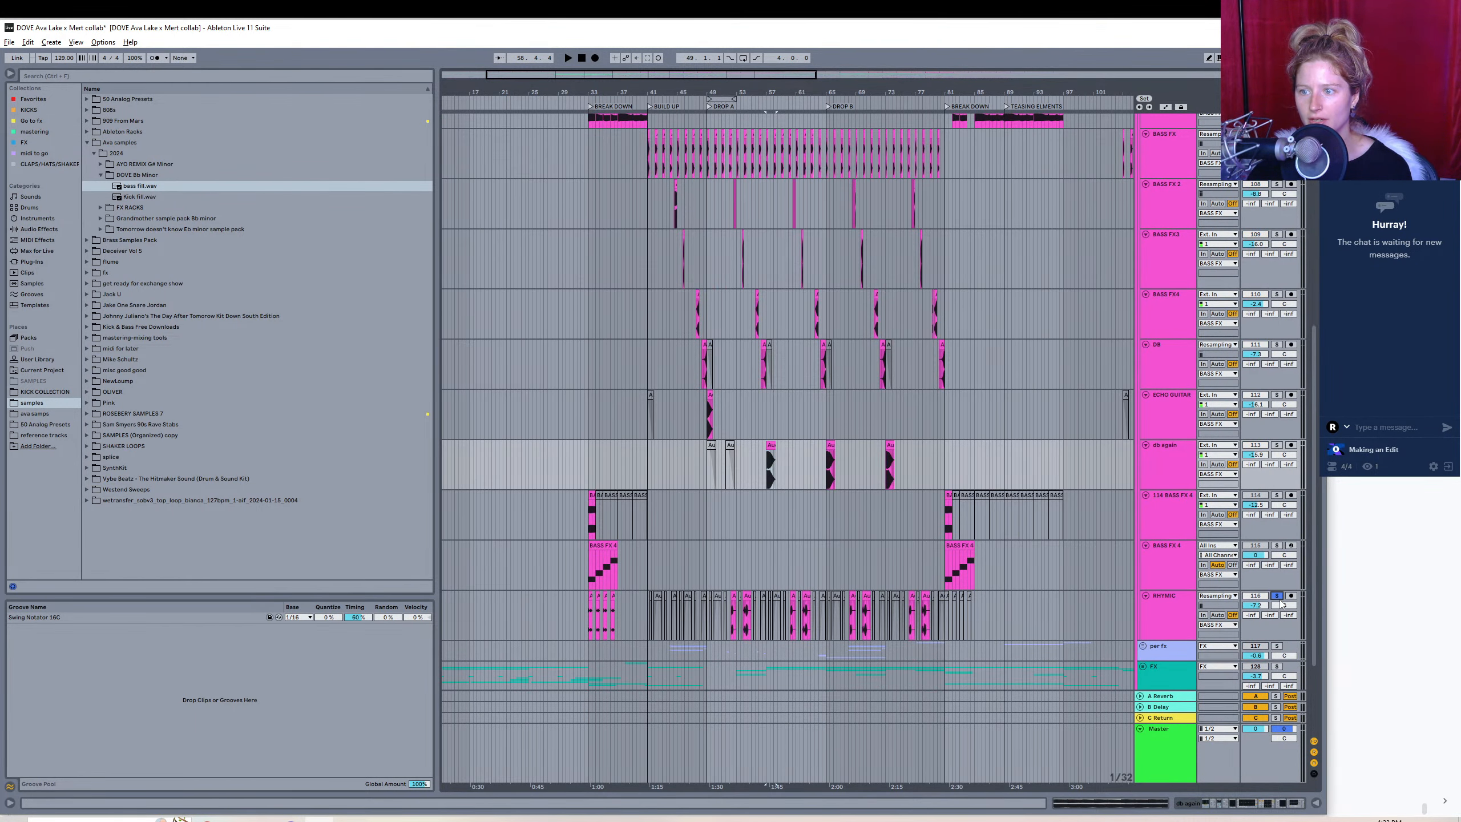
click(732, 593)
key(space)
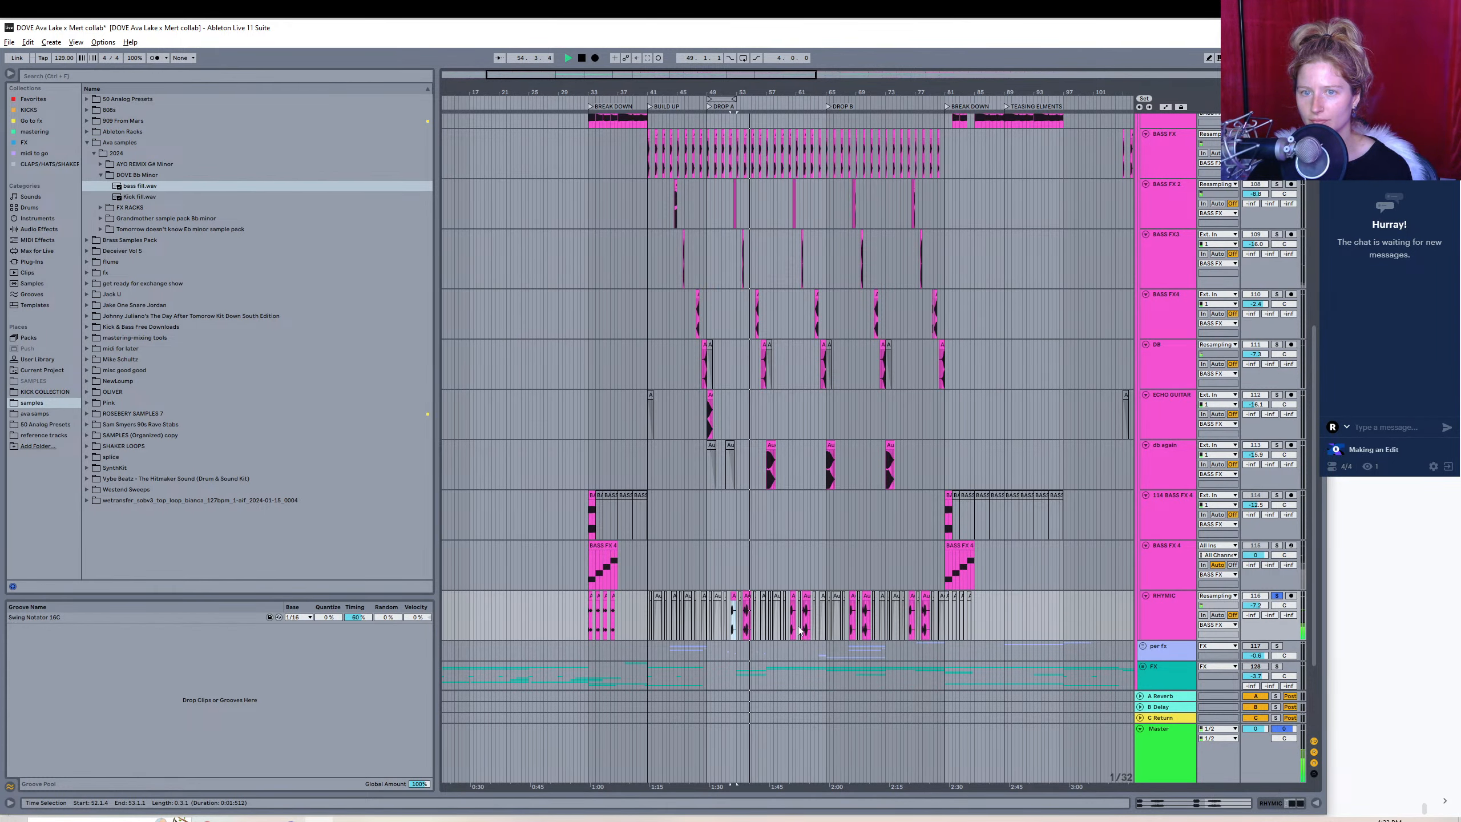
key(space)
- Export the range of the RHYMIC clip at bar 52 from the Master as a WAV file named "bass ear candy" in DOVE Bb Minor
drag(691, 93, 874, 190)
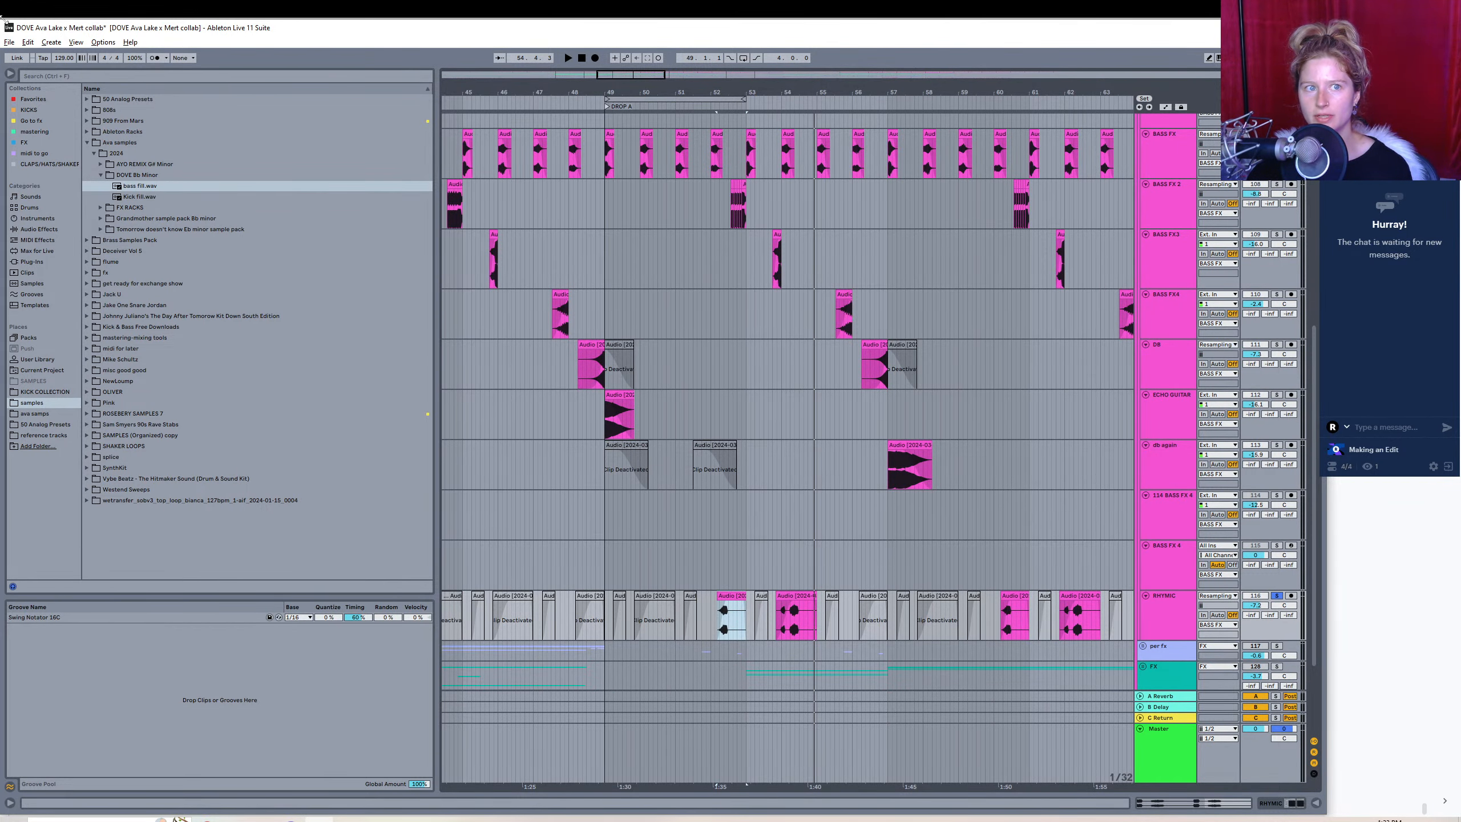
click(9, 42)
click(81, 222)
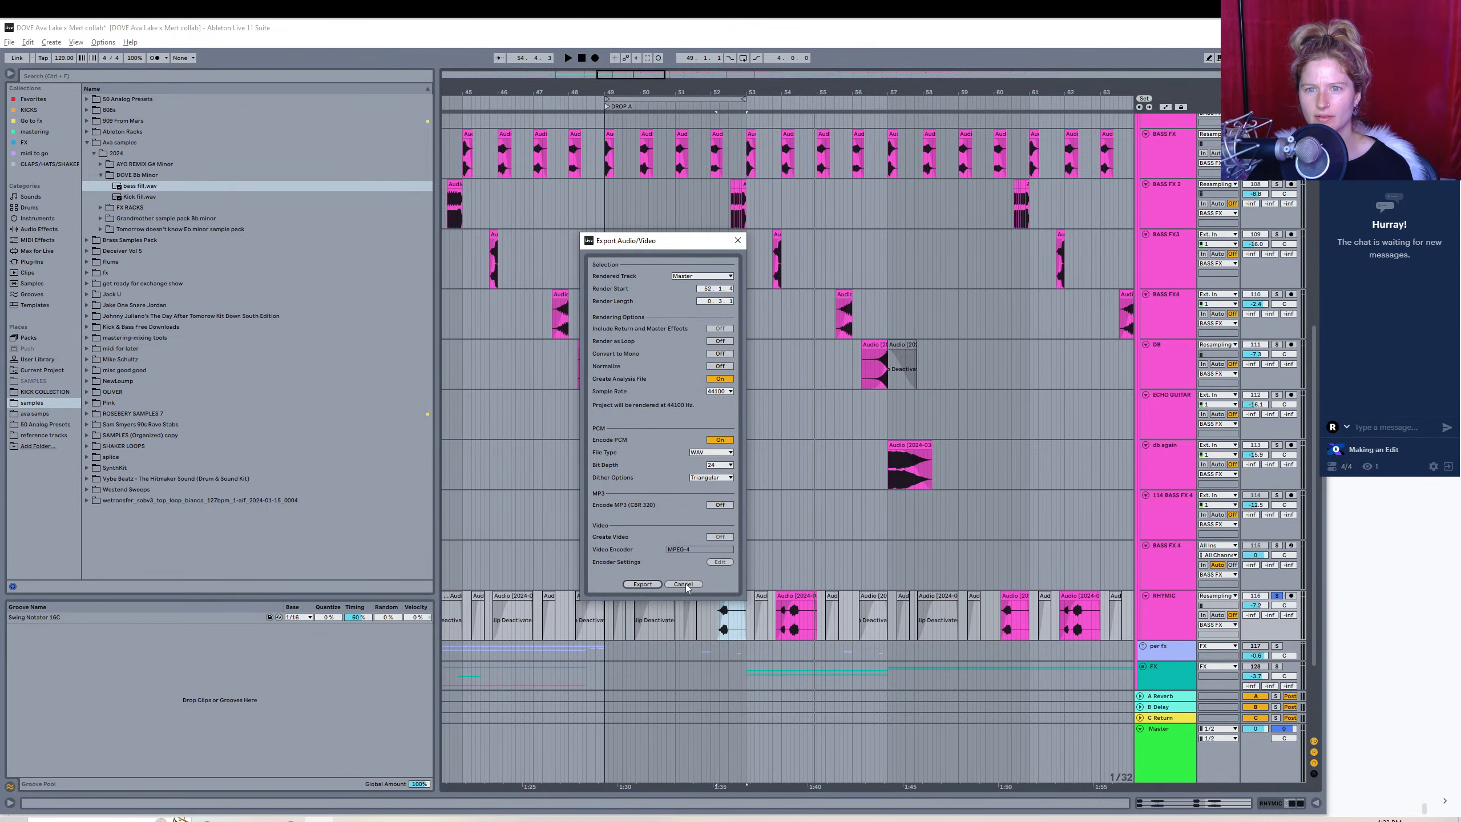
click(650, 585)
text(basas eaa)
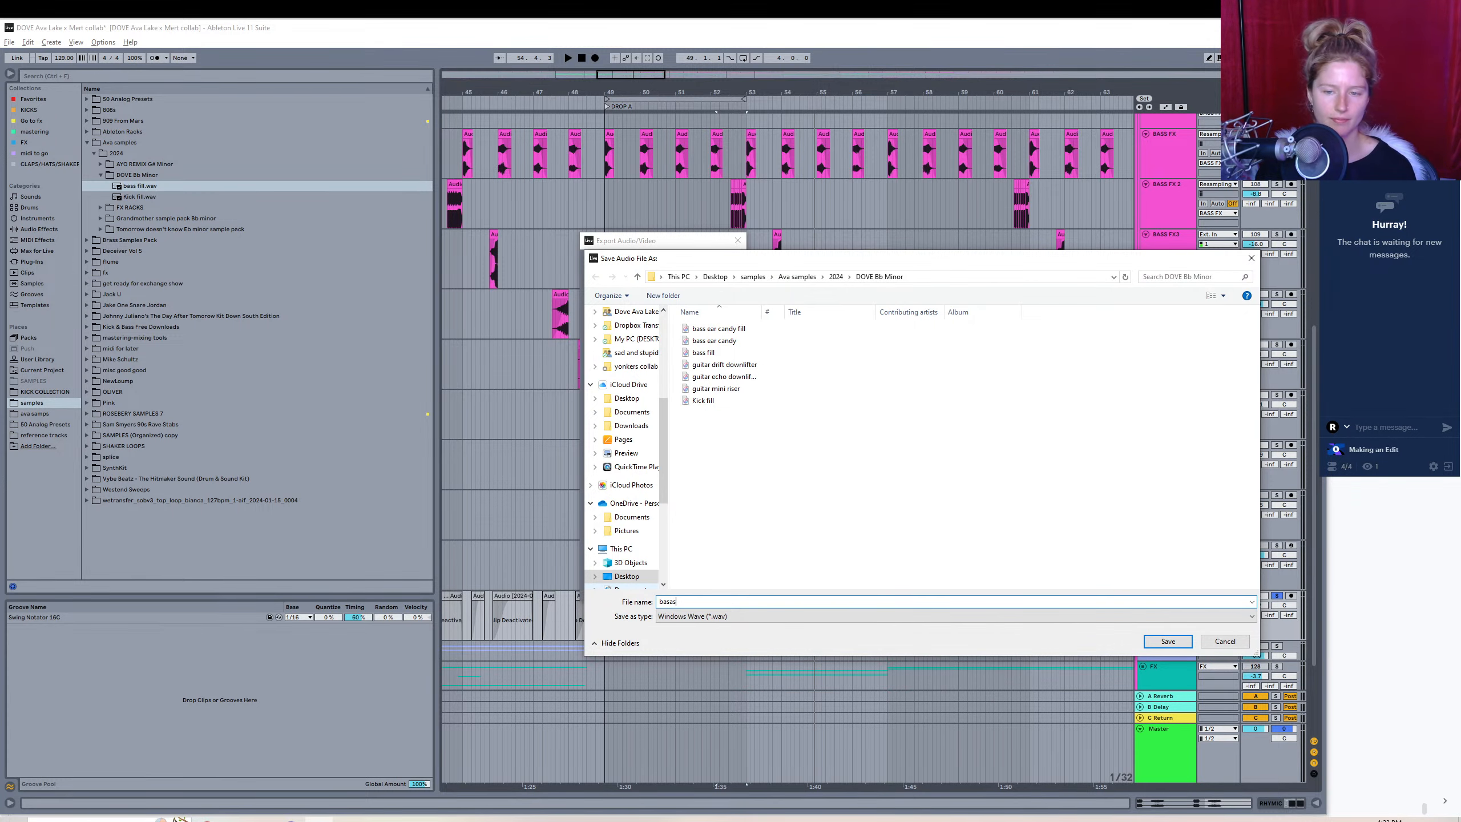
key(BackSpace)
key(BackSpace)
key(BackSpace)
key(BackSpace)
text(s ea)
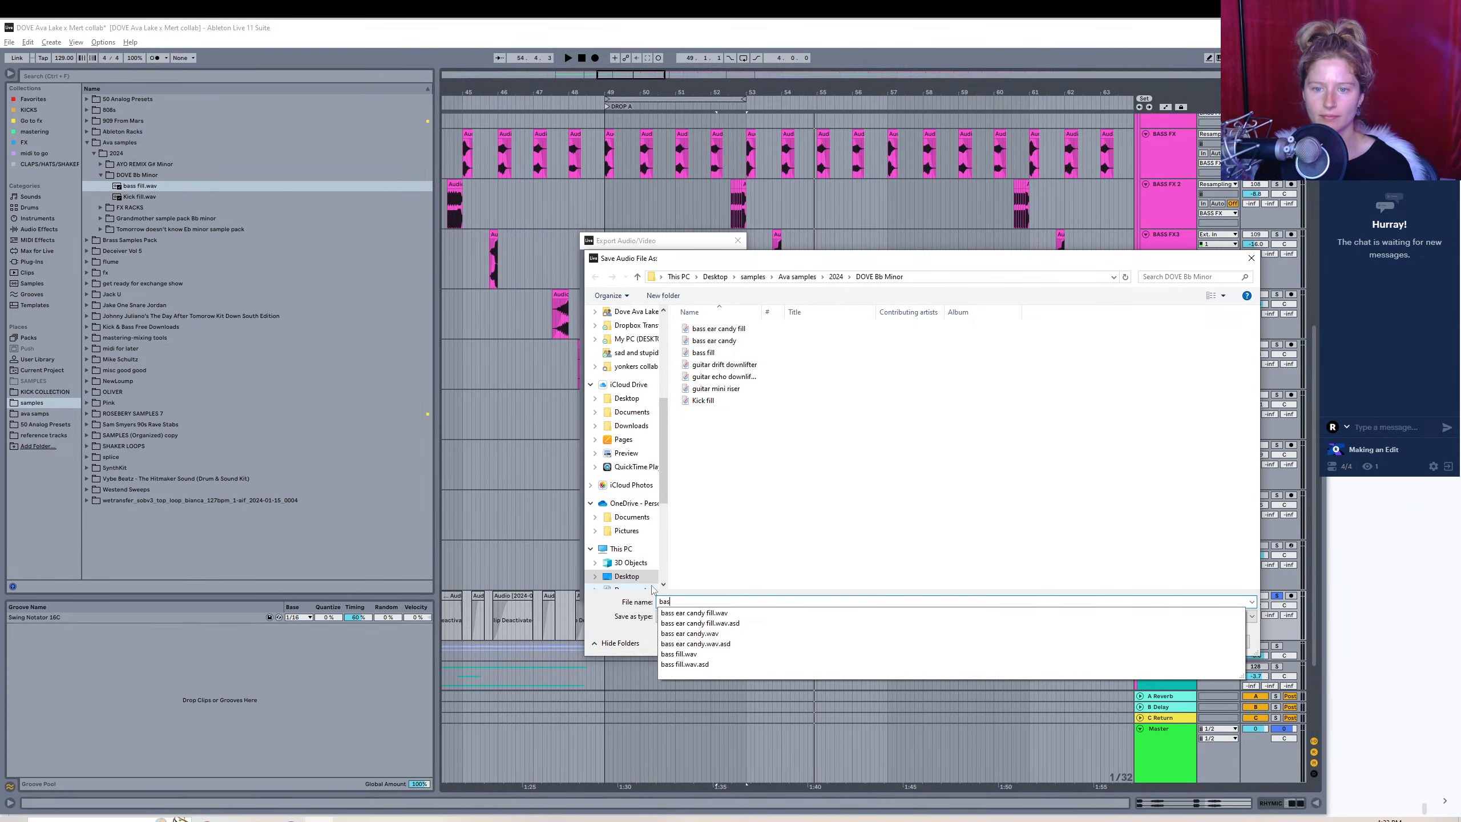
text(r candy)
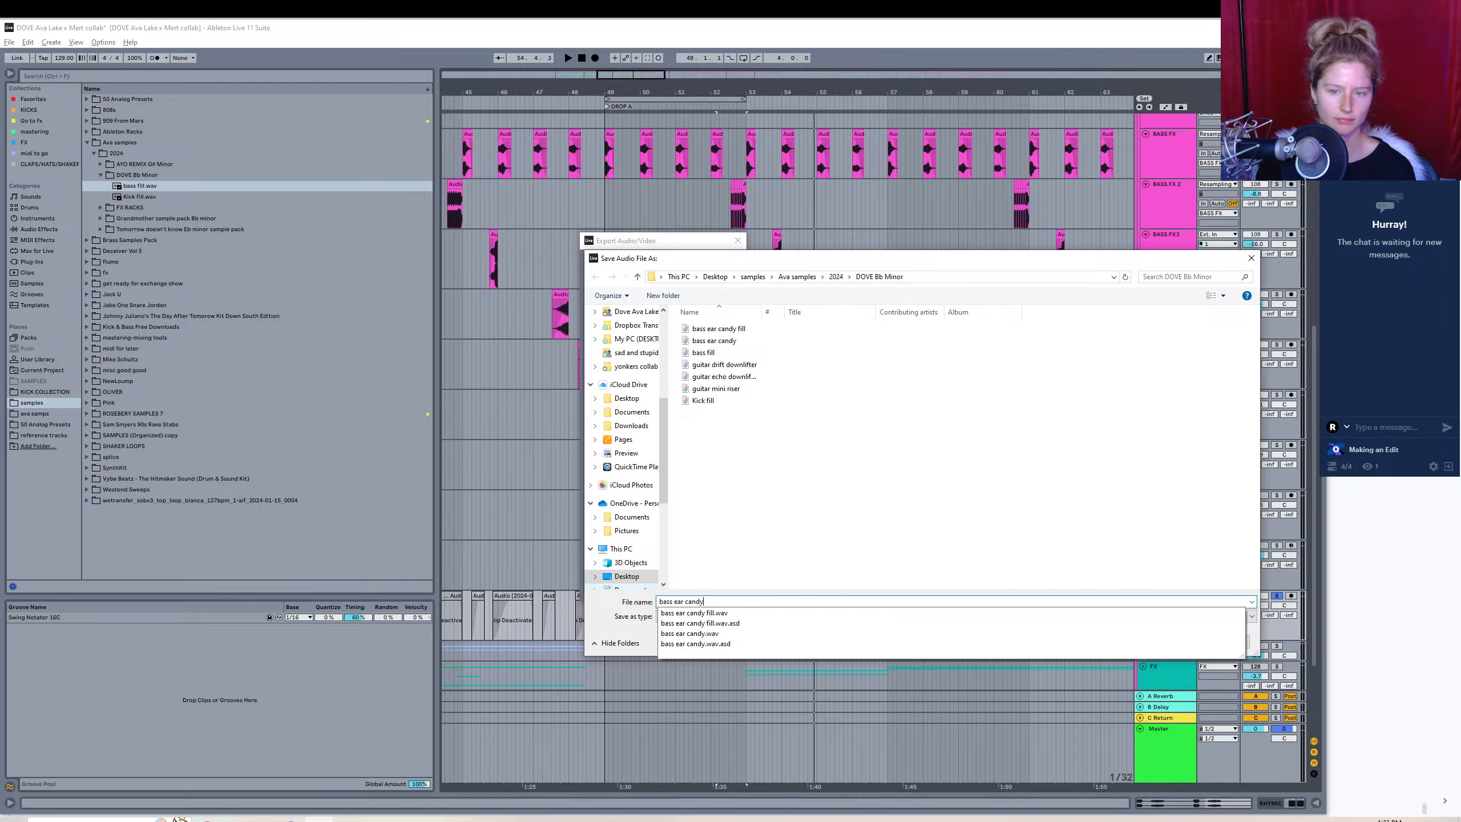
key(Return)
key(Return)
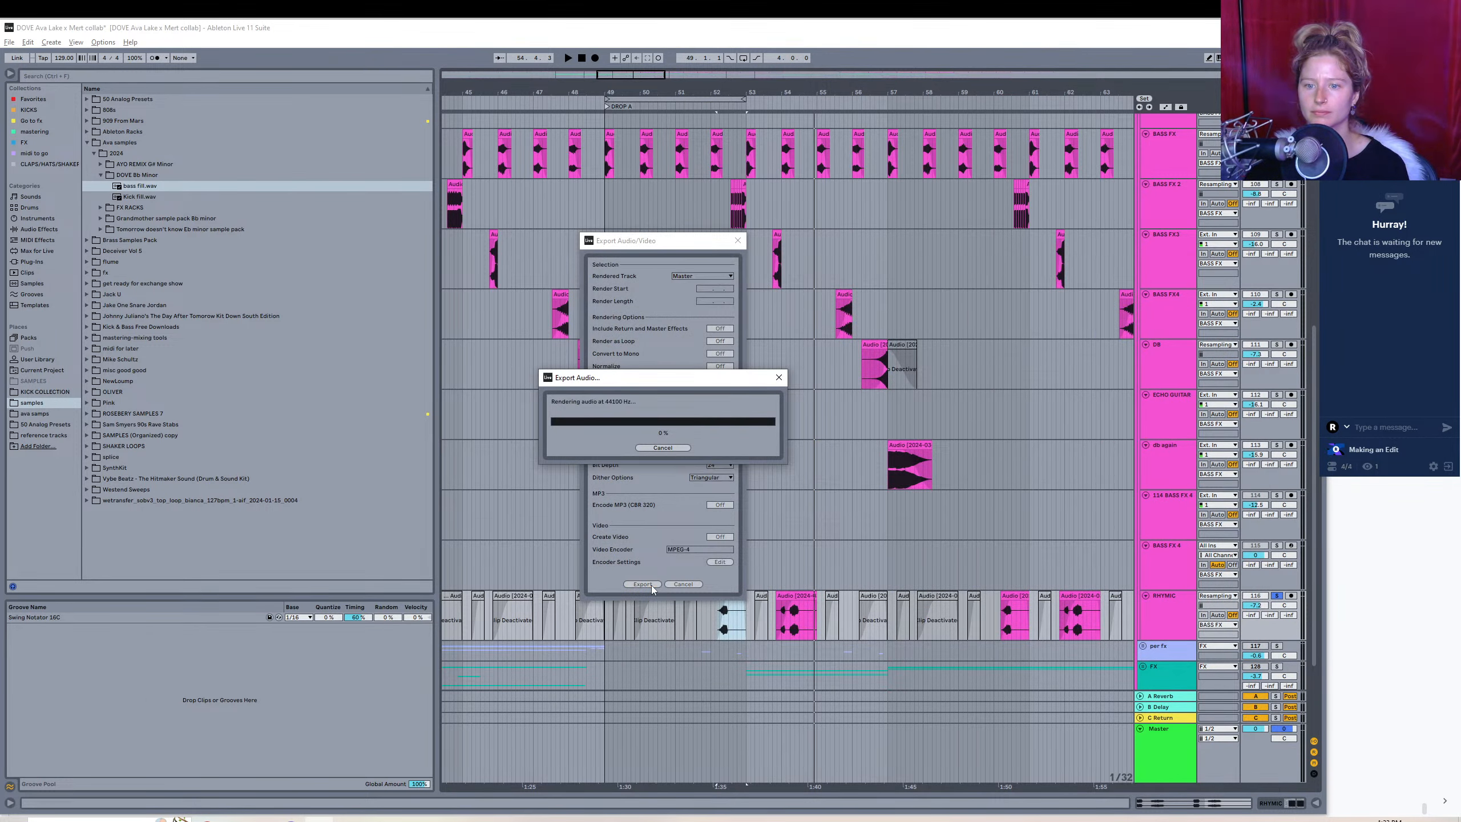
- Play the next active clip on the soloed RHYMIC track in Drop A, around bar 54
click(796, 597)
key(space)
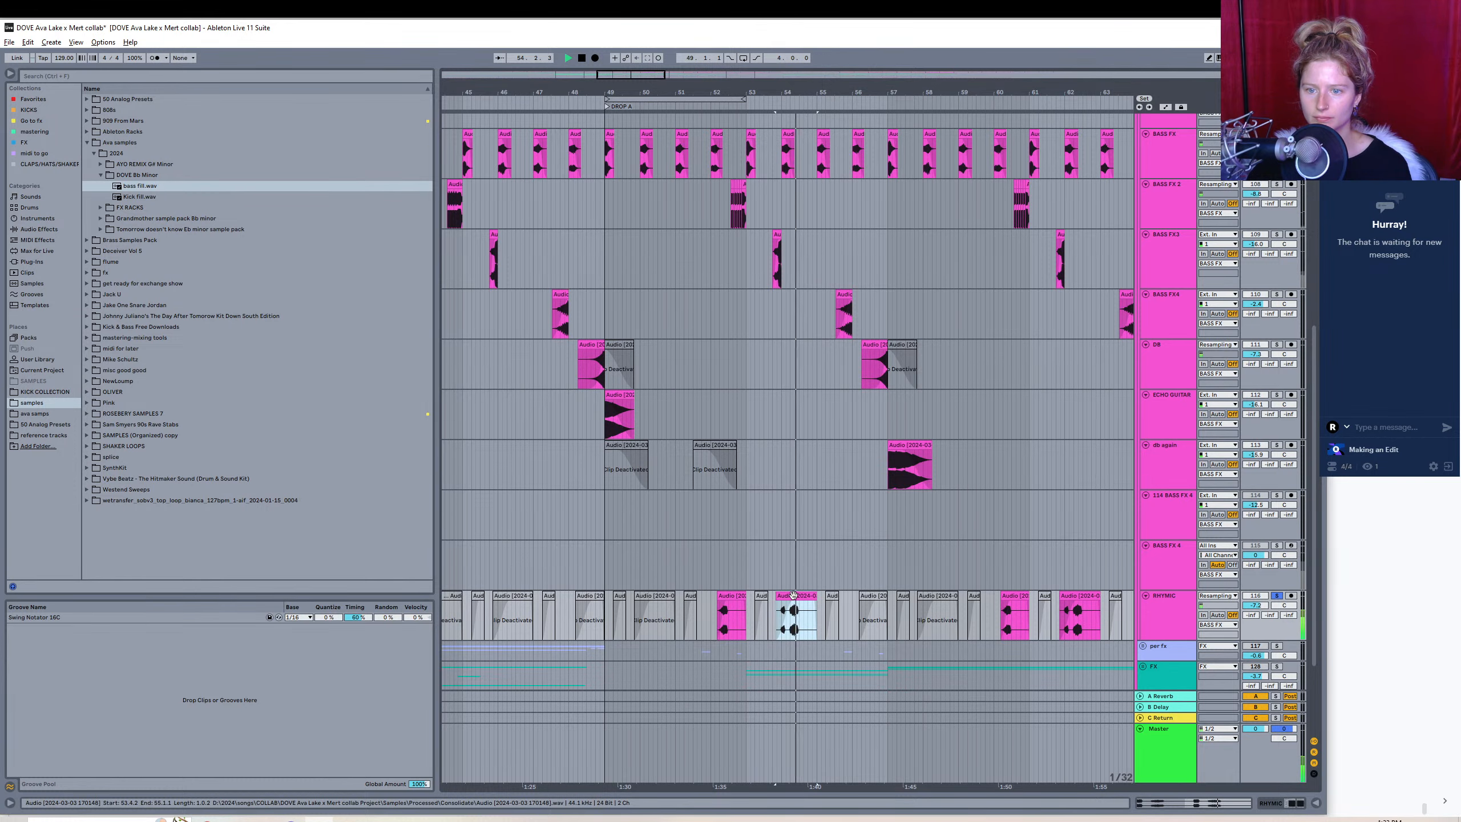
key(space)
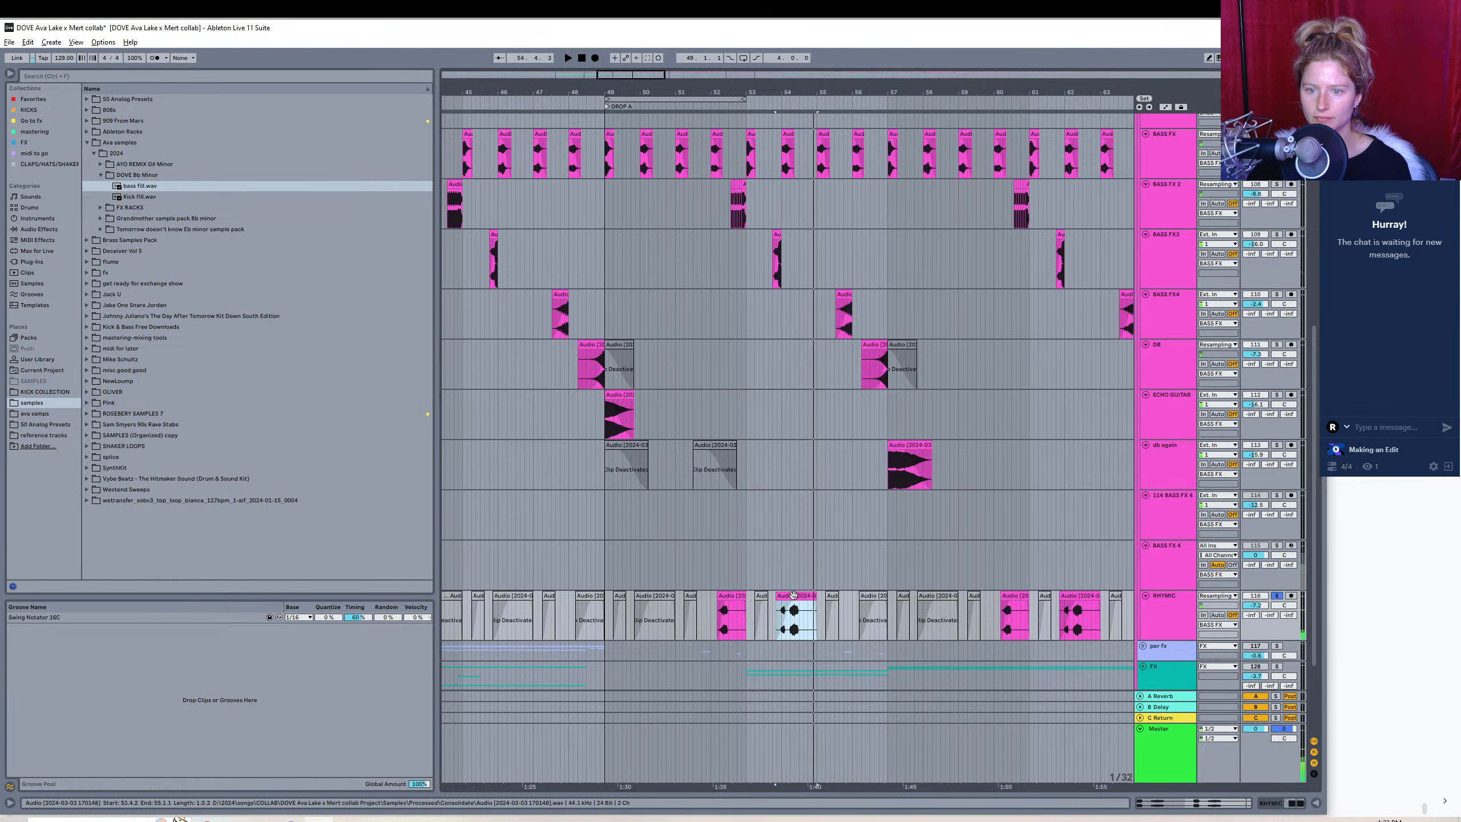
- Export the range of the RHYMIC clip around bar 54 from the Master as a WAV file named "bass pattern ear candy" in DOVE Bb Minor
click(9, 43)
click(57, 221)
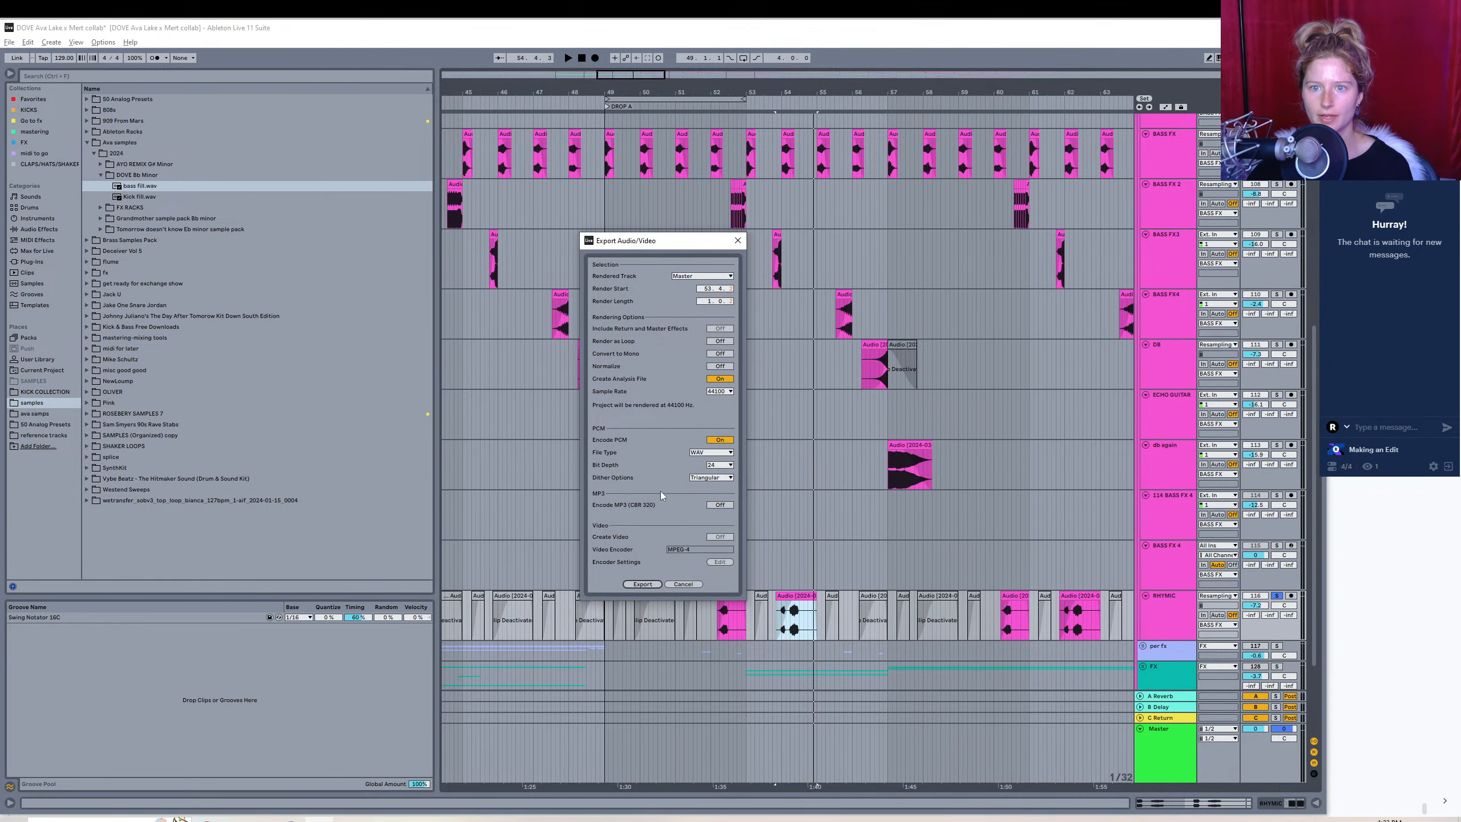
click(642, 584)
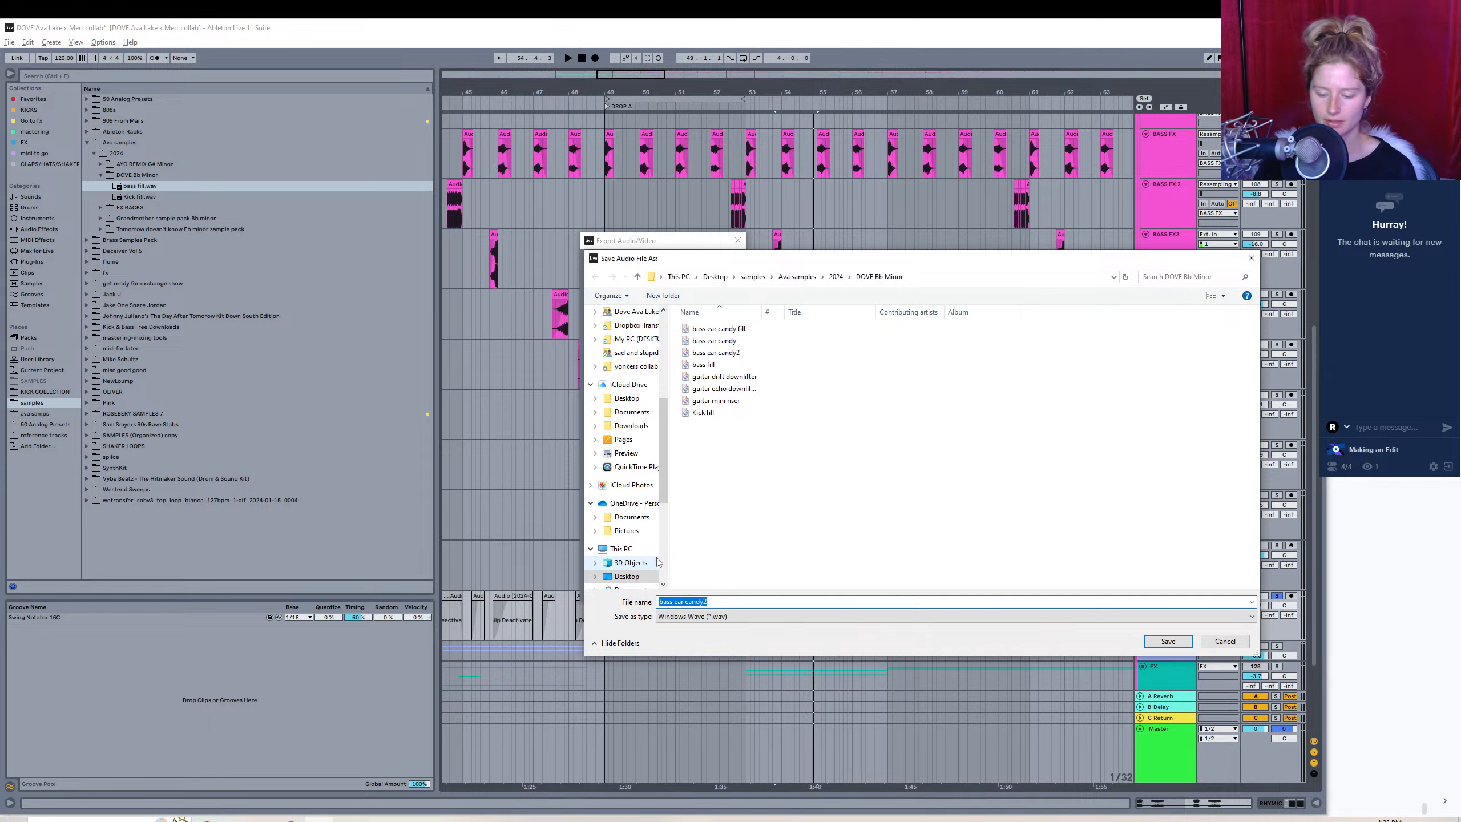
text(bass ear cand)
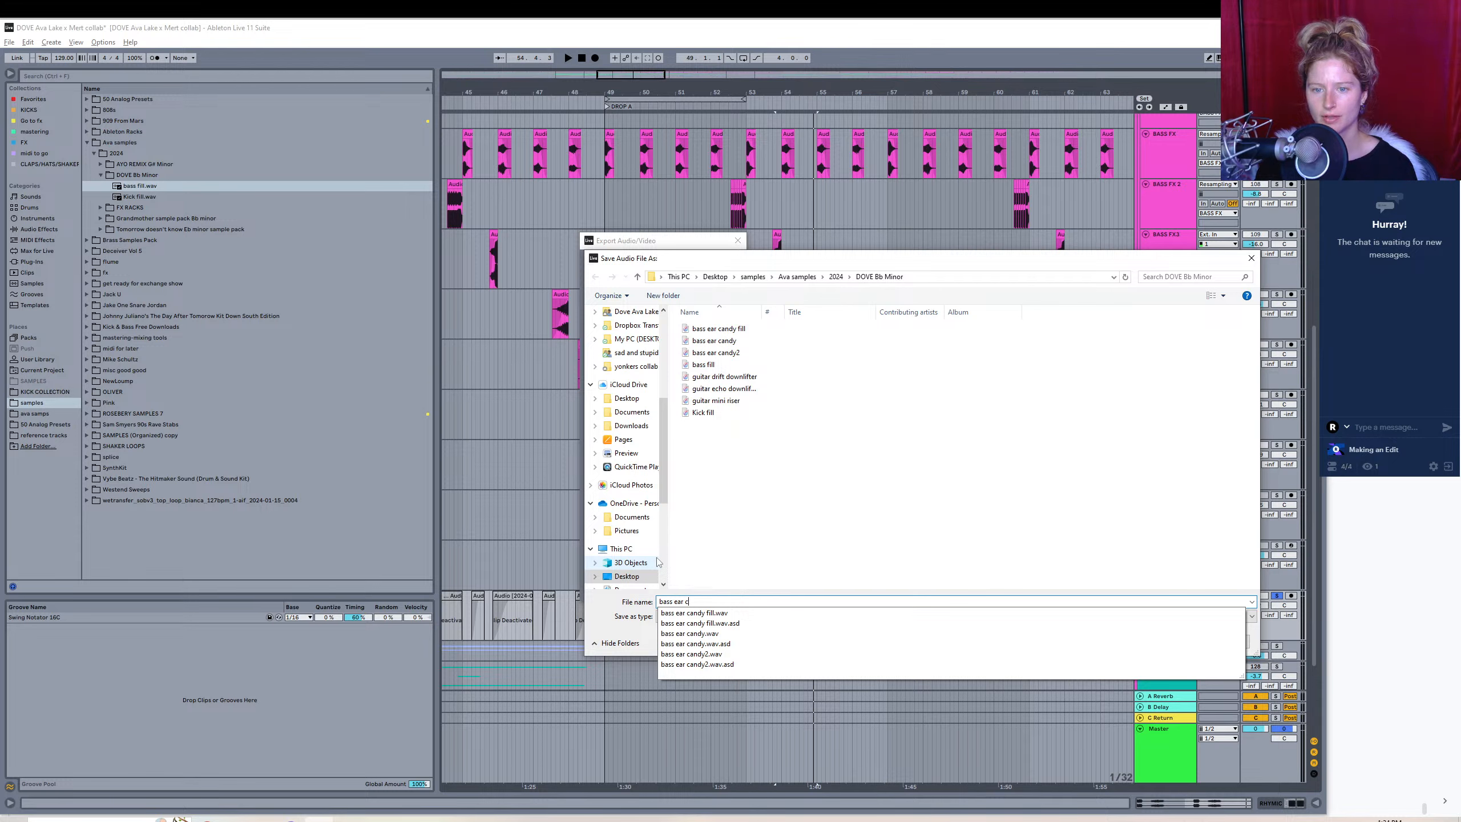
key(BackSpace)
key(BackSpace)
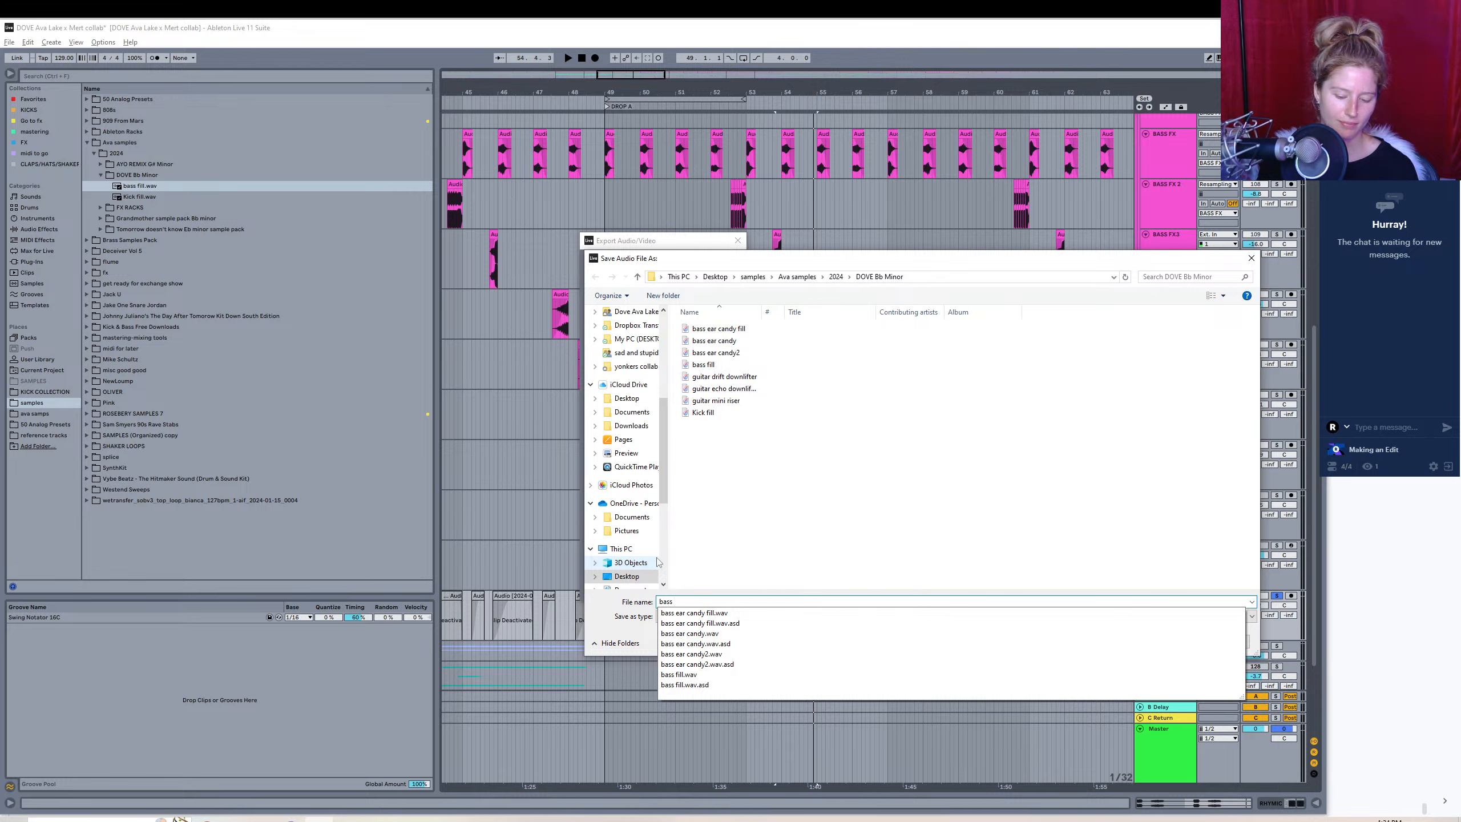
text(pa)
key(BackSpace)
key(BackSpace)
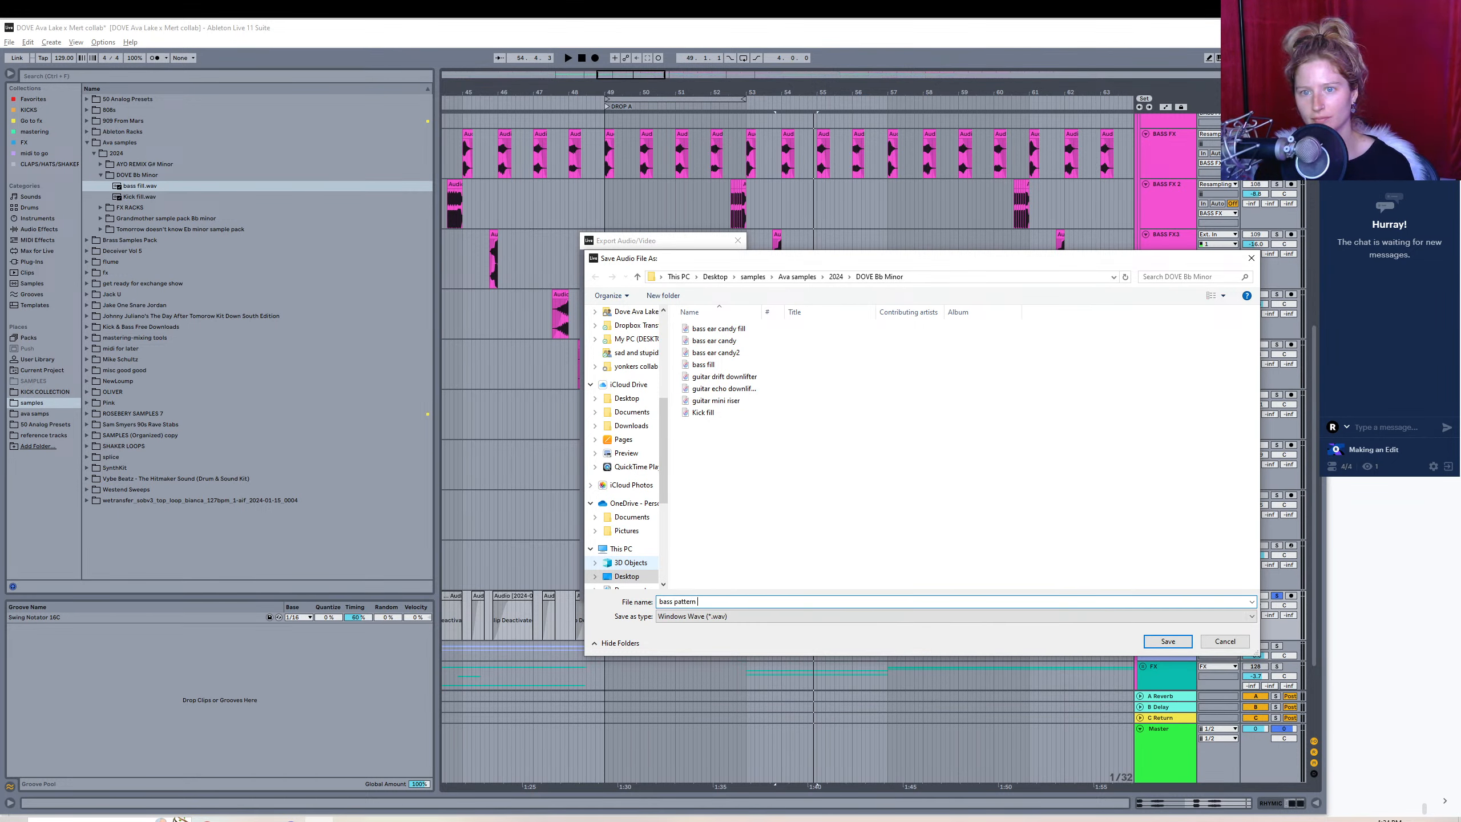
text(ttern eaar)
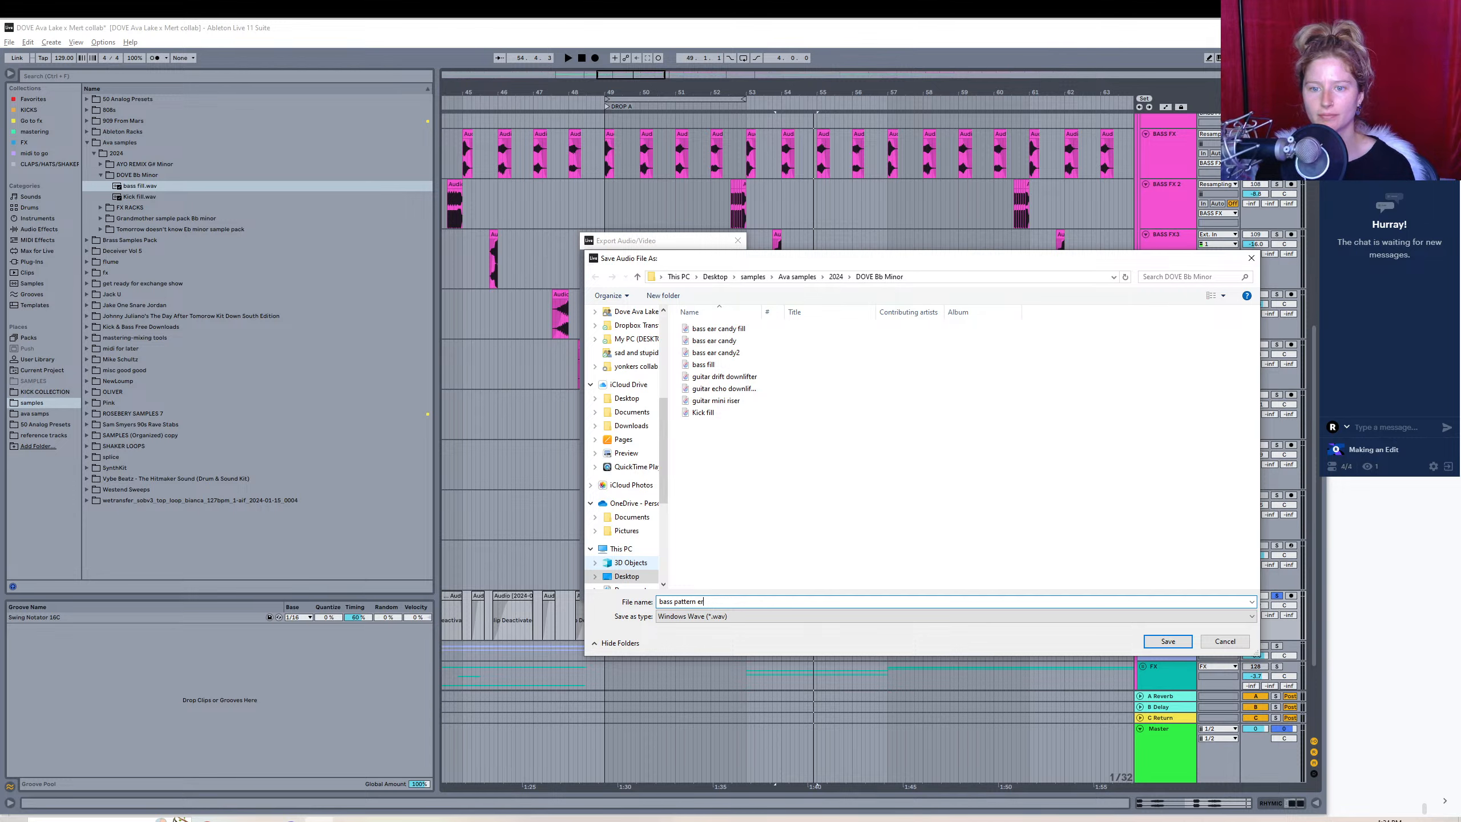
key(BackSpace)
text(ar candy)
key(Return)
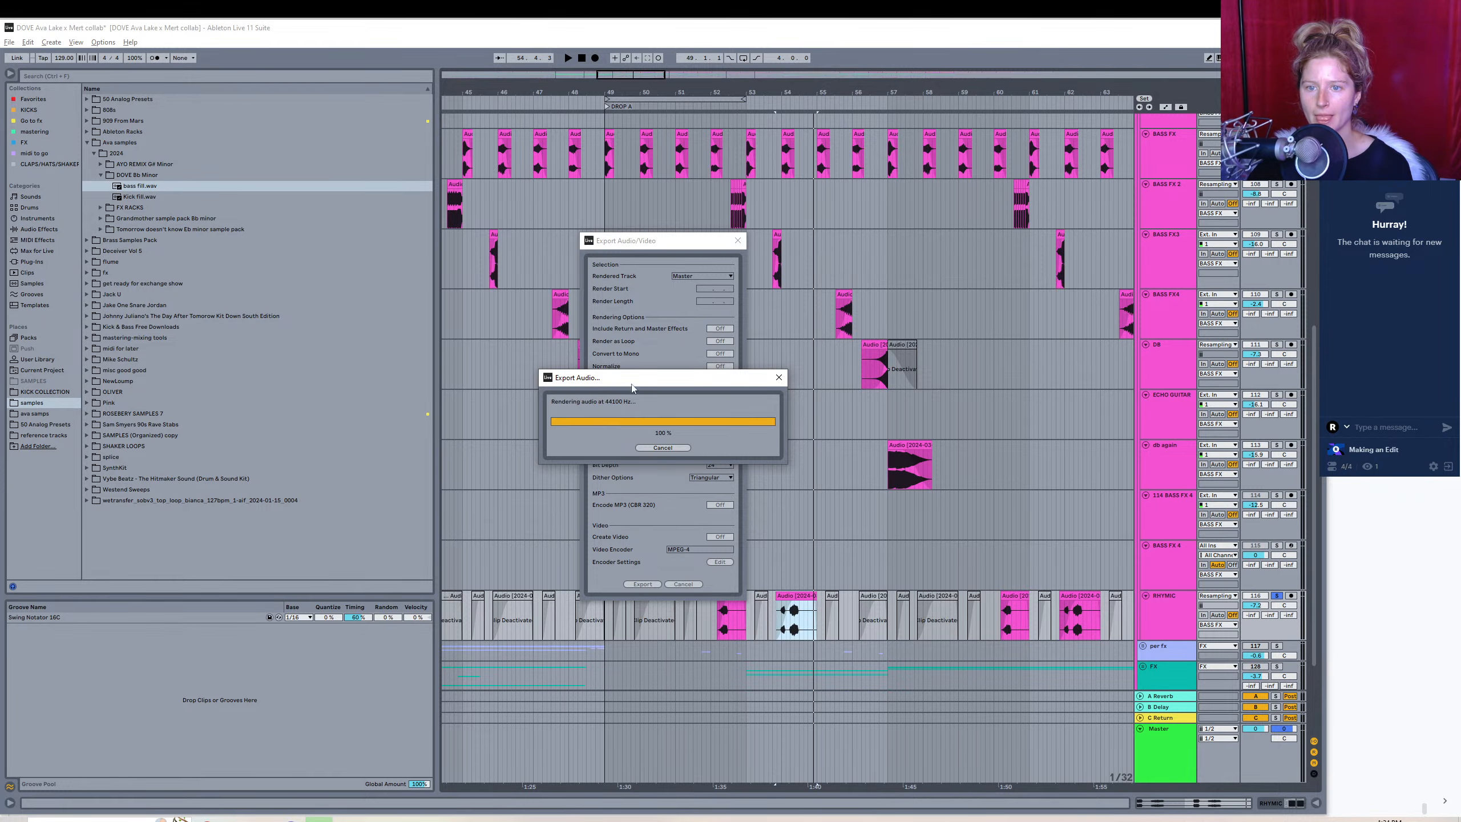
- Play the first RHYMIC clip of the Break Down section, at bar 33
drag(624, 74, 563, 64)
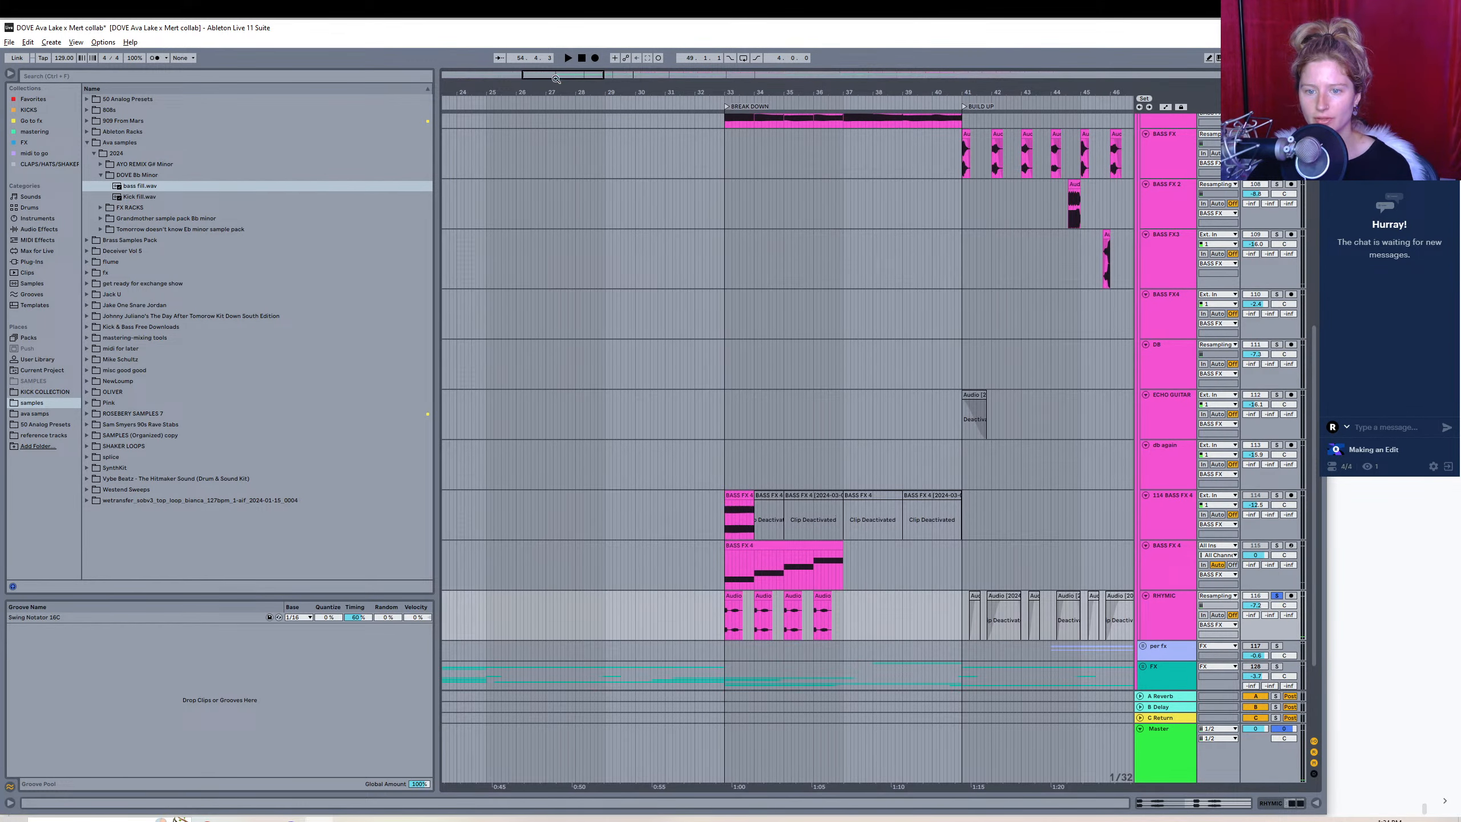
click(732, 594)
key(space)
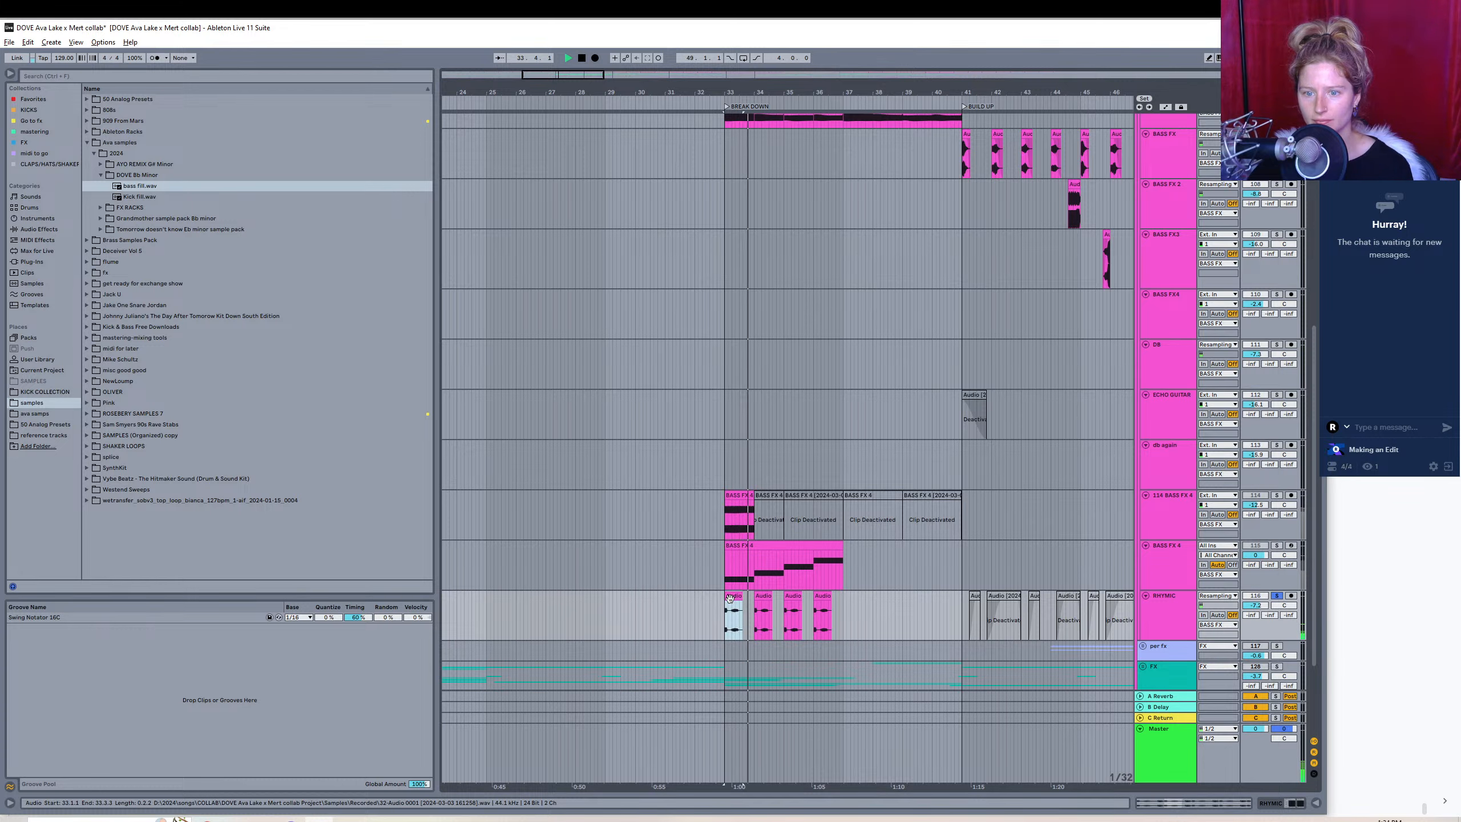
key(space)
- Unsolo the RHYMIC track, collapse the BASS FX group and expand the per fx group
click(1277, 596)
drag(1314, 561, 1314, 391)
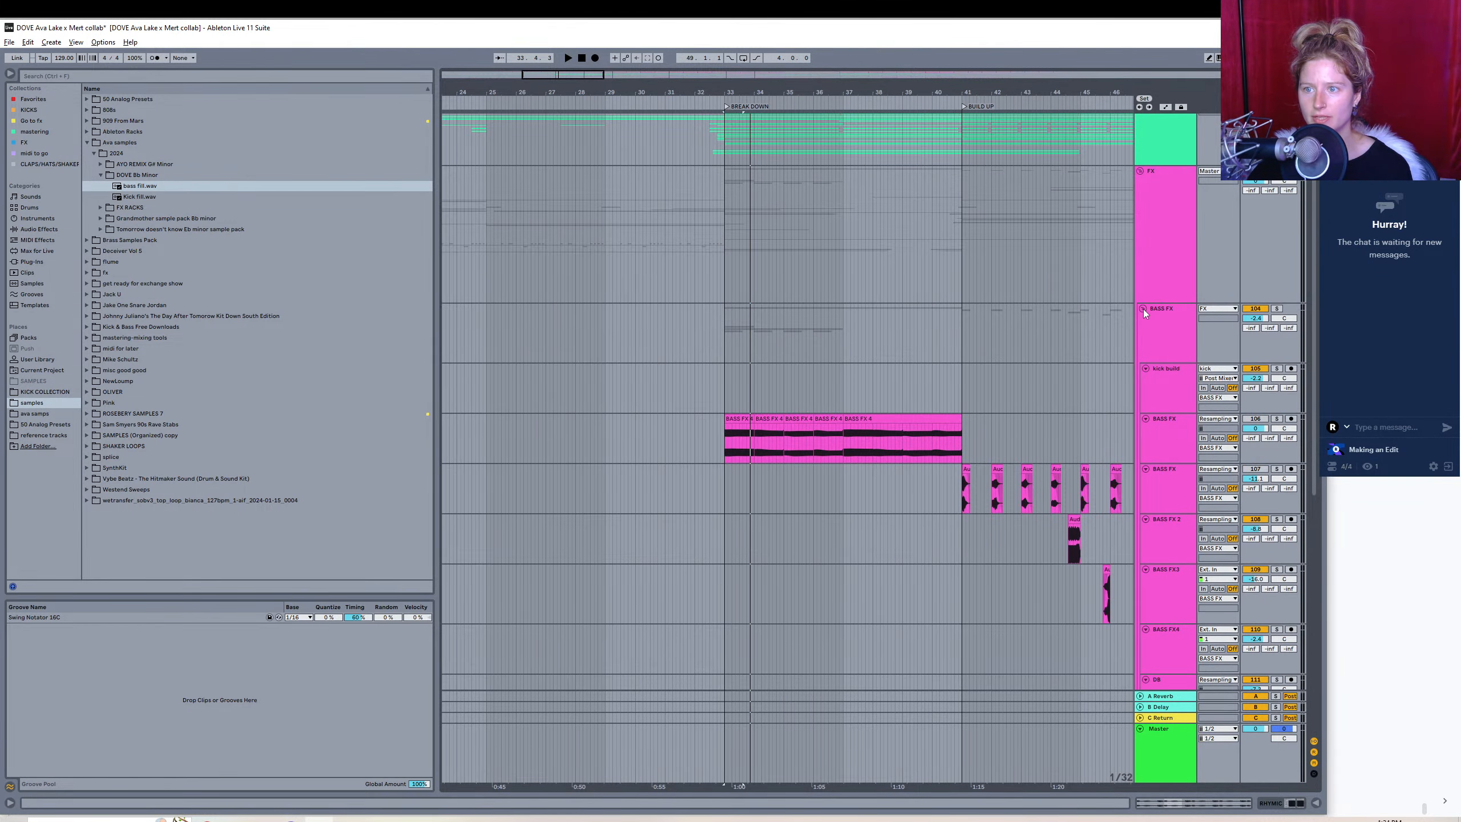
click(1143, 309)
click(1260, 415)
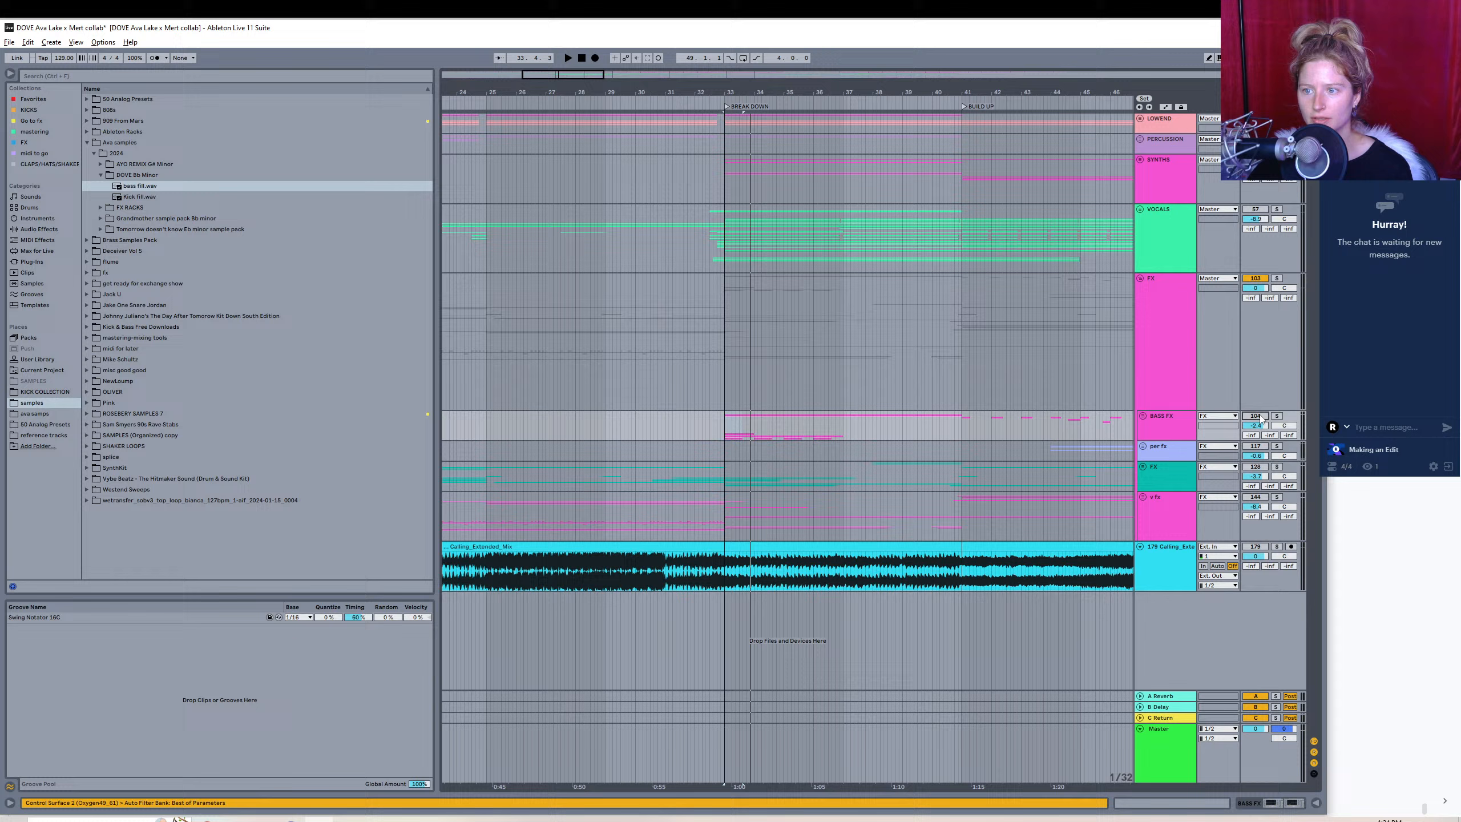
click(1247, 447)
click(1143, 447)
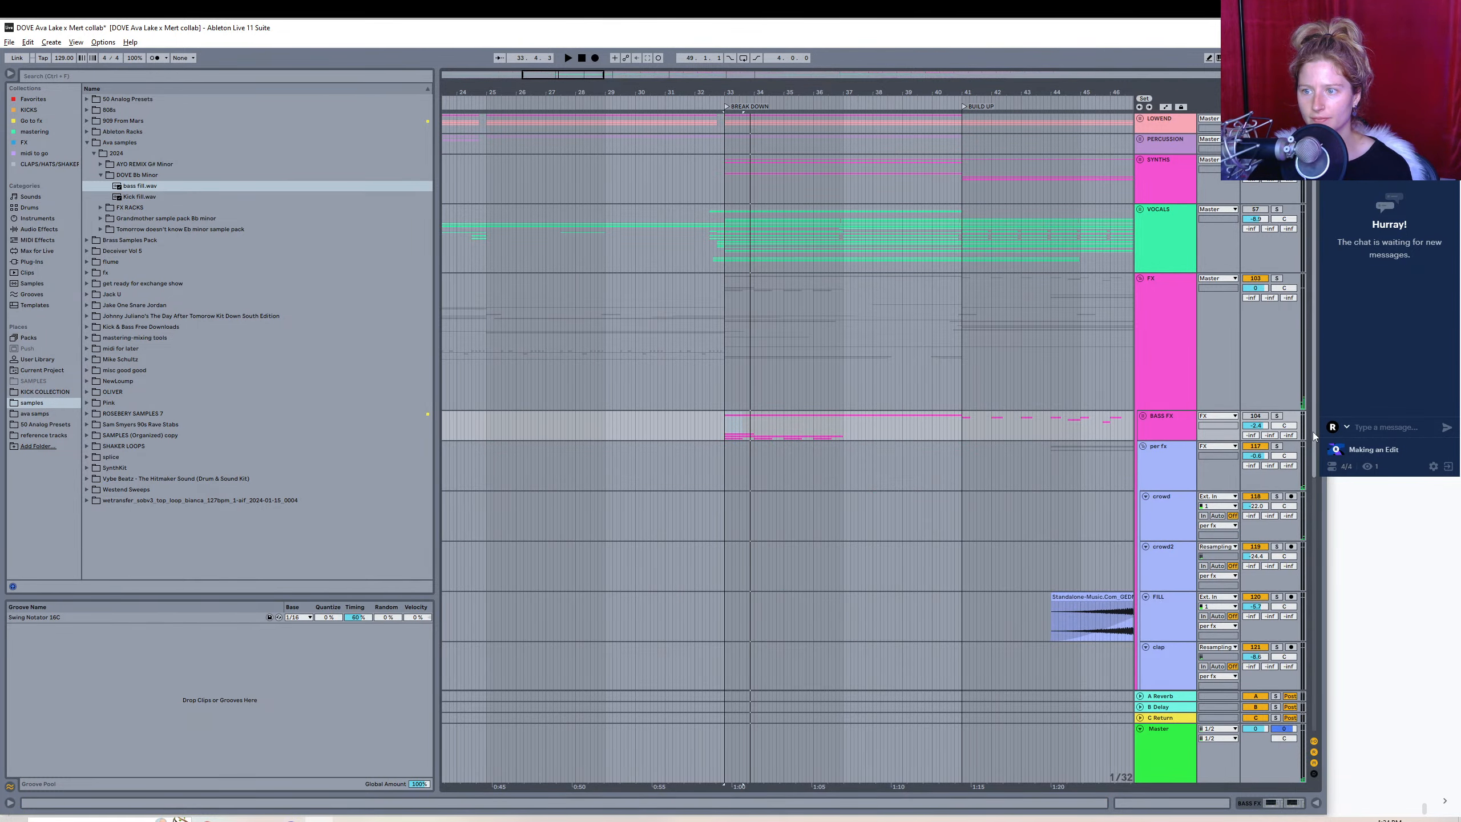
- Examine the clips on the per fx tracks and show the device chain of the techno bass tracks
drag(1312, 431, 1312, 509)
drag(805, 92, 615, 26)
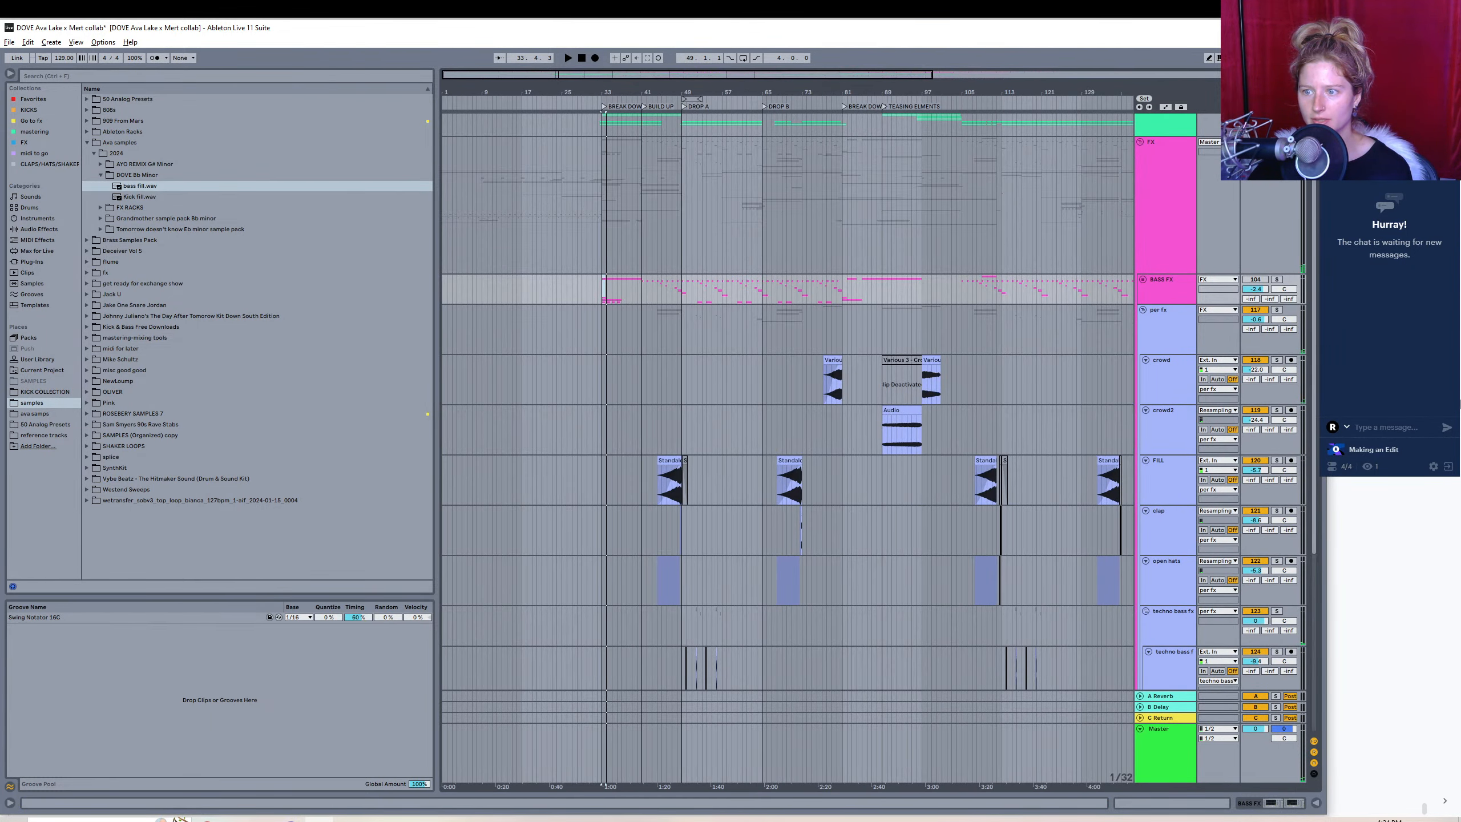
click(1207, 614)
drag(1312, 488, 1316, 626)
click(1108, 428)
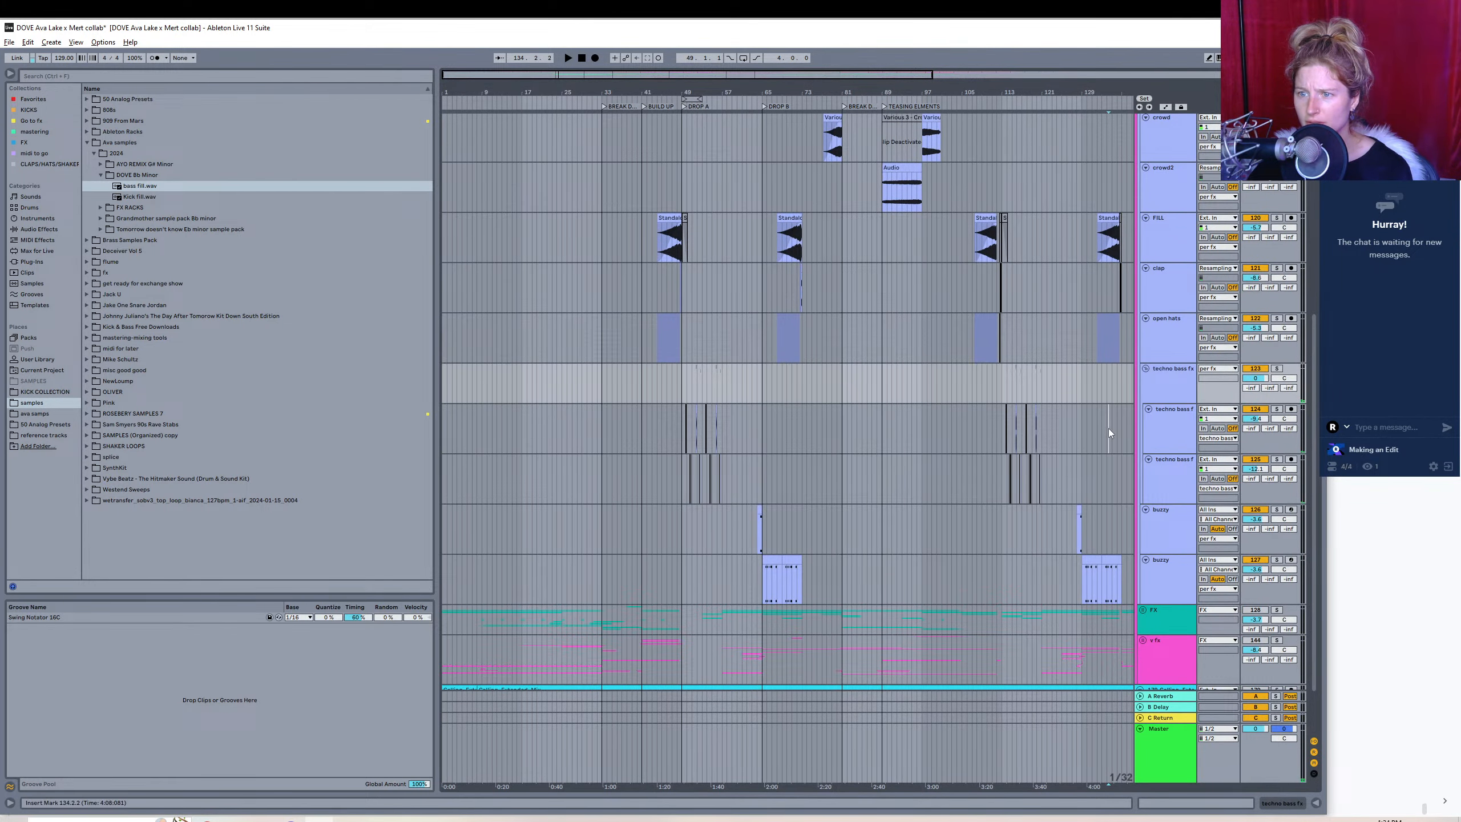
click(1106, 479)
click(904, 384)
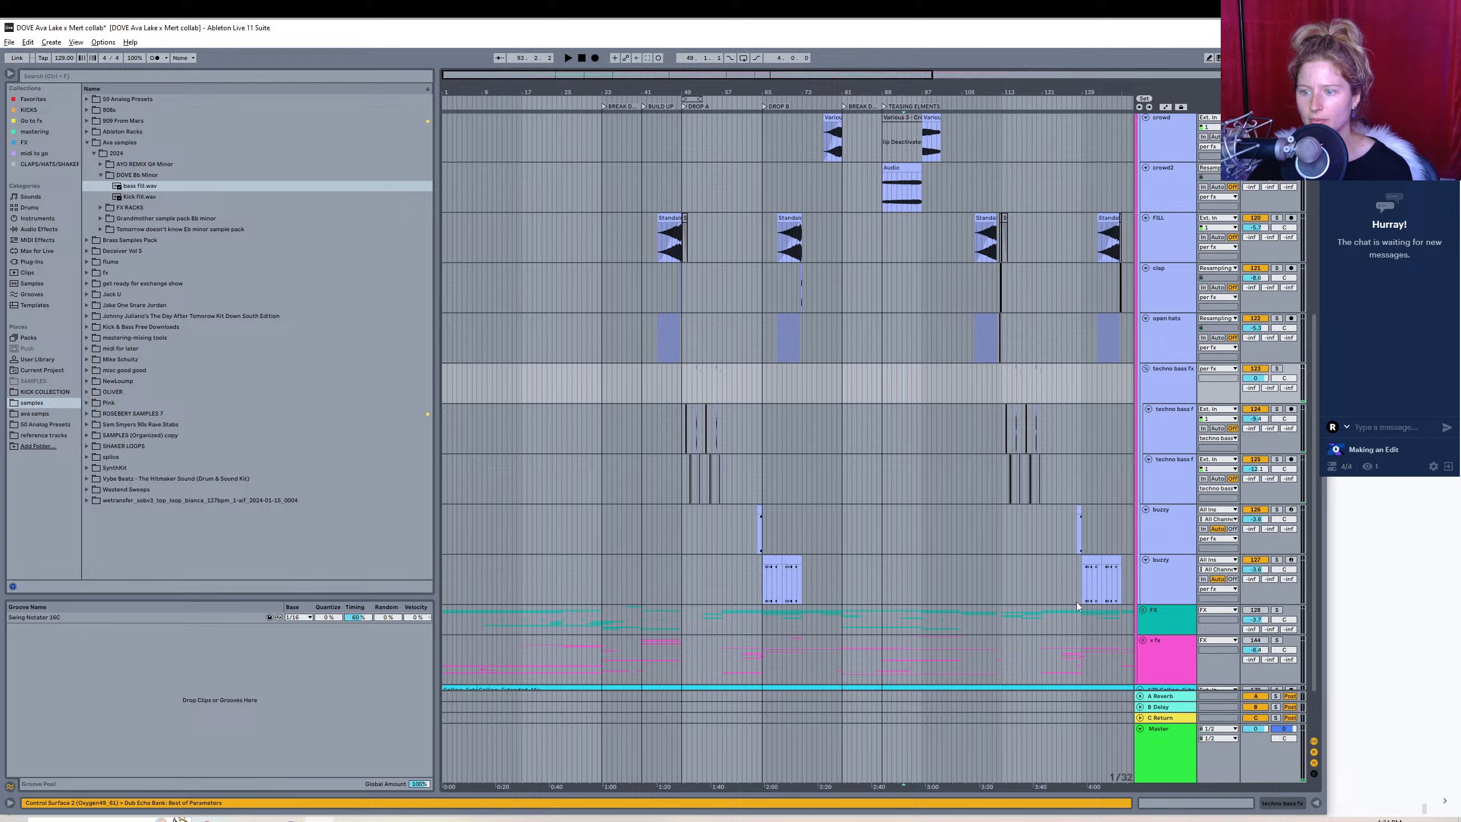
click(836, 424)
click(1296, 803)
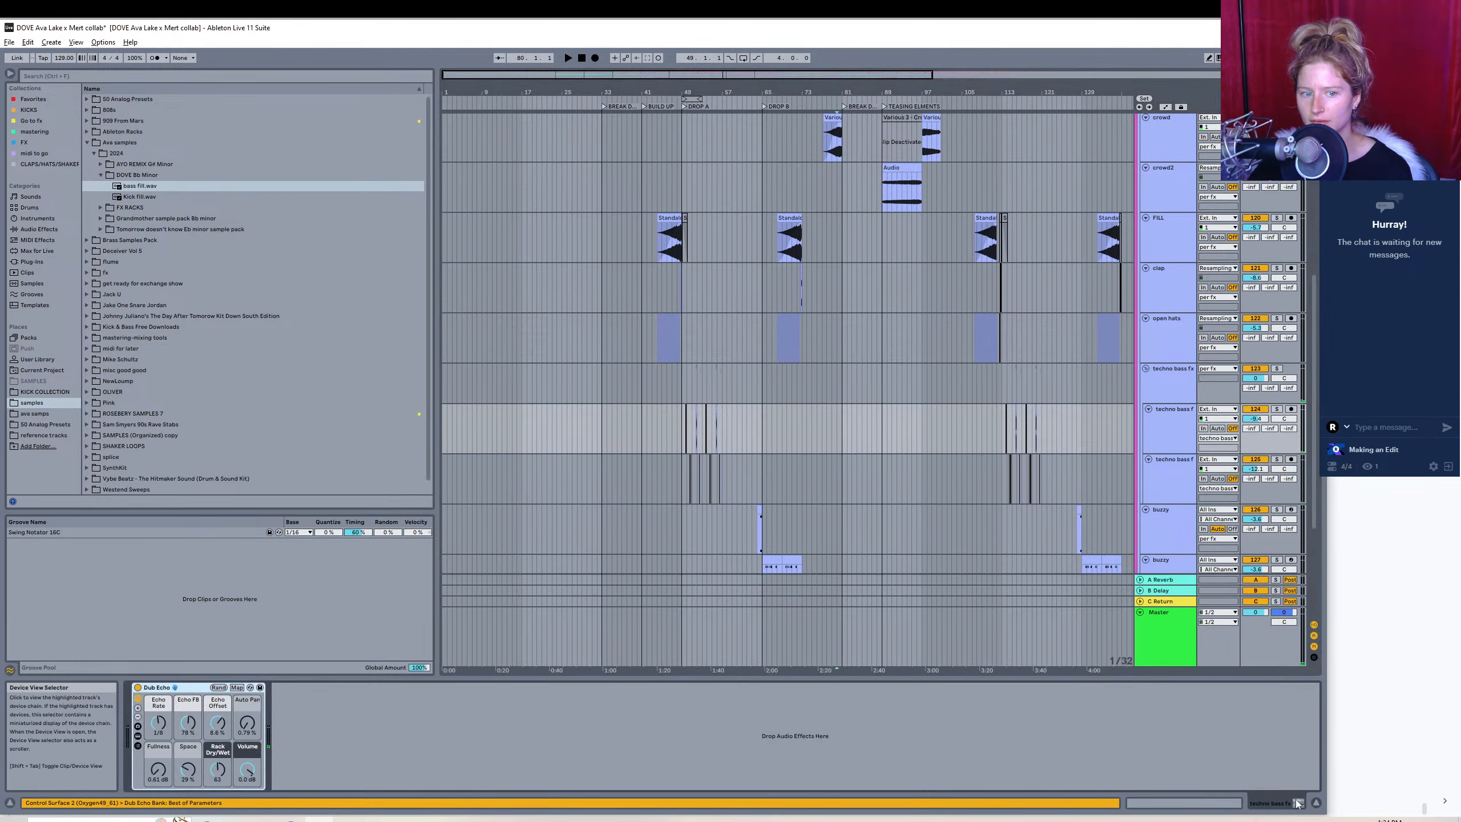
click(785, 464)
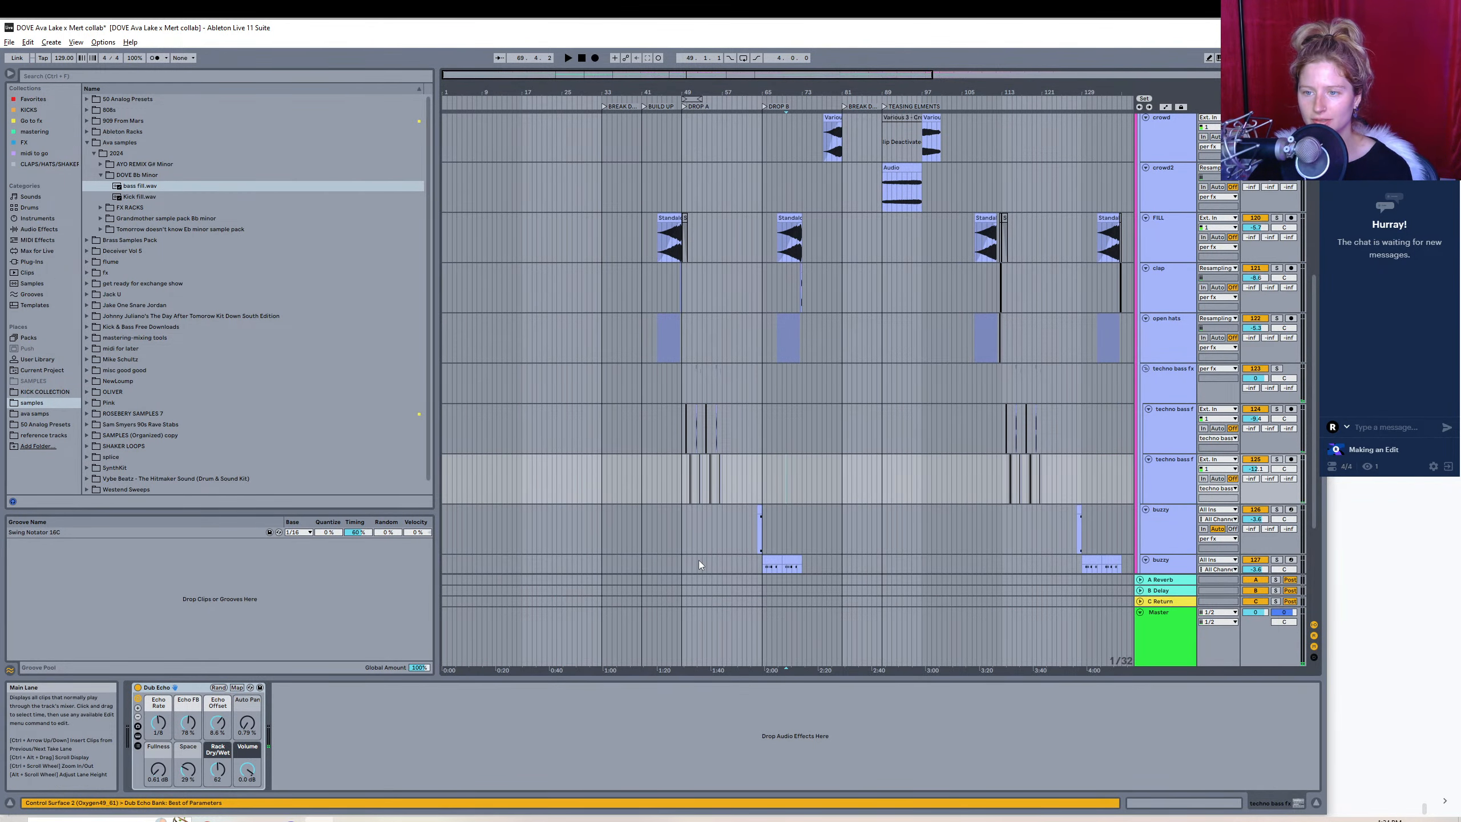
- Freeze and flatten the first techno bass track, and freeze the second techno bass track below it
click(742, 424)
right_click(742, 424)
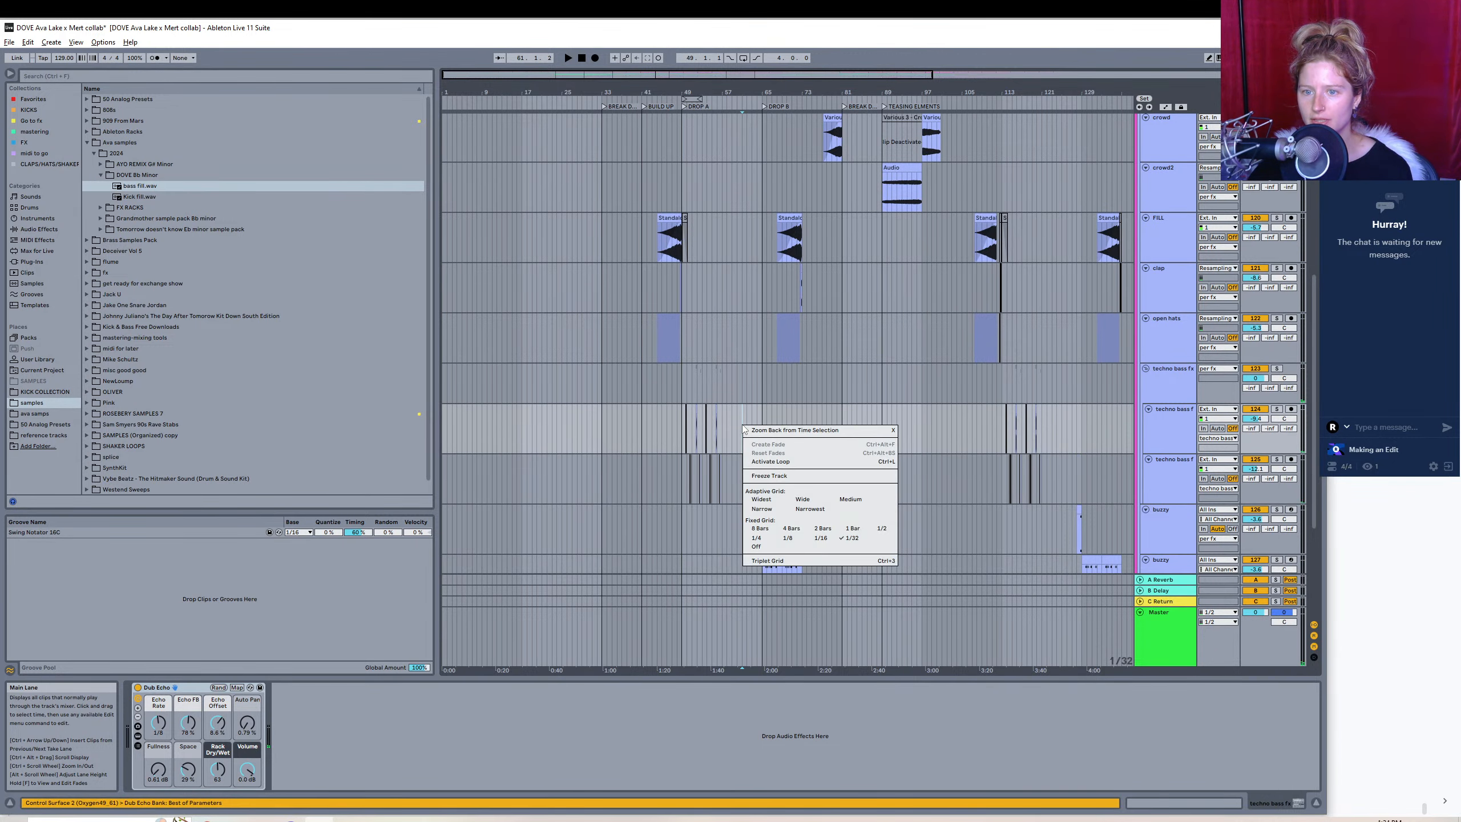
click(769, 476)
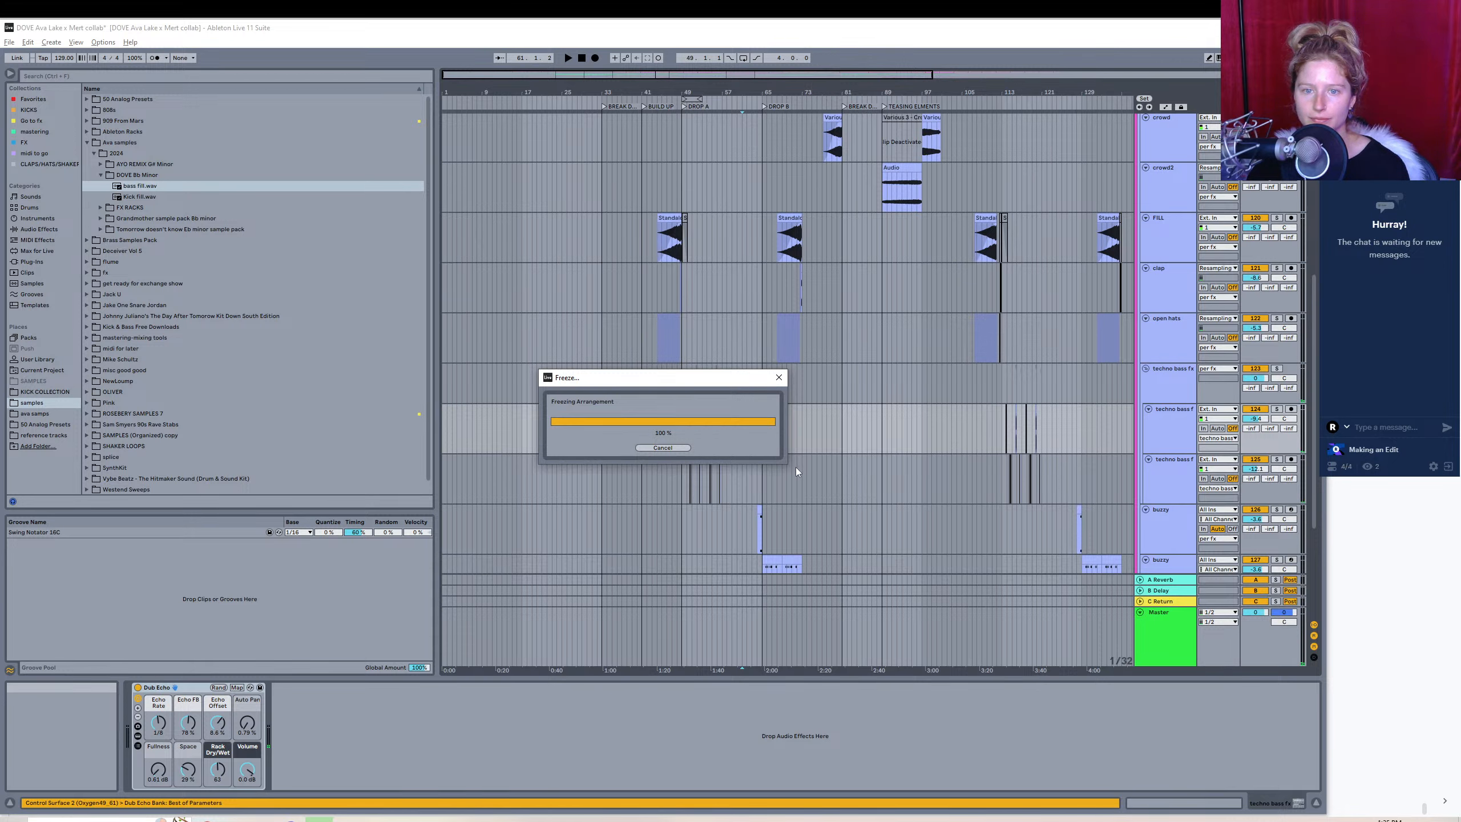
right_click(799, 431)
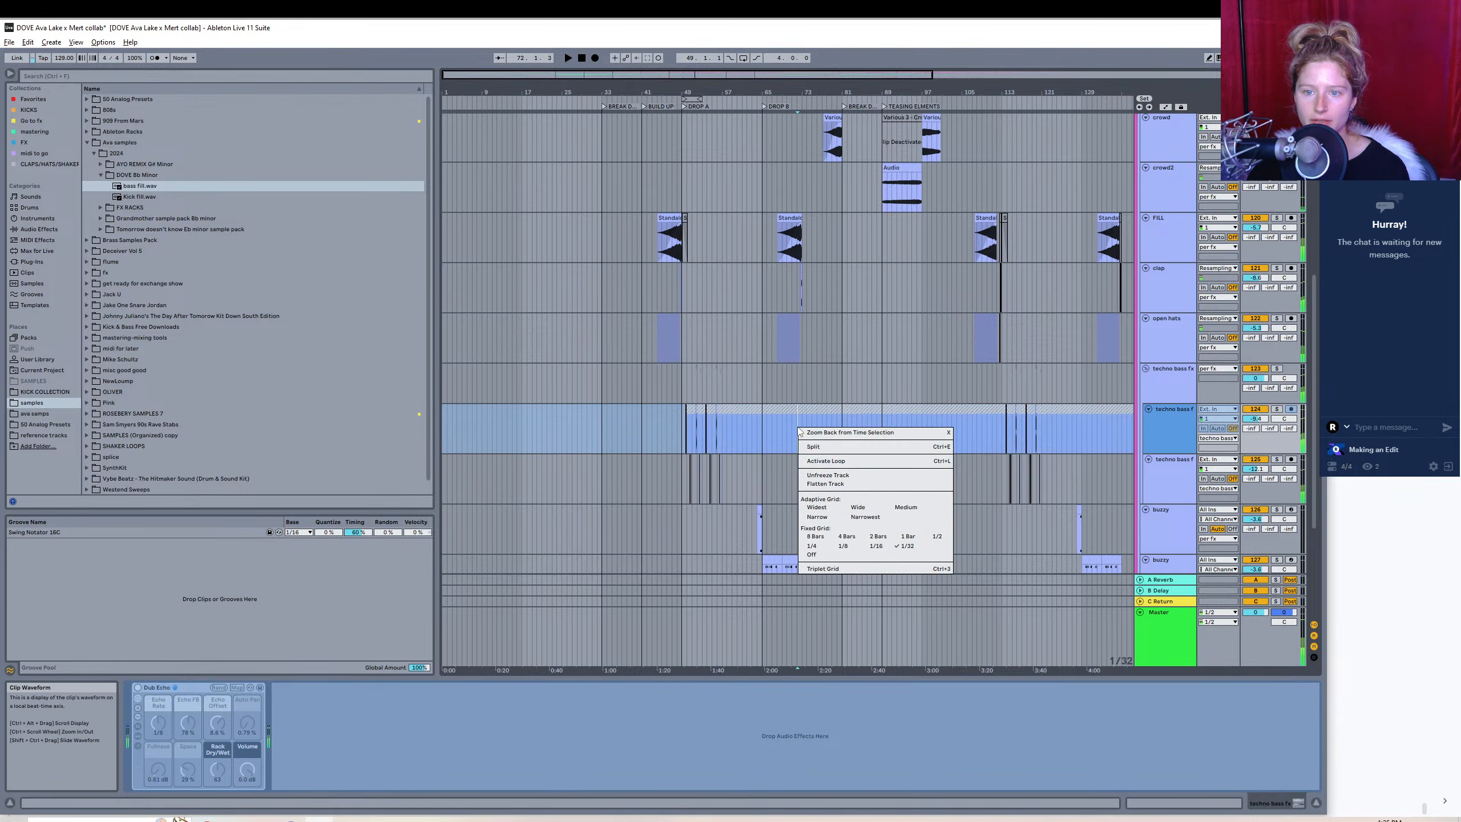
click(830, 486)
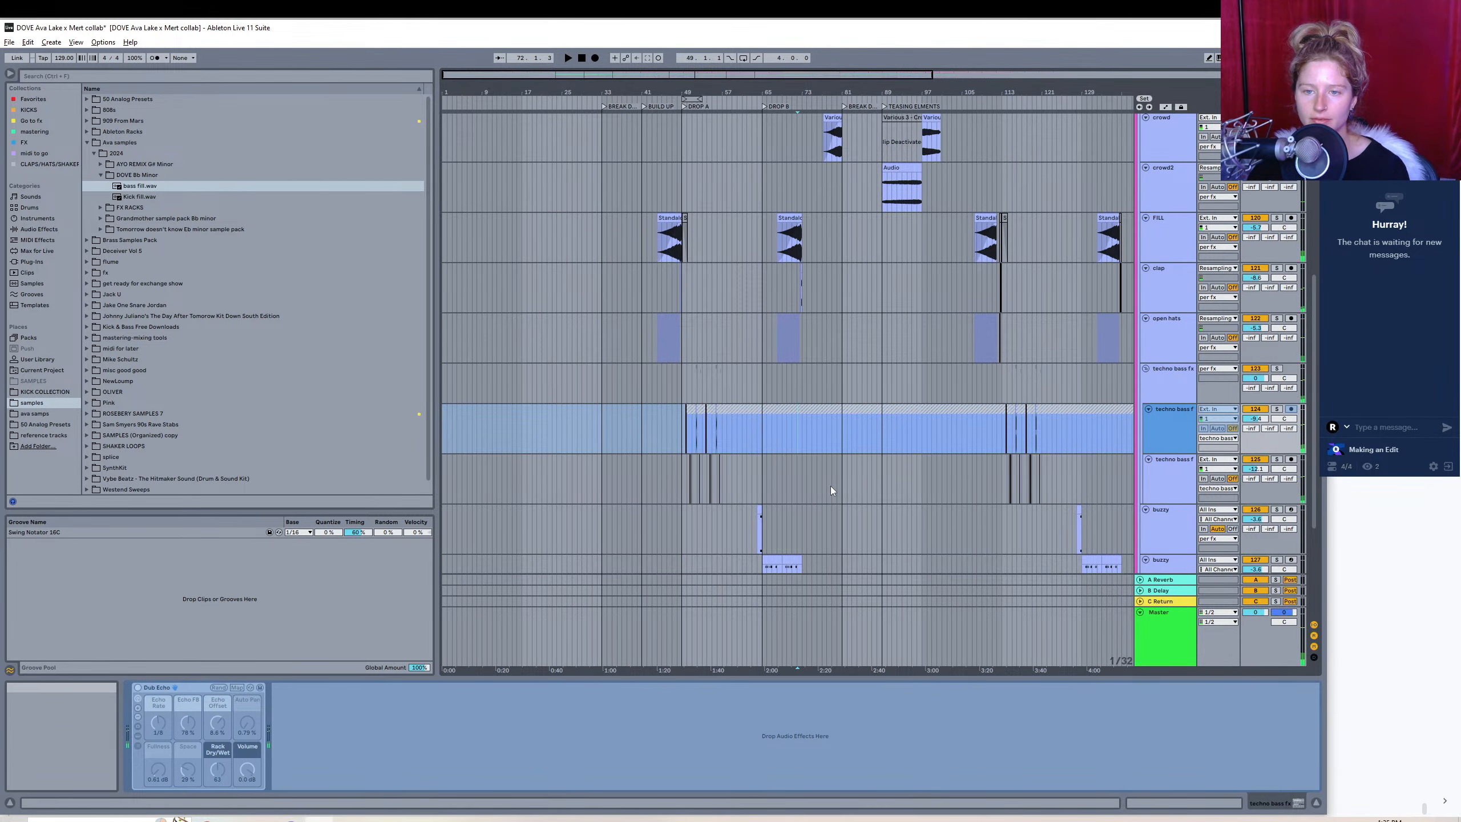
right_click(831, 491)
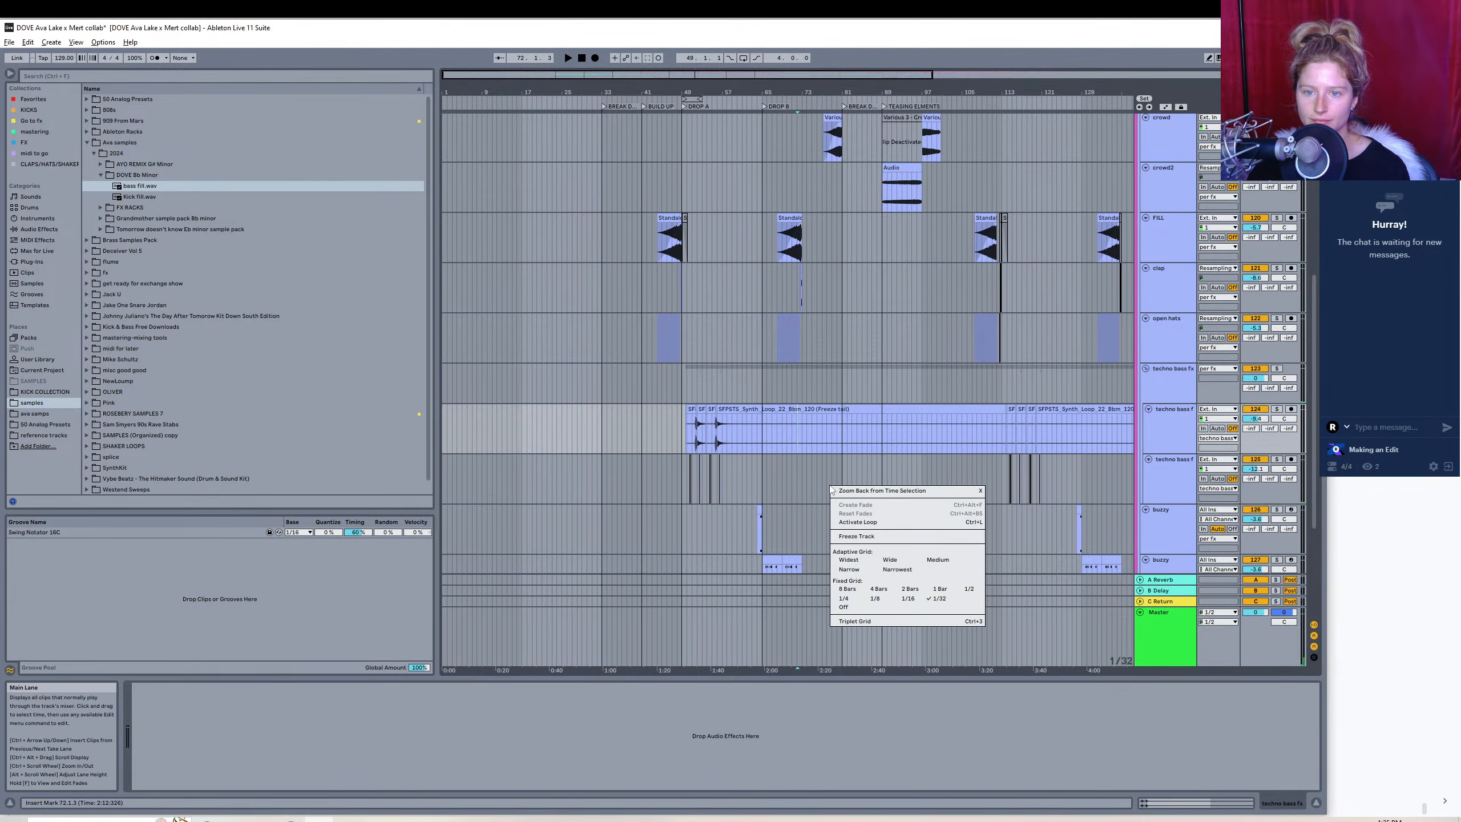
click(858, 536)
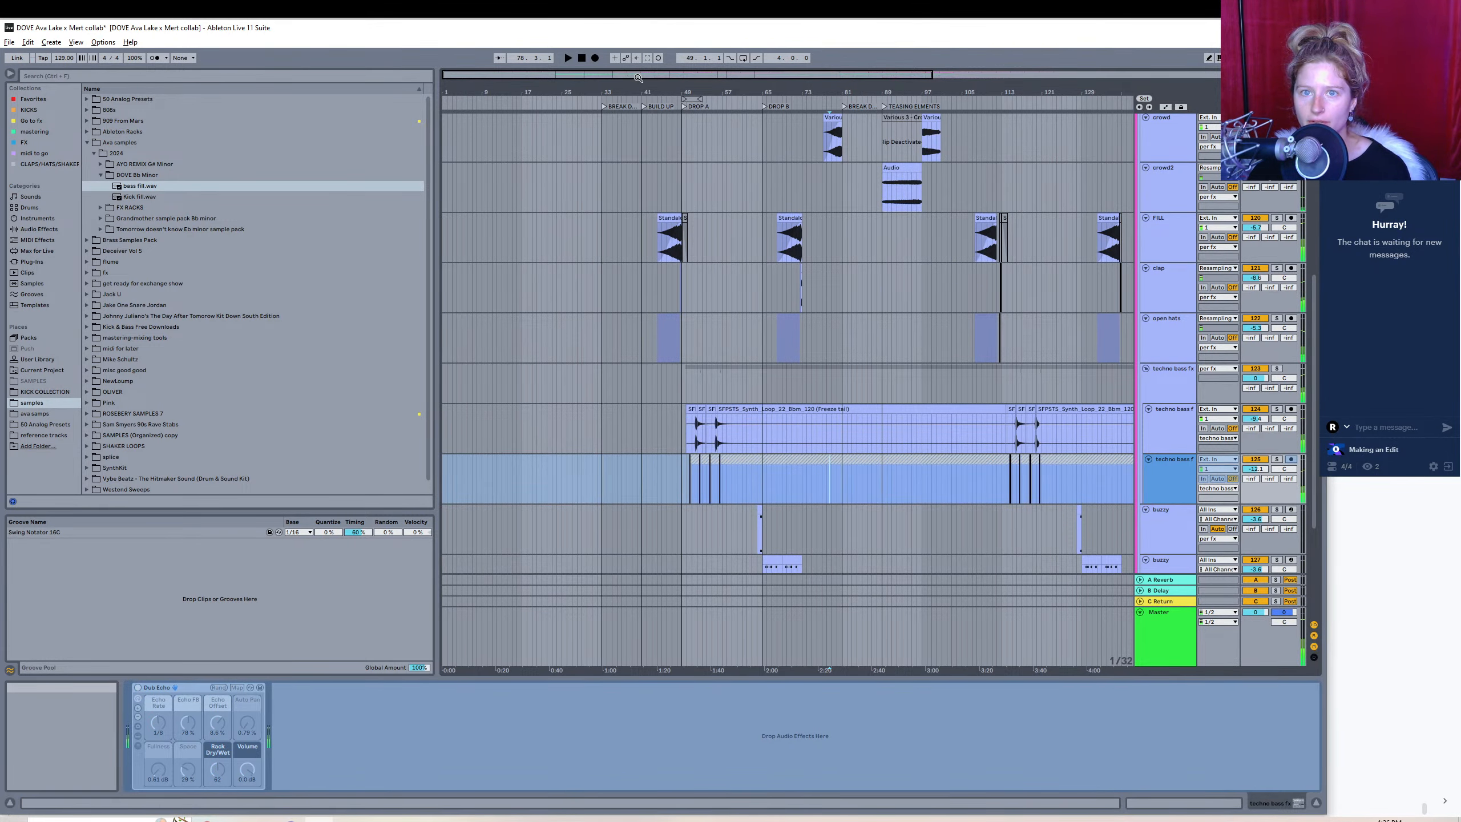
- Delete the silent stretches starting at bars 50 and 54 on the flattened techno bass track and cut its last Drop A clip near bar 59
drag(712, 92, 1120, 207)
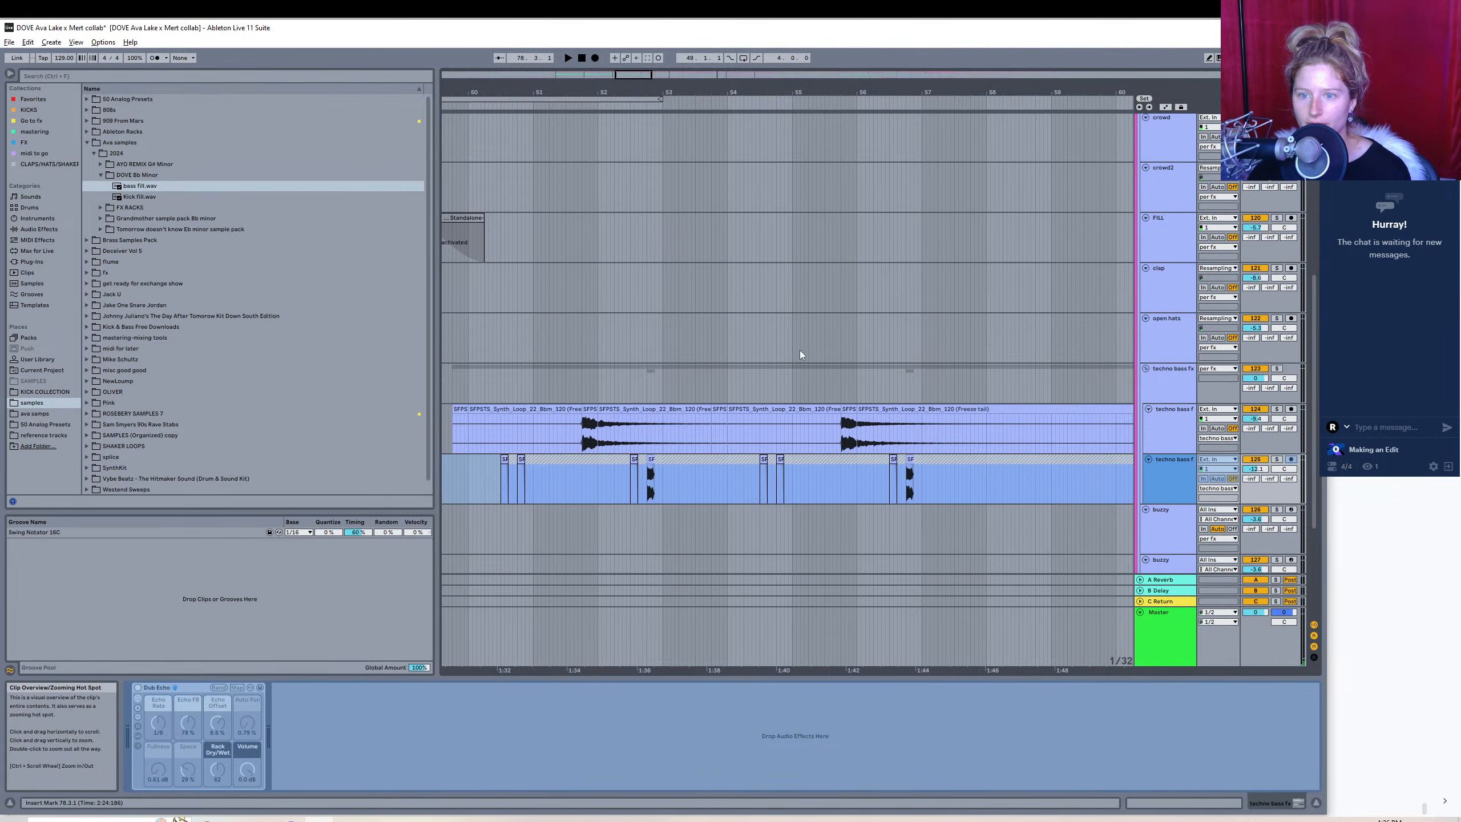
click(600, 408)
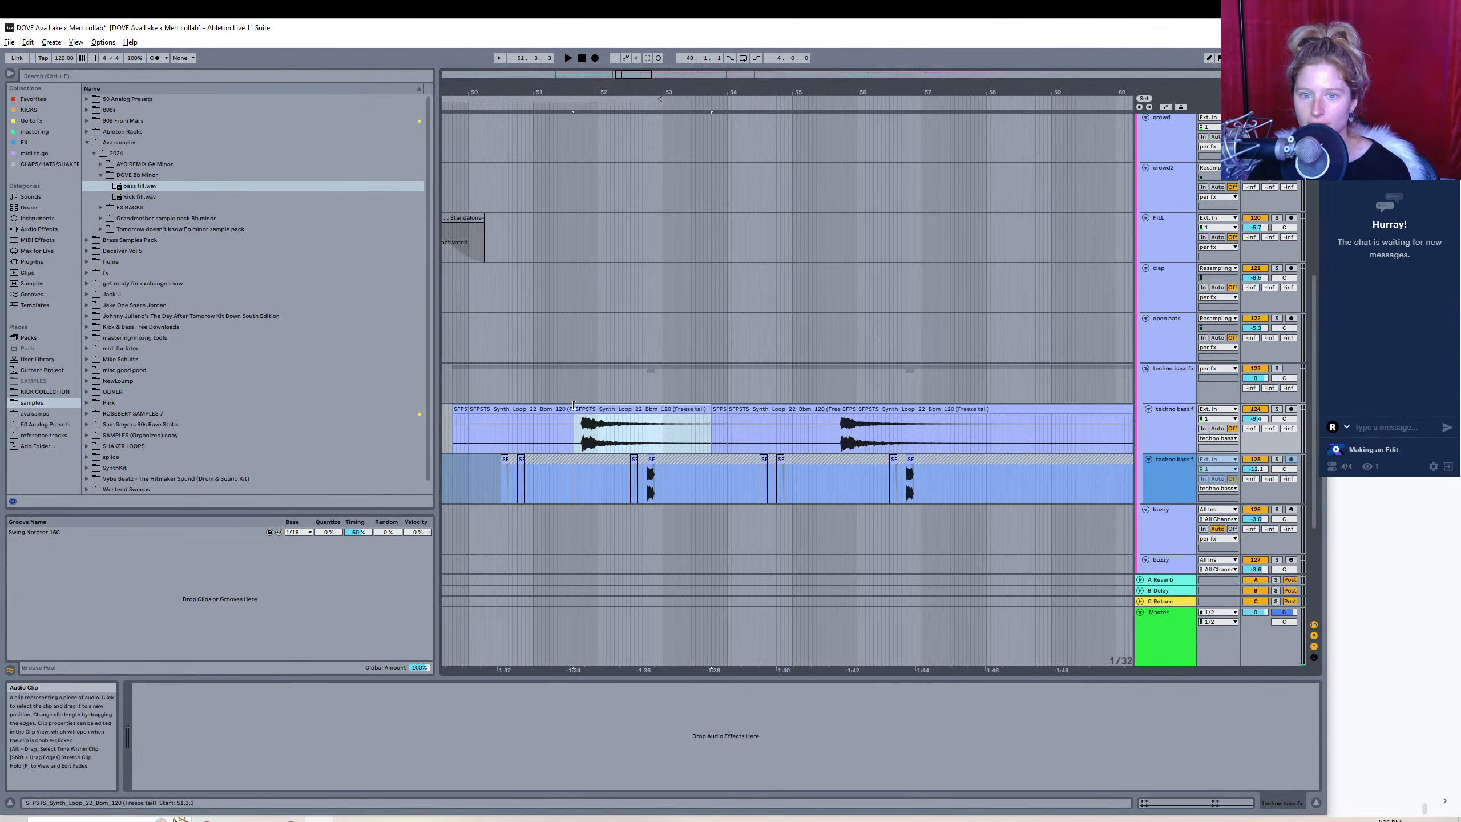
click(550, 406)
key(Delete)
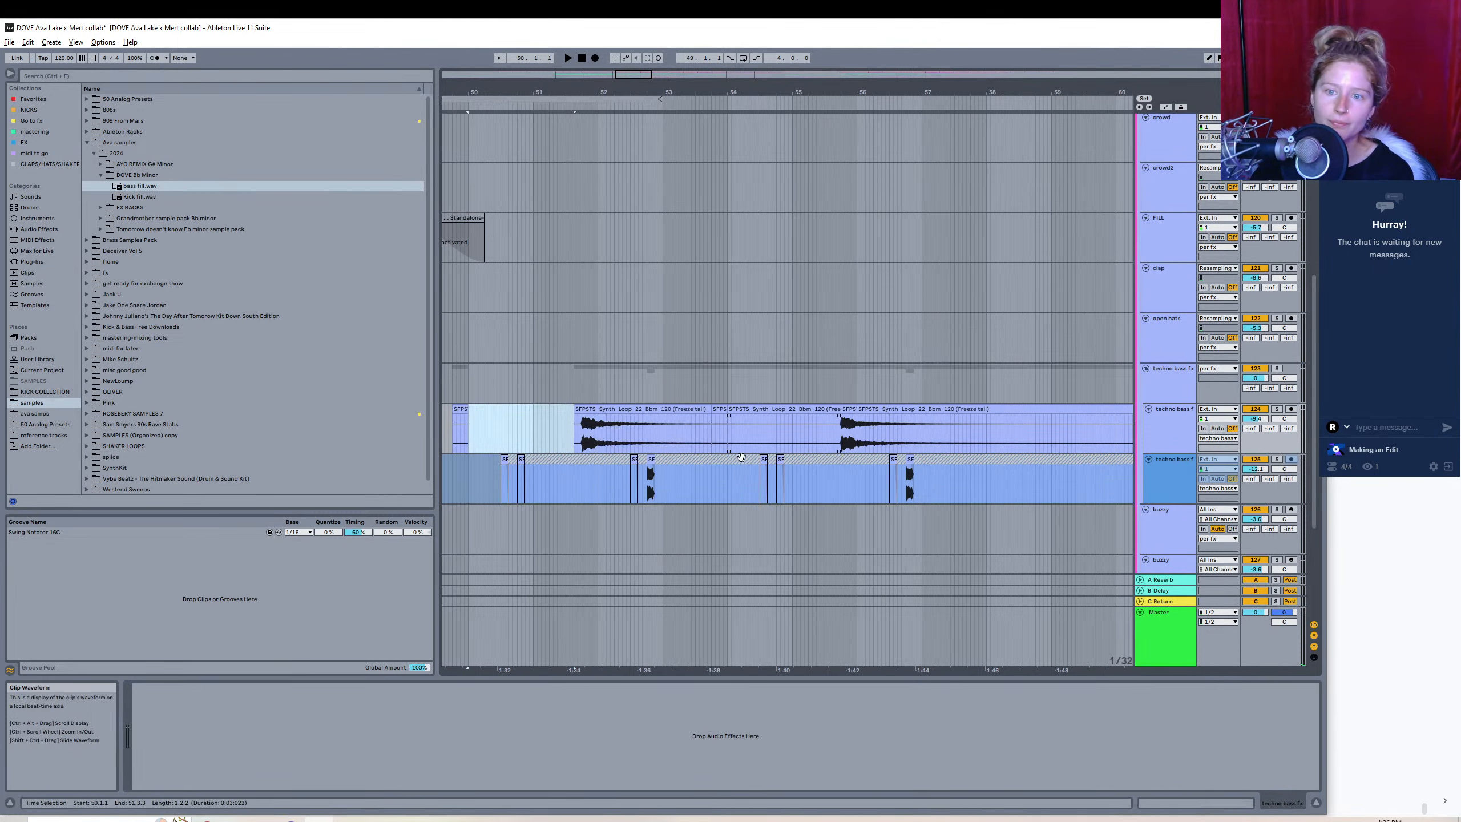
click(748, 408)
key(Delete)
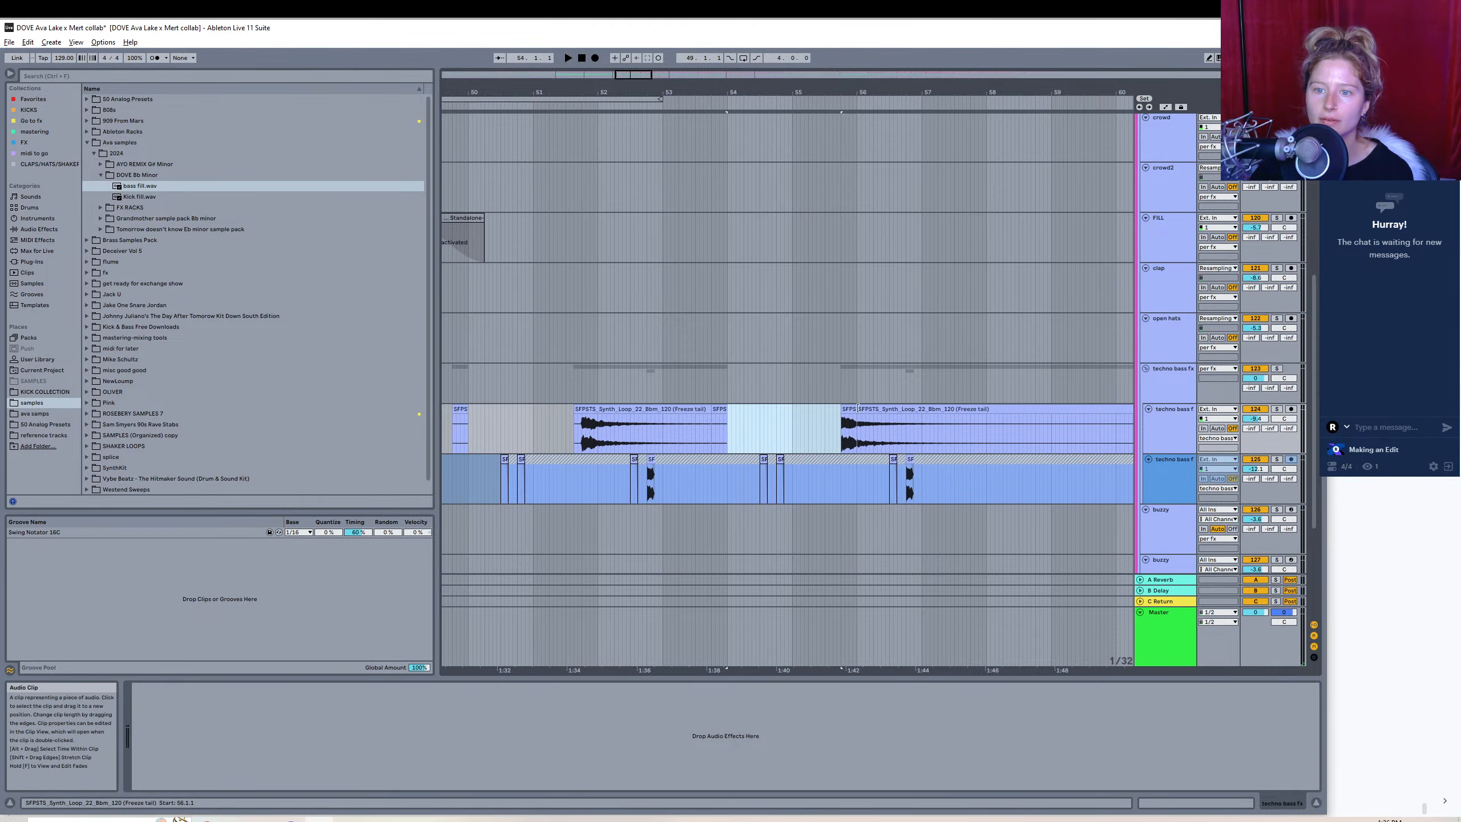
drag(843, 408, 1089, 410)
- Trim the flattened techno bass clips between bars 115 and 127 and delete the freeze tails following bars 59 and 127
drag(641, 75, 847, 72)
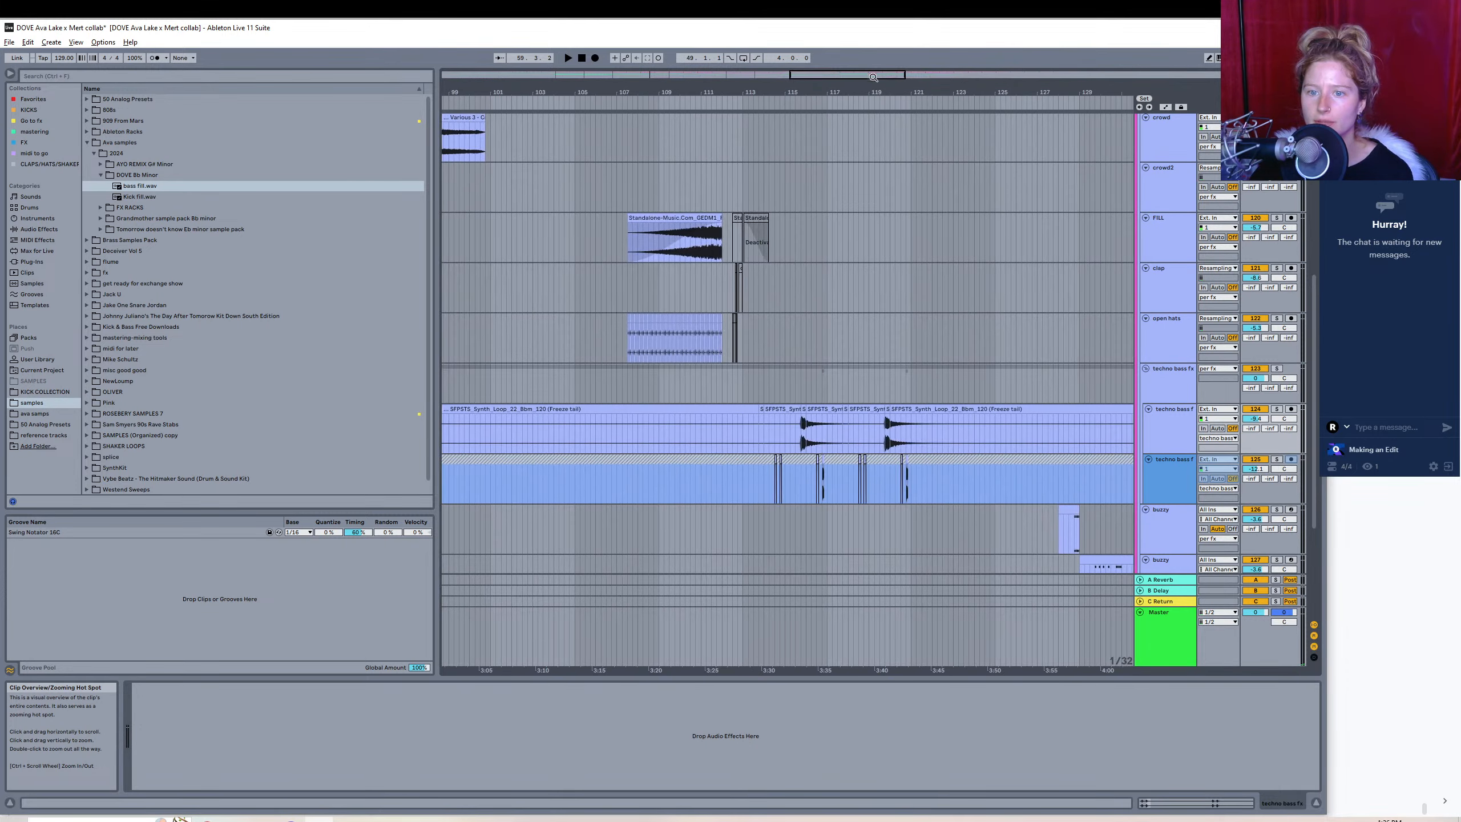
click(803, 409)
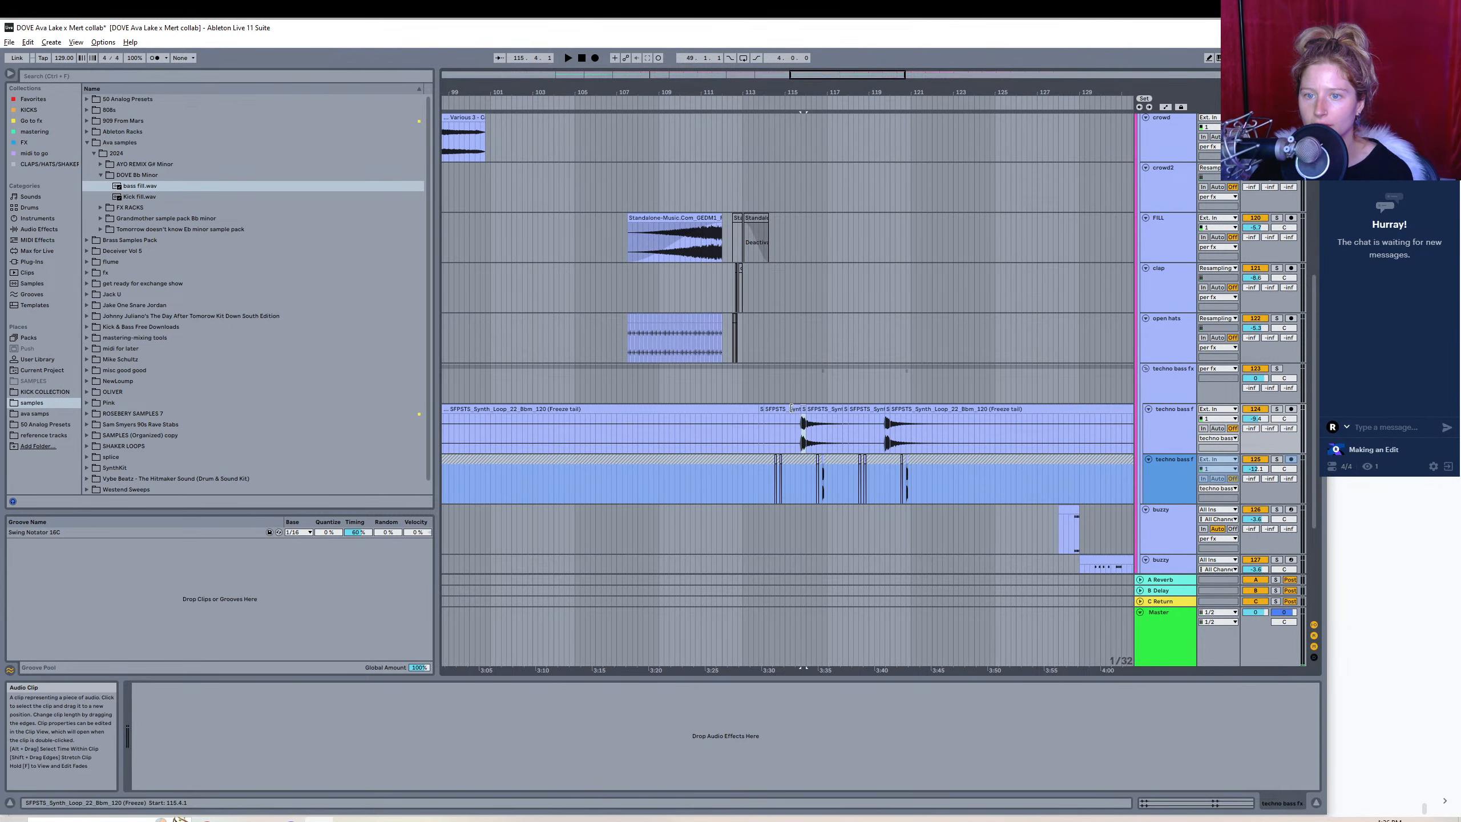
drag(803, 409, 1038, 411)
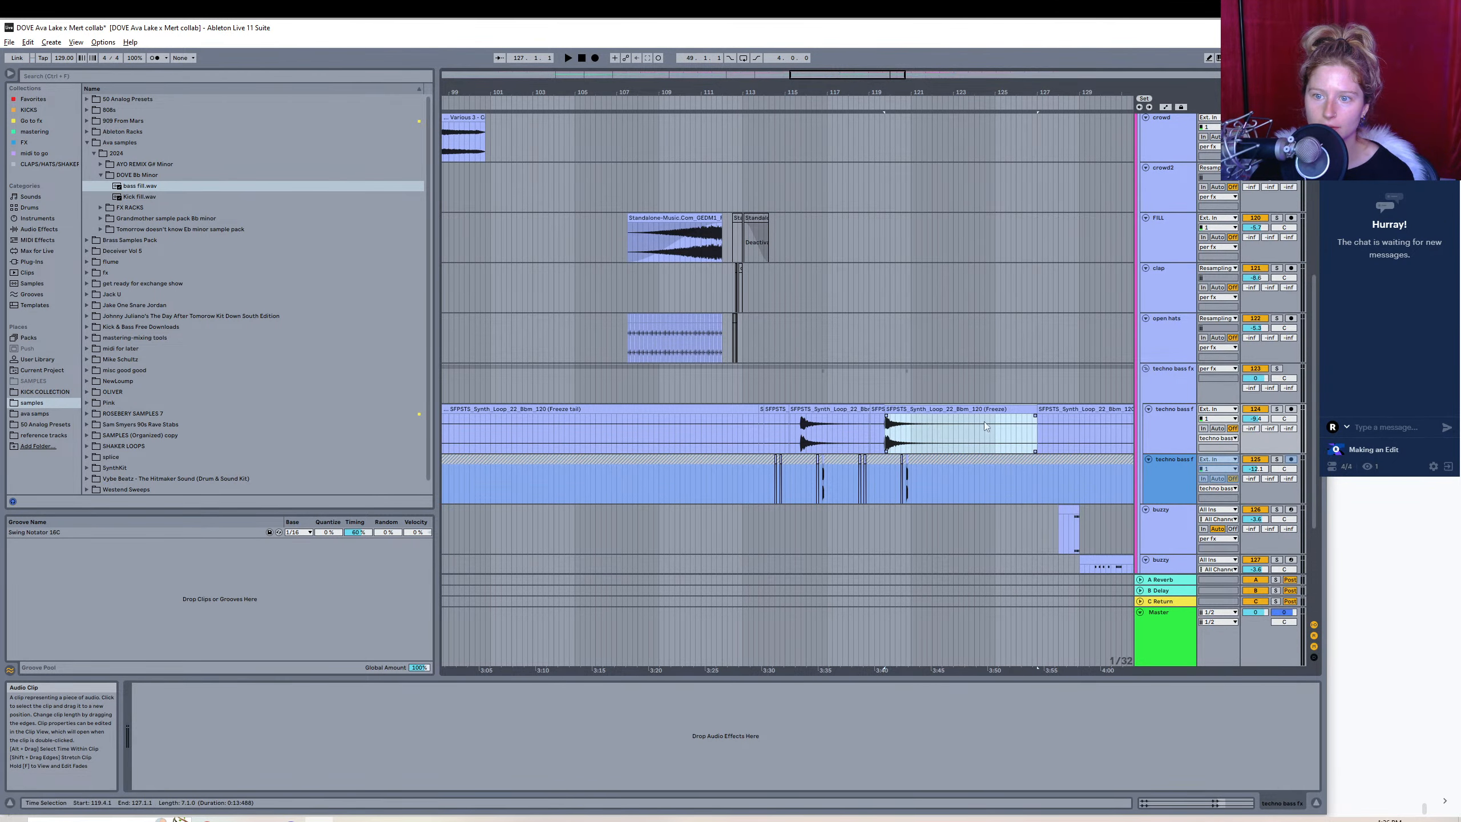
drag(886, 409, 873, 409)
click(1058, 407)
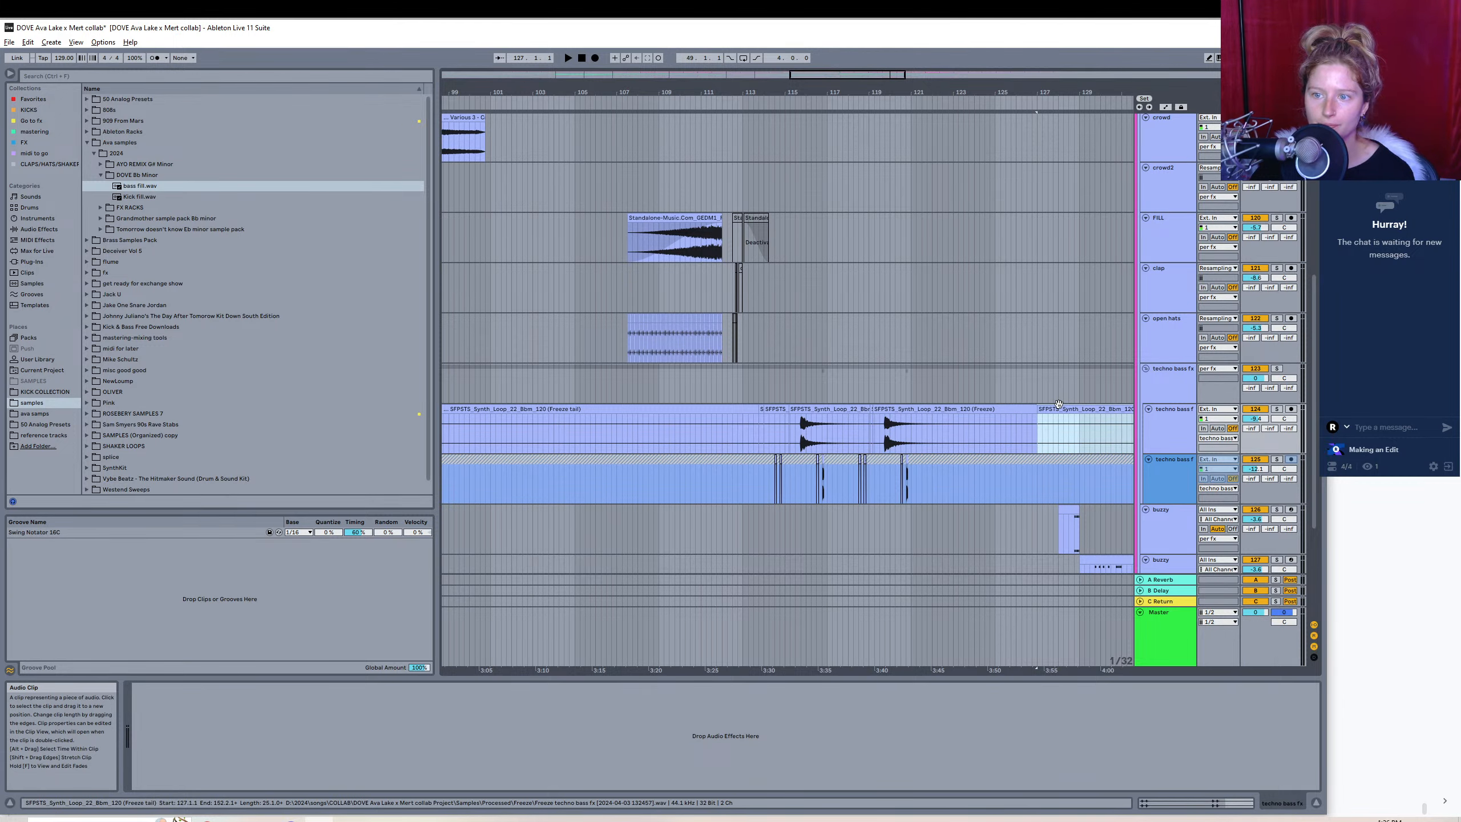
drag(1058, 405, 701, 403)
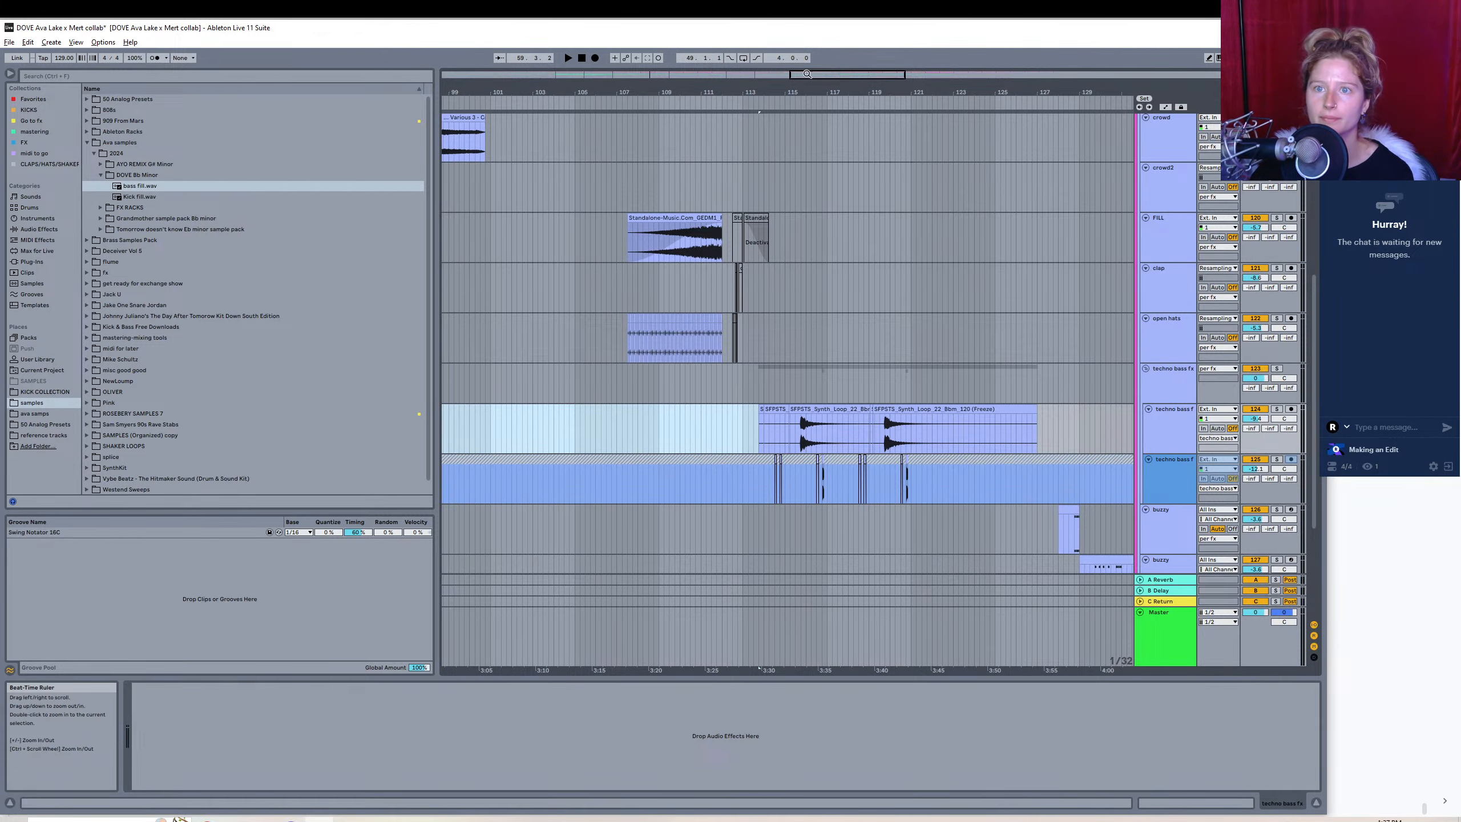
- Flatten the frozen second techno bass track
drag(739, 91, 784, 53)
right_click(740, 471)
click(774, 525)
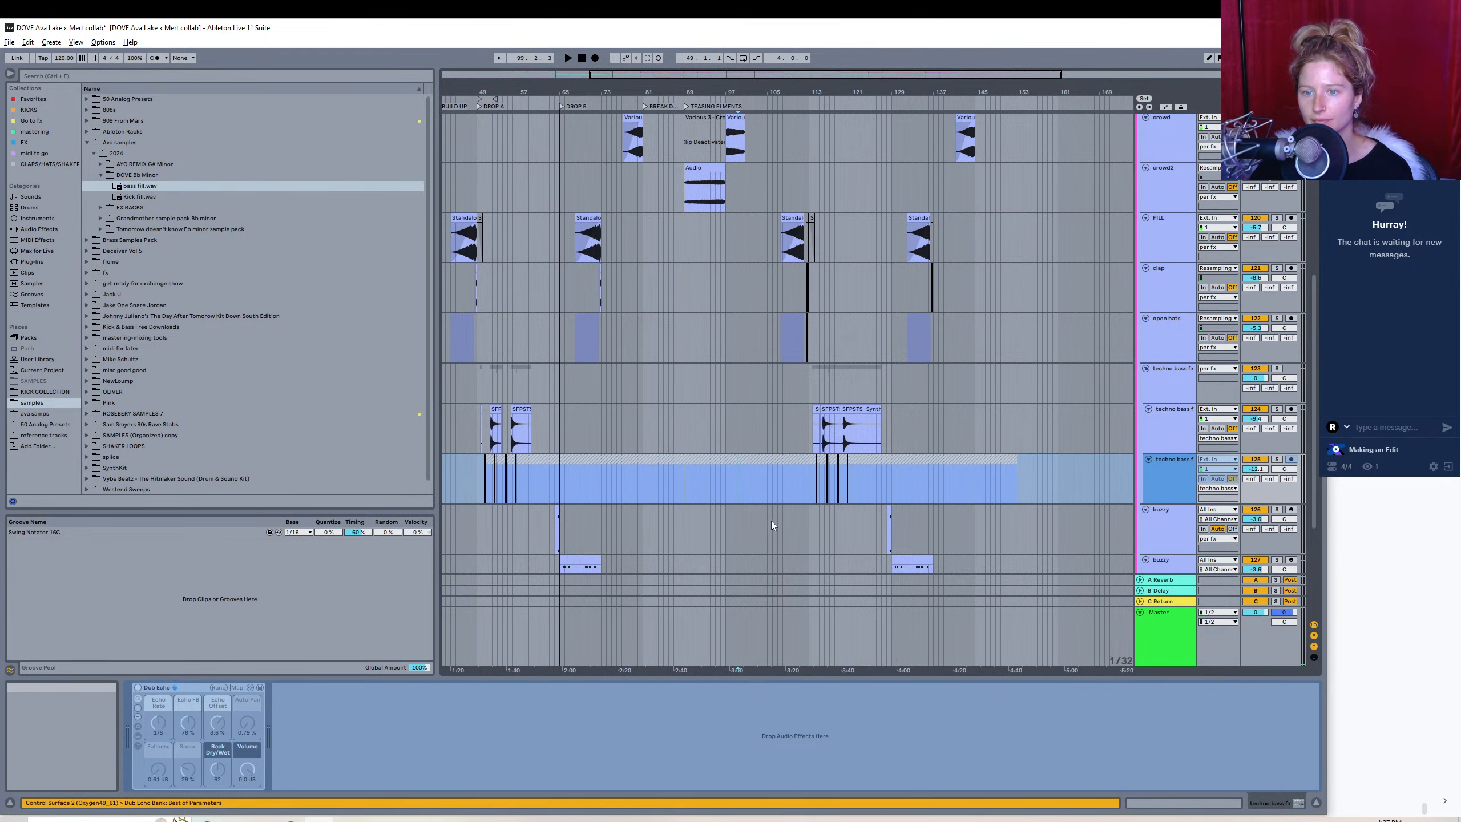
- Delete the silent lead-ins before bar 52 on the techno bass tracks and extend the second track's last Drop A clip back to about bar 55
click(772, 525)
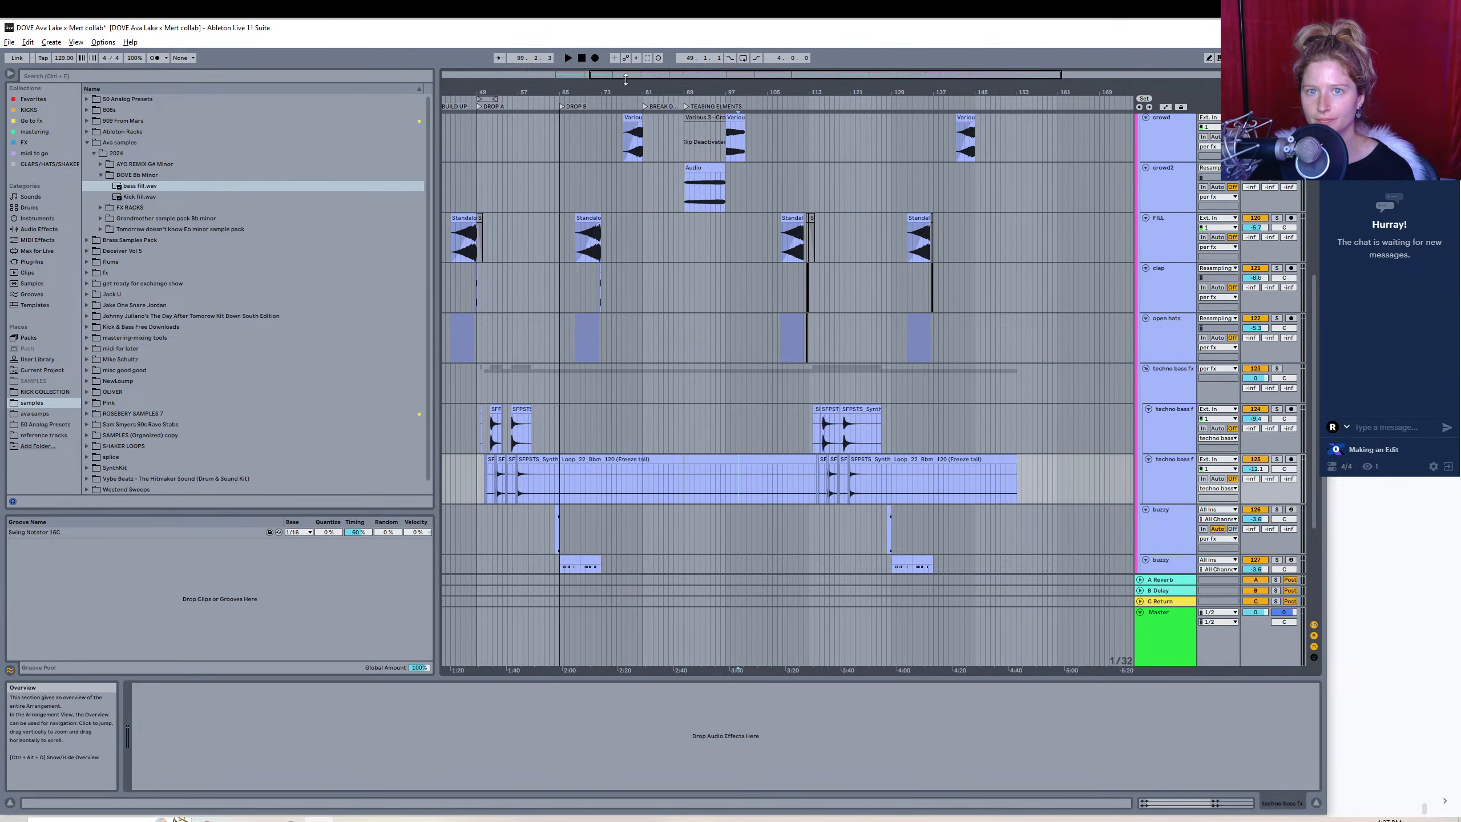
drag(493, 90, 994, 133)
drag(861, 429, 970, 472)
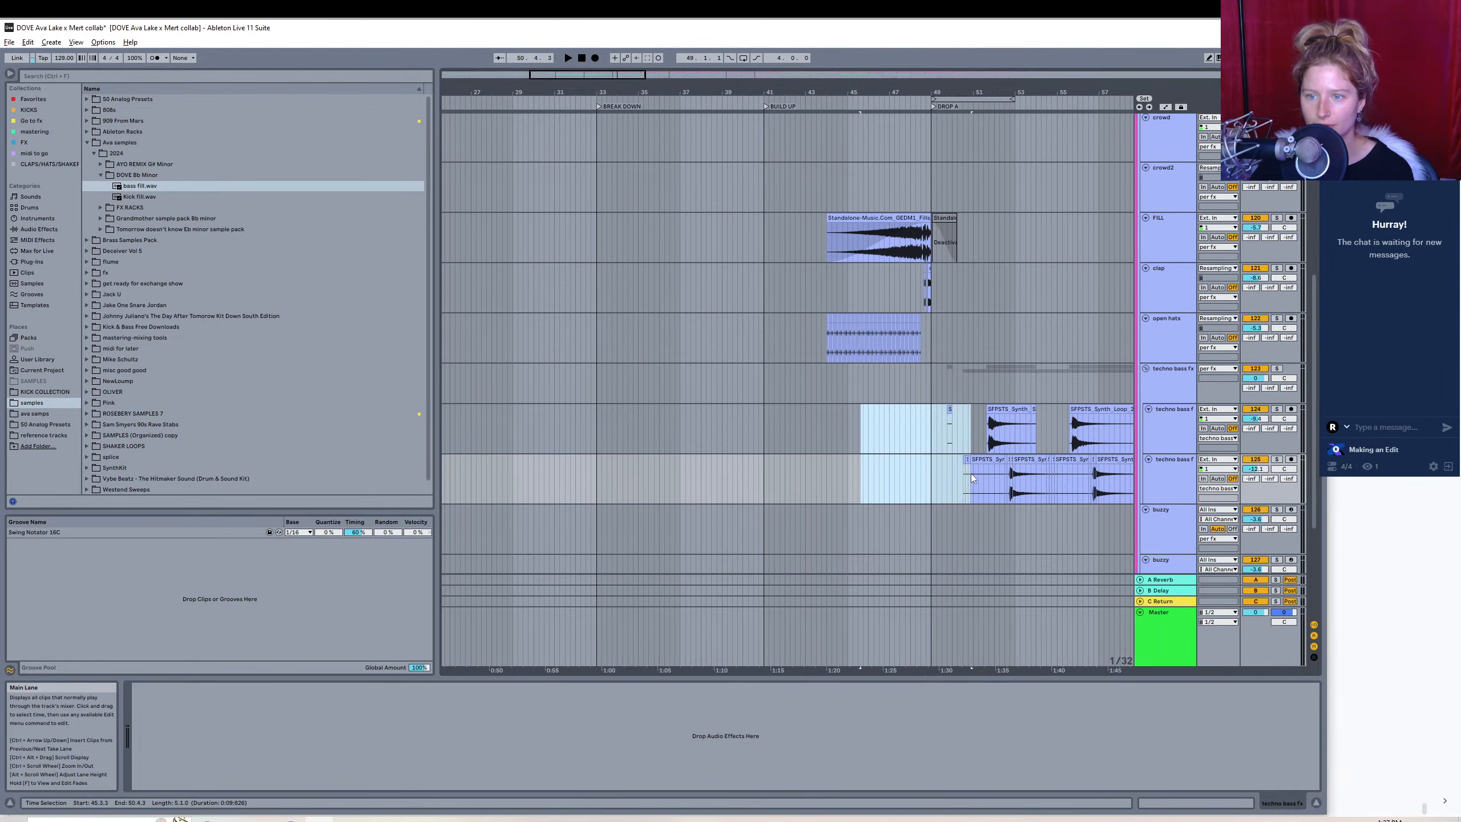
click(1041, 458)
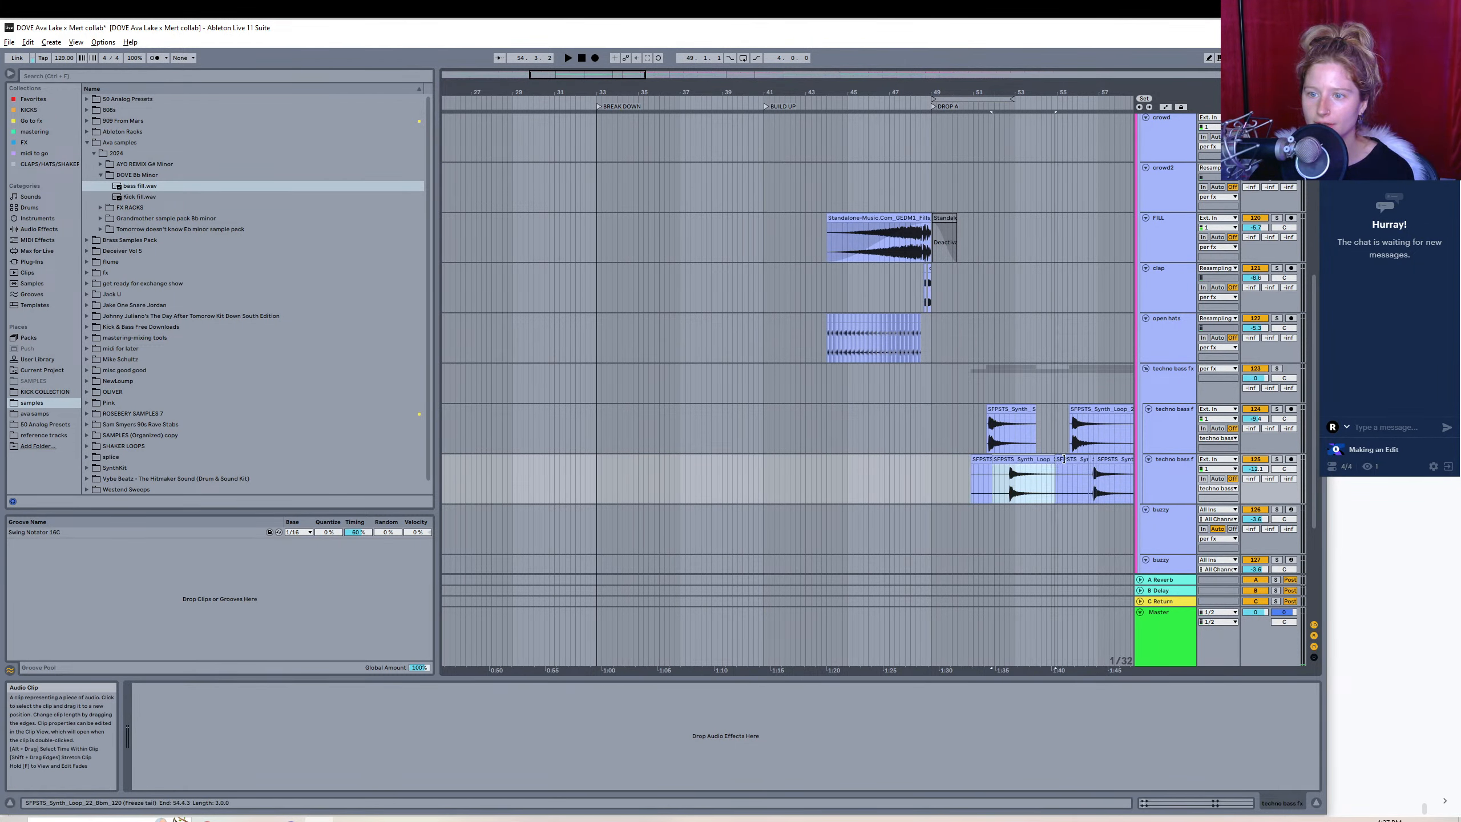
drag(942, 467, 990, 476)
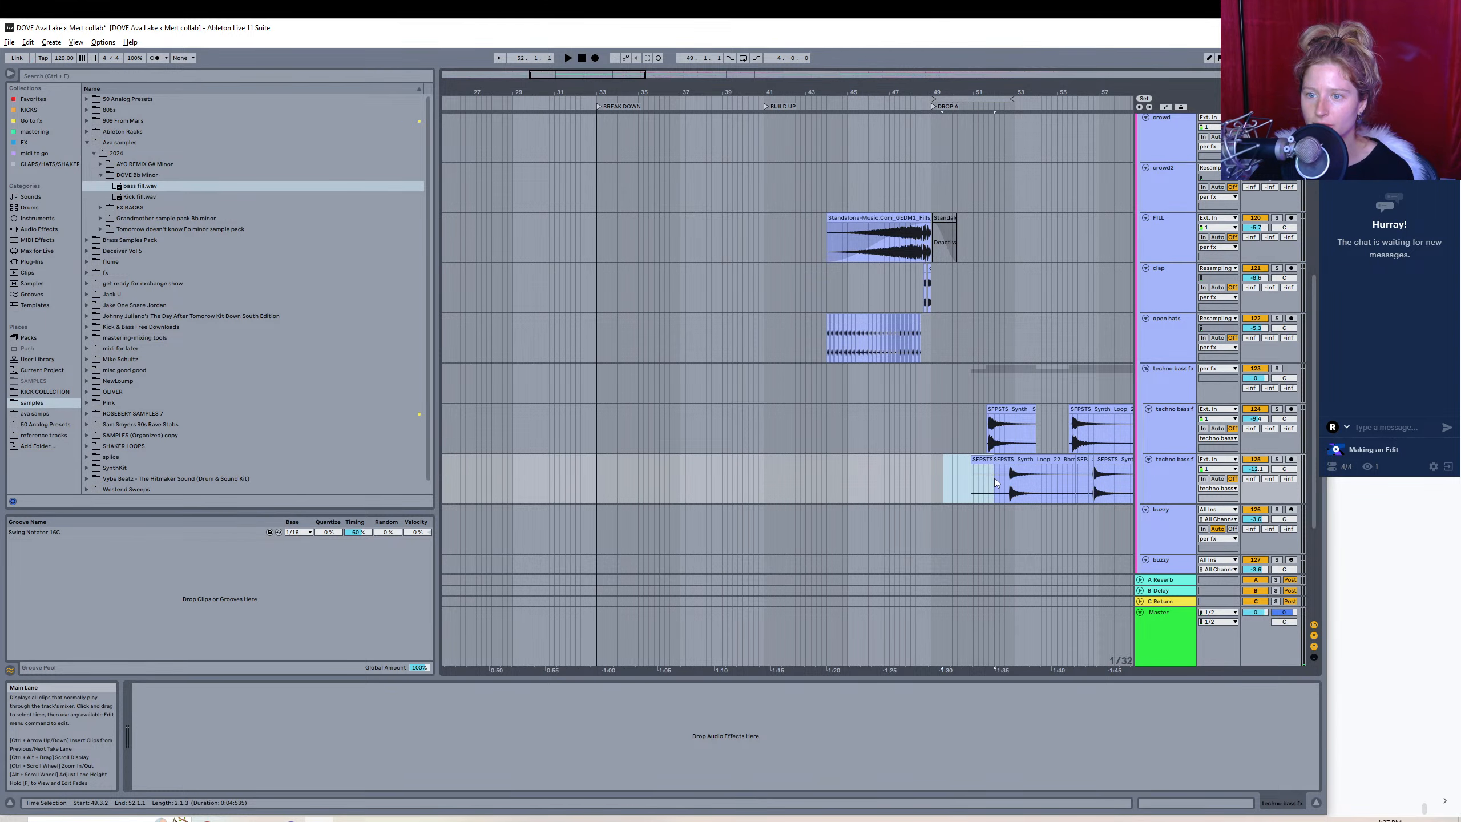
key(Delete)
click(1035, 459)
drag(1097, 458, 1064, 458)
- Delete the second techno bass track's freeze tail from bar 130 onward
drag(606, 73, 662, 73)
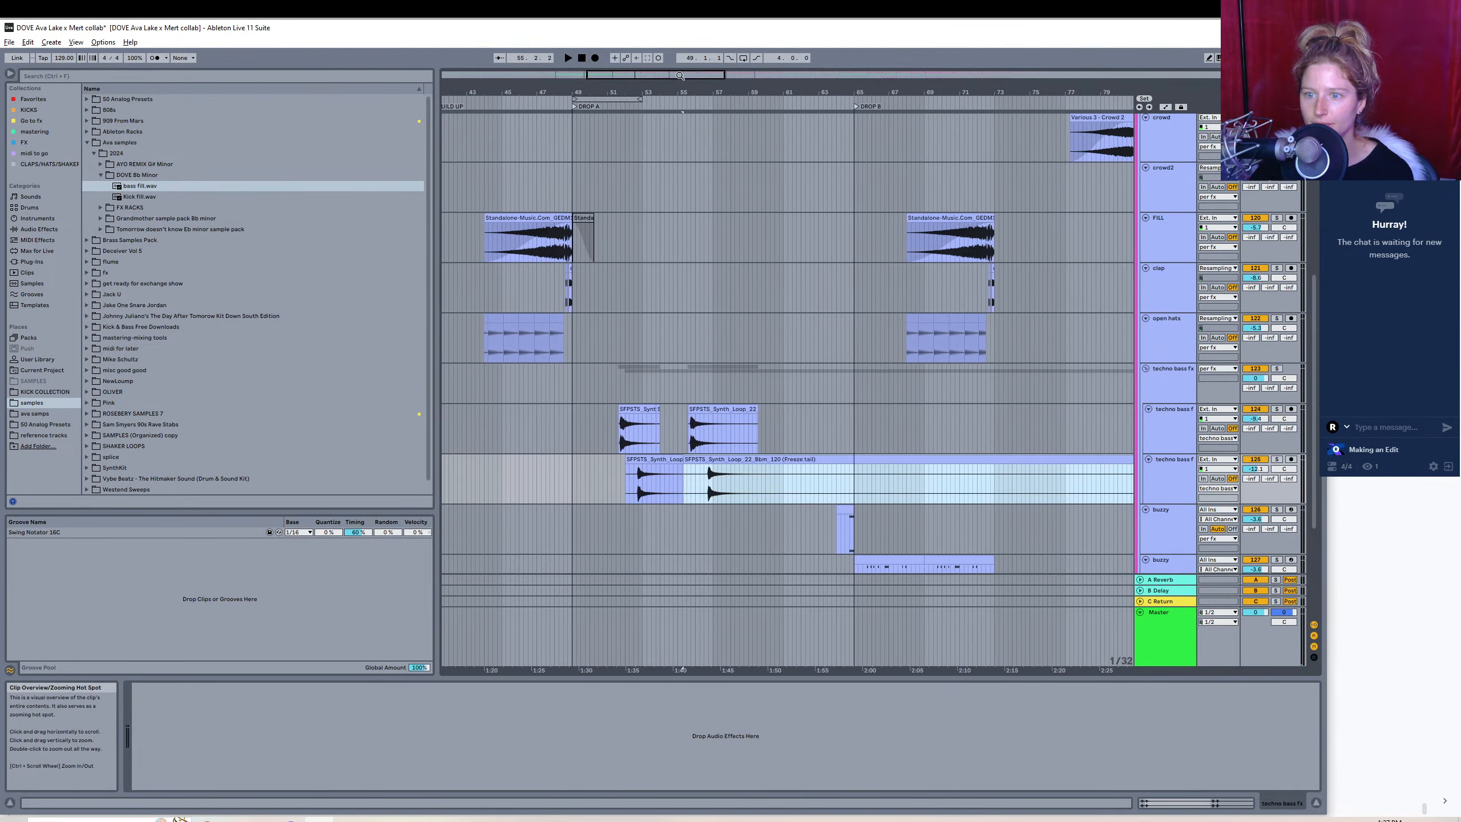
drag(780, 482, 901, 484)
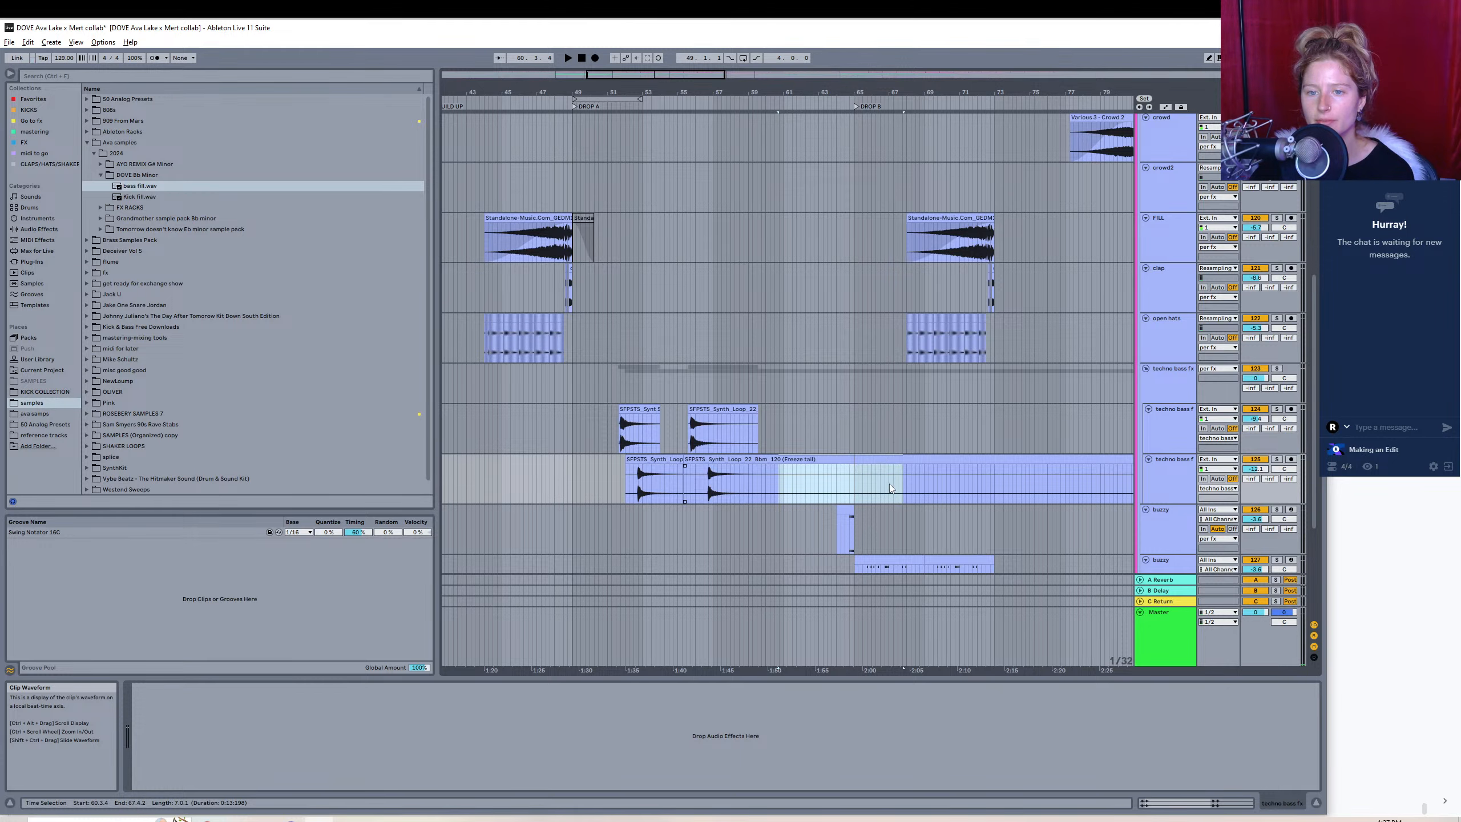
drag(631, 74, 873, 74)
drag(577, 461, 868, 484)
key(Delete)
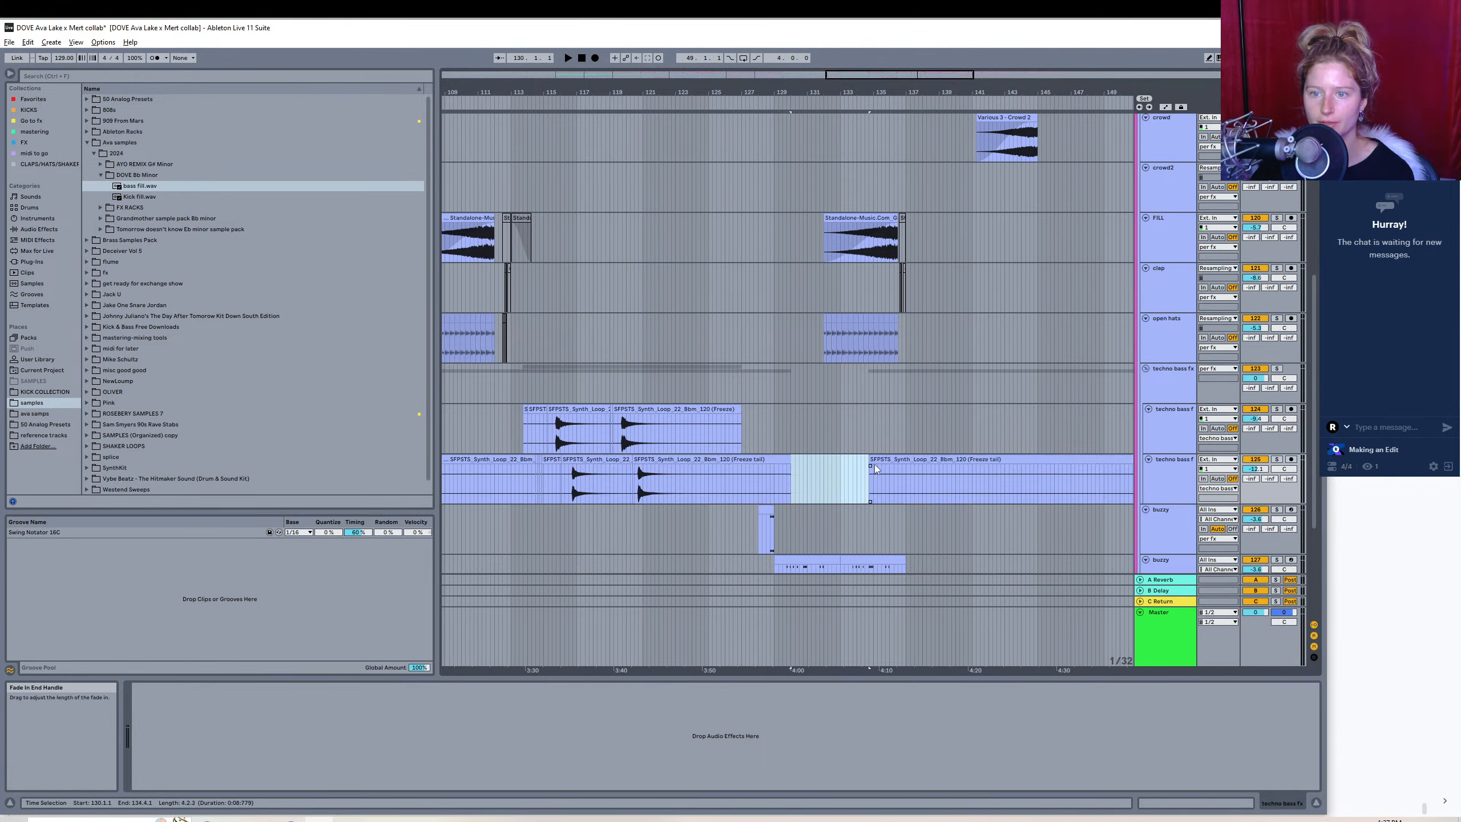
click(876, 460)
key(Delete)
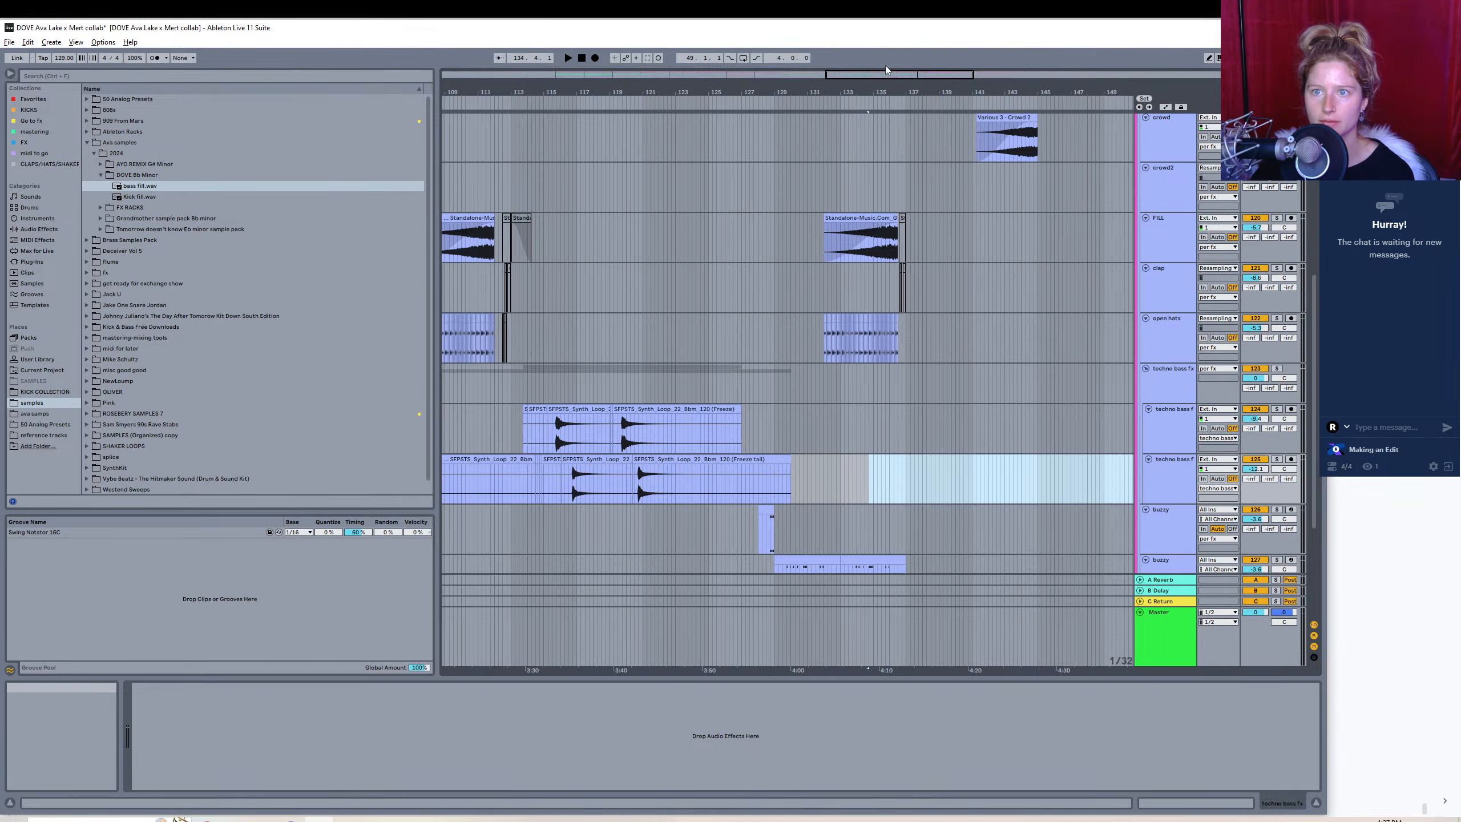
- Delete the second techno bass track's audio between about bars 64 and 116, and extend the first track's following clip back to about bar 112
drag(885, 73, 799, 36)
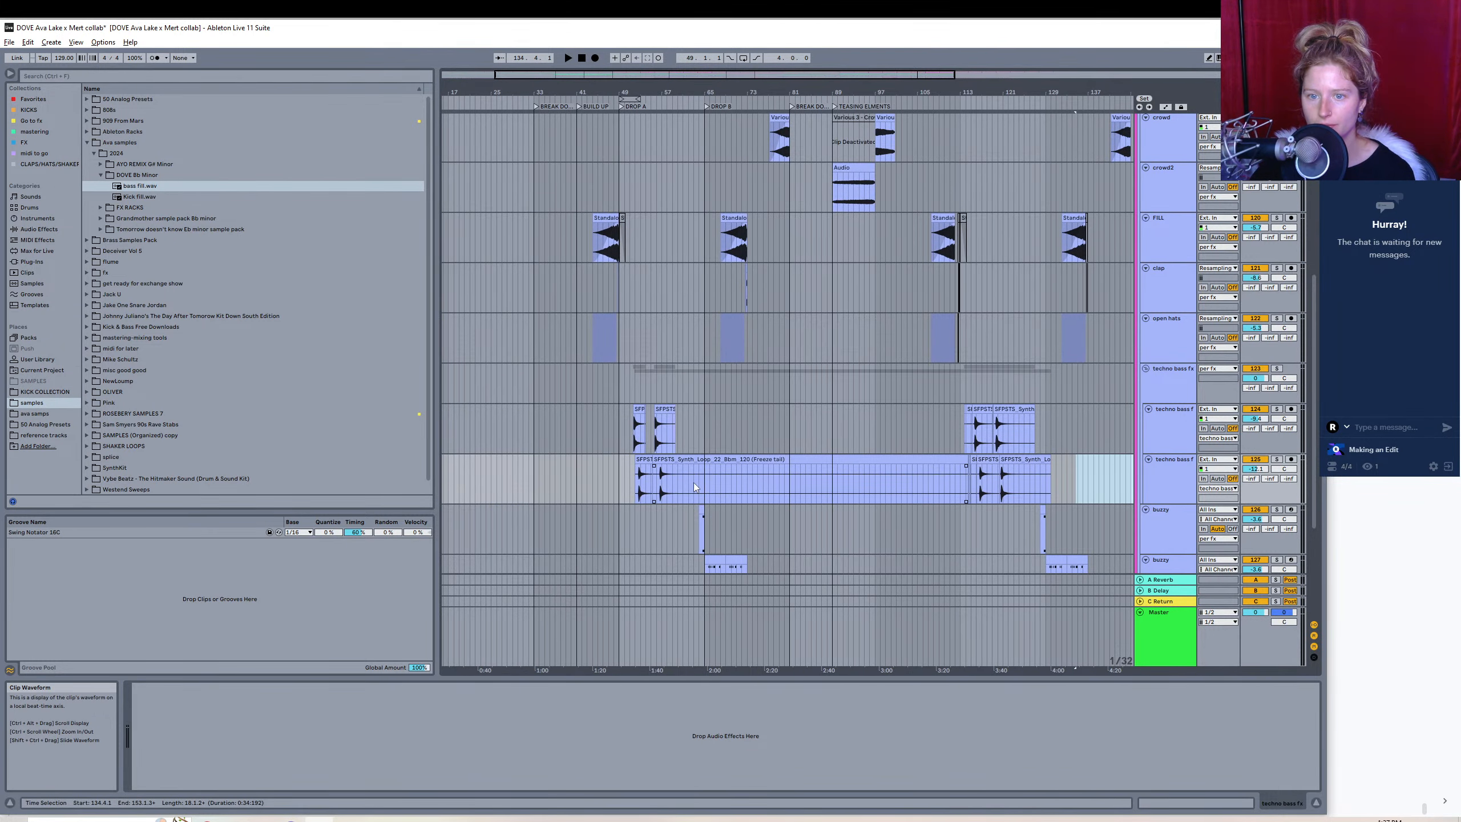
drag(703, 483, 923, 482)
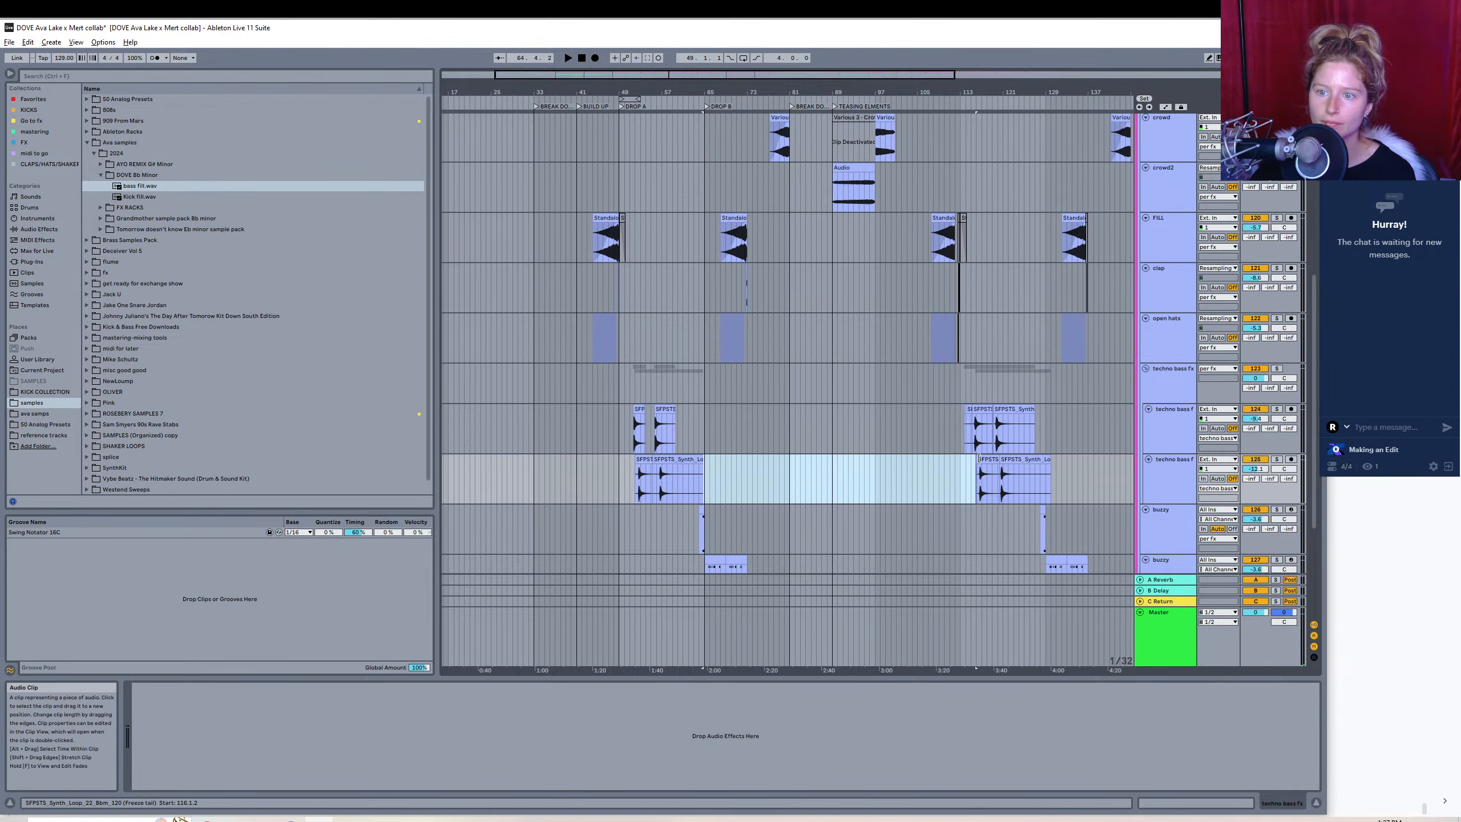
key(Delete)
click(977, 483)
drag(973, 409, 959, 409)
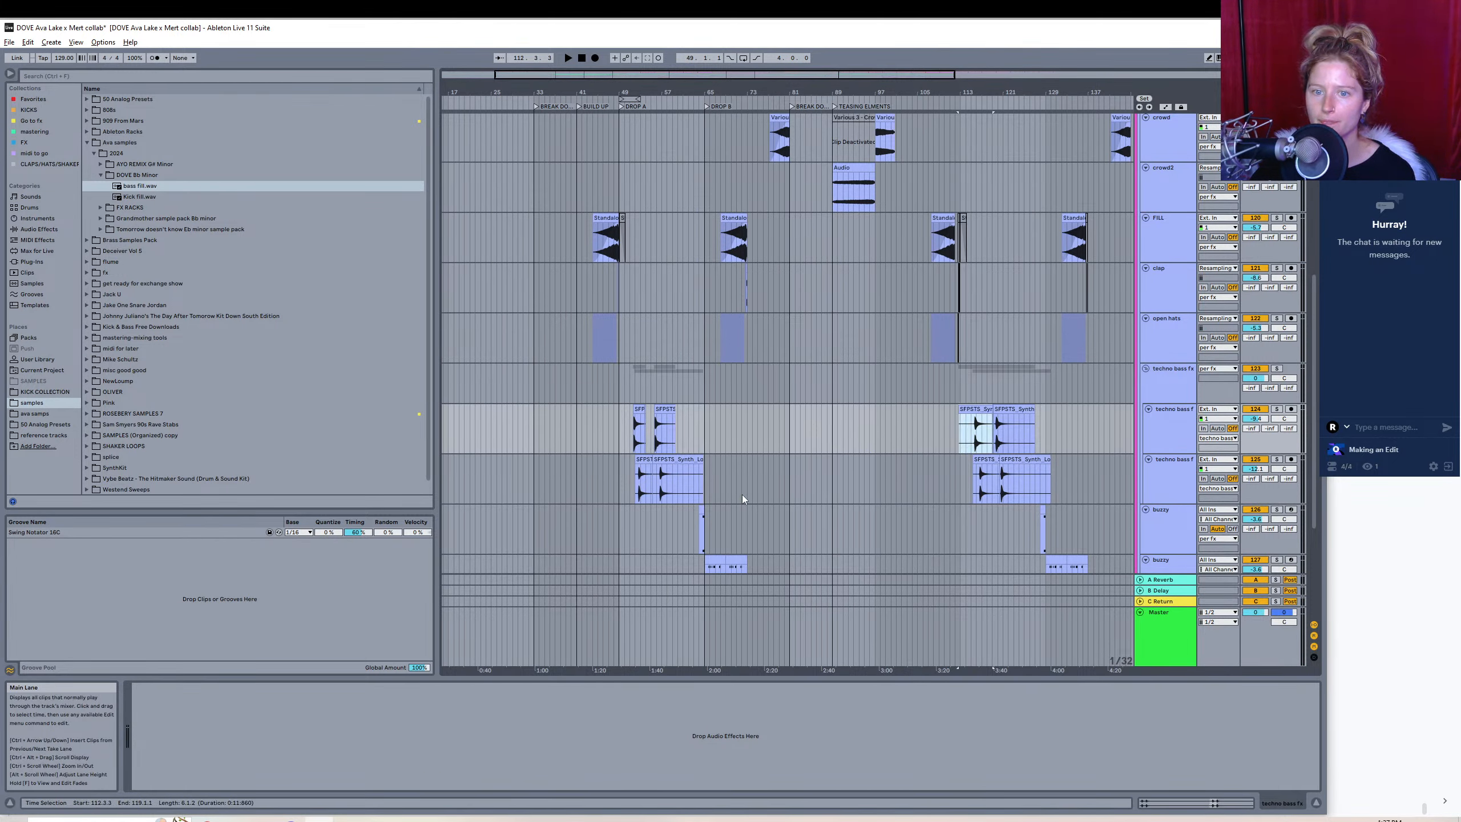
- Solo the crowd track in the per fx group and audition its rising clip between bars 77 and 81
drag(1315, 484, 1312, 345)
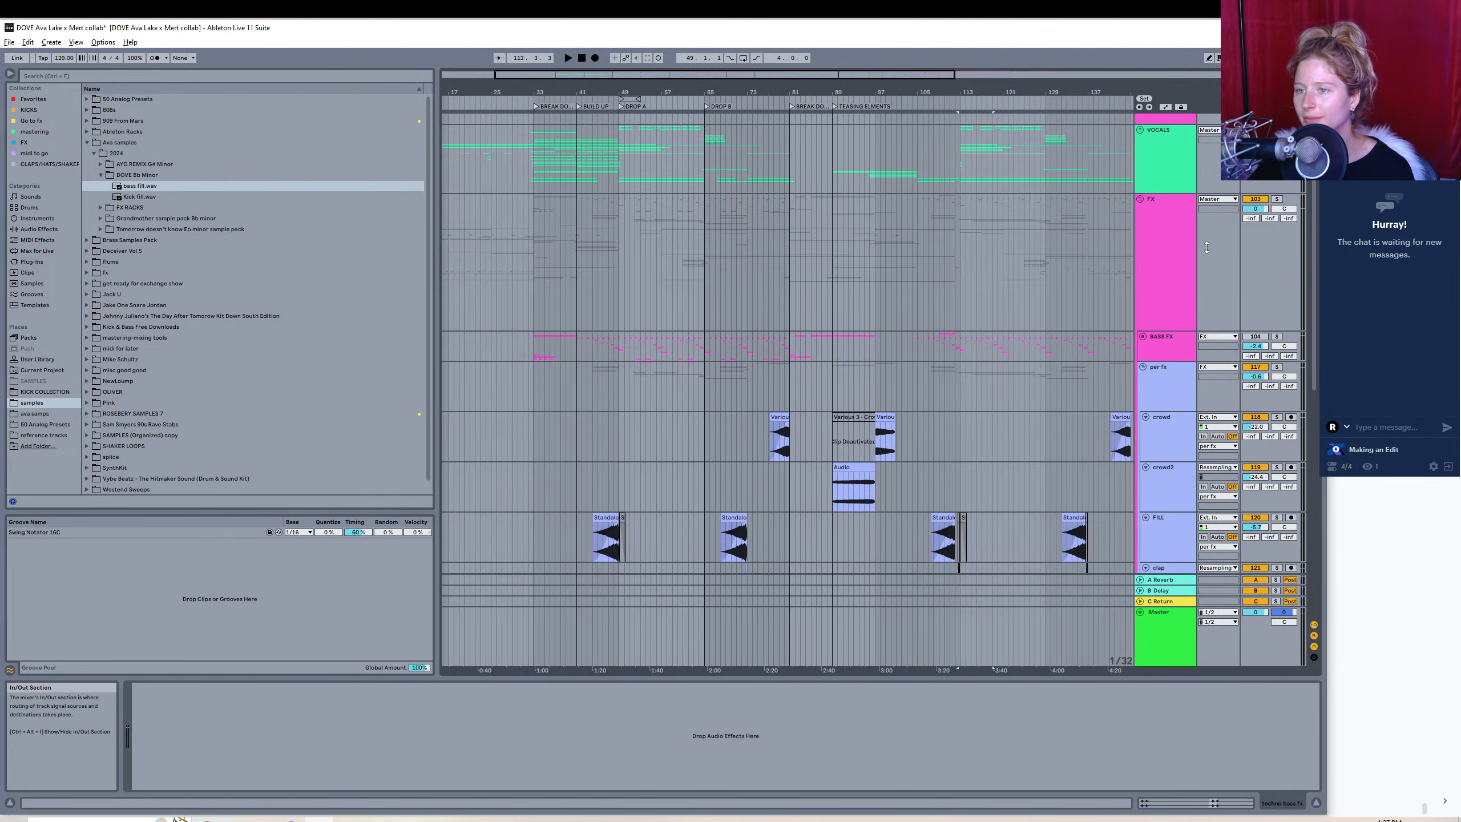
drag(1312, 286, 1316, 340)
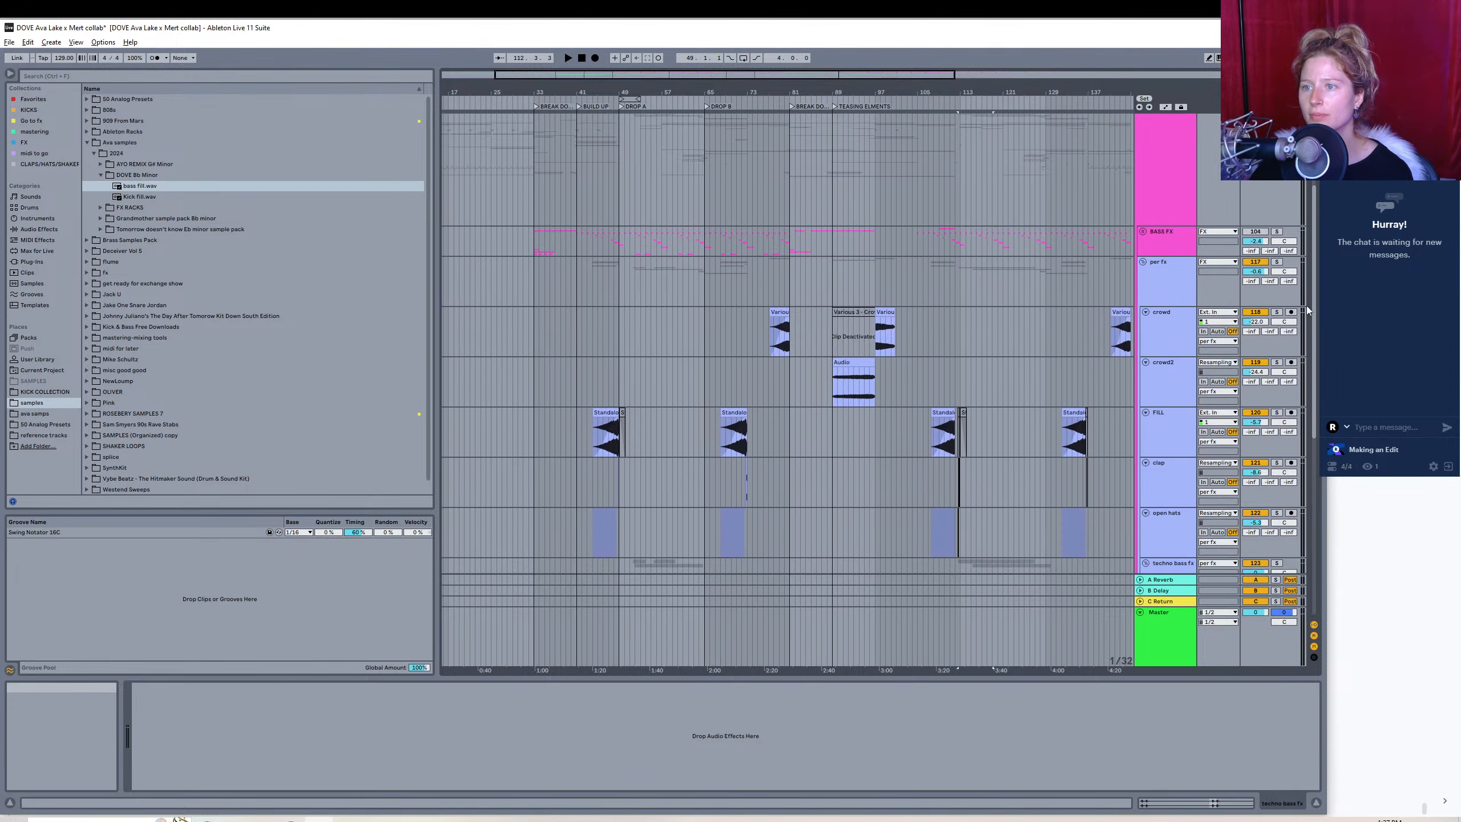
click(1275, 311)
click(779, 311)
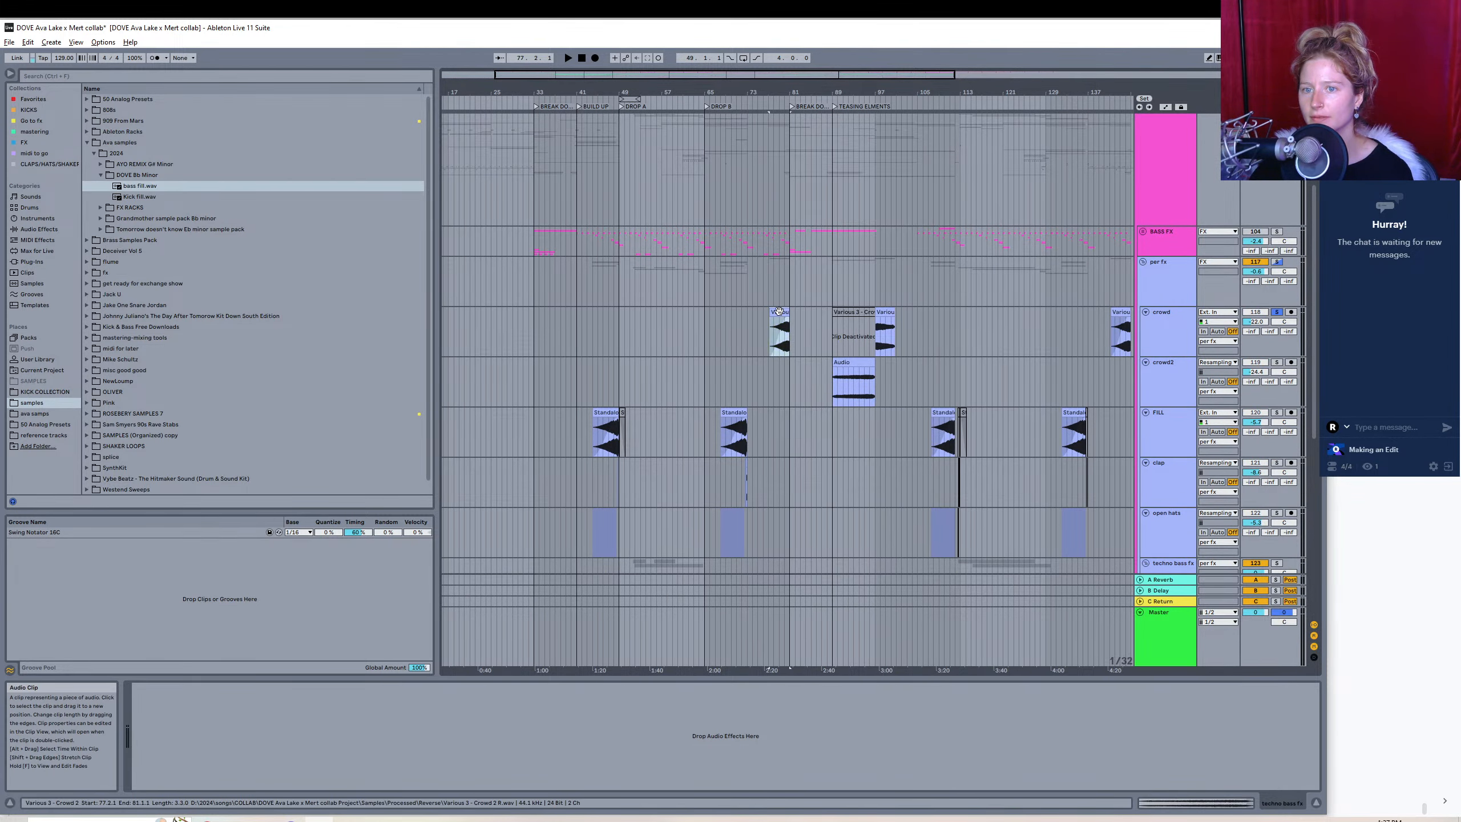
key(space)
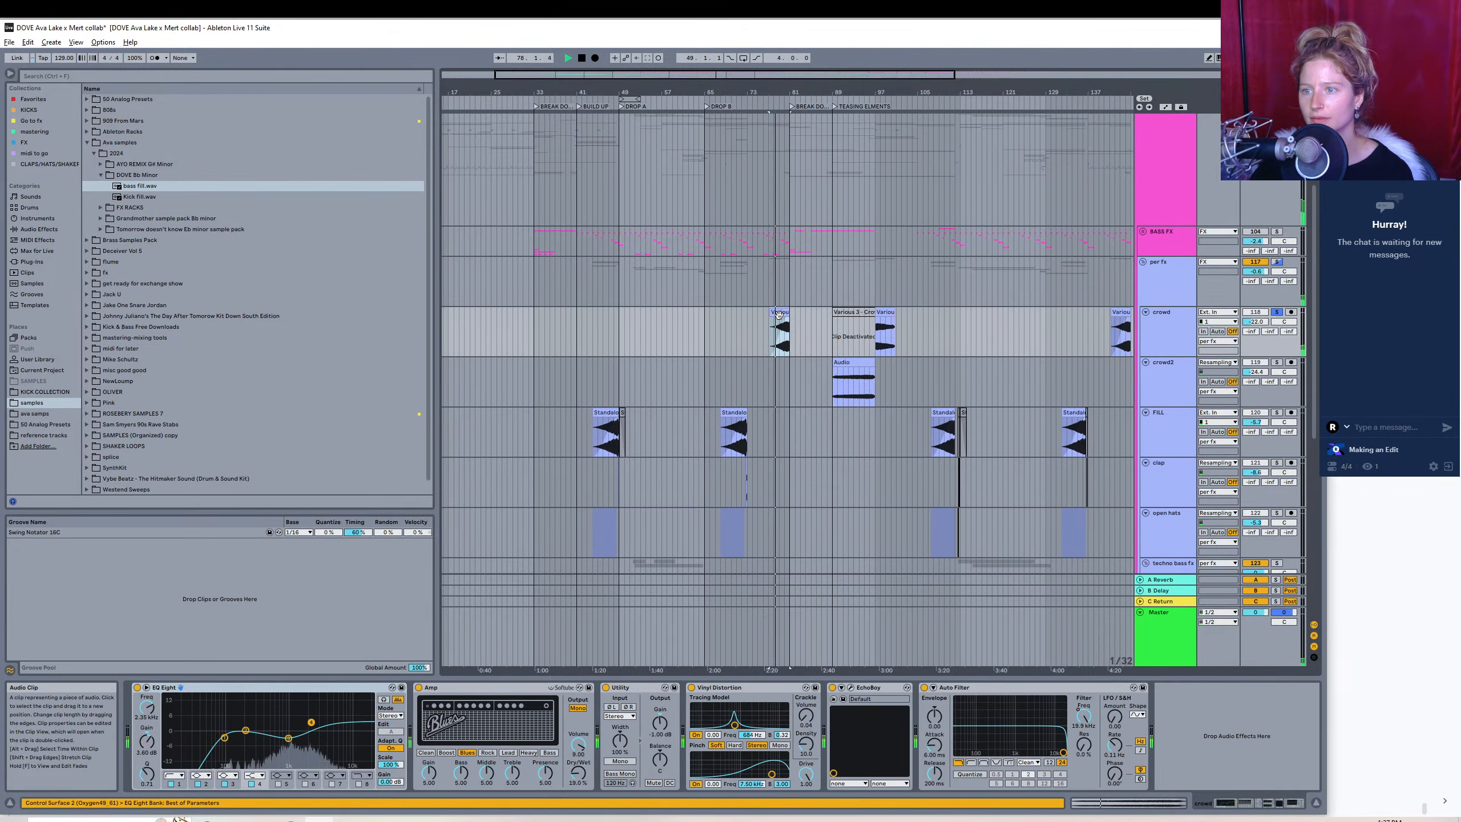
drag(781, 92, 708, 154)
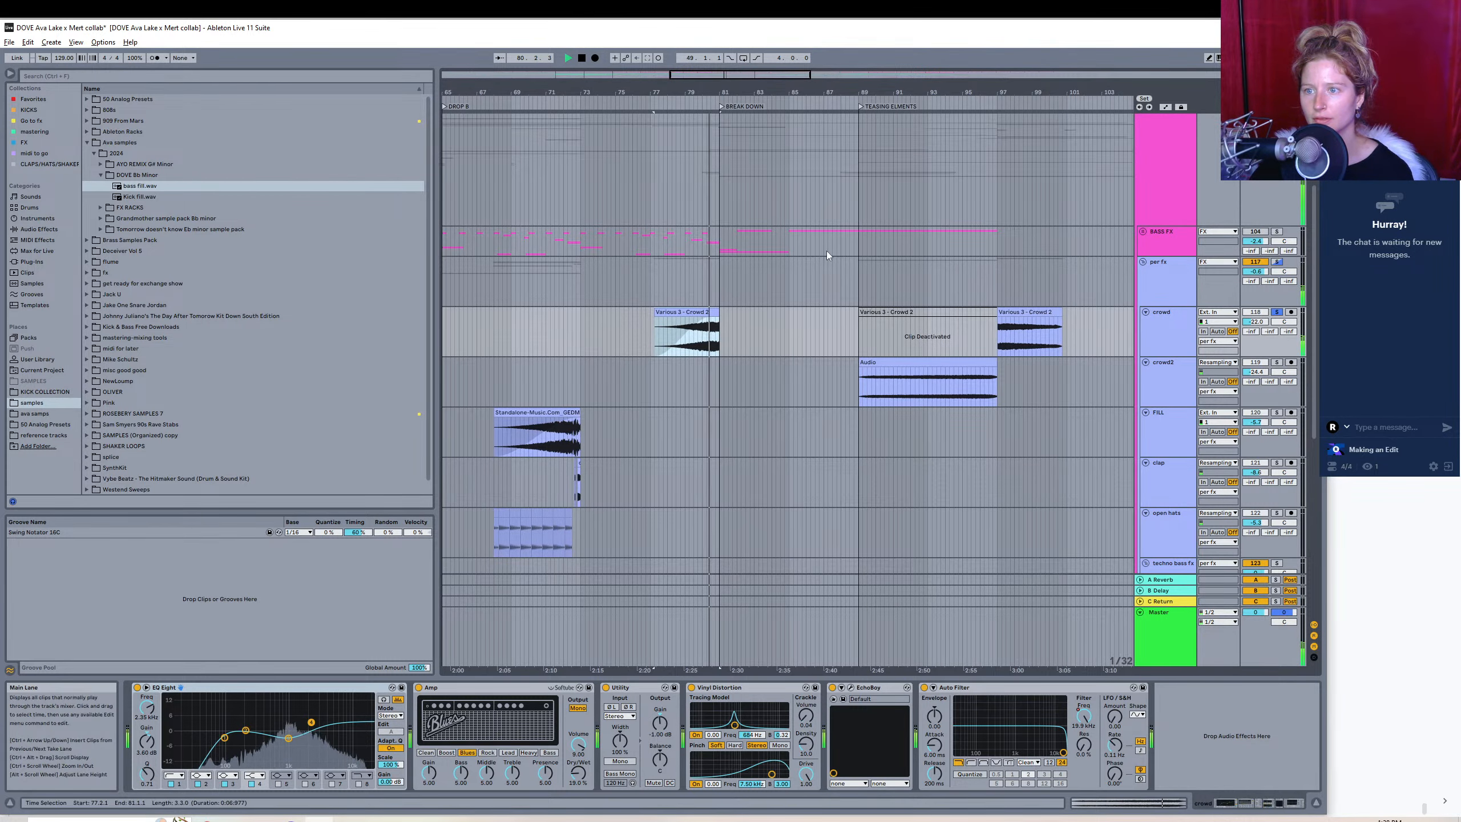
key(space)
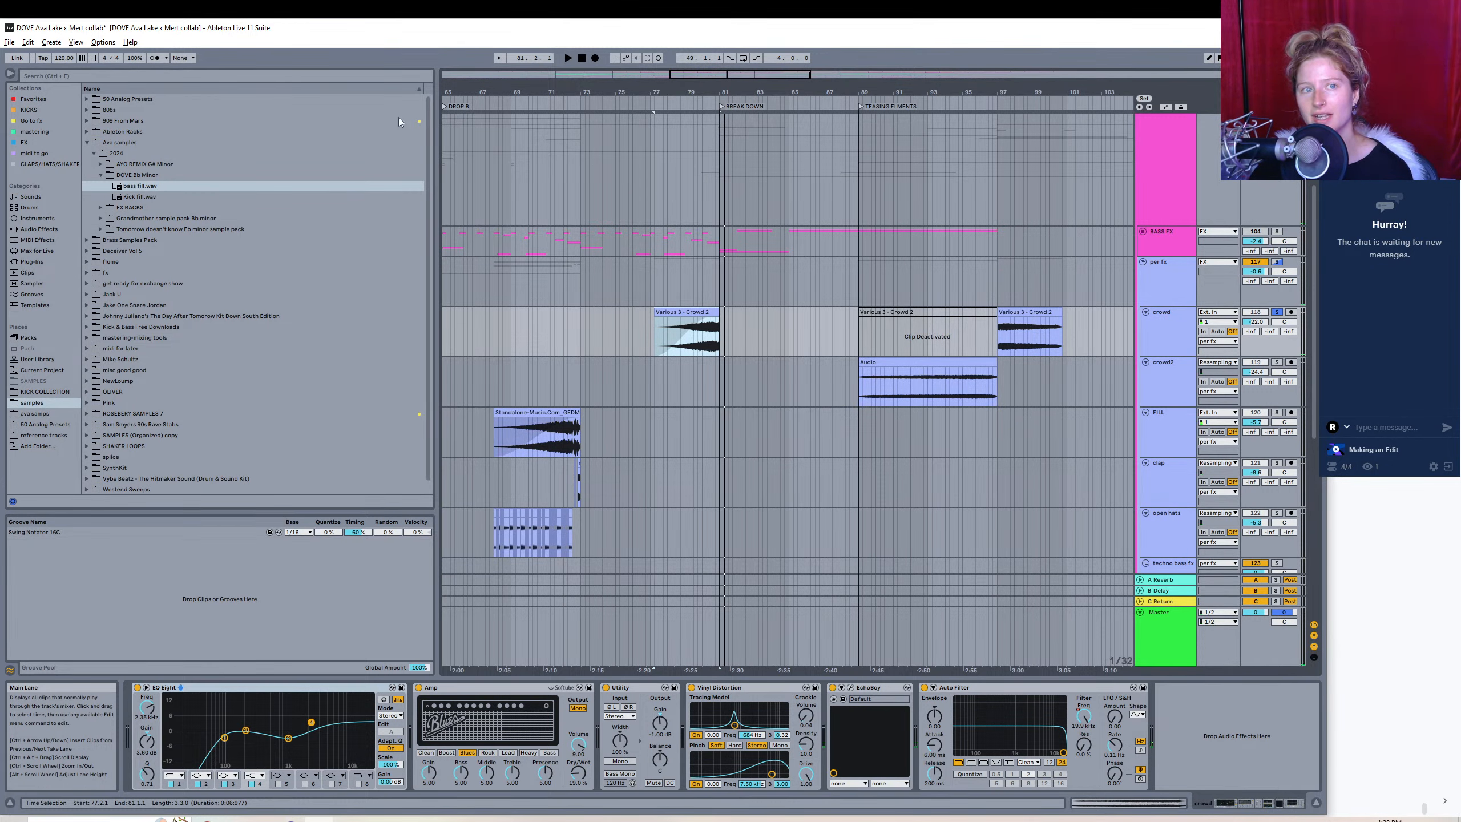
click(690, 290)
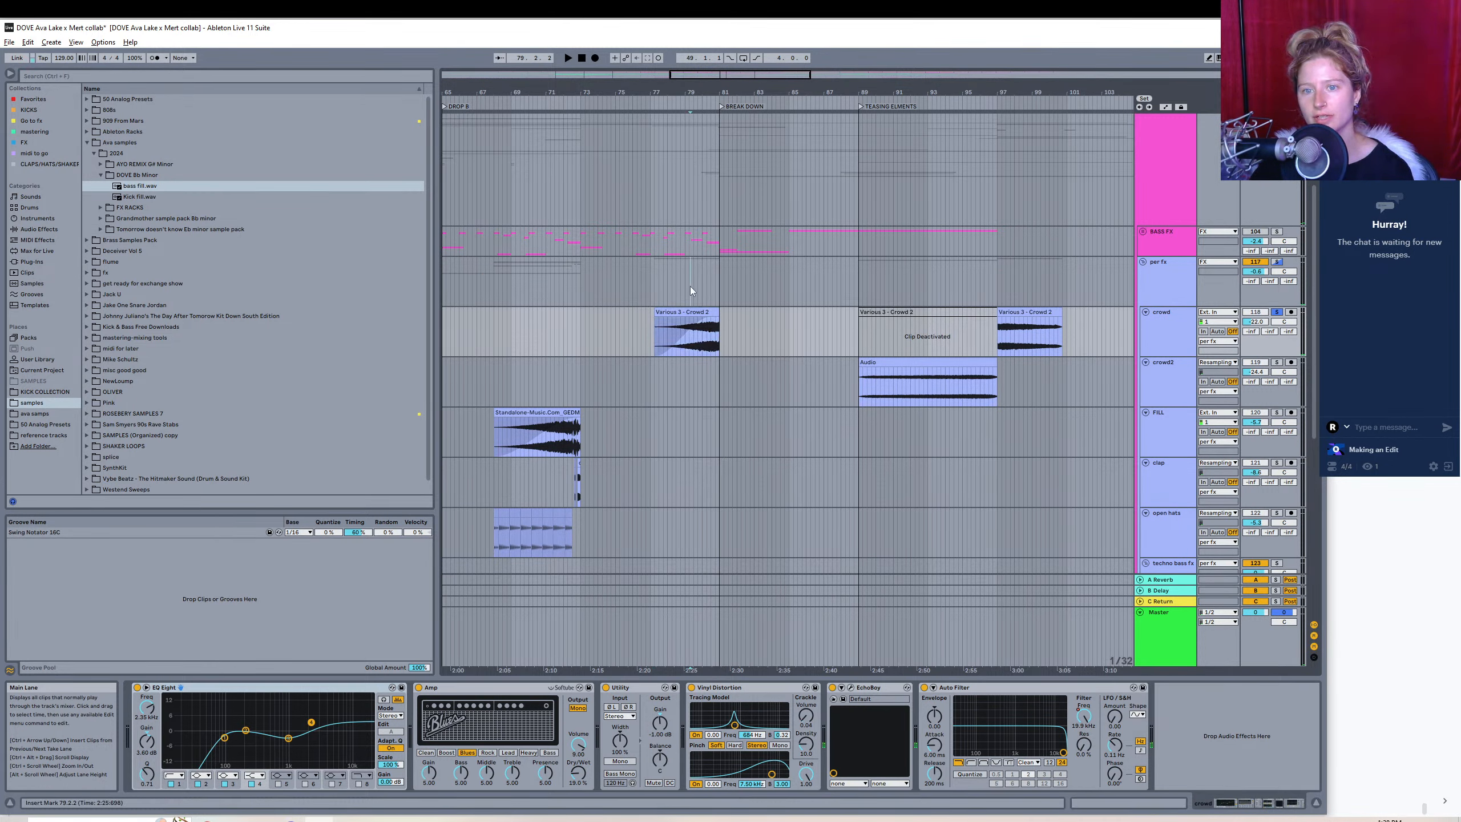
key(space)
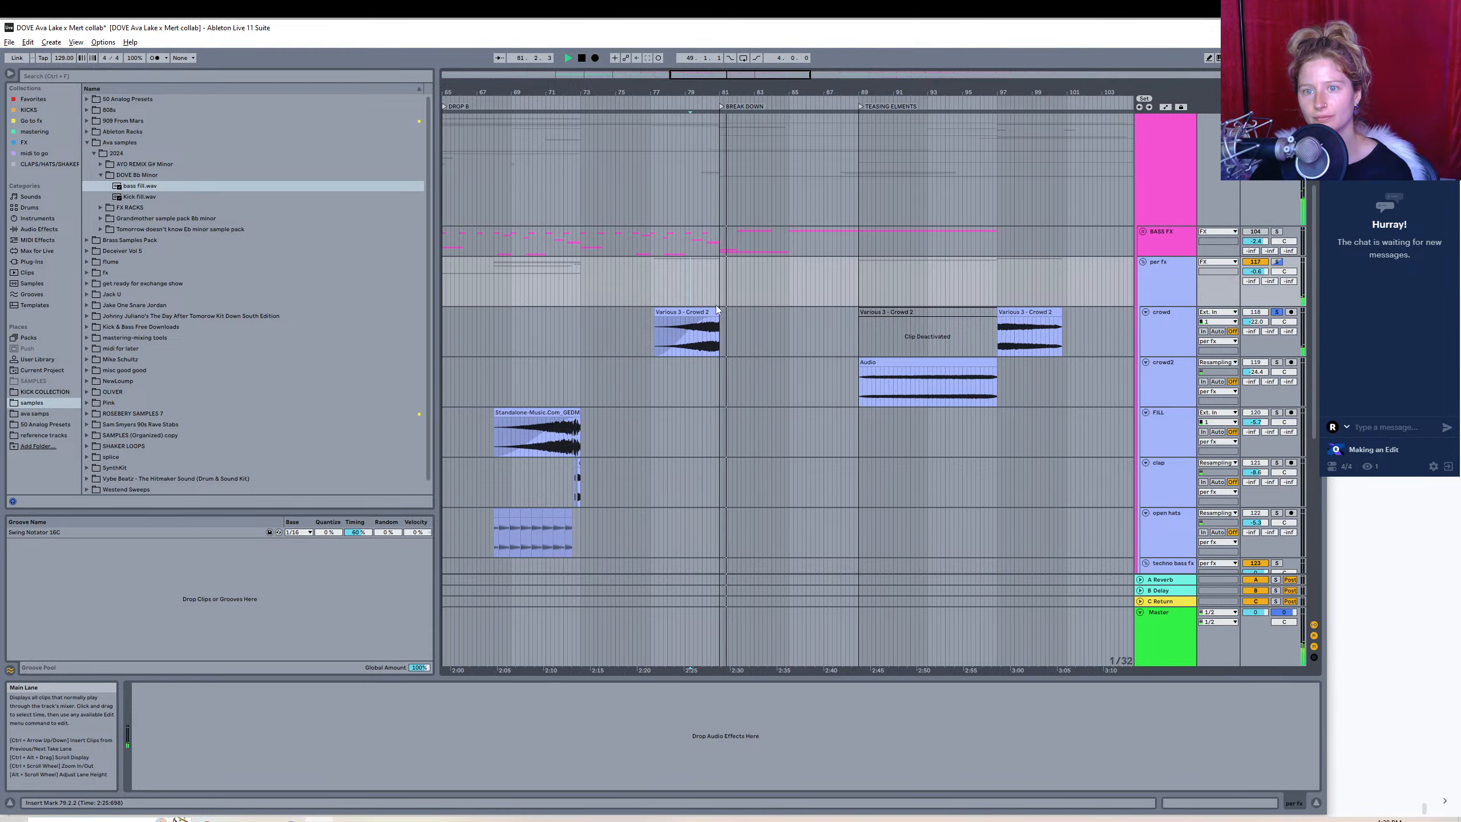
key(space)
- Export the crowd clip starting at bar 77 as the WAV file "crowd riser" in the DOVE Bb Minor folder
click(709, 313)
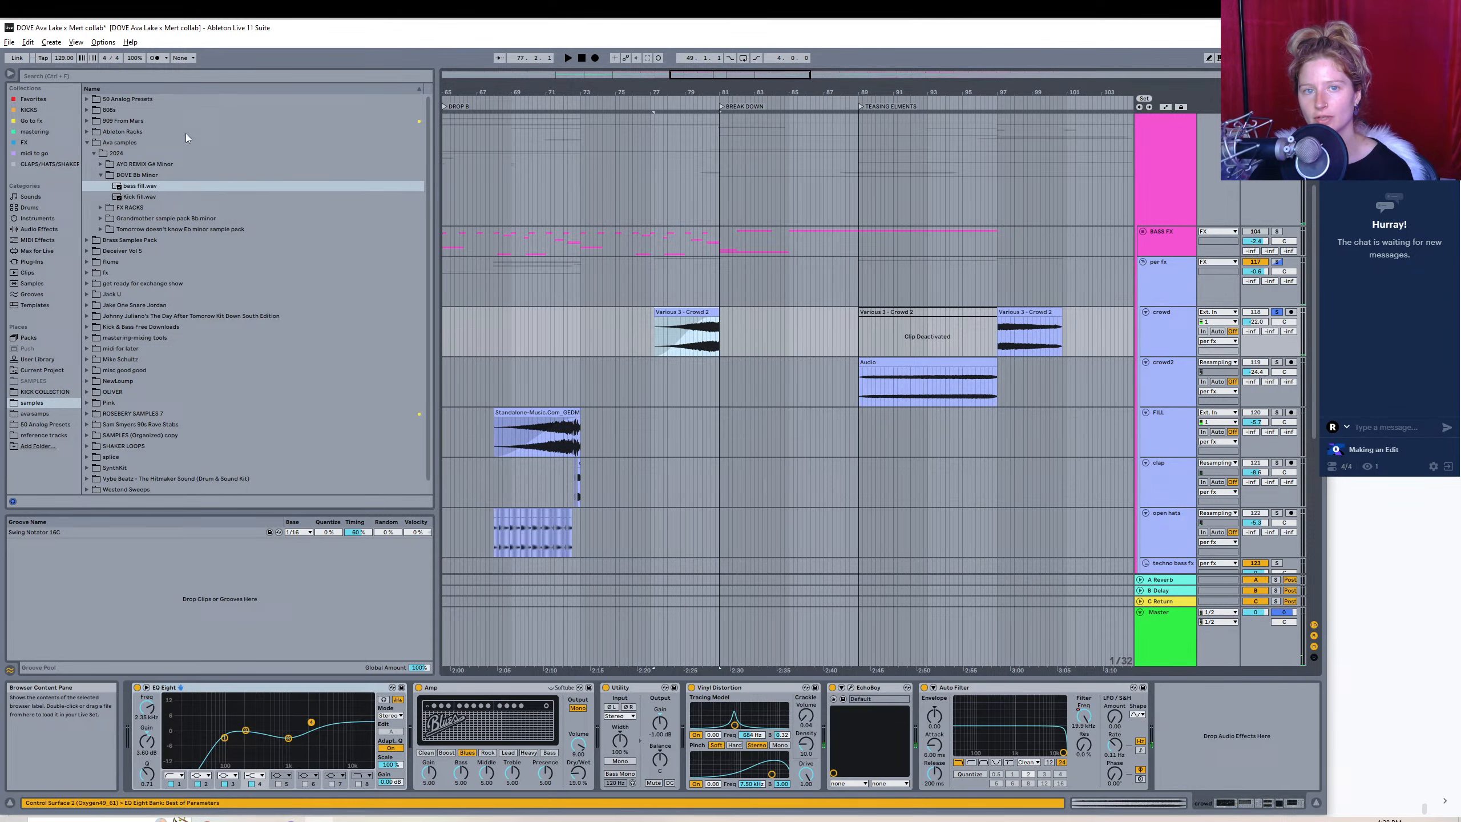
click(12, 45)
click(34, 220)
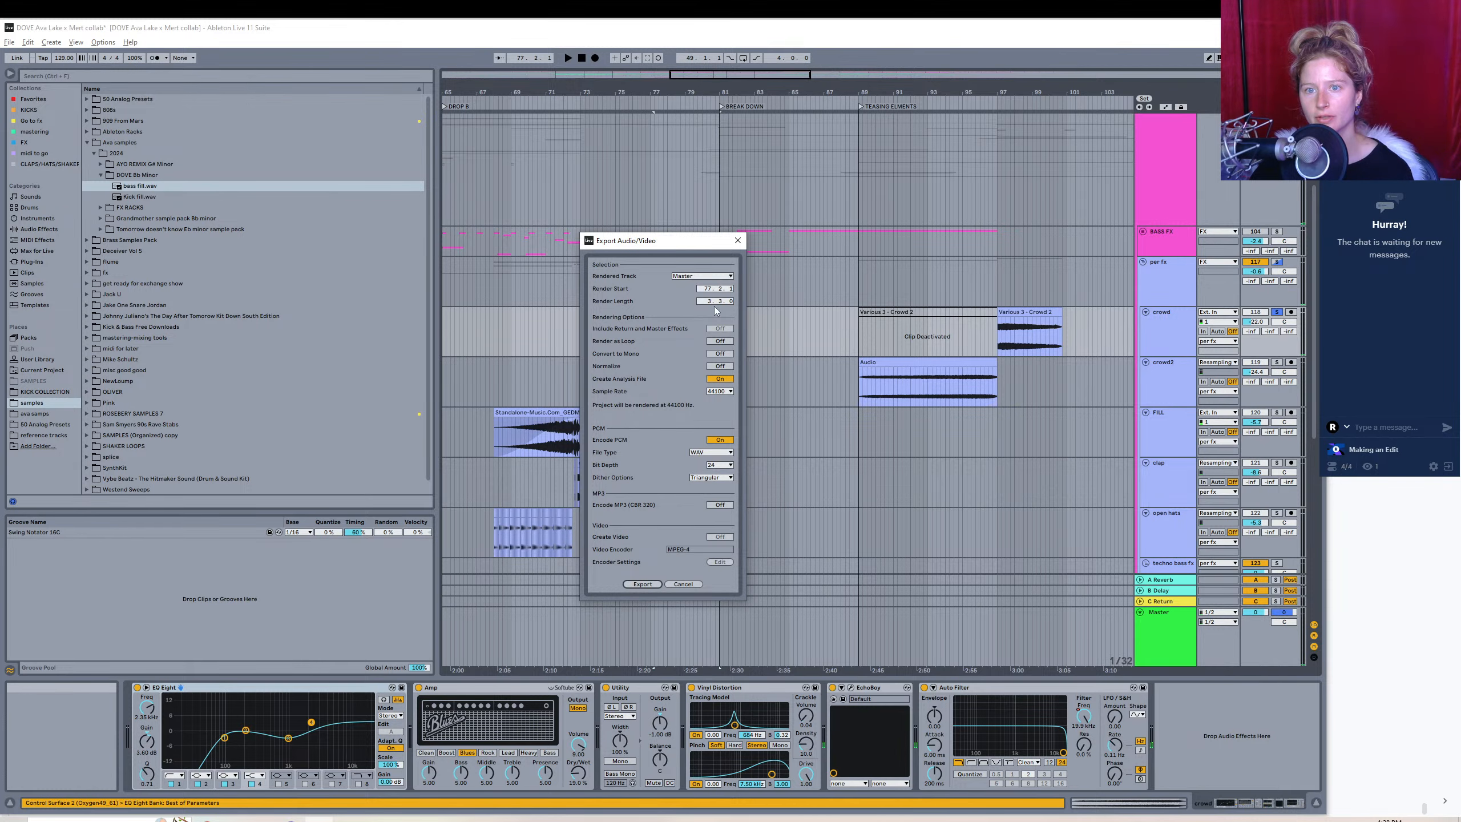
click(642, 584)
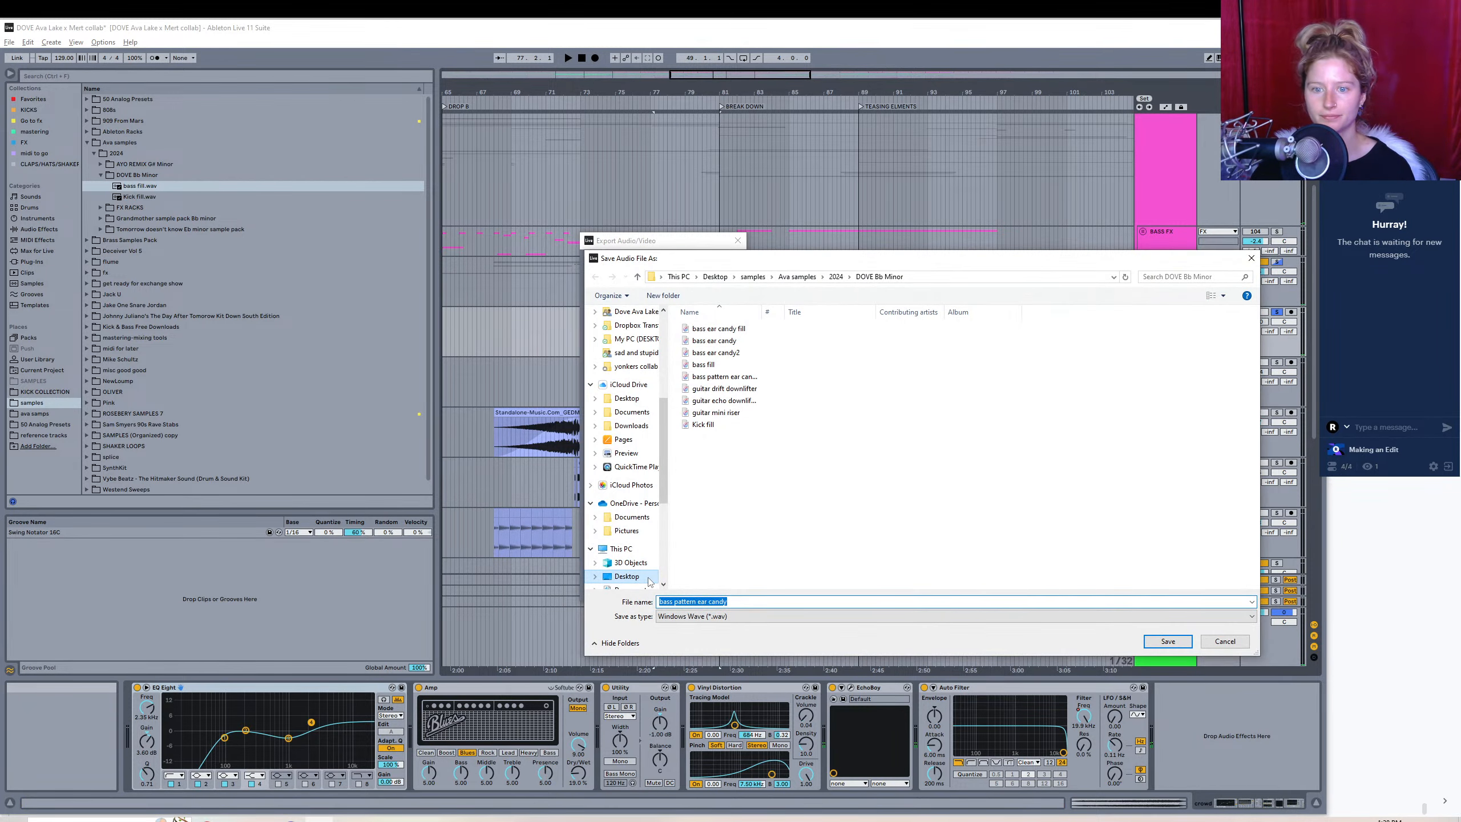
text(crowd riser)
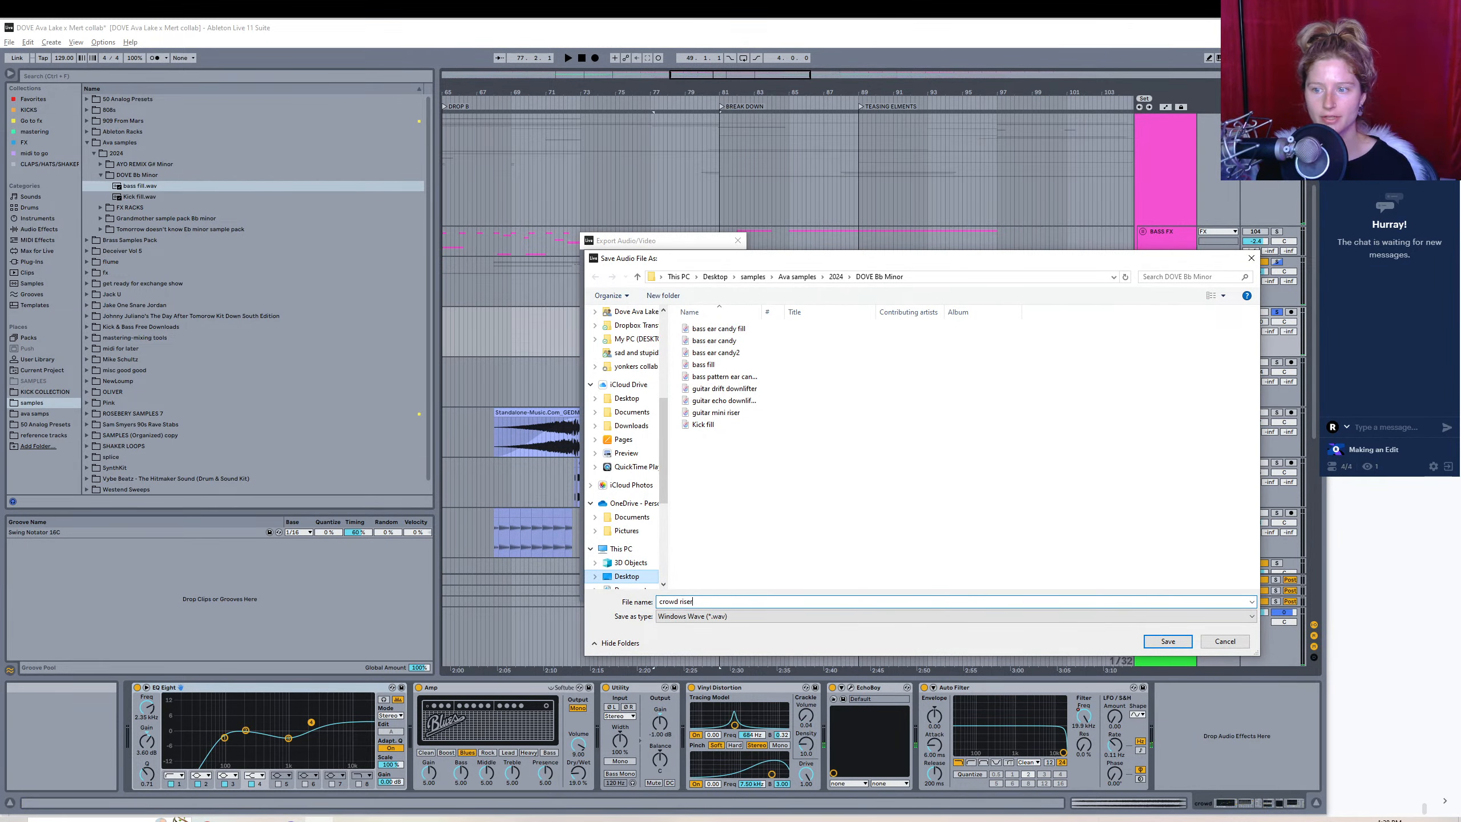
key(Return)
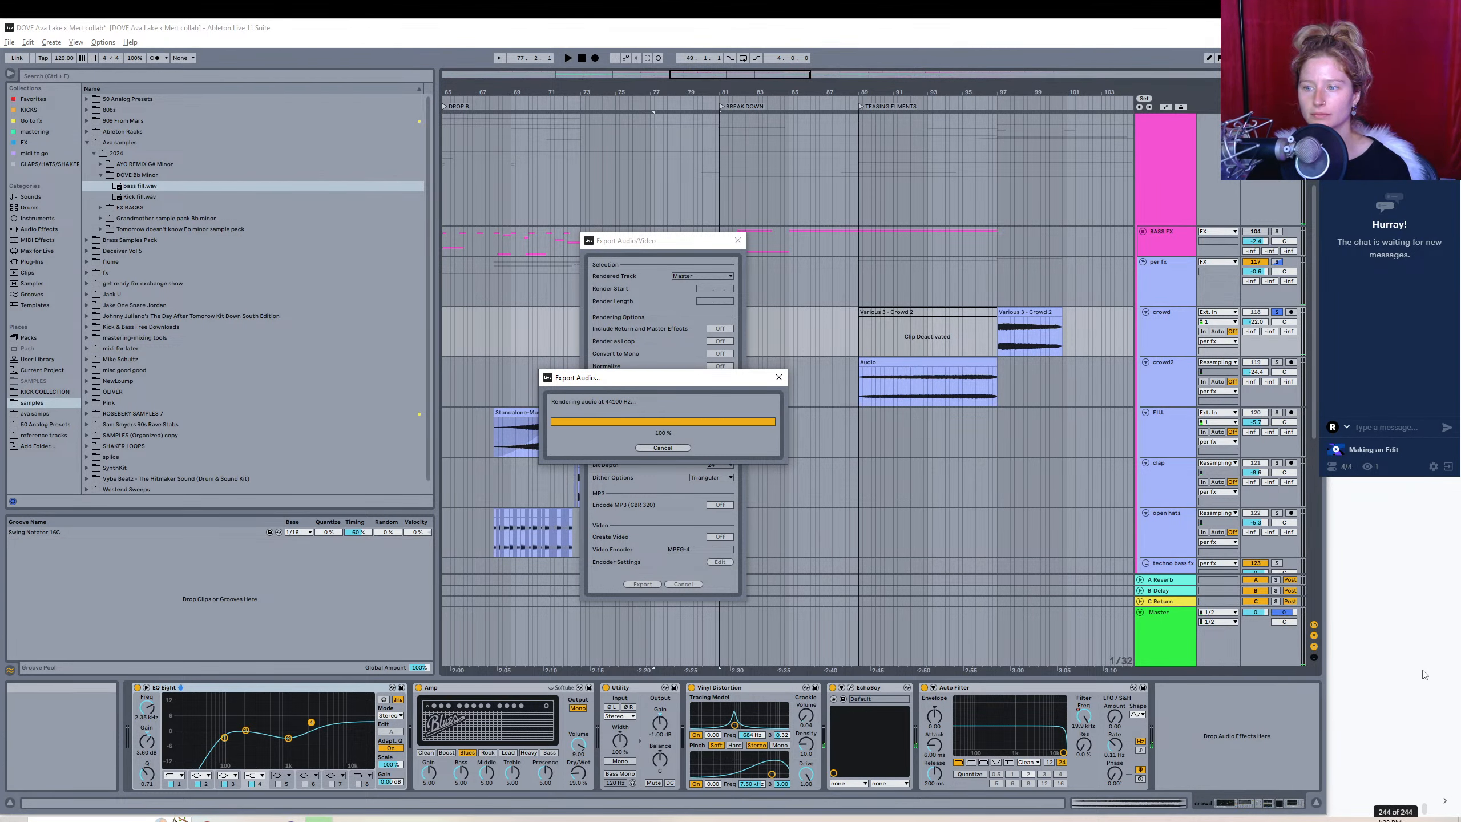
- Audition the fading crowd clip that starts at bar 97
click(1036, 311)
key(space)
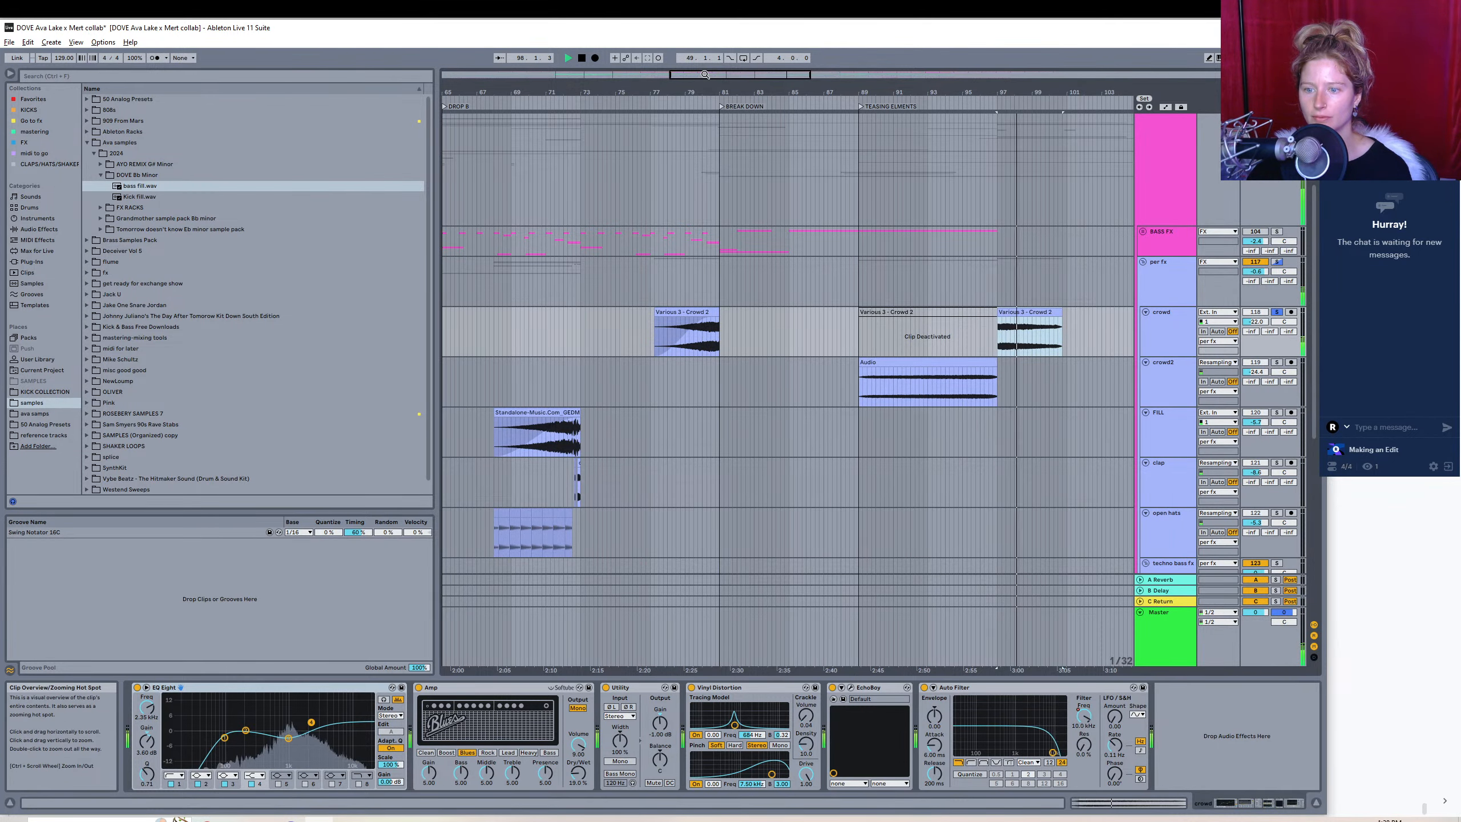
drag(709, 75, 748, 74)
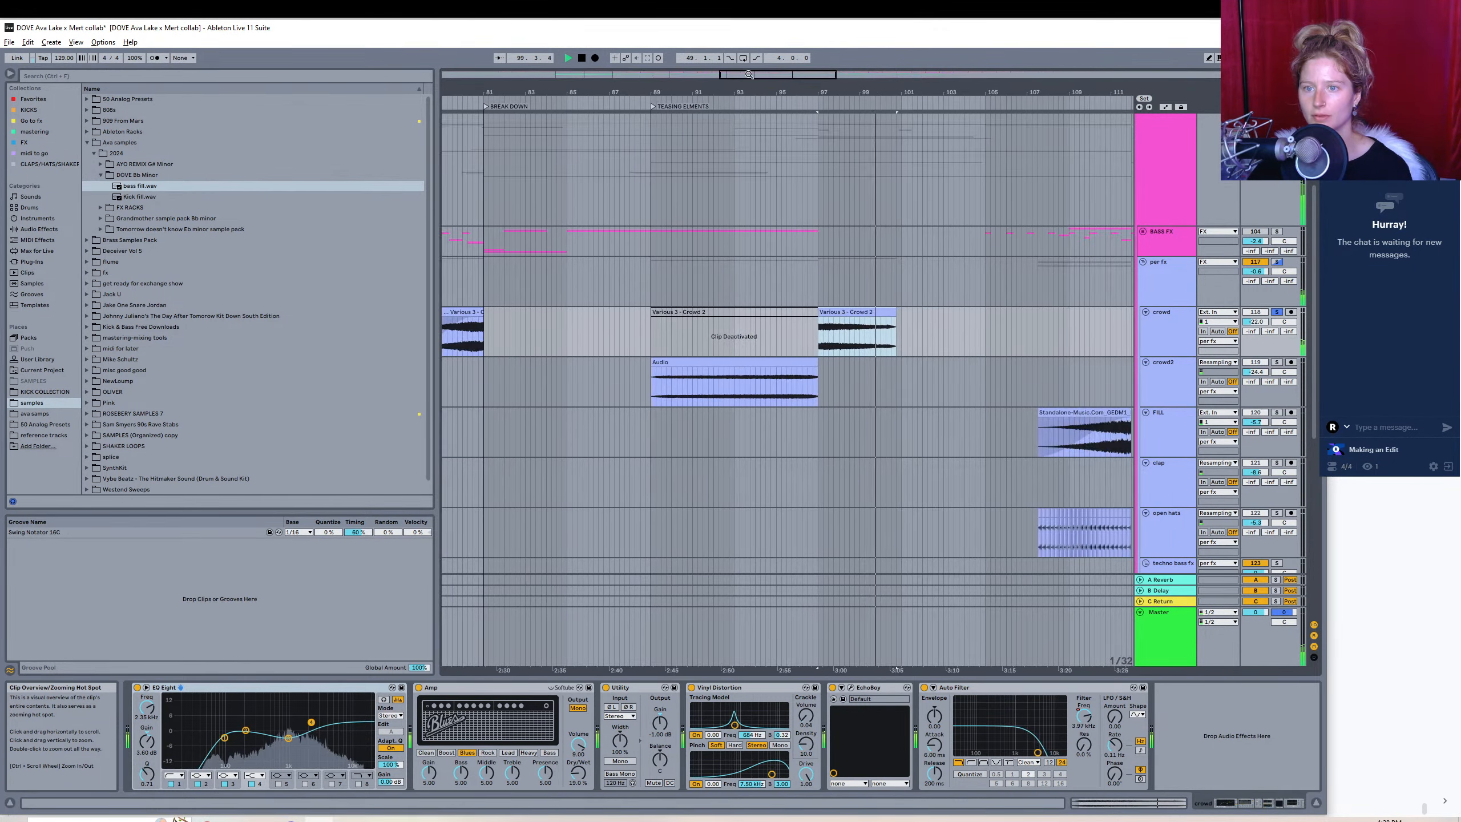
- Export the crowd clip starting at bar 97 as the WAV file "crowd downlifter" in the DOVE Bb Minor folder
right_click(846, 310)
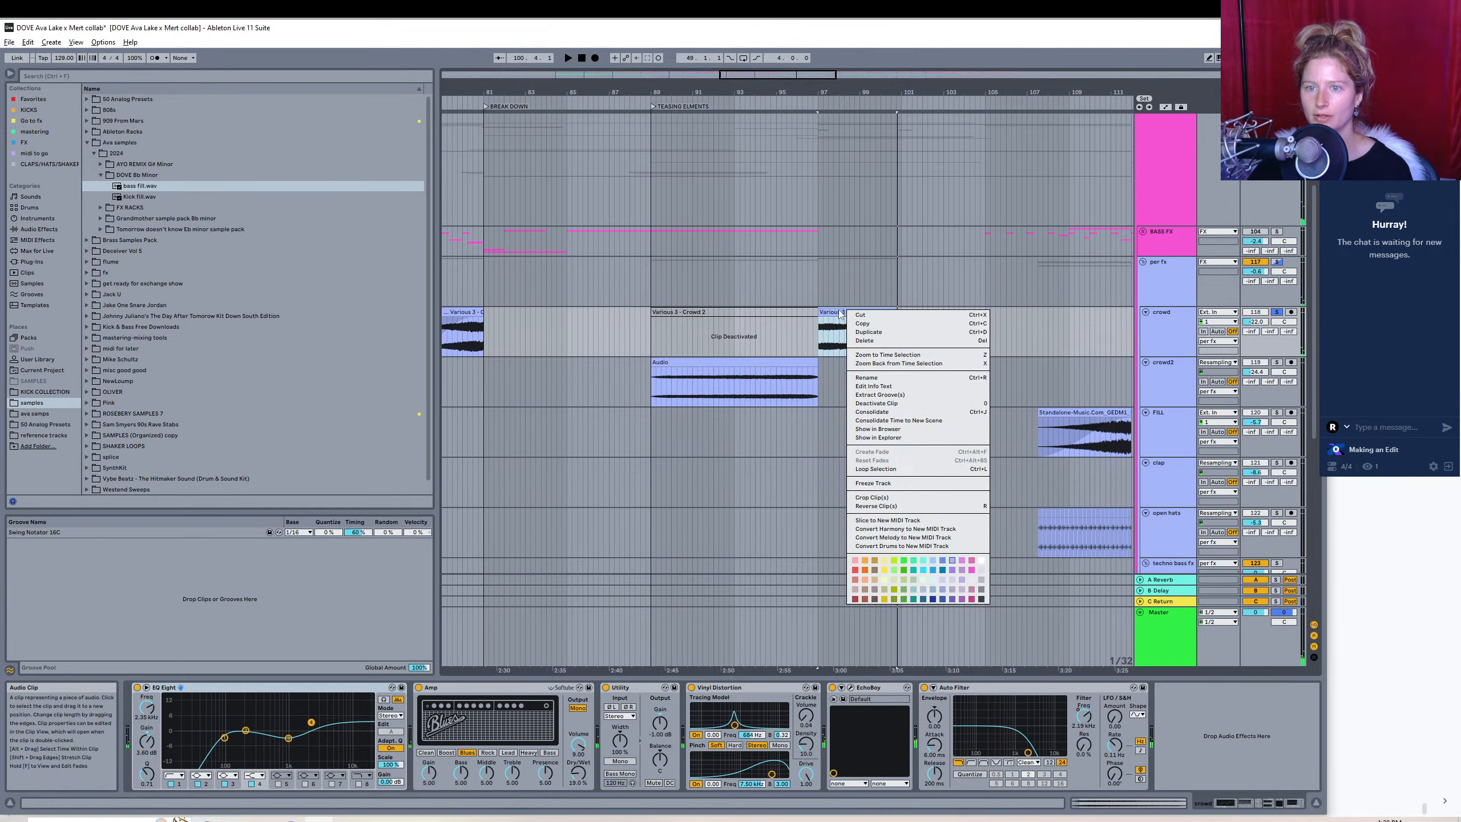
key(Escape)
click(9, 42)
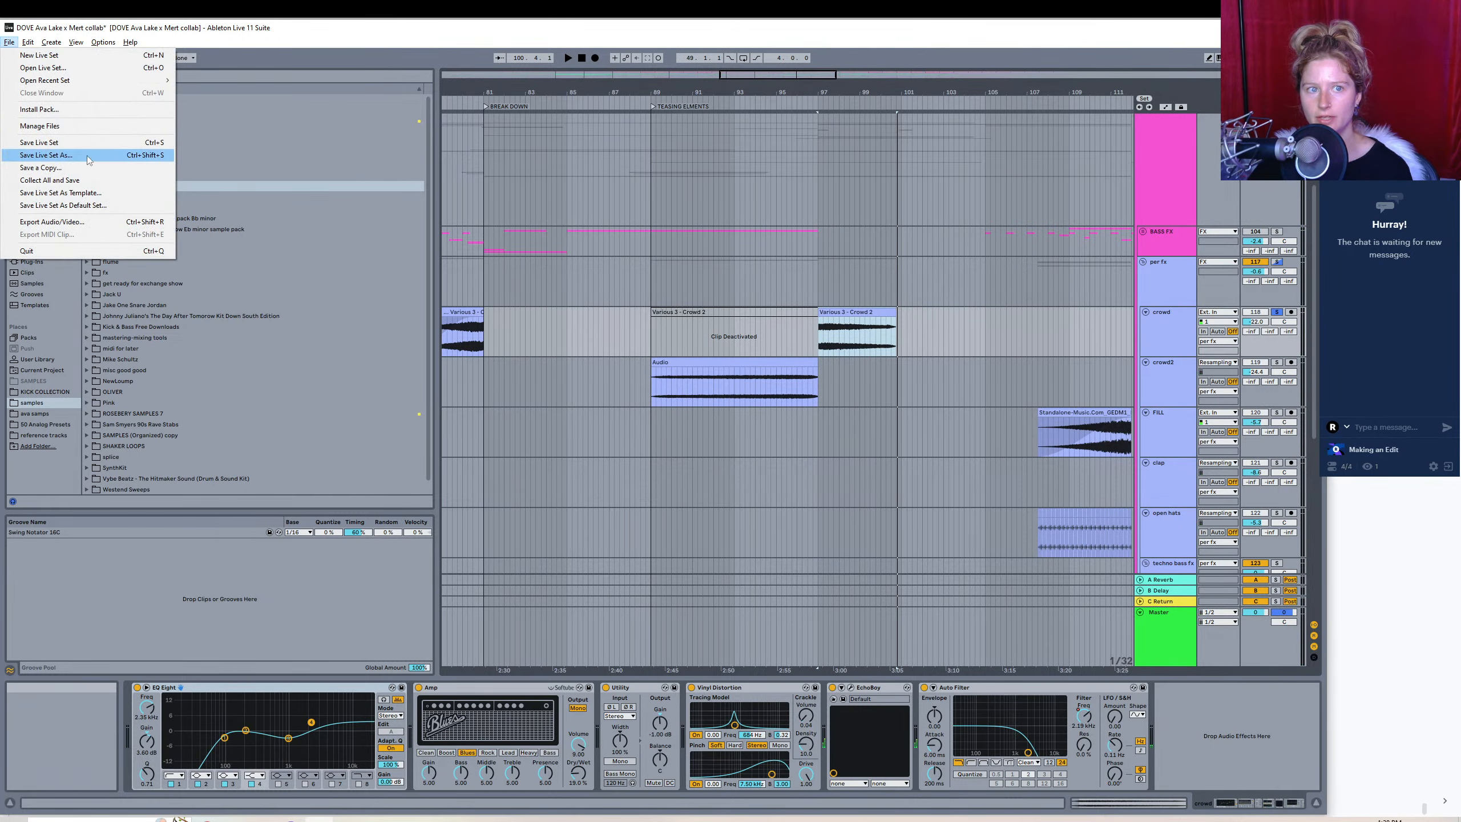
click(58, 221)
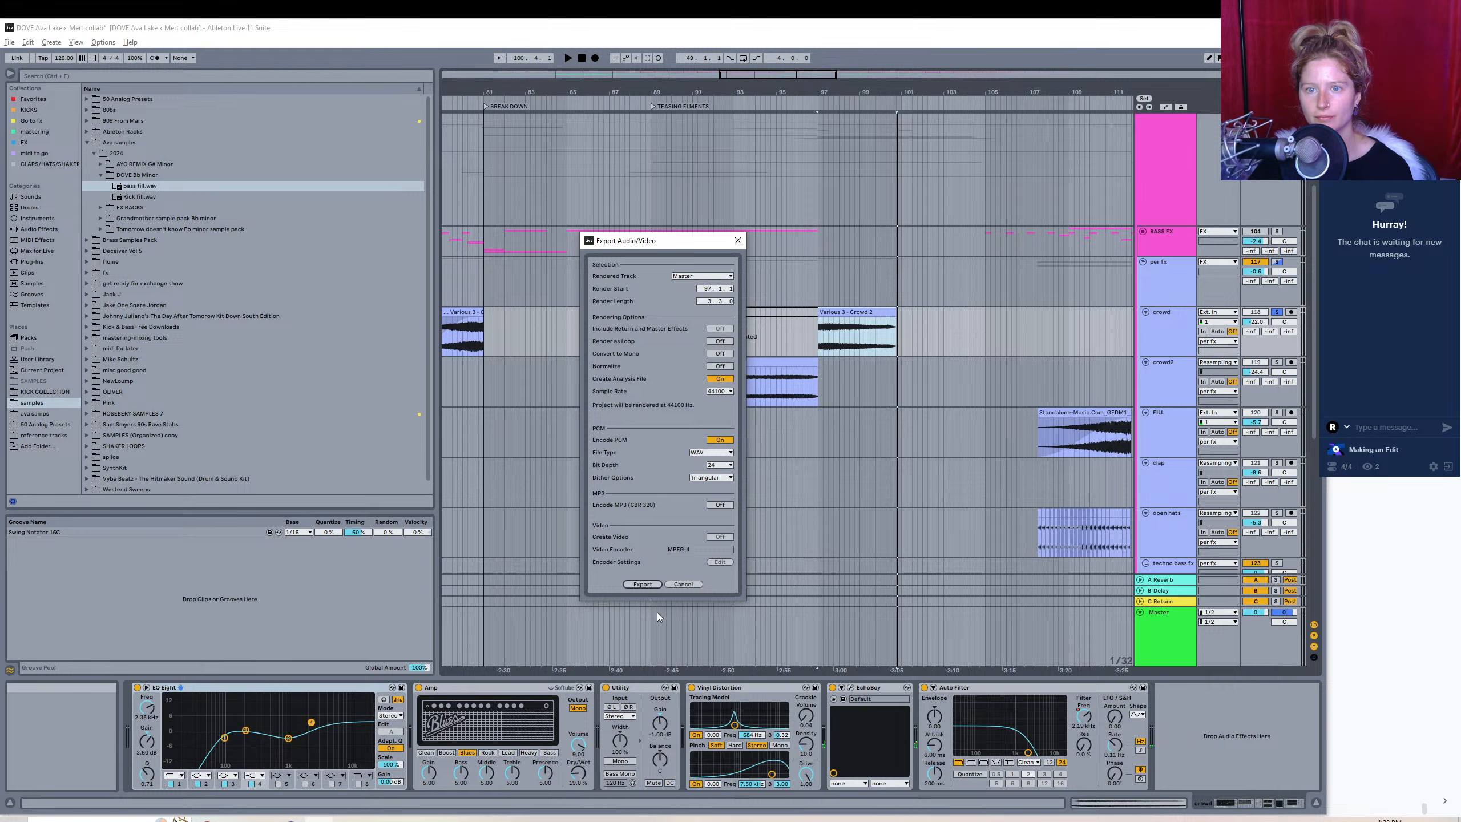
click(646, 585)
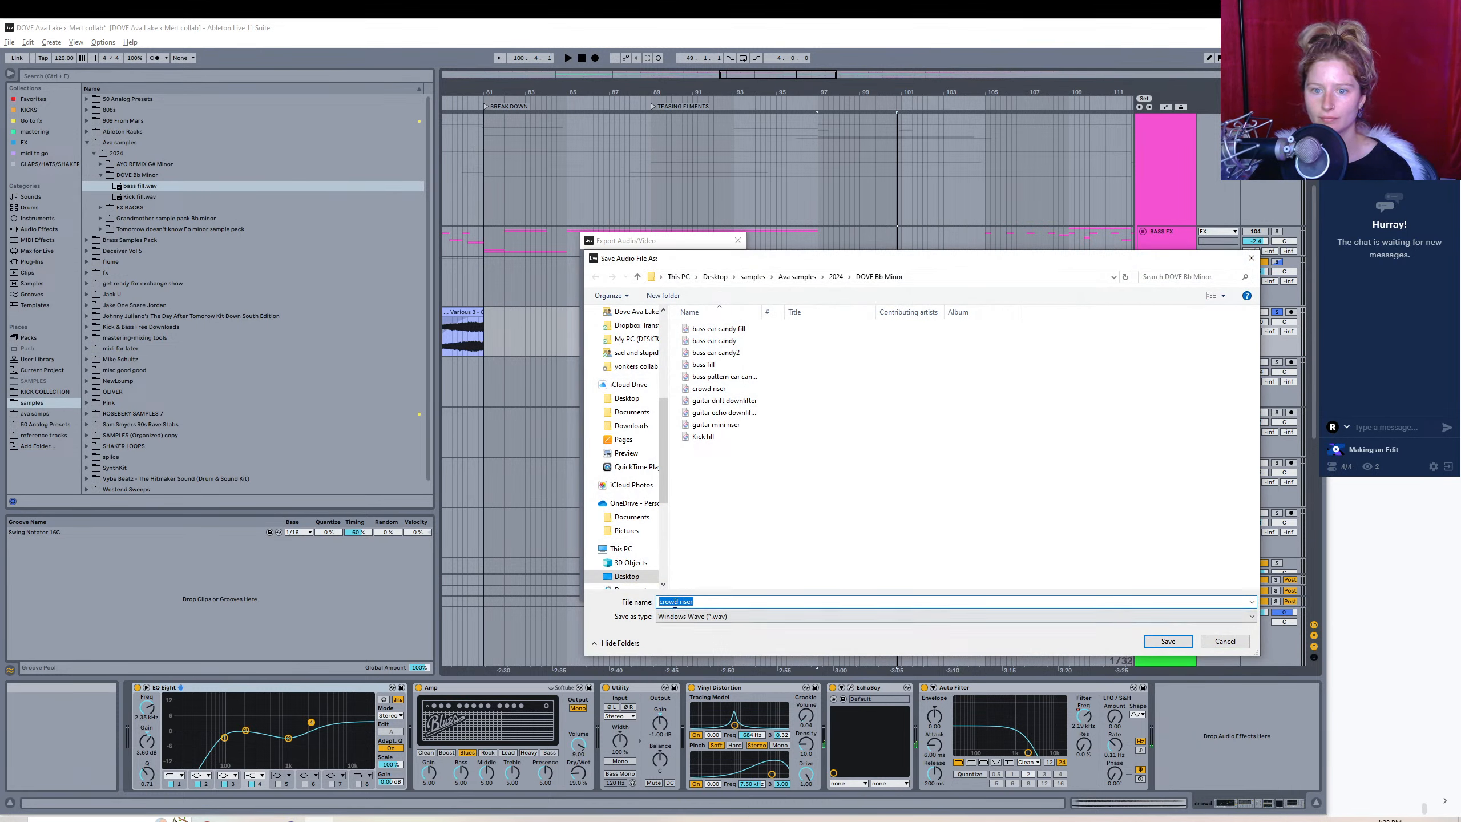
text(do)
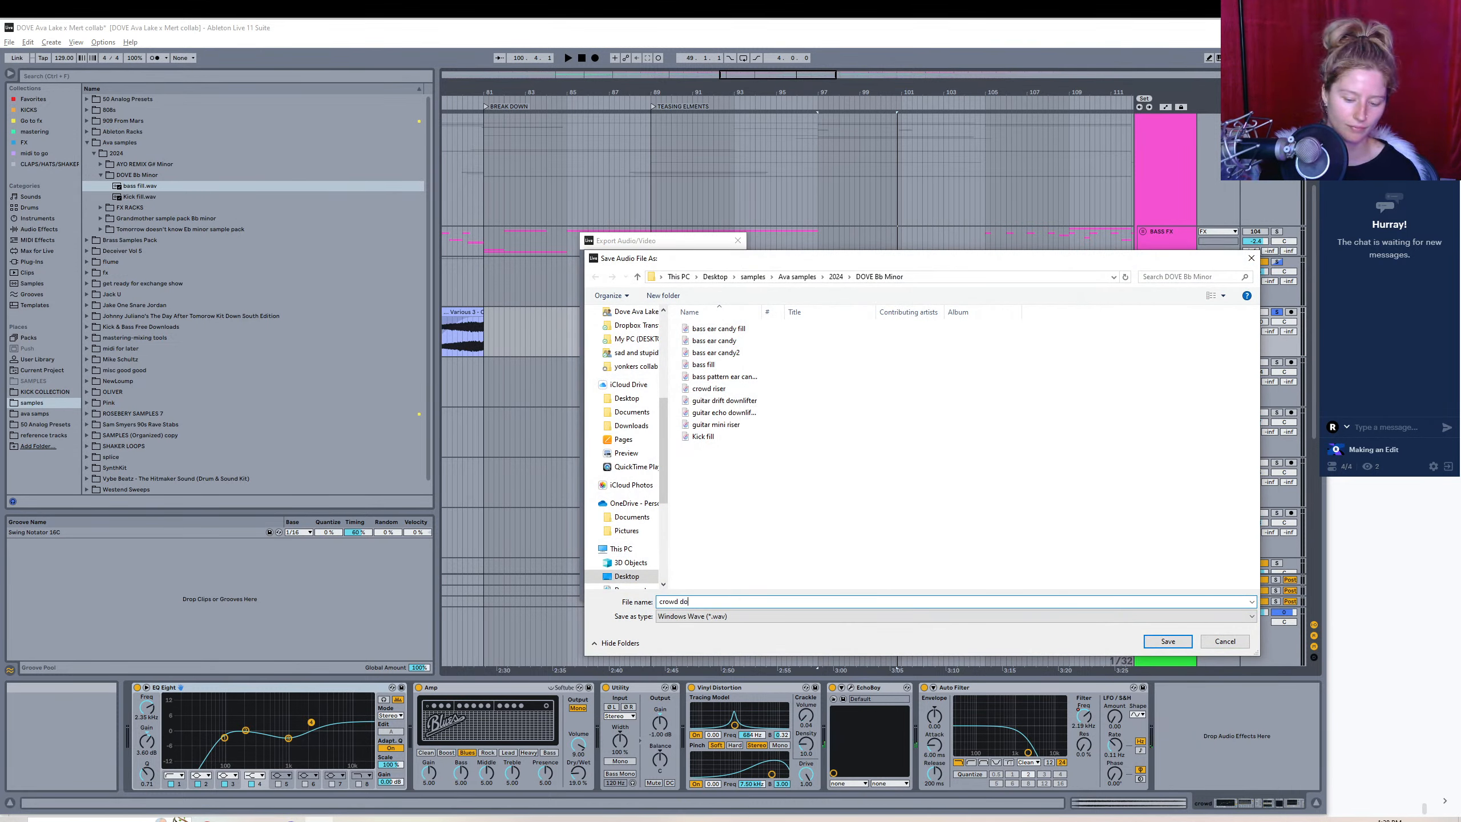
text(wnlifter)
key(Return)
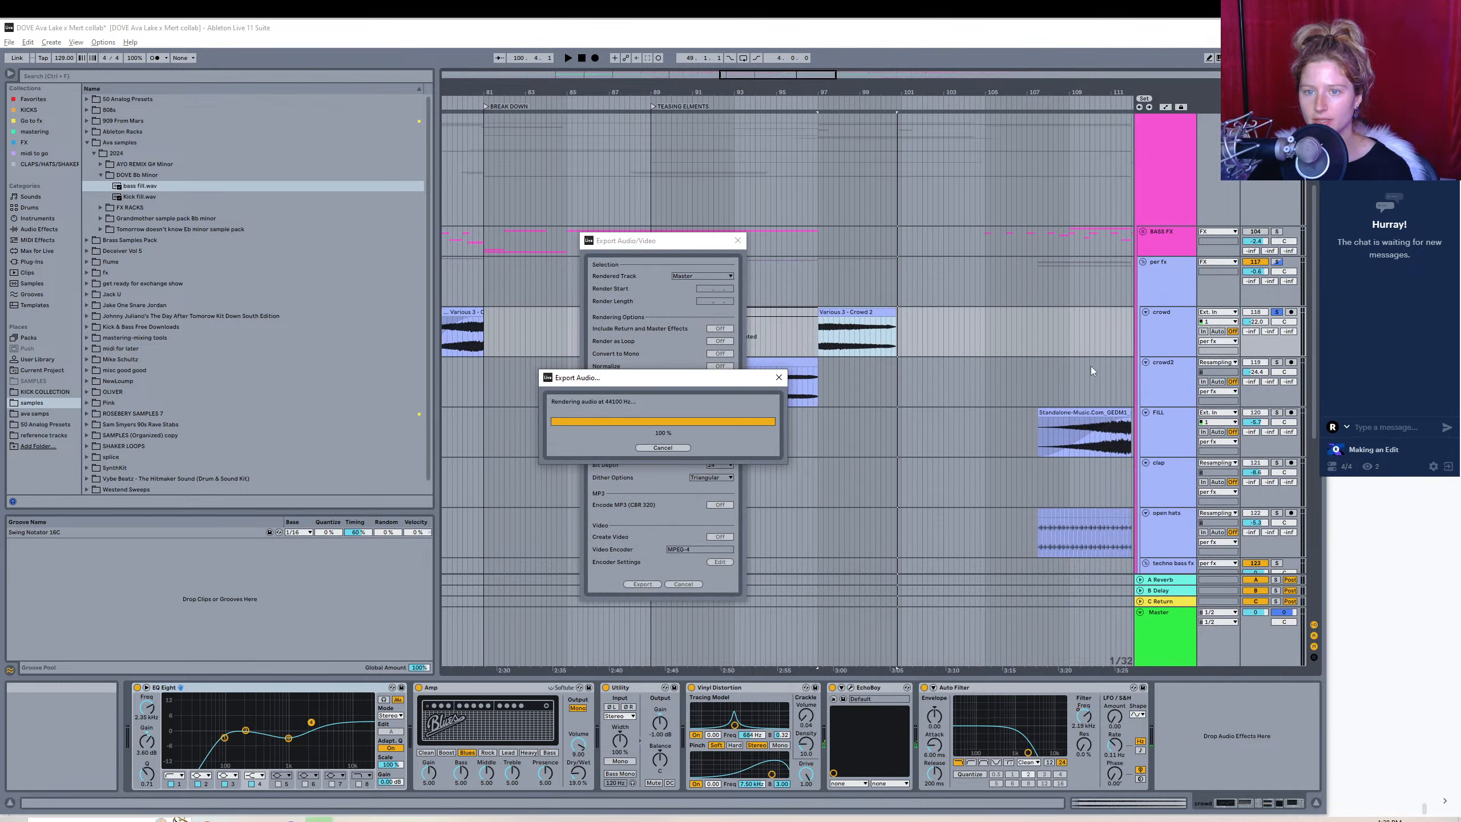
- Solo the crowd2 track and audition its audio clip in the Teasing Elements section
click(1277, 363)
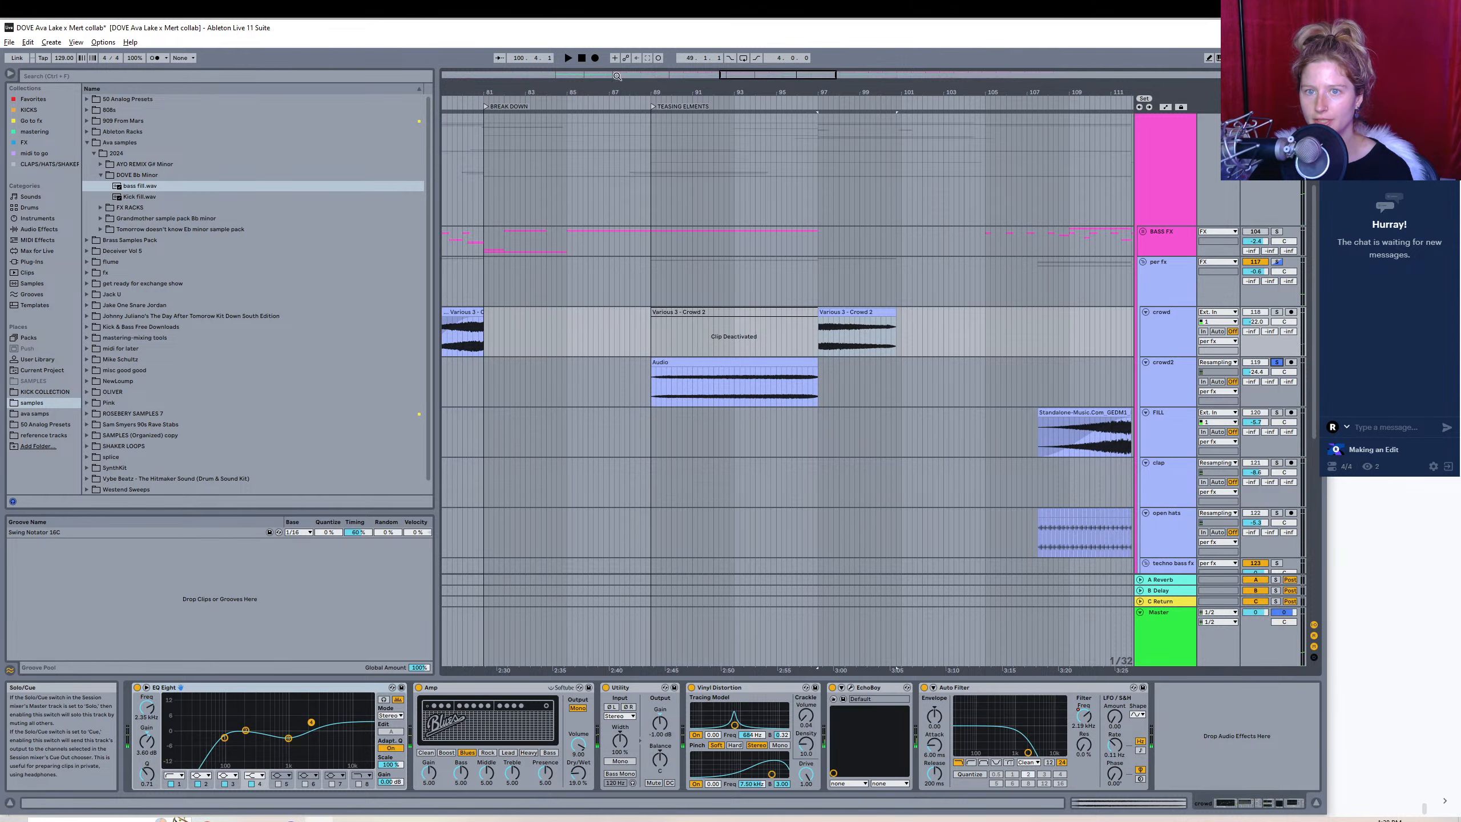
mouse_move(779, 75)
mouse_down()
mouse_move(779, 35)
mouse_move(779, 75)
mouse_up()
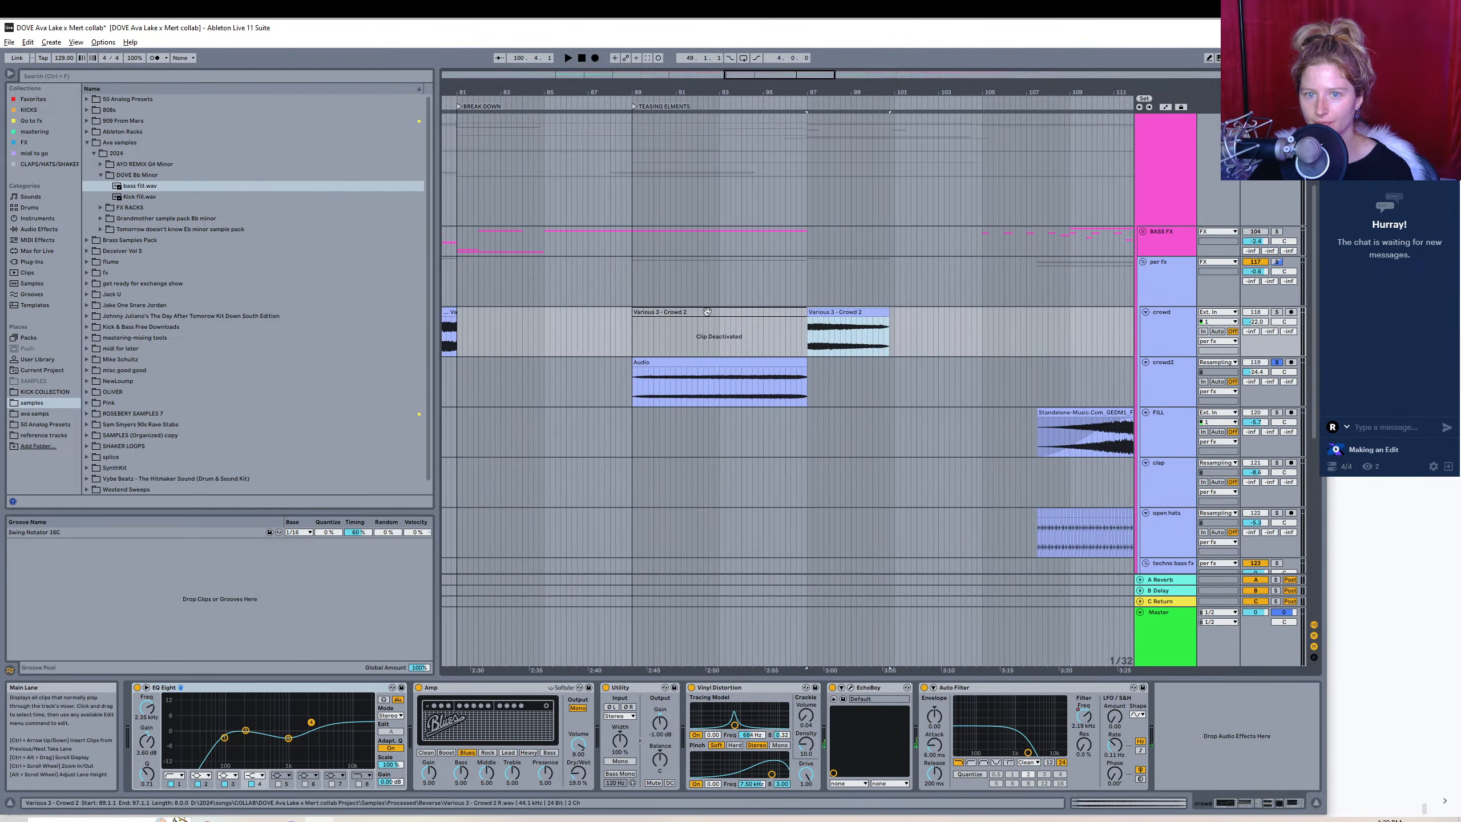
click(738, 364)
key(space)
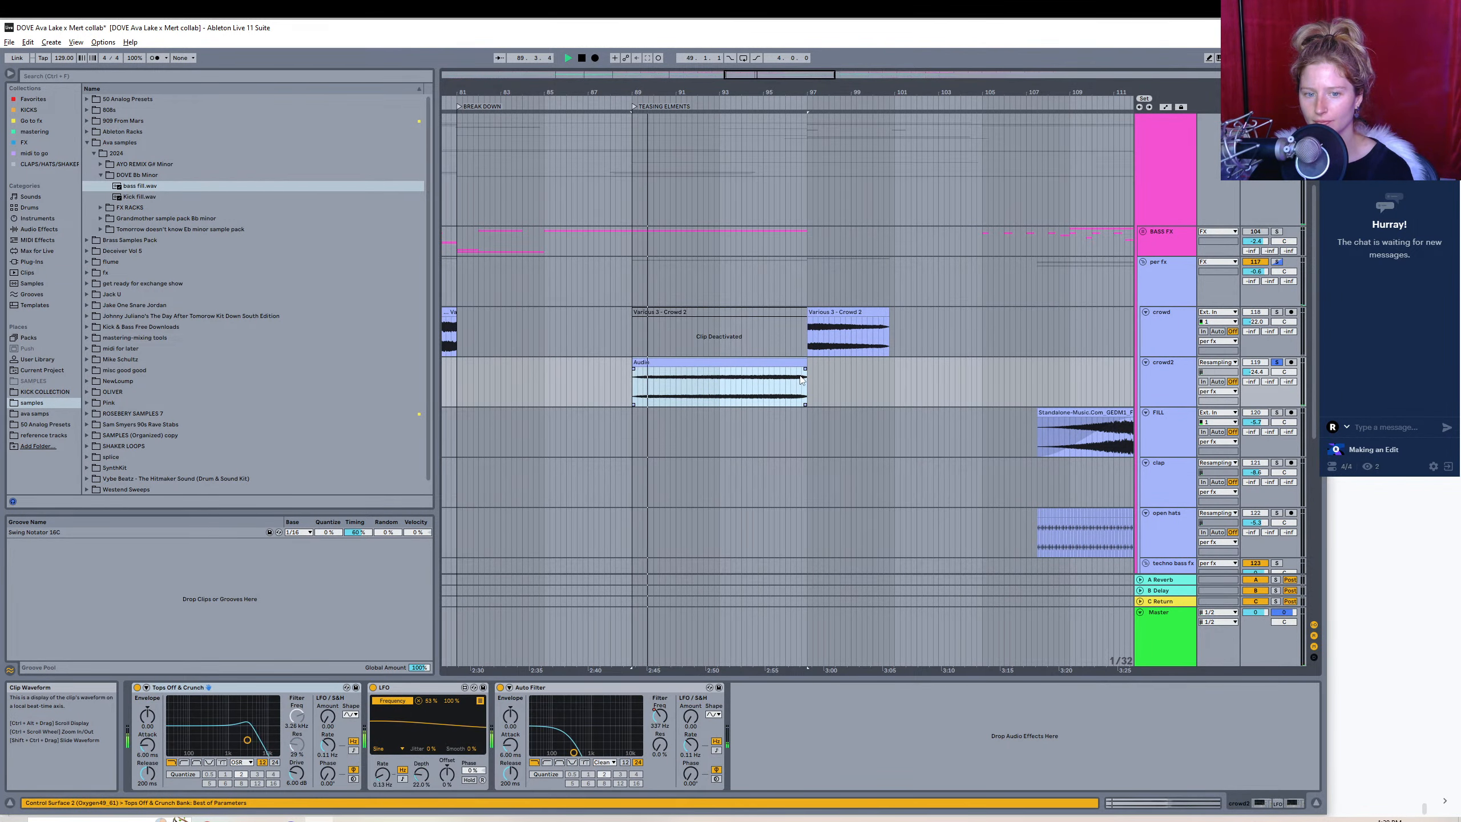
- Export the crowd2 track's audio clip in the Teasing Elements section as the WAV file "crowd riser long" in the DOVE Bb Minor folder
key(space)
key(ctrl+shift+r)
key(Return)
text(crowd )
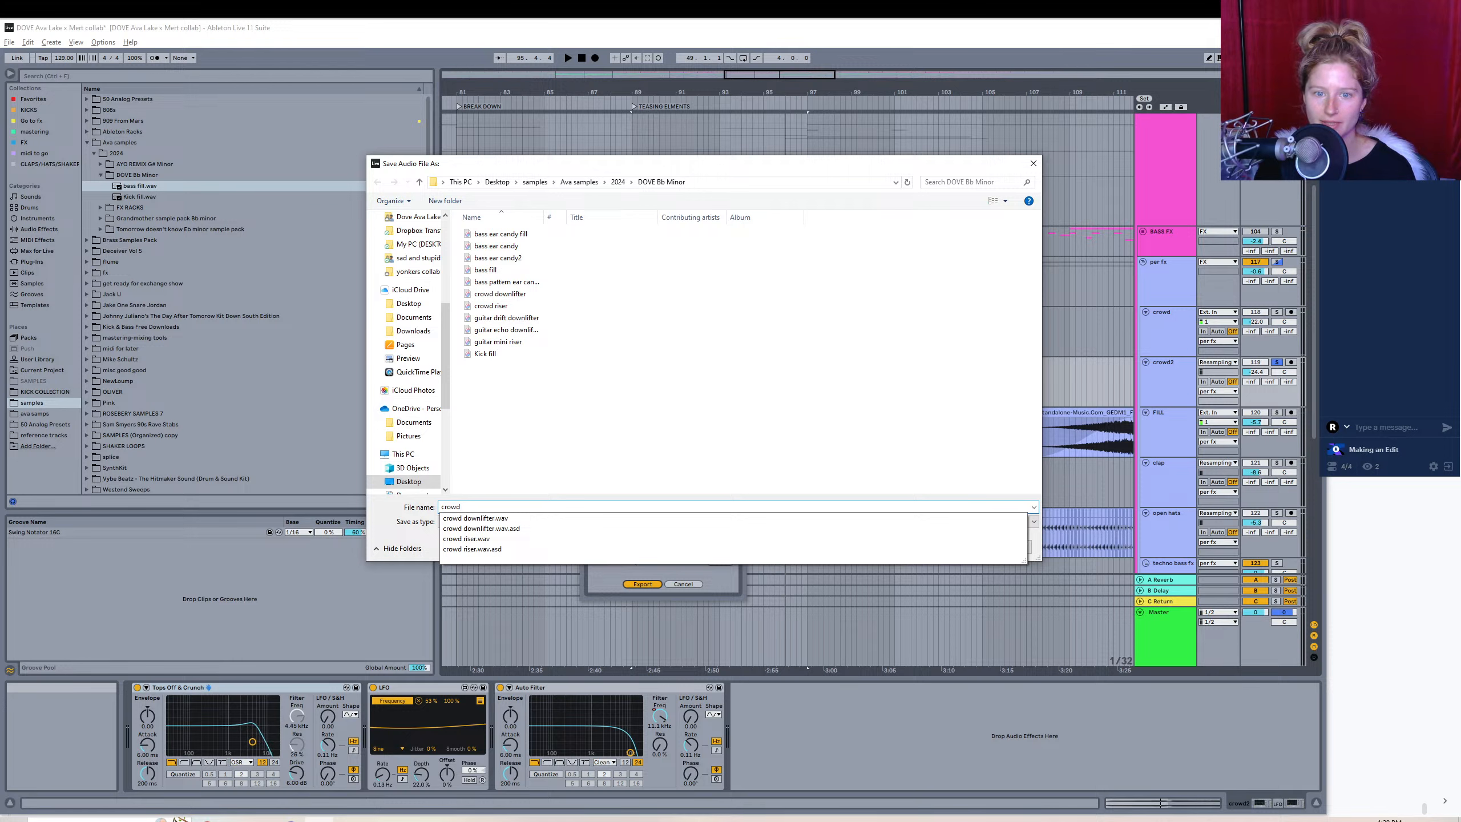
text(ris)
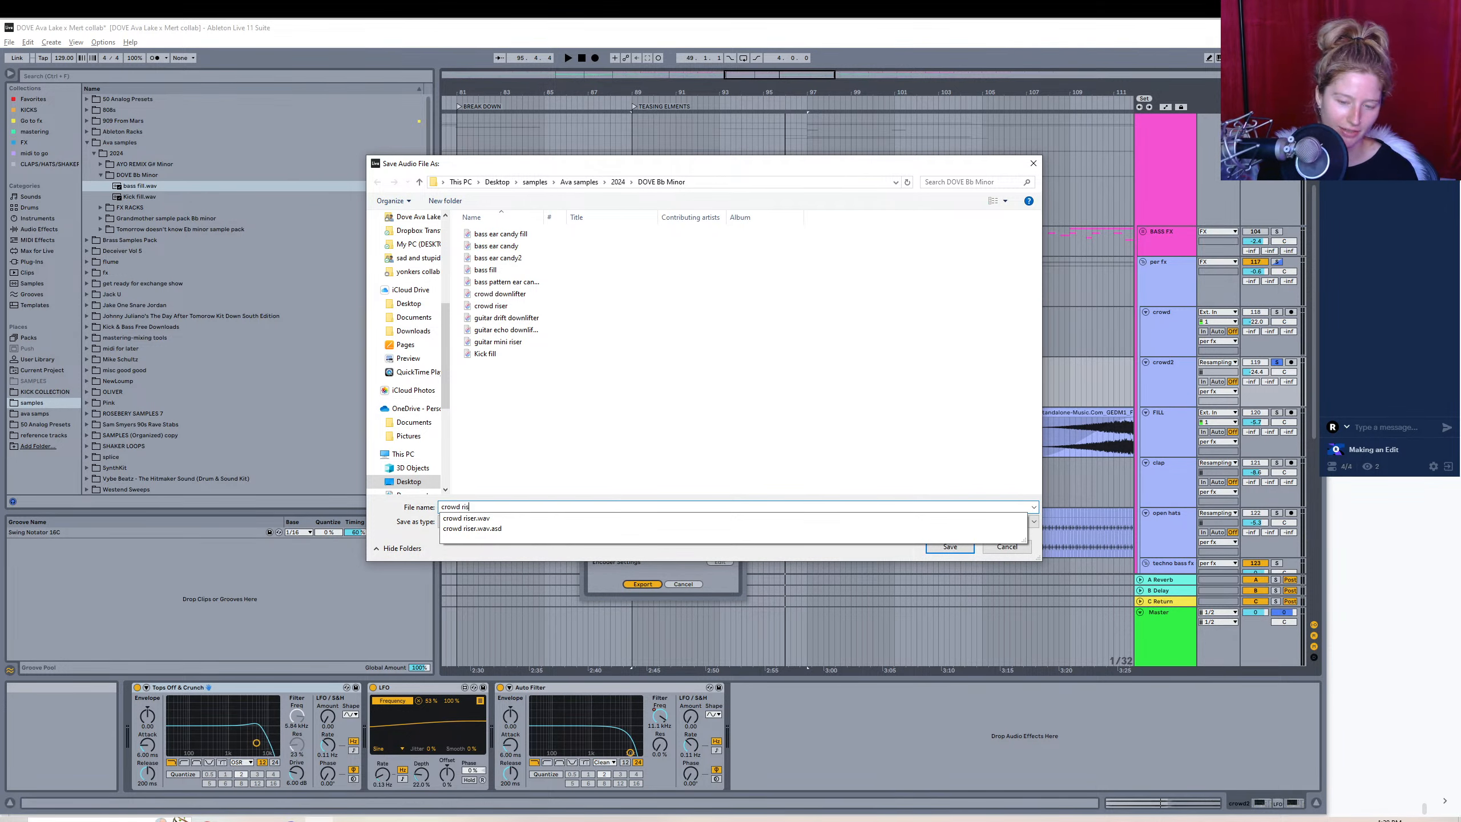
text(er)
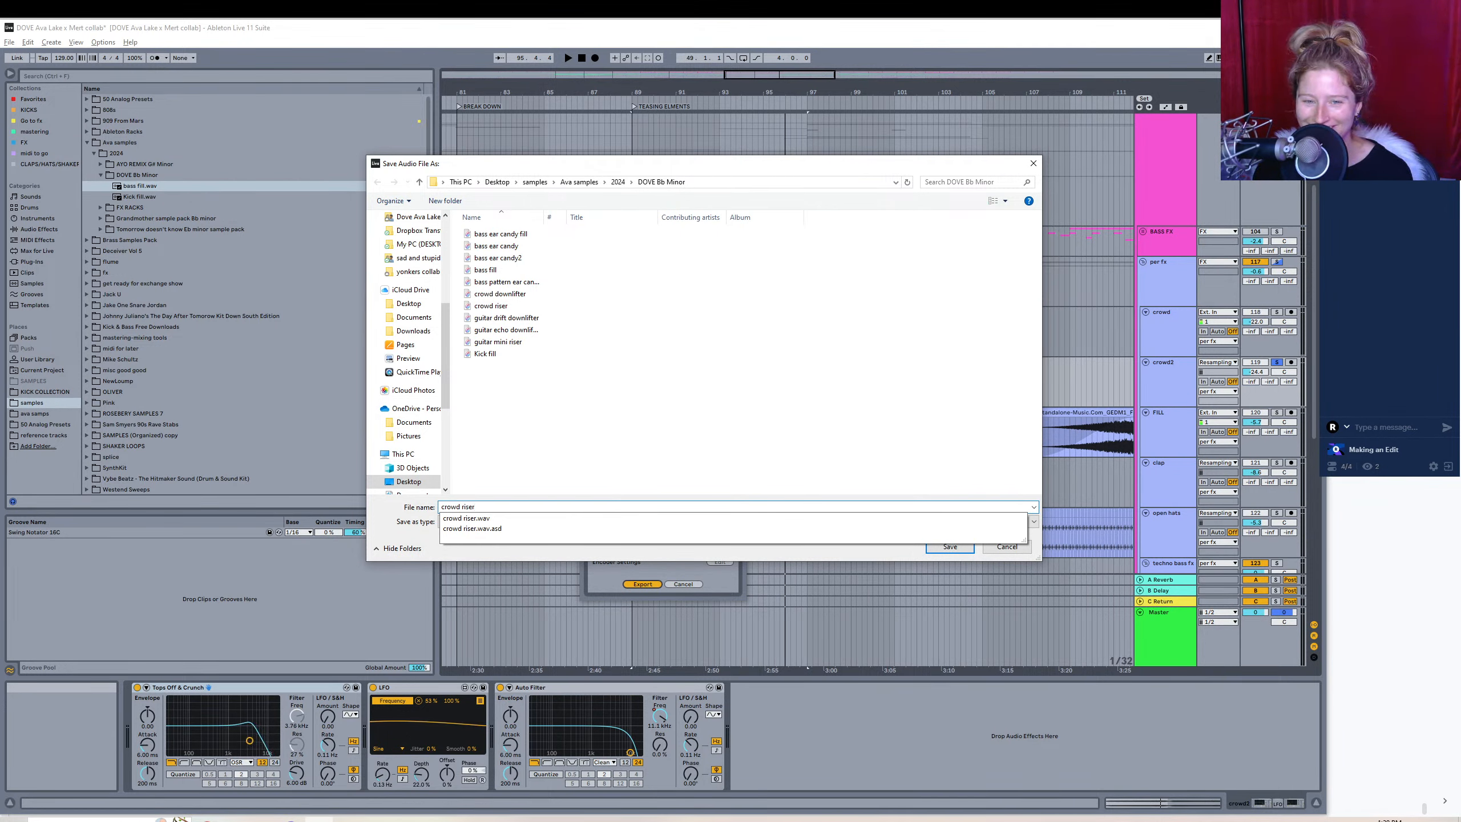
key(Return)
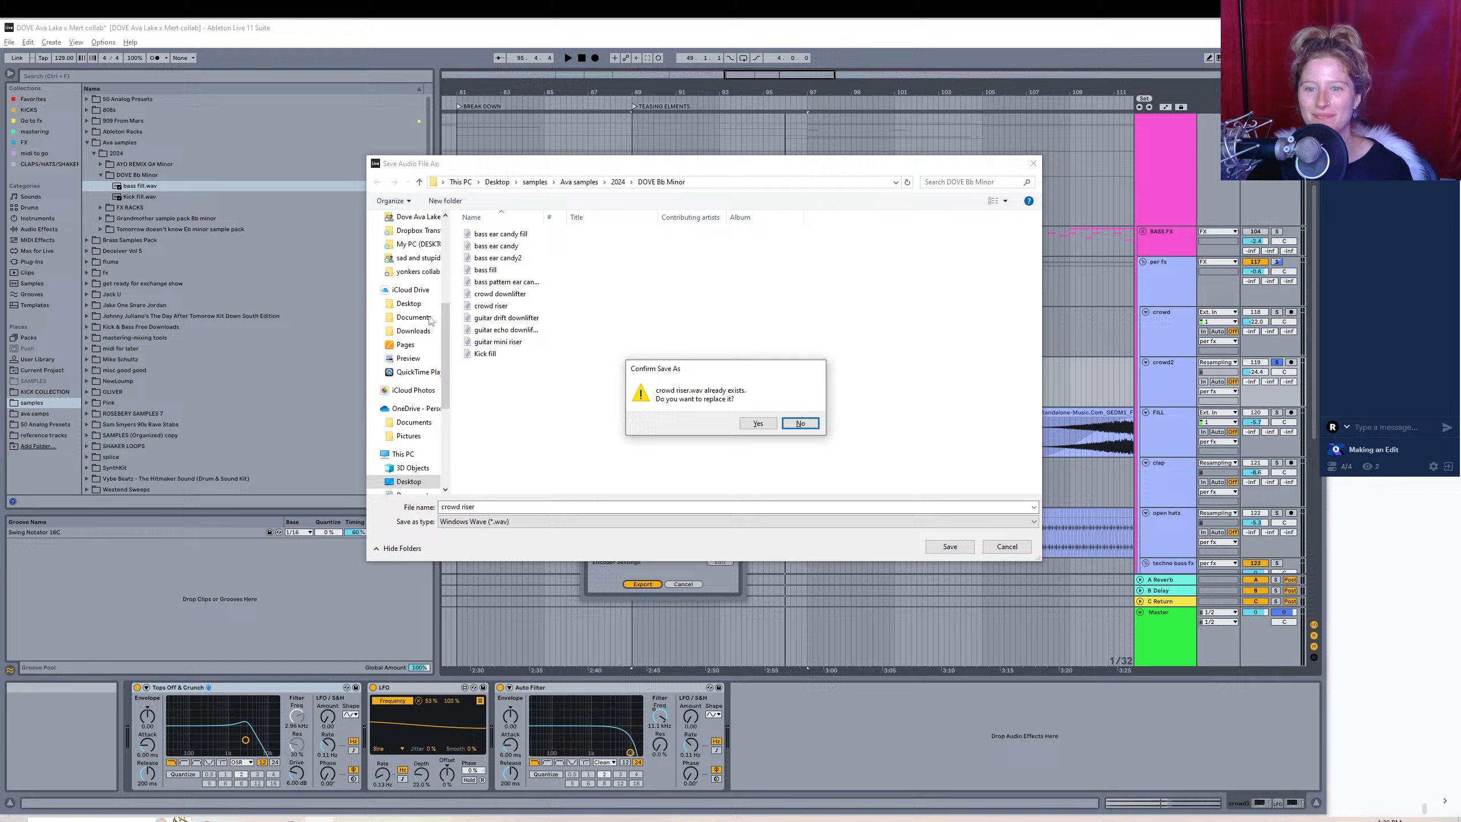
click(800, 423)
click(689, 507)
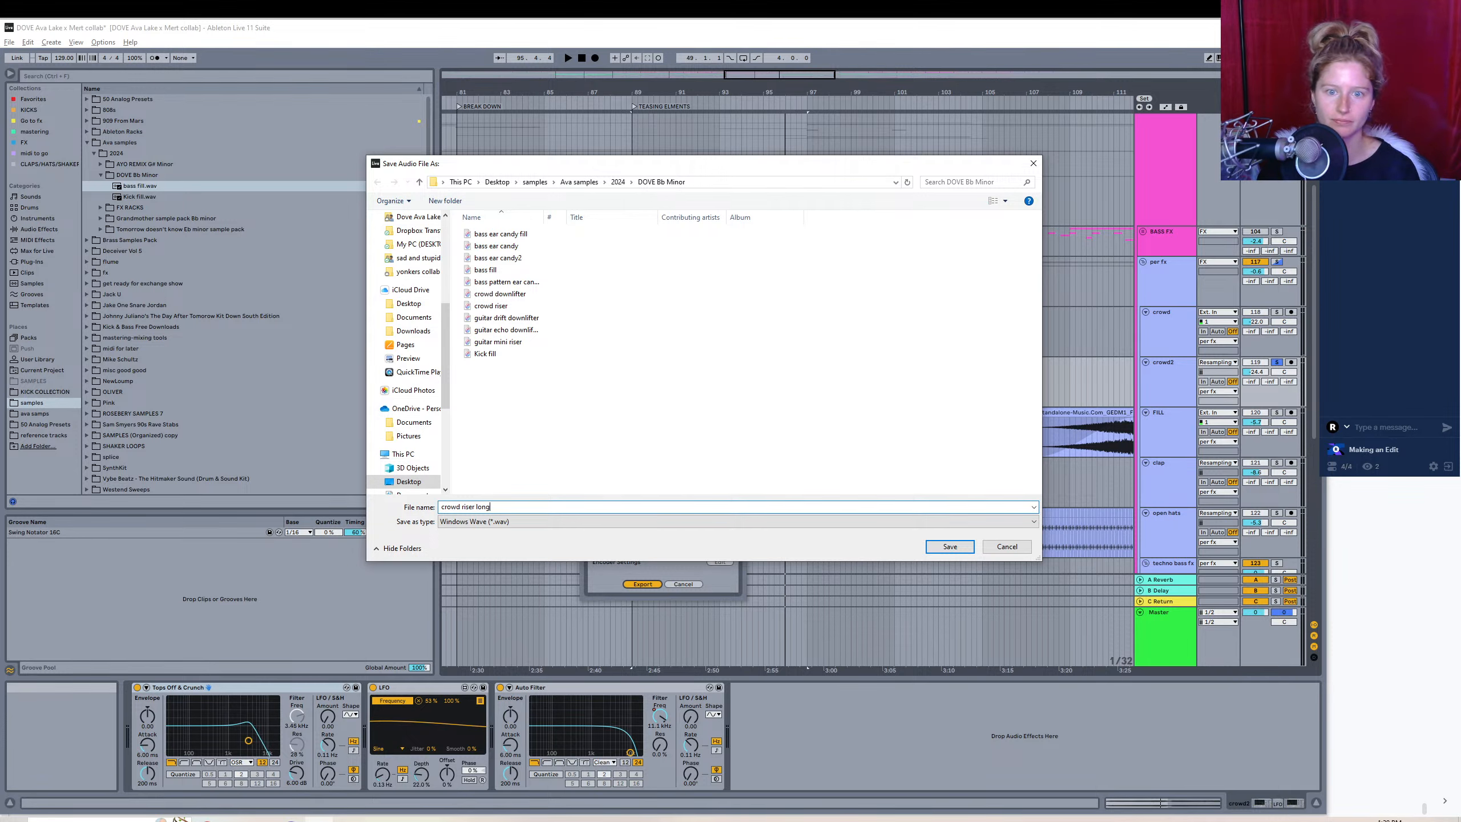
click(965, 546)
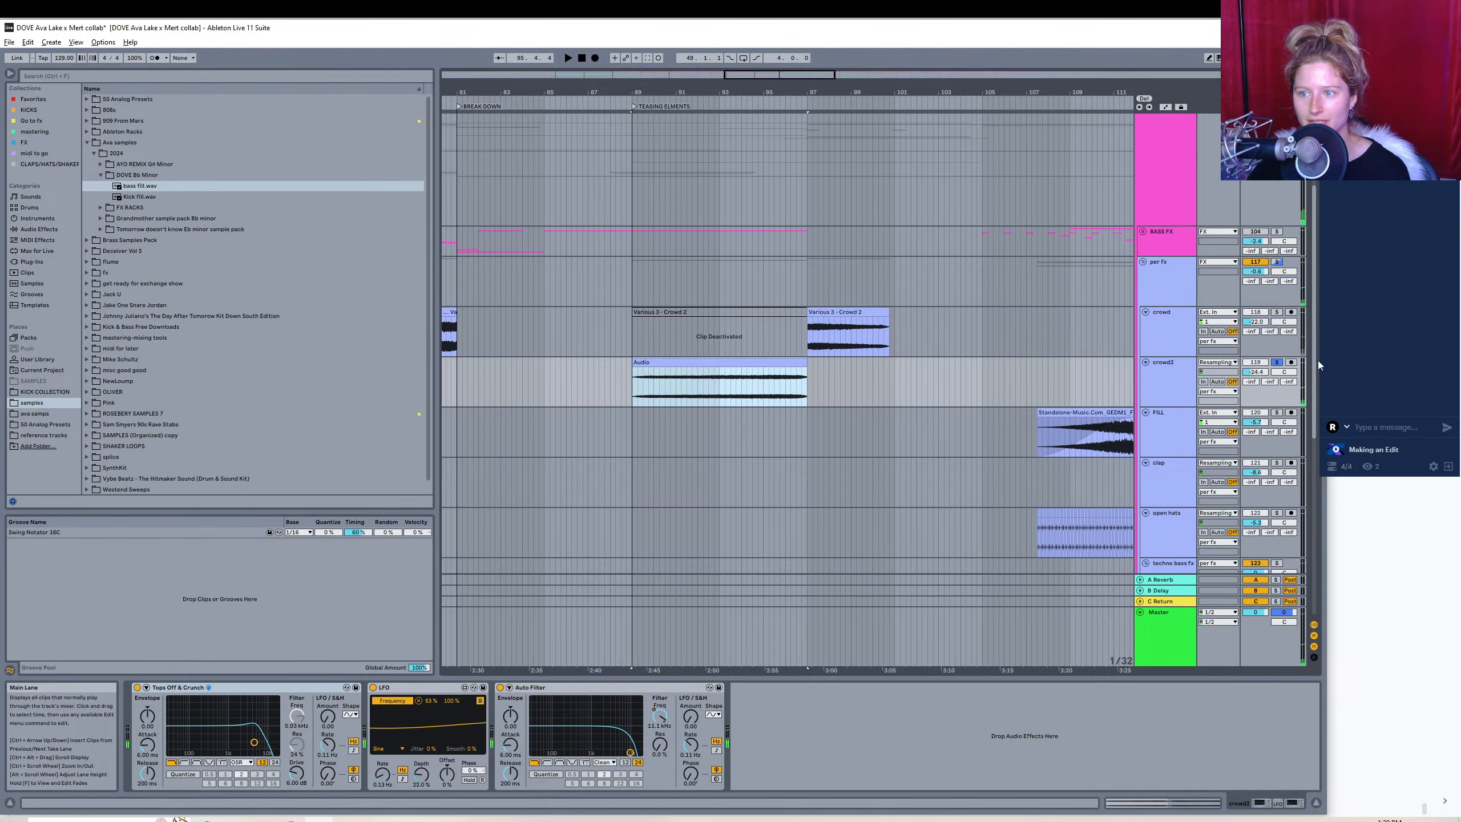
- Solo the FILL track and audition its fill clip that starts at bar 68
drag(743, 92, 743, 56)
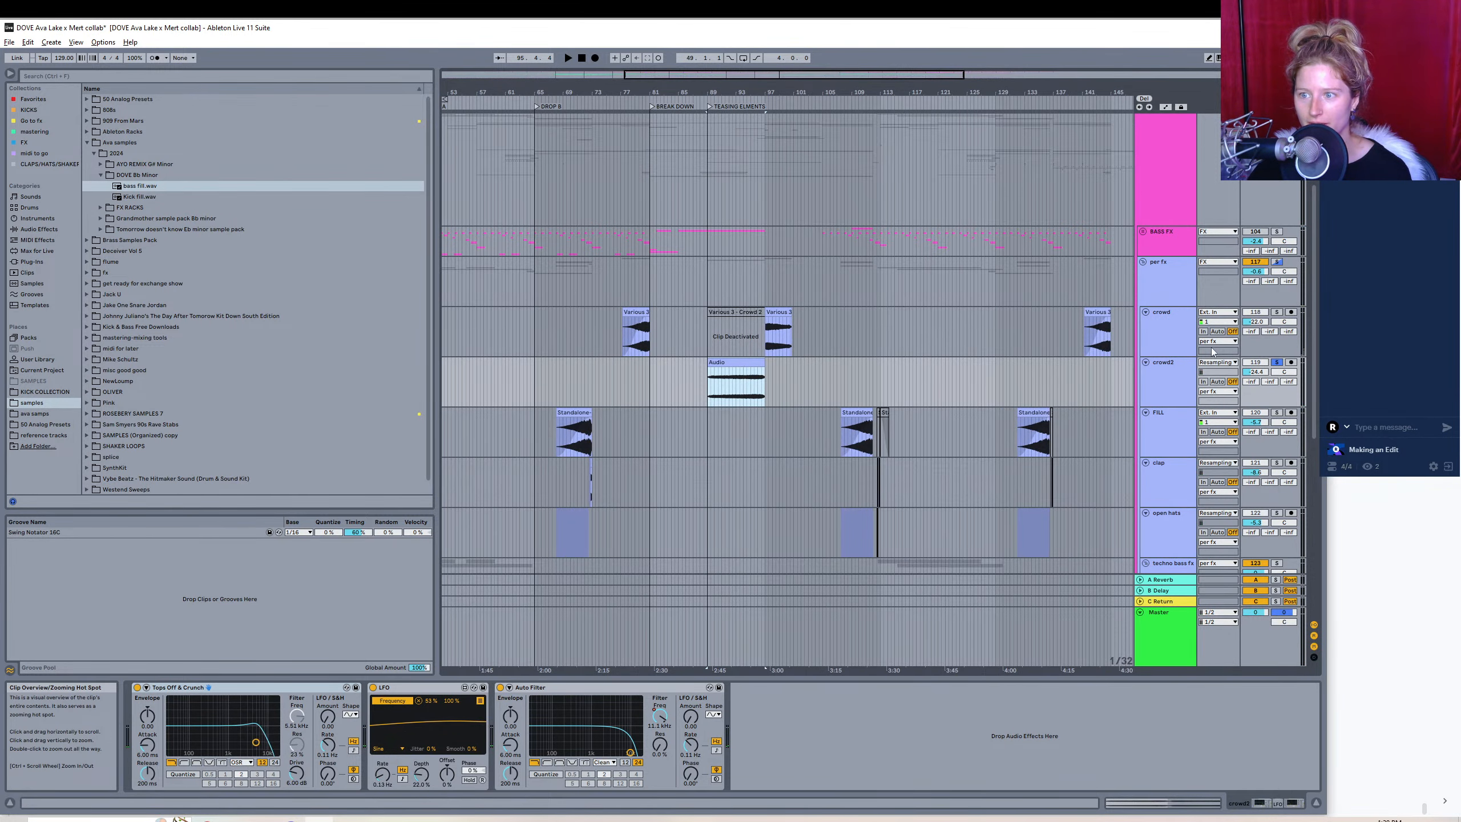
click(1276, 412)
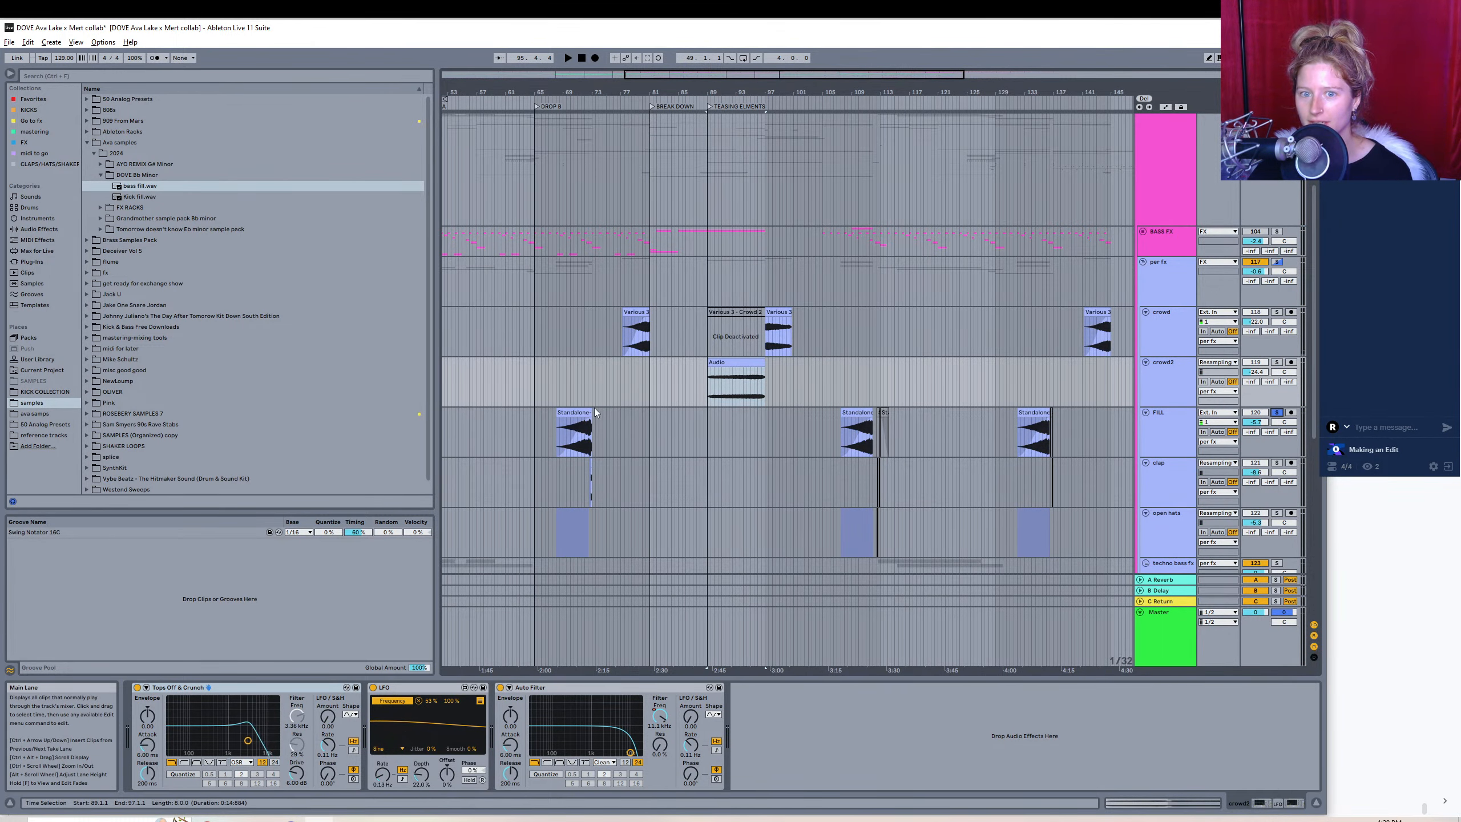
drag(496, 92, 494, 145)
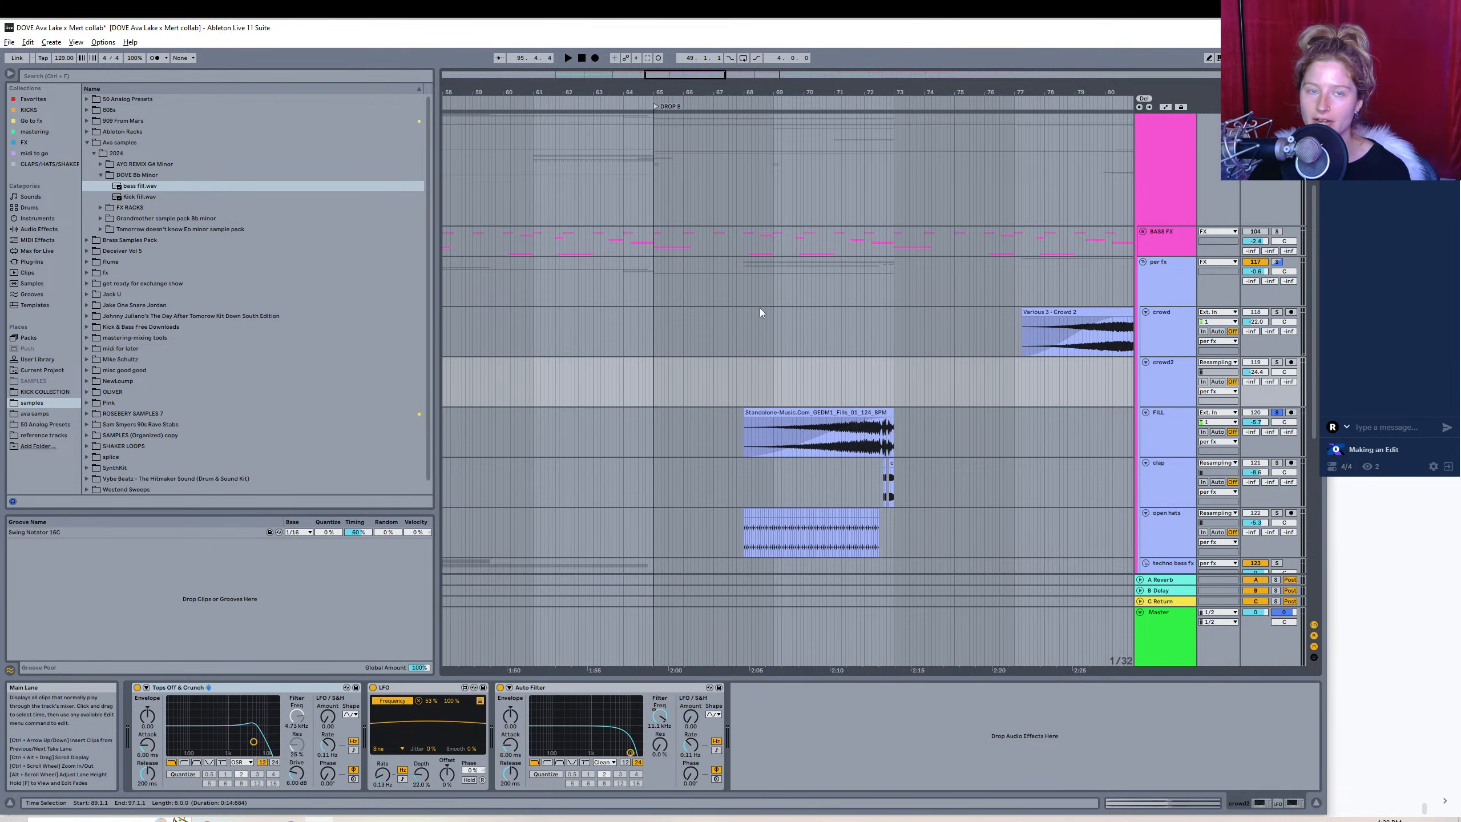
click(809, 413)
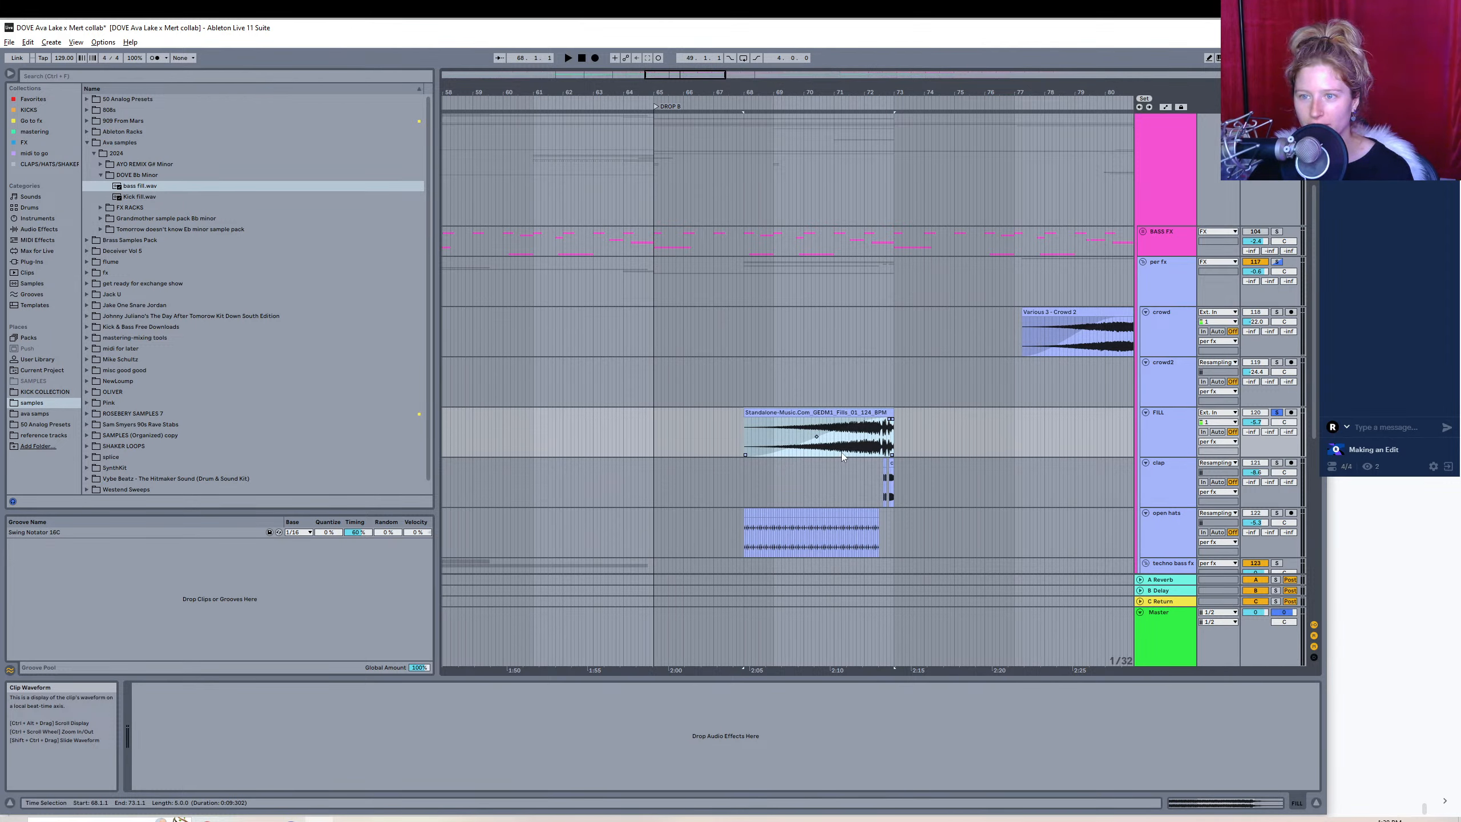
key(space)
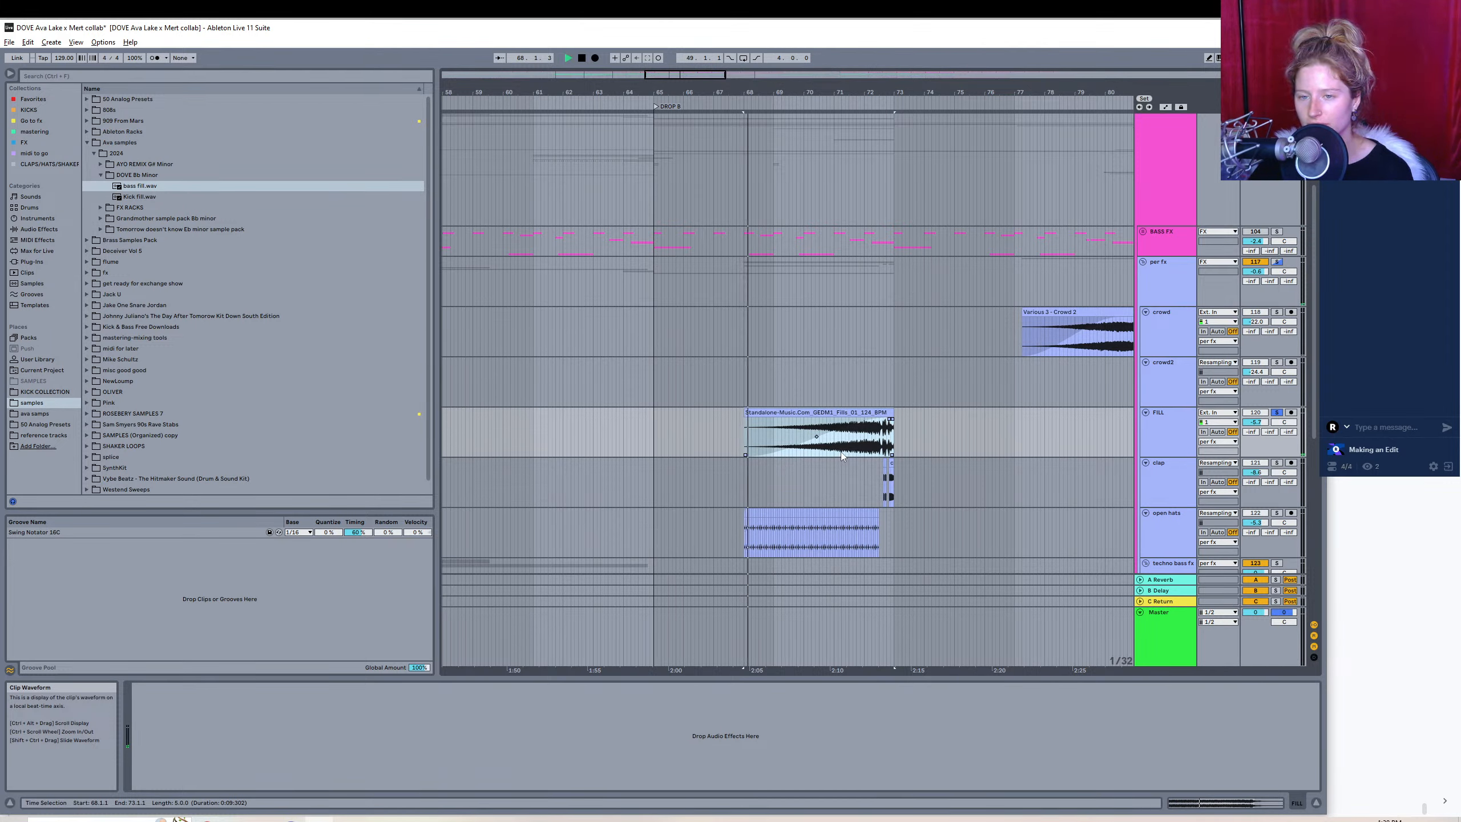
click(840, 452)
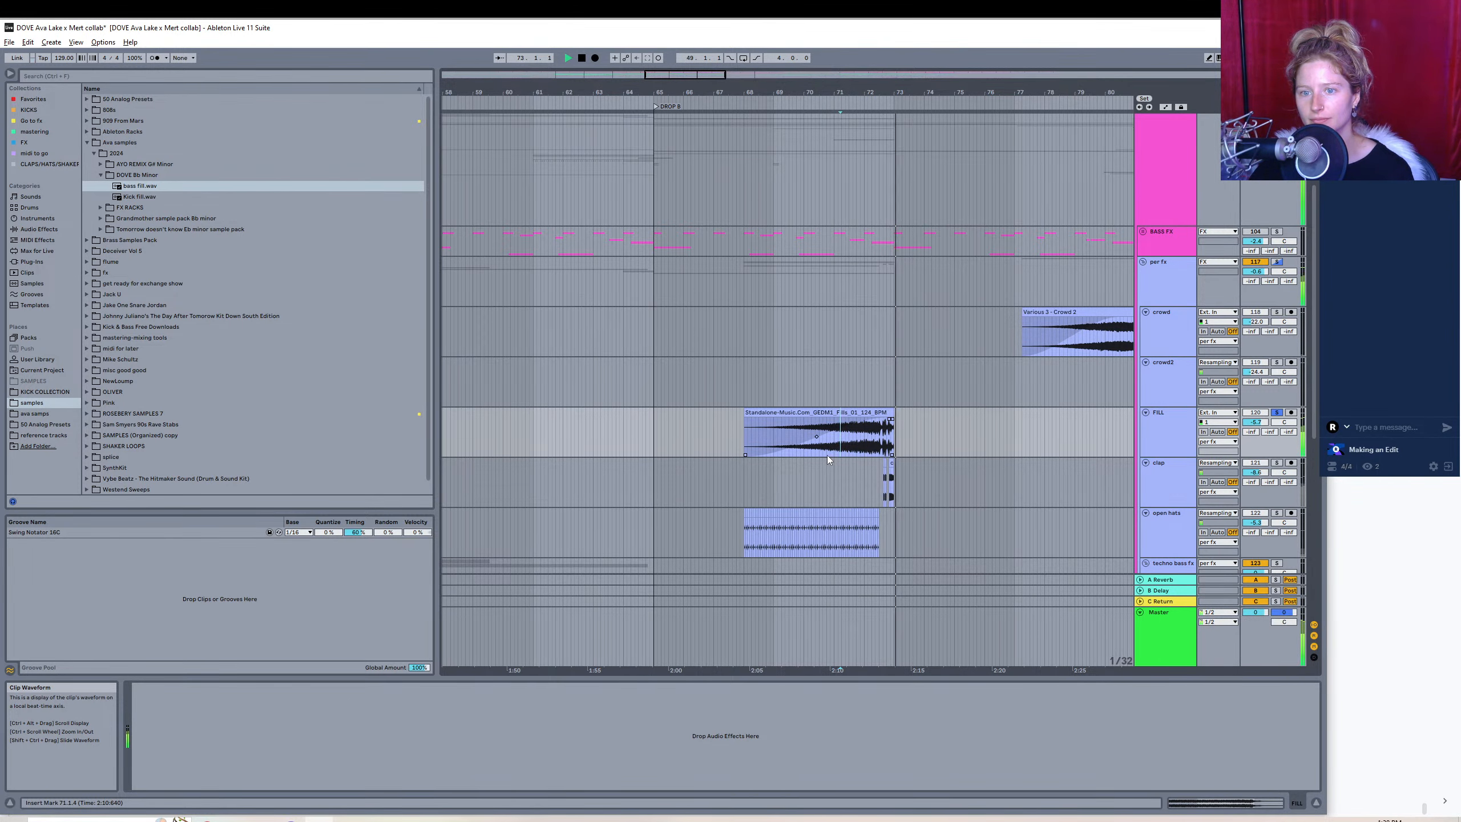
key(space)
click(720, 426)
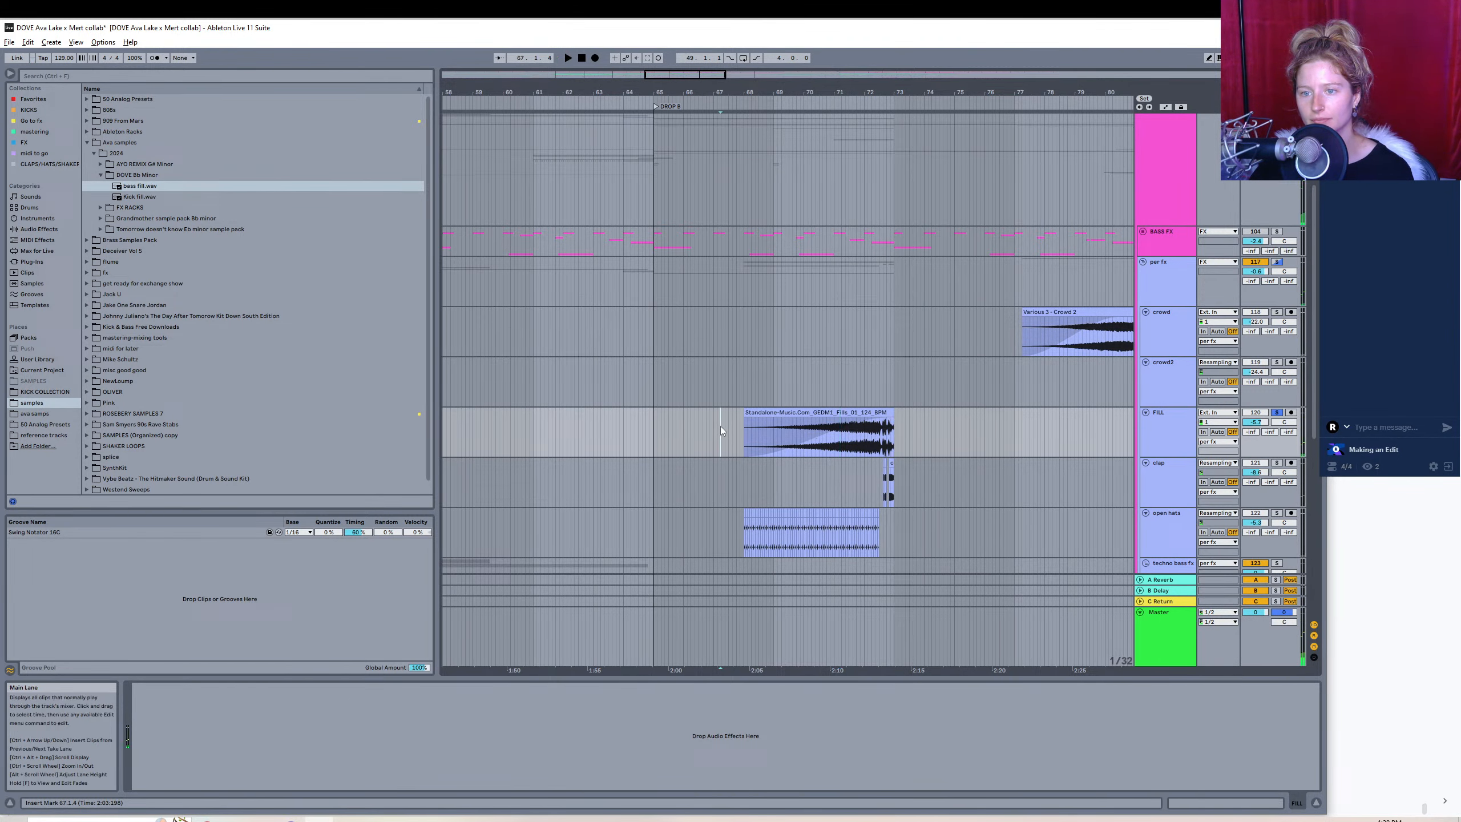
click(803, 412)
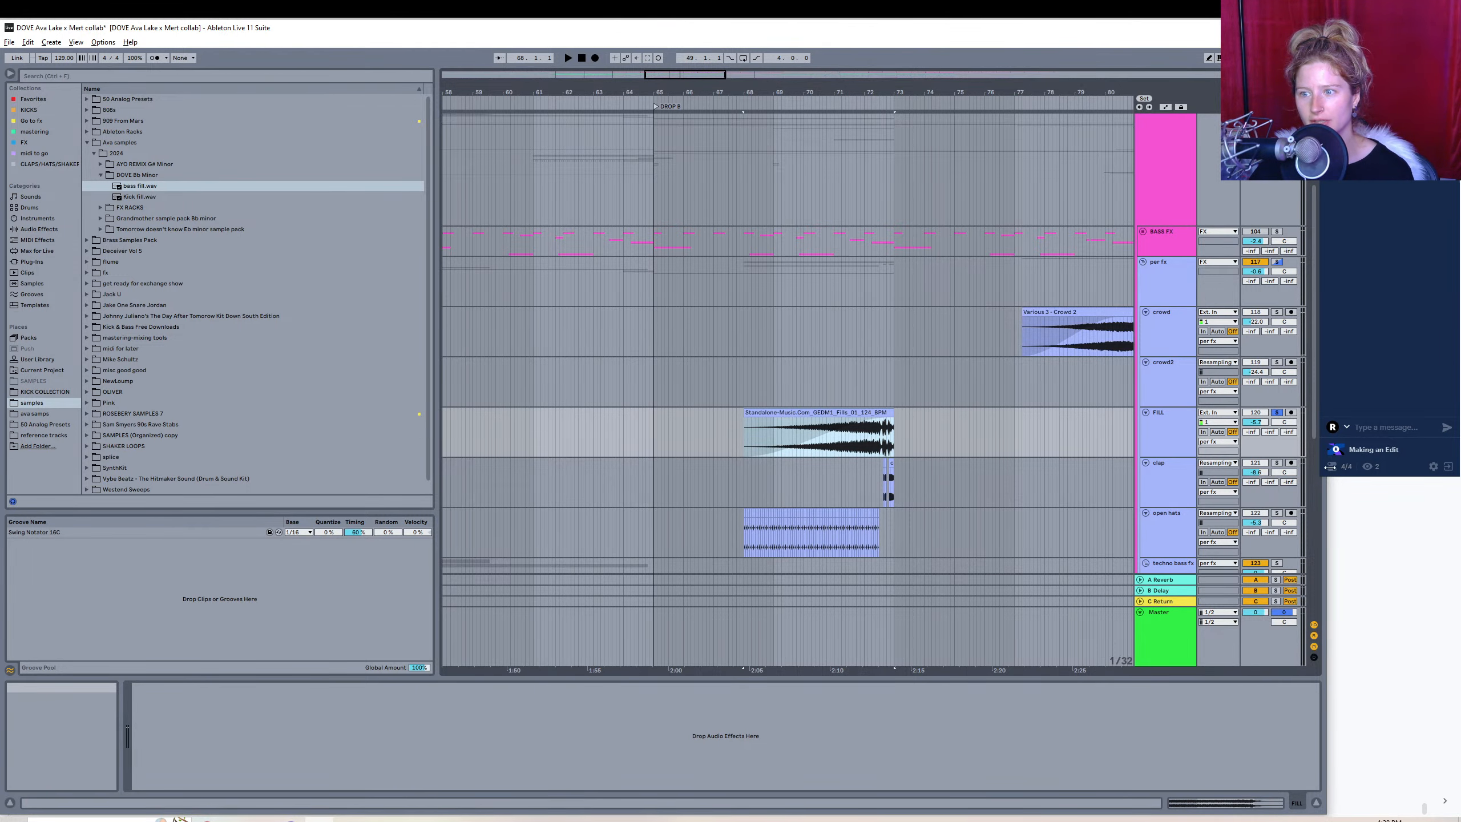
- Solo the clap track and audition its short clips just before bar 73
click(1275, 462)
key(space)
key(space)
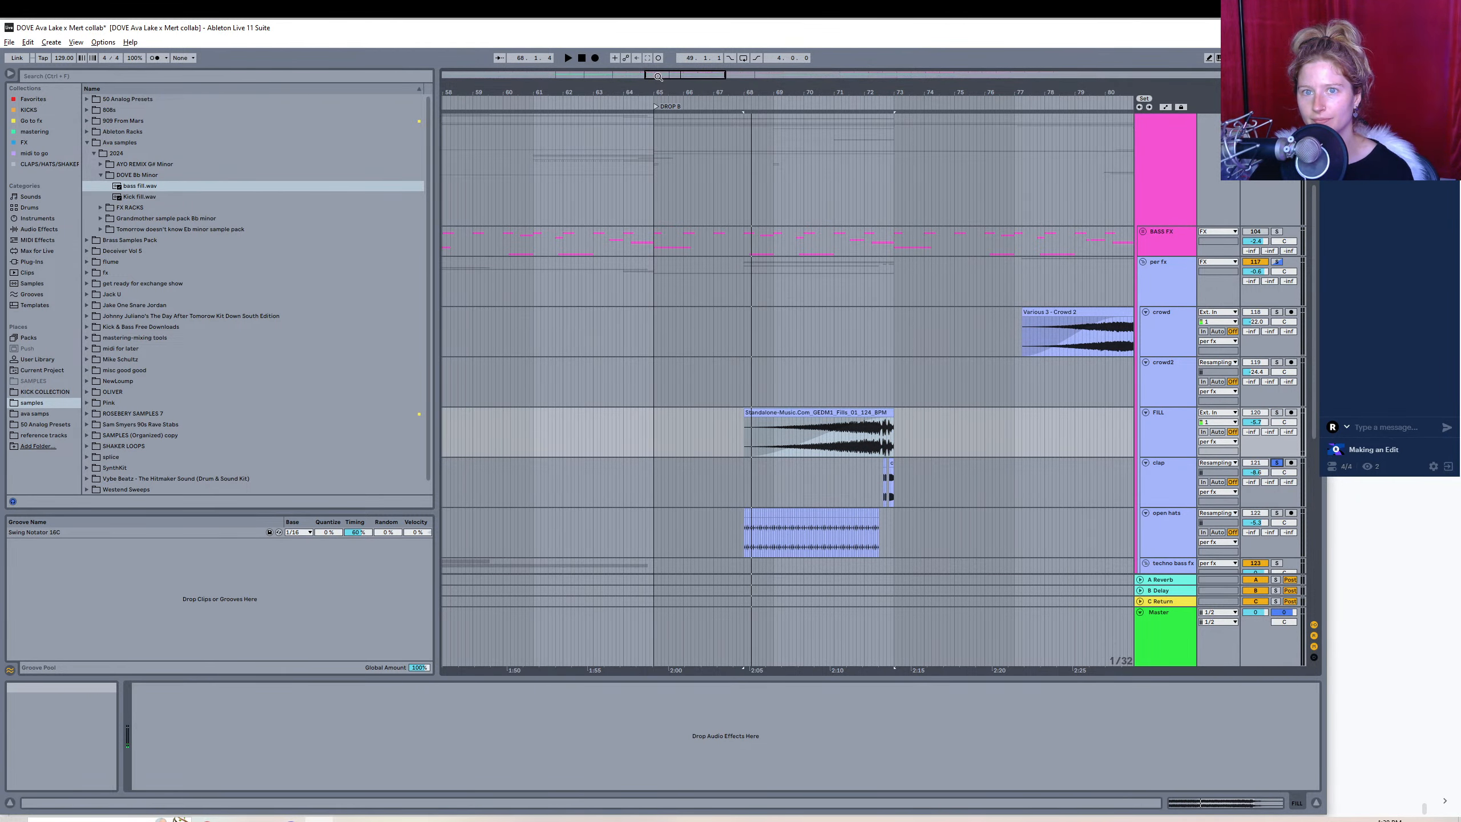
mouse_move(658, 76)
mouse_down()
mouse_move(665, 115)
mouse_move(685, 118)
mouse_up()
click(779, 467)
key(space)
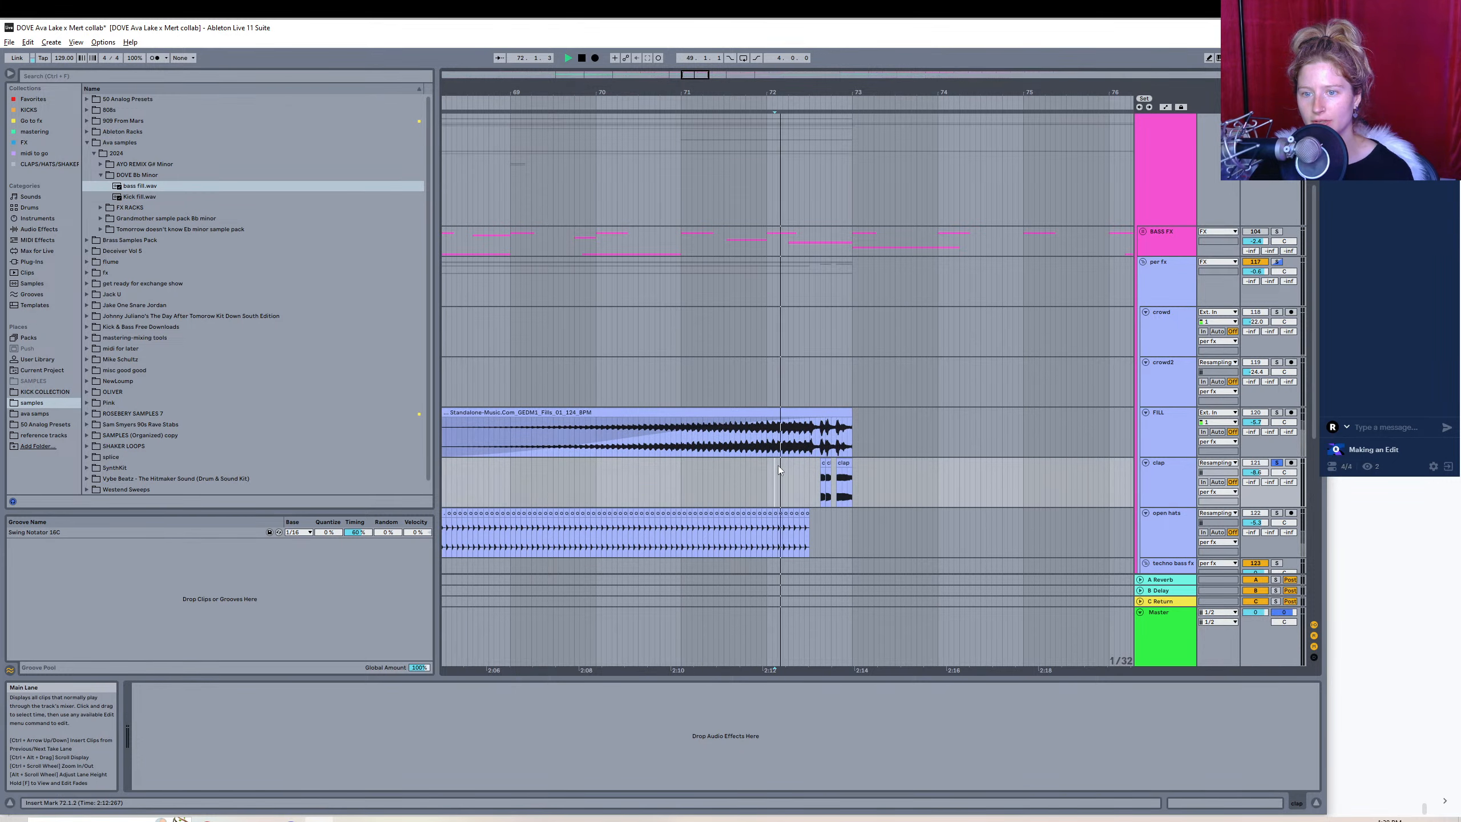
key(space)
- Consolidate the short clap clips before bar 73 and export them as the WAV file "clap mini fill" in the DOVE Bb Minor folder
click(843, 462)
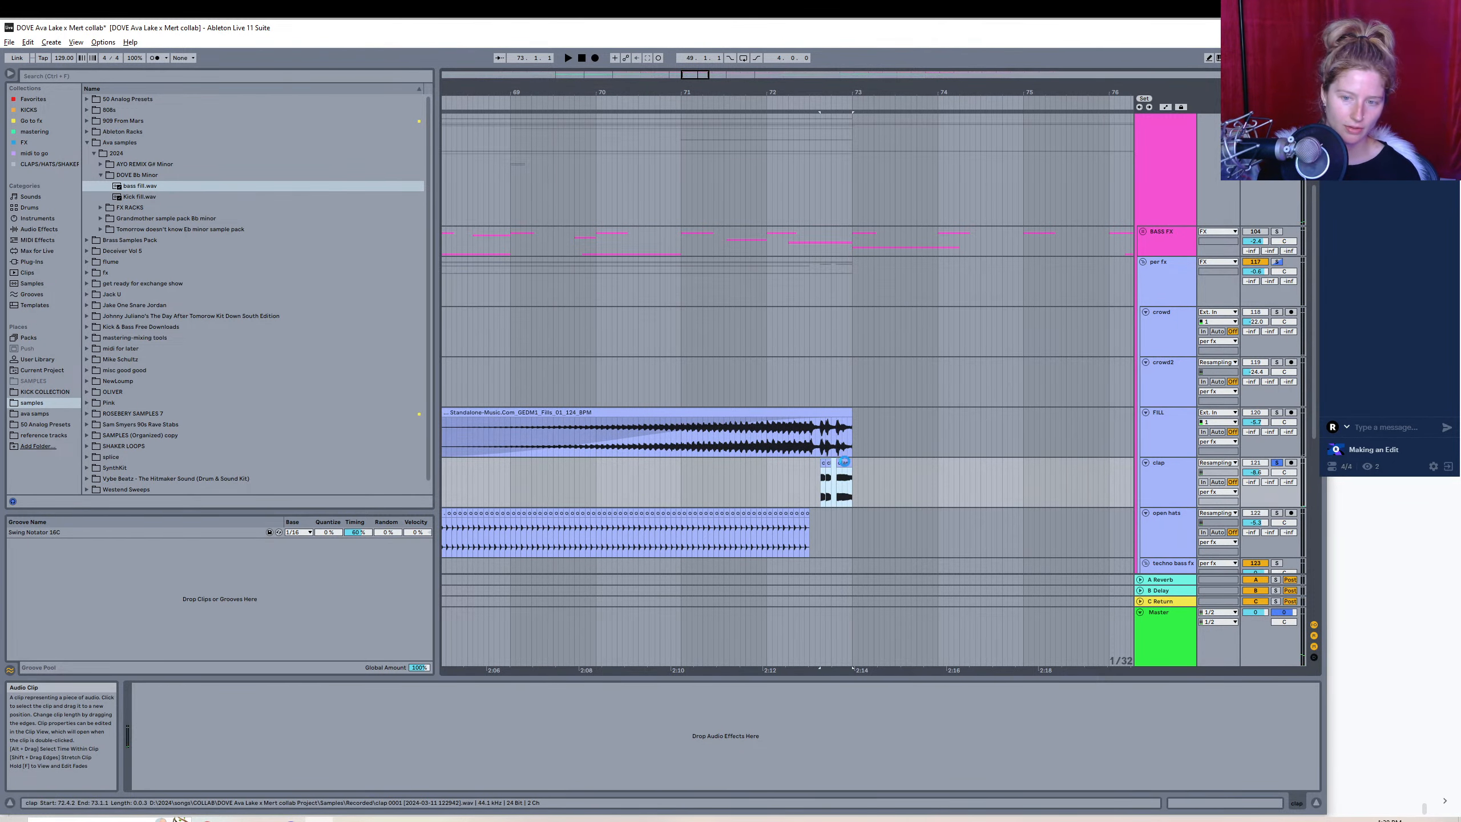
key(ctrl+j)
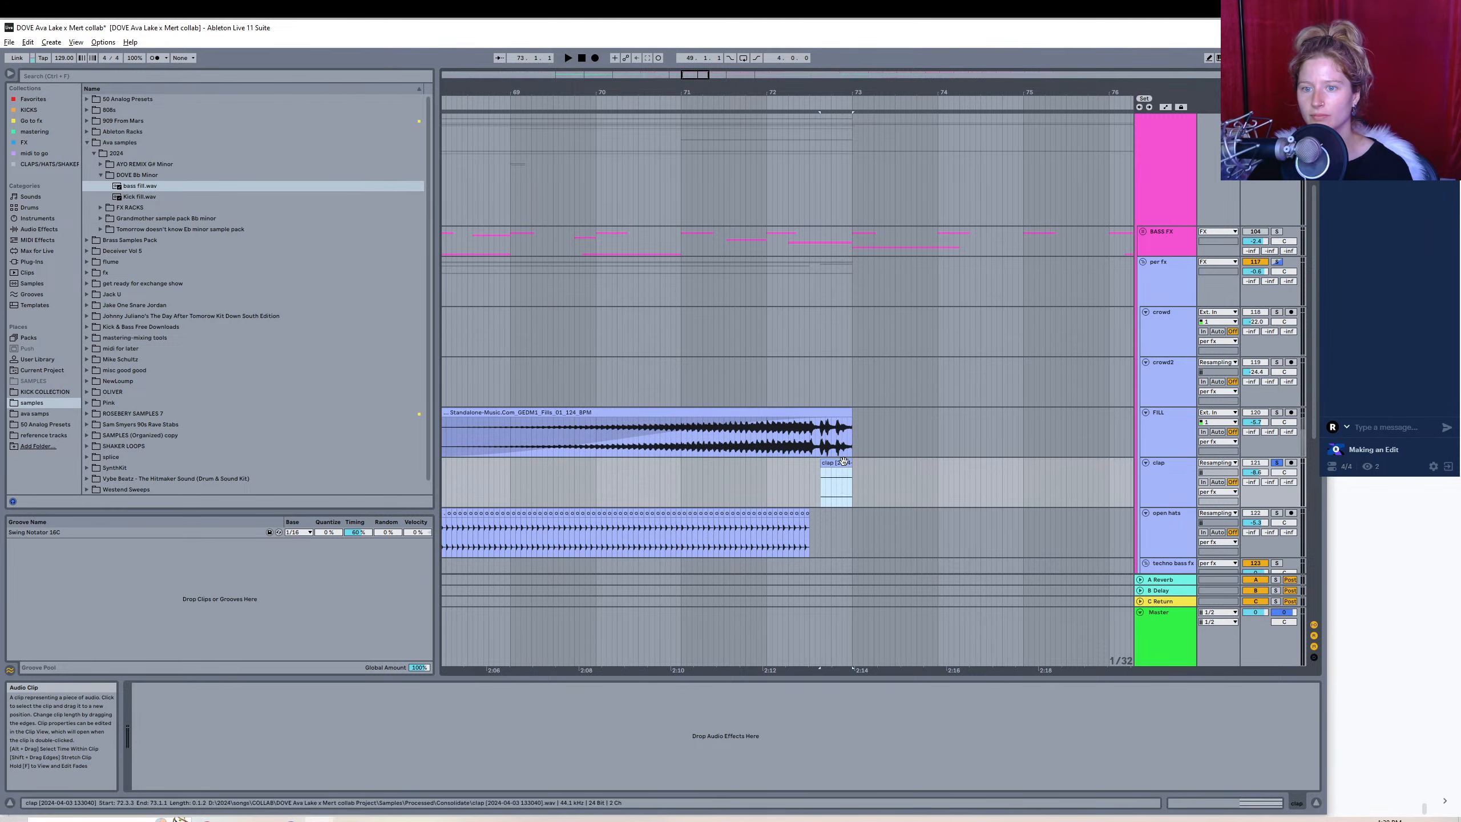
click(9, 42)
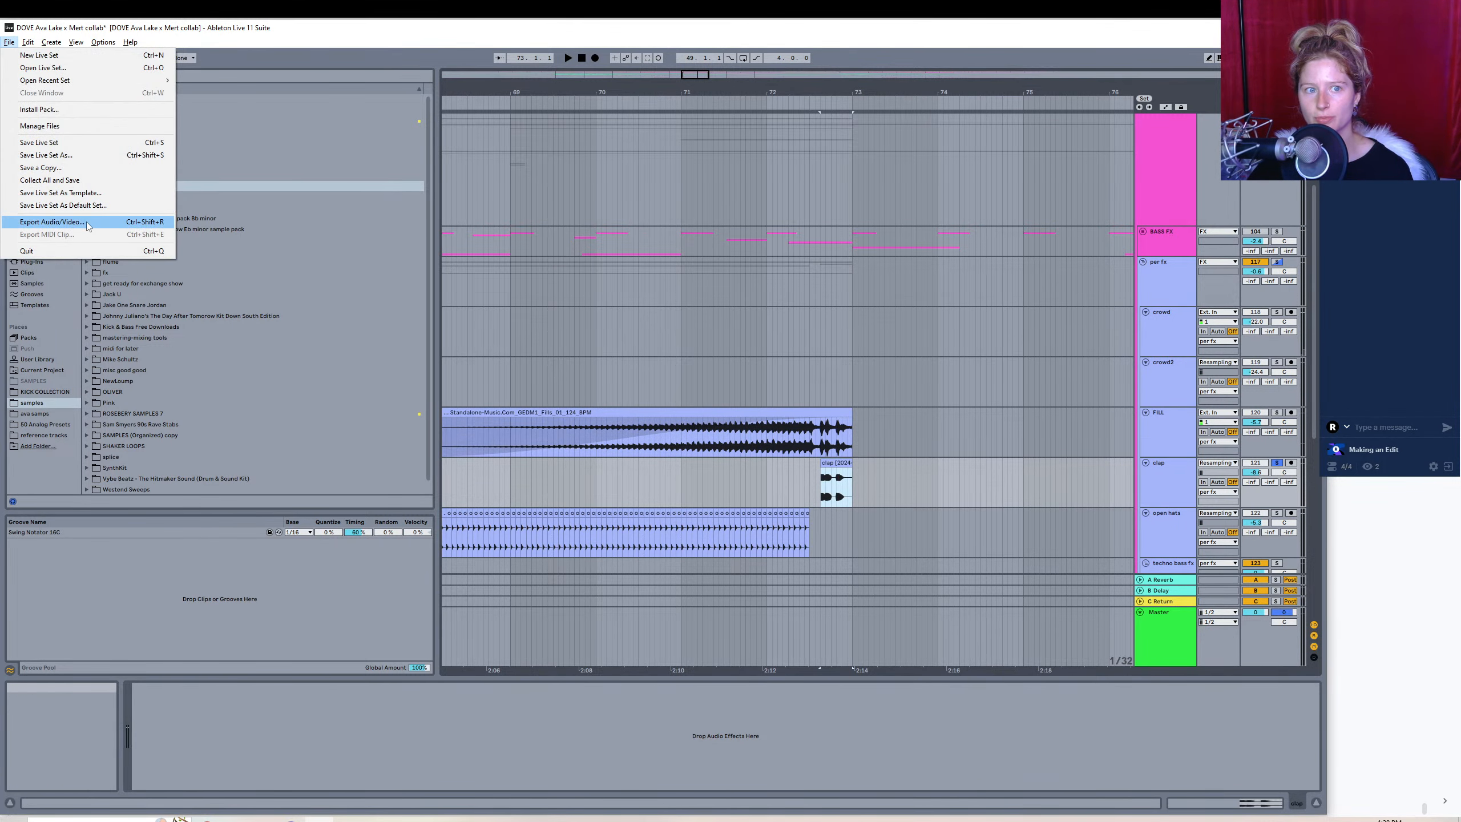
click(87, 223)
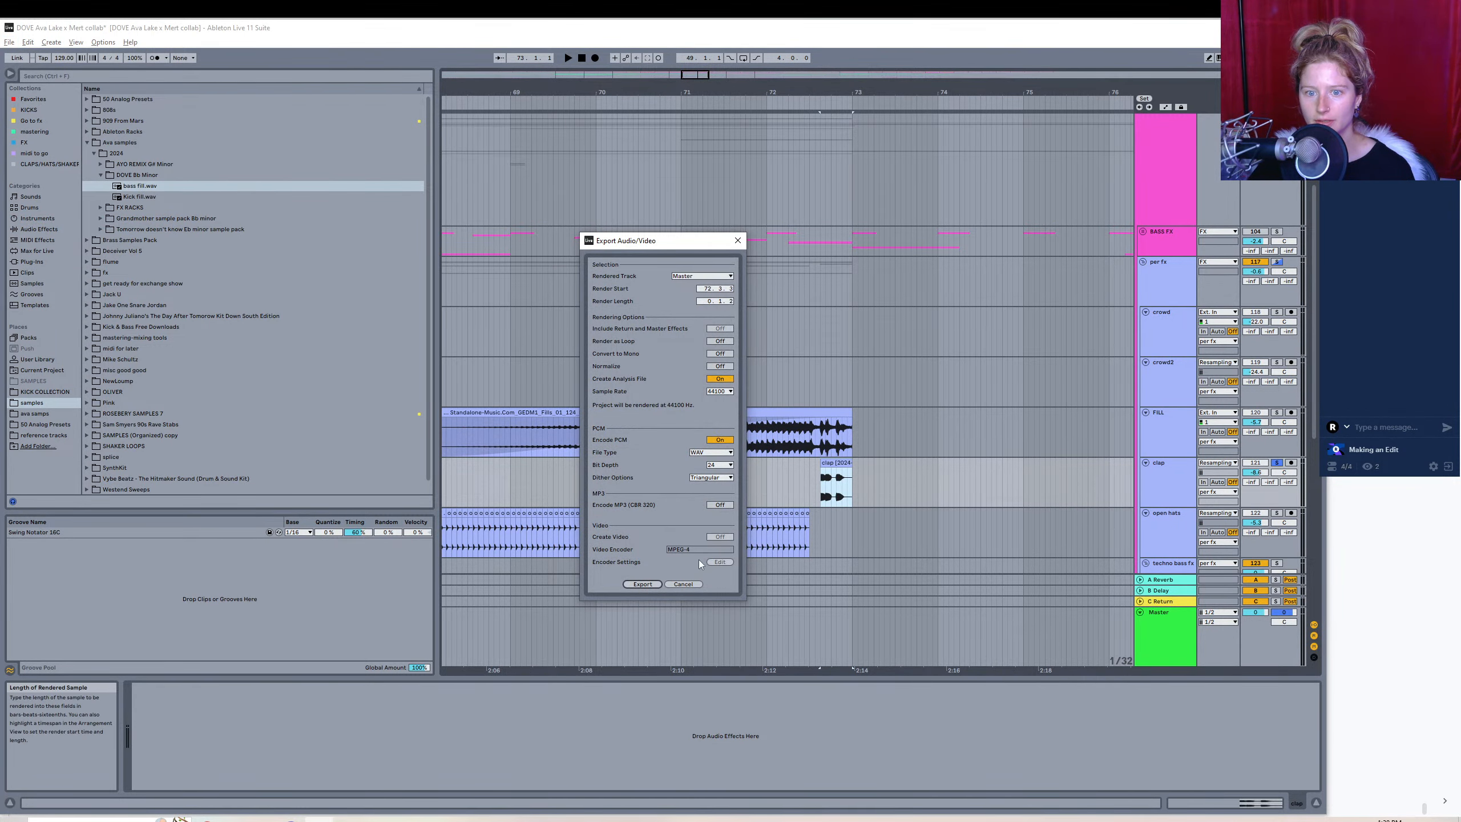
click(642, 584)
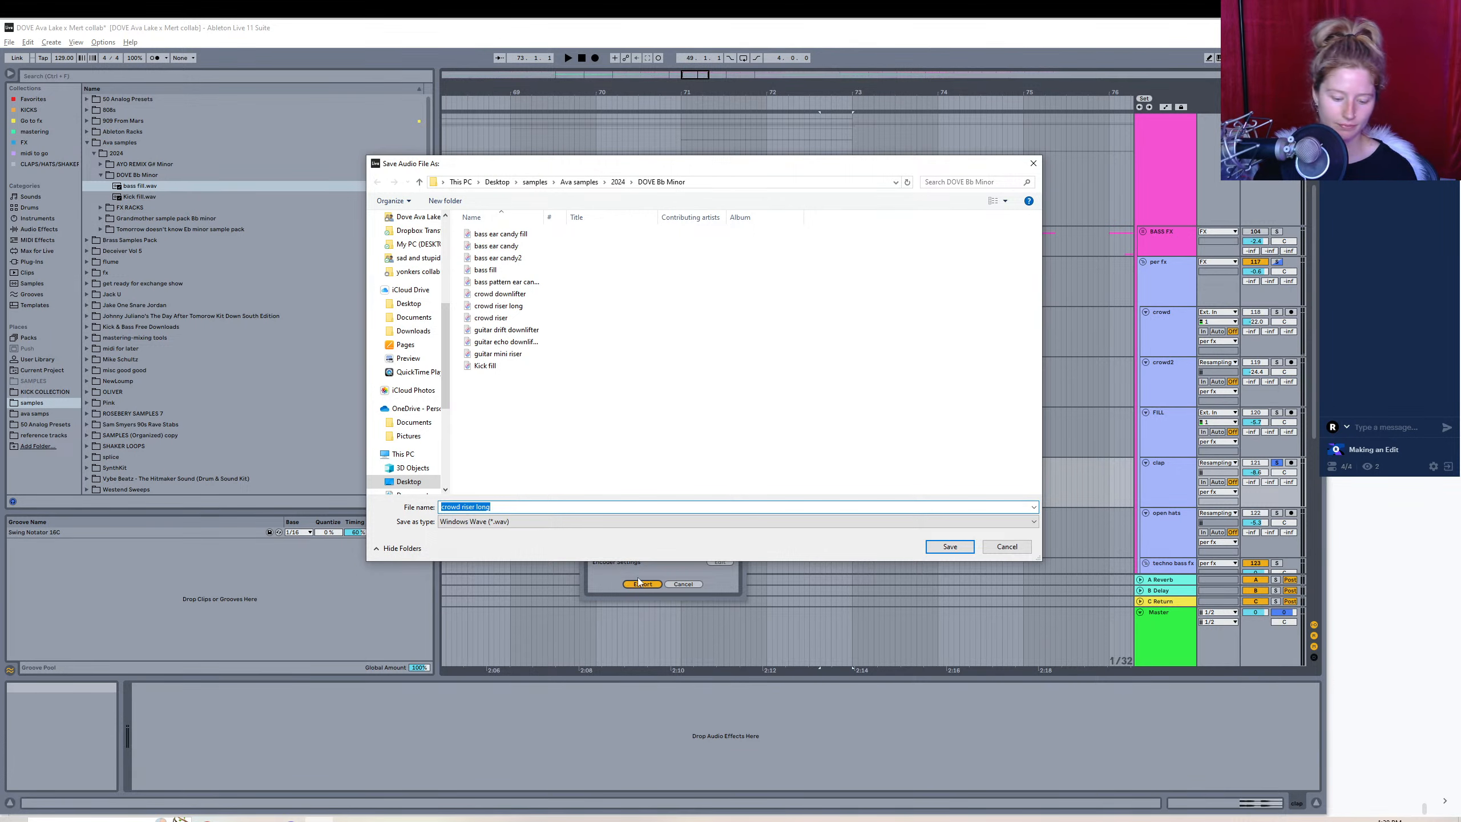
text(clap)
key(BackSpace)
key(BackSpace)
key(BackSpace)
key(BackSpace)
text(mini)
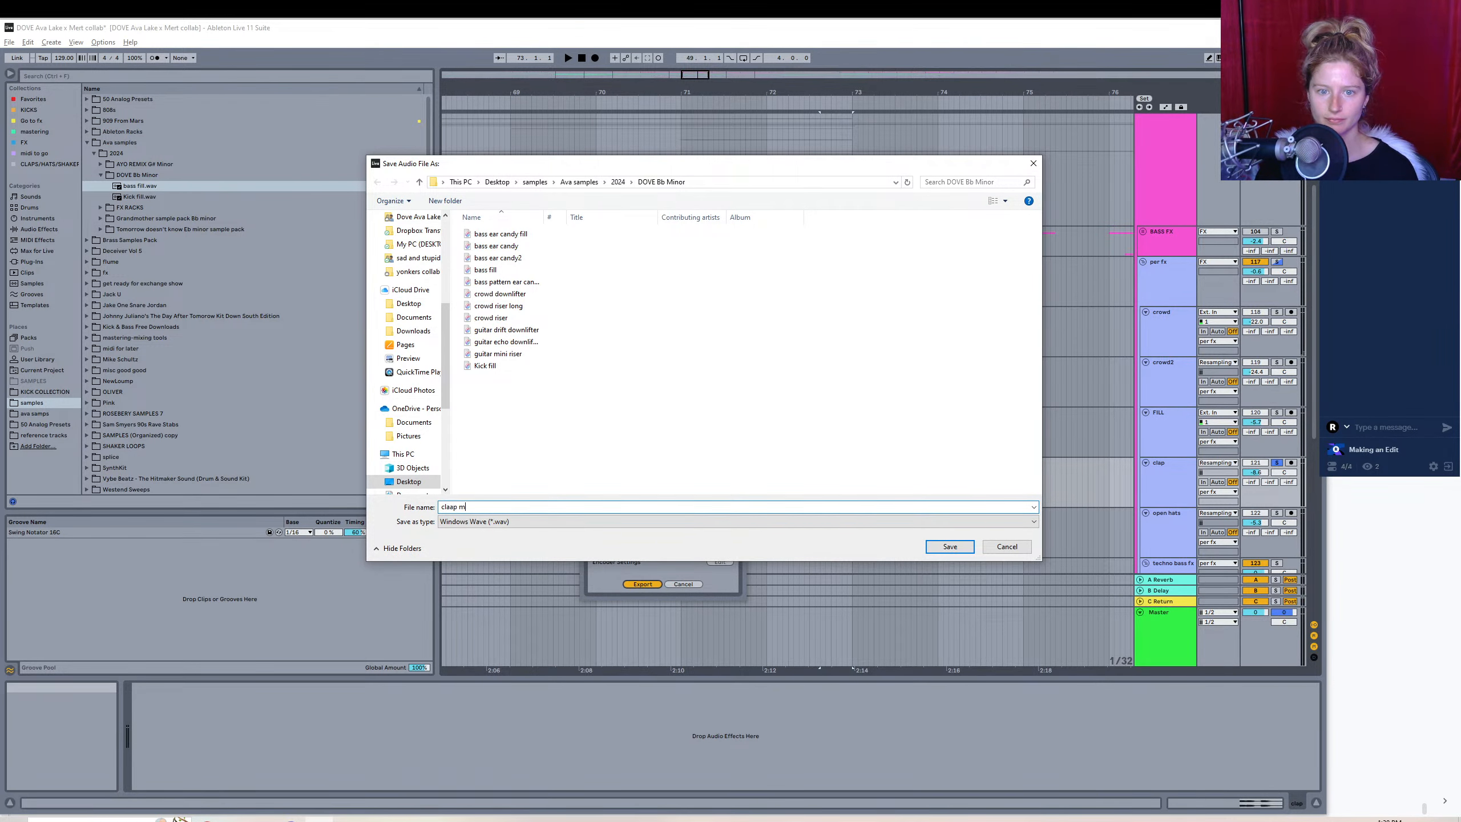
key(BackSpace)
key(BackSpace)
key(BackSpace)
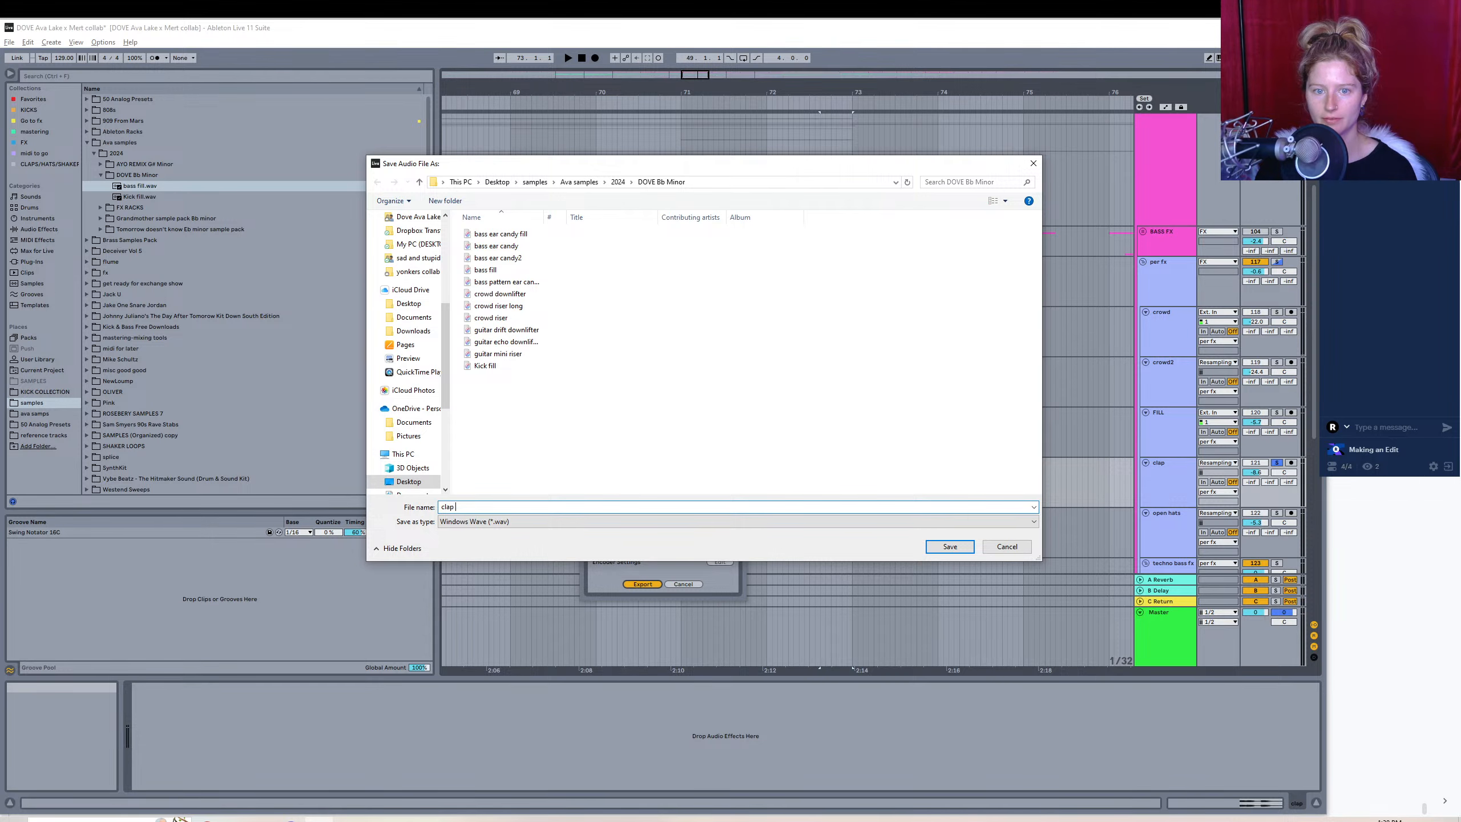
text(mini fill)
key(Return)
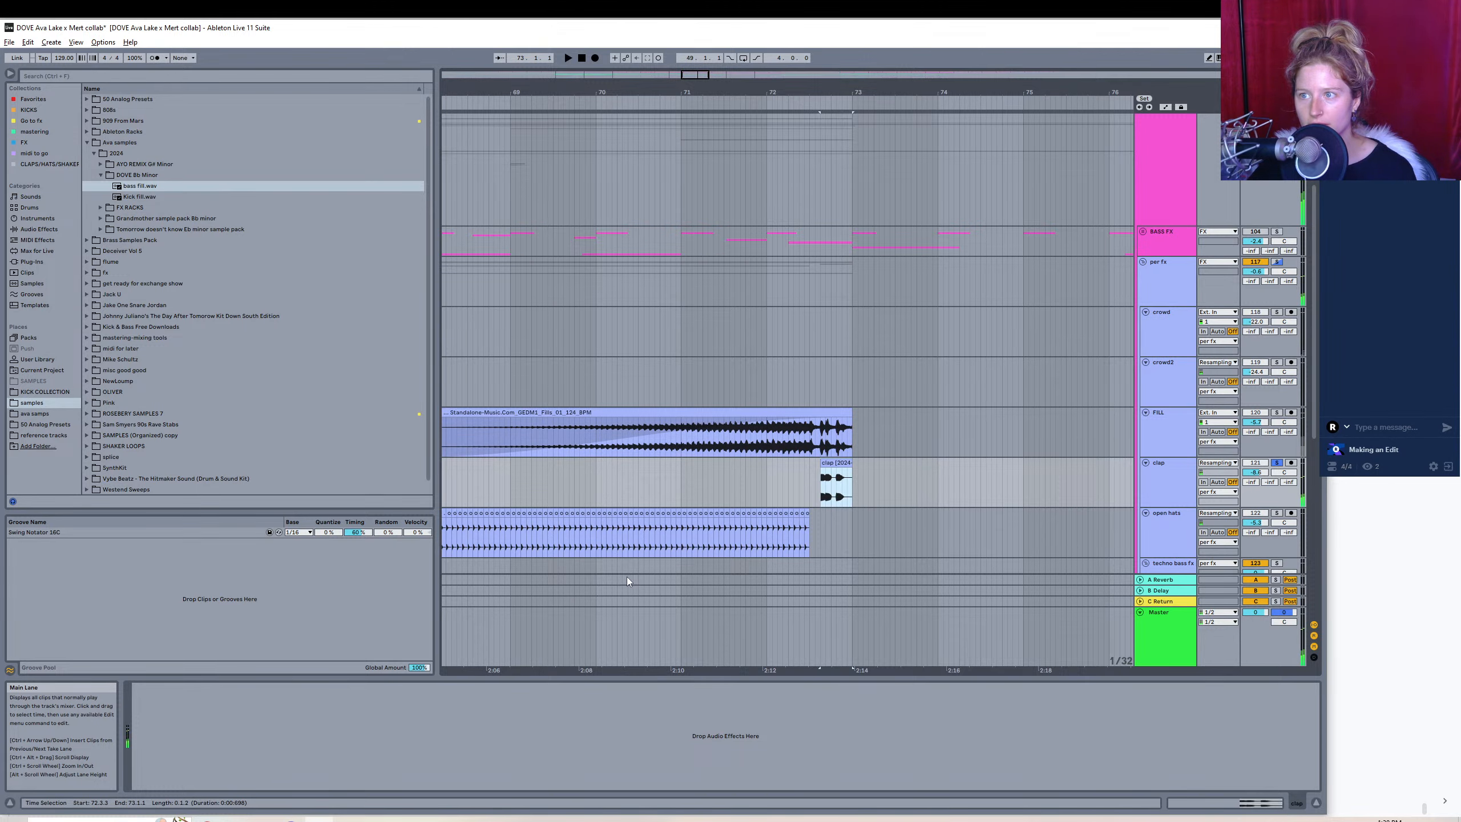
- Solo the open hats track and consolidate its run of clips starting at bar 68 into one clip
drag(693, 75, 693, 49)
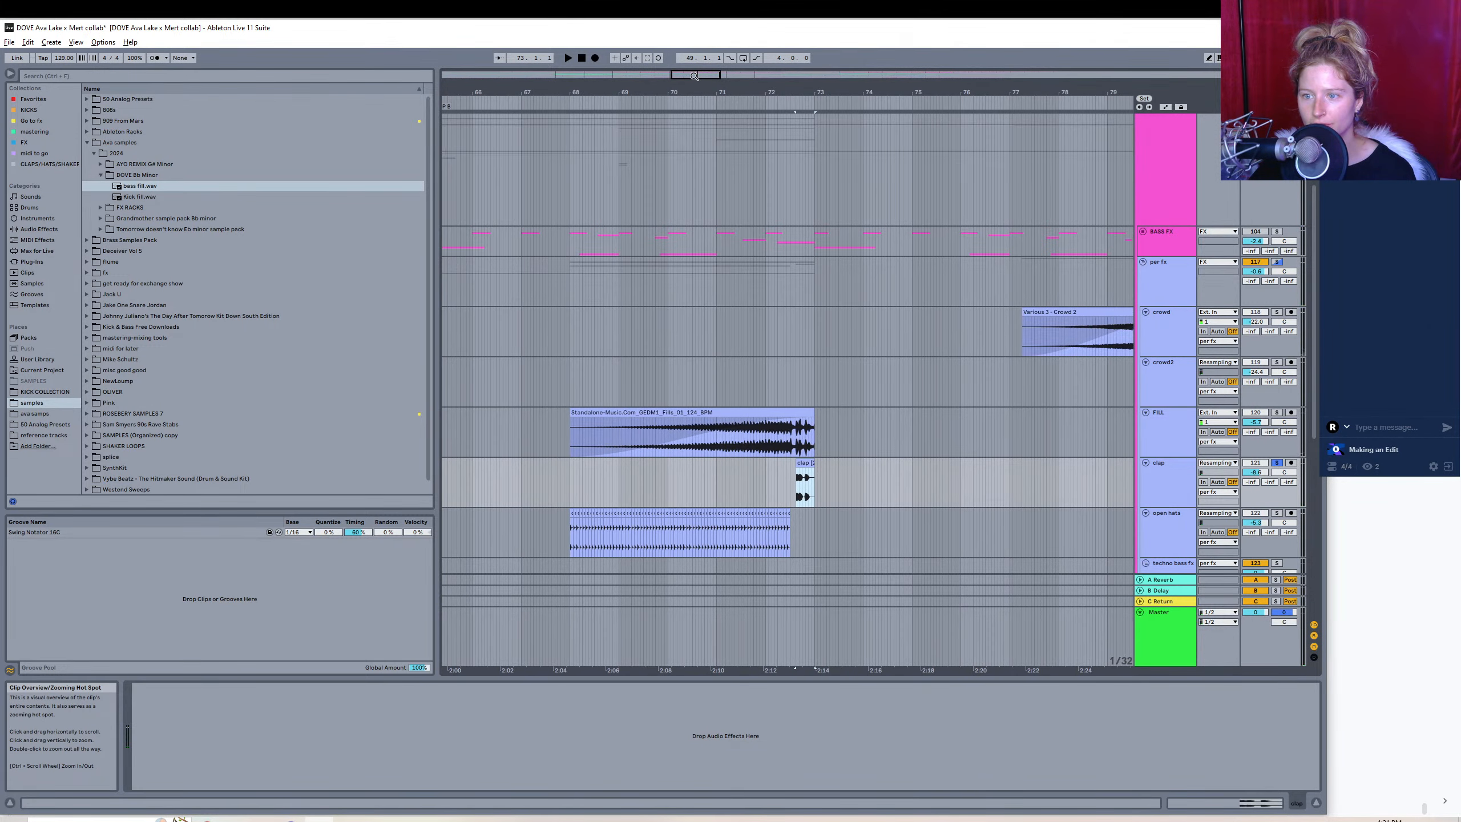
click(1276, 513)
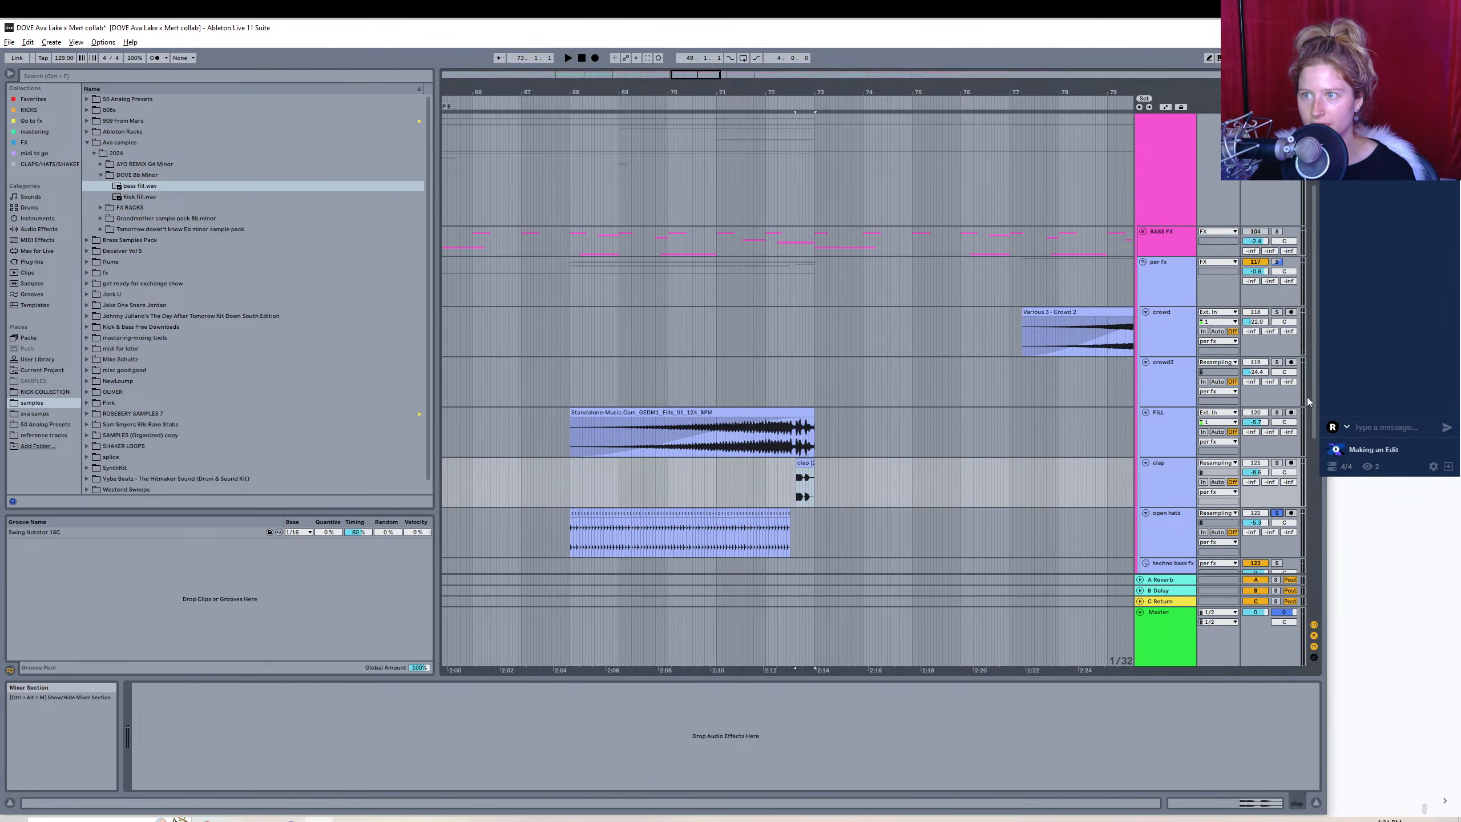
drag(1313, 404, 1313, 414)
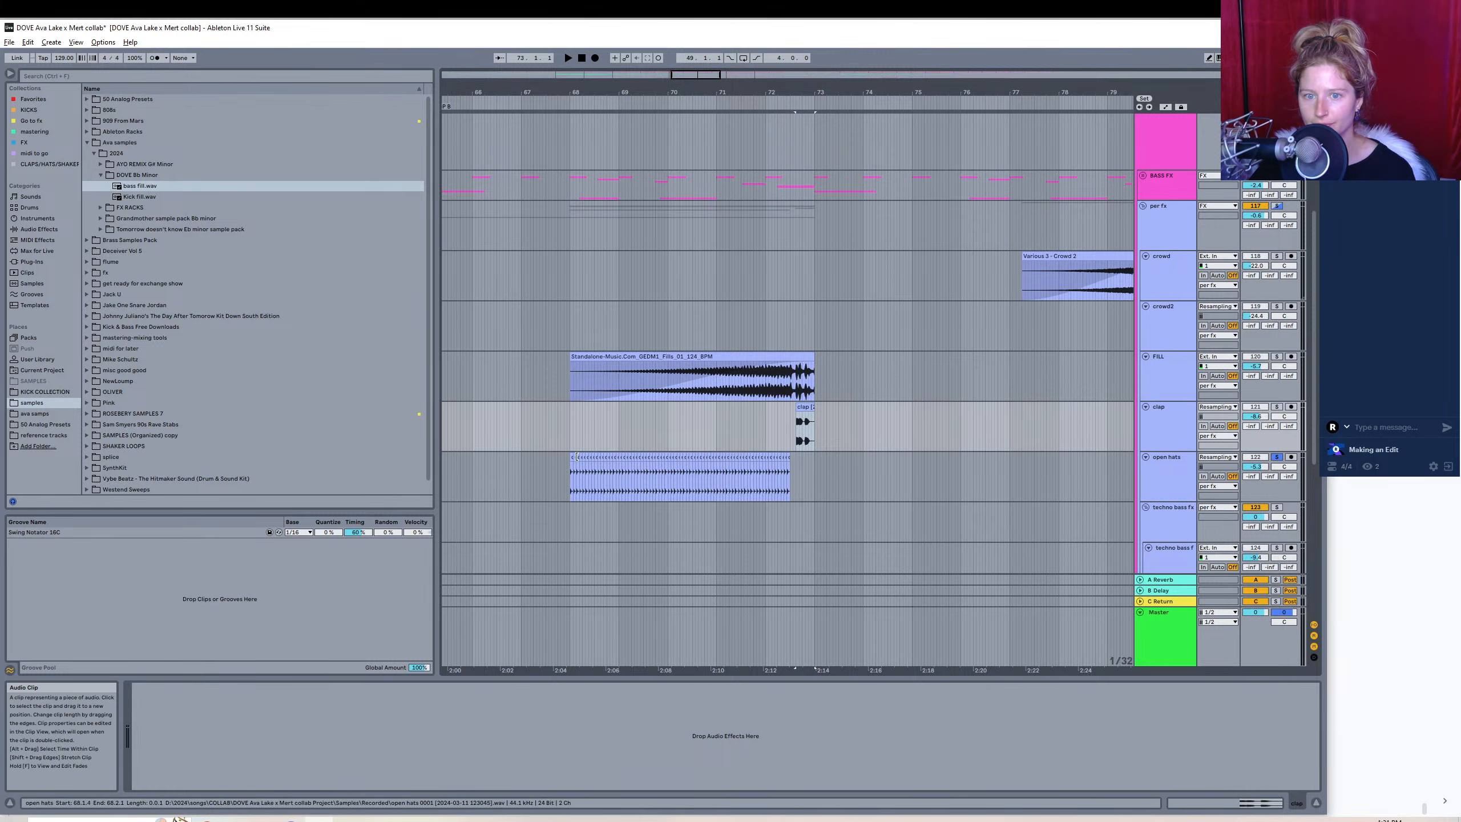
click(572, 468)
click(785, 456)
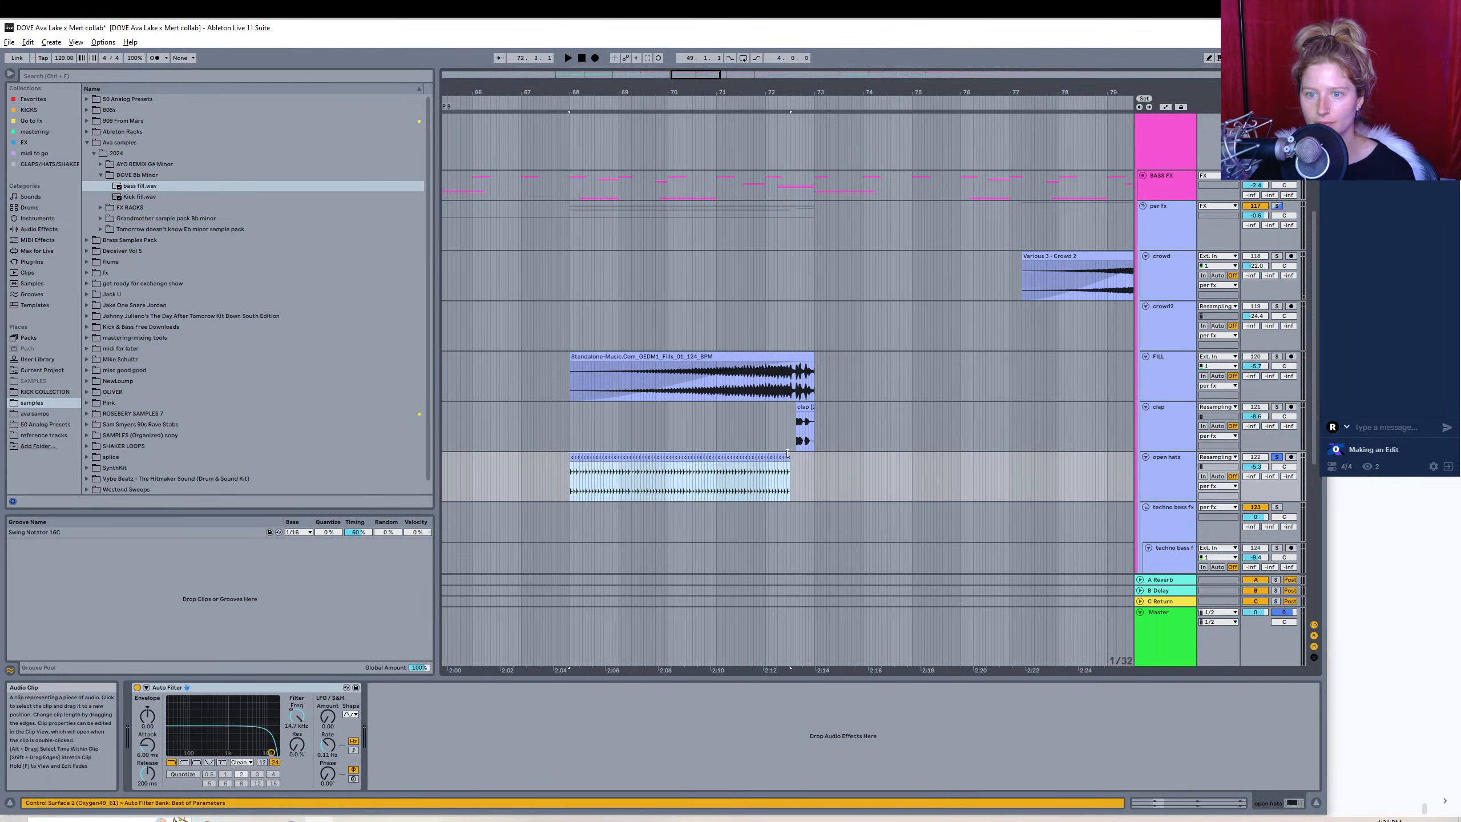
key(ctrl+j)
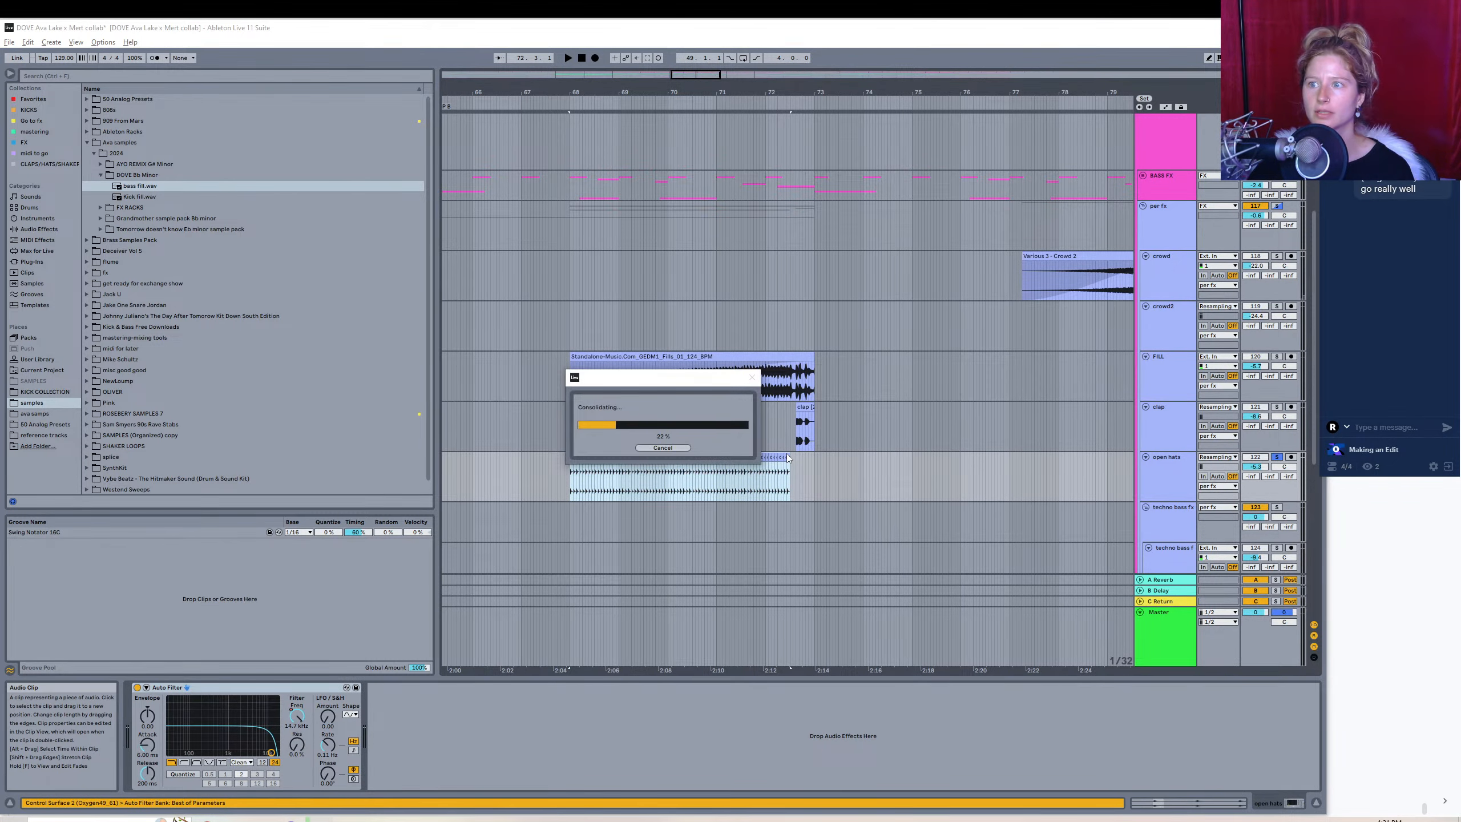
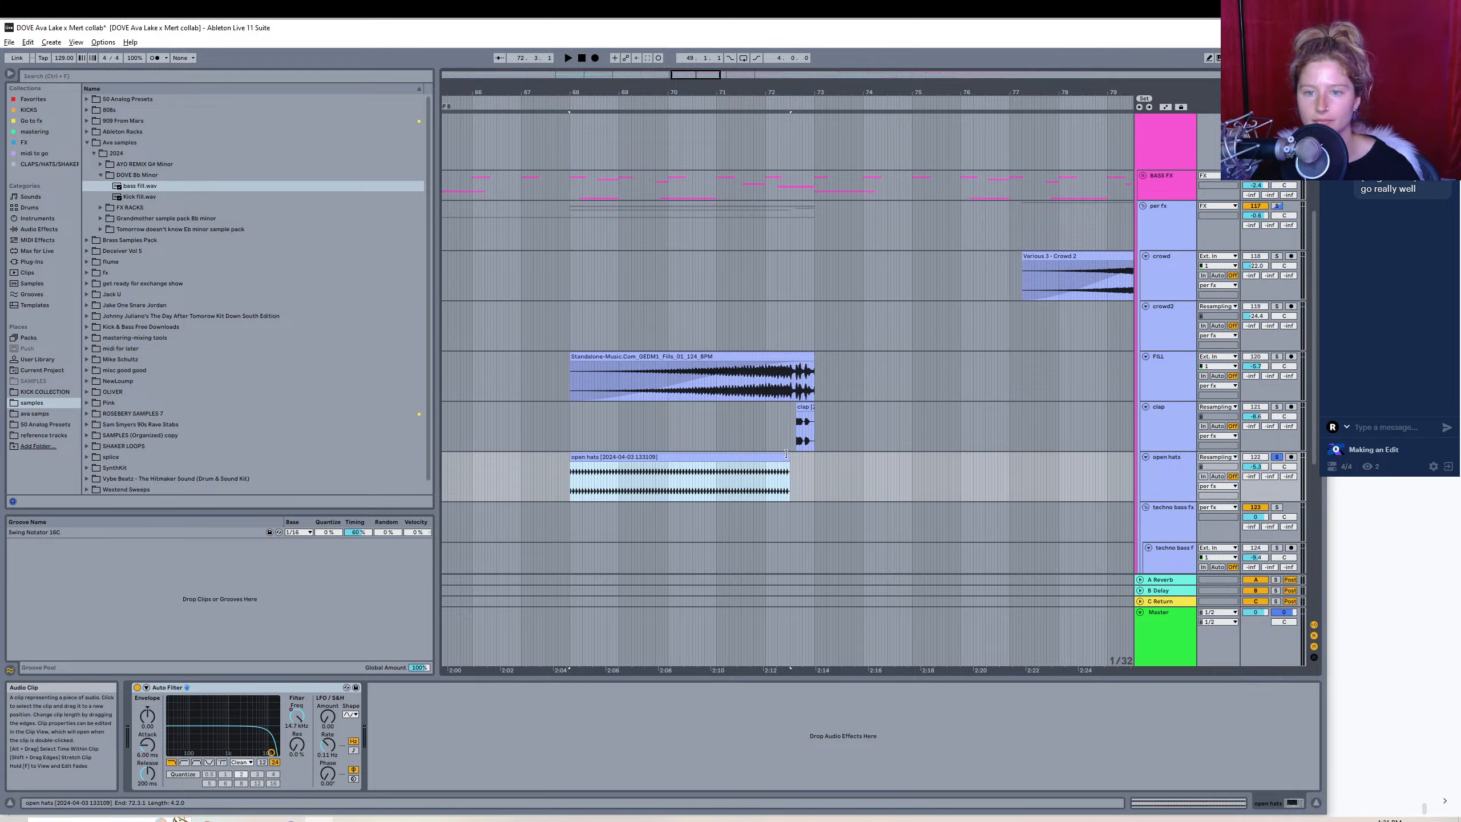
- Audition the end of the consolidated open hats clip
click(839, 476)
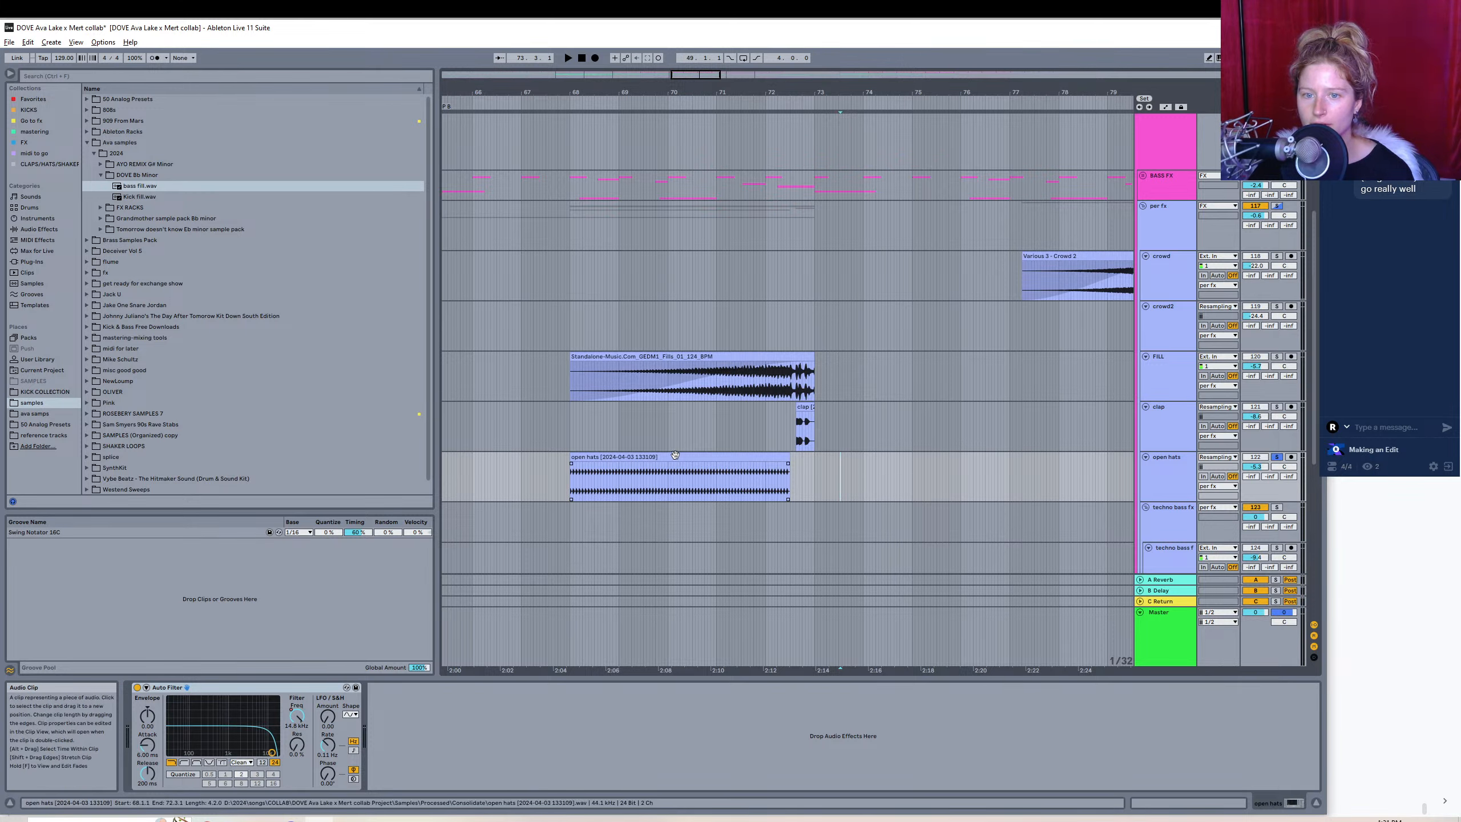
click(754, 458)
key(space)
click(749, 489)
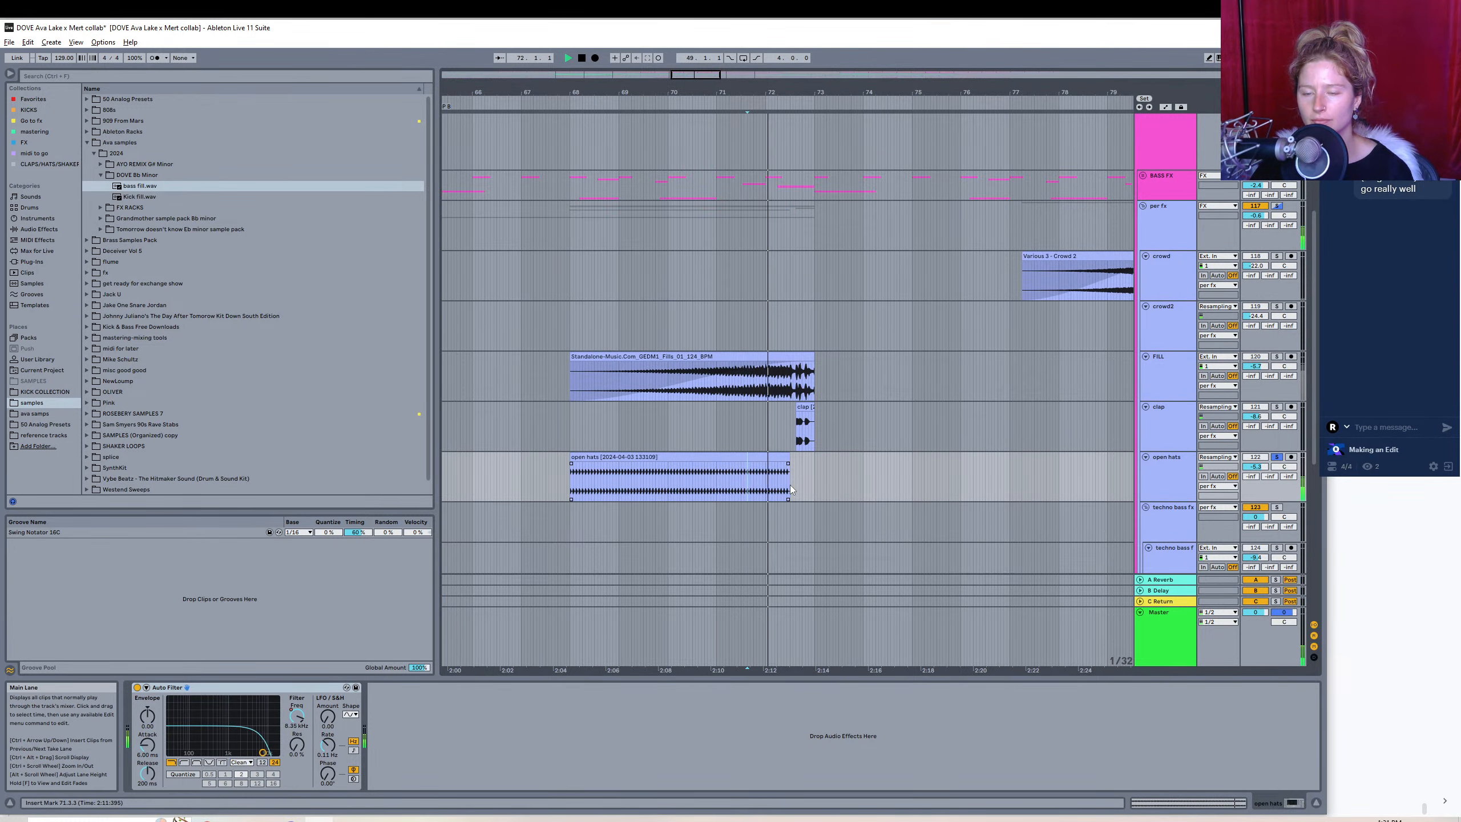
key(space)
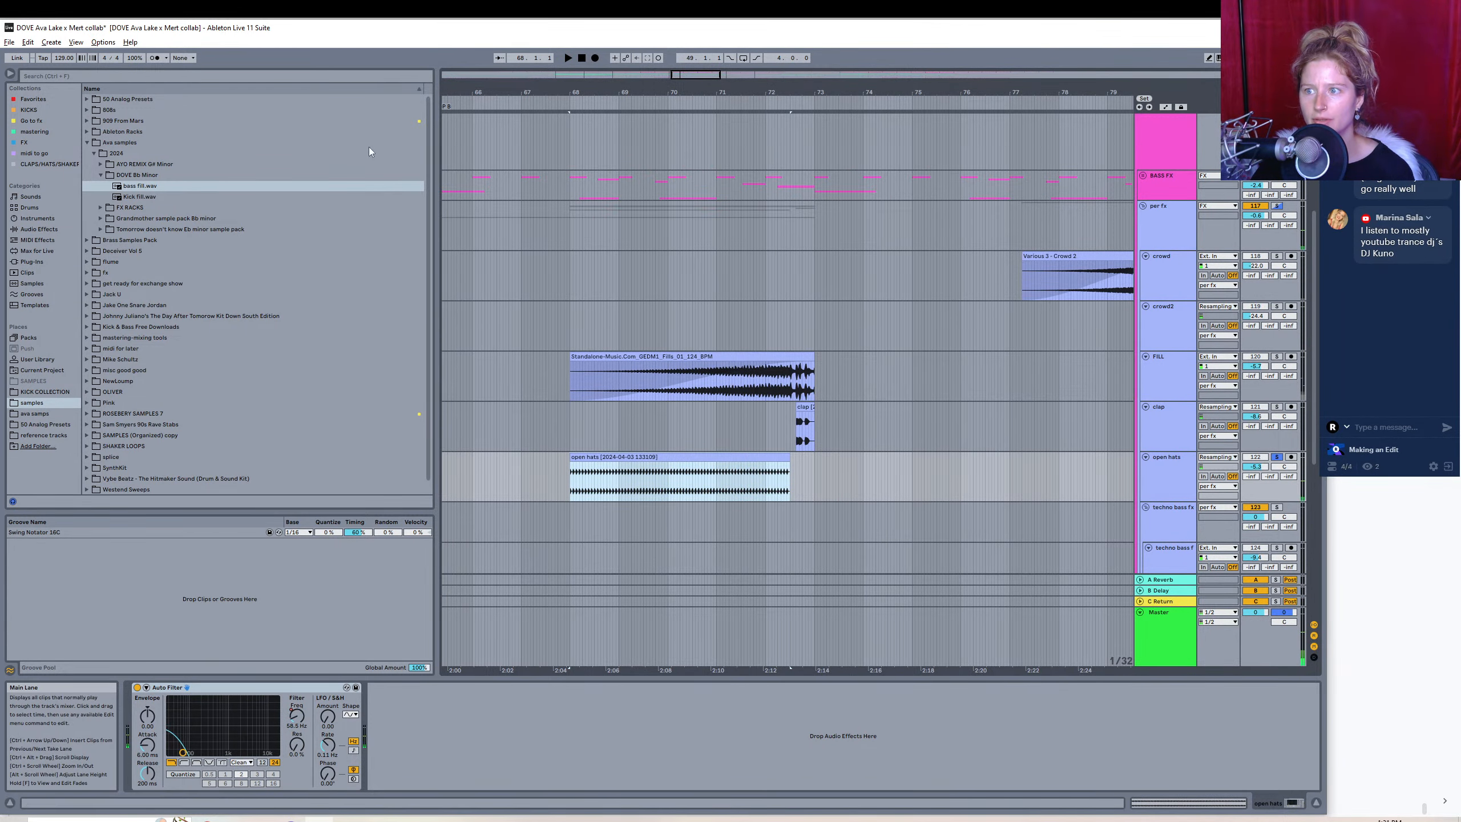
- Export the consolidated open hats clip as the WAV file "open hat build" in the DOVE Bb Minor folder
click(9, 43)
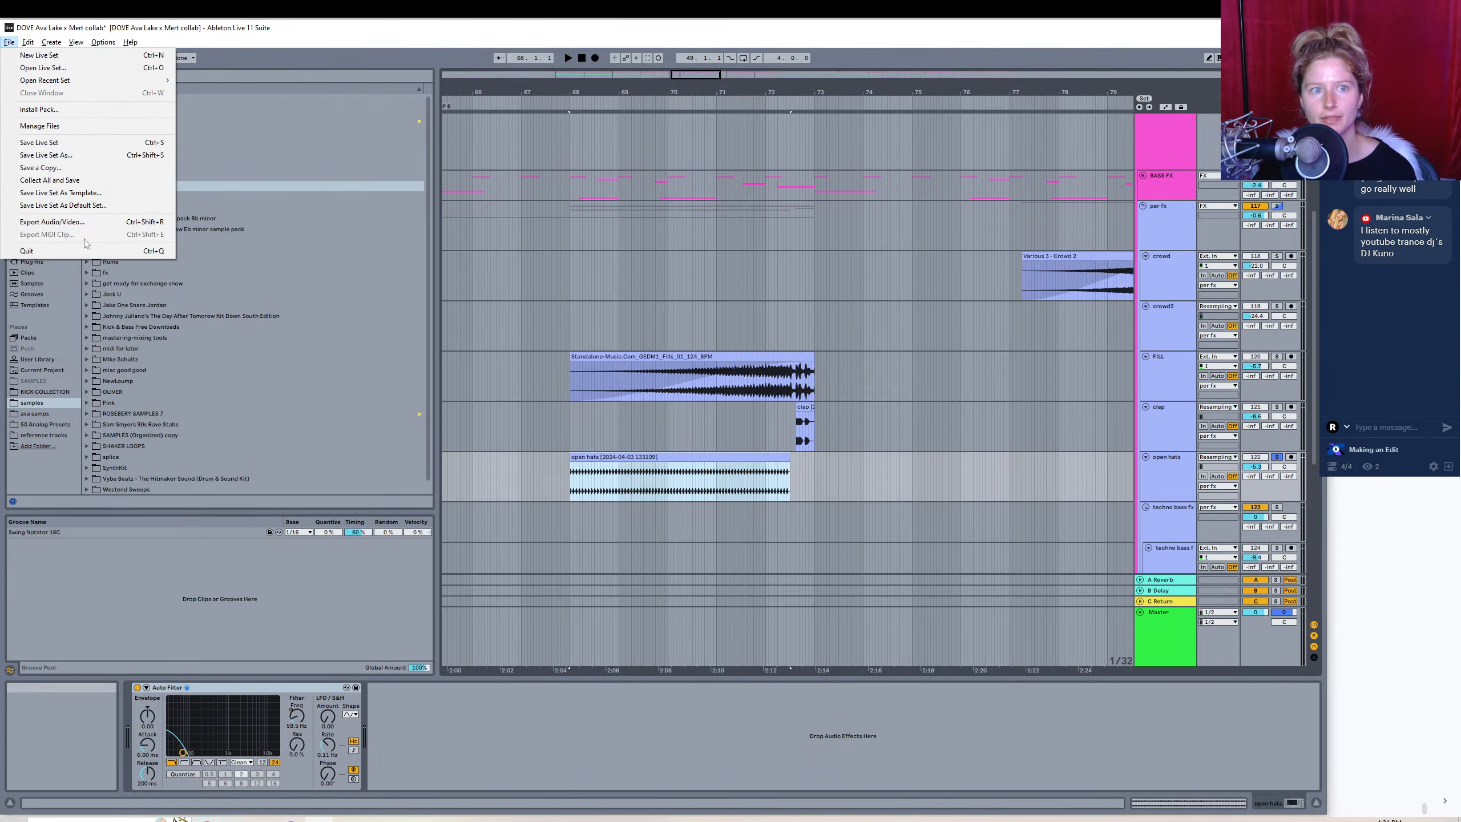
click(49, 222)
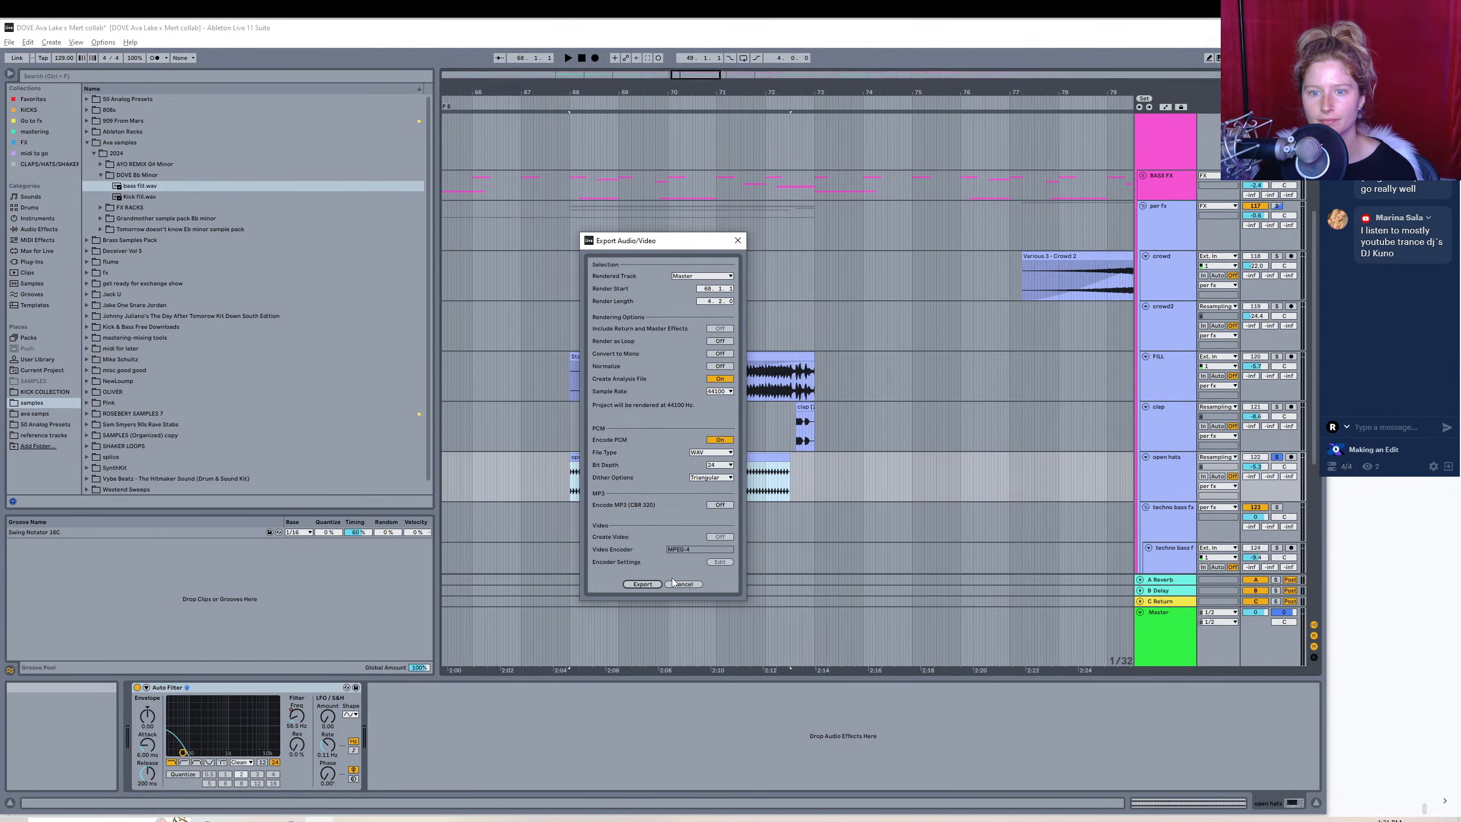
click(642, 583)
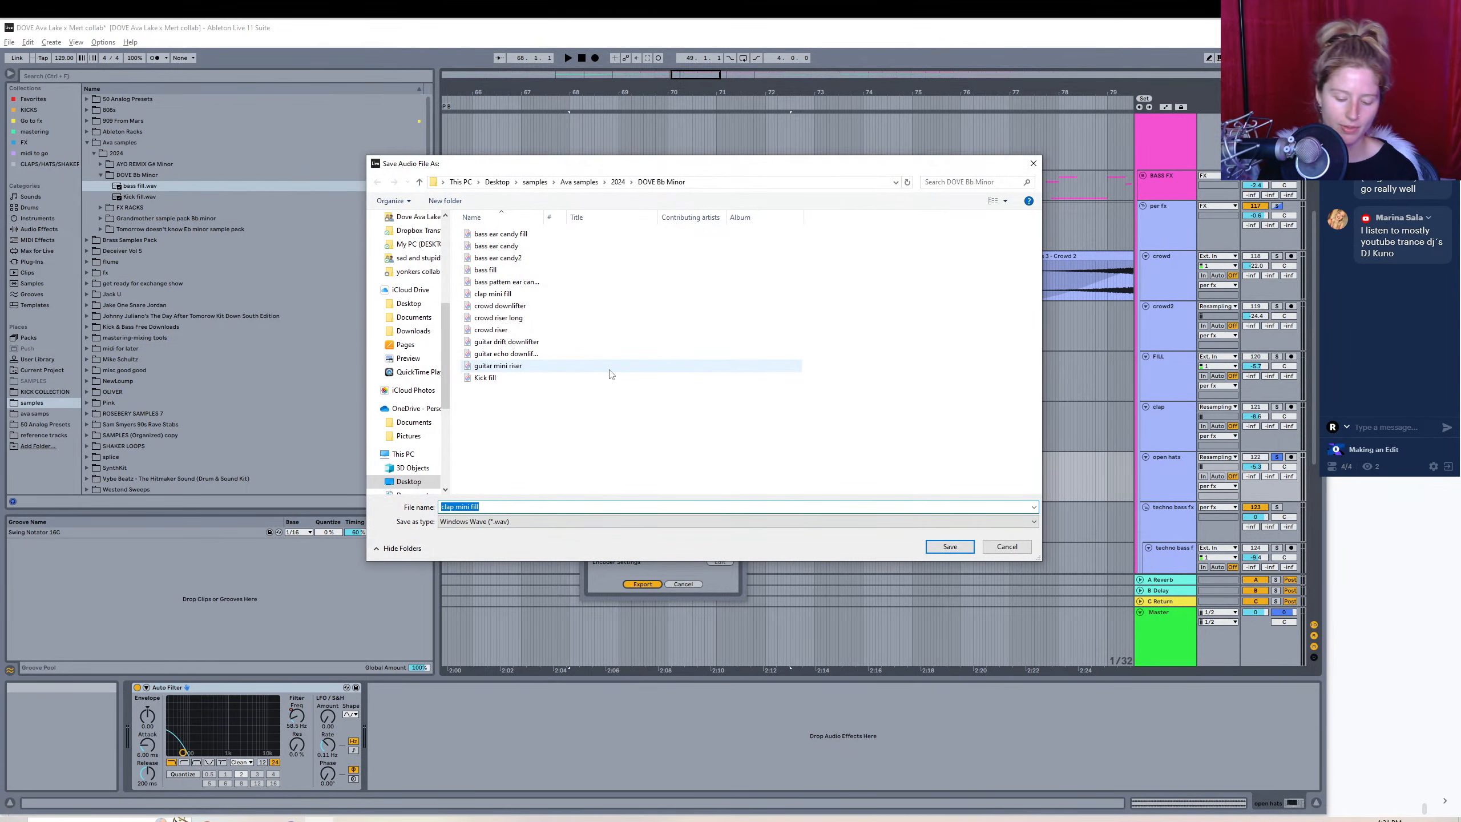
text(open hat build)
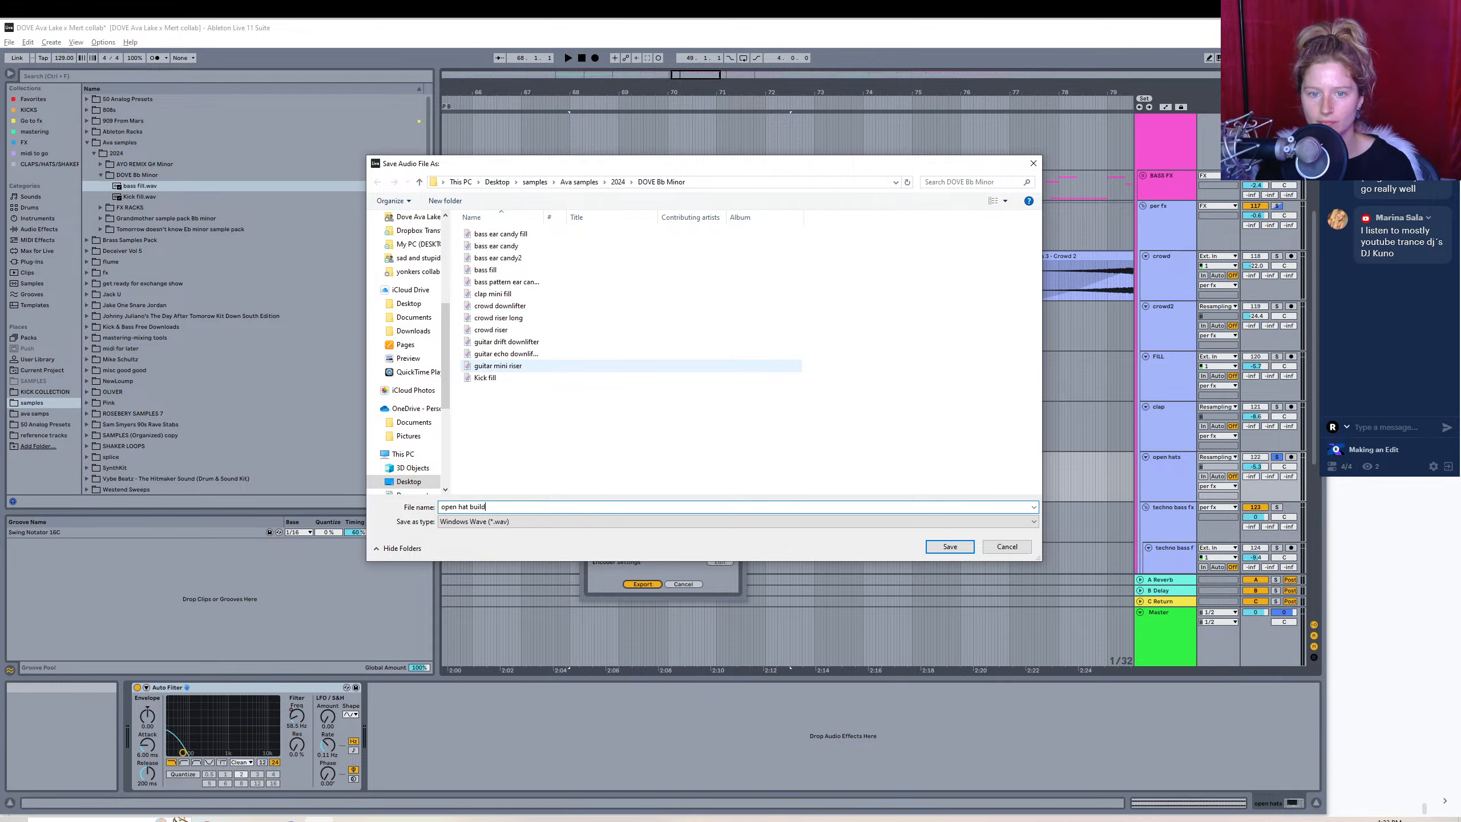
key(Return)
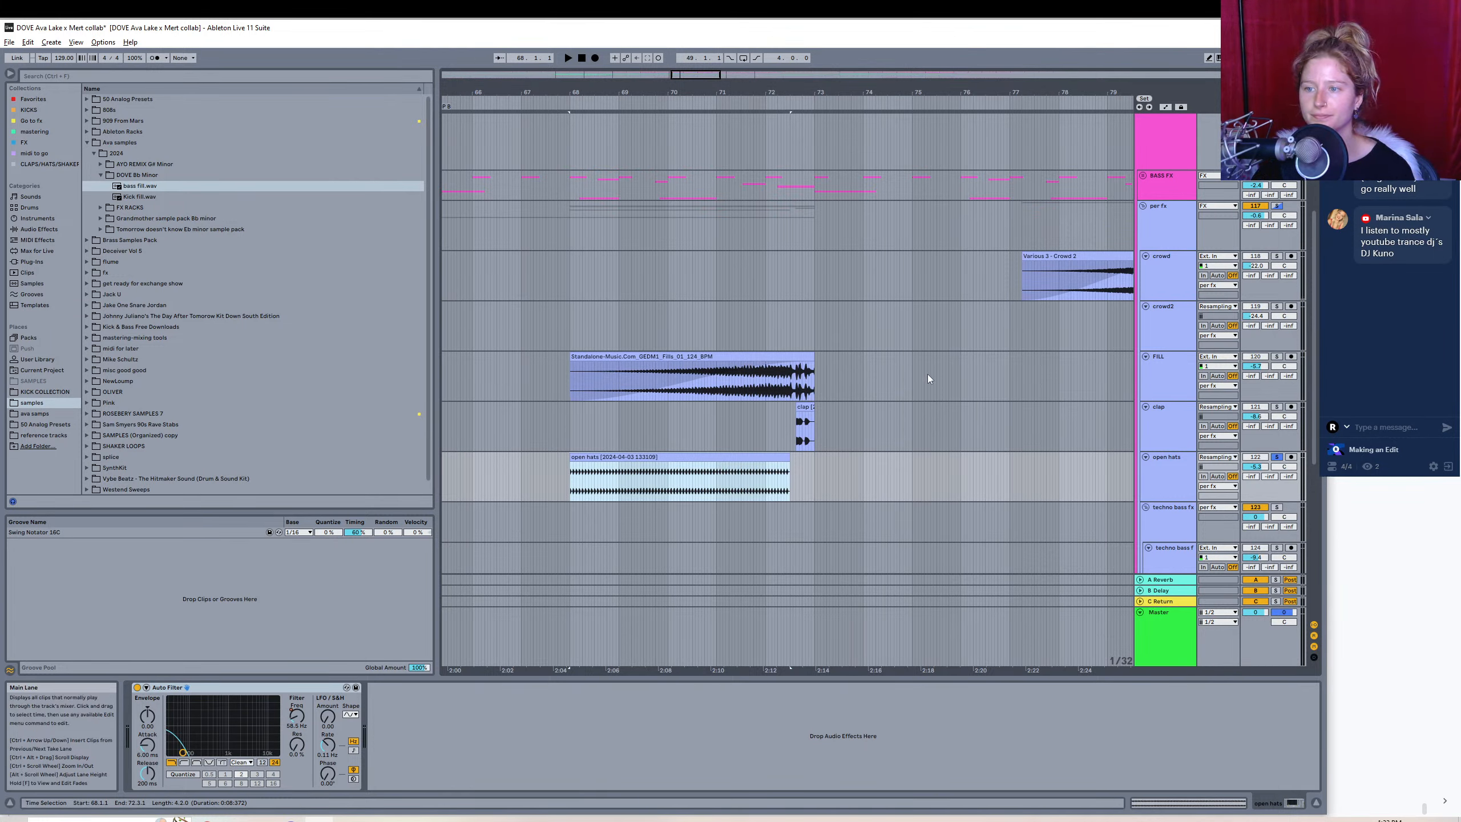
- Switch the solo from open hats to the first techno bass track and audition its clip after the start of DROP A
click(1275, 457)
drag(1314, 386, 1316, 490)
drag(697, 75, 704, 174)
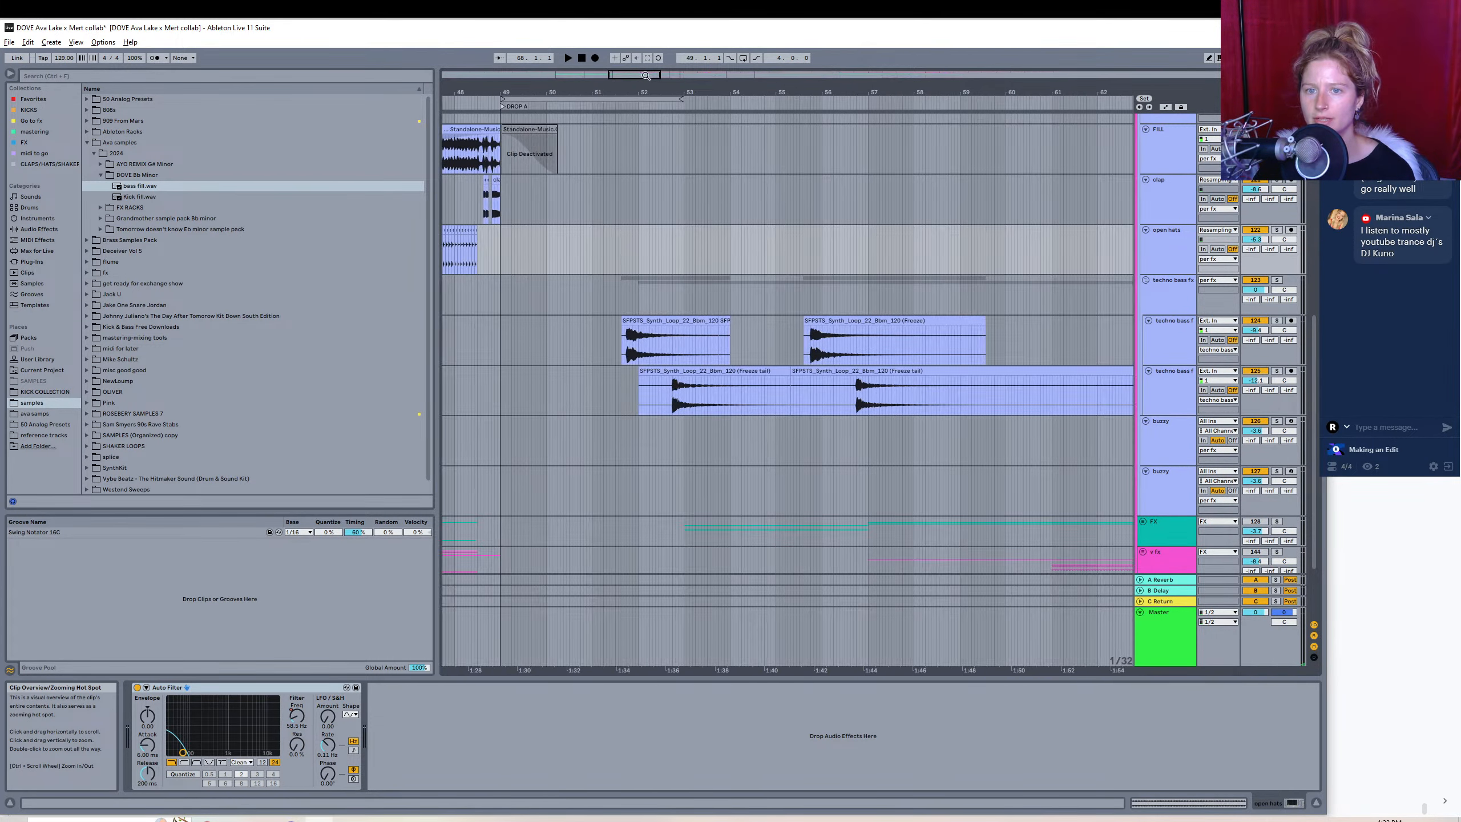
click(699, 321)
key(space)
click(1276, 320)
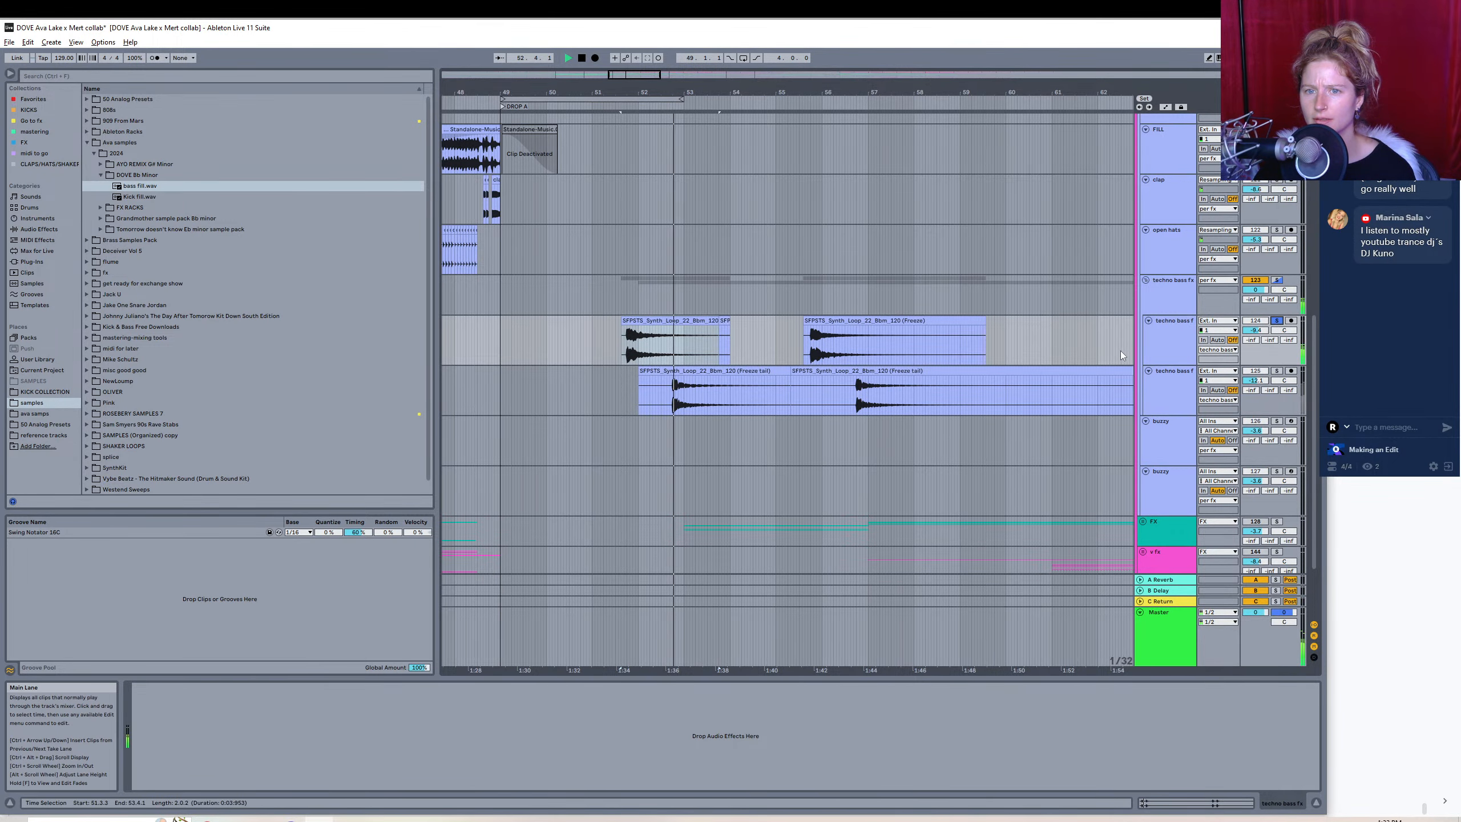
click(1034, 352)
key(space)
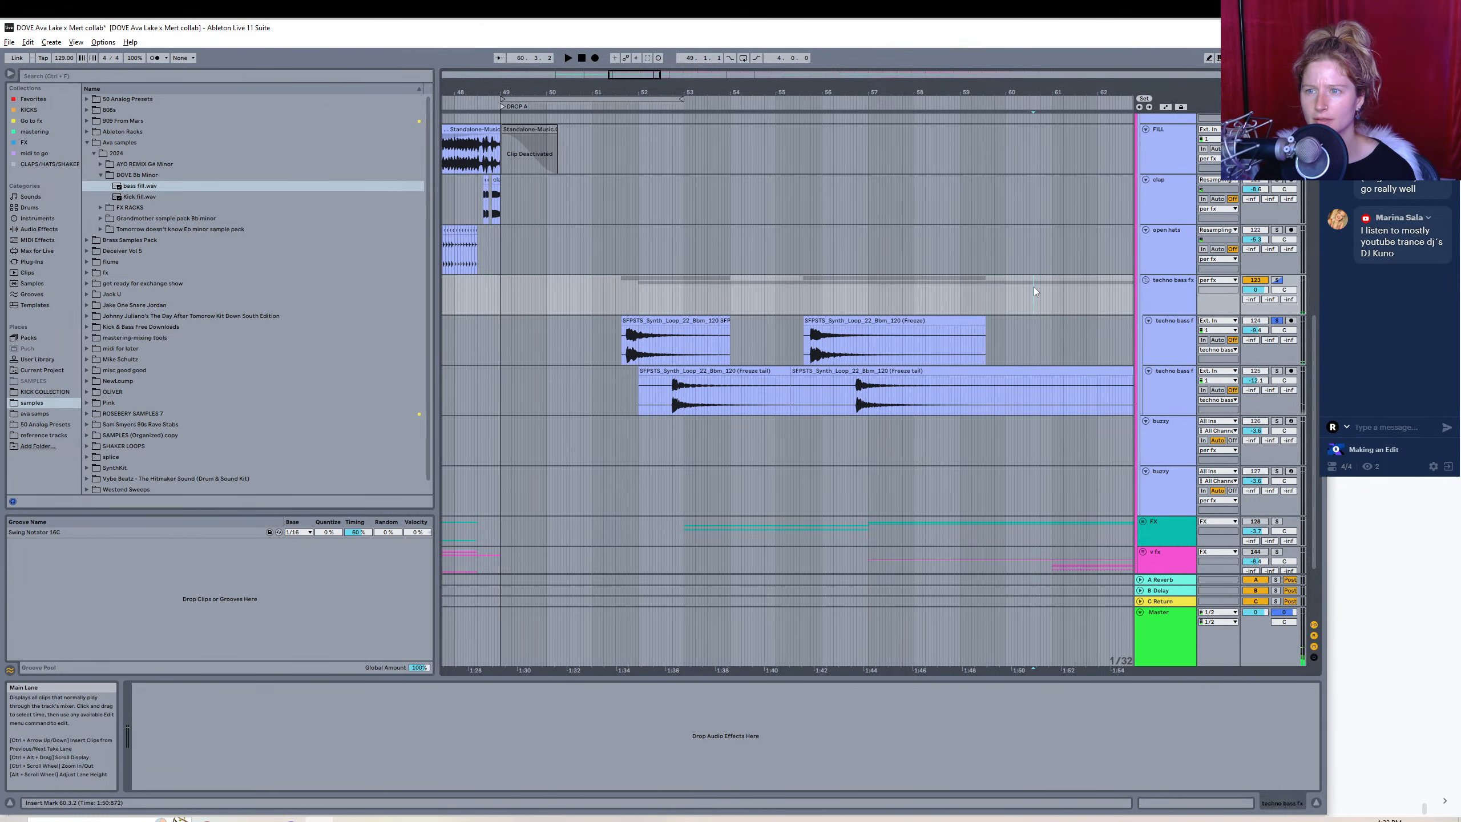
- Extend the end of the first techno bass track's first clip to bar 55 and audition it
click(684, 320)
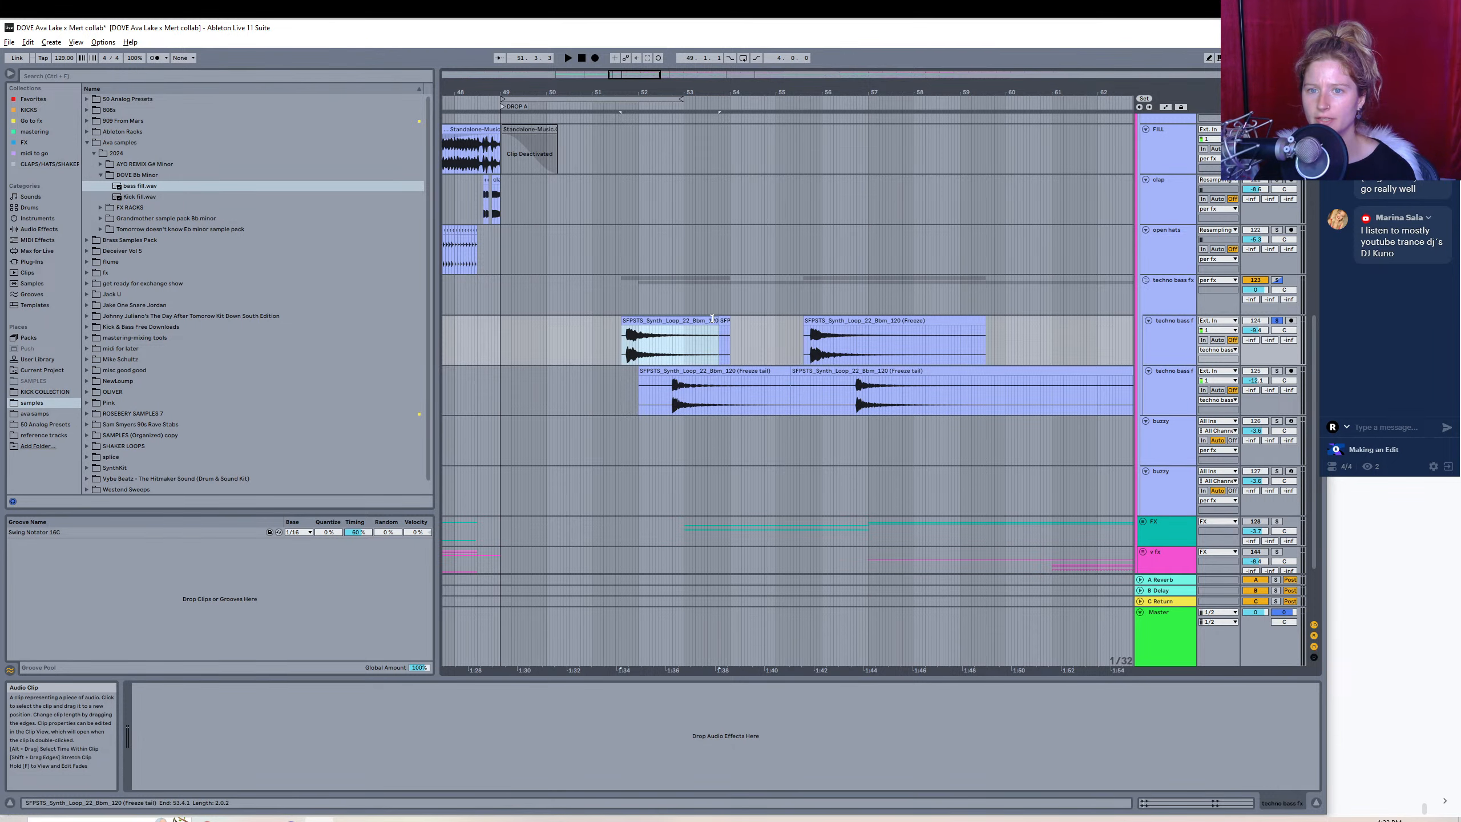
drag(730, 320, 786, 321)
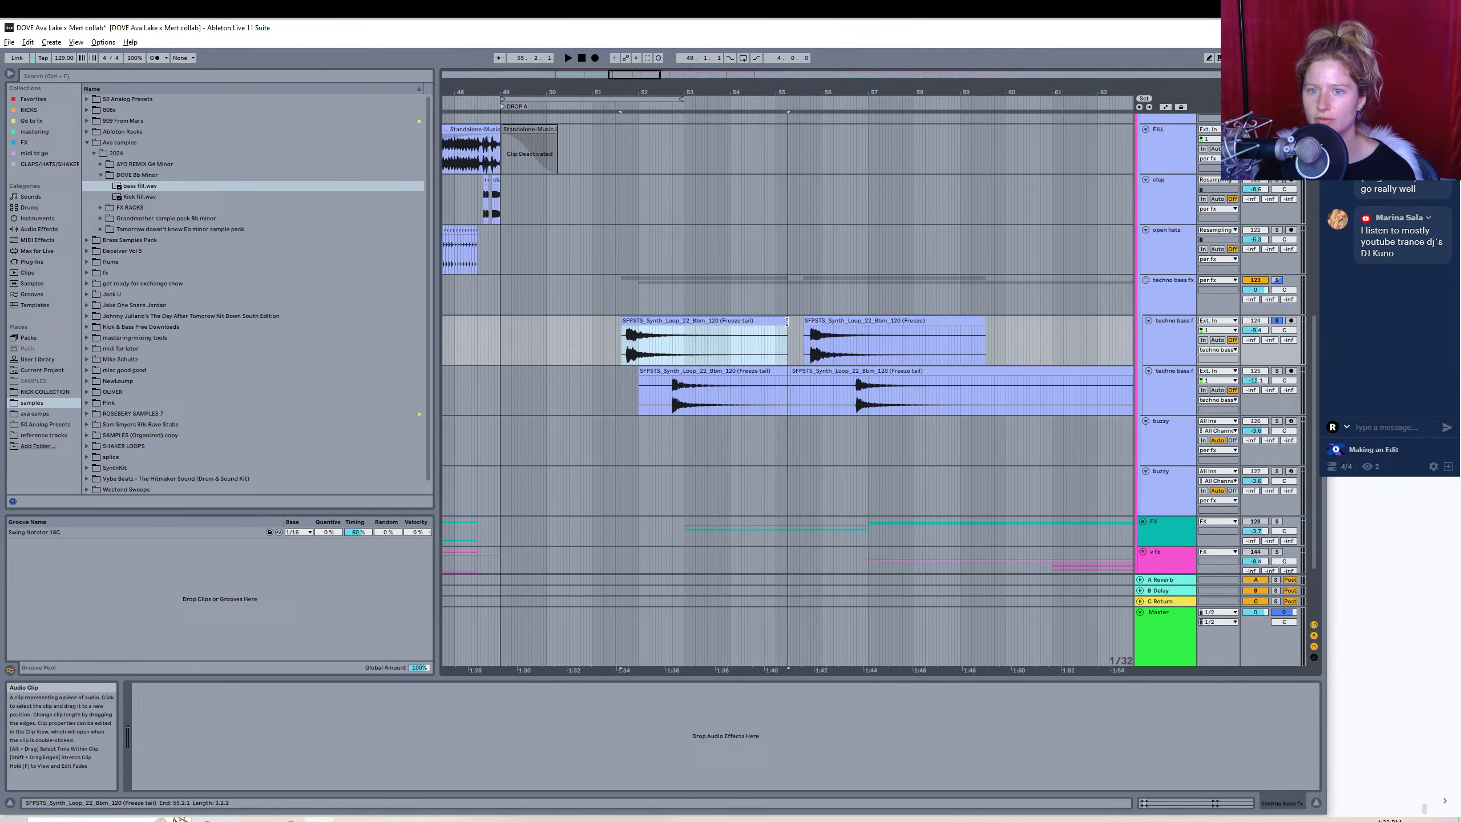
click(739, 320)
key(space)
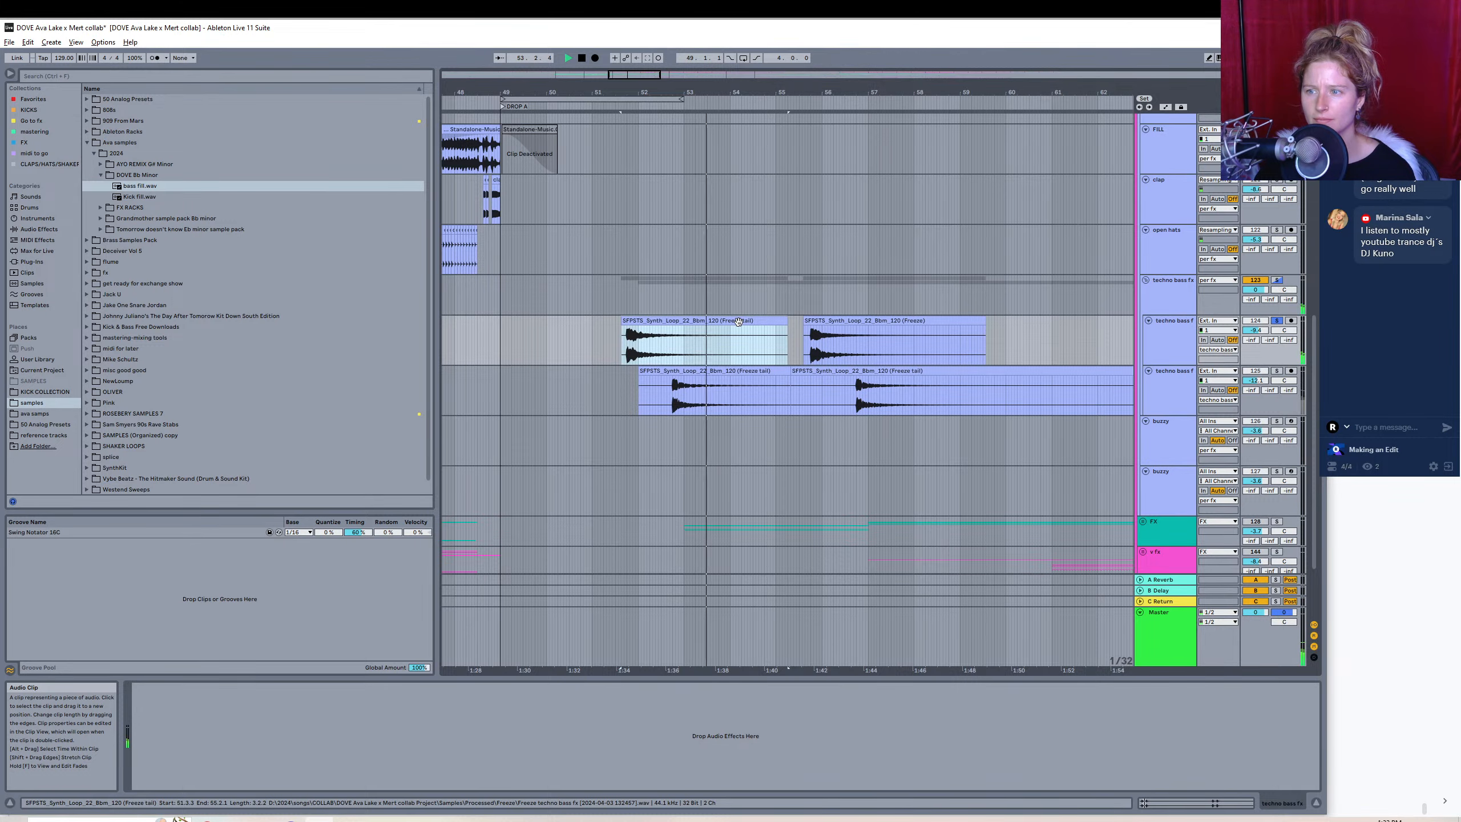
key(space)
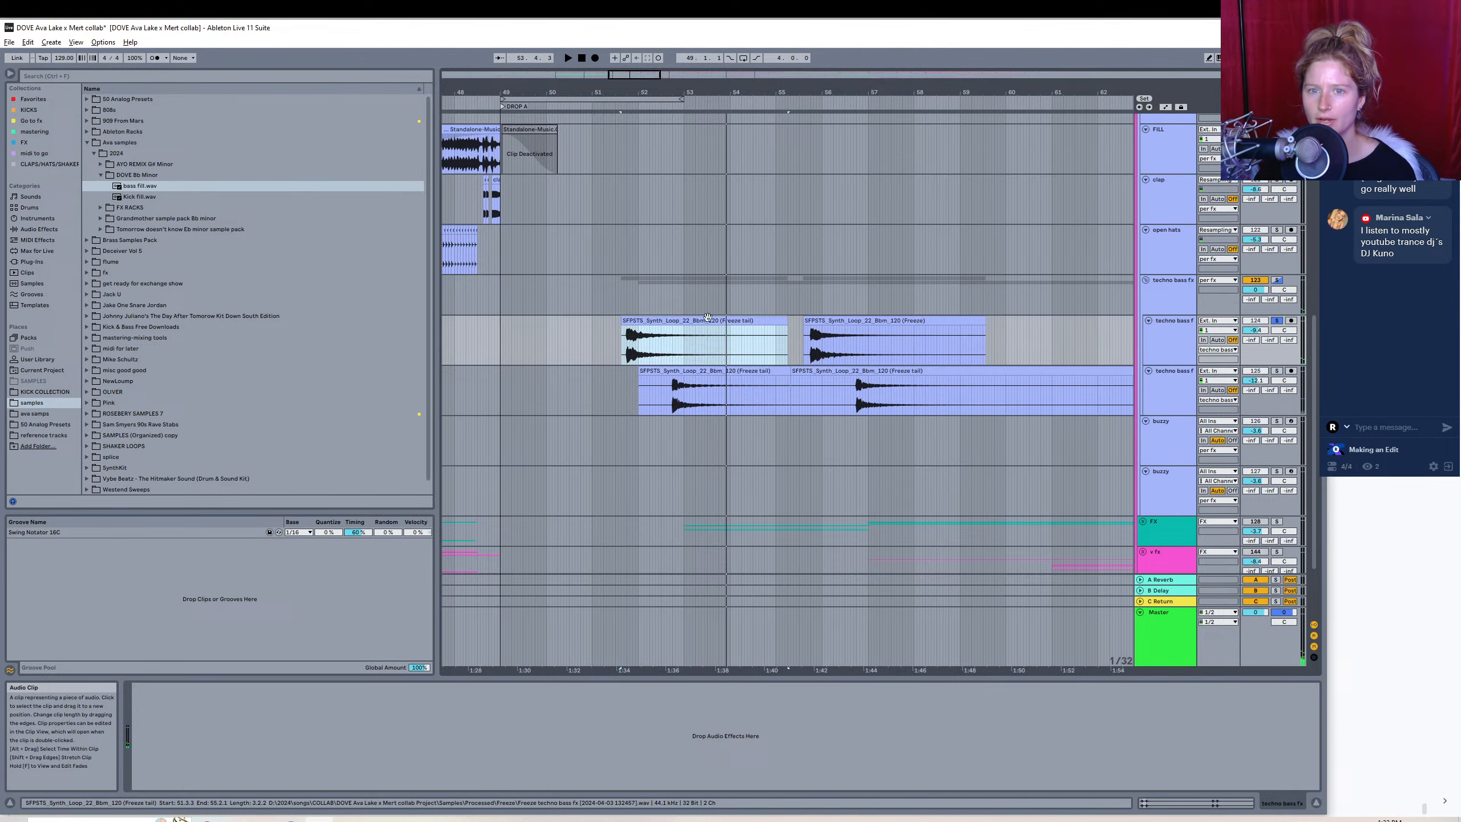
- Trim the first techno bass clip's start to 51.4.1, where its waveform begins, and audition both clips on that track
click(9, 42)
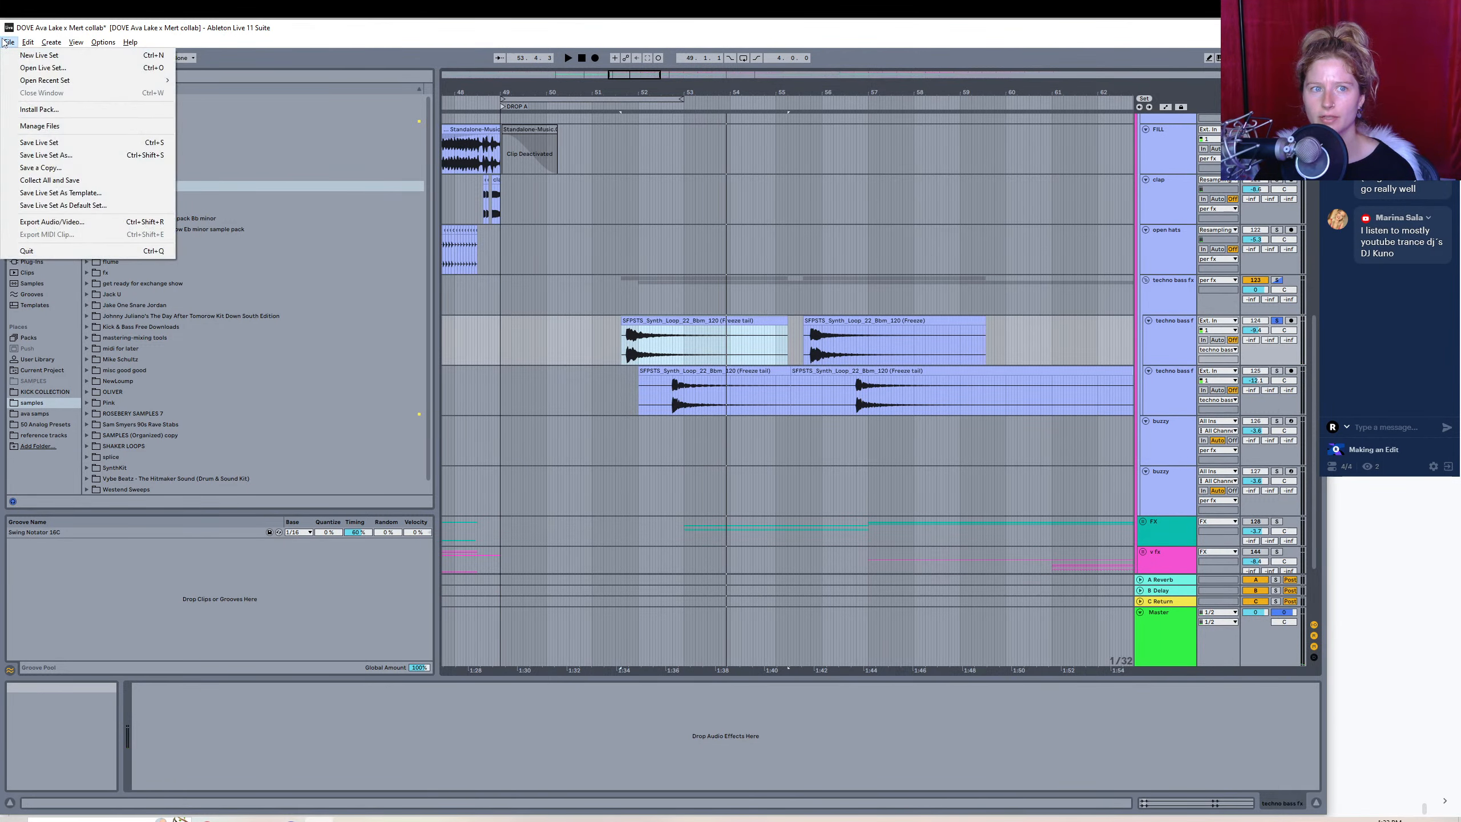
click(559, 303)
drag(832, 90, 1208, 143)
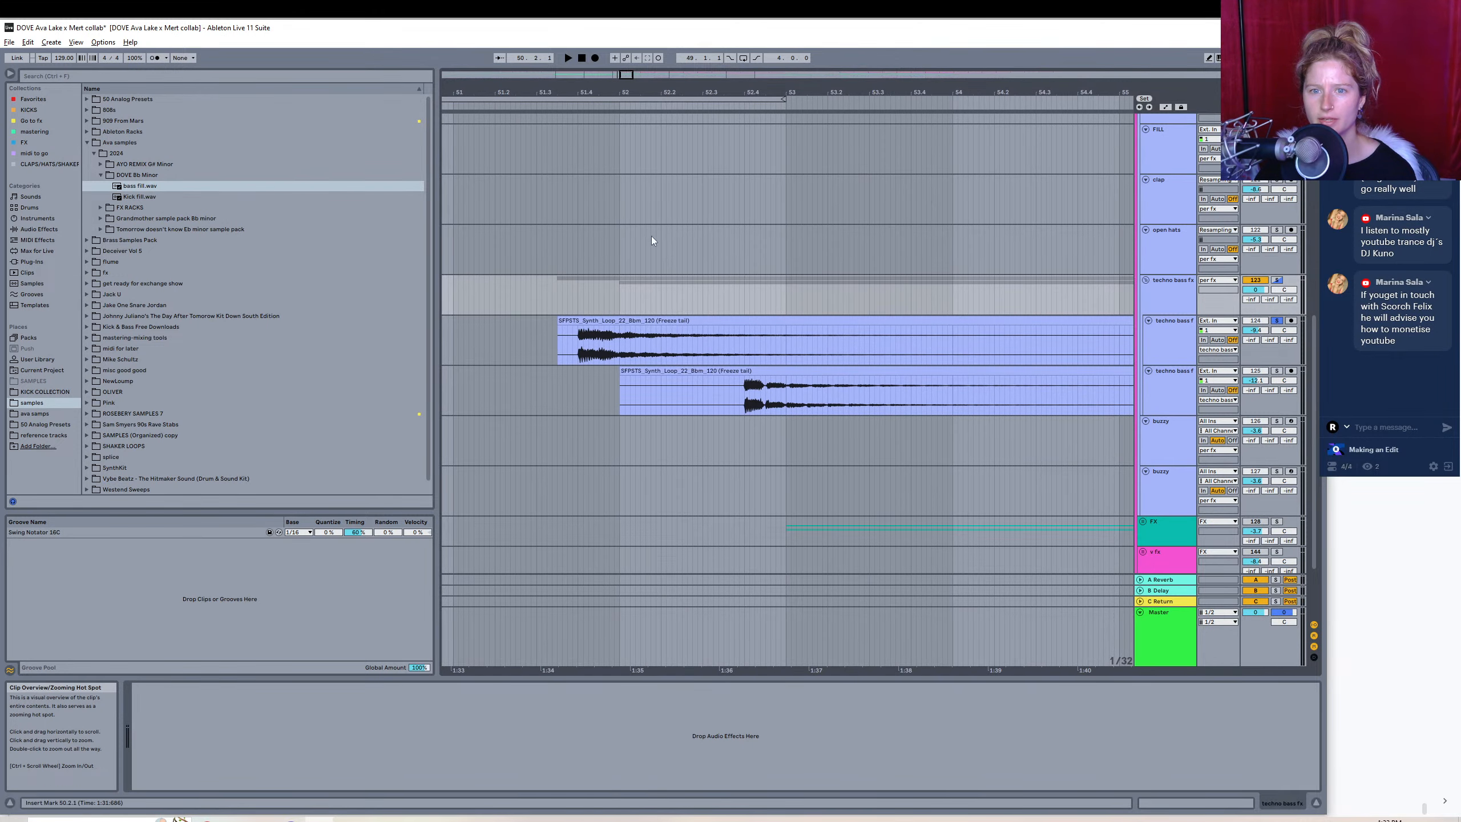
click(578, 322)
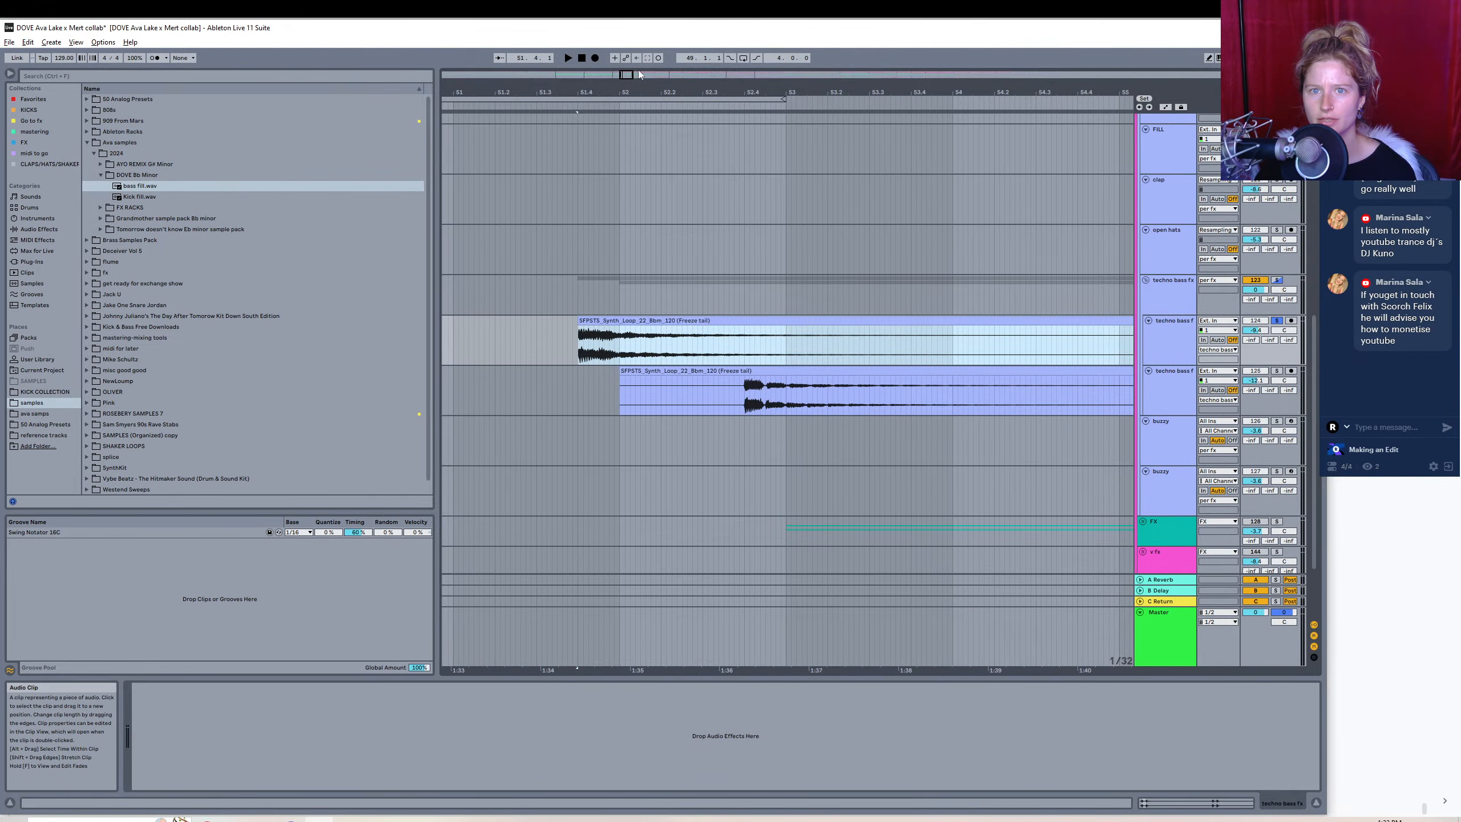
drag(626, 75, 626, 24)
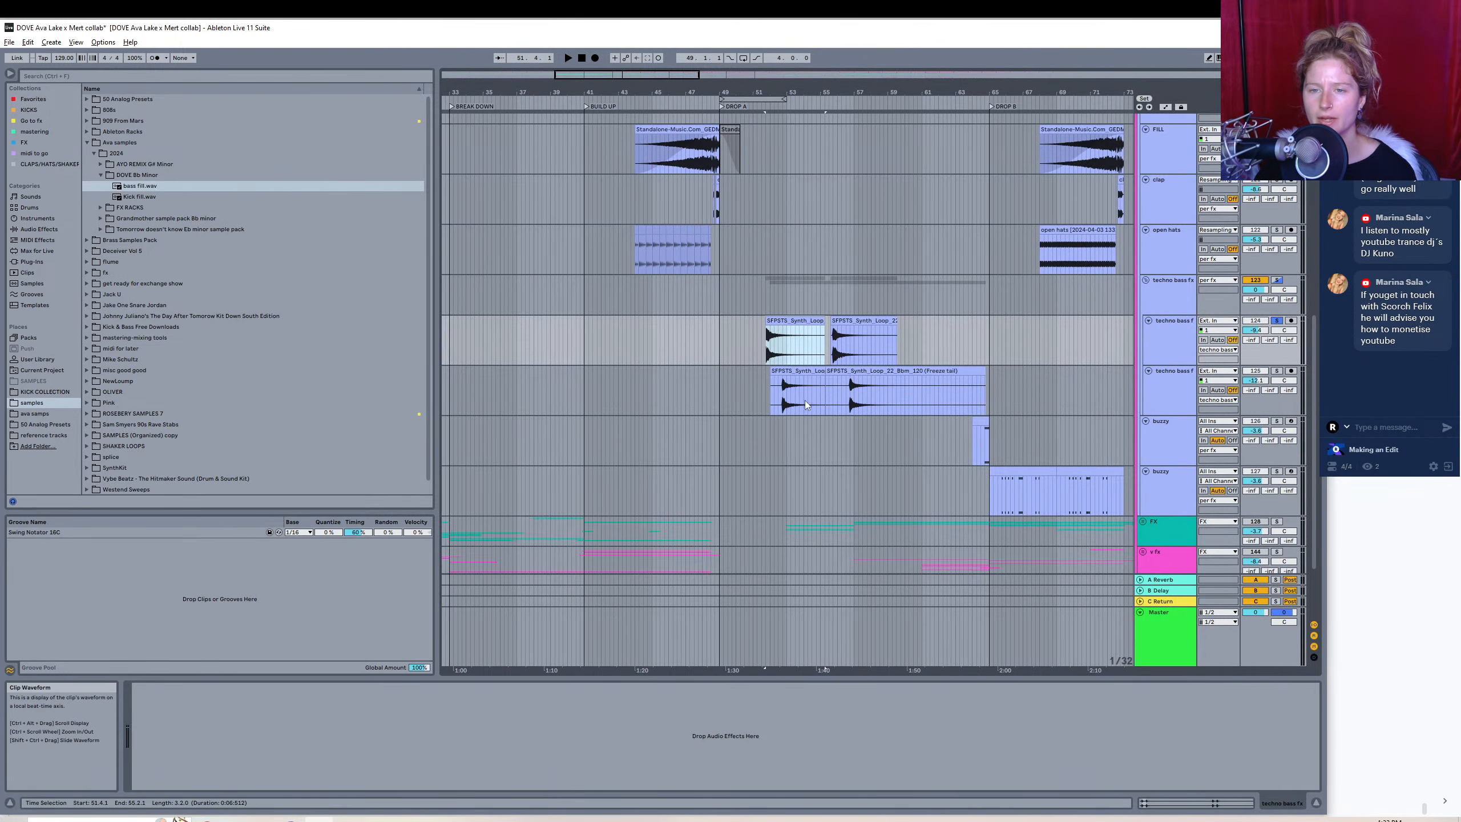
key(space)
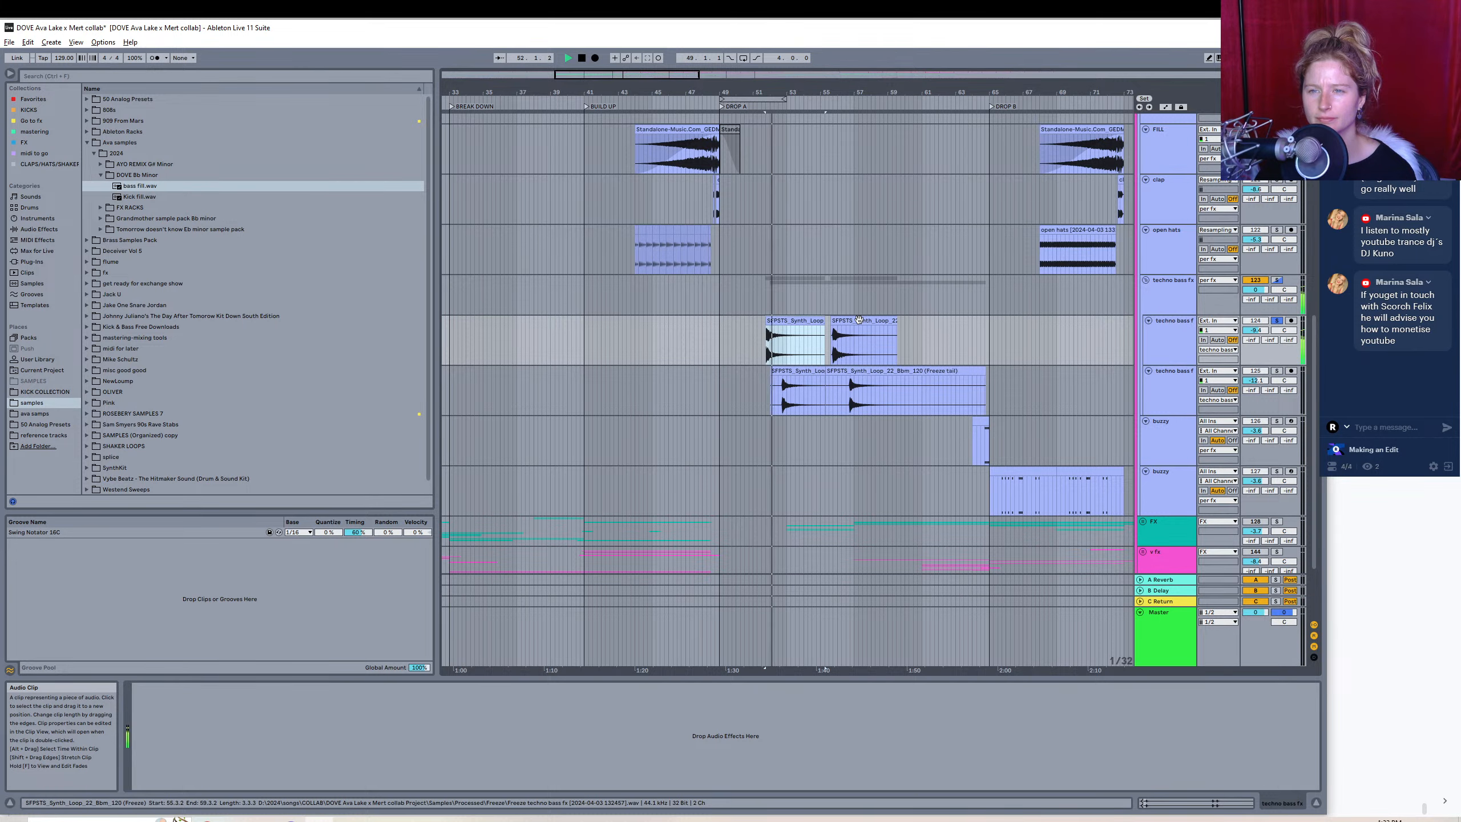
click(859, 320)
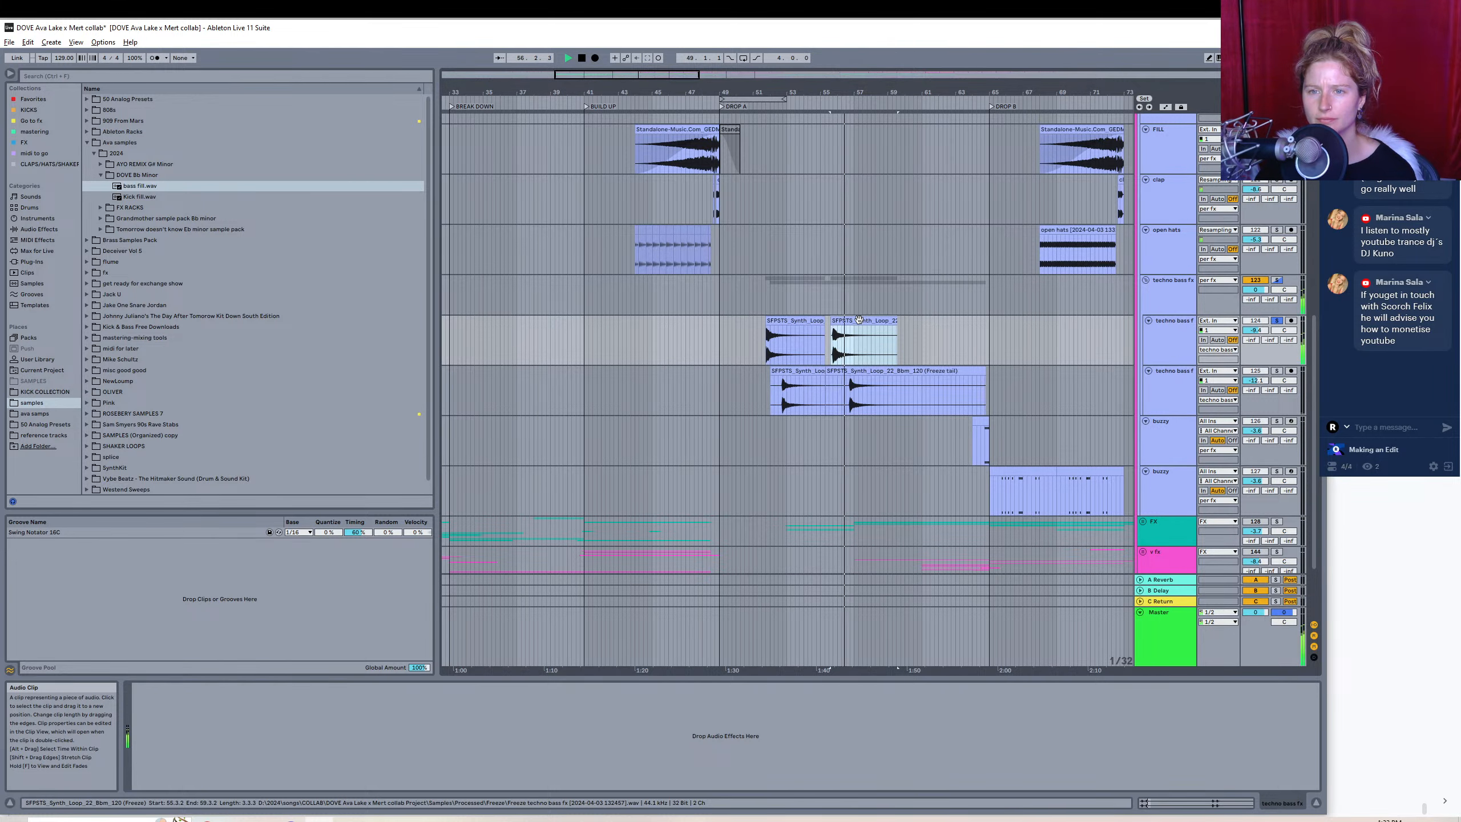
key(space)
- Export the first techno bass track's trimmed first clip as the WAV file "bass echo stab" in the DOVE Bb Minor folder
click(782, 321)
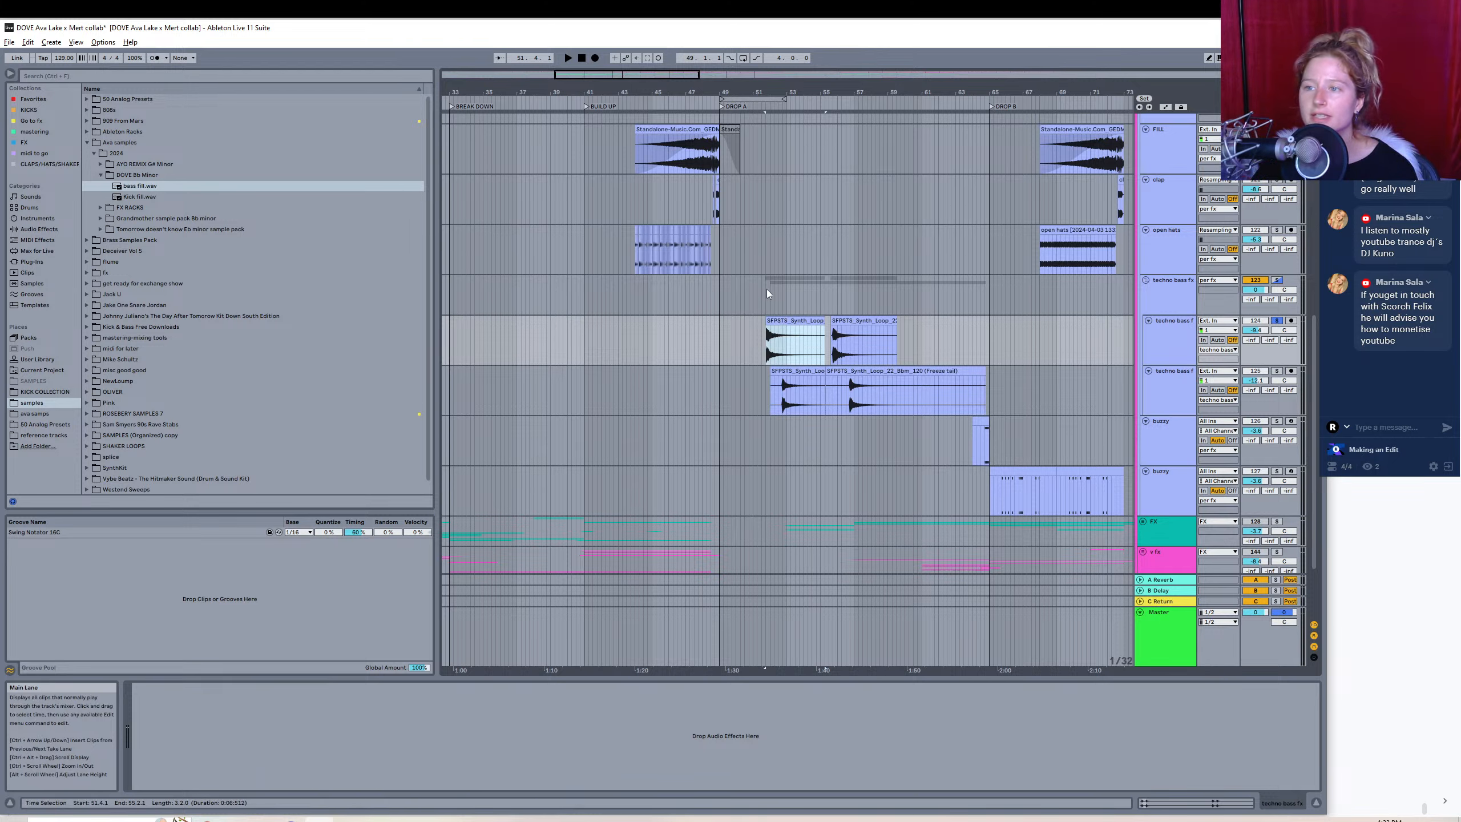
click(2, 44)
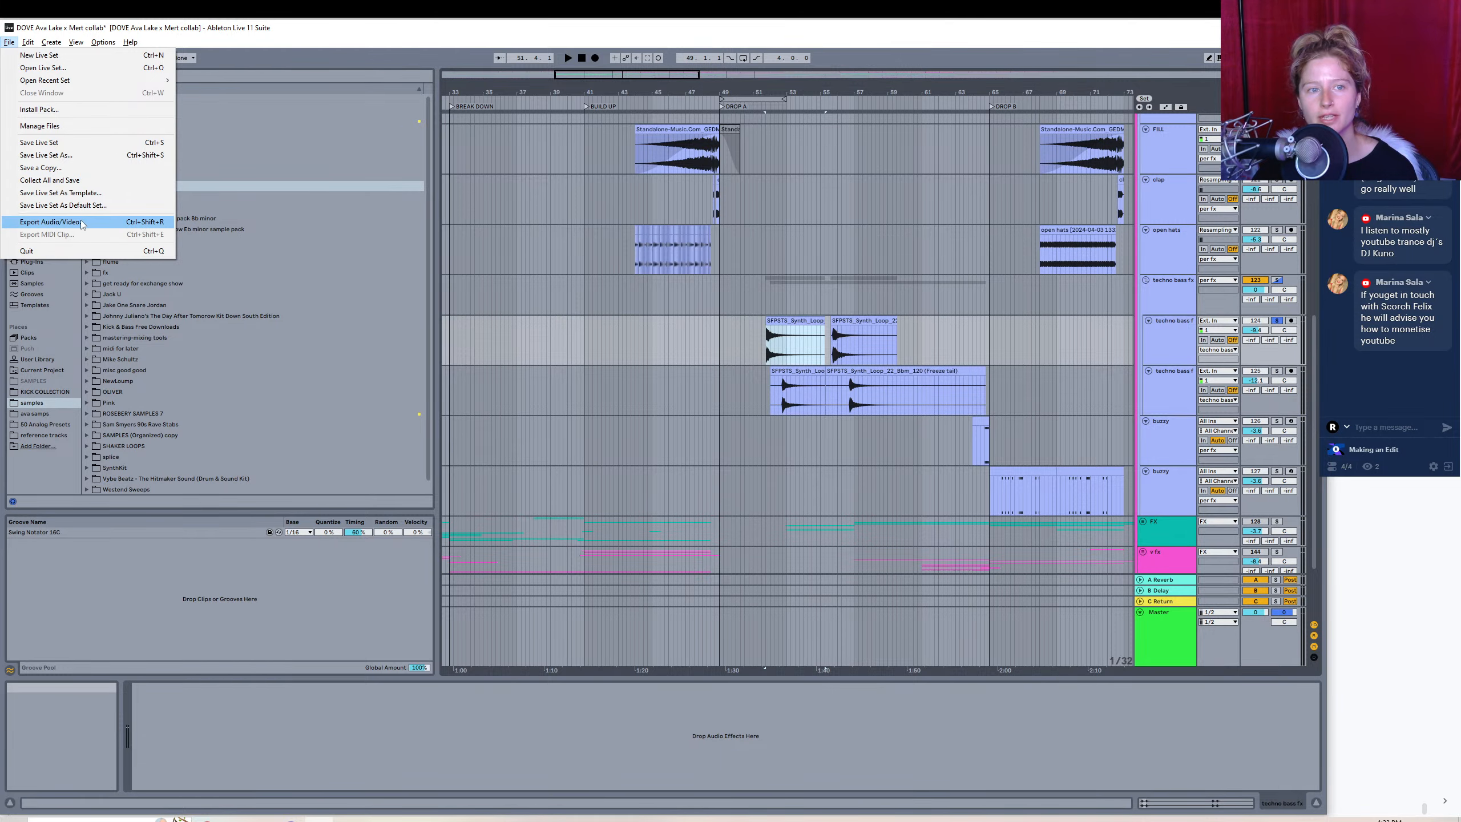
click(52, 222)
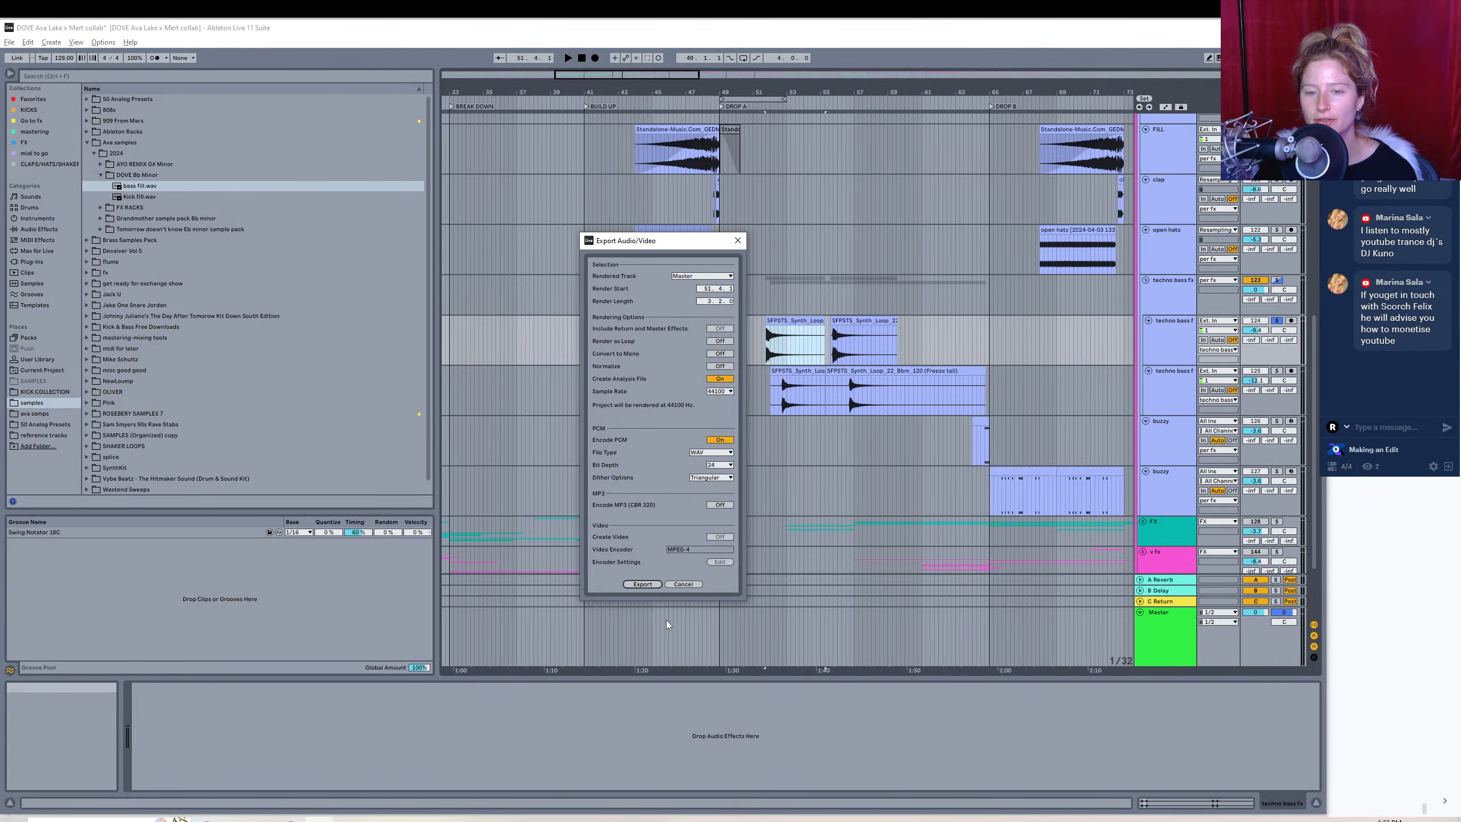
click(642, 583)
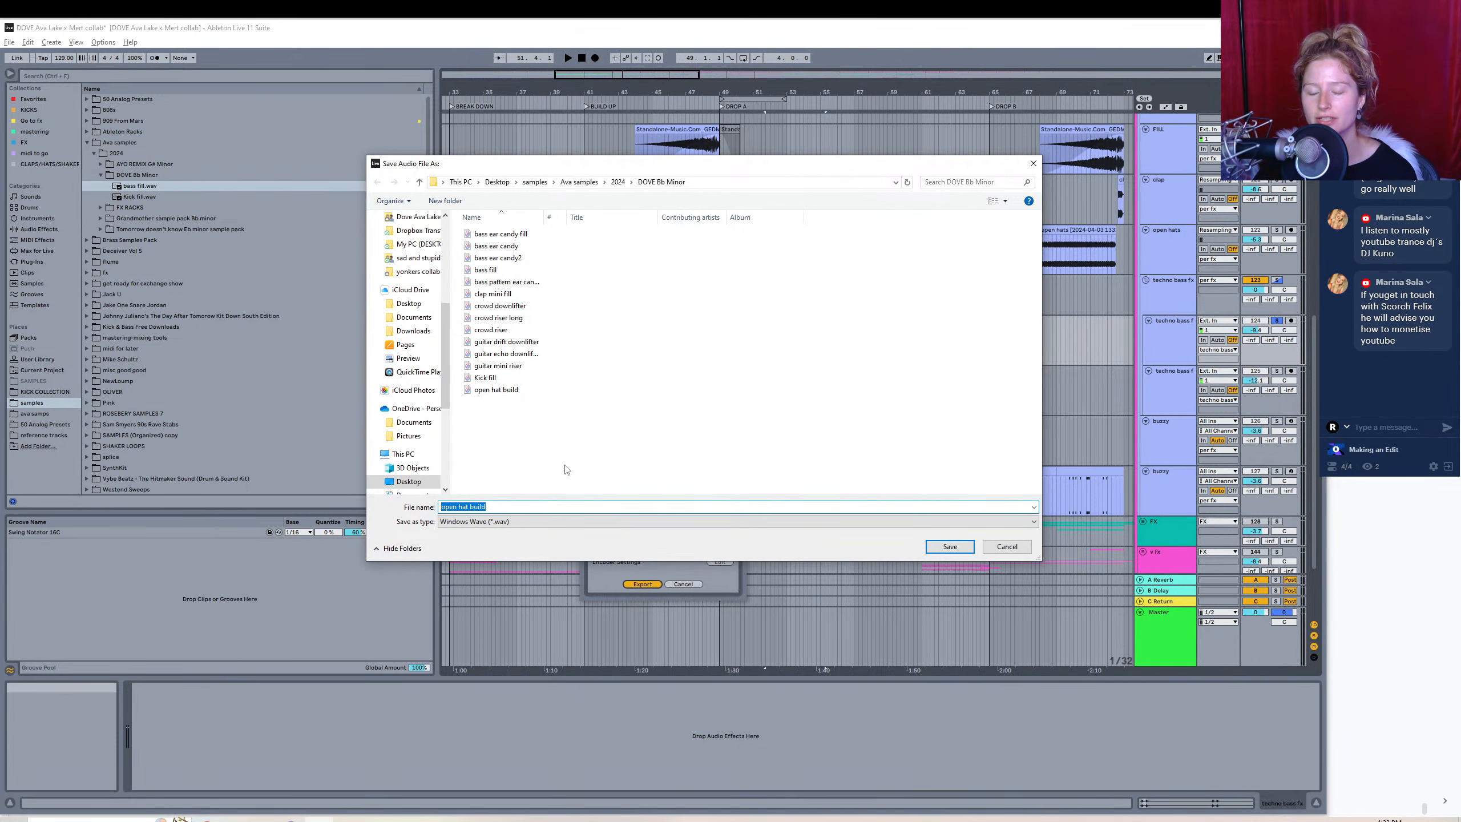
text(baass)
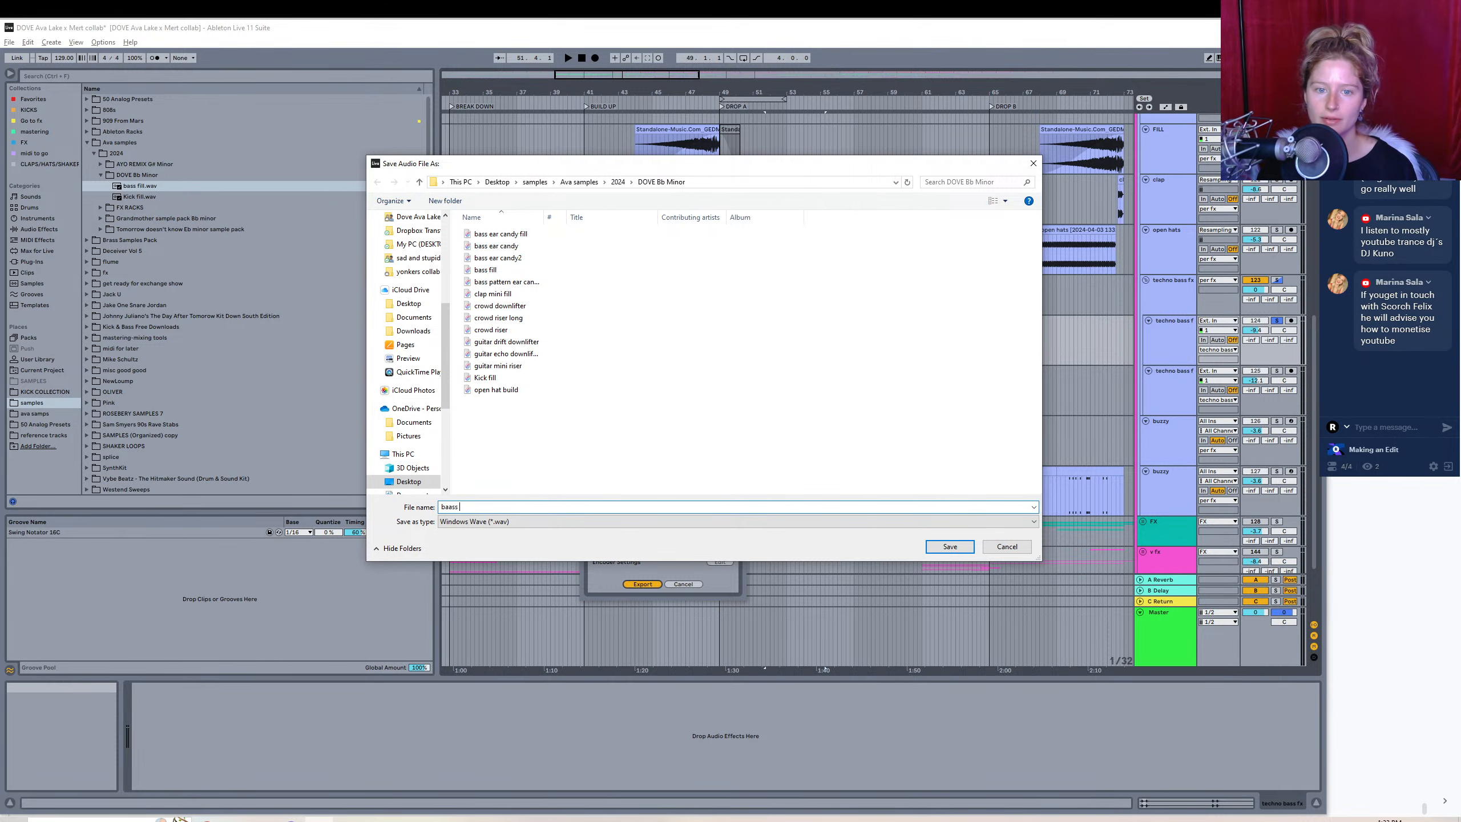
key(BackSpace)
key(BackSpace)
key(BackSpace)
key(BackSpace)
text(ss echo)
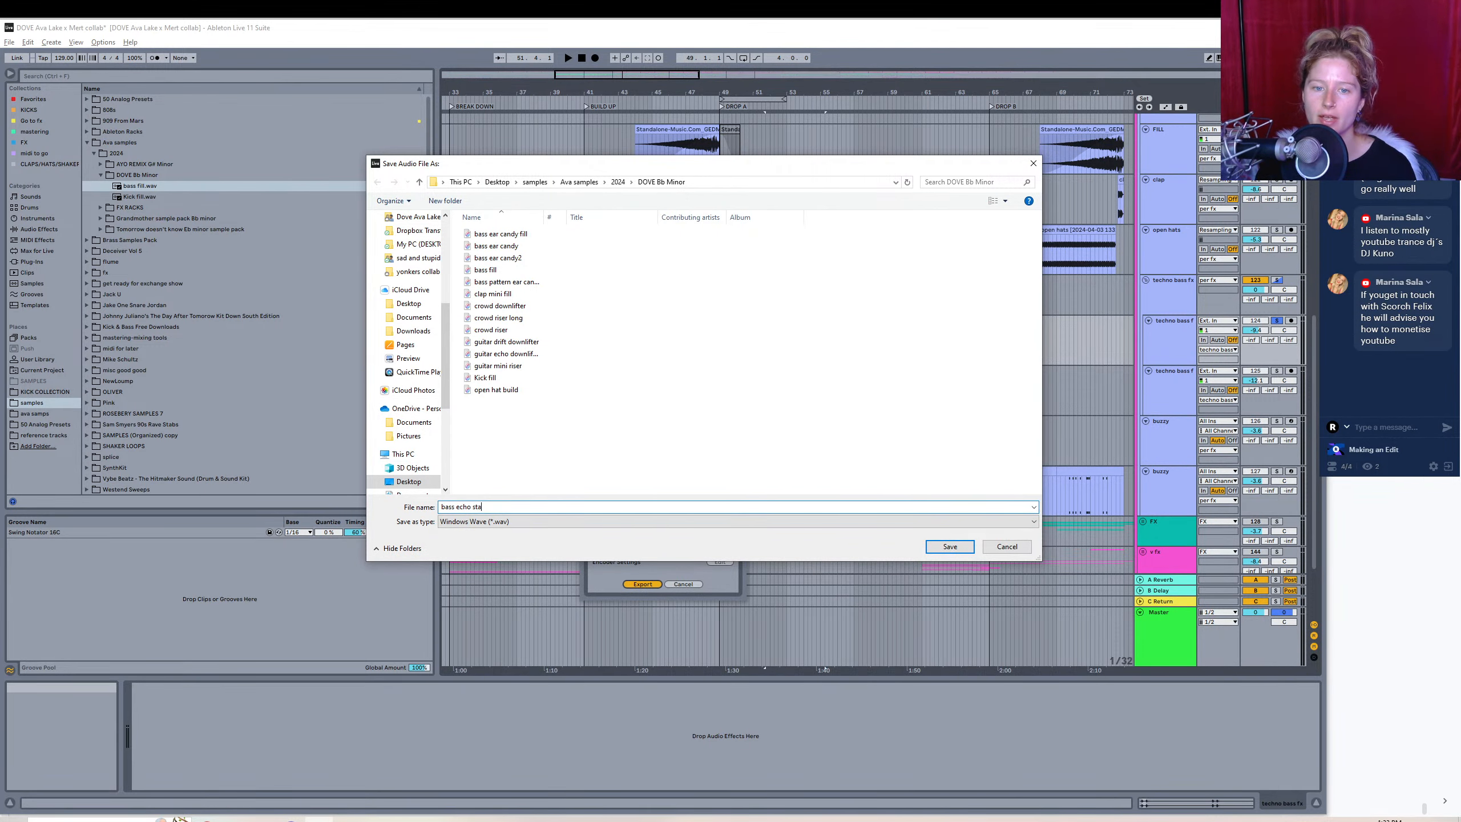
text( sta)
key(Return)
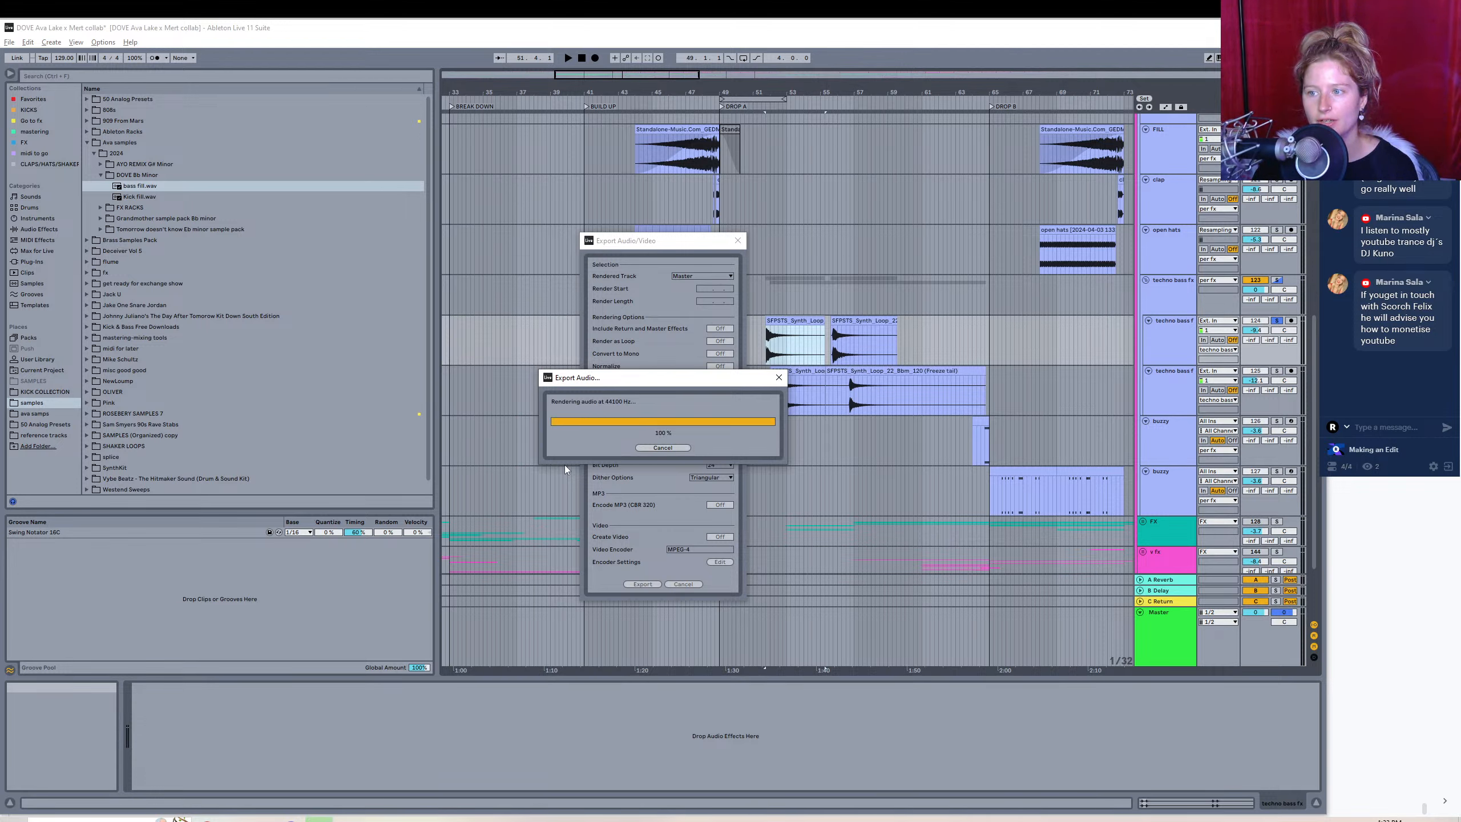
- Solo the second techno bass track, extend its first clip's end into bar 56 and trim its start to 52.4.1
click(1274, 371)
click(795, 372)
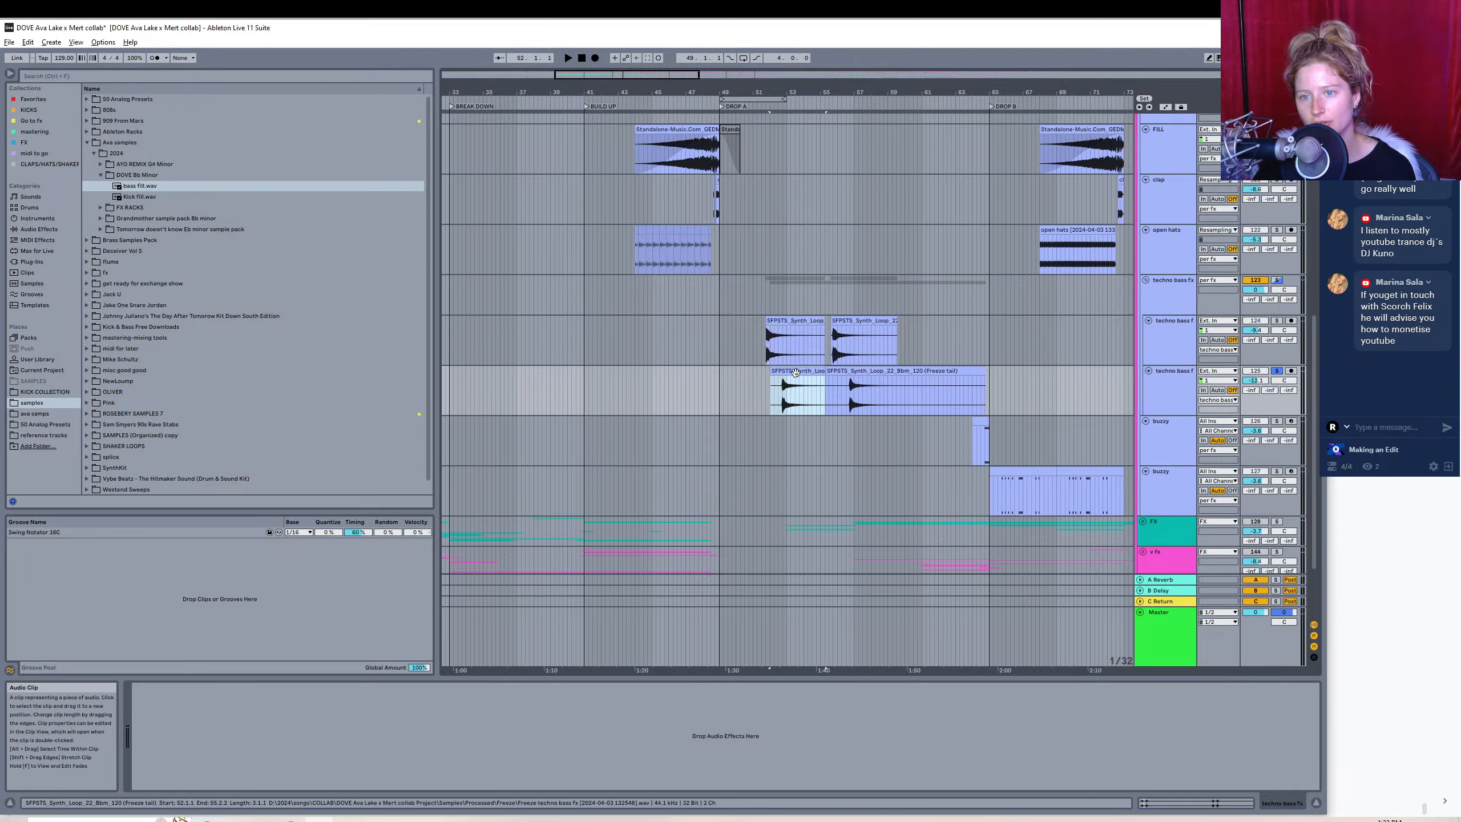
drag(824, 371, 844, 371)
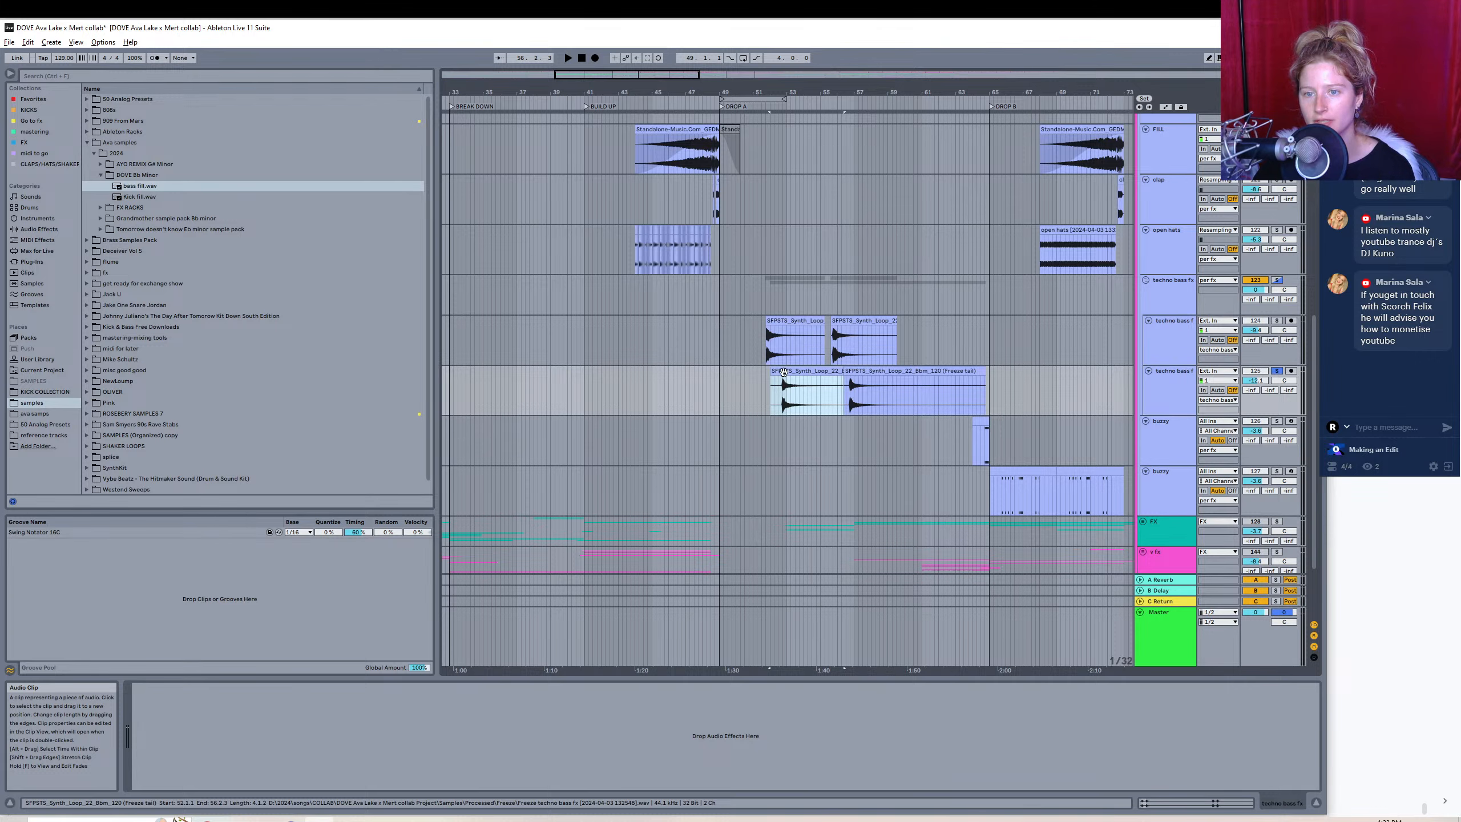
drag(793, 92, 609, 110)
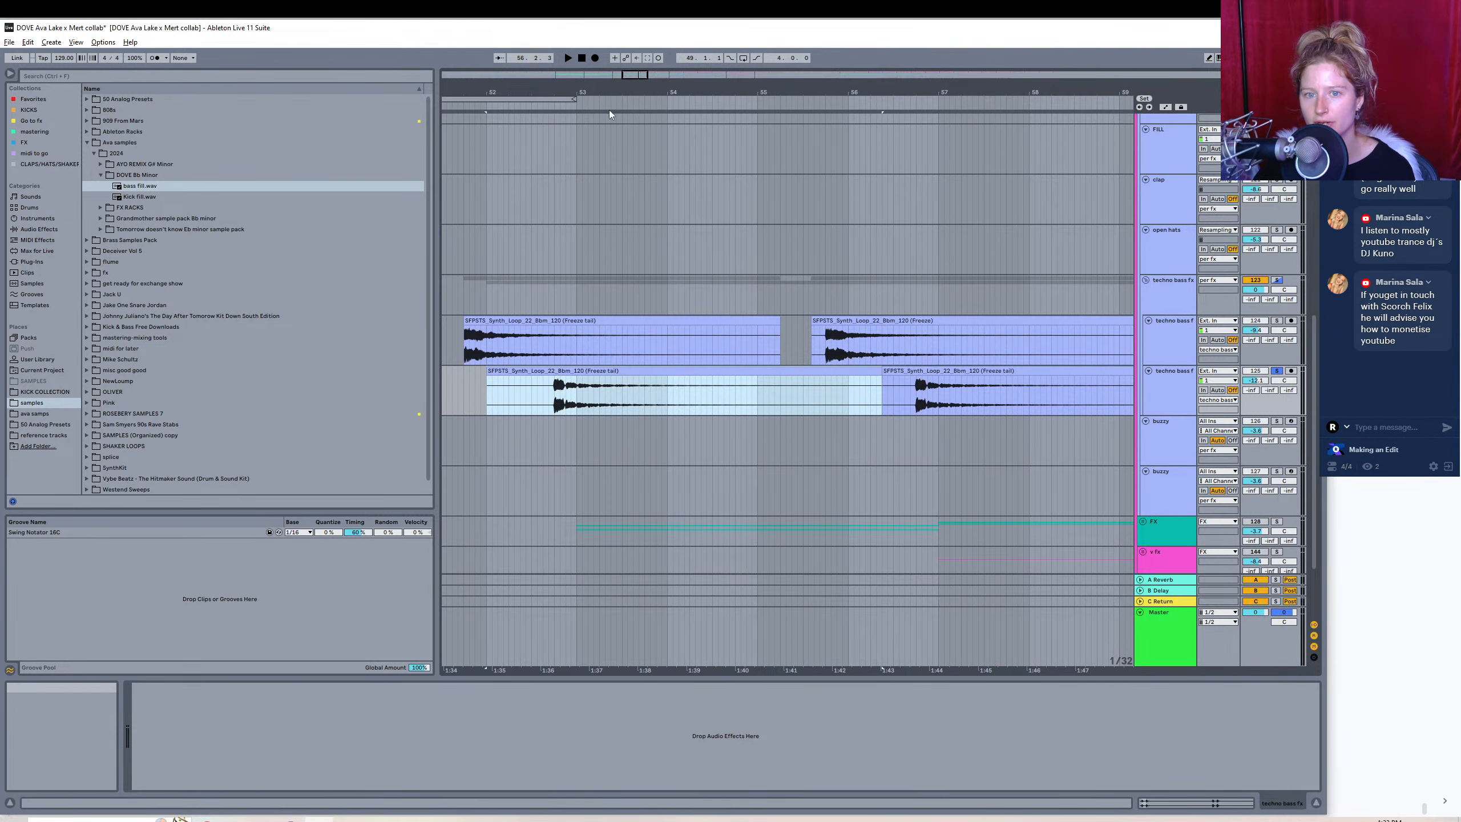
drag(485, 370, 554, 368)
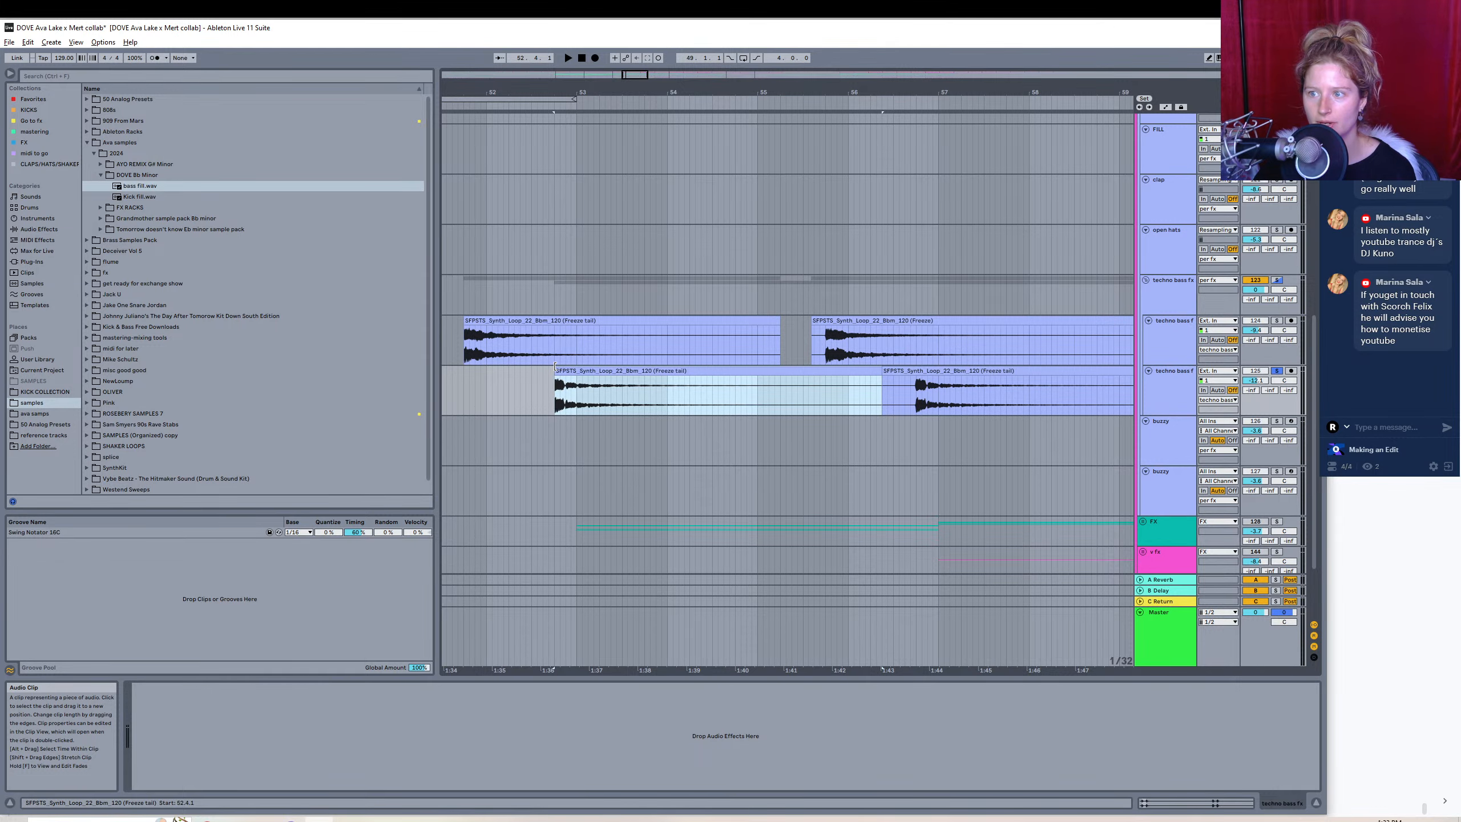
drag(984, 92, 907, 75)
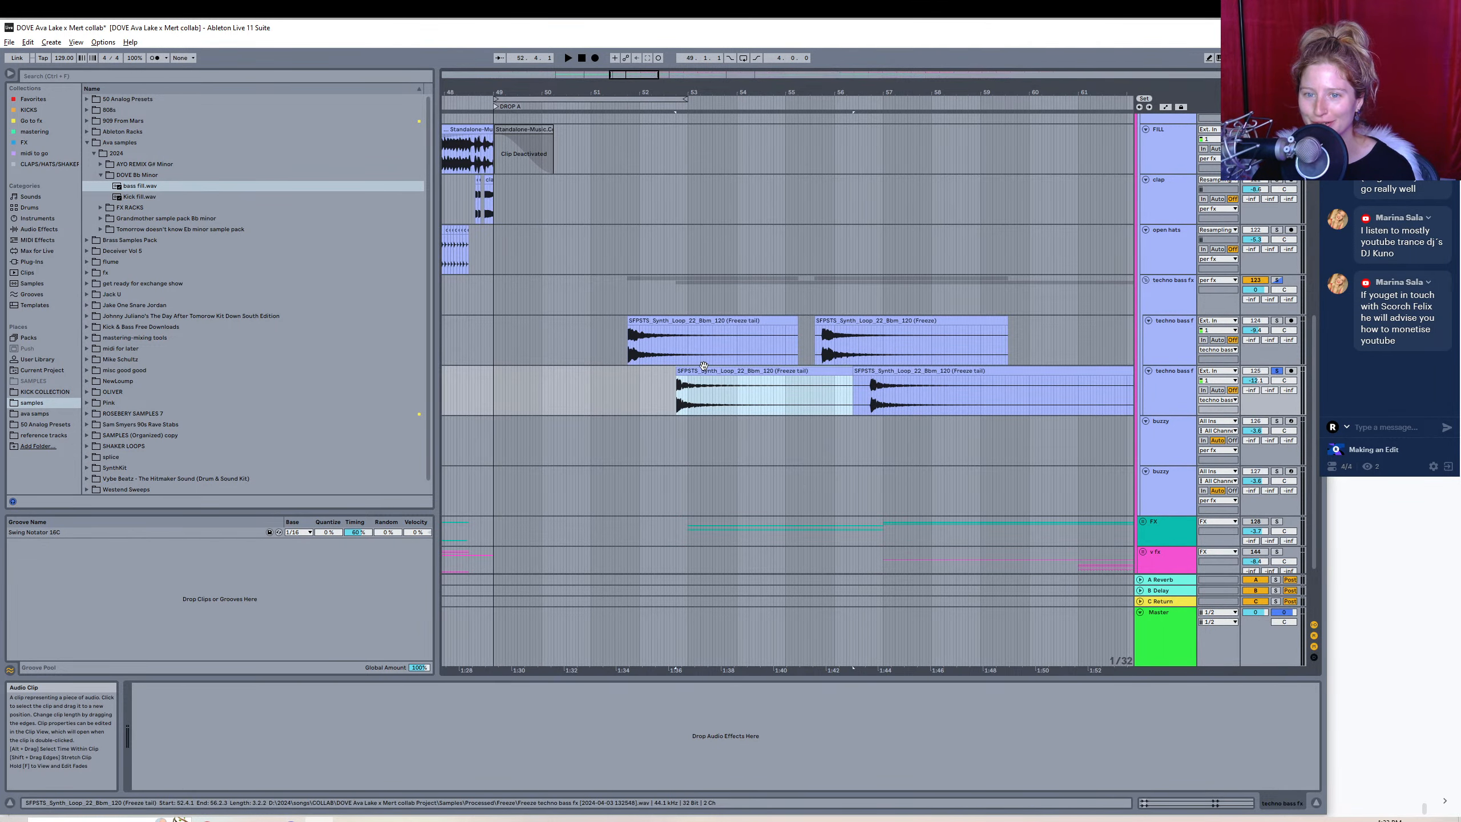
- Audition the second techno bass track's trimmed first clip and export it as the WAV file "bass sidechain echo stab" in the DOVE Bb Minor folder
key(space)
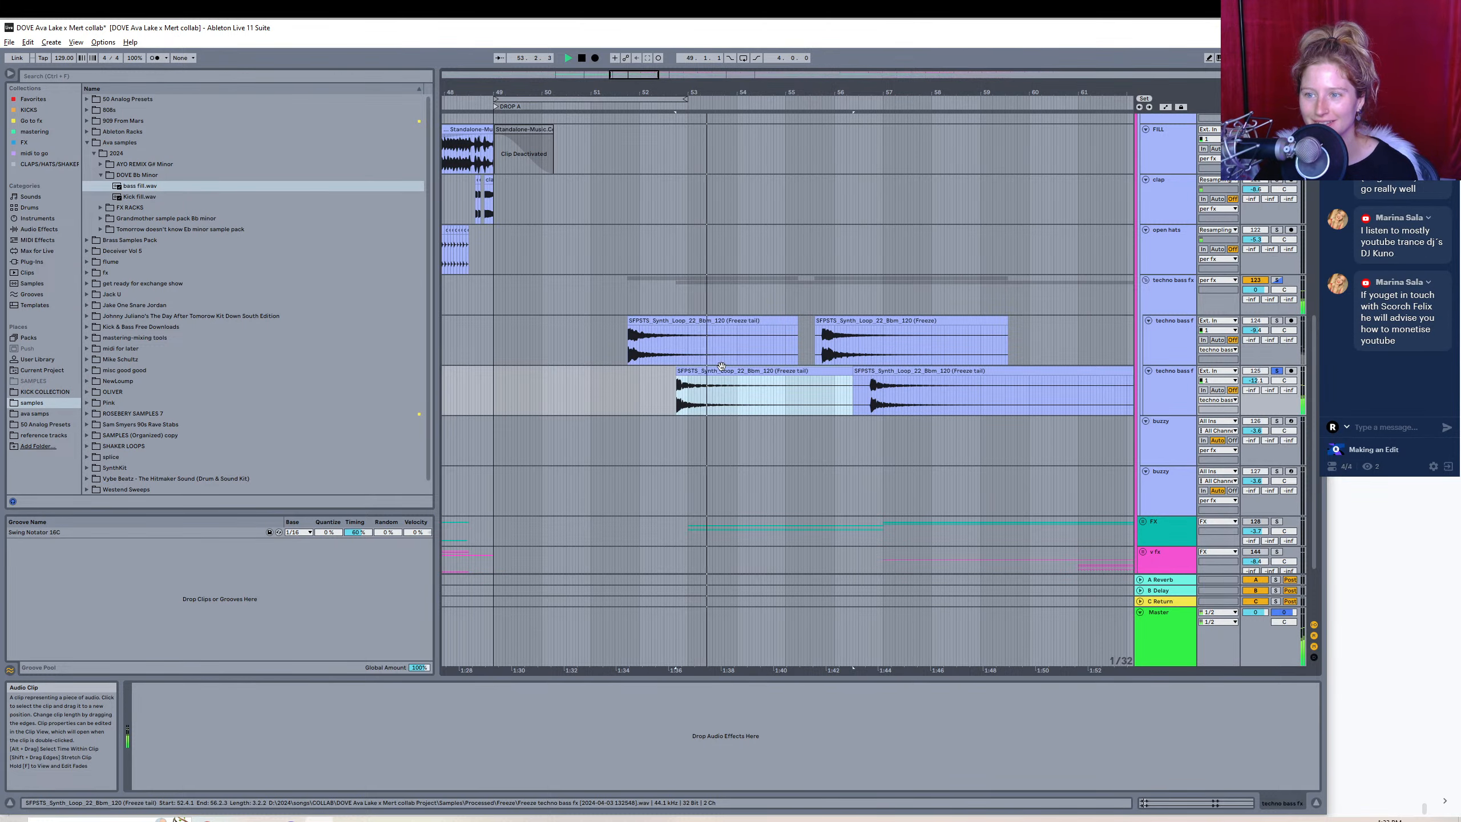
key(space)
click(9, 43)
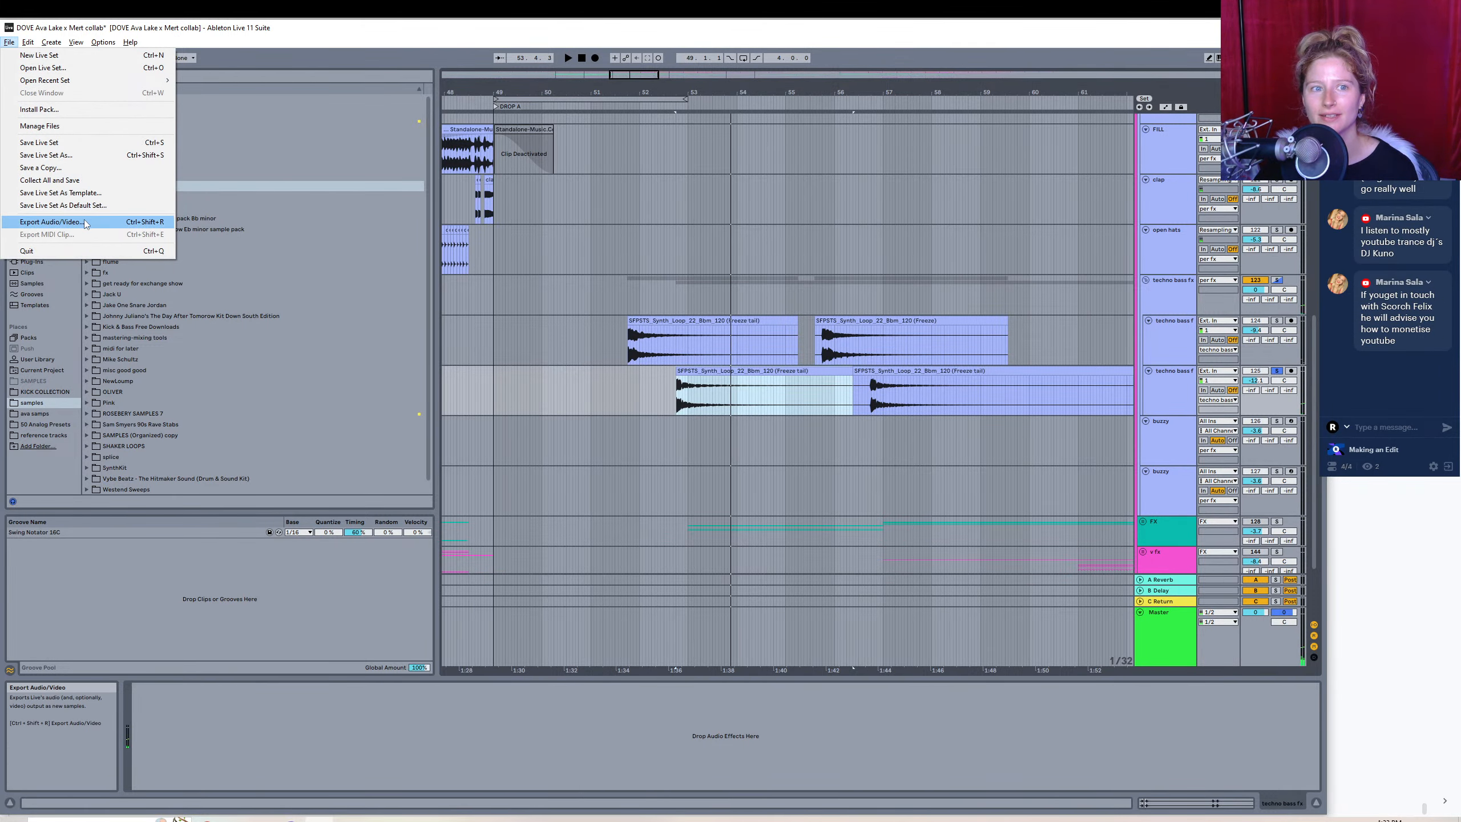
click(51, 221)
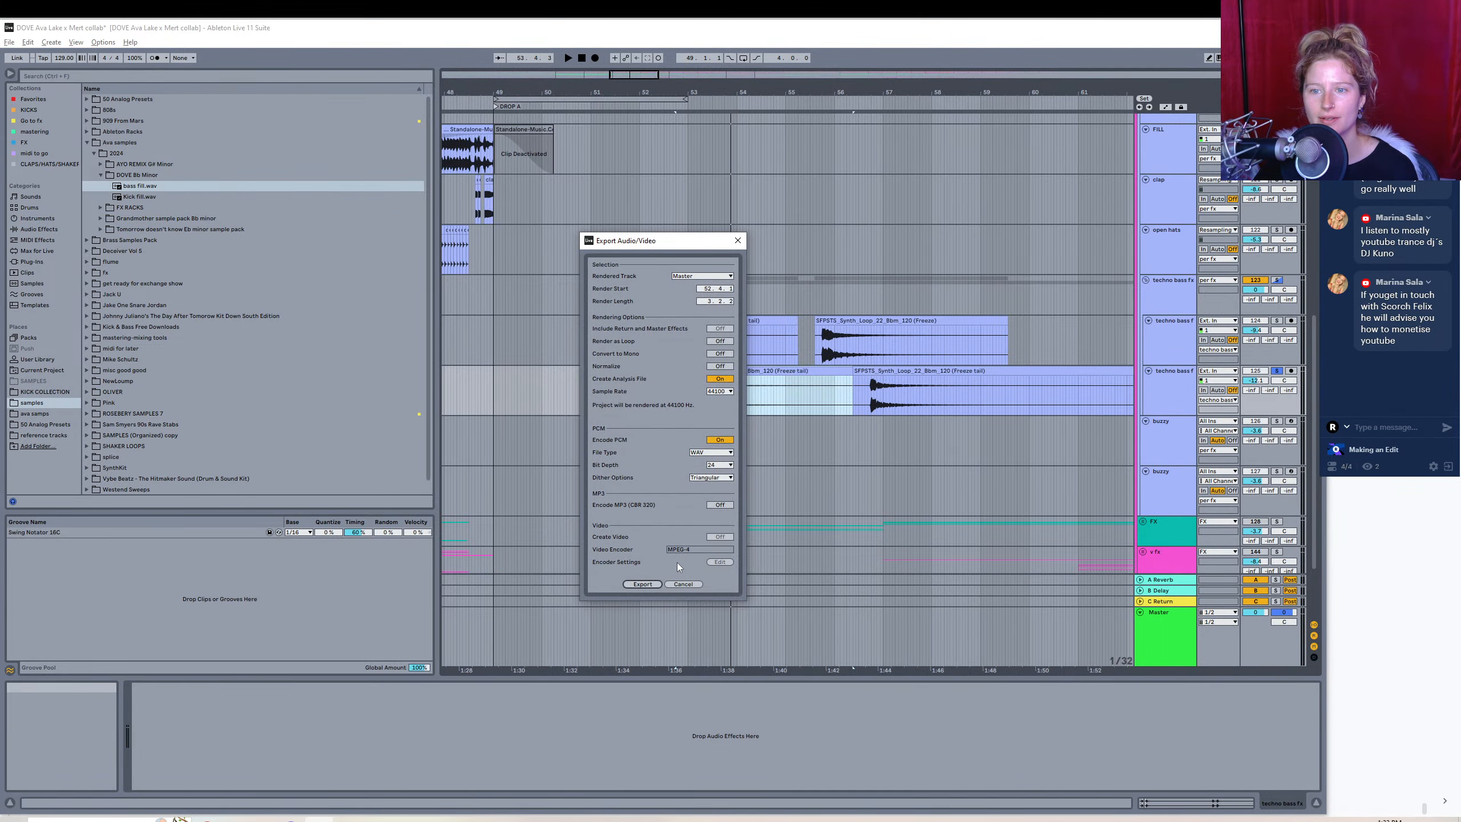
click(643, 584)
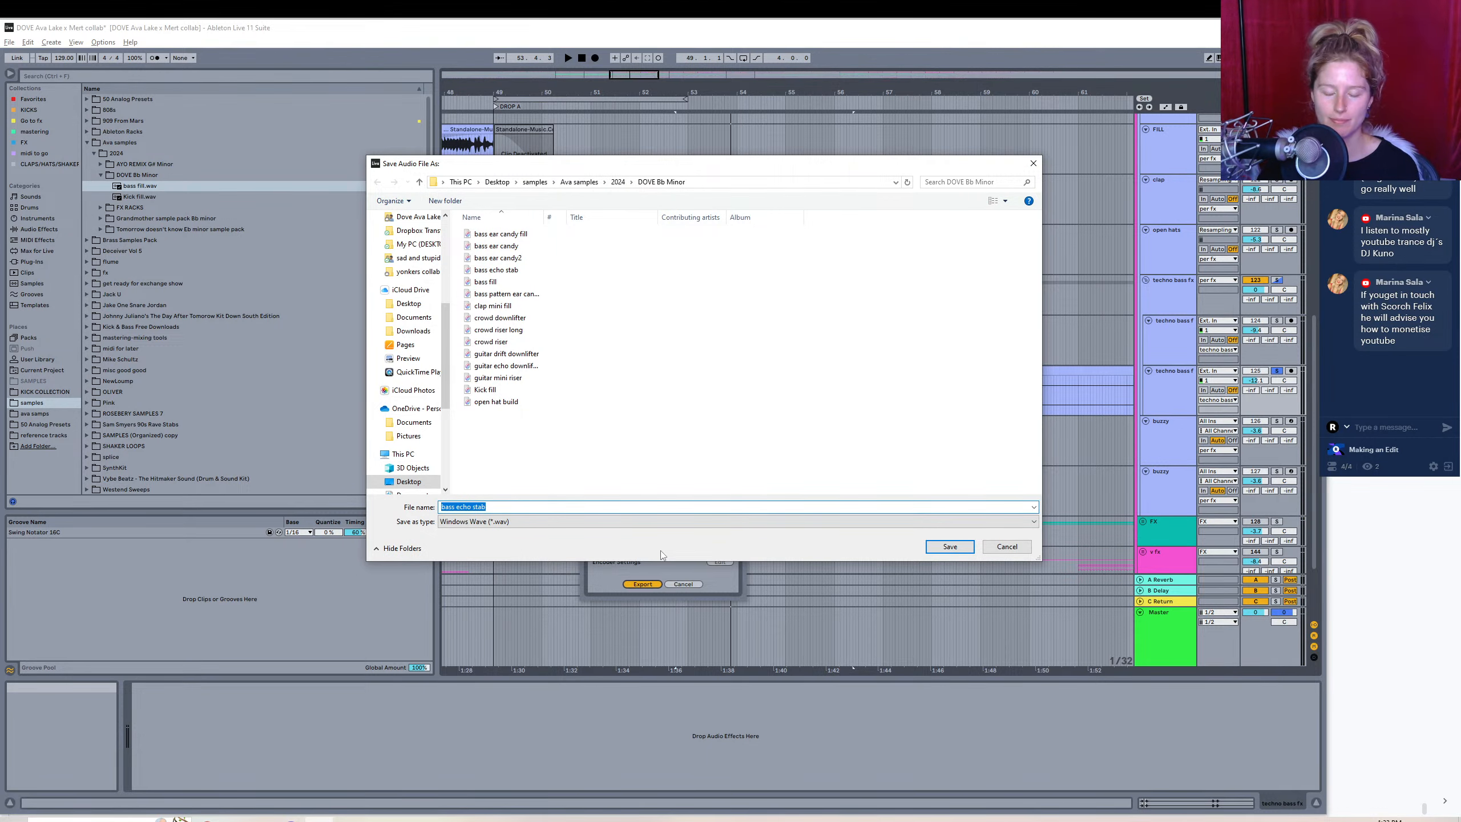
key(Left)
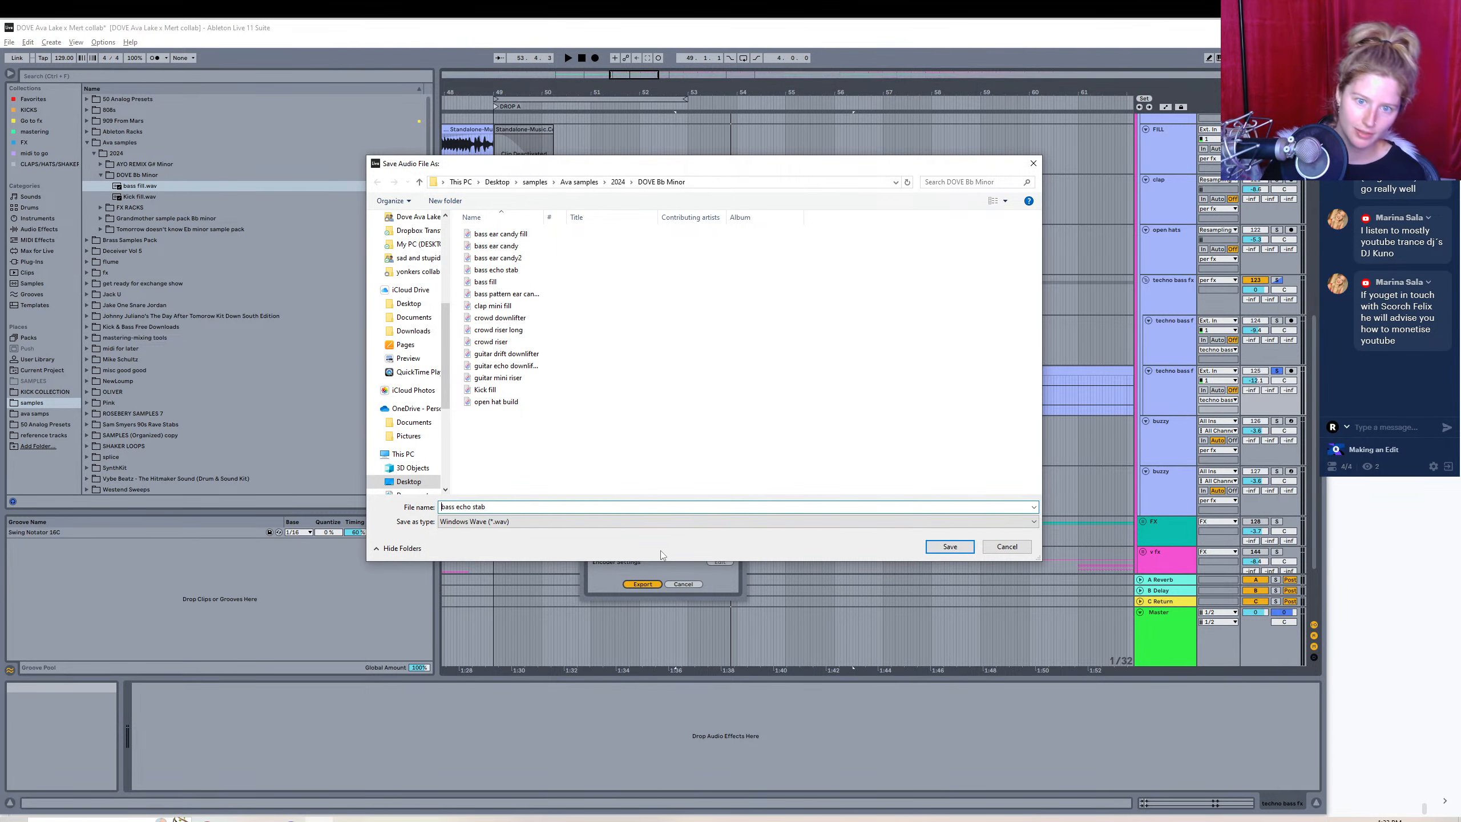
key(Right)
key(Right)
key(Right)
key(Right)
key(Right)
text(side)
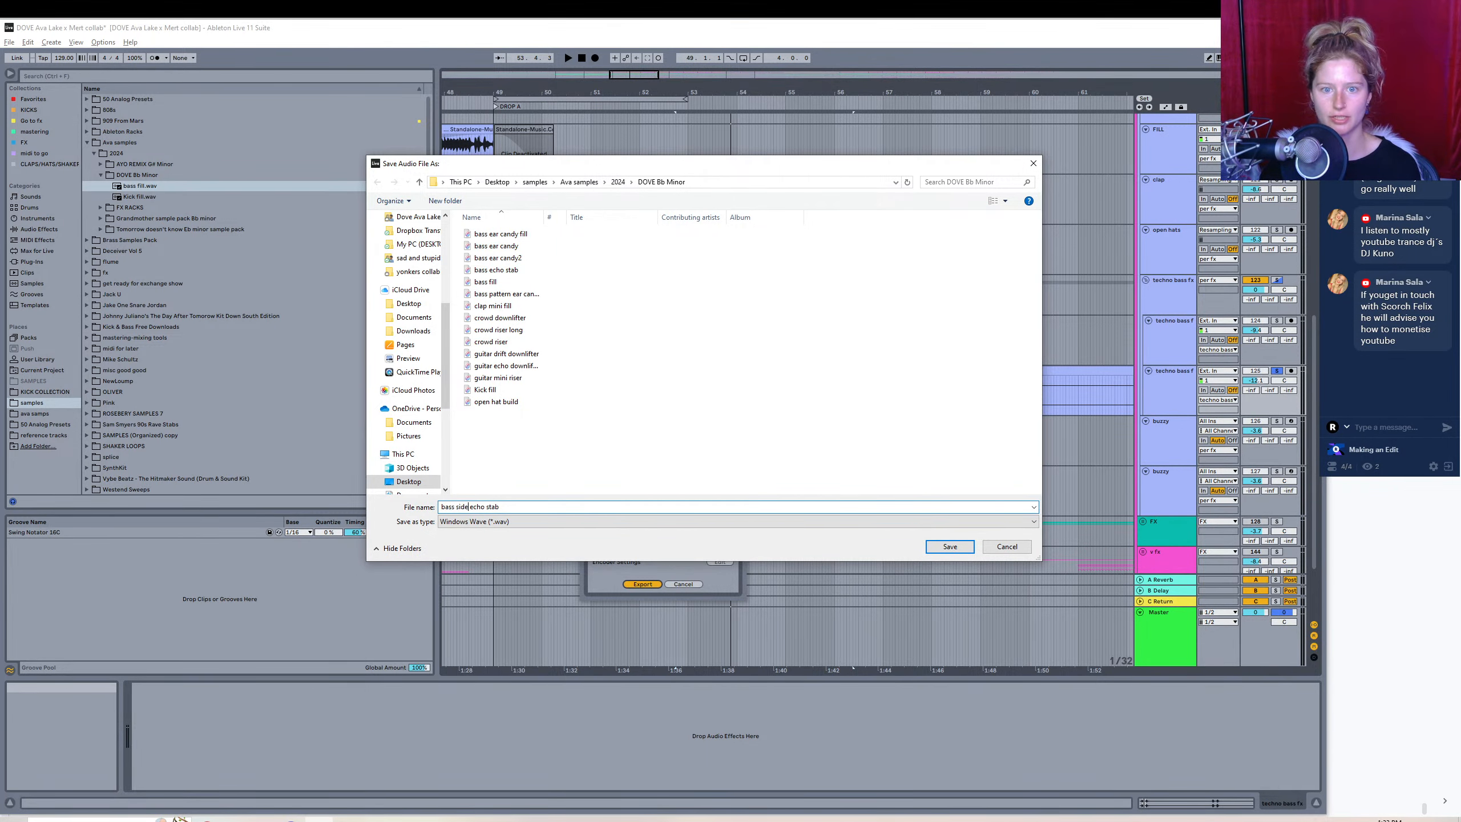
text(chain)
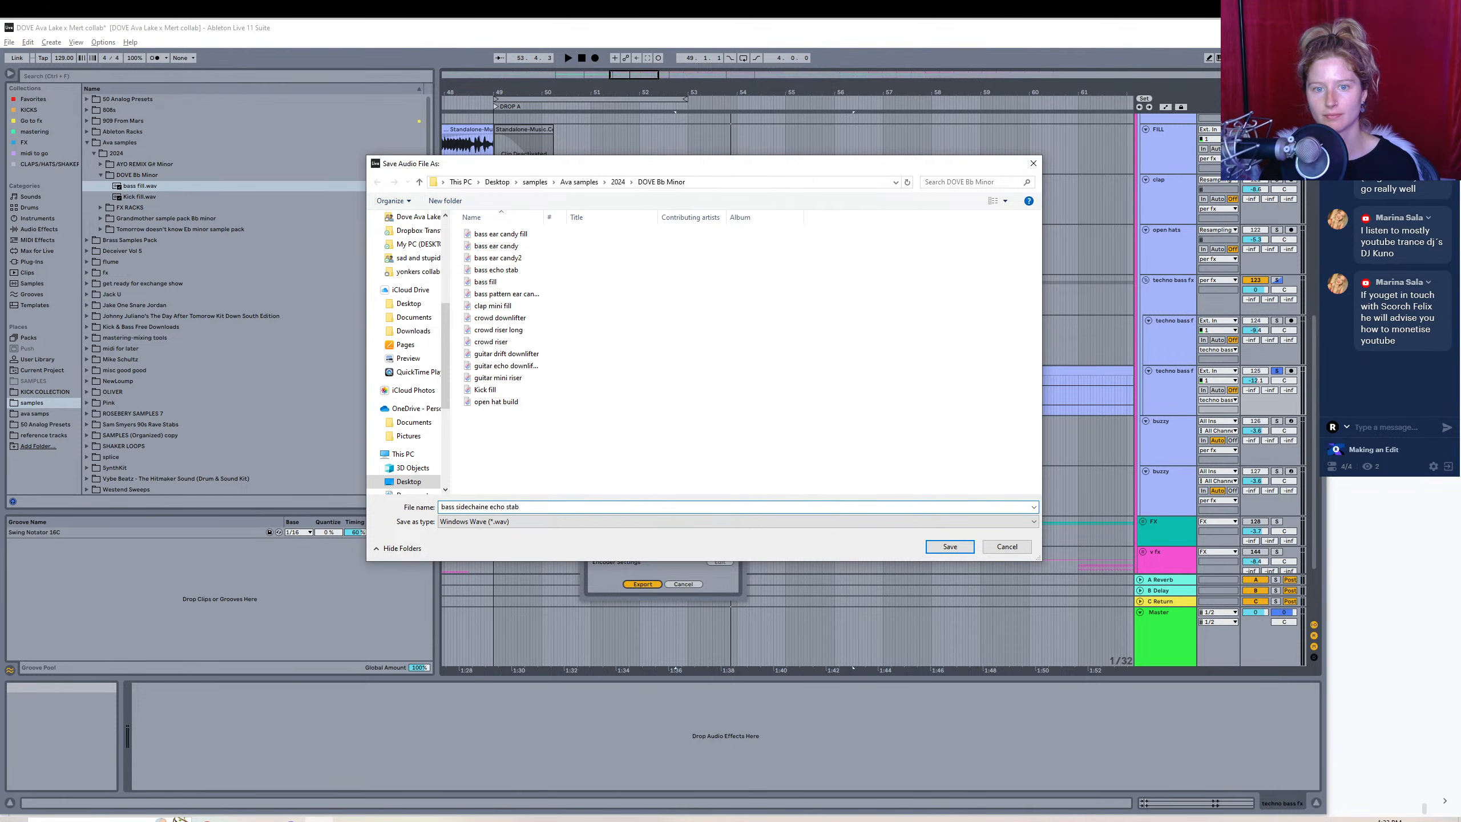
key(Return)
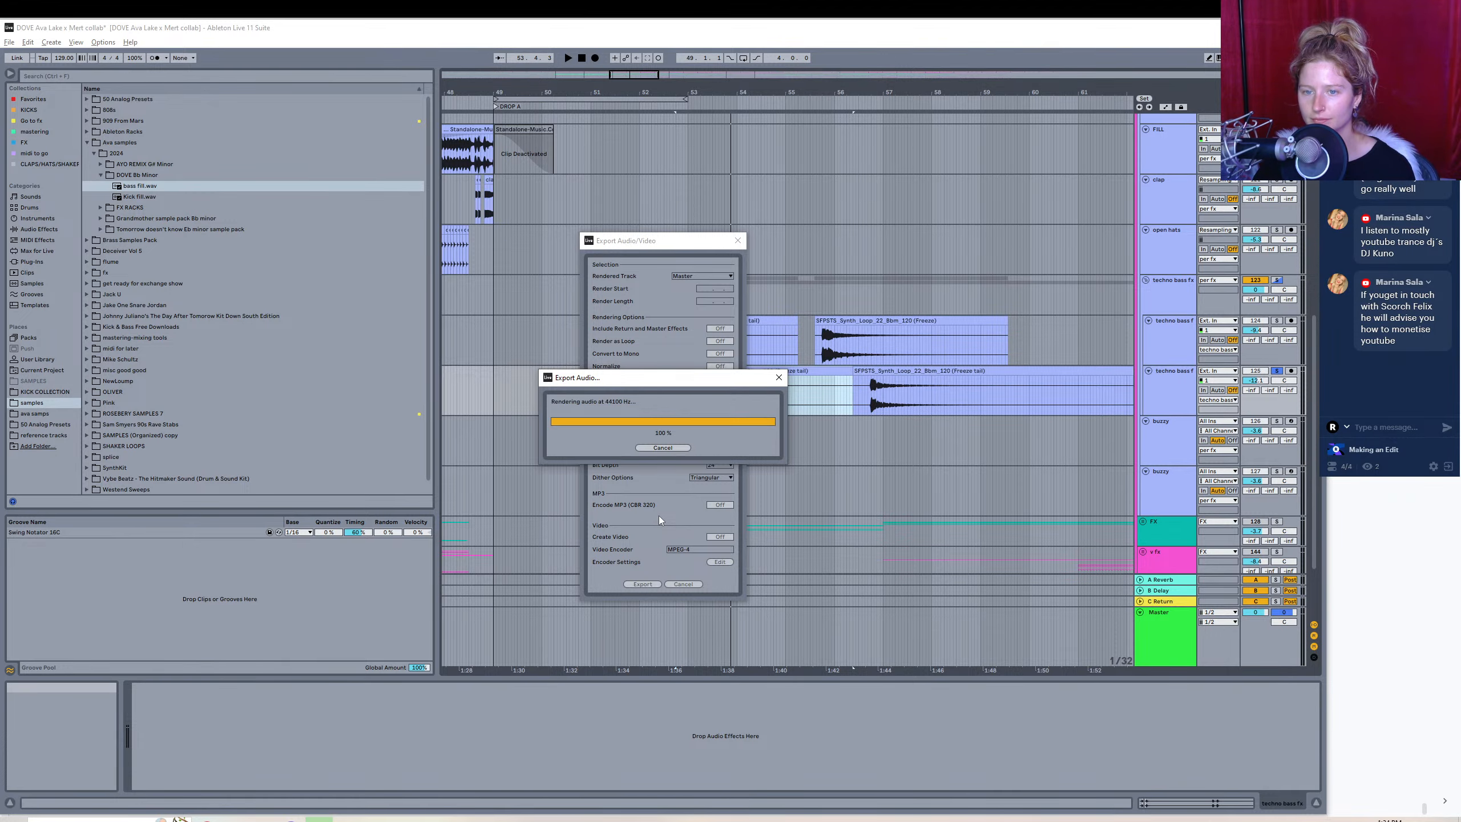
- Unsolo the second techno bass track and audition the buzzy tracks around DROP B, briefly soloing the first one
click(1278, 371)
mouse_move(634, 75)
mouse_down()
mouse_move(634, 107)
mouse_move(702, 97)
mouse_move(686, 124)
mouse_up()
click(579, 439)
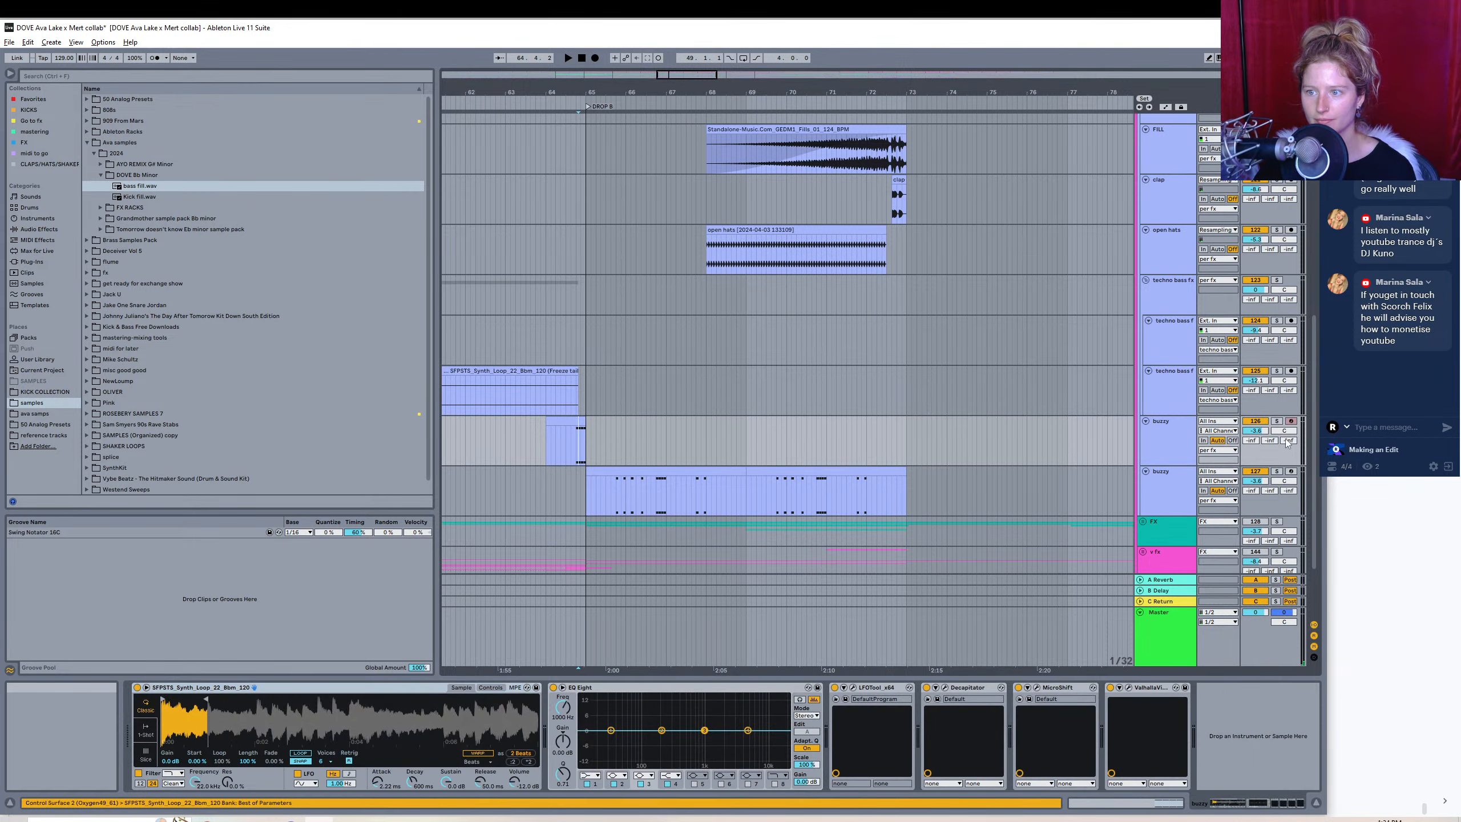
click(1277, 422)
key(space)
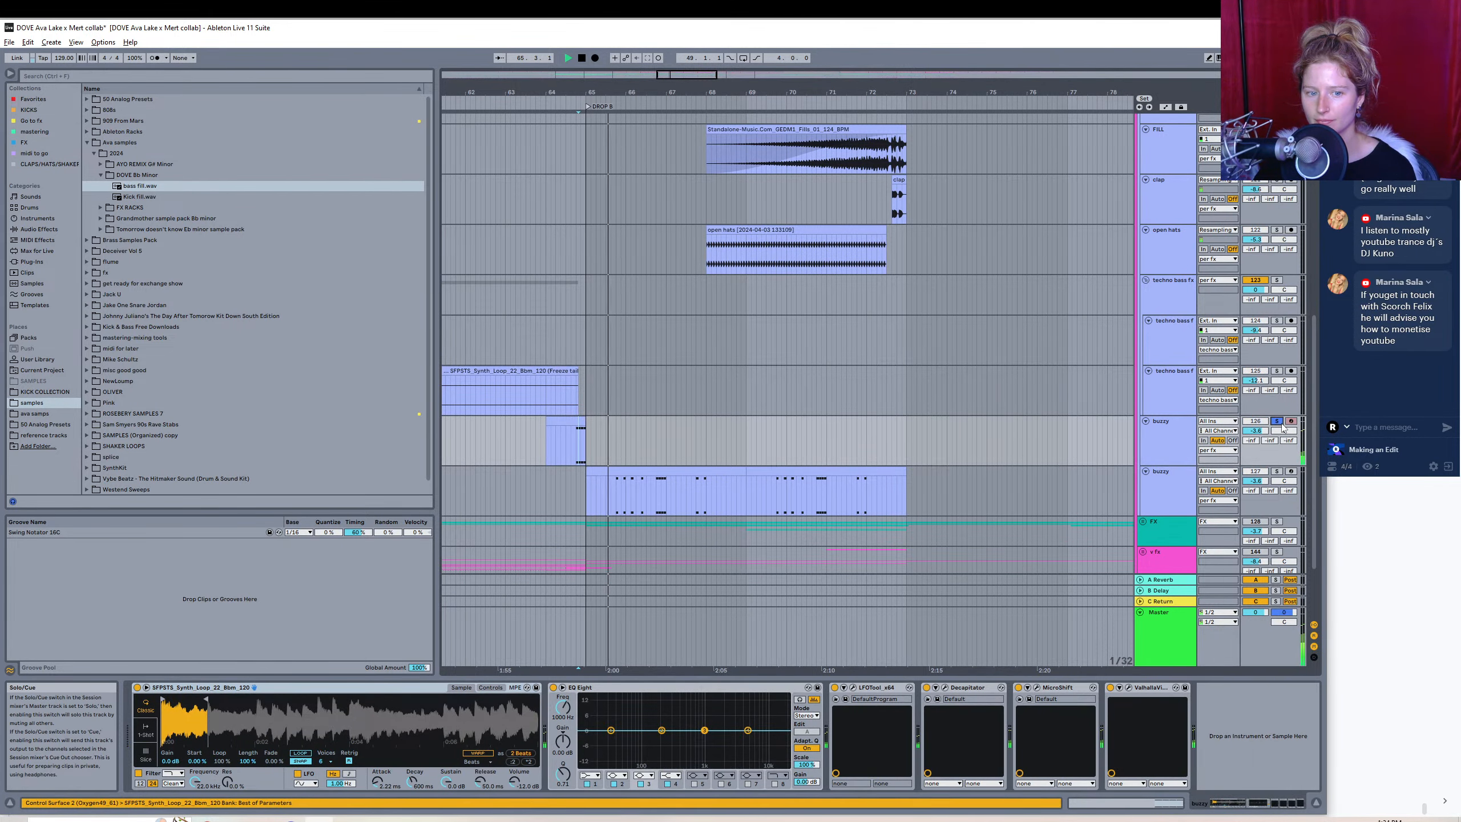
key(space)
key(space)
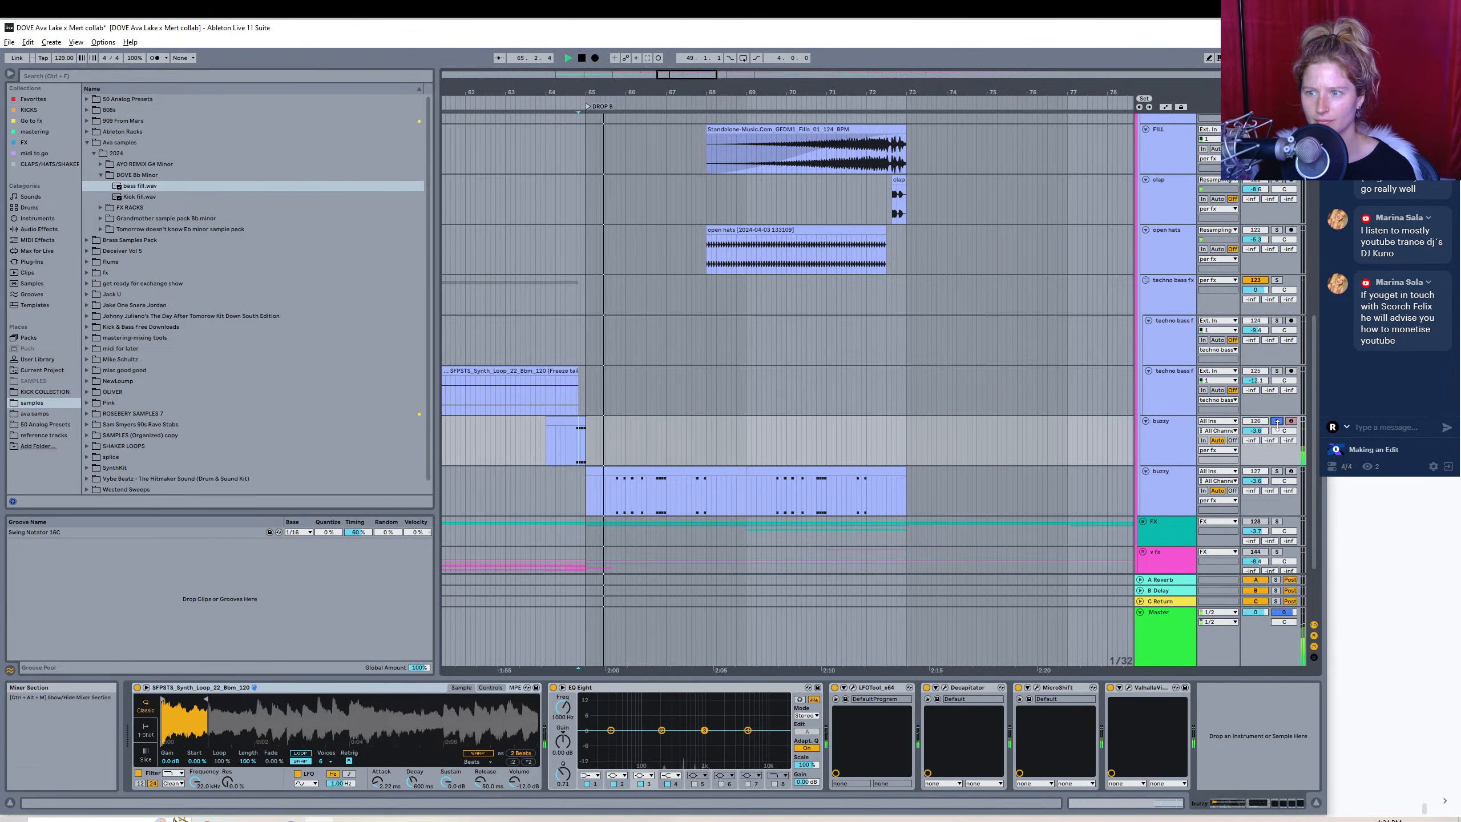
click(1276, 420)
click(543, 436)
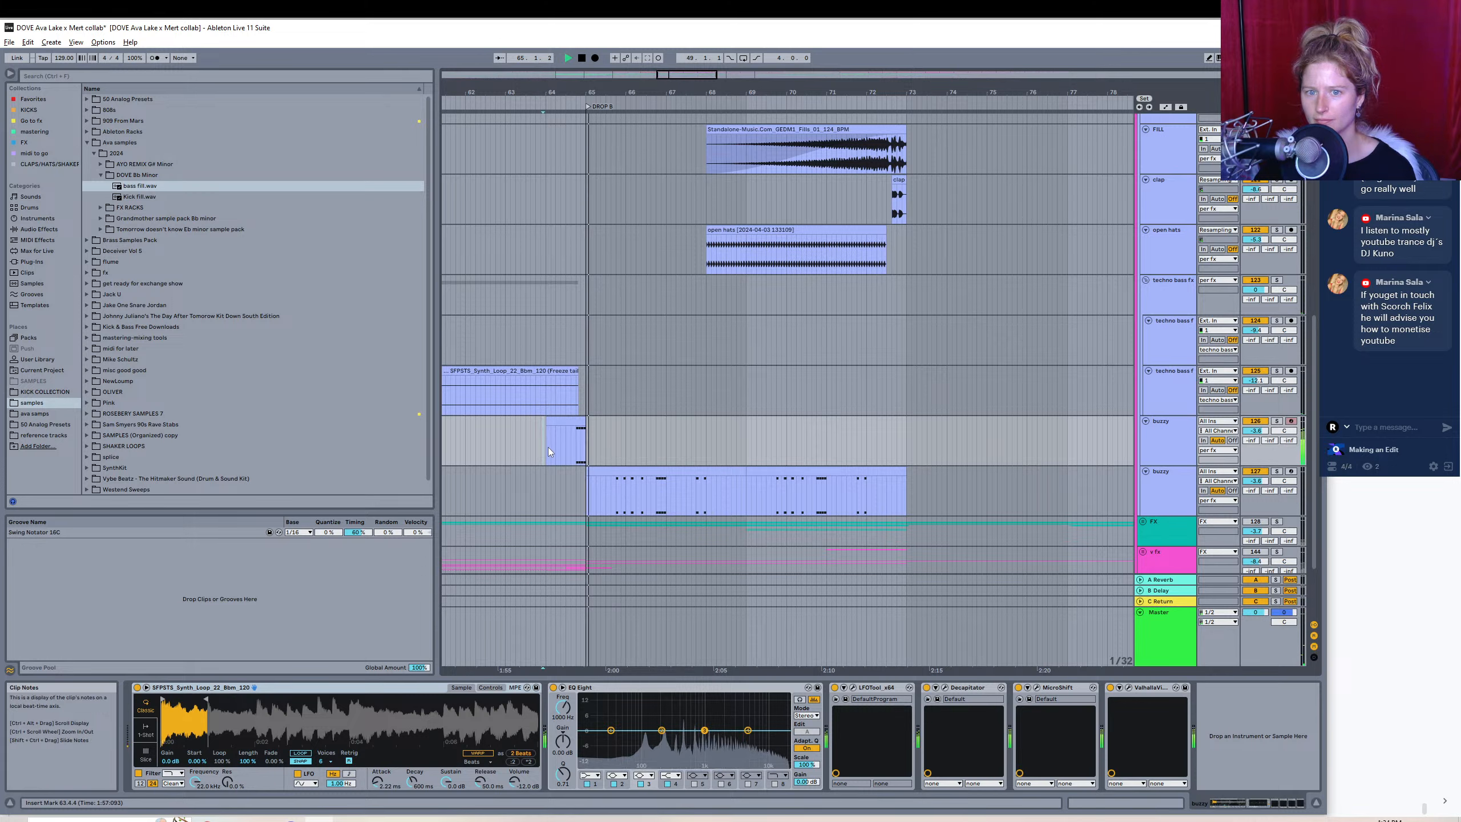
key(space)
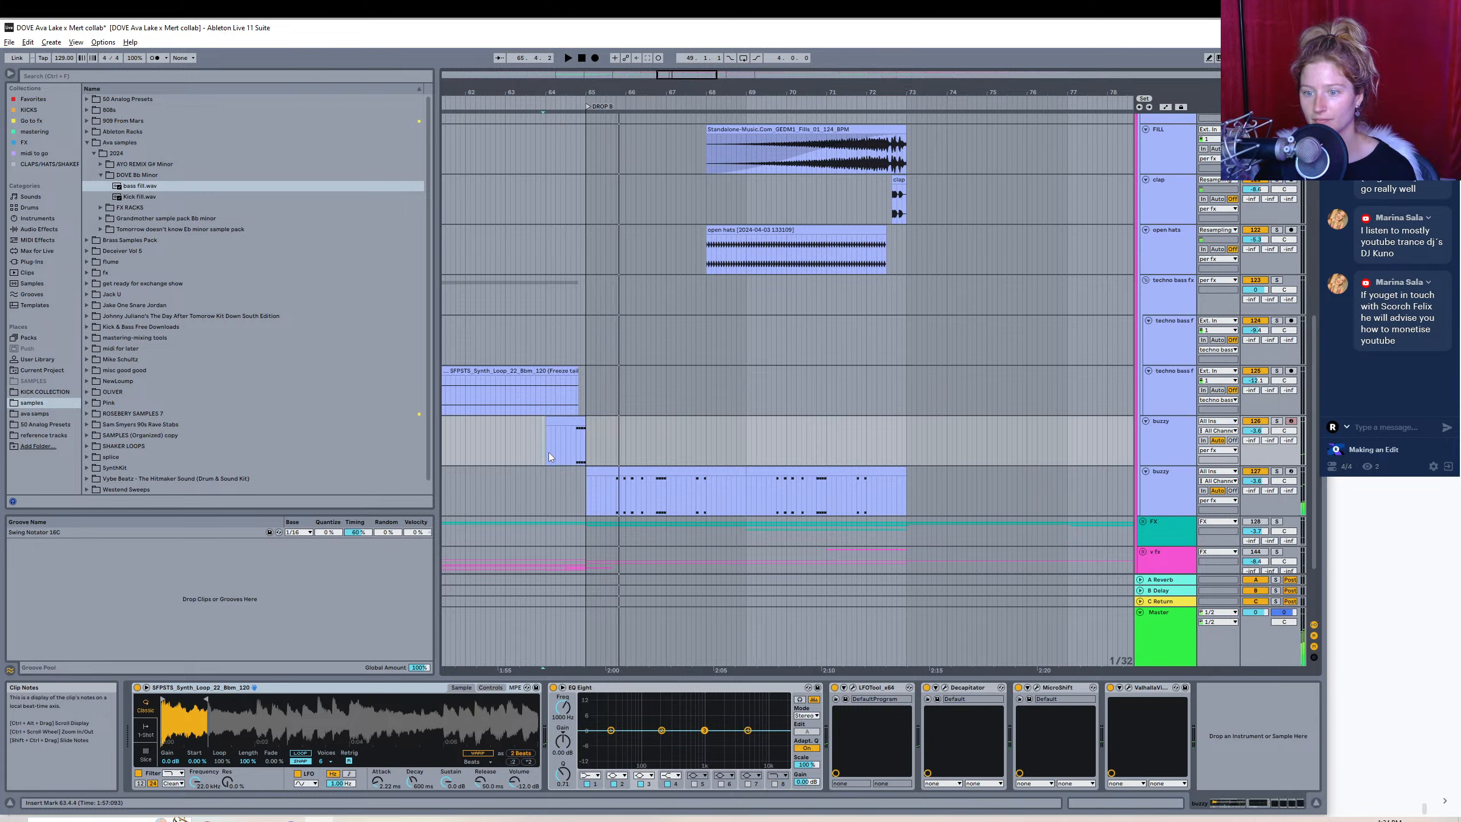
- Freeze and flatten the first buzzy track to audio
right_click(594, 447)
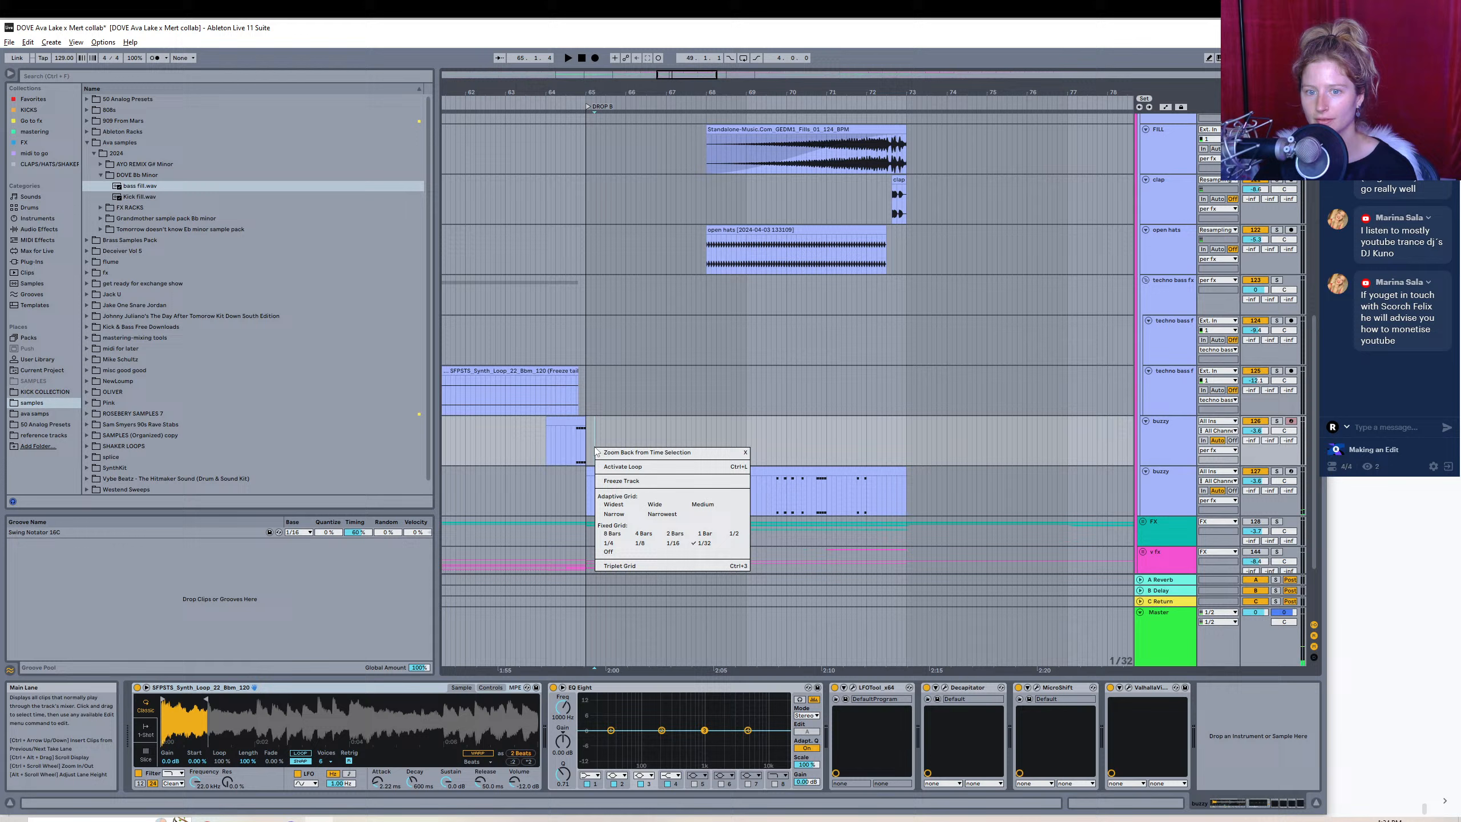
click(636, 483)
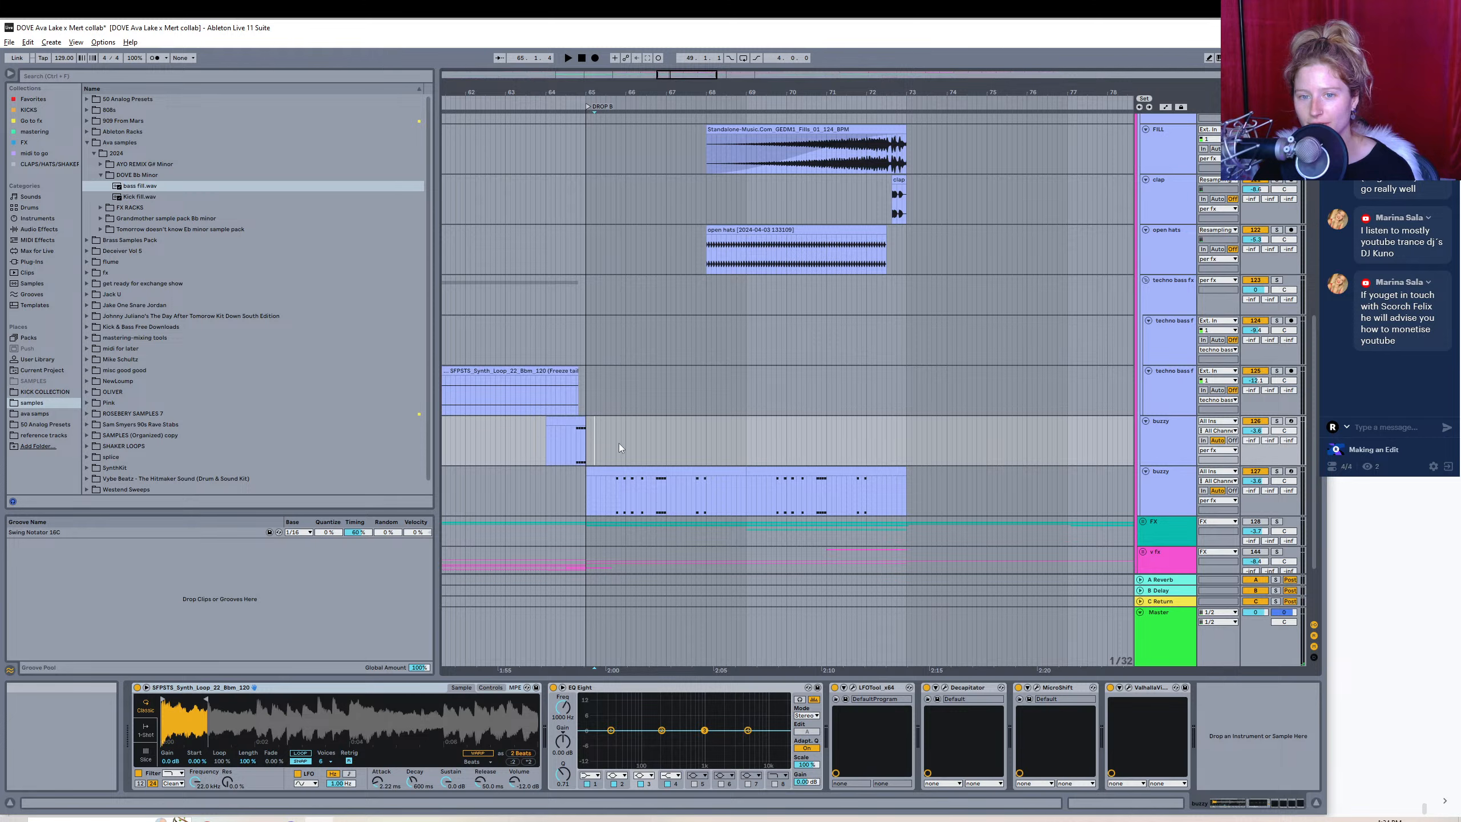
right_click(618, 443)
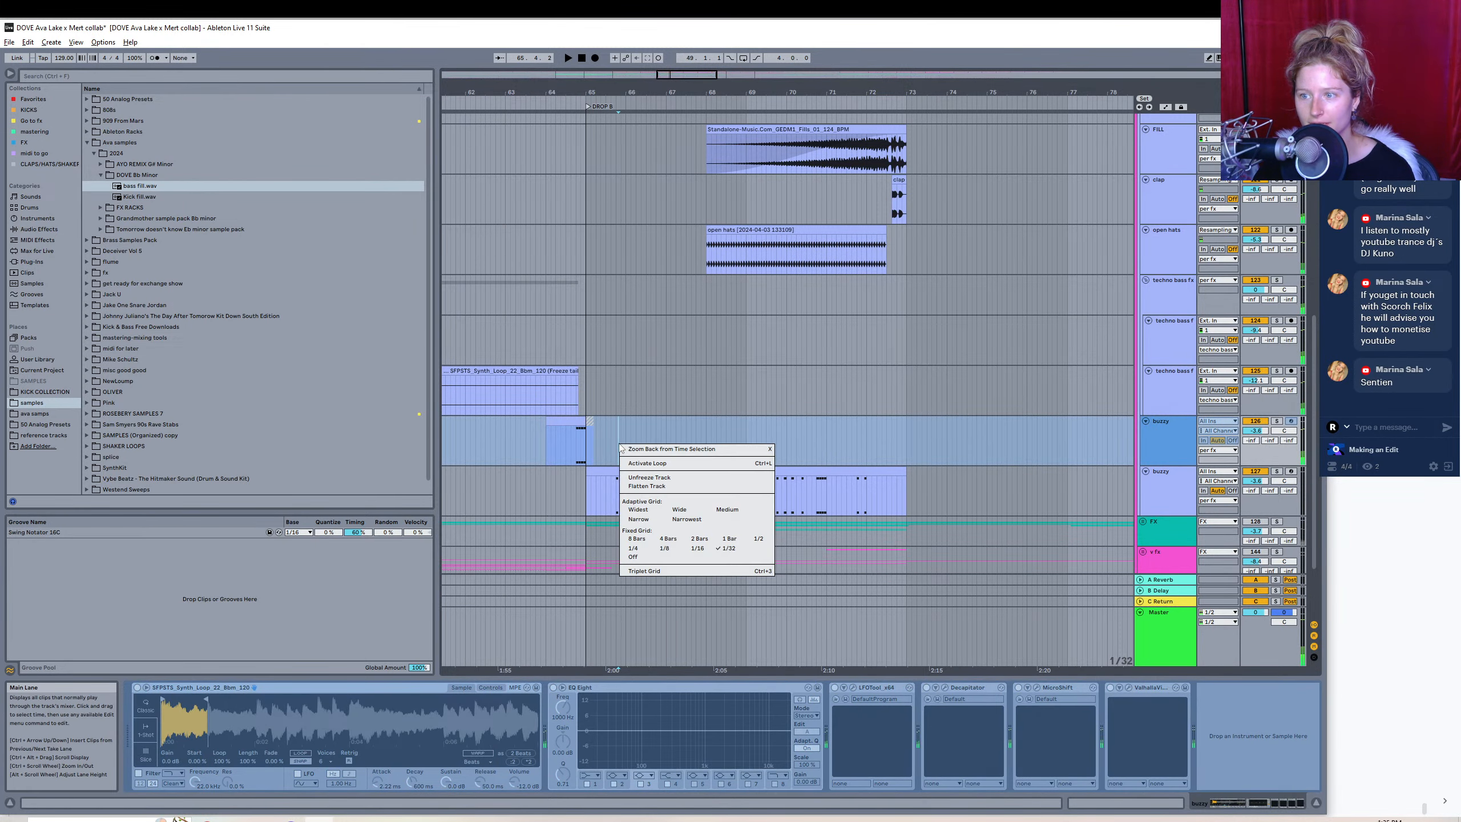
click(664, 487)
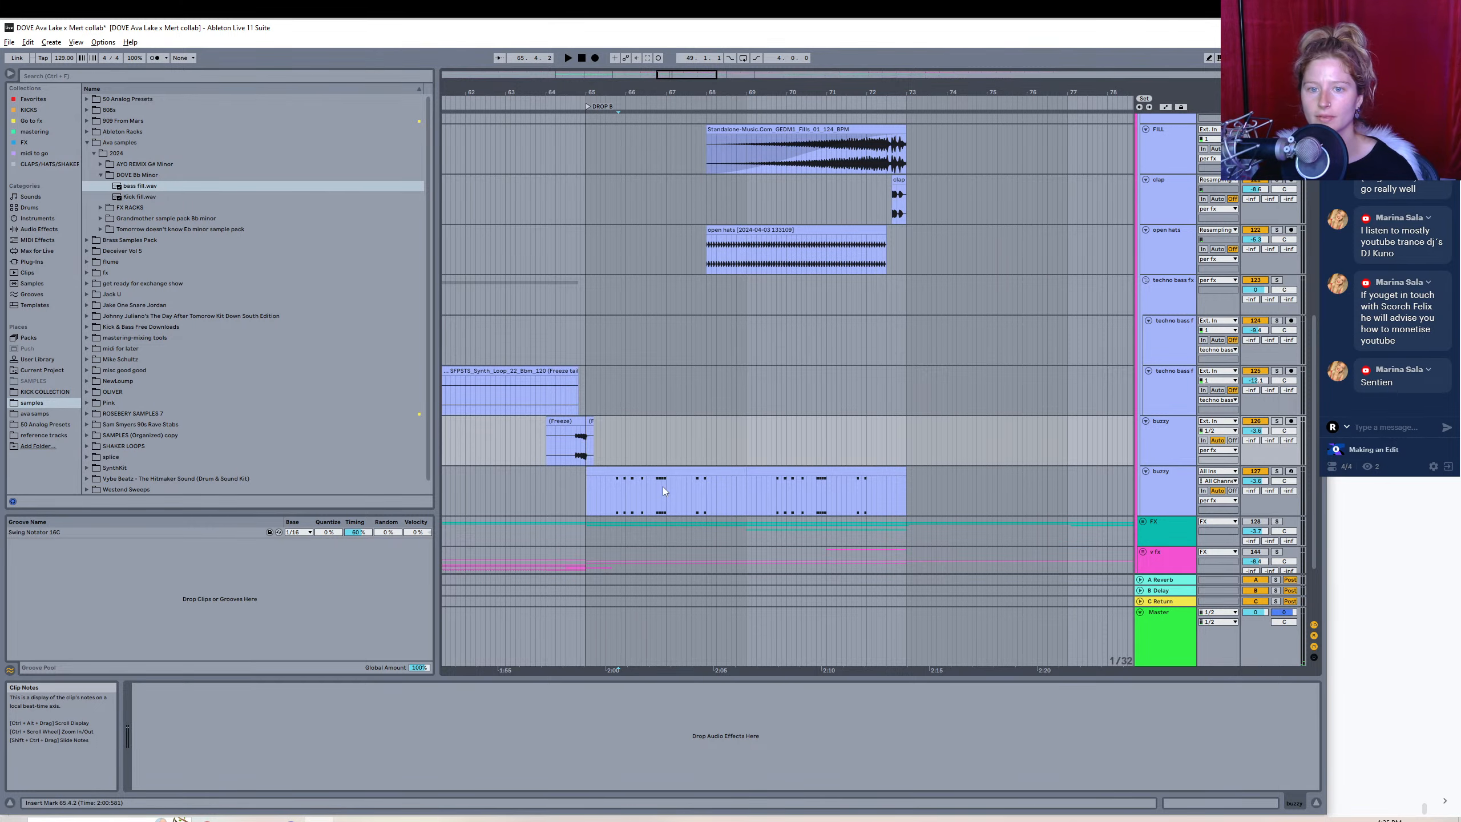
- Freeze and flatten the second buzzy track, which starts at DROP B, to audio
click(662, 486)
right_click(958, 483)
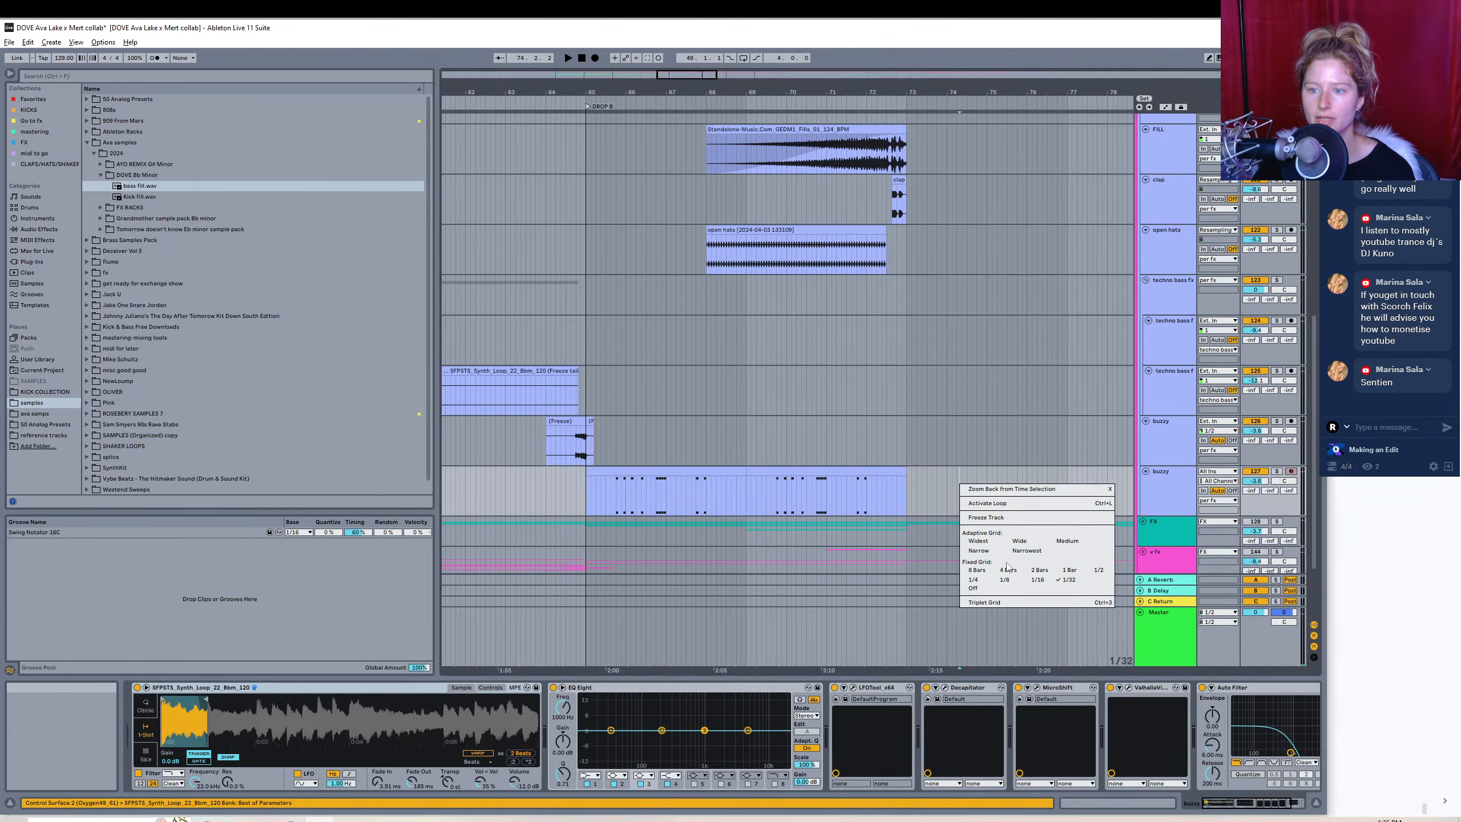
click(987, 516)
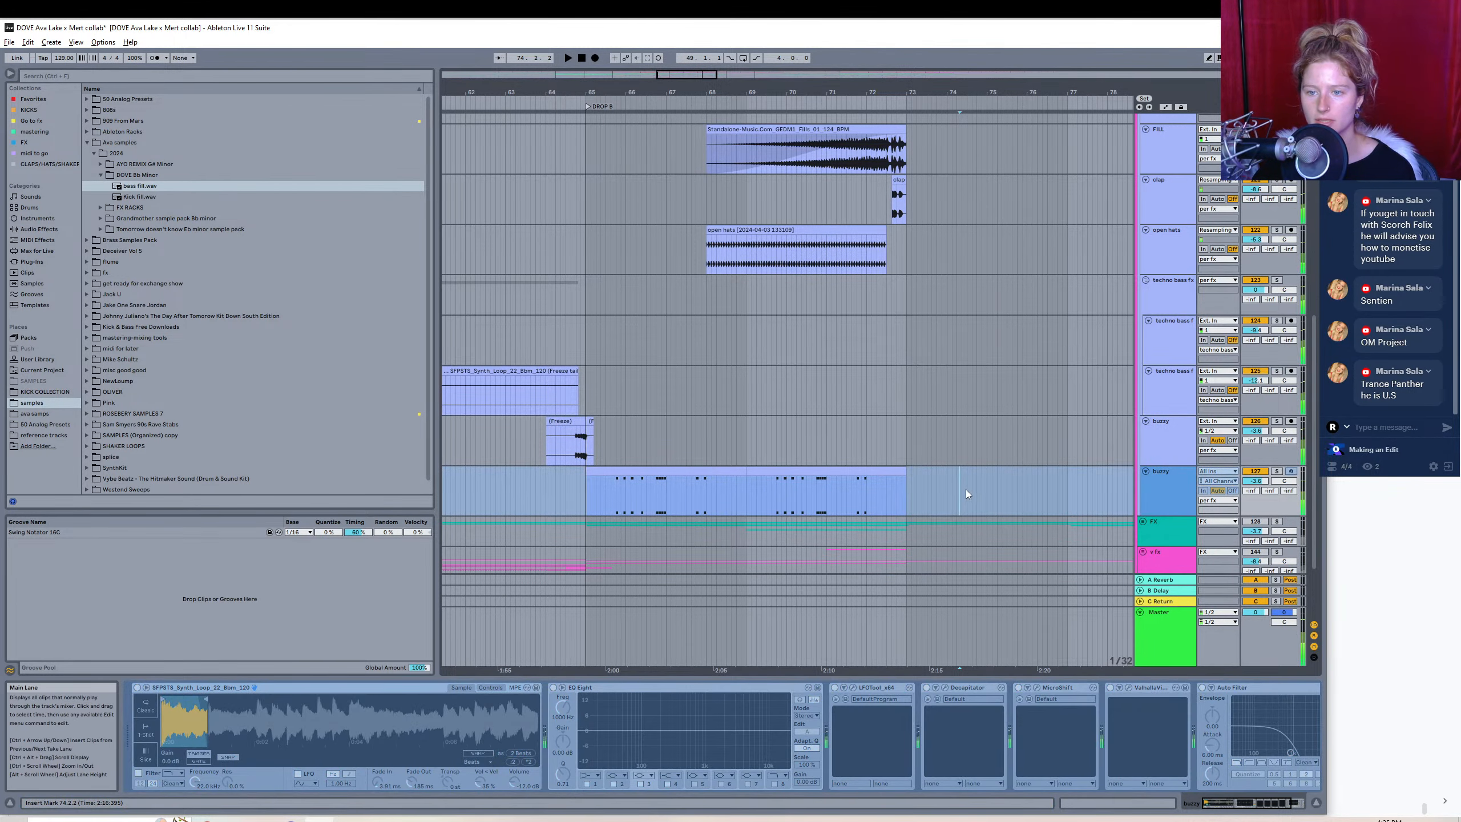
right_click(965, 488)
click(1004, 533)
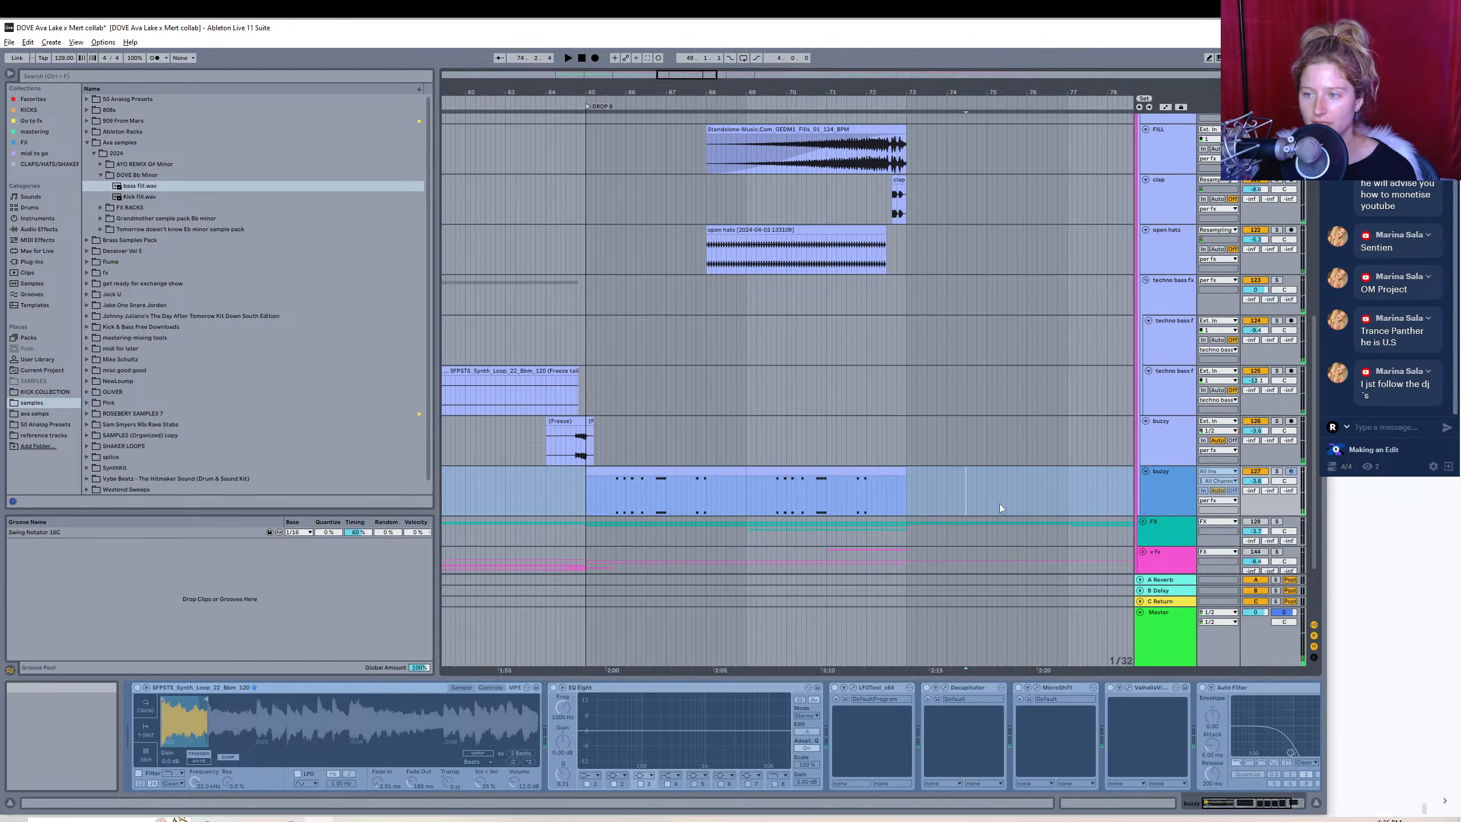
- Extend the first buzzy track's frozen clip over its freeze tail and trim its start to where the waveform begins
click(558, 420)
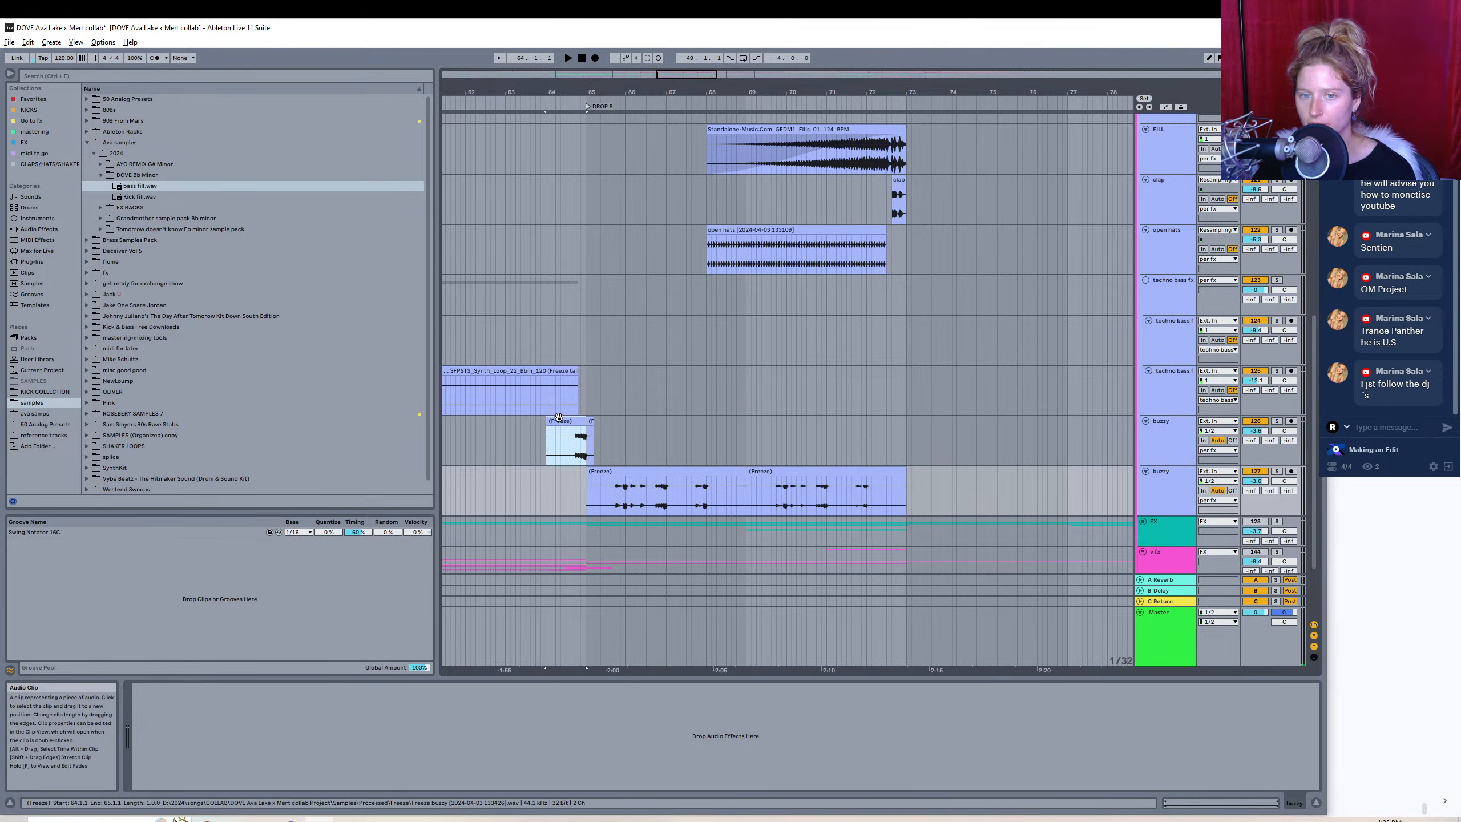
click(590, 420)
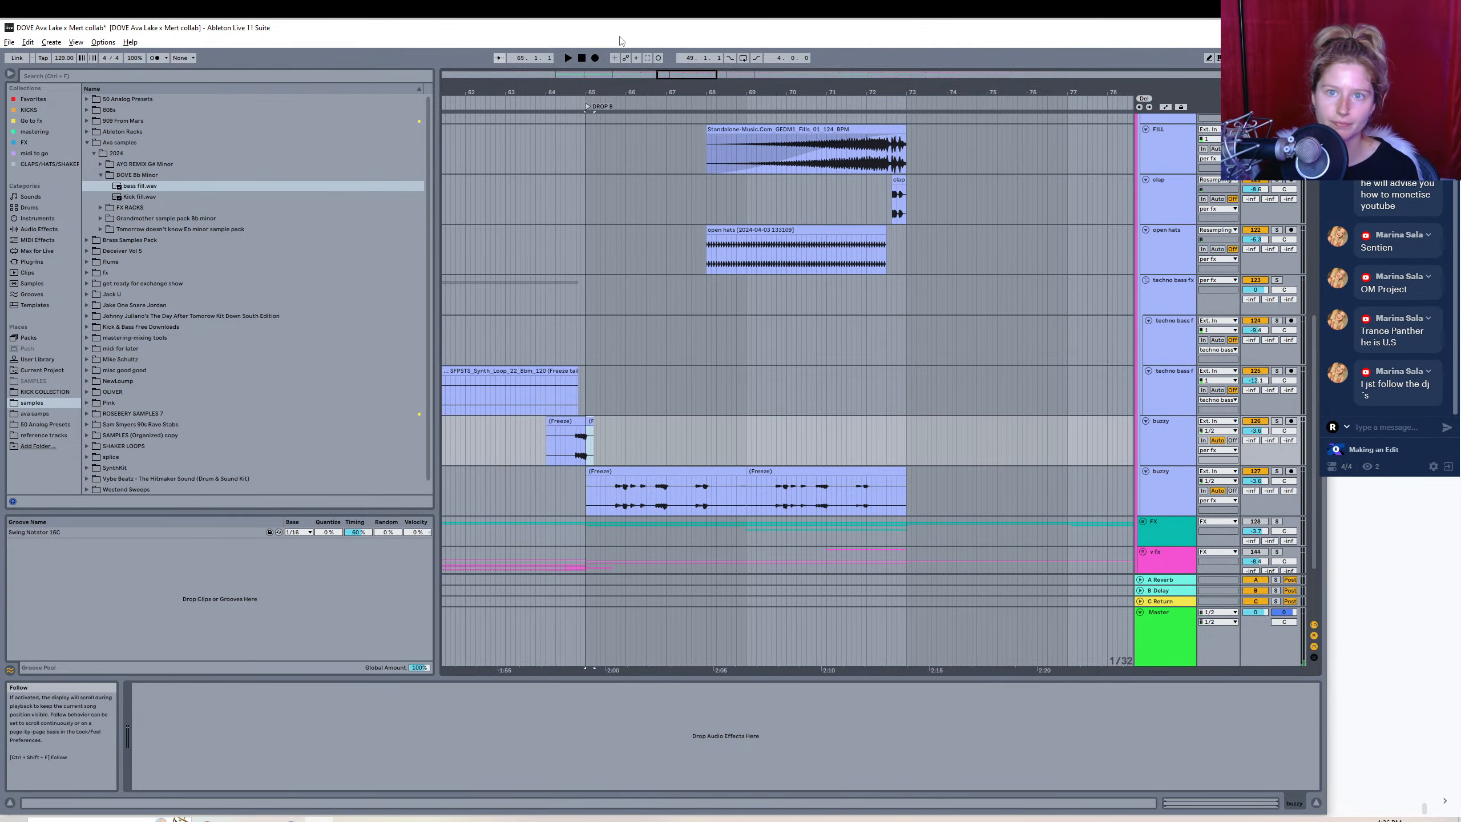
drag(680, 75, 668, 117)
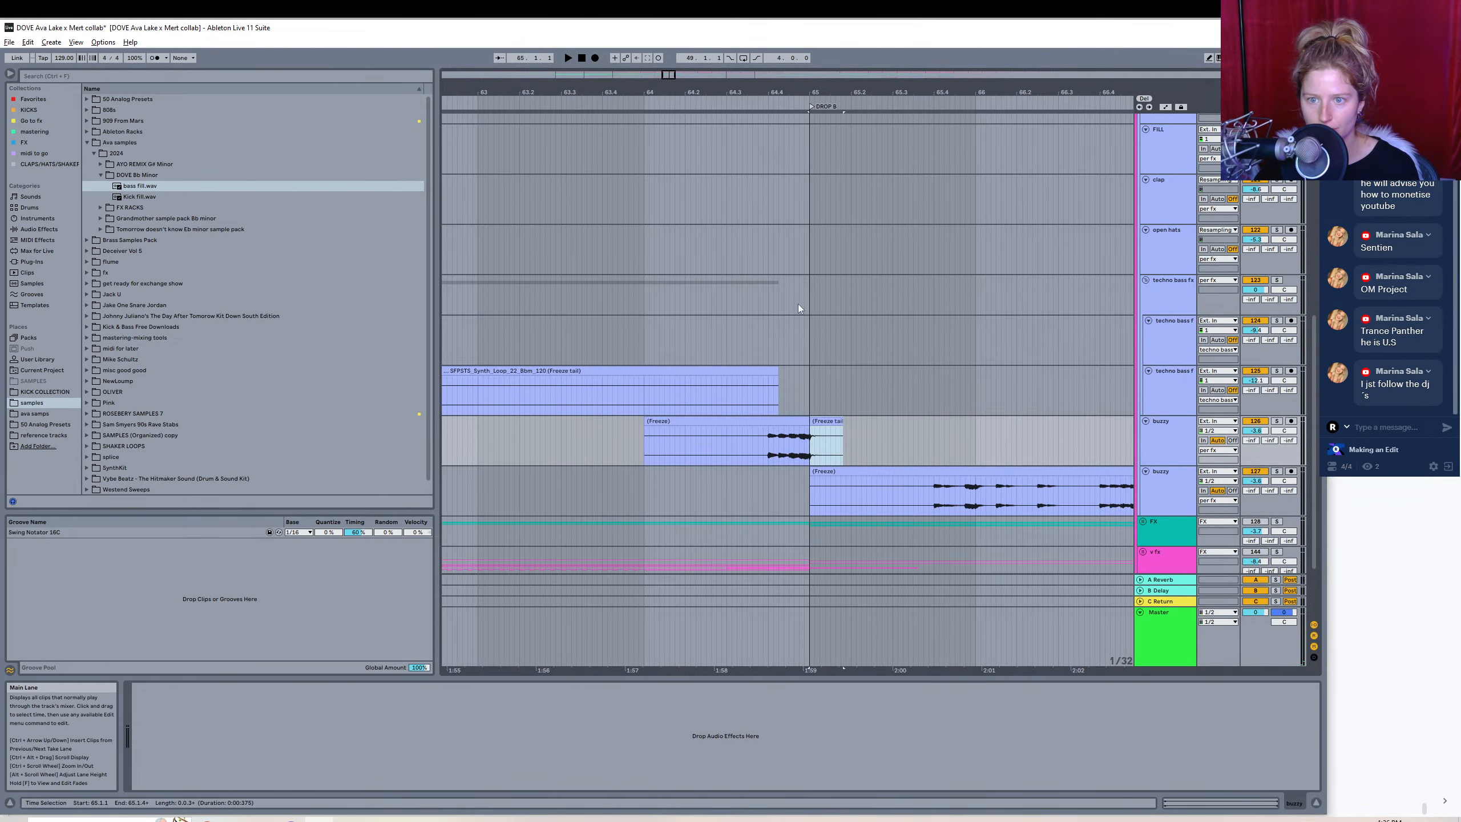
drag(810, 429, 844, 425)
drag(645, 422, 770, 421)
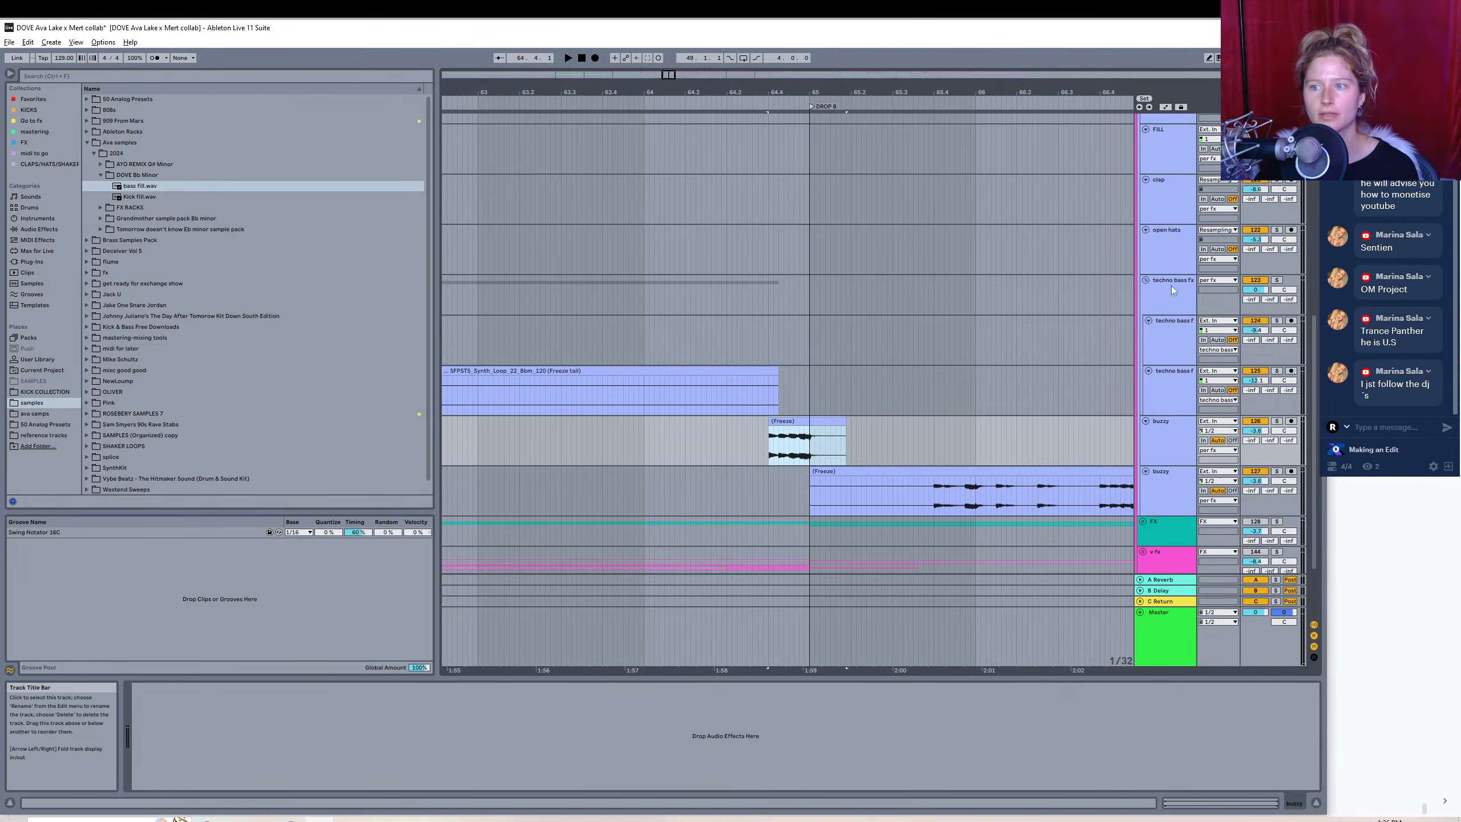
- Solo the first buzzy track and export its trimmed clip as the WAV file "synth riser fill" in the DOVE Bb Minor folder
click(1275, 421)
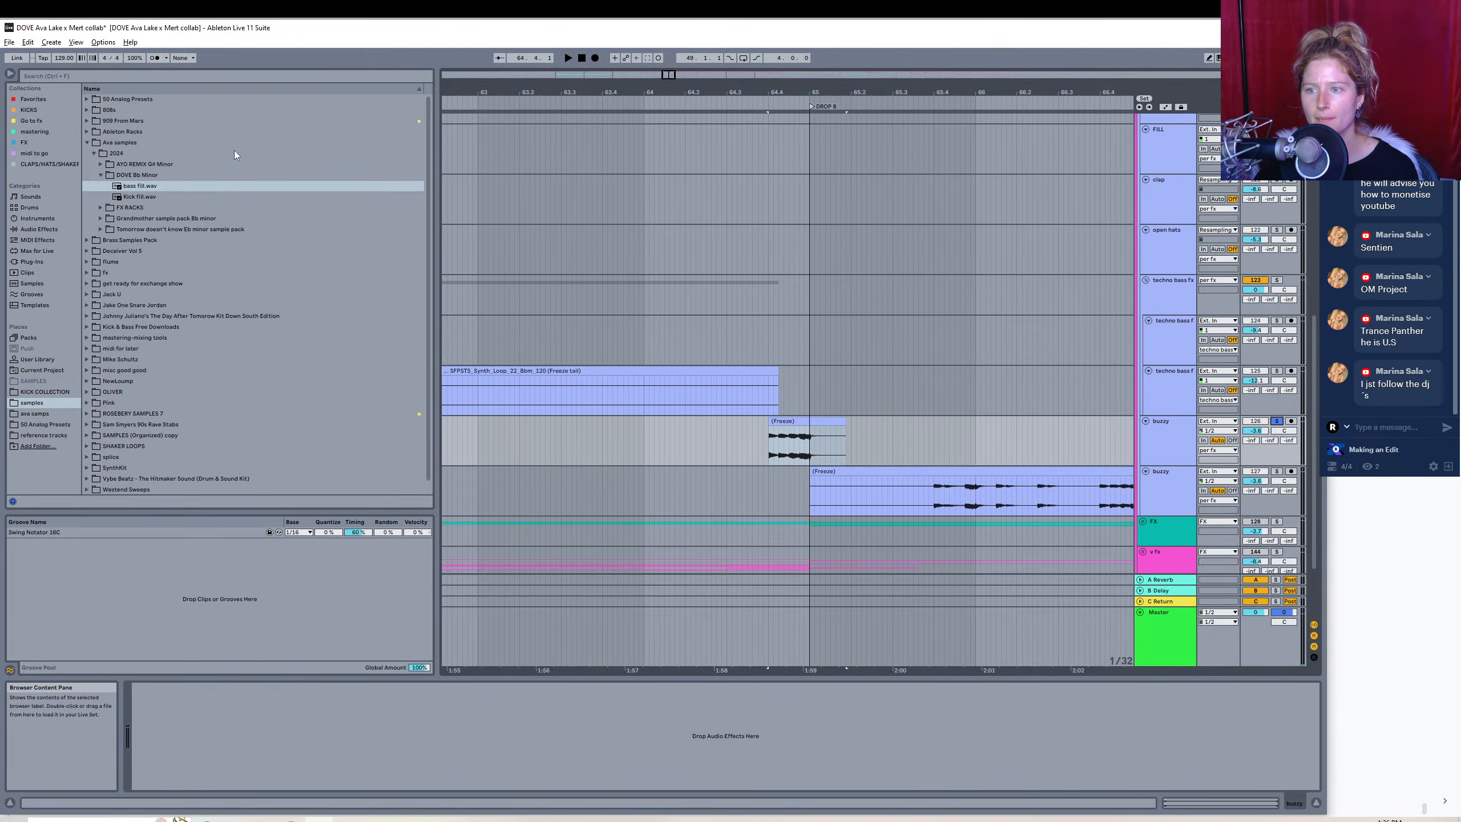
click(799, 421)
click(8, 42)
click(58, 226)
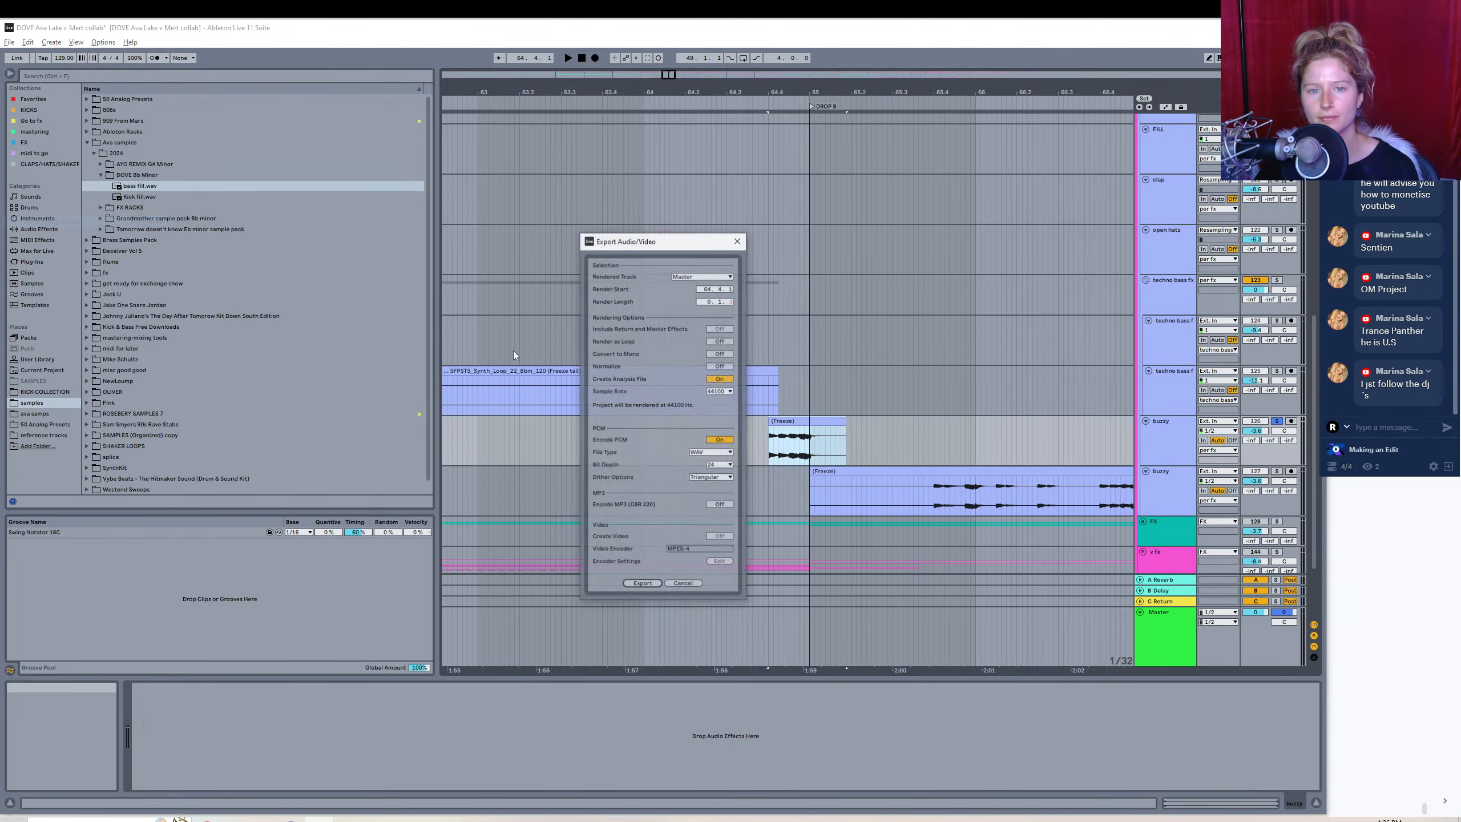
click(643, 584)
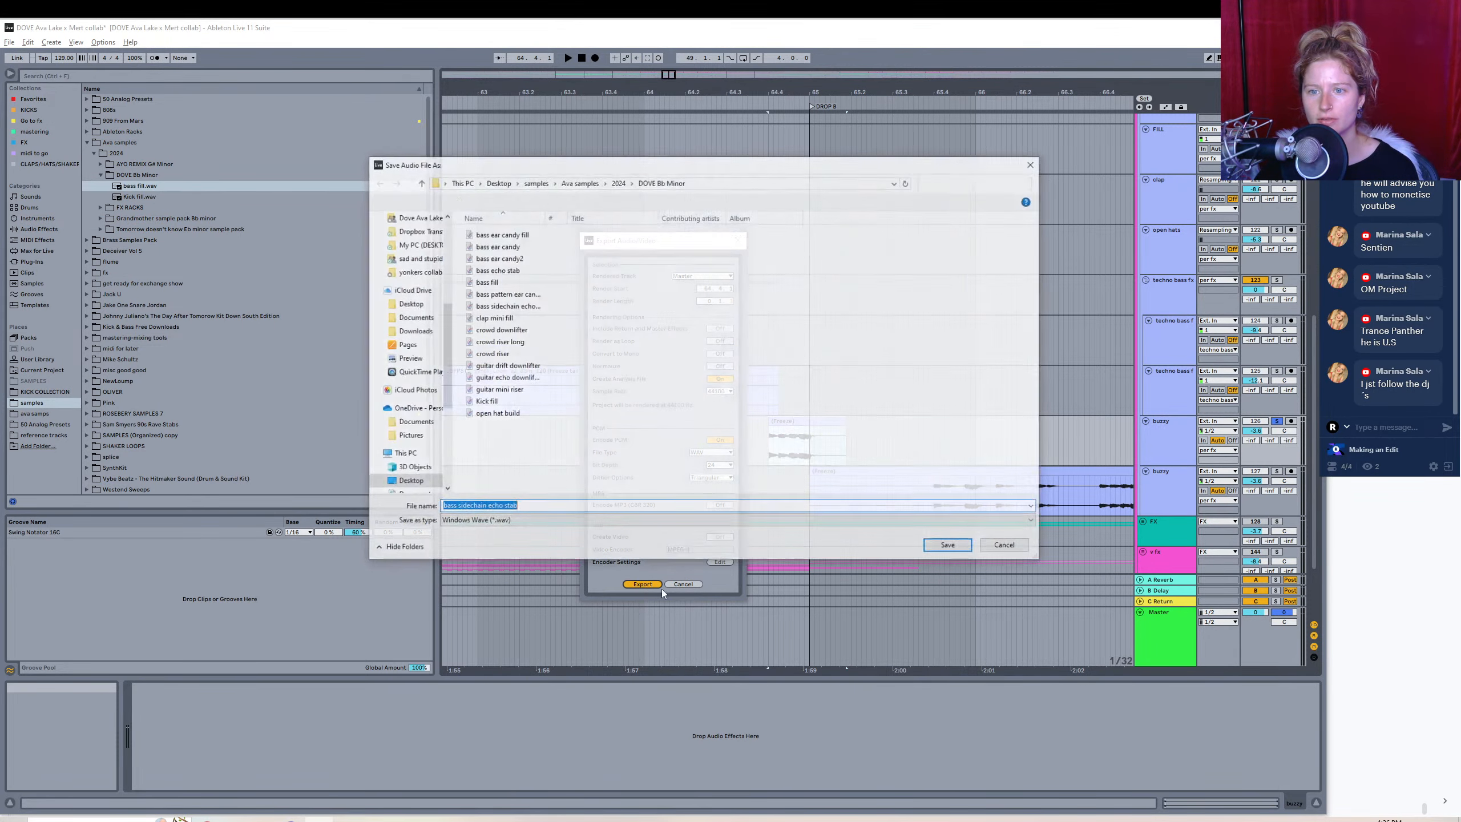
text(synth r)
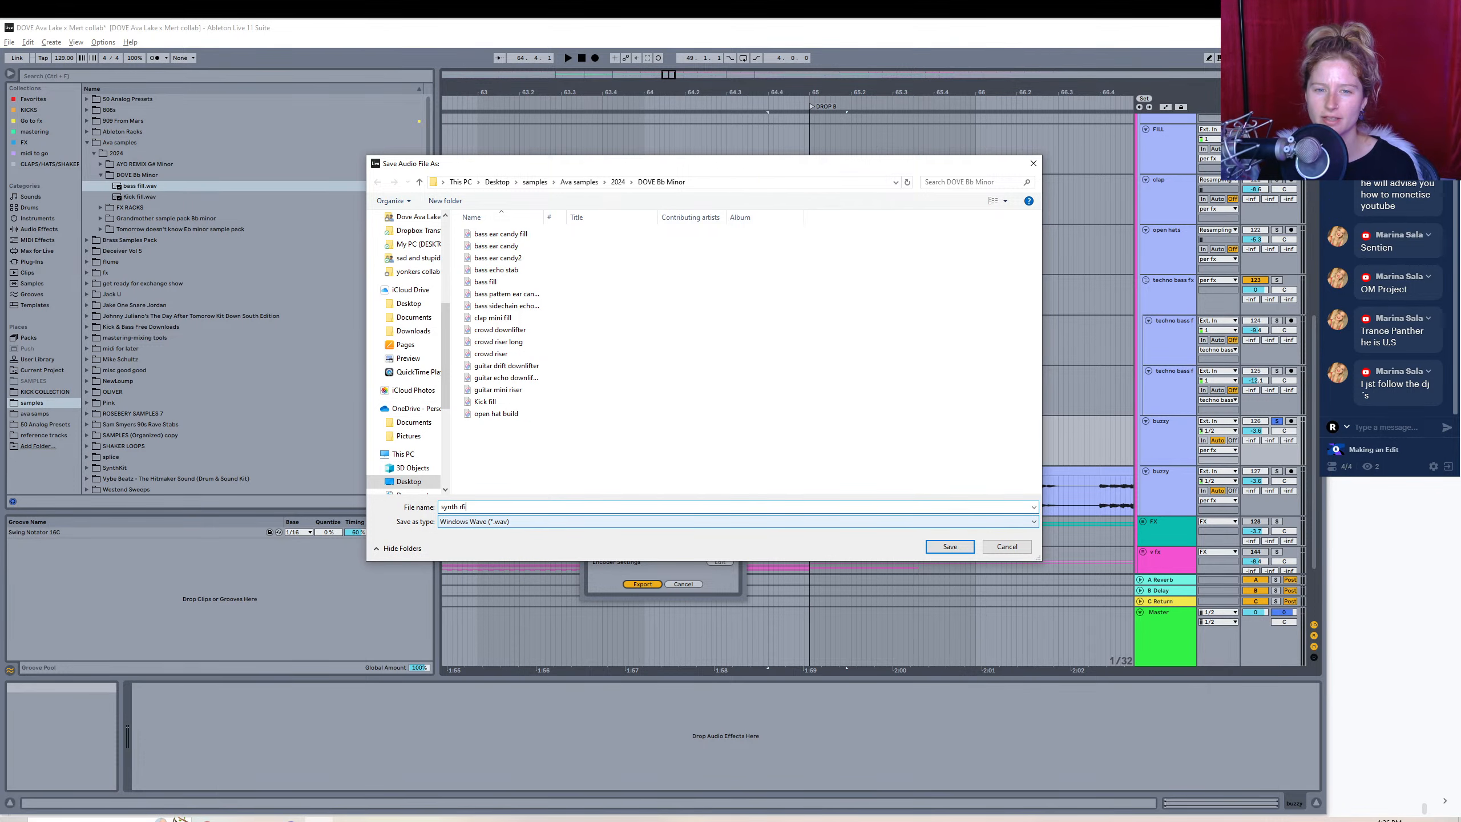
key(BackSpace)
text(riser )
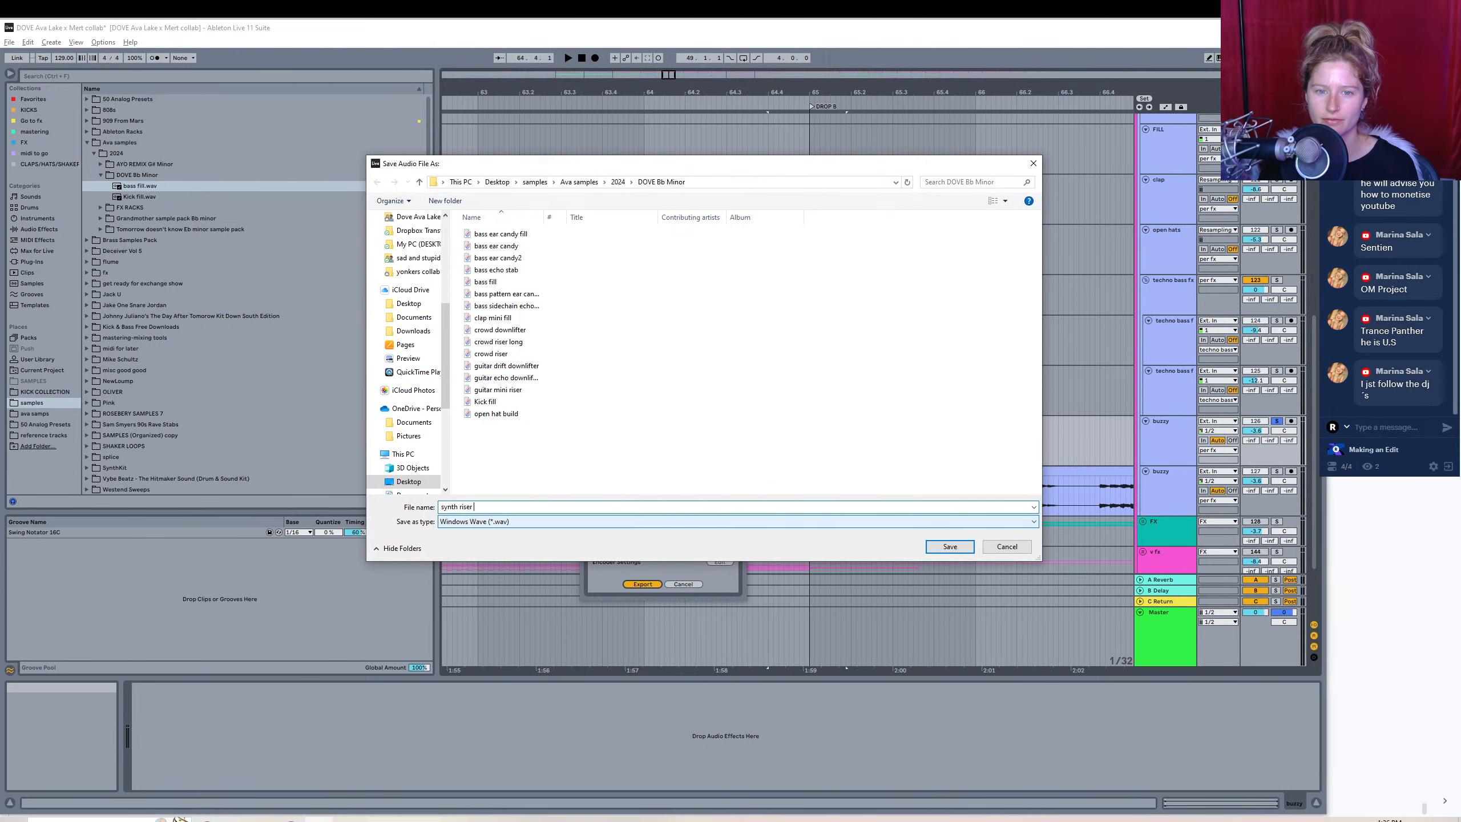
text(fill)
key(Return)
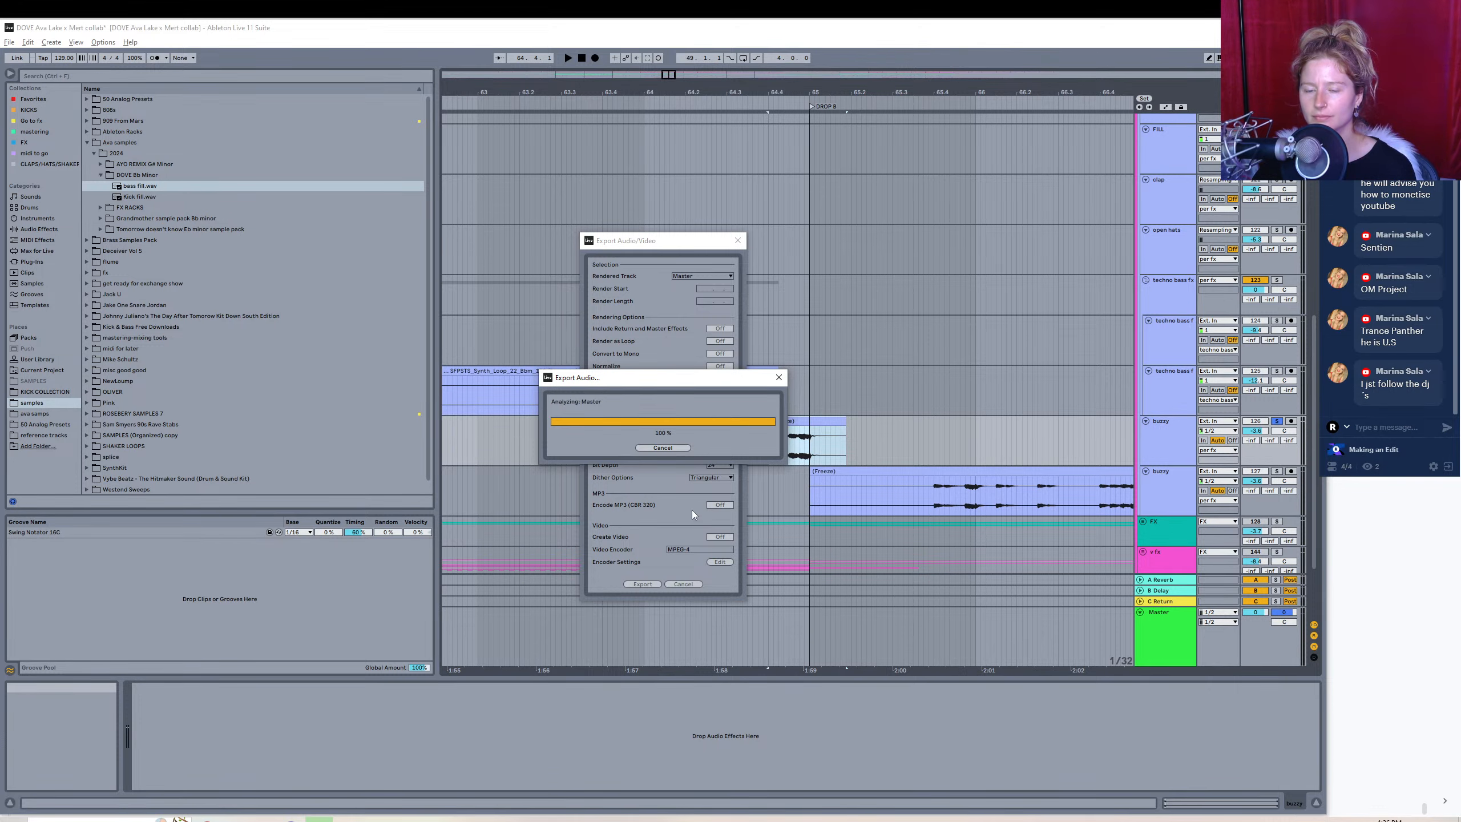
- Try to export the second buzzy track's first frozen clip at DROP B as the WAV file "synth texture", then cancel the render
drag(668, 78, 508, 56)
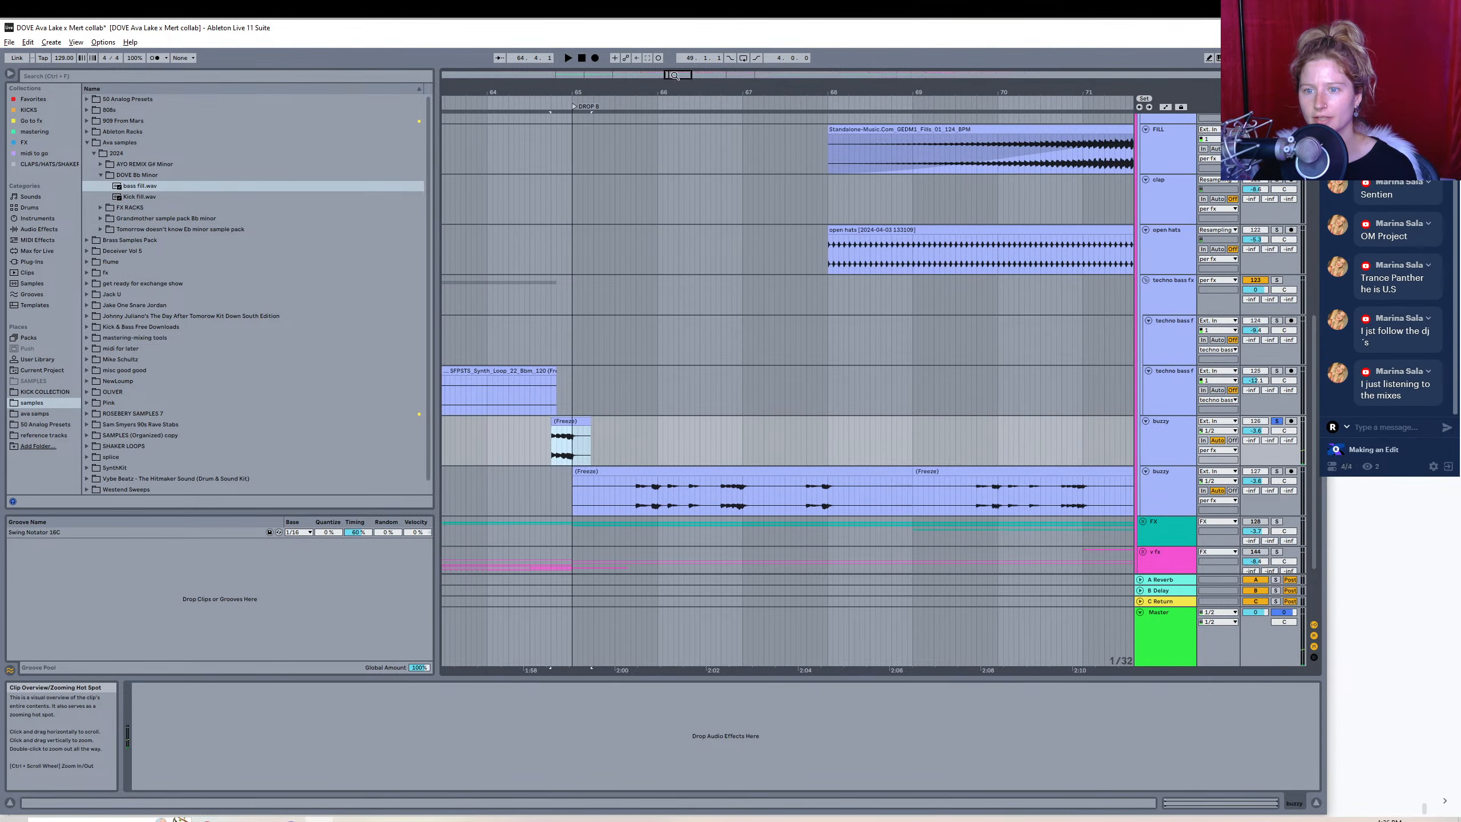
click(795, 470)
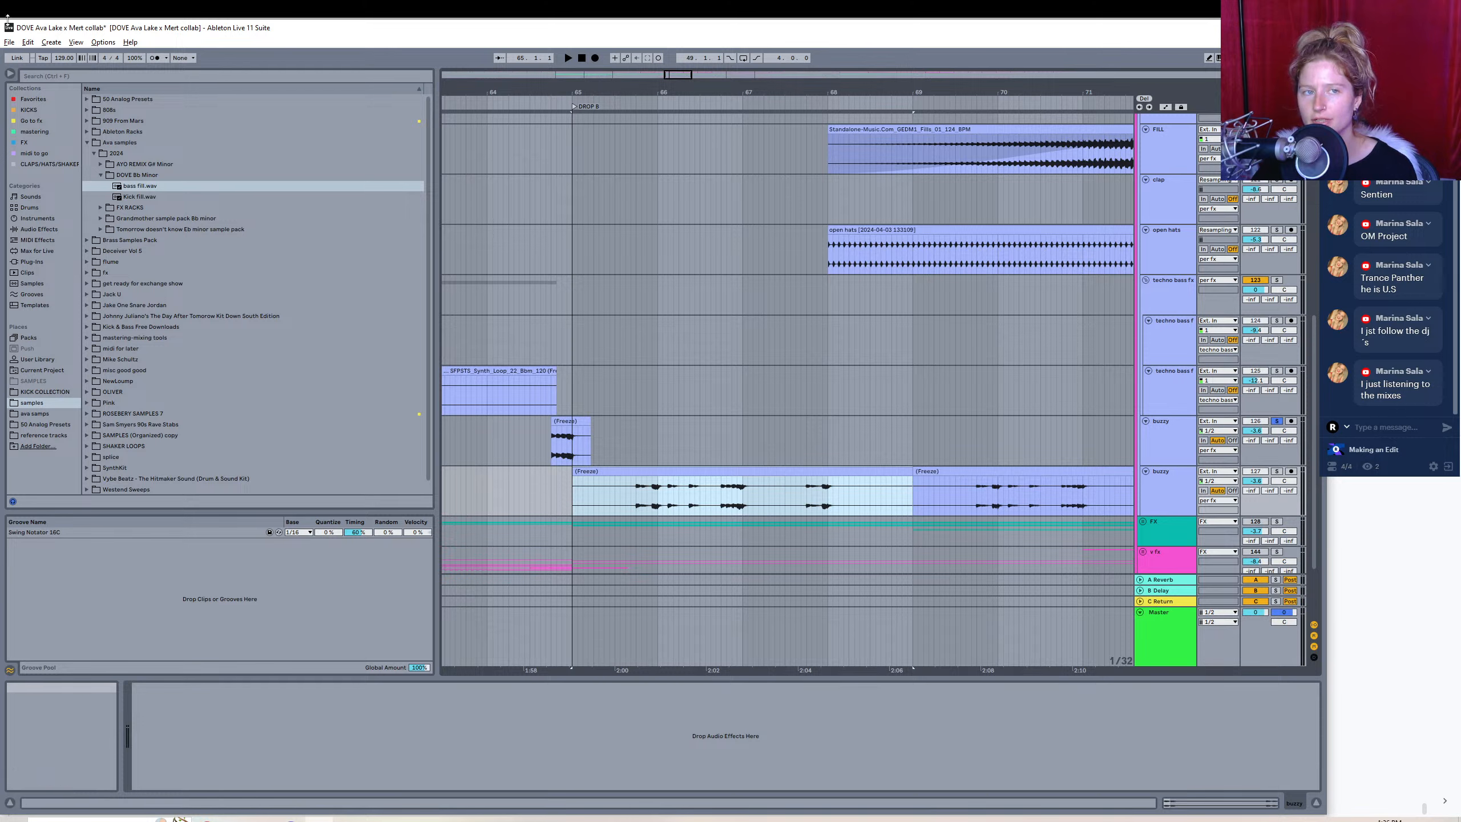
click(9, 42)
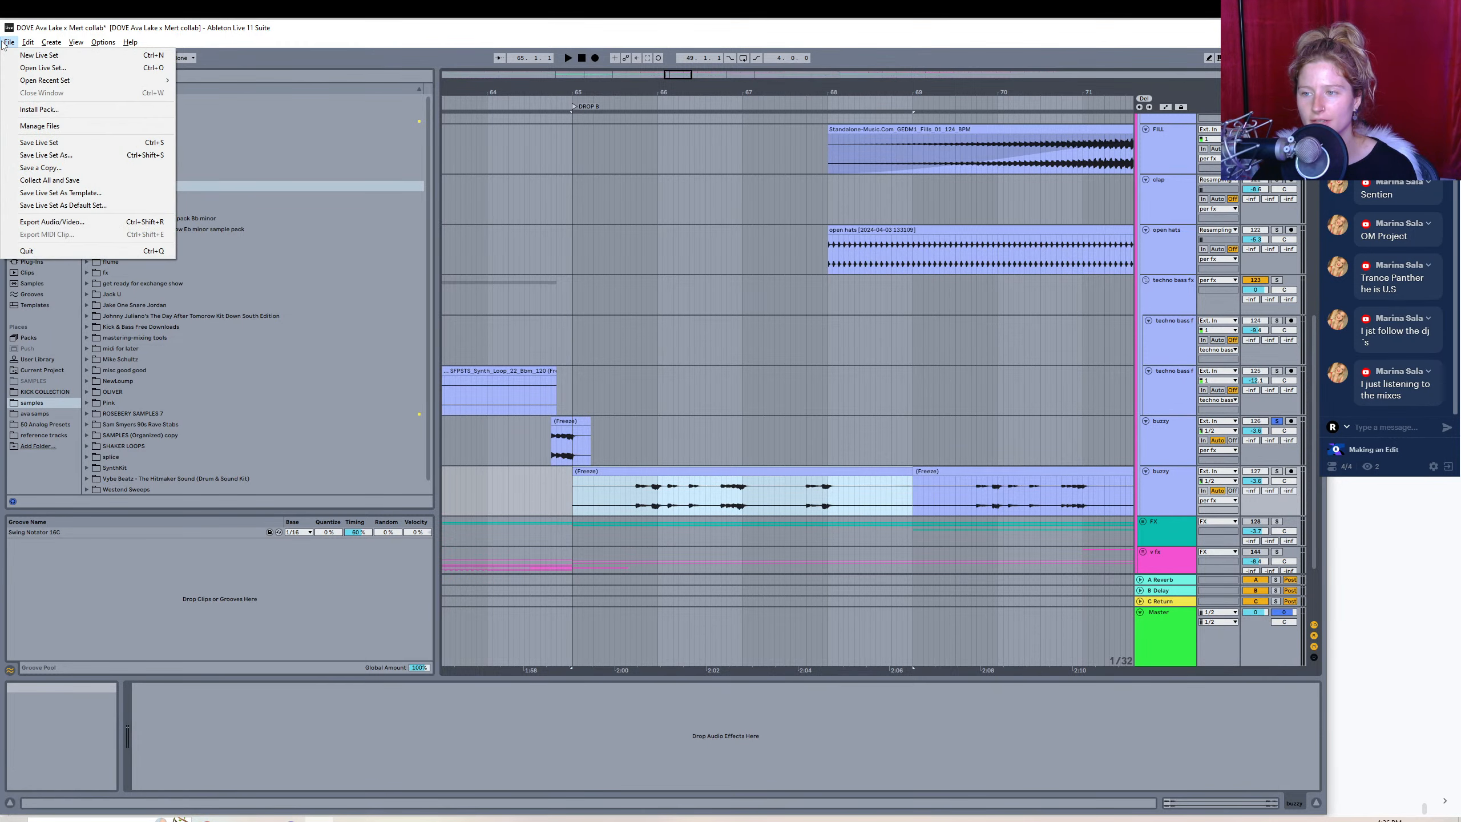
click(108, 225)
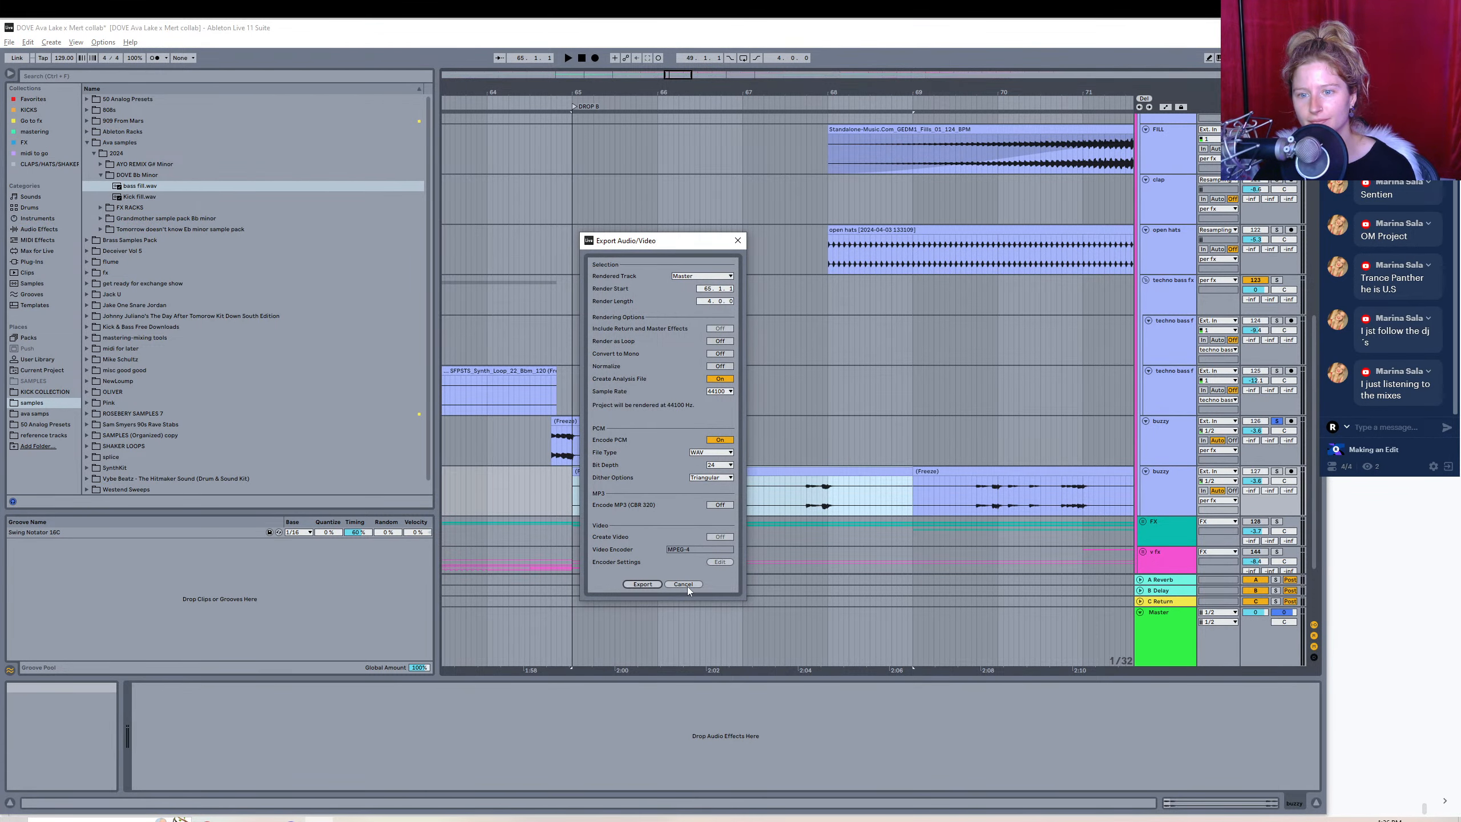
click(655, 585)
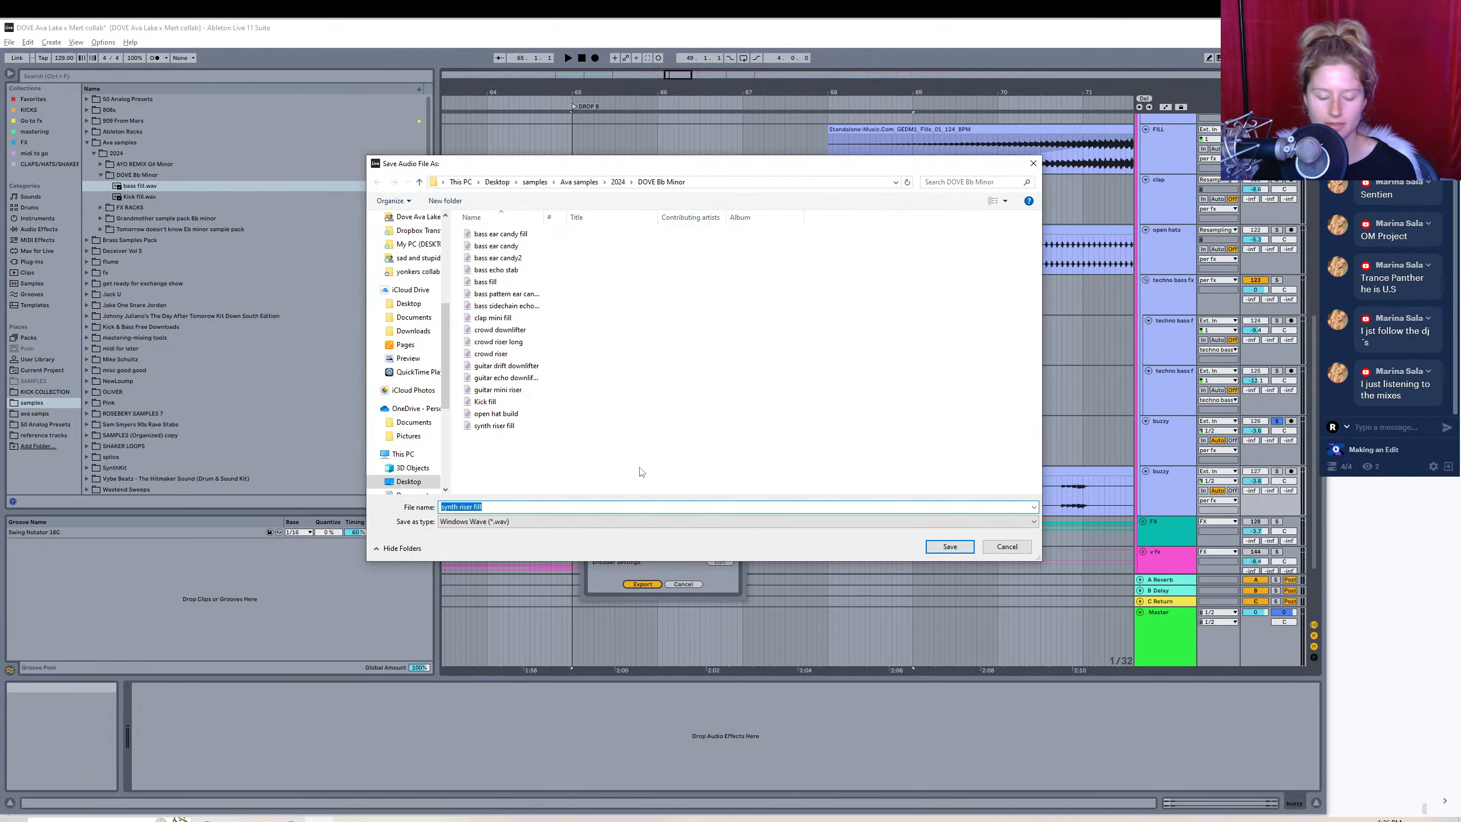
text(synth textu)
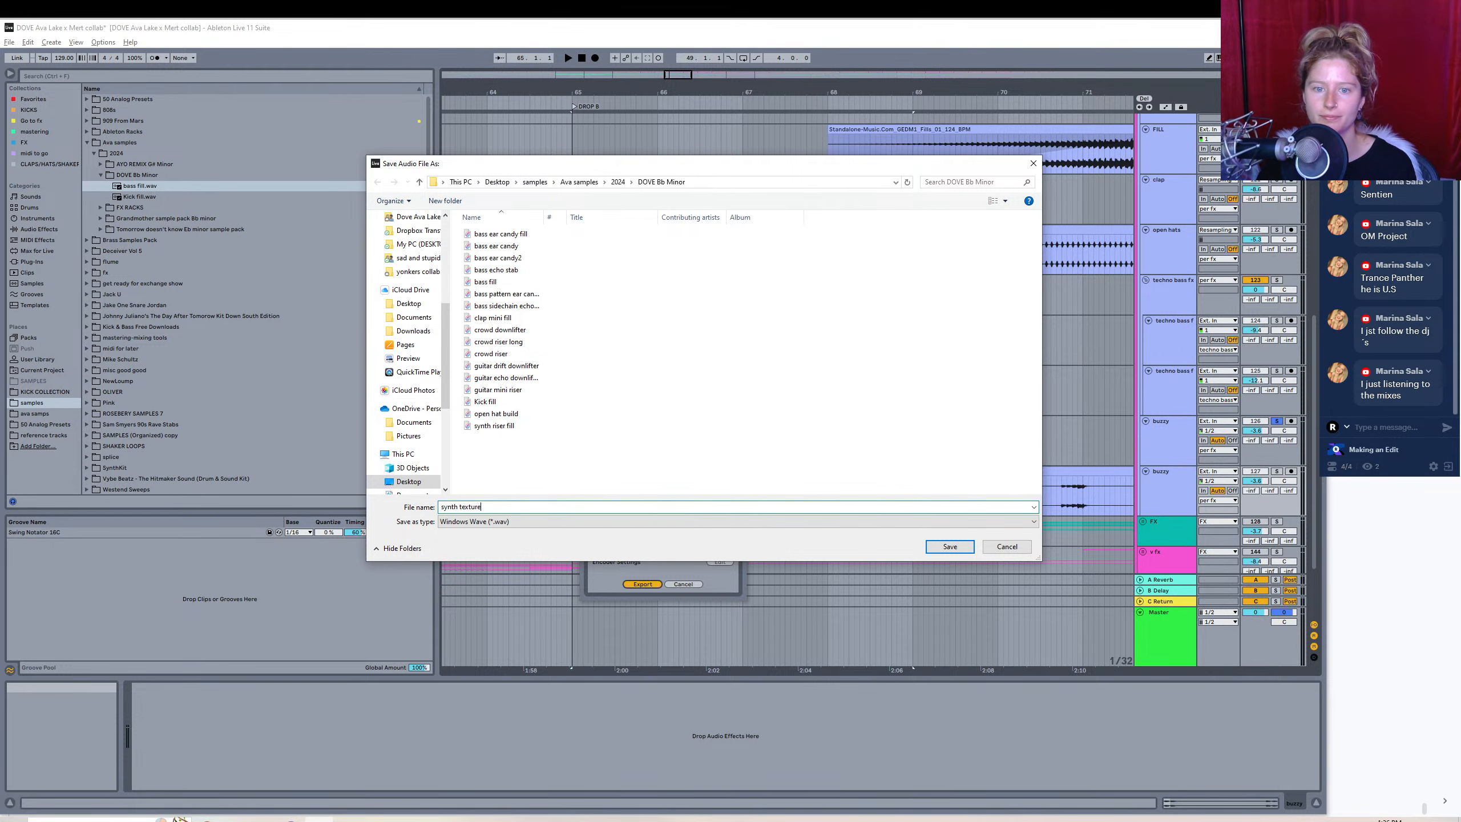
text(re)
key(Return)
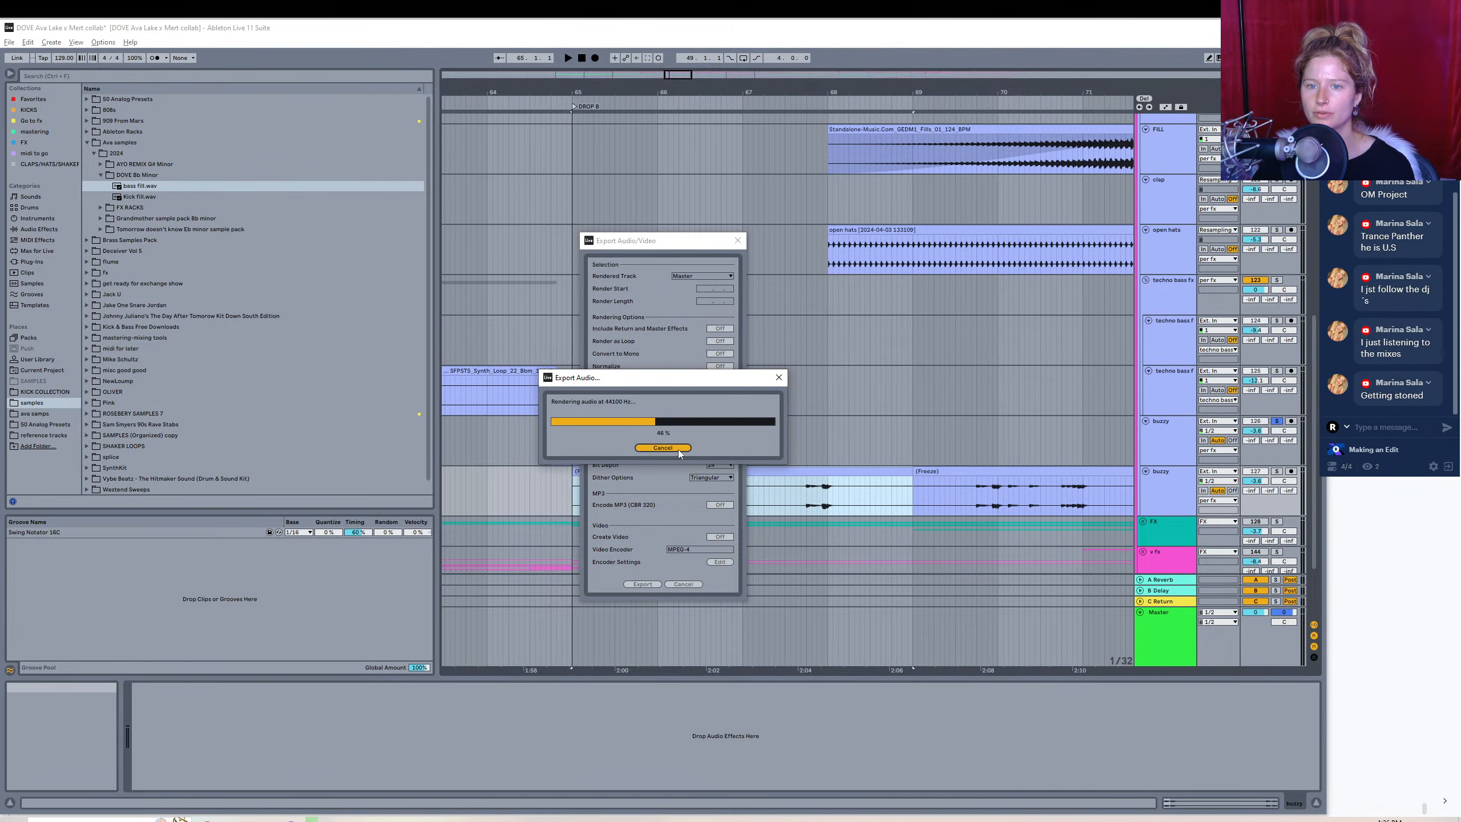
click(662, 448)
- Solo the second buzzy track and export its first frozen clip at DROP B as the WAV file "synth texture"
click(1276, 471)
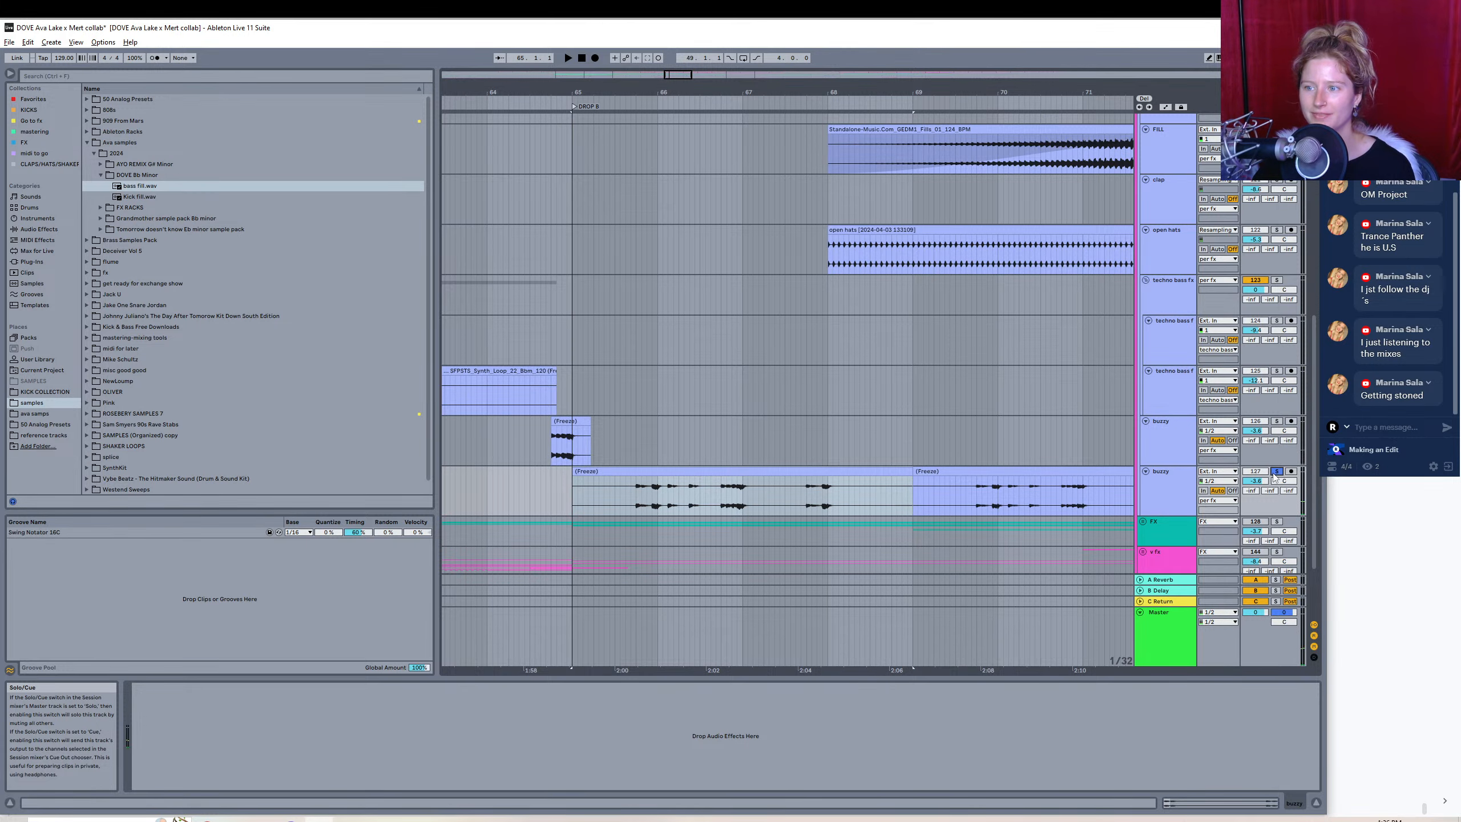
click(681, 470)
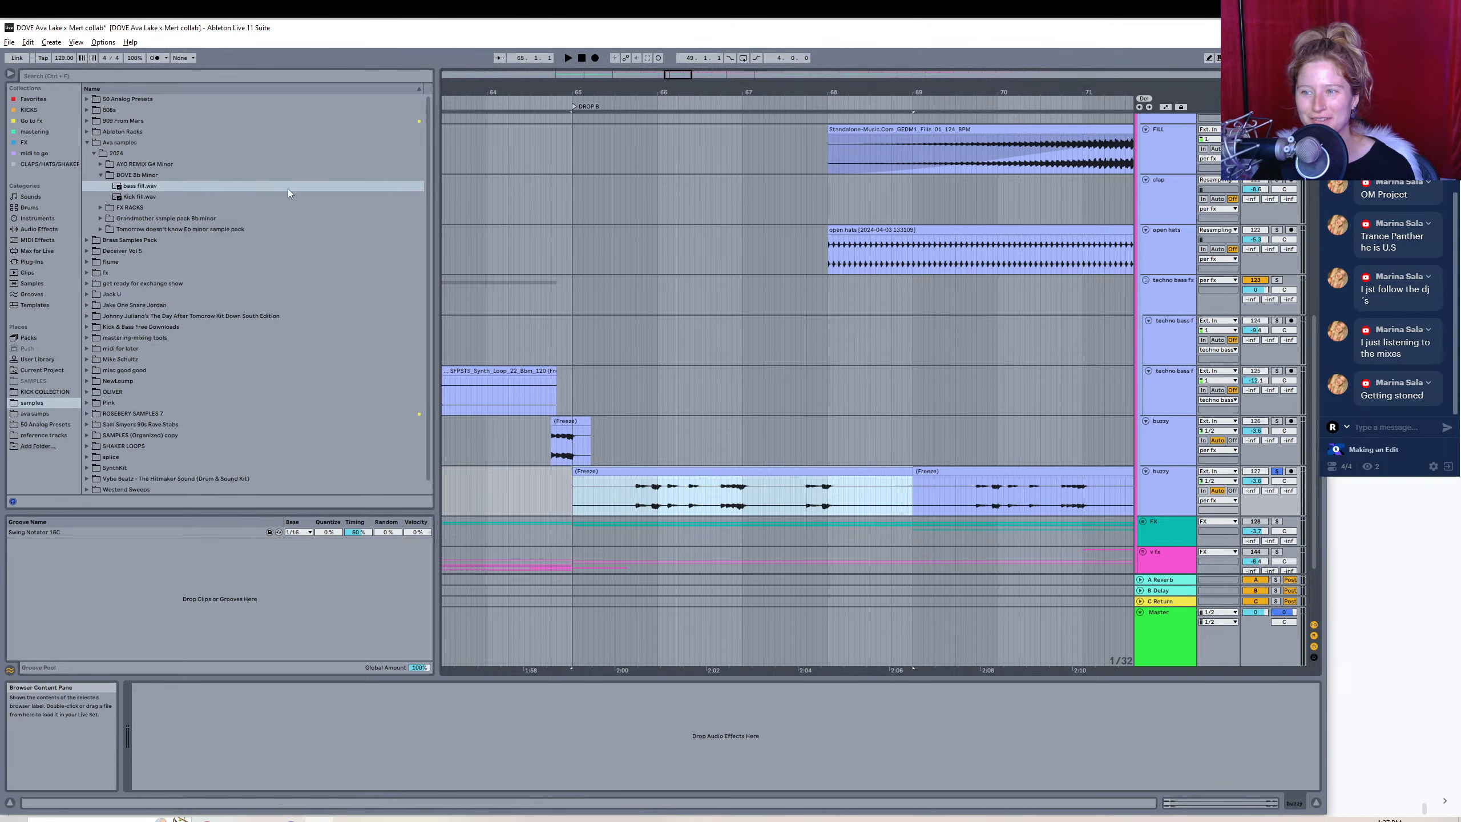
click(9, 42)
click(58, 222)
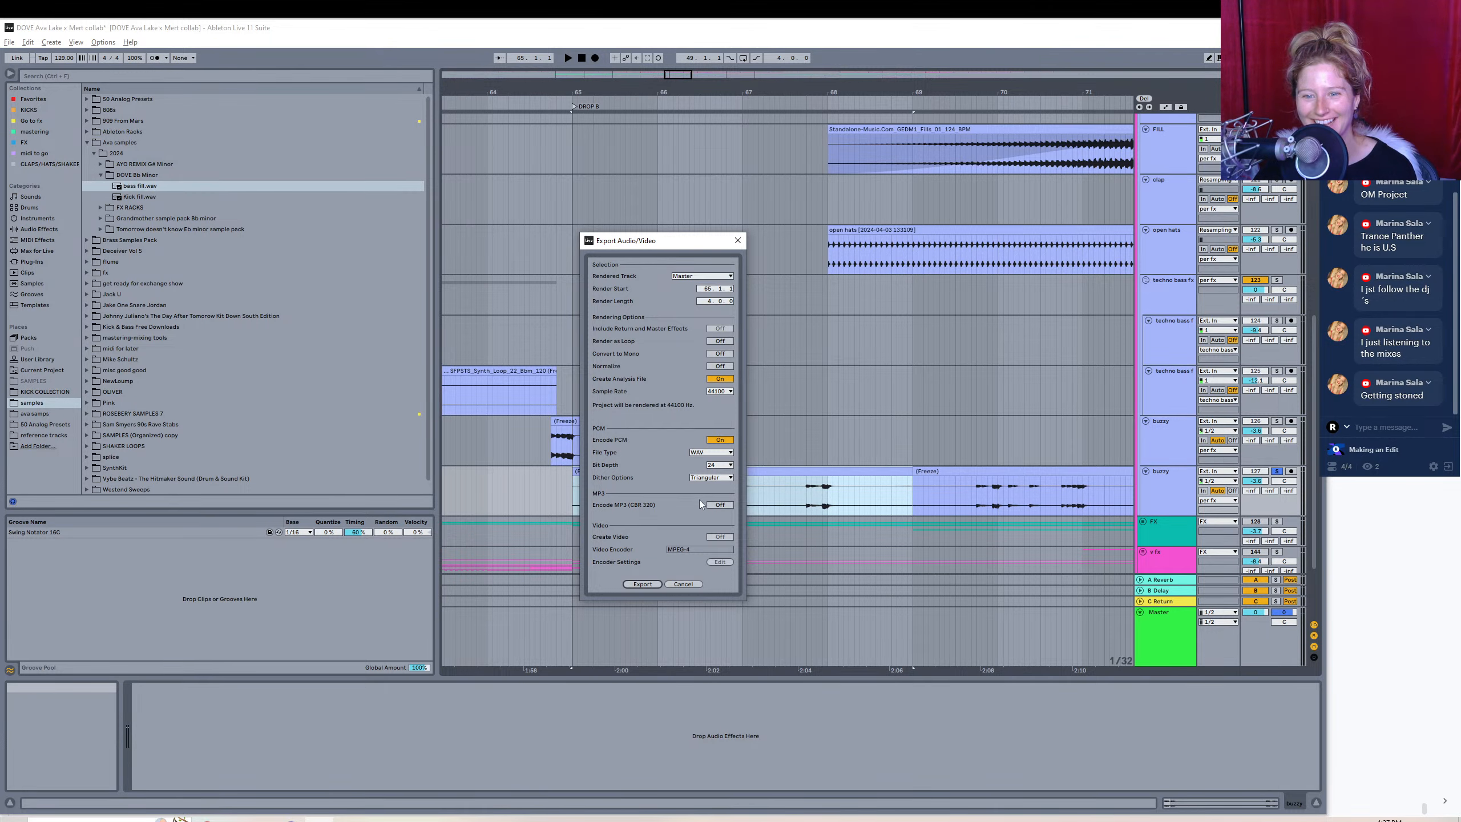
click(640, 585)
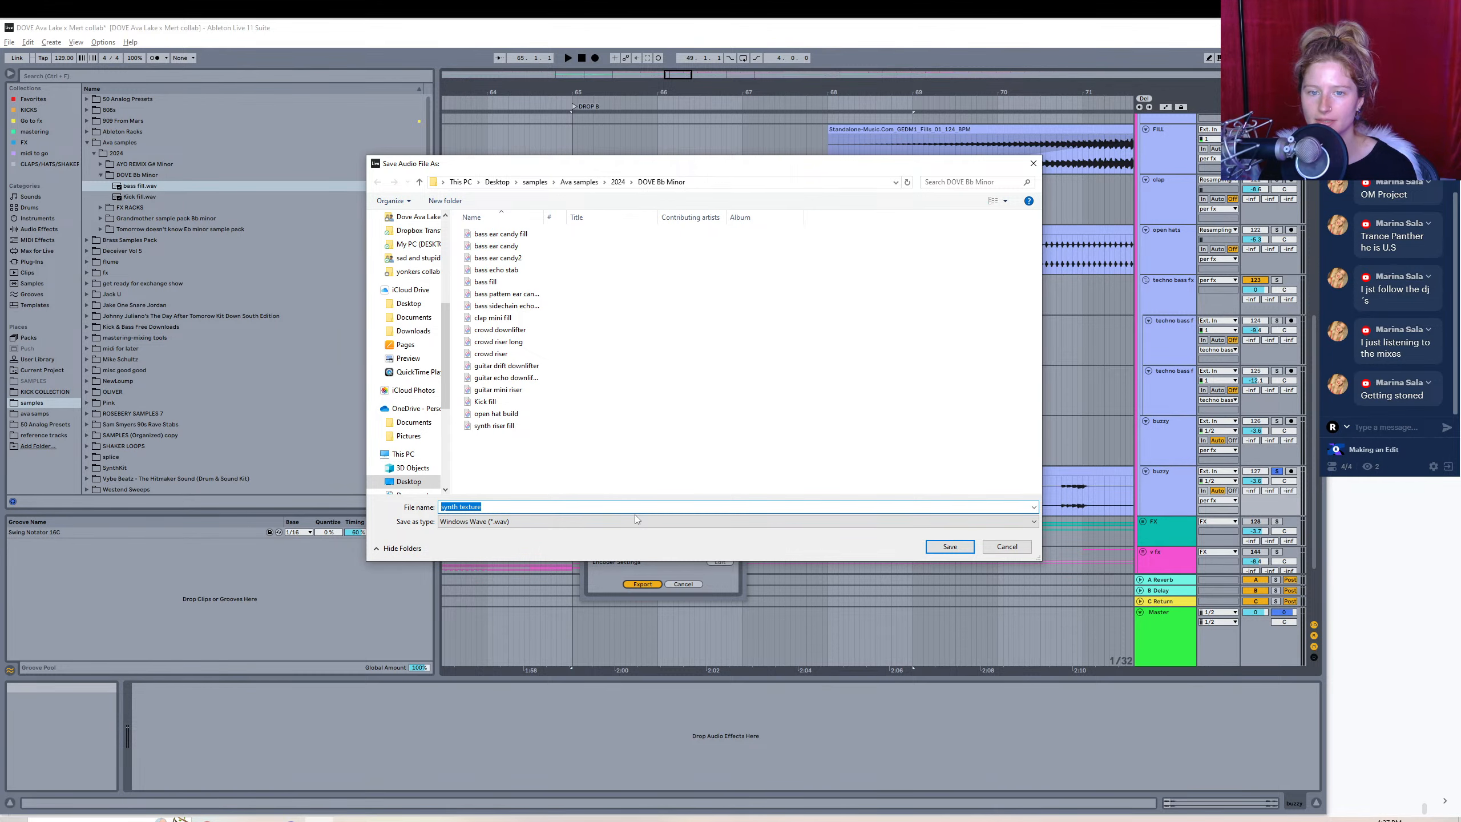
click(947, 546)
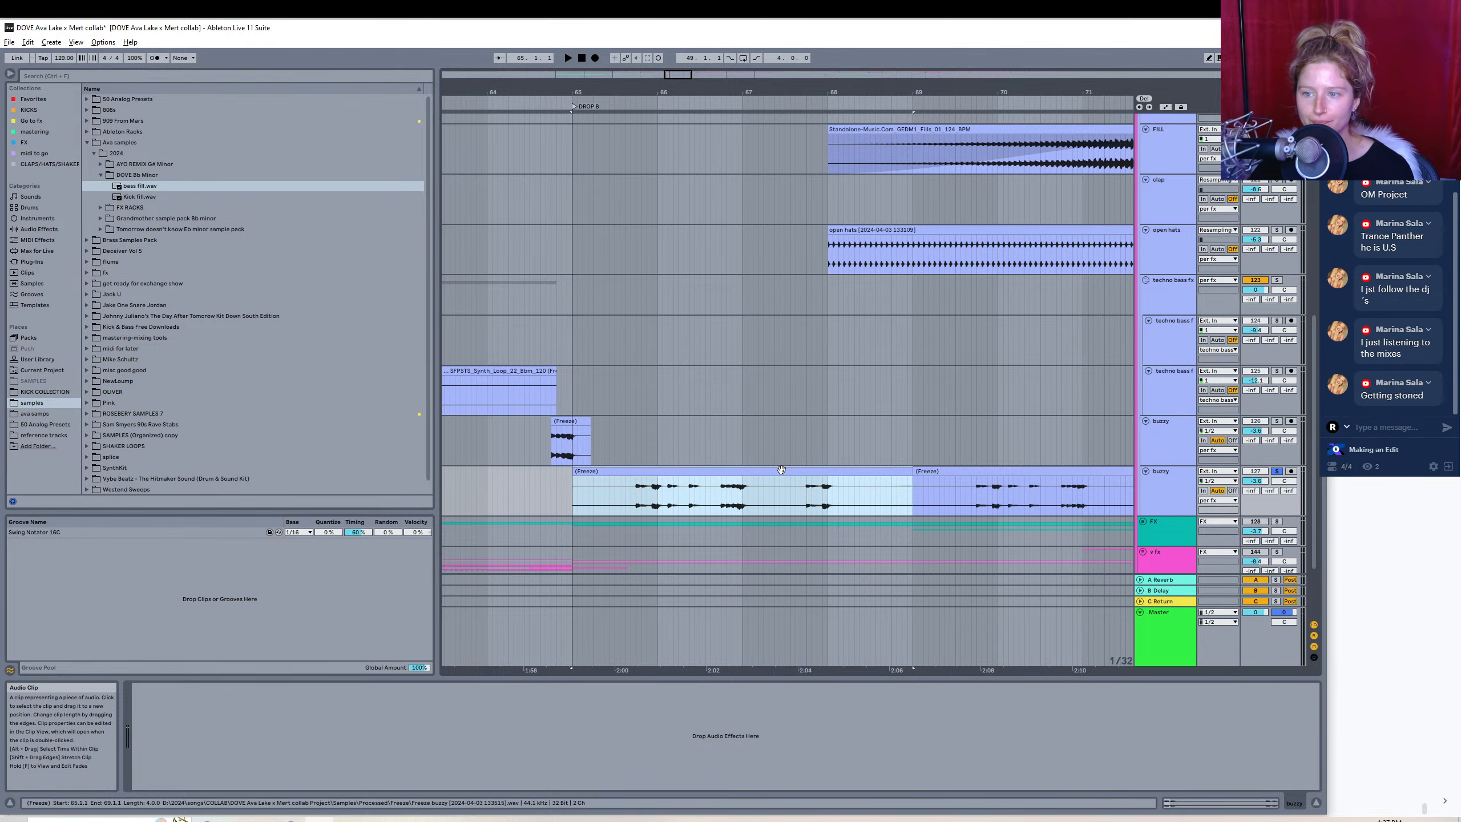
- Collapse the per fx group, then solo and expand the teal FX group below it
scroll(1316, 428, up, 2)
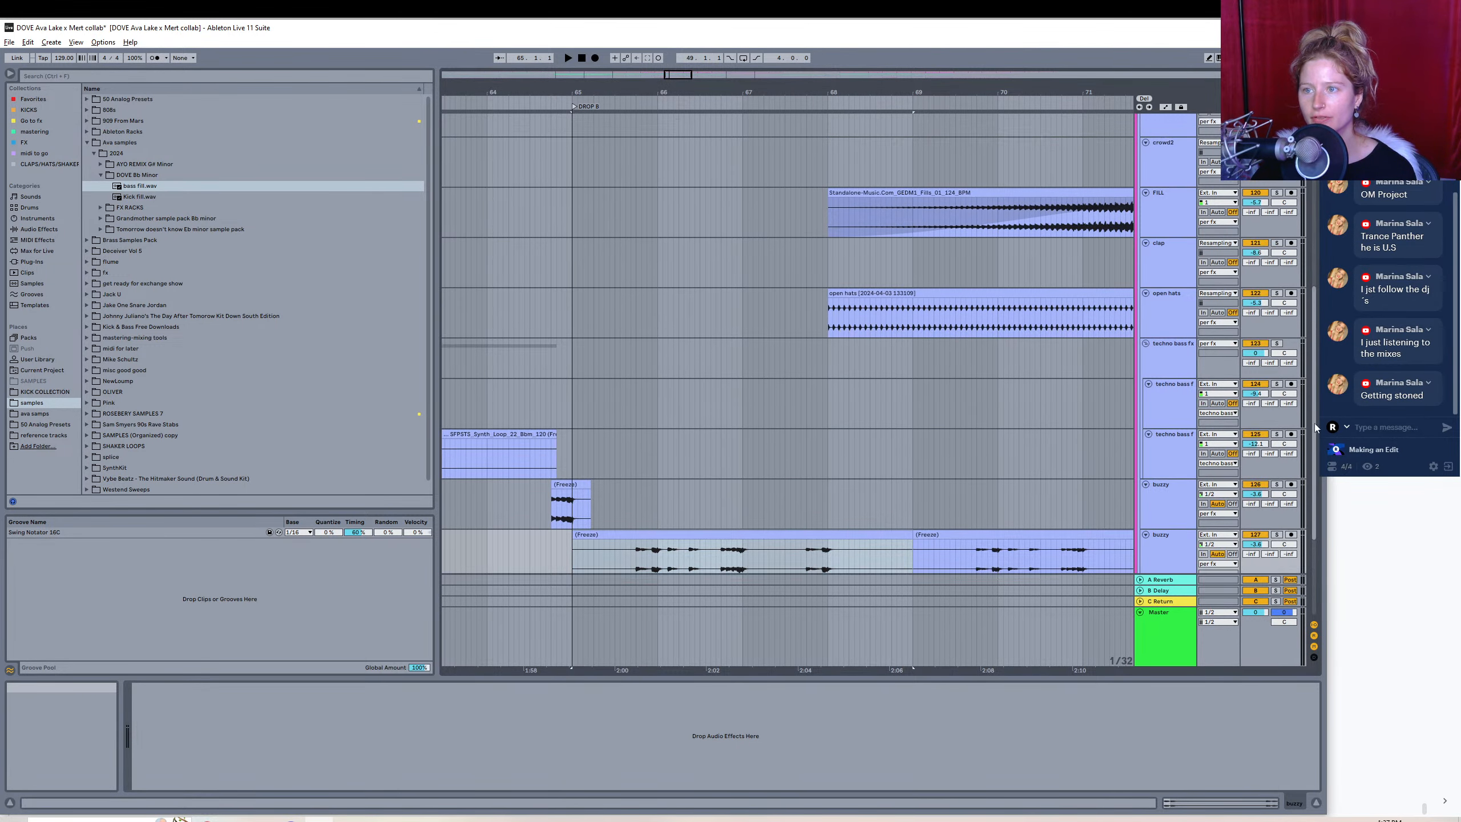
scroll(1316, 428, up, 3)
click(1142, 315)
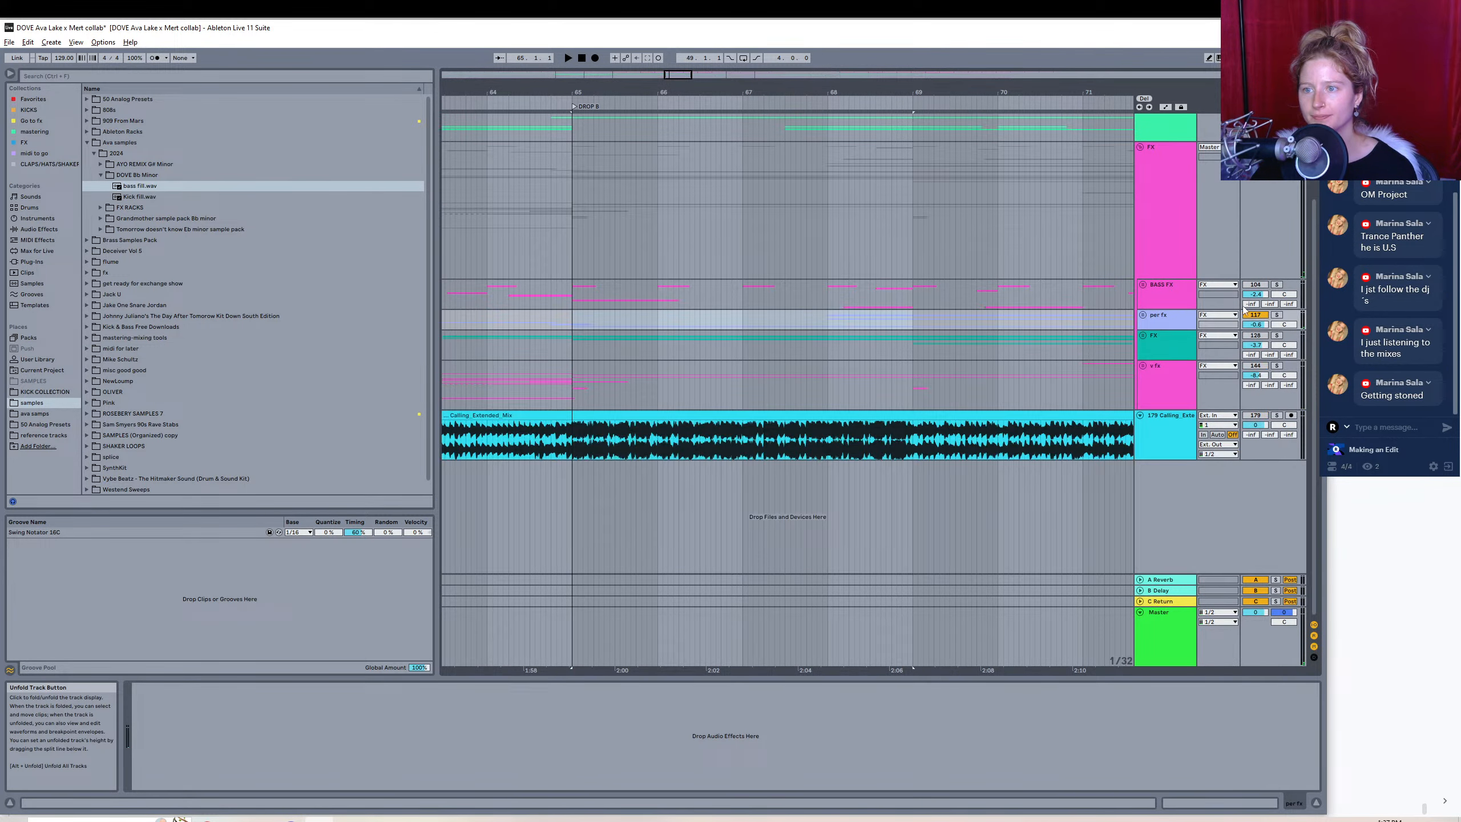
click(1262, 336)
click(1143, 336)
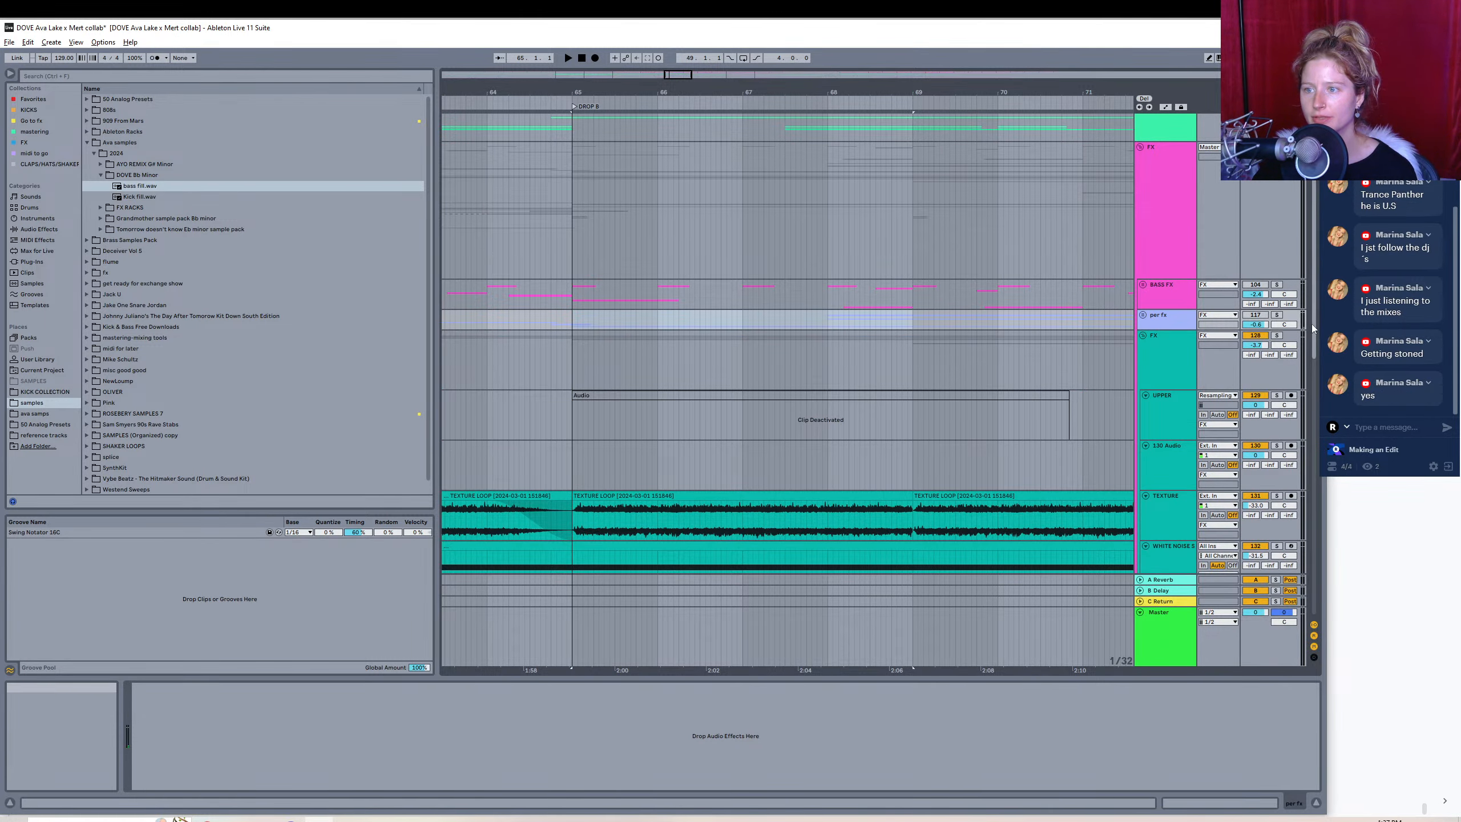
- Select the UPPER track's active audio clip just before BUILD UP, solo the track and play the clip
drag(1313, 328, 1317, 413)
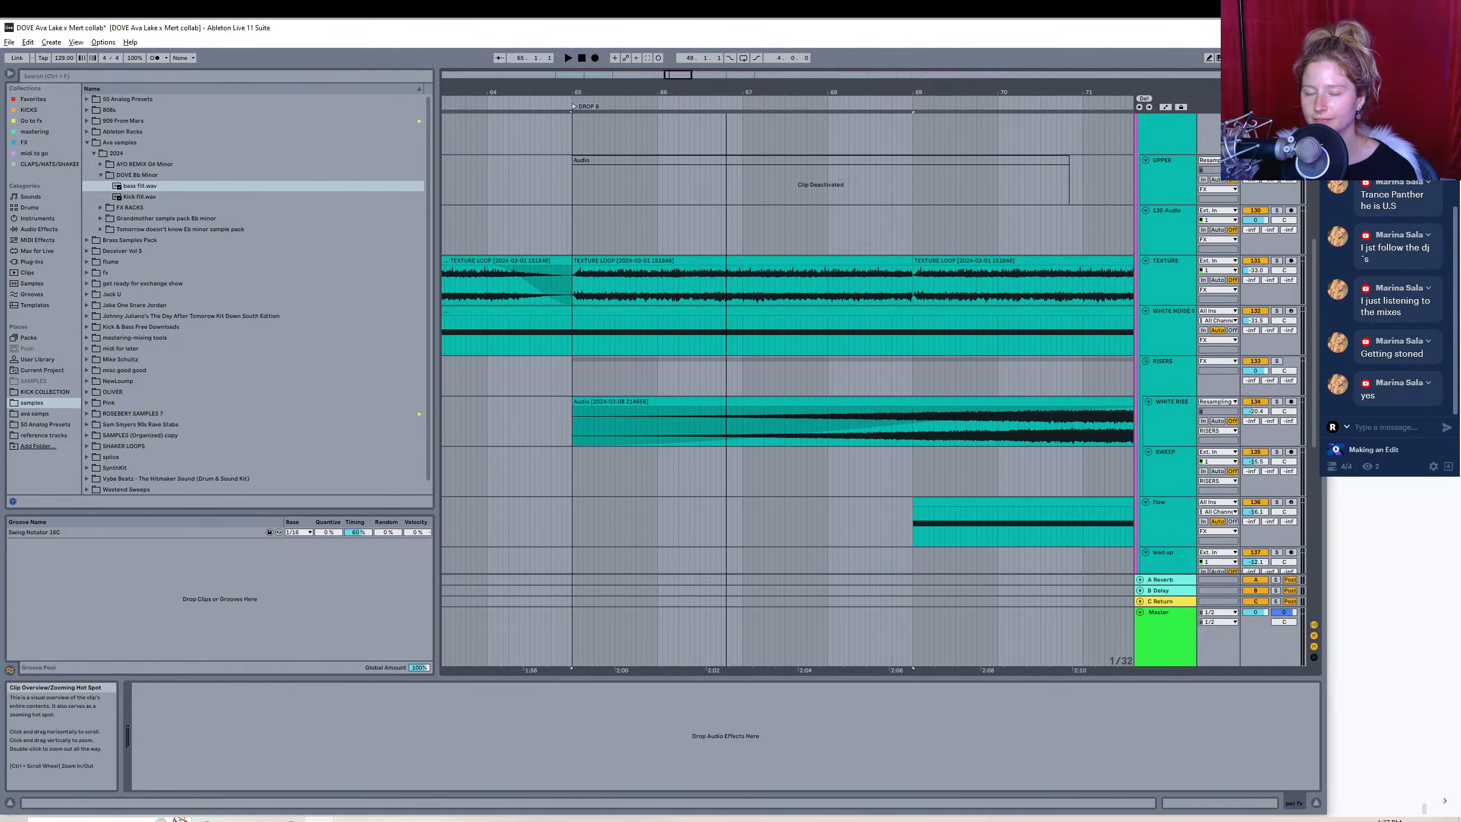
key(w)
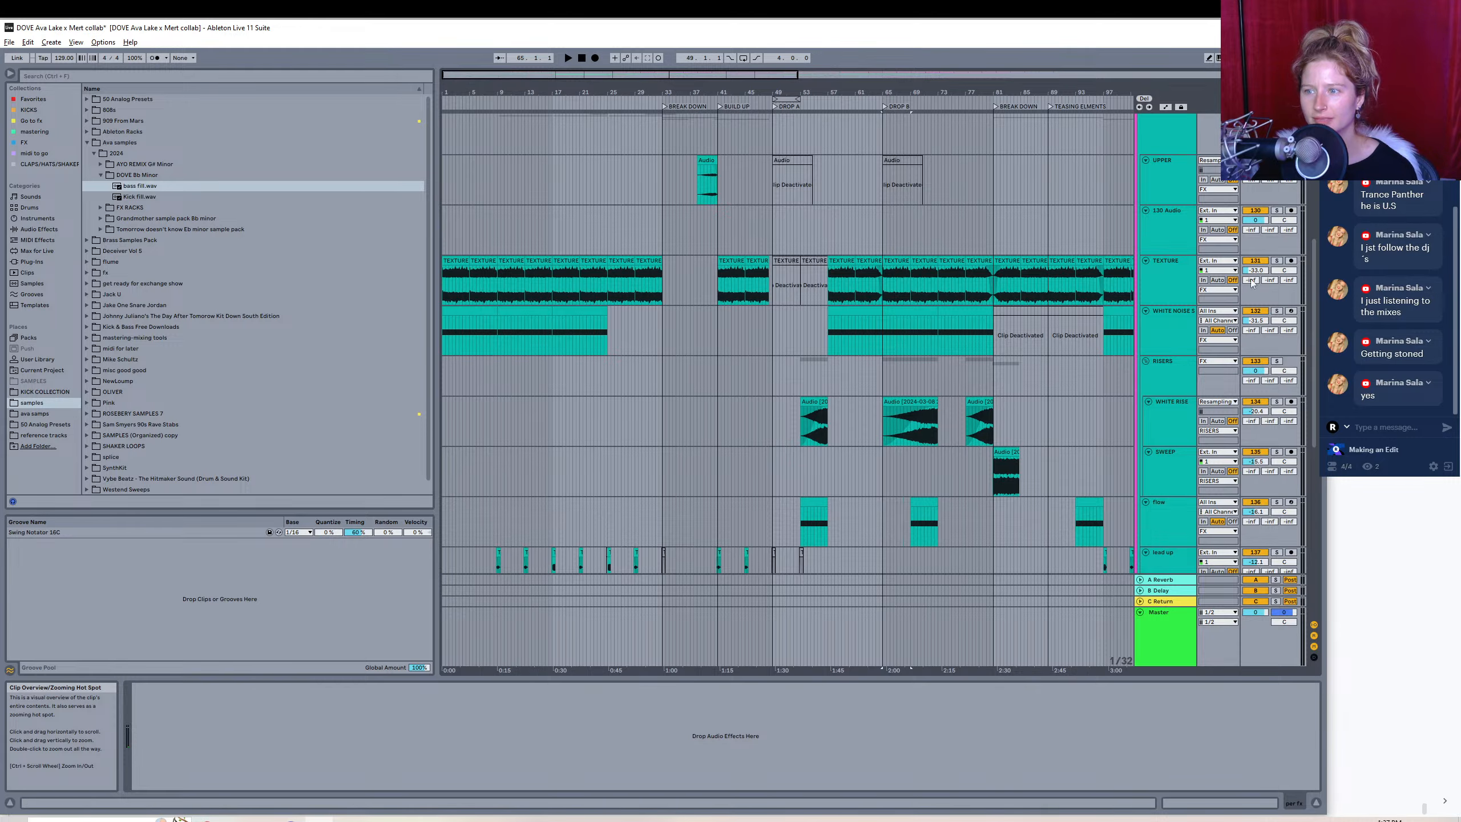
mouse_move(1316, 360)
mouse_down()
mouse_move(1307, 321)
mouse_move(1307, 336)
mouse_up()
mouse_move(593, 74)
mouse_down()
mouse_move(594, 46)
mouse_move(638, 81)
mouse_move(590, 85)
mouse_move(586, 115)
mouse_move(571, 56)
mouse_move(553, 48)
mouse_move(566, 64)
mouse_move(592, 59)
mouse_move(540, 59)
mouse_move(587, 87)
mouse_up()
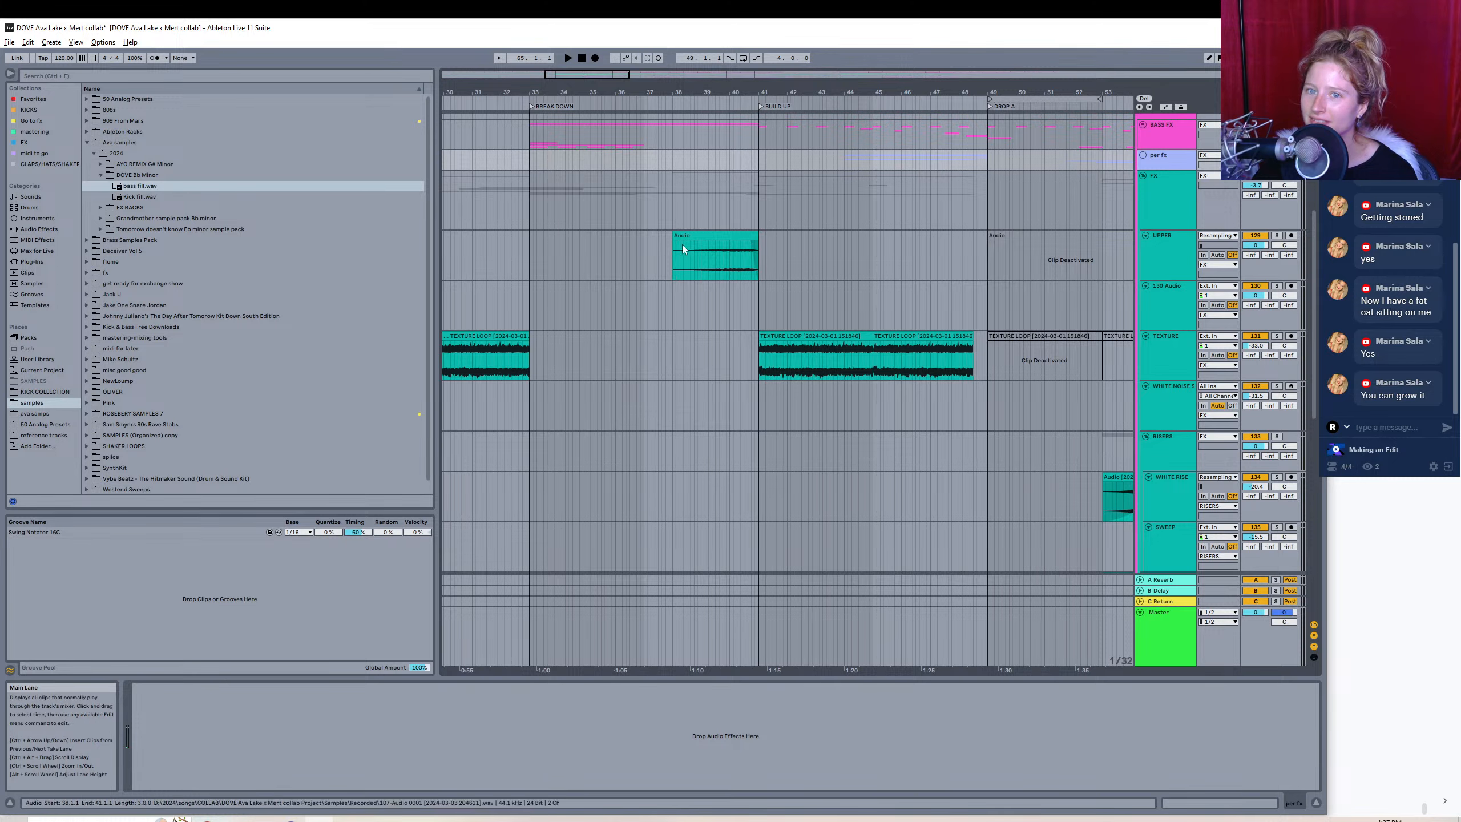
click(696, 256)
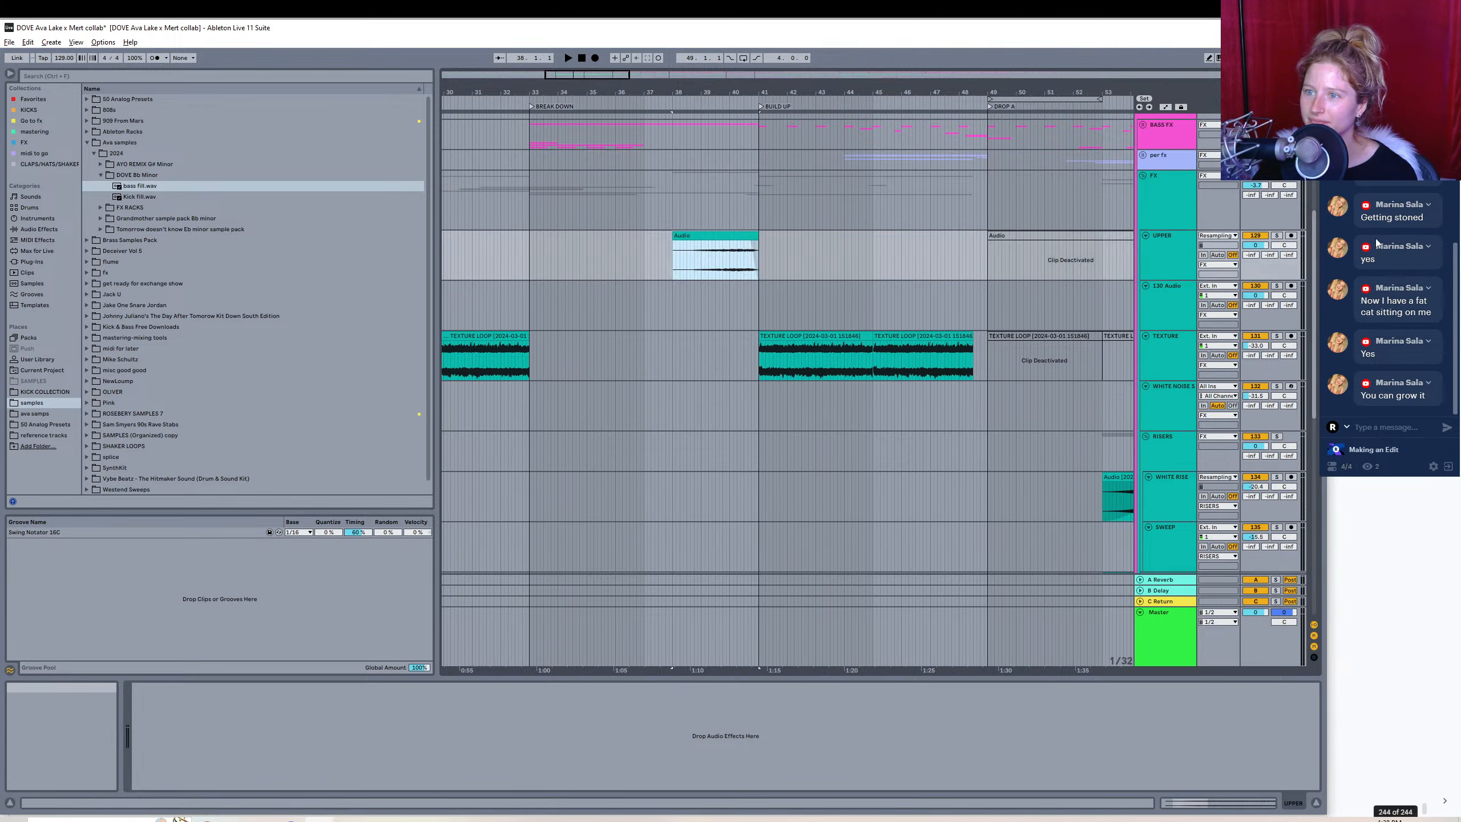
click(1276, 237)
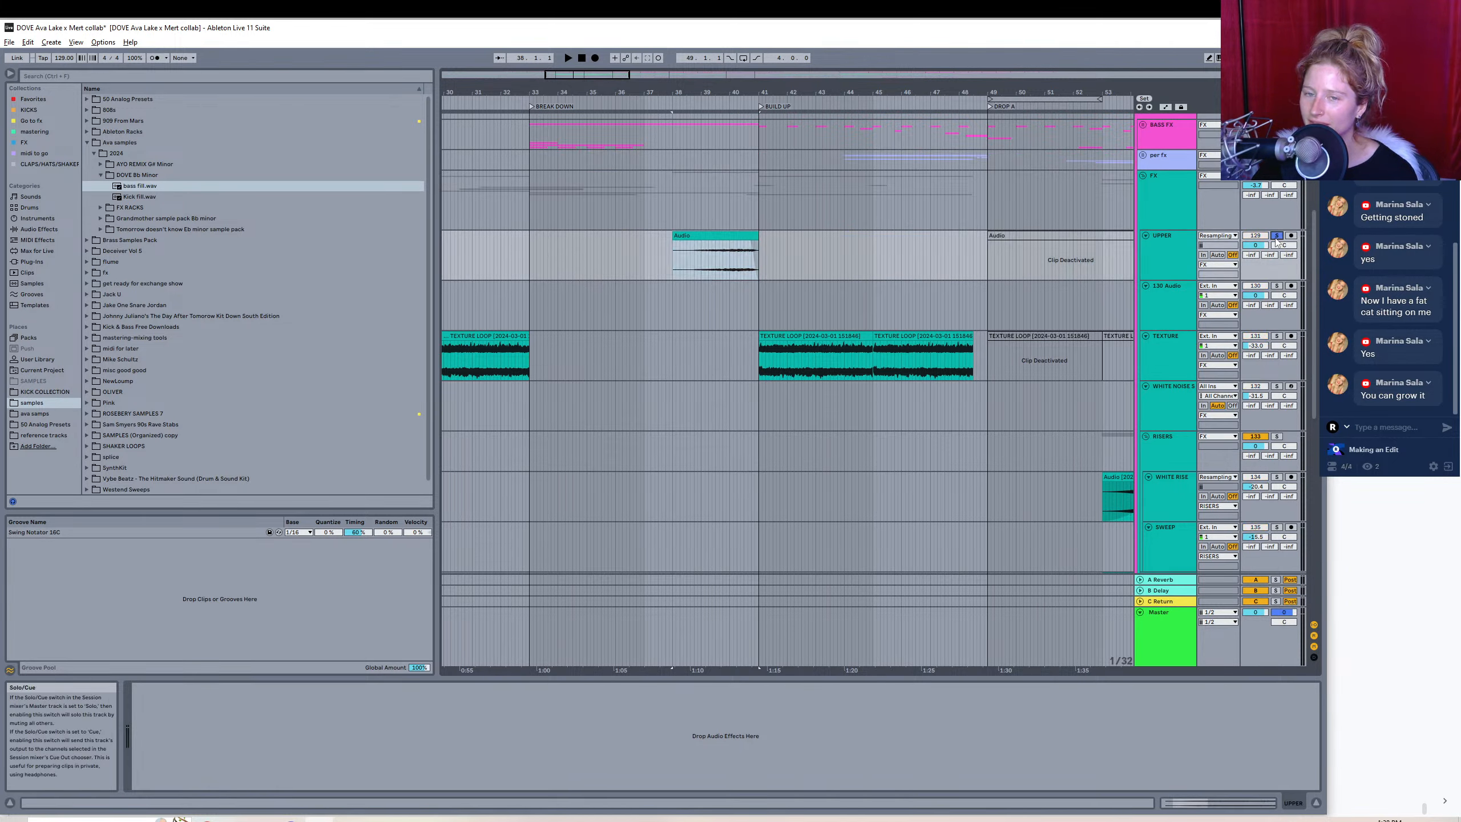
click(700, 235)
key(space)
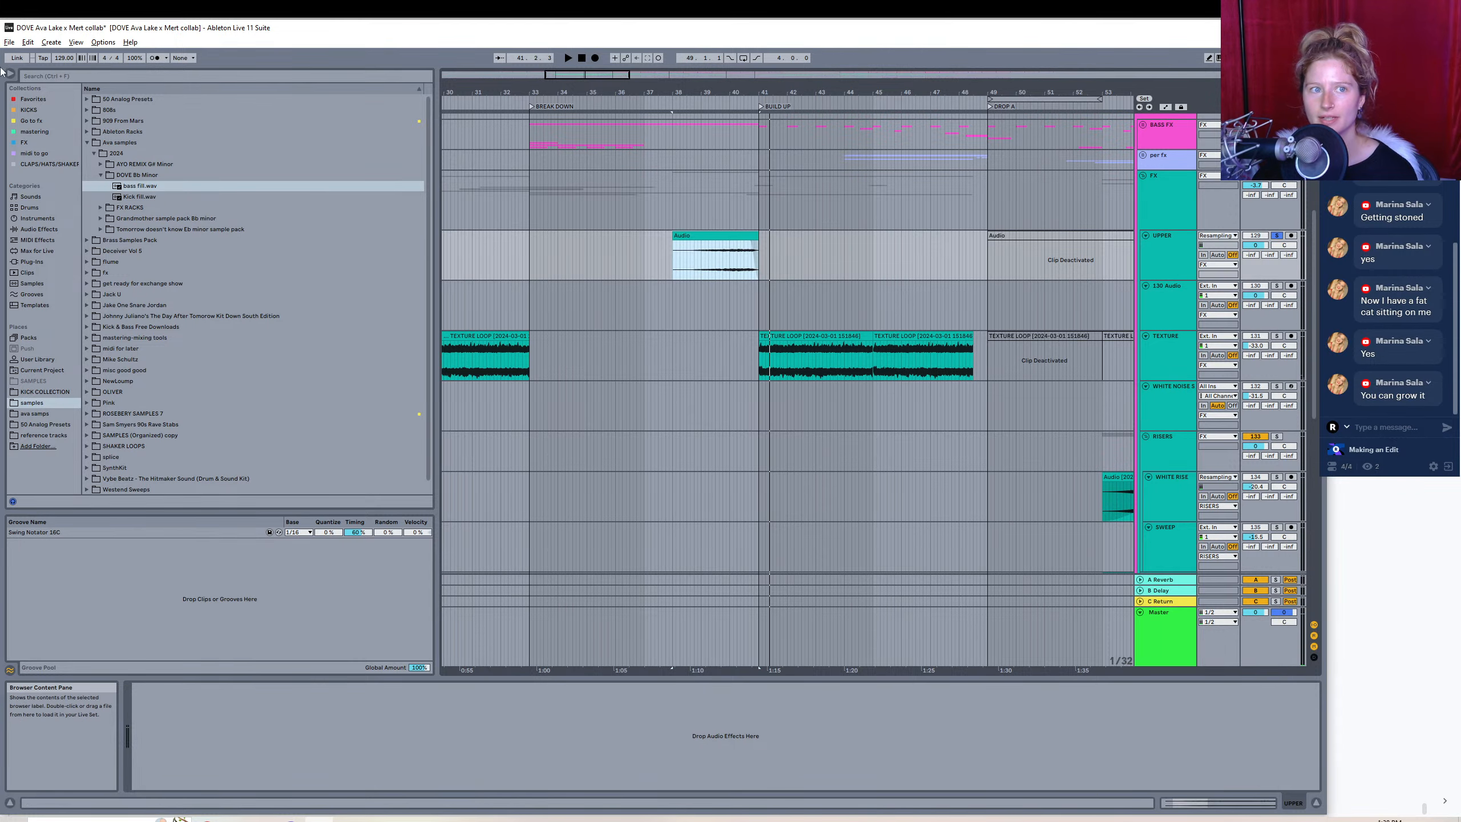
click(9, 42)
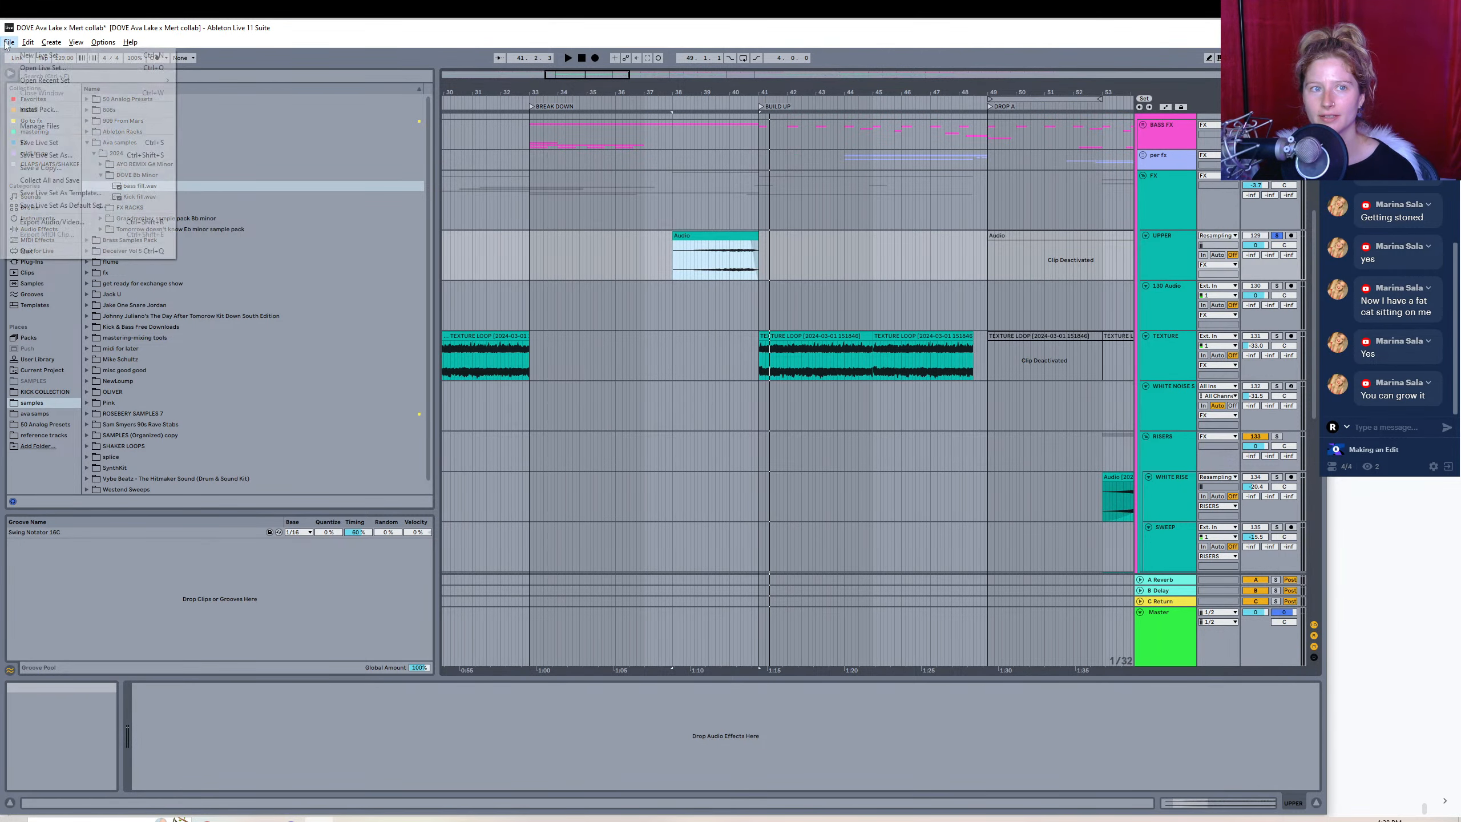
click(116, 214)
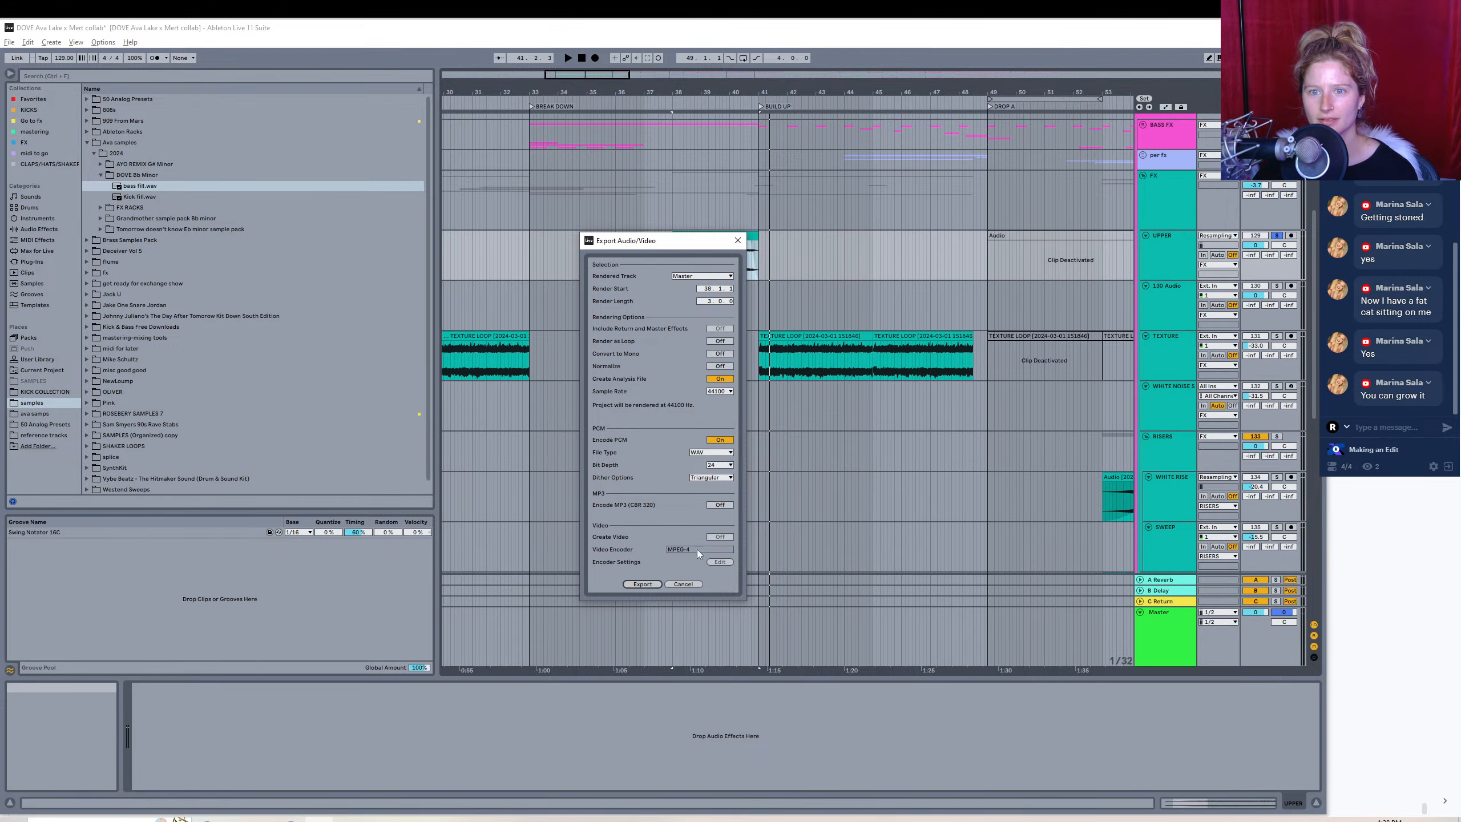
click(642, 584)
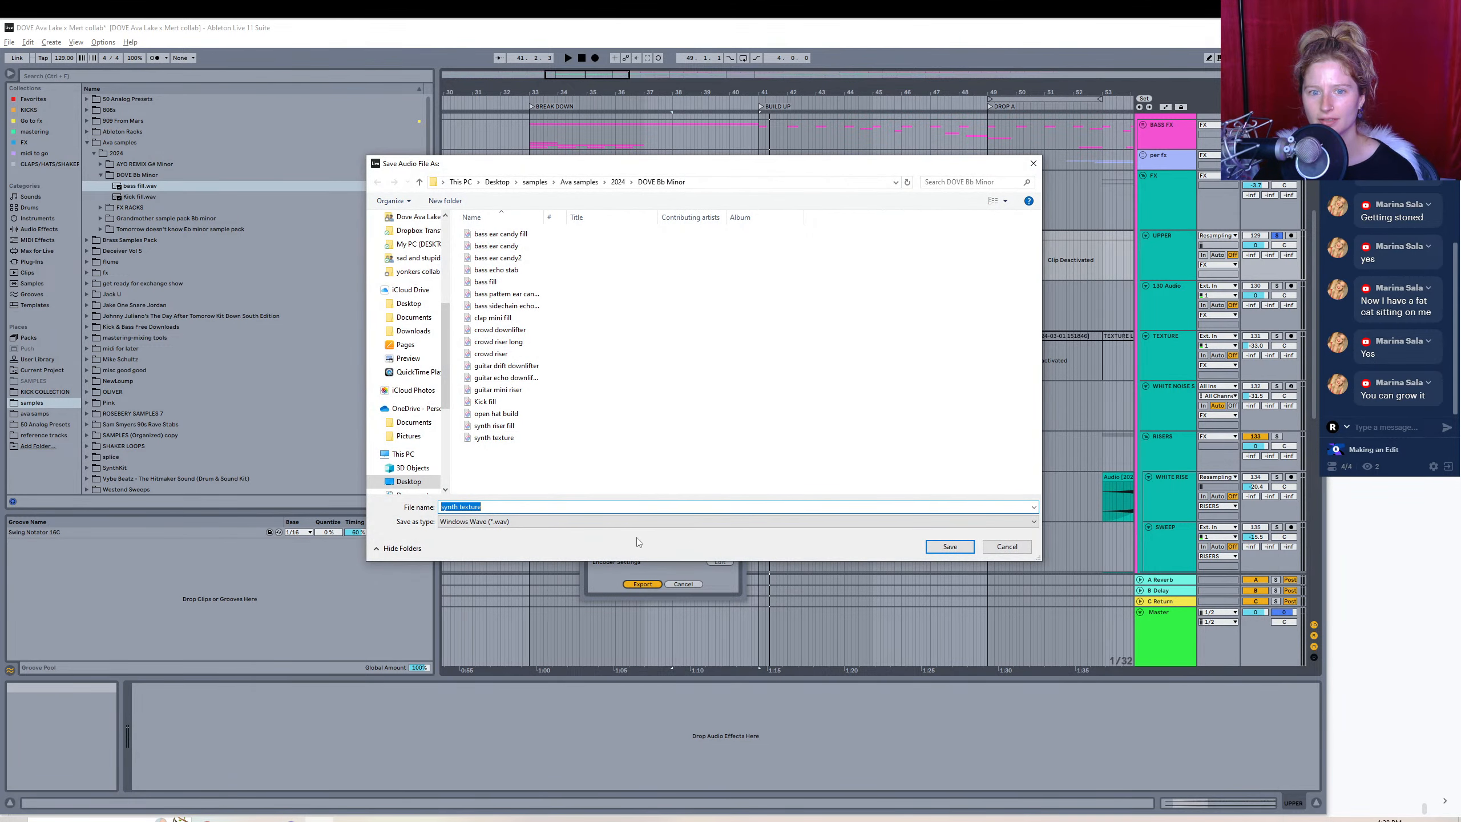
click(1007, 547)
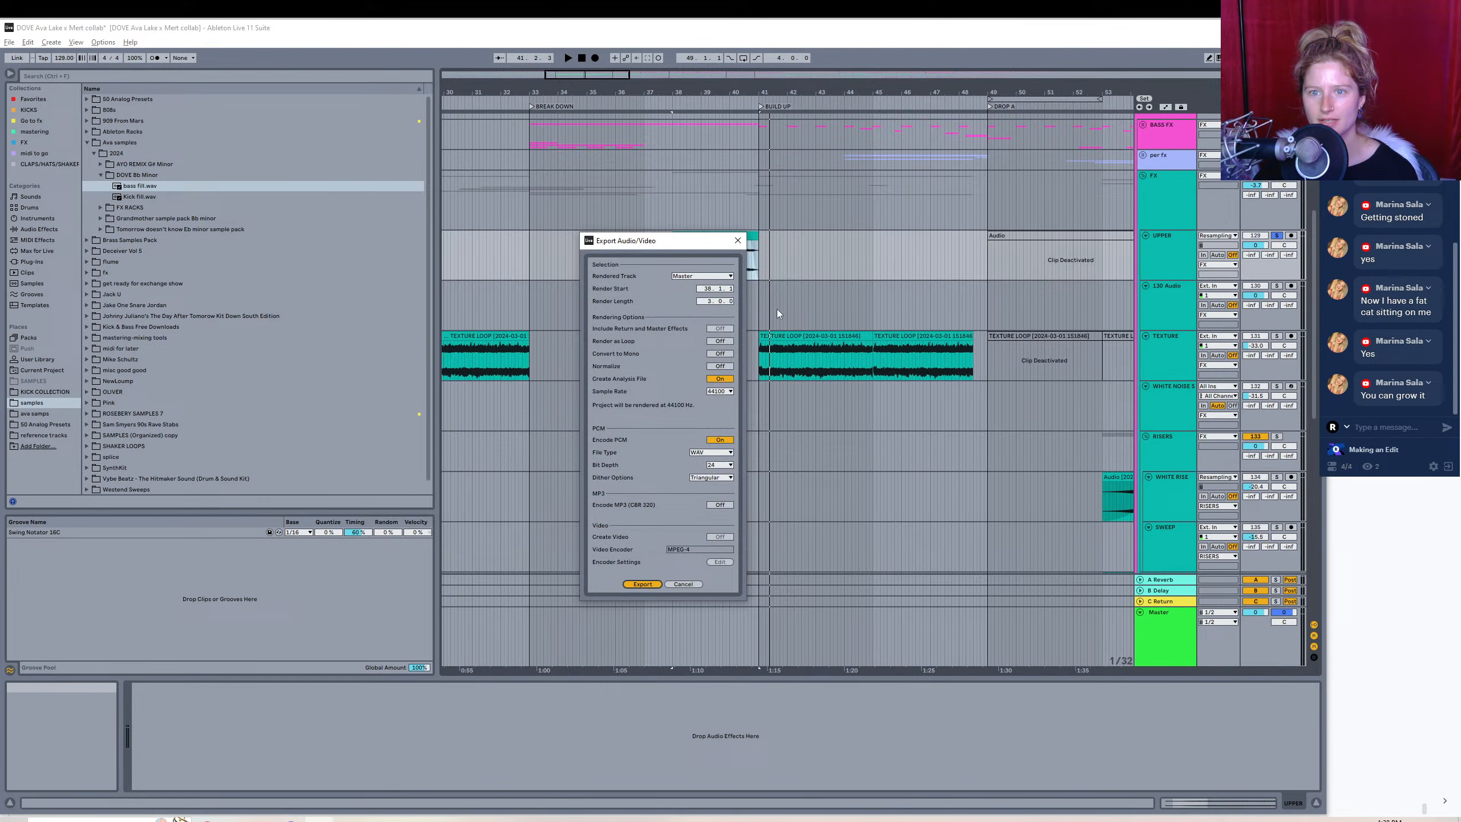
click(737, 241)
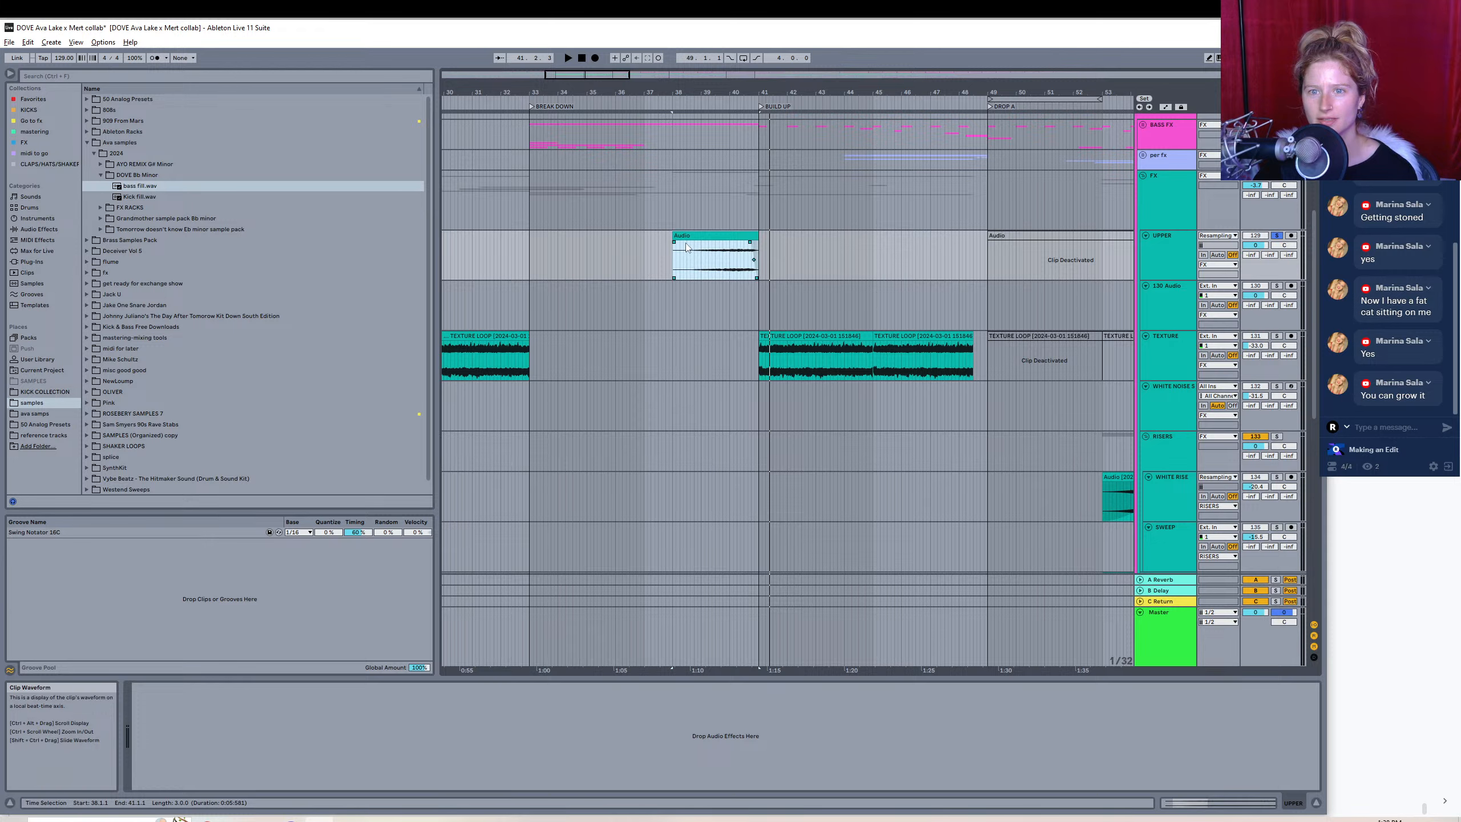
- Export the selected UPPER clip as the WAV file "grinding riser" in the DOVE Bb Minor folder
click(7, 44)
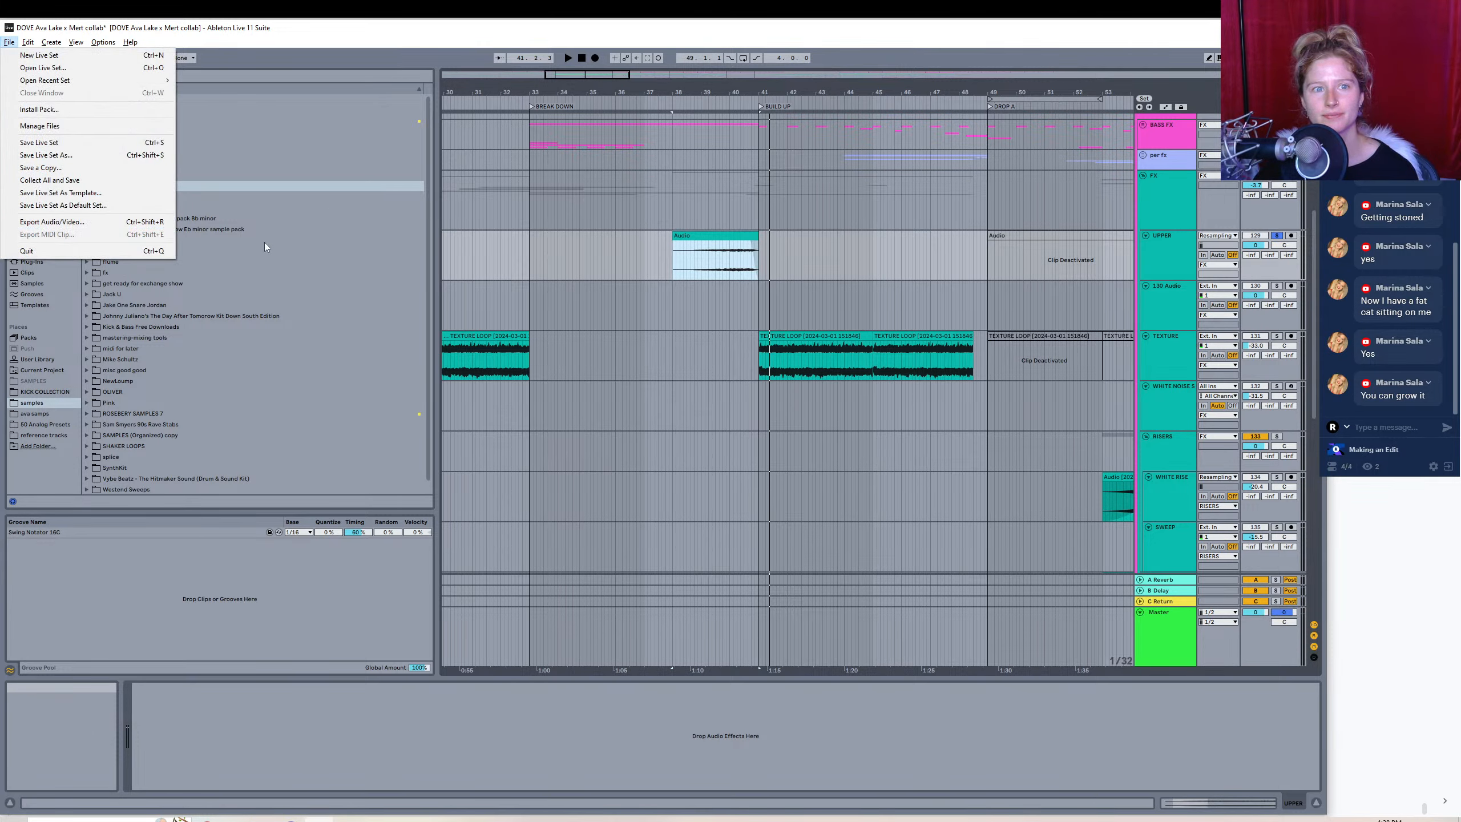
click(52, 221)
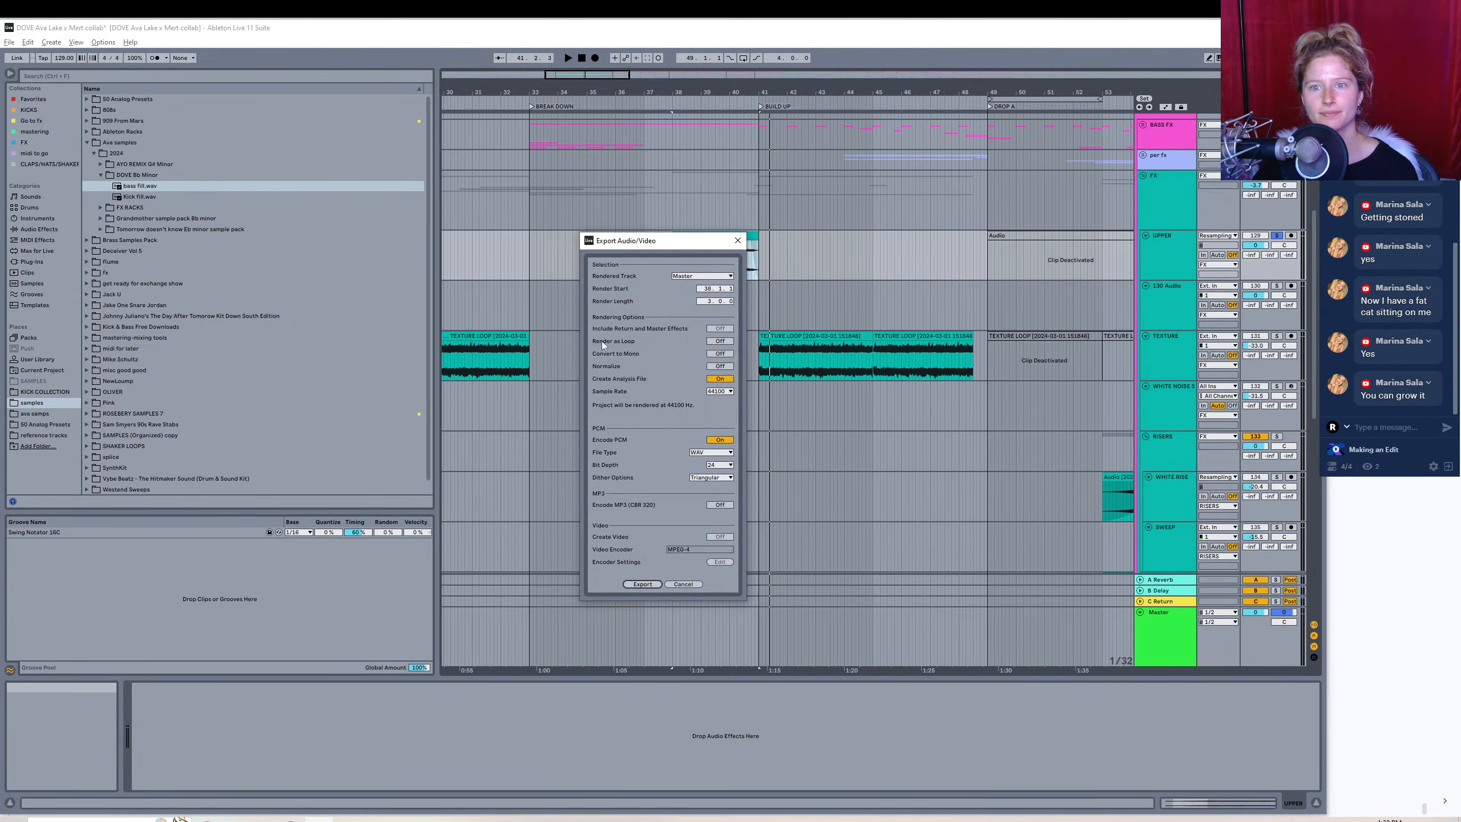
click(642, 584)
text(g)
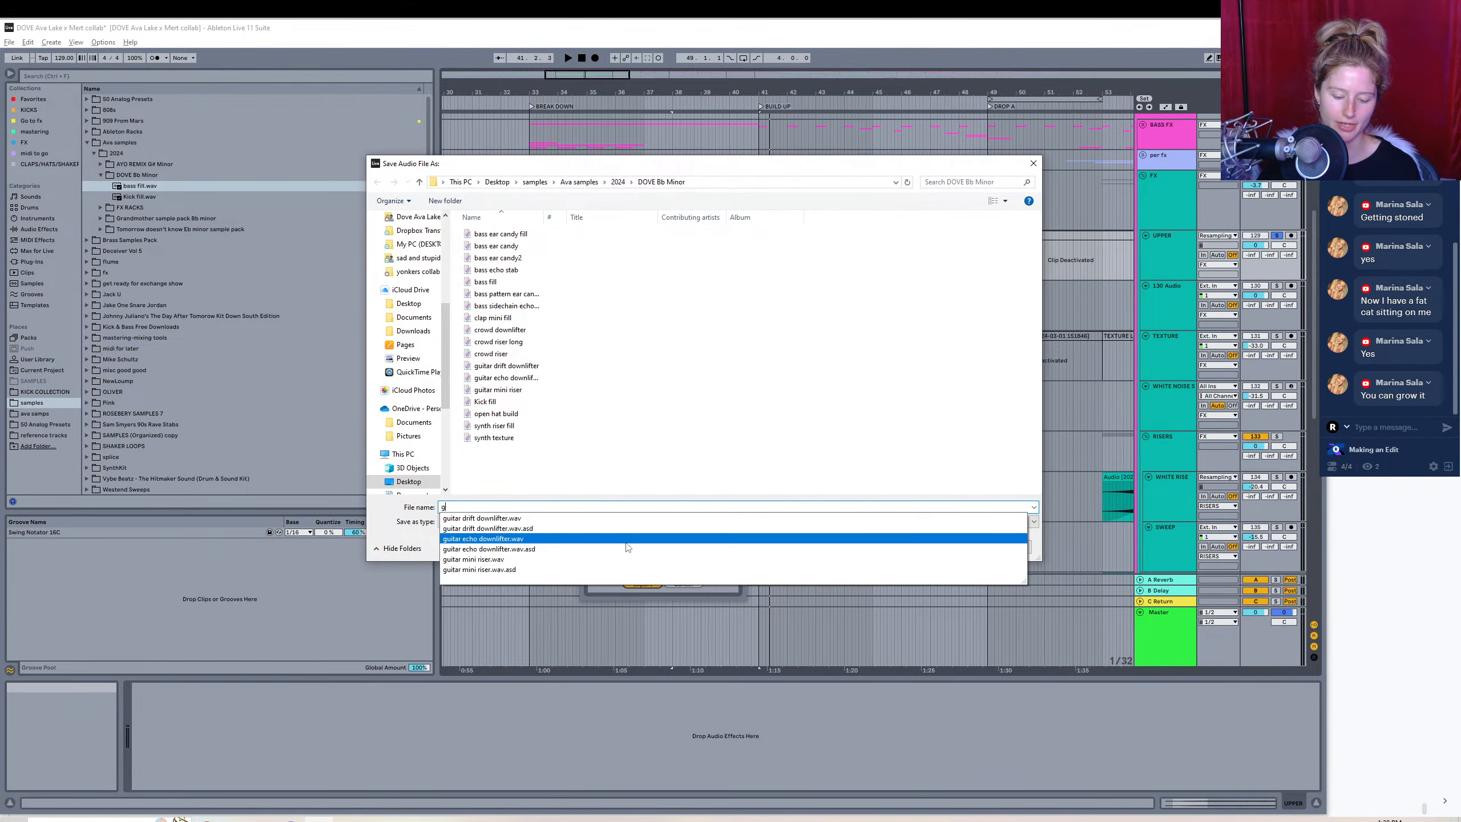
text(rinding ris)
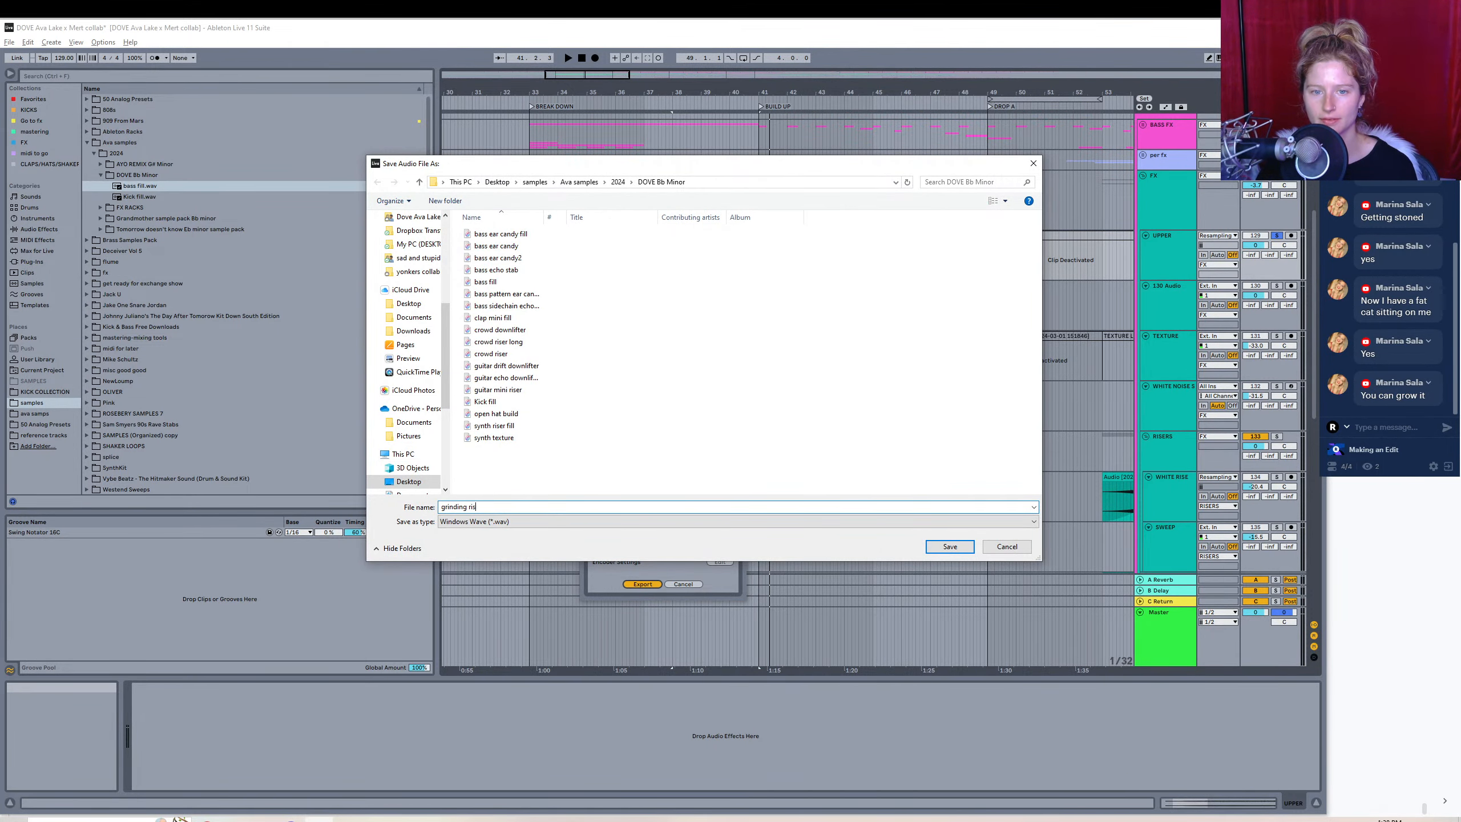
key(Return)
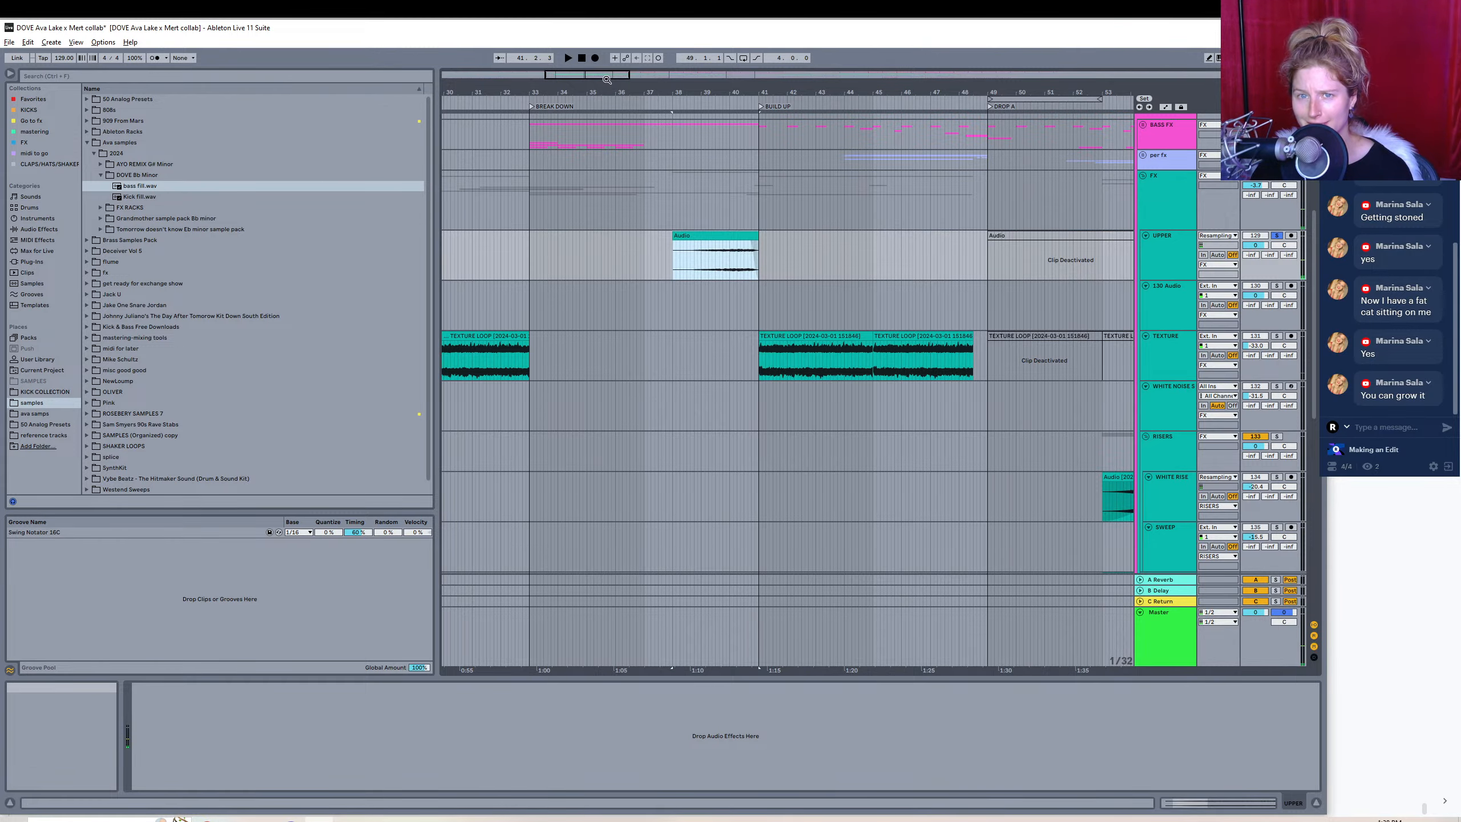
- Show the whole arrangement and turn off solo on the UPPER track
drag(605, 74, 603, 26)
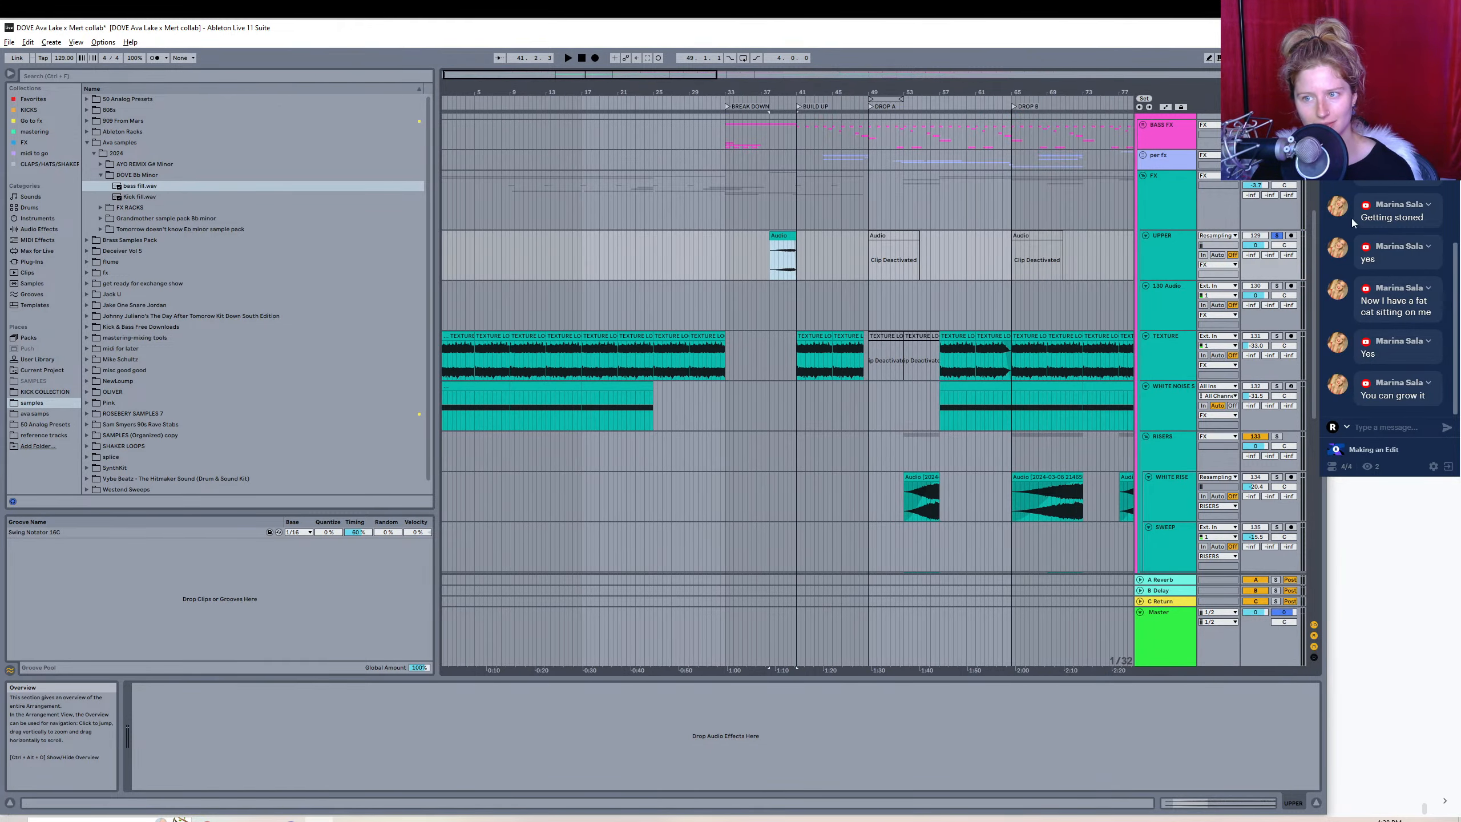
drag(574, 75, 574, 31)
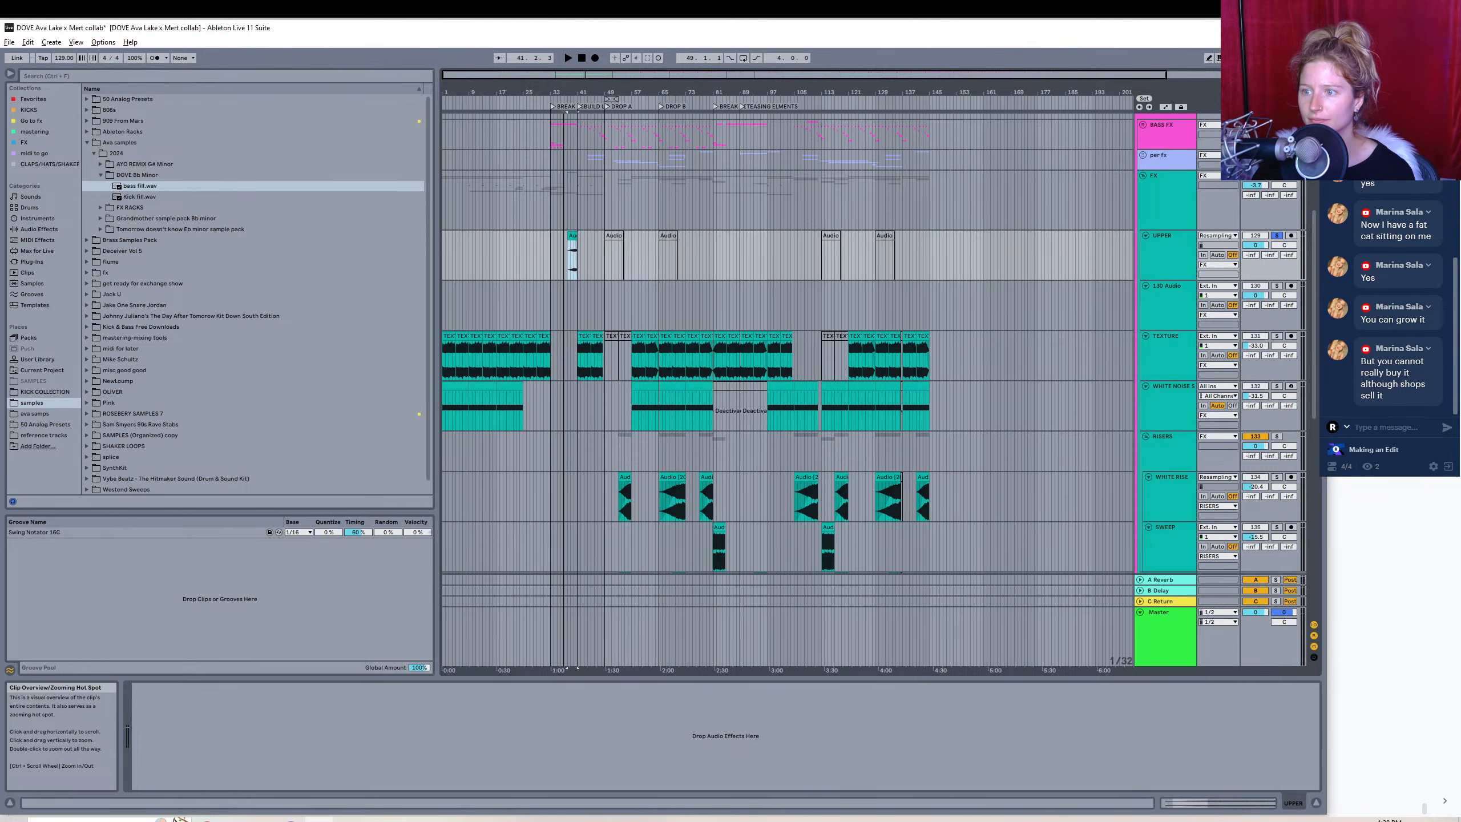
click(1275, 236)
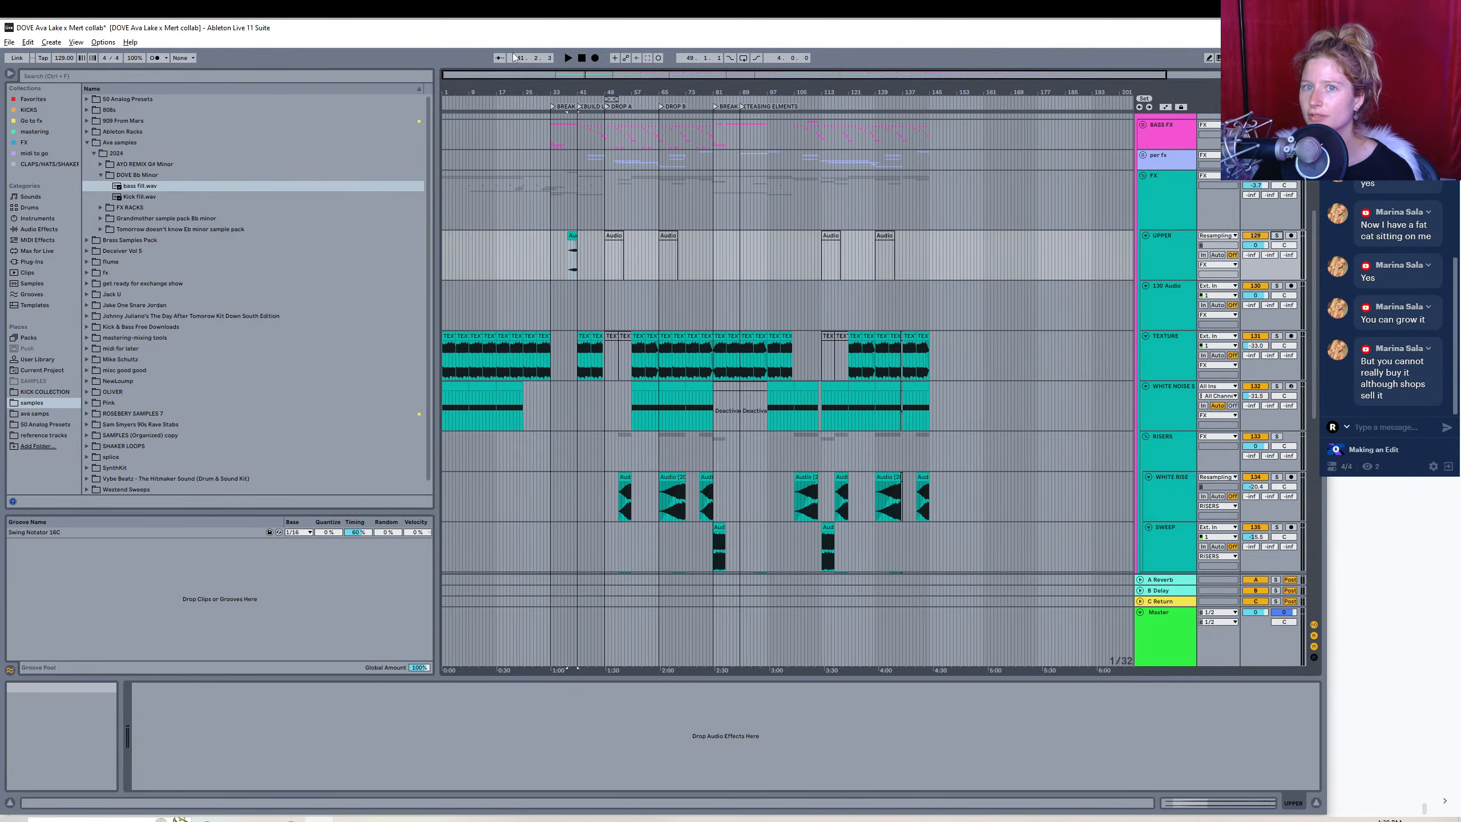
- Delete the empty 130 Audio track between the UPPER and TEXTURE tracks
drag(575, 75, 576, 65)
right_click(1166, 303)
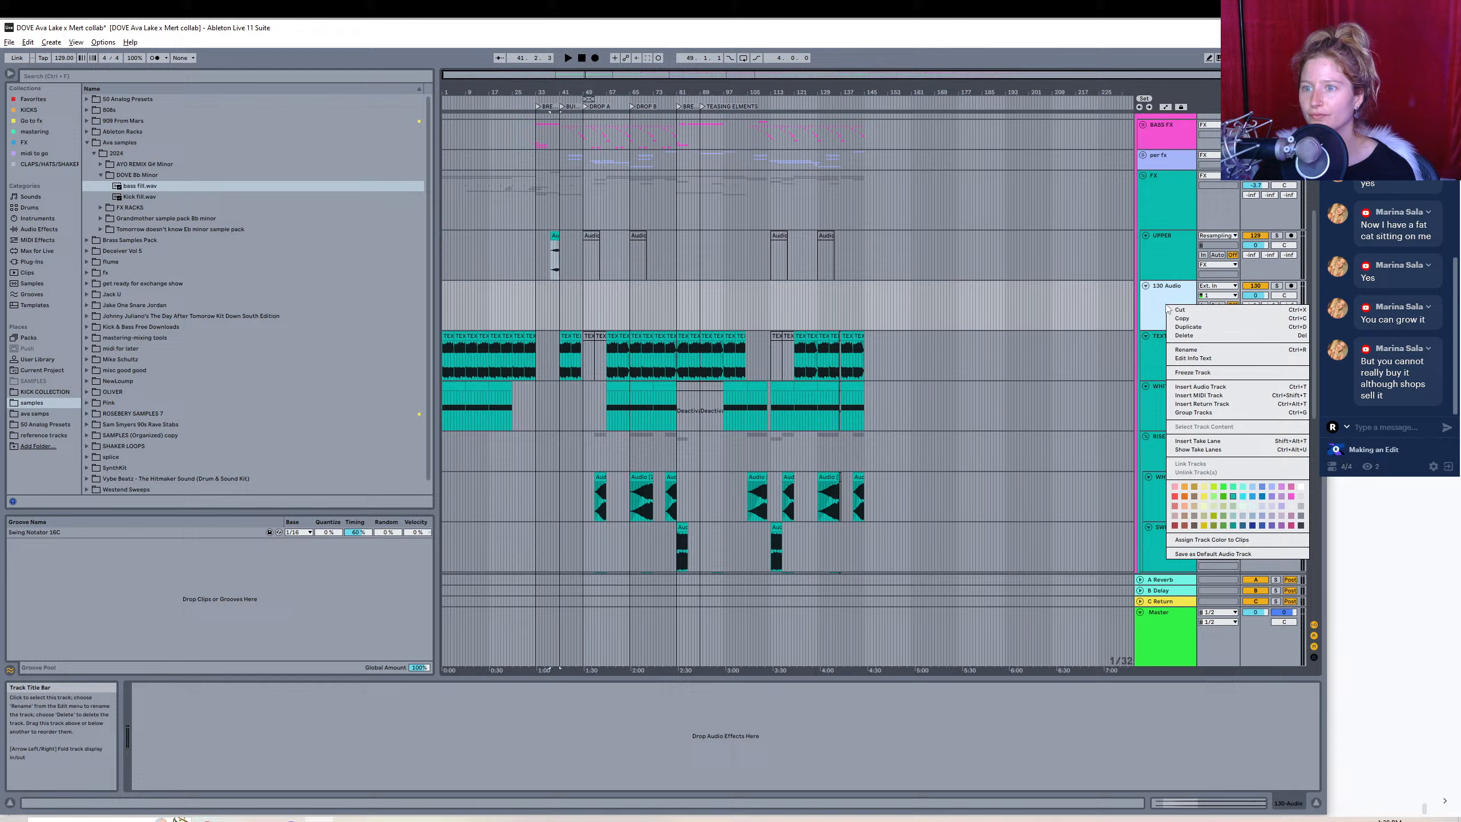
click(1187, 341)
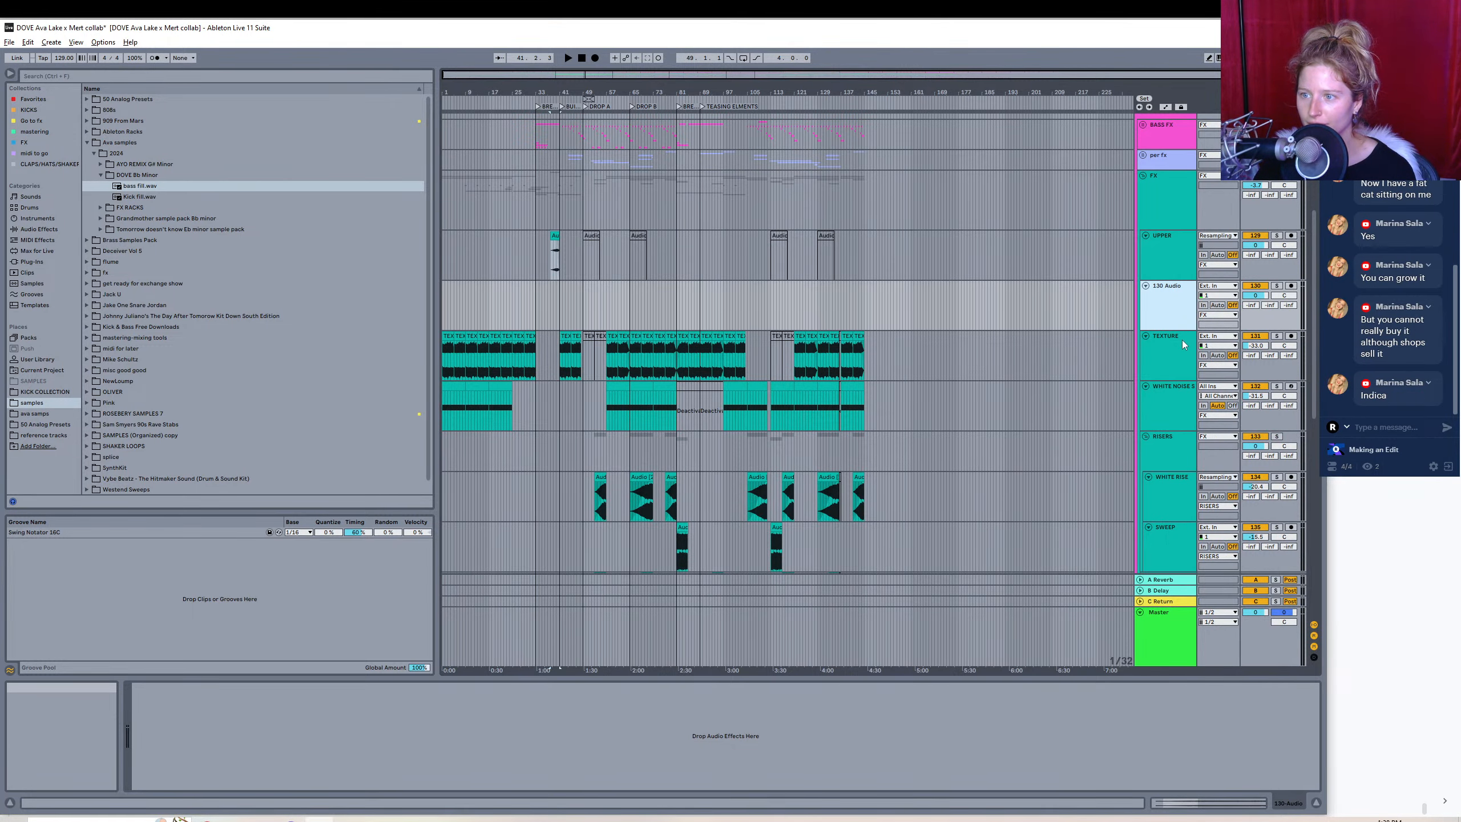
key(Delete)
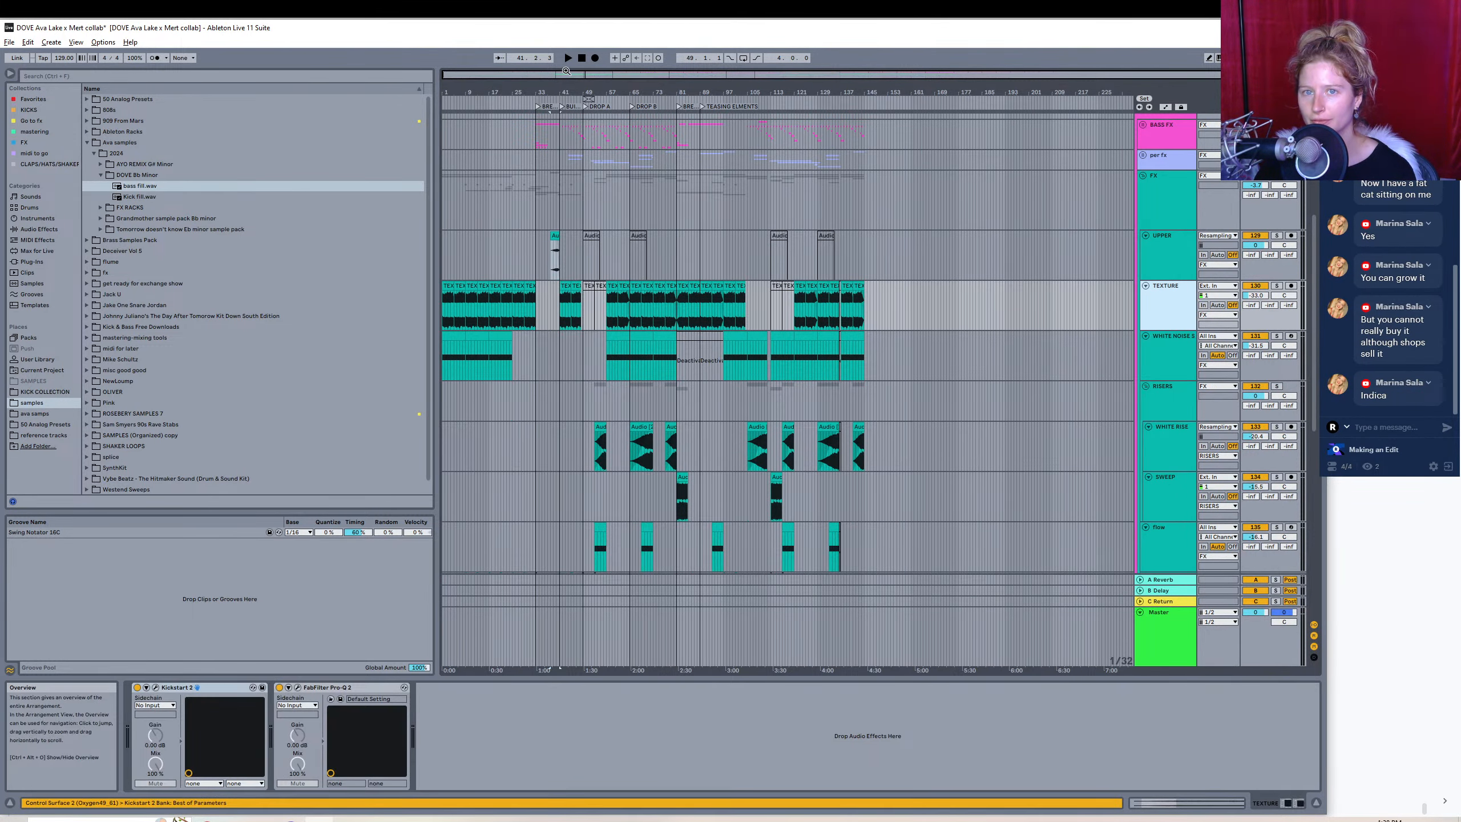
- Solo the TEXTURE track and listen to its loop from the first clip and again around bar 28
drag(576, 74, 781, 163)
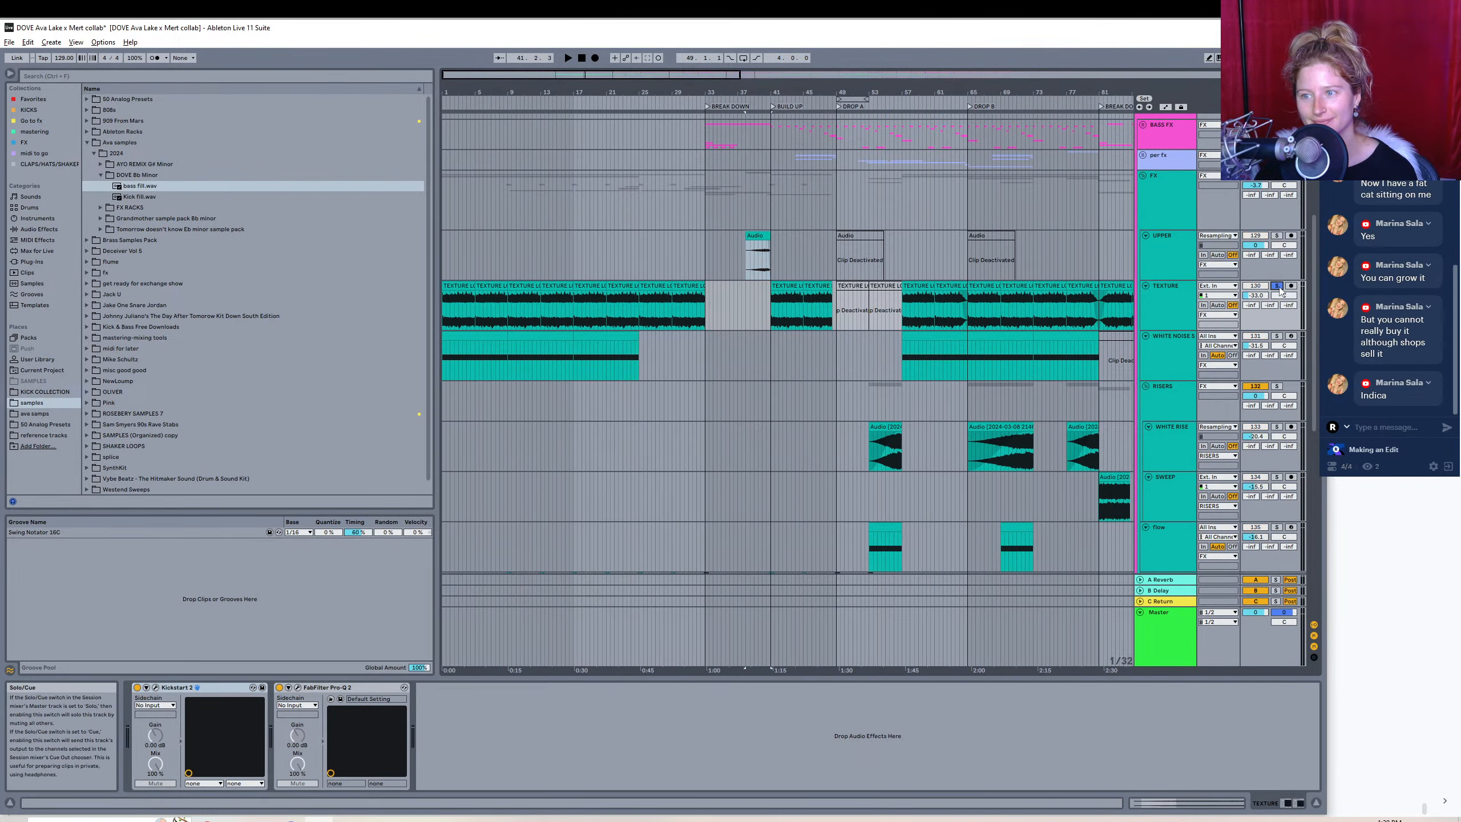
click(453, 288)
key(space)
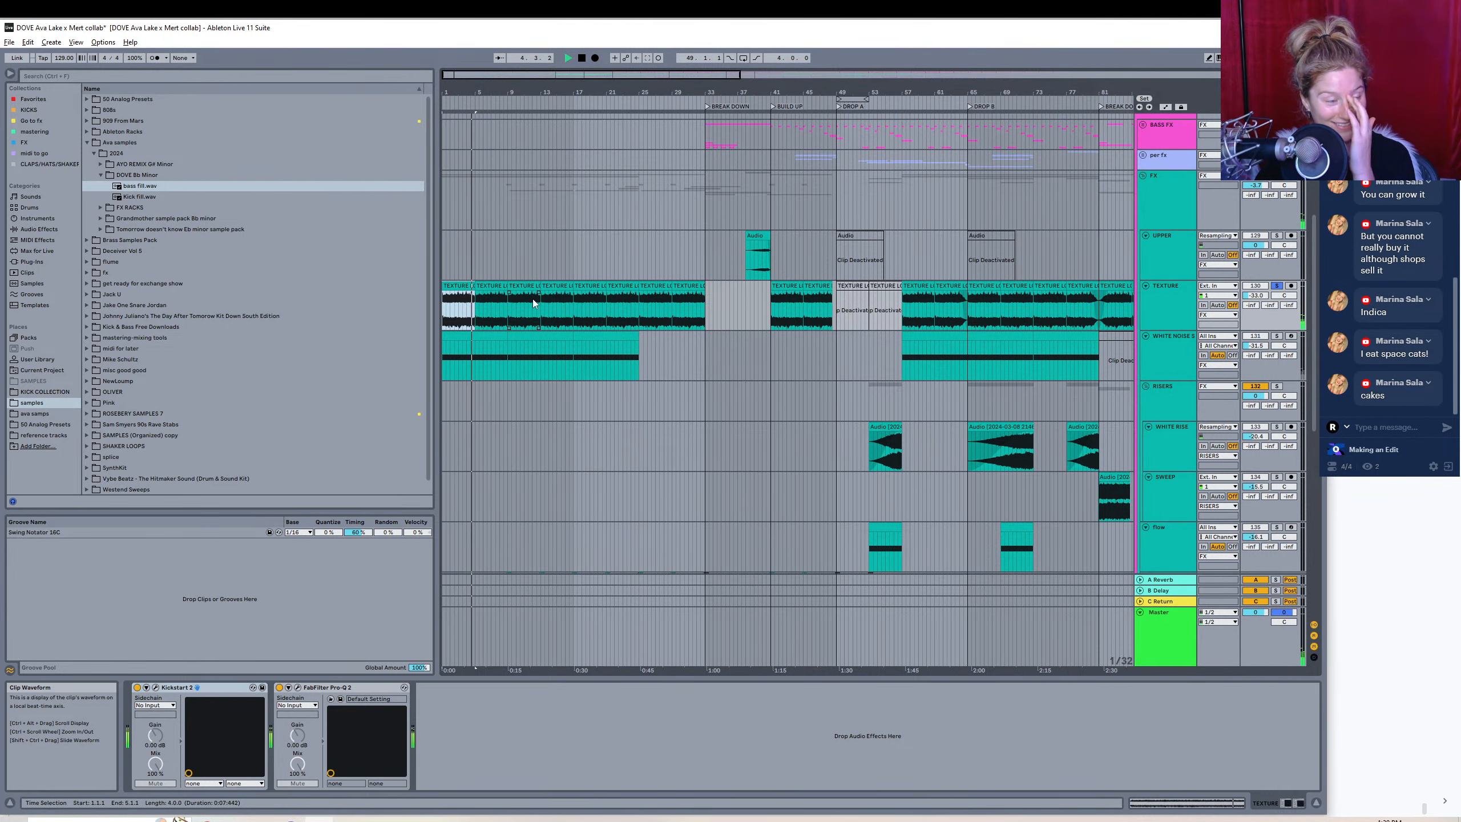
key(space)
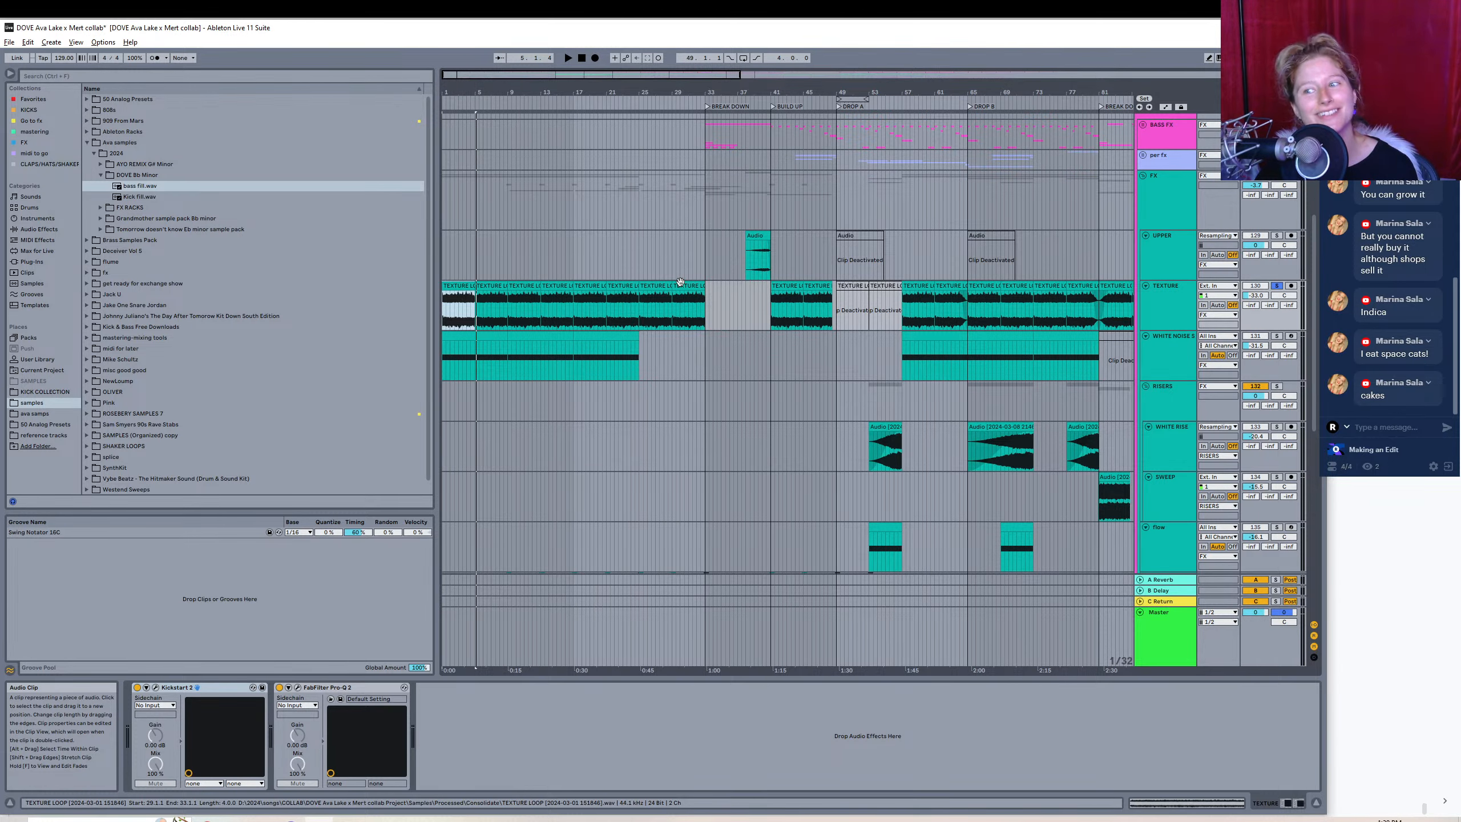
key(space)
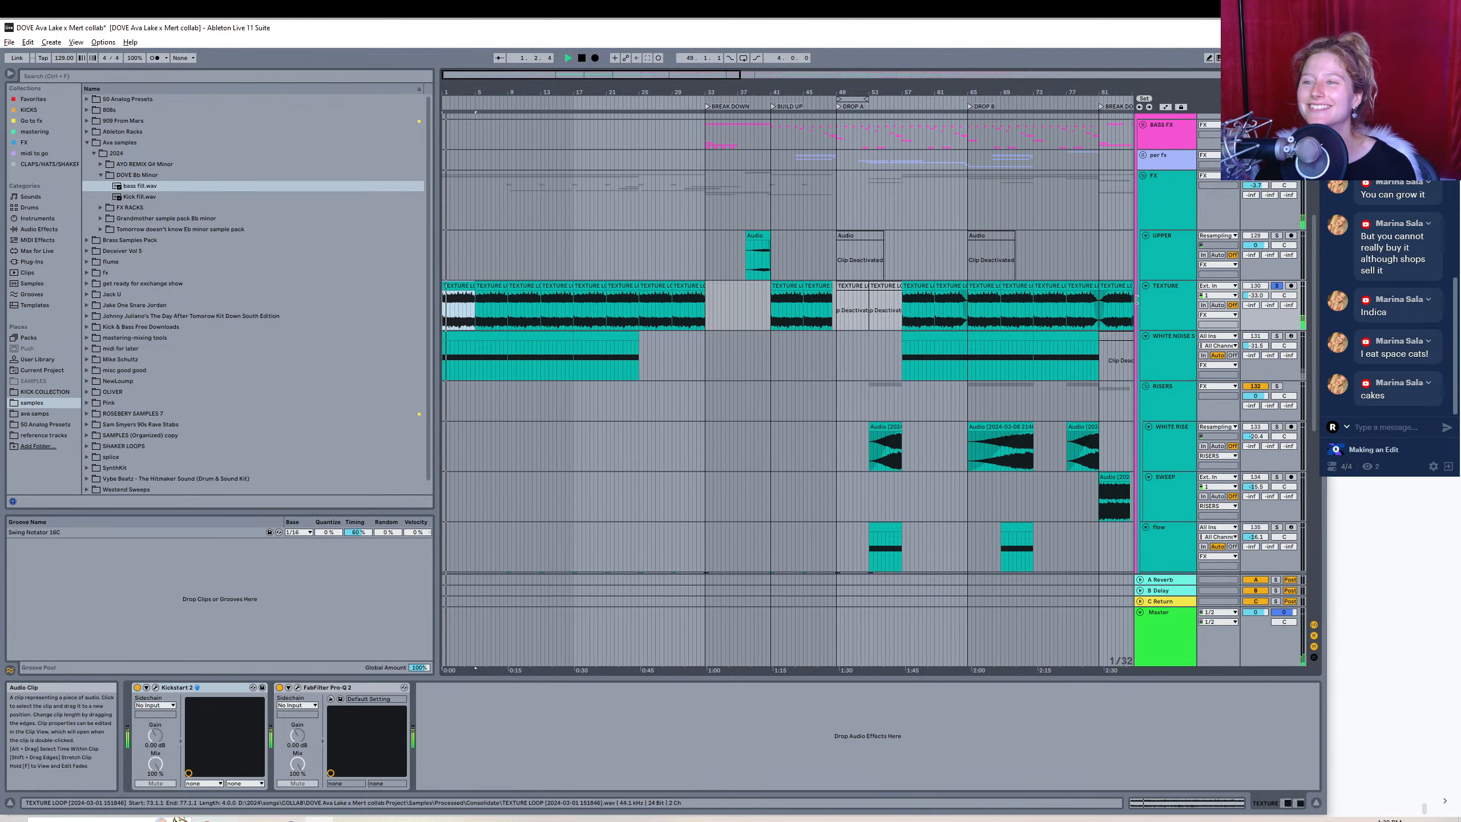
click(658, 323)
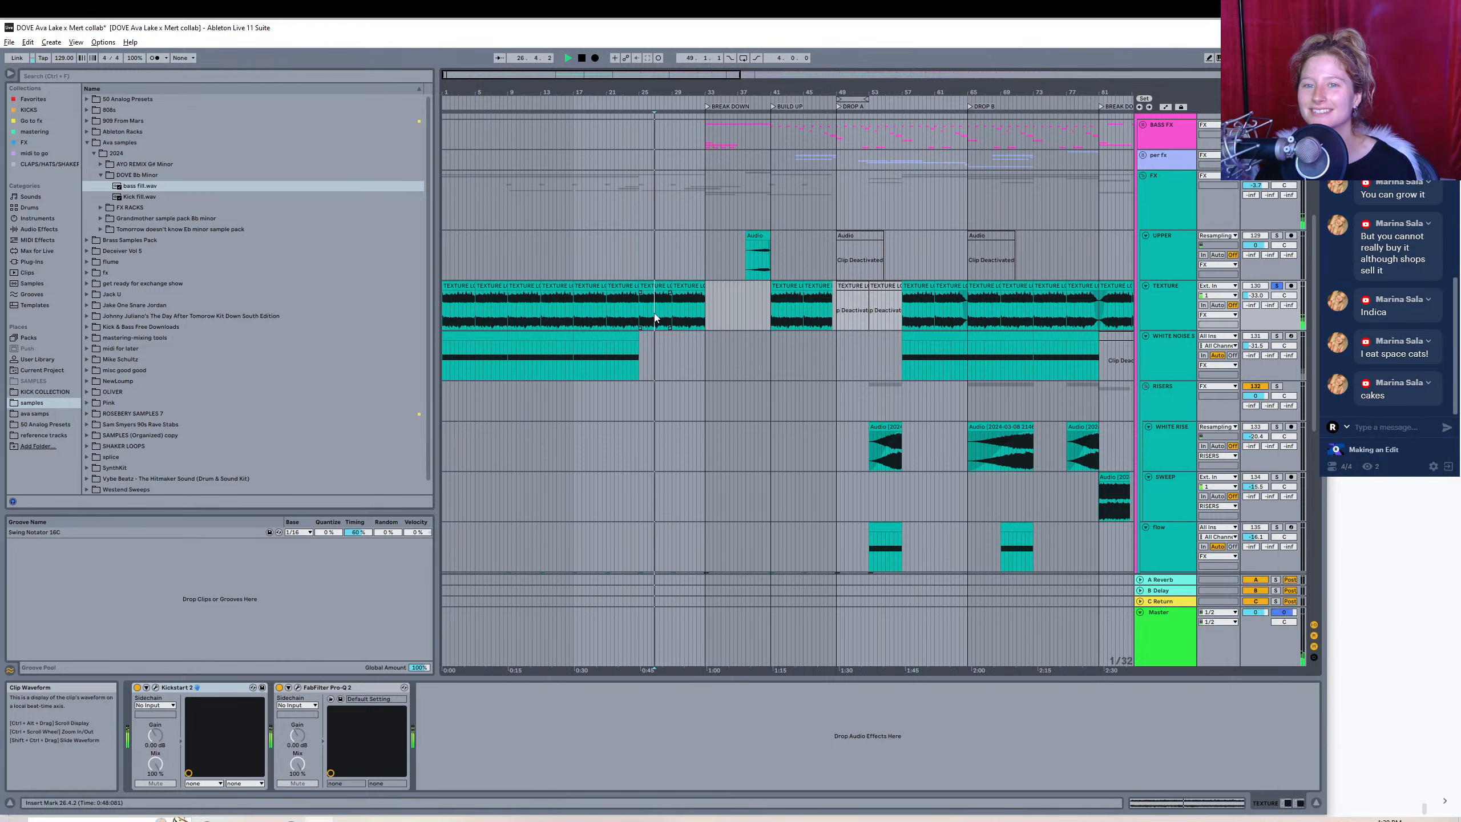
key(space)
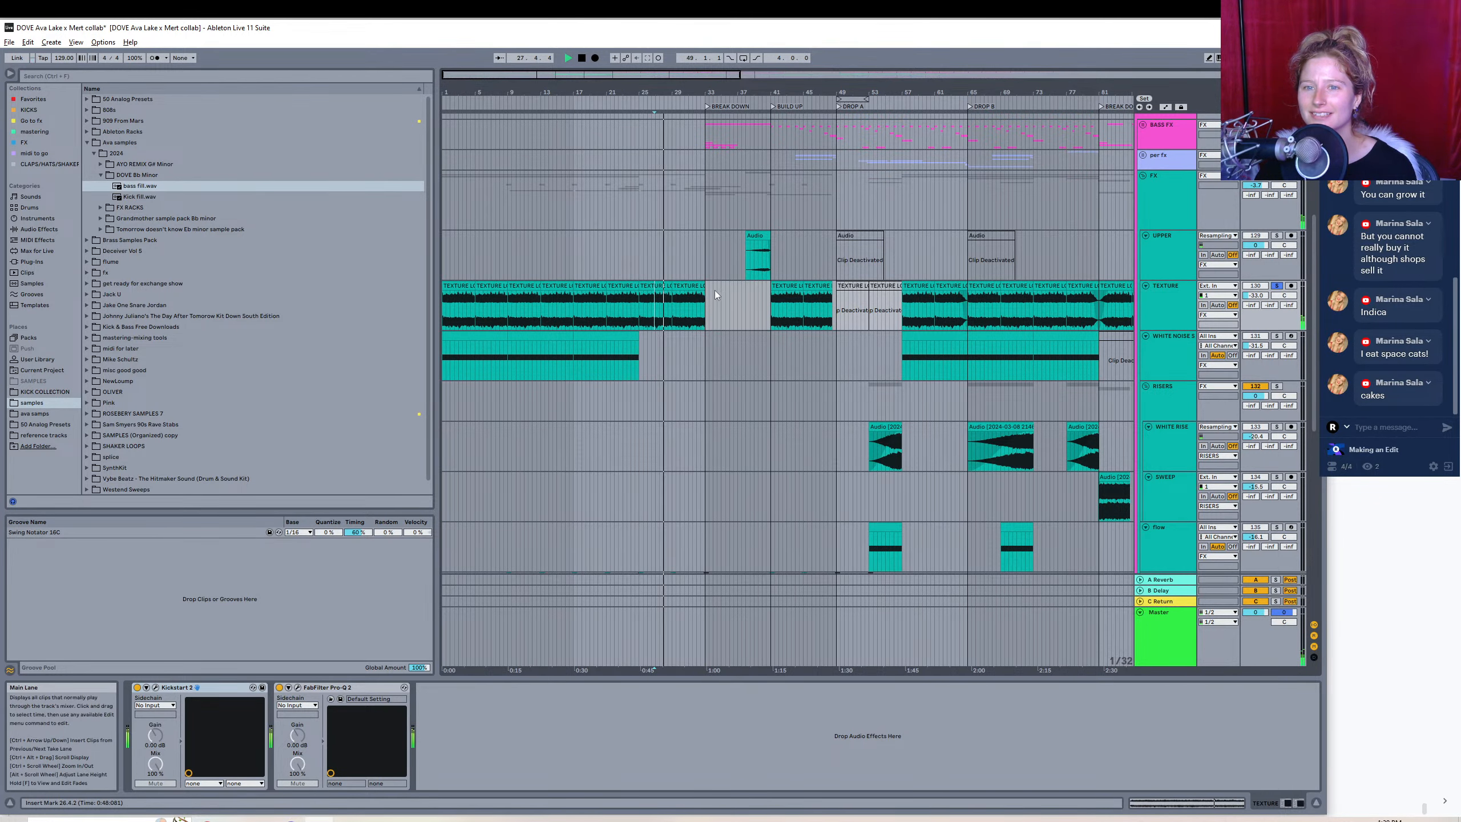
- Consolidate all TEXTURE loop clips from bar 1 up to the BREAK DOWN marker into one clip
click(457, 285)
shift+click(693, 282)
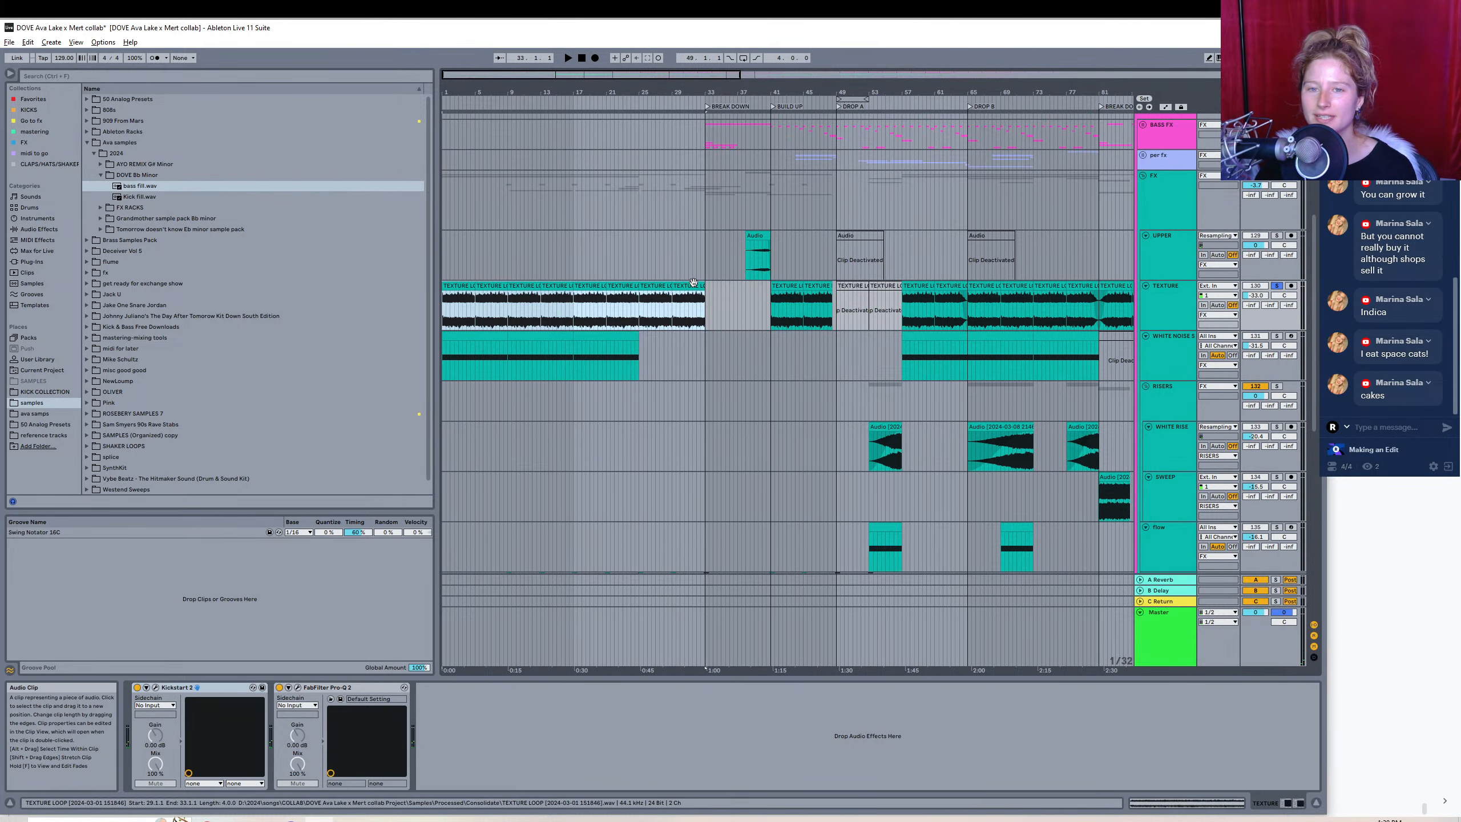
key(ctrl+j)
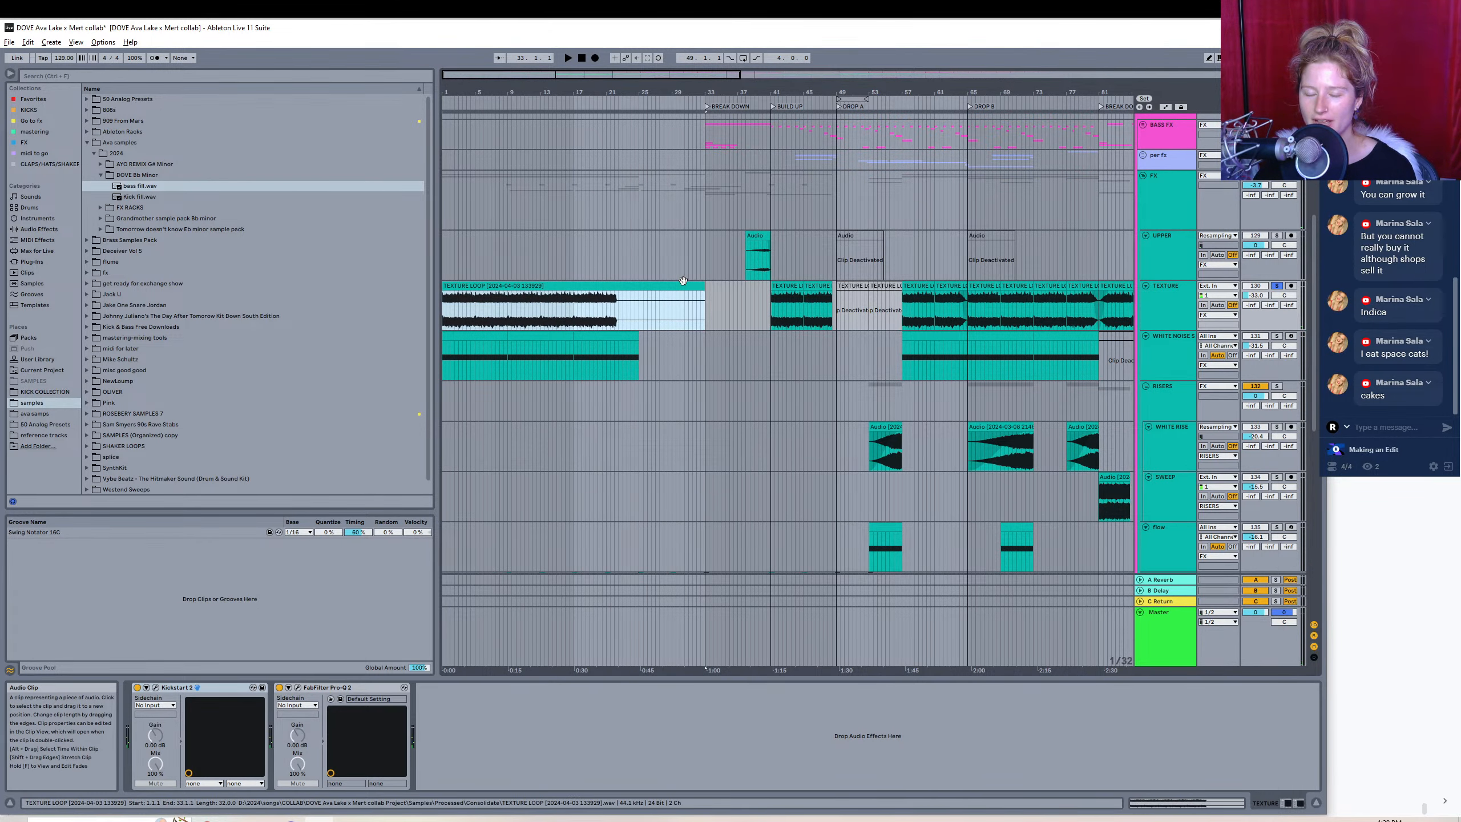
right_click(683, 283)
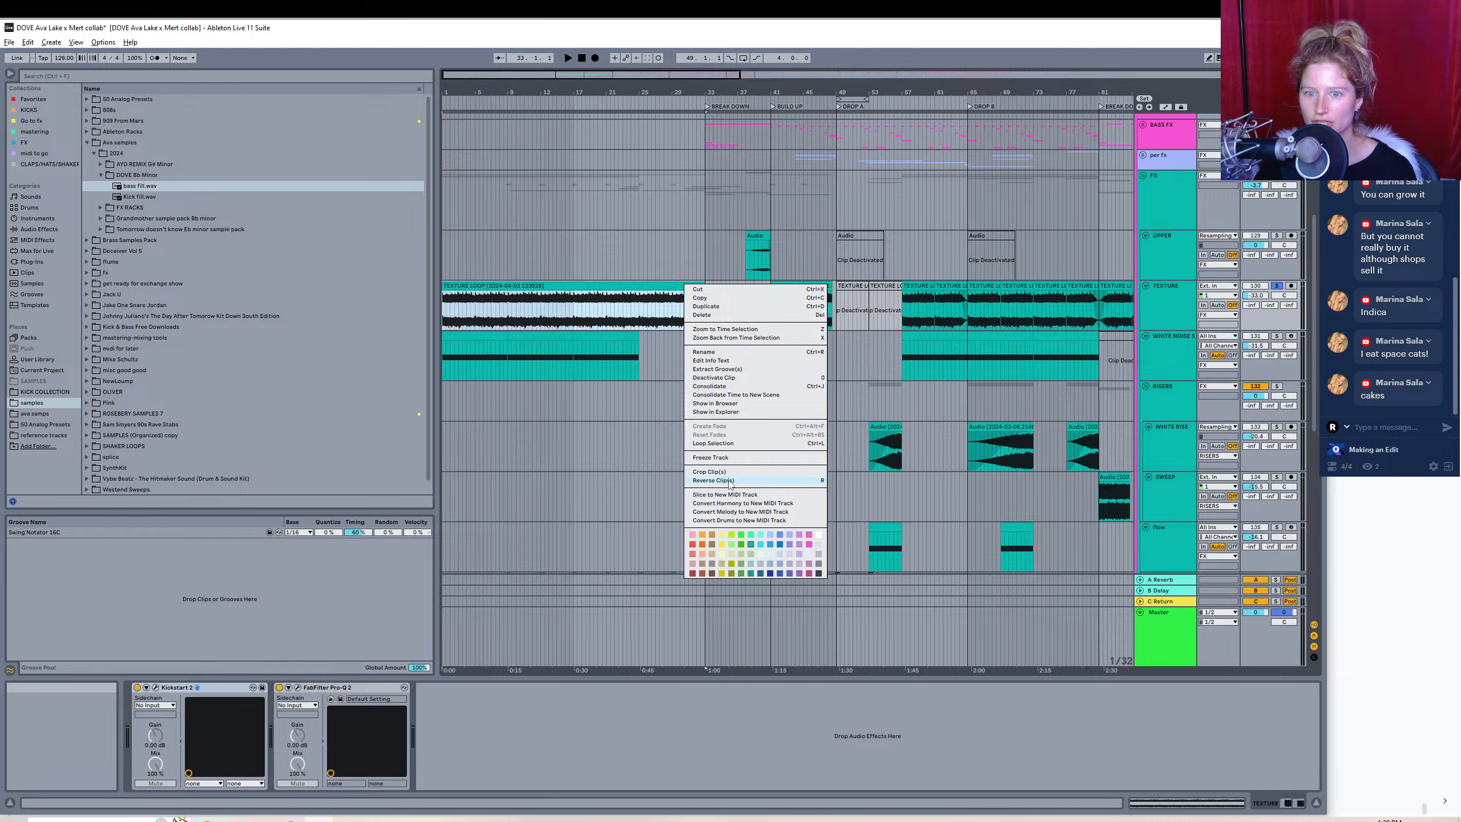
click(586, 311)
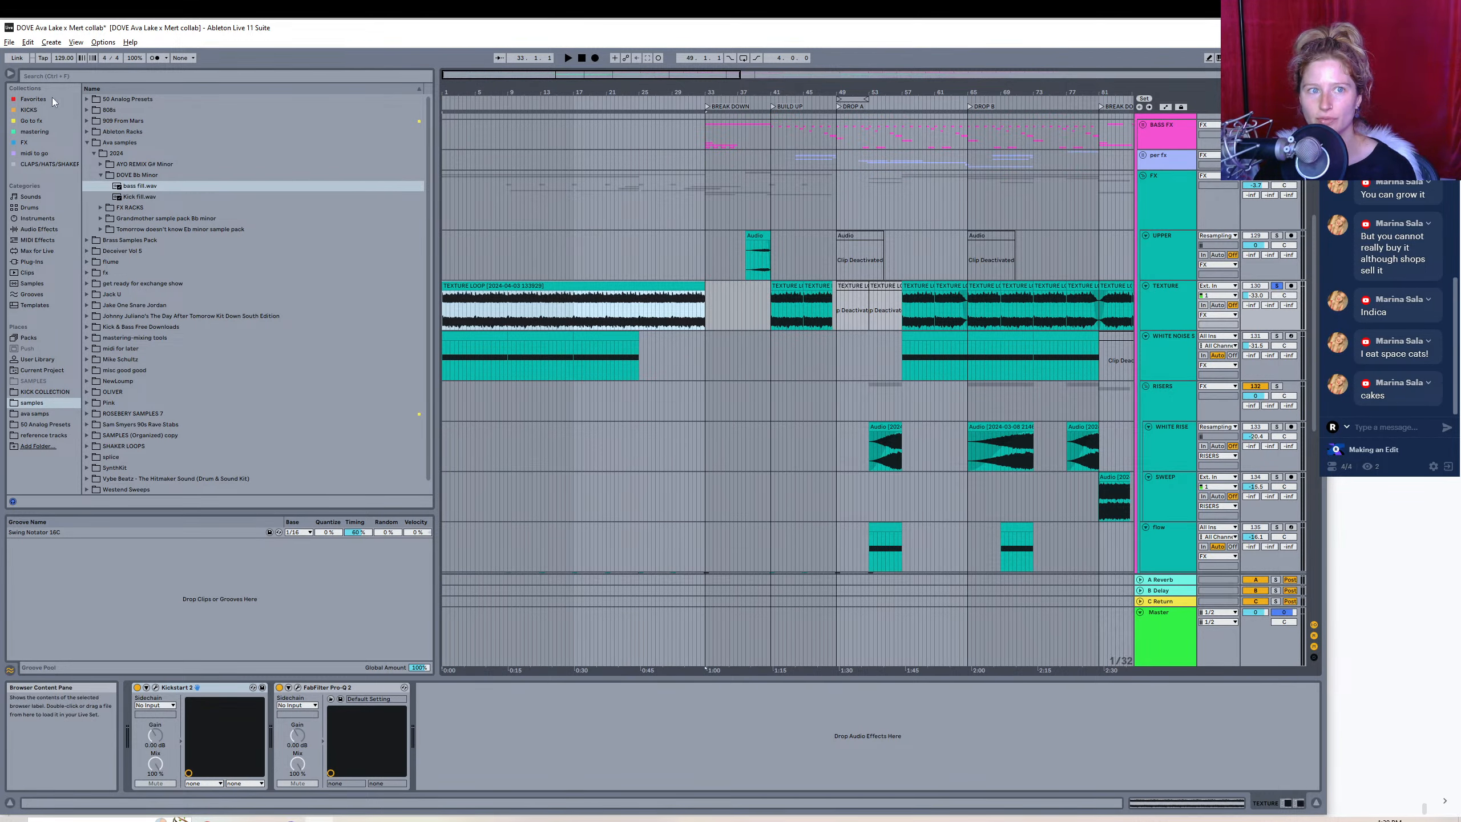
- Export the consolidated TEXTURE clip as the WAV file "fx texture" in the DOVE Bb Minor folder
click(9, 42)
click(116, 223)
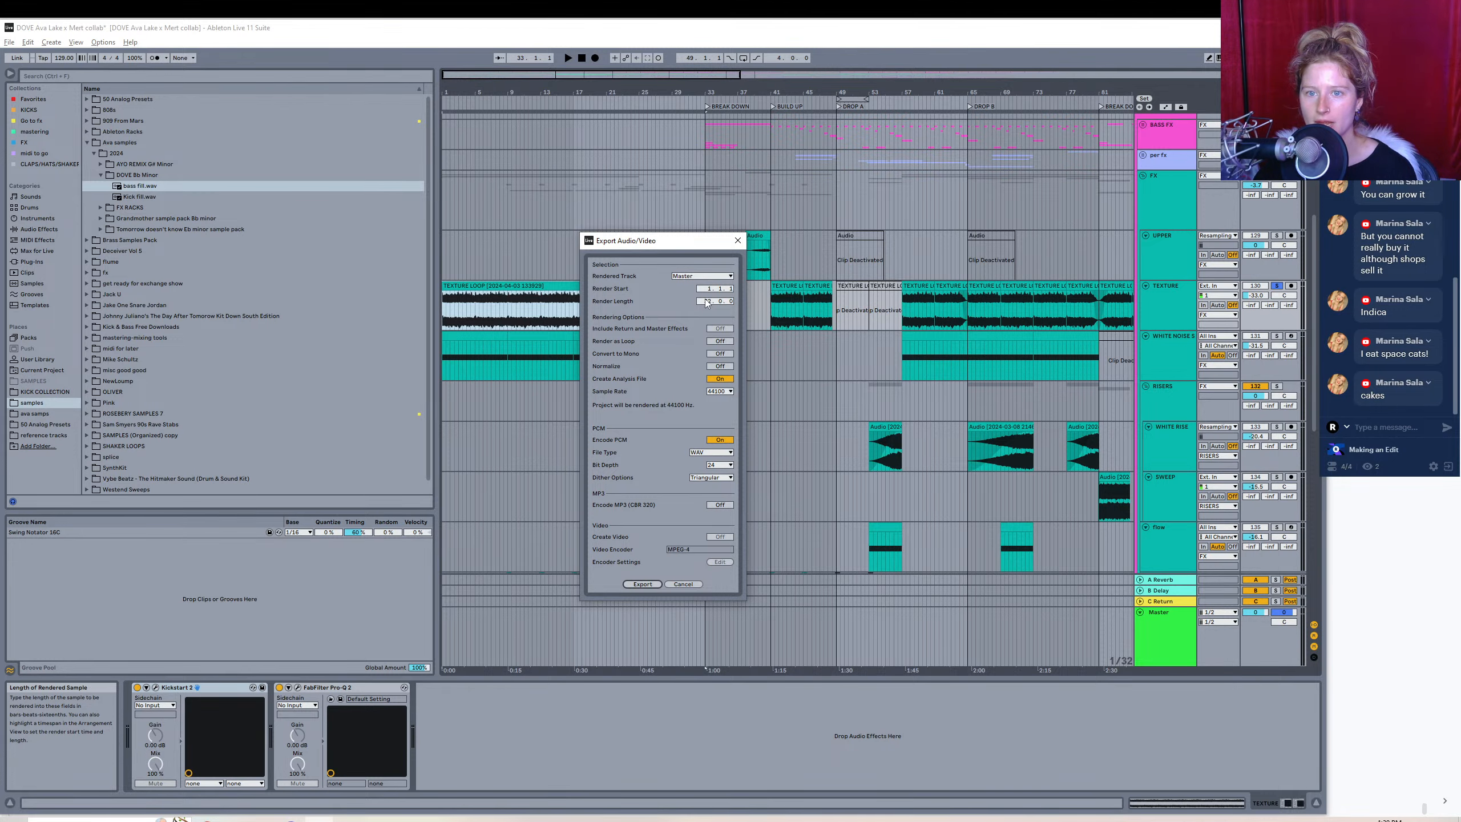
click(640, 583)
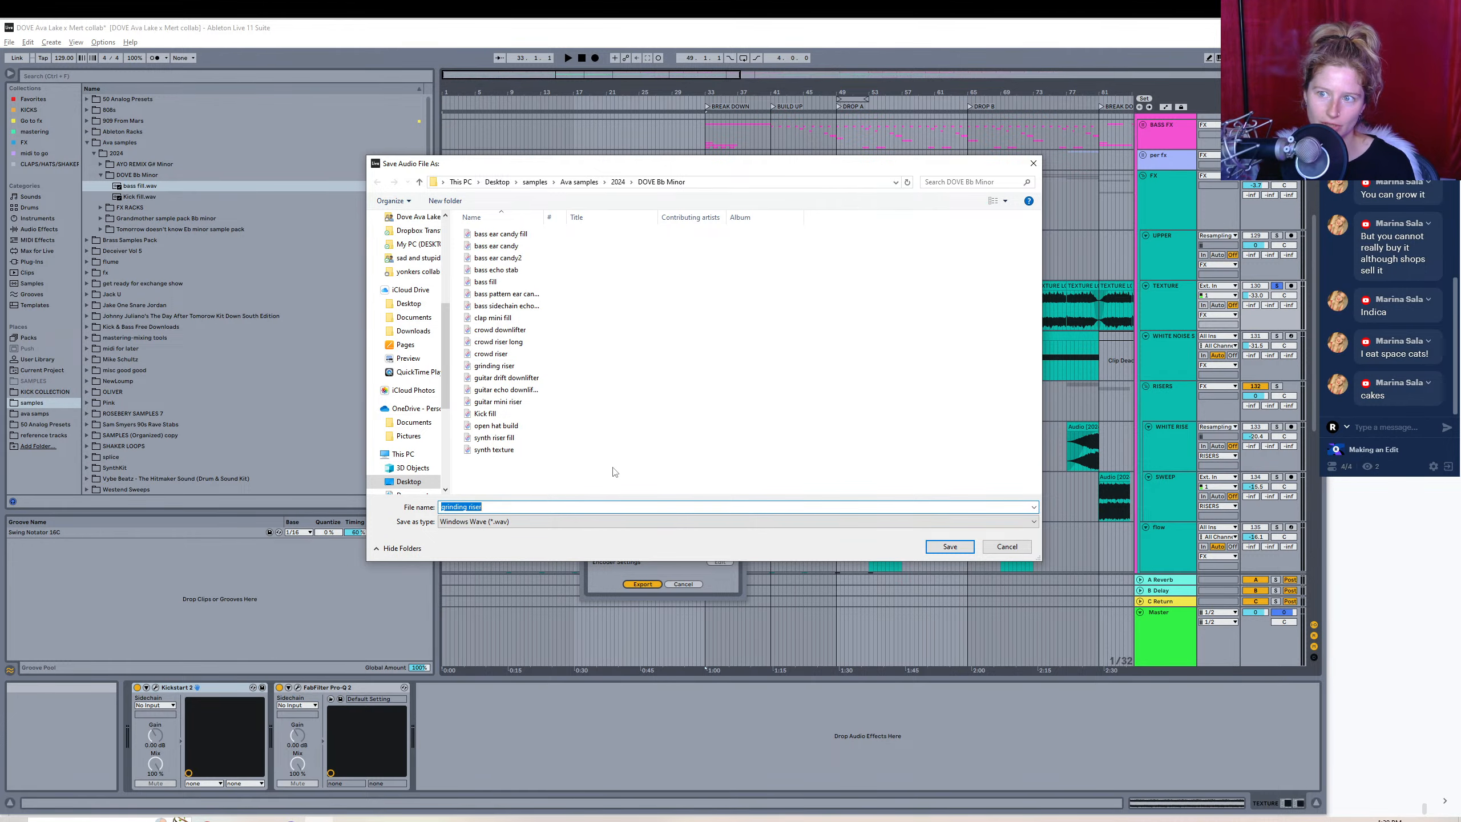
text(fx texture)
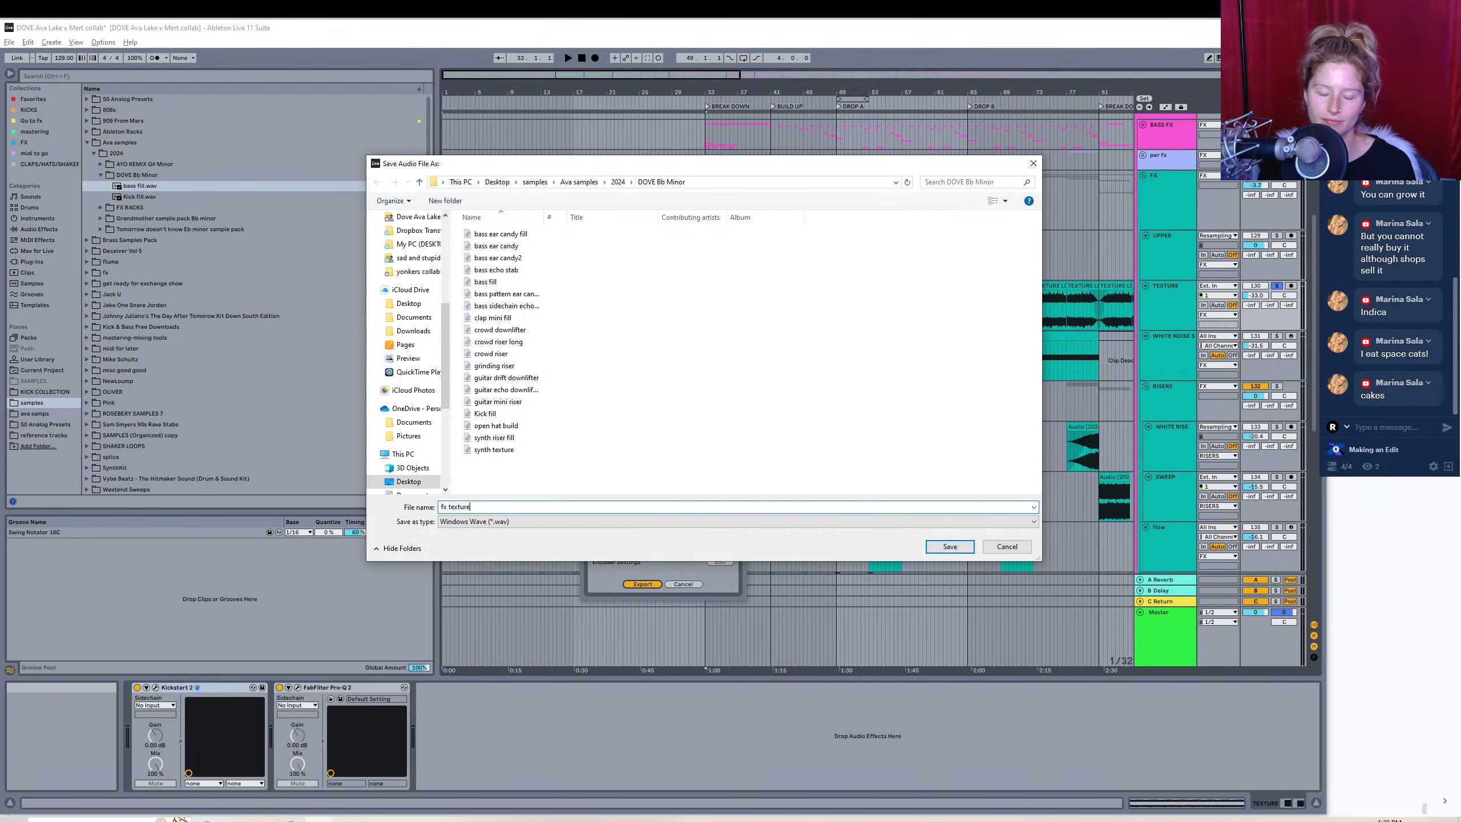
key(Return)
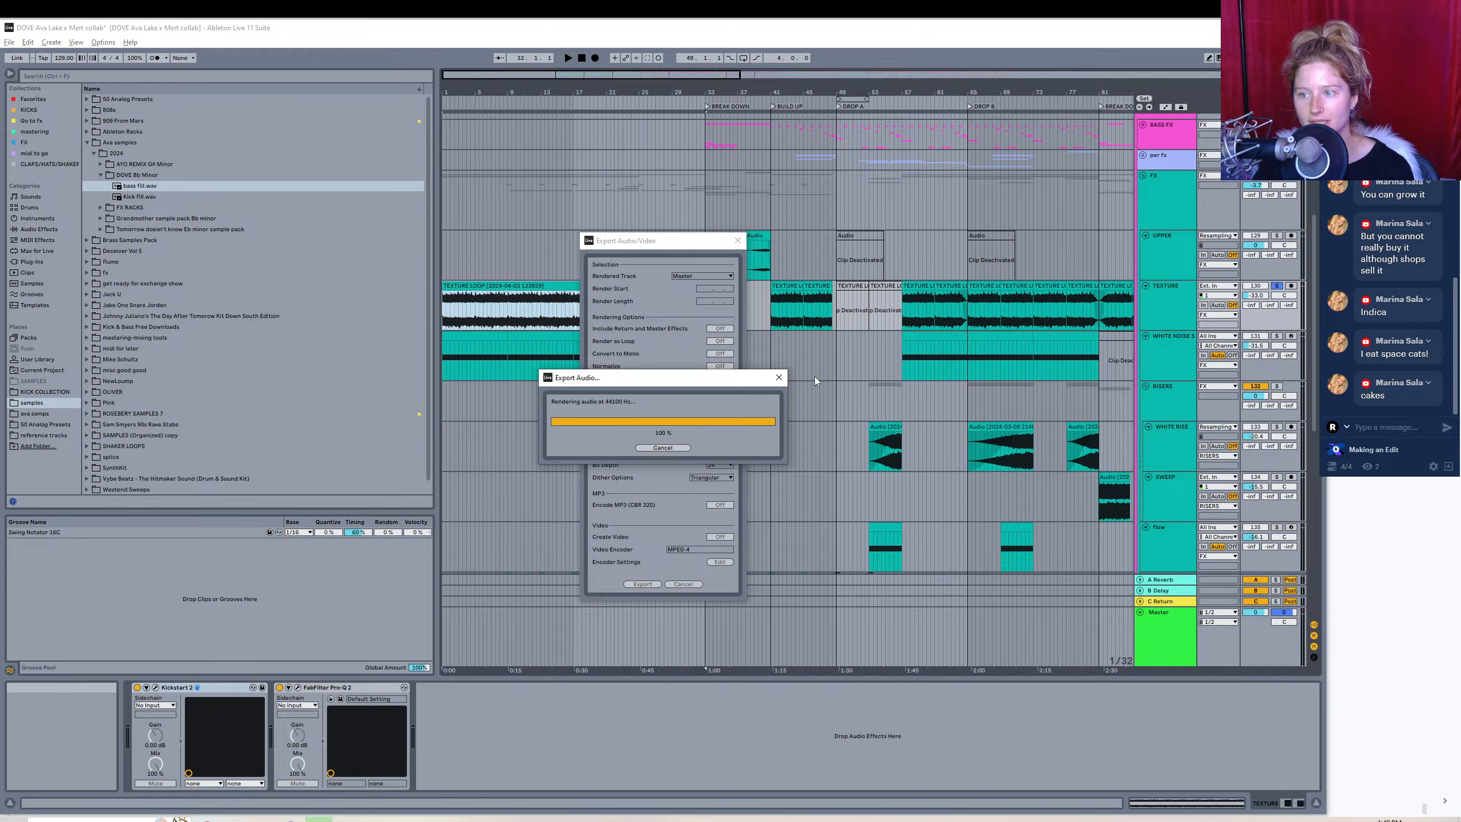
- Solo the WHITE NOISE track in place of TEXTURE, and freeze and flatten it to audio
click(1276, 336)
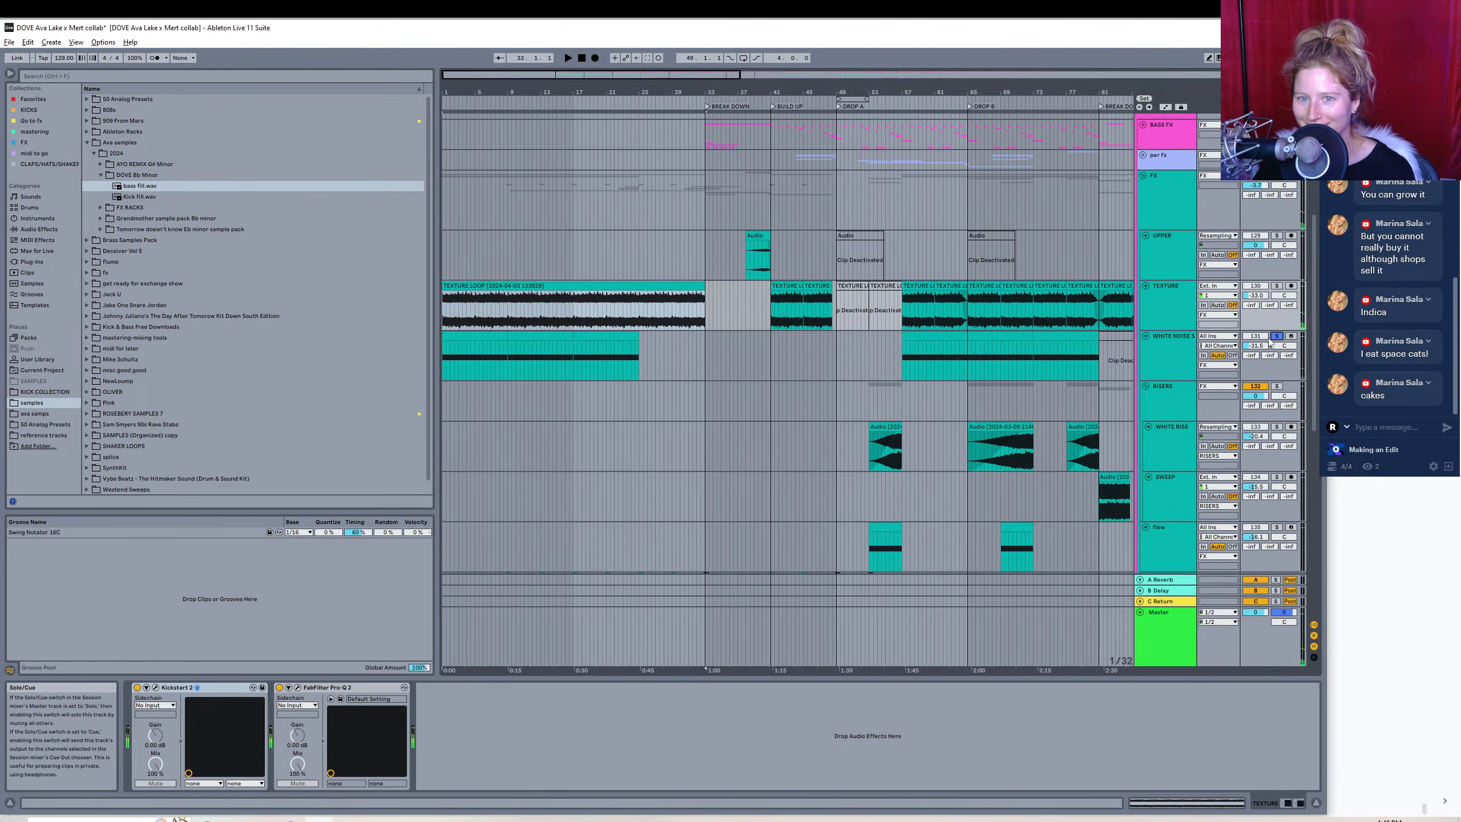
click(471, 337)
shift+click(533, 338)
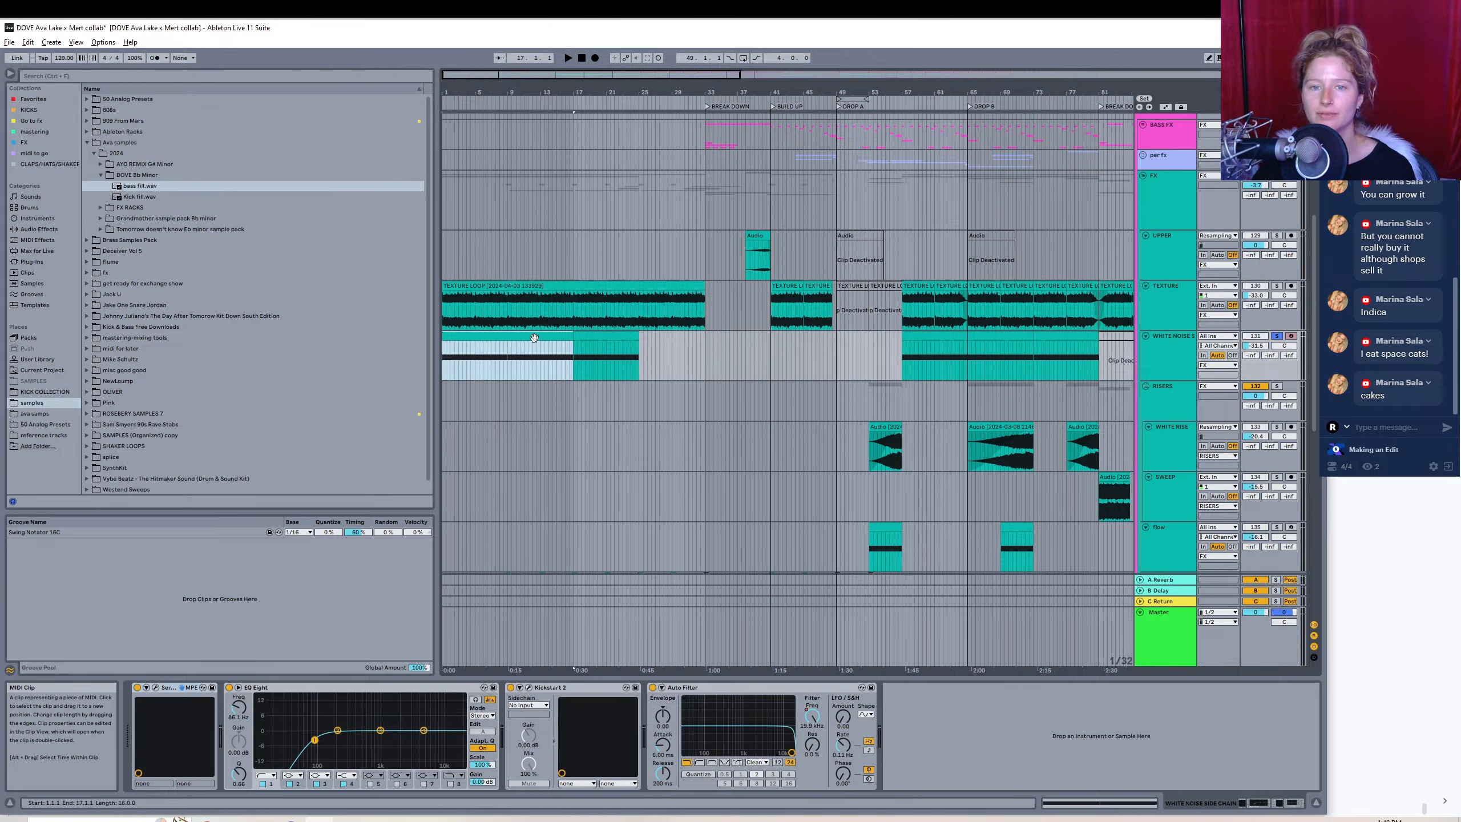
right_click(536, 357)
click(938, 352)
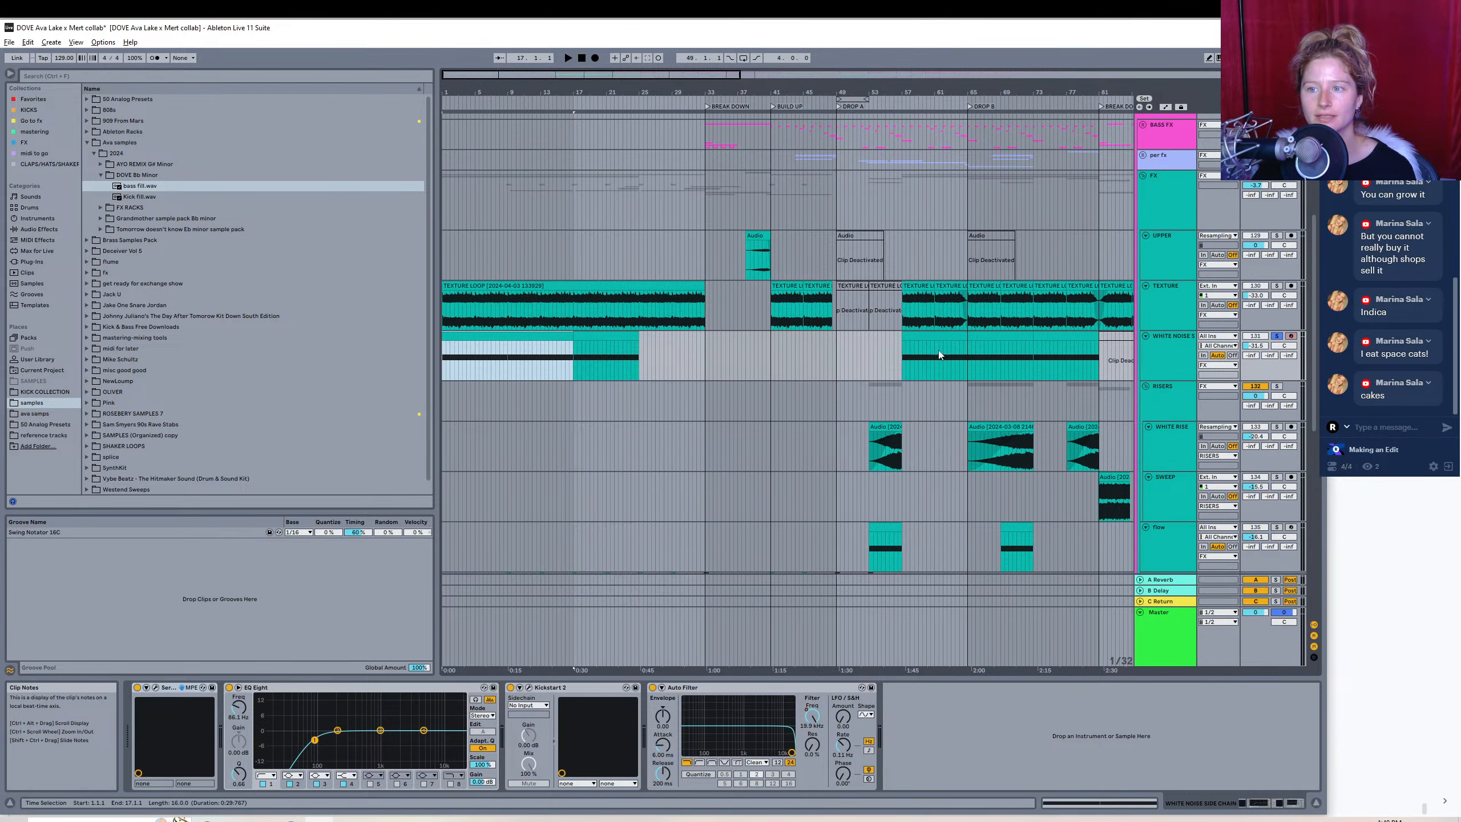
right_click(876, 357)
click(912, 415)
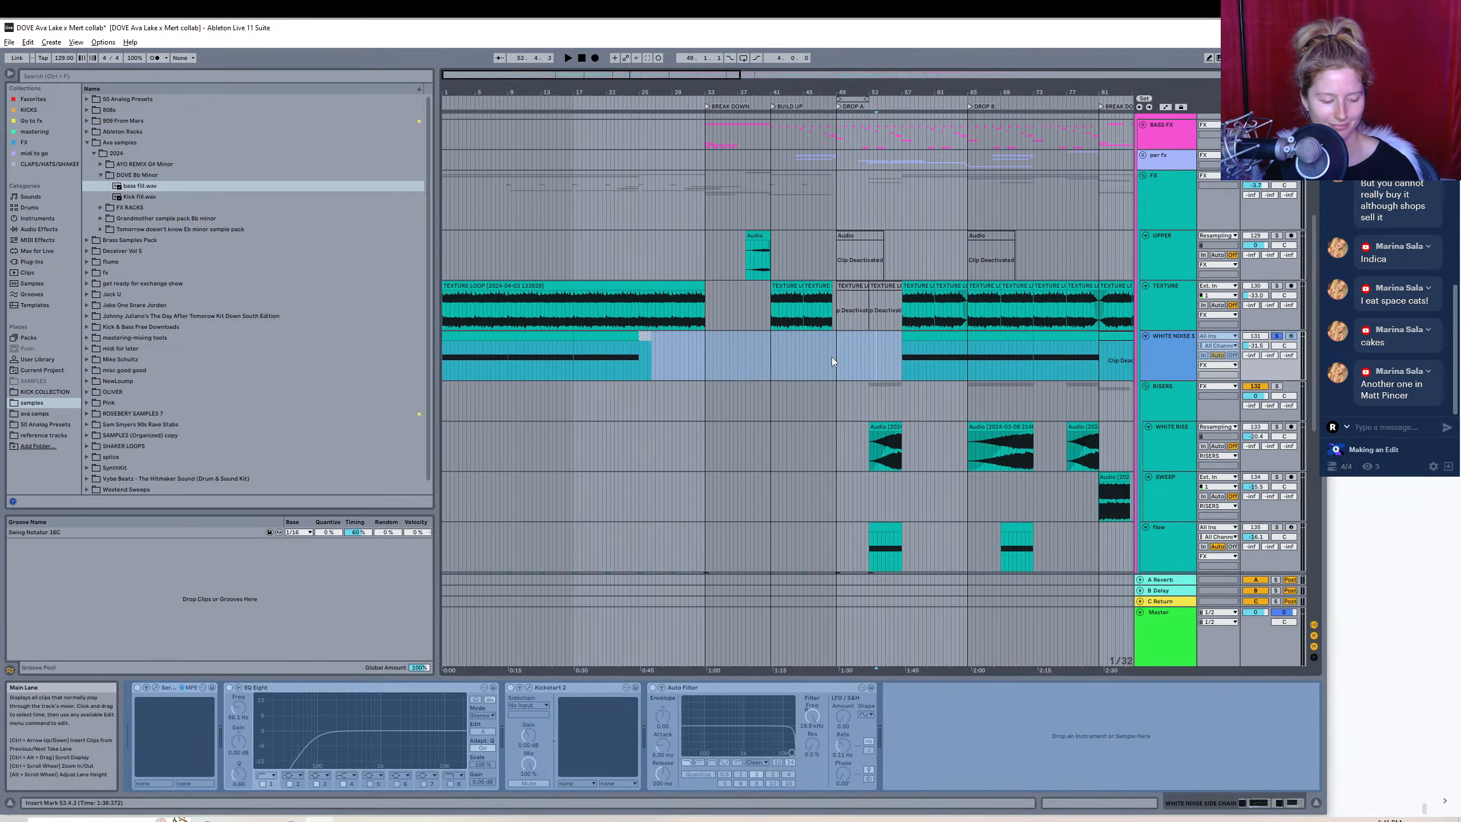
right_click(832, 358)
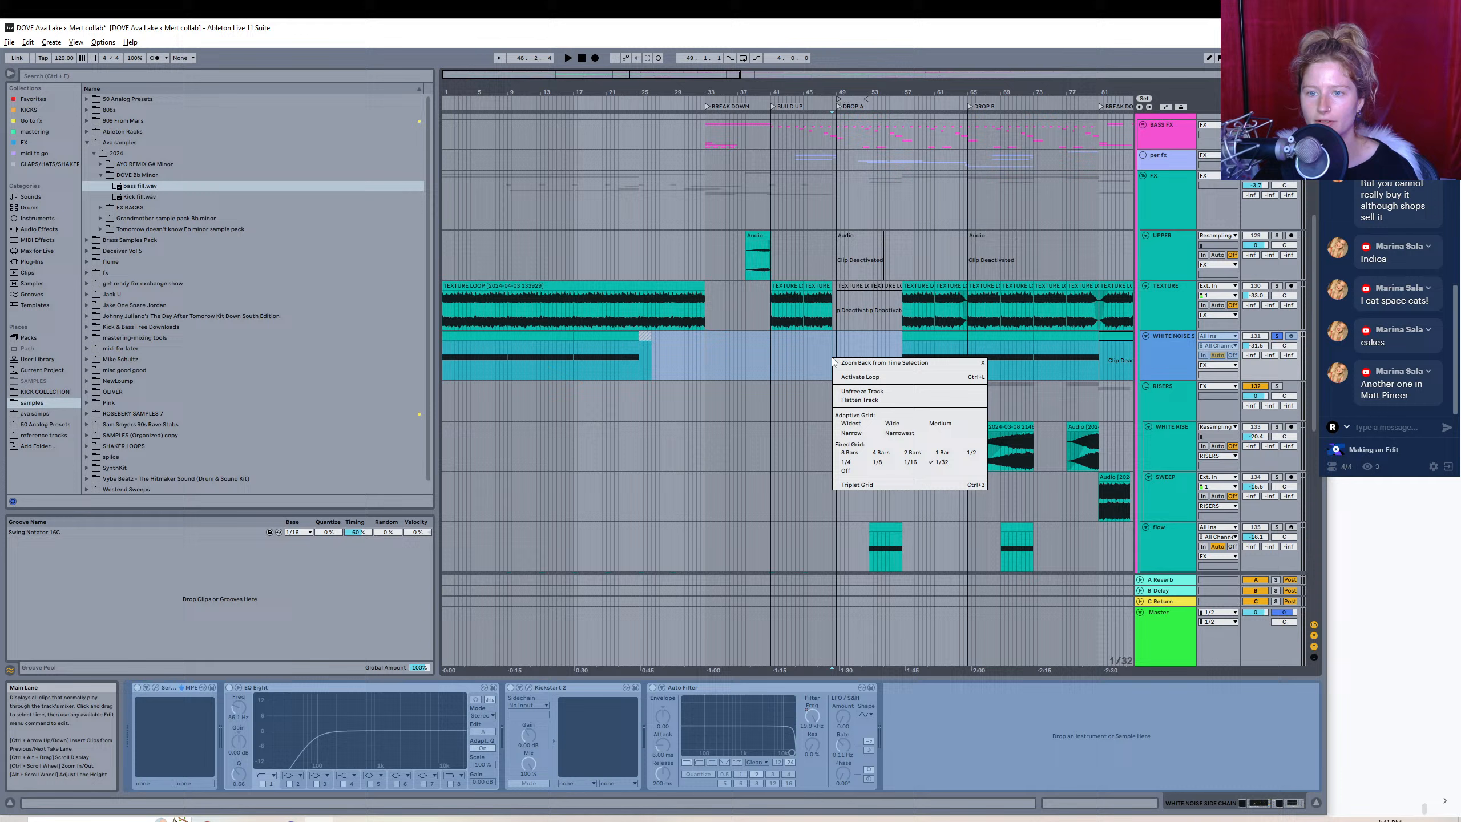
click(866, 400)
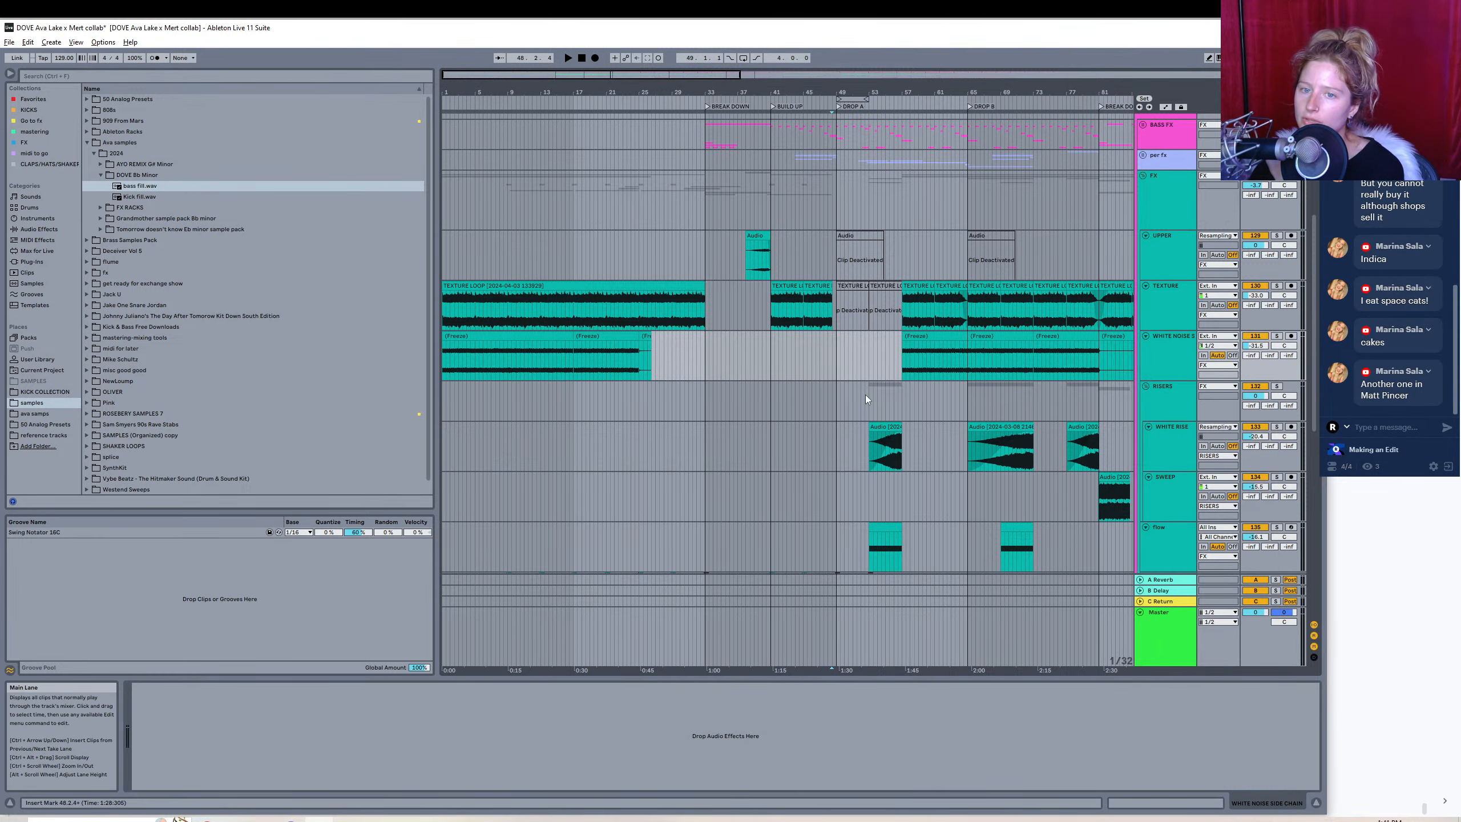
- Select the first flattened white noise clip, starting at bar 1, and solo its track again
click(561, 339)
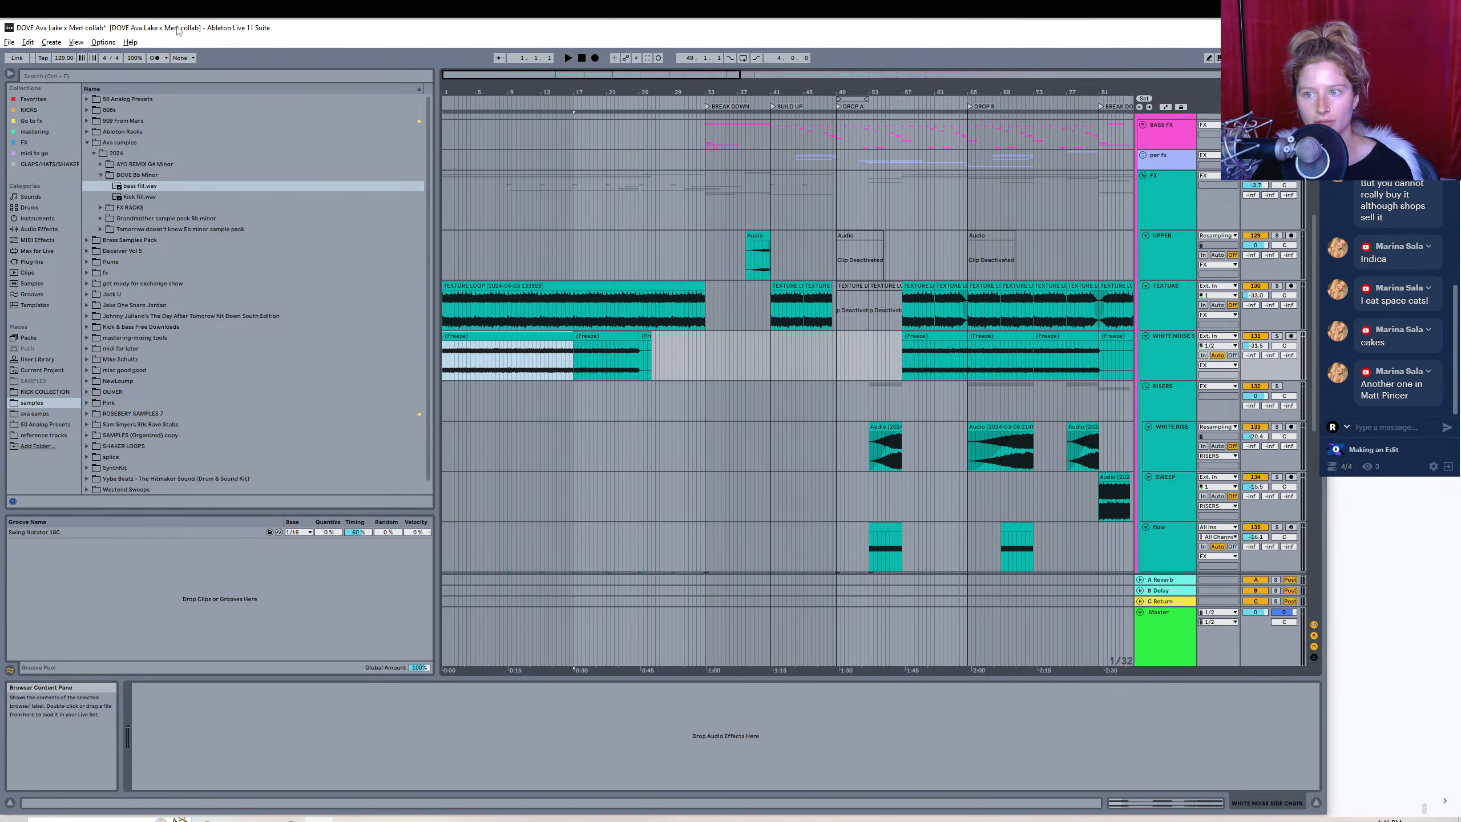
click(9, 42)
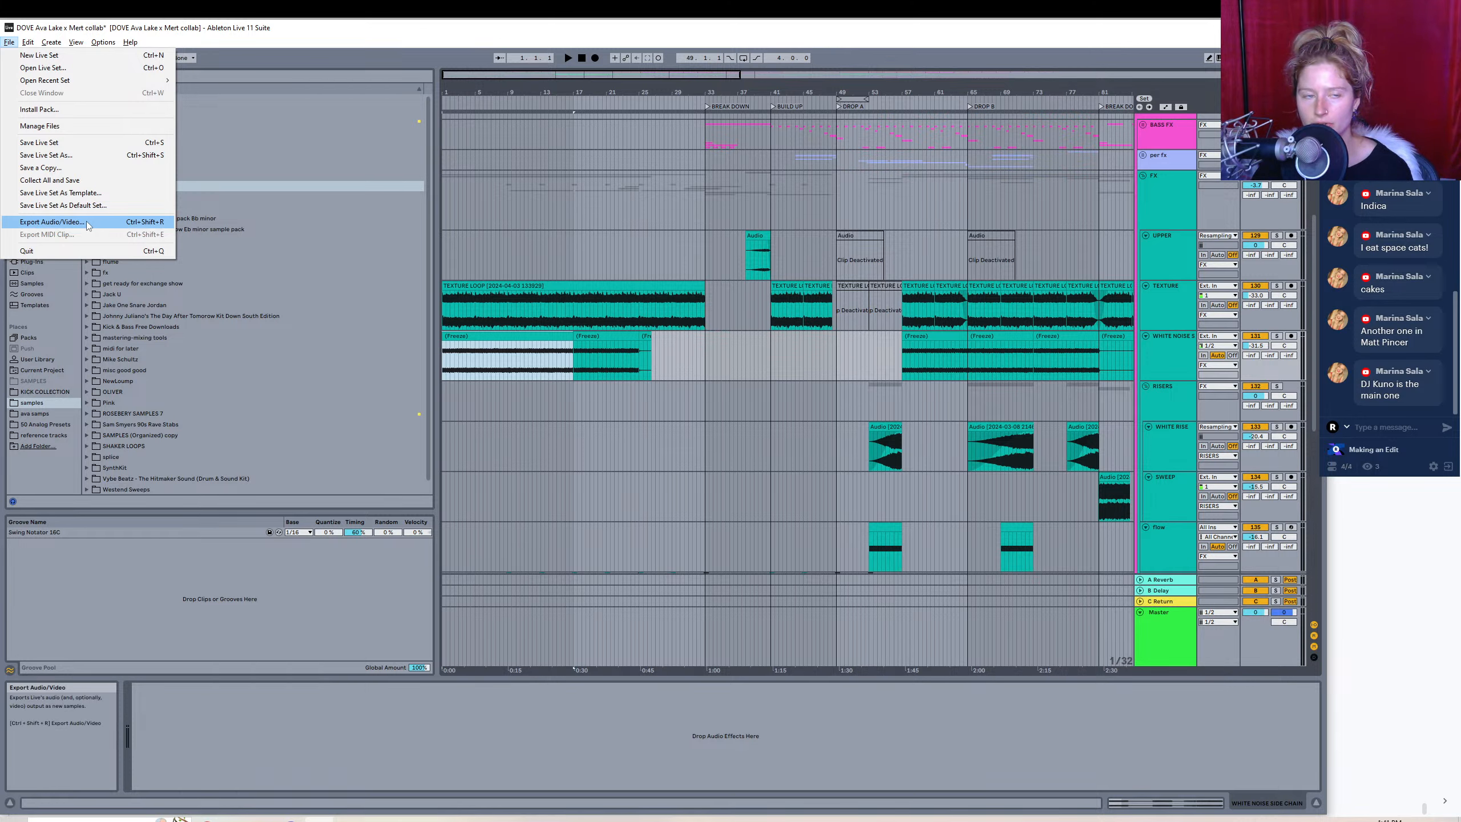
click(1275, 336)
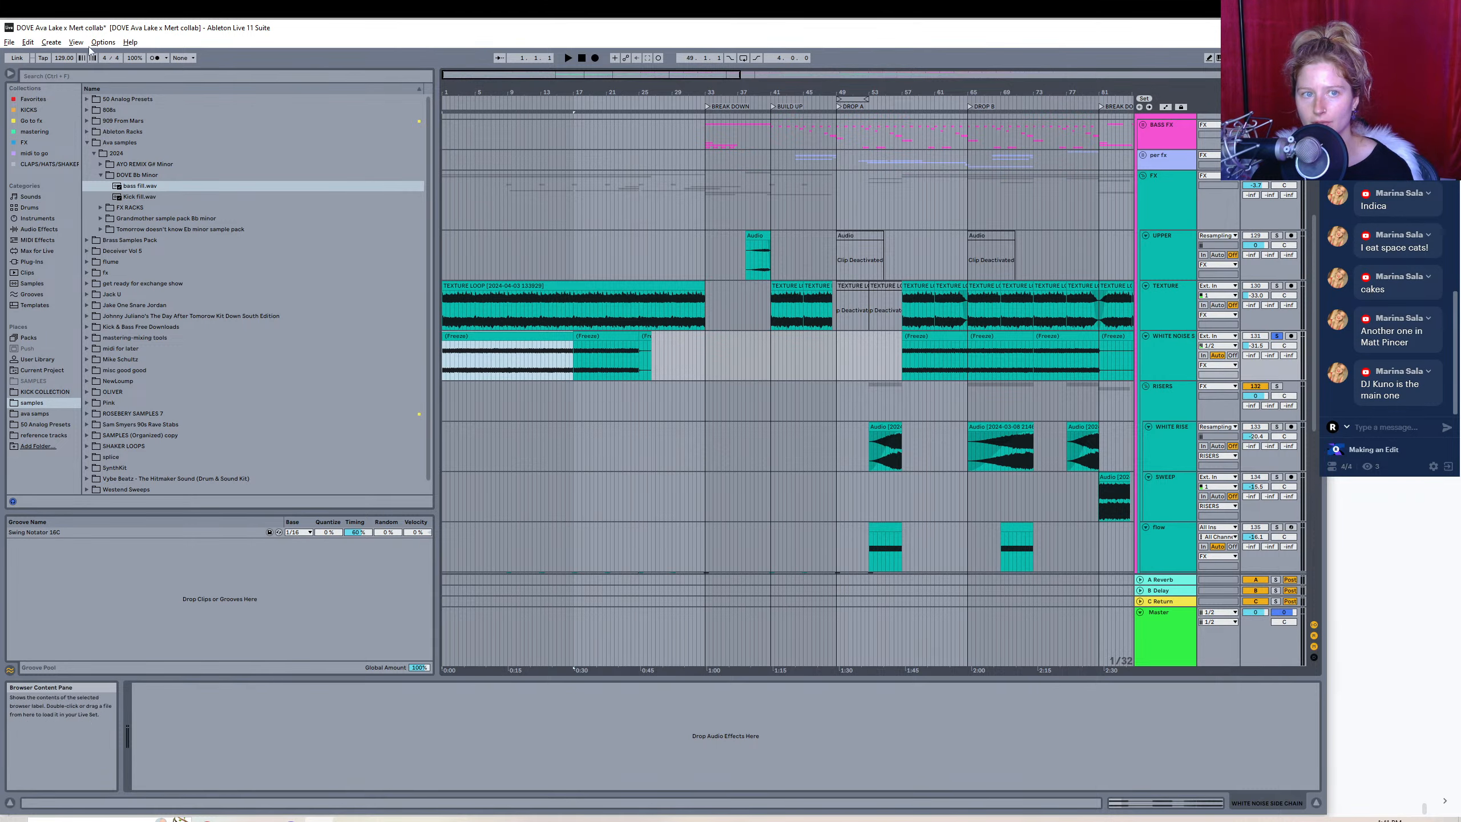
- Export the selected white noise clip as the WAV file "16 bar white noise" in the DOVE Bb Minor folder
click(9, 43)
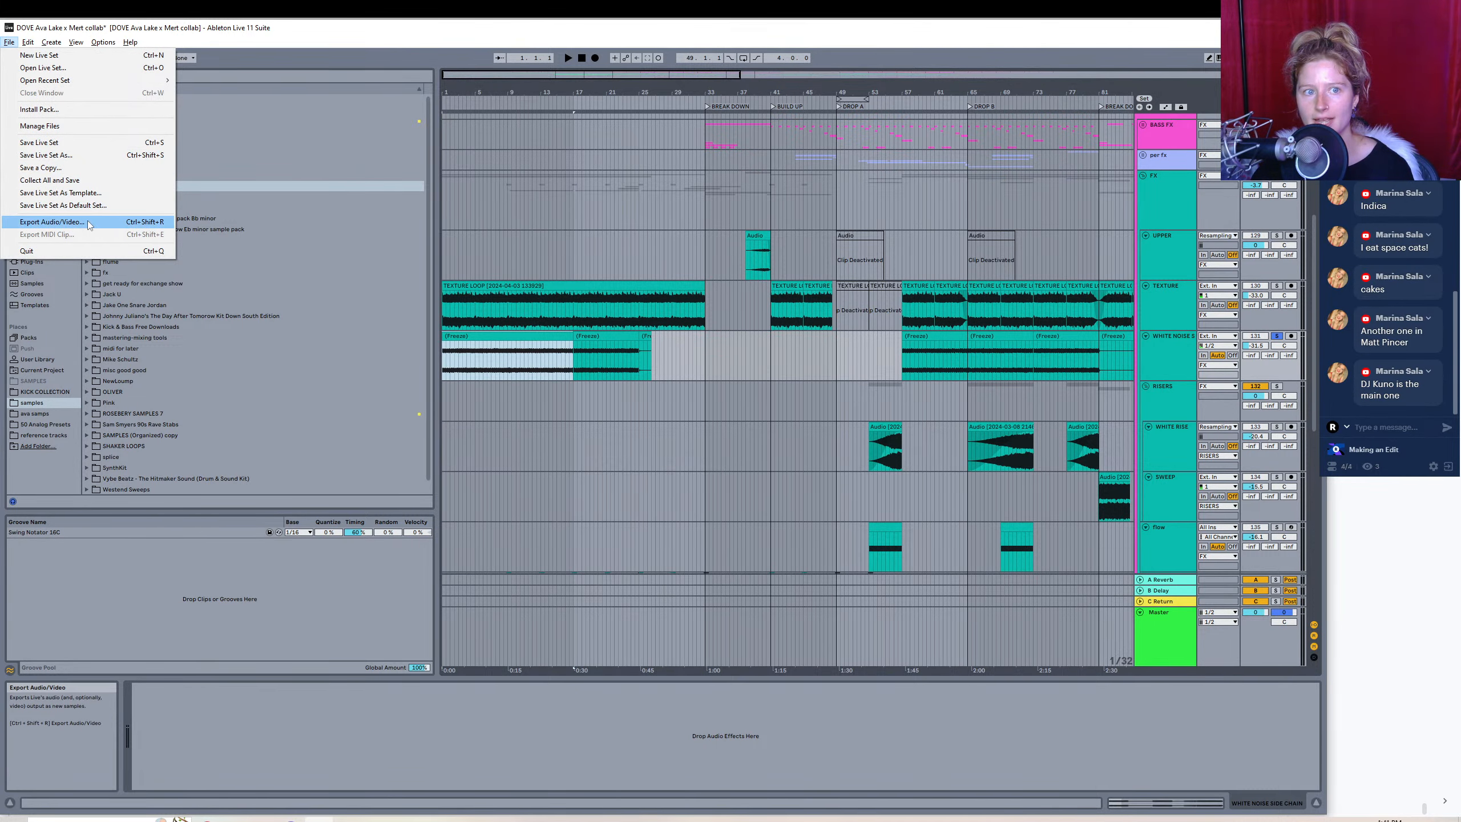
click(51, 222)
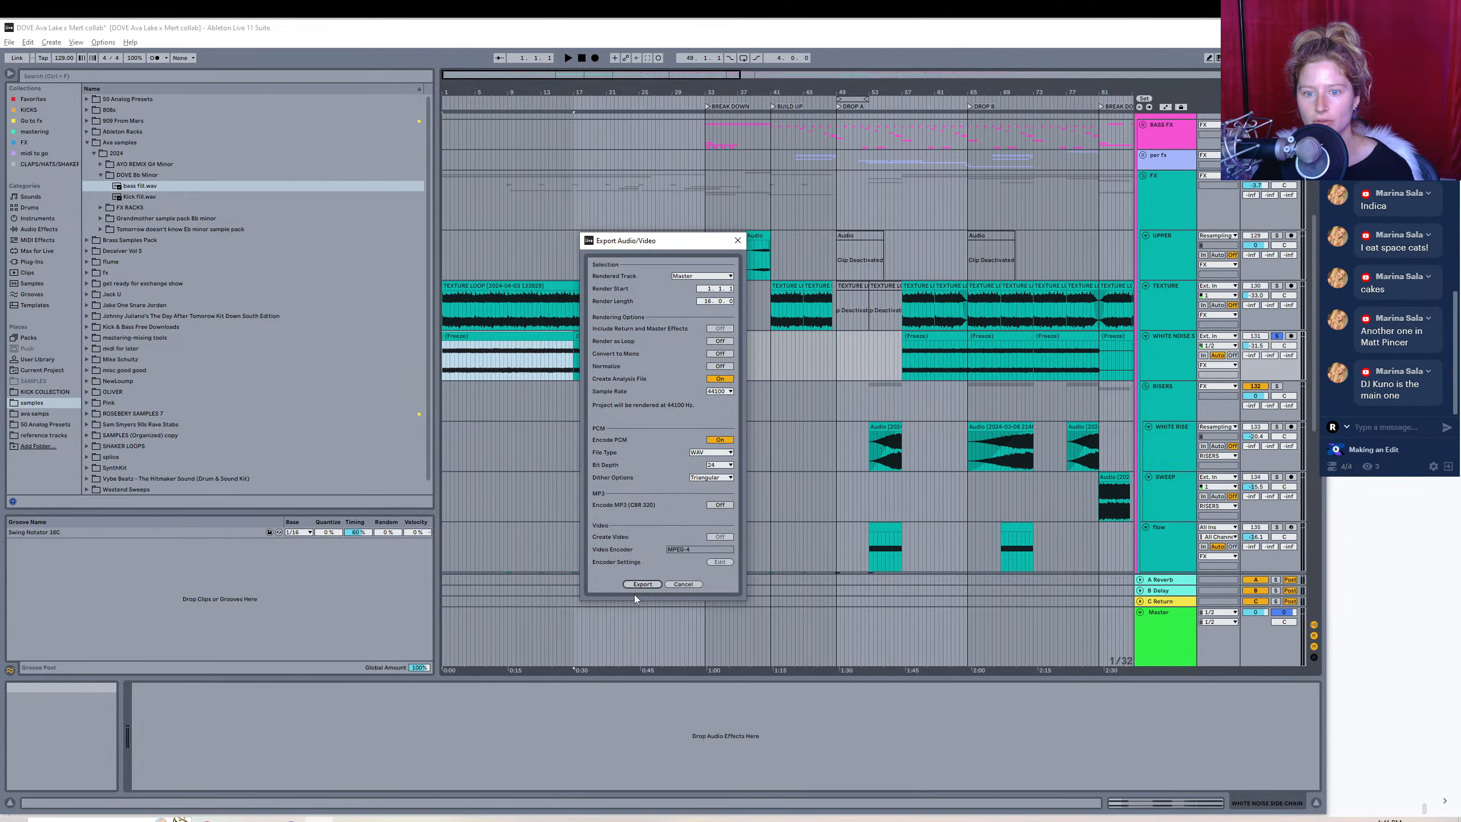
click(636, 587)
text(1)
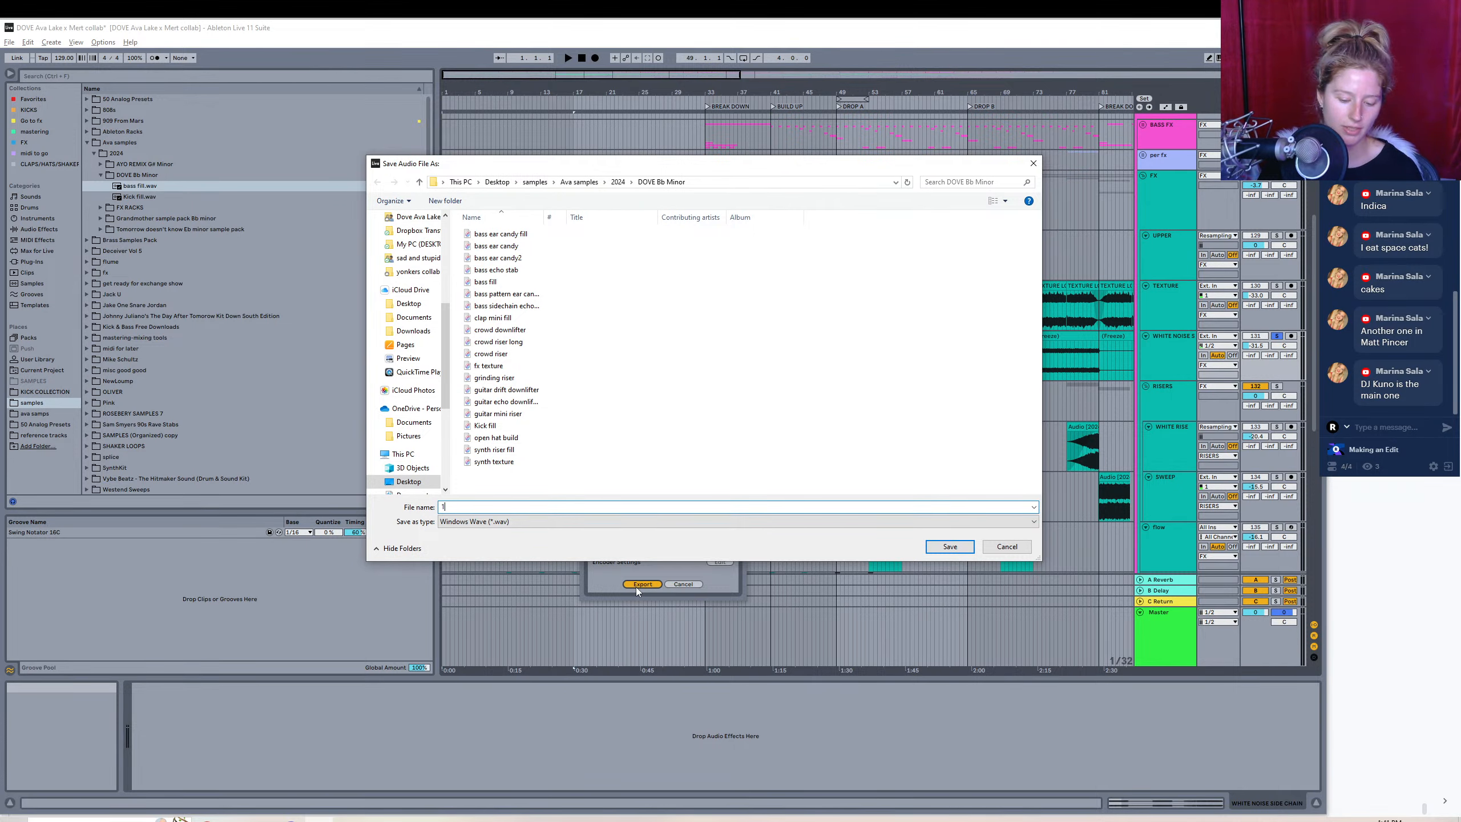
text(6 bar white nm)
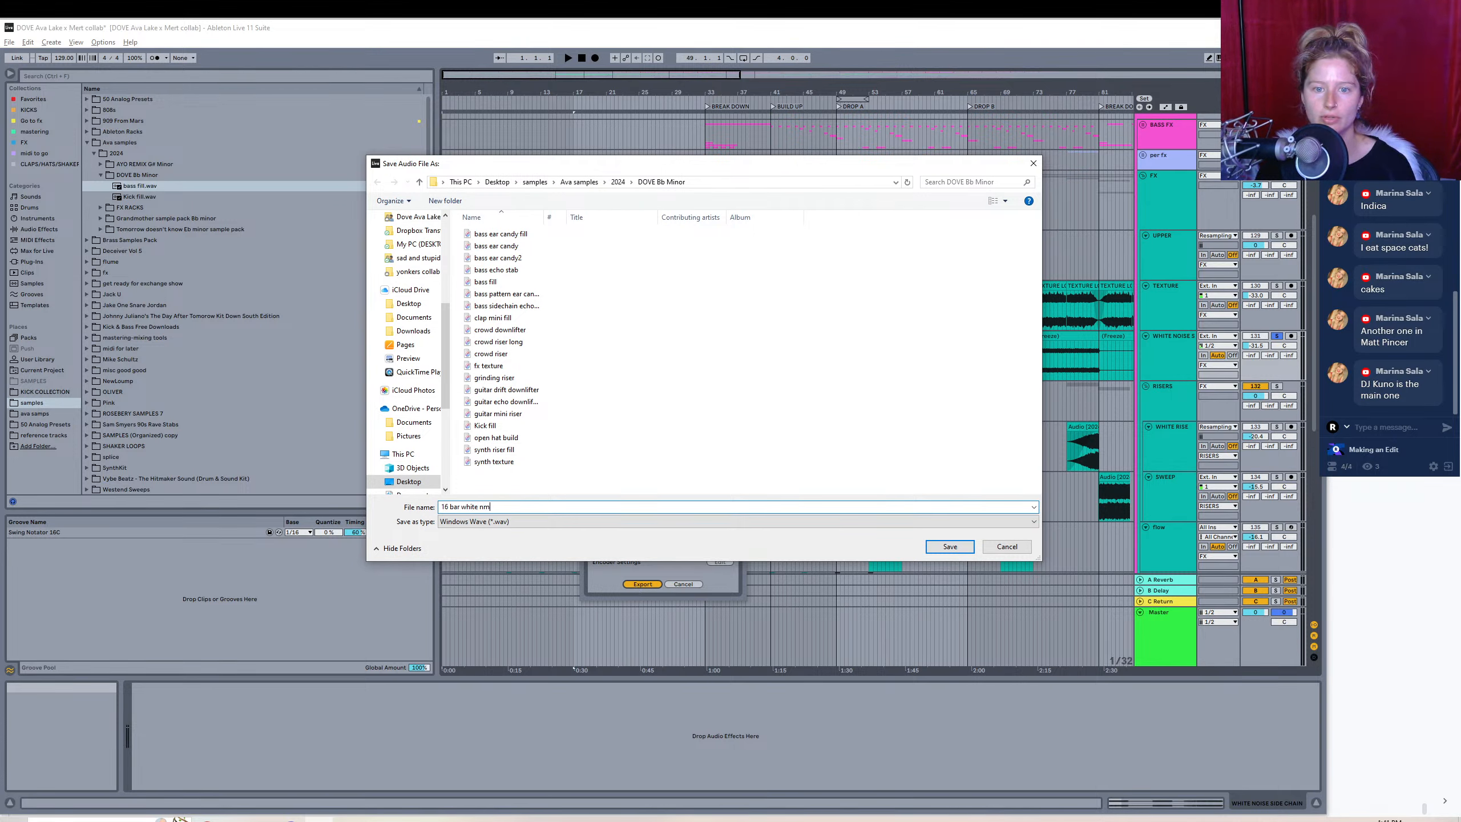
key(BackSpace)
text(oise)
key(Return)
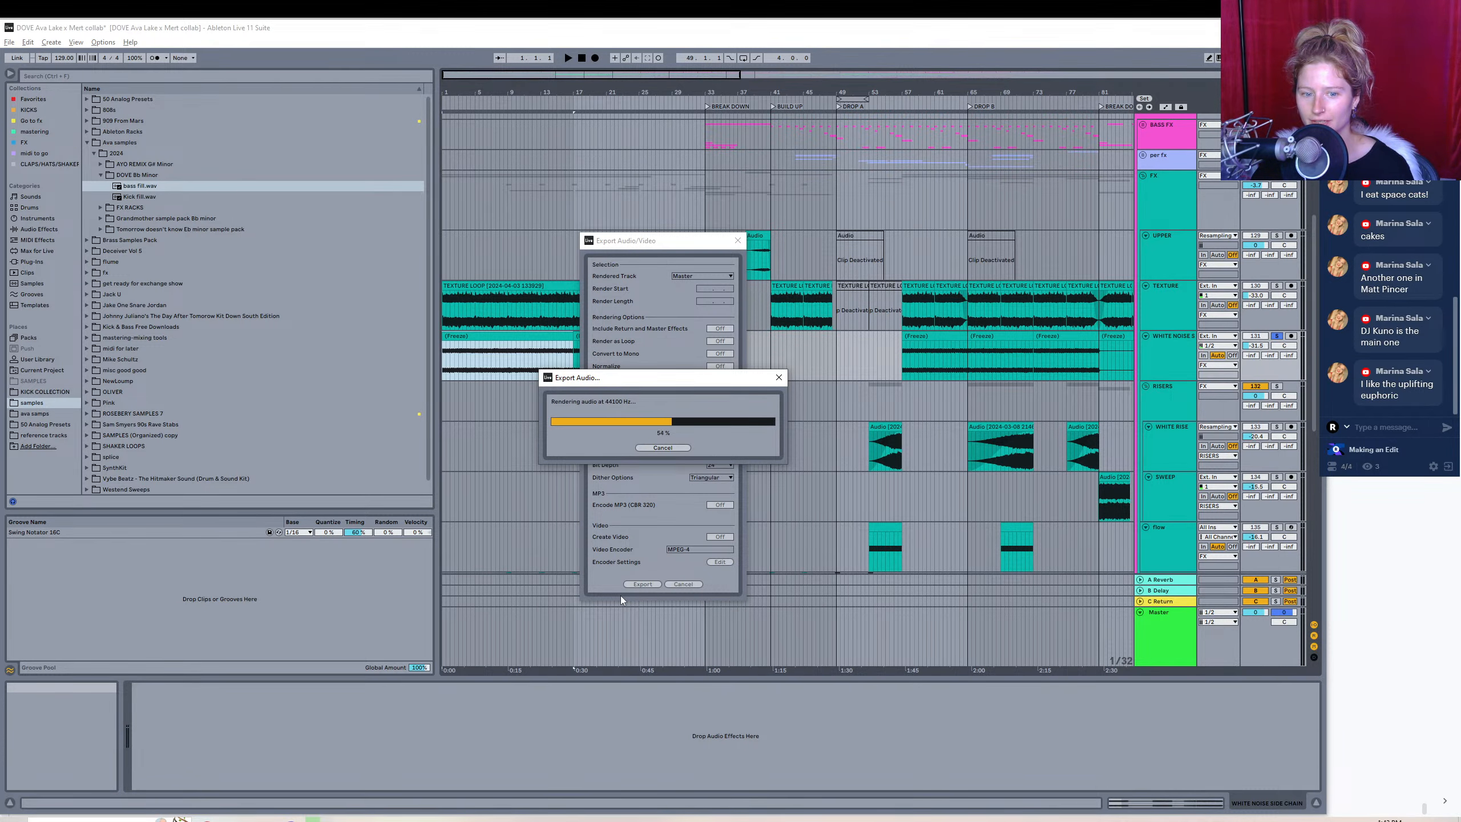
- Switch to the browser's SoundCloud page and listen to a late section of "Tomorrow Doesn't Know Eb Minor (2A) 137 Bpm", pausing playback when done
key(alt+Tab)
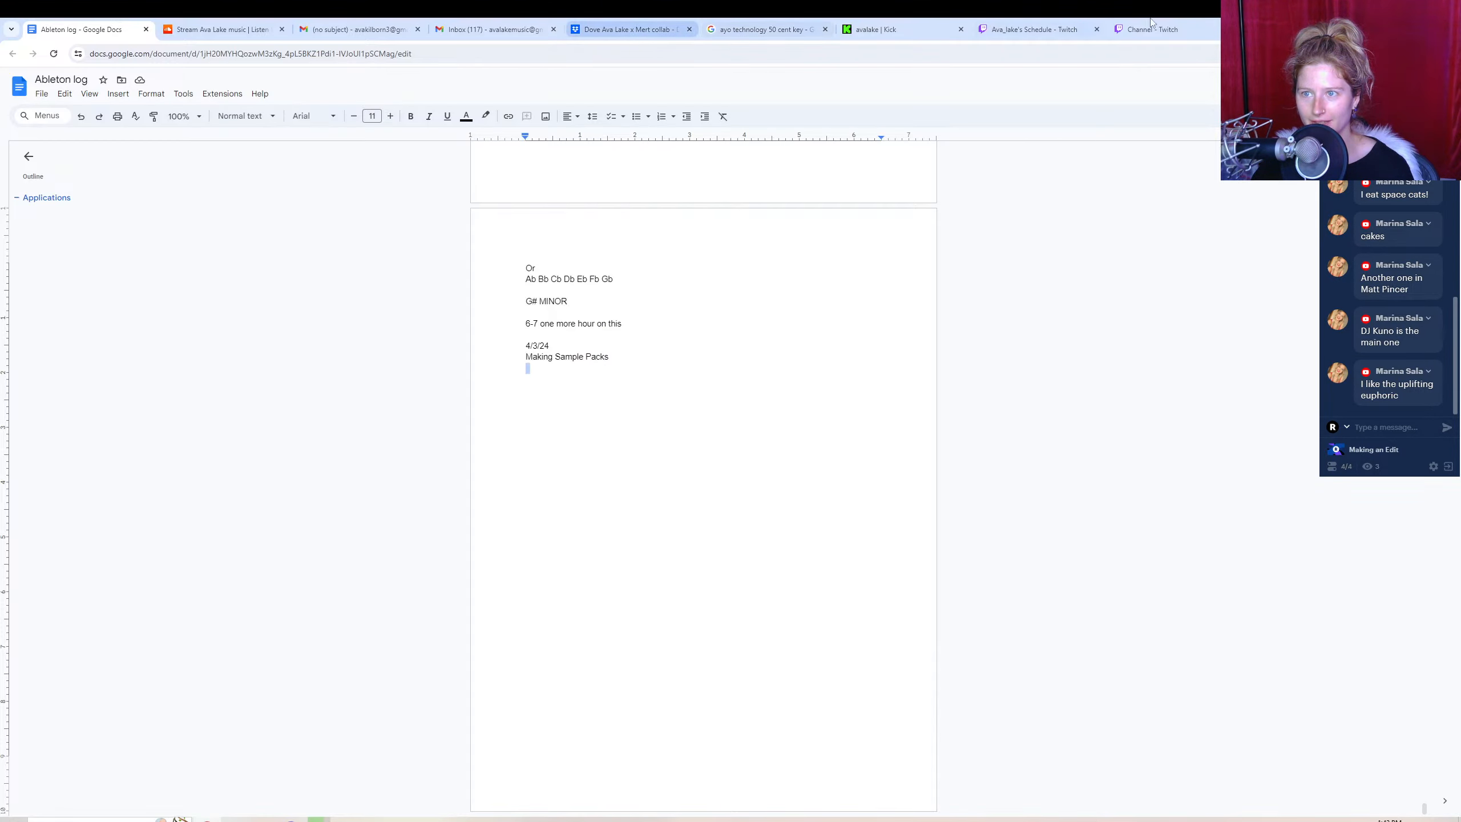
click(209, 29)
scroll(537, 377, up, 6)
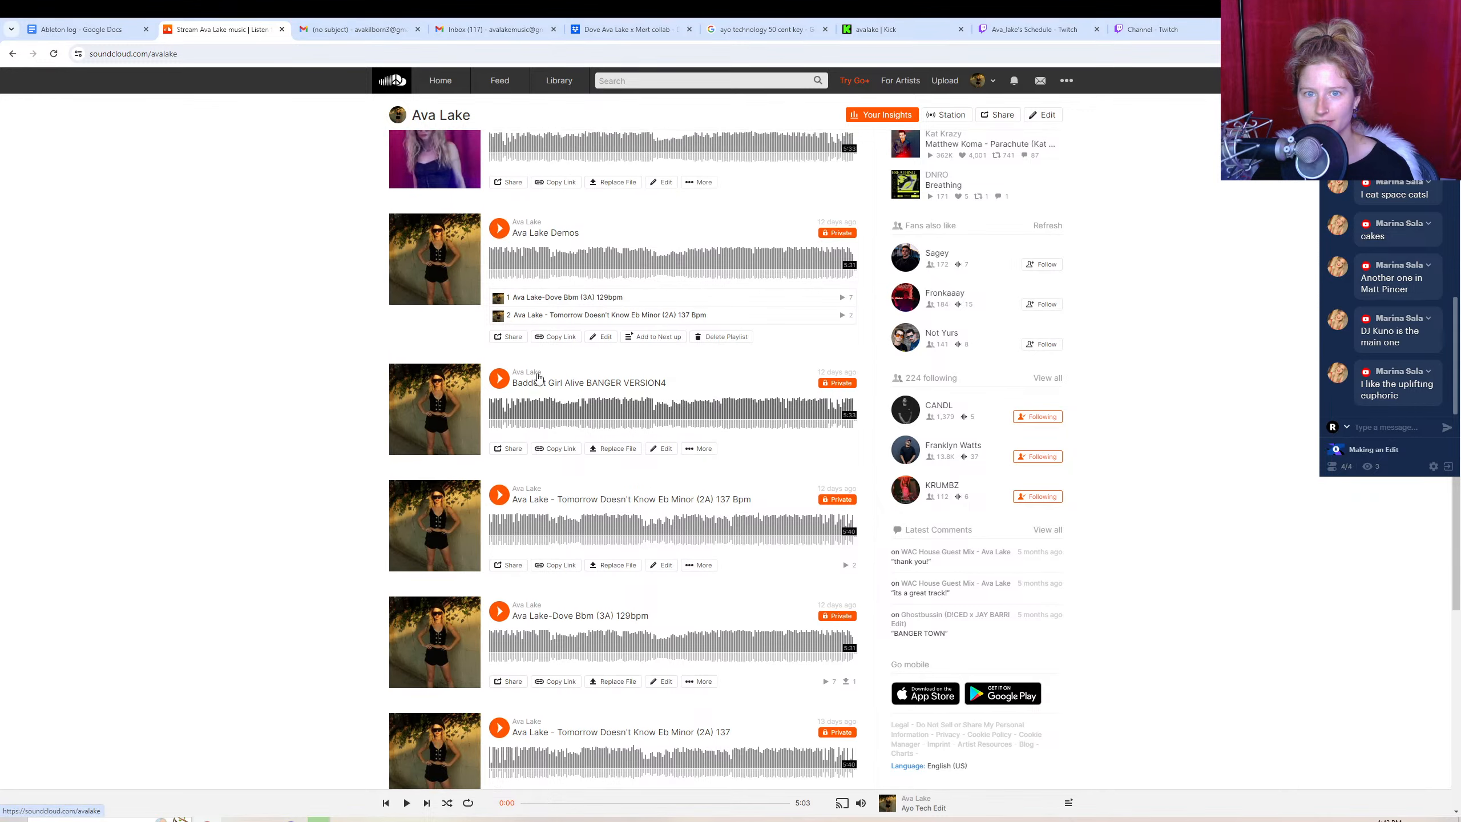
scroll(538, 377, up, 3)
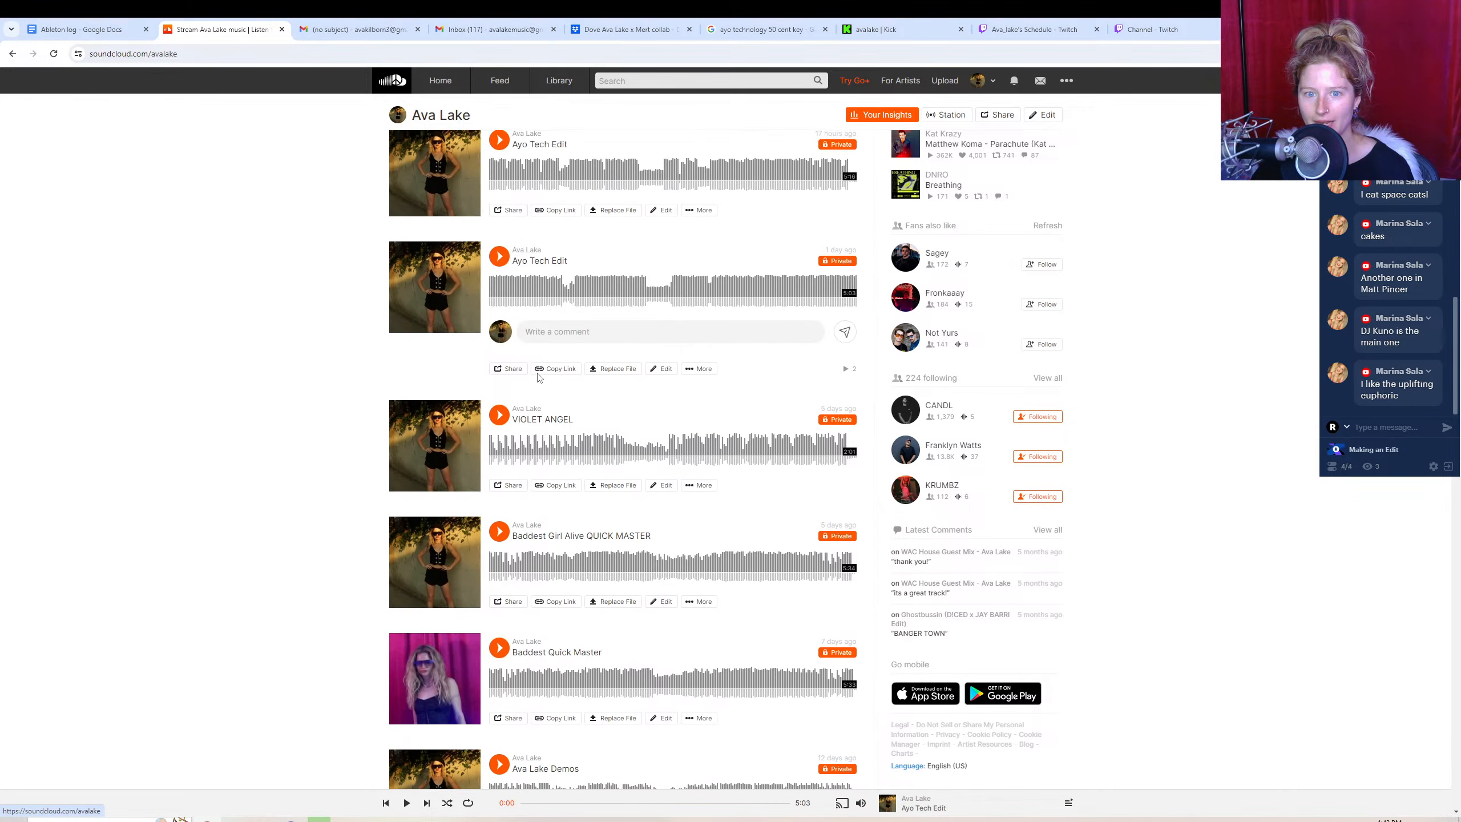
scroll(537, 377, down, 6)
scroll(537, 377, down, 3)
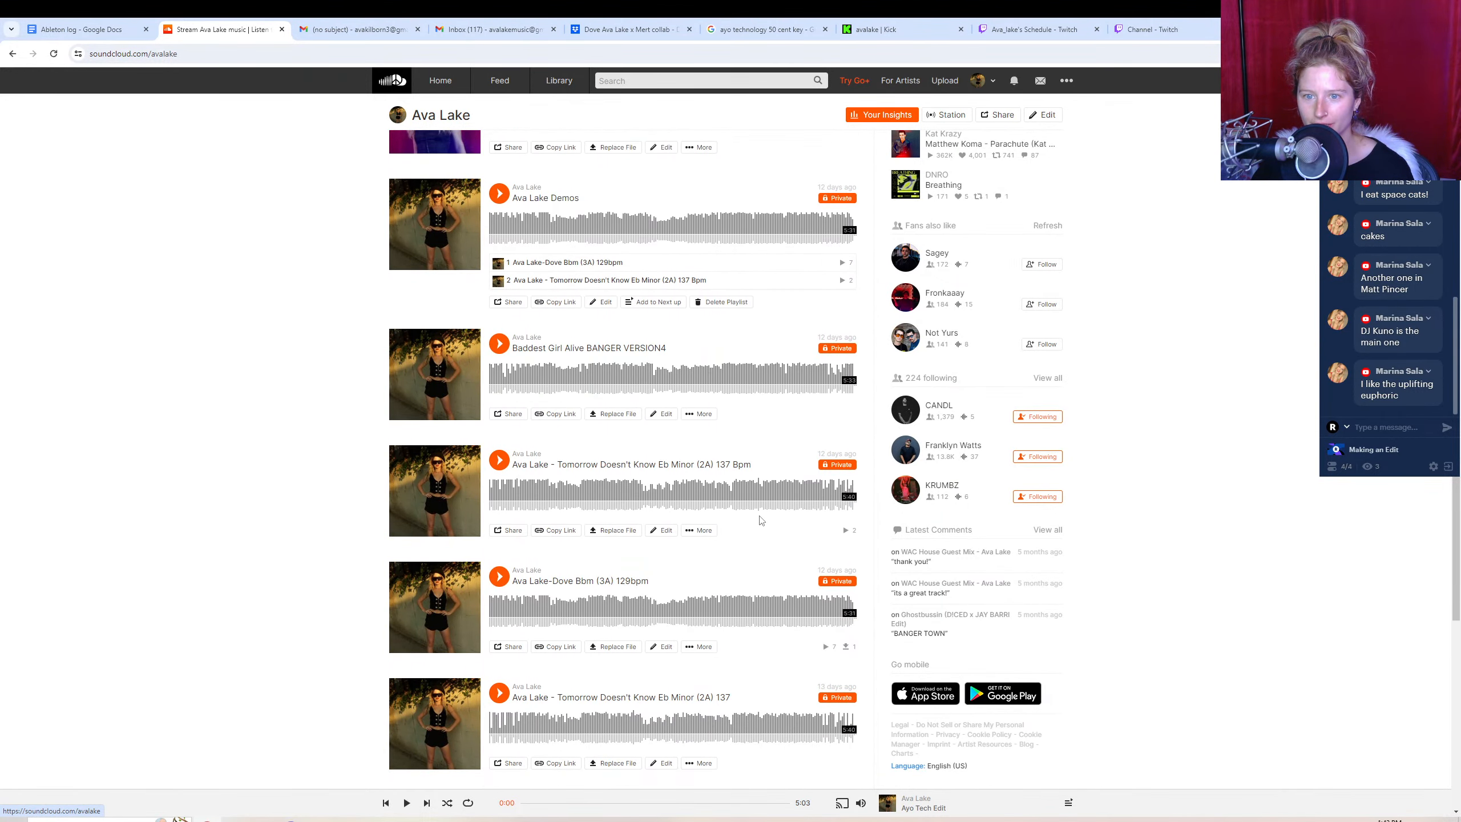
click(729, 502)
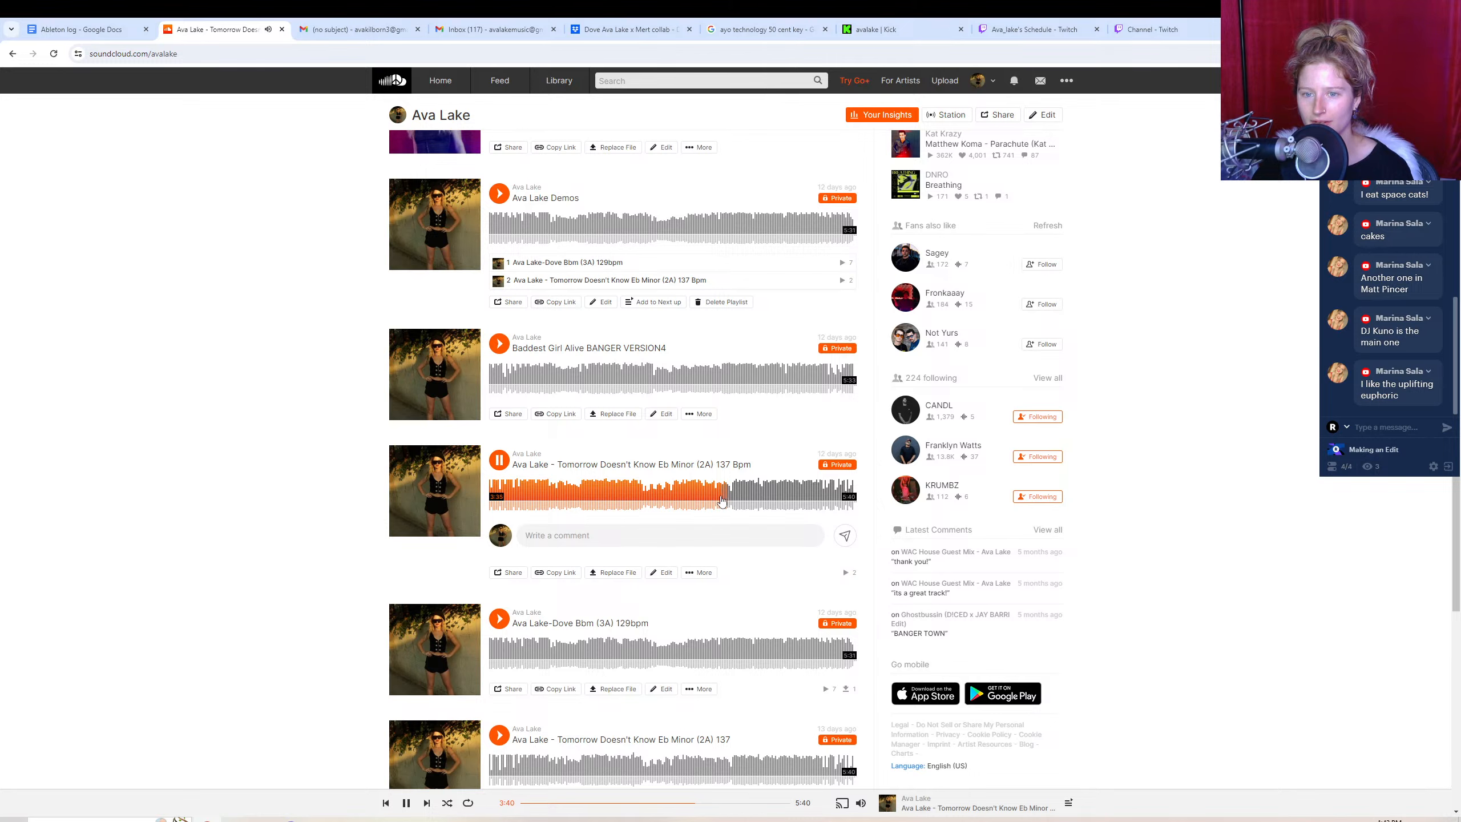
click(716, 500)
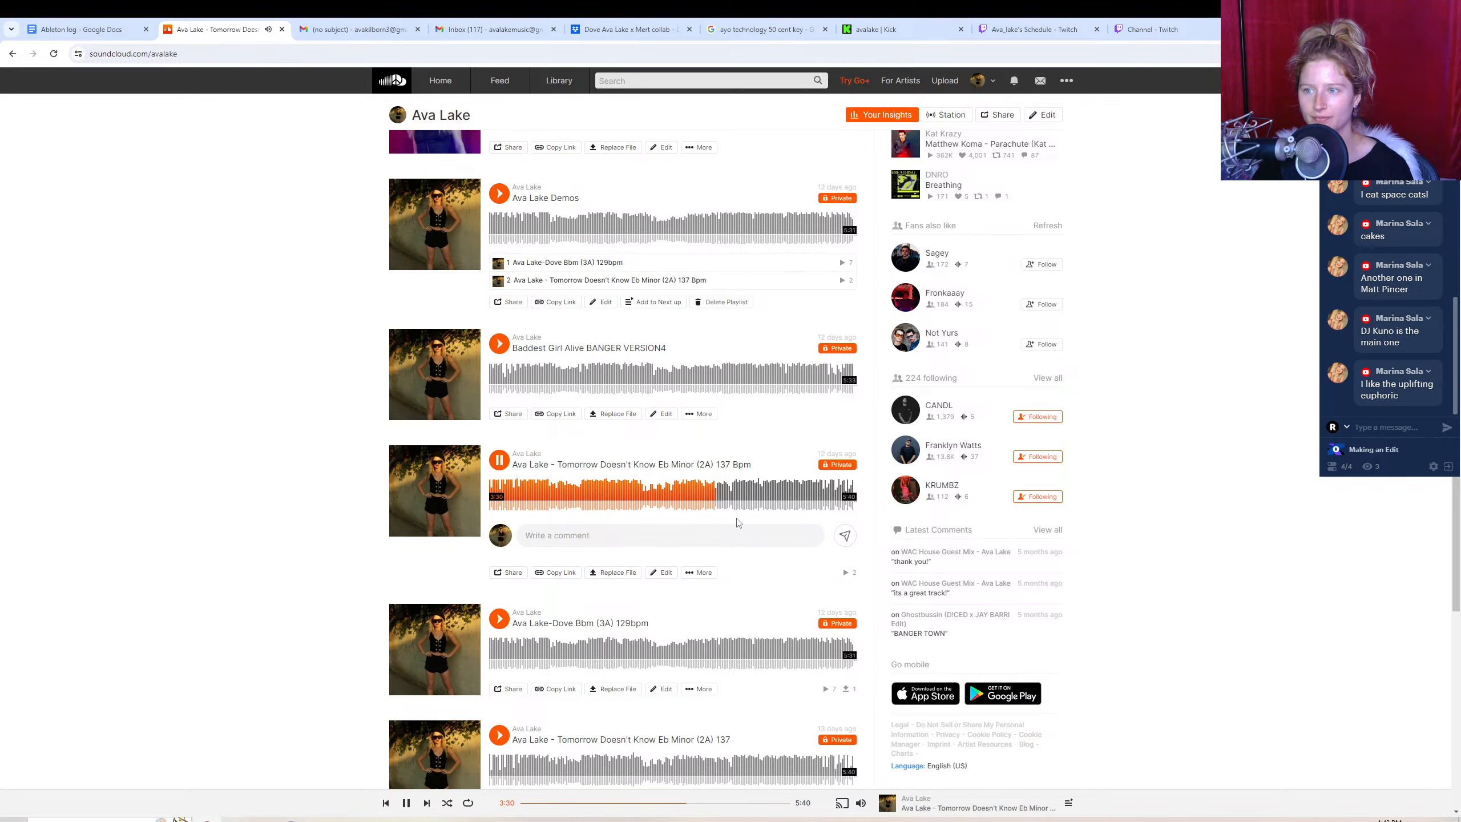
click(498, 459)
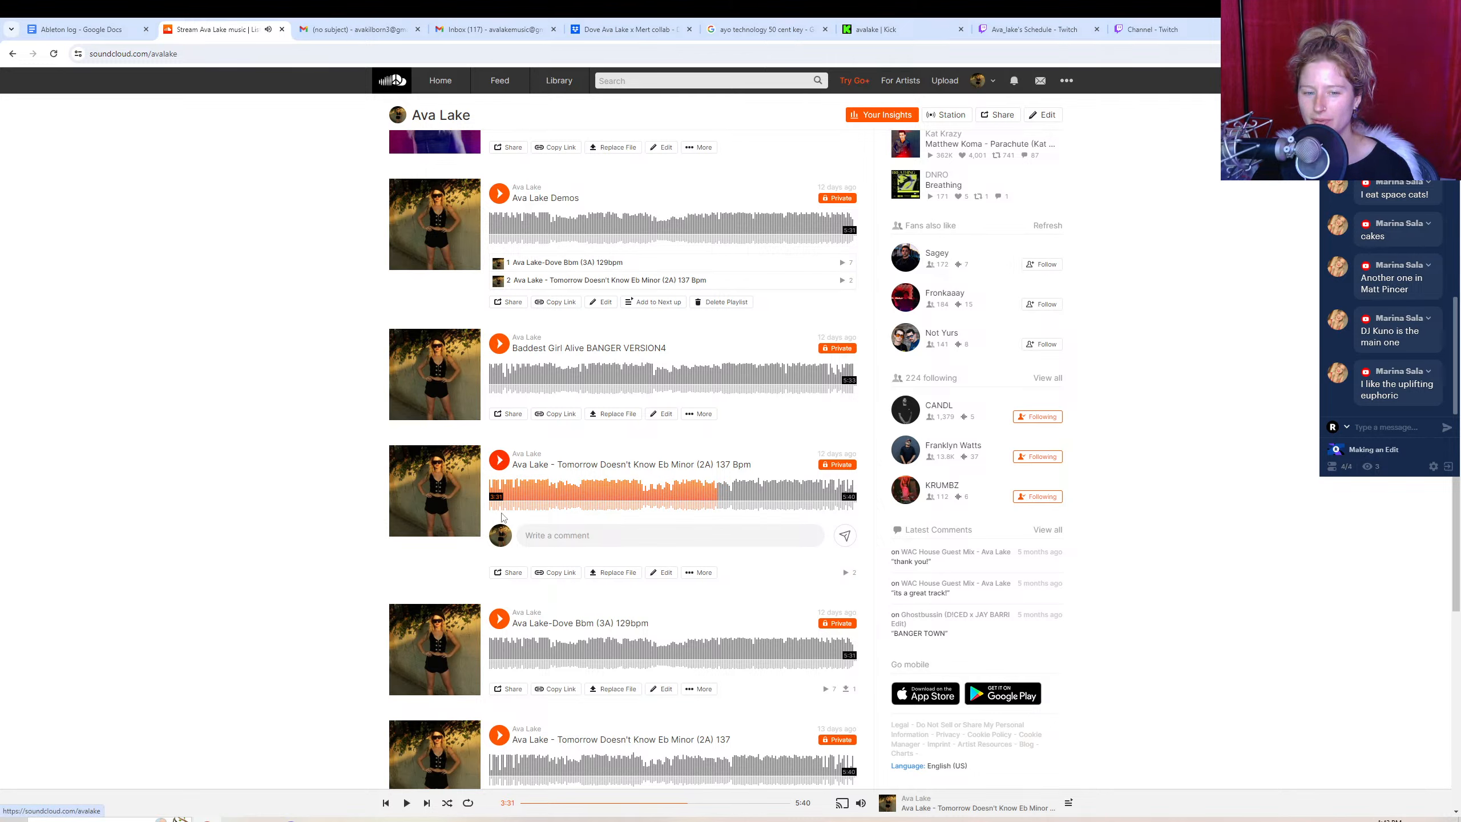
- Return to Ableton Live, collapse the teal FX group, and insert a new audio track below the Calling_Extended_Mix reference track
click(318, 818)
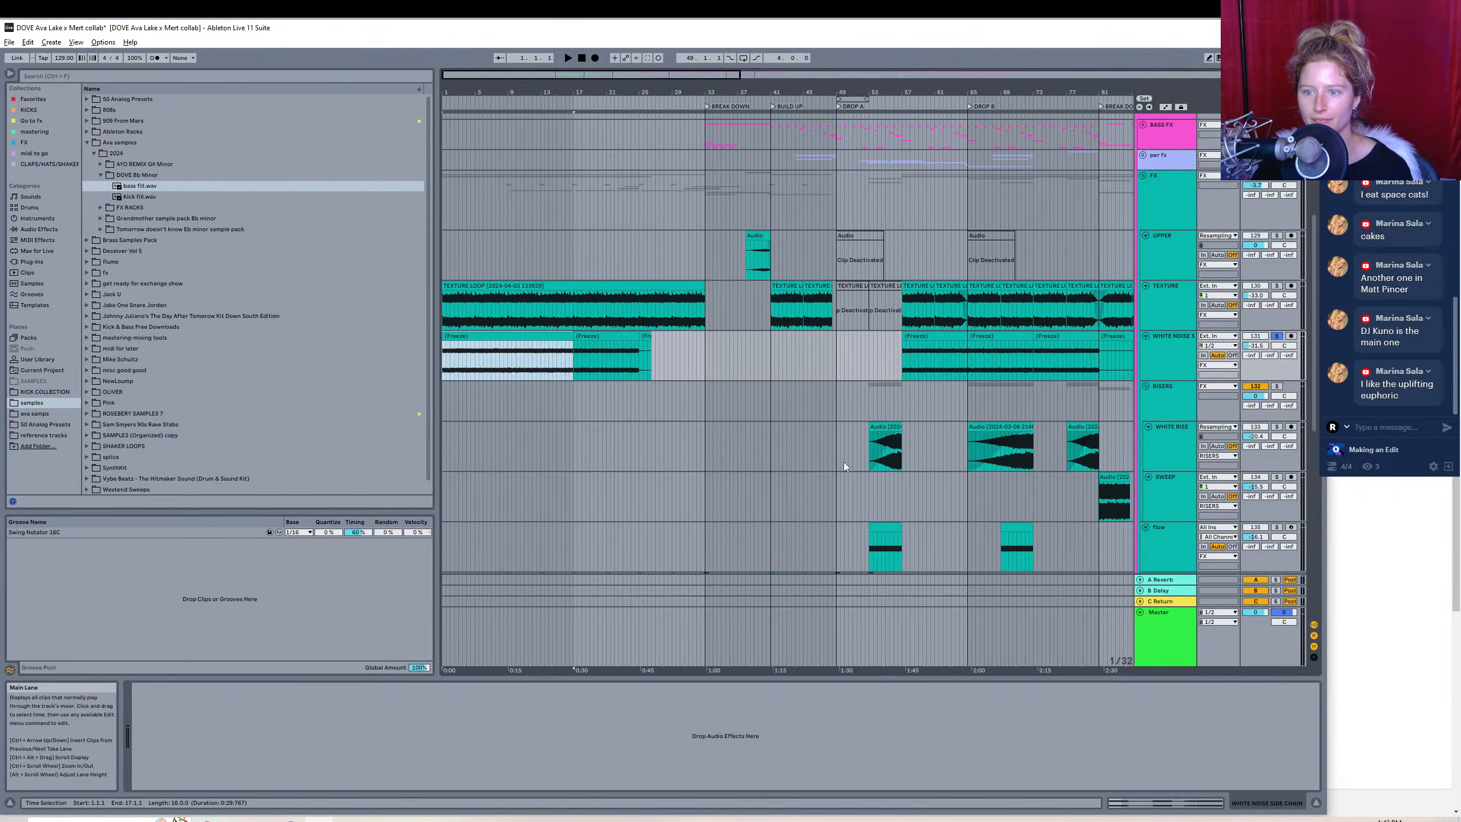
click(1144, 177)
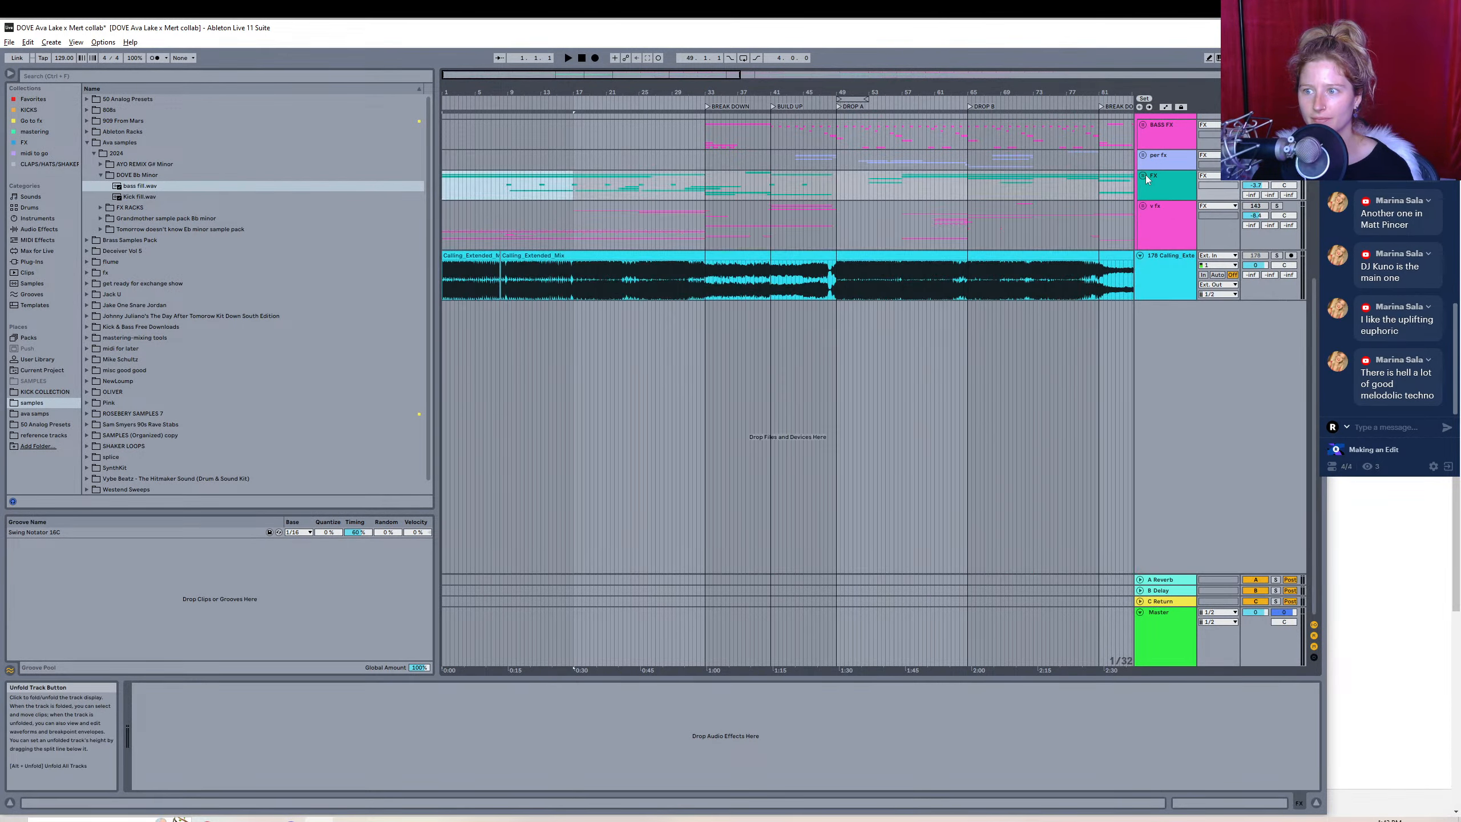
right_click(1177, 283)
click(1095, 371)
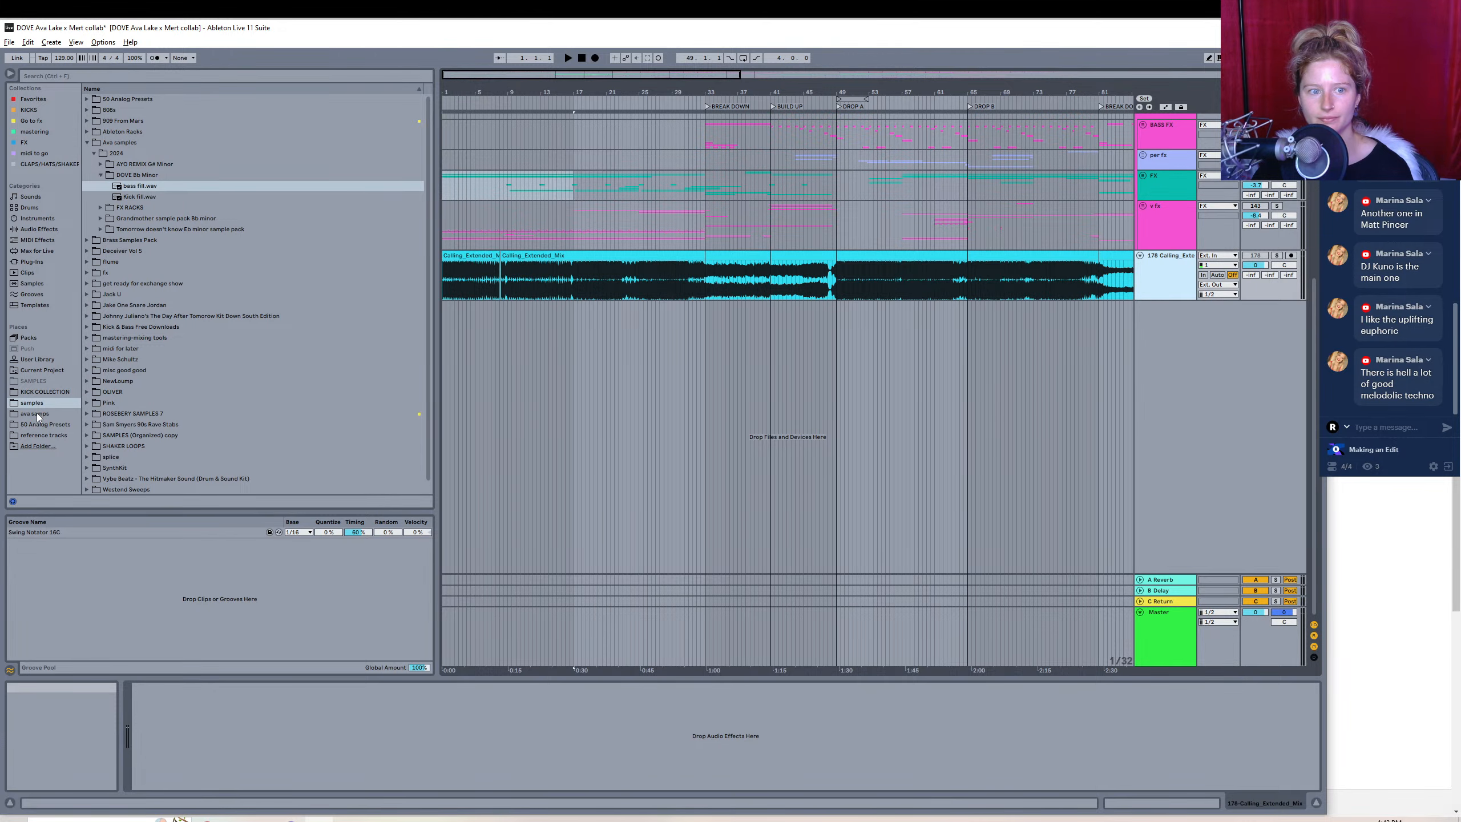
key(ctrl+t)
- Switch to File Explorer and open the songs folder inside 2024 on the easystore (D:) drive
click(237, 819)
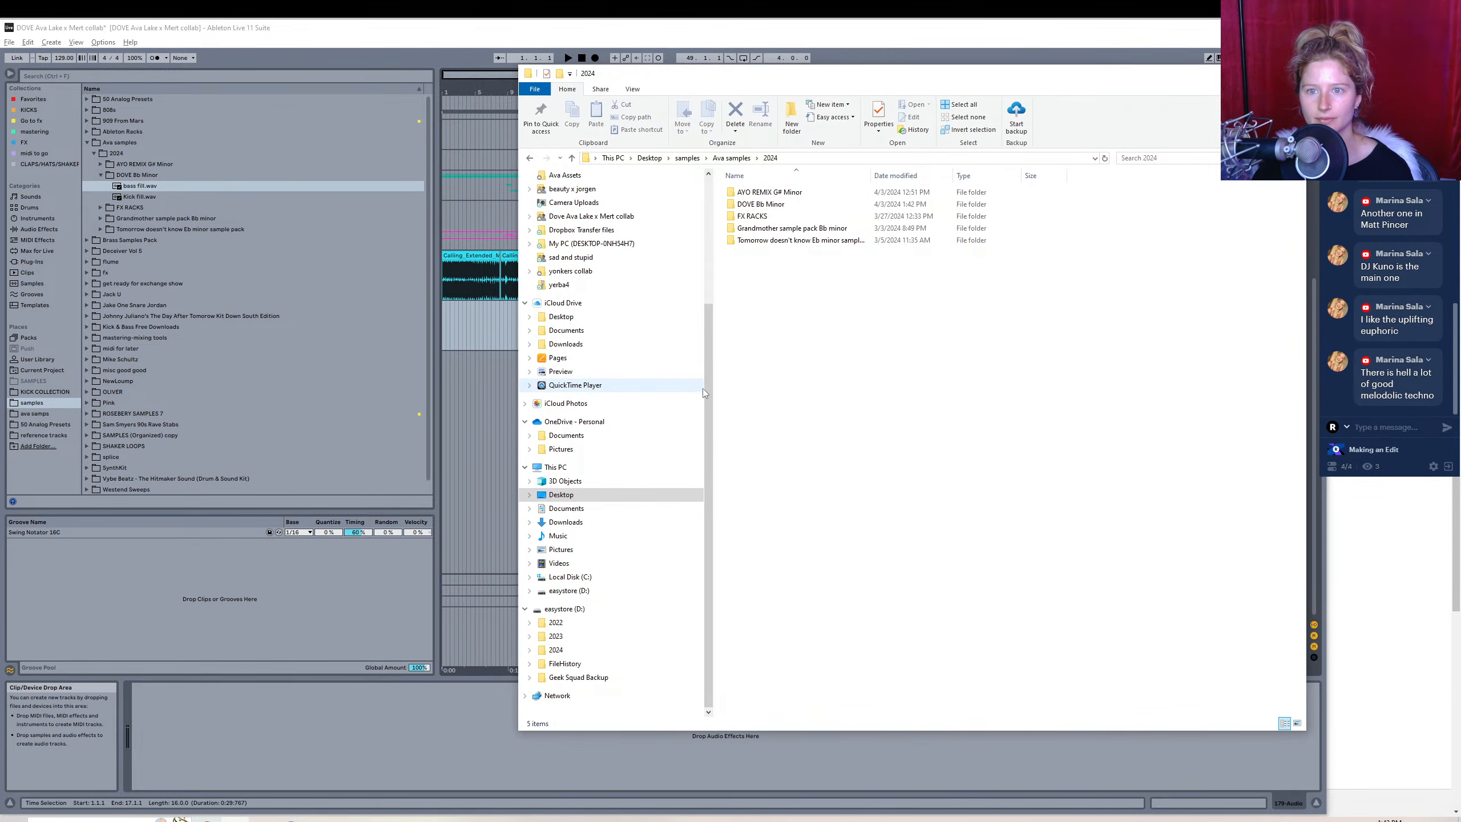
click(570, 649)
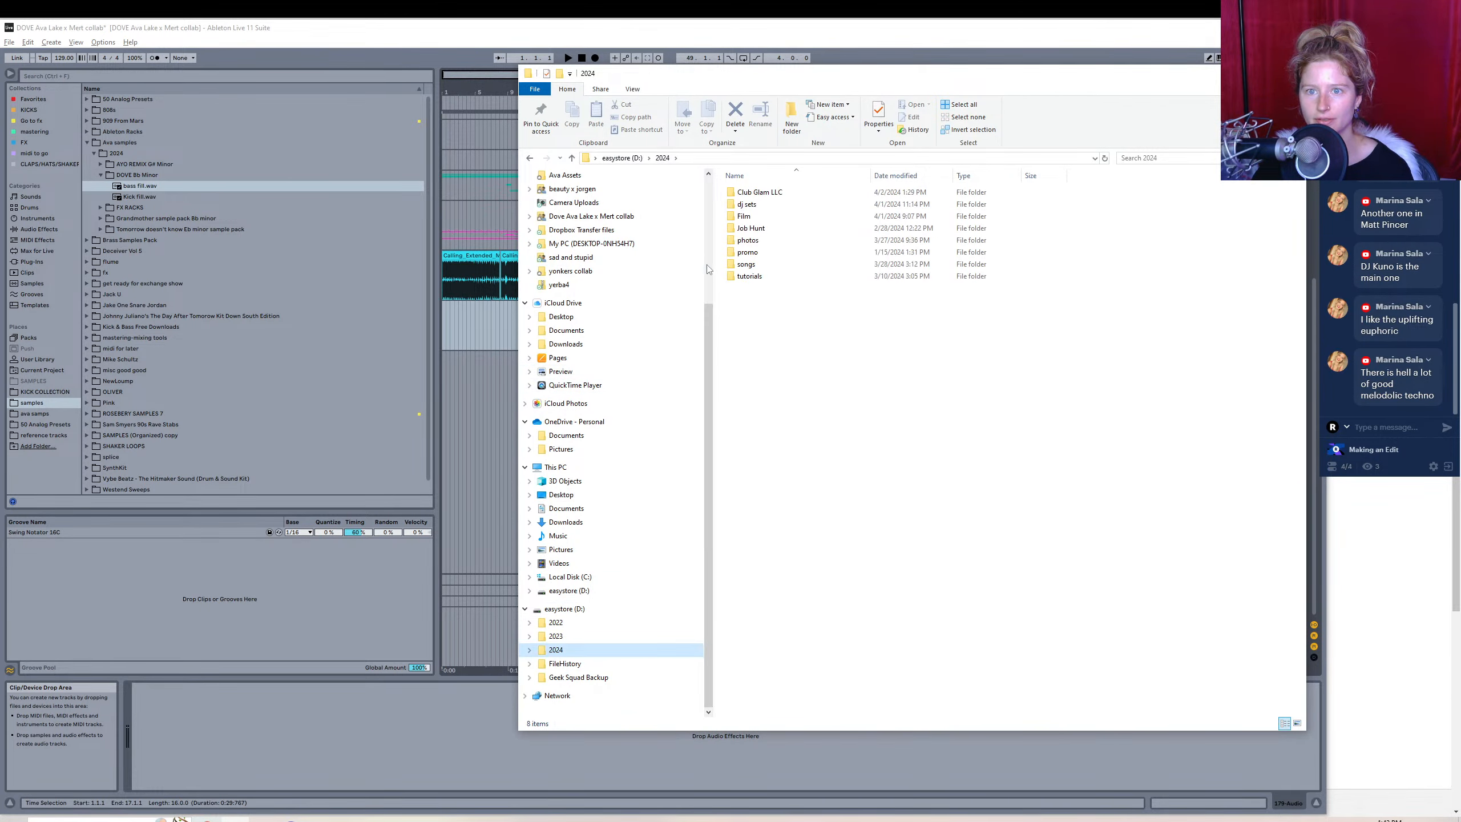
double_click(753, 263)
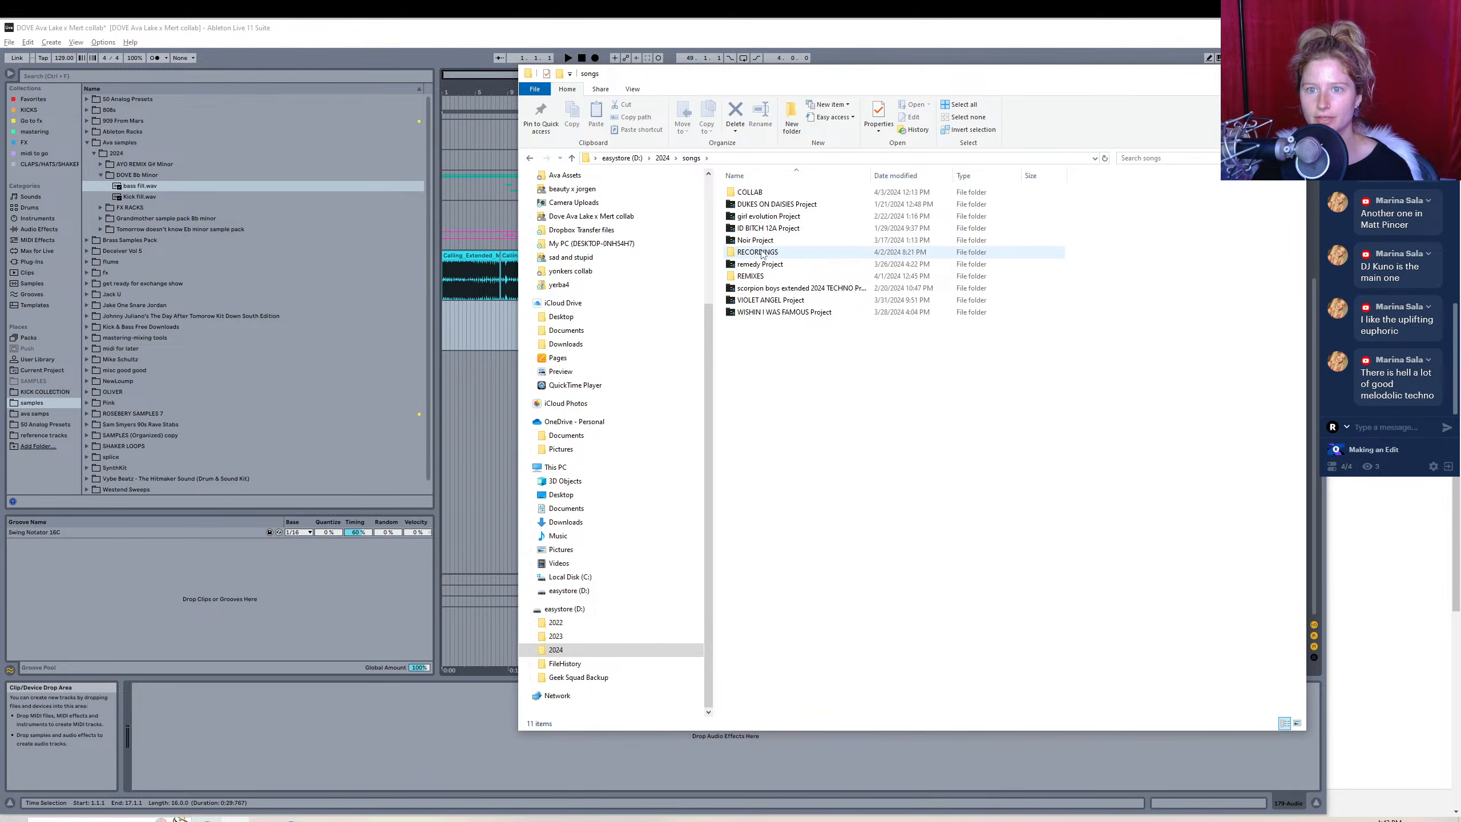
- Import the "Tomorrow Doesn't Know Eb Minor (2A) 137 bpm" recording from the RECORDINGS folder onto a new audio track in the arrangement
click(762, 252)
double_click(762, 253)
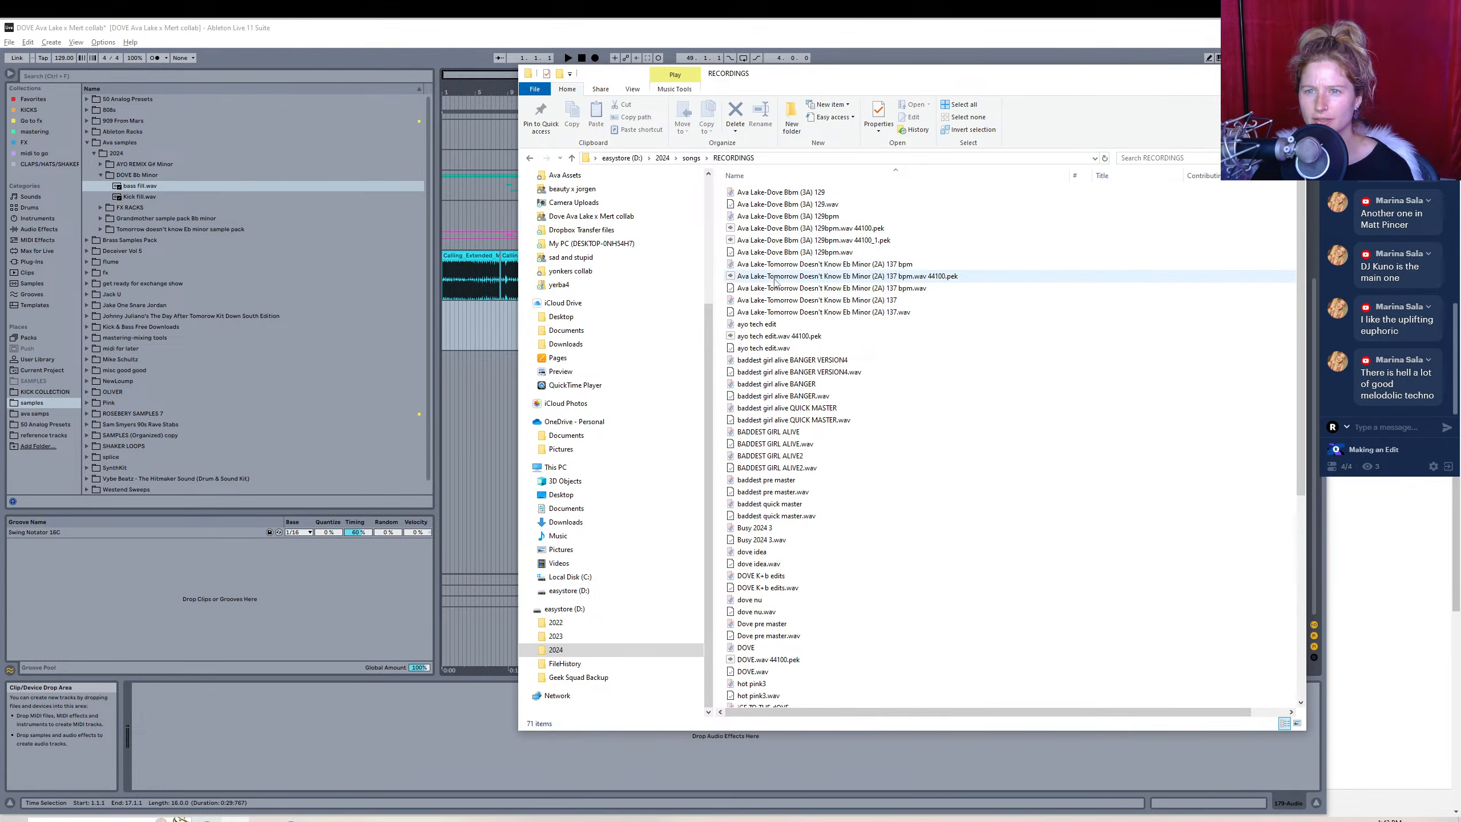
drag(772, 267, 479, 335)
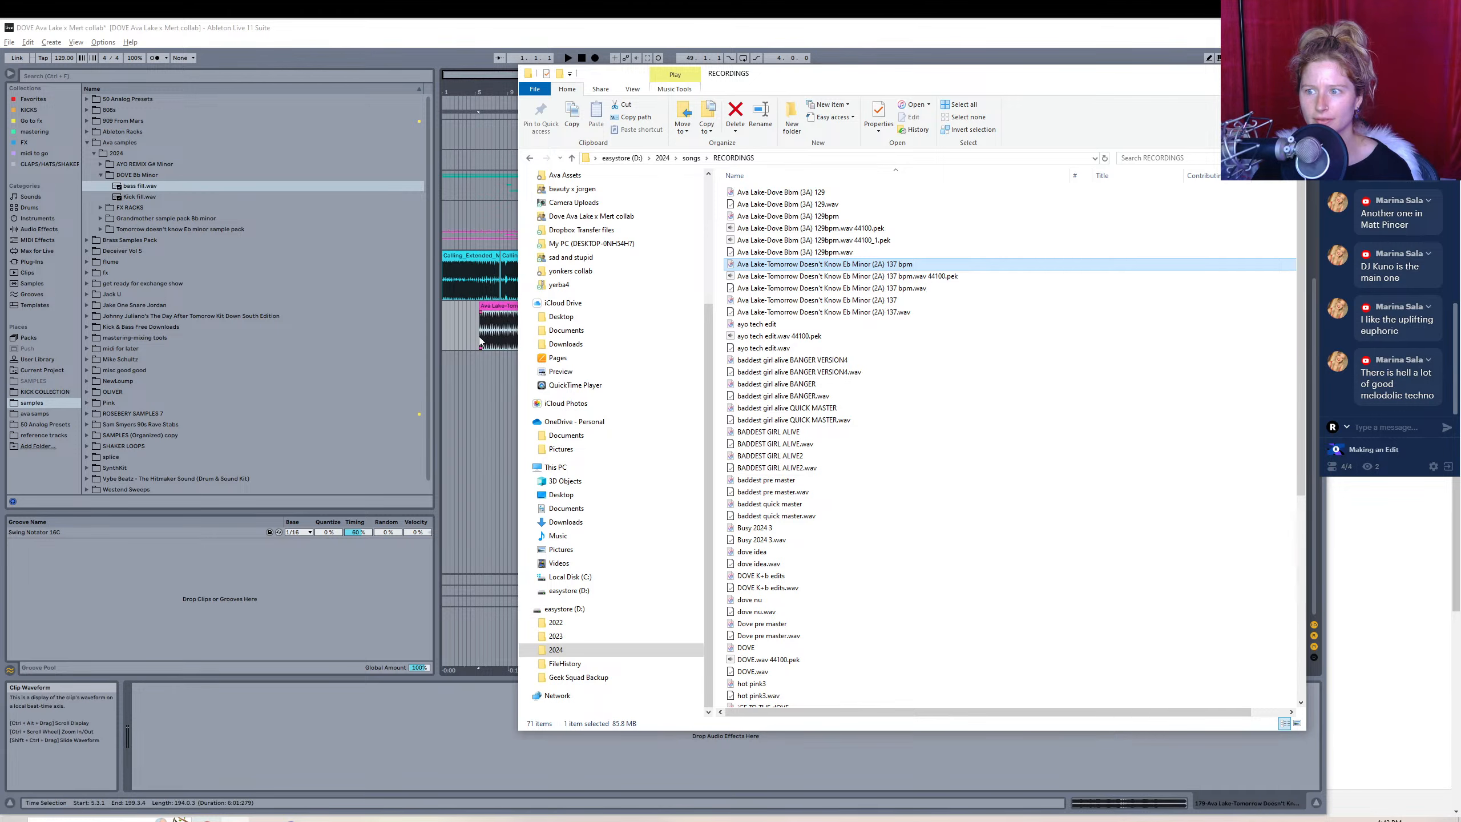
click(476, 348)
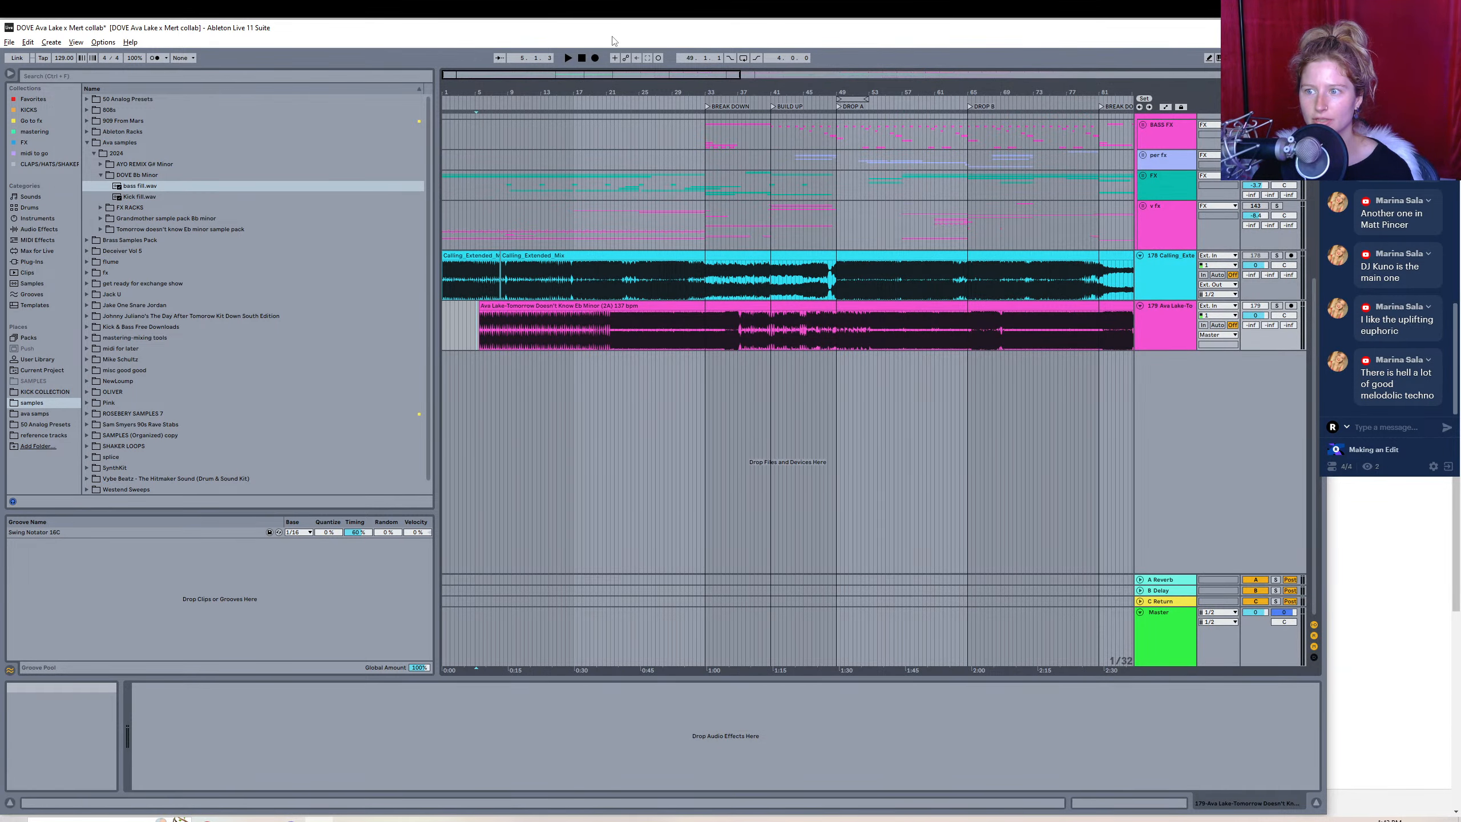
drag(740, 74, 1265, 73)
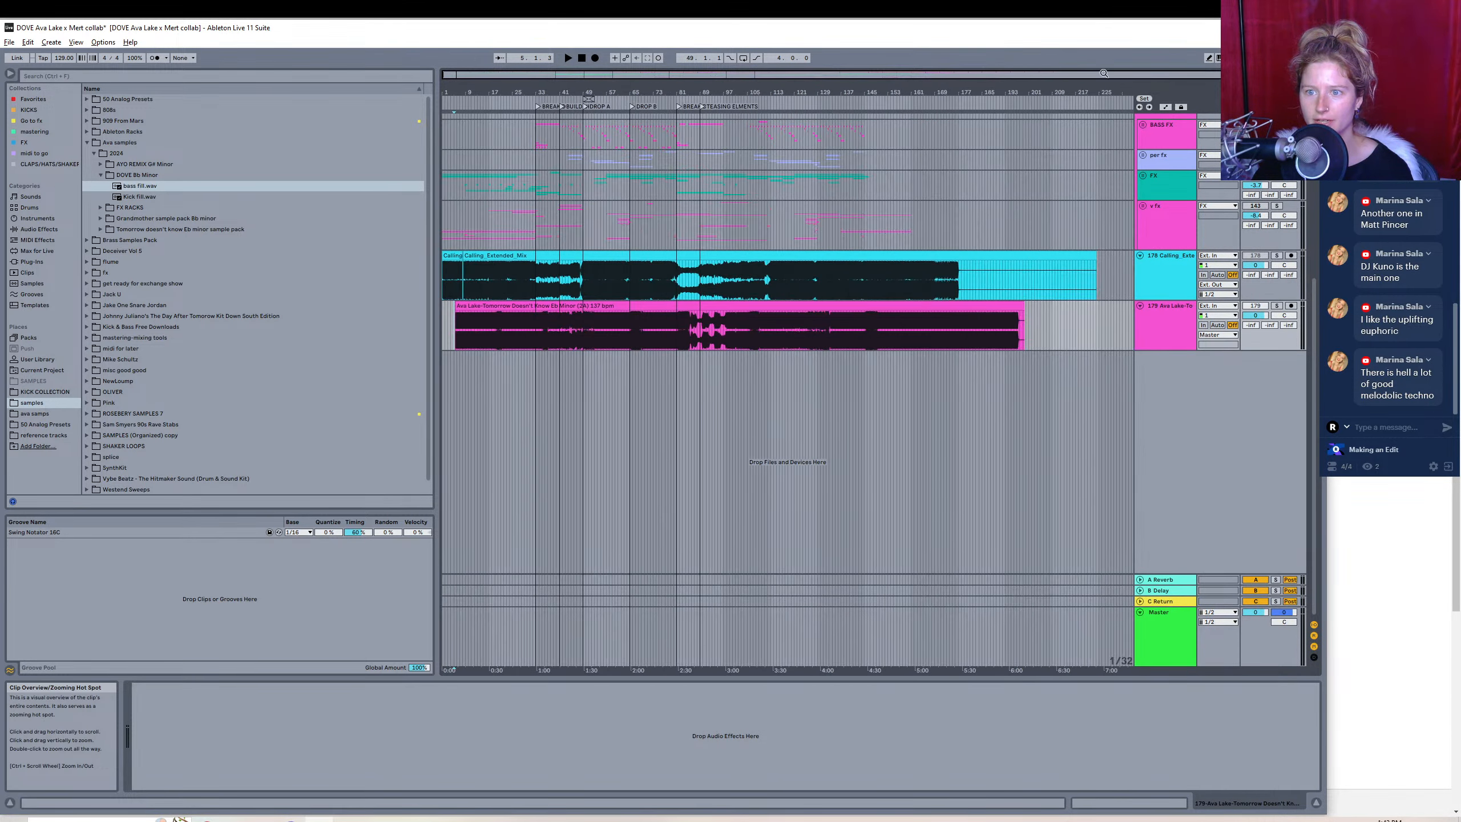
- Trim the imported recording's start to about bar 83 and audition its track soloed through Ext. Out
drag(455, 310, 683, 306)
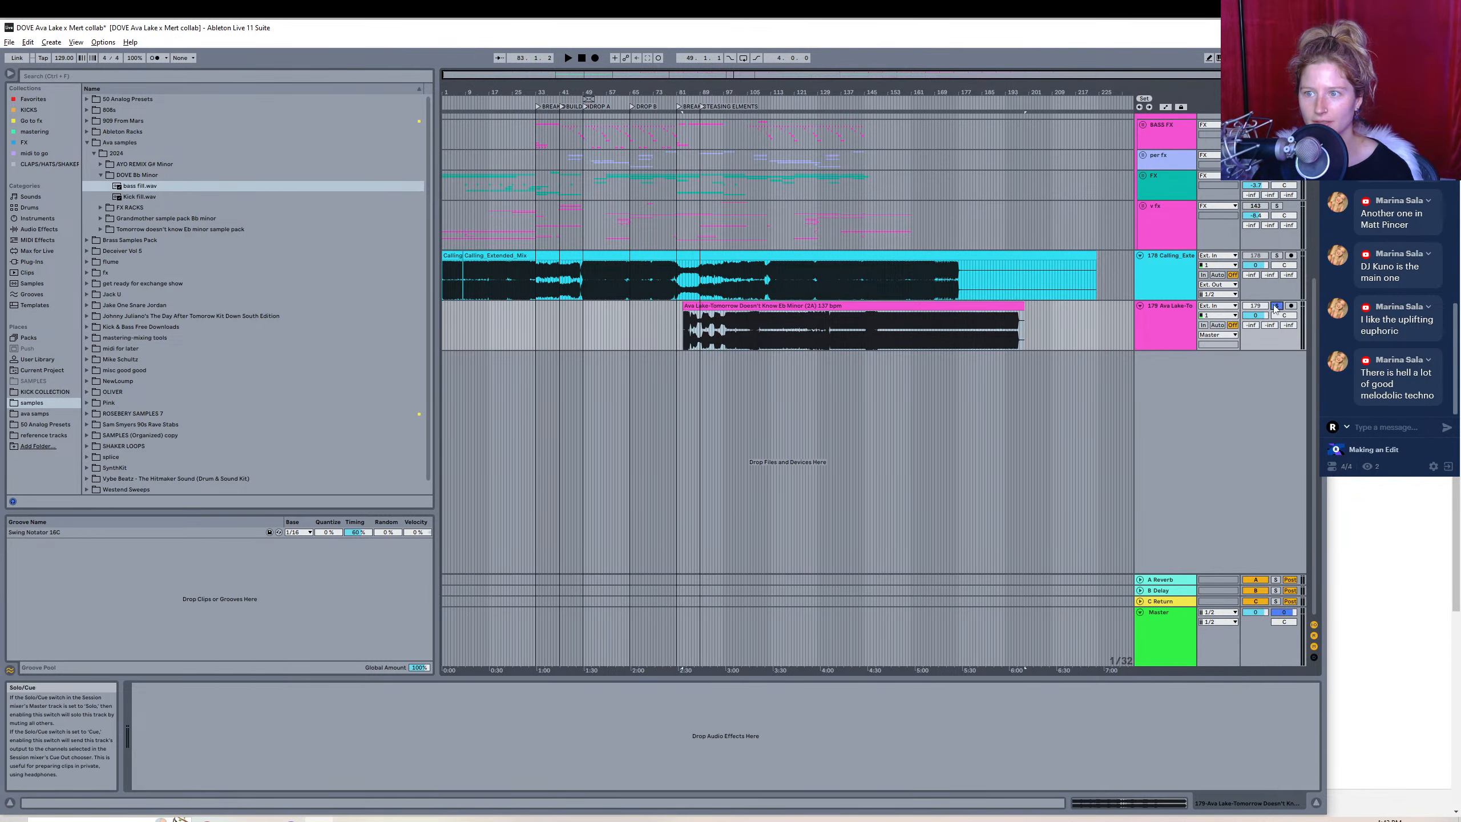
click(1216, 334)
click(715, 352)
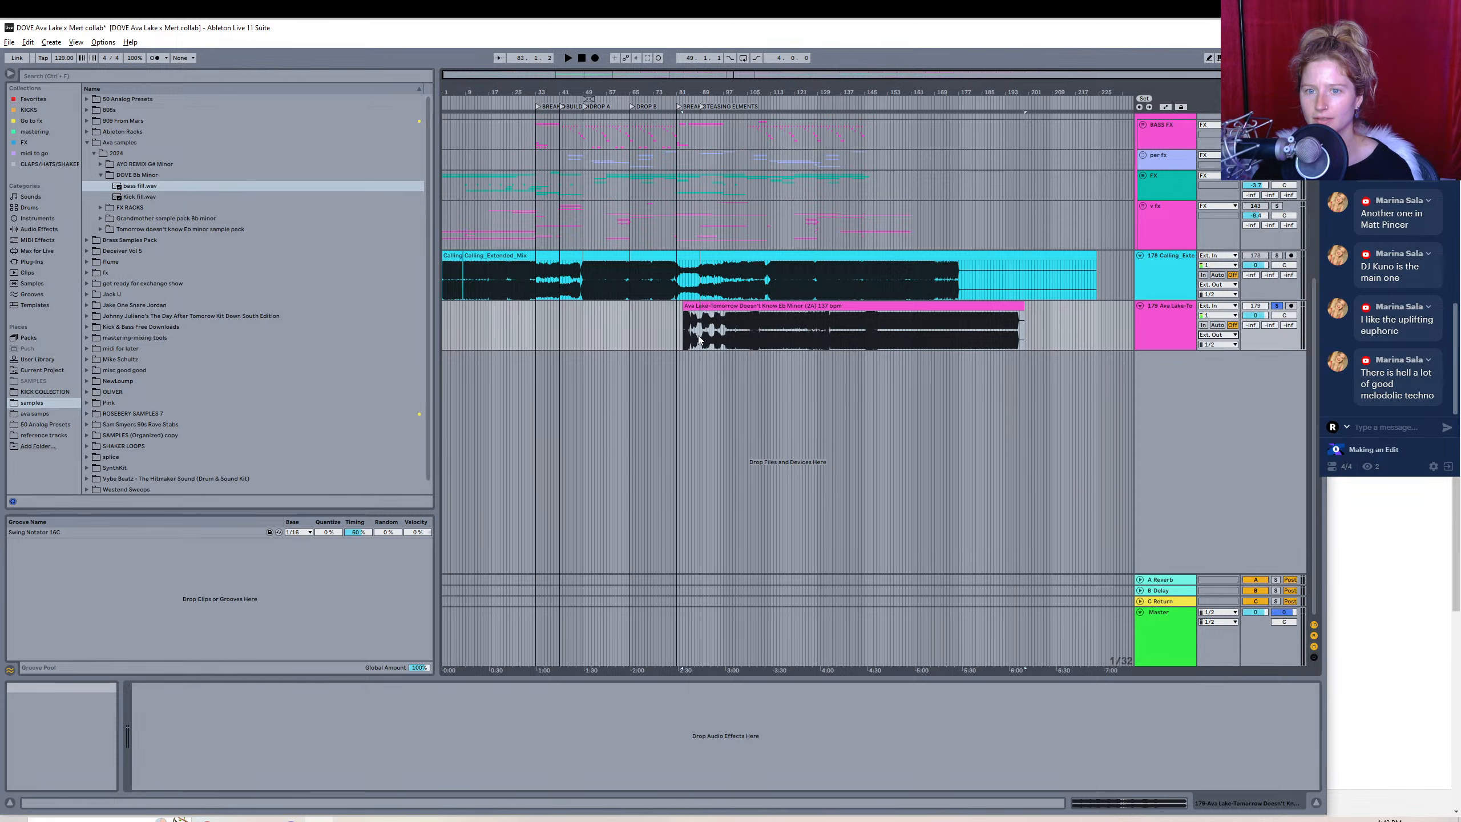
click(696, 342)
key(space)
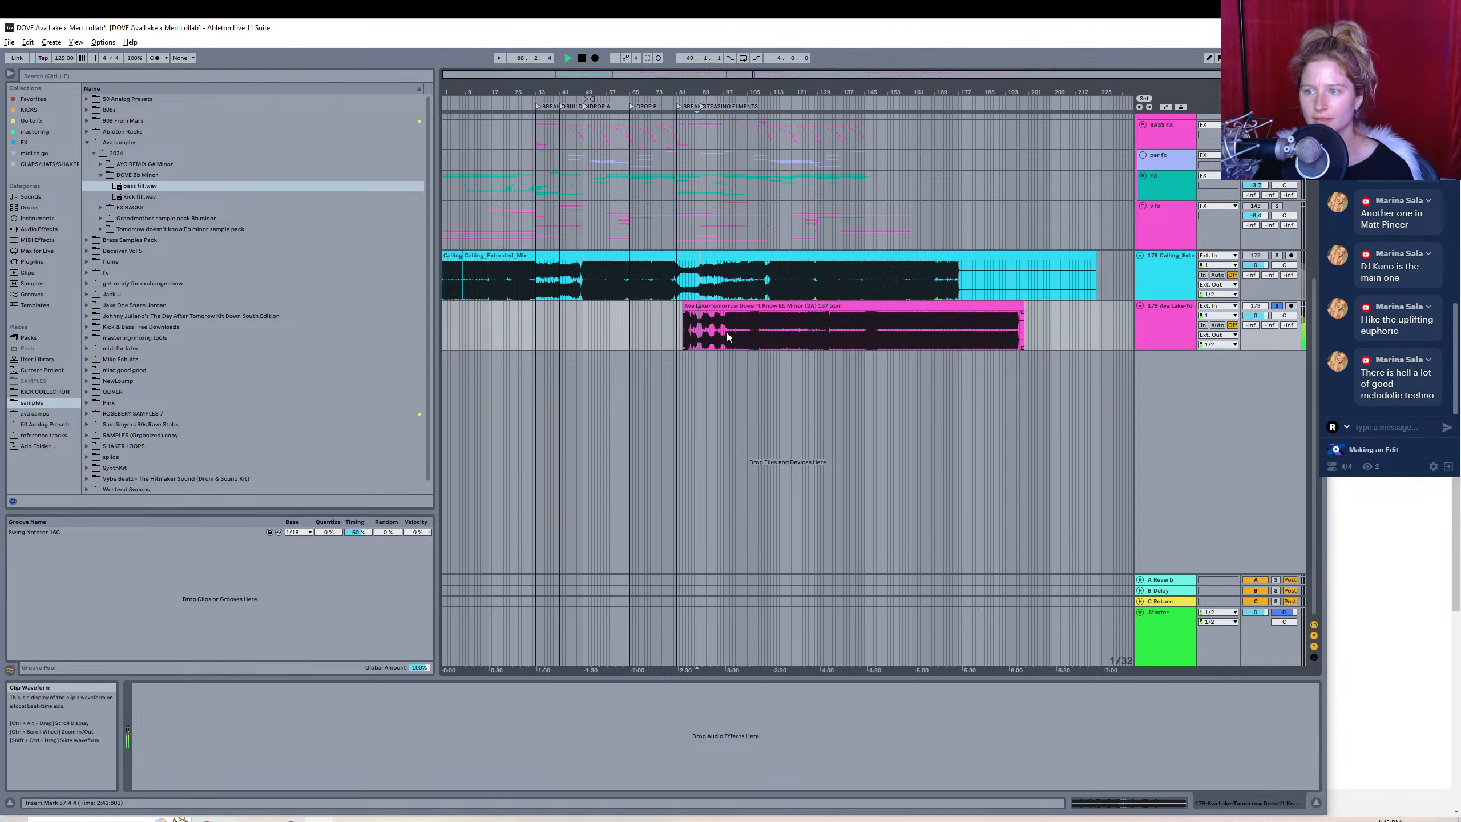
click(726, 329)
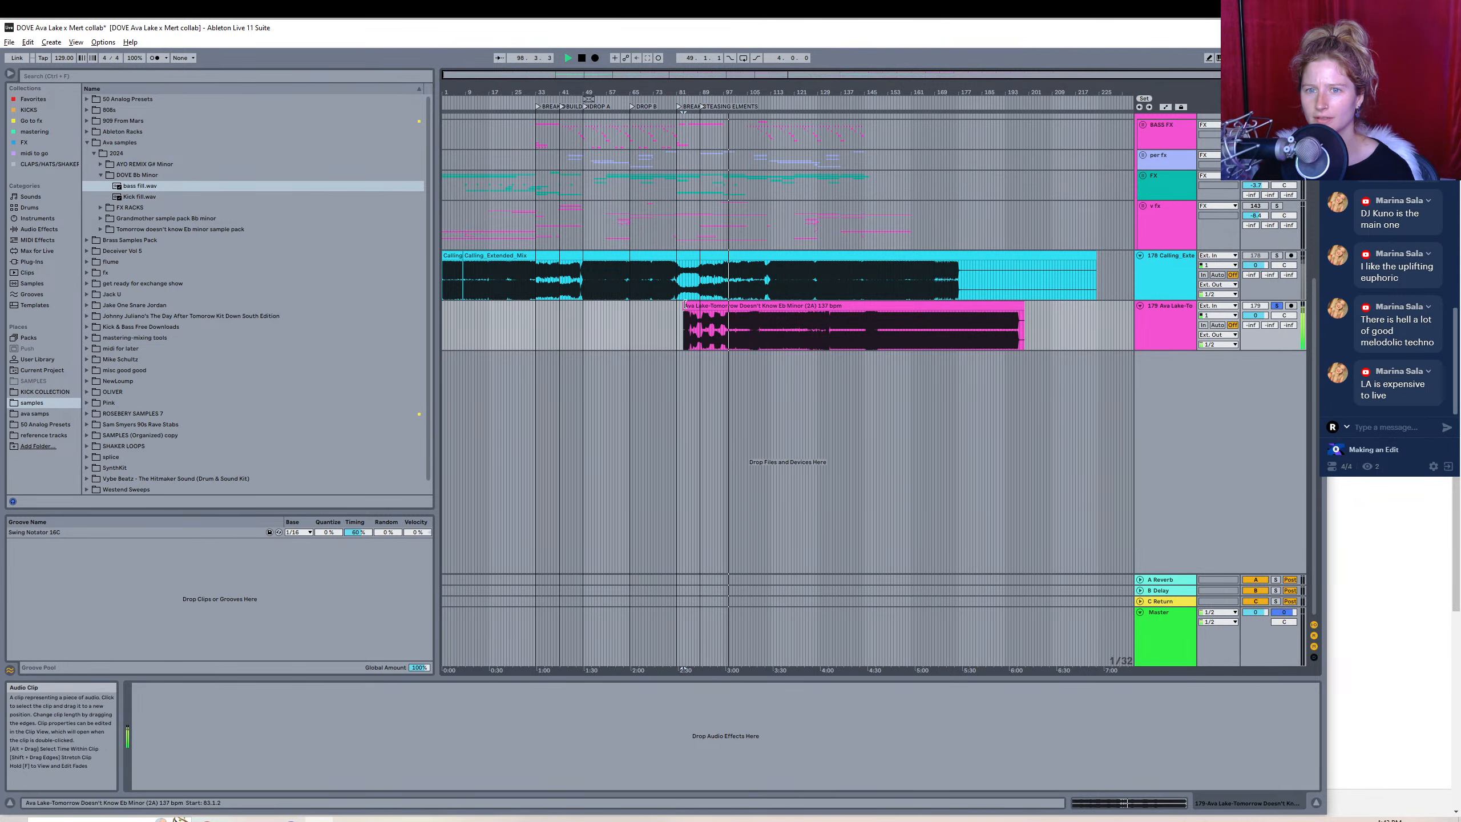
- Trim the recording's start further to about bar 94 and audition it from around bar 135
drag(683, 308, 717, 307)
double_click(741, 307)
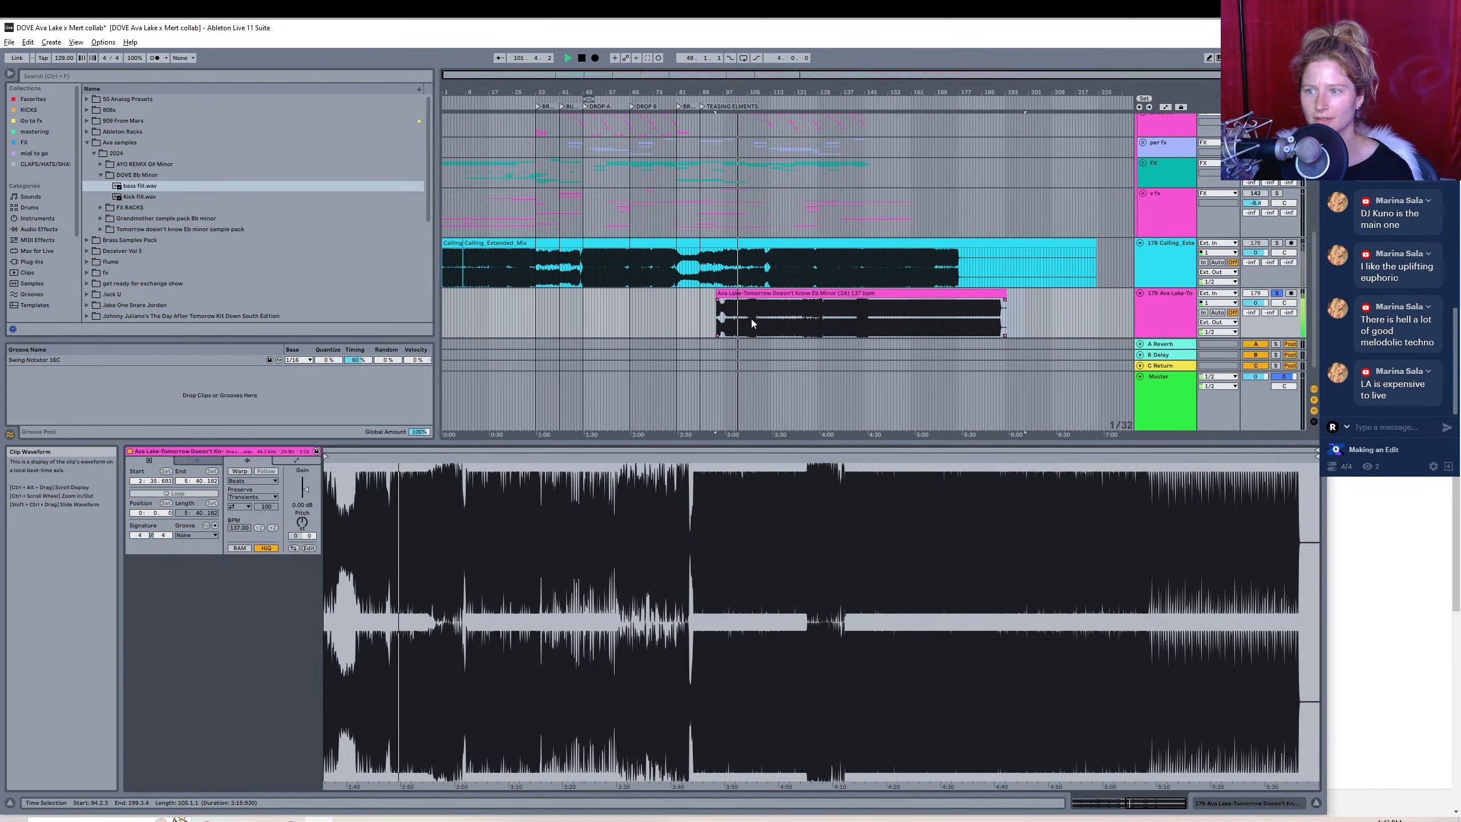
click(801, 317)
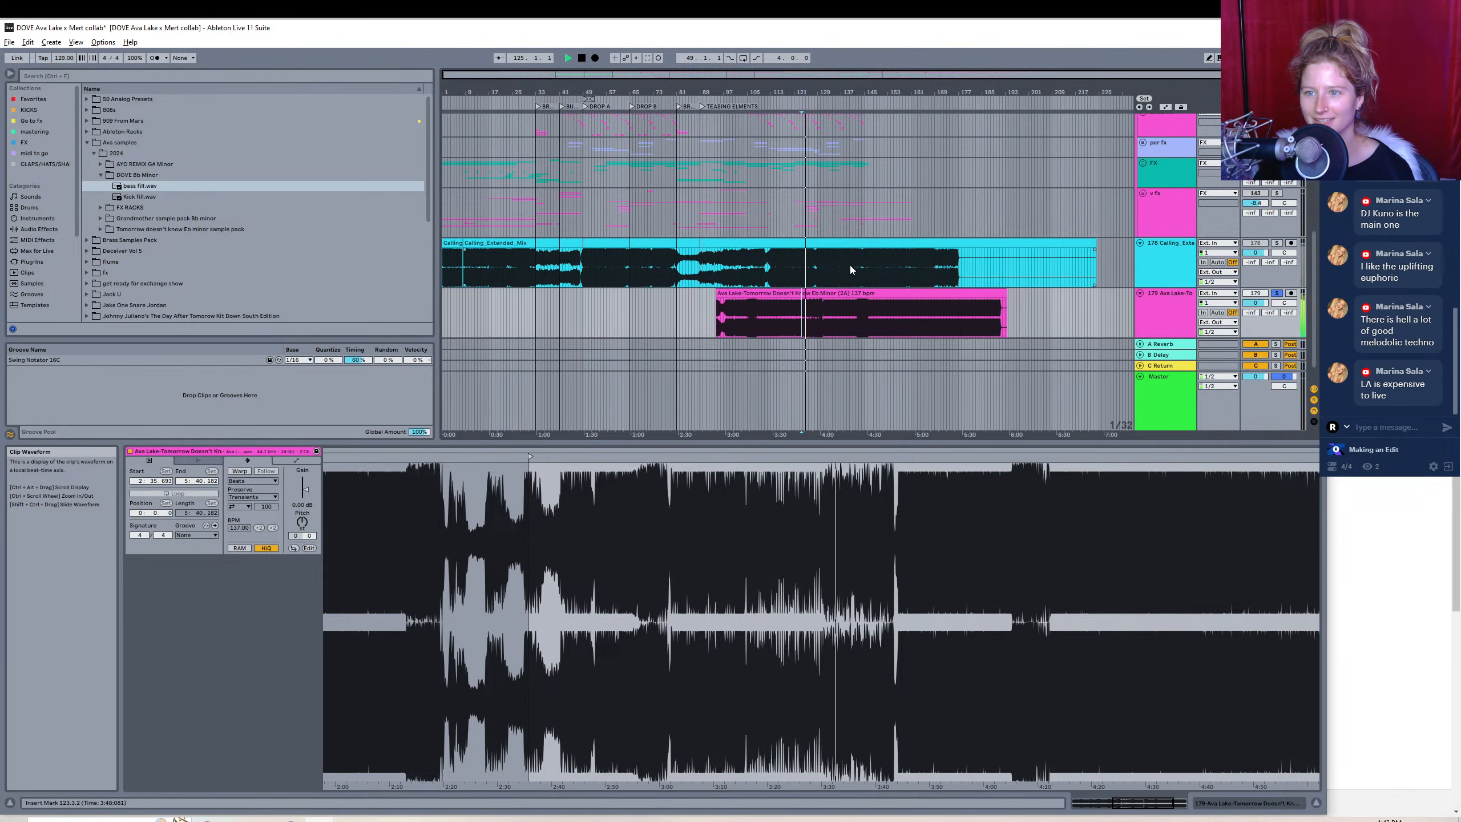
- Trim the recording's start to about bar 118 and deactivate the clip
click(720, 292)
drag(720, 293, 785, 294)
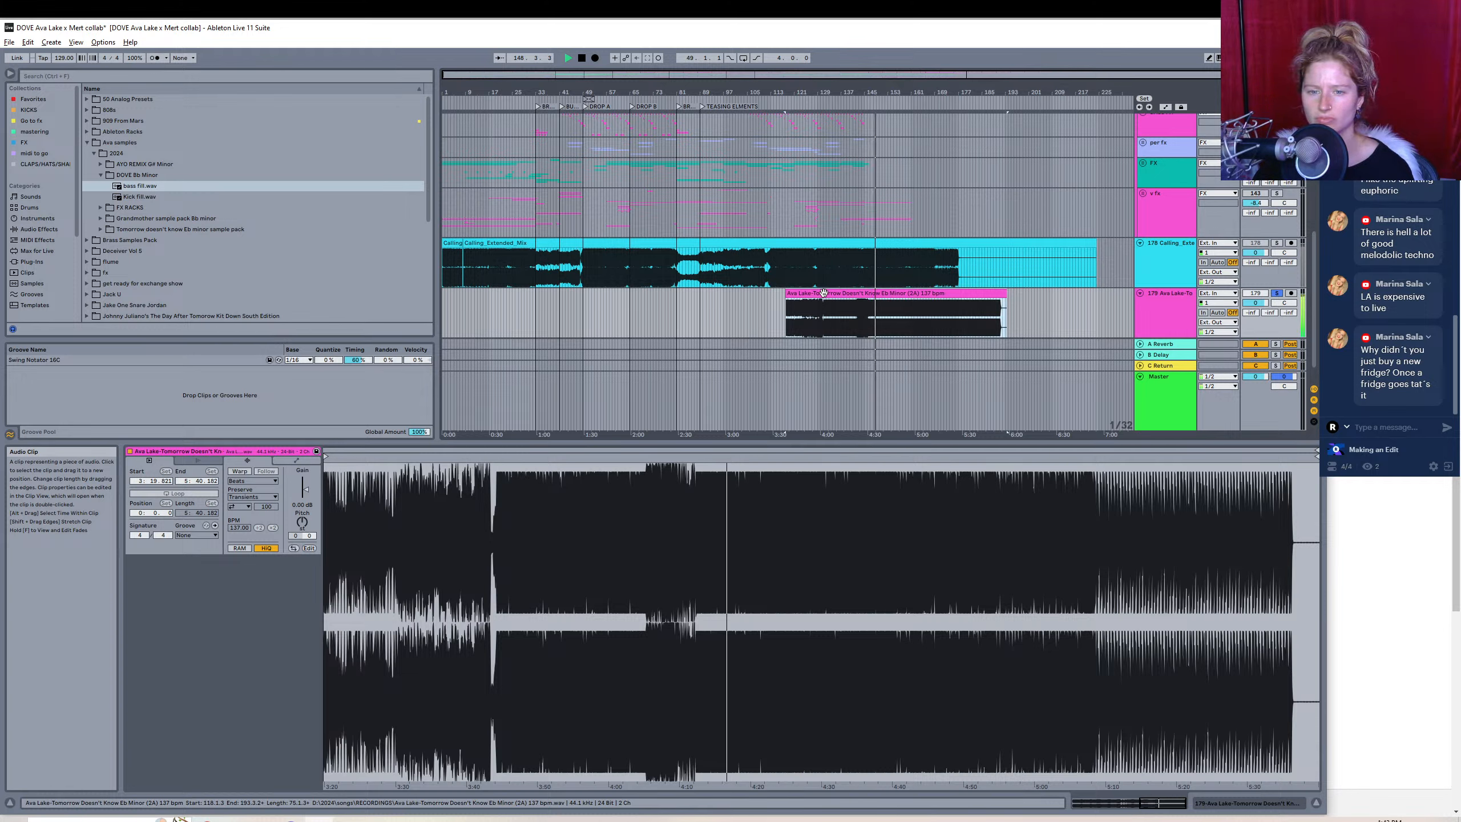
key(space)
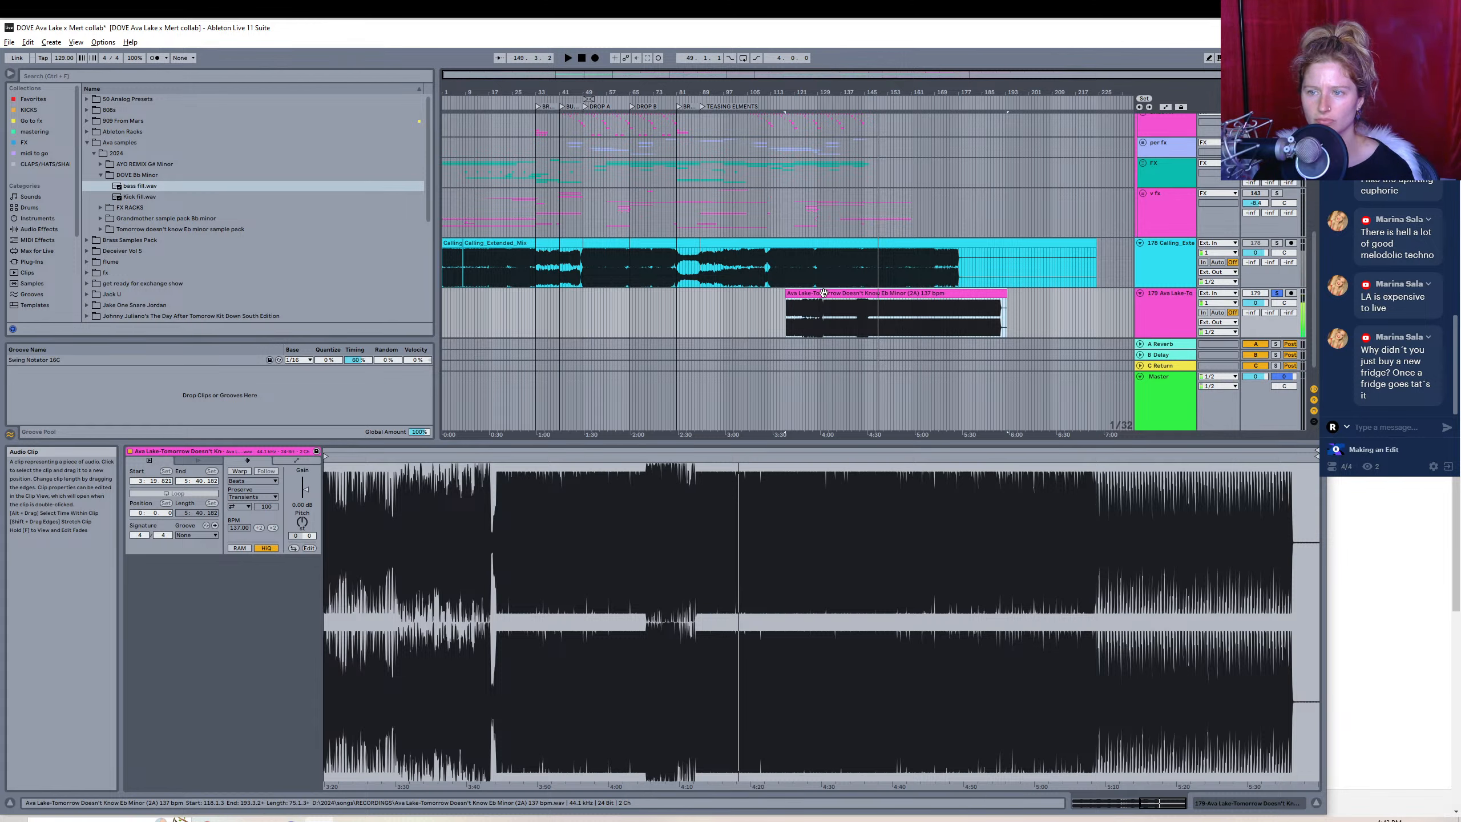
key(0)
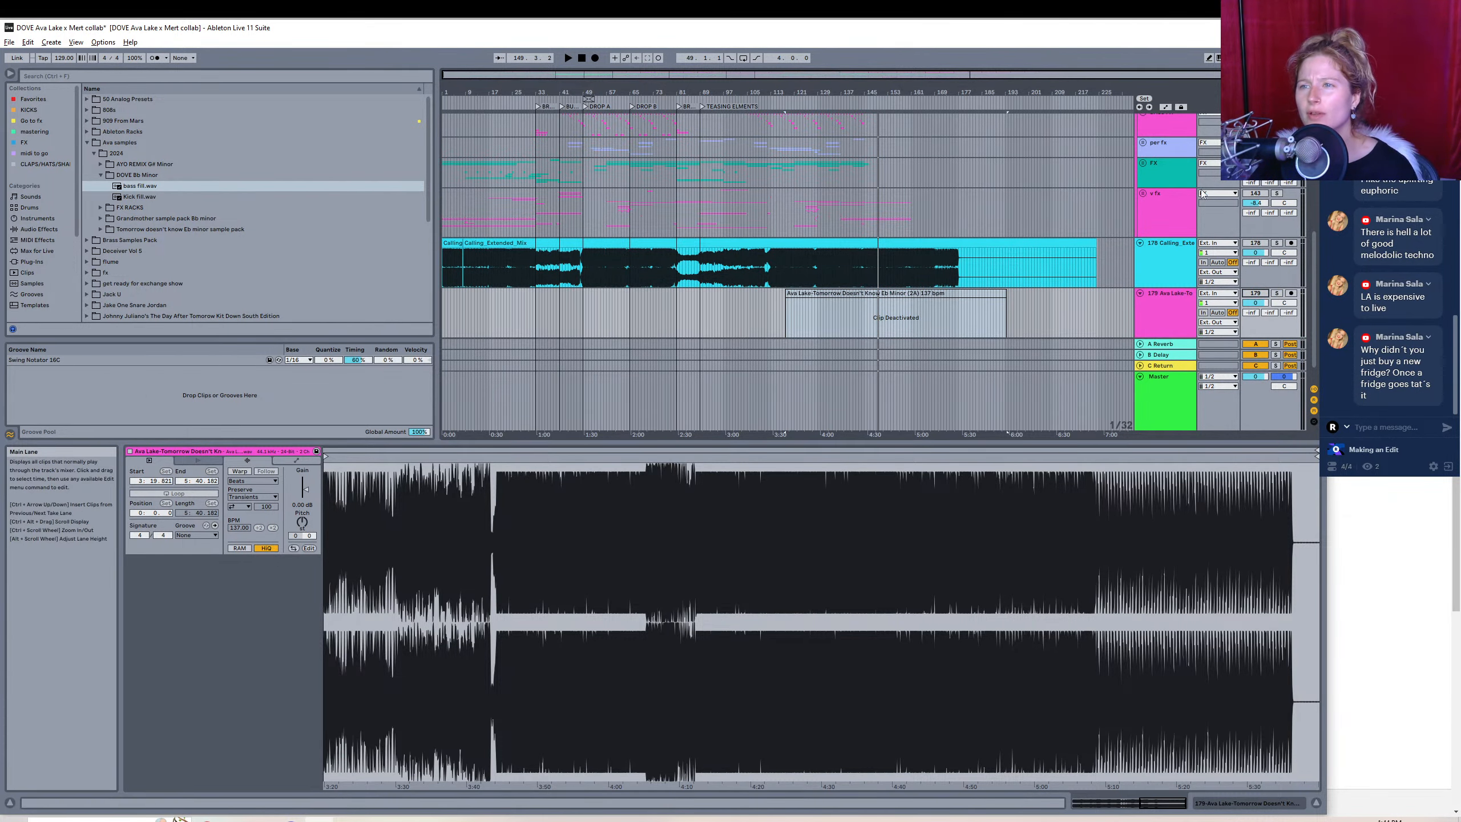
- Expand the FX group, hide the clip detail view and solo the RISERS group
click(1141, 164)
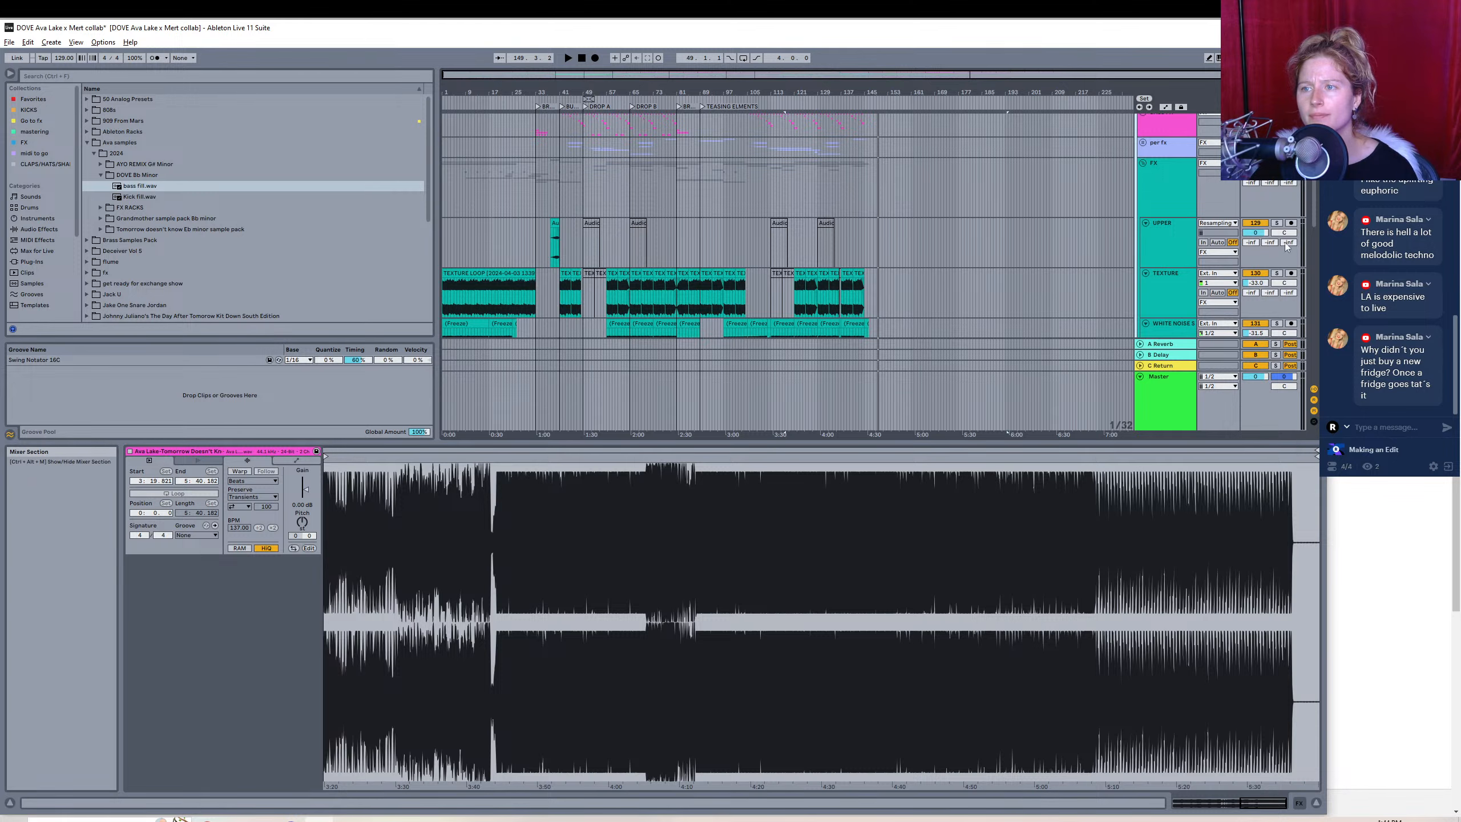
click(1316, 803)
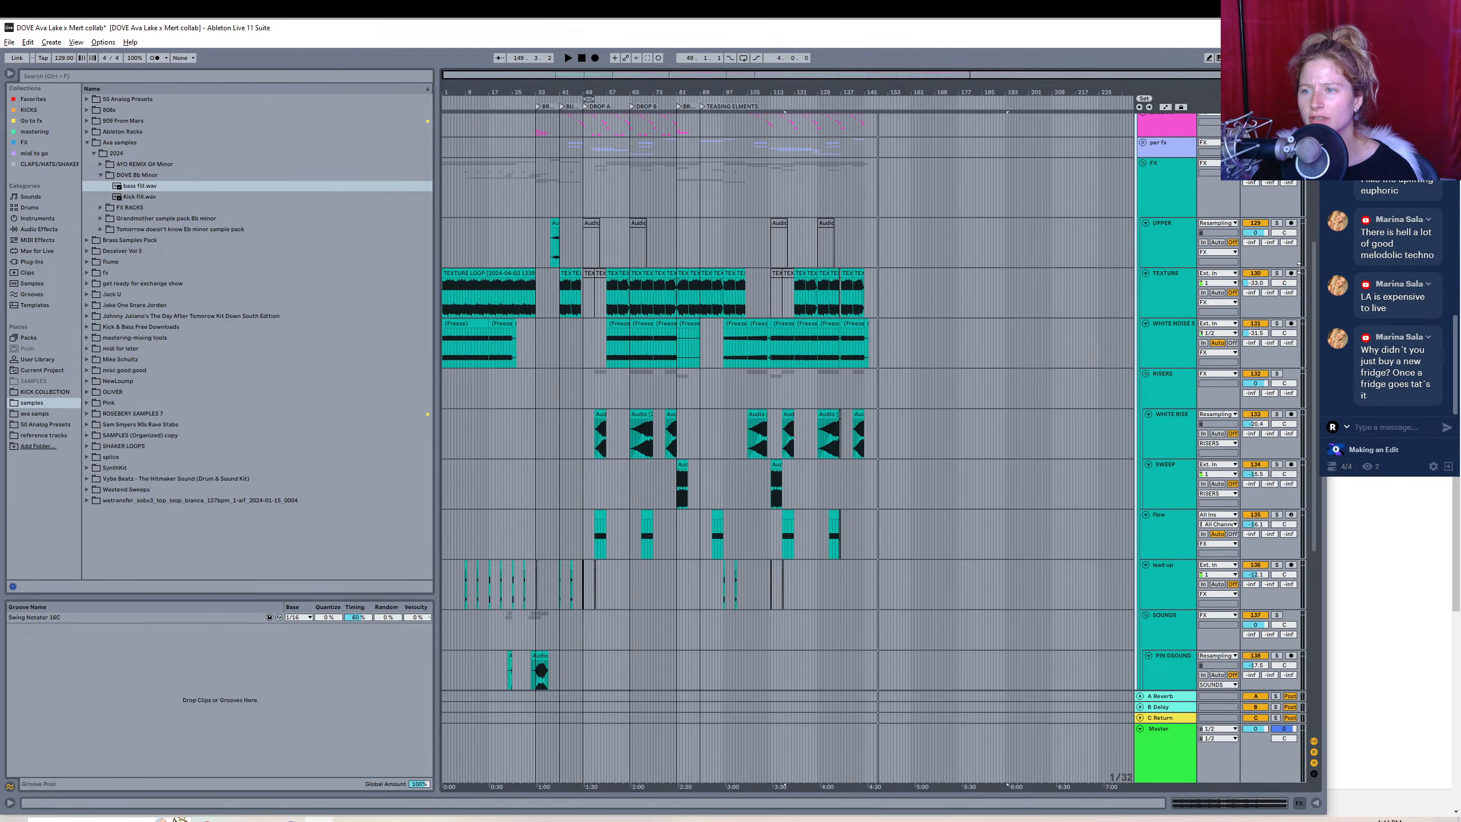
mouse_move(1313, 268)
mouse_down()
mouse_move(1310, 427)
mouse_move(1290, 272)
mouse_up()
click(1278, 384)
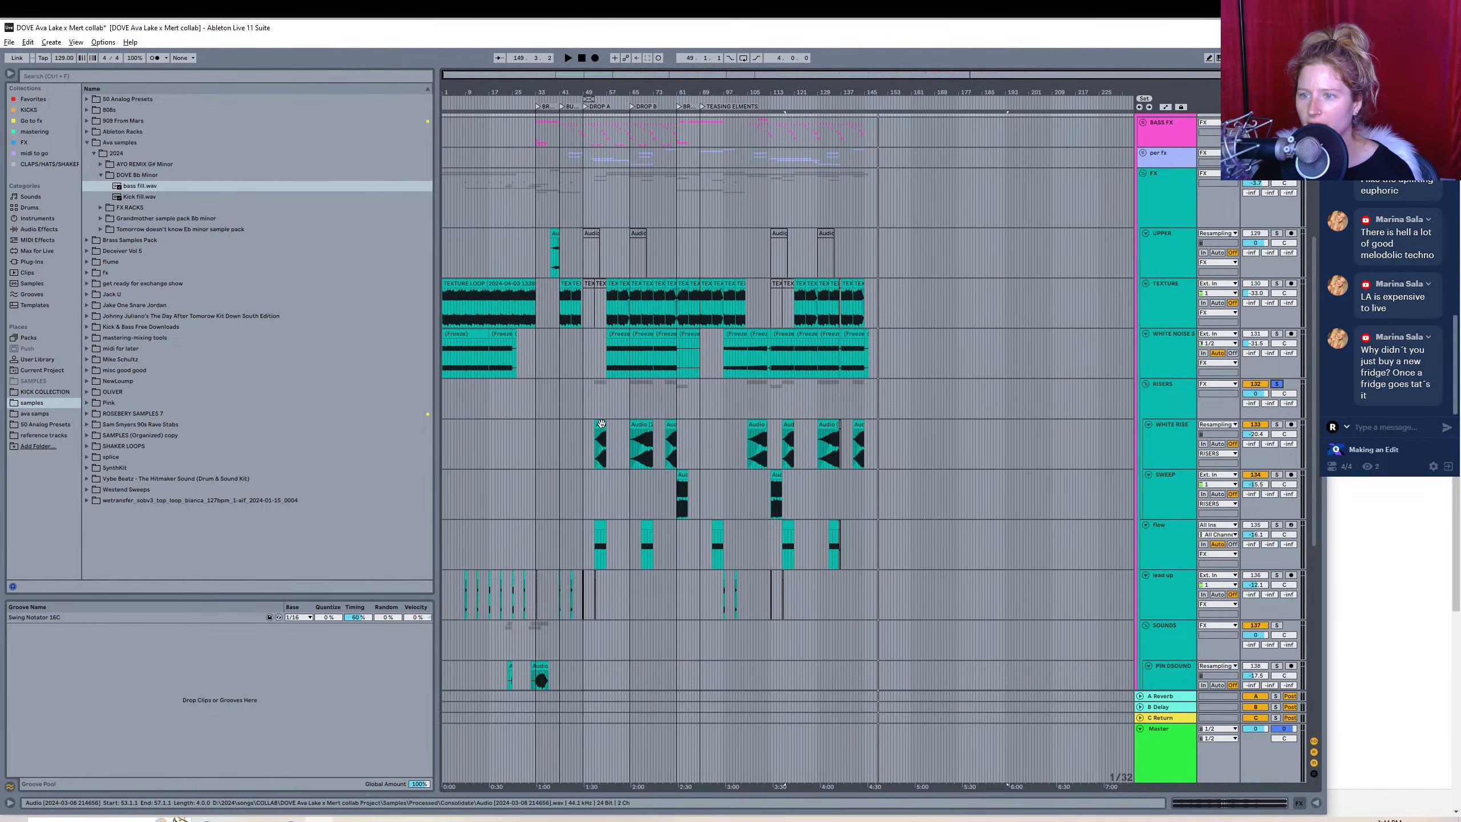
- Solo the WHITE RISE track and audition its first riser clip at bar 53
click(593, 441)
key(space)
drag(592, 90, 561, 235)
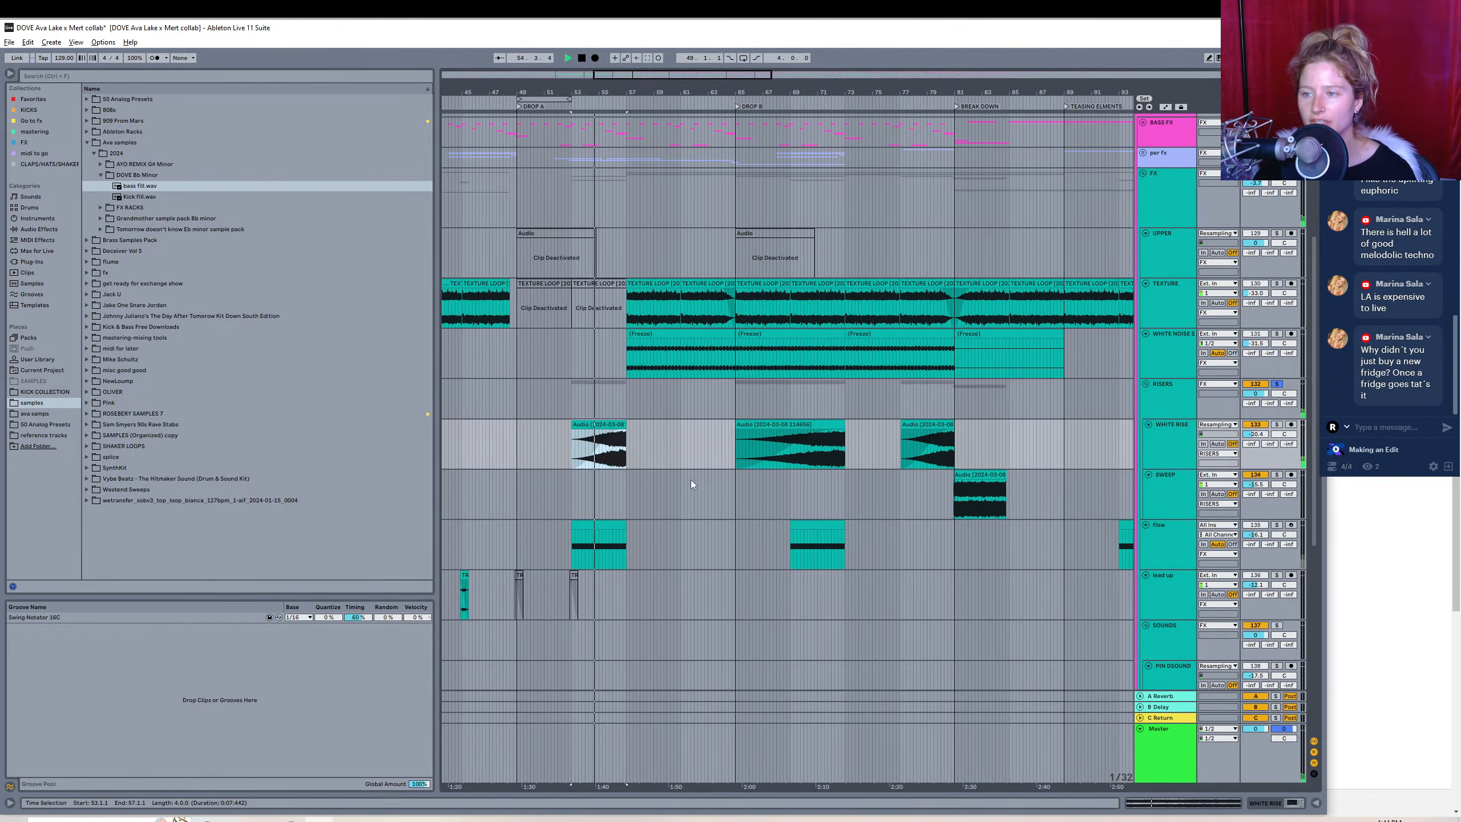
key(space)
click(1275, 424)
key(space)
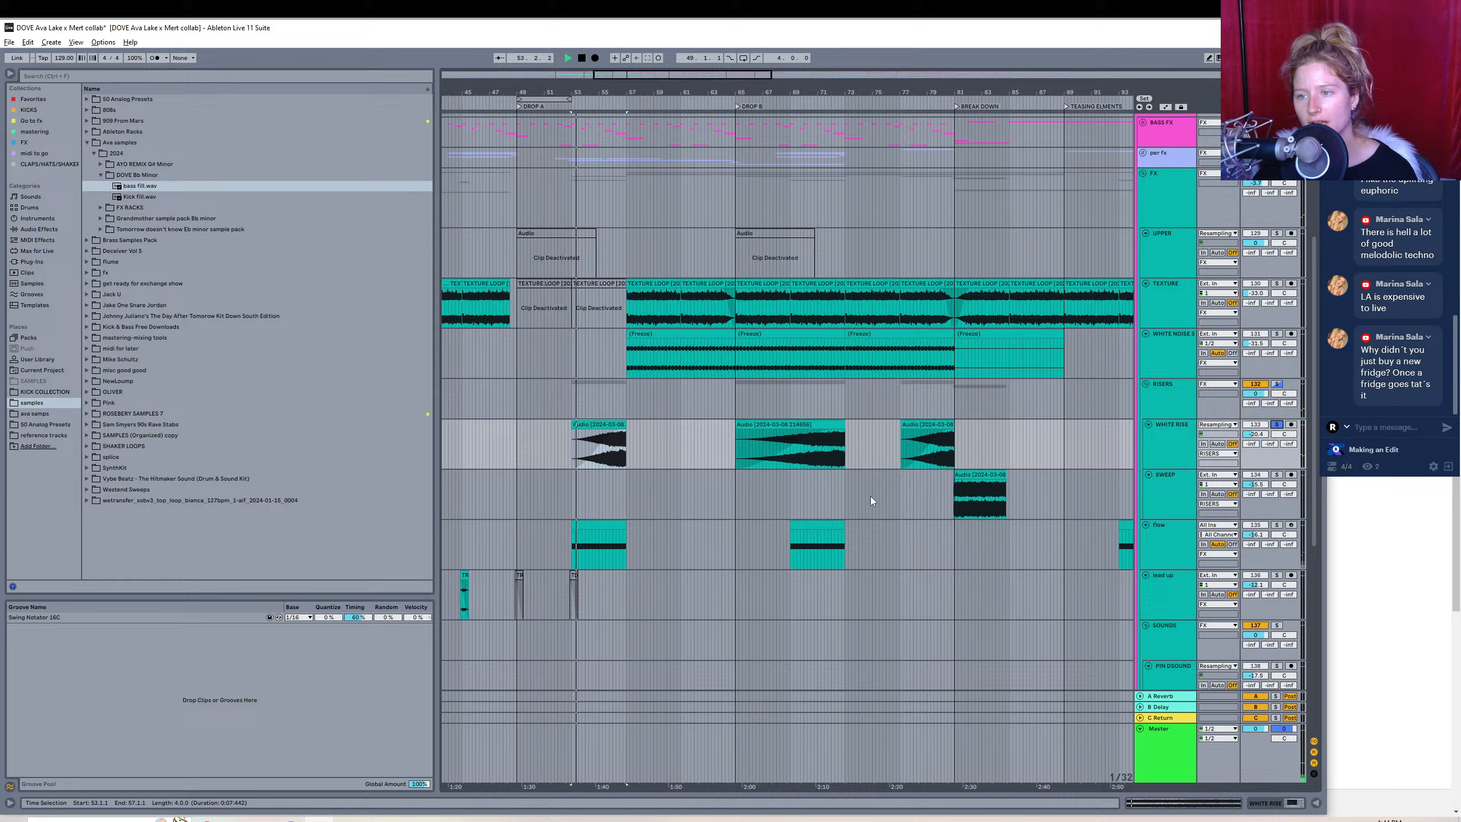
- Export the four-bar WHITE RISE clip at bar 53 as a WAV named "white noise riser" in the DOVE Bb Minor folder
click(581, 445)
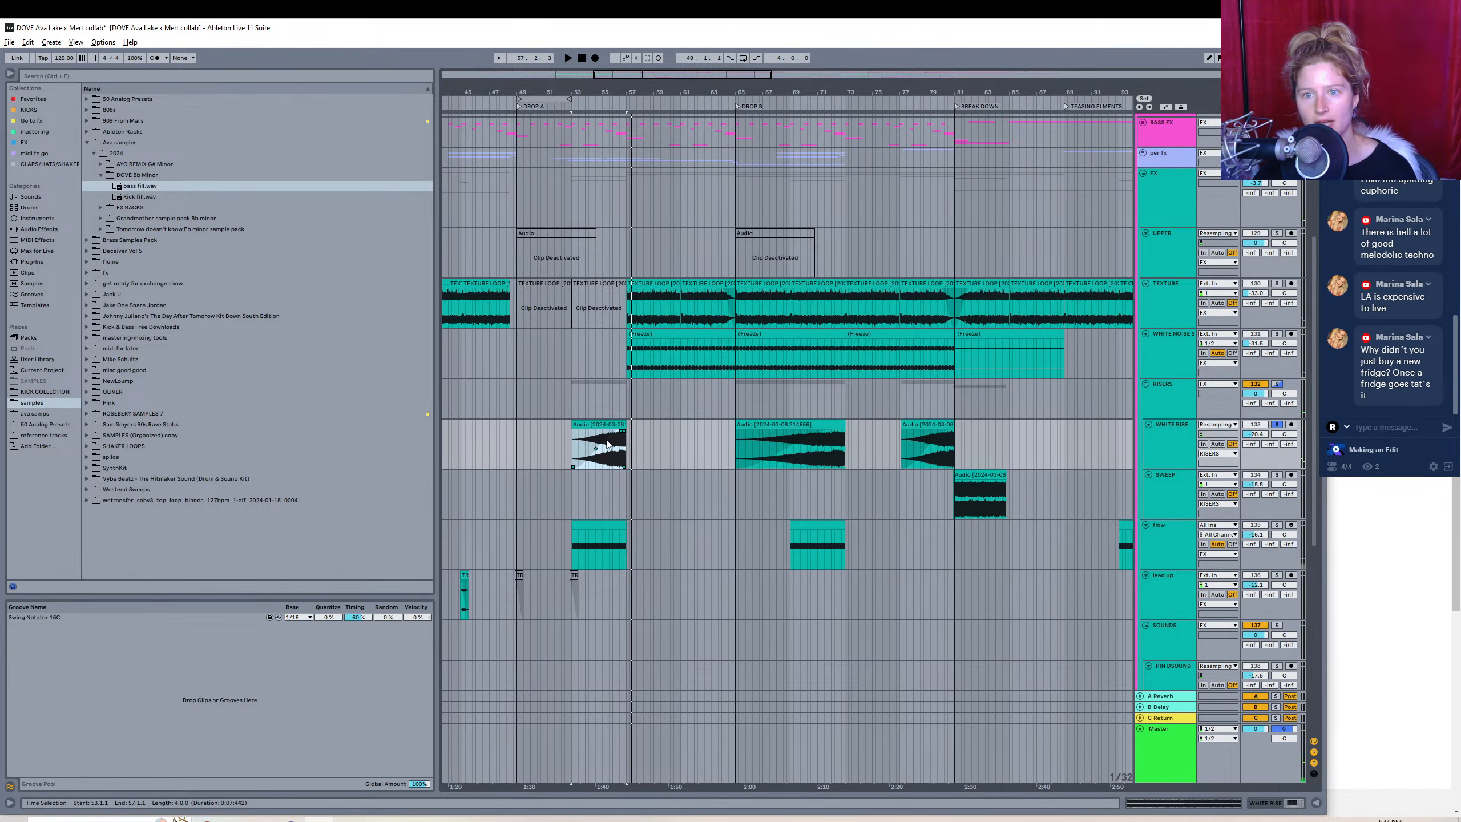
click(9, 43)
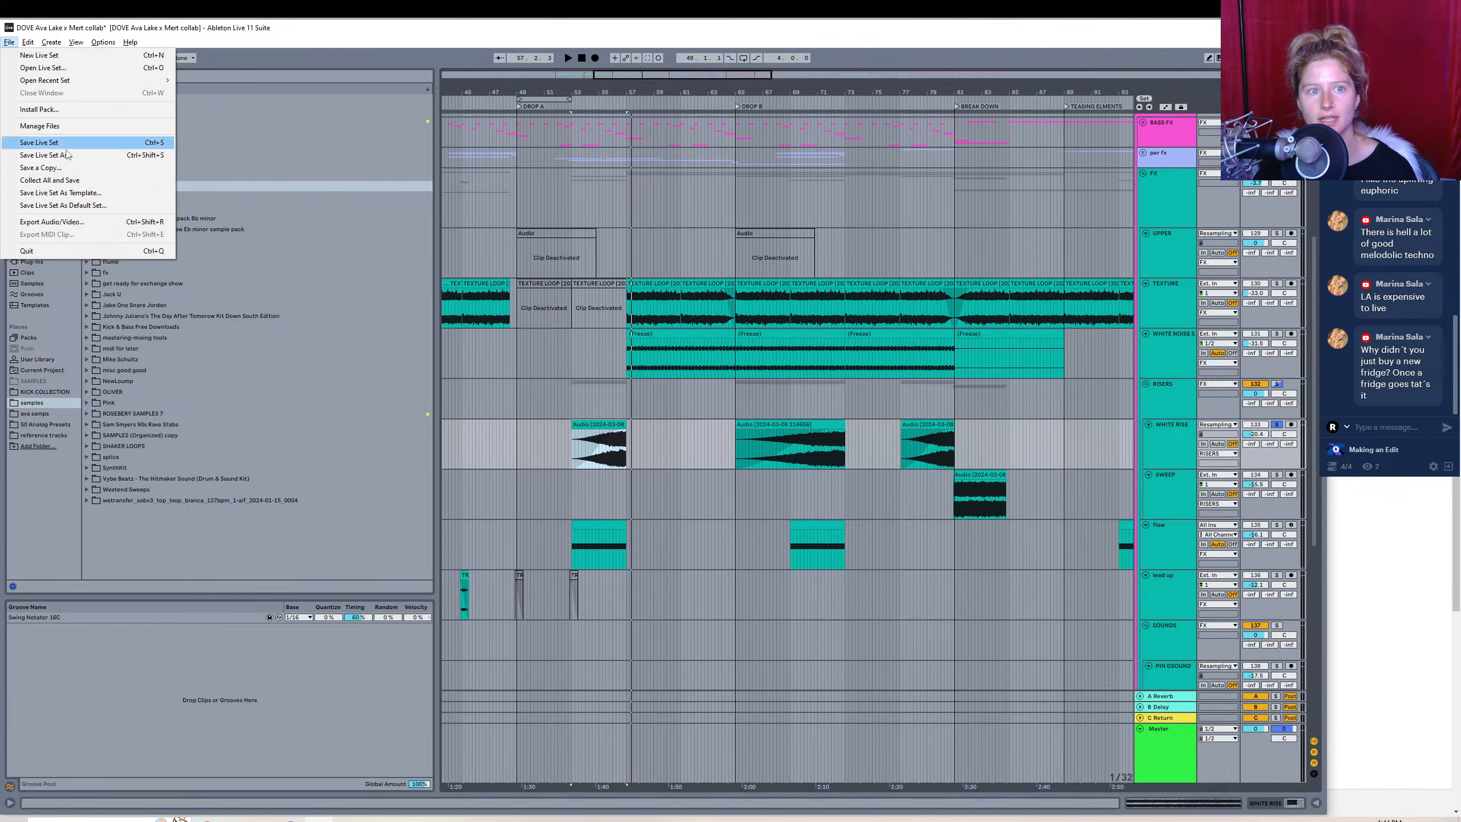
click(85, 222)
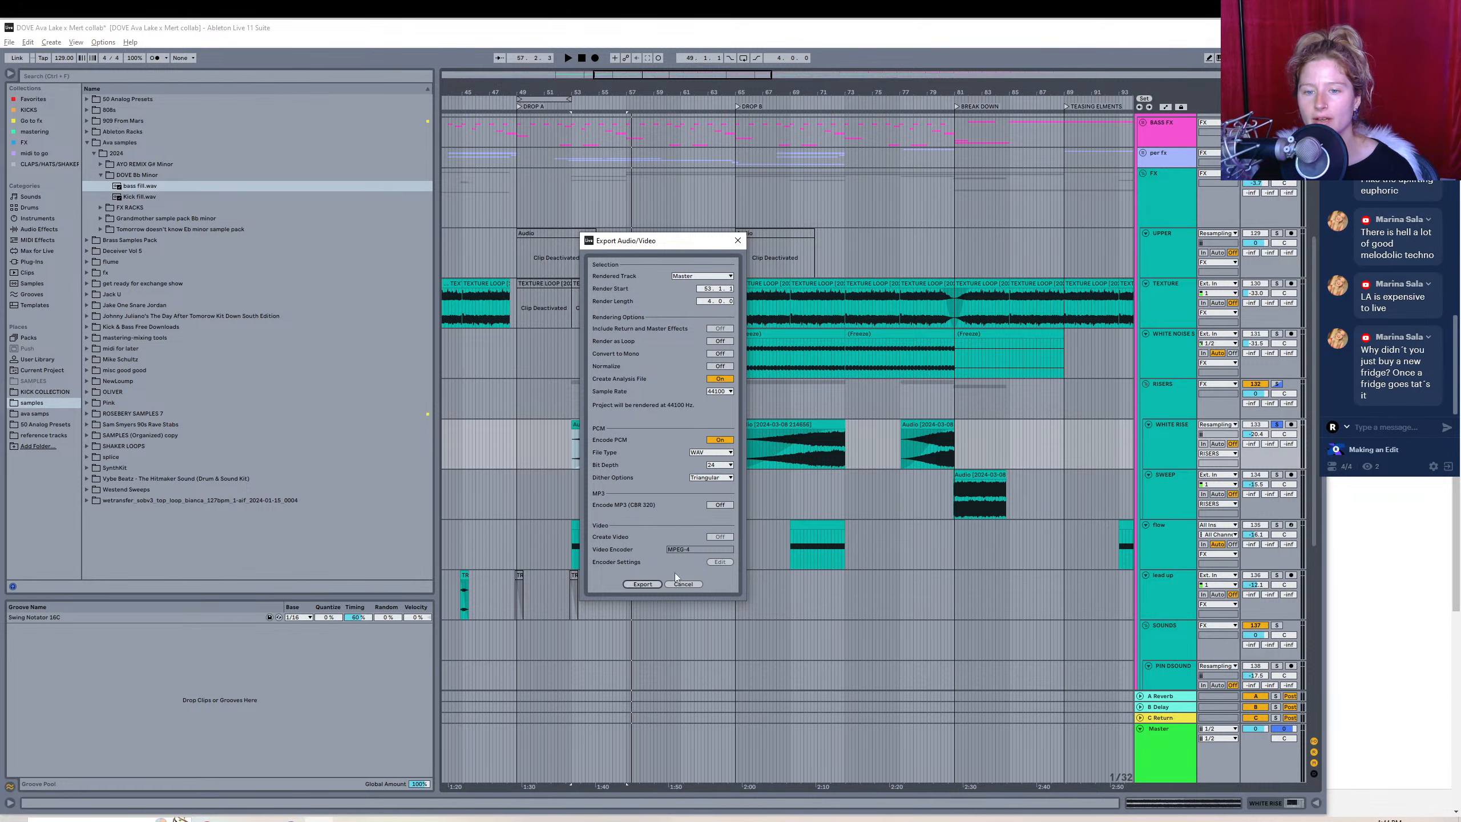
click(643, 584)
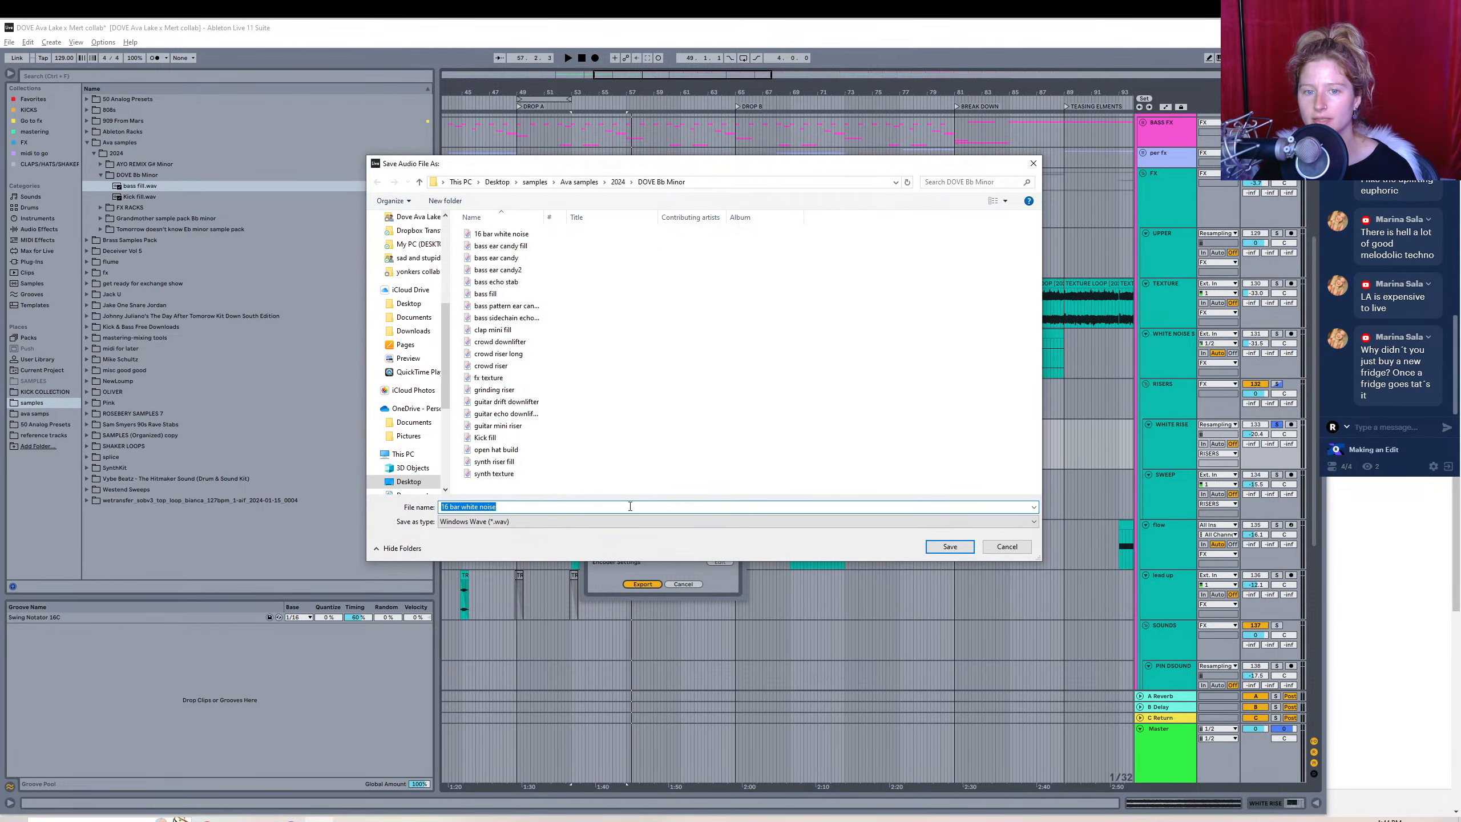
text(white)
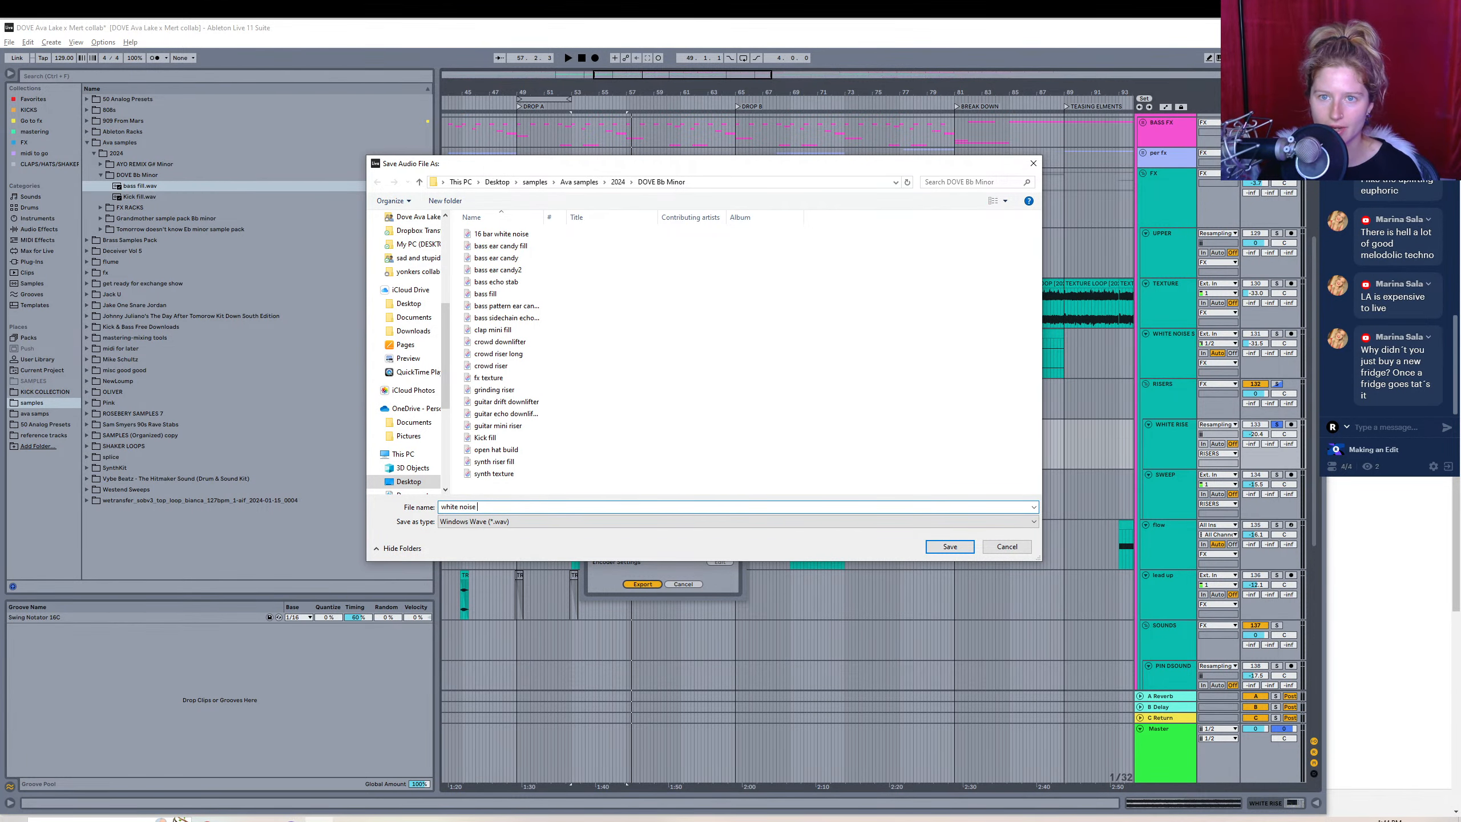
drag(649, 163, 582, 607)
click(701, 243)
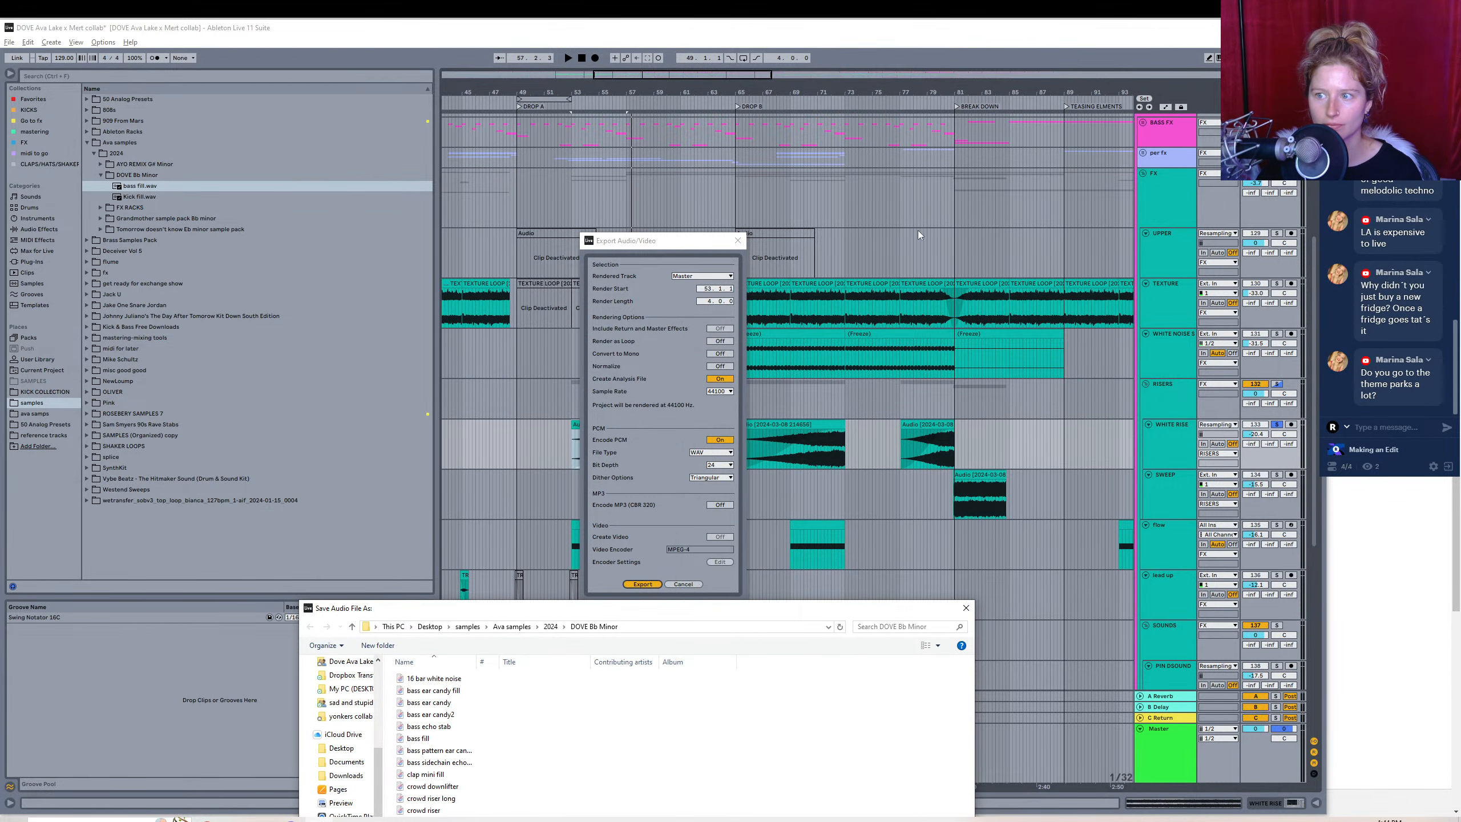
drag(700, 615, 648, 149)
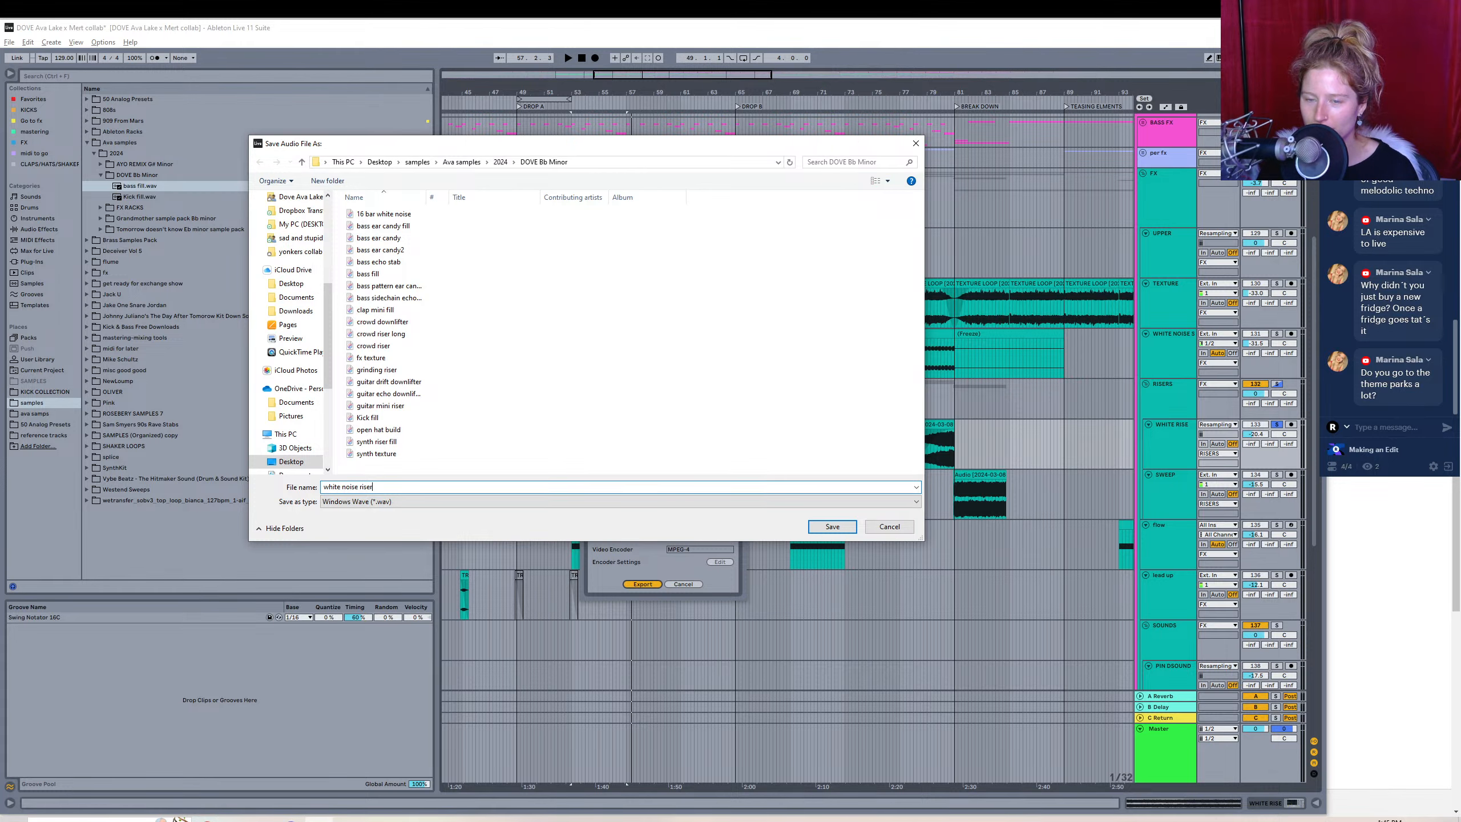
key(Return)
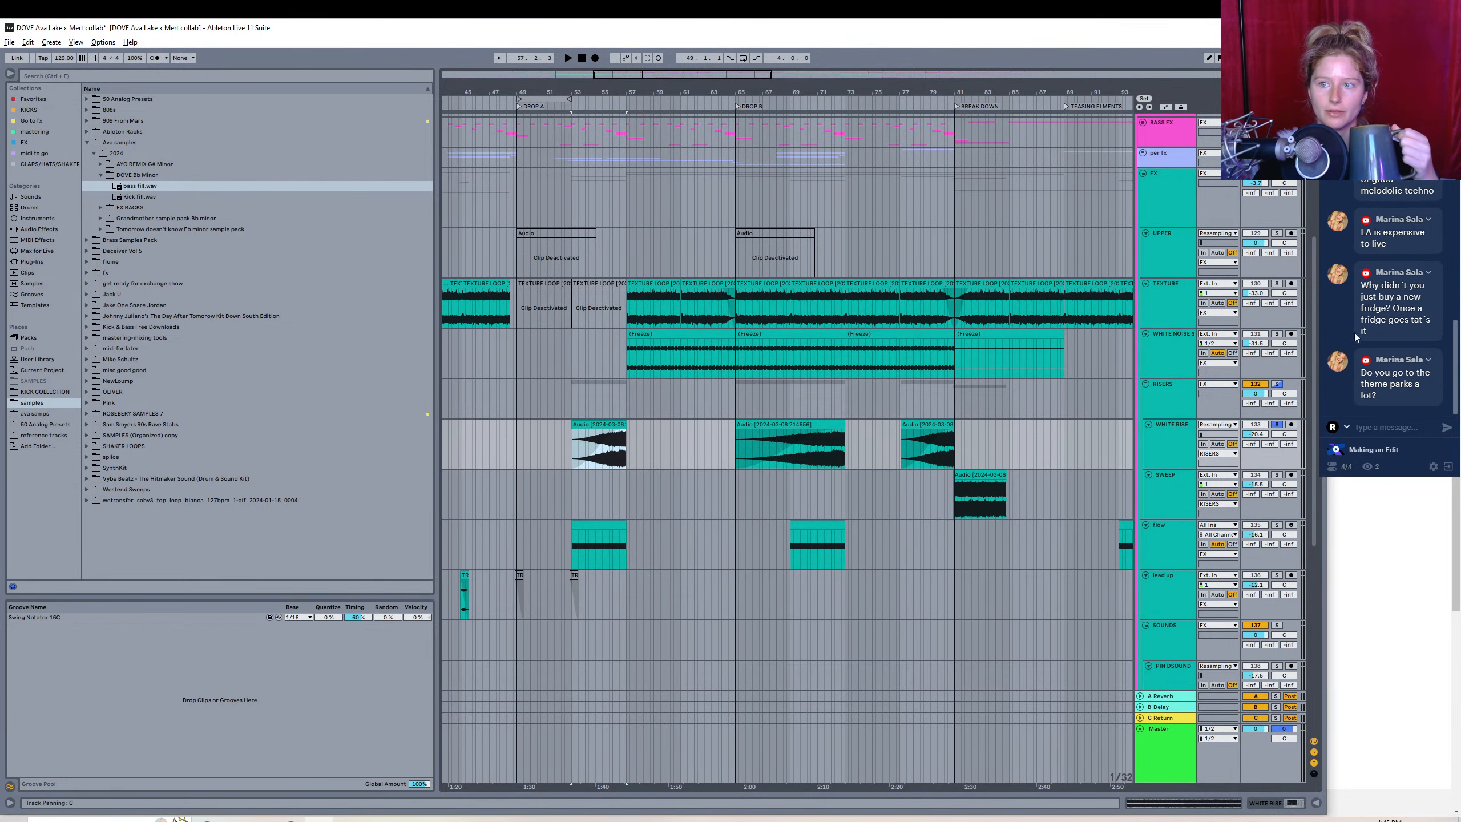
- Solo the white noise side chain track, select its clip from bar 57 to 65 and audition it
click(1276, 335)
click(670, 337)
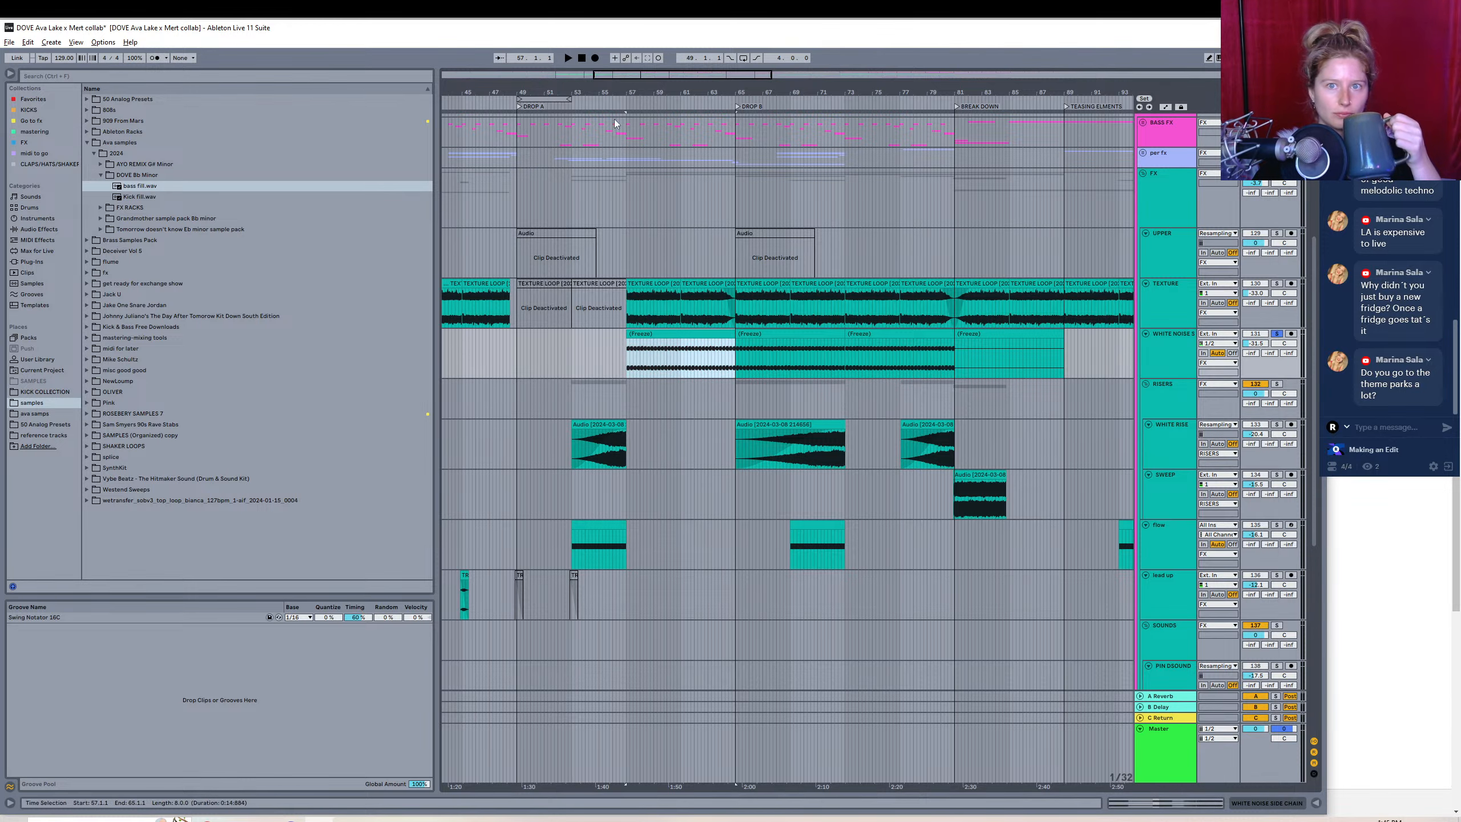
click(568, 58)
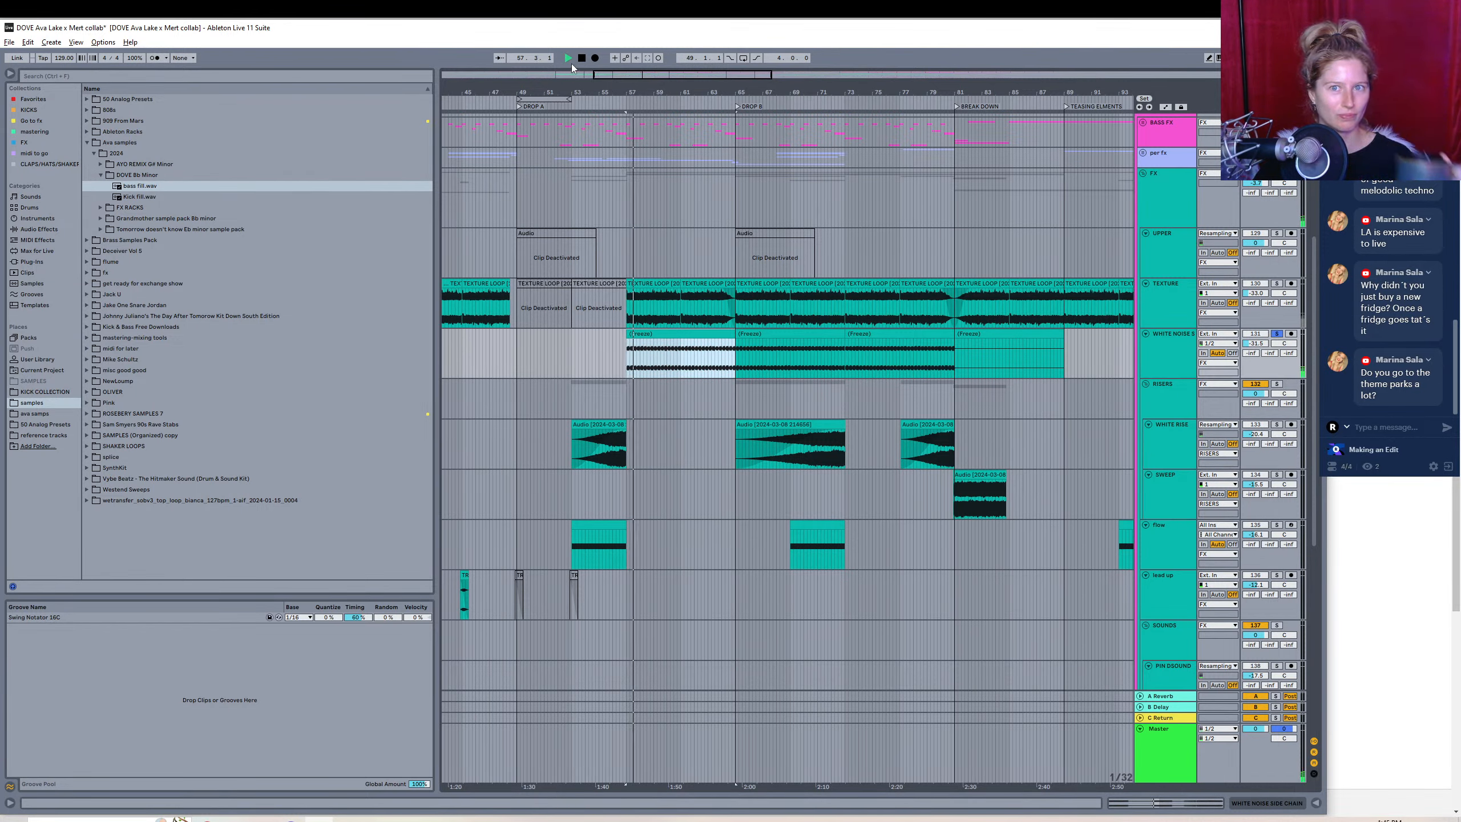
click(568, 59)
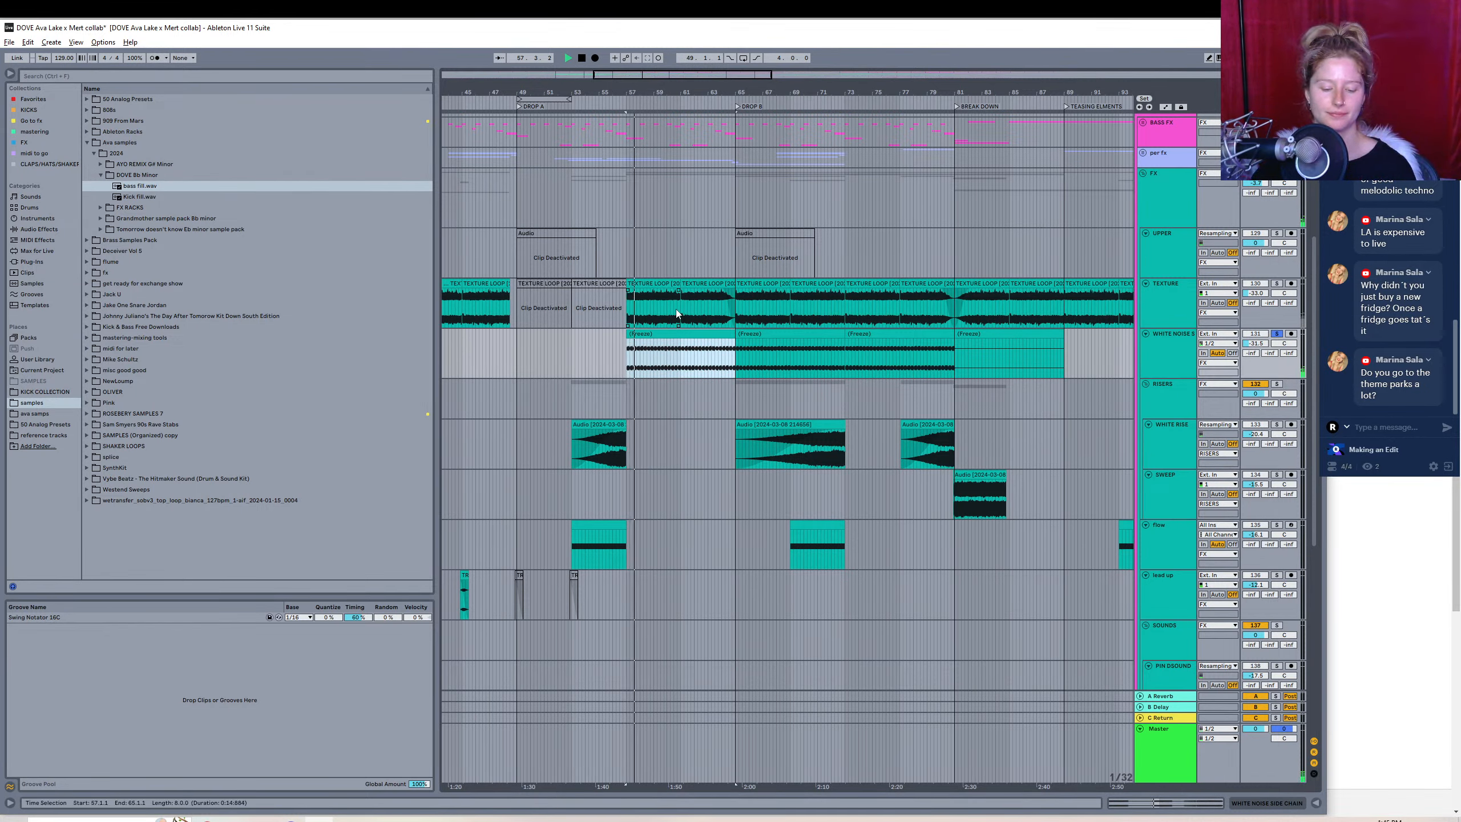
key(space)
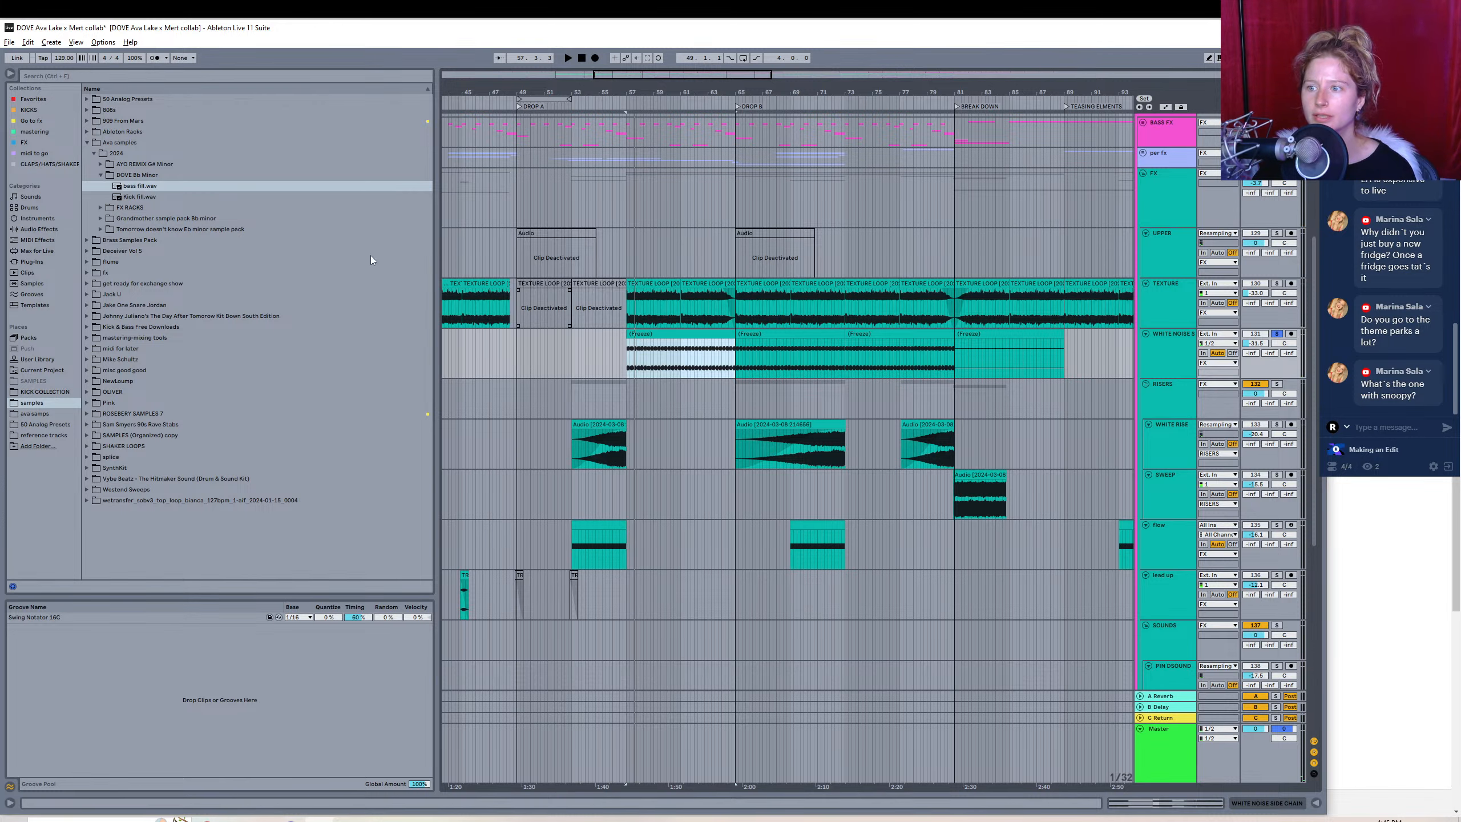
- Export the selected white noise side chain clip as a WAV named "white noise sidechain 129 bpm" in the DOVE Bb Minor folder
click(9, 42)
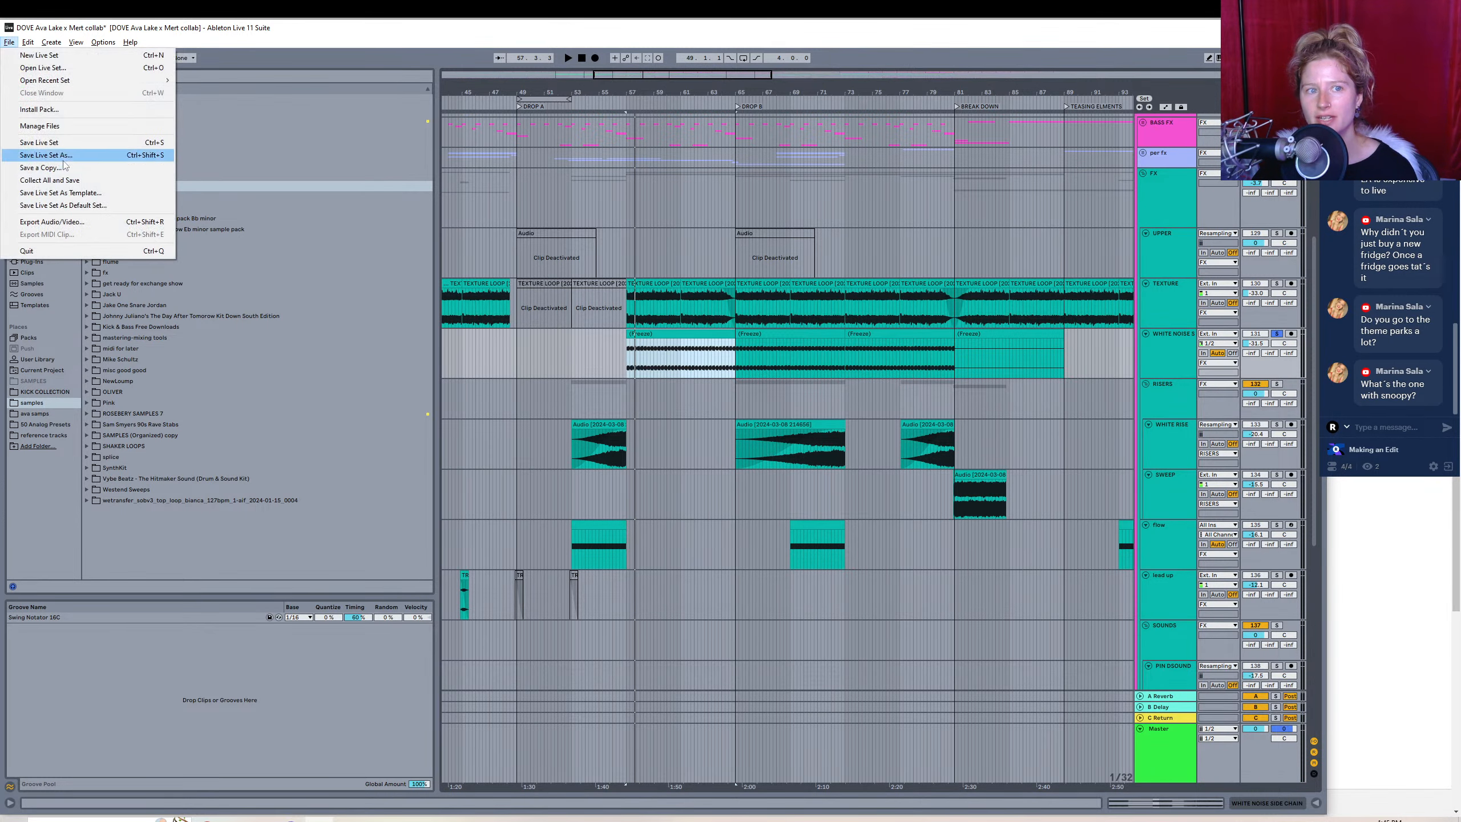
click(76, 220)
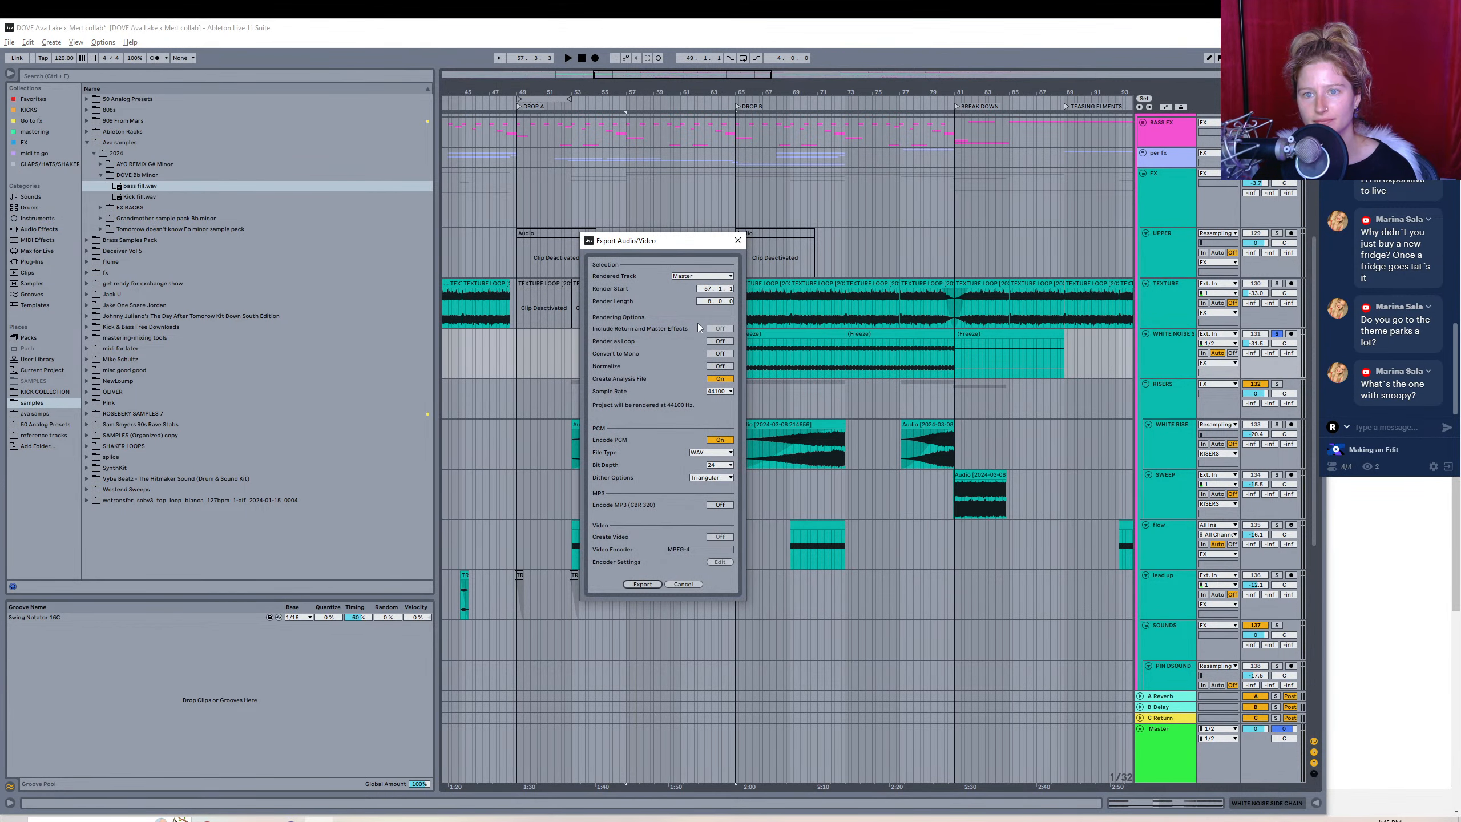
click(642, 584)
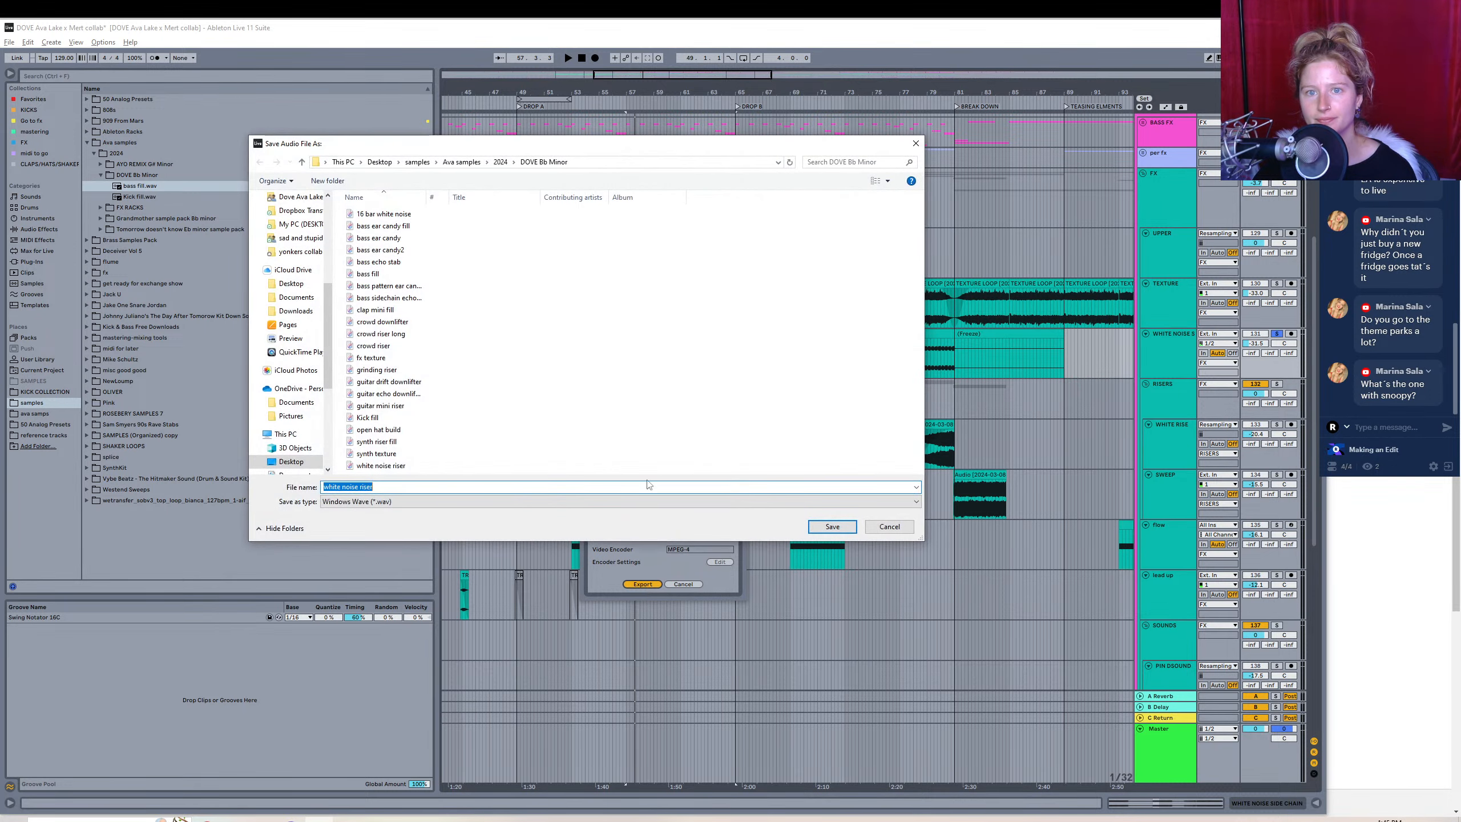
drag(540, 145, 769, 233)
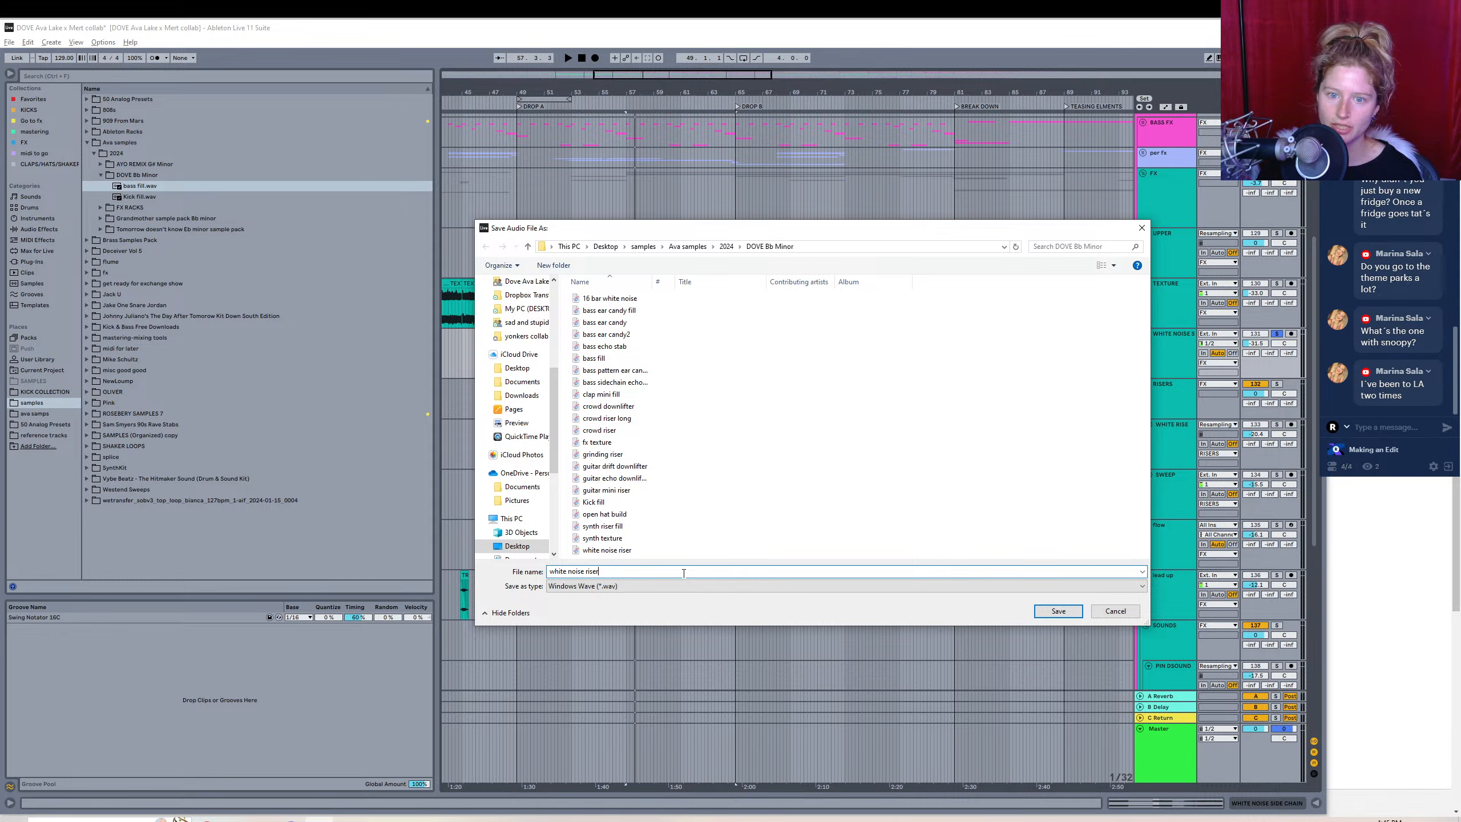
key(BackSpace)
key(BackSpace)
key(BackSpace)
text(sidechain 129 bpm)
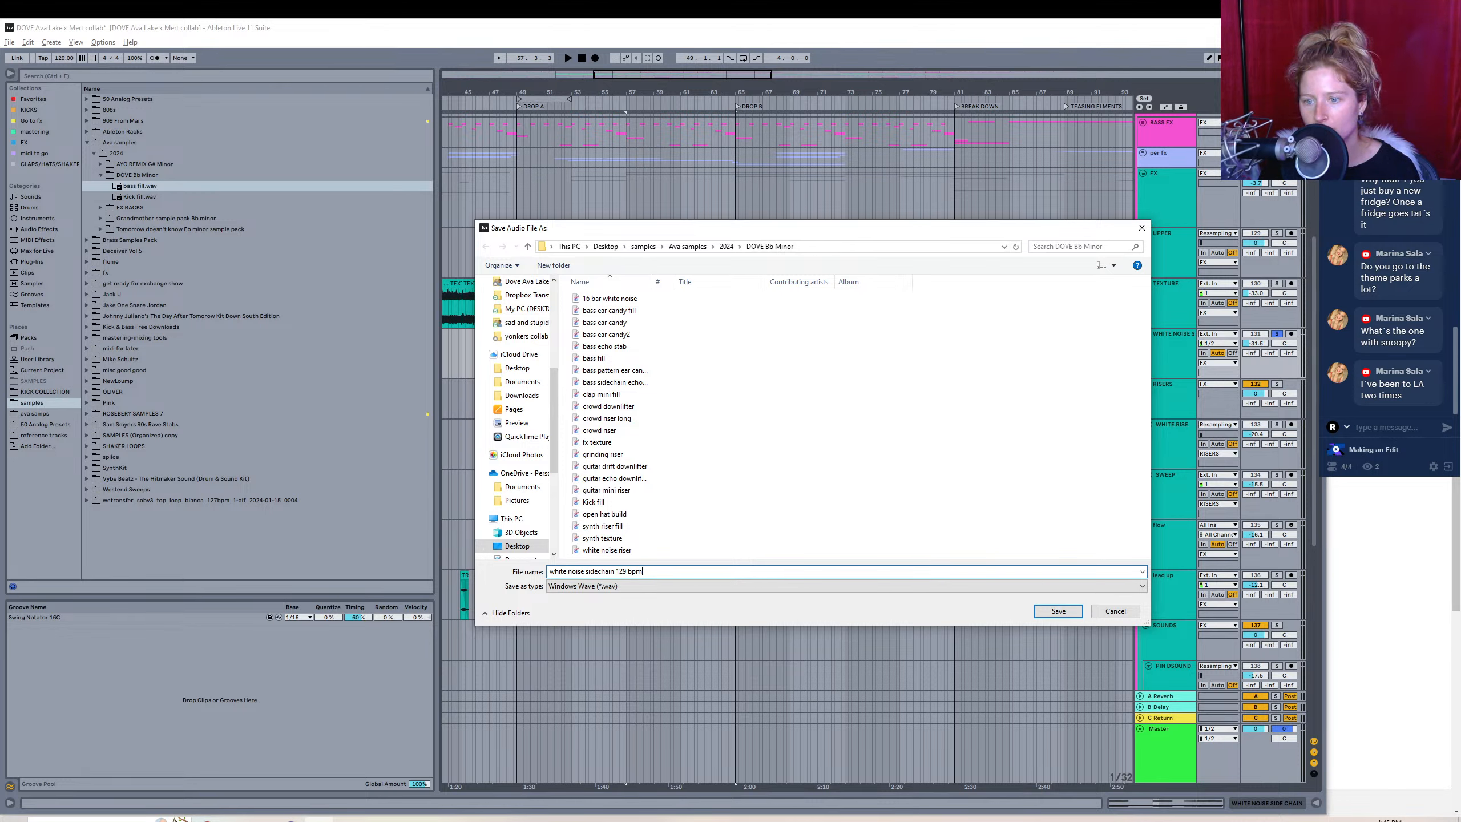
key(Return)
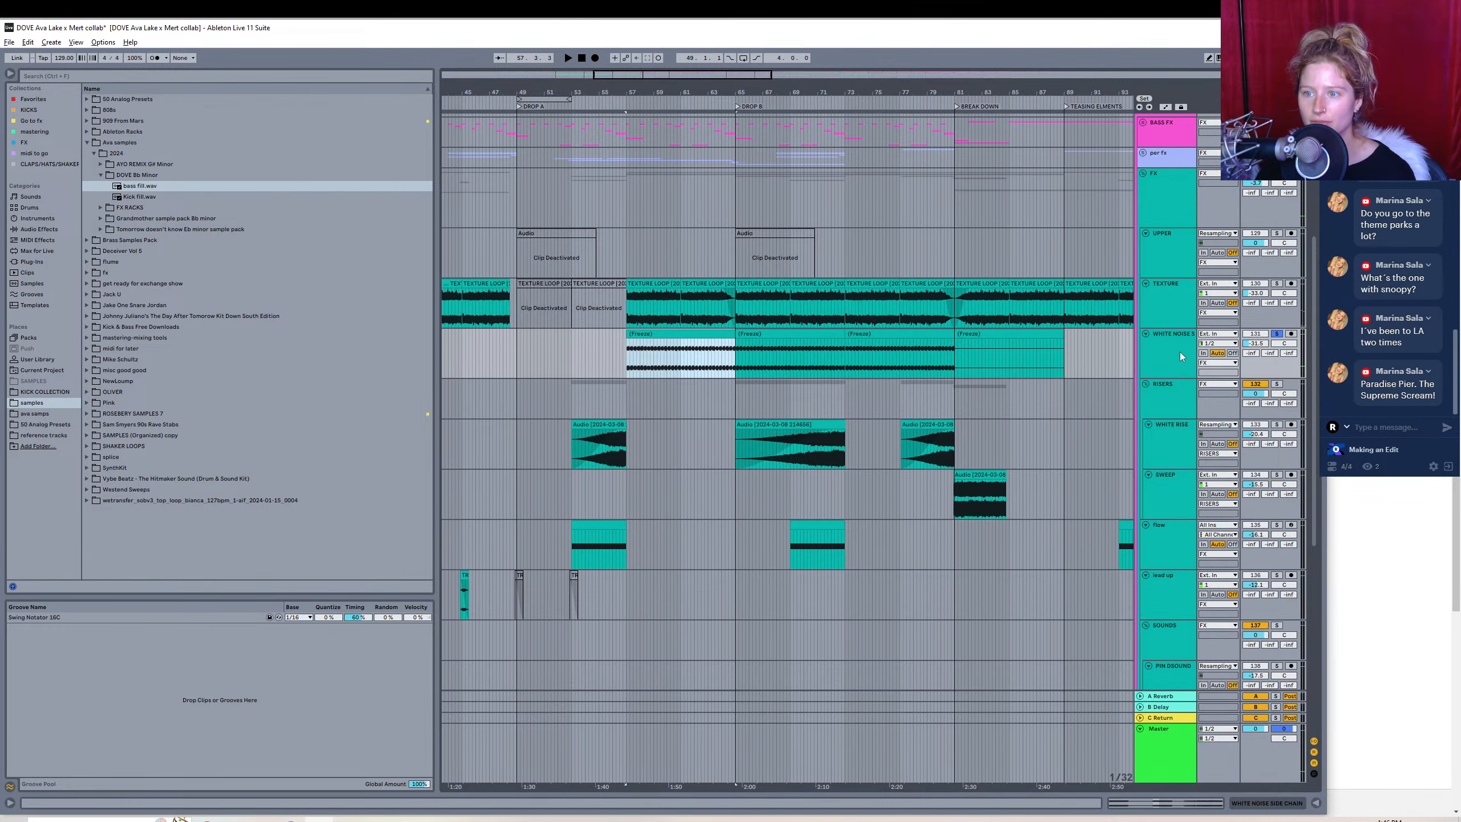
- Unsolo the white noise side chain track, solo the SWEEP track and audition its clip at the BREAK DOWN
click(1276, 334)
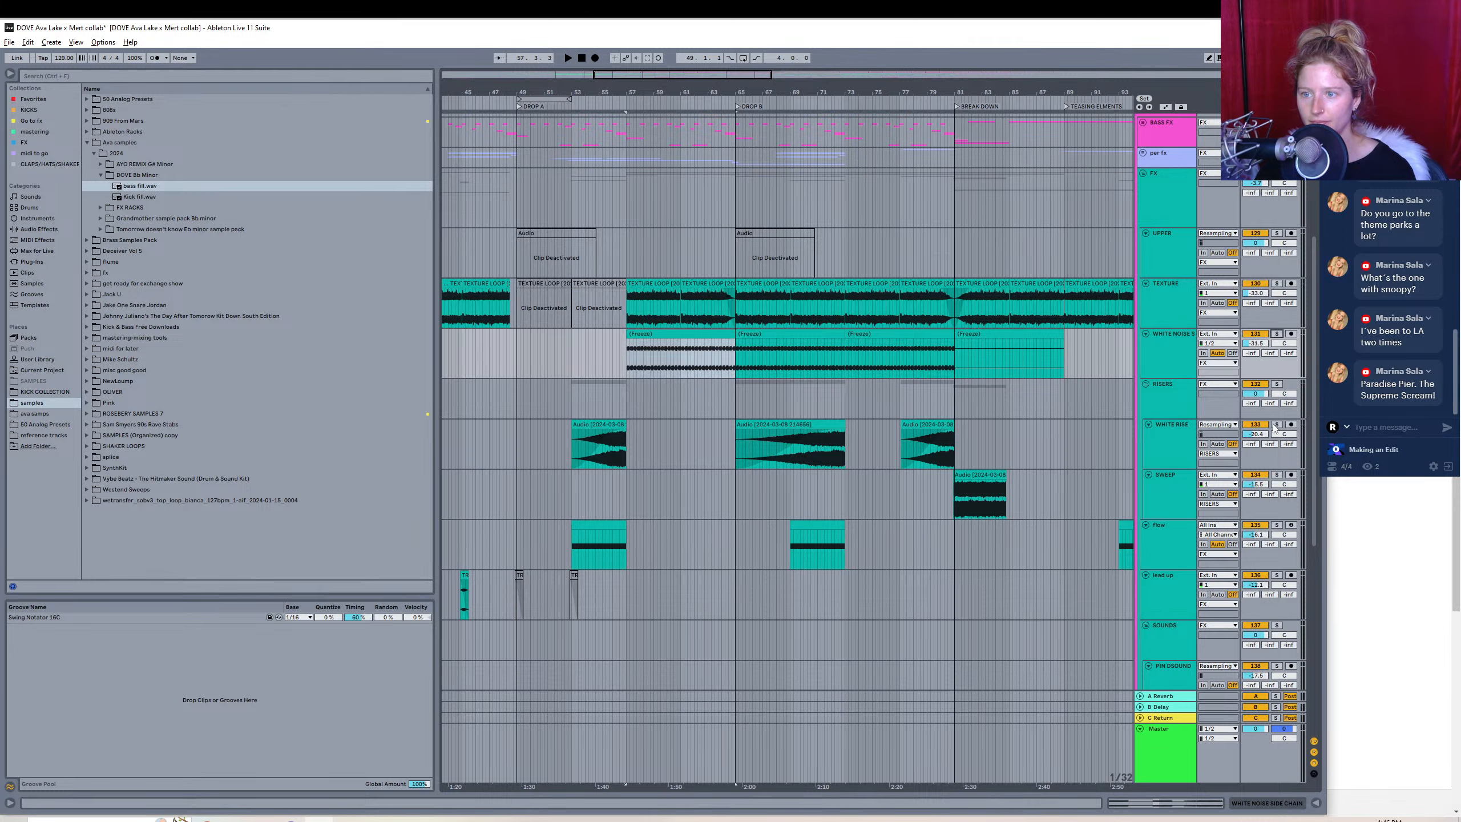
click(1276, 474)
click(992, 476)
key(space)
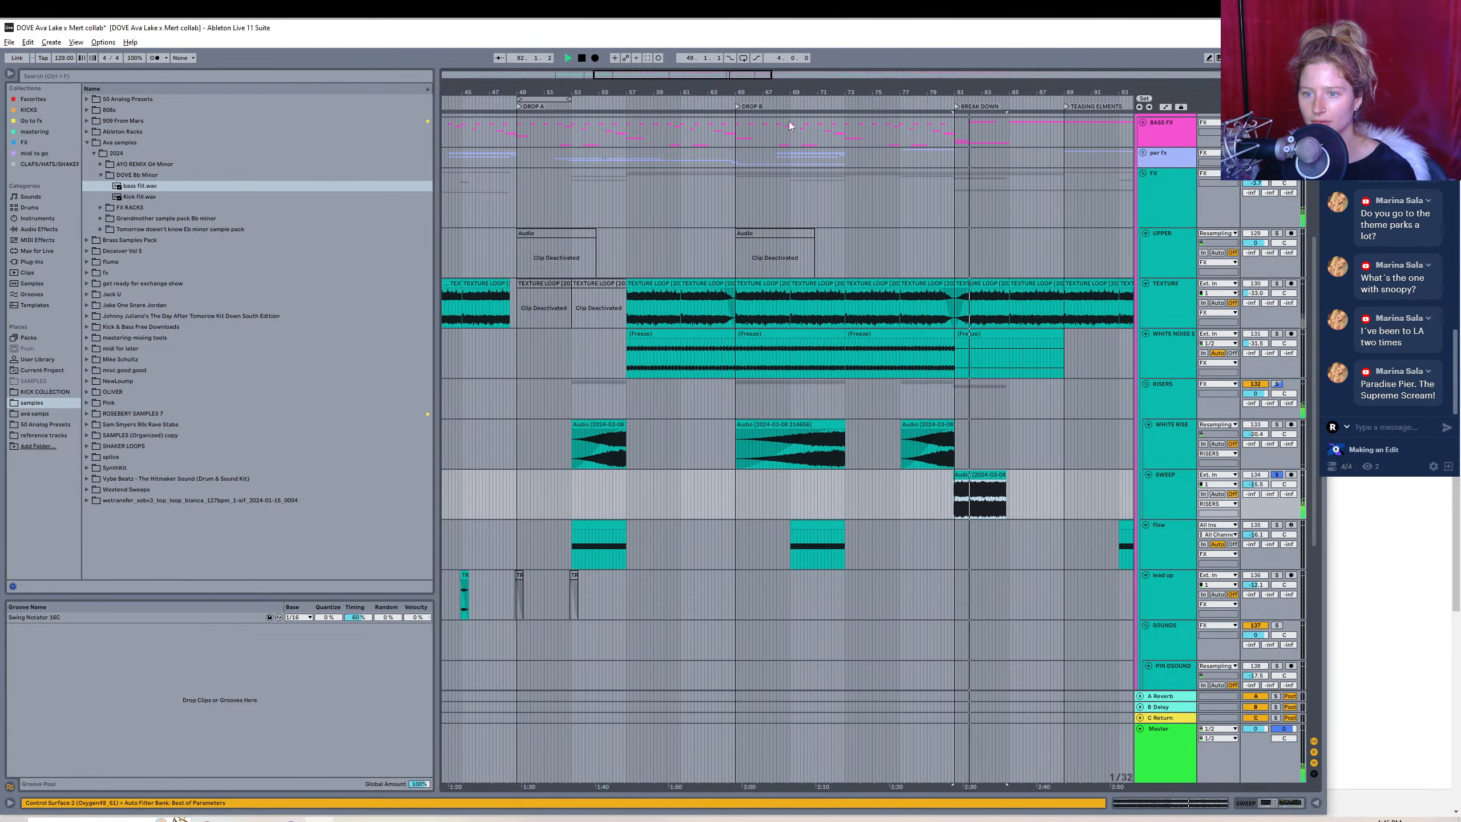
key(z)
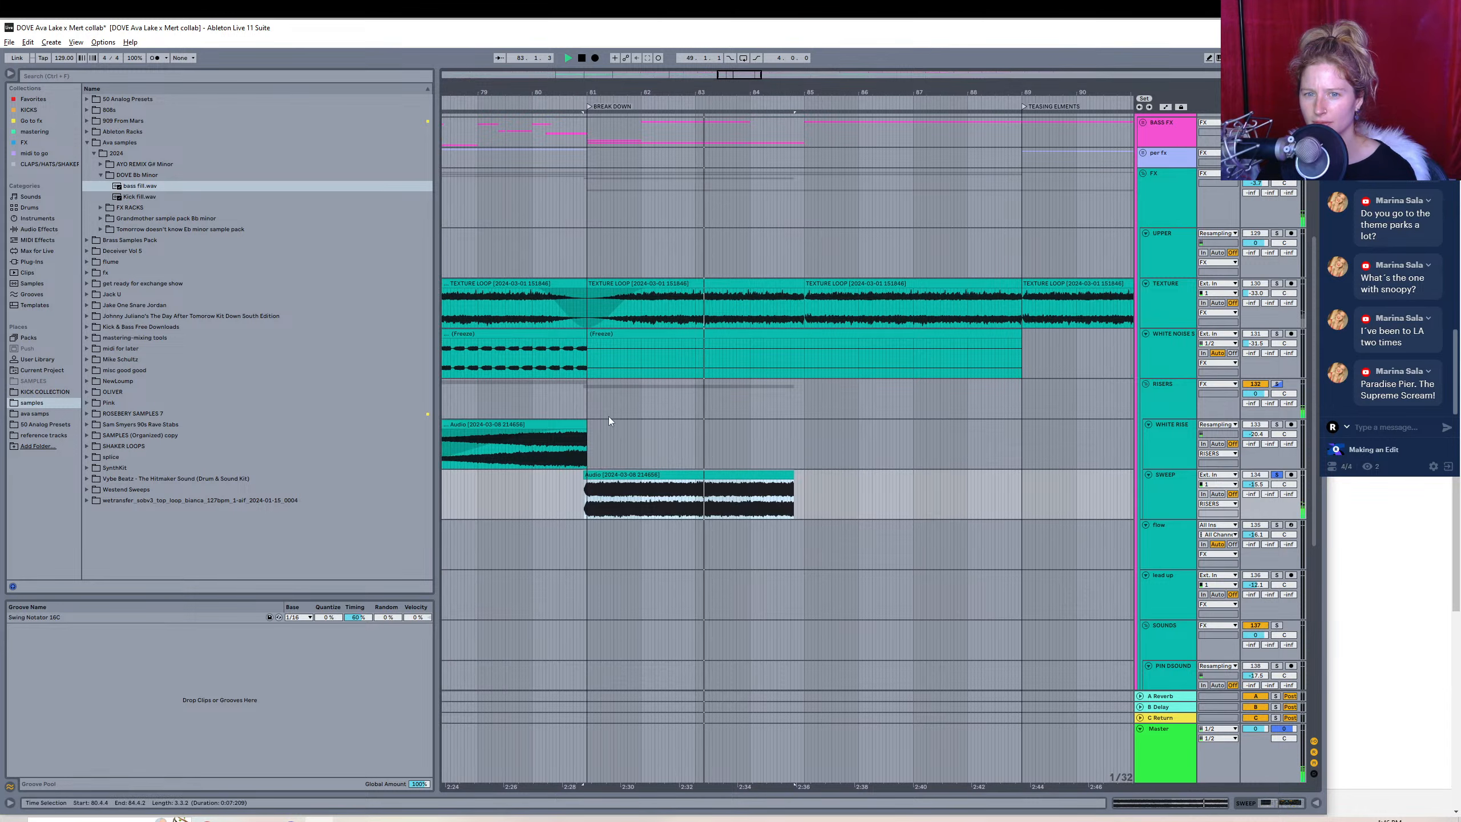
click(524, 495)
key(space)
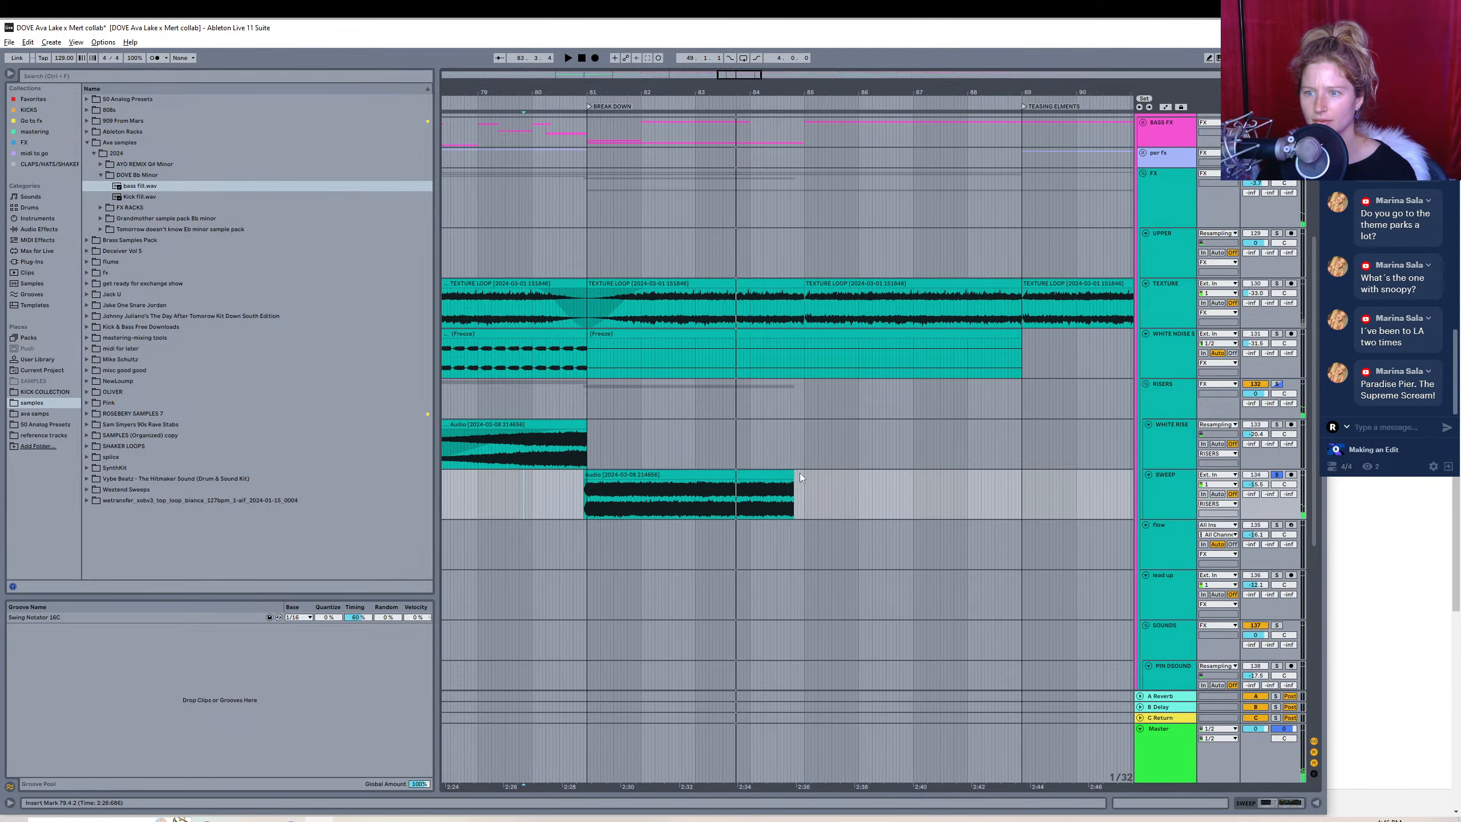
- Consolidate the SWEEP clip over a range from 80.4.1 to bar 85, including the silence at both ends
click(618, 473)
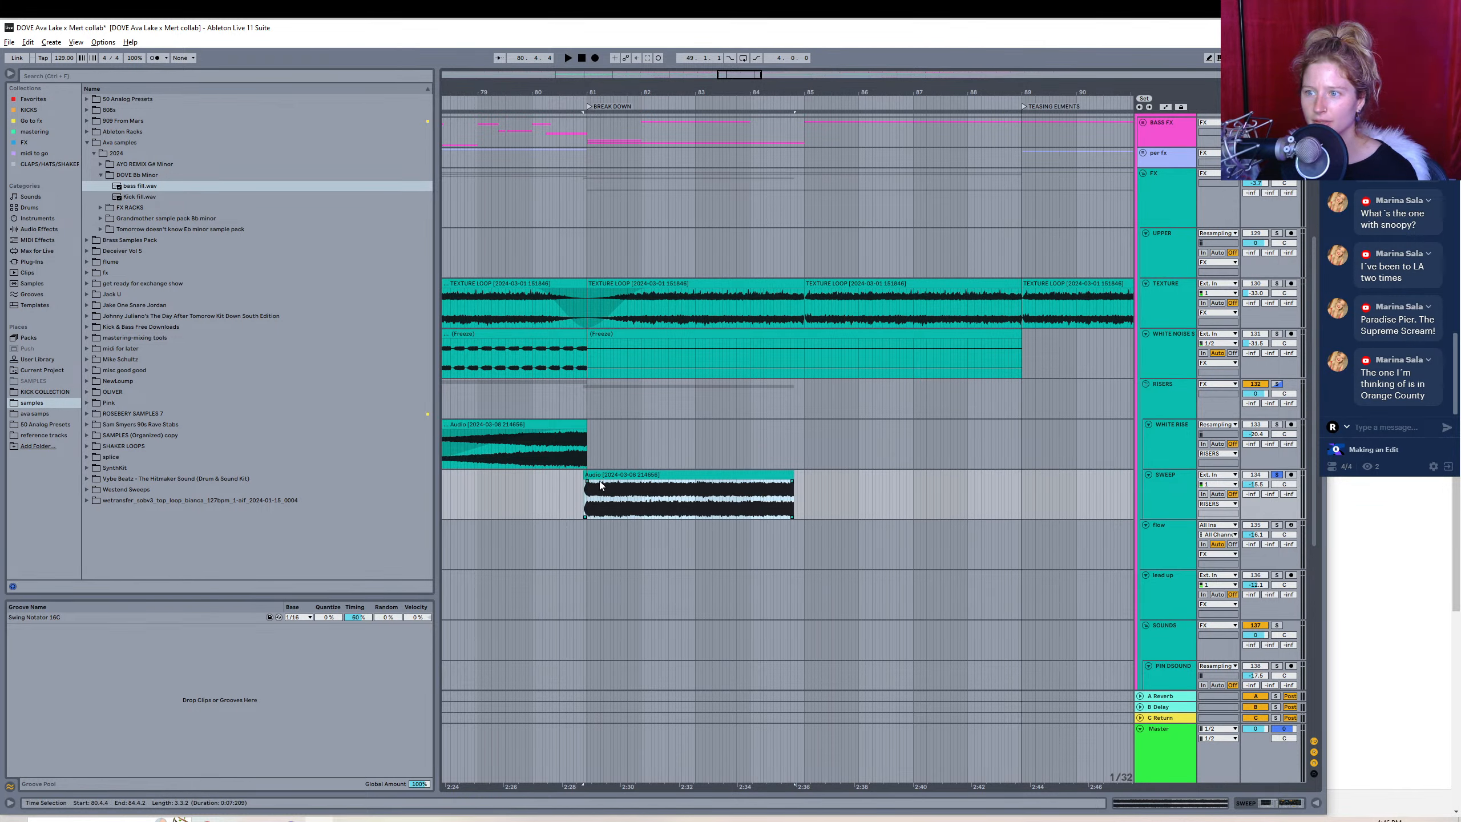
click(533, 504)
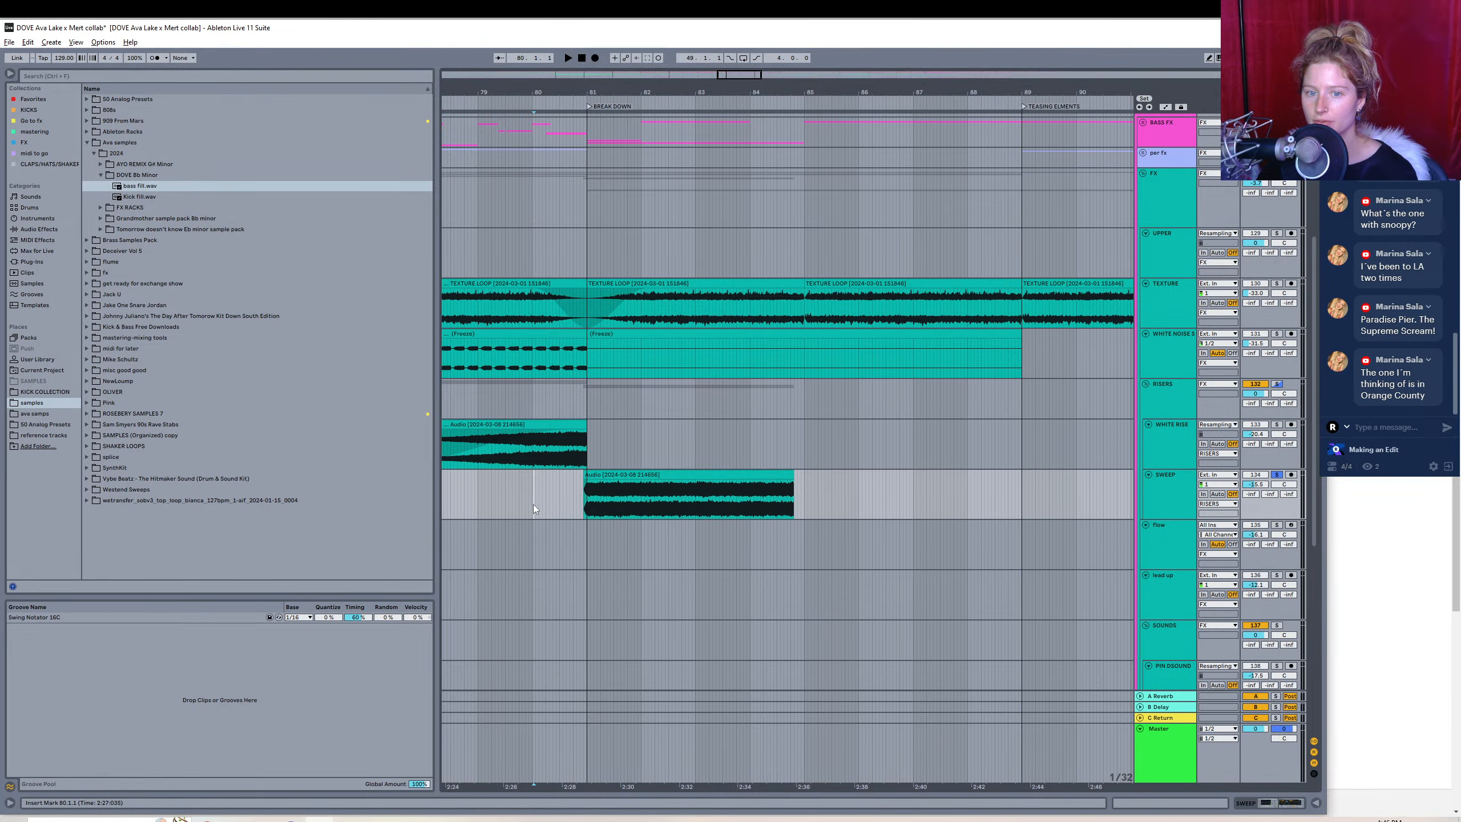
click(622, 474)
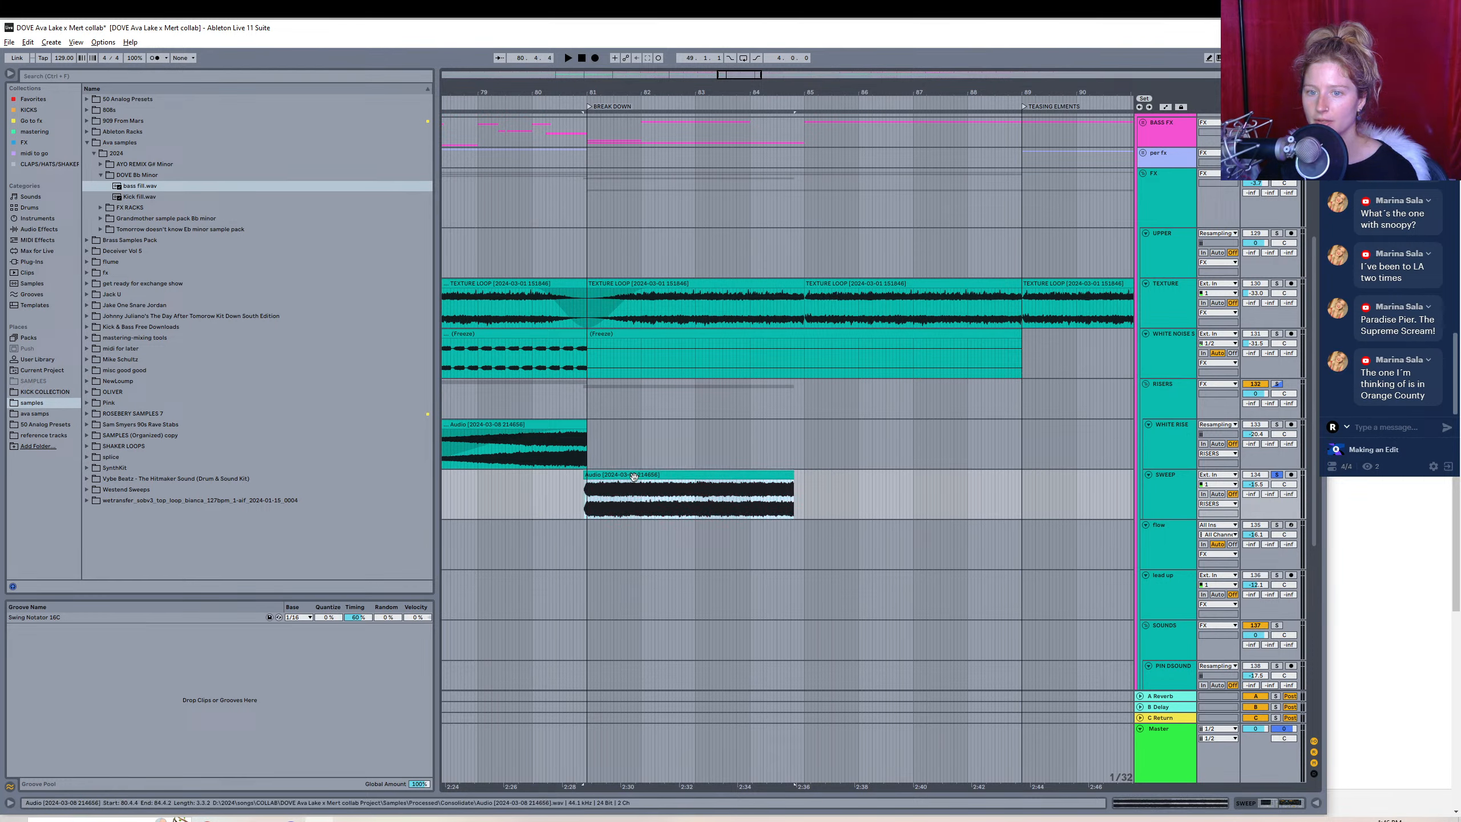
click(573, 499)
shift+click(804, 498)
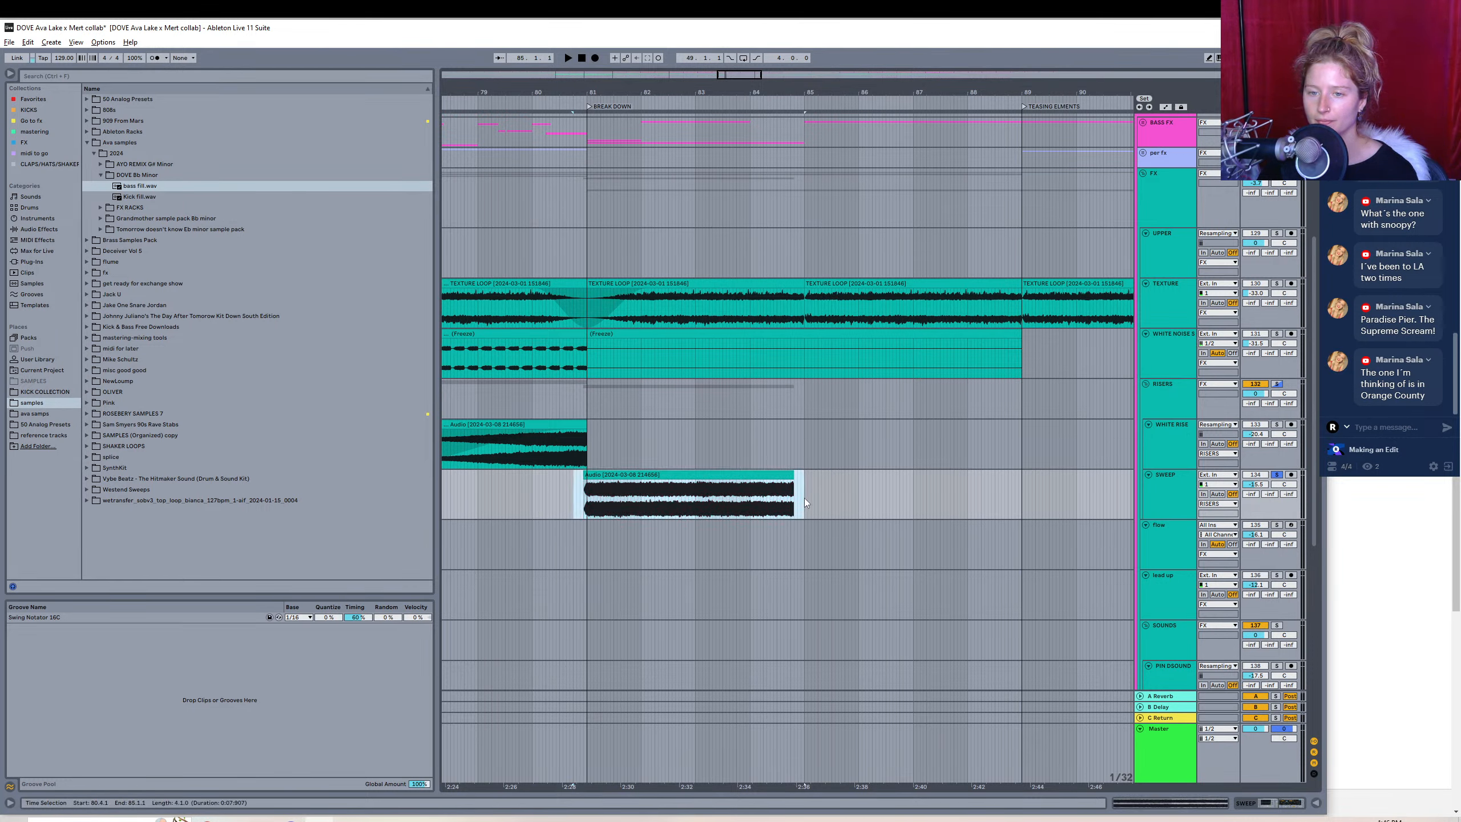
key(ctrl+j)
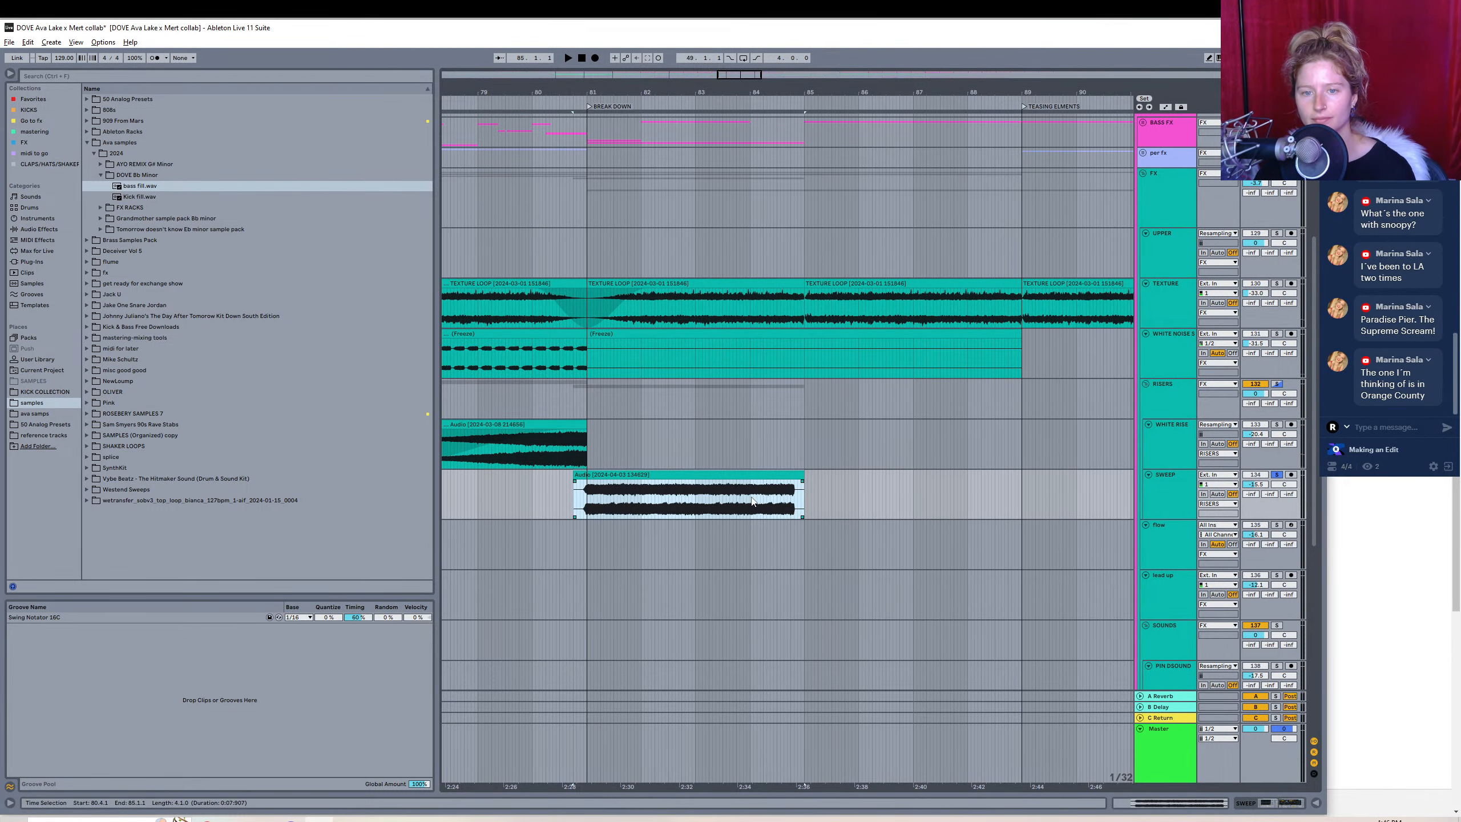
click(692, 470)
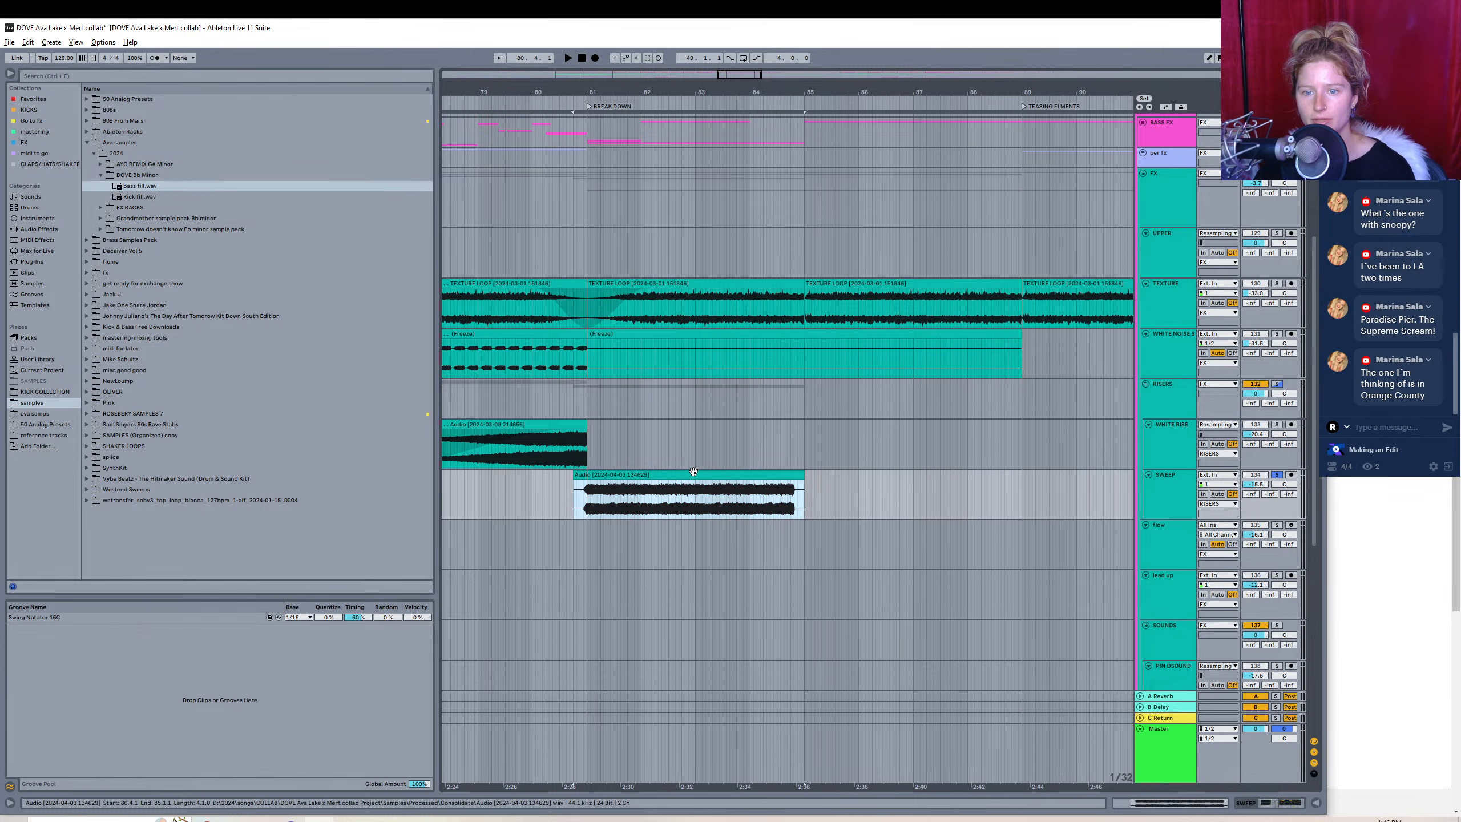
- Export the consolidated SWEEP clip as a WAV named "white noise downlifter sweep" in the DOVE Bb Minor folder
click(9, 42)
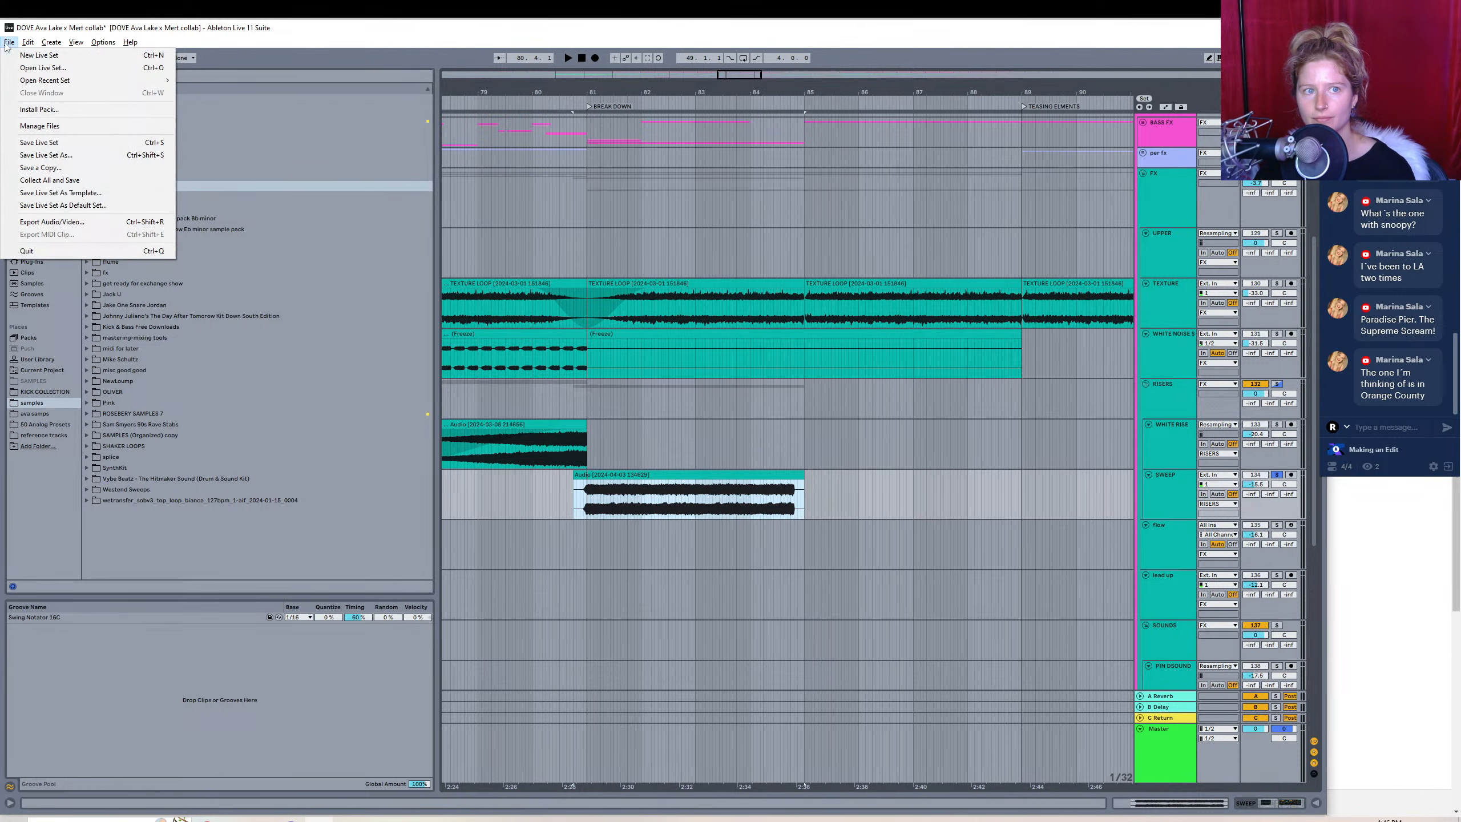
click(72, 222)
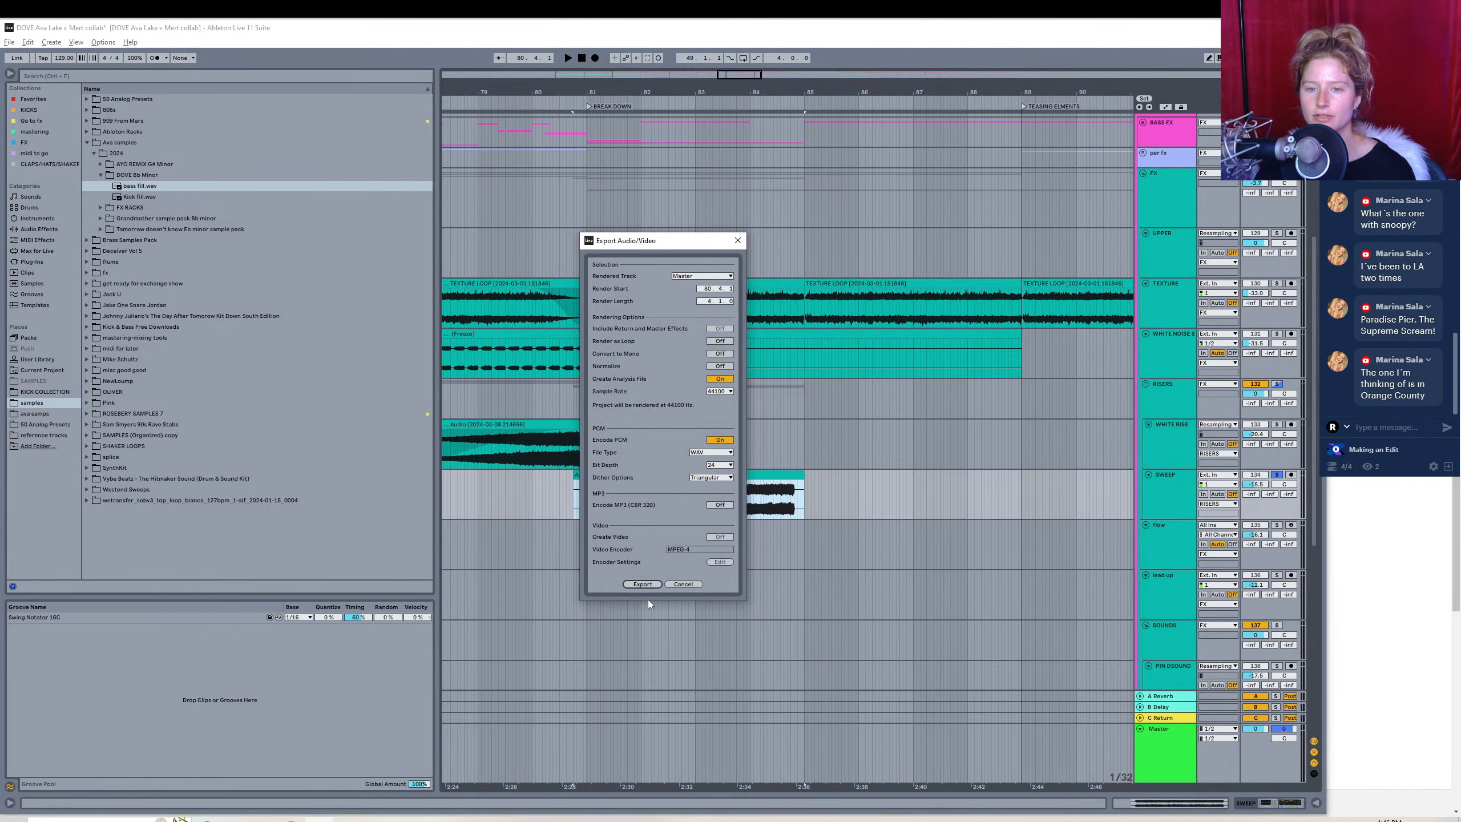
click(642, 584)
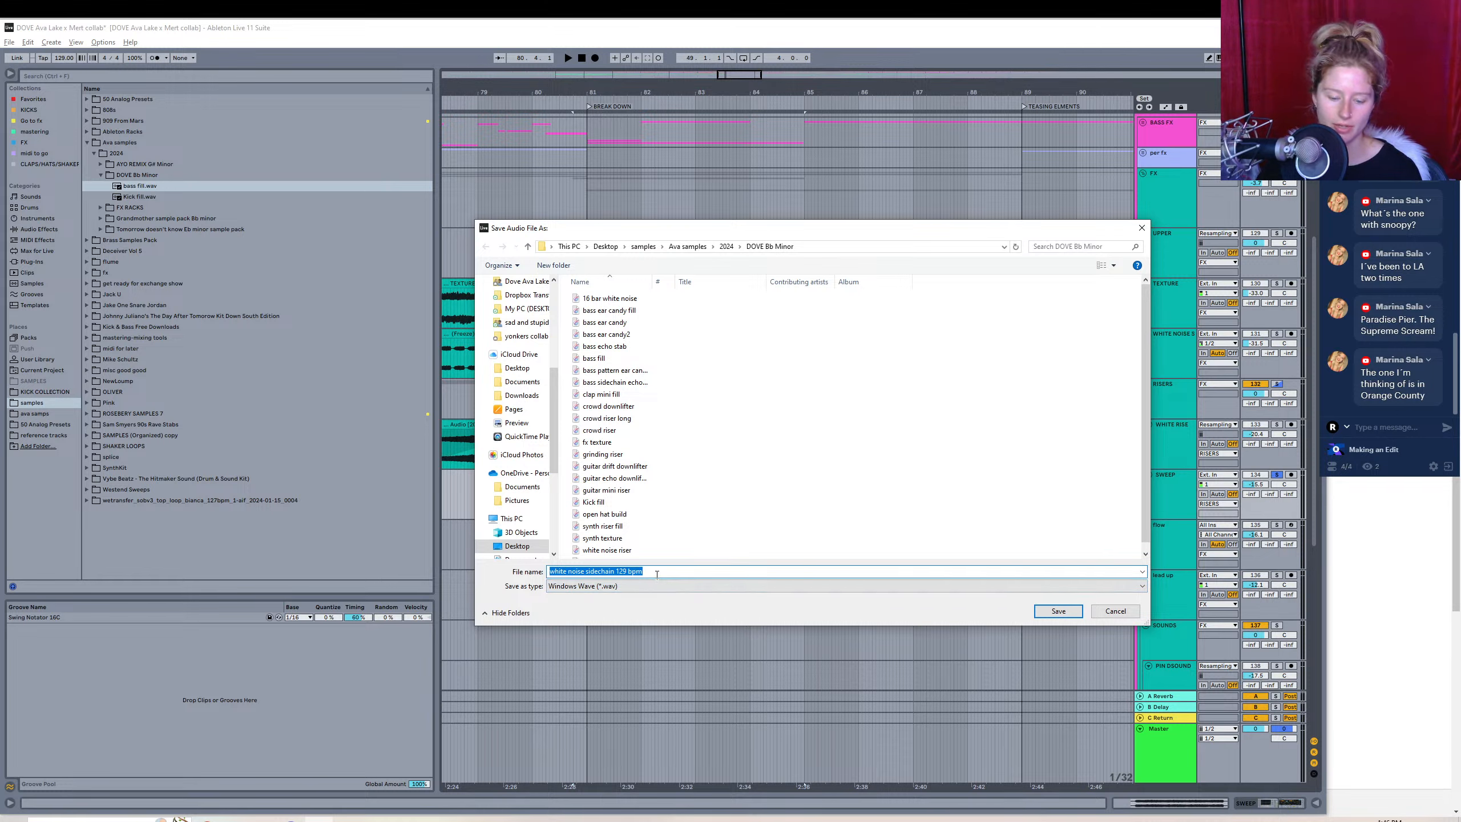
text(whtie)
key(BackSpace)
key(BackSpace)
text(it)
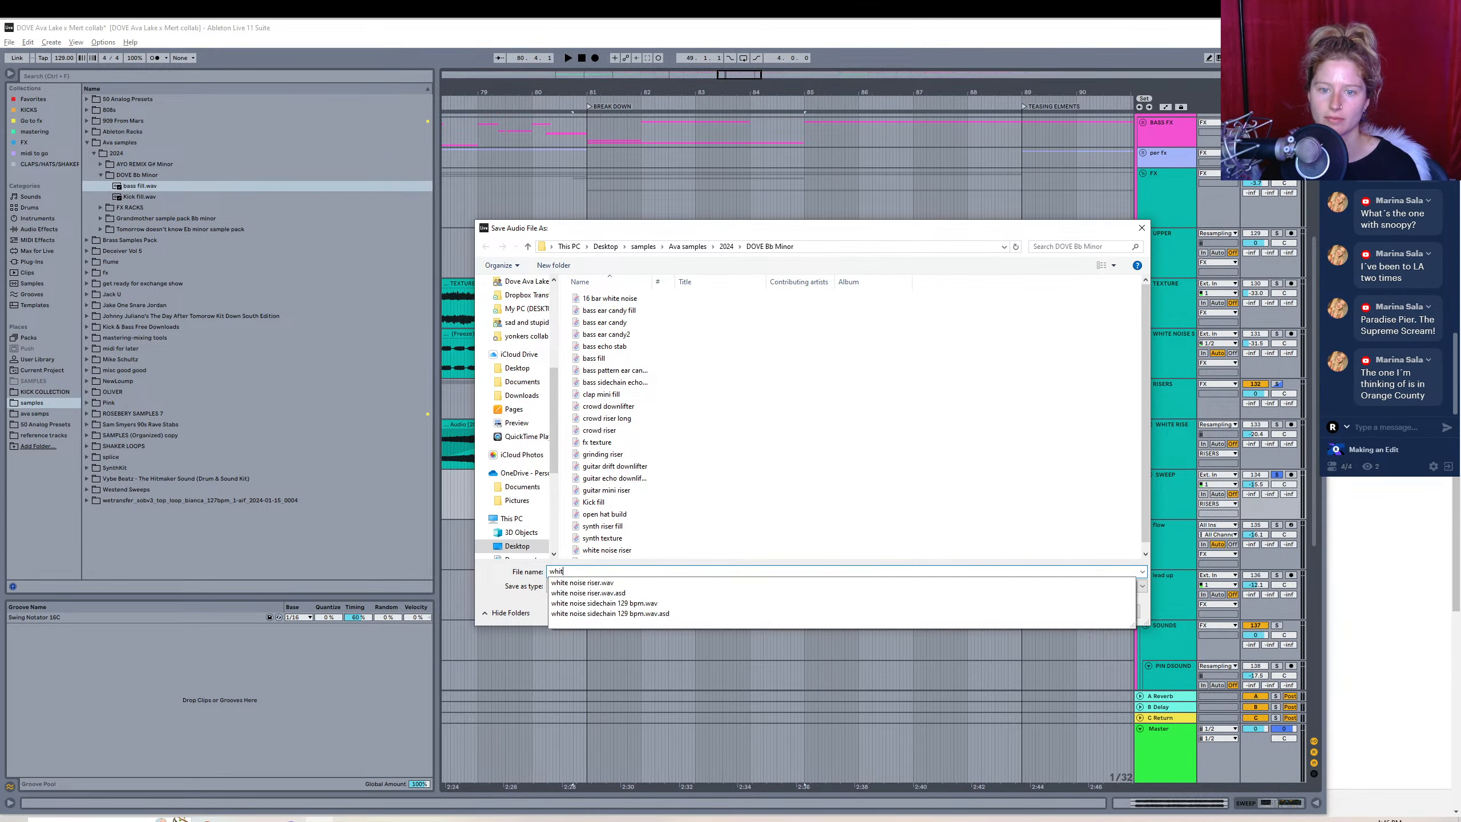
text(e noise downlif)
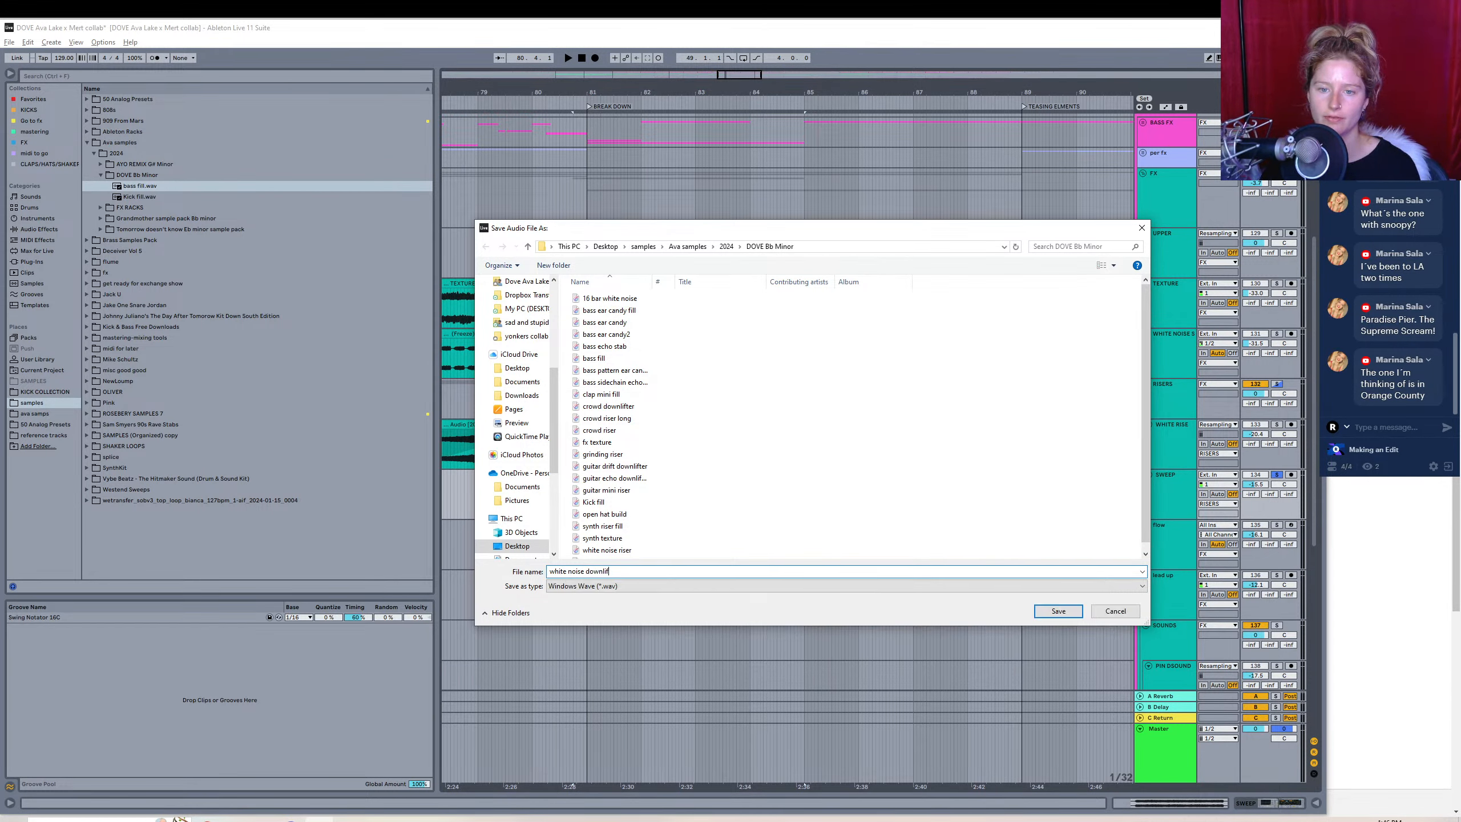
text(ter swe)
key(Return)
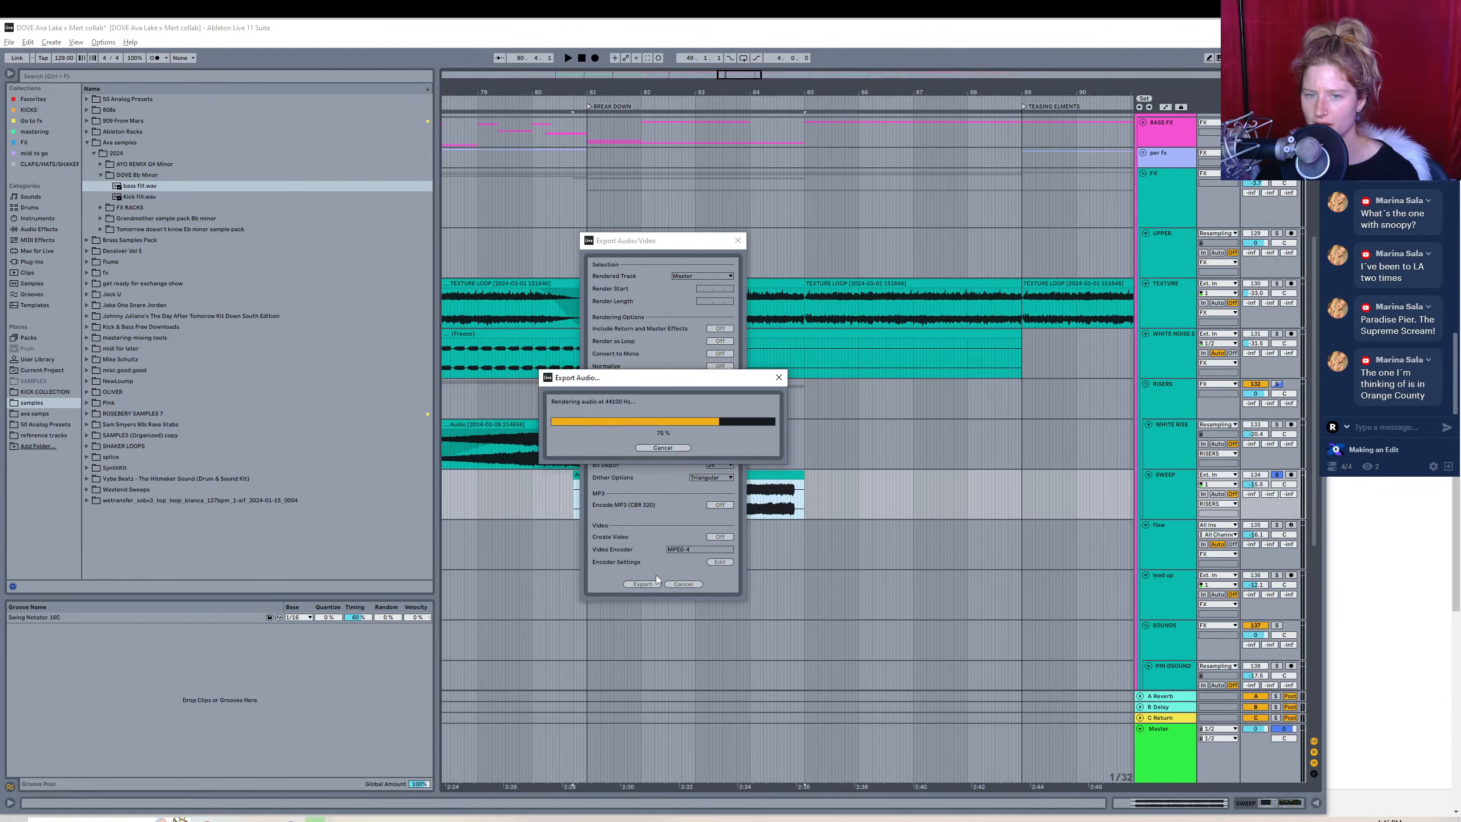
- Solo the flow track below SWEEP, select its four-bar clip at bar 53 and audition it
scroll(800, 518, left, 10)
click(1276, 524)
click(971, 524)
key(space)
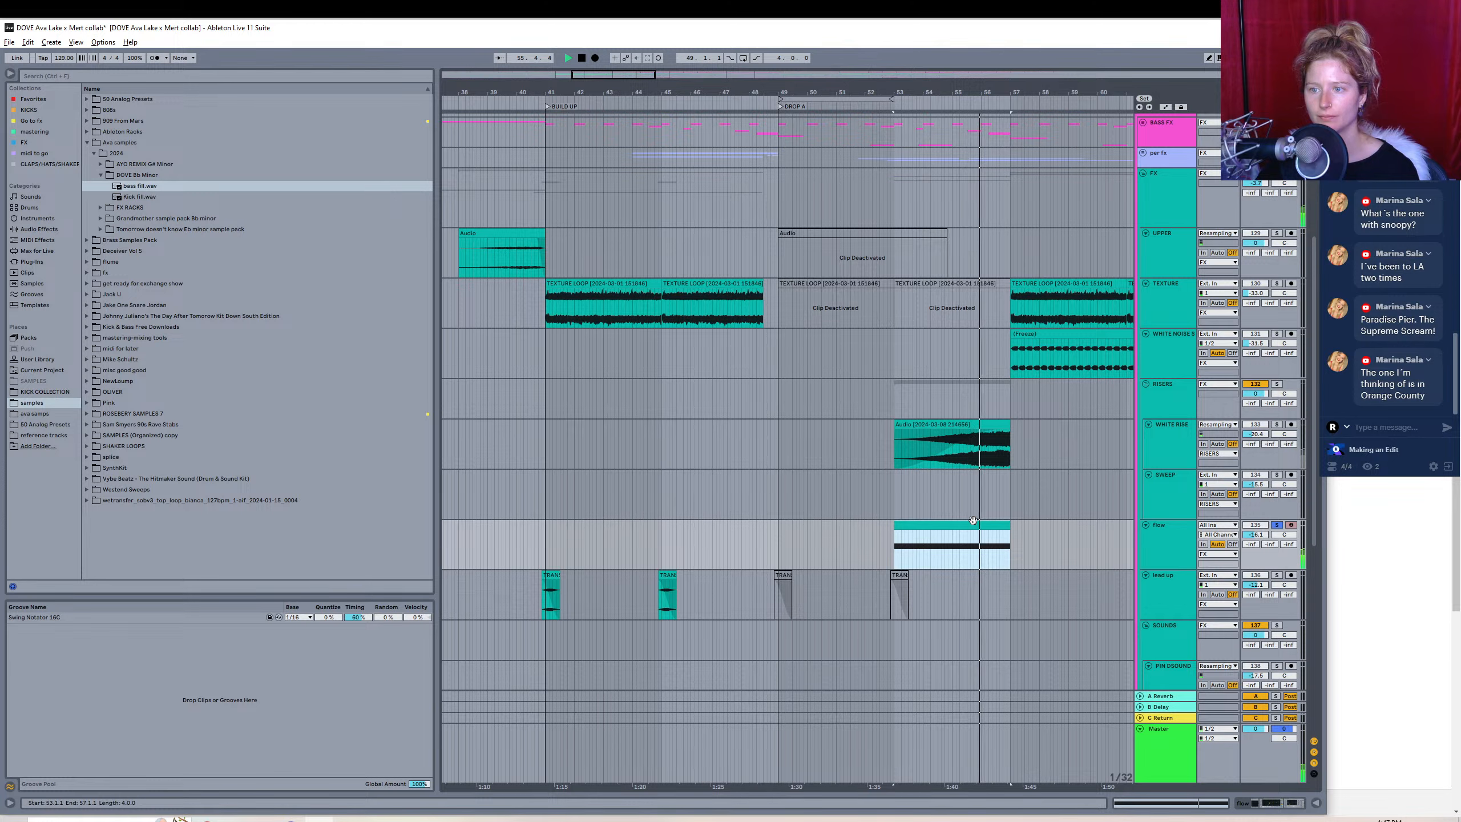
key(space)
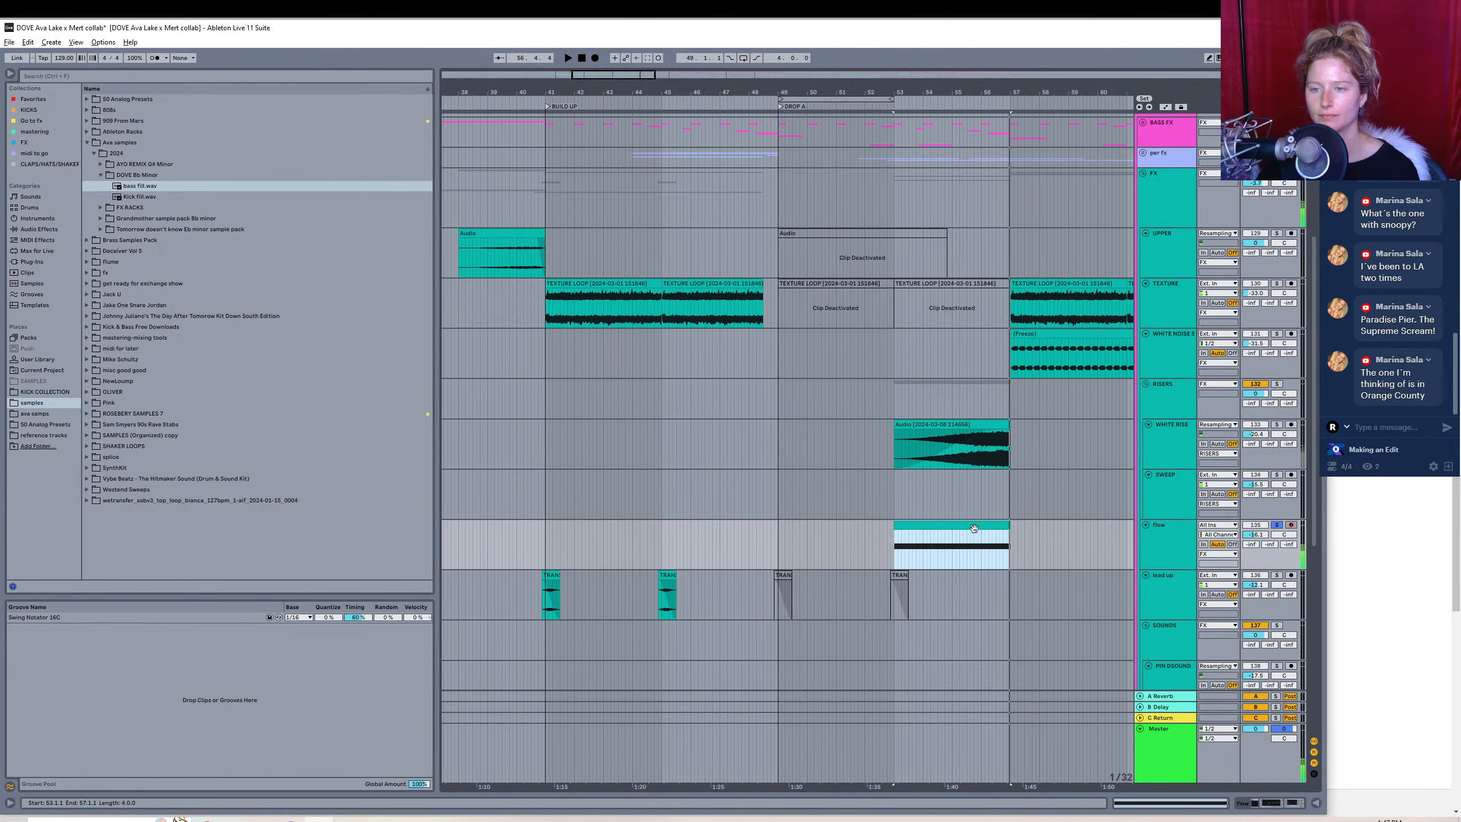
- Export the four-bar flow clip at bar 53 as a WAV named "white noise reverb riser" in the DOVE Bb Minor folder
click(9, 42)
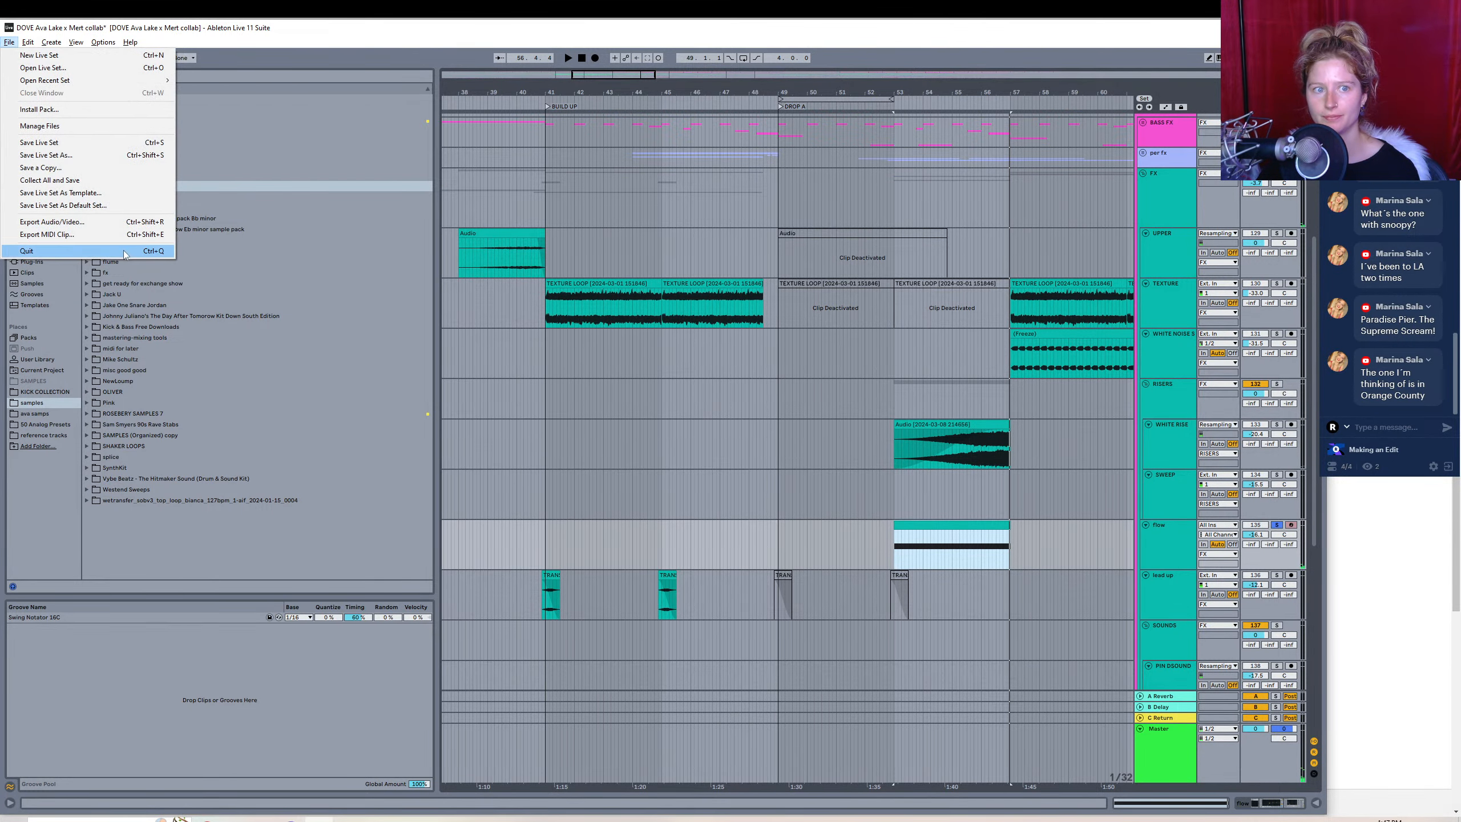
click(46, 223)
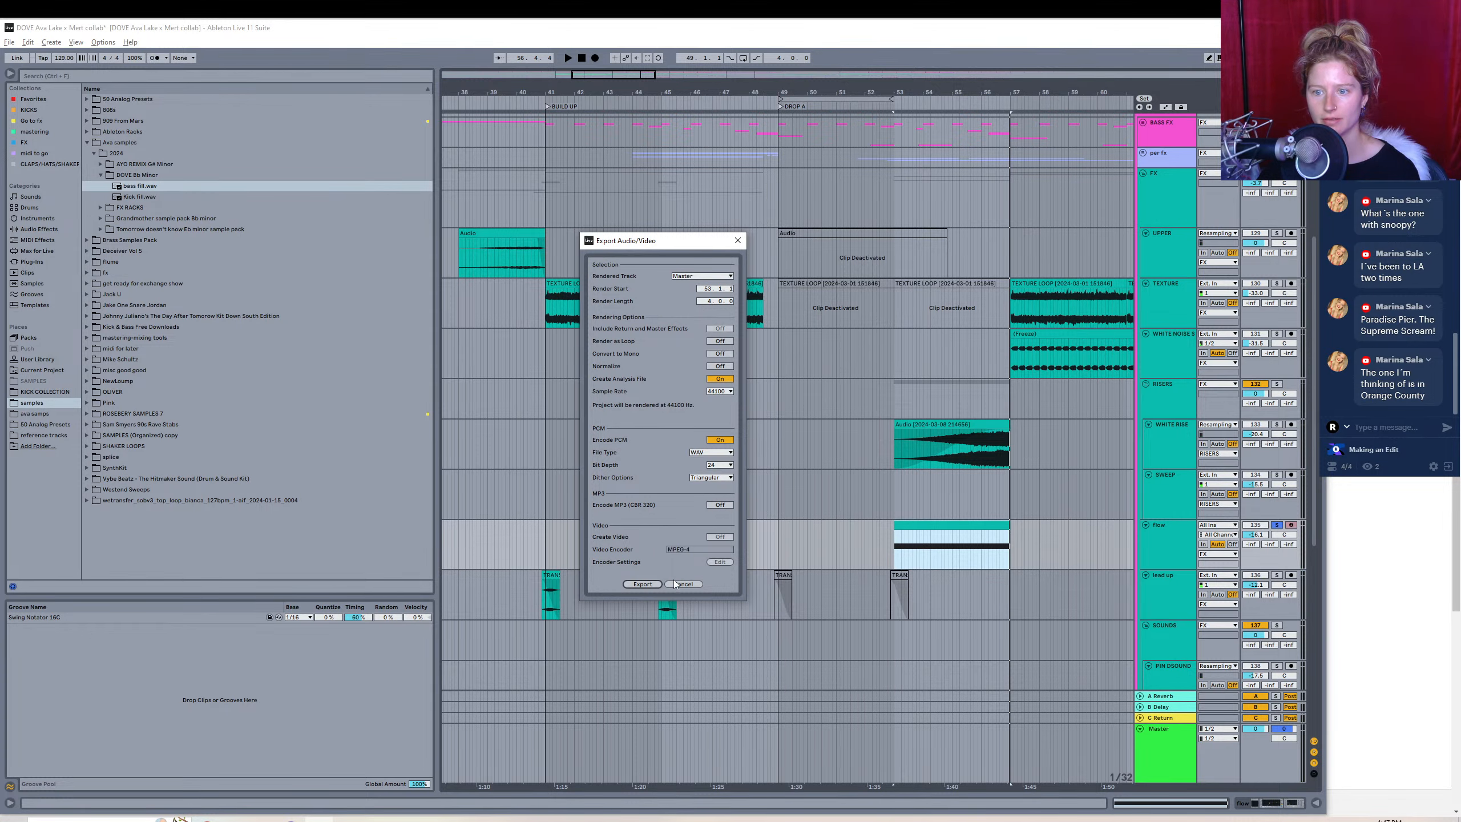
click(640, 584)
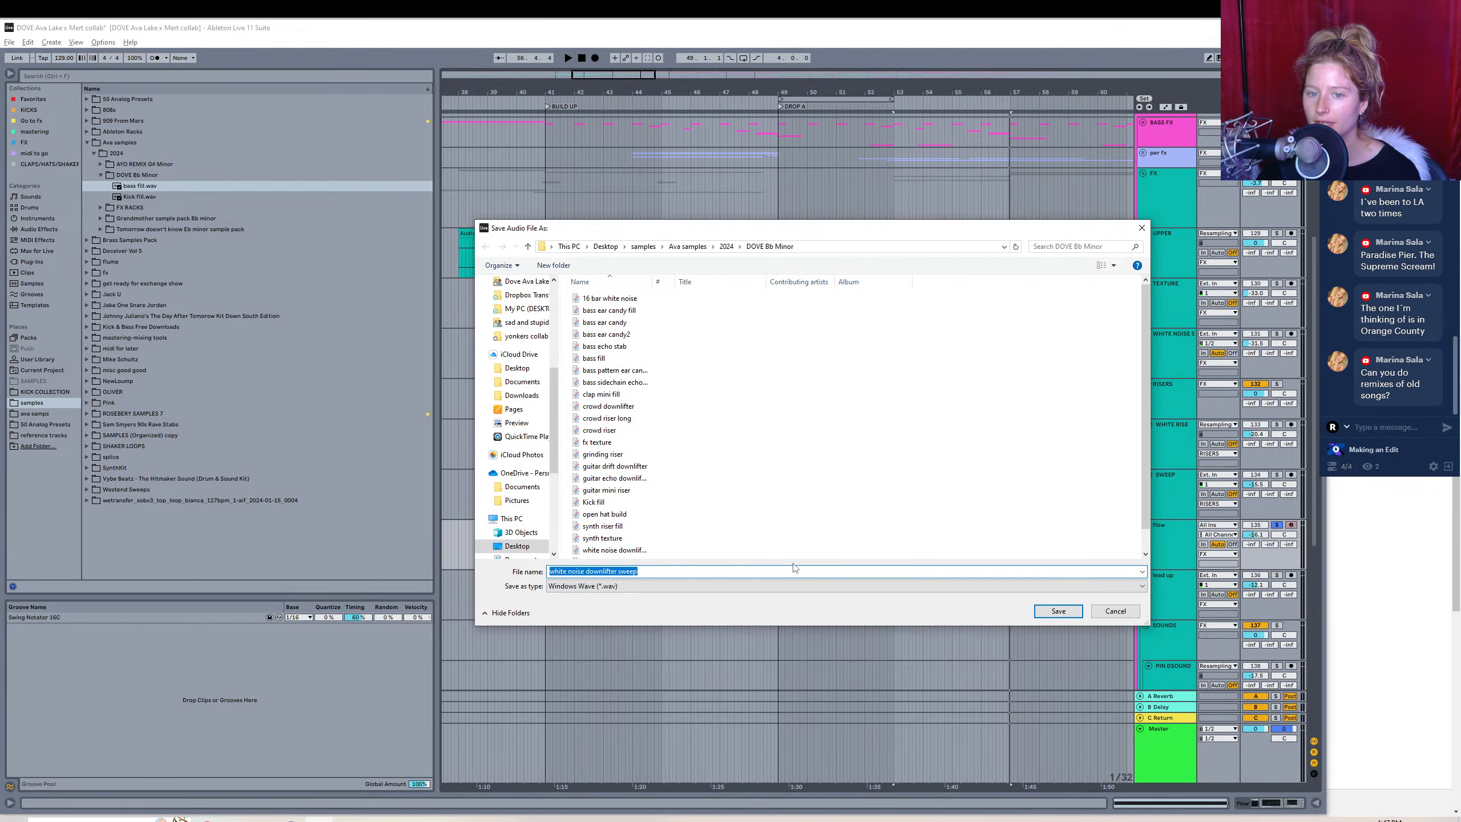
drag(744, 228, 643, 134)
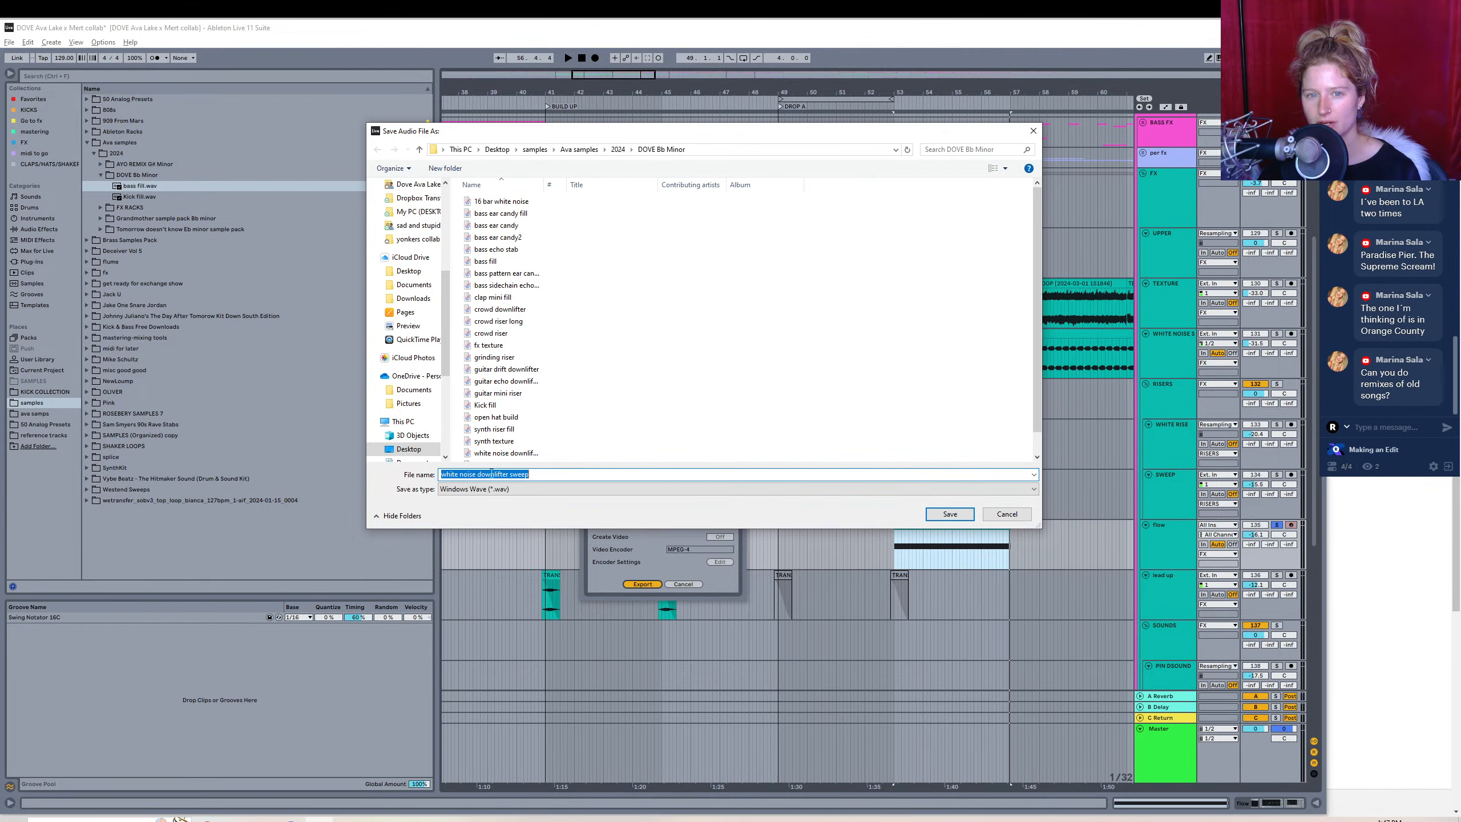
click(489, 475)
double_click(488, 475)
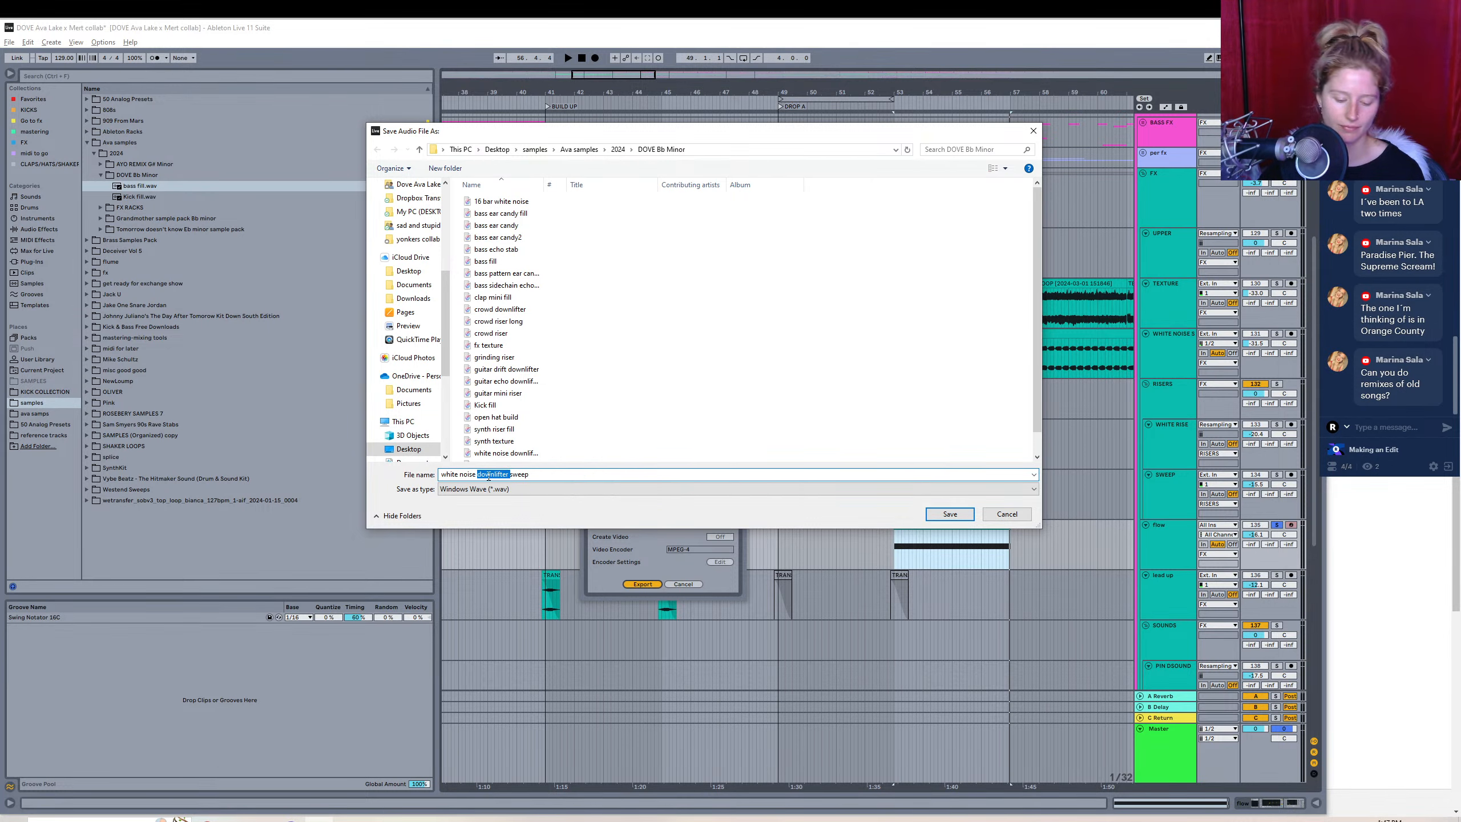
text(ris)
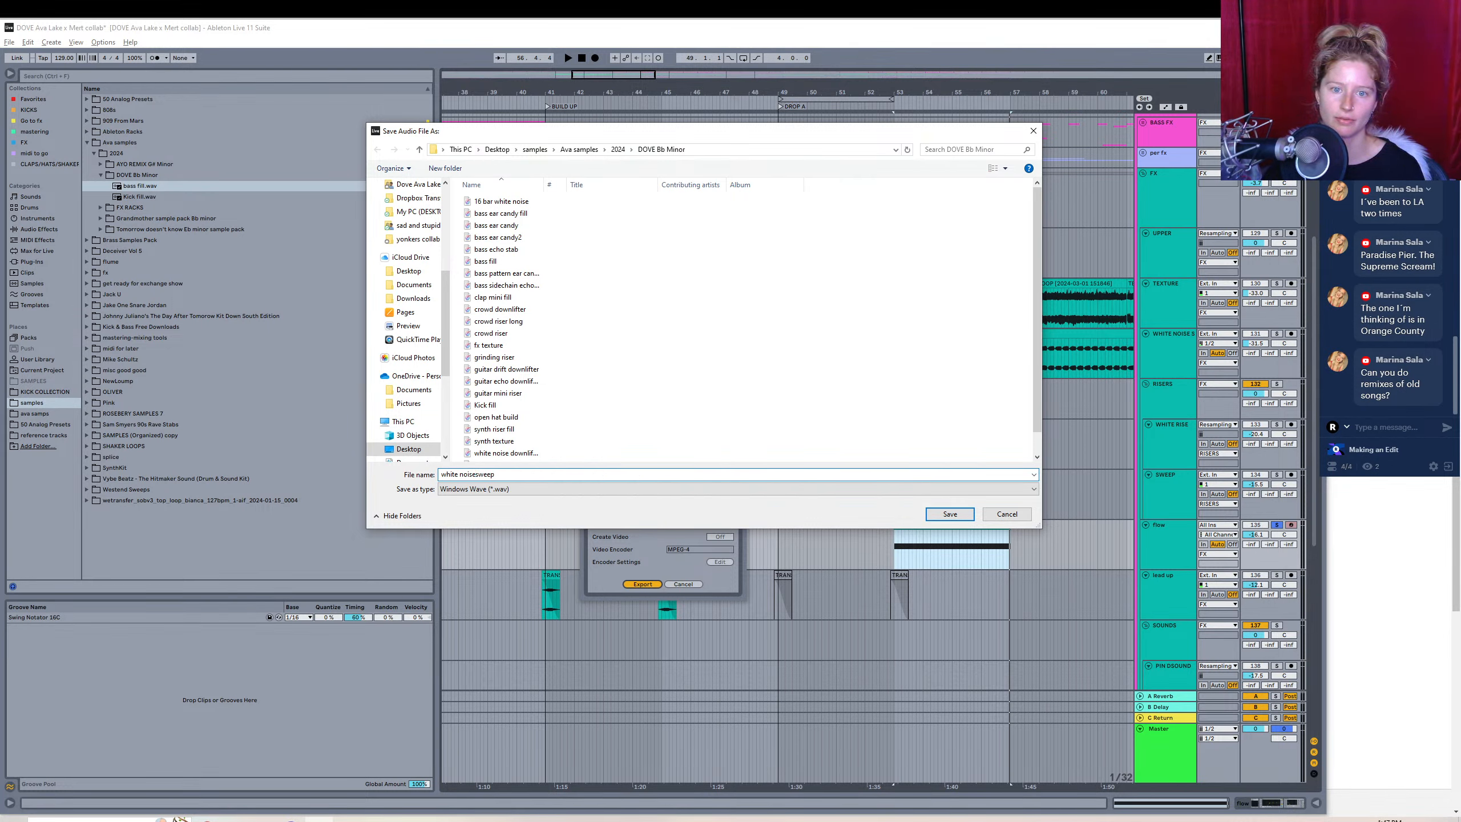
text( reverb )
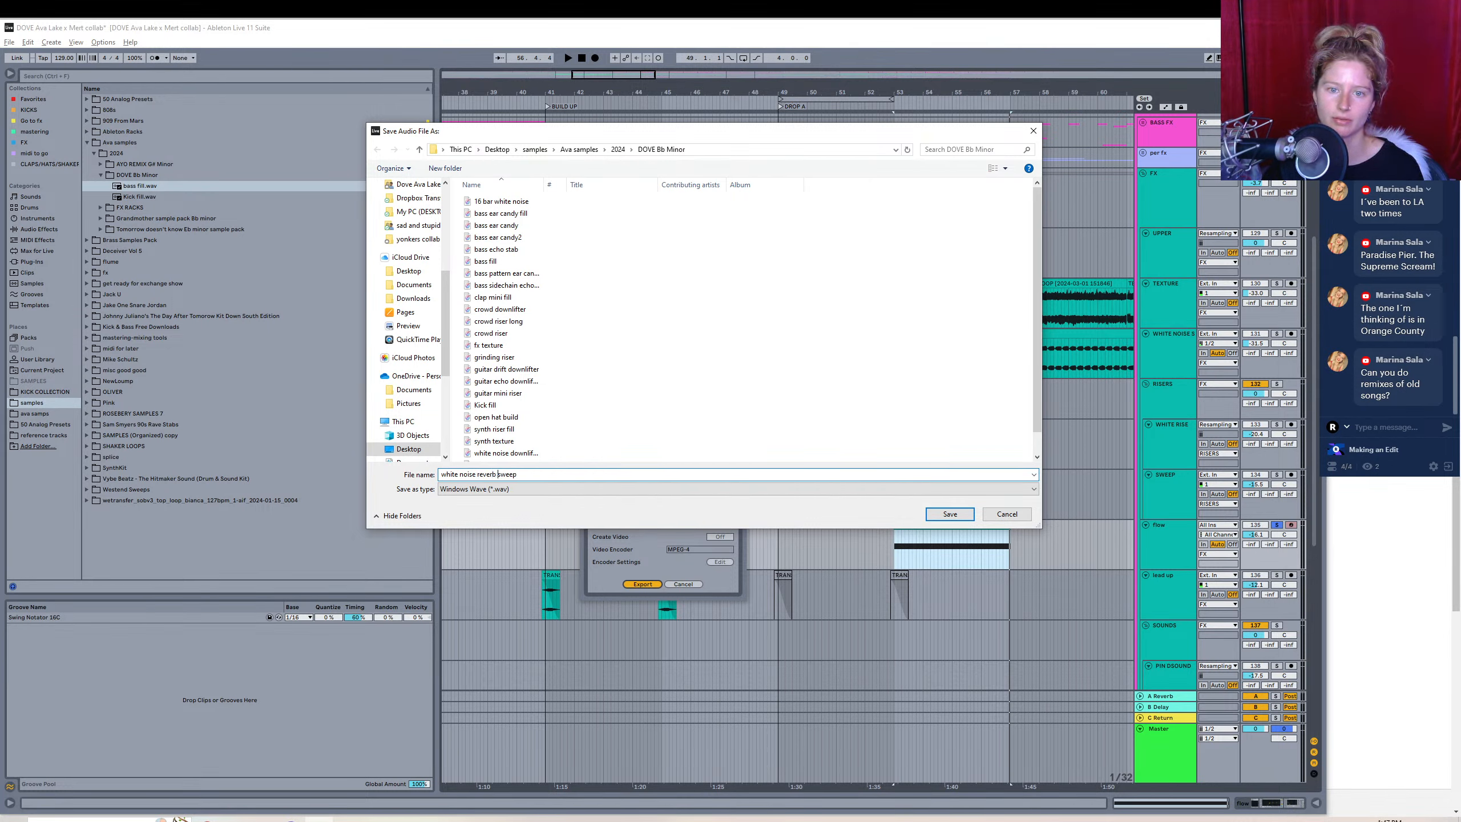
text(riser)
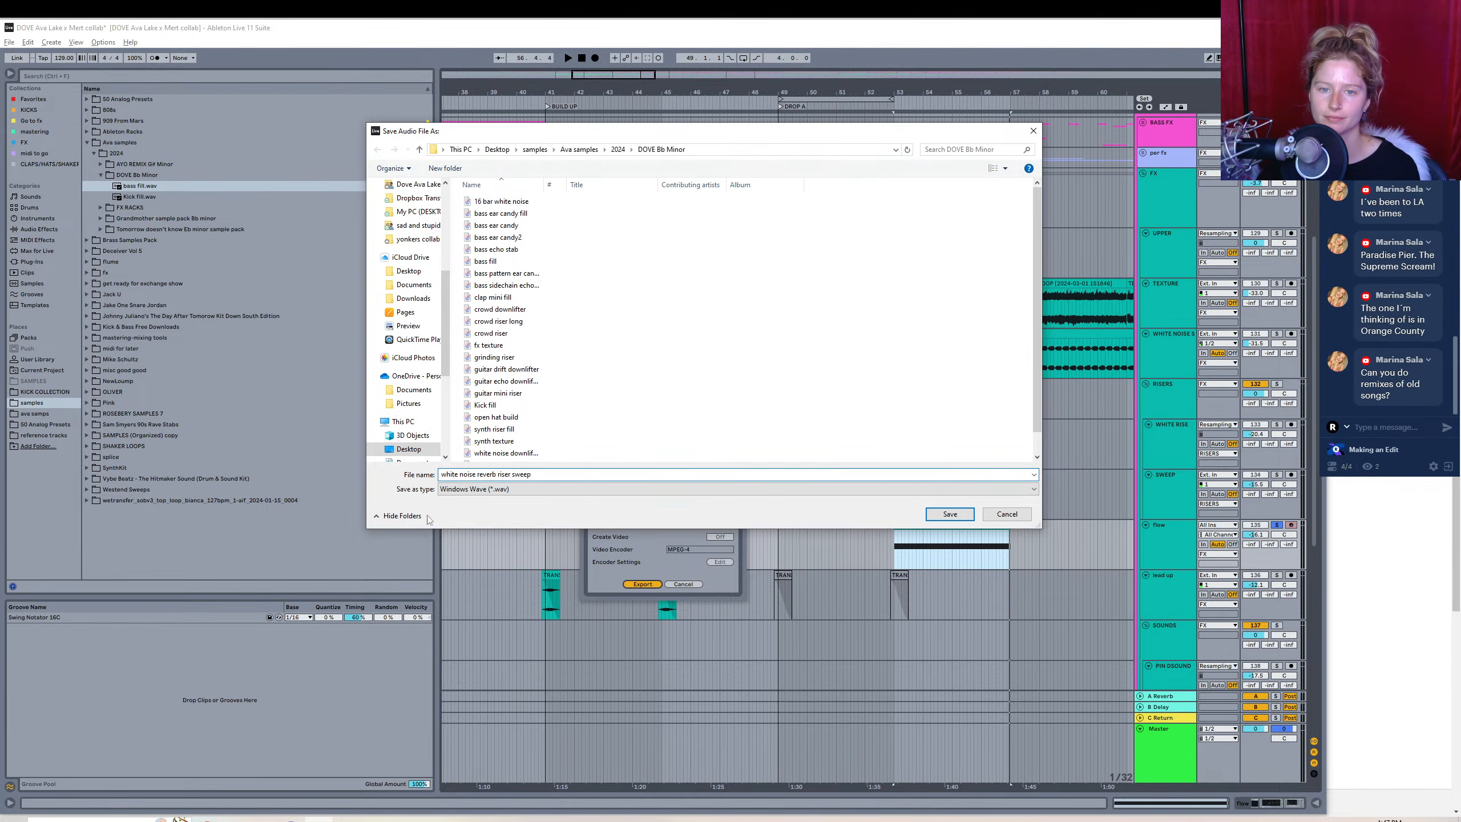
double_click(522, 474)
key(BackSpace)
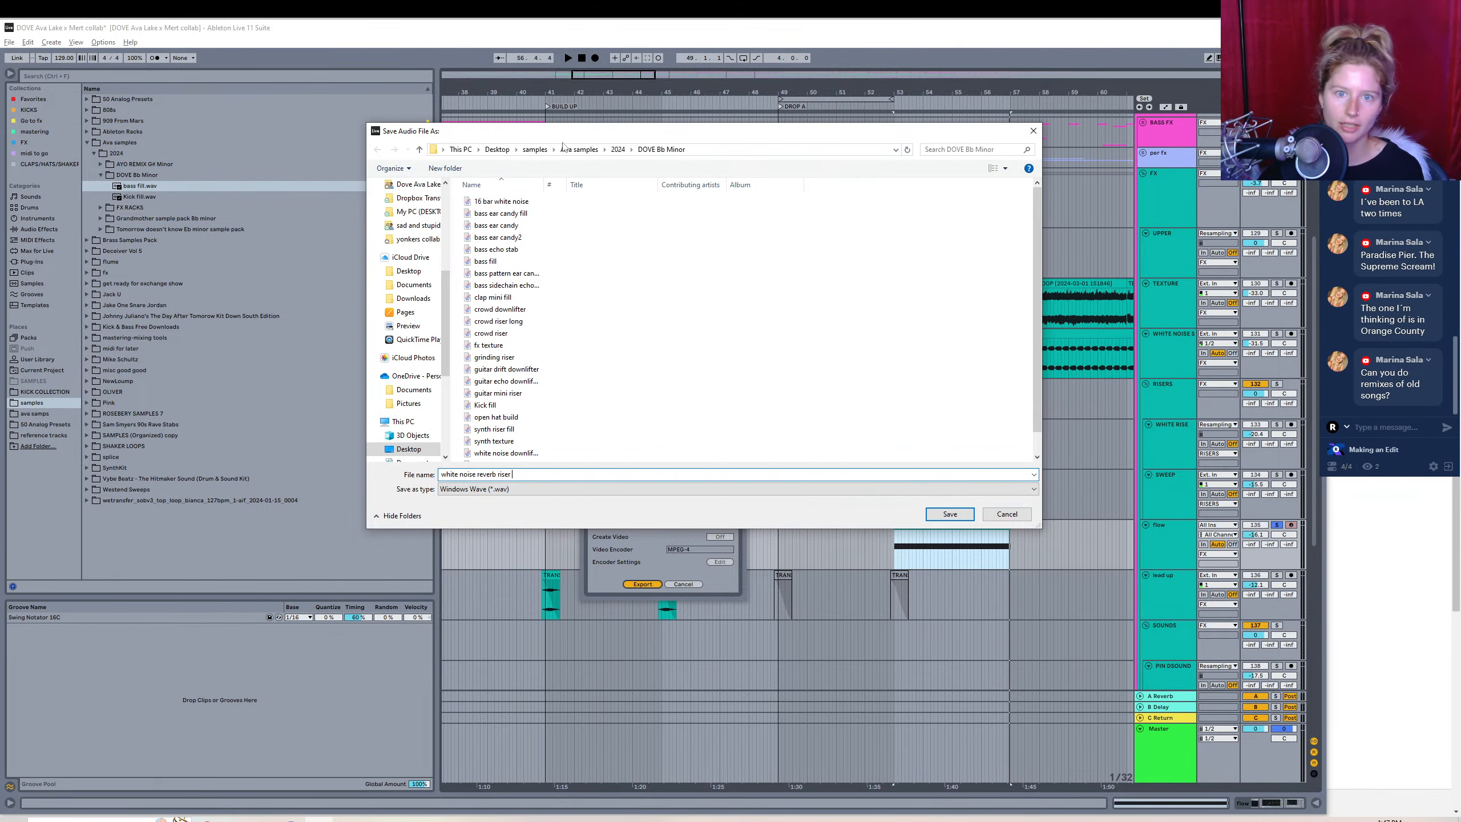
click(949, 514)
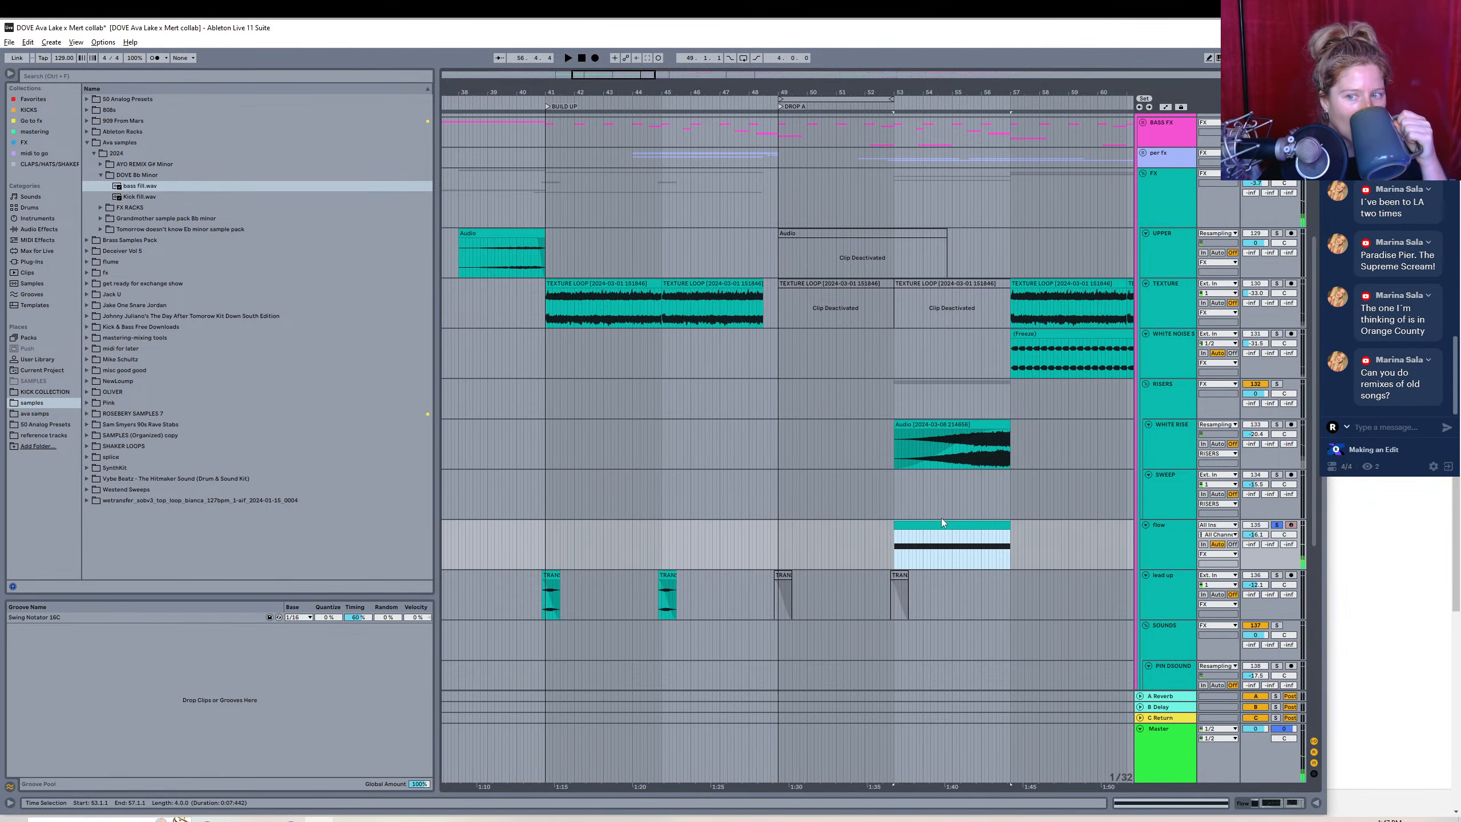
- Solo the lead up track and audition its short TRANSITION clip at bar 41
click(1275, 575)
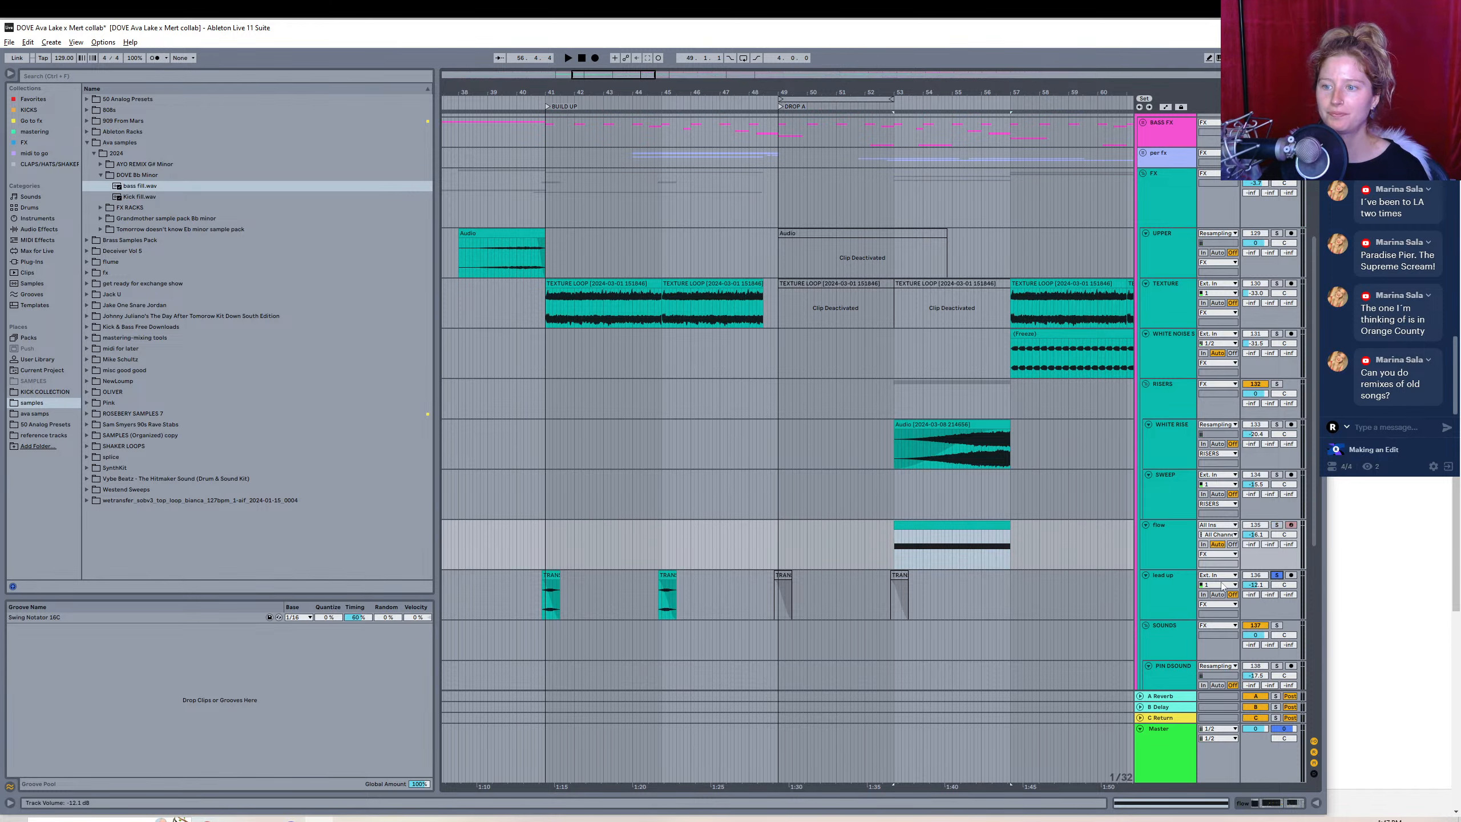
click(550, 574)
key(space)
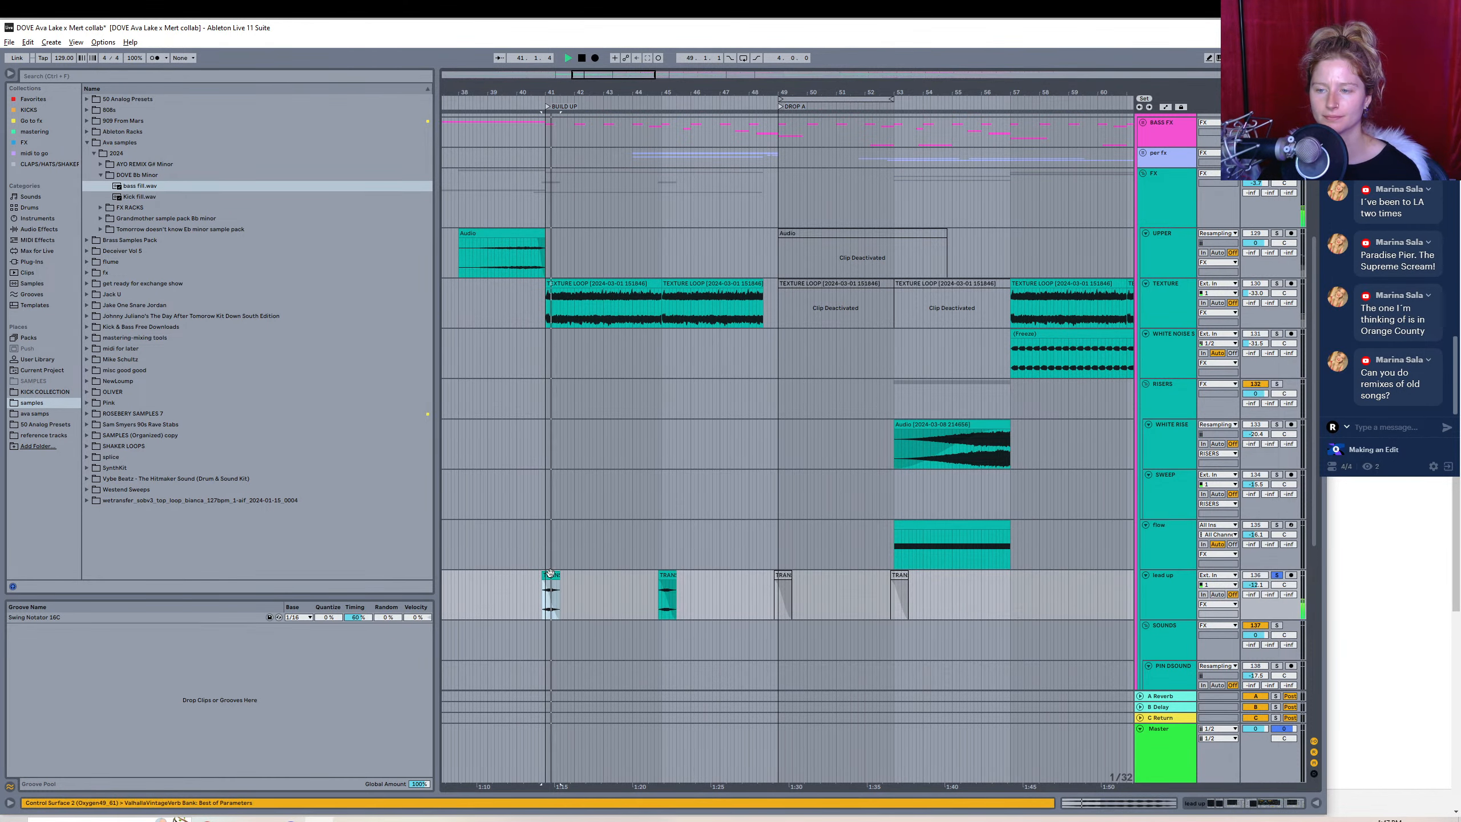
key(space)
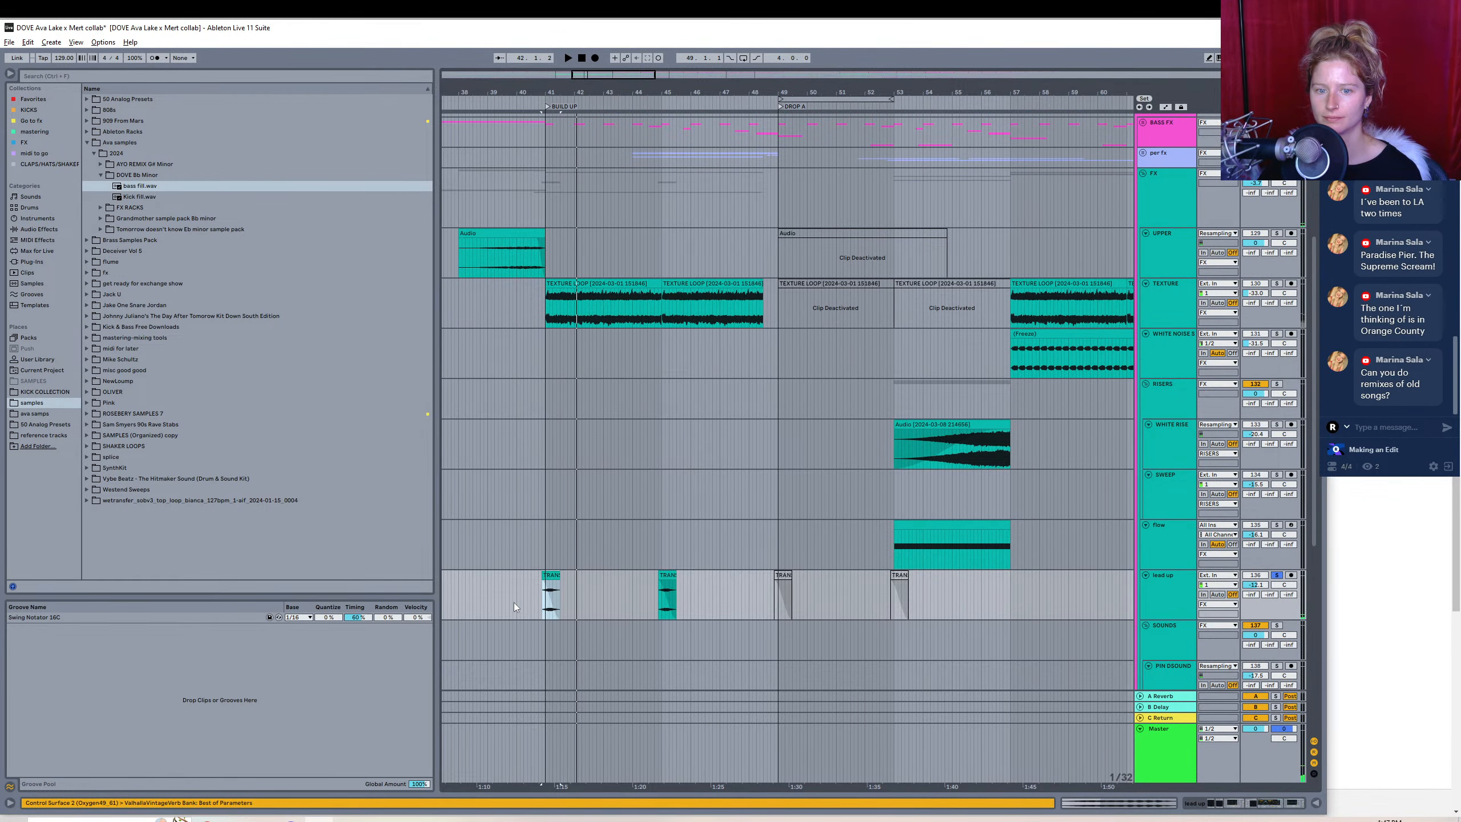
- Consolidate the bar 41 TRANSITION clip with surrounding silence and trim it to three bars, from 40.1.1 to 43.1.1
drag(516, 604, 618, 590)
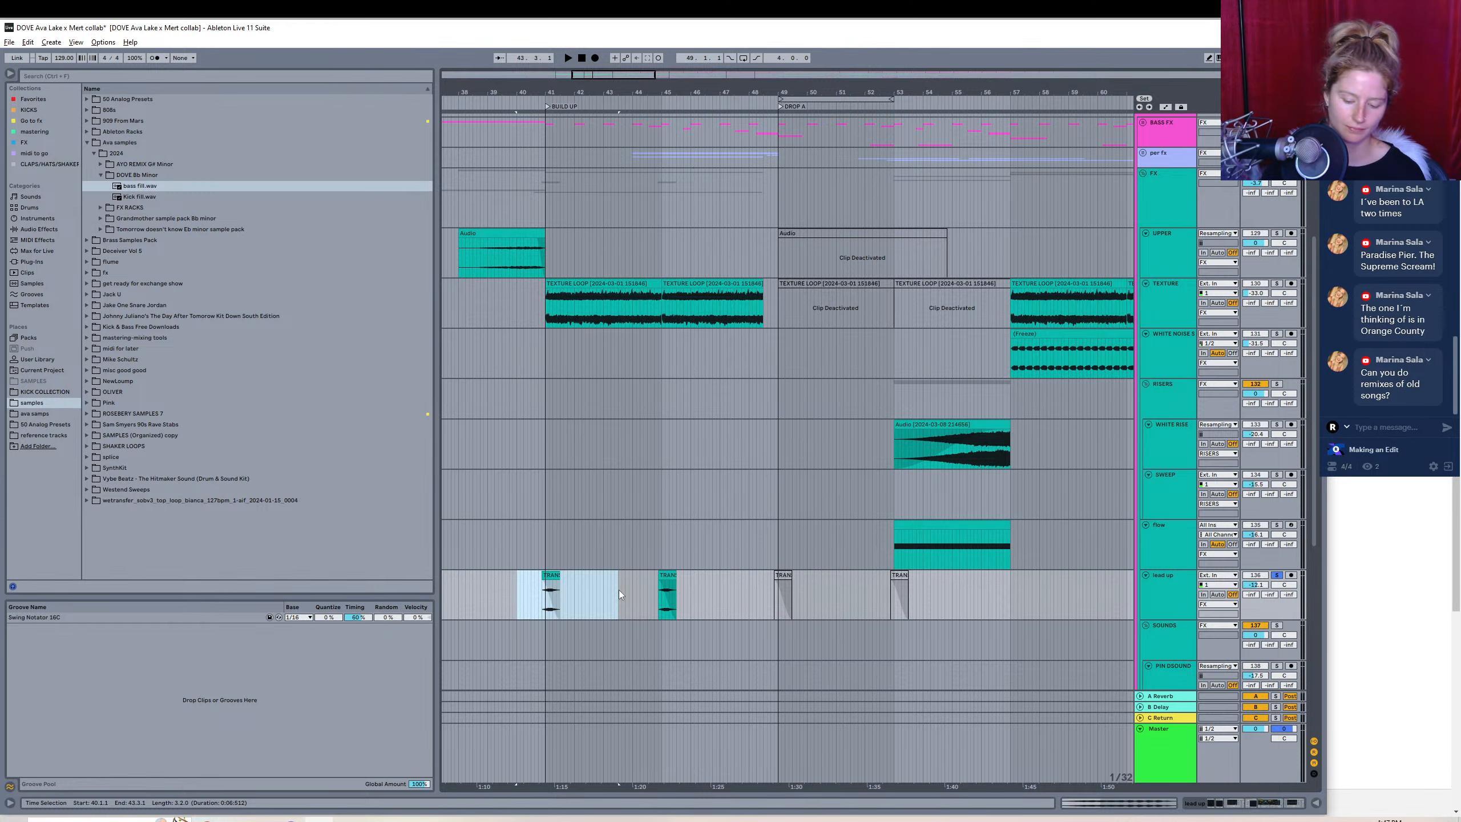
key(ctrl+j)
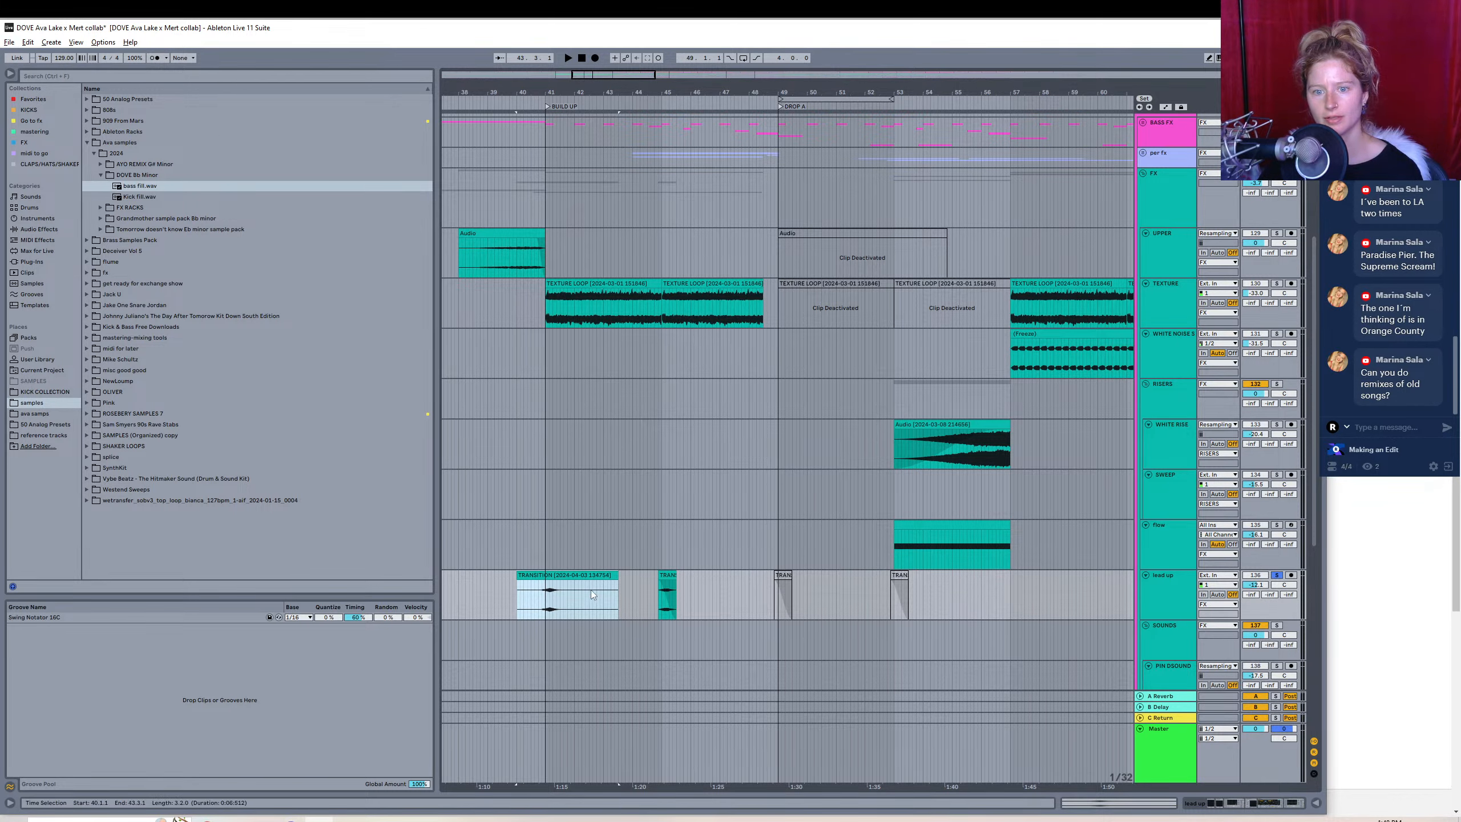
drag(617, 575, 603, 575)
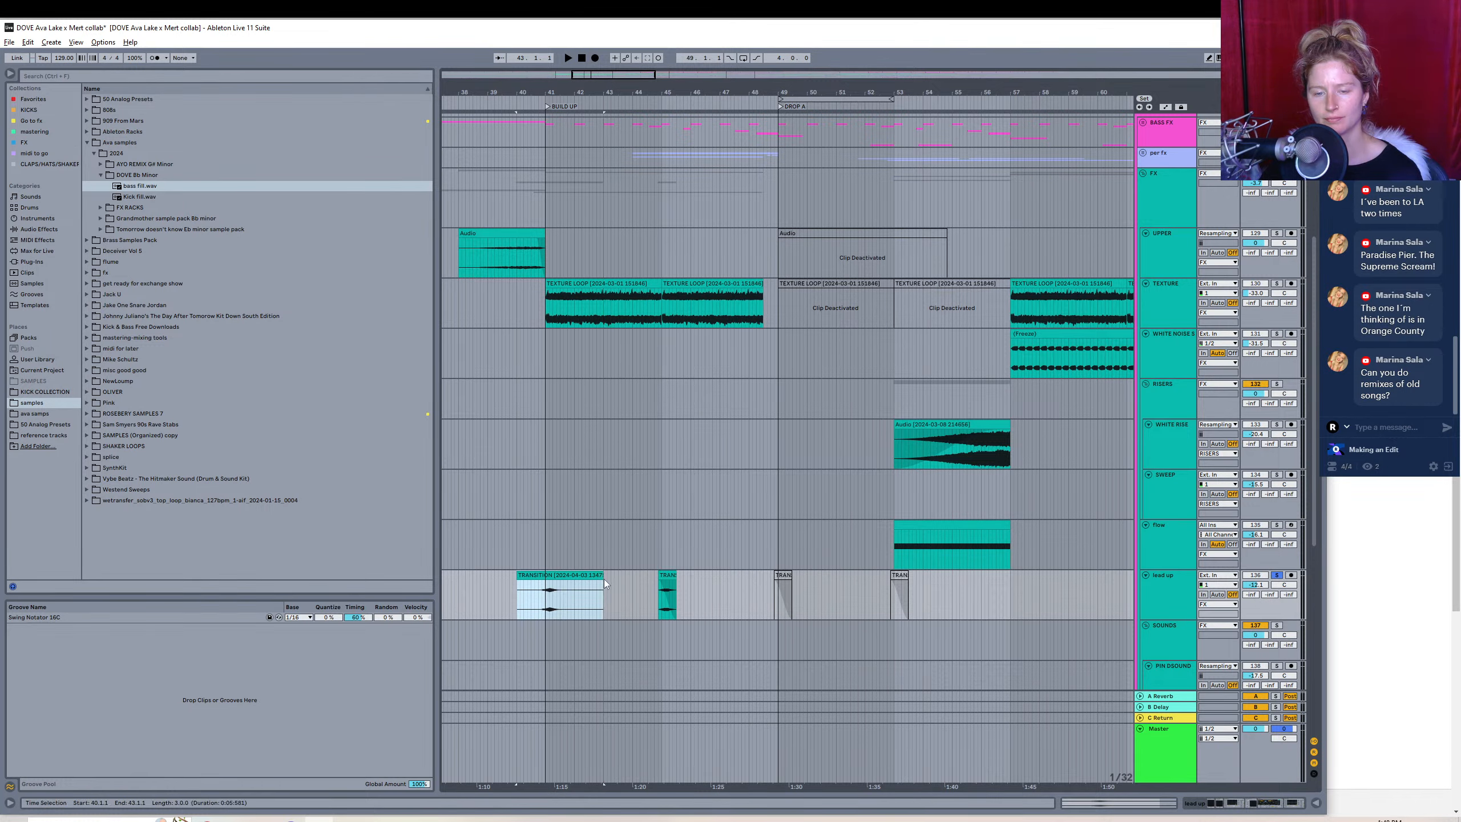
- Export the three-bar TRANSITION clip as a WAV named "synth squeak" in the DOVE Bb Minor folder
click(9, 42)
click(109, 224)
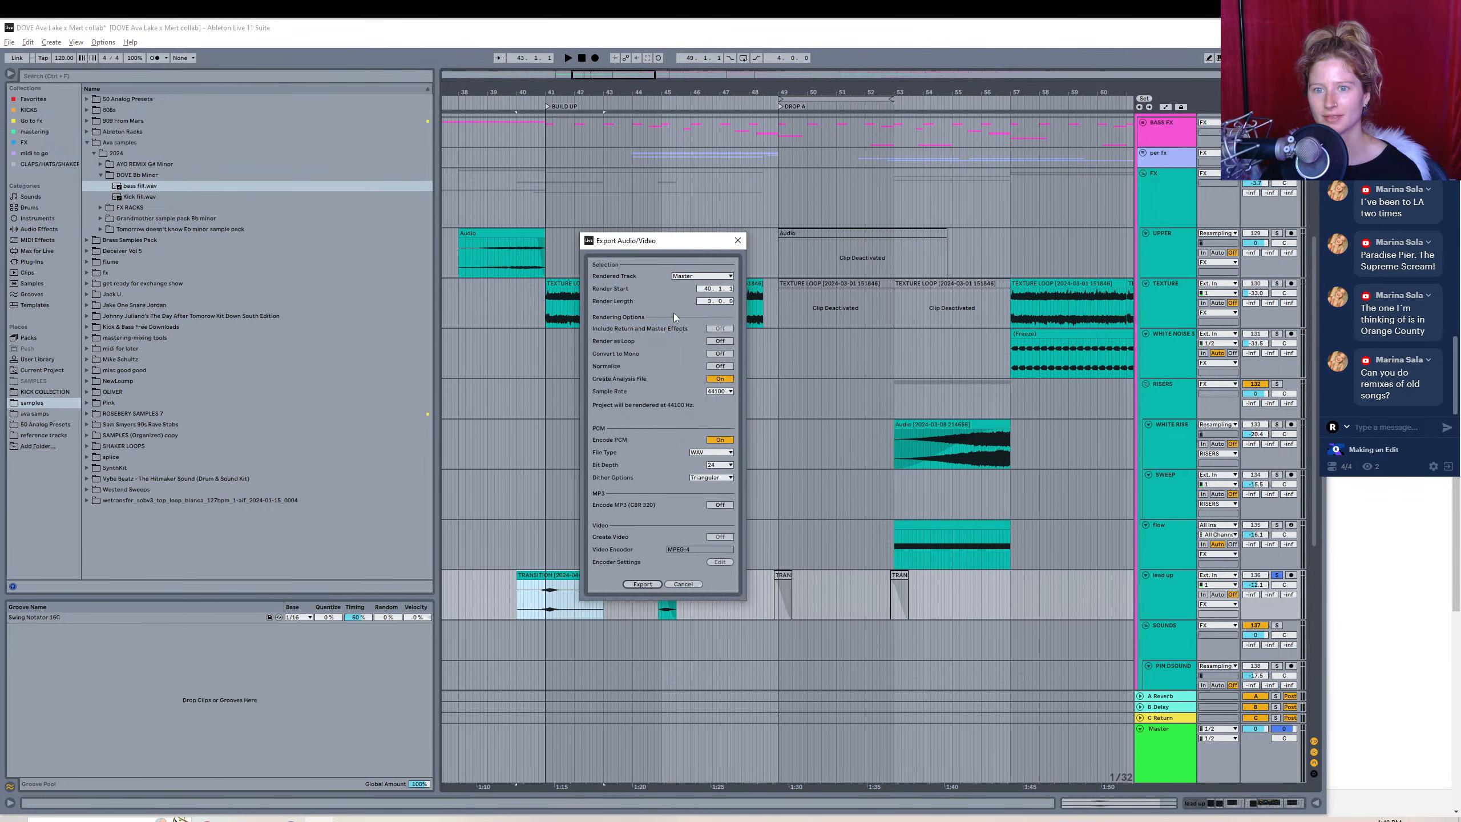
click(642, 584)
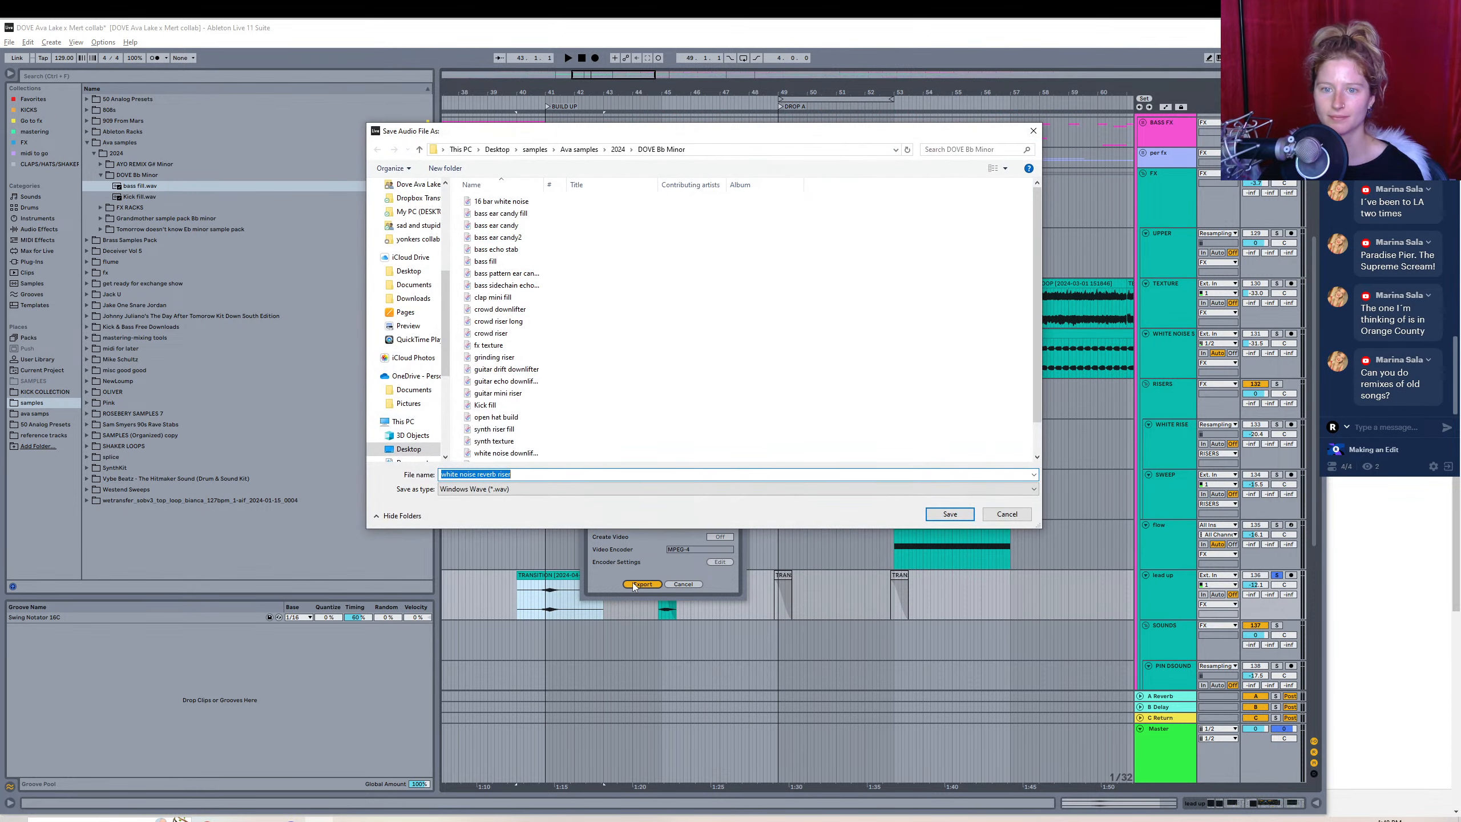
text(synth)
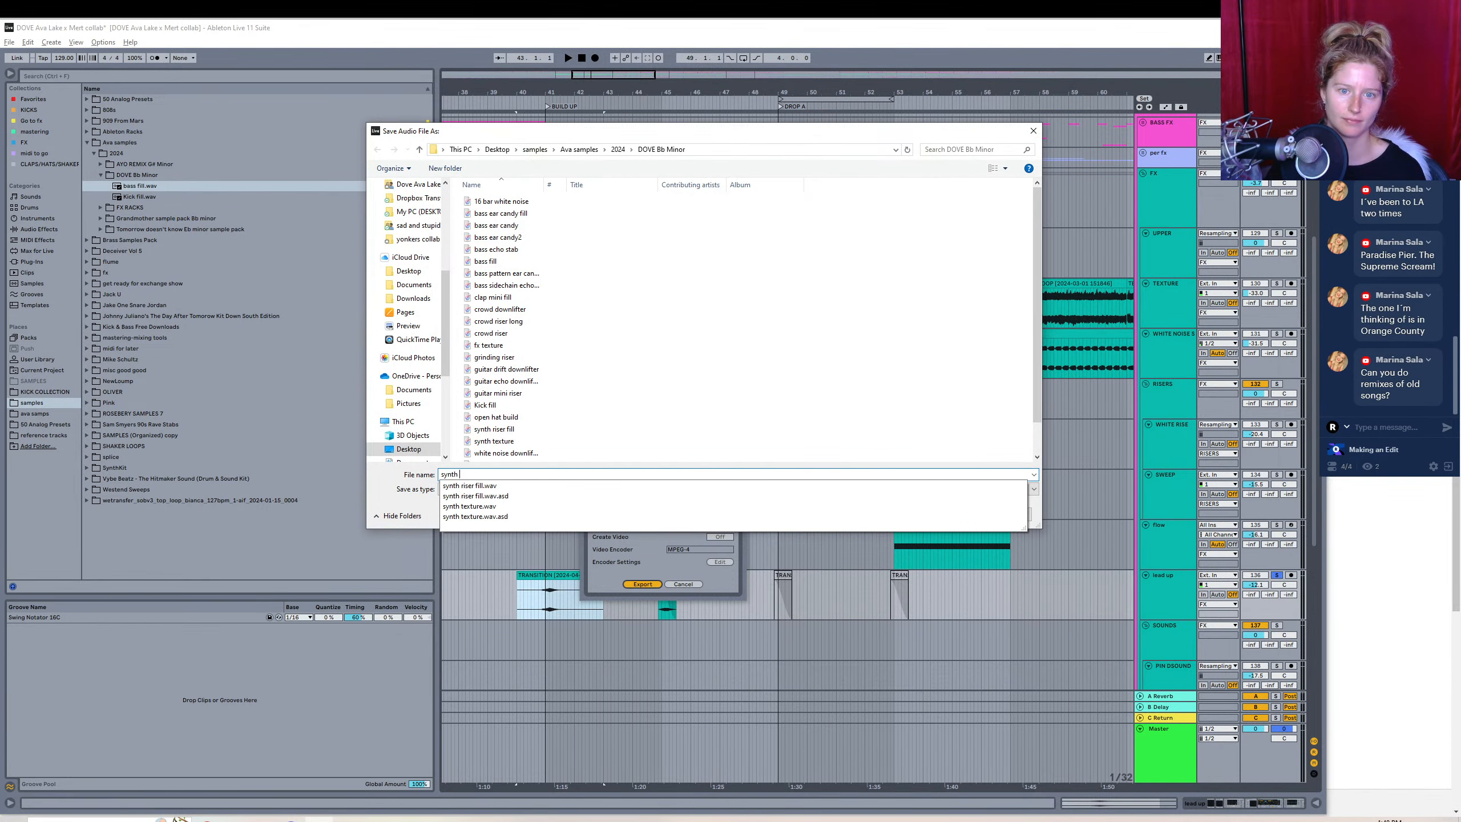
text( g)
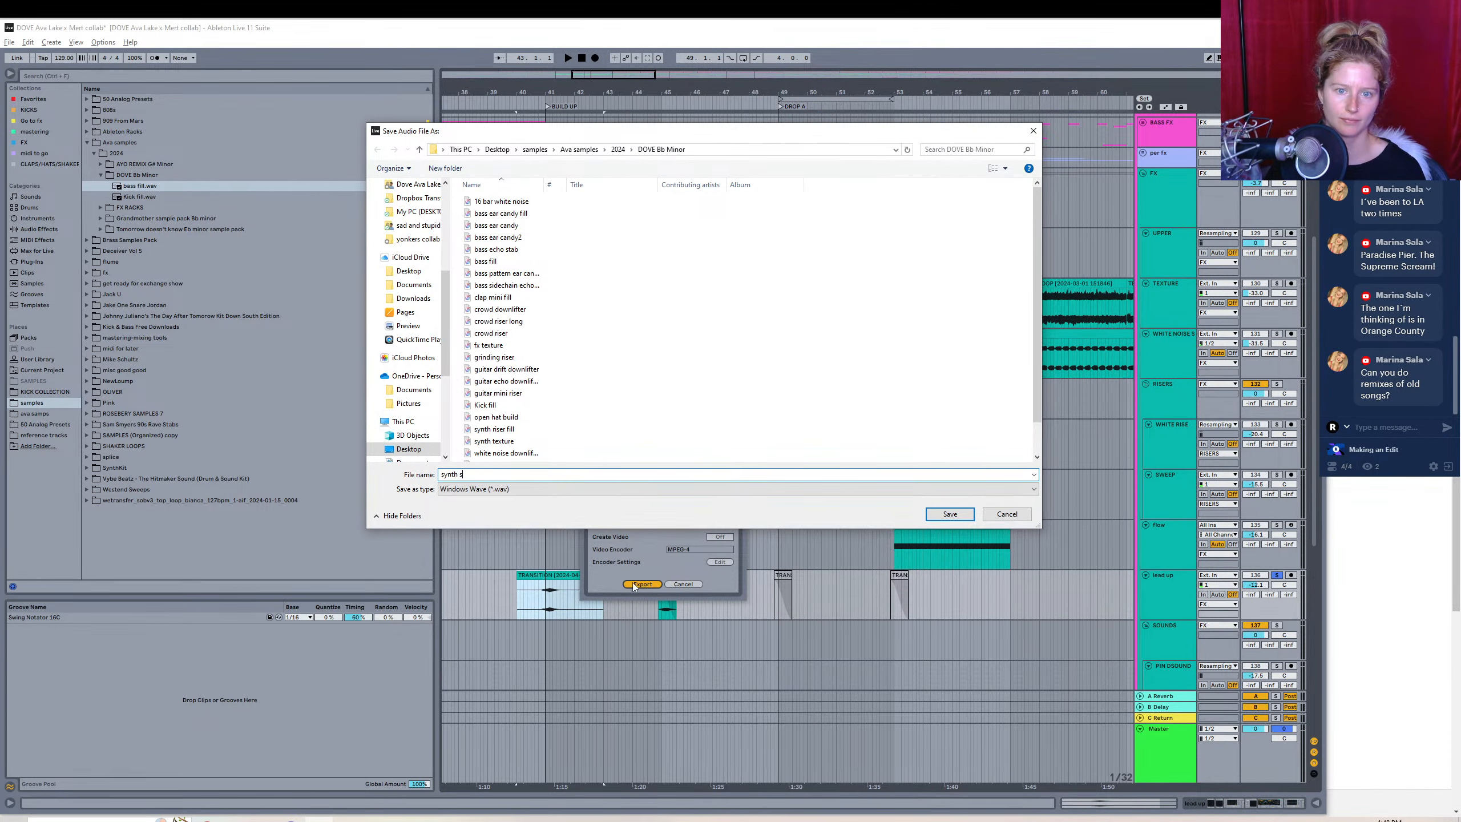
text(q)
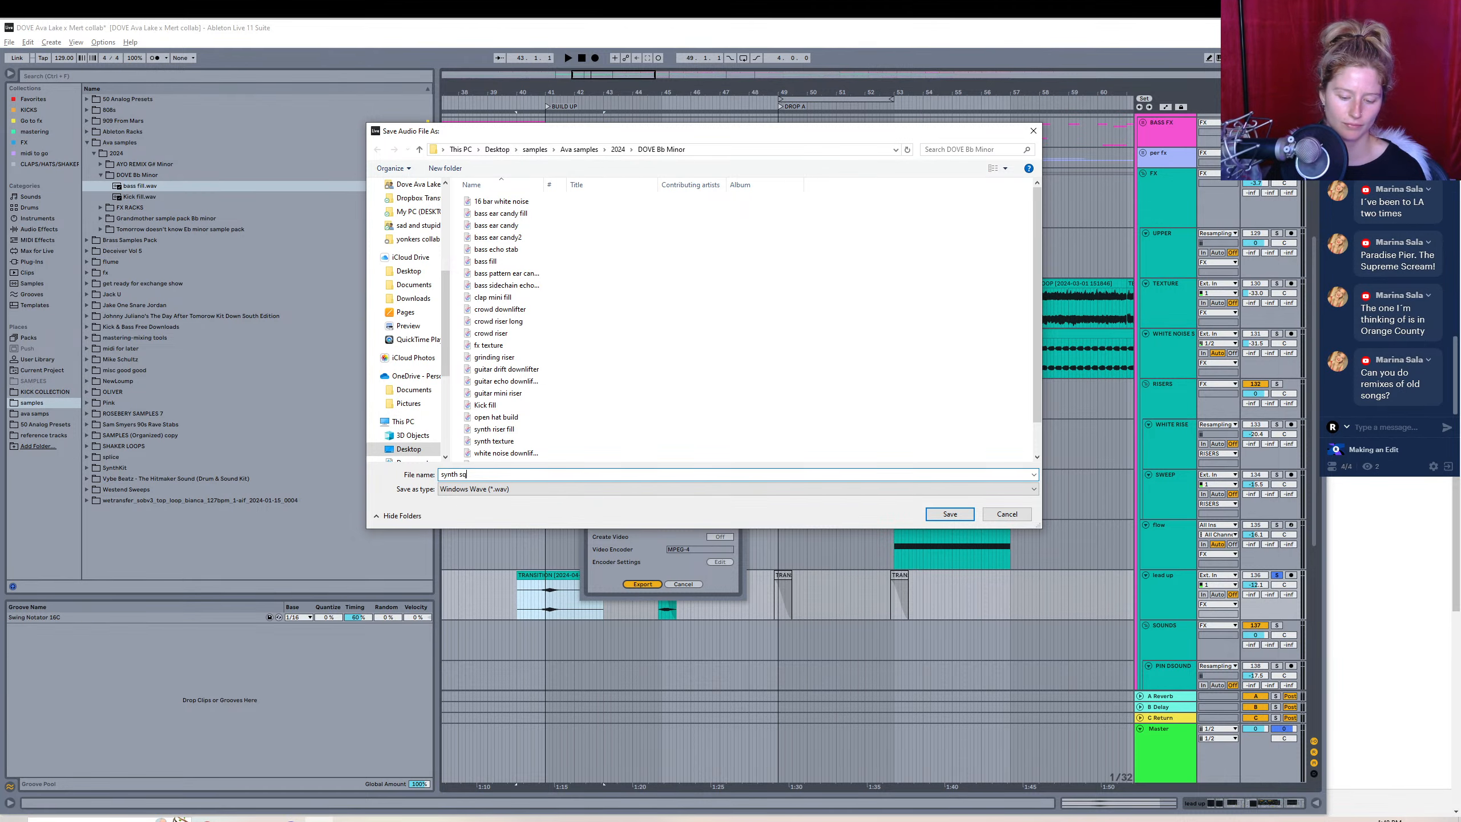
text(ueak)
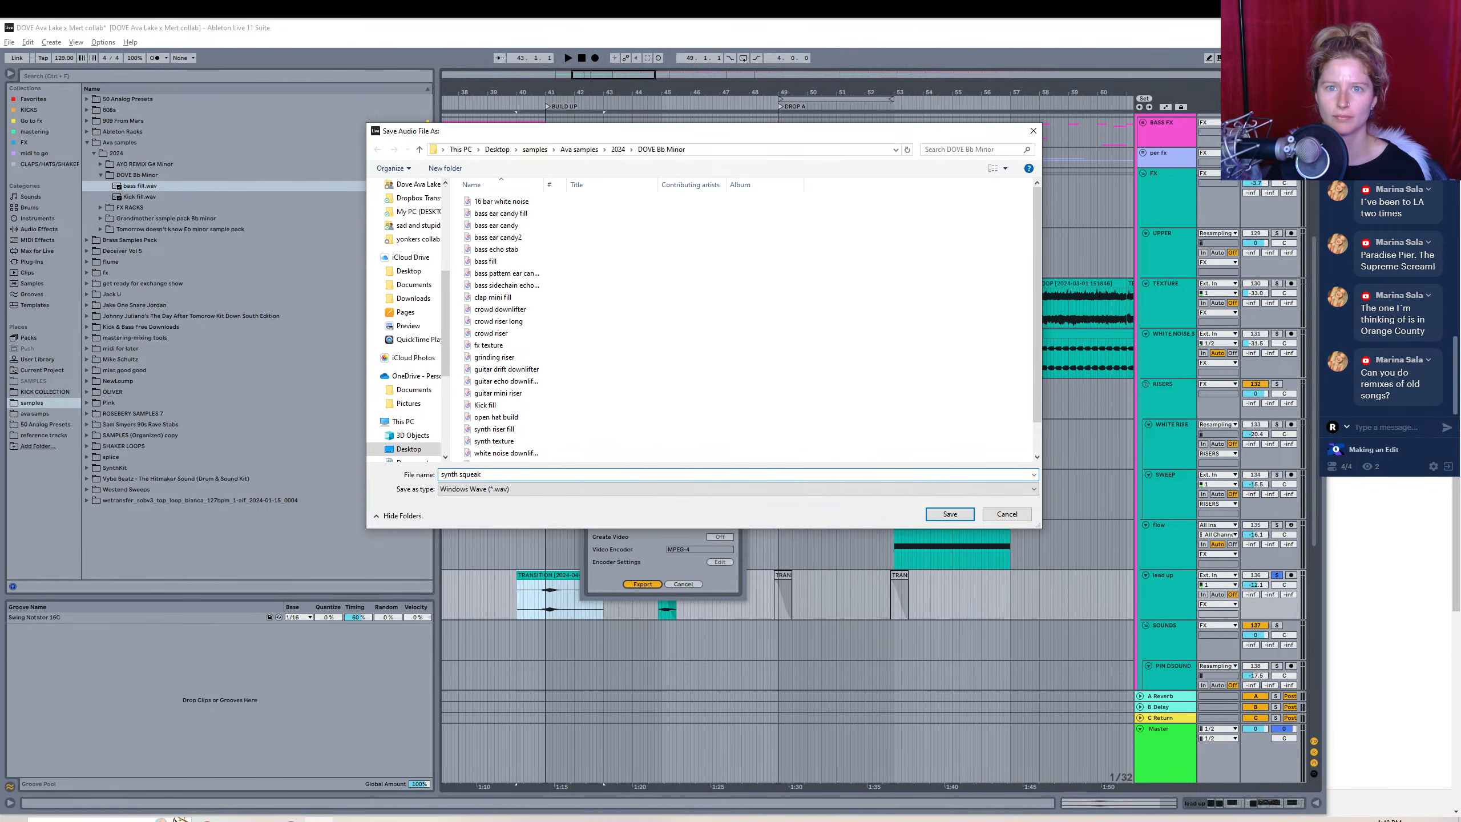
key(Return)
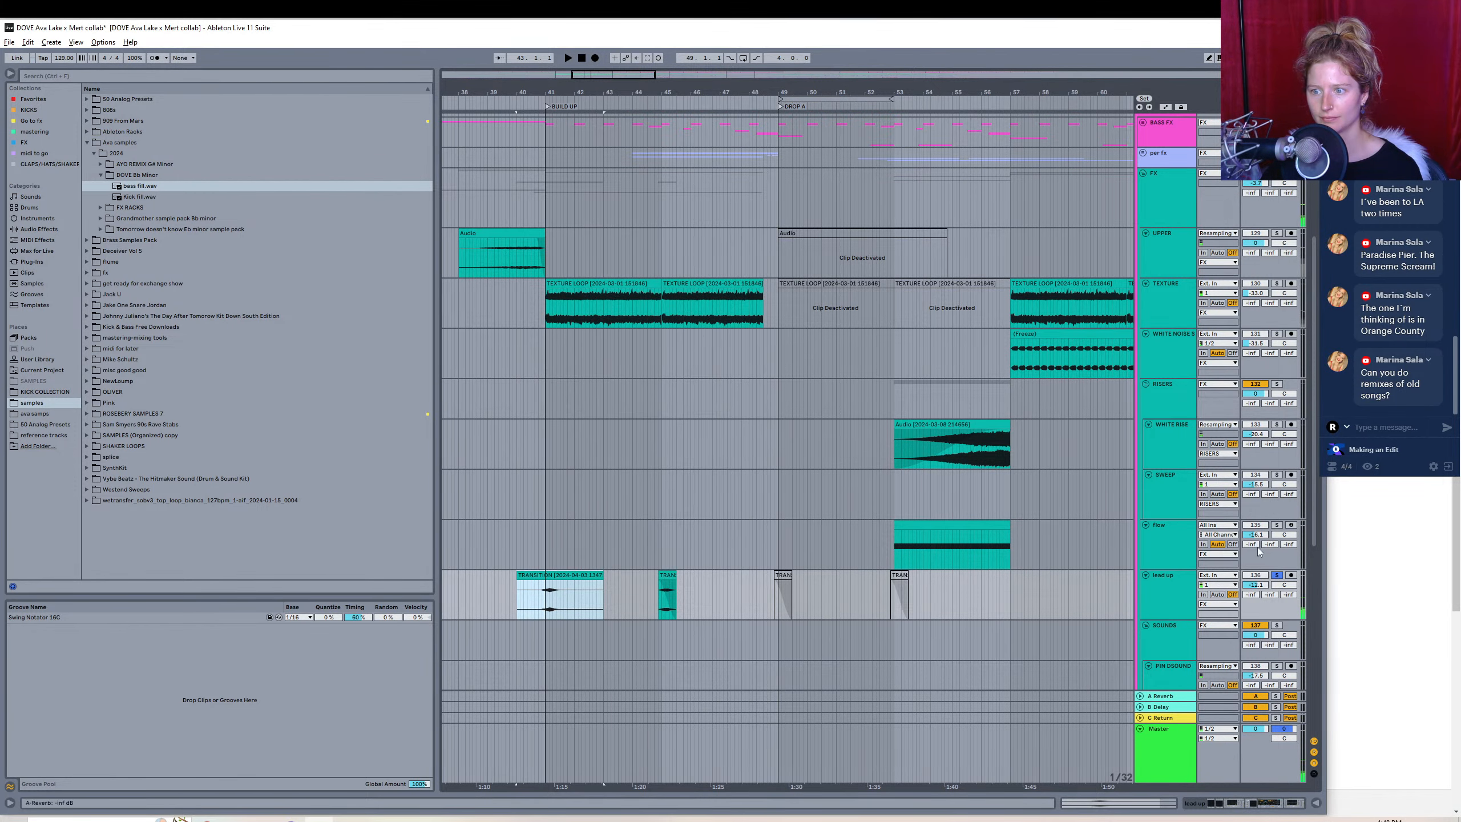
- Unsolo lead up, solo the first track inside the SOUNDS group and audition its short clip at bar 23
click(1276, 575)
scroll(1309, 523, down, 6)
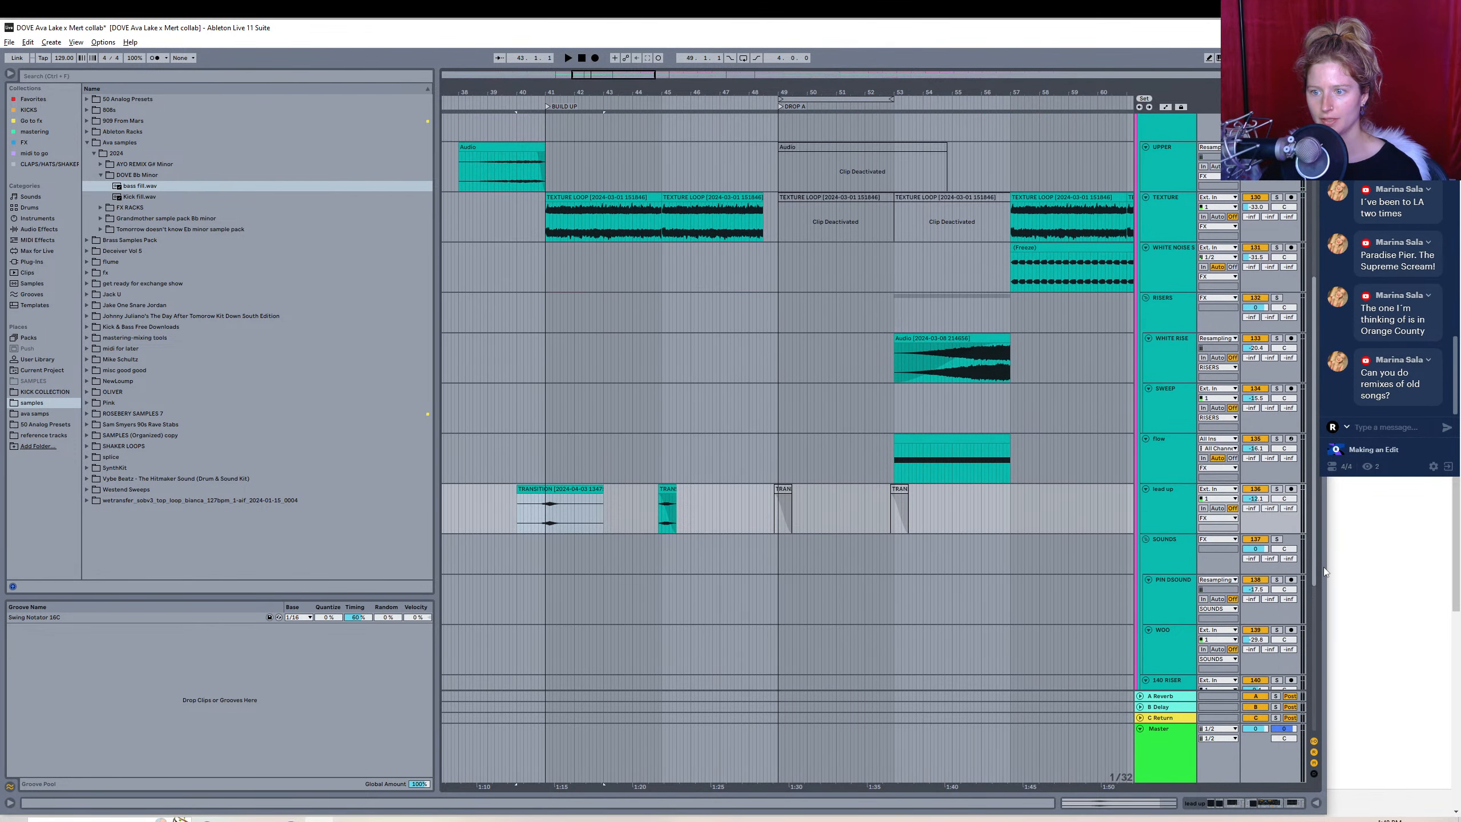
drag(632, 88, 1086, 72)
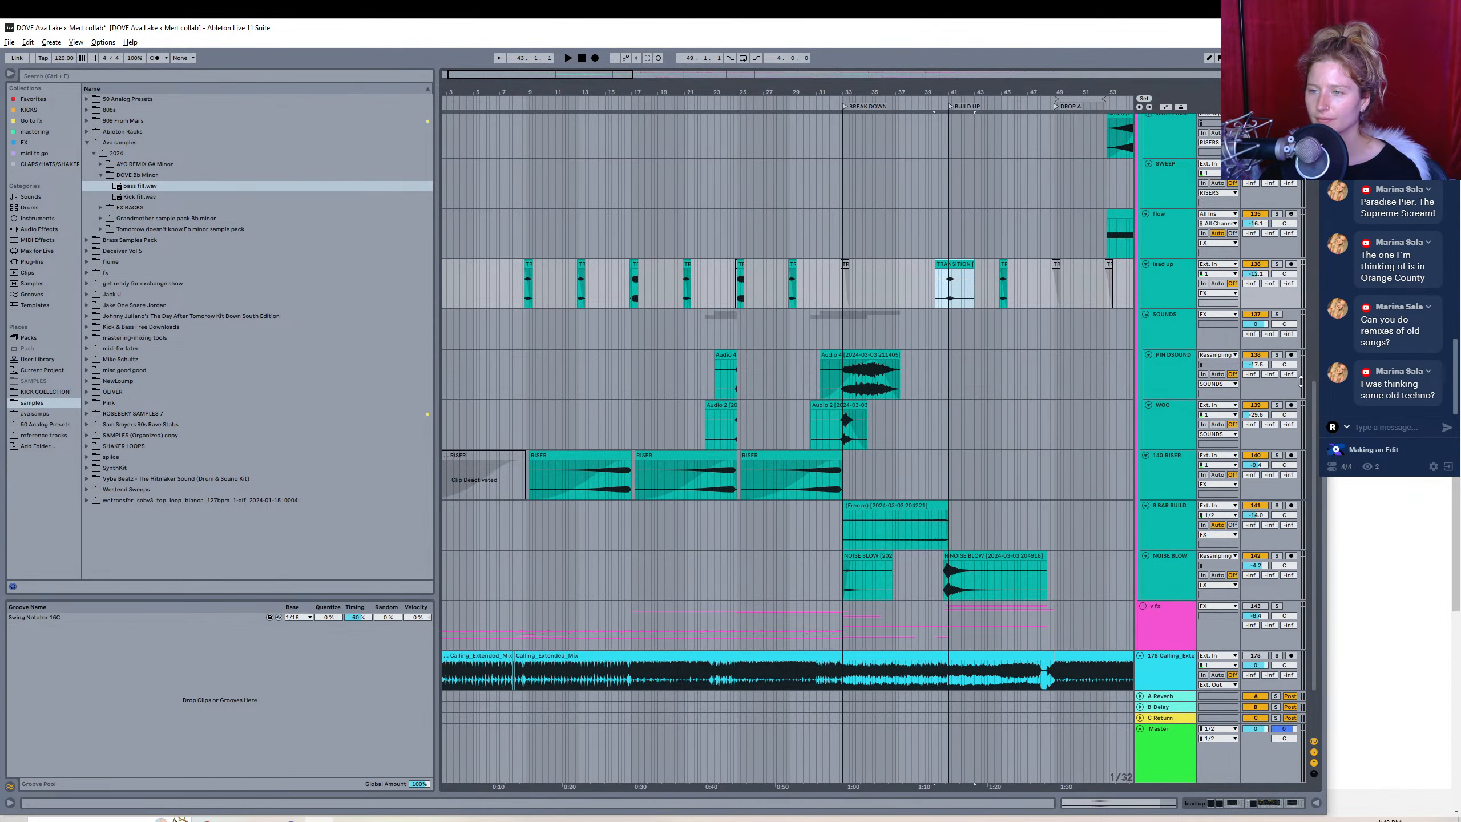
click(1274, 355)
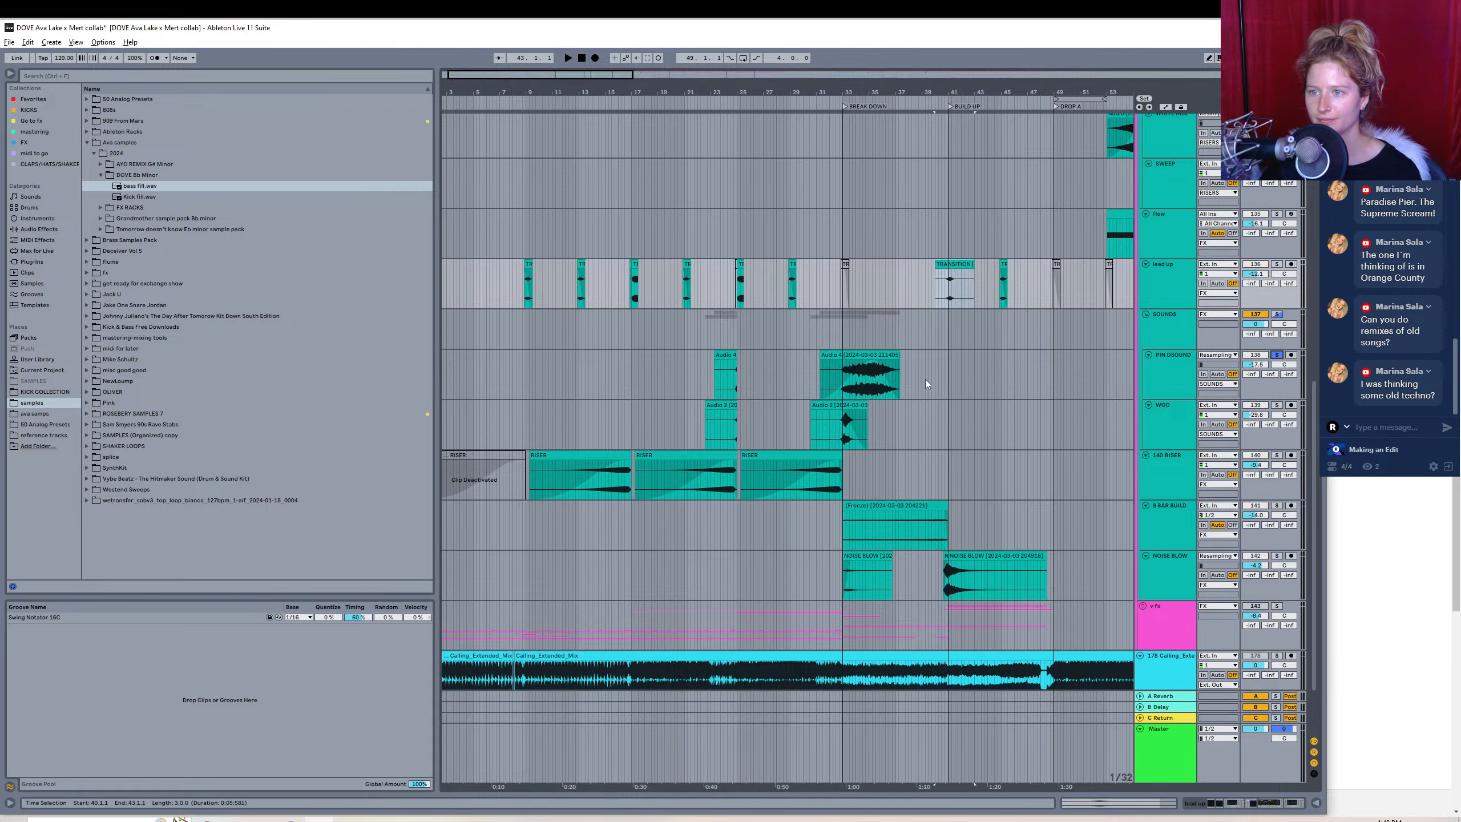
click(729, 355)
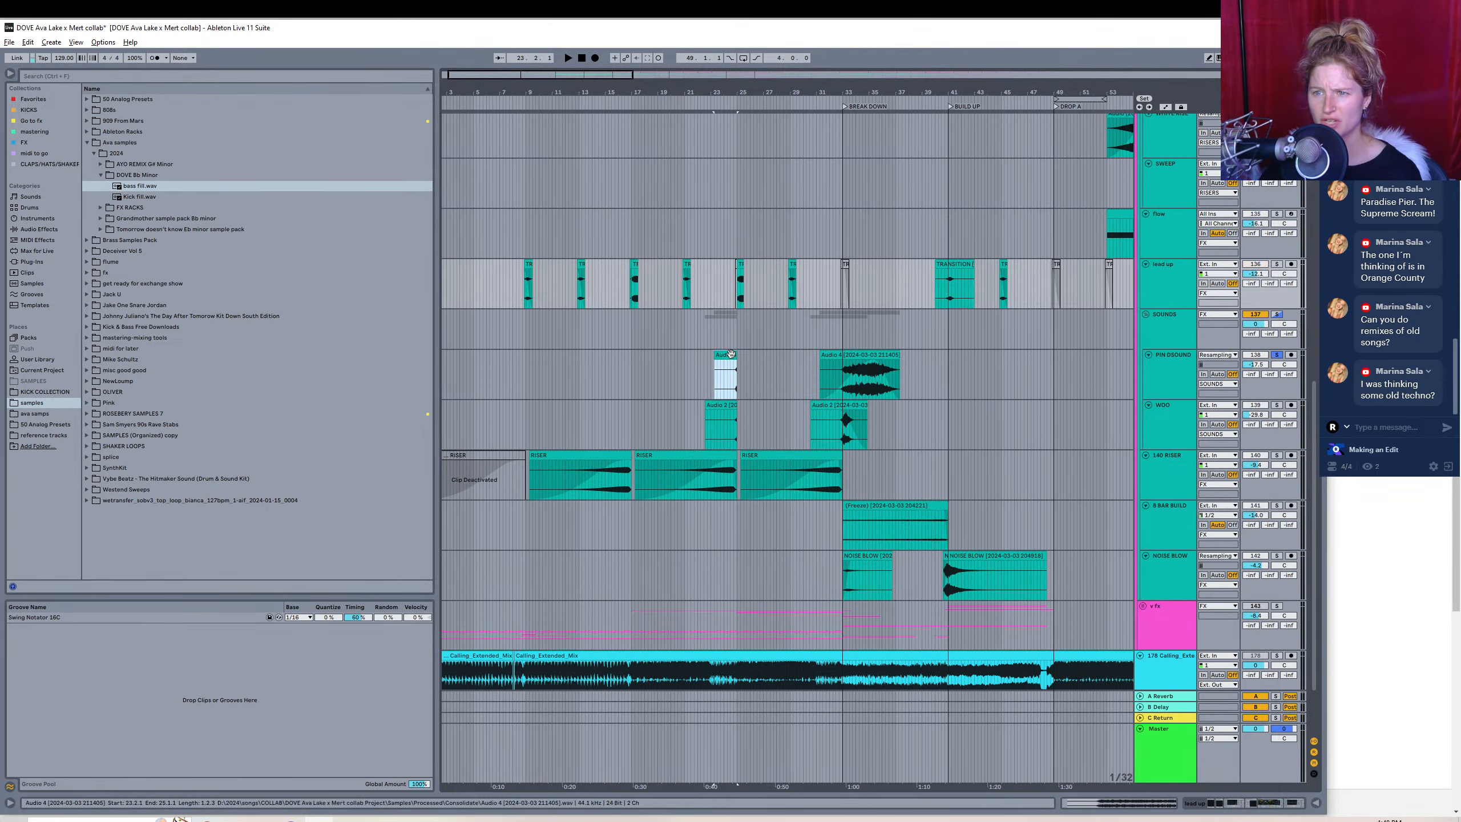
key(space)
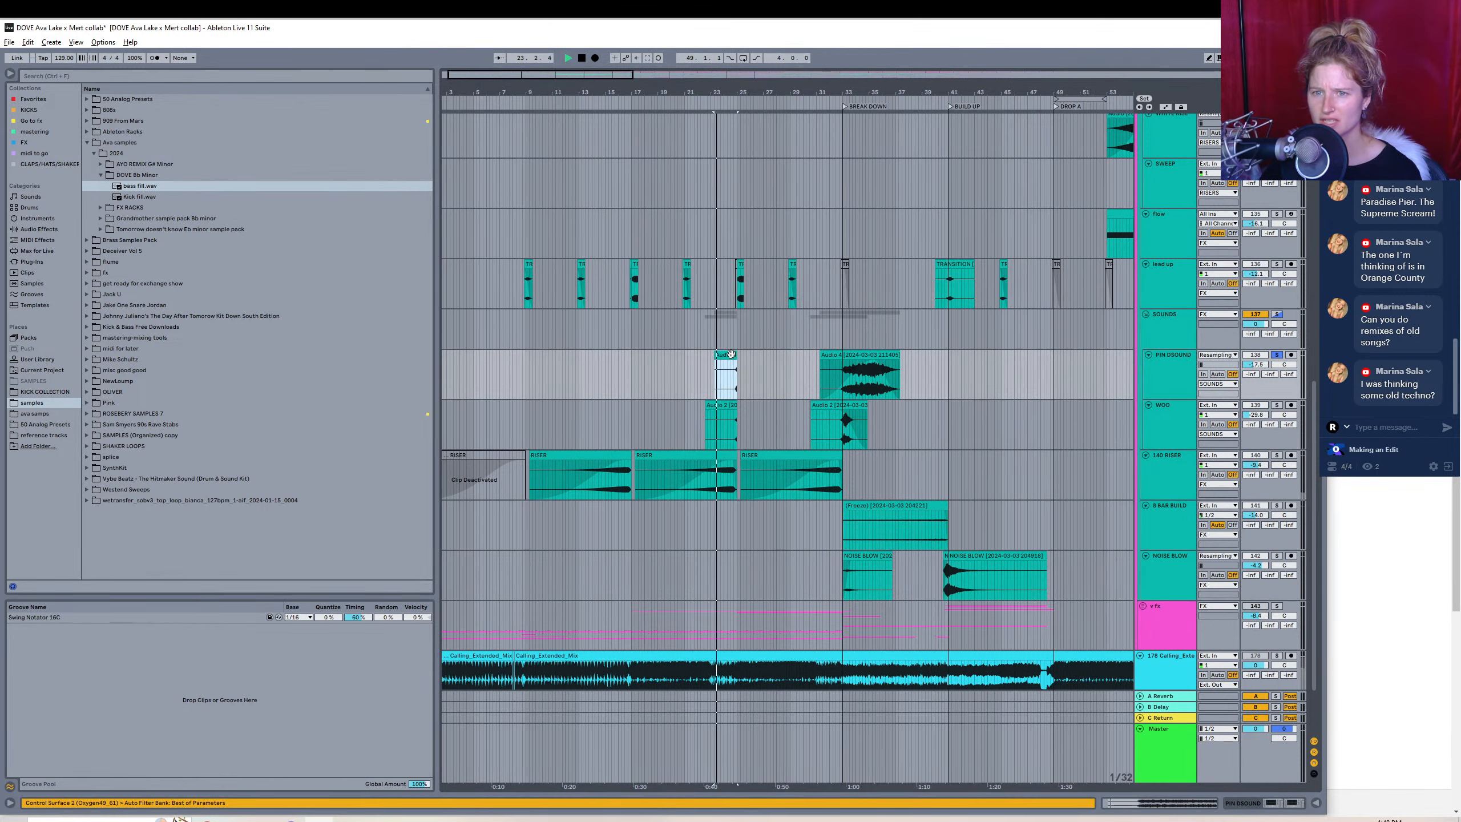
- Audition the passage around bar 23 in the full mix, then reselect the short clip in the SOUNDS group
click(1277, 354)
click(817, 330)
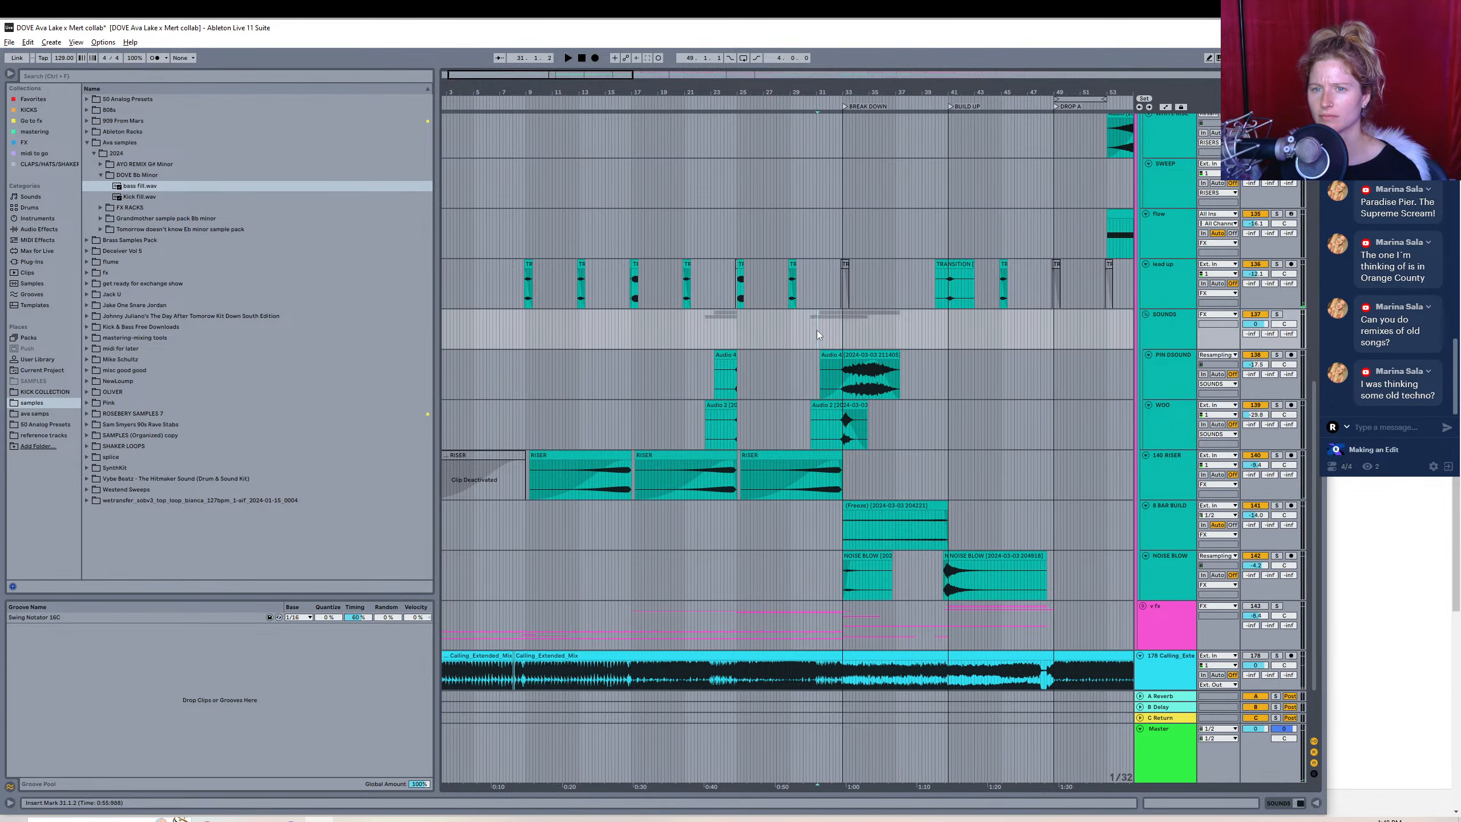
click(715, 323)
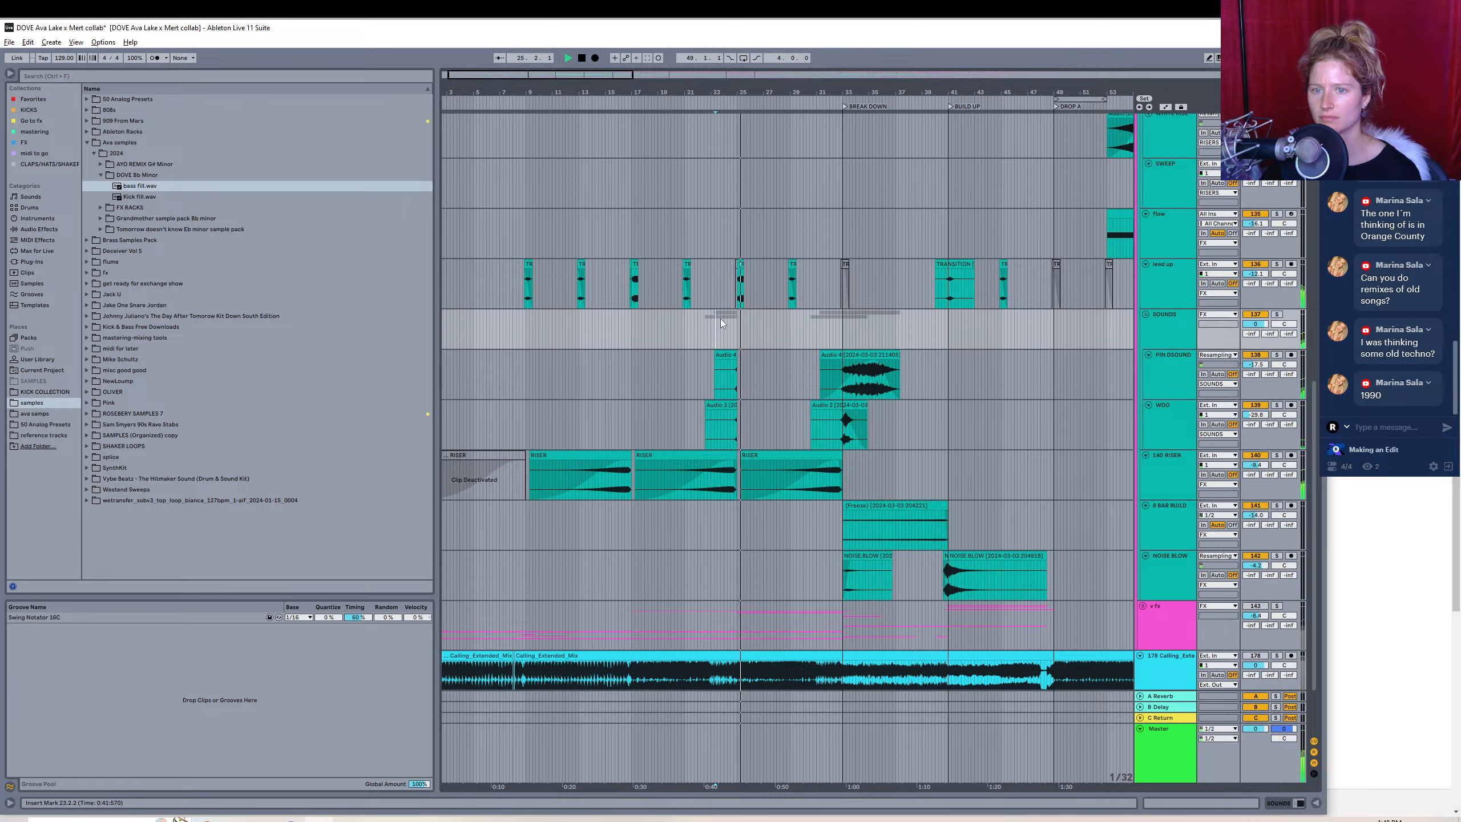
click(731, 352)
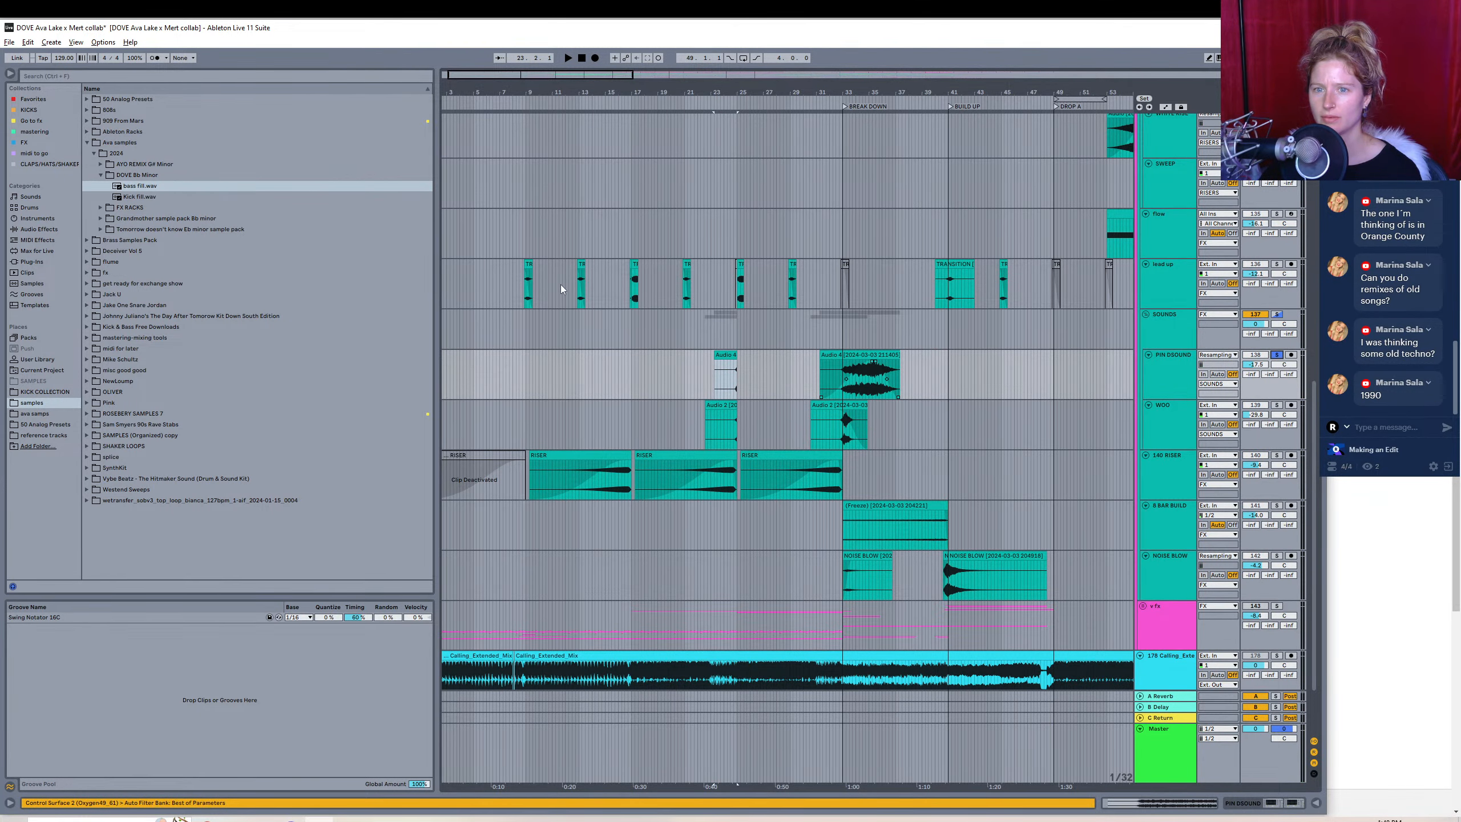
- Export the short SOUNDS clip at bar 23 as a WAV with a name beginning "squea" in the DOVE Bb Minor folder
click(725, 354)
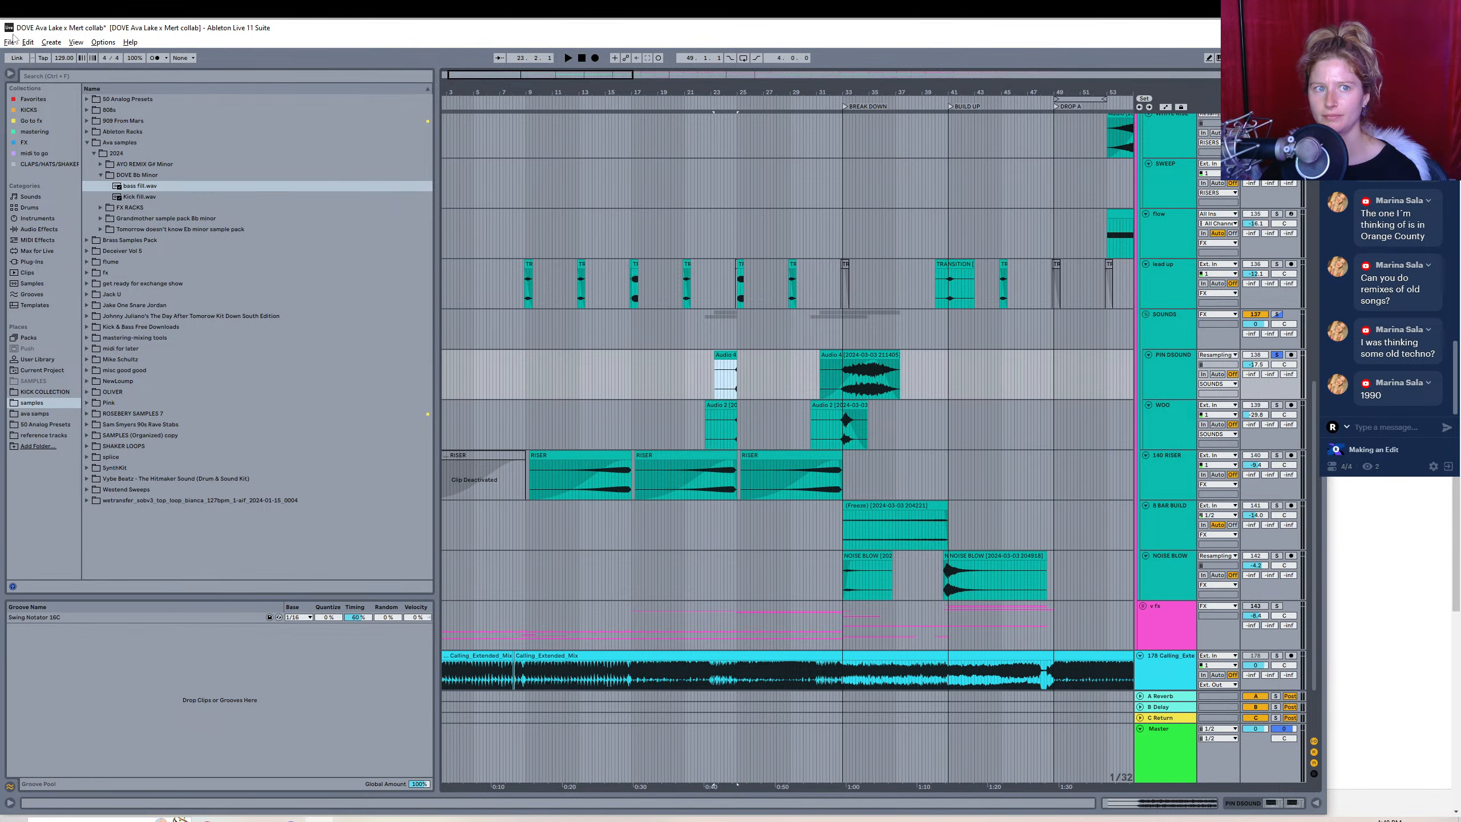
click(13, 39)
click(95, 223)
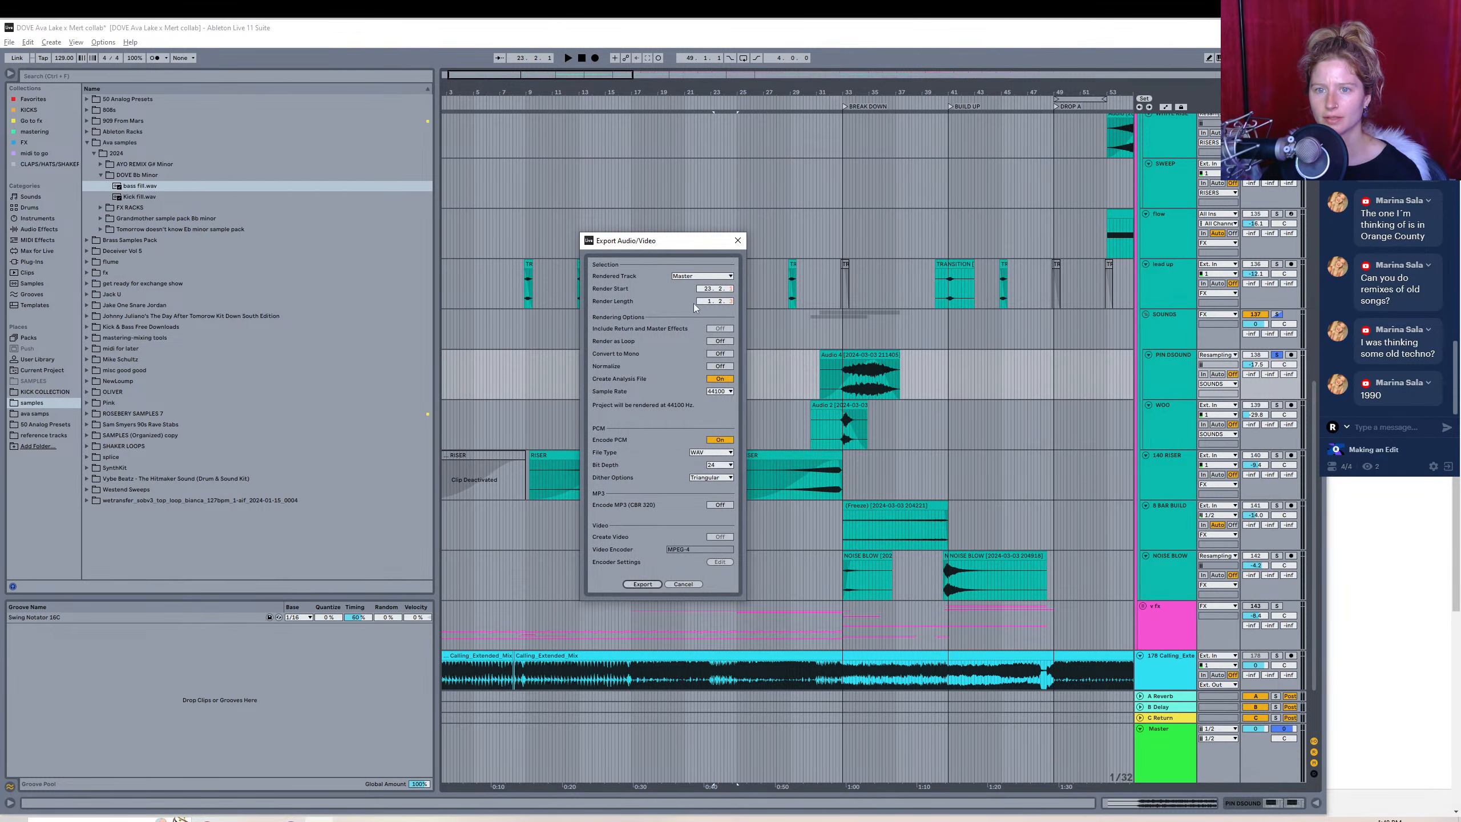
click(642, 584)
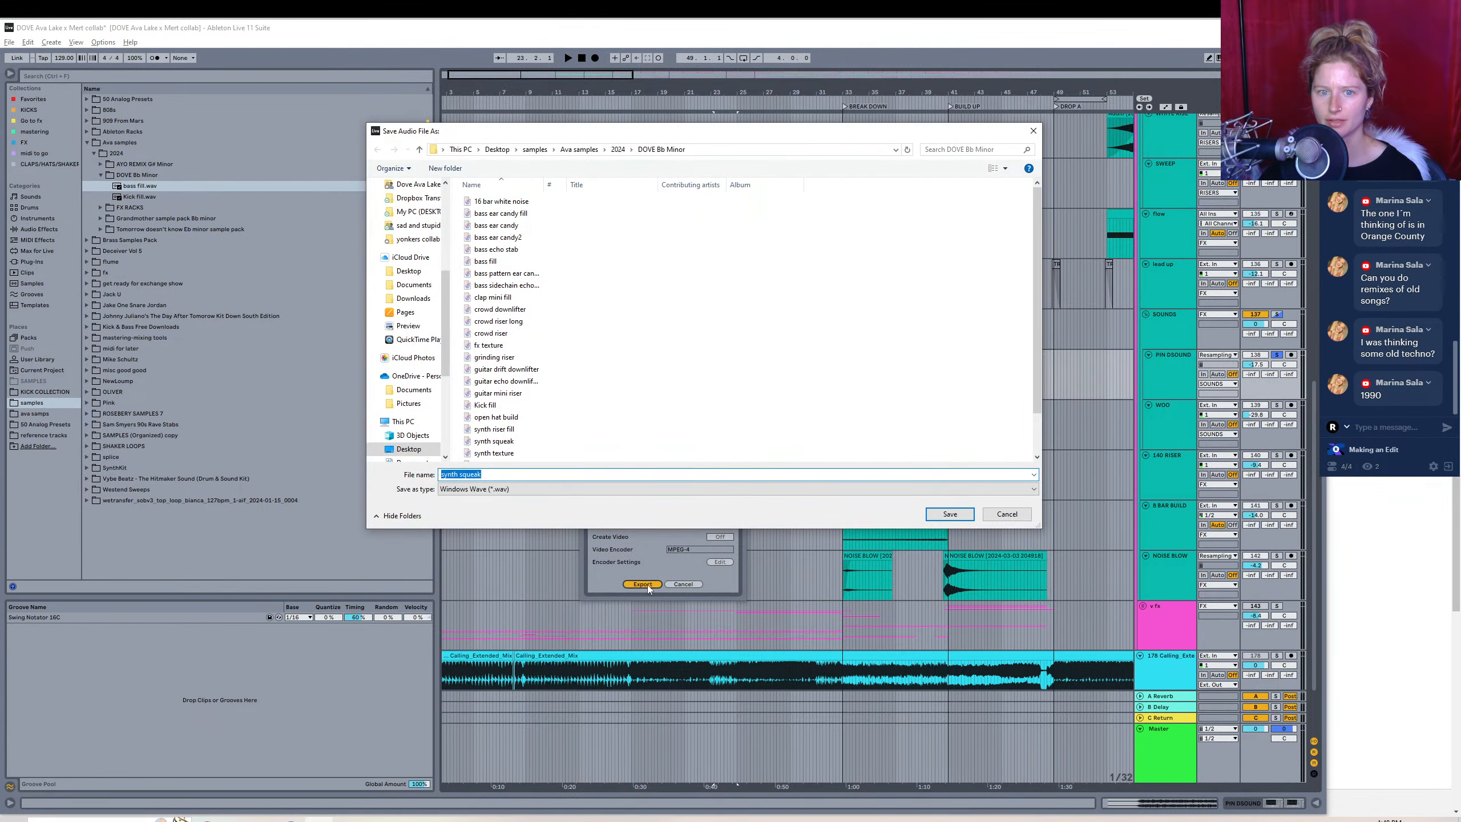
text(squea)
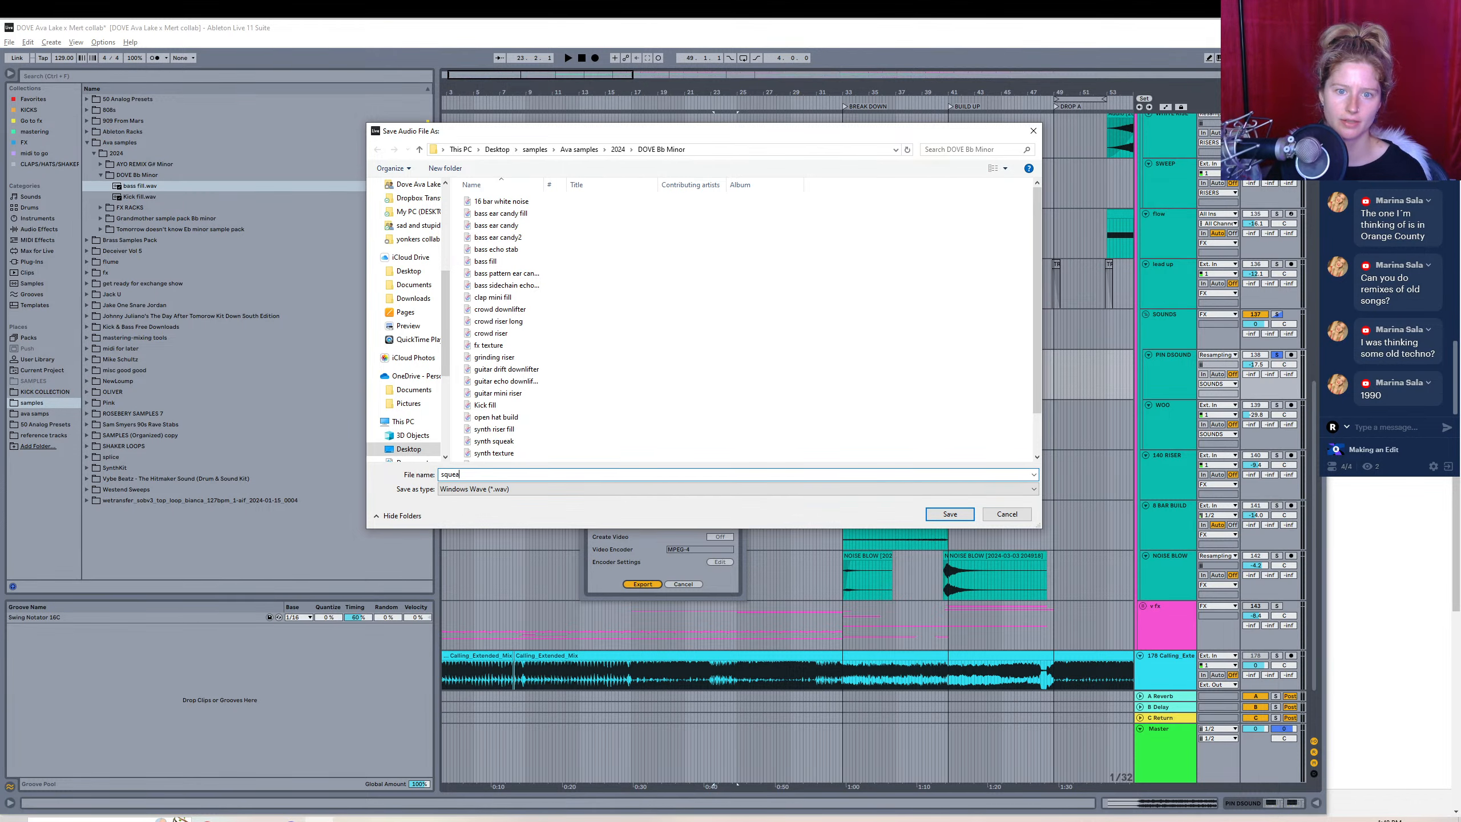
key(Return)
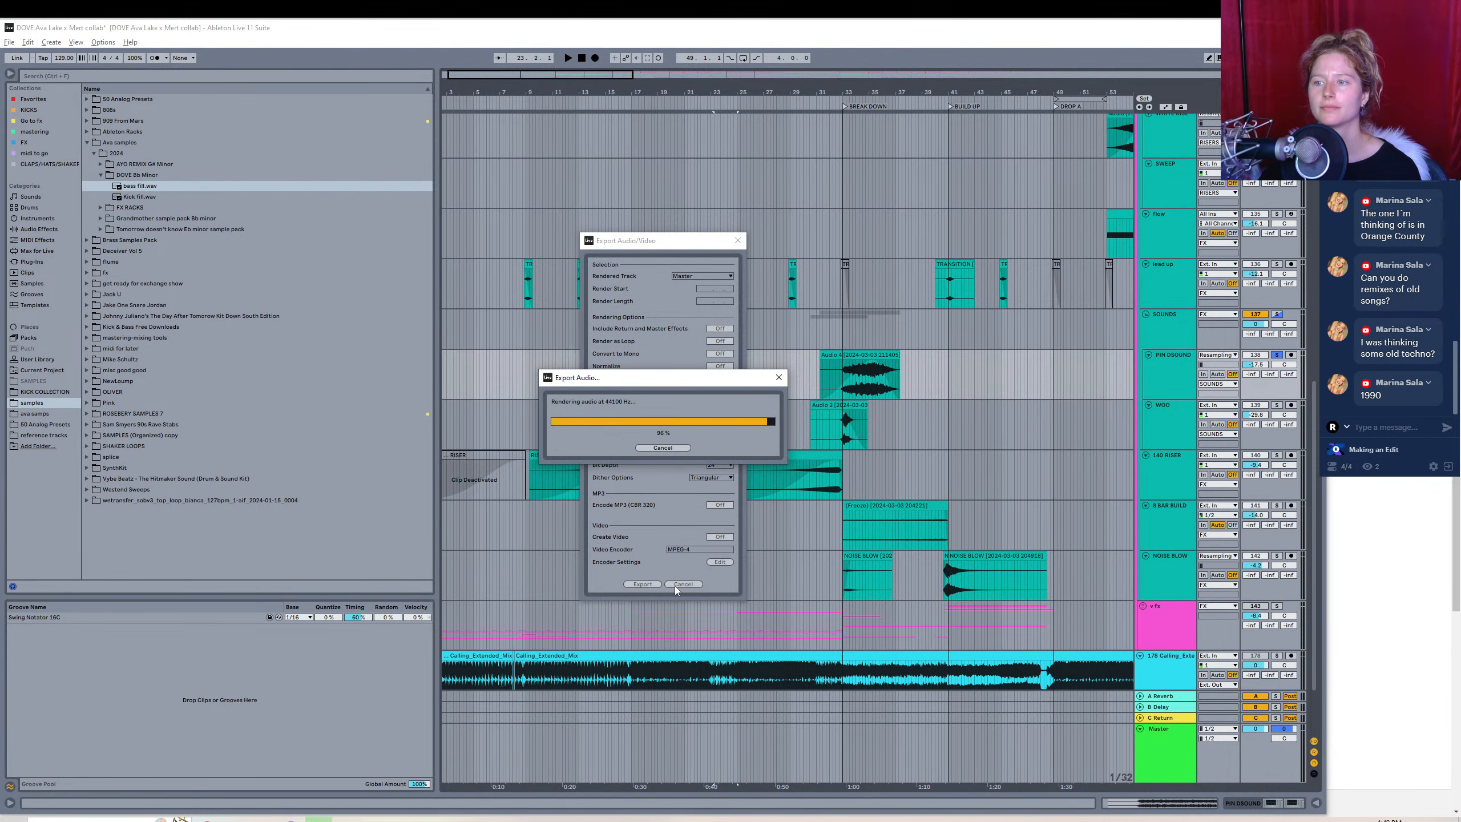
- Audition the longer clip around bar 31 on the soloed track in the SOUNDS group
click(843, 354)
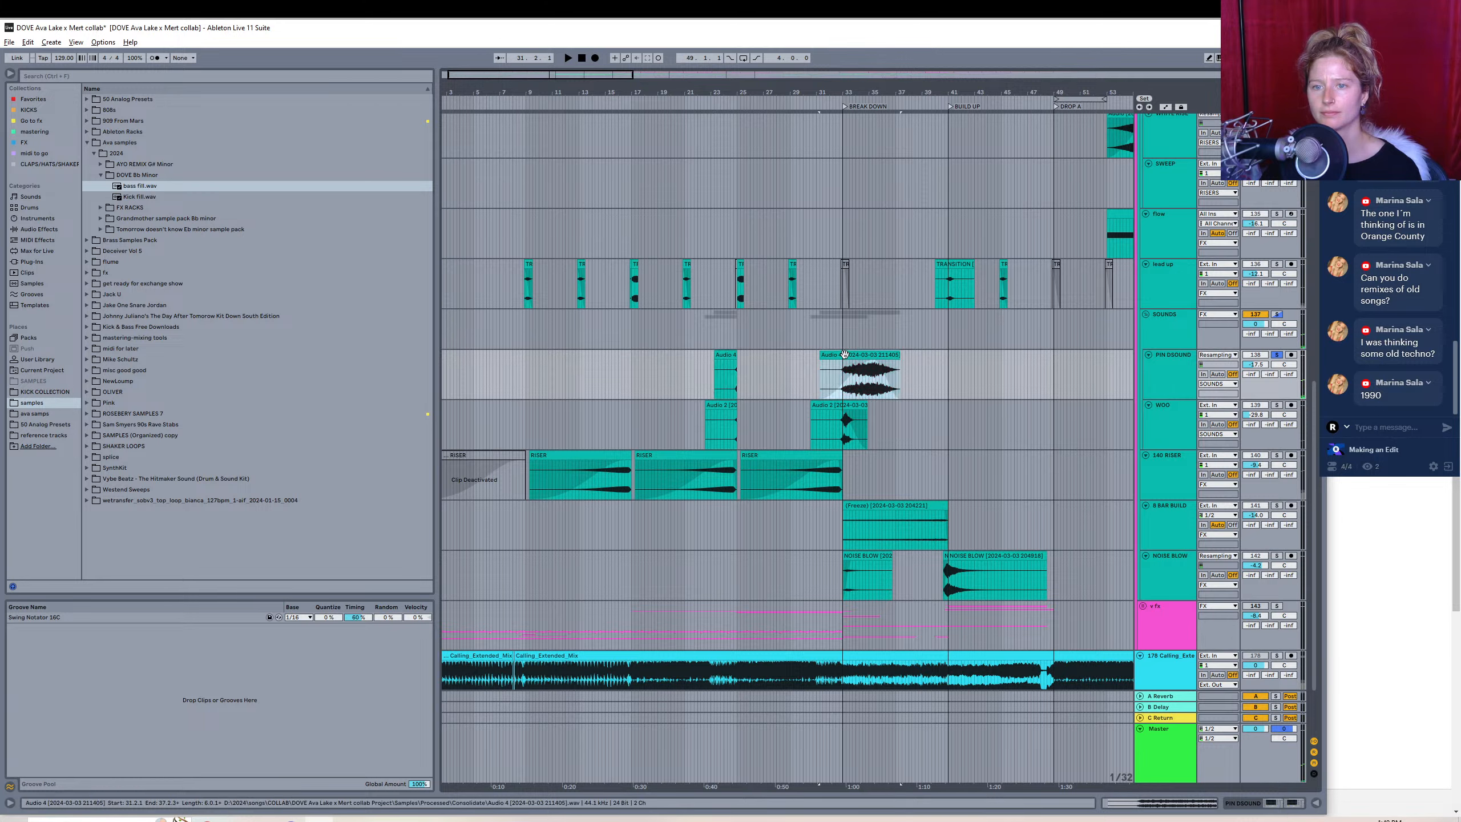
key(space)
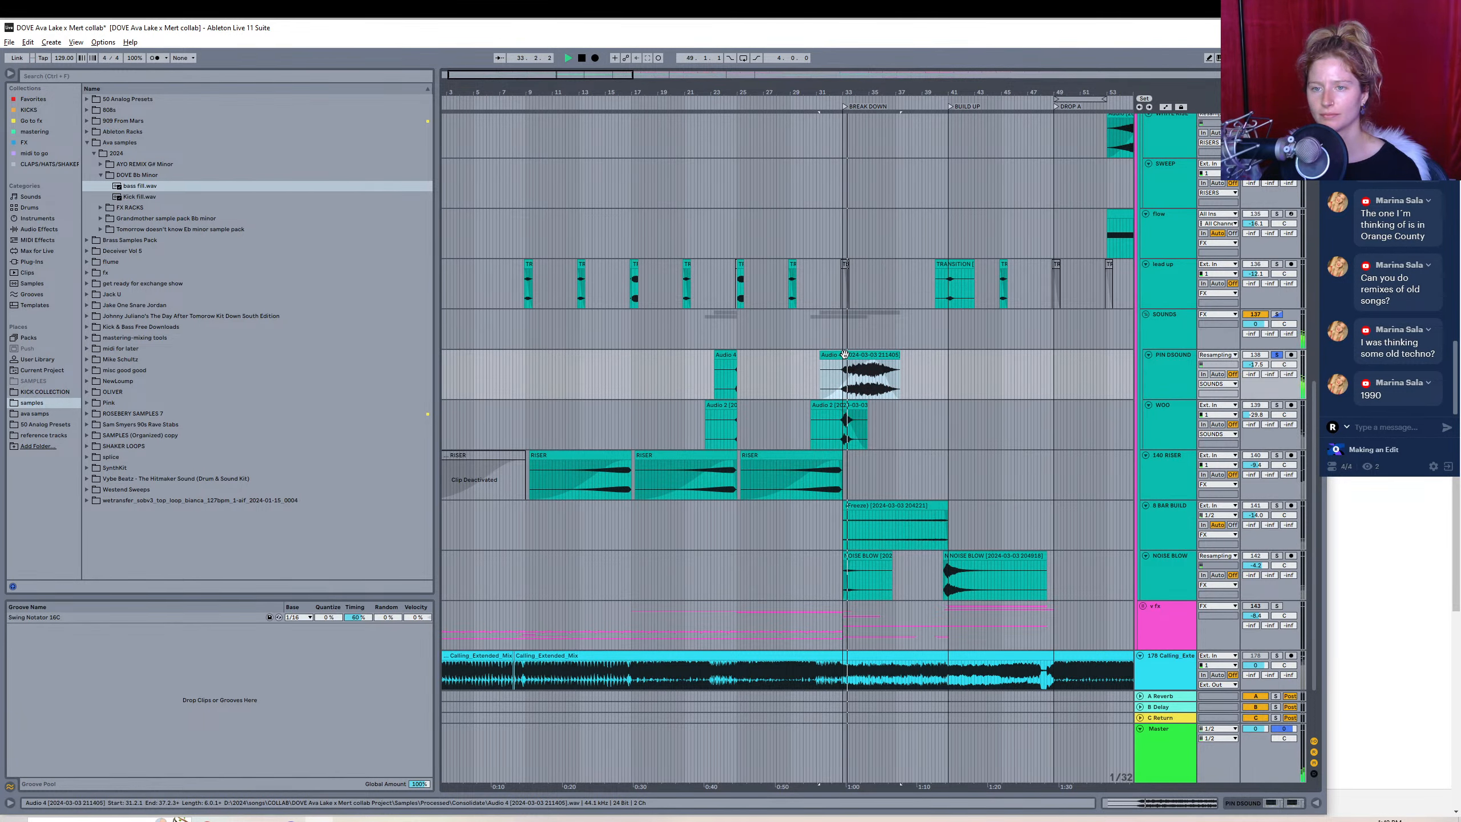
click(817, 381)
drag(693, 92, 626, 292)
key(space)
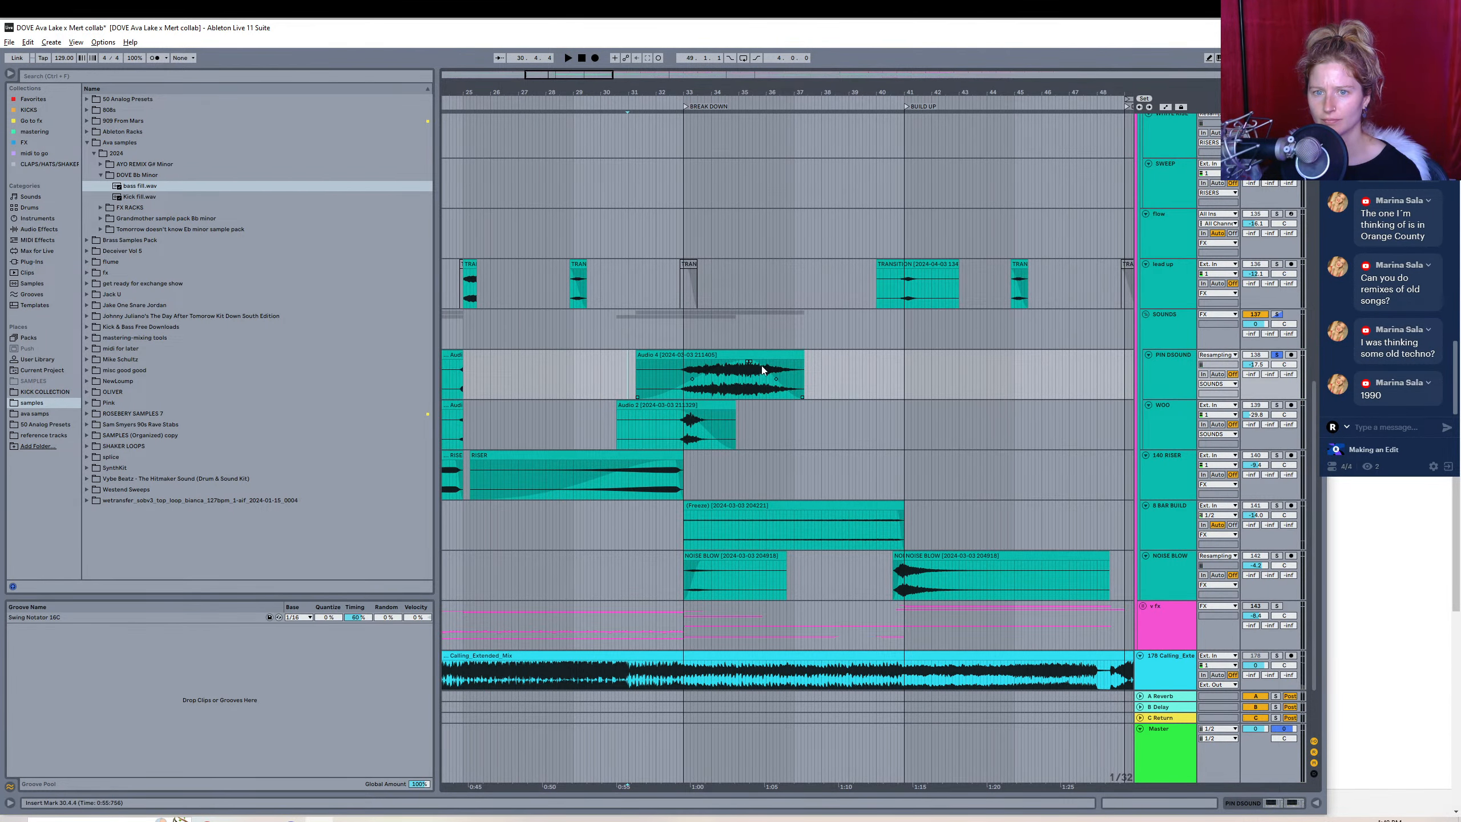
- Consolidate the longer clip on the soloed track over ten bars, from 31.1.1 to 41.1.1, including the silence around it
click(629, 372)
drag(642, 93, 639, 190)
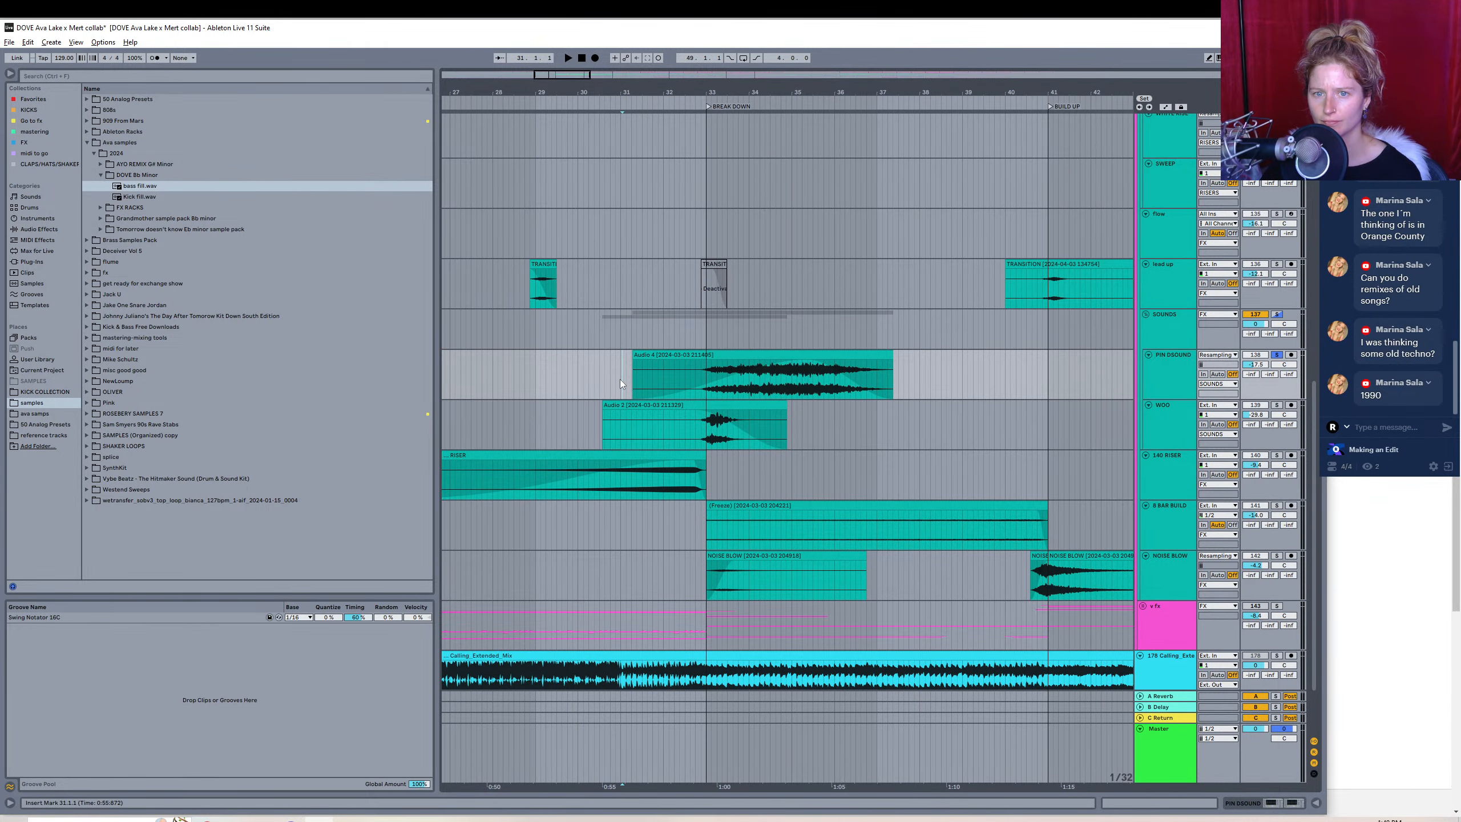
shift+click(1046, 368)
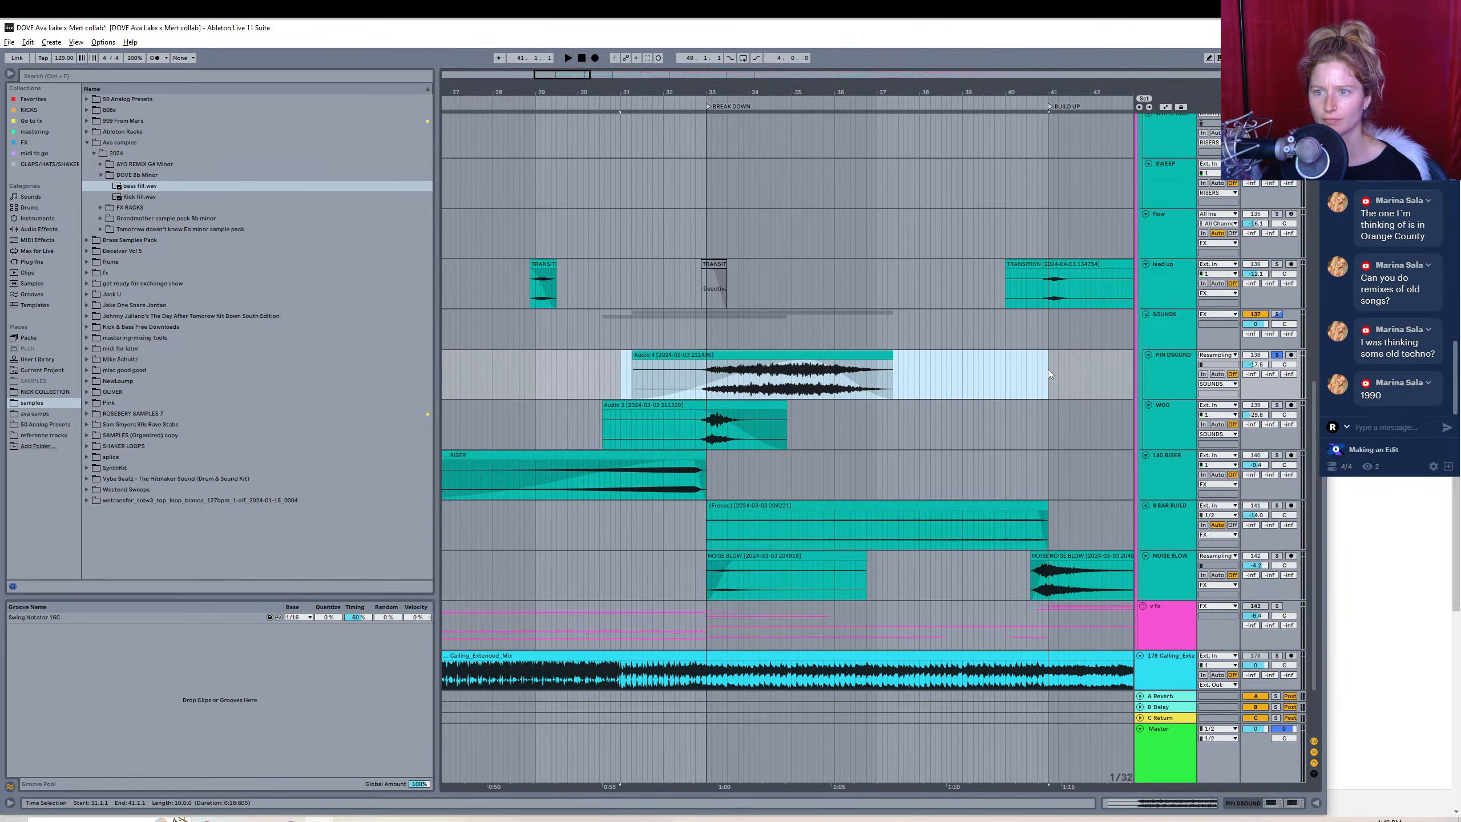
key(ctrl+j)
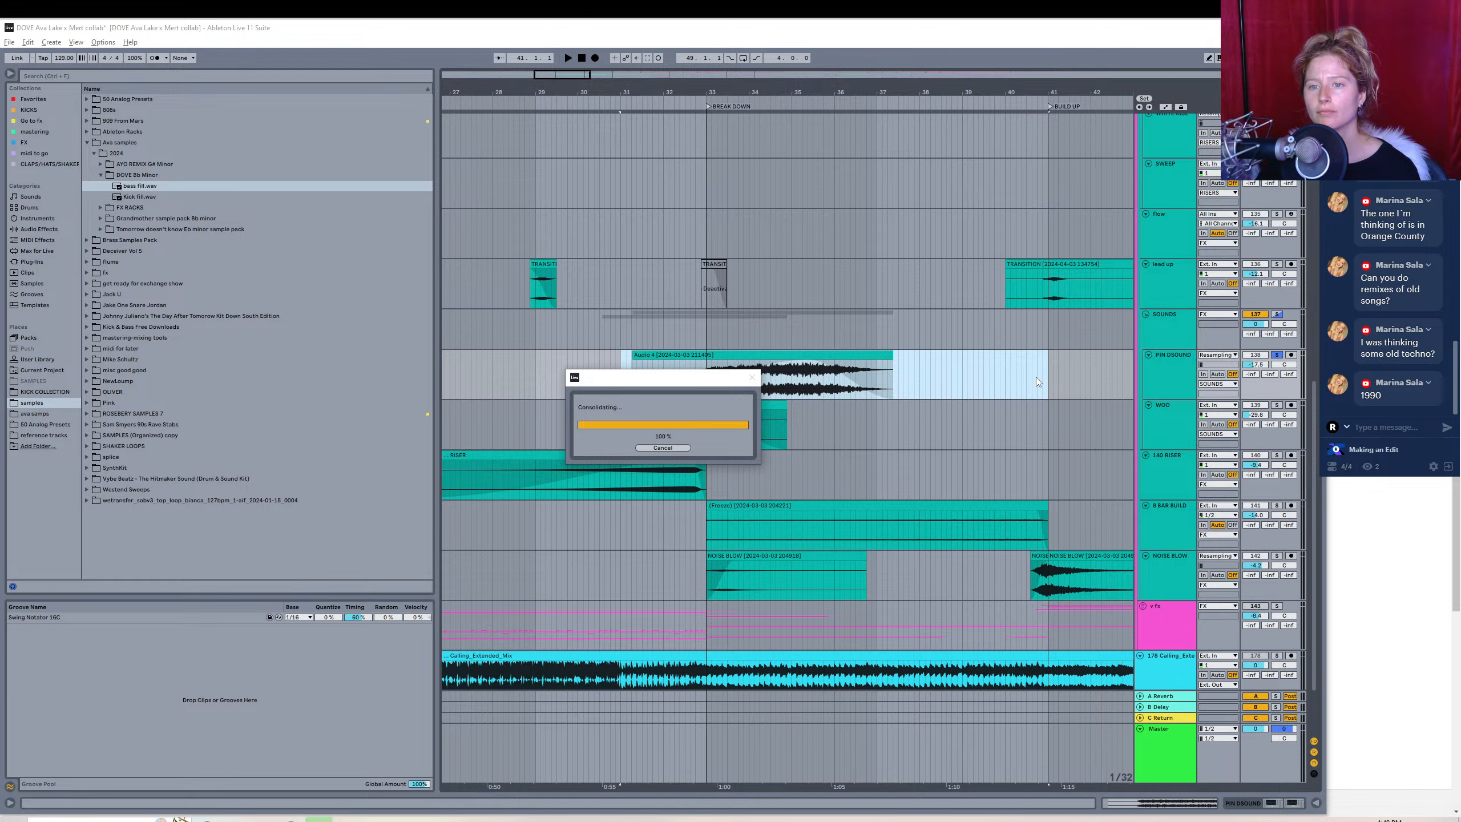
- Audition the consolidated ten-bar clip, including from just before bar 33, and select the whole clip
key(space)
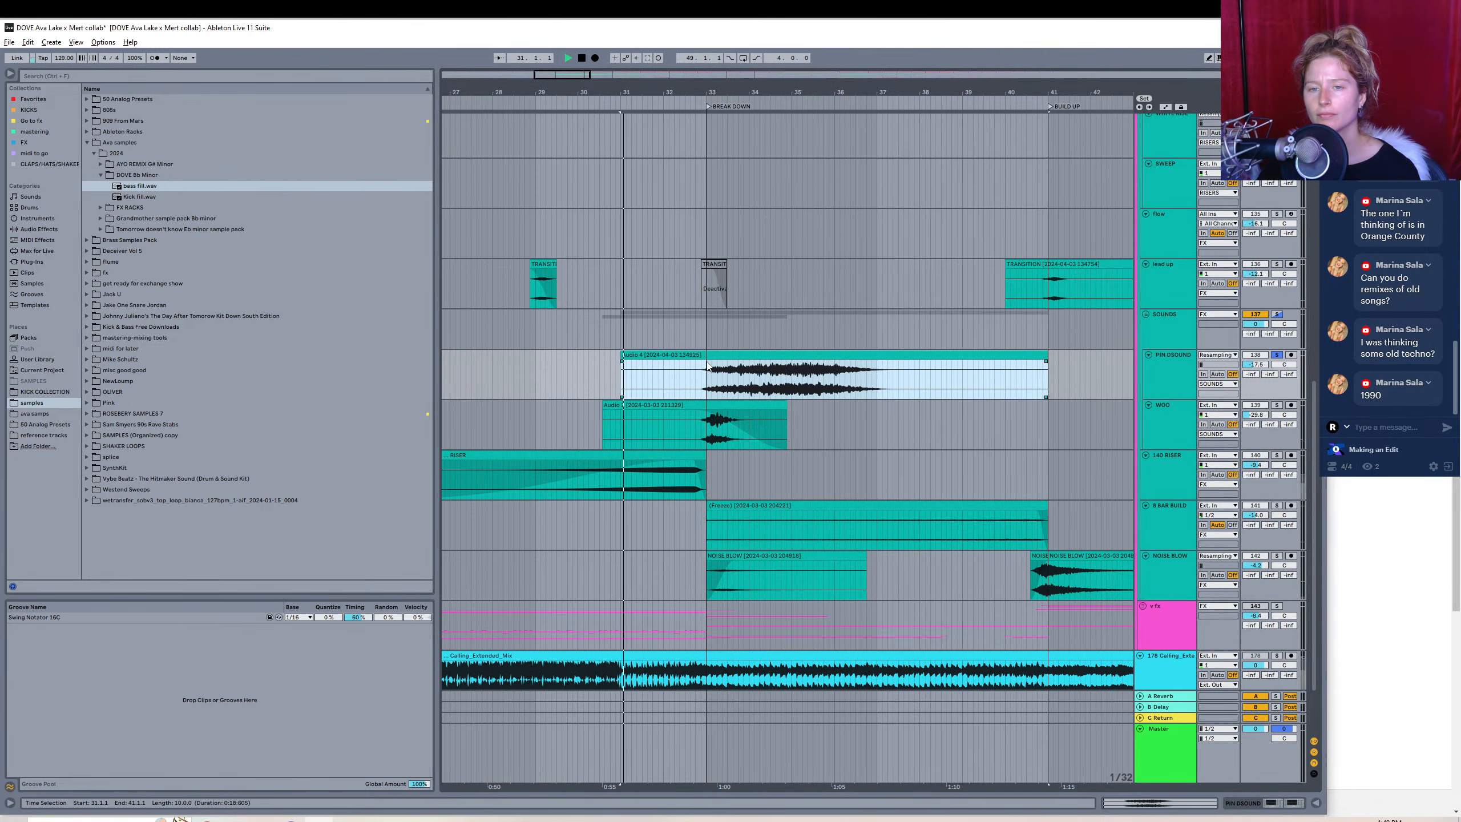
click(695, 380)
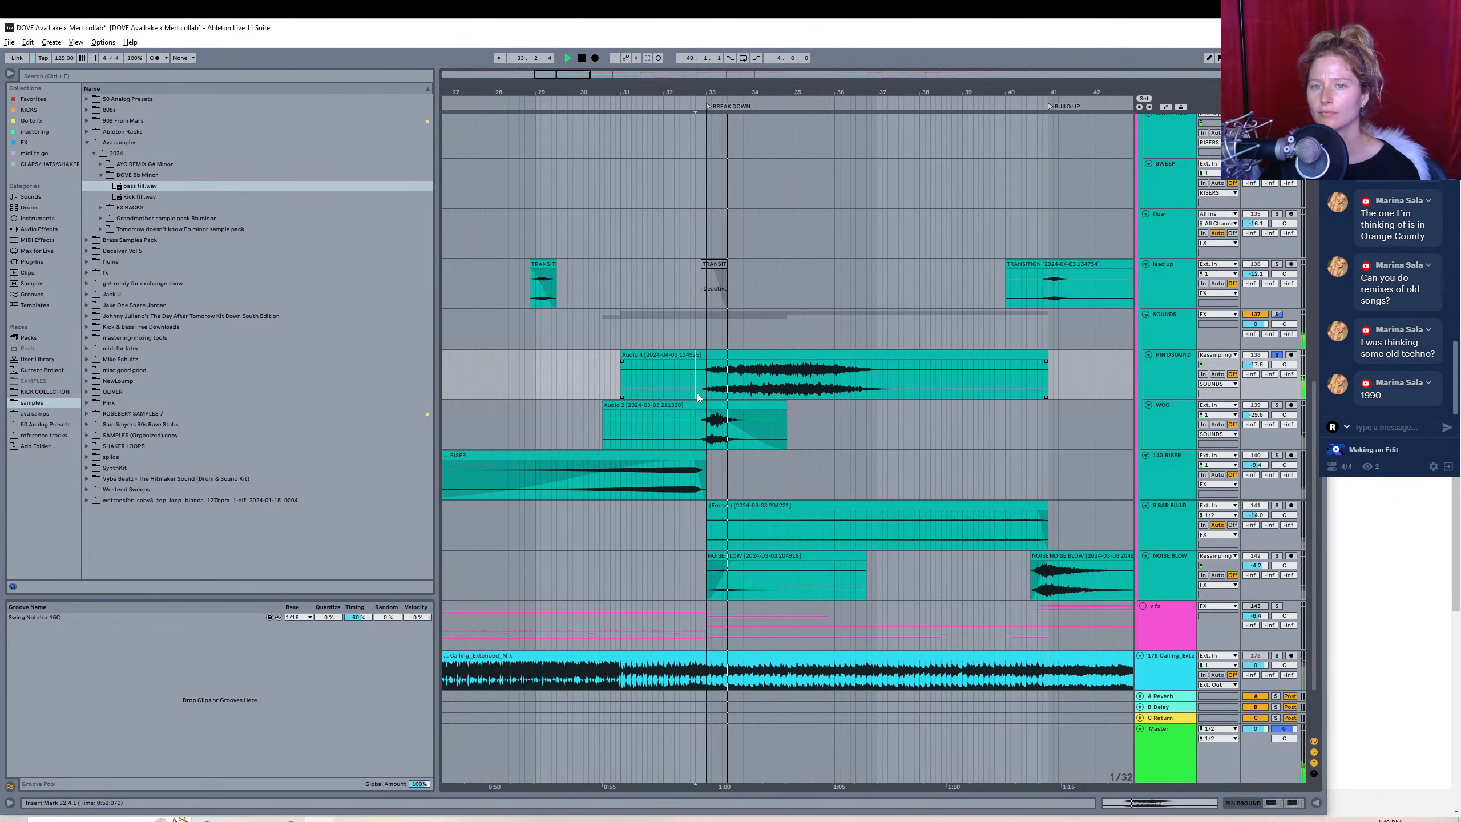
click(664, 352)
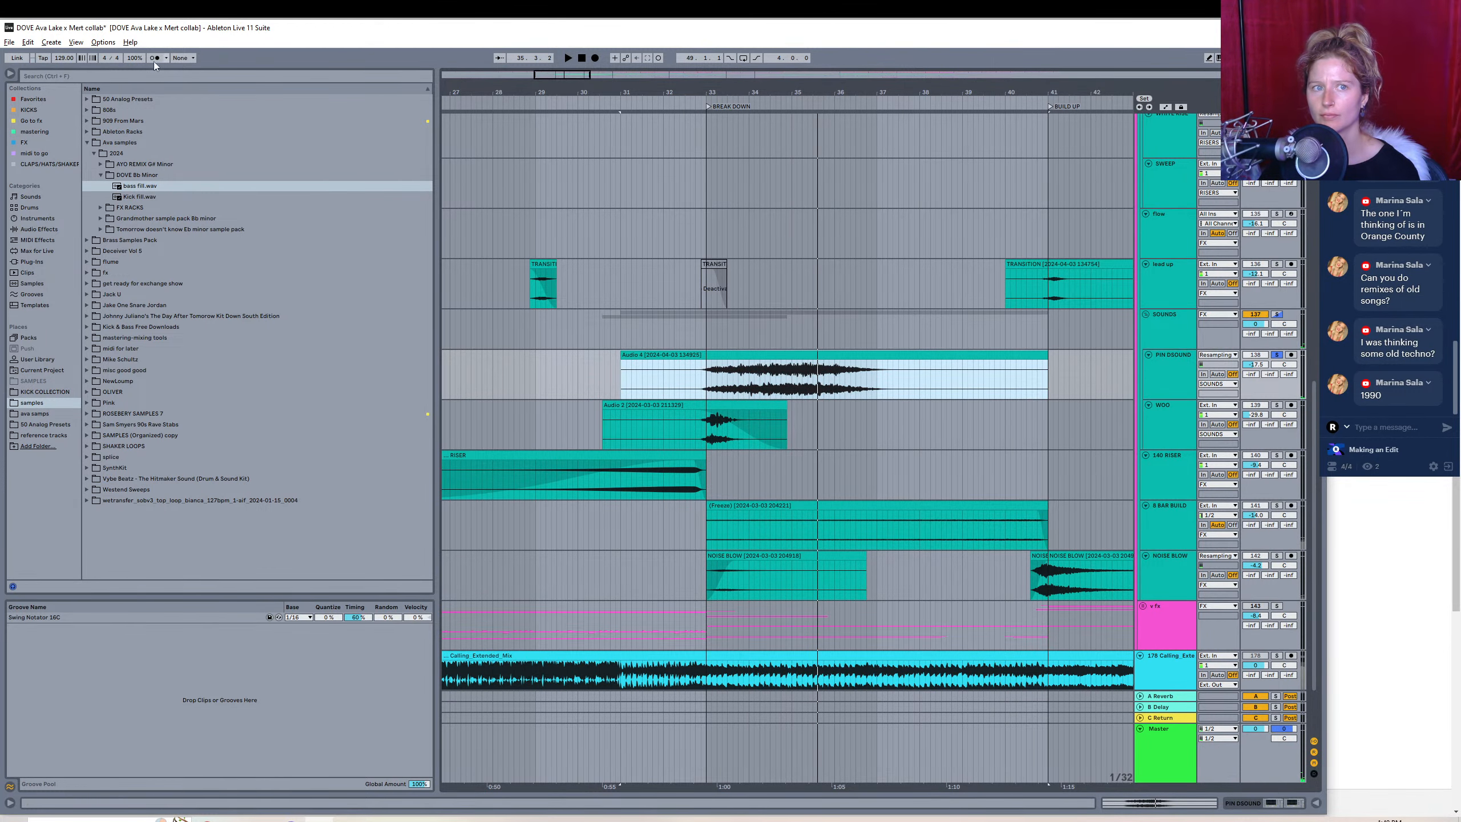
- Export the selected ten-bar clip as a WAV named "synth squeak downlifter" in the DOVE Bb Minor folder
click(10, 42)
click(105, 221)
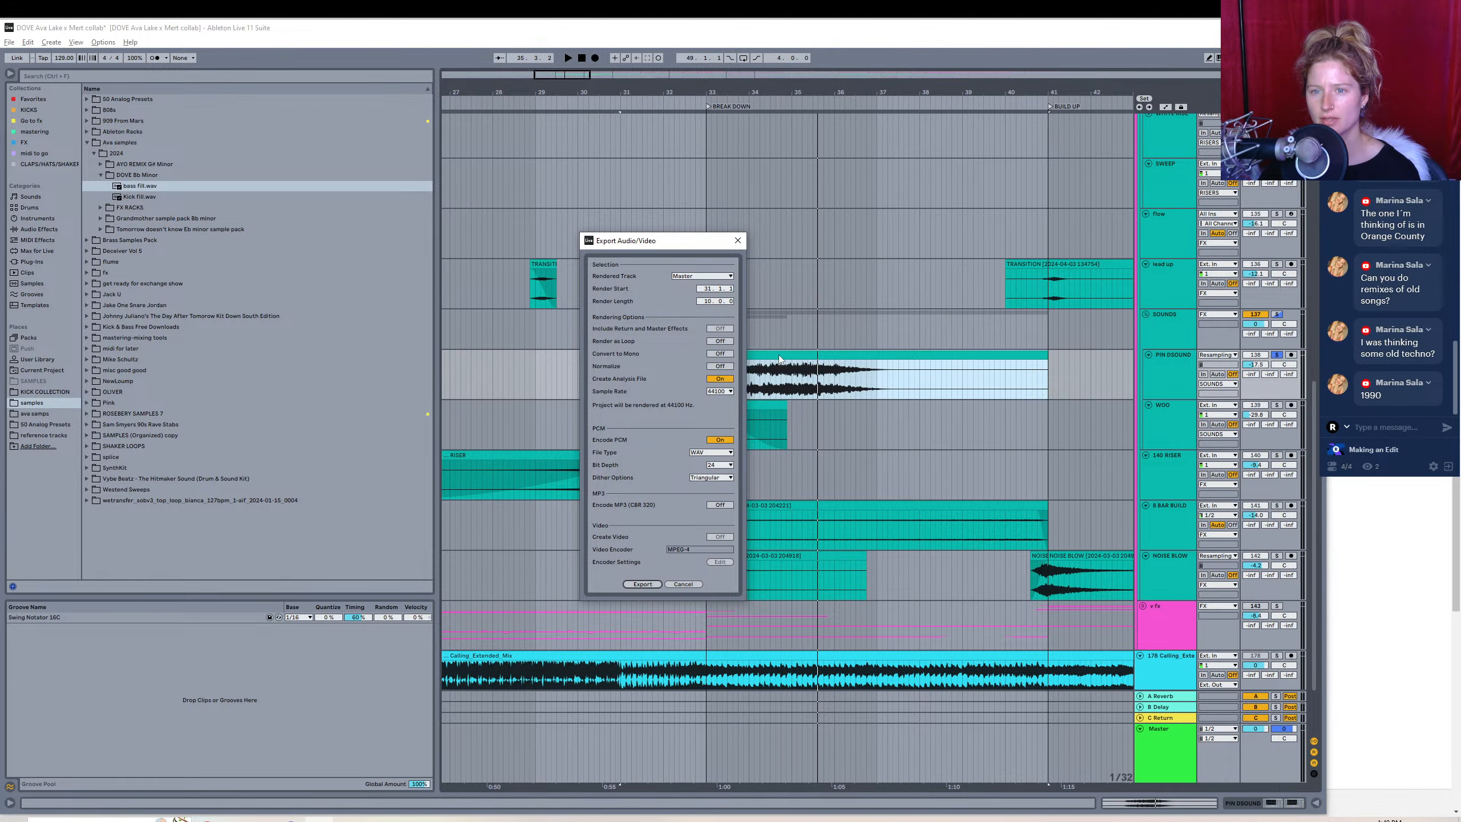
click(642, 584)
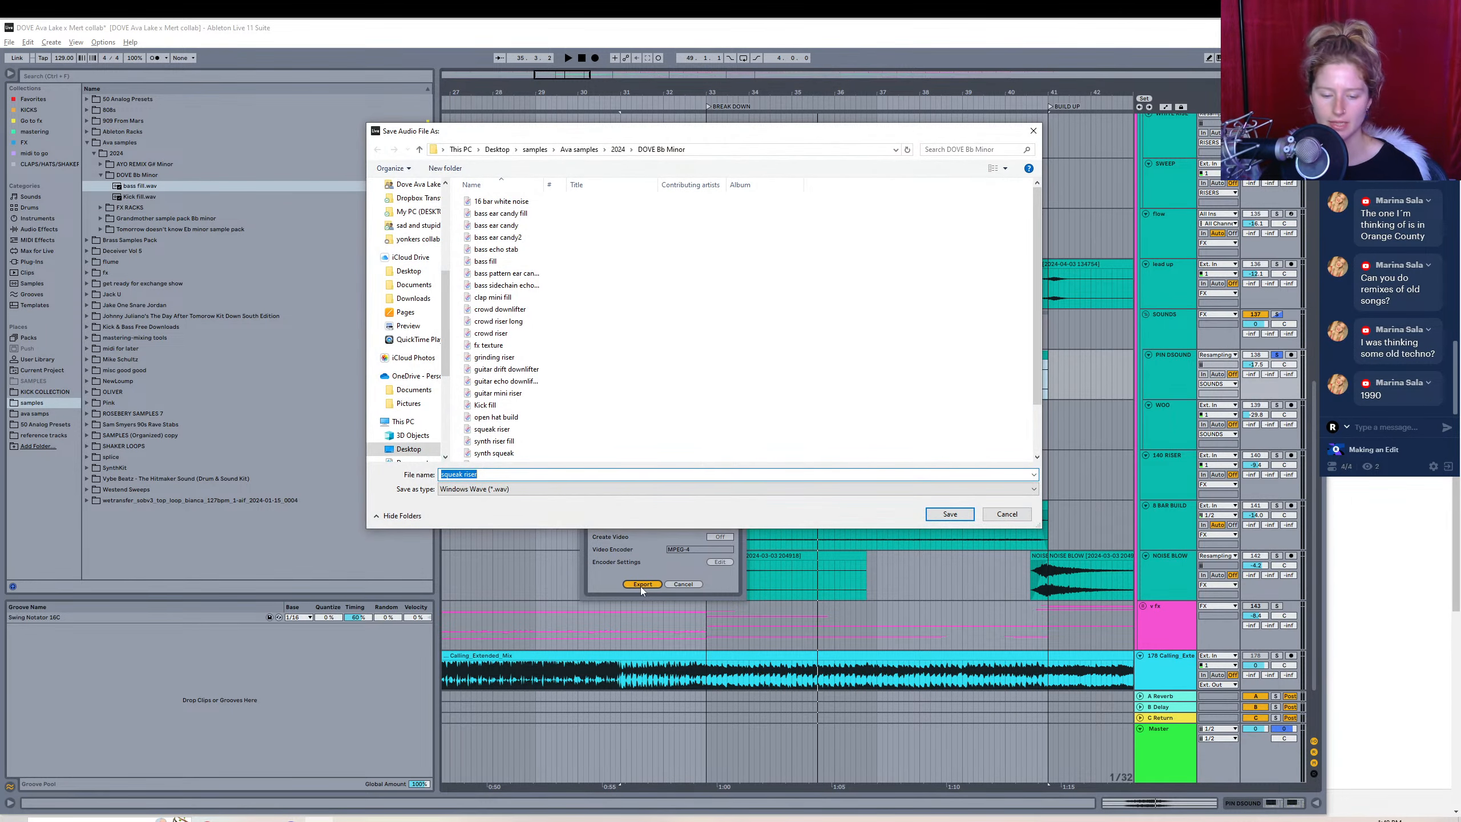
text(synth)
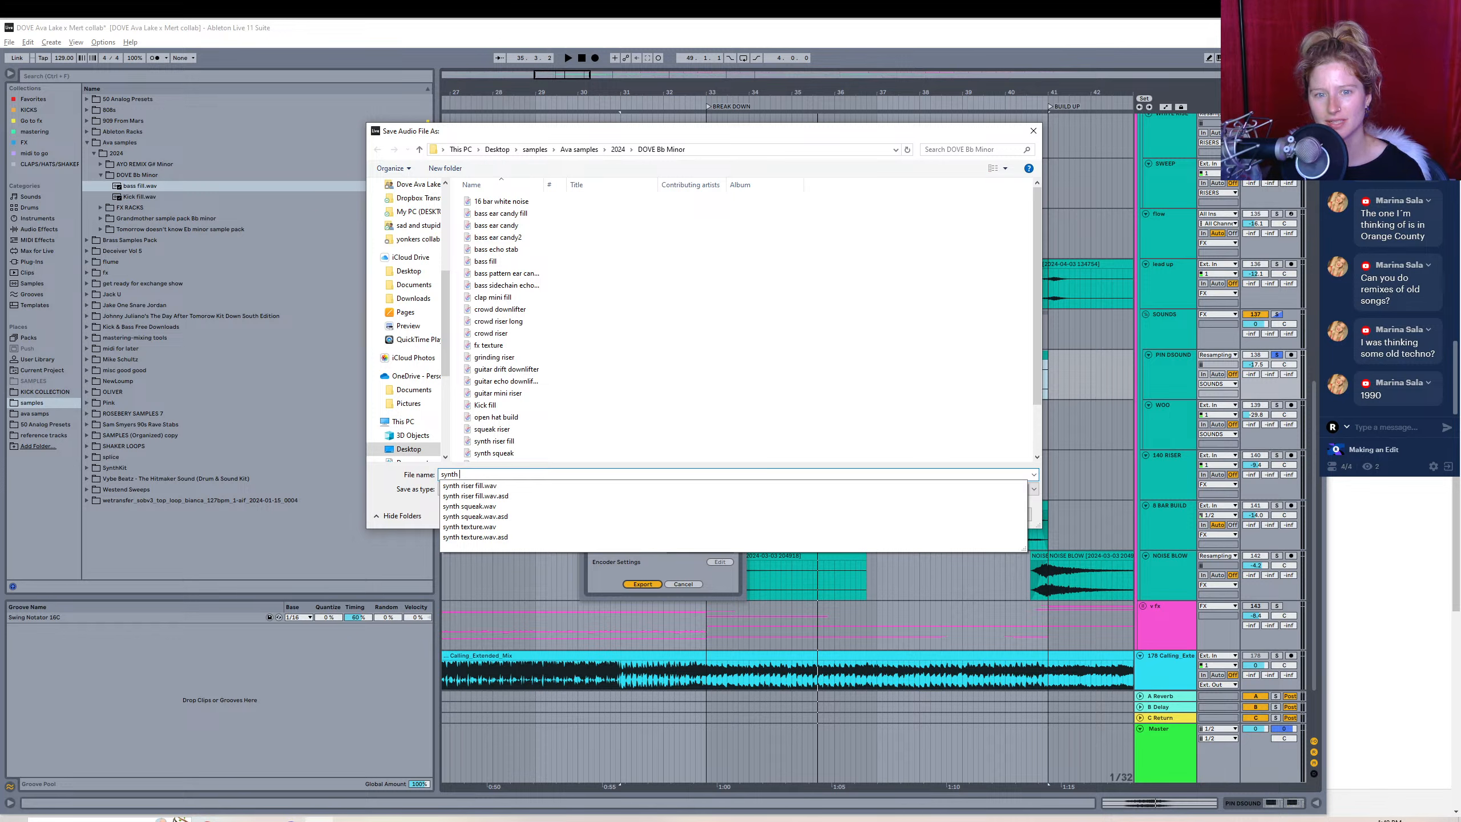
text(swe)
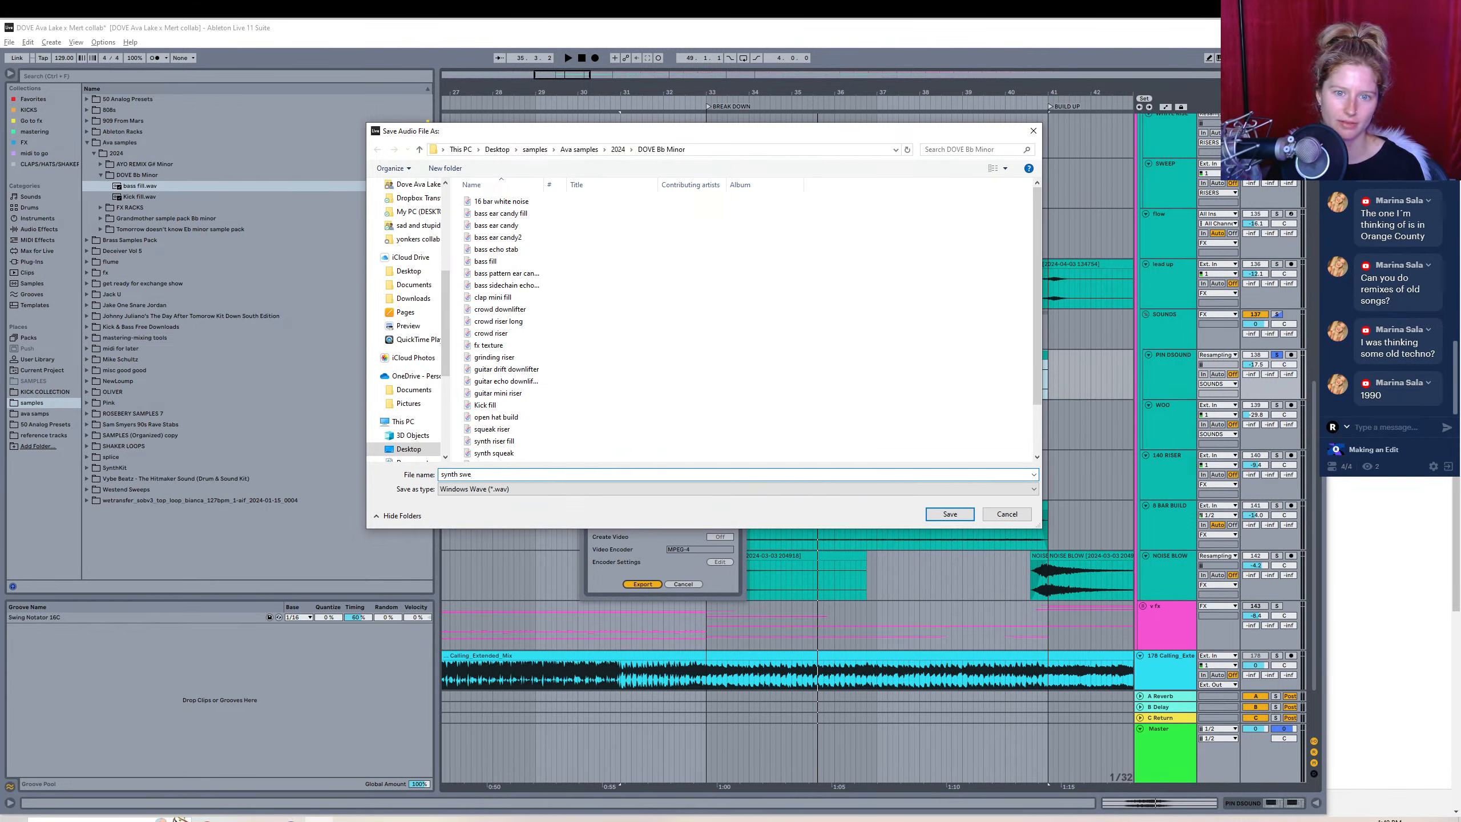
key(BackSpace)
key(BackSpace)
text(queak )
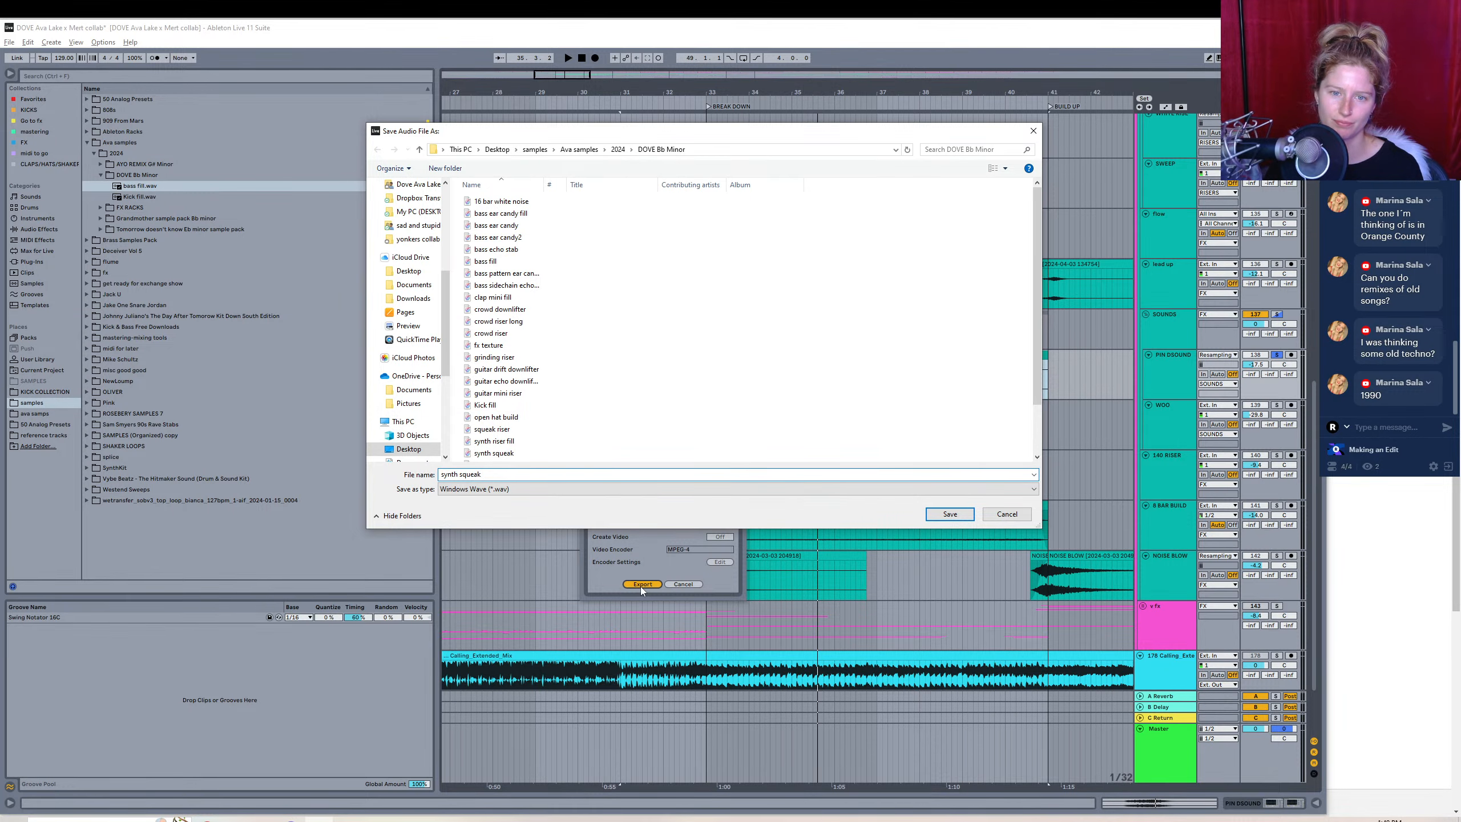
text(dowb)
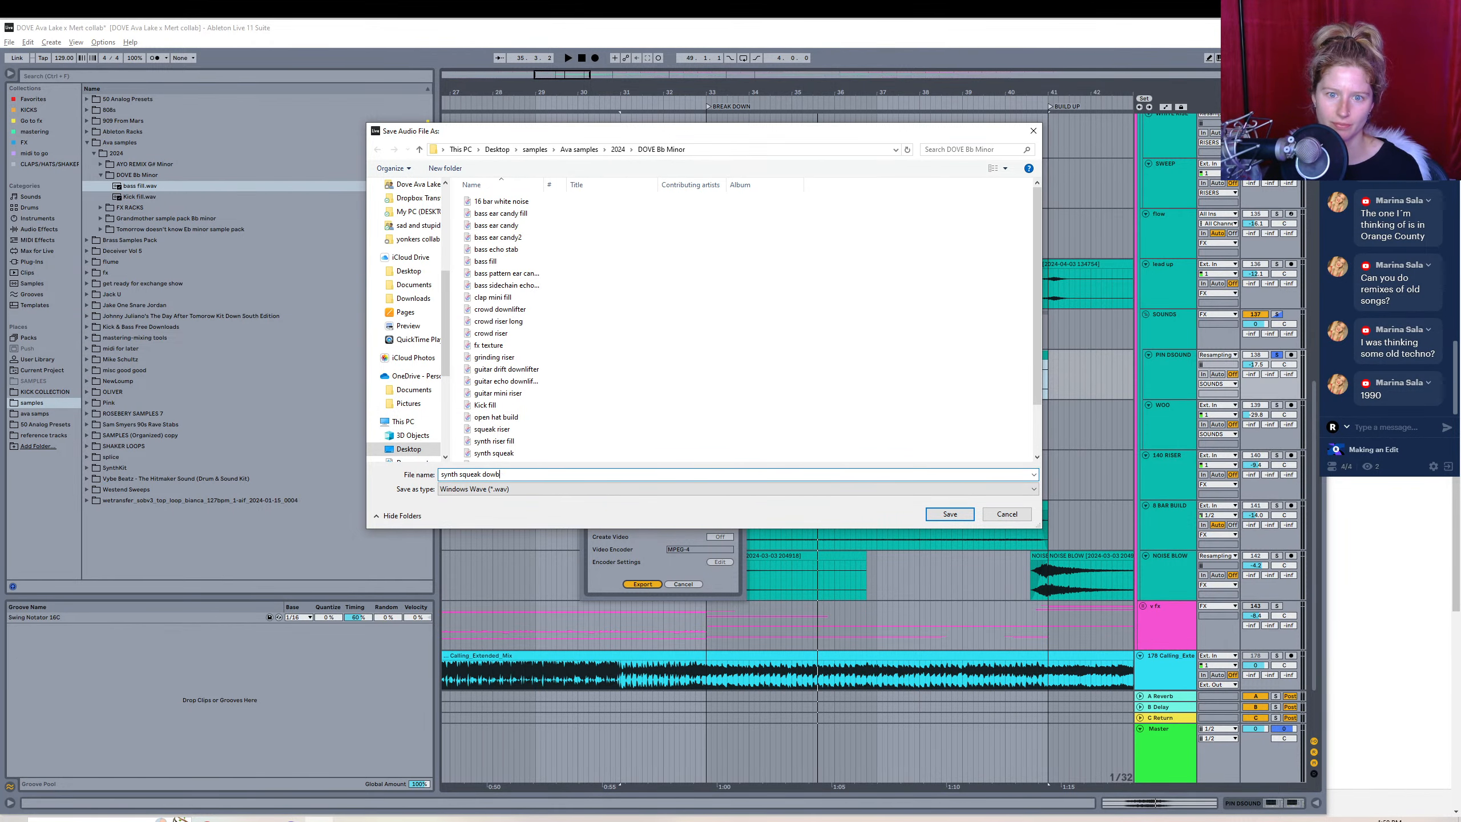
text(nlifter)
key(Return)
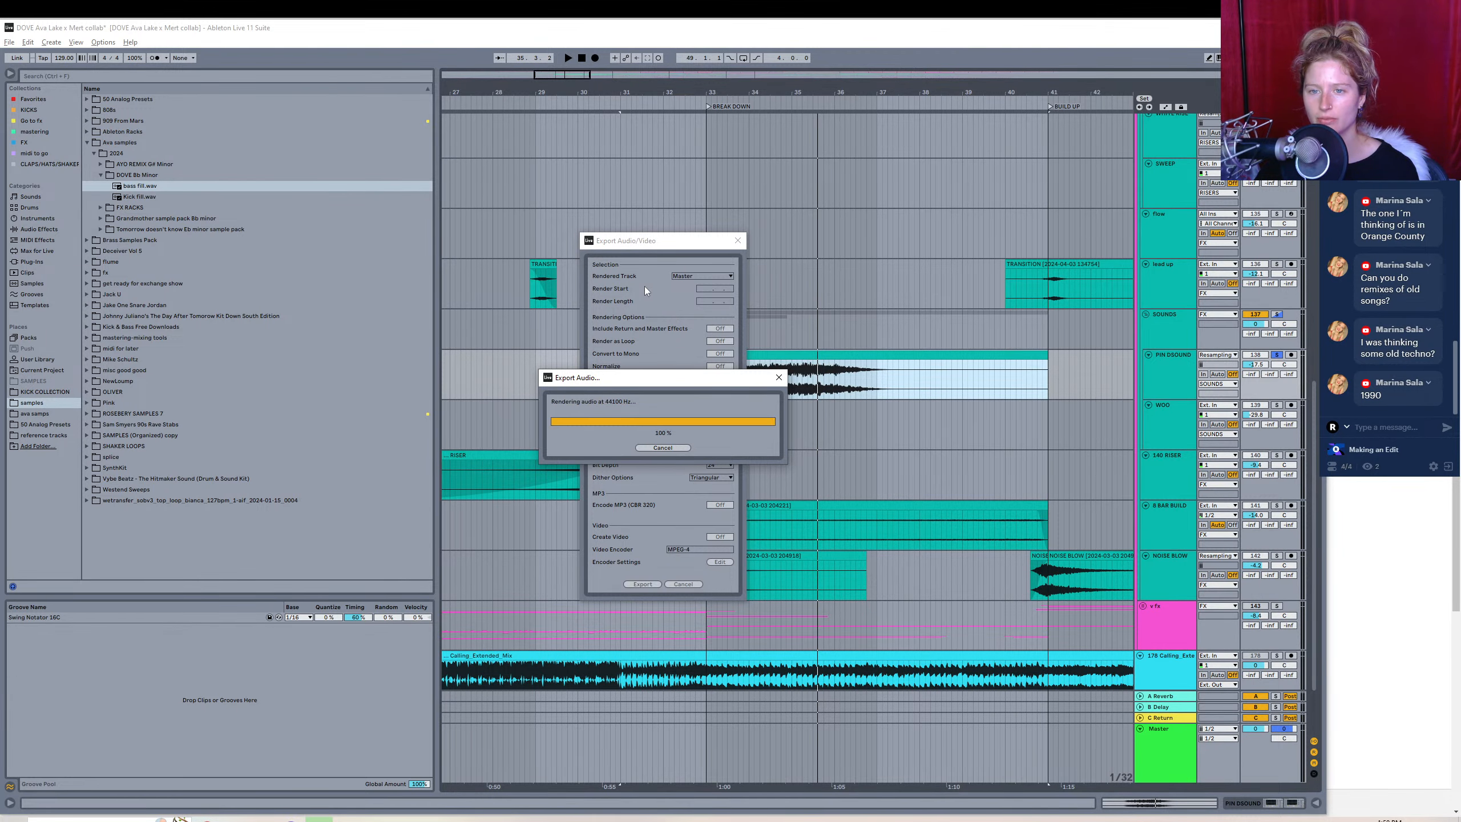
- Solo the WOO track and audition the end of its clip just before bar 25
drag(848, 93, 849, 74)
click(1275, 405)
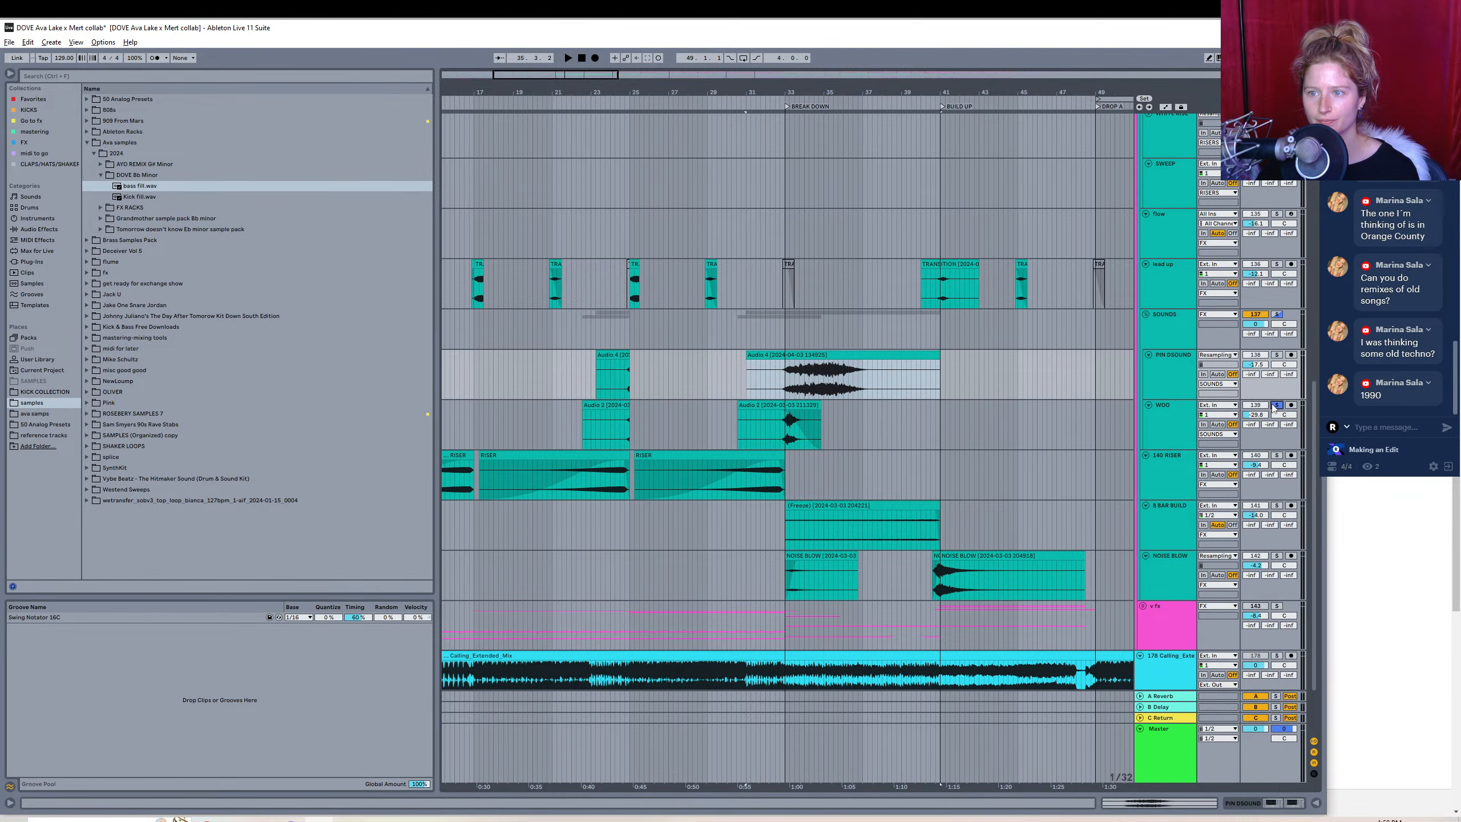
click(619, 429)
key(space)
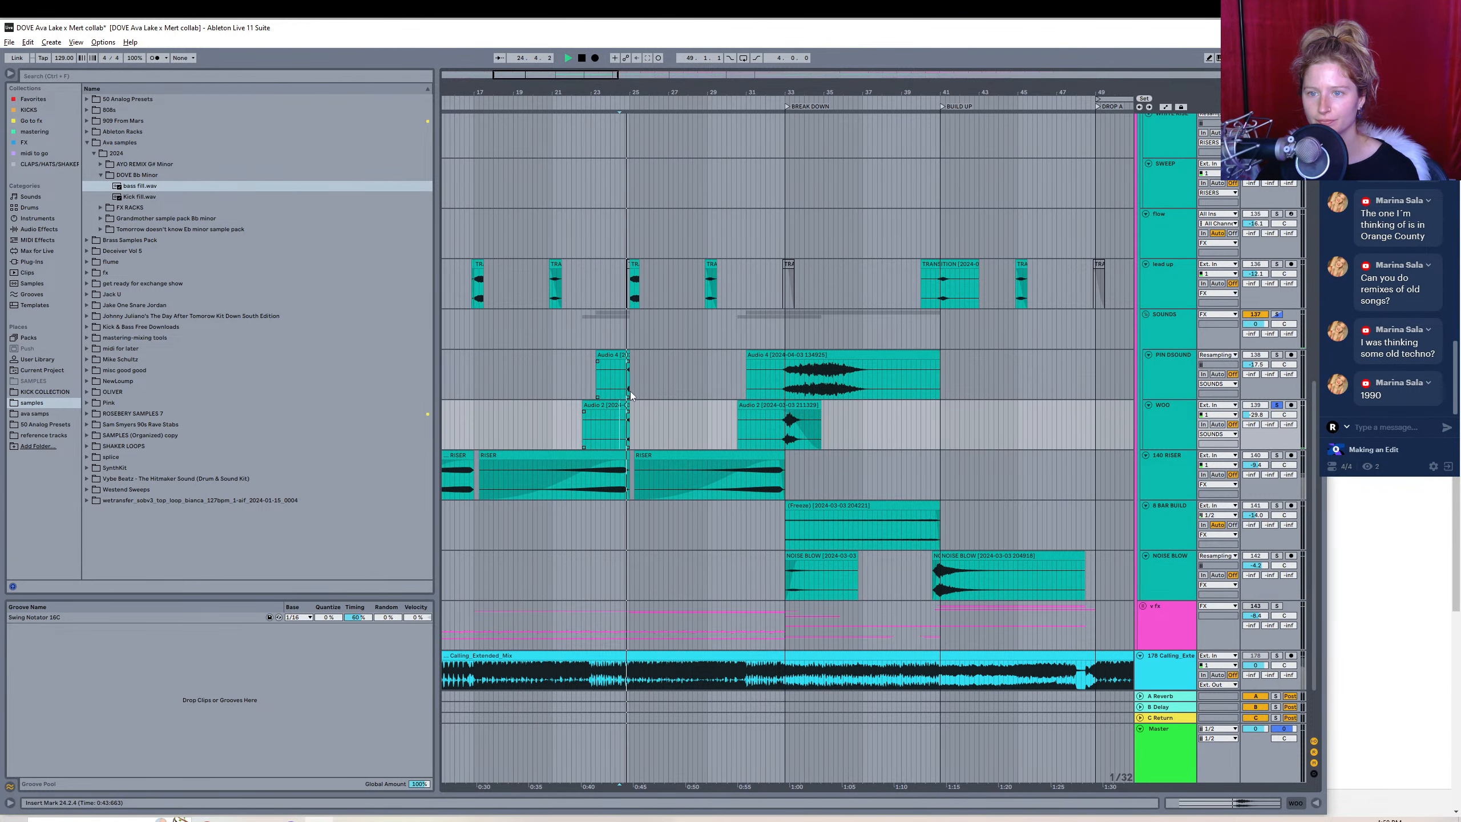
- Trim the start of the WOO clip before bar 25 to 24.1.1, audition its end and select the clip
click(612, 406)
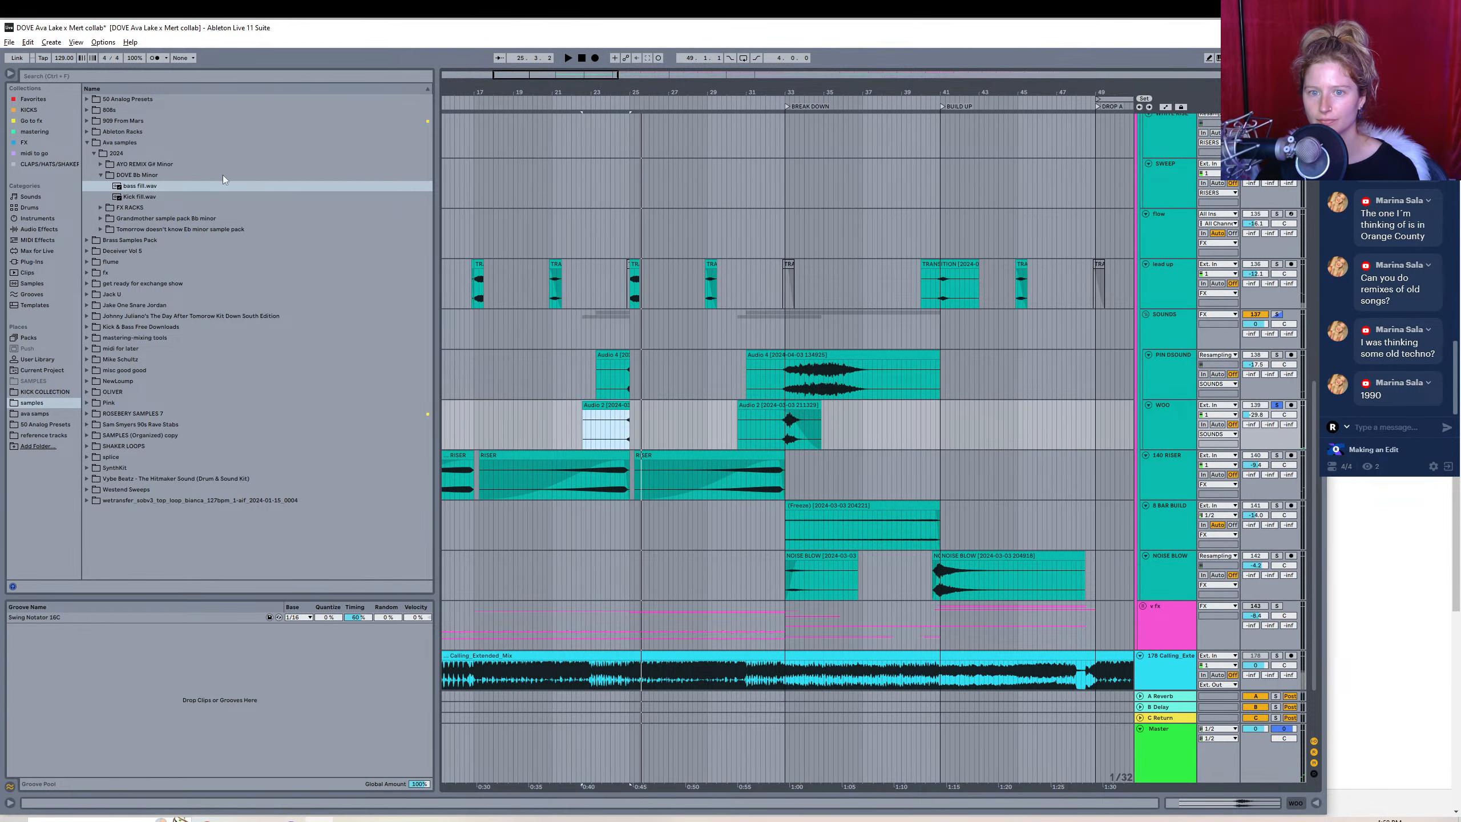
drag(566, 74, 566, 95)
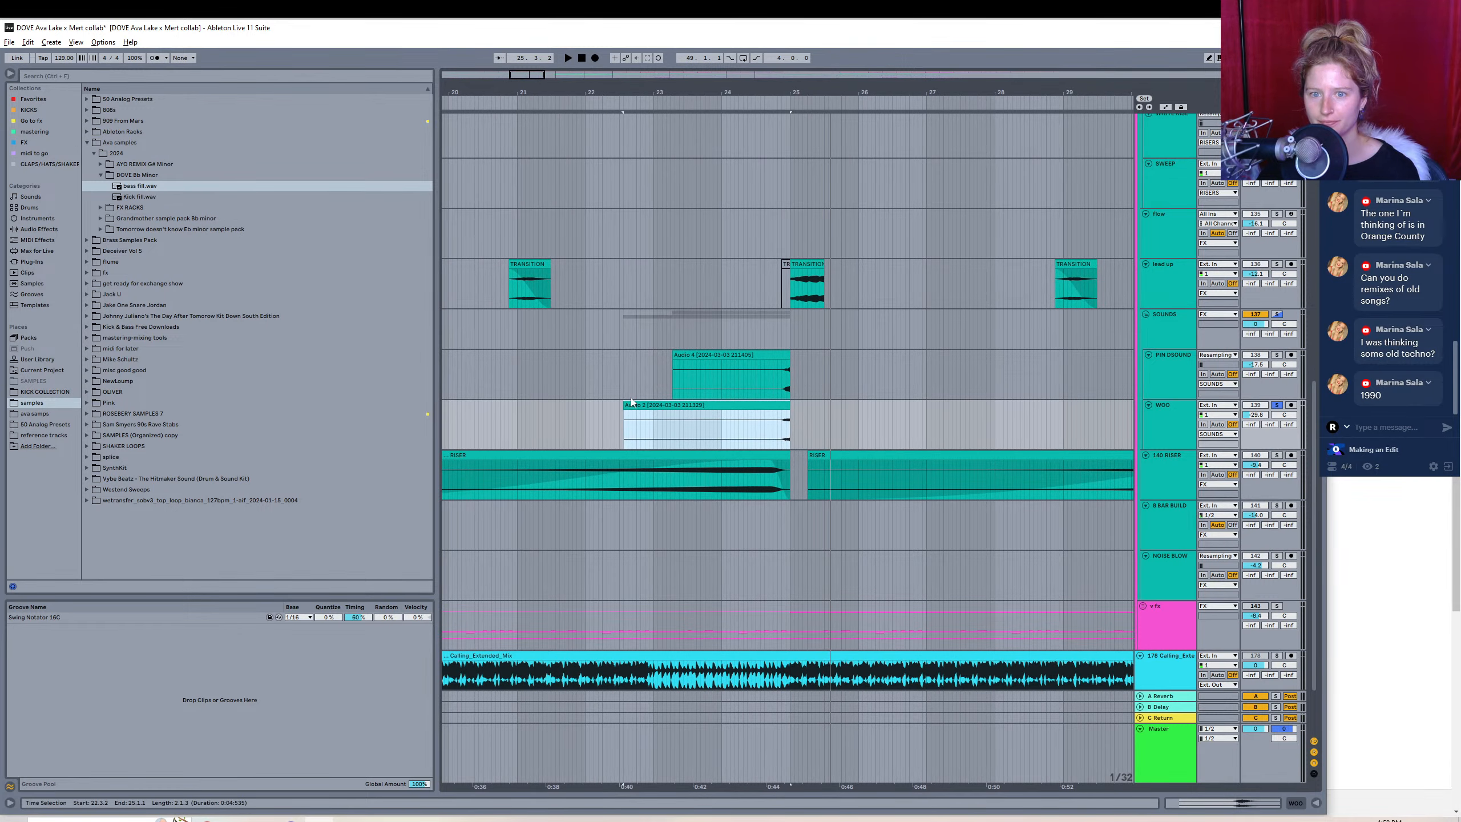
drag(623, 402, 721, 402)
click(777, 432)
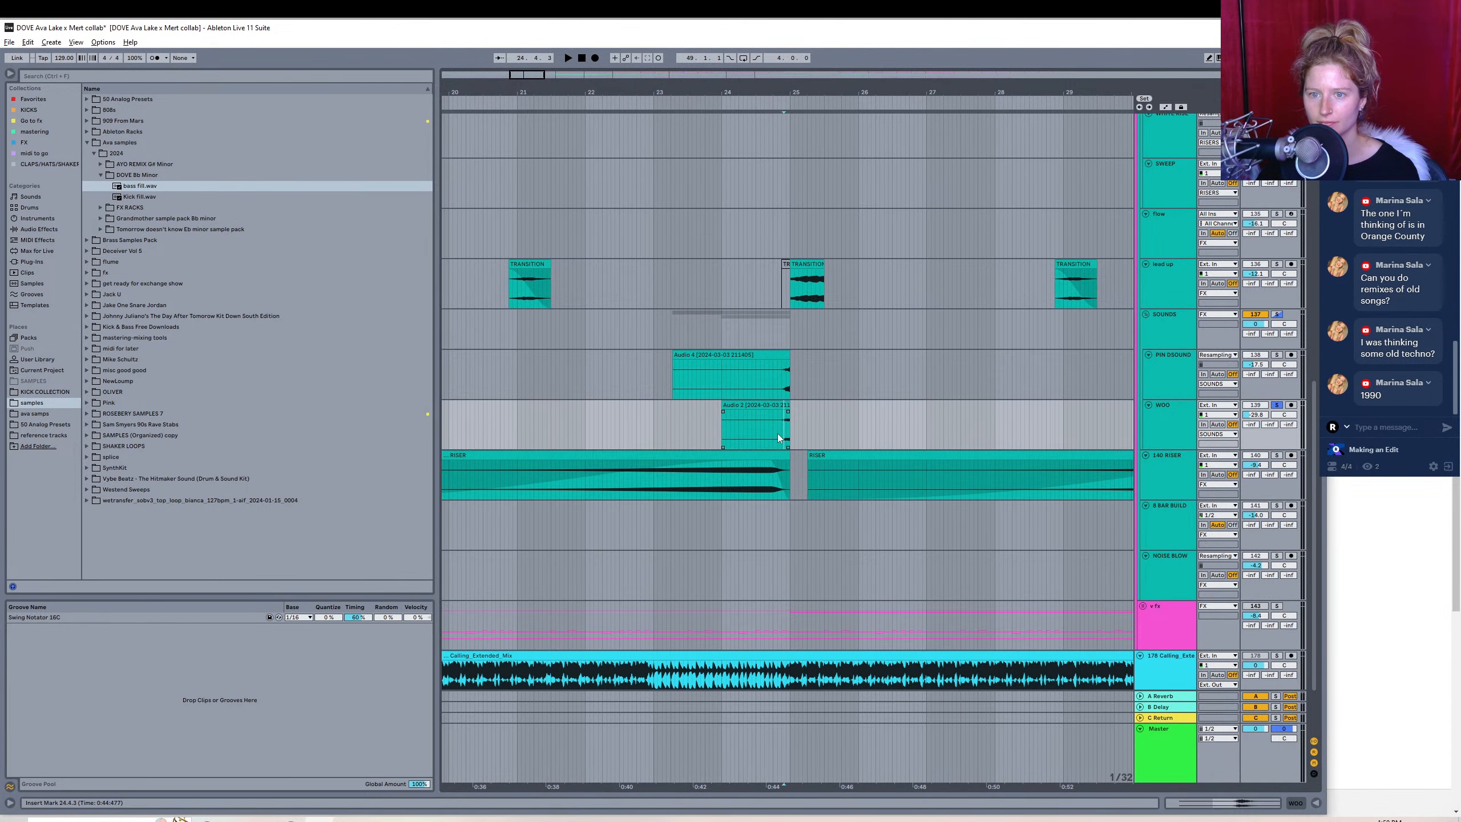
key(space)
click(774, 405)
key(space)
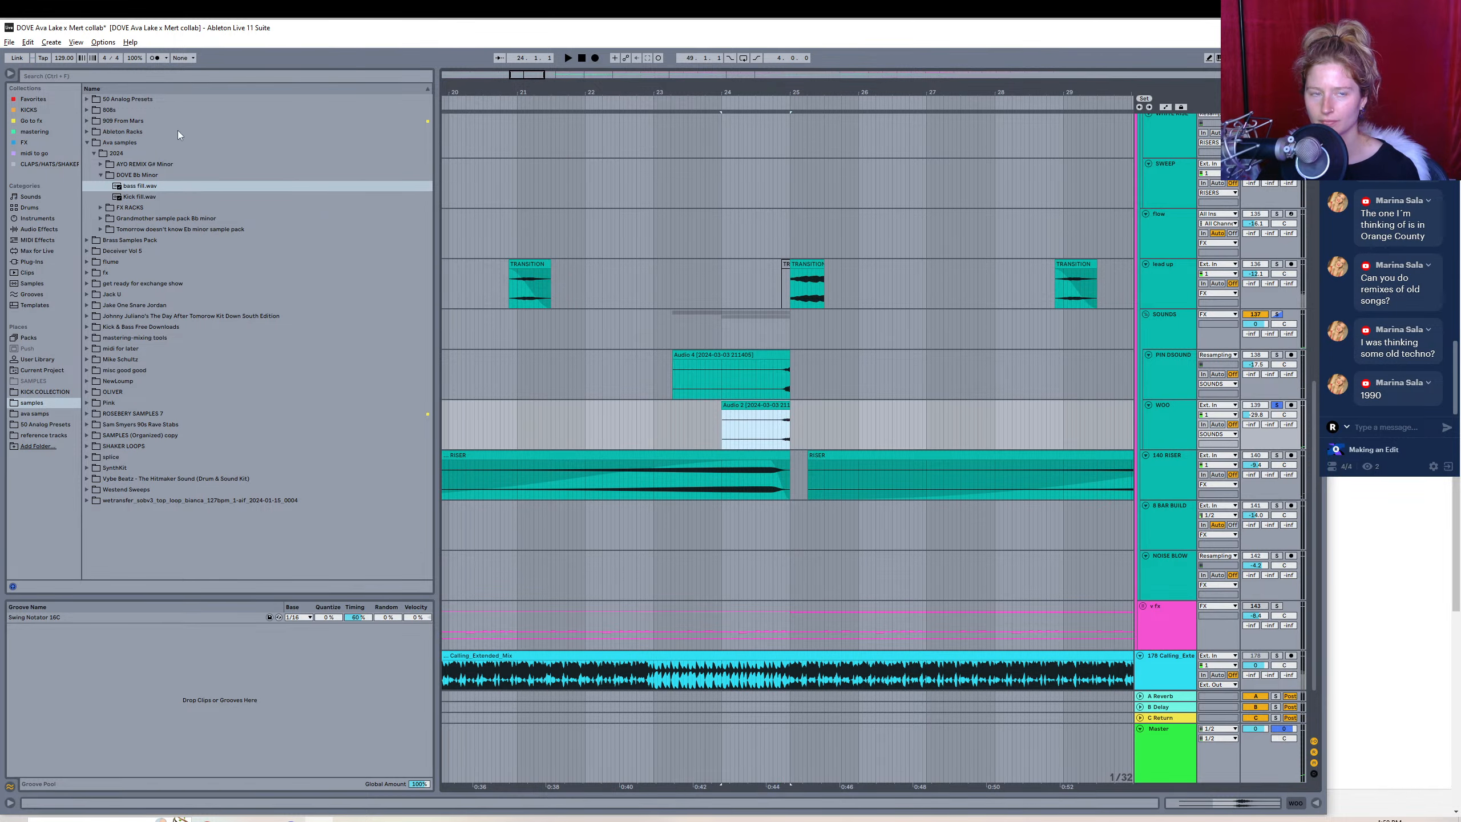
- Export the selected one-bar WOO clip as a WAV named "squeak glow candy" in the DOVE Bb Minor folder
click(10, 43)
click(112, 223)
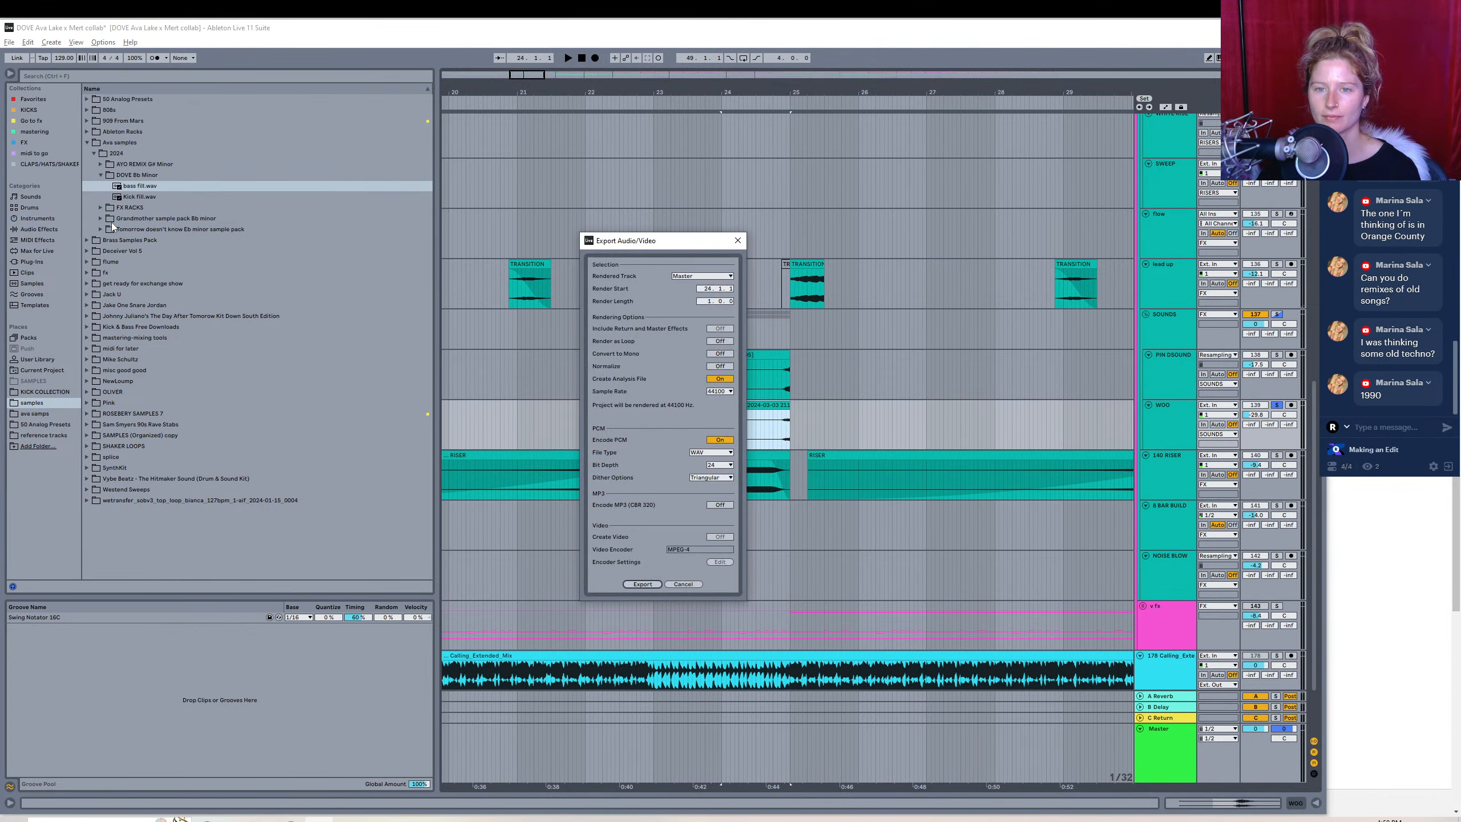
click(647, 585)
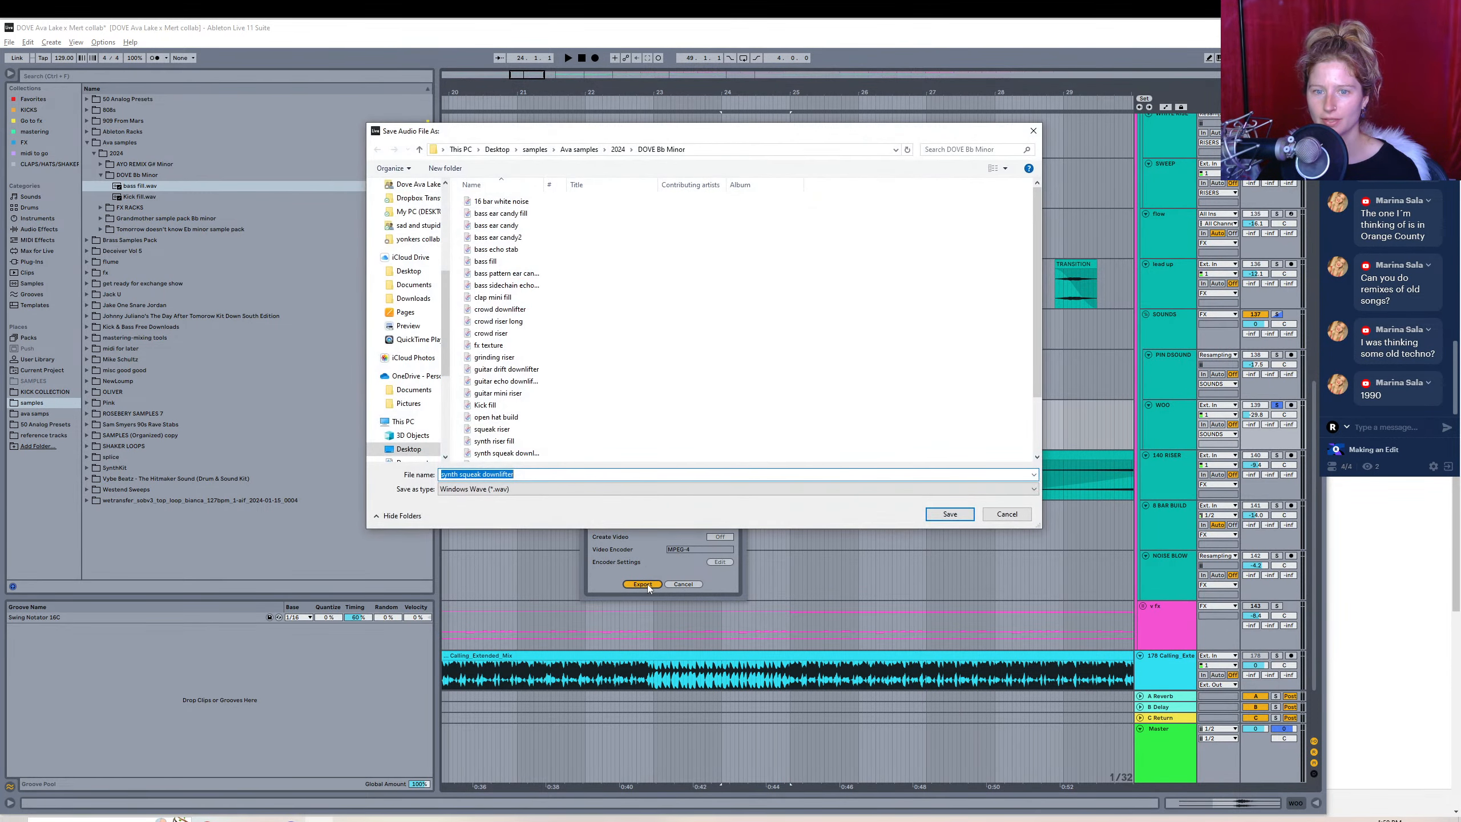
click(479, 474)
drag(460, 474, 422, 471)
key(BackSpace)
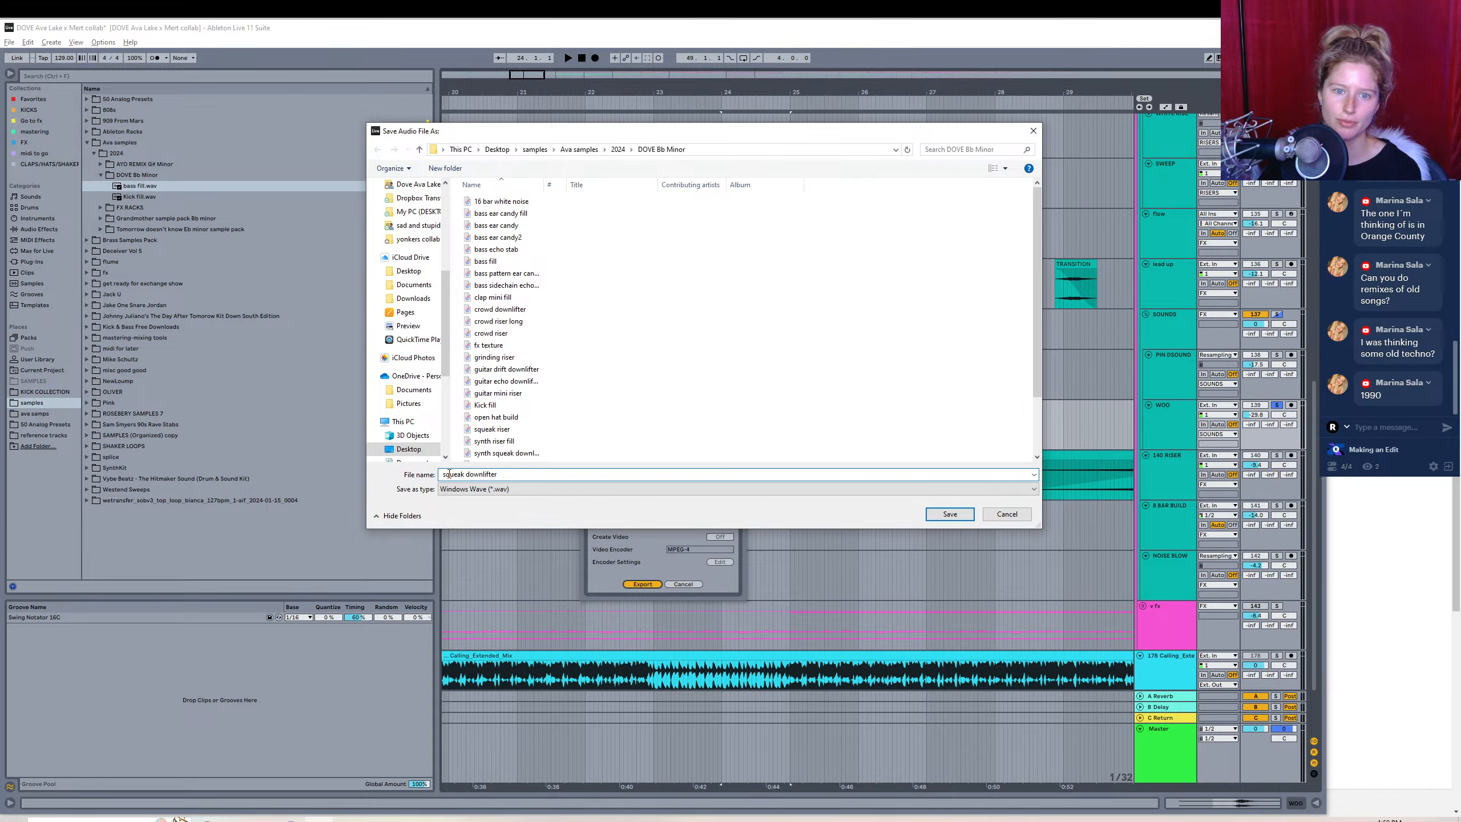
click(495, 473)
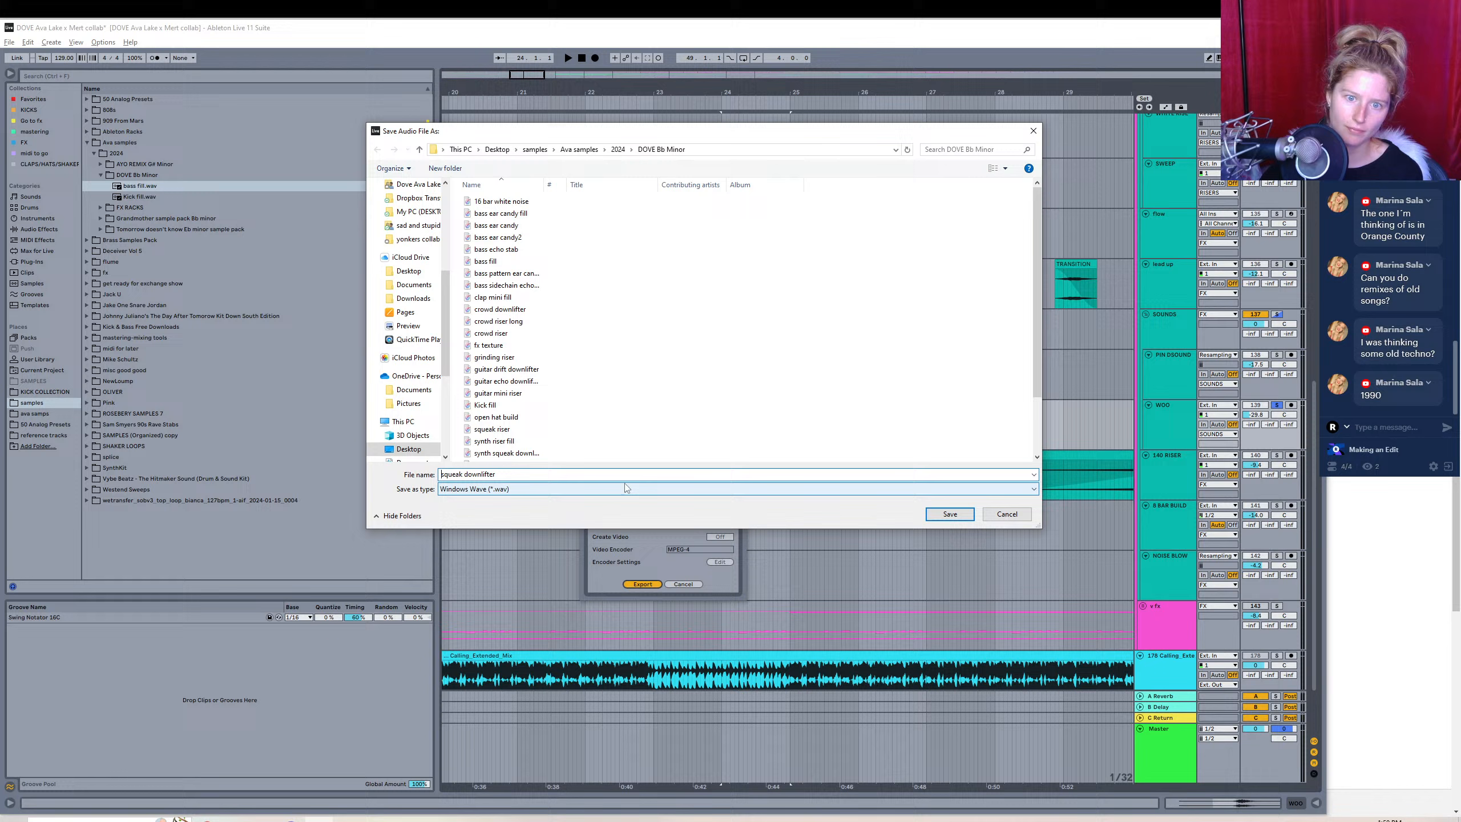
double_click(494, 473)
text(gl)
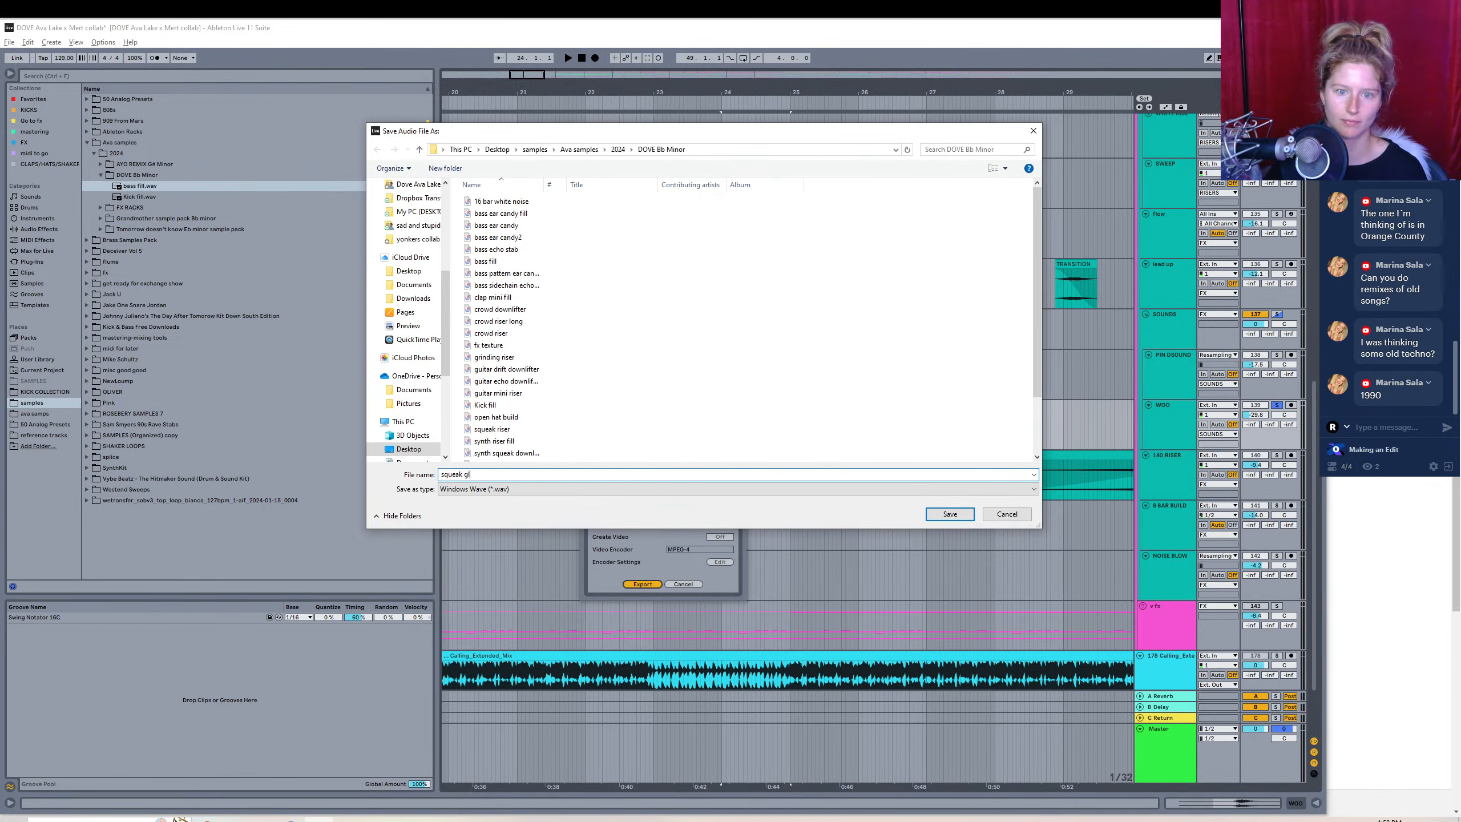
text(ow caandy)
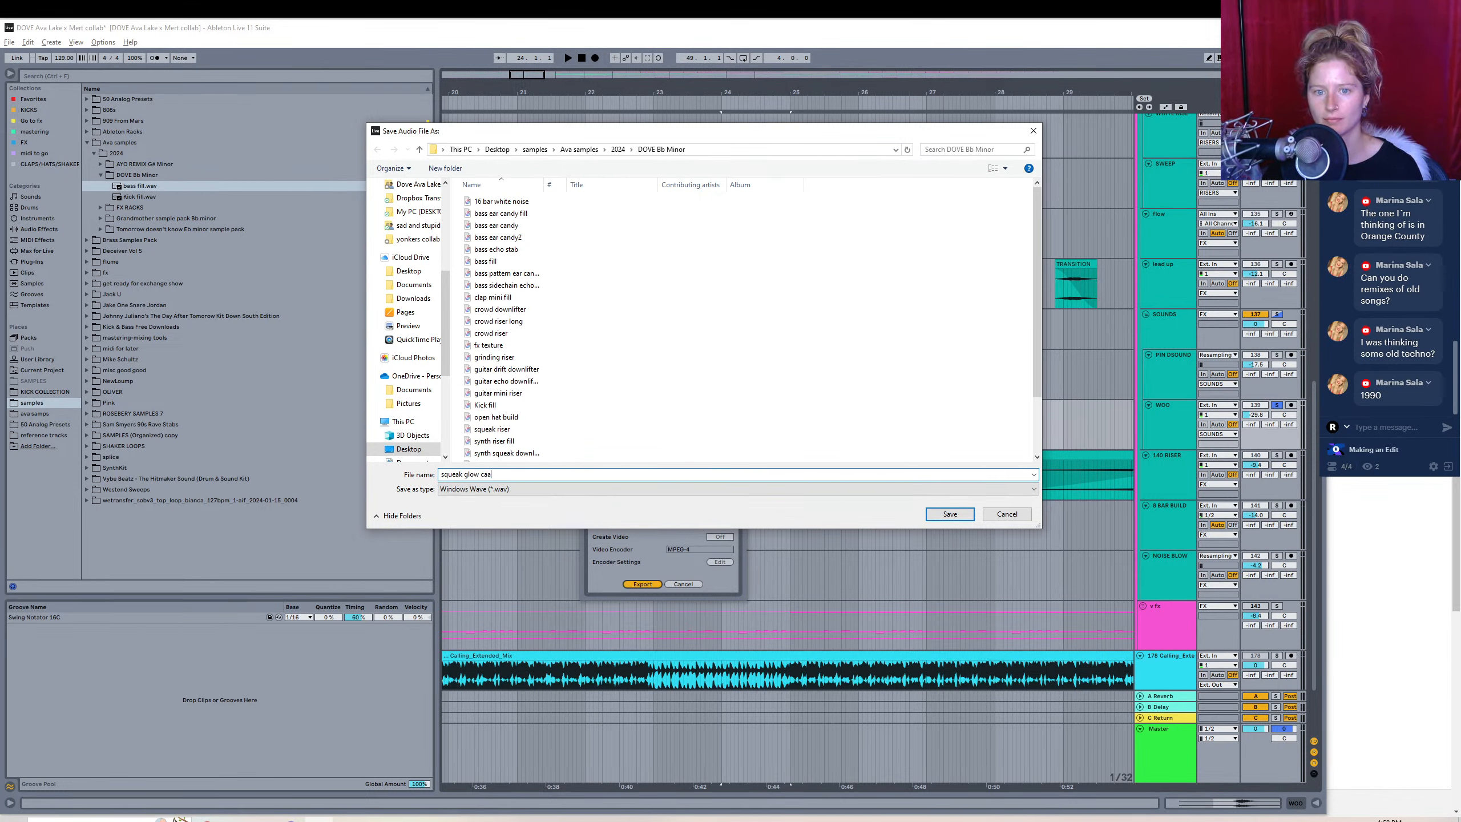
key(BackSpace)
text(ndy)
key(Return)
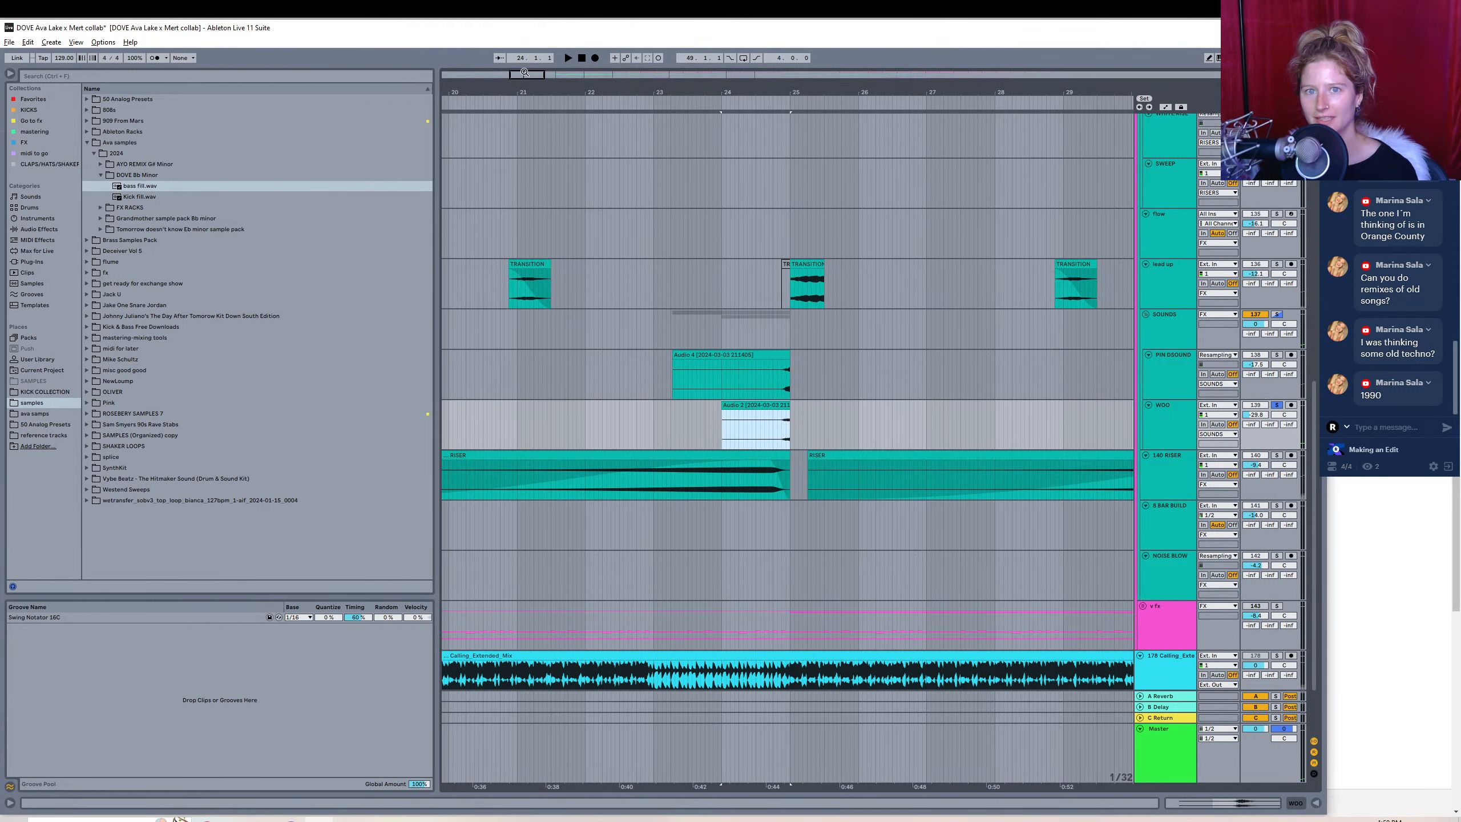
- Trim the start of the WOO clip at the BREAK DOWN marker to 31.1.1
drag(583, 86, 443, 82)
click(490, 406)
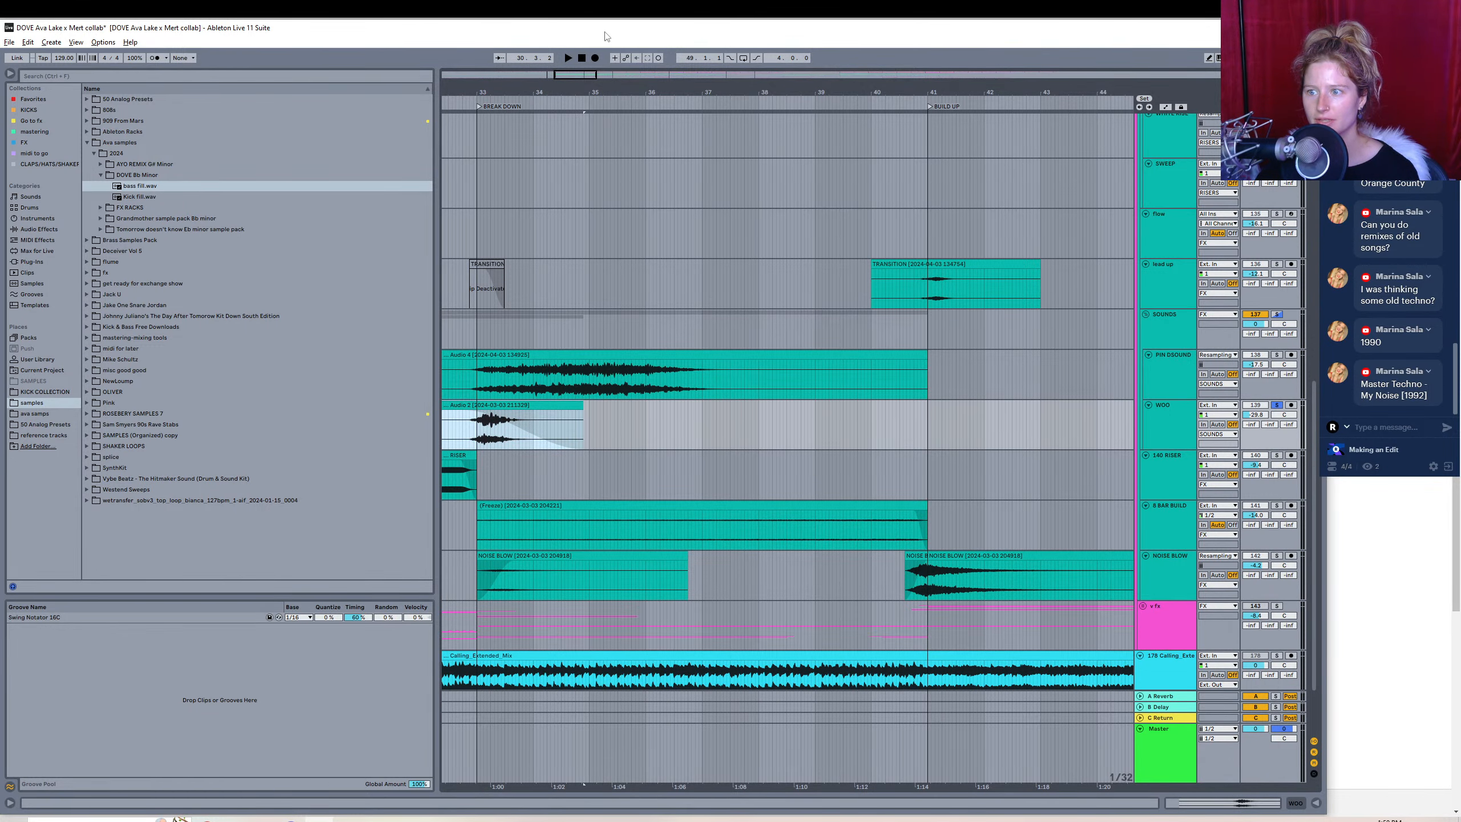
drag(578, 73, 573, 72)
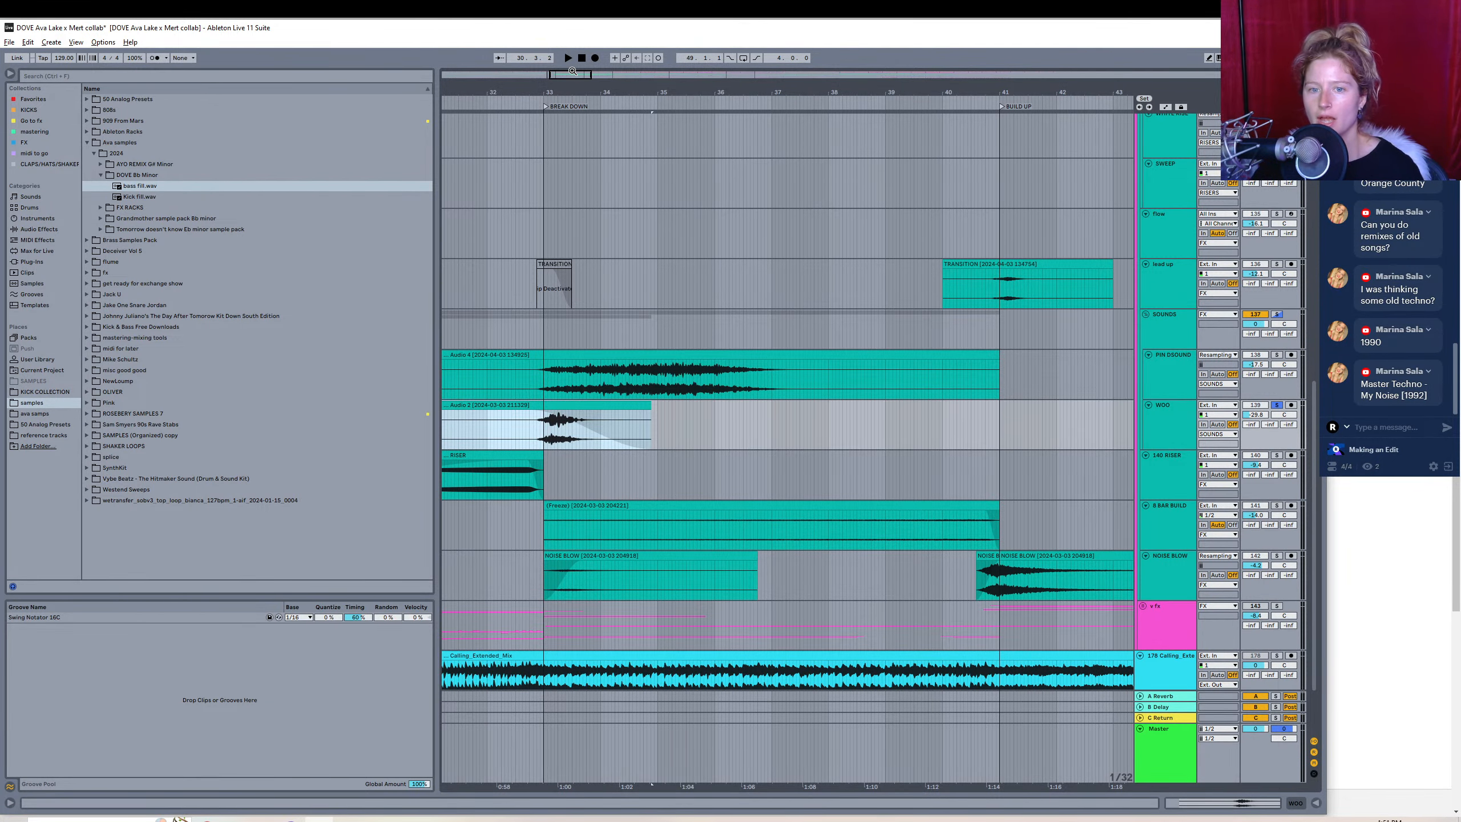
drag(564, 75, 554, 70)
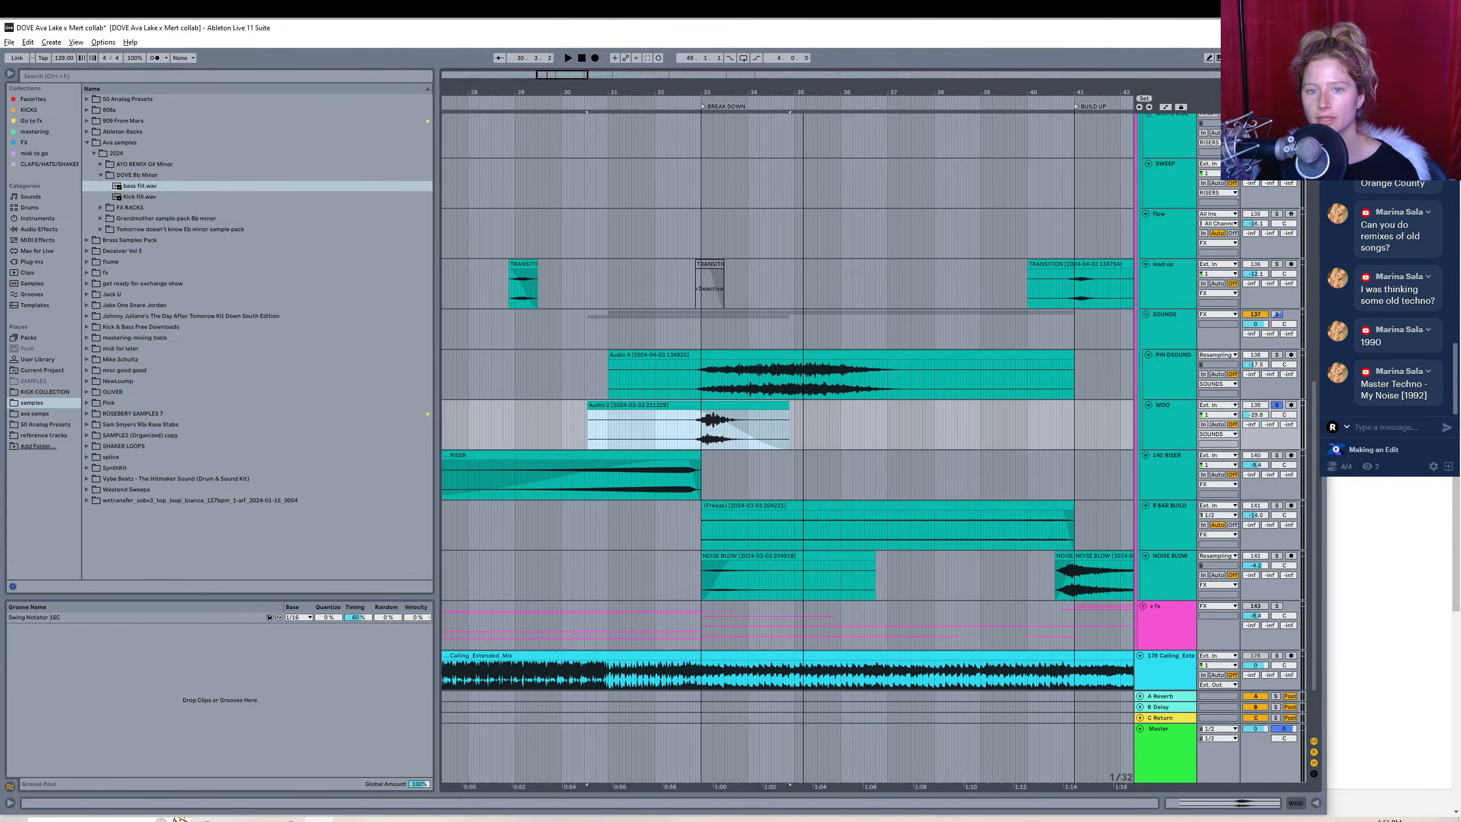
drag(592, 401, 609, 407)
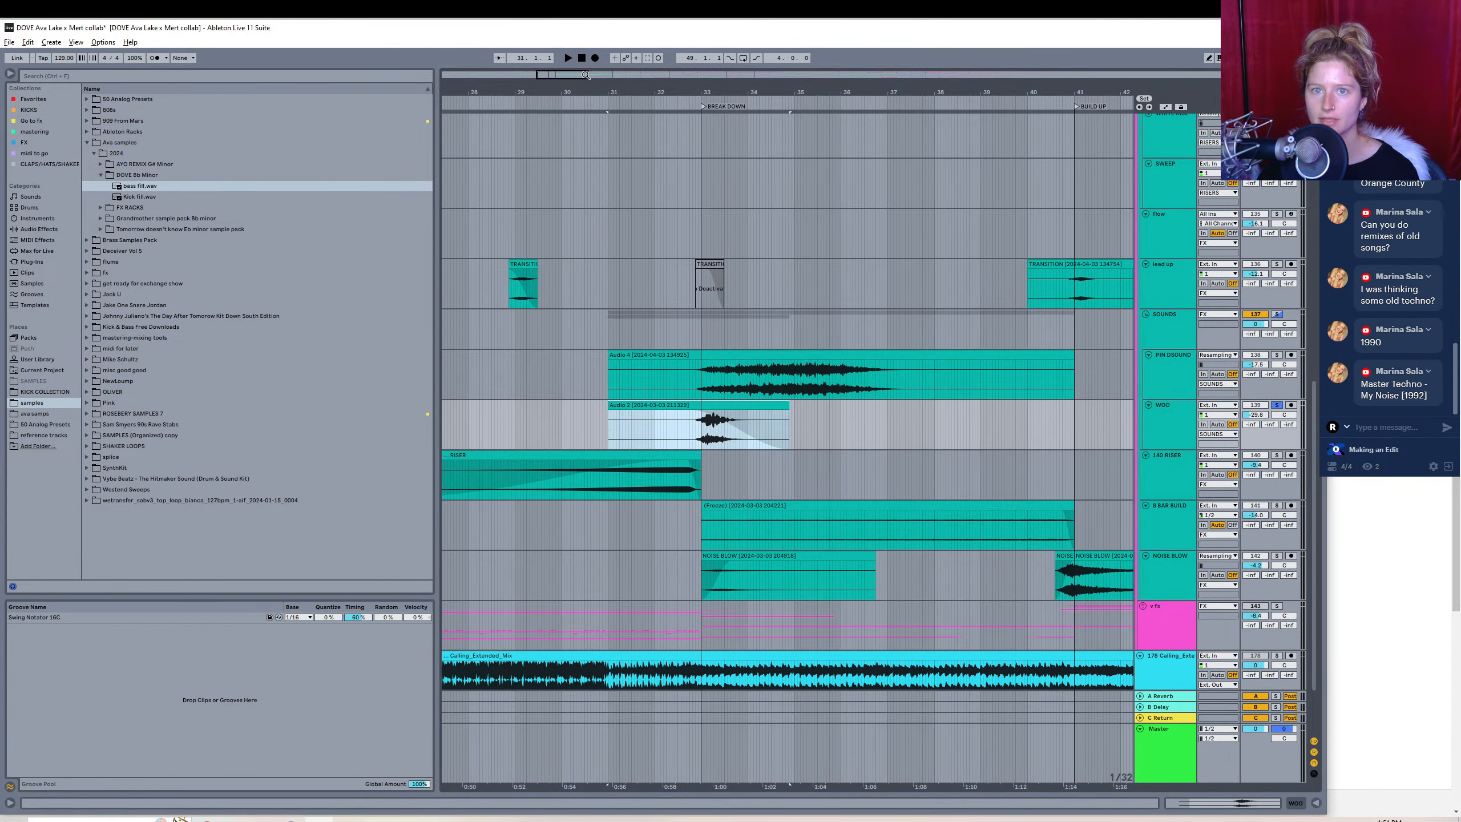
- Extend the WOO selection to 41.1.1 and consolidate the clip with the following silence into one ten-bar clip
drag(570, 76, 596, 140)
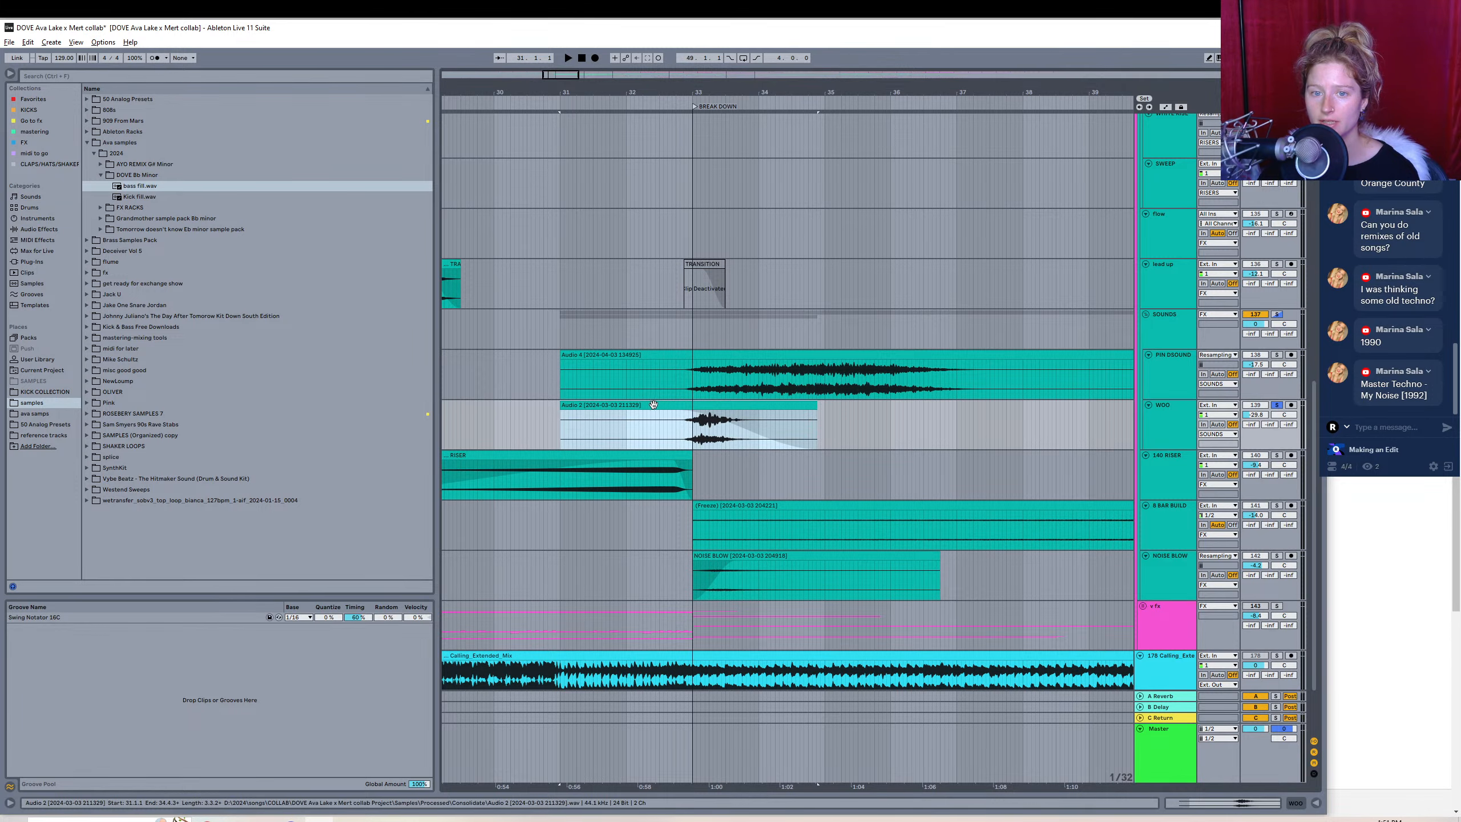
drag(550, 75, 566, 49)
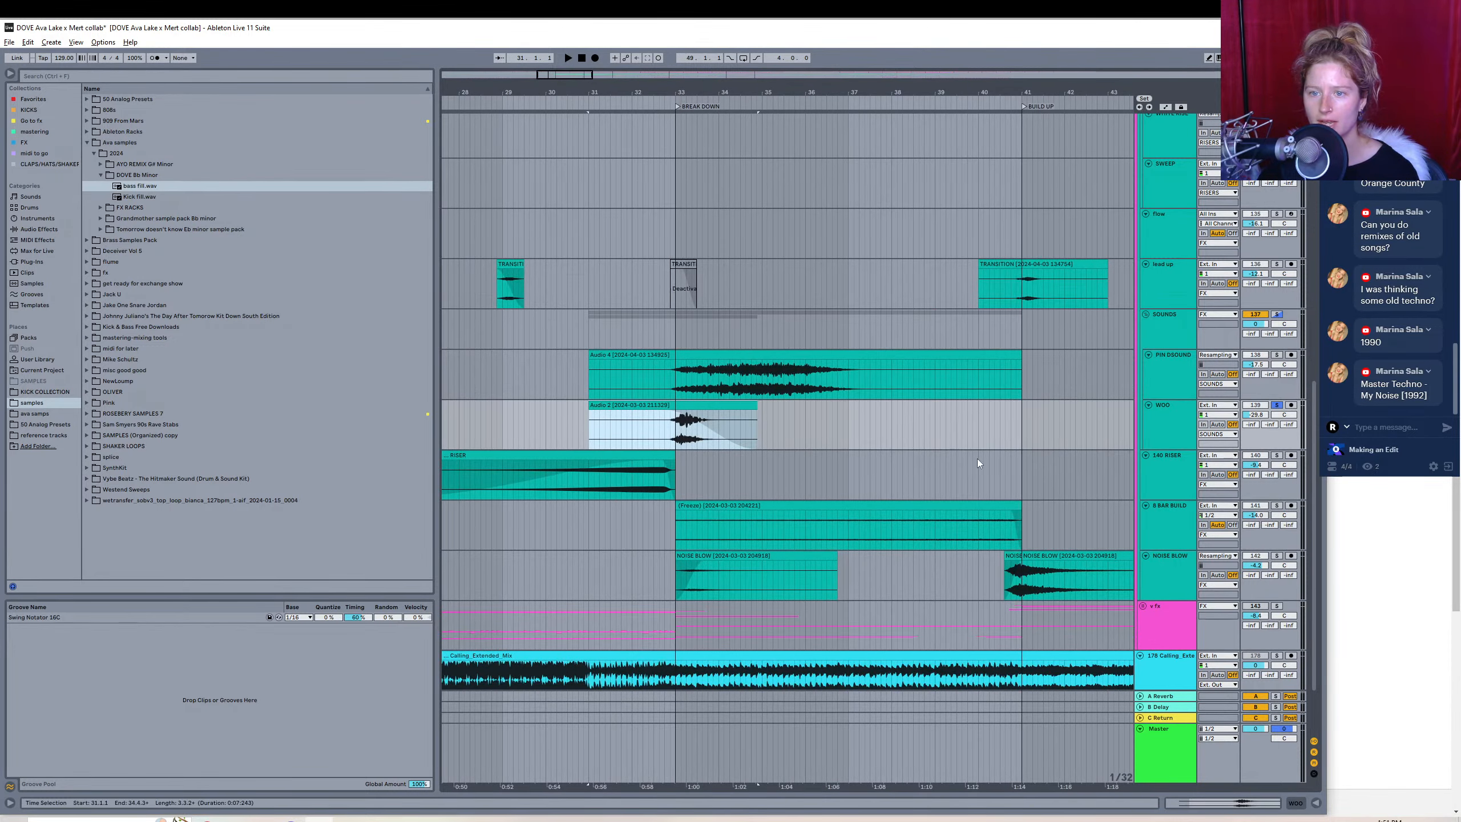
shift+click(1020, 435)
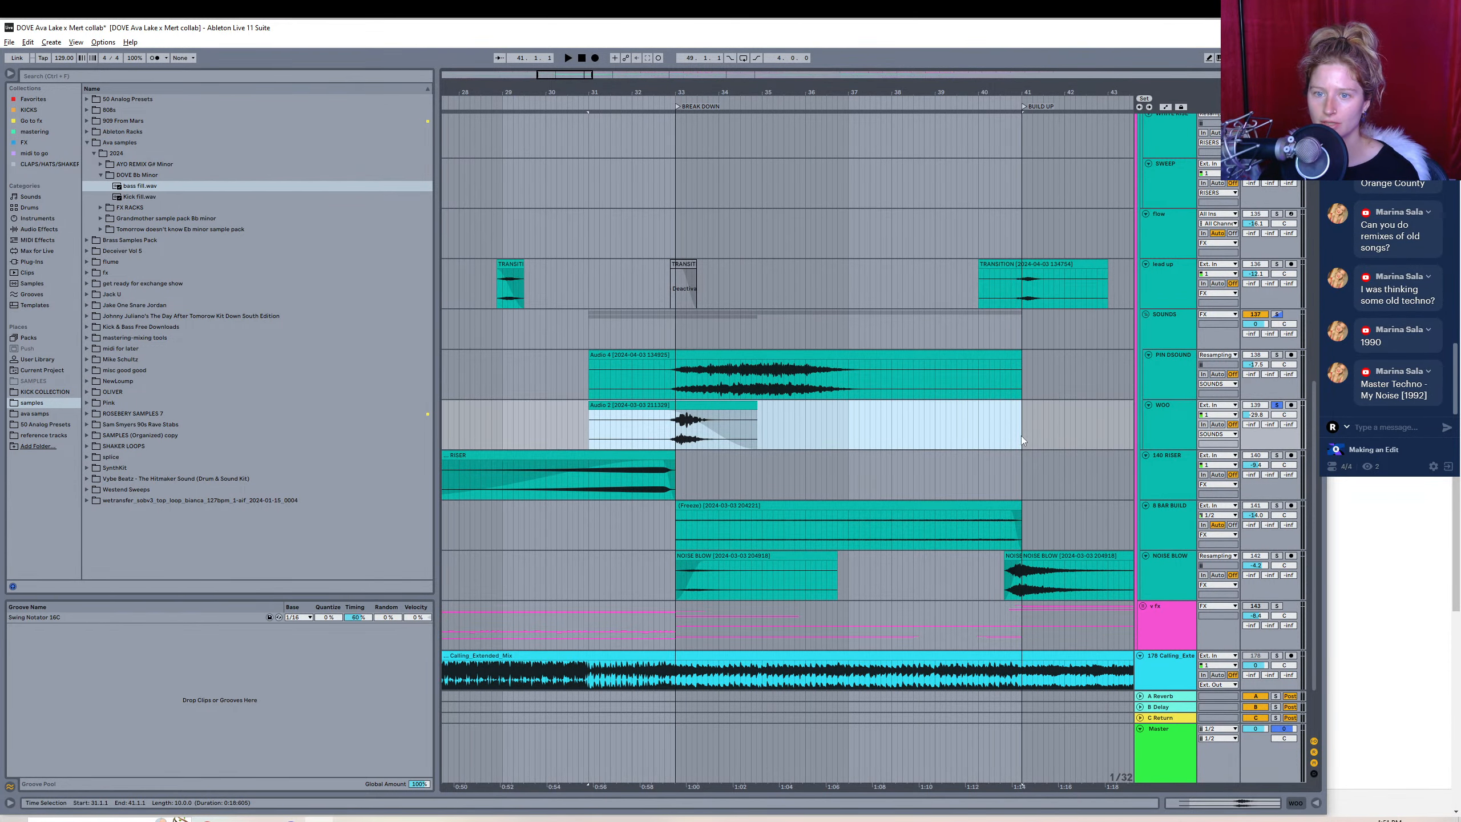
key(ctrl+j)
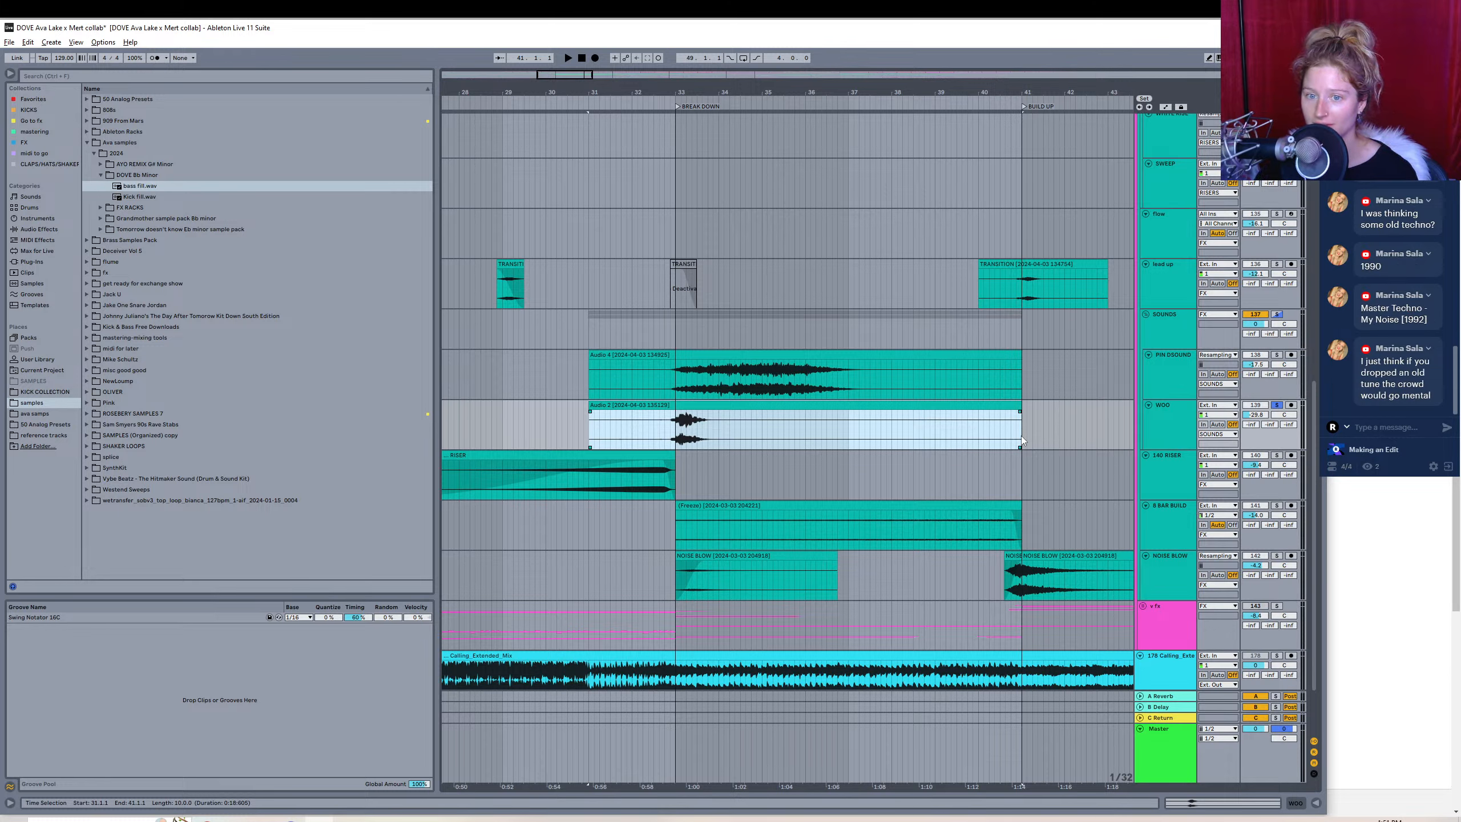
- Audition the consolidated WOO clip and trim it to run from 32.4.1 to 37.1.1
key(space)
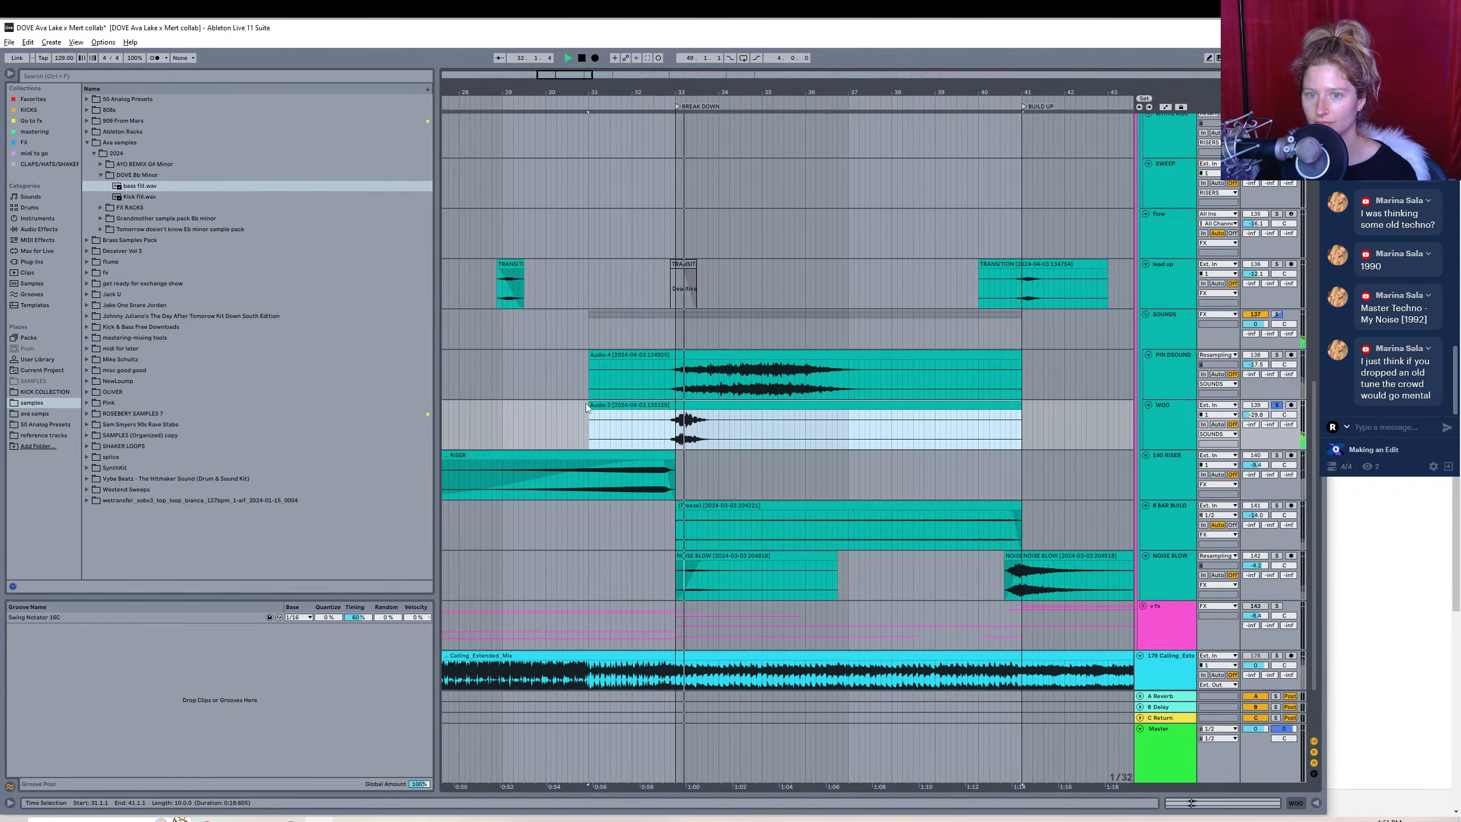
drag(585, 405, 665, 405)
key(space)
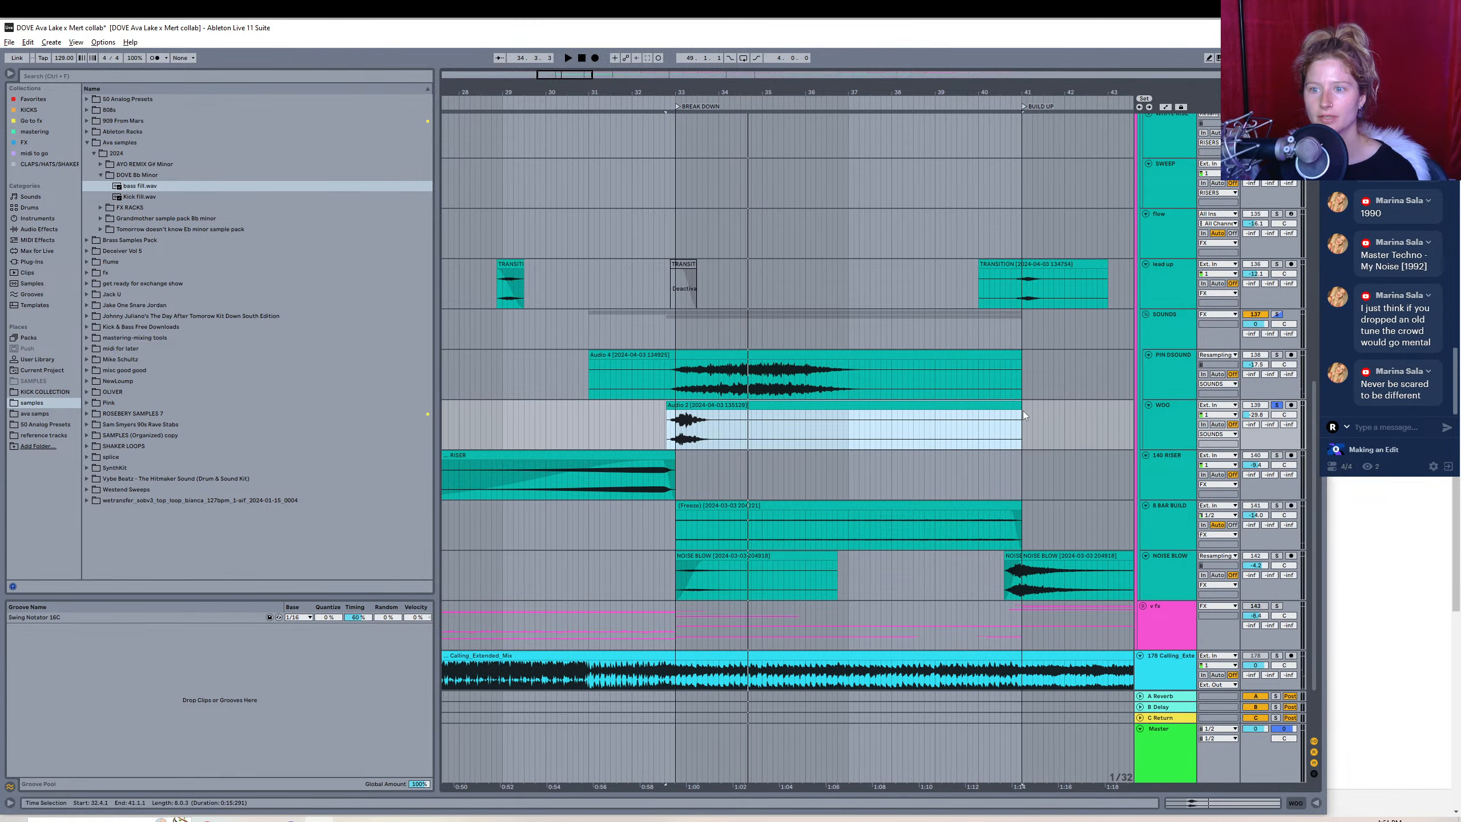
drag(1022, 411, 846, 407)
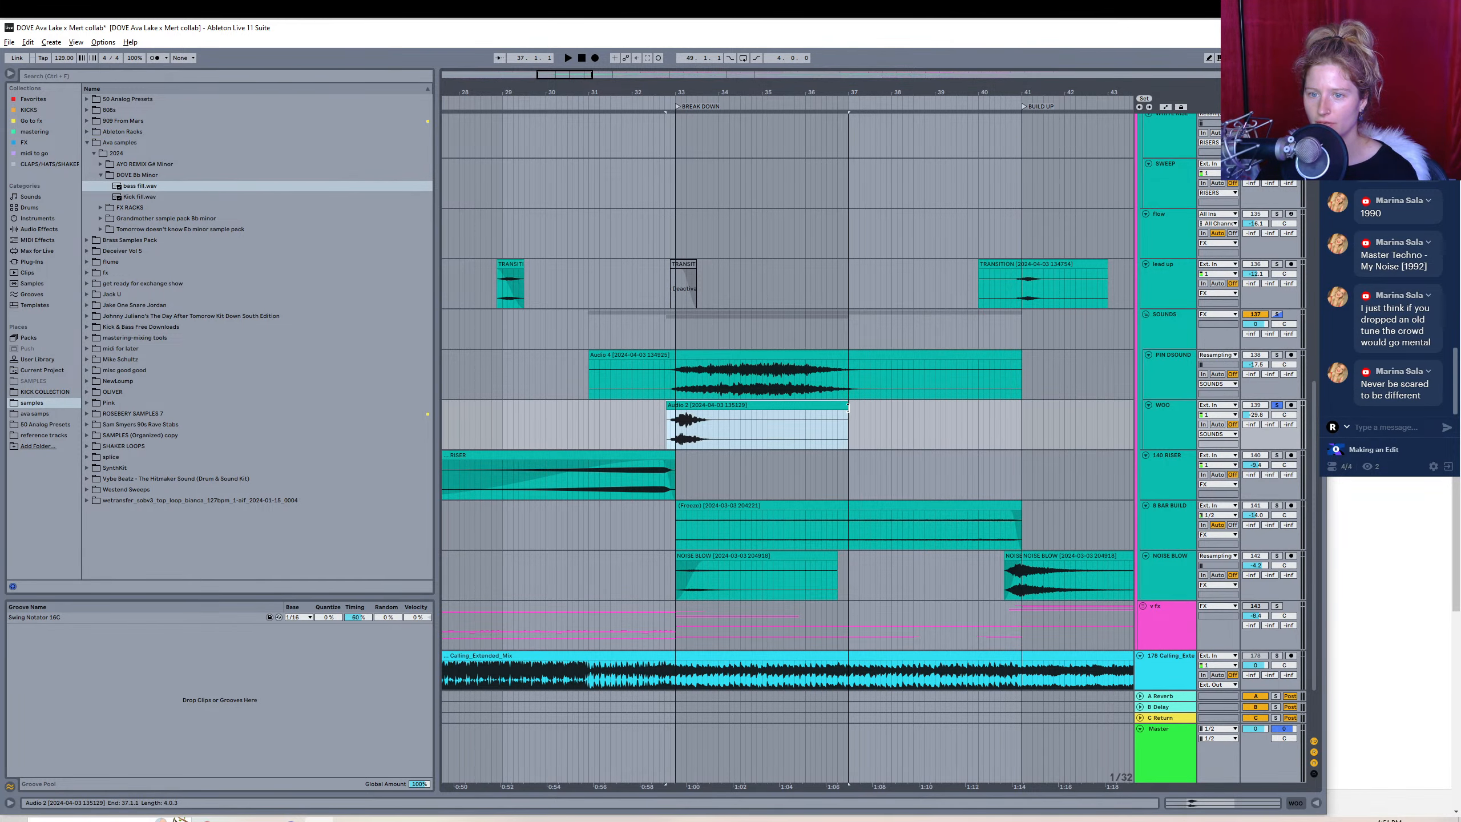
mouse_move(887, 93)
mouse_down()
mouse_move(887, 136)
mouse_move(891, 86)
mouse_up()
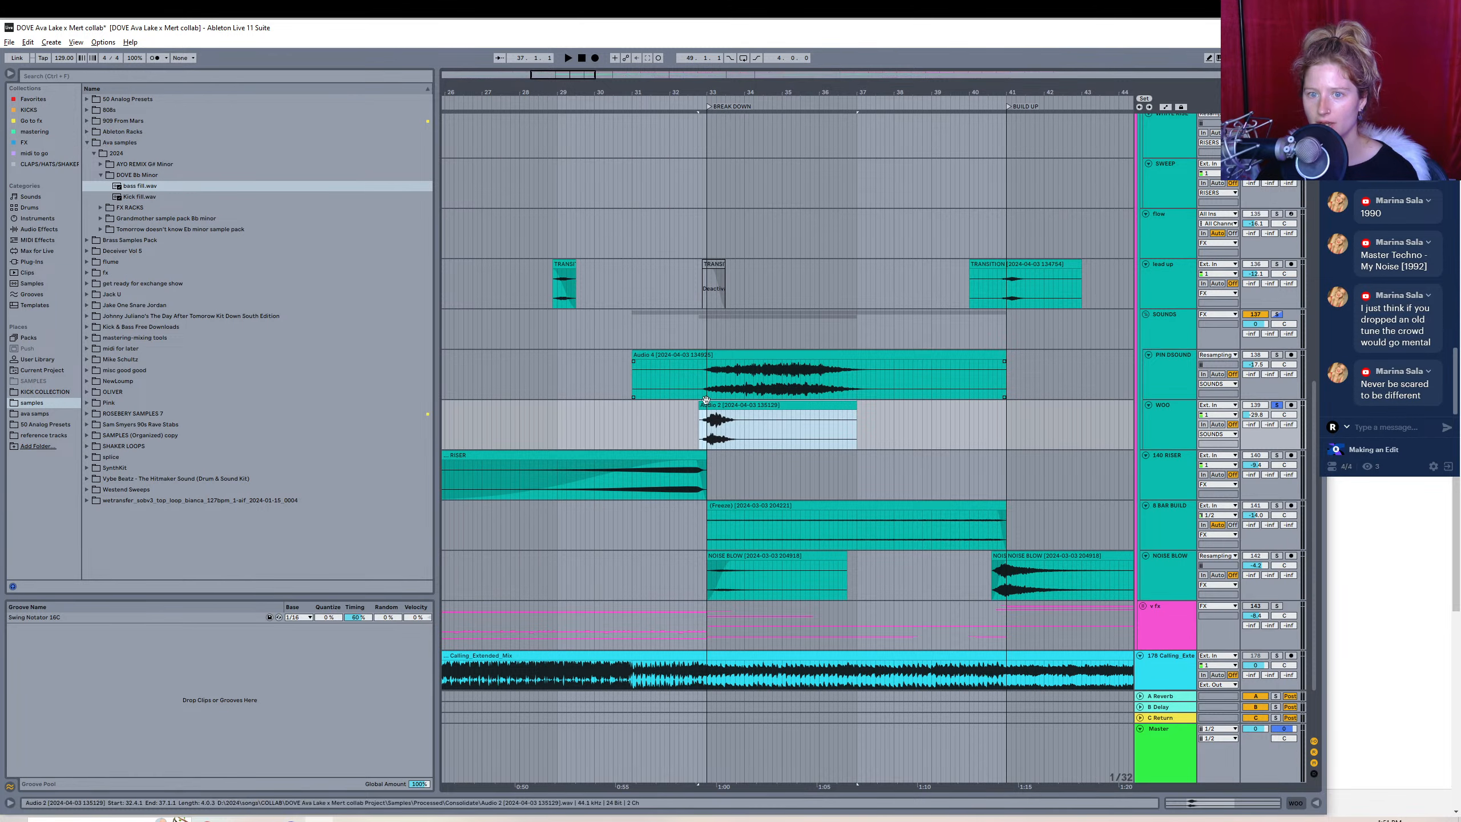
key(z)
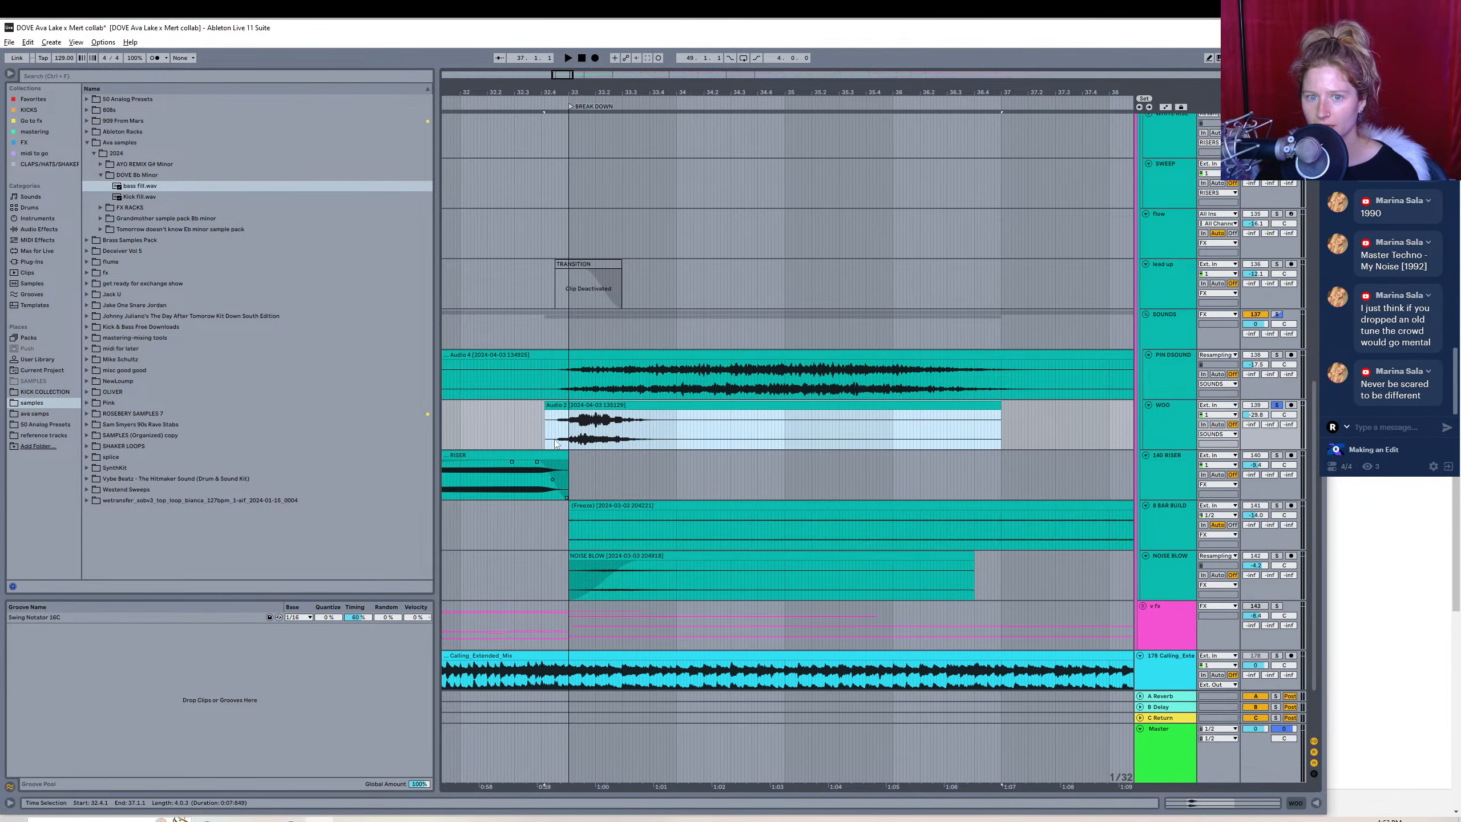
drag(544, 406, 542, 405)
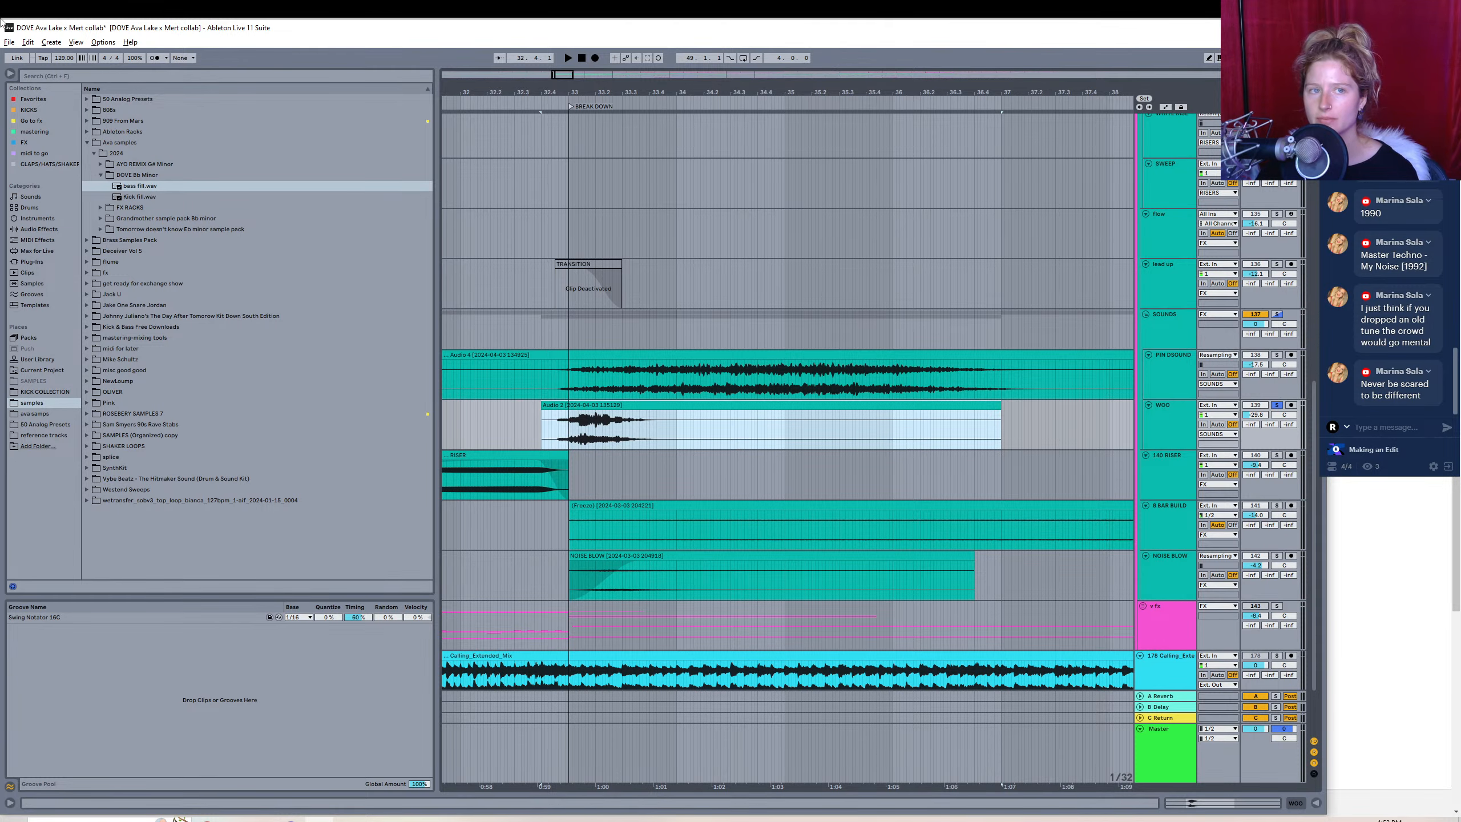
- Export the selected WOO clip as a WAV named "squeak glow downer" in the DOVE Bb Minor folder
click(9, 42)
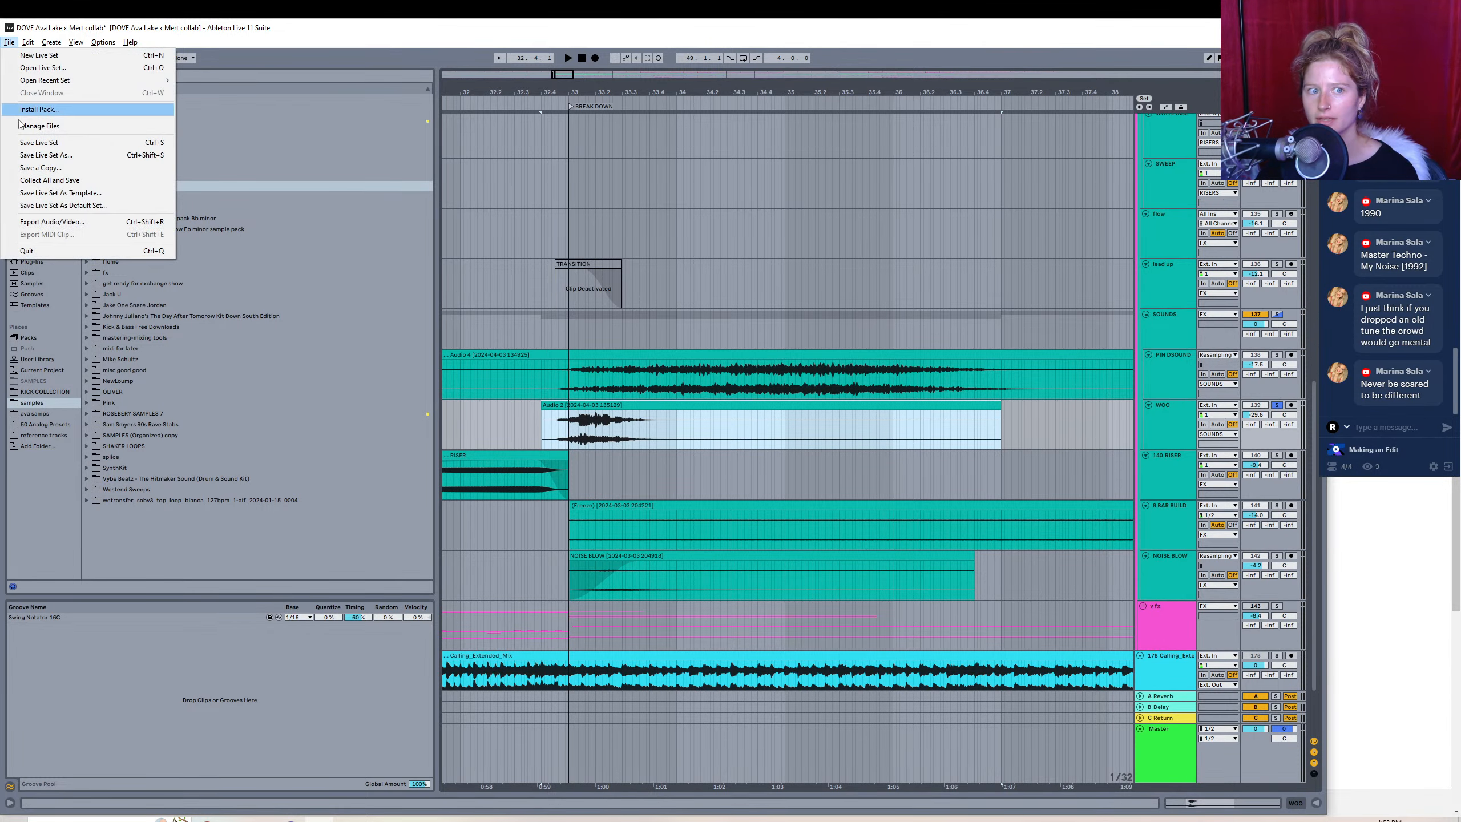
click(58, 222)
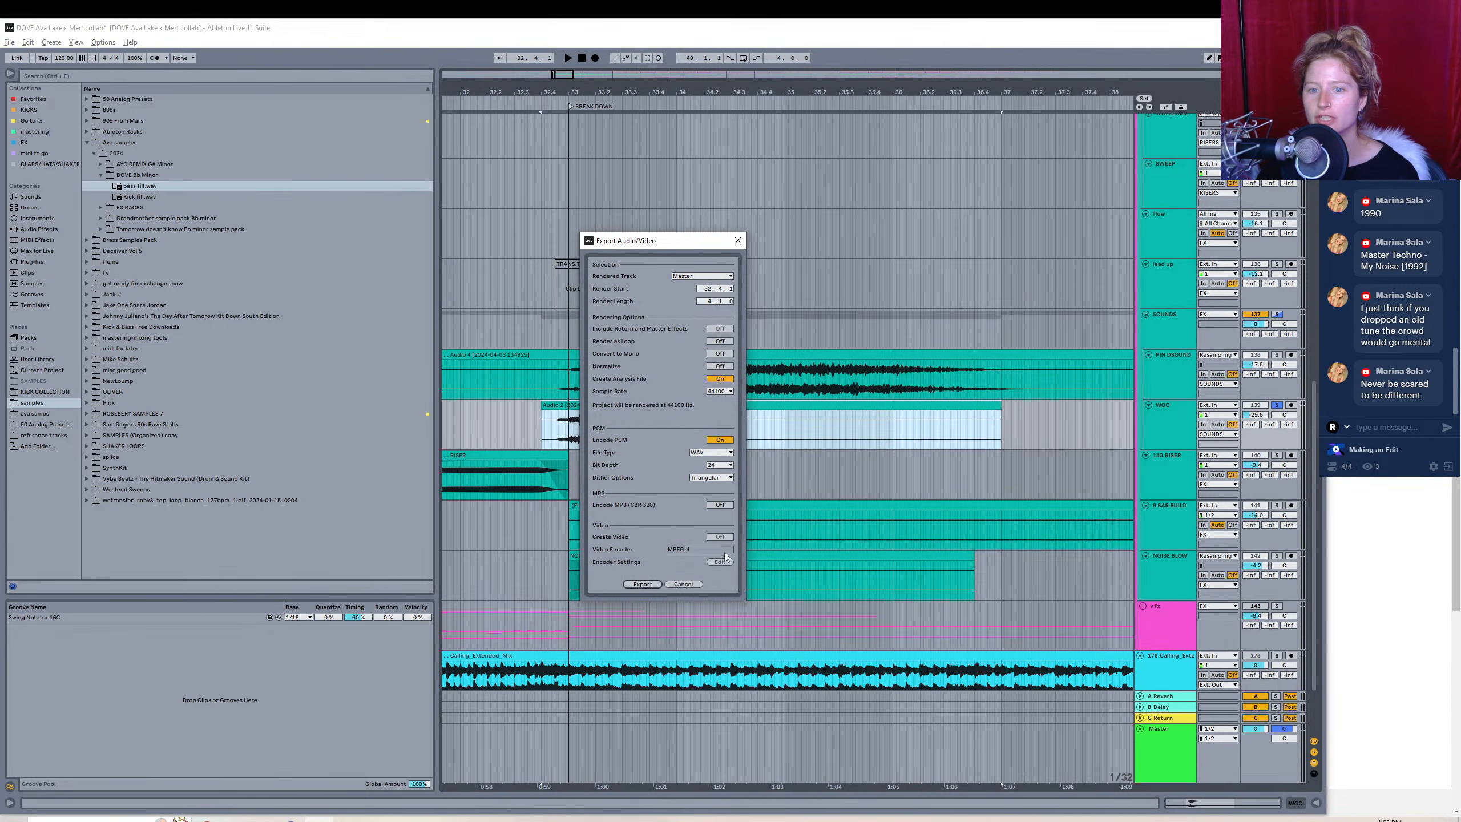
click(642, 584)
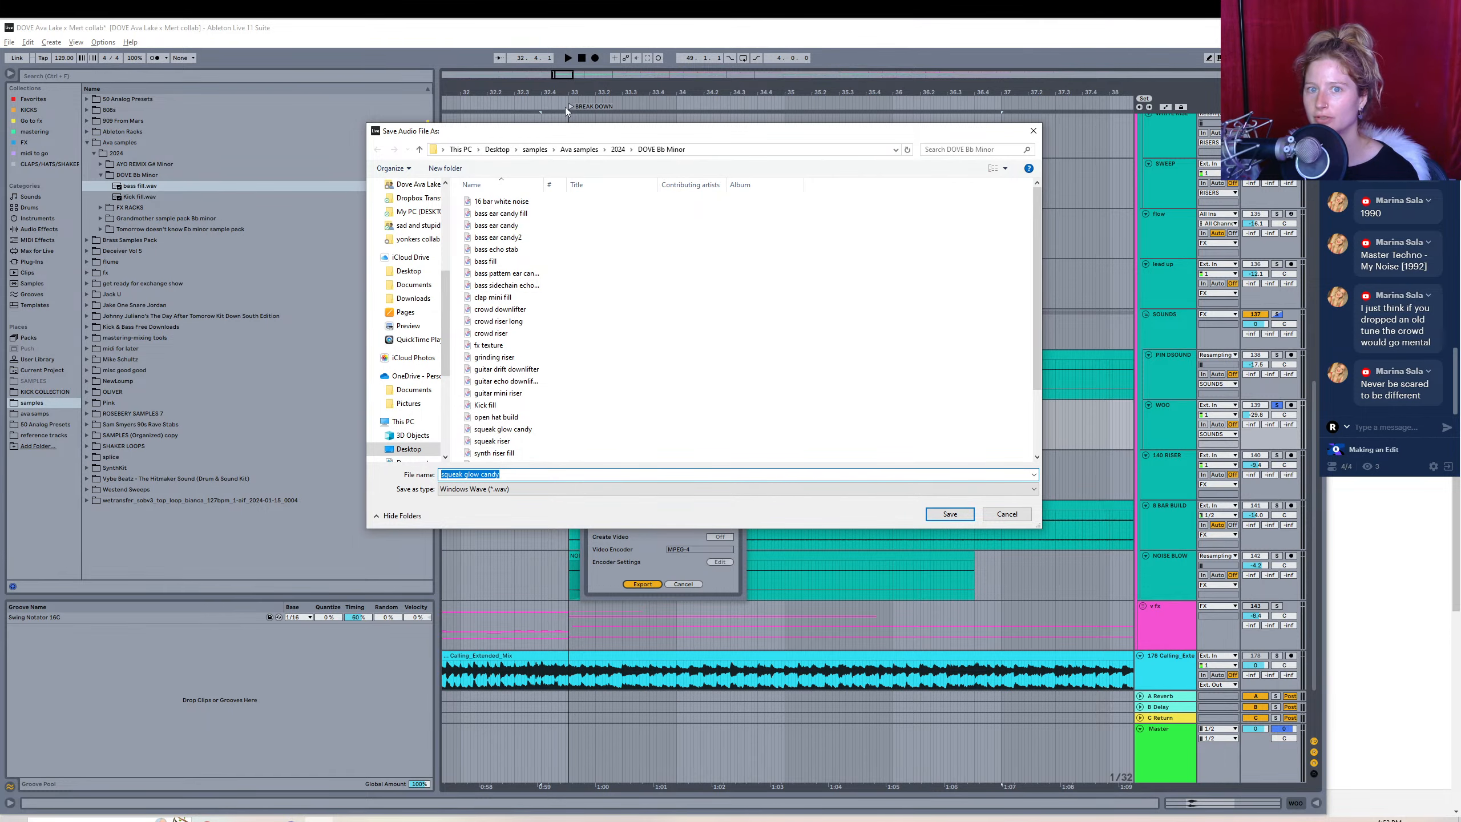
drag(590, 212, 476, 190)
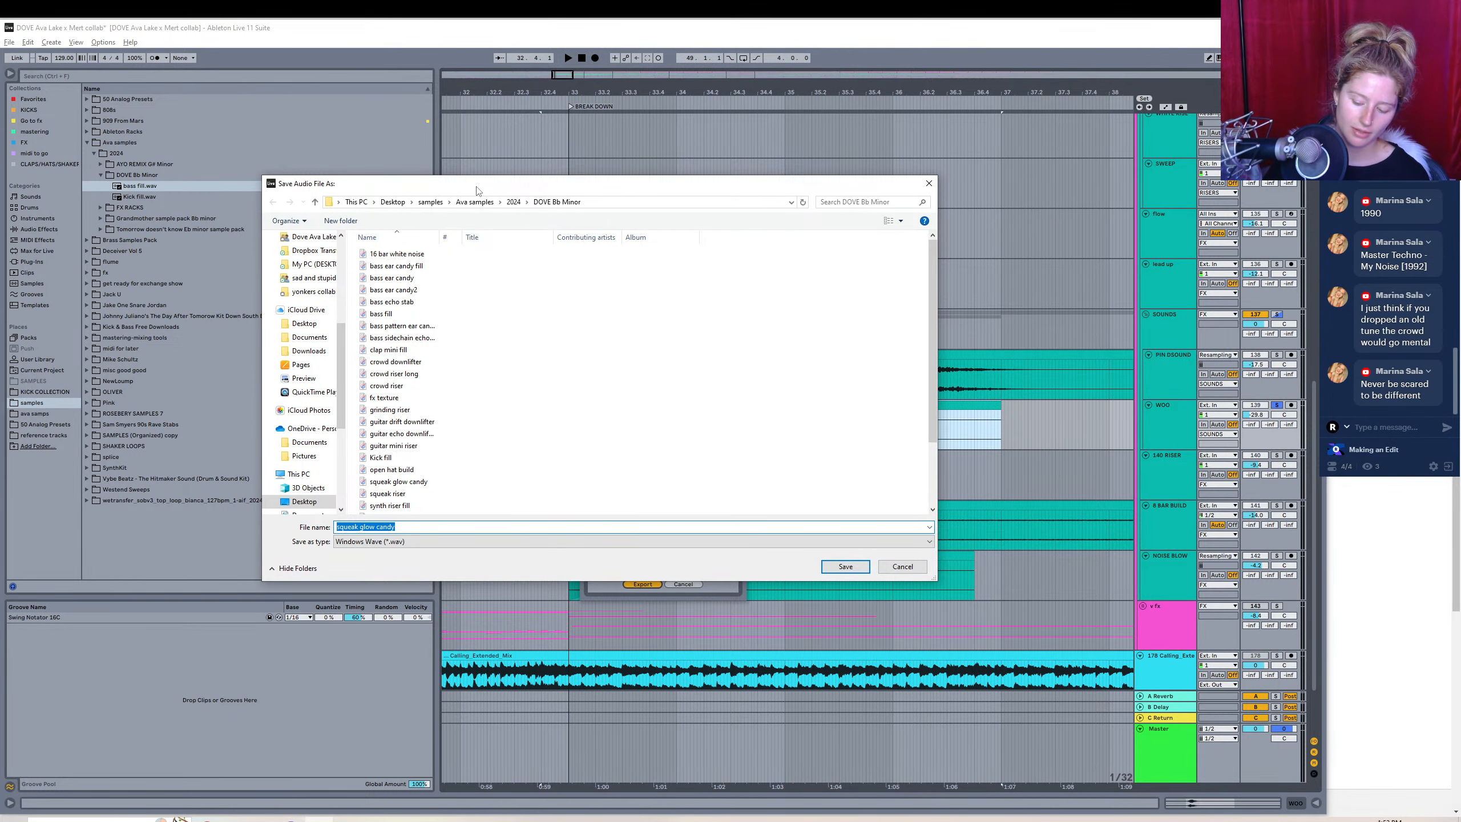
key(End)
key(BackSpace)
key(BackSpace)
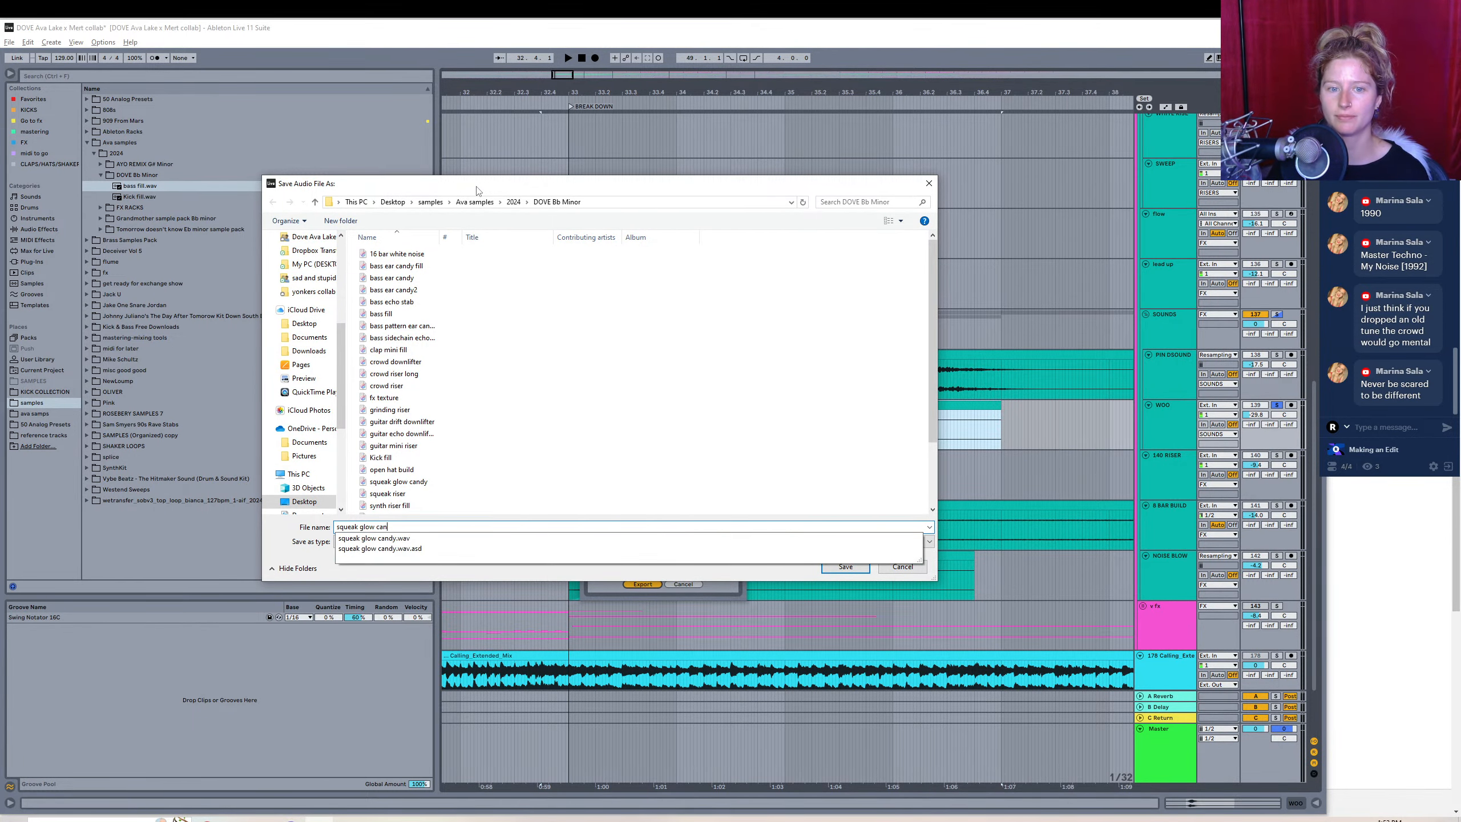
text(di)
key(BackSpace)
key(BackSpace)
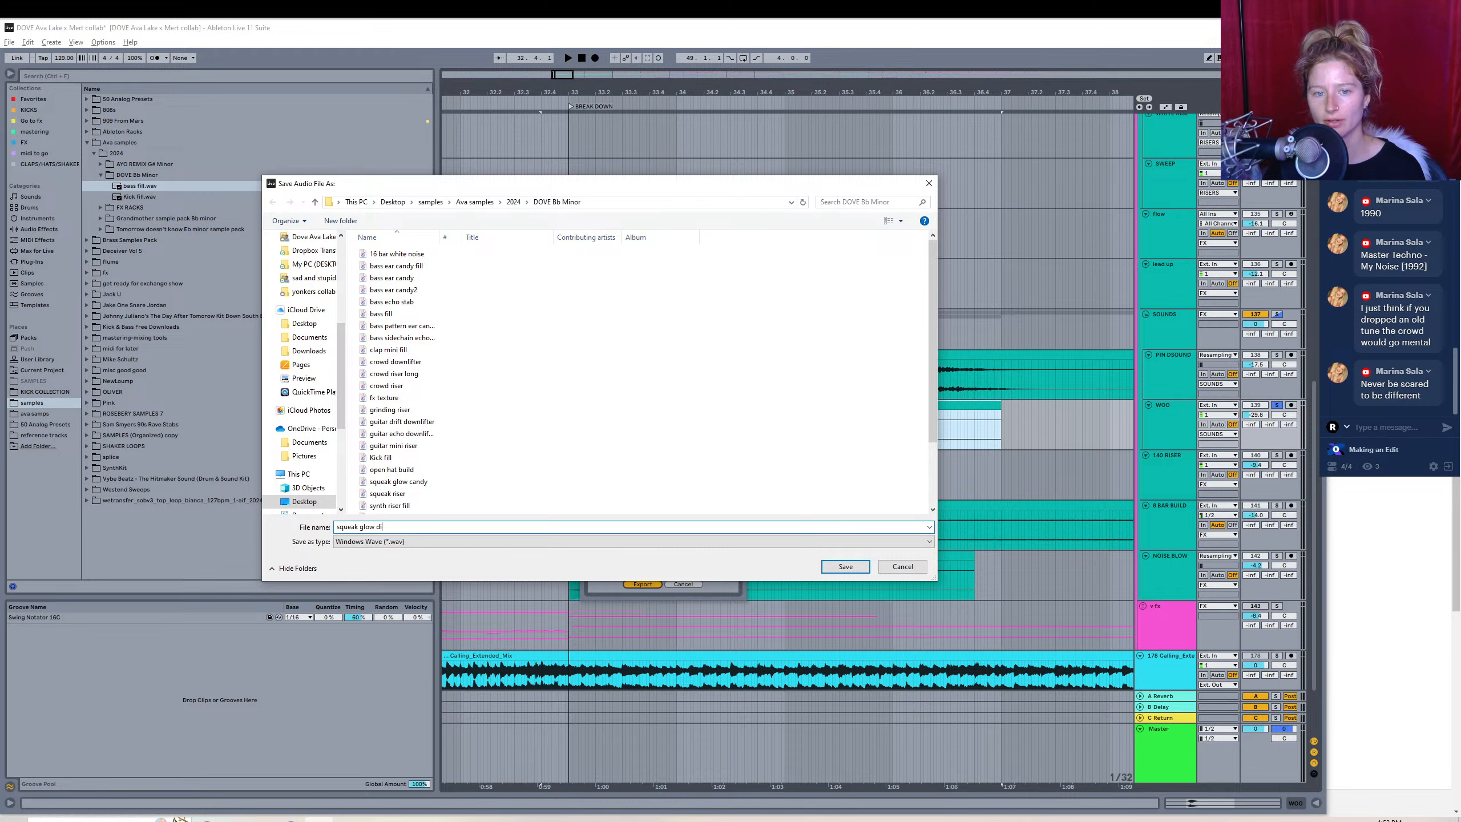
text(owner)
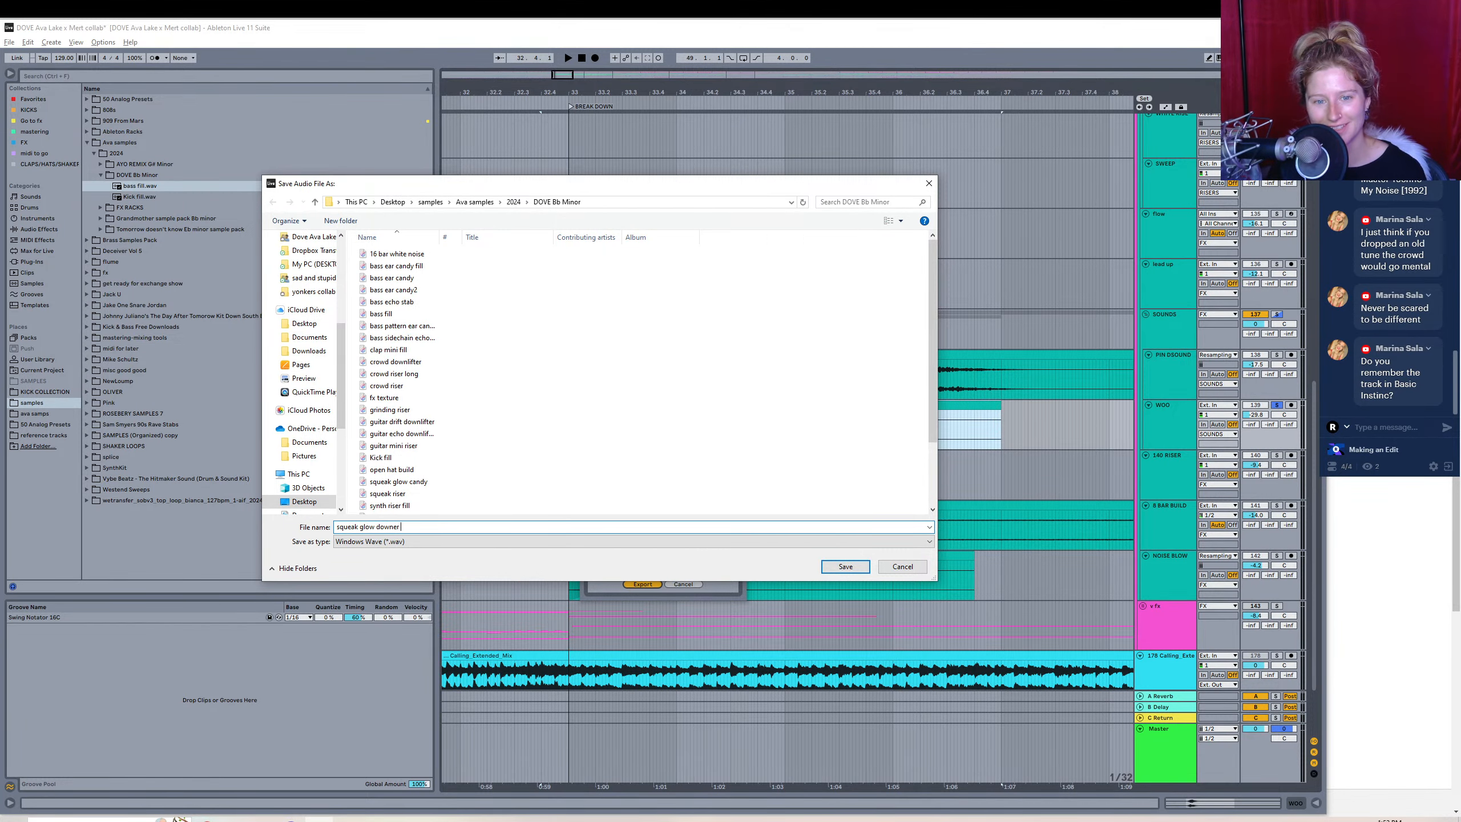
key(Return)
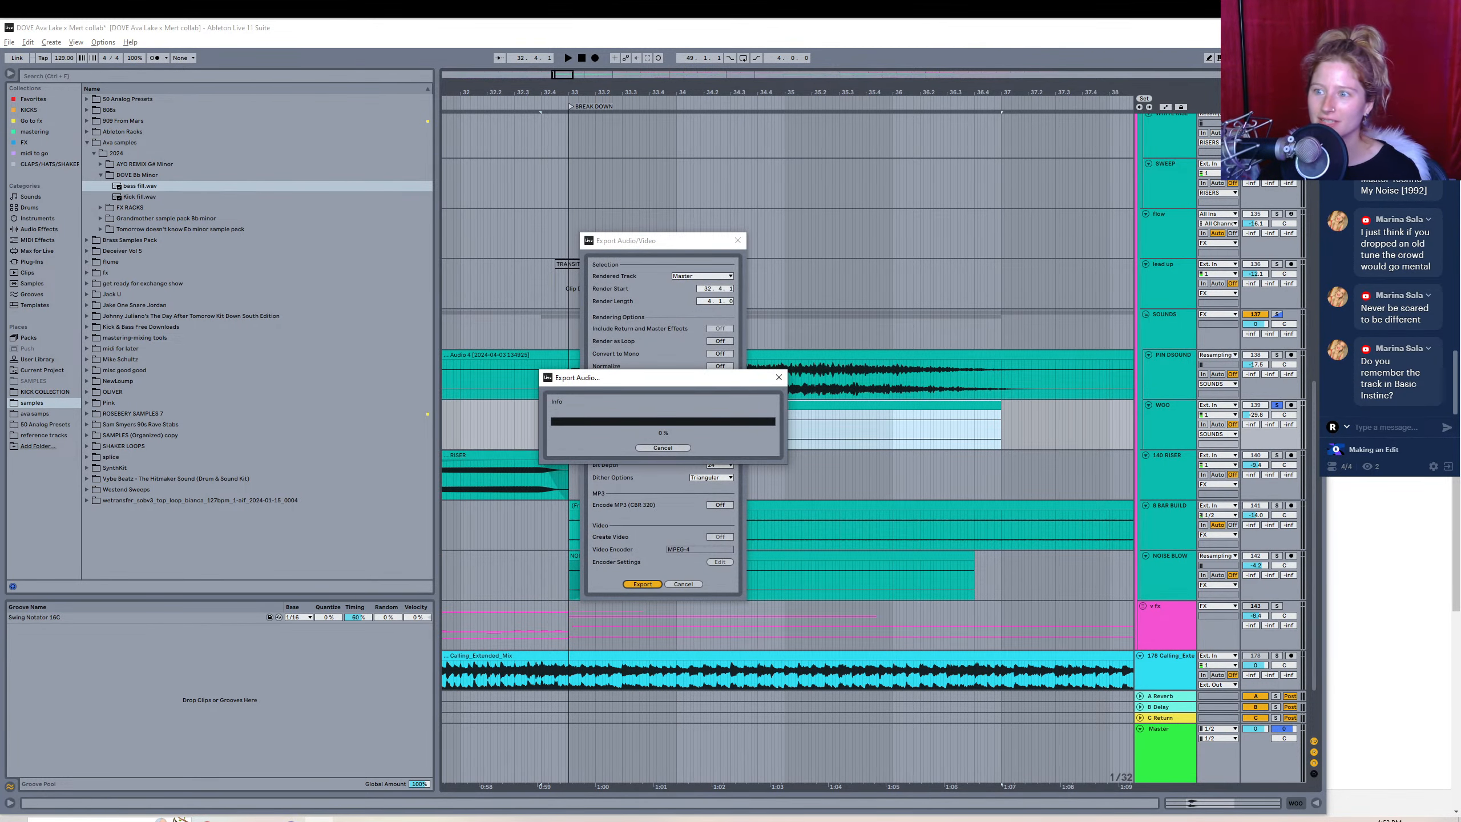
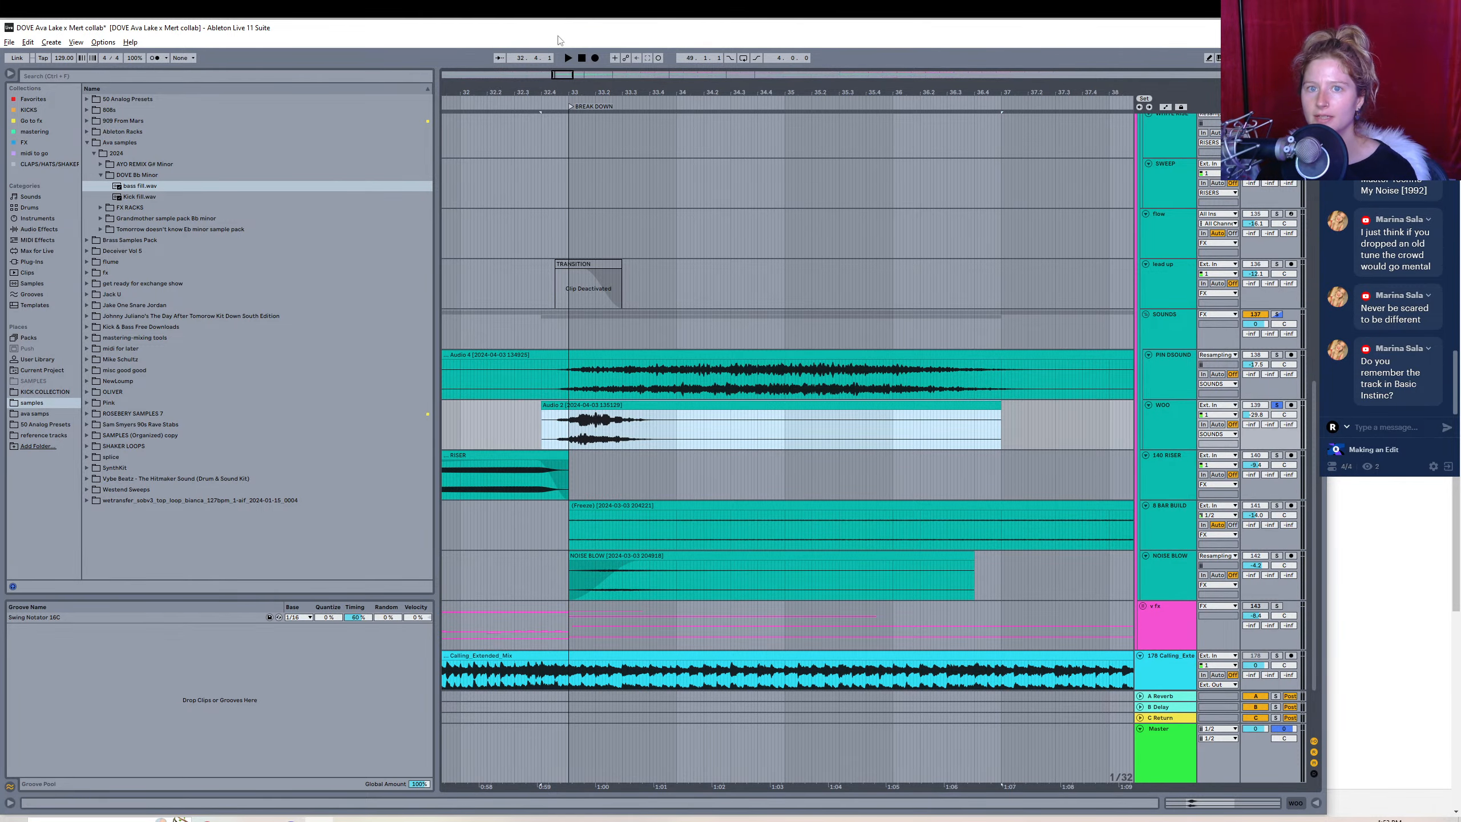
- Solo the 140 RISER track and audition its riser clip leading into the BREAK DOWN marker
mouse_move(556, 74)
mouse_down()
mouse_move(553, 59)
mouse_move(580, 83)
mouse_move(578, 110)
mouse_move(560, 68)
mouse_up()
click(1276, 457)
click(444, 466)
key(space)
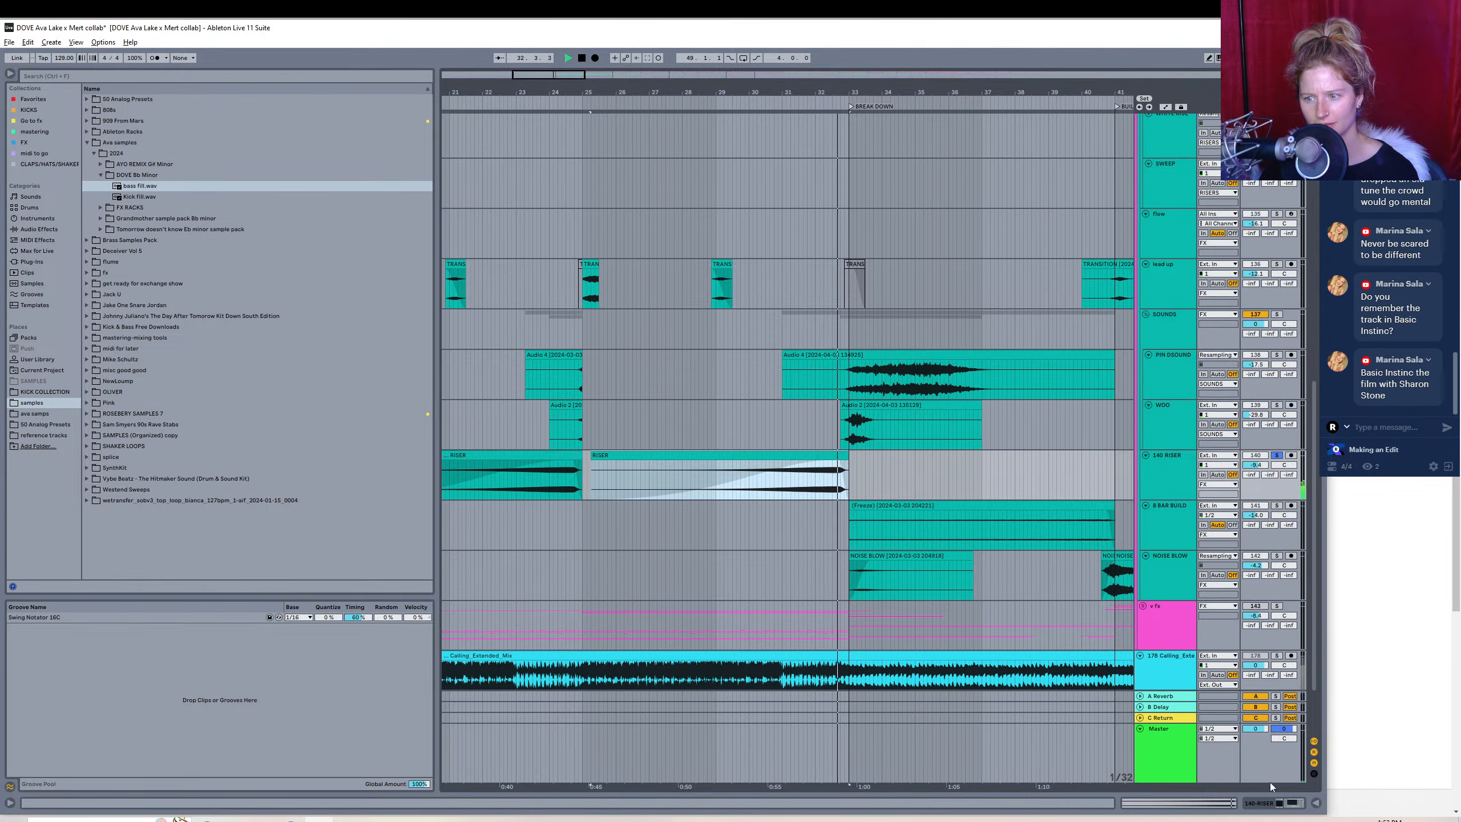
click(1316, 802)
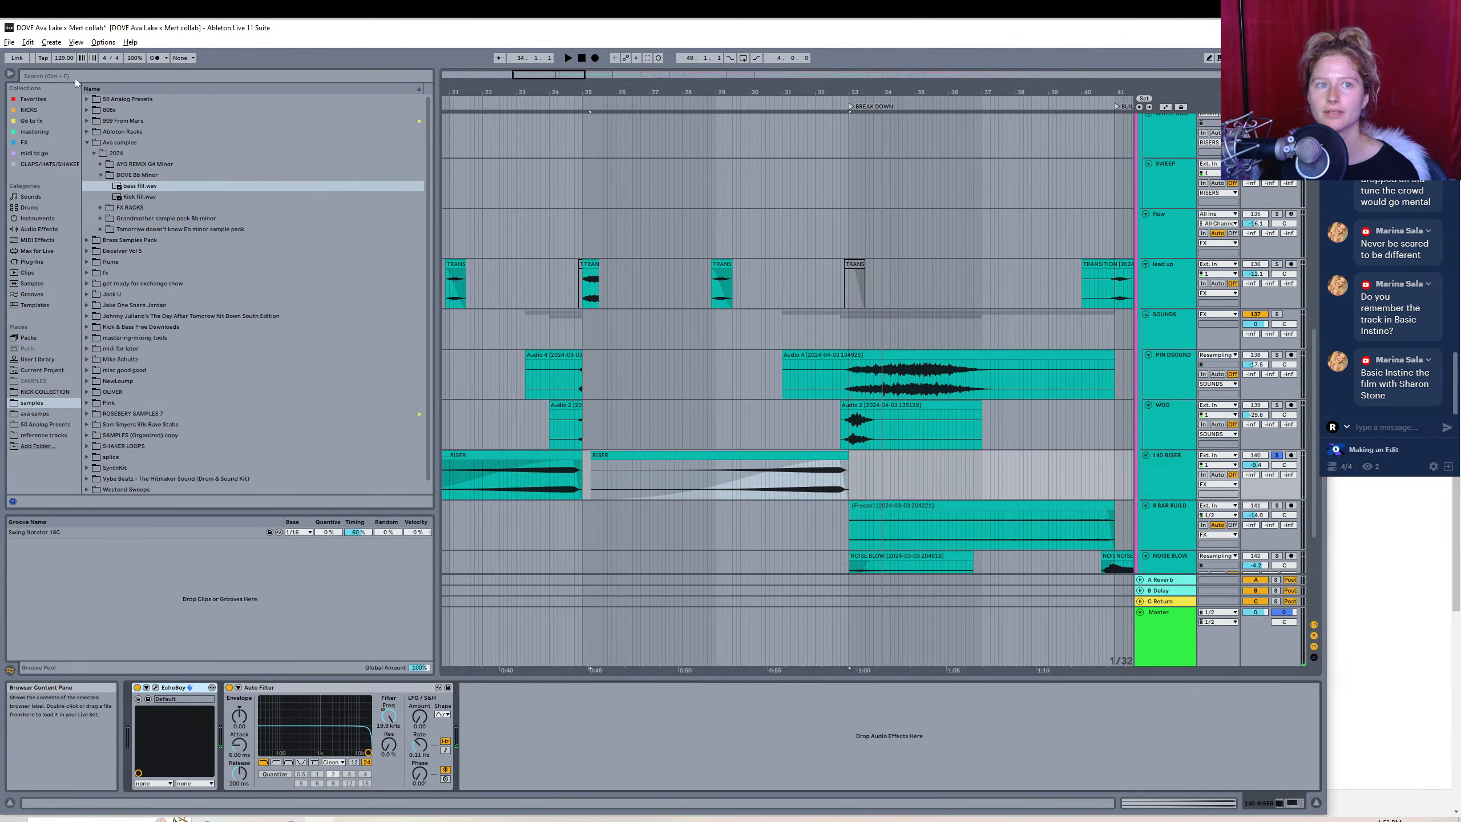
- Export the selected riser clip as a WAV named "eerie riser" in the DOVE Bb Minor folder
click(9, 42)
click(68, 222)
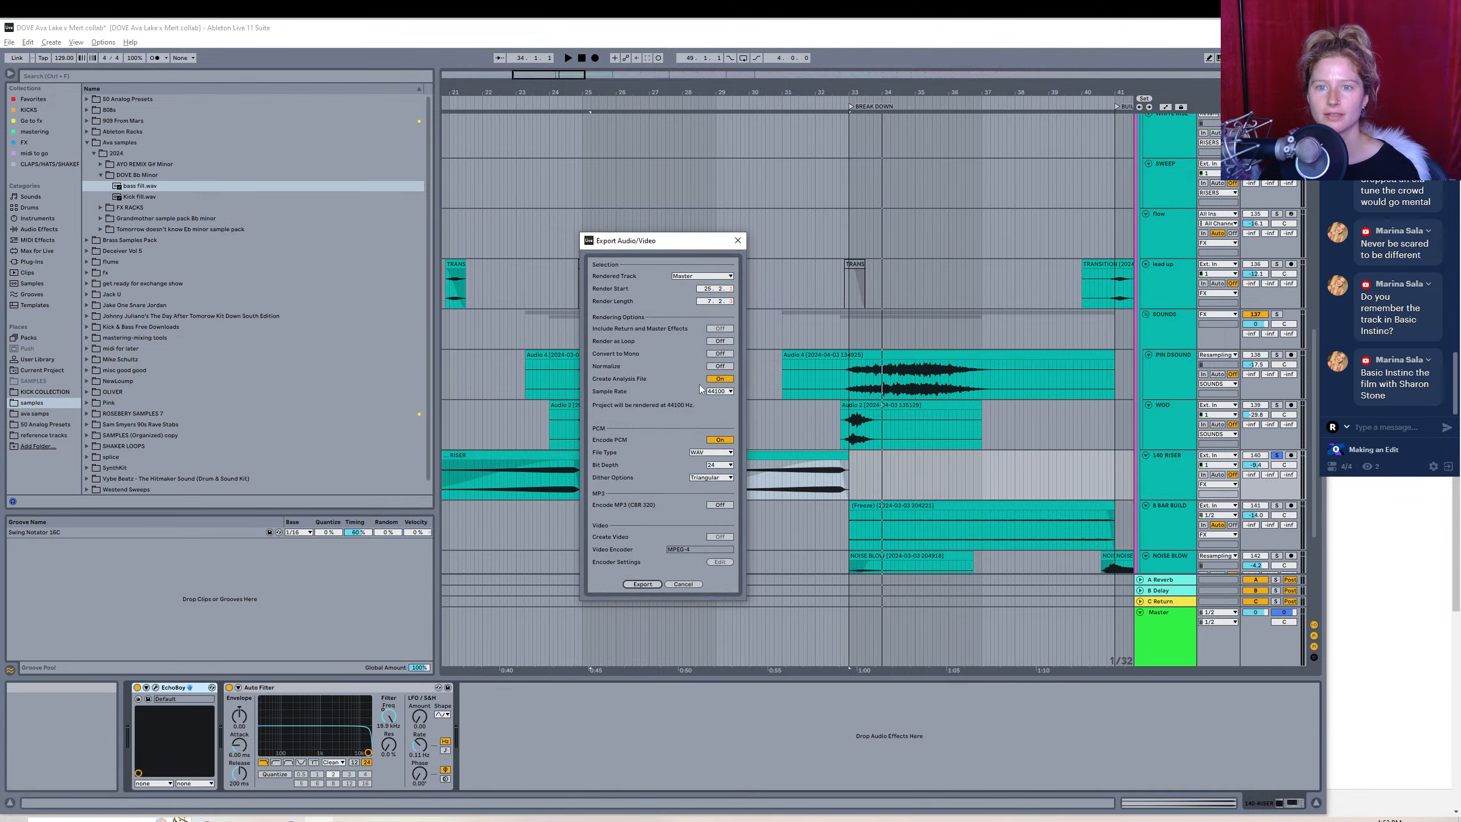
click(642, 583)
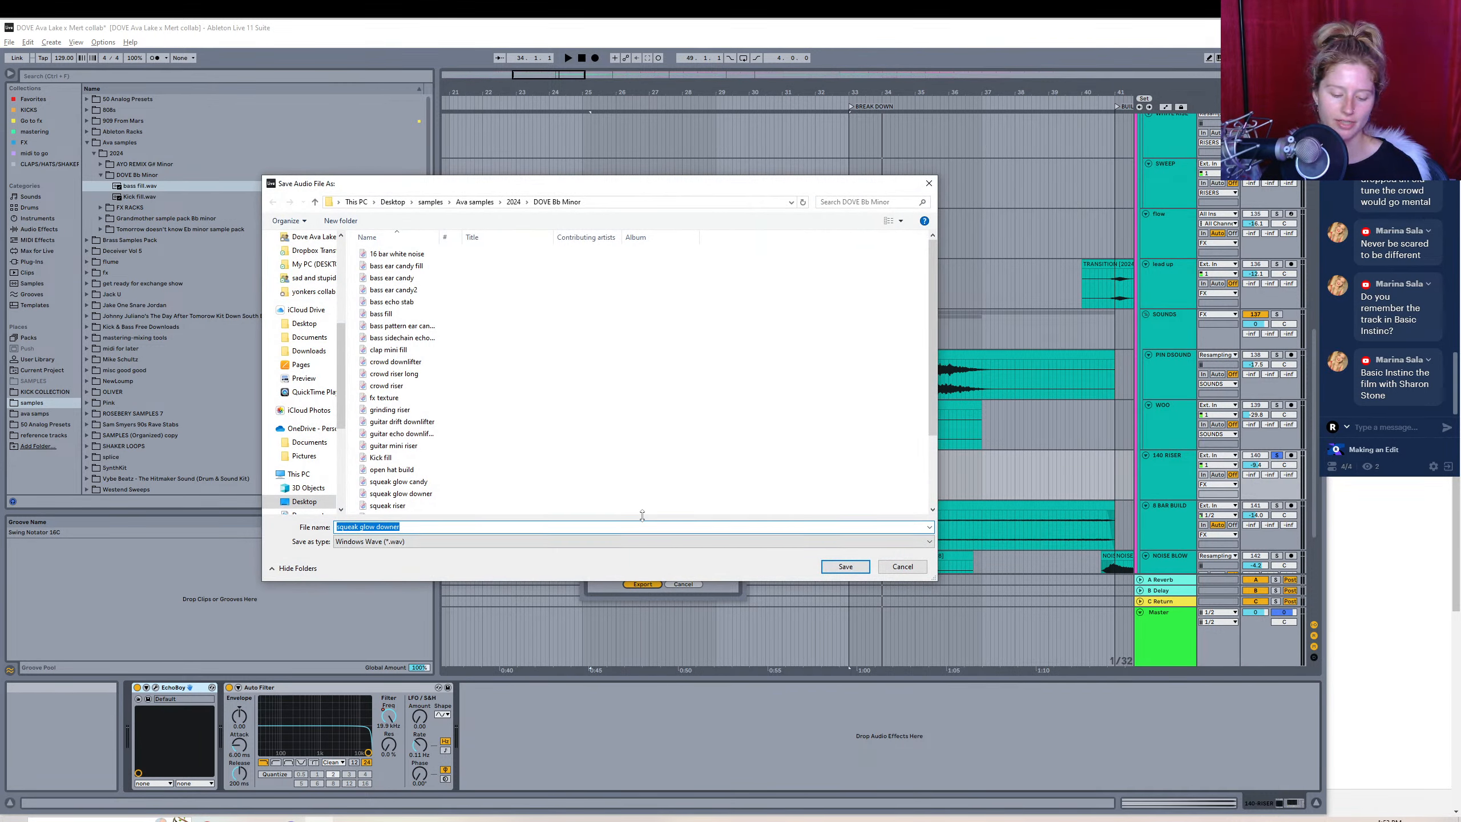
text(eerie riser)
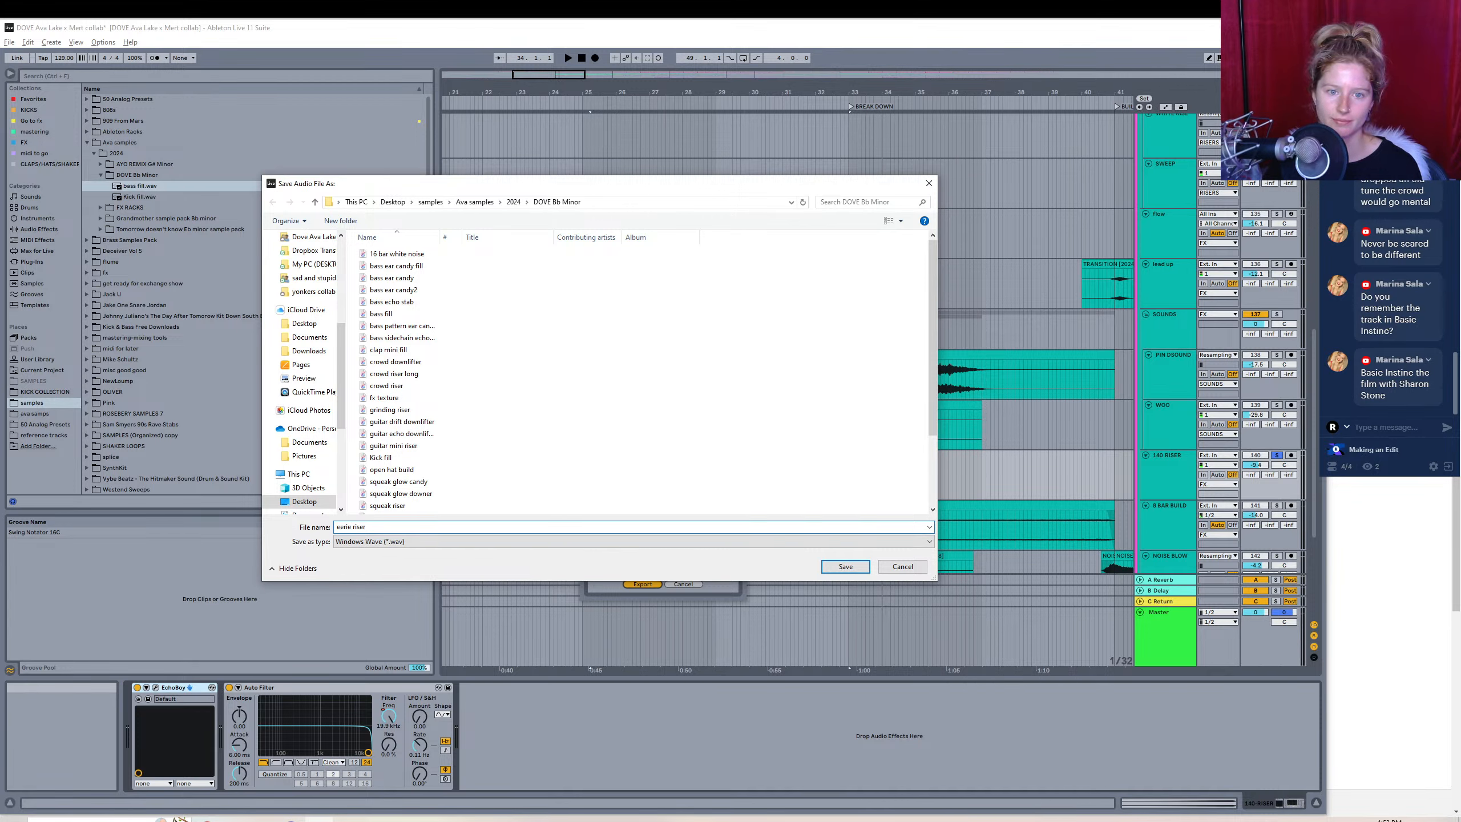
key(Return)
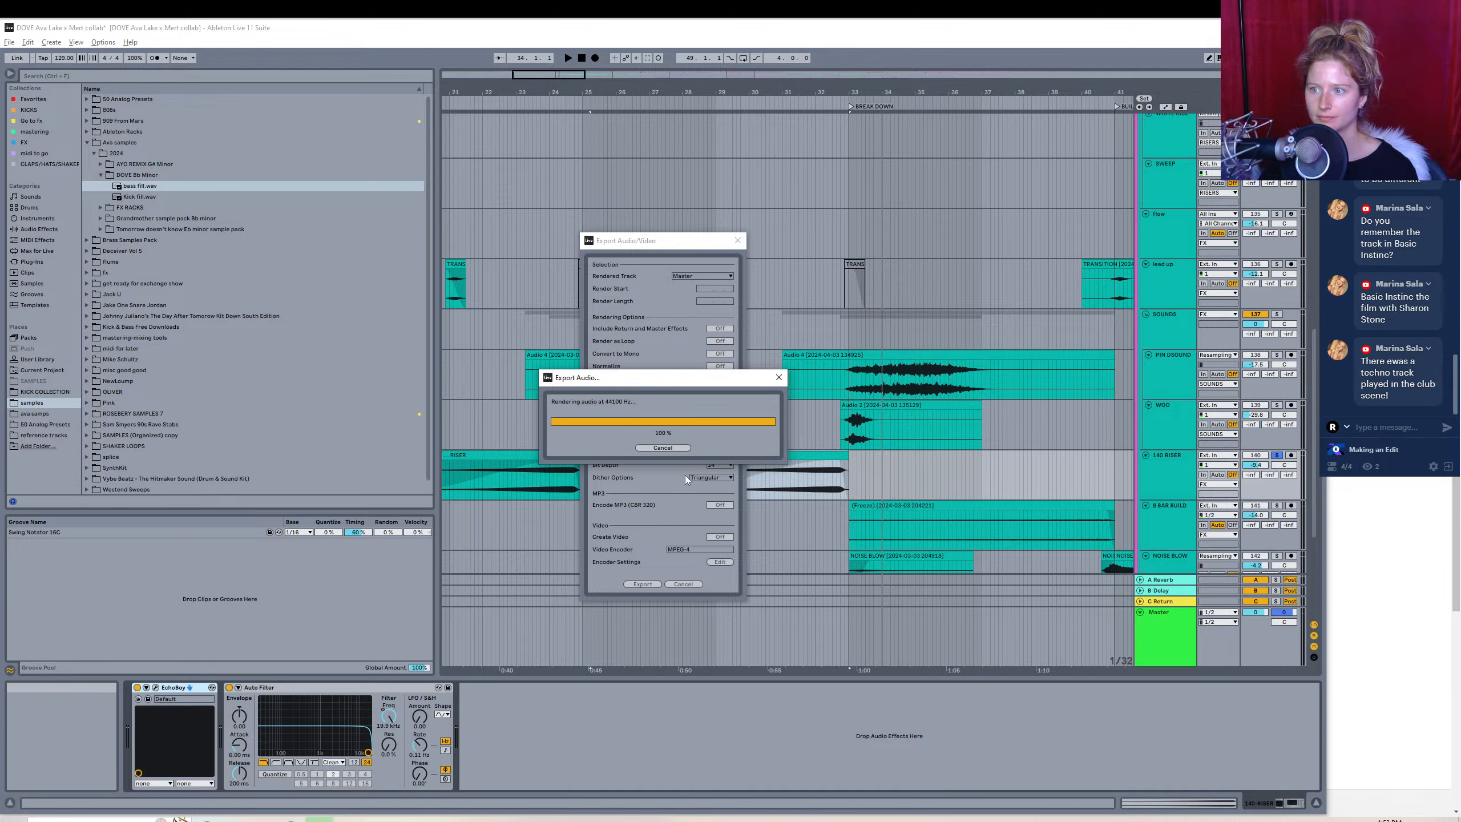
- Solo the 8 BAR BUILD track, audition its frozen clip from the BREAK DOWN marker, and select the clip from 33.1.1 to 41.1.1
click(833, 528)
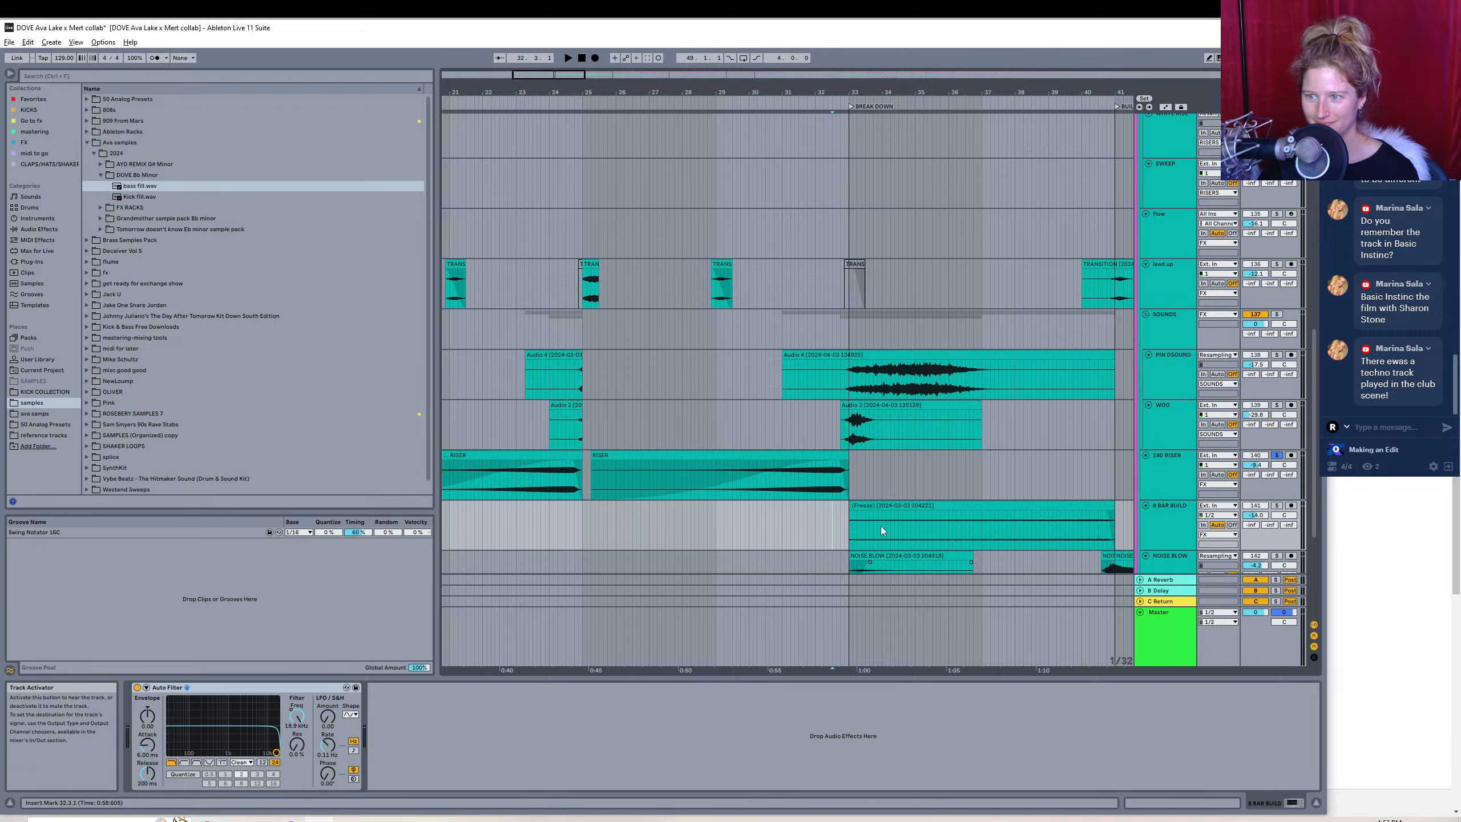
click(884, 506)
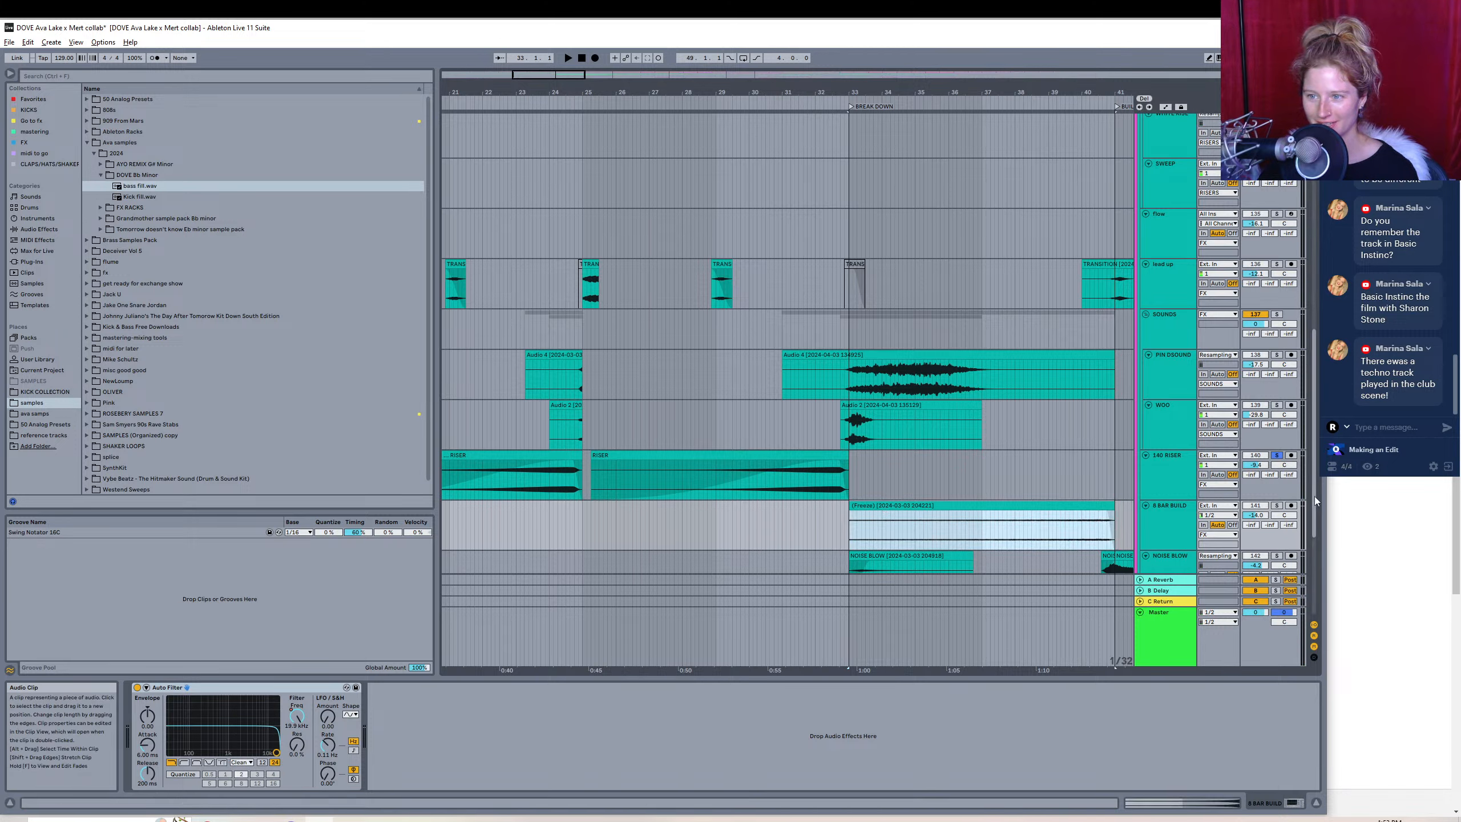
click(1275, 505)
key(space)
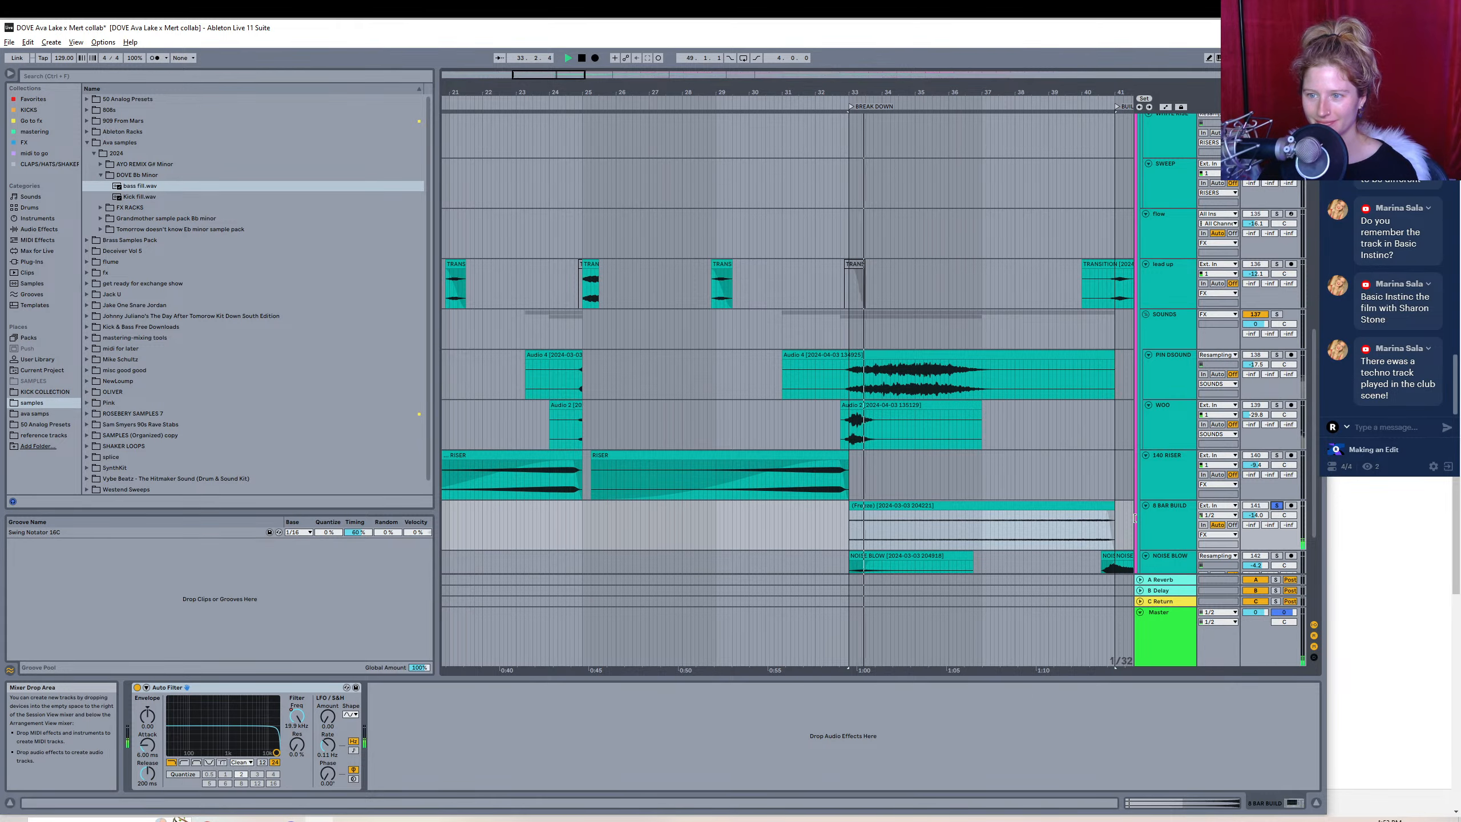
drag(559, 75, 559, 61)
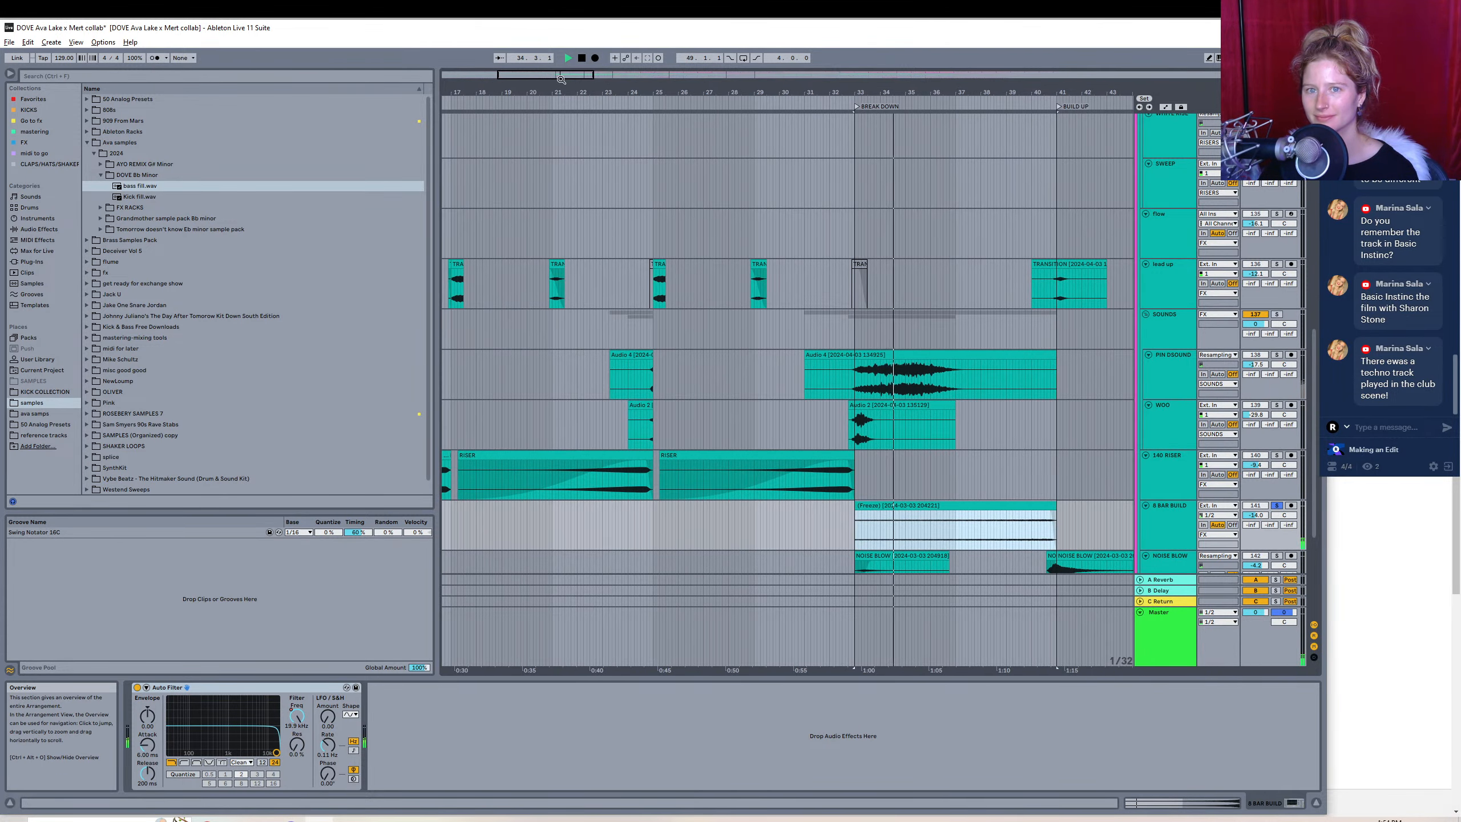
drag(893, 92, 609, 115)
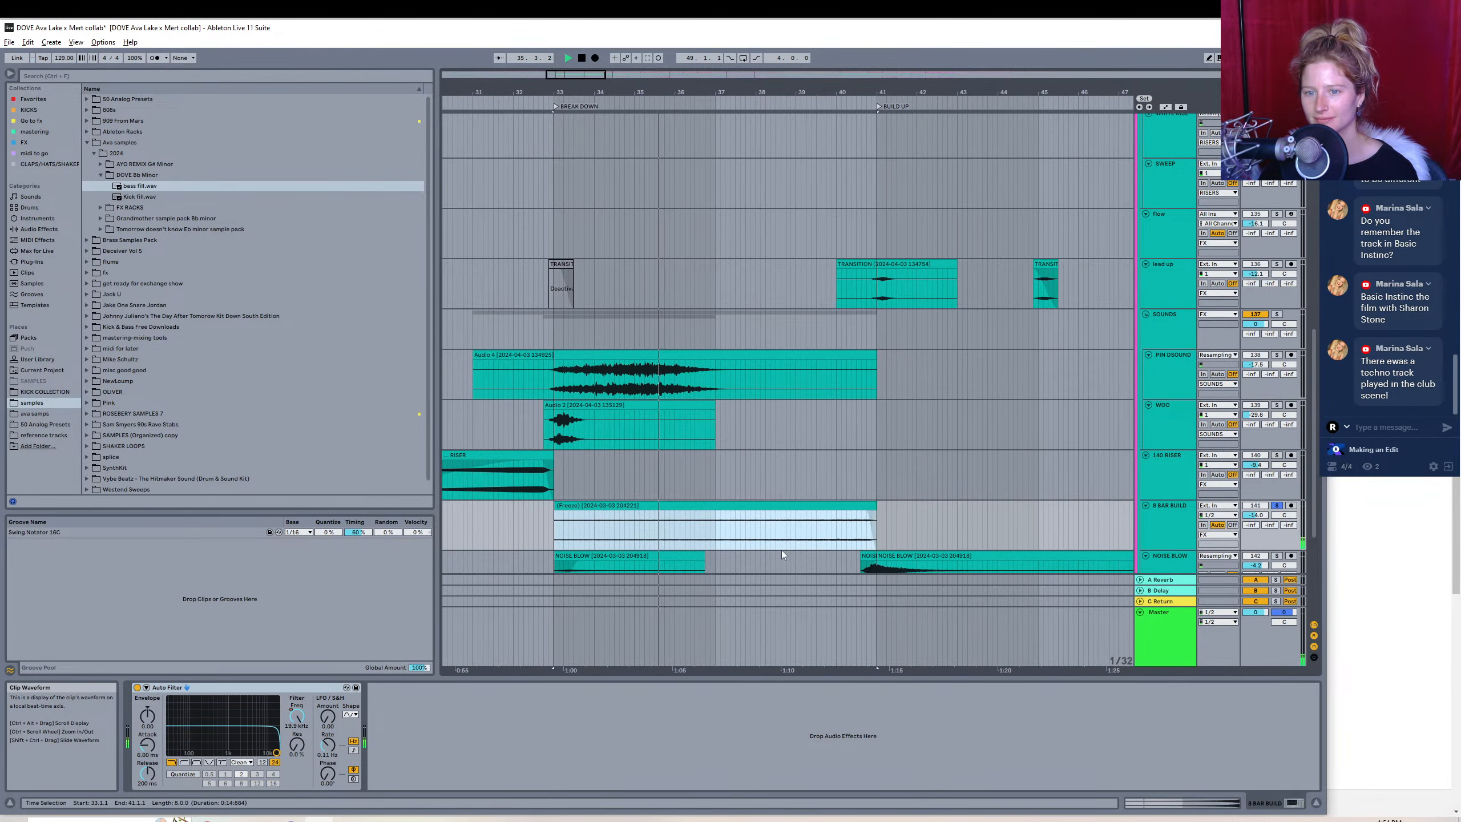
click(792, 530)
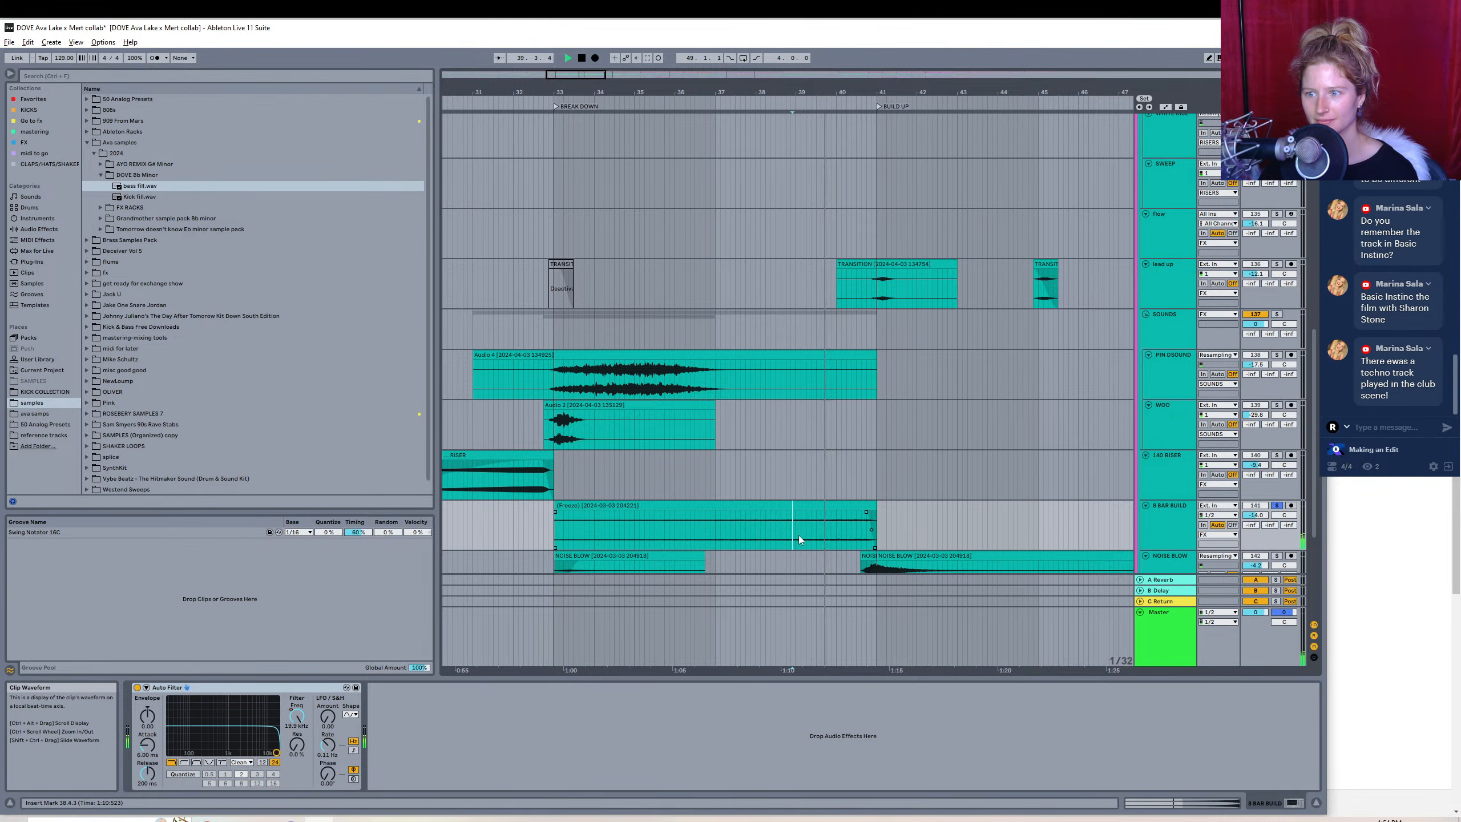
click(804, 504)
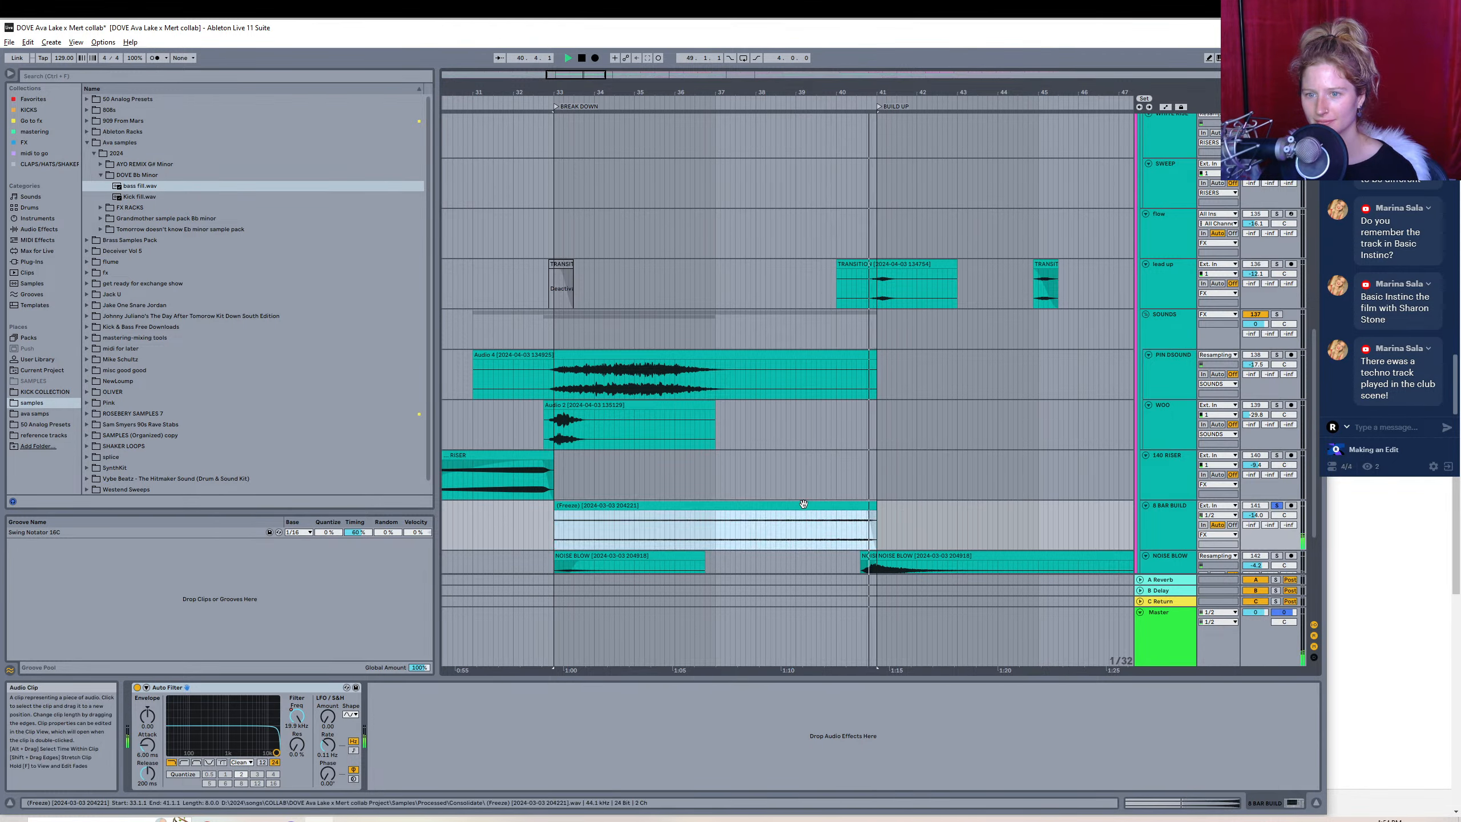
key(space)
- Export the selected eight-bar build clip as a WAV named "spooky build riser" in the DOVE Bb Minor folder
click(9, 42)
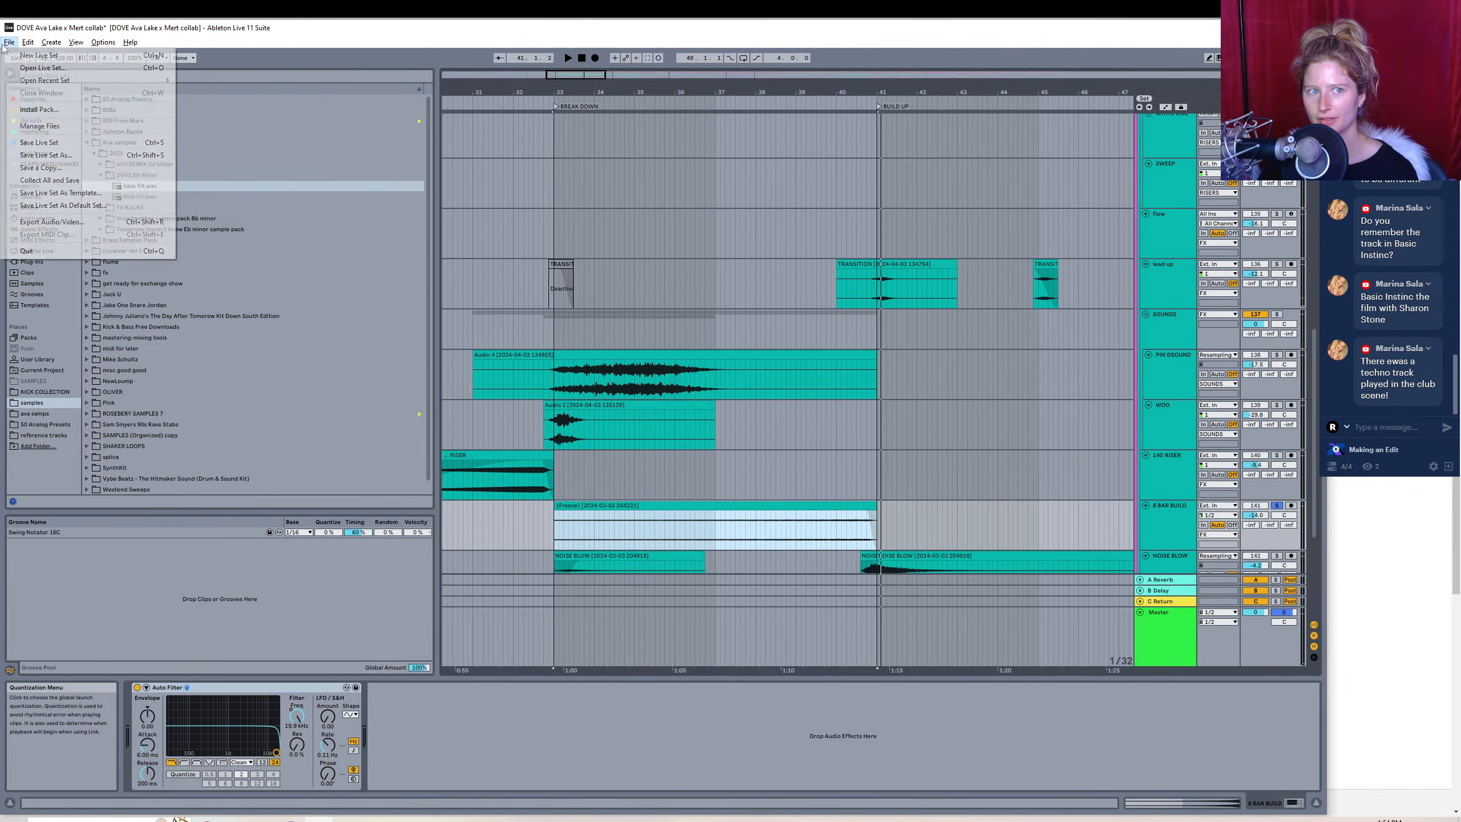
click(116, 223)
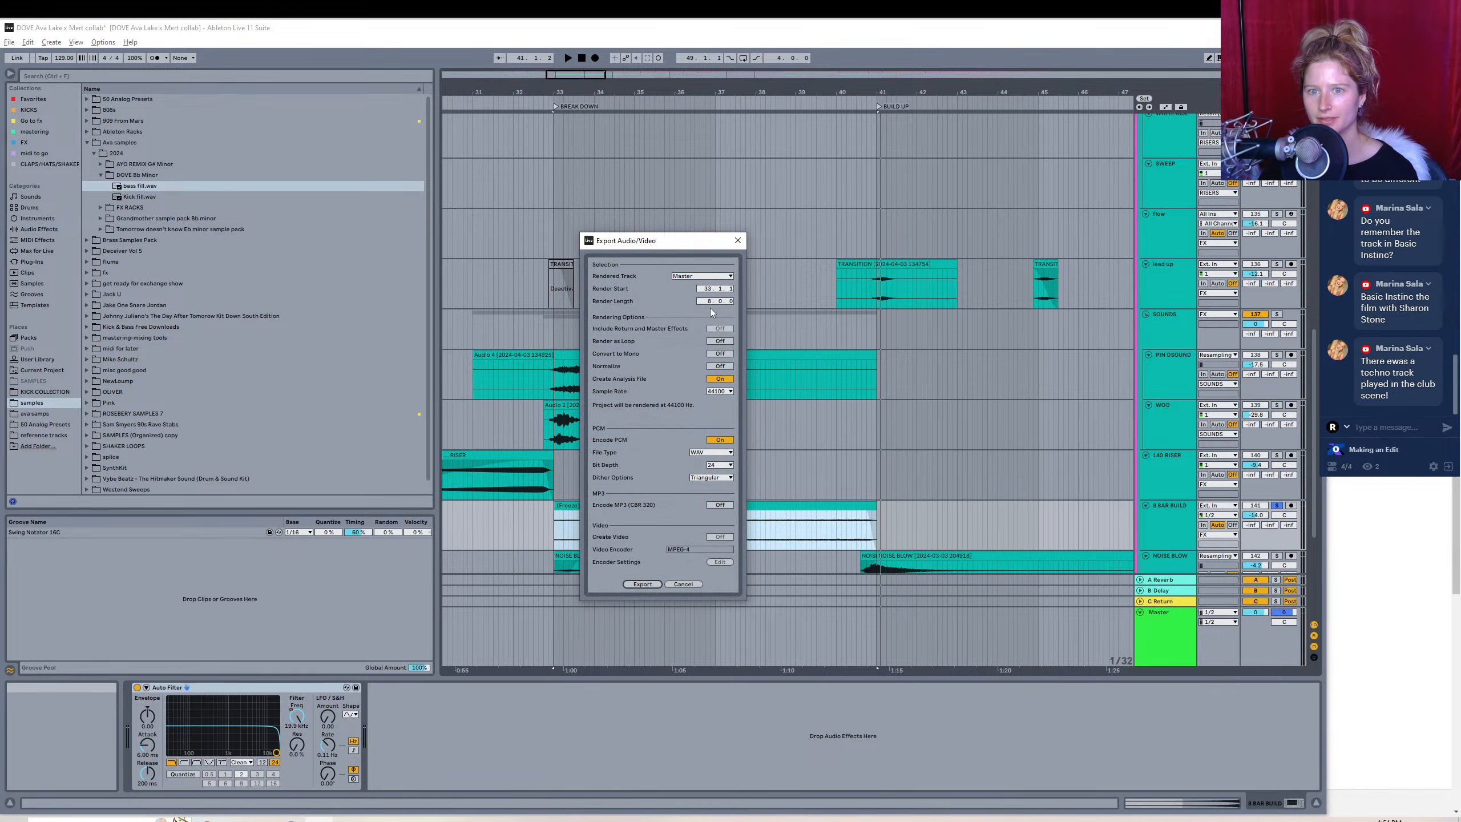
click(641, 583)
text(s)
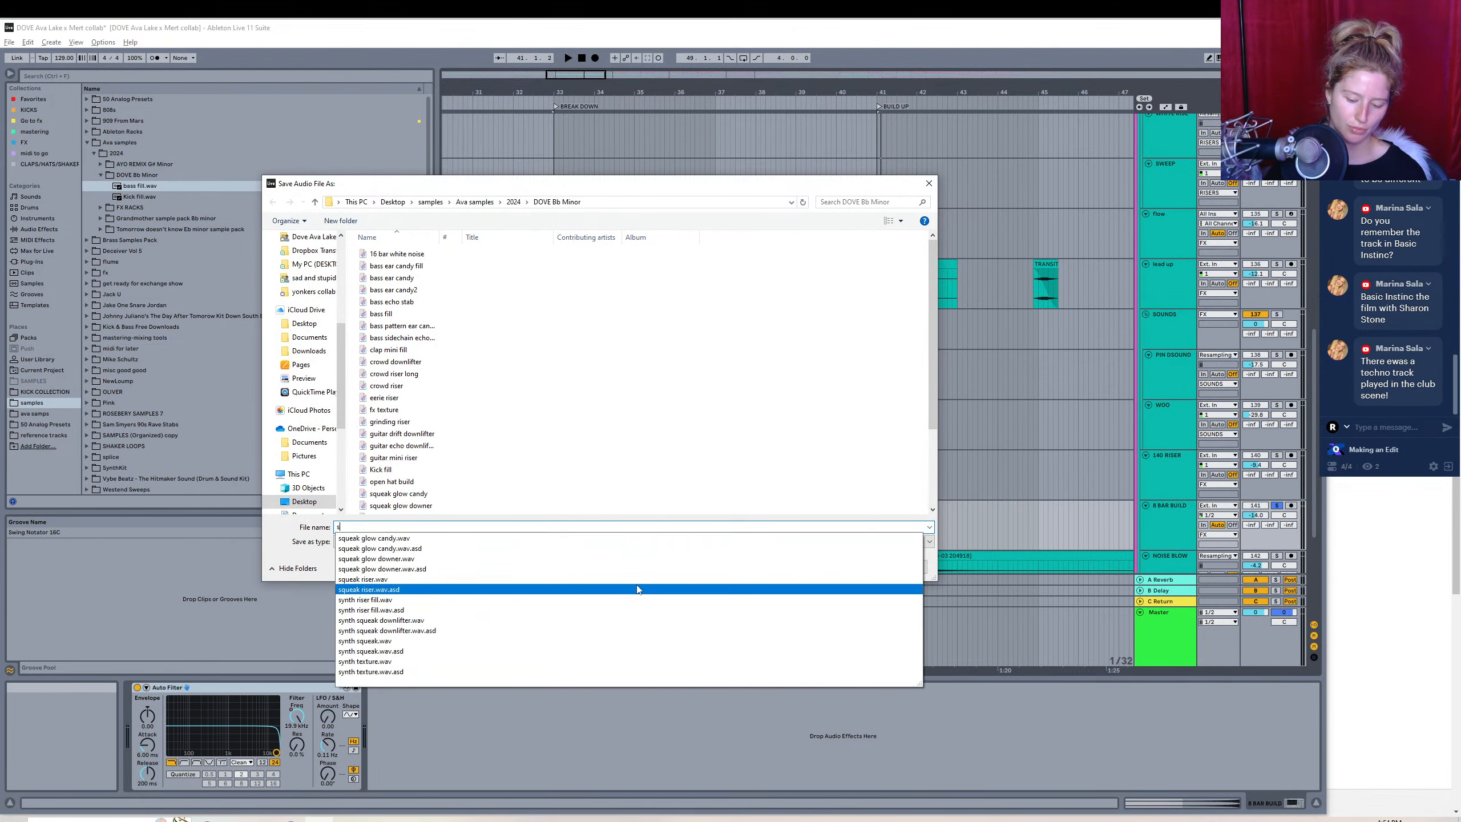
text(pooky build)
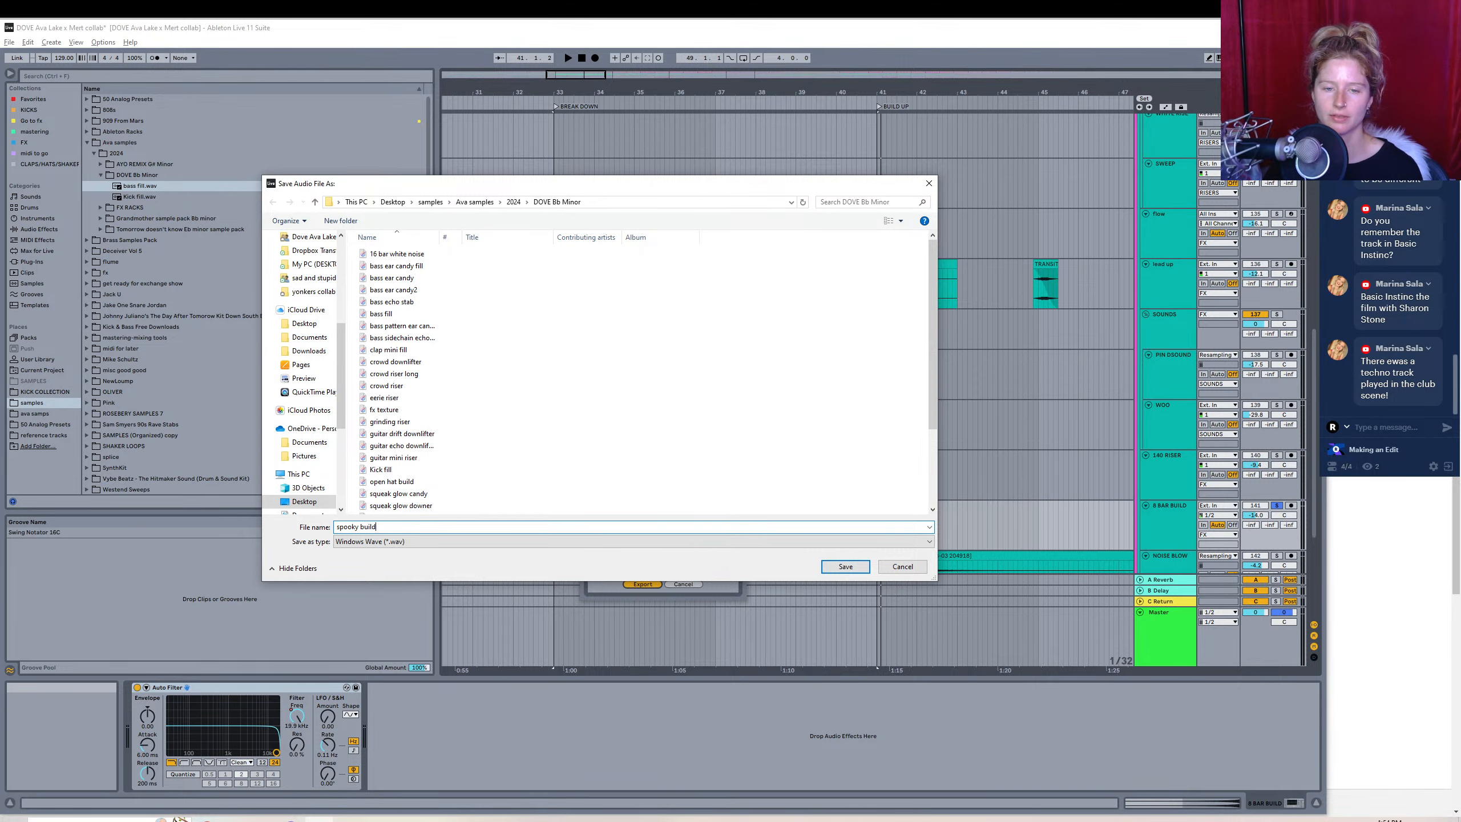
text( riser)
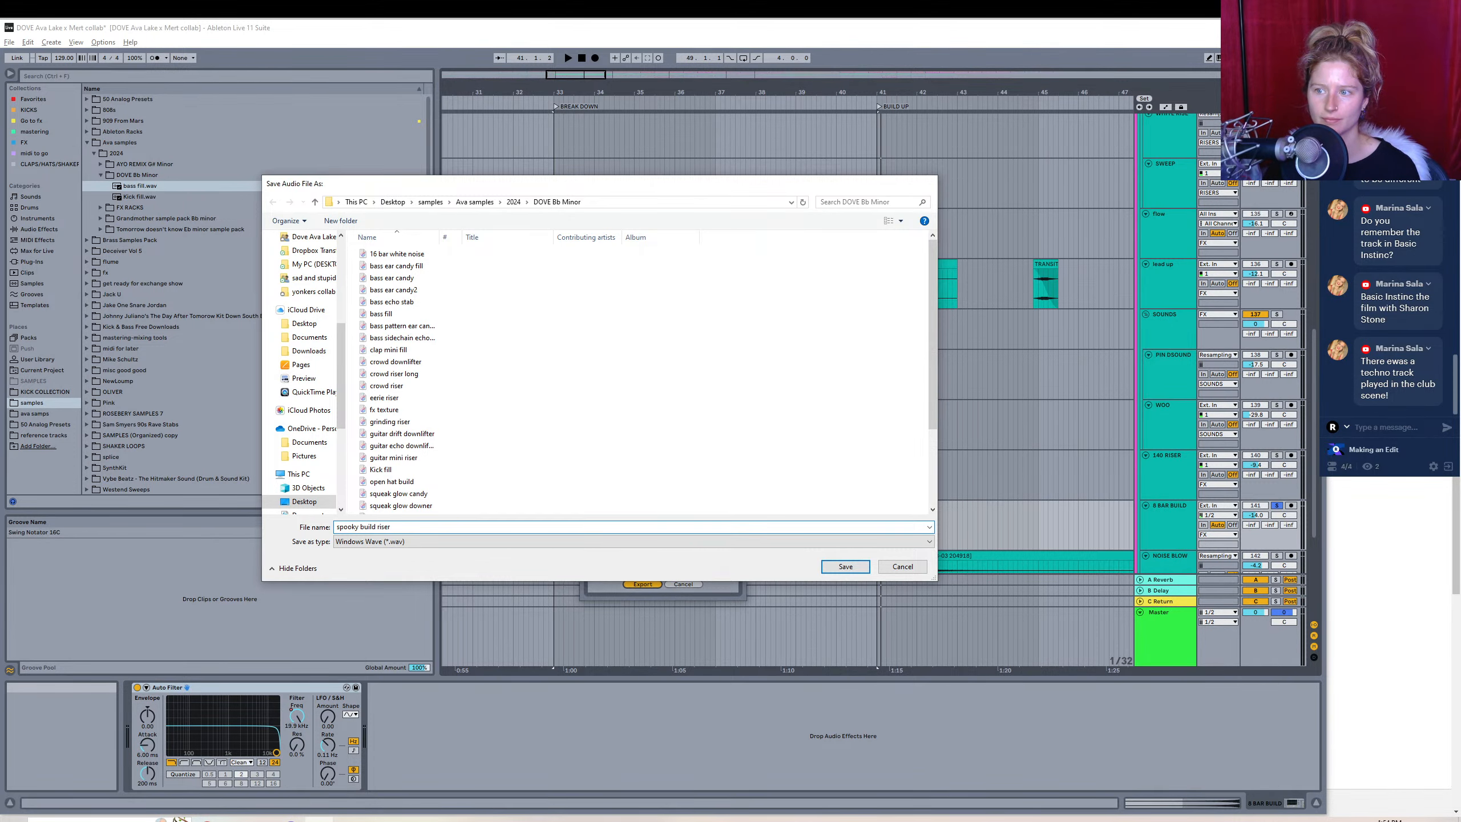
key(Return)
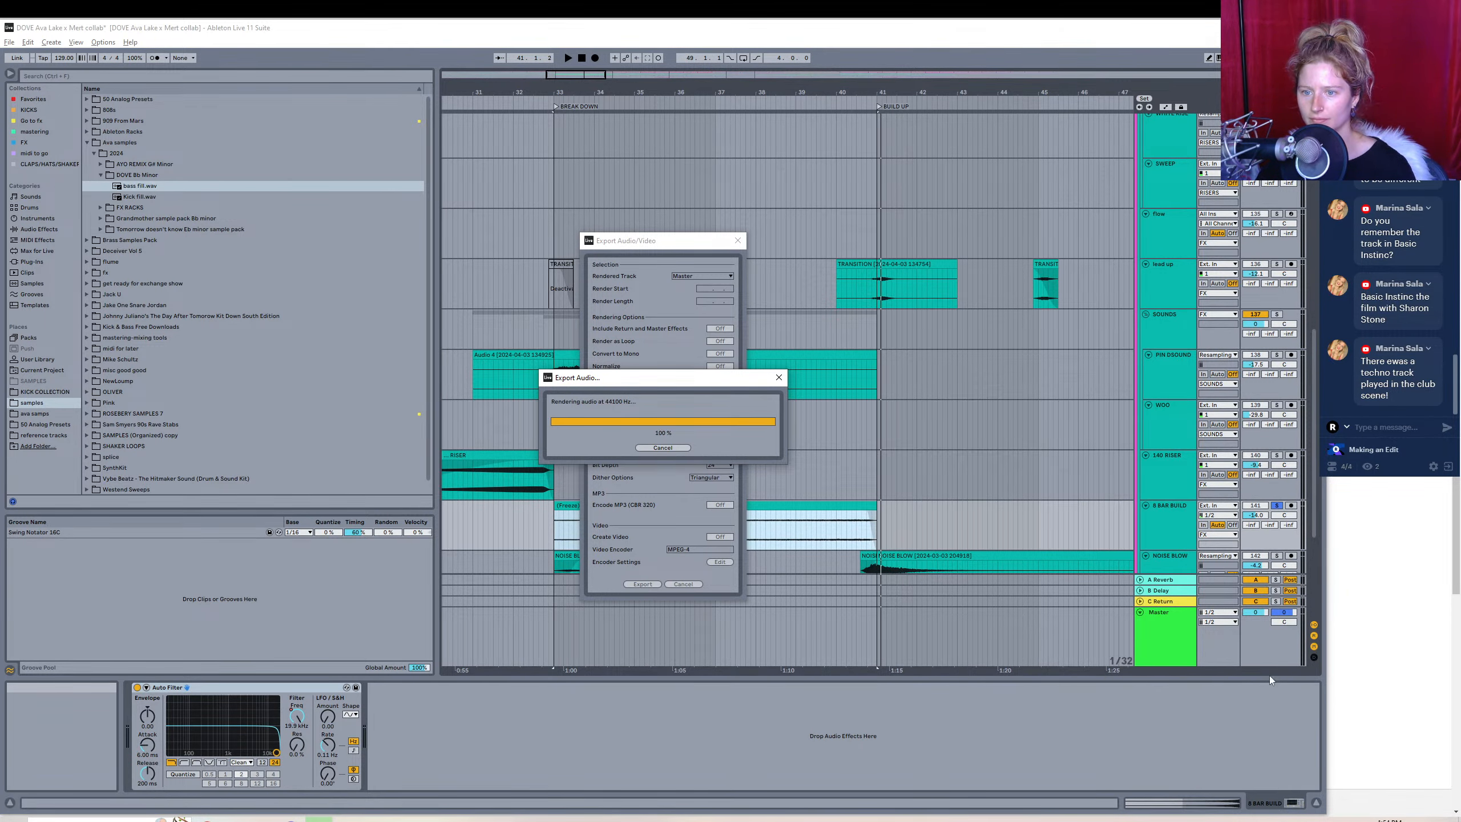
- Solo the NOISE BLOW track and audition its clips around the BUILD UP marker
click(1292, 803)
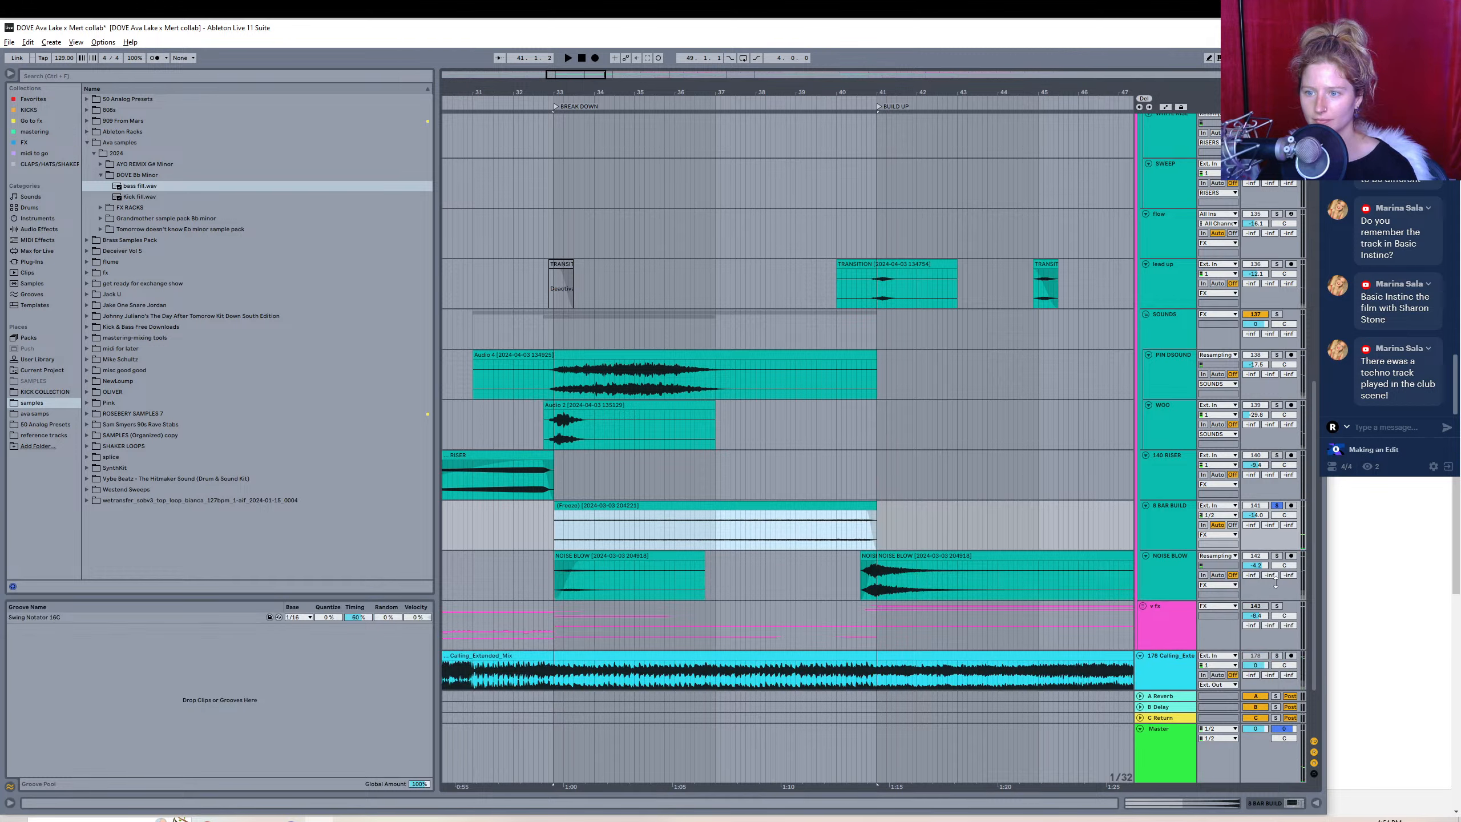
click(1276, 555)
click(885, 557)
key(space)
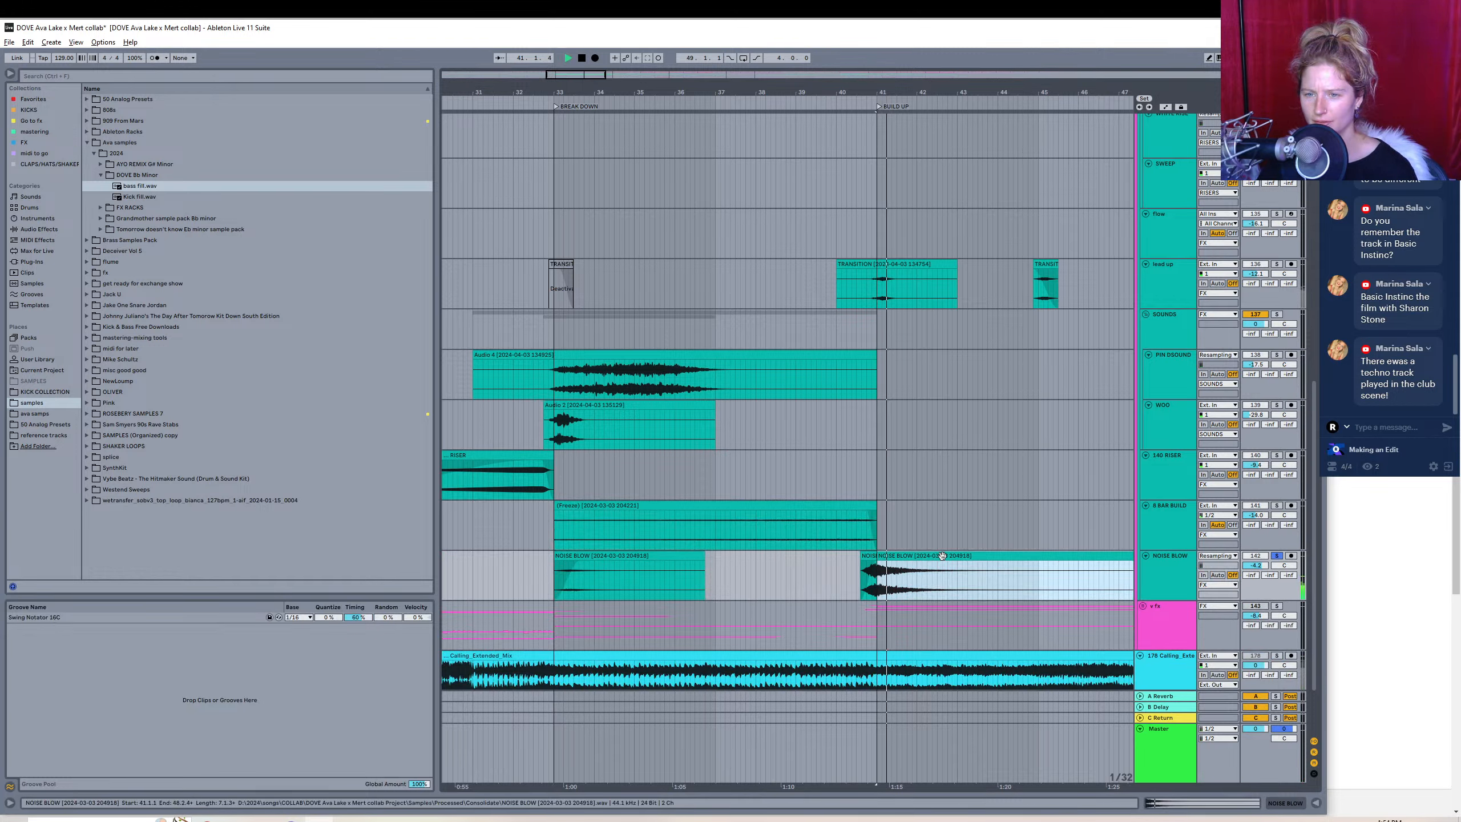
click(849, 569)
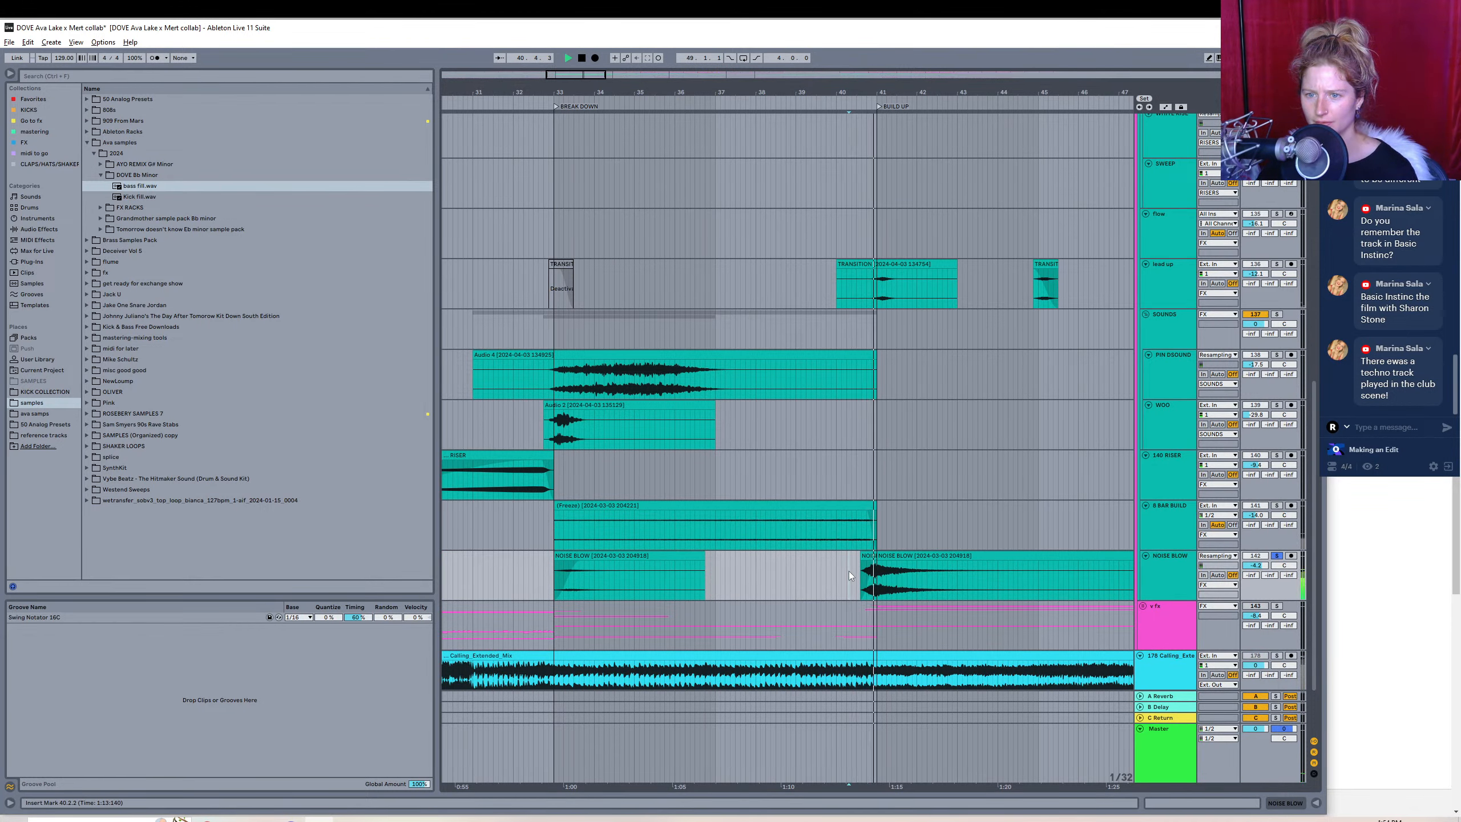
key(space)
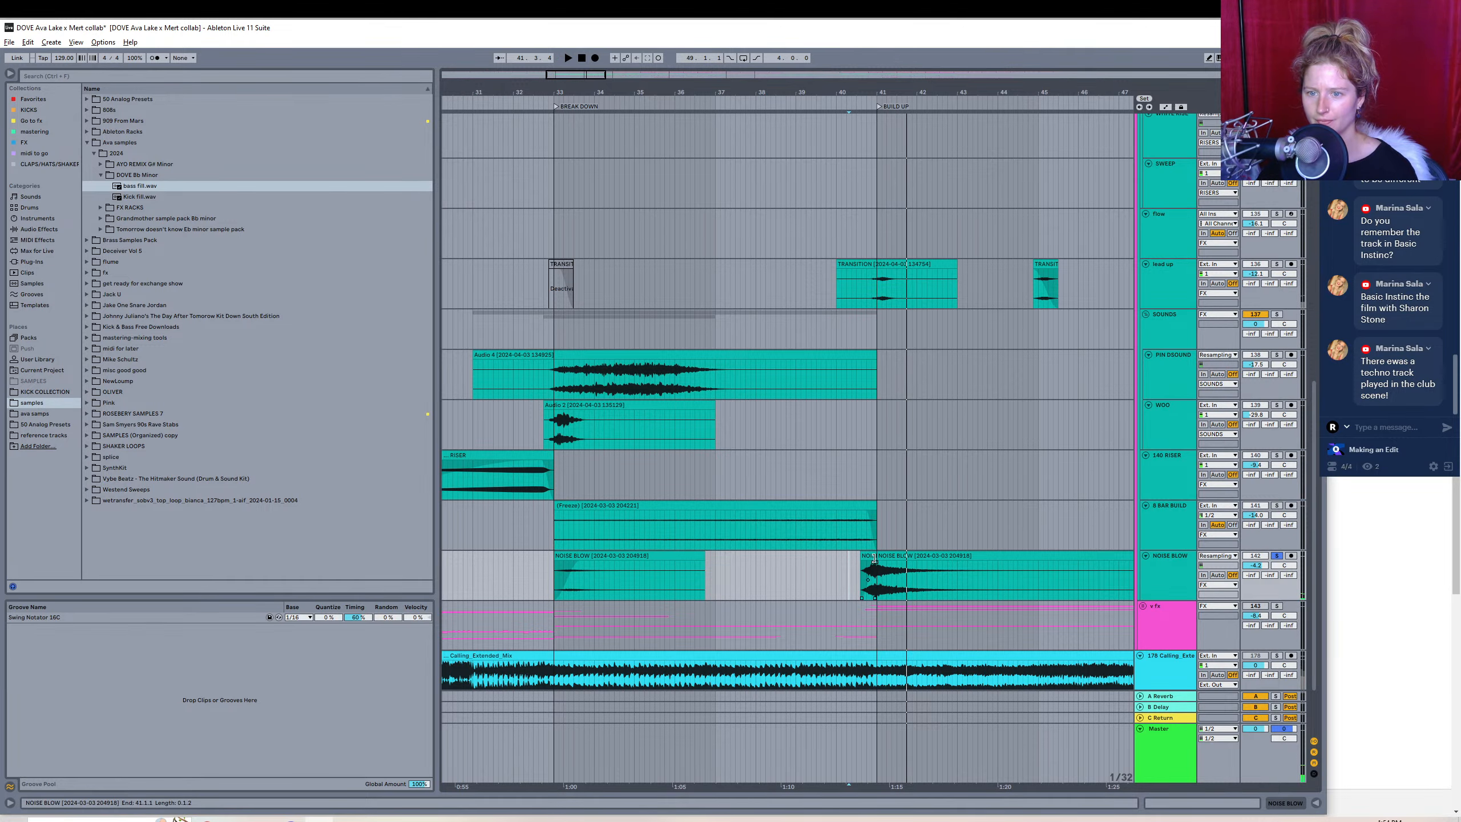
- Consolidate the NOISE BLOW clips around the BUILD UP marker into one clip from 40.1.1 to 49.1.1 and audition it
click(900, 555)
click(900, 555)
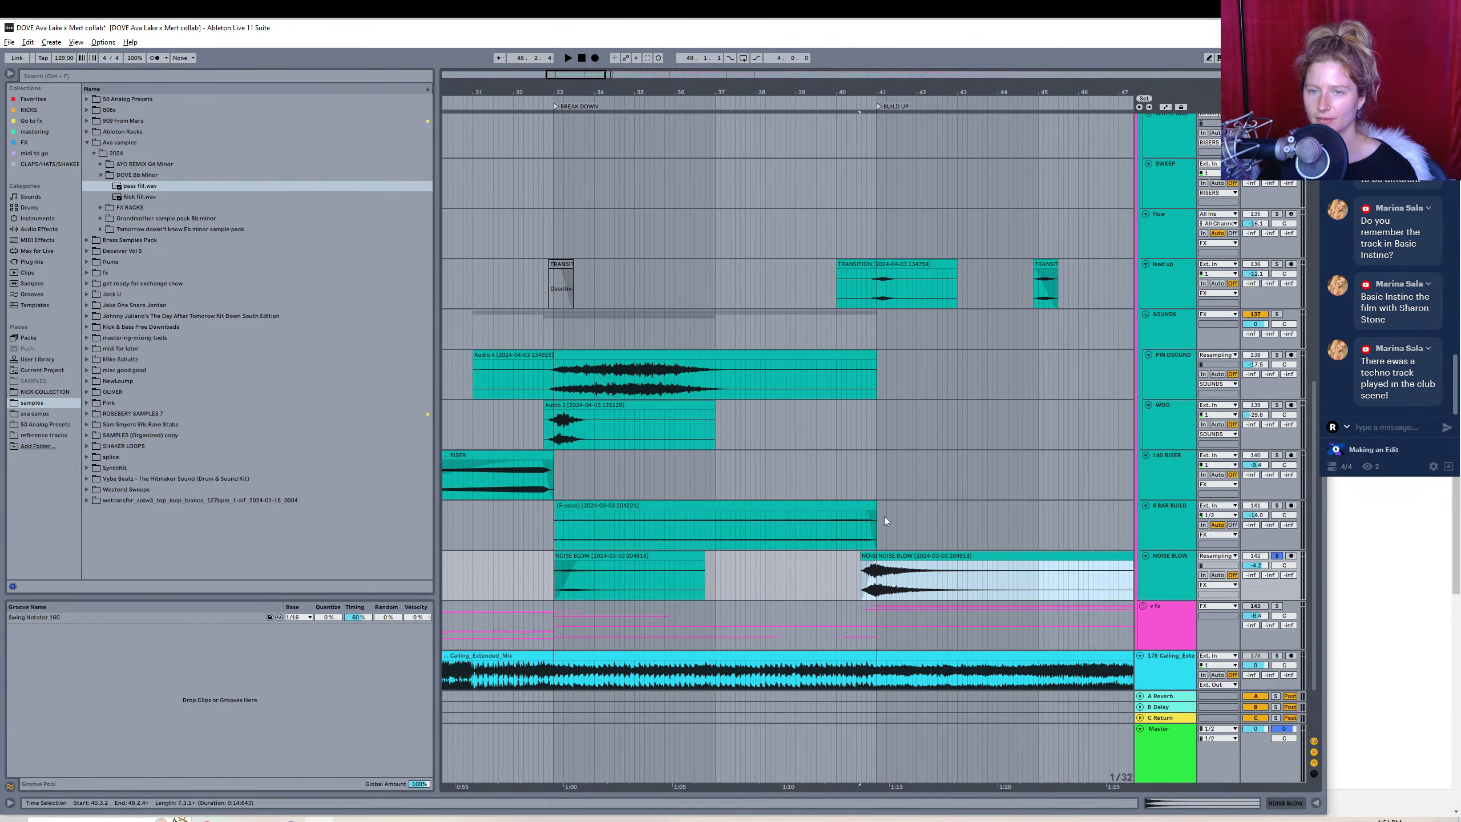
drag(752, 92, 593, 106)
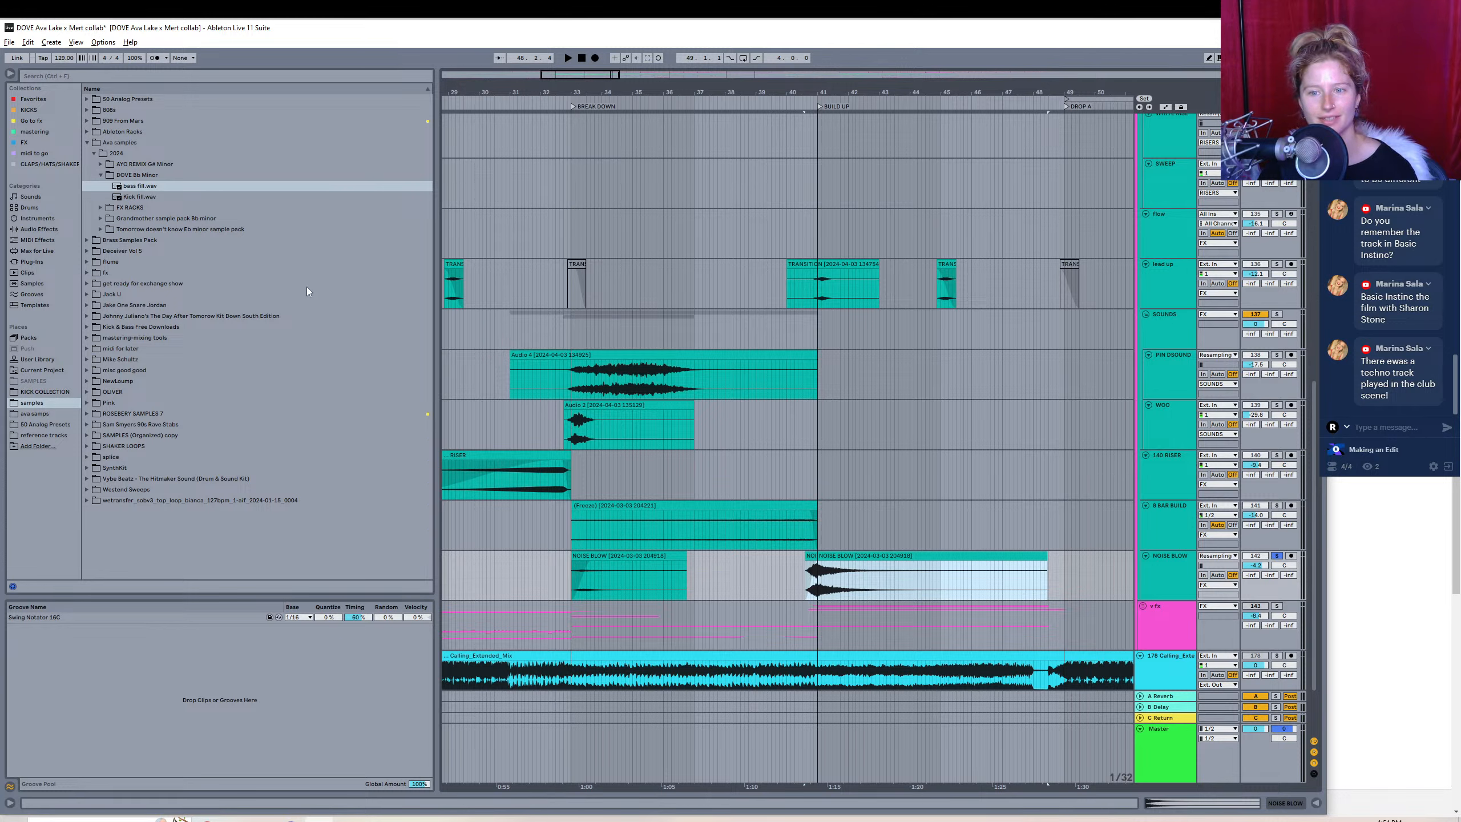
click(786, 585)
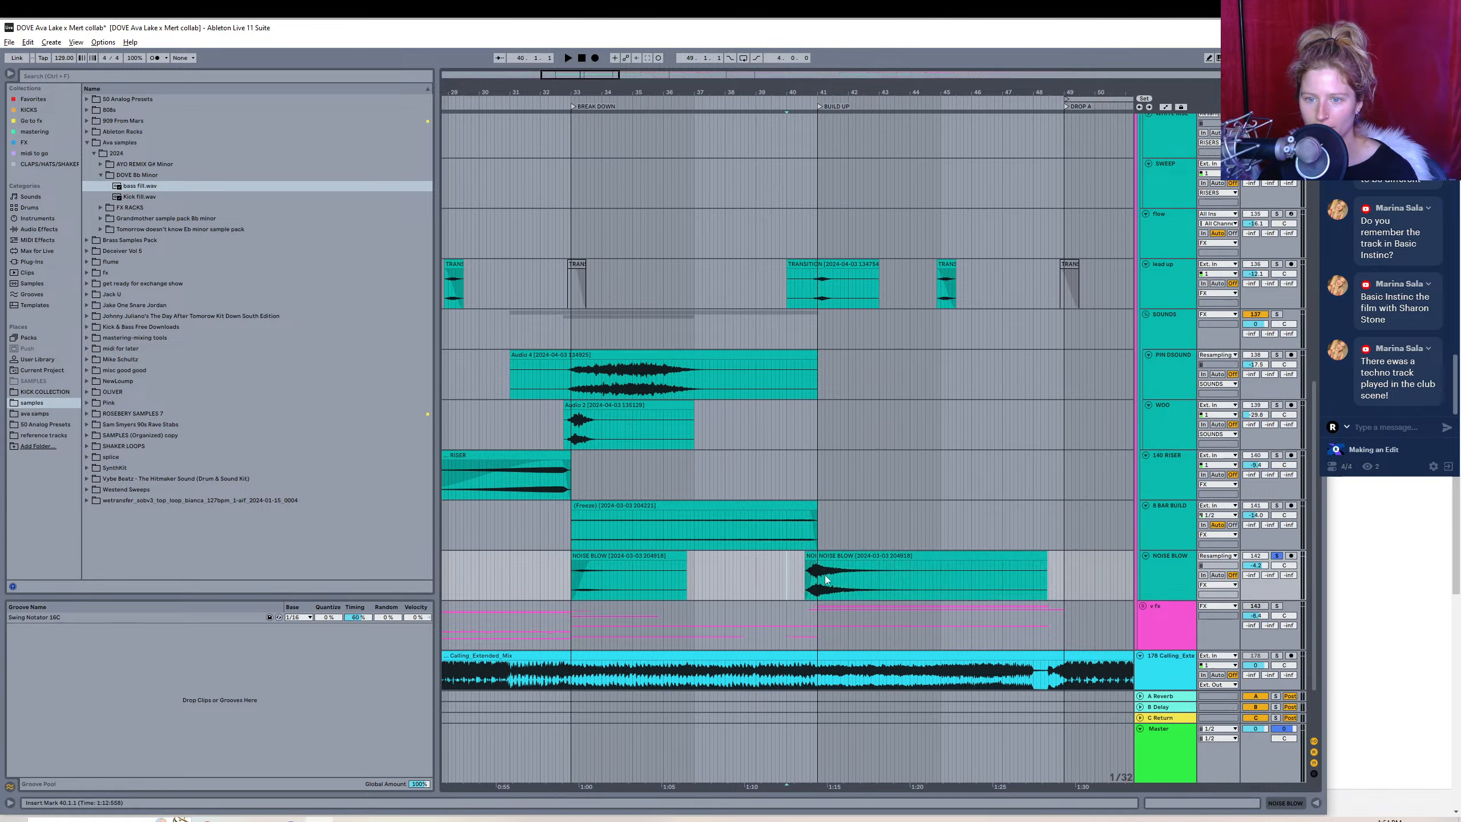
shift+click(1063, 573)
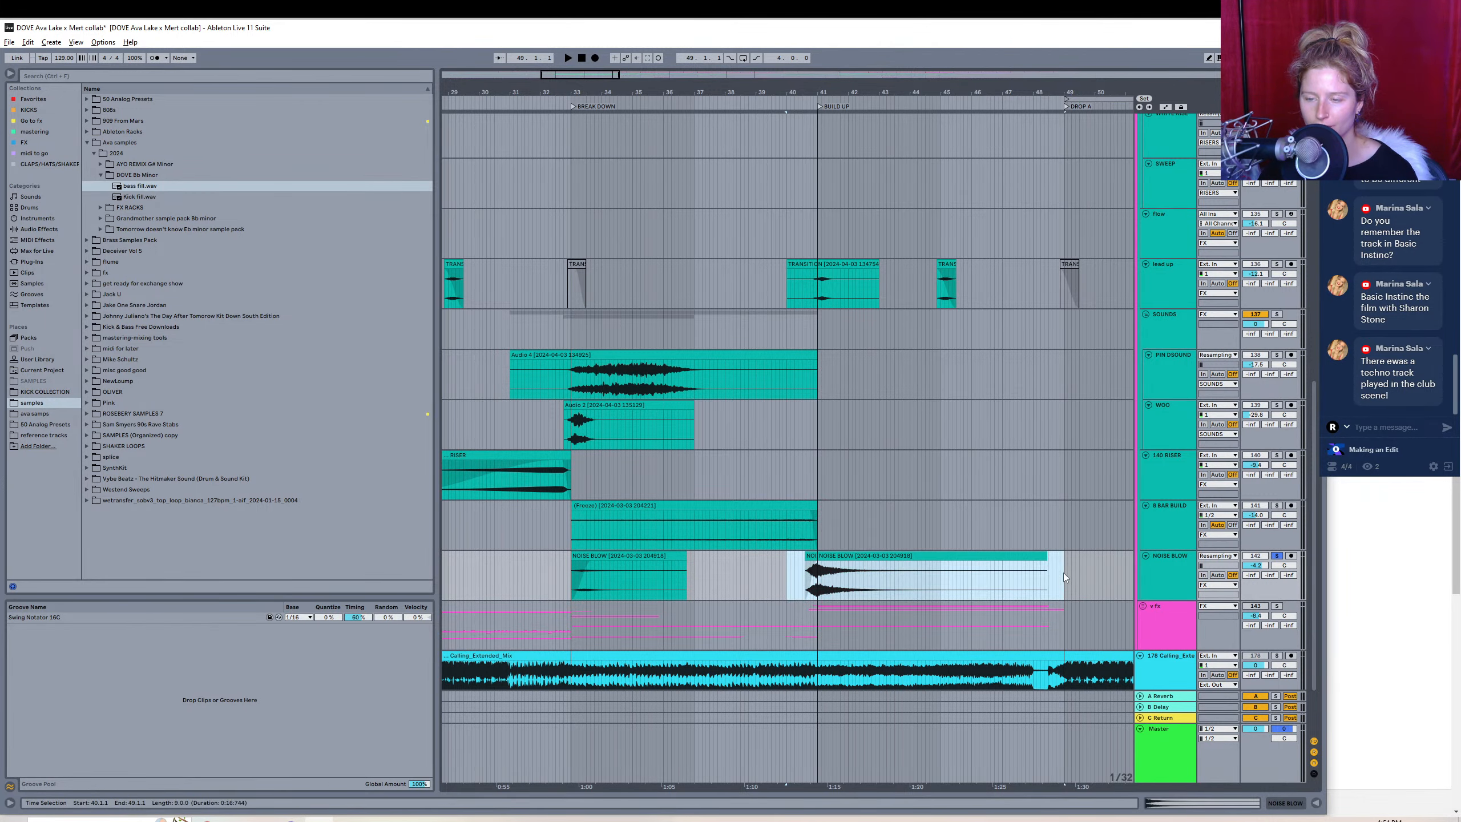
mouse_move(579, 75)
mouse_down()
mouse_move(580, 110)
mouse_move(620, 113)
mouse_move(626, 100)
mouse_move(584, 80)
mouse_move(598, 75)
mouse_up()
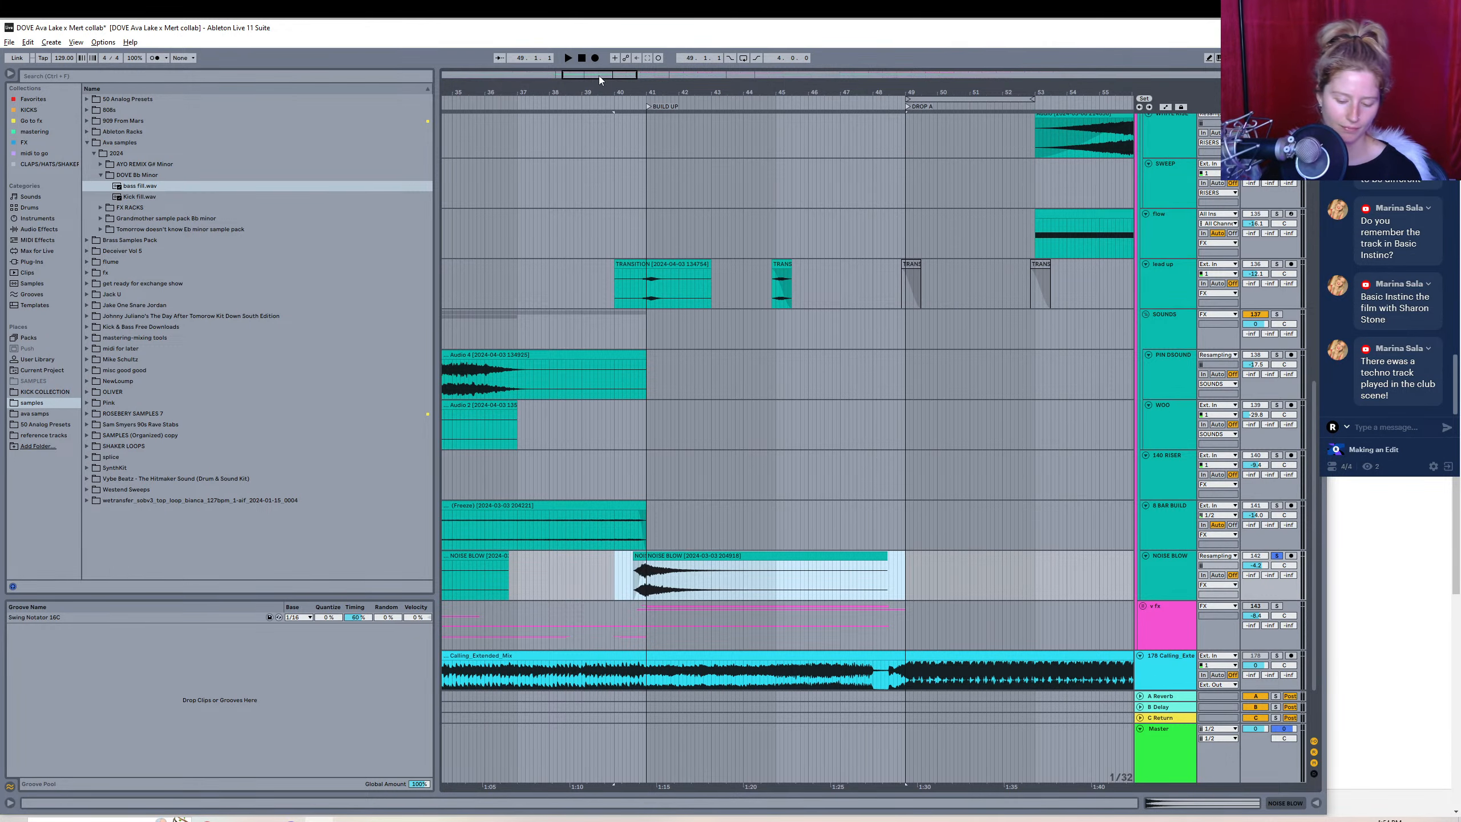
key(ctrl+j)
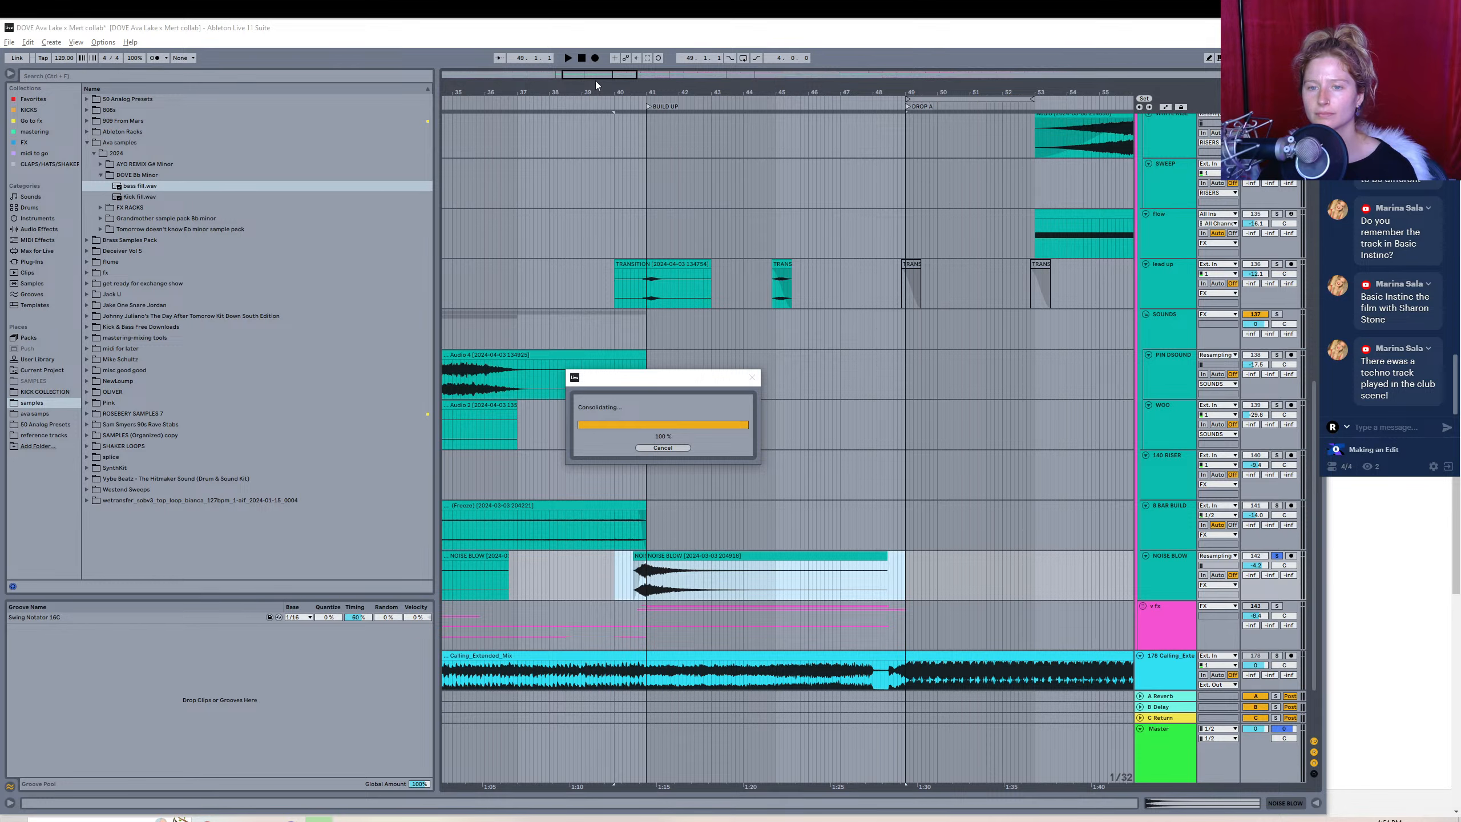
key(space)
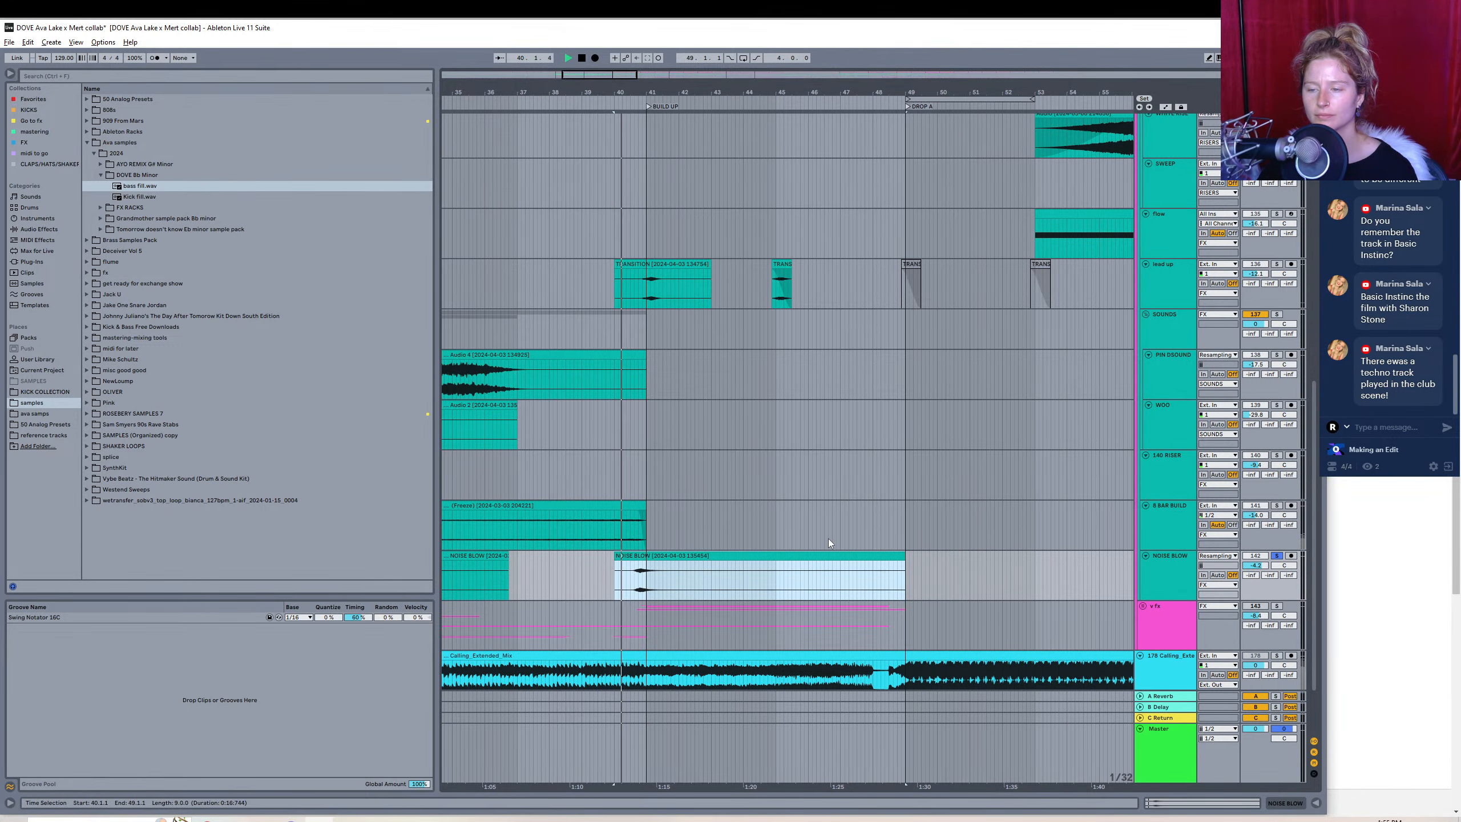
- Export the soloed, consolidated NOISE BLOW clip as a WAV named "accentuation noise" in the DOVE Bb Minor folder
click(1282, 558)
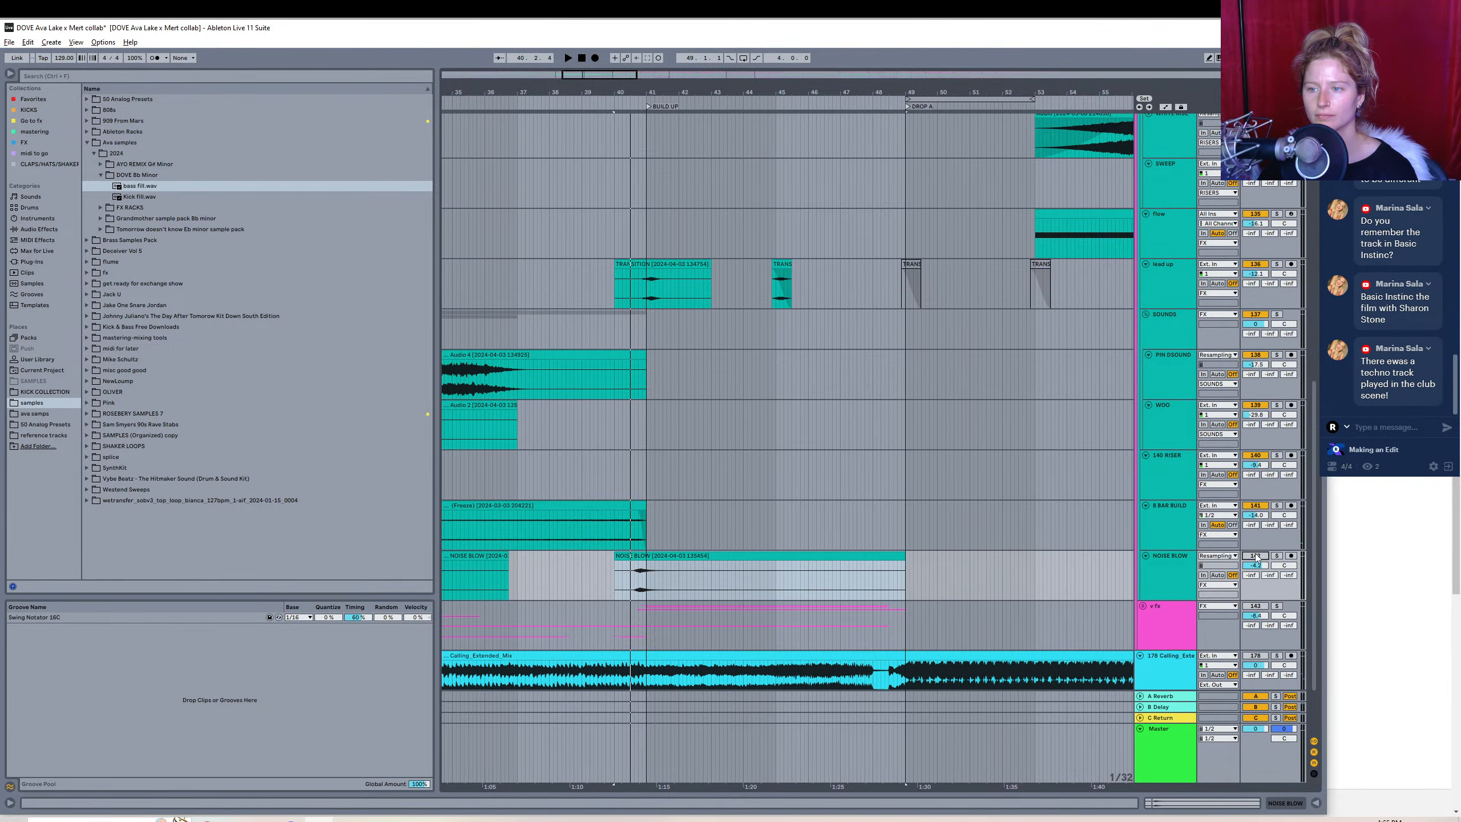
click(880, 554)
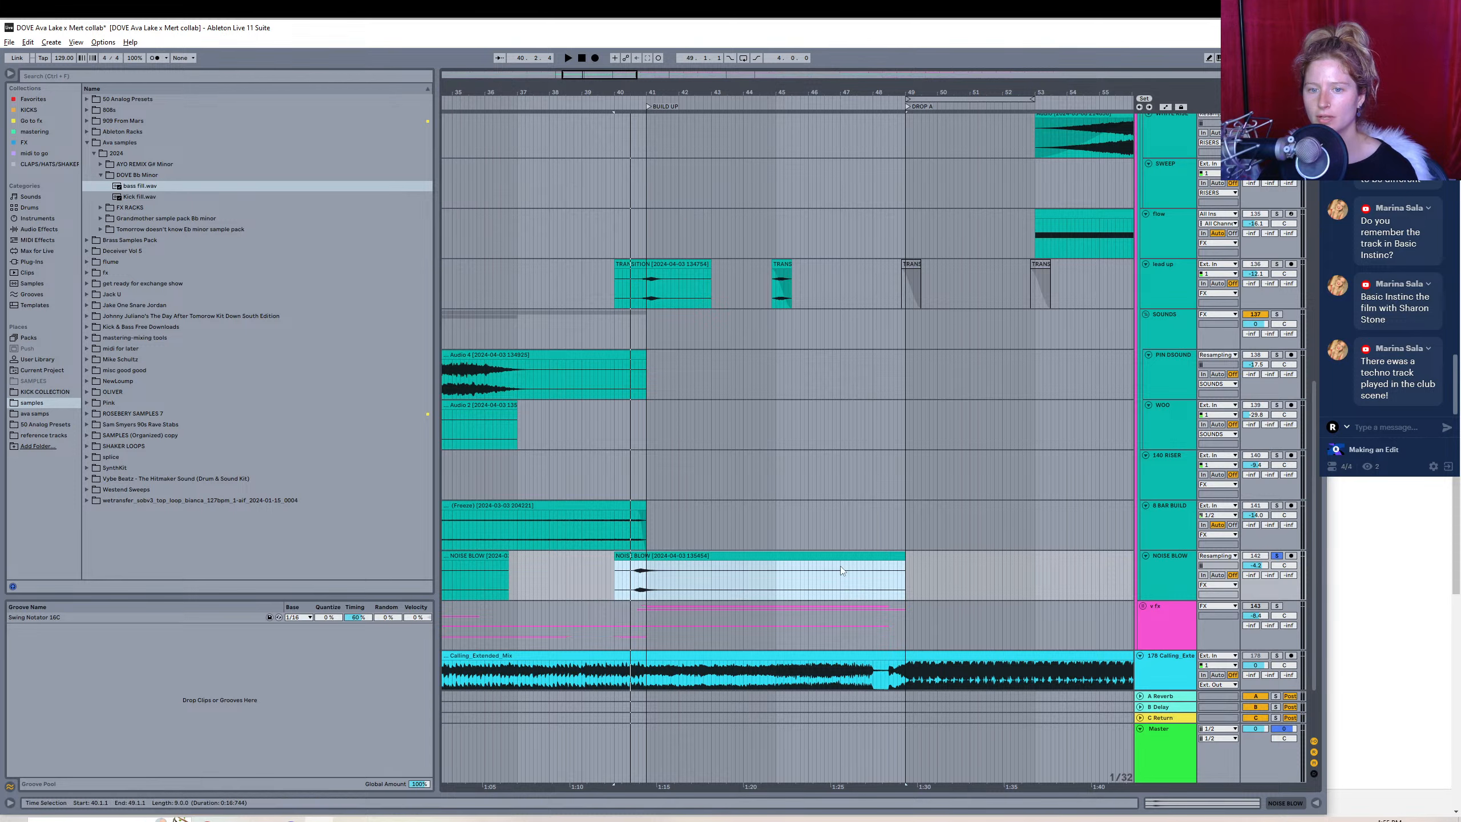
click(9, 42)
click(73, 223)
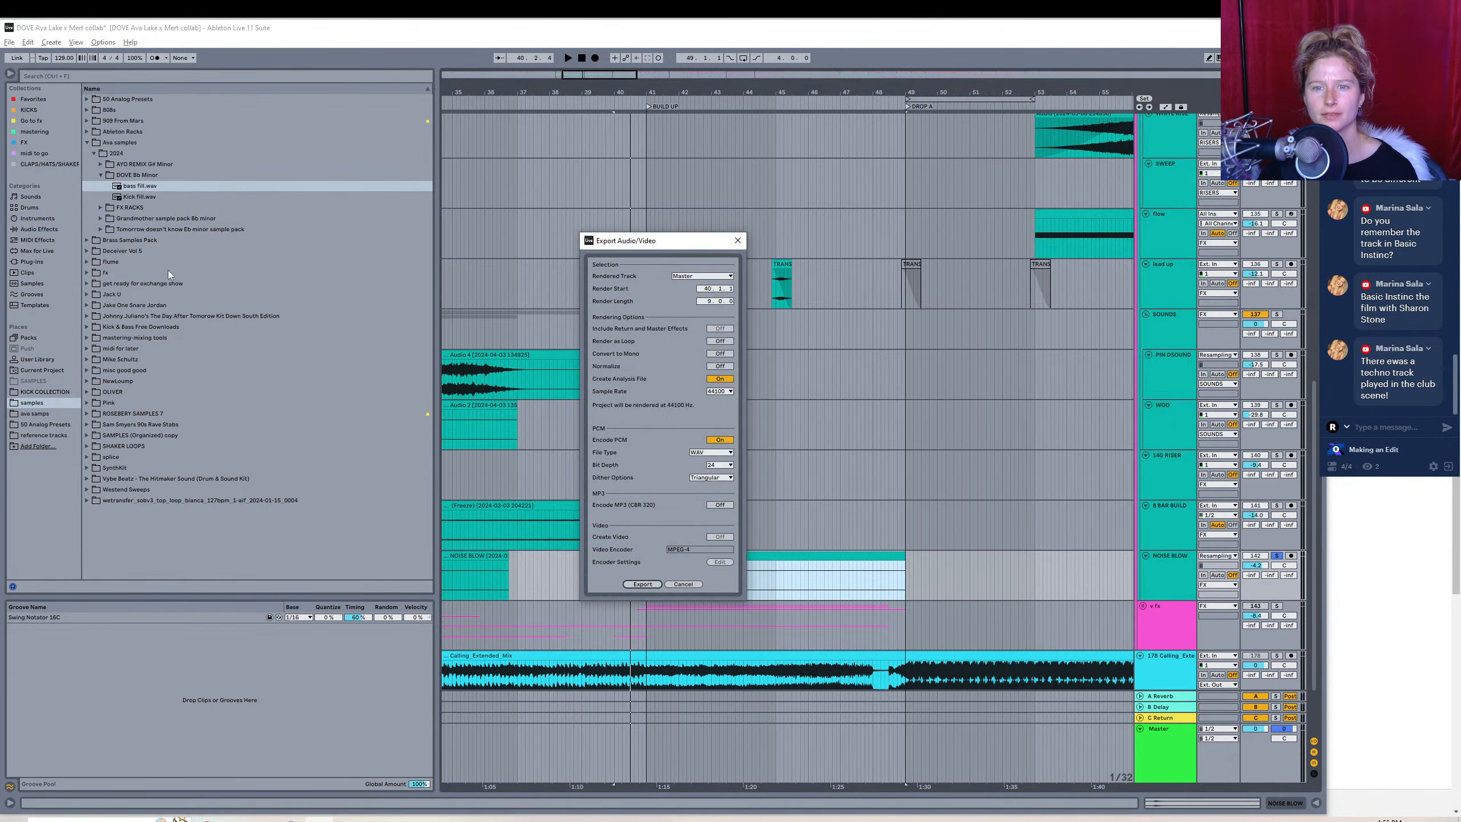
click(642, 585)
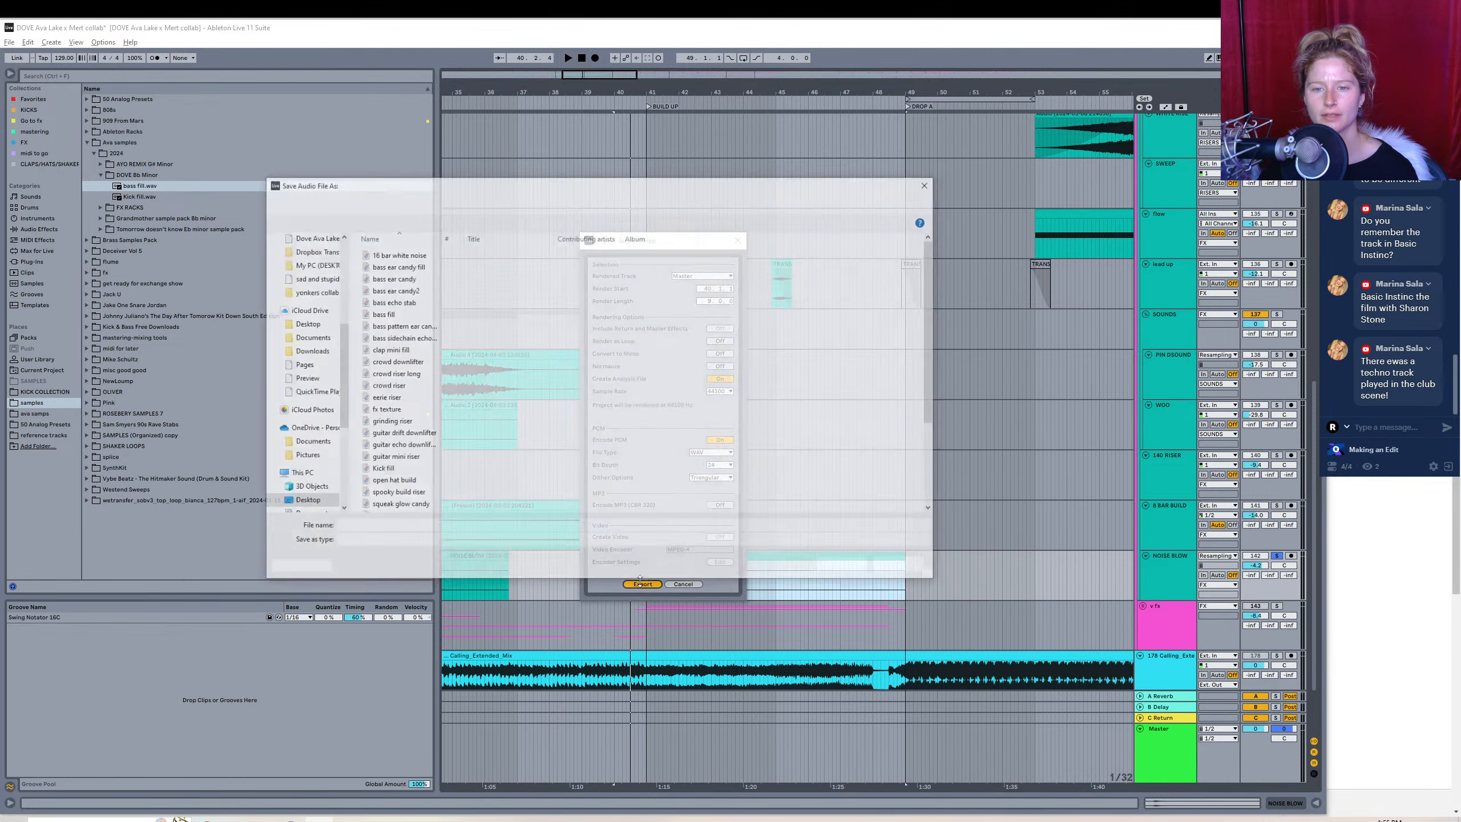
text(accentuation noise)
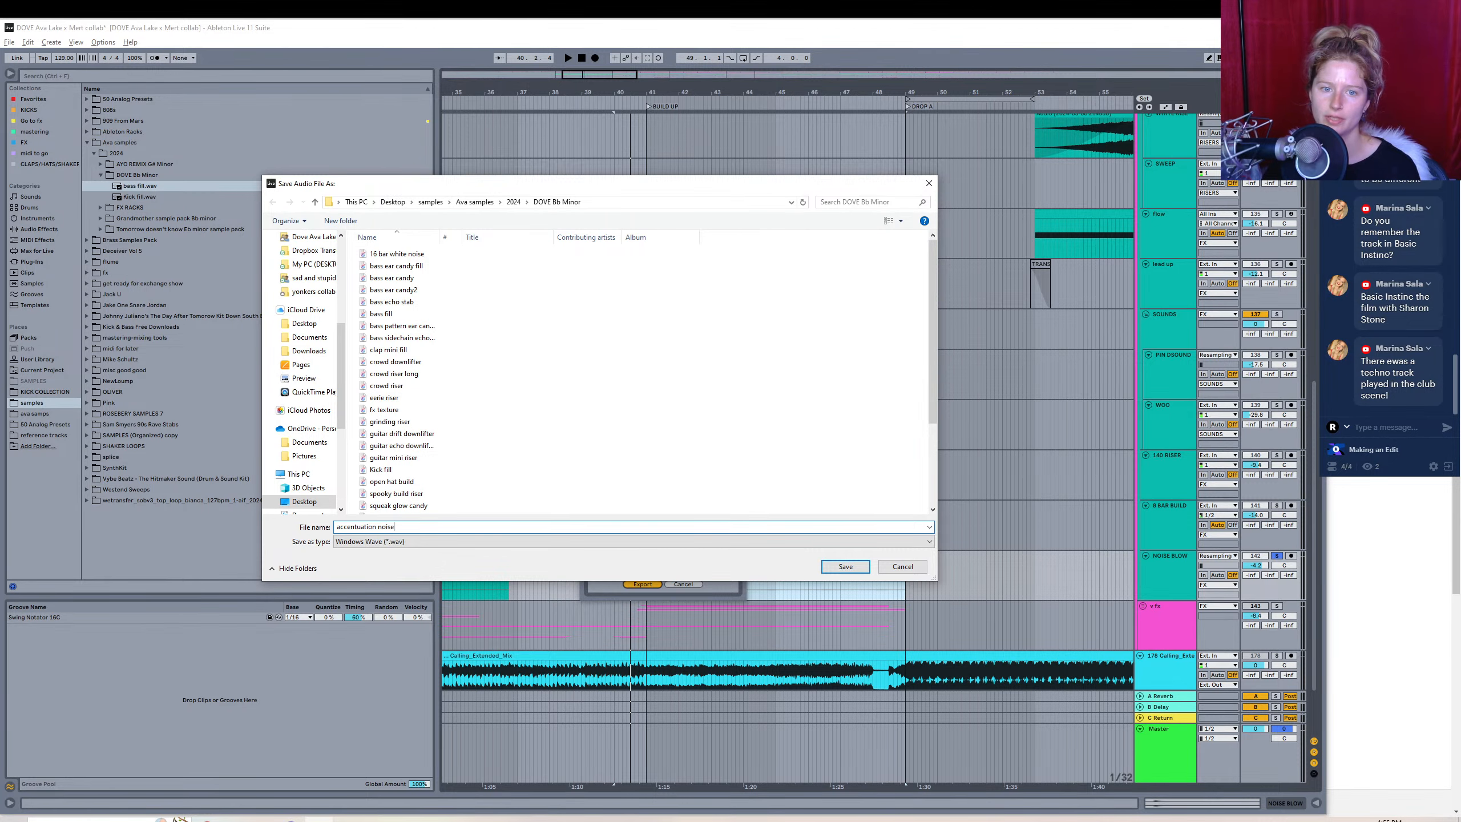
key(Return)
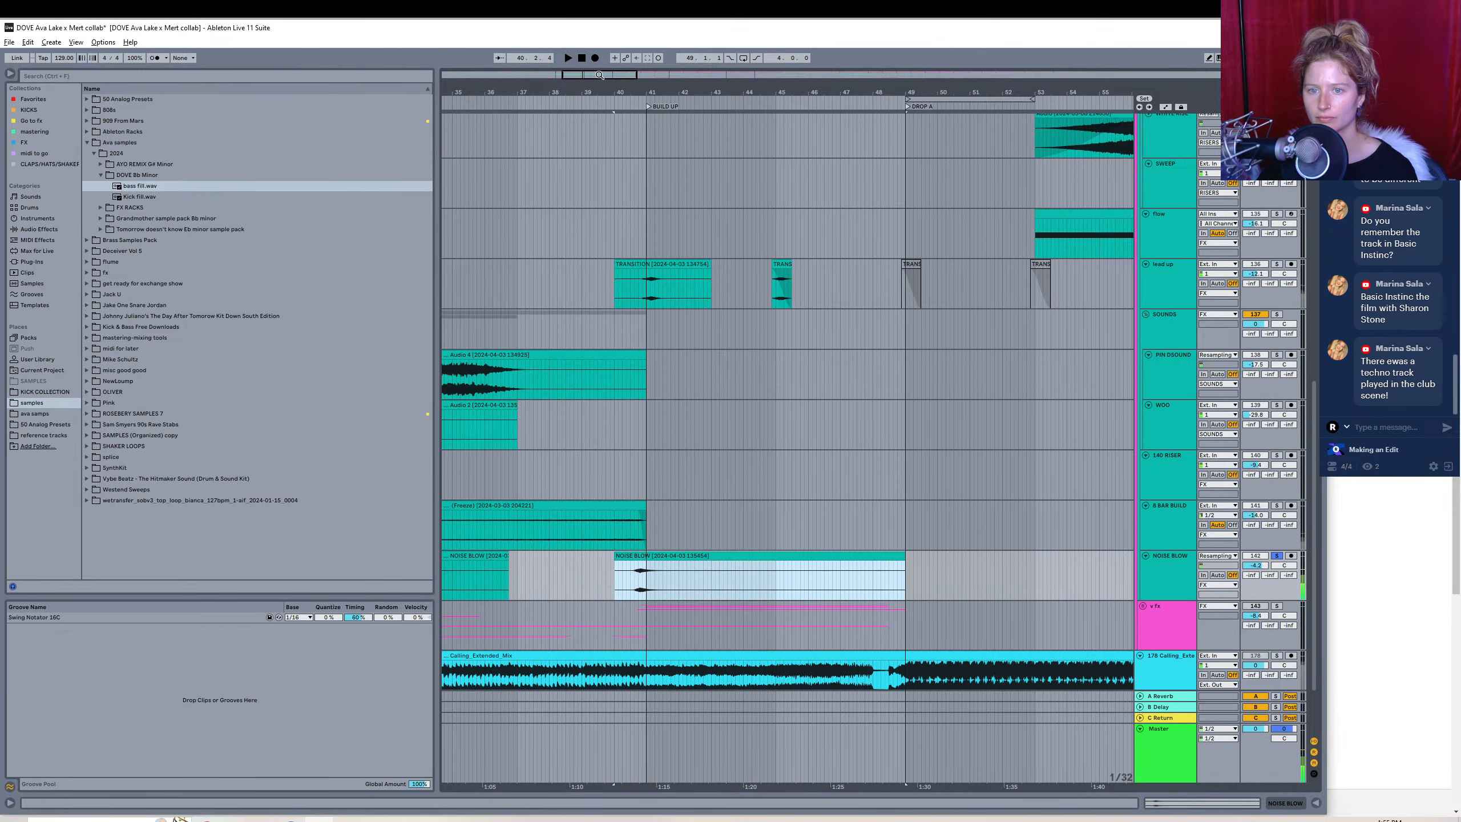
- Consolidate the NOISE BLOW clip at the BREAK DOWN marker over the range 33.1.1 to 37.1.1
mouse_move(599, 75)
mouse_down()
mouse_move(561, 61)
mouse_move(574, 83)
mouse_up()
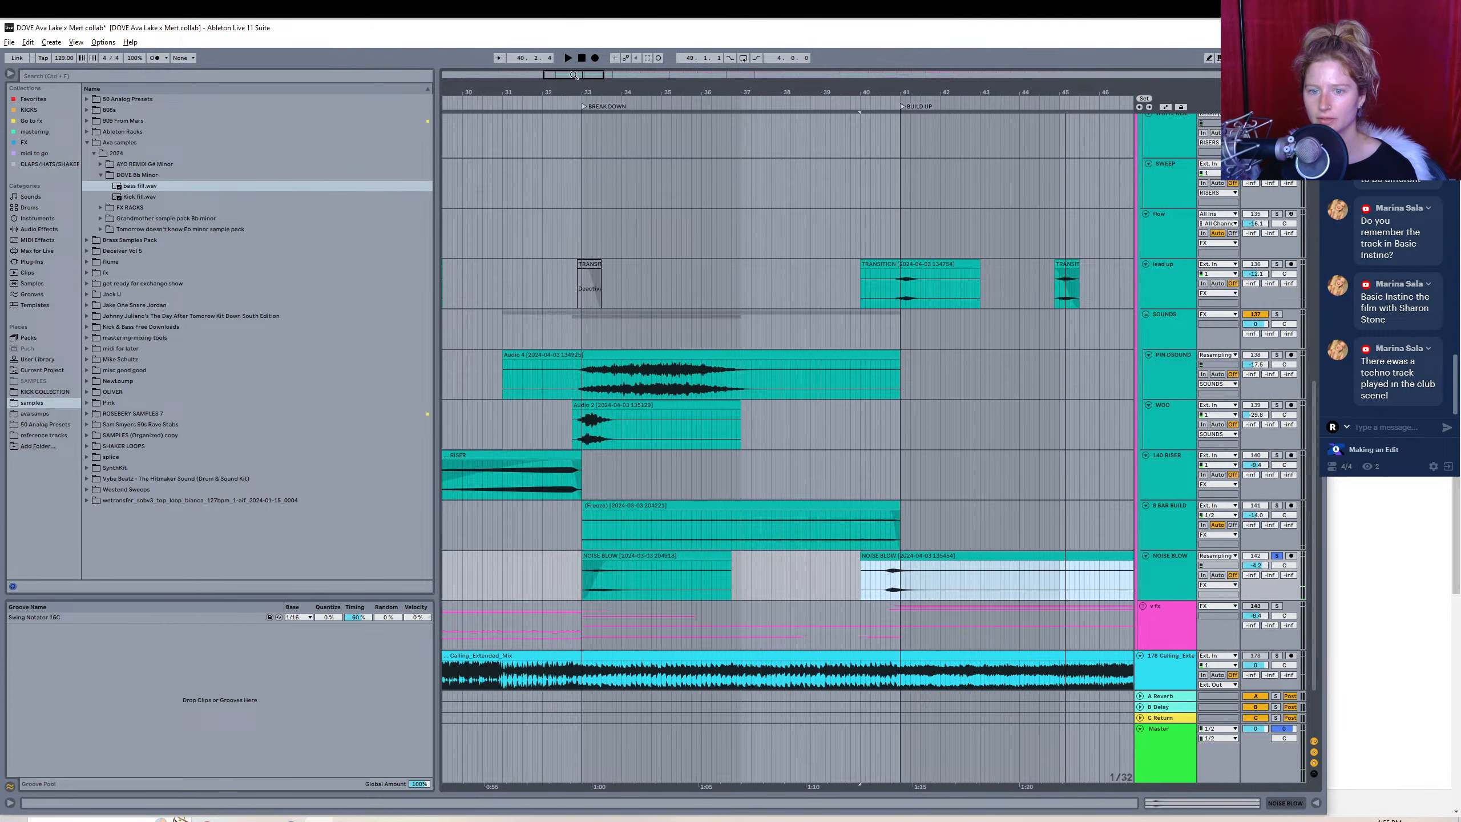
click(614, 555)
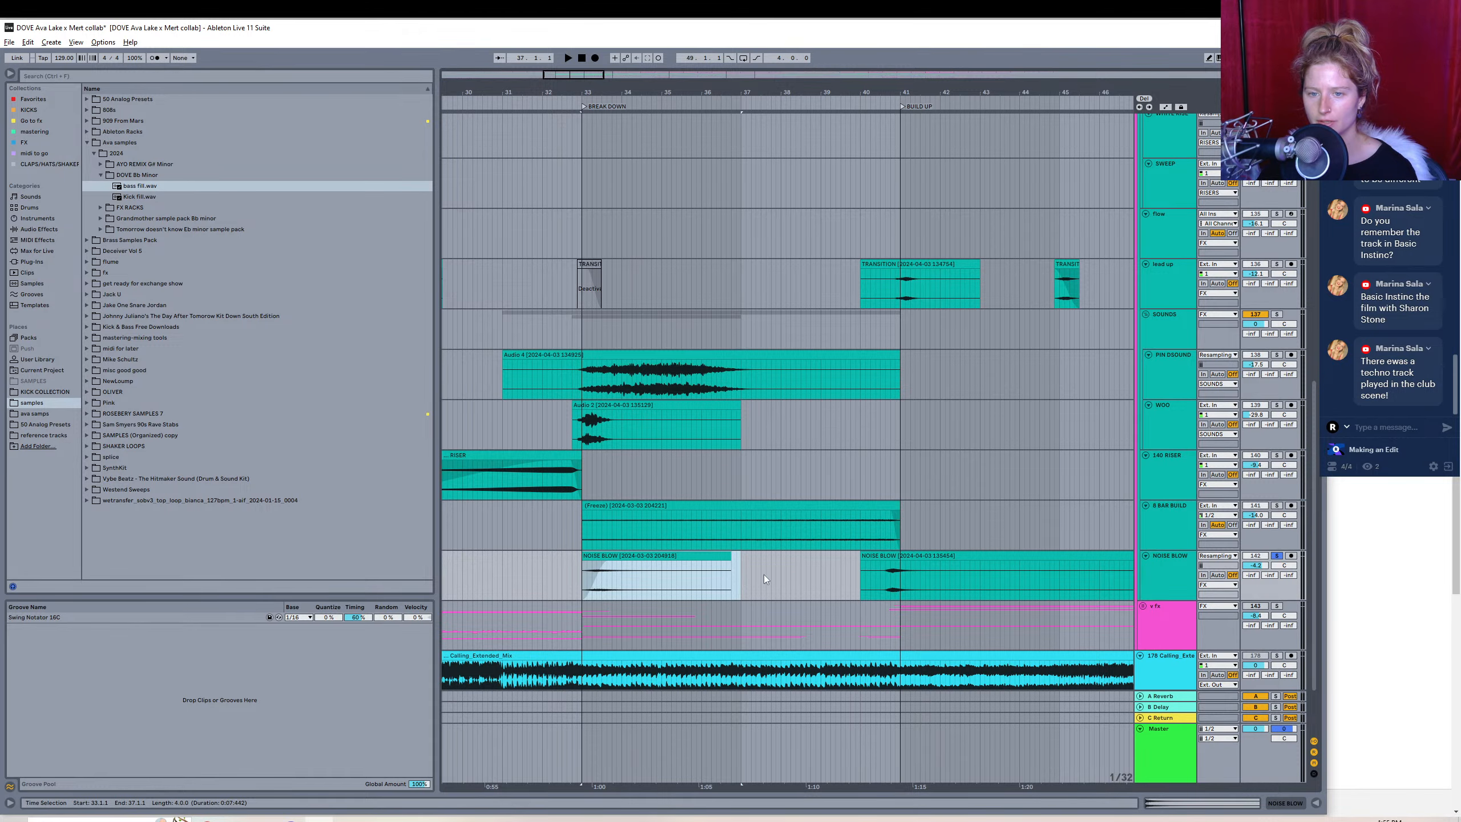
mouse_move(567, 75)
mouse_down()
mouse_move(567, 118)
mouse_move(569, 77)
mouse_up()
key(ctrl+j)
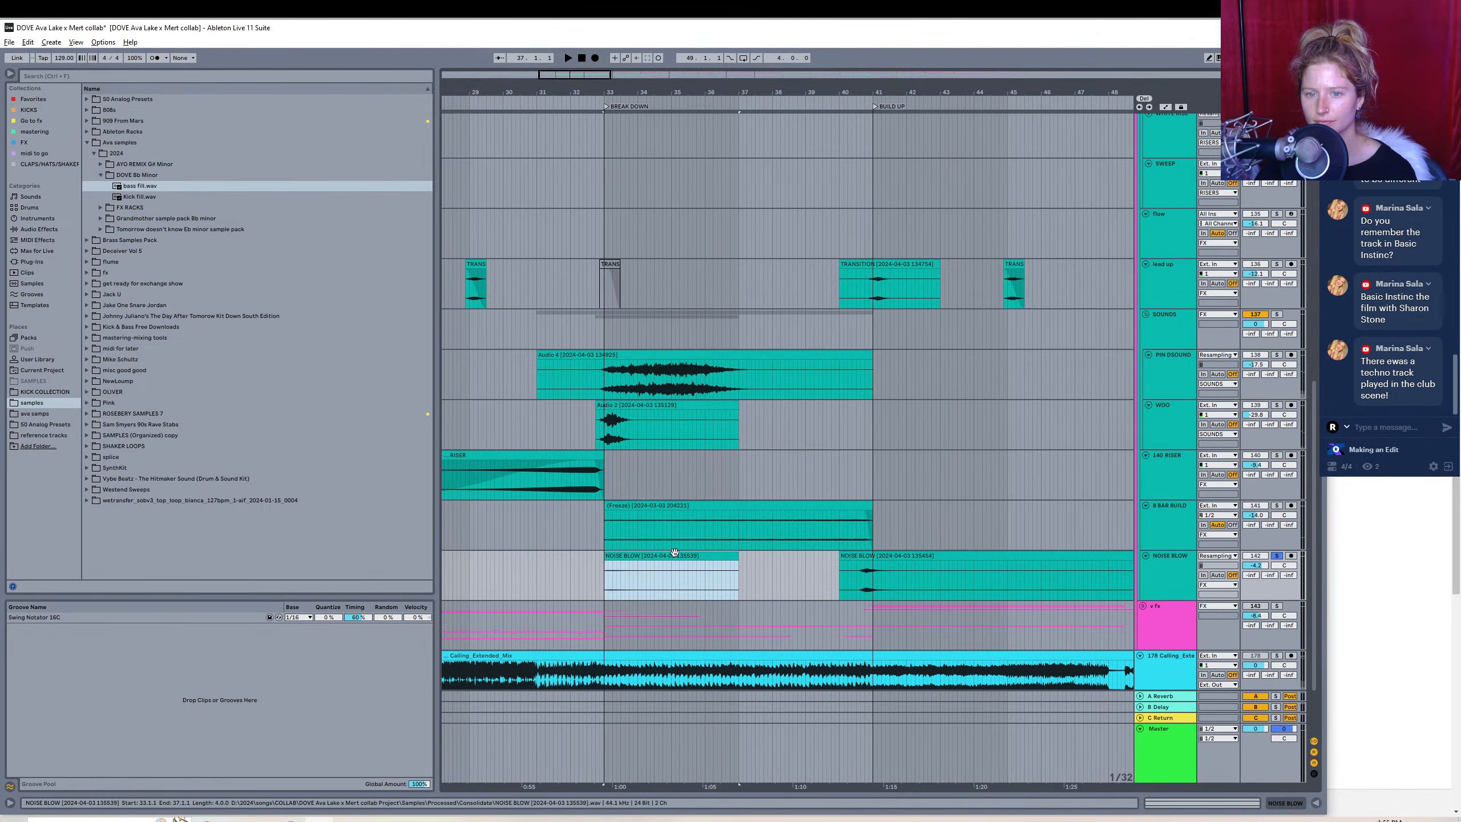
- Export the four-bar NOISE BLOW clip as a WAV named "subtle noise downlifter" in the DOVE Bb Minor folder
click(9, 42)
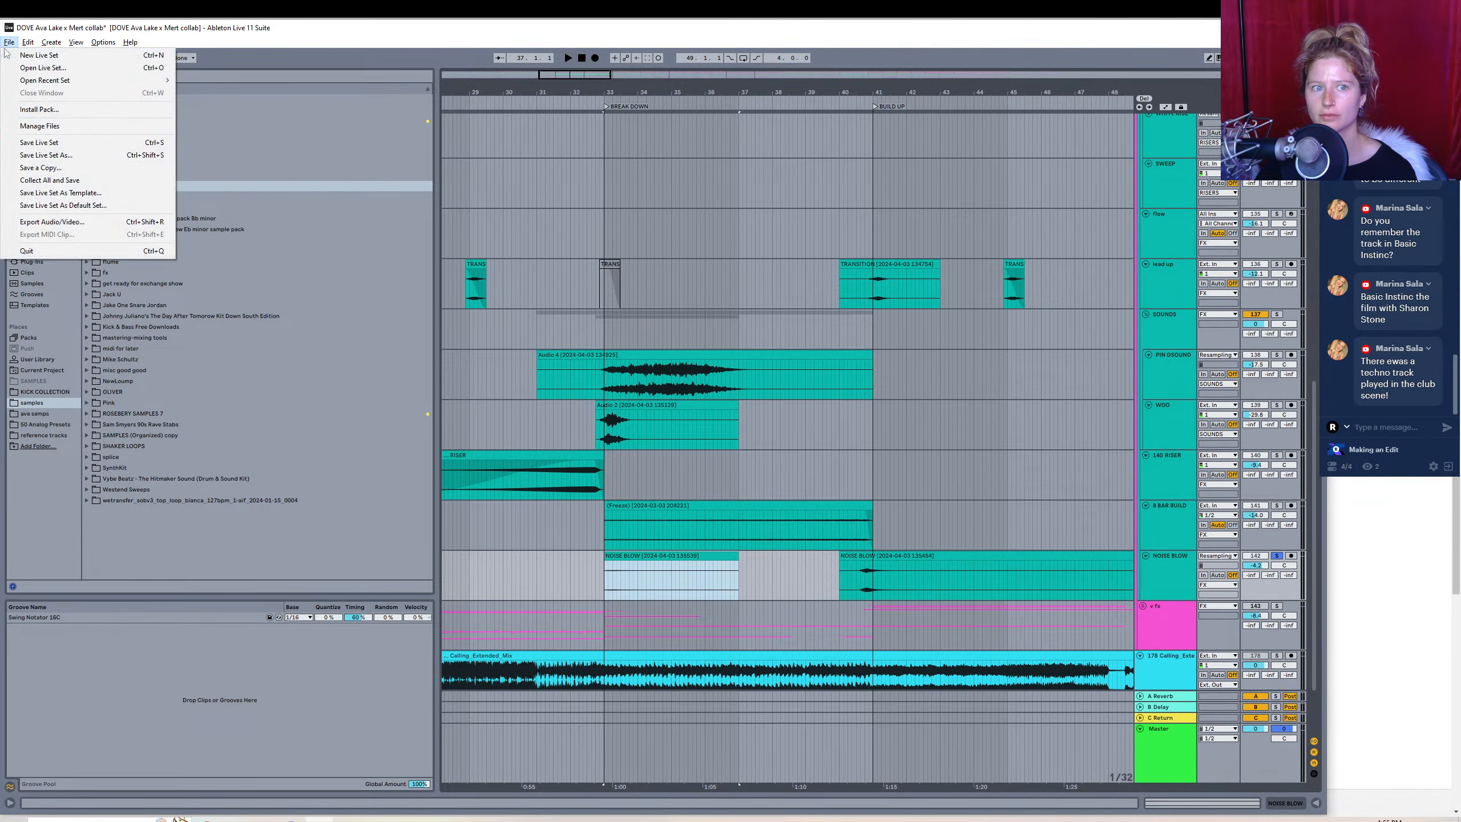
click(34, 223)
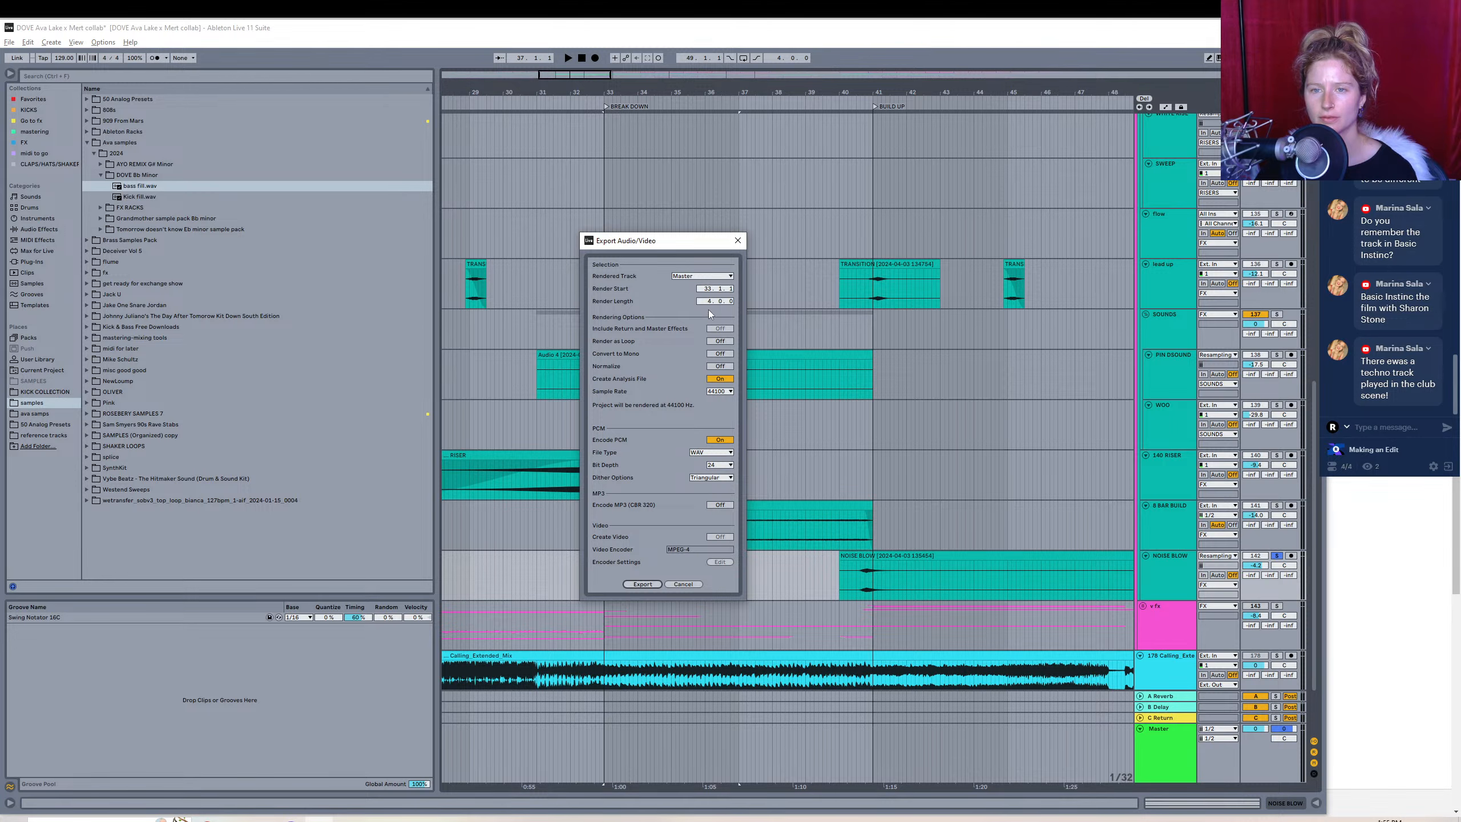
click(647, 584)
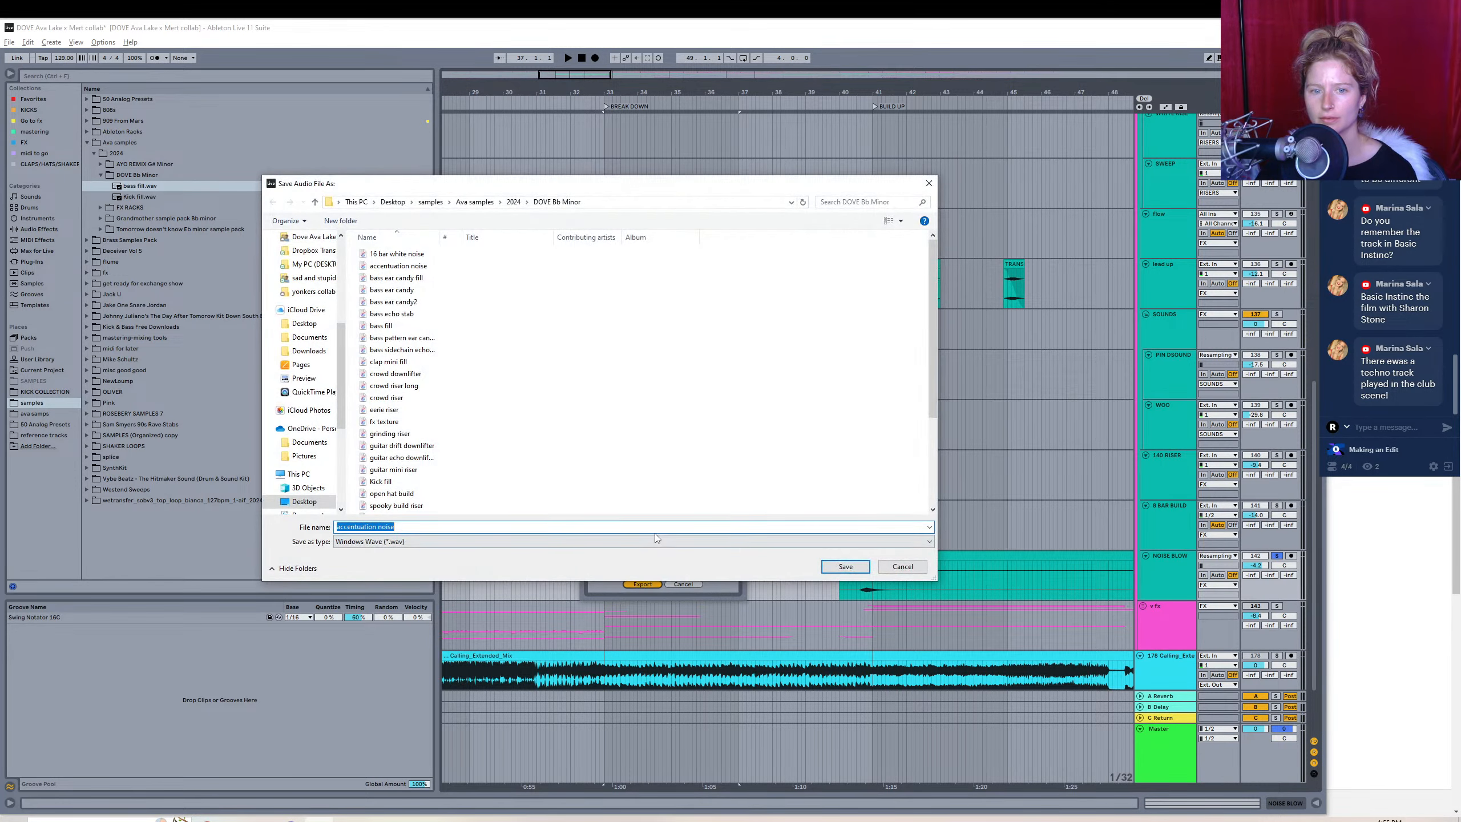
text(subtle)
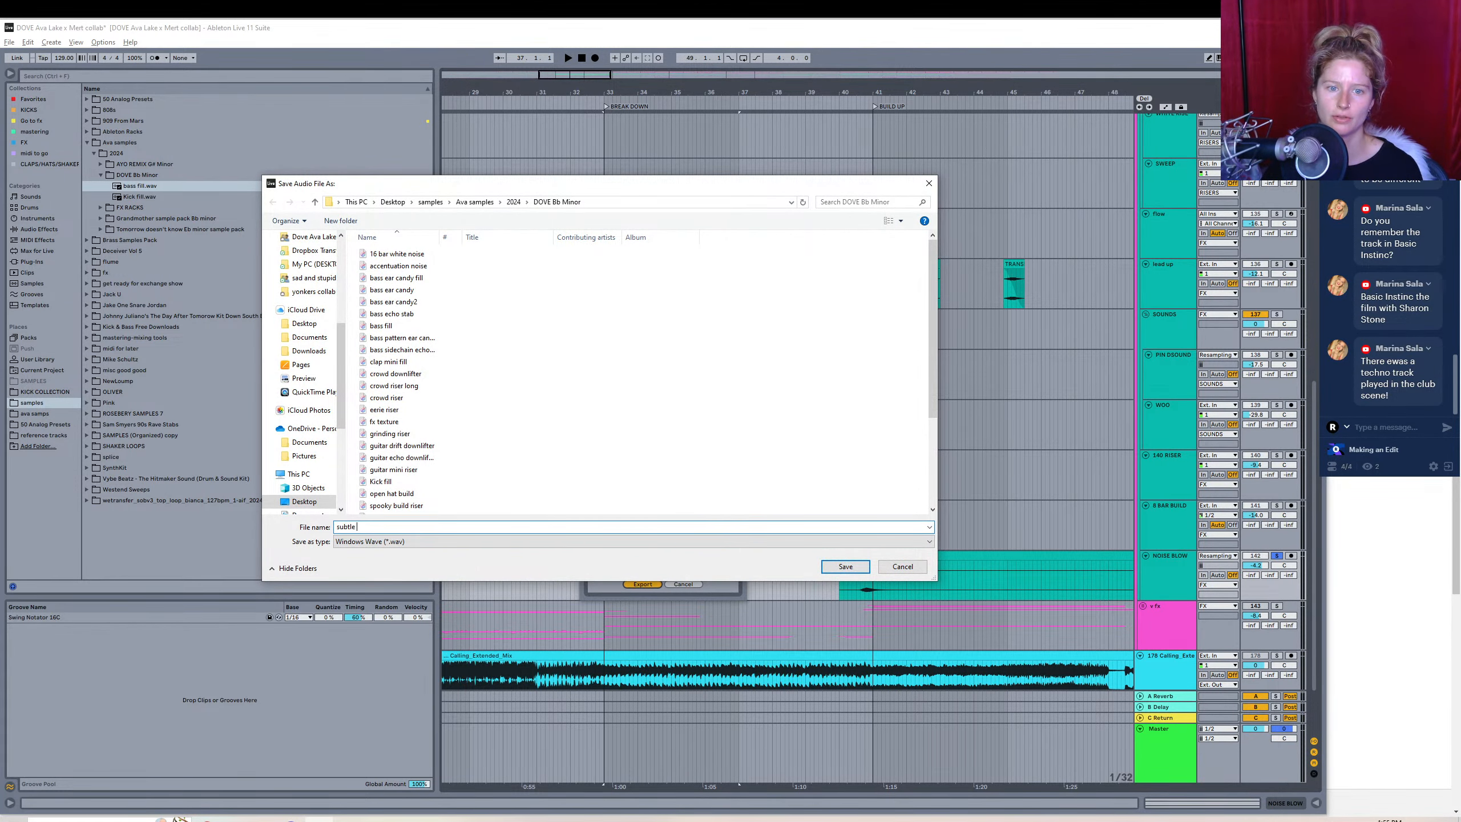
text( nolise downlifter)
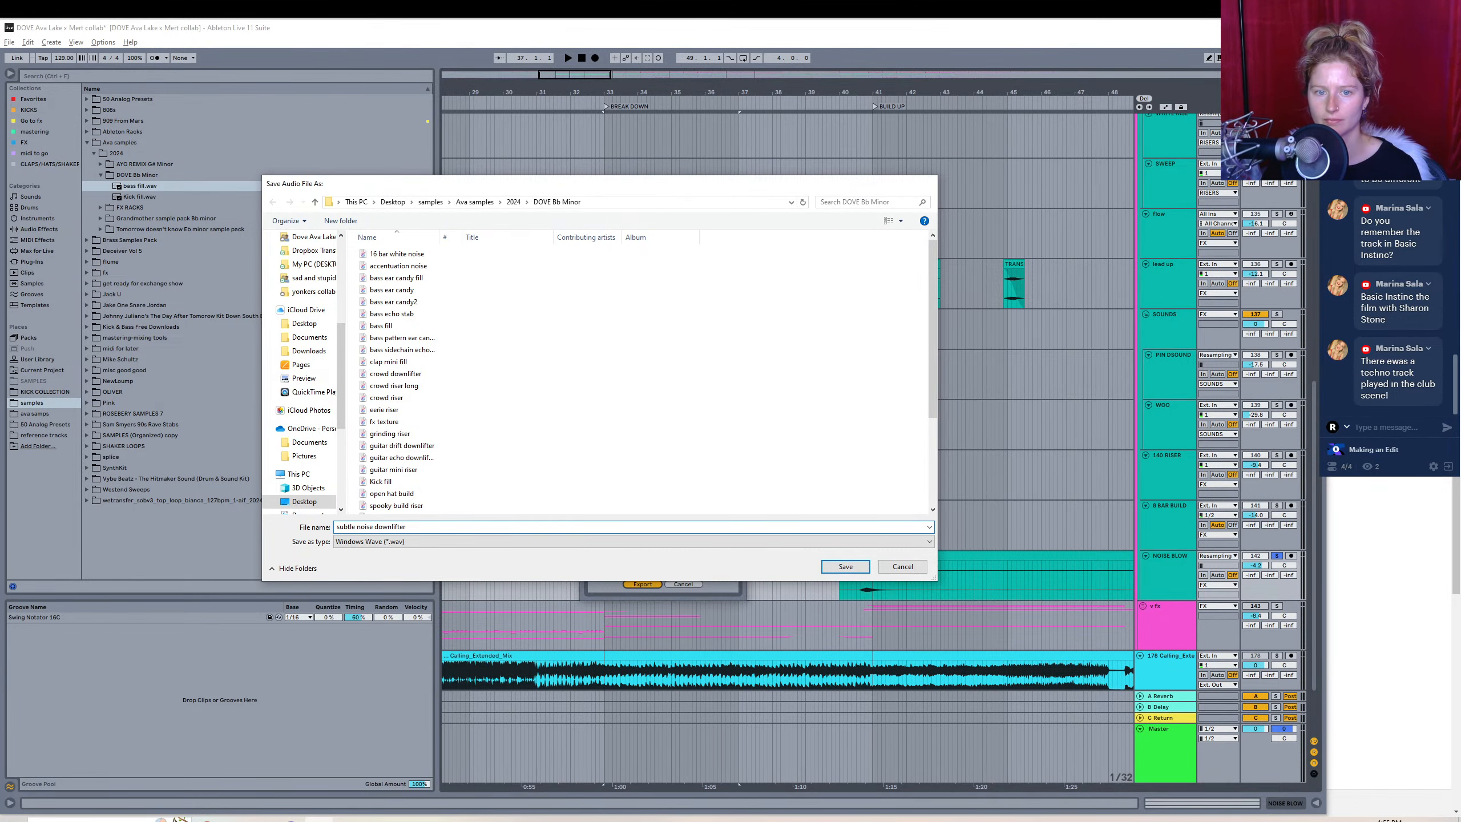
key(Return)
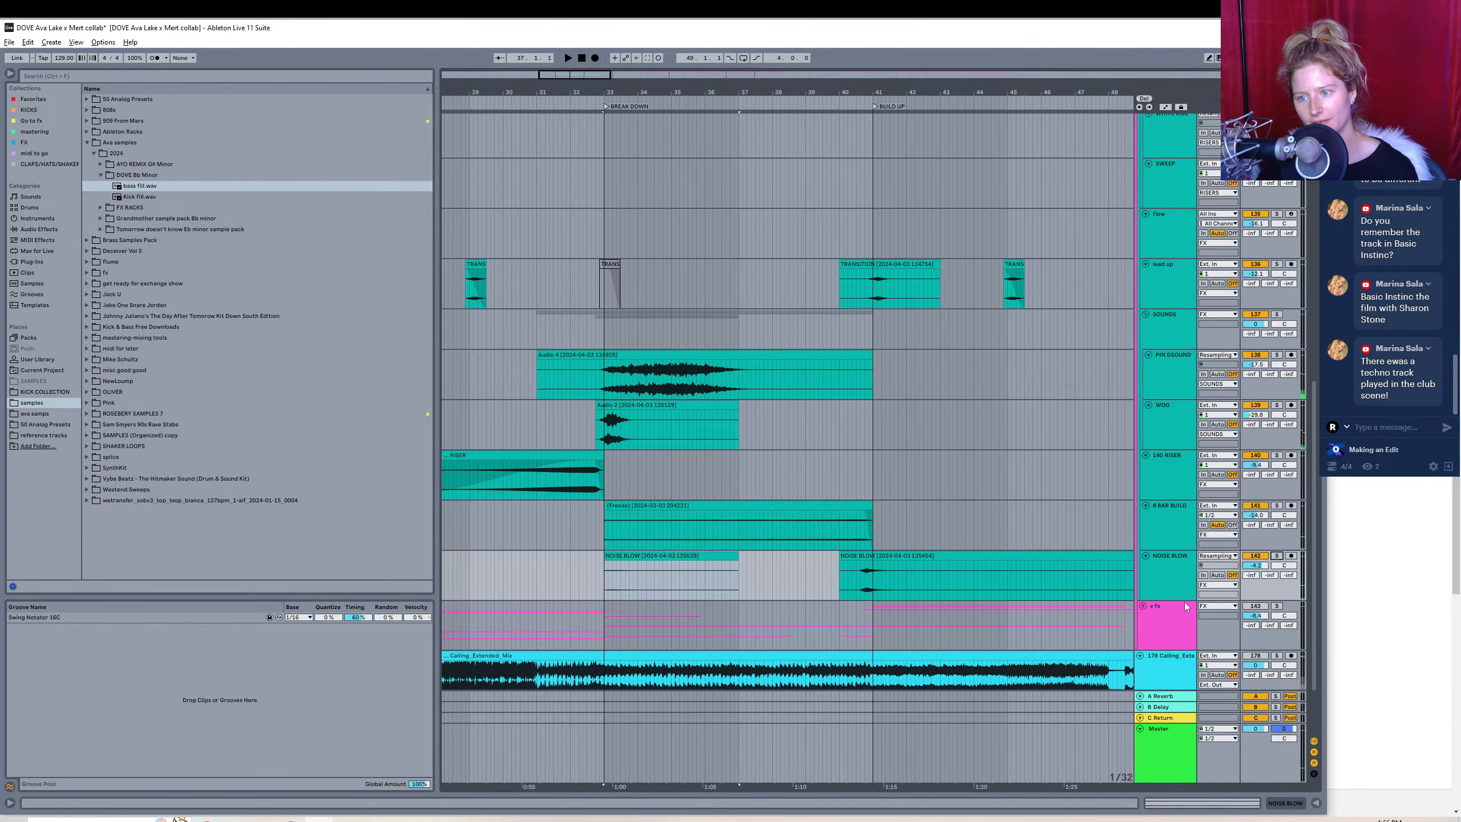
- Collapse the teal FX subgroup and expand the v fx group to show its vocal effect tracks
drag(1311, 593, 1262, 344)
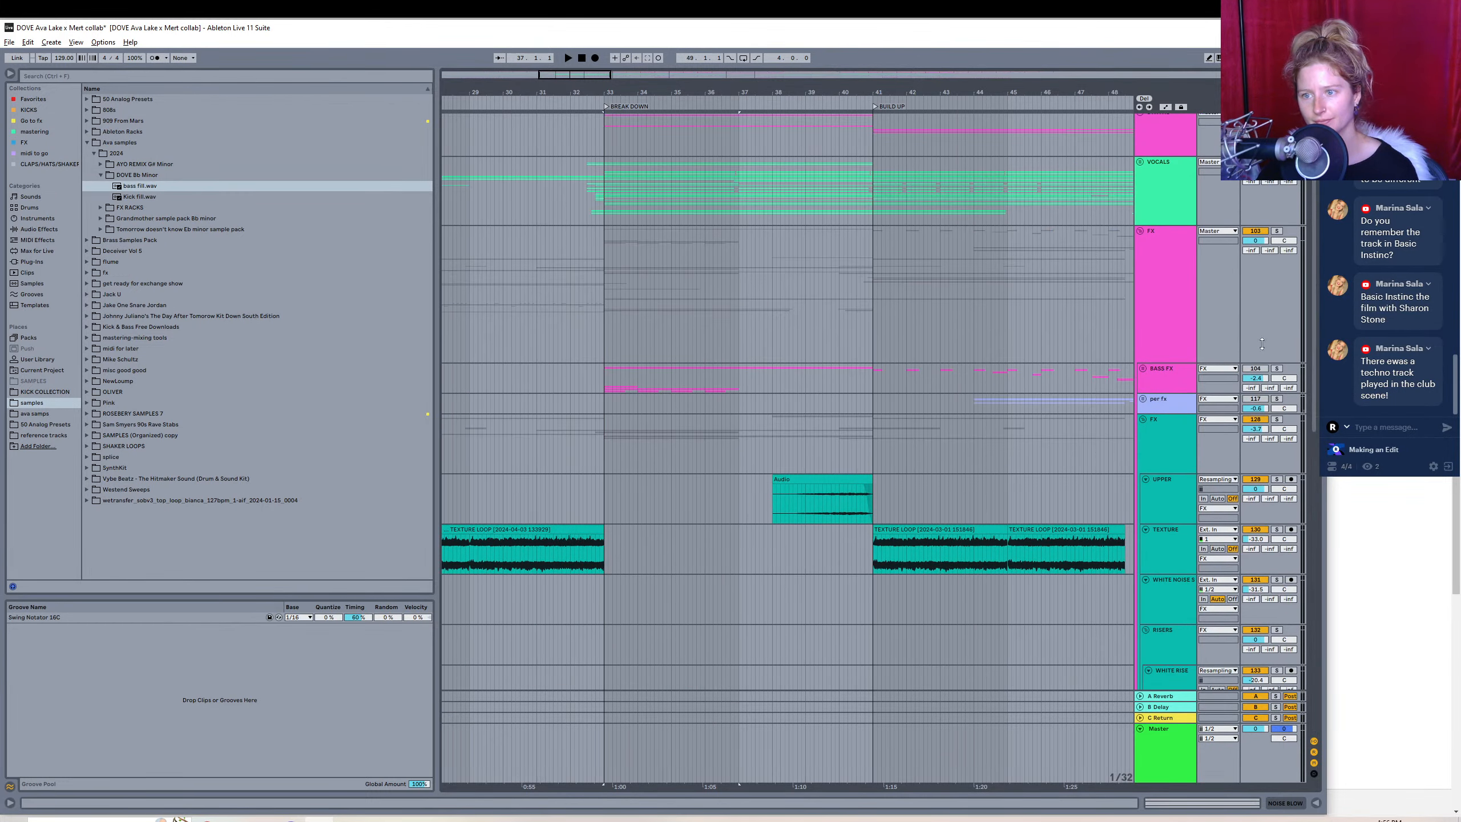
click(1143, 419)
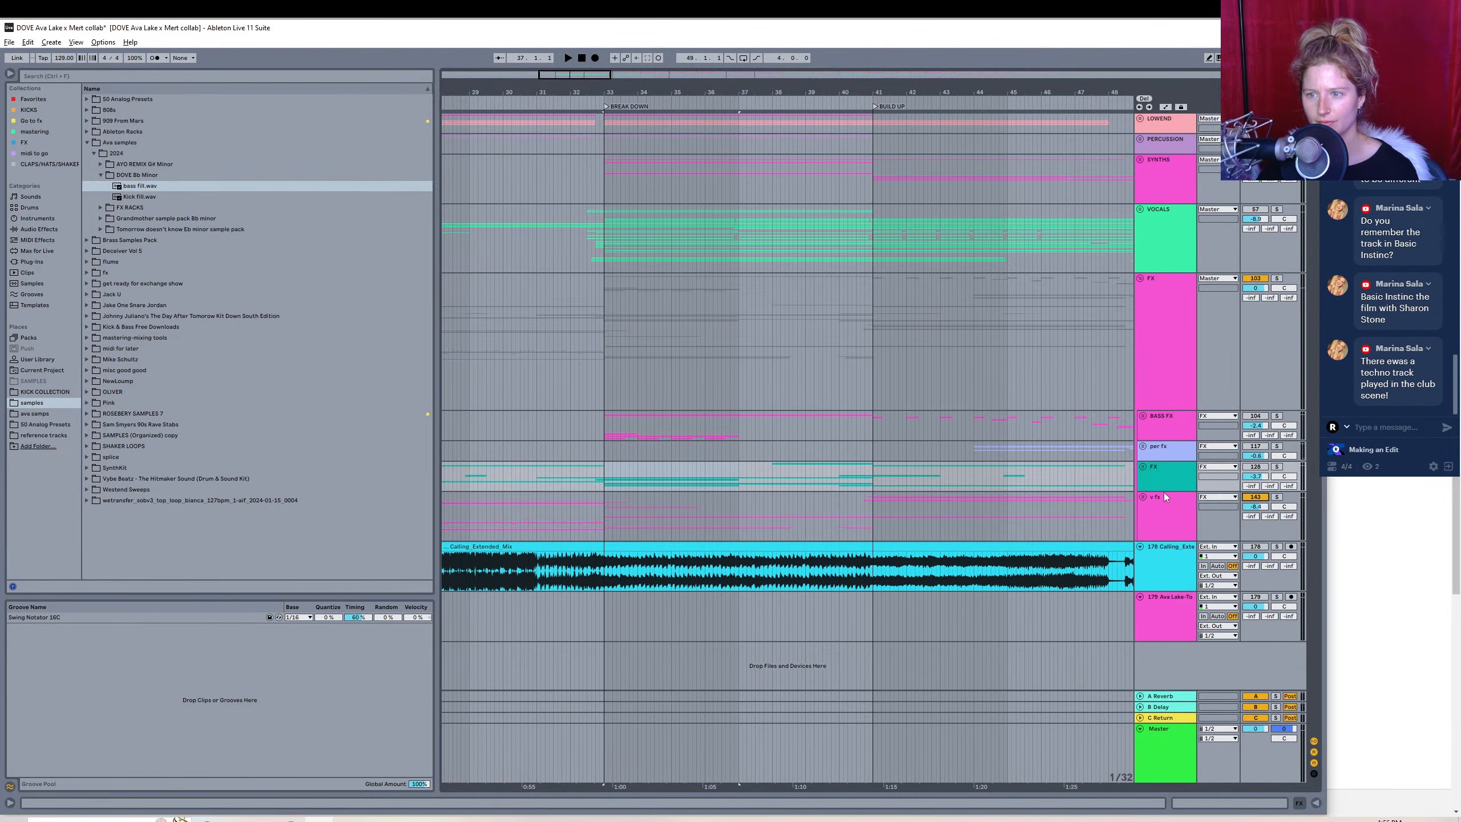
click(1142, 496)
drag(1314, 290, 1314, 397)
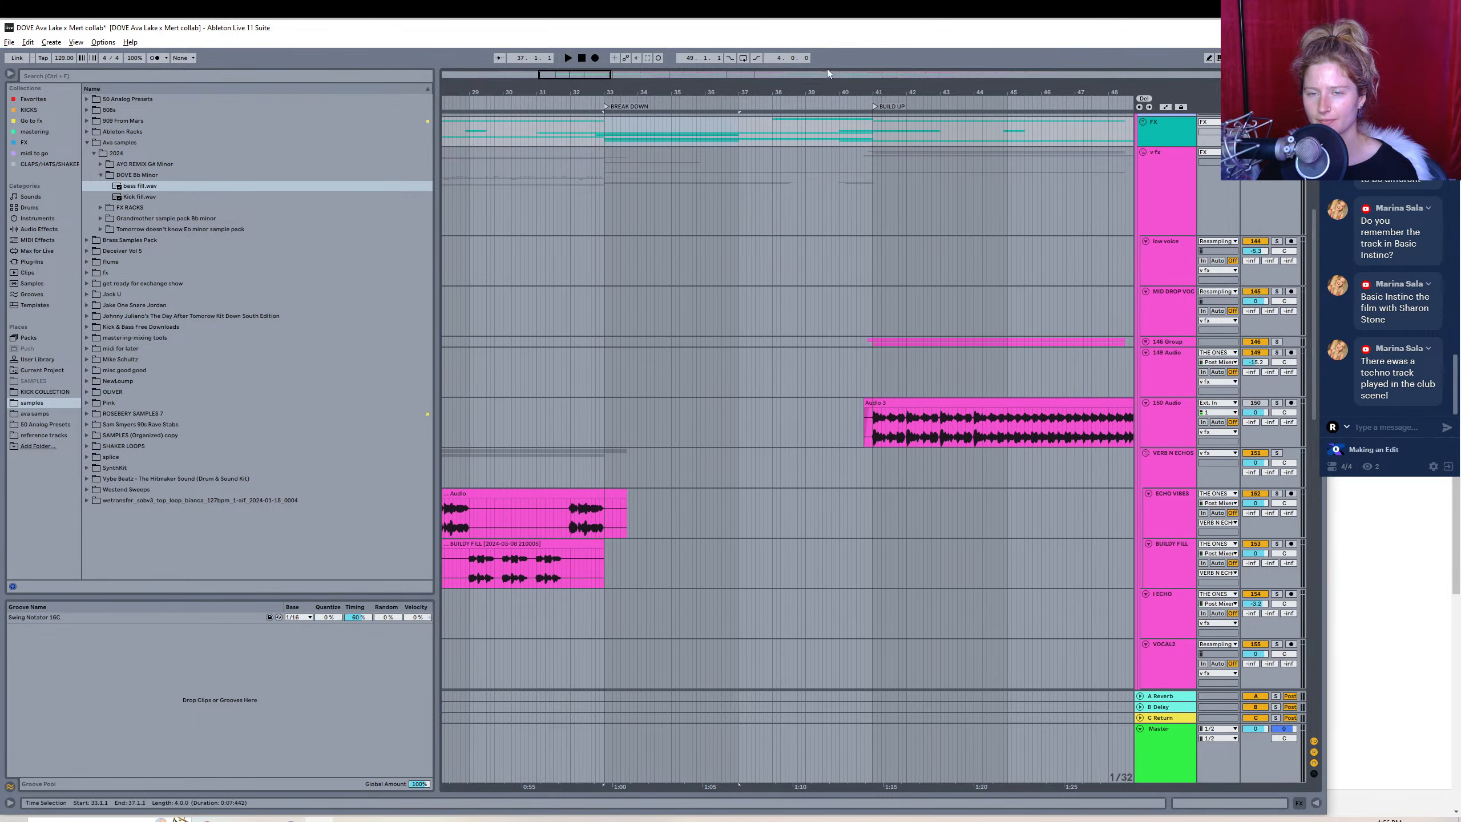
- Solo the low voice track and audition its clip near the TEASING ELEMENTS marker
drag(573, 77, 767, 88)
click(772, 256)
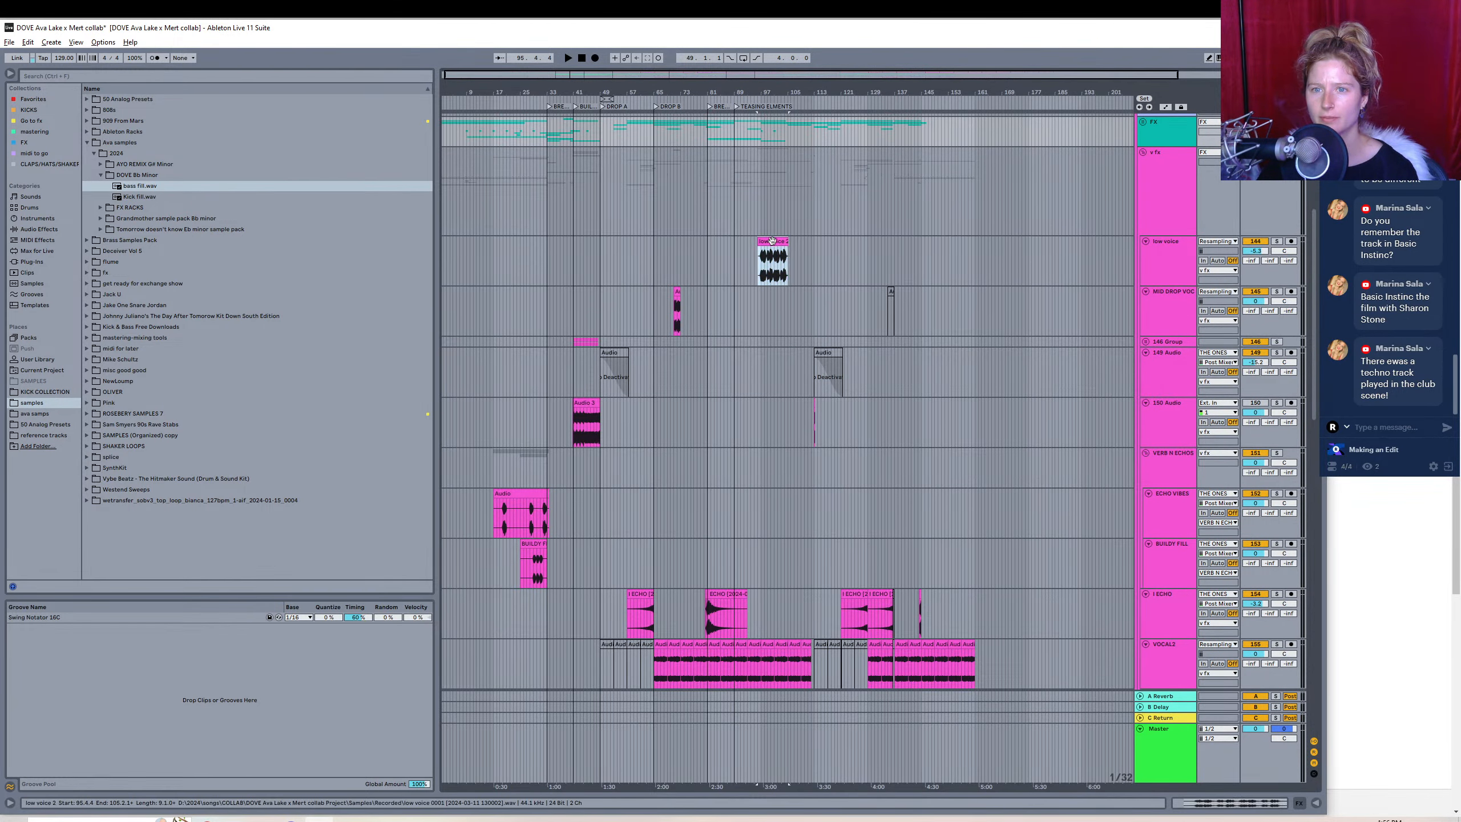
click(1275, 241)
key(space)
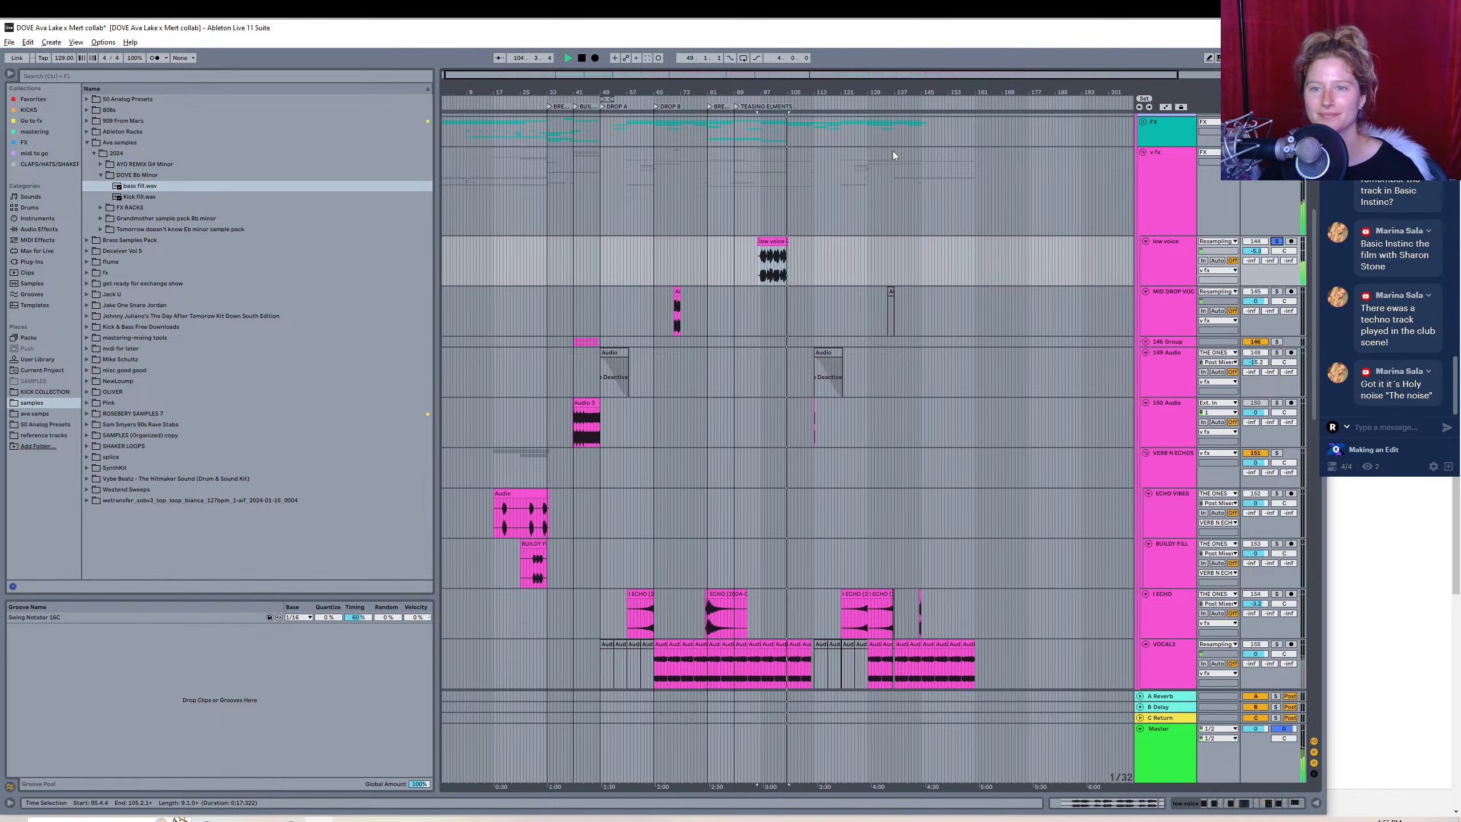
click(766, 223)
key(space)
- Trim the low voice clip to start at 97.1.1 and end at about 104.4.4, then select and audition it
drag(695, 77, 804, 76)
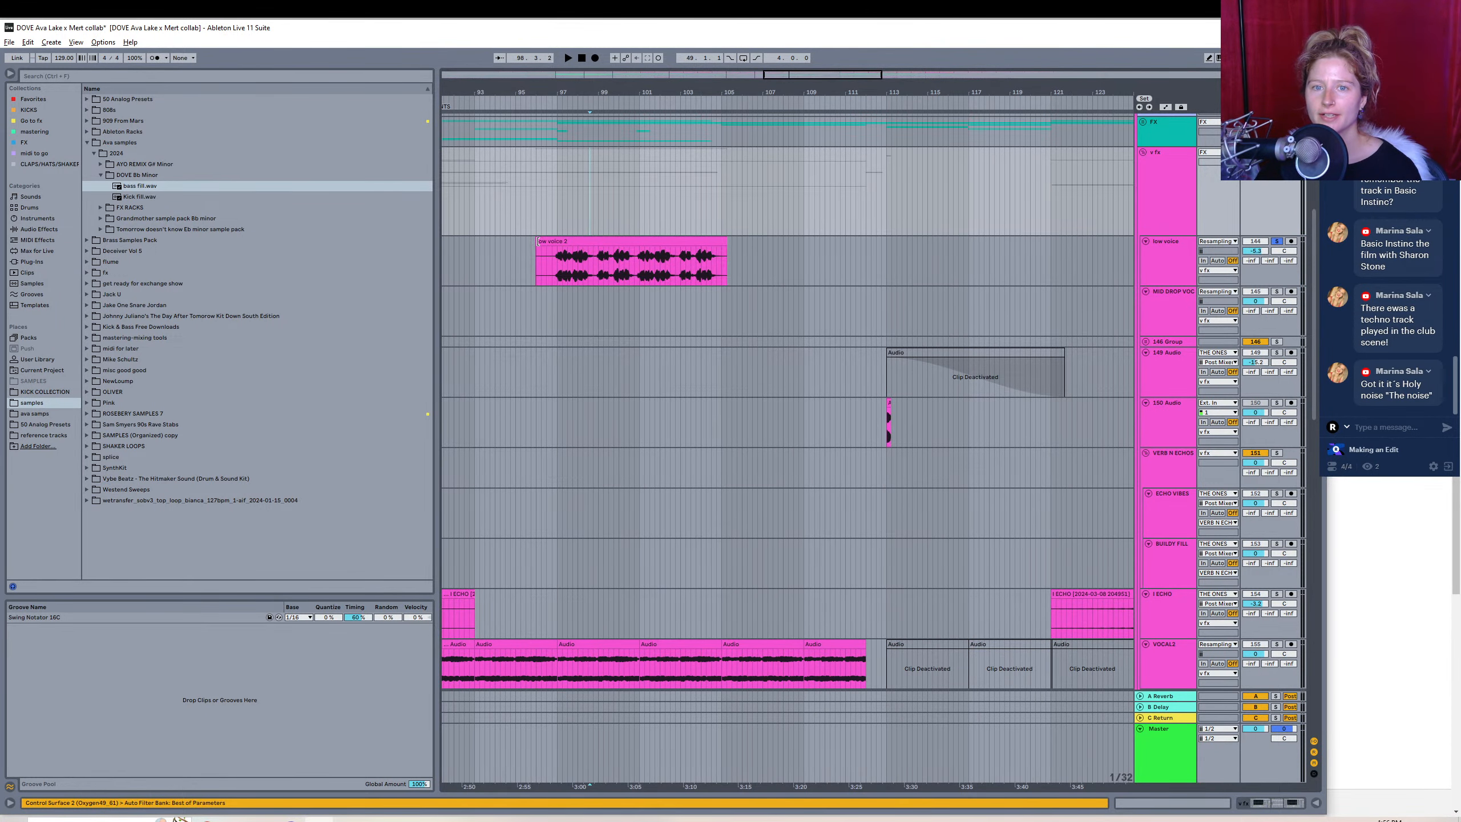
drag(537, 242, 557, 242)
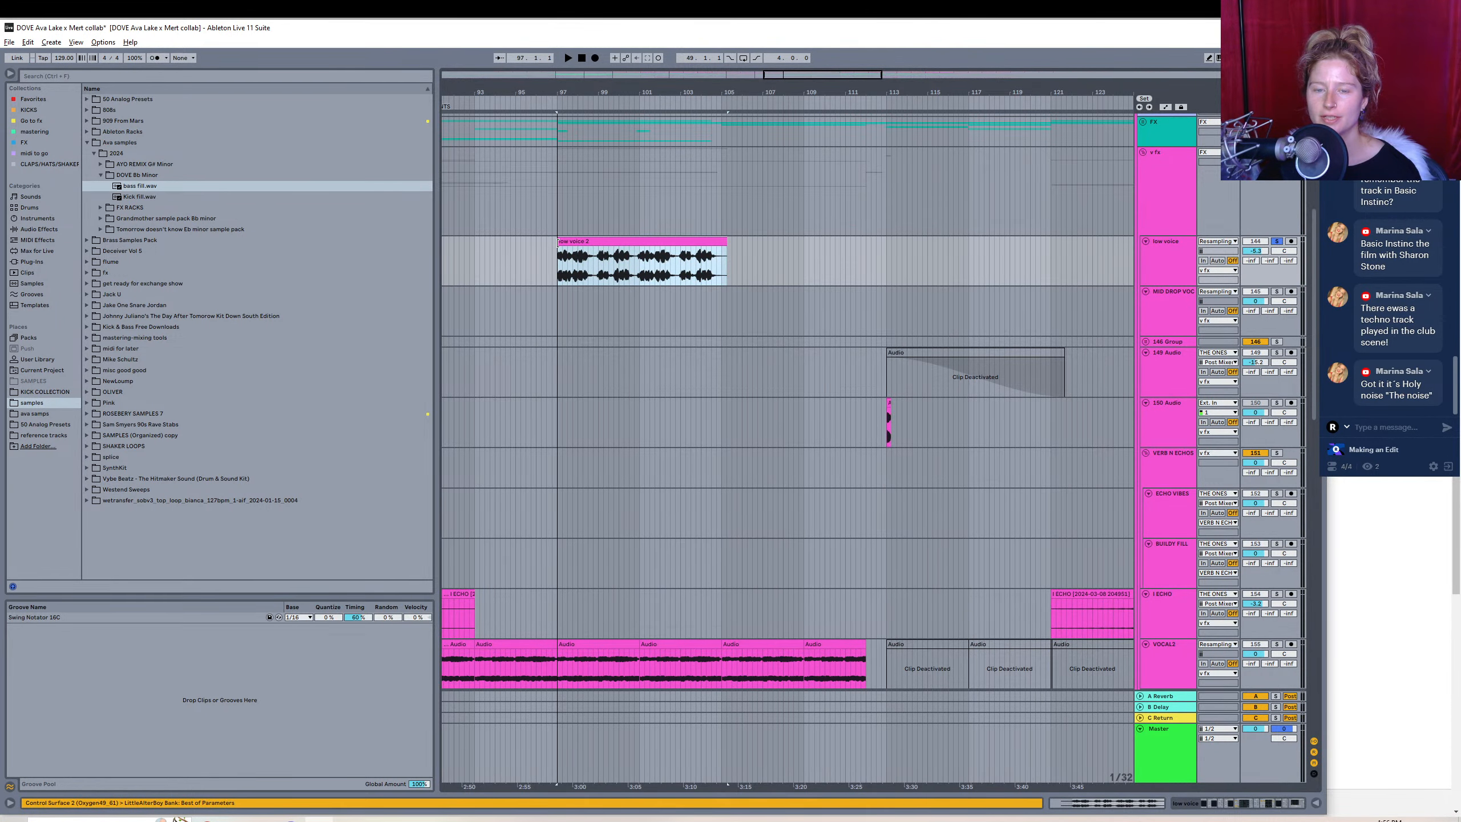
drag(727, 240, 721, 240)
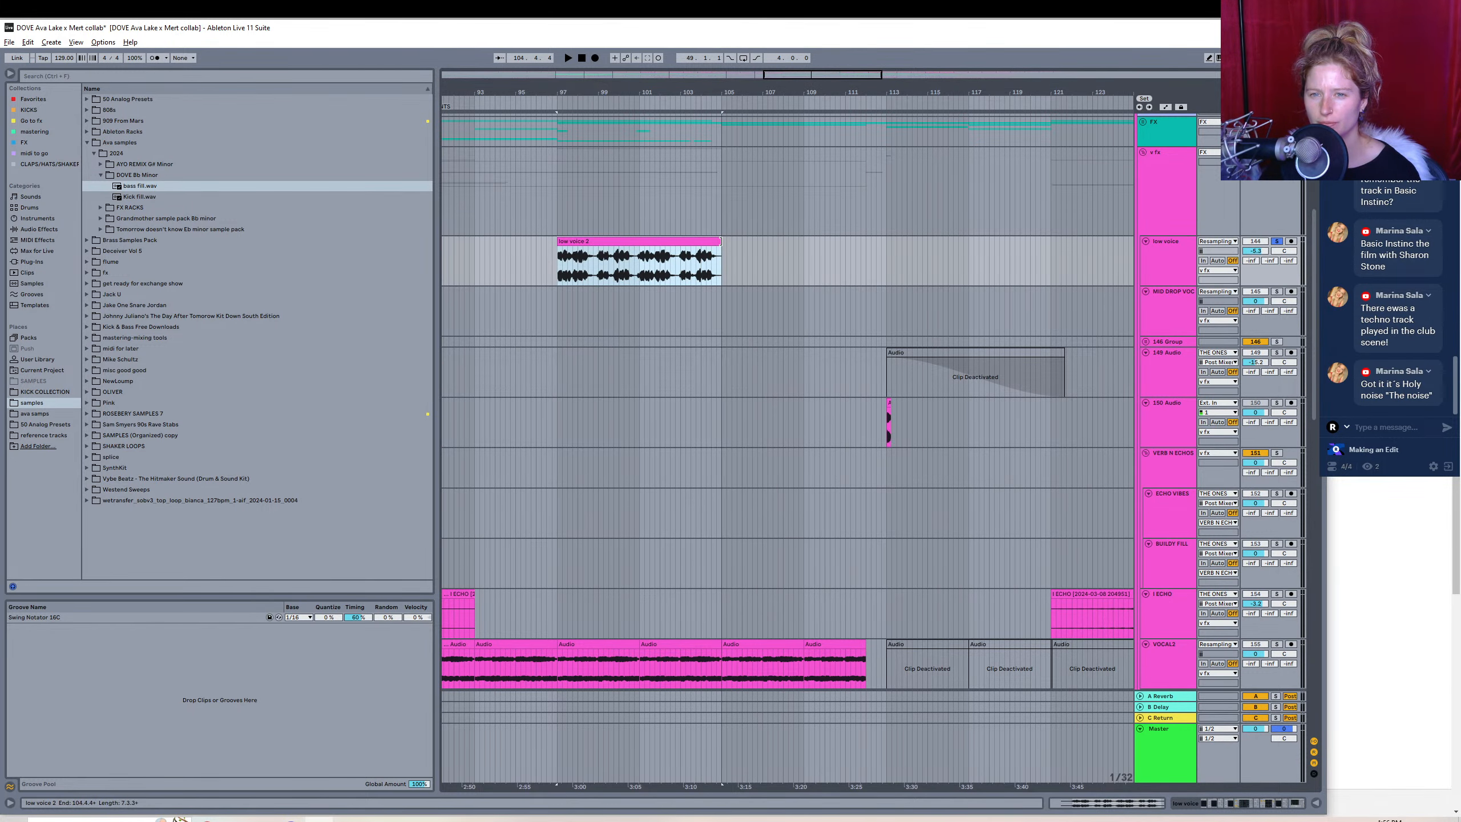
click(699, 249)
click(699, 241)
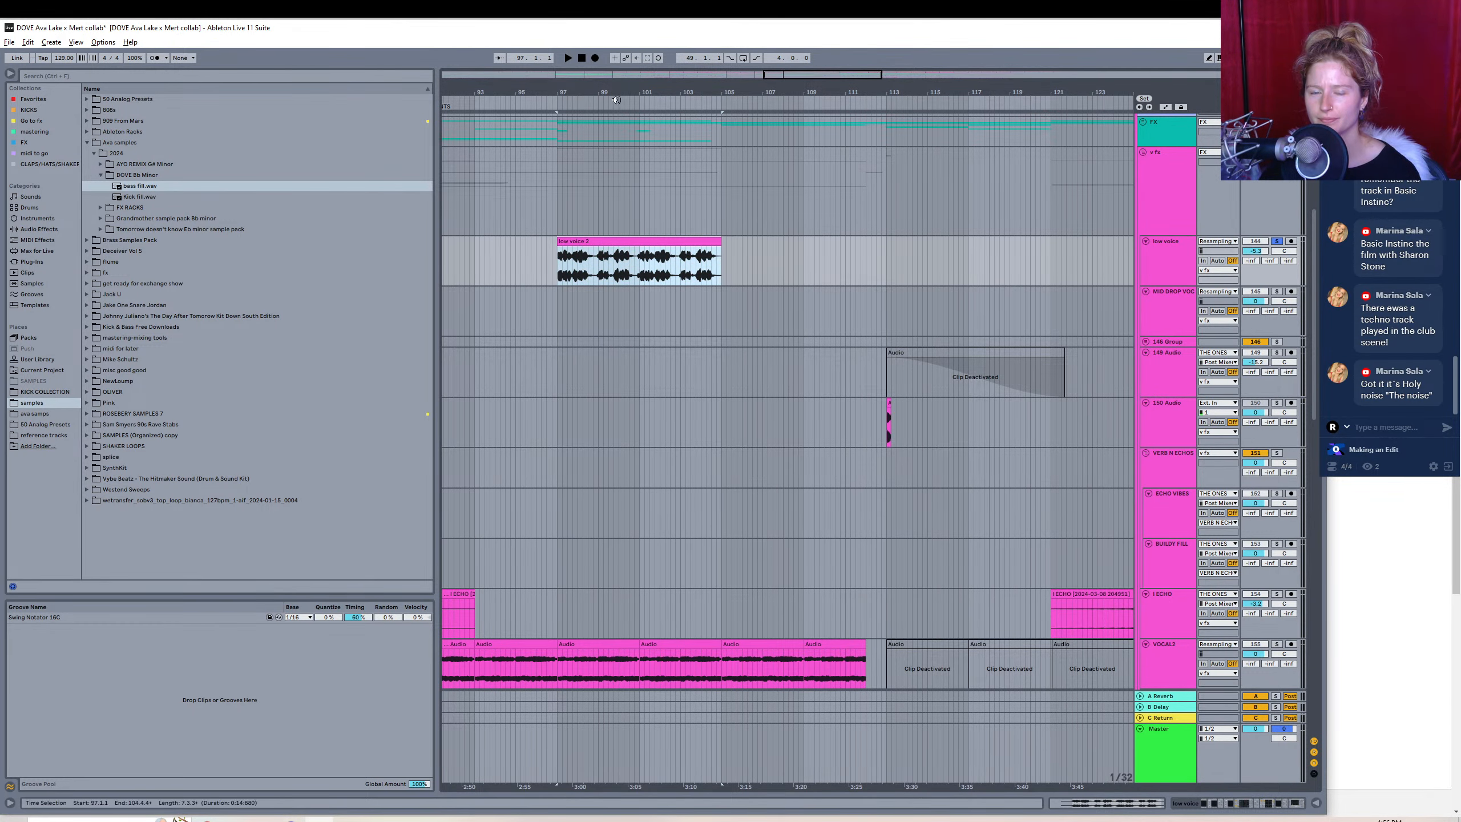
key(space)
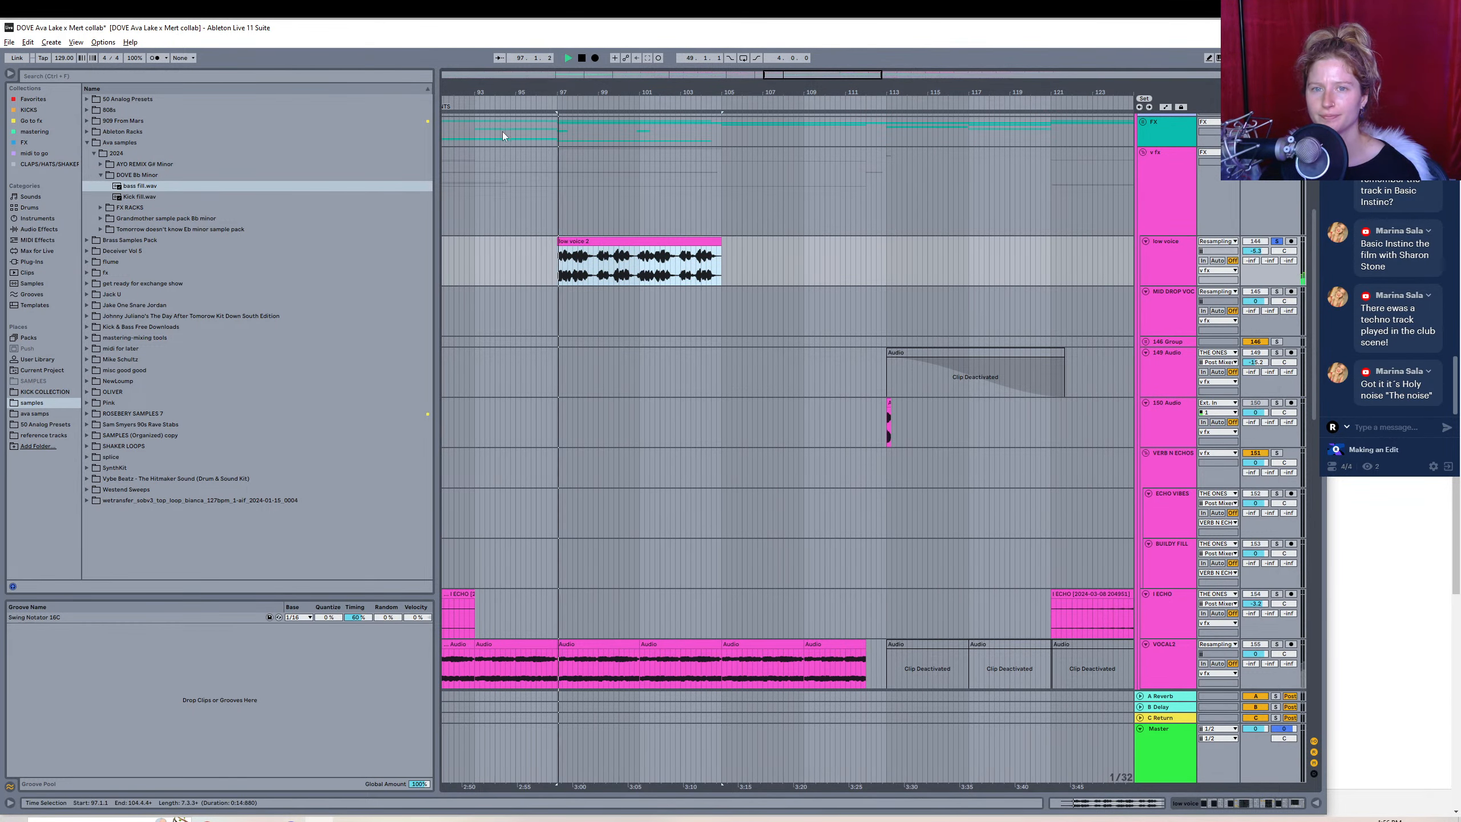
- Export the trimmed low voice clip as a WAV named "spooky low vocal riser" in the DOVE Bb Minor folder
click(9, 43)
click(52, 221)
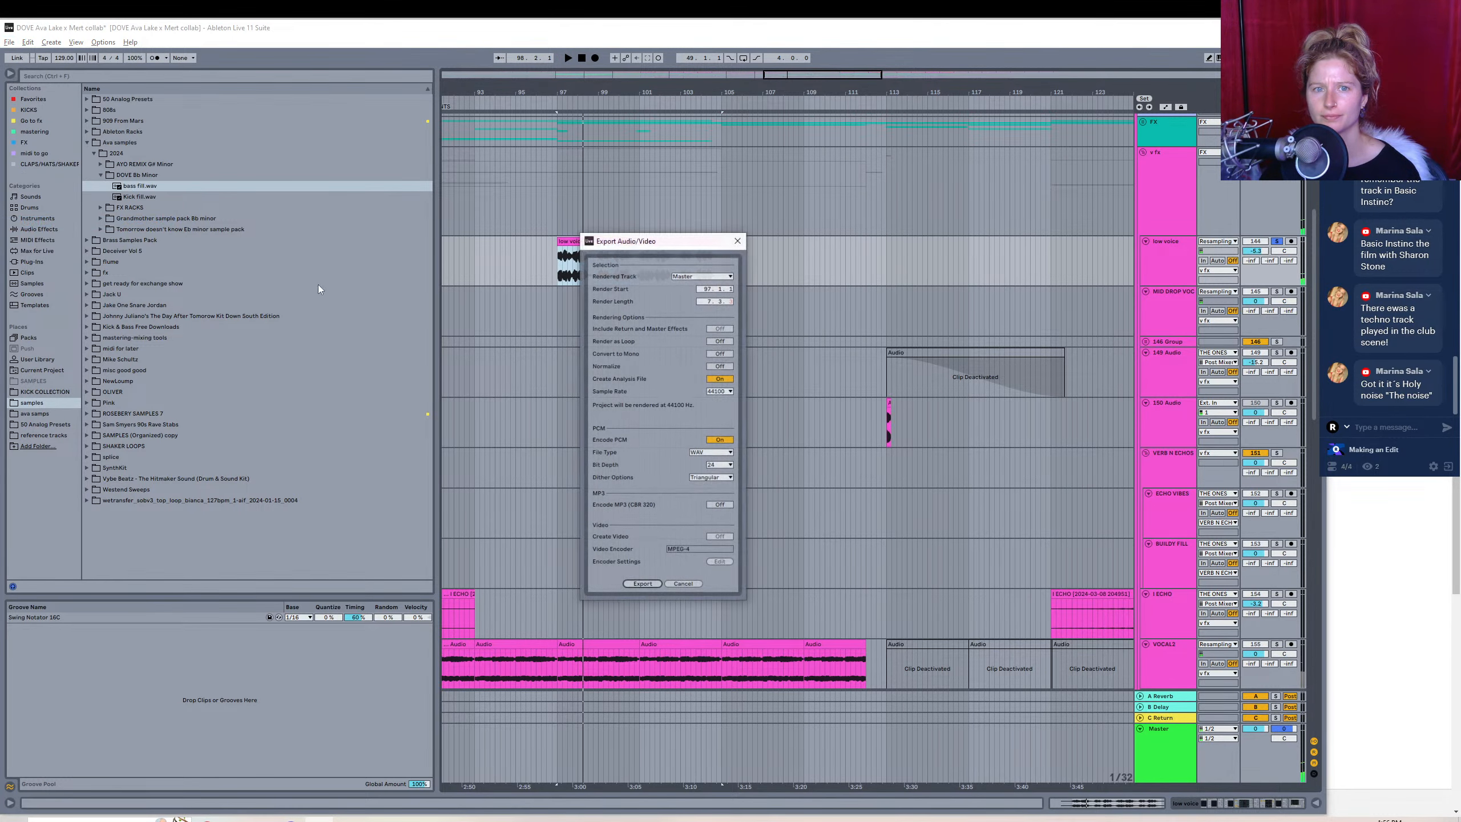
click(646, 587)
text(spooky low vocal riser)
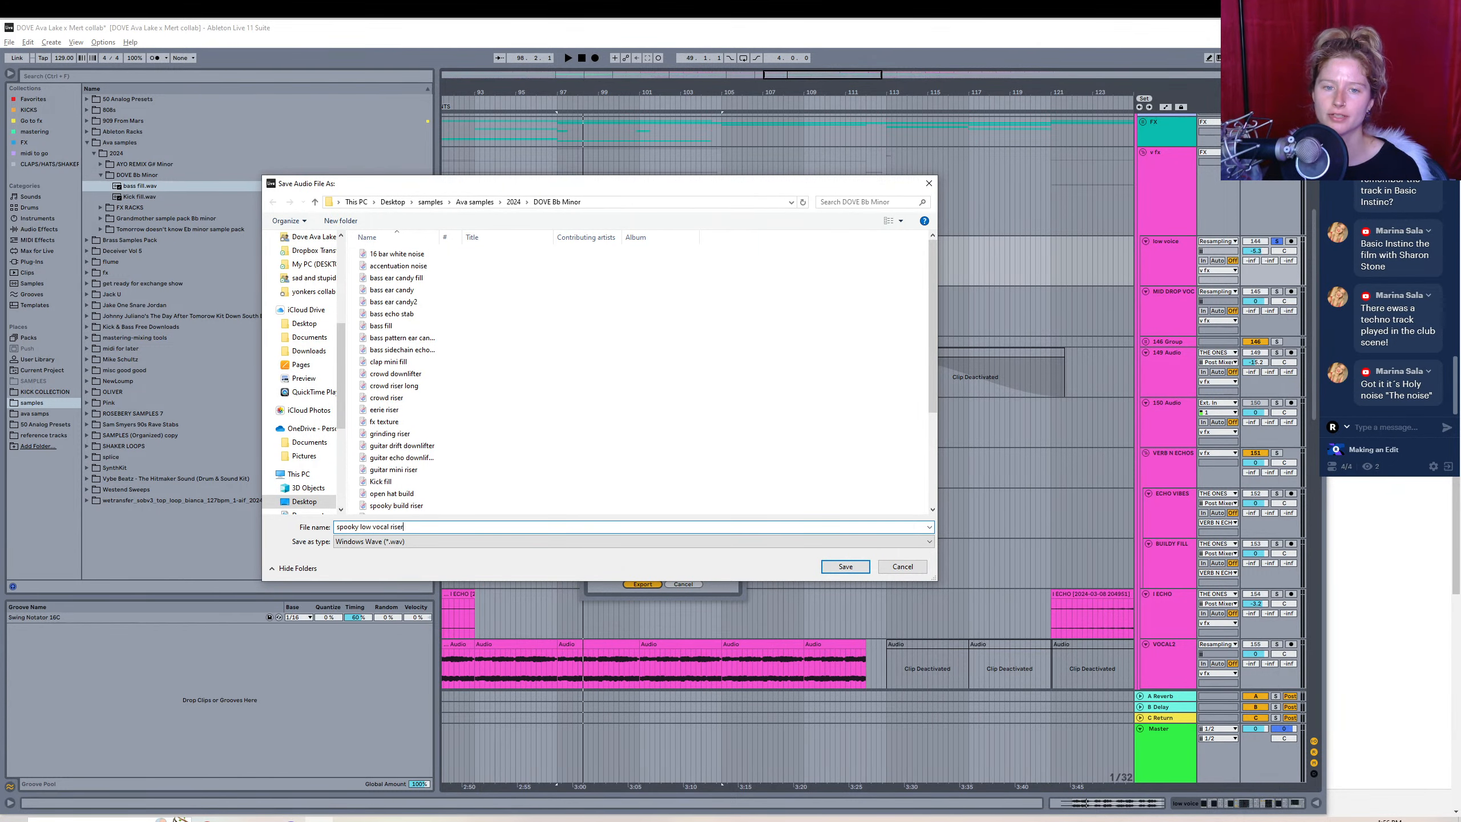
key(Return)
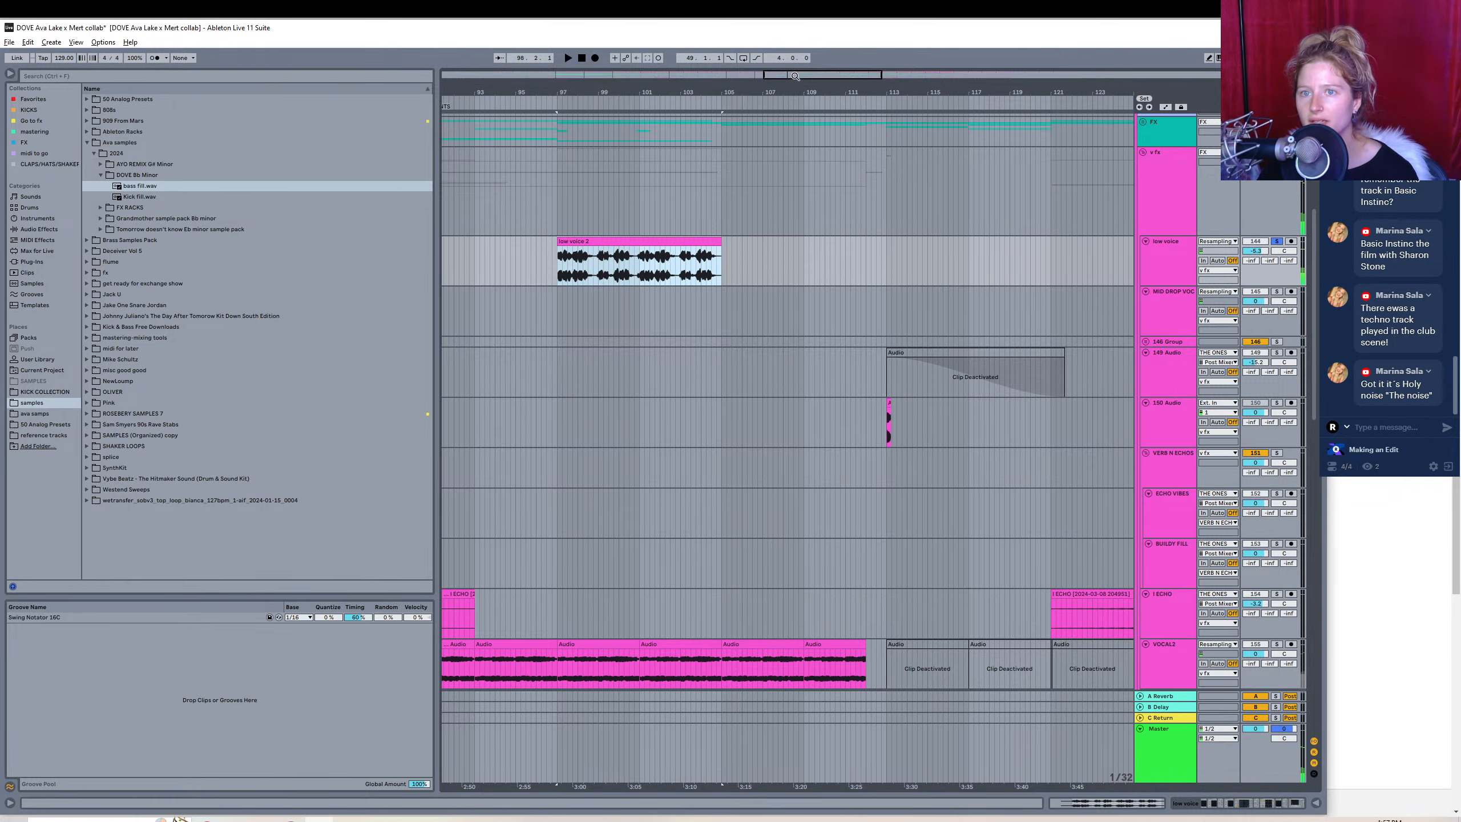
- Solo the MID DROP VOCAL ECHO track and audition its clip in the DROP B section
drag(793, 85, 759, 28)
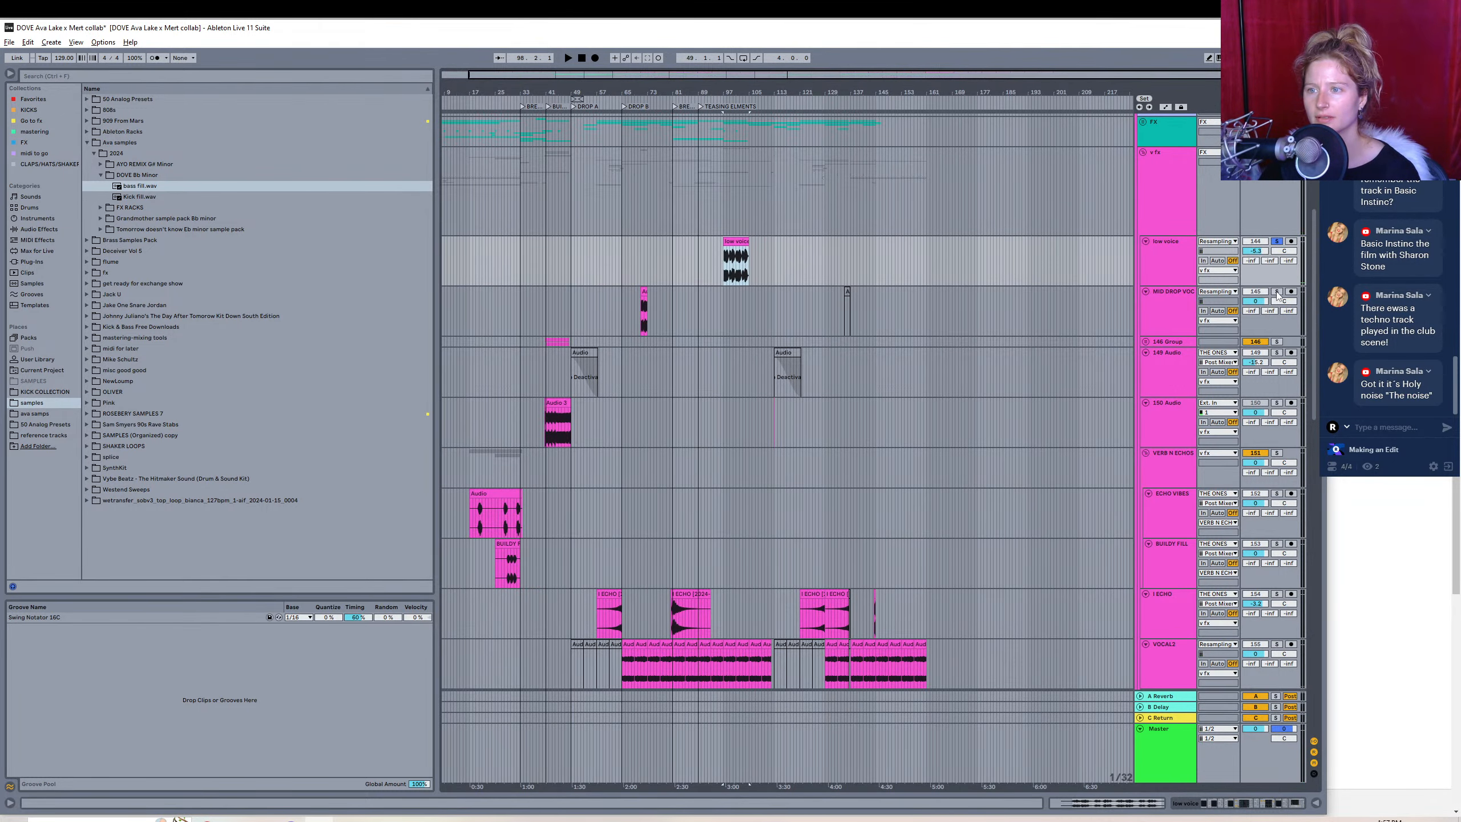
click(1276, 293)
click(641, 305)
key(space)
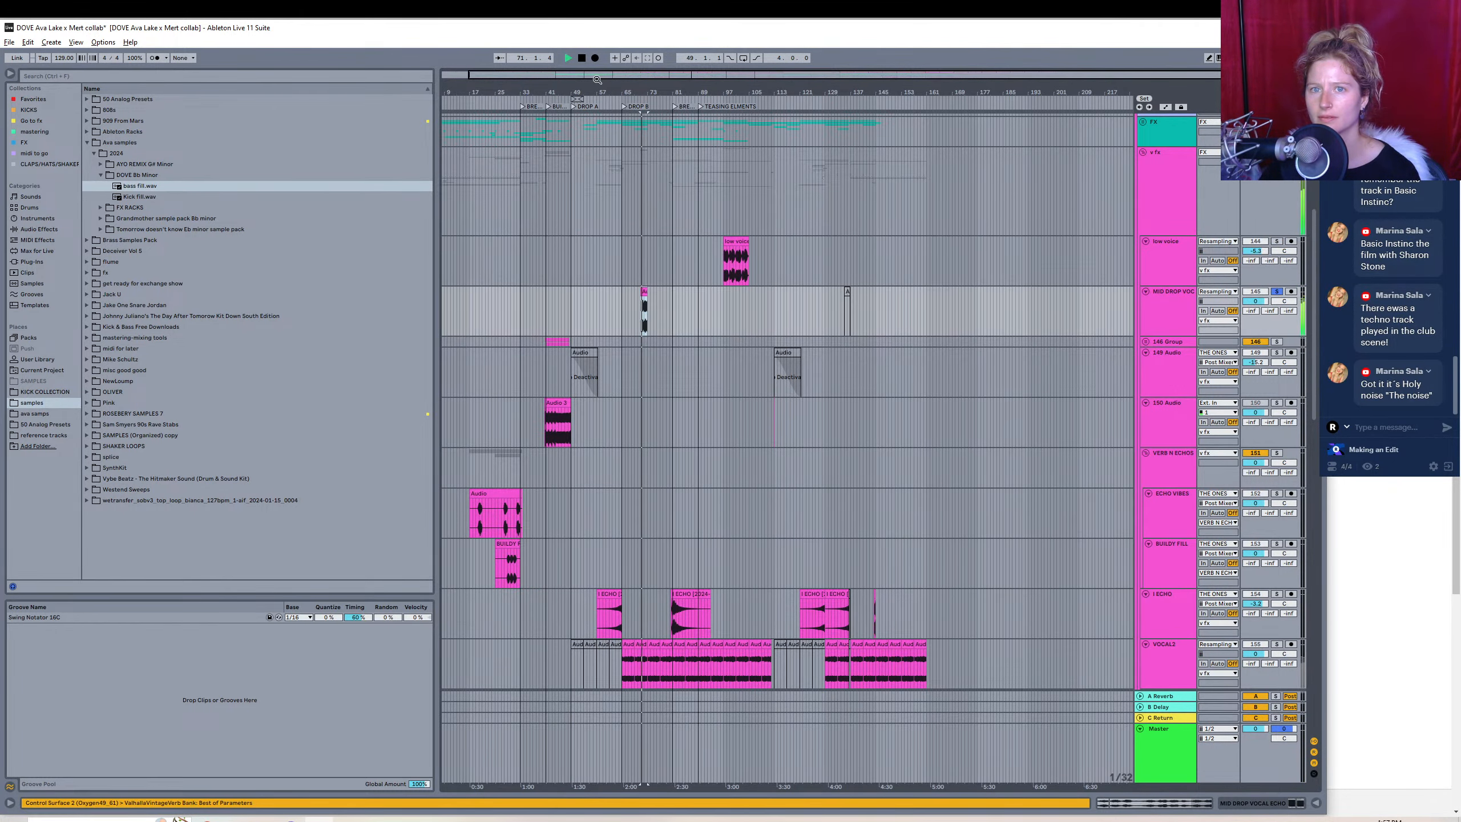
drag(597, 79, 688, 138)
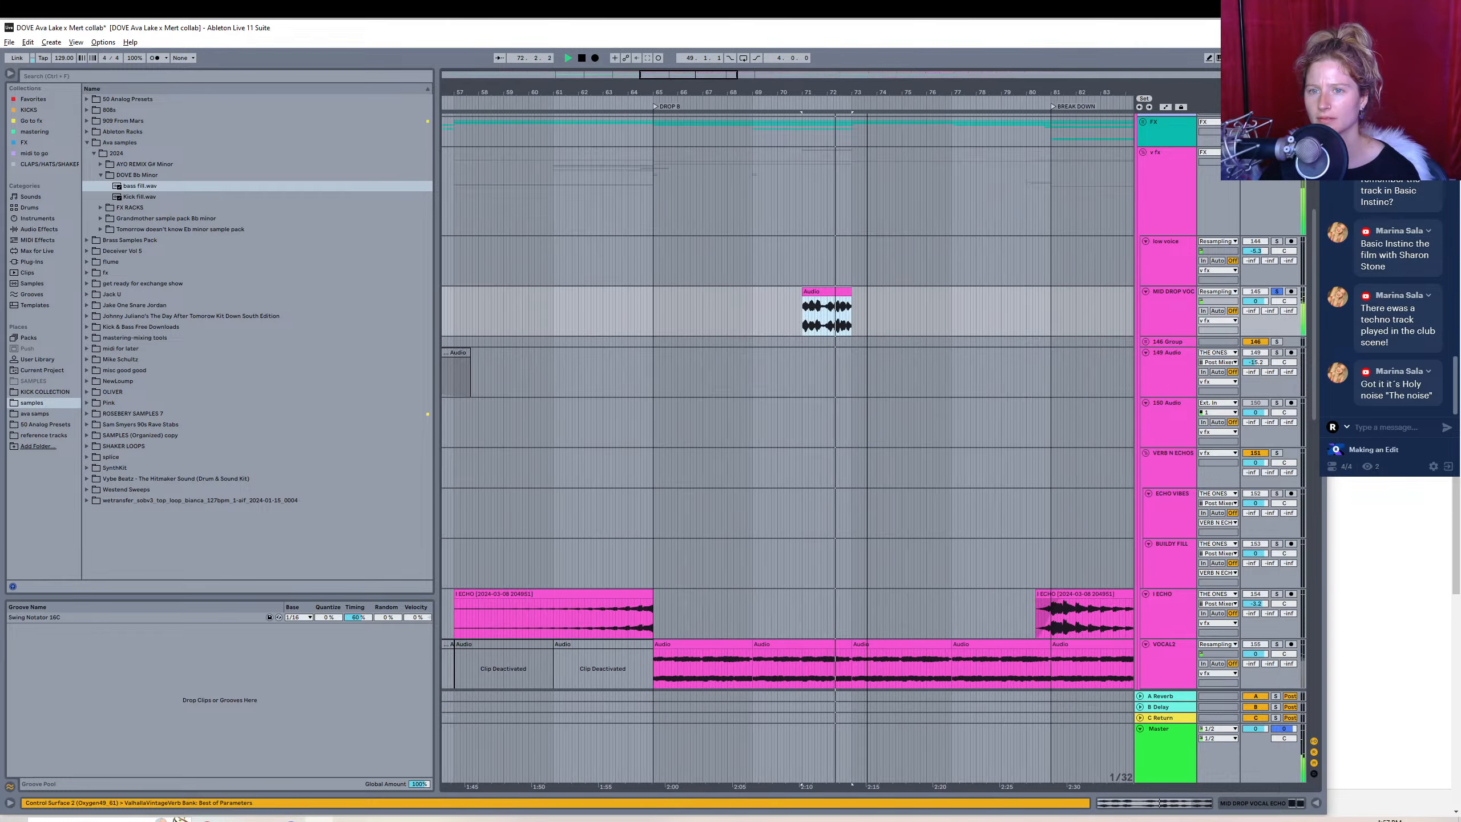
drag(867, 92, 857, 120)
key(space)
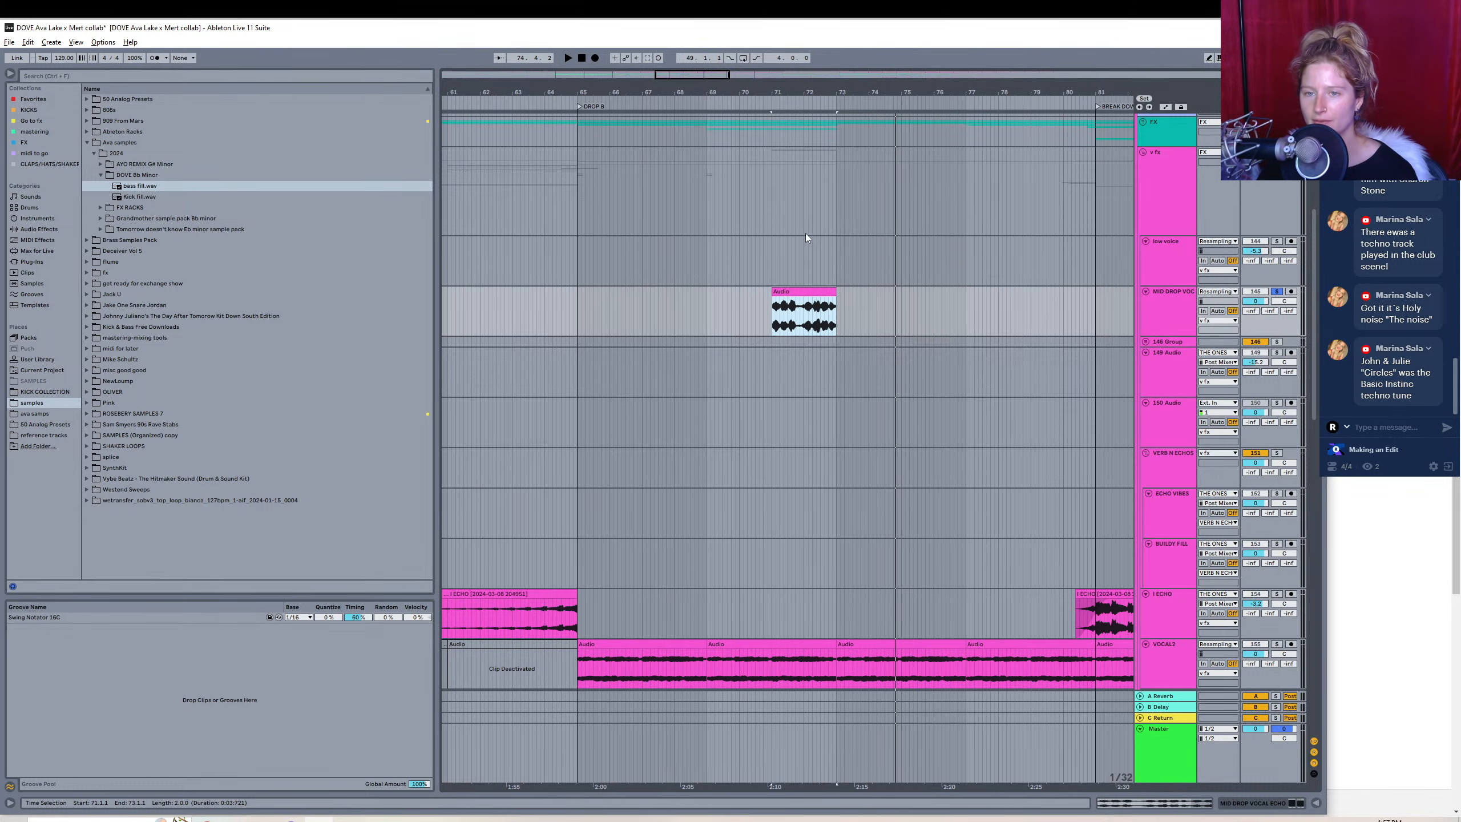
- Freeze and flatten the MID DROP VOCAL ECHO track so its effects and tail are printed to audio
scroll(804, 254, down, 1)
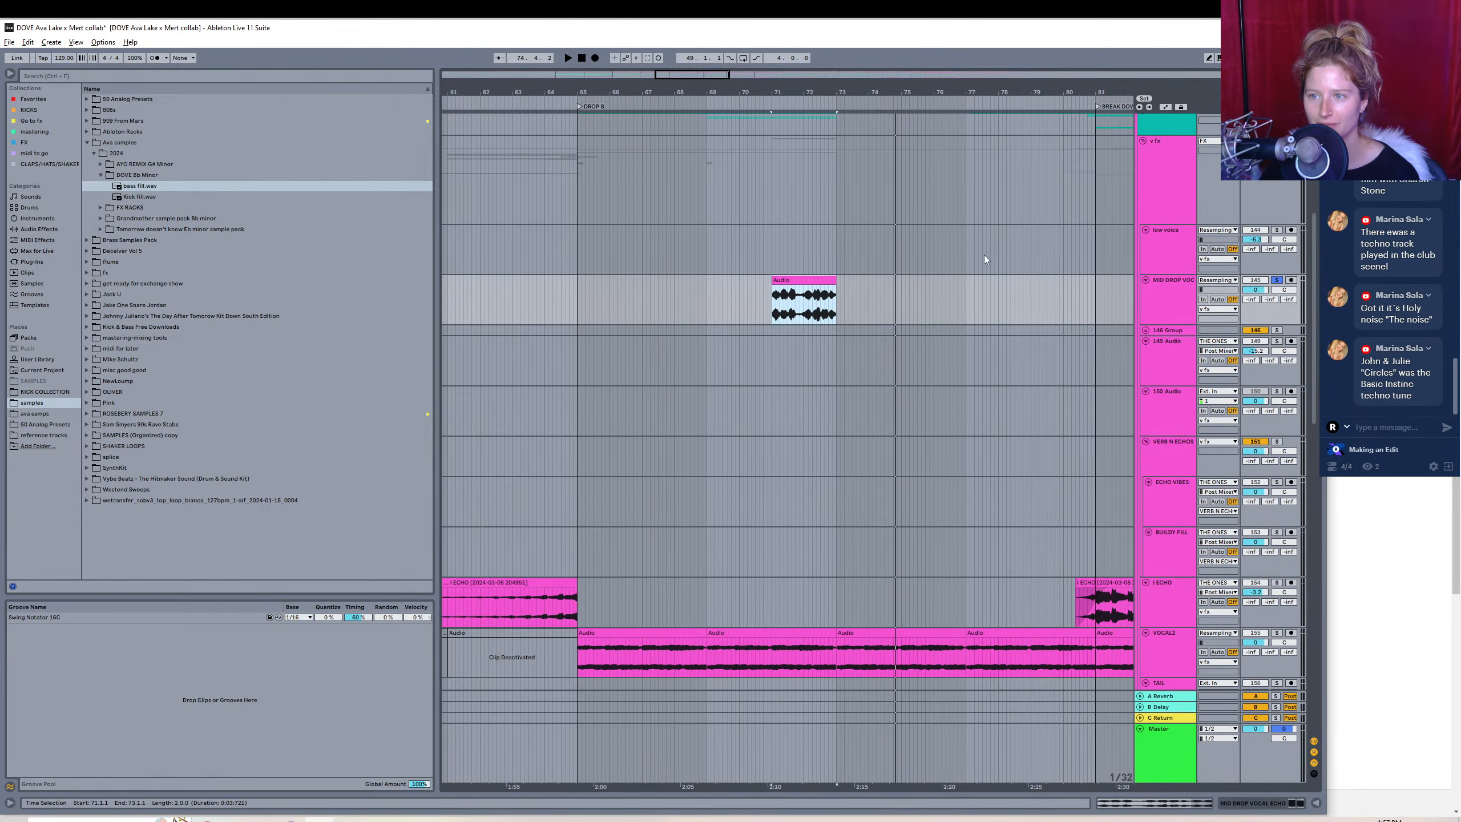
click(808, 276)
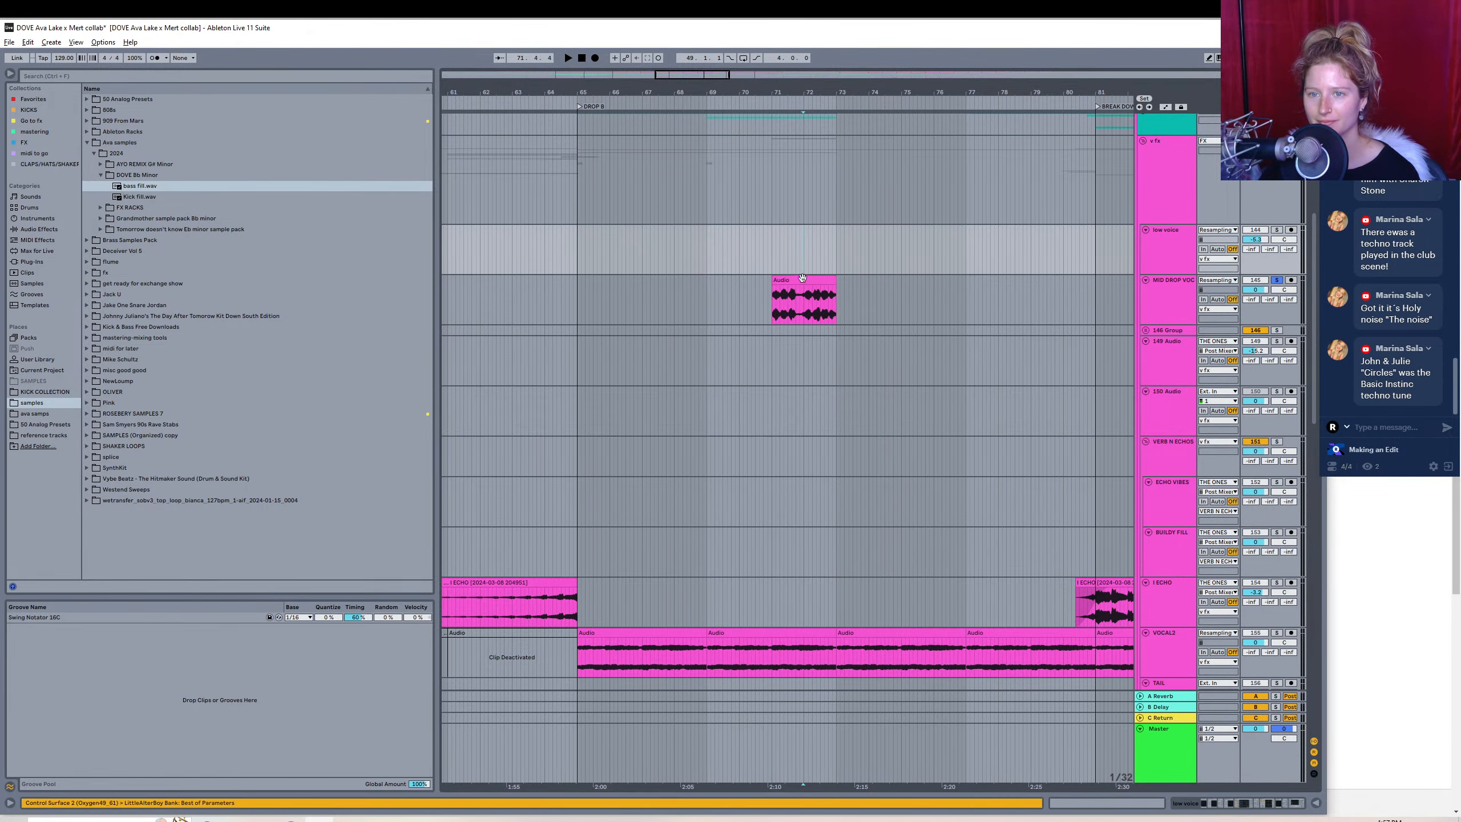
click(801, 279)
click(751, 311)
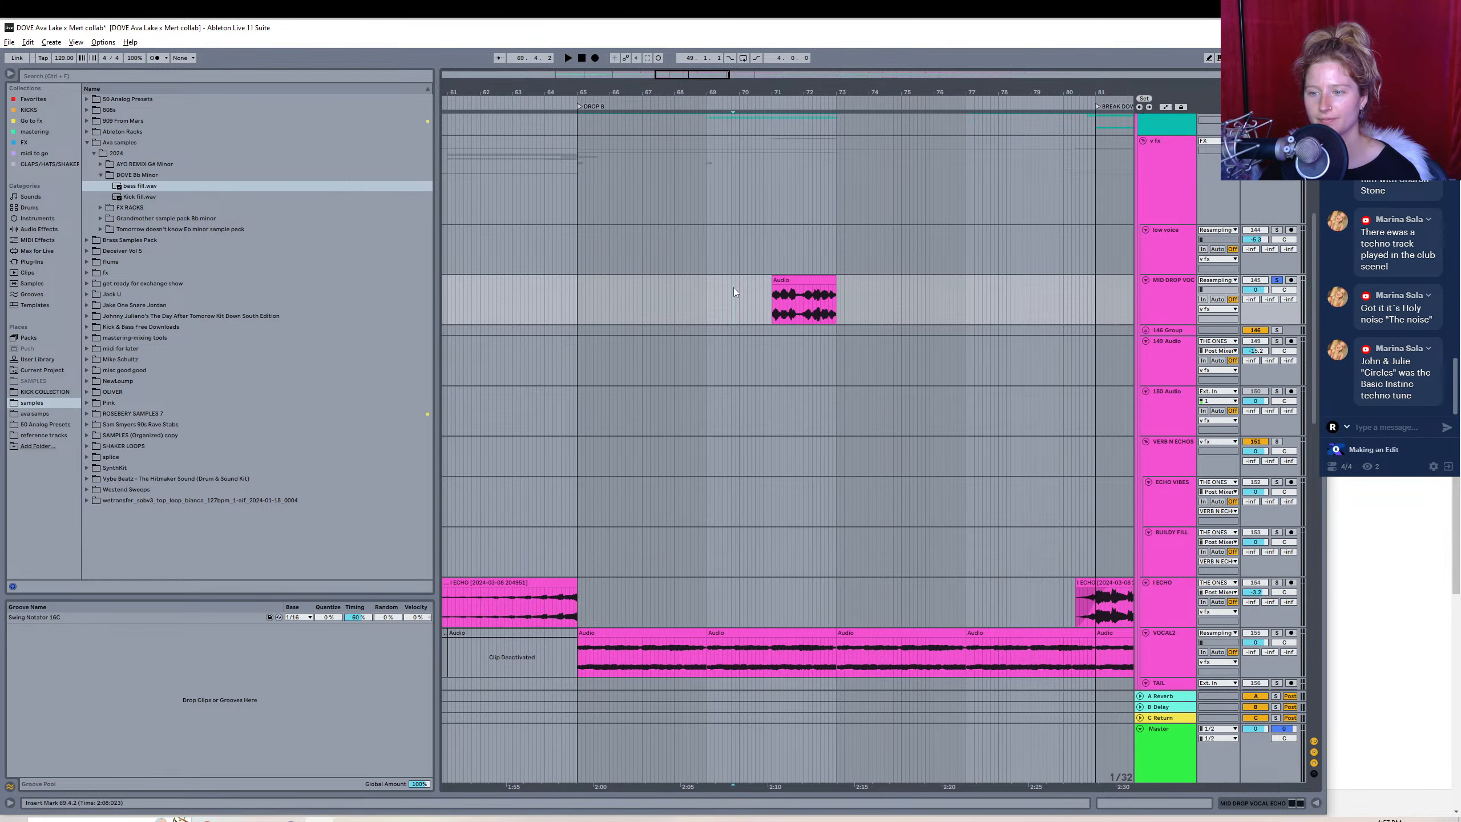
right_click(732, 290)
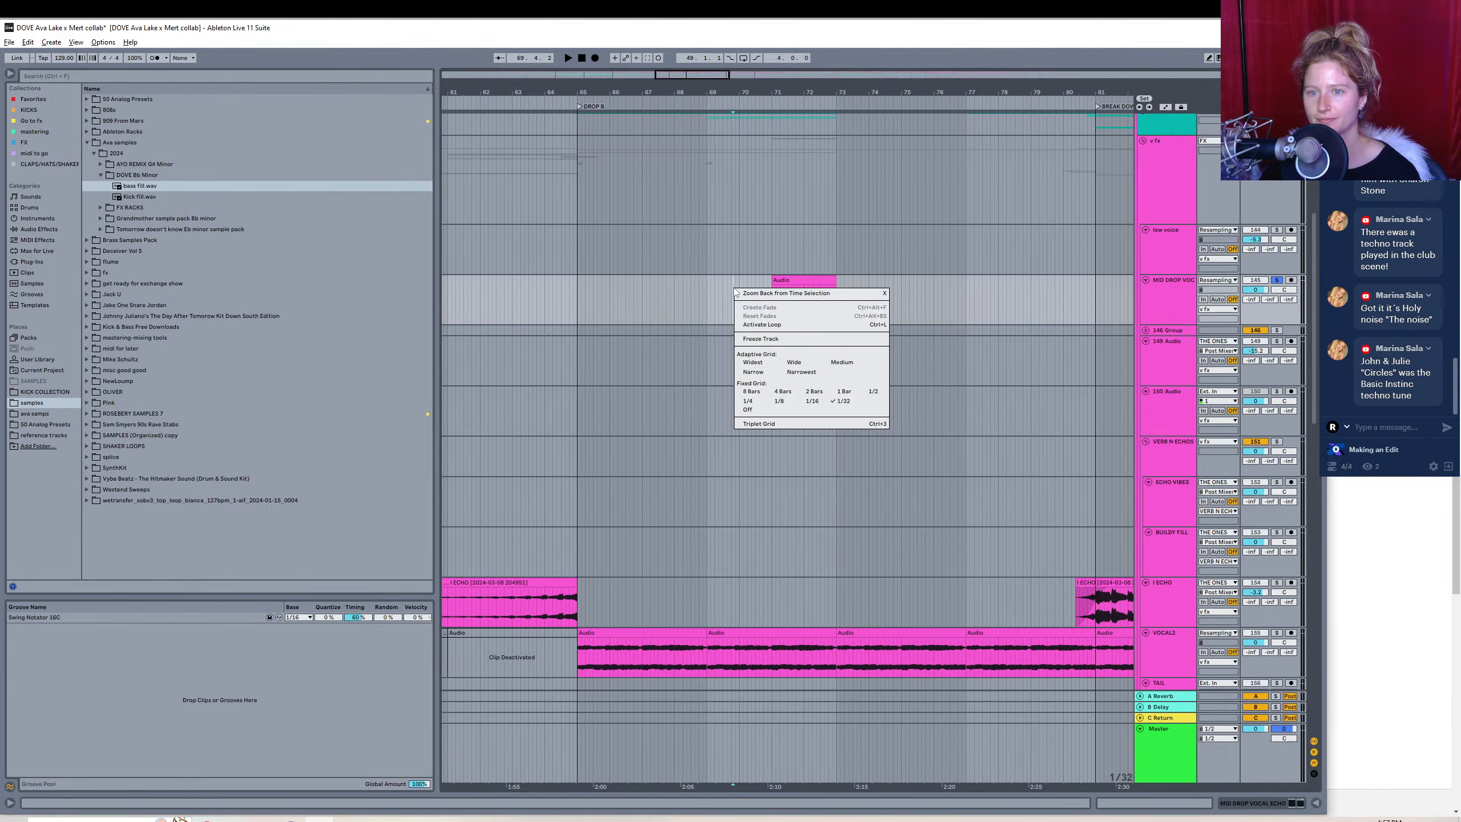
click(782, 340)
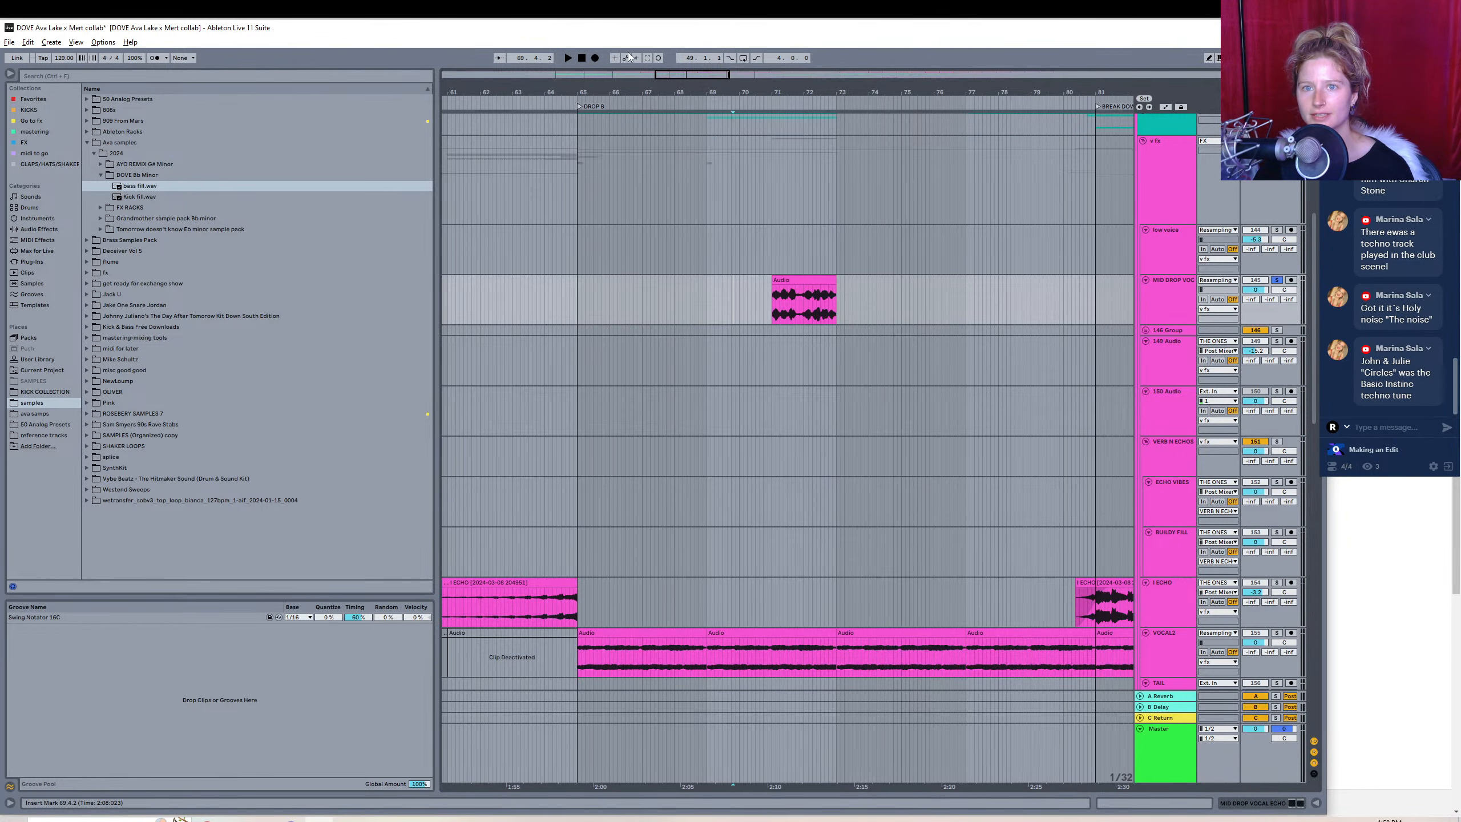
click(903, 314)
right_click(902, 314)
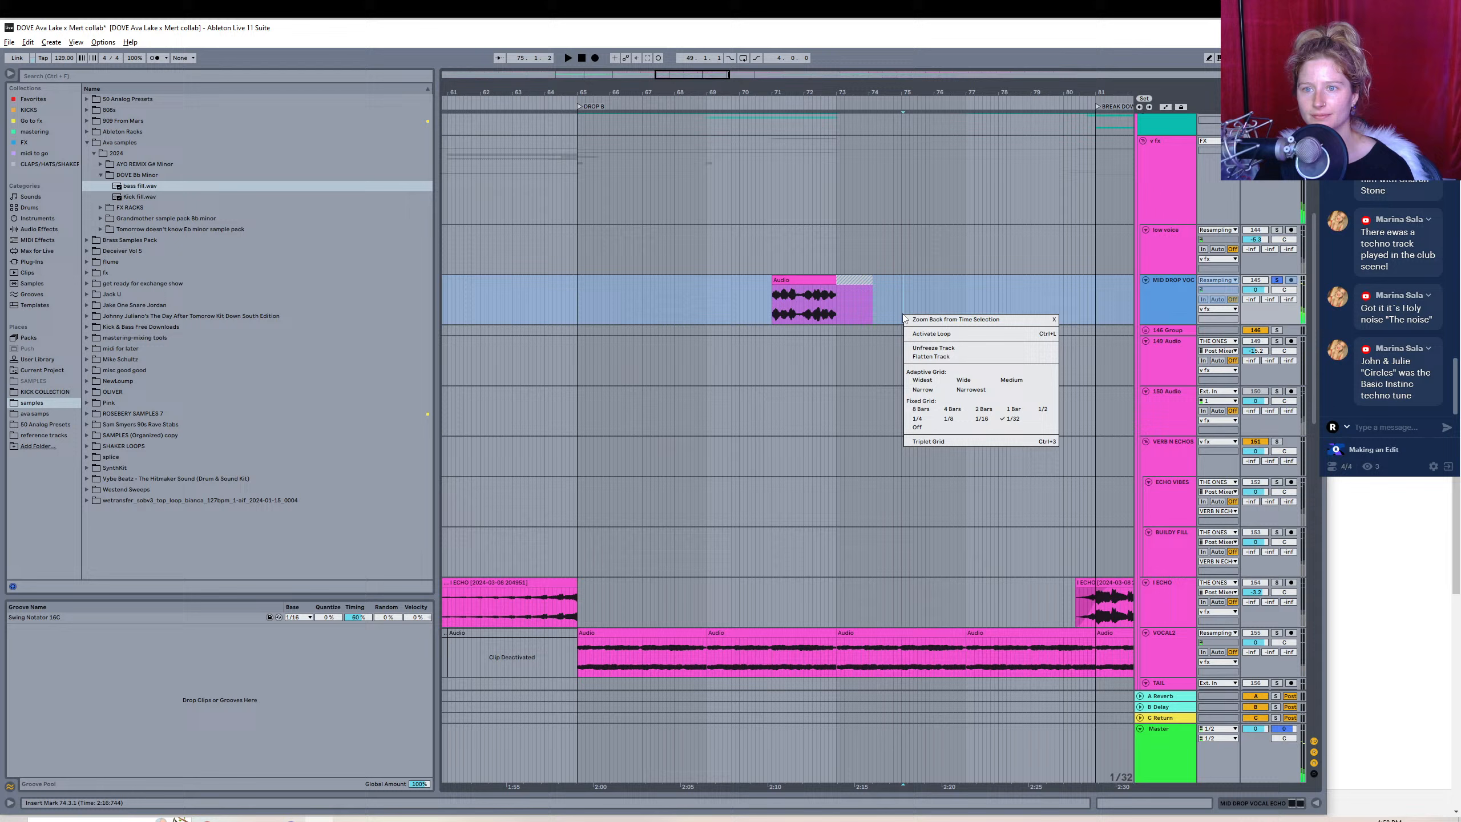
click(931, 357)
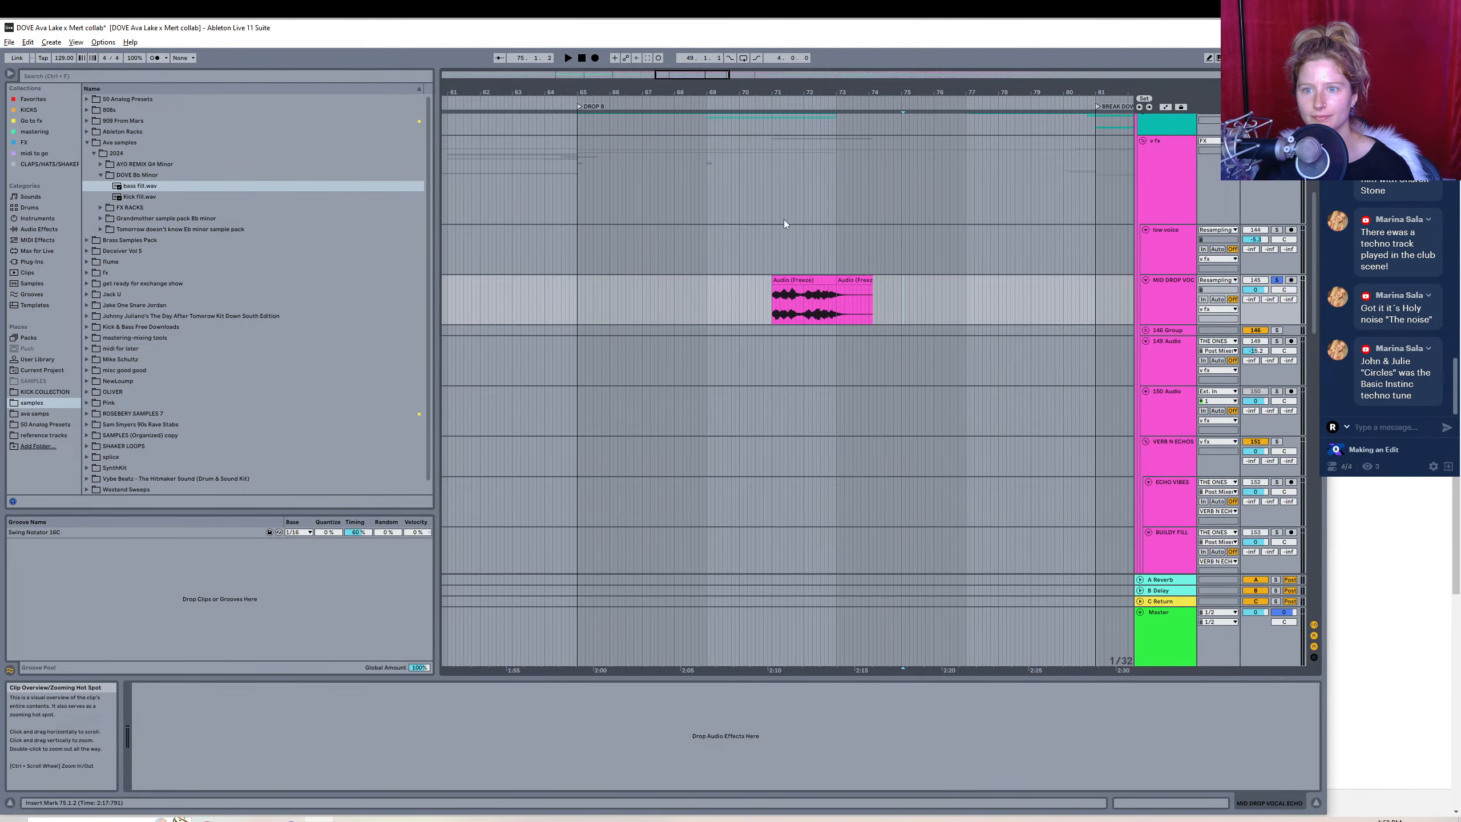
- Deactivate the main frozen vocal clip at 71.1.1 and select only the active freeze-tail clip after it
click(810, 280)
click(810, 280)
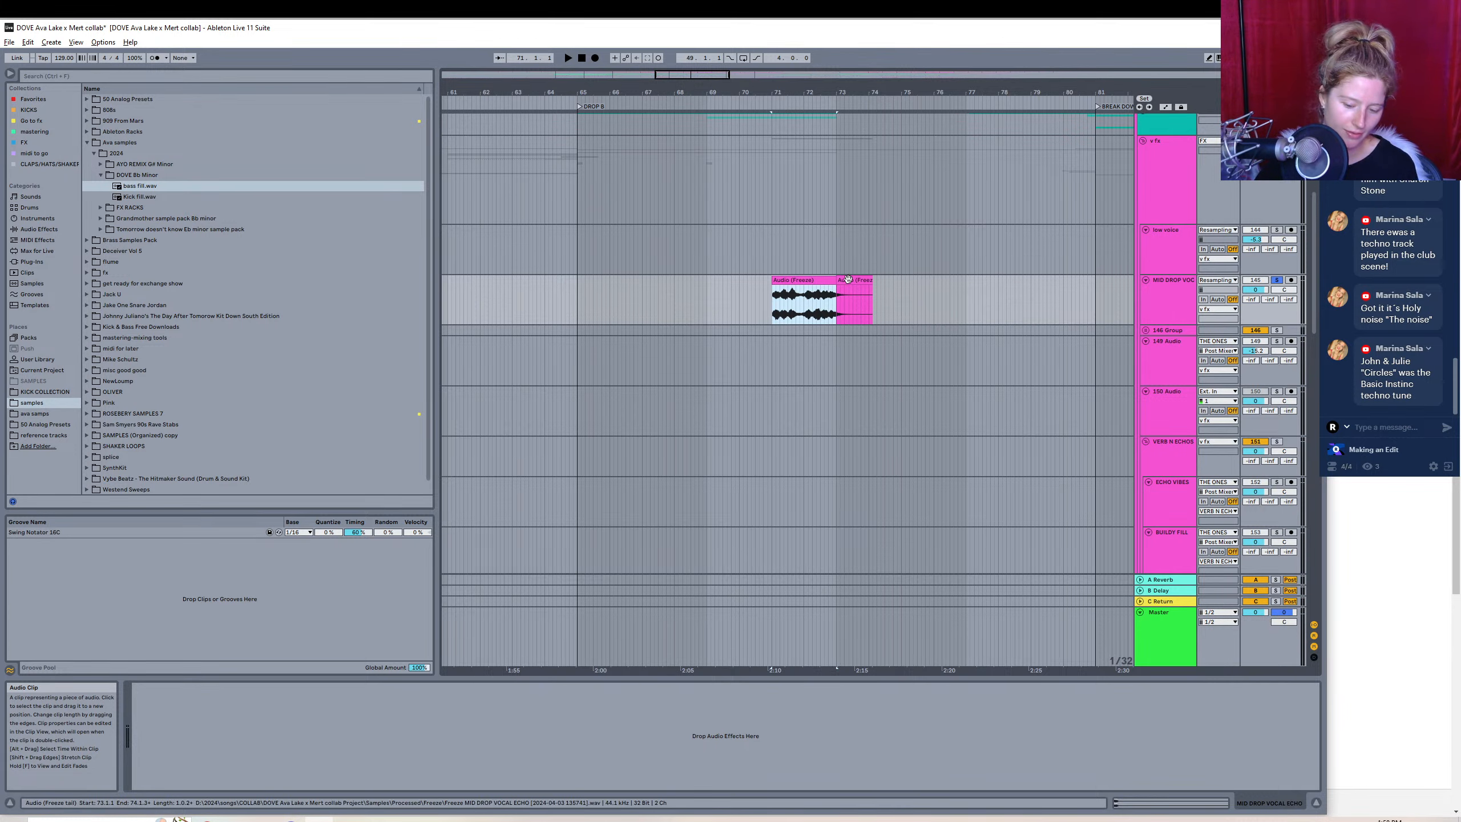
key(0)
click(858, 280)
key(0)
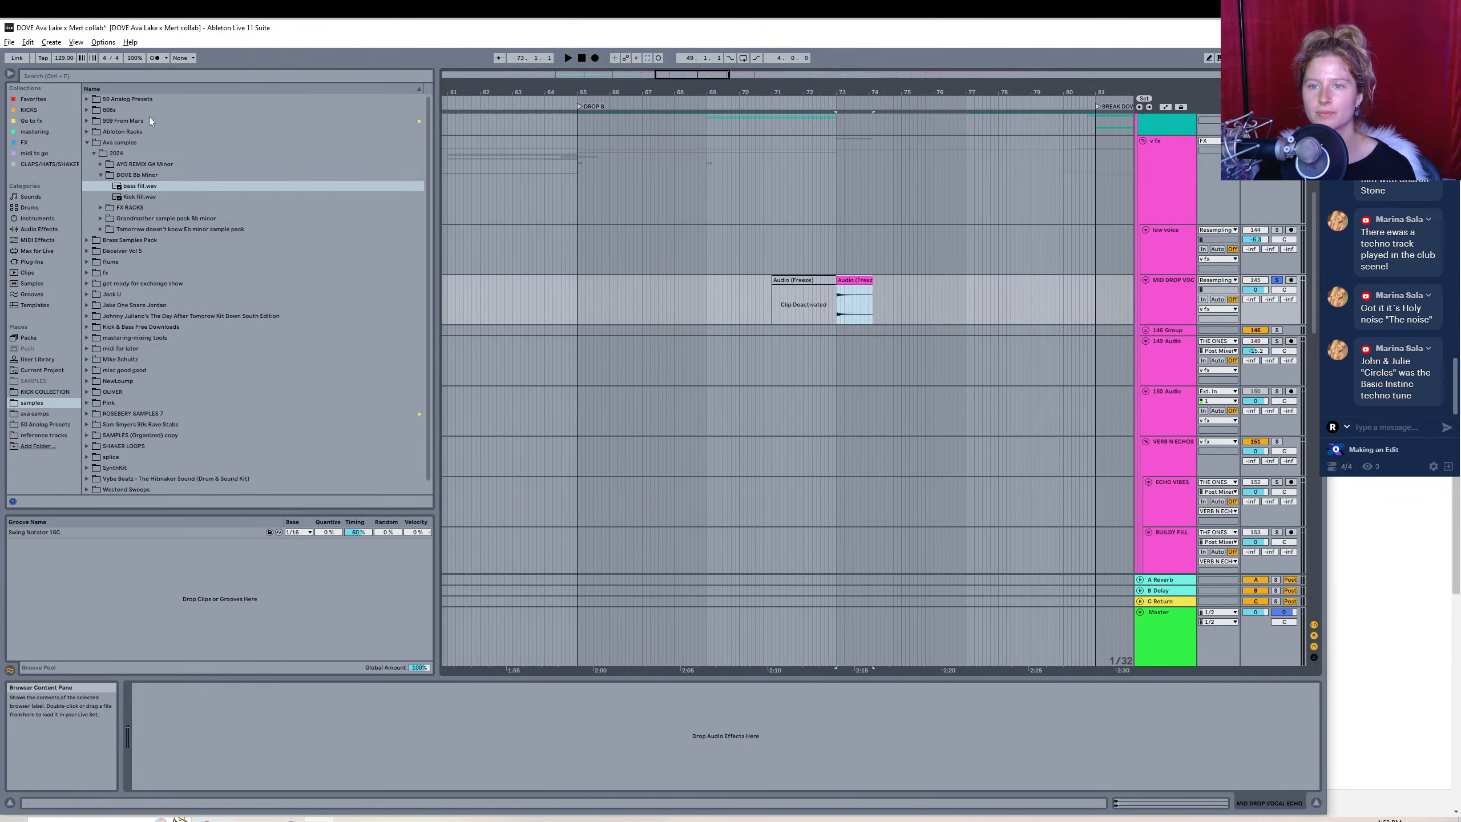
- Export the selected freeze tail as a WAV named "vocal tail" in the DOVE Bb Minor folder
click(9, 42)
click(84, 222)
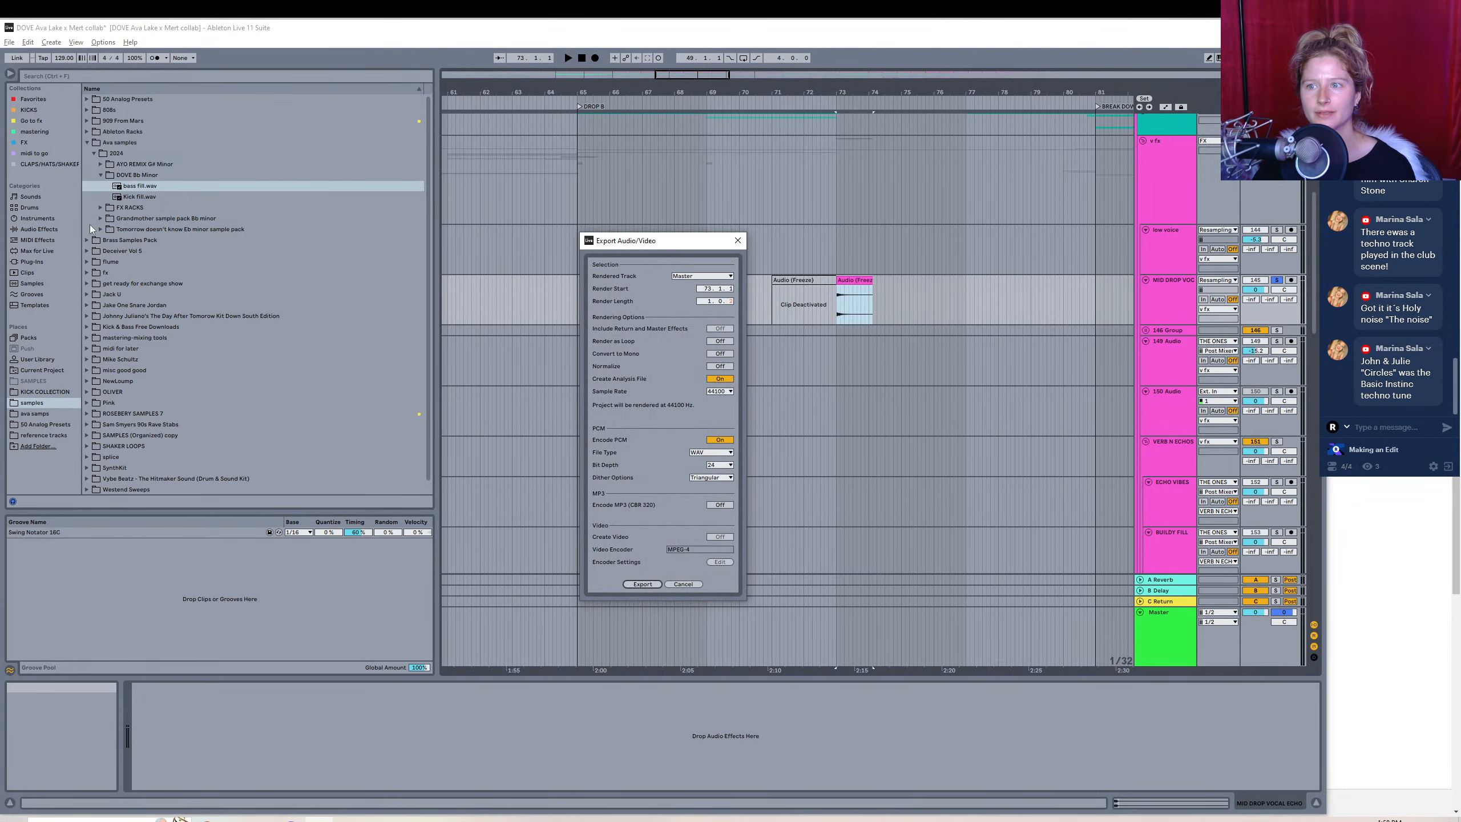
click(639, 584)
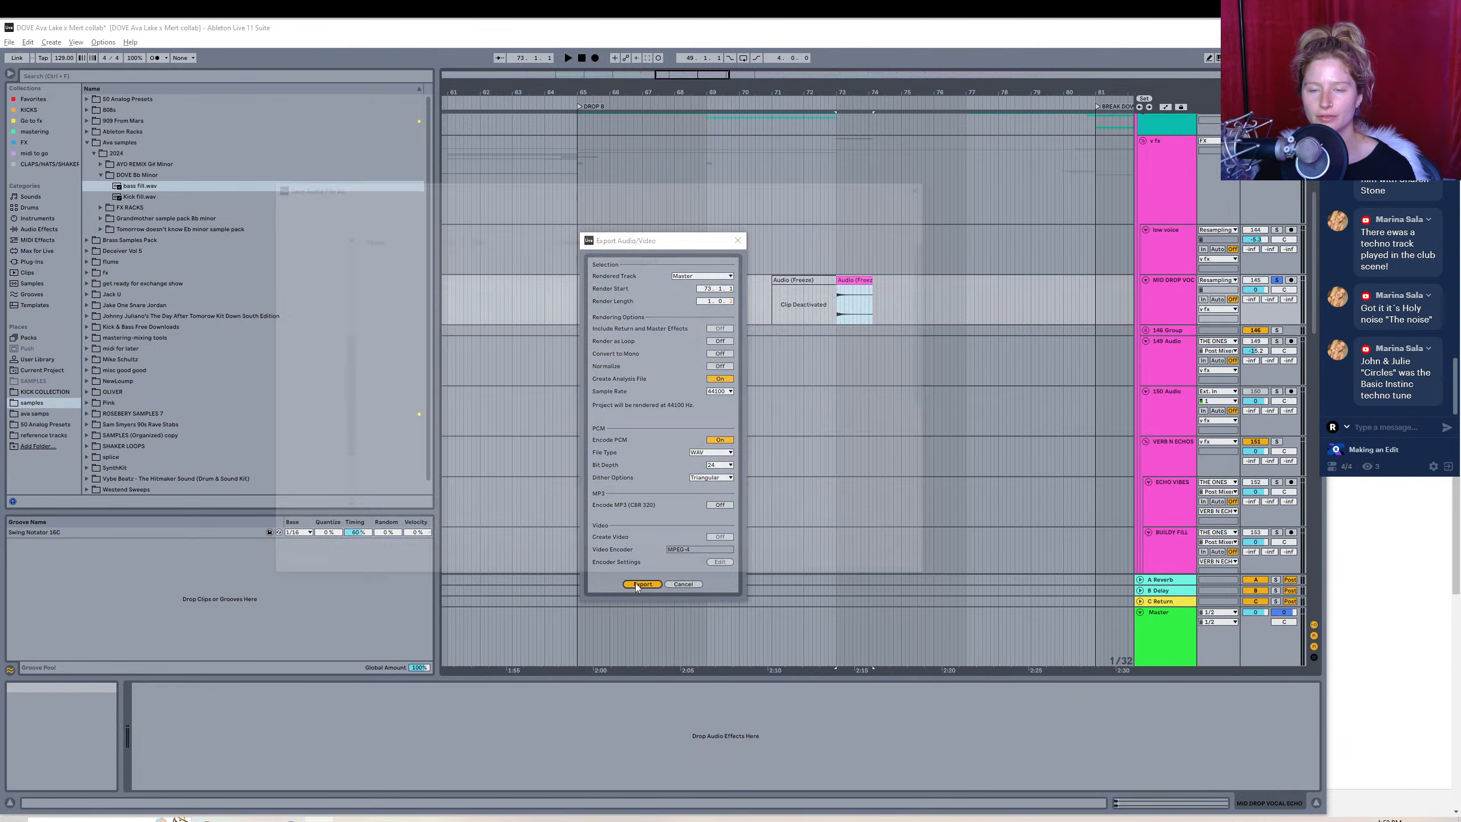
text(vocal)
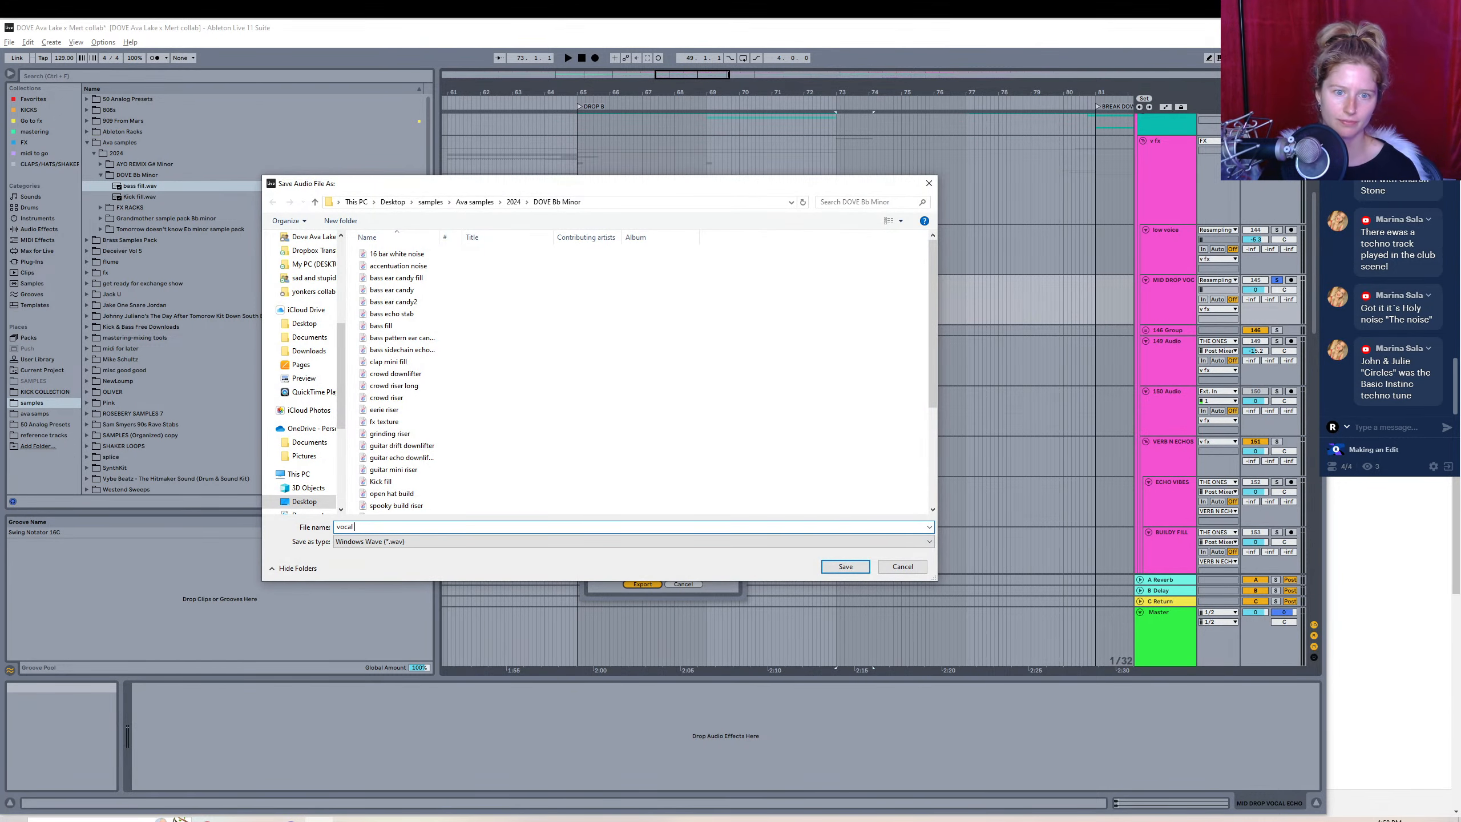
text( tail)
key(Return)
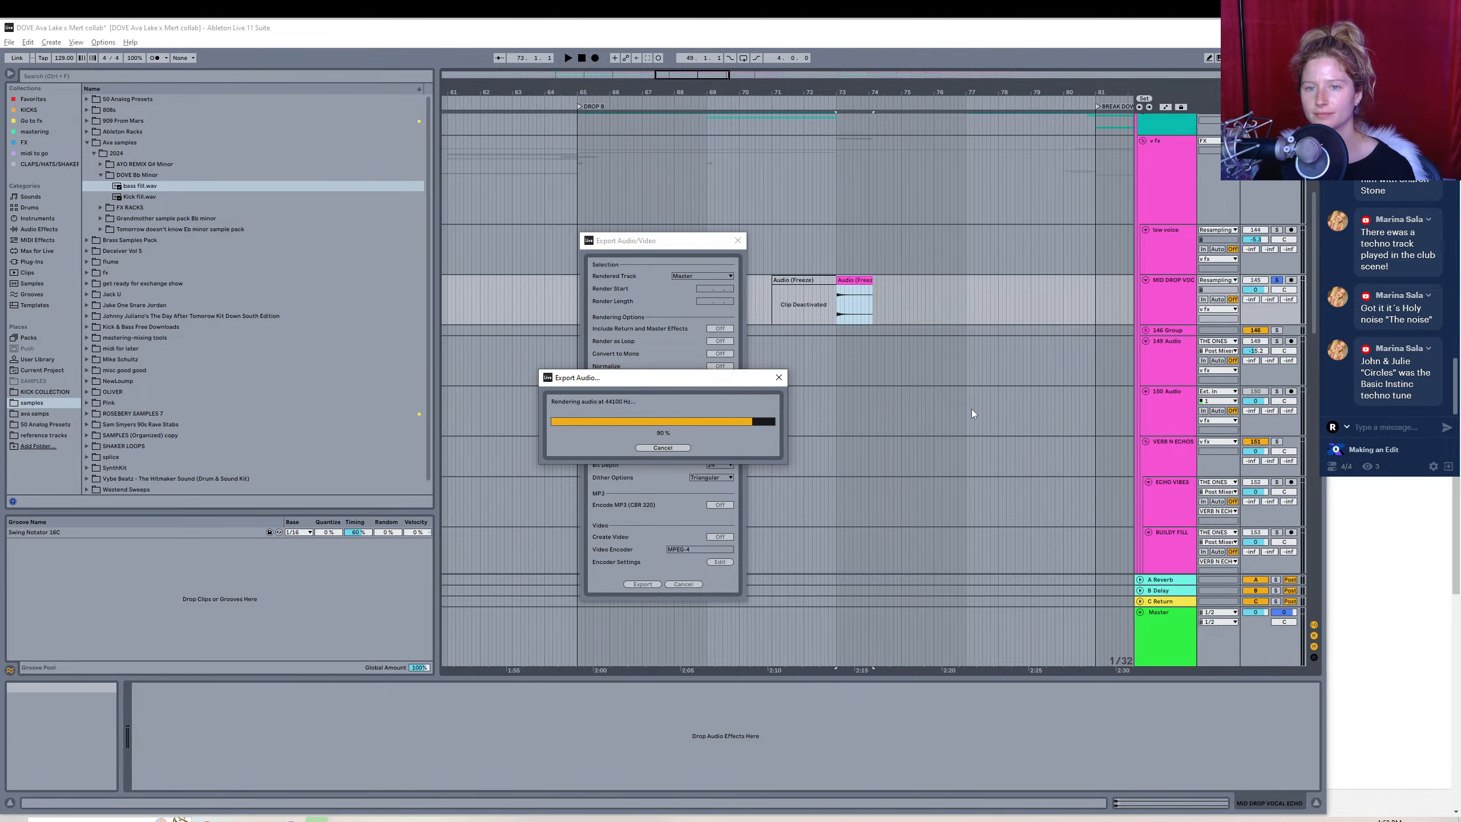
- Reactivate the main frozen clip and turn off solo on the MID DROP VOCAL ECHO track
click(811, 279)
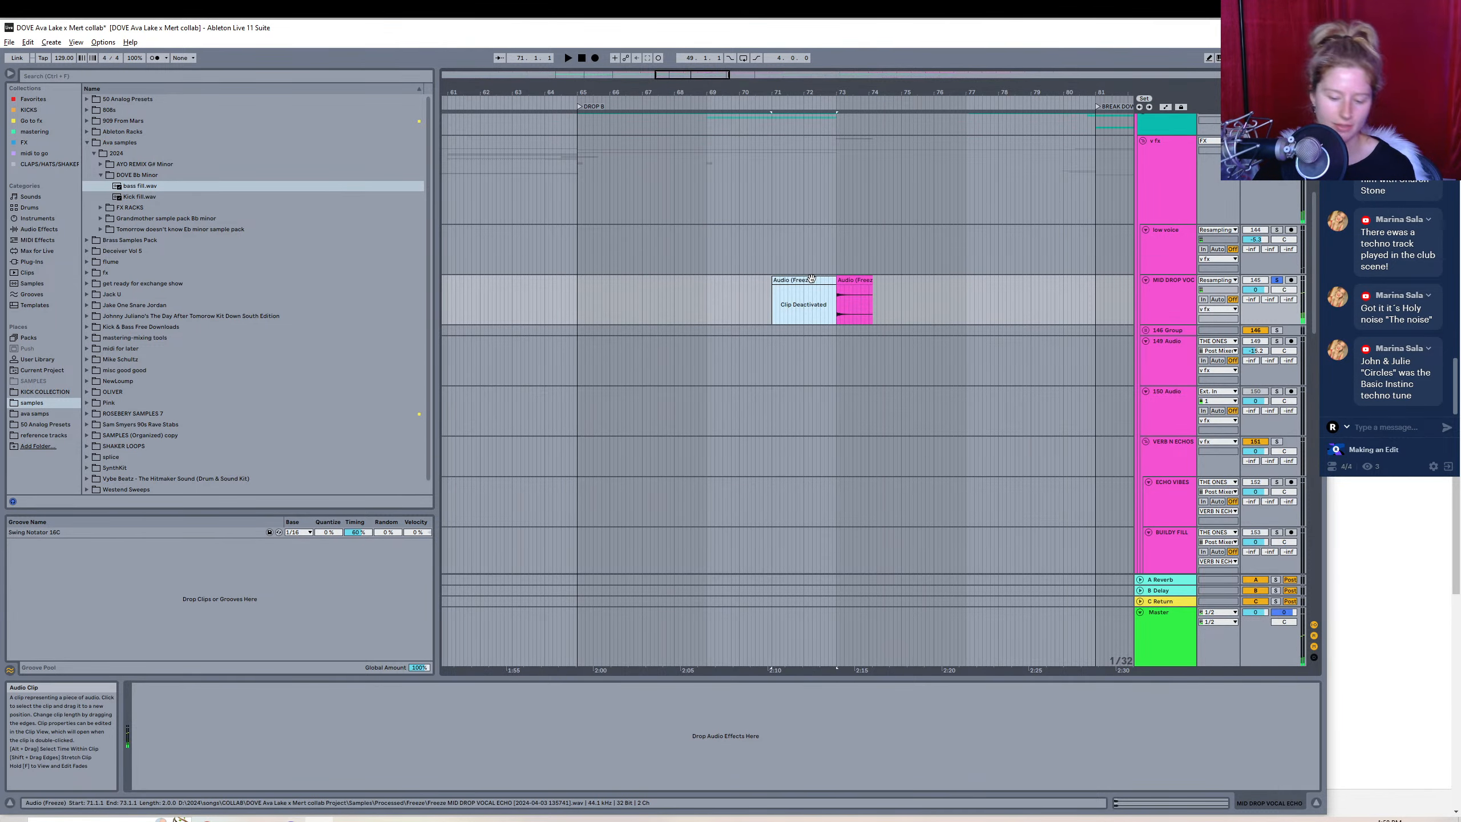
key(0)
drag(678, 74, 678, 24)
click(1276, 280)
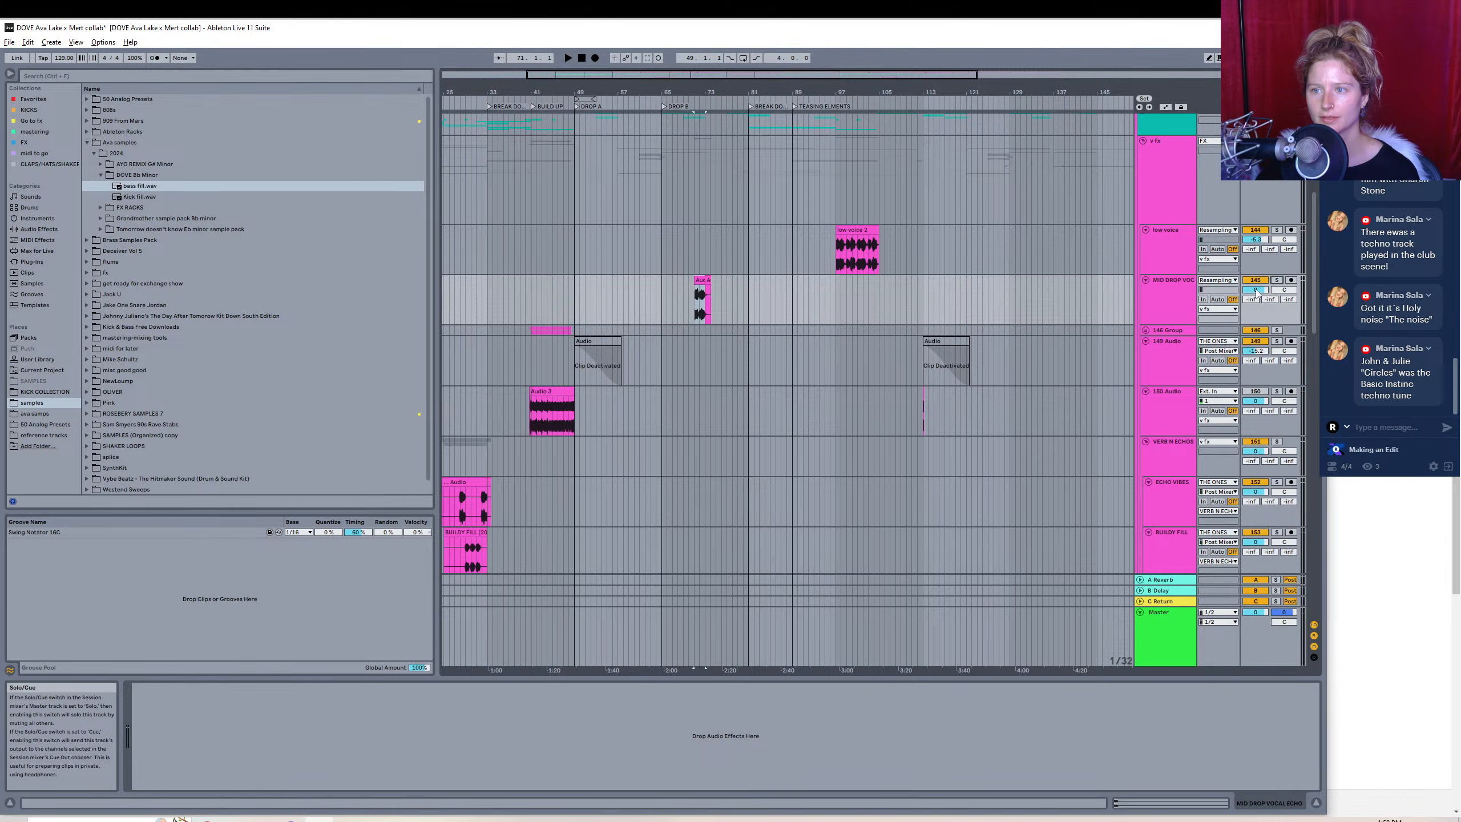
- Expand the 146 Group, solo its VOCAL track, and audition the clip in the BUILD UP section from its beginning
click(1143, 329)
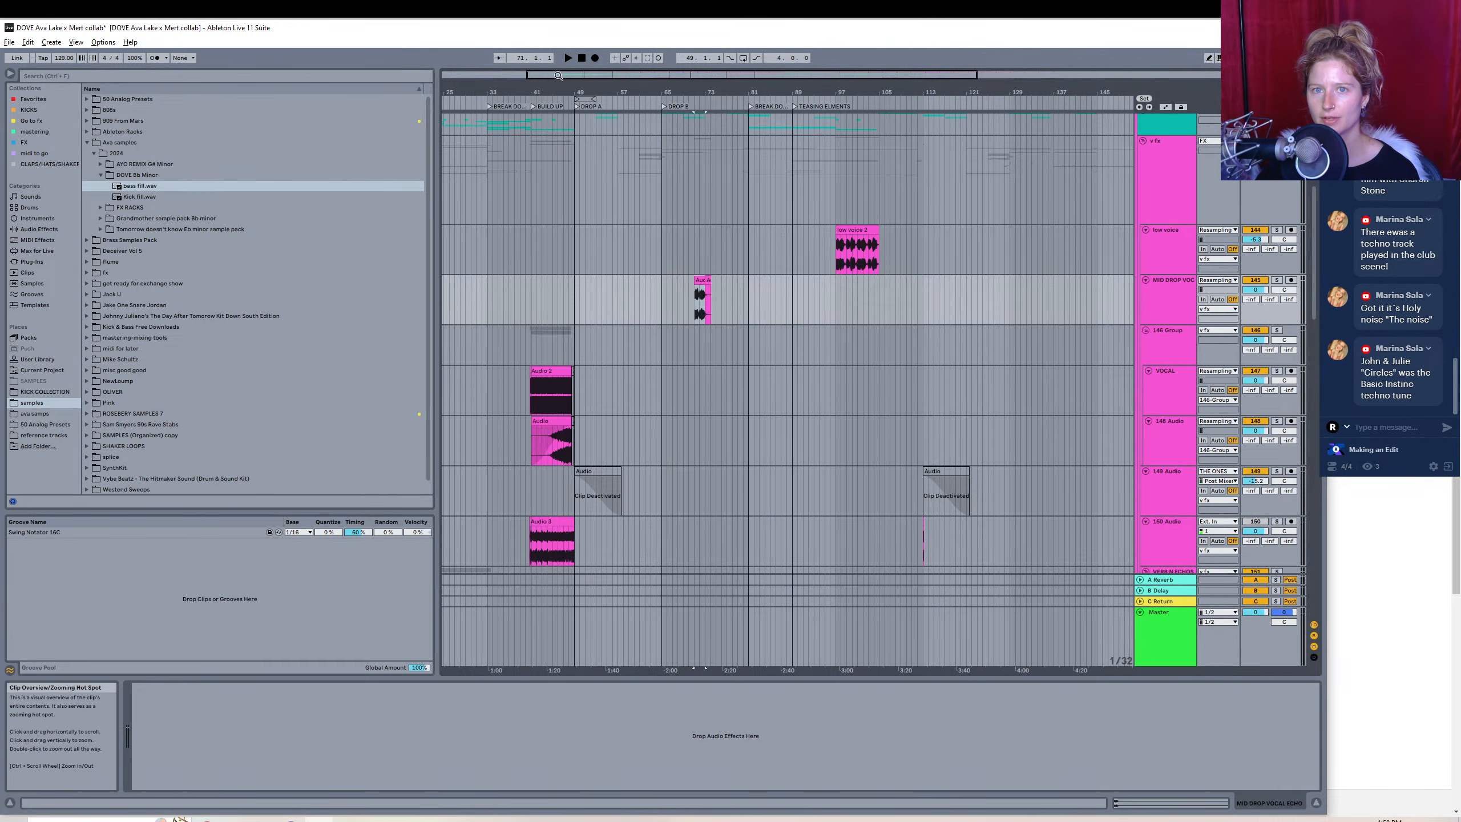
drag(558, 75, 512, 196)
click(1276, 371)
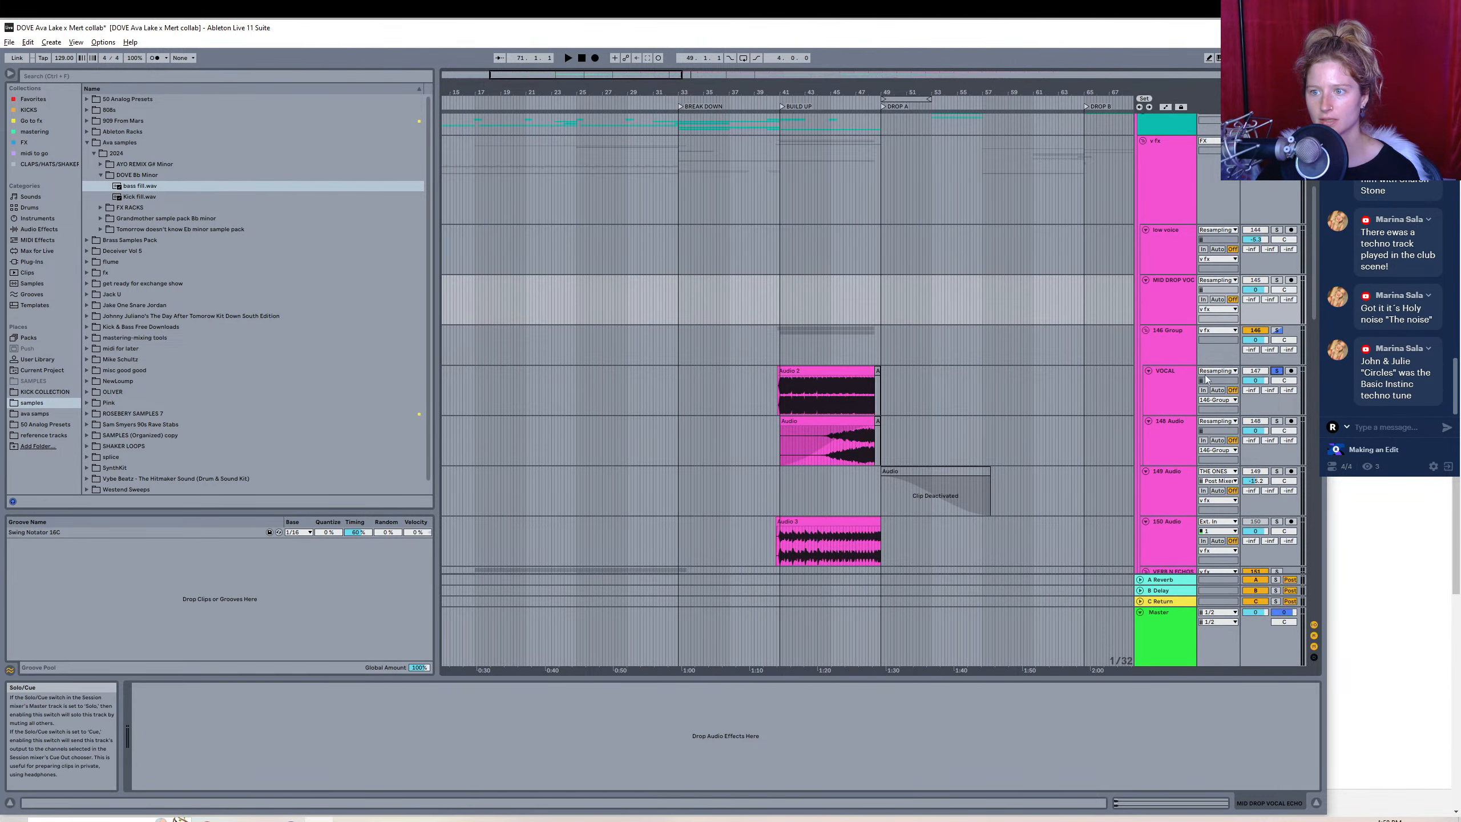
click(837, 347)
key(space)
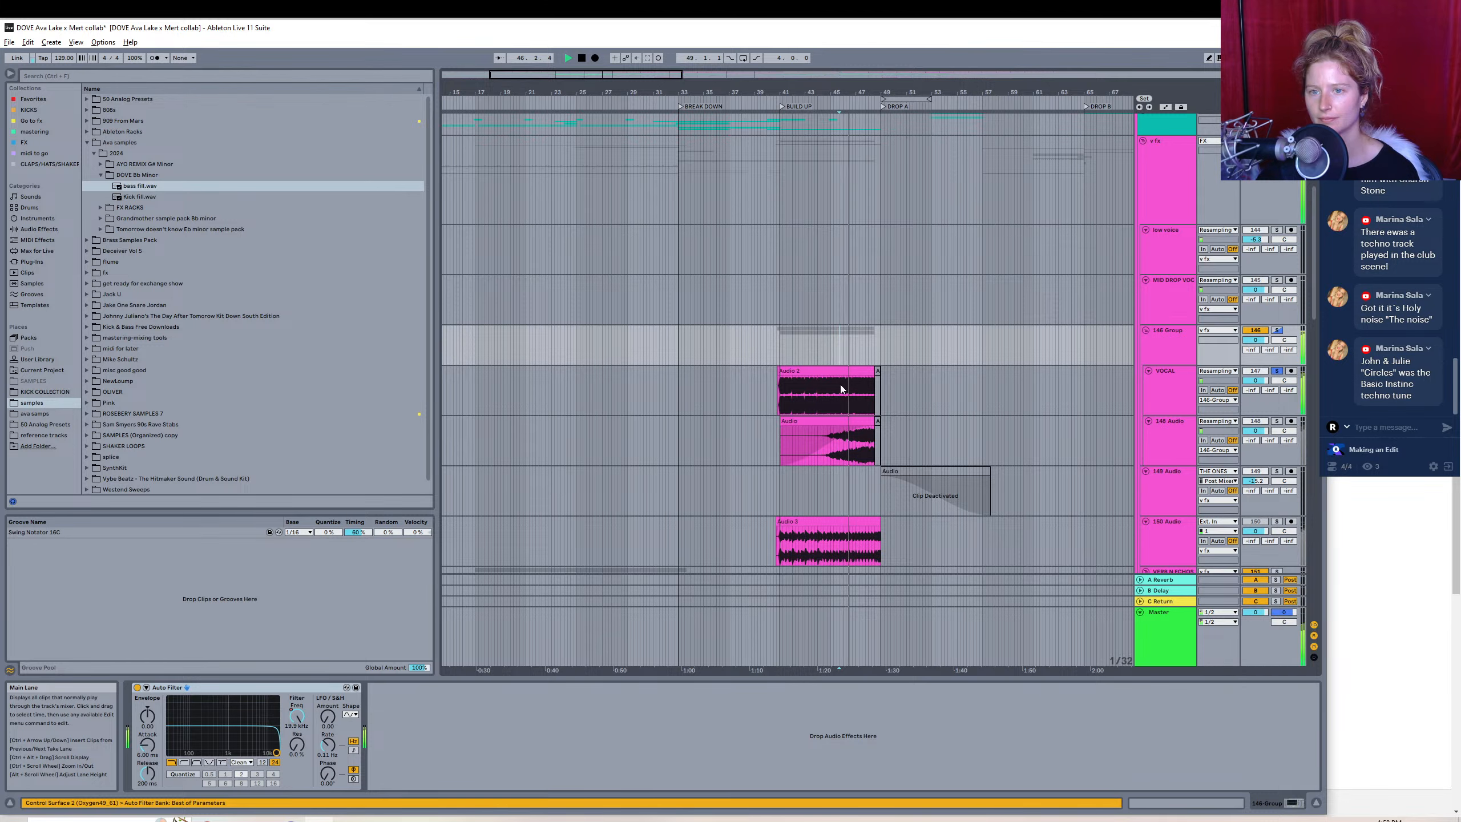
click(837, 381)
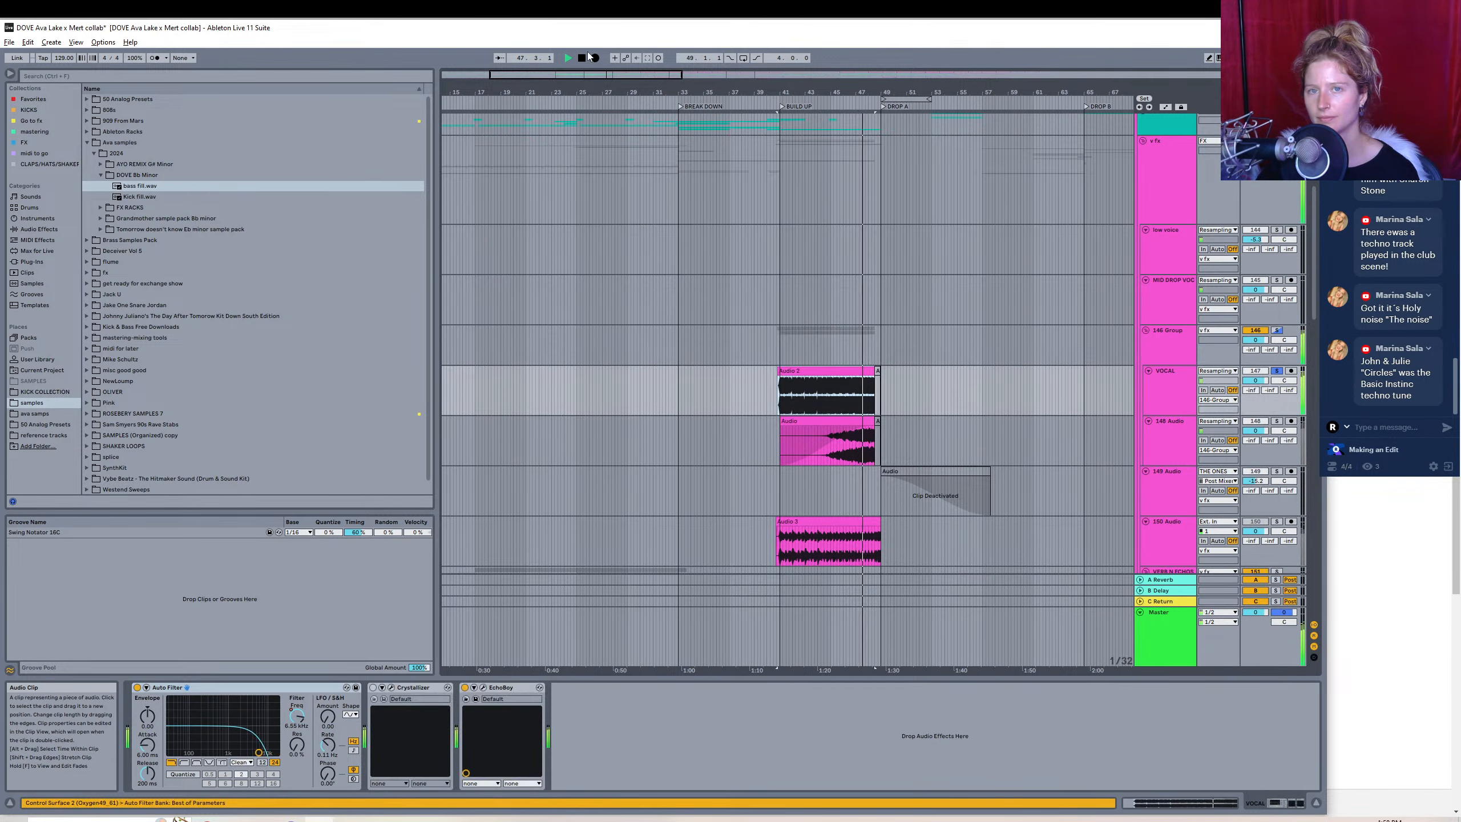
drag(592, 75, 564, 371)
click(591, 345)
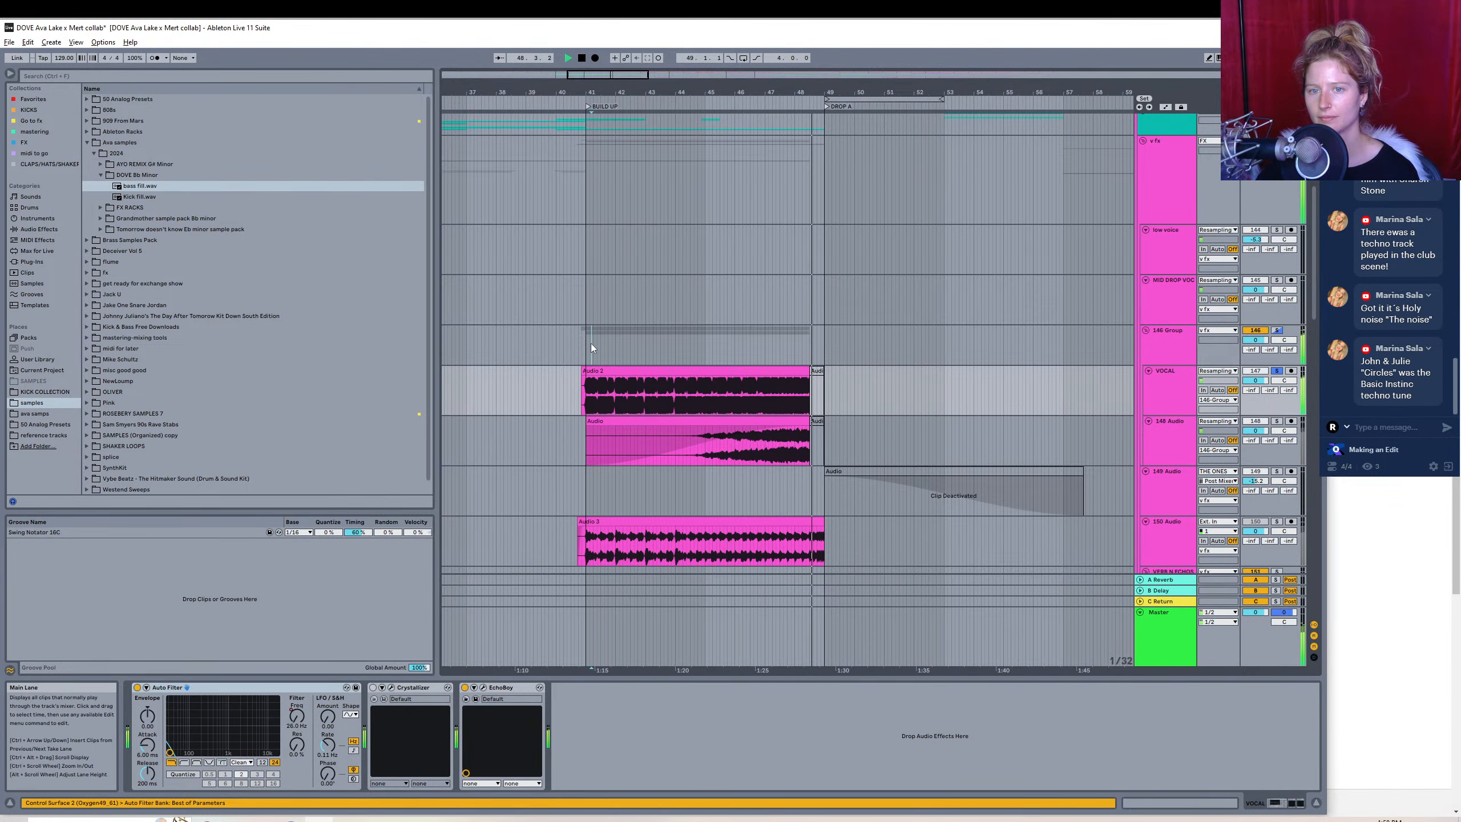
key(space)
click(595, 371)
key(space)
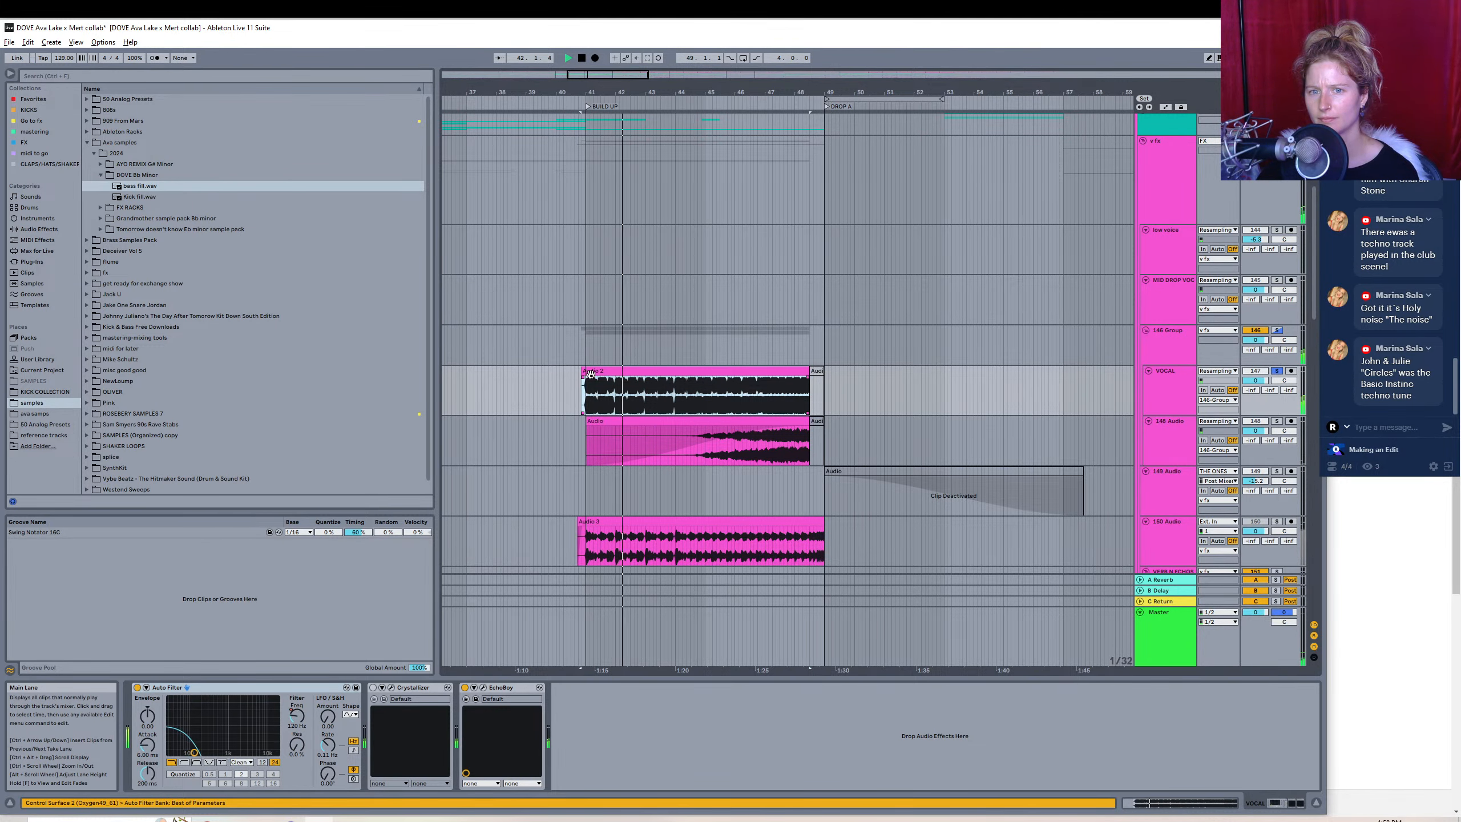
- Trim the start of the VOCAL track's build-up clip to 41.1.1 and keep the whole clip selected
drag(584, 75, 713, 454)
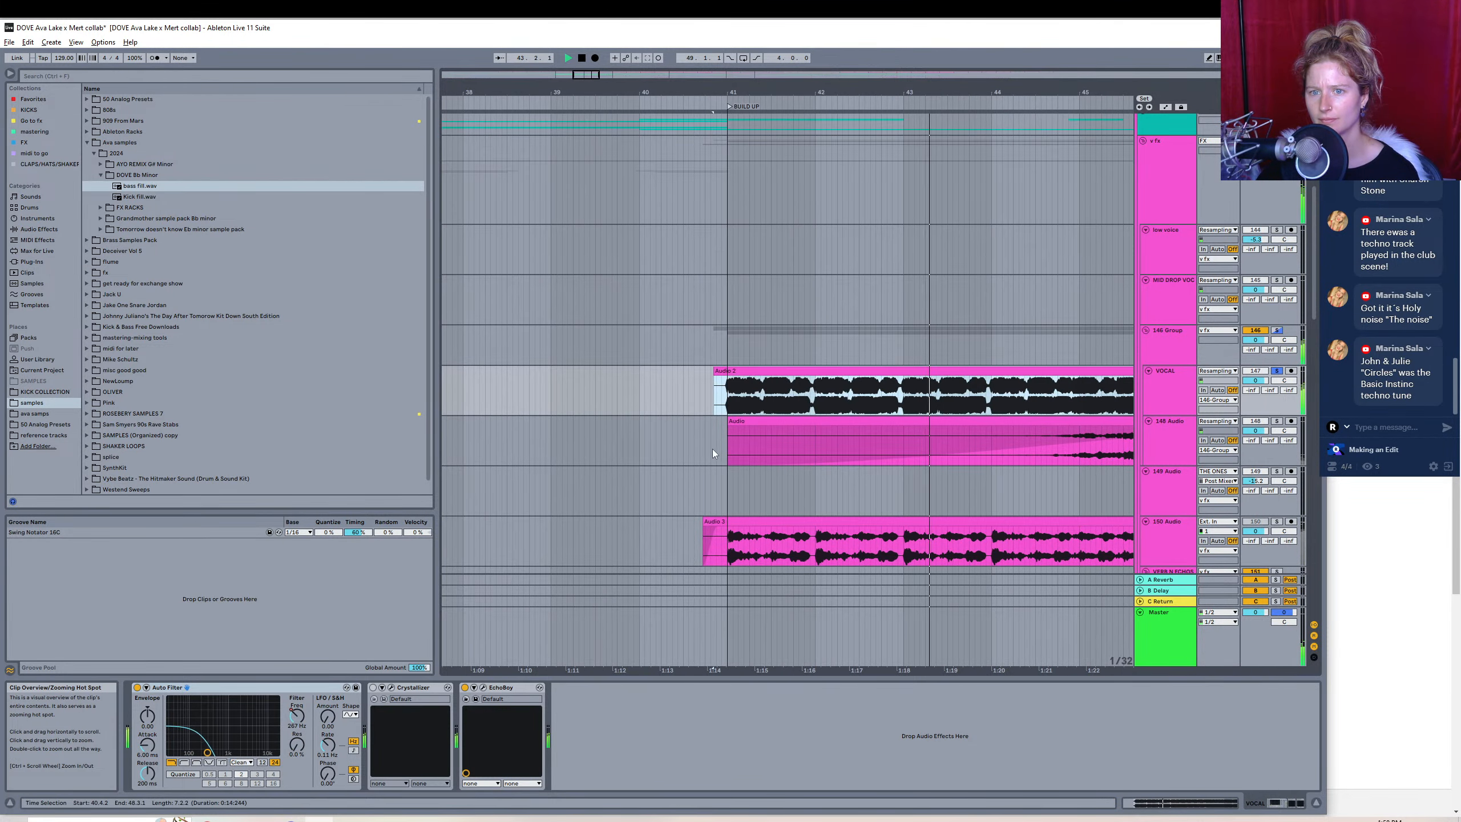
drag(714, 373, 728, 370)
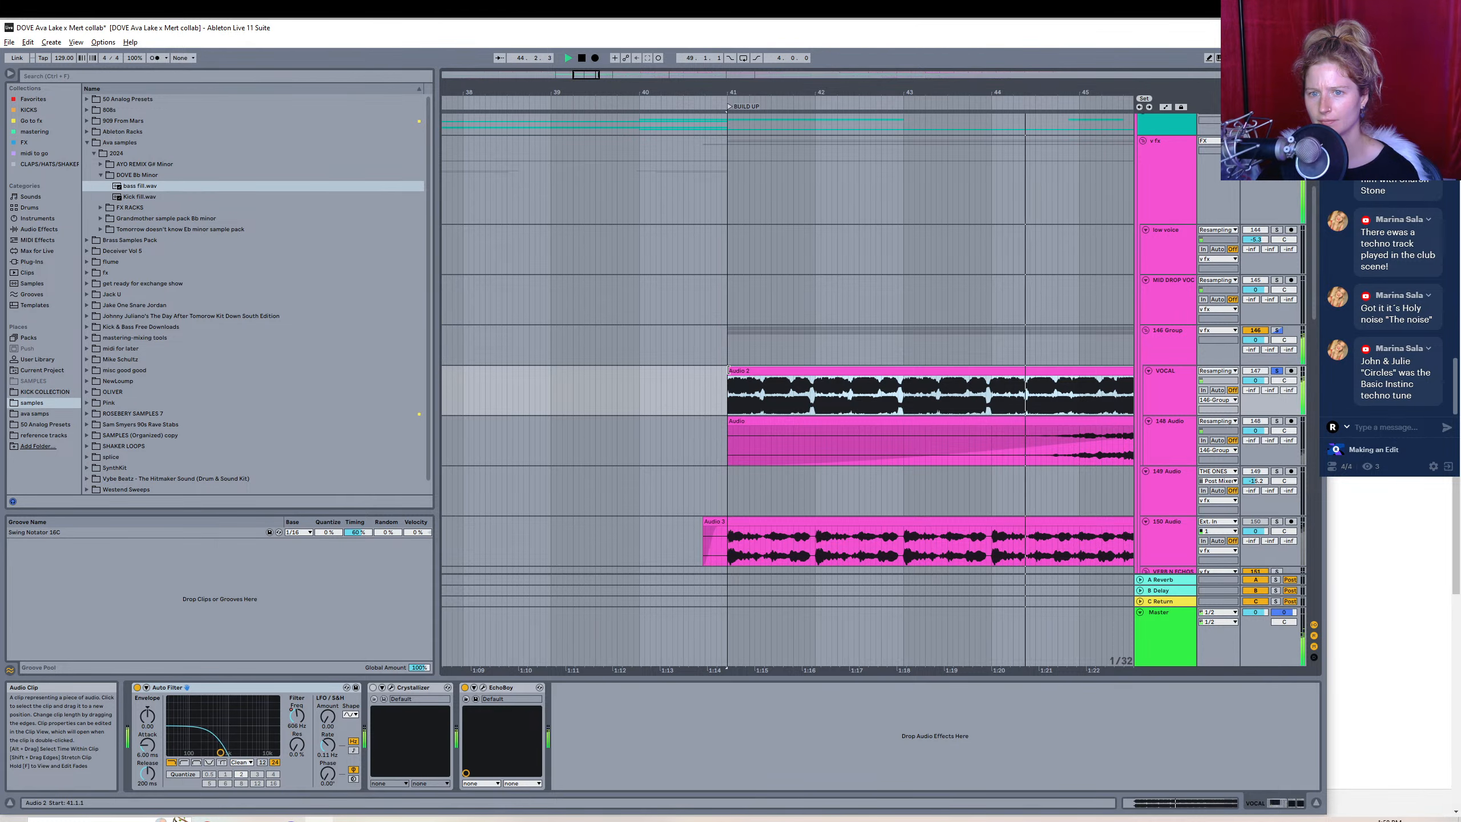
drag(588, 75, 602, 22)
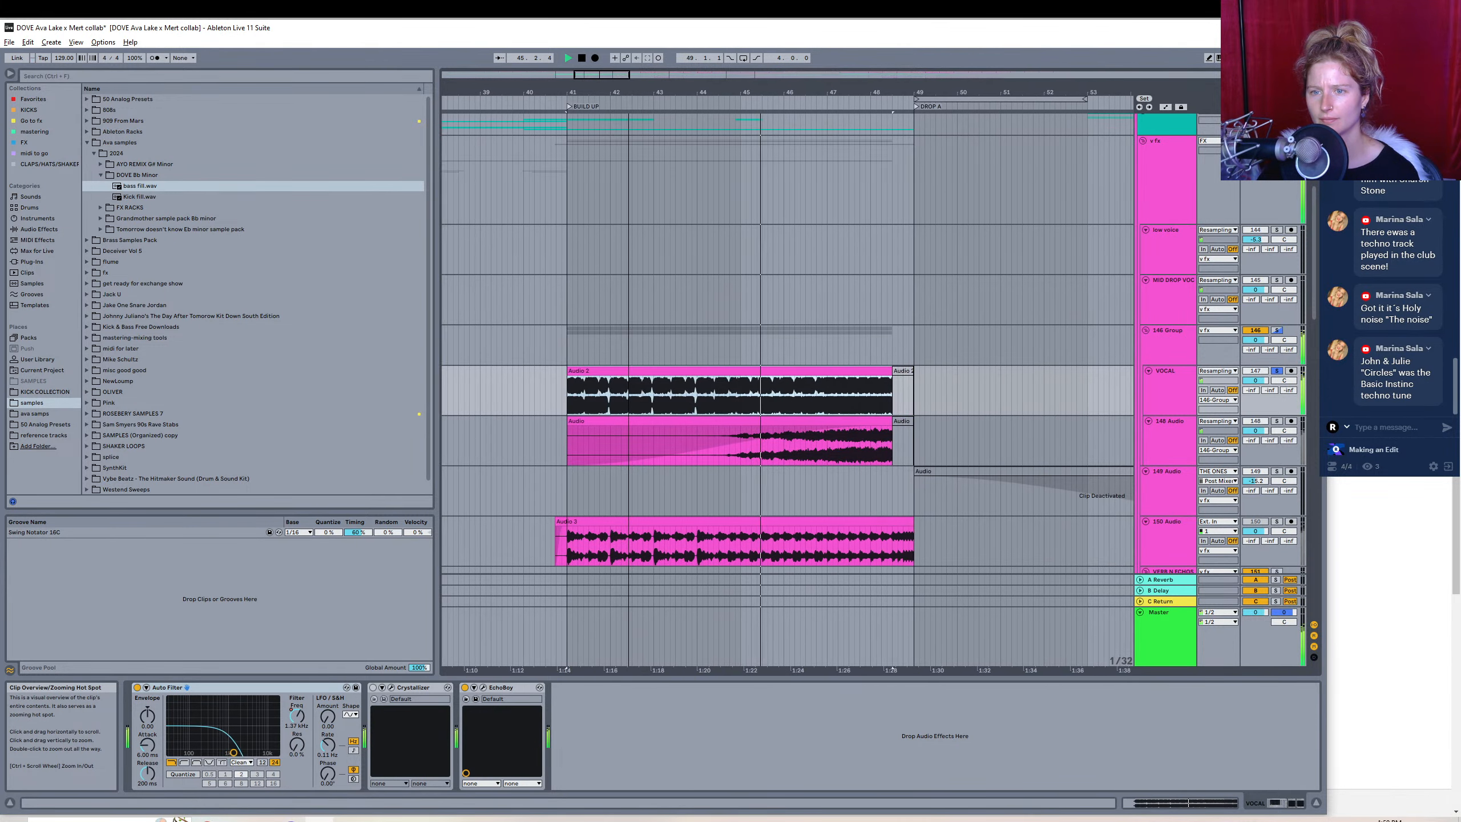
click(700, 383)
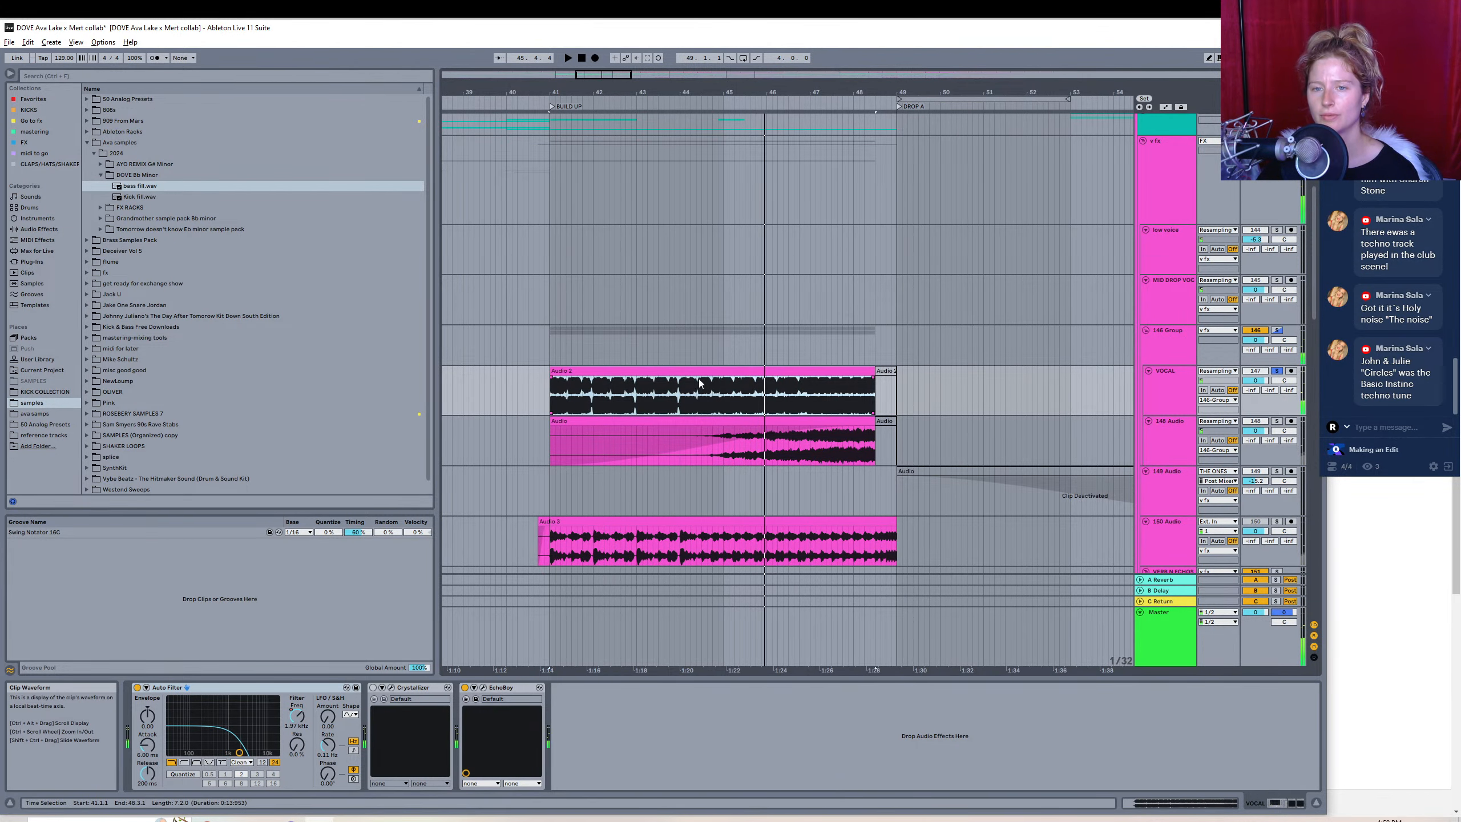
- Export the trimmed build-up vocal clip as a WAV named "vocal riser echo fx" in the DOVE Bb Minor folder
click(9, 43)
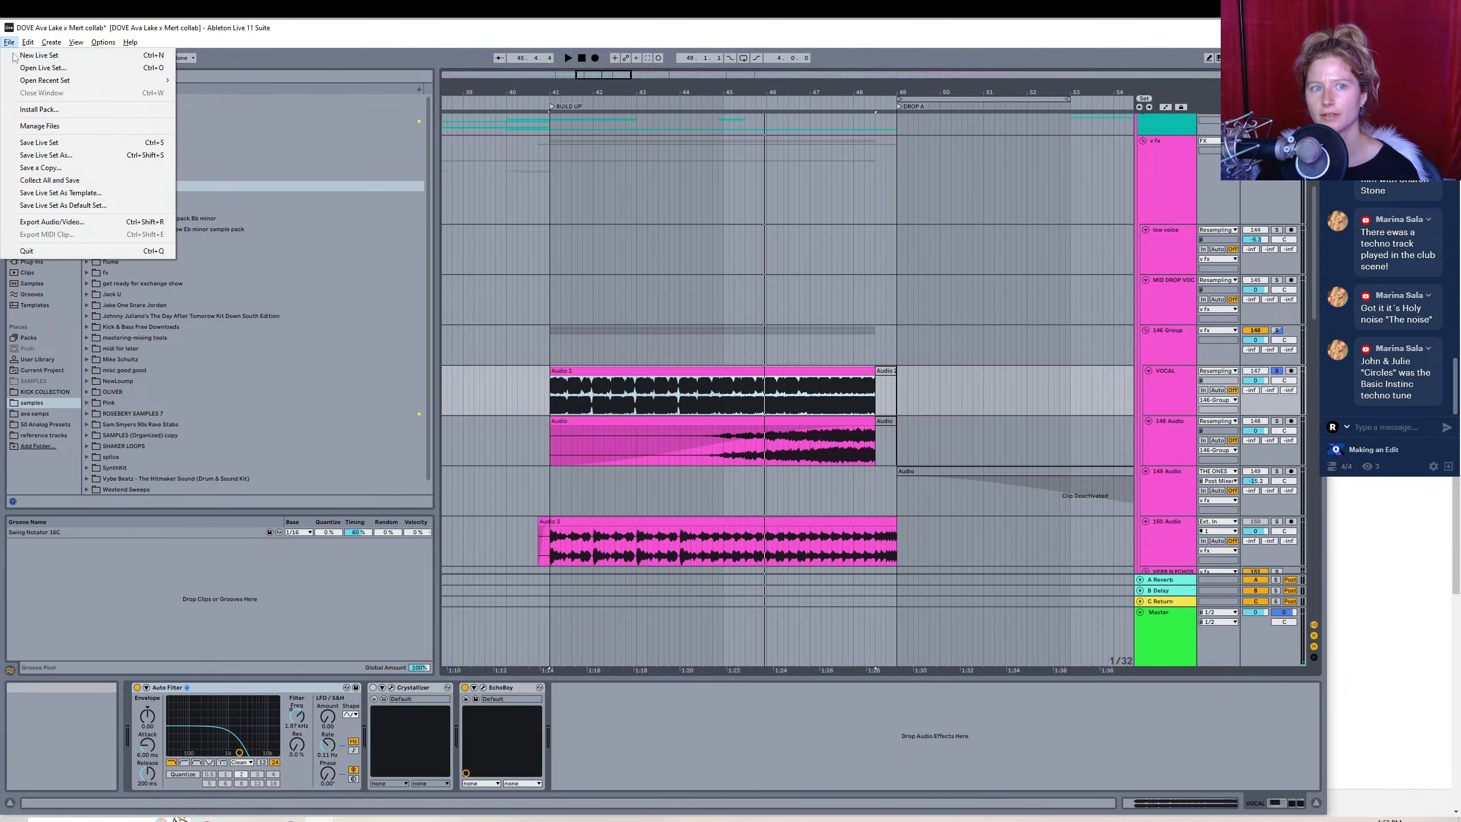
click(52, 221)
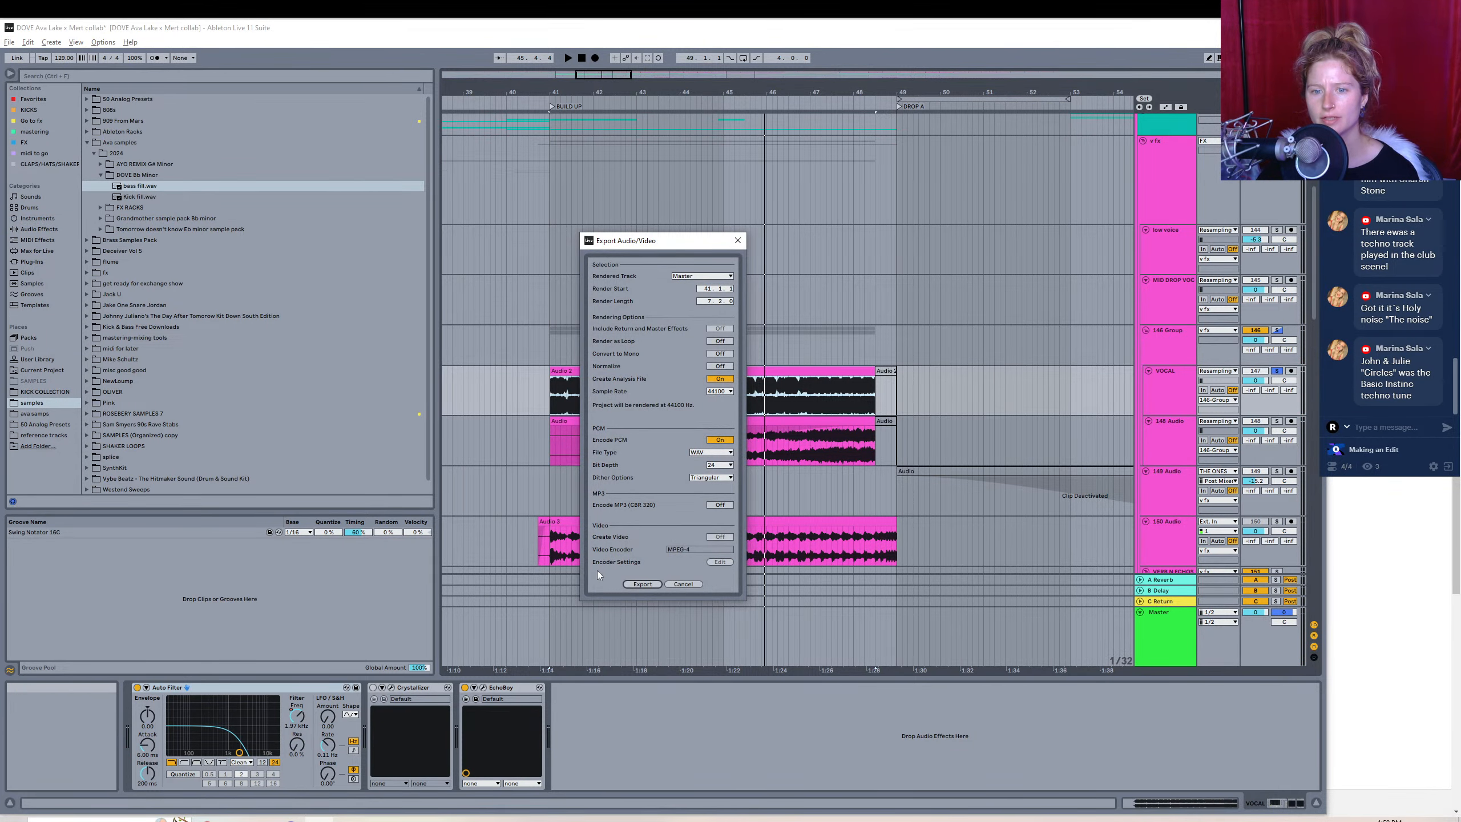
click(643, 585)
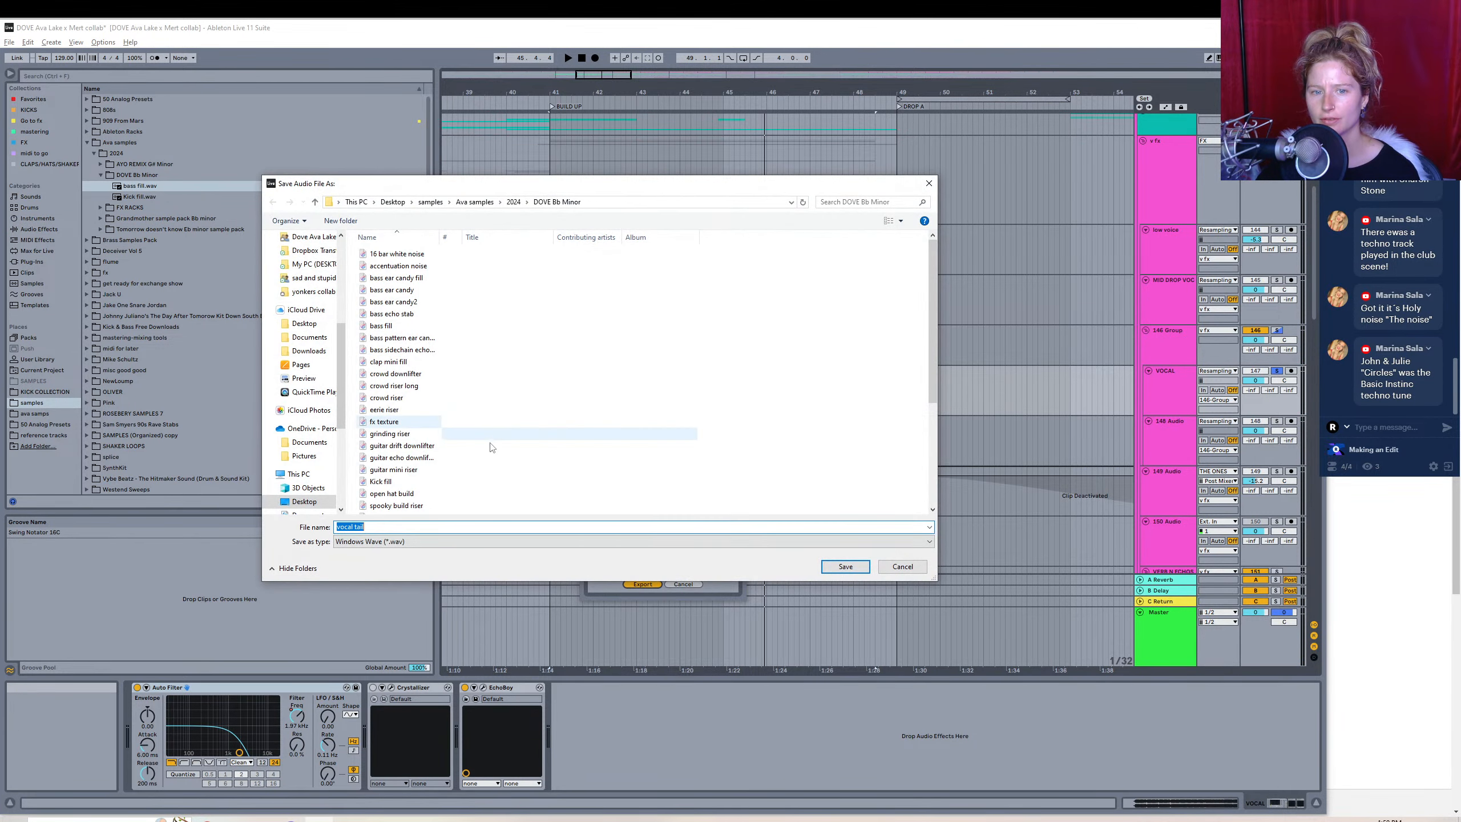
text(vocal riser)
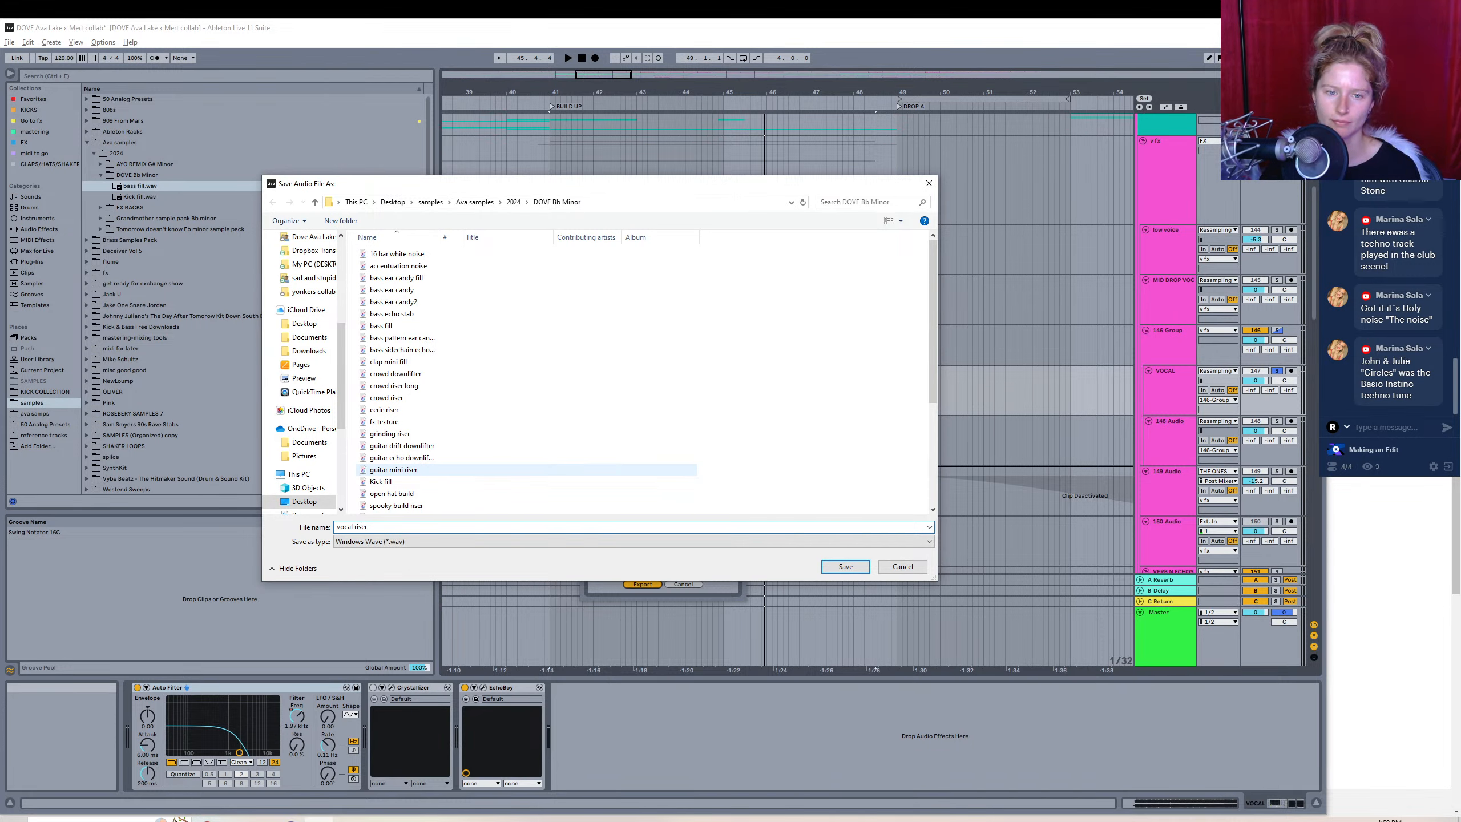
text( echo )
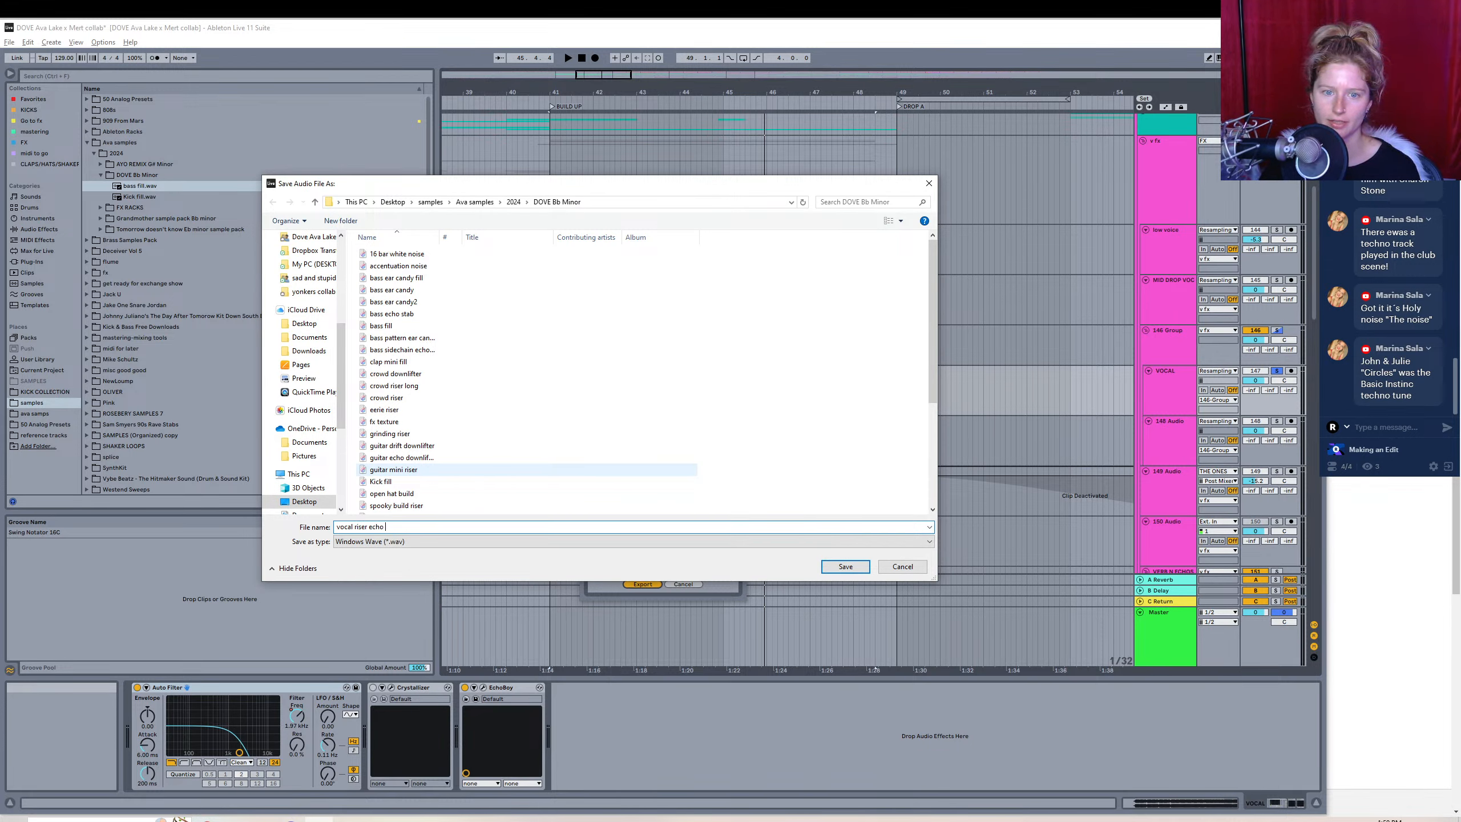
text(fx)
key(Return)
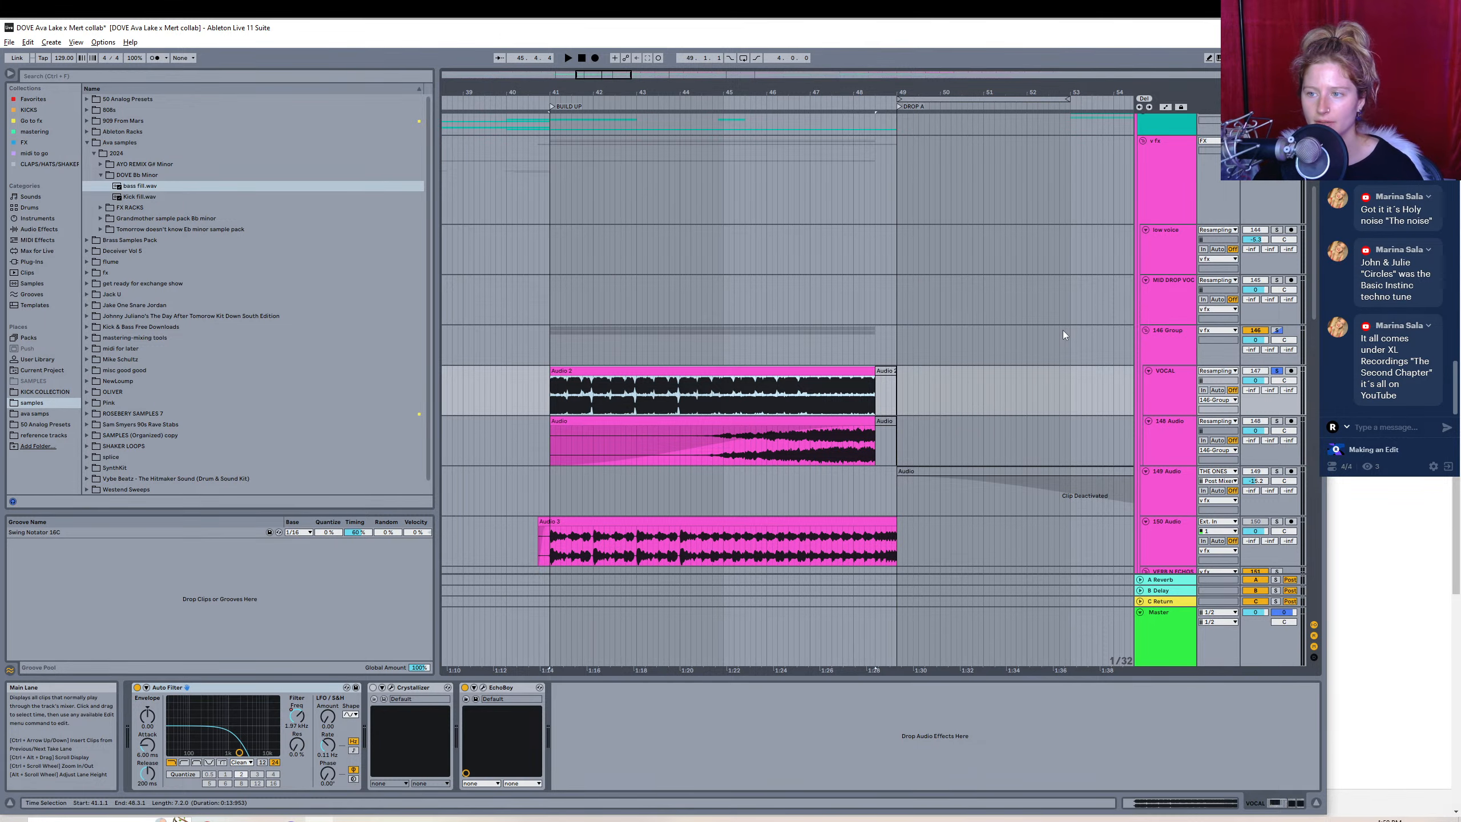
- Solo the 148 Audio track, audition its build-up riser from partway through, and select the whole clip
click(1276, 420)
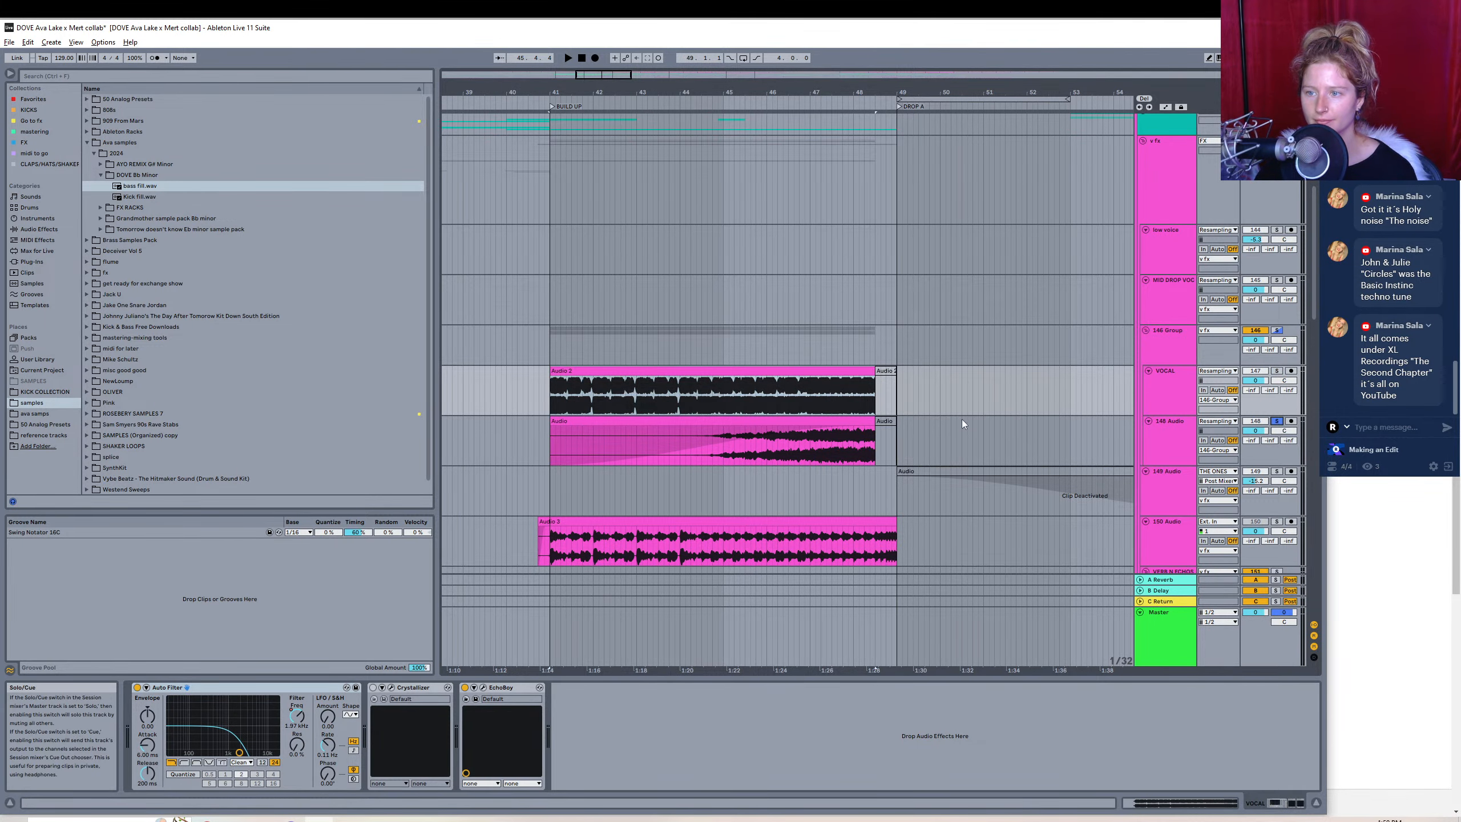
click(718, 417)
click(680, 327)
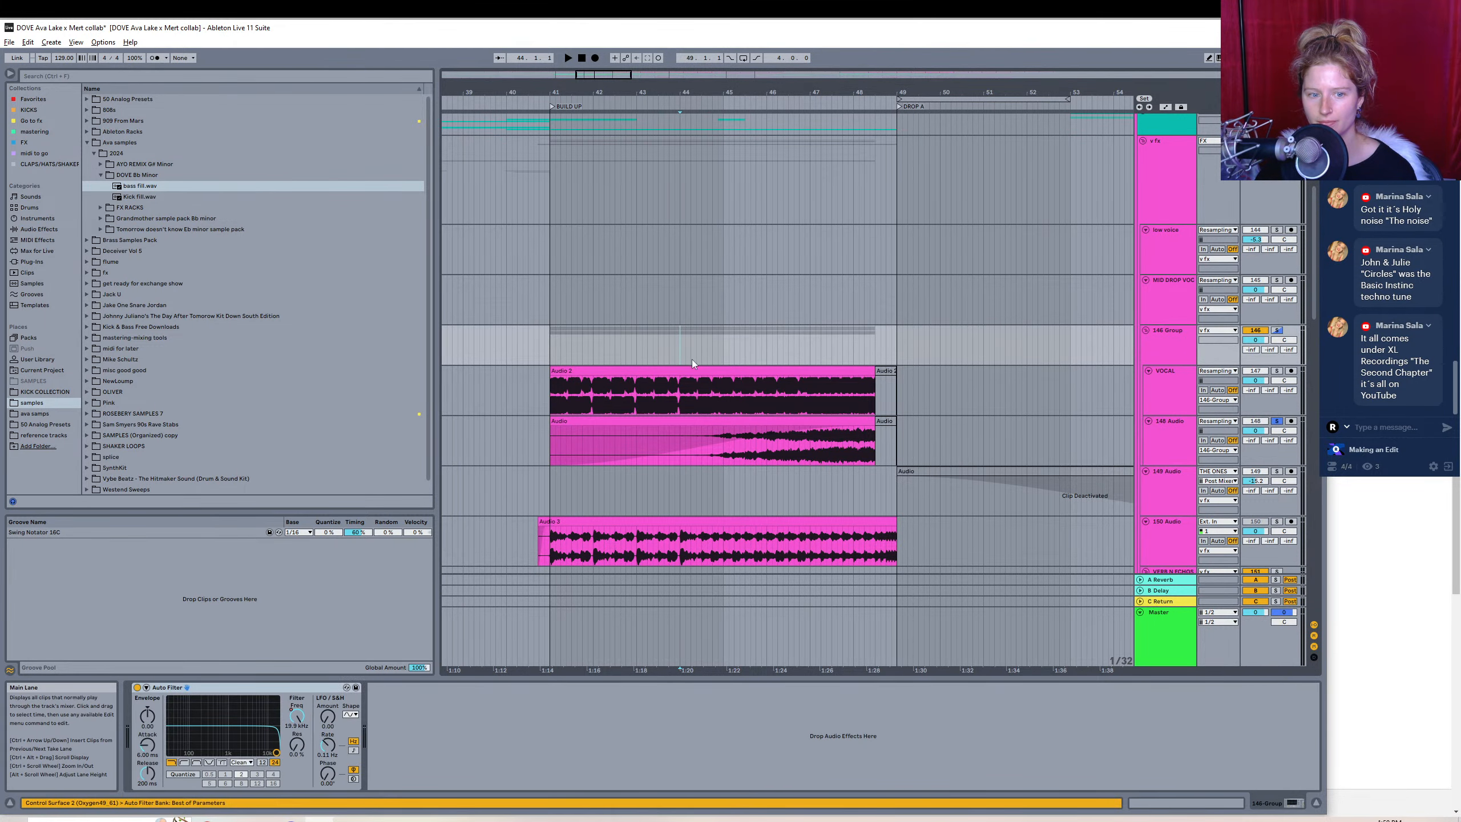
click(716, 420)
key(space)
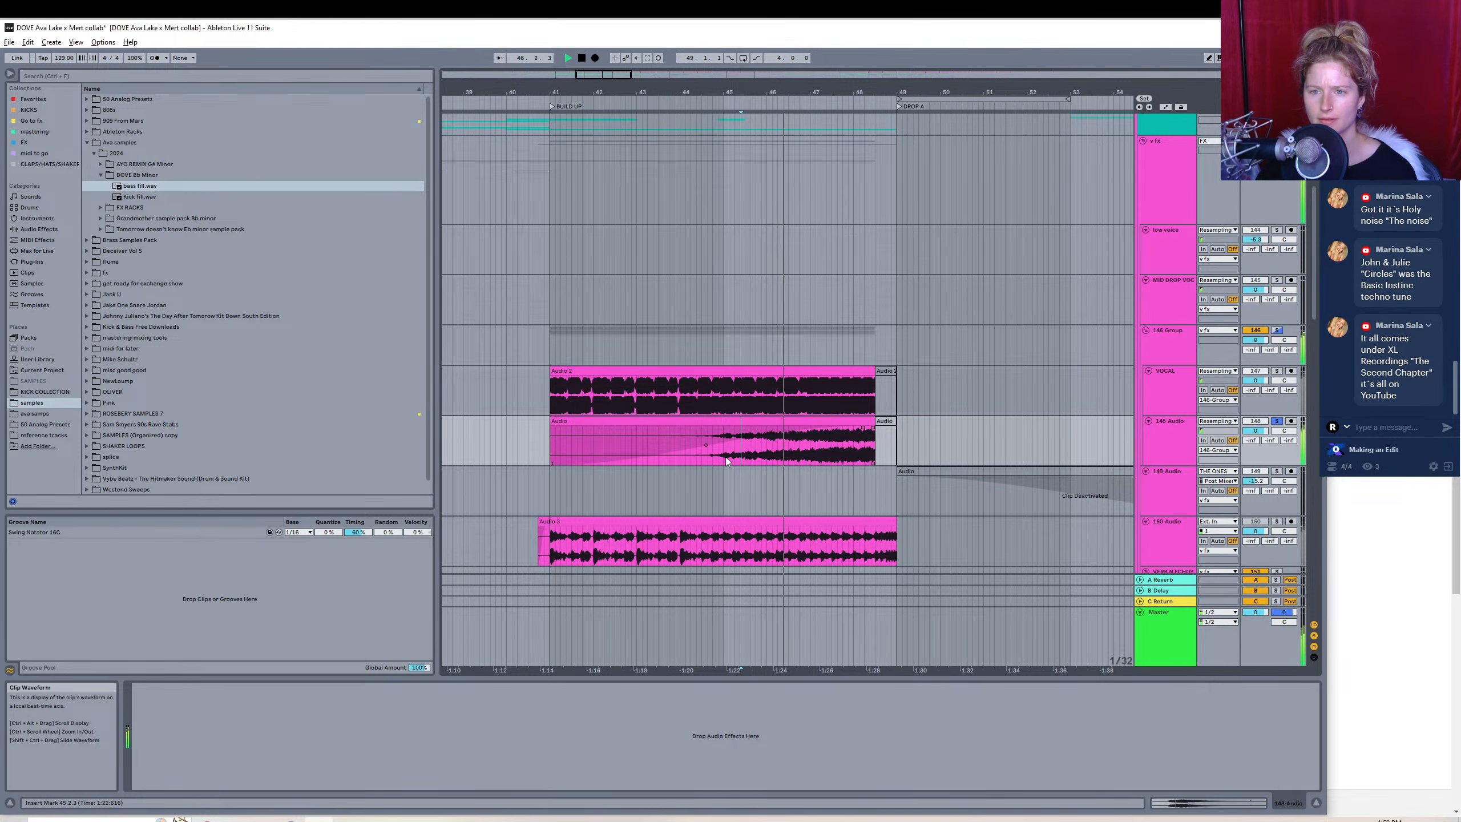
click(732, 420)
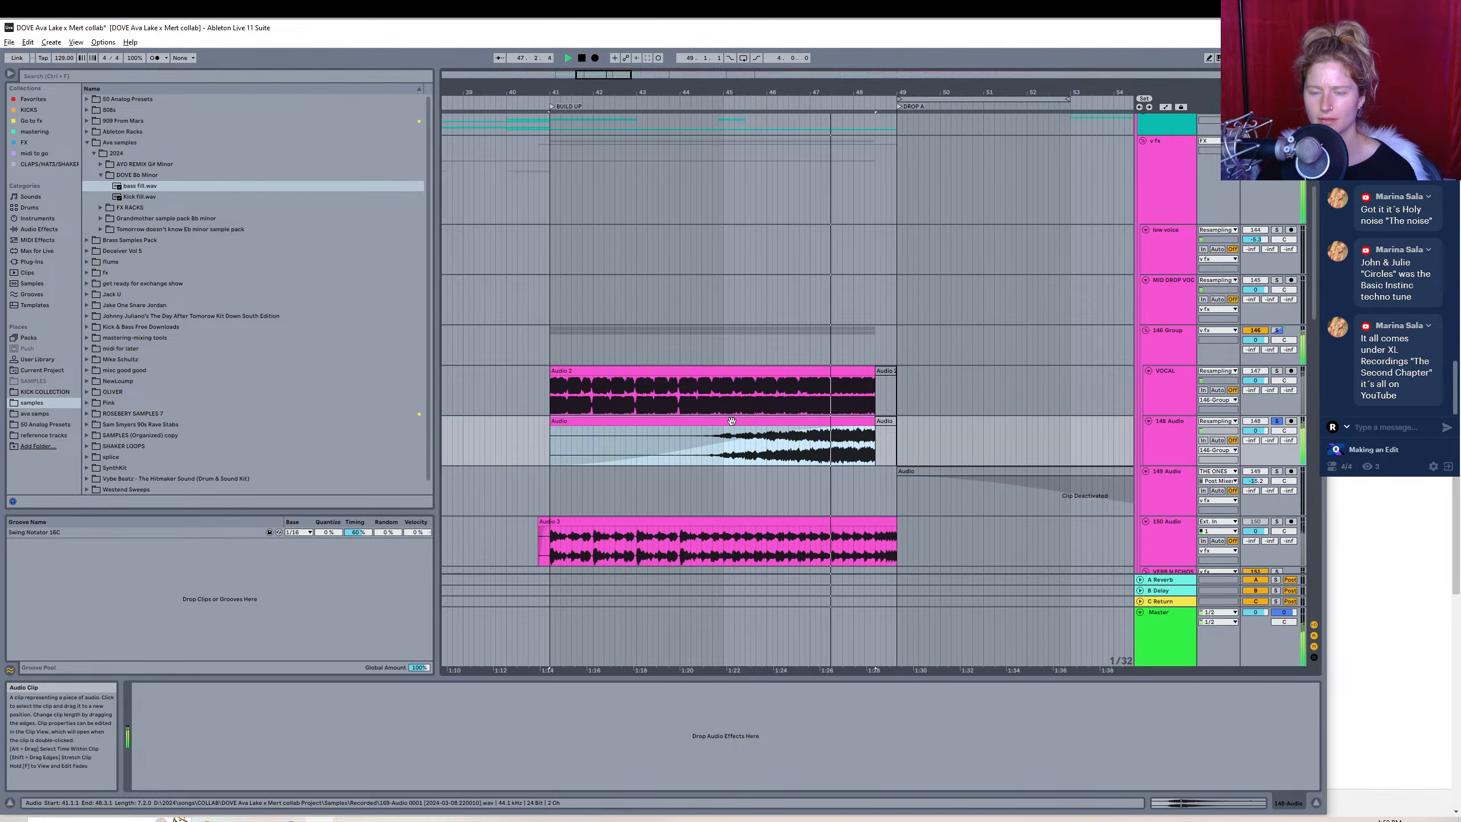
key(space)
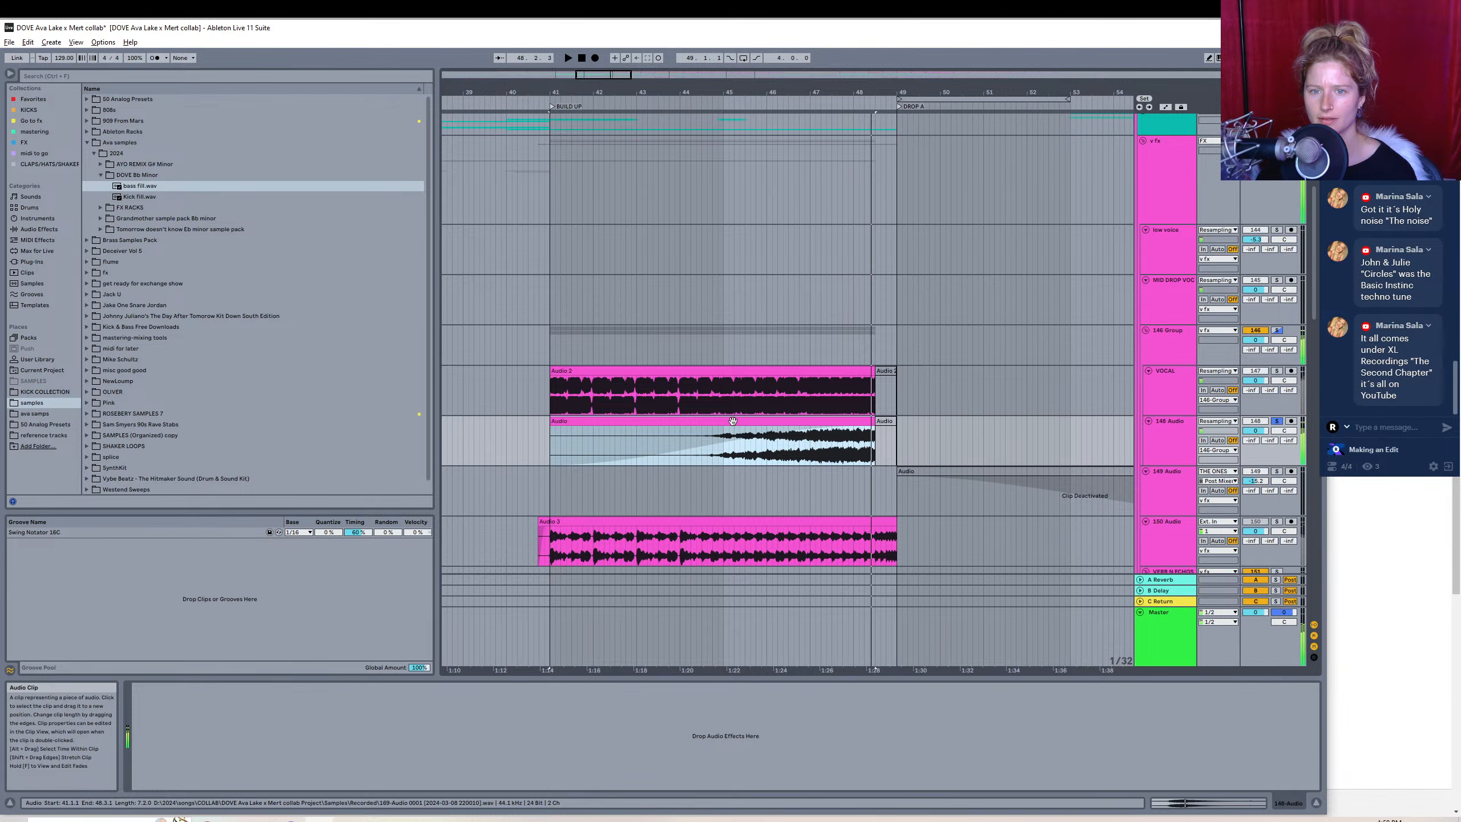
- Export the selected riser clip as a WAV named "crazy crystal vocal riser" in the DOVE Bb Minor folder
click(9, 42)
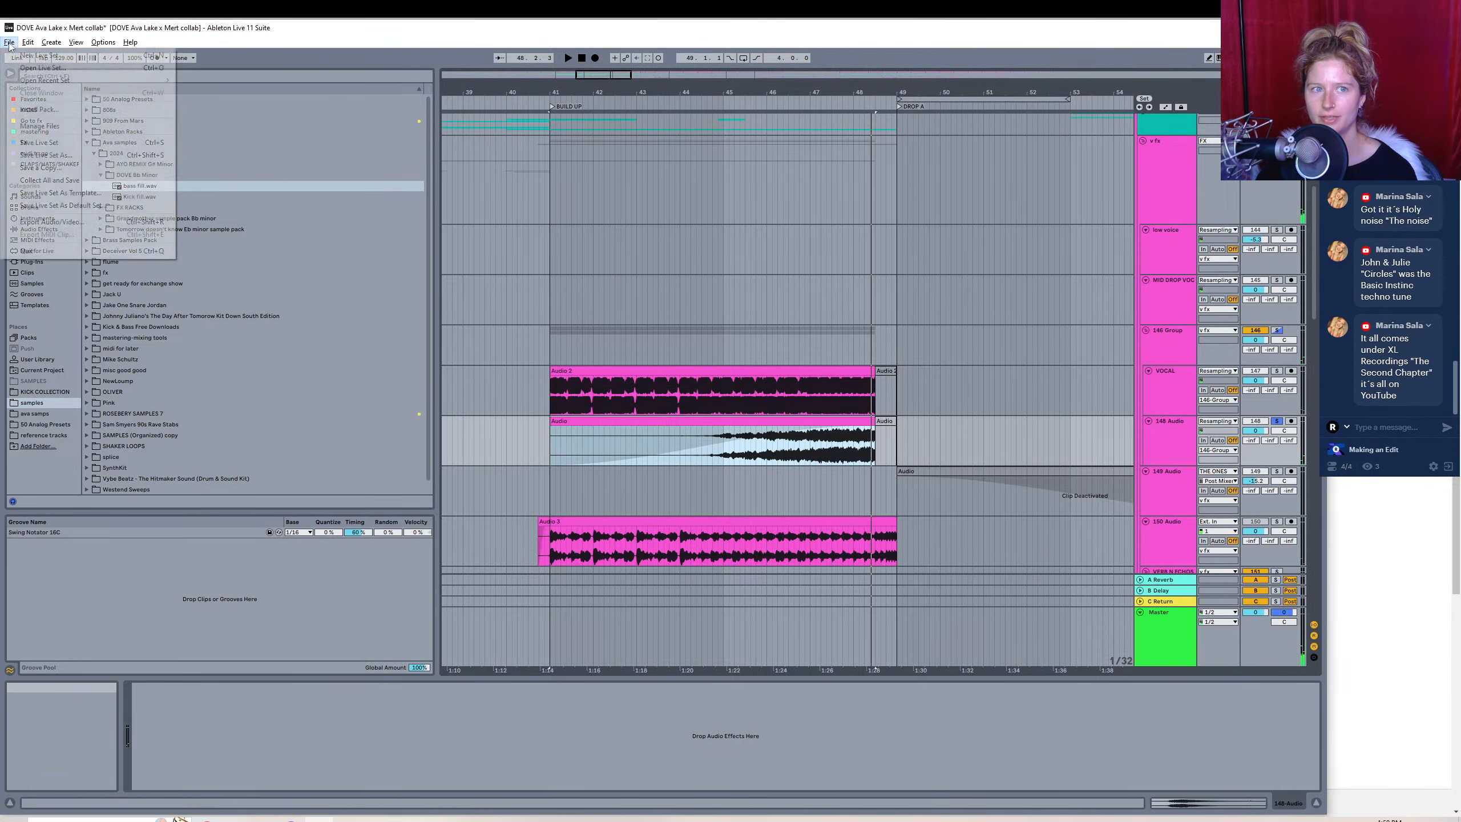
click(73, 220)
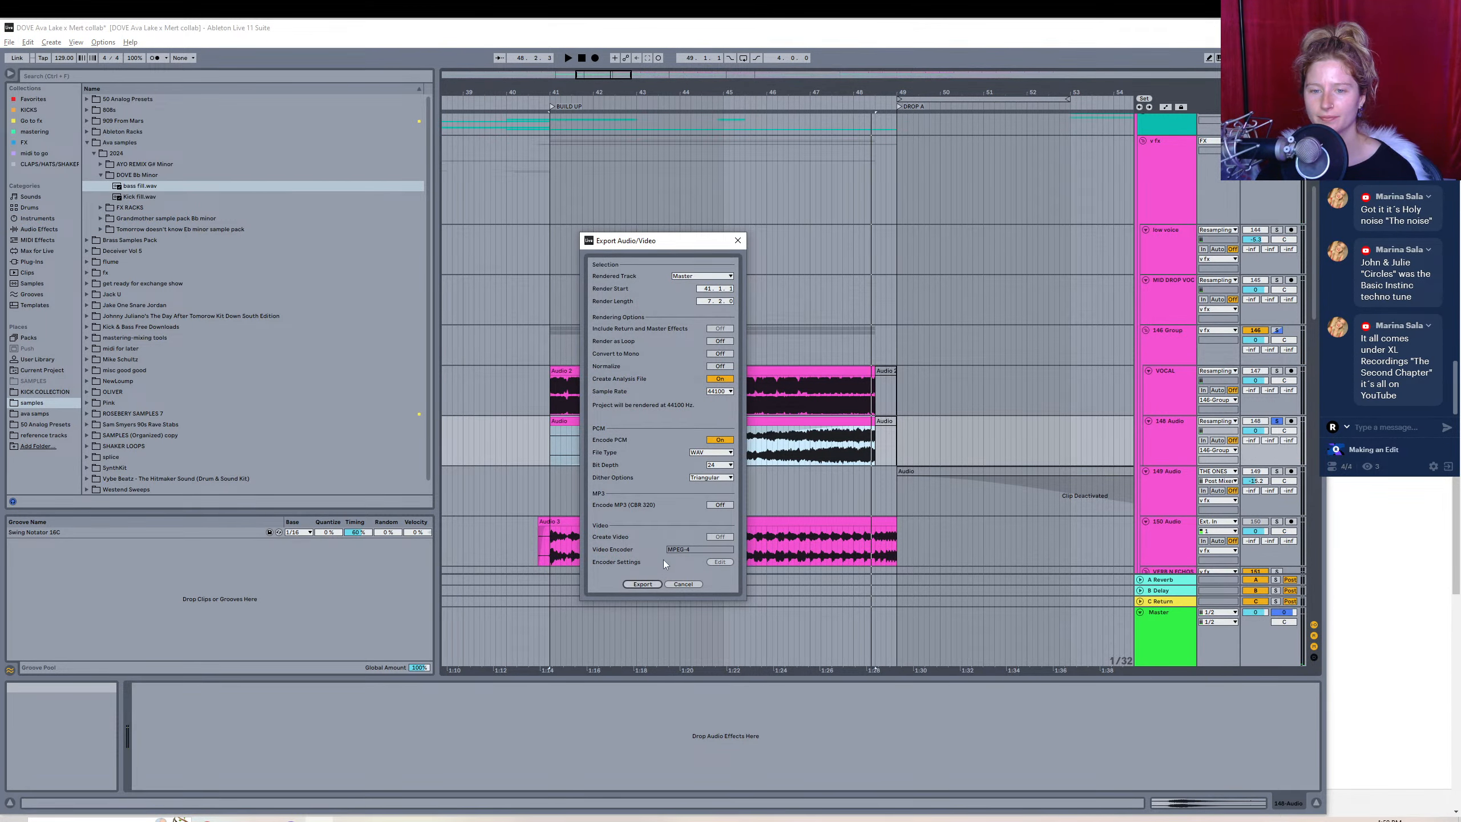
click(643, 584)
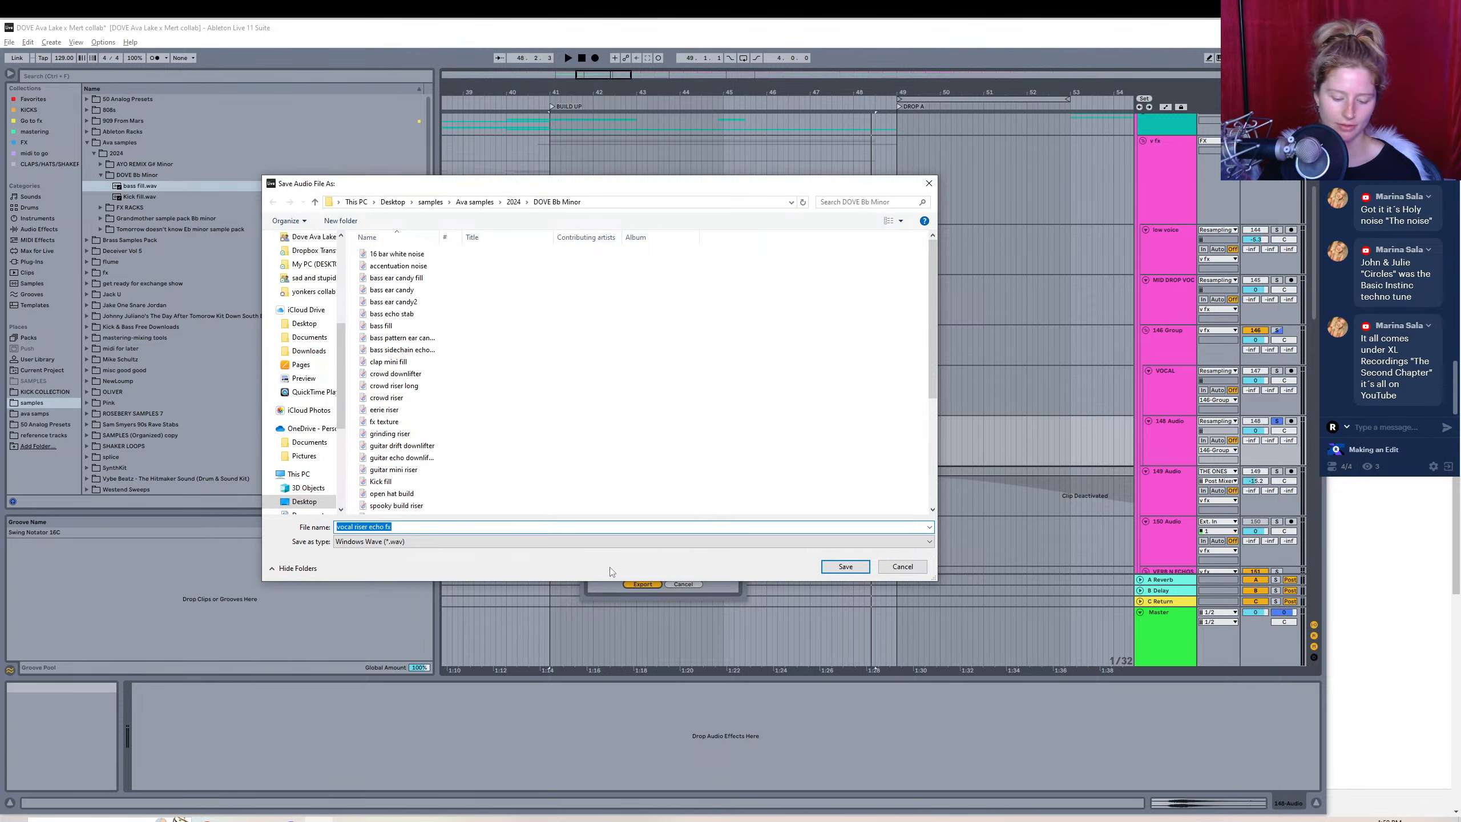
text(cra)
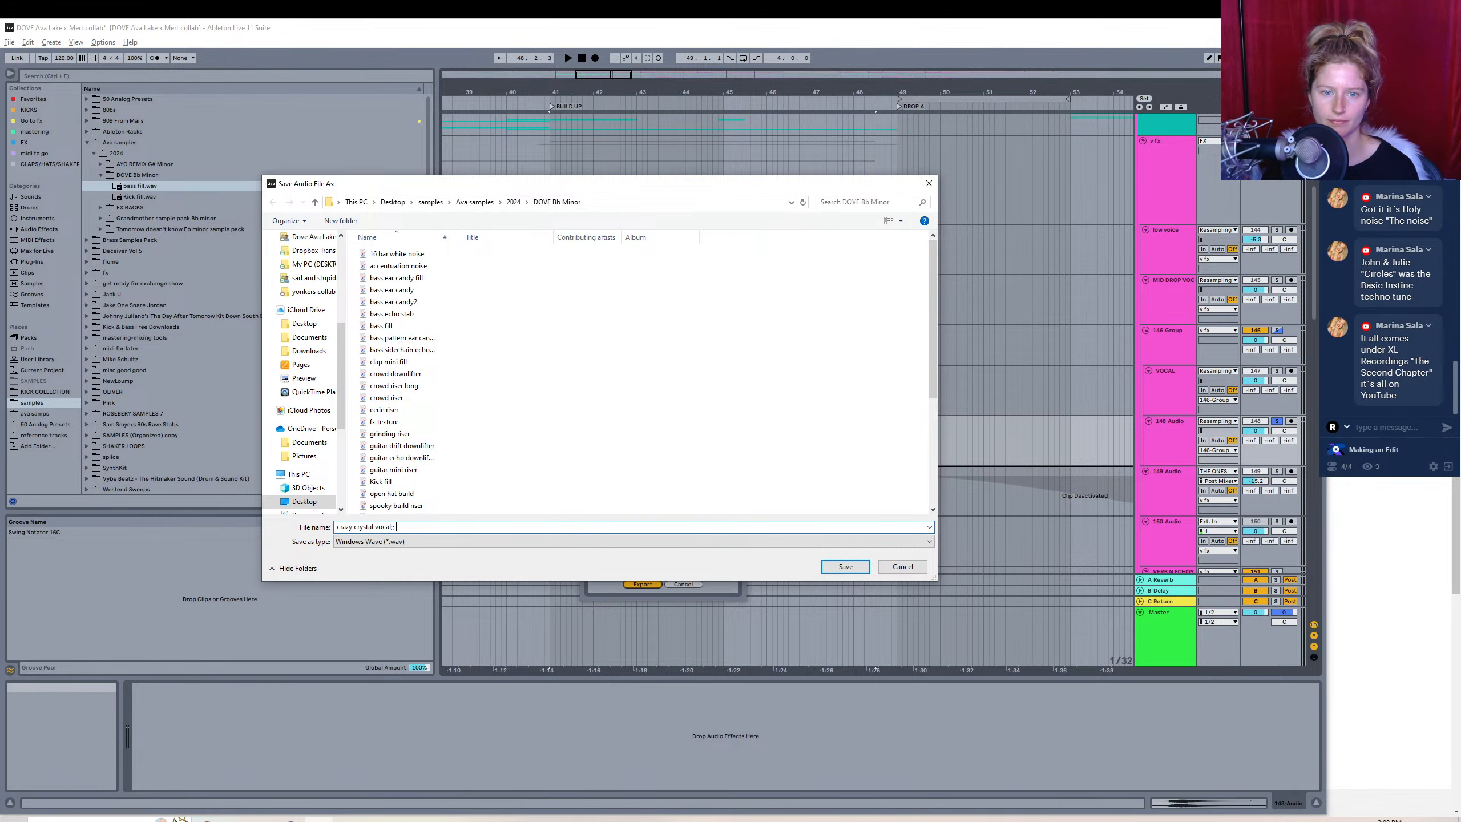
text(zy crystal vocal riser)
key(Return)
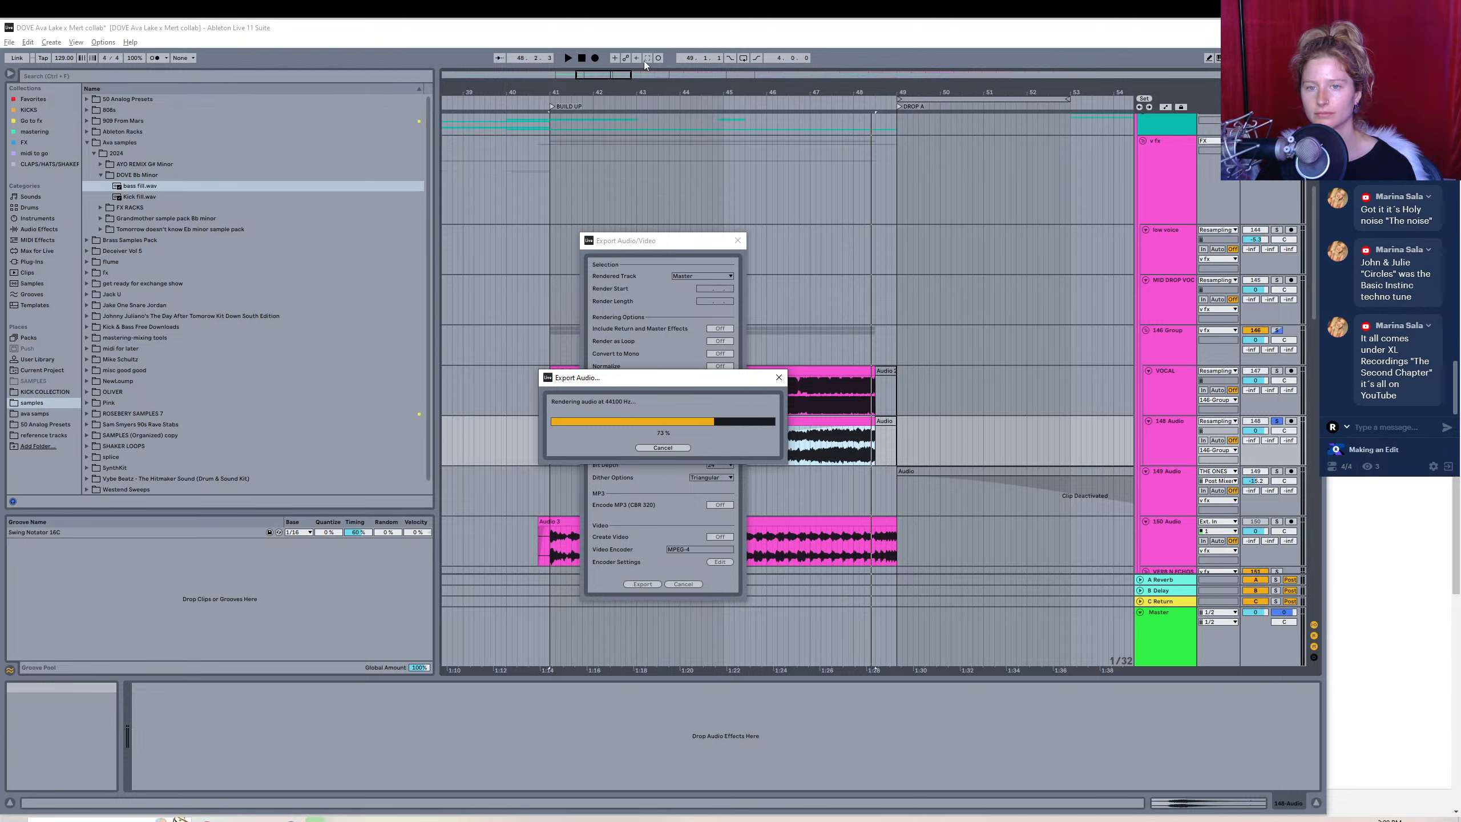
- Select about bars 110 to 128 on the 150 Audio track and clear the solo on the 148 Audio track
double_click(612, 74)
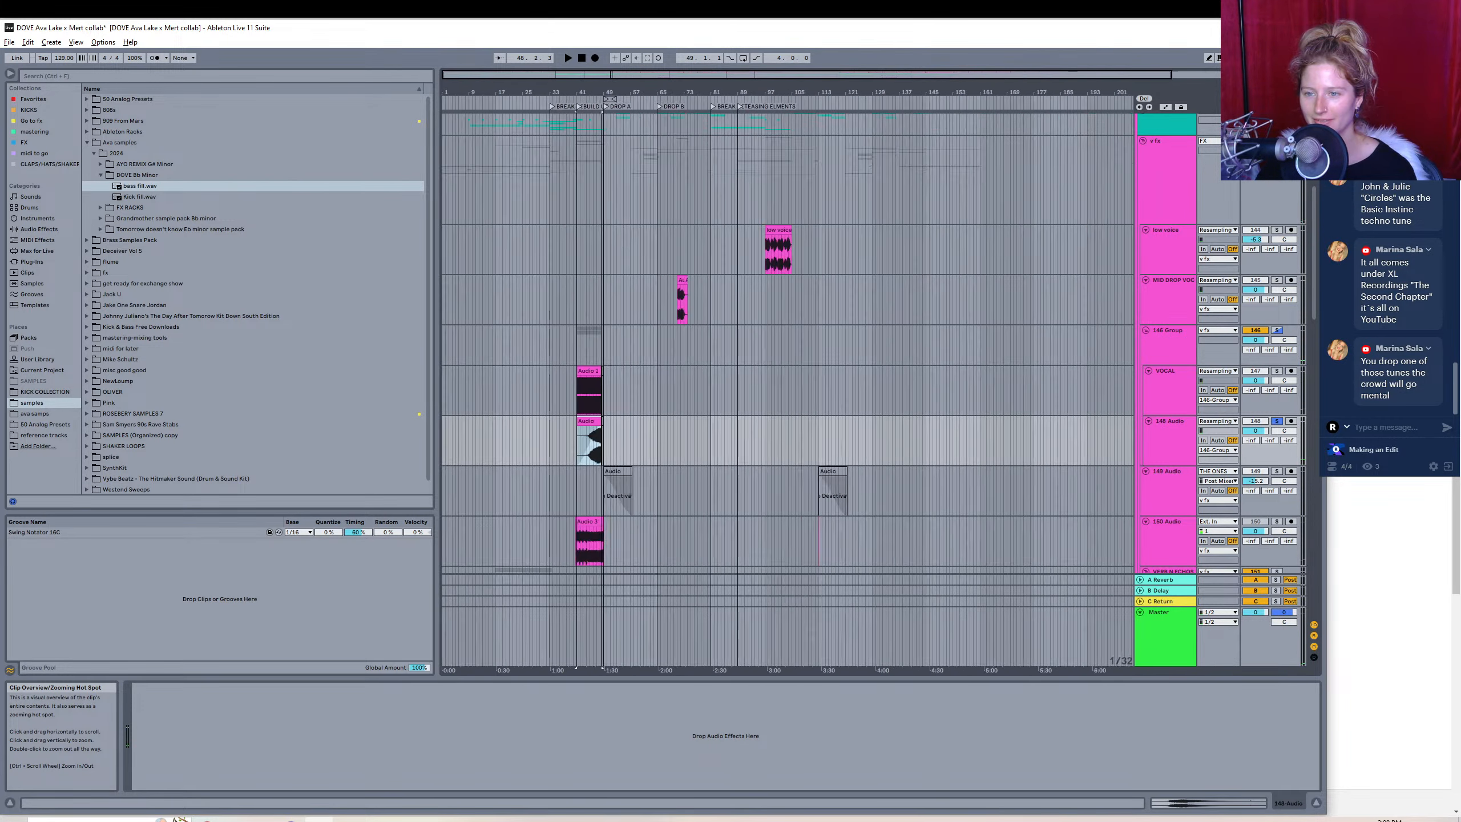
click(1183, 482)
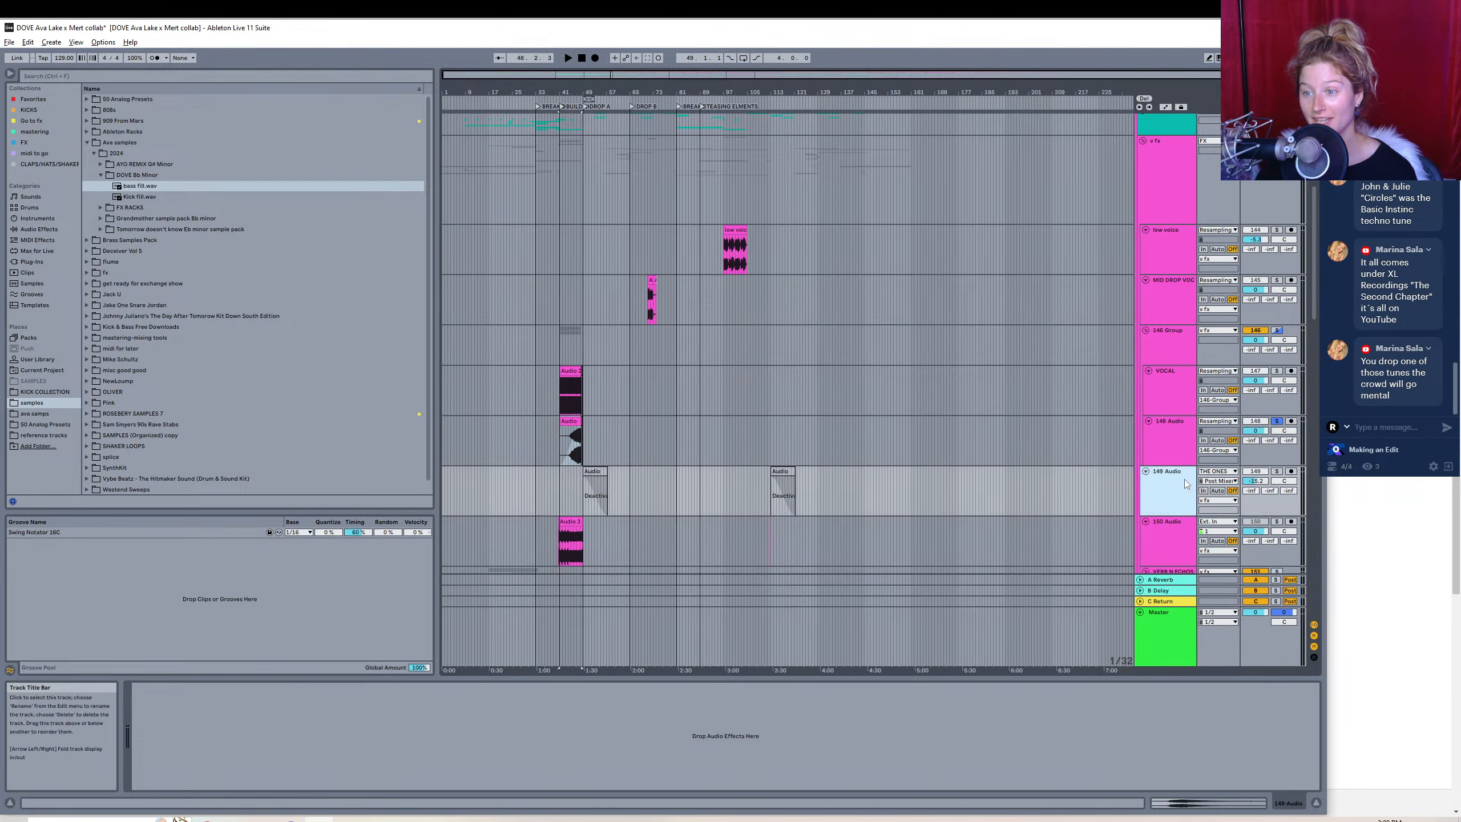
scroll(1283, 342, down, 5)
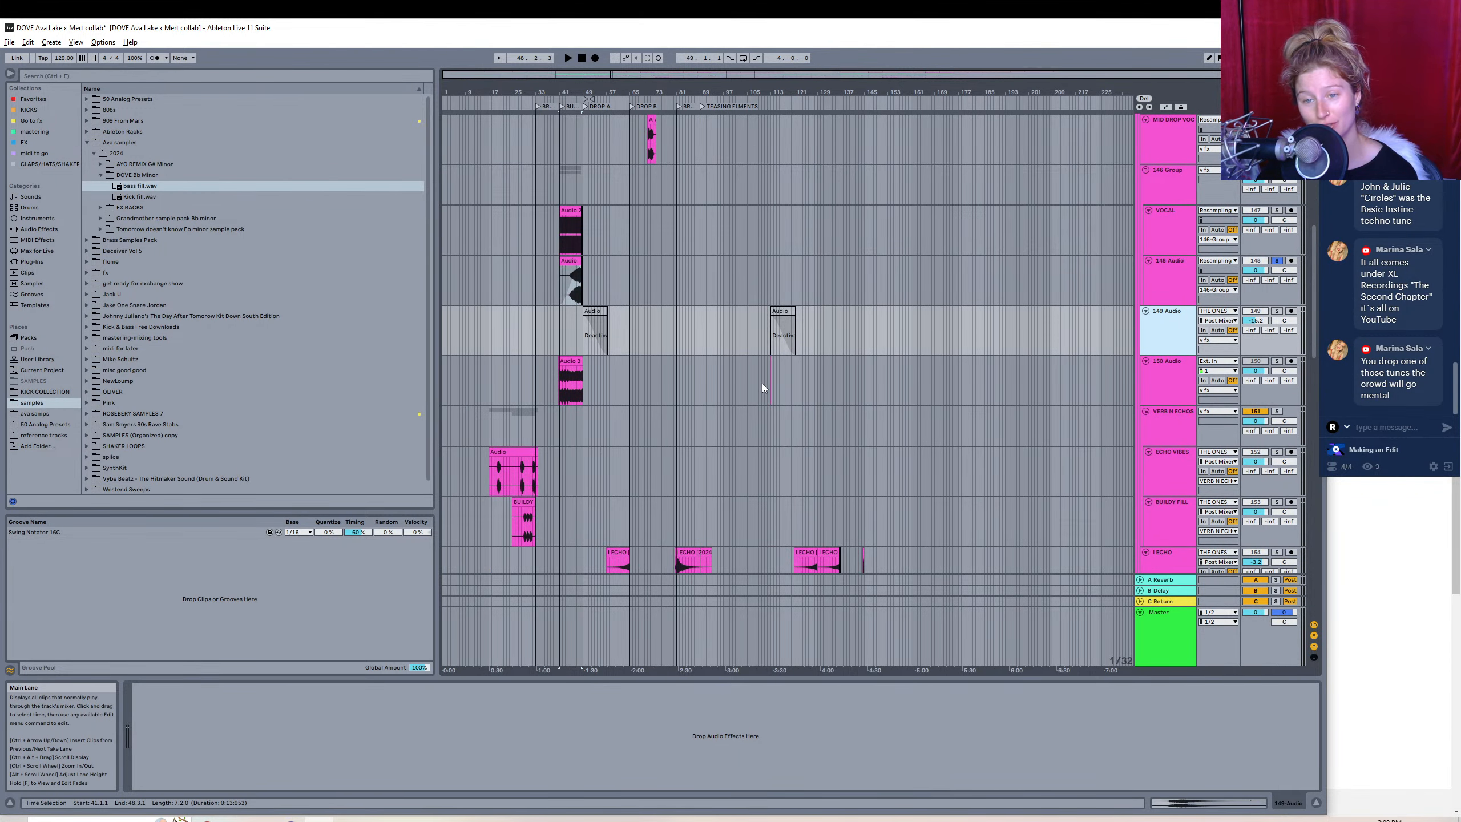
drag(762, 384, 815, 387)
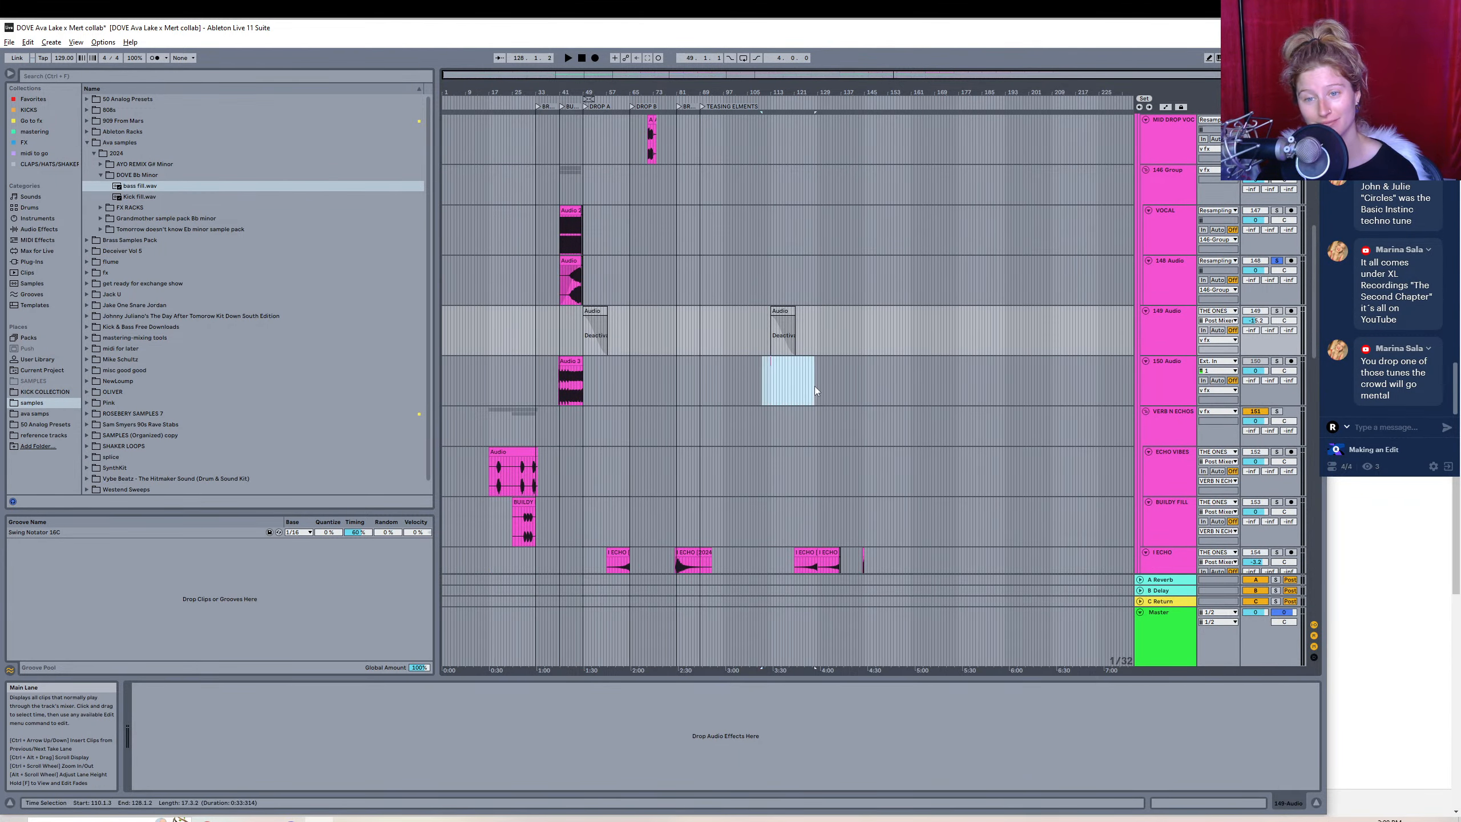
click(1275, 361)
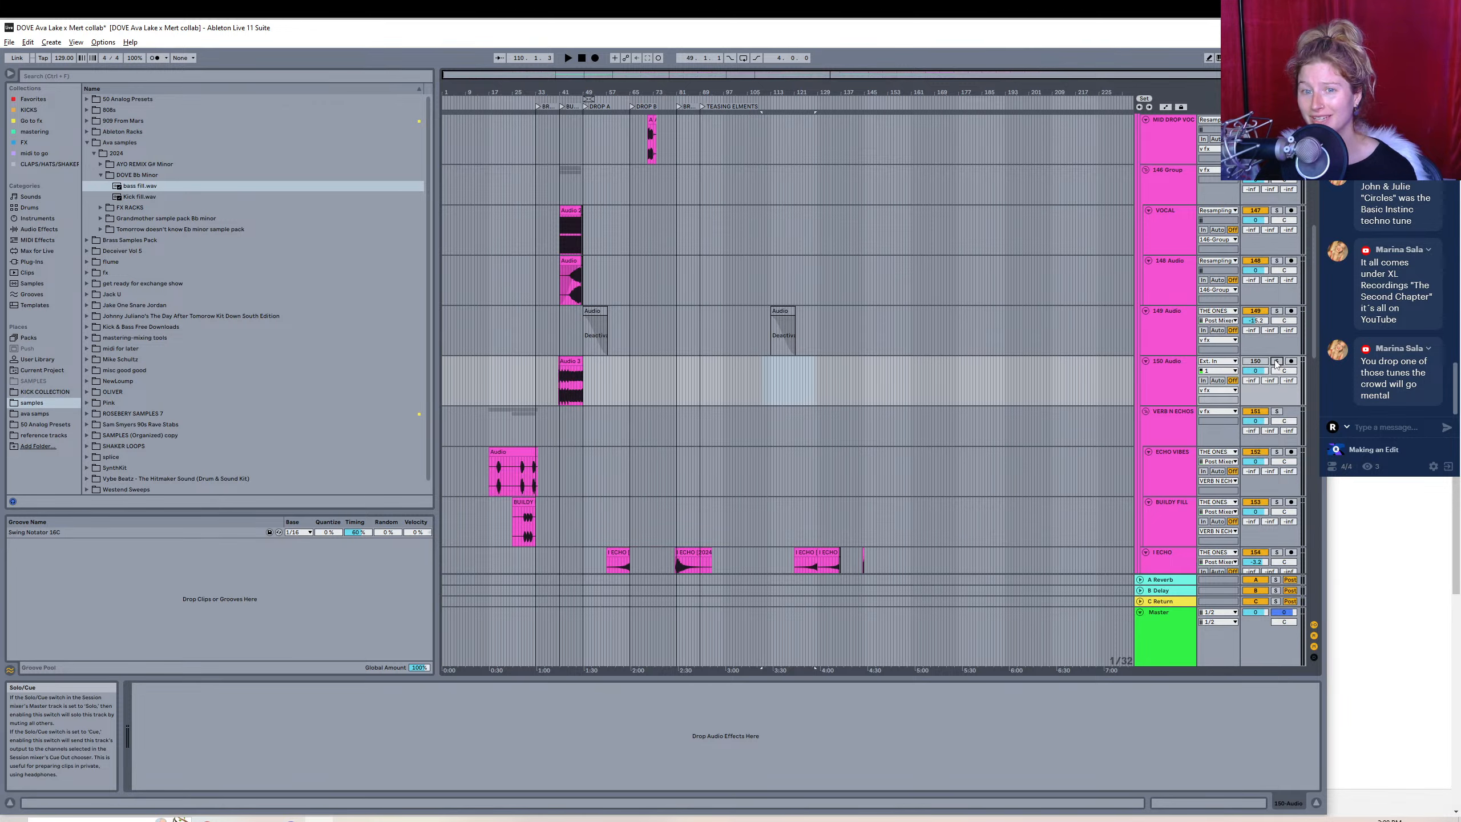
- Fold the 149 Audio and 150 Audio tracks
click(1179, 336)
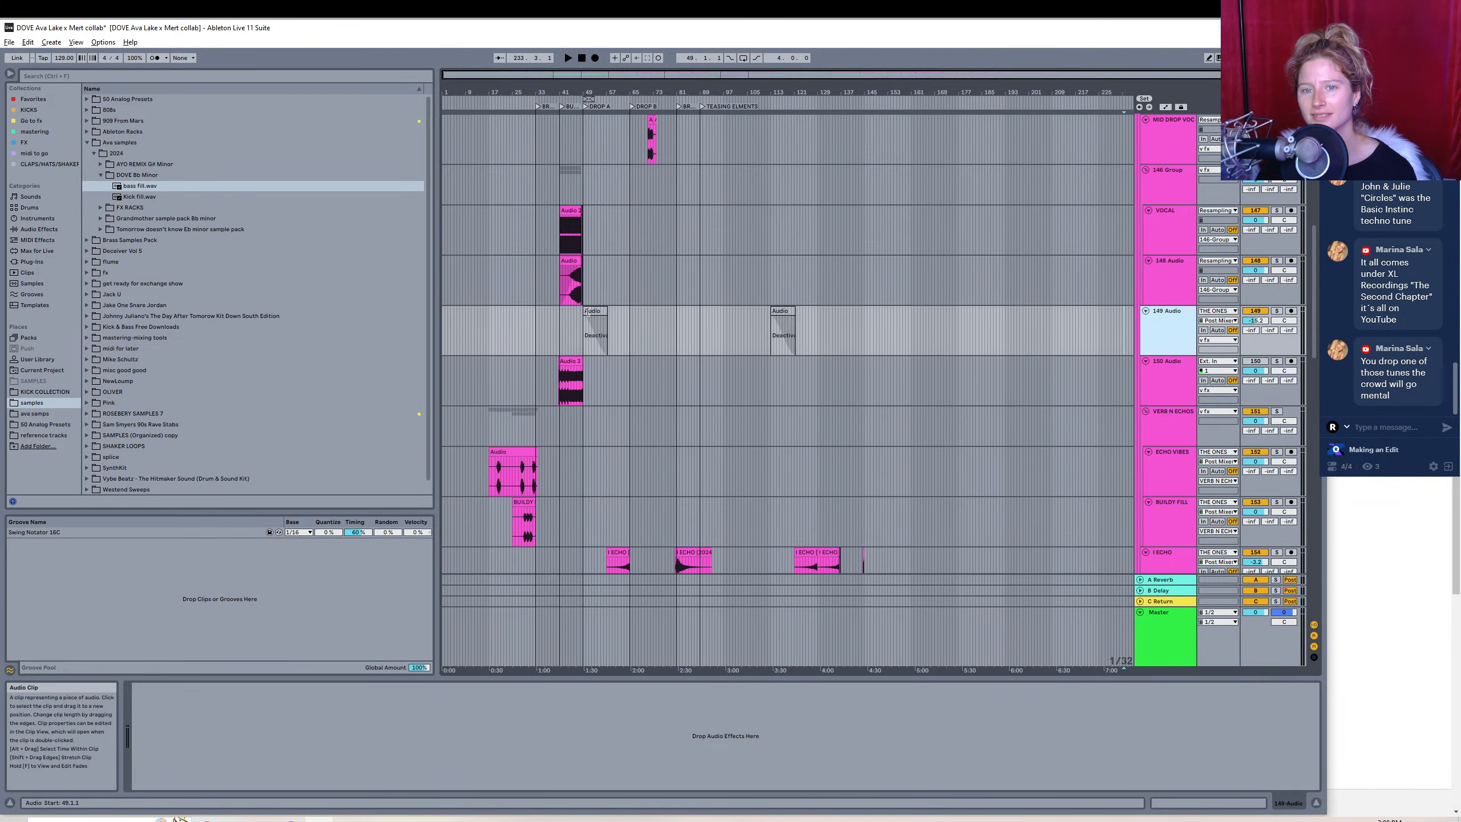
click(1145, 312)
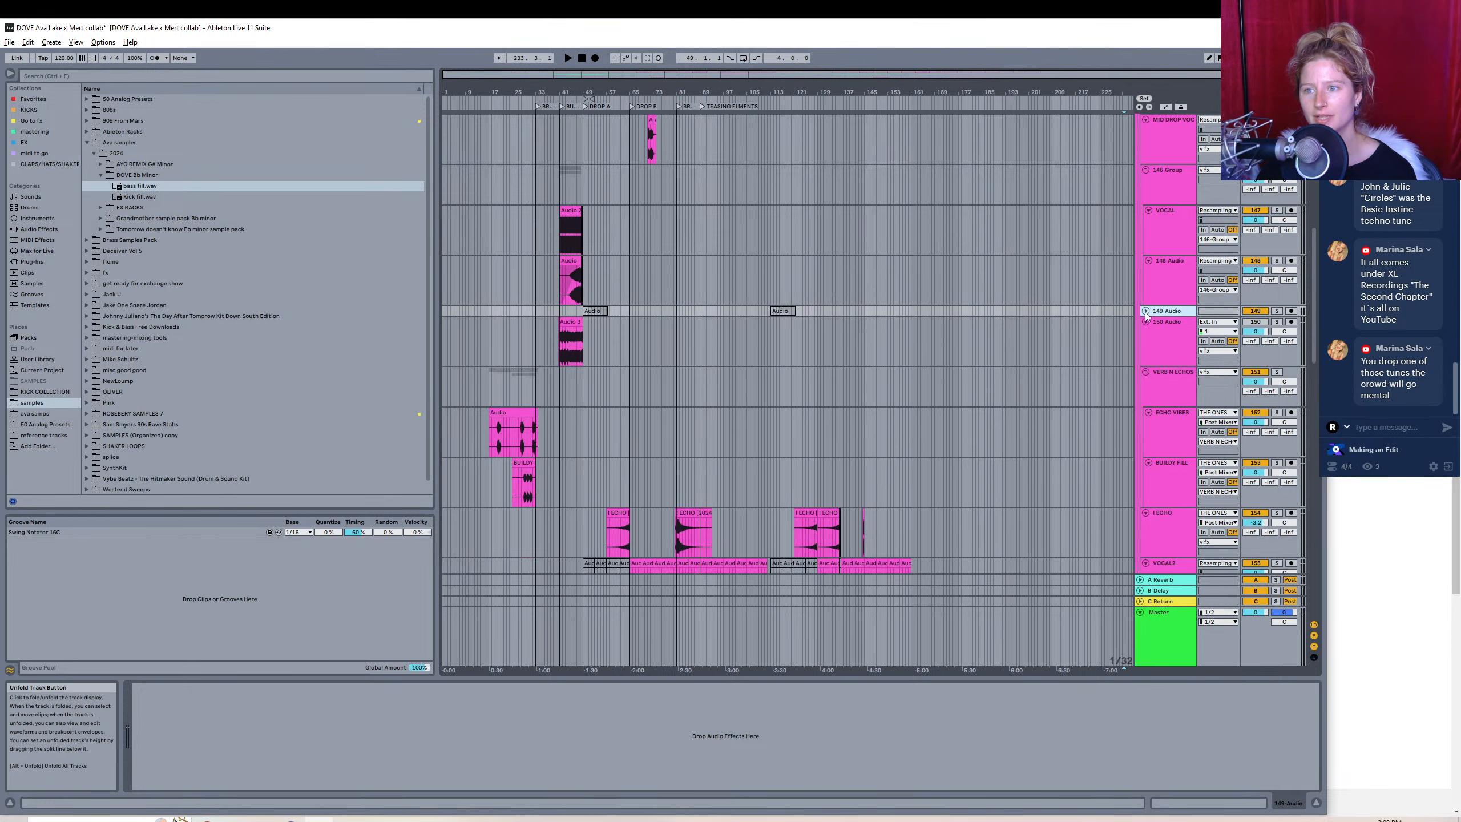
click(1143, 323)
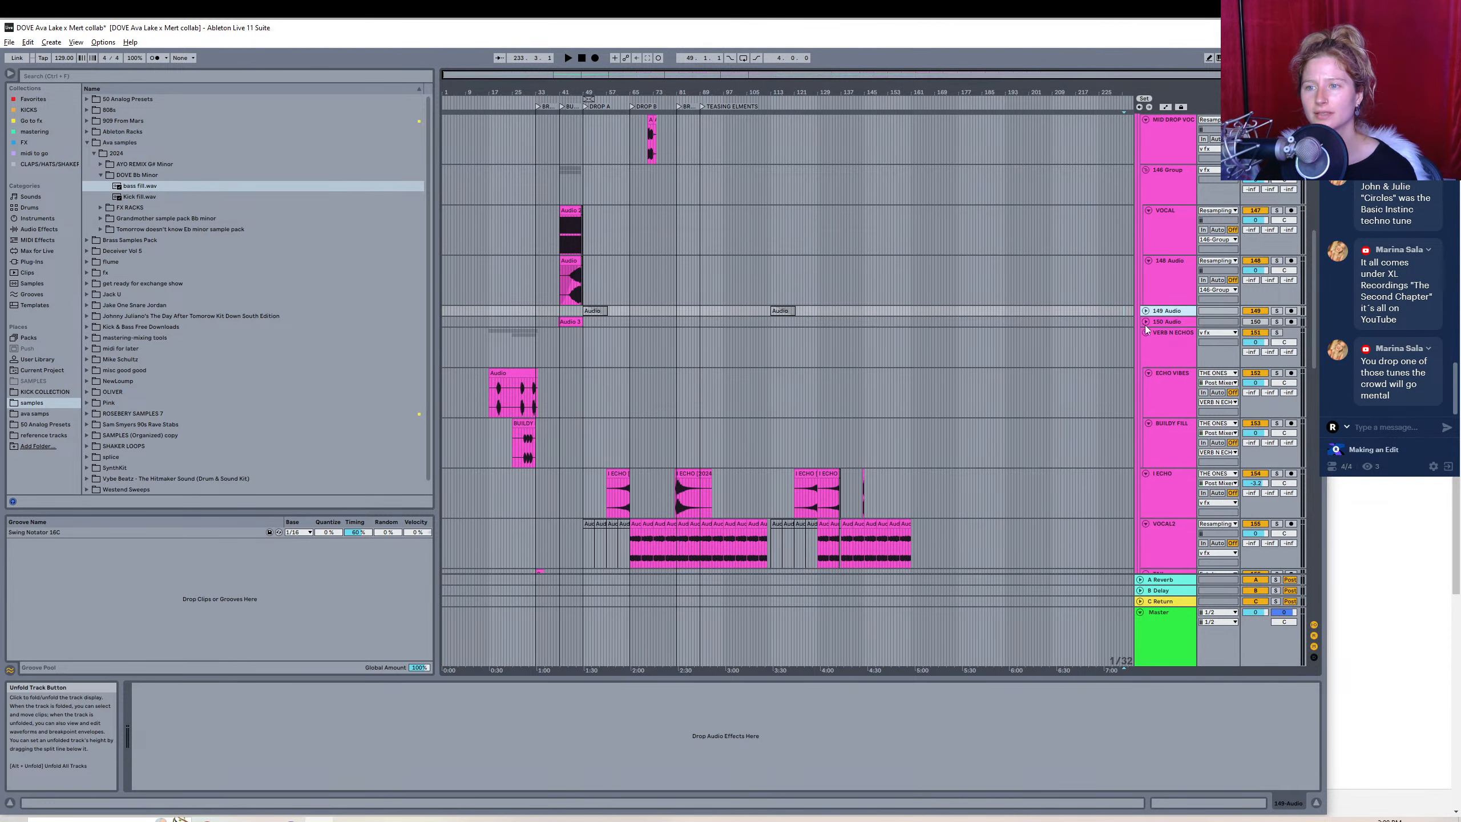
- Solo the ECHO VIBES track and audition the first vocal phrase of its clip, starting from around bars 19 and 20
drag(1311, 301, 1311, 328)
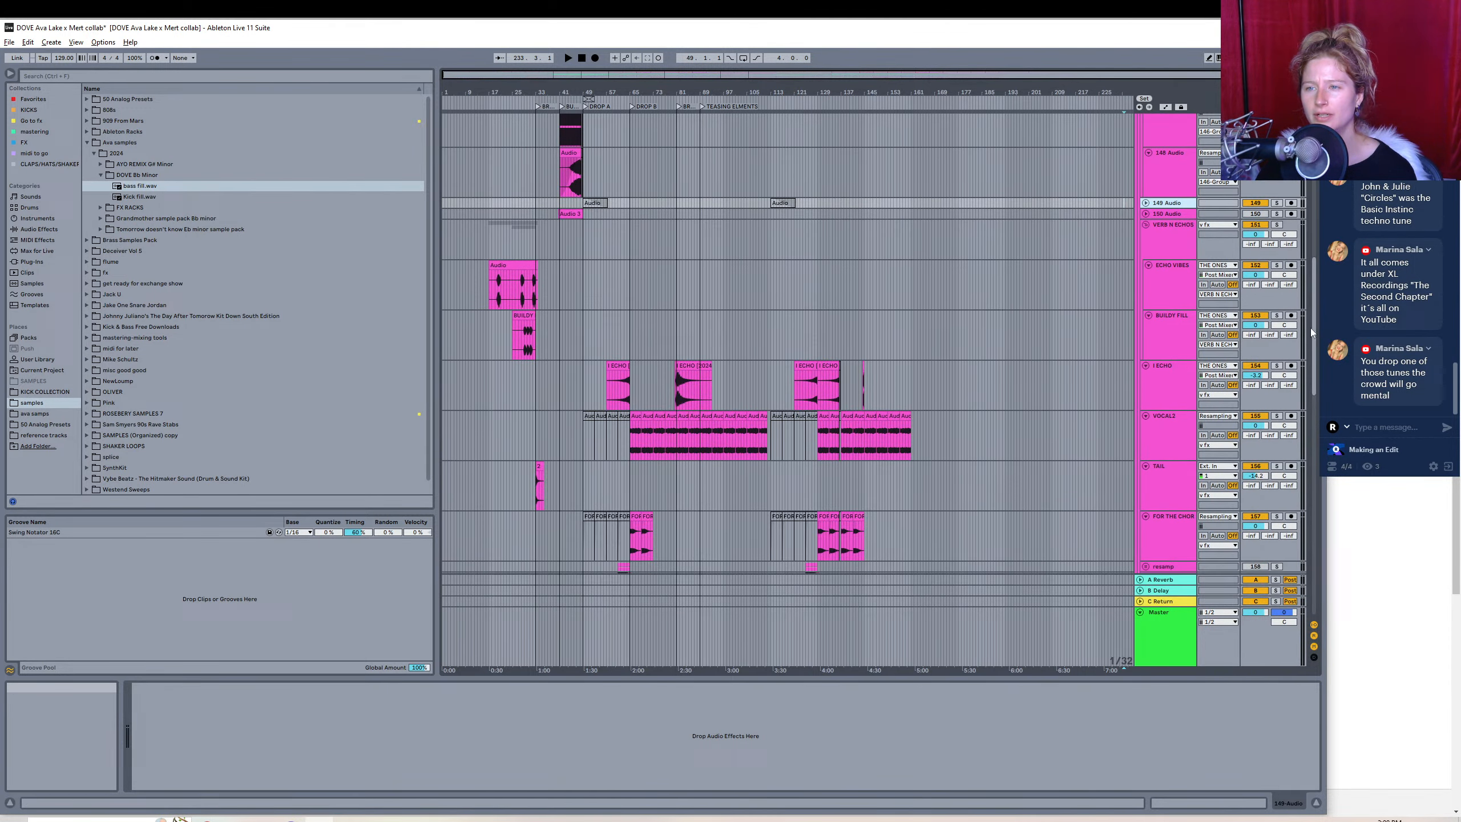
click(1277, 255)
click(1276, 266)
click(499, 266)
key(space)
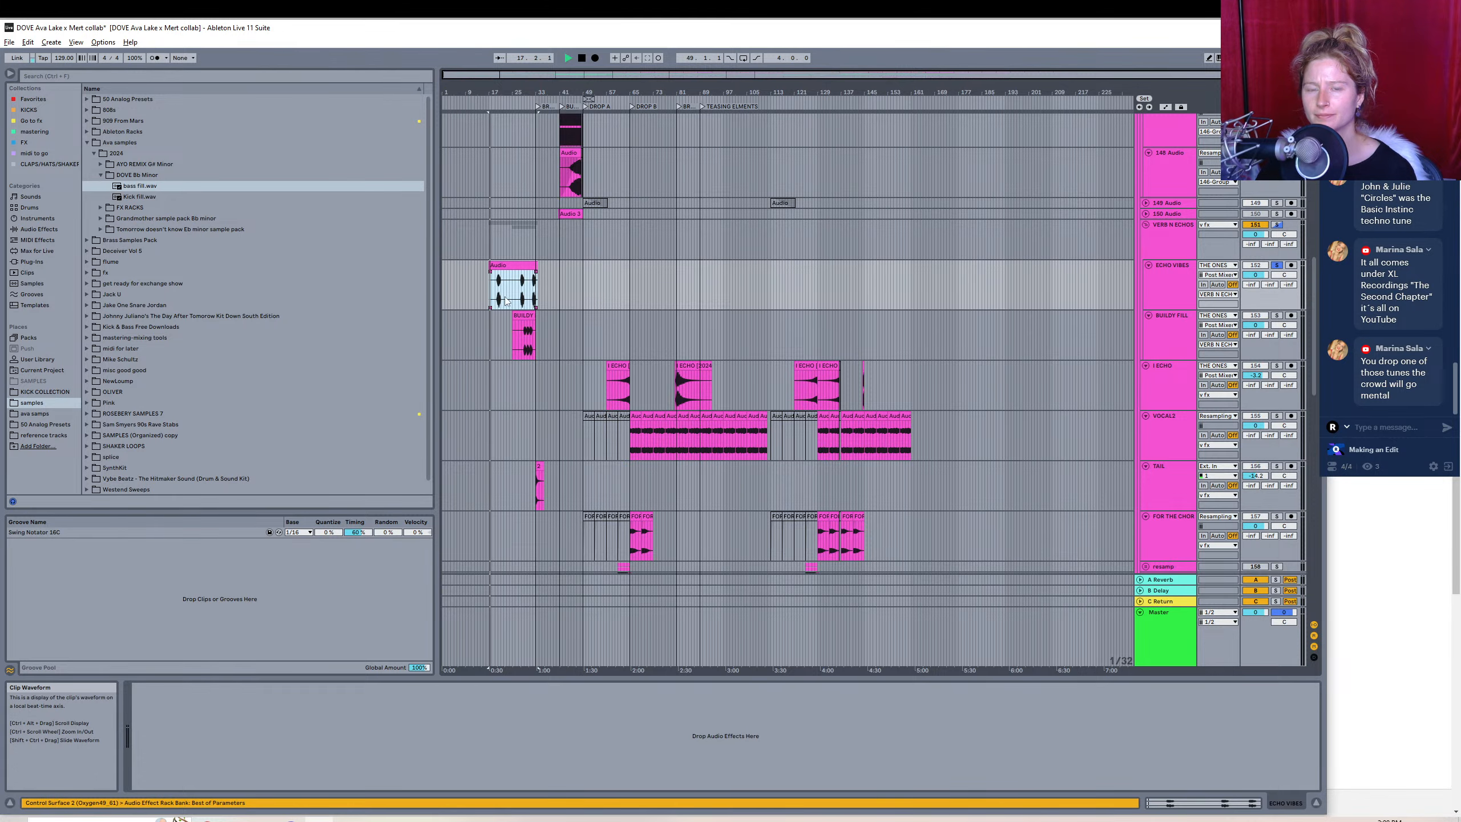
drag(487, 94, 465, 138)
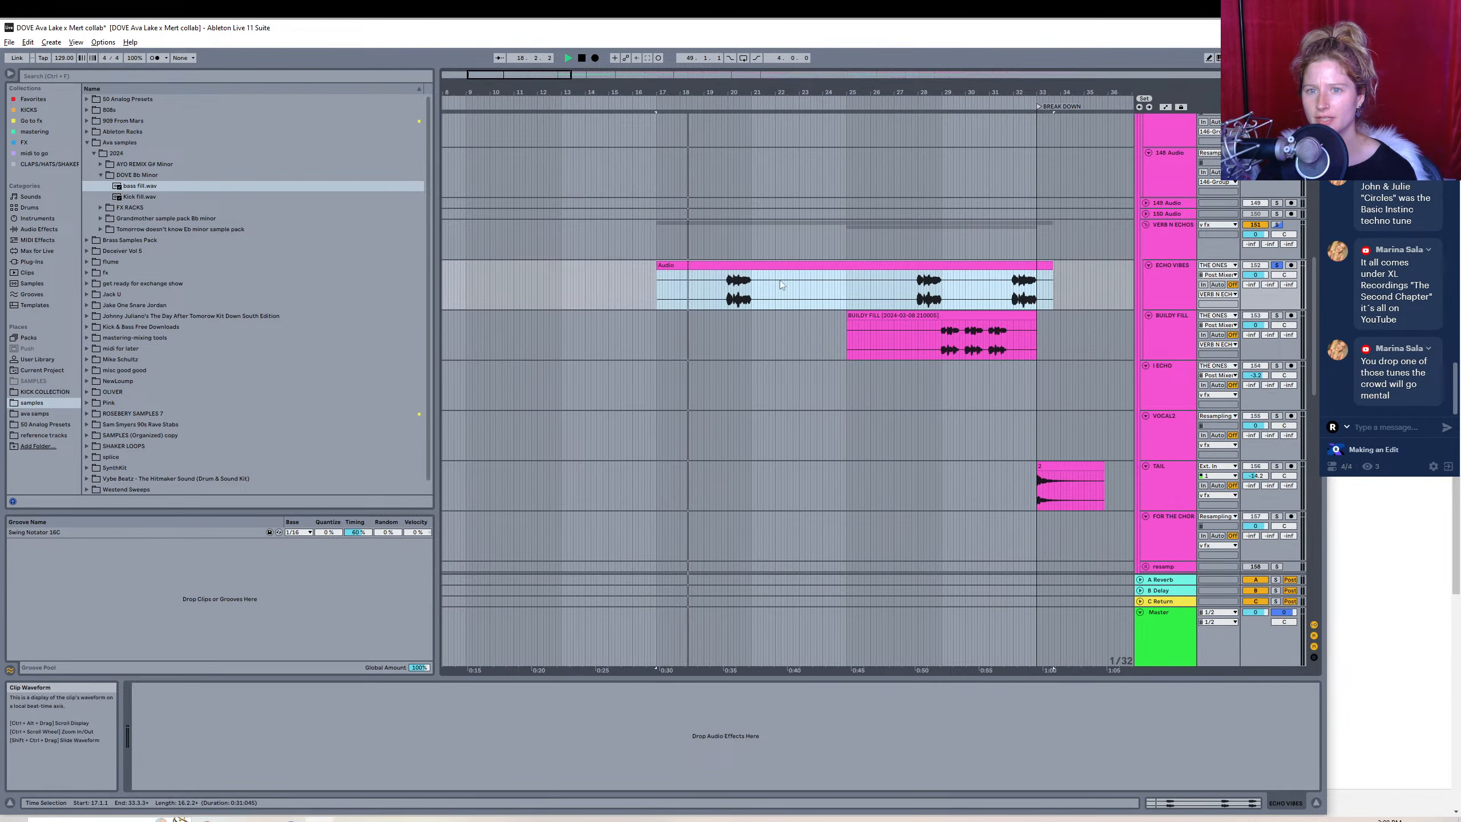
click(728, 299)
key(space)
key(space)
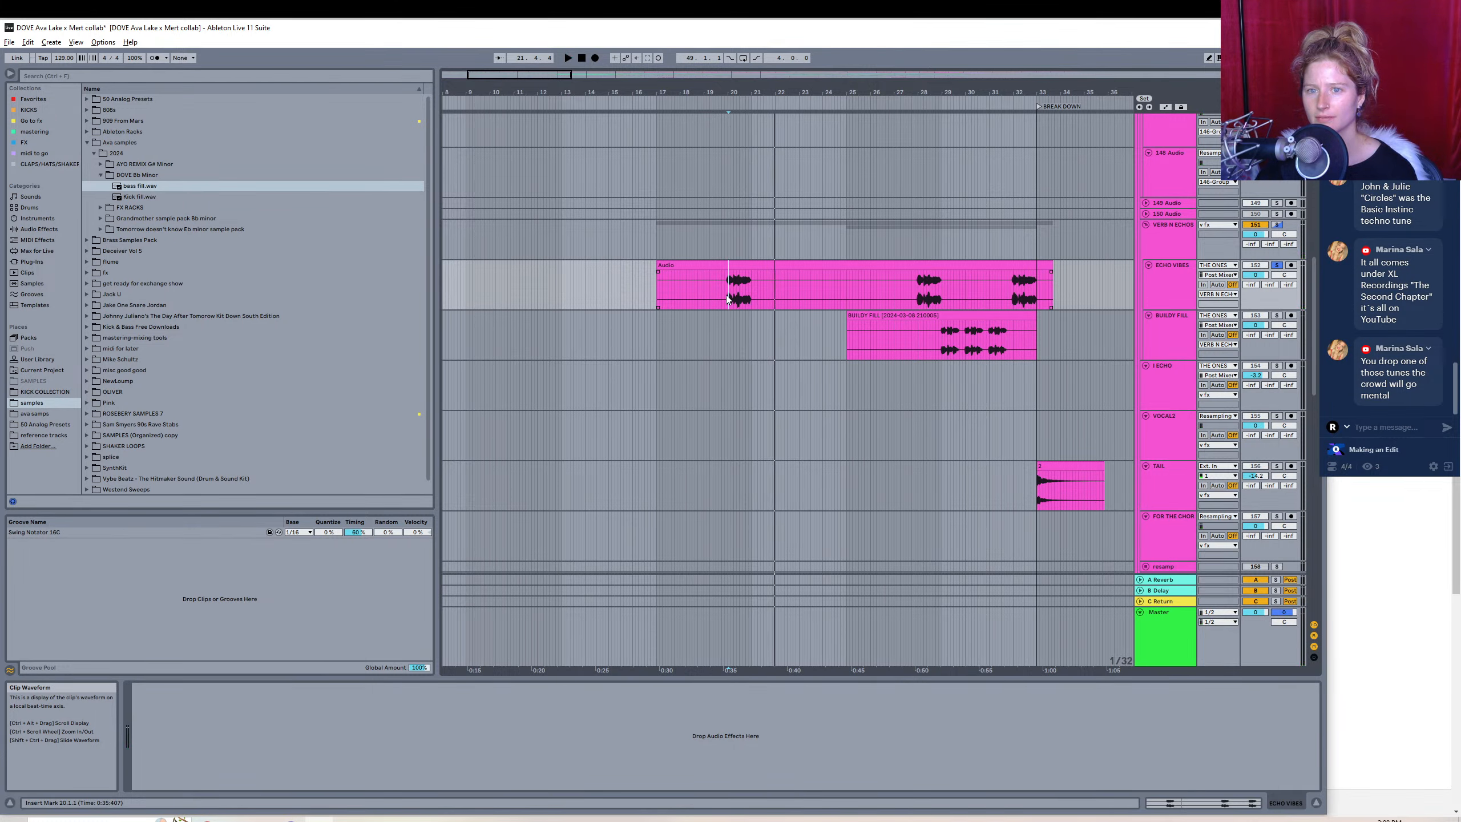
click(703, 294)
key(space)
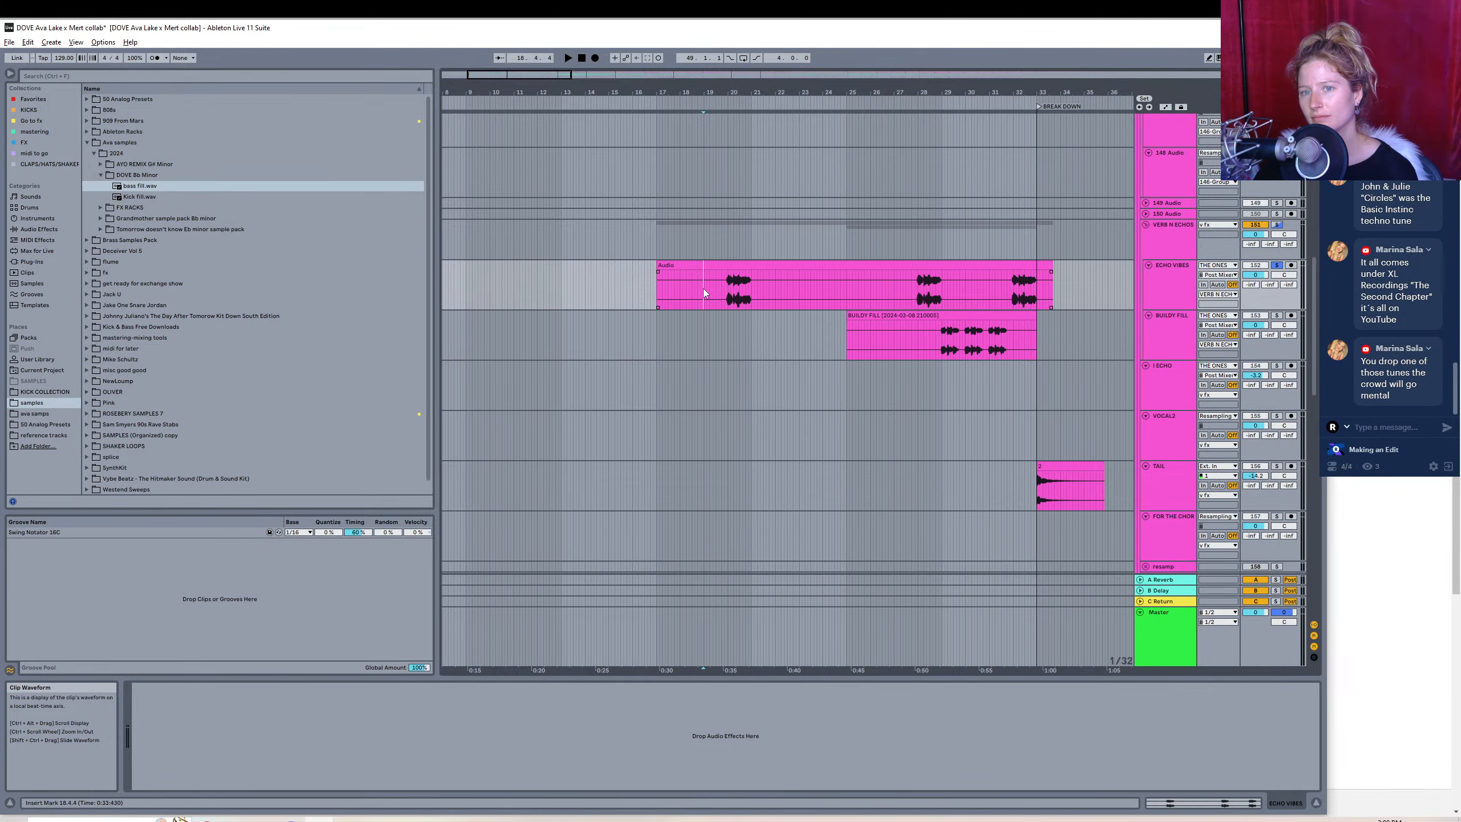
- Split the first vocal phrase on ECHO VIBES into its own clip from 19.1.1 to 23.1.1 and play it back
drag(702, 288, 814, 291)
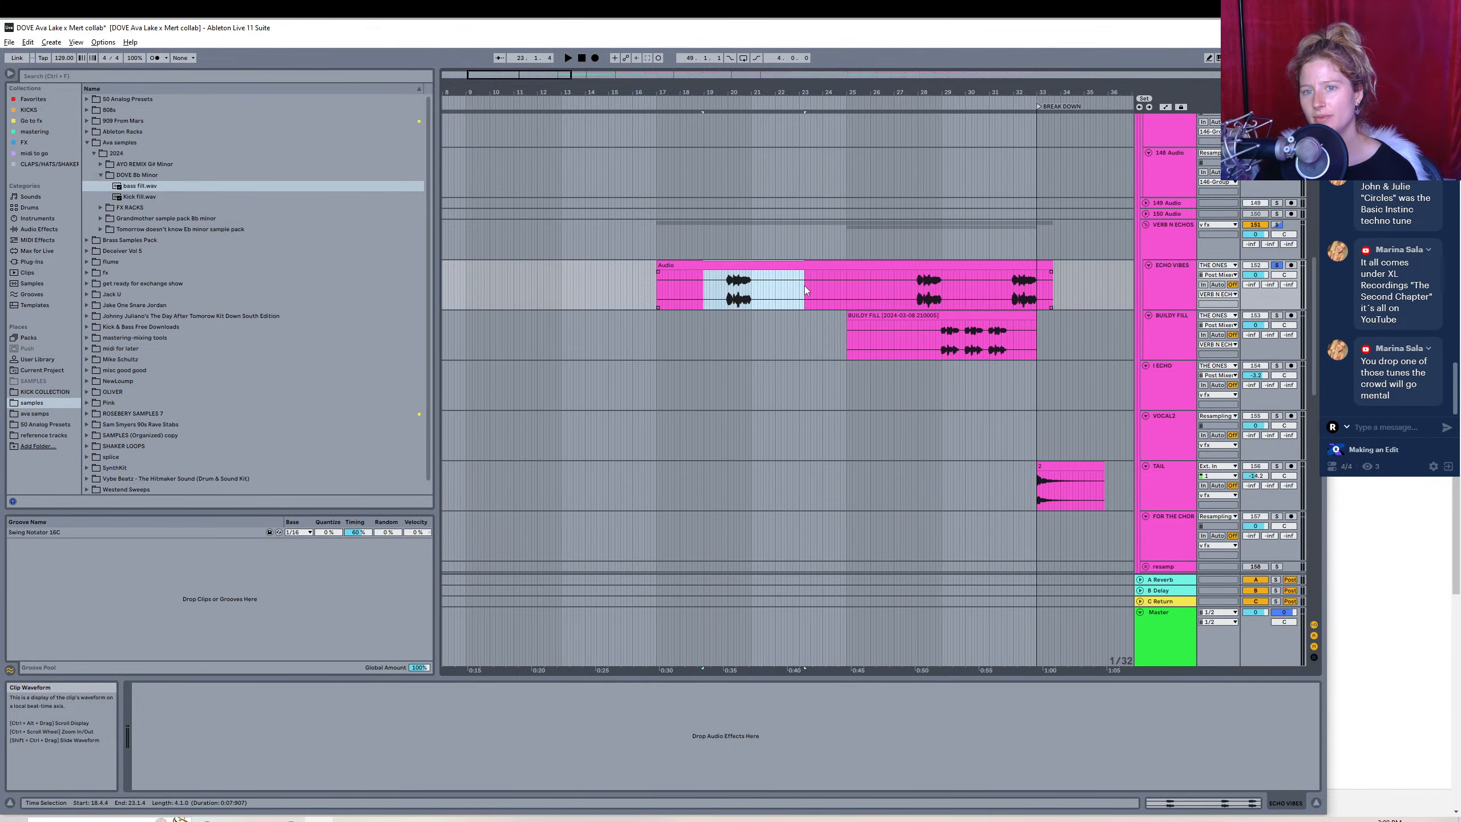
click(844, 264)
click(731, 294)
key(space)
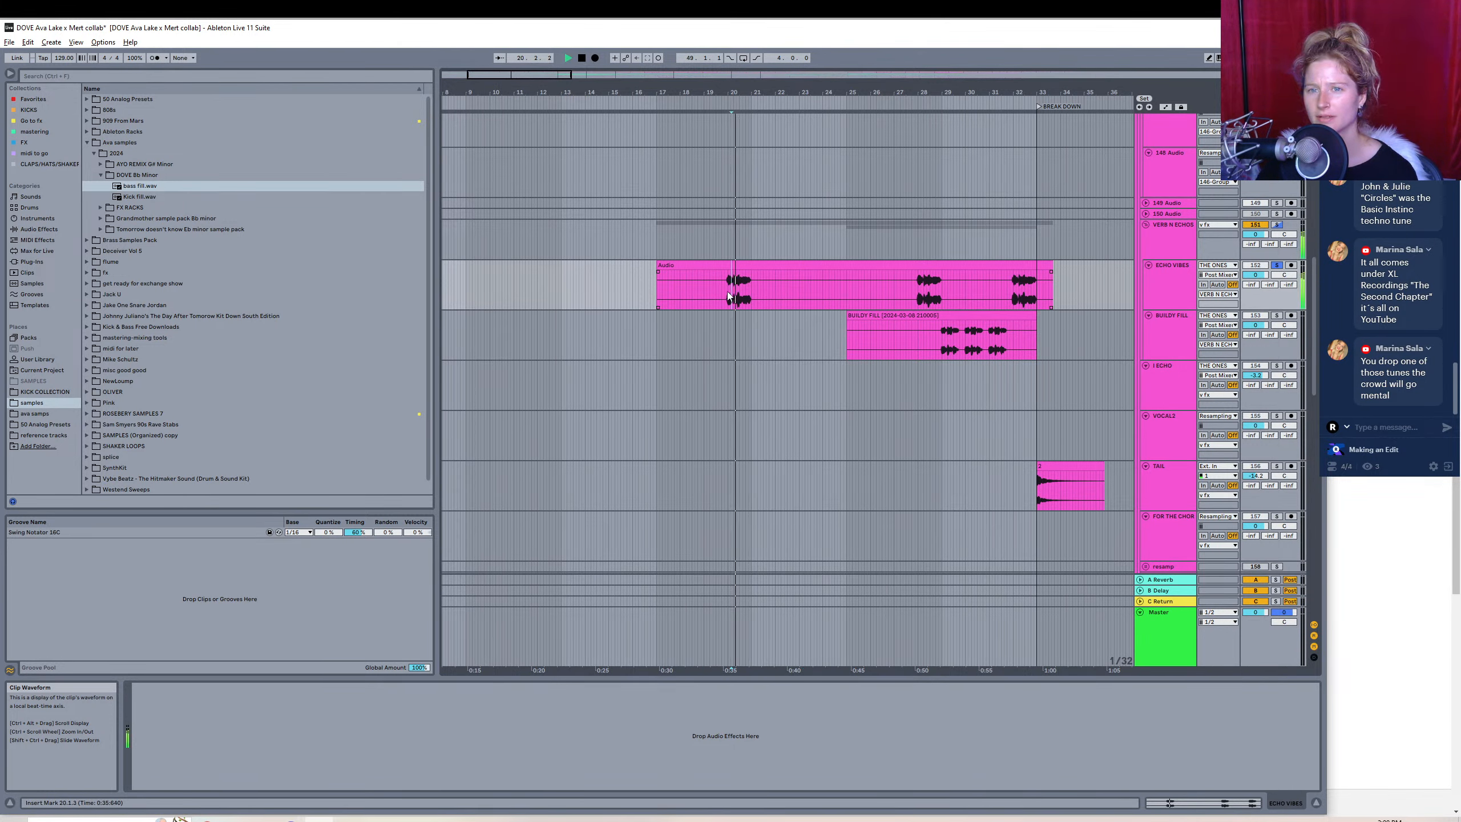
drag(707, 294, 799, 293)
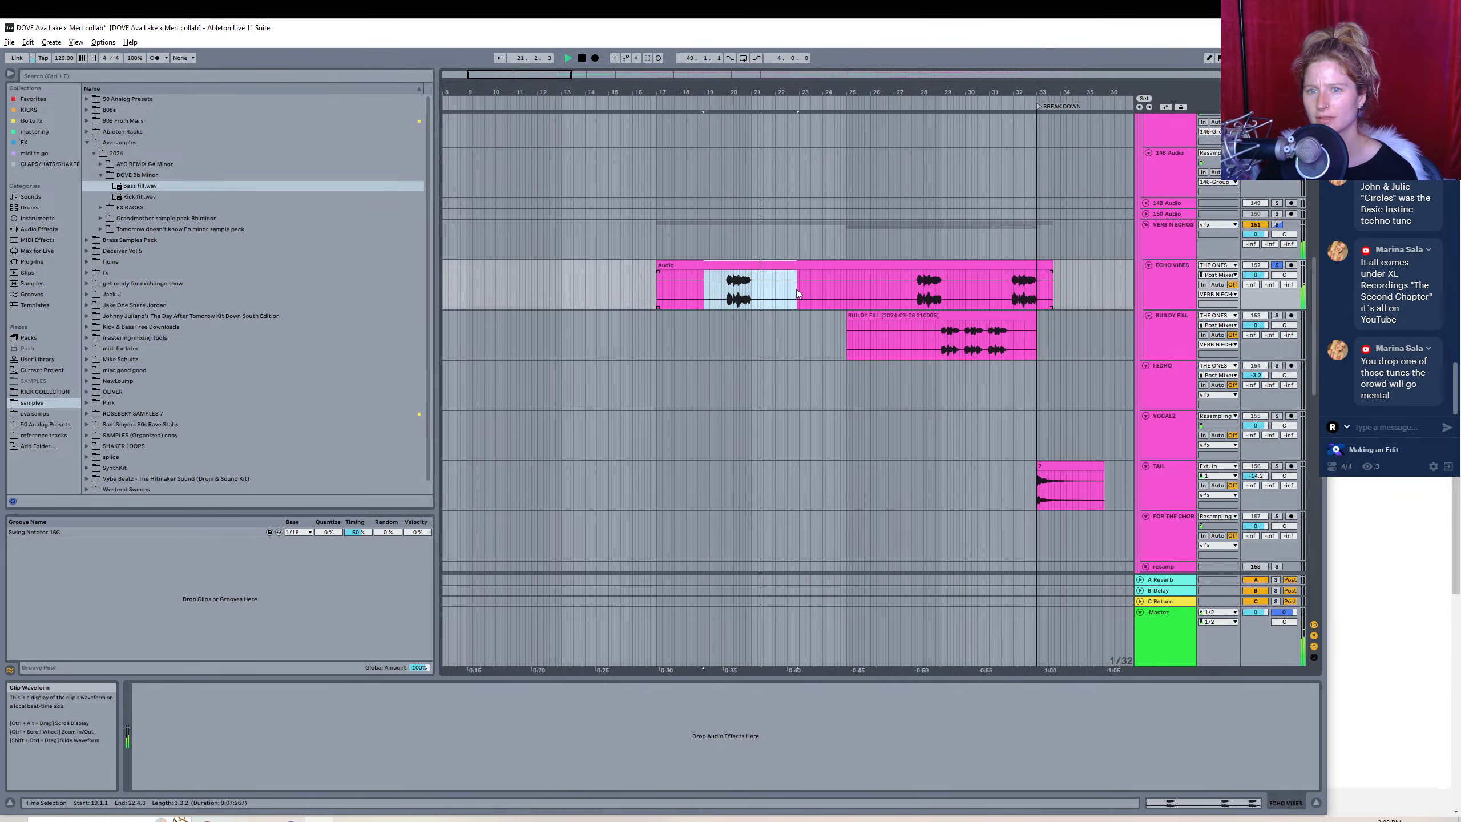
key(ctrl+e)
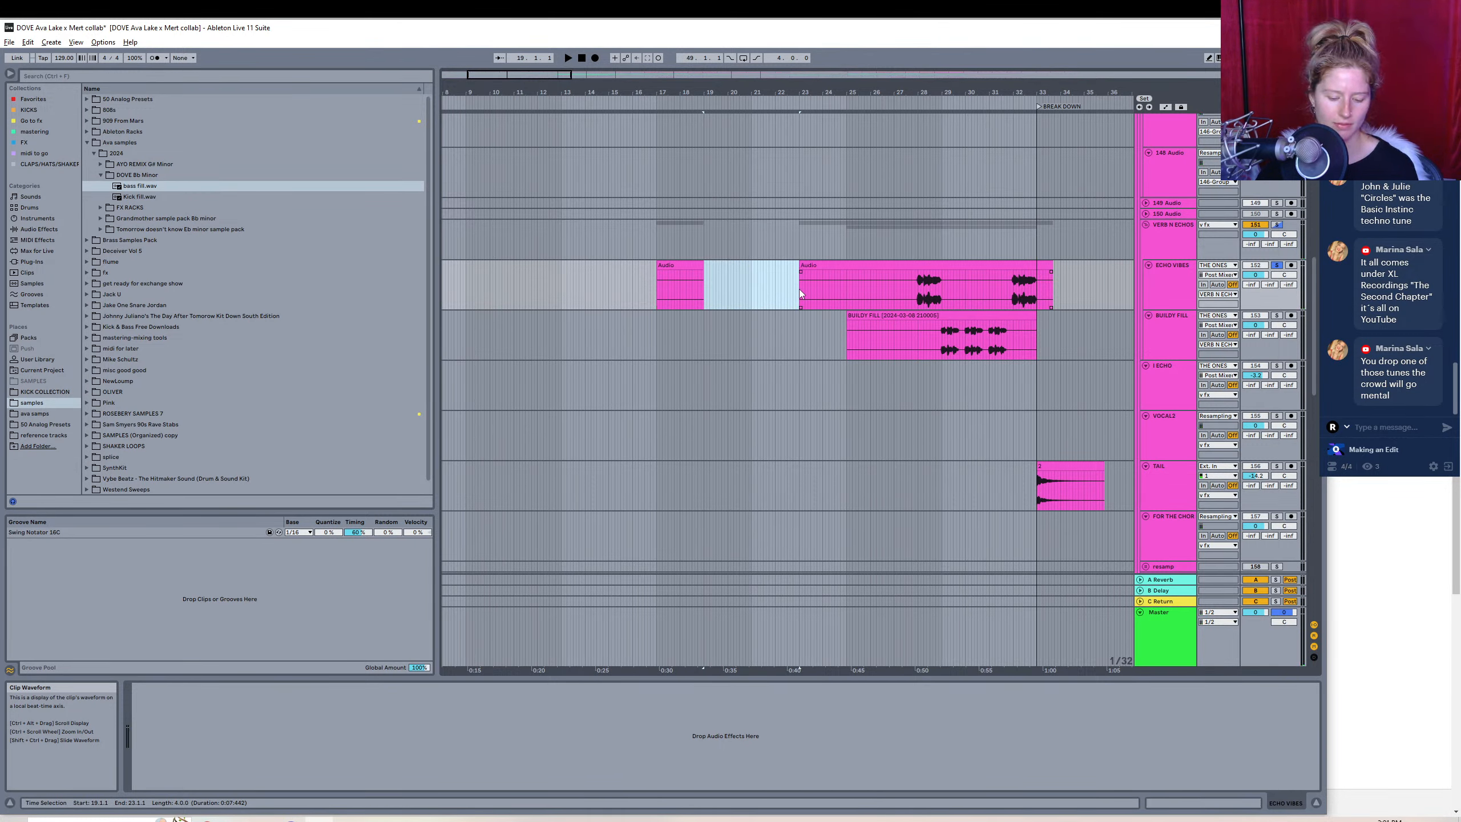
key(space)
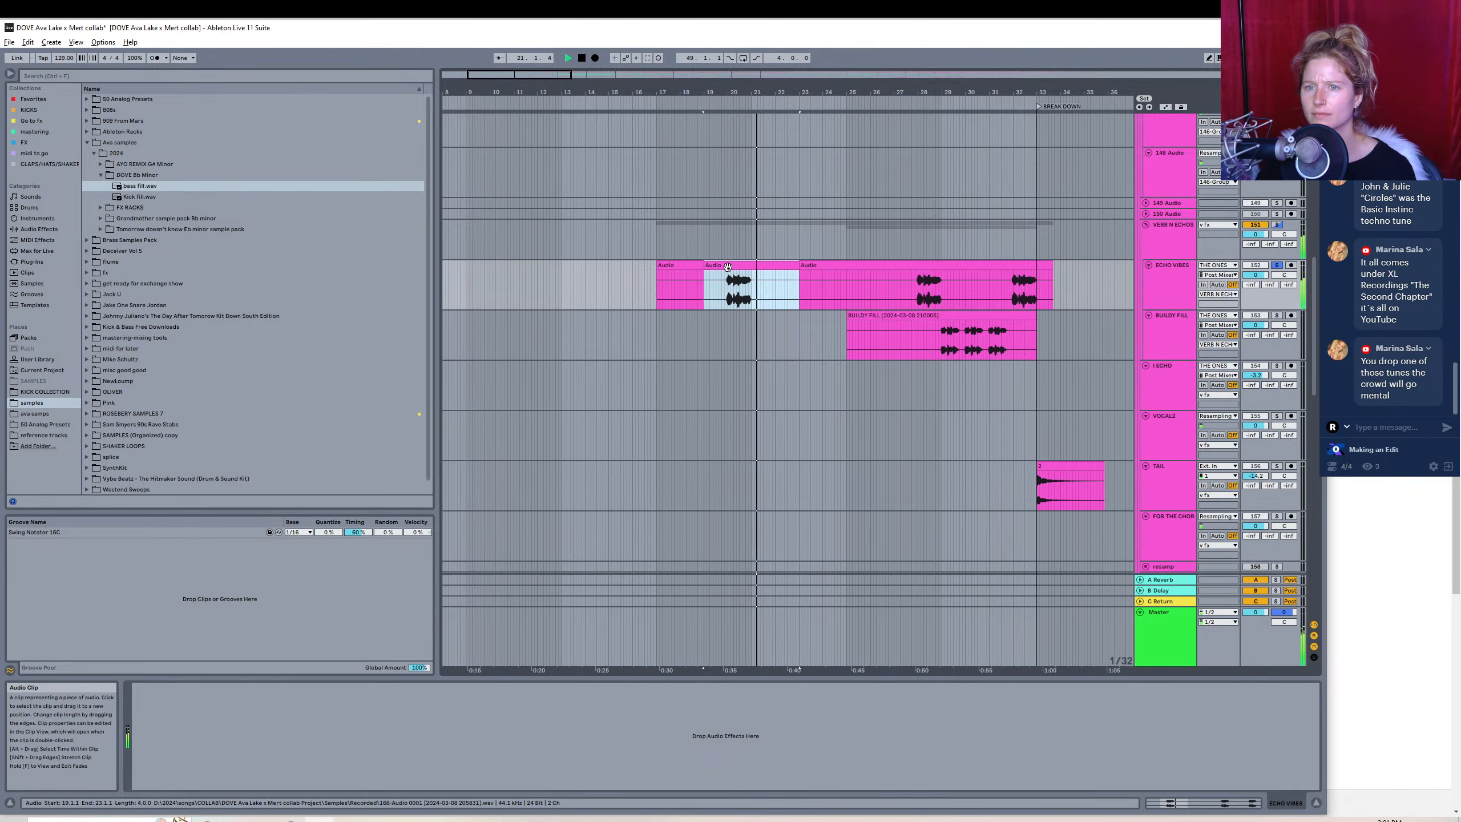
- Export the selected ECHO VIBES phrase as a WAV named "shy now vocal echo" in the DOVE Bb Minor folder
click(9, 43)
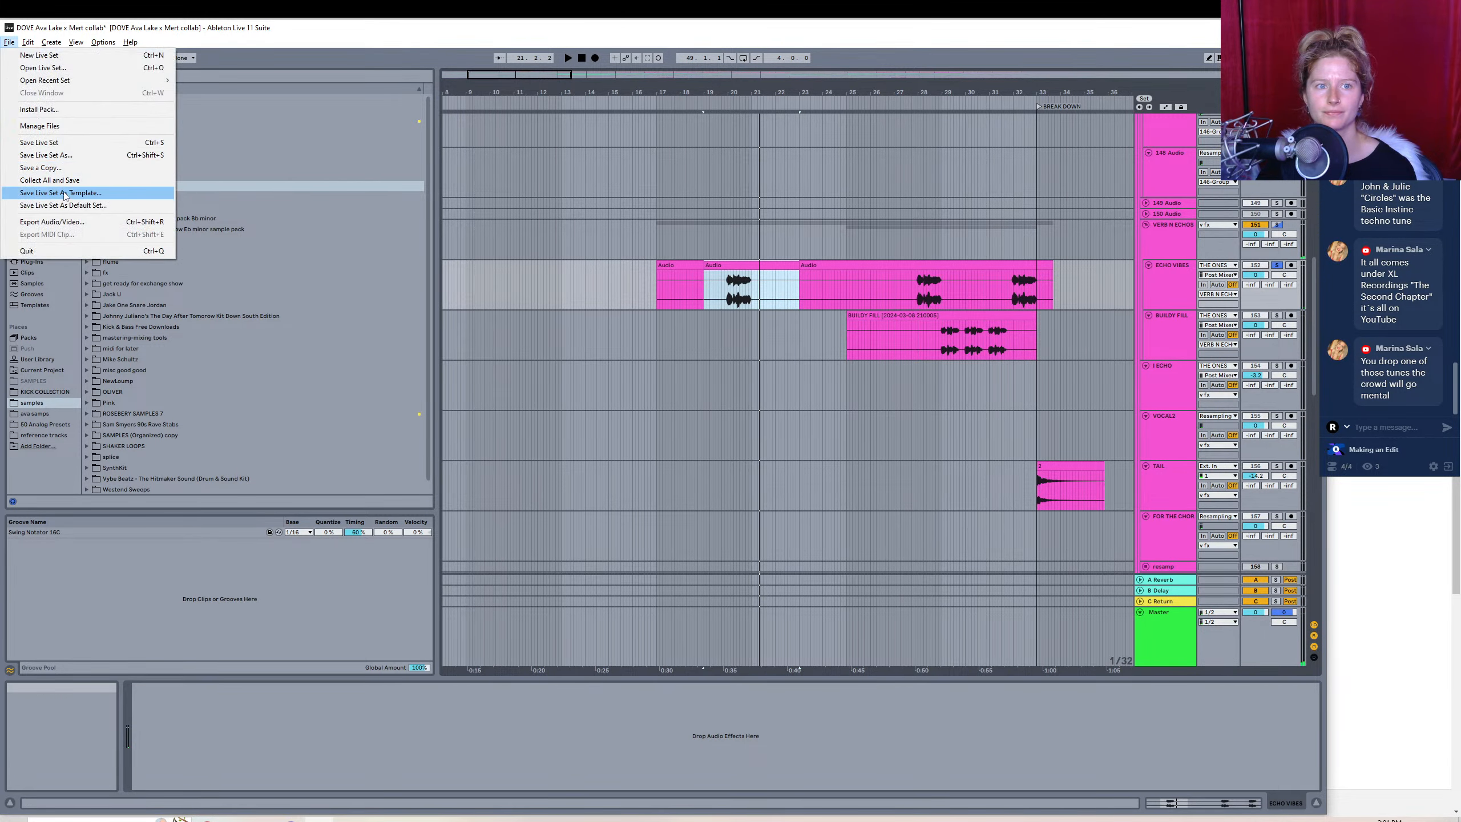
click(80, 222)
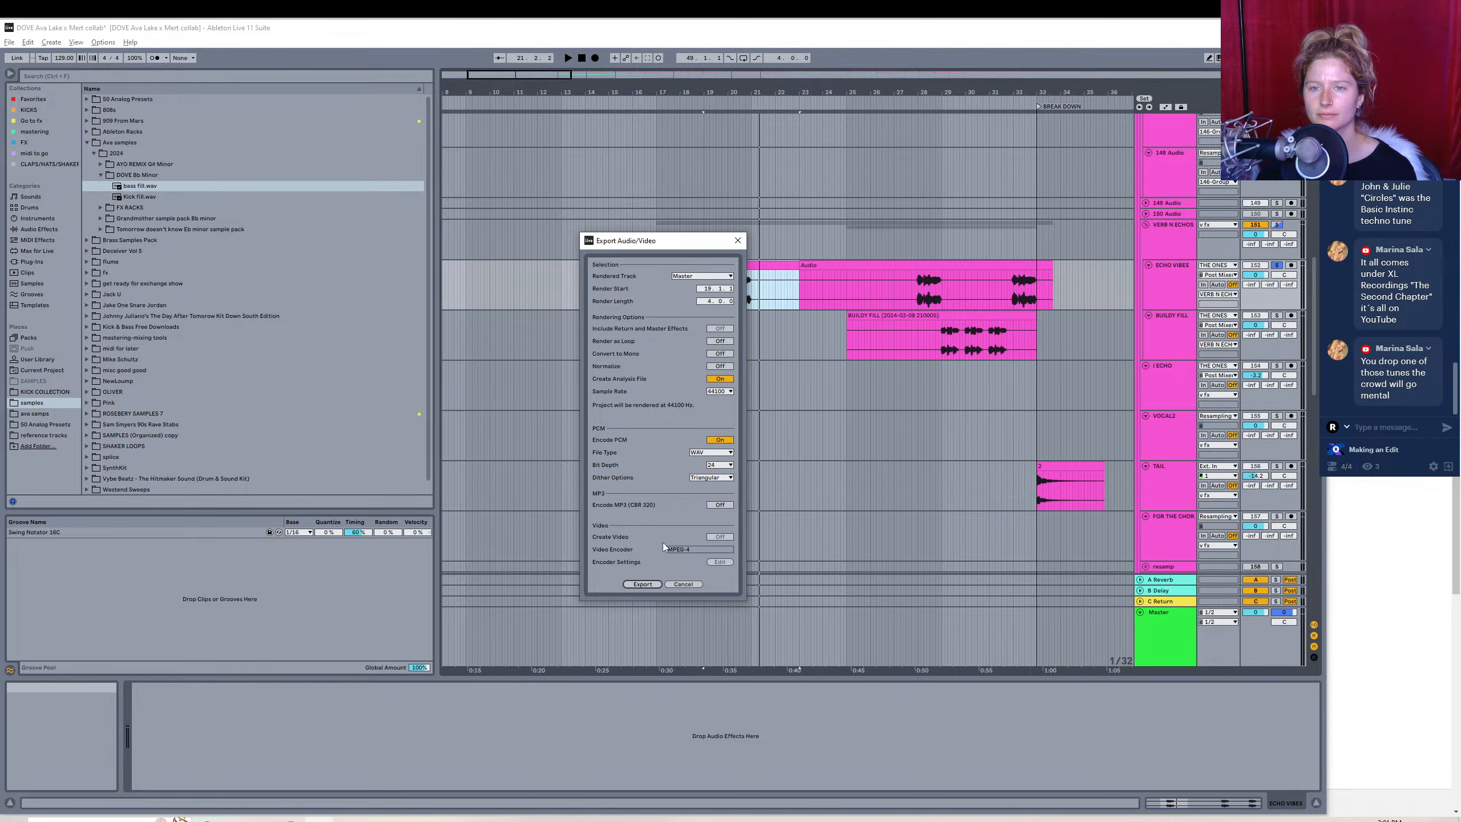
mouse_move(692, 246)
mouse_down()
mouse_move(503, 234)
mouse_move(693, 220)
mouse_up()
click(644, 558)
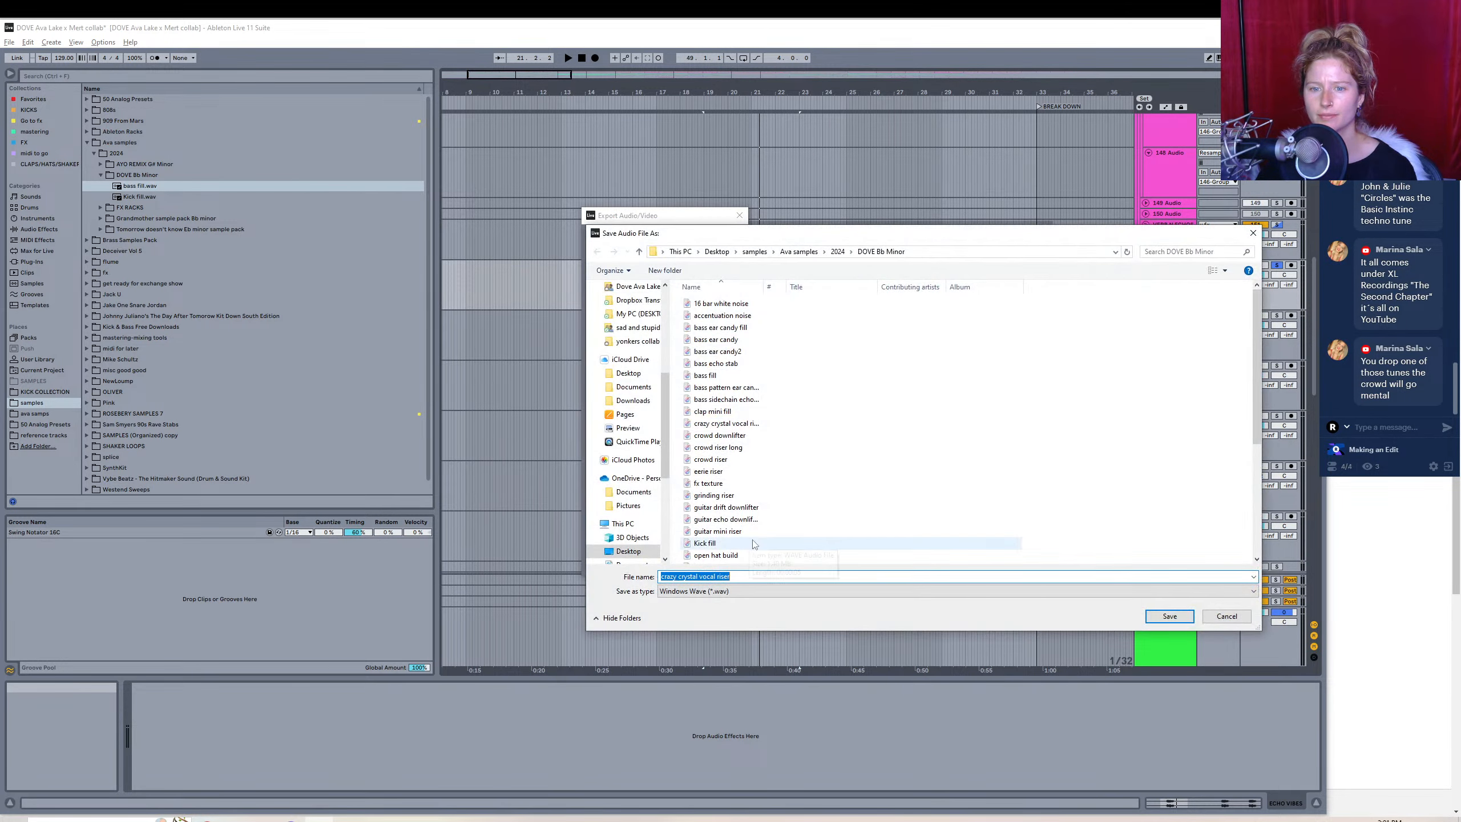
text(she n)
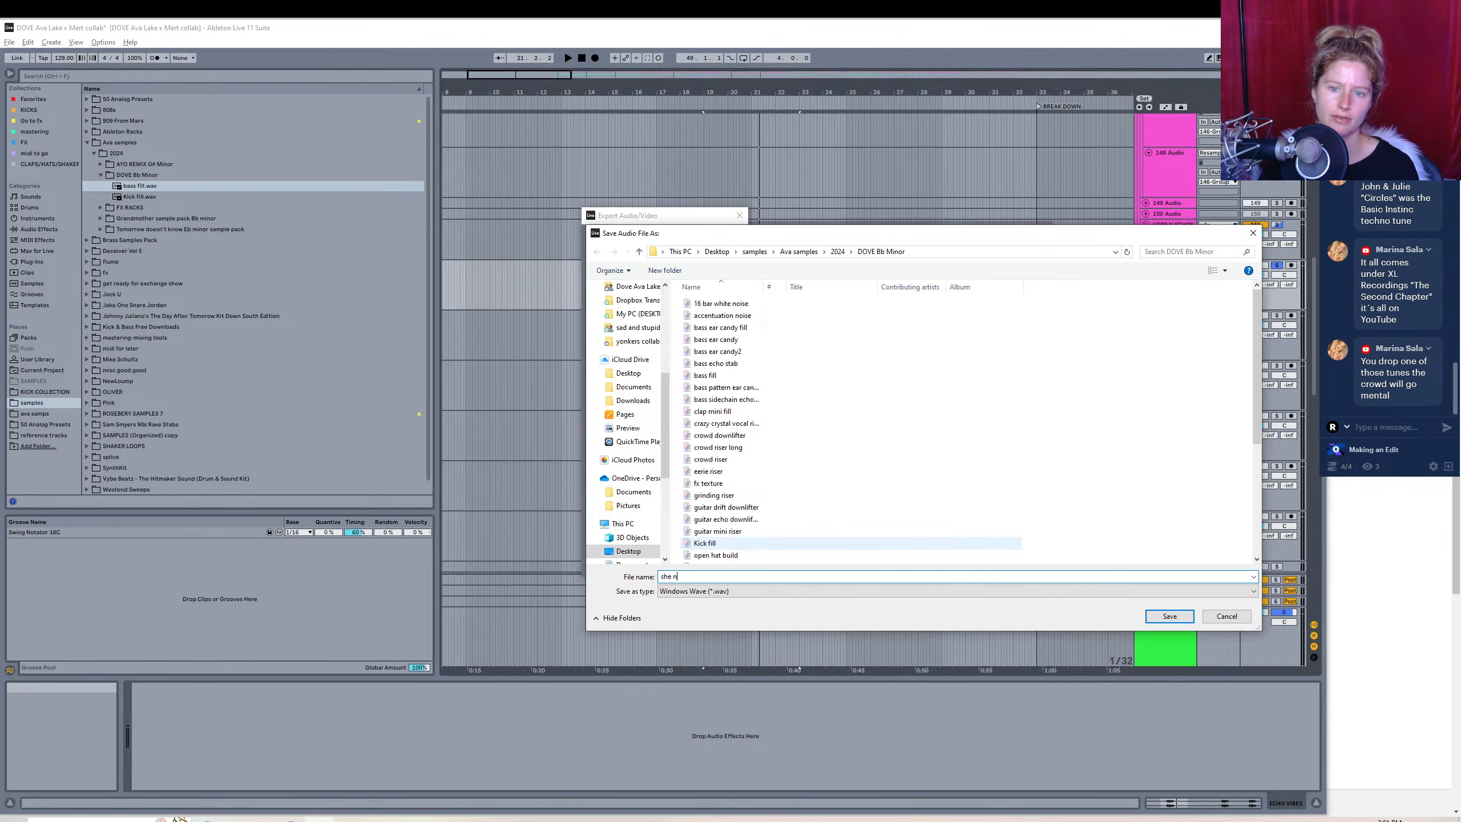
key(BackSpace)
text(kn)
key(BackSpace)
key(BackSpace)
key(BackSpace)
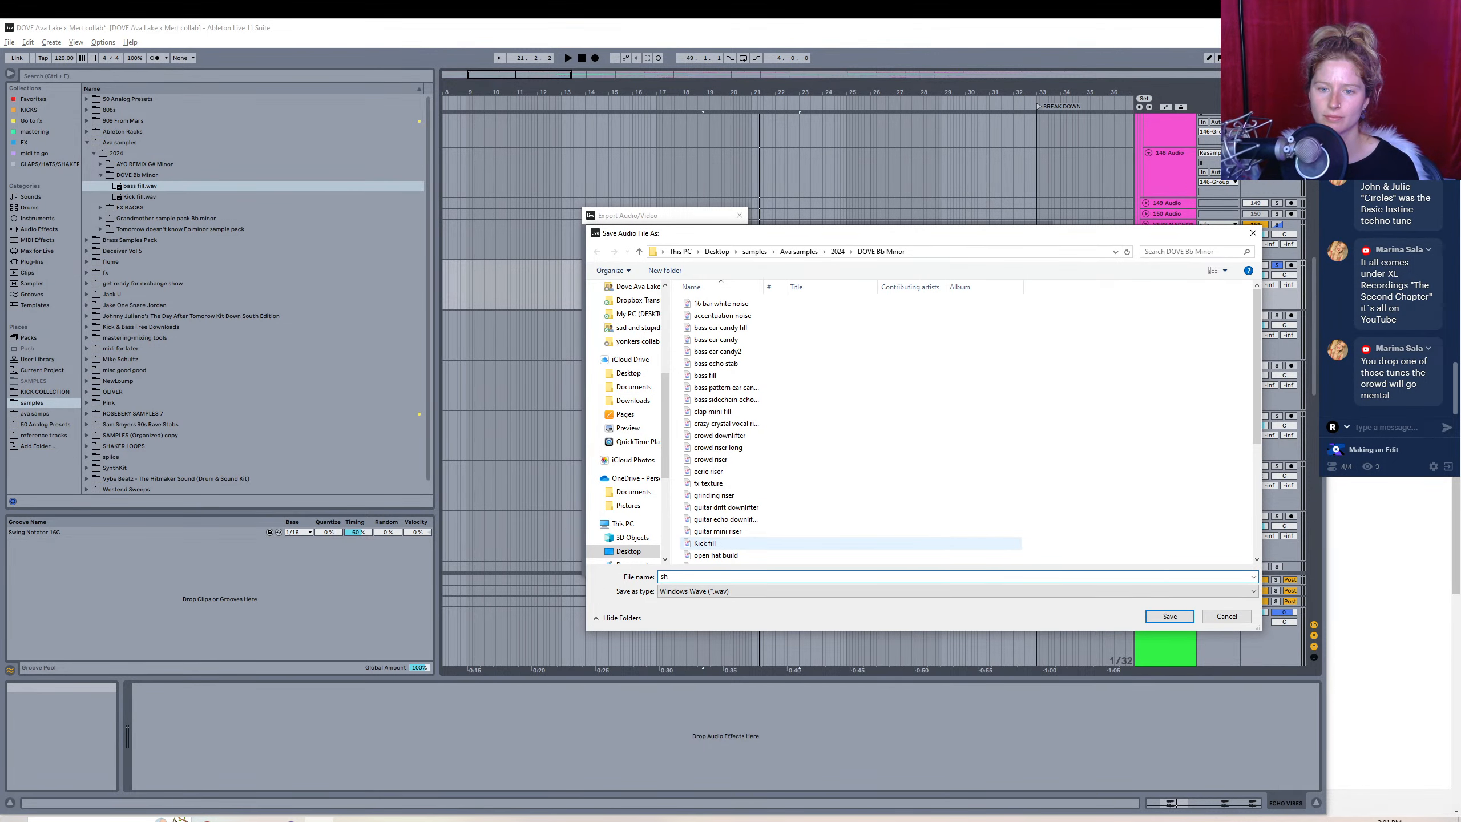
text(y now voc)
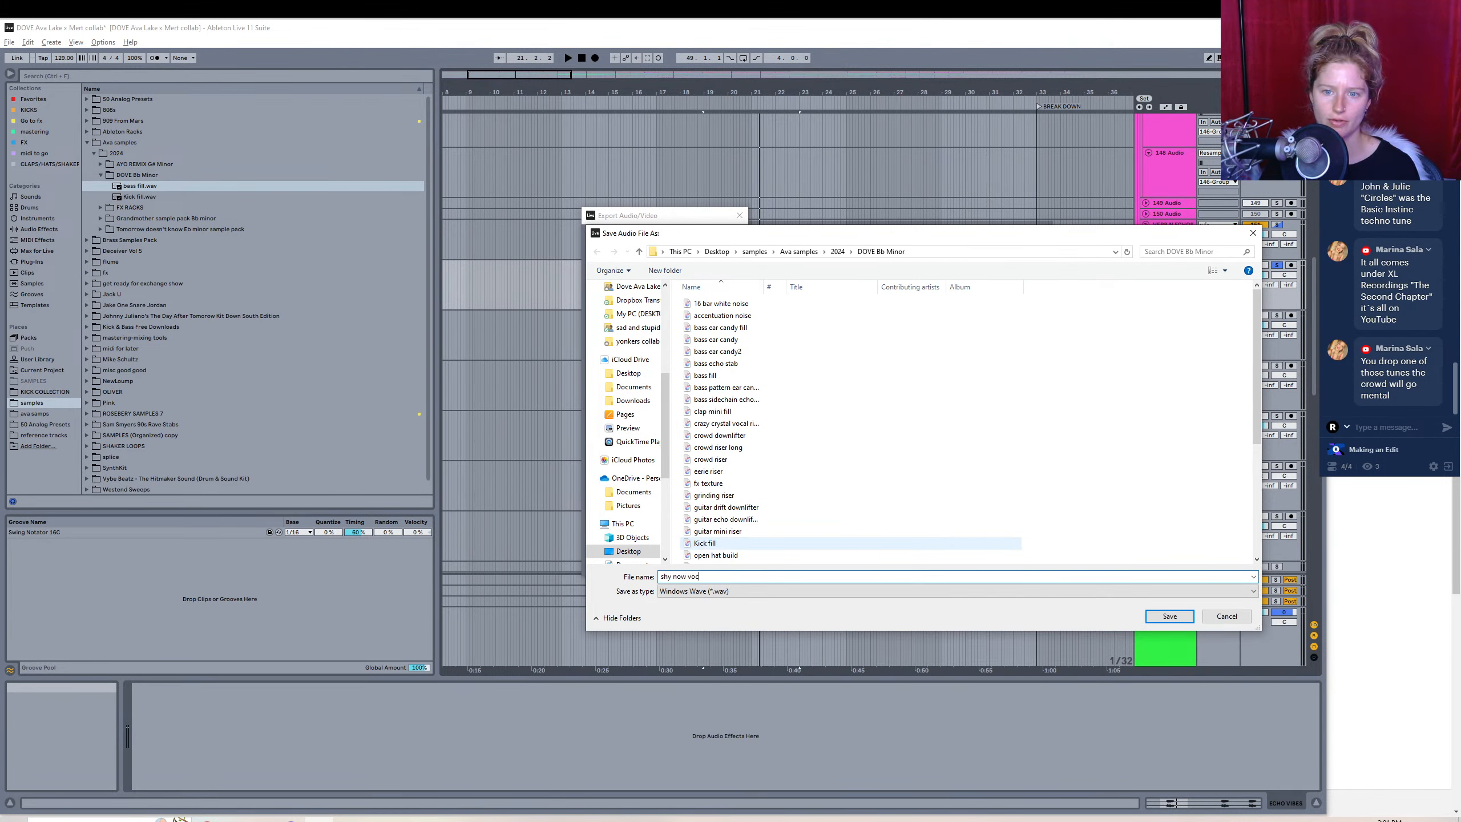
text(al echo)
key(Return)
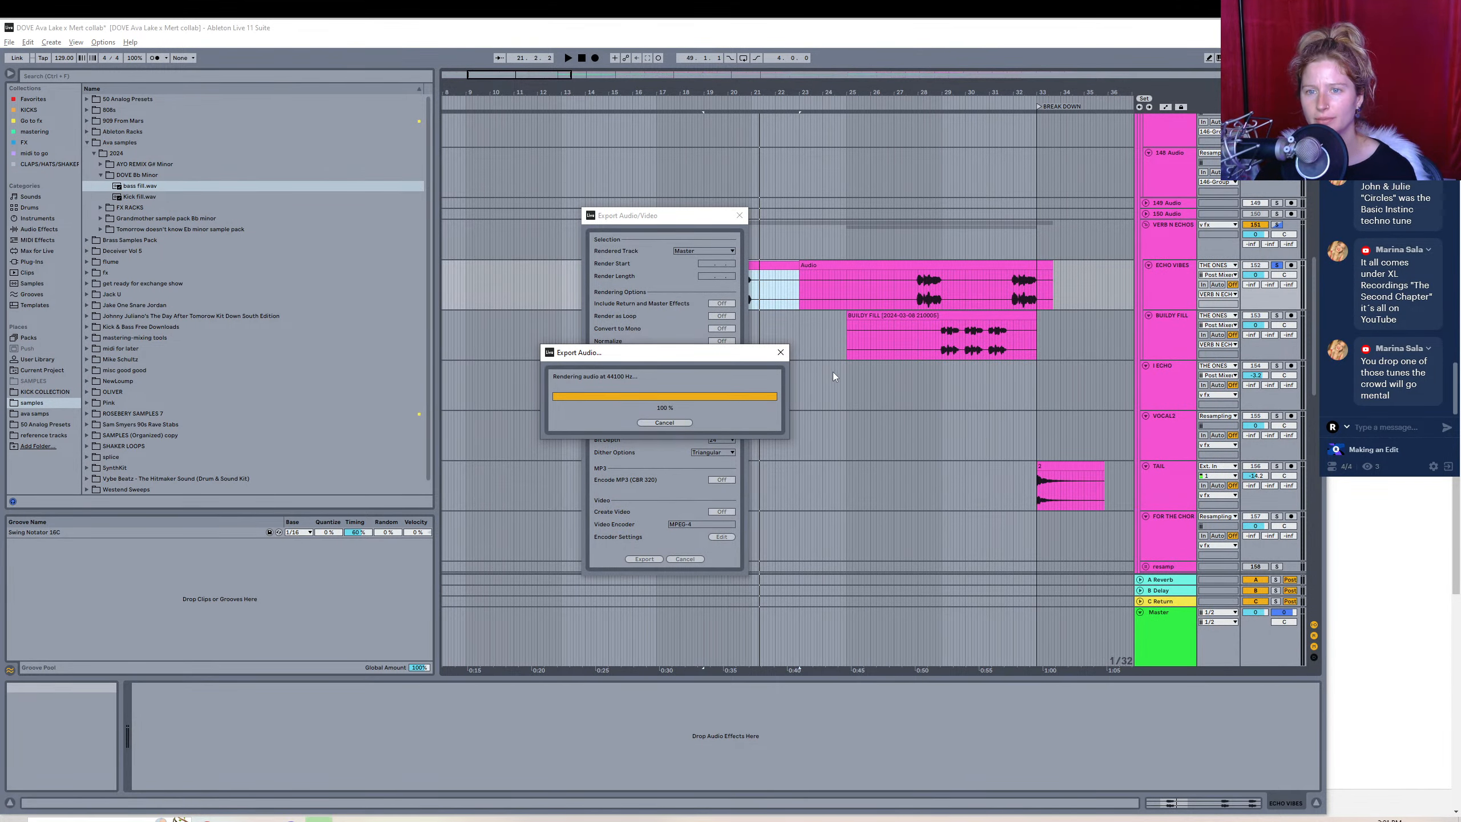
- Solo the BUILDY FILL track, play back its vocal fill and select the whole clip
click(1276, 316)
click(936, 345)
key(space)
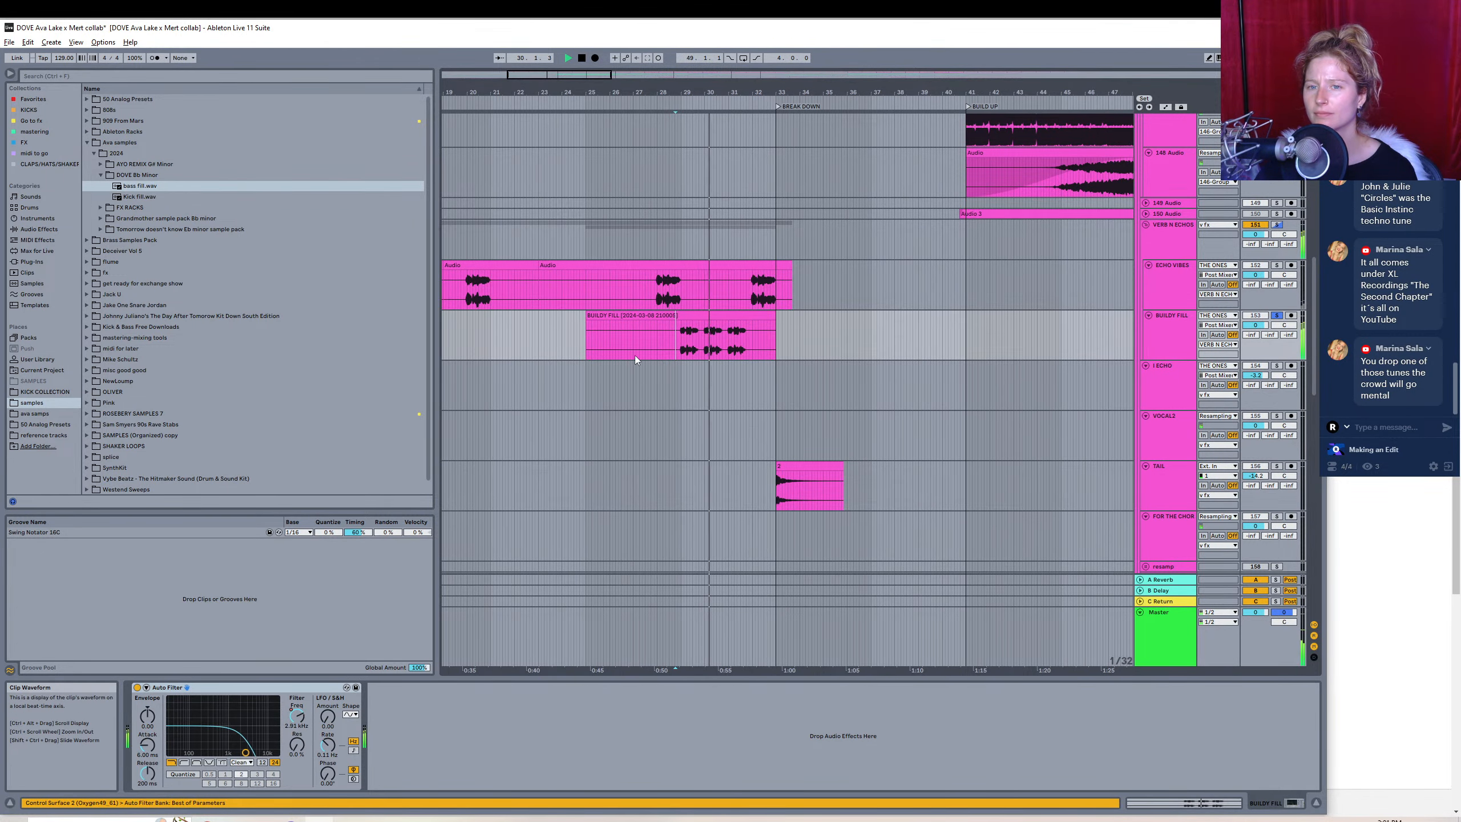
click(688, 315)
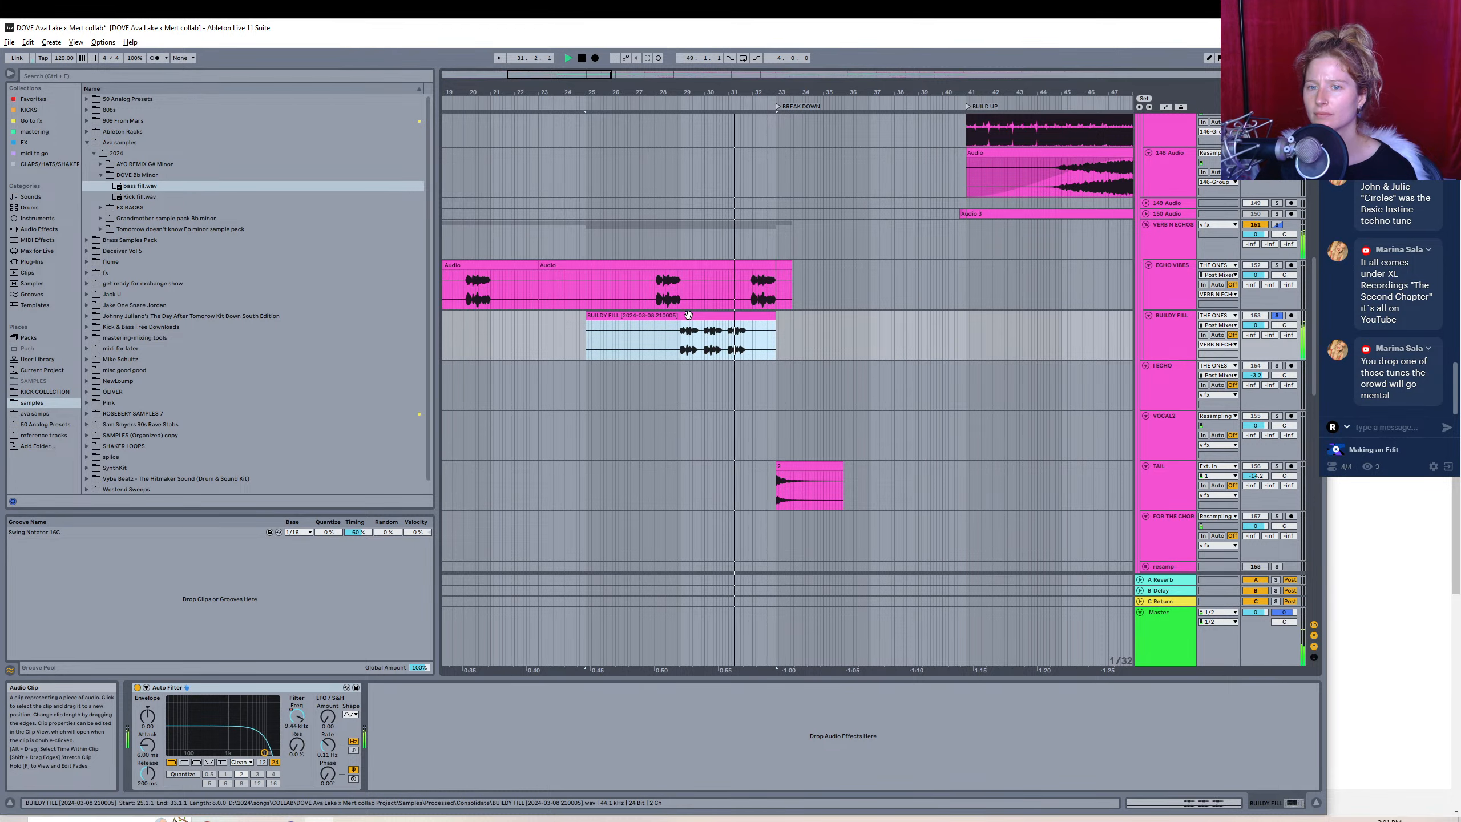
key(space)
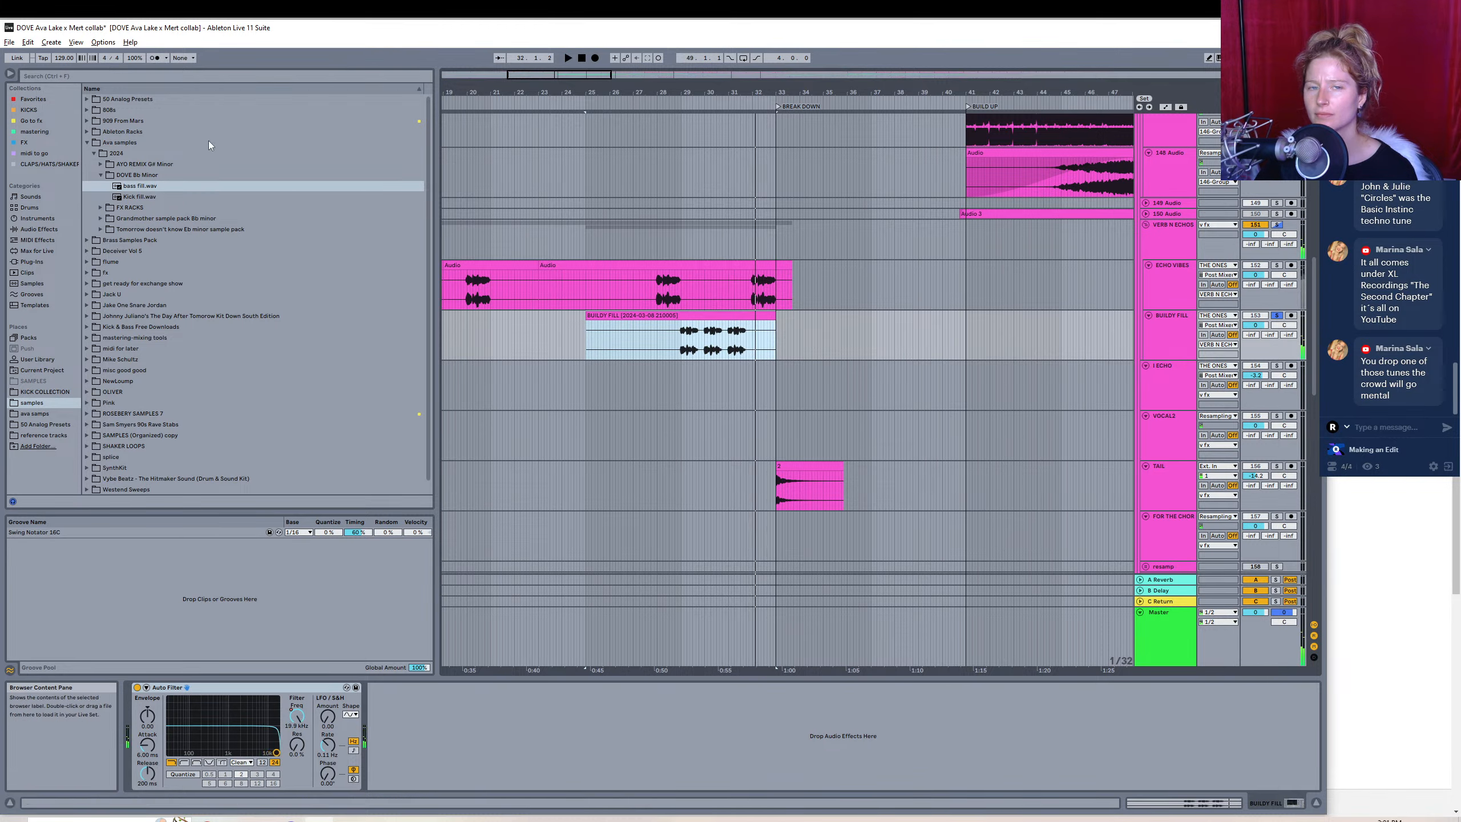
- Export the selected BUILDY FILL clip as a WAV named "don't be quiet fill riser" in the DOVE Bb Minor folder
click(10, 42)
click(128, 223)
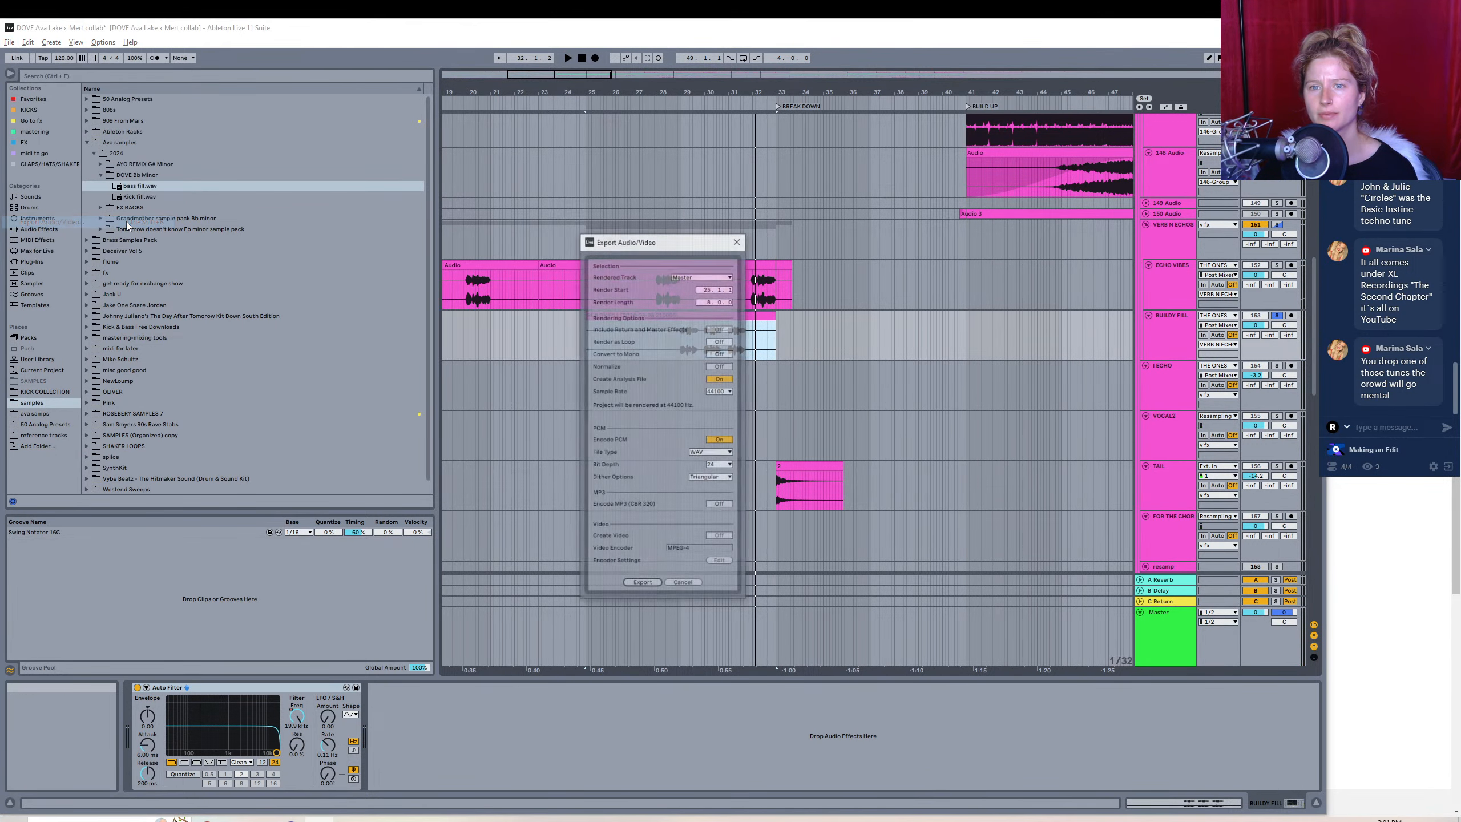
click(643, 584)
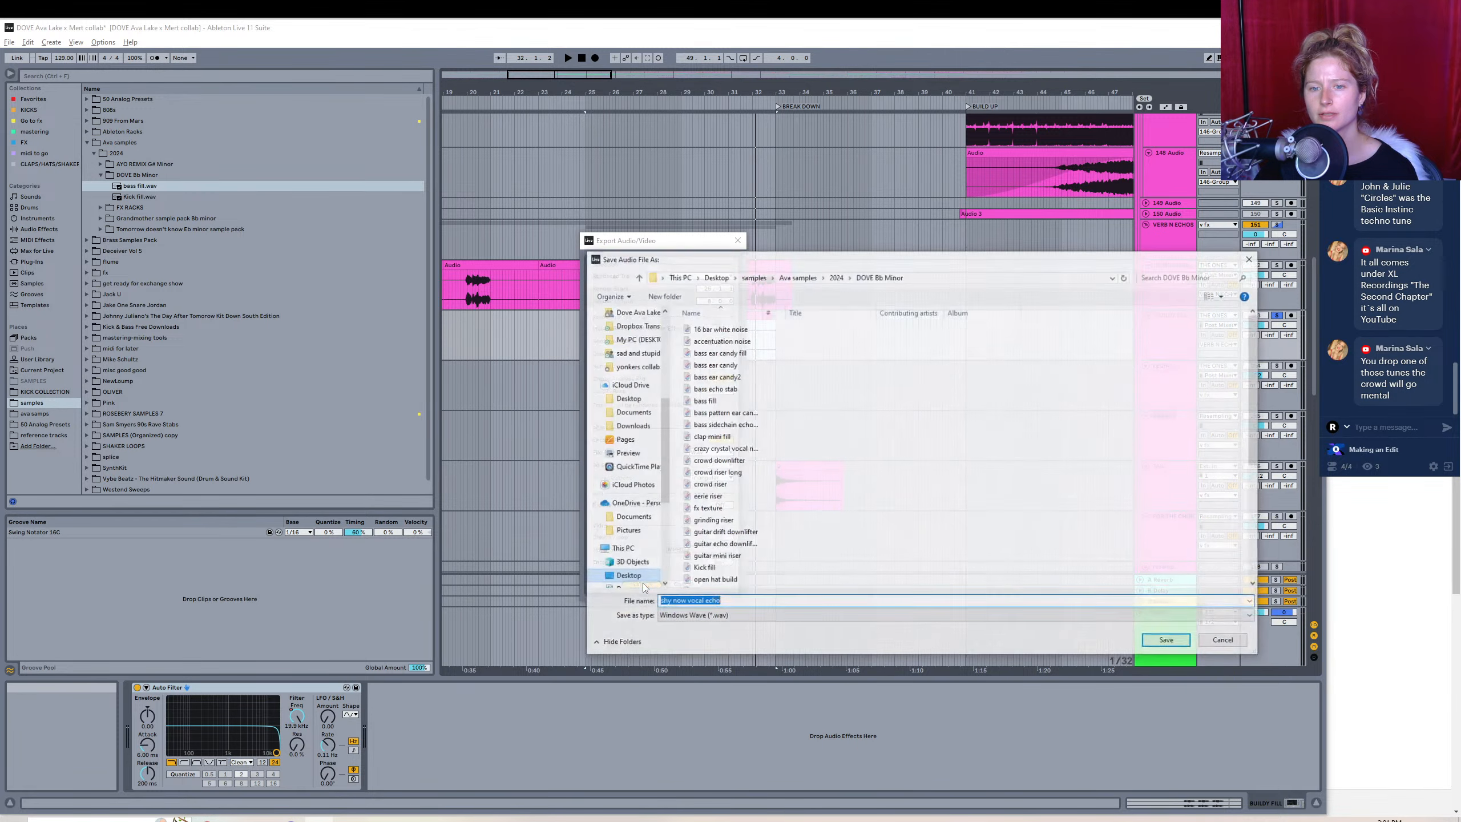
text(don't be quiet fill ri)
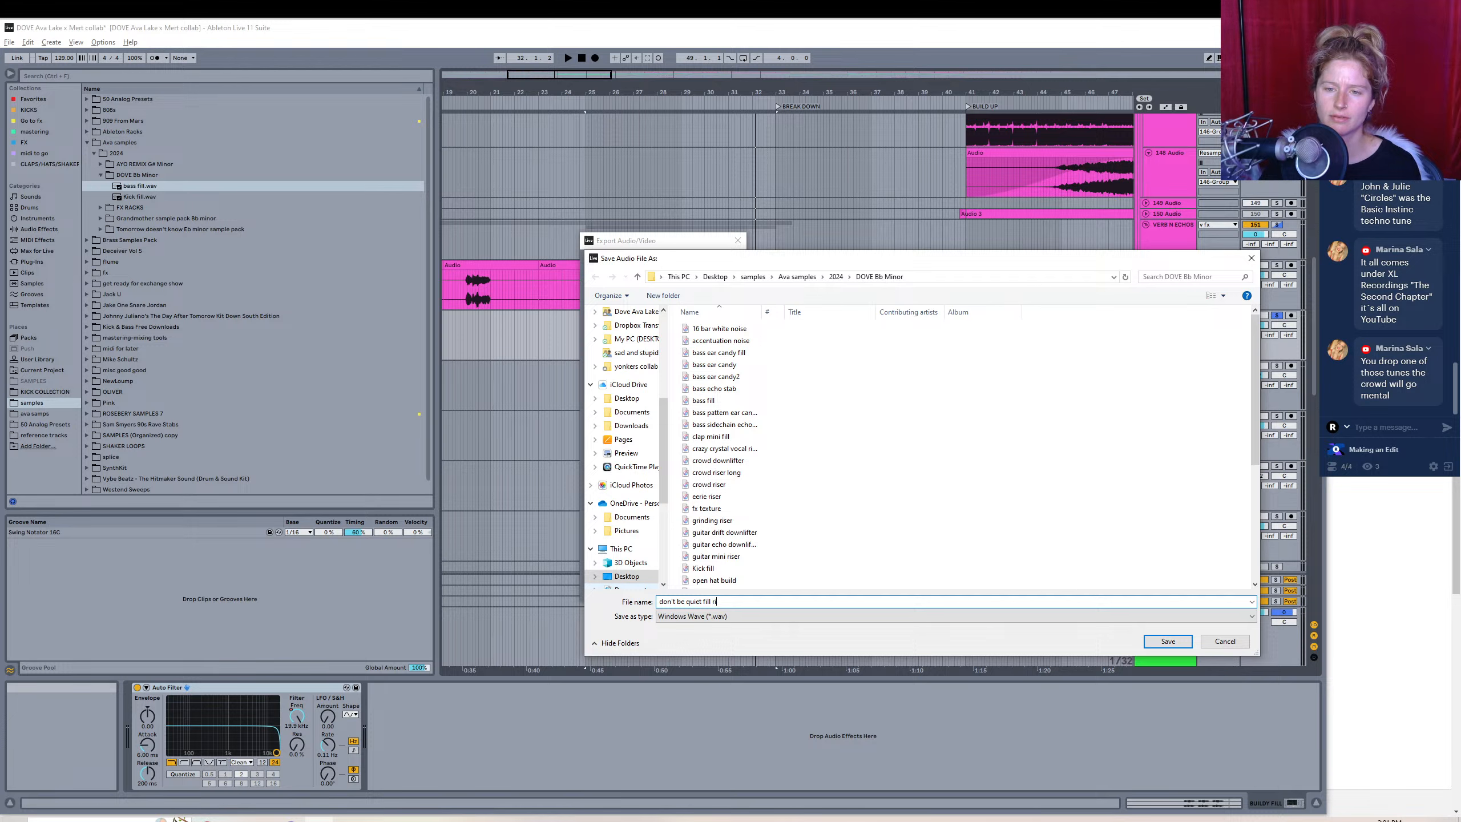
text(ser)
key(Return)
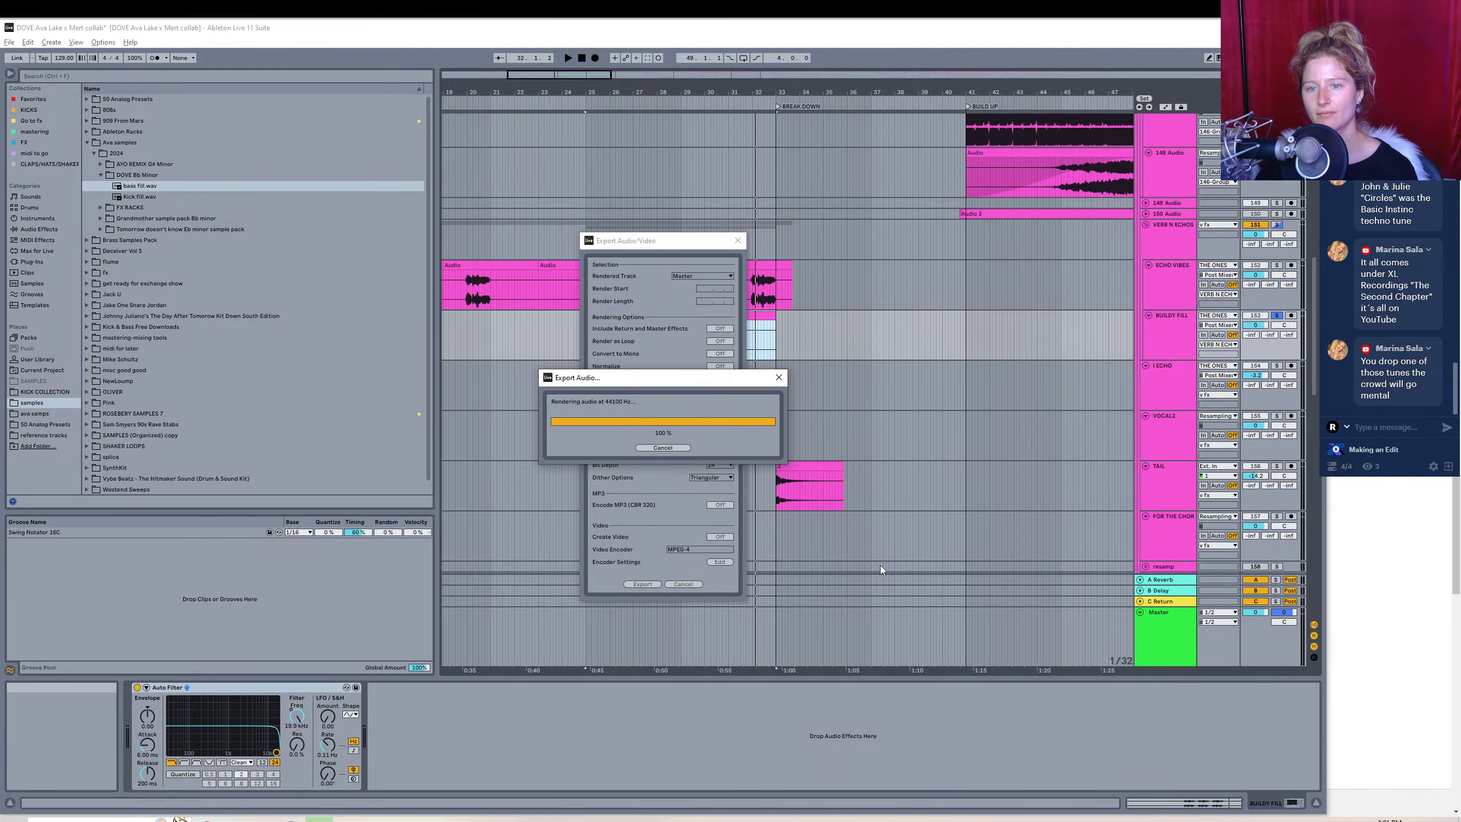
- Solo the I ECHO track, audition its rising clip before DROP B and select the clip from 57.1.1 to 65.1.1
drag(731, 92, 814, 362)
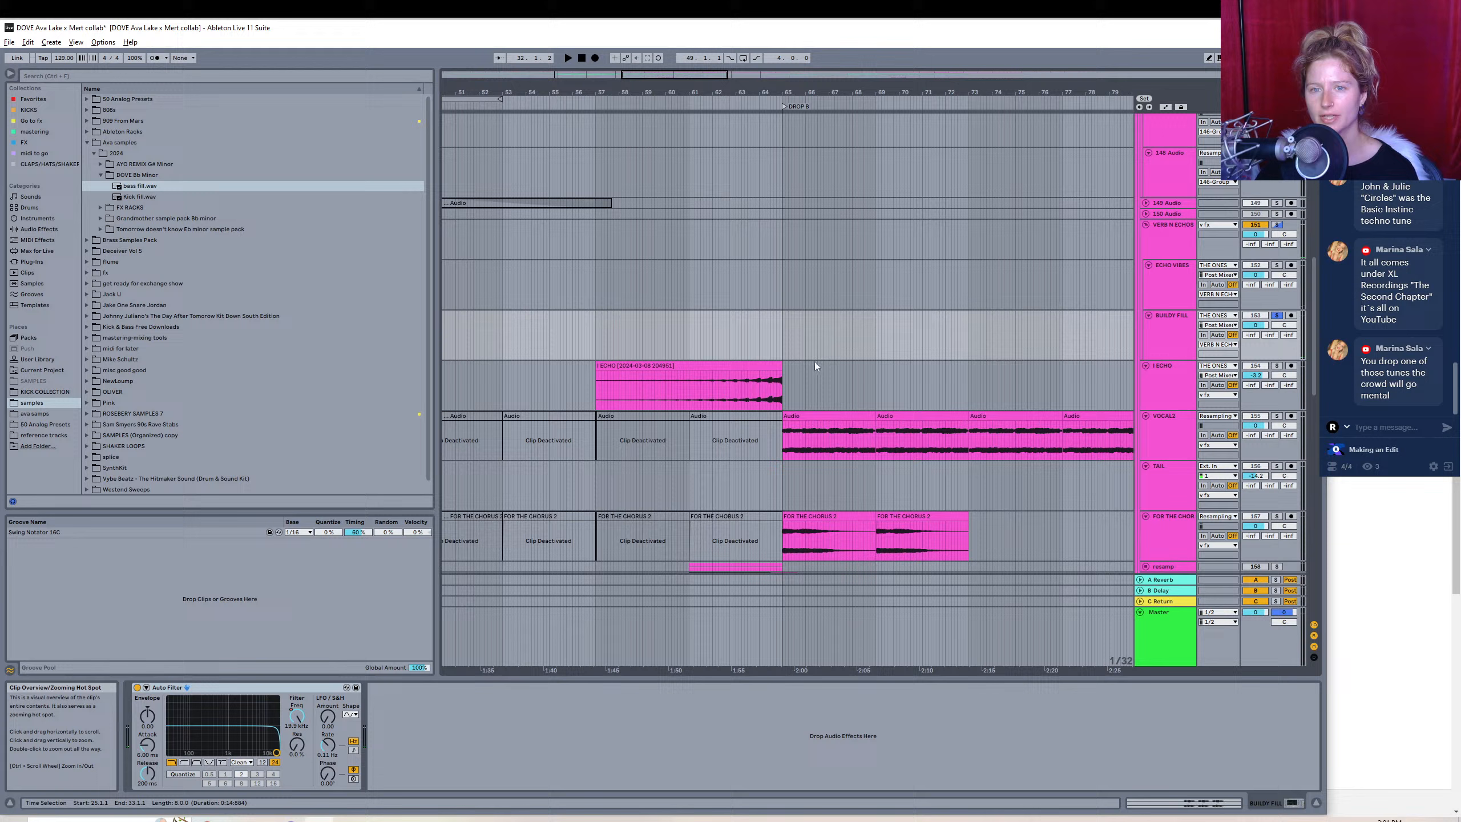
click(747, 363)
key(s)
key(space)
click(726, 385)
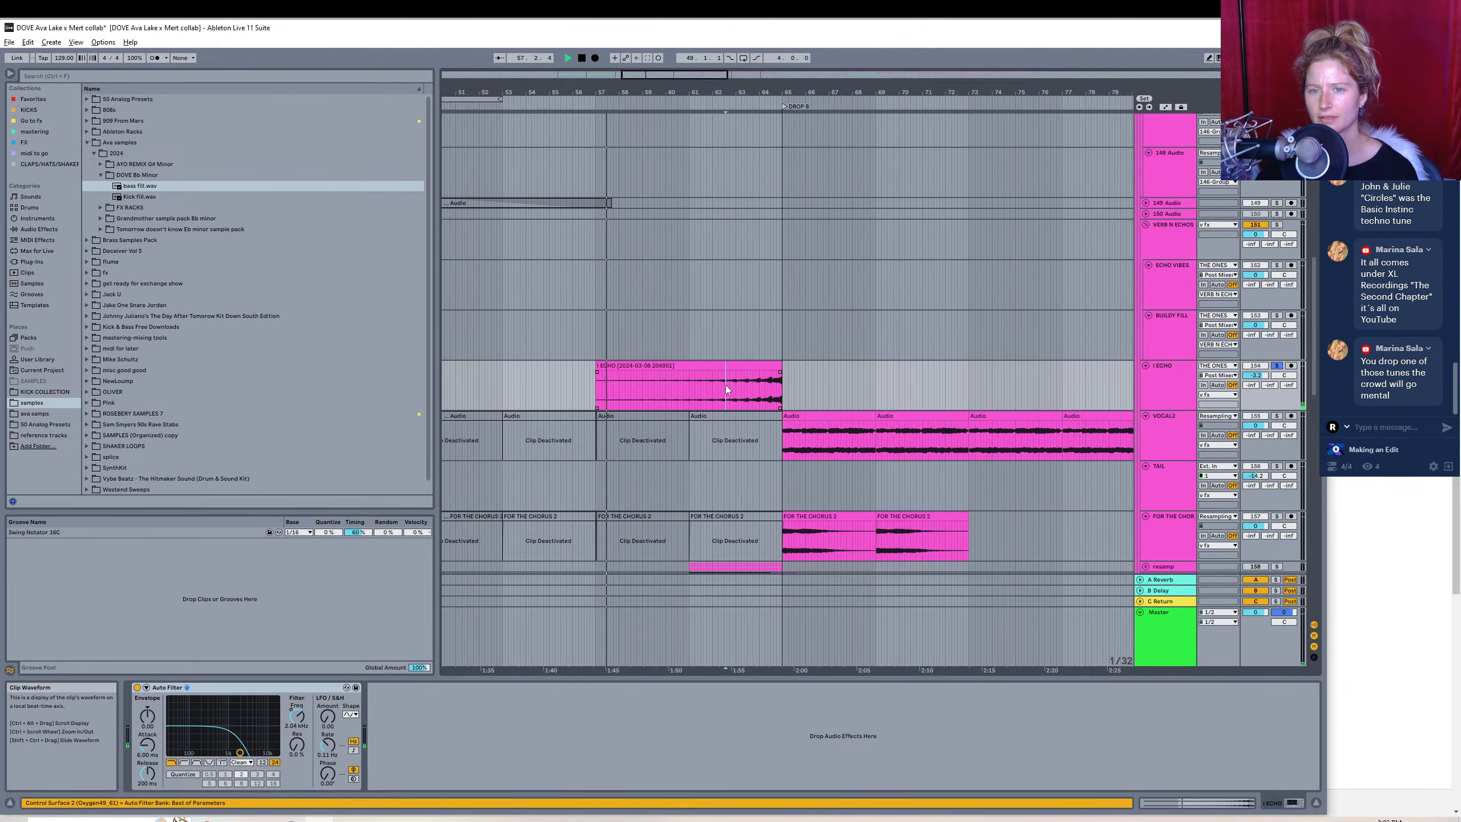
click(763, 365)
key(space)
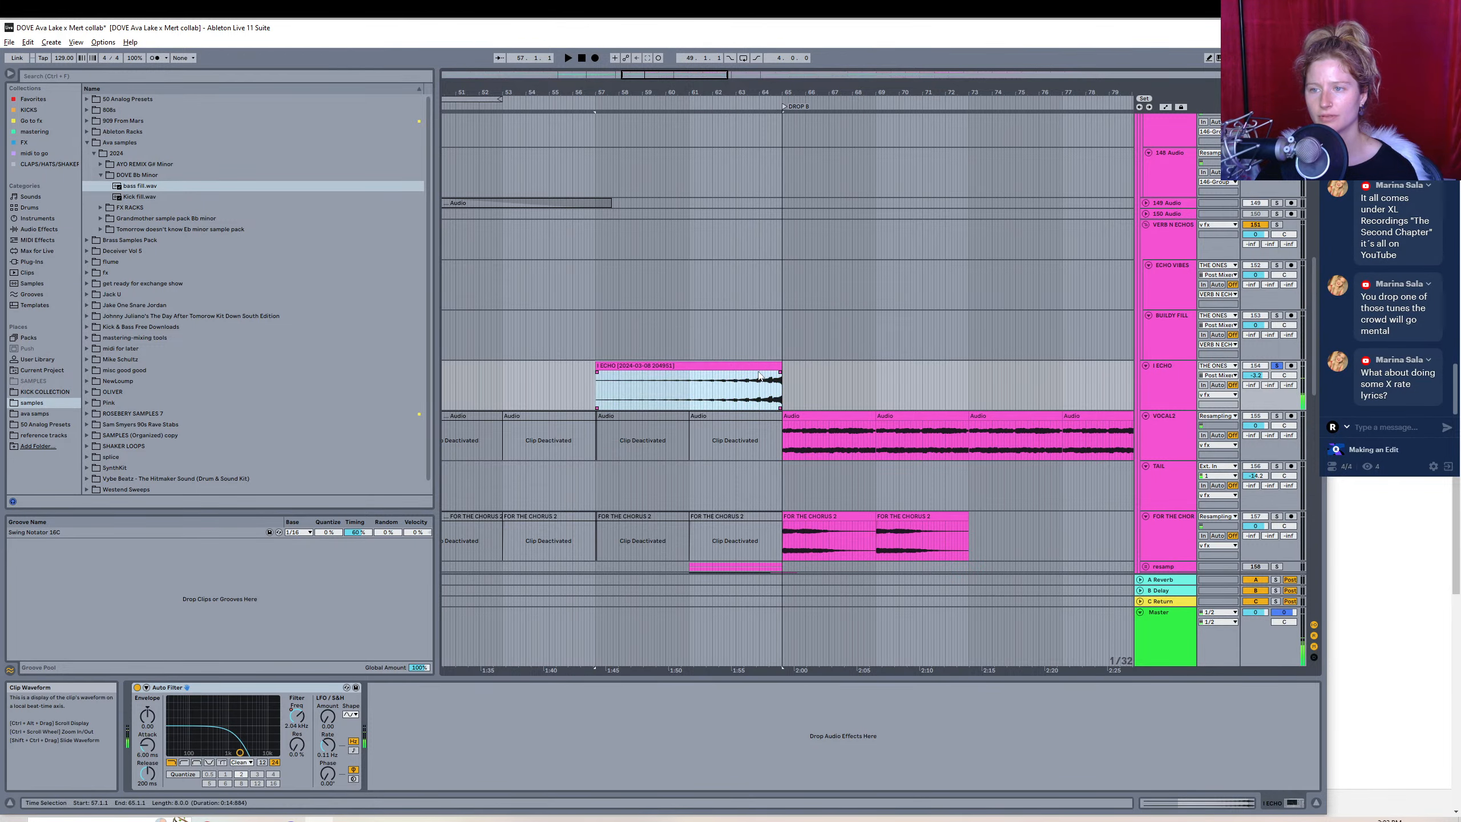
- Export the selected I ECHO clip as a WAV named "reverse echo vocal build" in the DOVE Bb Minor folder
click(8, 40)
click(86, 221)
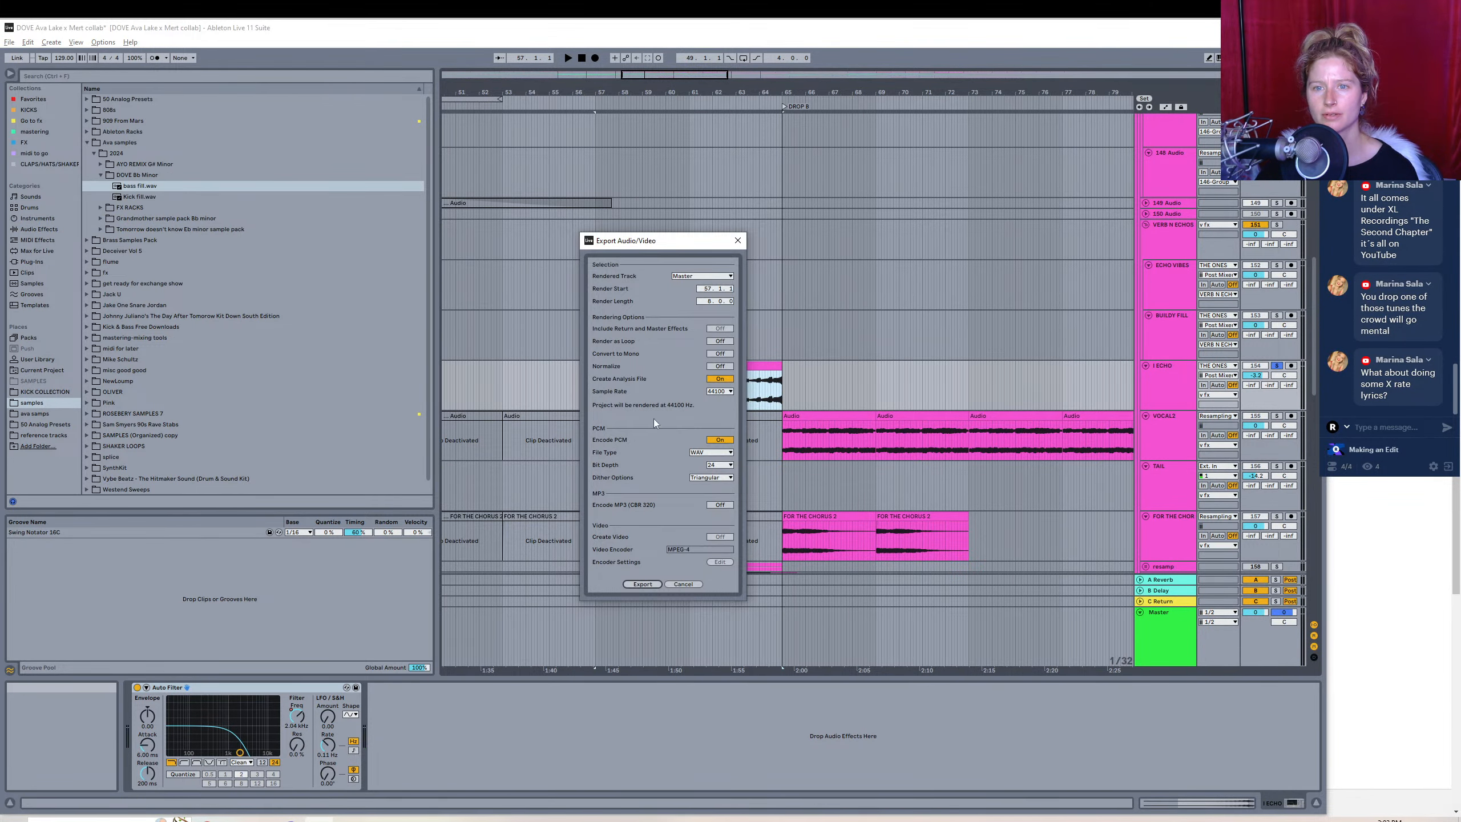
click(639, 583)
text(reverse ec)
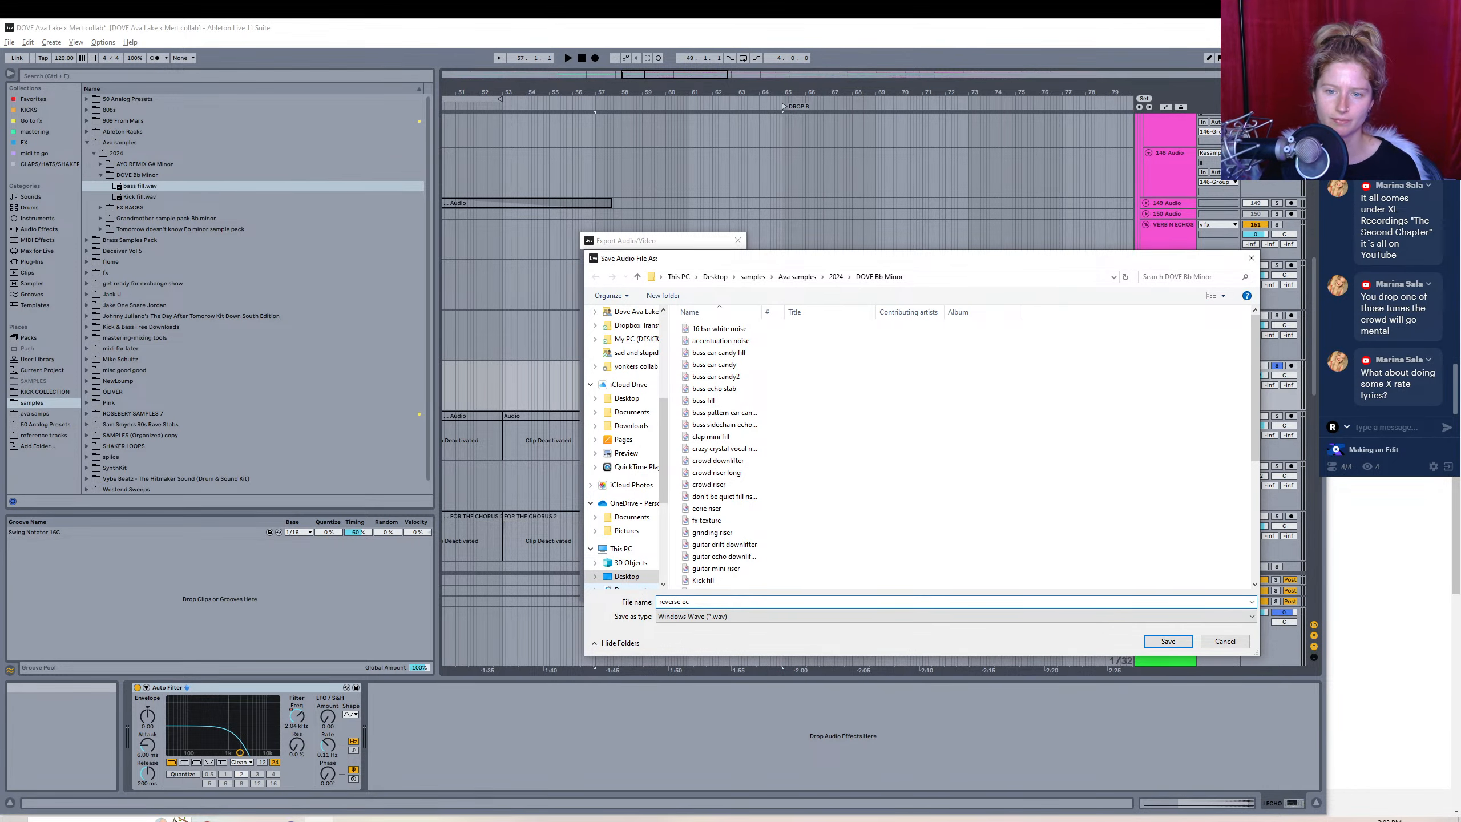
text(ho vocal build)
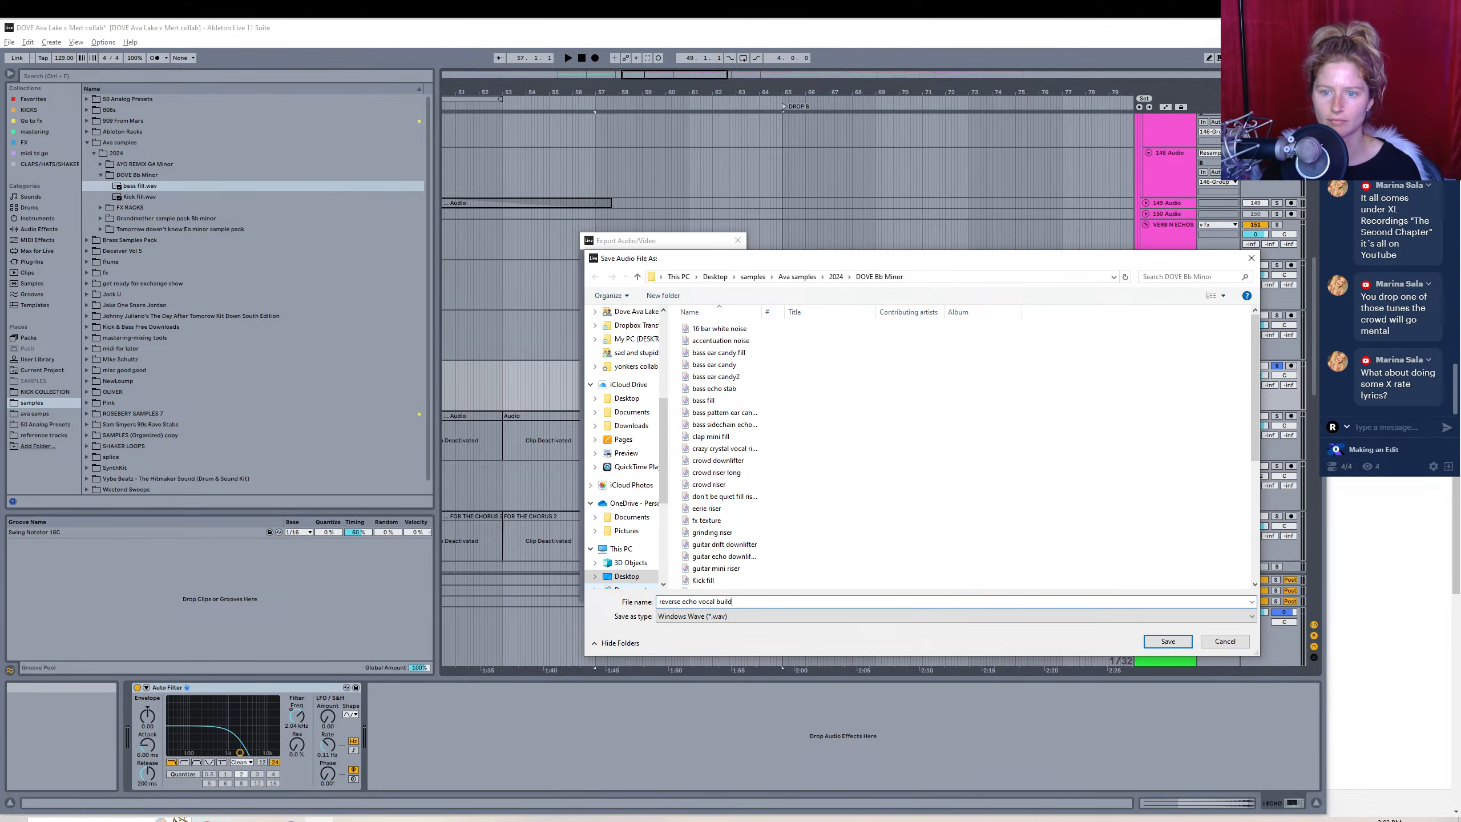
key(Return)
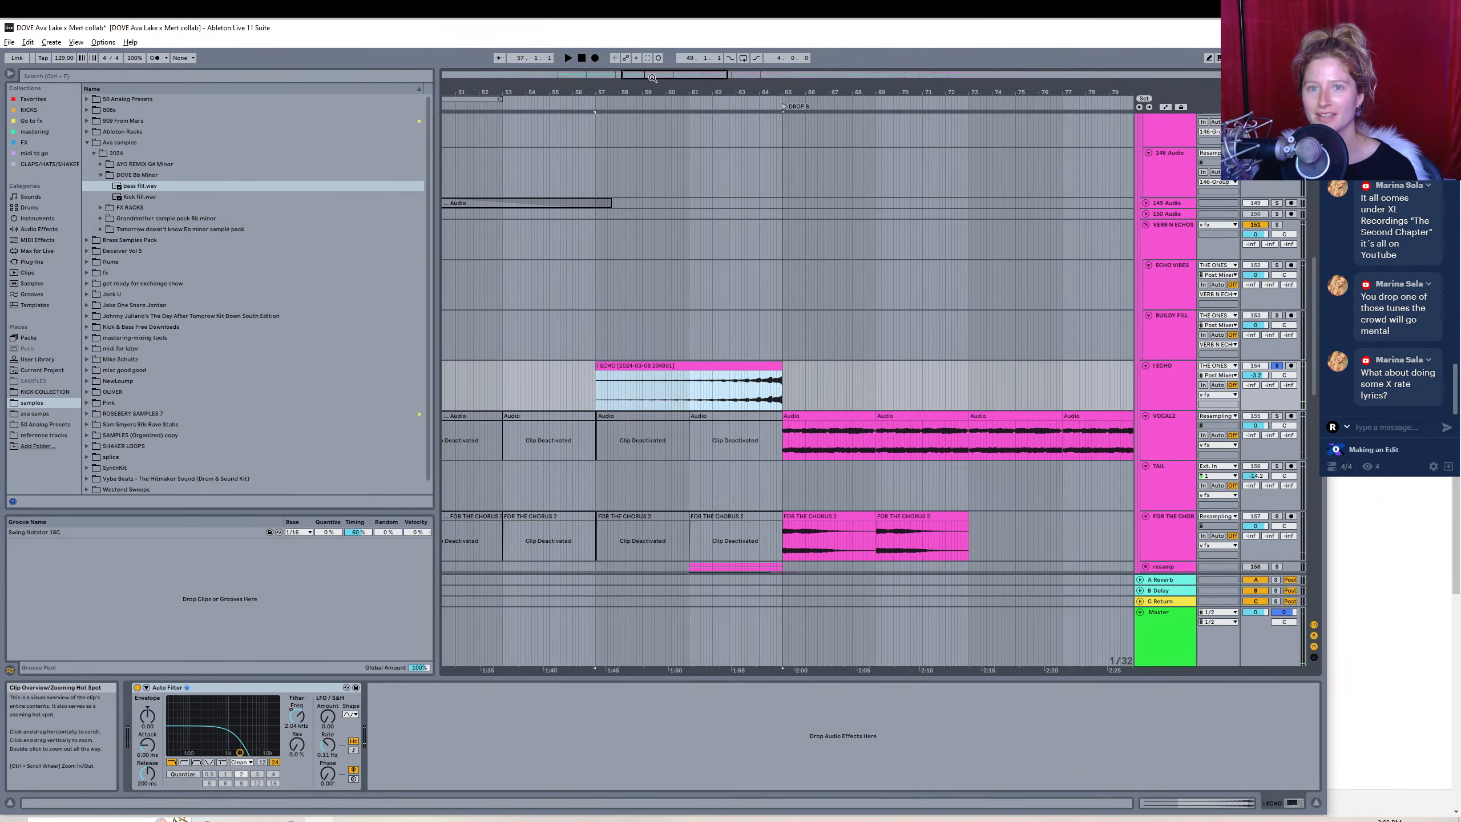
- Insert a new audio track below track 179, at the end of the track list
drag(675, 74, 732, 77)
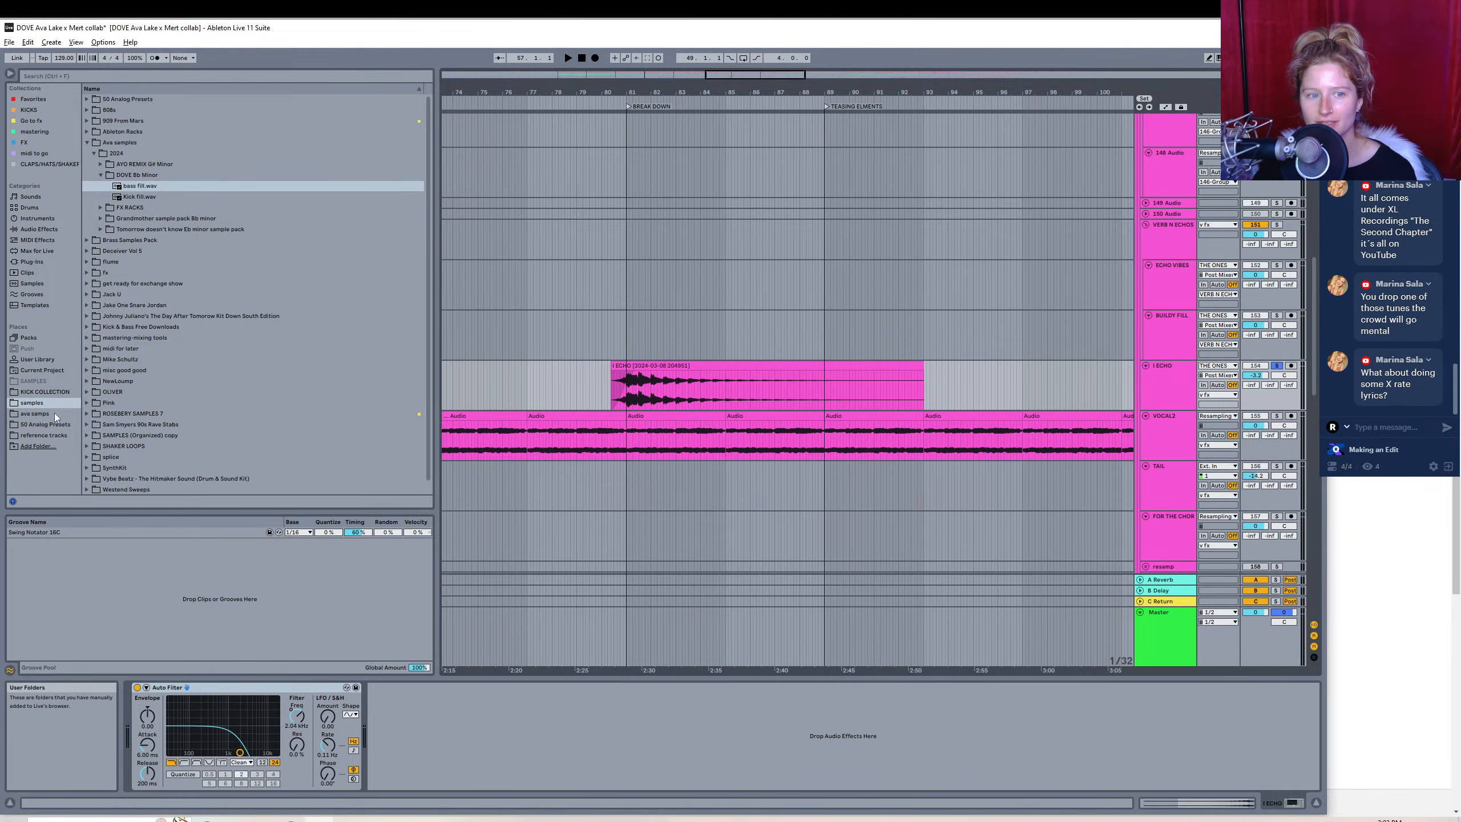
drag(1314, 362, 1313, 587)
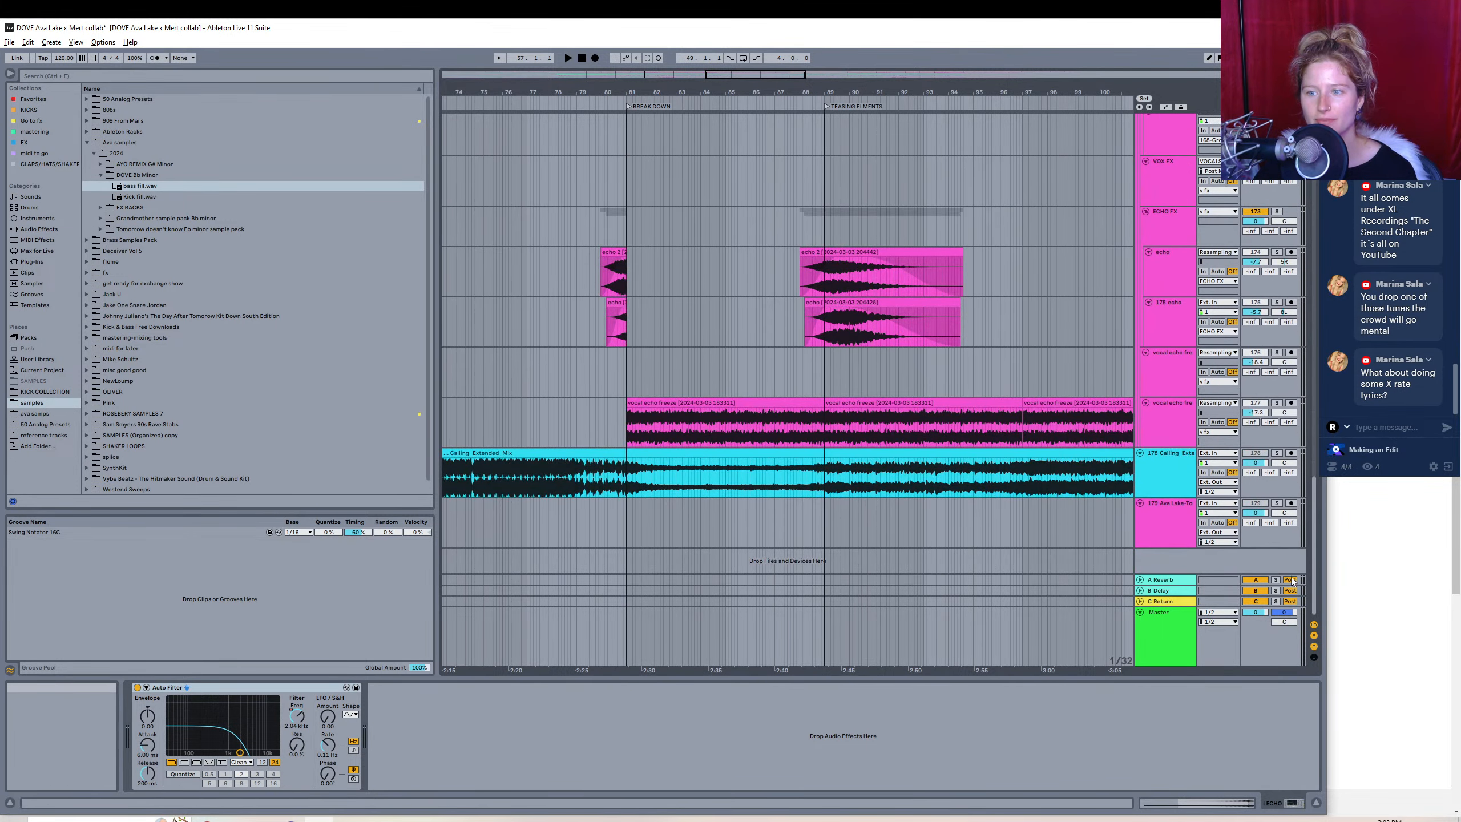
right_click(1175, 539)
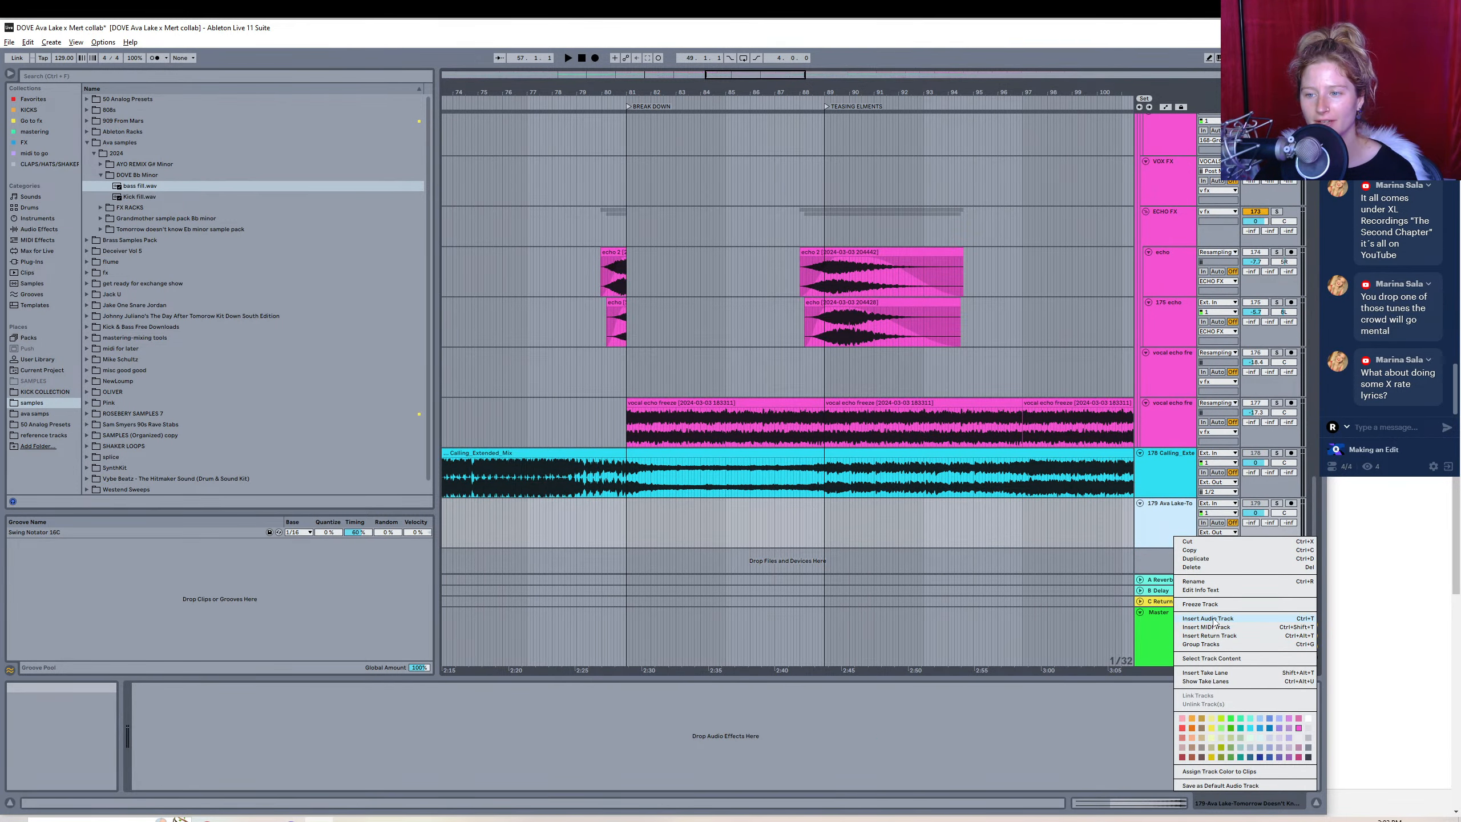
click(1214, 619)
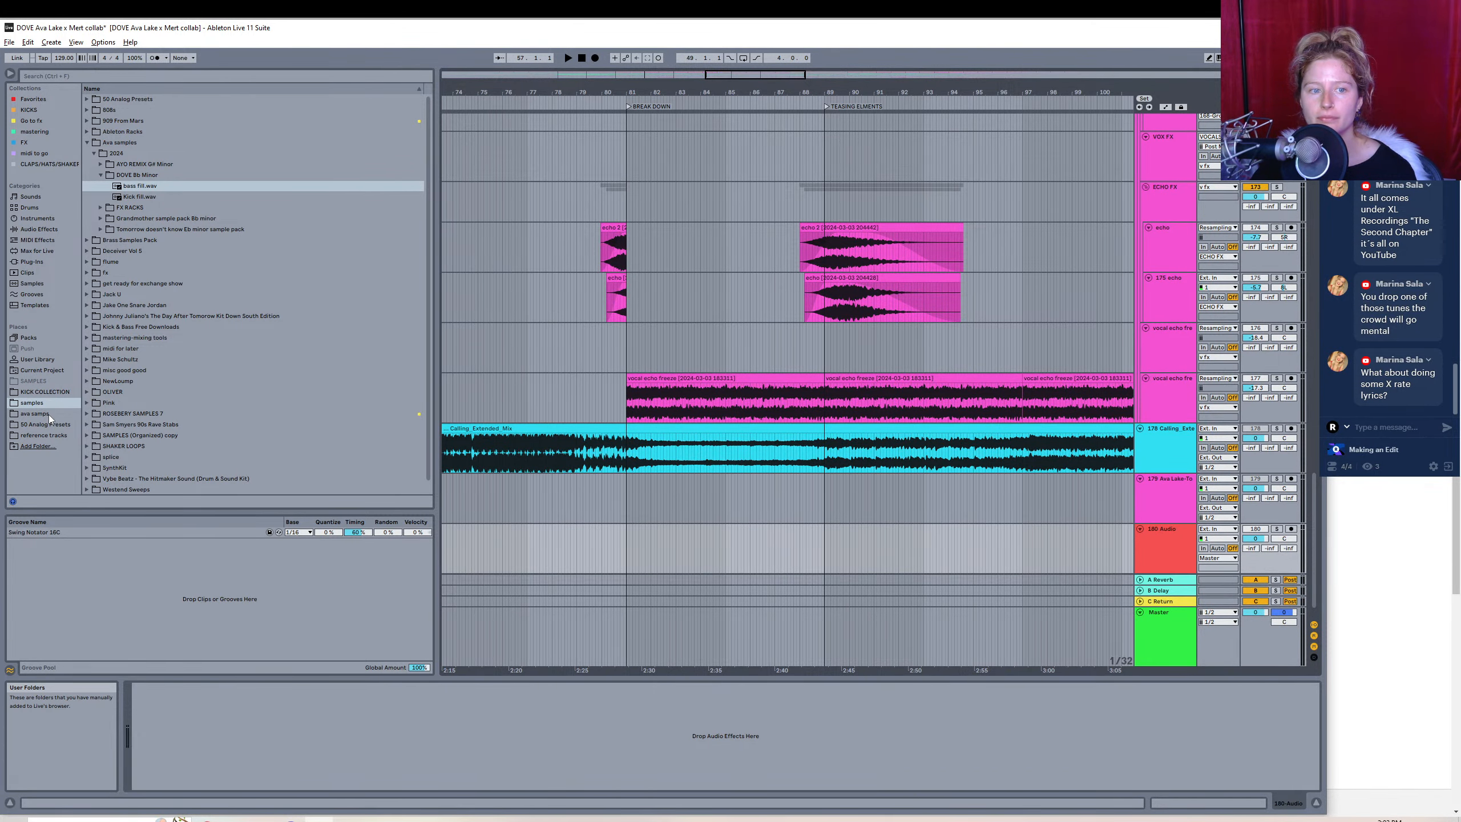
- Switch to File Explorer and look through the 2024 and 2023 song recordings folders for a finished track
key(alt+Tab)
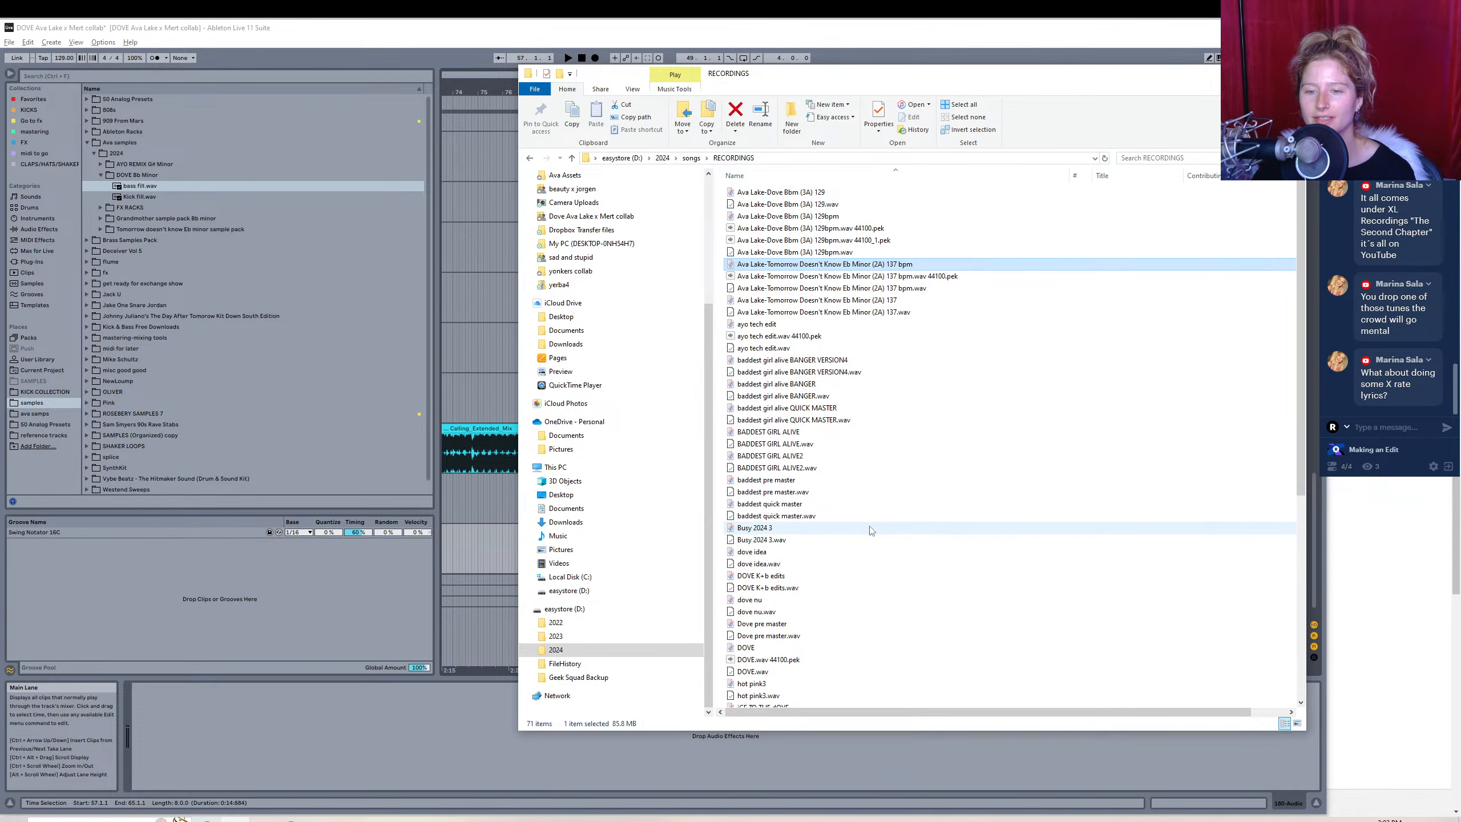
scroll(864, 561, down, 9)
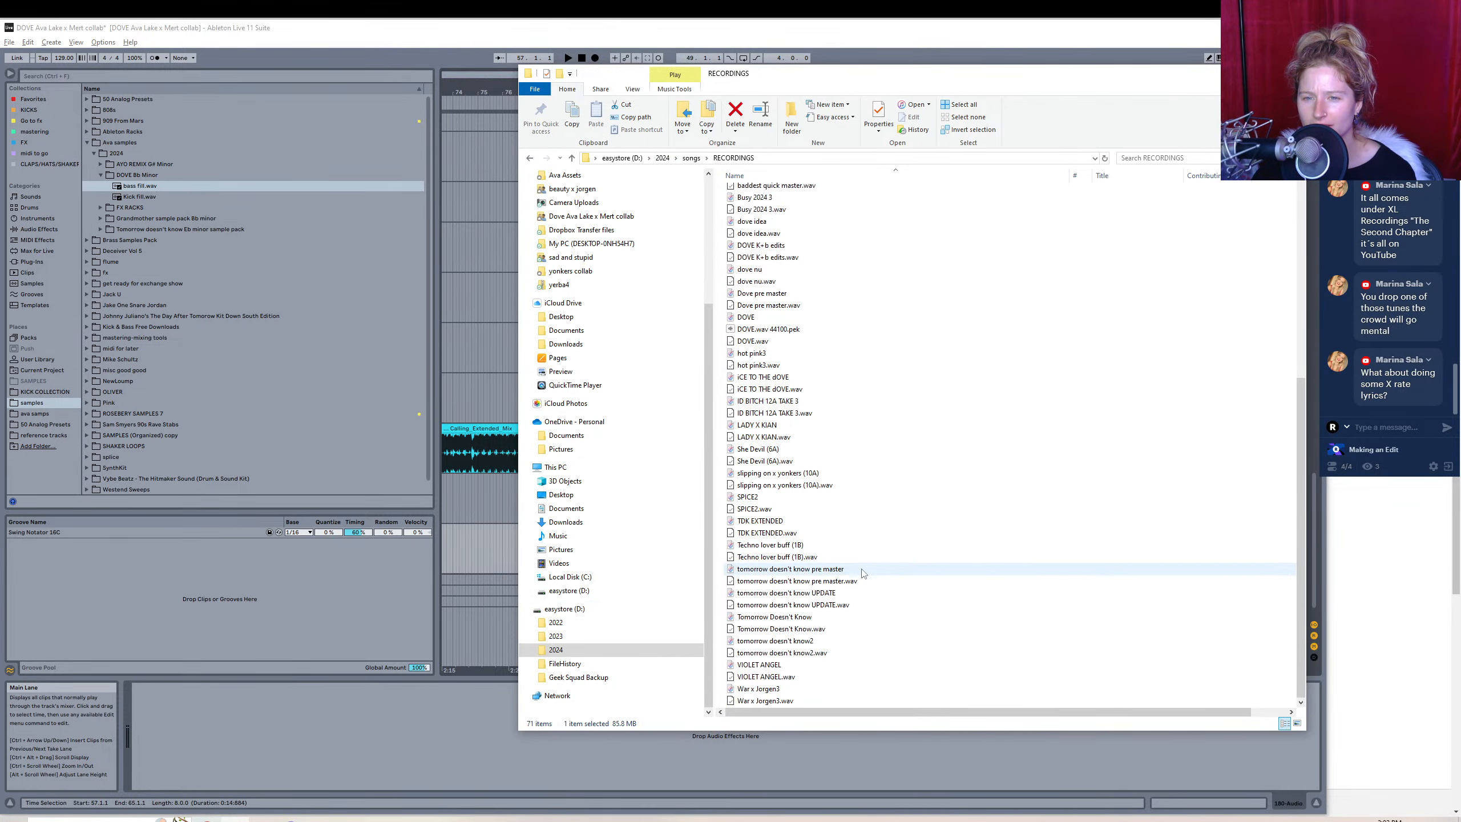
scroll(863, 572, up, 9)
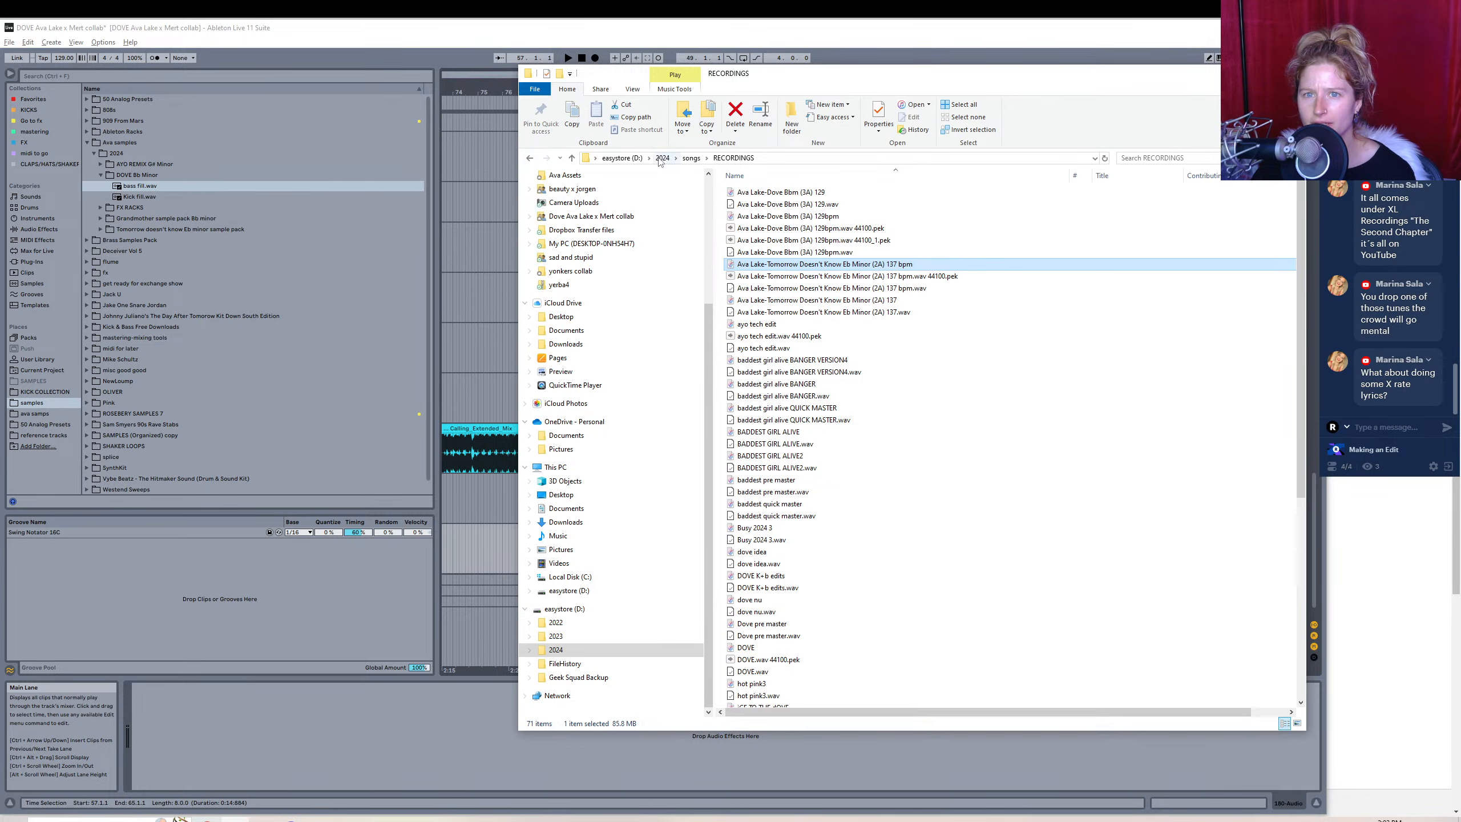
click(556, 635)
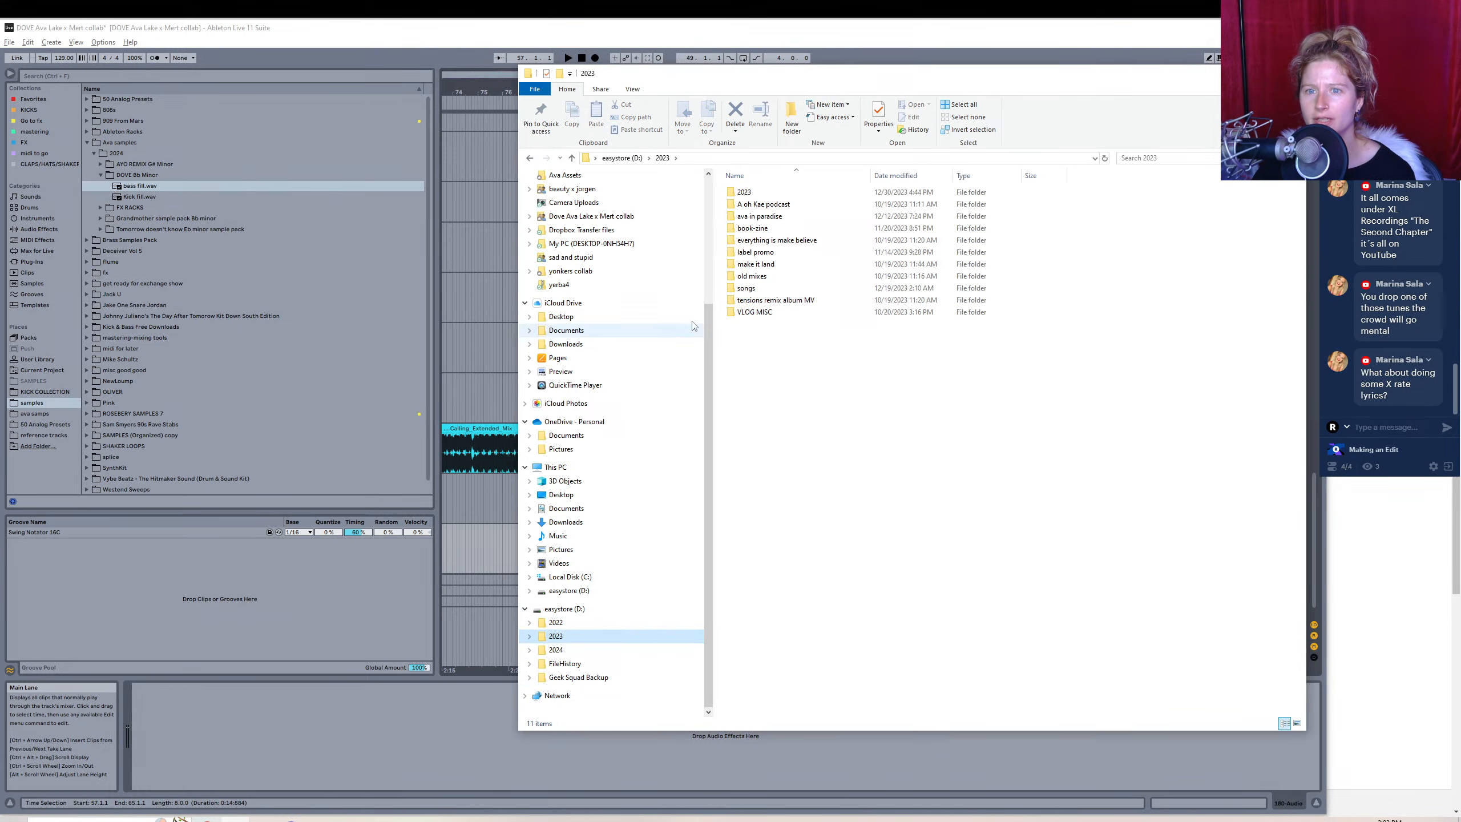
double_click(749, 298)
click(529, 158)
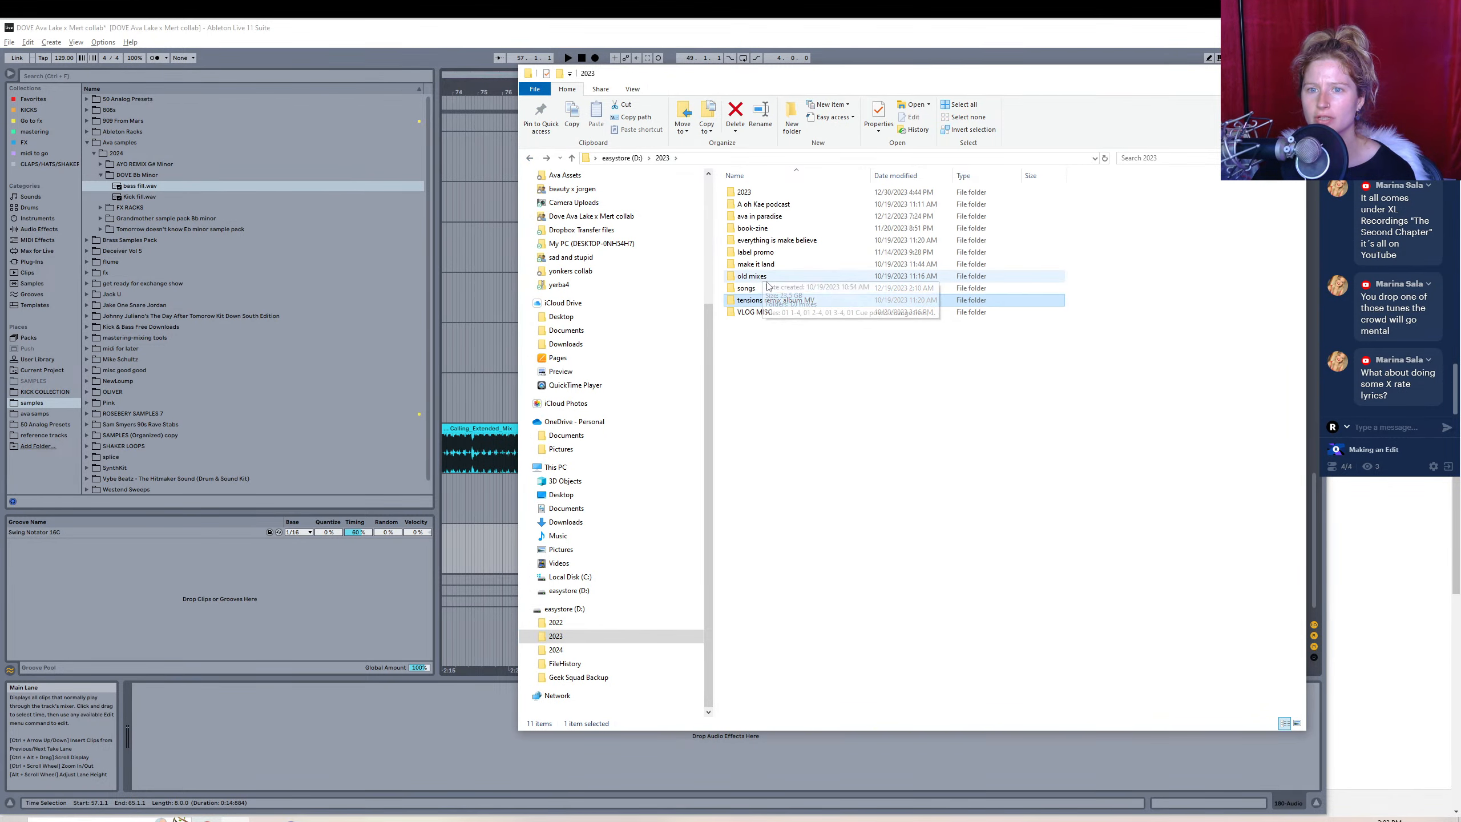
double_click(758, 286)
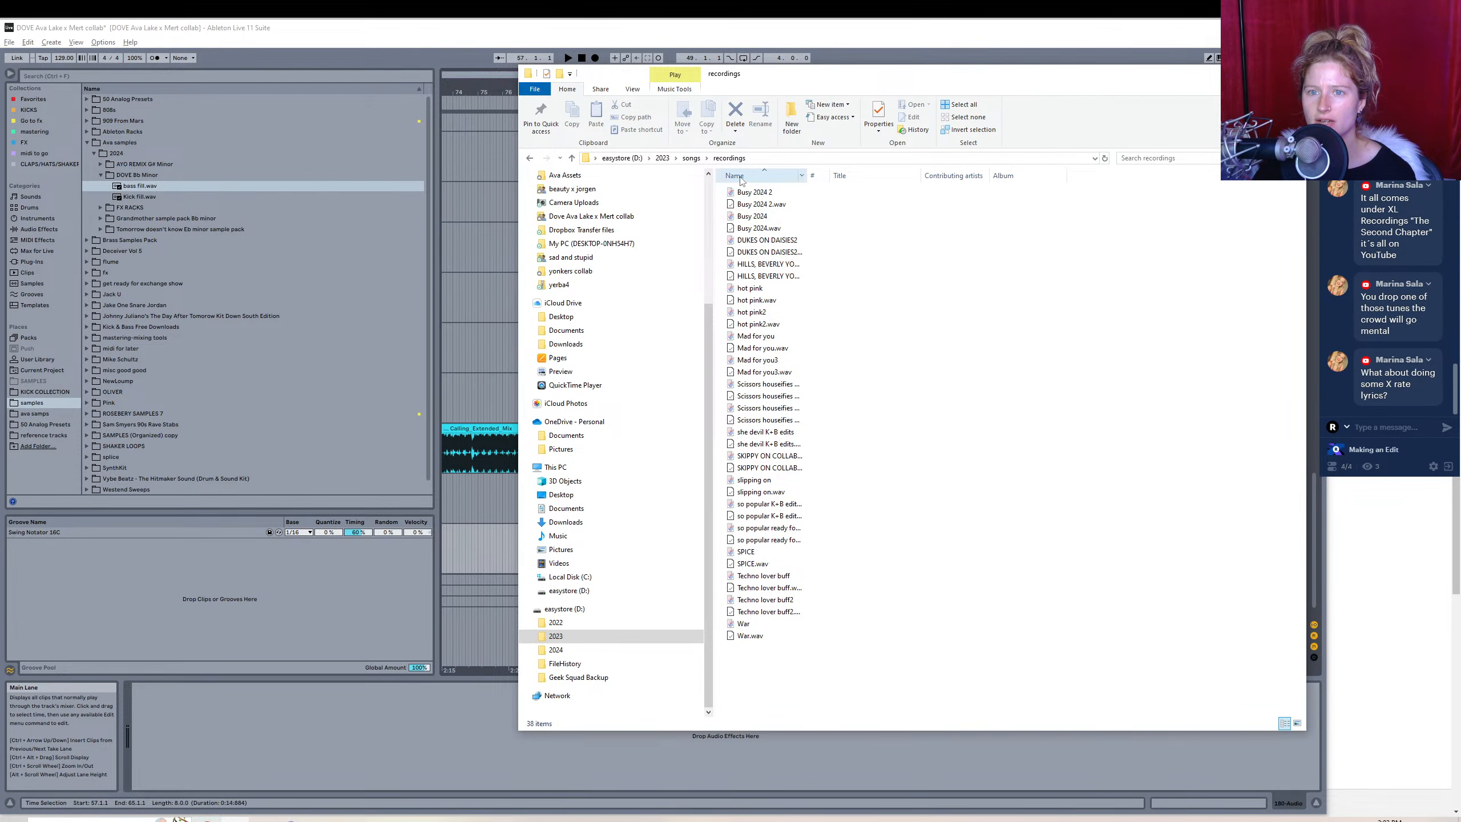
click(663, 158)
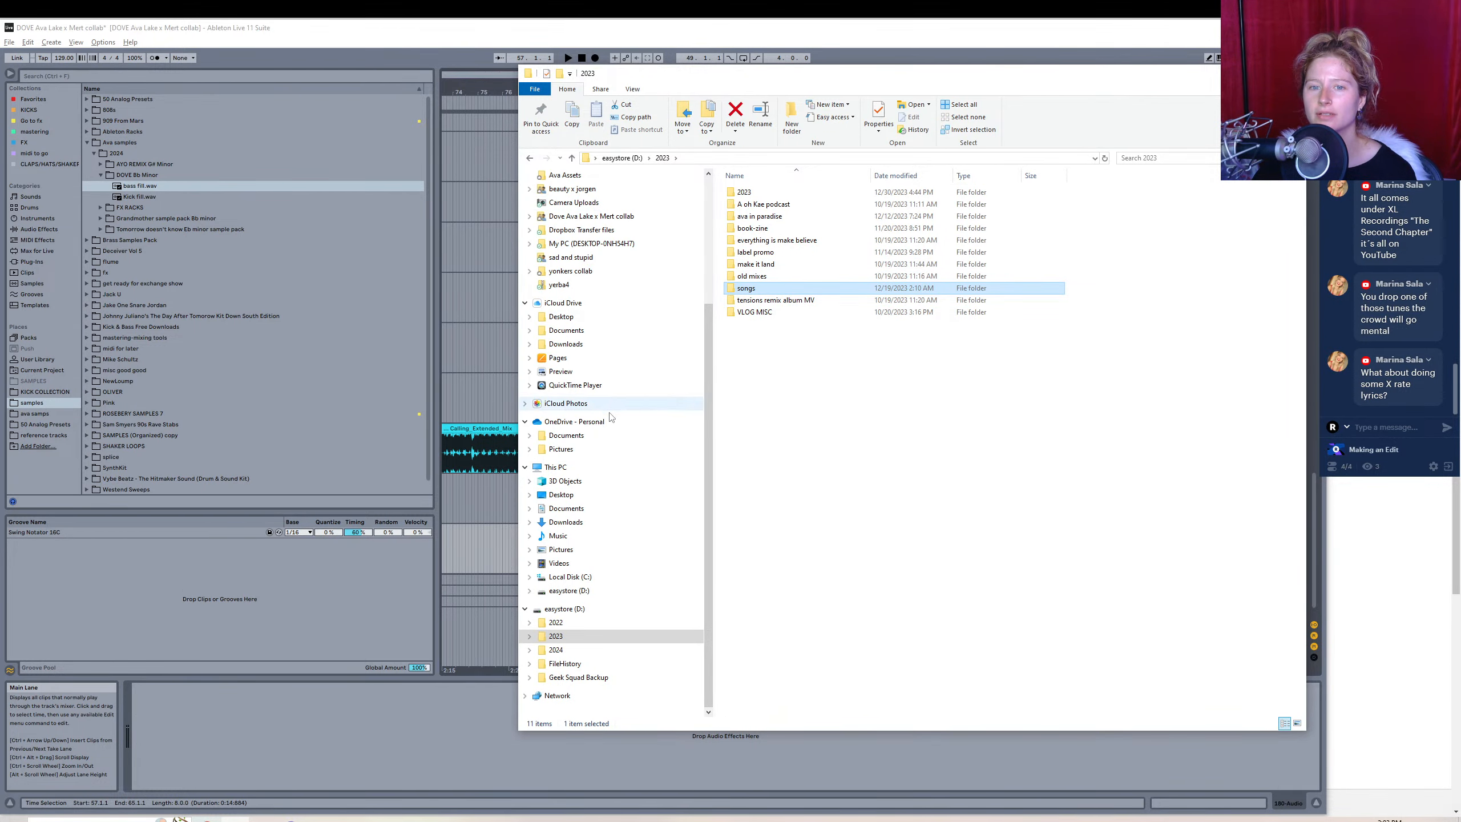
- Find Toy boy3 among the Scorpion boiz album's rough recordings in Dropbox and place it on the new audio track
click(578, 250)
double_click(749, 192)
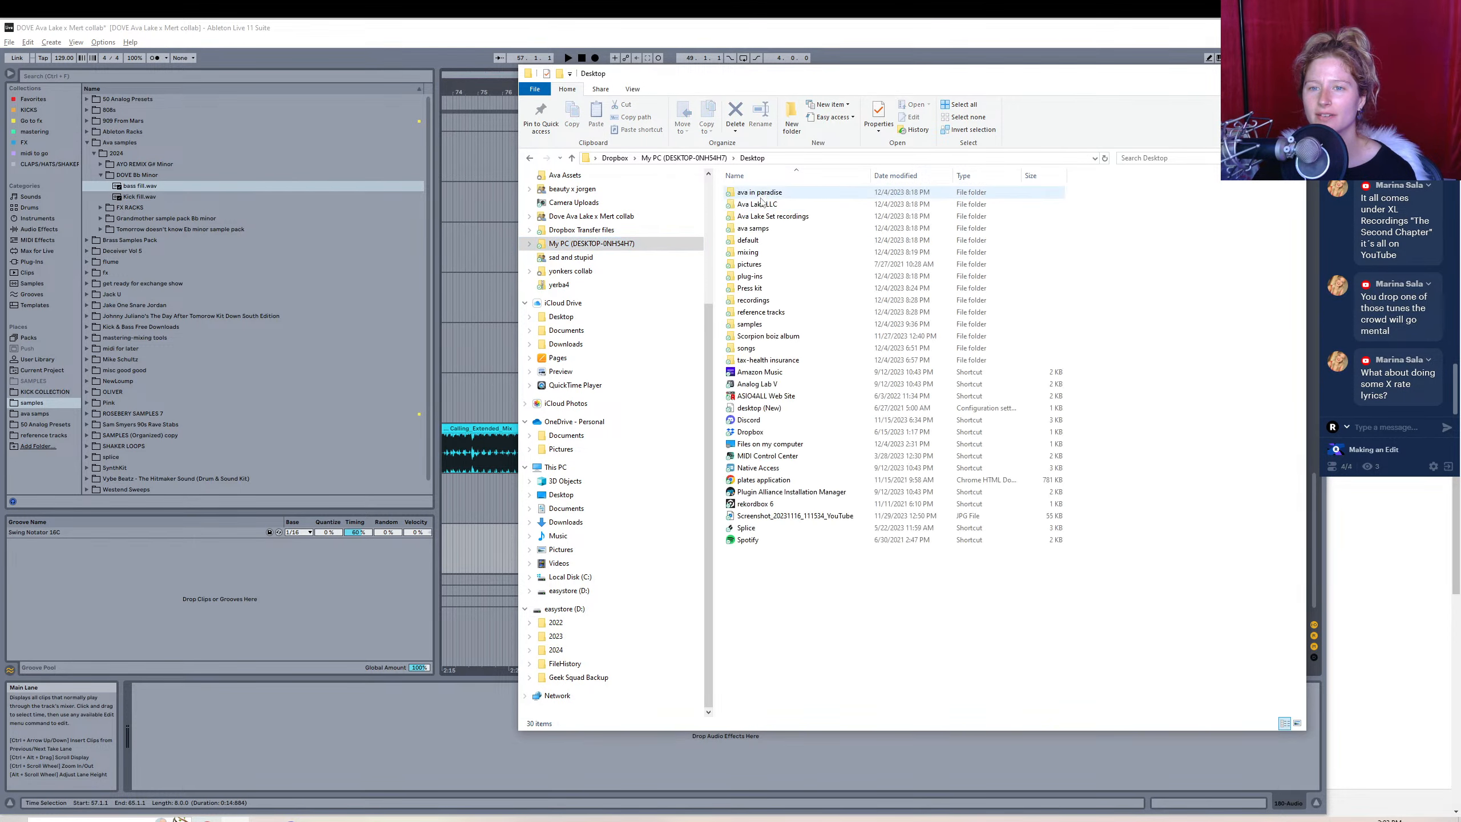
double_click(788, 337)
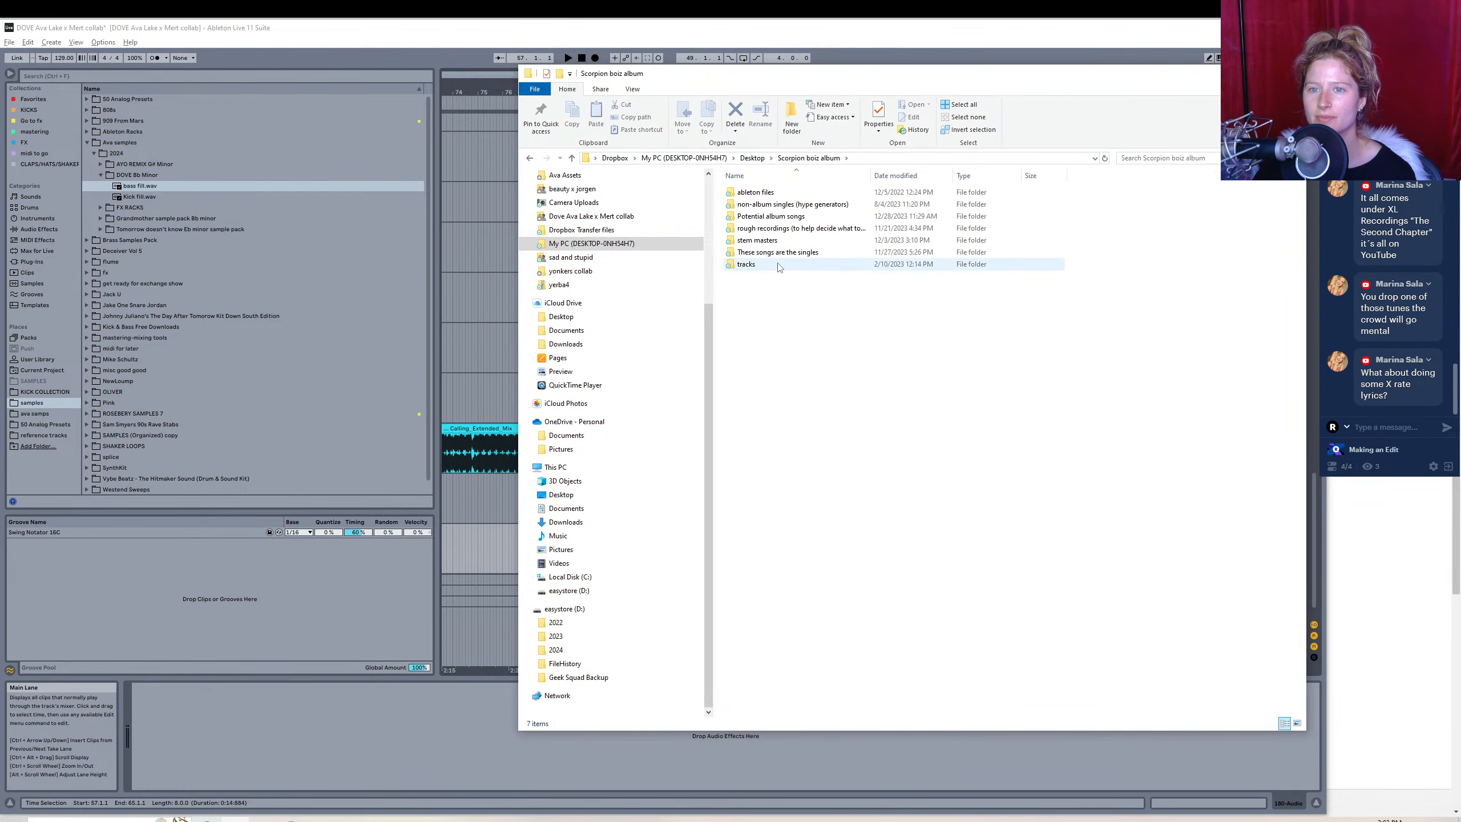
double_click(760, 230)
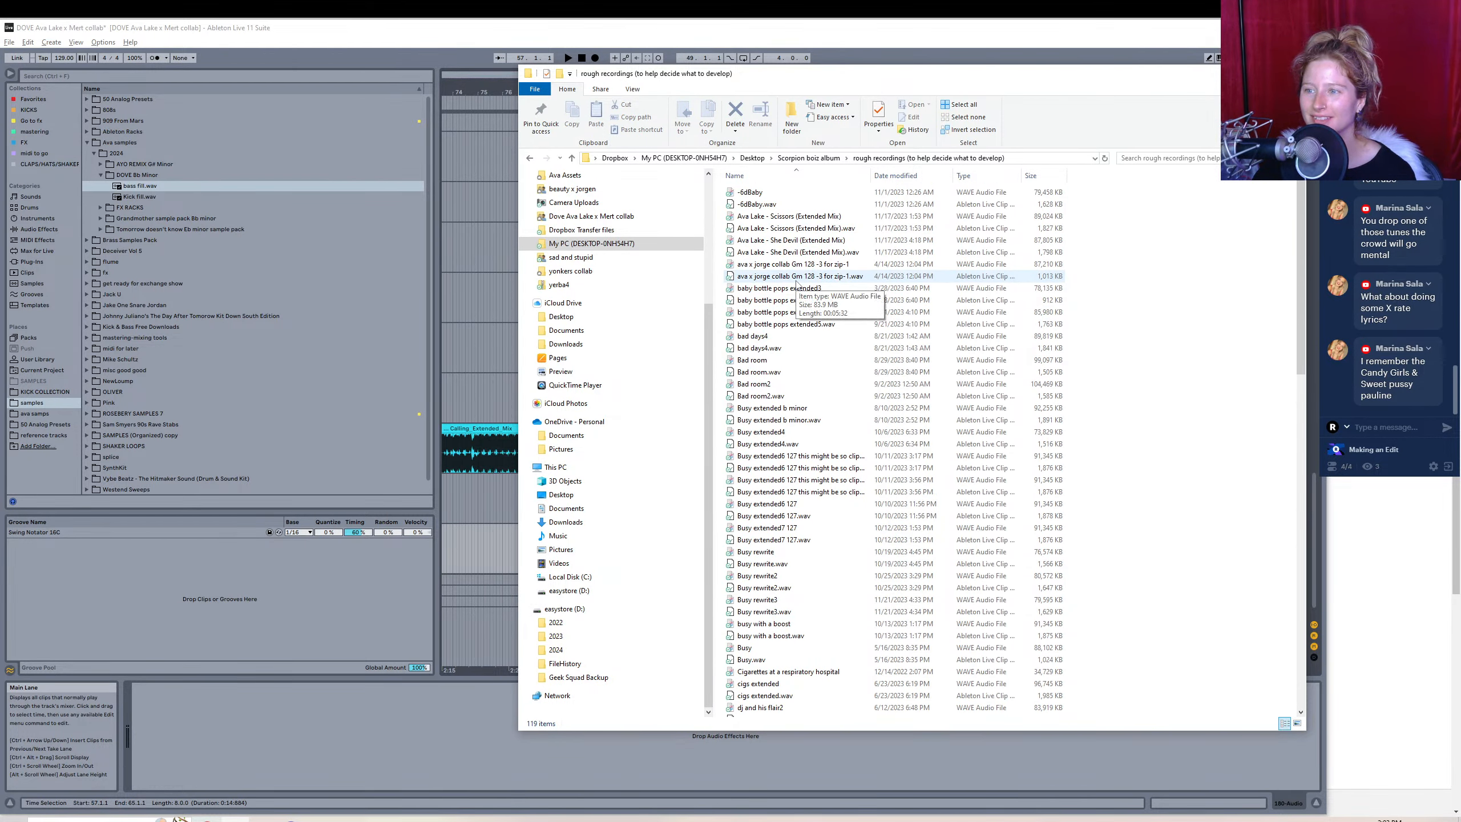
scroll(792, 541, down, 18)
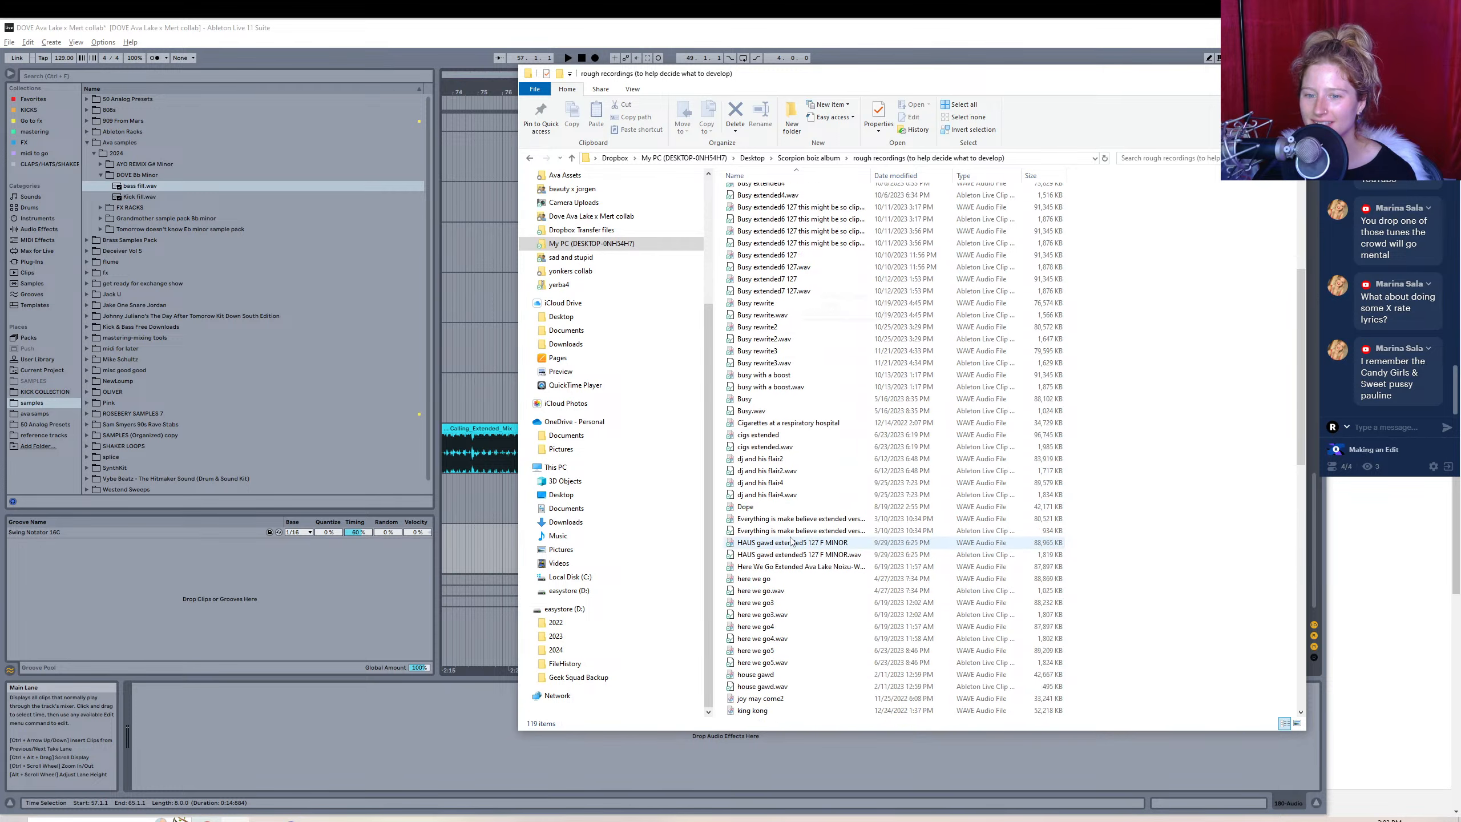
scroll(792, 541, down, 5)
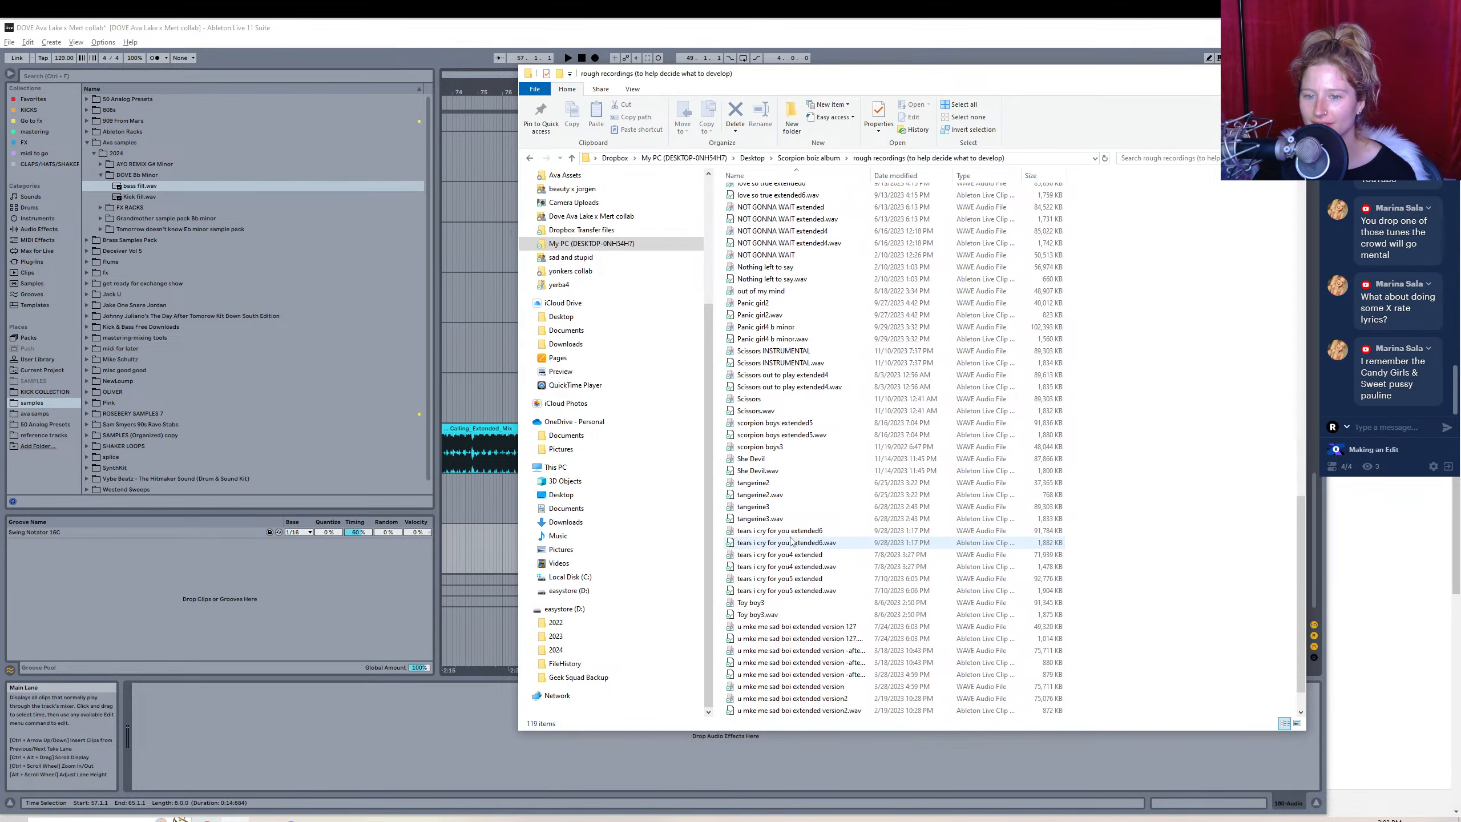
scroll(792, 541, down, 1)
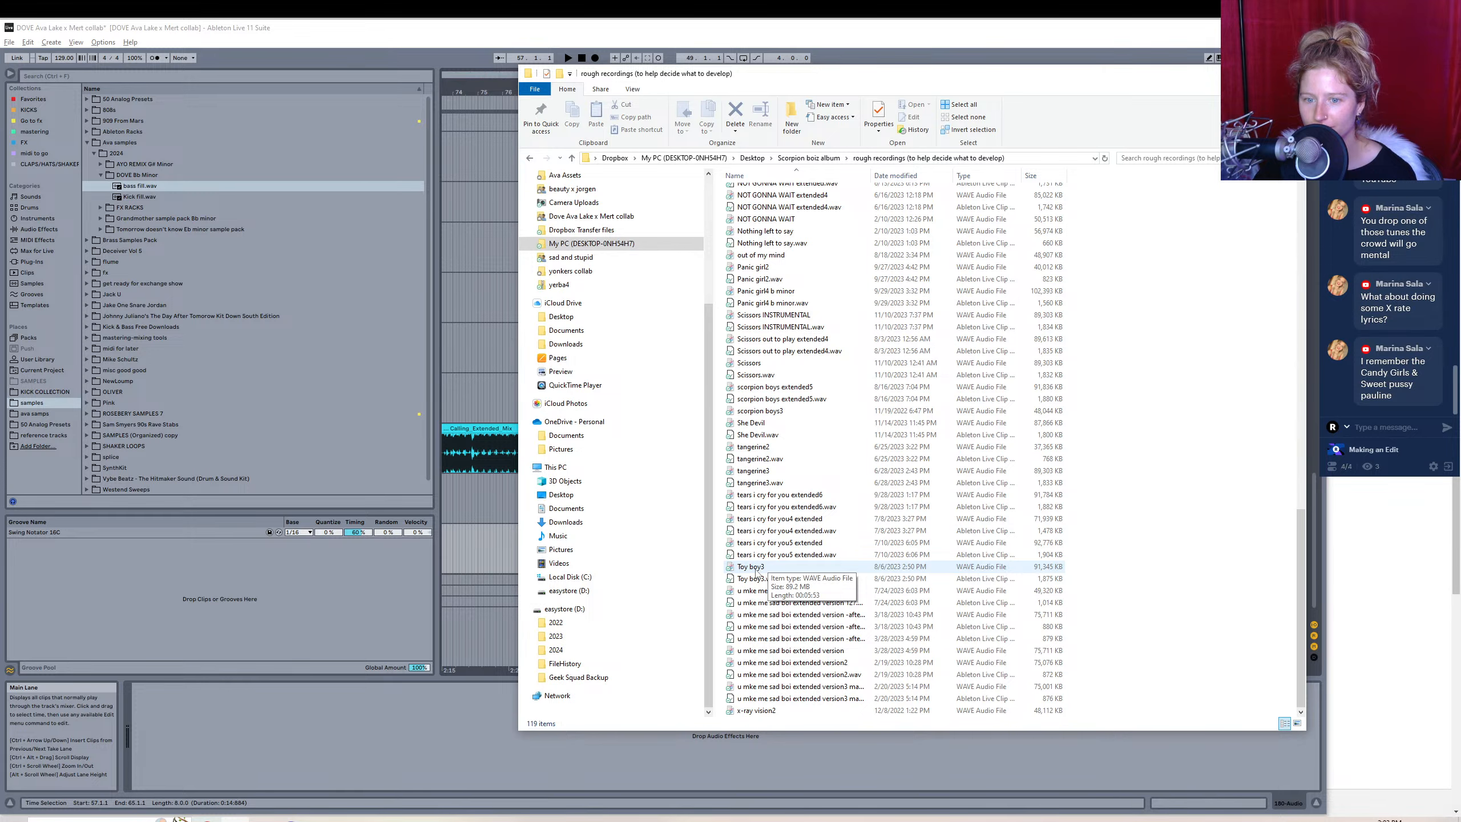
drag(755, 569, 482, 554)
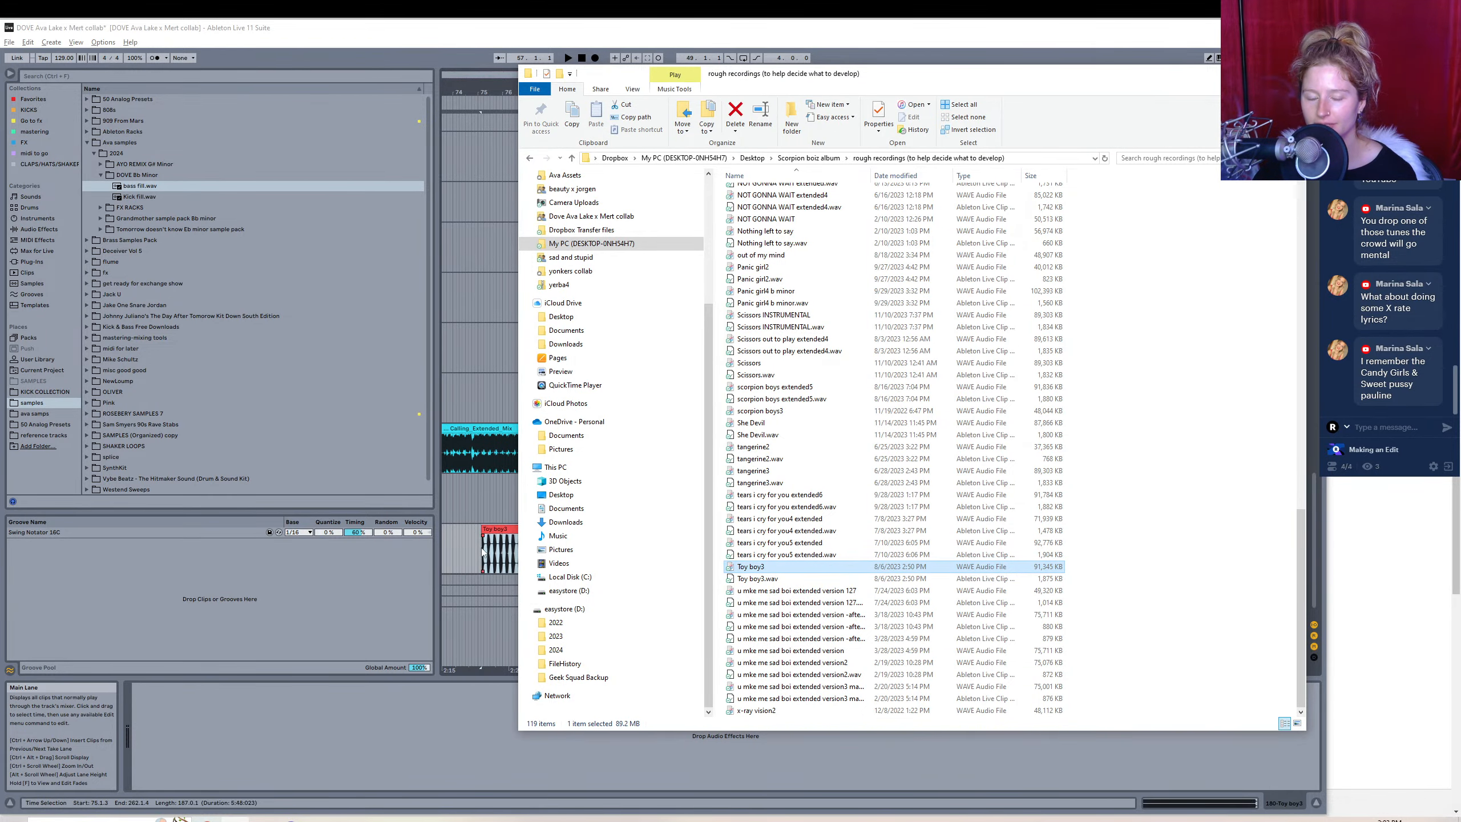
- Move the Toy boy3 clip so it starts at 73.1.1
click(482, 551)
drag(657, 92, 698, 78)
drag(679, 530, 637, 533)
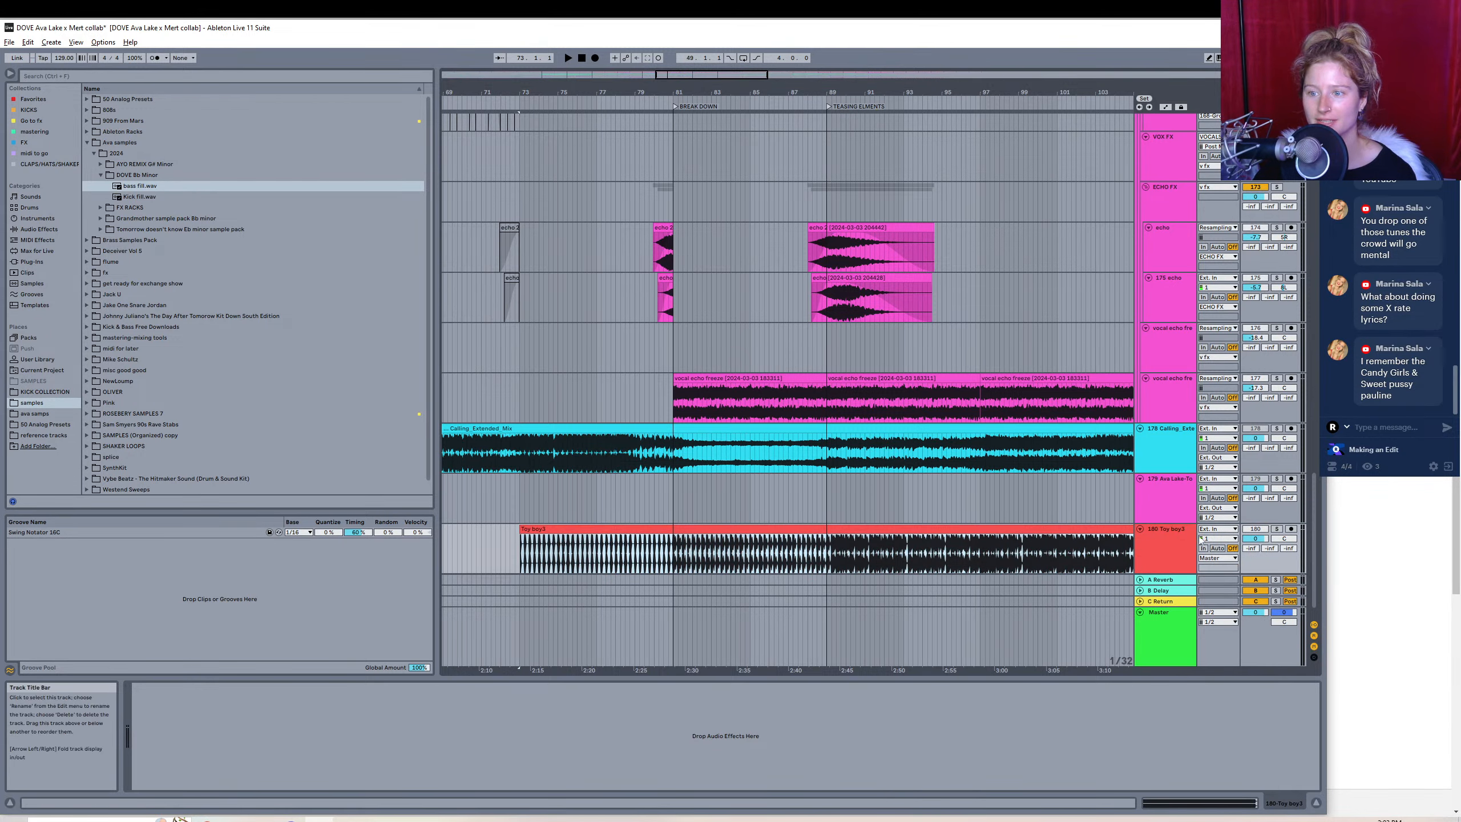
- Route the Toy boy3 track's output to Ext. Out 1/2 and solo the track
click(1217, 558)
click(1236, 34)
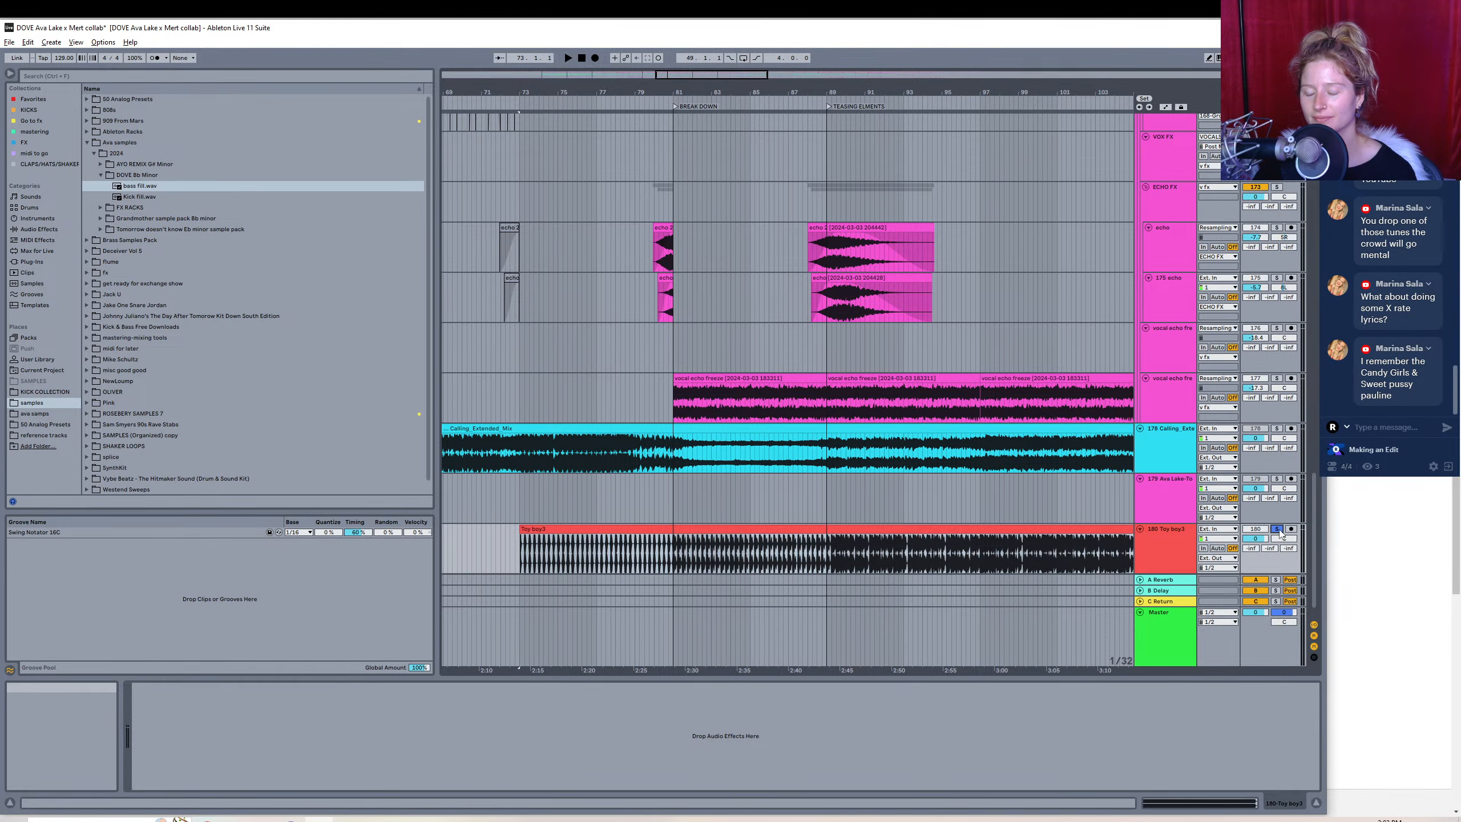
drag(651, 75, 635, 45)
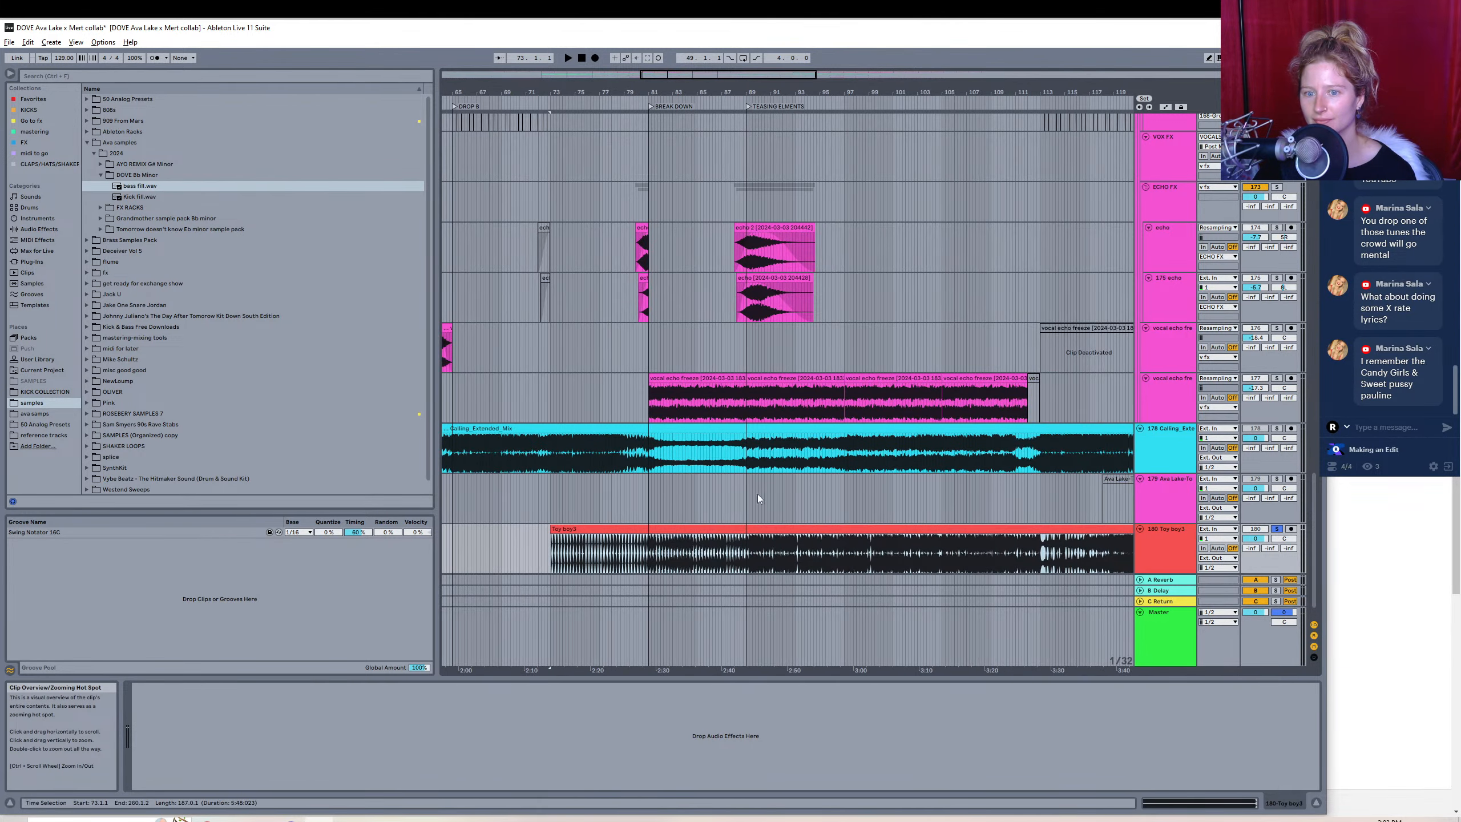
- Play the soloed Toy boy3 clip from just before the BREAK DOWN marker, and again from 88.1.3
click(645, 561)
key(space)
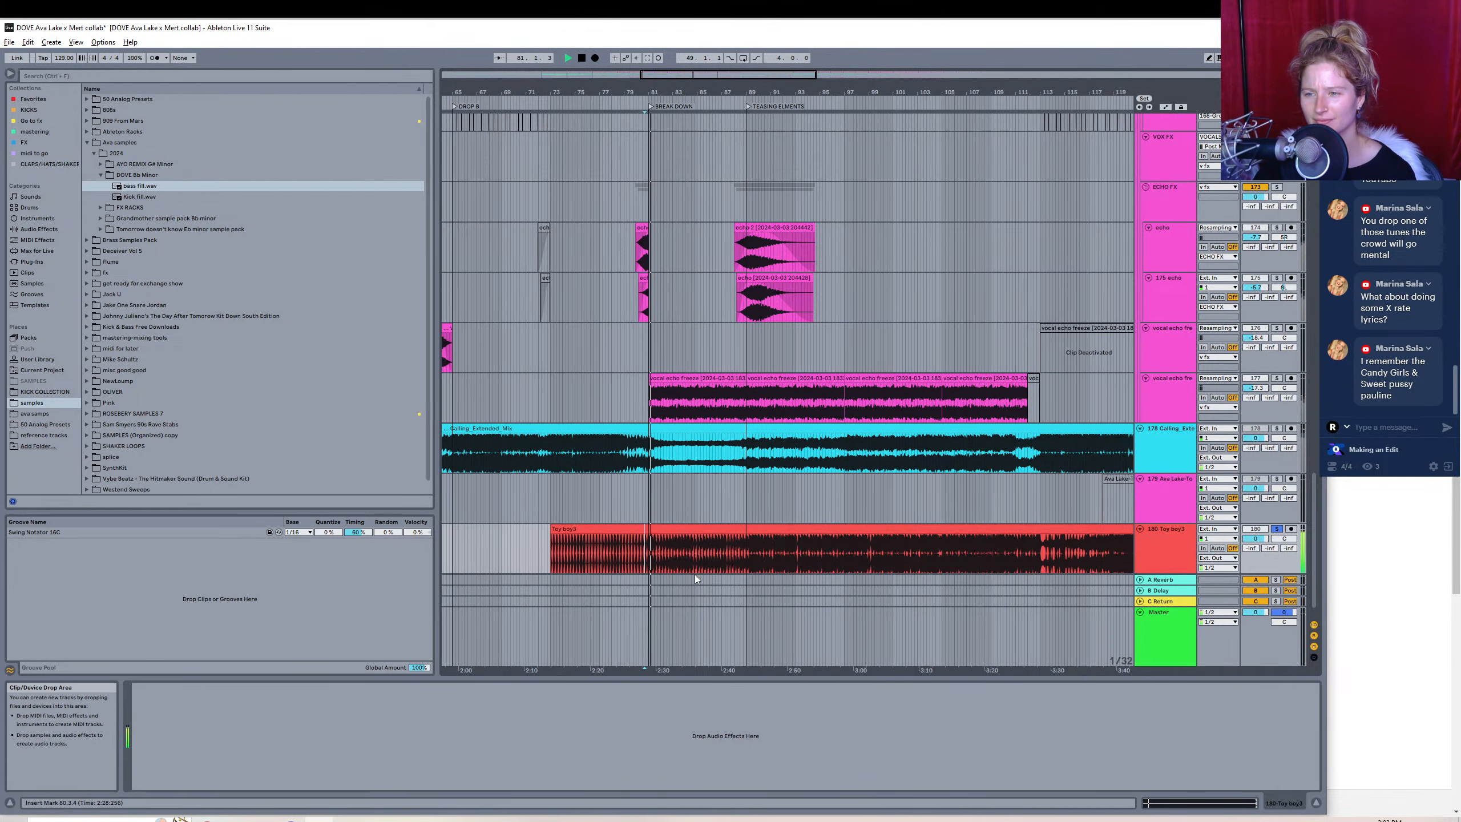
click(737, 563)
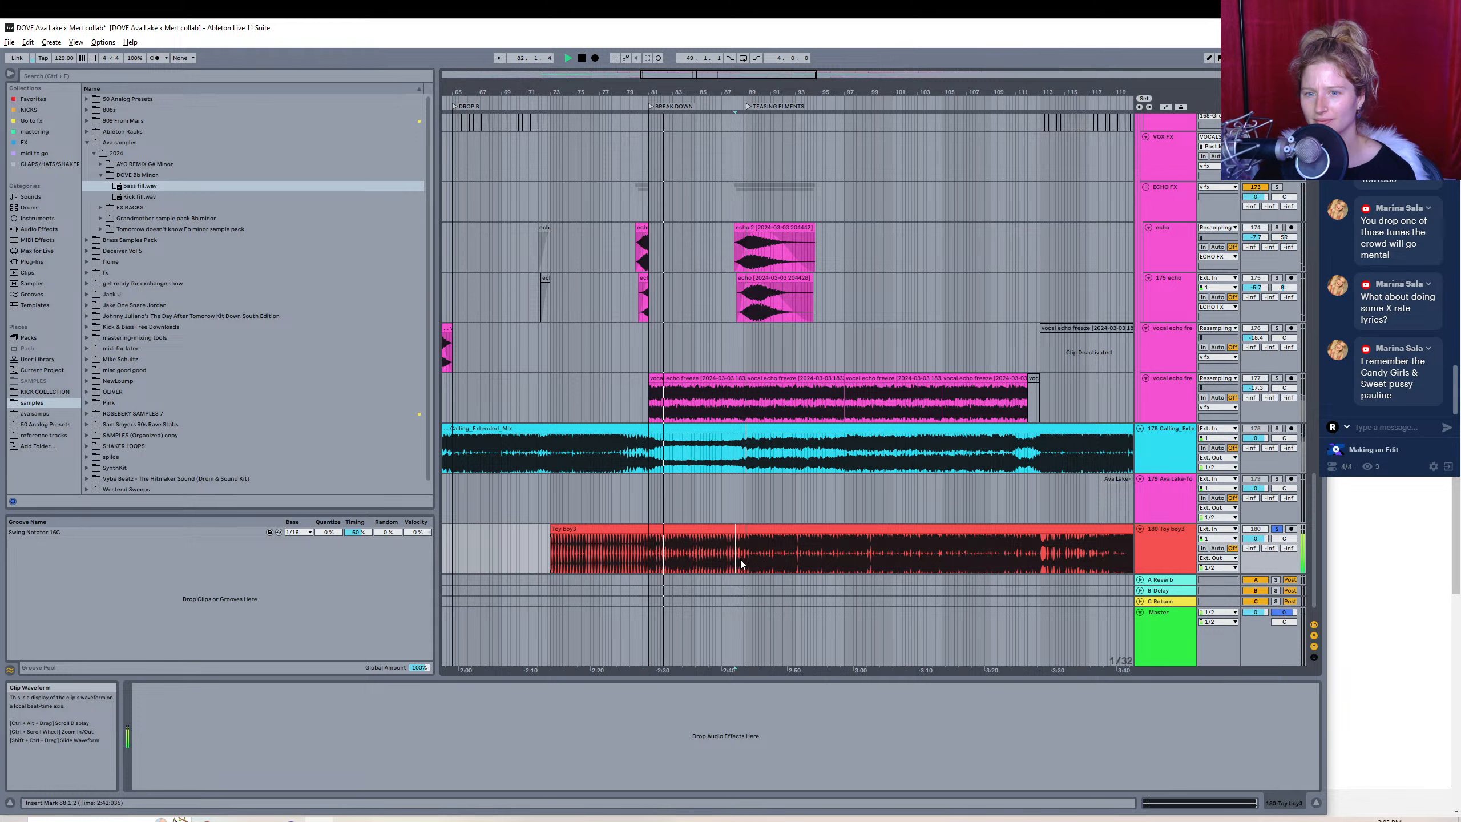
key(space)
key(space)
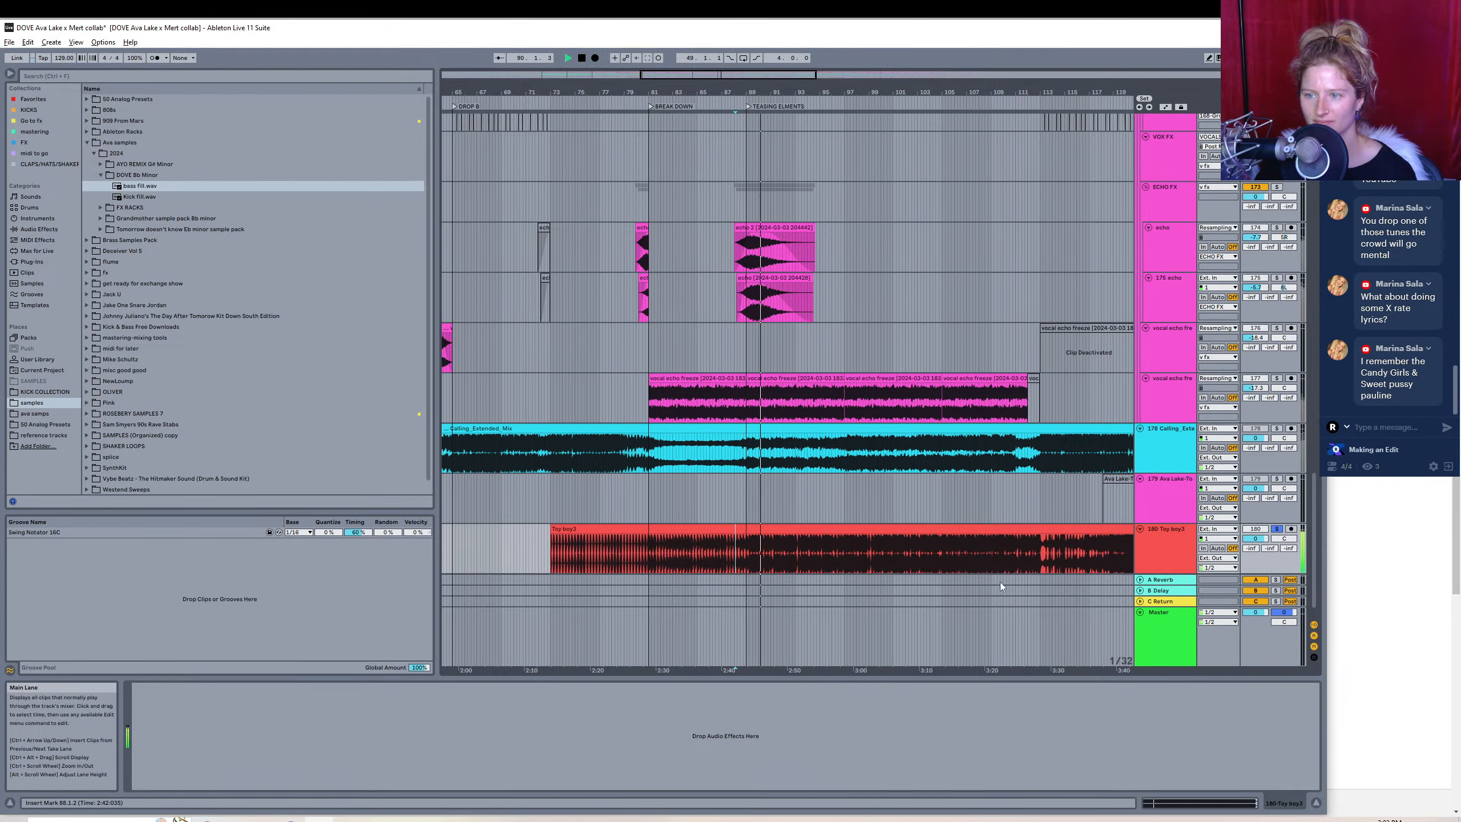
- Lower the Toy boy3 track's volume slightly during playback, and unsolo the track after stopping
drag(1255, 538, 1259, 550)
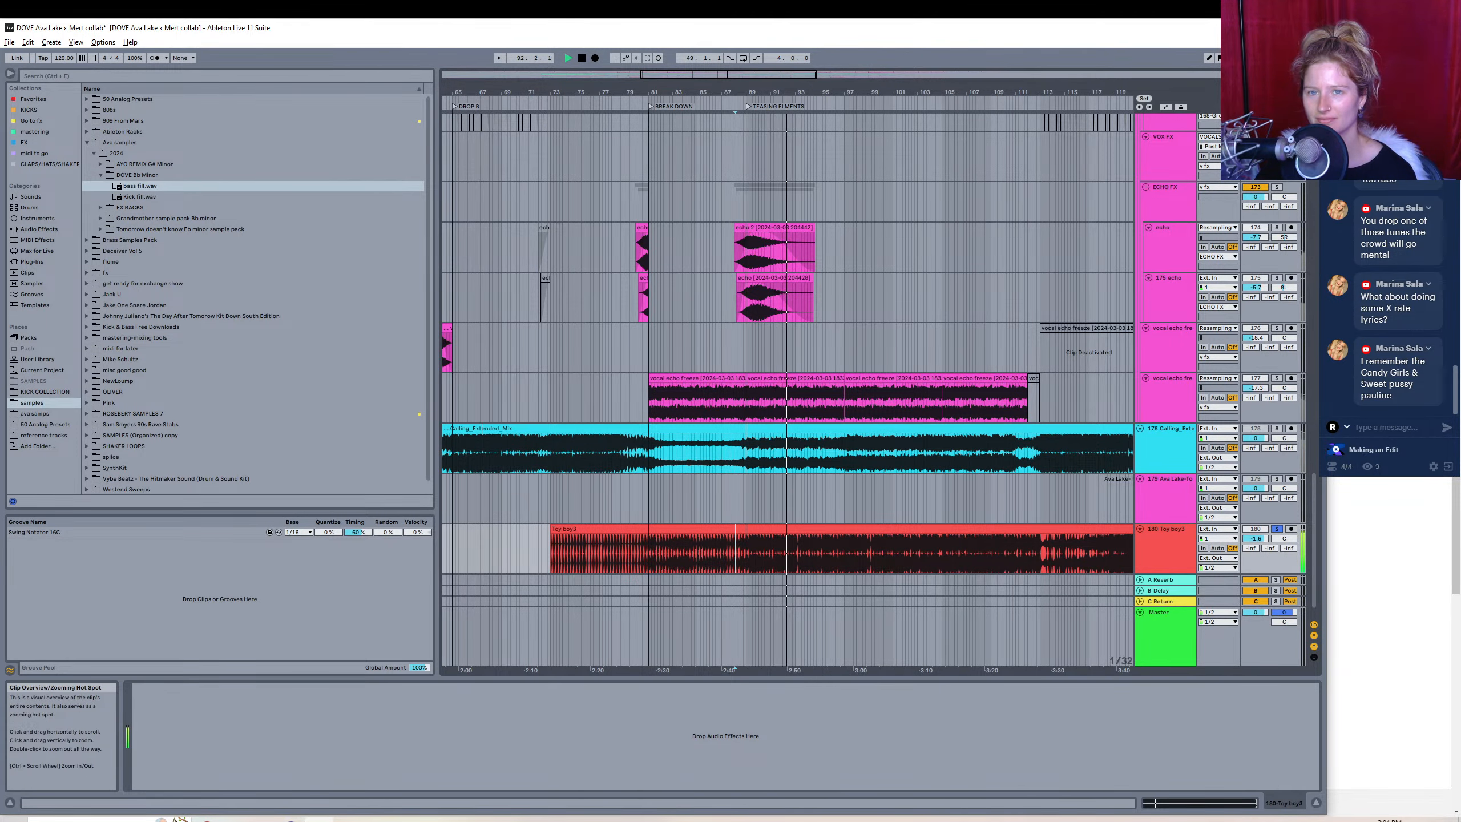
drag(651, 76, 651, 65)
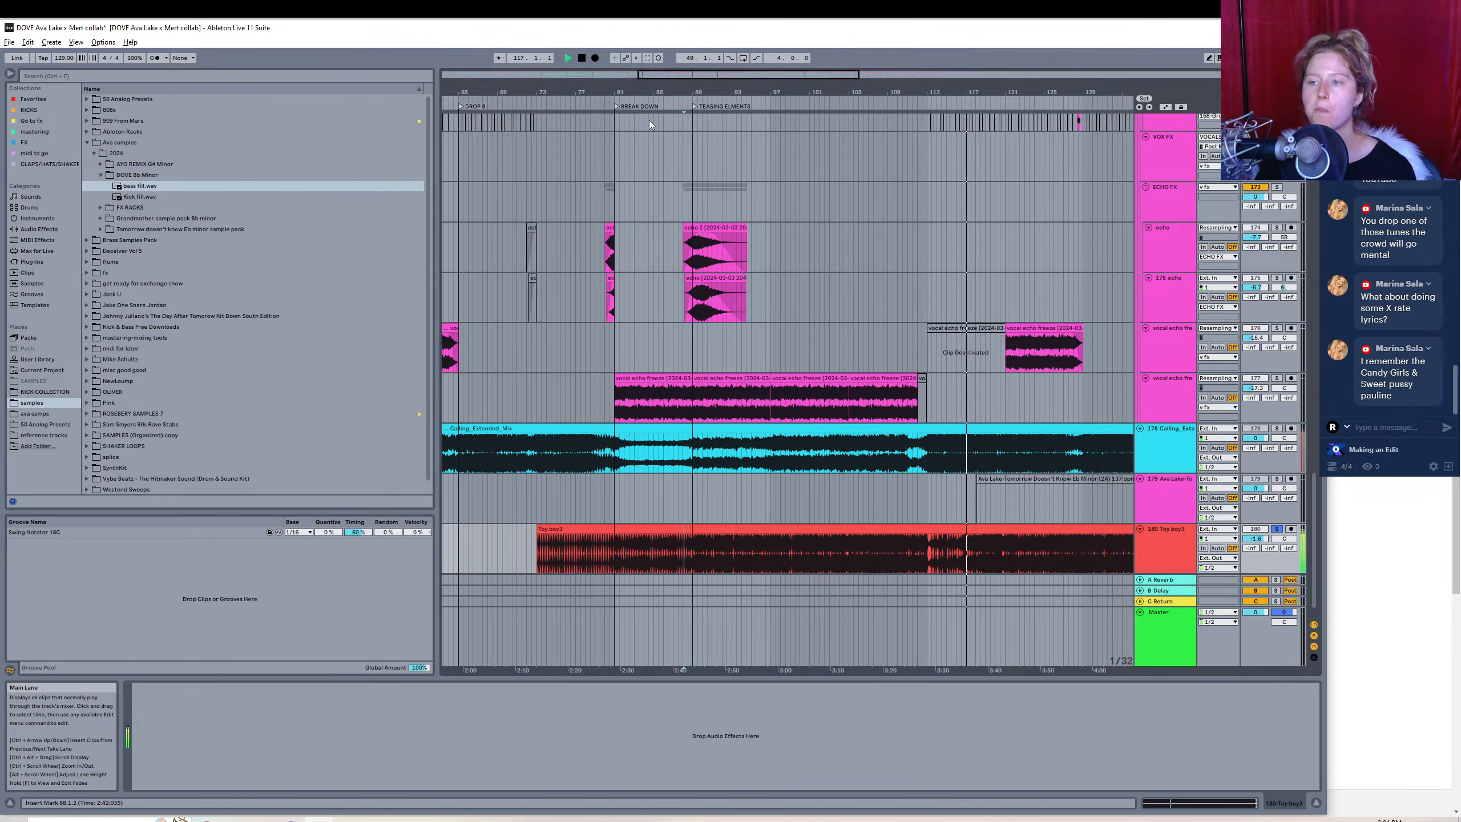
drag(657, 75, 657, 47)
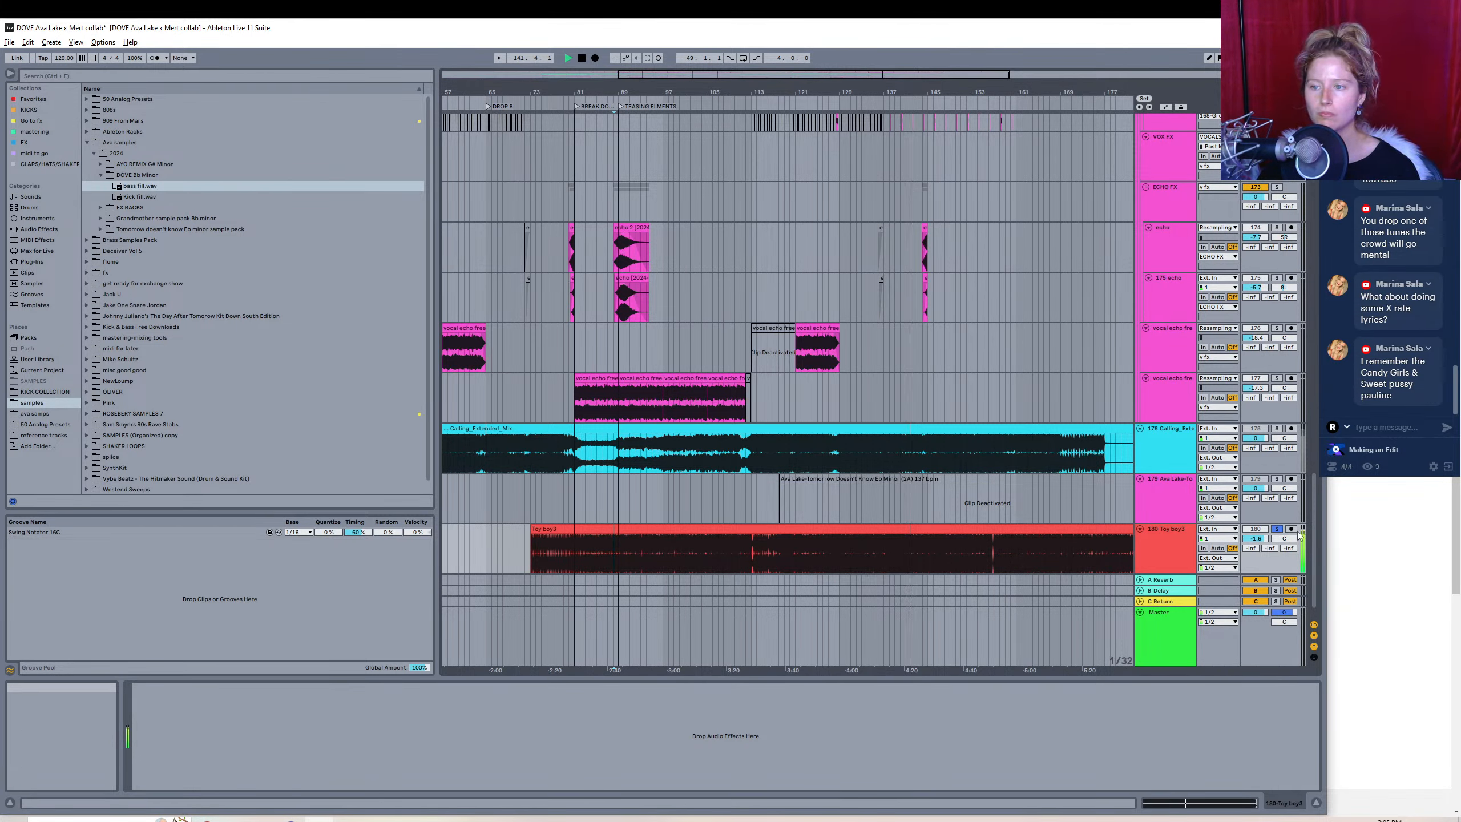
key(space)
click(1276, 529)
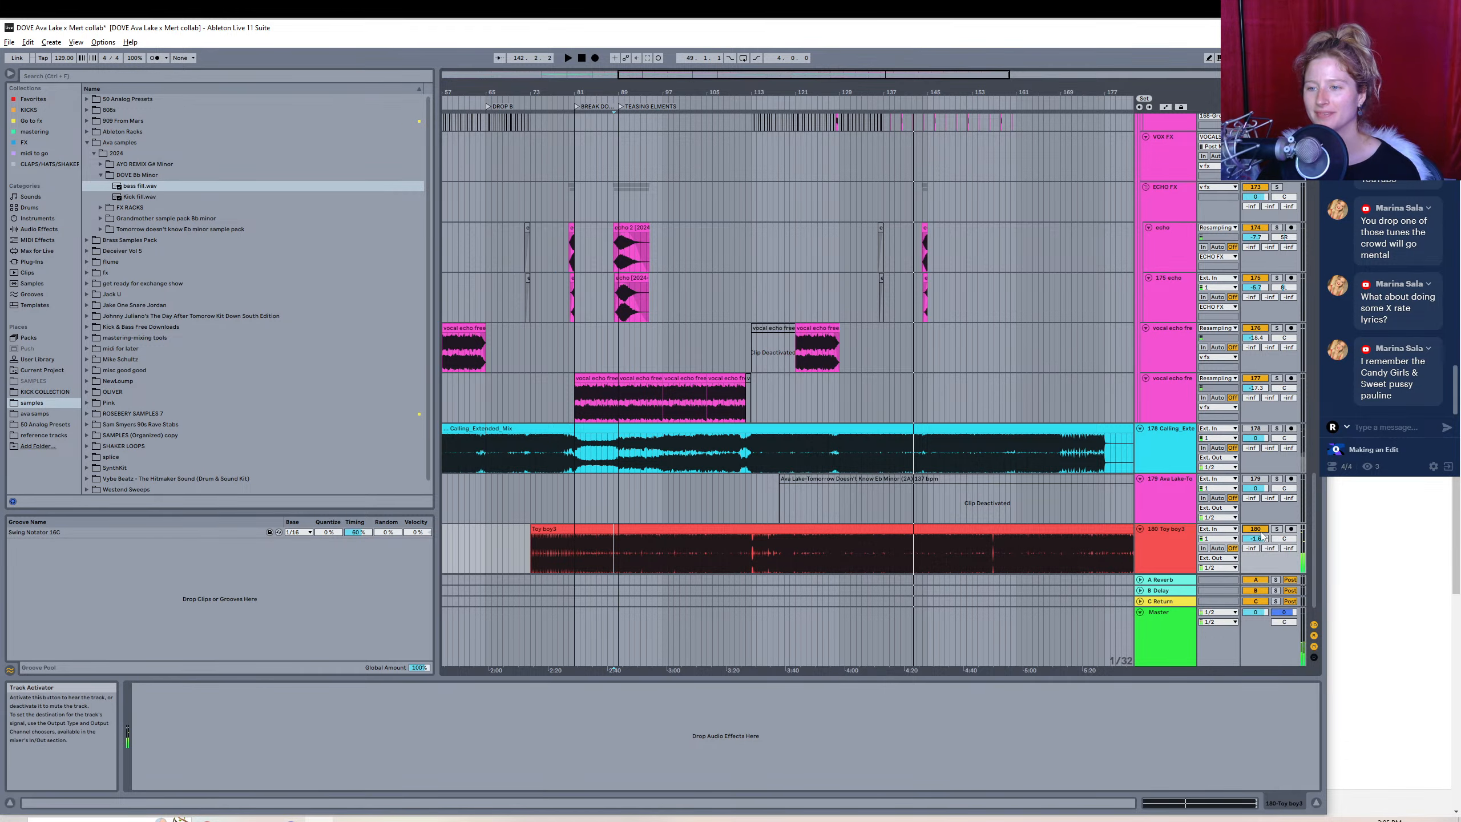
- Look through the vocal and echo FX tracks in the arrangement for the next sound to export
scroll(684, 346, down, 5)
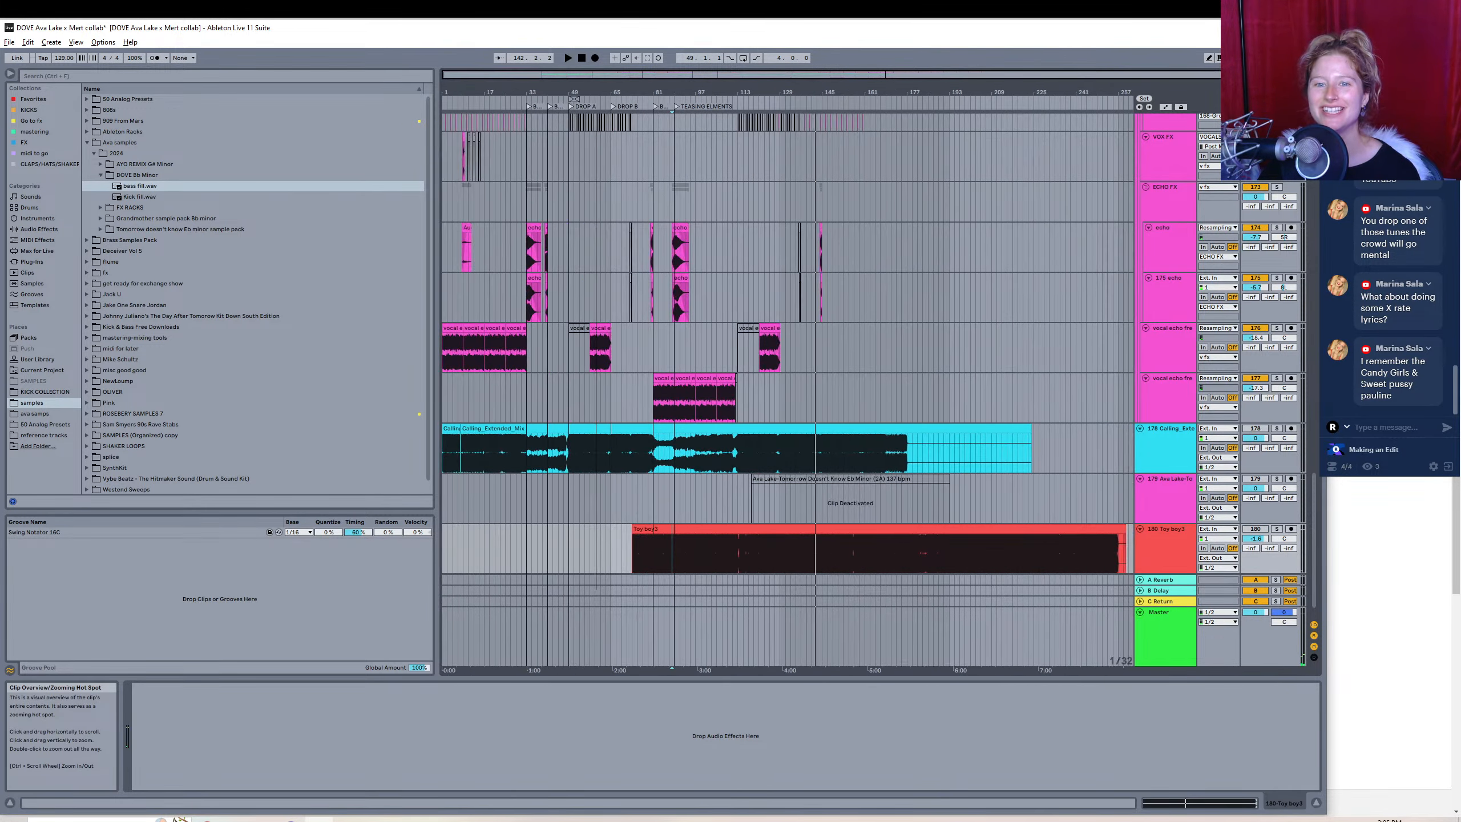
drag(504, 75, 916, 156)
drag(571, 91, 845, 147)
drag(507, 104, 507, 74)
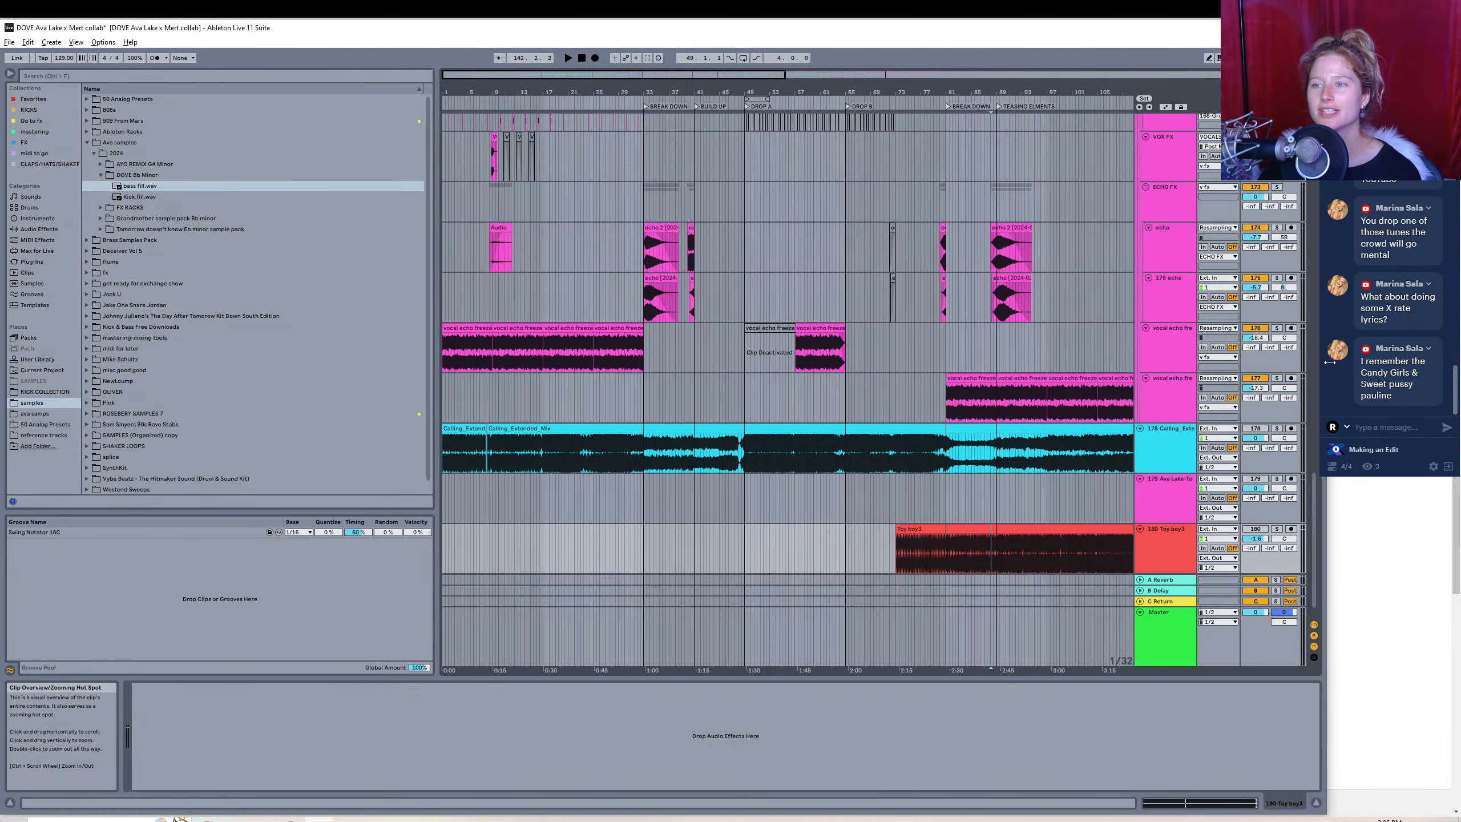
scroll(1294, 419, up, 10)
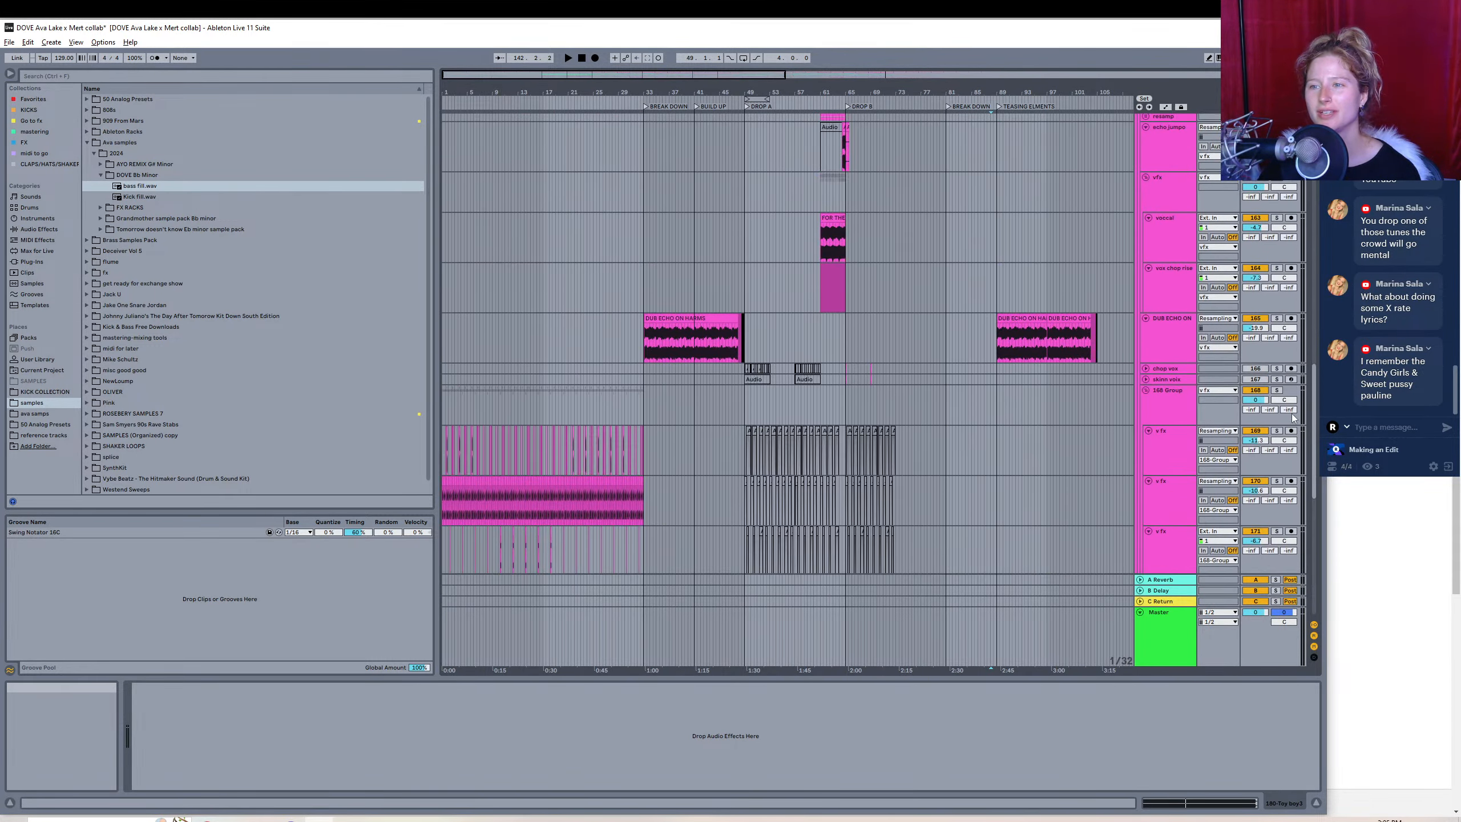
scroll(1294, 418, up, 15)
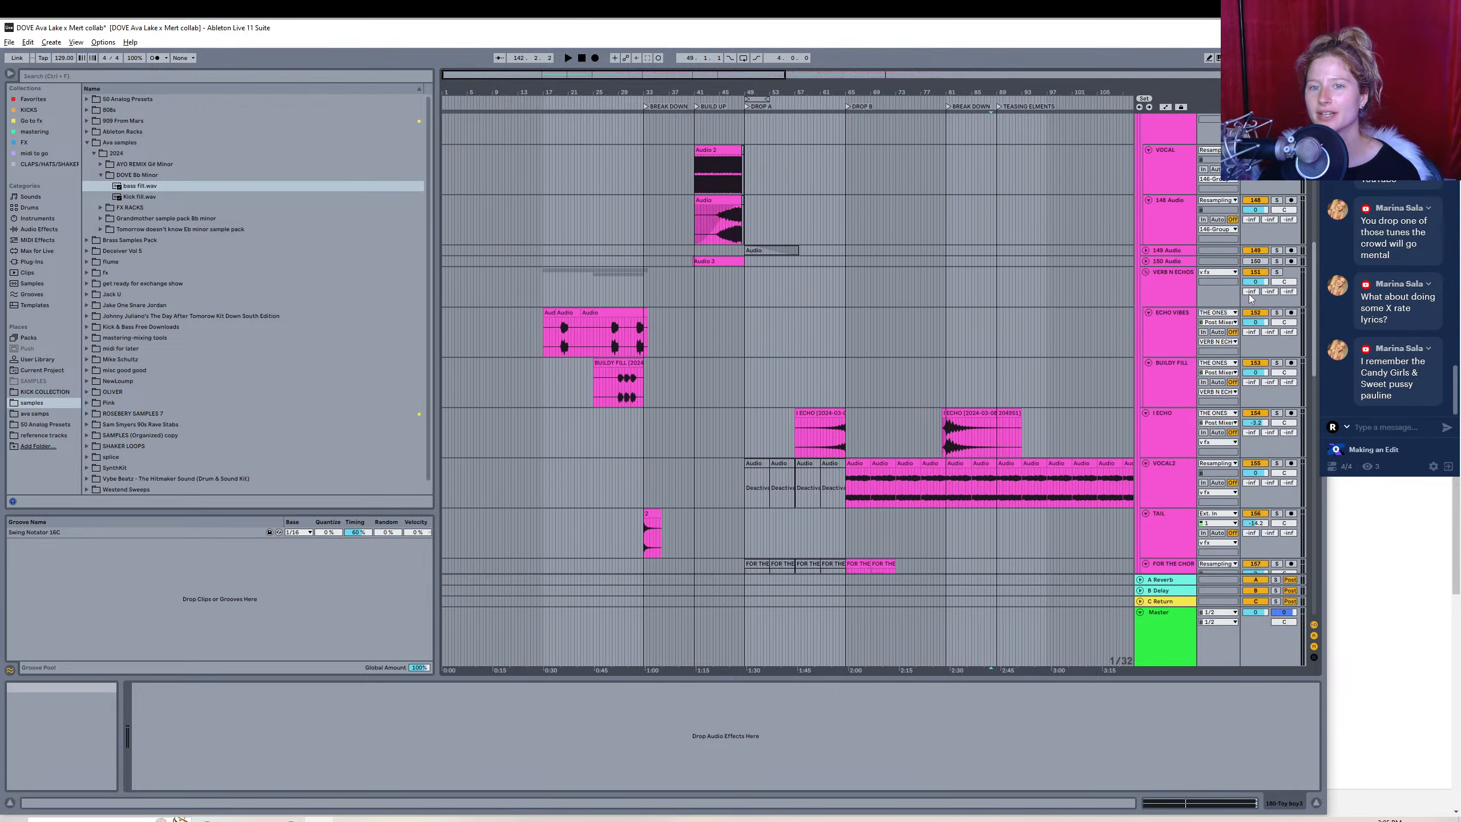
scroll(1251, 297, up, 8)
scroll(1235, 313, down, 10)
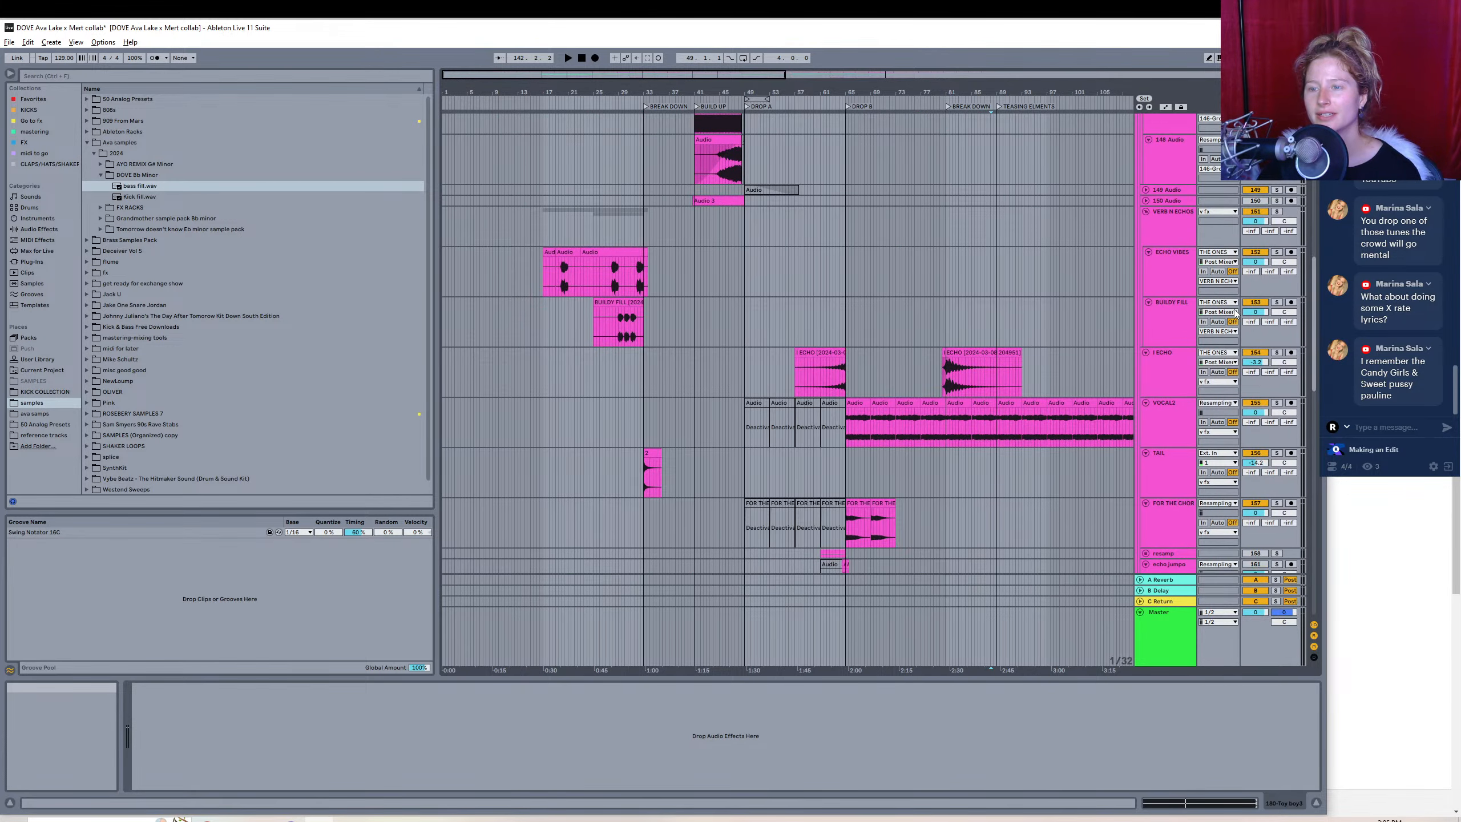
scroll(1235, 312, up, 1)
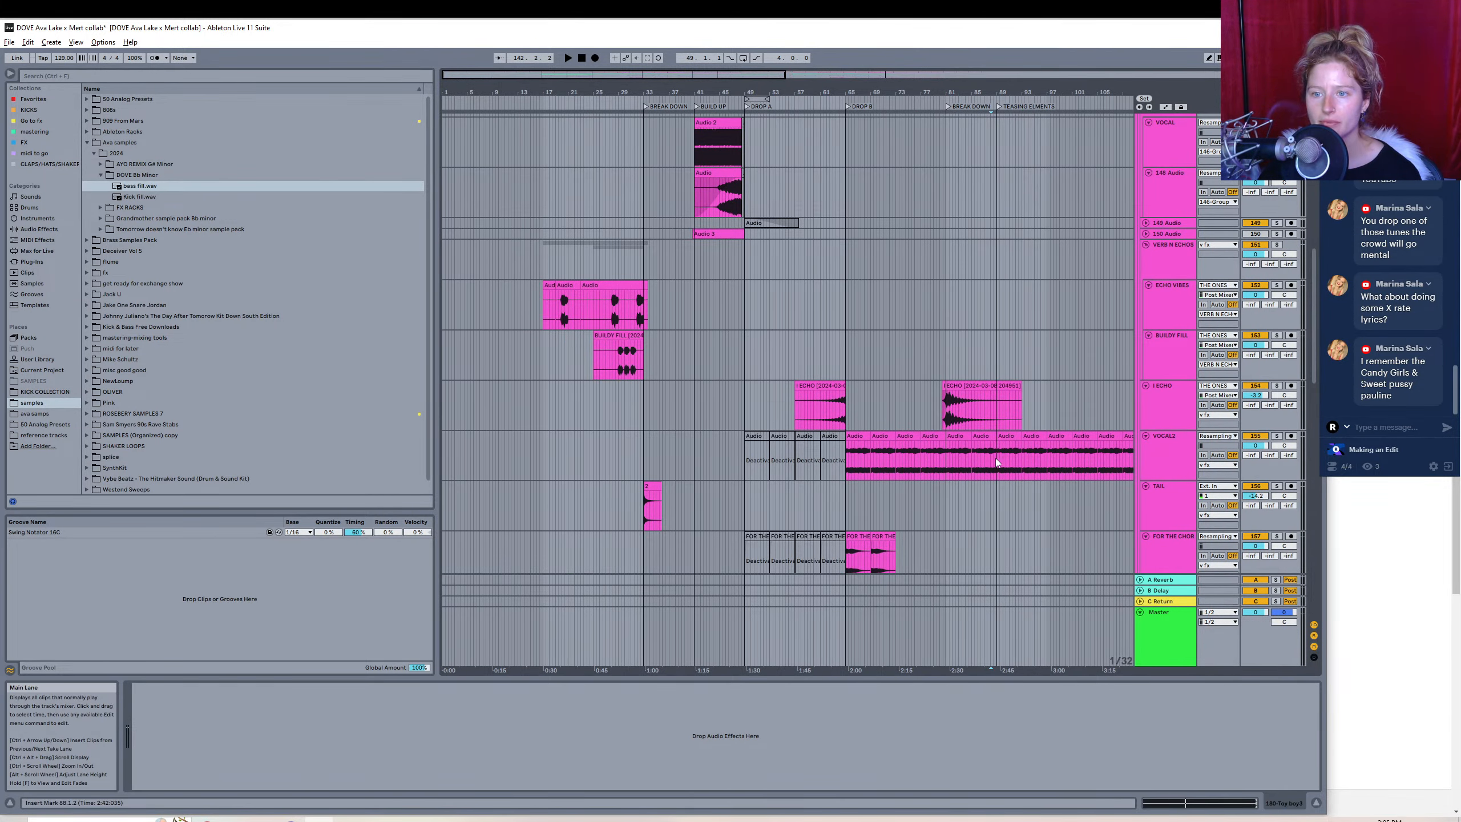
- Consolidate the I ECHO clip at the break down together with the empty space before it, from 80.1.1 to 93.1.1
click(957, 386)
drag(740, 73, 735, 75)
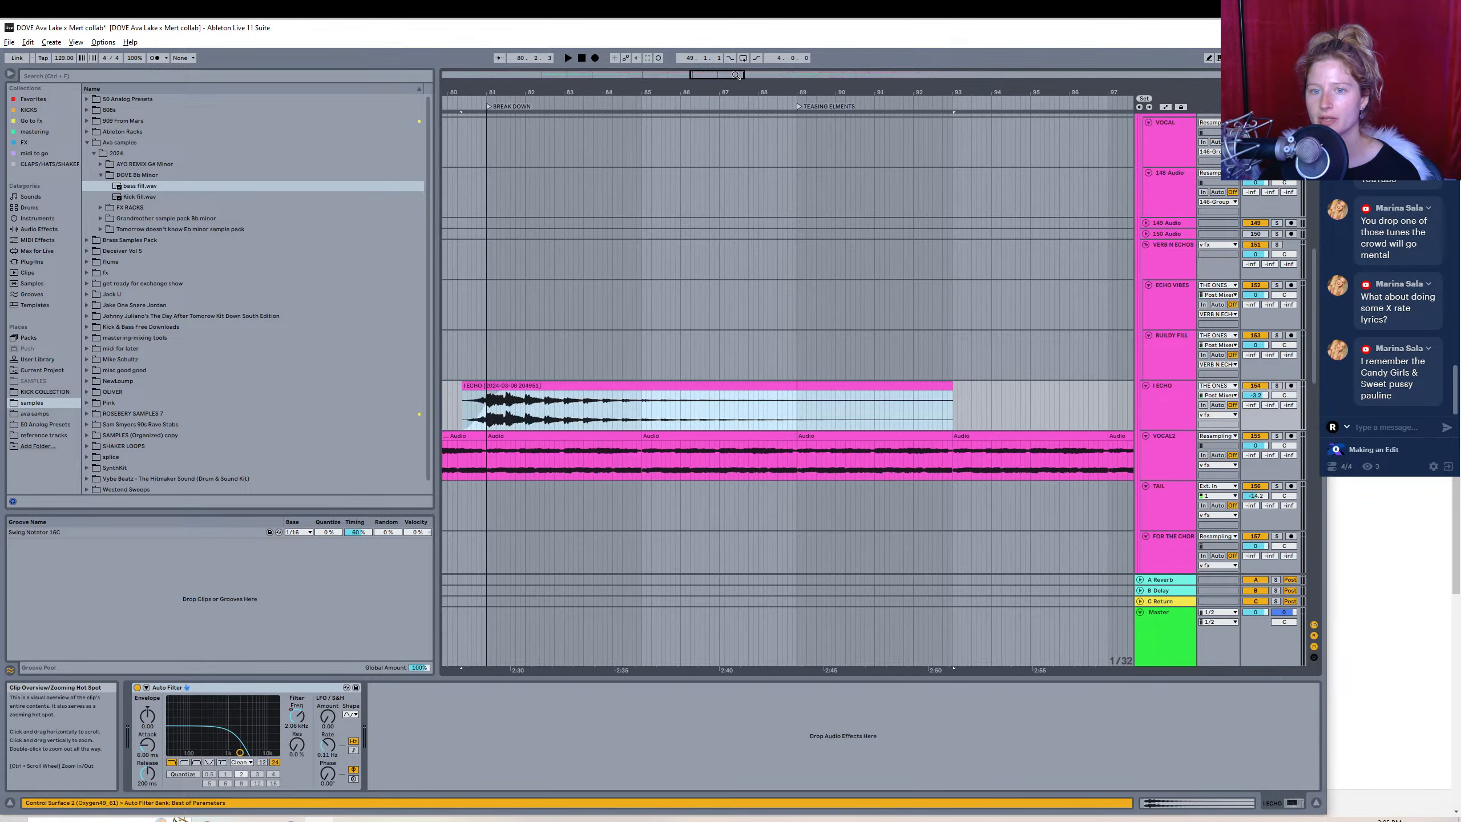
click(448, 411)
click(931, 384)
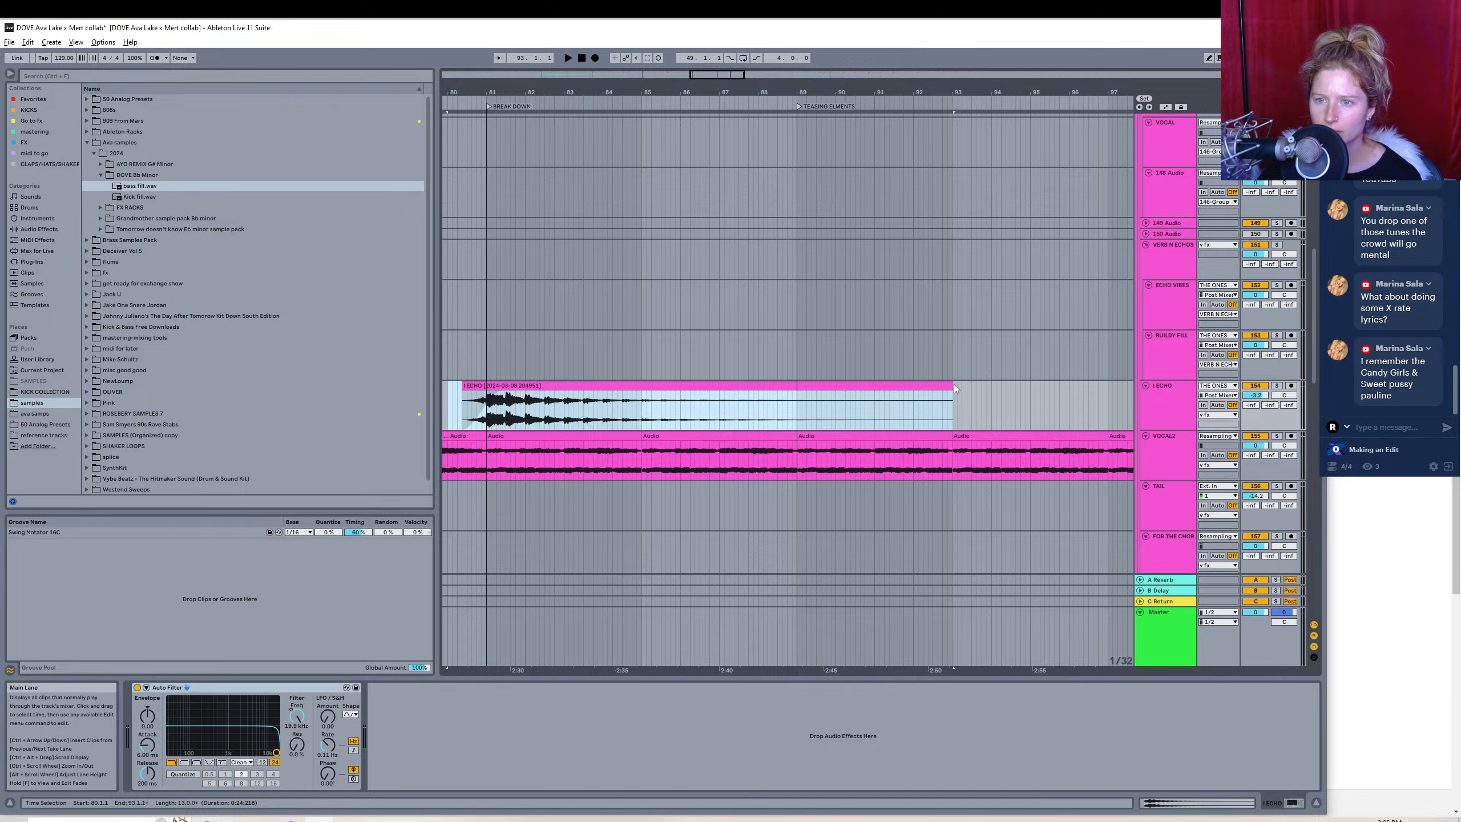
click(951, 385)
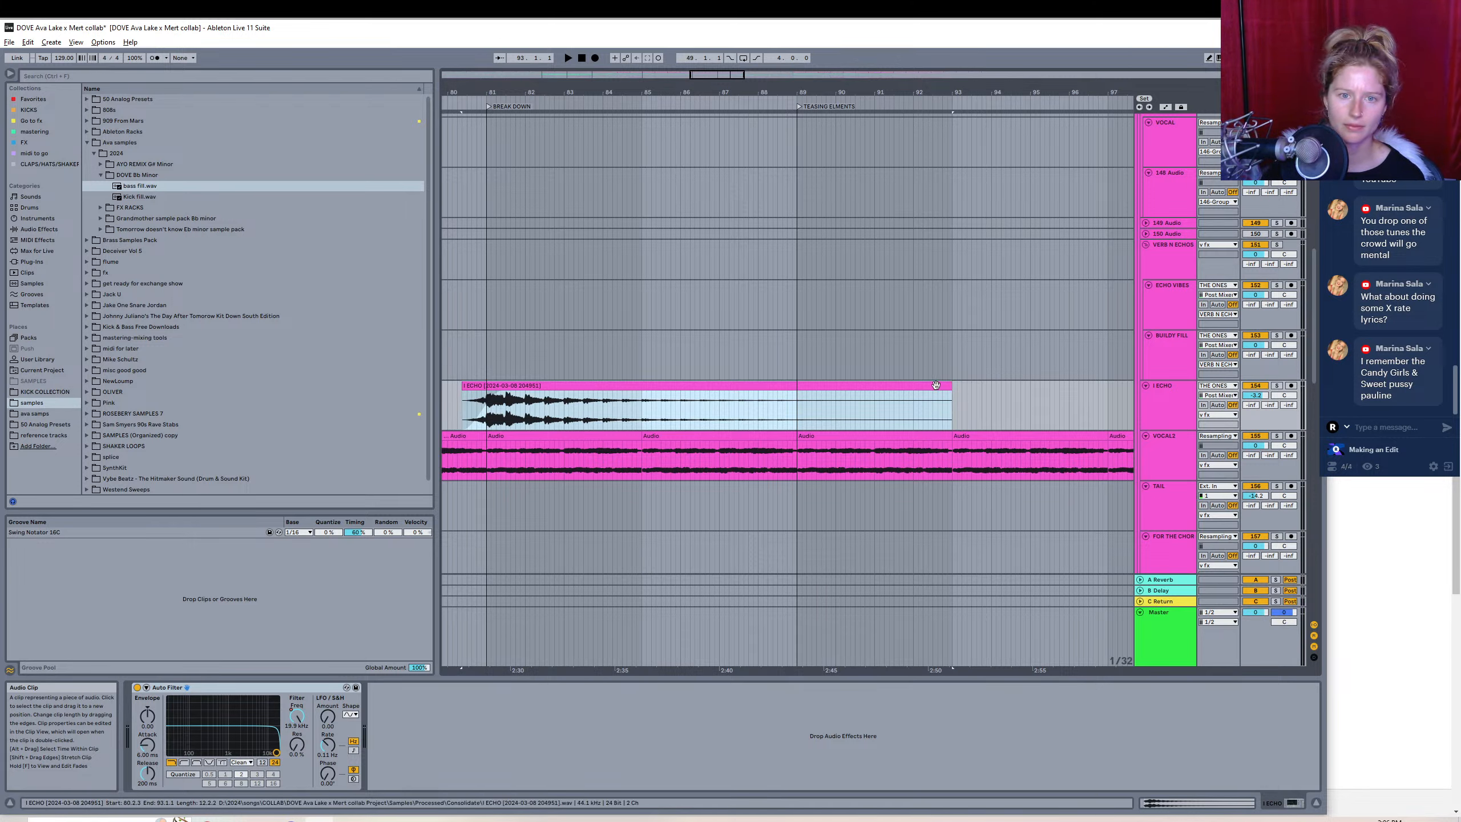
shift+click(449, 413)
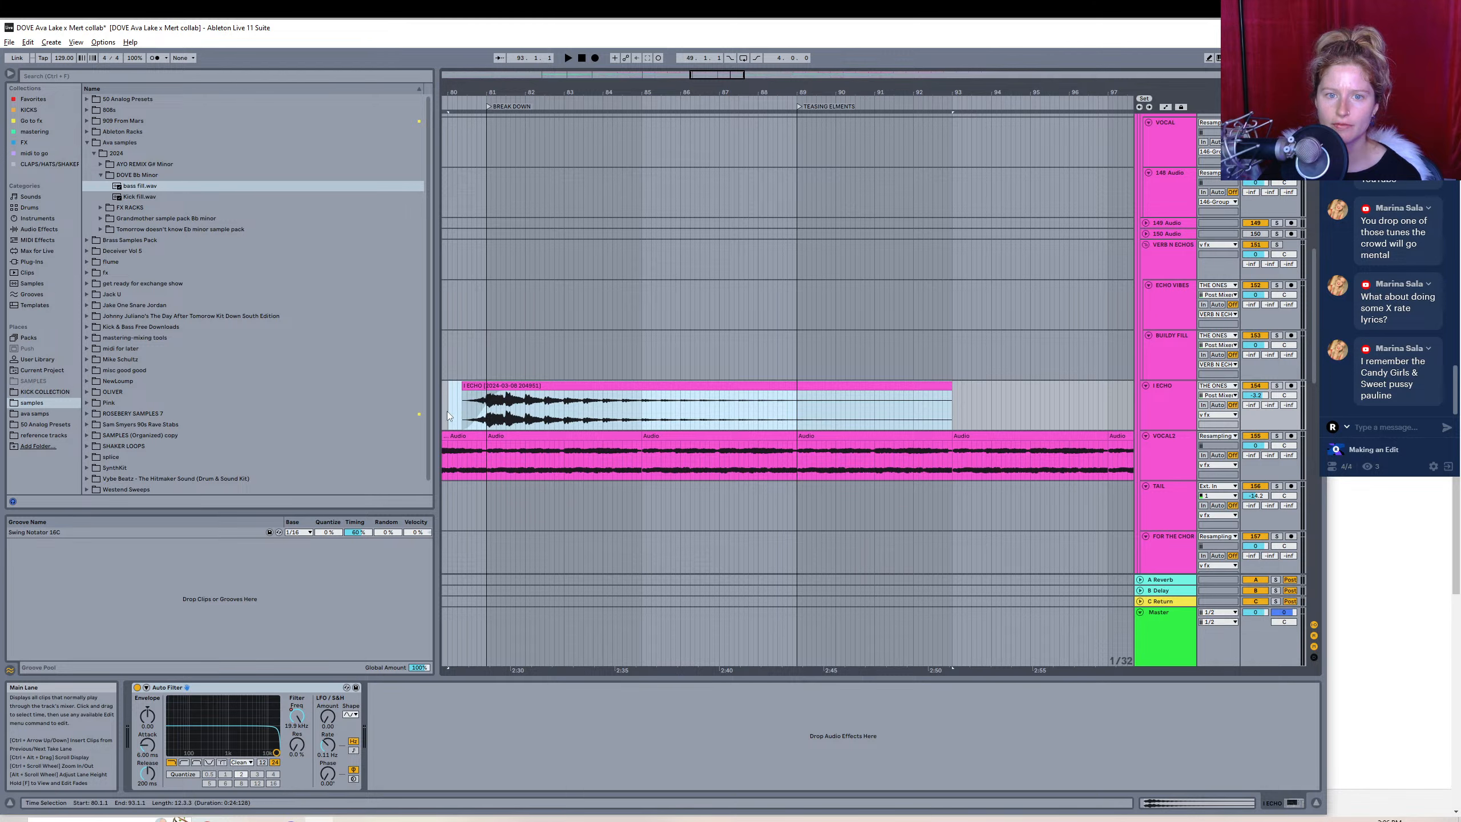
key(ctrl+j)
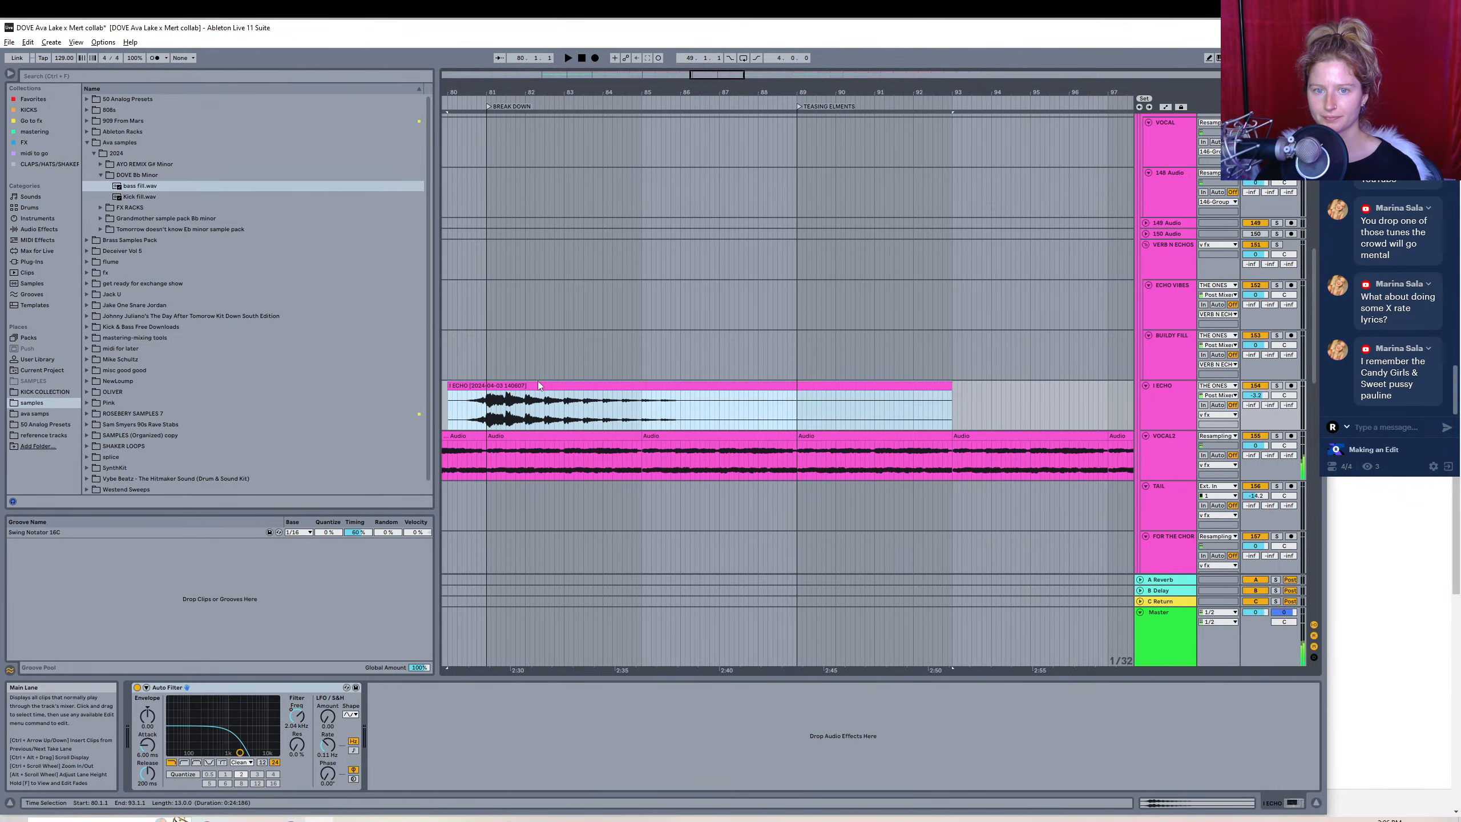
- Solo the I ECHO track and play the consolidated clip from near its start
click(538, 385)
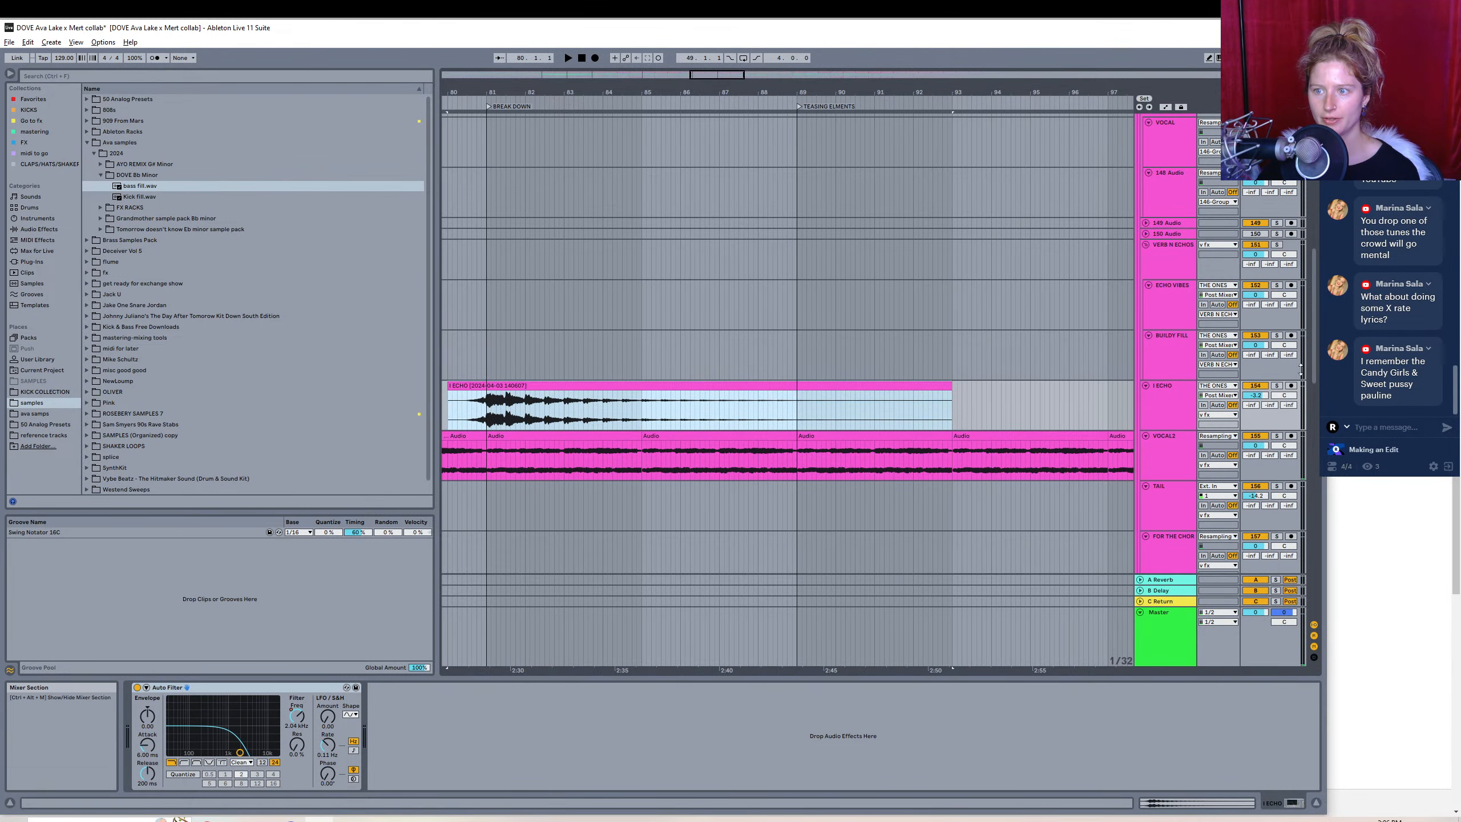
click(1276, 385)
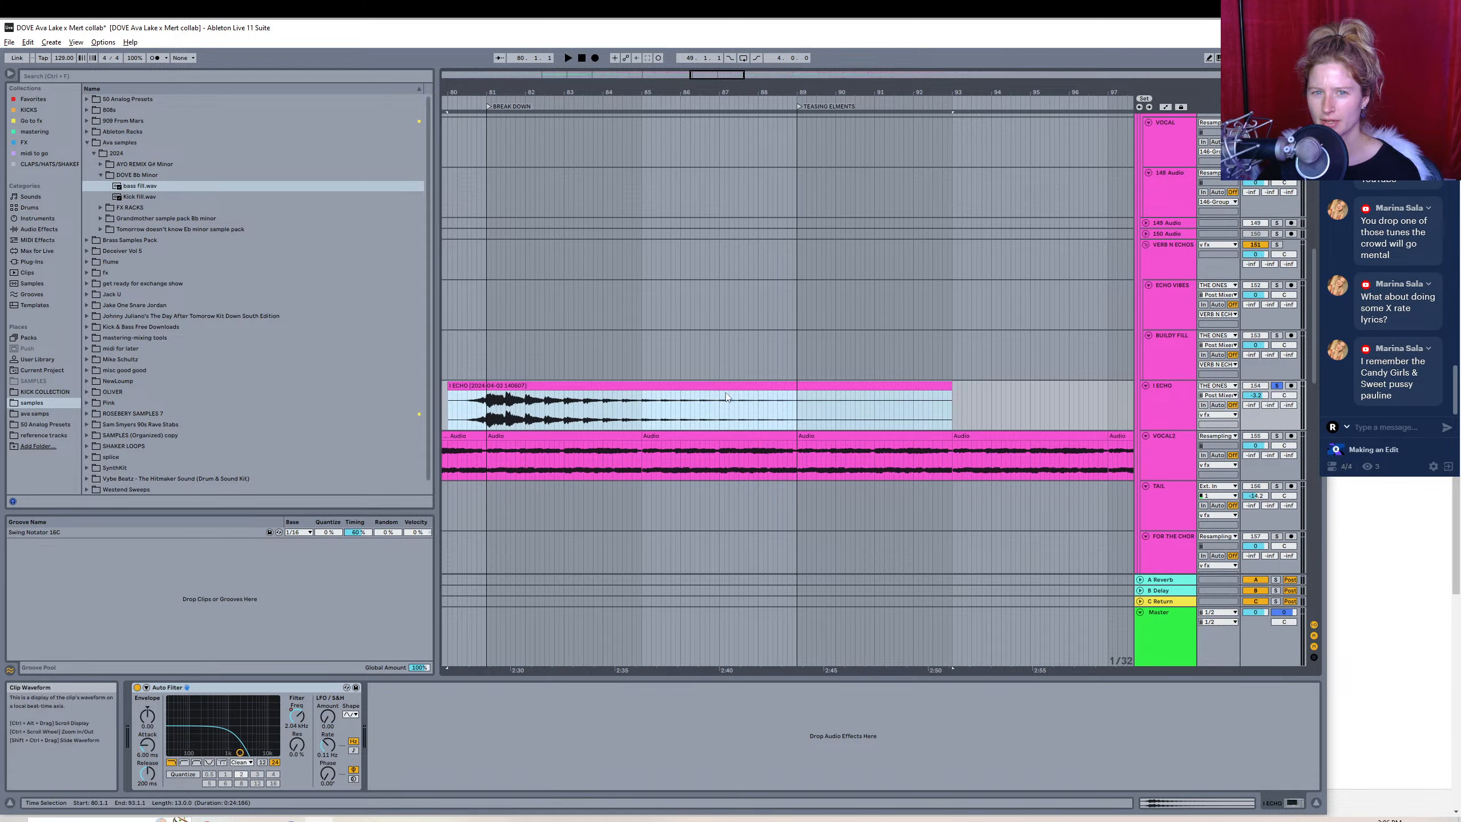
click(473, 406)
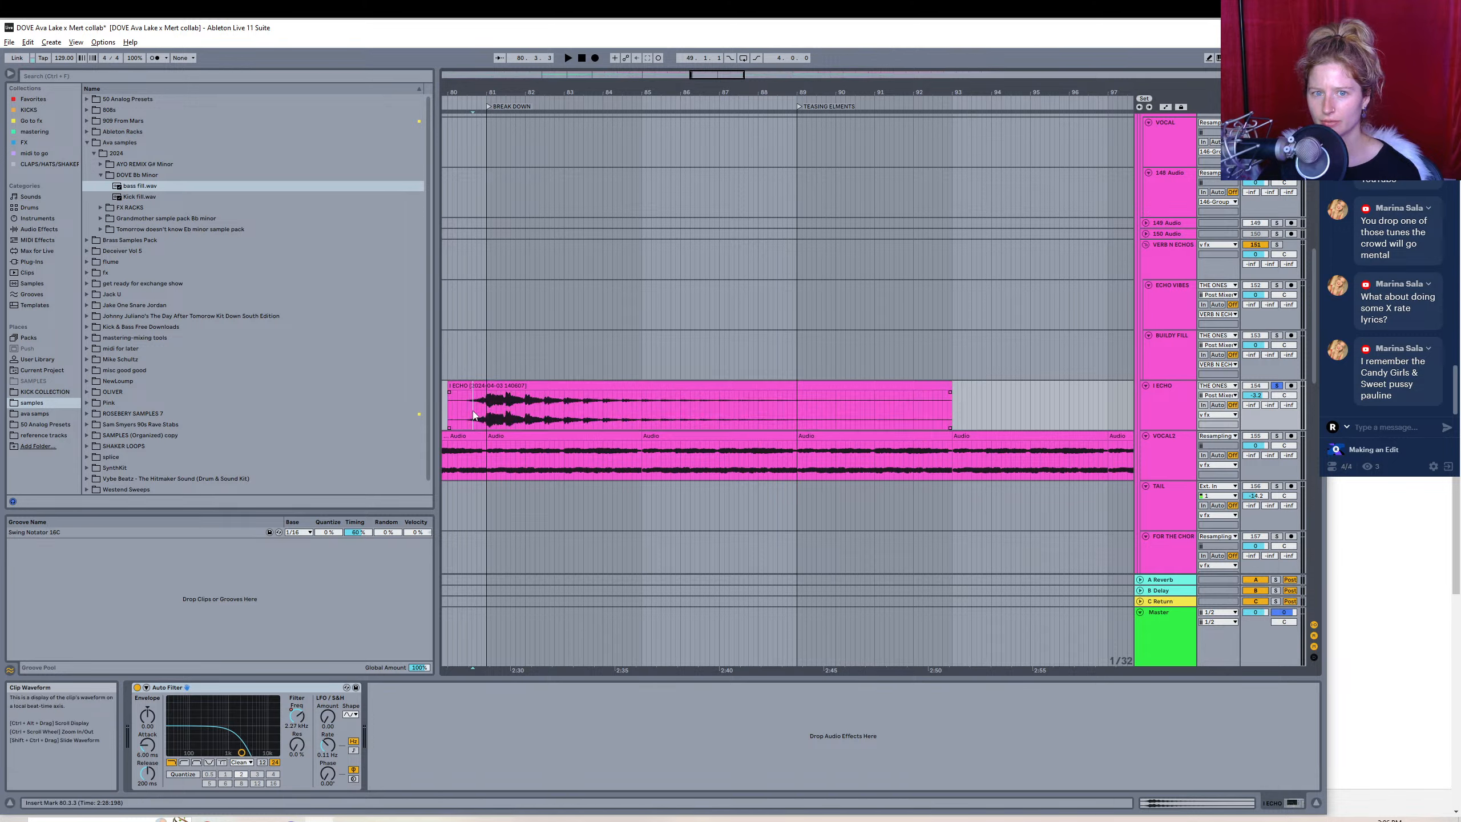
key(space)
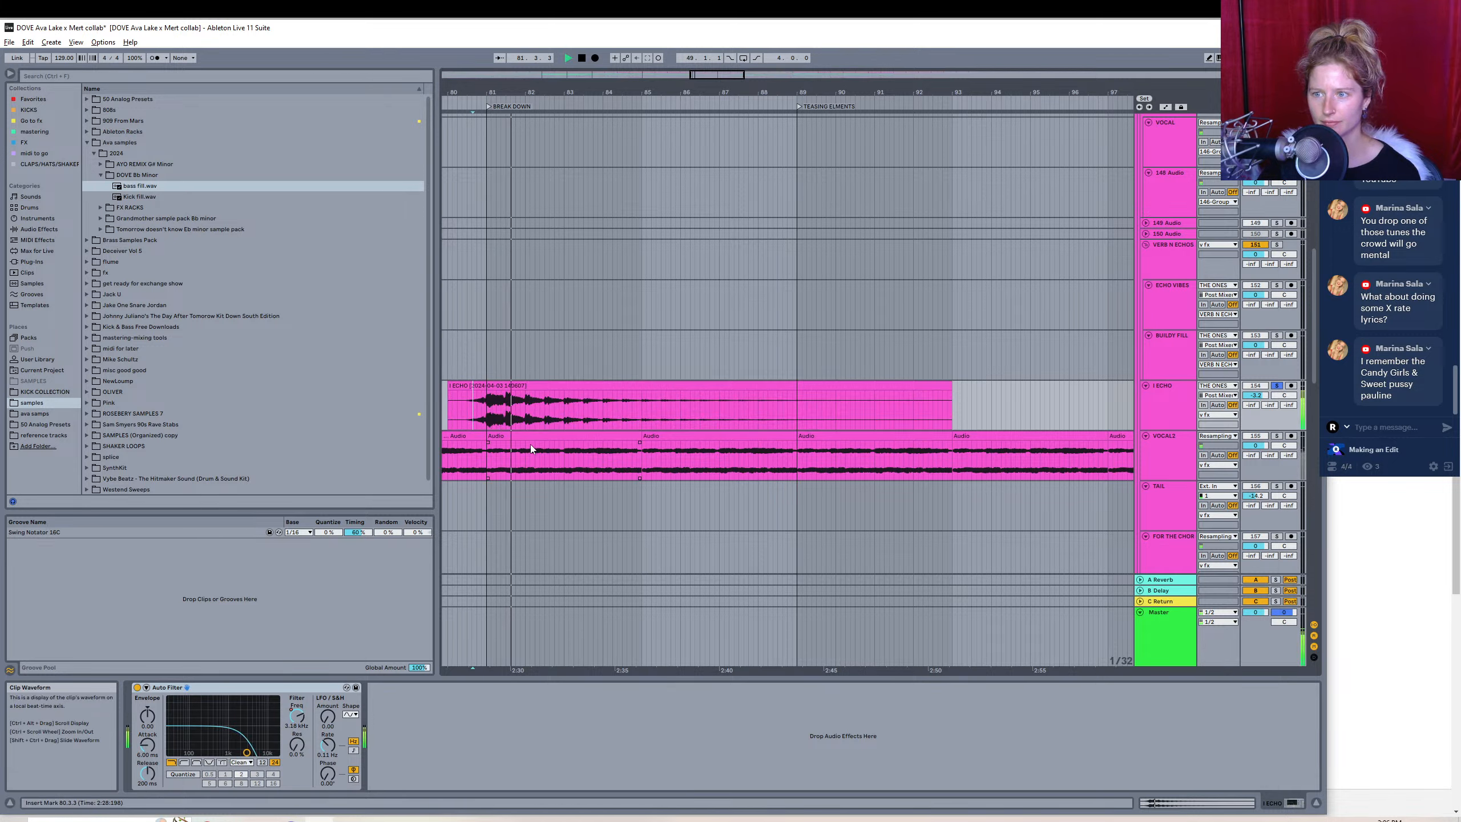
click(9, 43)
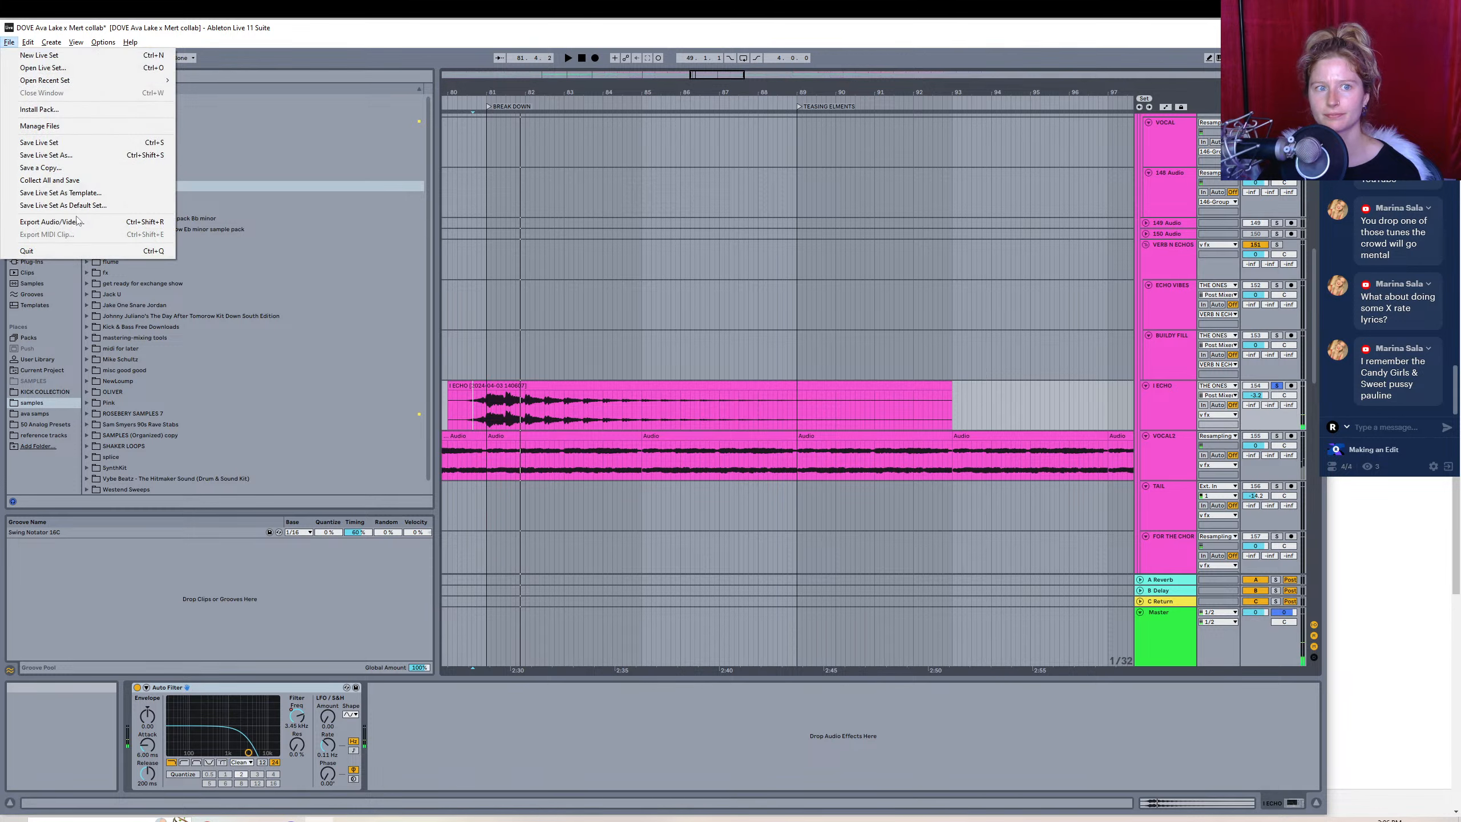
click(63, 224)
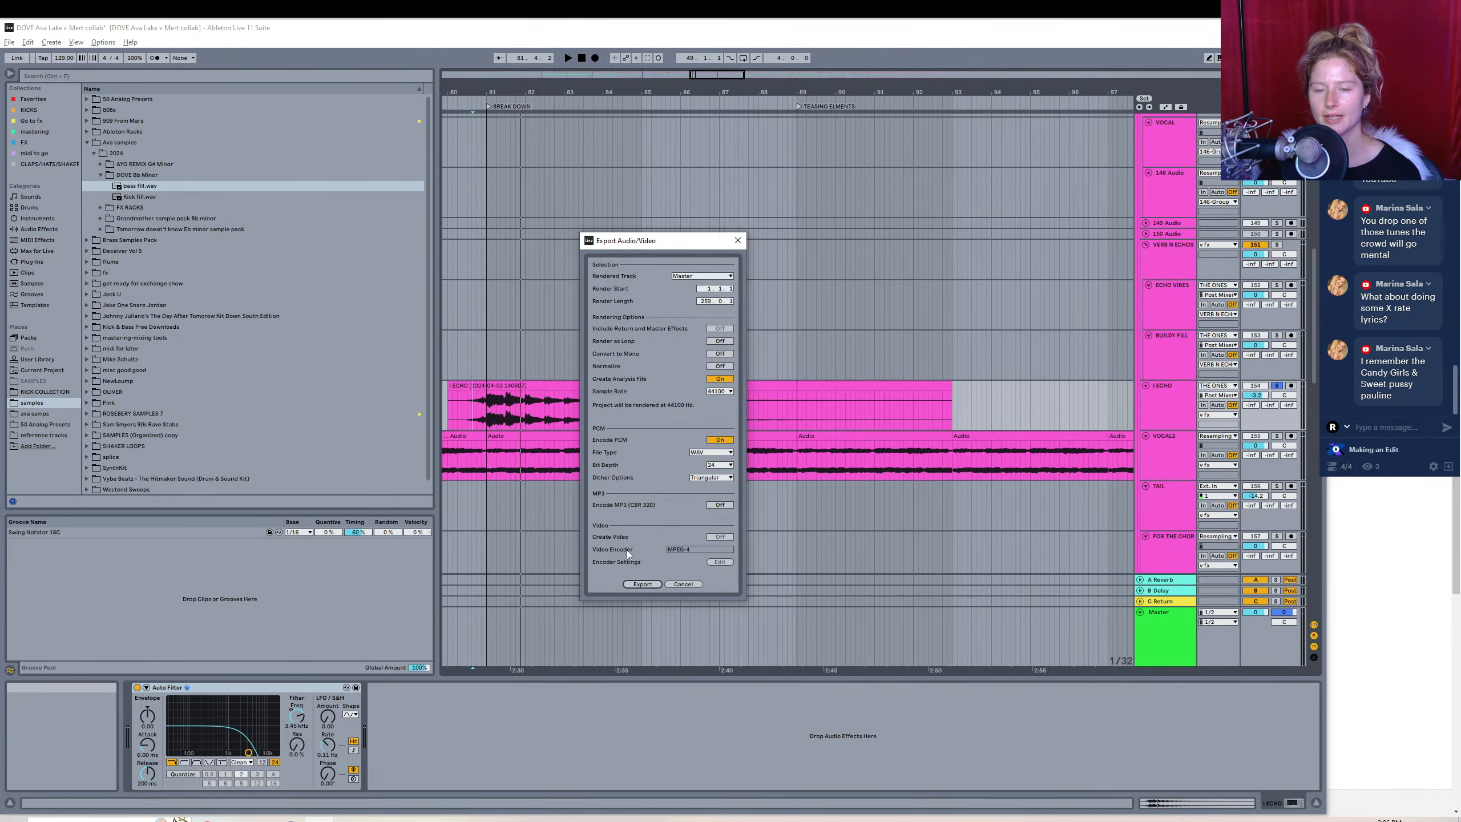
click(683, 584)
- Export the 13-bar I ECHO clip from 80.1.1 as a WAV file named vocal echo downlifter in the DOVE Bb Minor folder
click(574, 420)
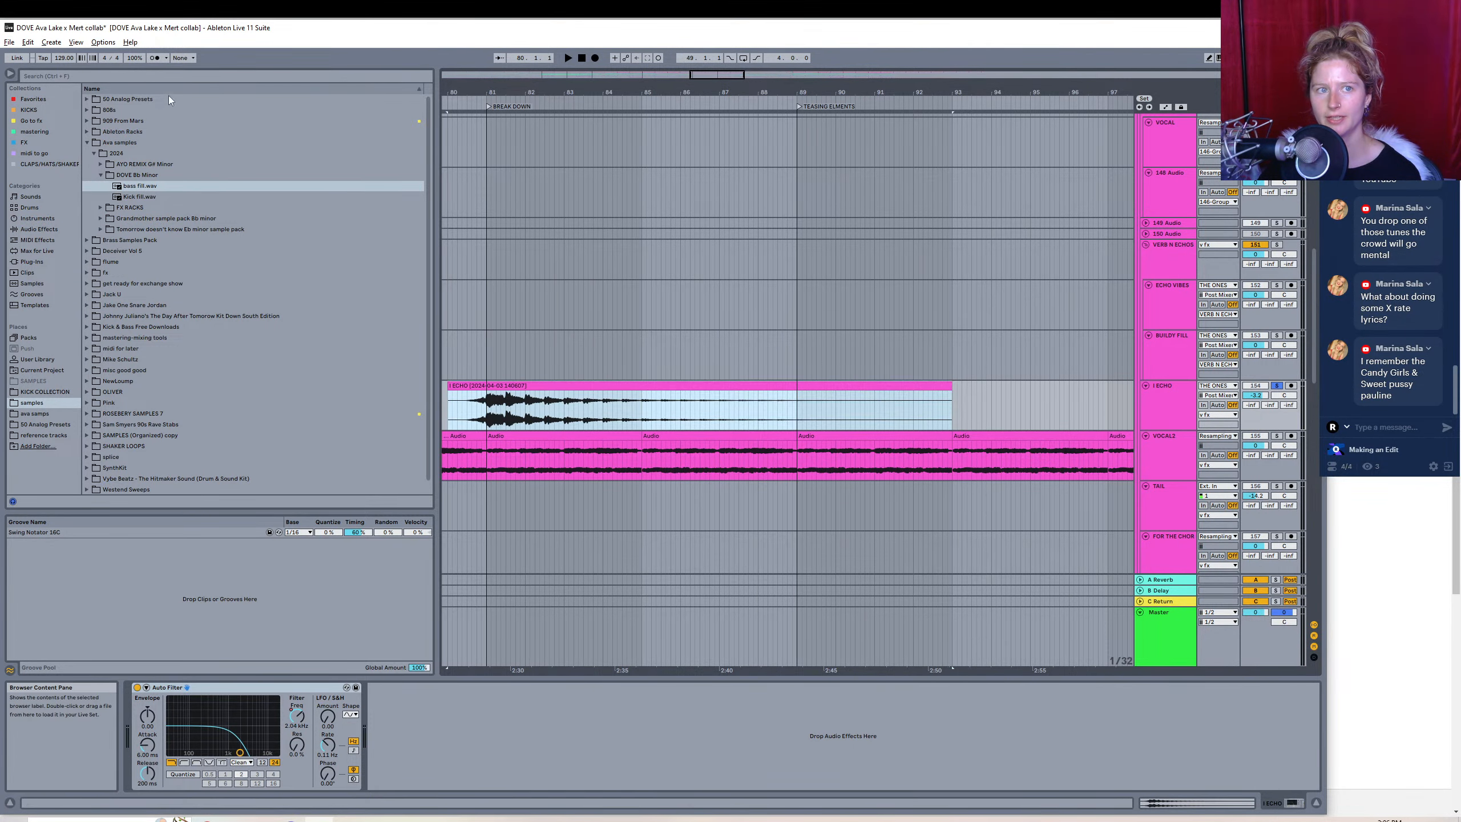
click(6, 44)
click(60, 221)
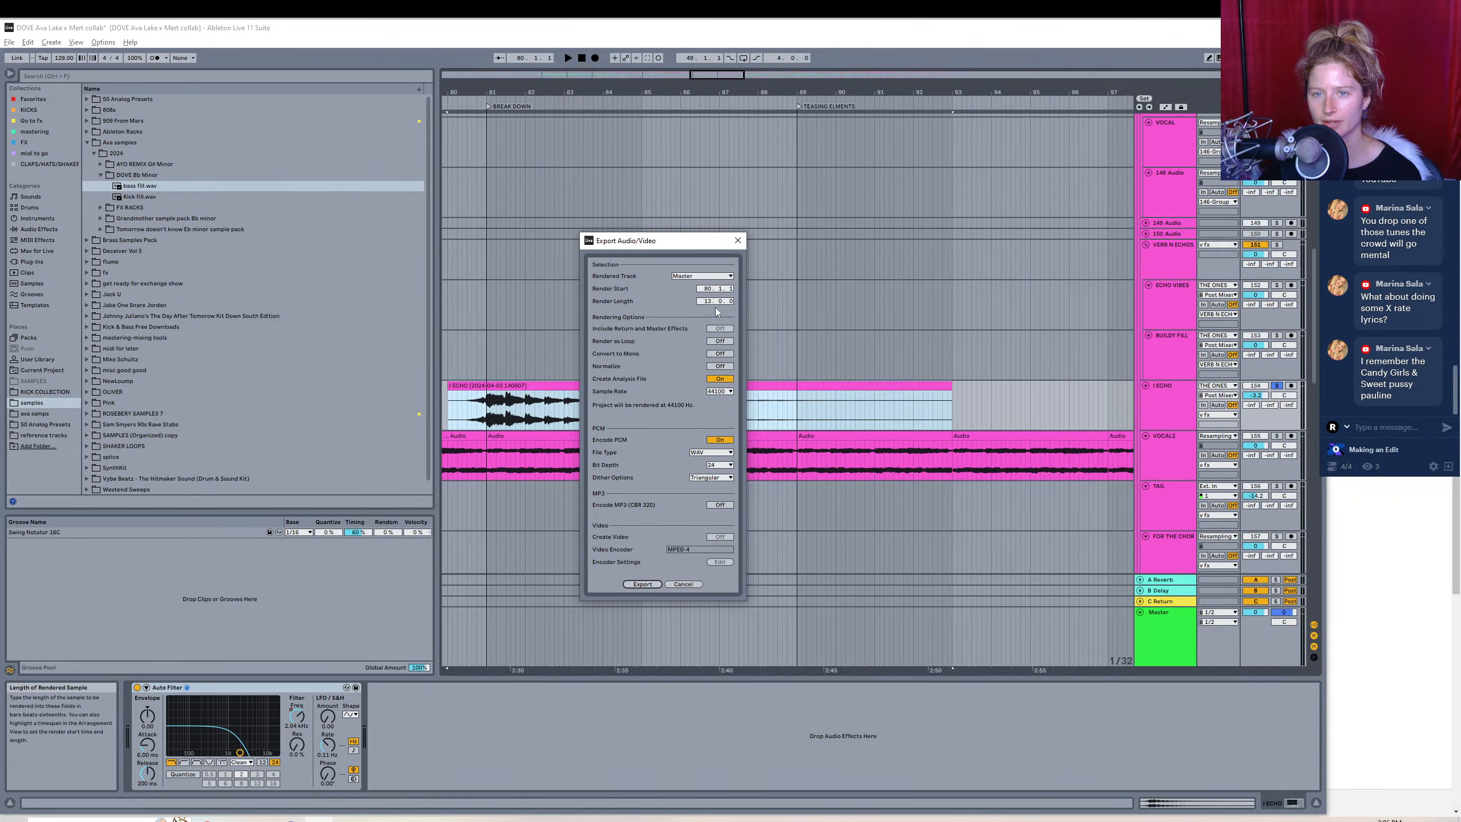
click(641, 584)
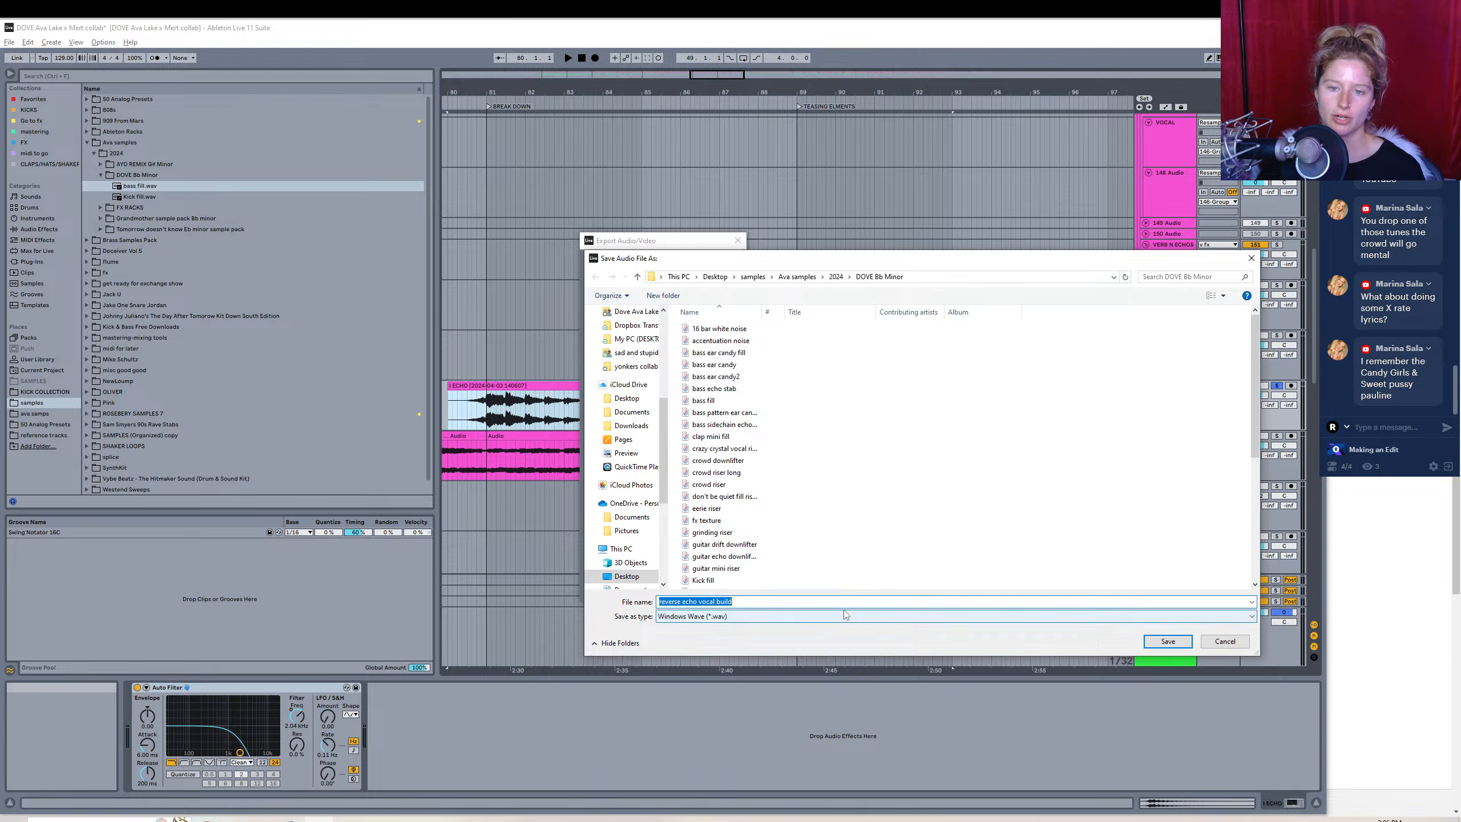
text(echo downlifter)
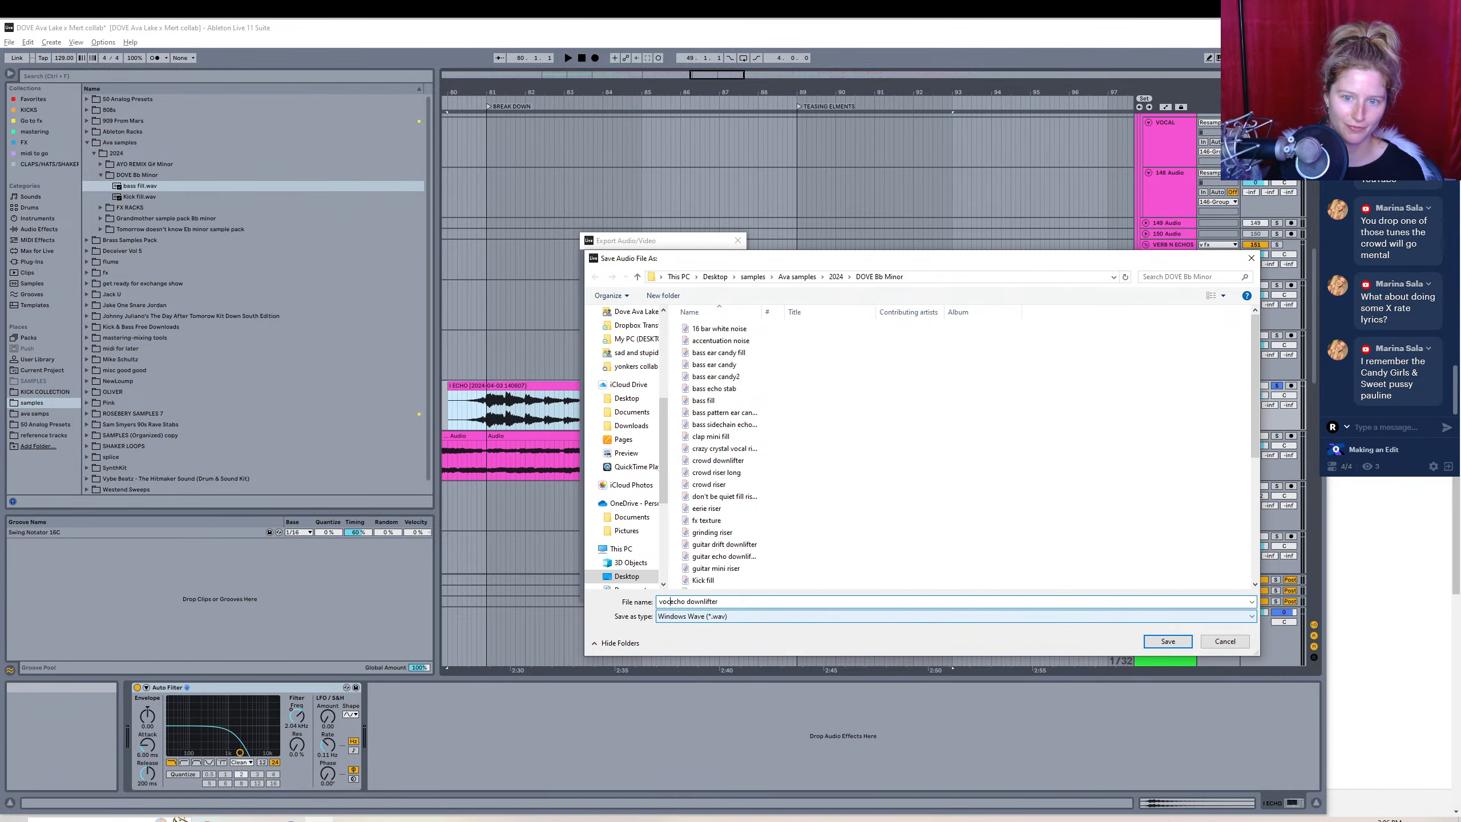
key(Return)
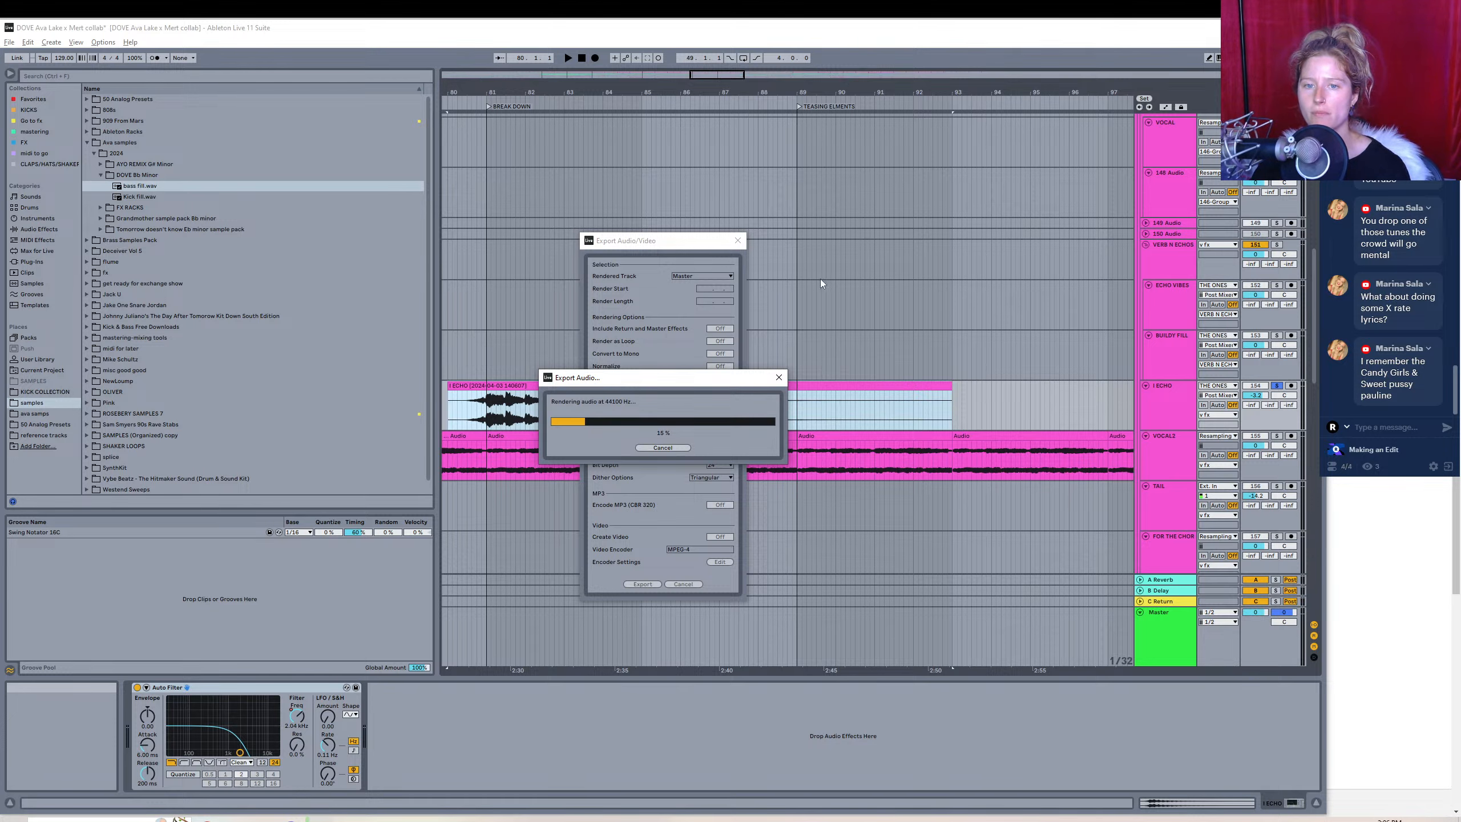
- Switch to File Explorer, open the DOVE Bb Minor folder within samples, Ava samples, 2024 on the Desktop, and review the exported samples
click(235, 819)
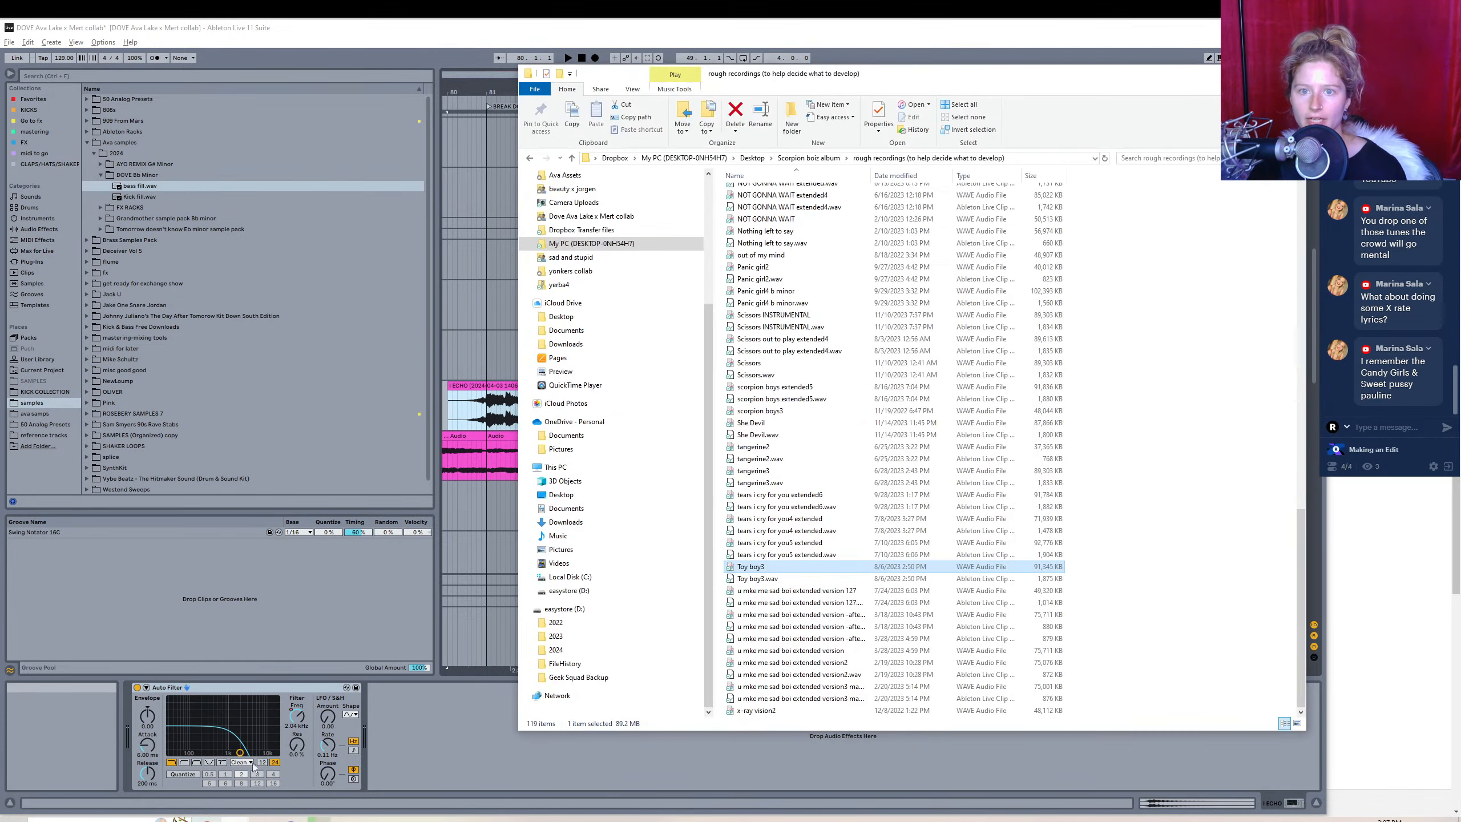
click(561, 494)
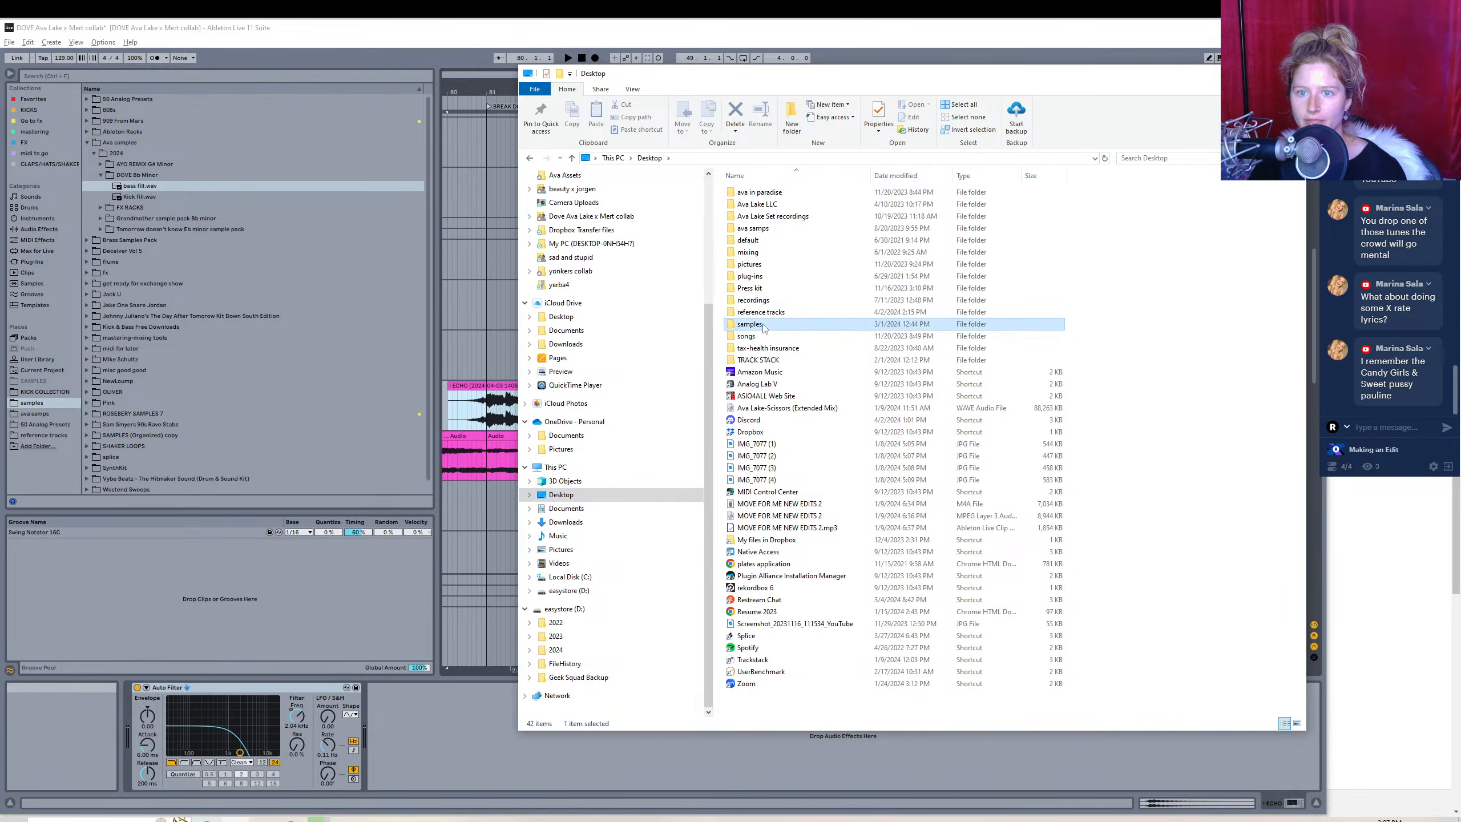
double_click(749, 323)
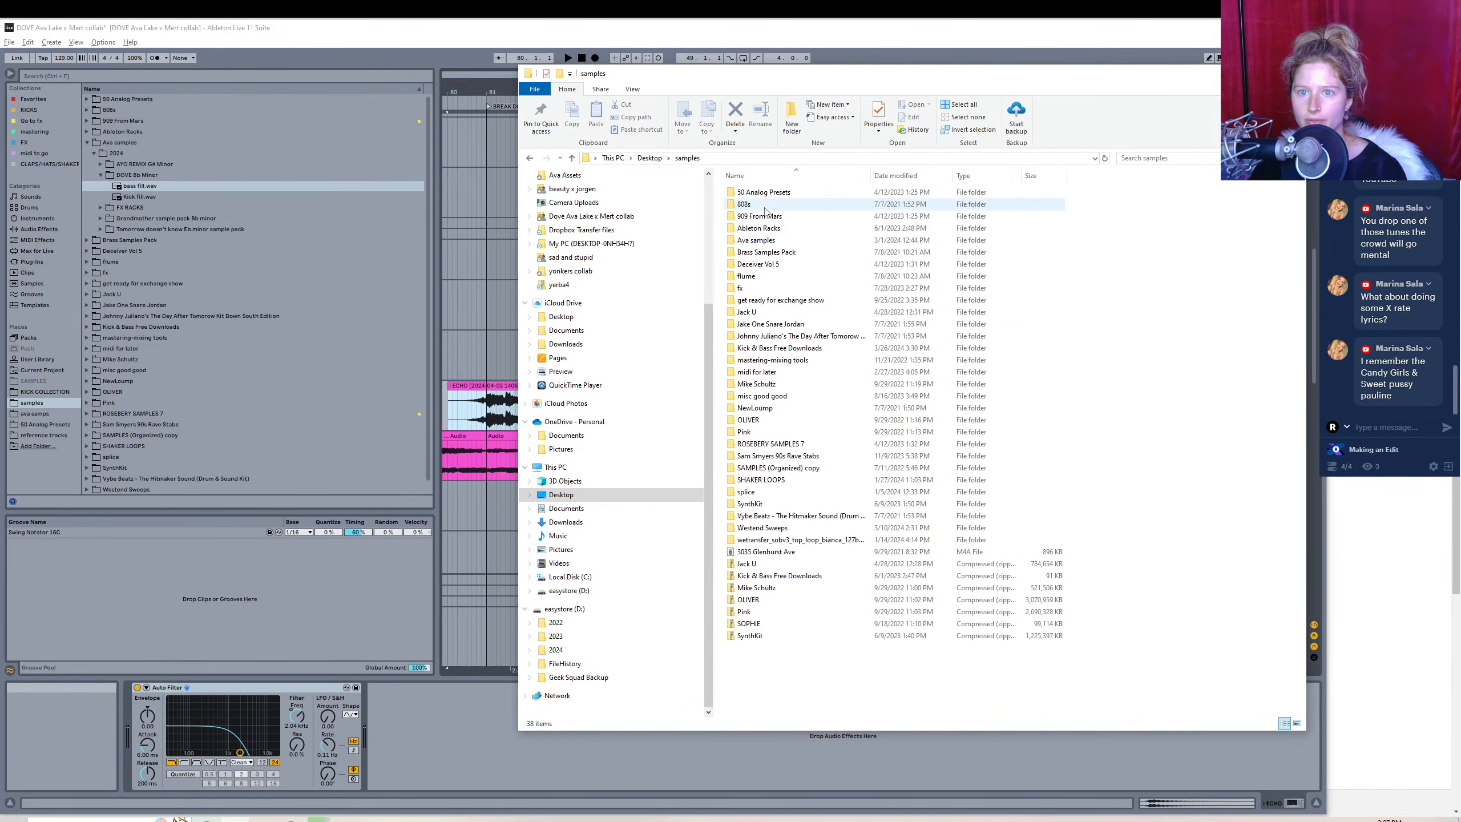
double_click(768, 241)
double_click(748, 192)
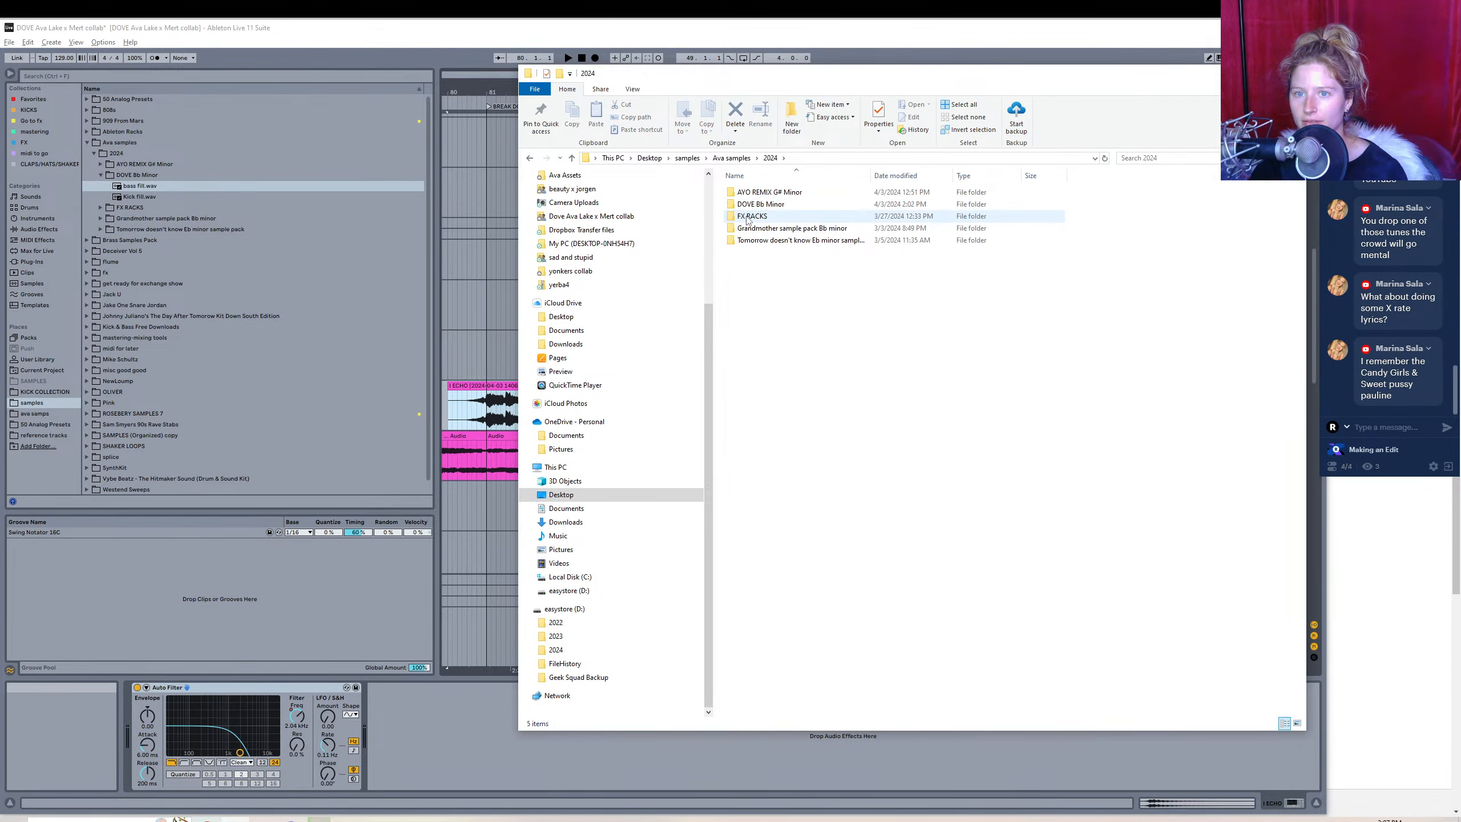
double_click(760, 205)
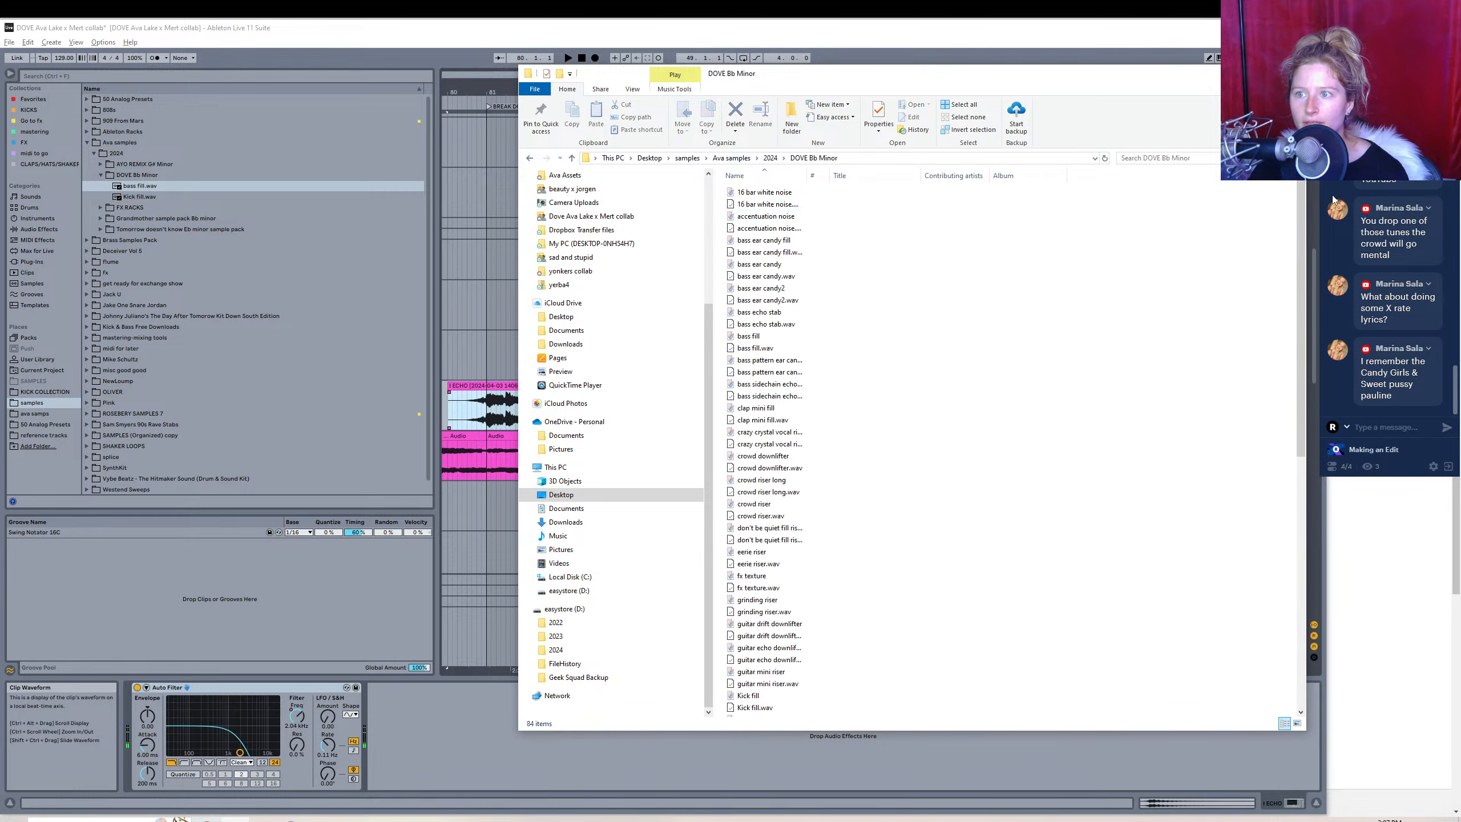
drag(1301, 198, 1292, 653)
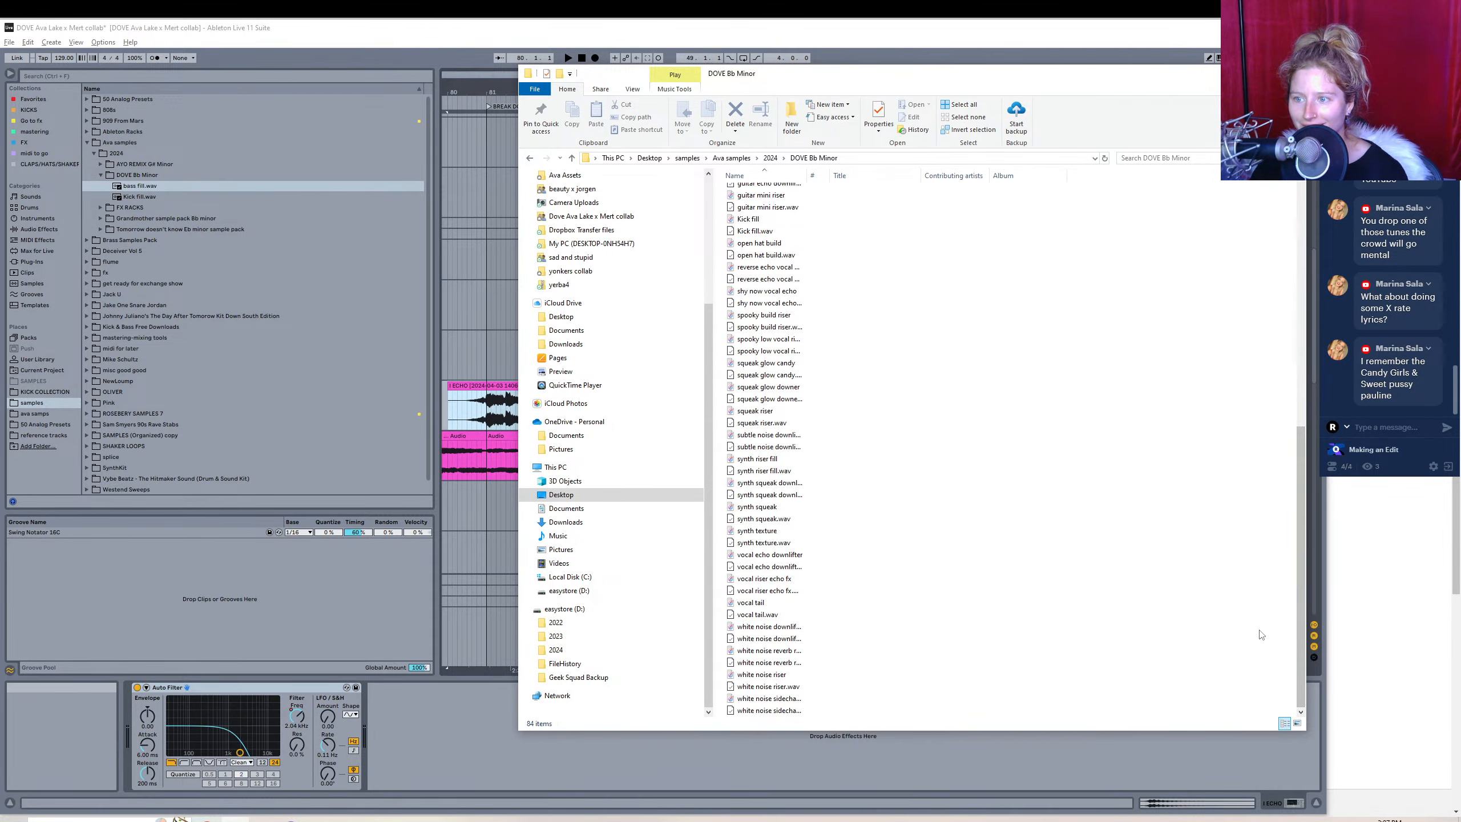
- Switch back to Ableton Live, solo the VOCALS track and play its audio clip from the start of DROP B
key(alt+Tab)
click(1276, 436)
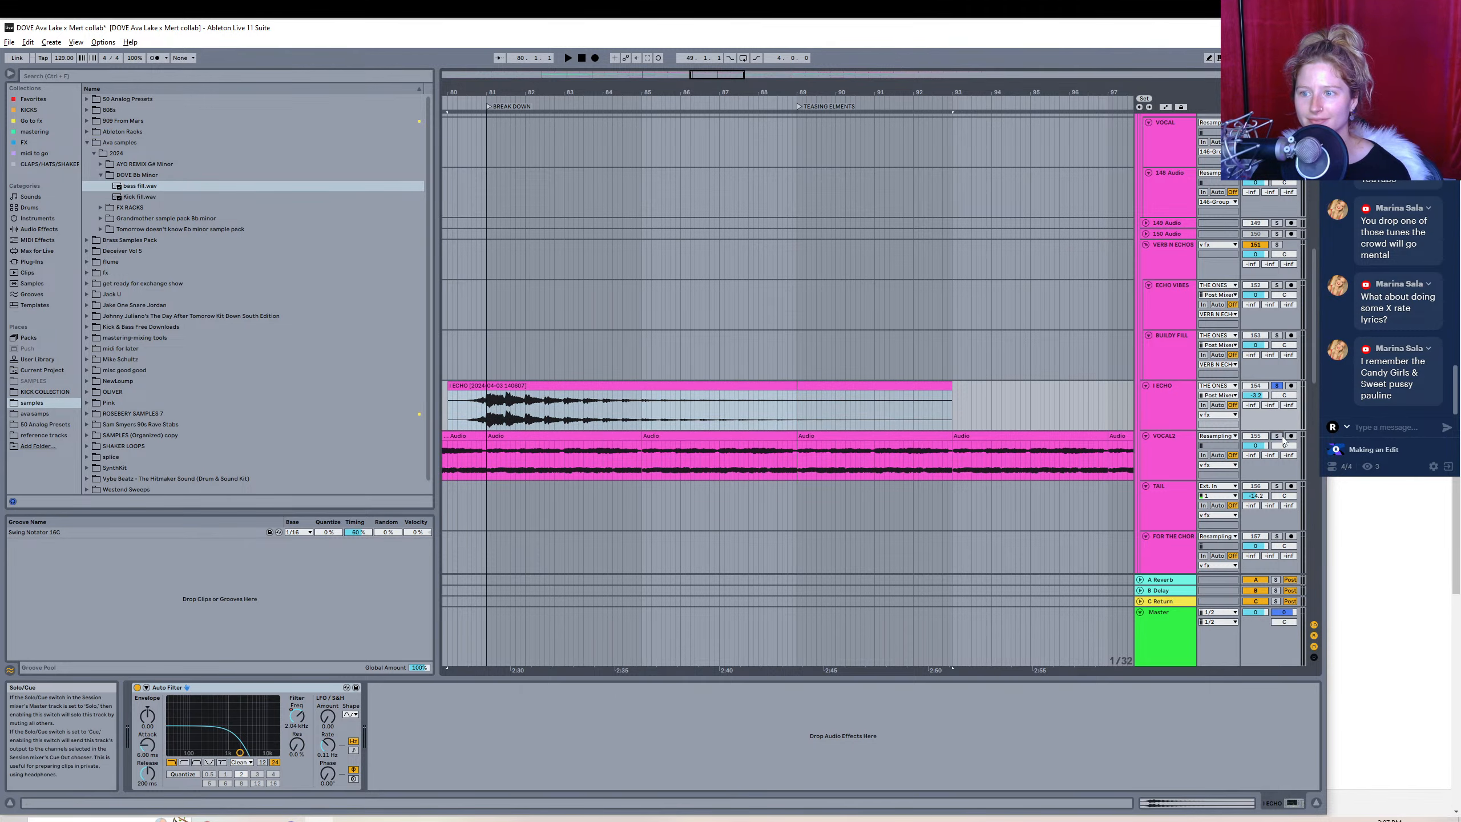
drag(827, 92, 915, 66)
click(650, 436)
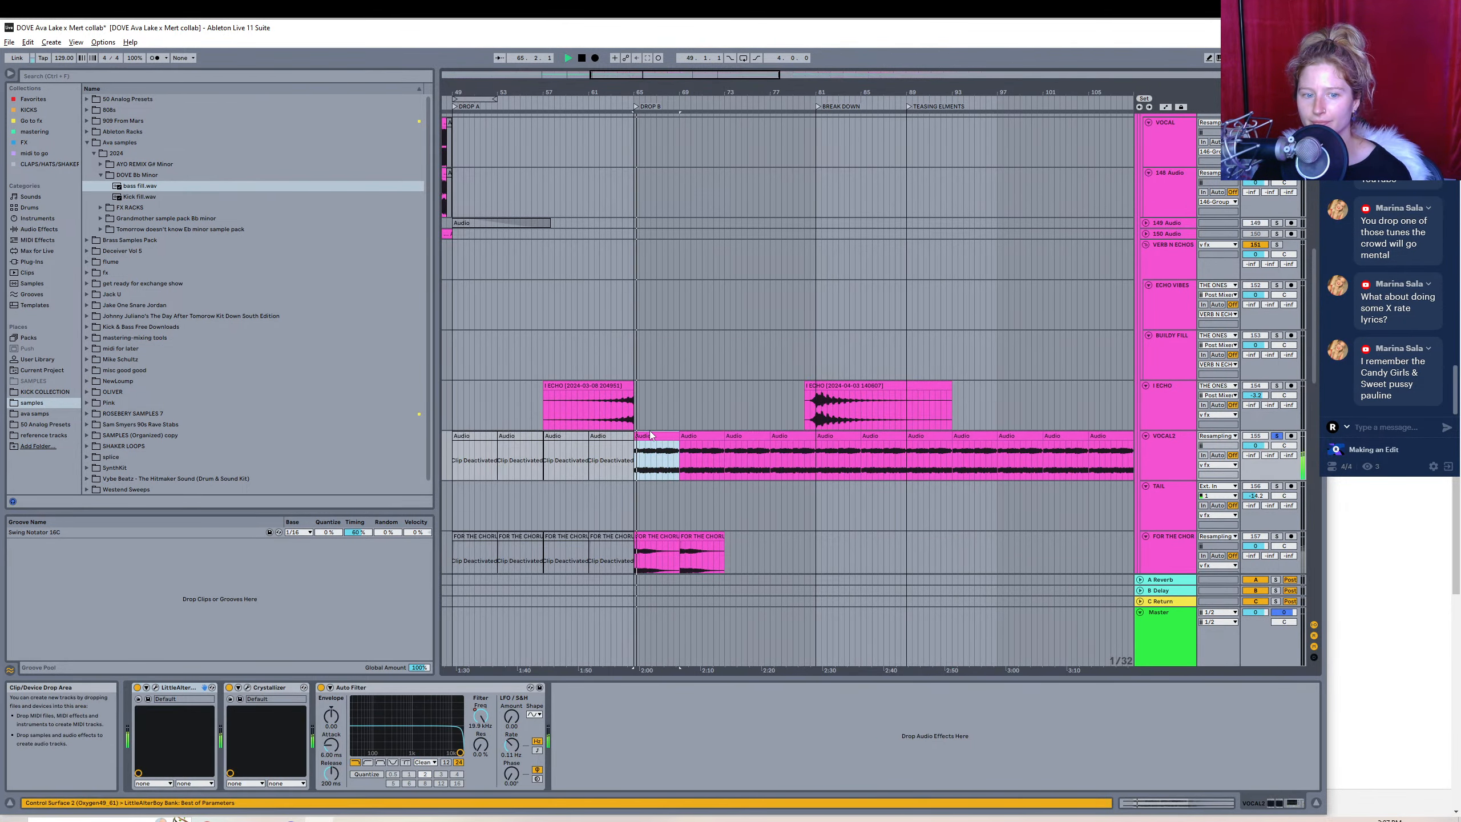
key(space)
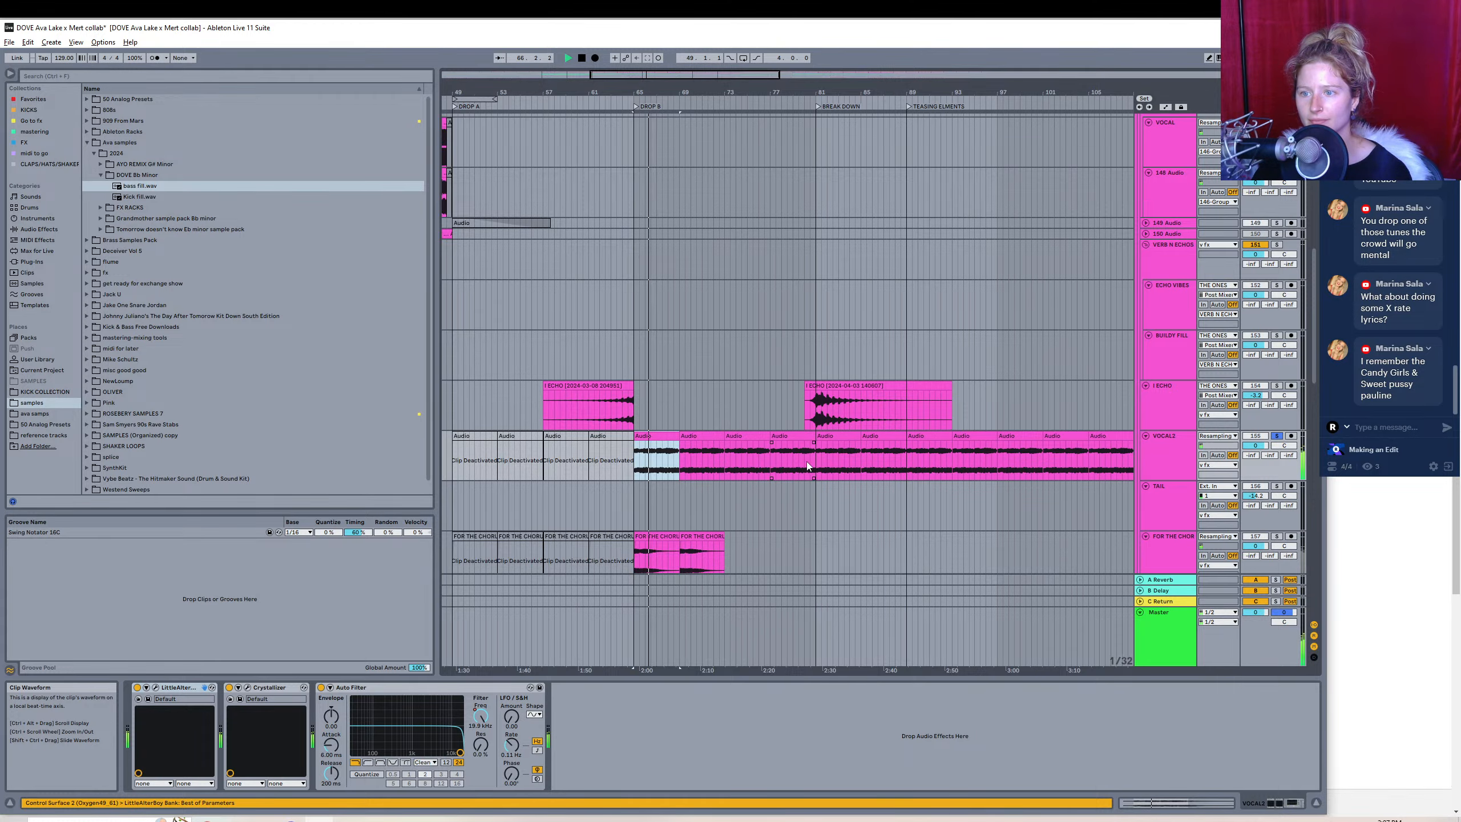
- Consolidate the VOCALS clips between DROP B and the following BREAK DOWN, from 65.1.1 to 81.1.1
mouse_move(620, 78)
mouse_down()
mouse_move(590, 53)
mouse_move(632, 84)
mouse_up()
shift+click(855, 441)
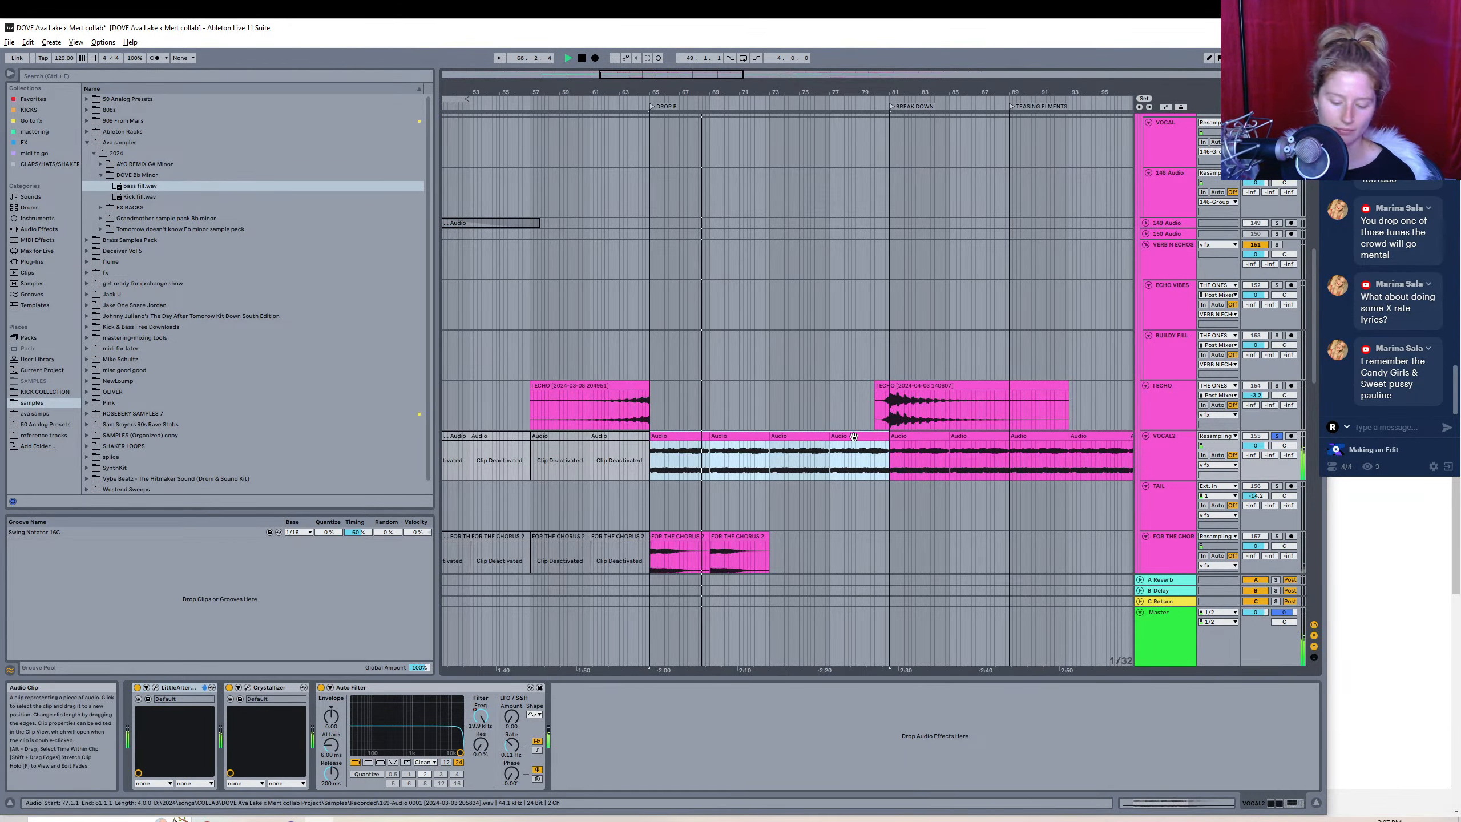
key(ctrl+j)
key(Return)
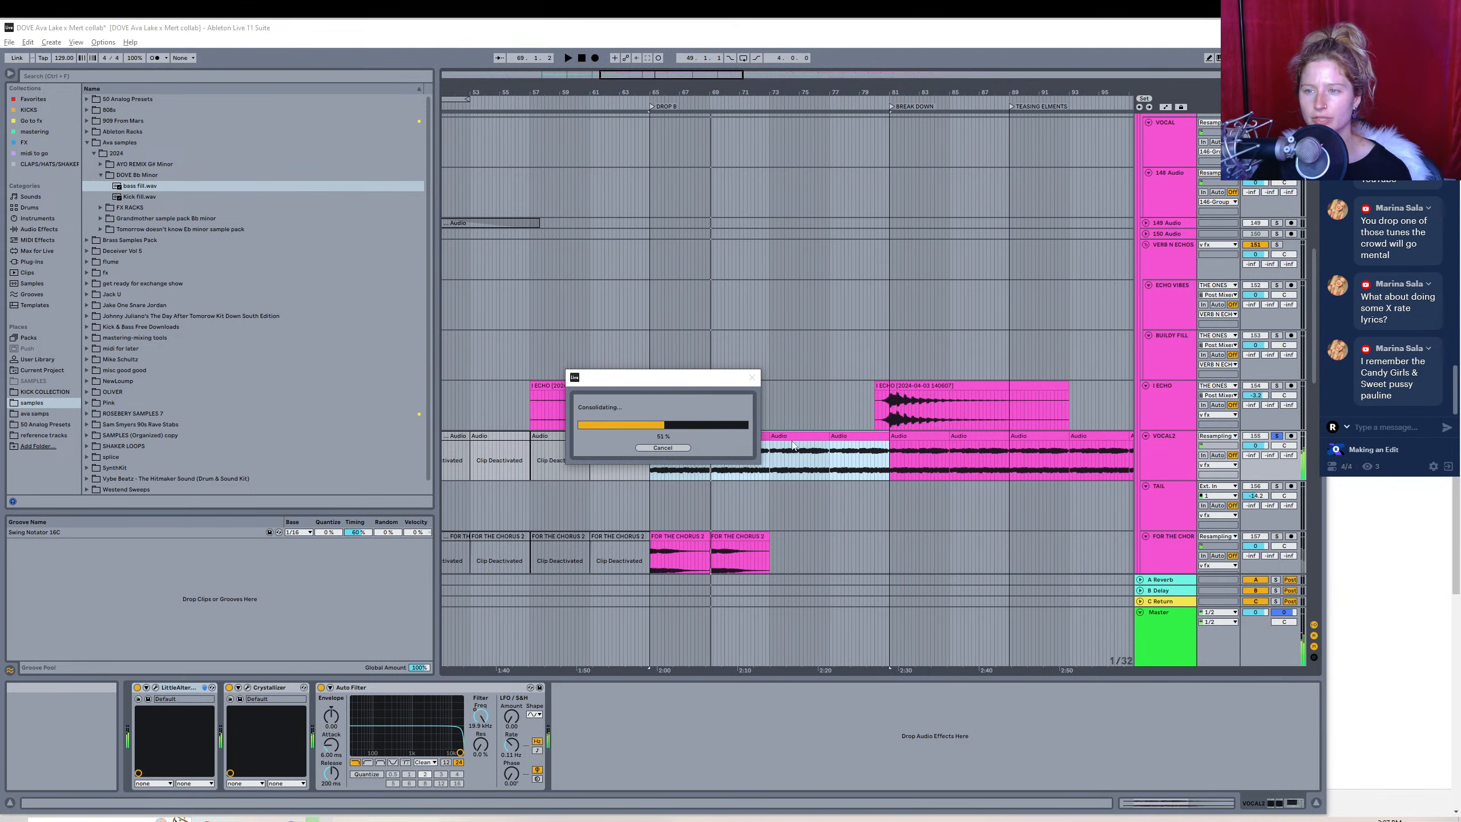
- Examine the Auto Filter frequency automation on the VOCALS track, leaving the automation view again when done
click(1171, 110)
click(1159, 445)
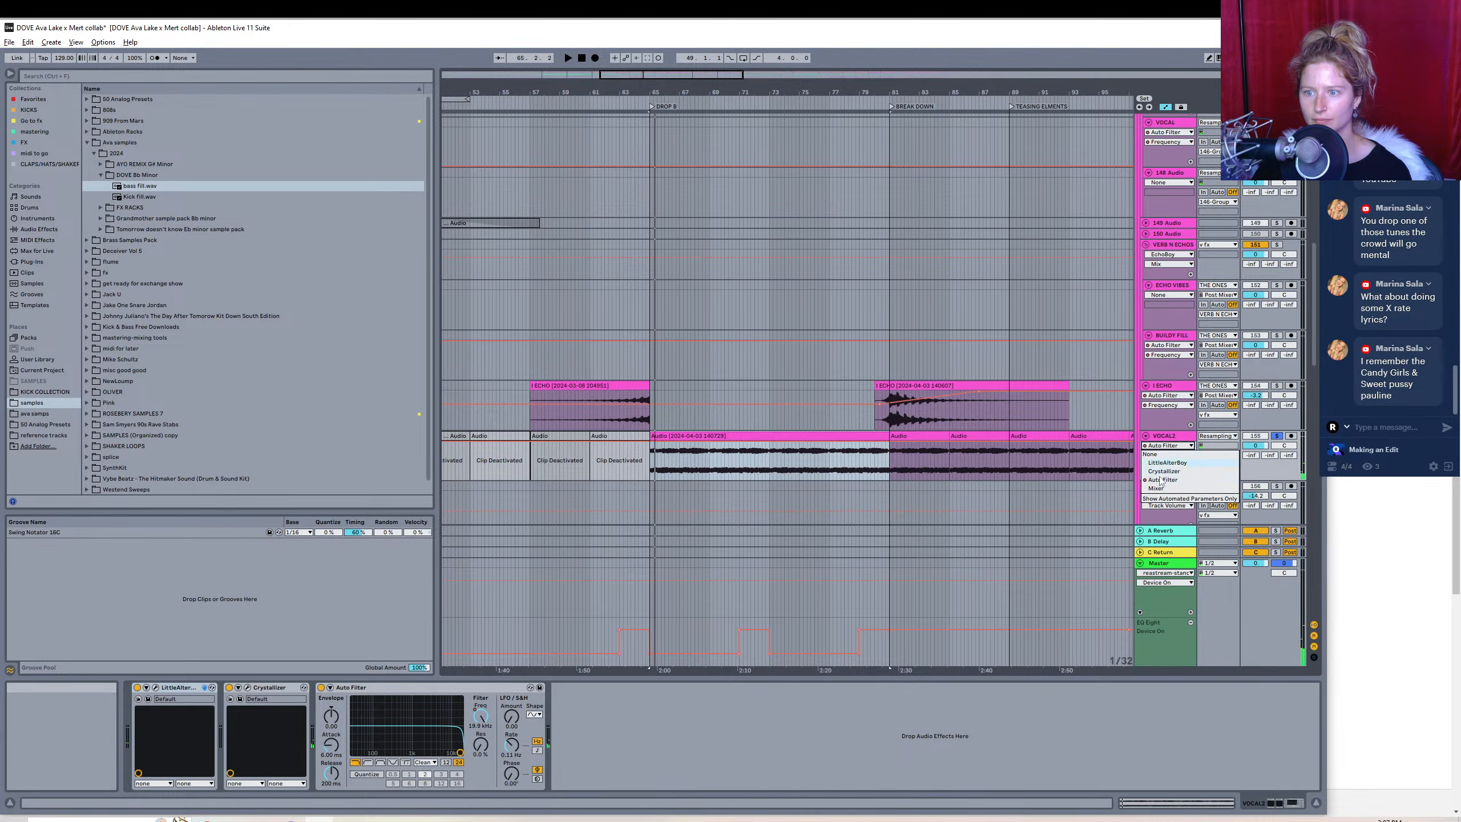
click(1159, 487)
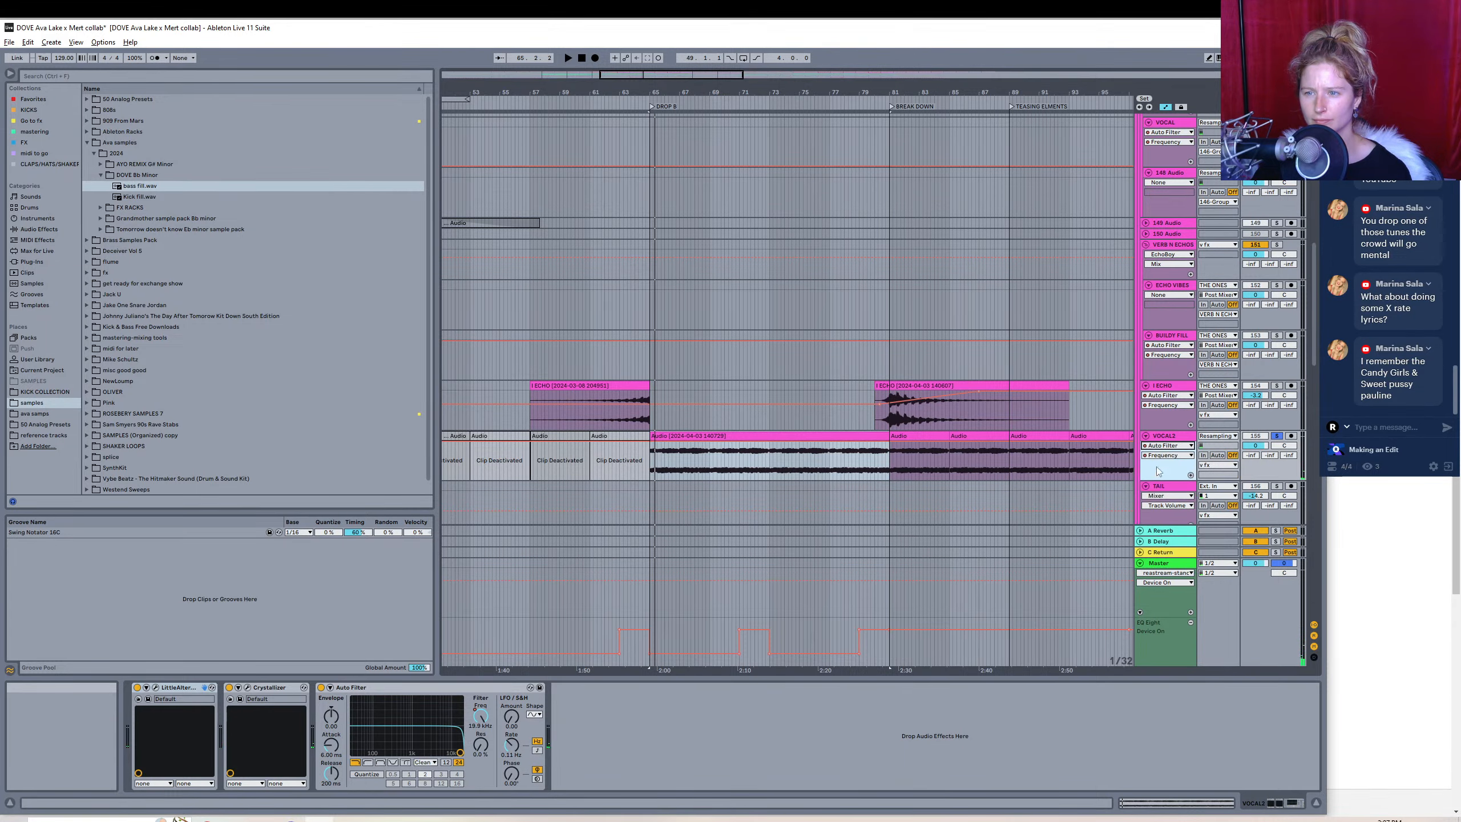
click(1167, 107)
- Export the consolidated 16-bar VOCALS clip as a WAV file named background vocal texture in the DOVE Bb Minor folder
click(809, 436)
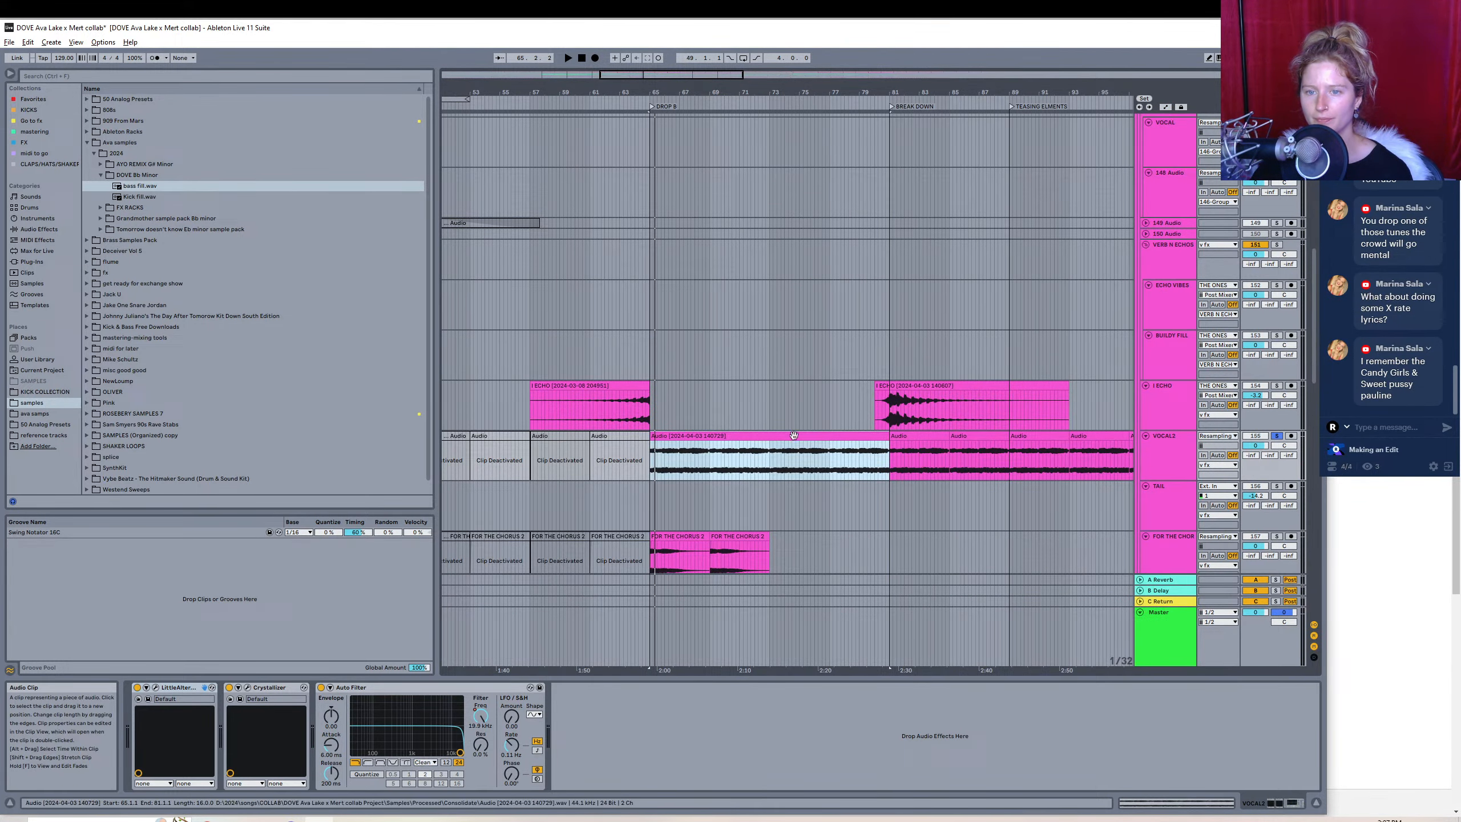
click(9, 42)
click(52, 222)
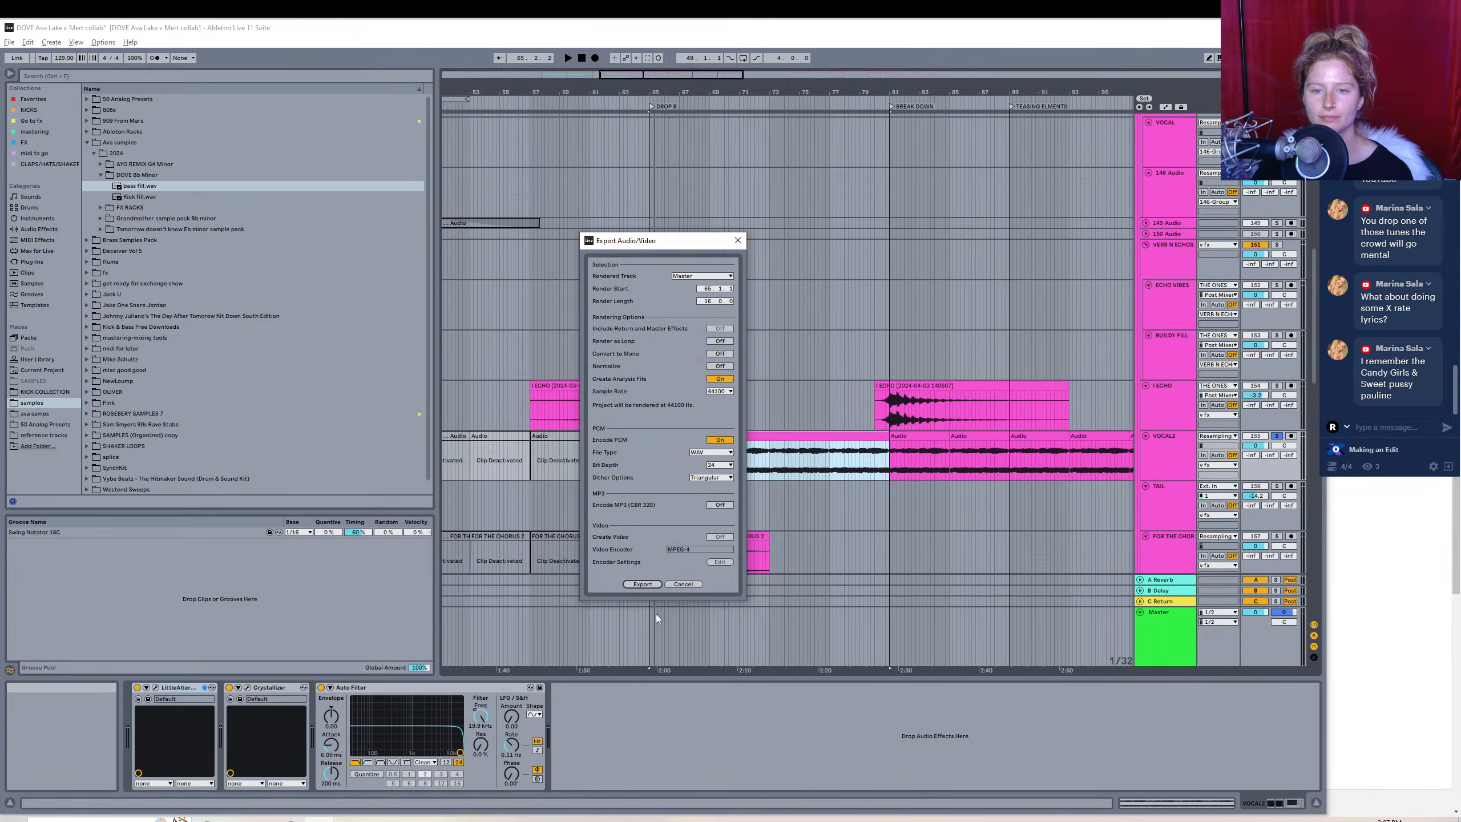
click(642, 585)
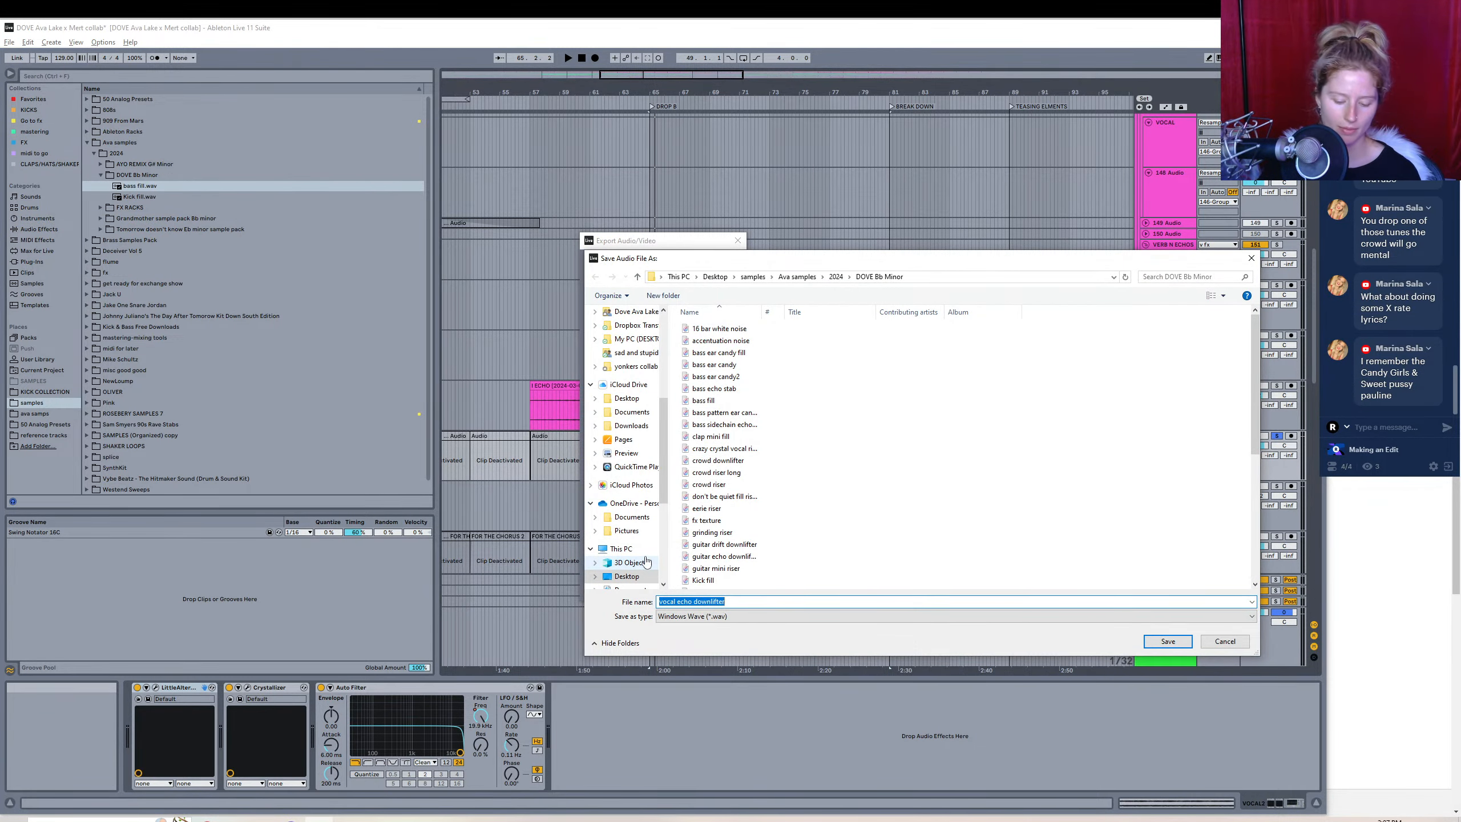
text(background vocal t)
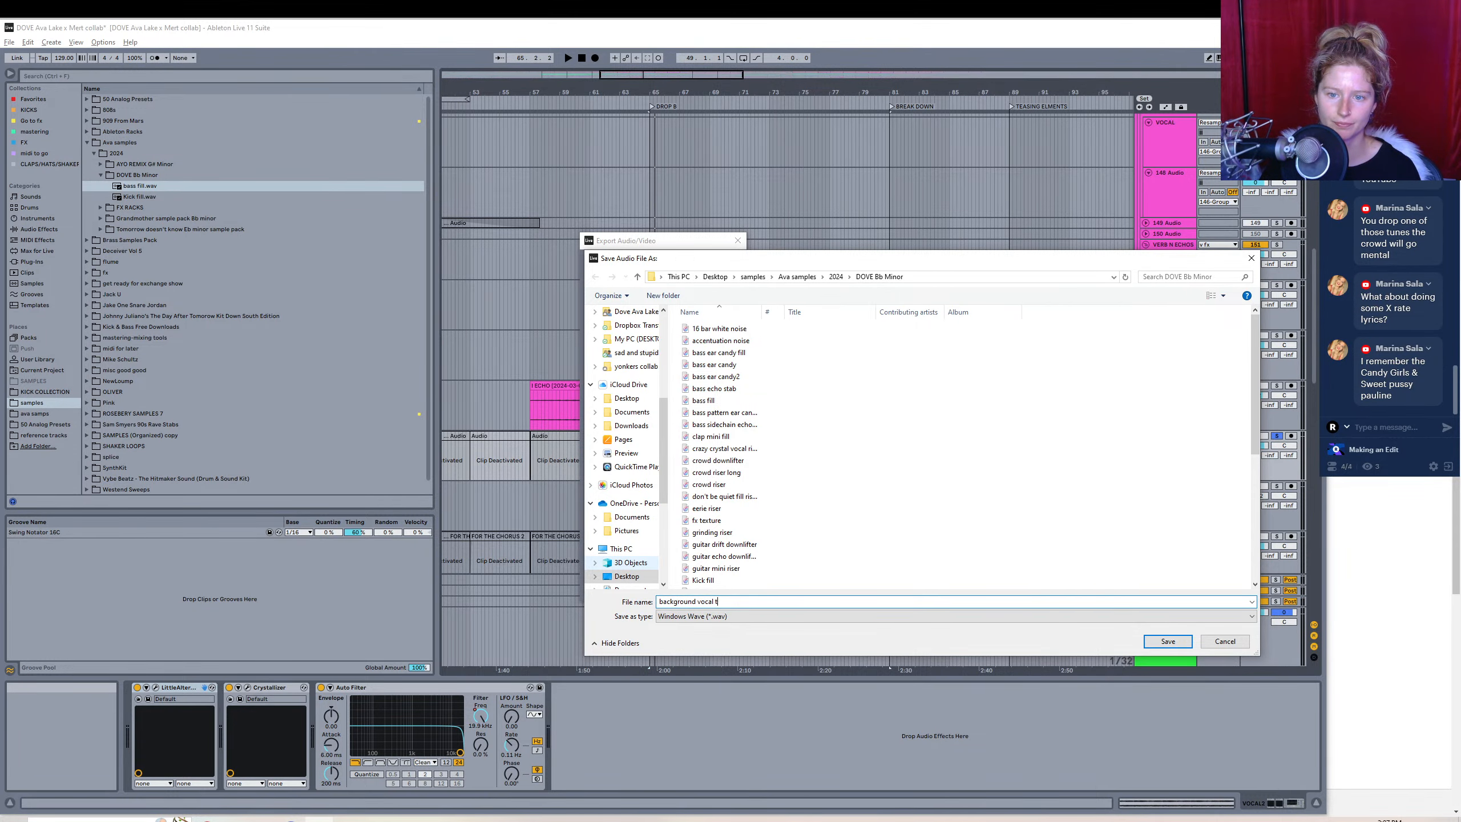
text(exture)
key(Return)
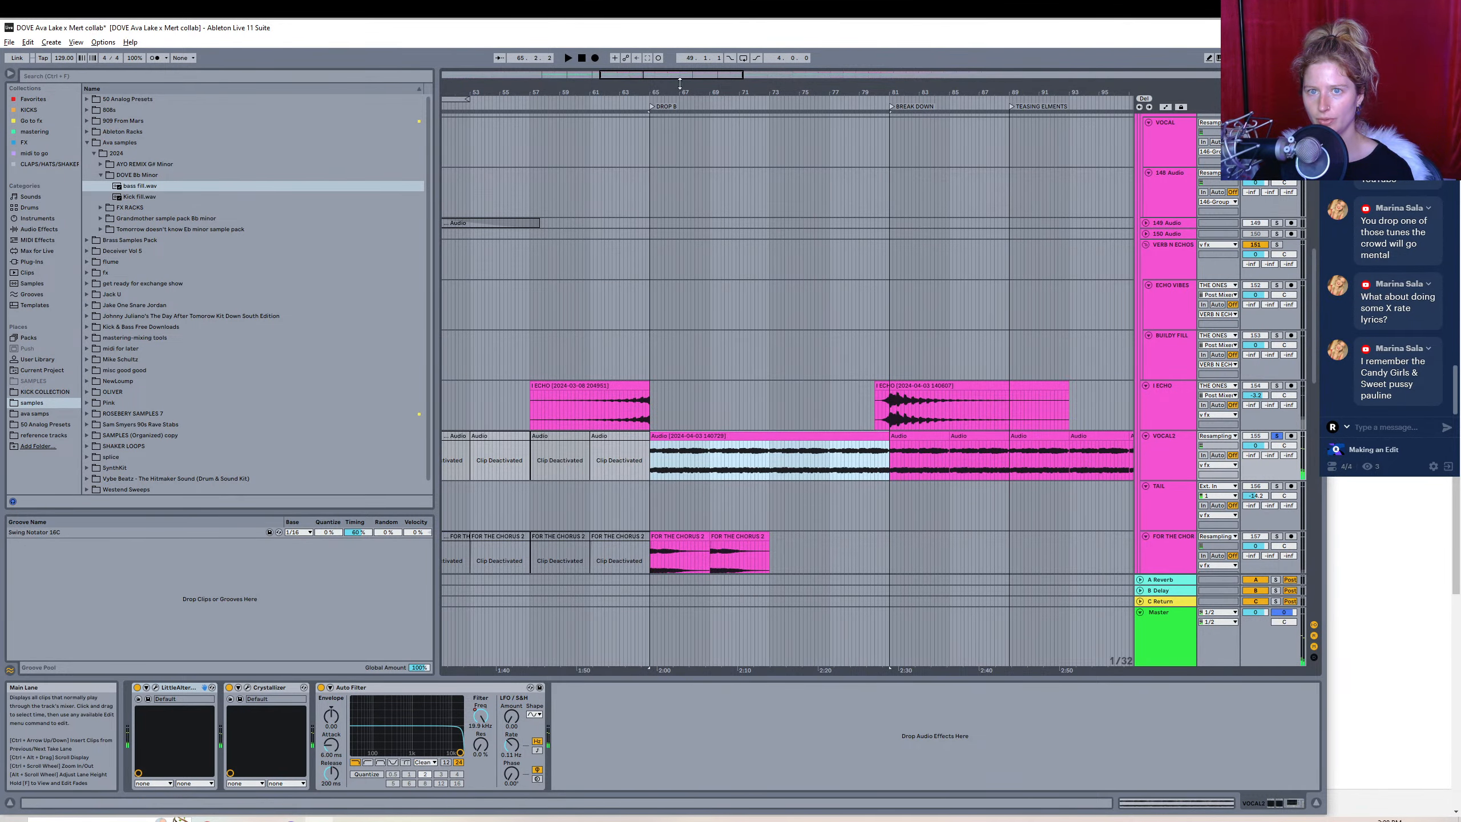
- Solo the TAG track and play its clip at the first BREAK DOWN, starting at 33.1.1
drag(679, 90, 520, 104)
click(1275, 486)
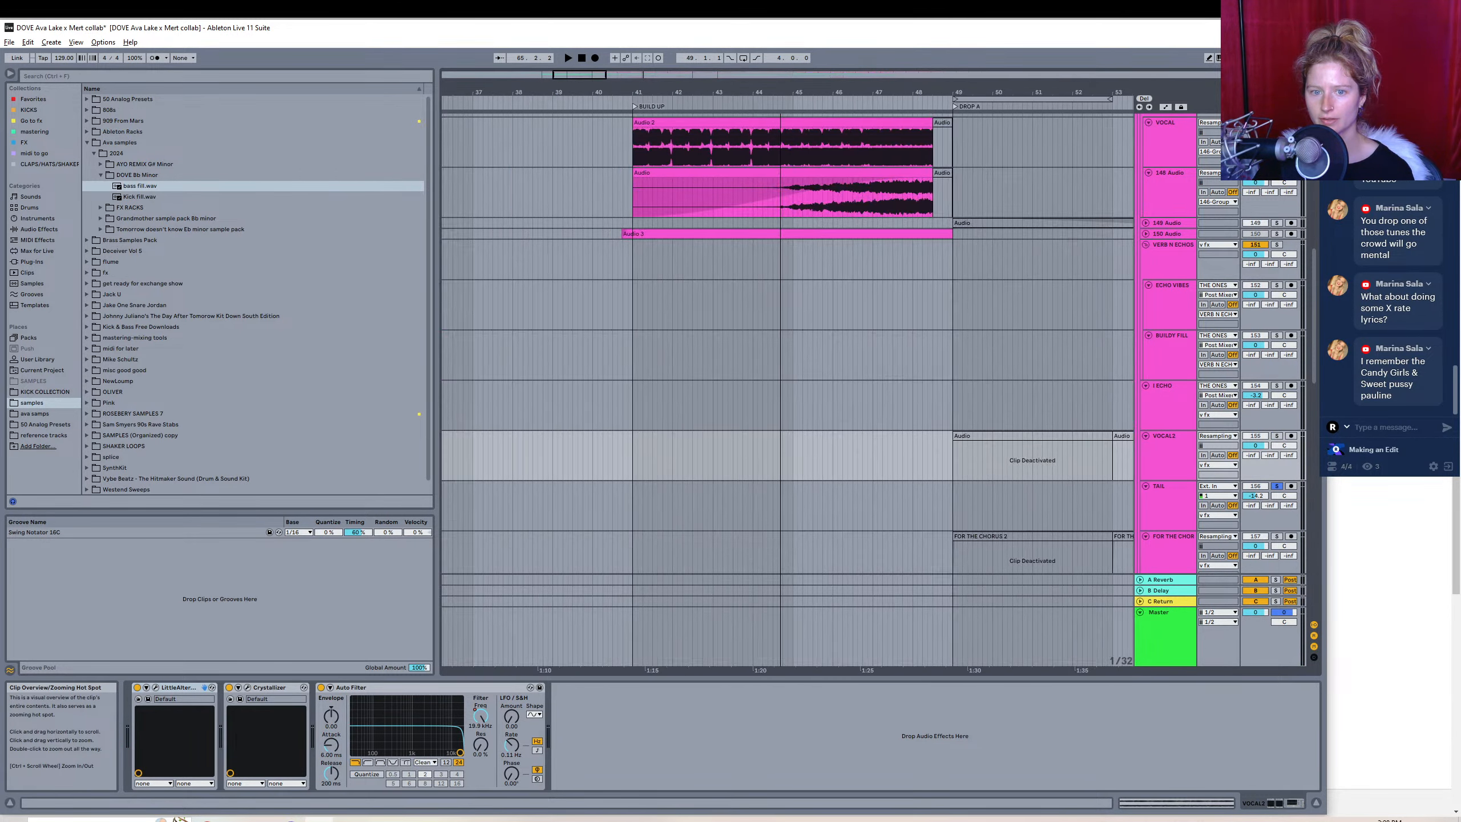
scroll(900, 377, left, 5)
click(874, 488)
key(space)
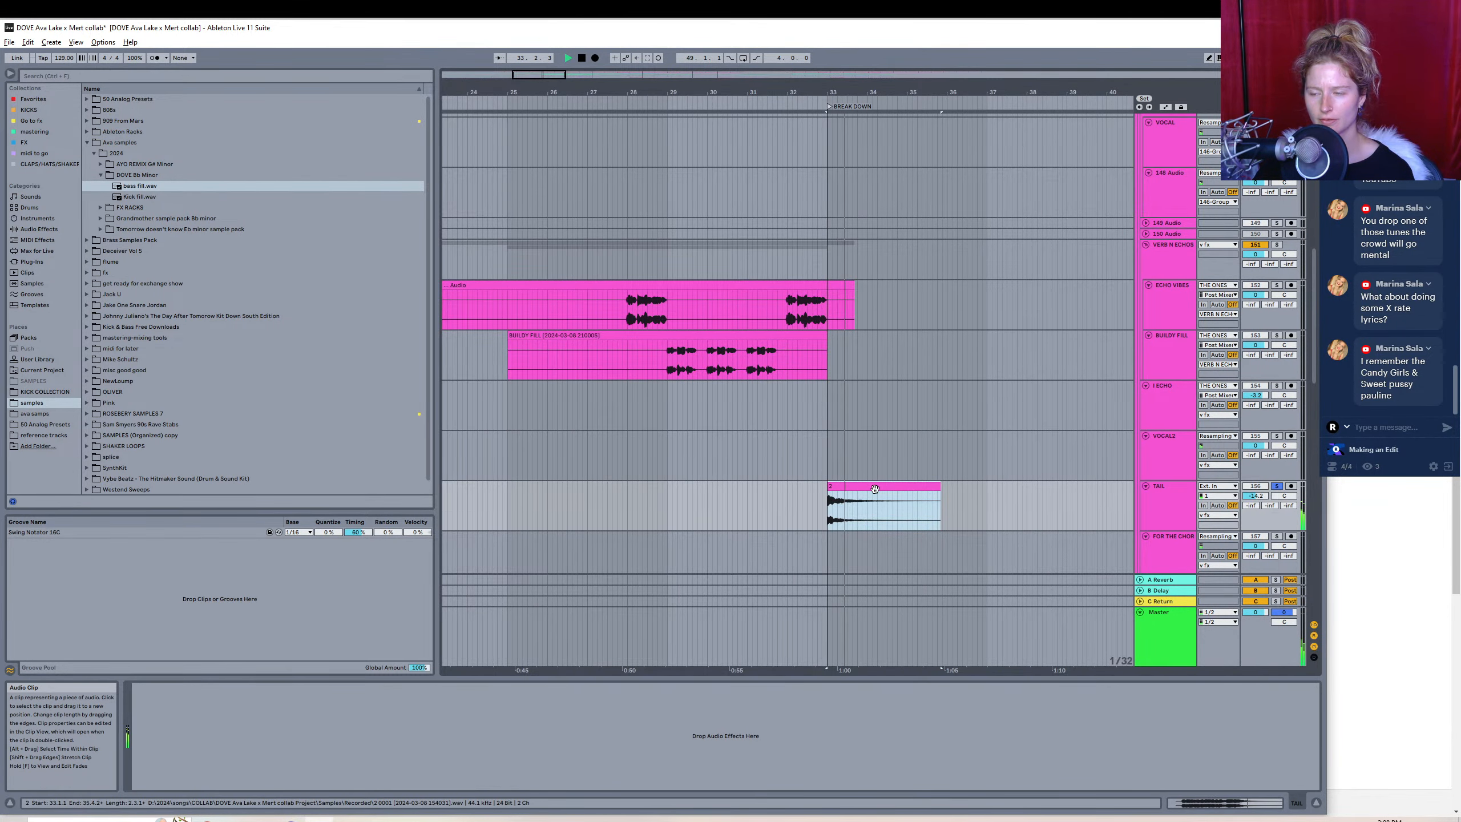
key(space)
- Export the TAG clip as a WAV file named vocal echo tail in the DOVE Bb Minor folder
click(2, 45)
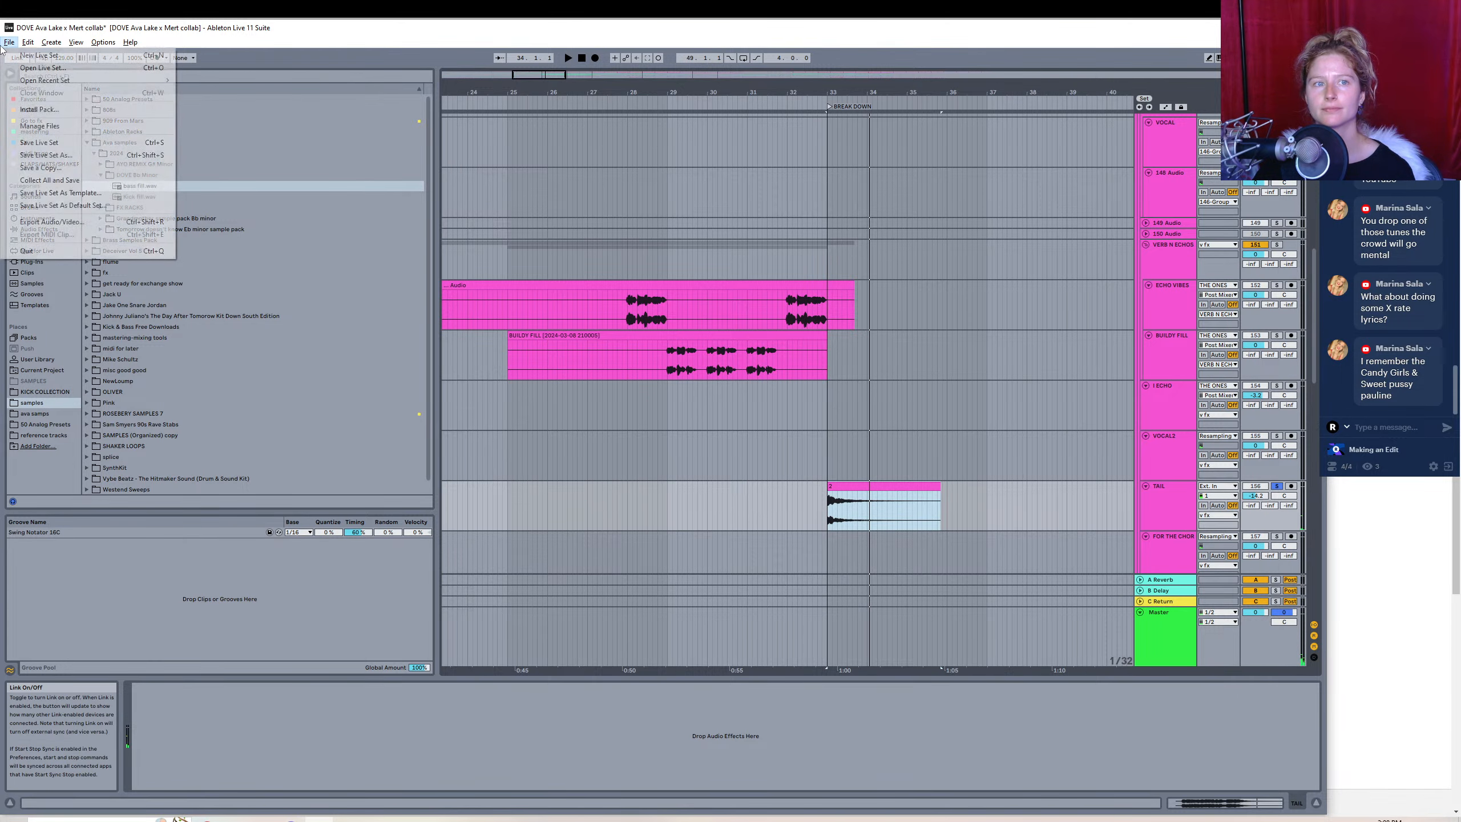
click(49, 221)
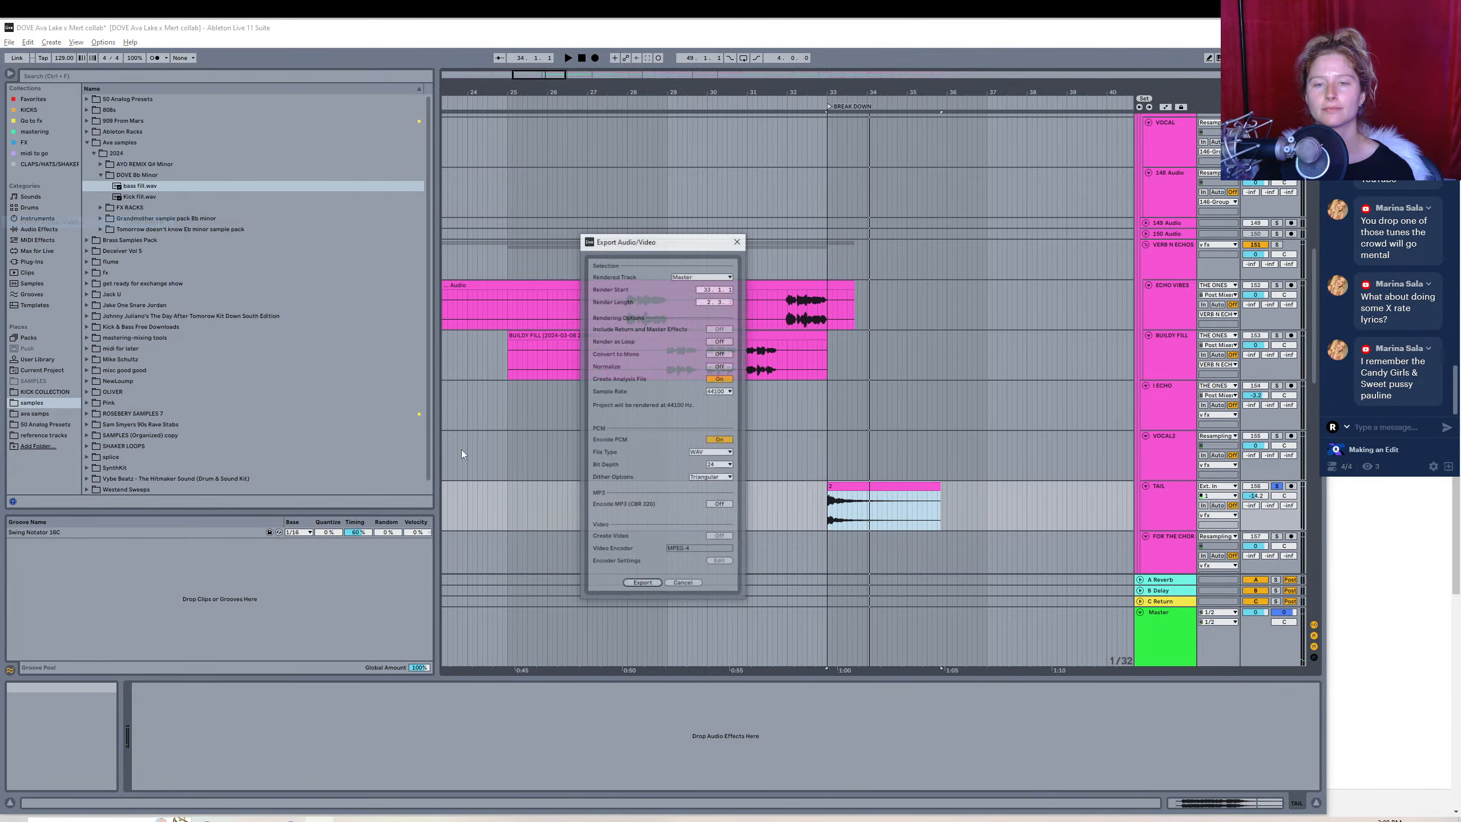
click(642, 585)
text(vo)
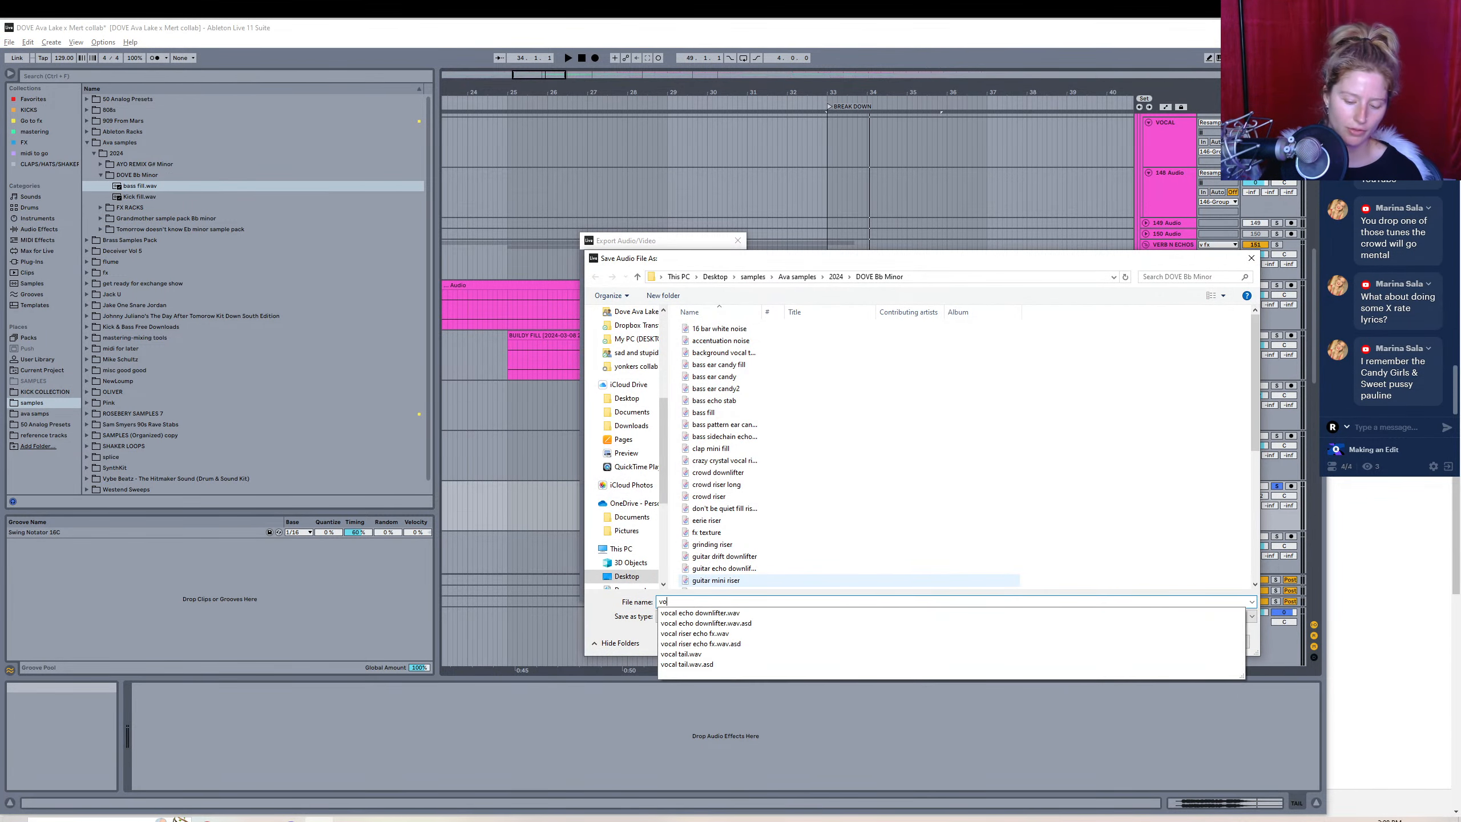
text(cala t)
key(BackSpace)
key(BackSpace)
key(BackSpace)
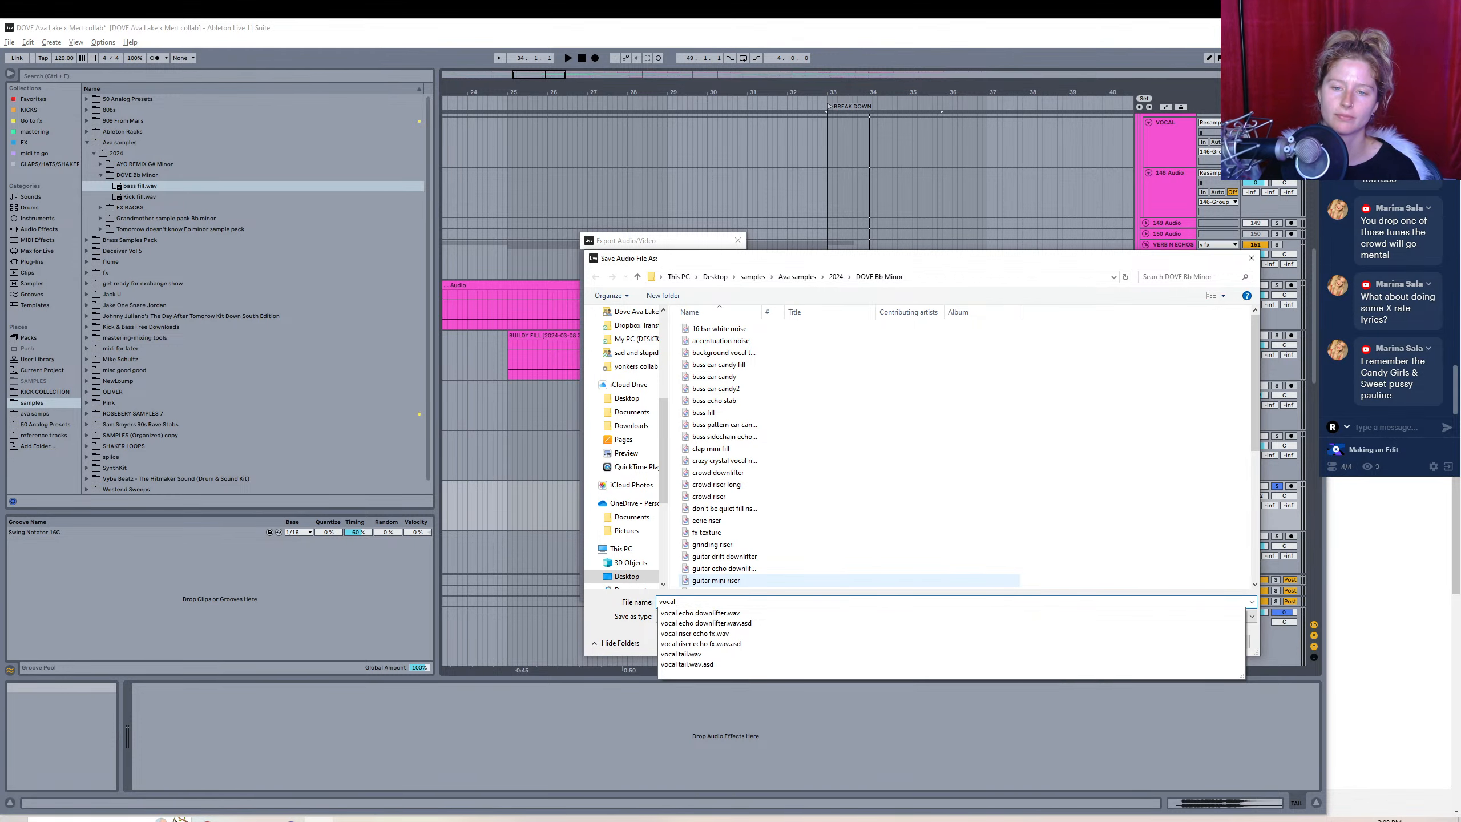
text(echo tail)
key(Return)
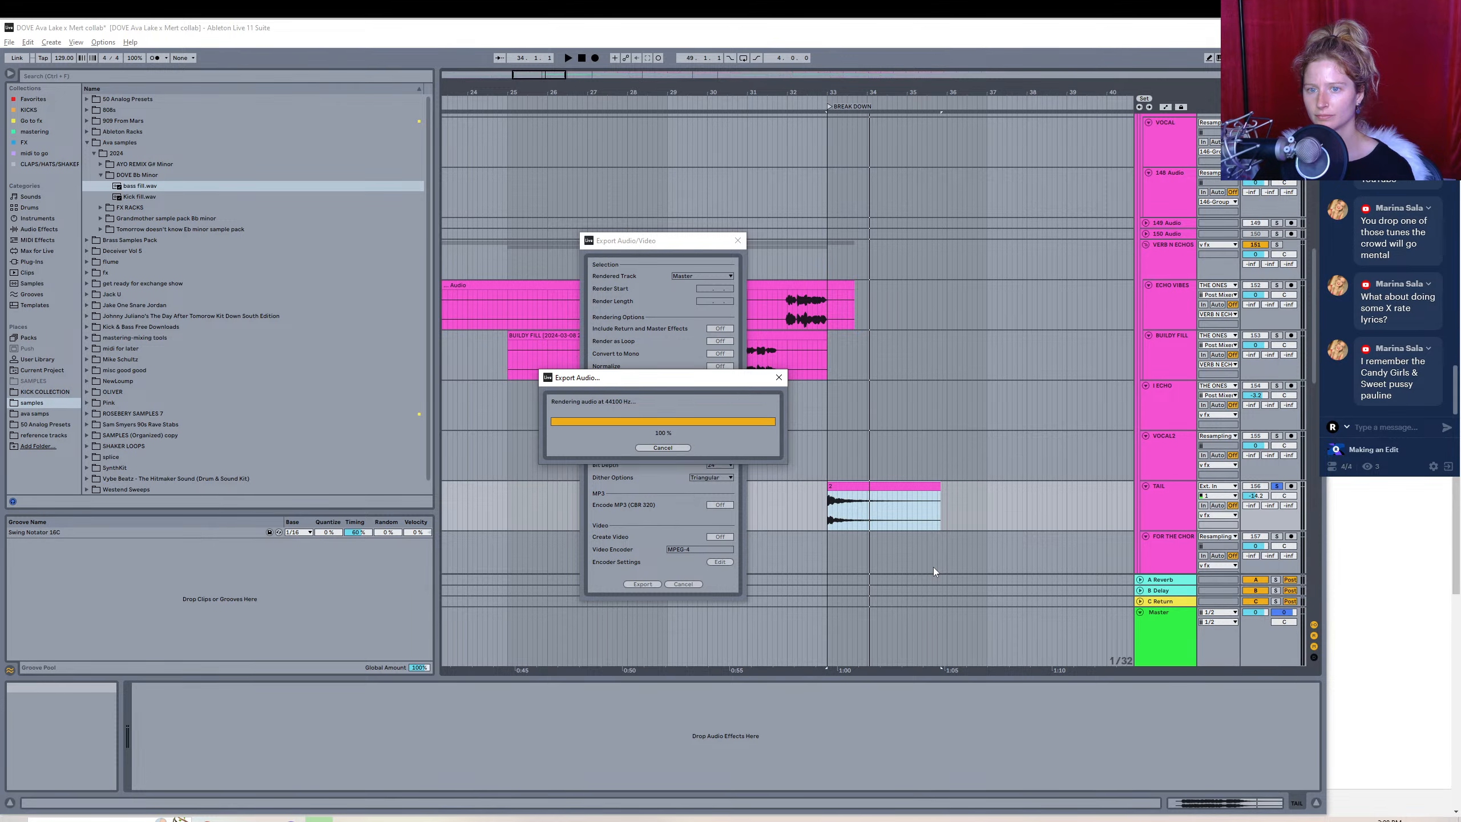
- Solo the FOR THE CHORUS track and play its first active clip at DROP B, starting at 65.1.1
drag(543, 75, 542, 23)
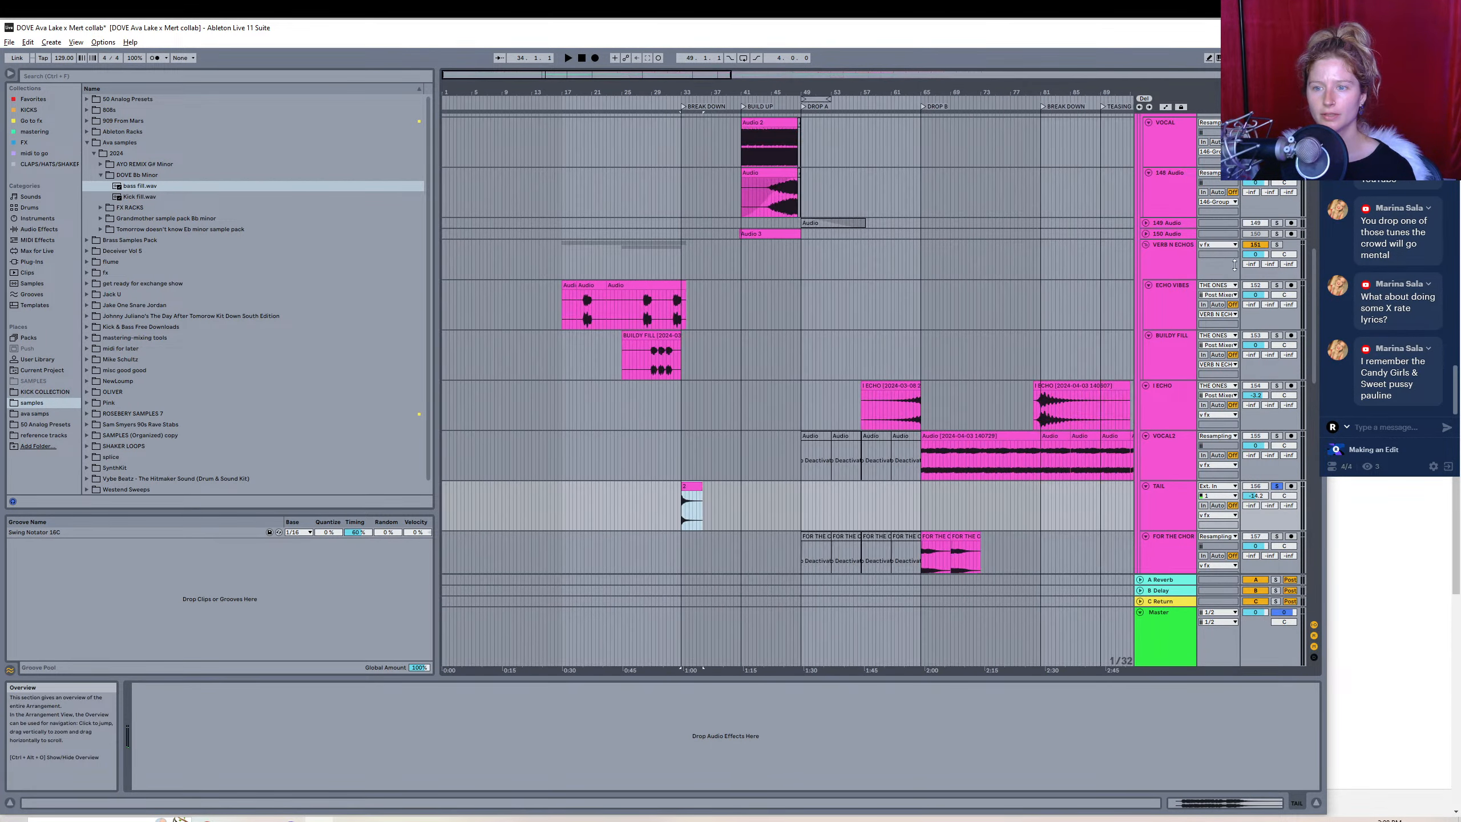
scroll(917, 306, down, 5)
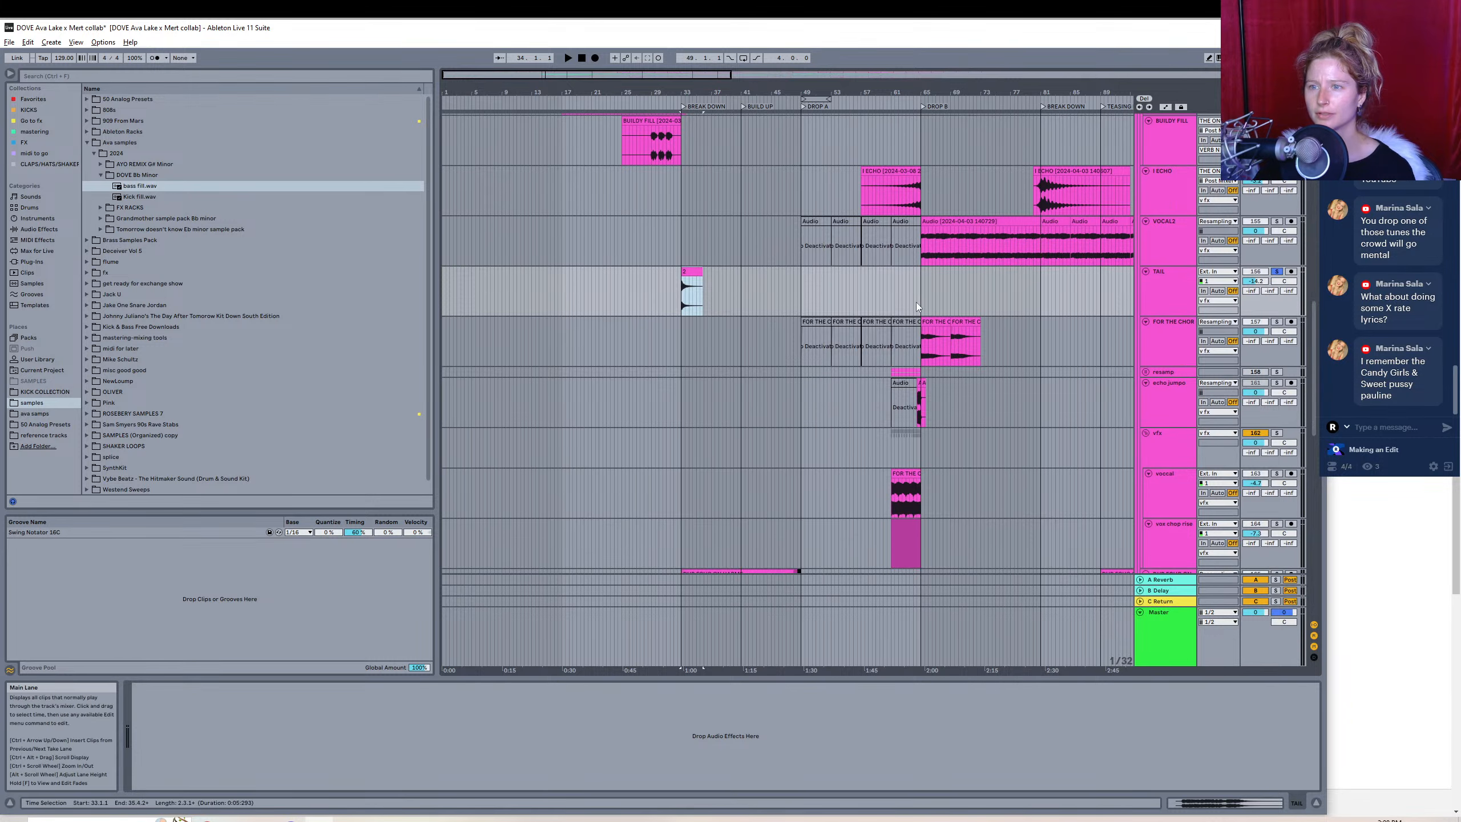
click(923, 320)
key(space)
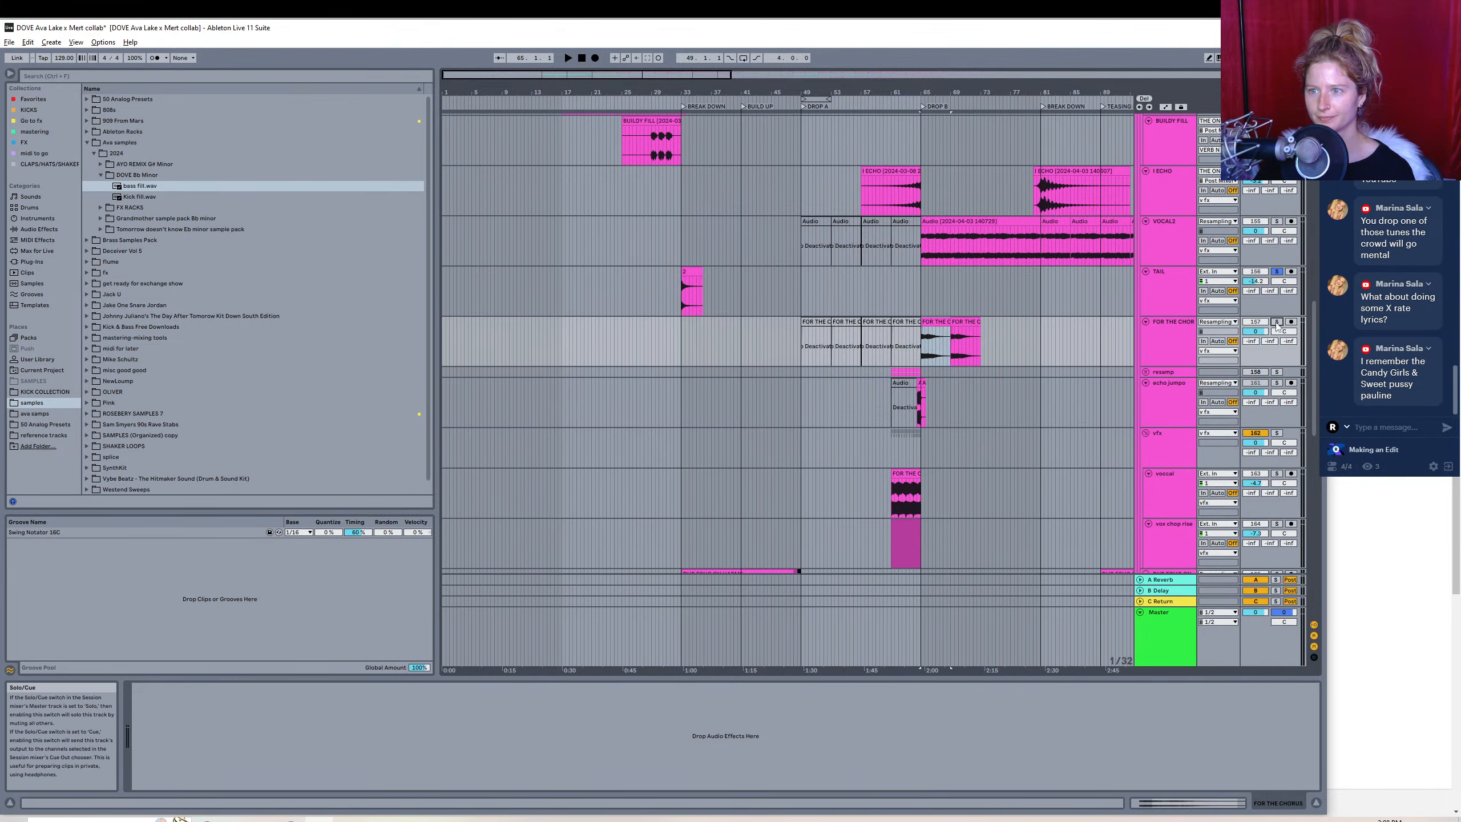
click(1275, 321)
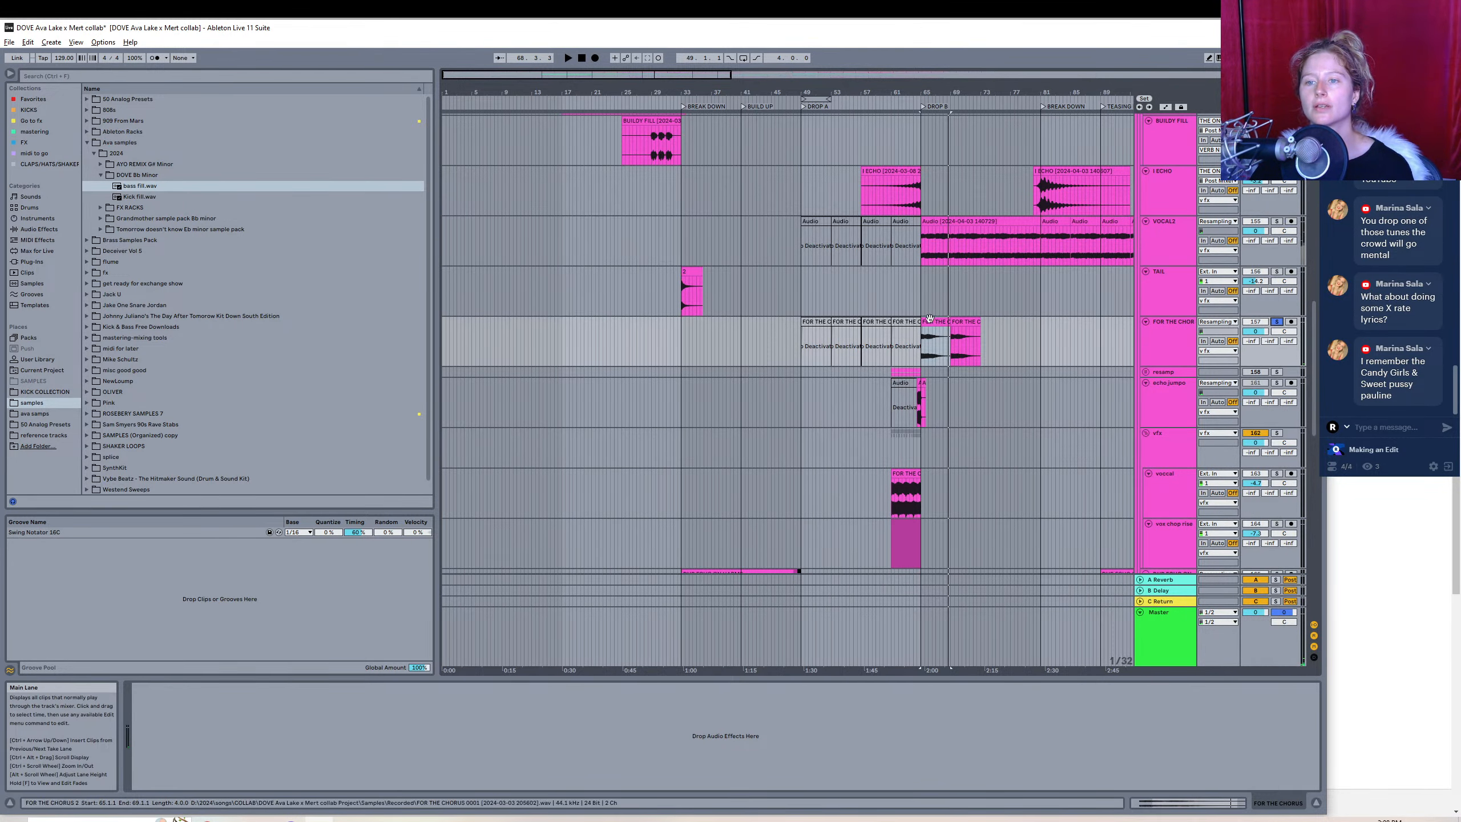
- Export the four-bar FOR THE CHORUS clip as a WAV file named dusty vocal echo in the DOVE Bb Minor folder
click(9, 42)
click(41, 166)
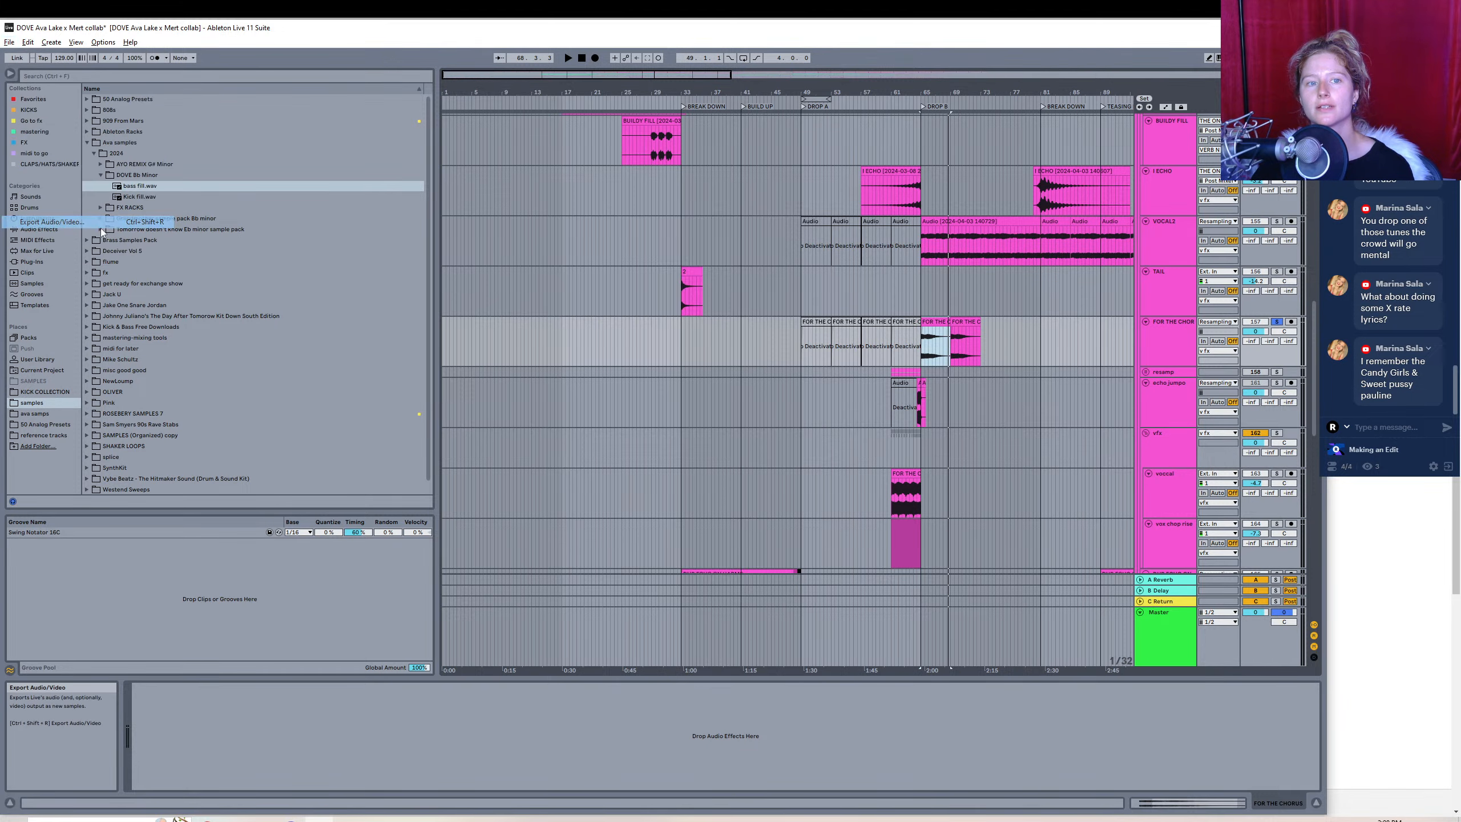
click(651, 585)
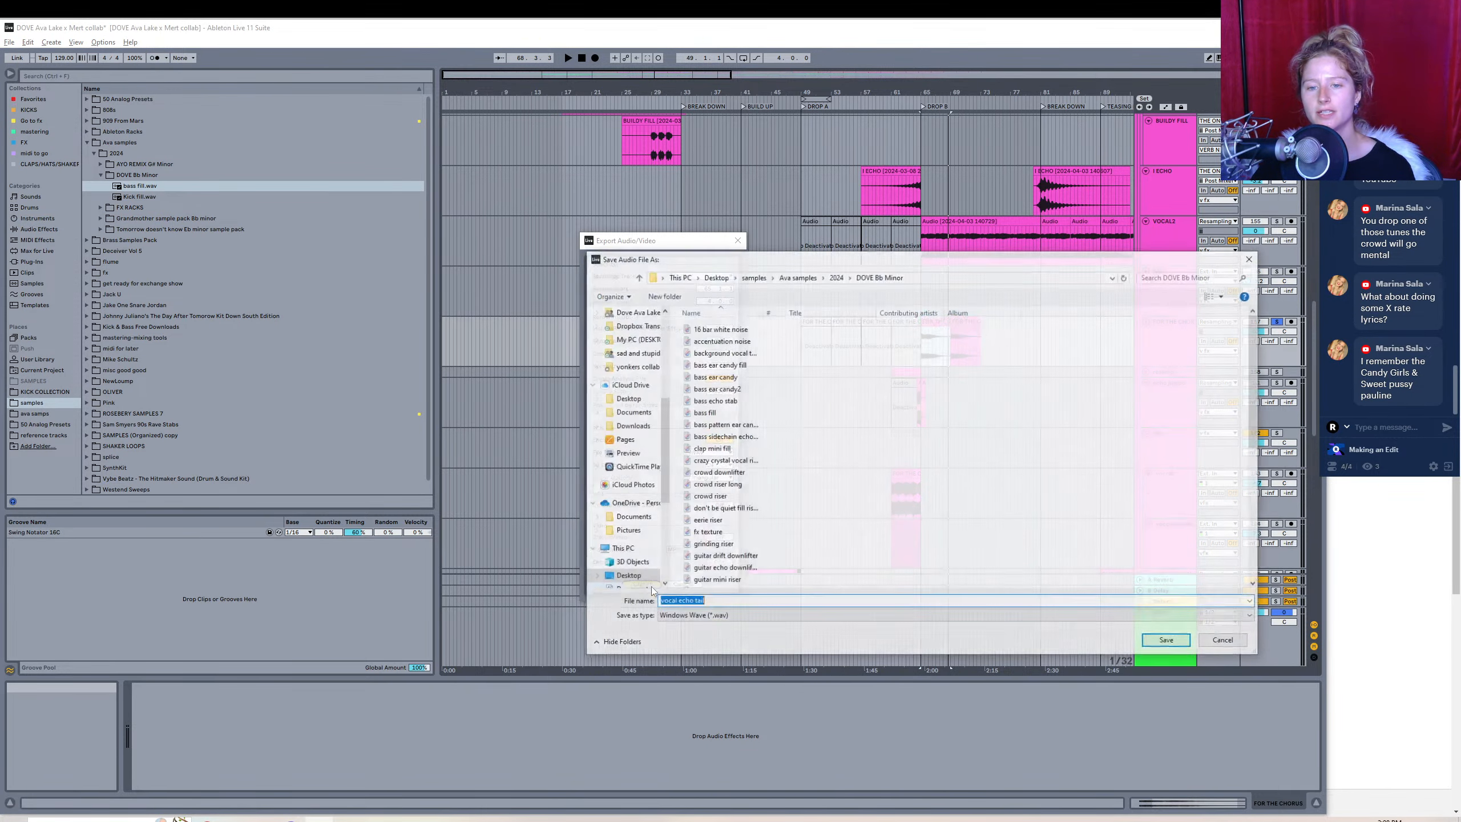
text(dur)
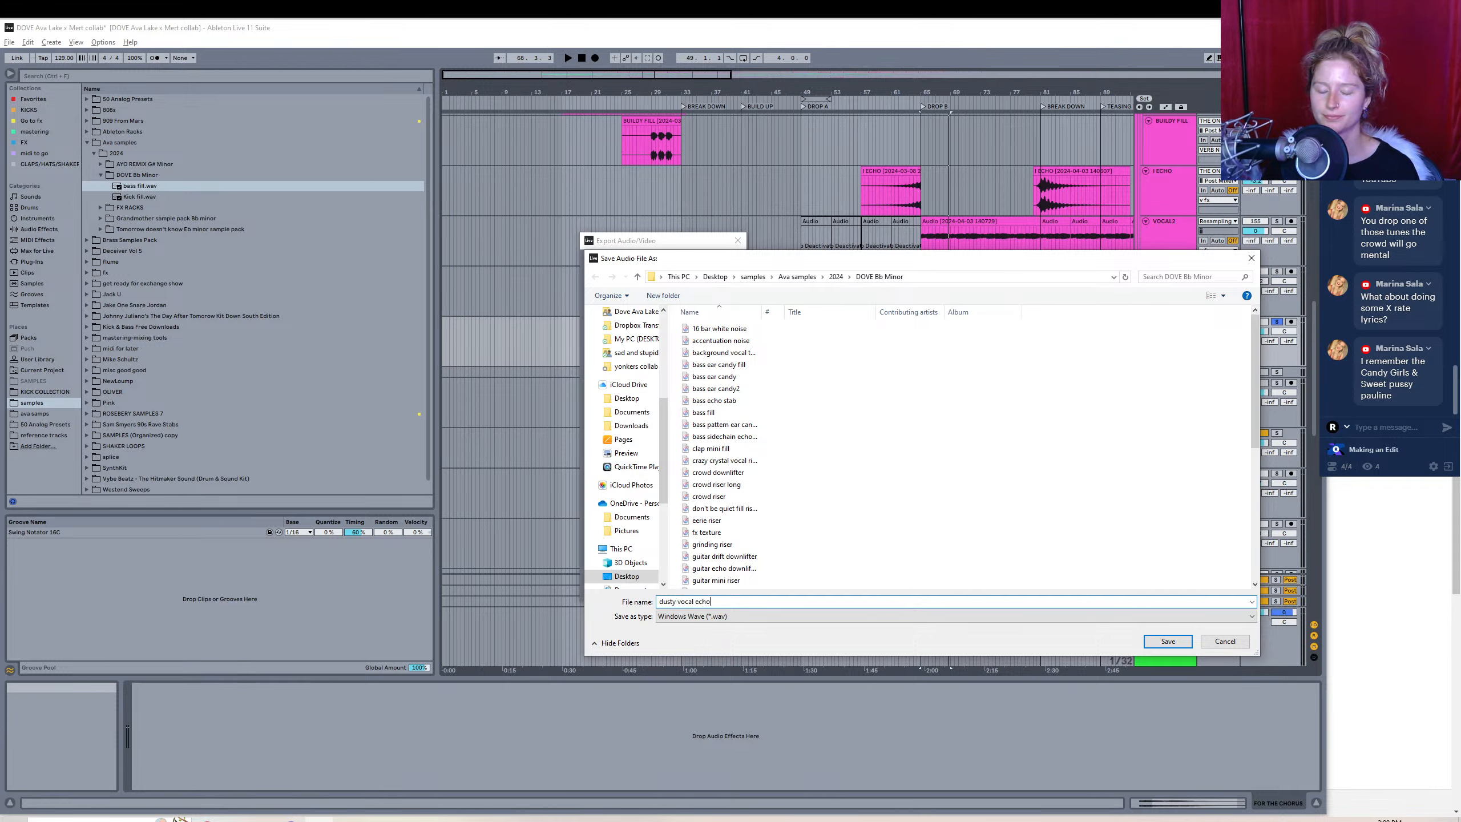
key(Return)
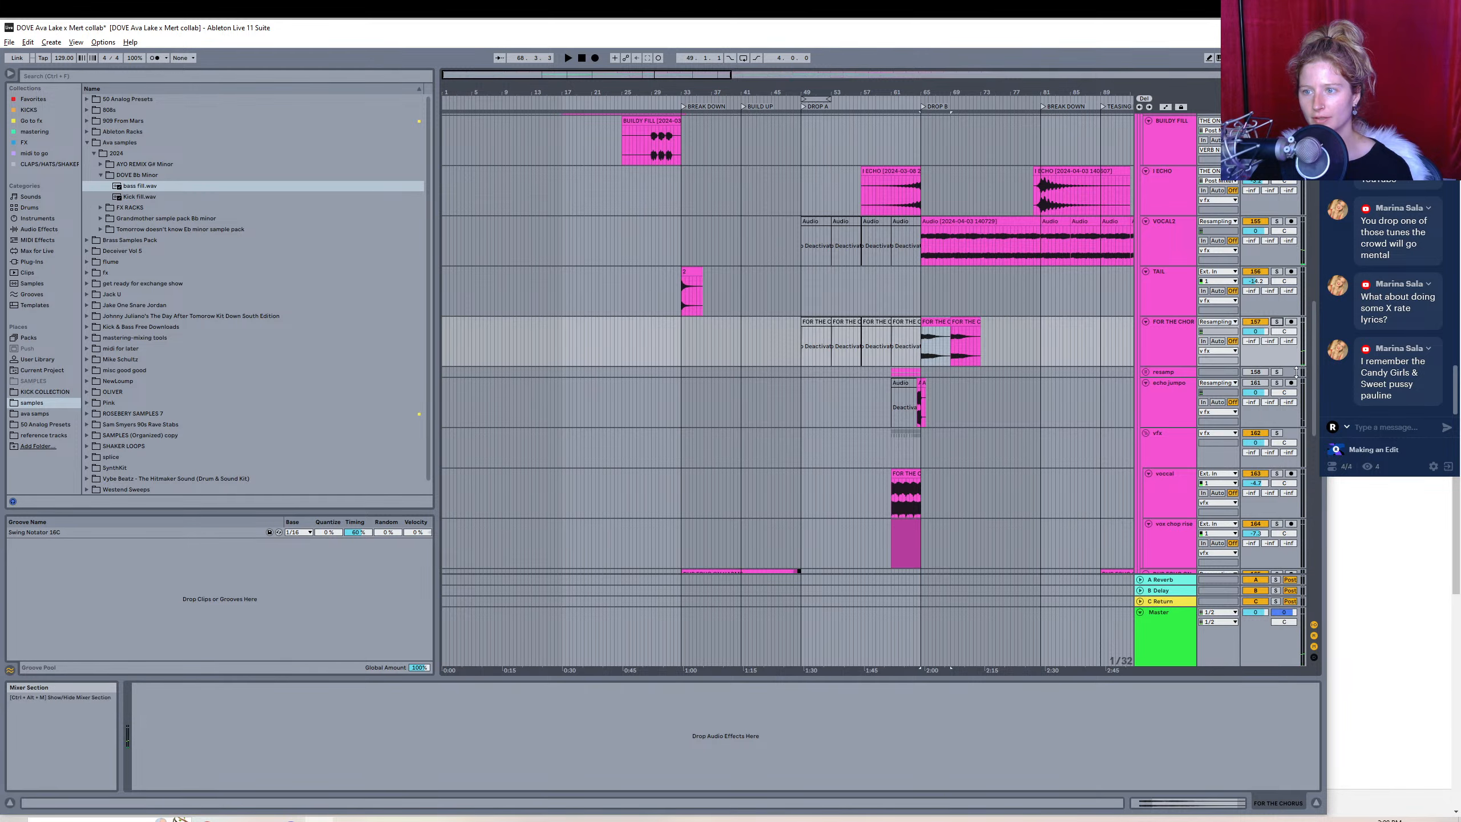
- Solo the vocal track holding the four-bar clip just before DROP B and play that clip from 61.1.1
scroll(1309, 422, down, 5)
click(1275, 349)
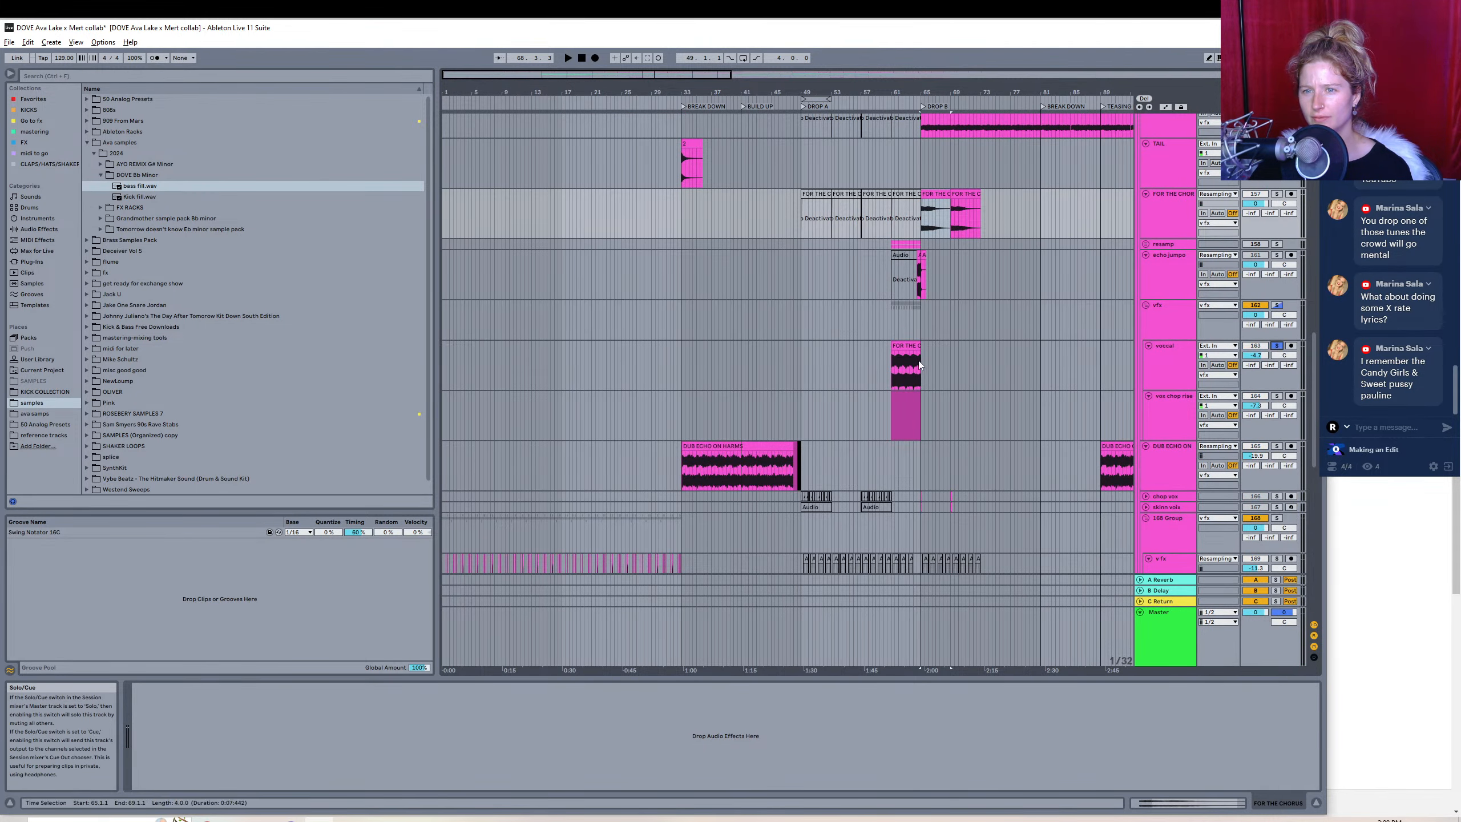
click(900, 345)
key(space)
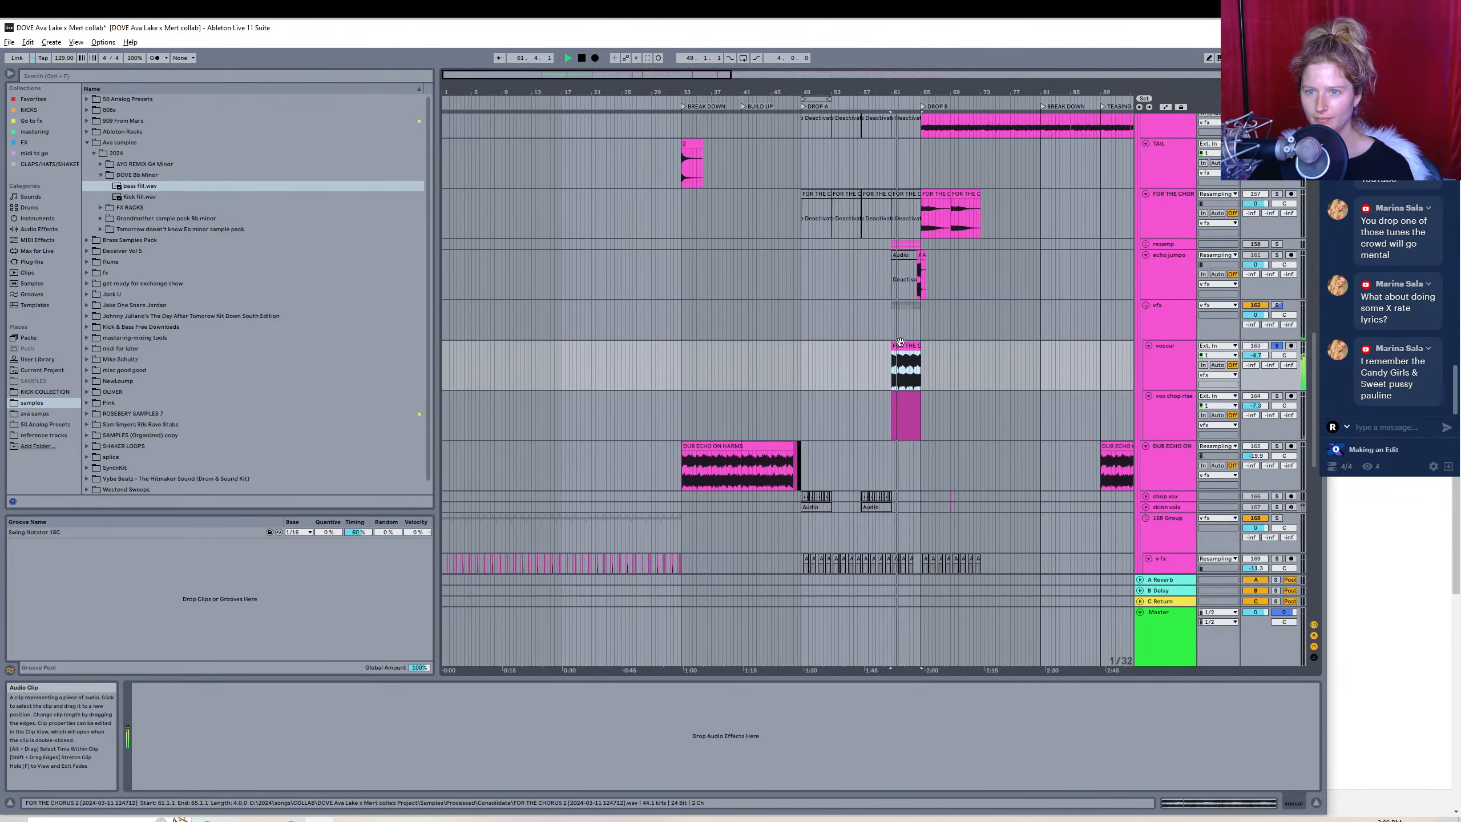
- Export the vocal track's clip just before DROP B as a WAV named "vocal evolving riser" in the DOVE Bb Minor folder
click(989, 369)
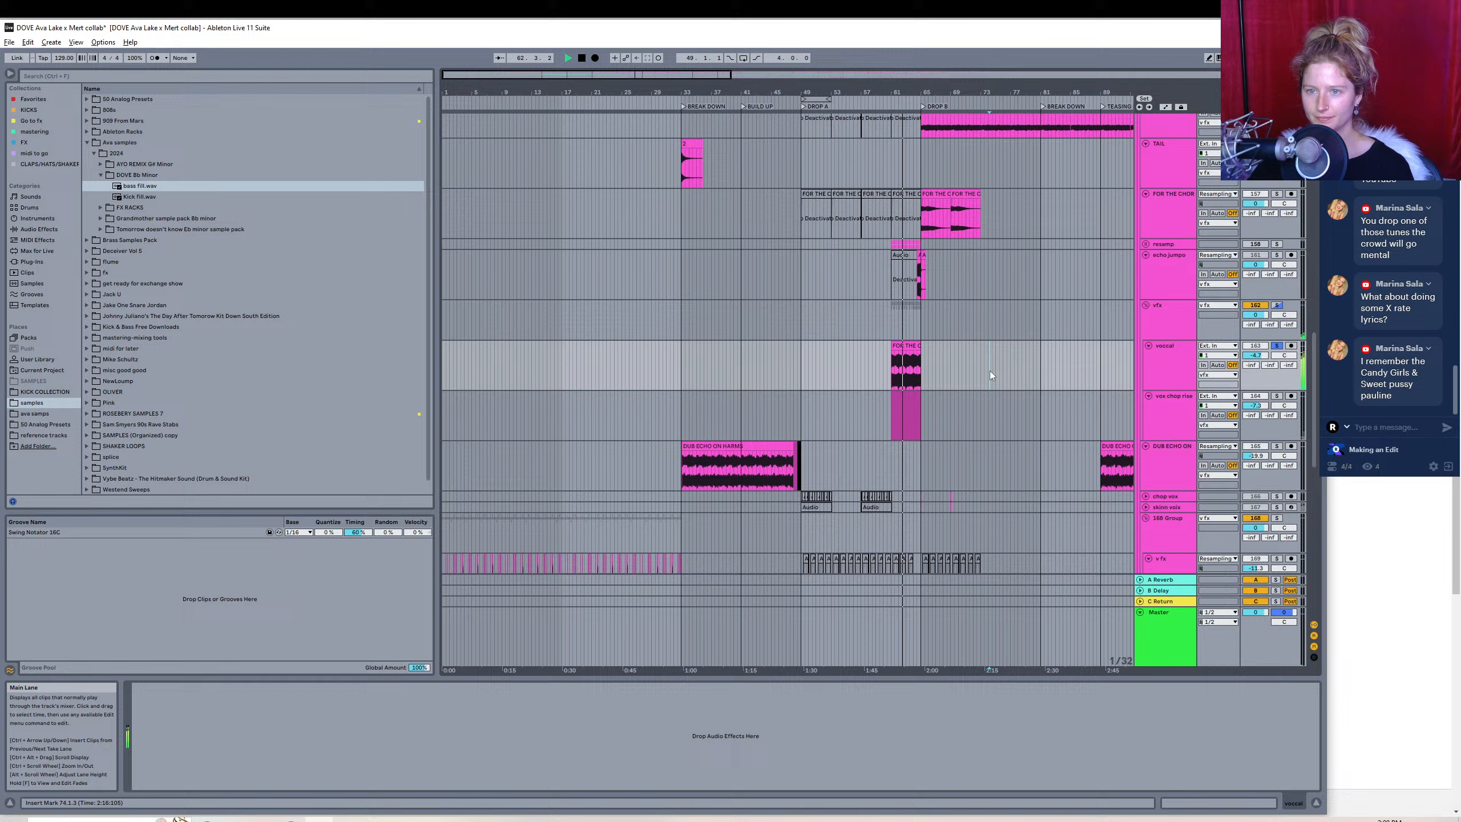
click(942, 320)
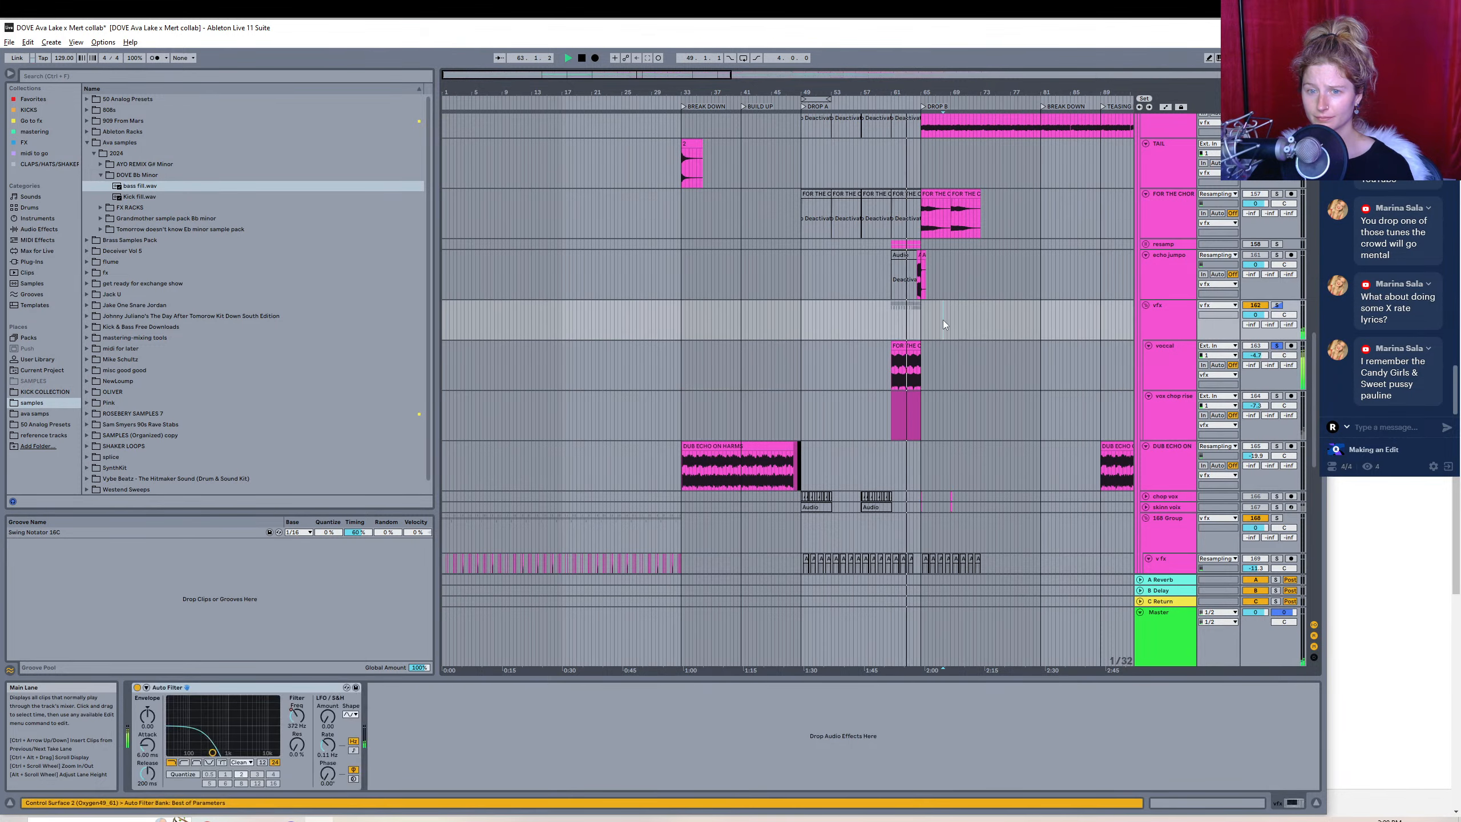
click(907, 346)
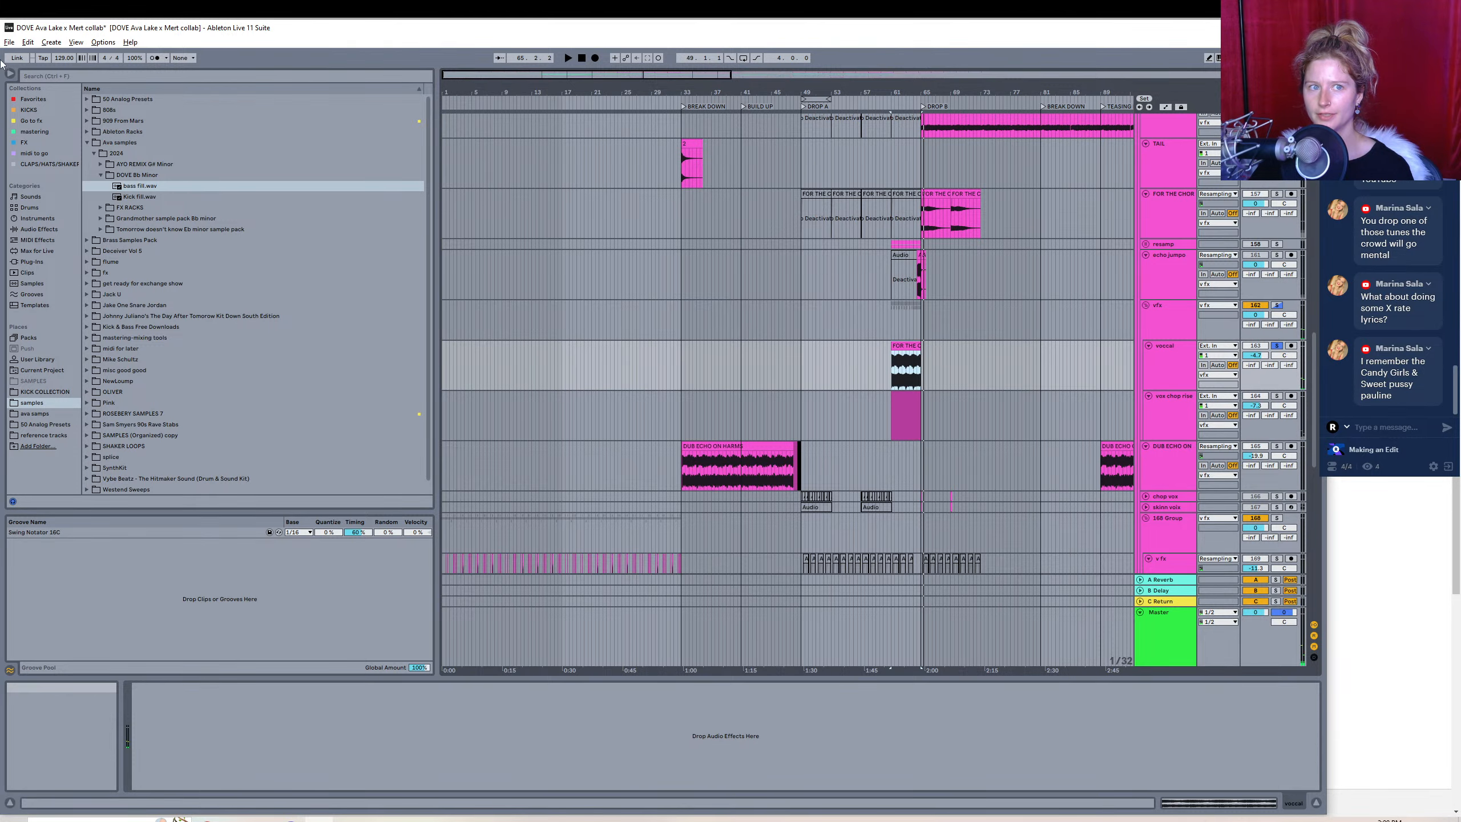
click(10, 42)
click(57, 222)
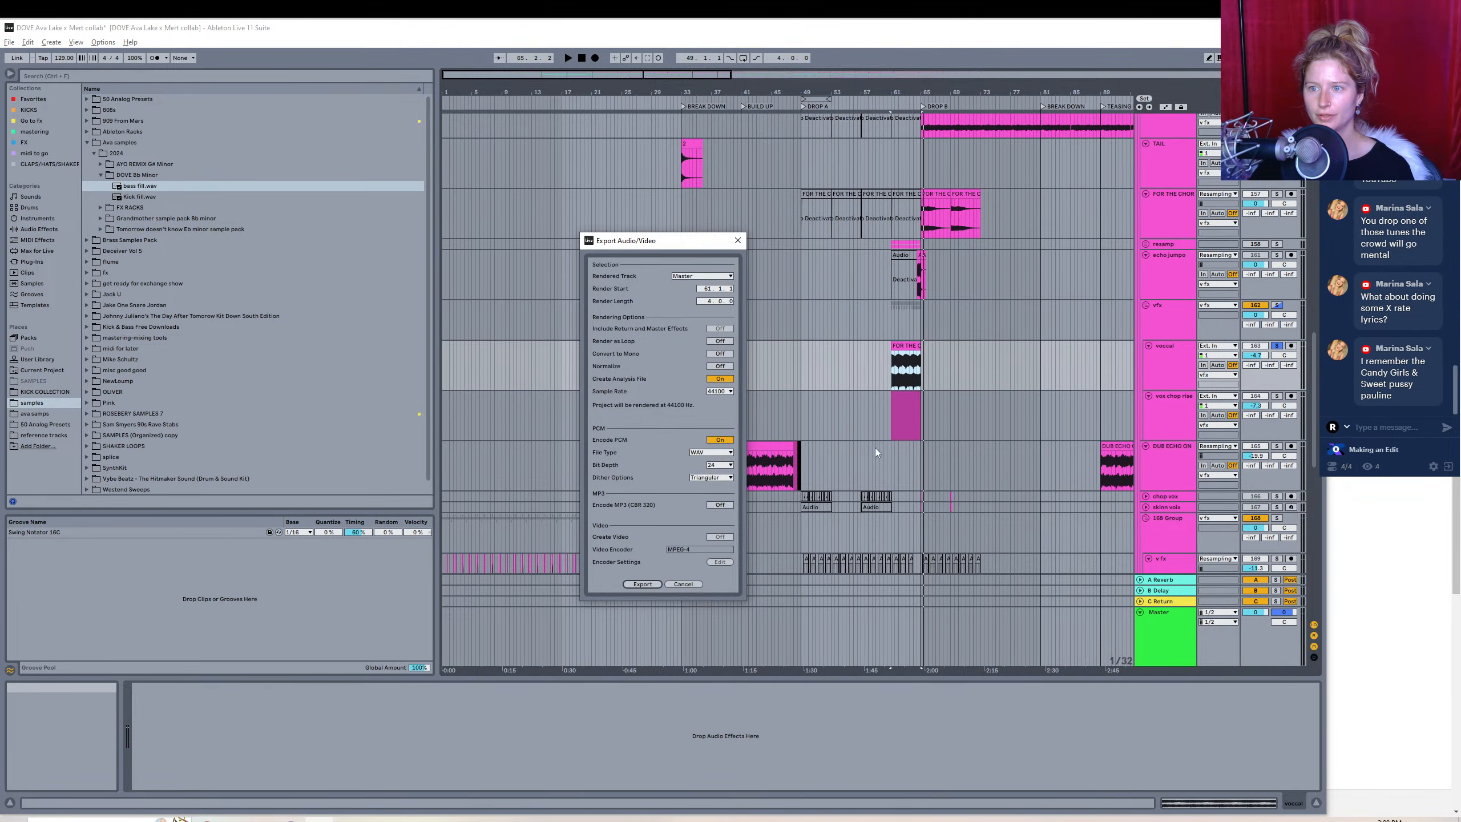
click(642, 584)
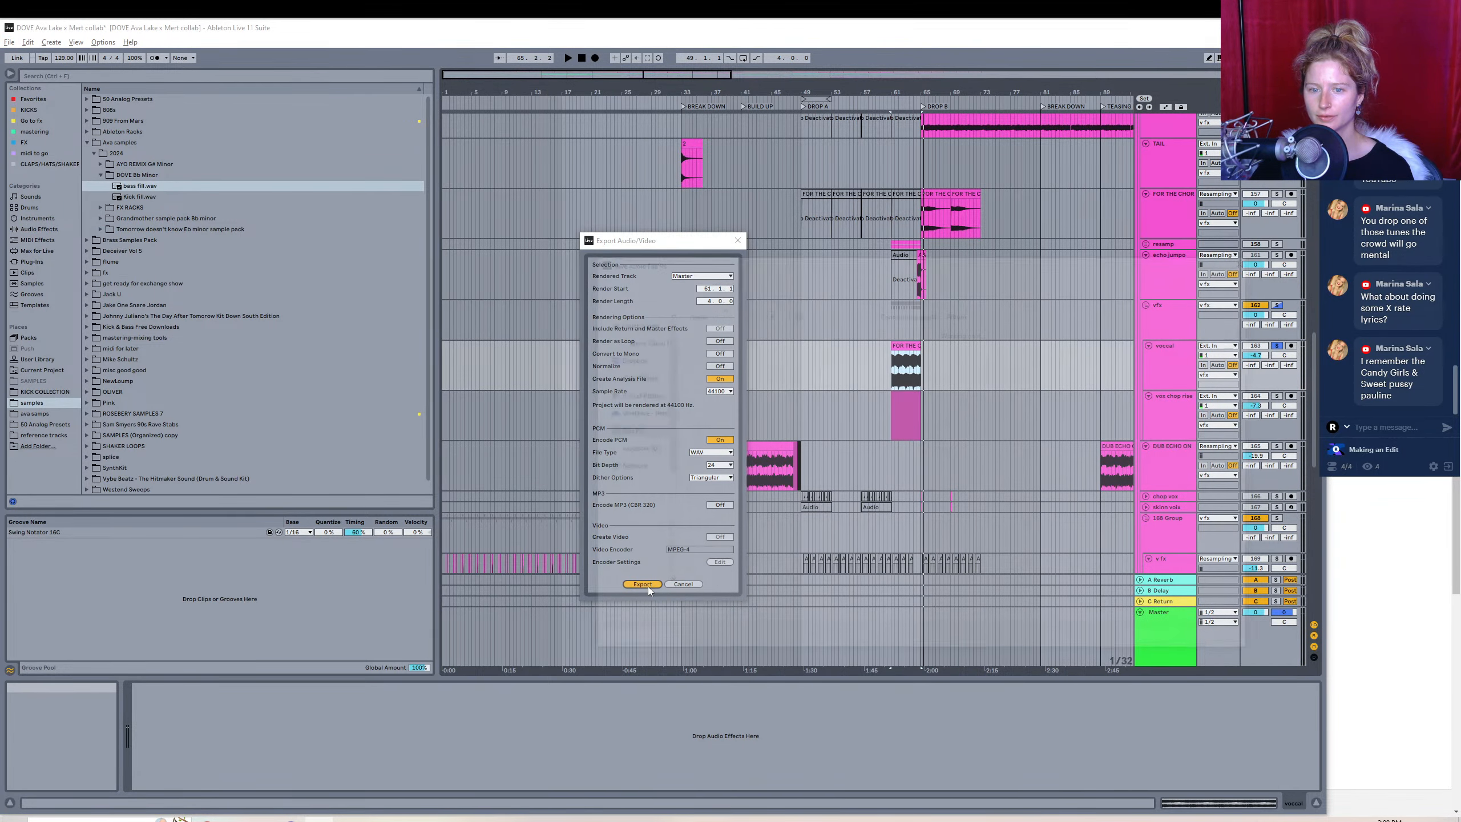
text(vocaal)
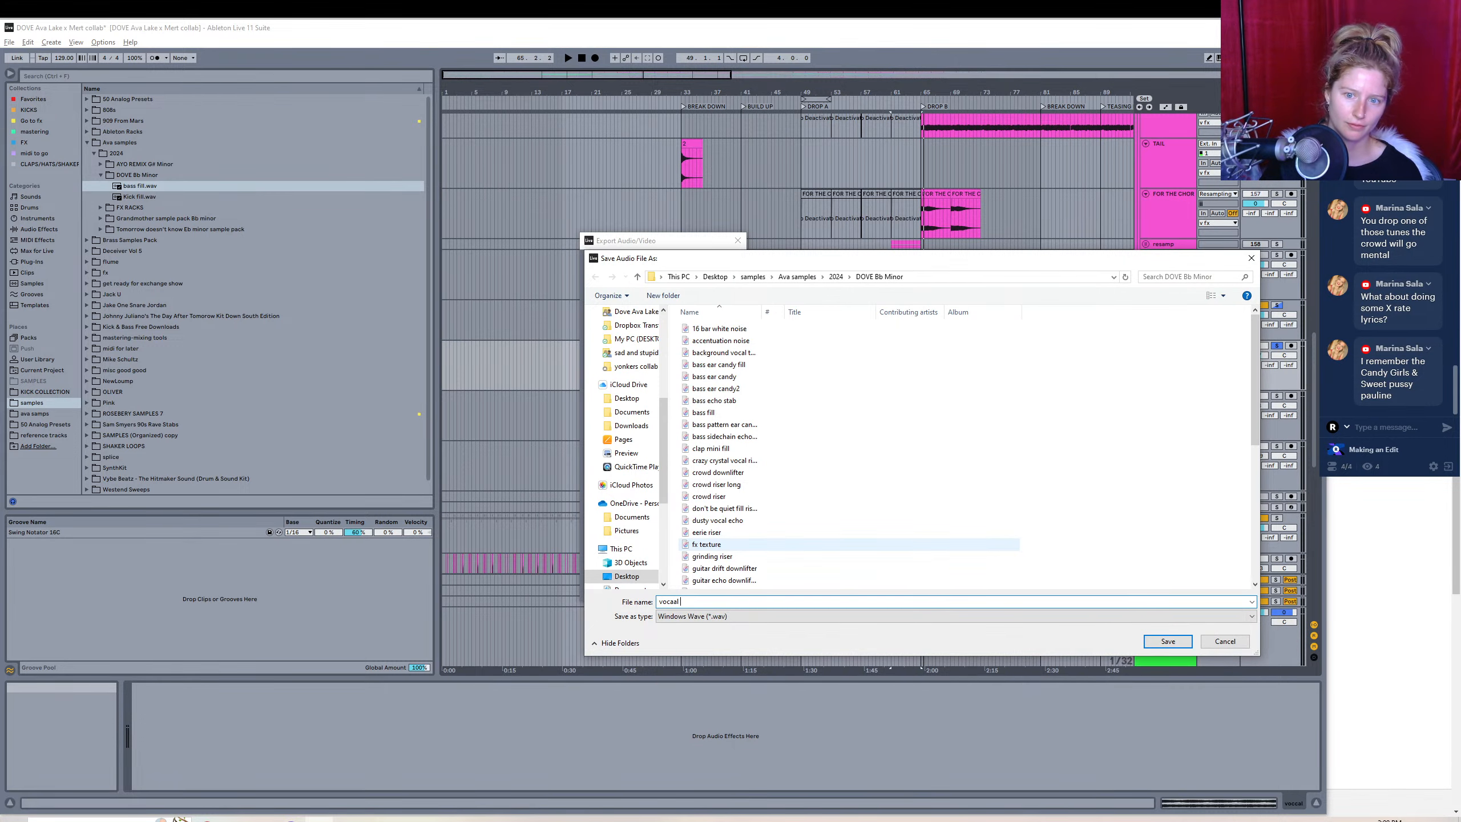
key(BackSpace)
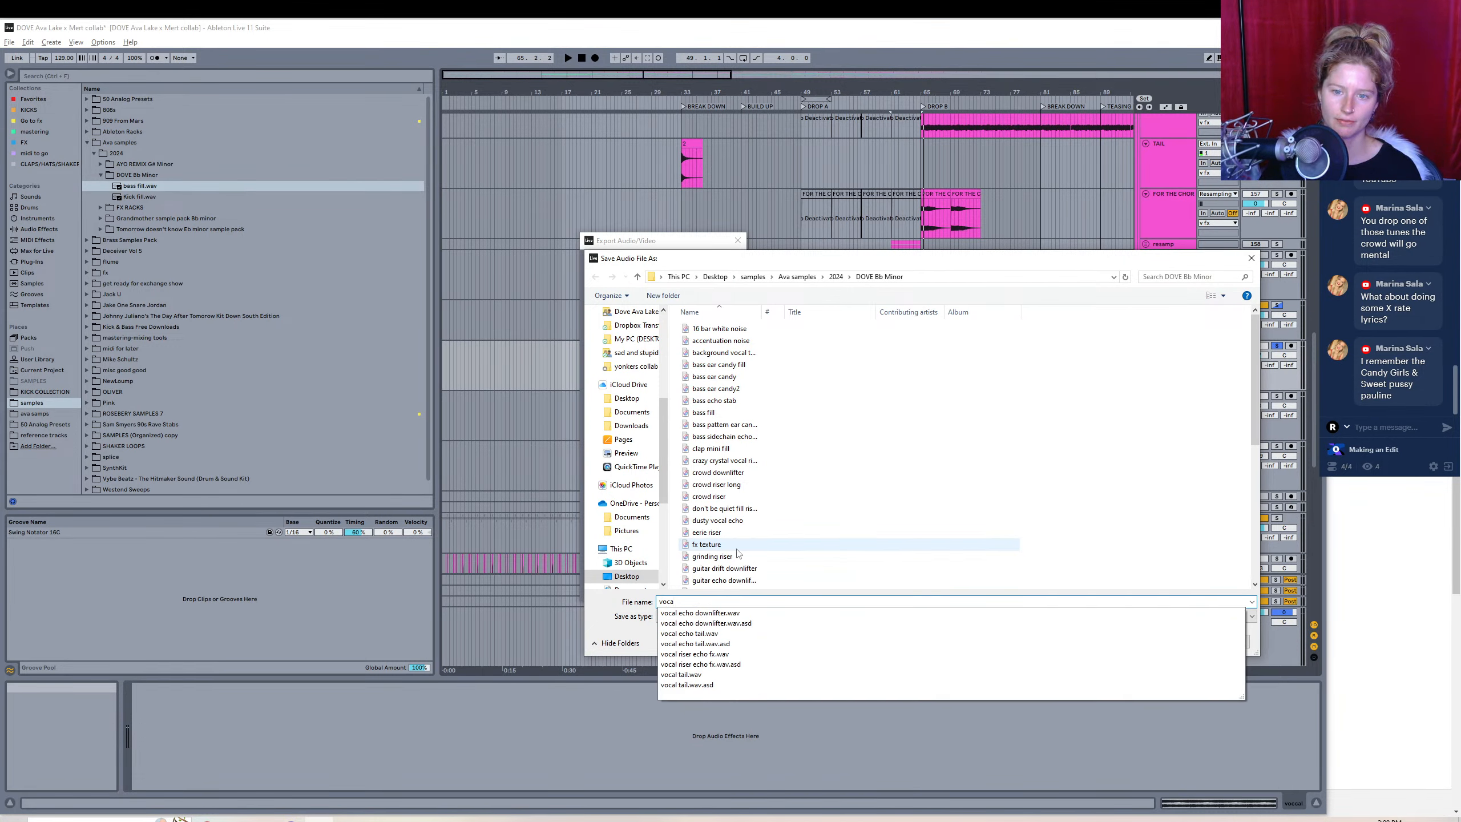
text(l e)
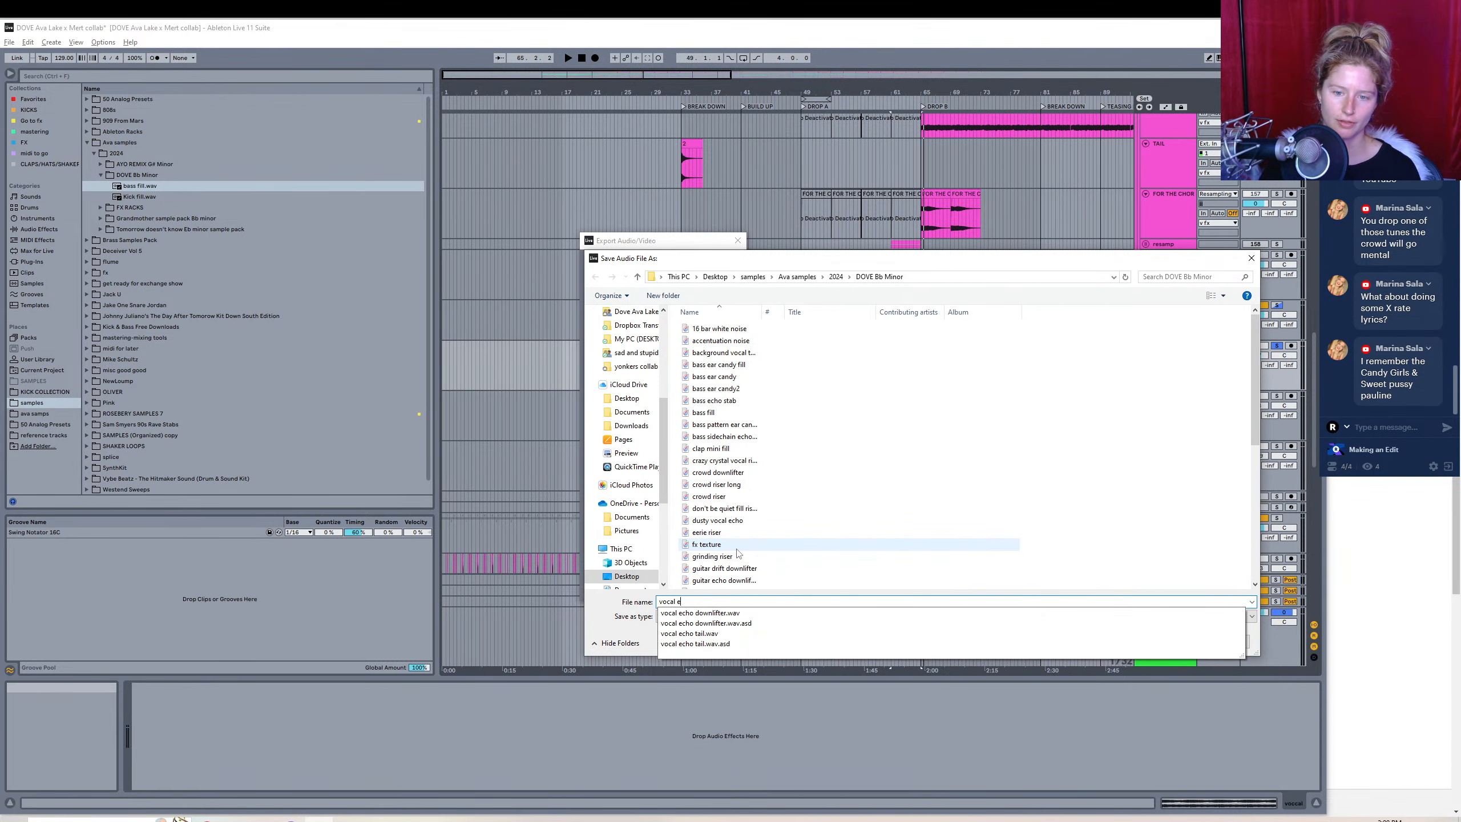
text(volving riser)
key(Return)
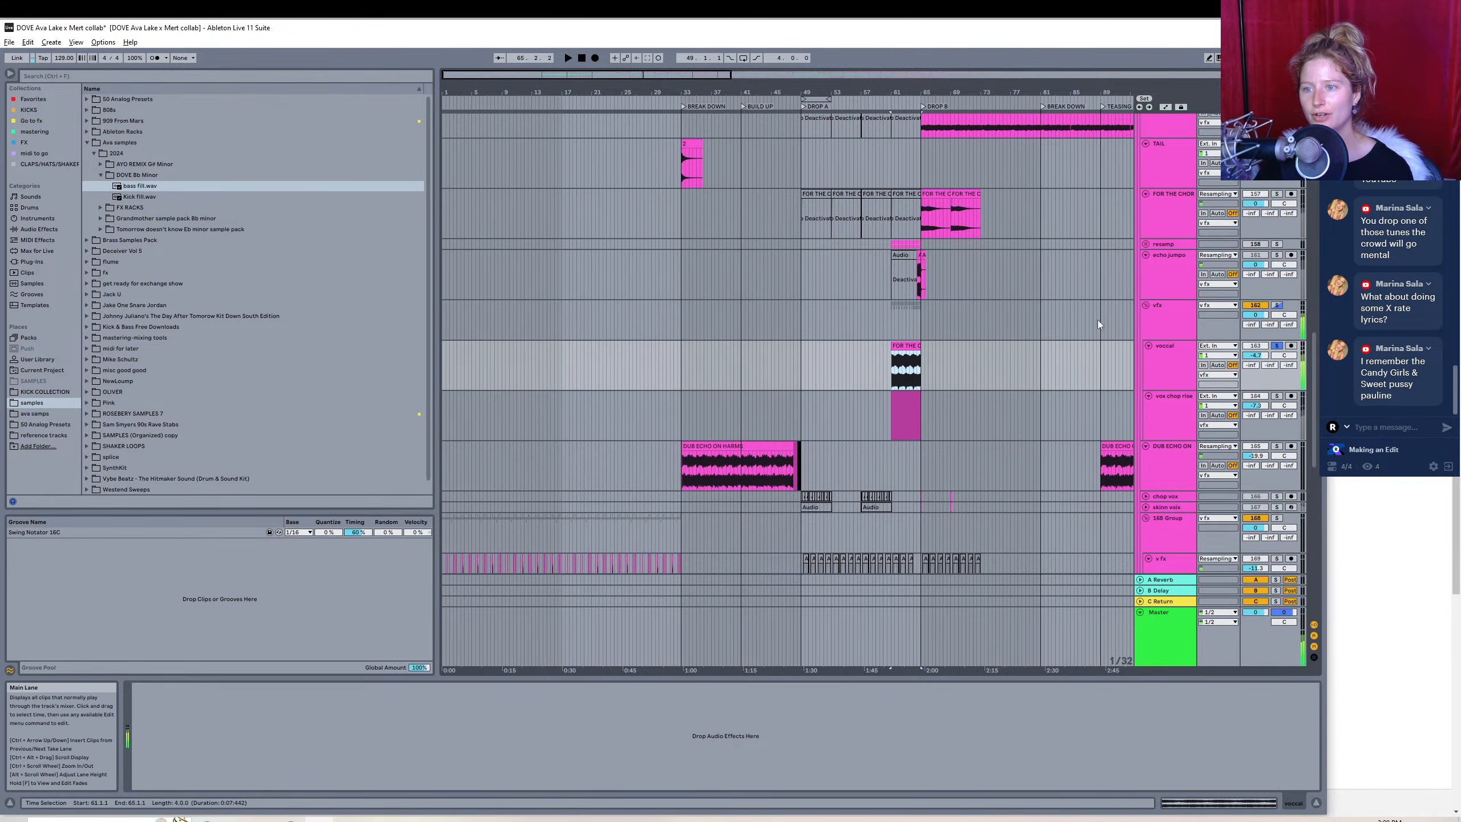
- Solo the vocal chop riser track, play it and consolidate its clips from bar 61 to DROP B into one clip
click(1276, 396)
key(space)
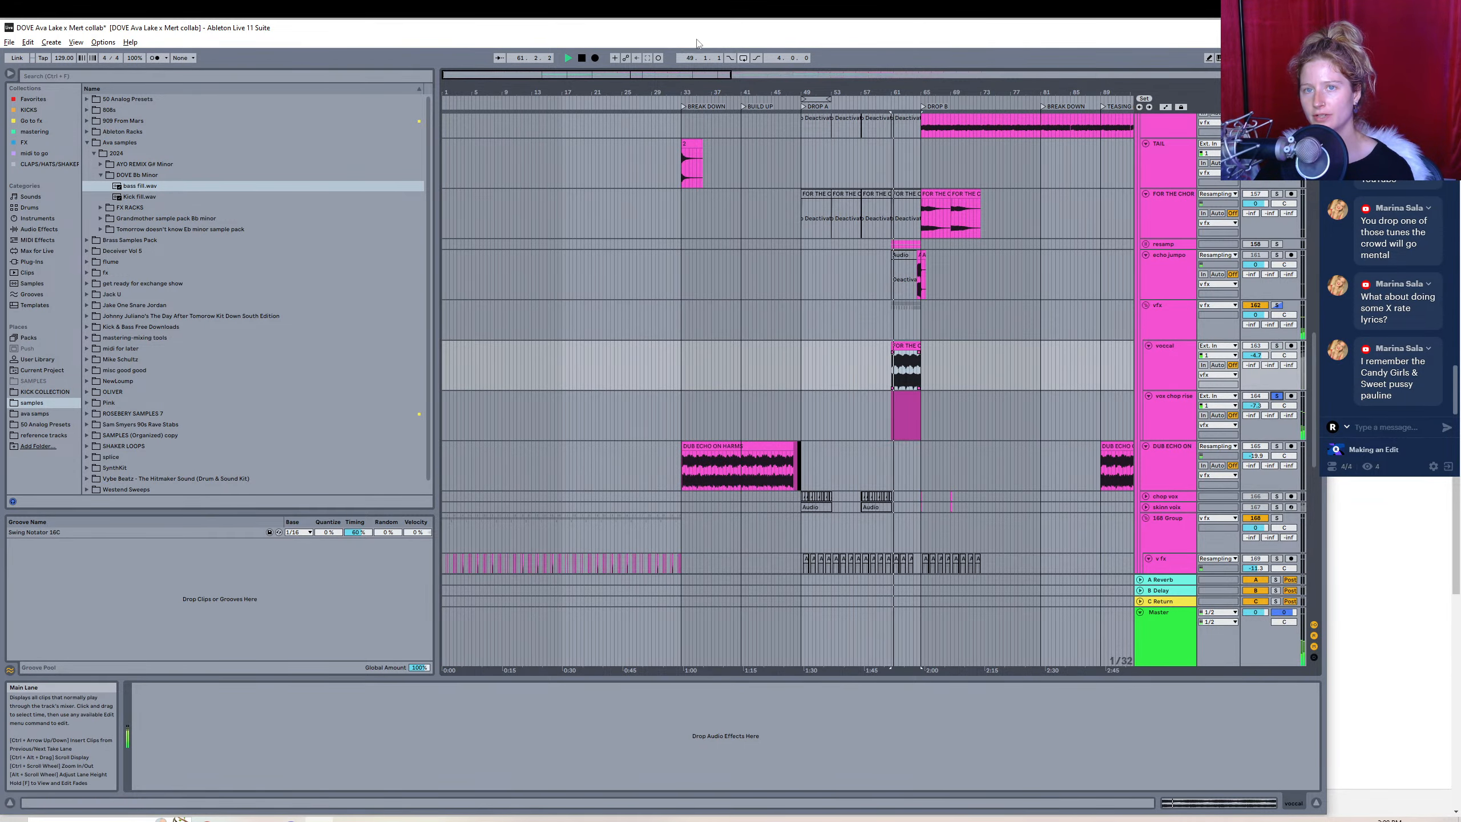
drag(697, 76, 692, 185)
click(743, 394)
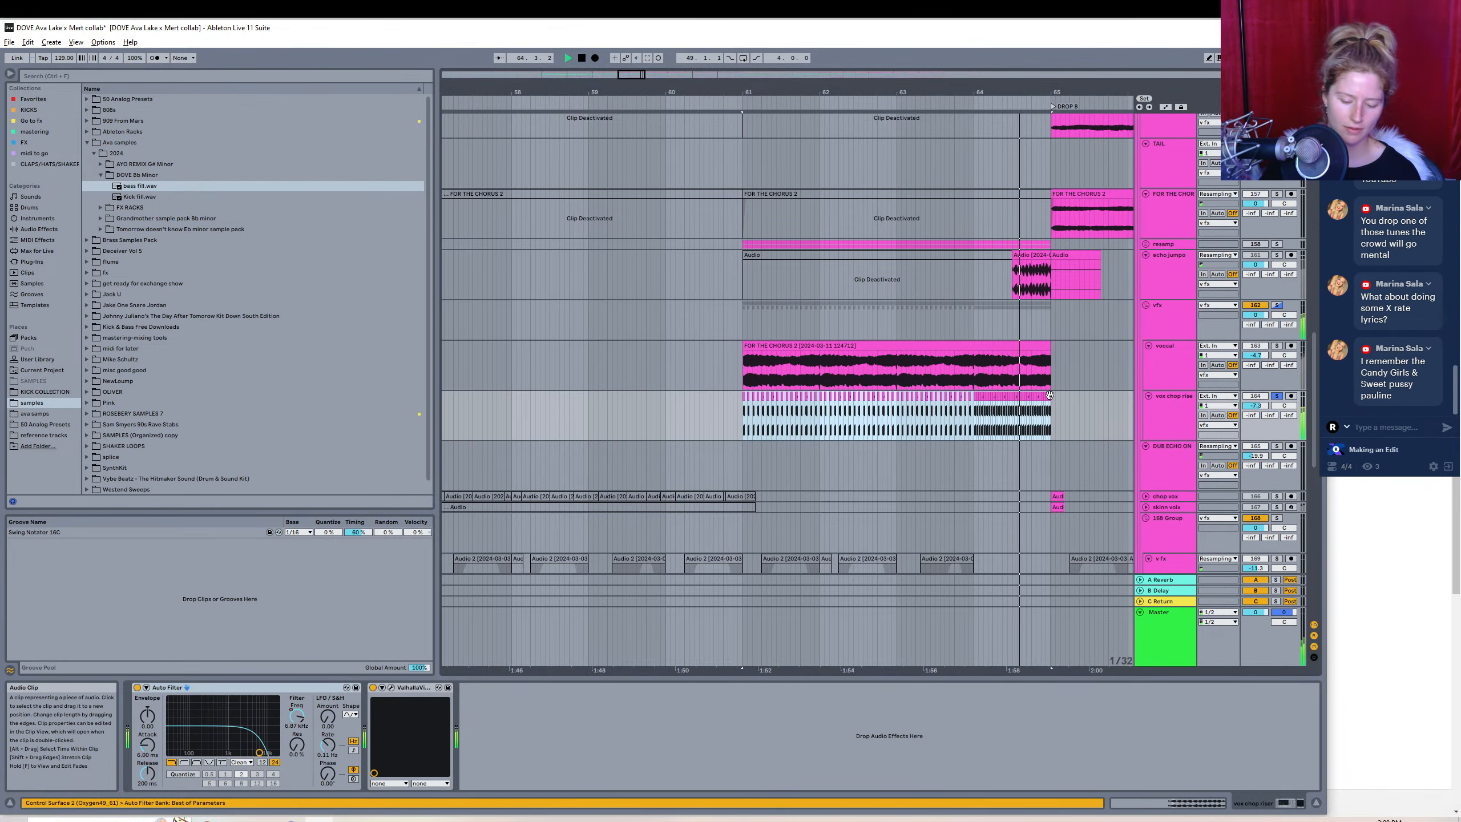
key(ctrl+j)
key(Return)
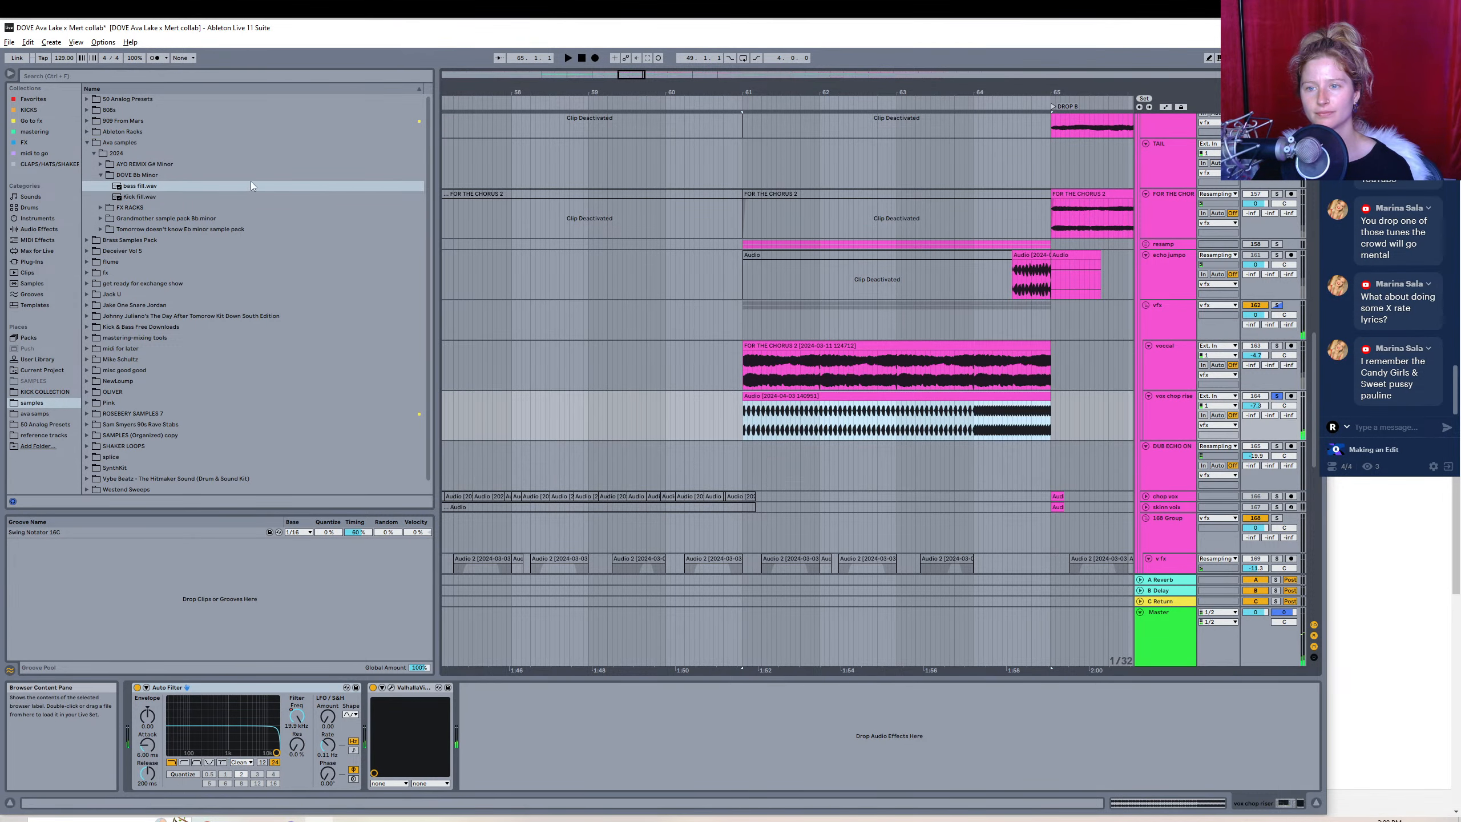
- Export the consolidated chop riser as a WAV named "vocal chop riser" in the DOVE Bb Minor folder
click(9, 42)
click(47, 222)
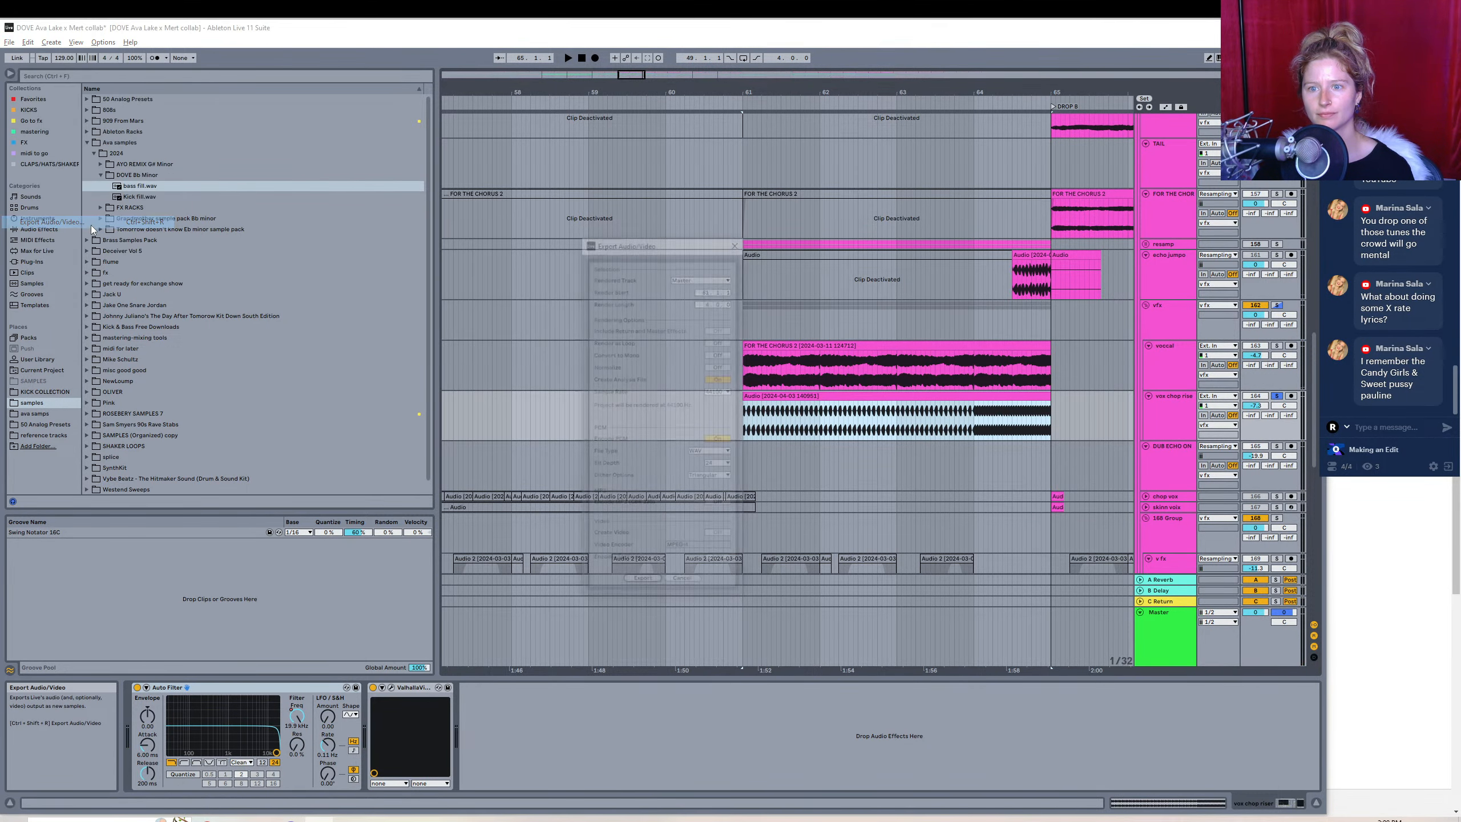
click(642, 584)
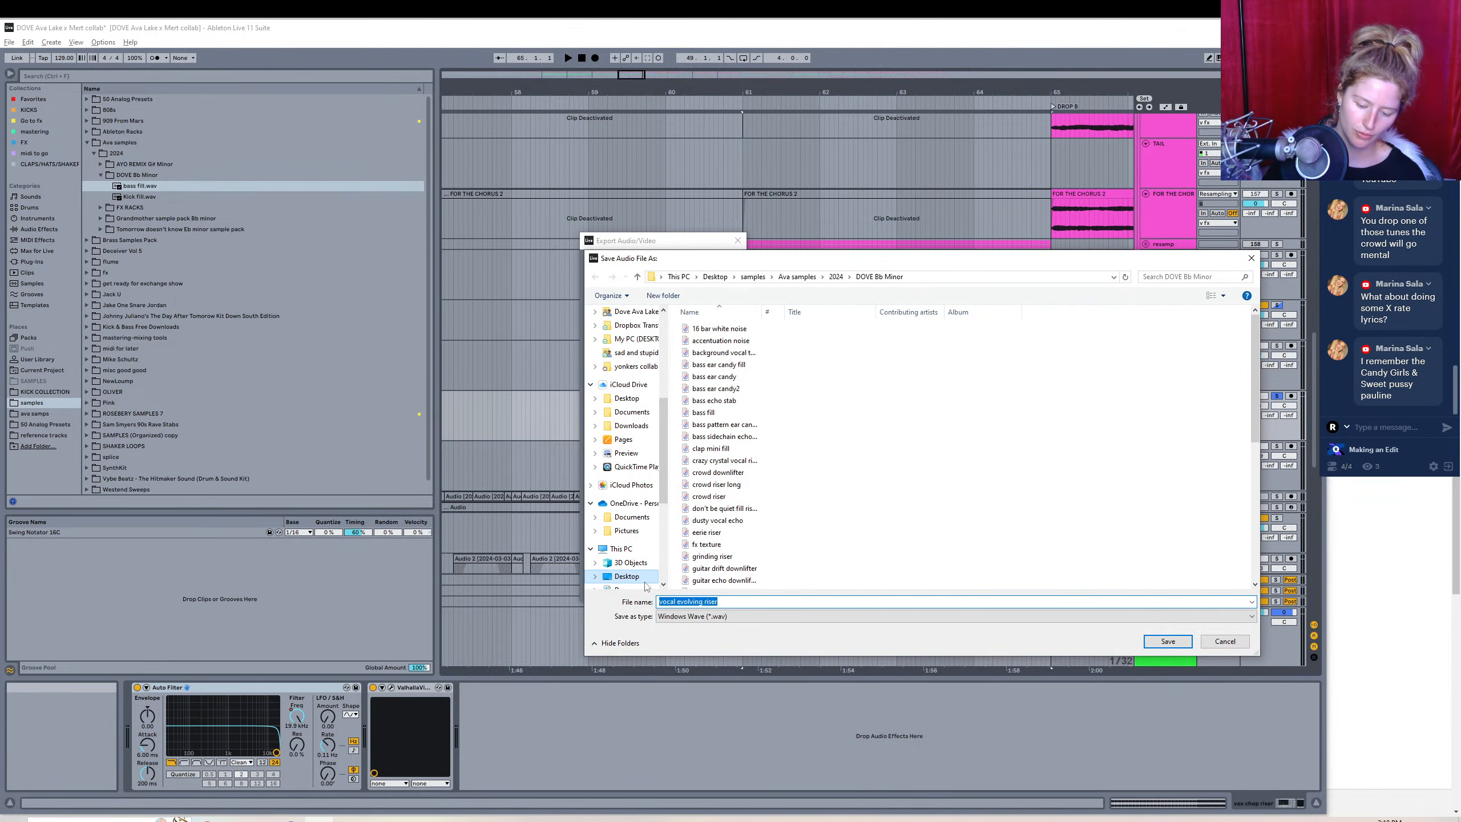
text(vocal chop)
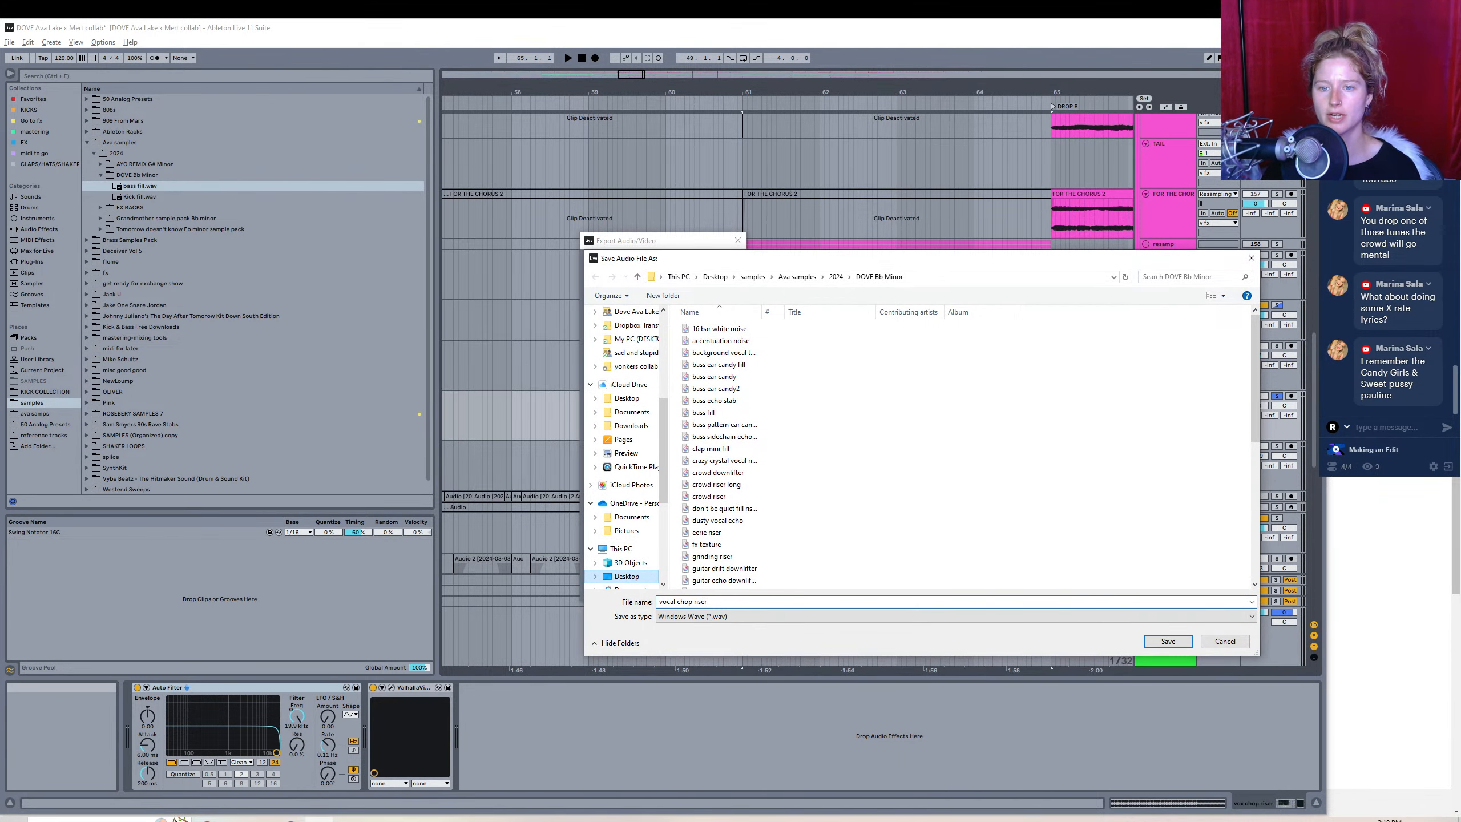
text( riser)
key(Return)
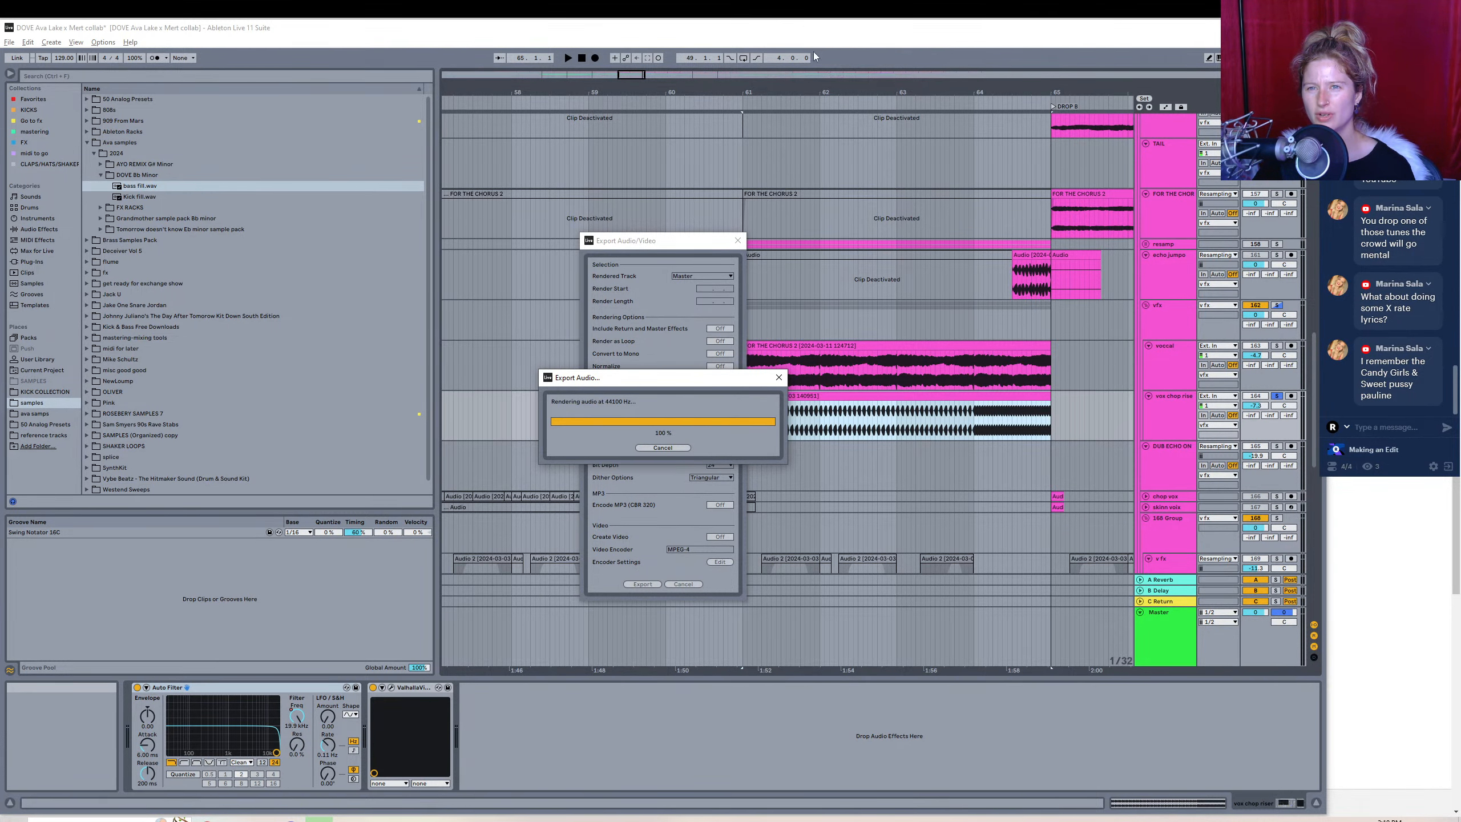
- Solo the DUB ECHO track, play it and consolidate its clips across the BREAK DOWN and BUILD UP sections
drag(786, 92, 810, 33)
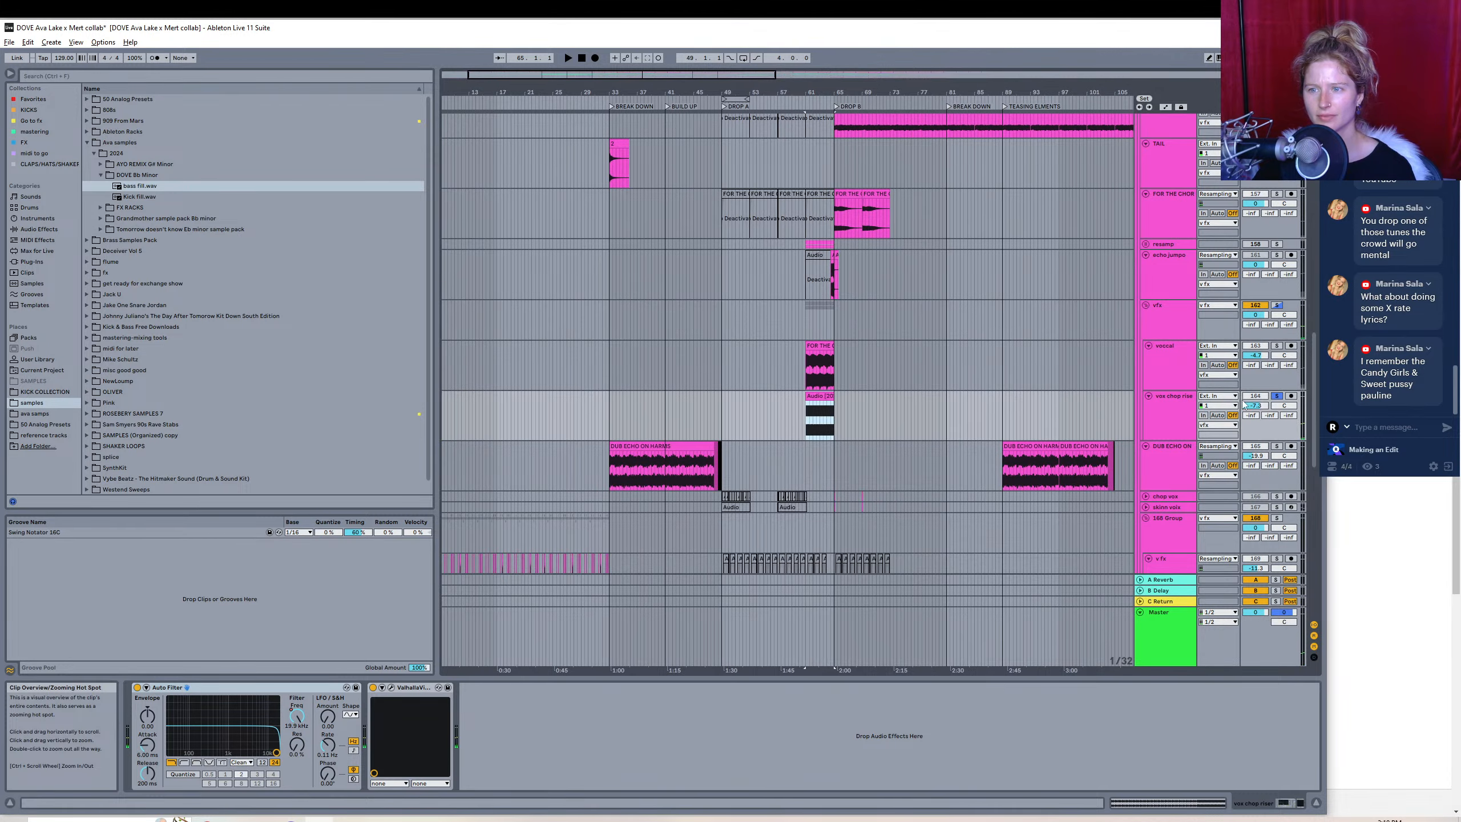
click(1276, 446)
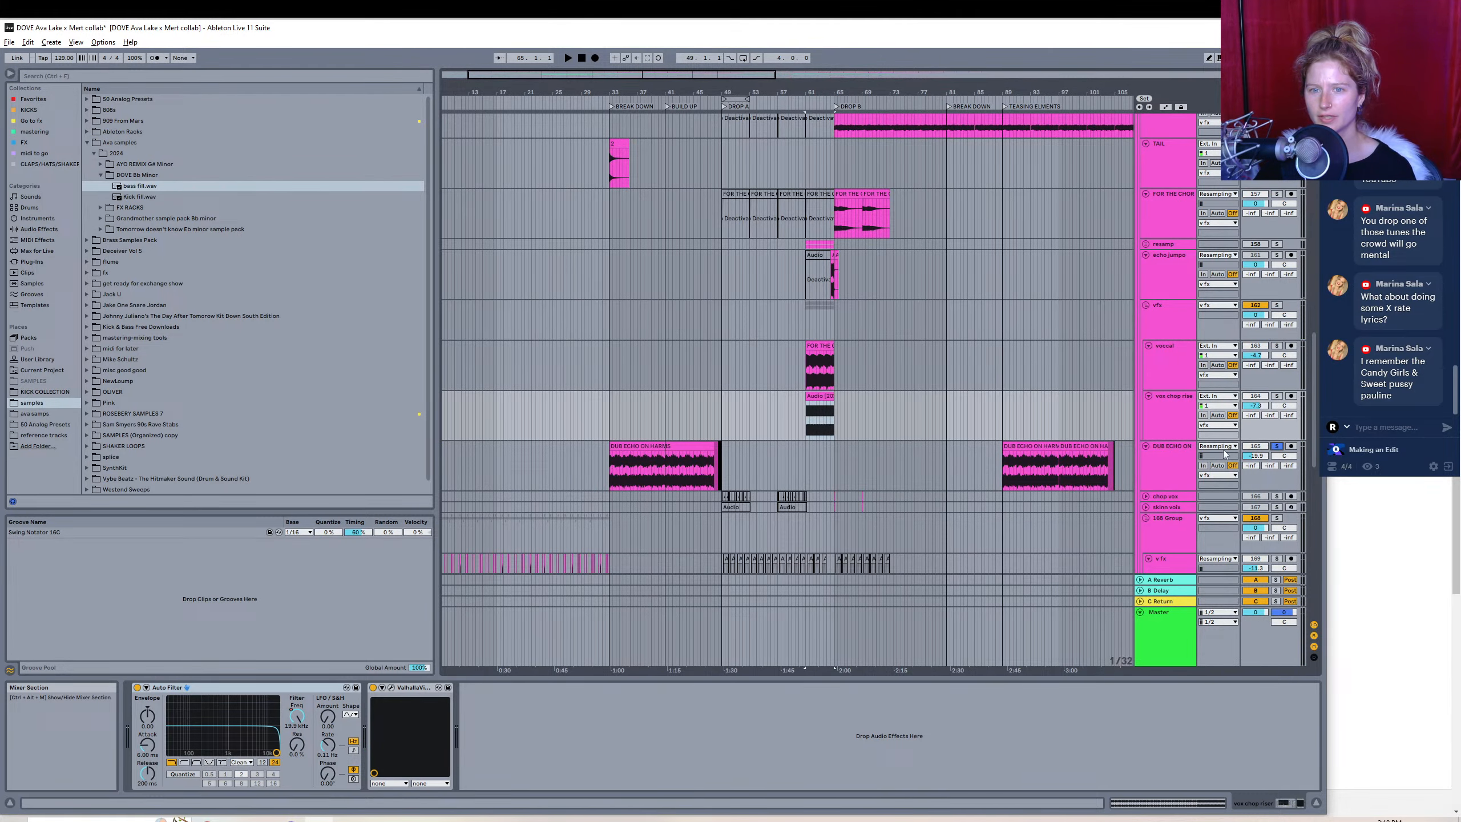
click(637, 446)
key(space)
drag(663, 92, 642, 124)
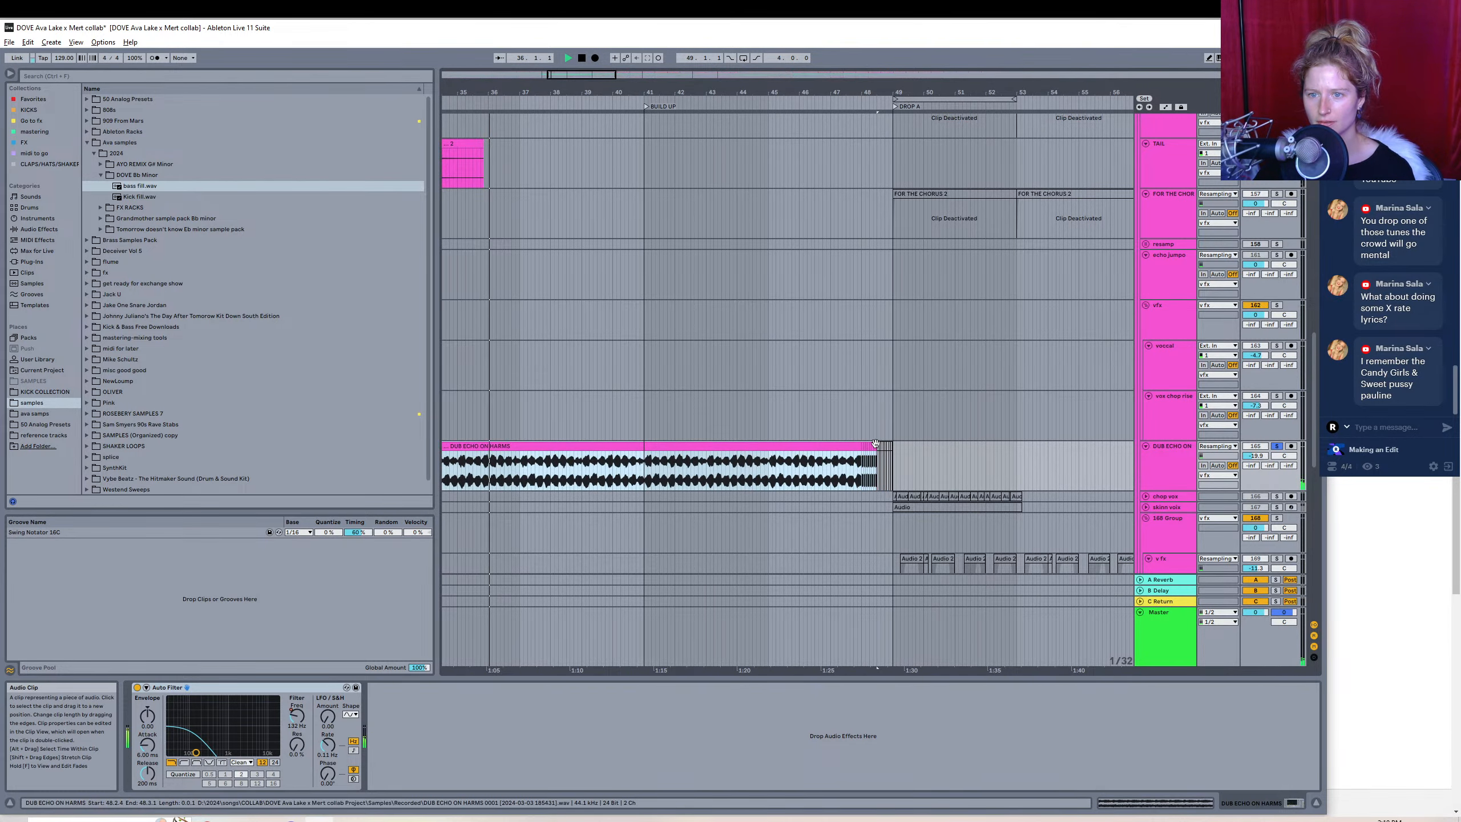
key(ctrl+j)
key(Return)
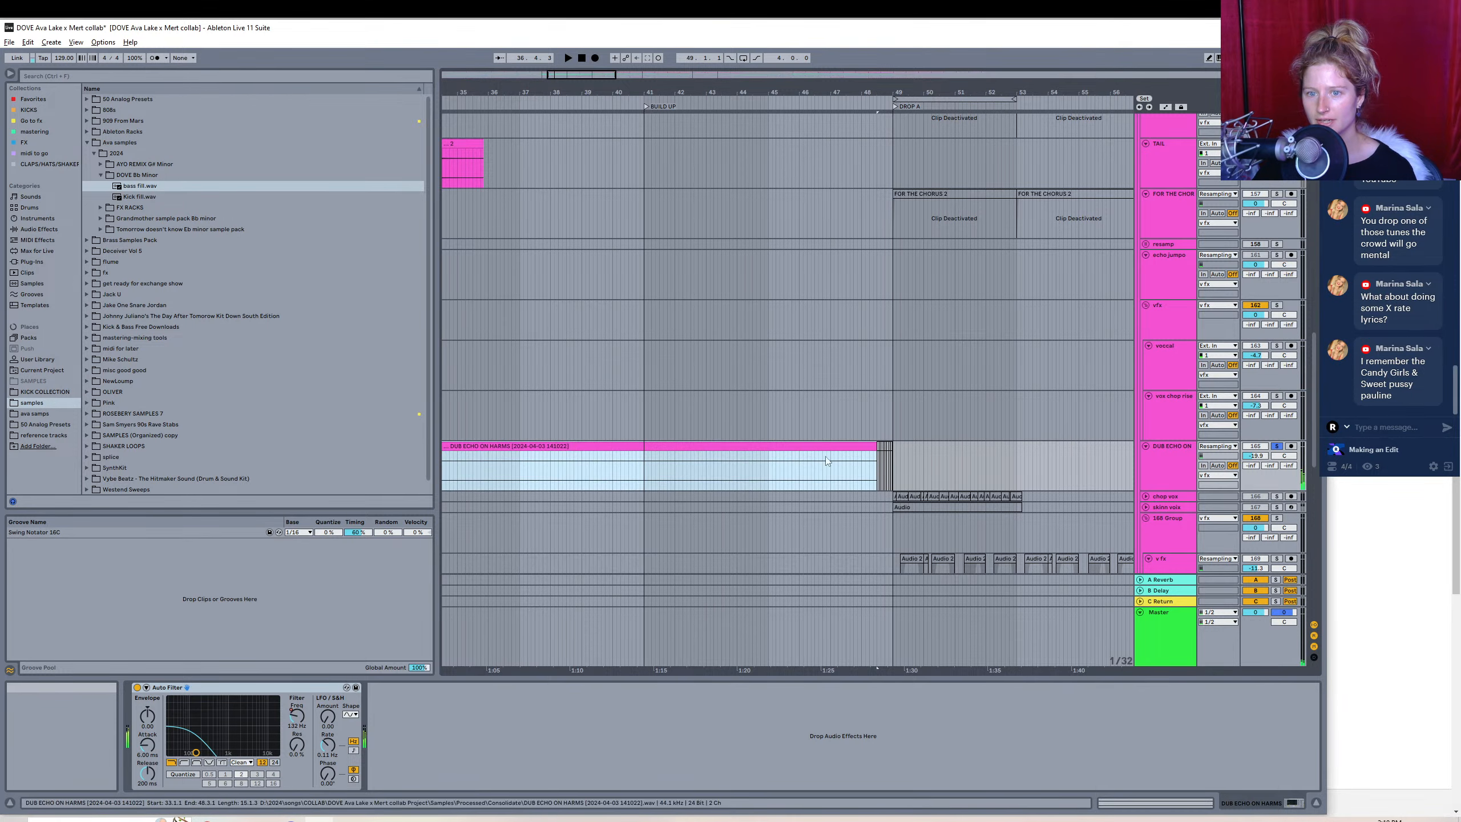
- Audition the consolidated dub echo clip and export it as a WAV named "dub echo sidechain riser" in the DOVE Bb Minor folder
click(764, 467)
key(space)
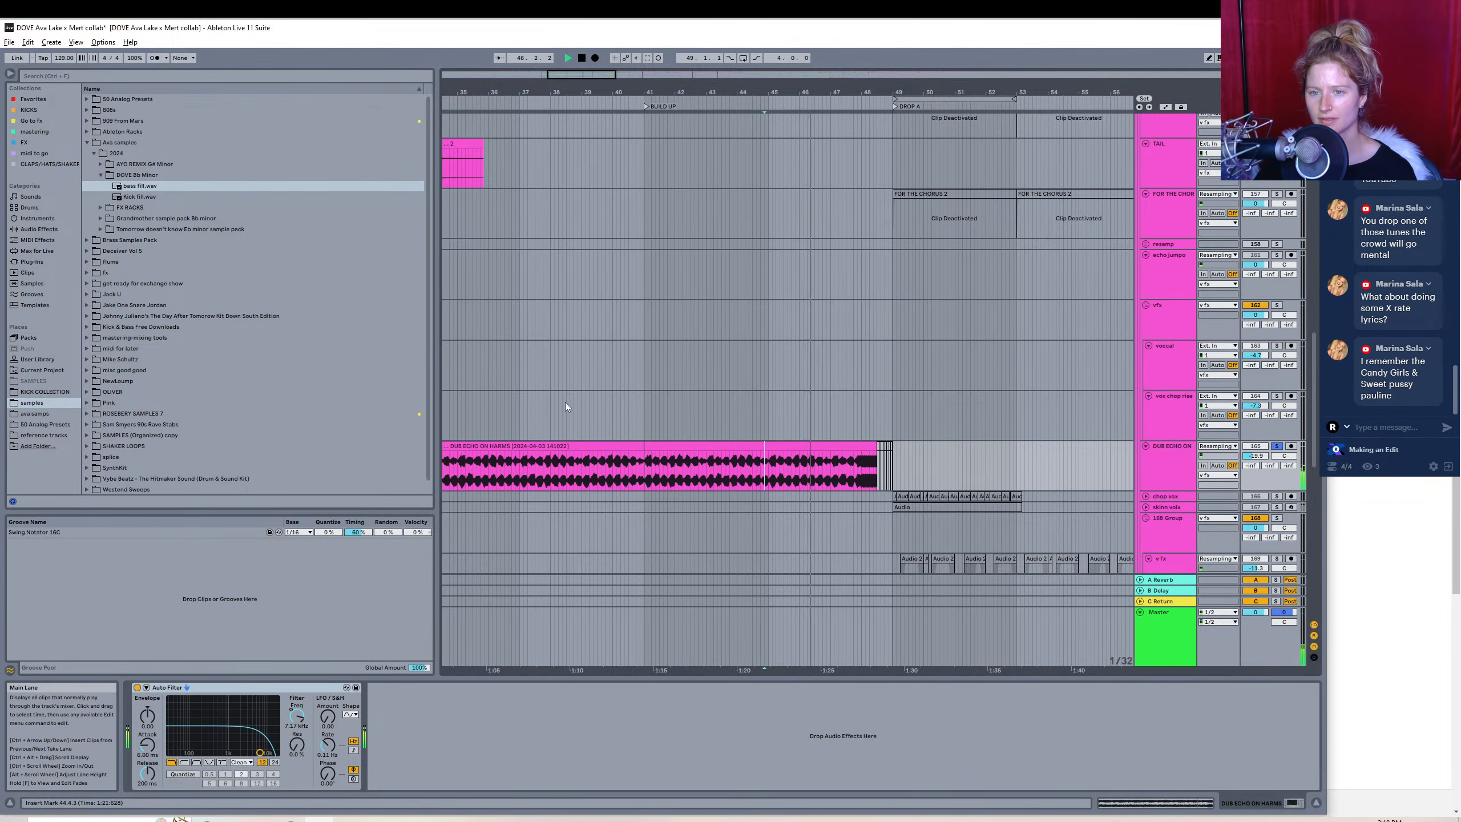
click(776, 437)
click(778, 447)
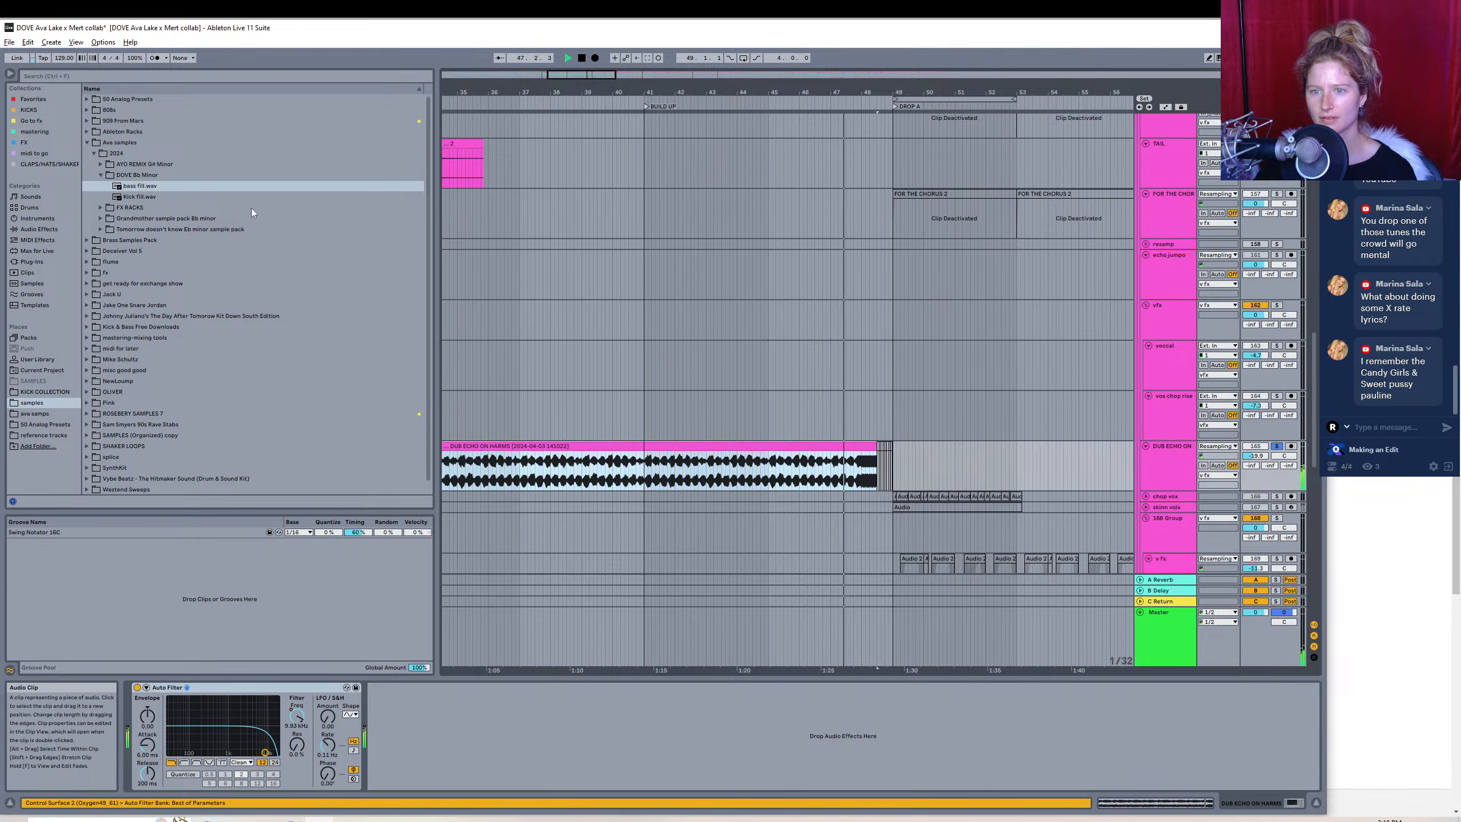
click(9, 42)
click(64, 220)
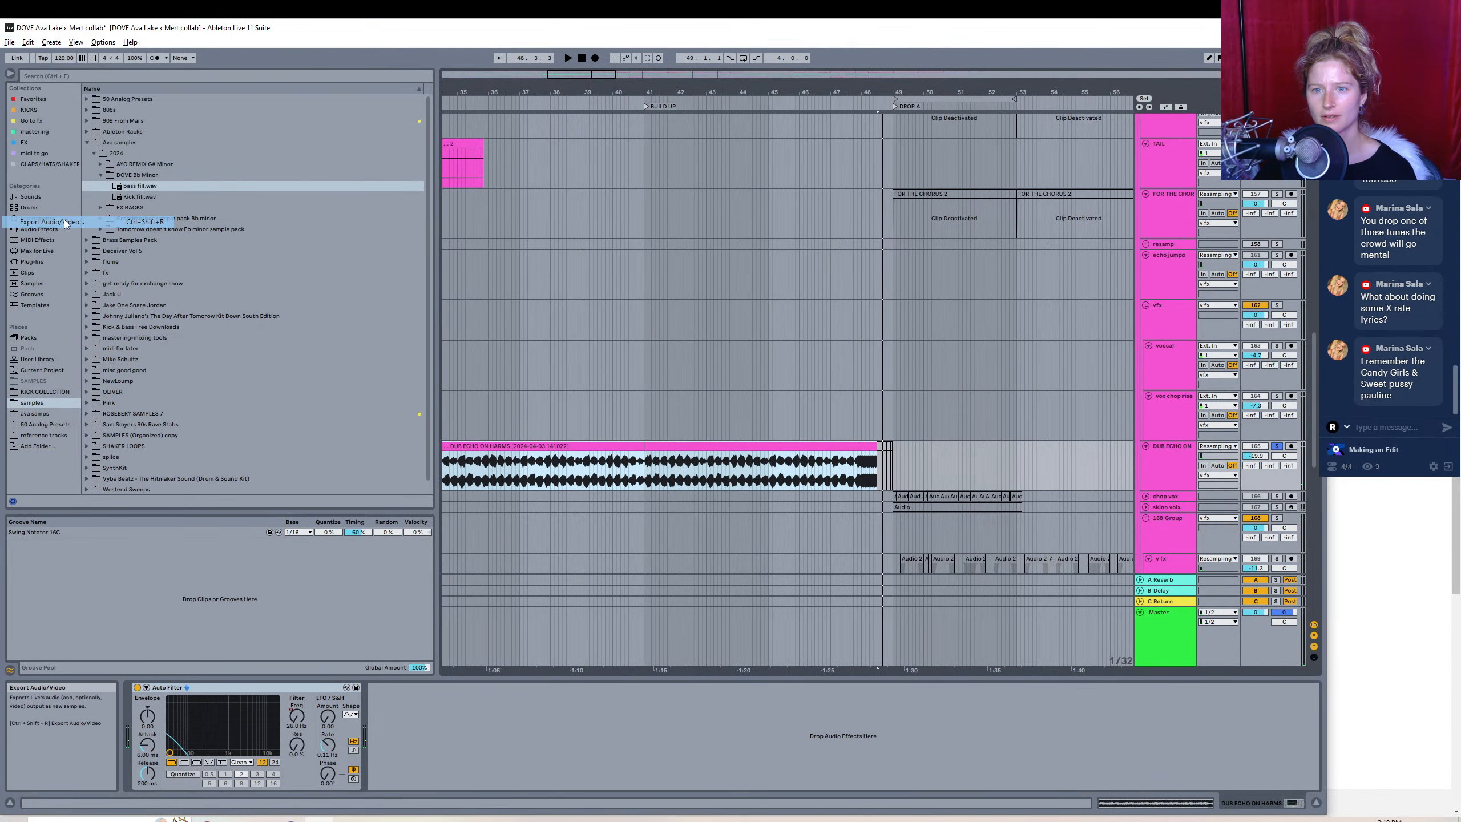
click(641, 584)
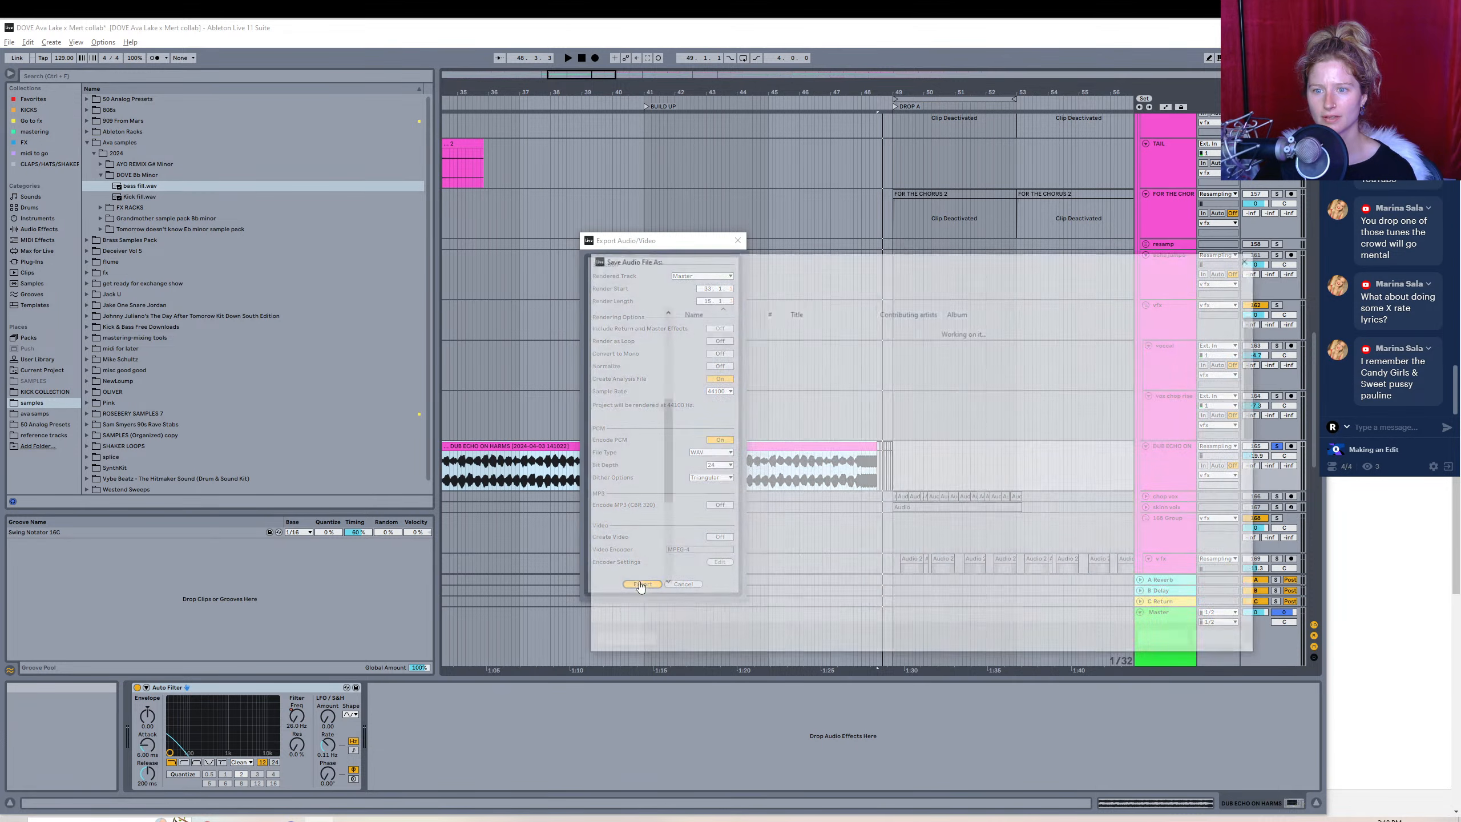
text(dub ech)
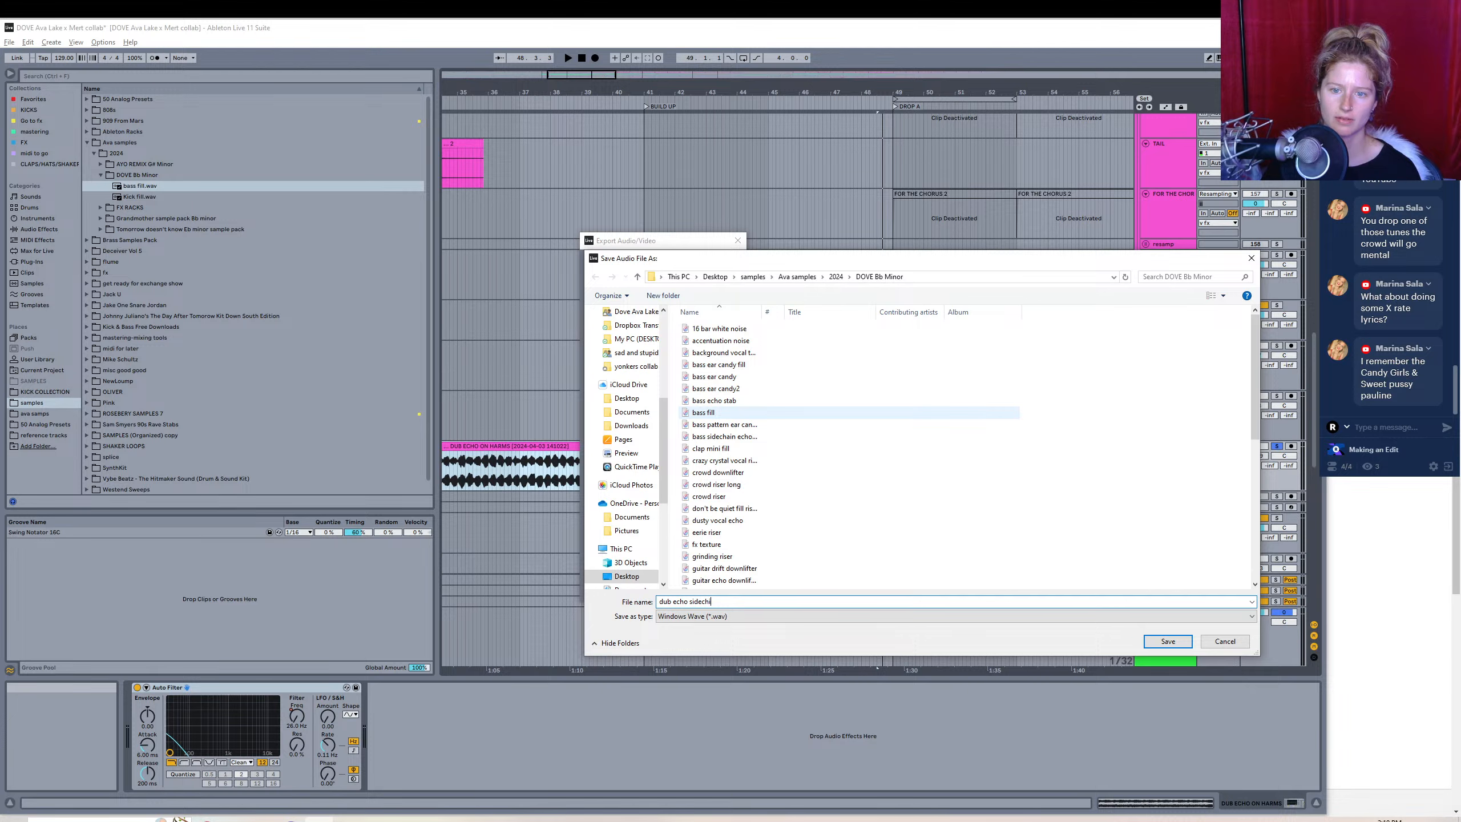
text(o sidechain riser)
key(Return)
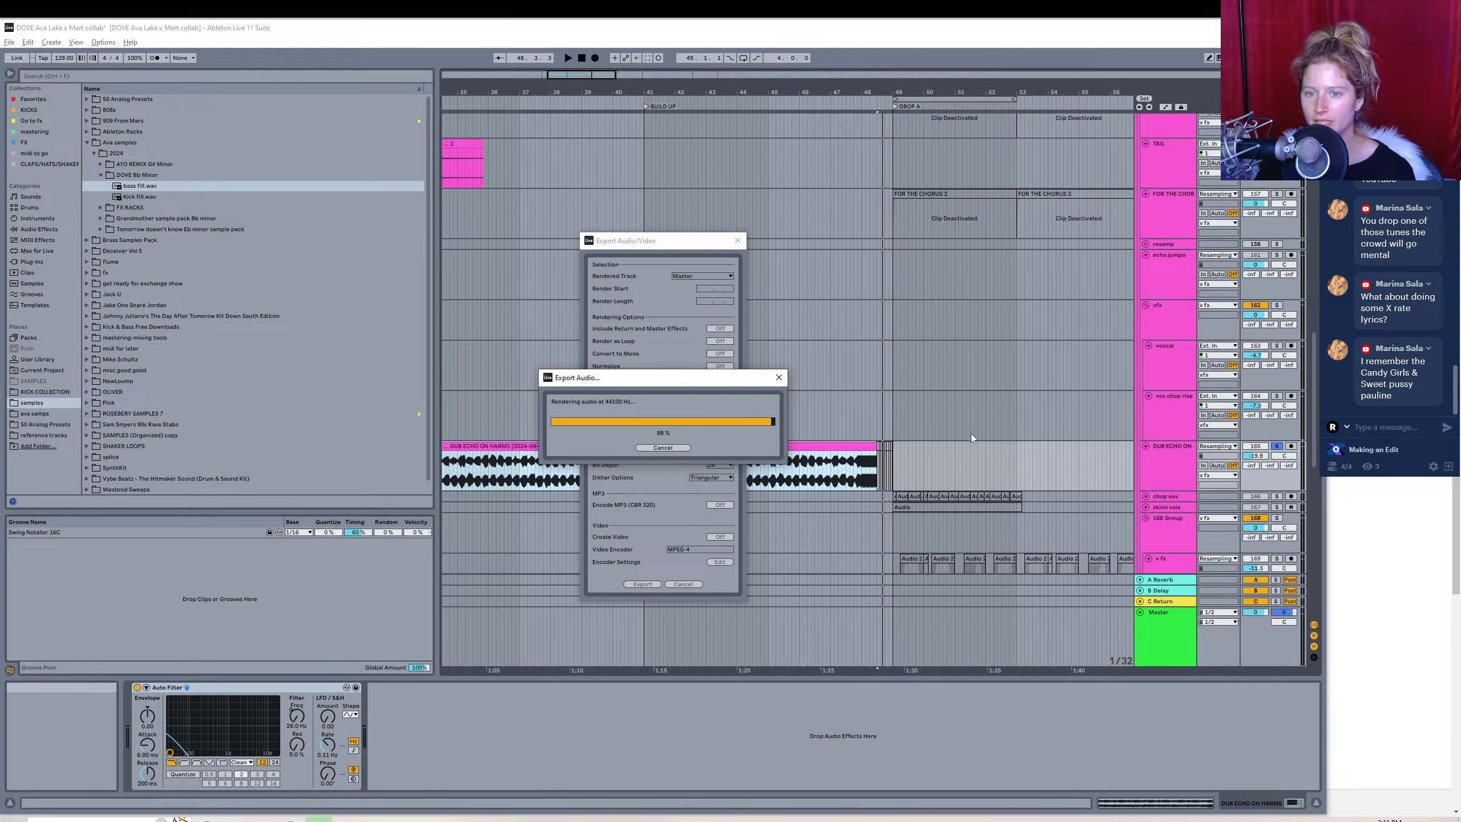
- Unsolo the DUB ECHO track and consolidate the clips on the three v fx tracks in the 168 Group from bar 1 to bar 33
double_click(579, 76)
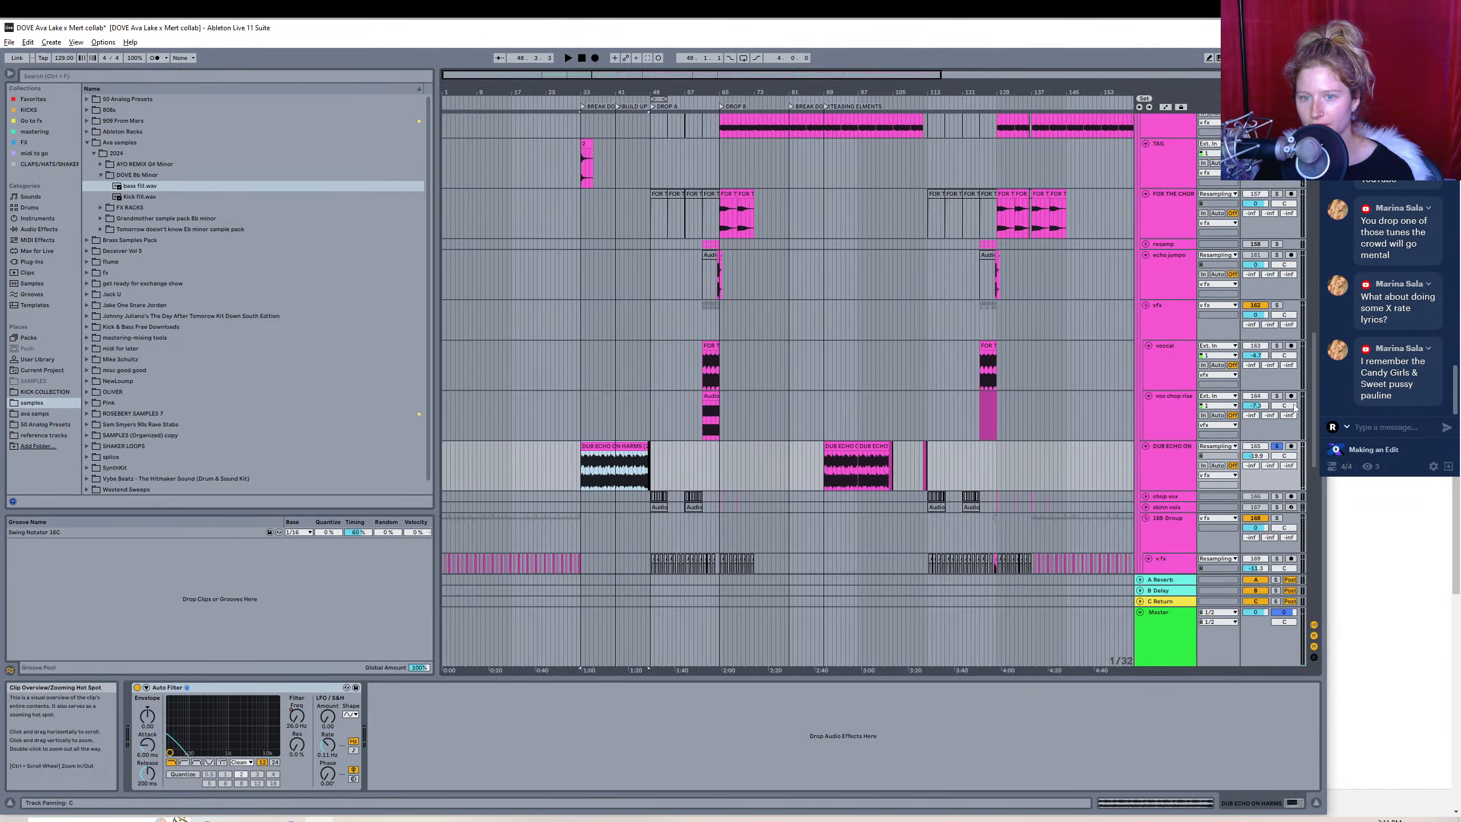
click(1278, 446)
scroll(1312, 490, down, 6)
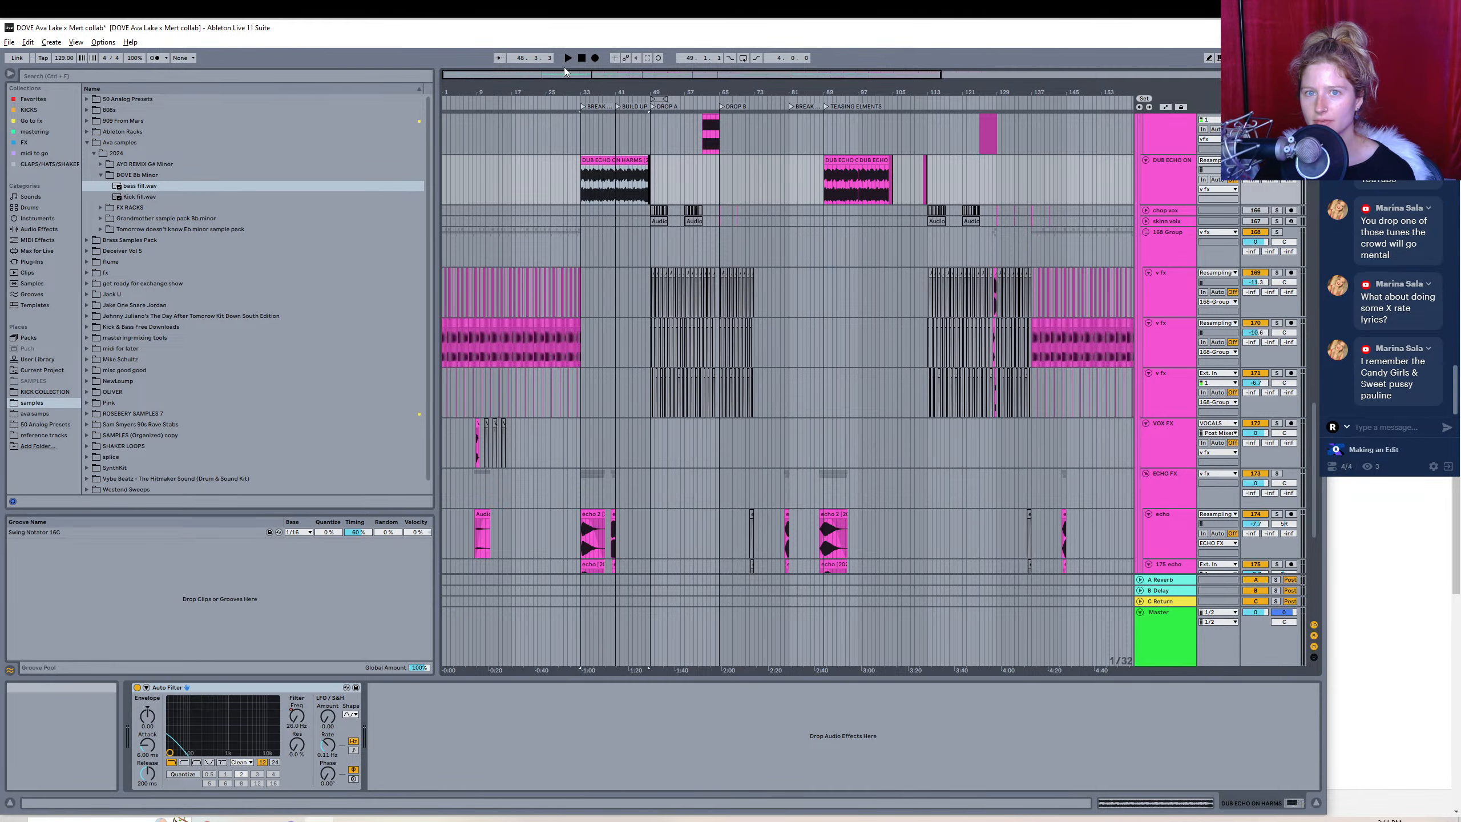
drag(606, 76, 620, 139)
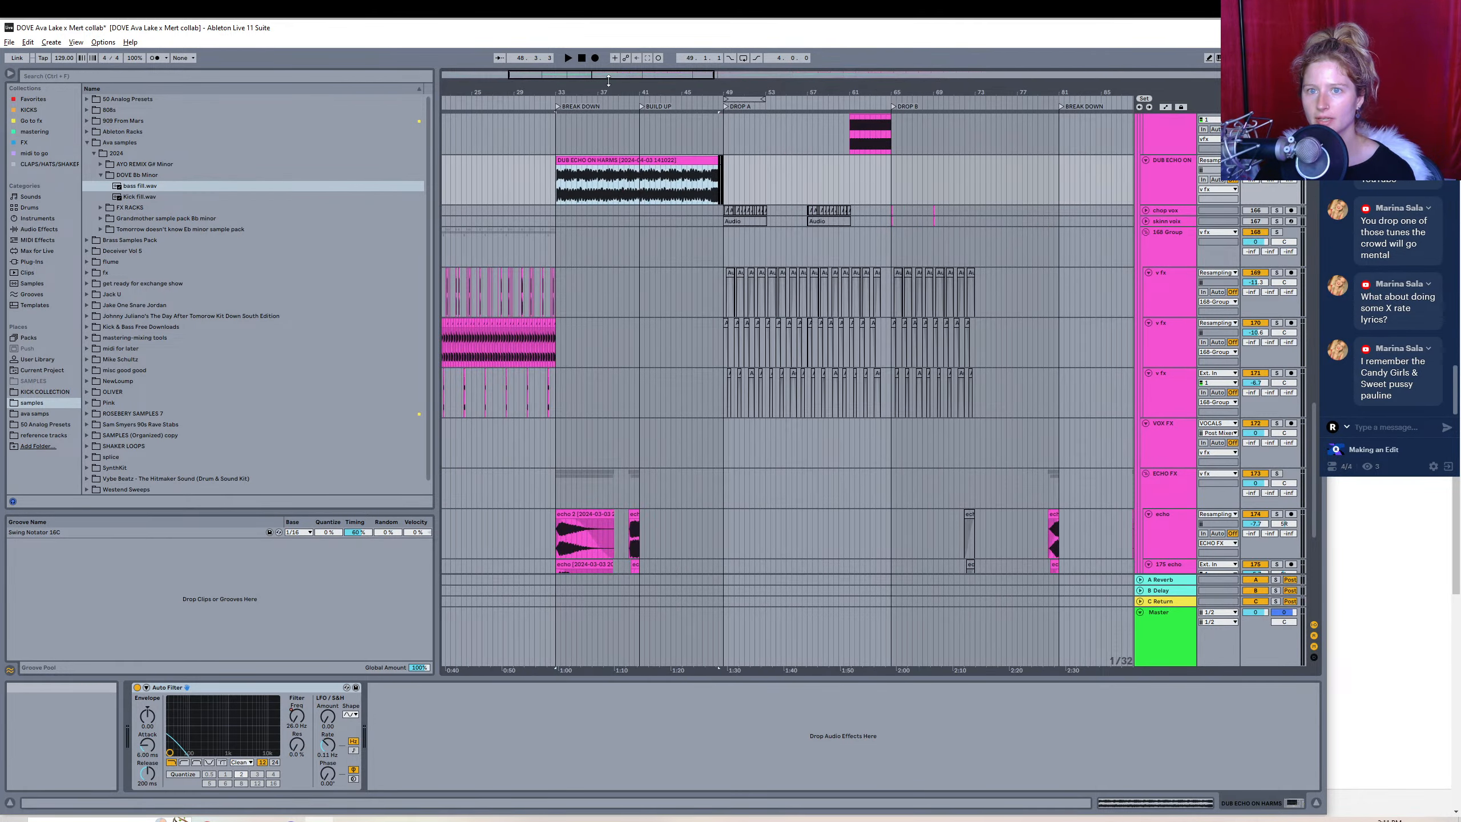
drag(607, 81, 502, 51)
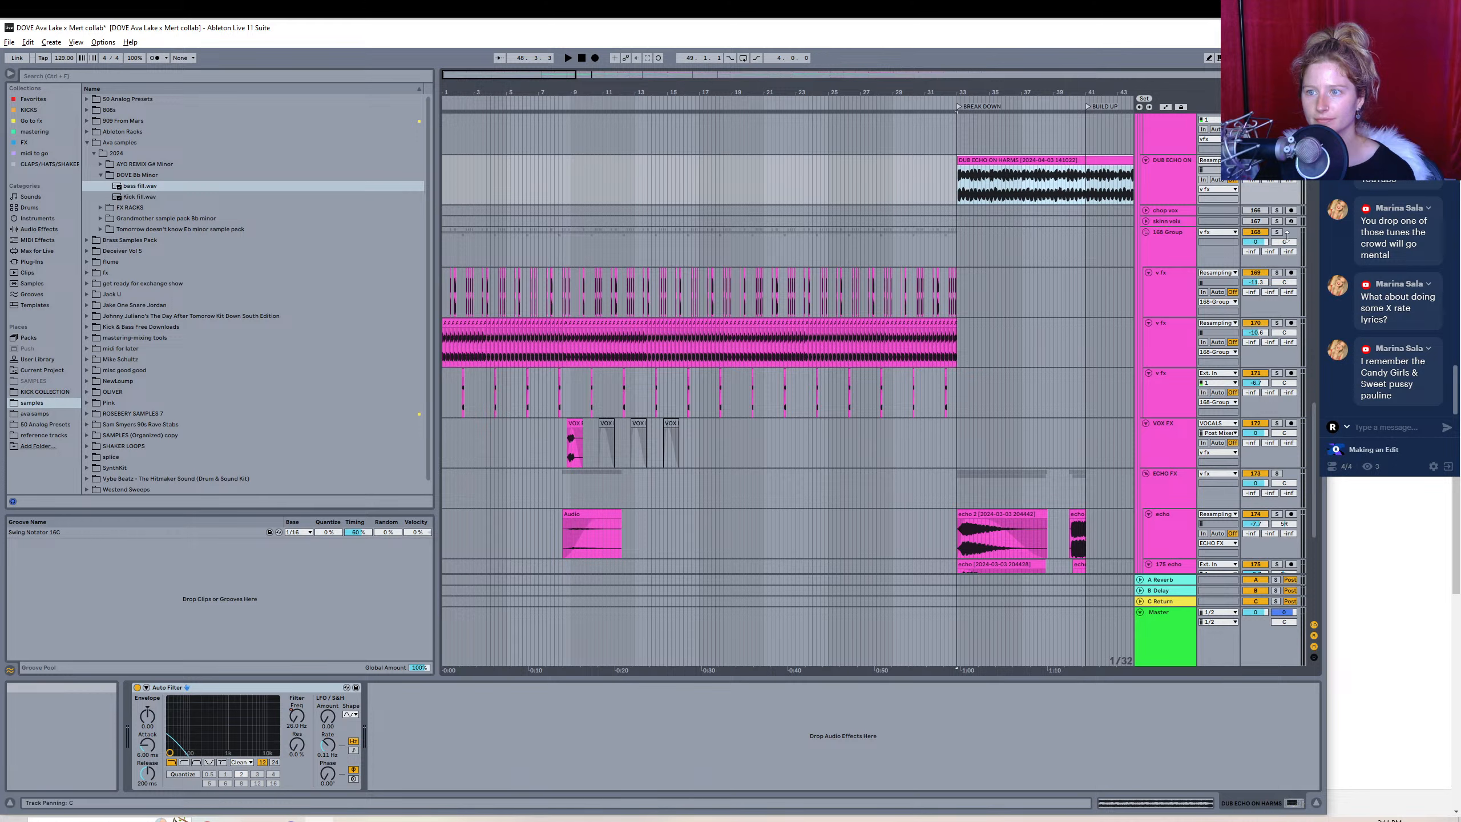
click(956, 384)
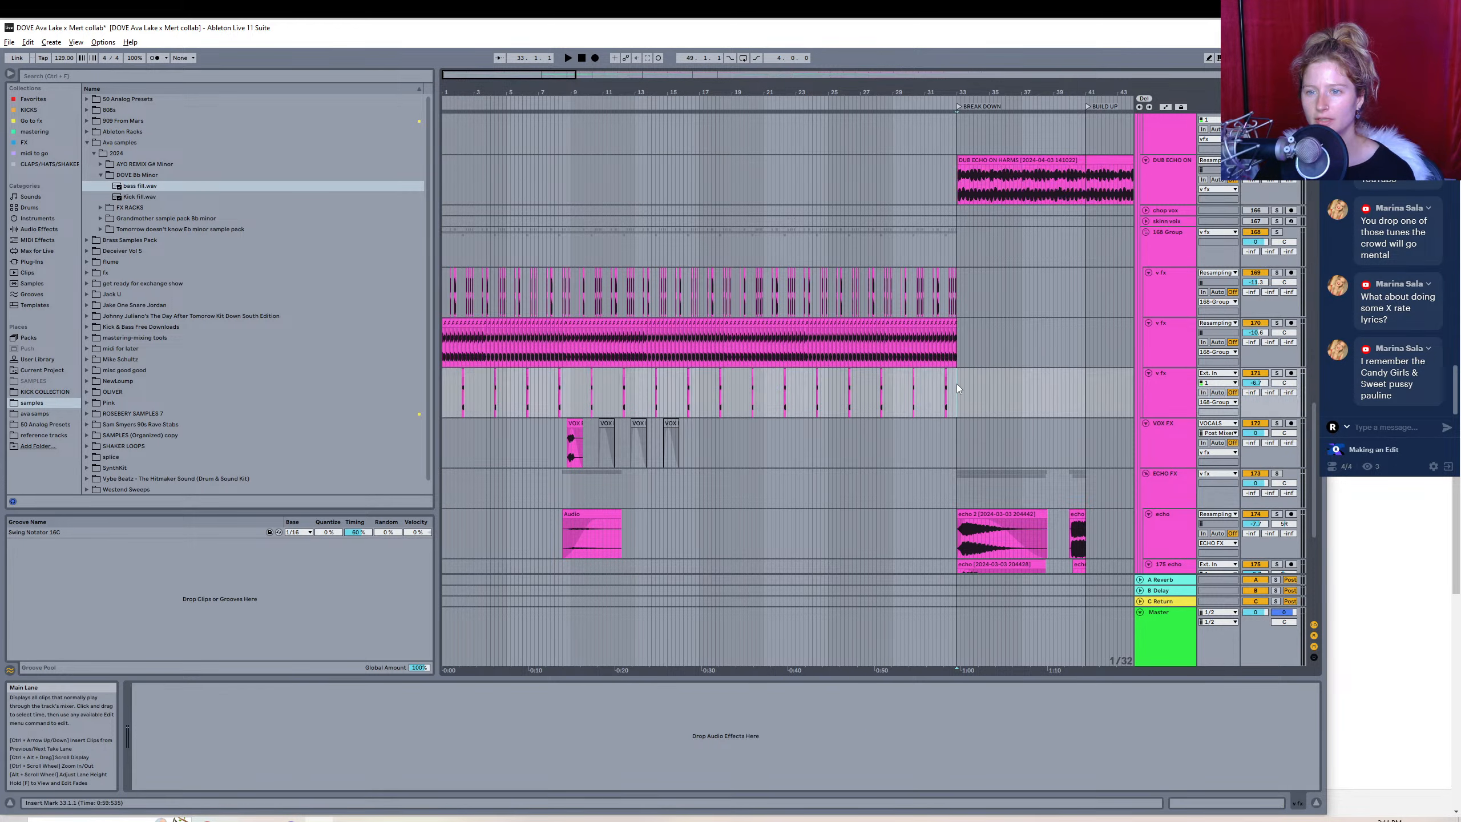
shift+click(444, 305)
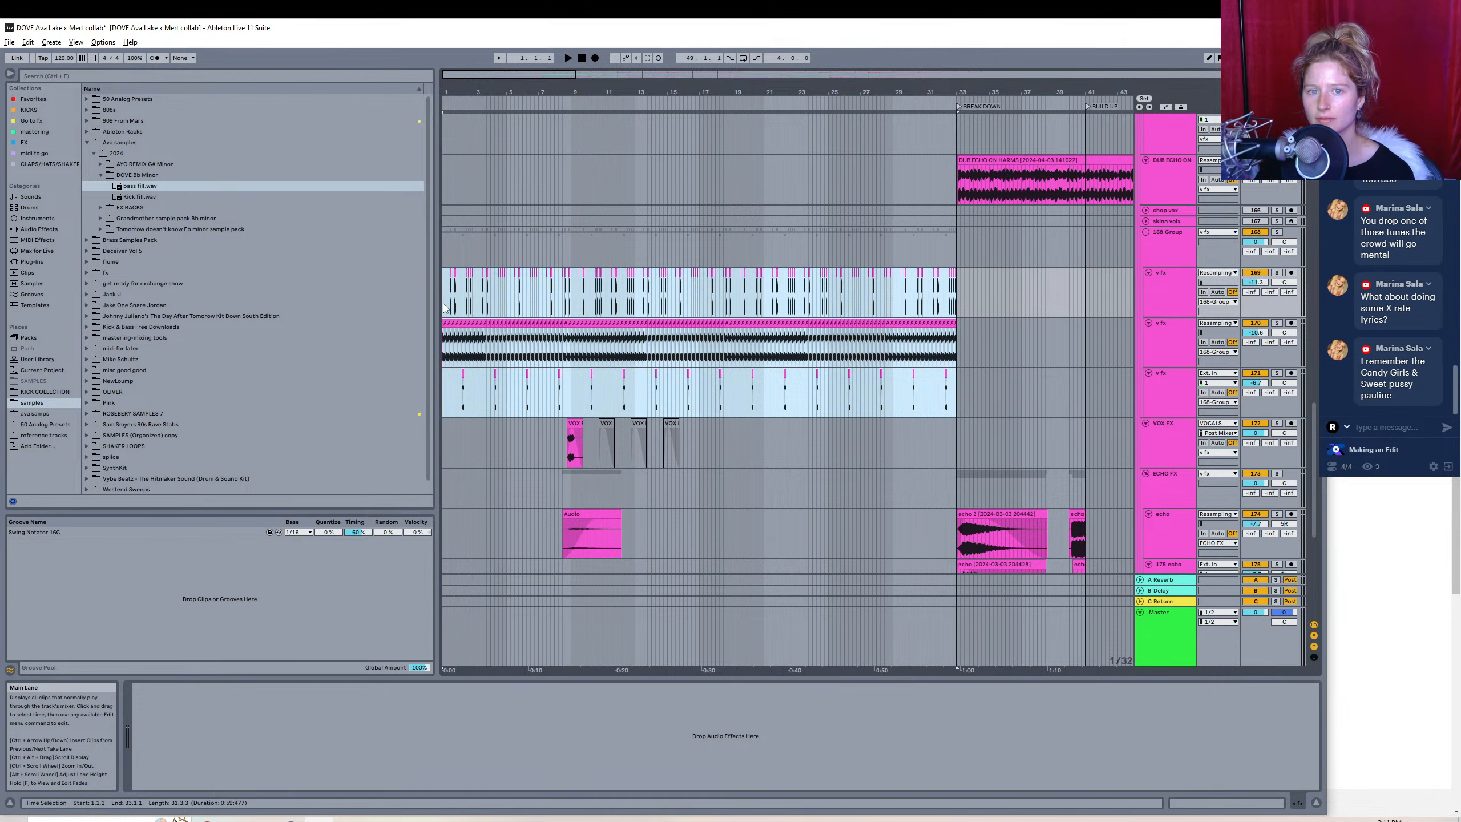
drag(461, 74, 447, 107)
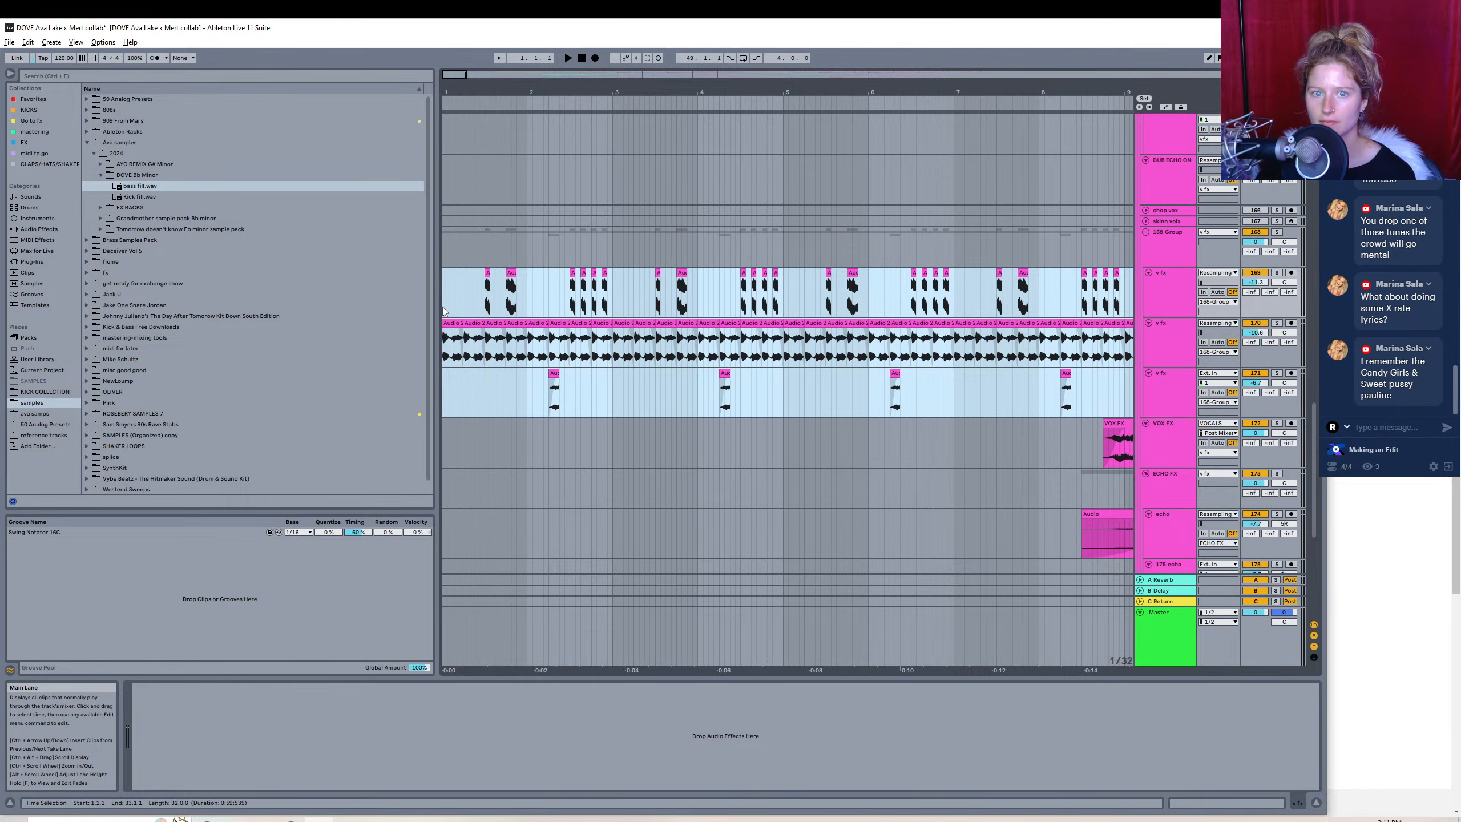
drag(454, 74, 545, 75)
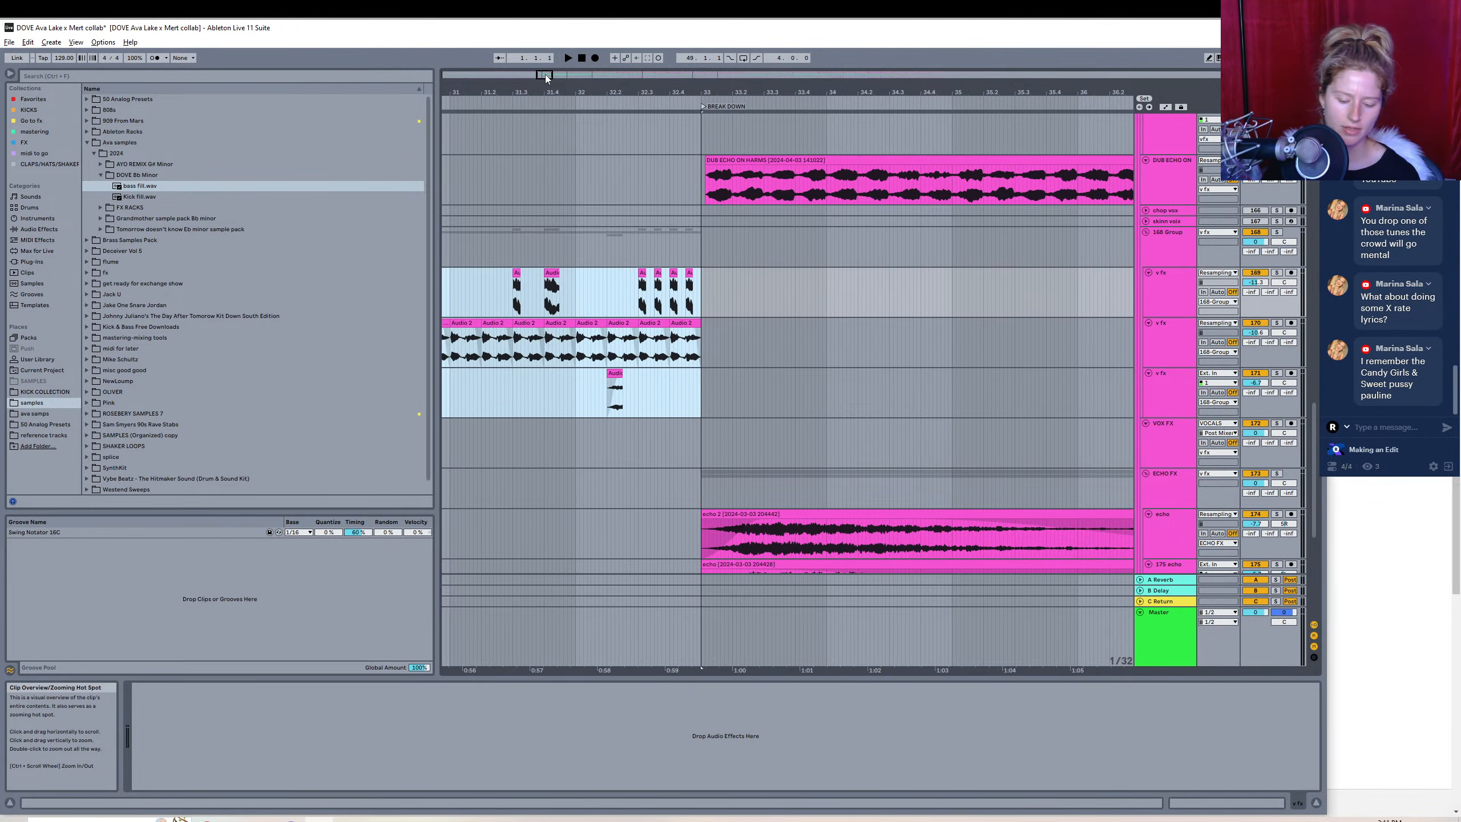
key(ctrl+j)
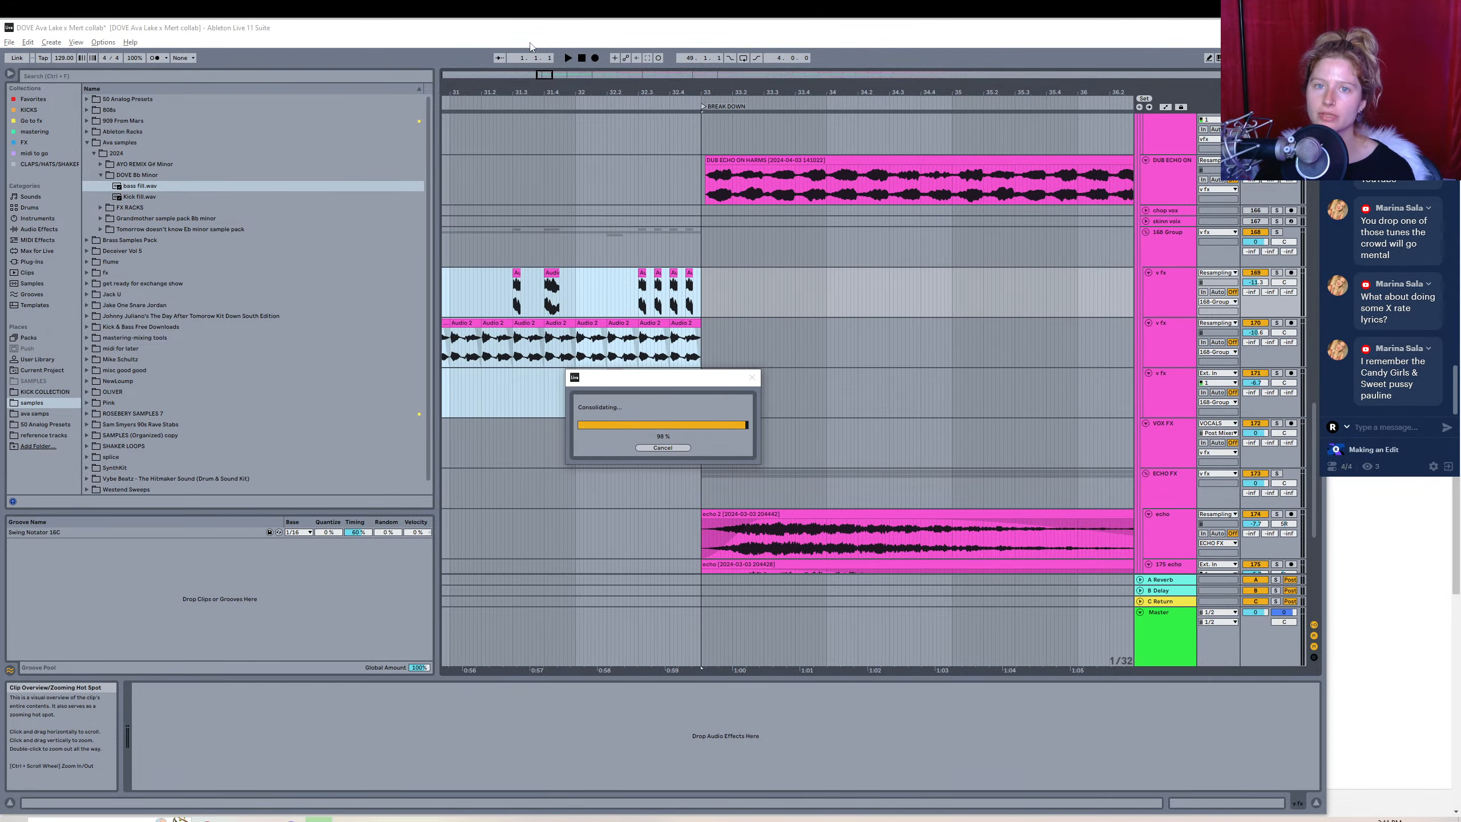
- Solo the first v fx track and audition its consolidated clip from the start and from a point nearer its end
drag(545, 75, 524, 14)
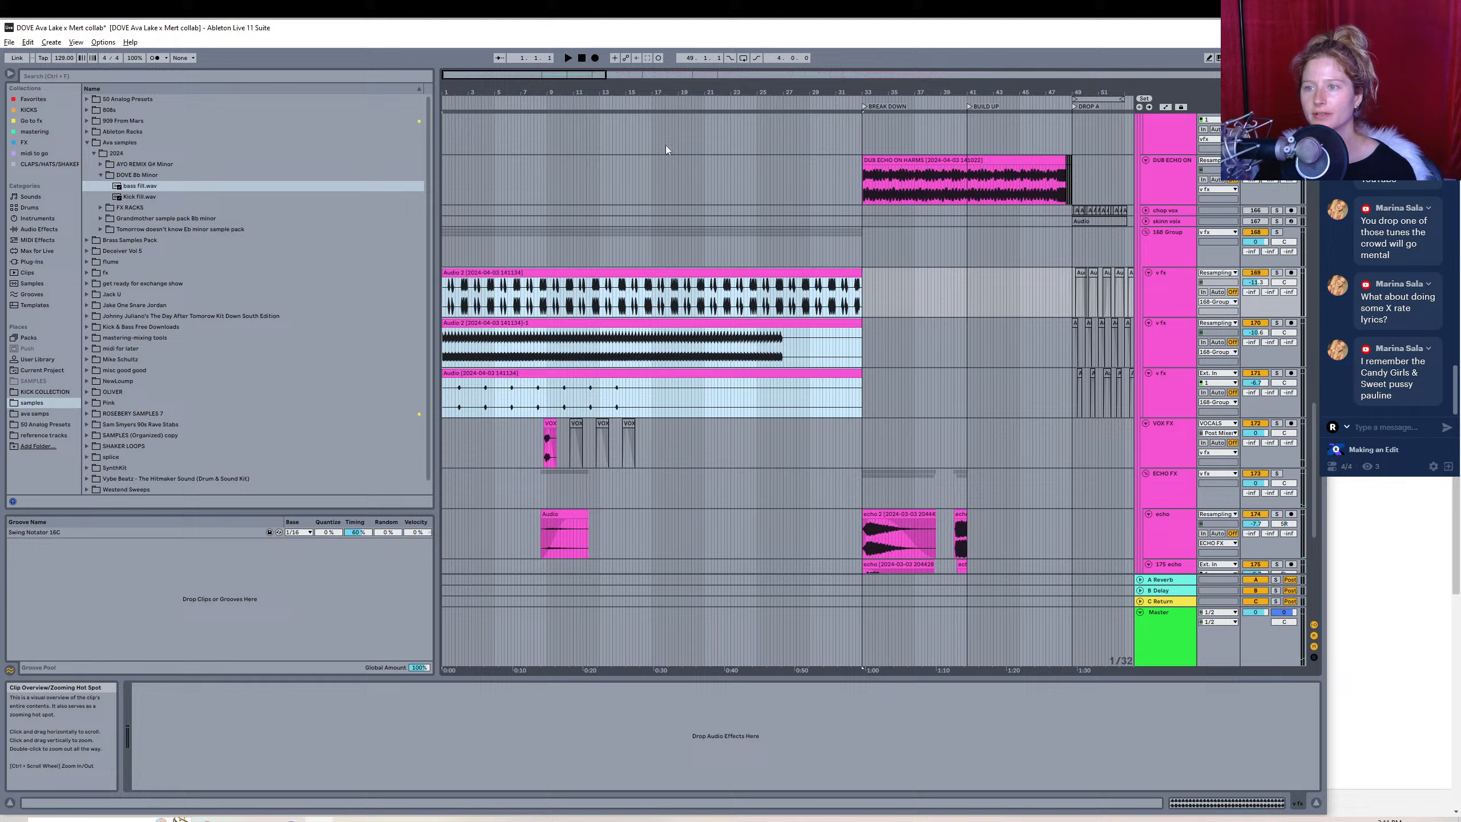
click(1276, 272)
key(space)
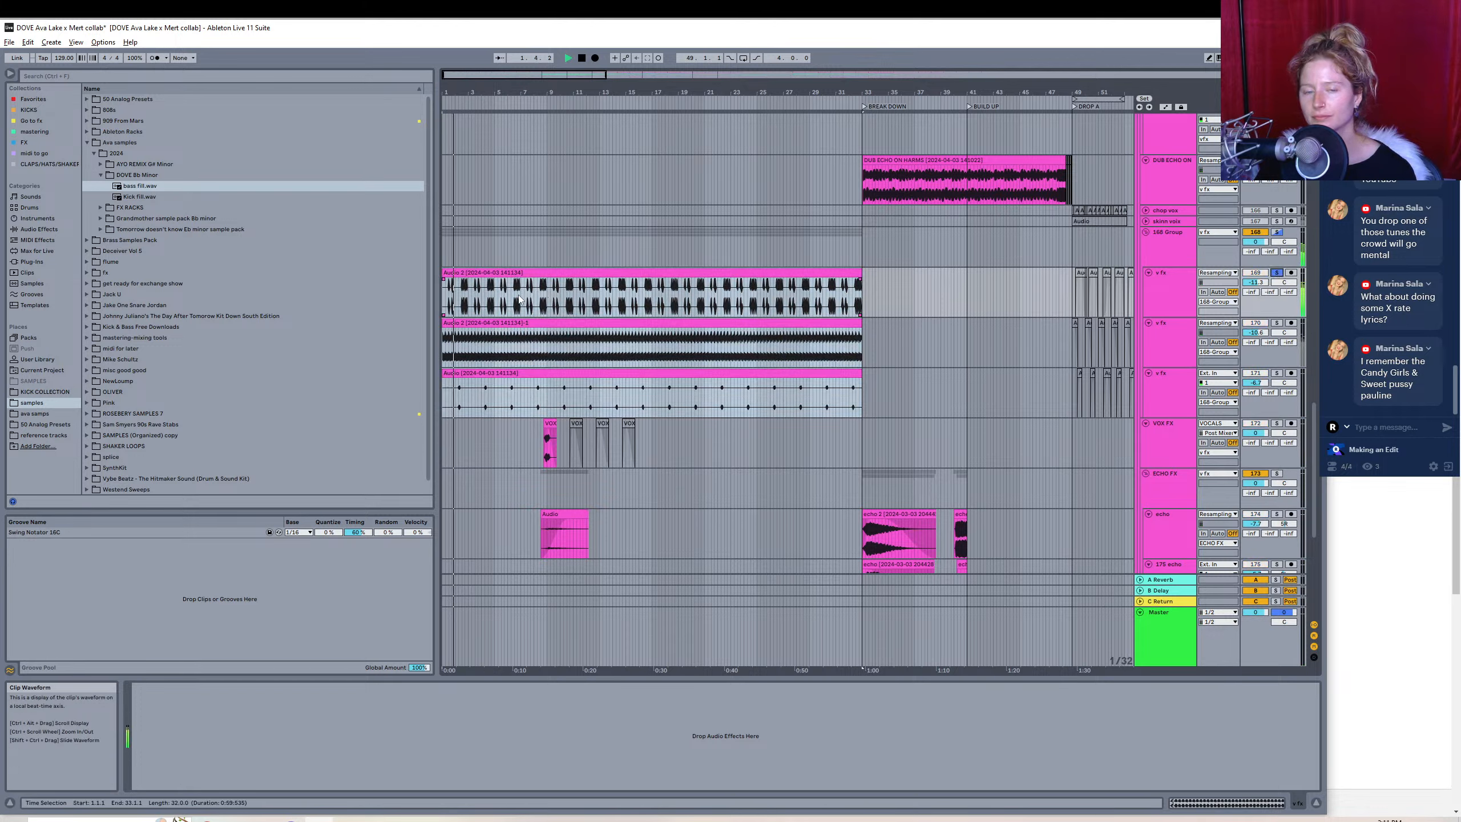
click(755, 296)
key(space)
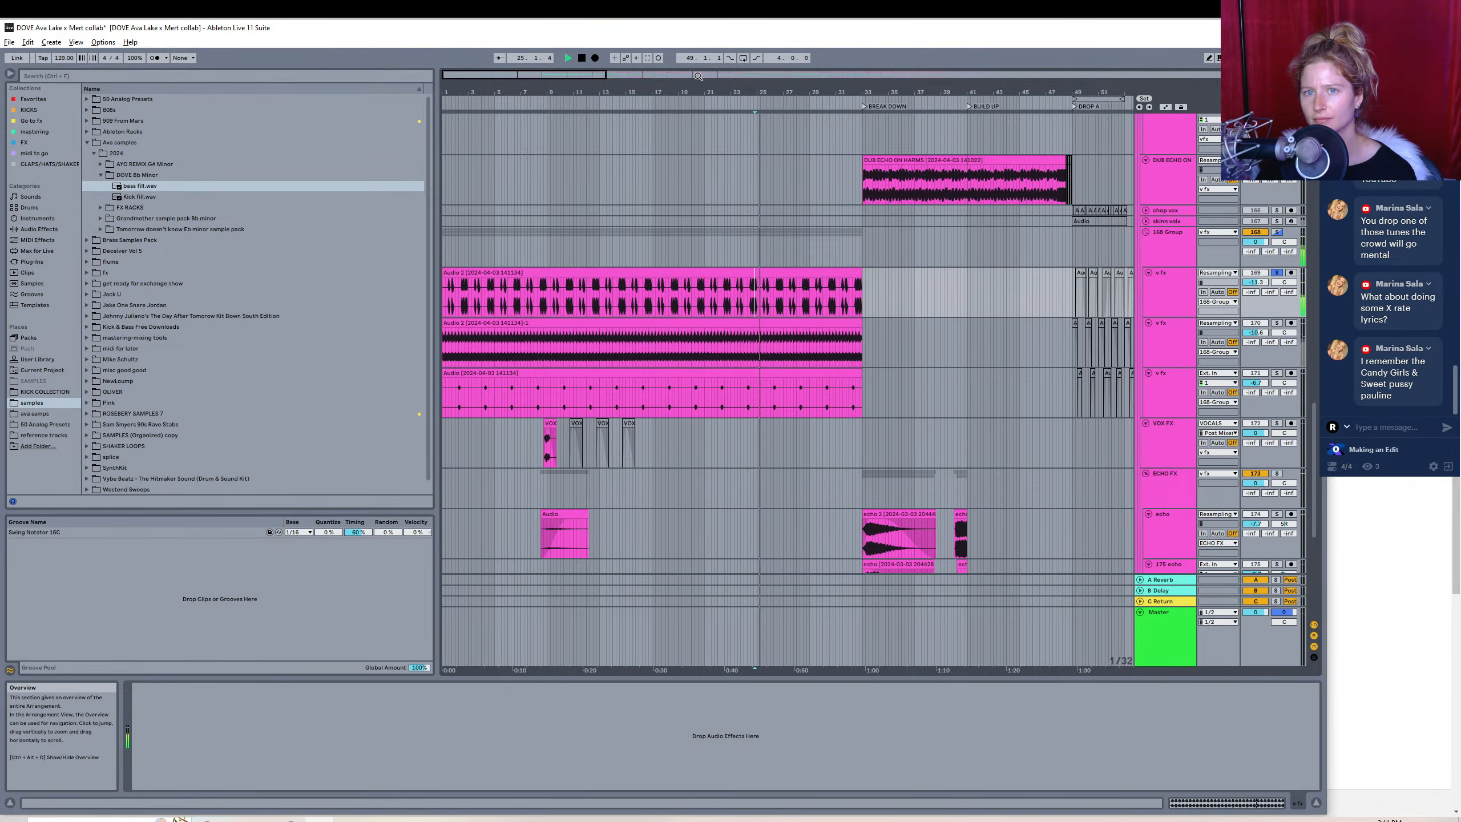
- Audition the combined 168 Group from several points before the BREAK DOWN marker
click(707, 239)
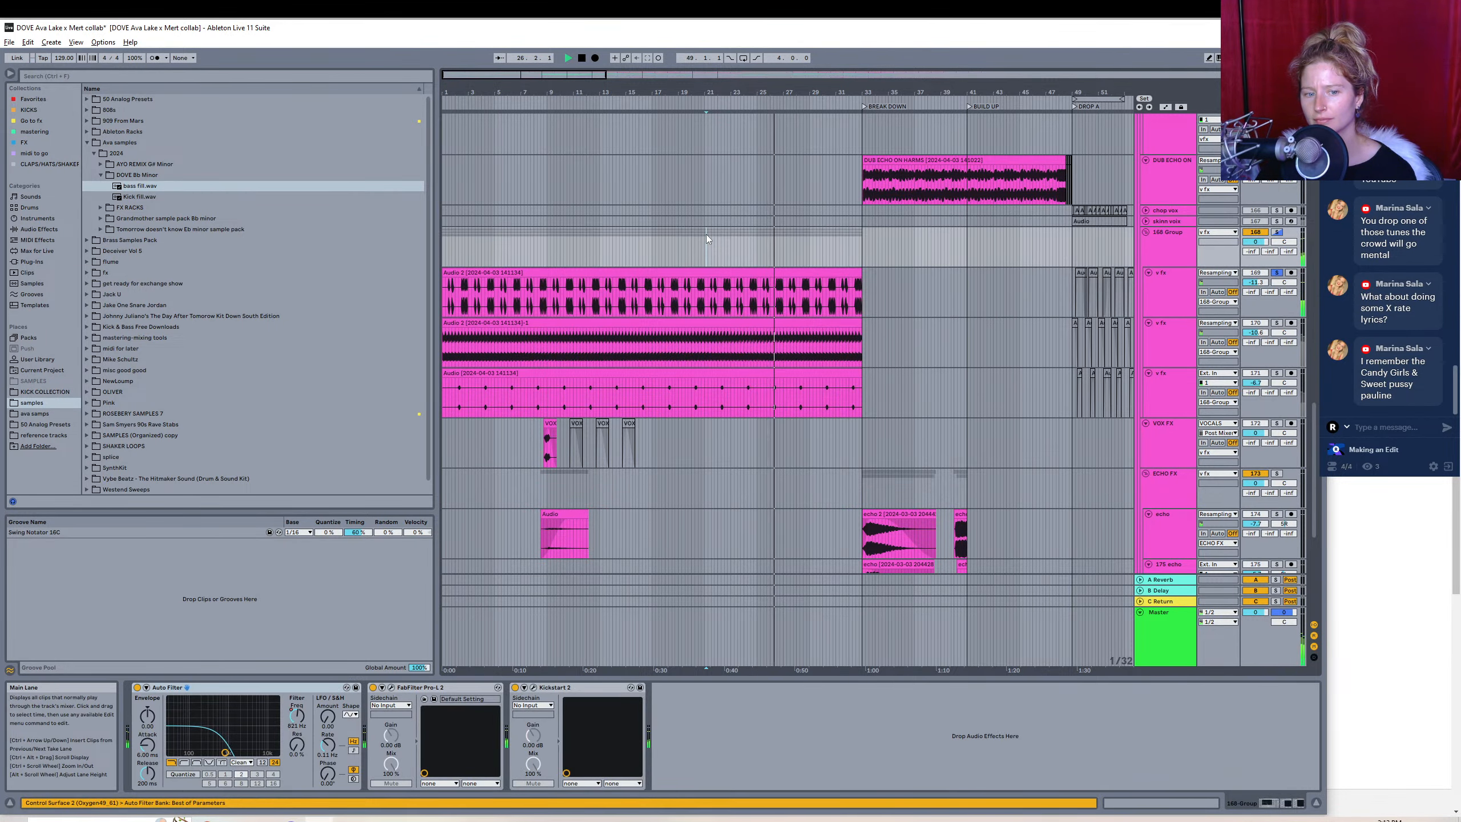
mouse_move(539, 72)
mouse_down()
mouse_move(746, 69)
mouse_move(546, 72)
mouse_up()
click(568, 252)
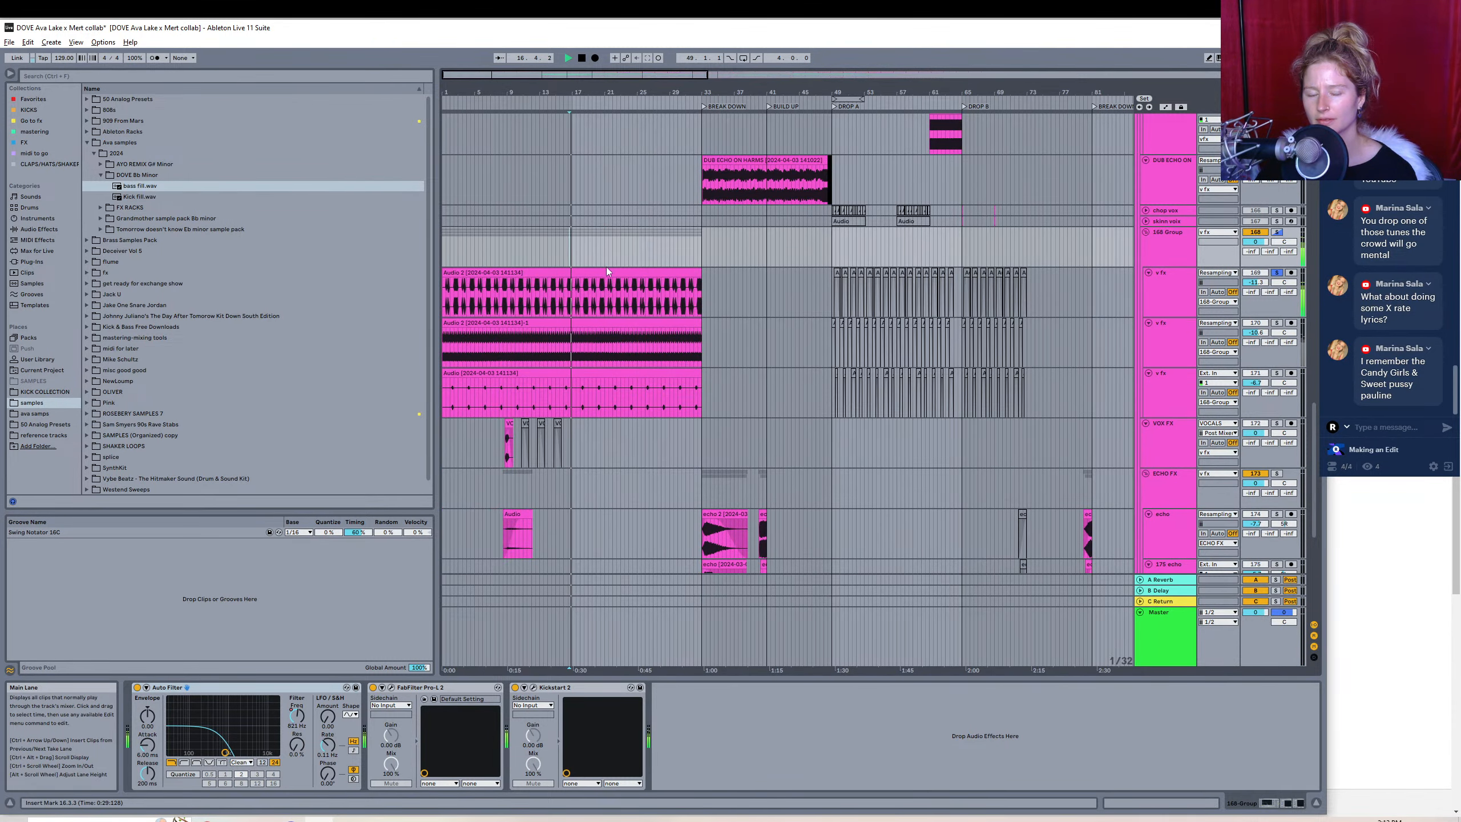
key(space)
click(678, 254)
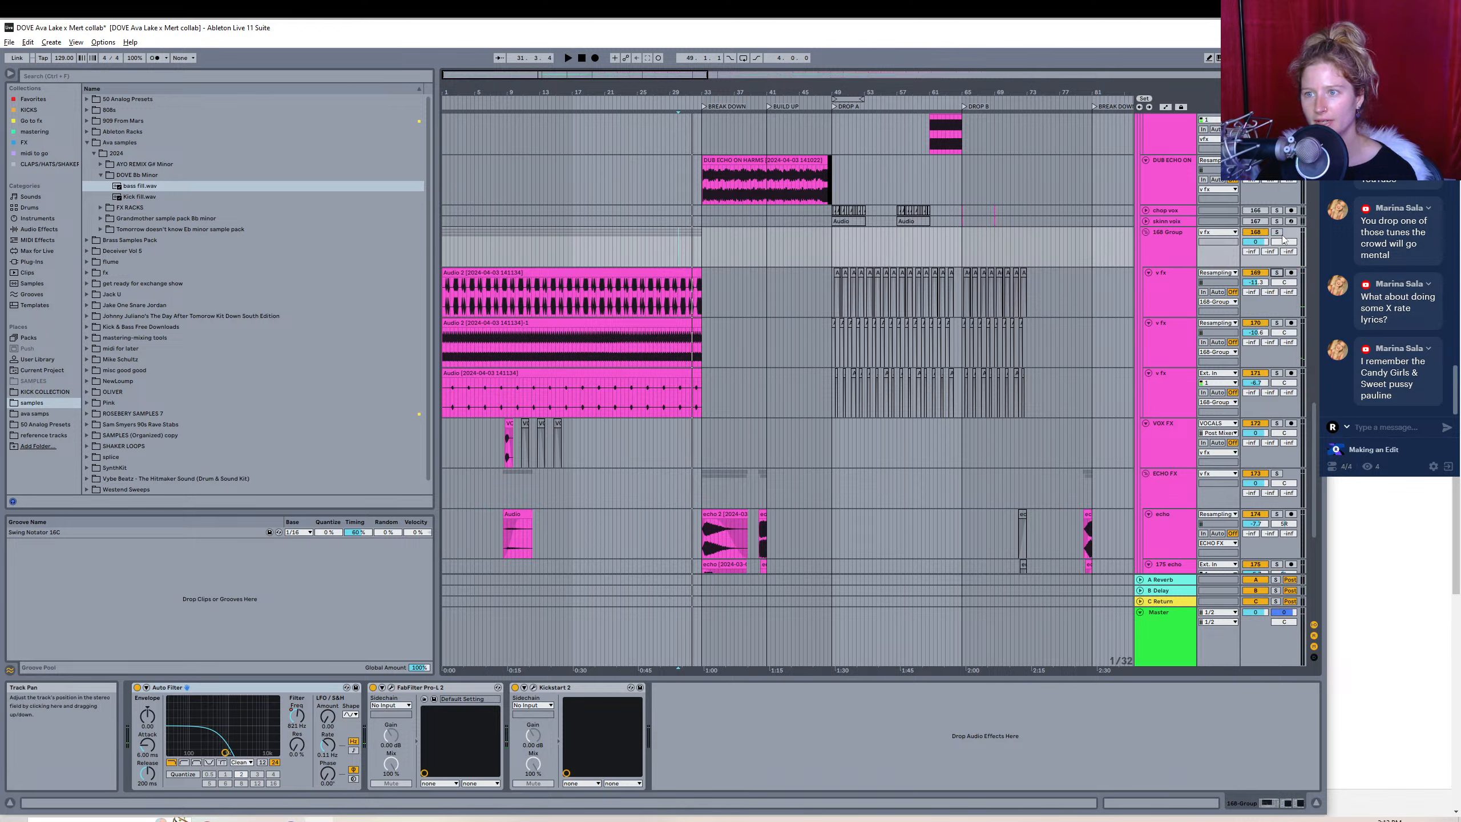
click(664, 256)
key(space)
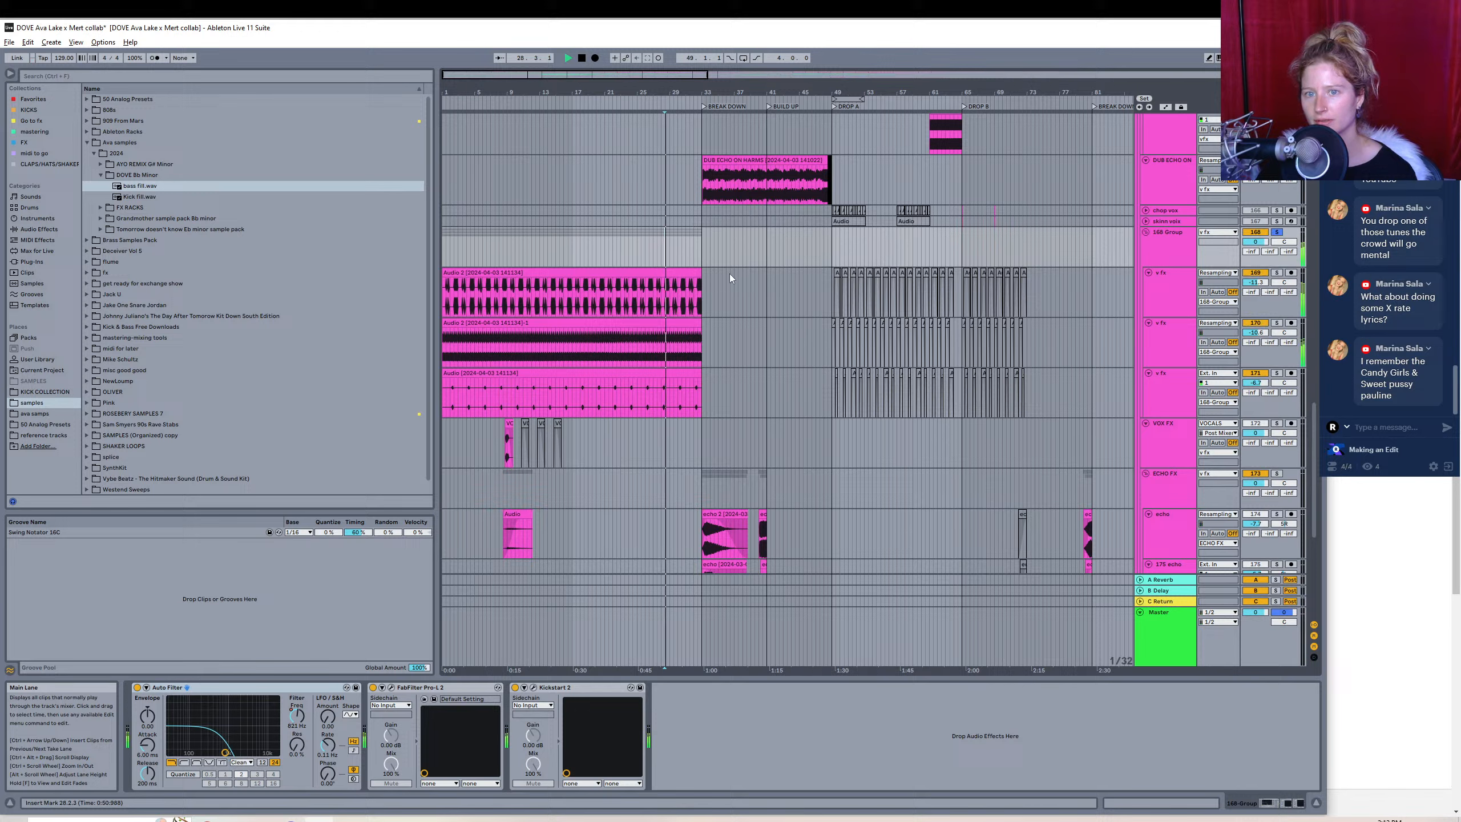
- Stop playback and switch the solo from the whole 168 Group to its first v fx track
click(679, 273)
shift+click(672, 375)
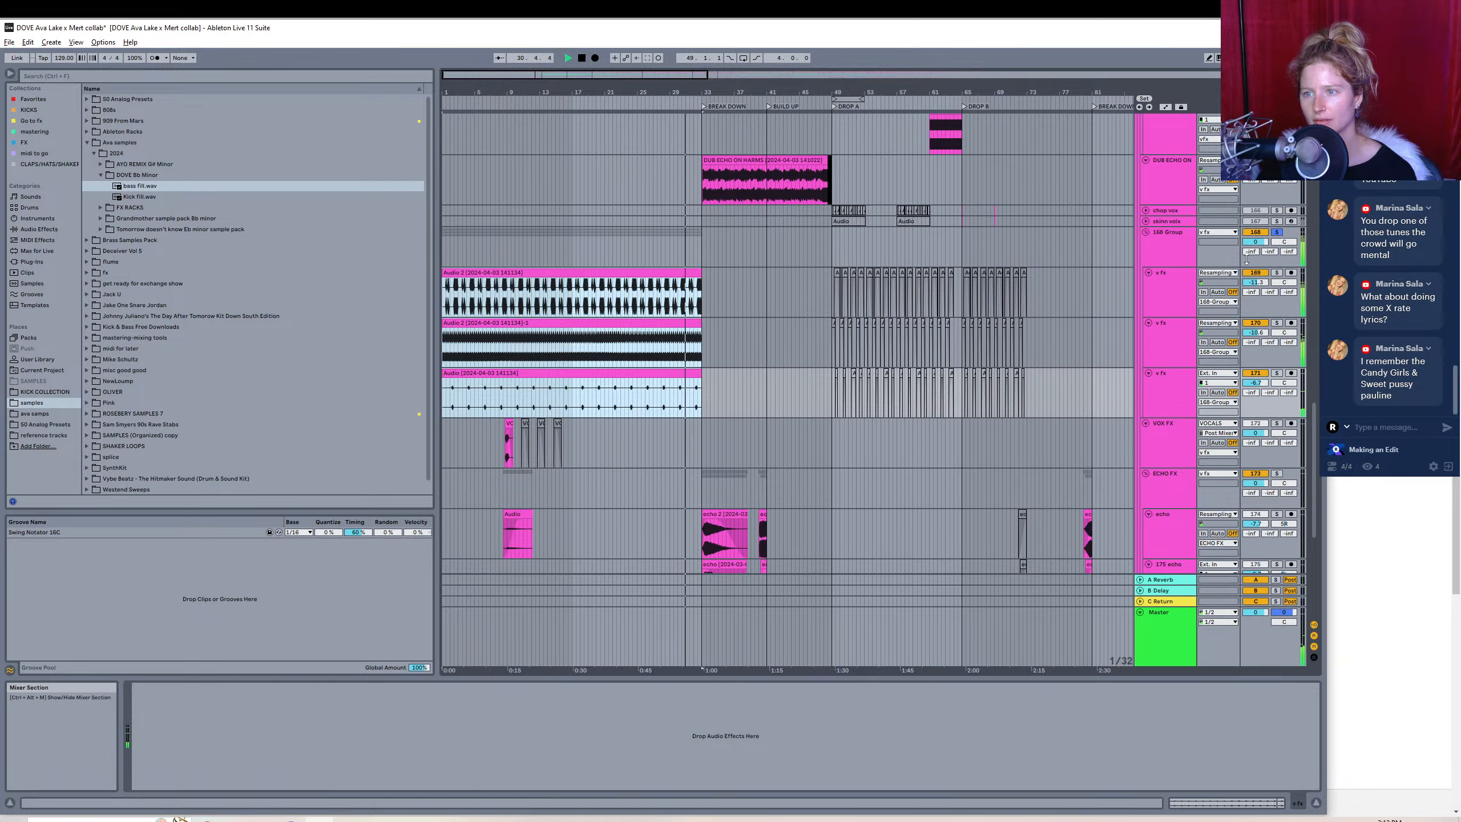
click(1274, 232)
click(1275, 273)
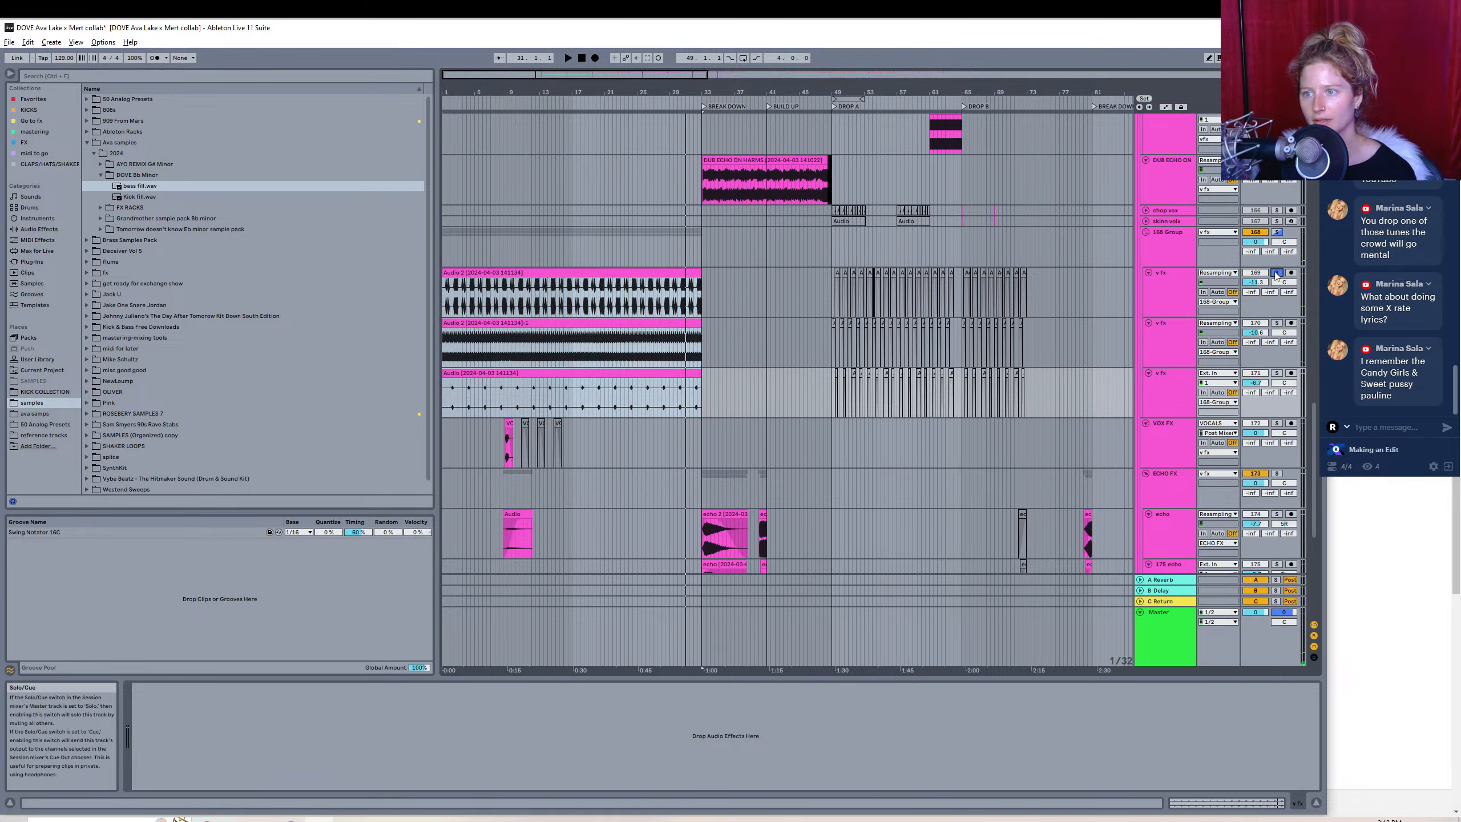
- Export the first v fx track's consolidated clip as a WAV named "32 baar vocal chop riser" in the DOVE Bb Minor folder
click(618, 272)
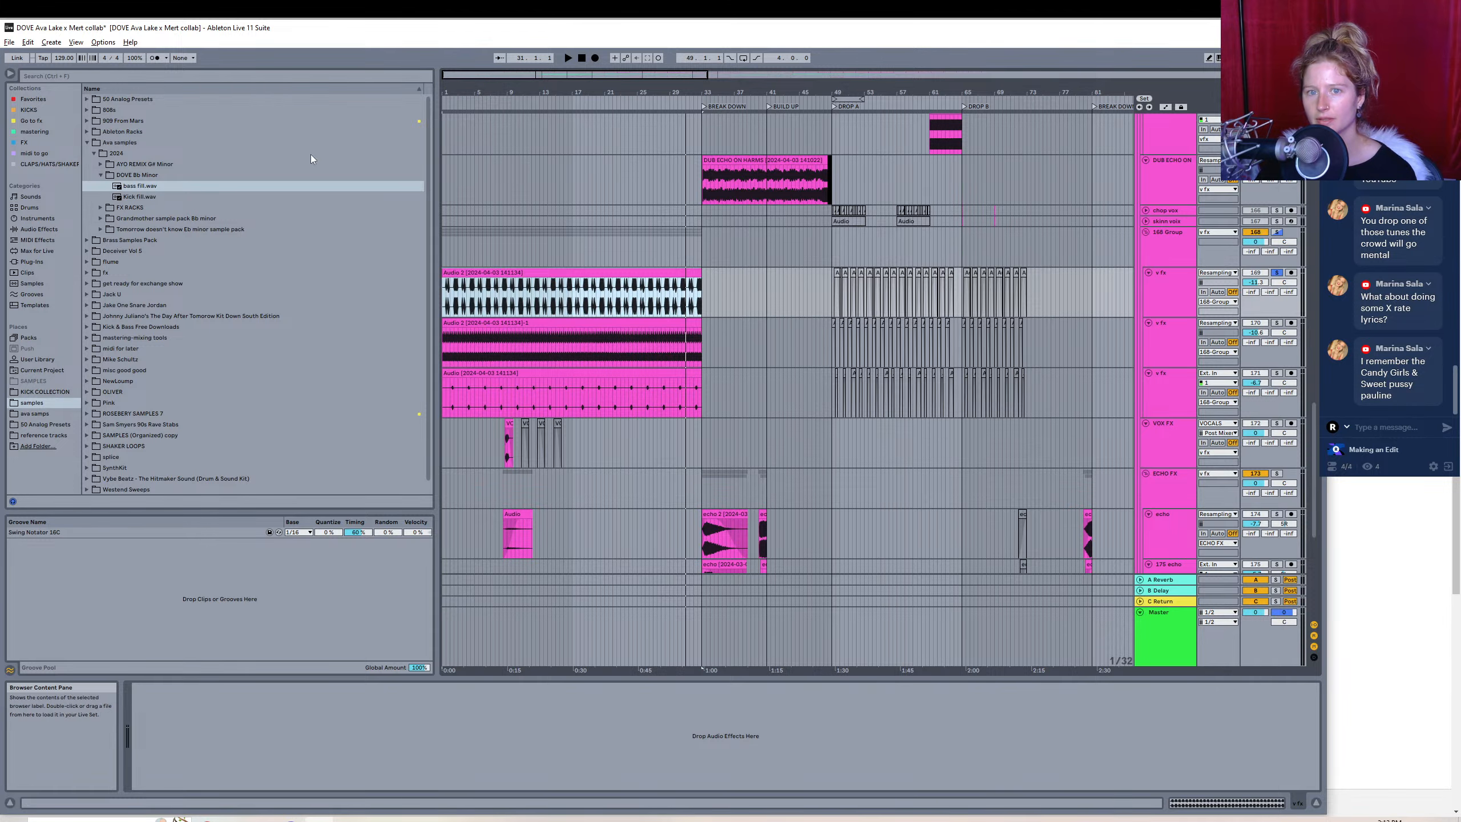
click(9, 43)
click(86, 222)
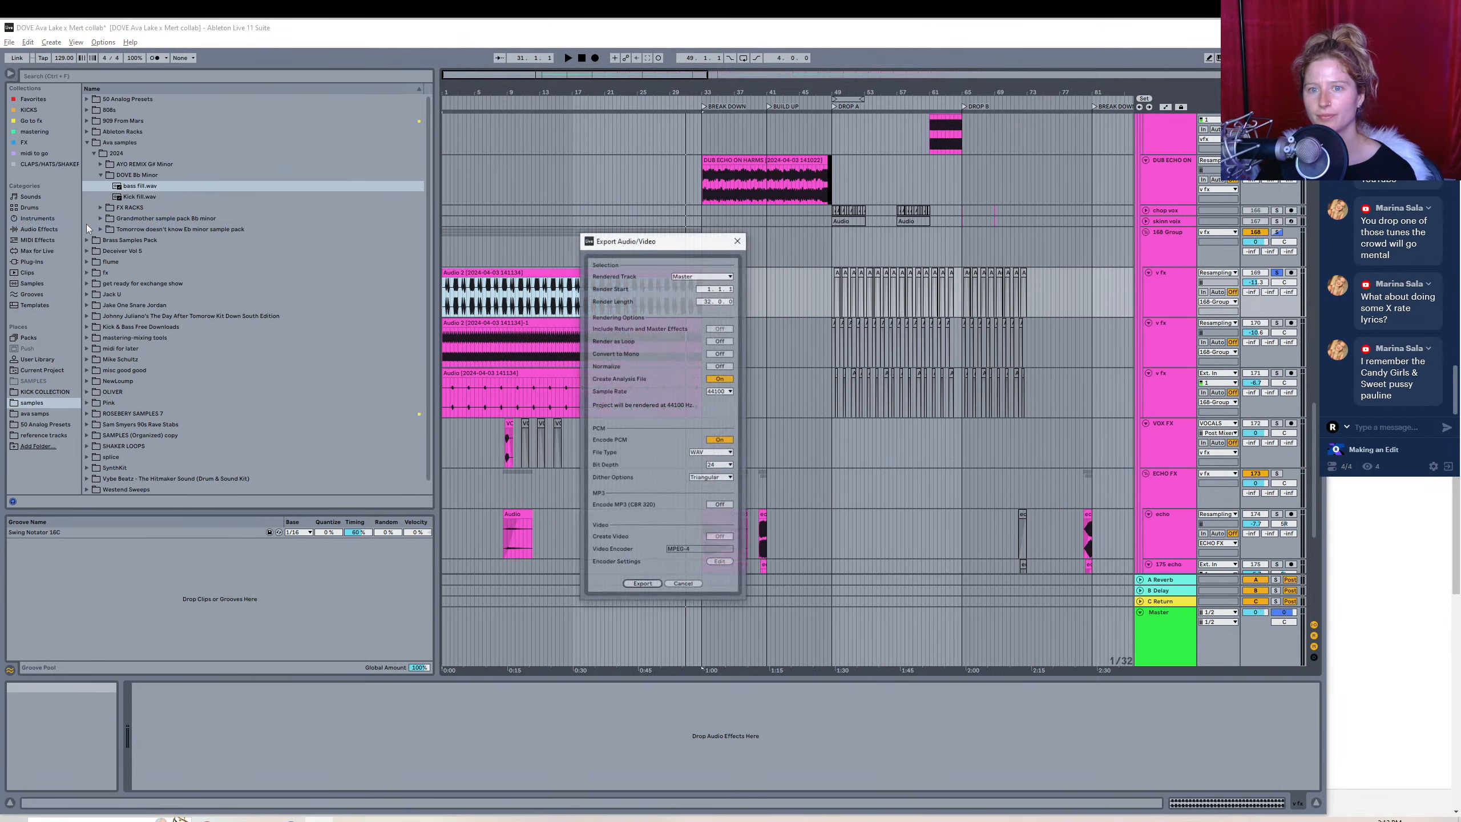
click(648, 585)
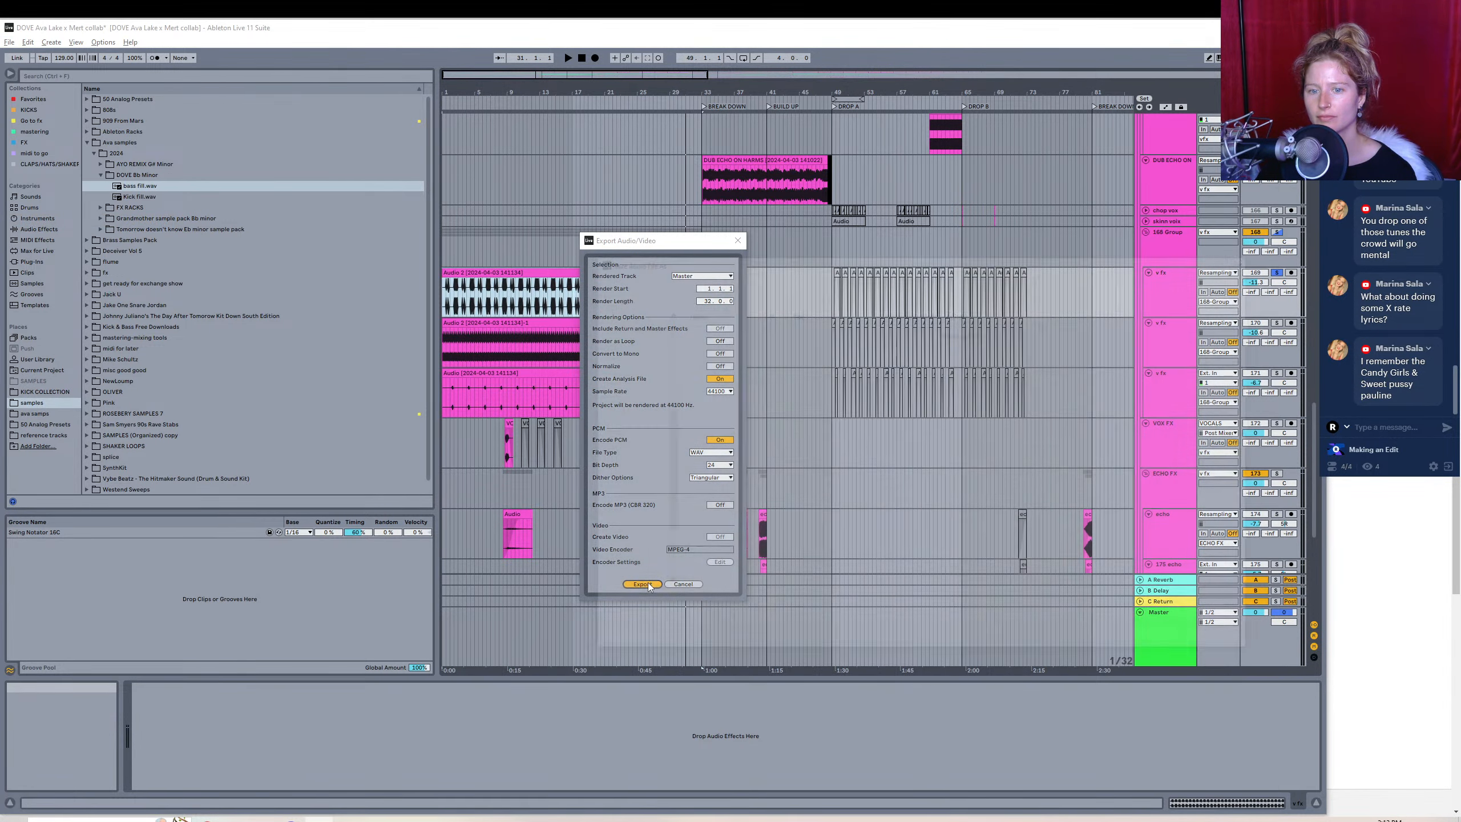
text(32 baar)
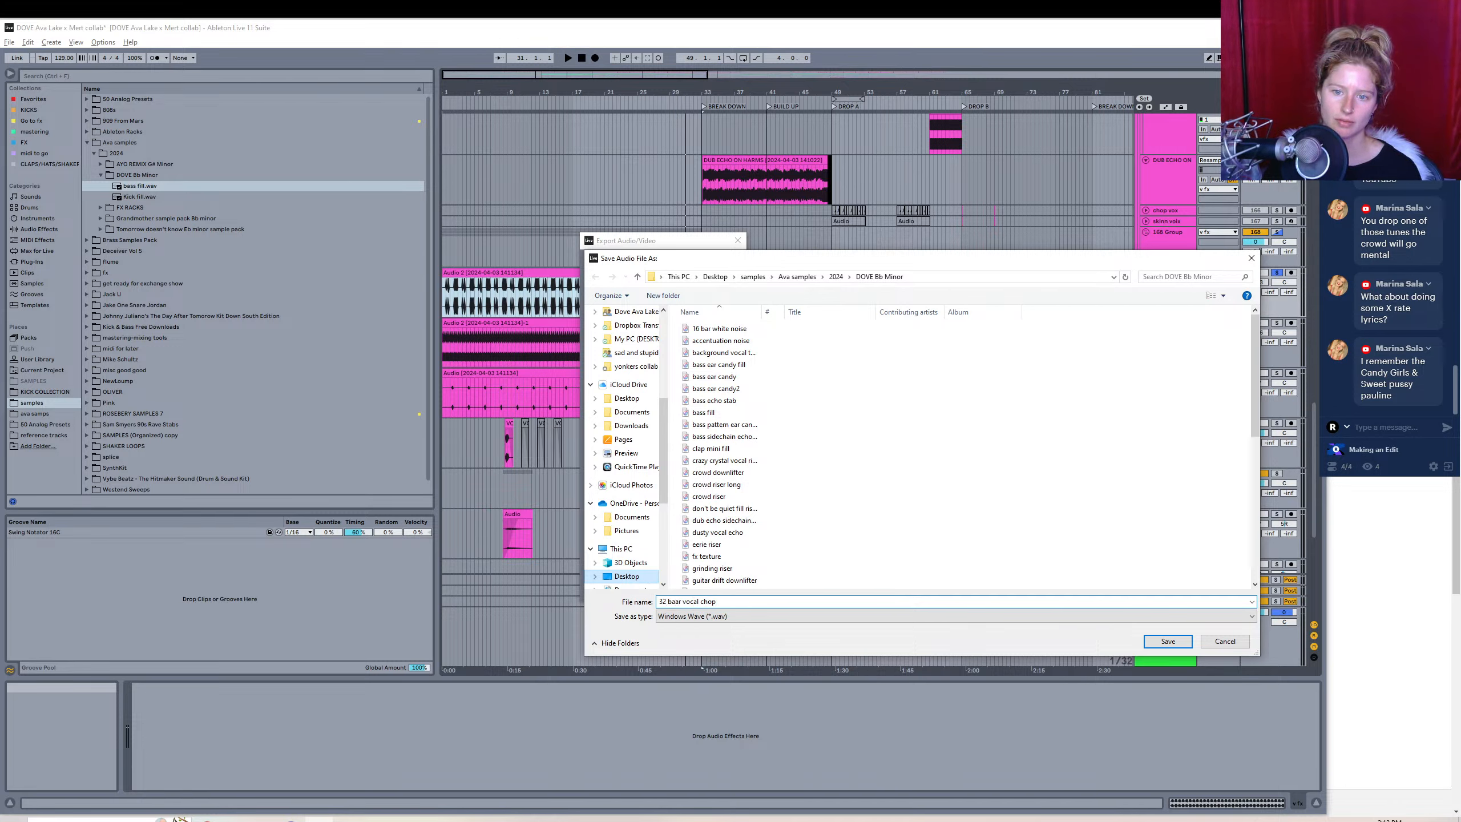
text(vocal chop rise)
key(Return)
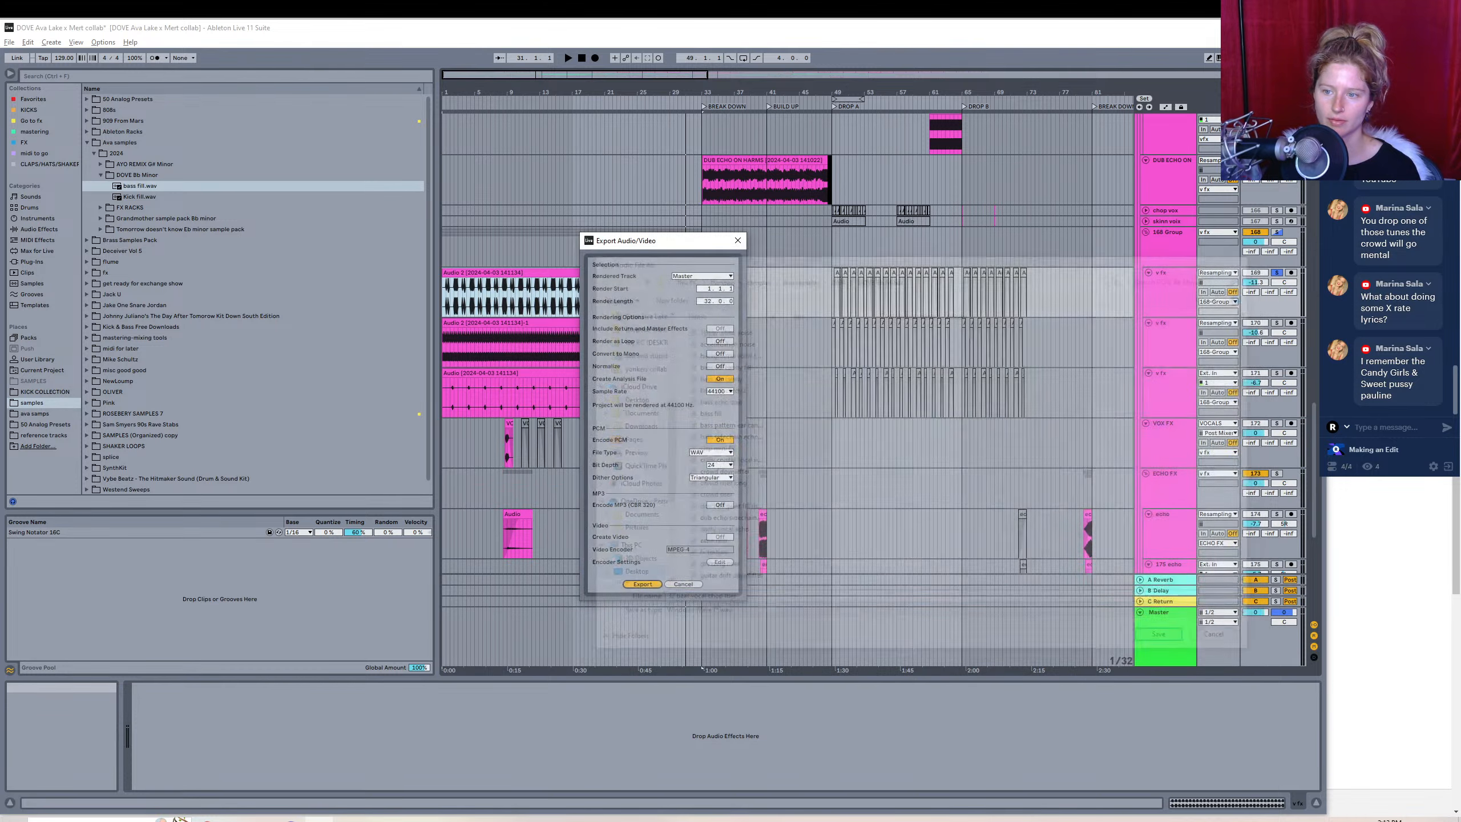
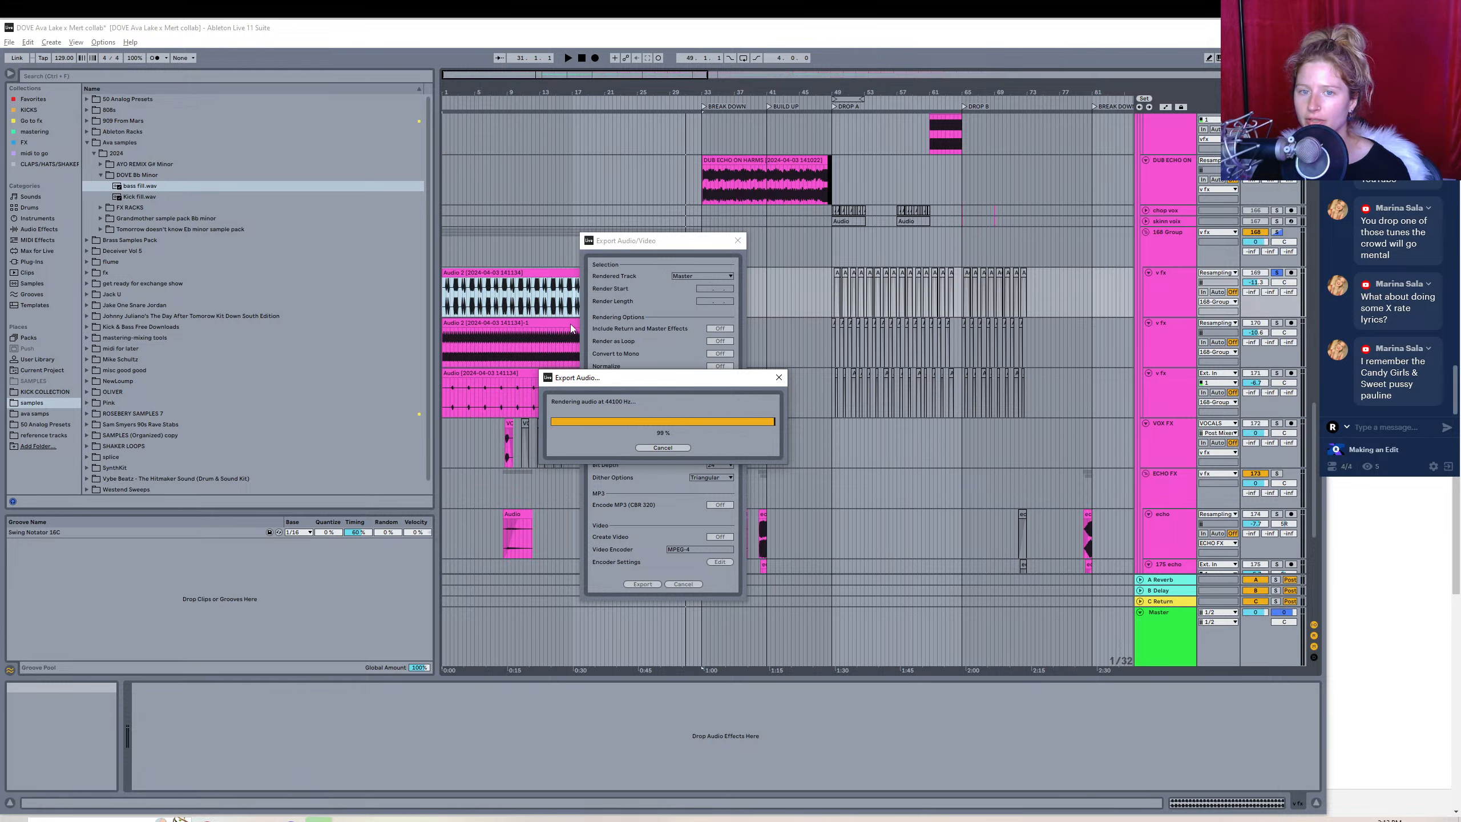
- Switch the solo to the second v fx track and start an audio export of its consolidated clip
click(537, 324)
click(1275, 323)
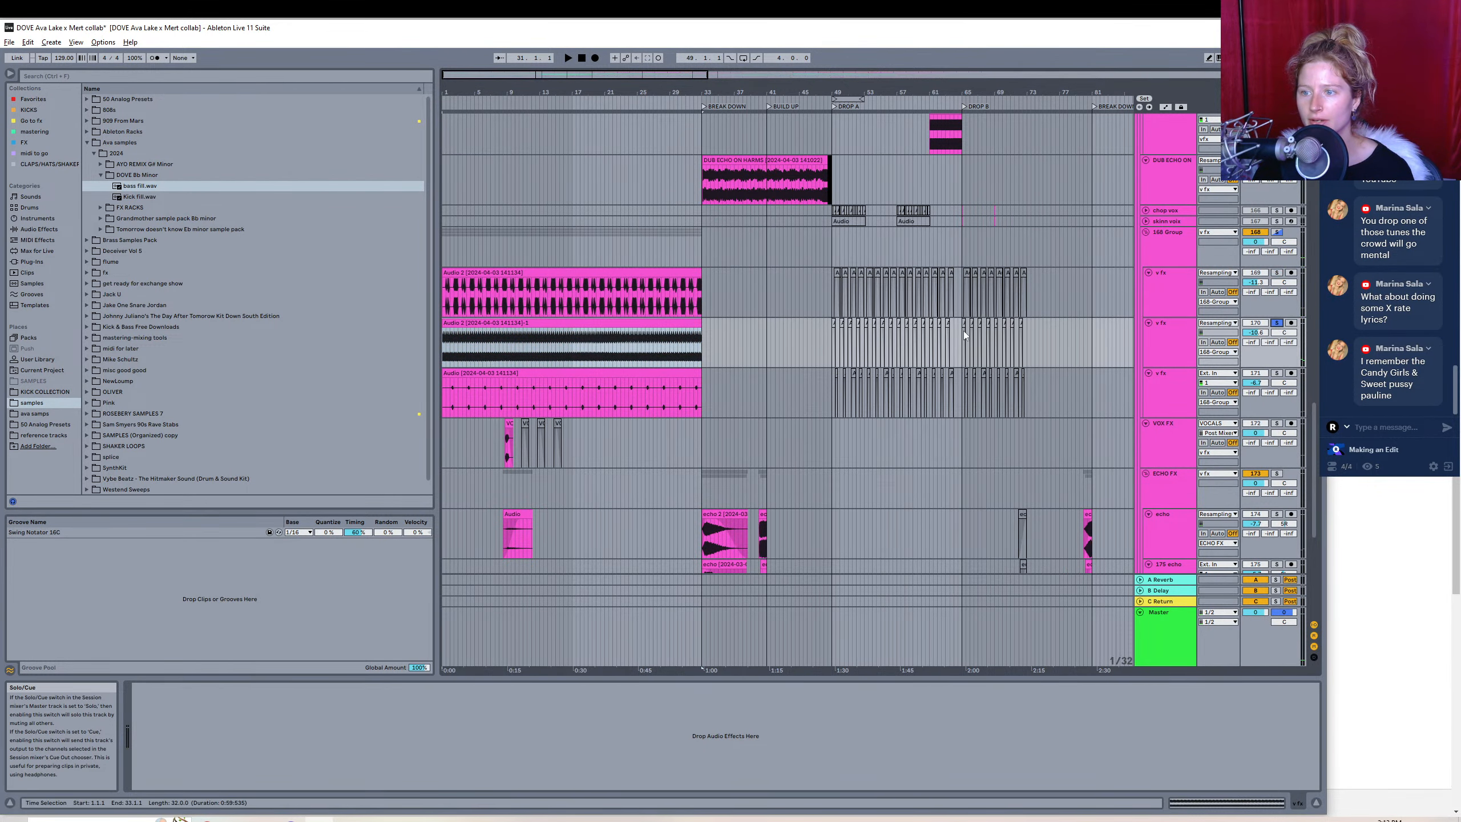
click(9, 42)
click(86, 196)
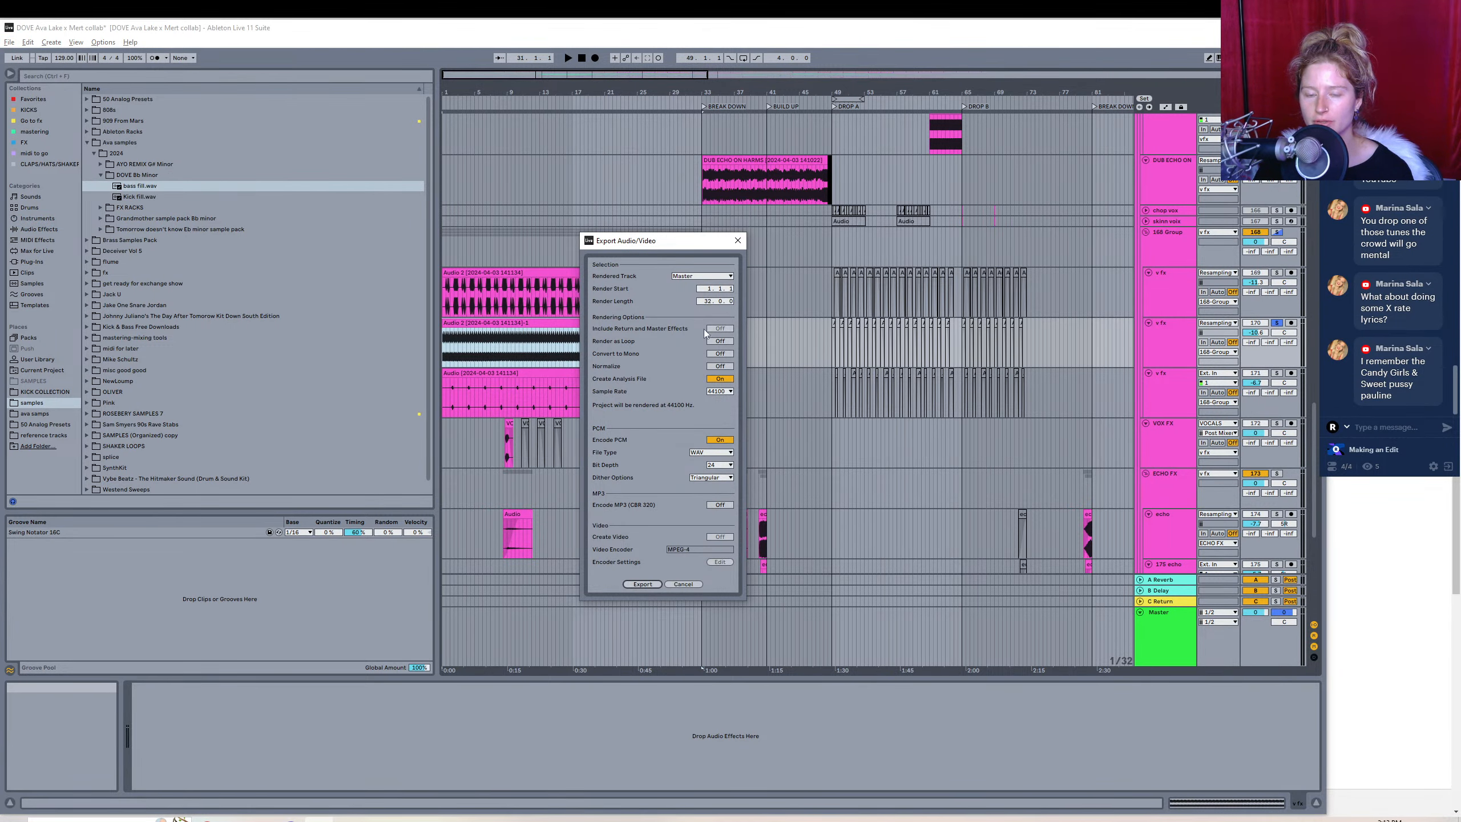
click(643, 584)
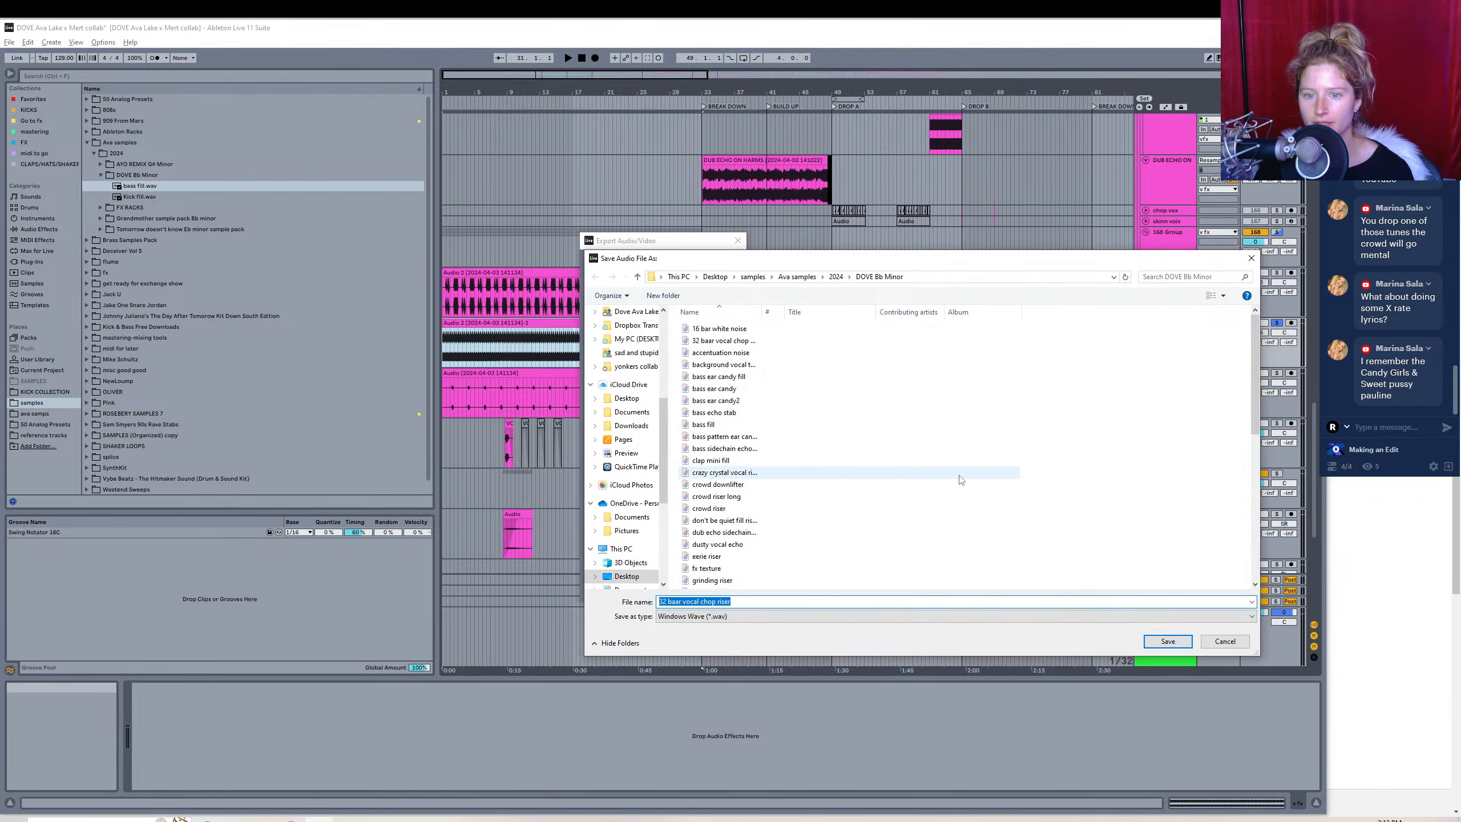
- Correct "baar" to "bar" in the suggested file name and try to save it as "32 bar 1/32 vocal chop riser"
click(684, 601)
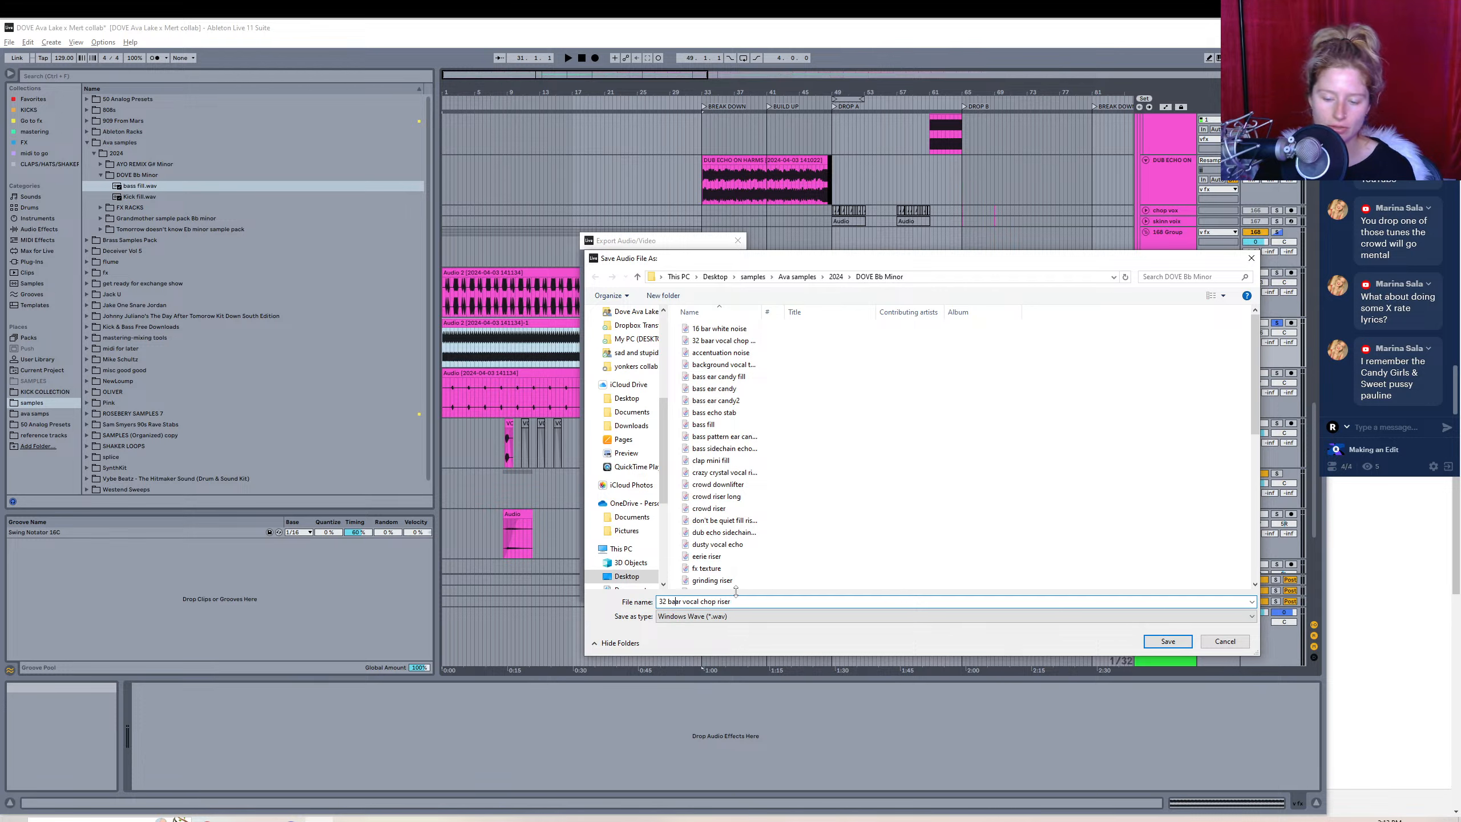
key(BackSpace)
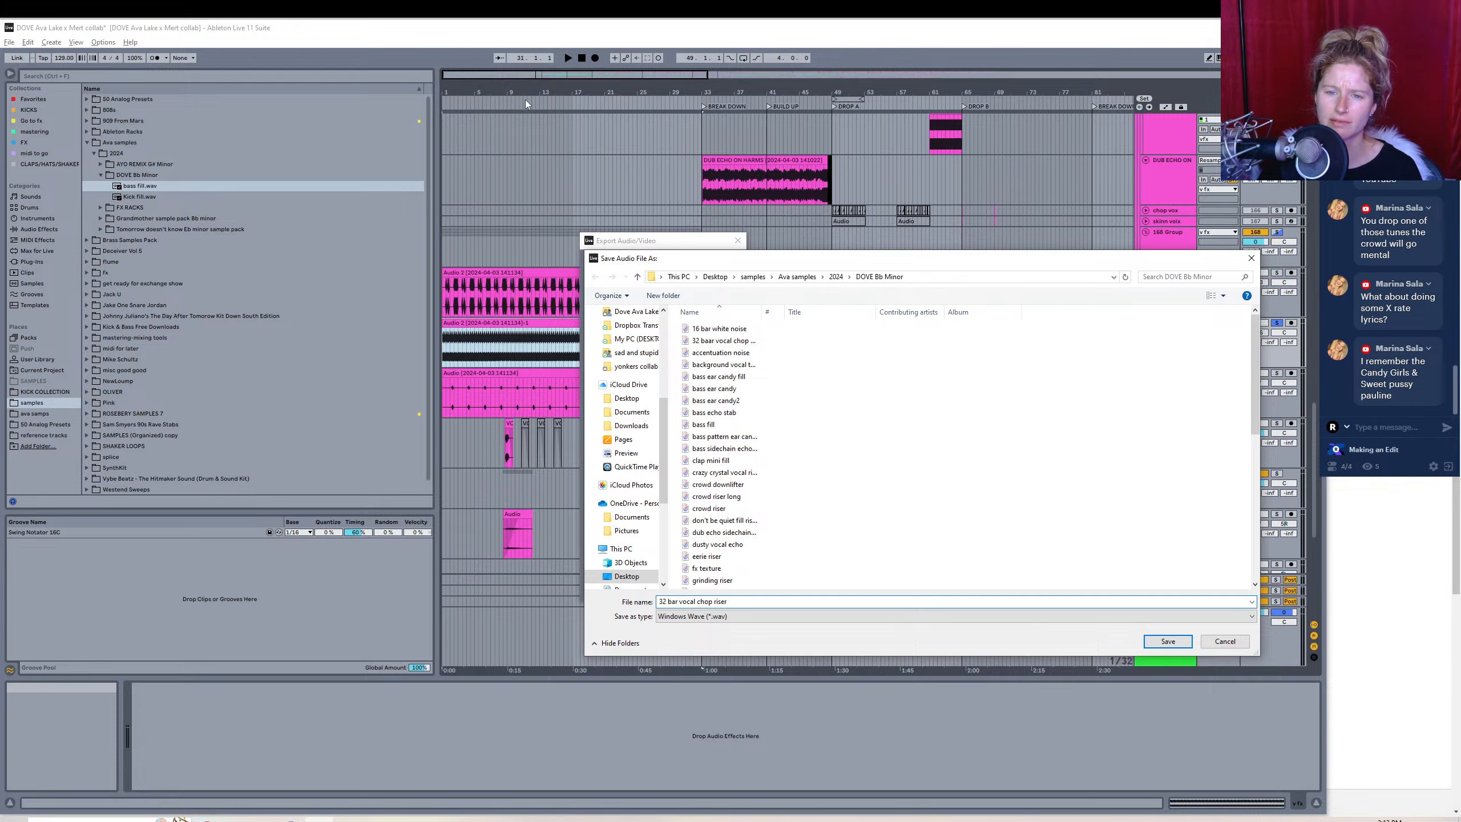
click(679, 602)
text(1/32)
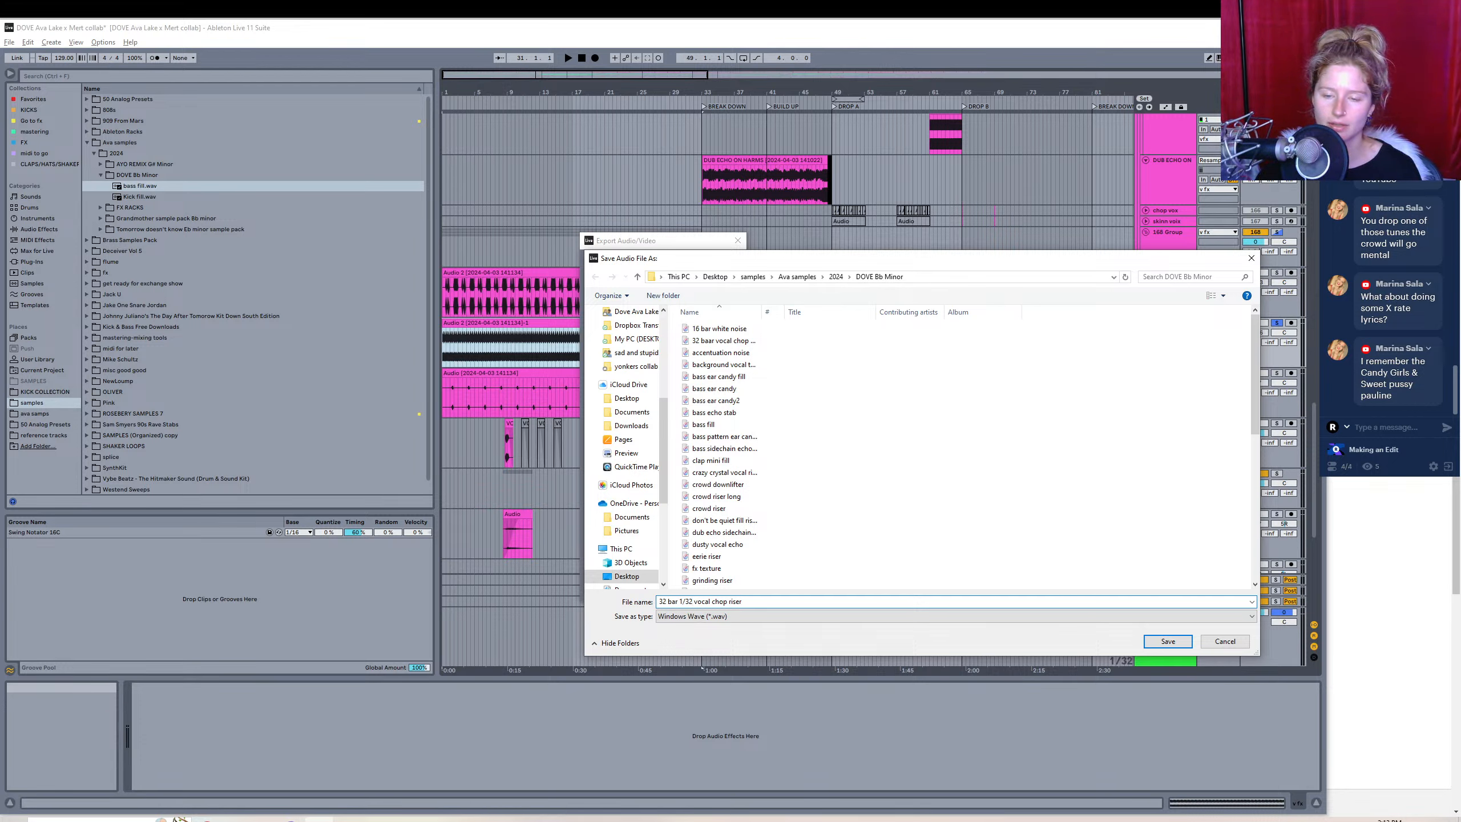
click(1168, 641)
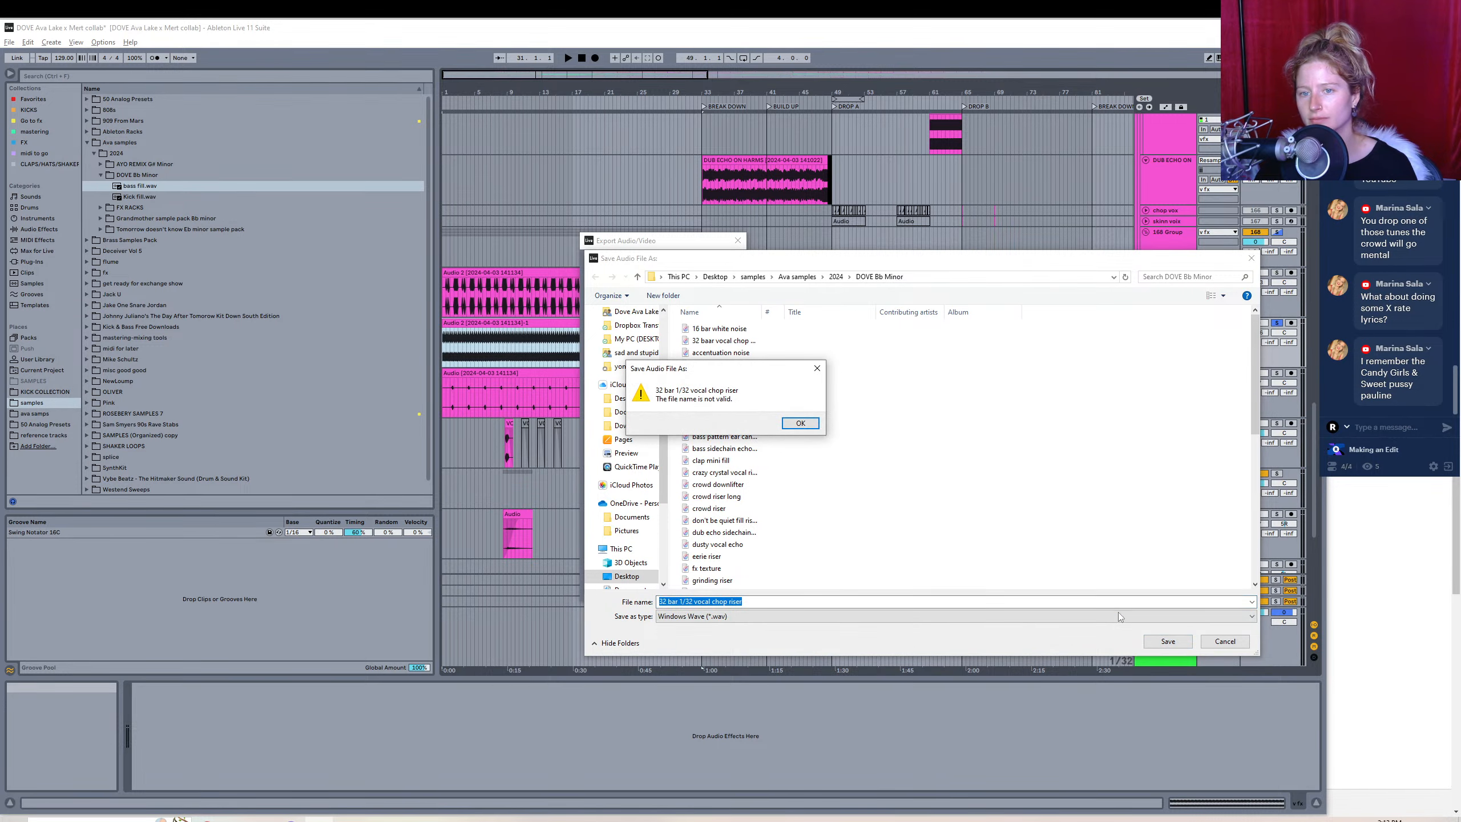
click(800, 423)
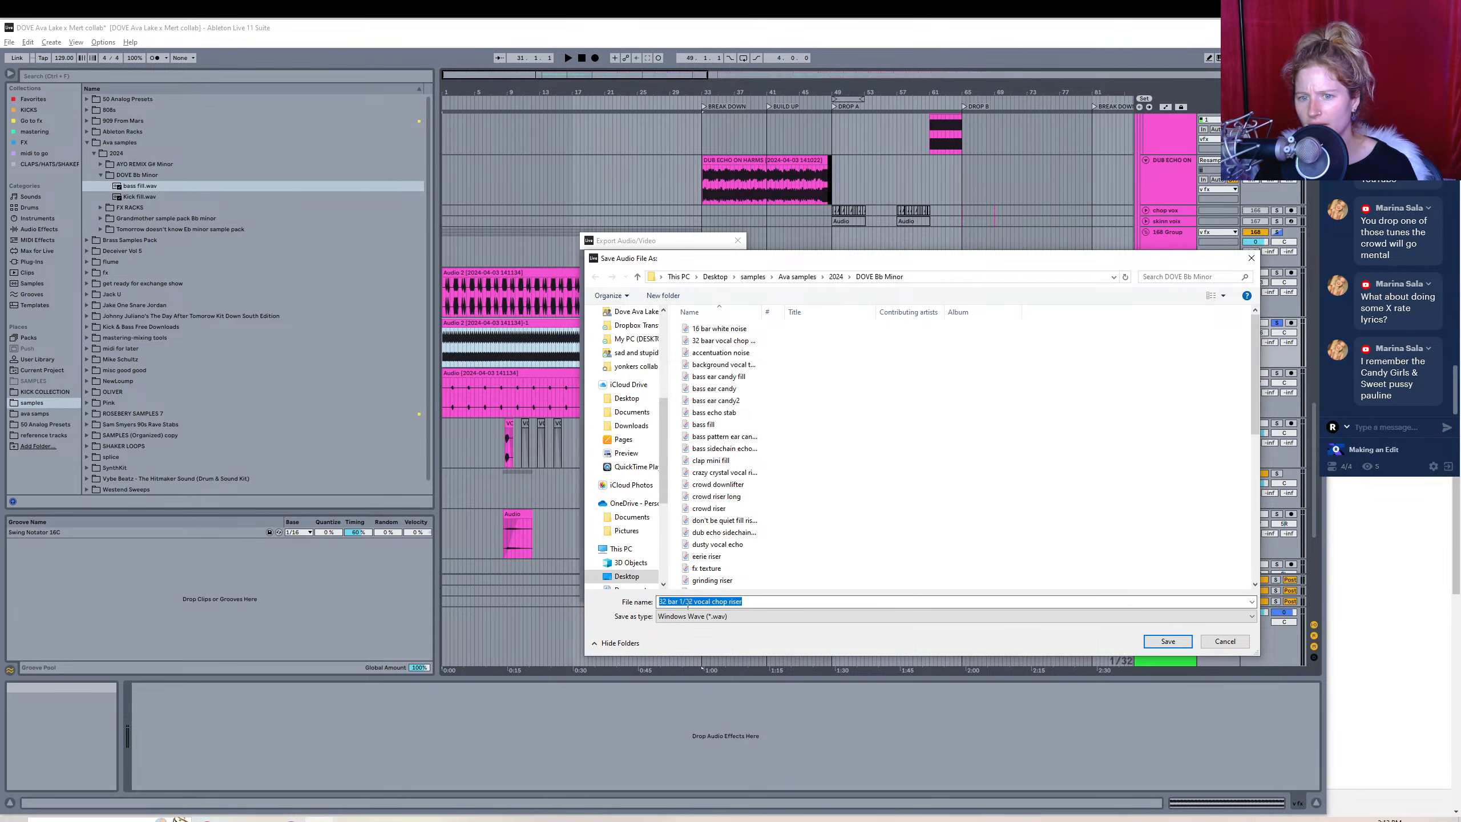
- Replace the slash in the file name and export the WAV as "32 bar 1.32 vocal chop riser" in the DOVE Bb Minor folder
click(692, 601)
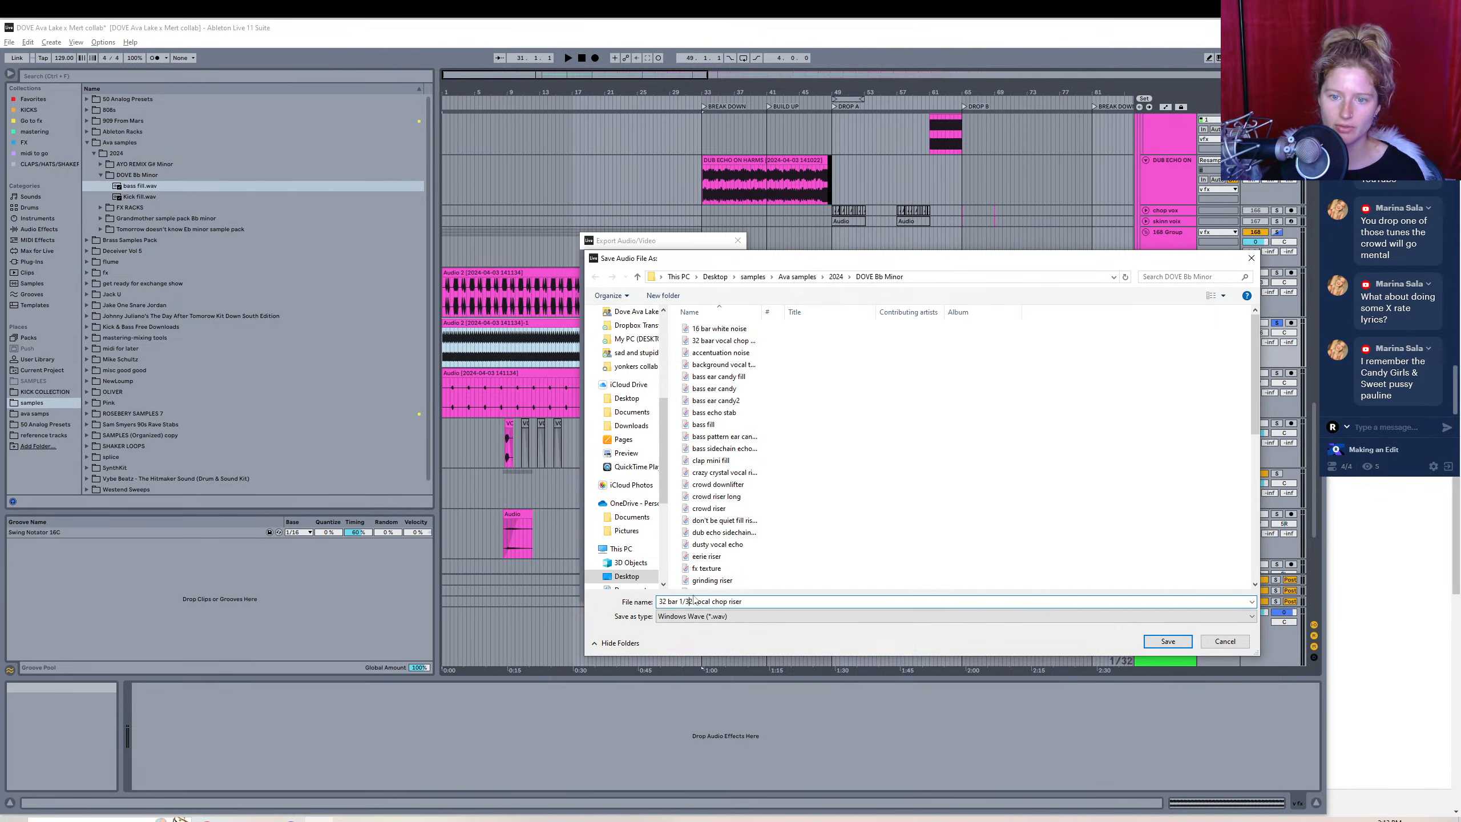
key(BackSpace)
key(BackSpace)
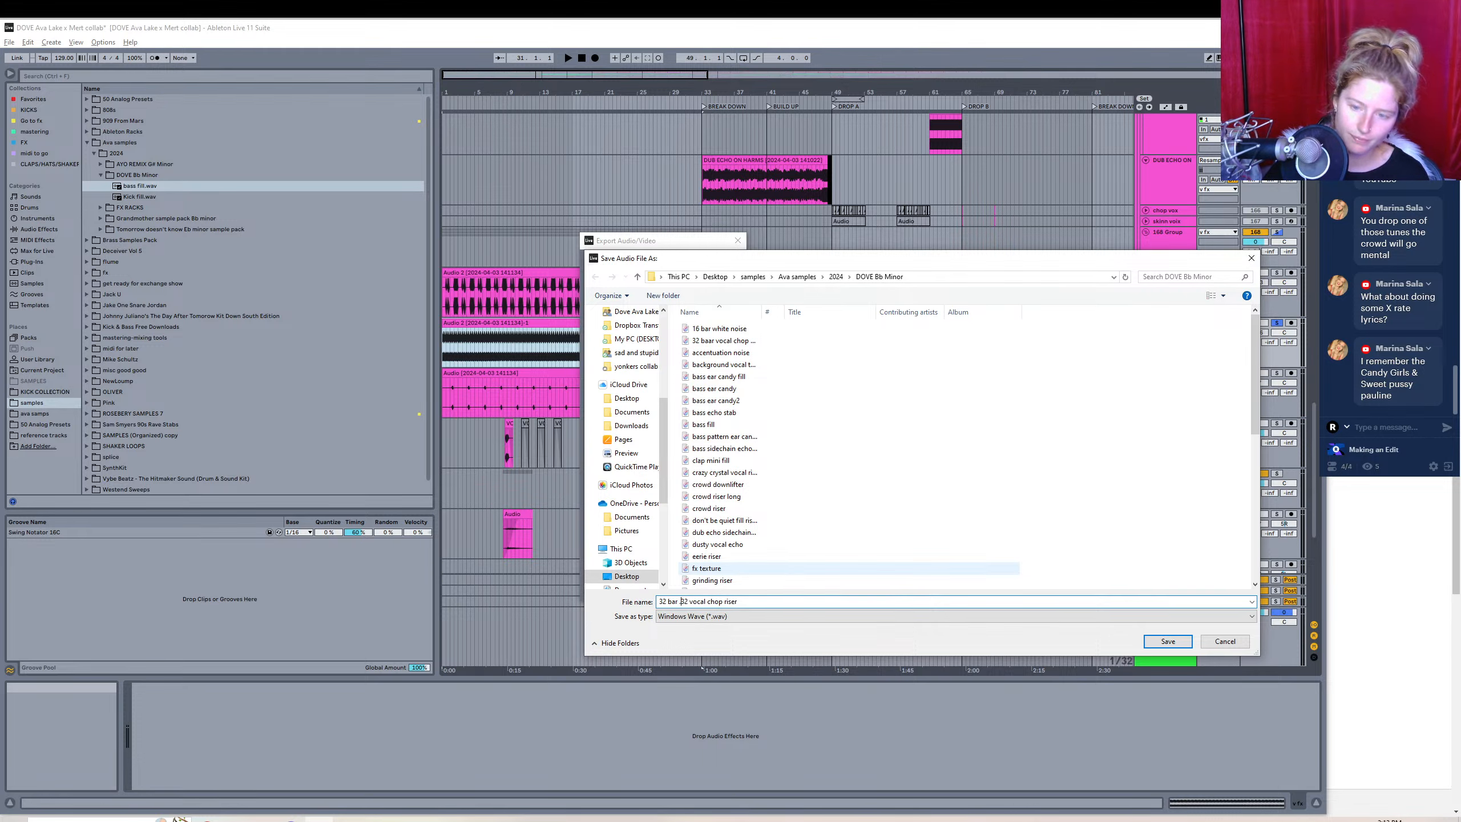
text(1.)
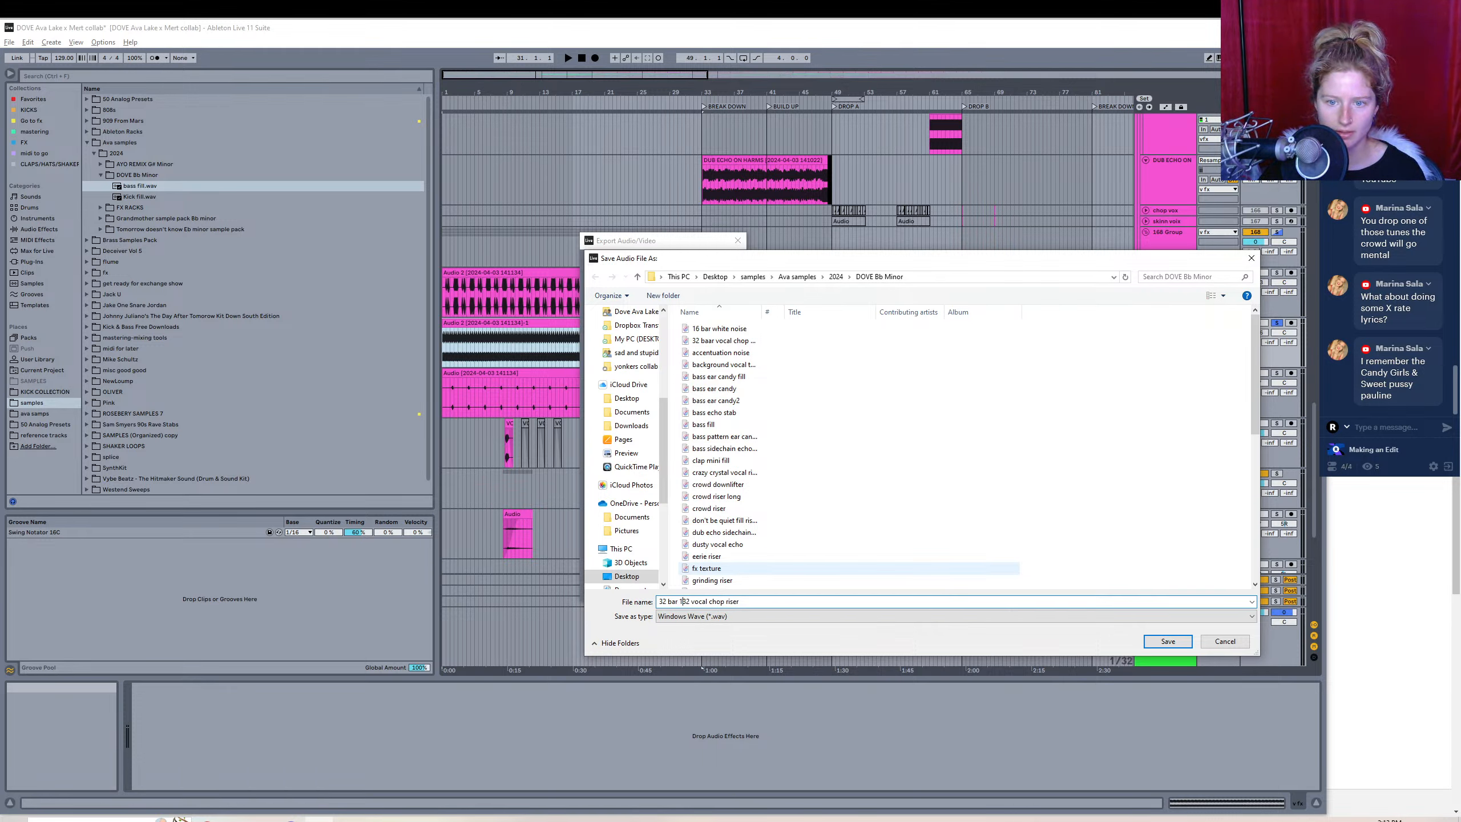
key(Return)
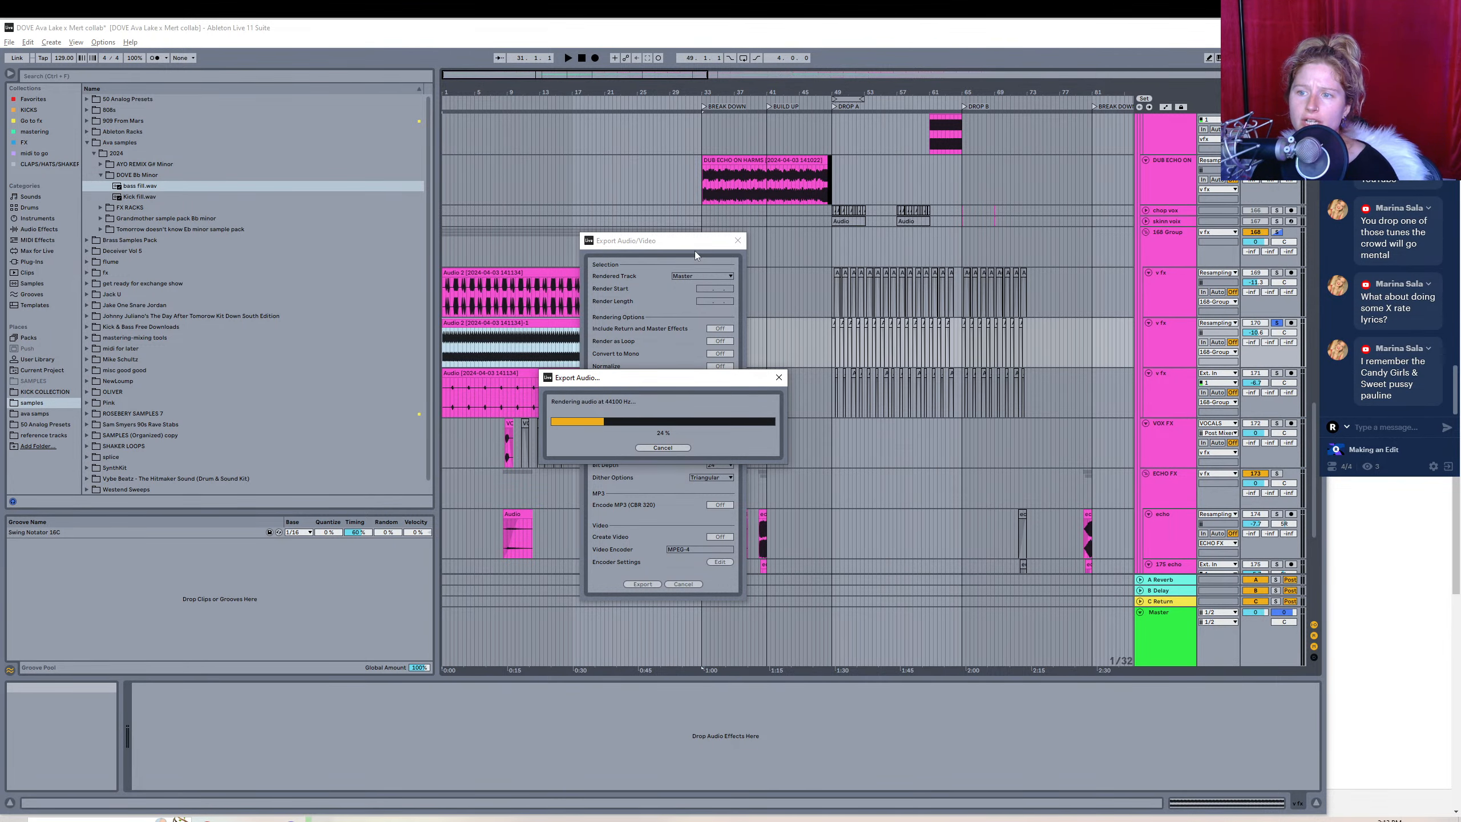
- Look over the remaining vocal echo tracks and examine the second v fx clip's chop spacing against the grid
scroll(1066, 354, down, 3)
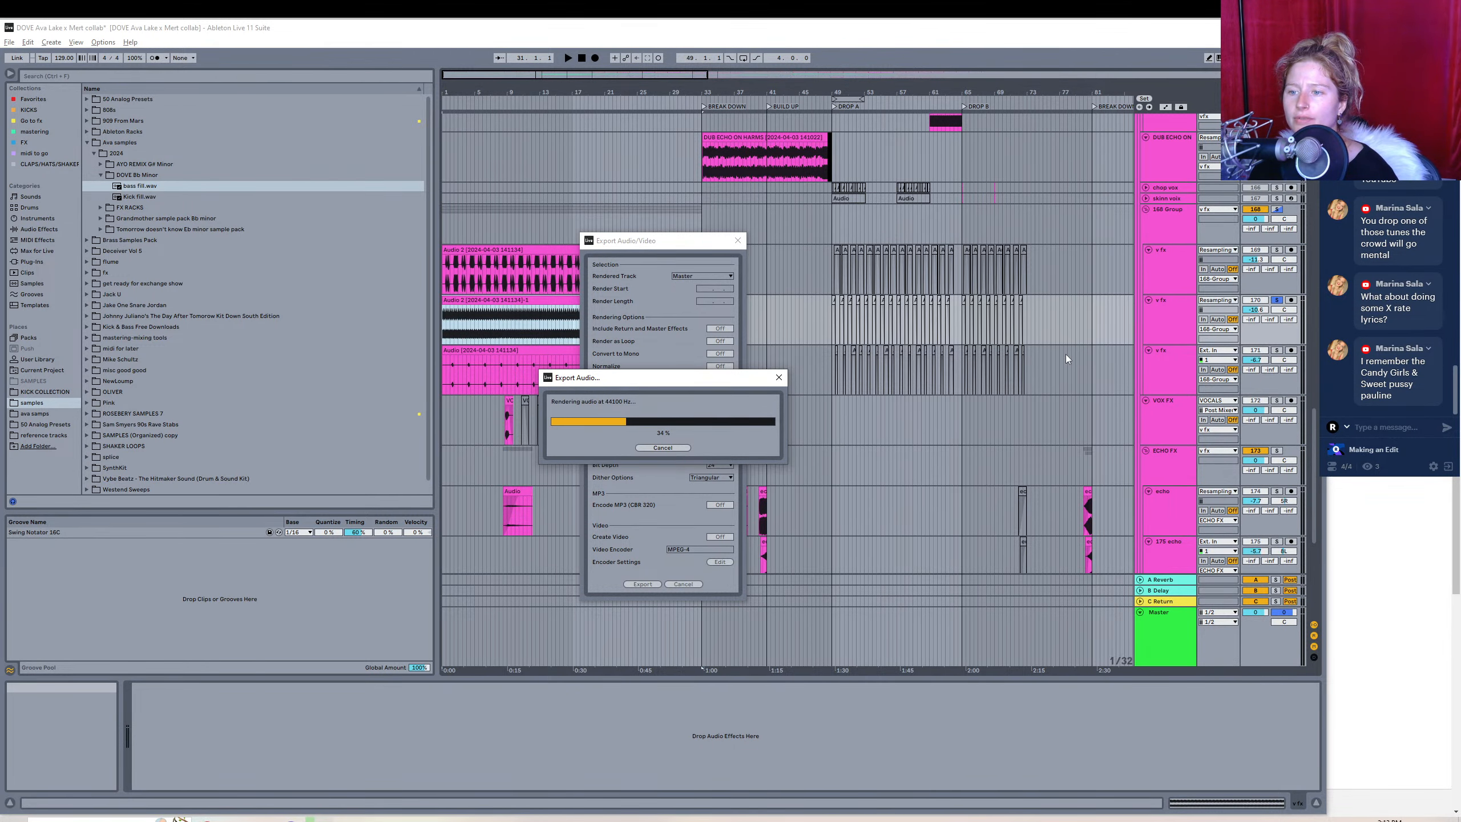
scroll(908, 327, down, 2)
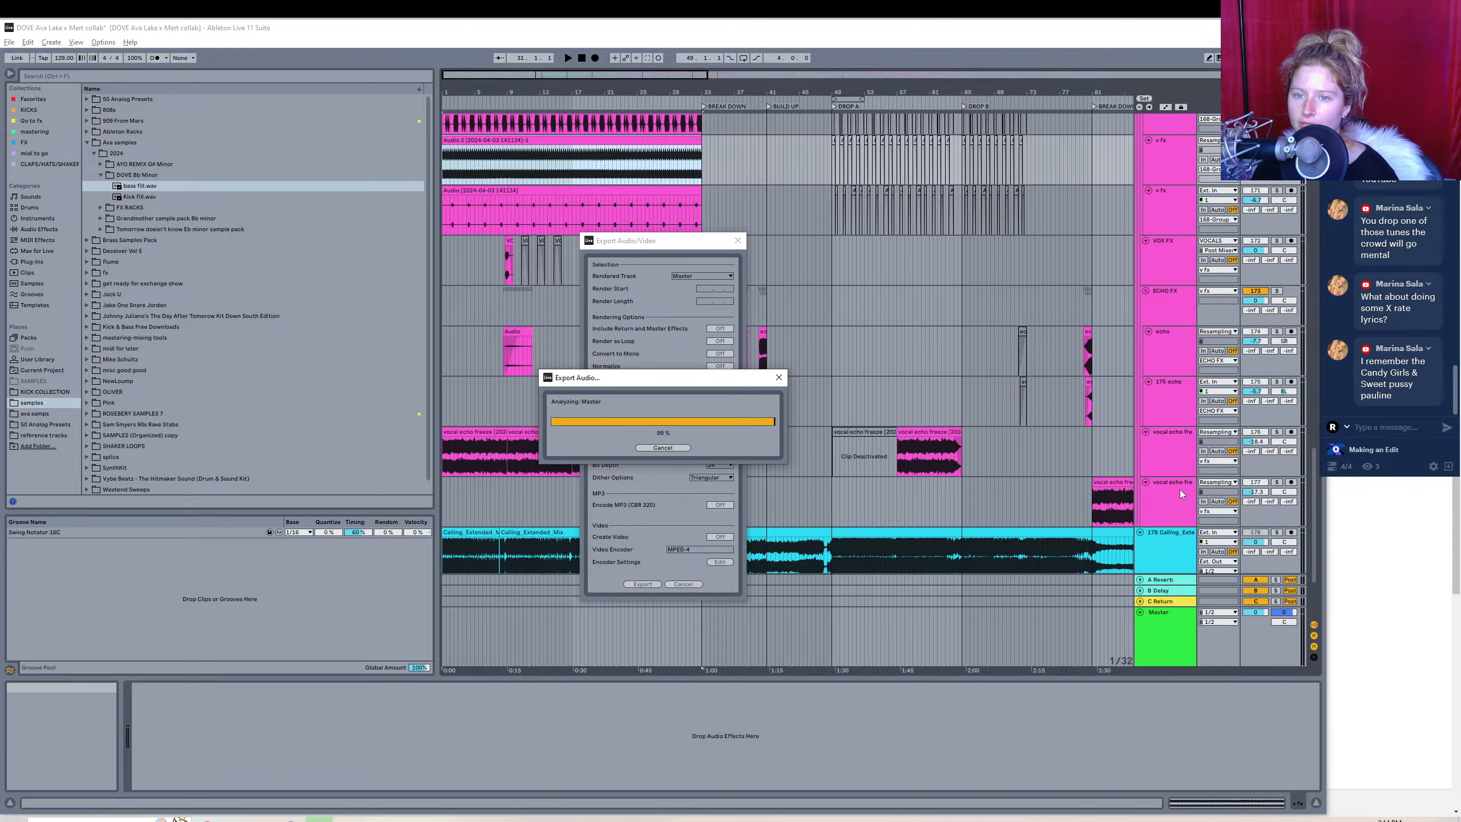
scroll(970, 318, up, 2)
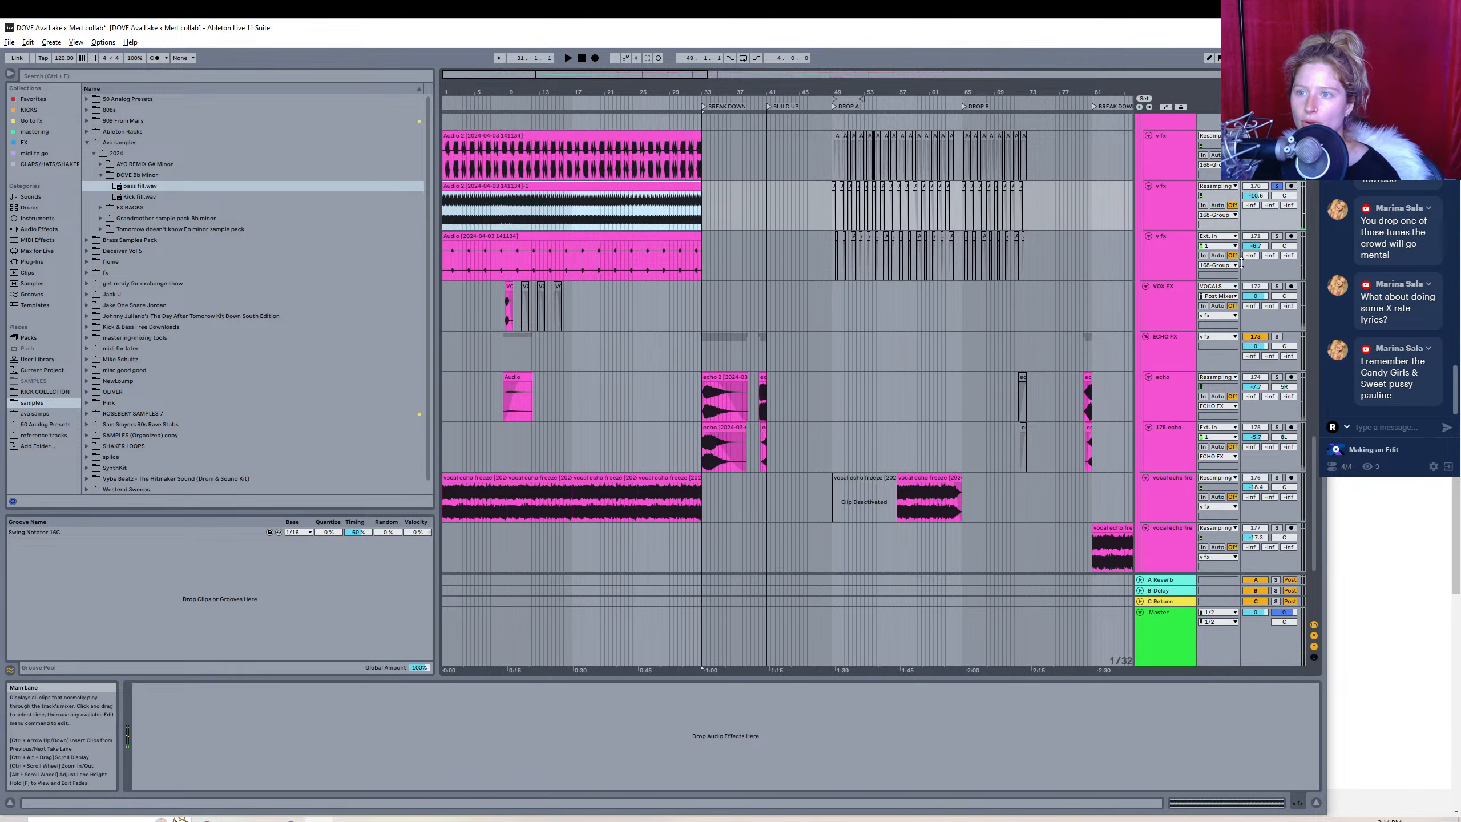
drag(499, 72, 499, 150)
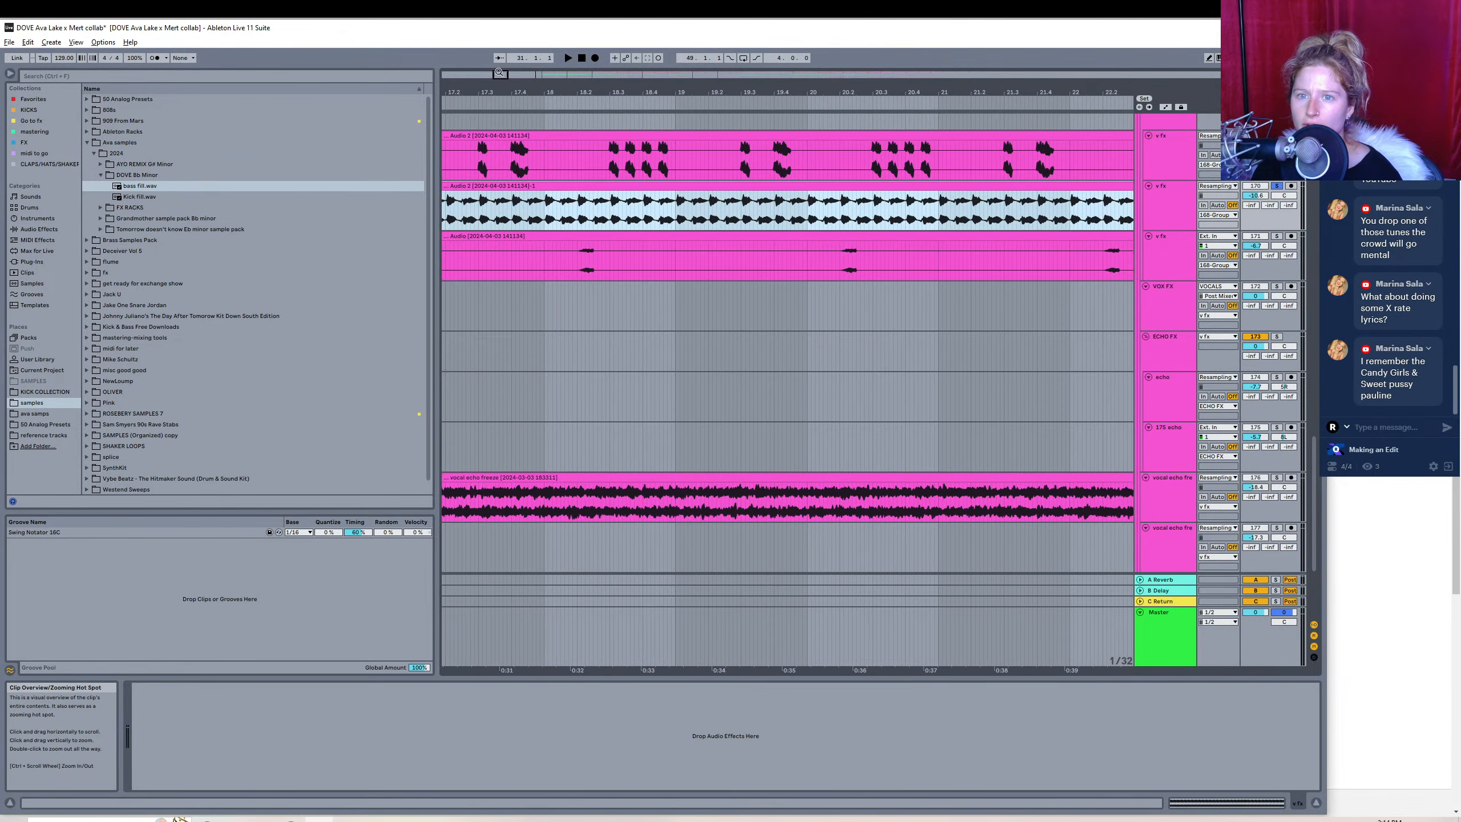
right_click(636, 198)
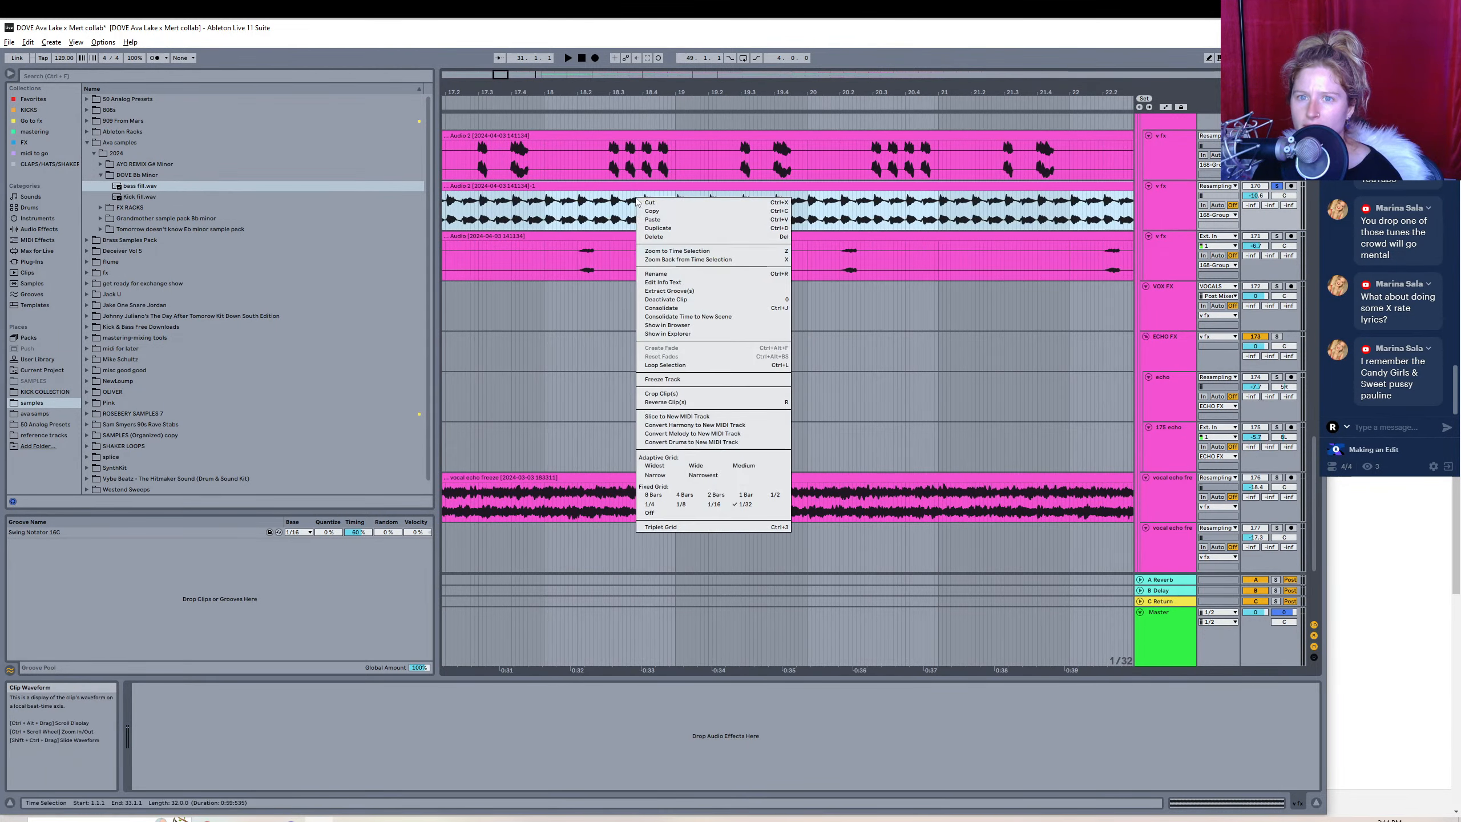
click(825, 199)
drag(538, 88, 538, 23)
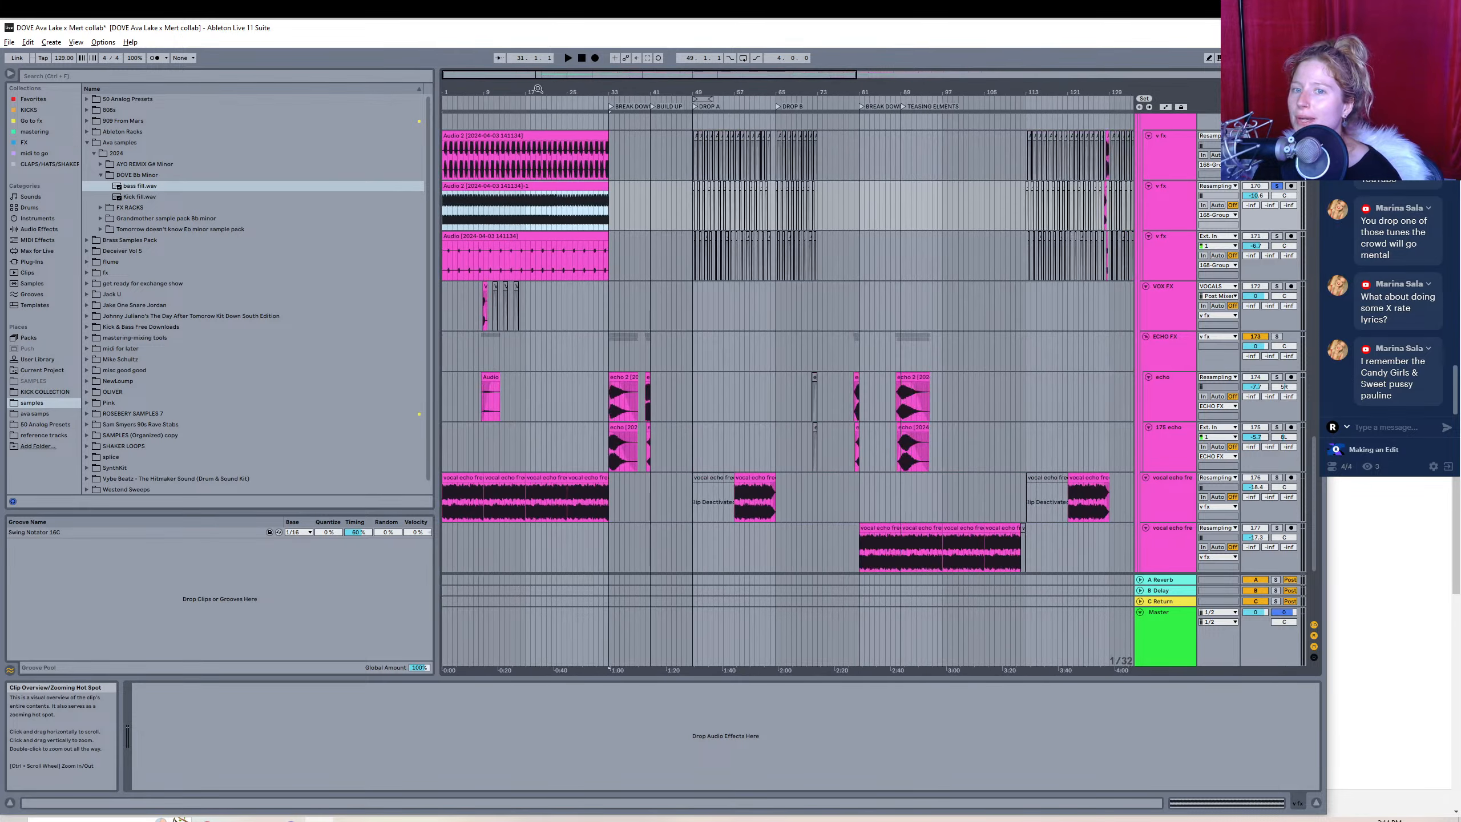
- Export the third v fx track's consolidated clip as a WAV named "32 bar sparse vocal chop riser" in the DOVE Bb Minor folder
click(589, 237)
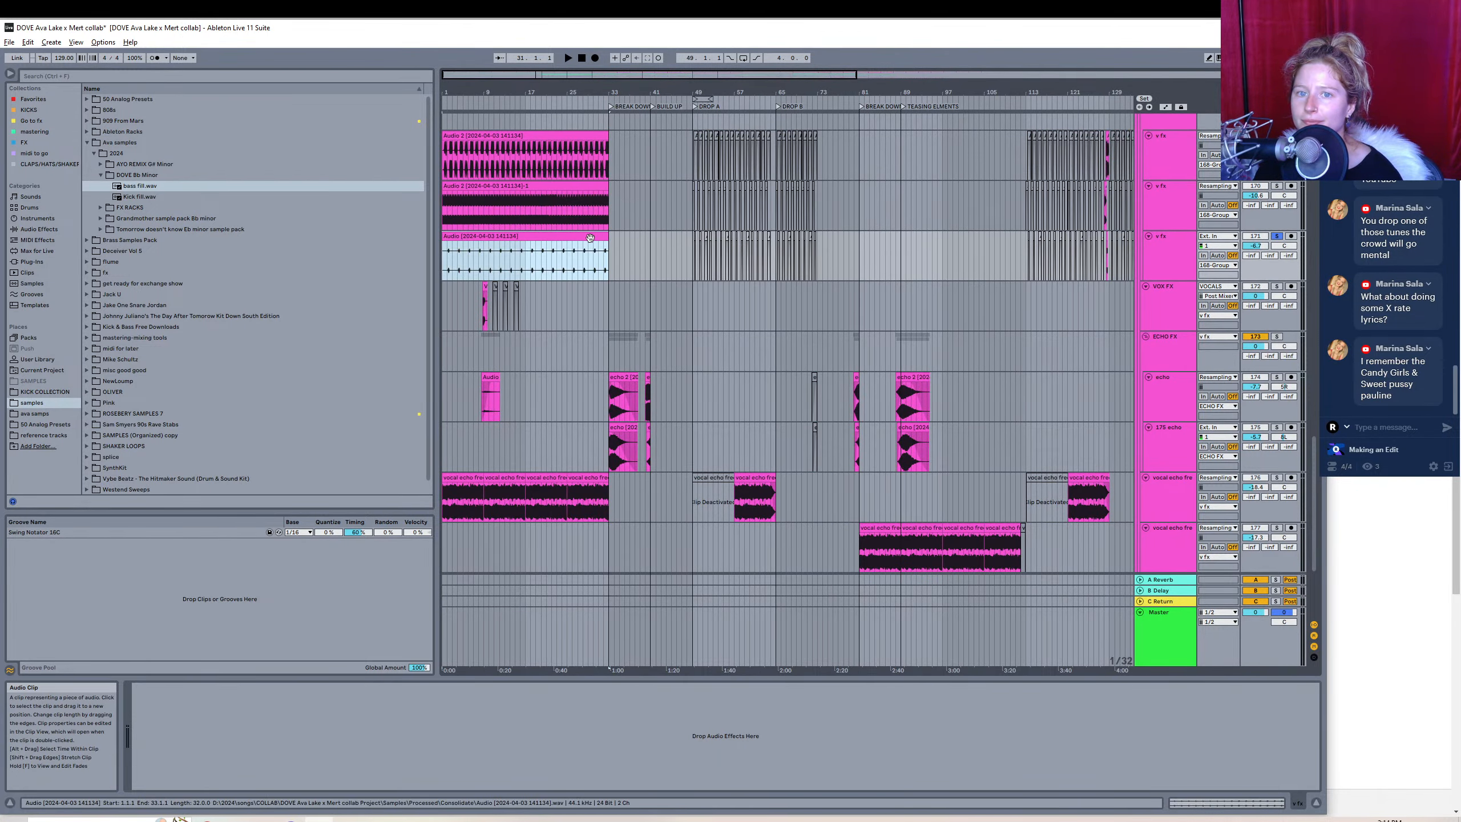
click(9, 43)
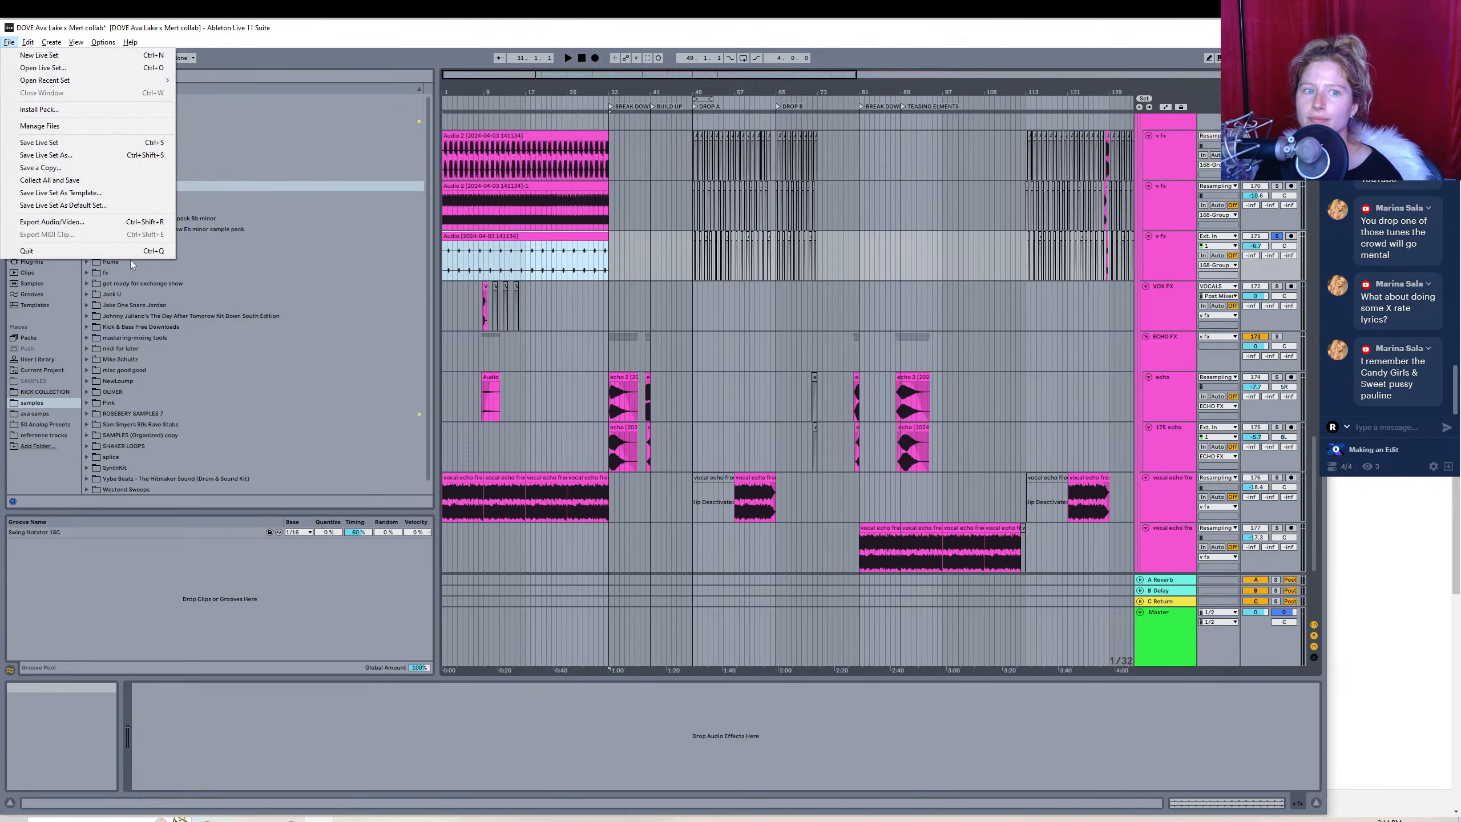
click(52, 222)
click(658, 584)
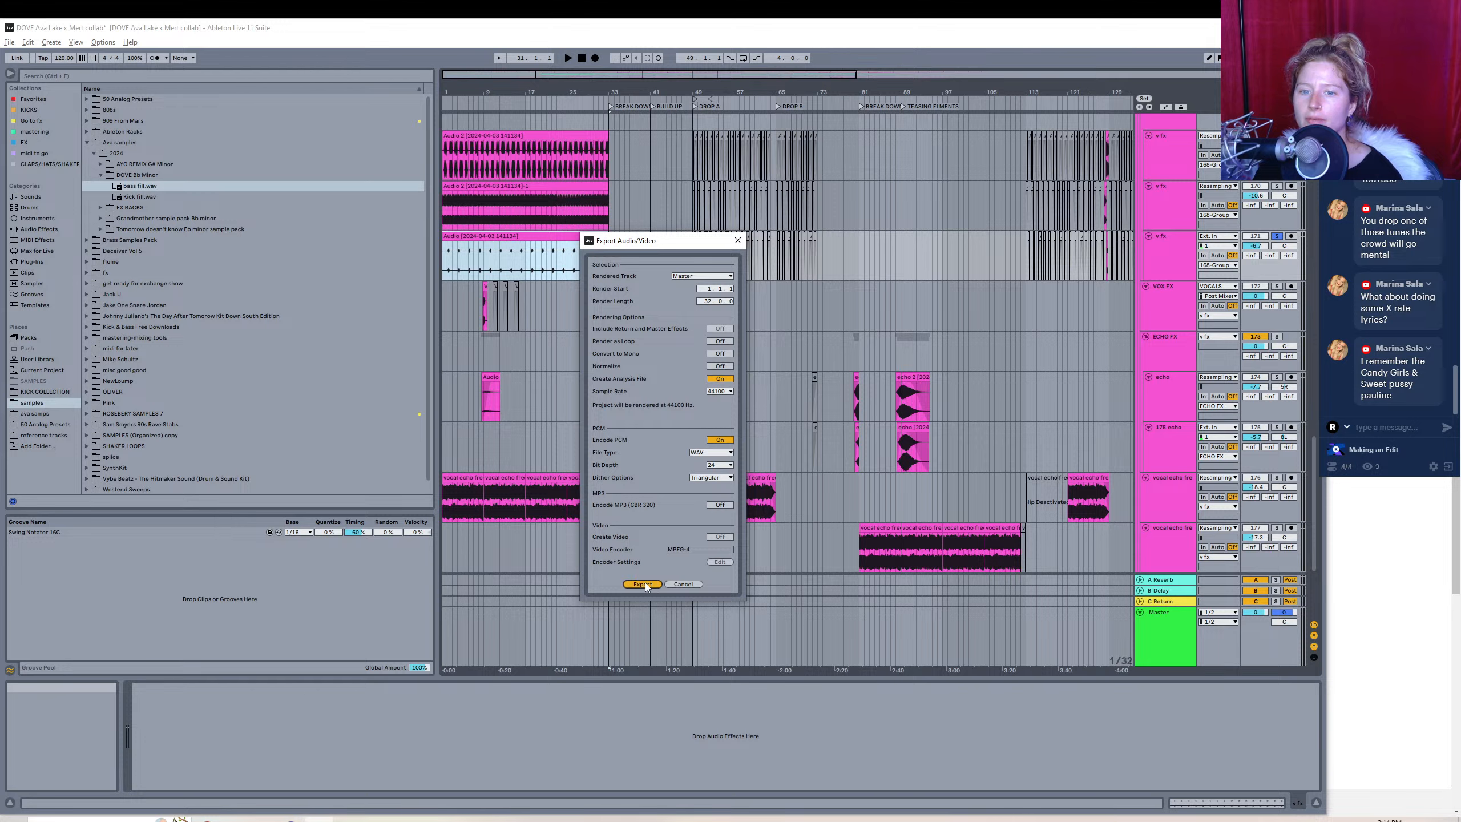
click(673, 602)
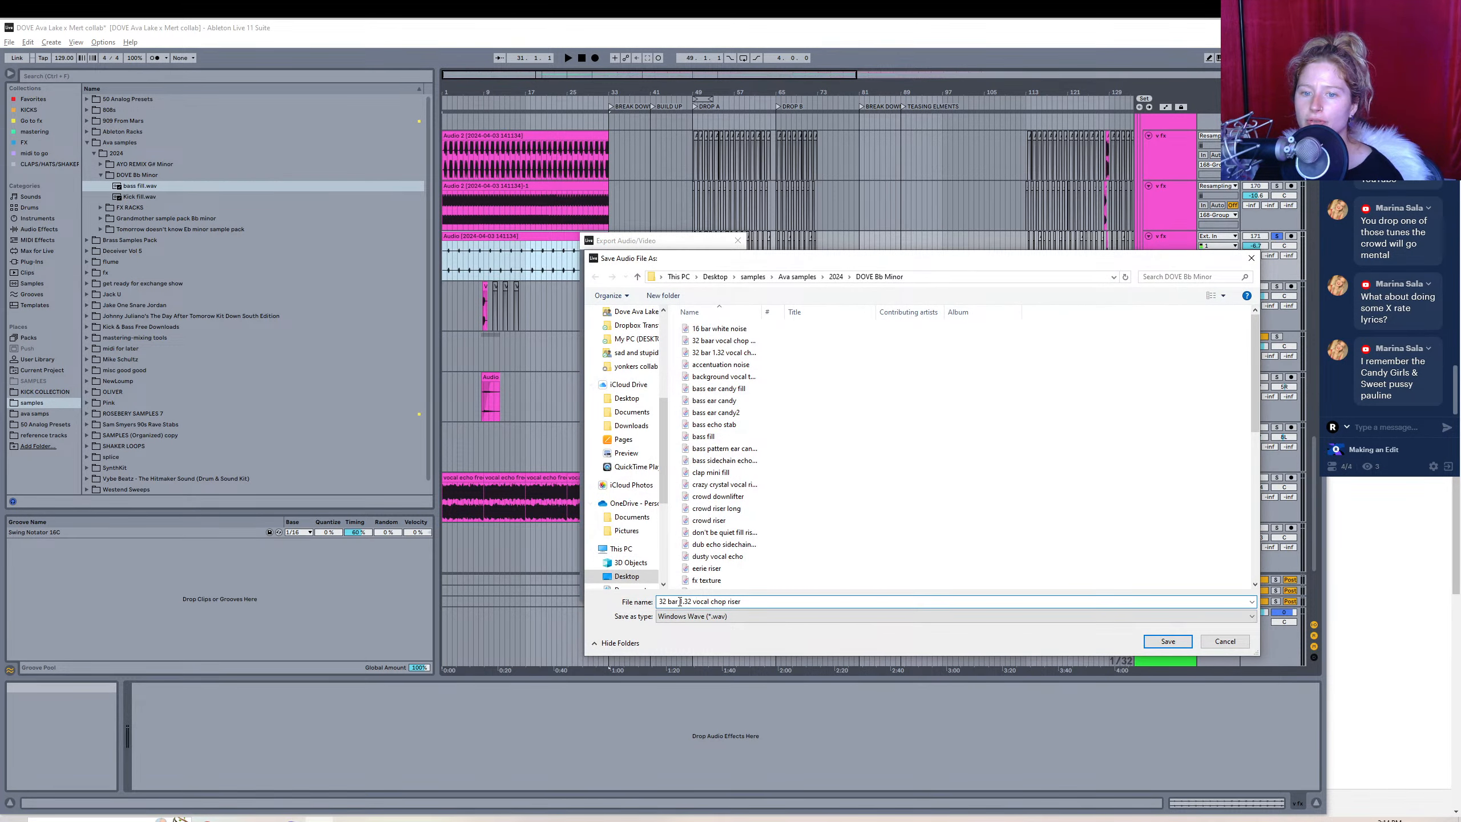
drag(680, 601, 691, 602)
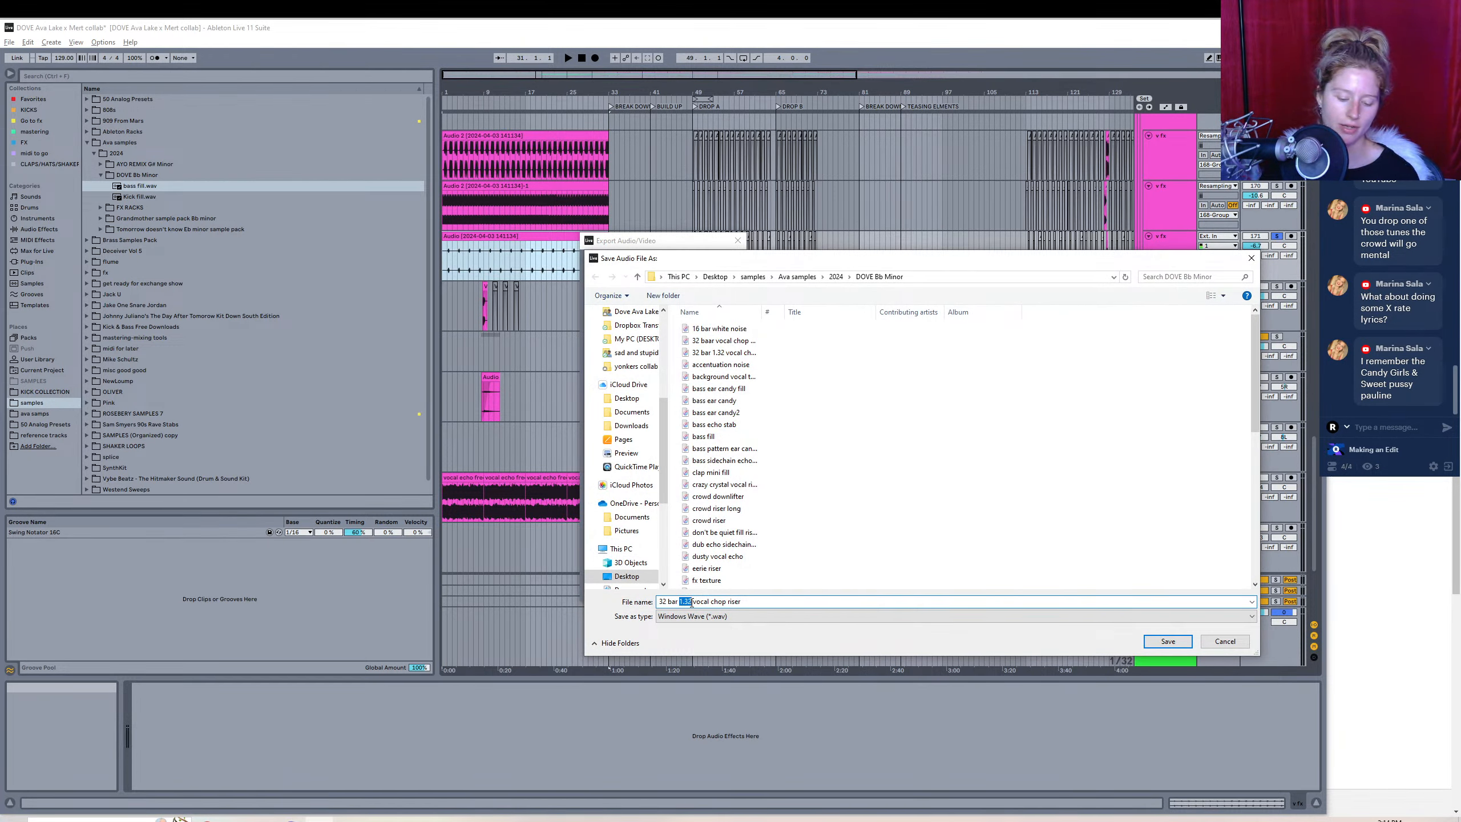
text(sparse)
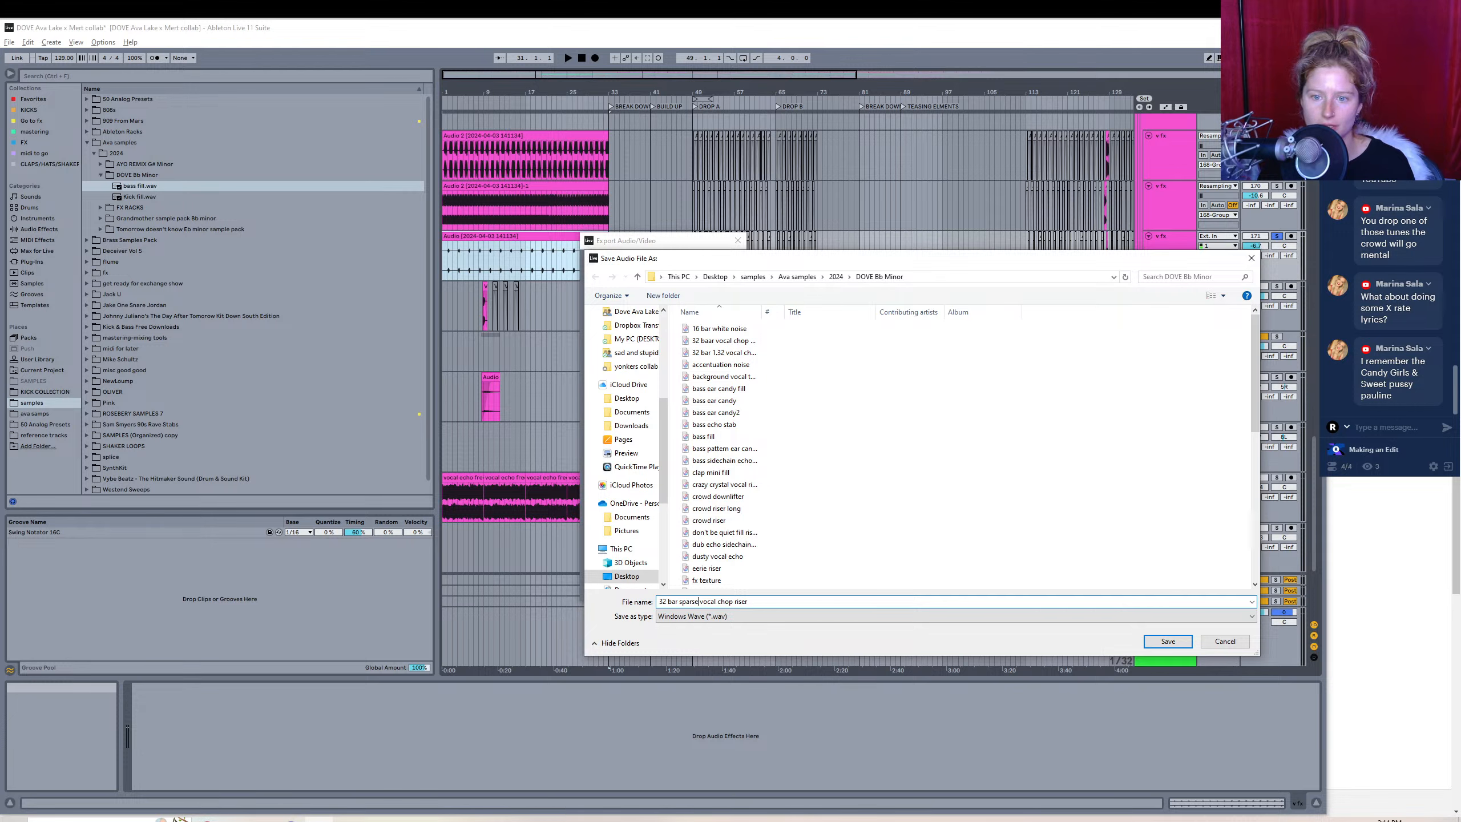
key(Return)
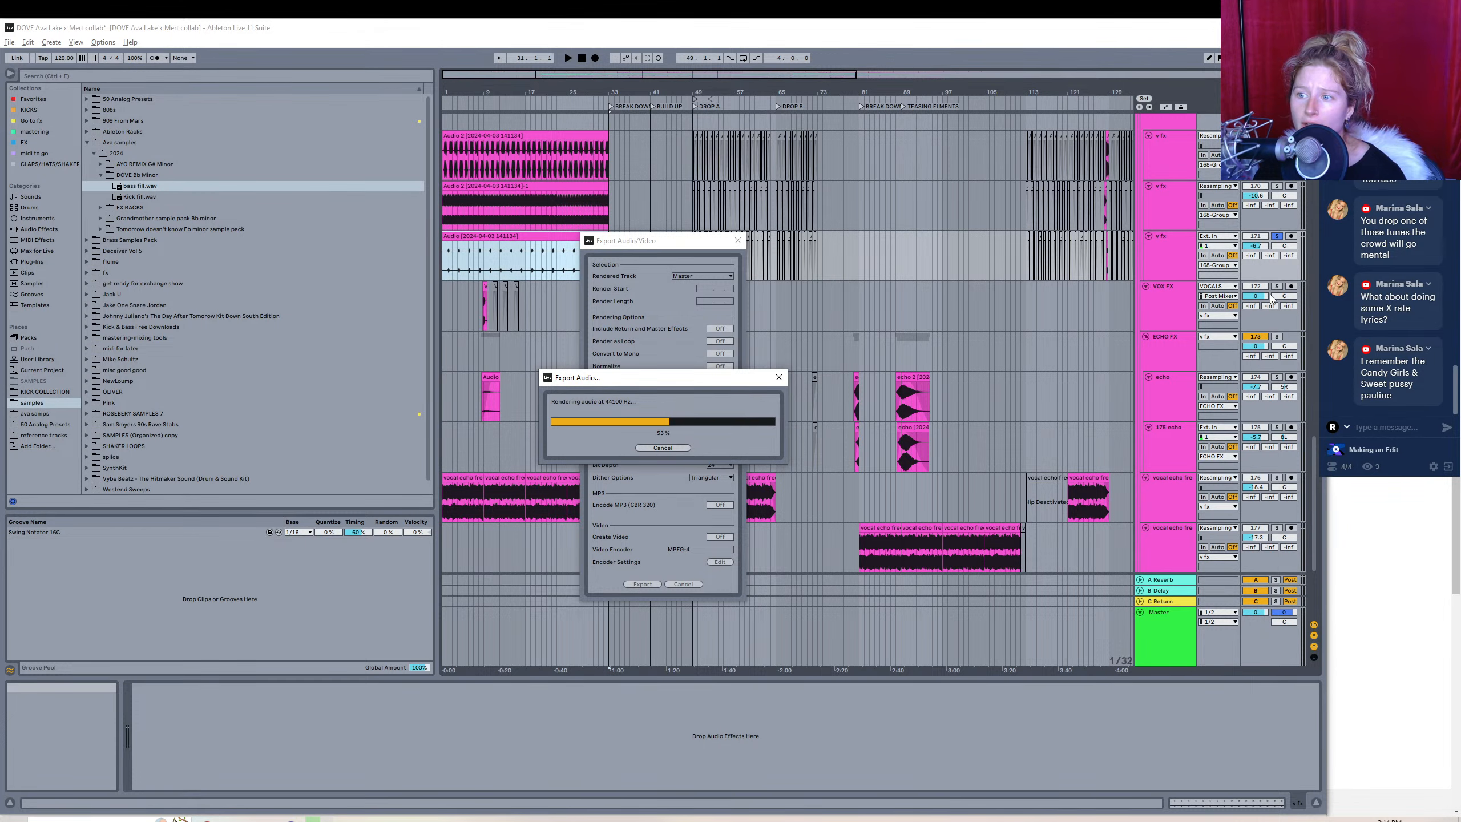
- Switch to File Explorer and rename the DOVE Bb Minor folder inside Ava samples/2024 to "DOVE Bb Minor 129 bpm"
click(241, 817)
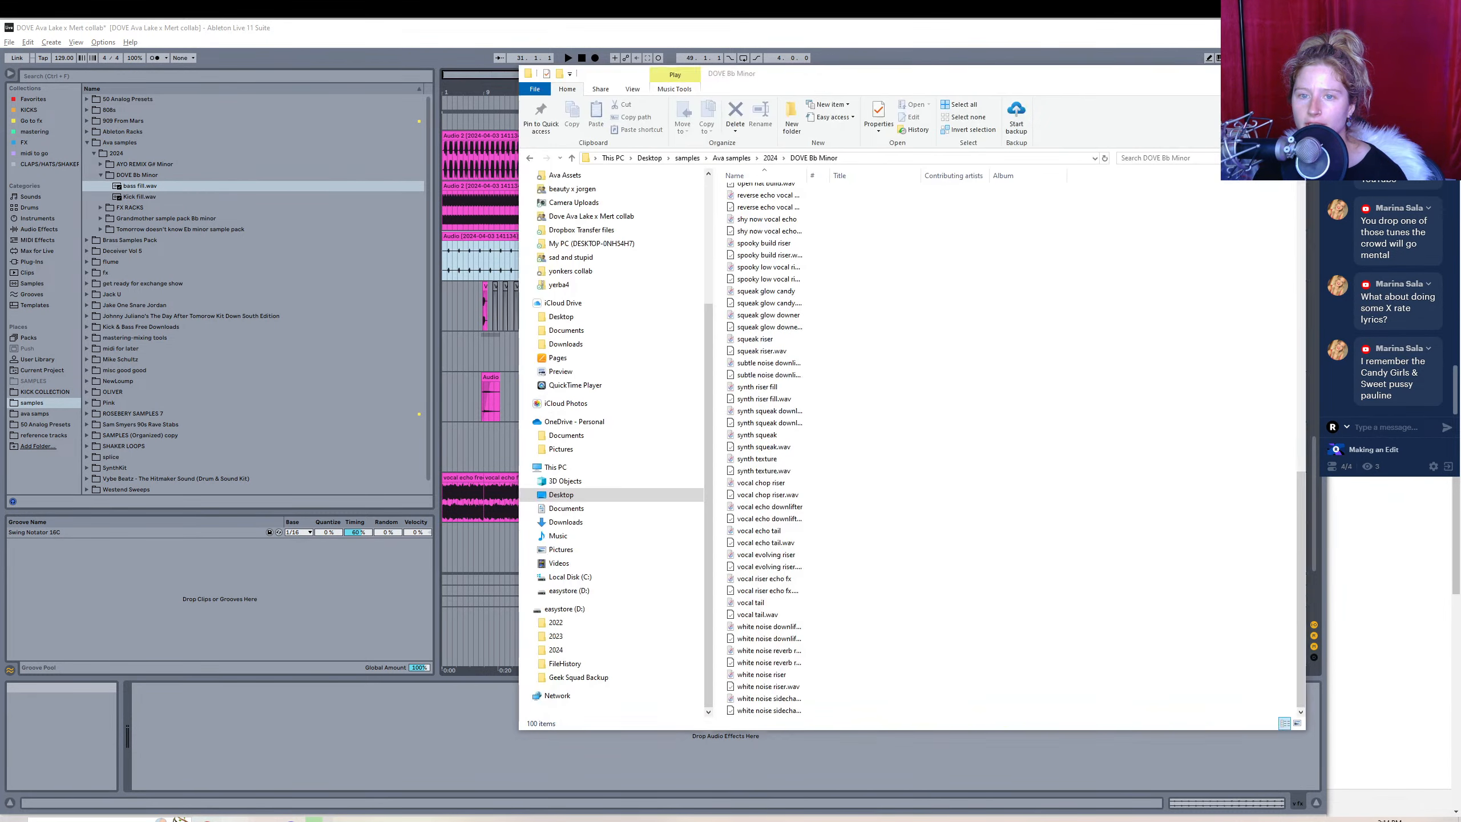
click(730, 158)
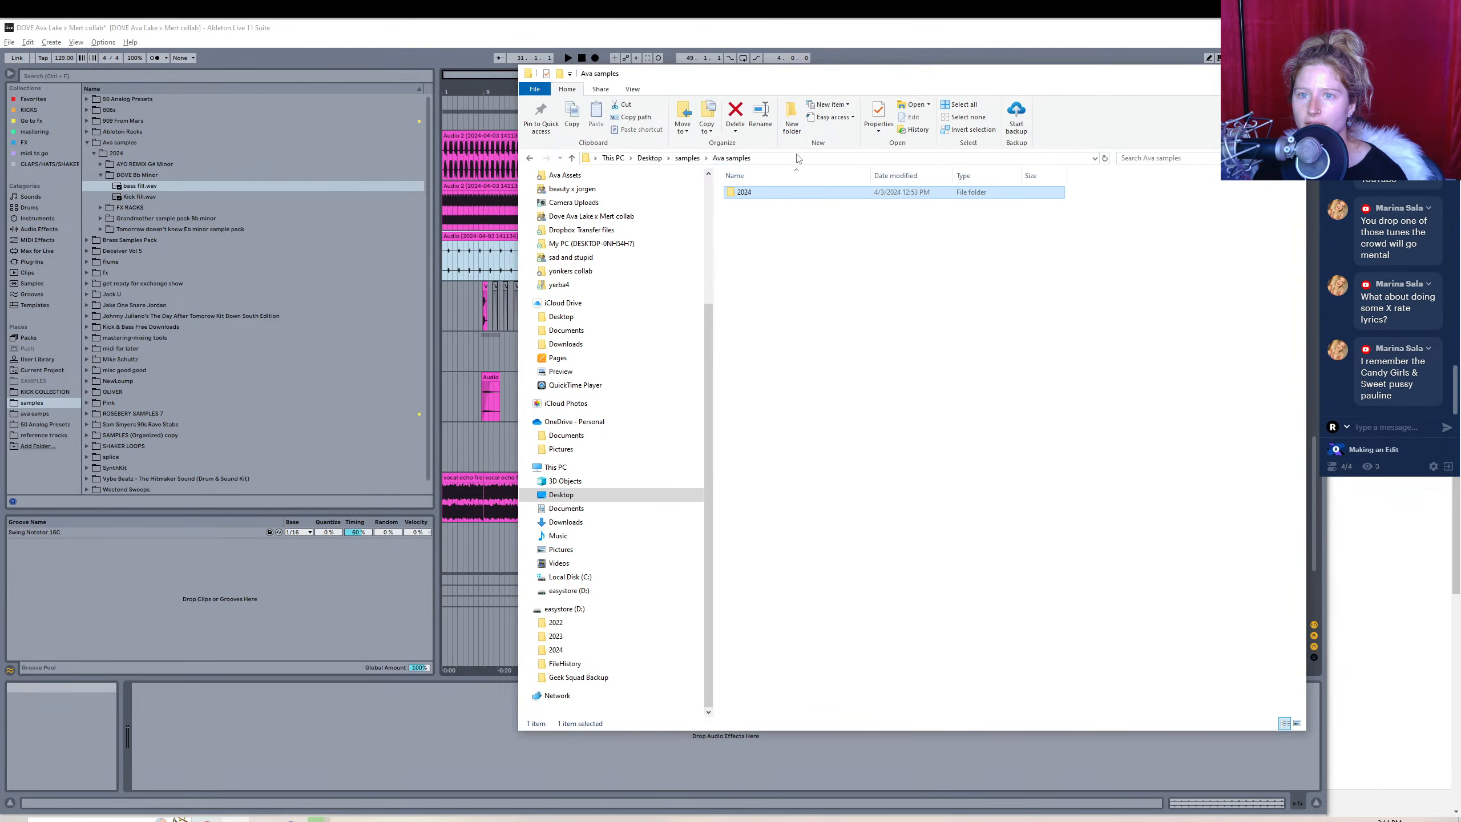
double_click(750, 193)
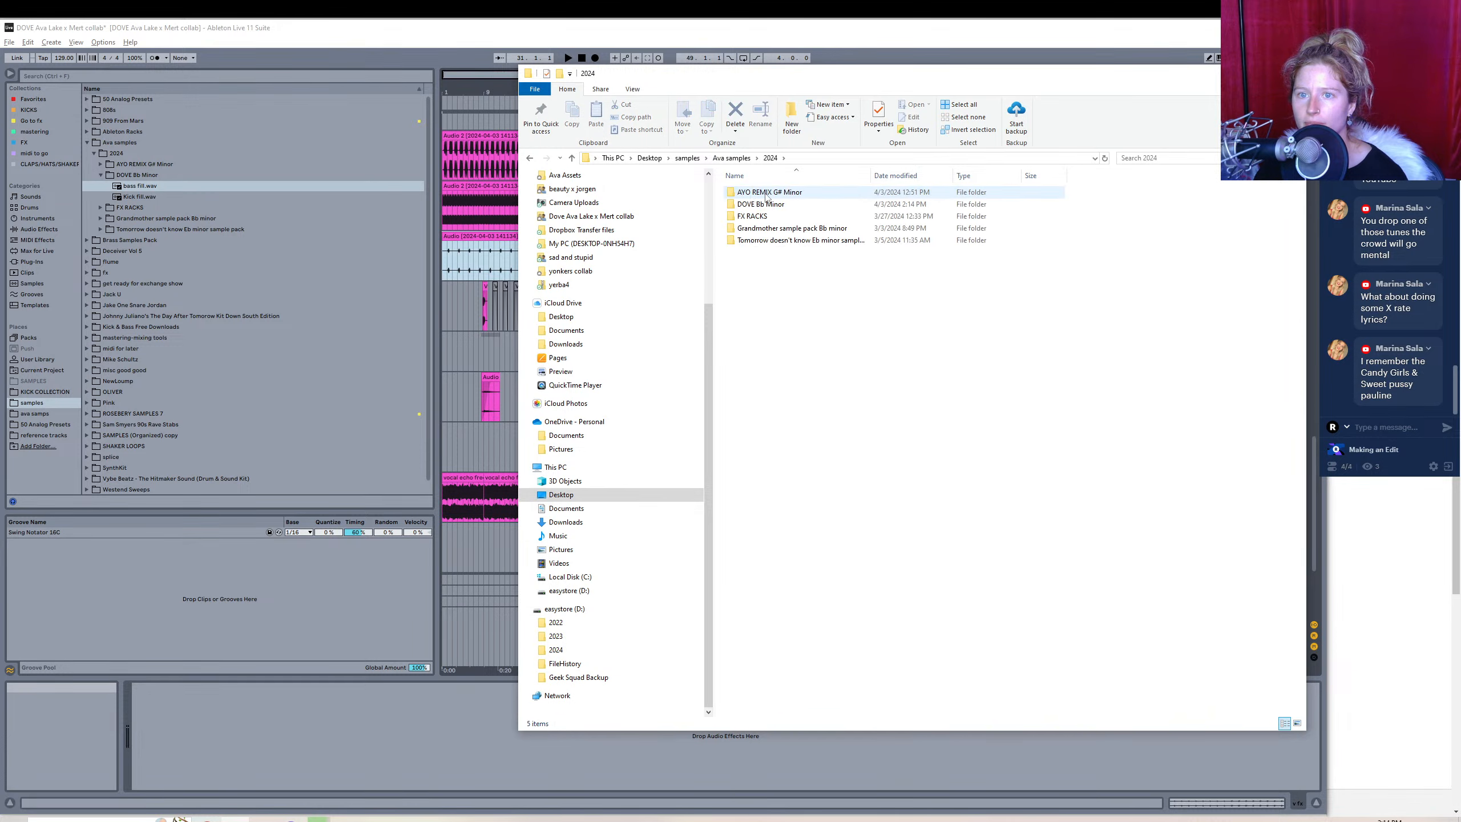
right_click(761, 204)
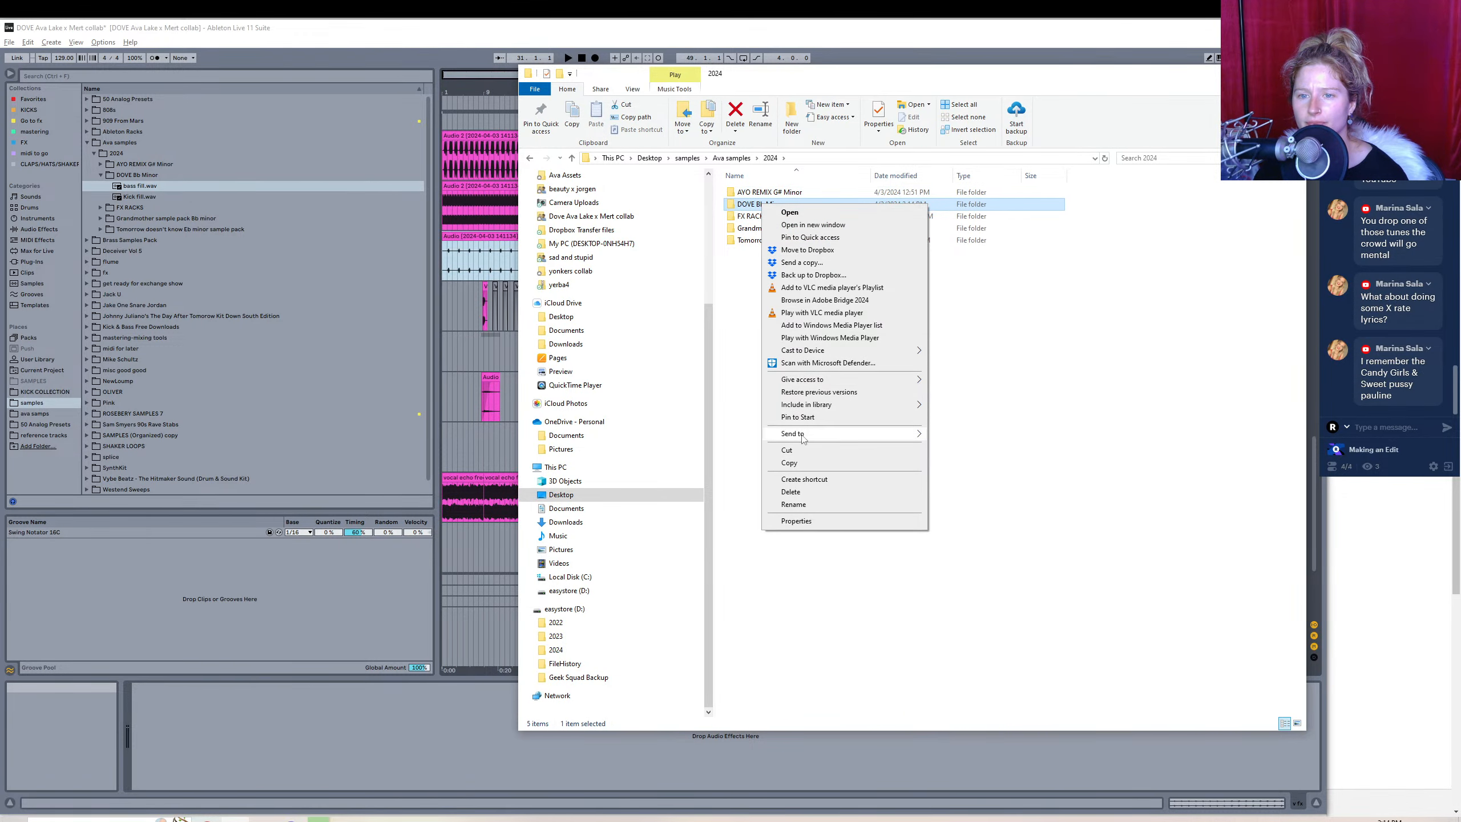
click(823, 504)
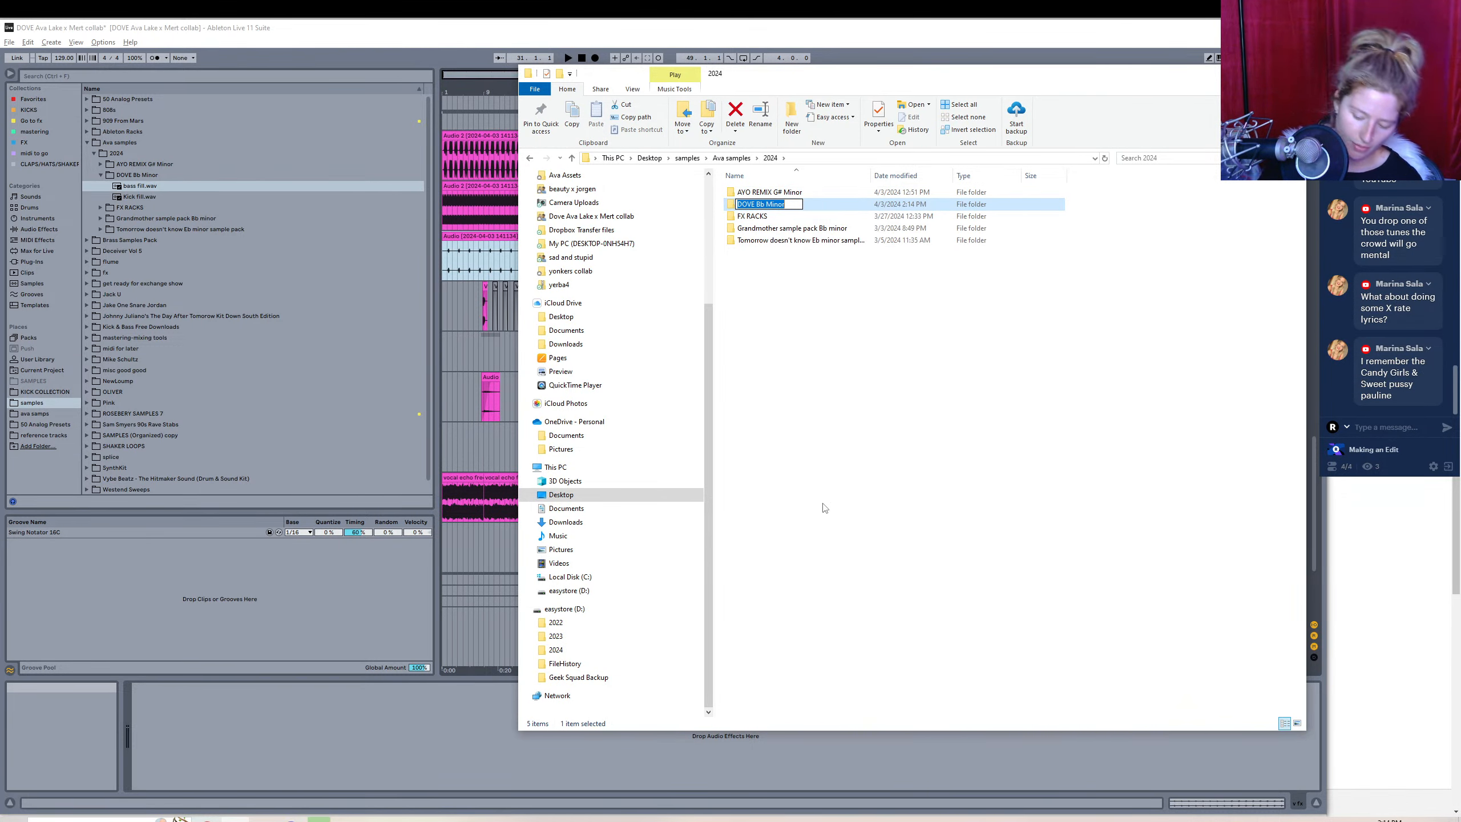
key(Right)
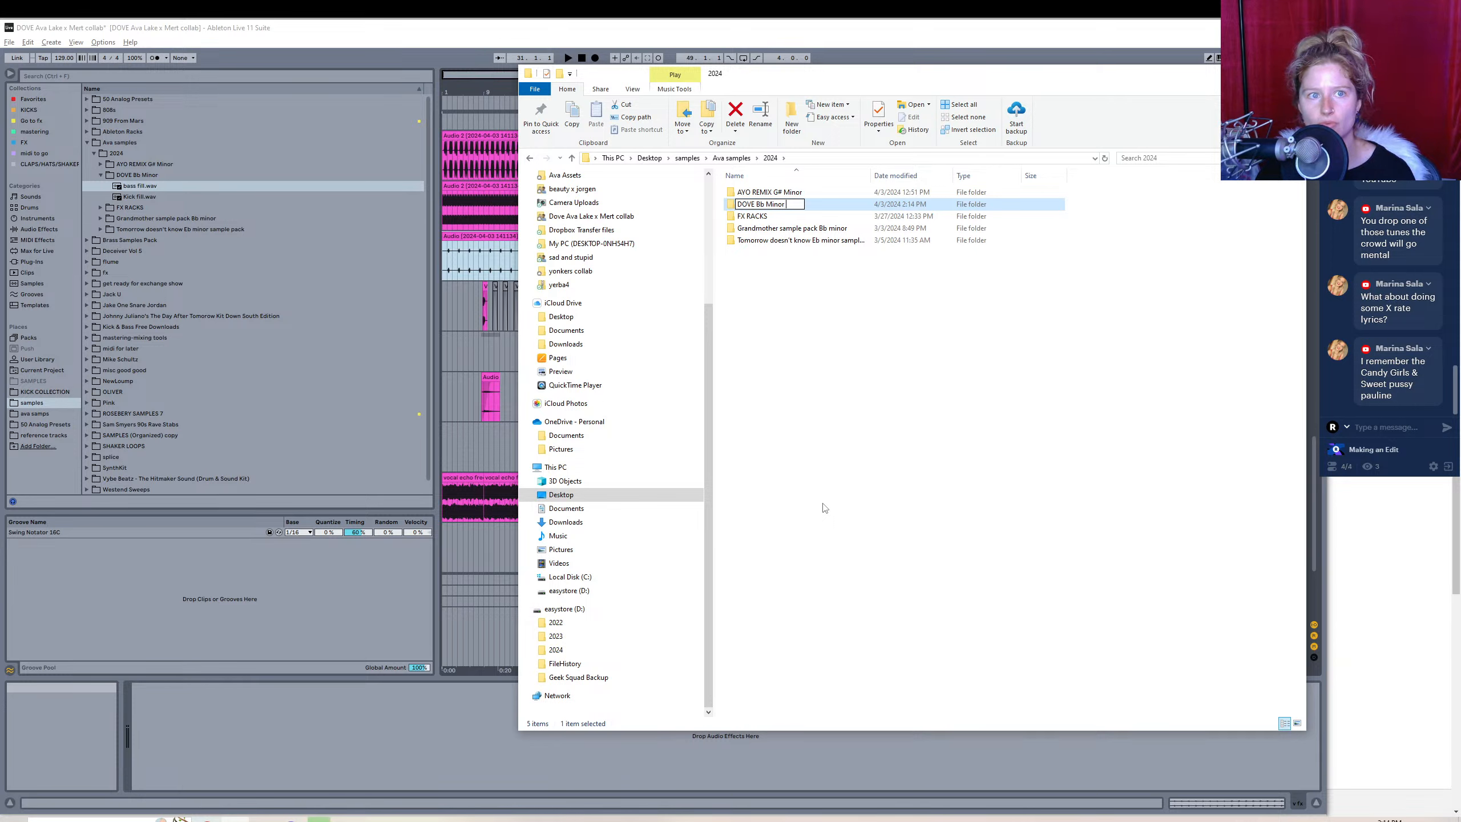
text(129)
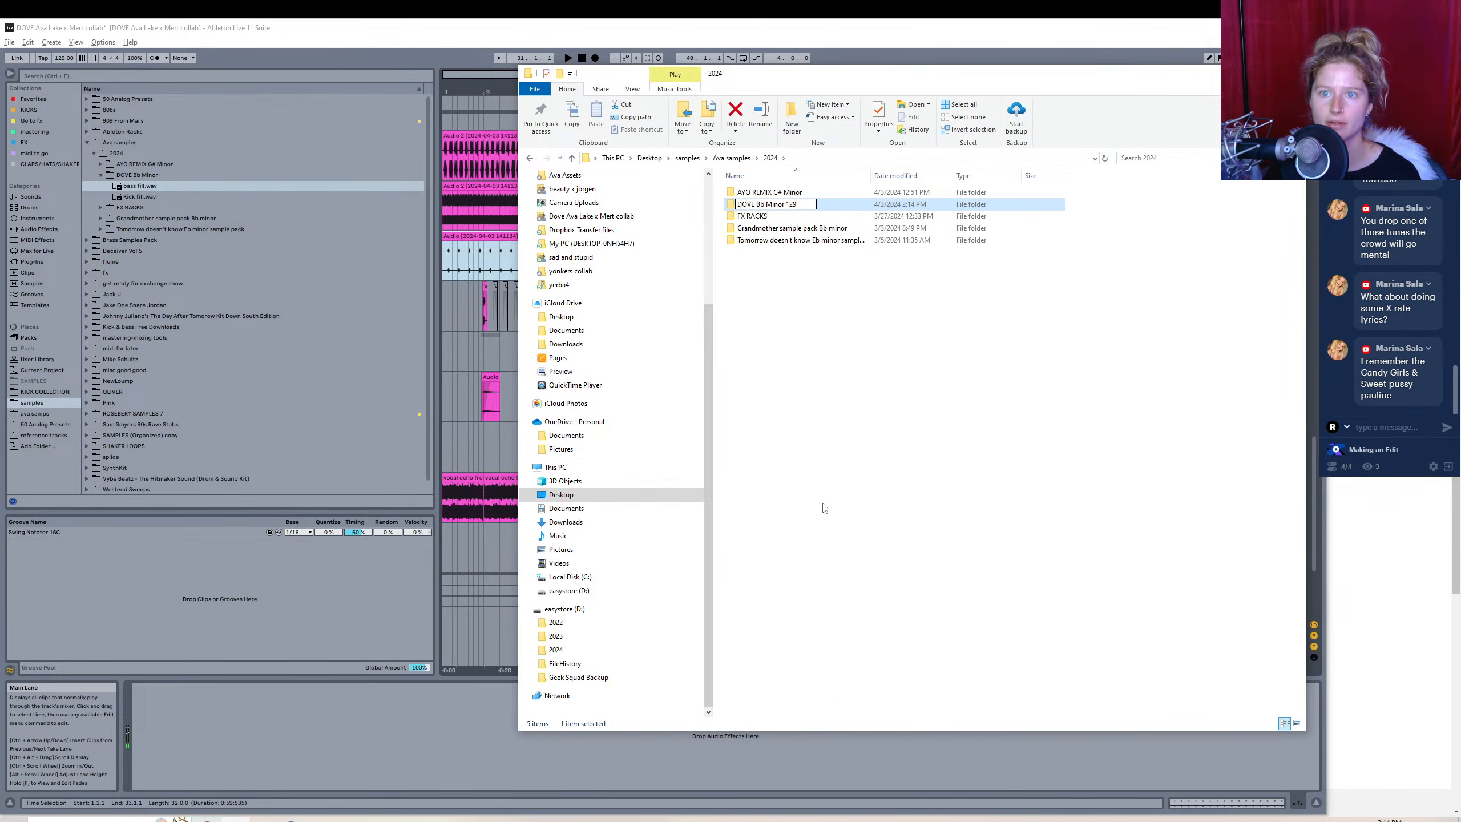
text( bpm)
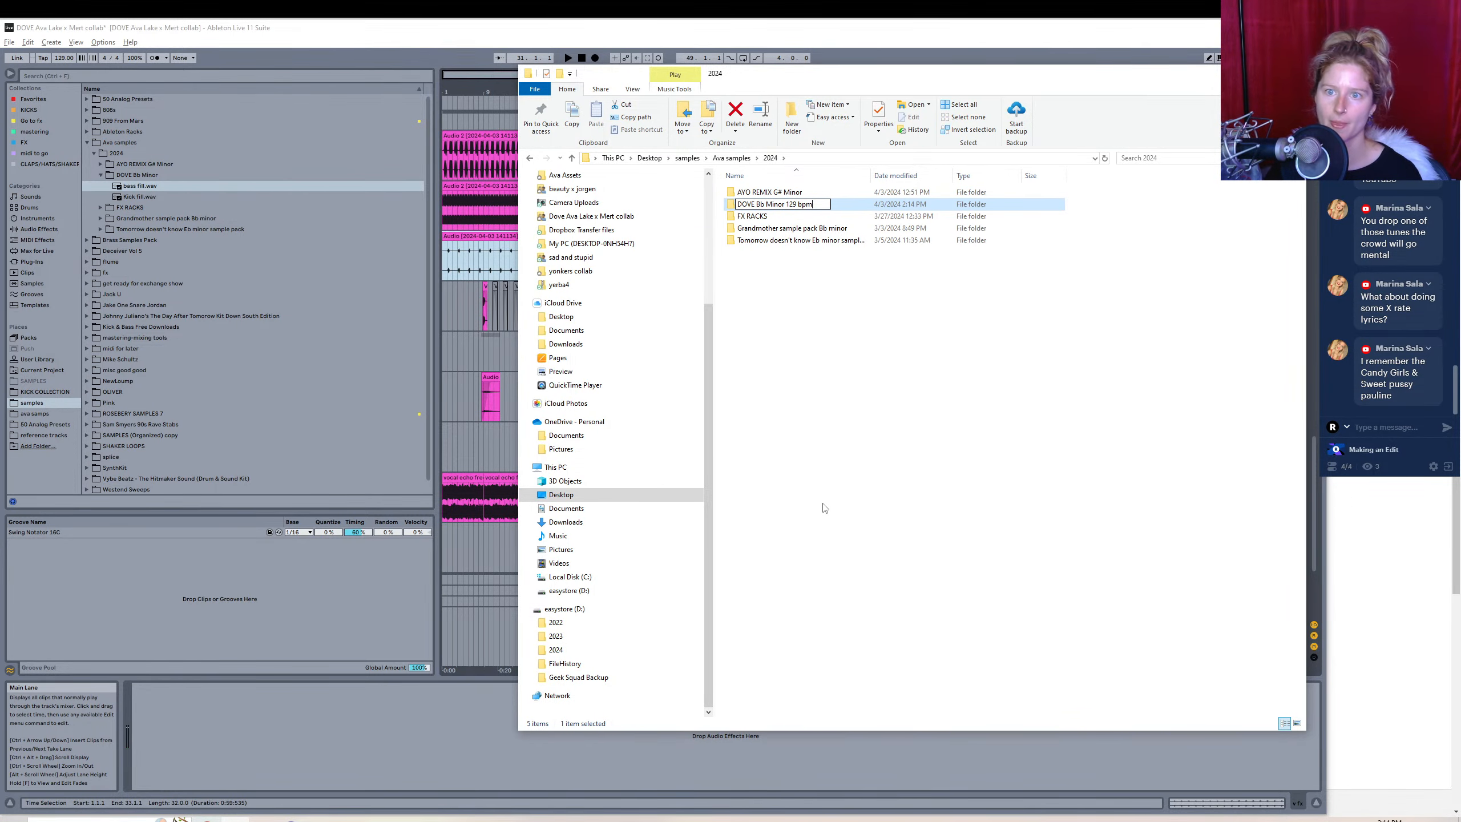
key(Return)
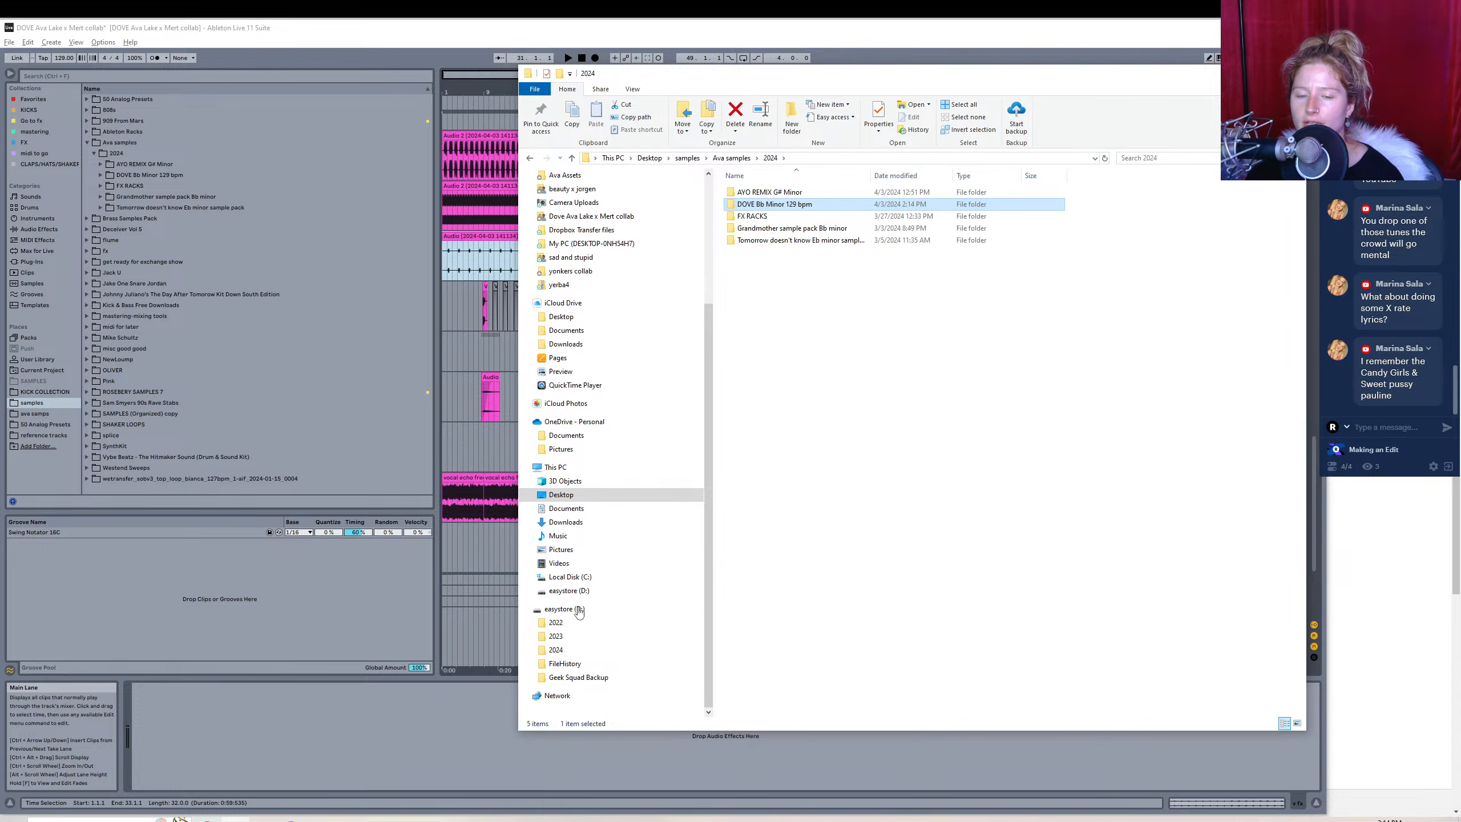
- Switch back to Ableton Live, solo the VOX FX track and audition its first active clip near bar 9
click(468, 720)
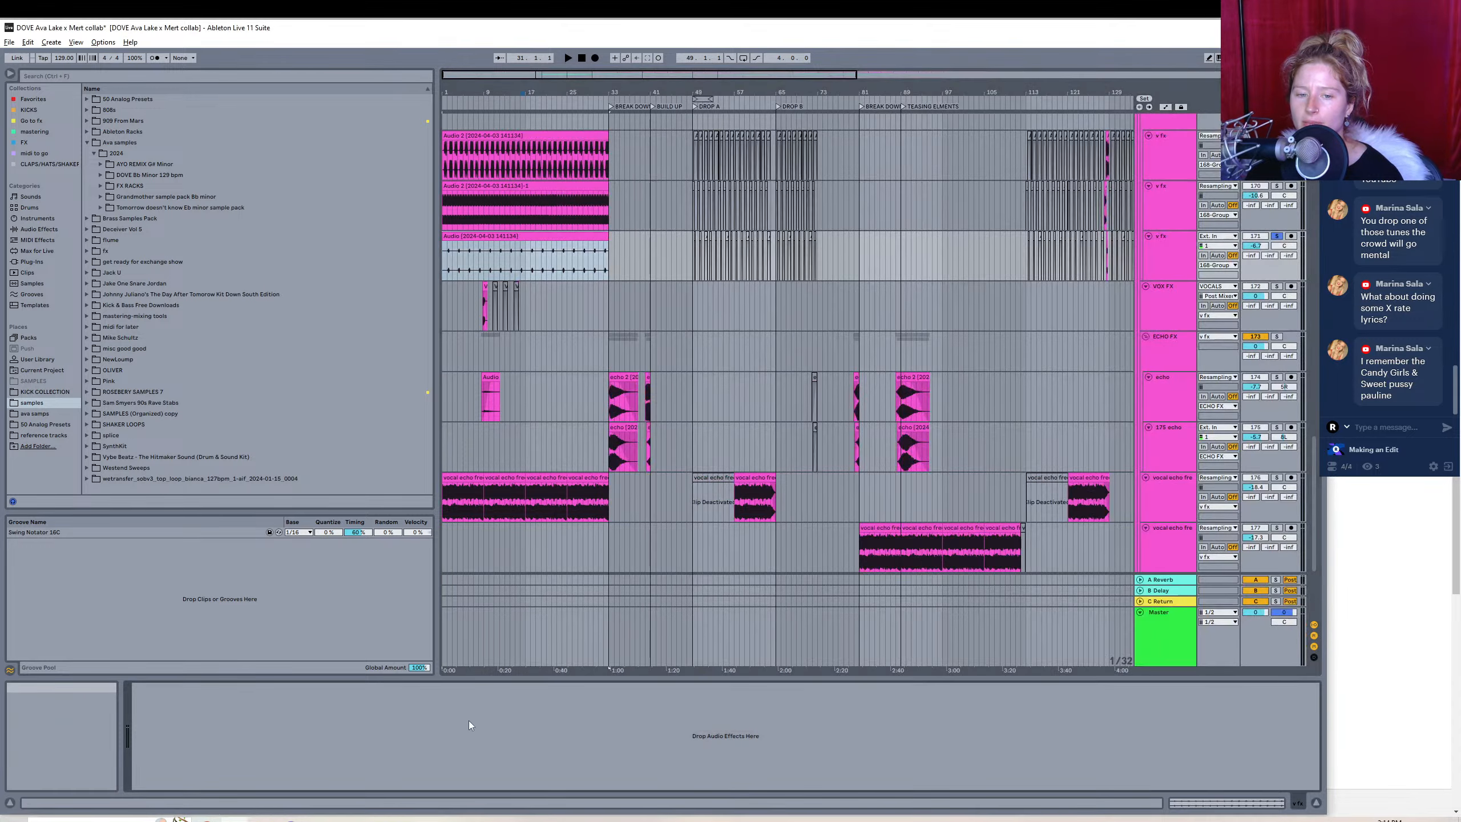
click(1276, 286)
drag(509, 93, 814, 206)
click(579, 311)
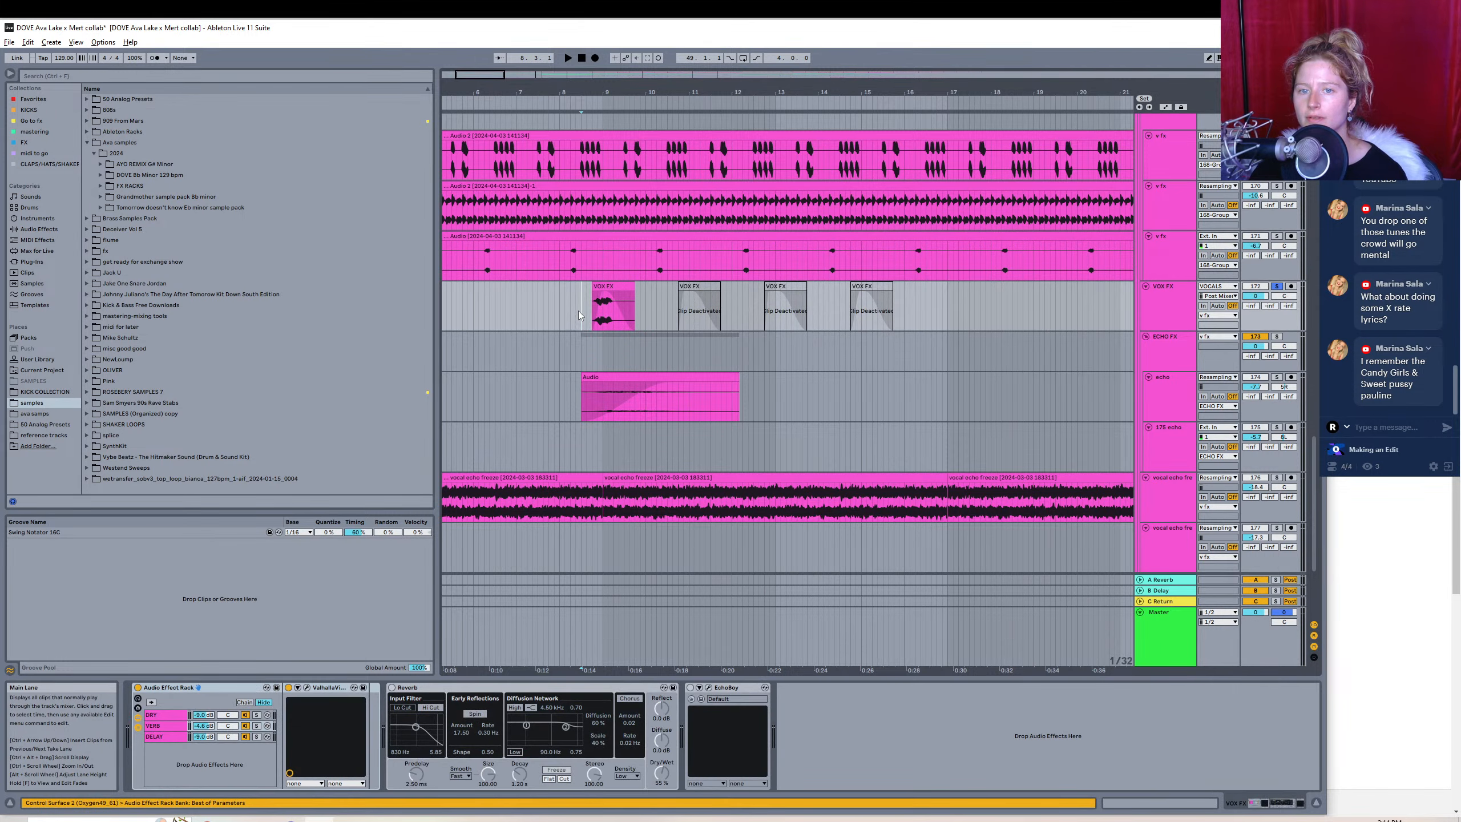
click(609, 314)
key(space)
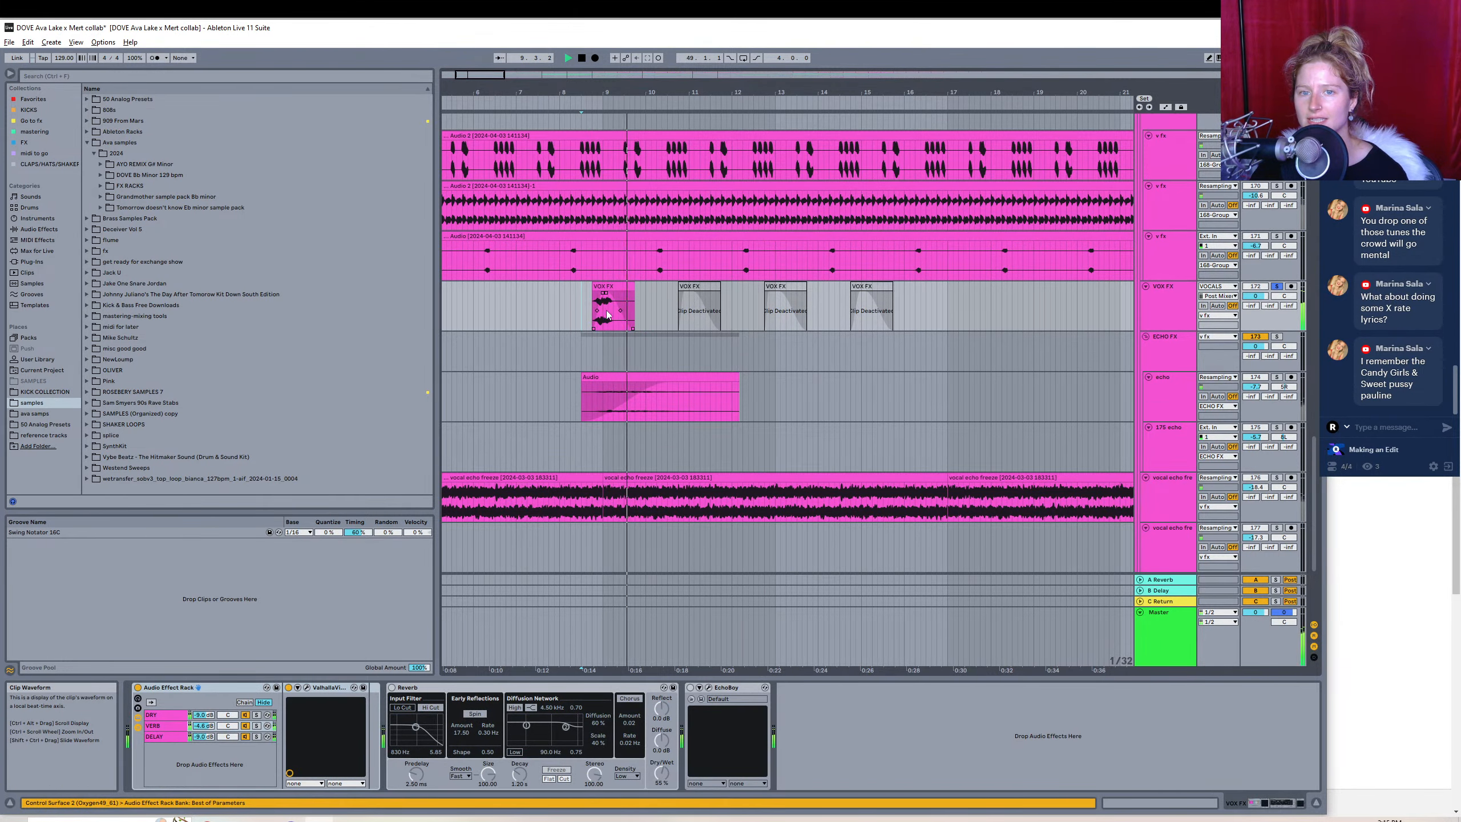
key(space)
- Consolidate the VOX FX track's first active clip over the two bars from 8.1.1 to 10.1.1
click(560, 311)
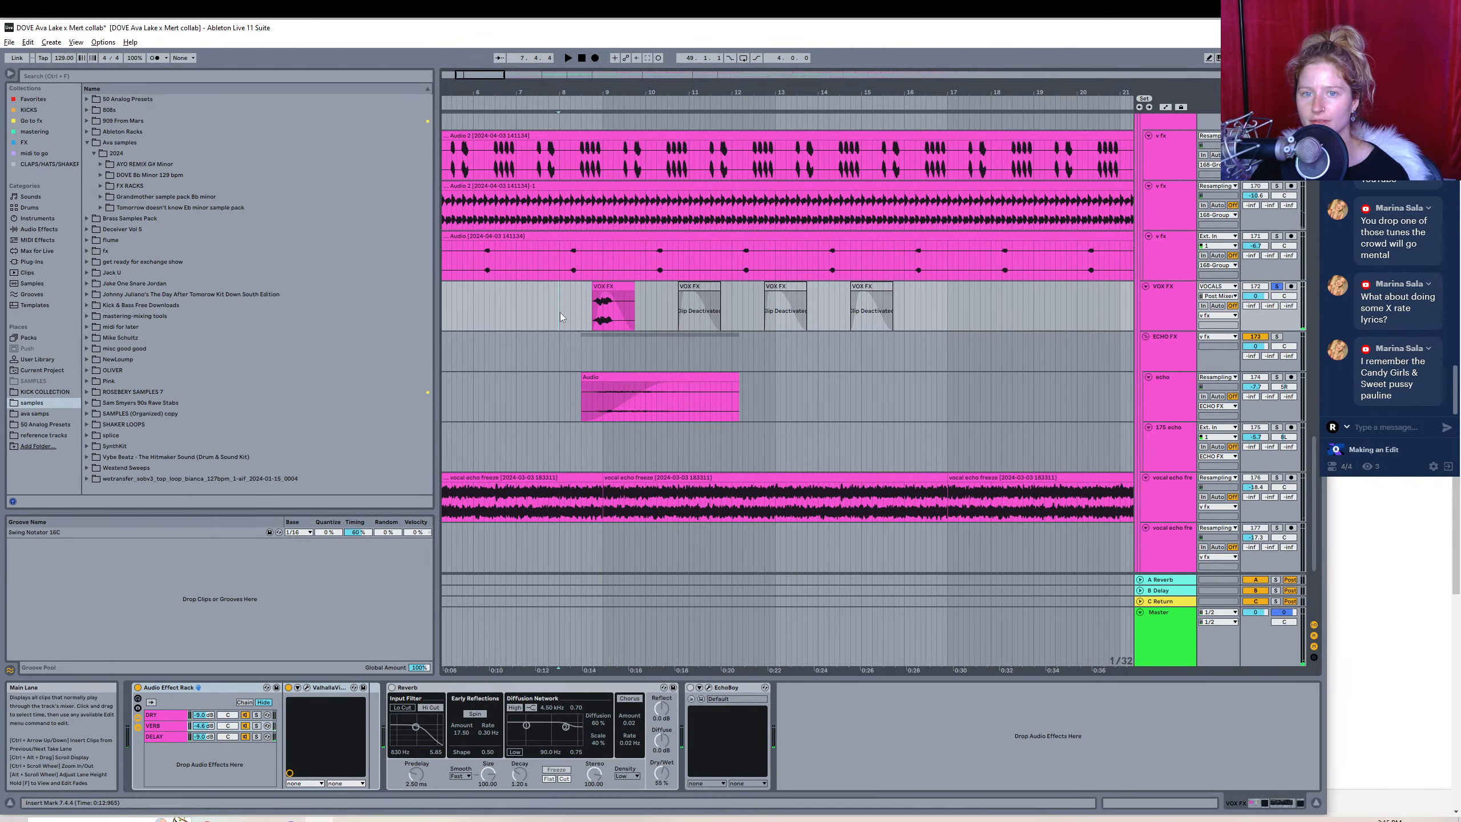
click(560, 312)
shift+click(646, 315)
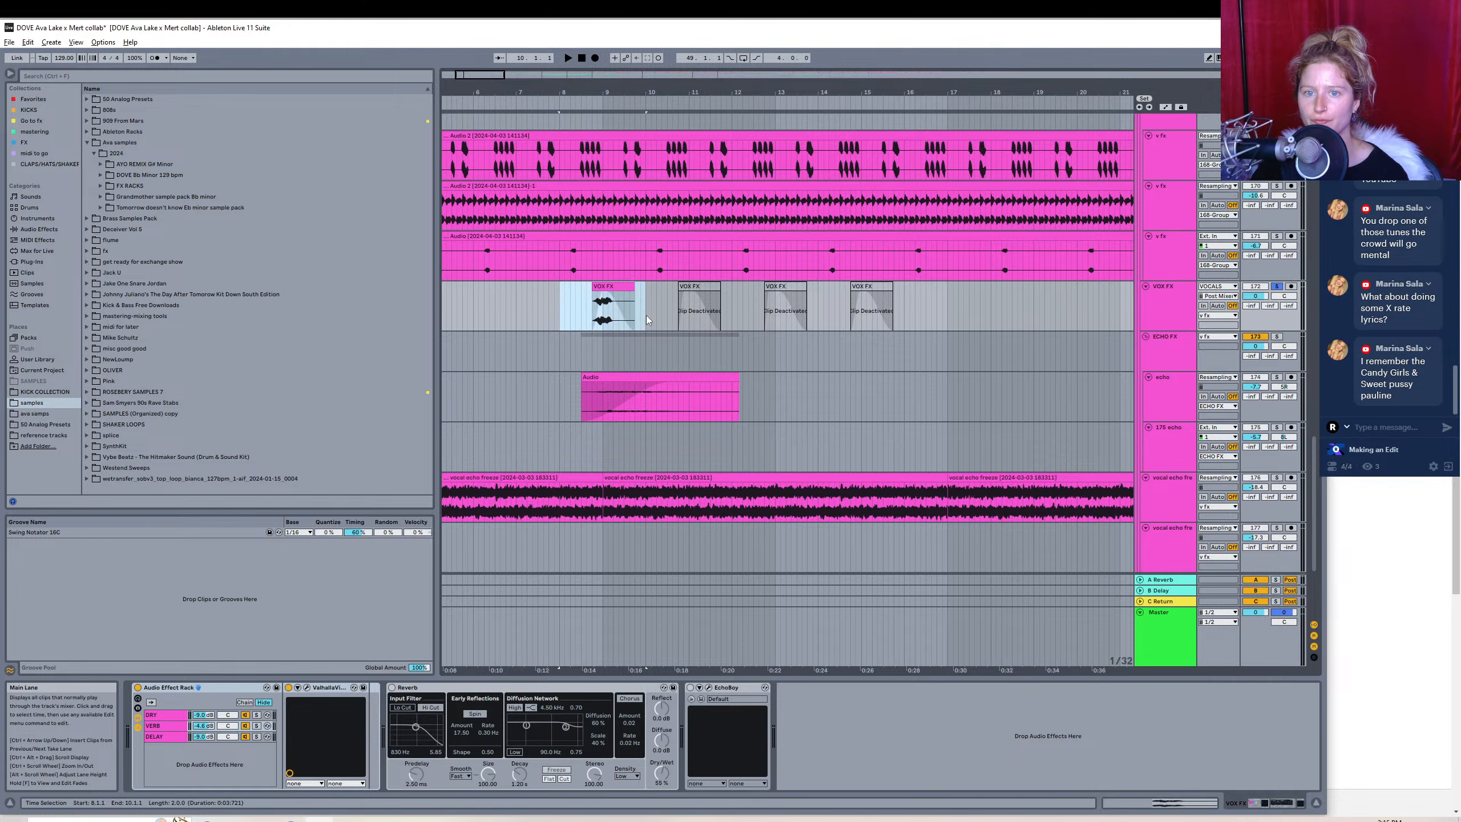
drag(472, 75, 468, 110)
key(ctrl+j)
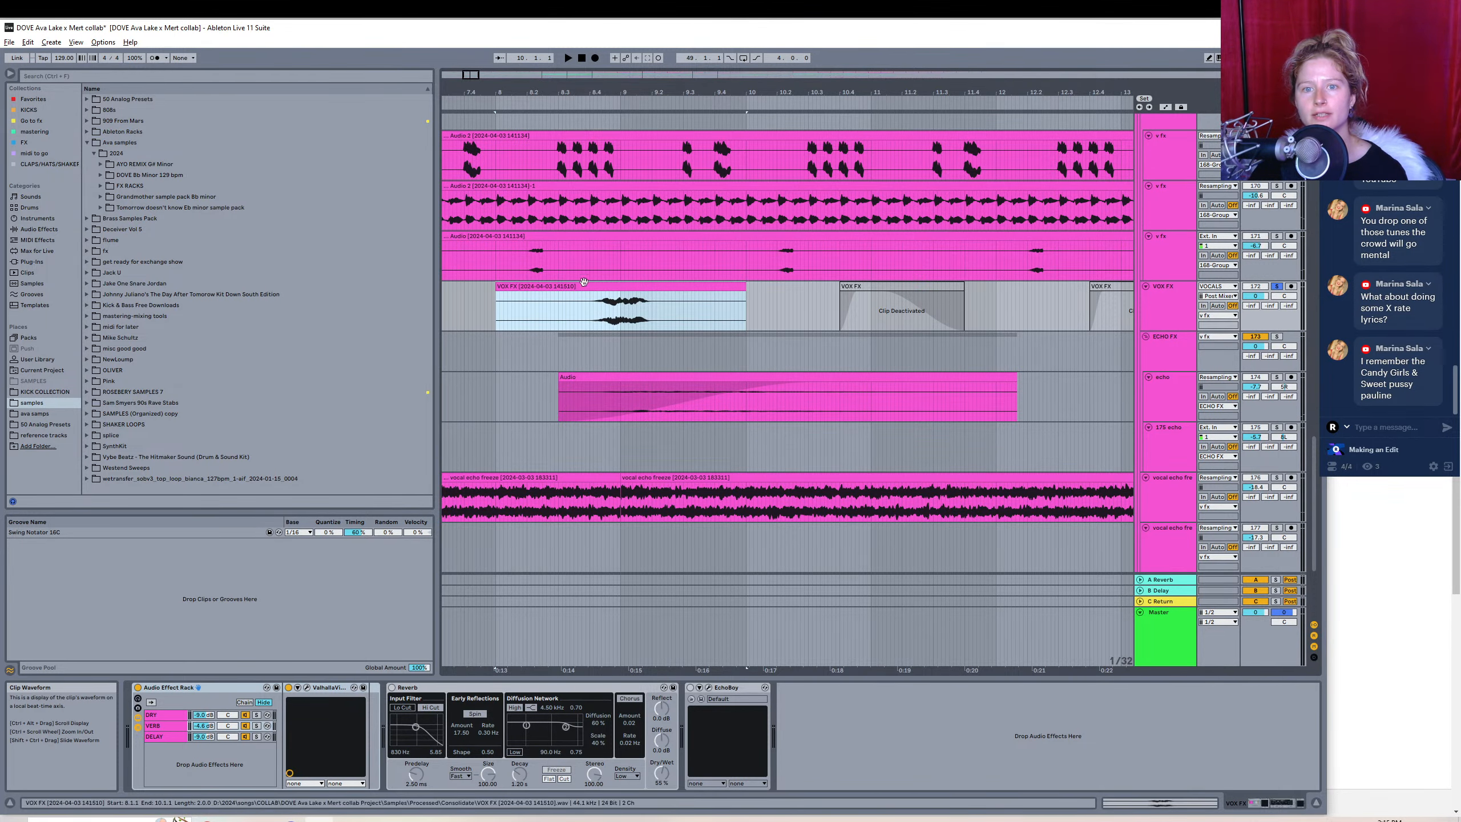
- Start an audio export of the consolidated VOX FX clip and choose Desktop/samples/Ava samples/2024/DOVE Bb Minor 129 bpm as the save folder
click(9, 42)
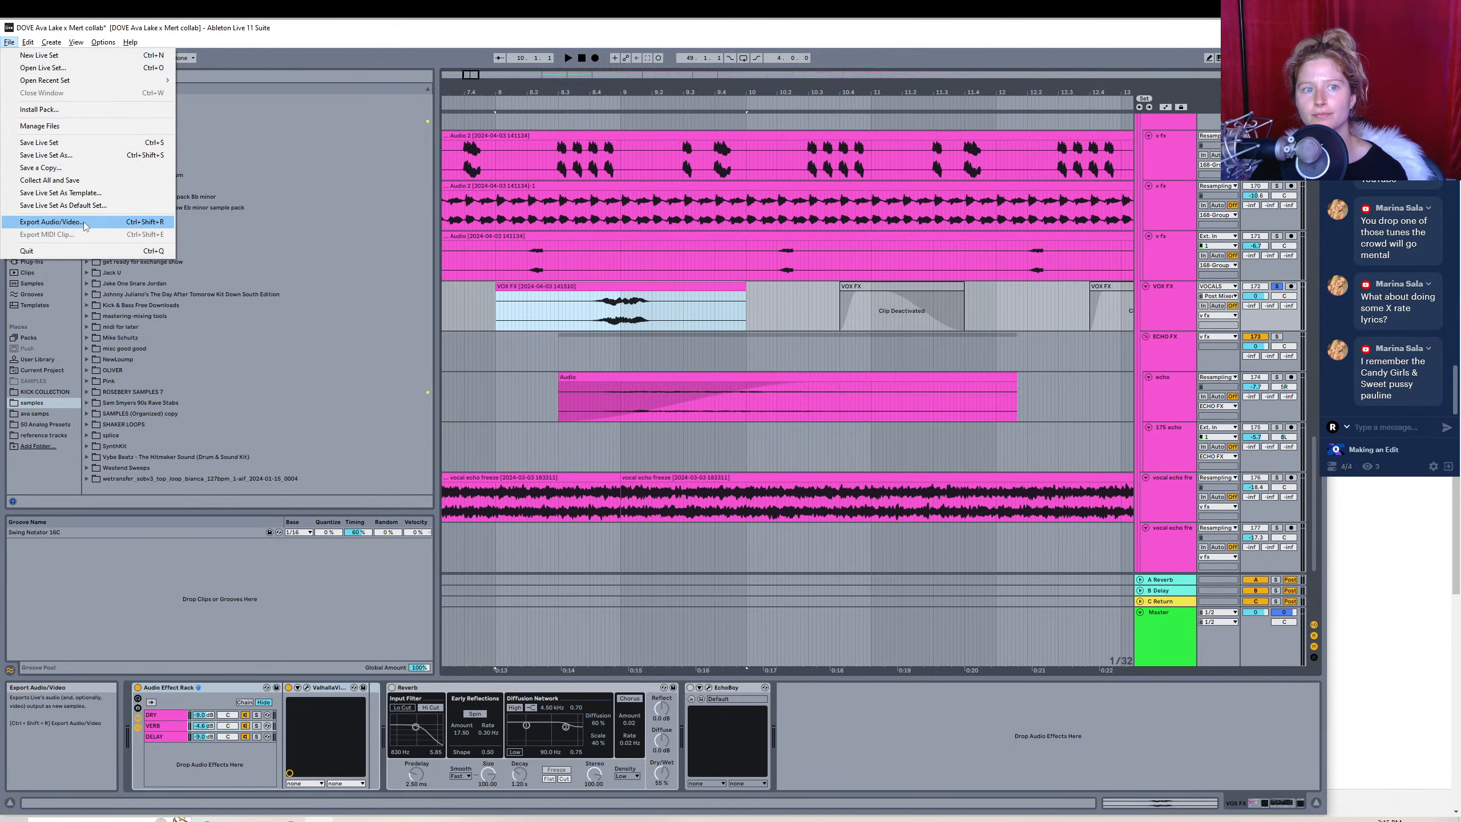
click(49, 221)
click(643, 584)
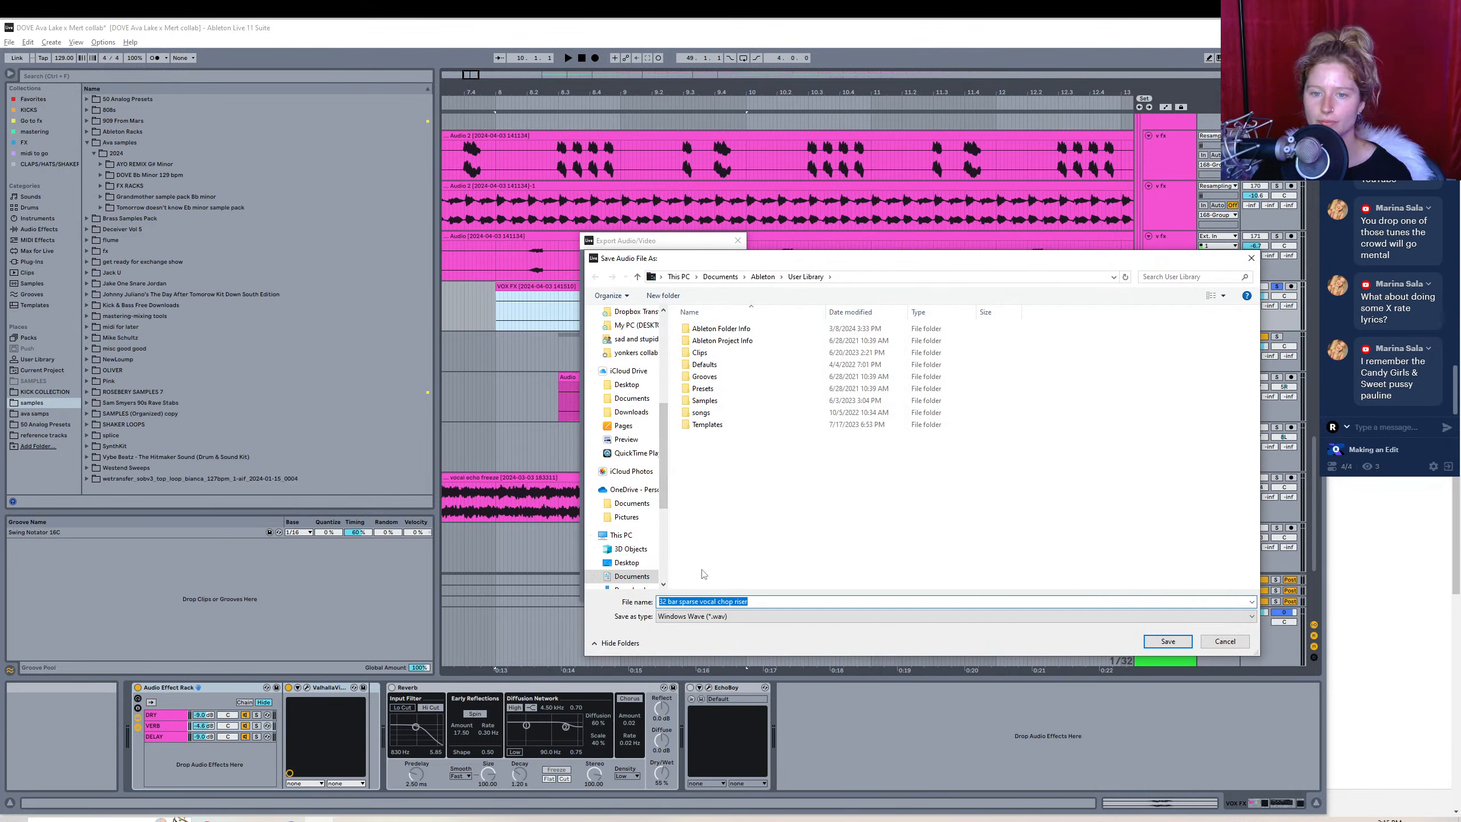
click(626, 562)
double_click(712, 460)
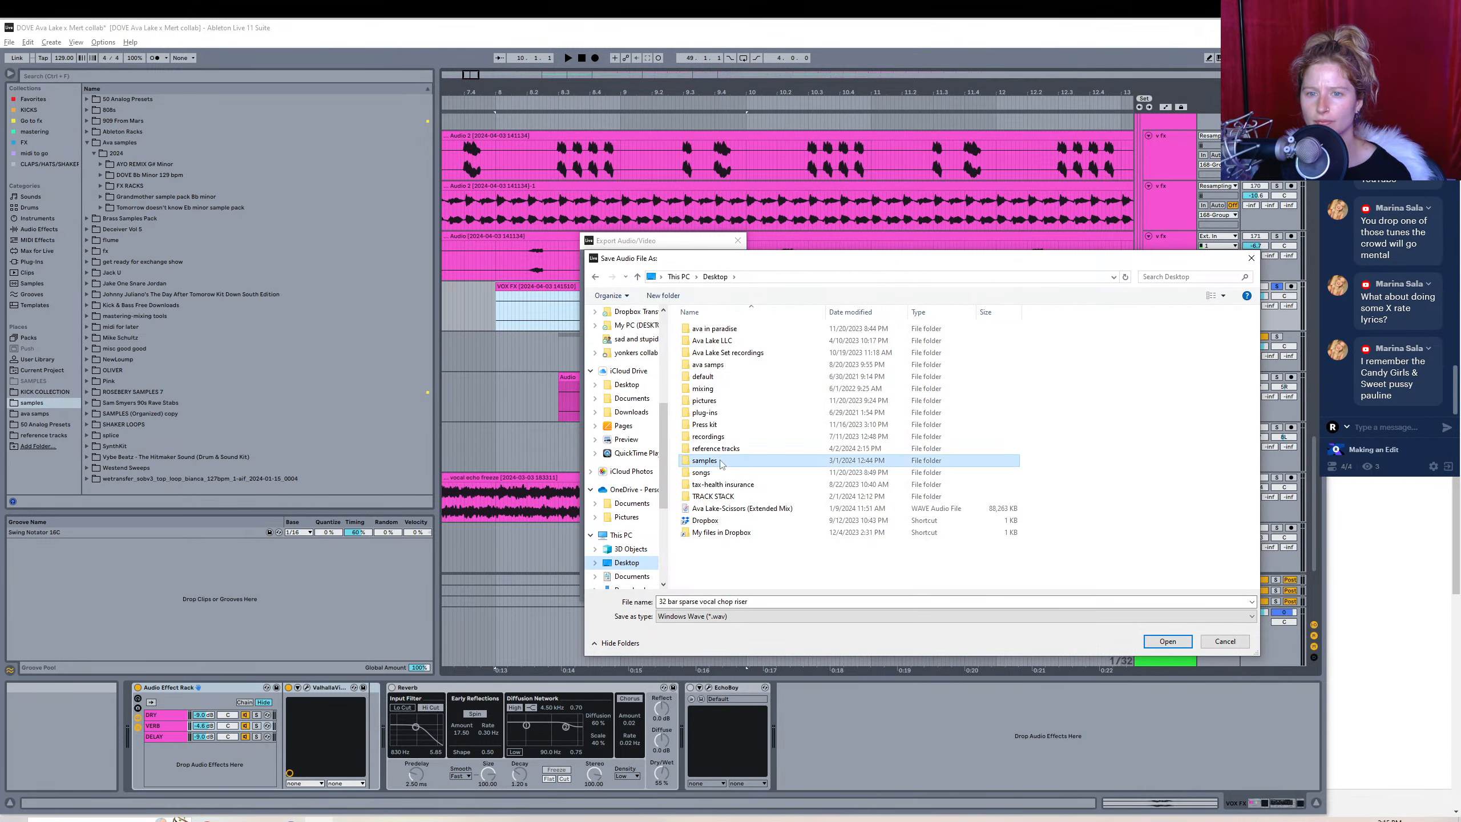
double_click(710, 376)
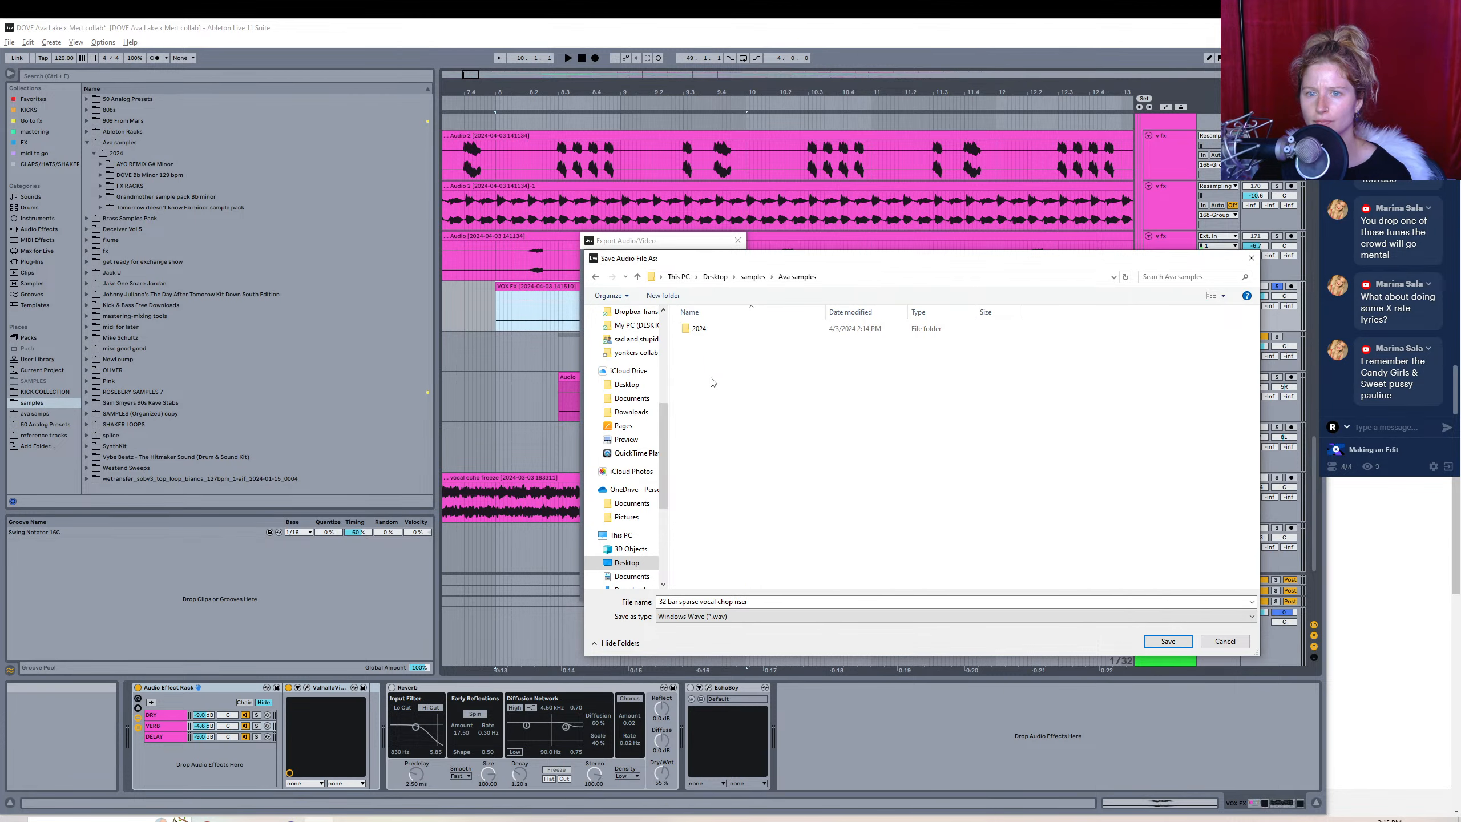
double_click(708, 328)
click(709, 340)
double_click(714, 340)
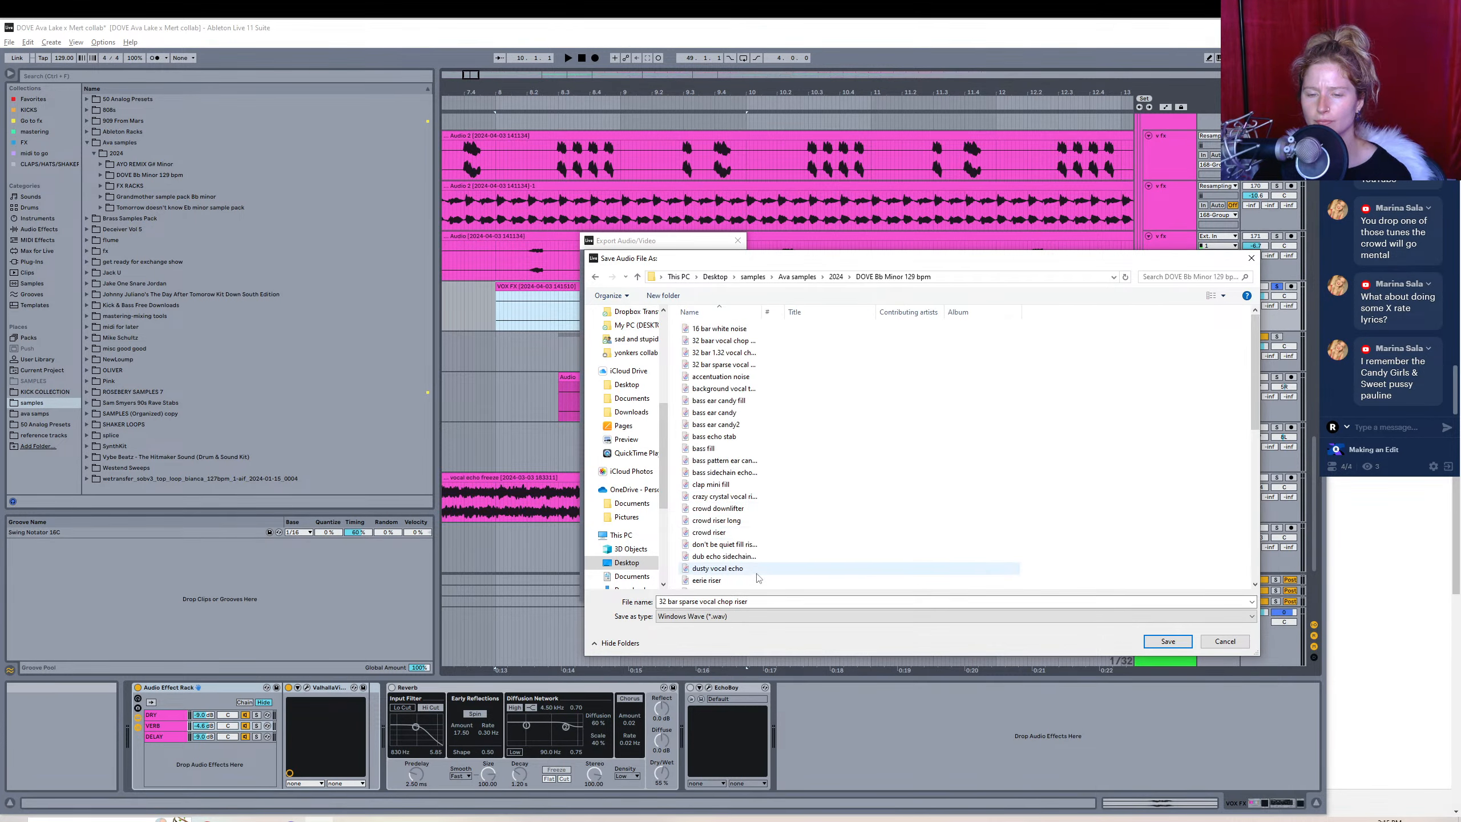
- Name the VOX FX export "vocal accent" and save it as a WAV
click(748, 601)
text(vocal )
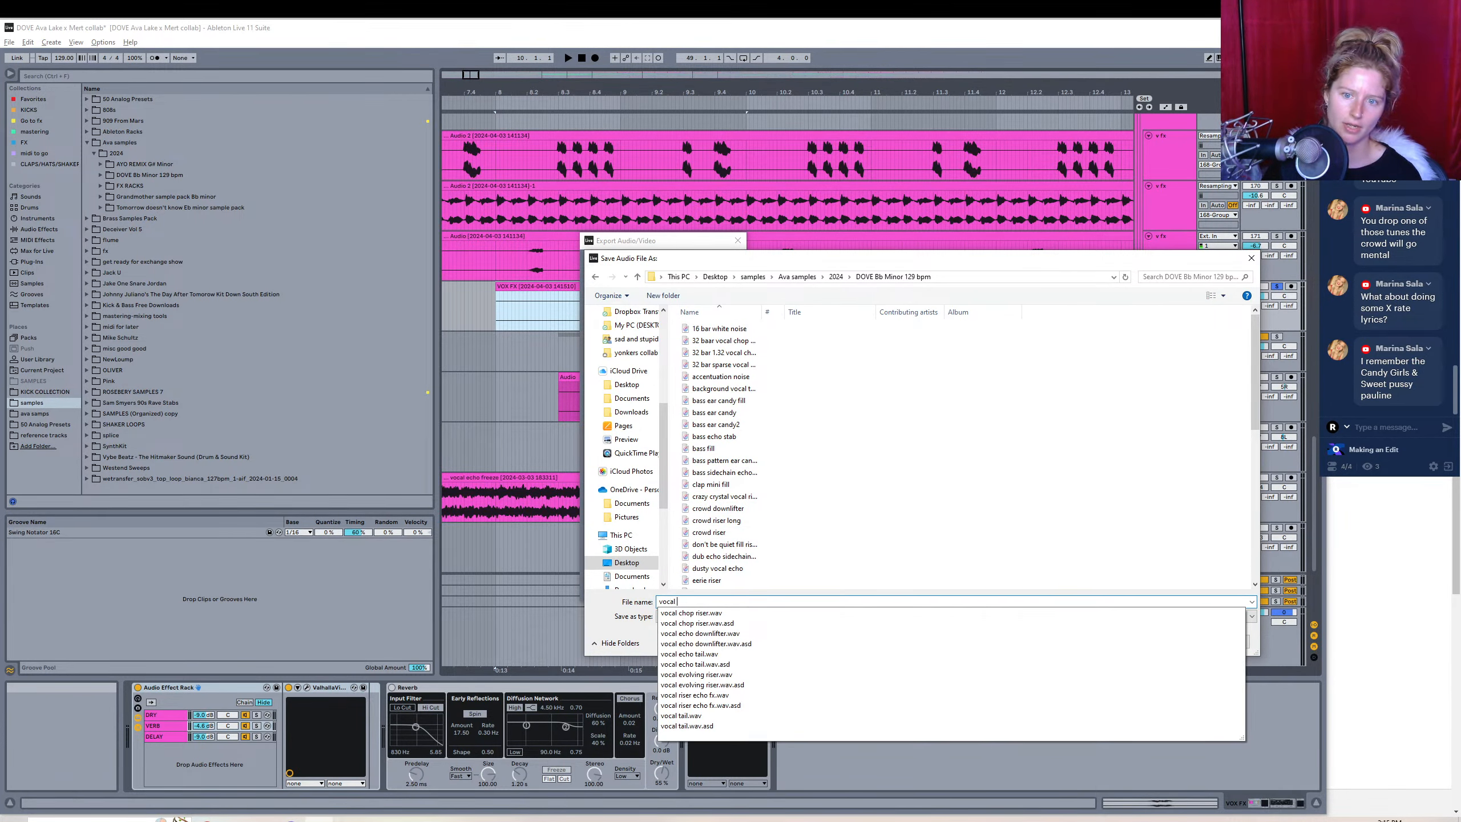
text(eccenbt)
key(BackSpace)
key(BackSpace)
key(BackSpace)
key(BackSpace)
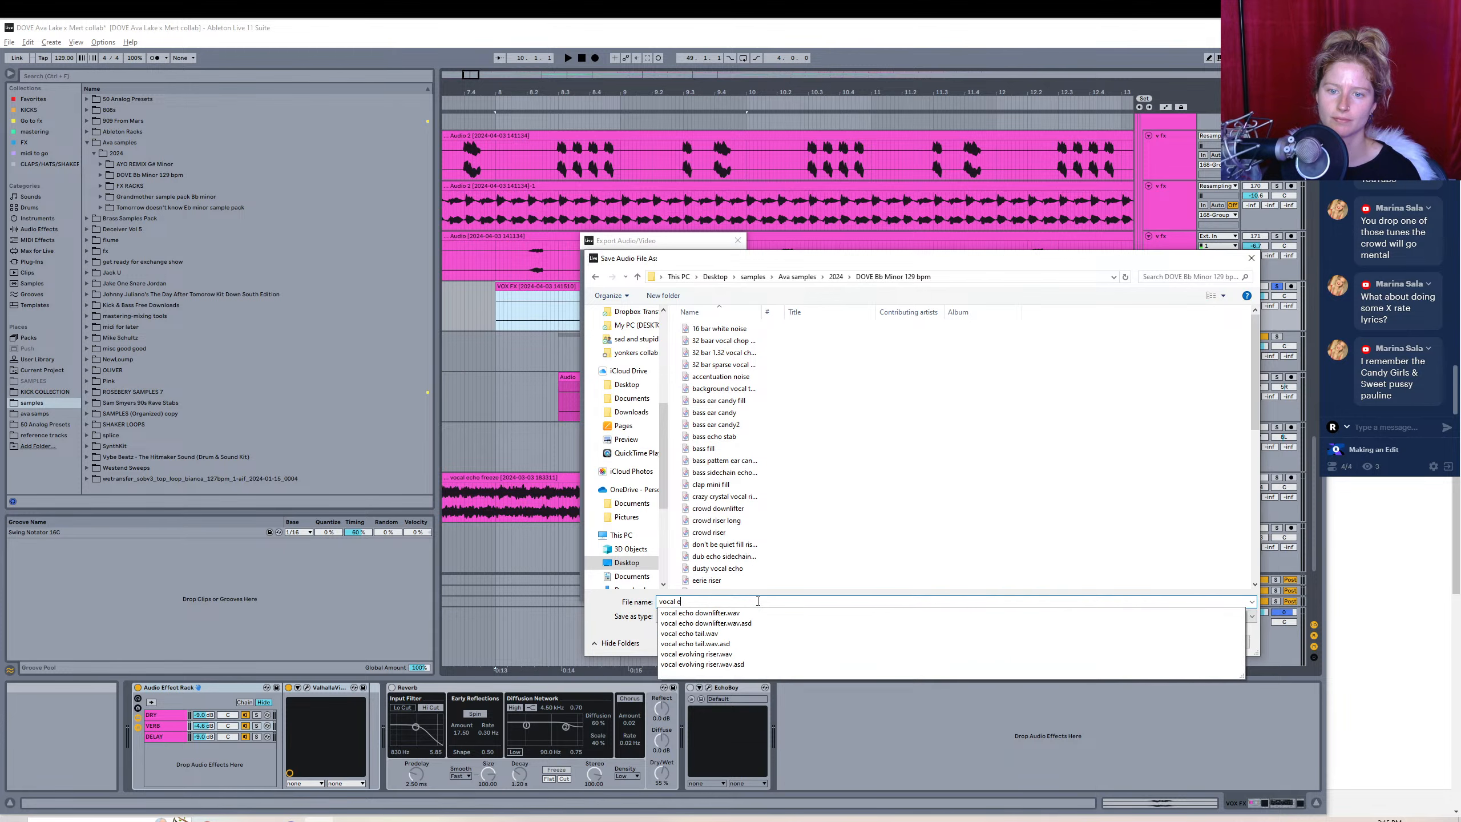
text(acce)
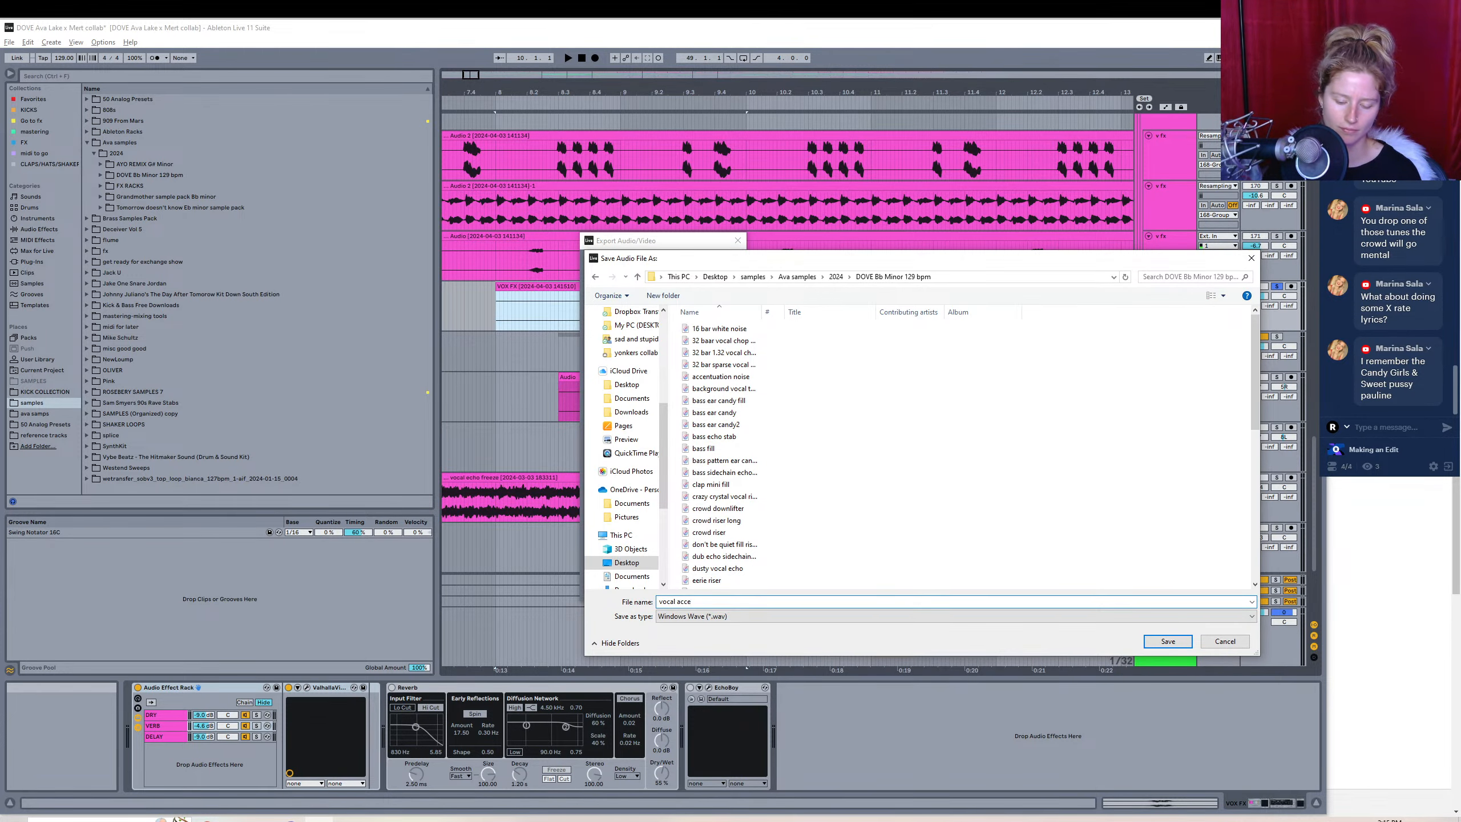
text(nt)
key(Return)
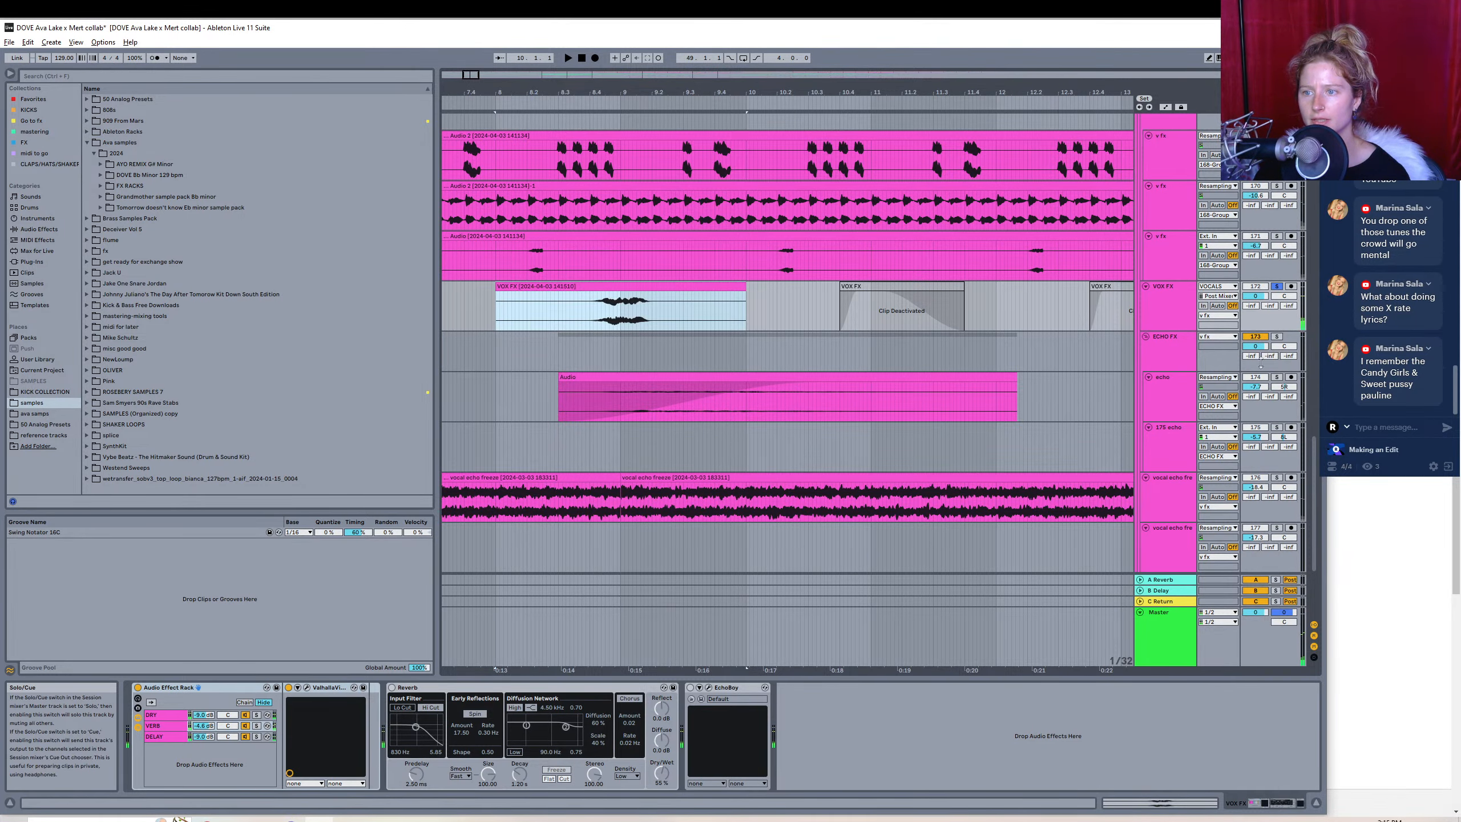
- Select the echo track's clip near bar 9, solo the track and audition the clip
double_click(470, 75)
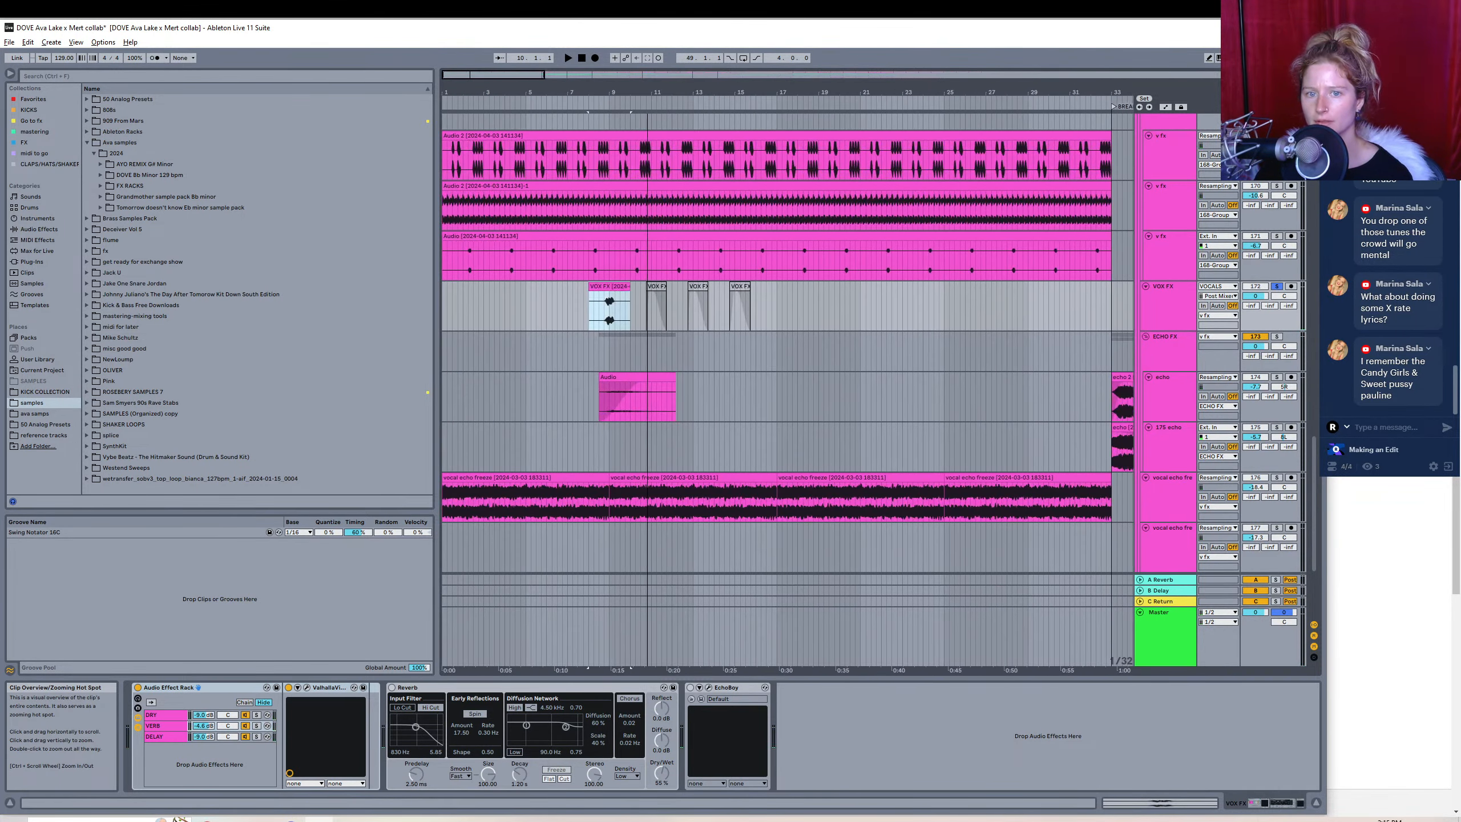
drag(638, 92, 639, 96)
click(656, 377)
click(1276, 378)
key(space)
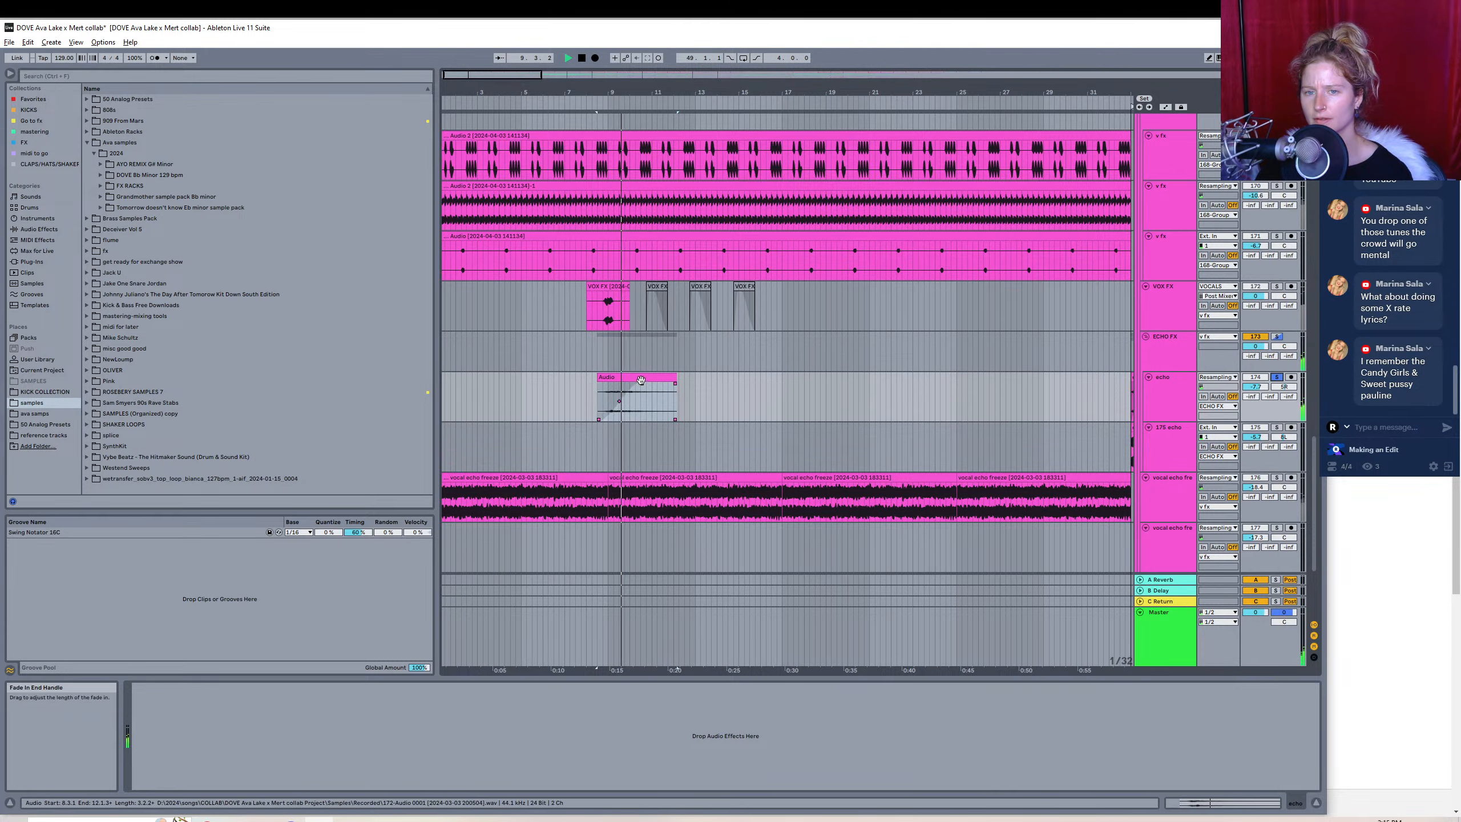
key(space)
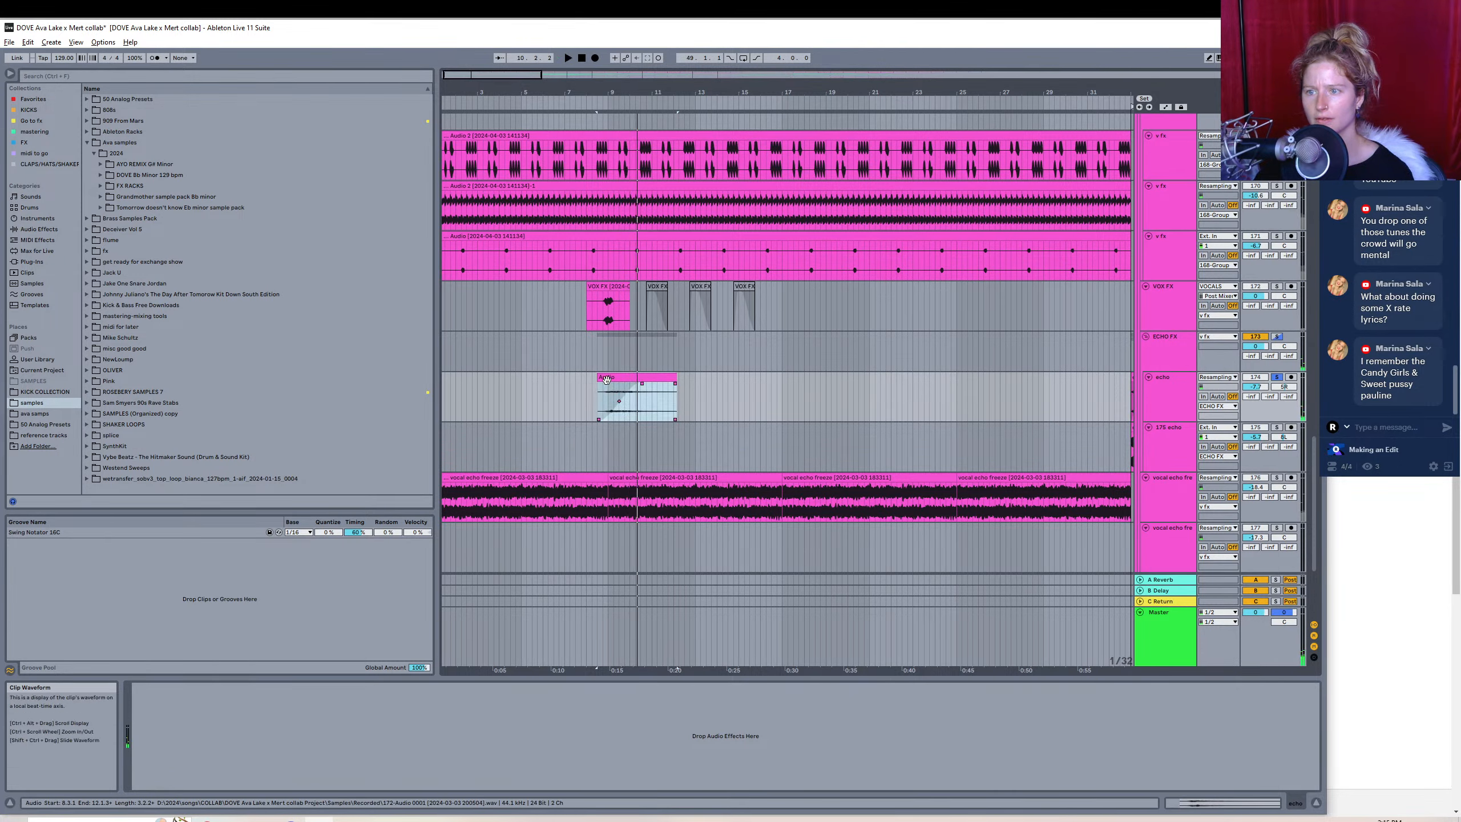
- Export the selected echo clip as a WAV named "vocal wavy echo" in the DOVE Bb Minor 129 bpm folder
click(9, 42)
click(81, 222)
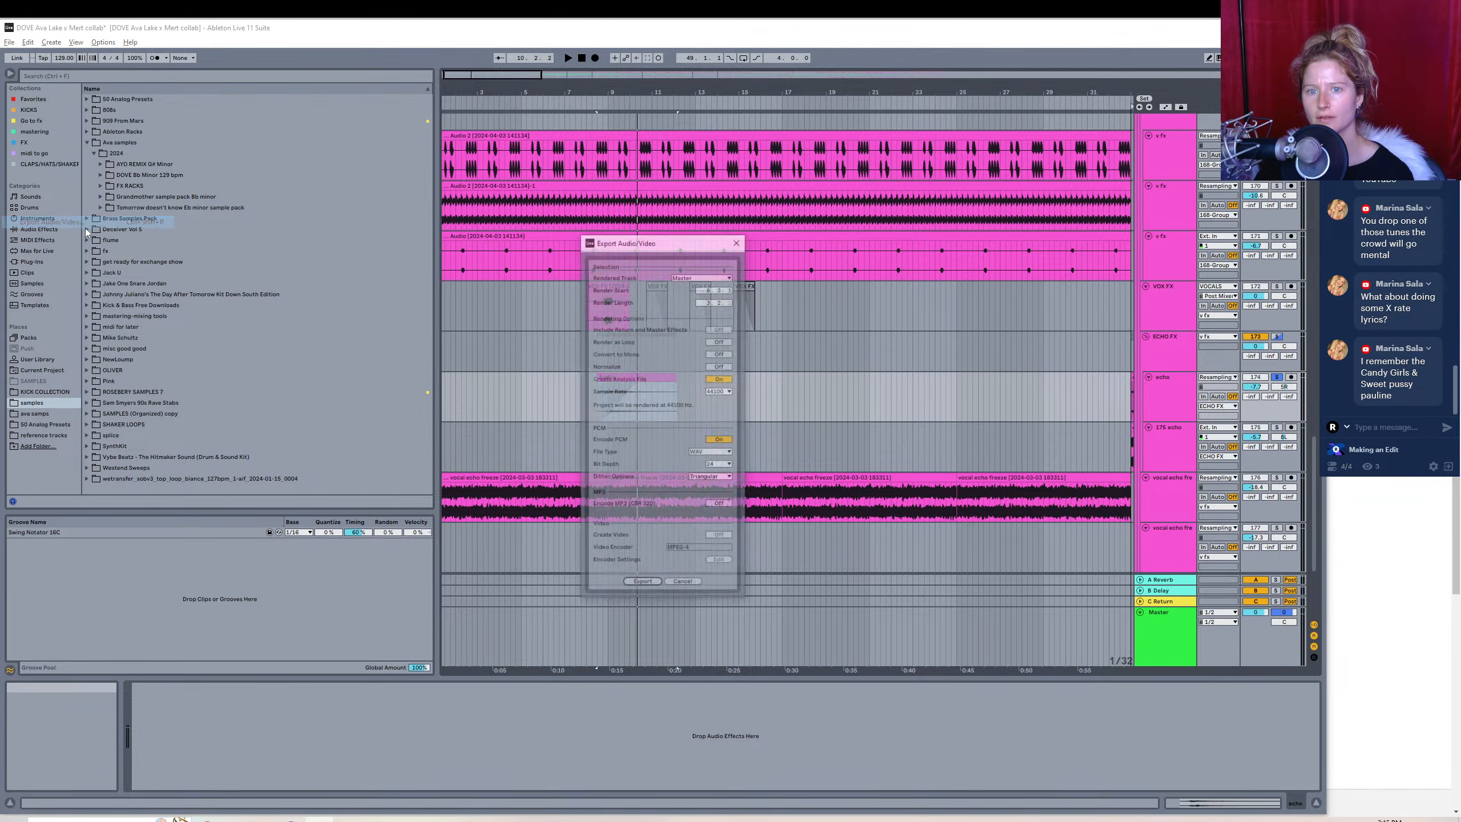
click(655, 585)
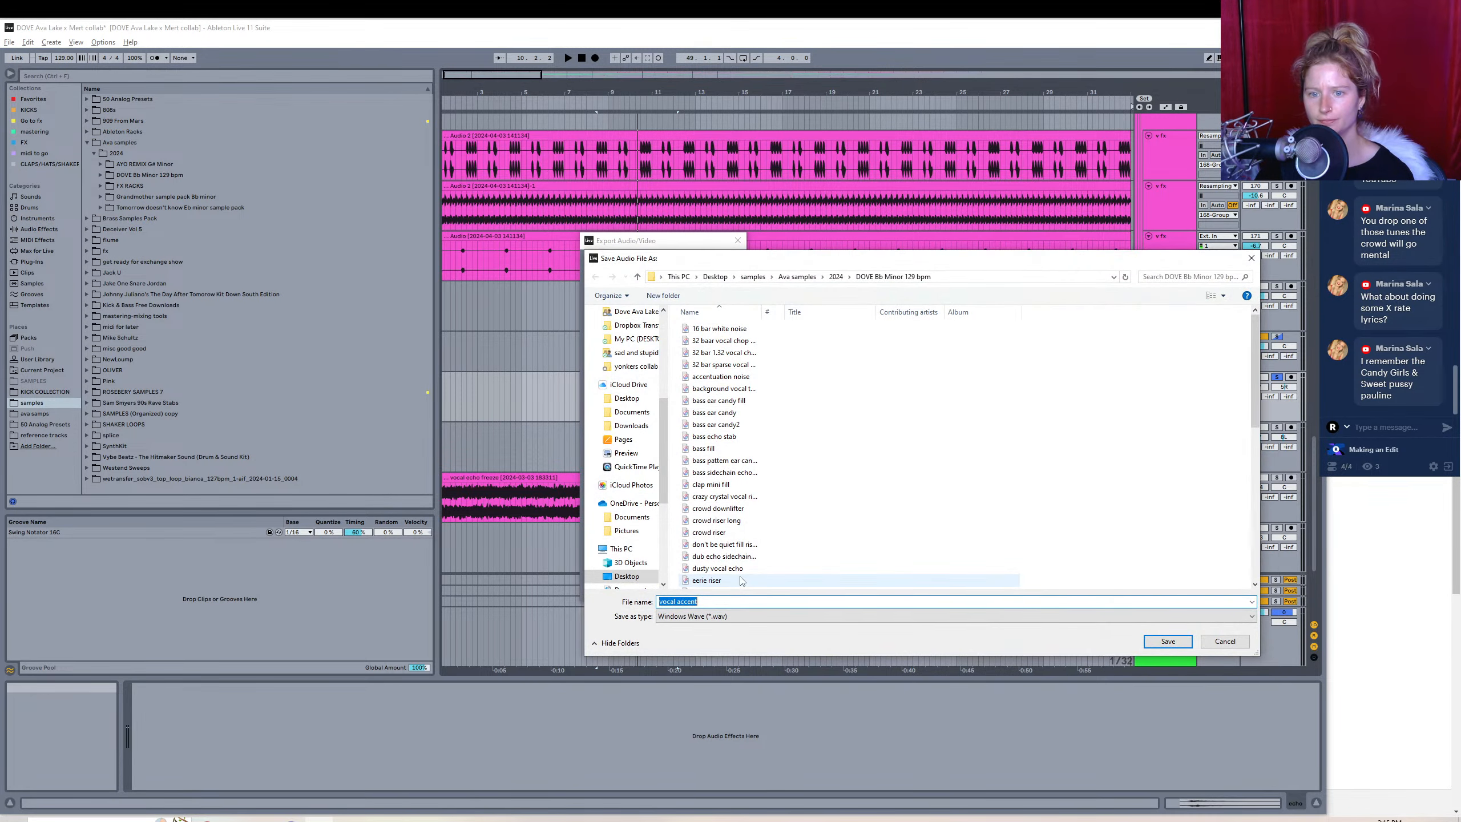
text(vocal )
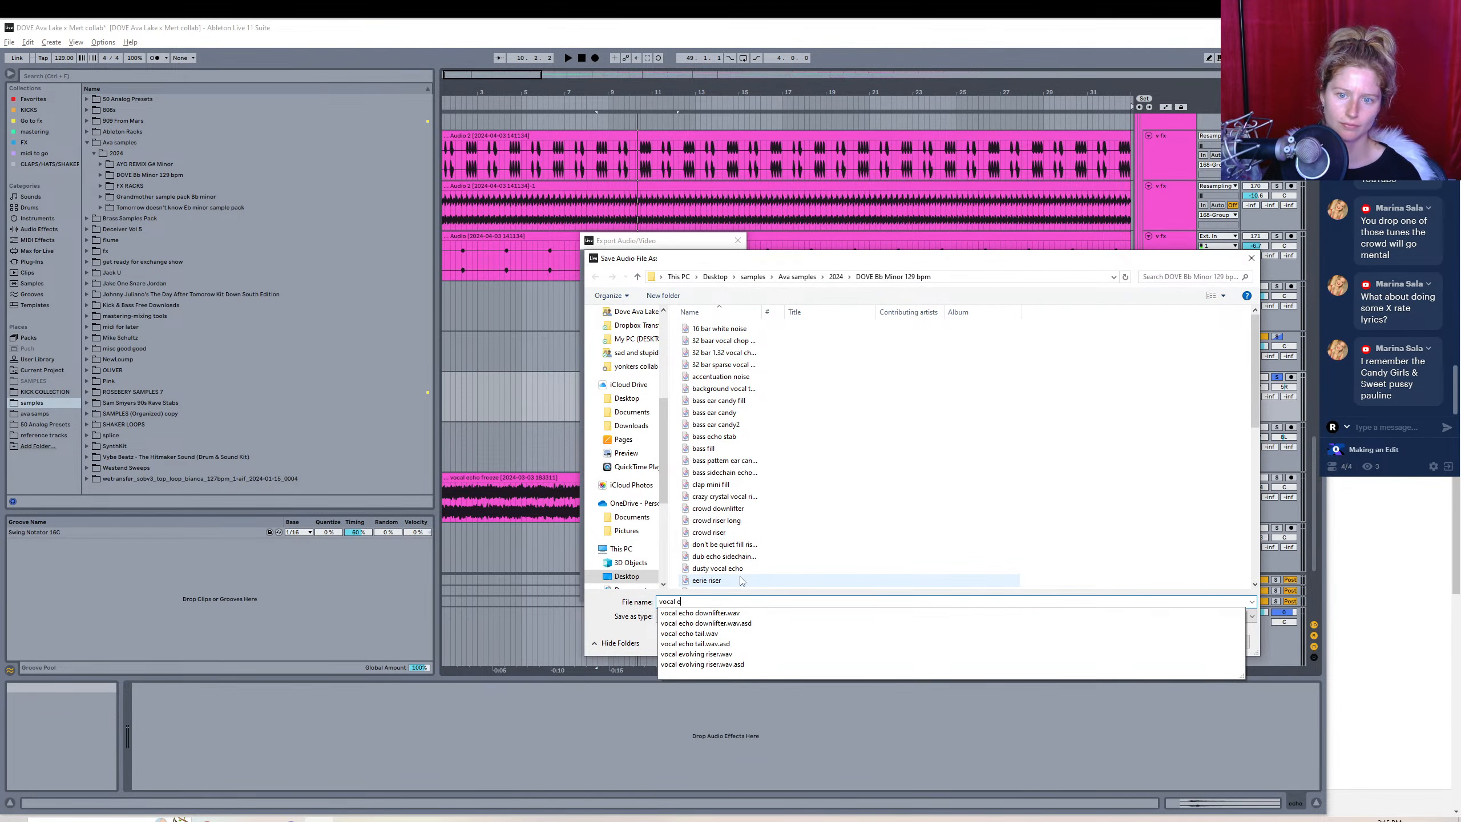
text(wavy echo)
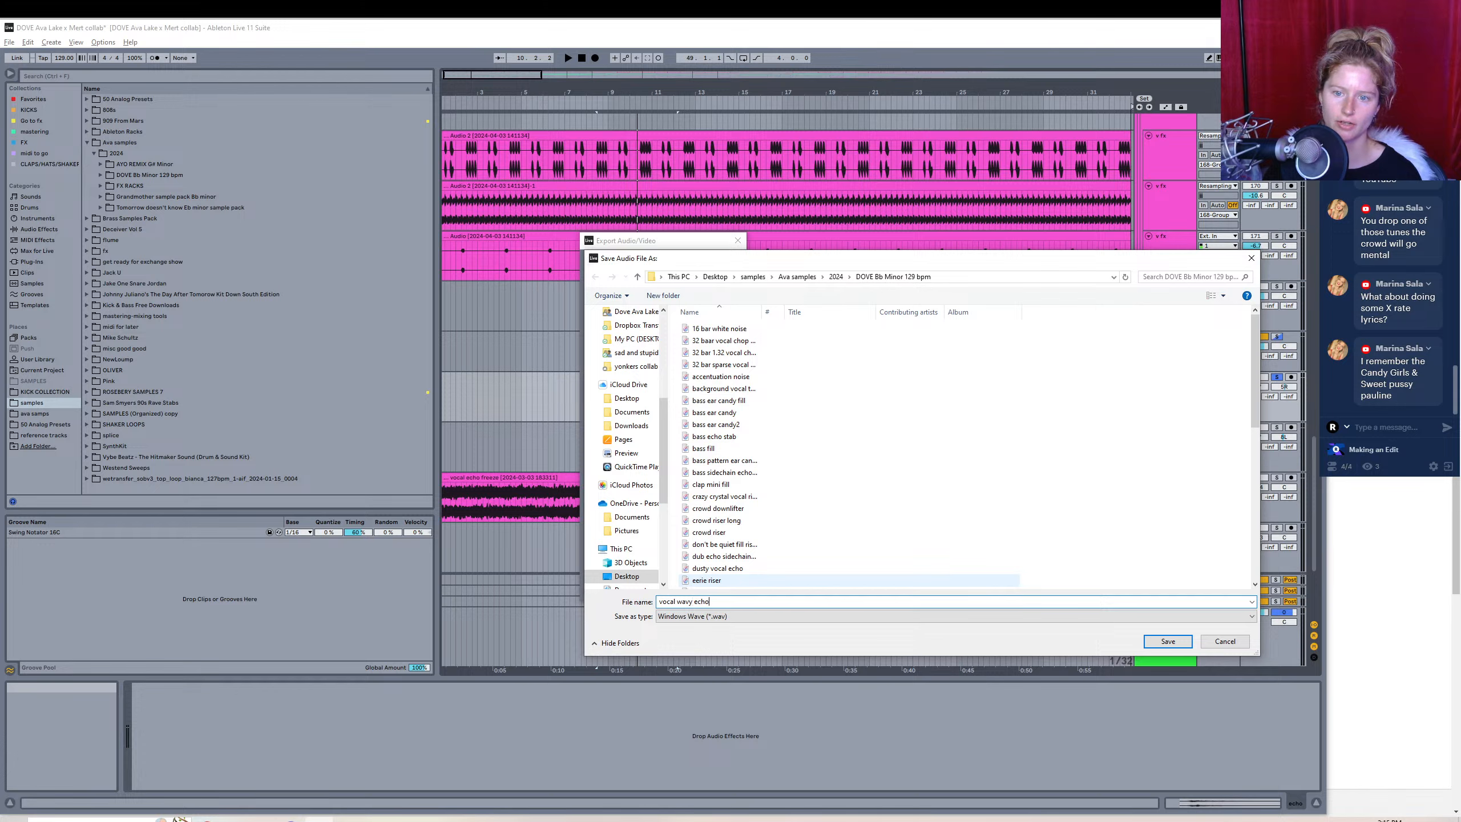
key(Return)
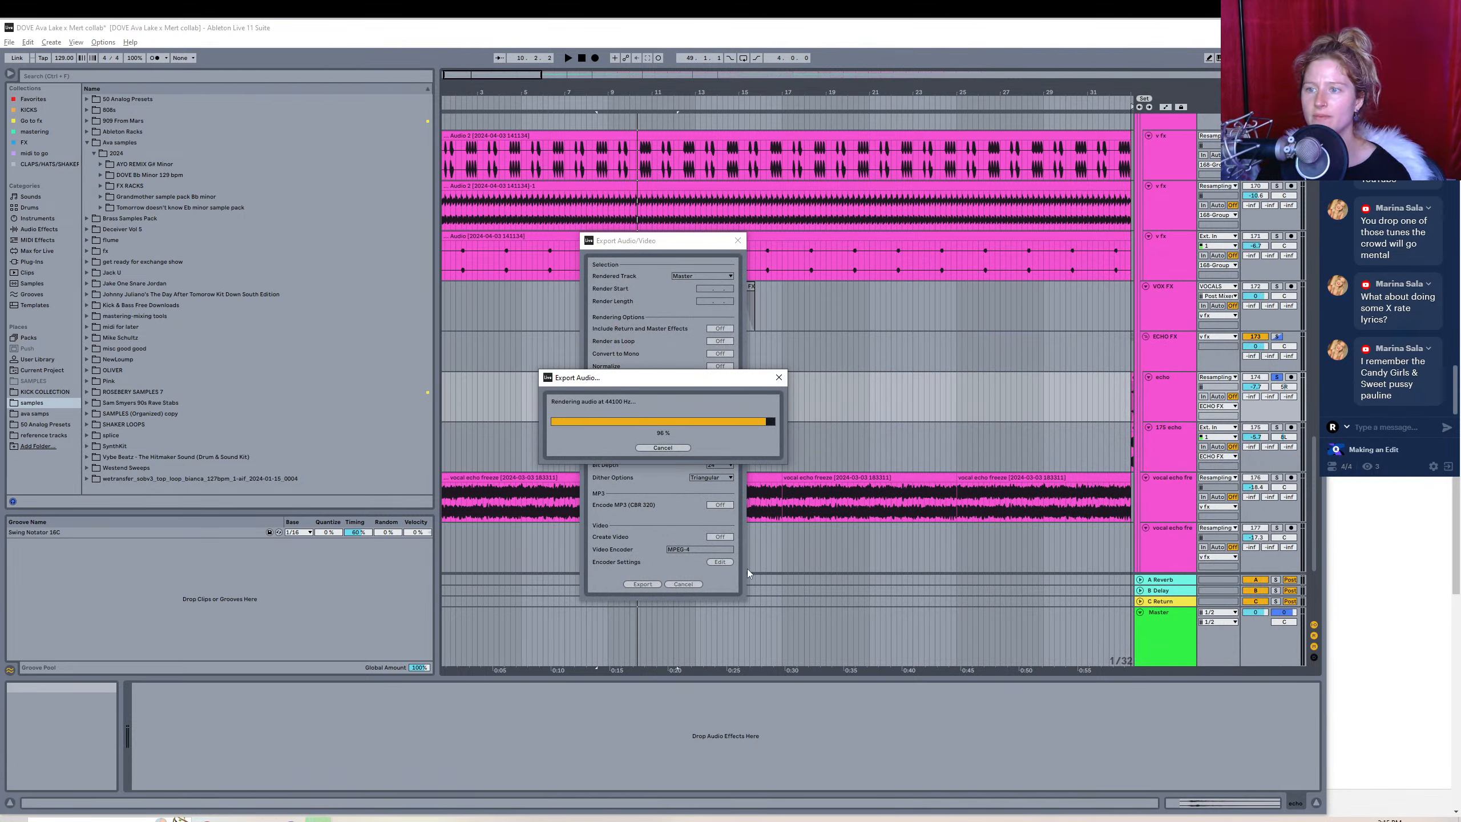
- Select the echo track's long clip starting at the BREAK DOWN marker on bar 33 and audition it
drag(508, 79, 548, 89)
click(1005, 377)
key(space)
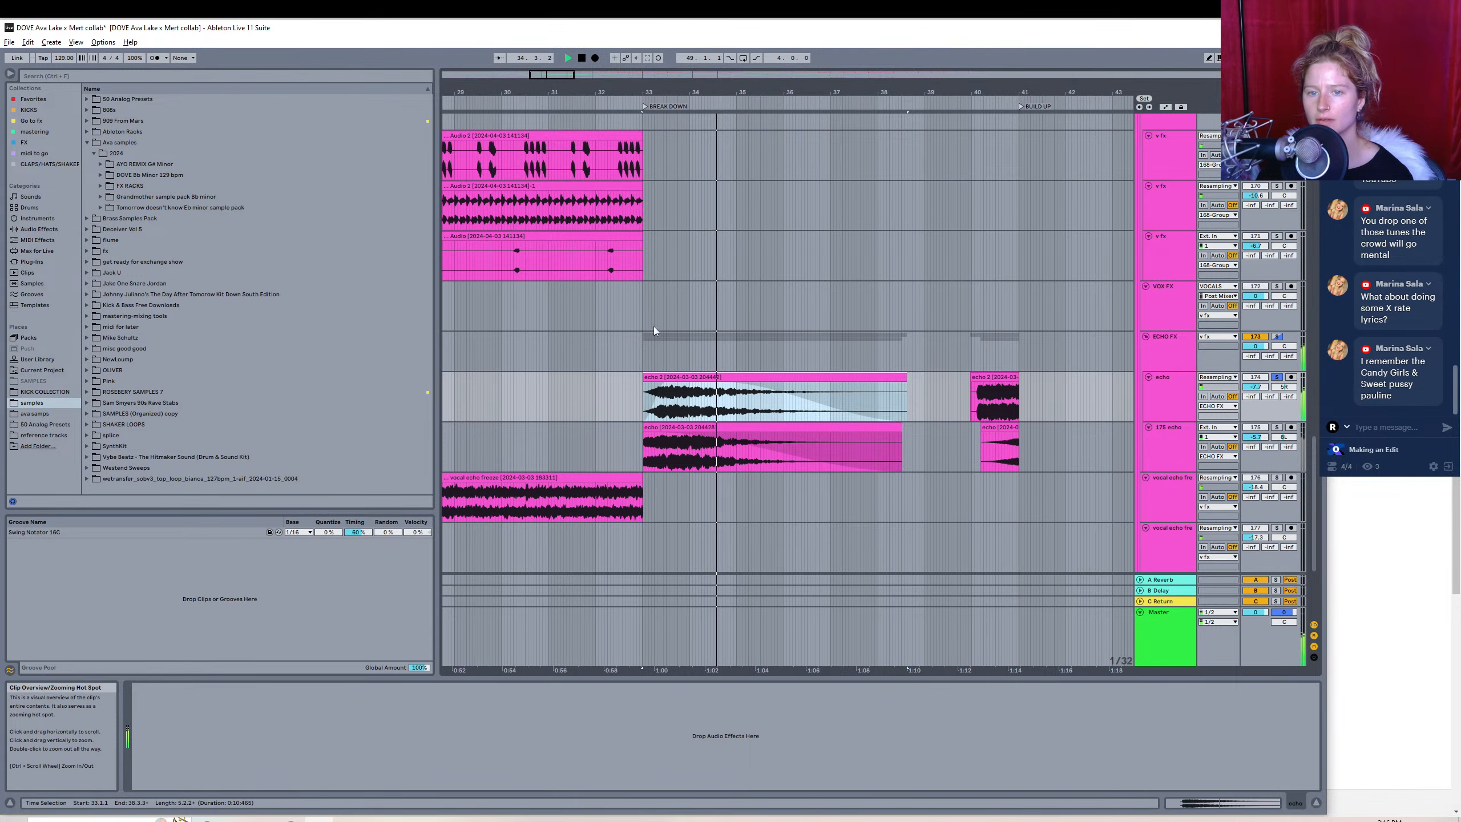
key(space)
- Export the long echo clip from bar 33 as a WAV named "large vocal wavy echo"
click(9, 43)
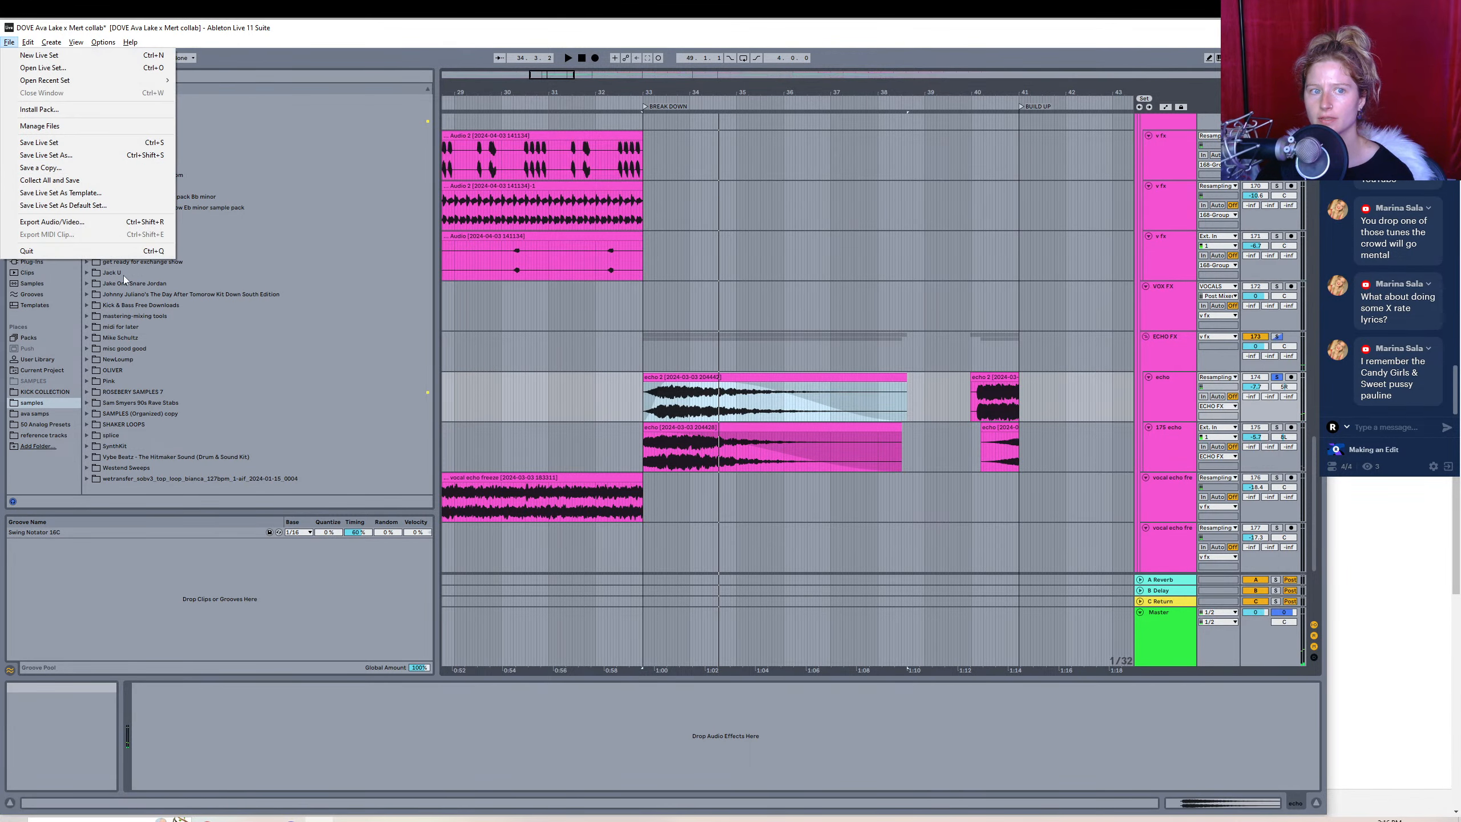
click(46, 221)
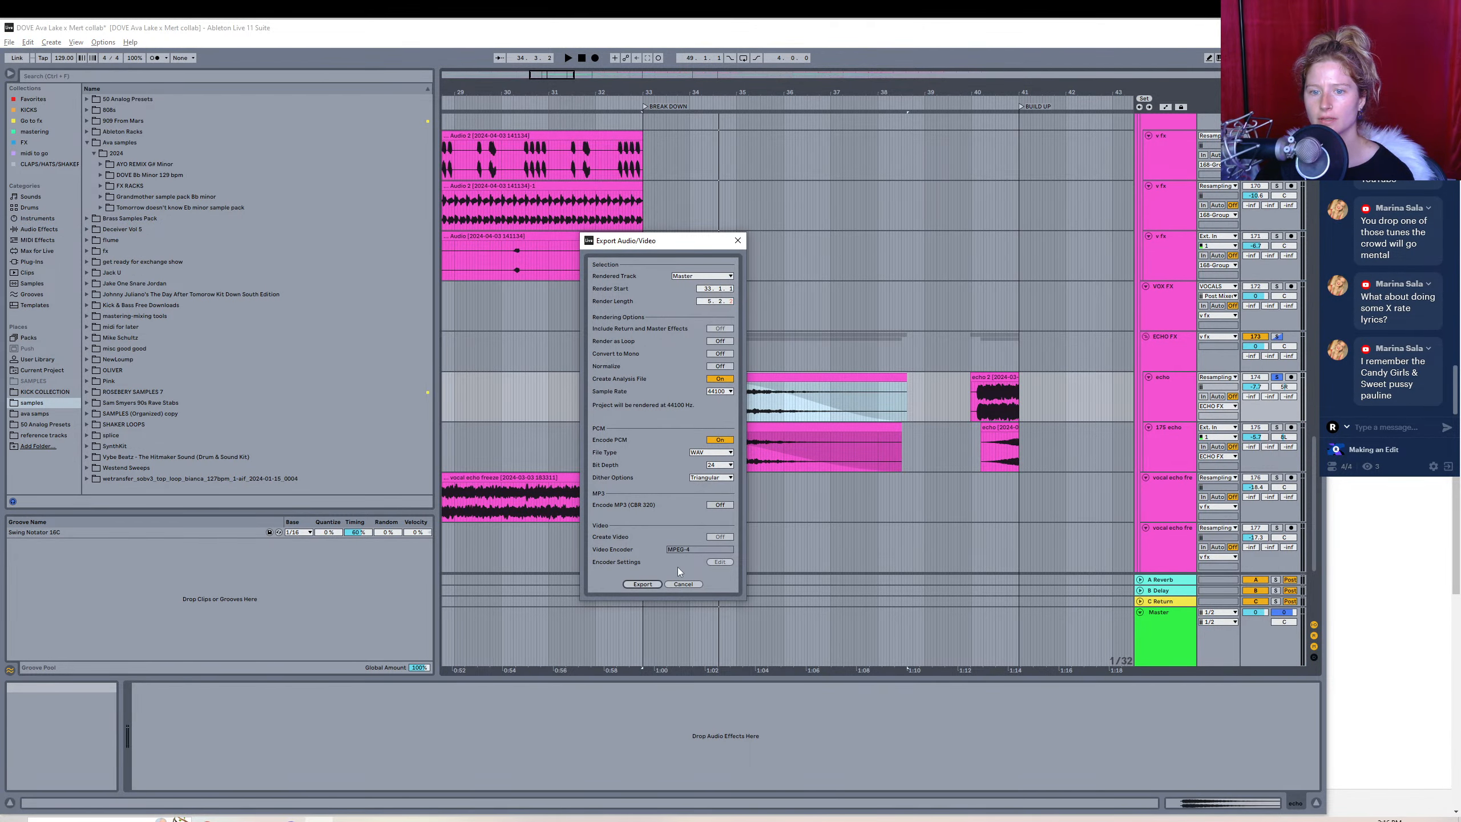
click(641, 584)
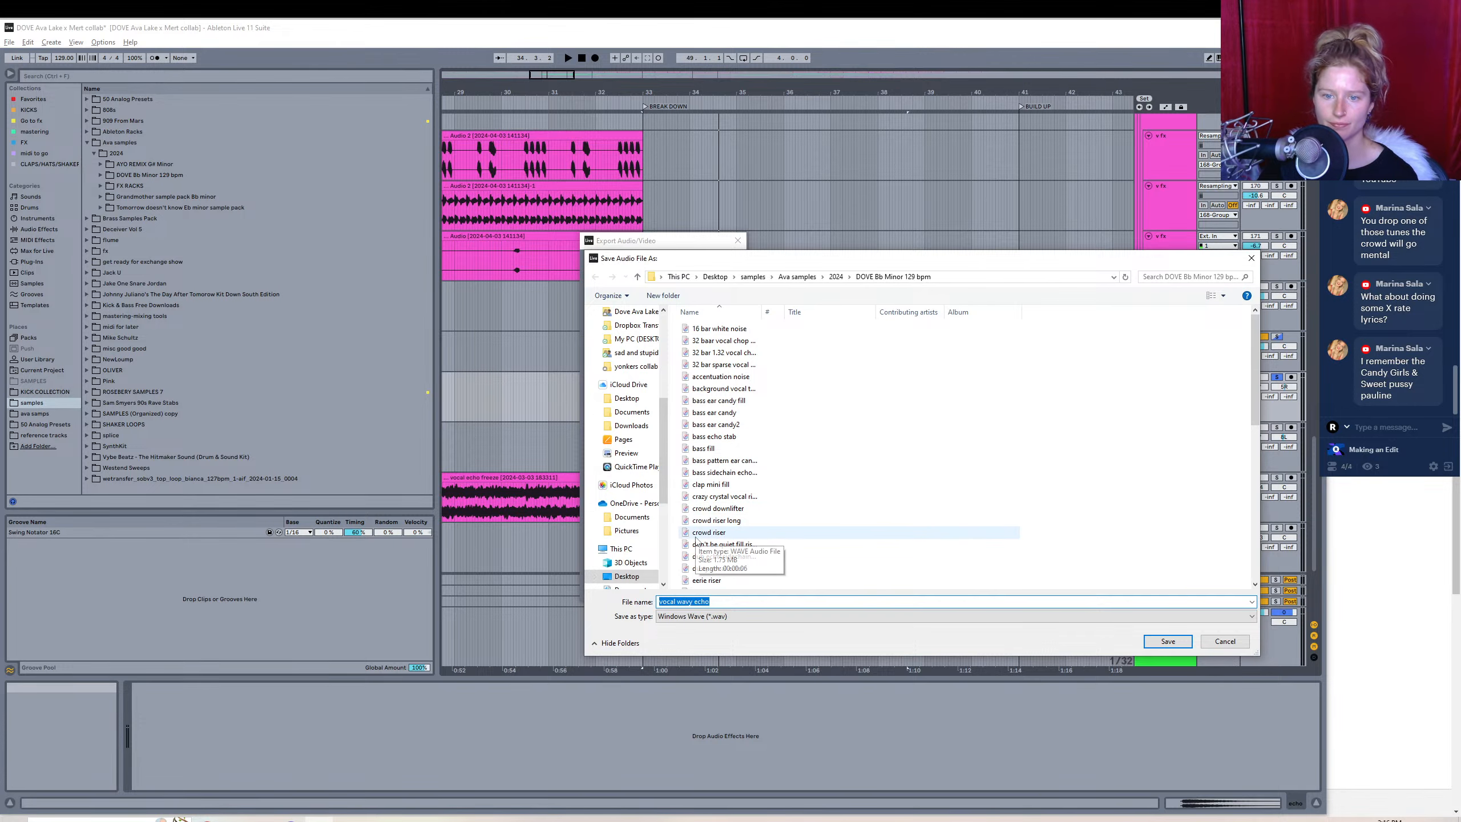
key(Home)
text(large)
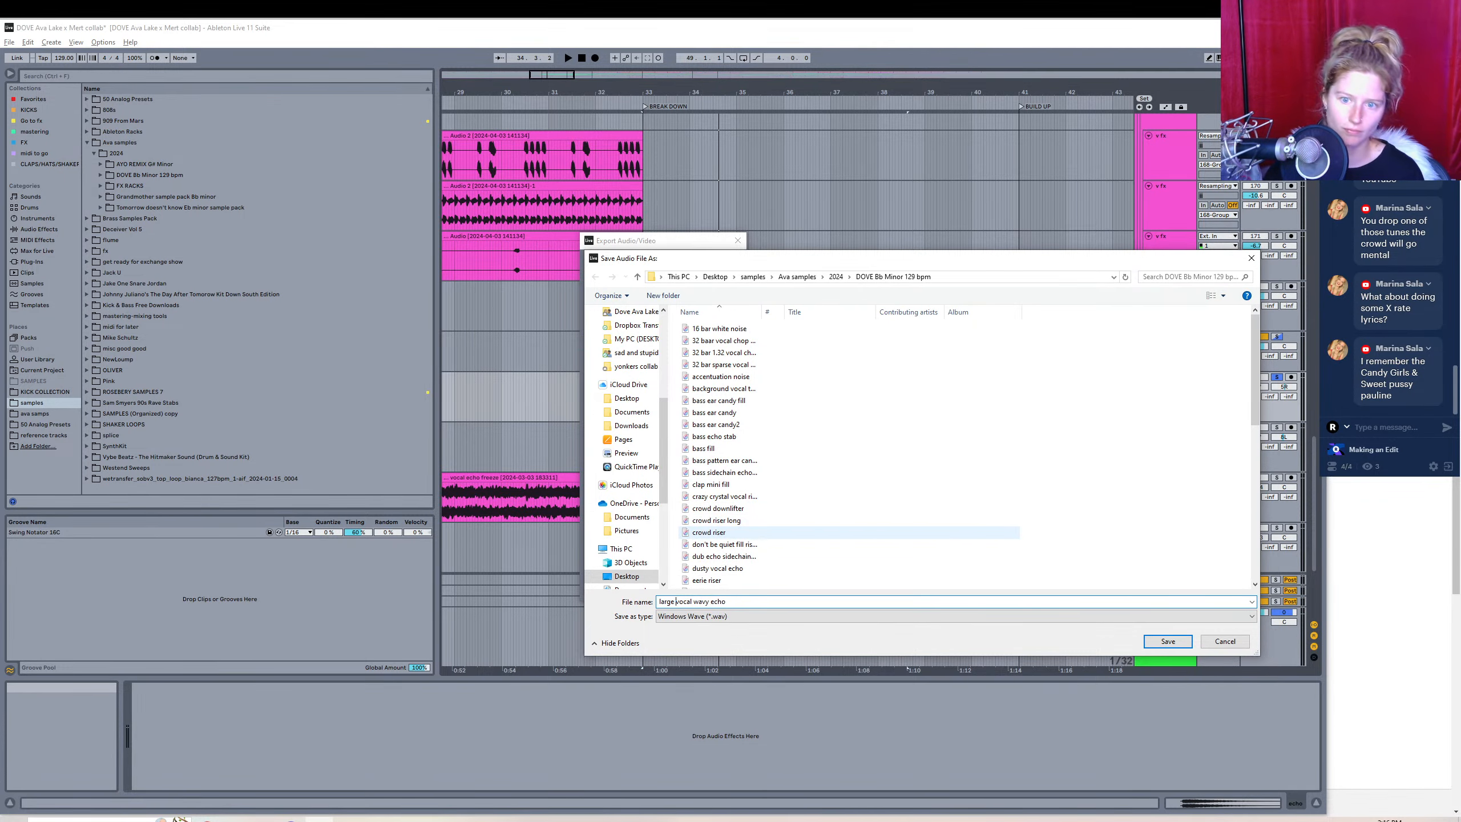
key(Return)
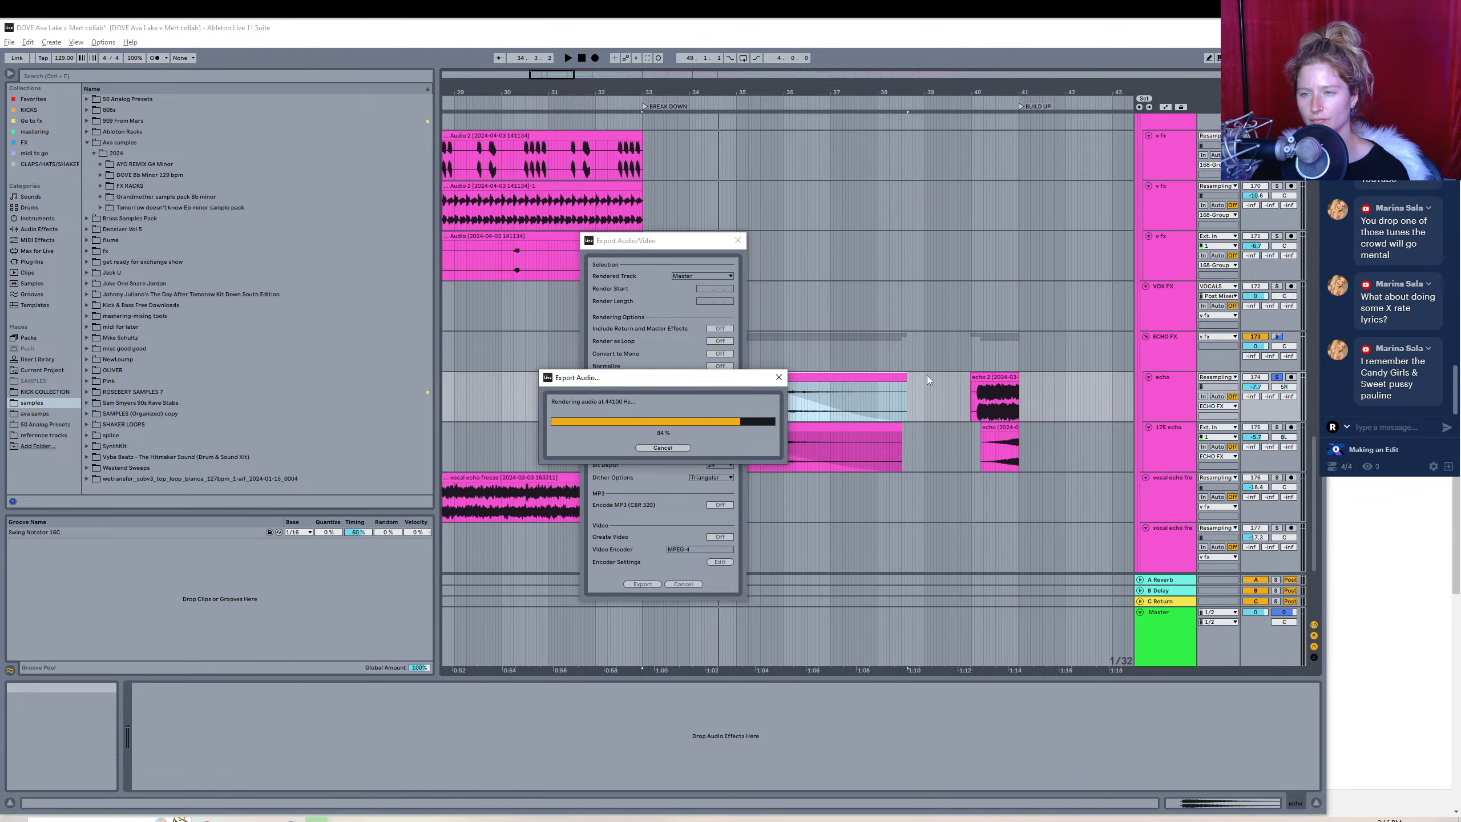
- Audition the echo track's short clip just before the BUILD UP marker and export it as a WAV named "dove vocal riser"
click(990, 373)
key(space)
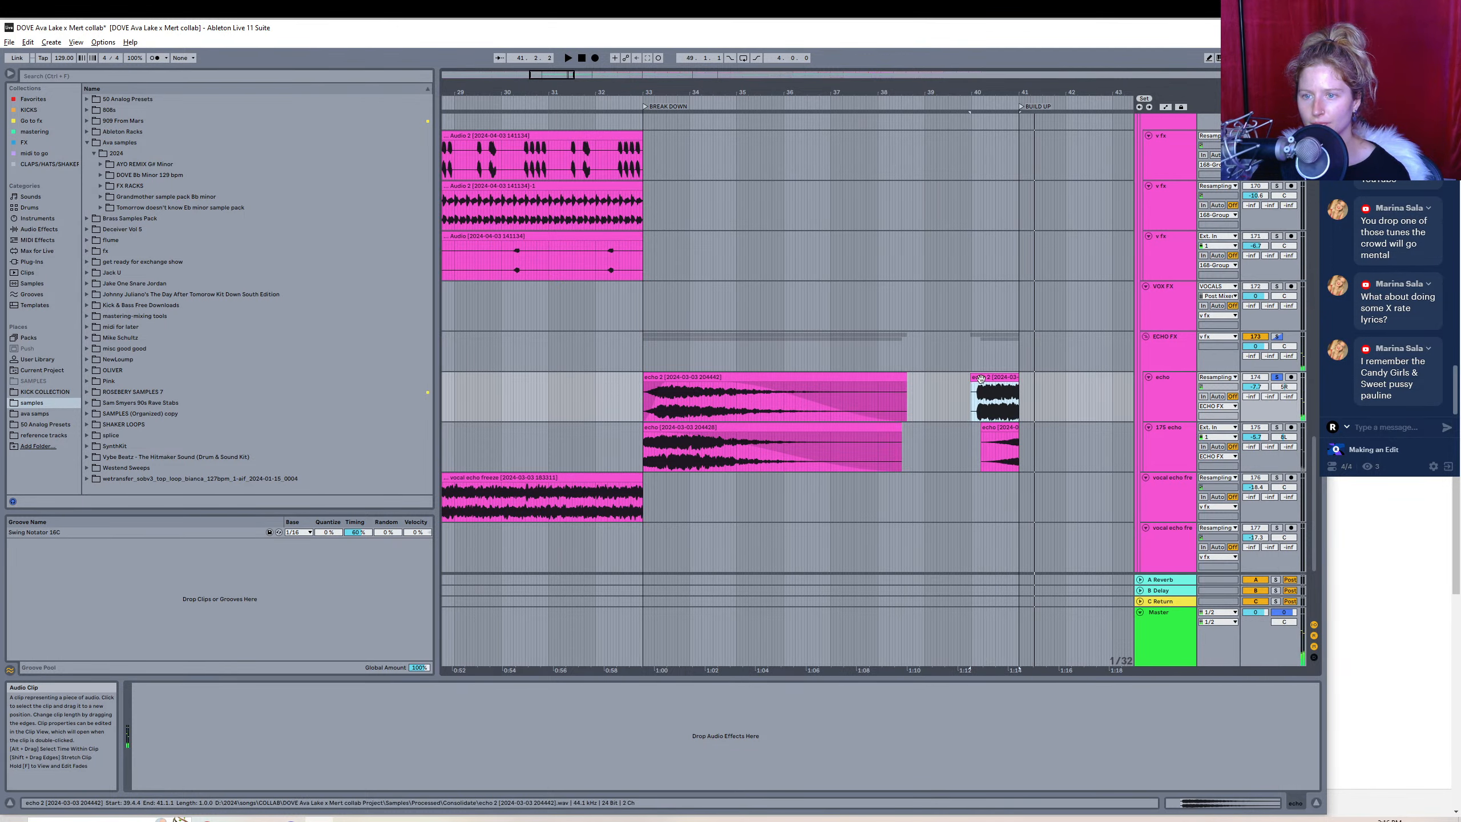
click(9, 43)
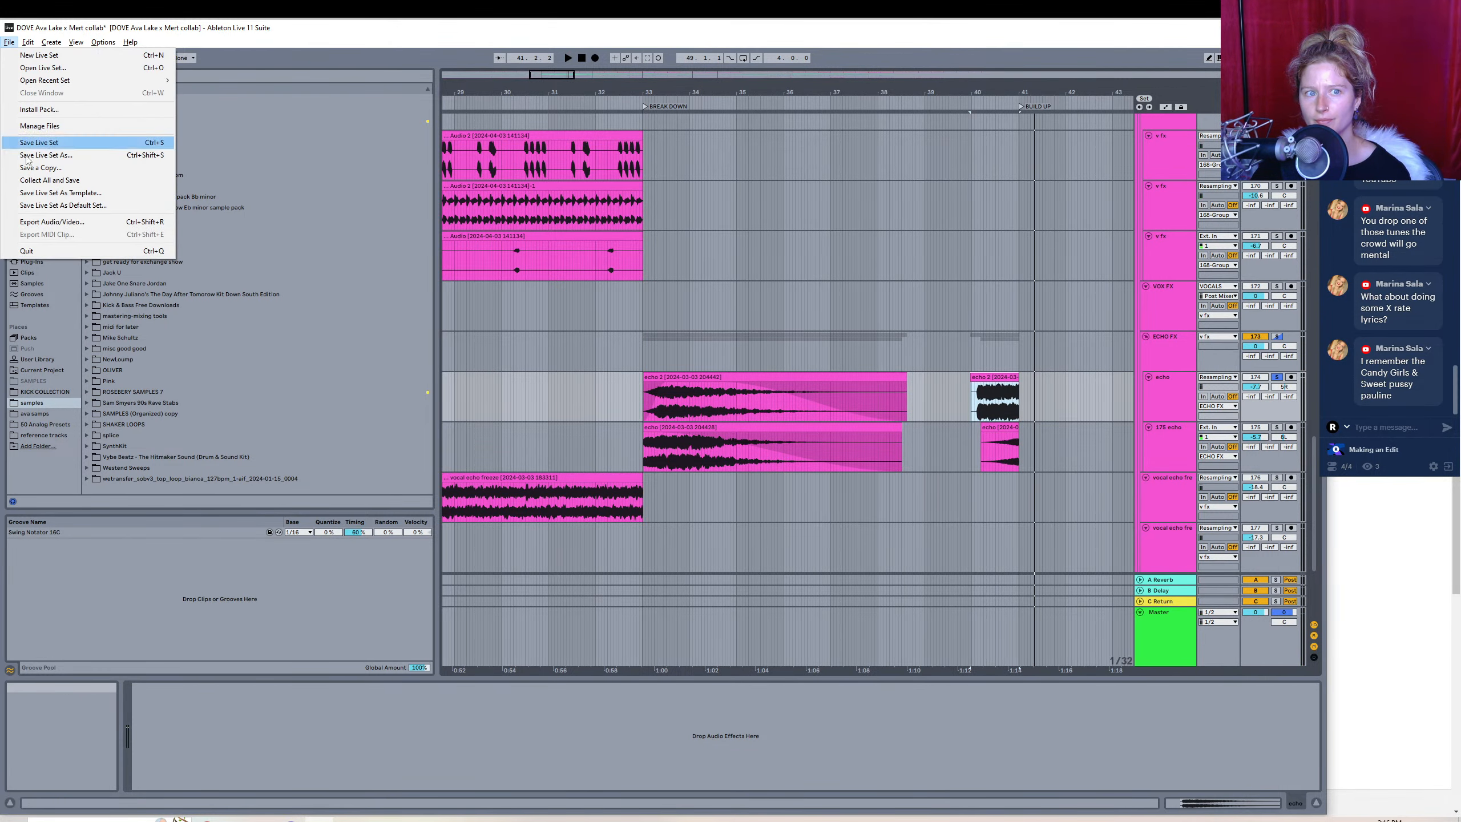
click(52, 222)
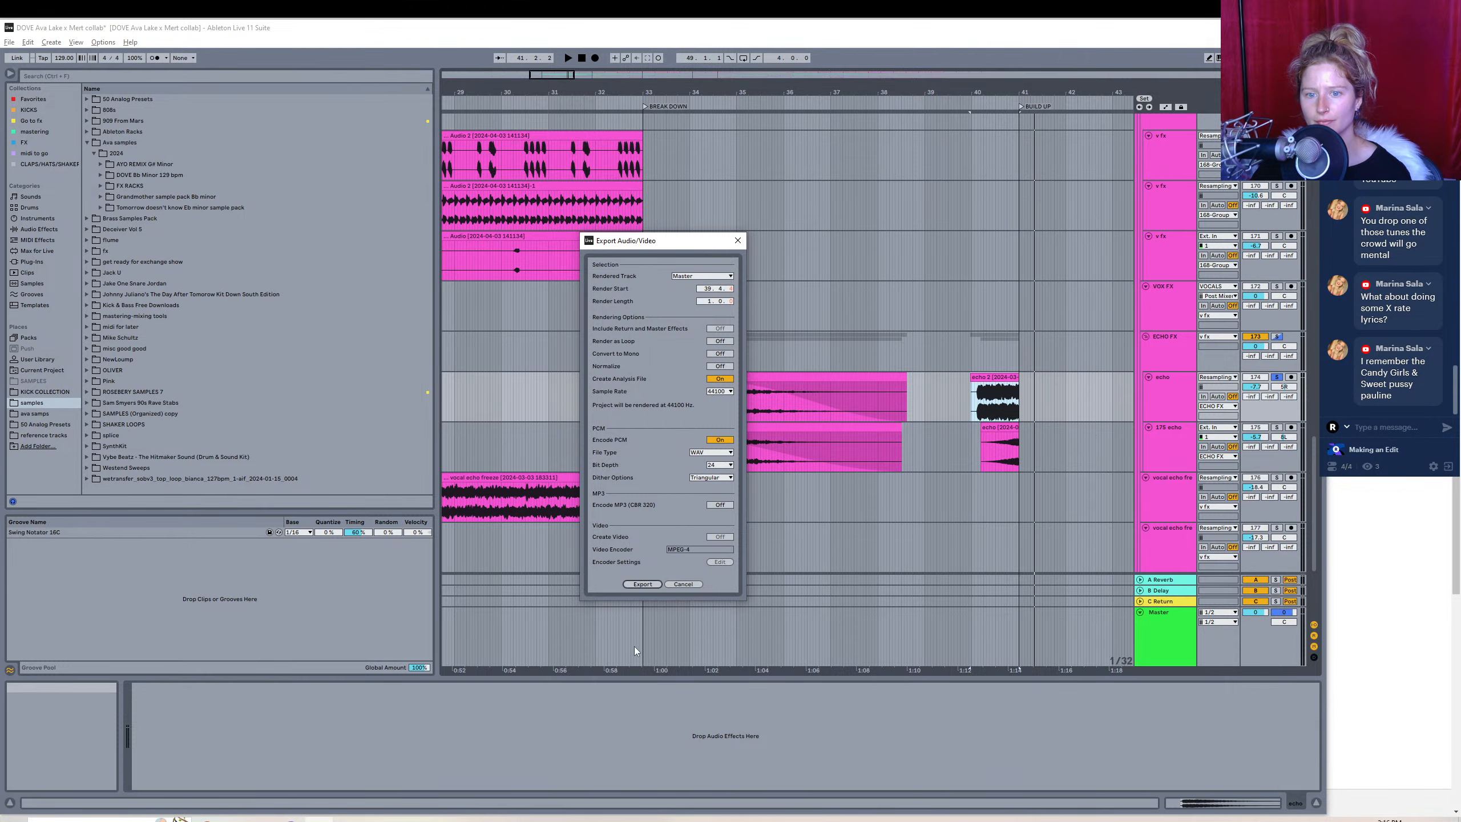
click(642, 584)
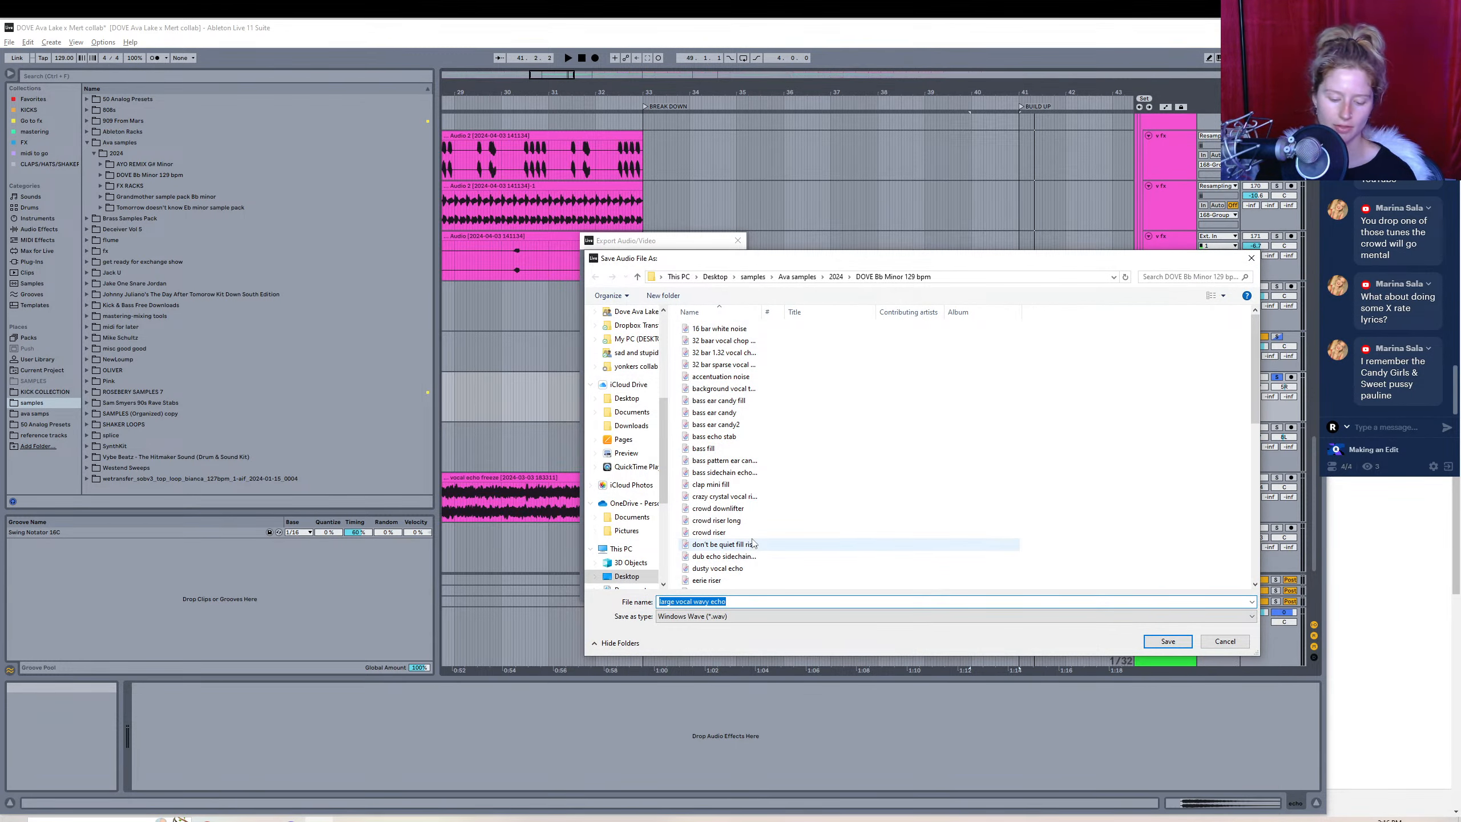
text(dove vocal riser)
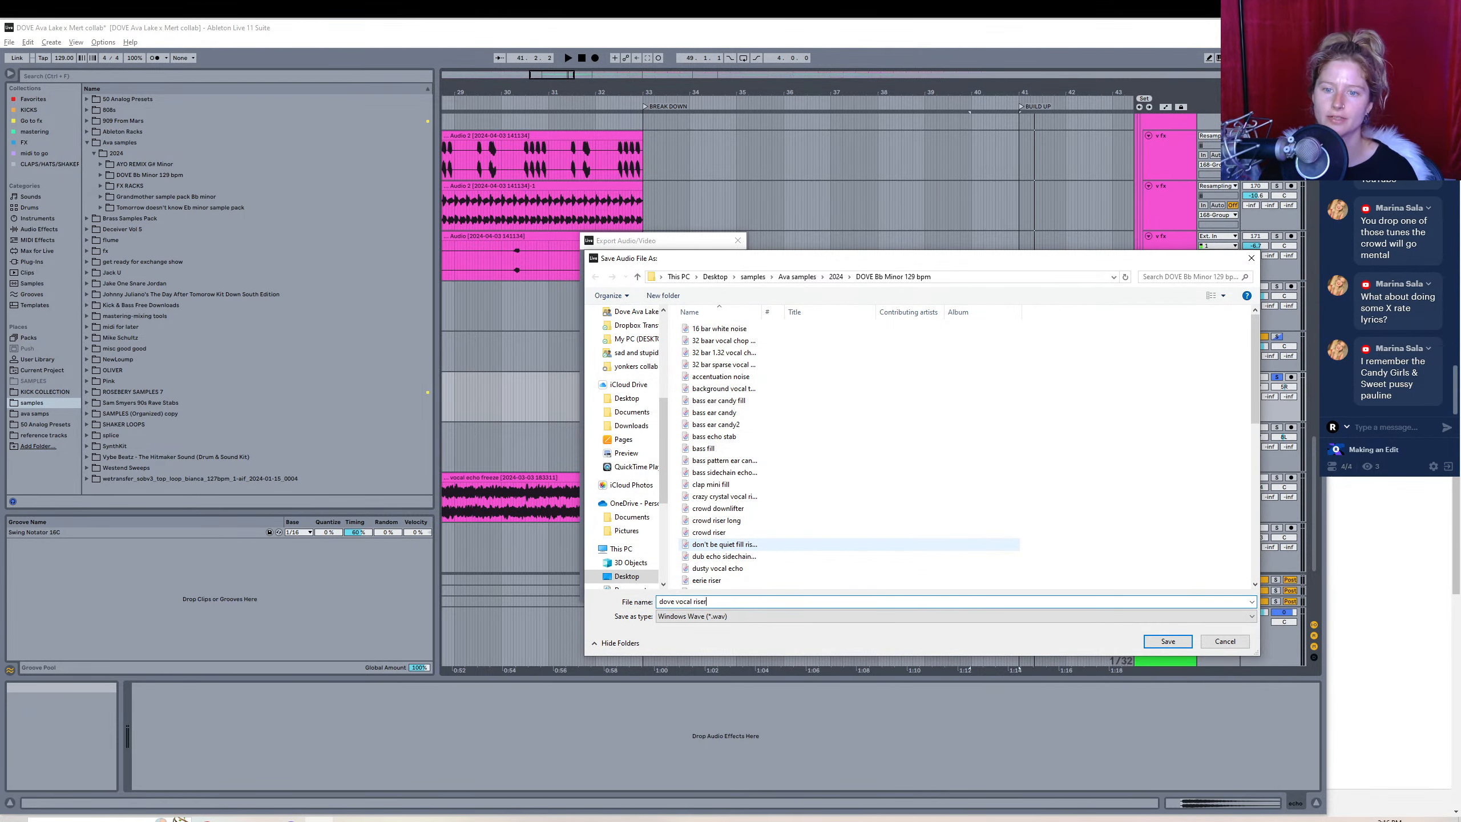
key(Return)
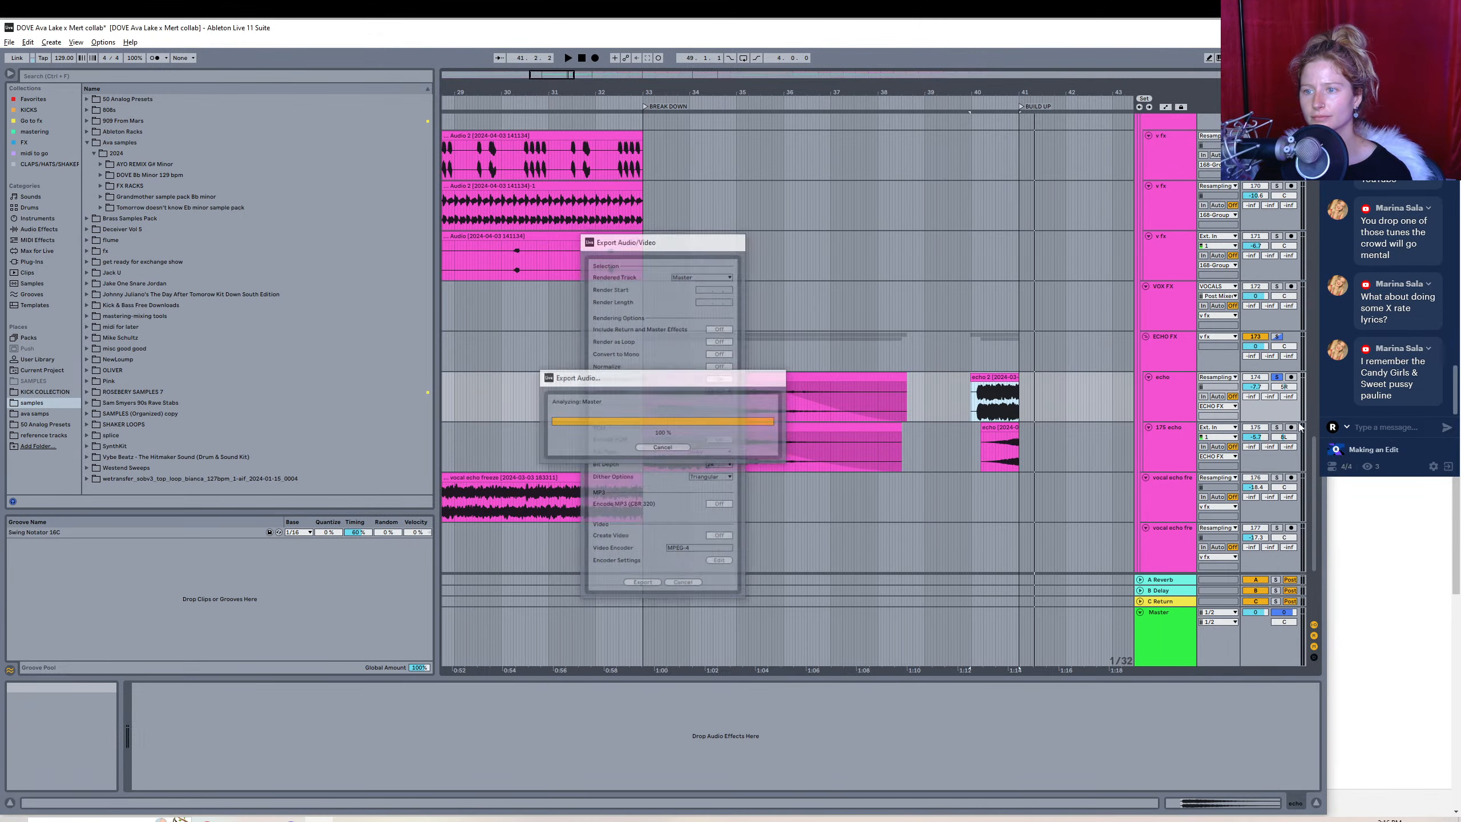
- Select the 175 echo track's long clip starting at bar 33, solo that track and audition the clip
click(949, 349)
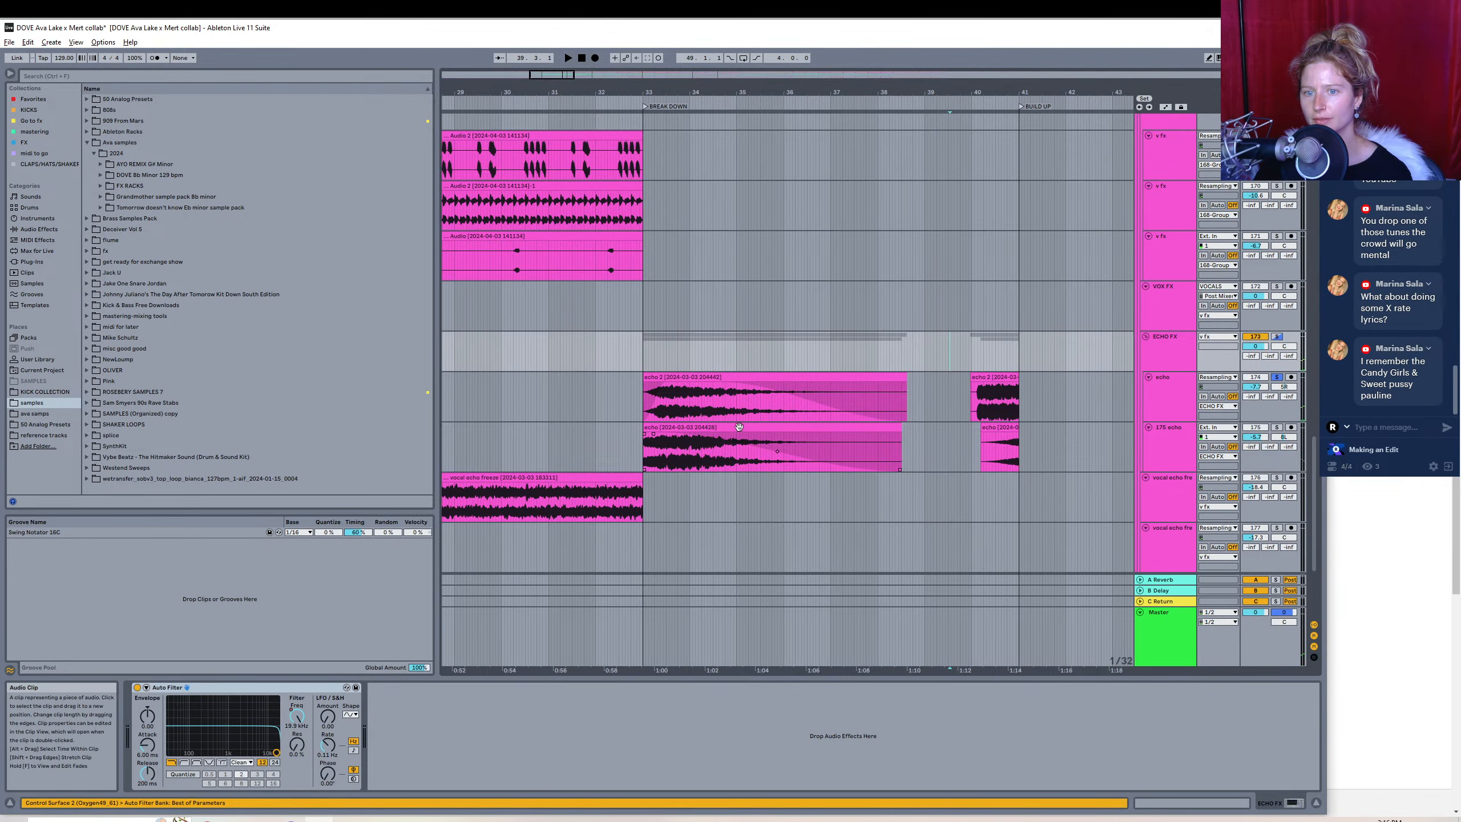
click(816, 427)
click(1275, 427)
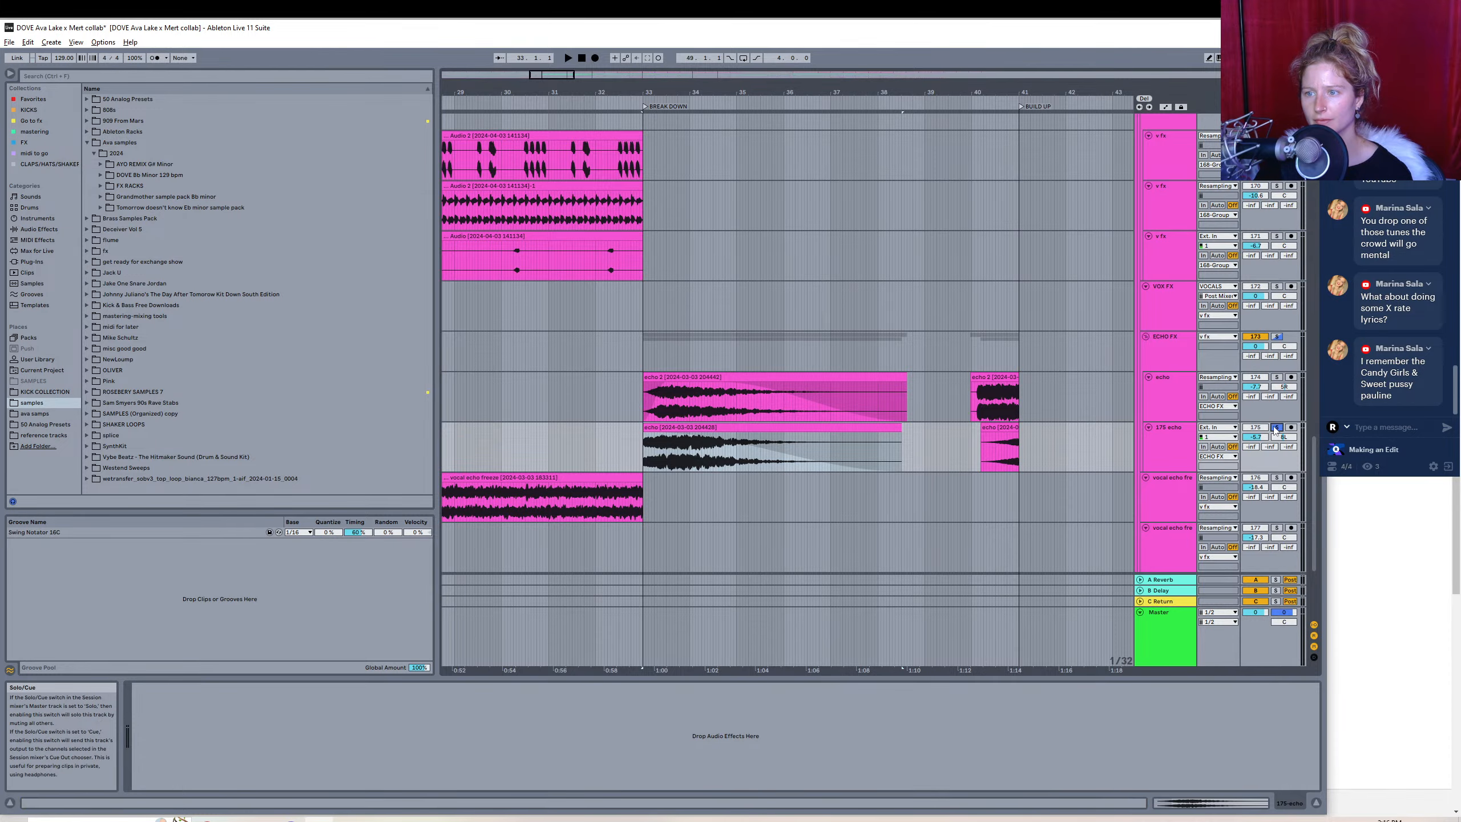
key(space)
click(679, 431)
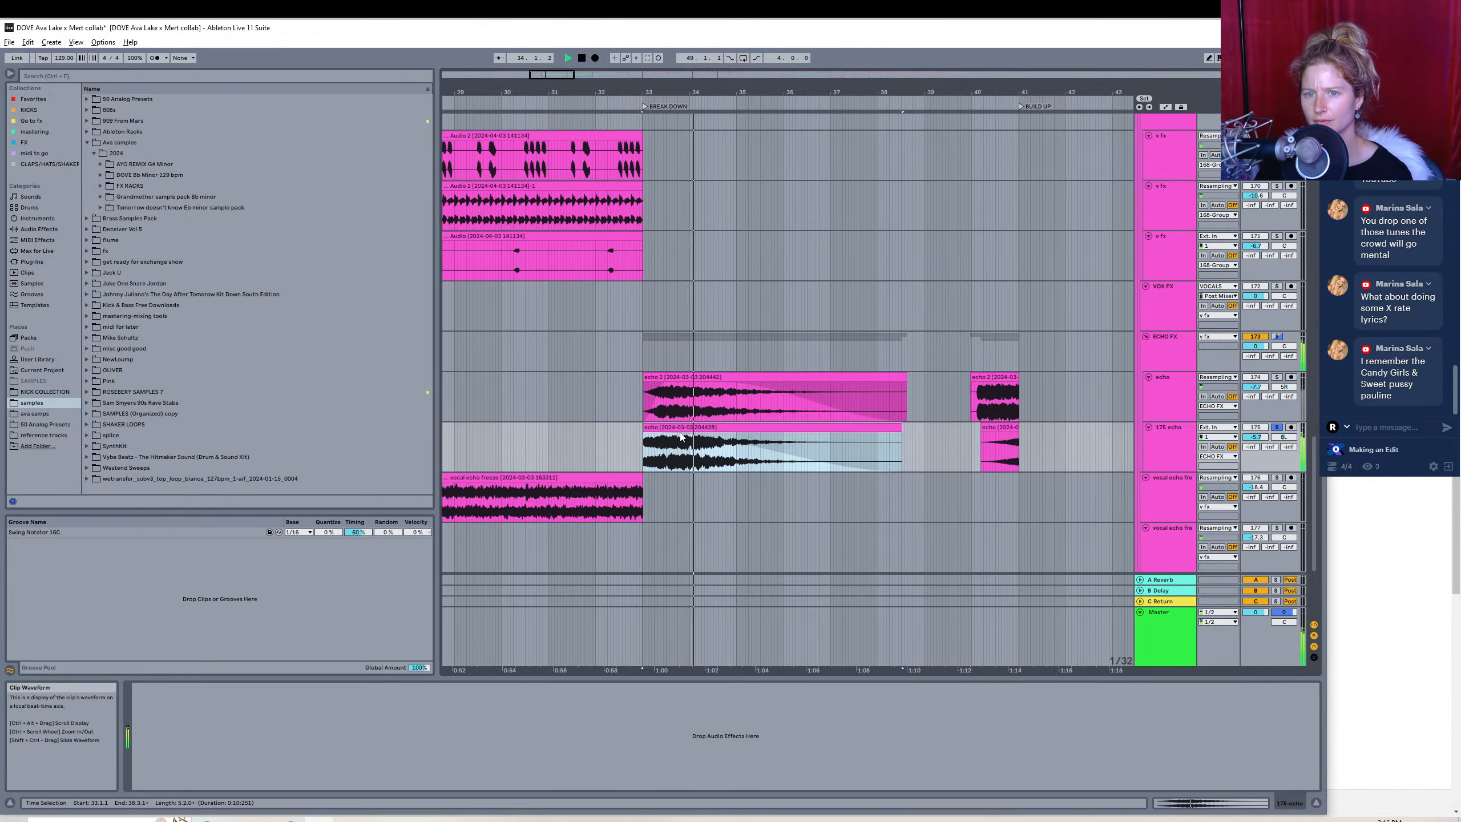
key(space)
mouse_move(699, 91)
mouse_down()
mouse_move(698, 41)
mouse_move(636, 94)
mouse_move(678, 100)
mouse_up()
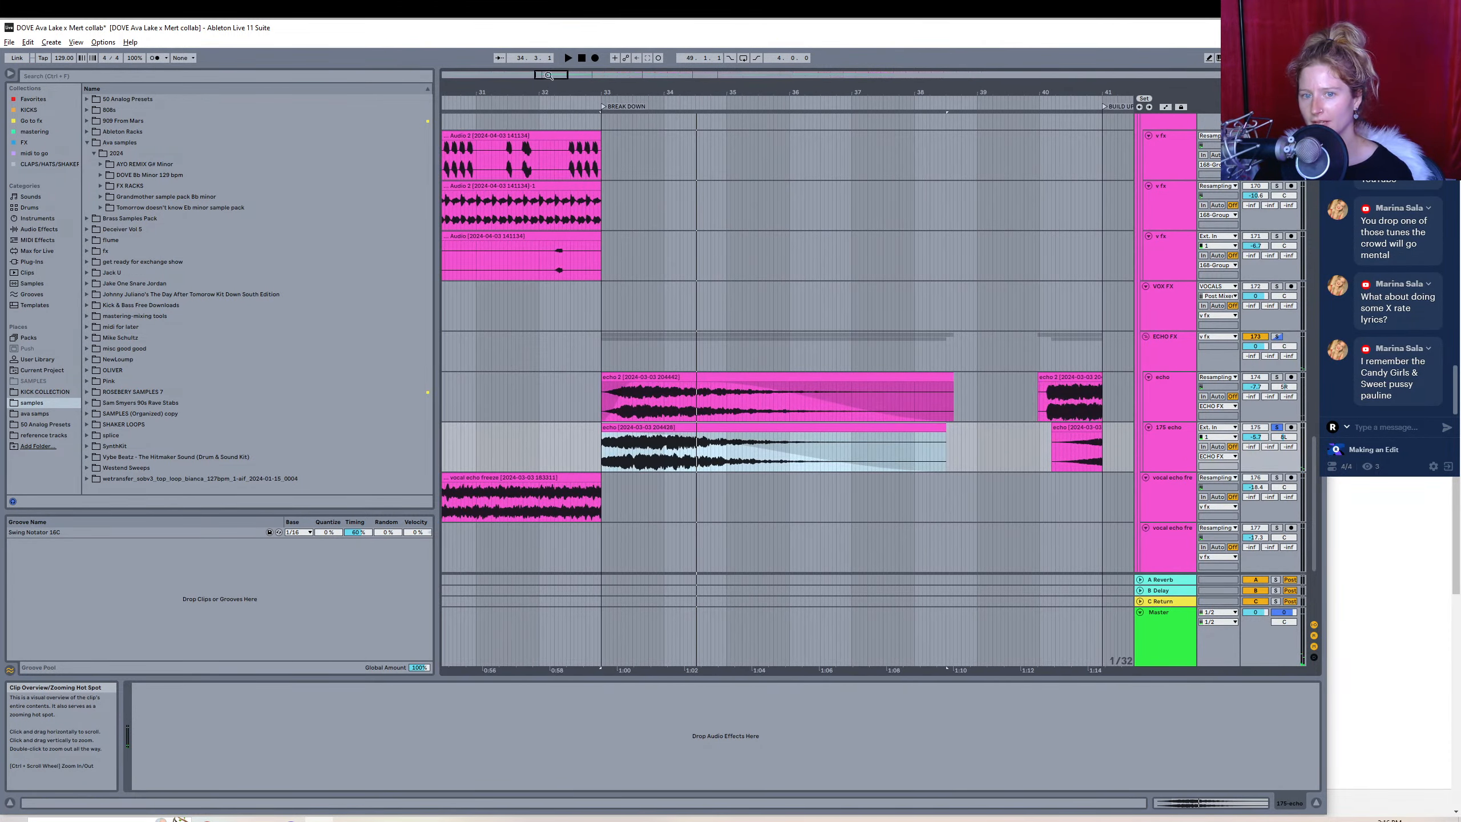
- Export the long 175 echo clip as a WAV named "dusty echo downlifter" in the same sample folder
click(7, 44)
click(86, 222)
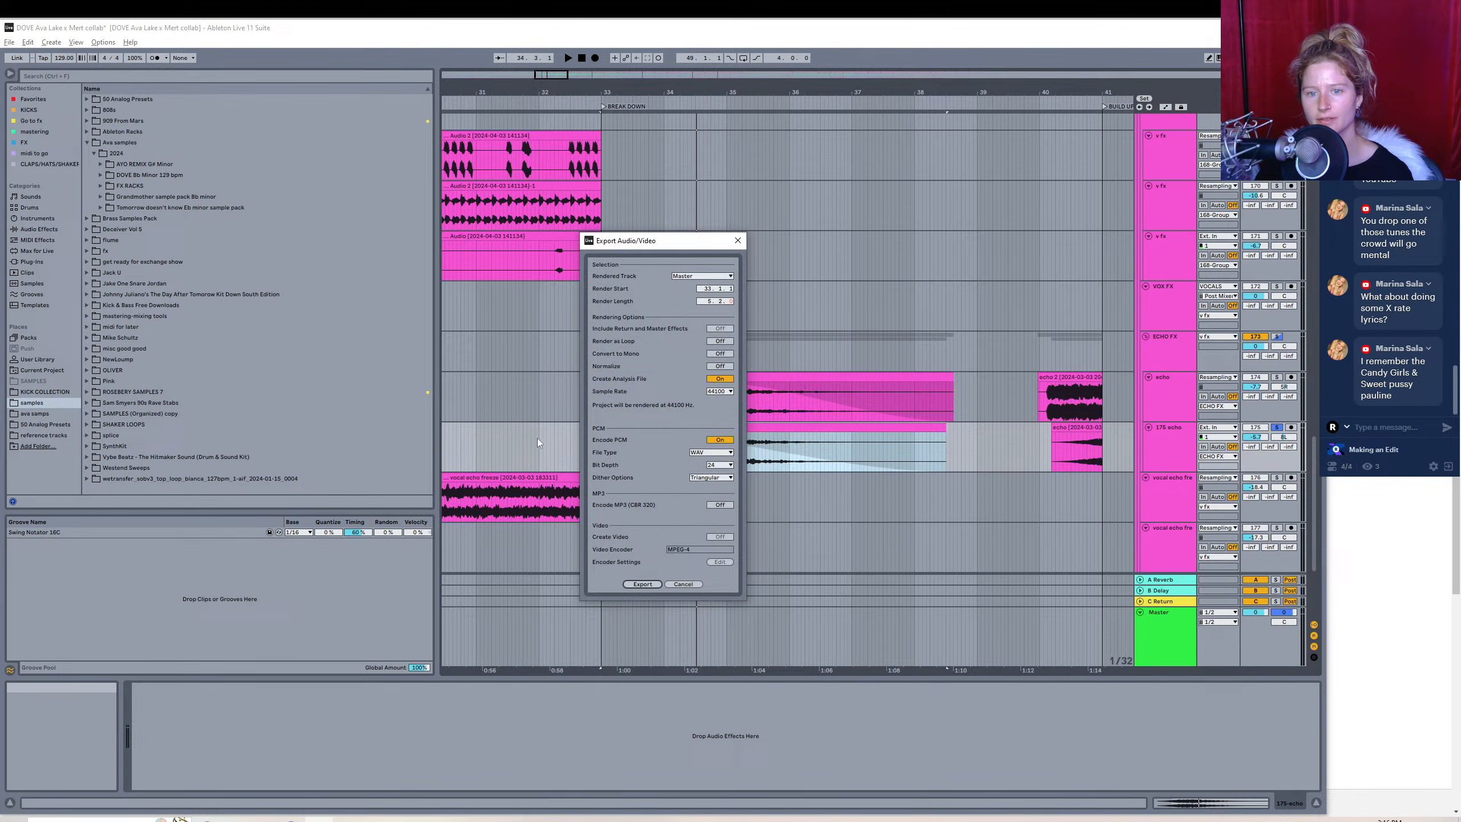
click(643, 584)
text(d)
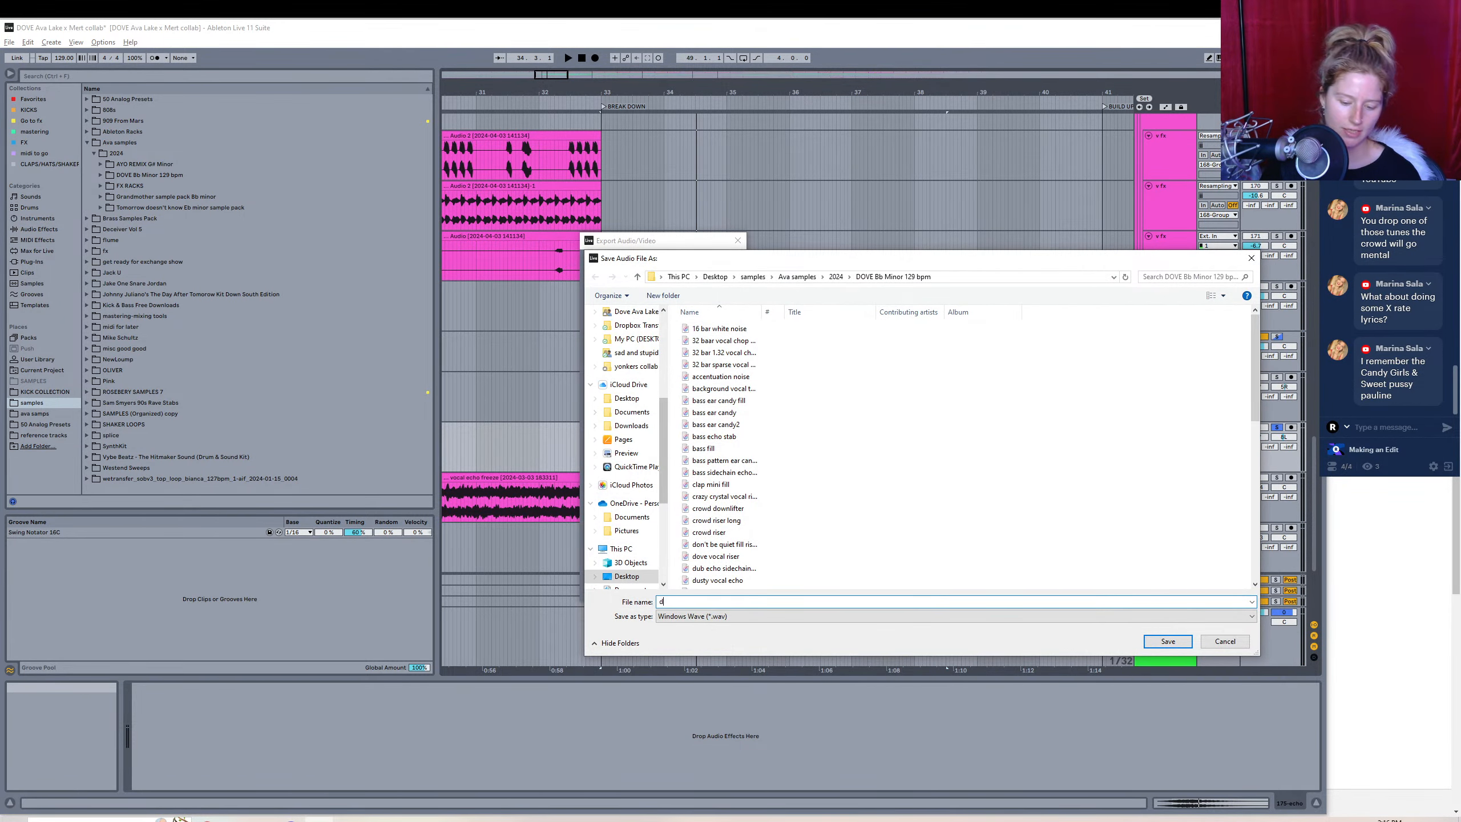
text(ustry)
key(BackSpace)
key(BackSpace)
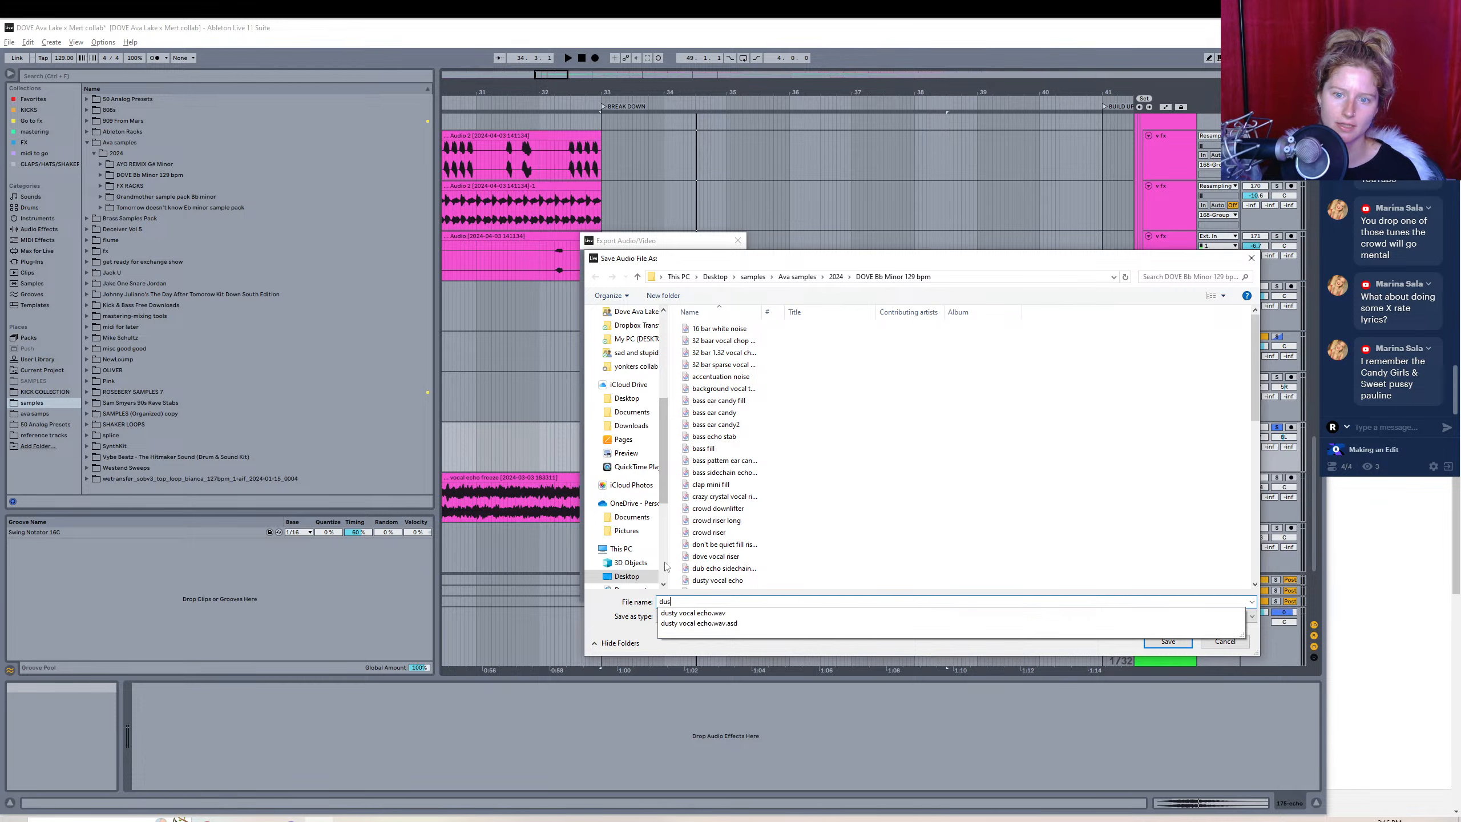
text(ty echo downlift)
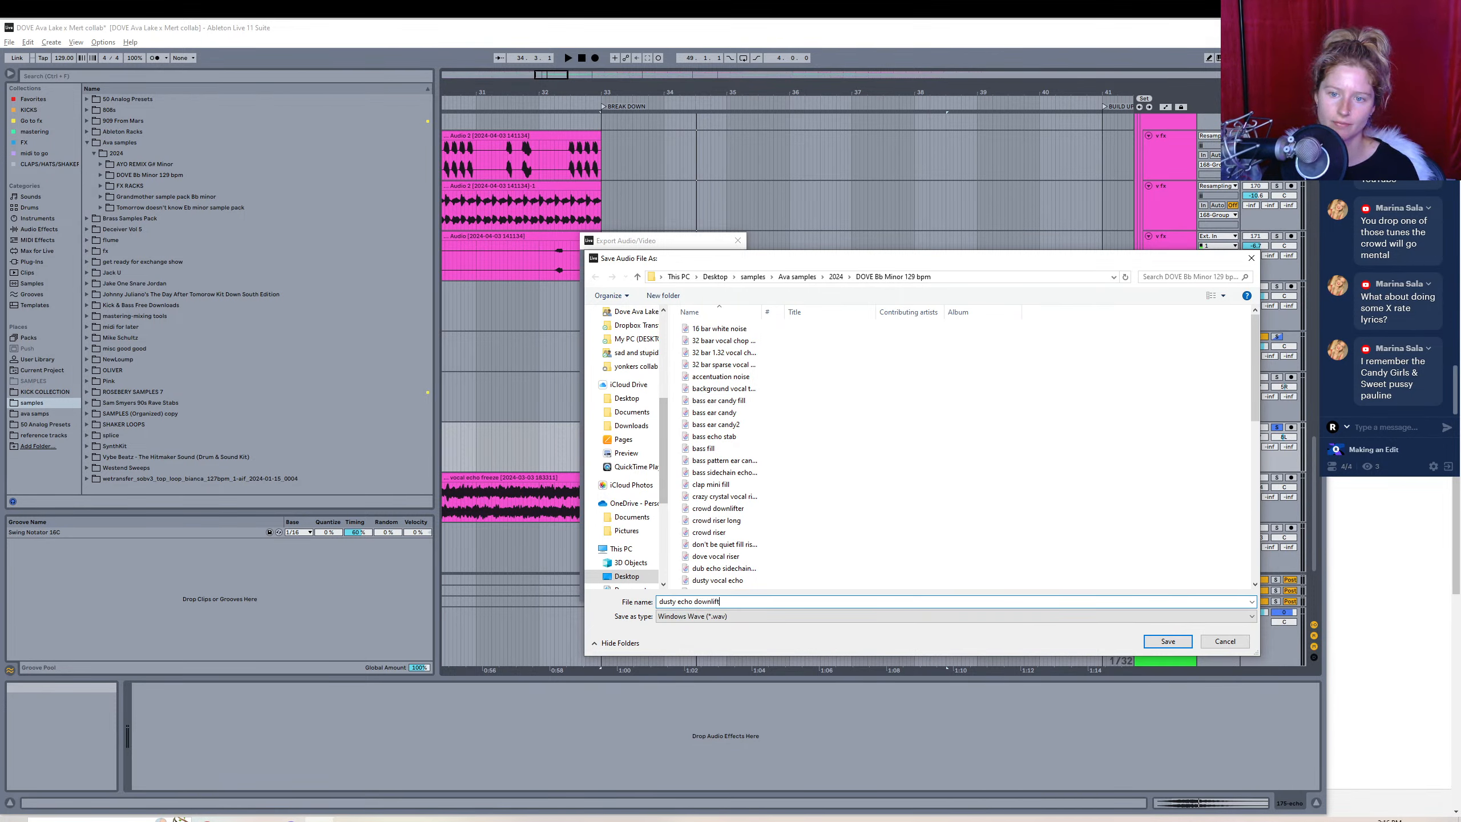
key(Return)
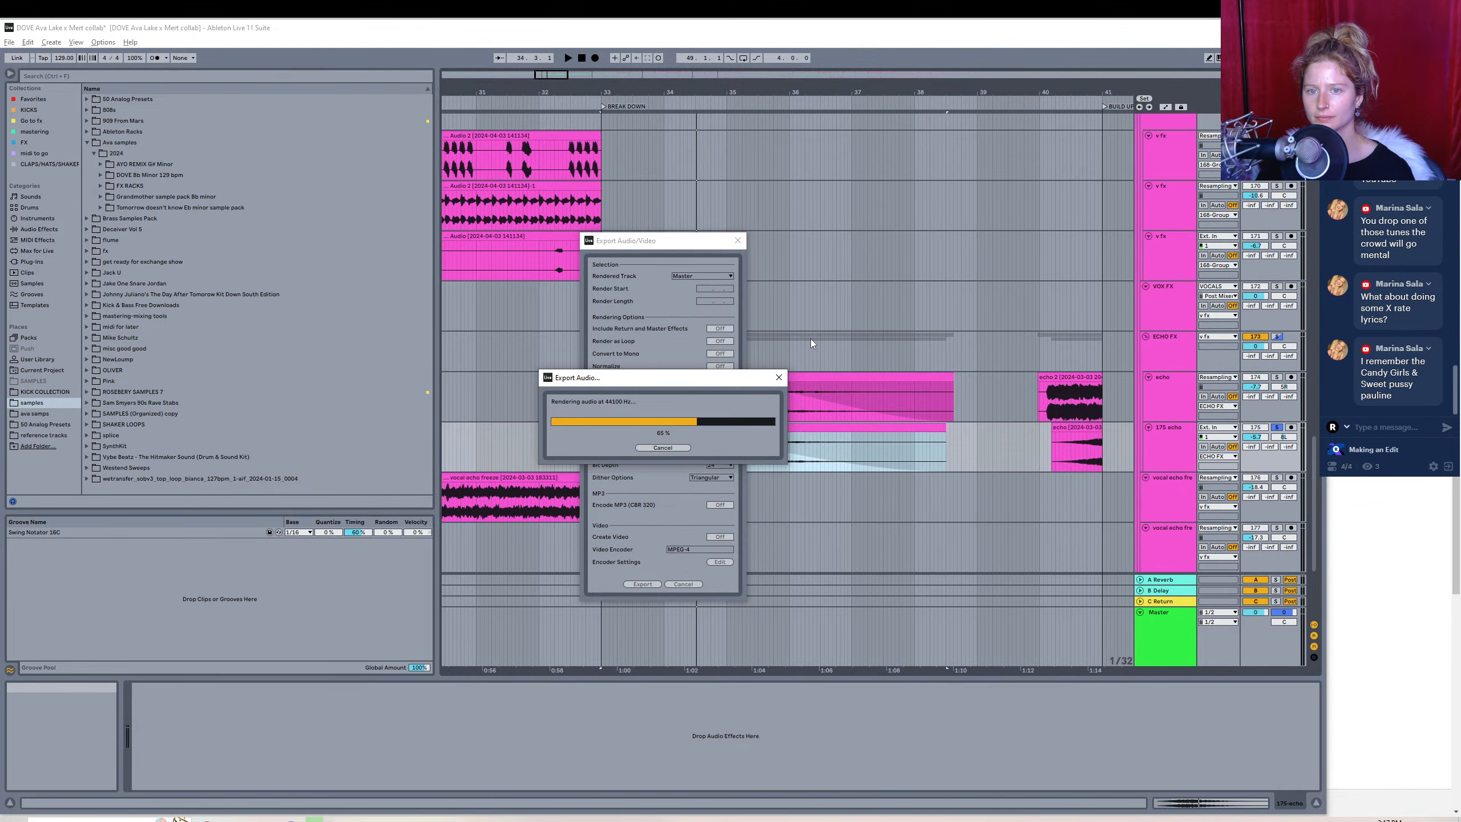
- Select the 175 echo track's short clip just before the BUILD UP marker and audition it
click(1070, 426)
key(space)
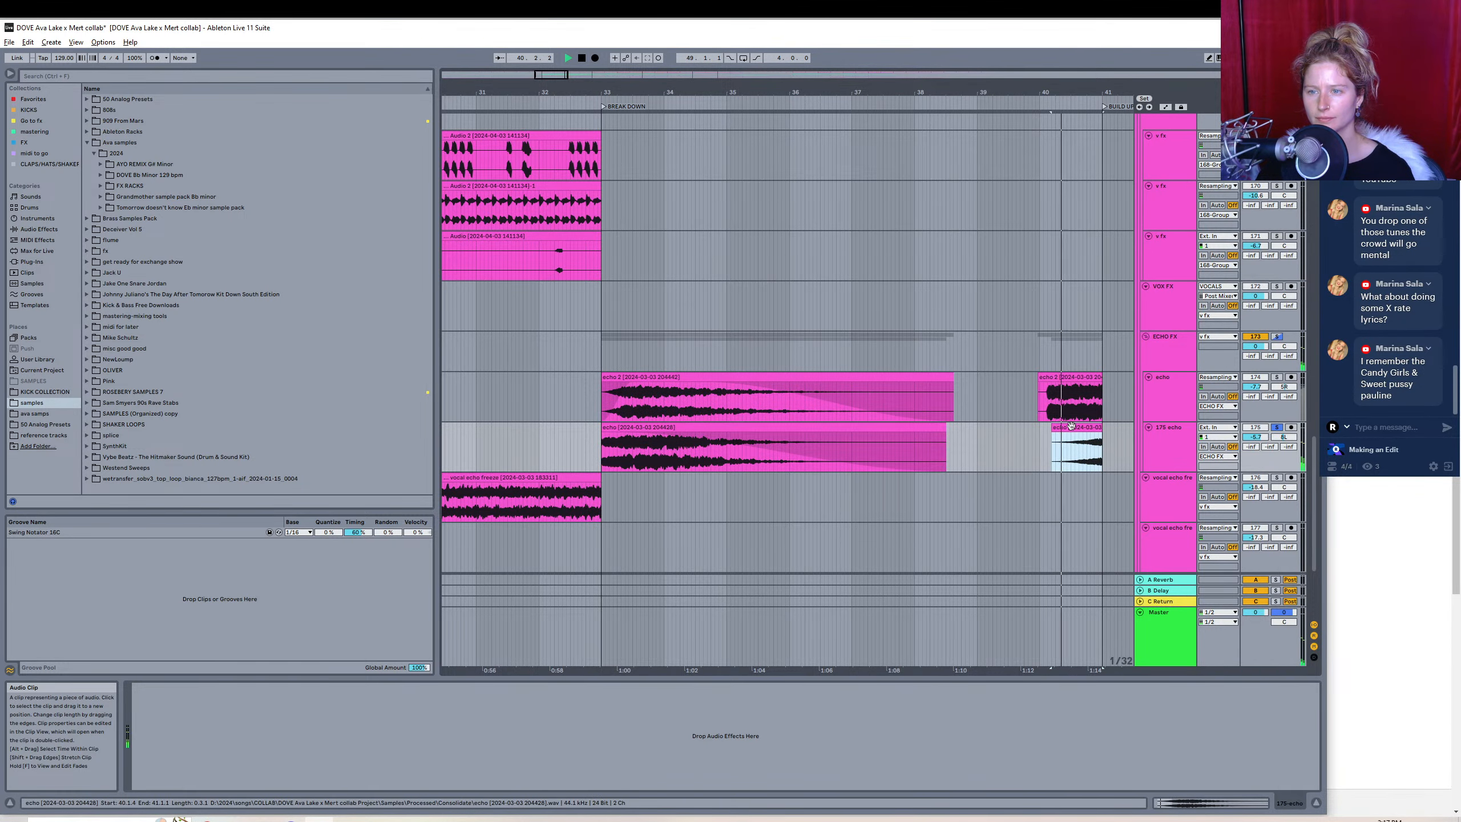
key(space)
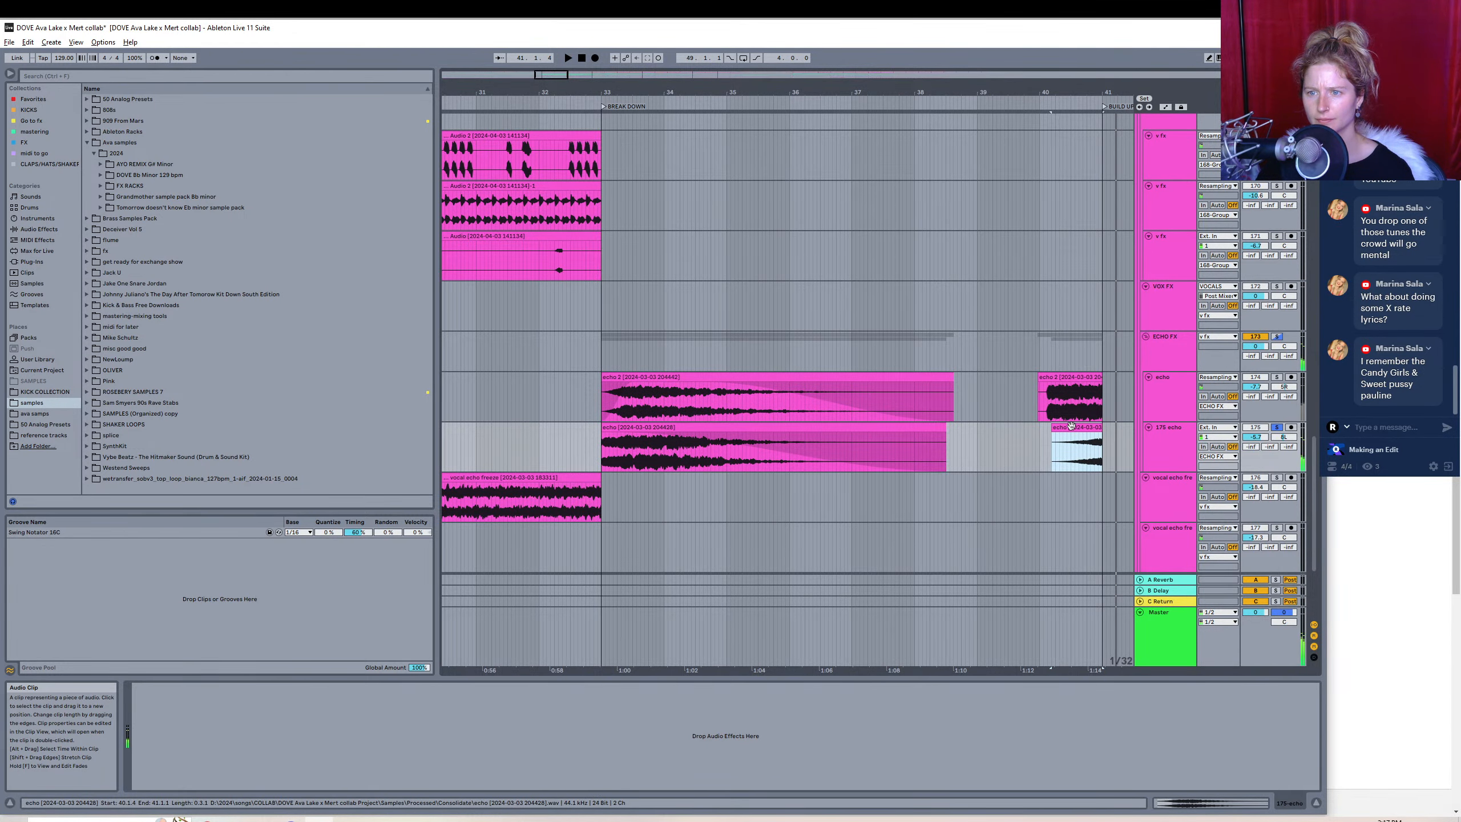
- Export the selected short 175 echo clip as a WAV named "short dusty echo riser" in the DOVE Bb Minor 129 bpm folder
click(10, 42)
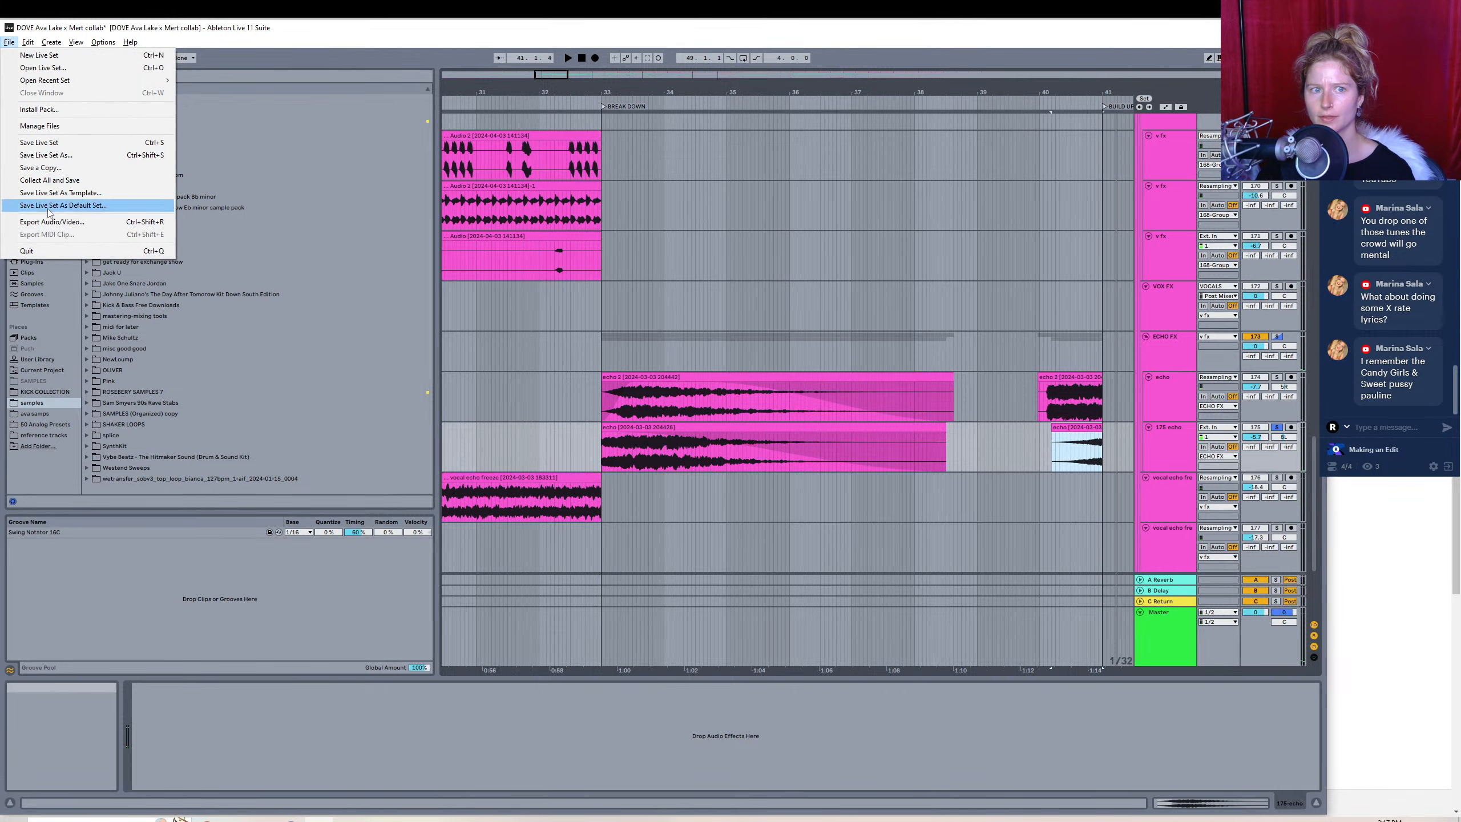
click(54, 221)
click(649, 583)
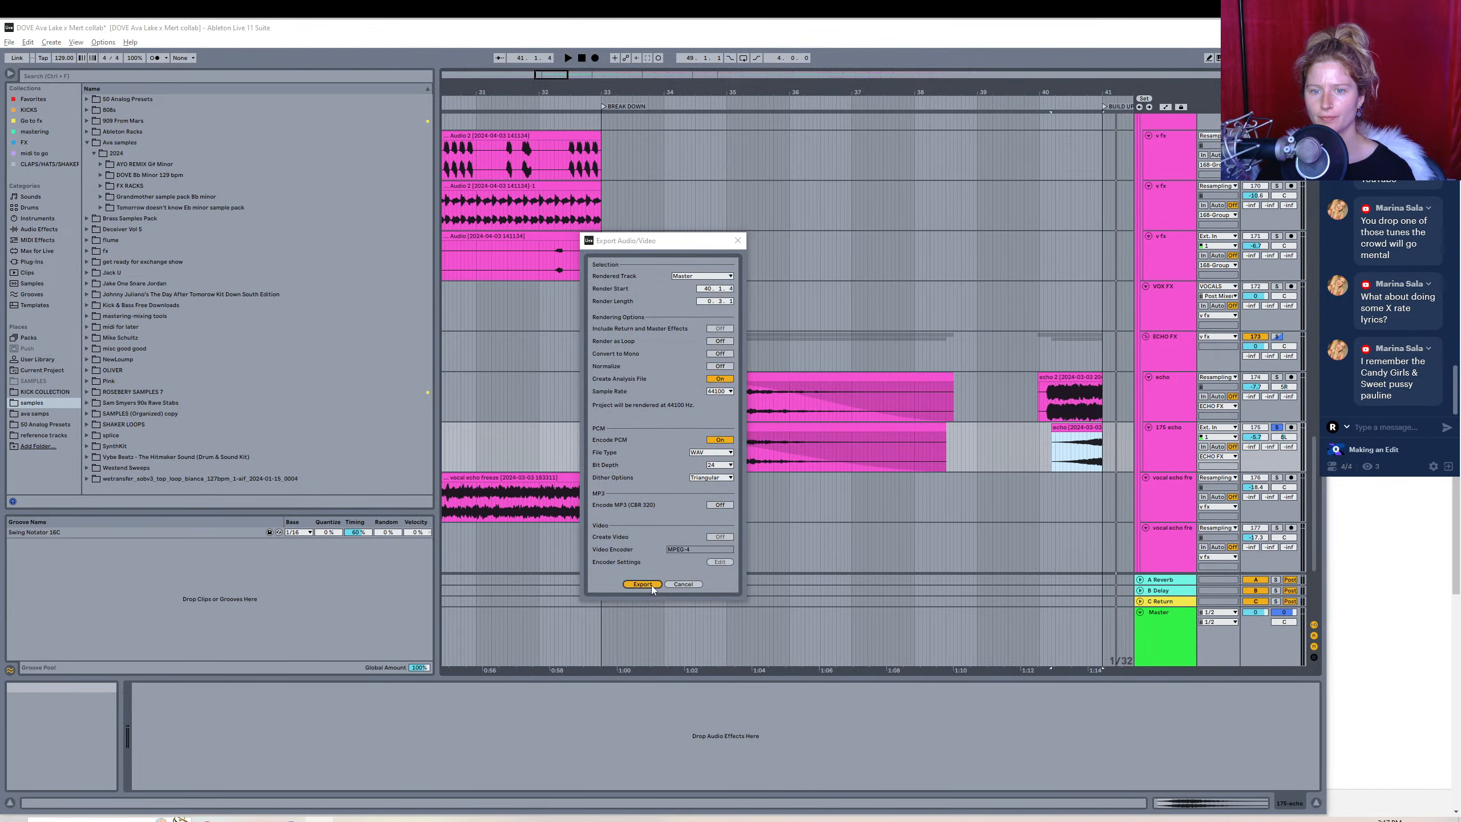
key(Home)
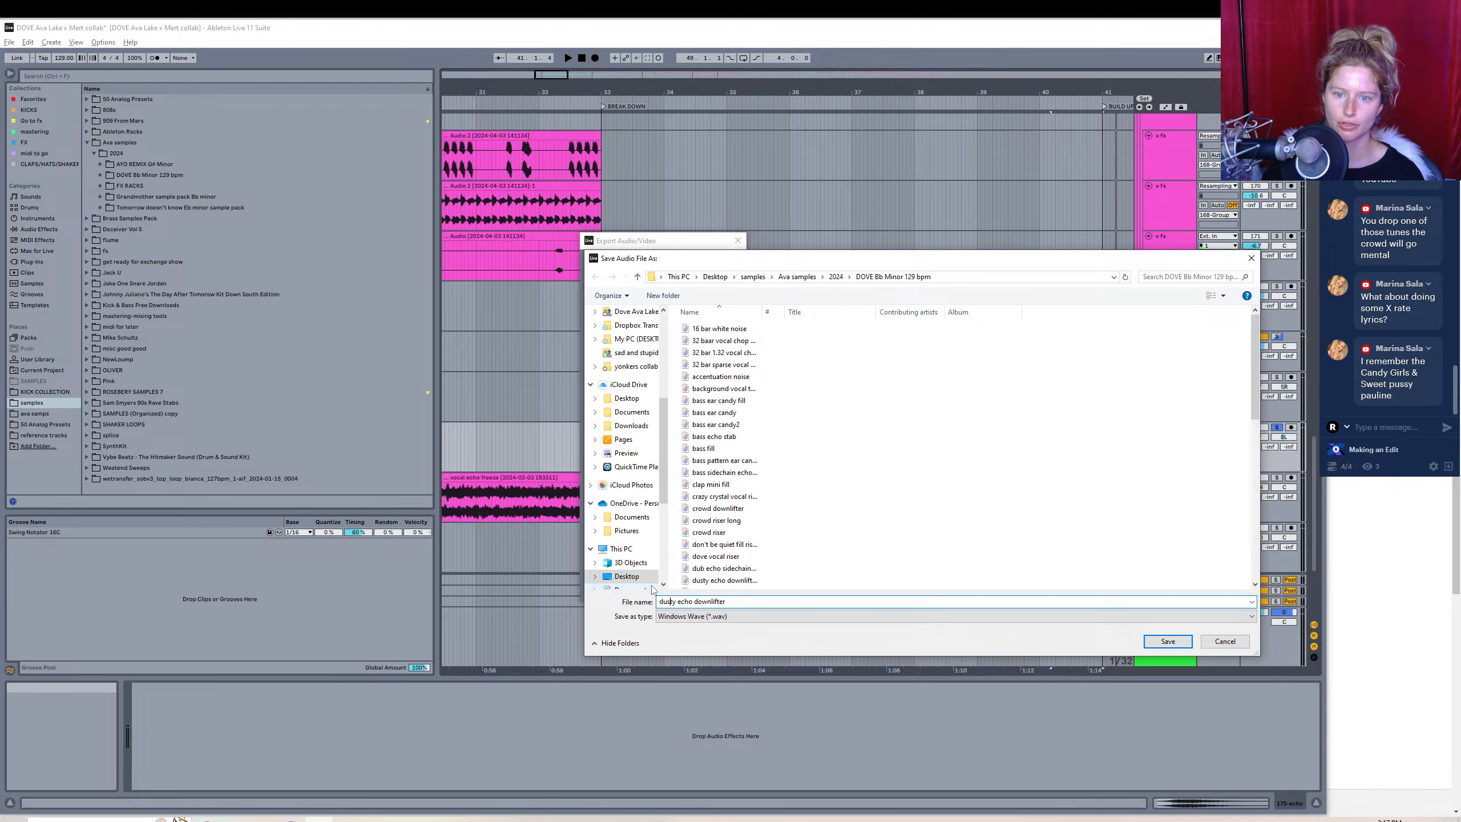
text(short)
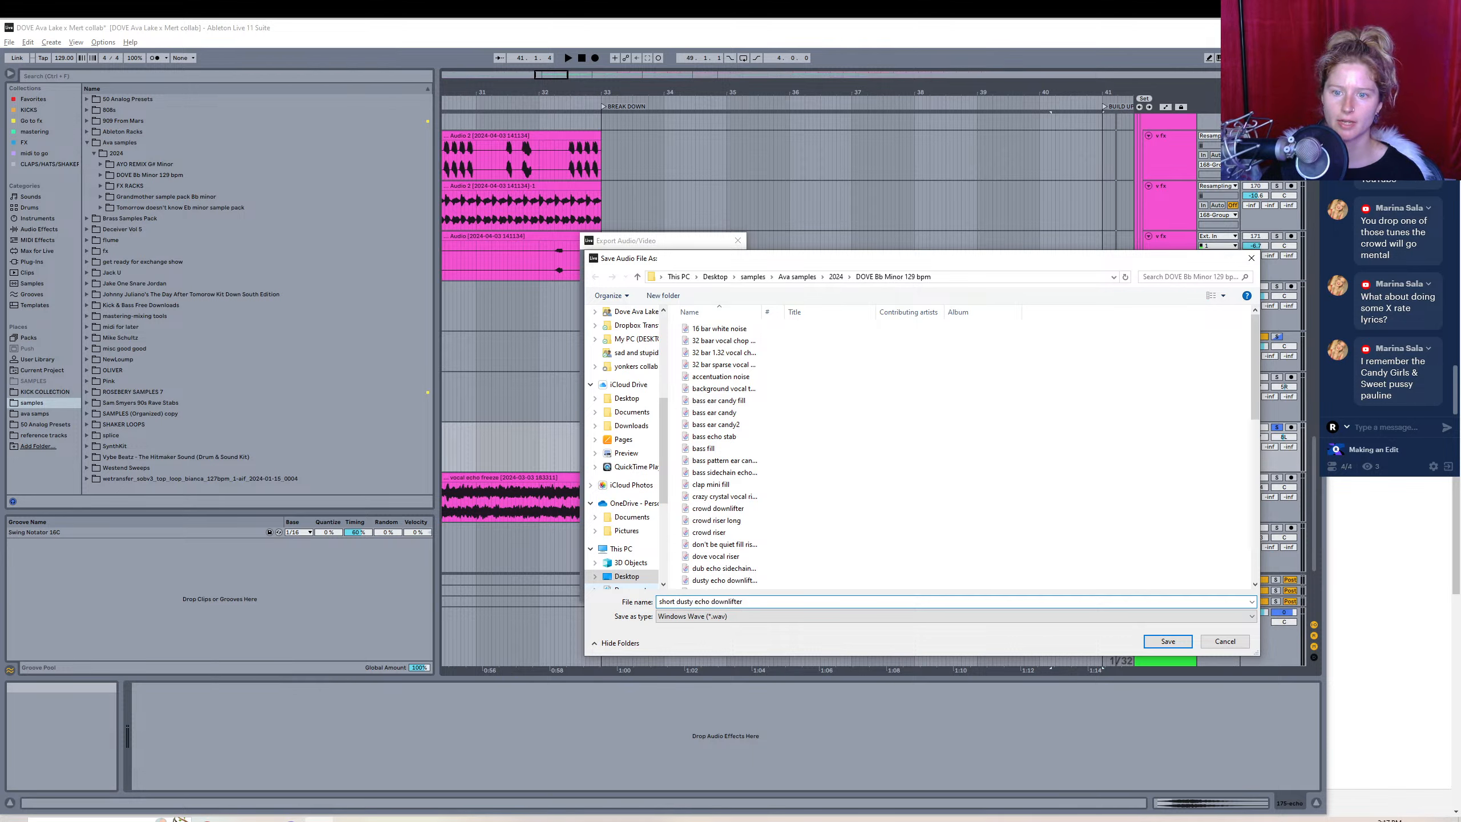
double_click(726, 602)
text(r)
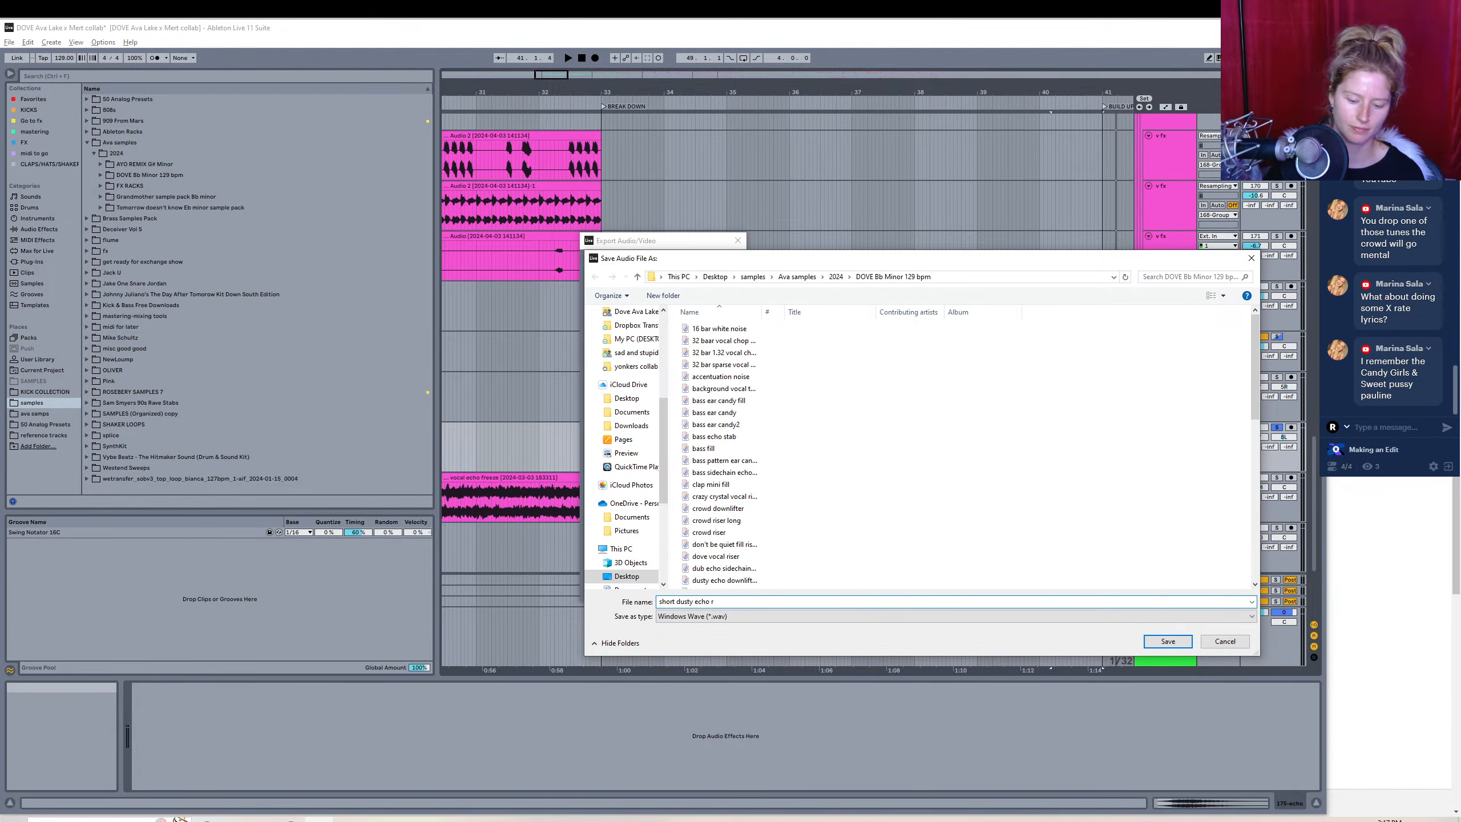
key(Return)
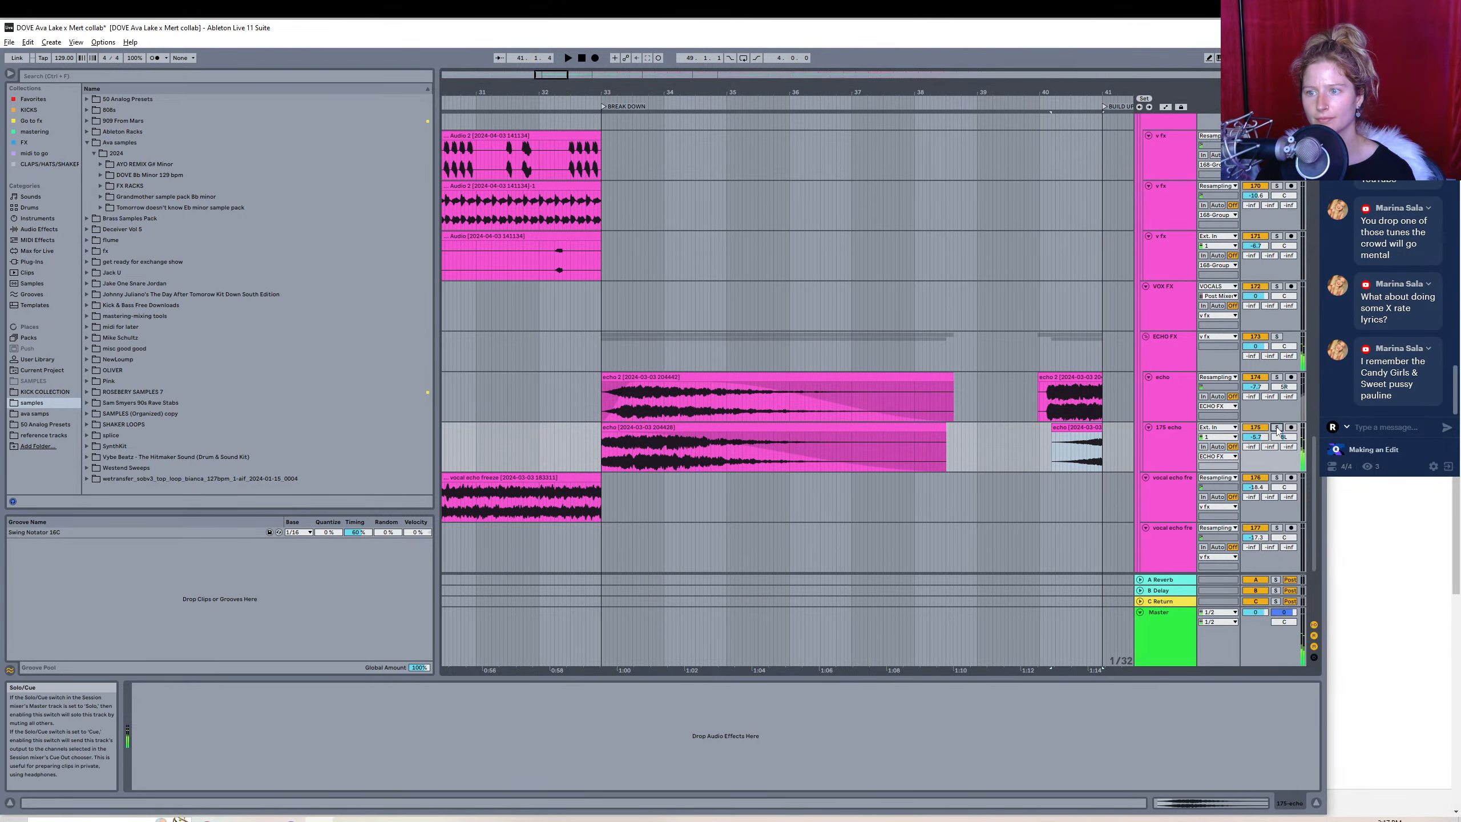
- Consolidate the two 176 vocal echo freeze clips spanning bars 17 to 33 into one clip
double_click(564, 73)
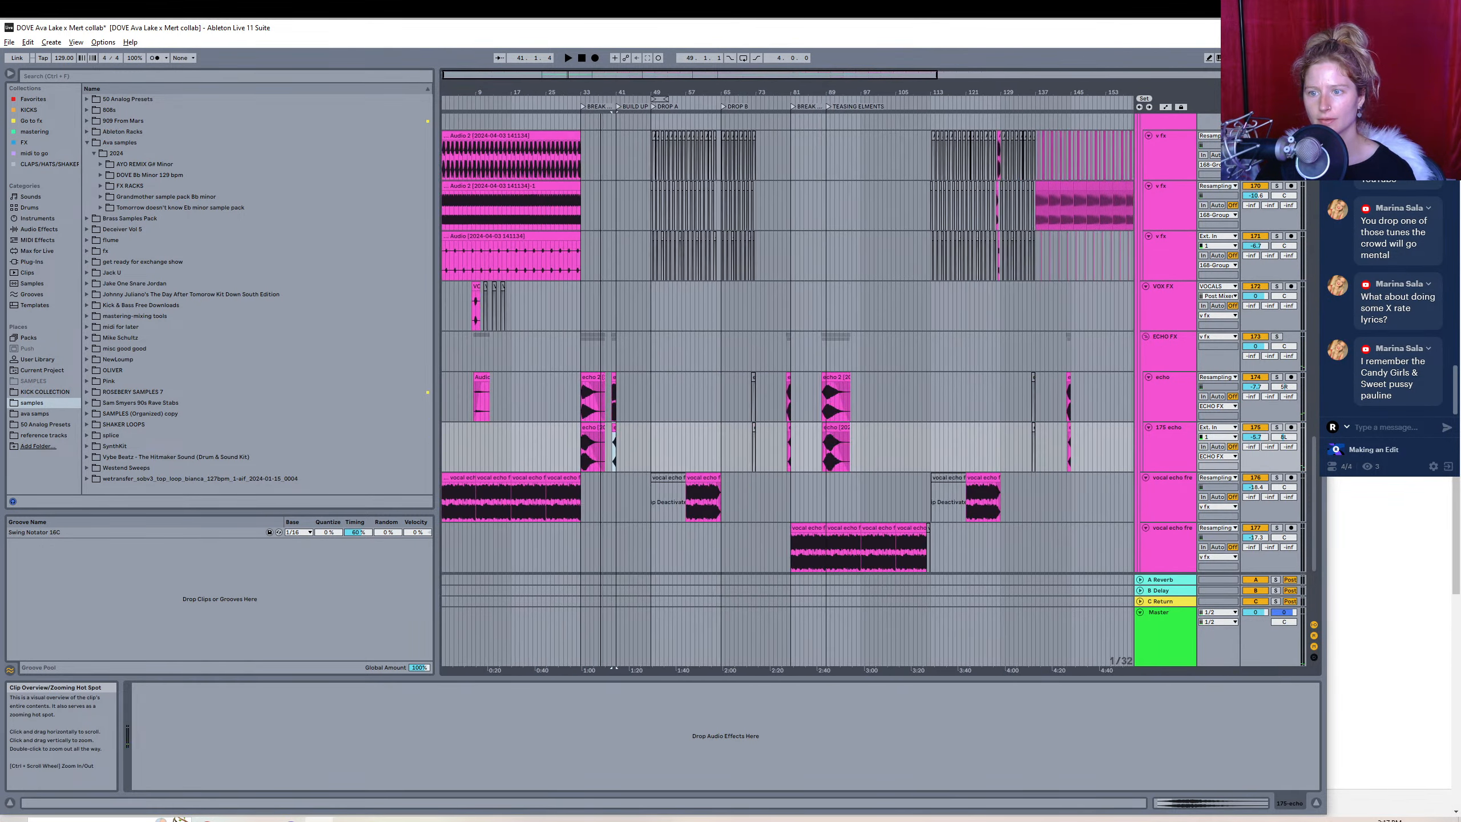
click(516, 479)
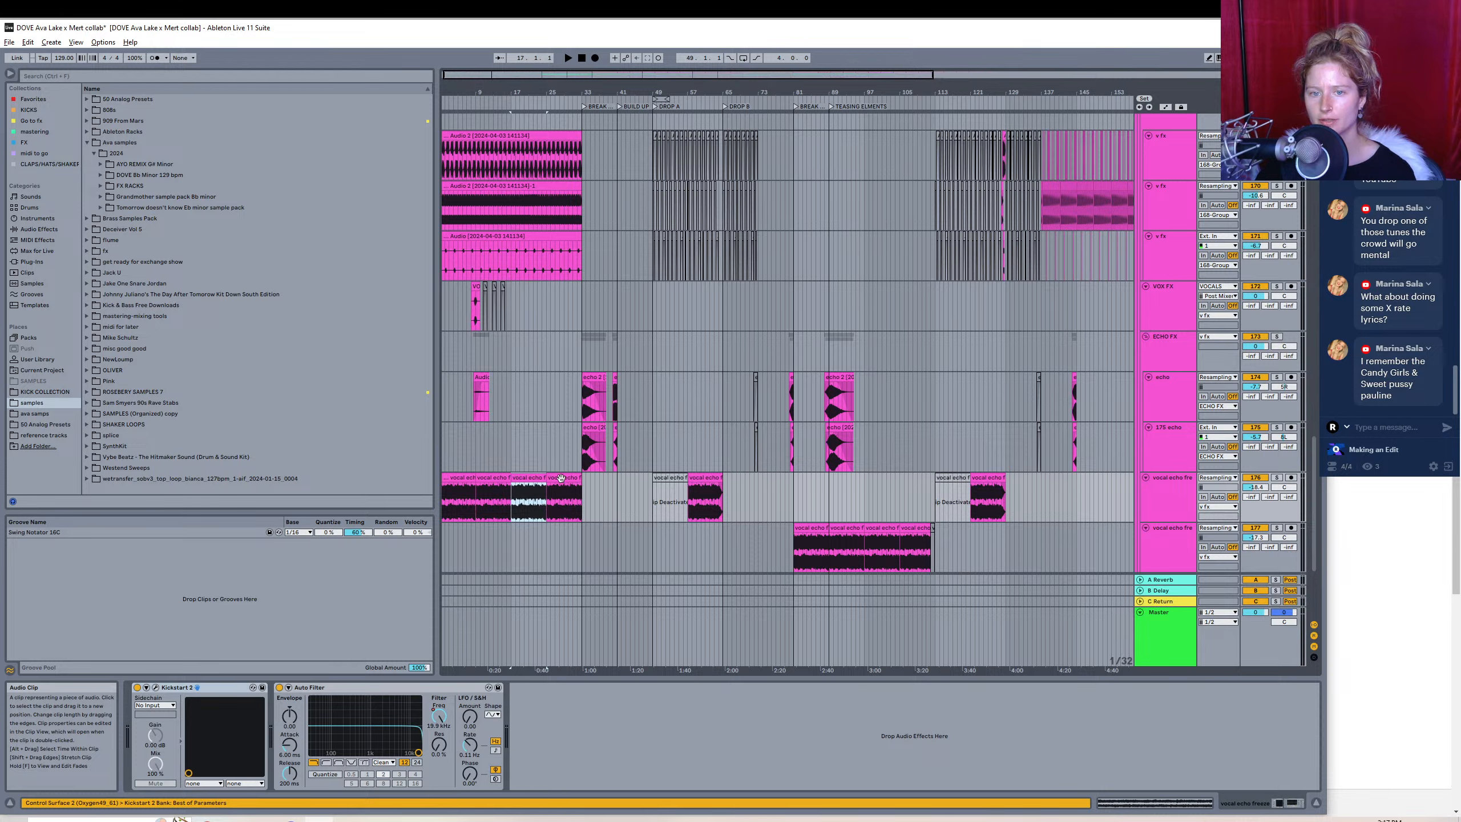
shift+click(561, 478)
key(ctrl+j)
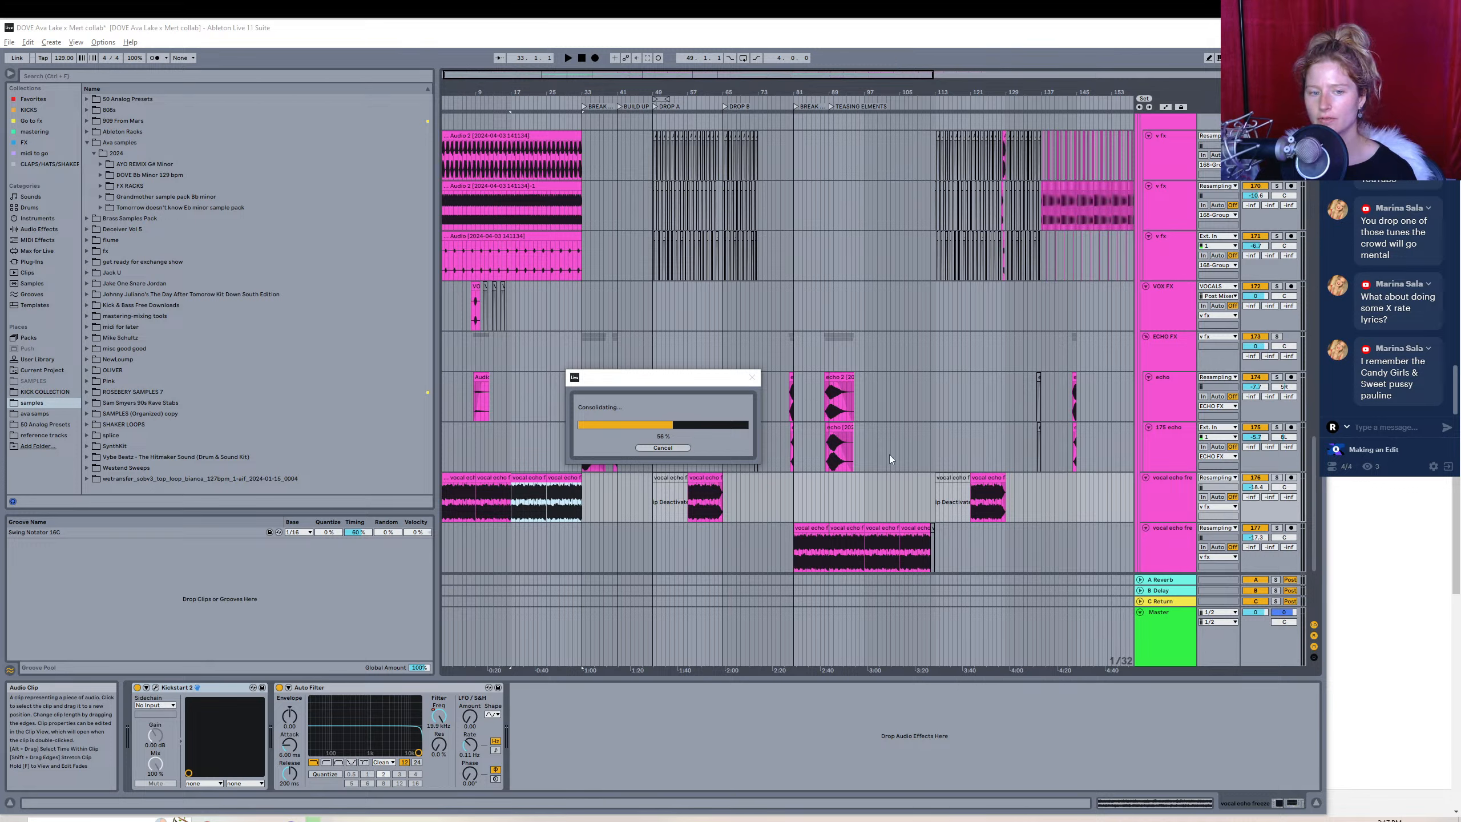
- Solo the 176 vocal echo freeze track and audition the consolidated clip
click(1278, 477)
key(space)
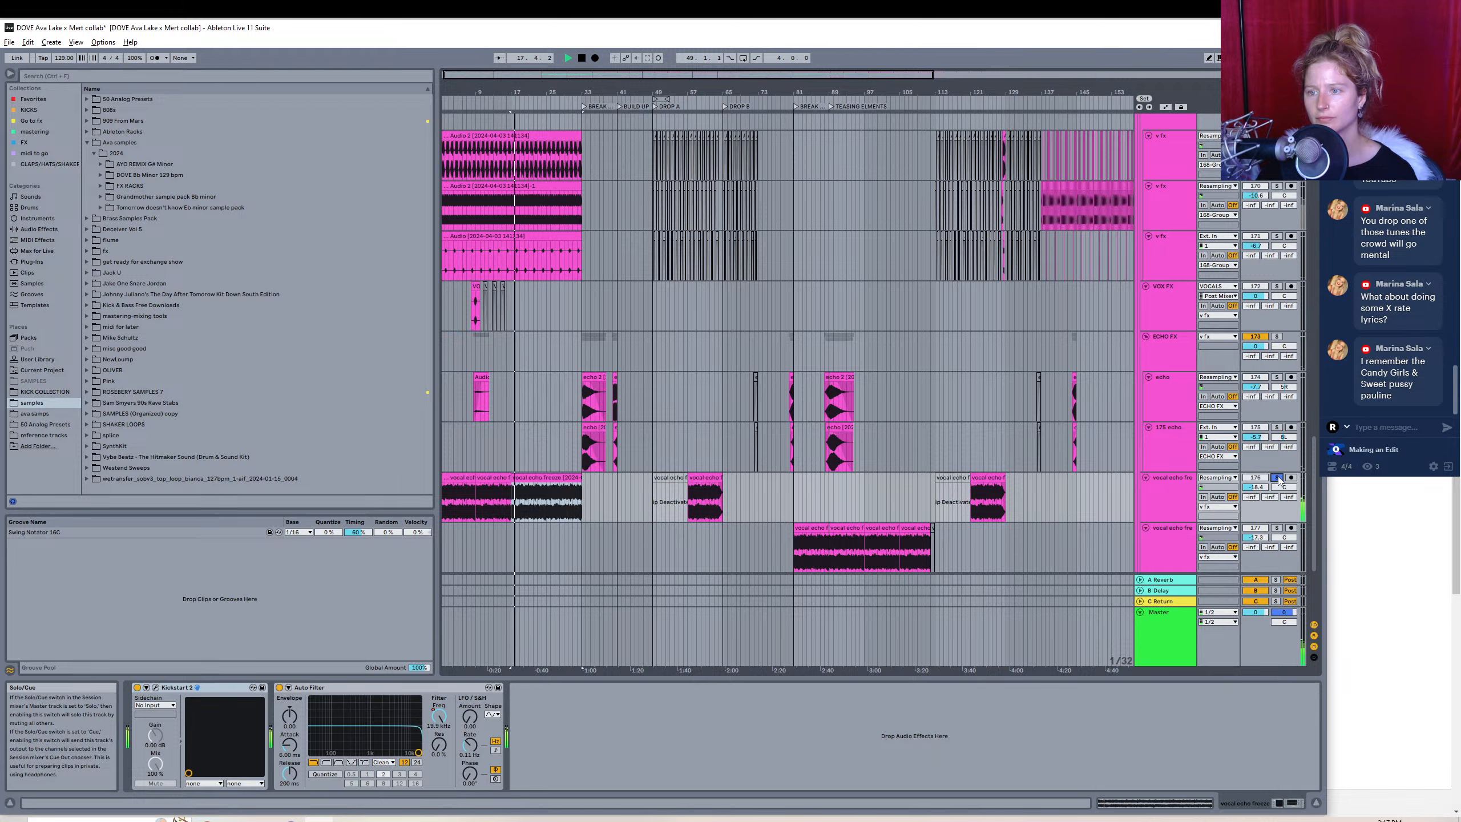
click(1278, 478)
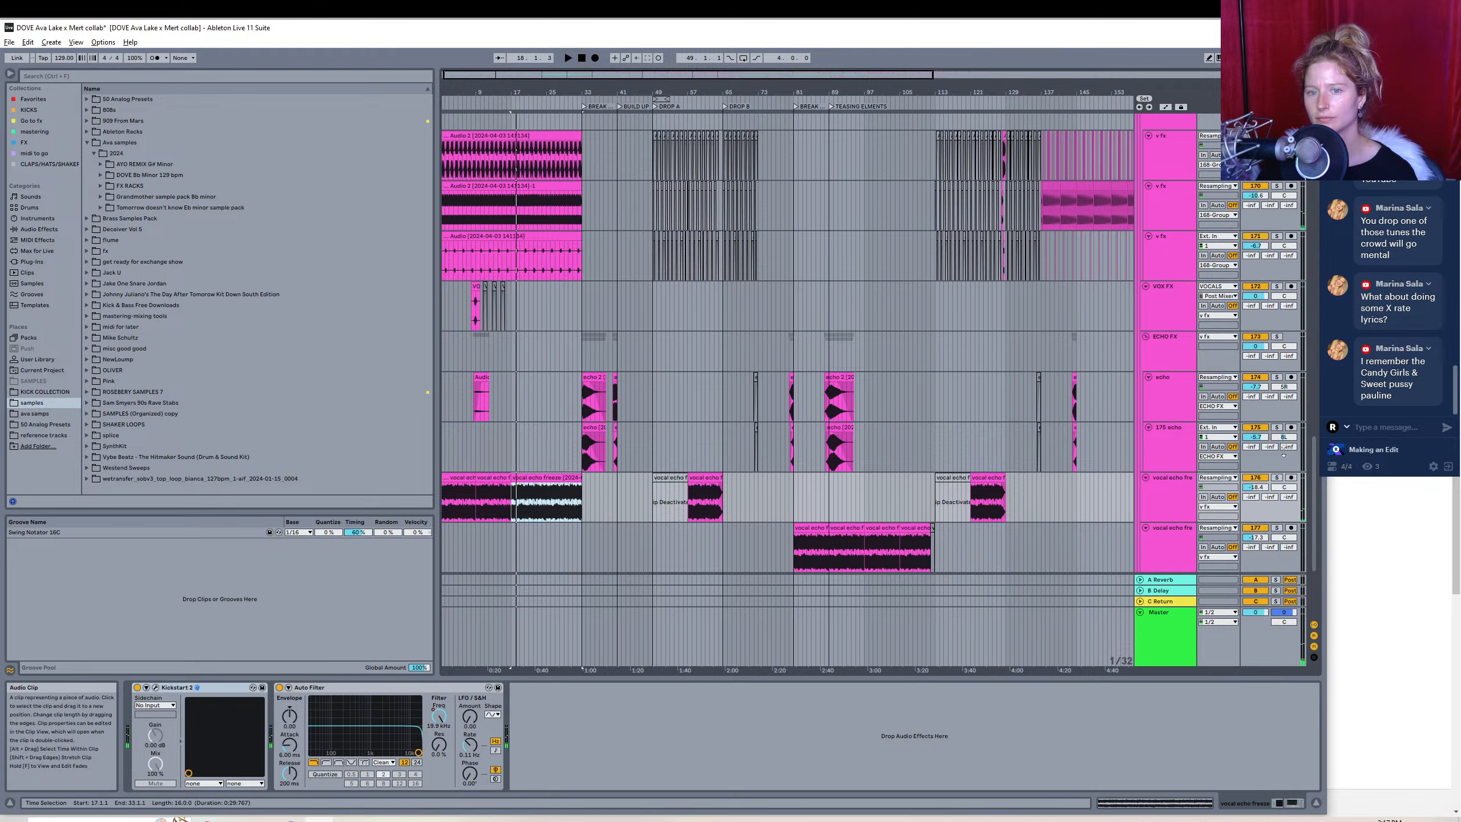
click(1275, 477)
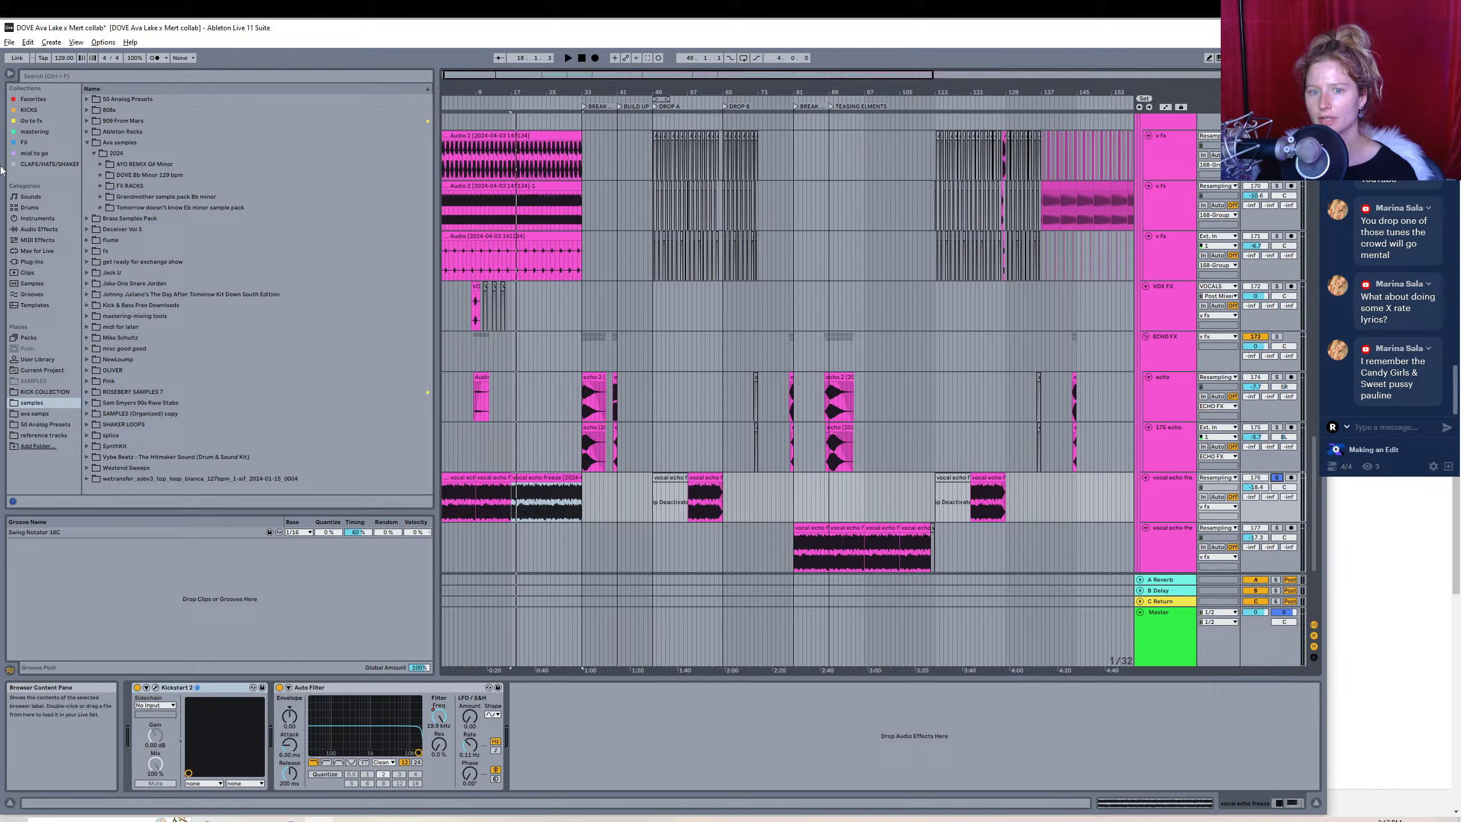
- Export the consolidated vocal echo freeze clip as a WAV named "side chain vocal echo texture" in the same sample folder
click(9, 42)
click(52, 224)
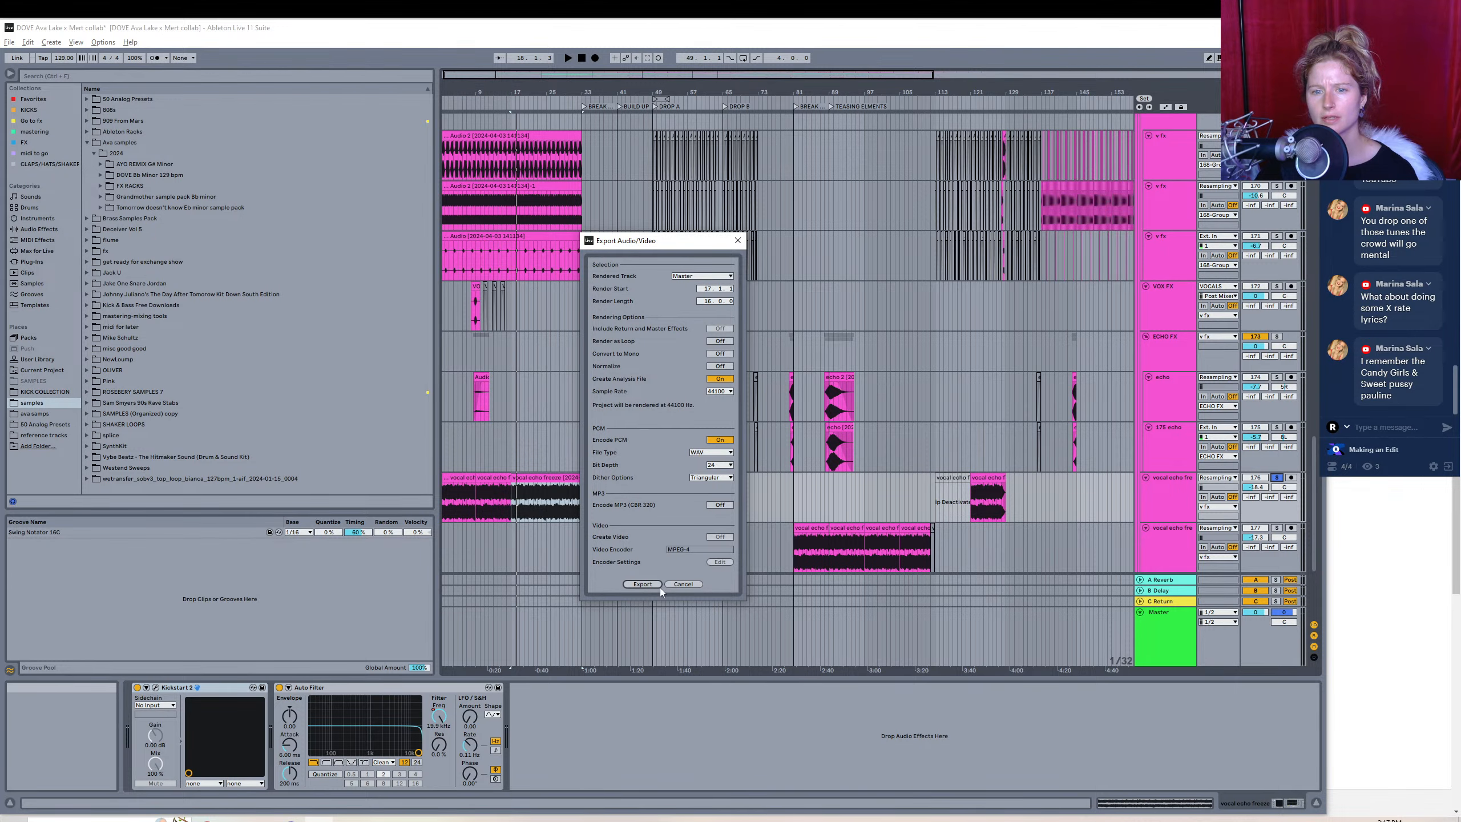
click(641, 585)
text(s)
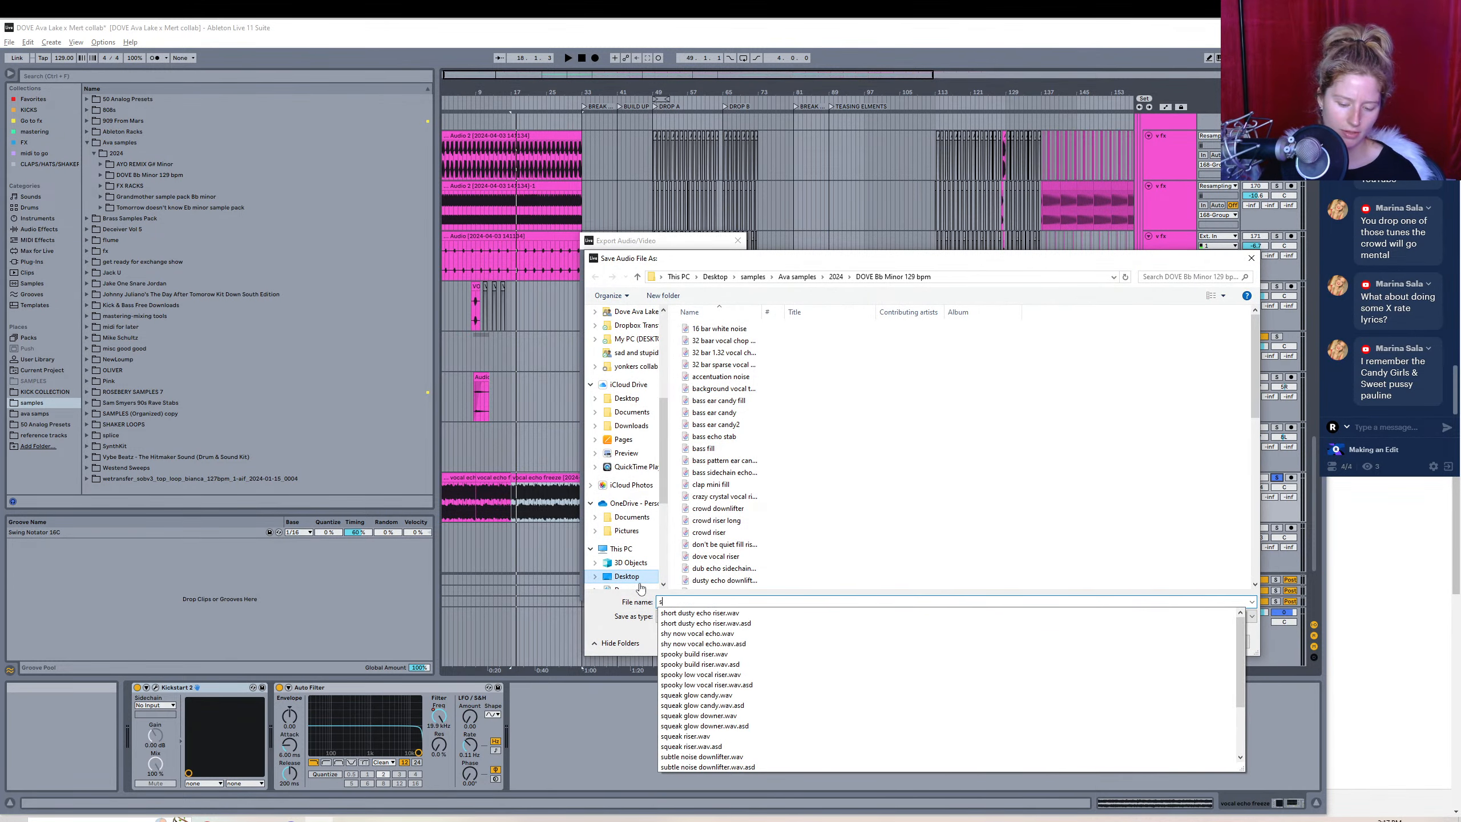
text(ide chain)
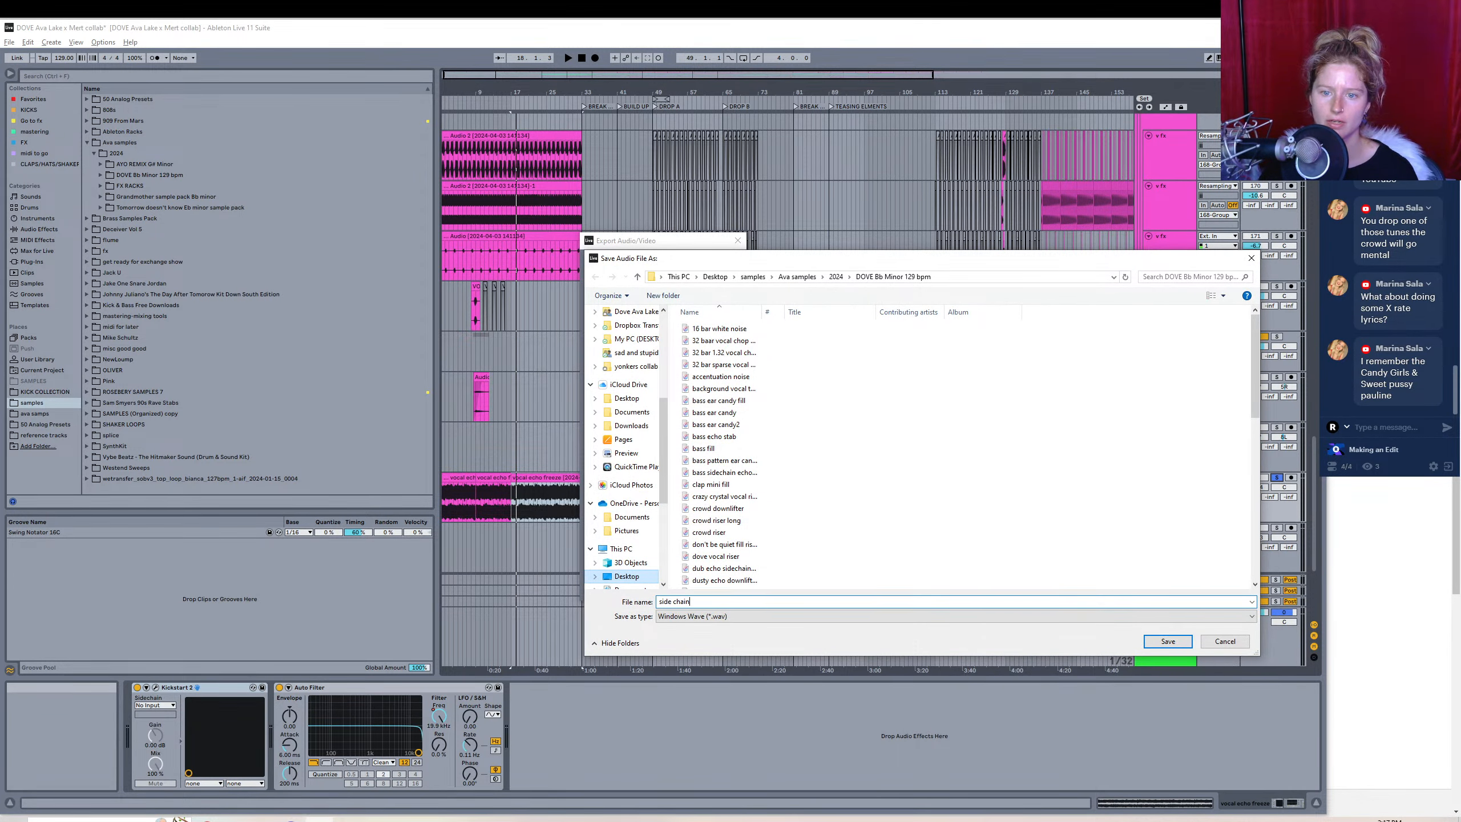
text( vocal echo)
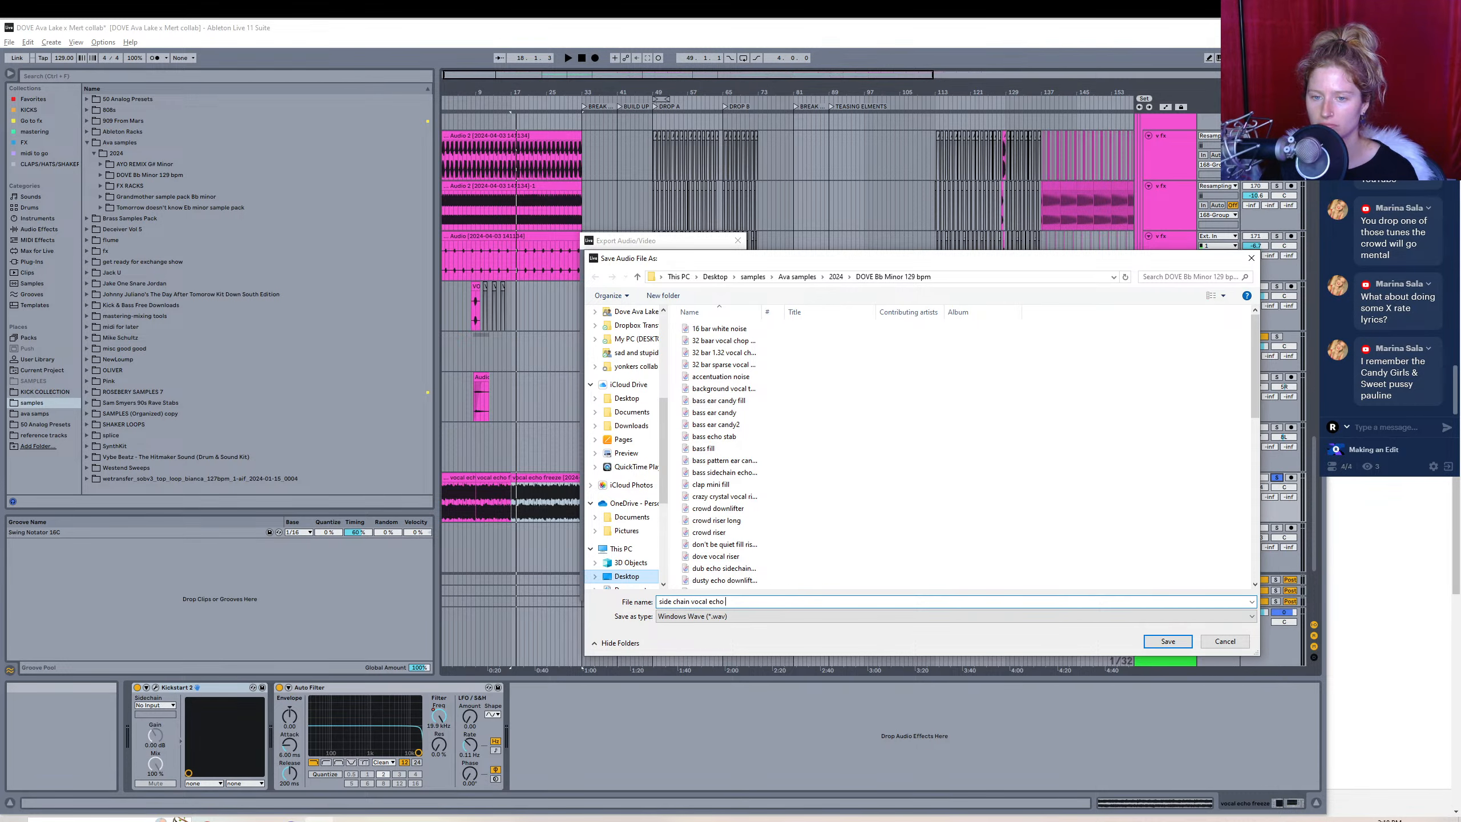
text(yt)
key(BackSpace)
key(BackSpace)
text(te)
key(Return)
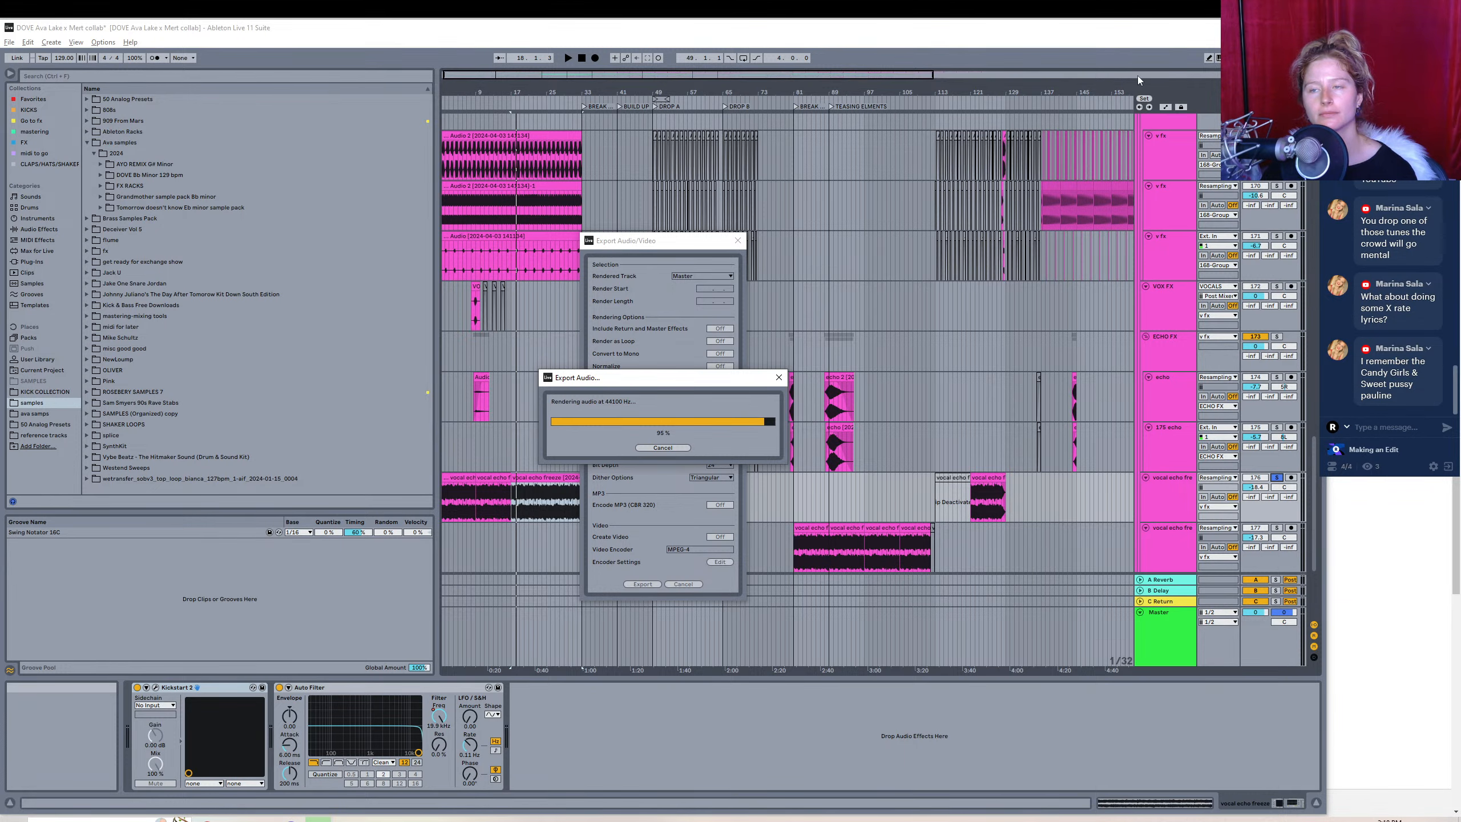
- Inspect the 176 vocal echo freeze track's Auto Filter frequency automation, then hide the automation lanes
click(1165, 107)
click(1182, 488)
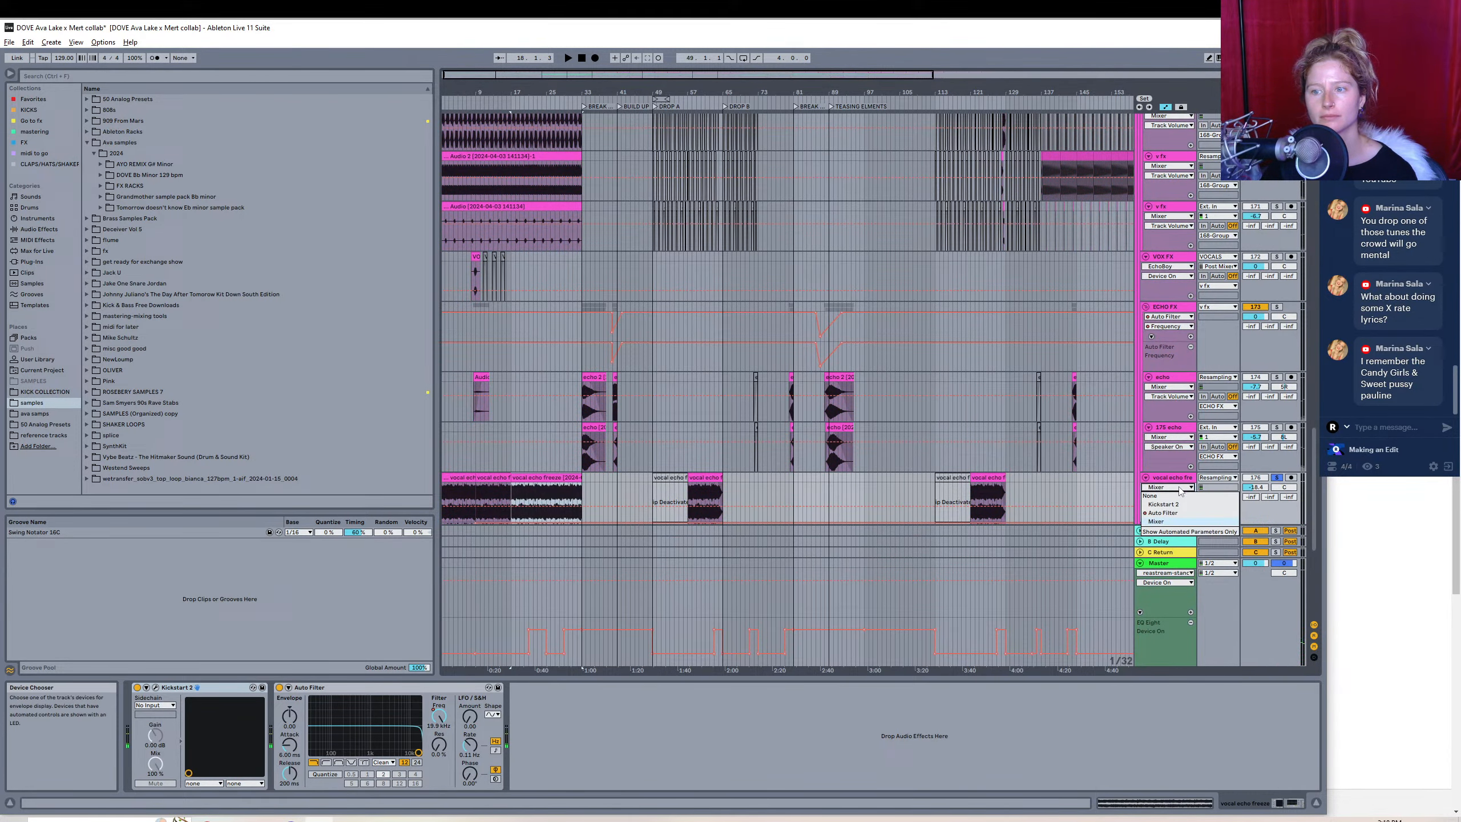
click(1178, 518)
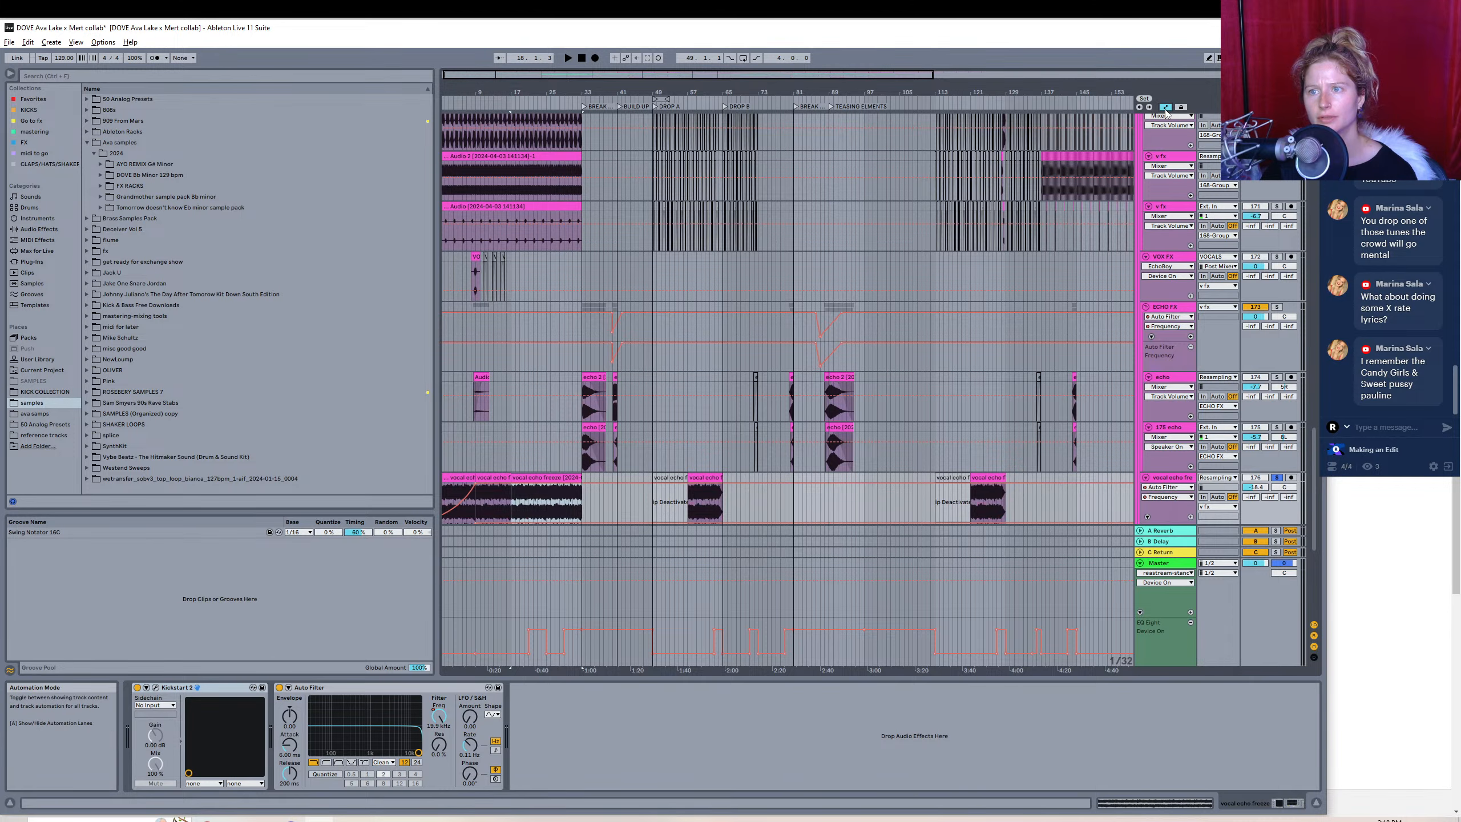
key(a)
- Solo the 177 vocal echo freeze track, audition its first clip at bar 81 and check the track's filter automation
drag(1315, 471, 1315, 518)
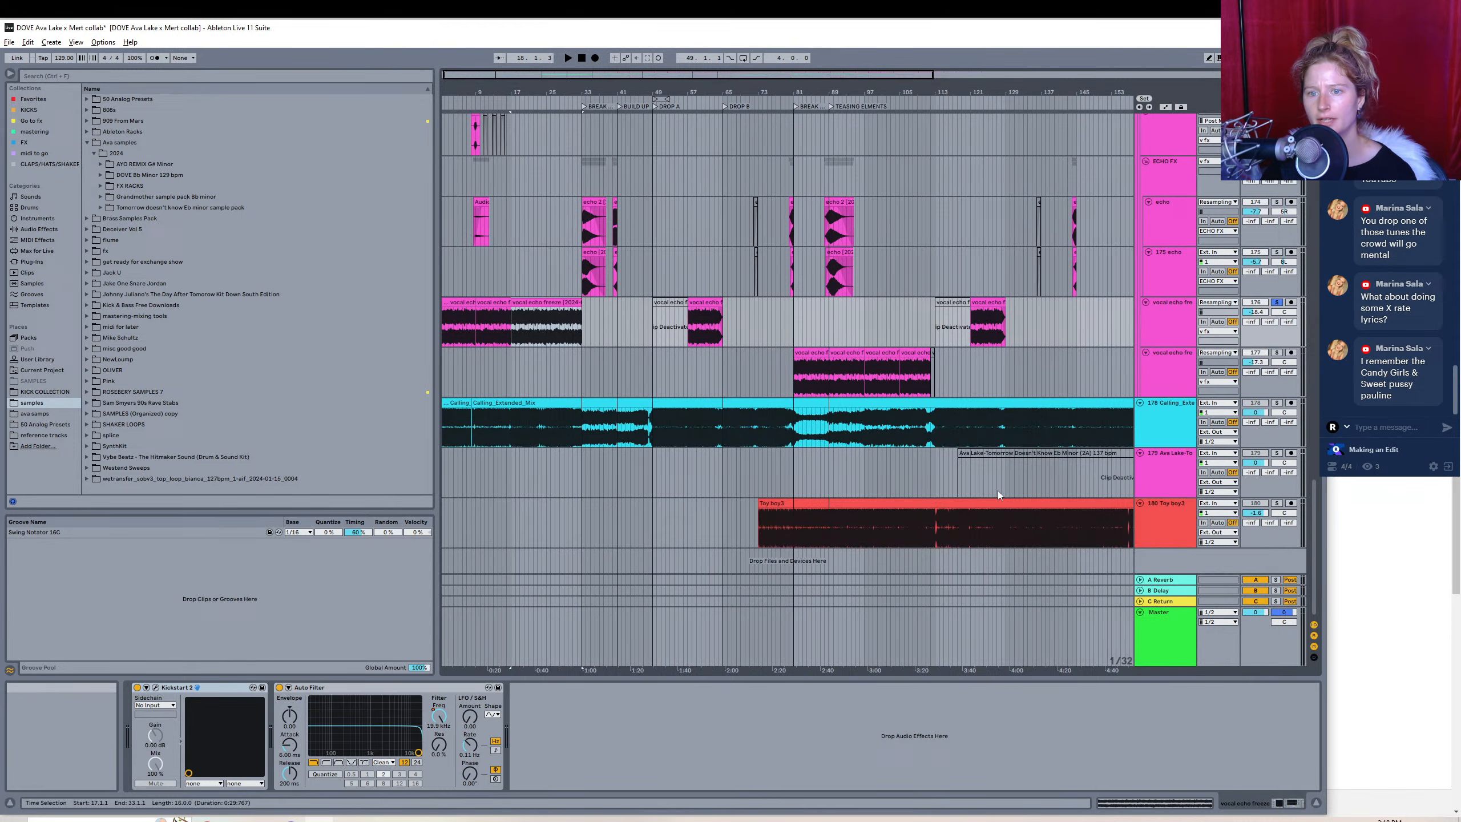
click(810, 353)
click(1276, 353)
key(space)
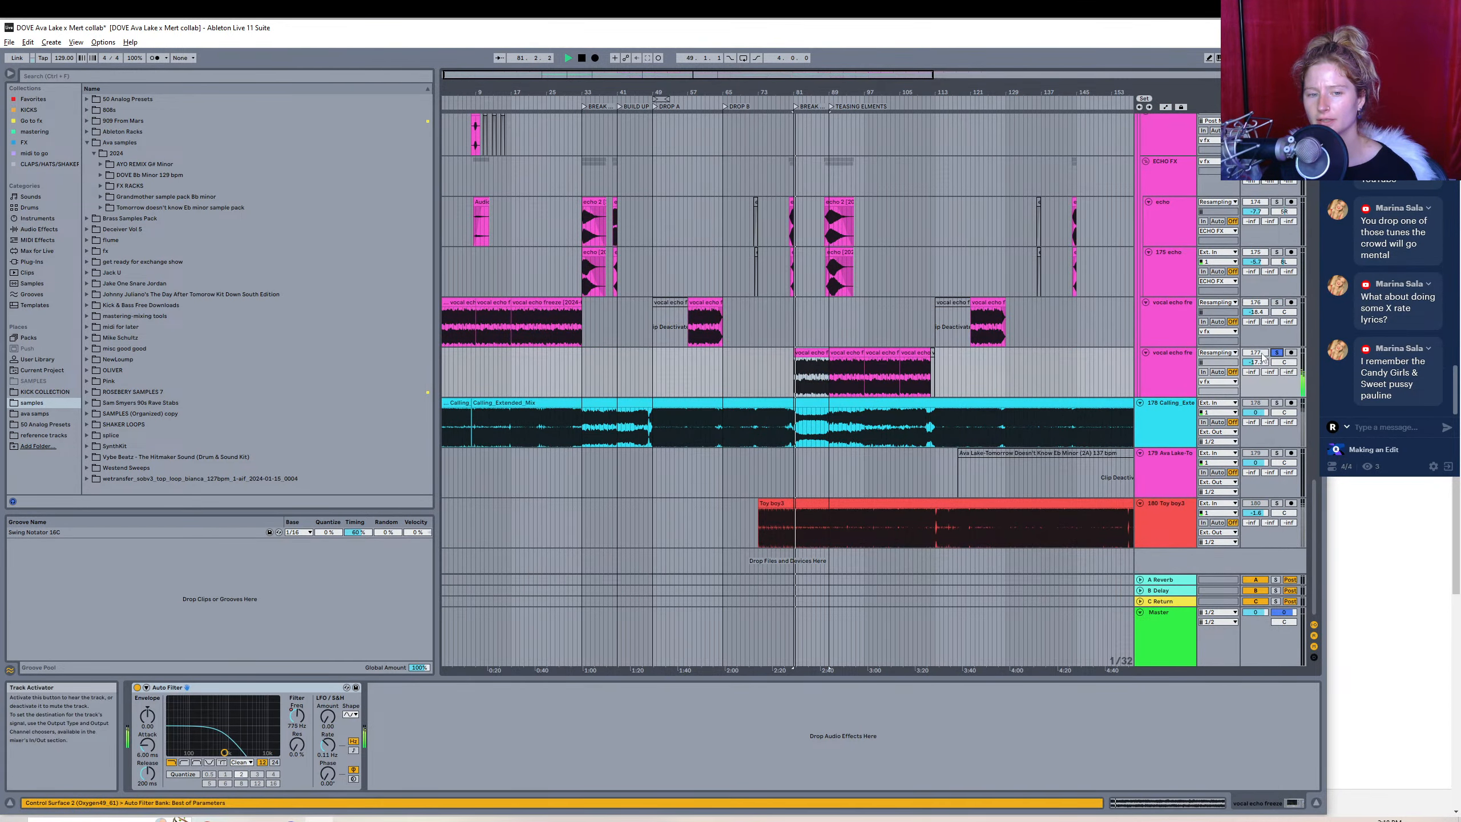
click(851, 352)
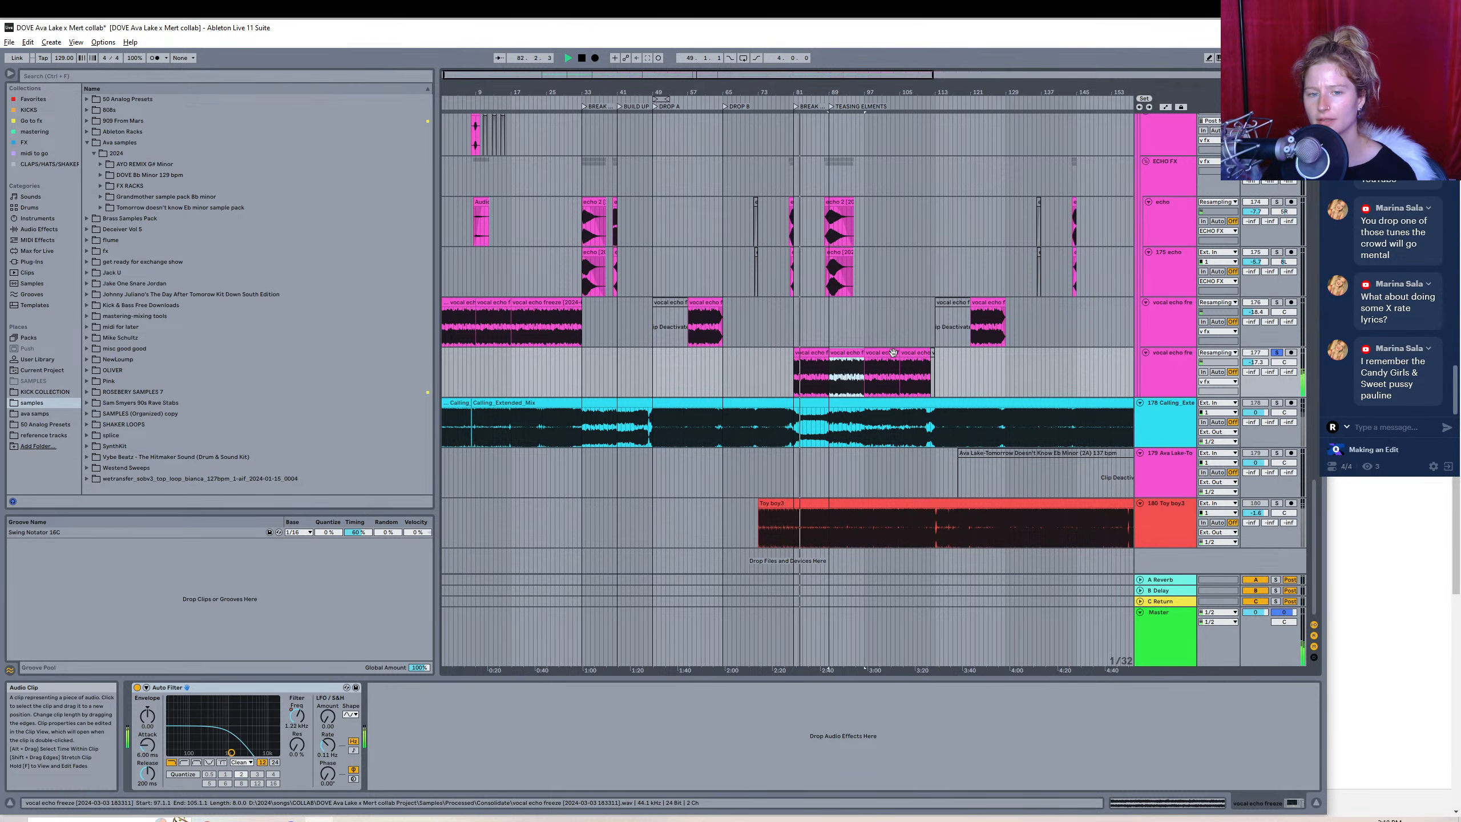
click(1165, 107)
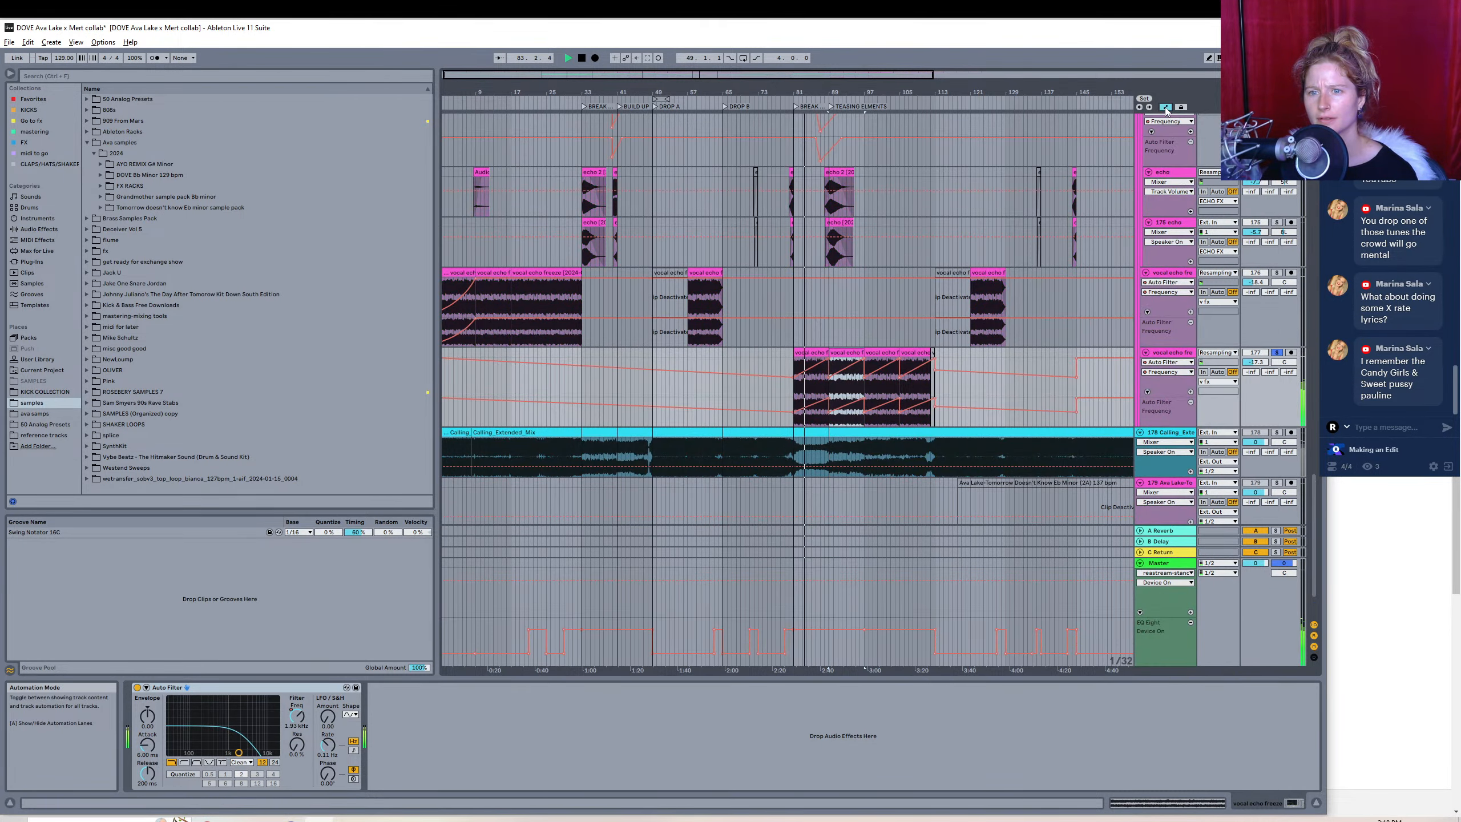
click(1165, 108)
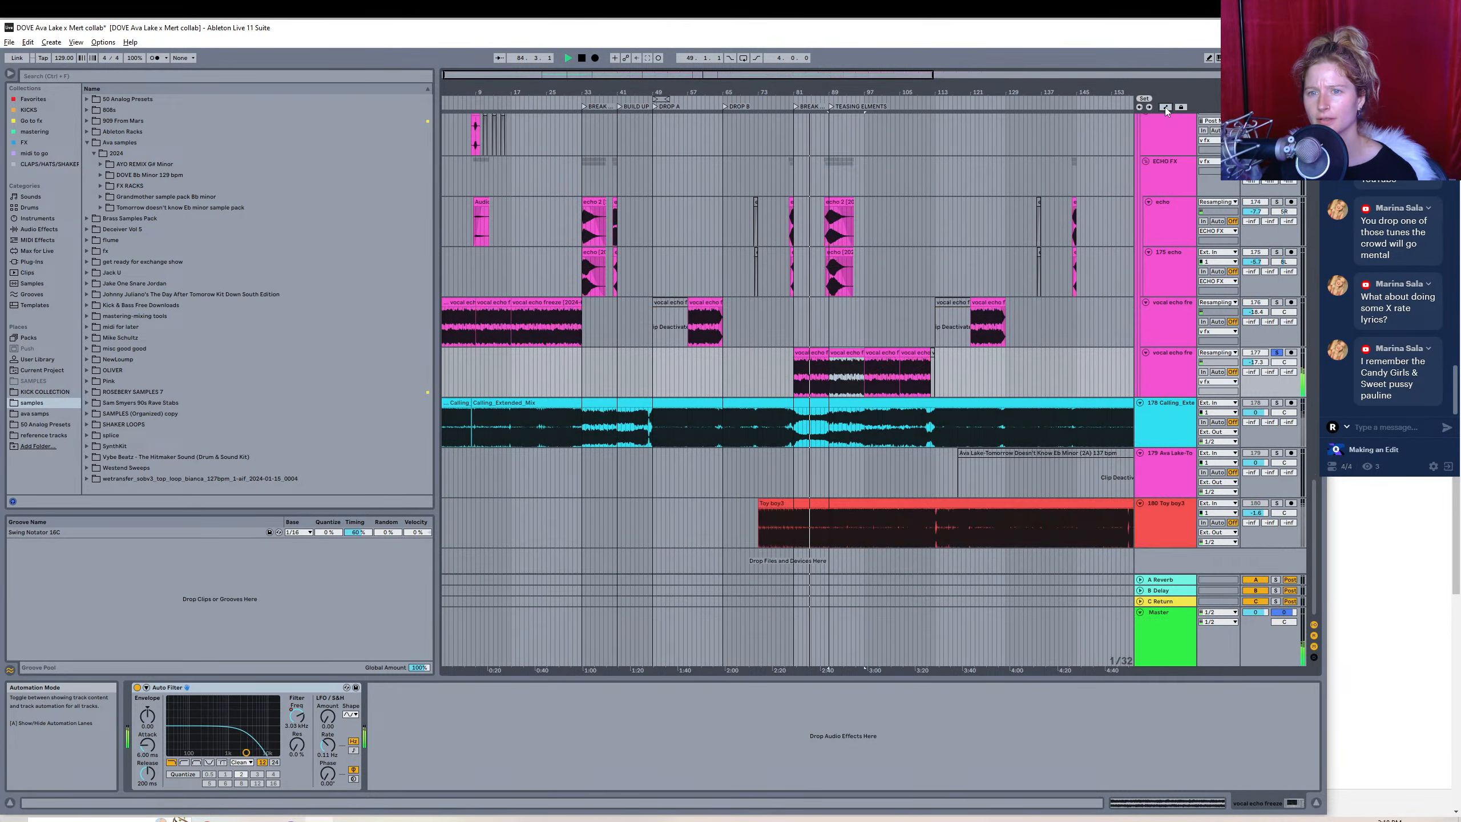
- Export the first 177 vocal echo freeze clip, starting at bar 81, as a WAV named "vocal freeze riser" in the same folder
click(807, 352)
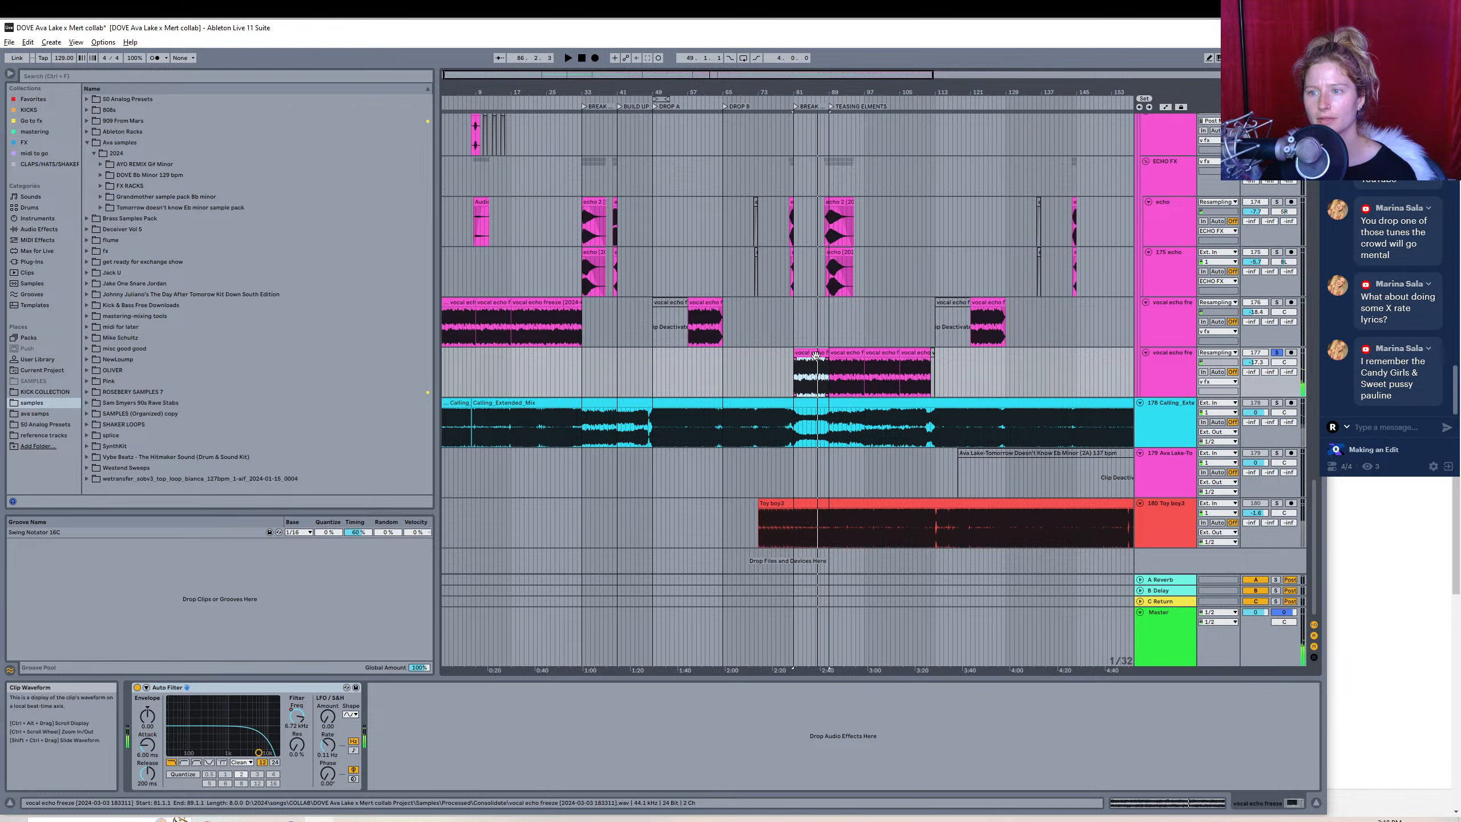
click(9, 42)
click(85, 223)
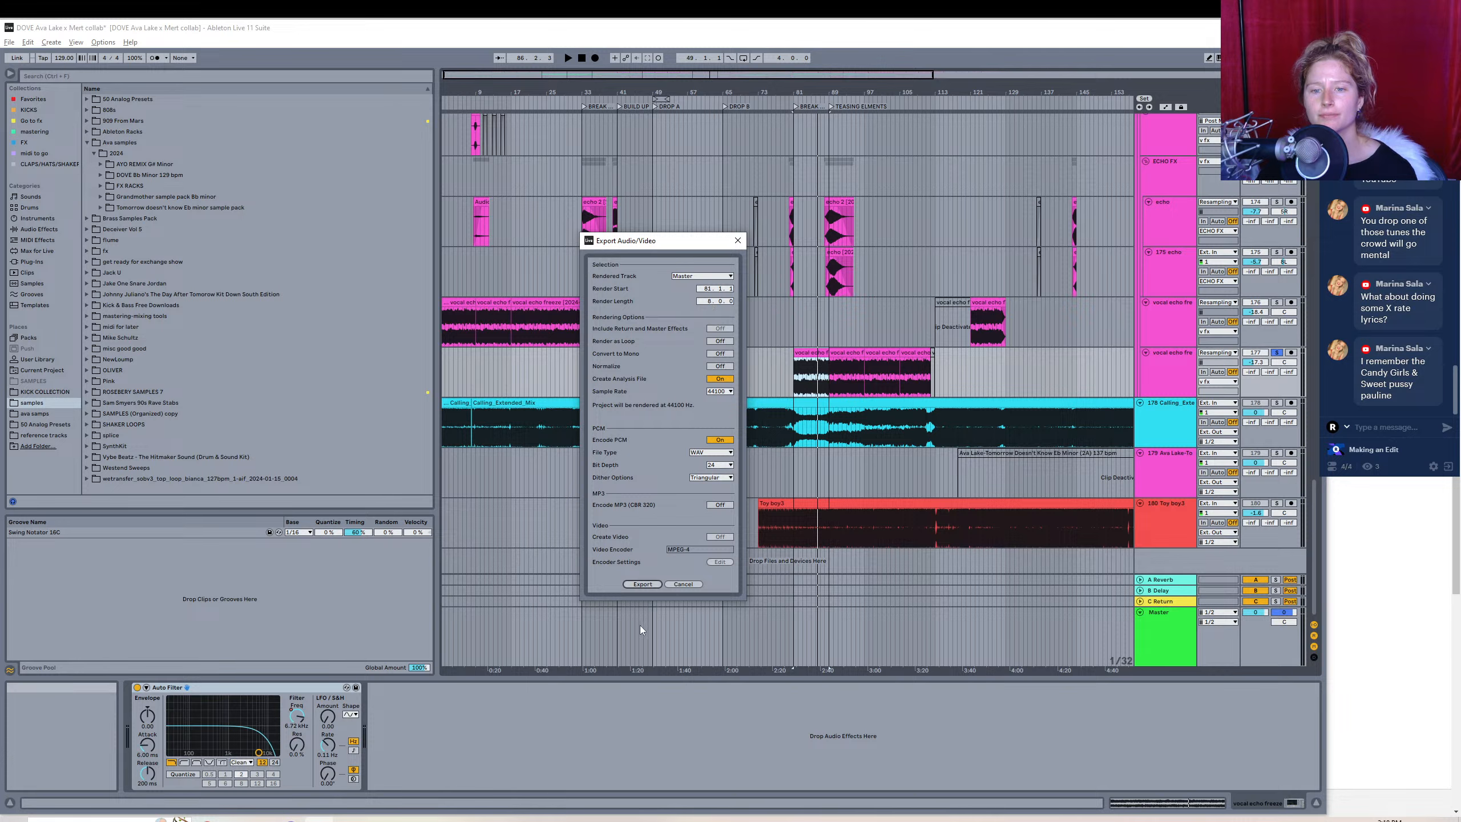
click(643, 584)
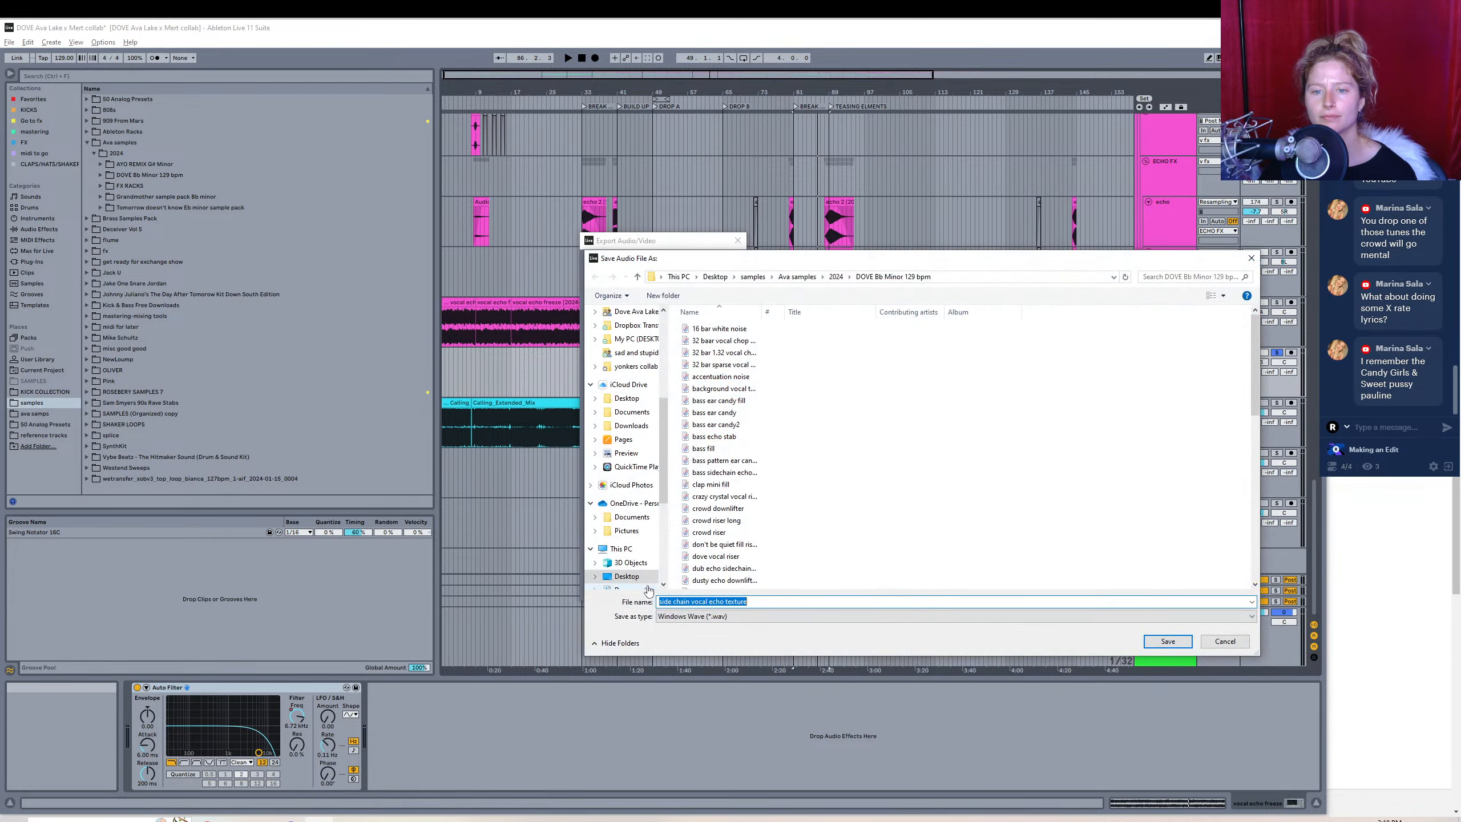
text(vocal freez)
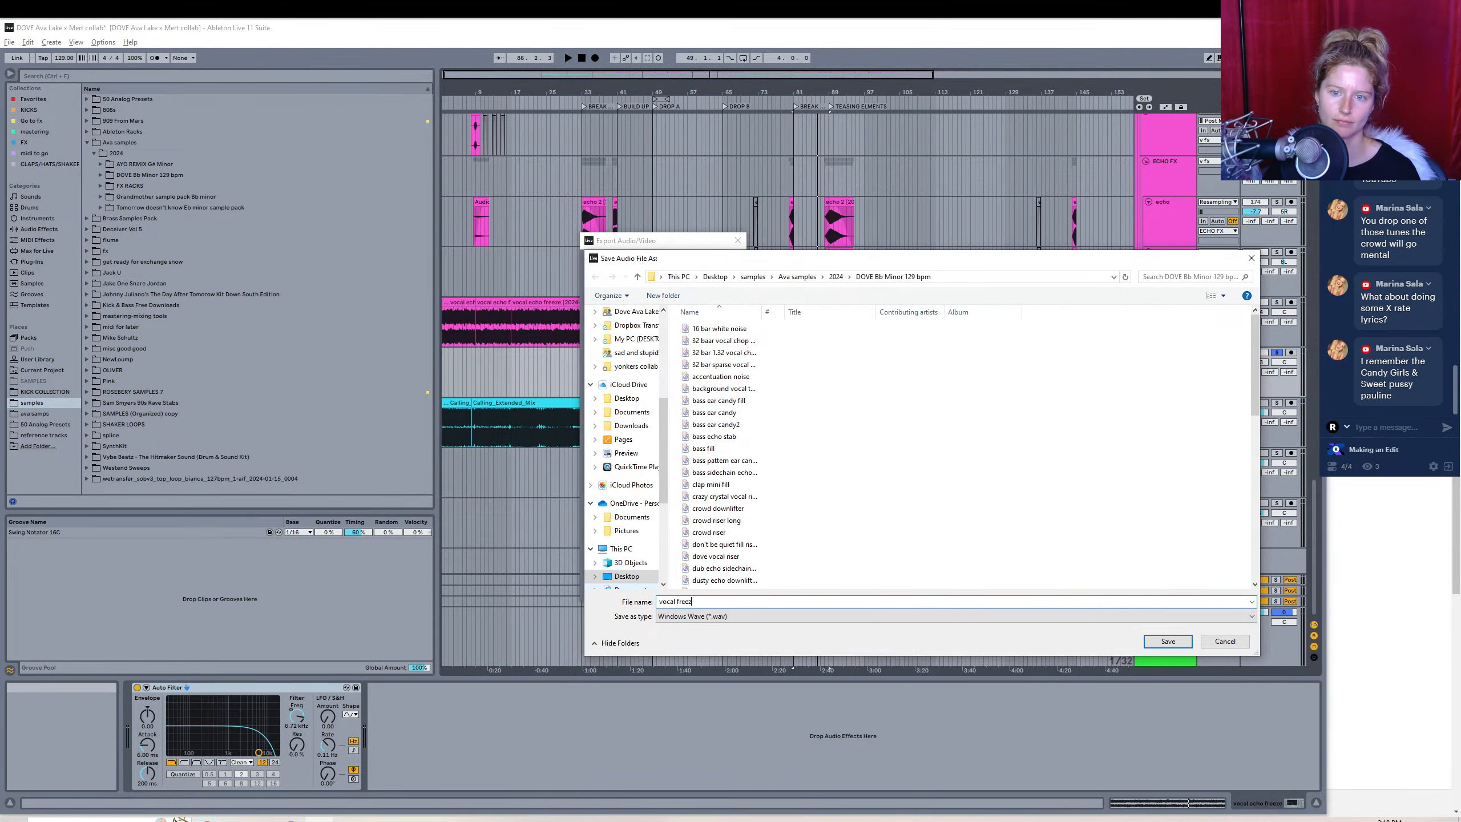
text(e ris)
key(Return)
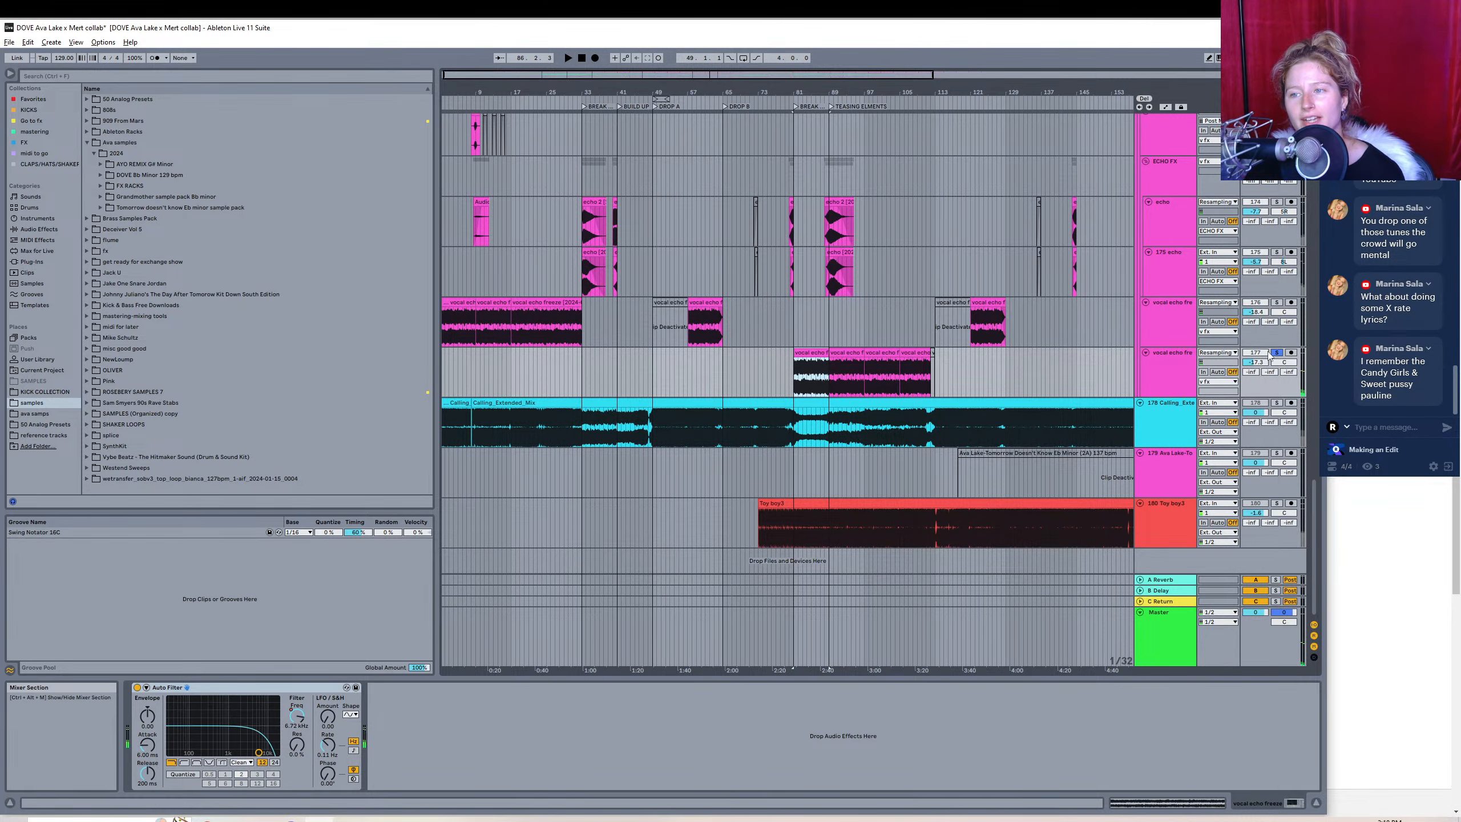
- Collapse the v fx group and the enclosing FX group in the arrangement
drag(1316, 512, 1266, 264)
scroll(1266, 264, up, 10)
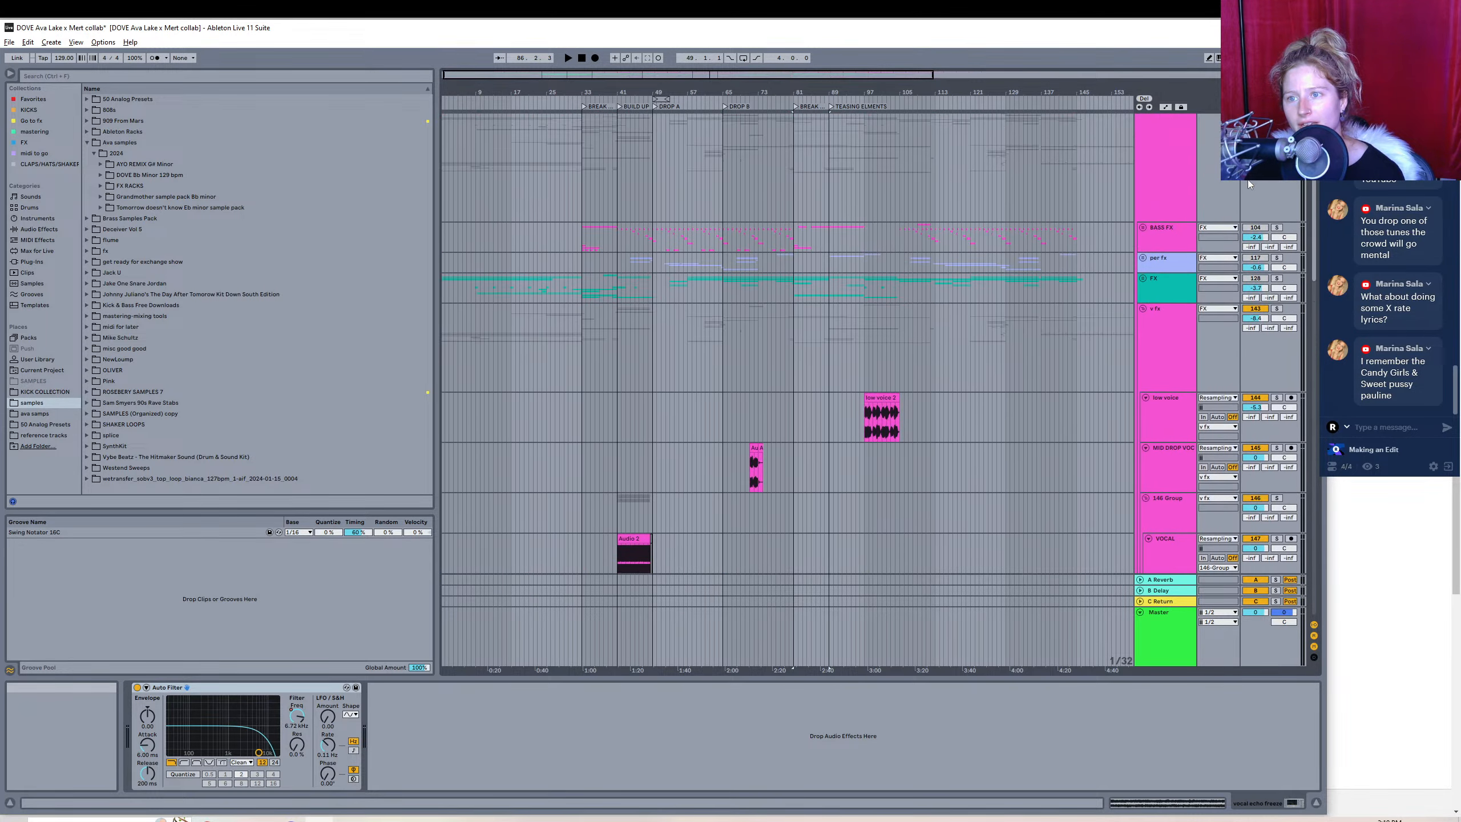
click(1141, 311)
drag(1315, 333, 1287, 267)
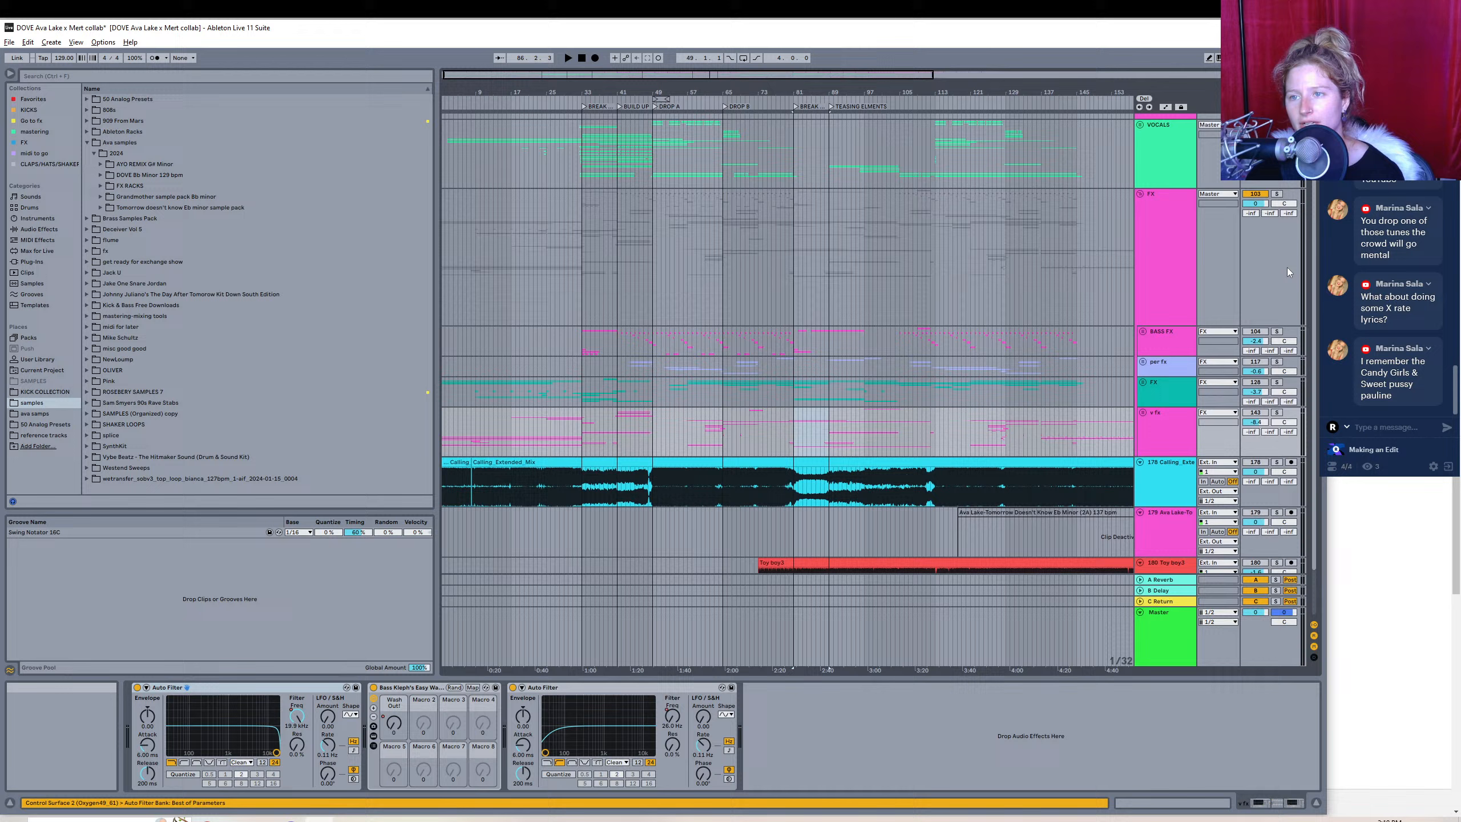
click(1139, 193)
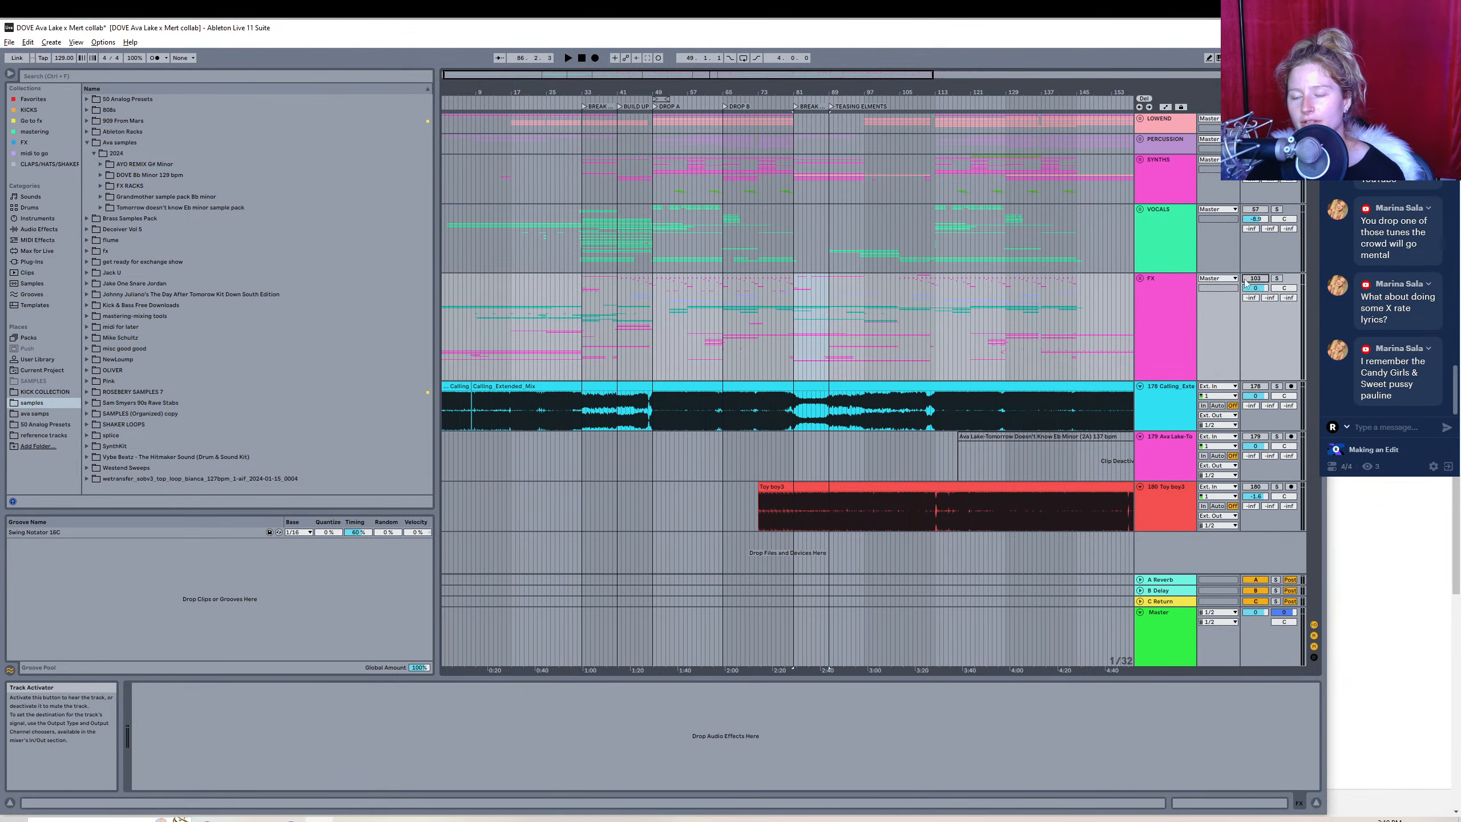
- Open the recent set "ayo tech edit", saving the changes to the DOVE collab set
click(9, 42)
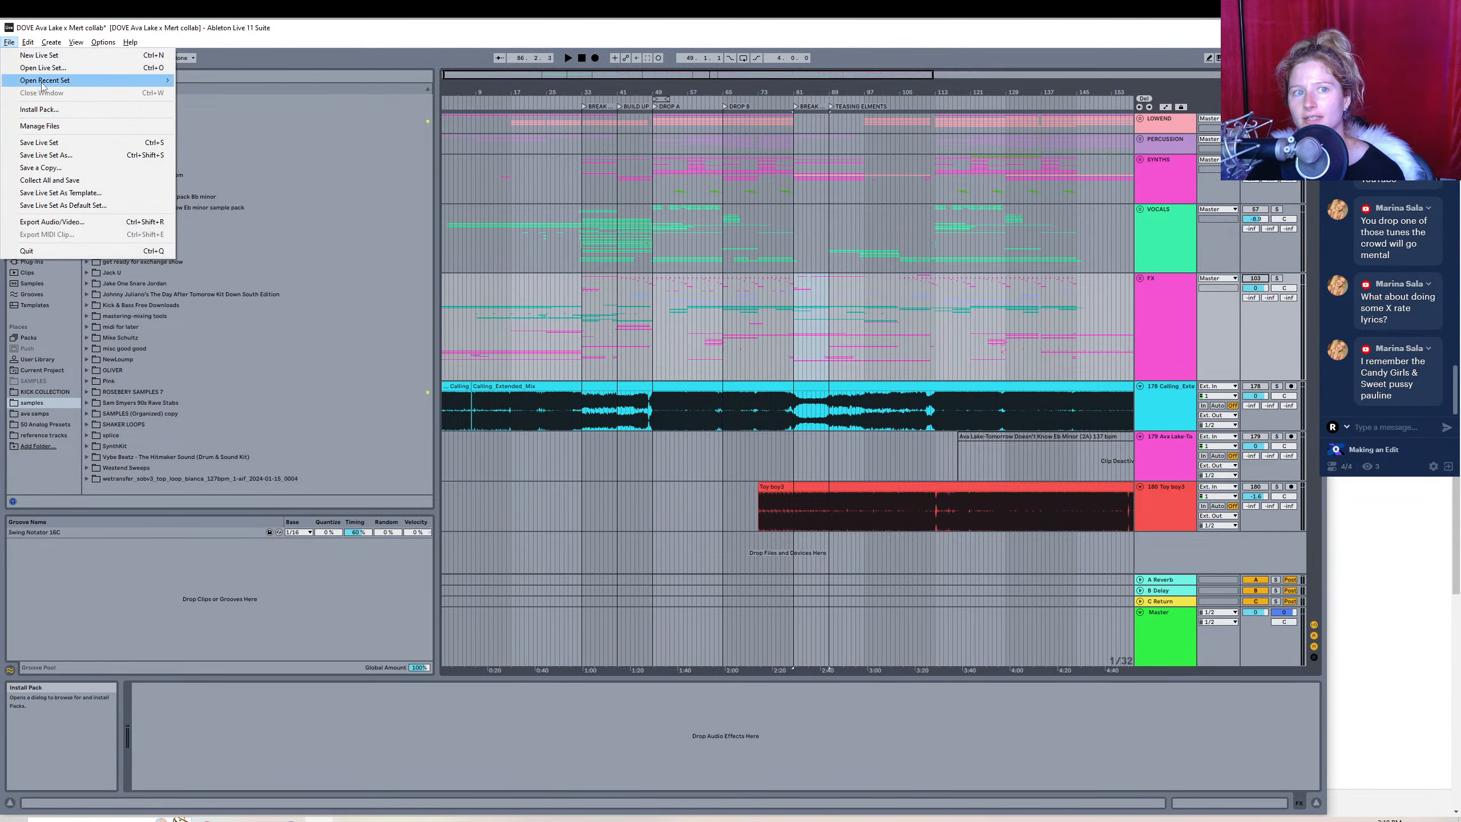
mouse_move(87, 80)
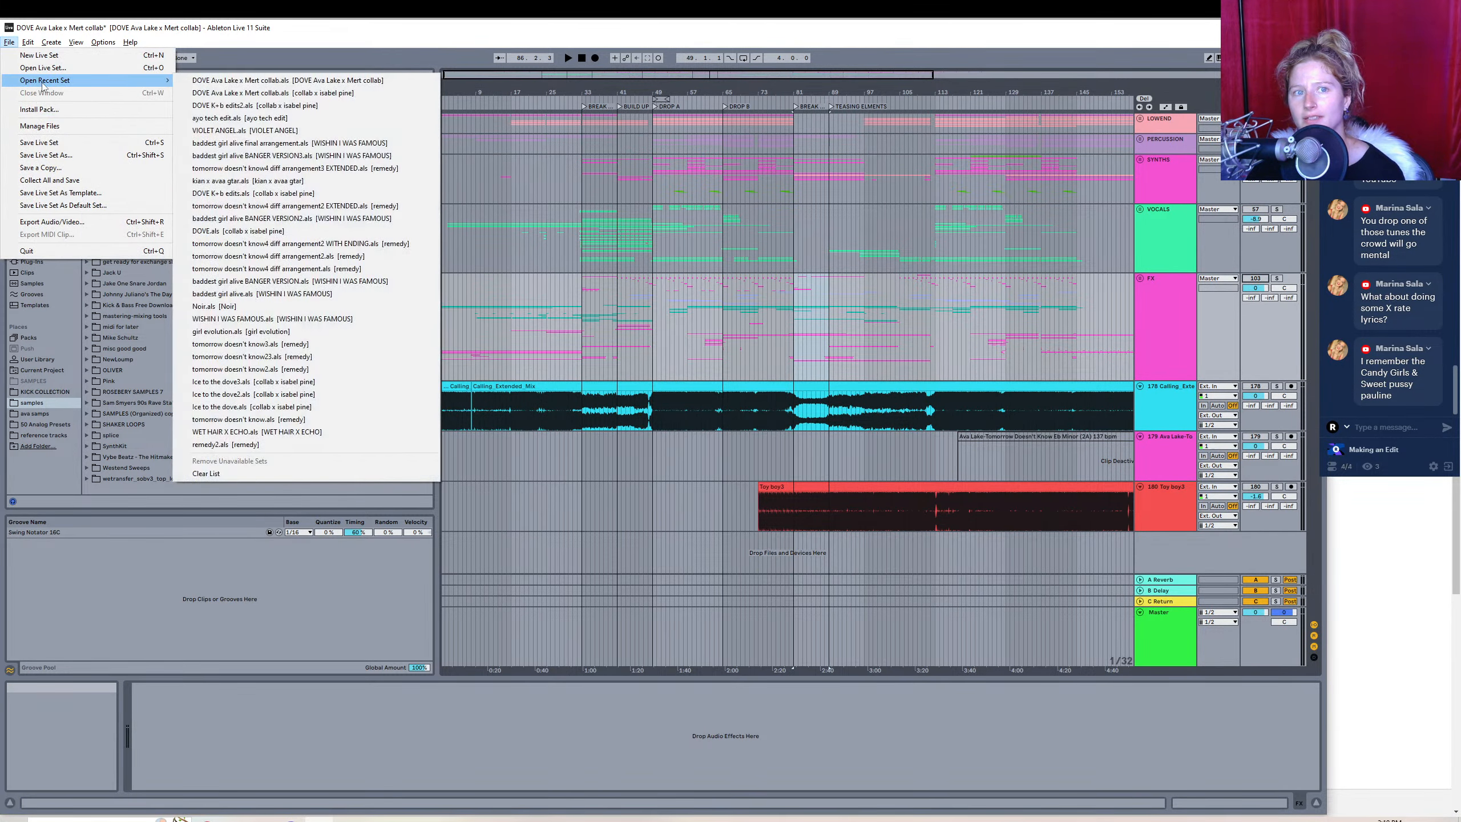
click(301, 118)
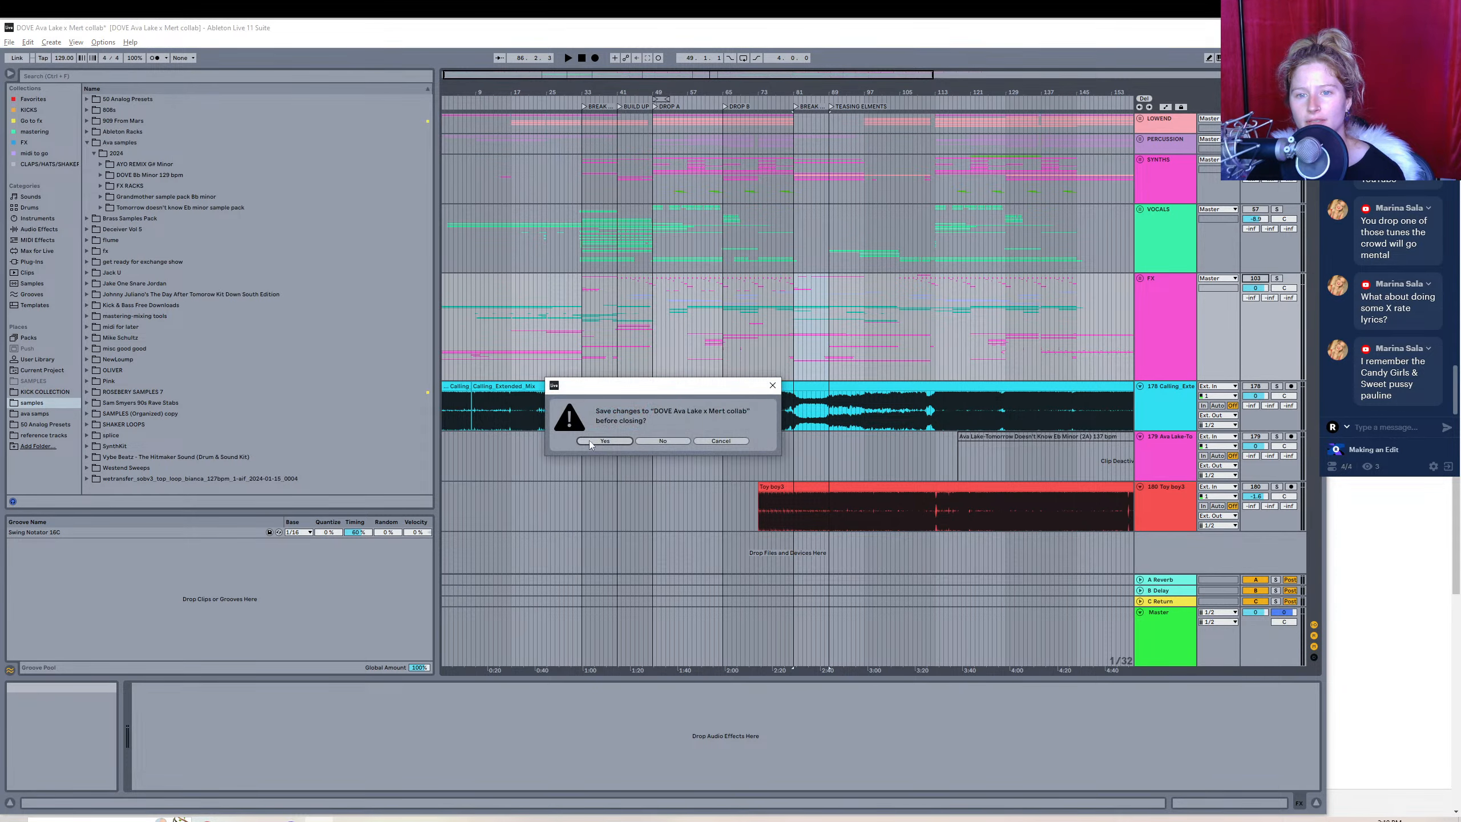
click(605, 441)
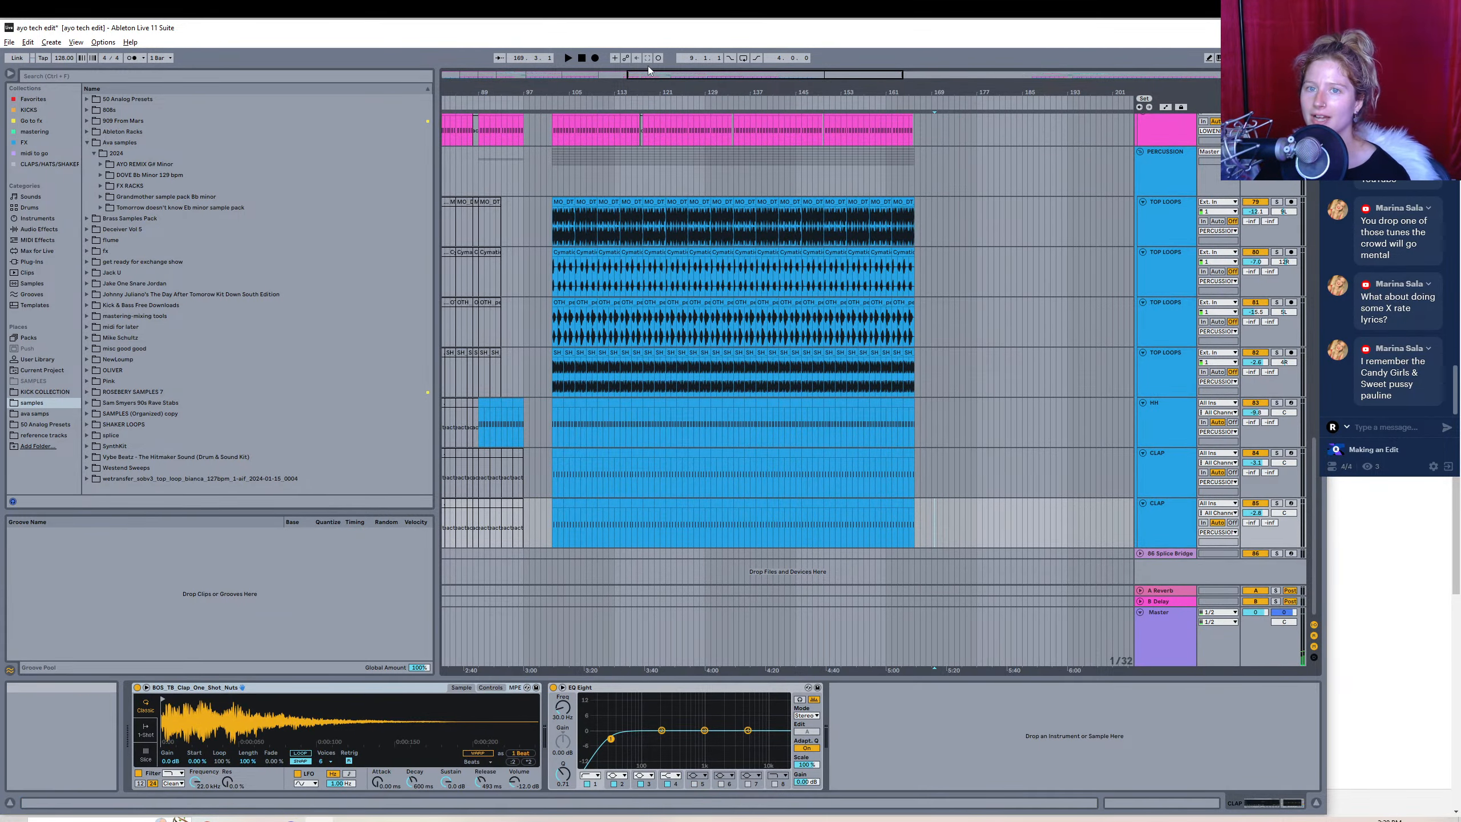
- Collapse the PERCUSSION and LOWEND groups and show the arrangement from its start through the BREAK DOWN section
drag(649, 73, 649, 19)
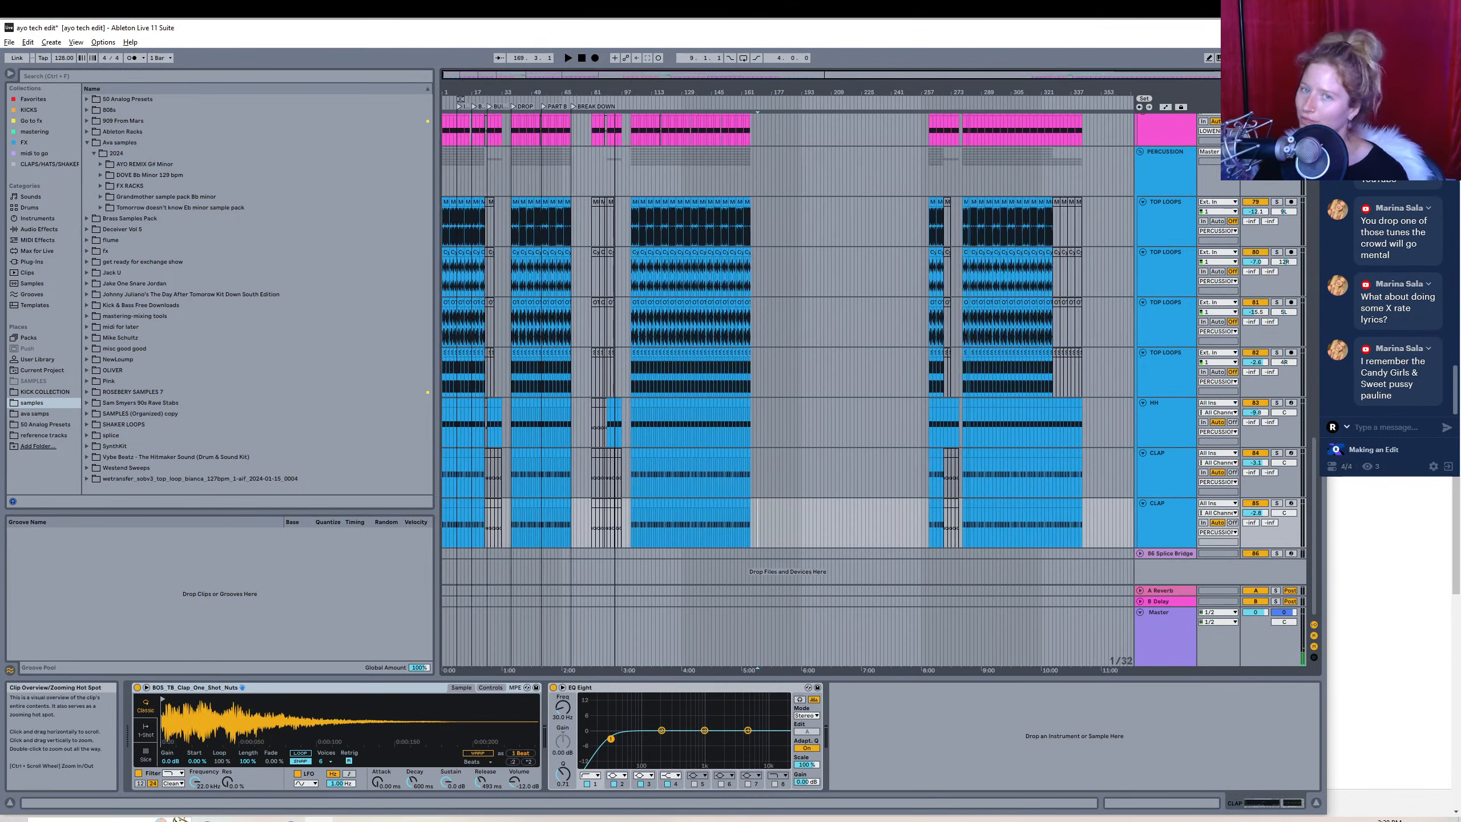
click(1140, 152)
scroll(1150, 245, up, 10)
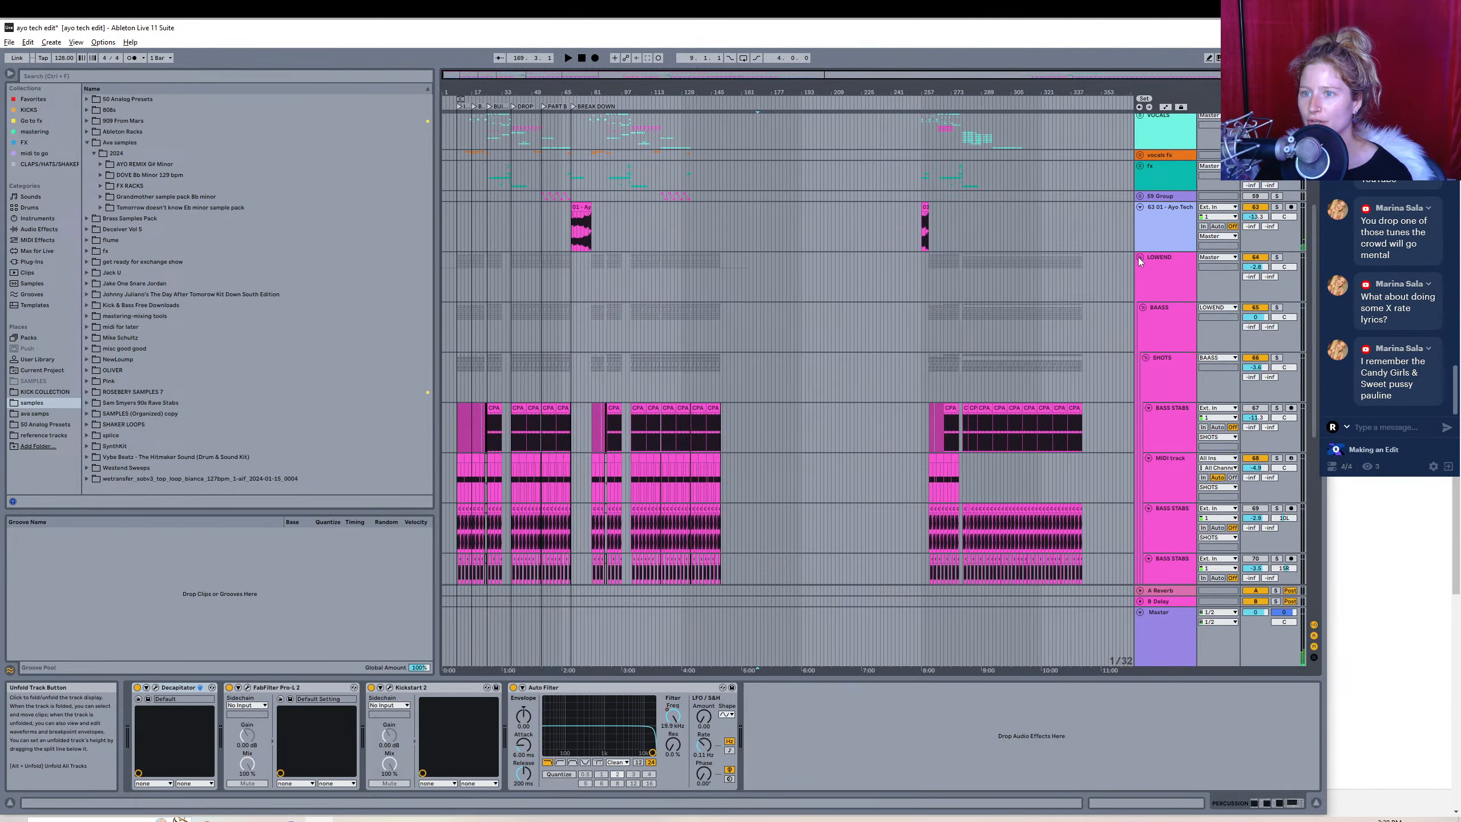
click(1140, 257)
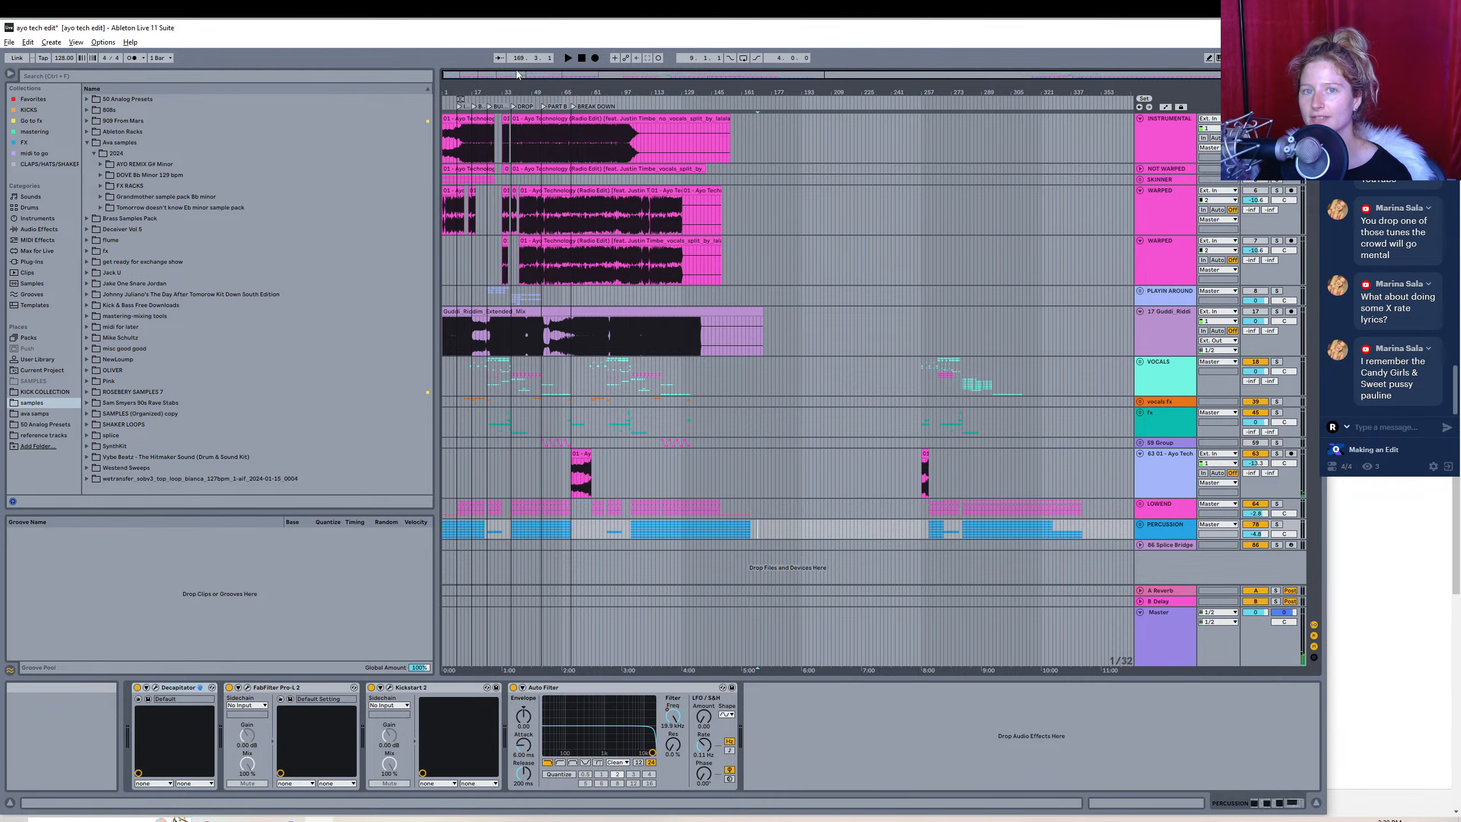
drag(520, 75, 546, 190)
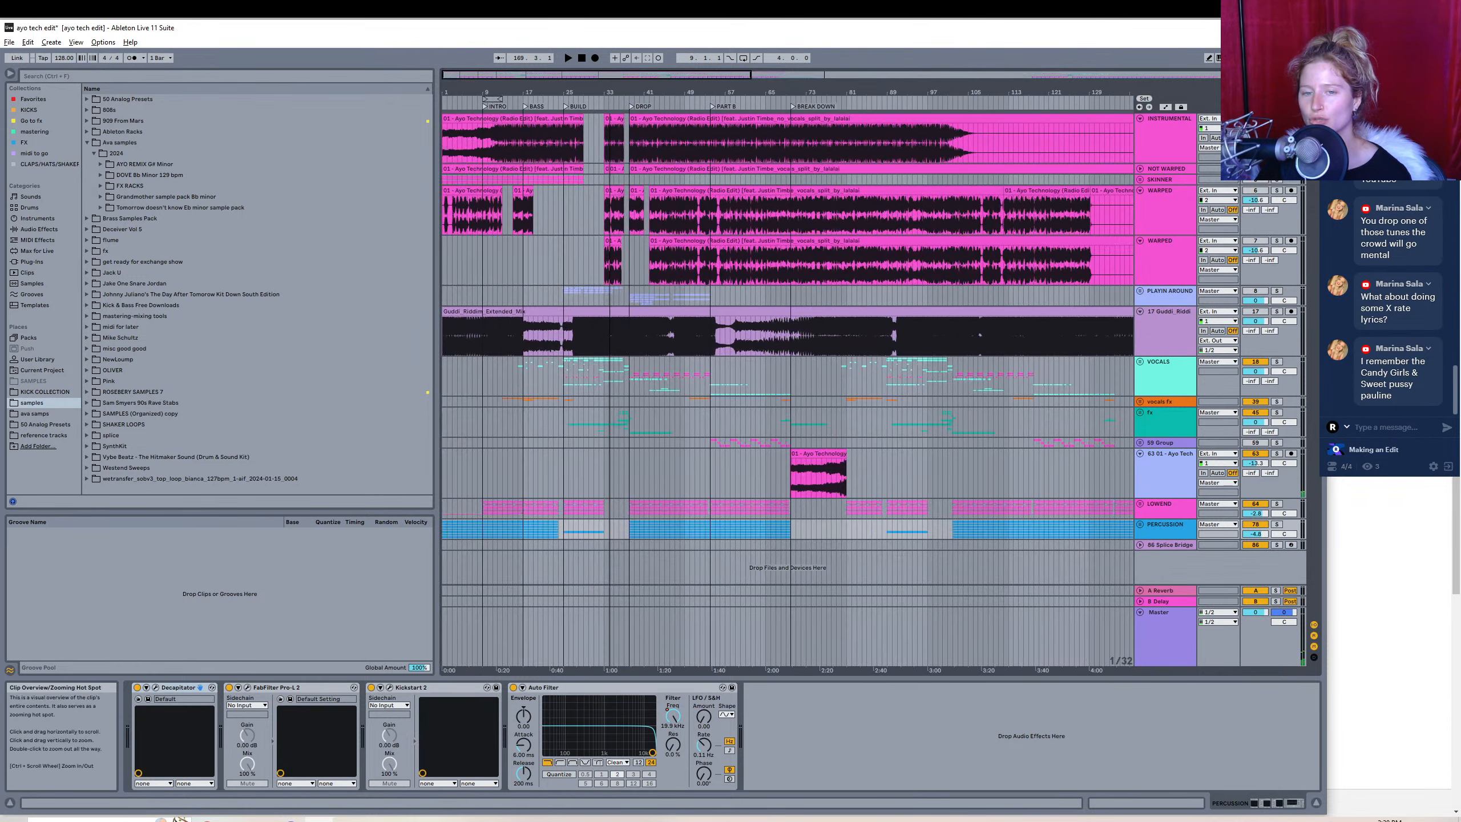
- Unfold the vocals fx and VOCALS groups to show their tracks, leaving the VOCALS group unsoloed
click(1140, 401)
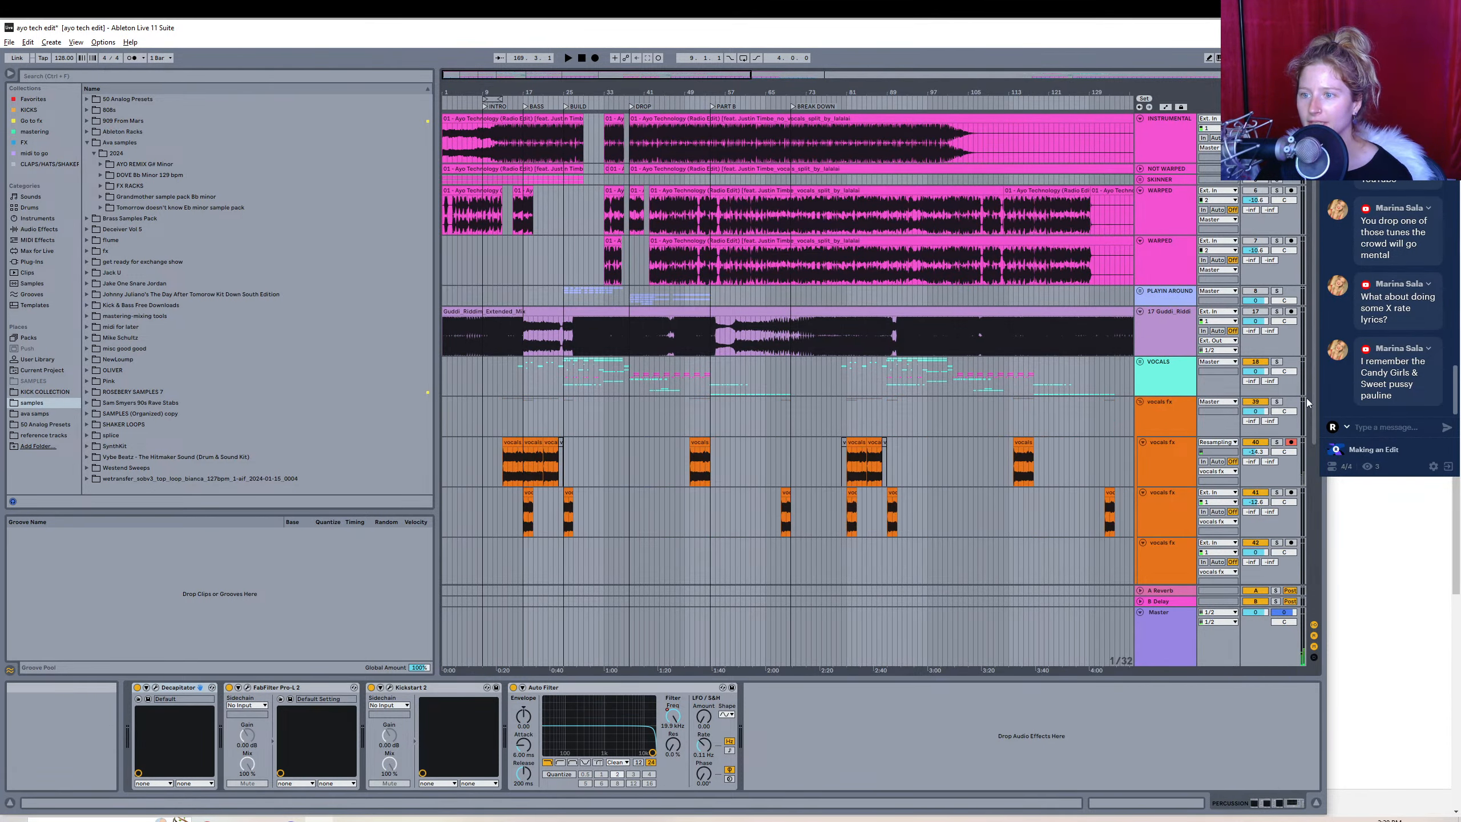
drag(1314, 363, 1316, 475)
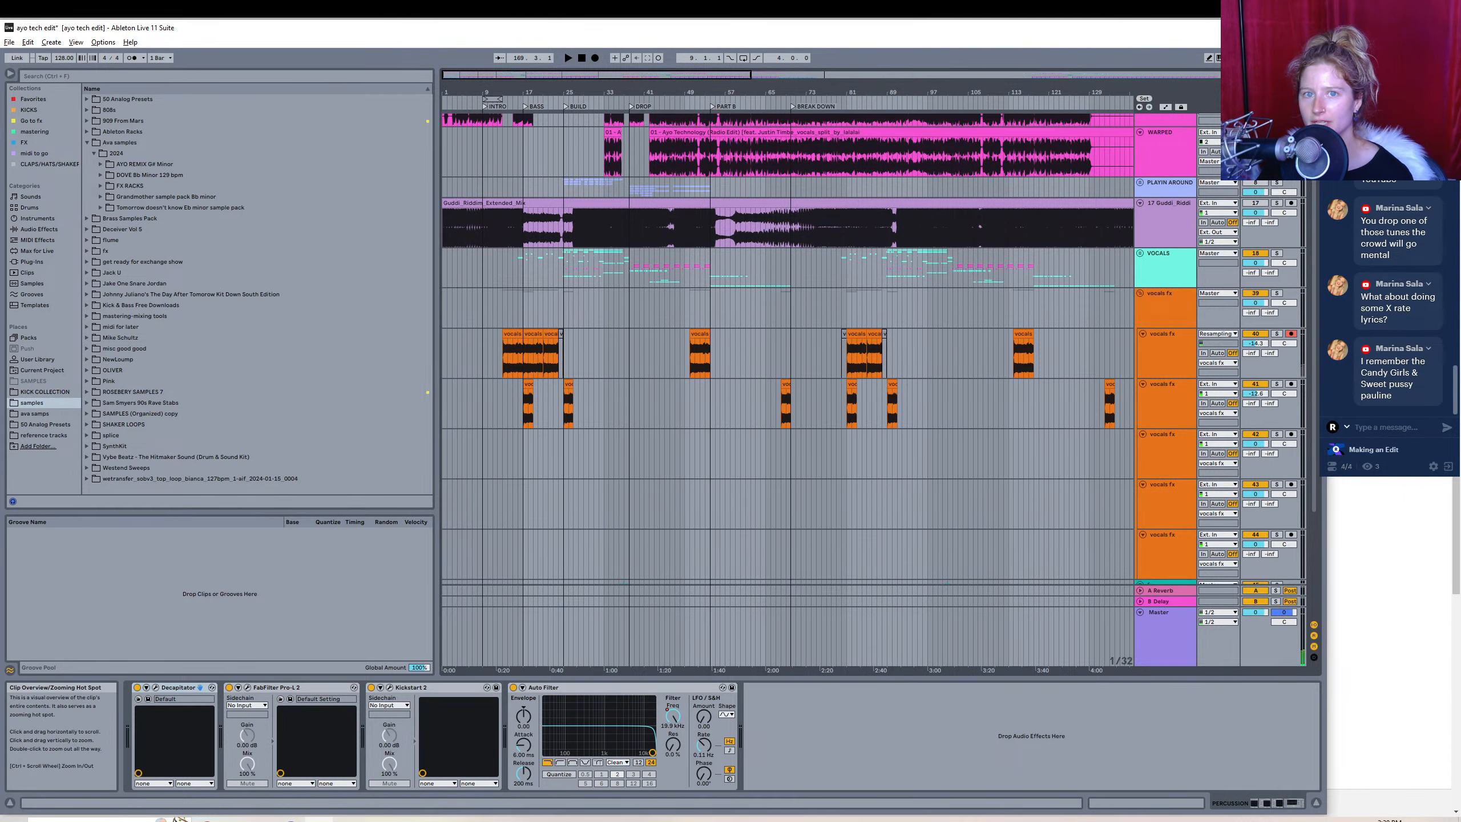
mouse_move(475, 75)
mouse_down()
mouse_move(474, 104)
mouse_move(474, 75)
mouse_up()
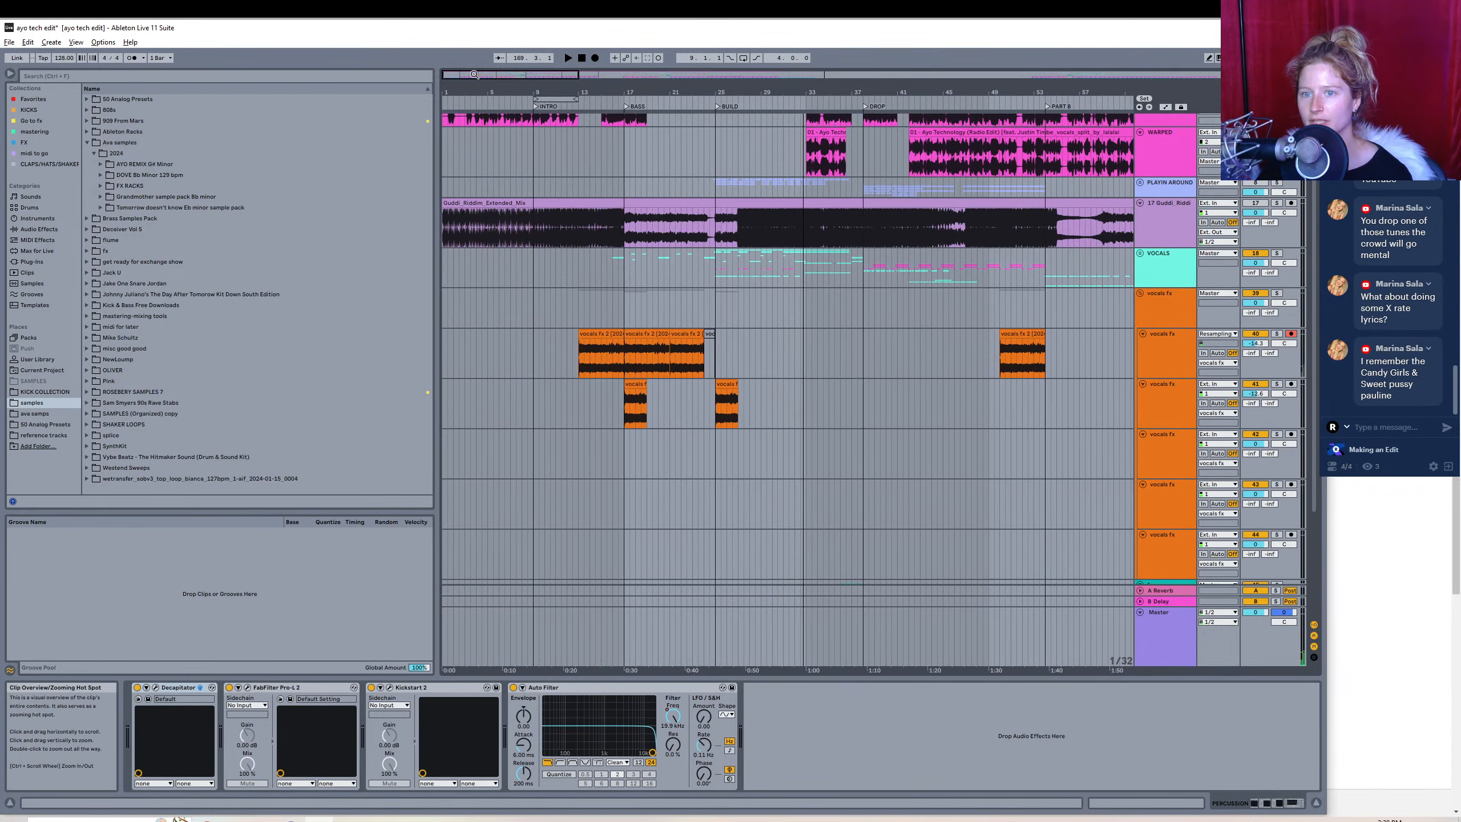
click(1275, 253)
click(1139, 255)
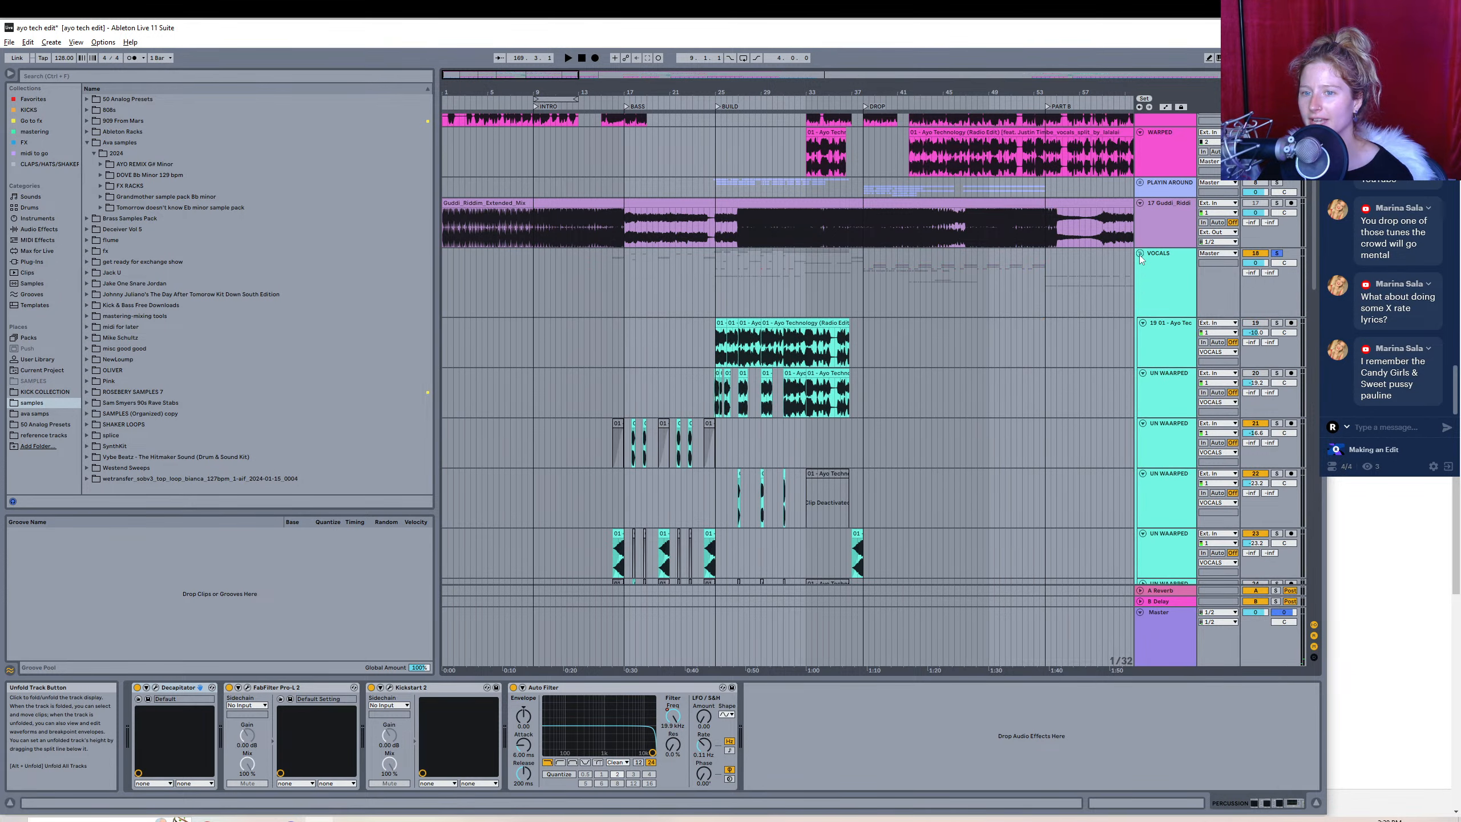
click(1140, 255)
click(1139, 255)
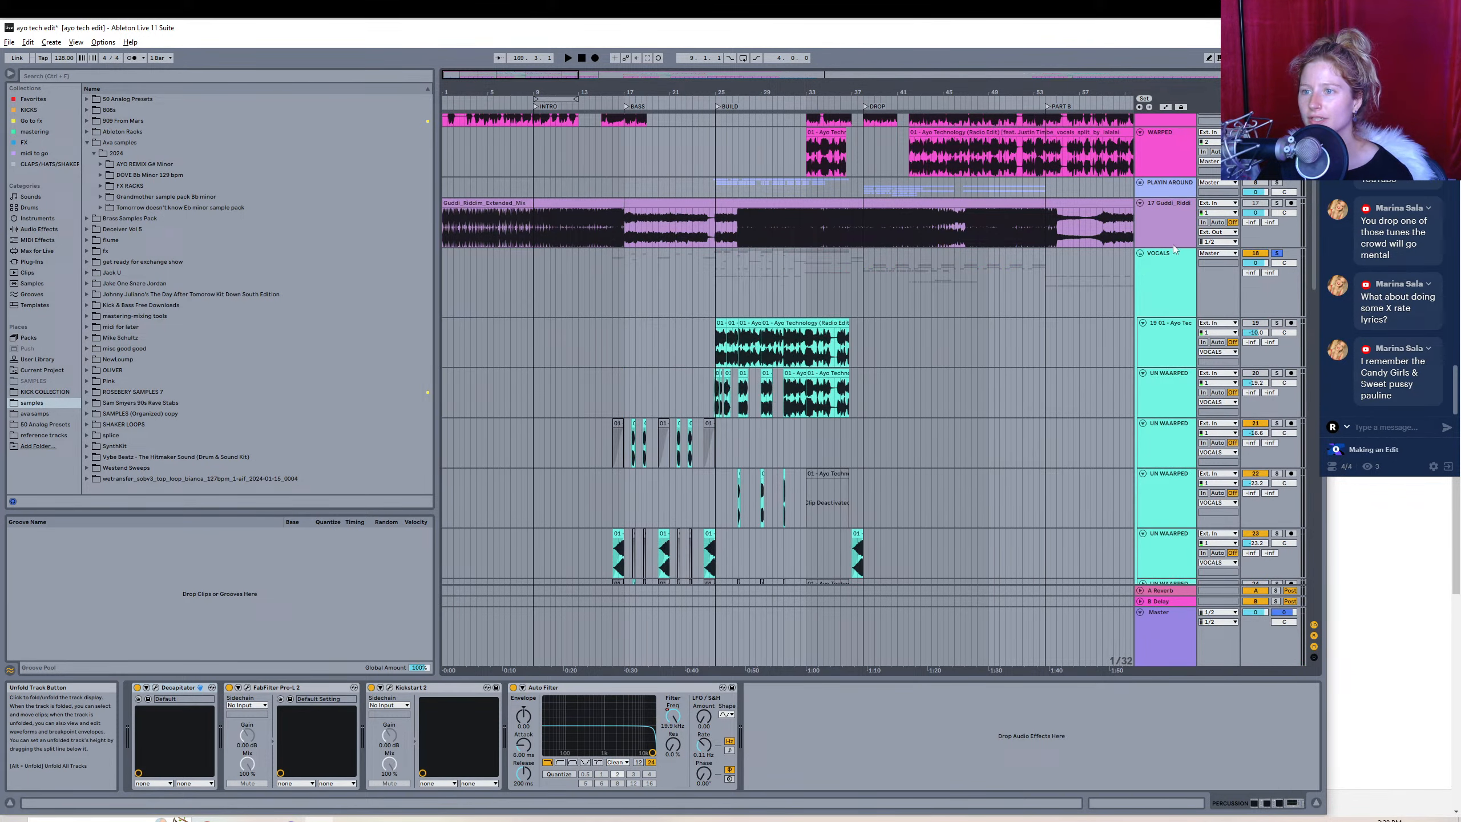
click(1276, 254)
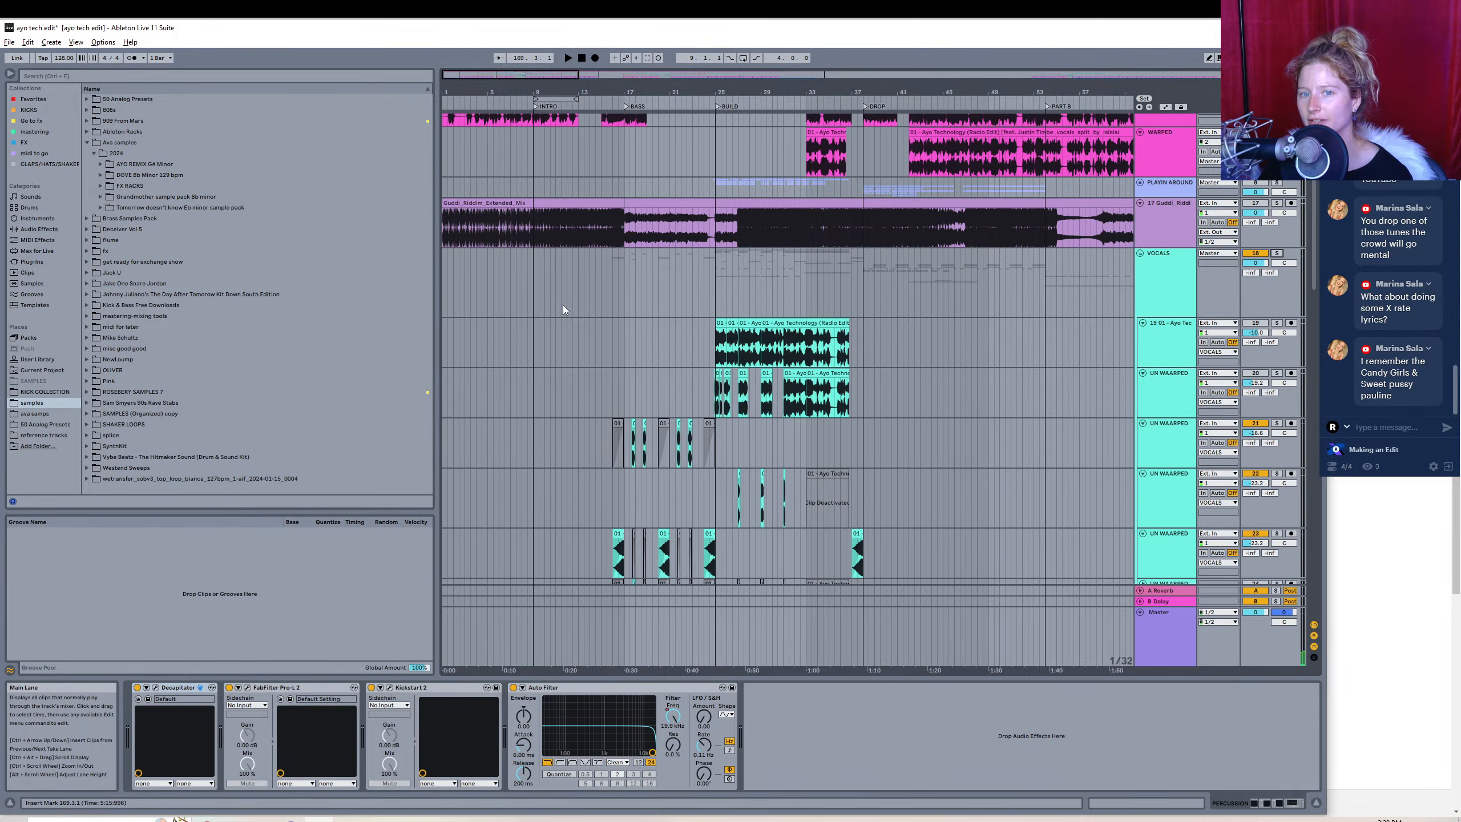
- Play the arrangement from about bar 9 into the BASS section and solo UN WAARPED track 21, which holds the short vocal chops
click(538, 307)
key(space)
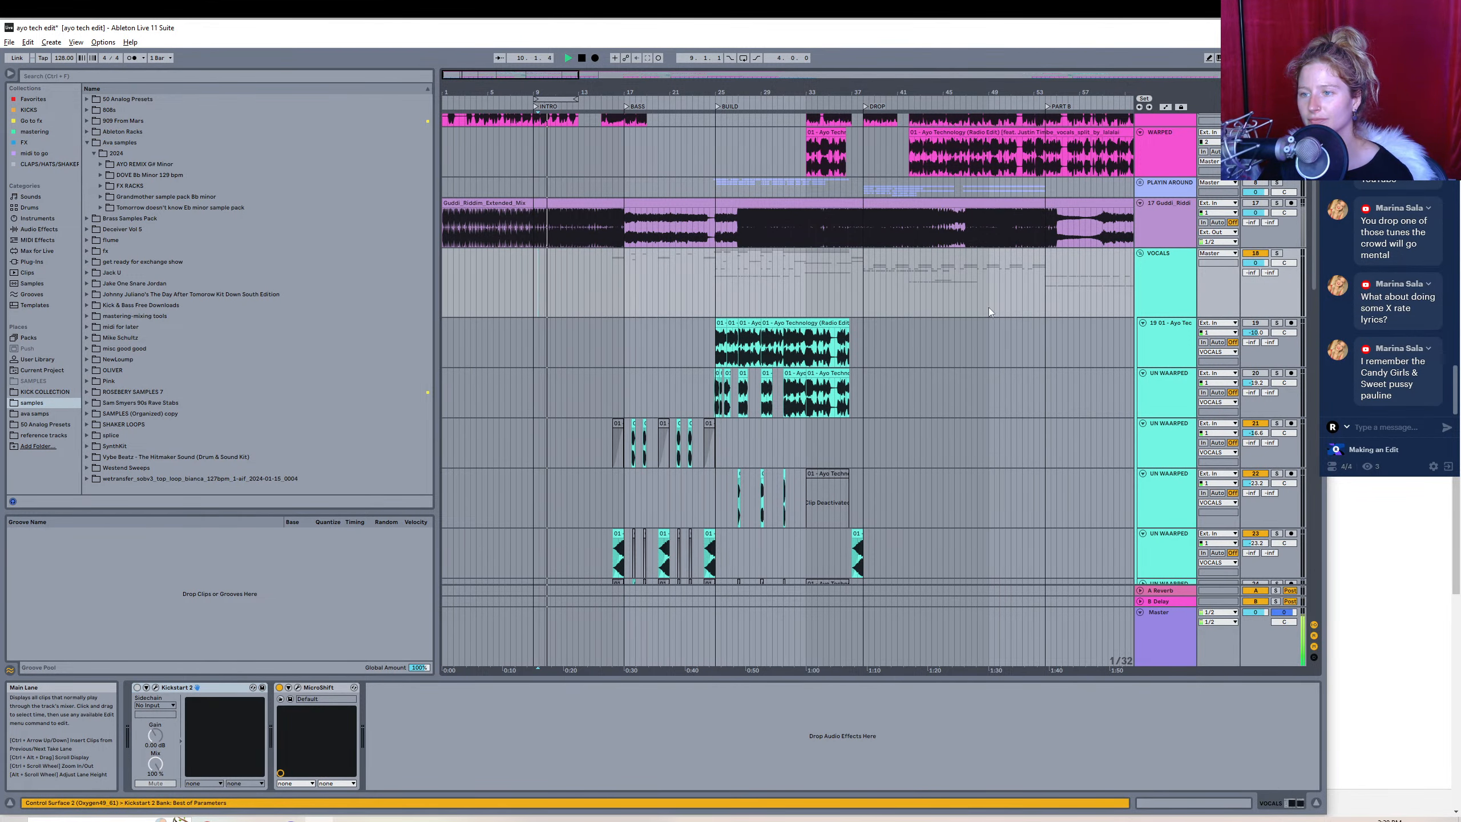
click(764, 628)
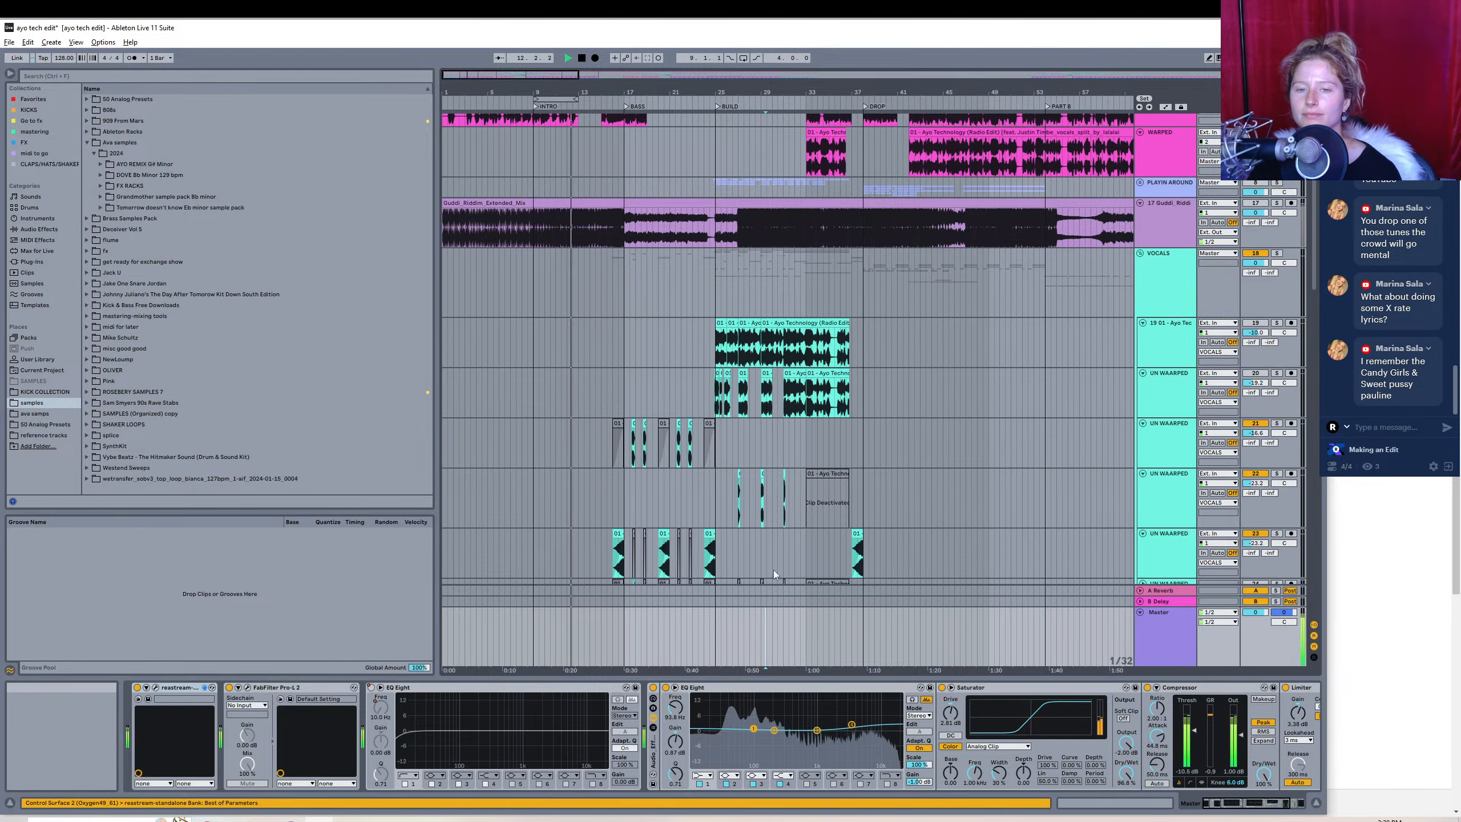
key(ctrl+alt+l)
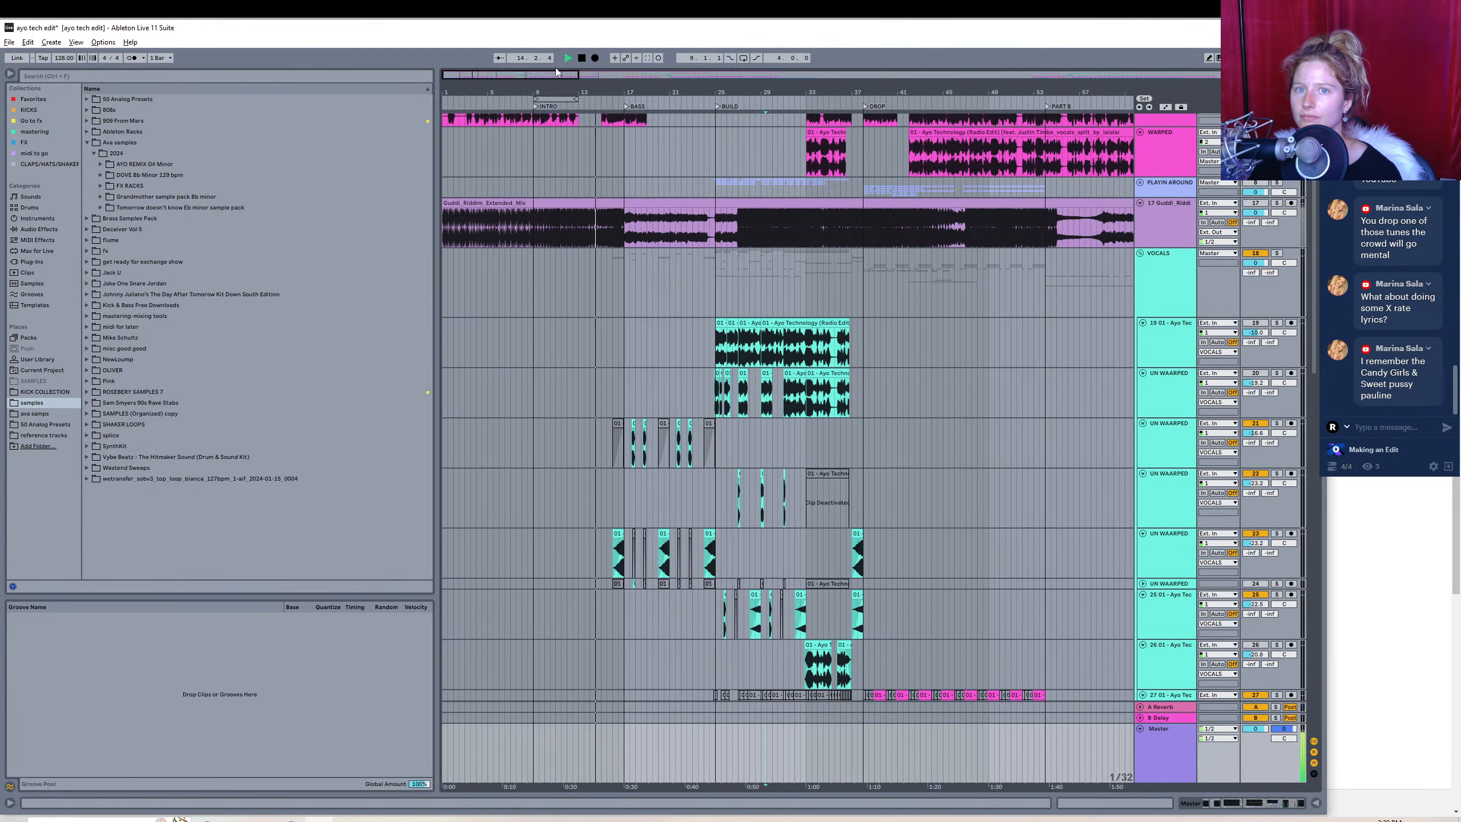
drag(556, 88, 483, 153)
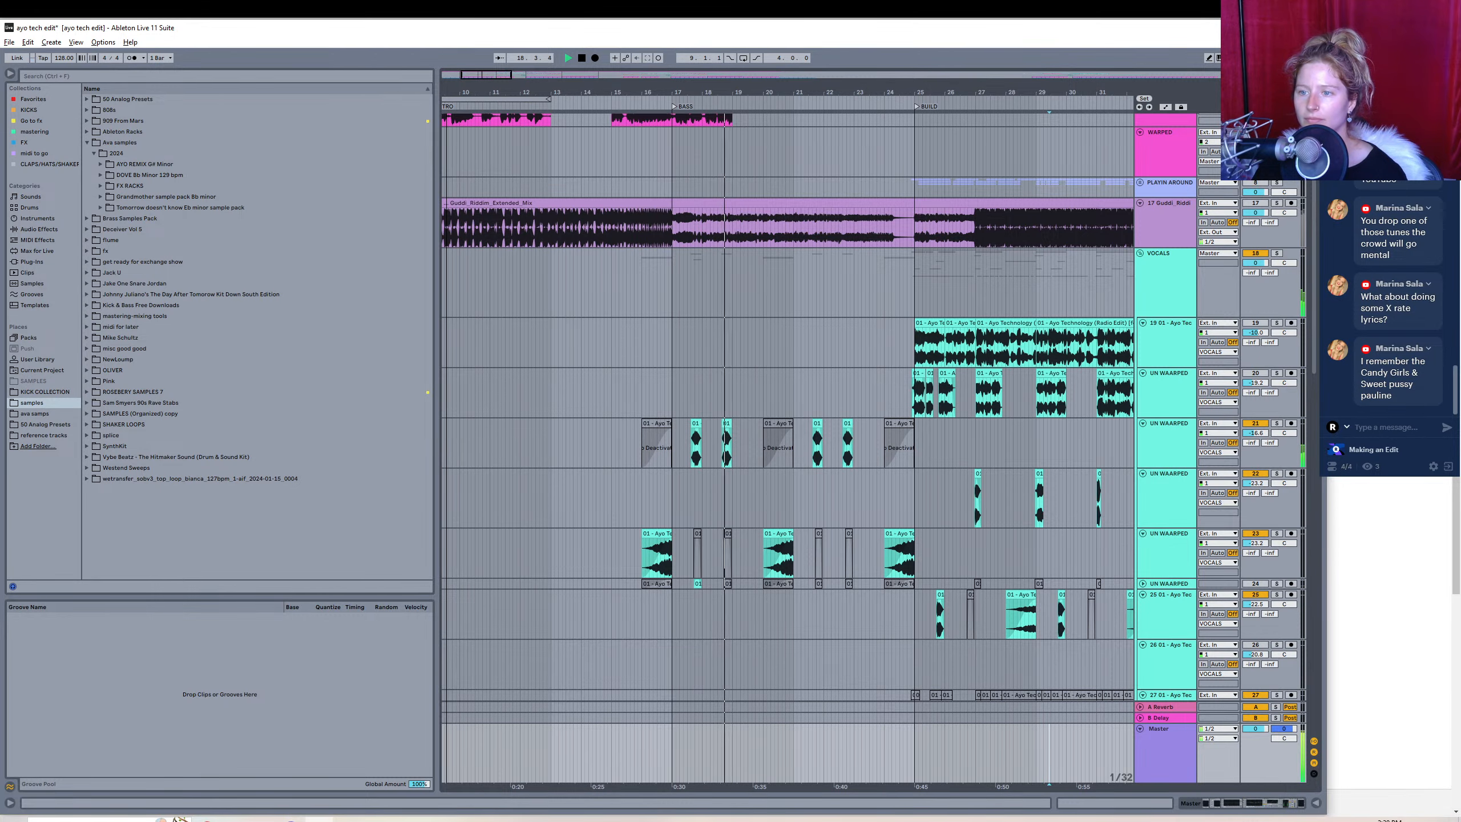
click(1276, 423)
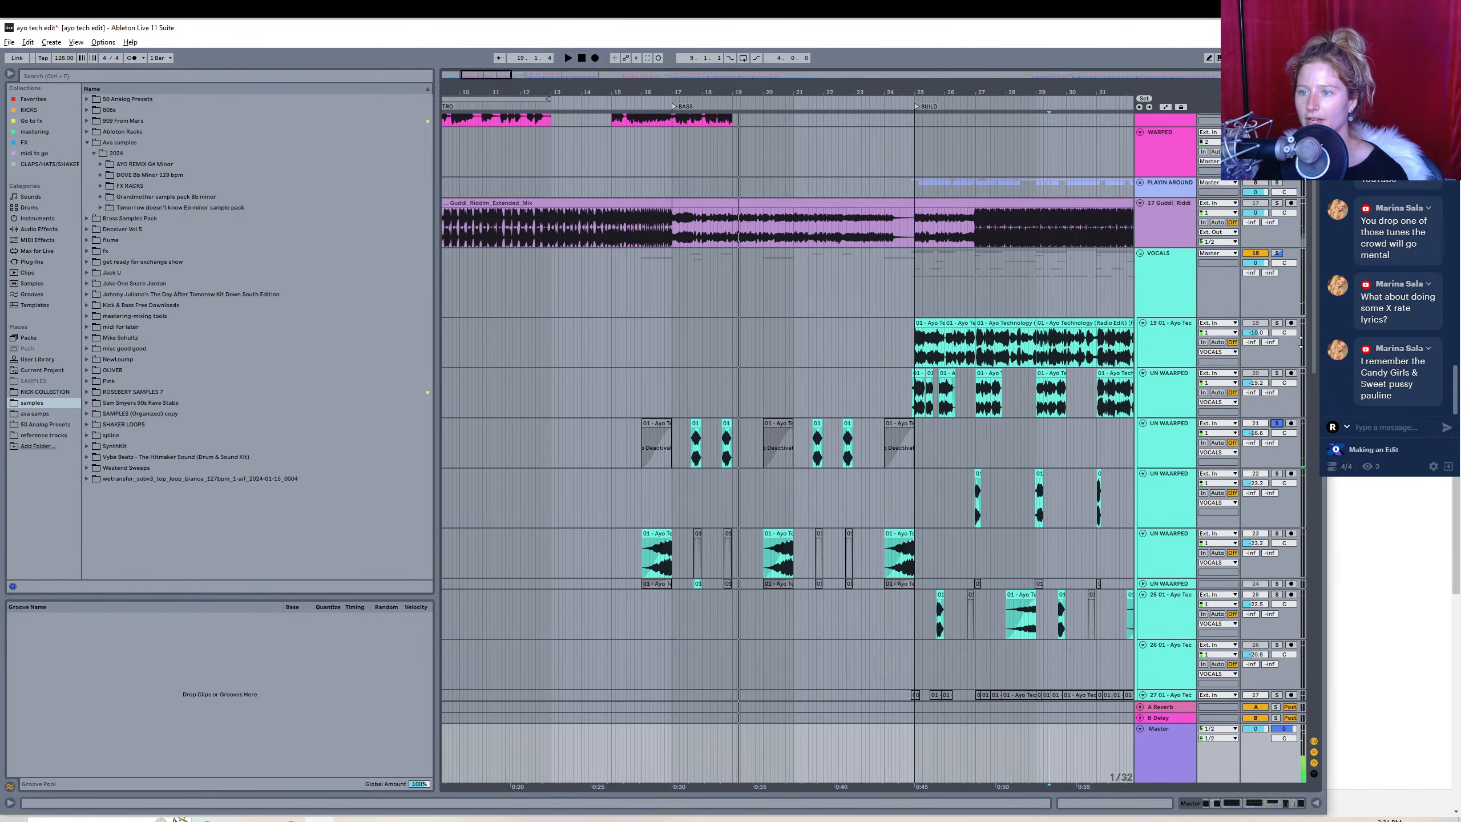
- Rename the first empty vocals fx track, number 42, as "ayo echo"
drag(1314, 345, 1304, 619)
right_click(1161, 659)
click(1212, 450)
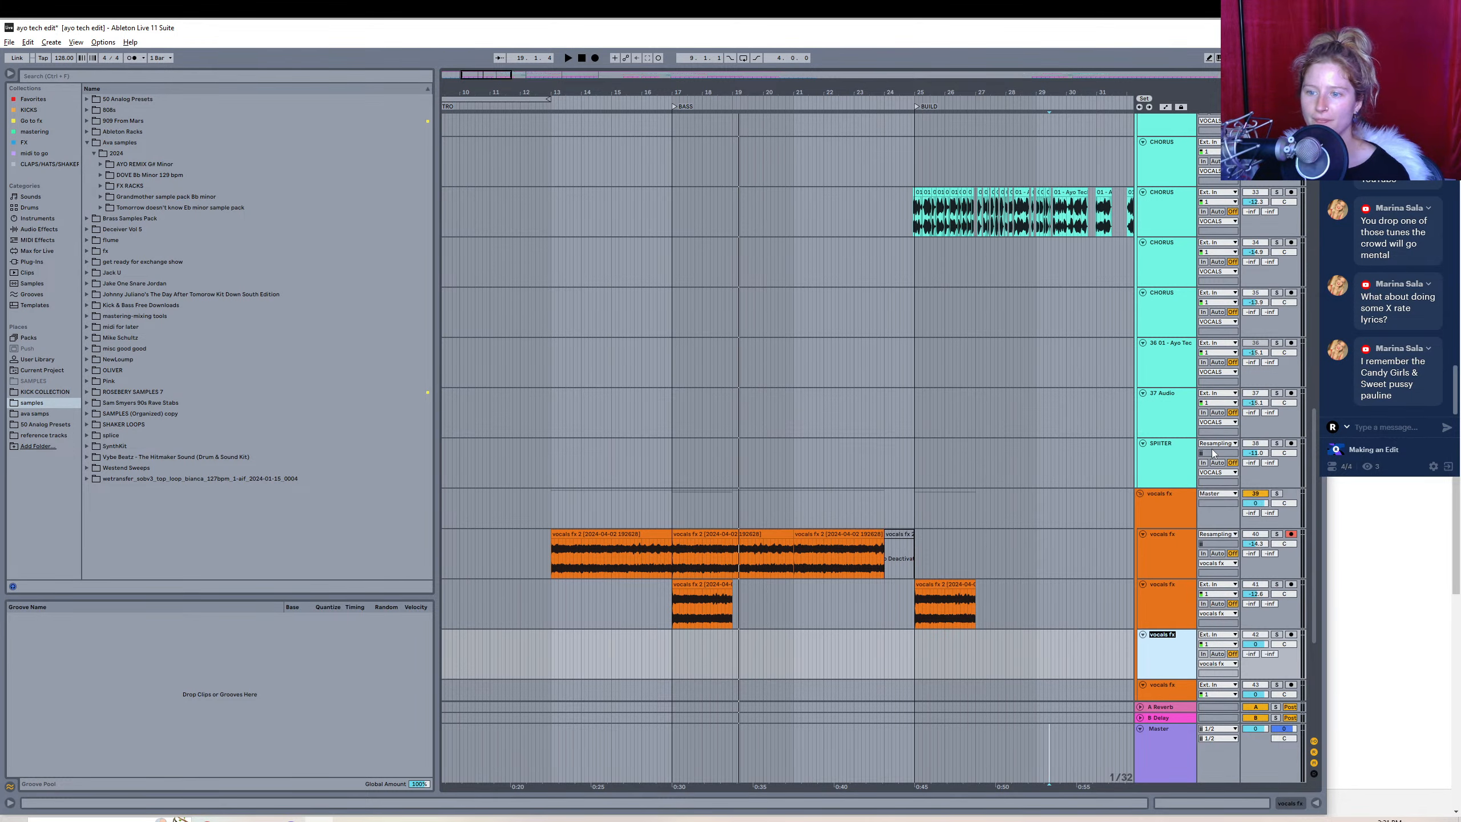
text(ay)
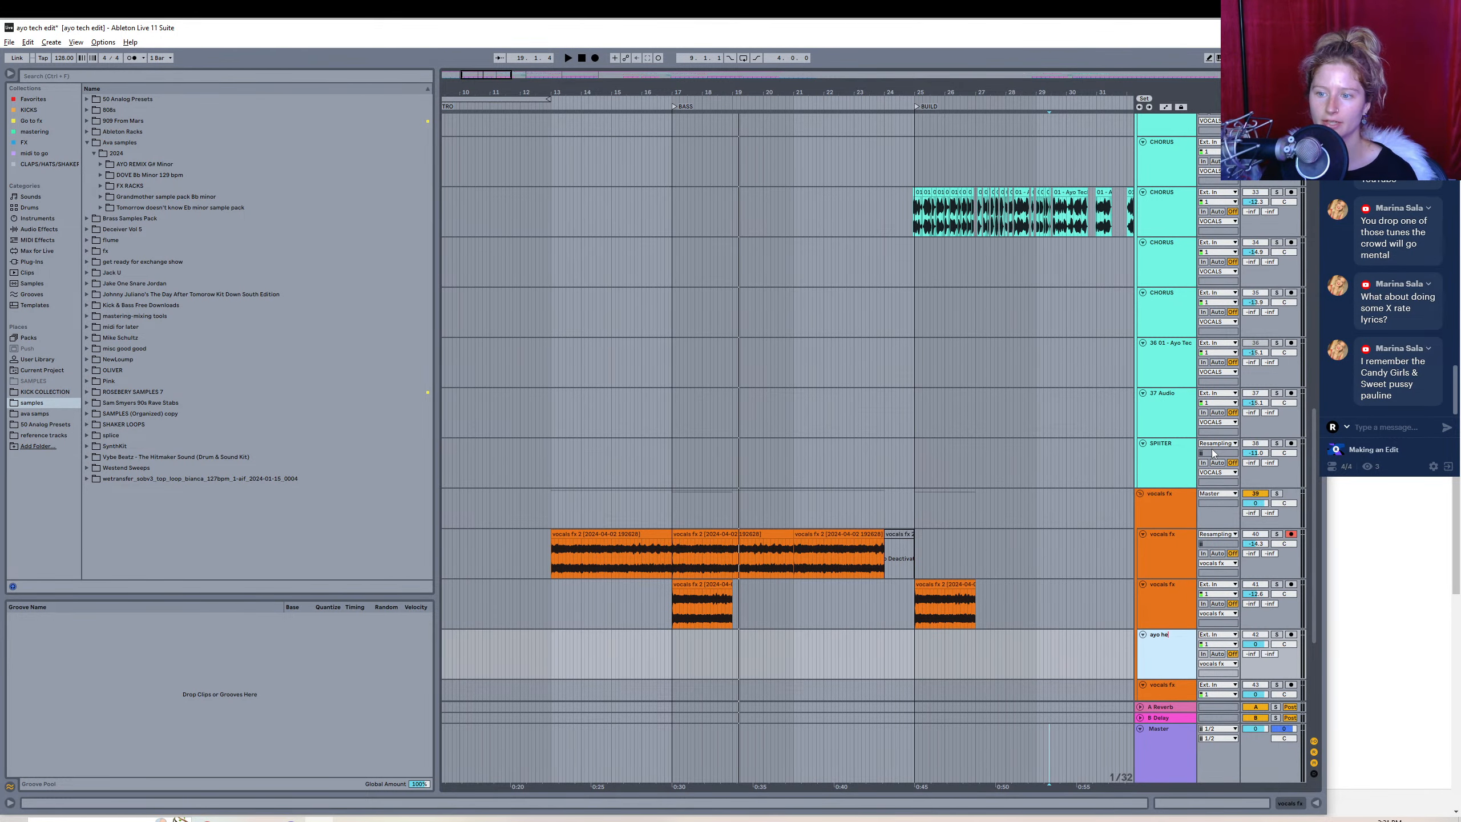
text(o echo)
key(Return)
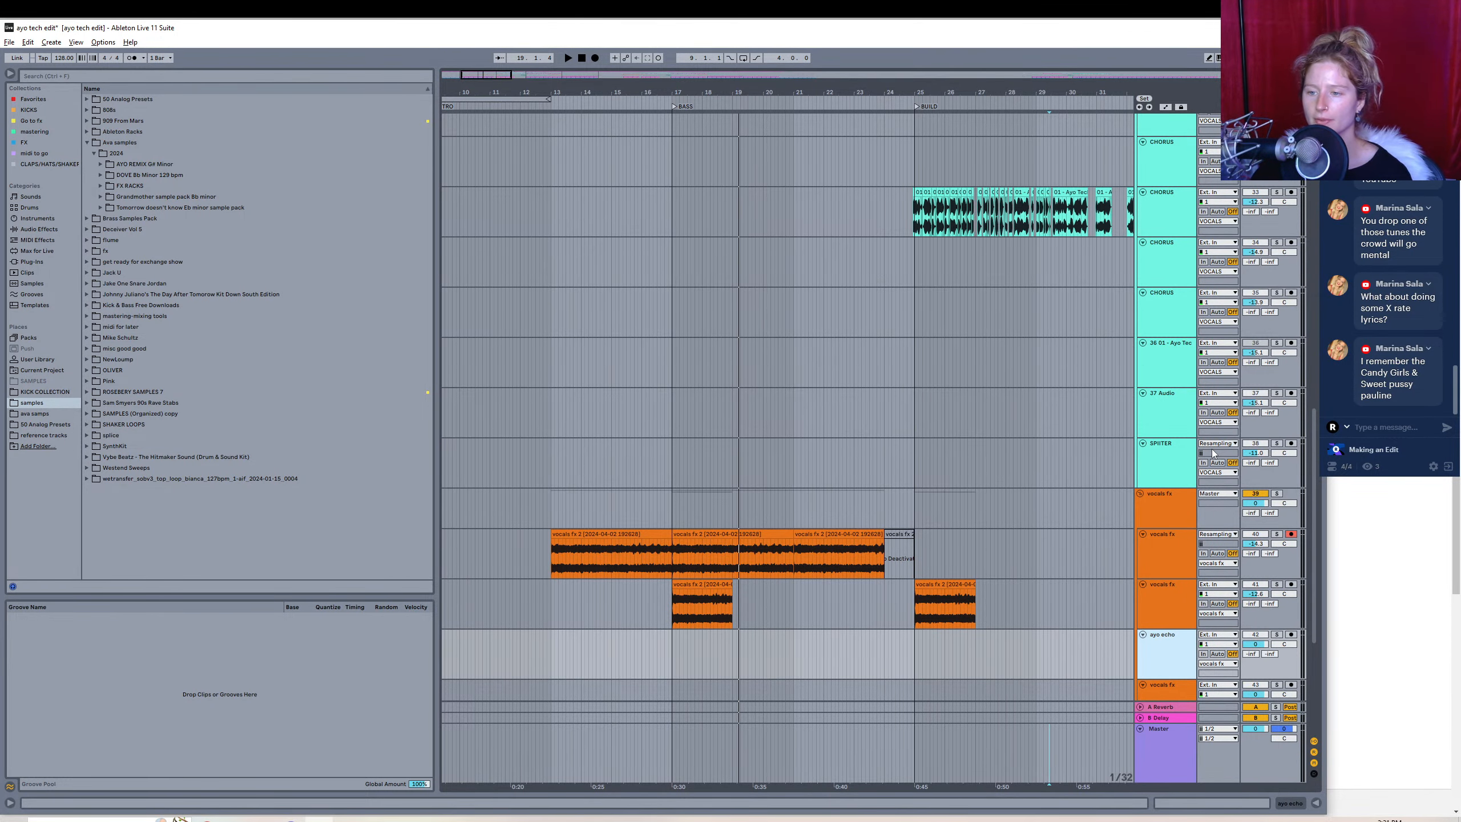
- Set the ayo echo track's audio input to Resampling and arm it for recording
click(1217, 633)
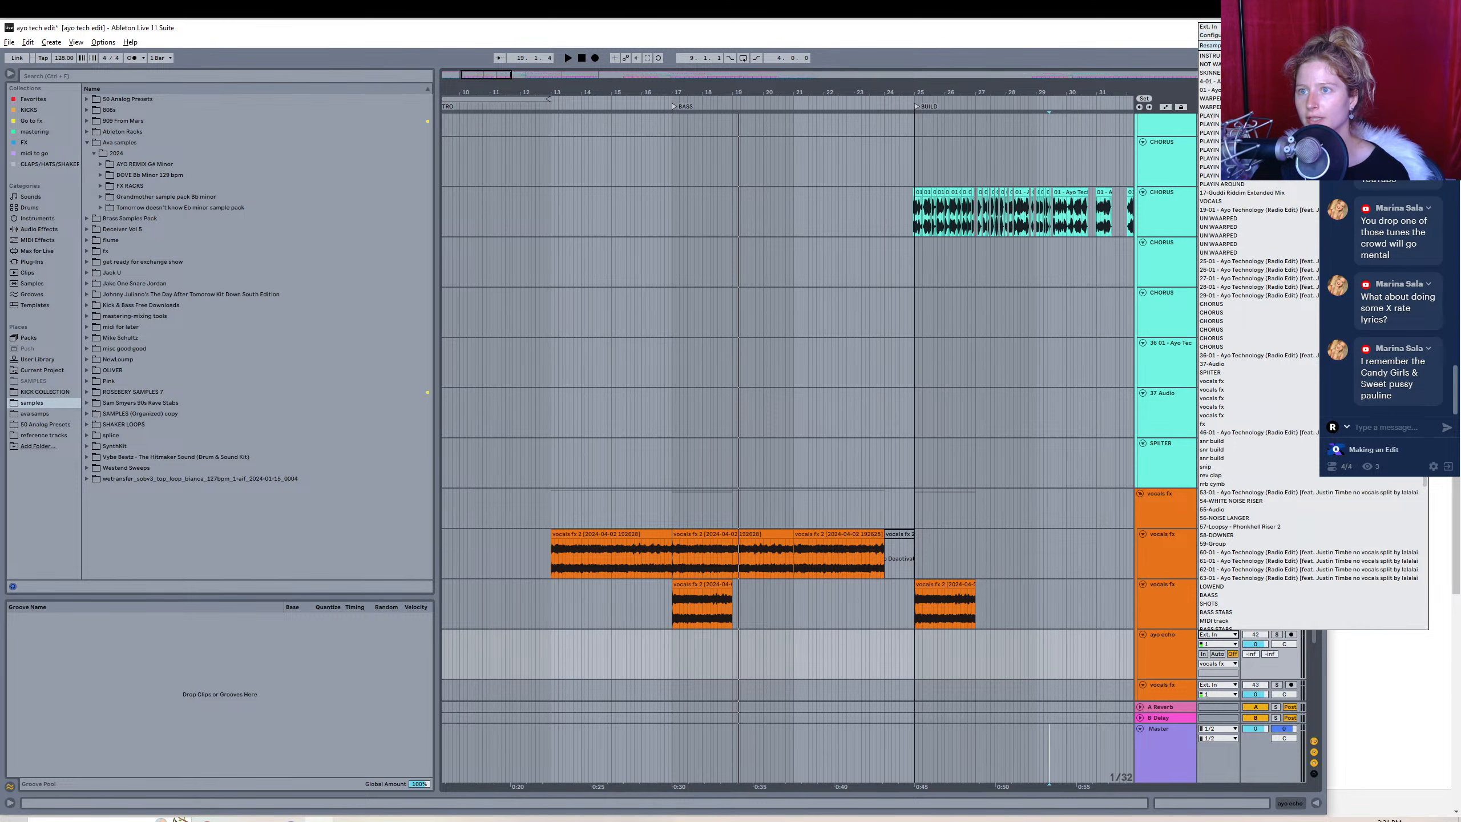
click(1210, 45)
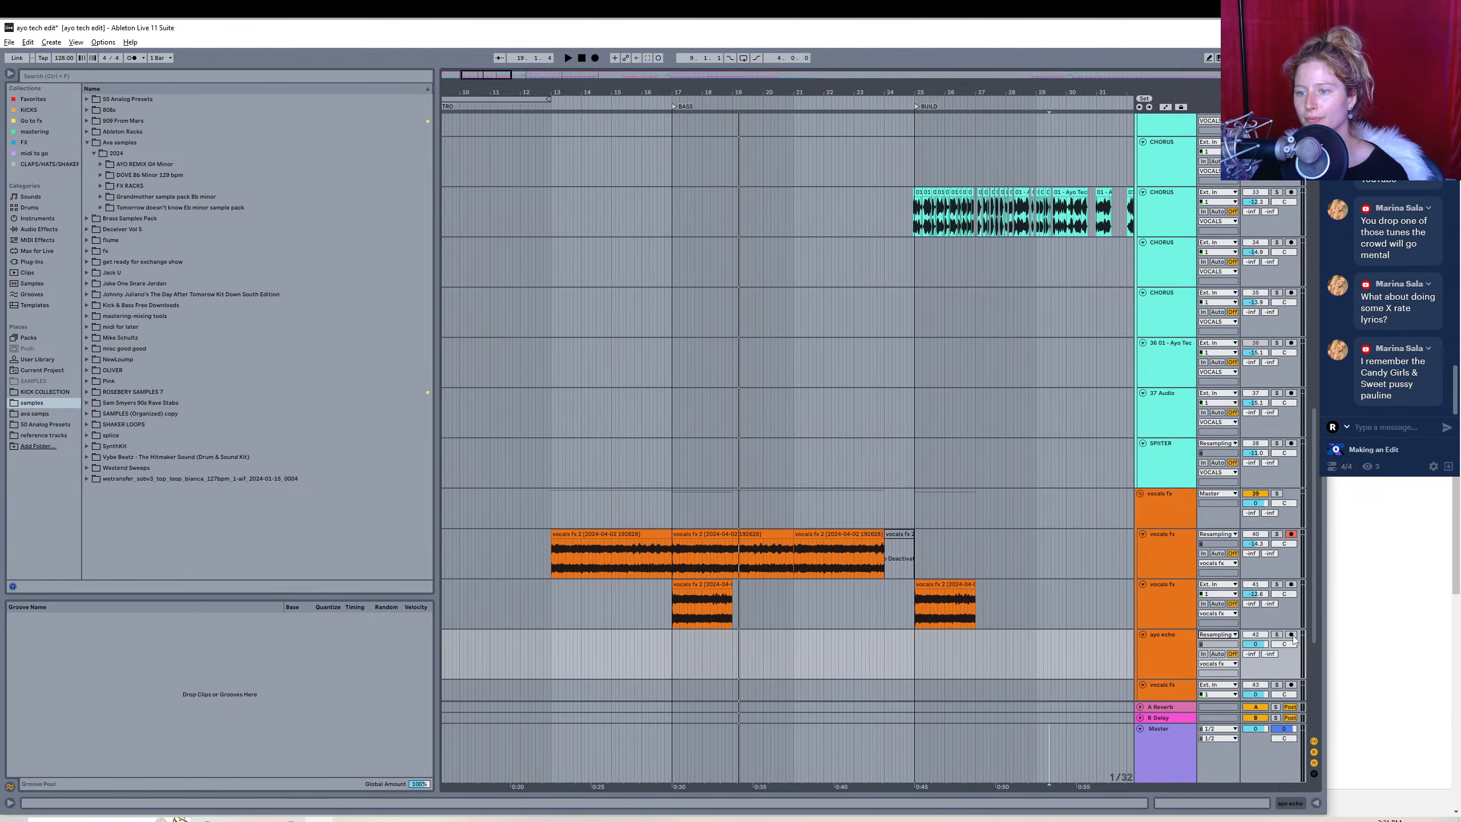
click(1291, 634)
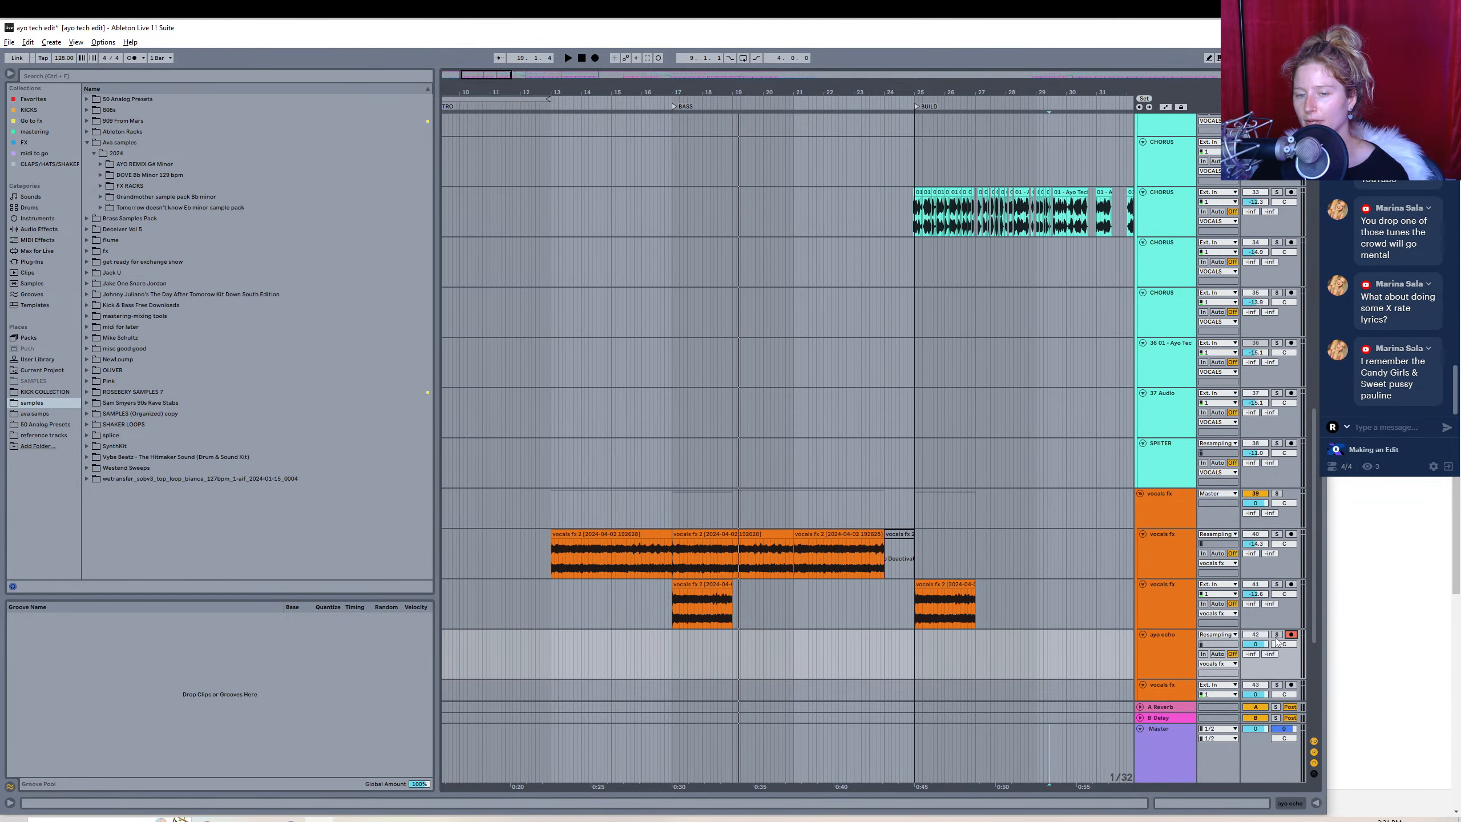
- Deactivate the soloed UN WAARPED track's short vocal clip just after bar 18 and place the insert marker at 17.2.1
drag(1311, 613, 1298, 384)
click(712, 334)
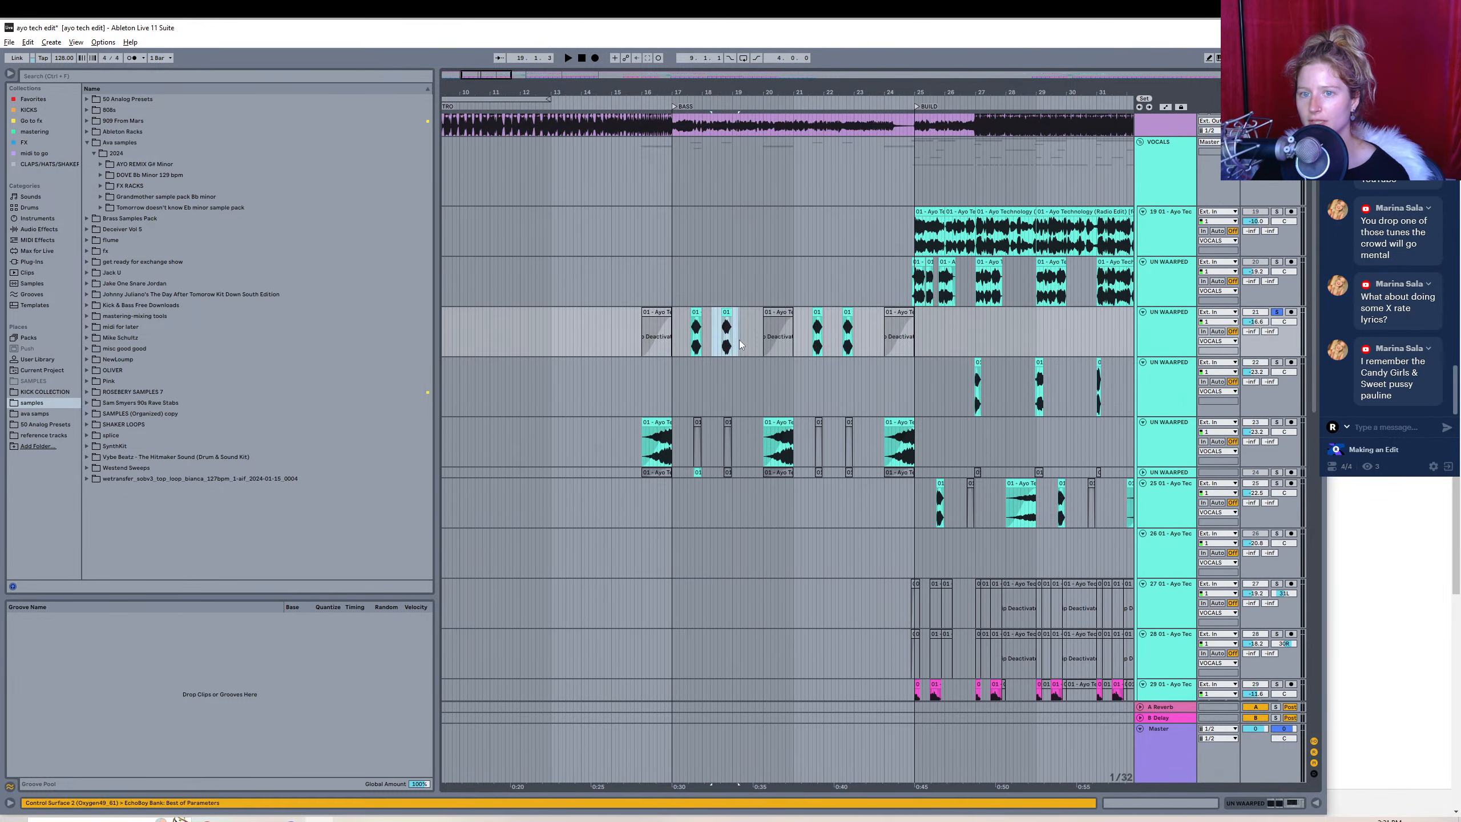
key(0)
click(679, 346)
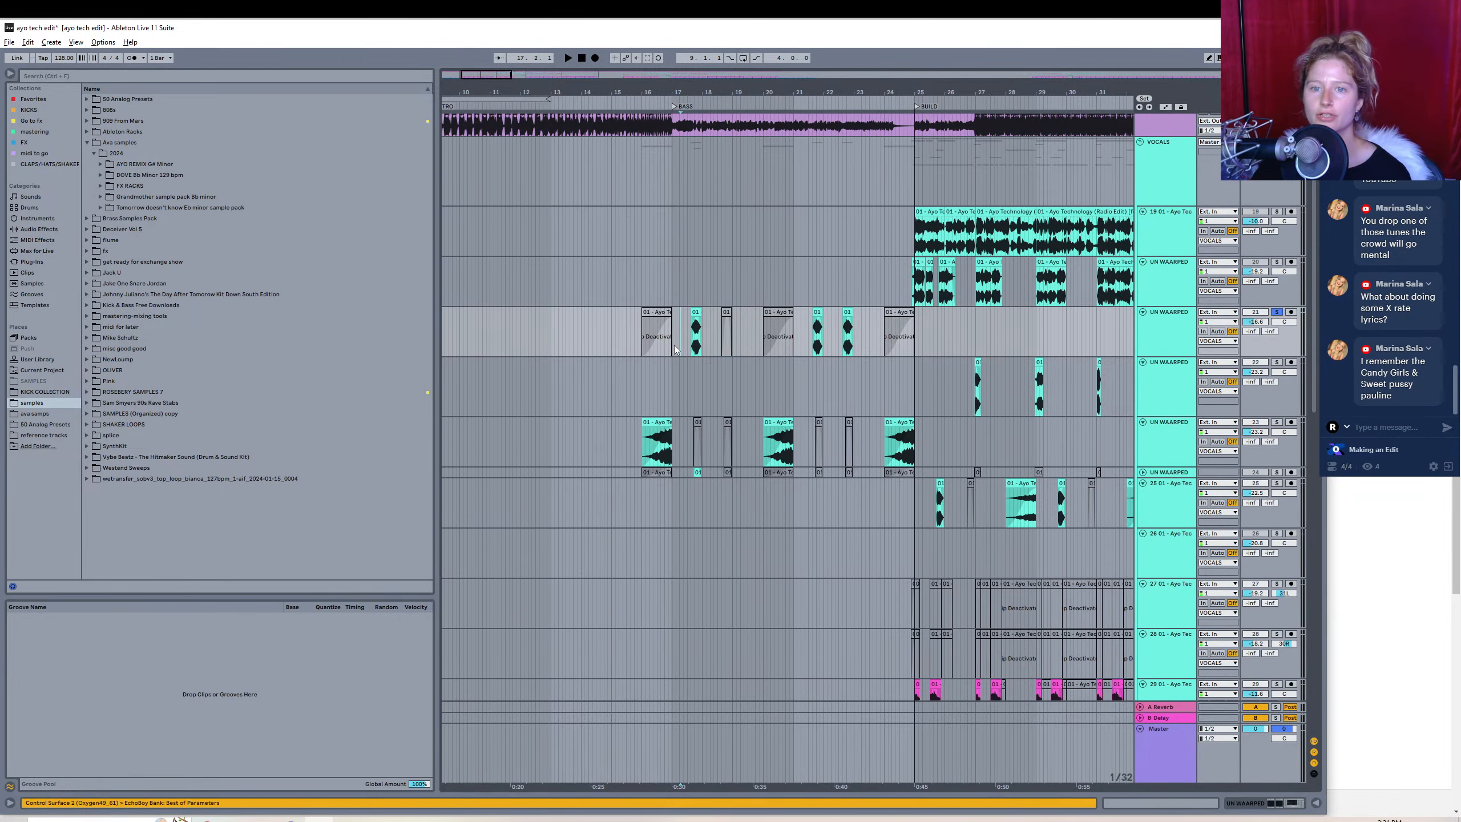
- Add EchoBoy from the favourites to the end of the soloed UN WAARPED track's device chain and switch it to Rhythm Echo mode
click(33, 99)
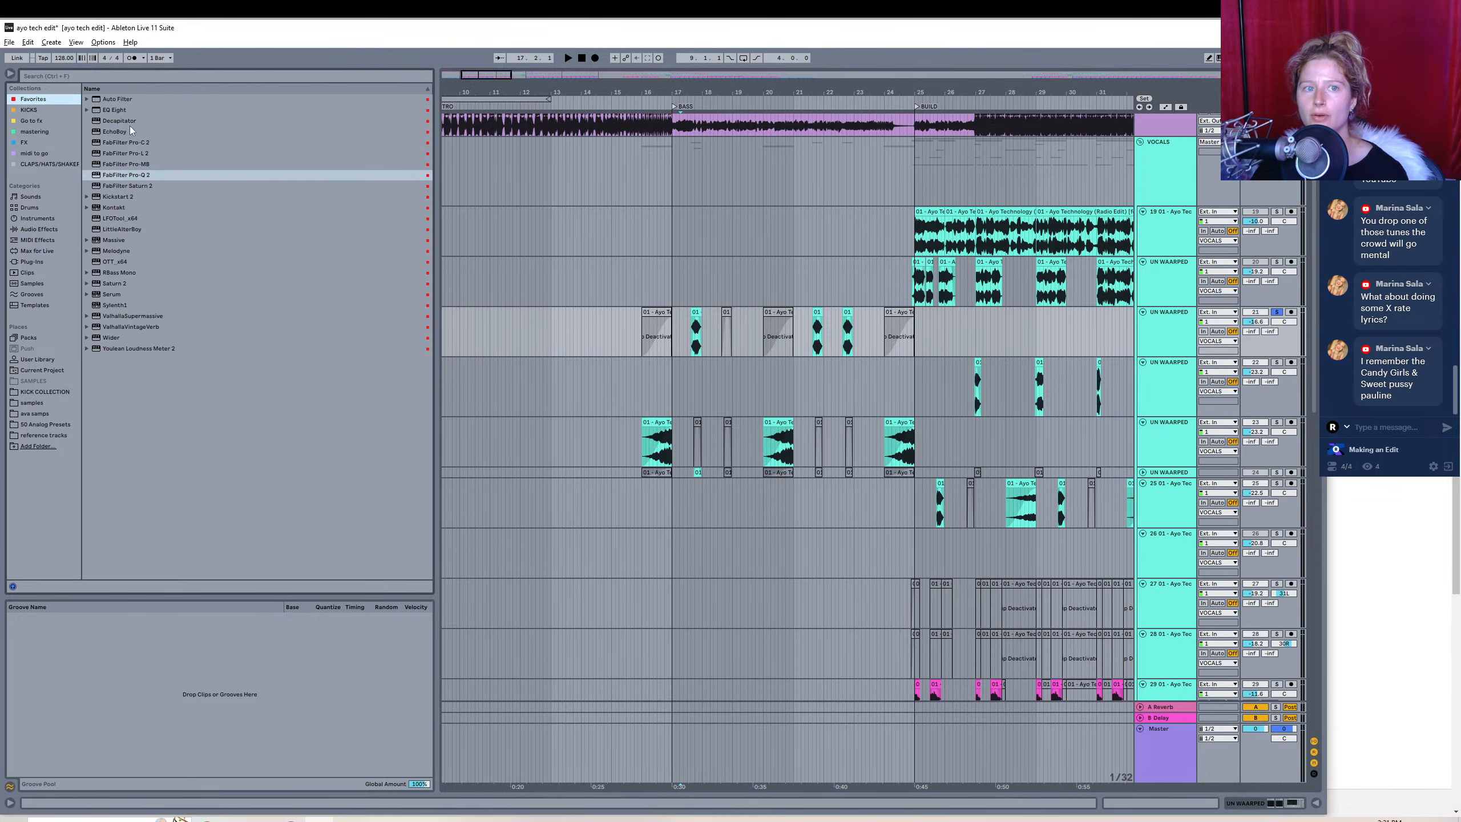
double_click(115, 131)
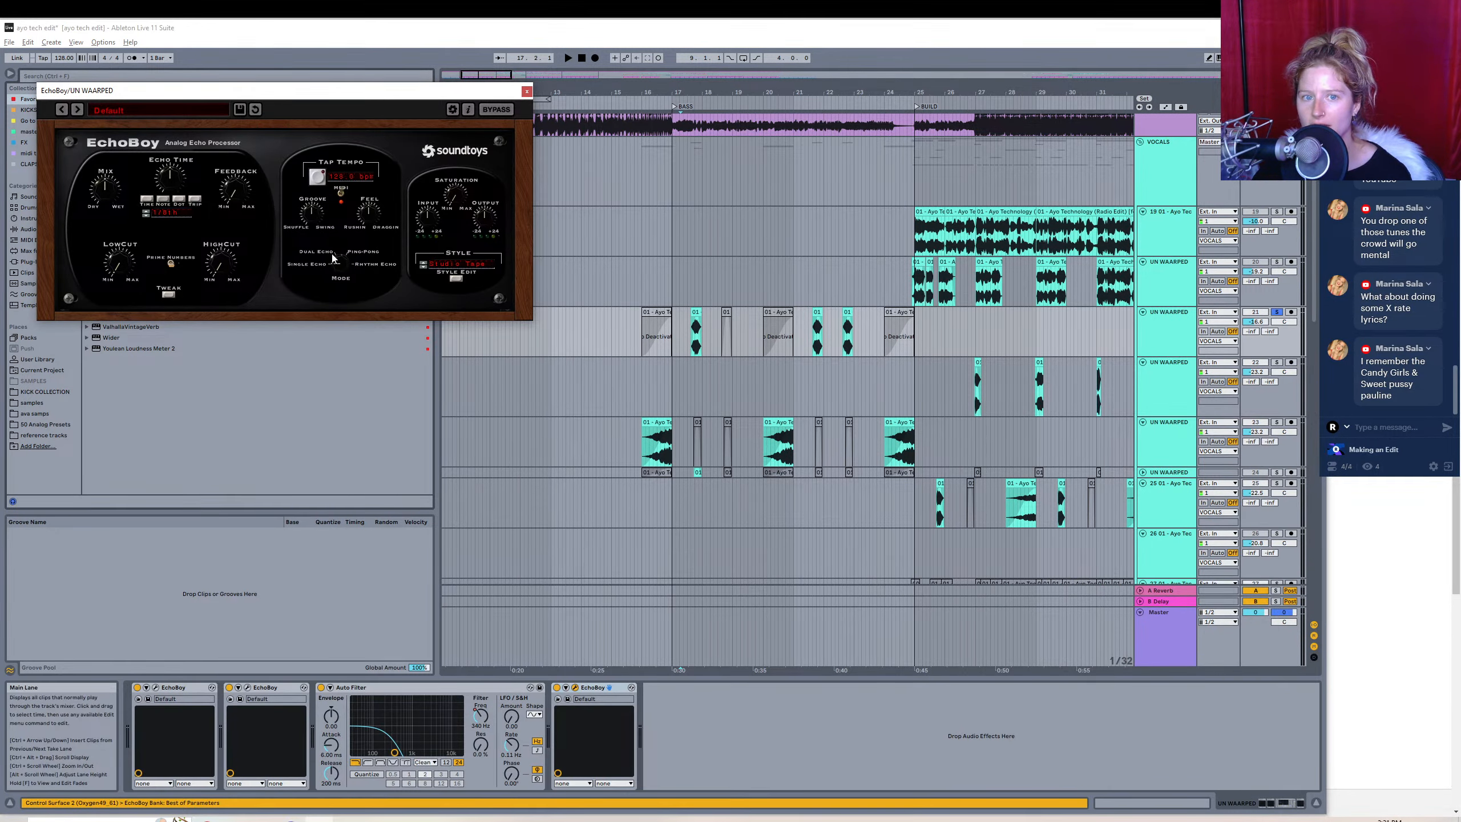
click(355, 261)
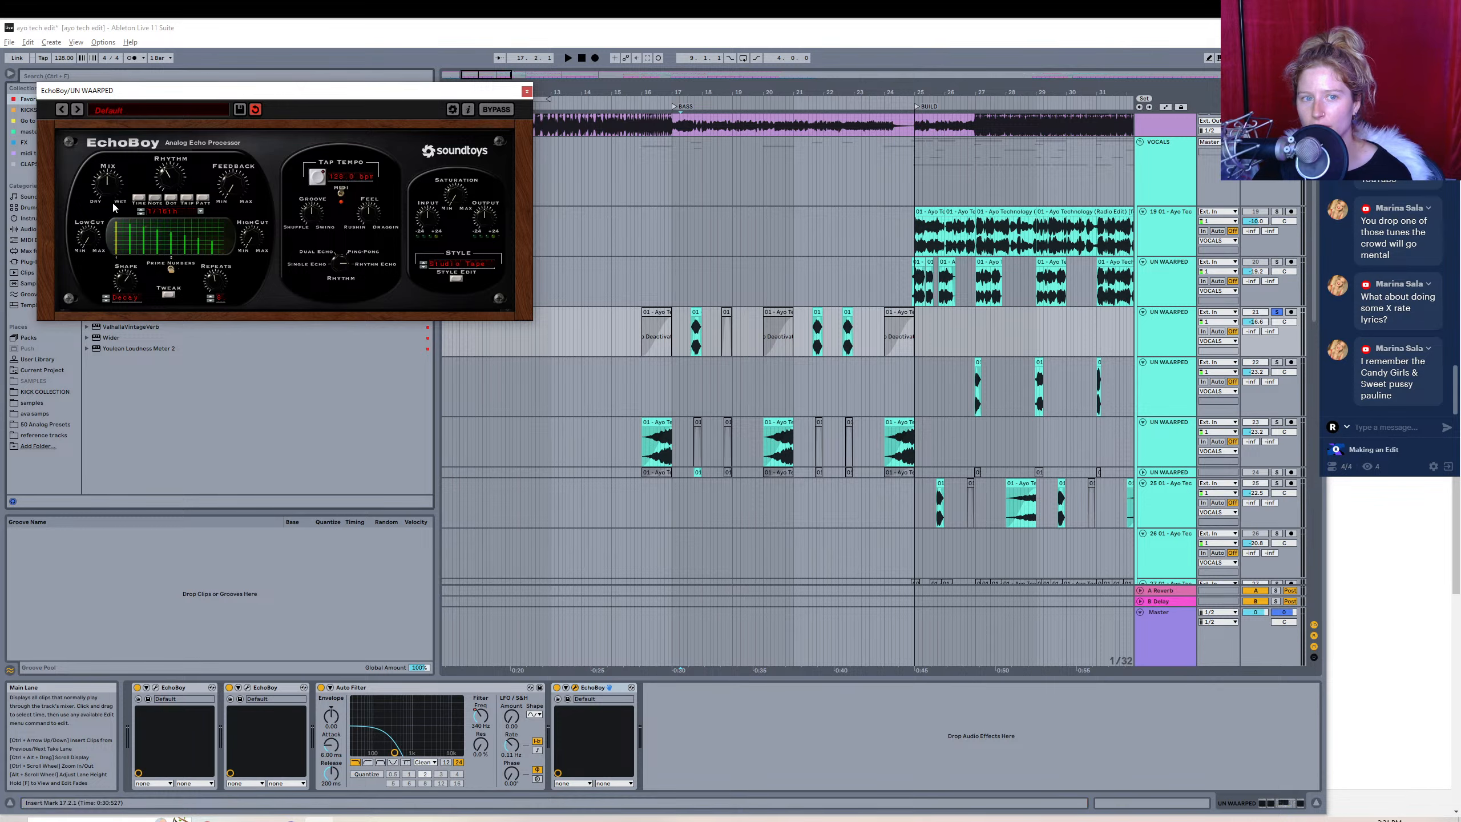
- Adjust EchoBoy's repeats, shape and rhythm settings, and audition the echo on the vocal chop after bar 17
drag(216, 282, 215, 297)
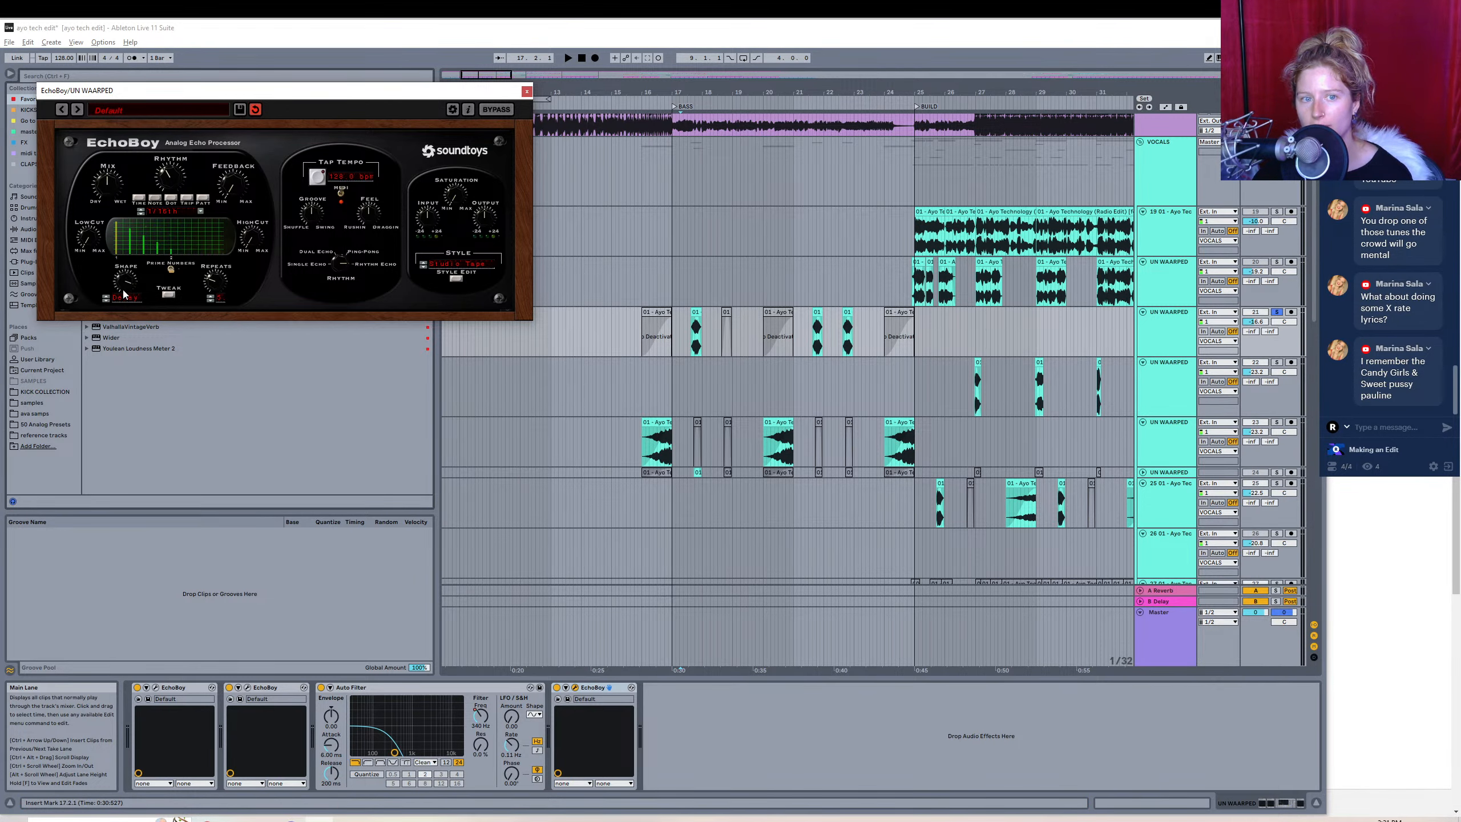
drag(124, 290, 128, 329)
drag(232, 184, 166, 163)
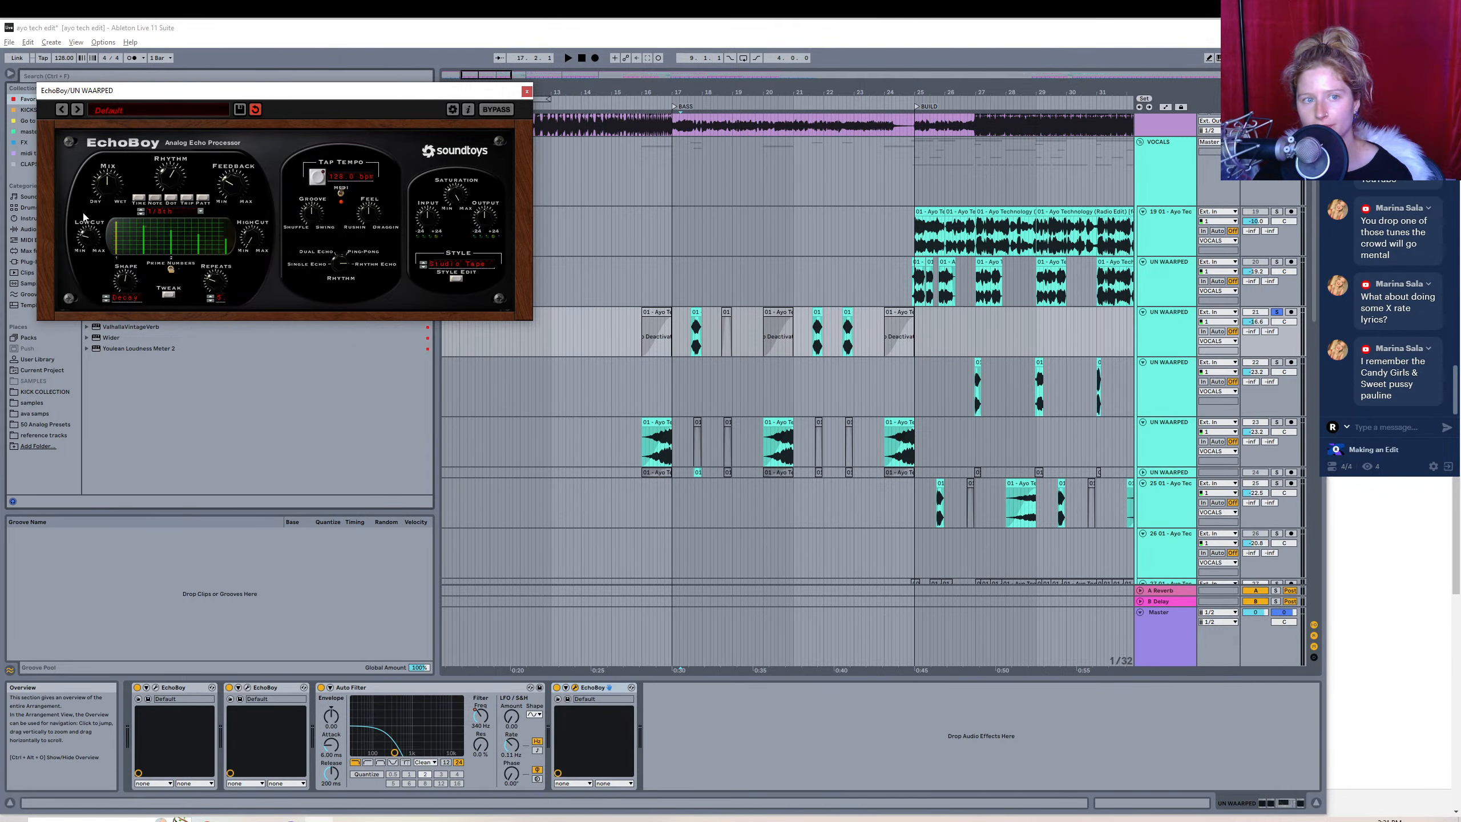
click(685, 334)
key(space)
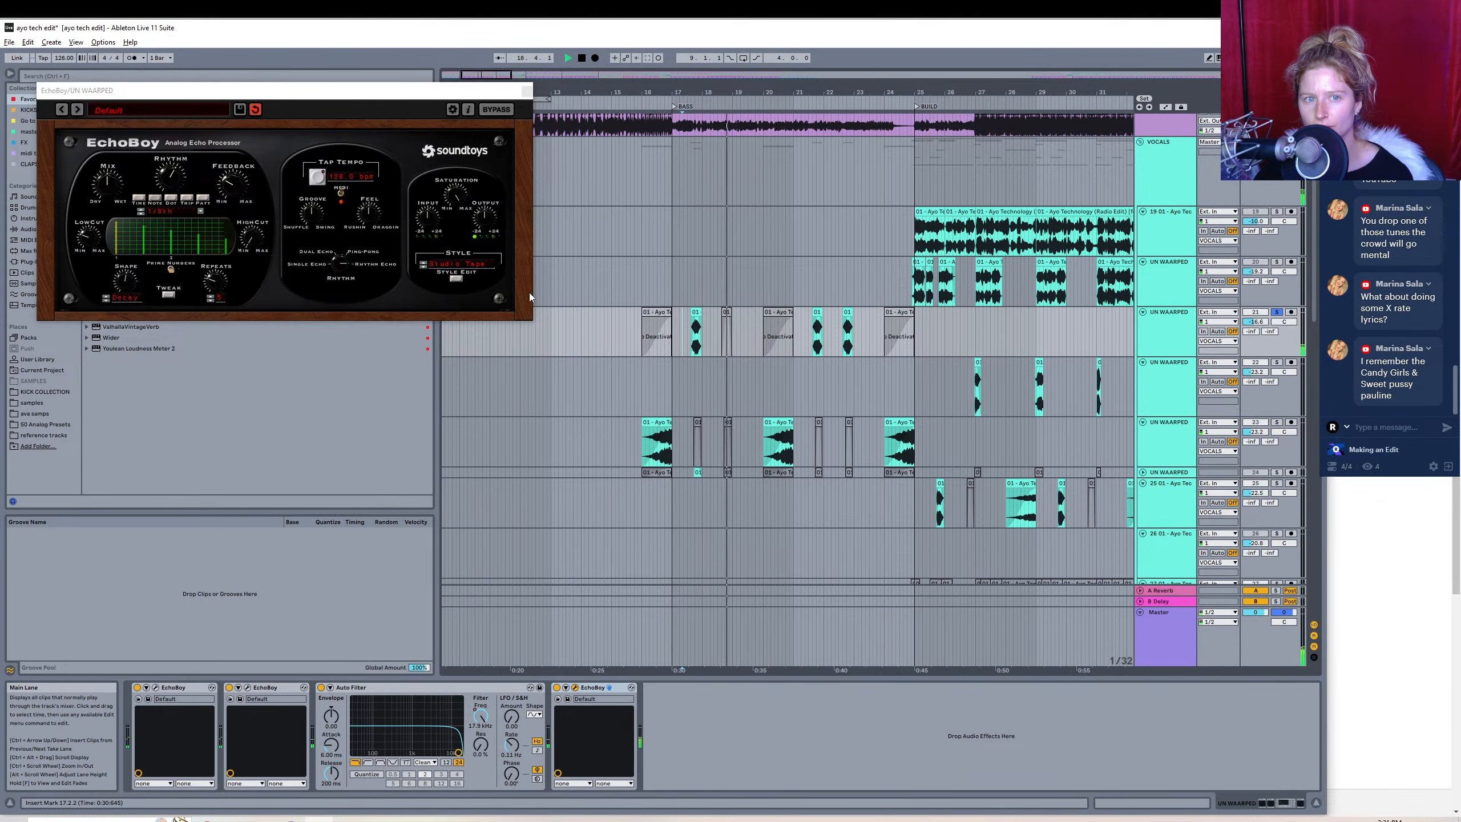
- Record the vocal chop's echo from bar 17 onto the armed ayo echo track, stopping after bar 20
drag(1313, 303, 1297, 506)
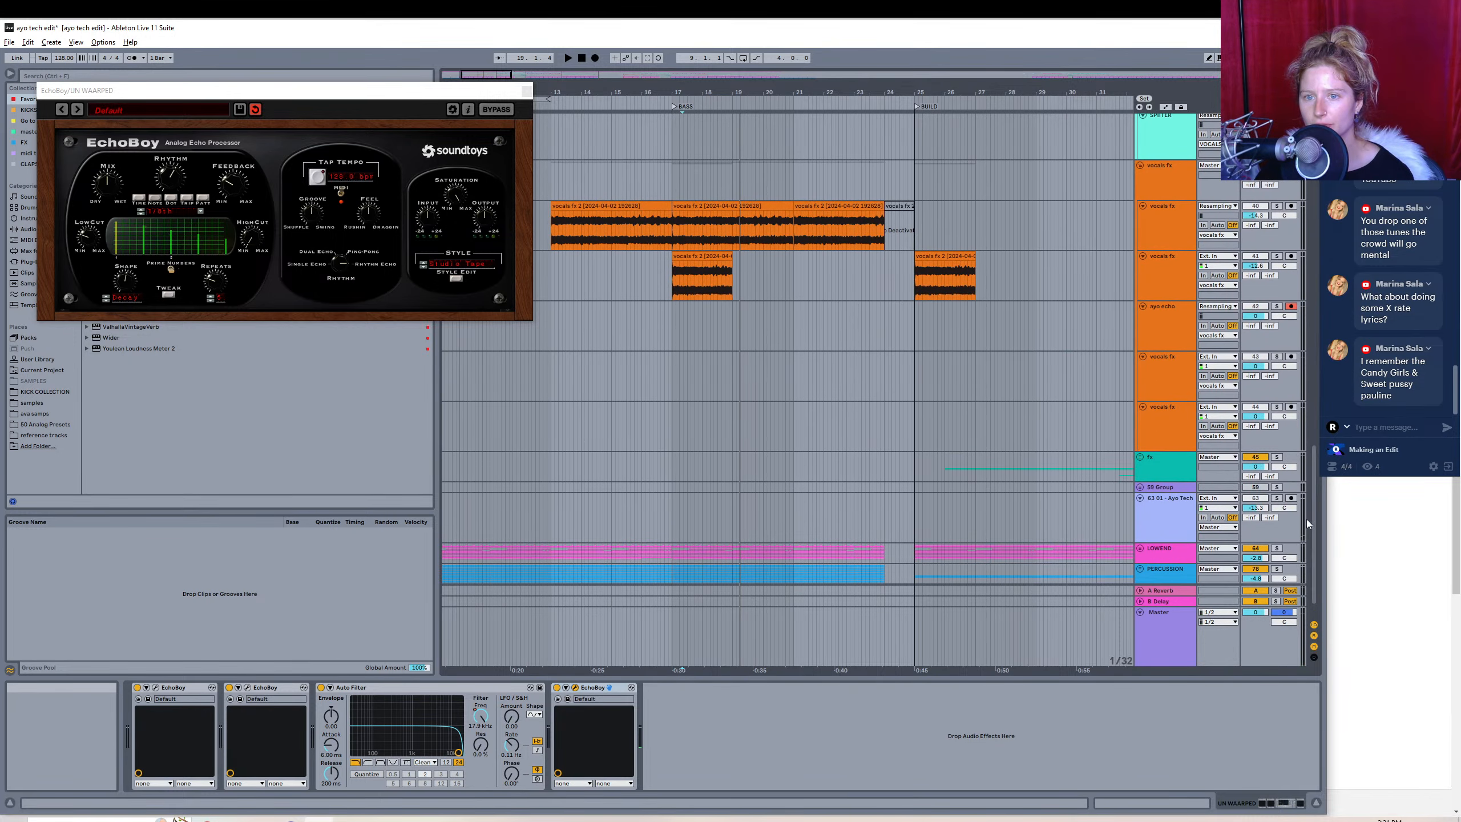
click(670, 327)
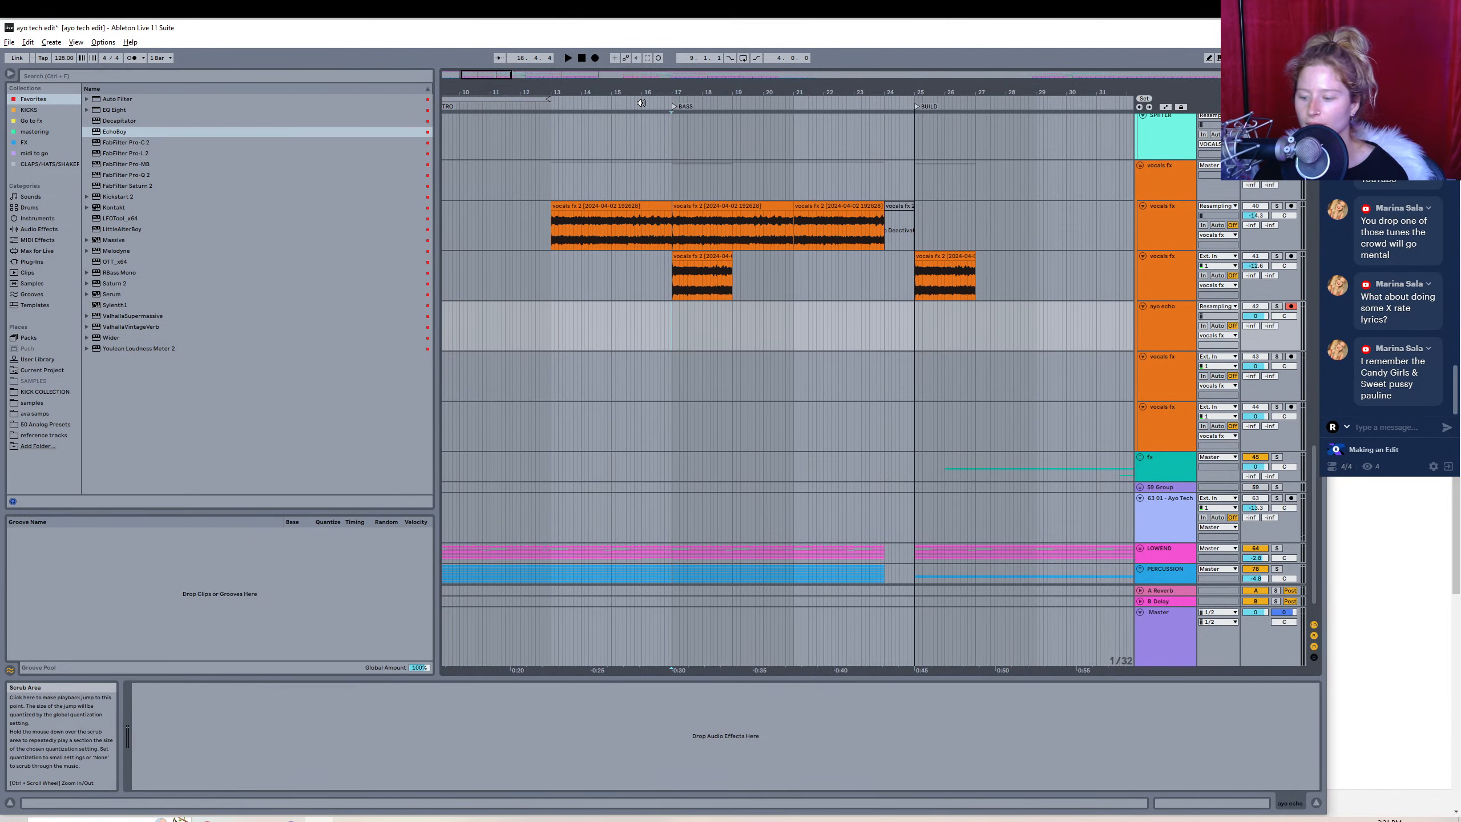
click(594, 58)
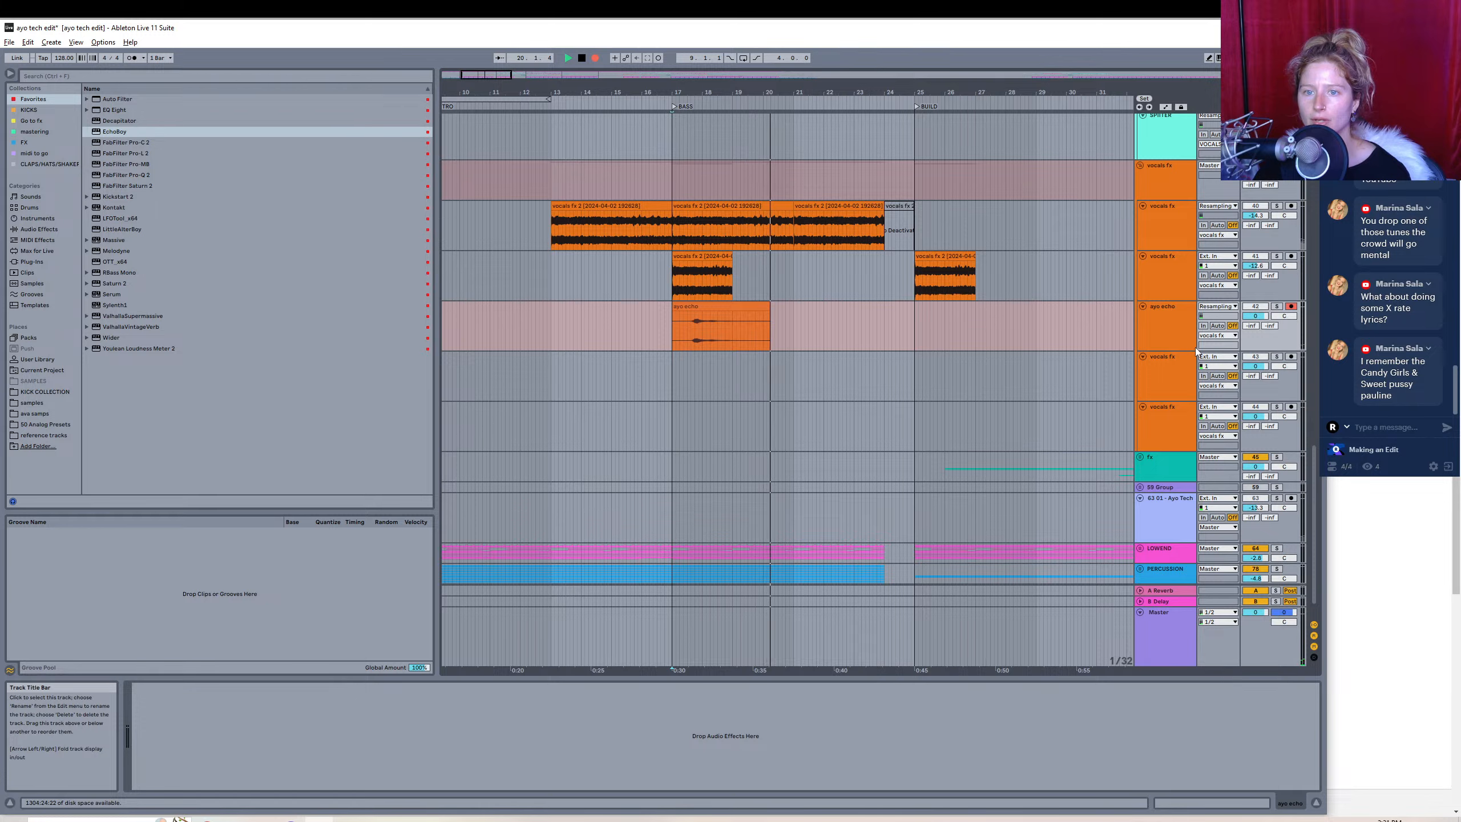
key(space)
- Rename the ayo echo track to "ayo echo 1/8"
right_click(1169, 330)
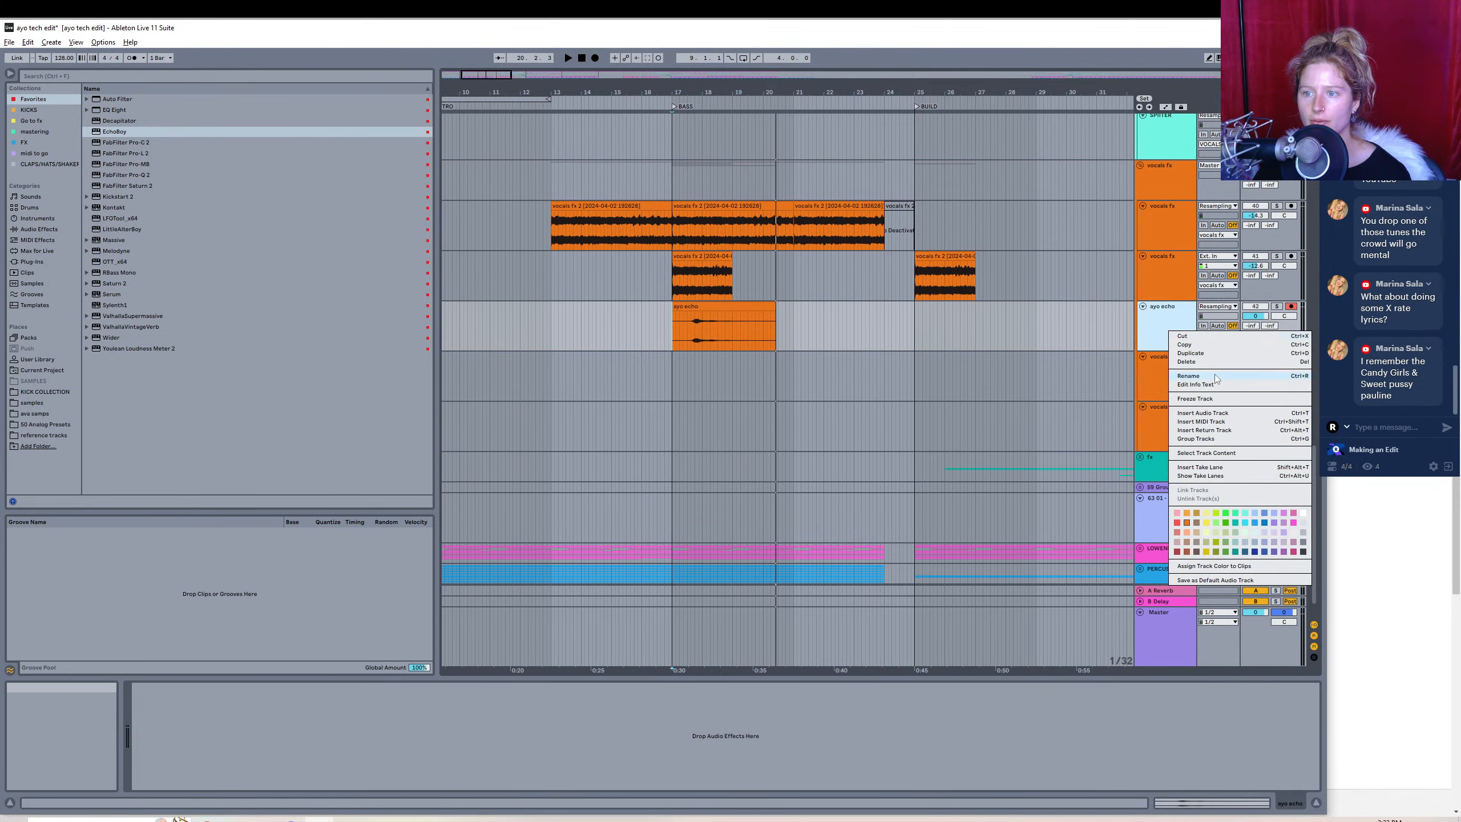
click(1188, 375)
key(Right)
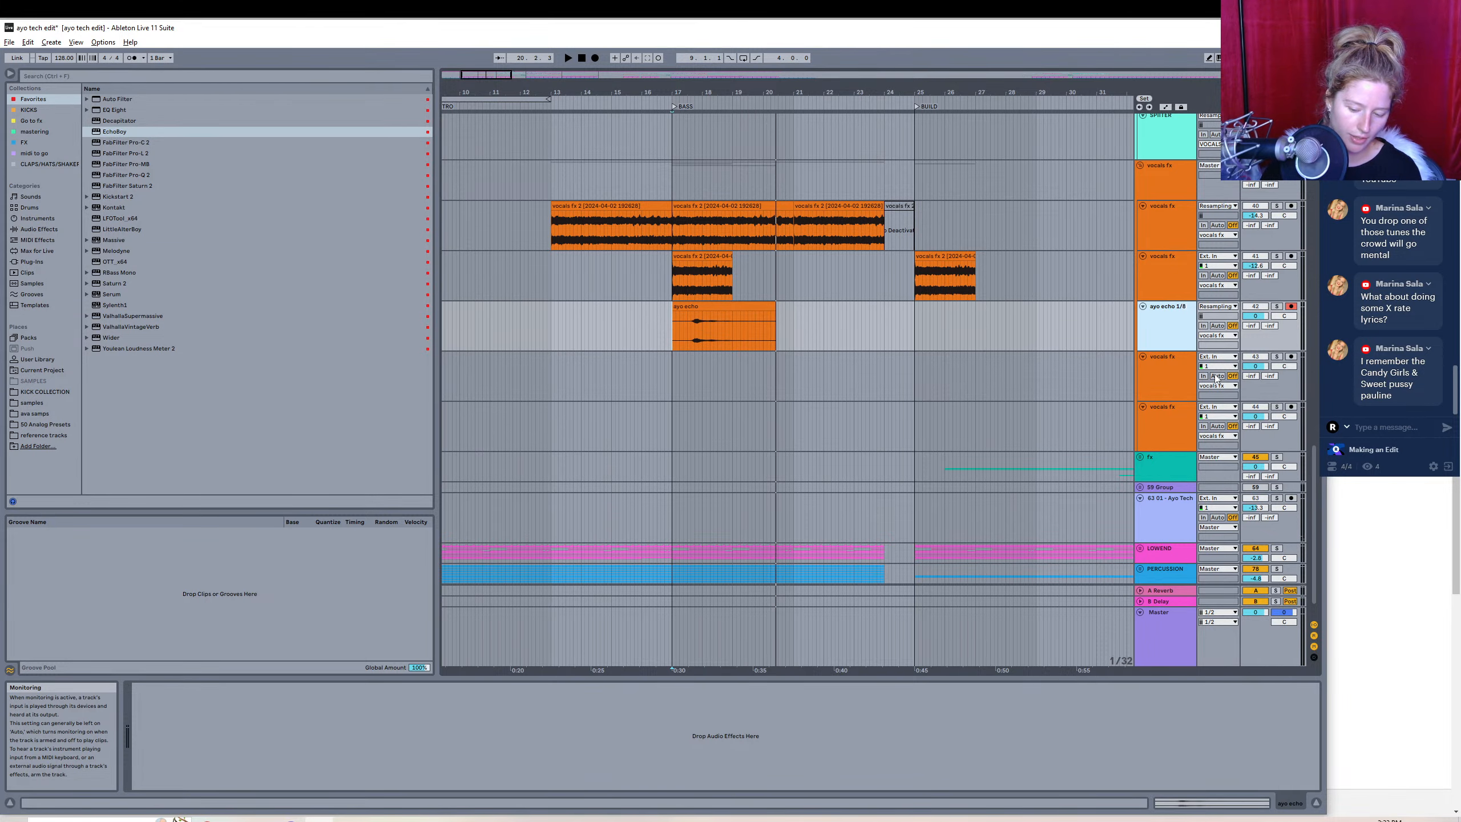
key(Return)
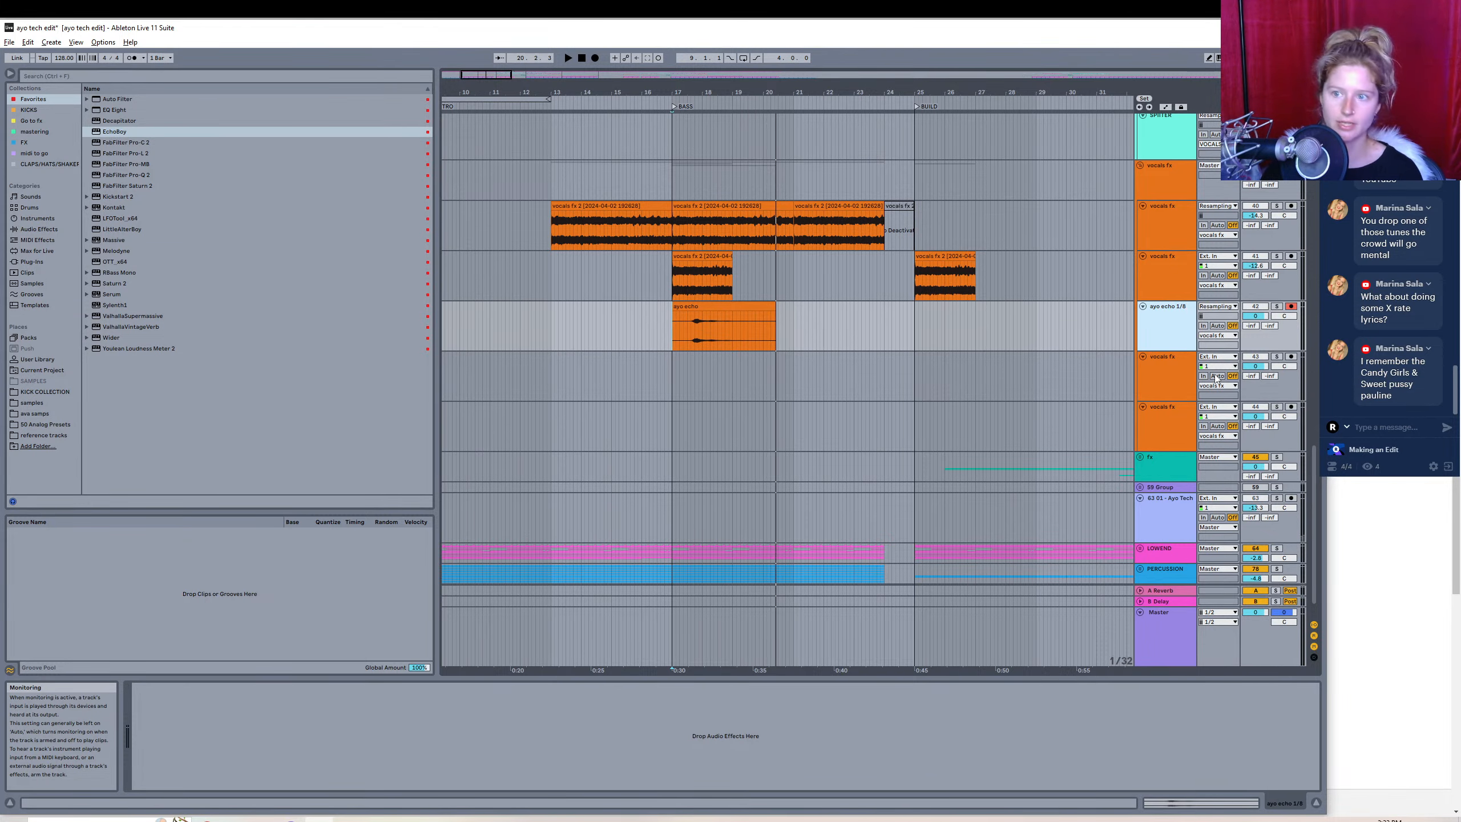
- Arm the vocals fx track below ayo echo 1/8 with its audio input set to Resampling, and rename it "echo 1/4"
click(1288, 368)
click(1217, 356)
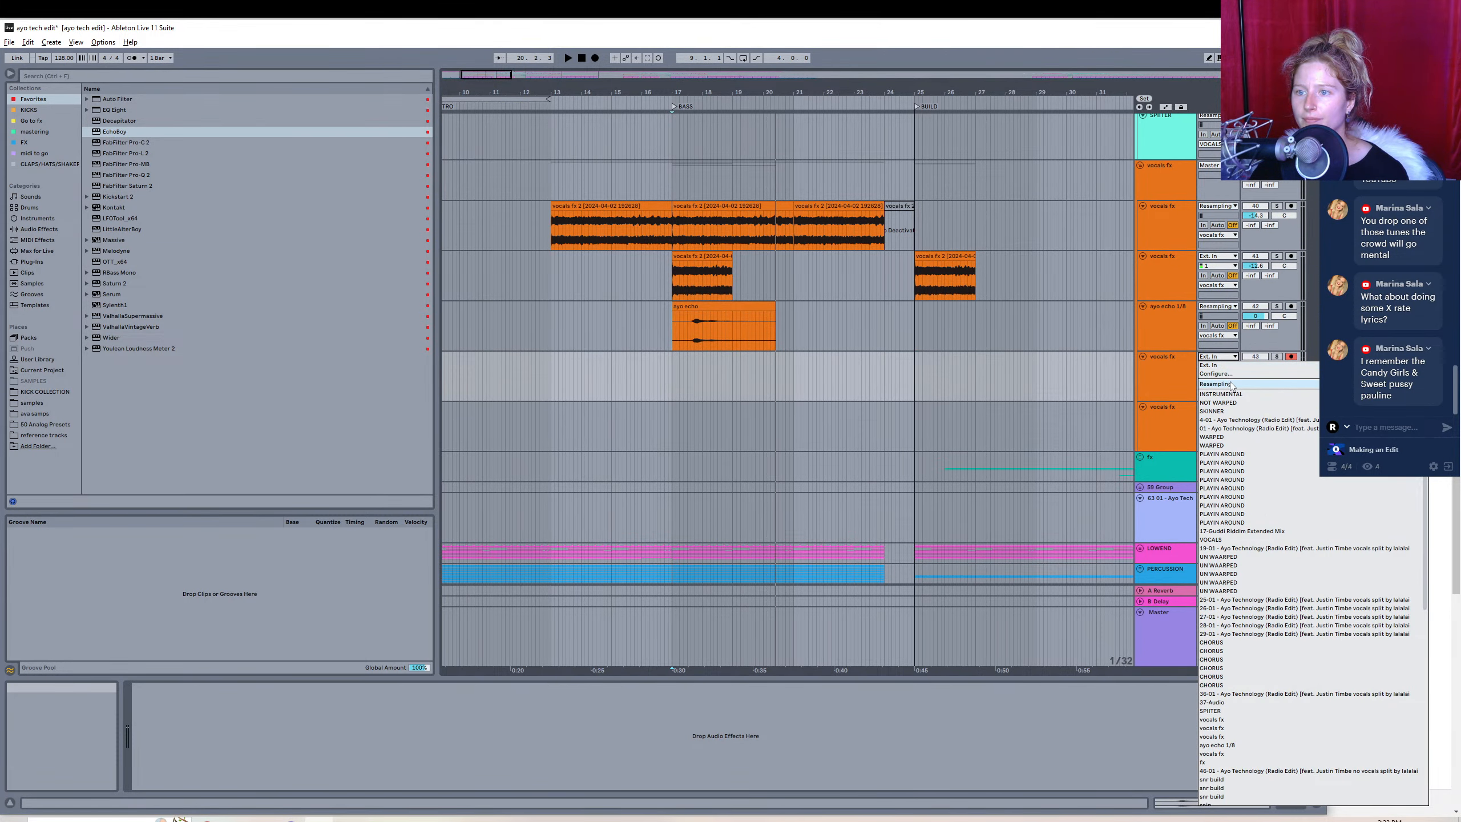
click(1230, 384)
right_click(1195, 400)
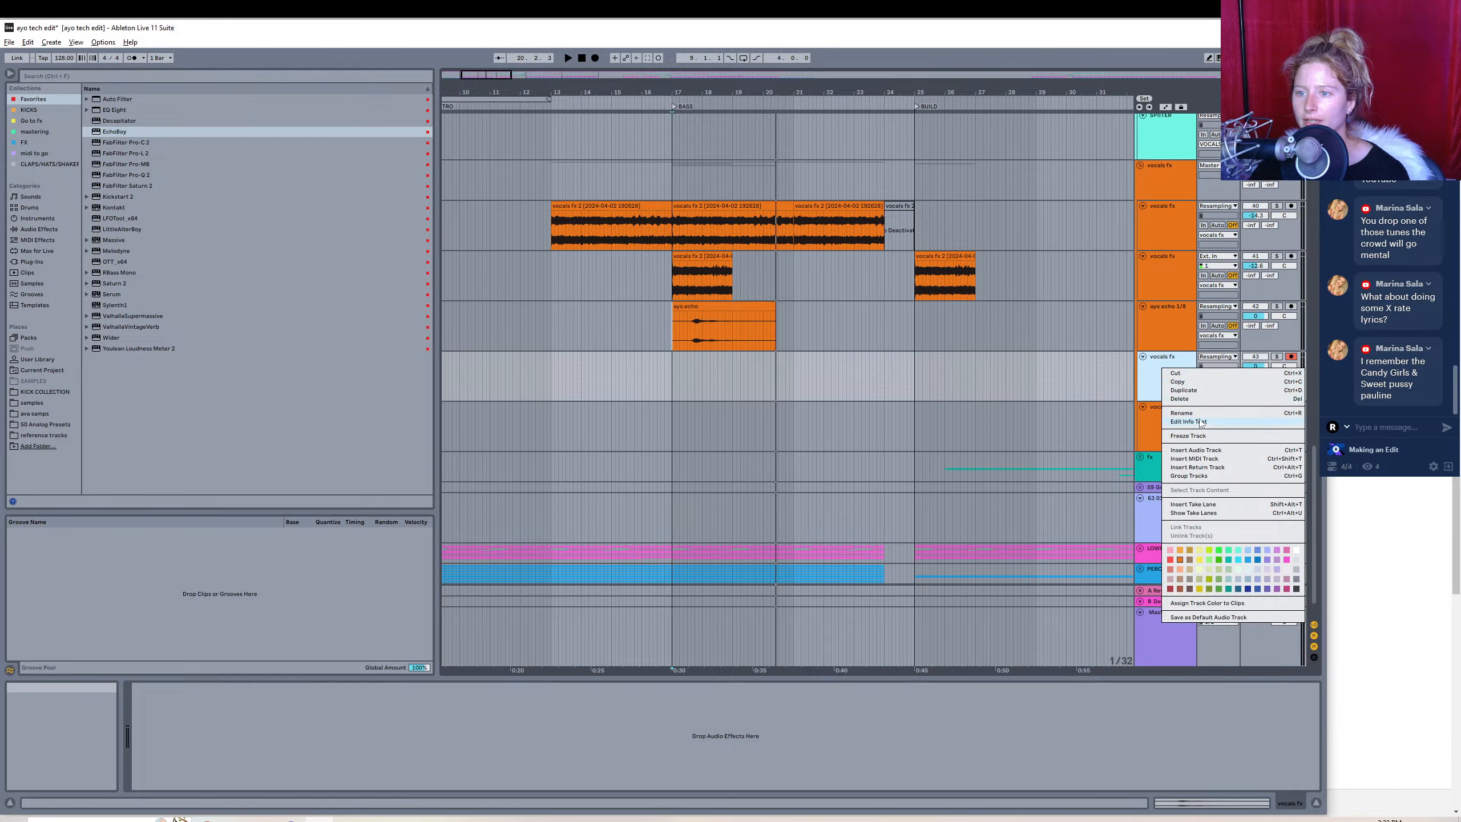
click(1197, 414)
text(e)
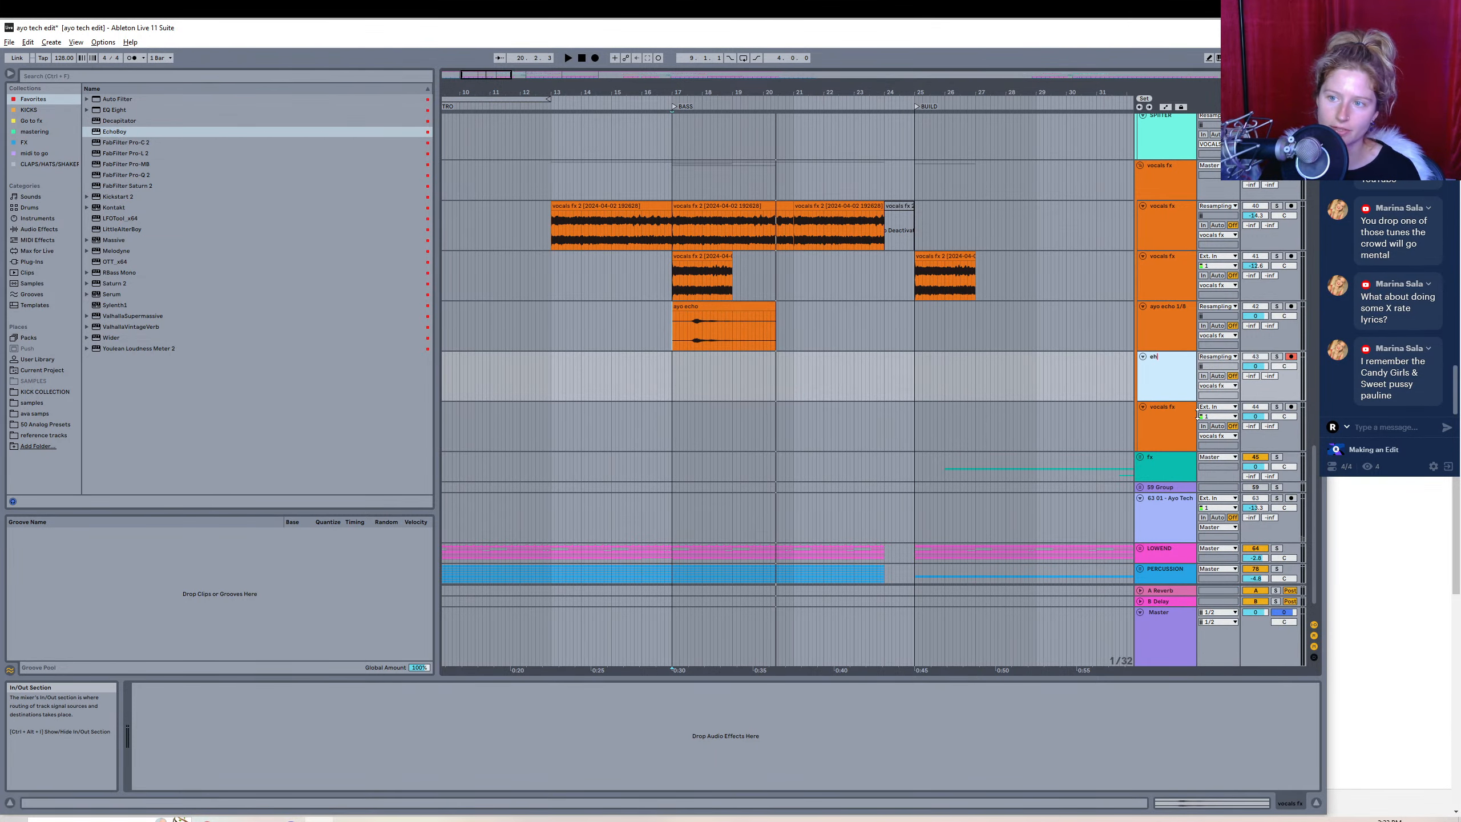
text(cho)
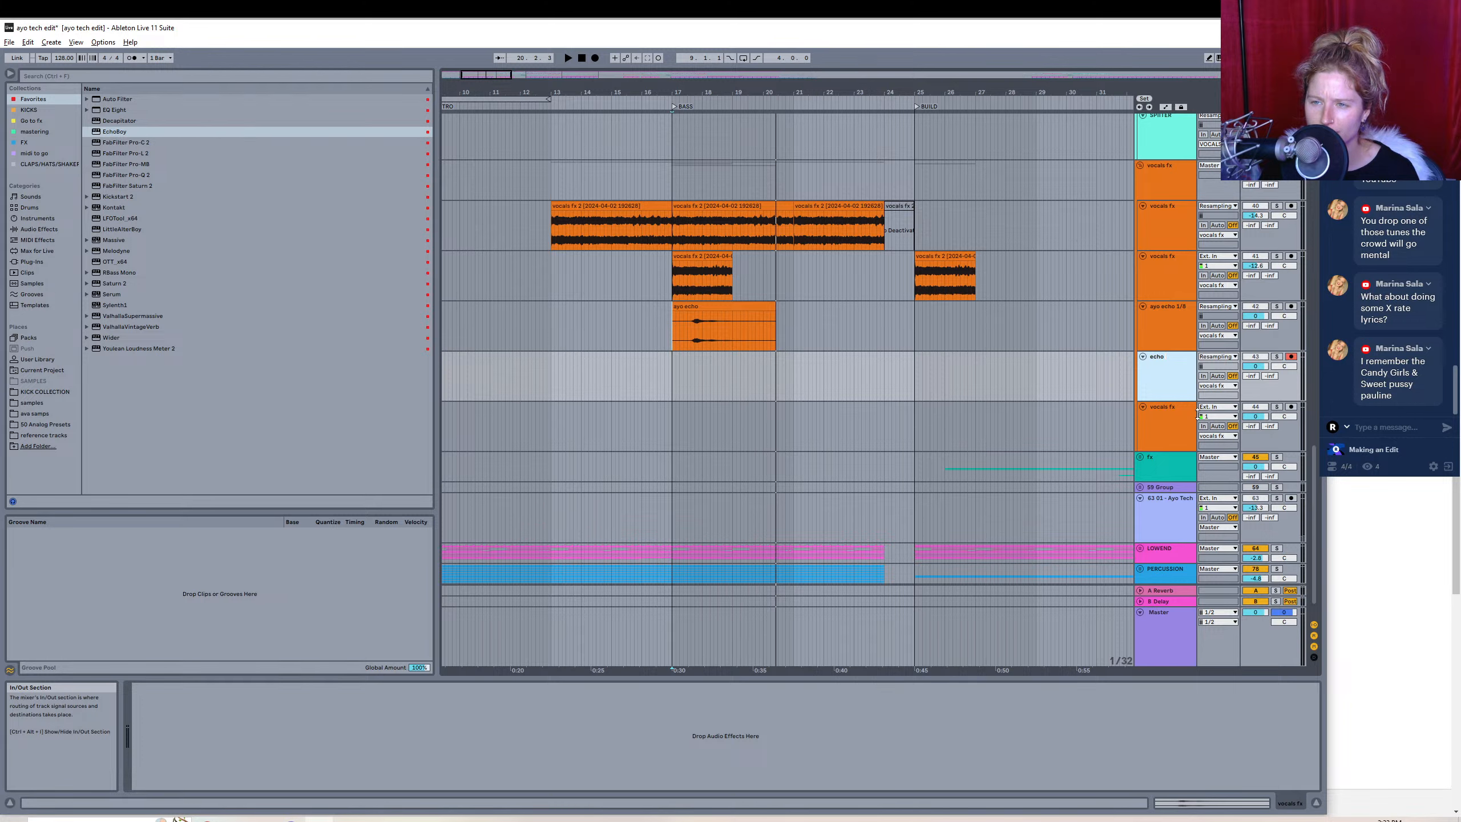
text( 1/4)
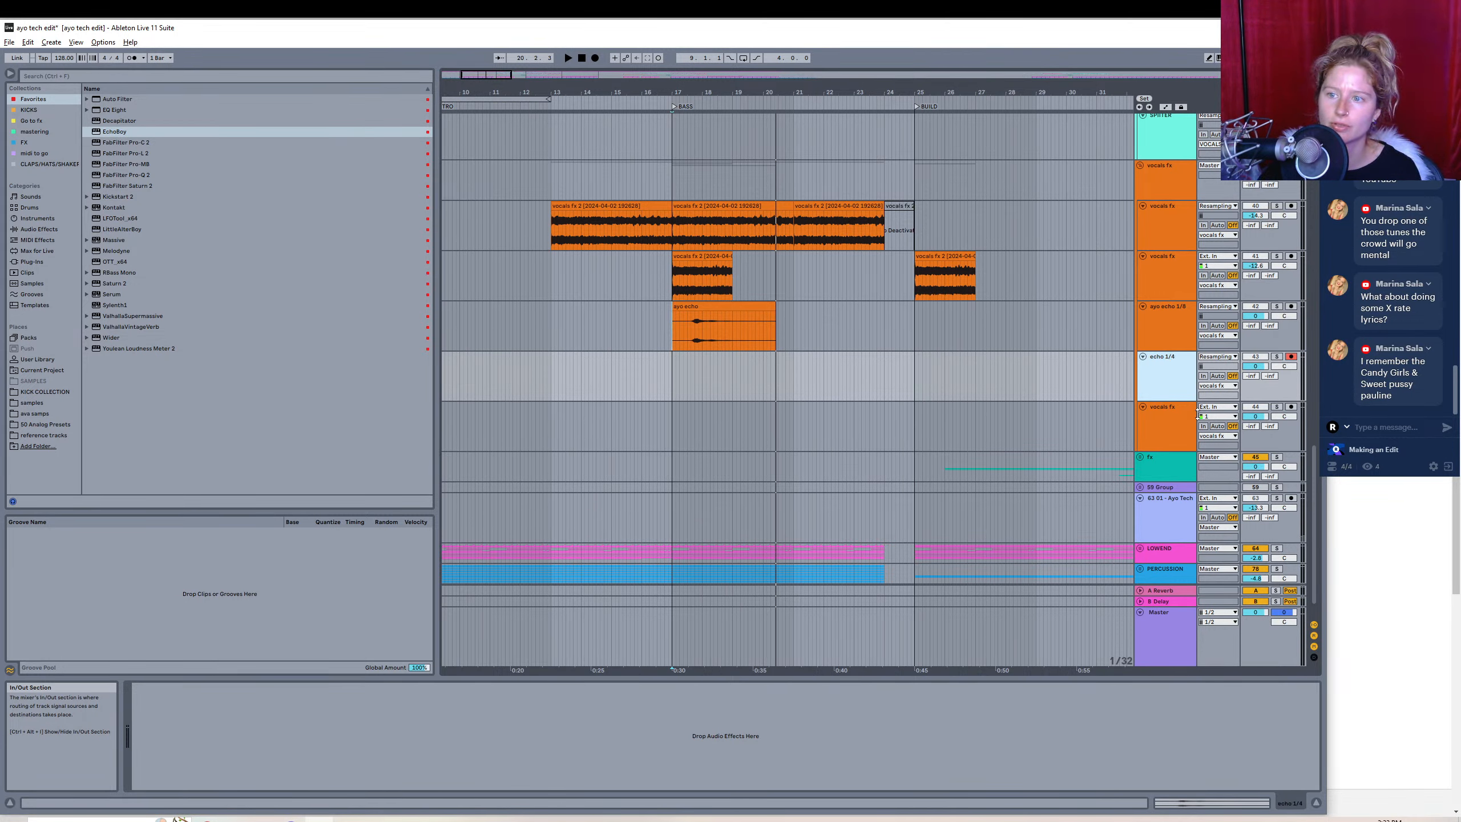
- Rename the vocals fx track directly below echo 1/4 to "echo 1/16"
right_click(1176, 414)
click(1182, 466)
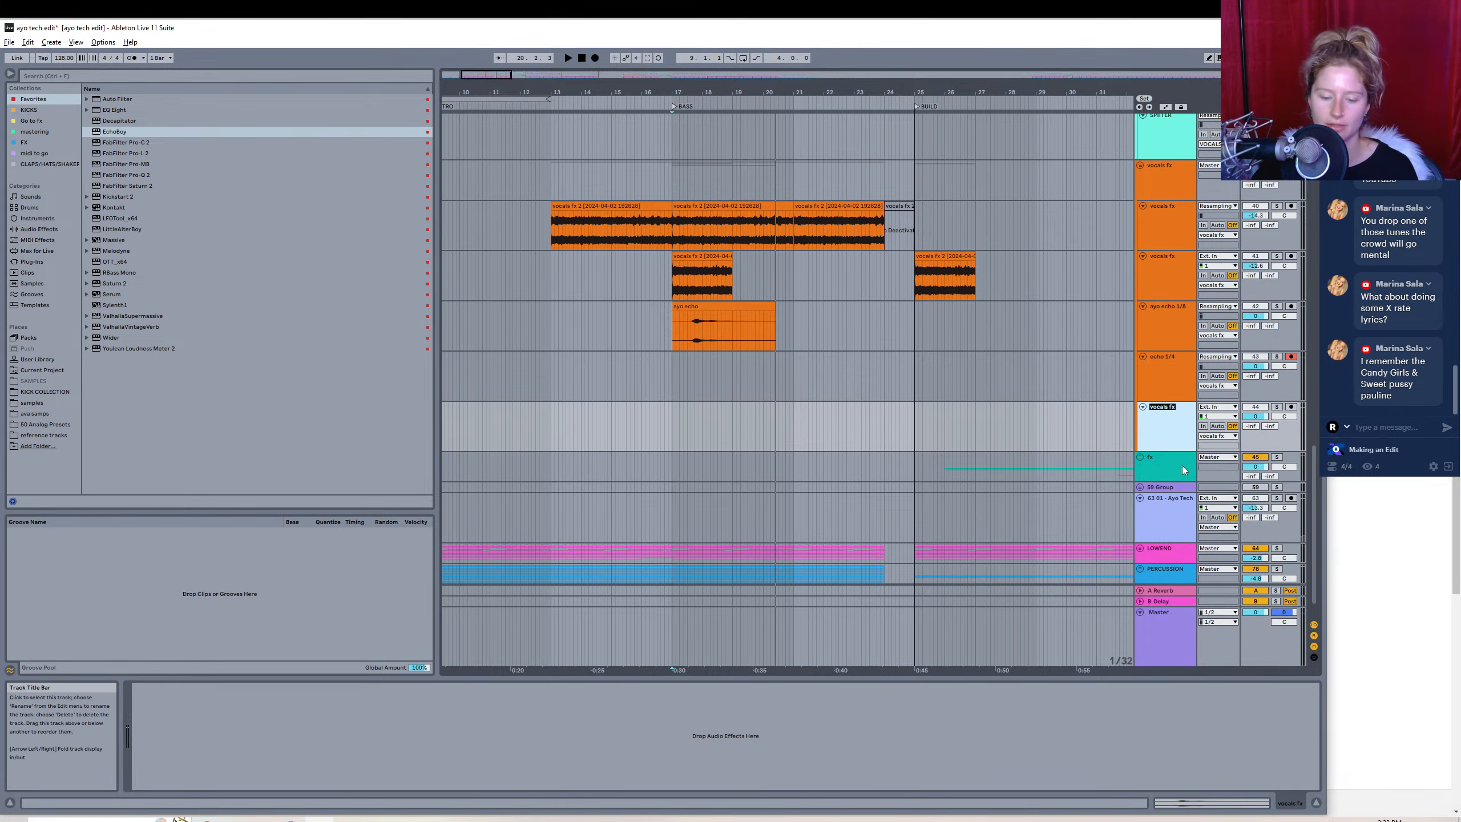
text(echo 1/)
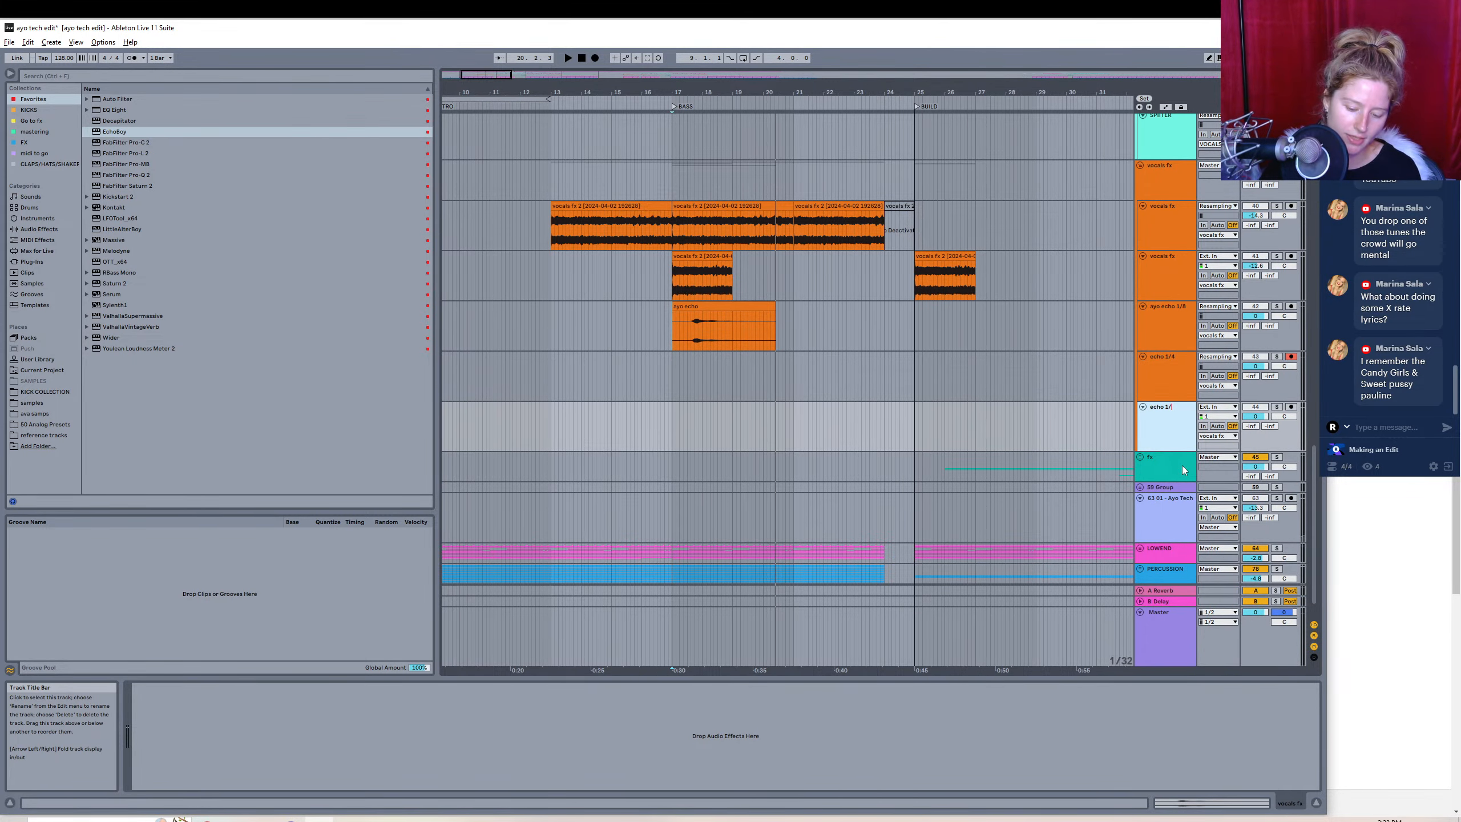
text(1)
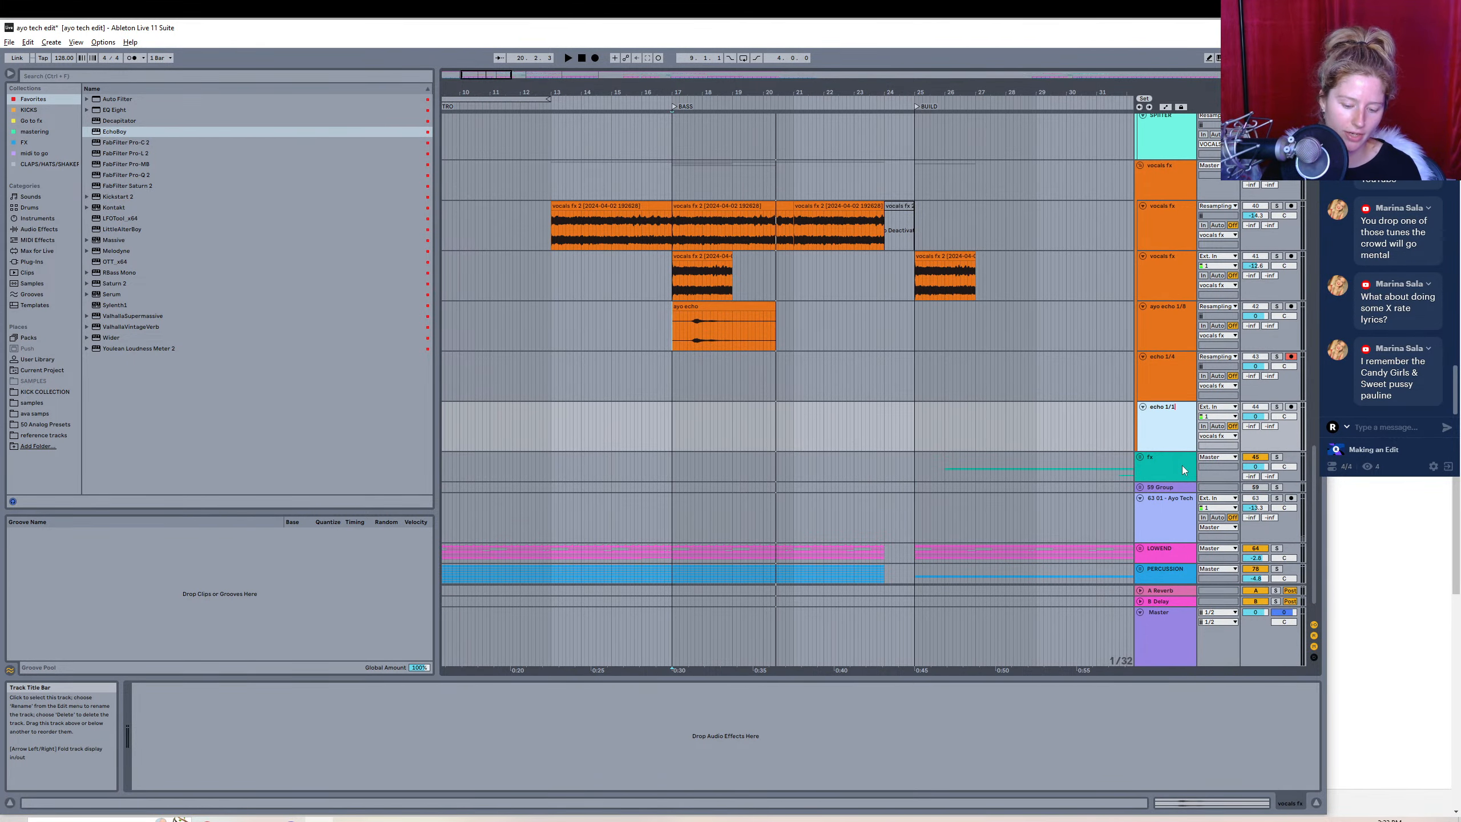
text(6)
key(Return)
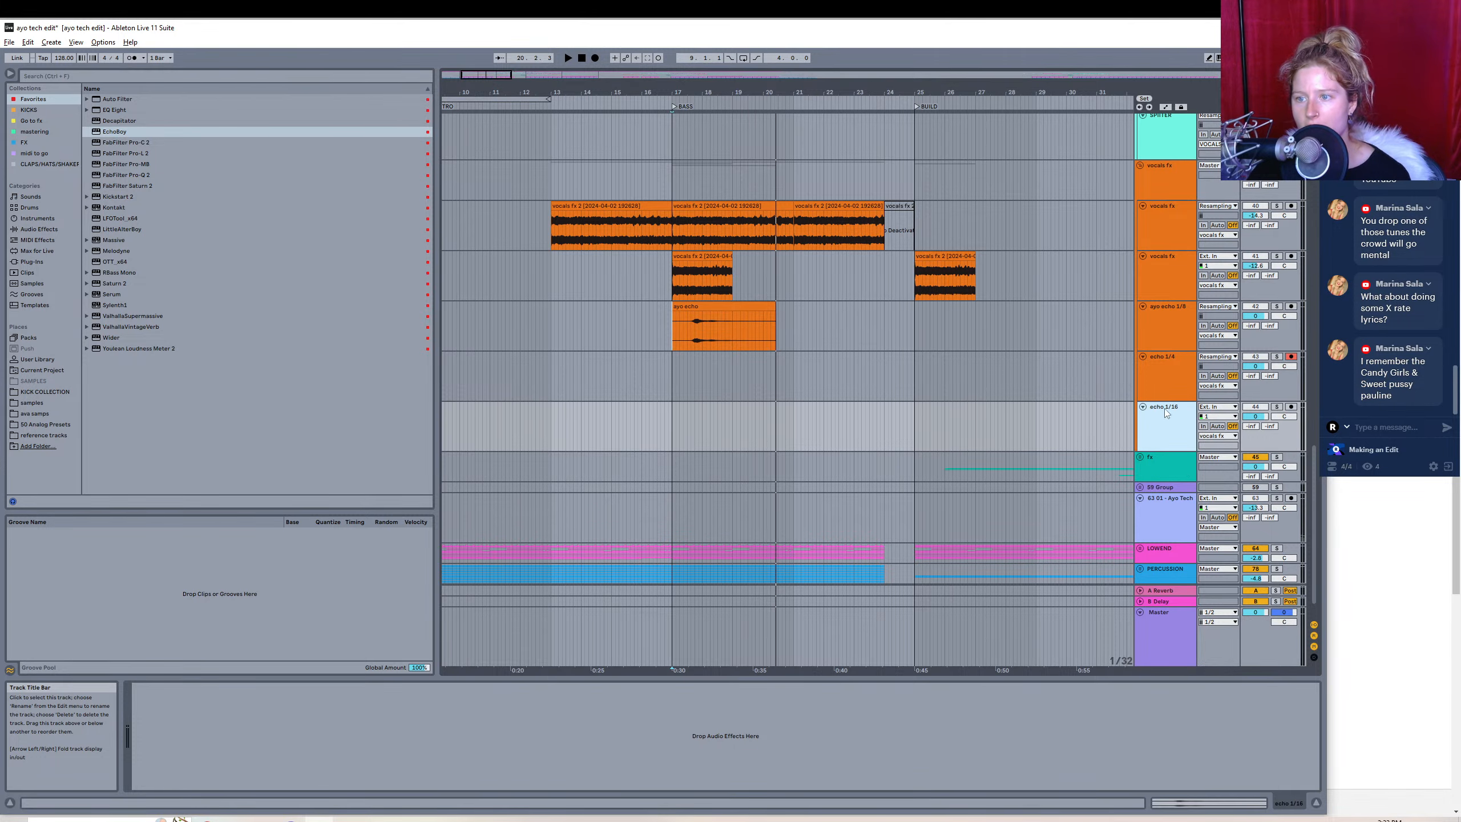
click(1276, 356)
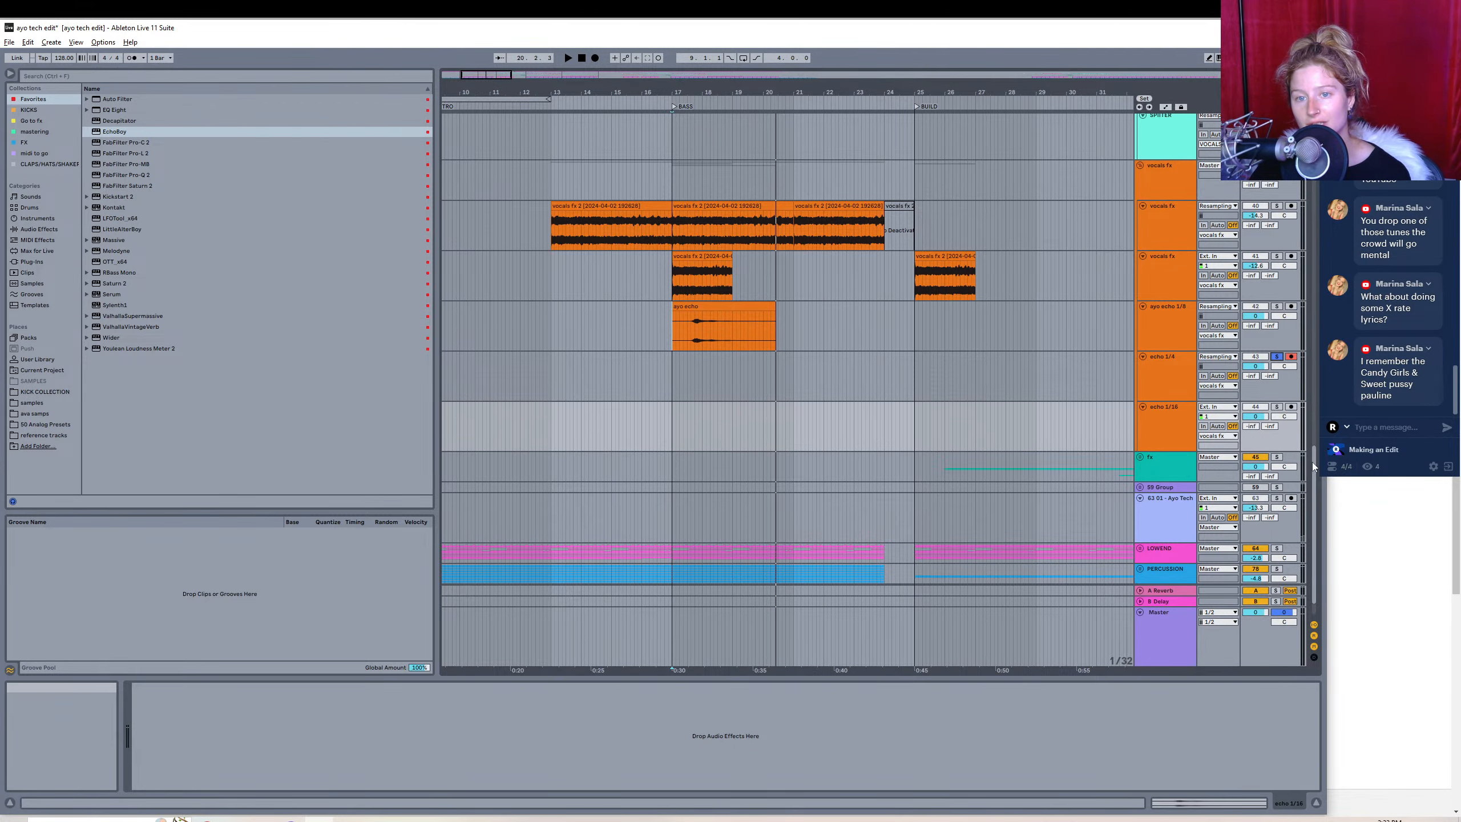
- Delete the UN WAARPED track's deactivated clips at bars 16, 20 and 24, and deactivate its two vocal chops around bars 21 and 22
scroll(1314, 458, up, 1)
scroll(1314, 459, up, 15)
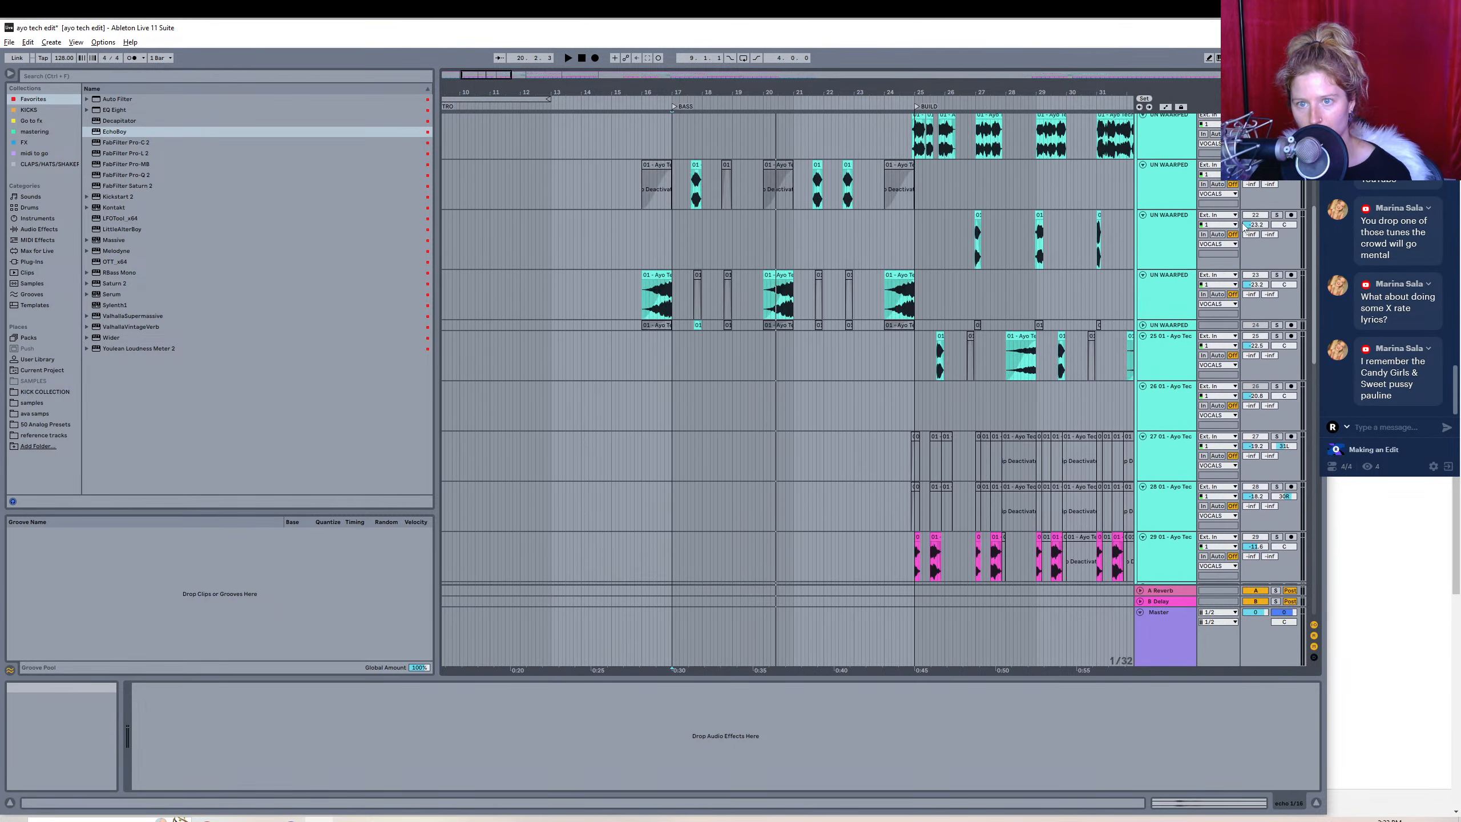
drag(804, 279, 892, 290)
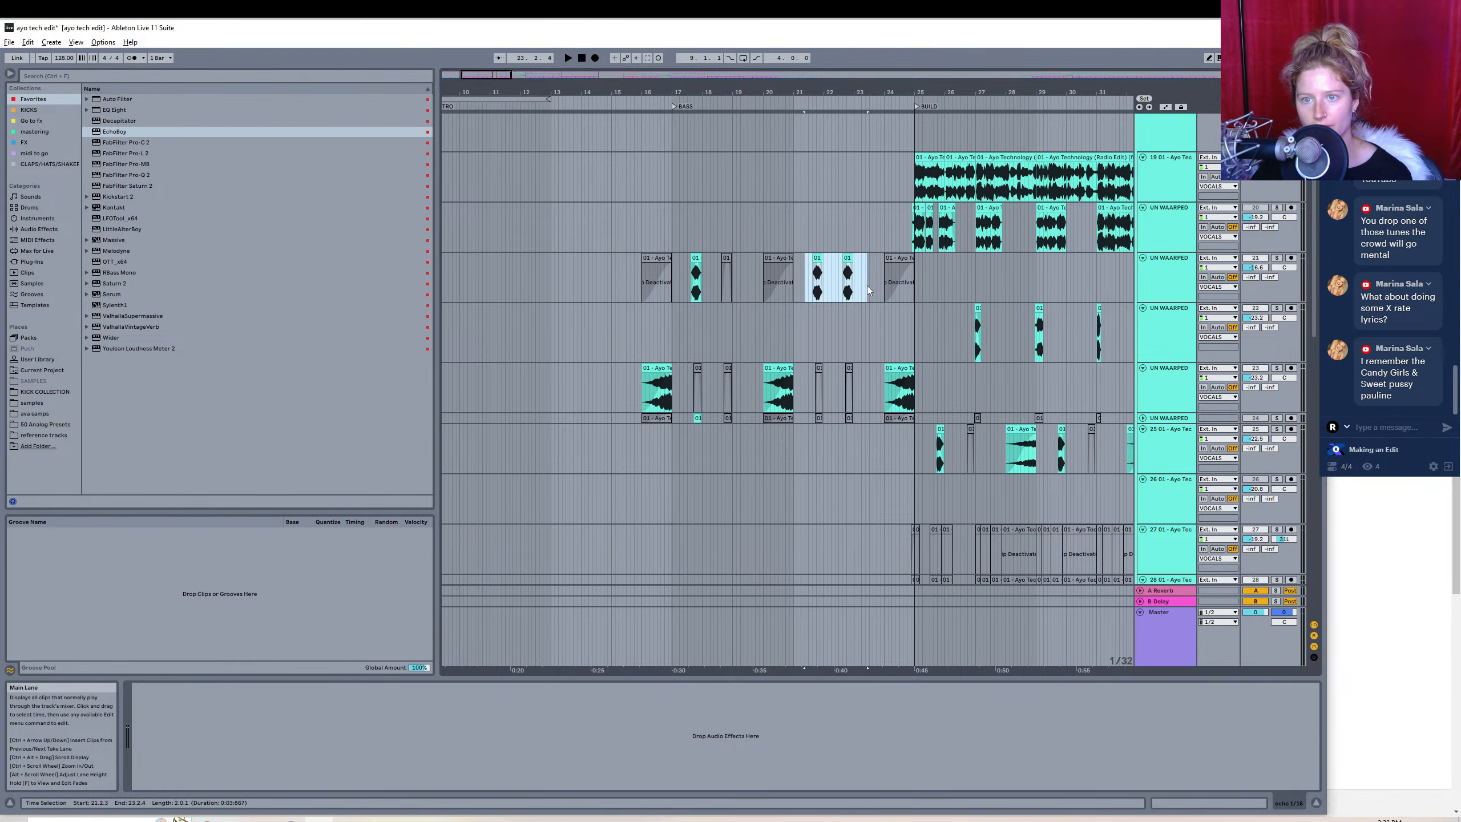
click(664, 258)
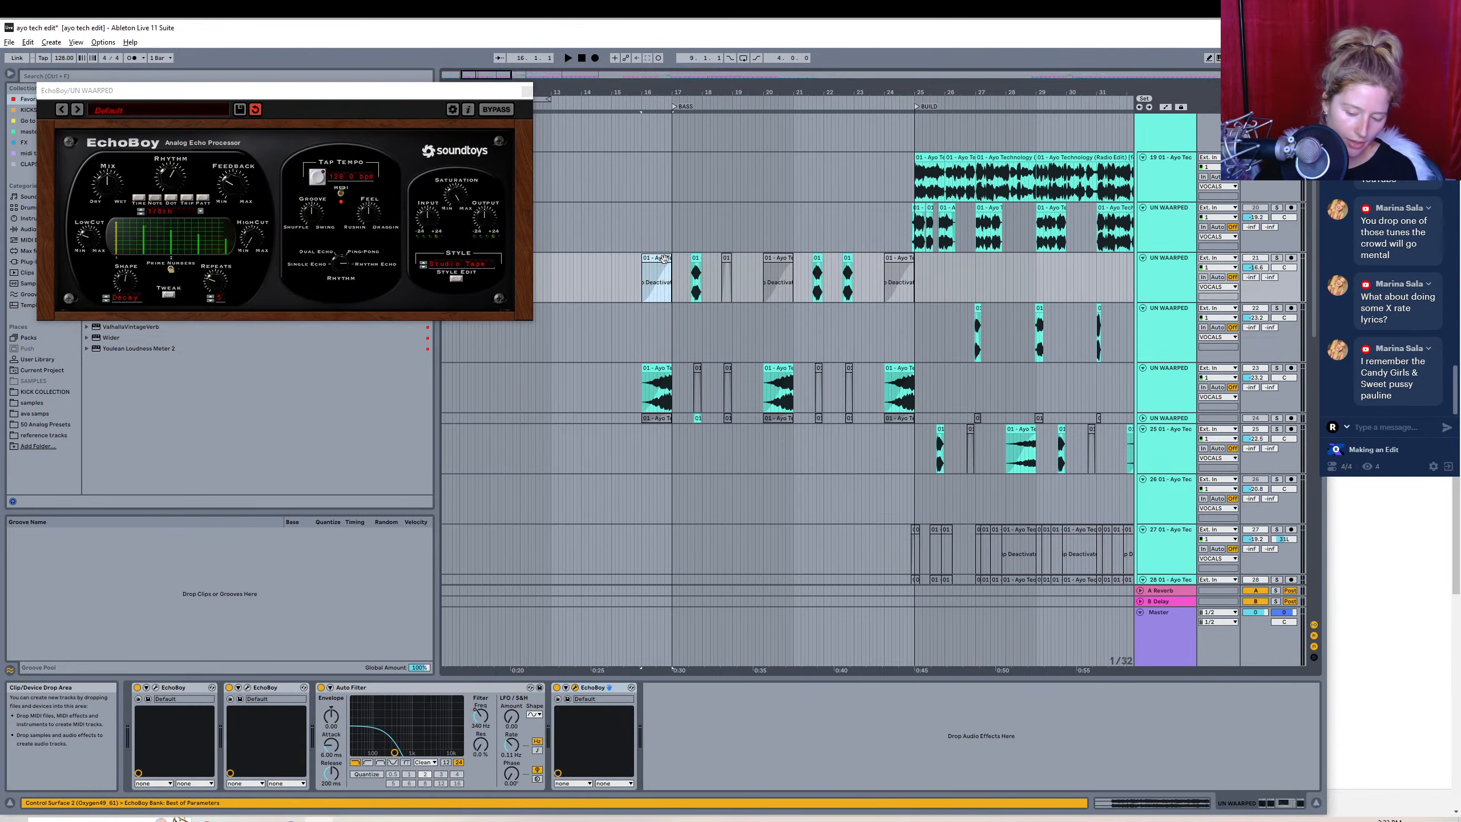
key(Delete)
click(780, 257)
click(897, 258)
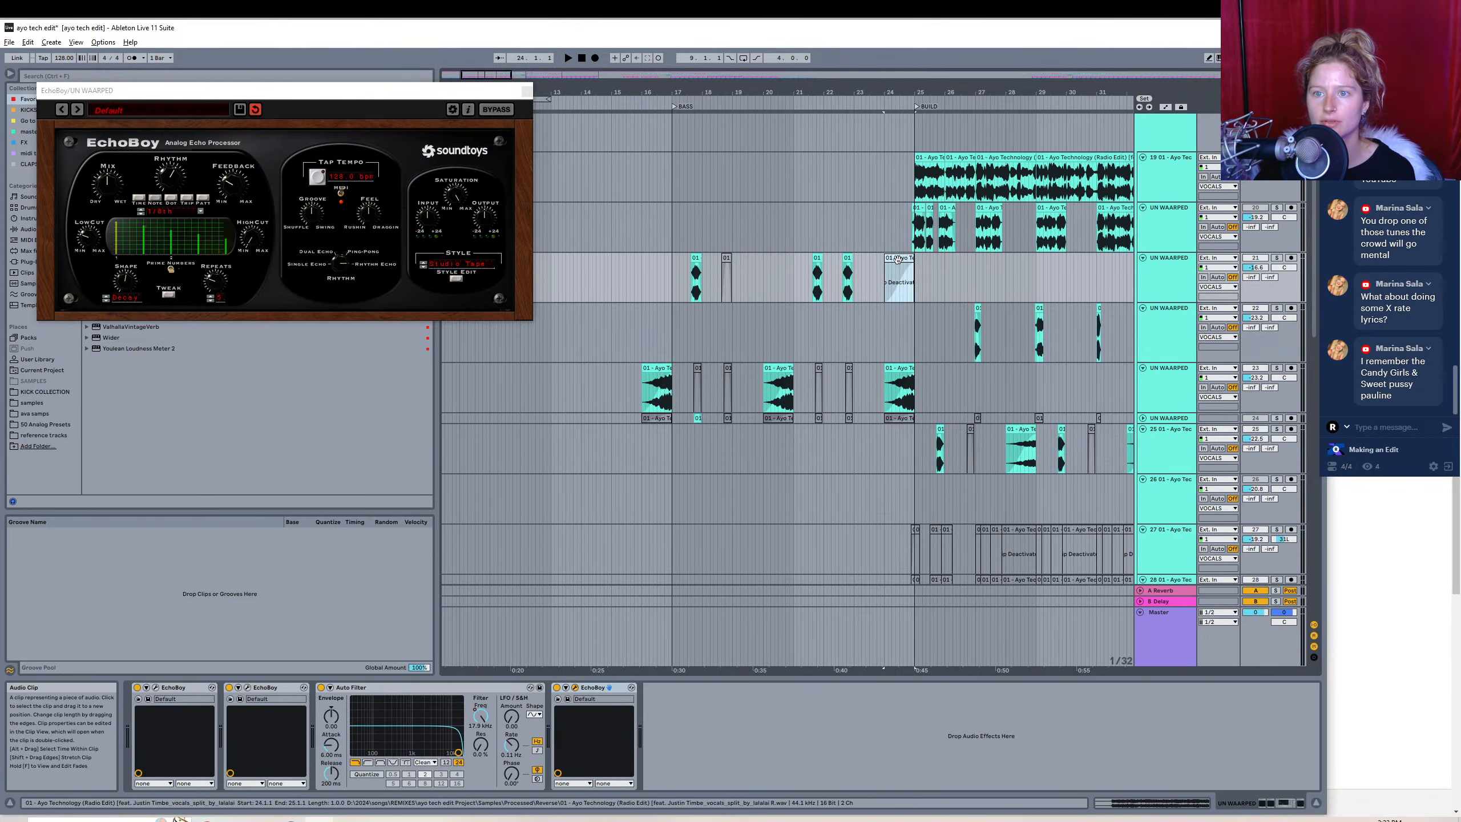
key(Delete)
drag(769, 281, 885, 287)
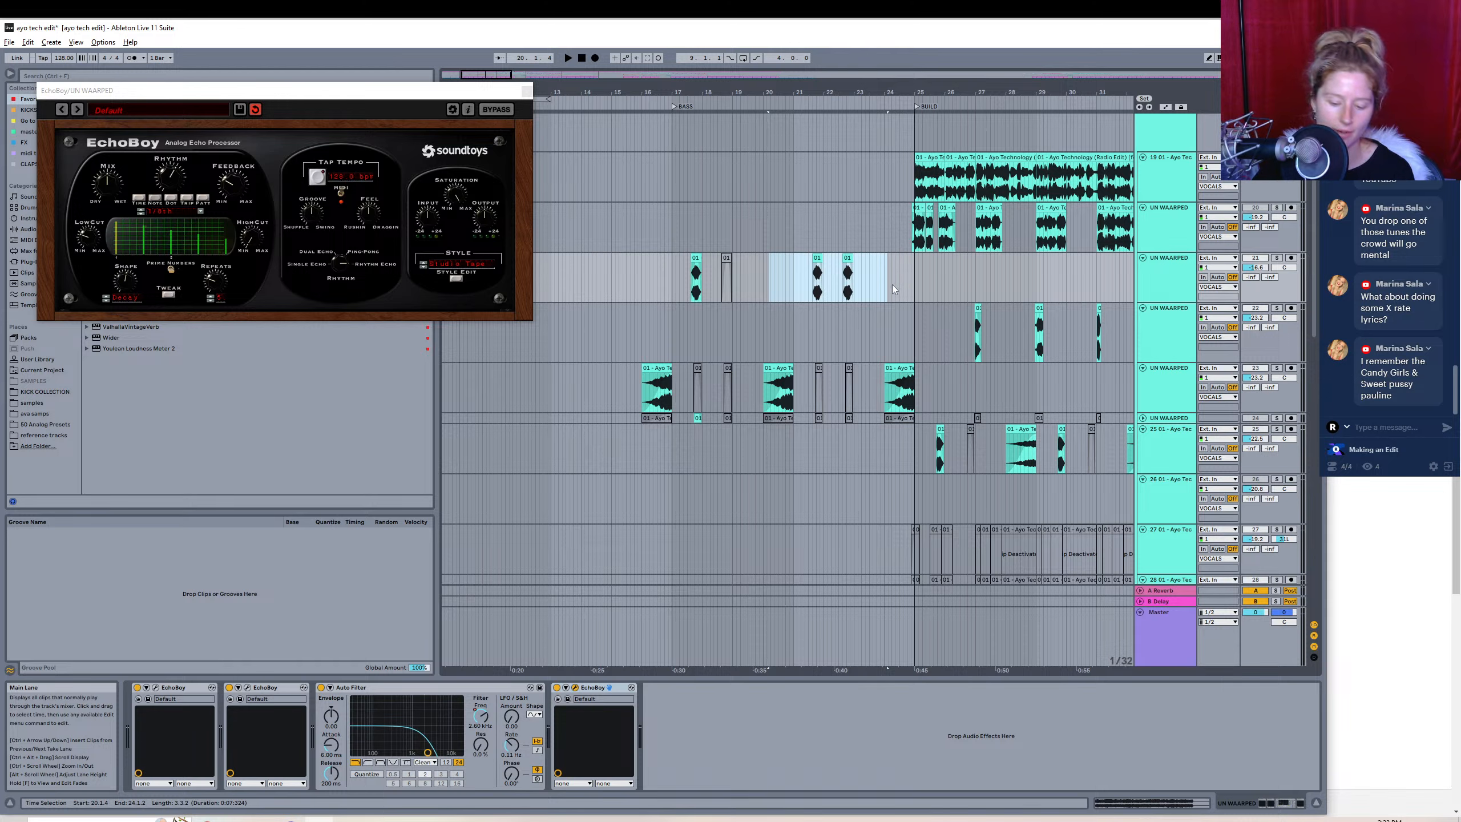
key(0)
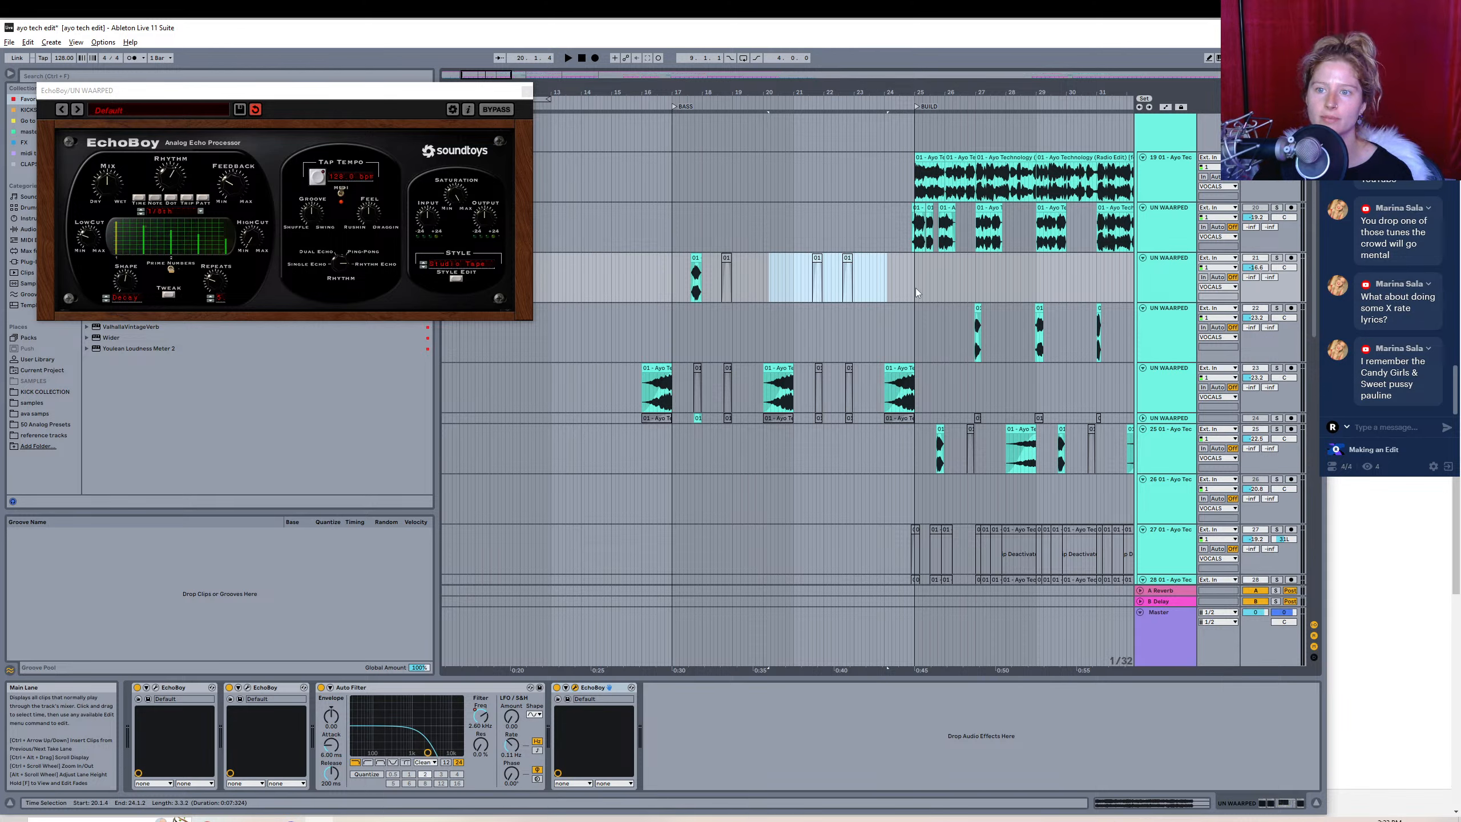
- Set EchoBoy's rhythm to a 1/4 note and record the vocal chop's echo from 17.1.1 onto the echo 1/4 track
click(673, 290)
click(169, 181)
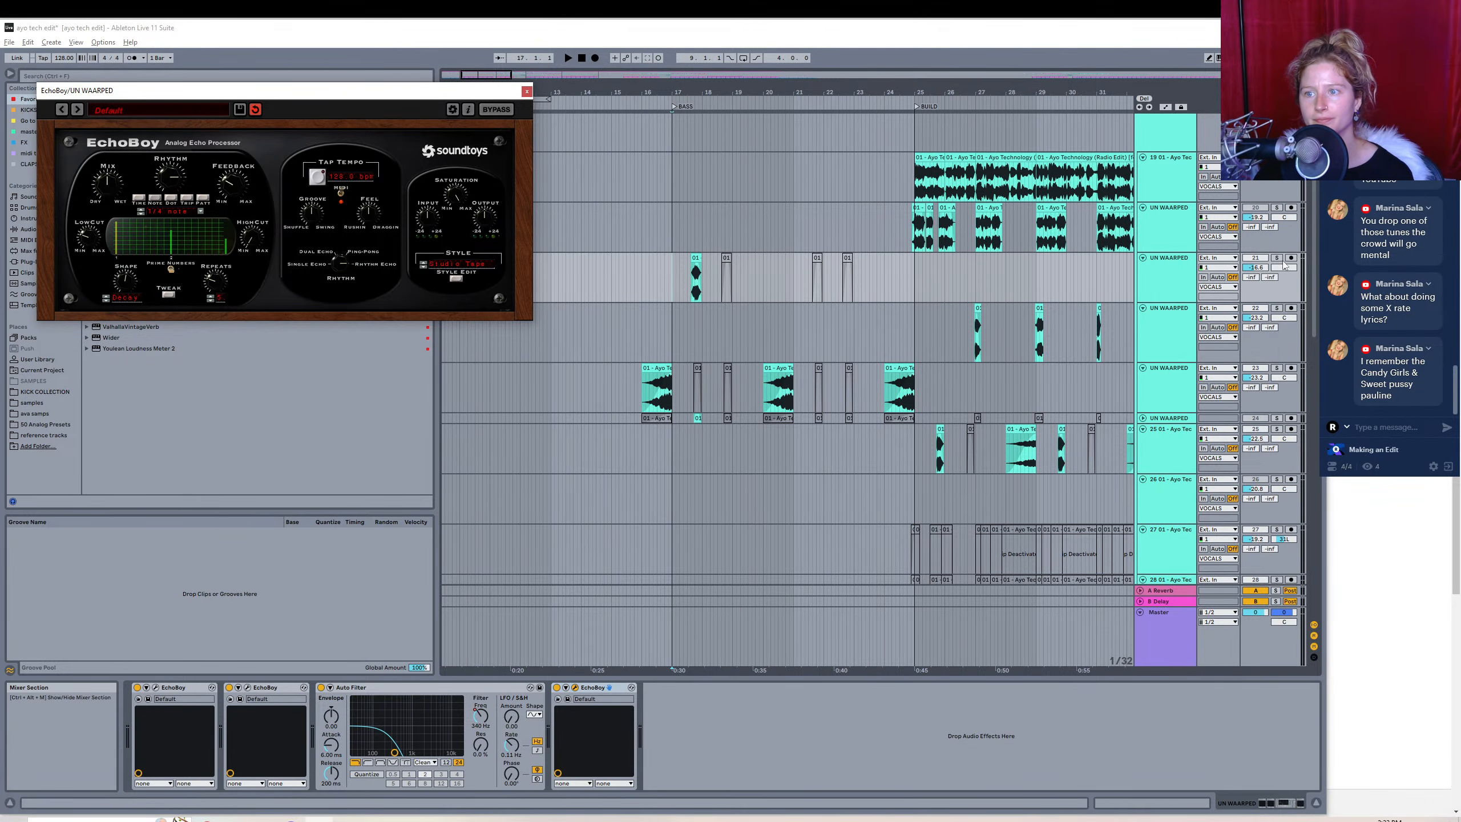
click(654, 263)
drag(1310, 310, 1314, 577)
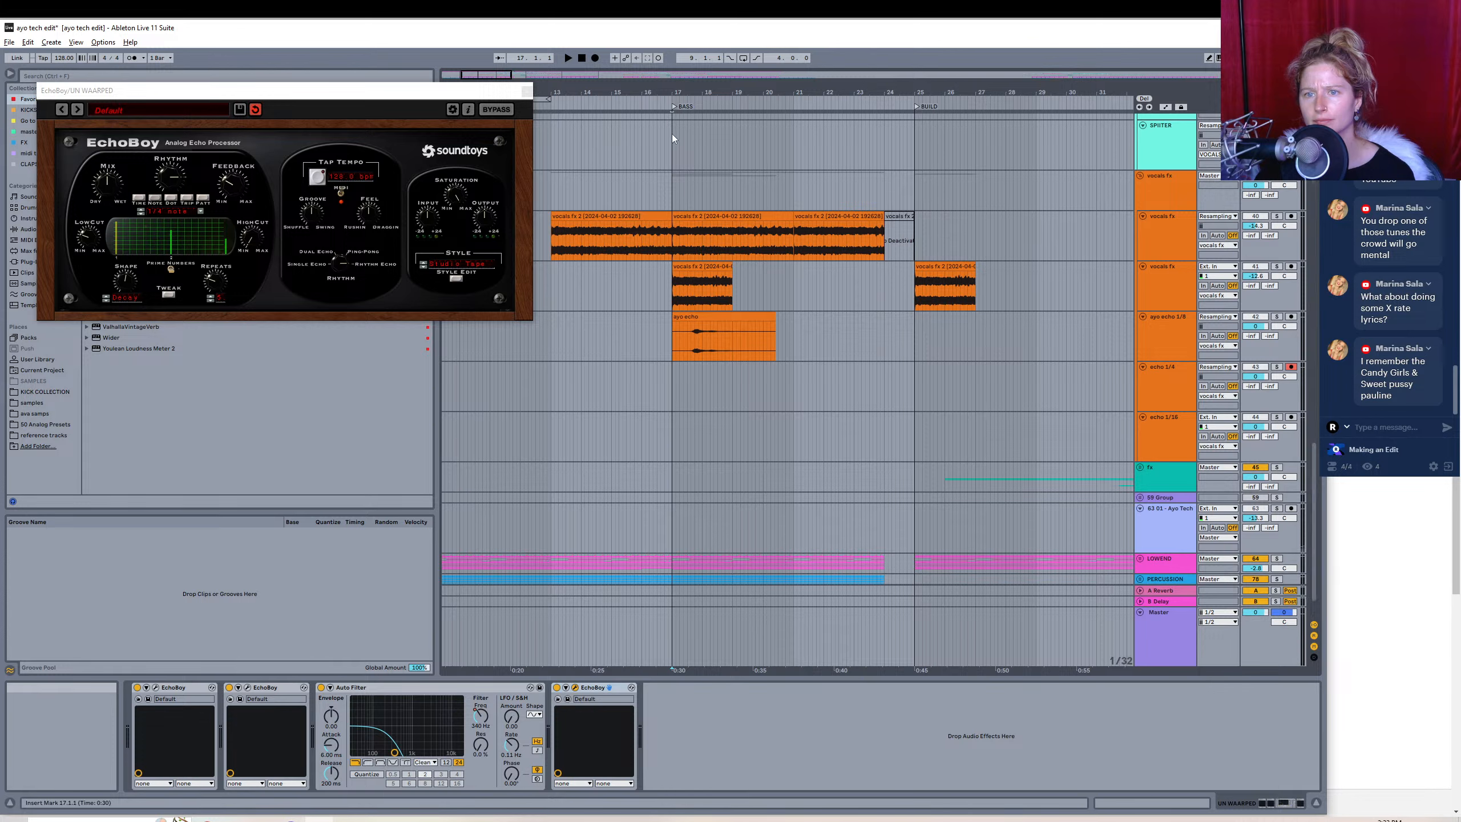
click(595, 59)
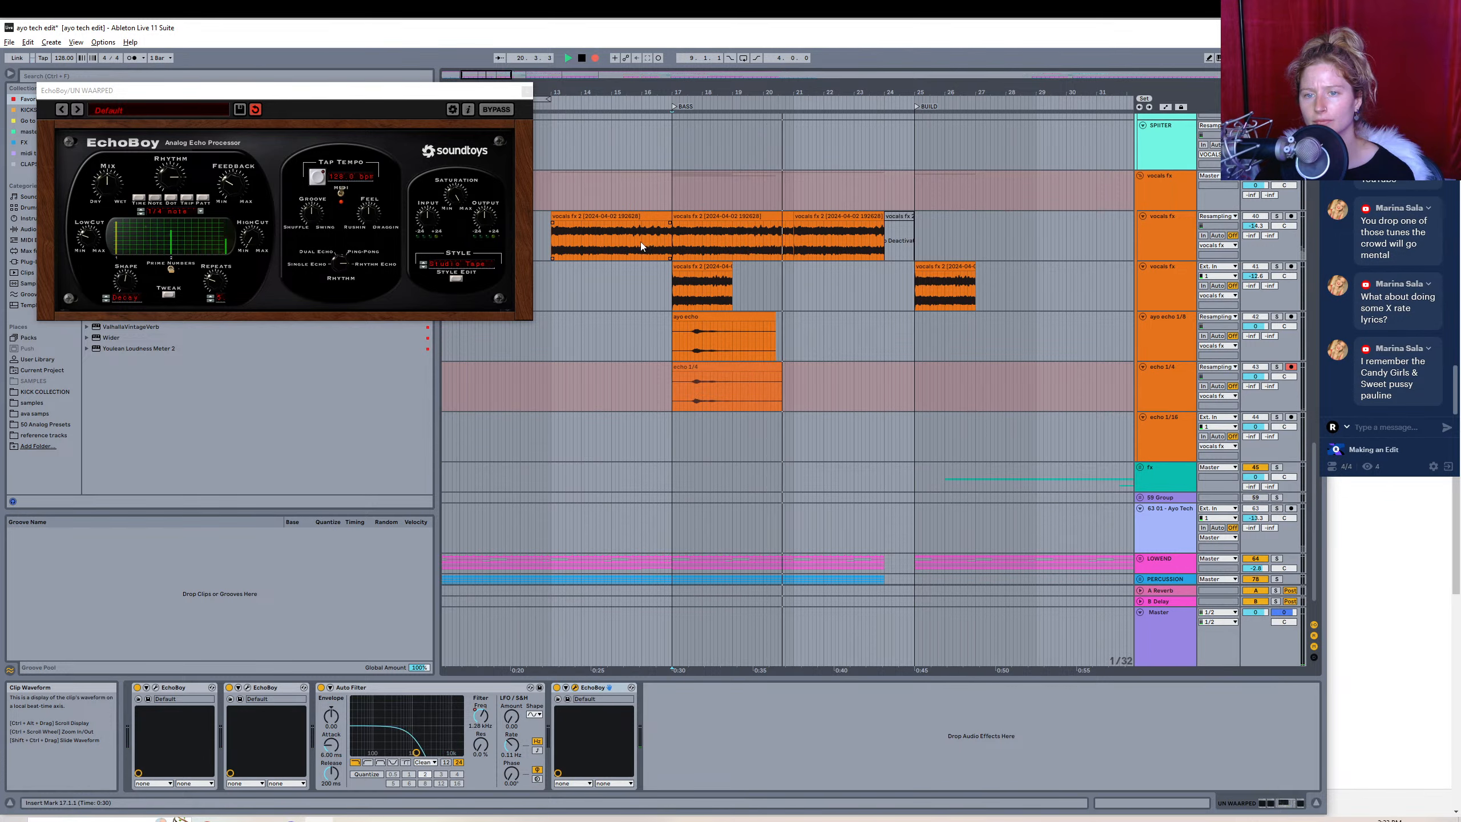
key(space)
- Arm the echo 1/16 track for recording and set its audio input to Resampling
click(1290, 417)
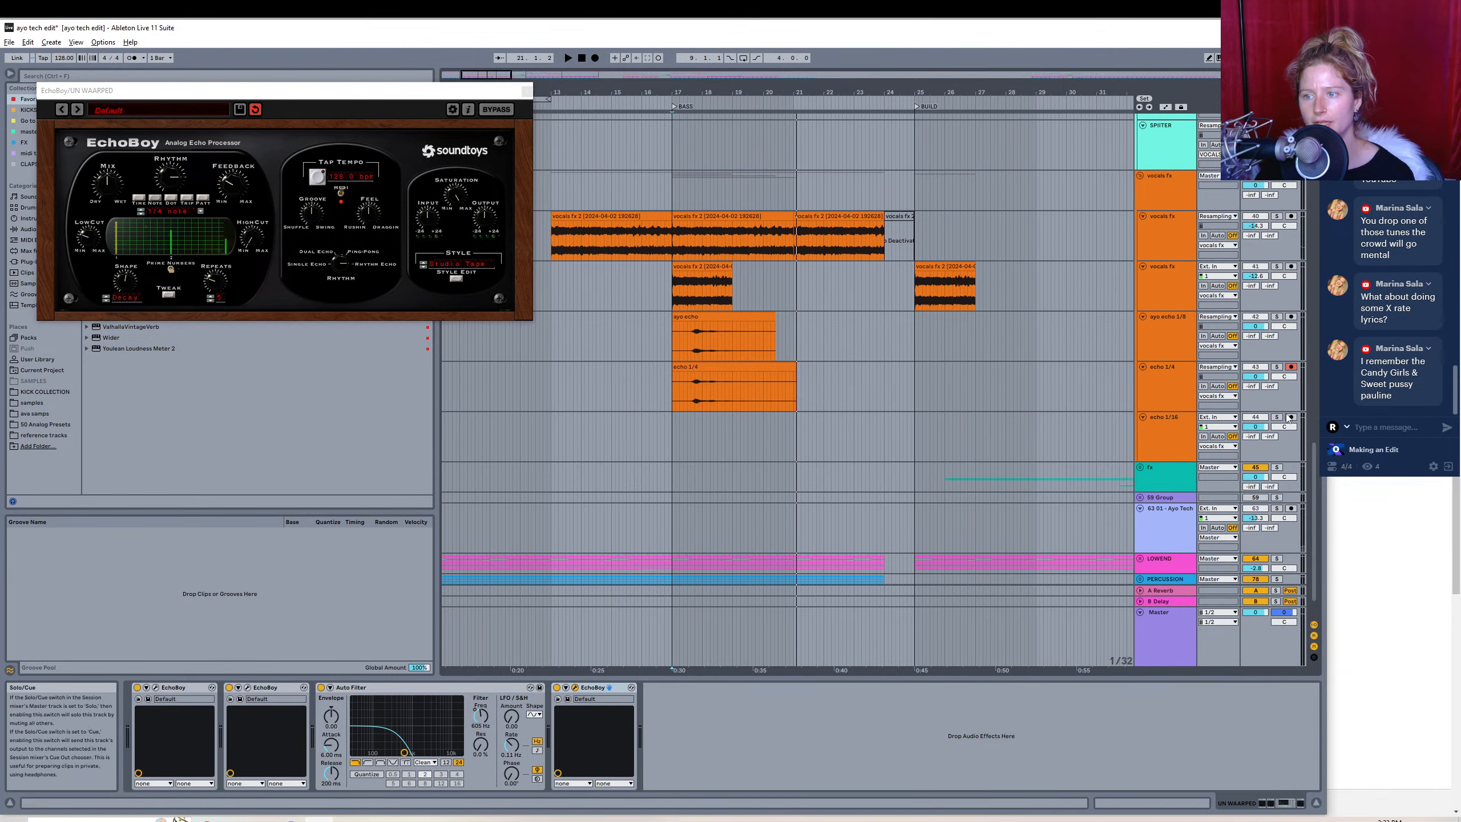
click(1228, 418)
click(1220, 444)
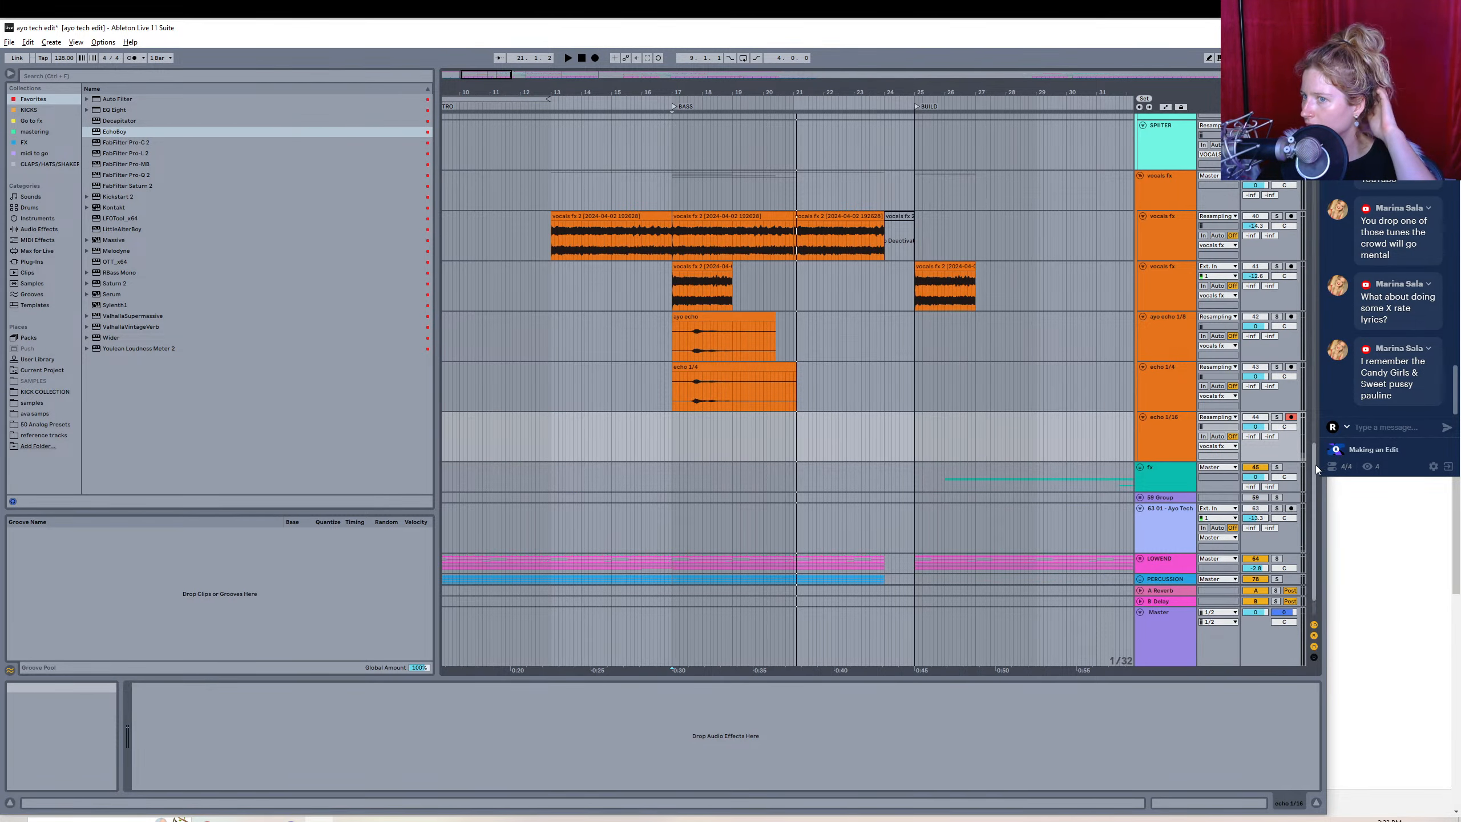
- Set EchoBoy's rhythm to 1/16, record the echo from 17.1.1 onto the echo 1/16 track, and close the plug-in window
drag(1314, 465, 1315, 172)
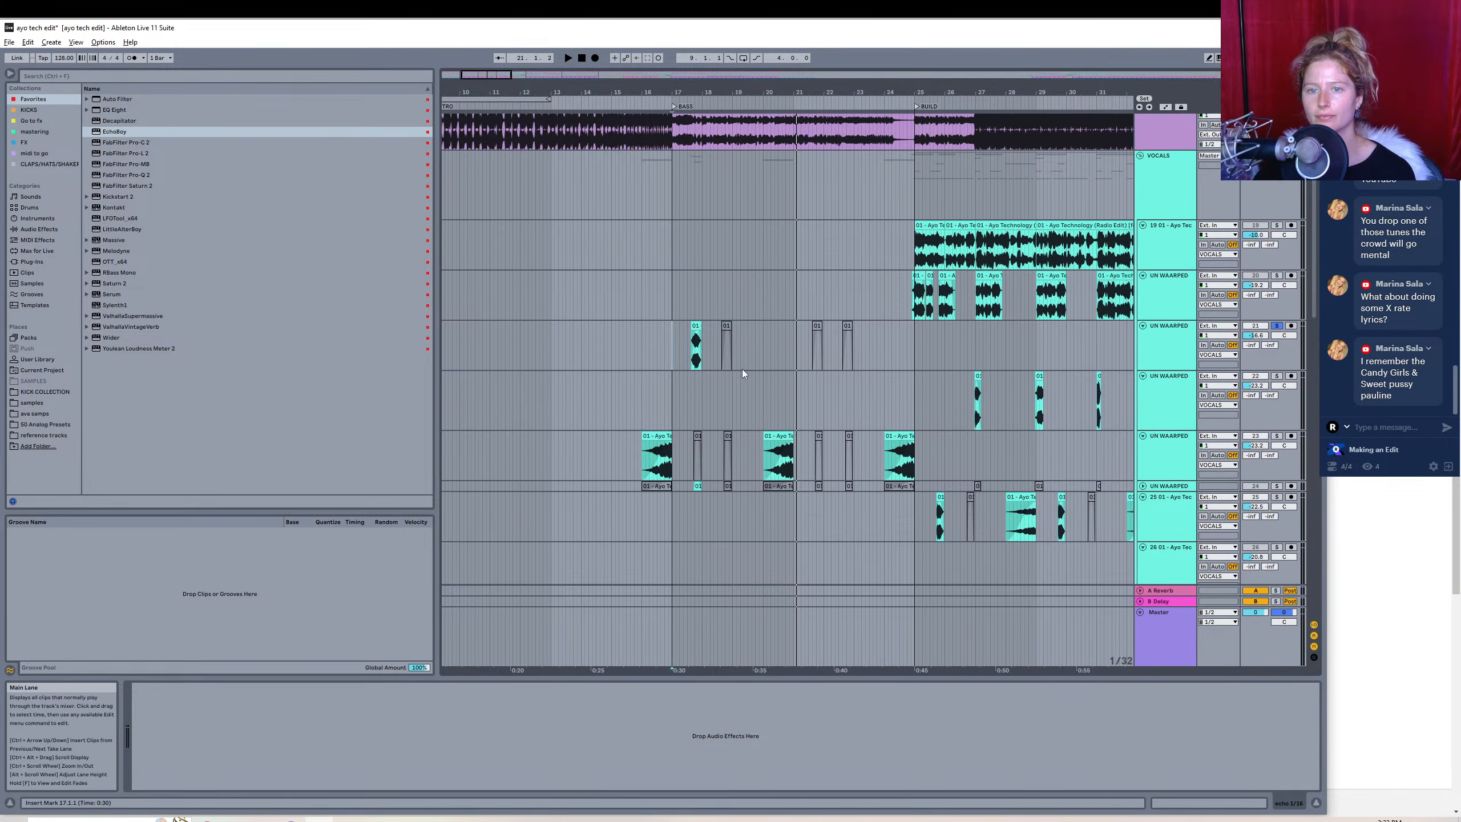
key(shift+Tab)
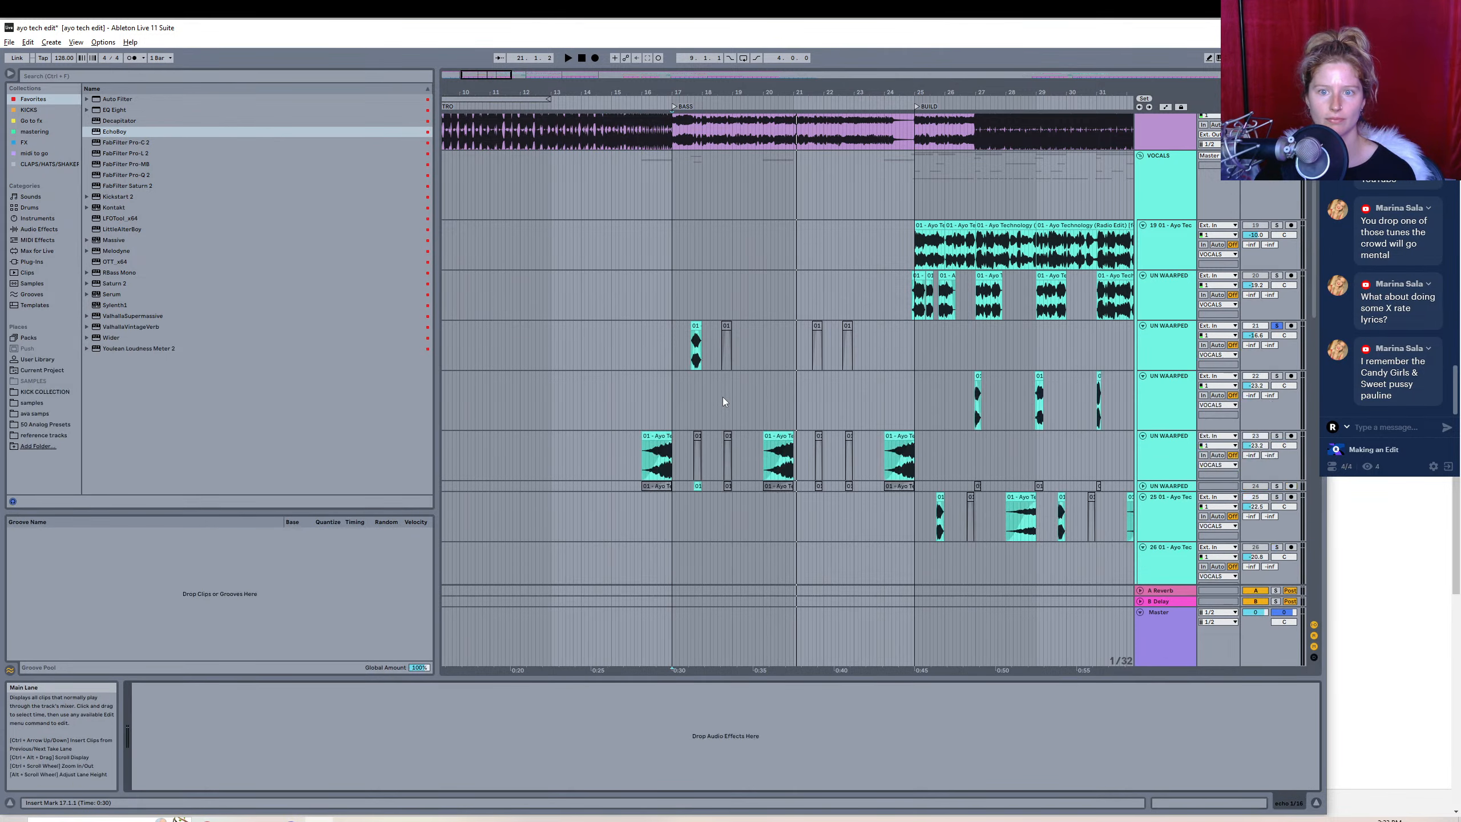
key(shift+Tab)
click(666, 347)
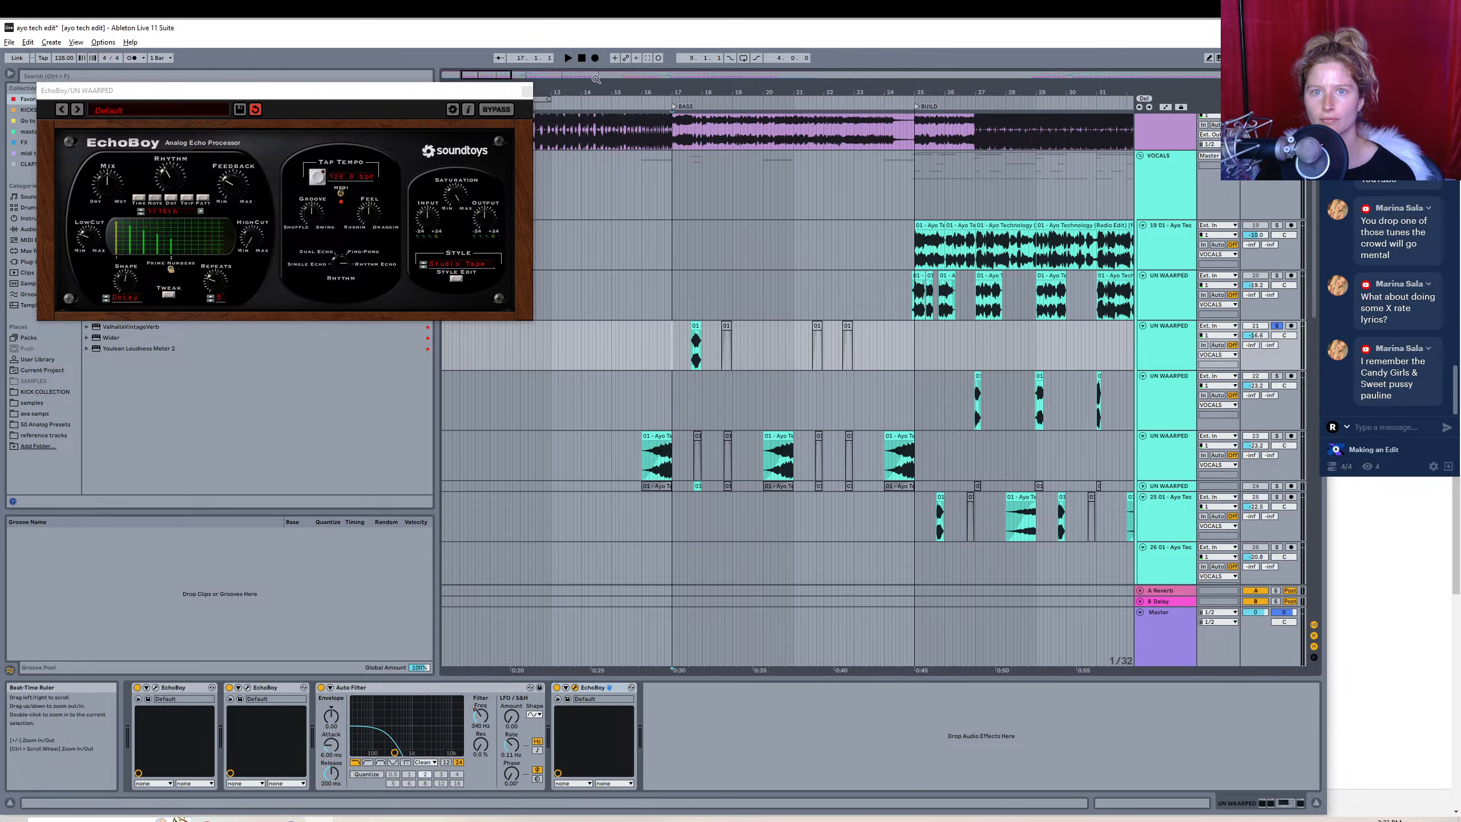
click(596, 58)
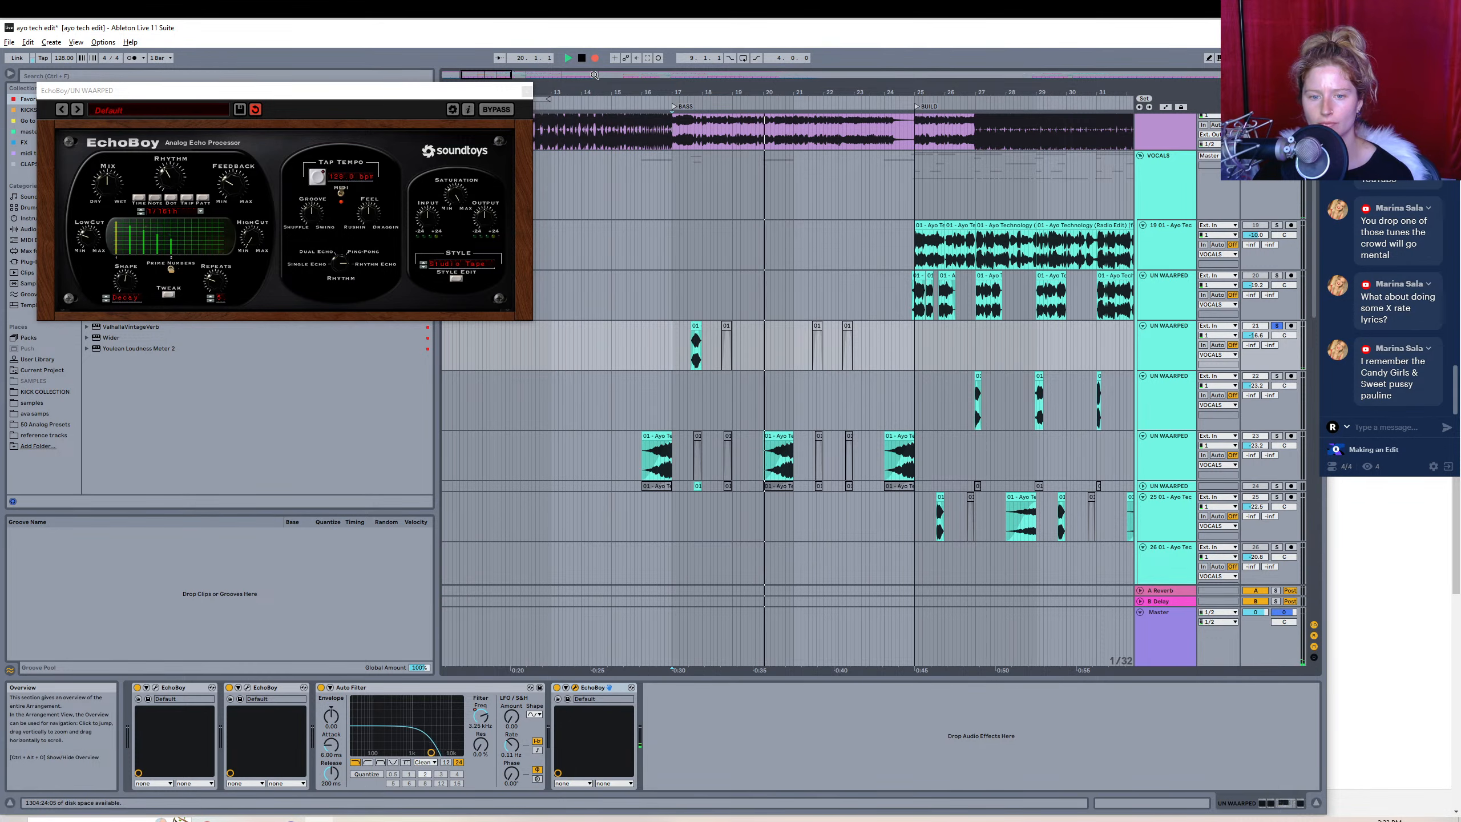
key(space)
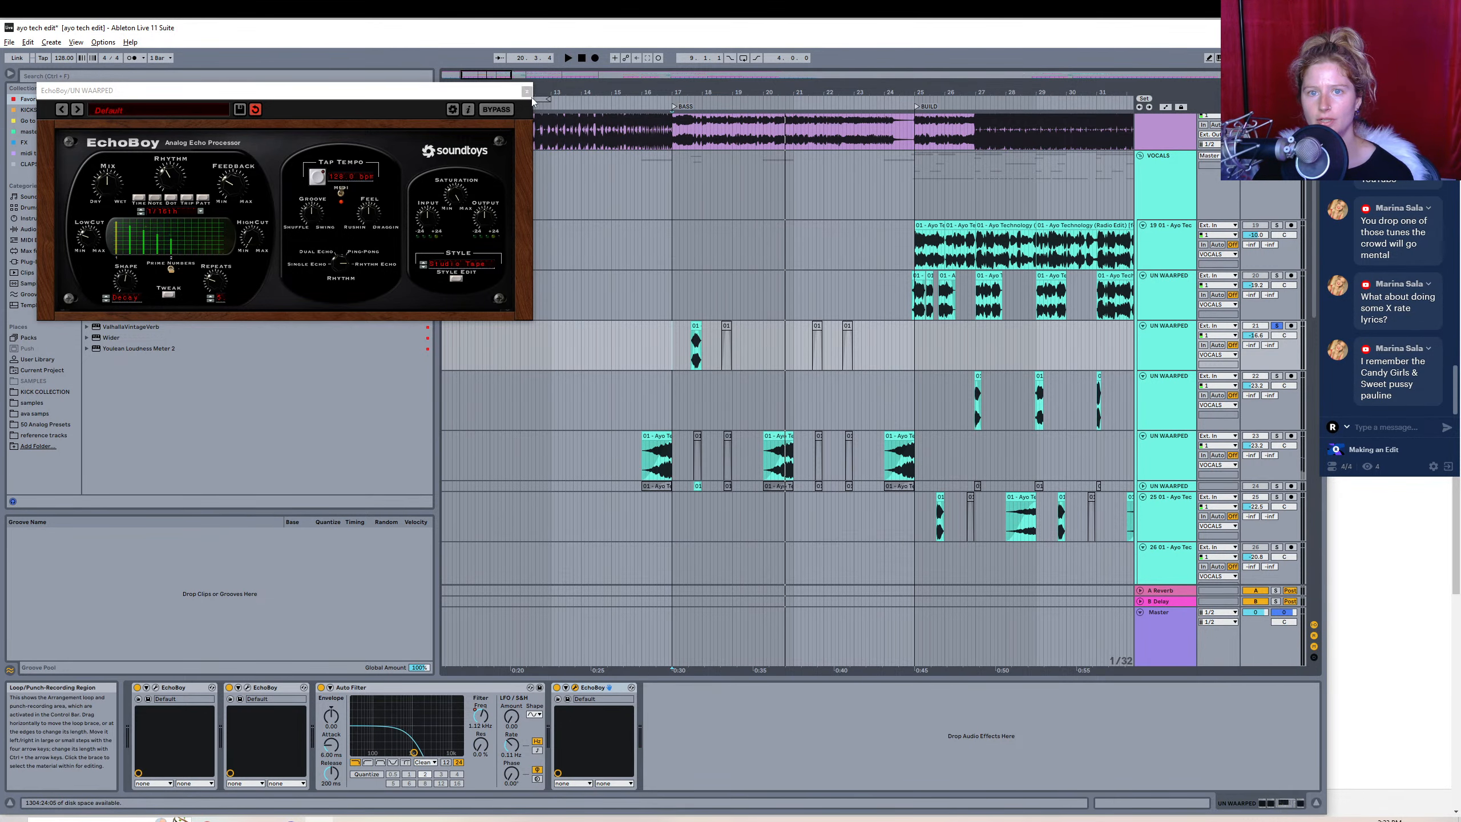
click(526, 91)
drag(715, 349, 862, 360)
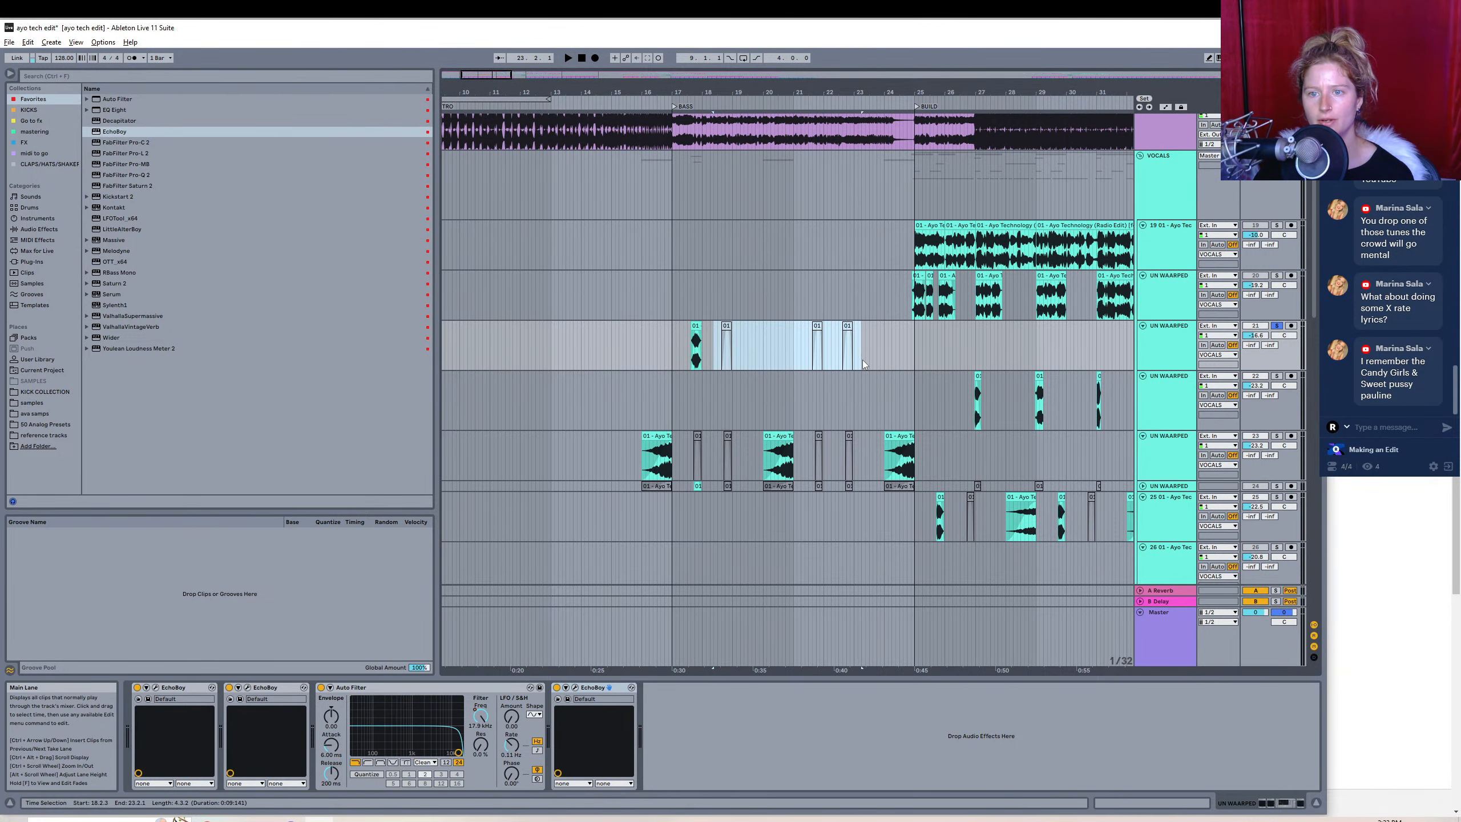
click(915, 354)
- Insert a new audio track directly below the echo 1/16 track and name it aaayo freeze
drag(1316, 304, 1316, 603)
right_click(1167, 371)
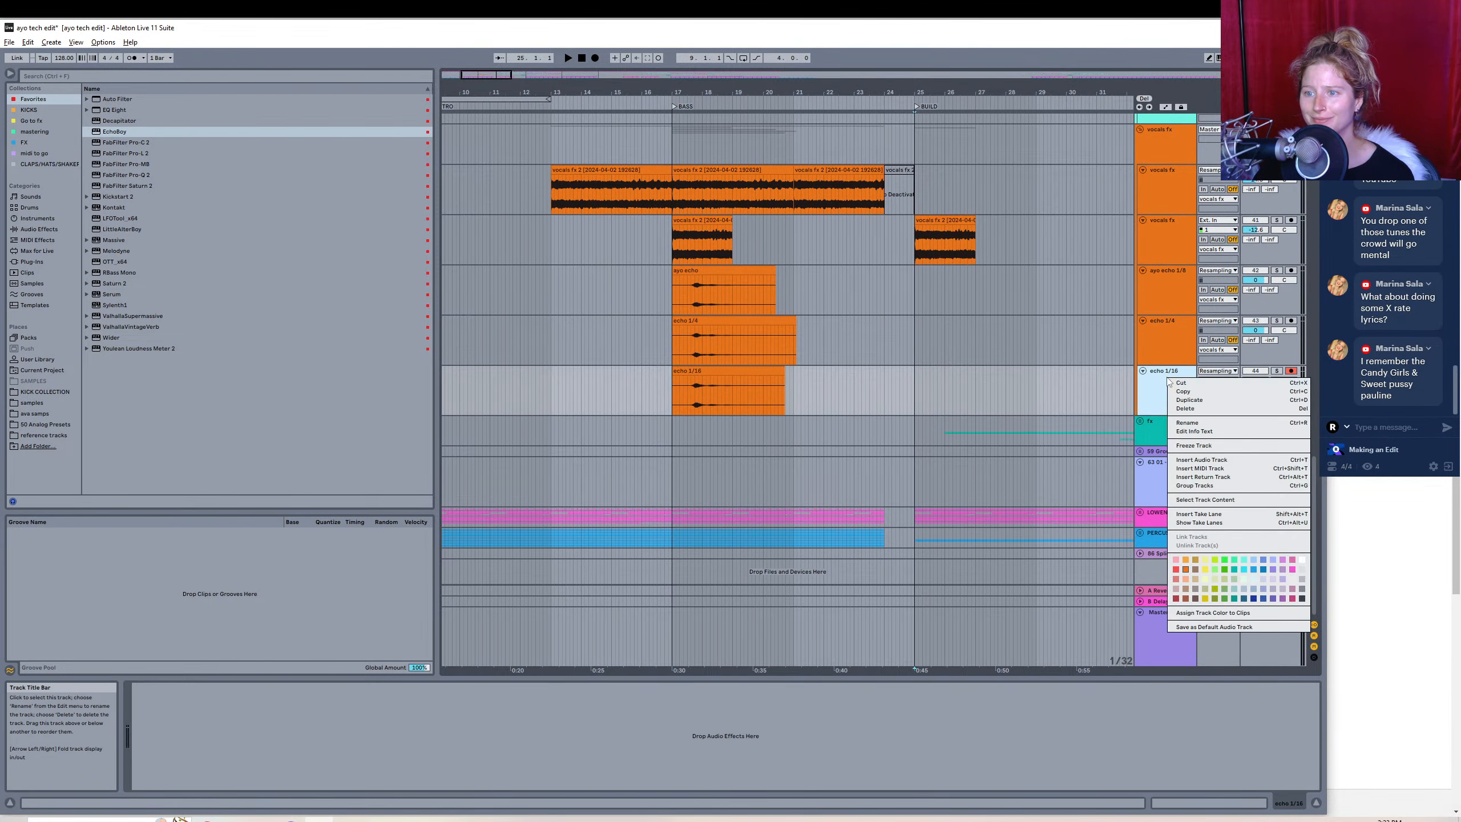
click(1207, 446)
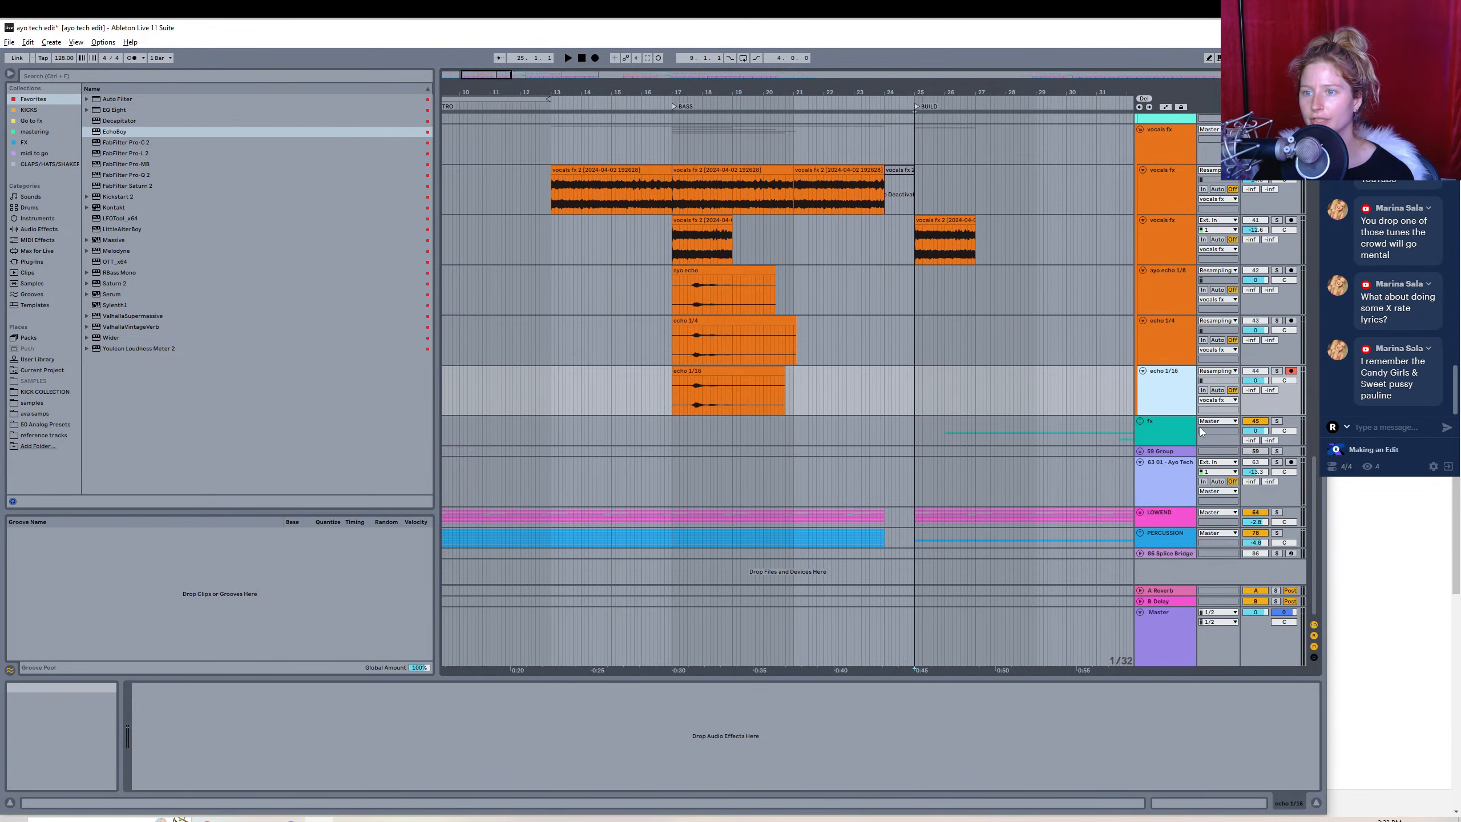
right_click(1174, 452)
click(1210, 498)
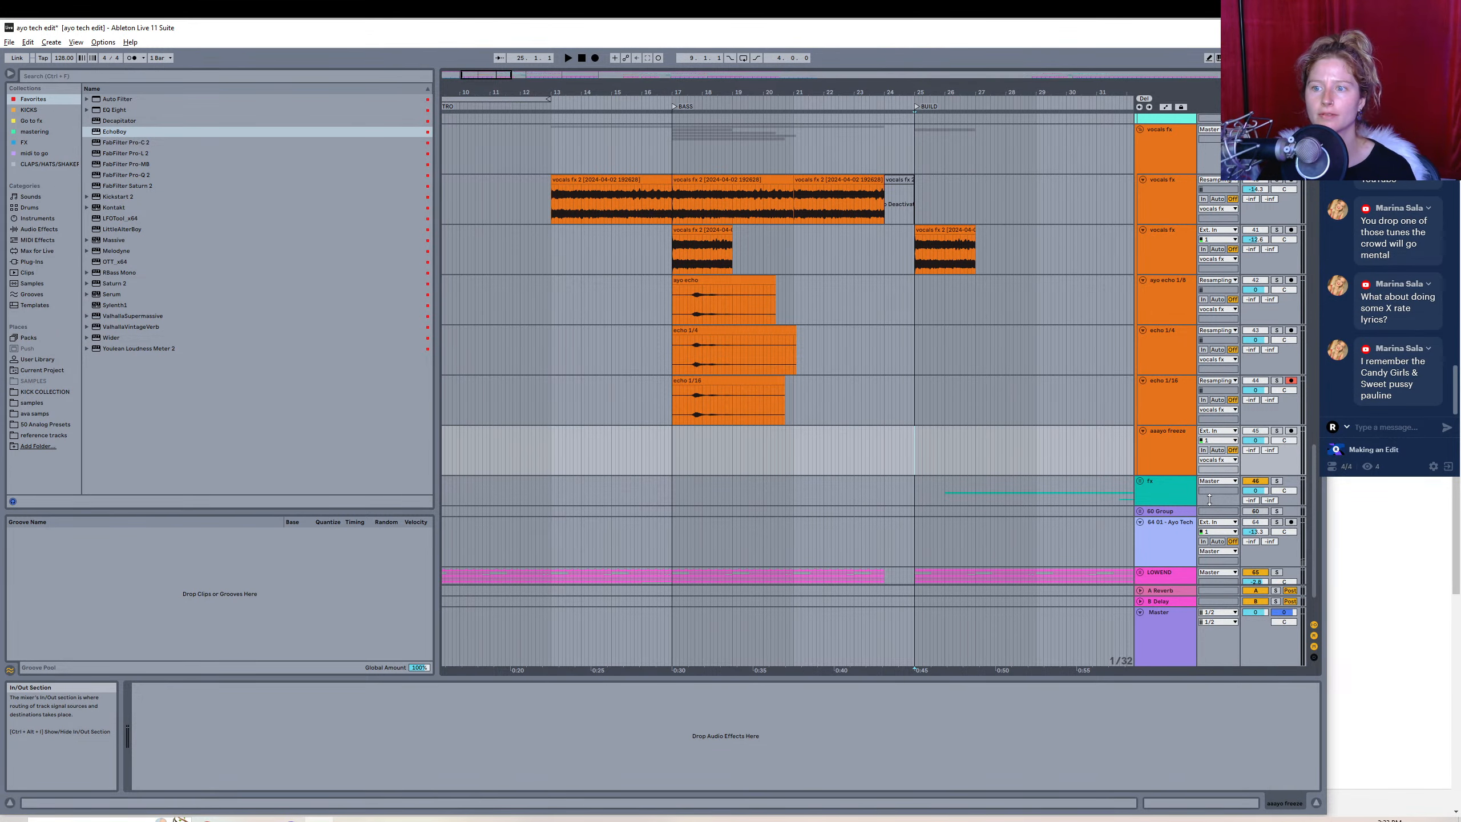
- Set the aaayo freeze track's audio input to Resampling and arm it for recording
click(1215, 430)
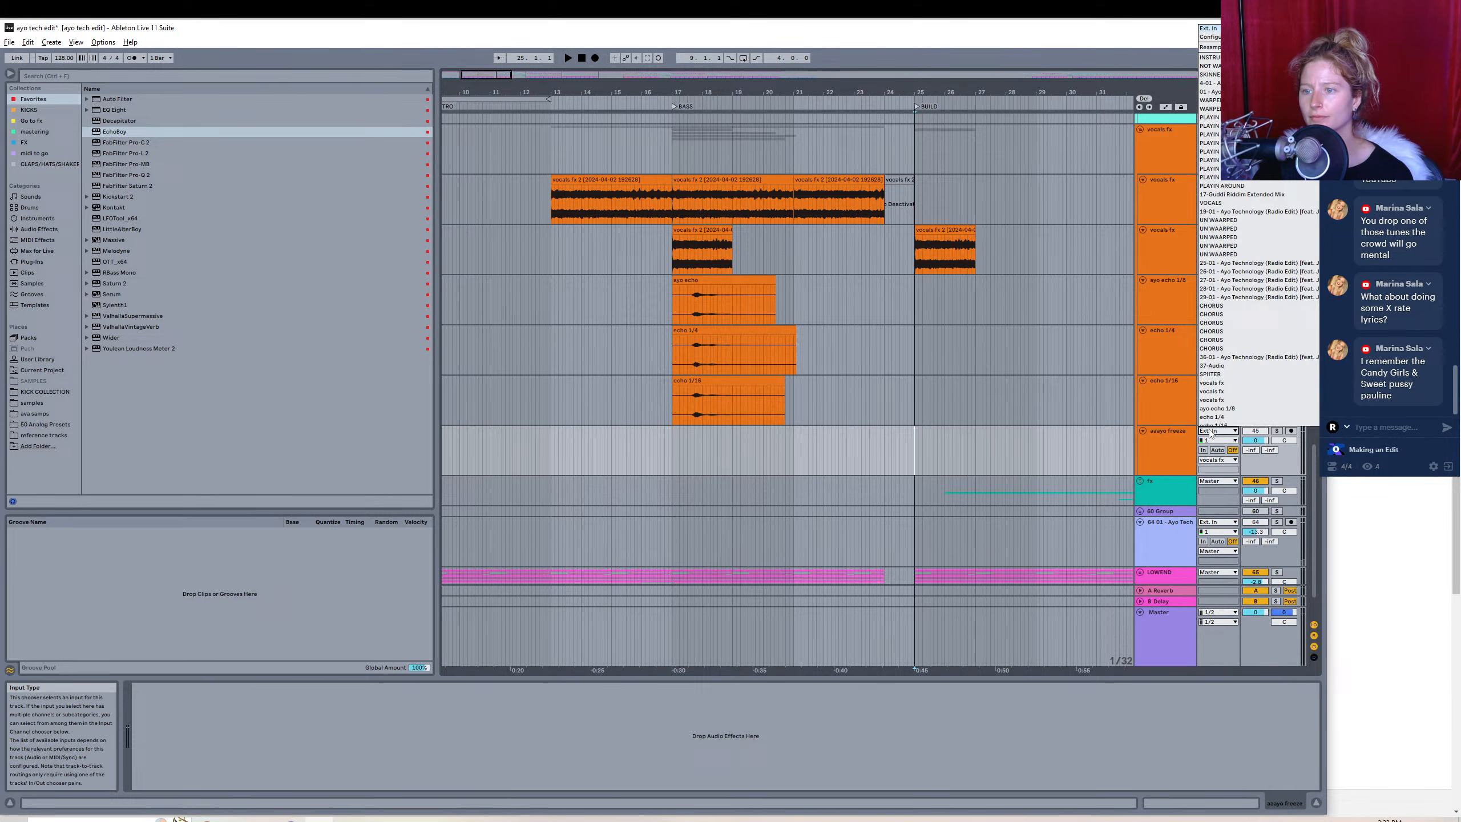
click(1212, 49)
click(1292, 431)
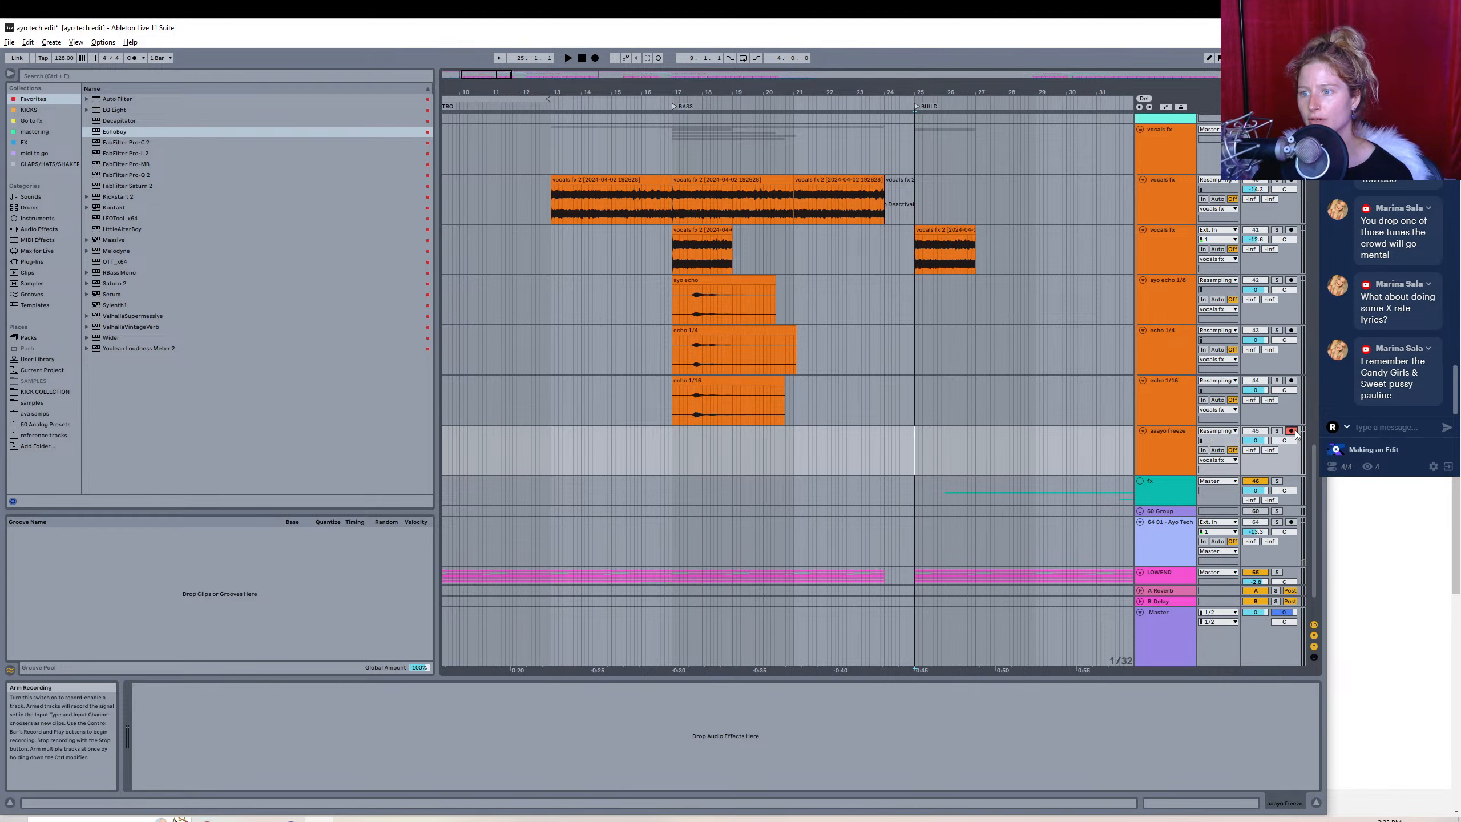
- Place the insert mark at 17.1.1 on the soloed UN WAARPED track, bypass its last EchoBoy, and add a Reverb after it
scroll(692, 501, up, 1)
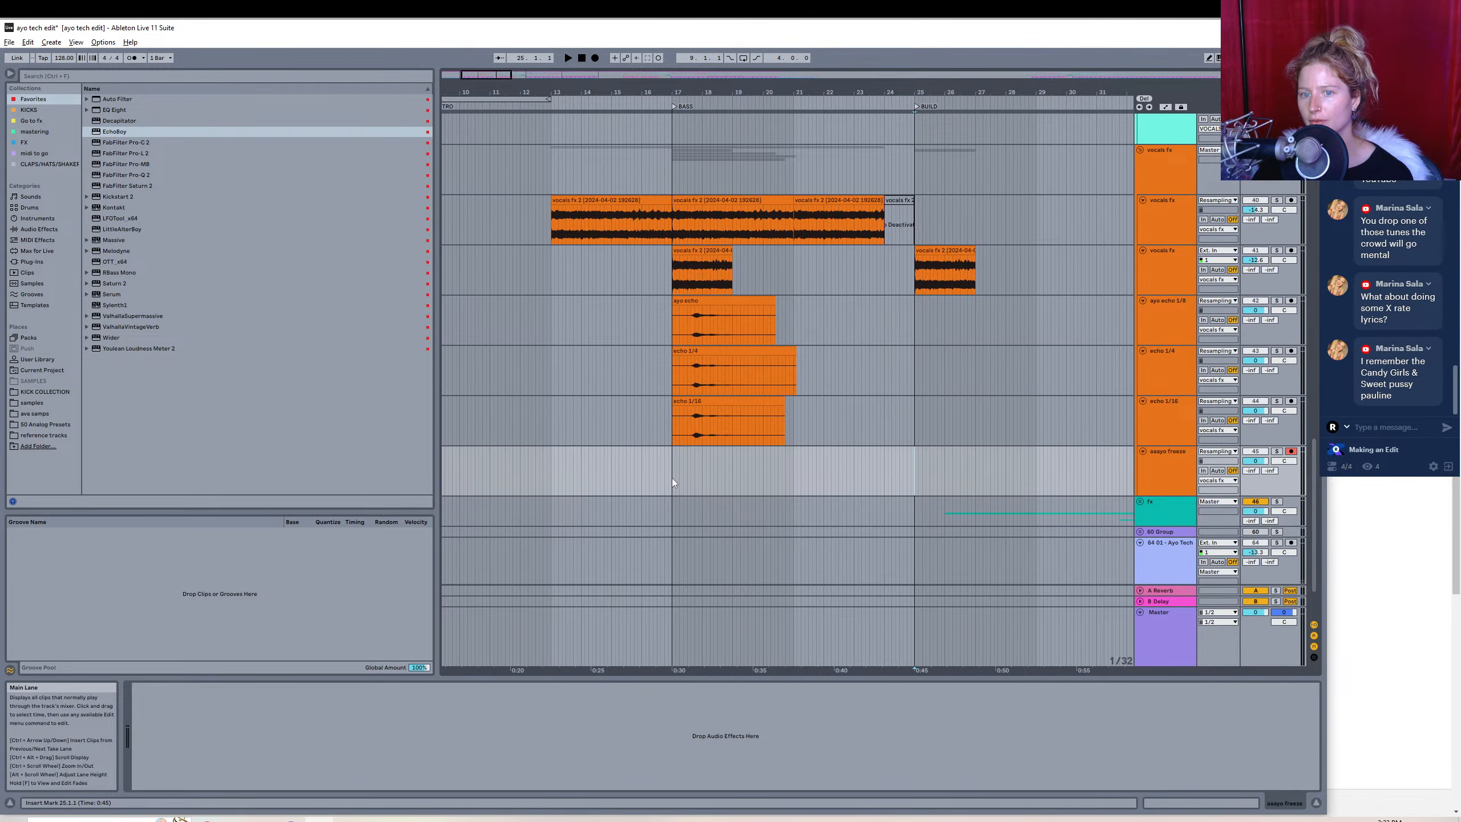
scroll(991, 258, up, 20)
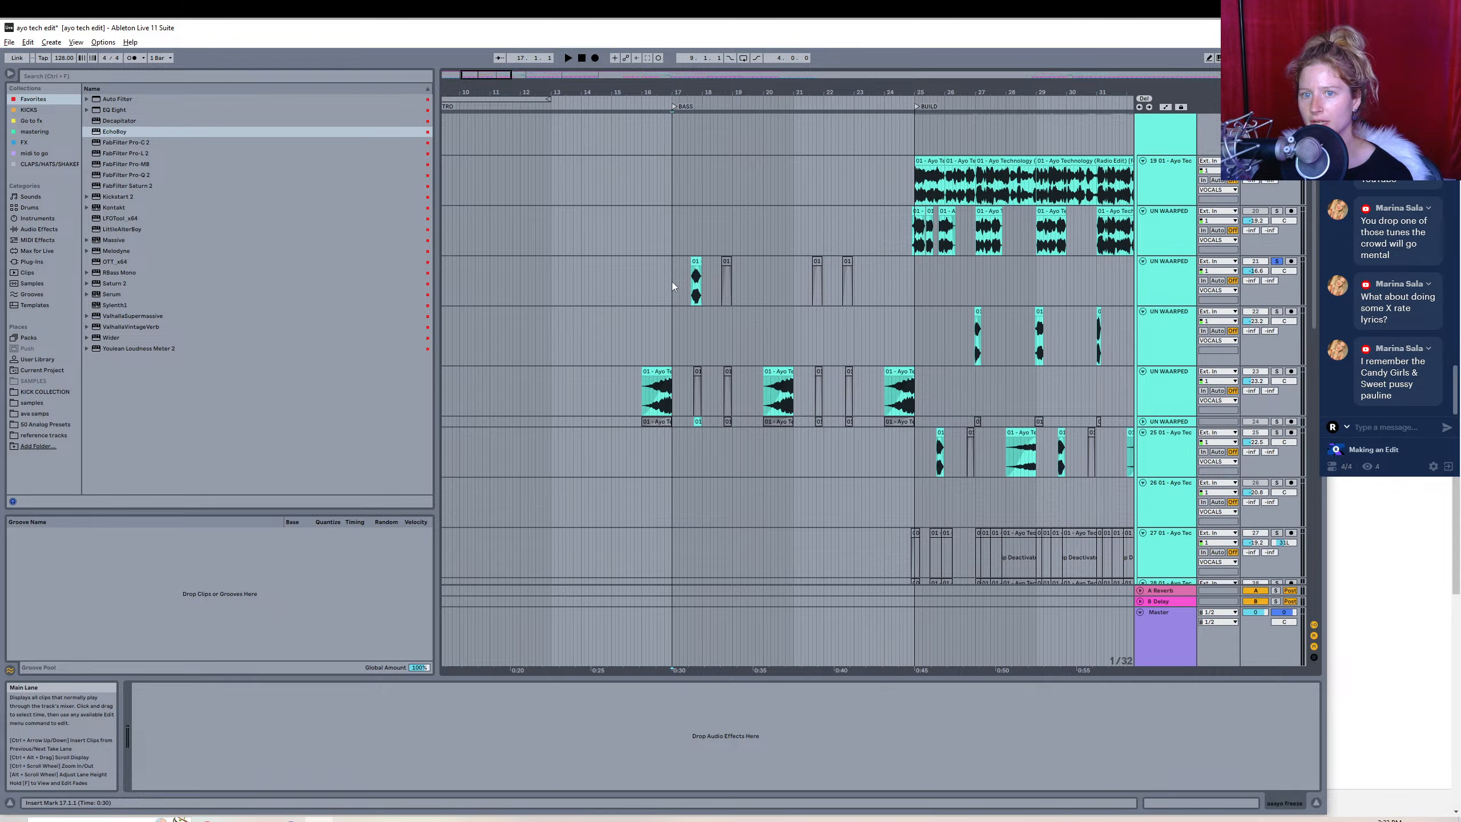
click(671, 290)
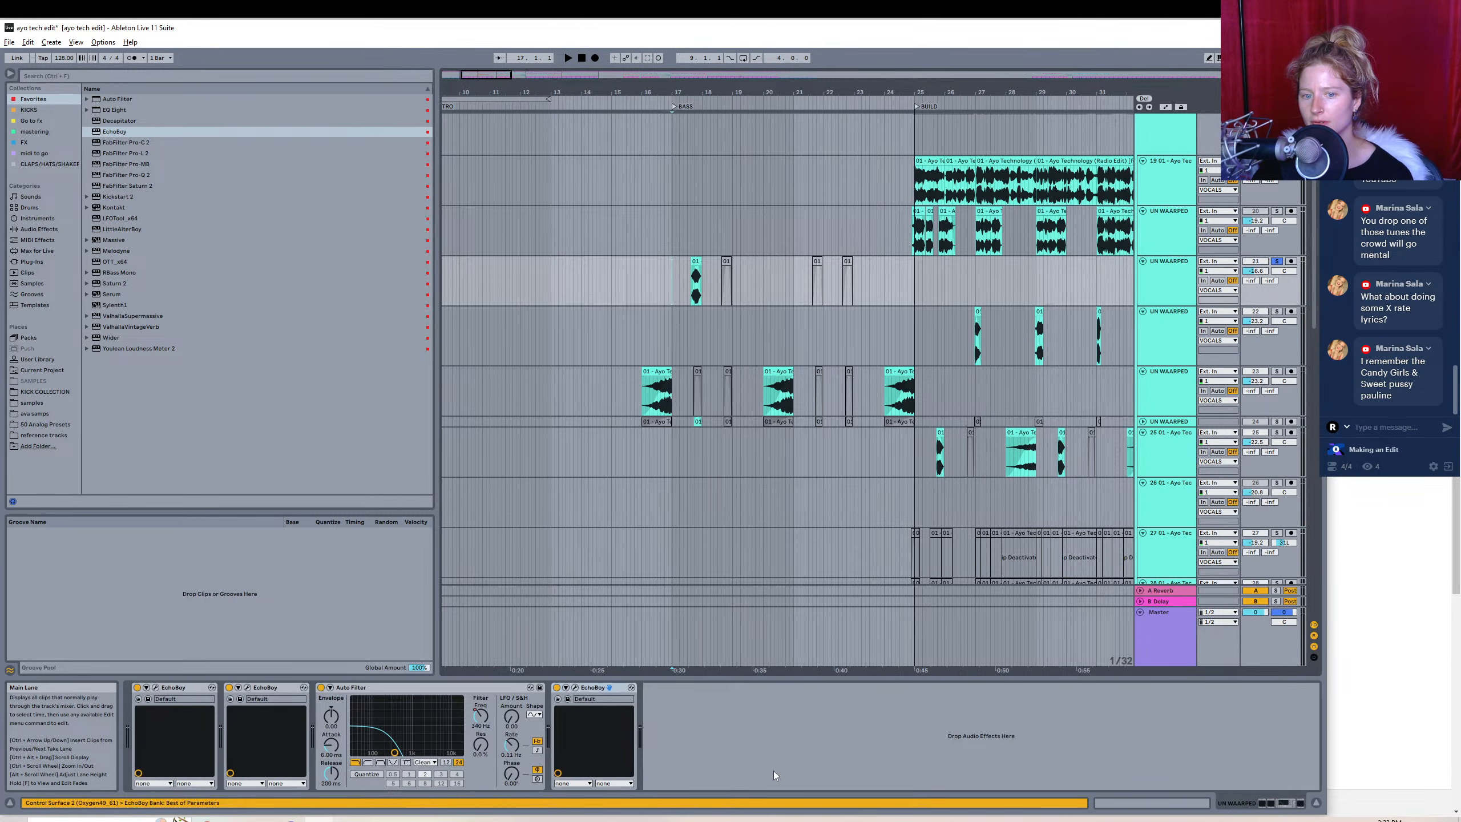
click(557, 687)
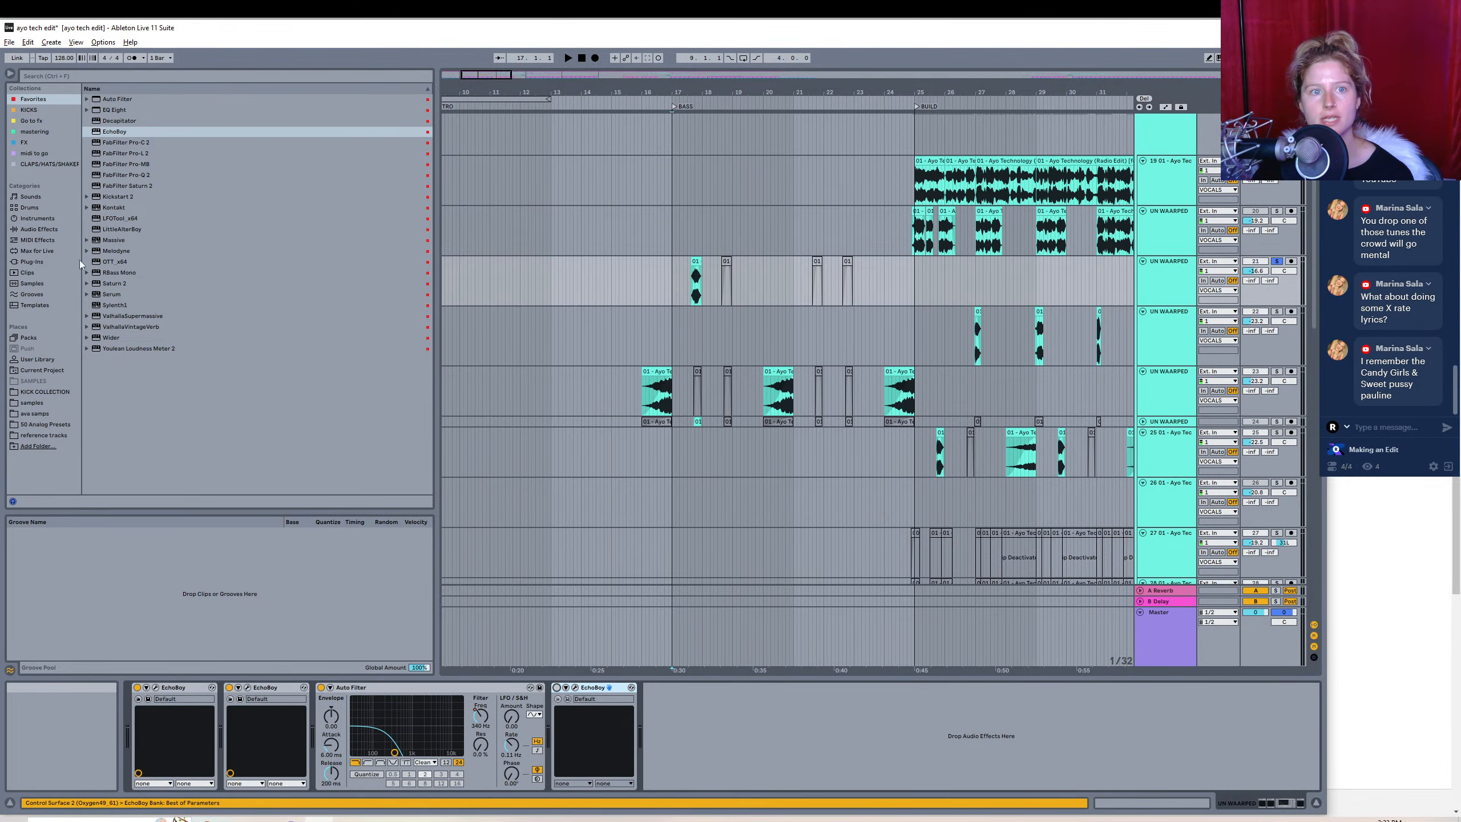
click(34, 228)
click(119, 209)
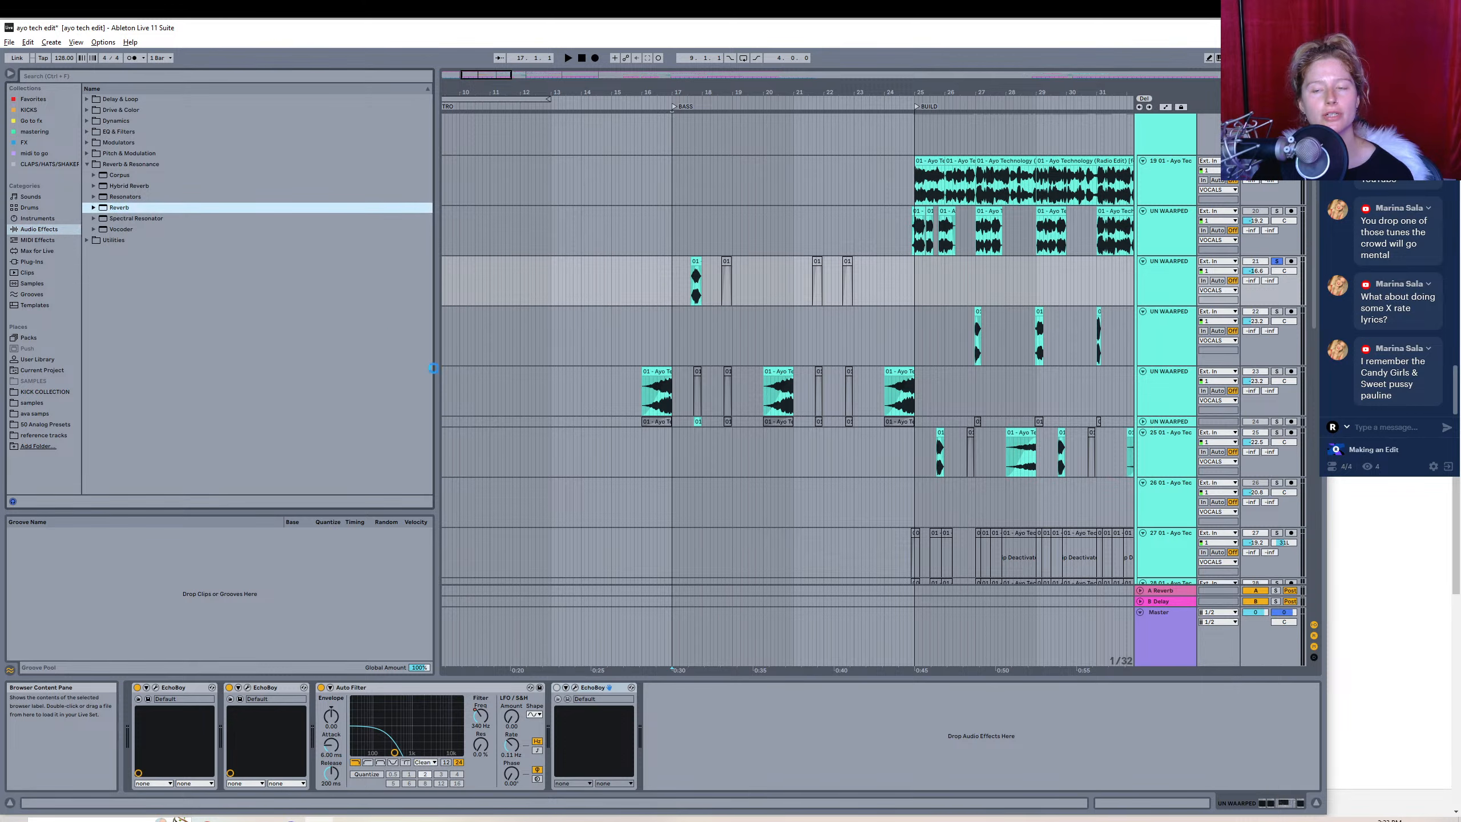
- Try to record the vocal chop's frozen reverb from bar 17 onto the aaayo freeze track
click(594, 58)
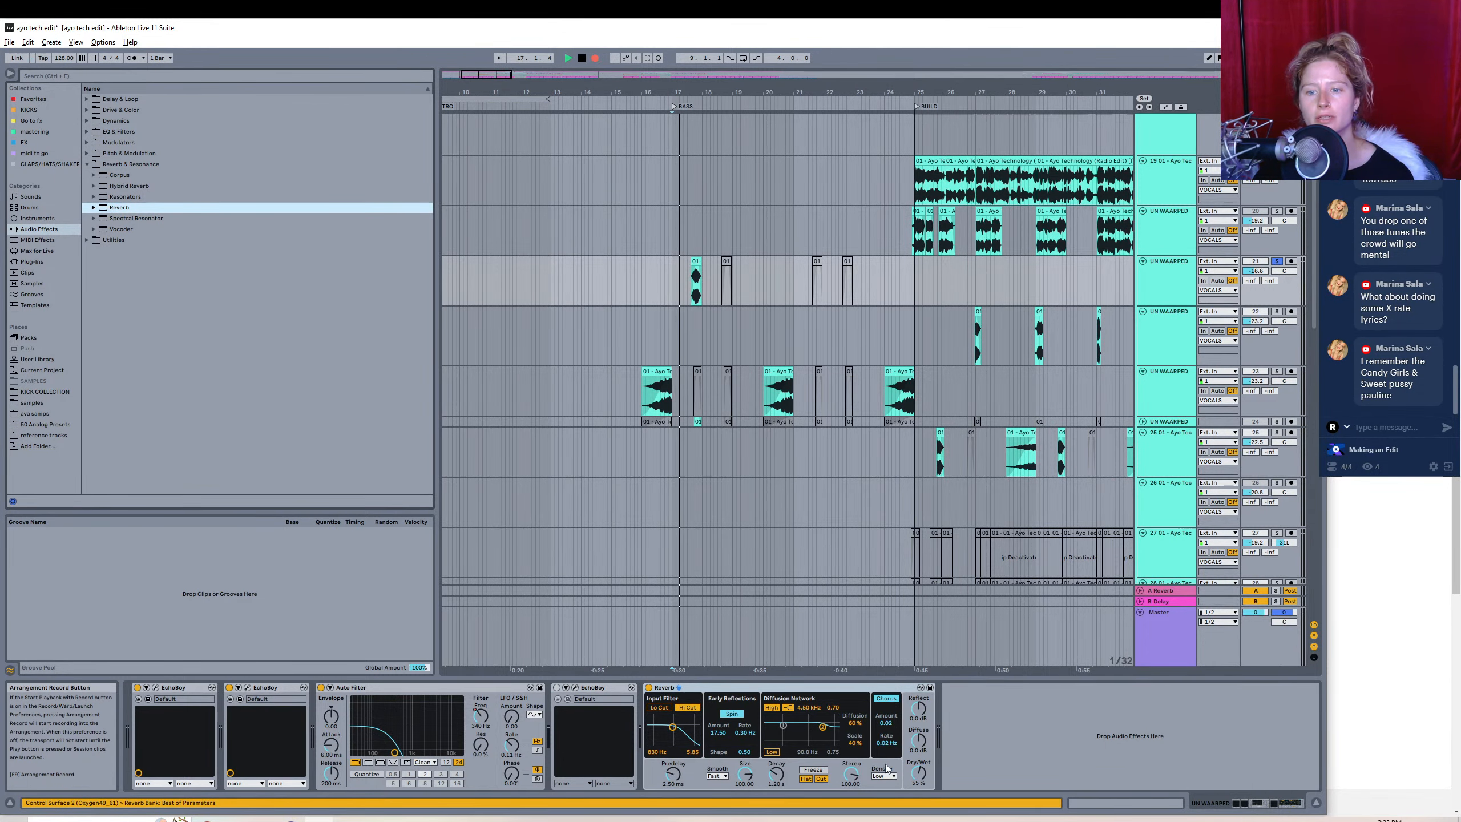
click(813, 770)
key(space)
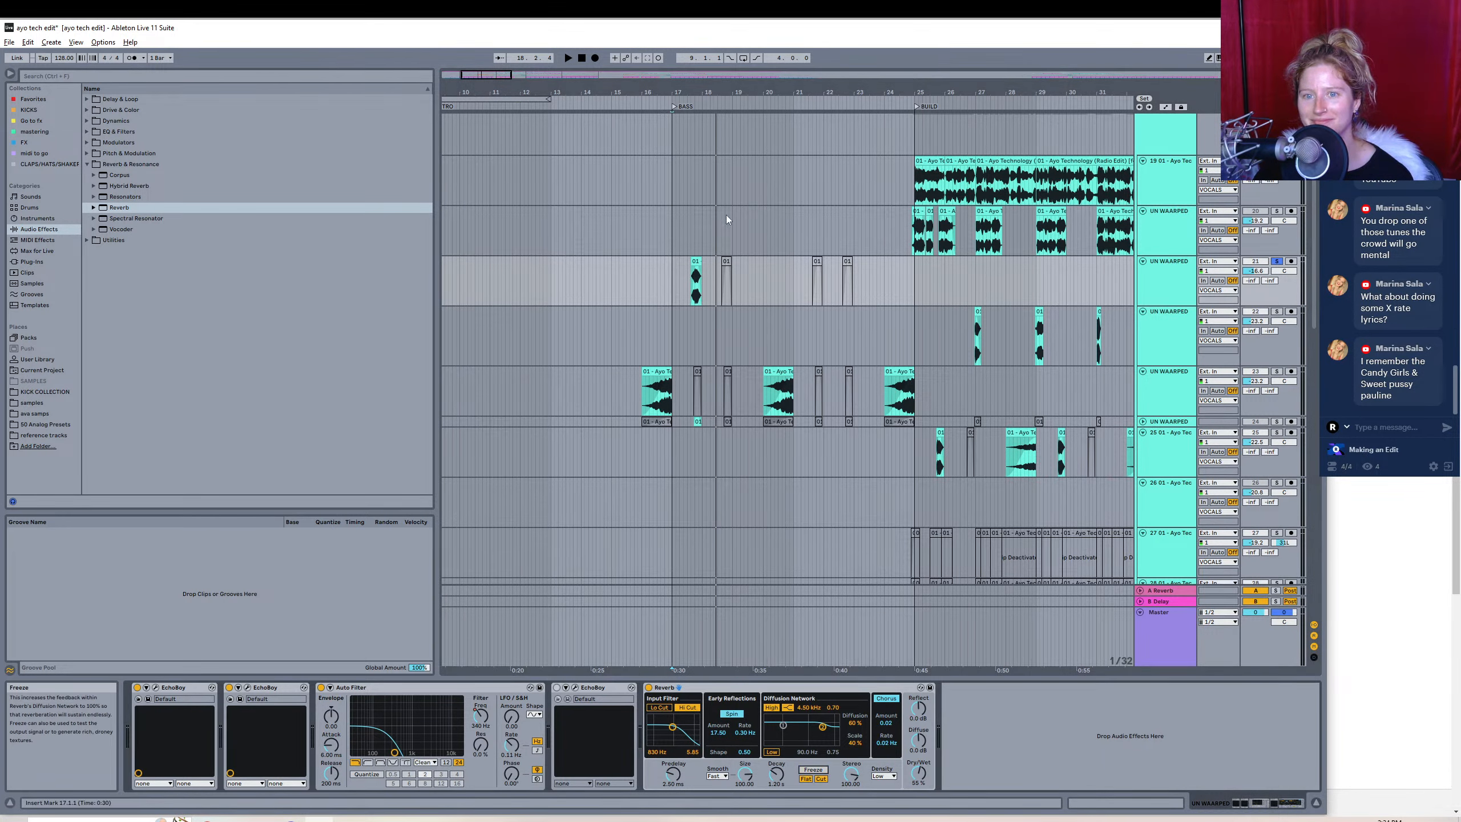
drag(1317, 224, 1249, 185)
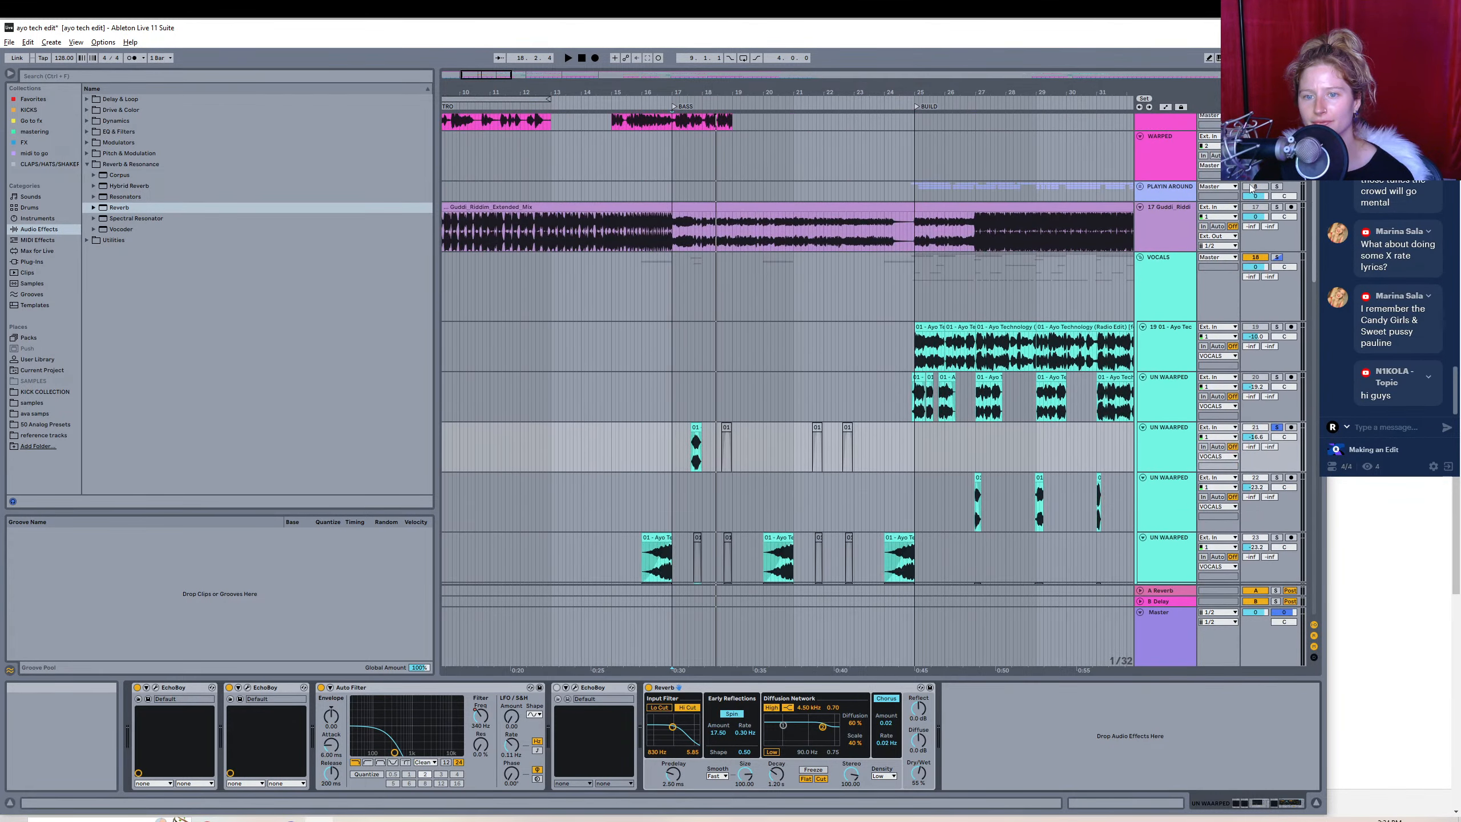
click(595, 58)
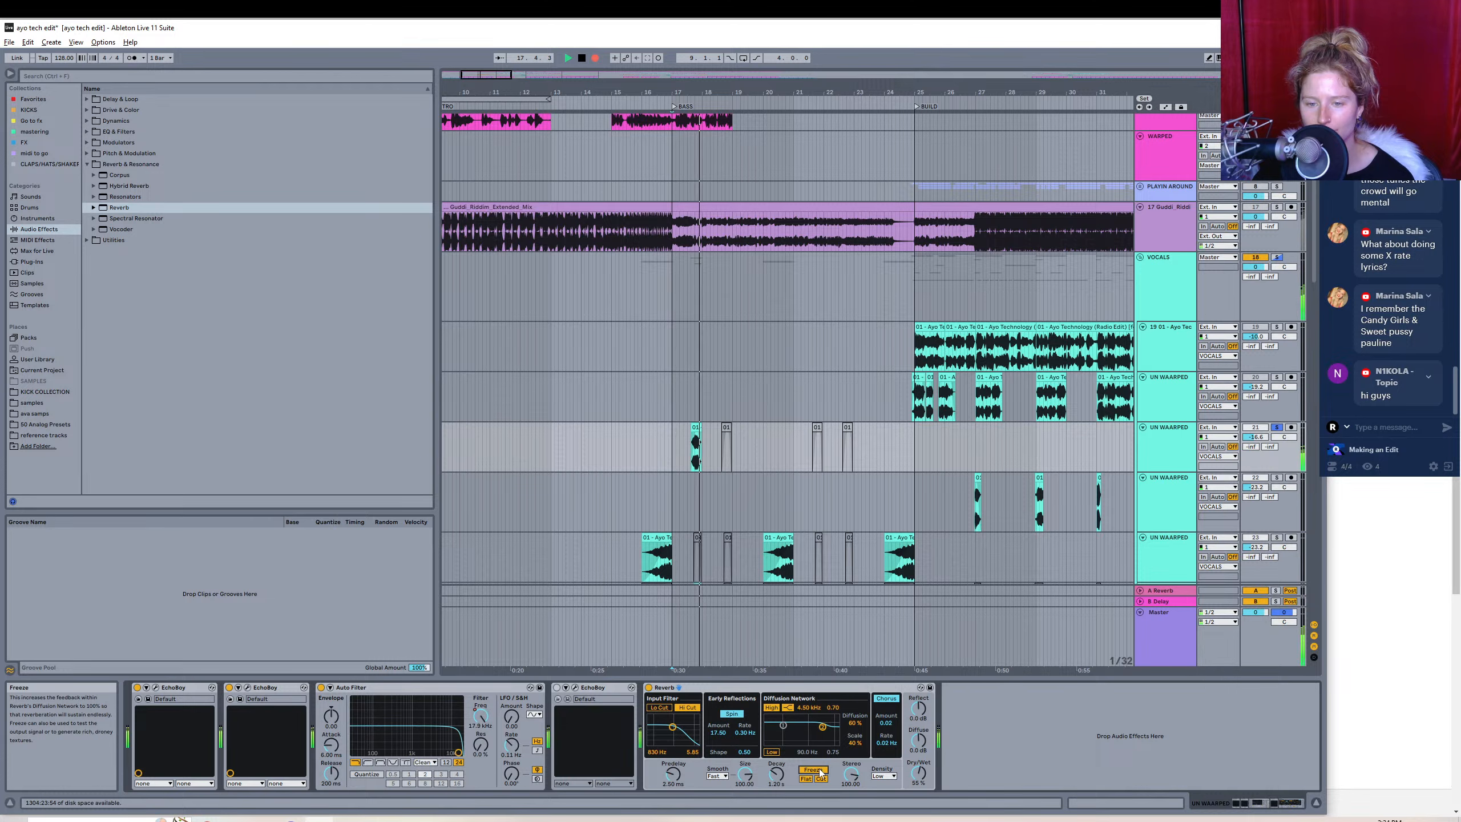
key(space)
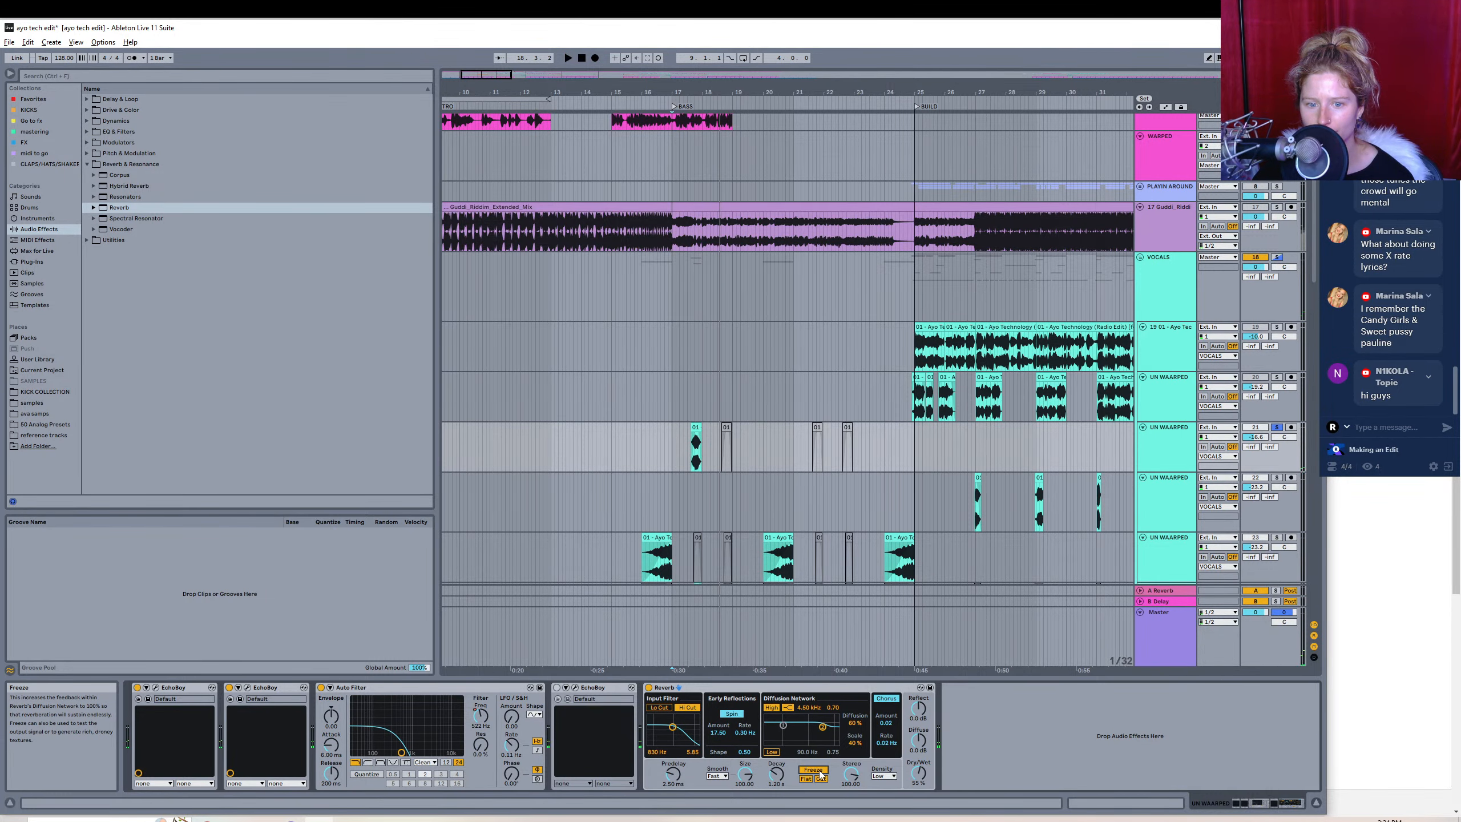
- Bypass the Auto Filter and record the vocal chop from 16.4.4 onto the aaayo freeze track, freezing the Reverb tail during the take
click(321, 688)
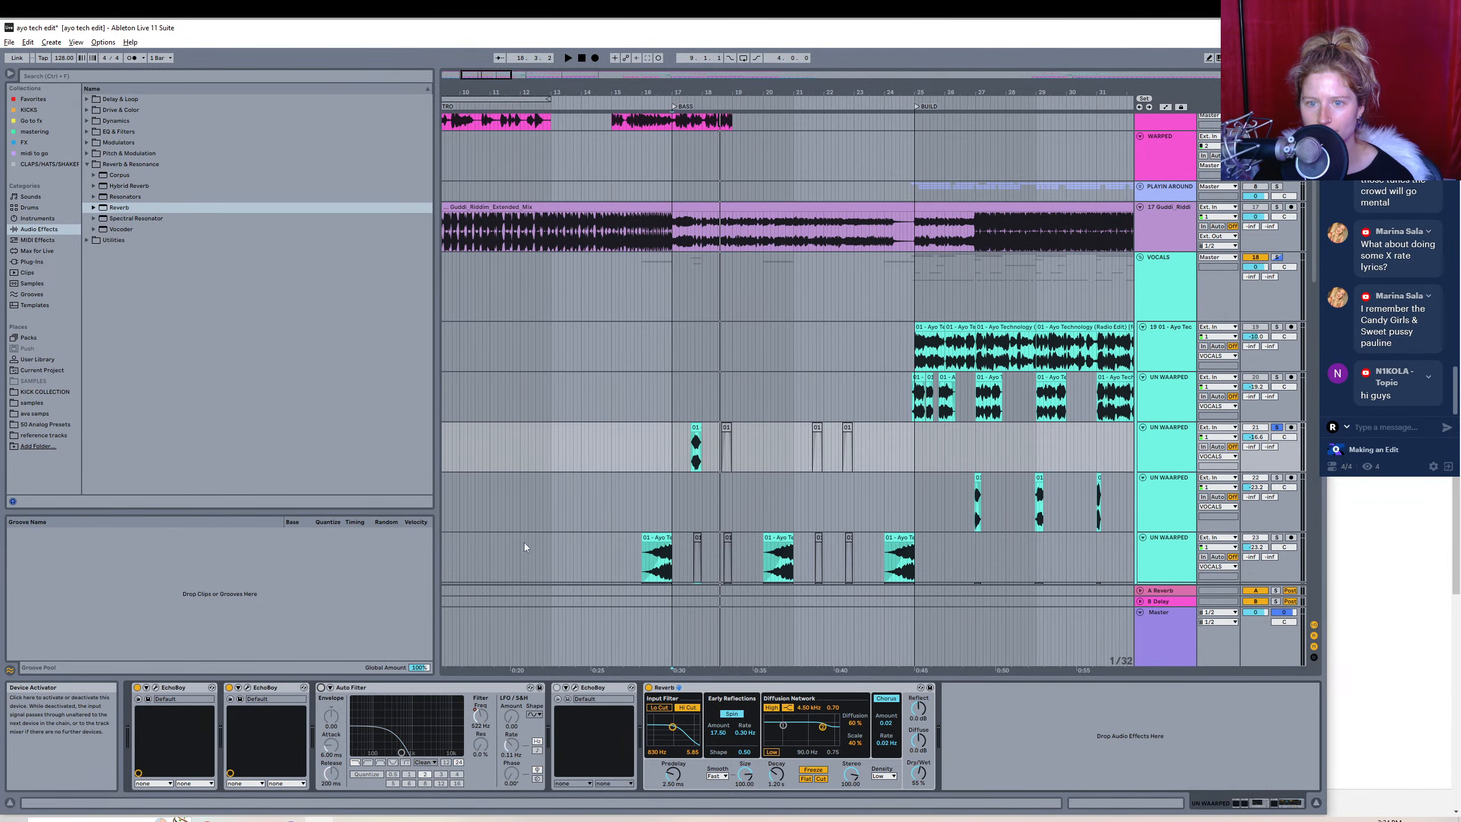
click(671, 461)
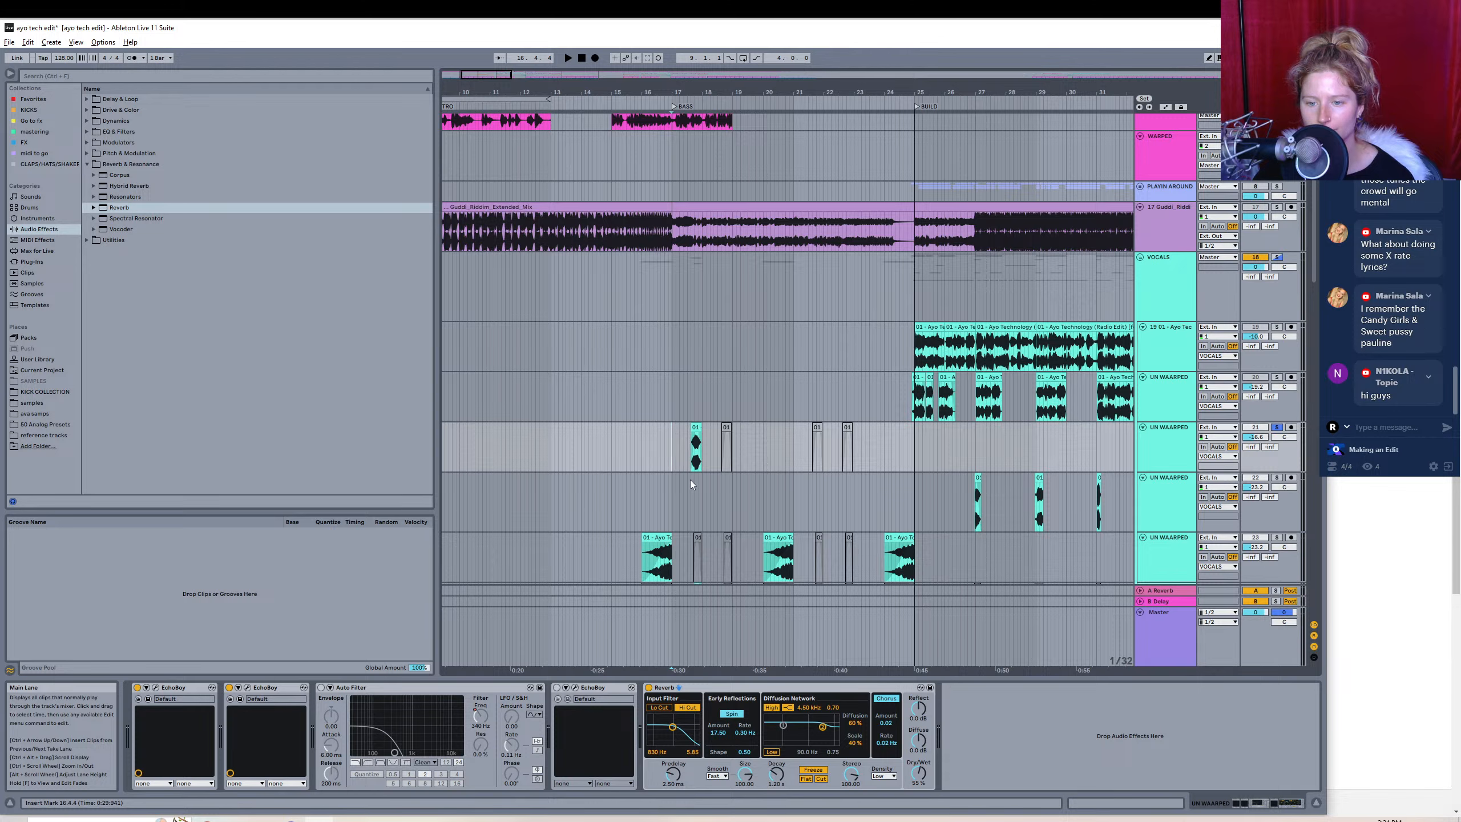
click(594, 57)
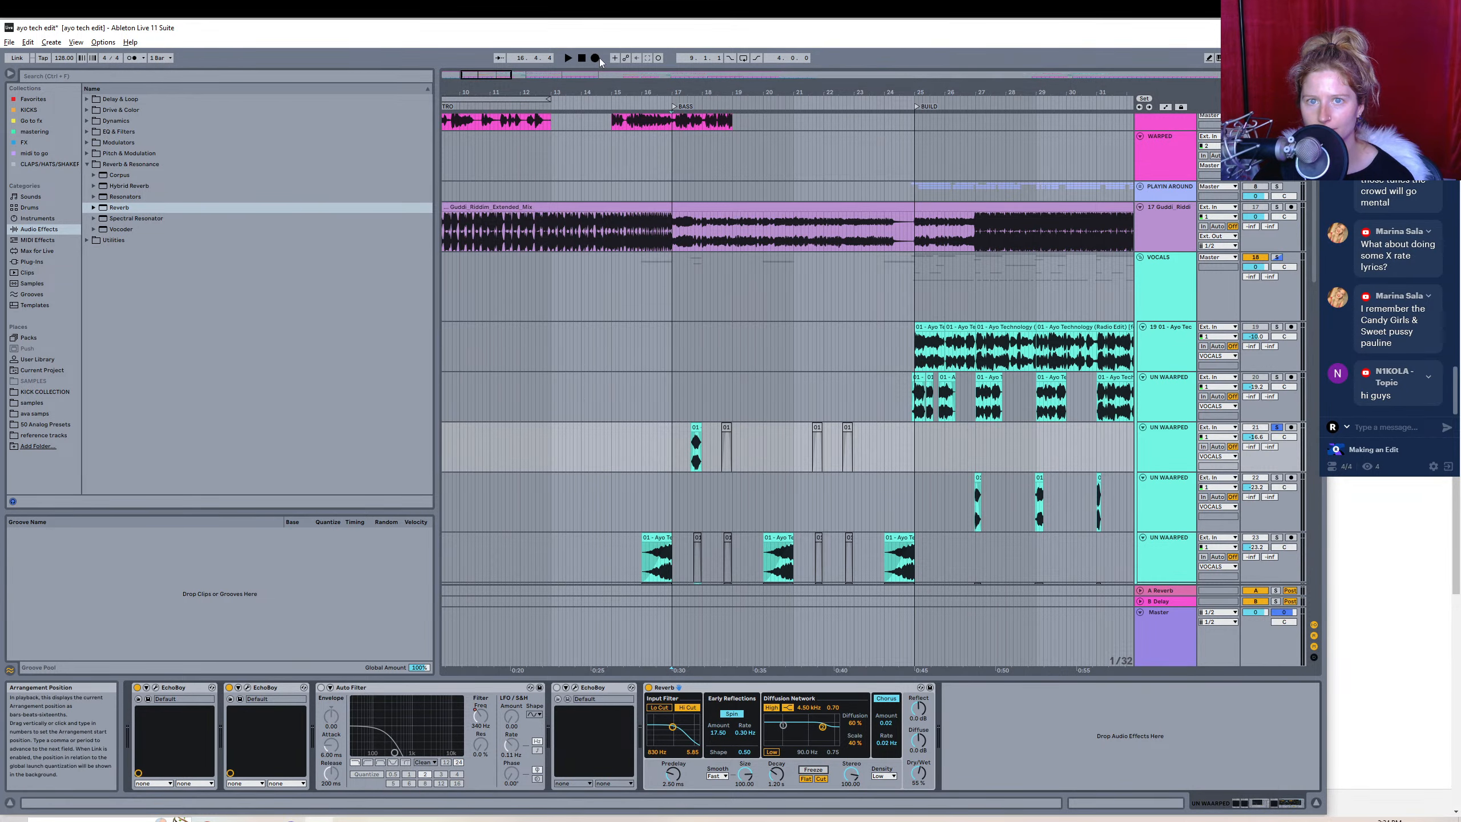
click(813, 769)
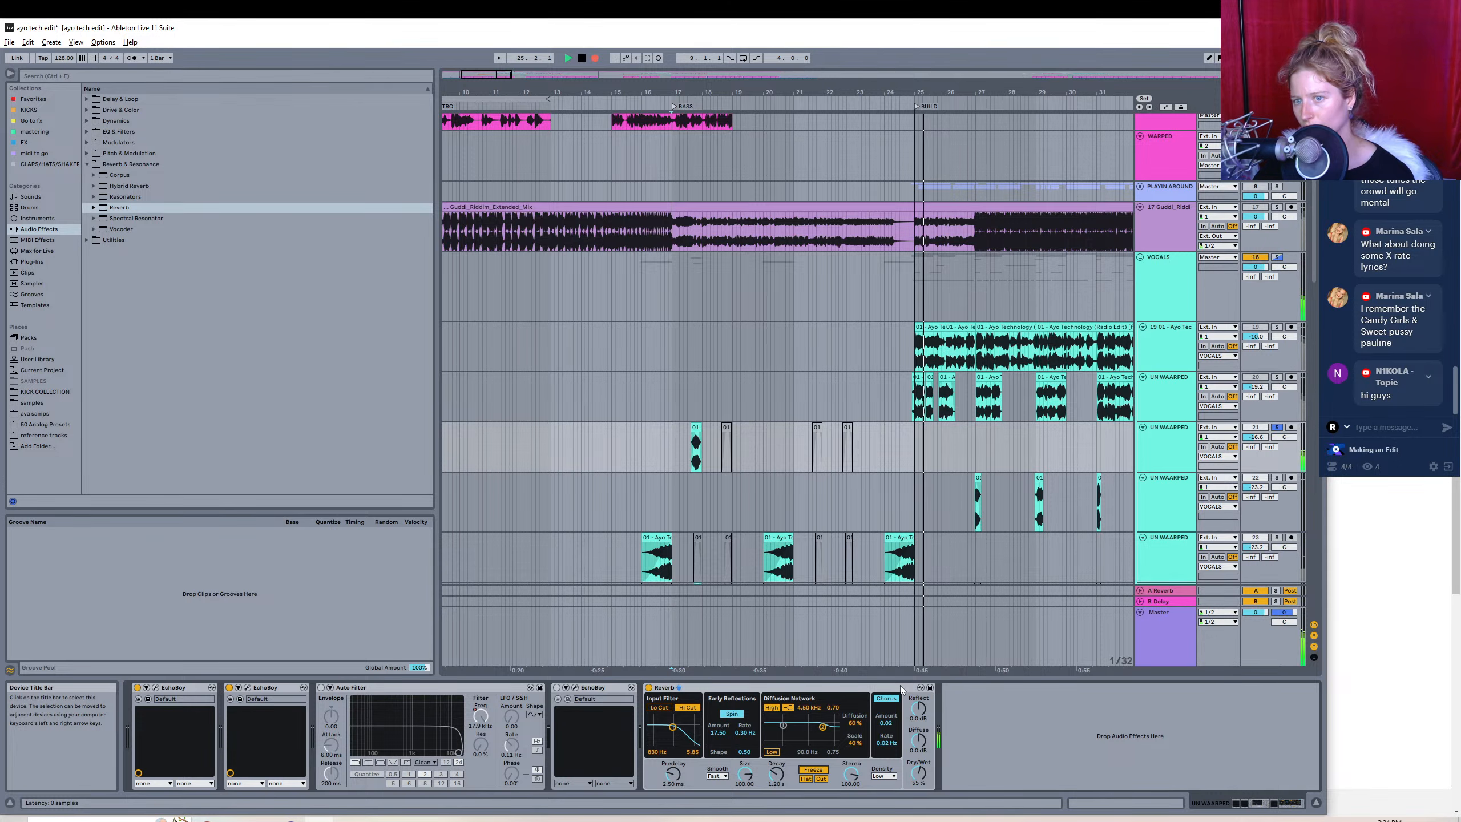
key(space)
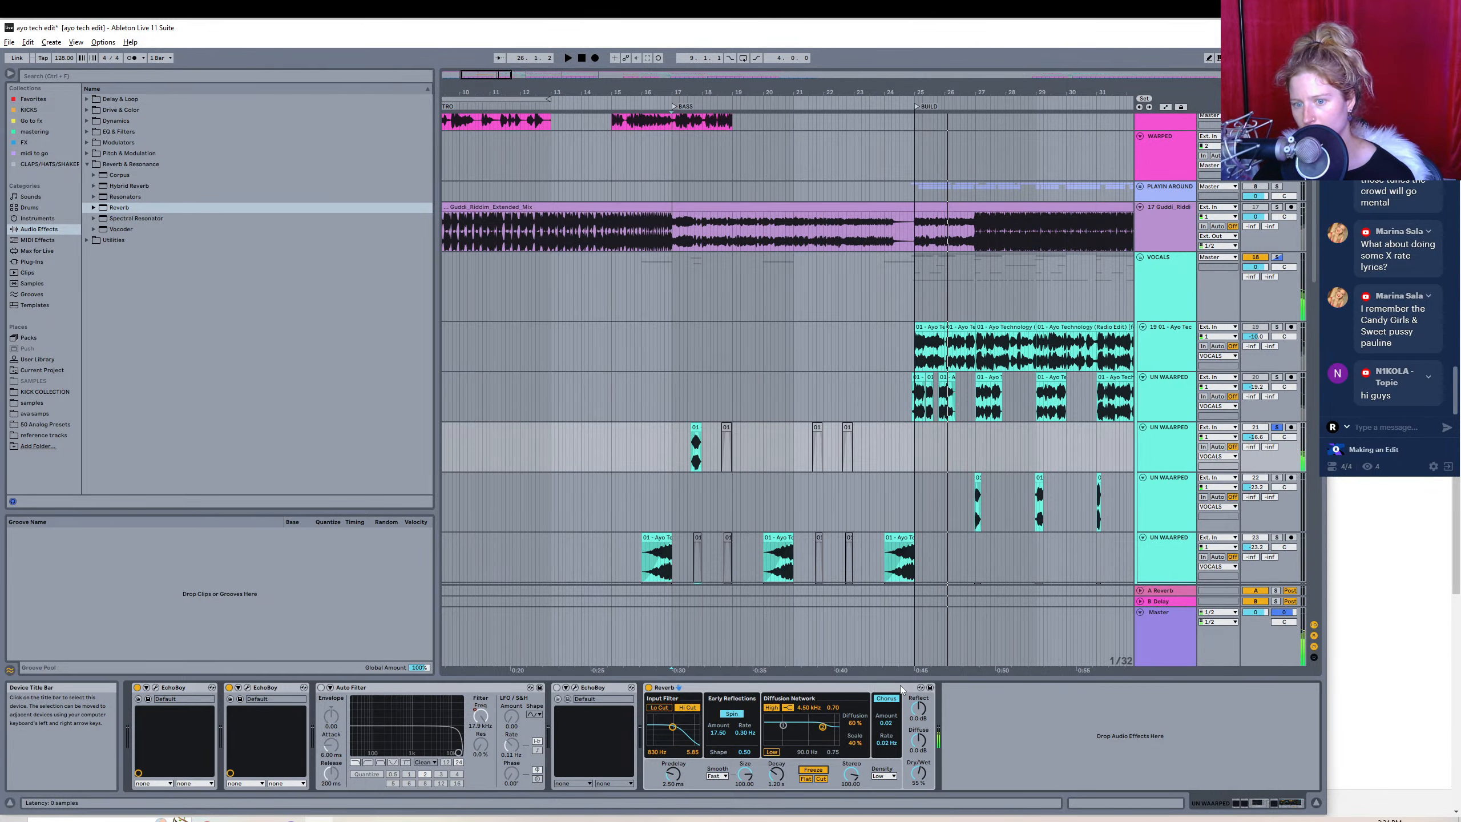
- Turn off the Reverb's Freeze, bypass the Reverb, and reactivate the Auto Filter on the UN WAARPED track
click(817, 771)
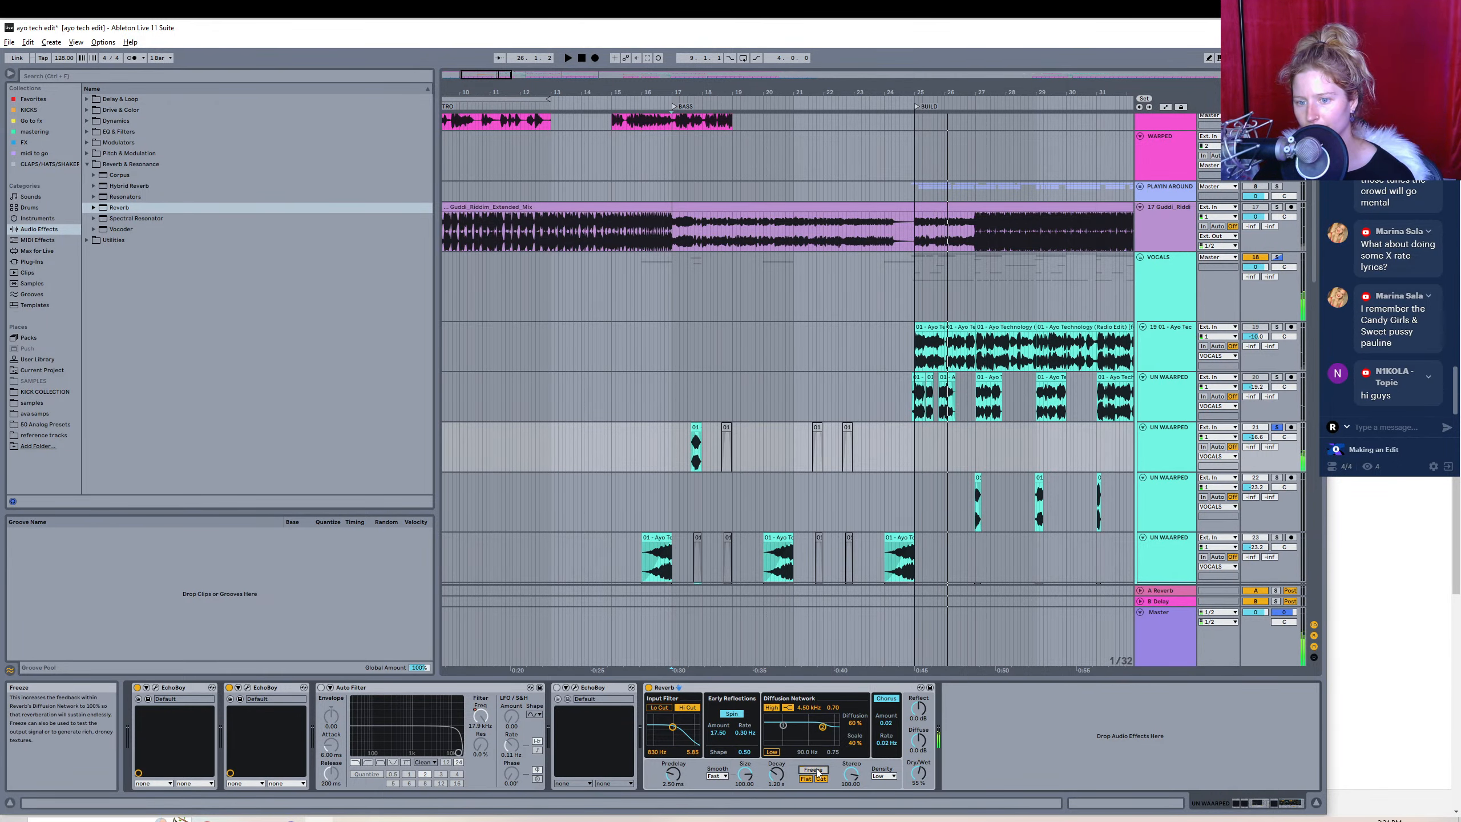
click(648, 688)
click(715, 458)
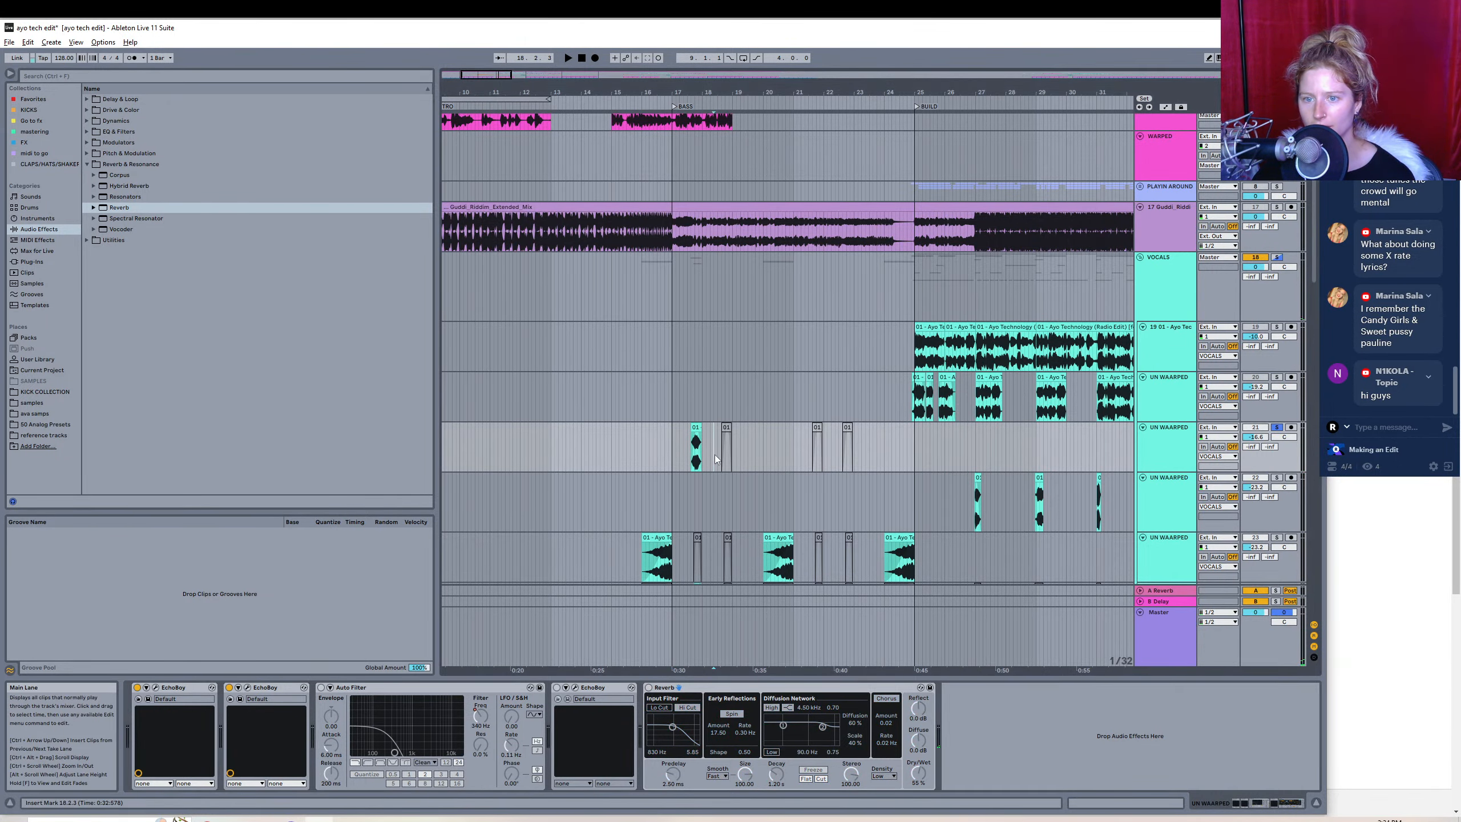
click(320, 687)
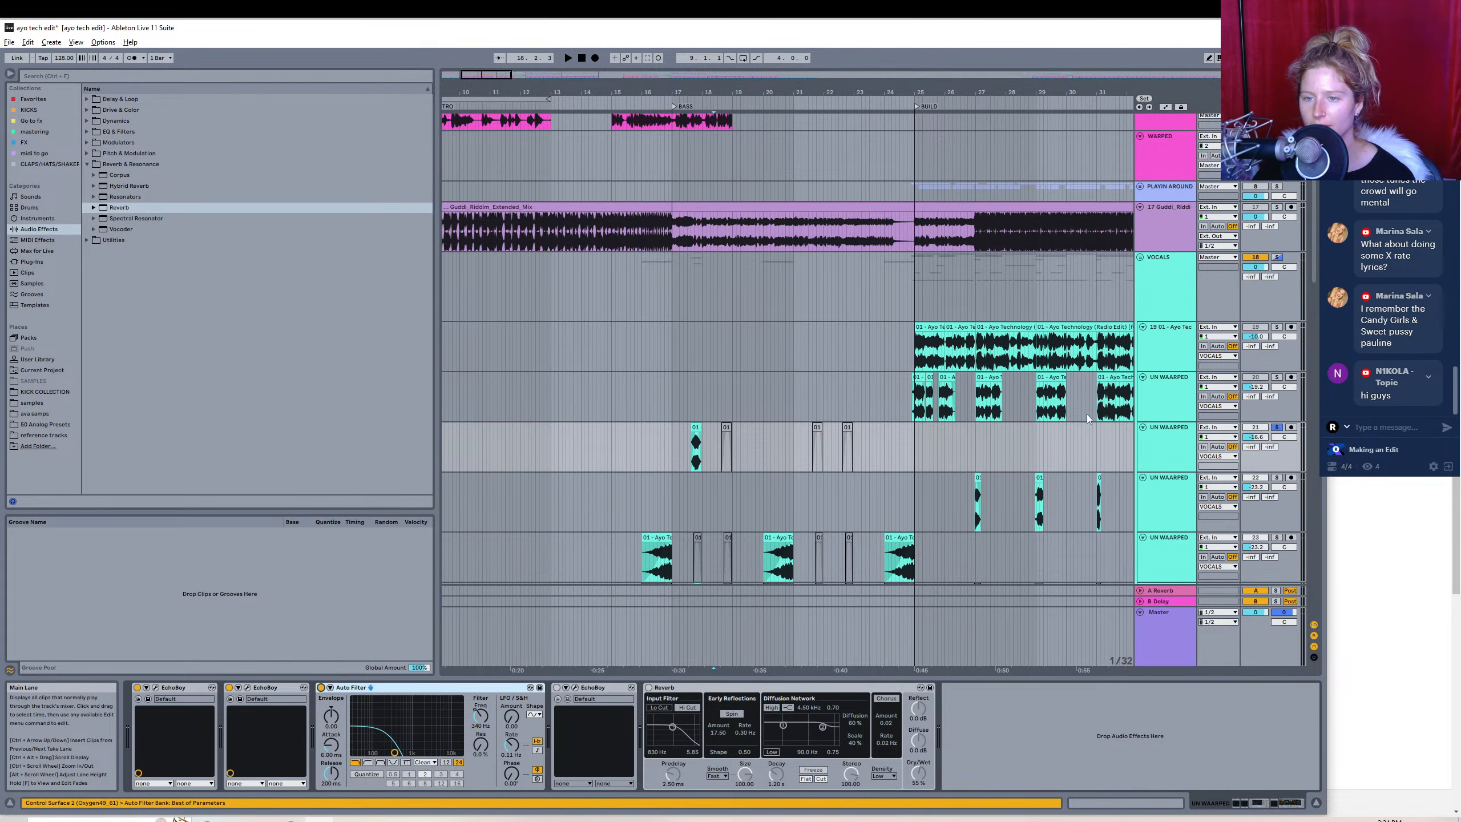
- Trim the recorded aaayo freeze clip to a four-bar section from 17.1.1 to 21.1.1
scroll(1314, 299, down, 4)
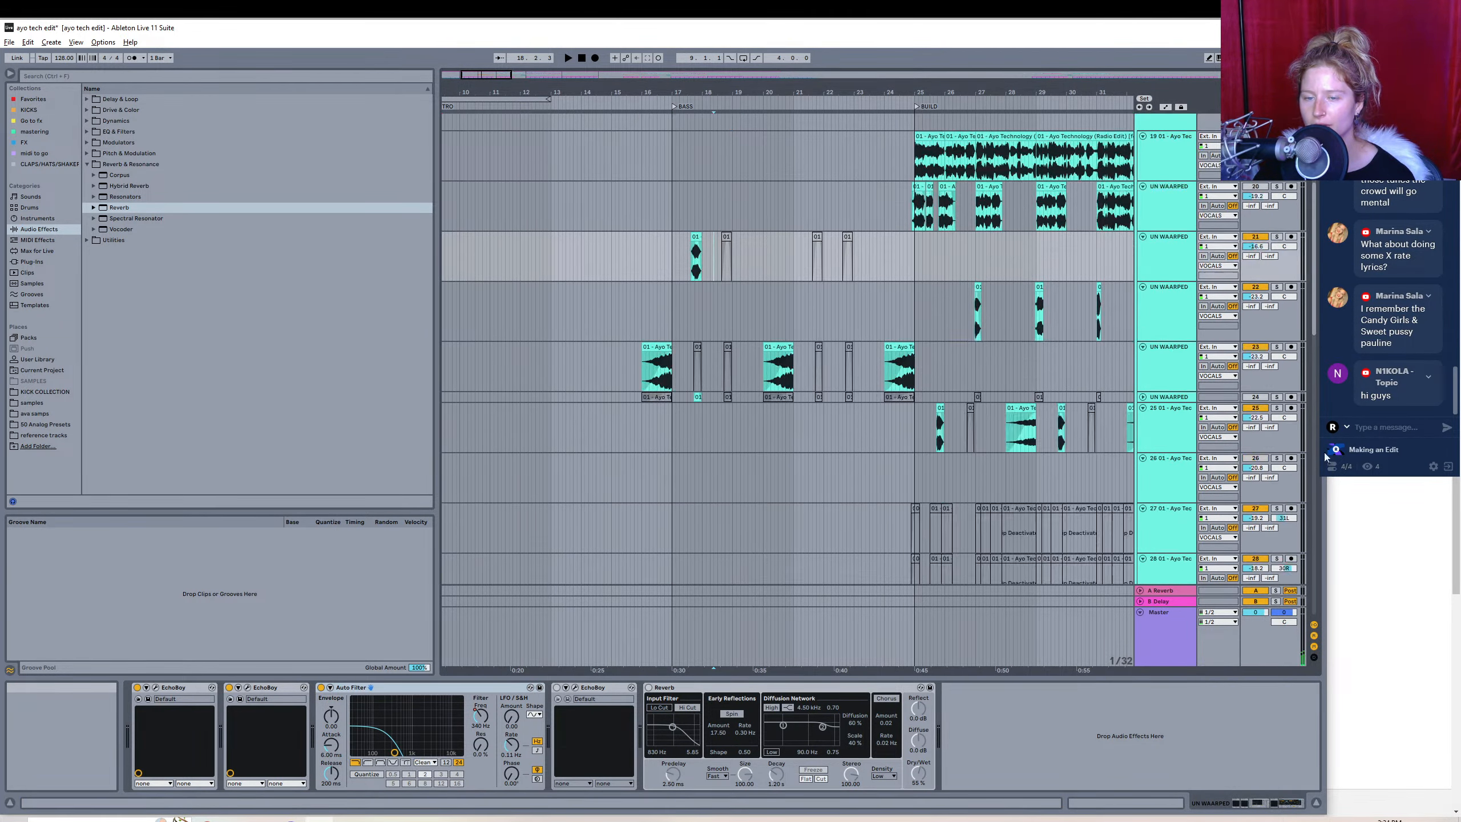
scroll(1315, 457, down, 10)
click(696, 370)
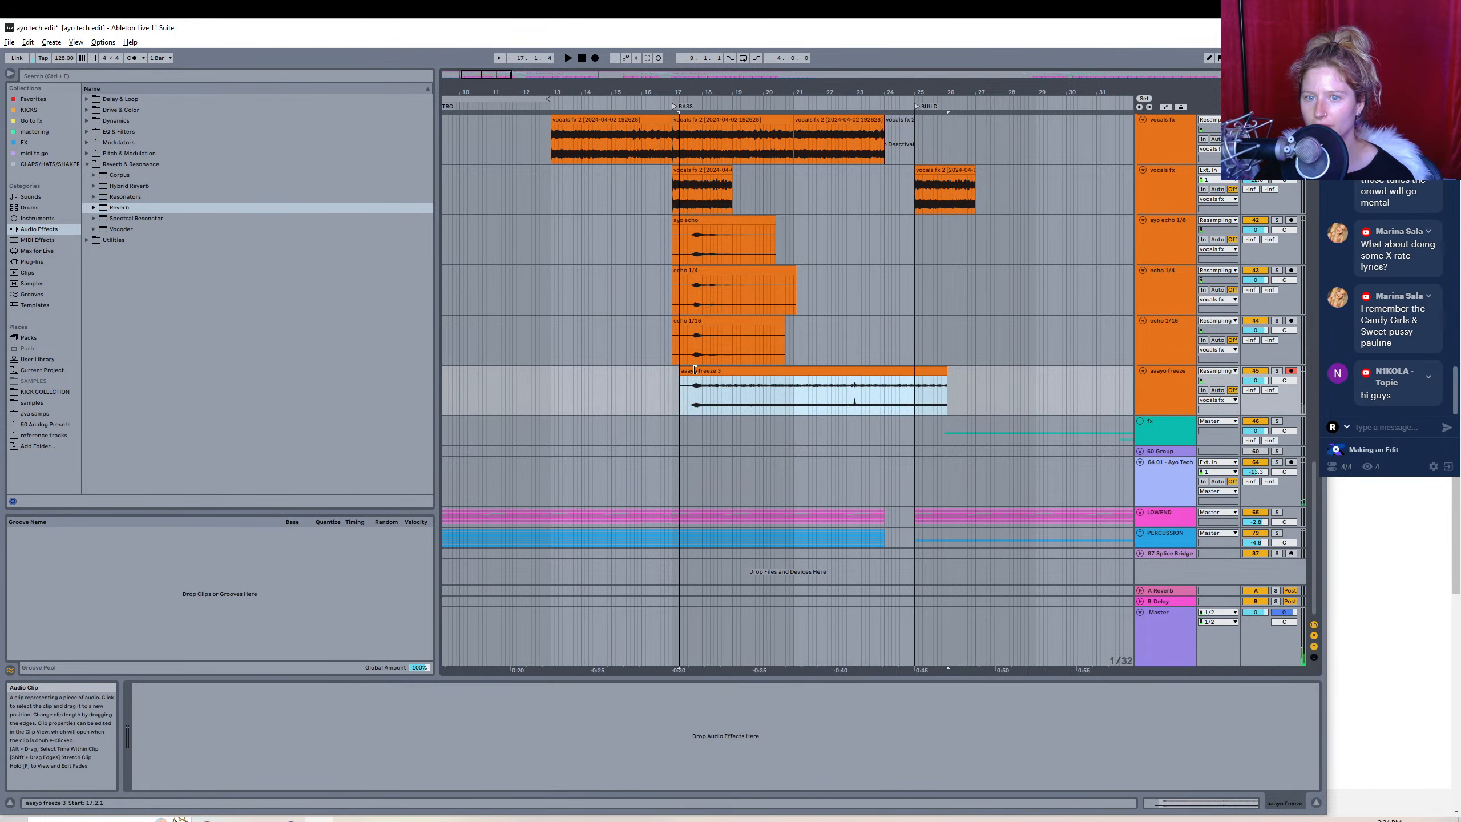
drag(697, 370, 696, 378)
drag(916, 374, 792, 375)
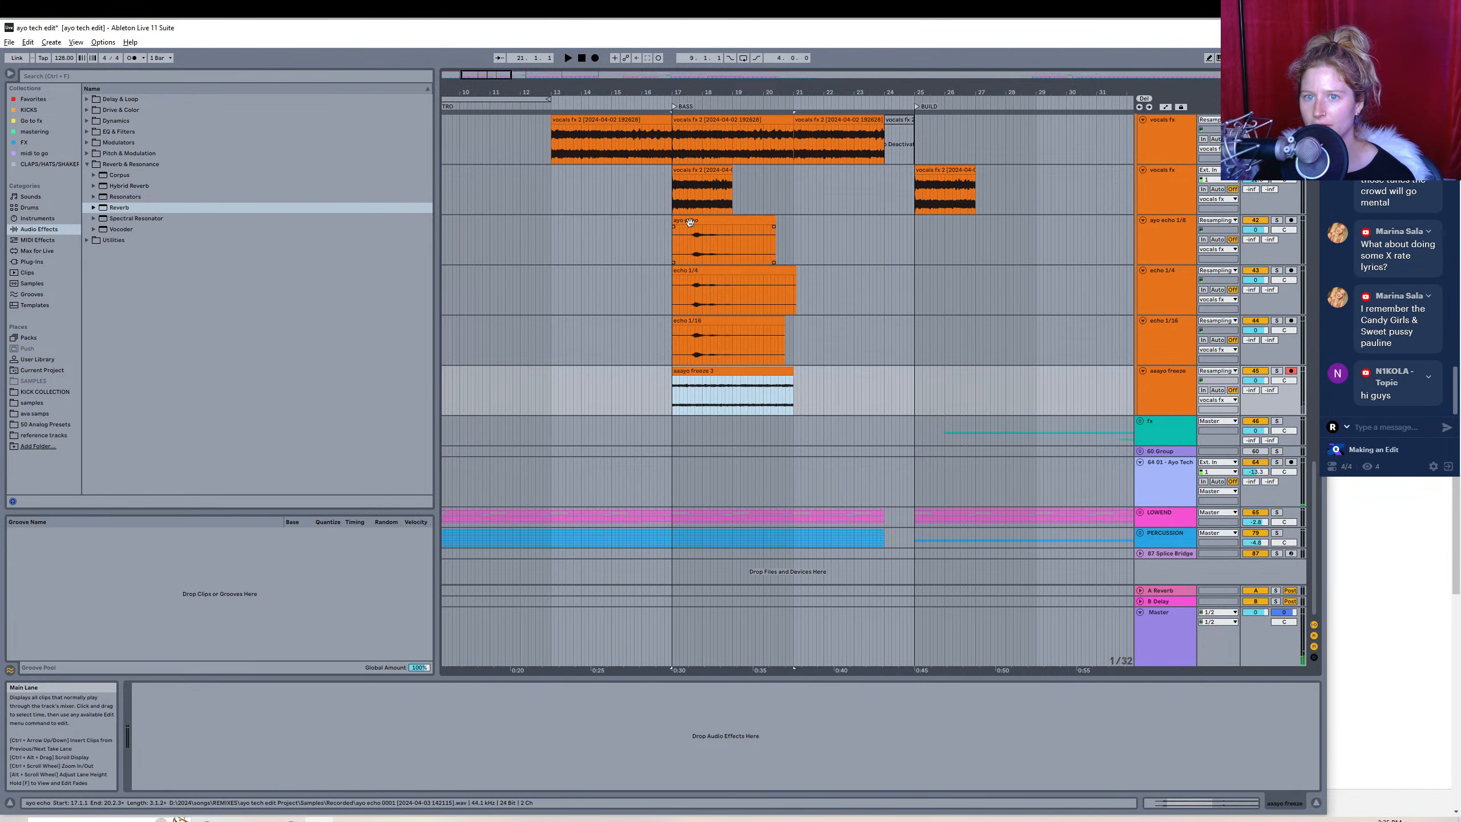
- Consolidate the three echo clips and the aaayo freeze clip from 17.1.1 to 21.1.1
click(690, 222)
shift+click(785, 370)
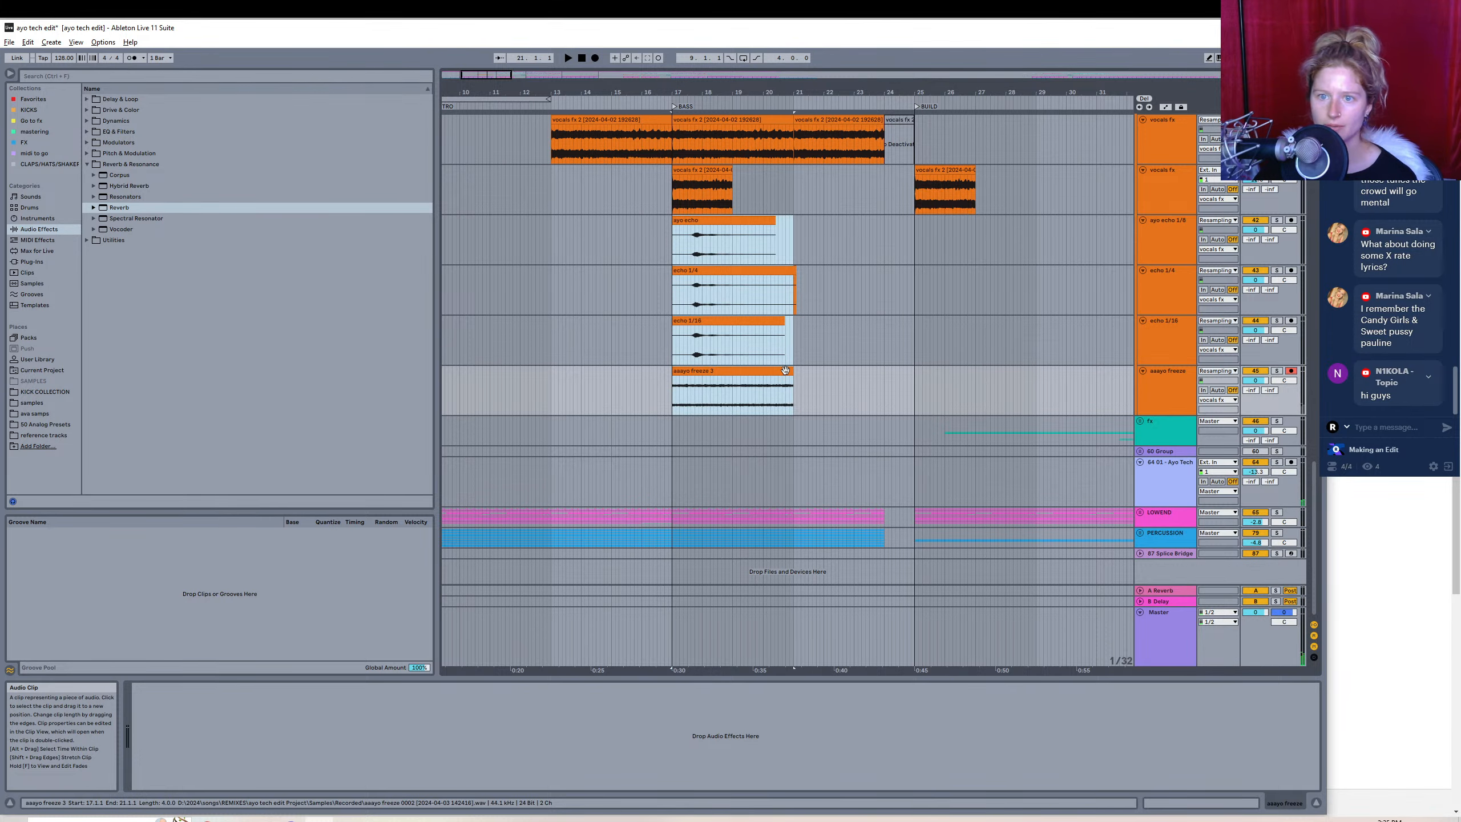
key(ctrl+j)
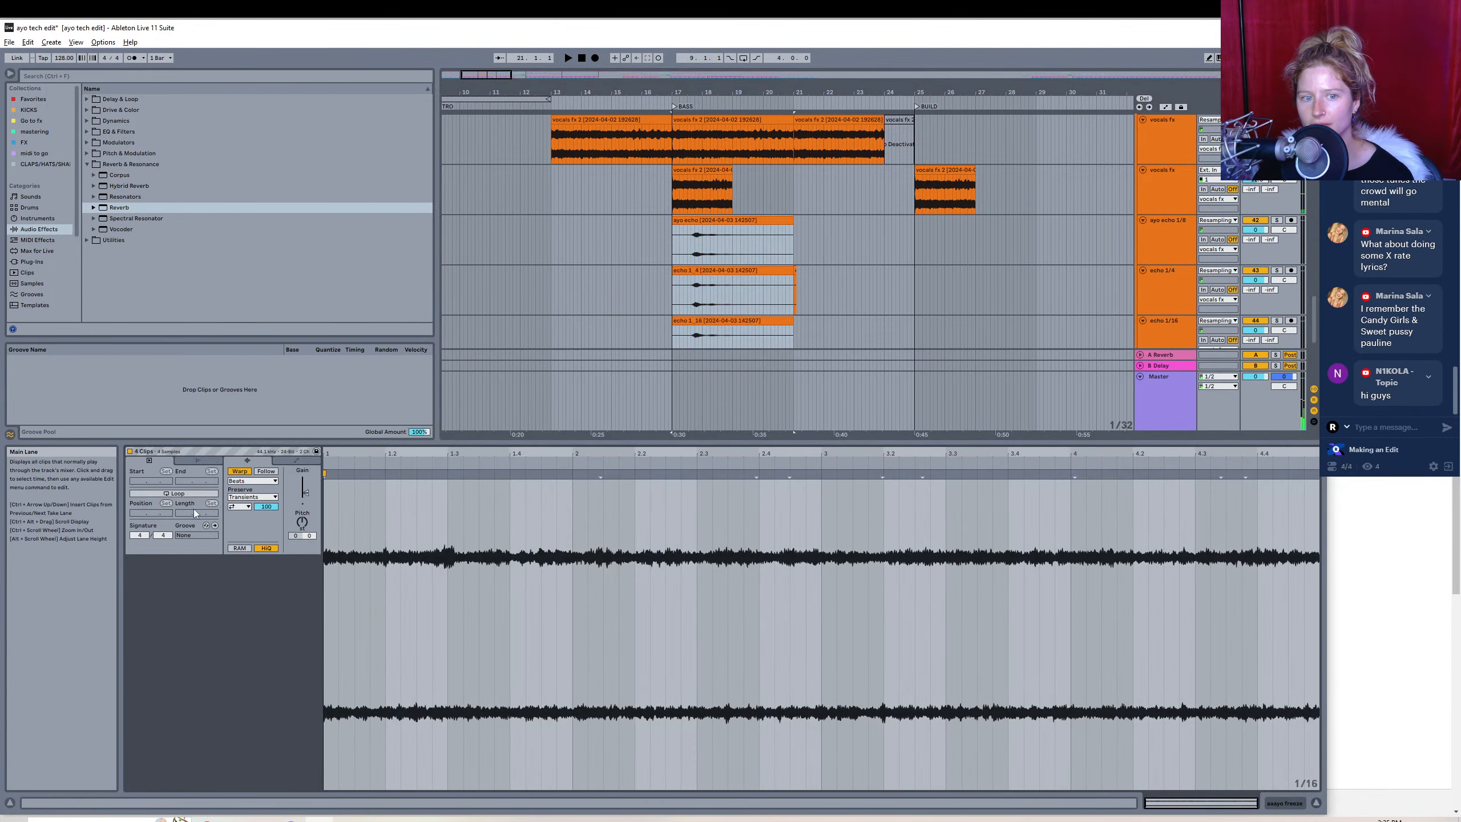
- Raise the clip gain of the four consolidated clips and delete the leftover echo 1/4 fragment after 21.1.1
drag(306, 492, 305, 489)
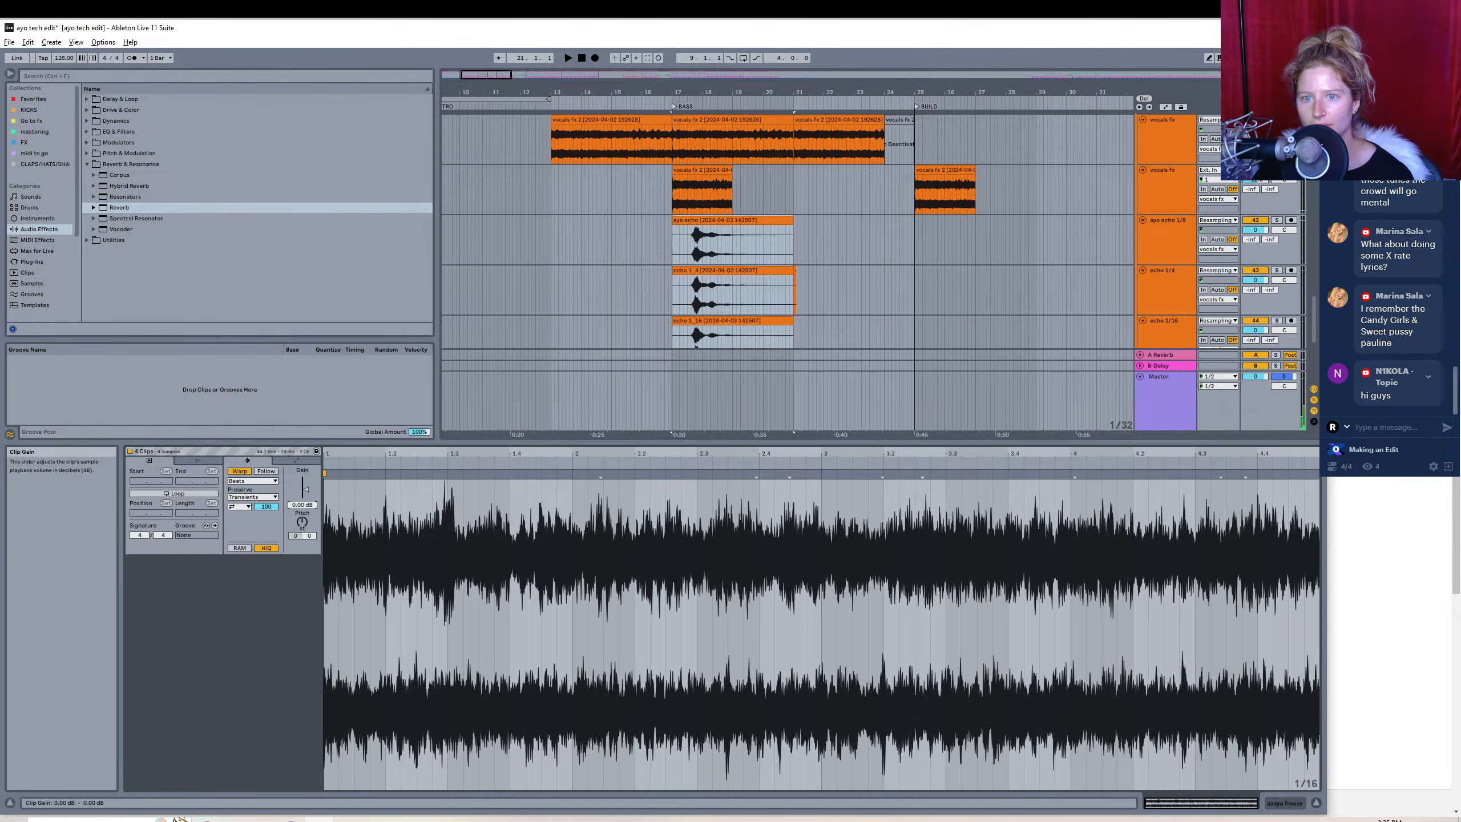
key(shift+Tab)
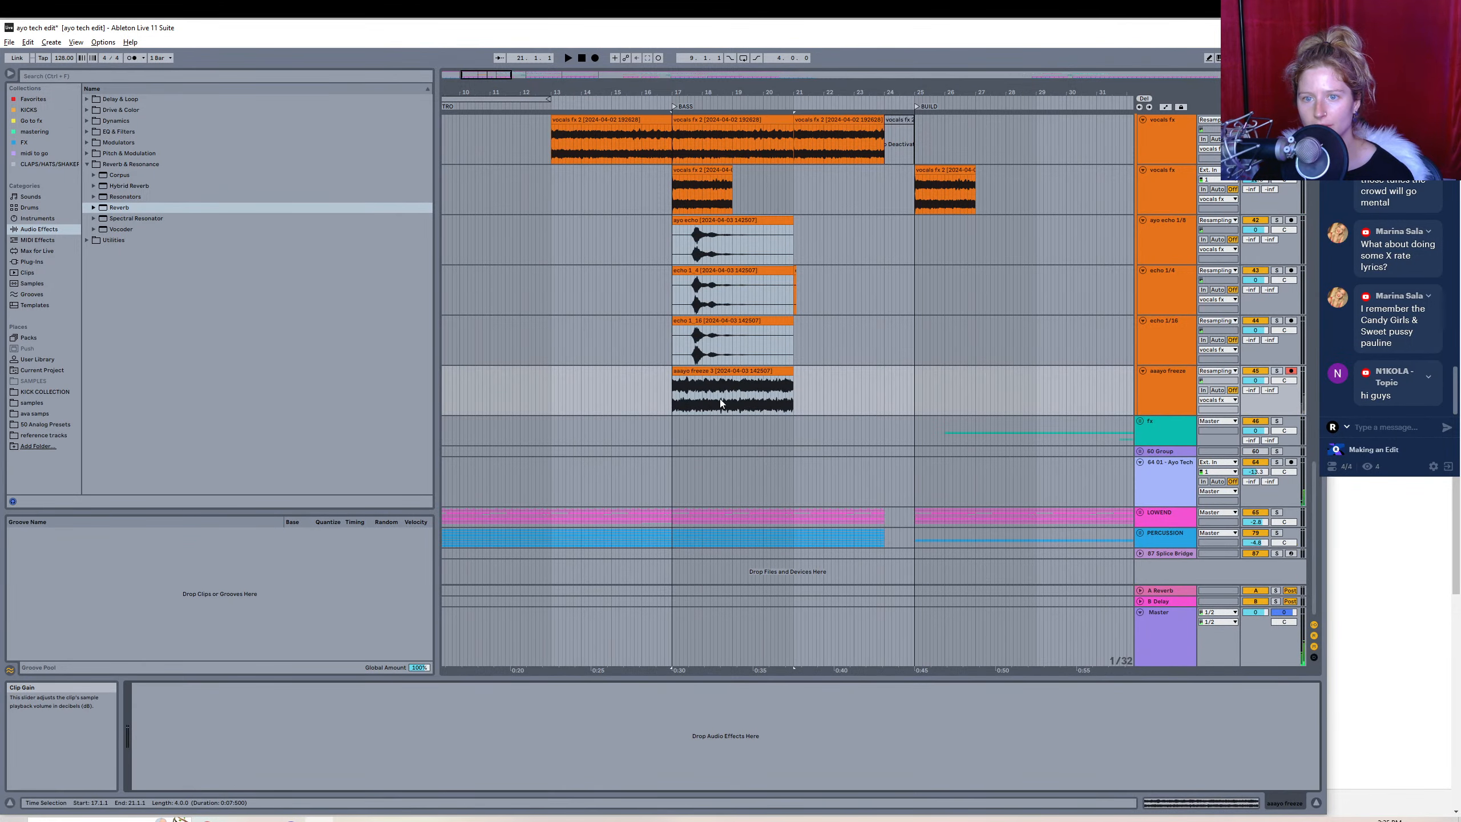
click(795, 271)
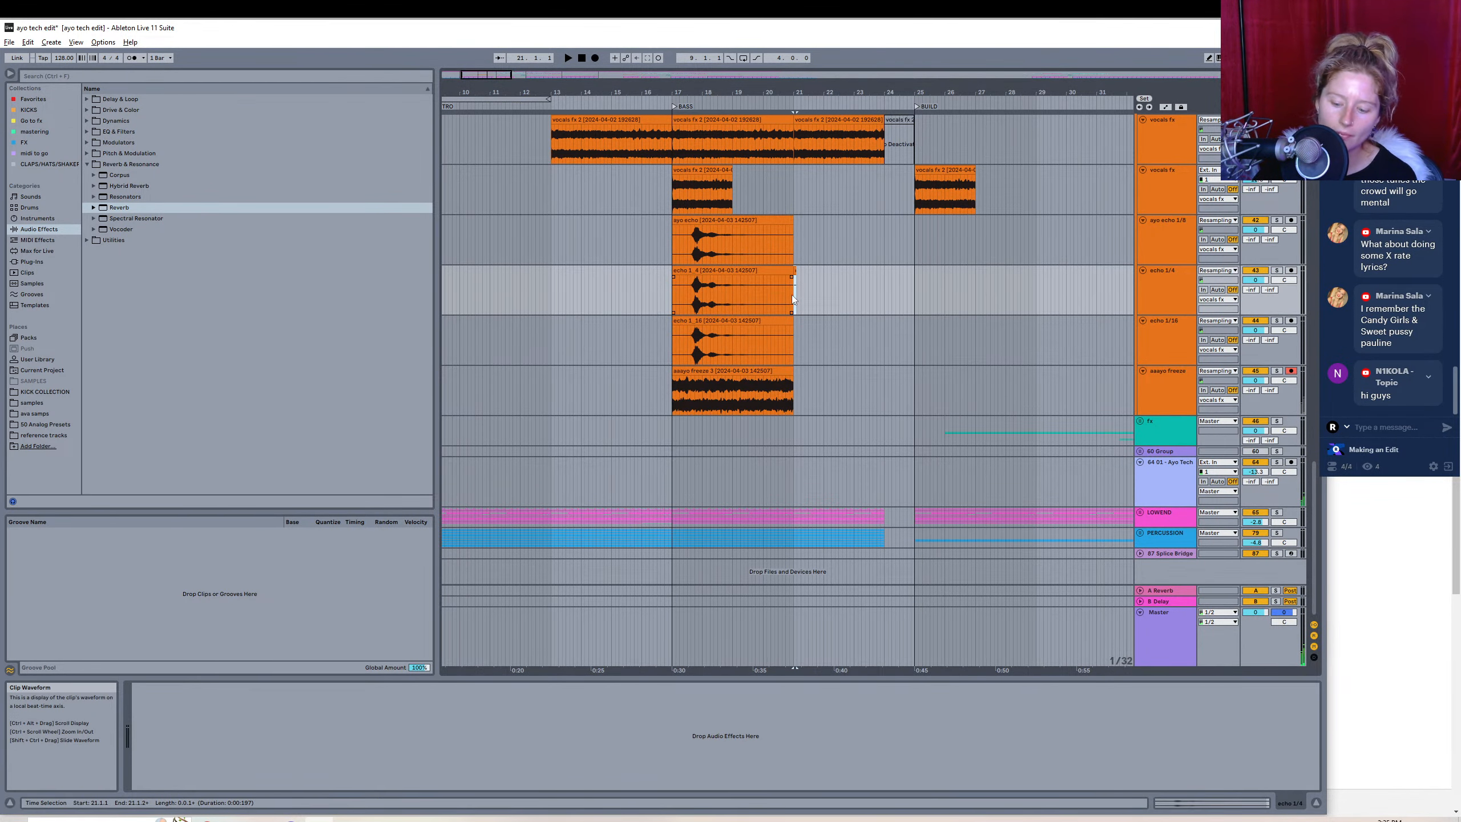
- Bypass the Vinyl Distortion on the 01 - Ayo Technology (Radio Edit) track below the fx group
click(947, 354)
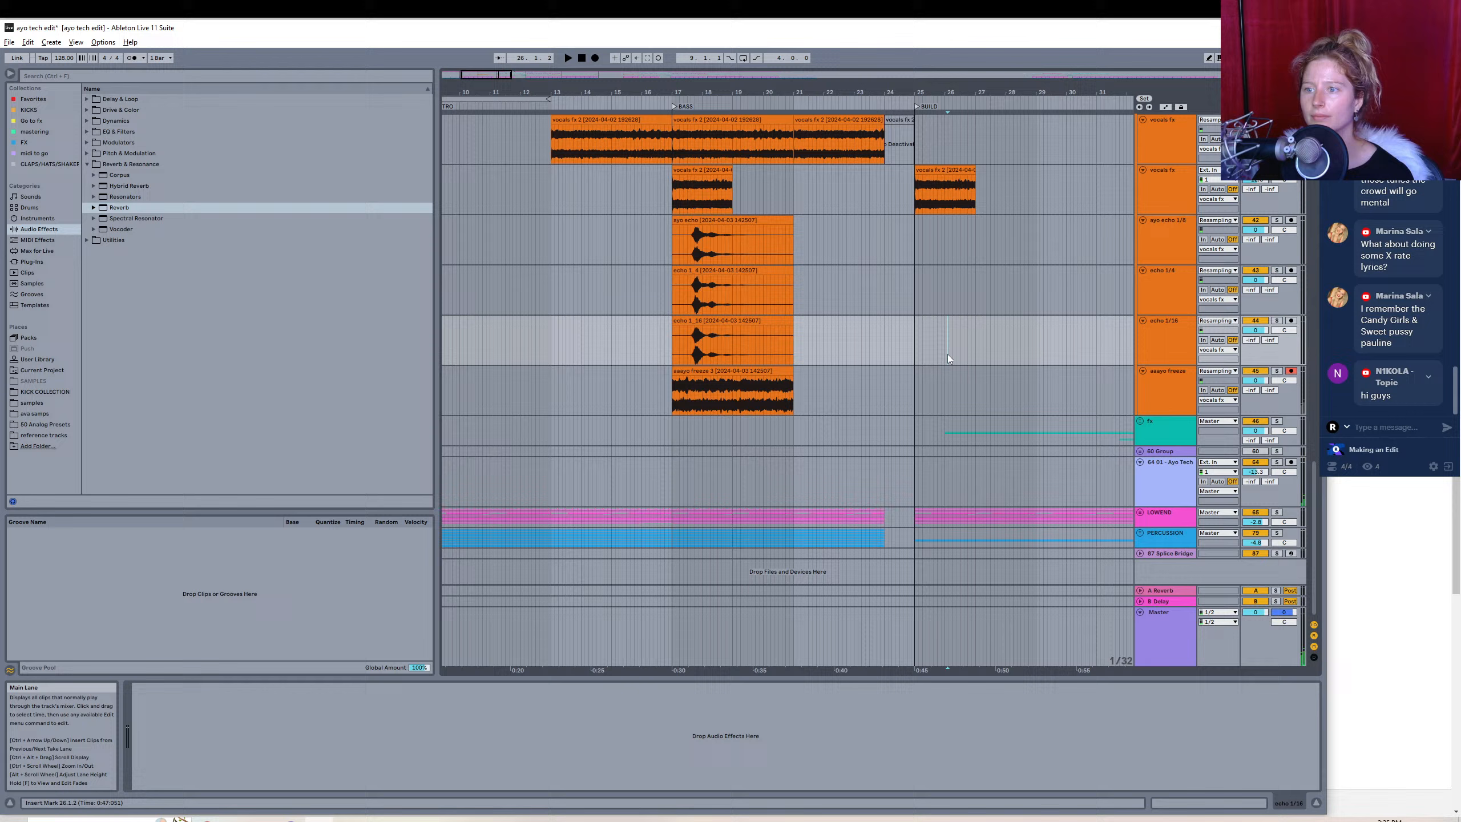
click(1098, 389)
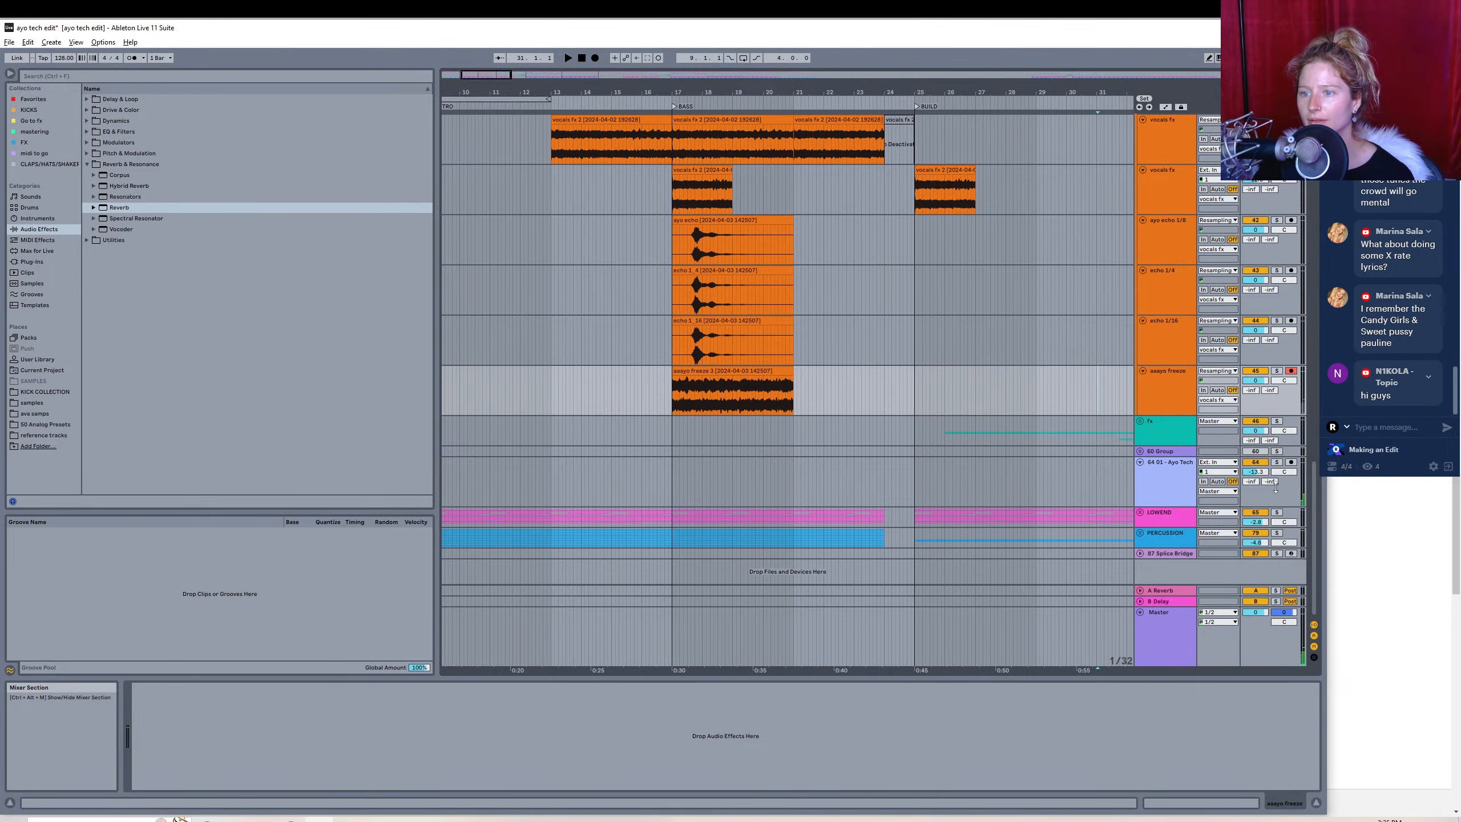
click(1170, 493)
click(465, 687)
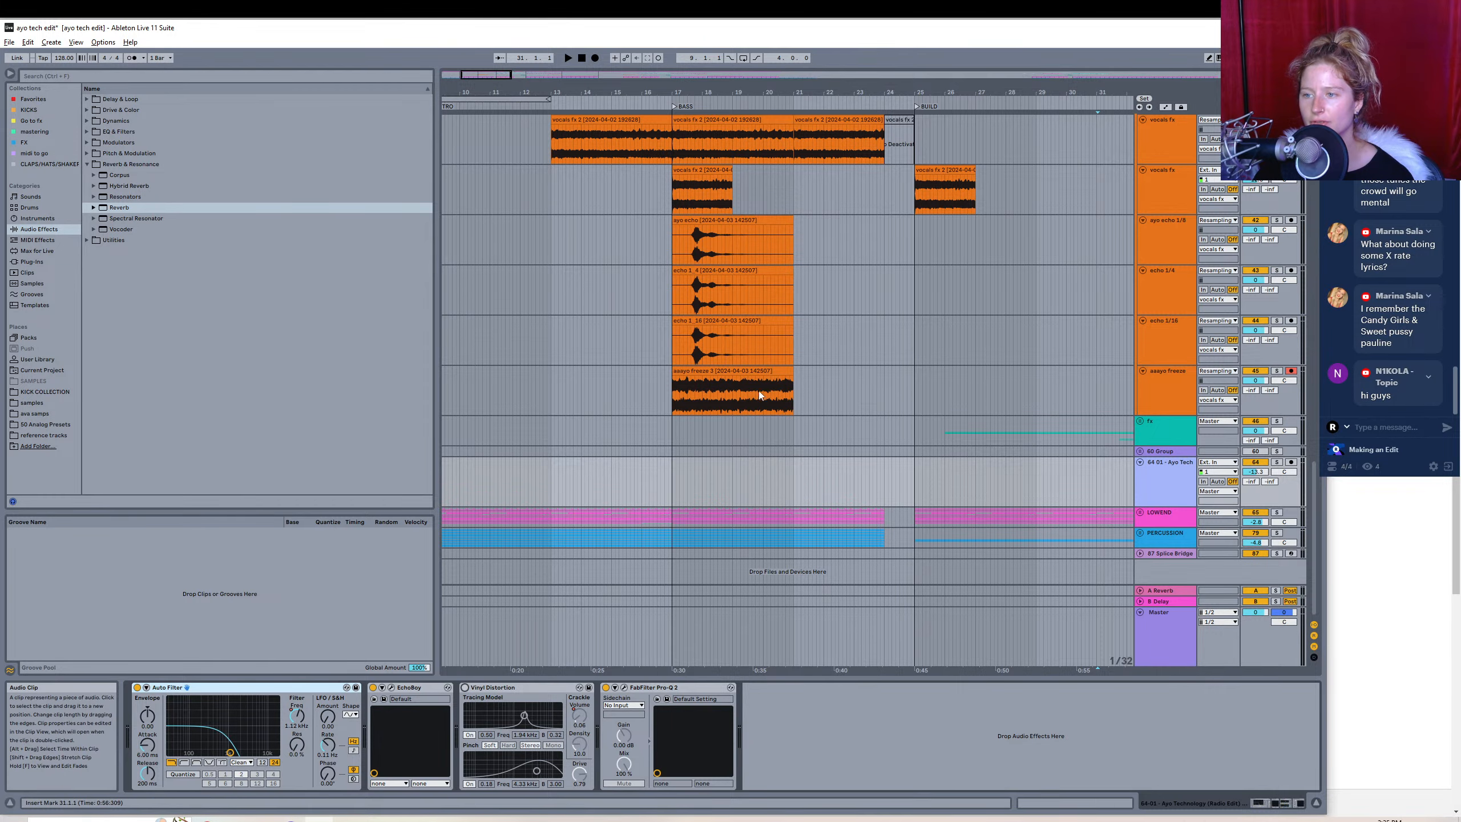
drag(493, 72, 509, 115)
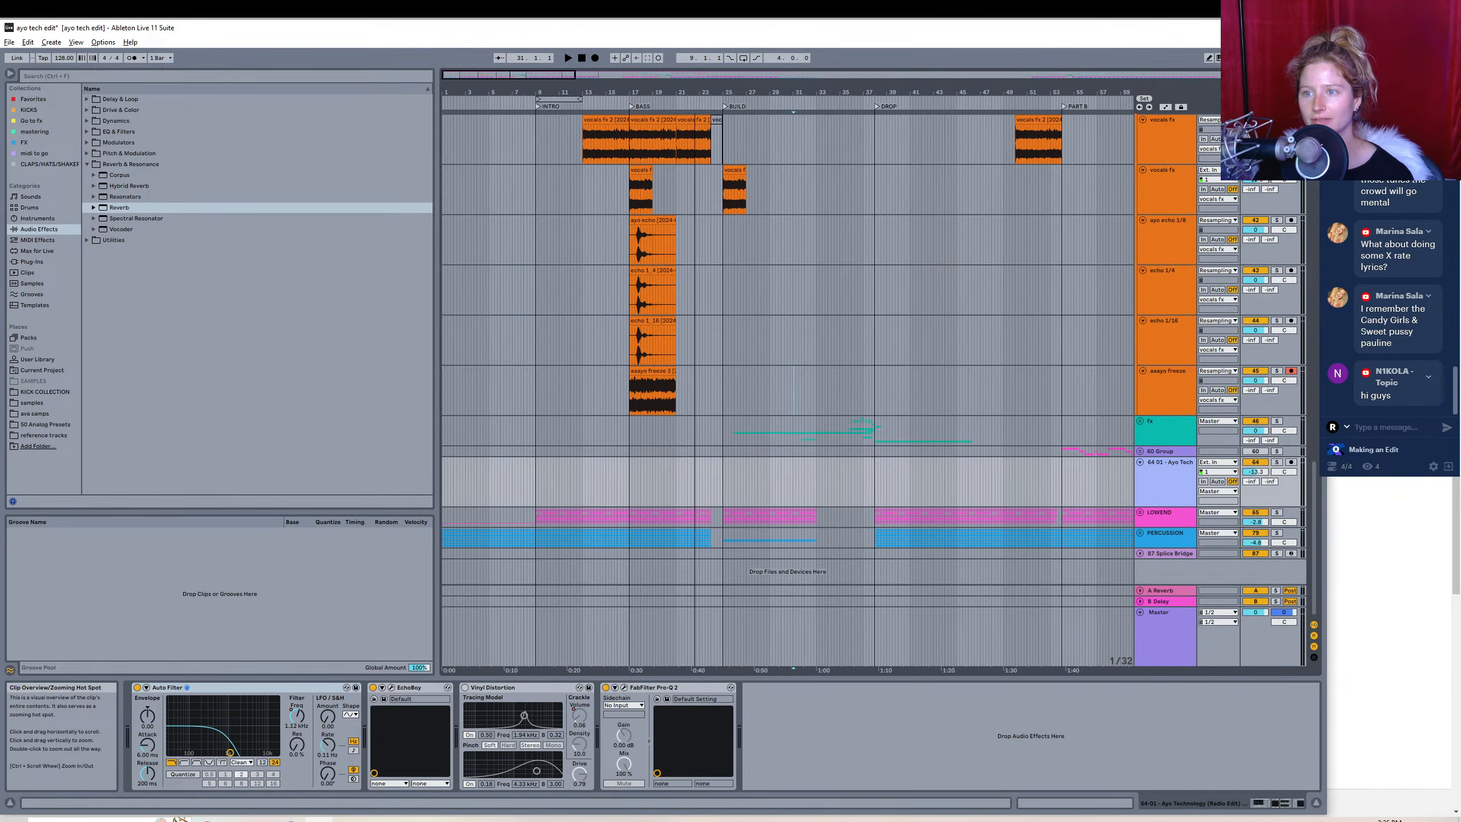
- Reactivate the deactivated clips between the BASS and BUILD locators on the UN WAARPED track with the EchoBoy and Auto Filter chain
mouse_move(1314, 474)
mouse_down()
mouse_move(1312, 425)
mouse_move(1315, 445)
mouse_up()
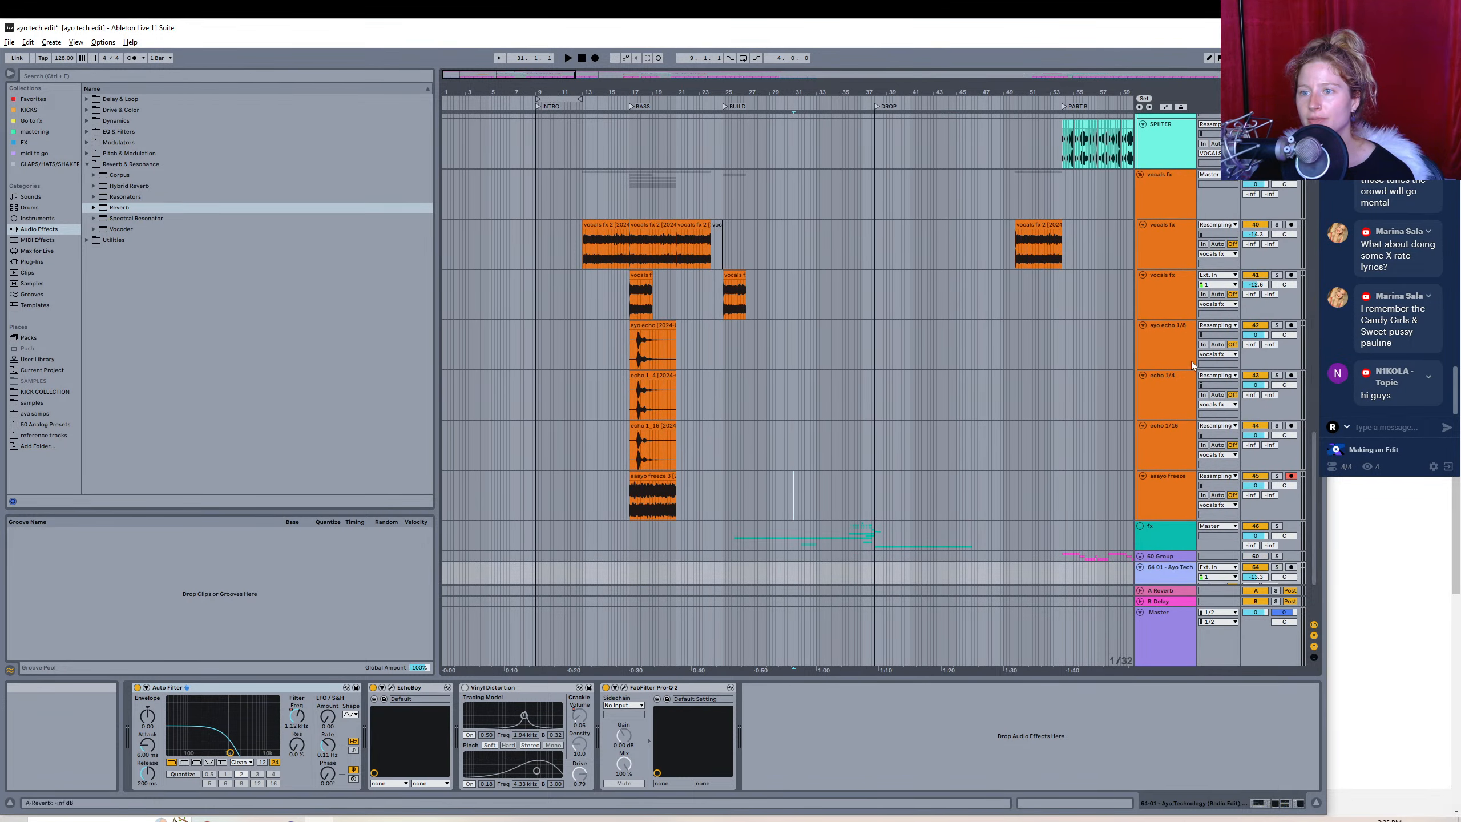
click(1173, 490)
drag(1316, 504, 1313, 263)
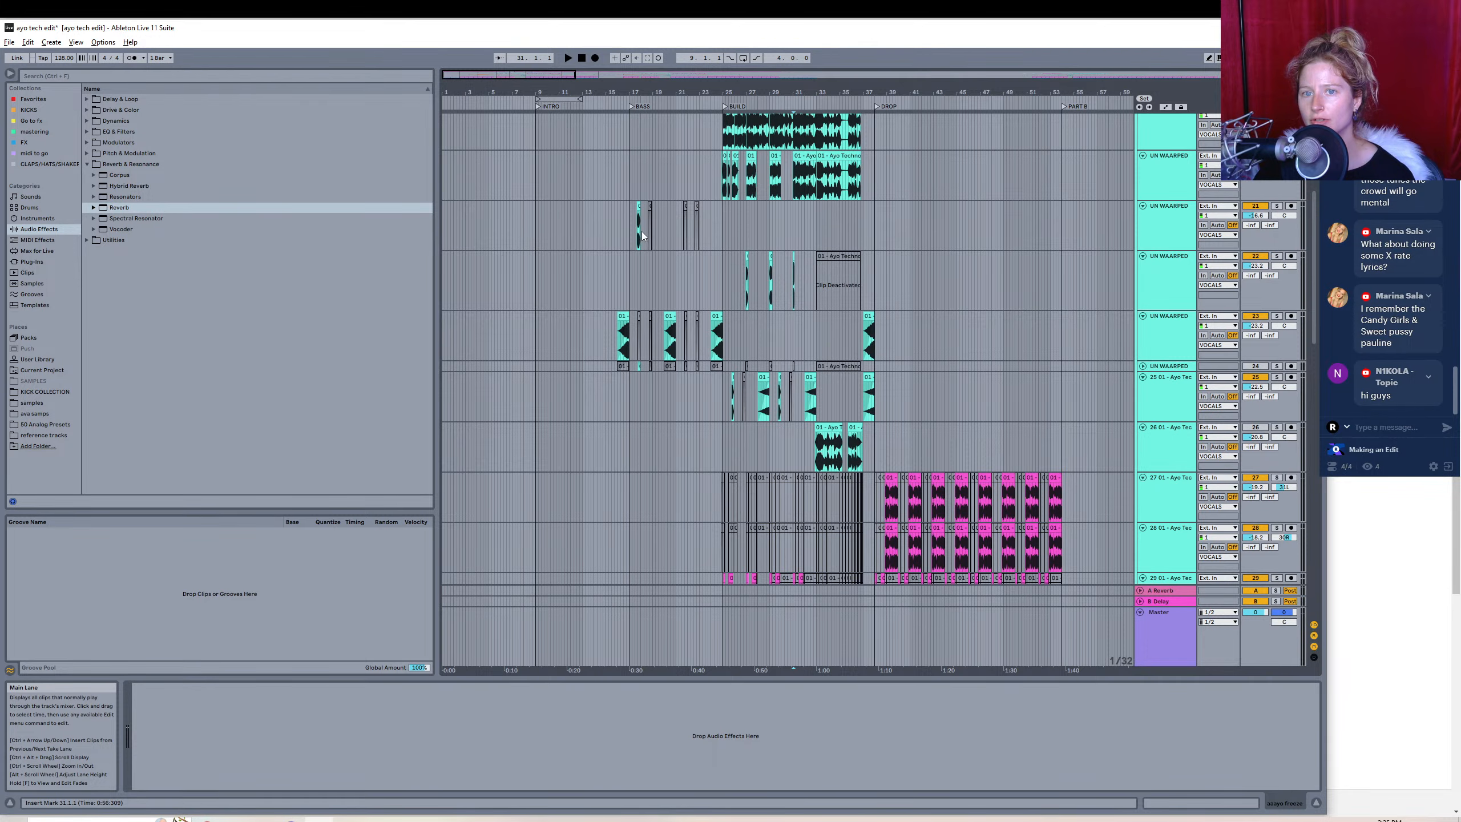
drag(641, 230, 715, 246)
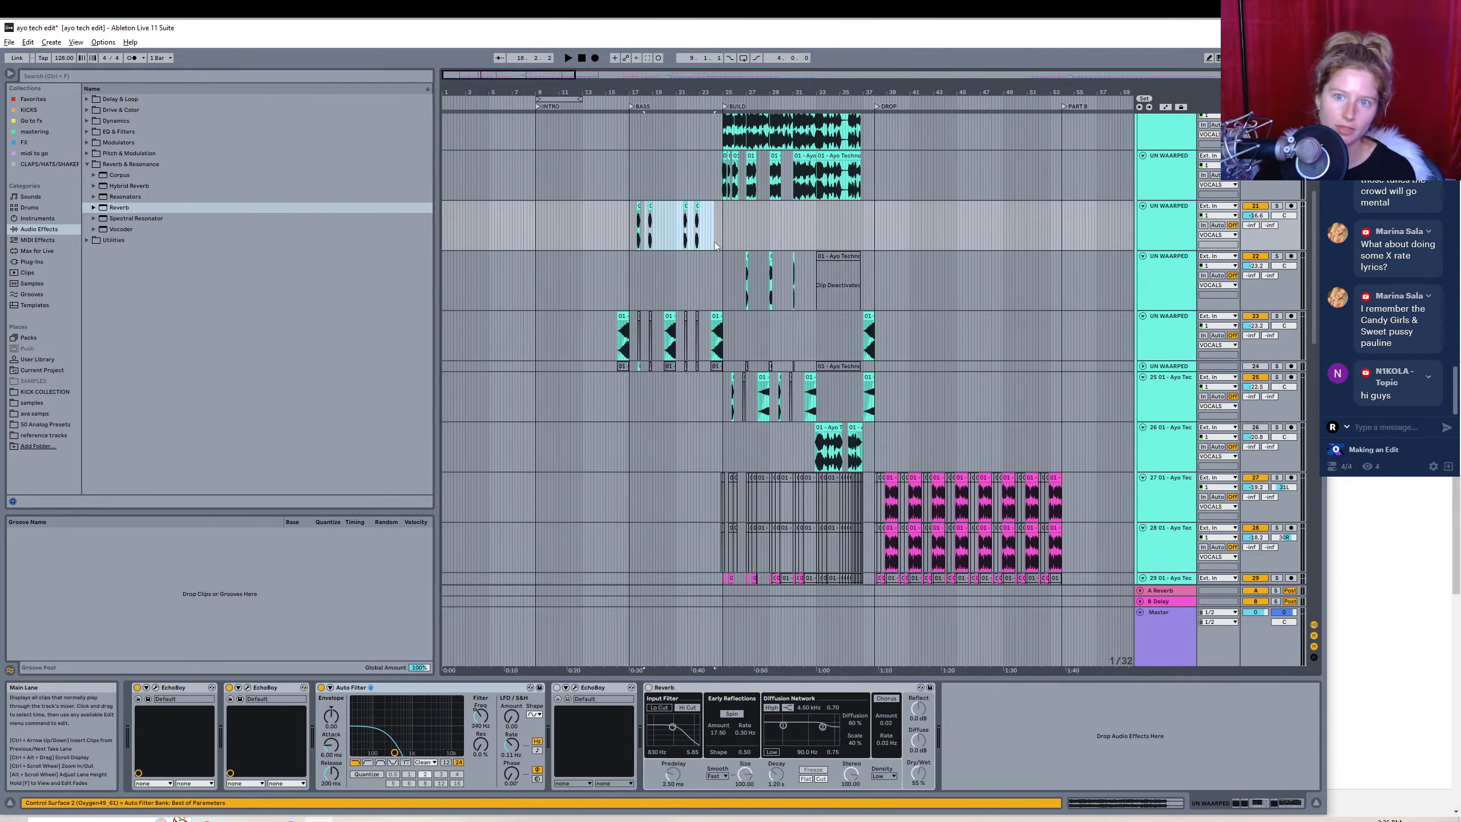
click(853, 226)
- Solo the CHORUS track with the Simple Chorus and Eighth Note delays and play it from just before the BUILD locator
drag(1313, 271, 1313, 364)
click(1275, 390)
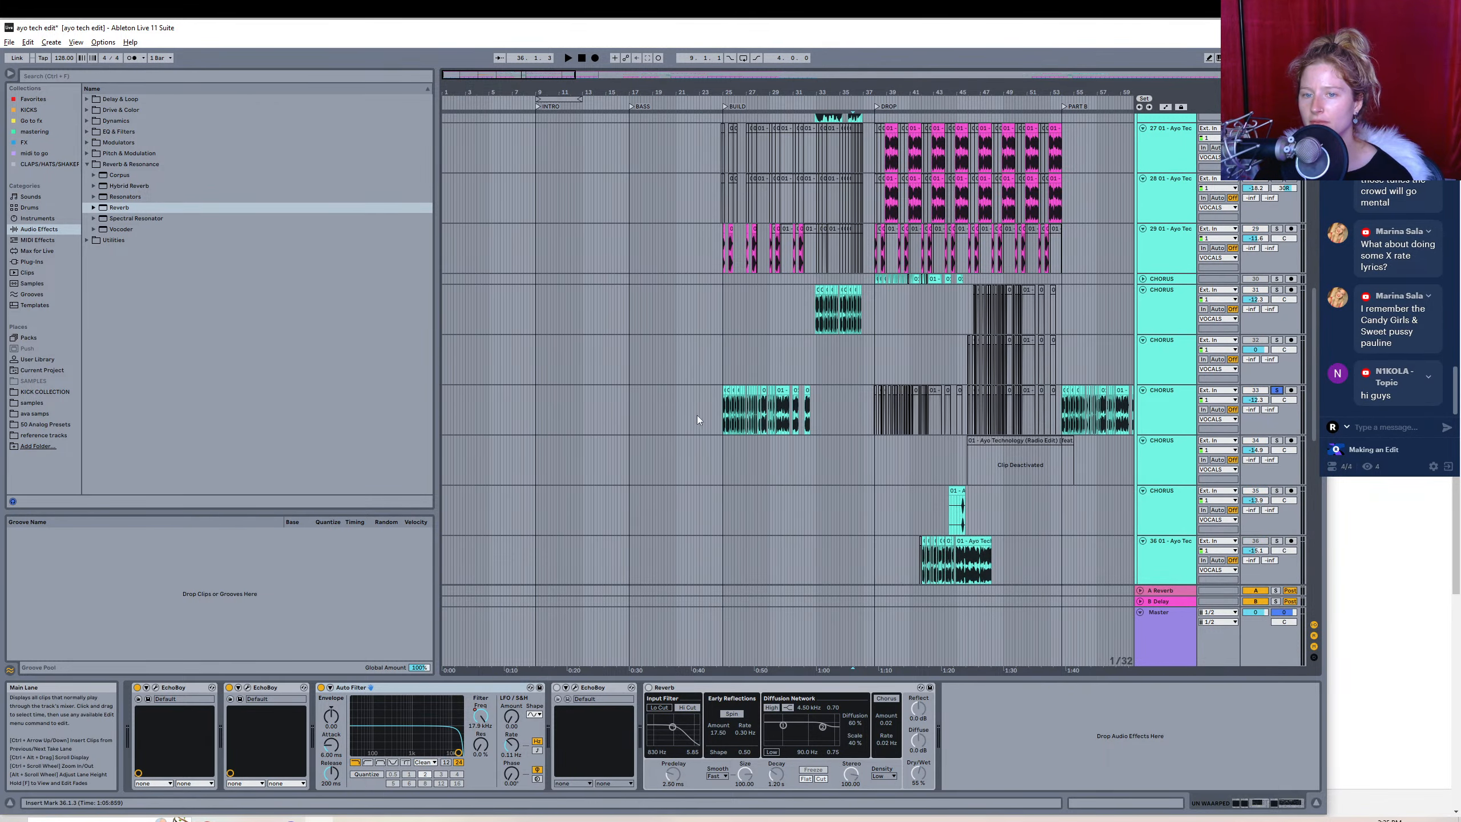
click(719, 415)
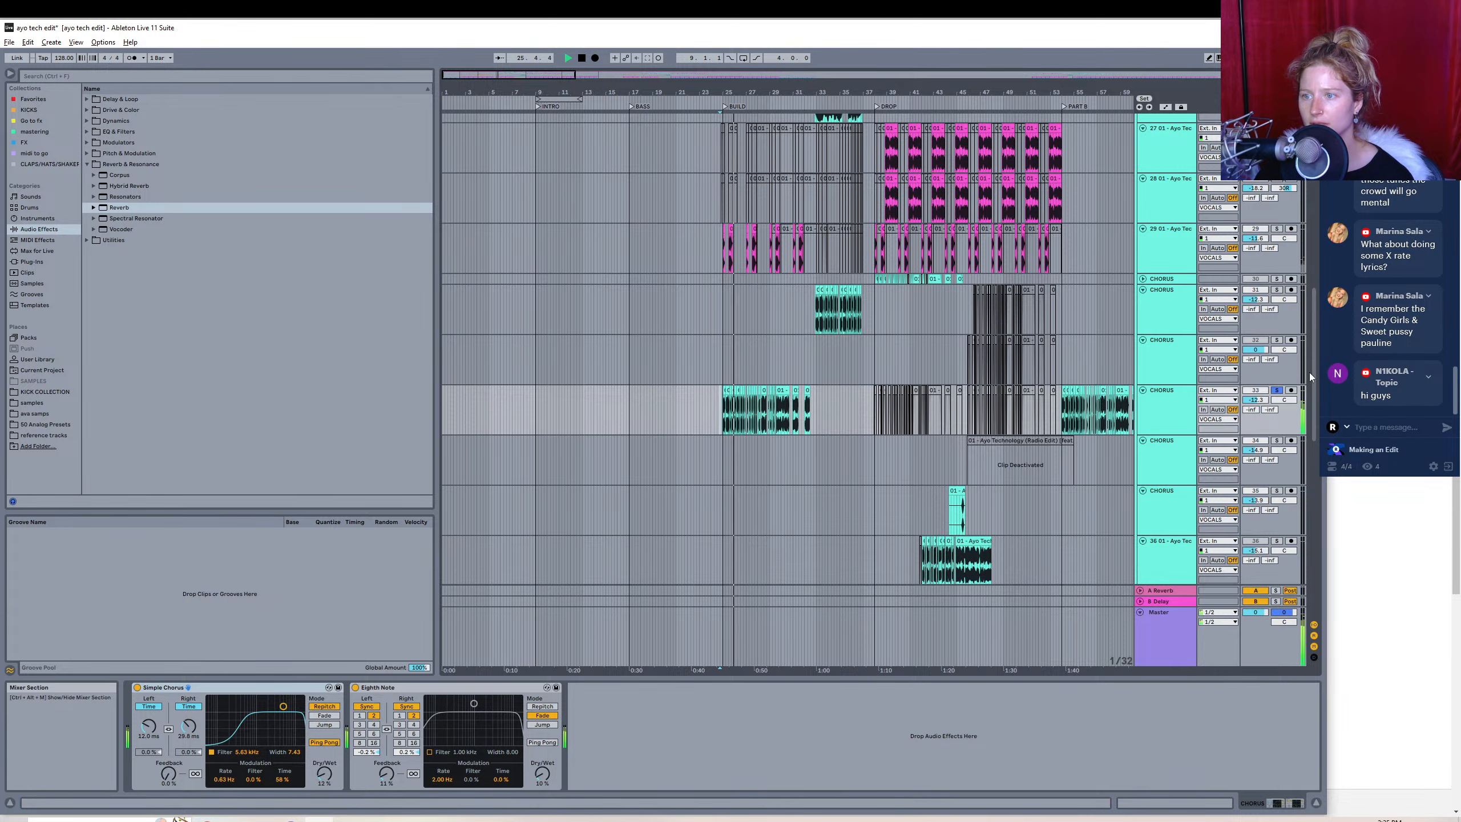
- Insert an audio track as the first track of the vocals fx group and rename it parallel glue
drag(1310, 377, 1315, 467)
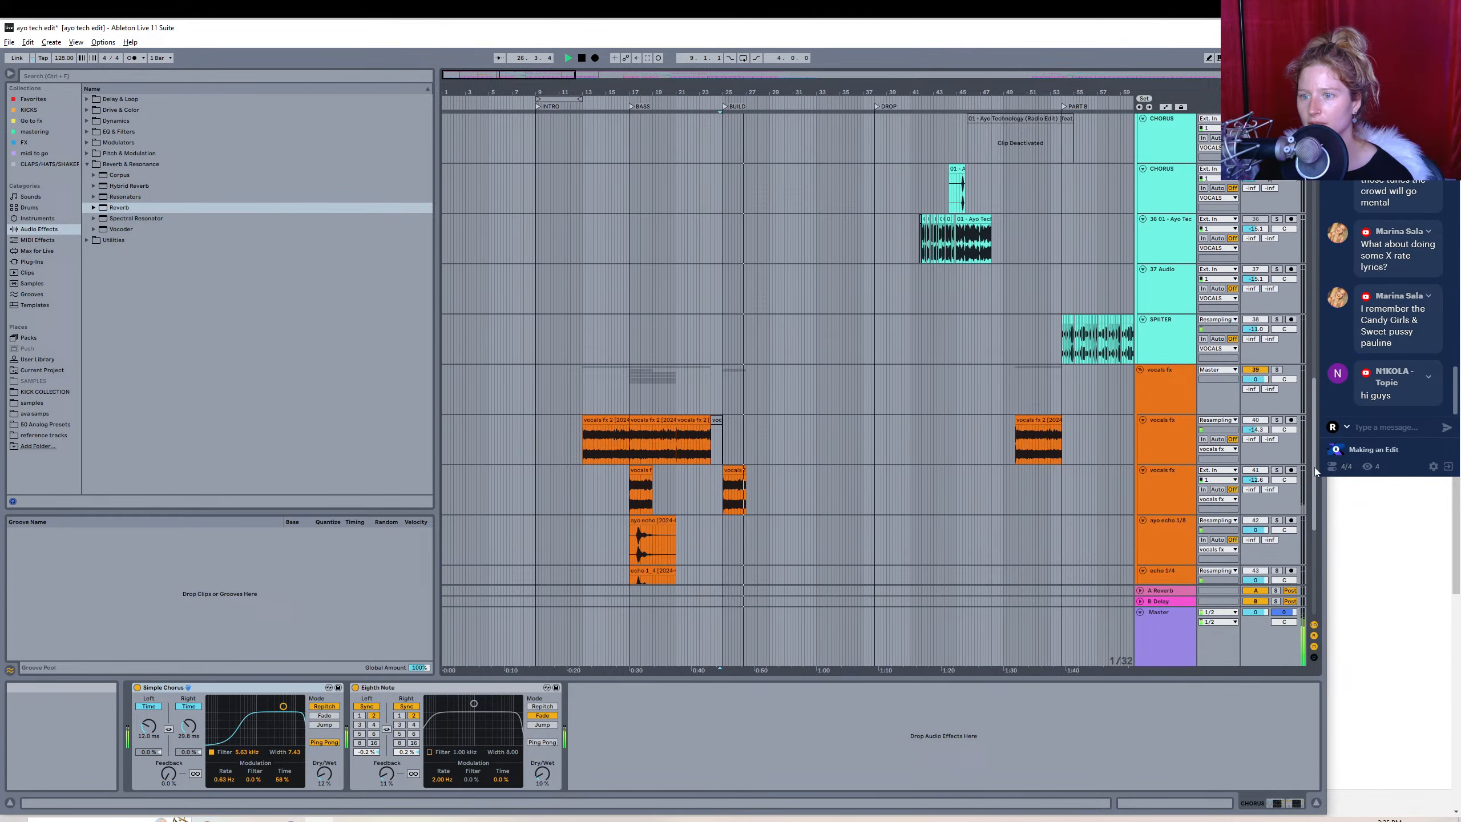
click(1166, 441)
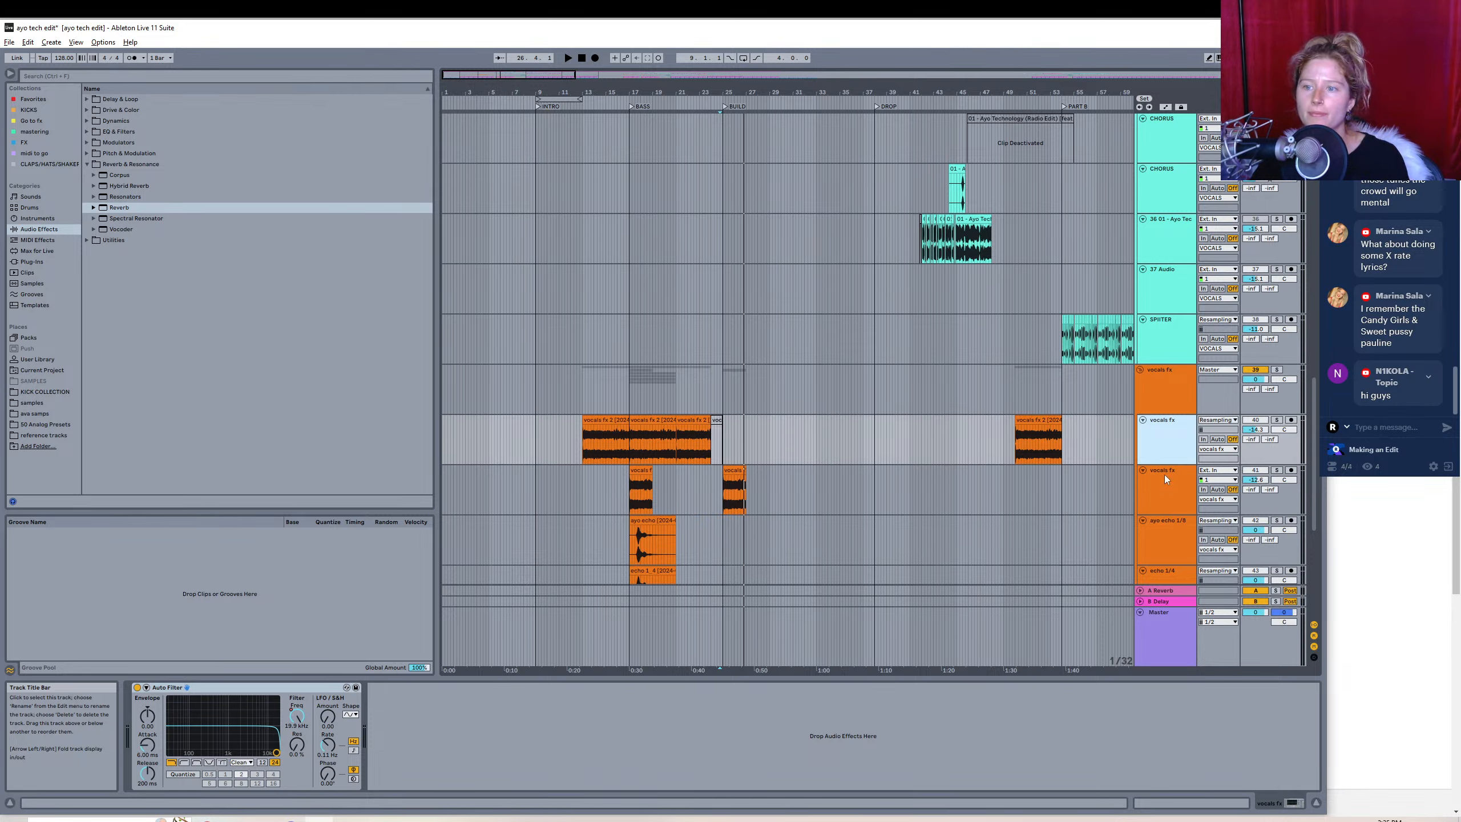
key(ctrl+t)
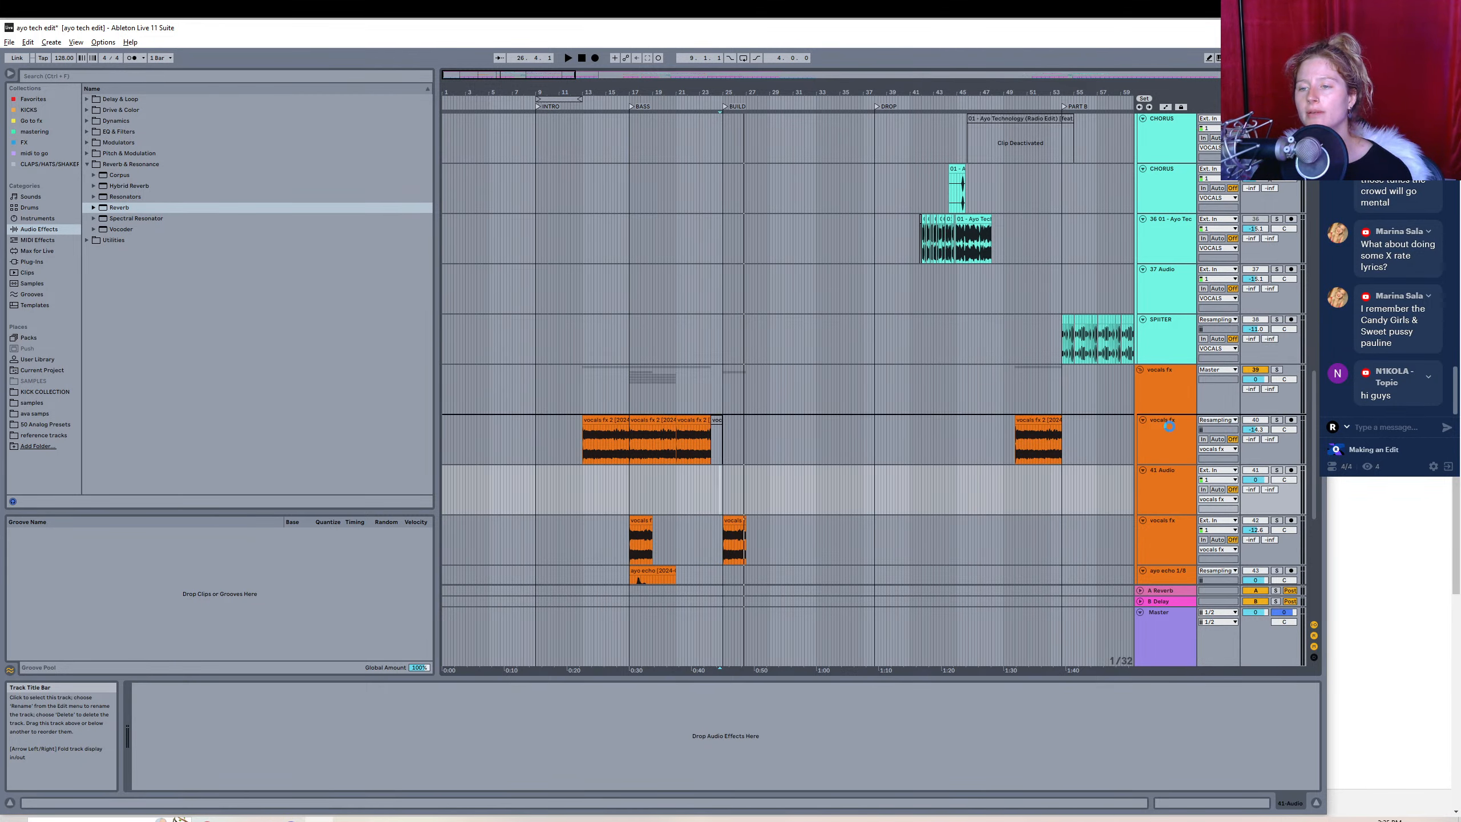
drag(1167, 425, 1168, 432)
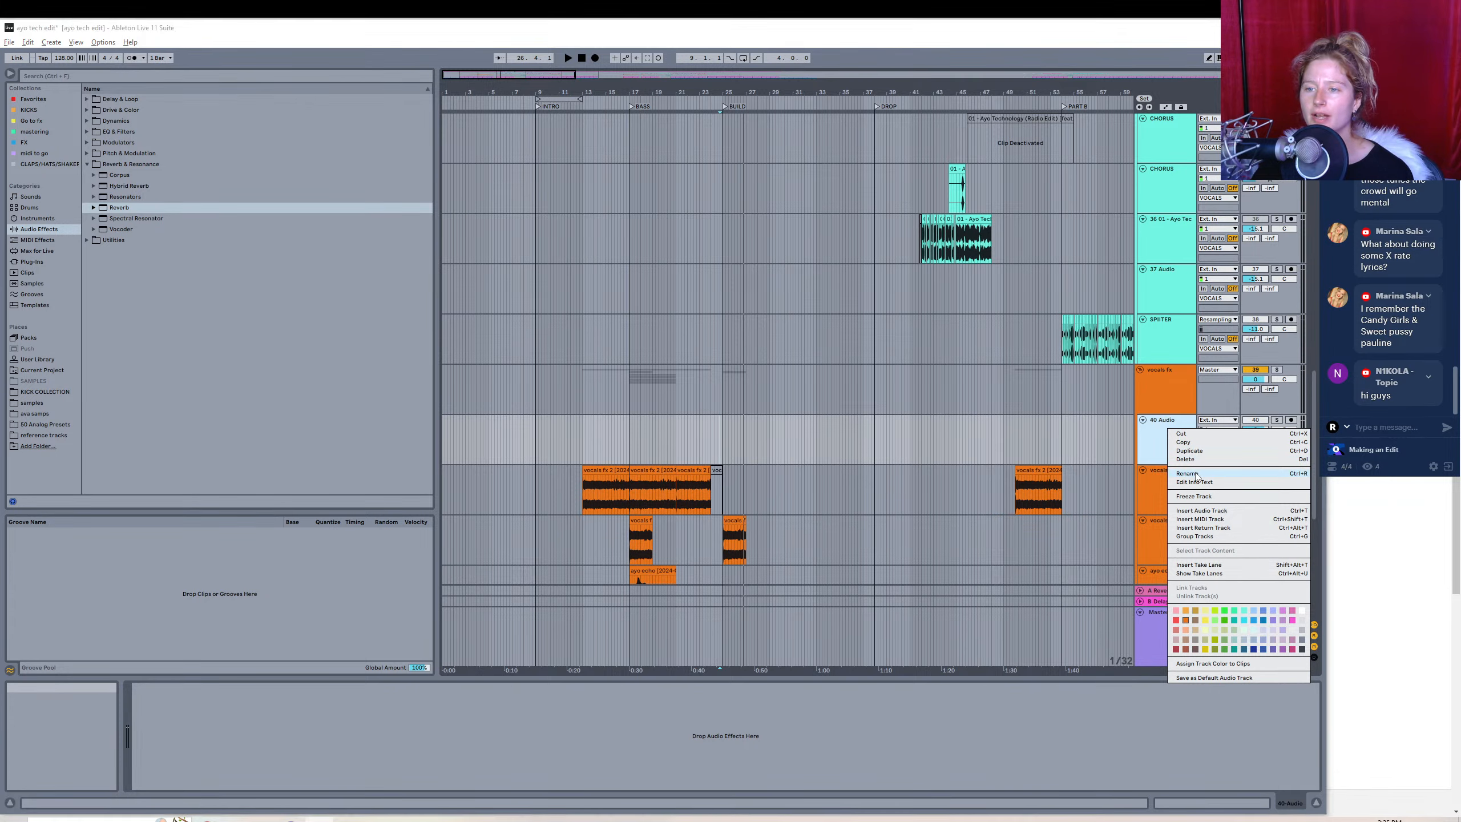
click(1195, 473)
text(parallel)
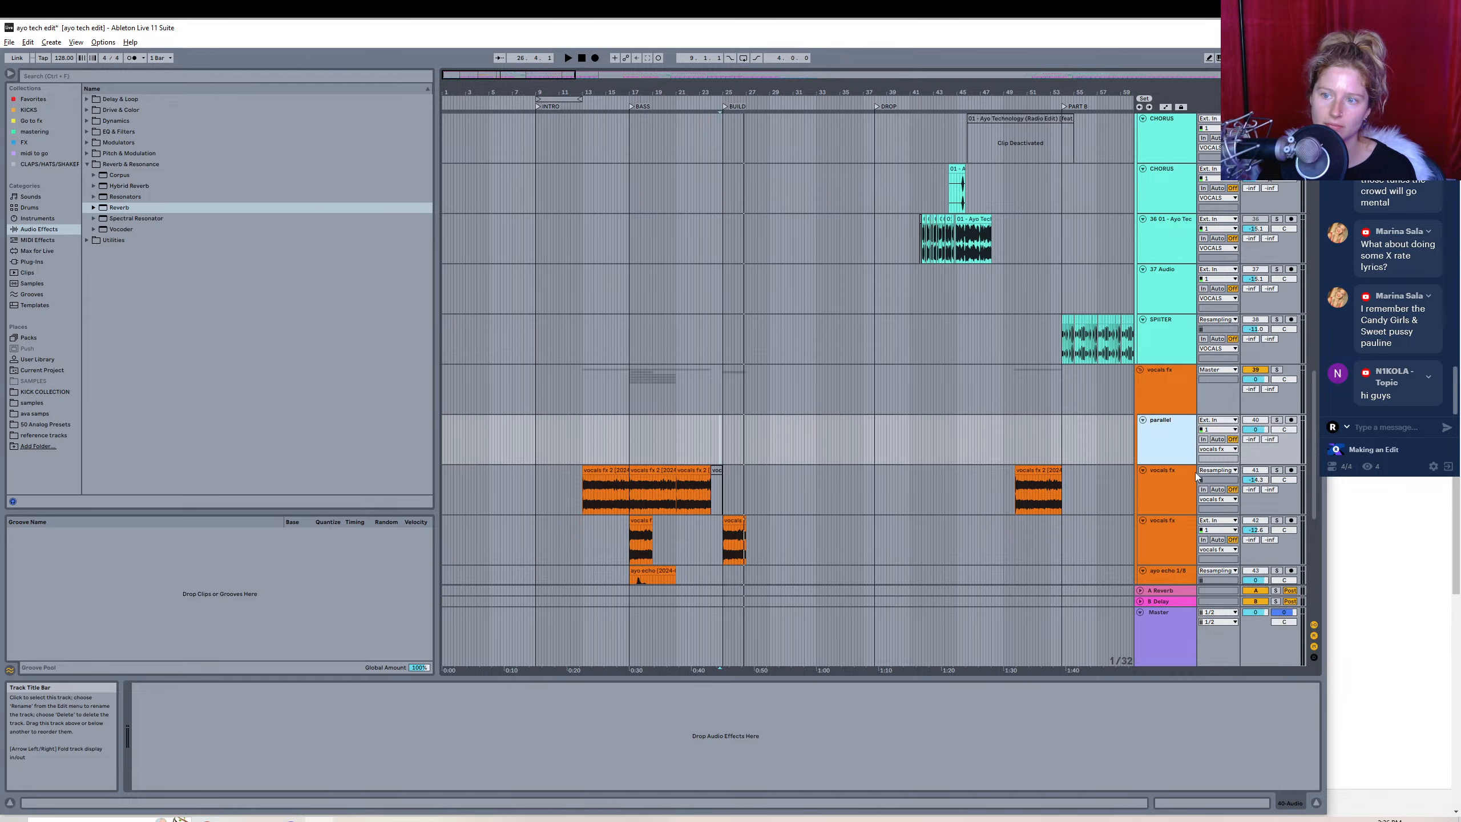
text(glue)
key(Return)
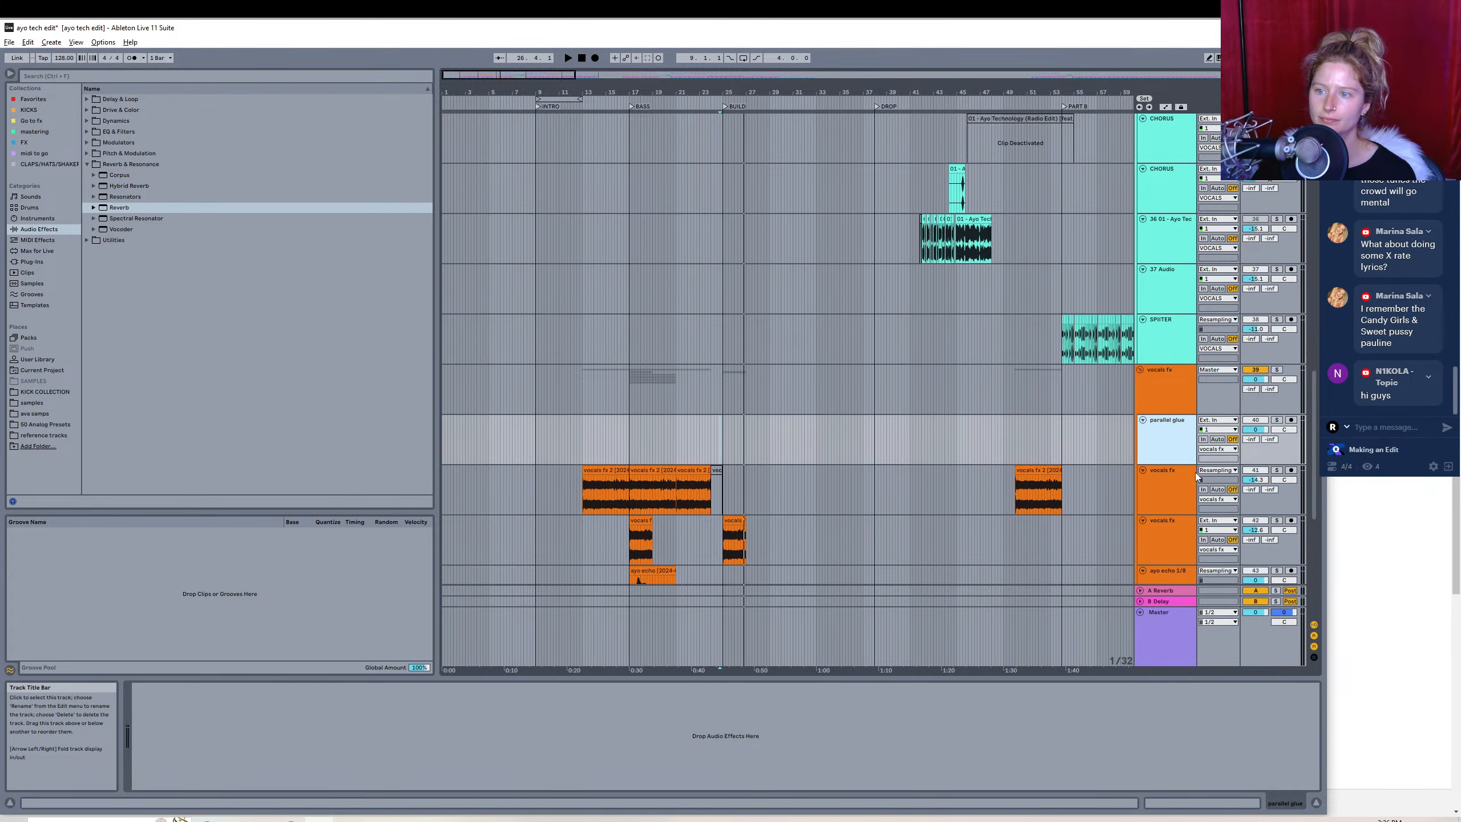
click(1217, 420)
click(1320, 448)
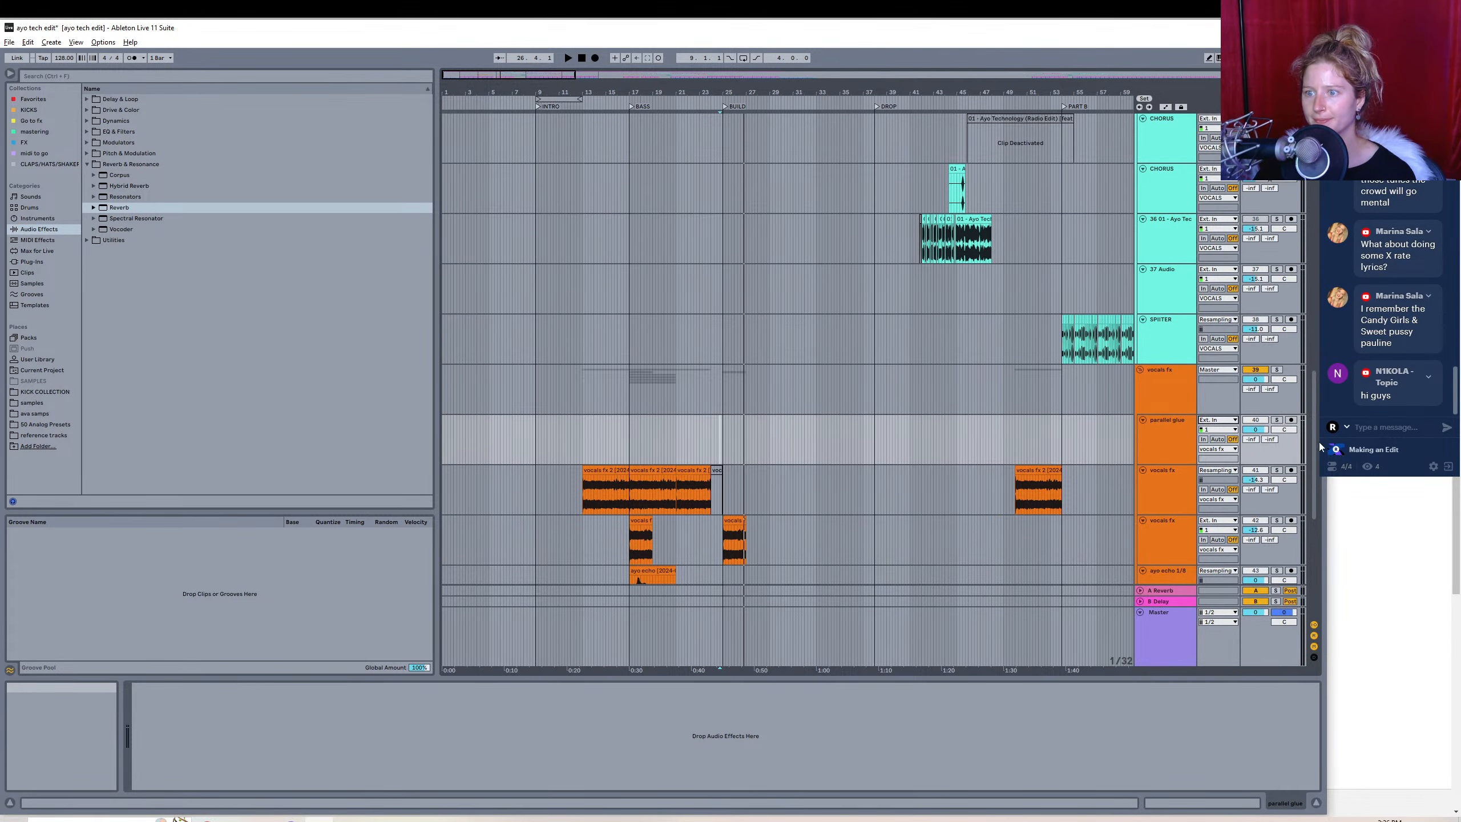
- Add a Reverb to the end of the soloed CHORUS track's device chain
mouse_move(1313, 427)
mouse_down()
mouse_move(1319, 356)
mouse_move(1313, 369)
mouse_up()
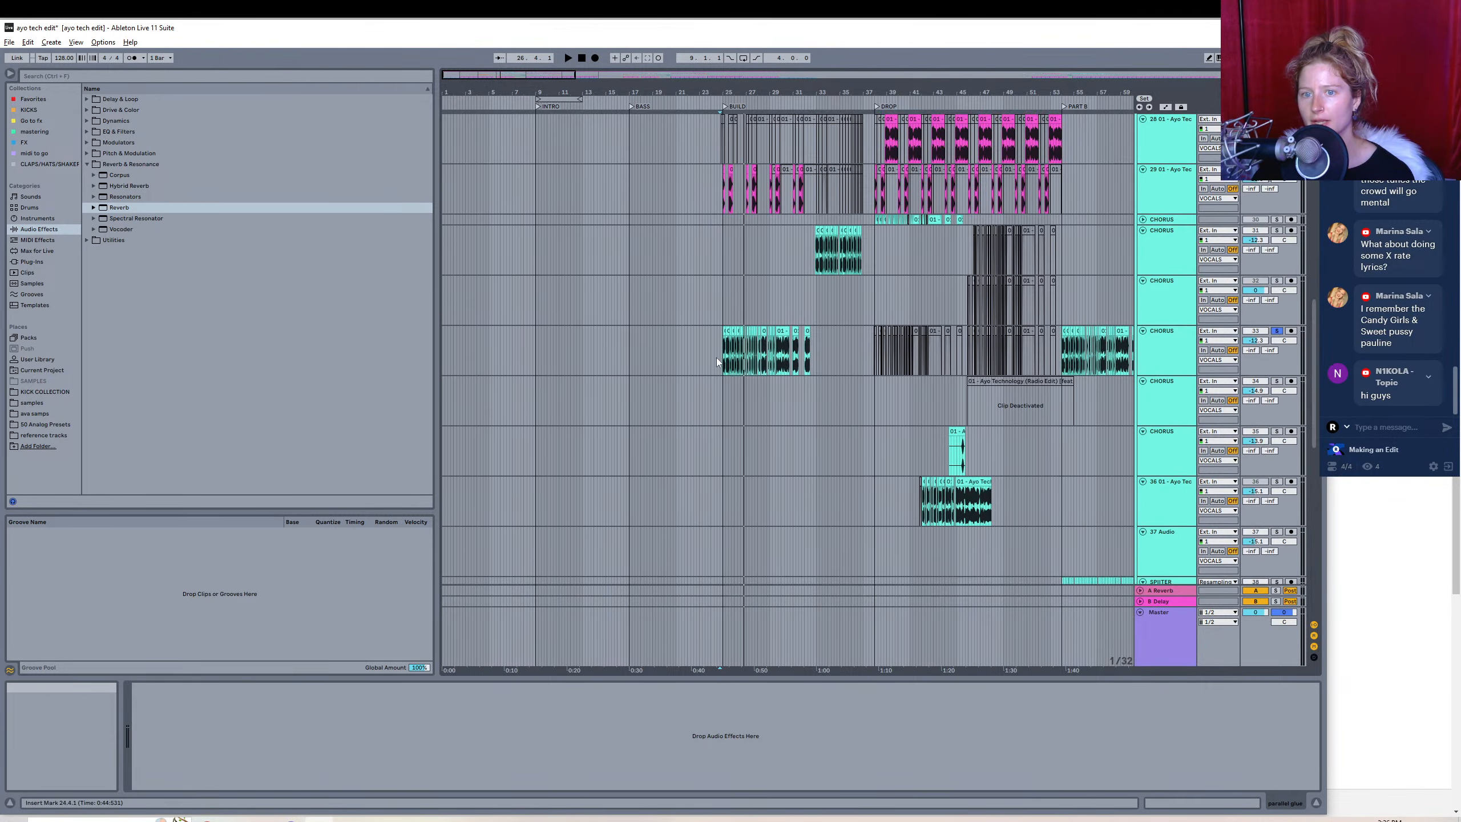
click(697, 365)
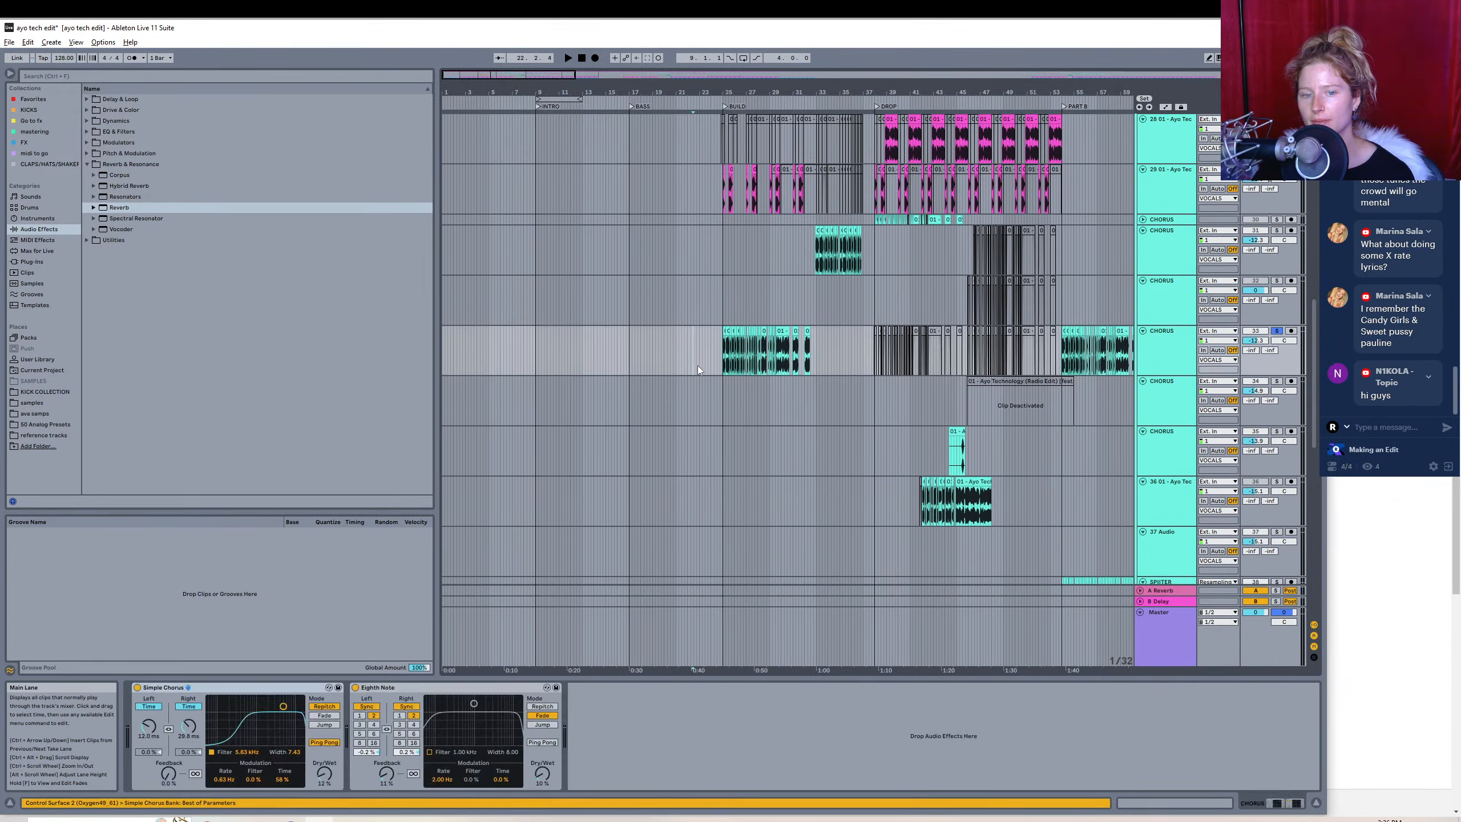
click(122, 208)
drag(735, 666, 843, 777)
- Add ValhallaVintageVerb and MicroShift after the Reverb on the soloed CHORUS track and close their plug-in windows
click(29, 99)
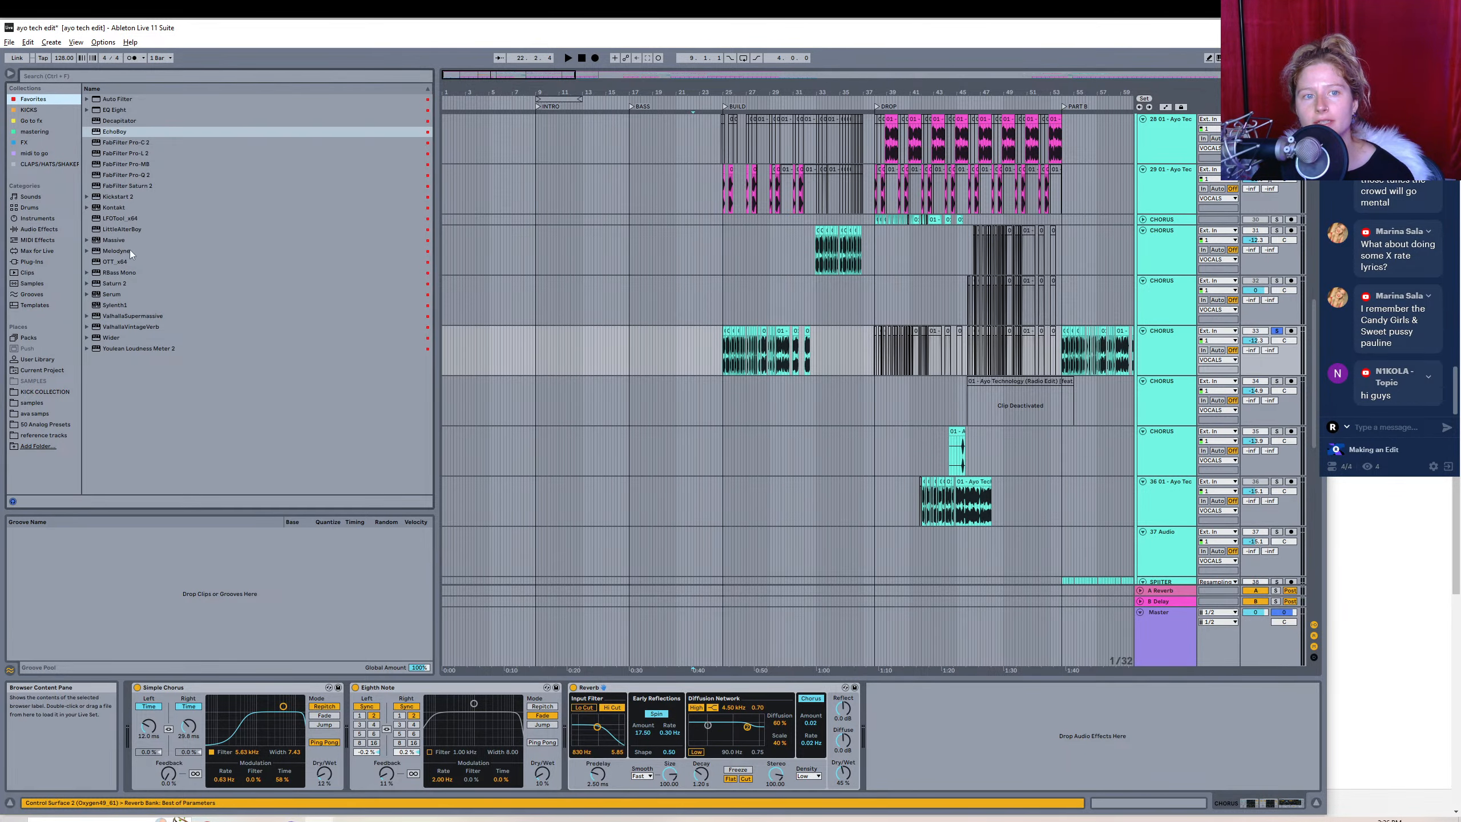
click(136, 327)
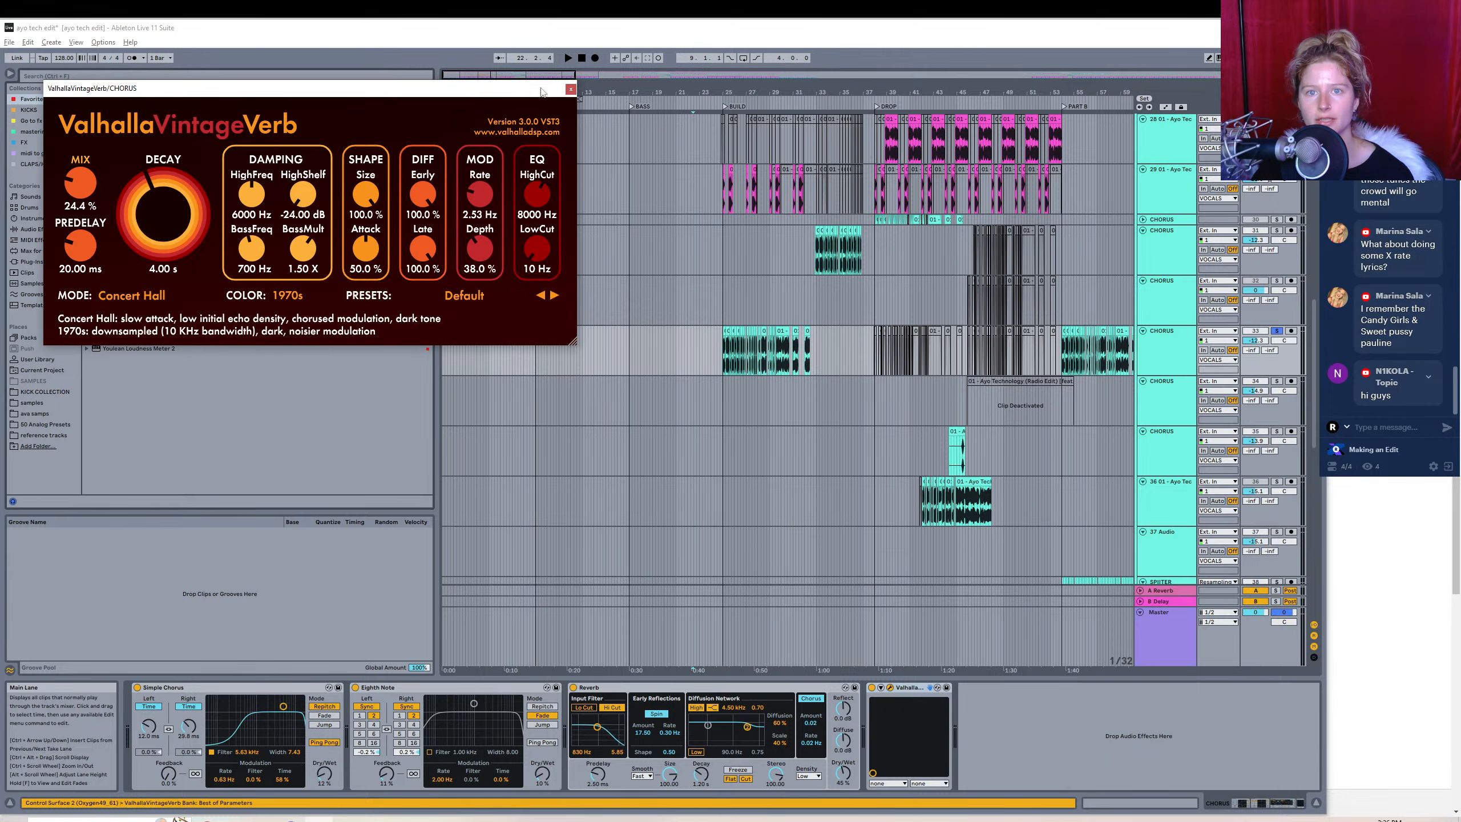
click(570, 89)
click(32, 261)
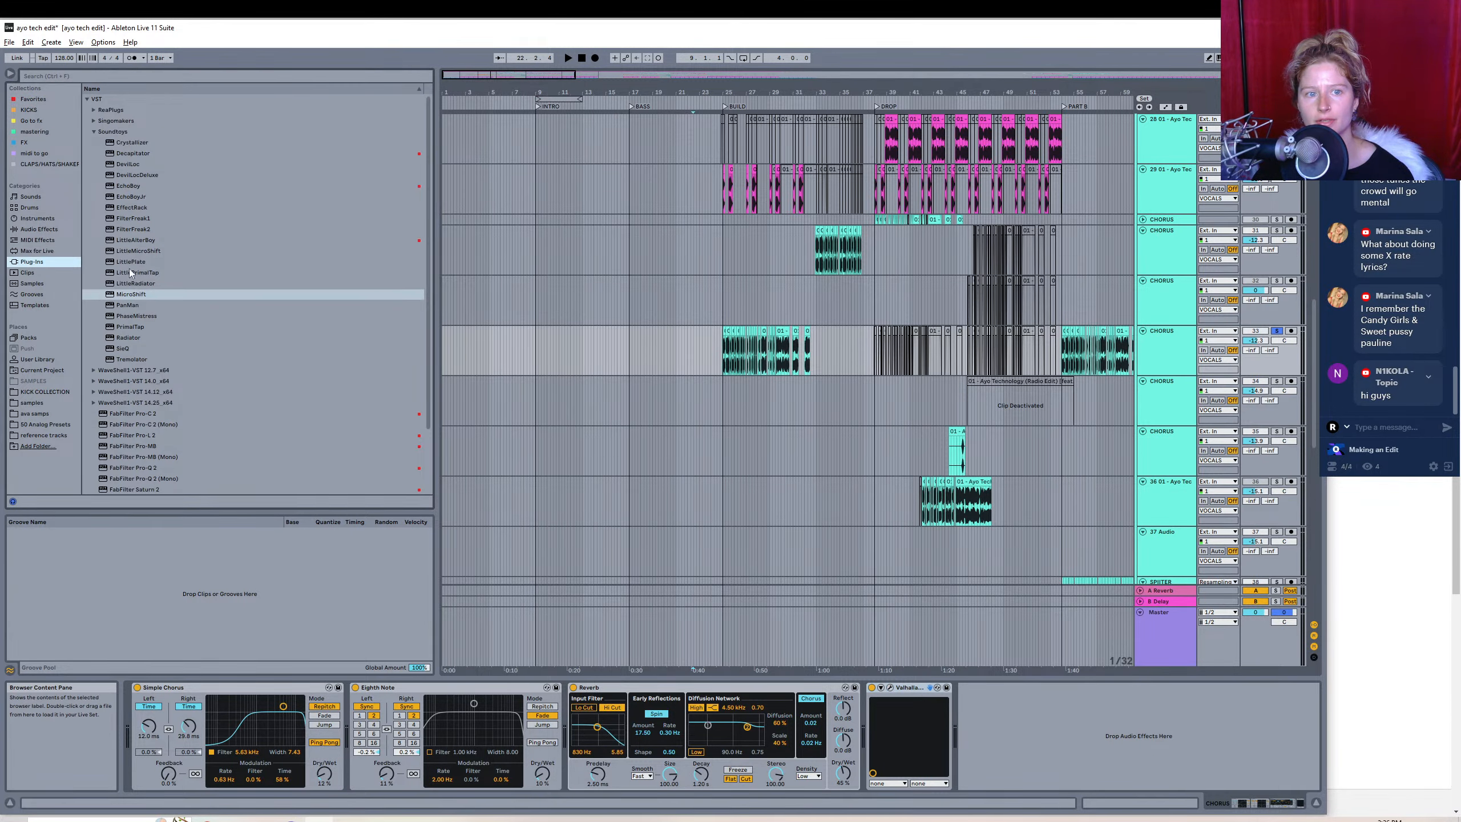
click(138, 295)
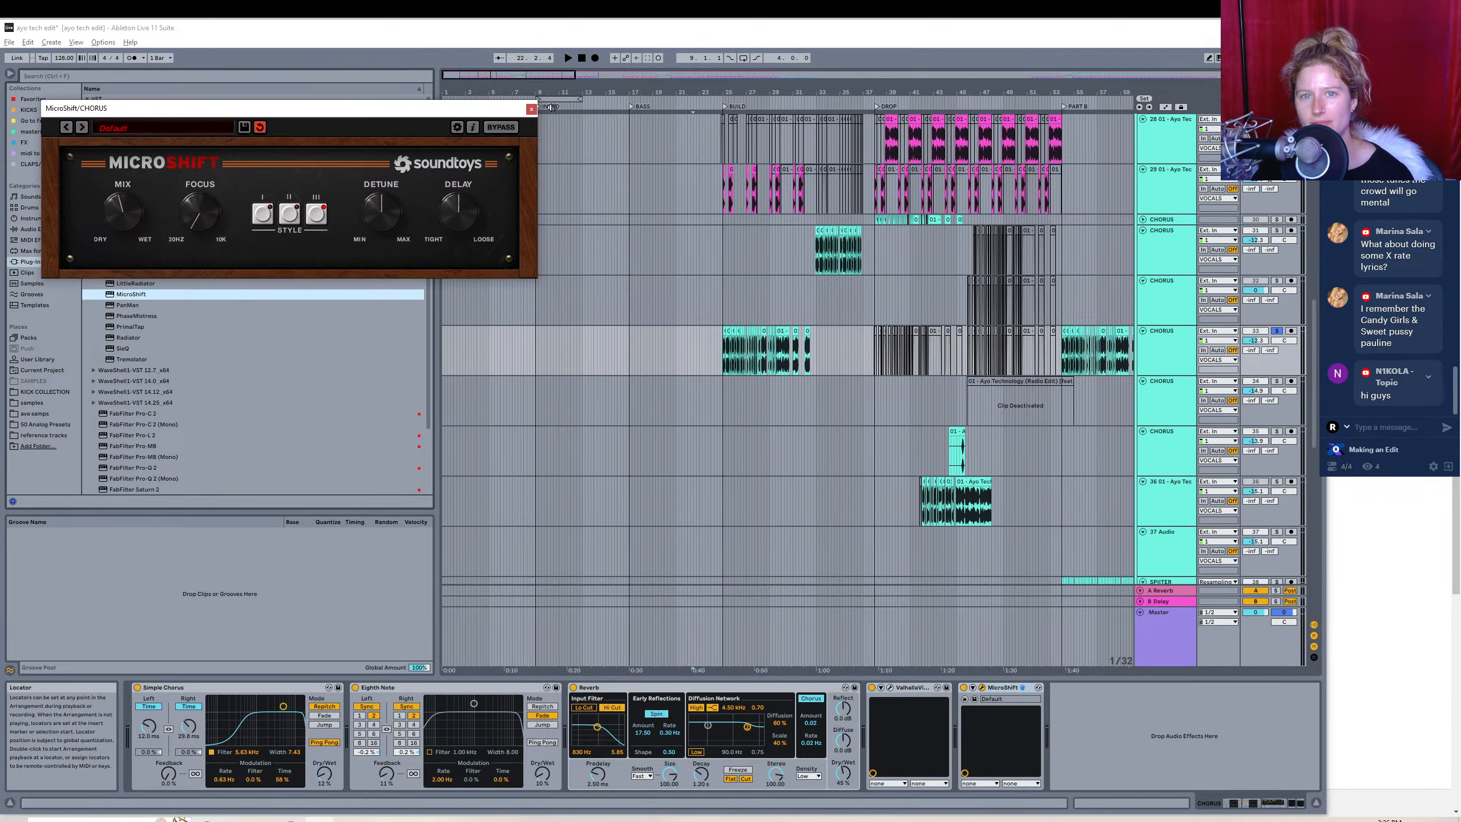
click(530, 109)
- During playback, lower the Reverb's diffuse level to -7.3 dB and set ValhallaVintageVerb to 0.21 s decay and 0 ms predelay
click(717, 361)
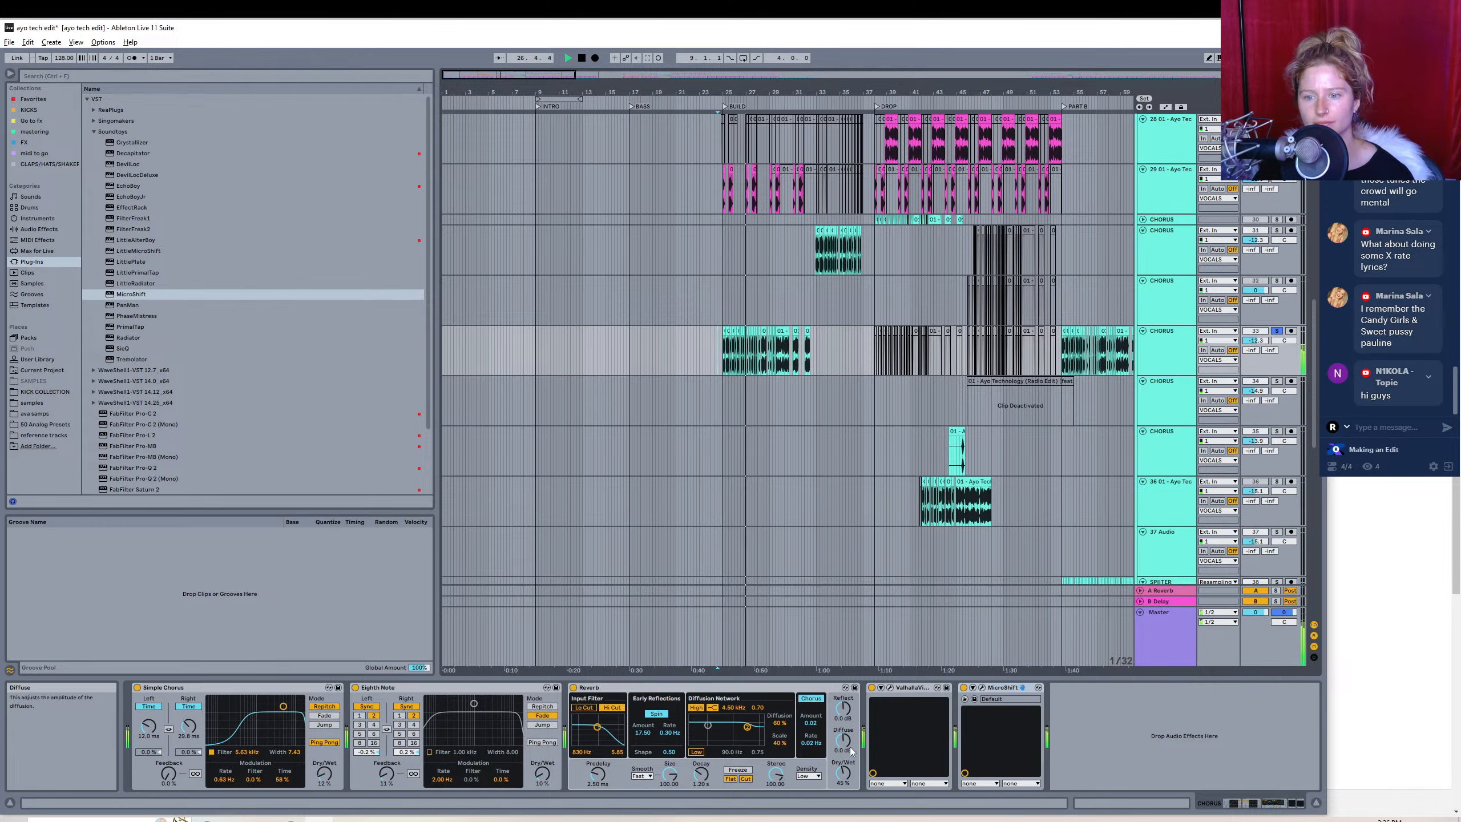
drag(851, 751, 852, 771)
click(890, 687)
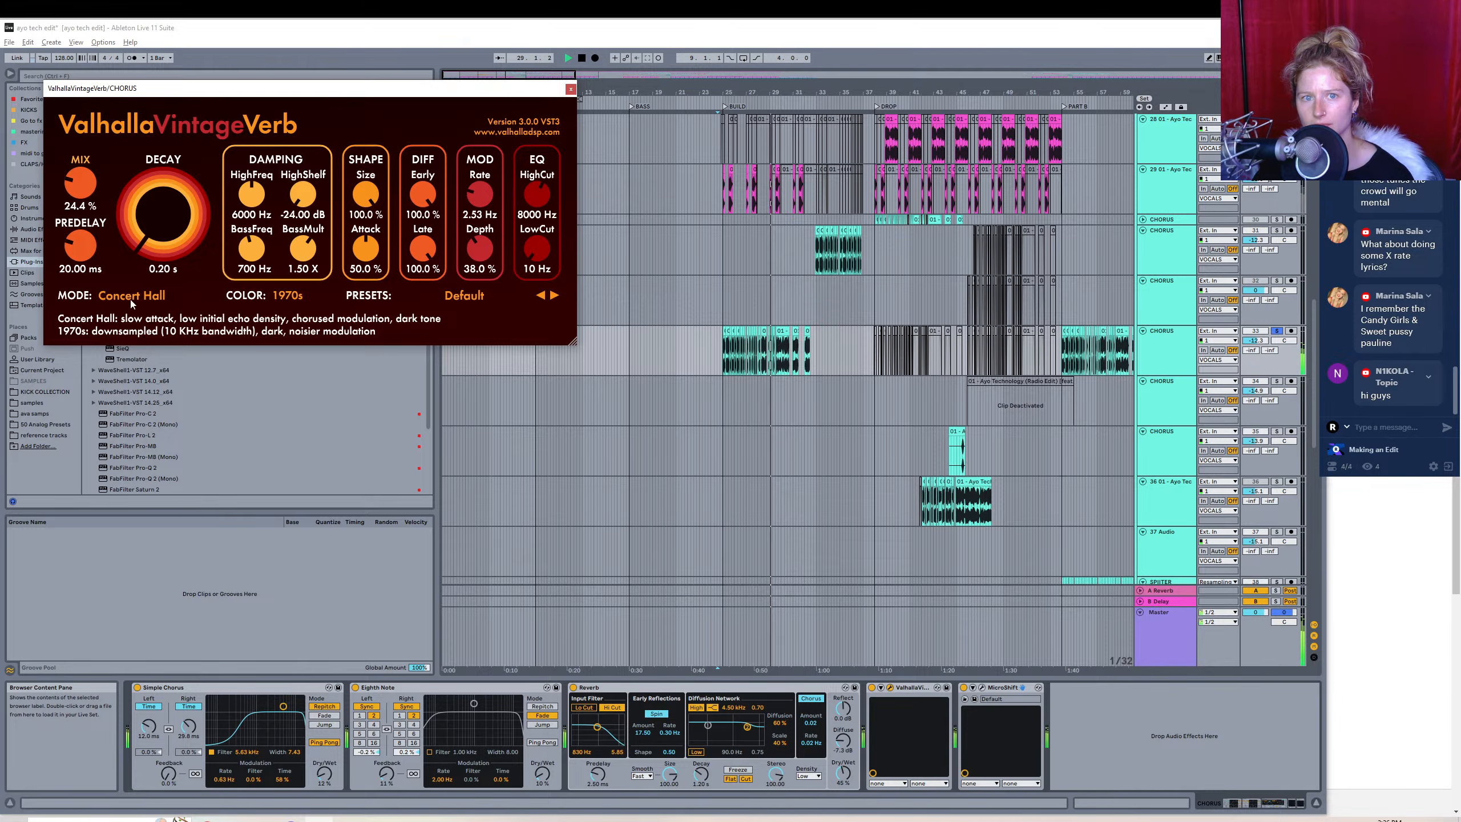
drag(144, 216, 145, 213)
drag(85, 249, 99, 346)
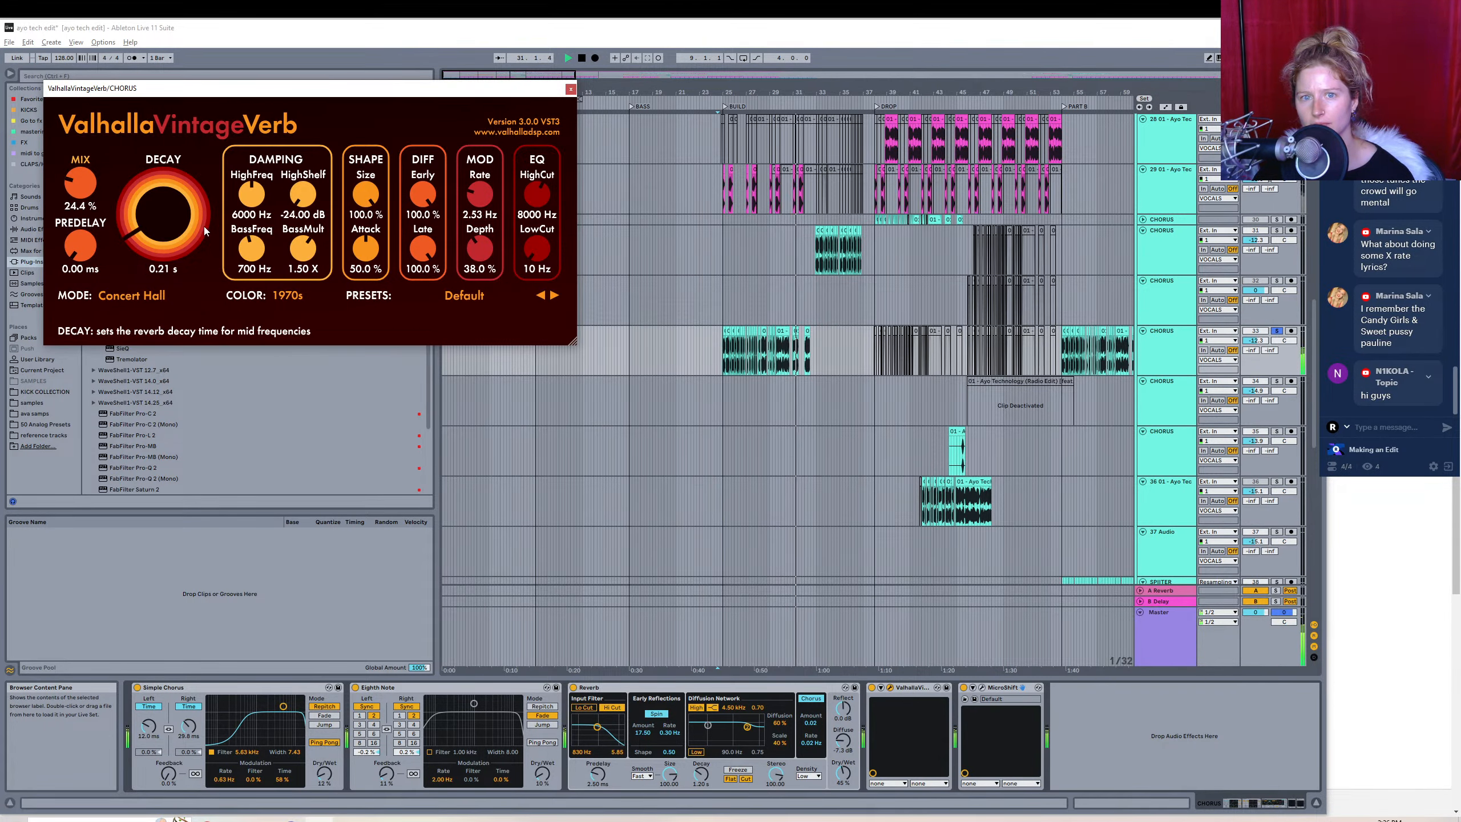
click(570, 88)
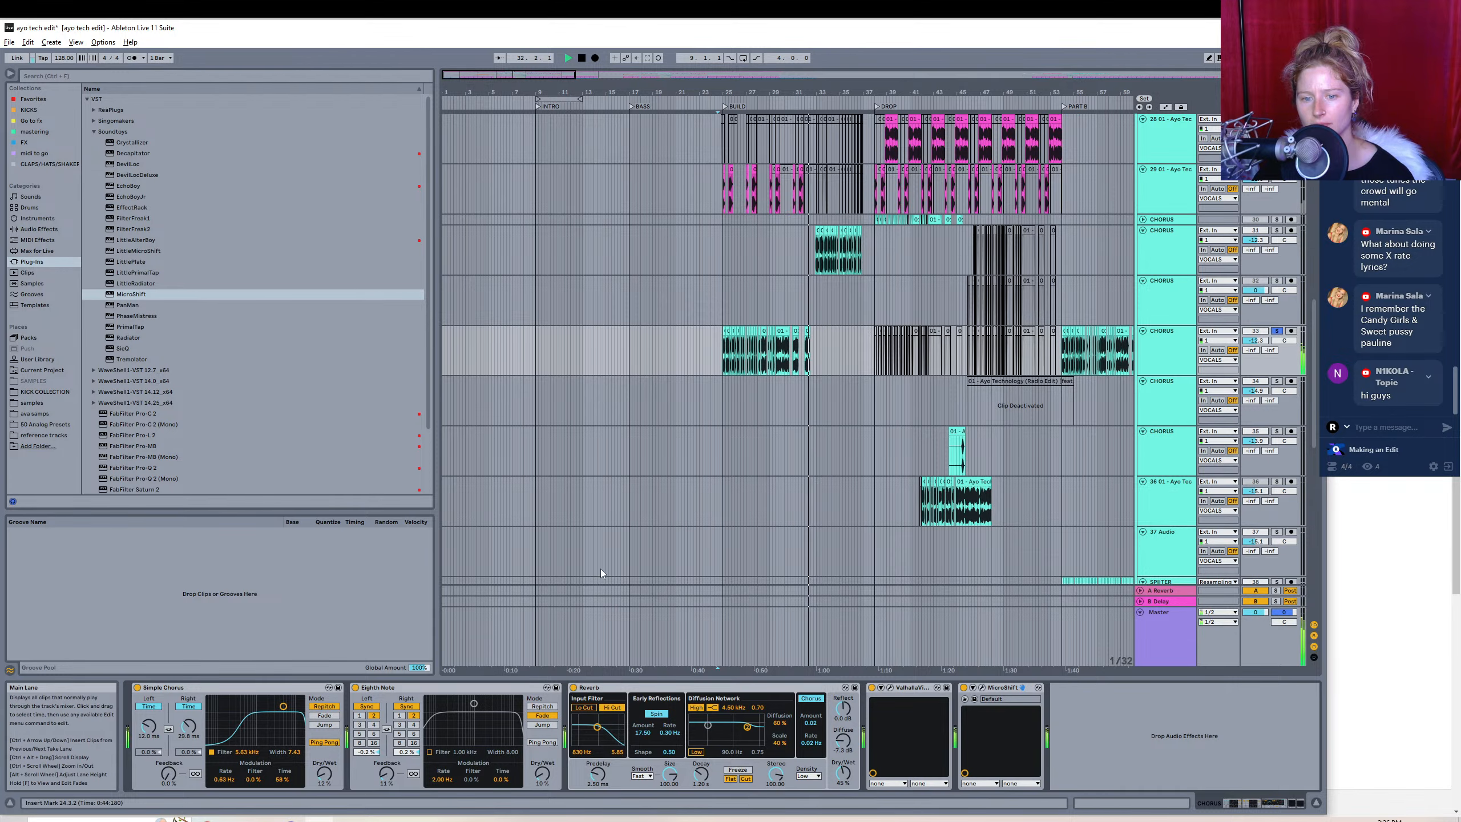
key(space)
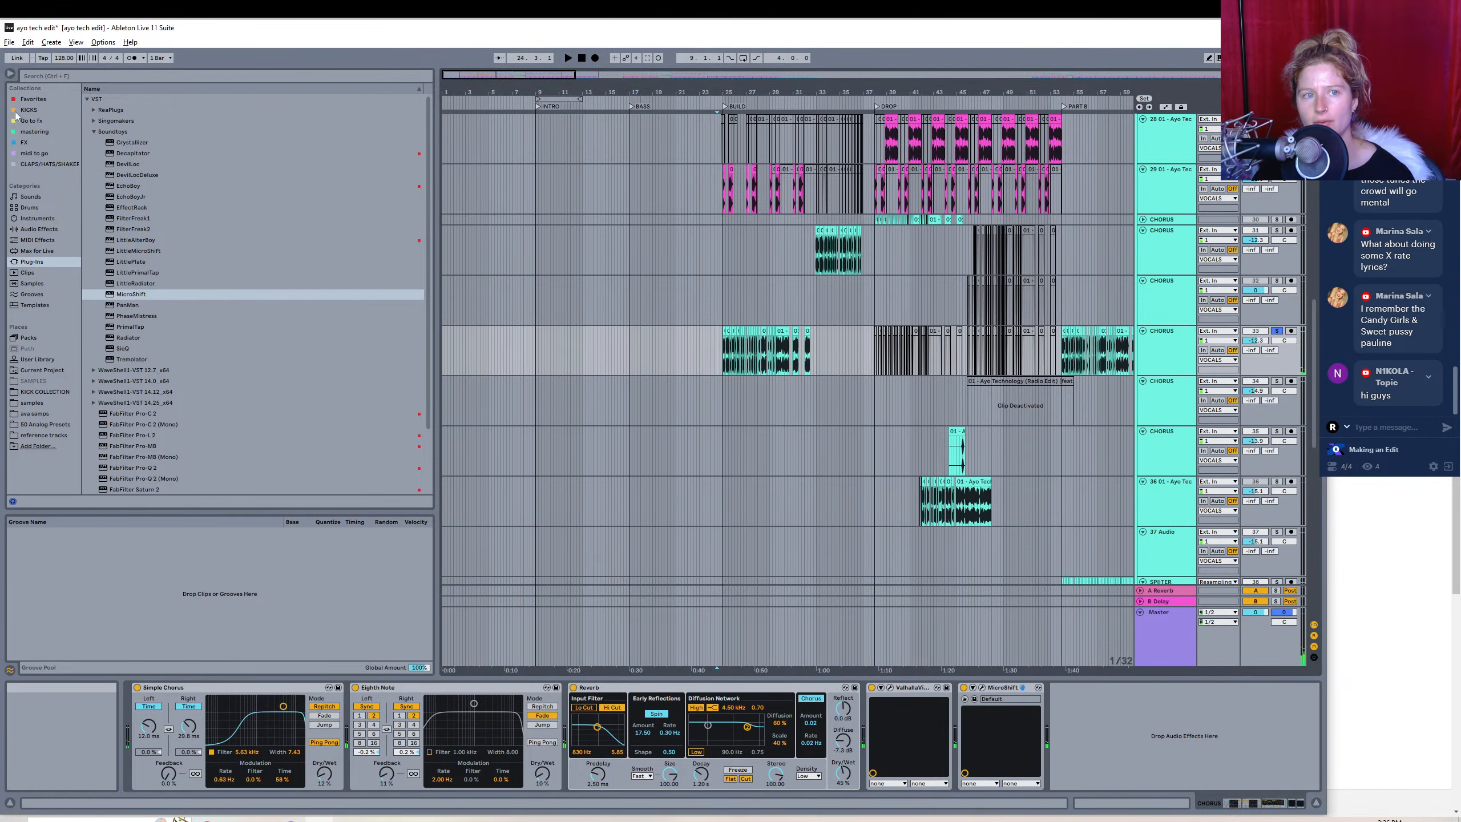
- Add EchoBoy after MicroShift on the CHORUS track and audition its Dirty Slap preset from Vocal FX
click(29, 99)
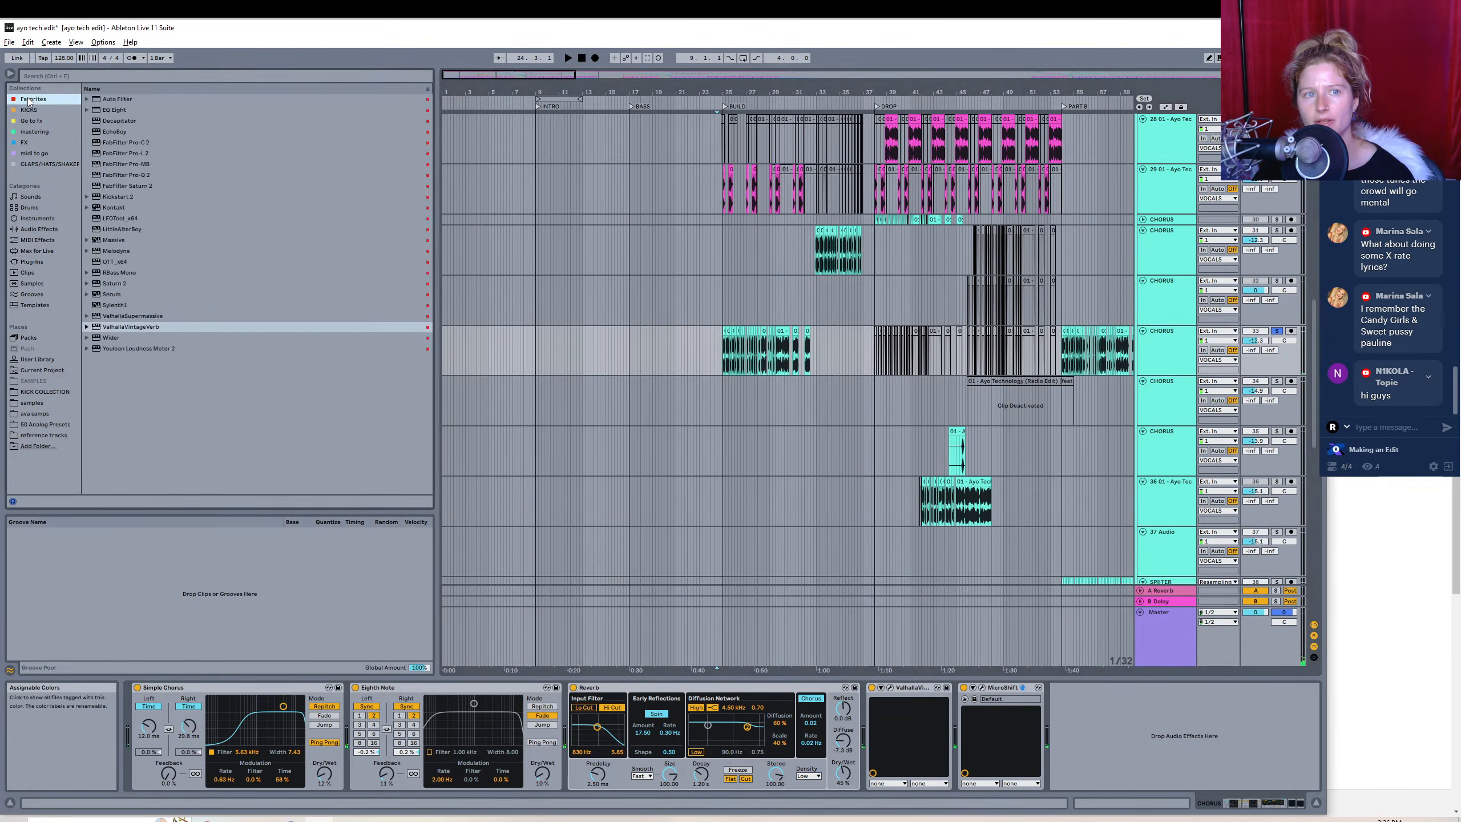
click(116, 132)
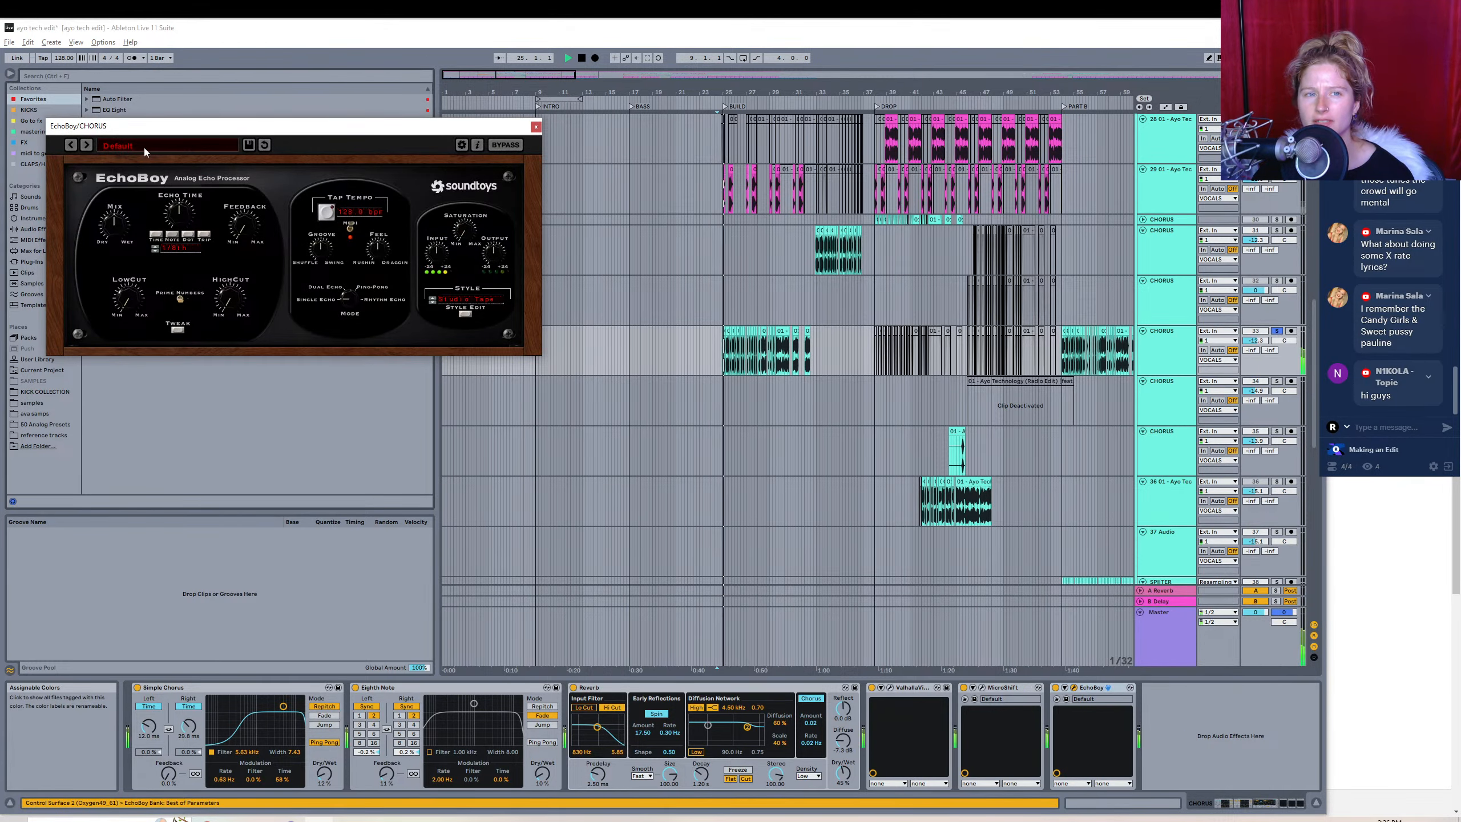
click(144, 147)
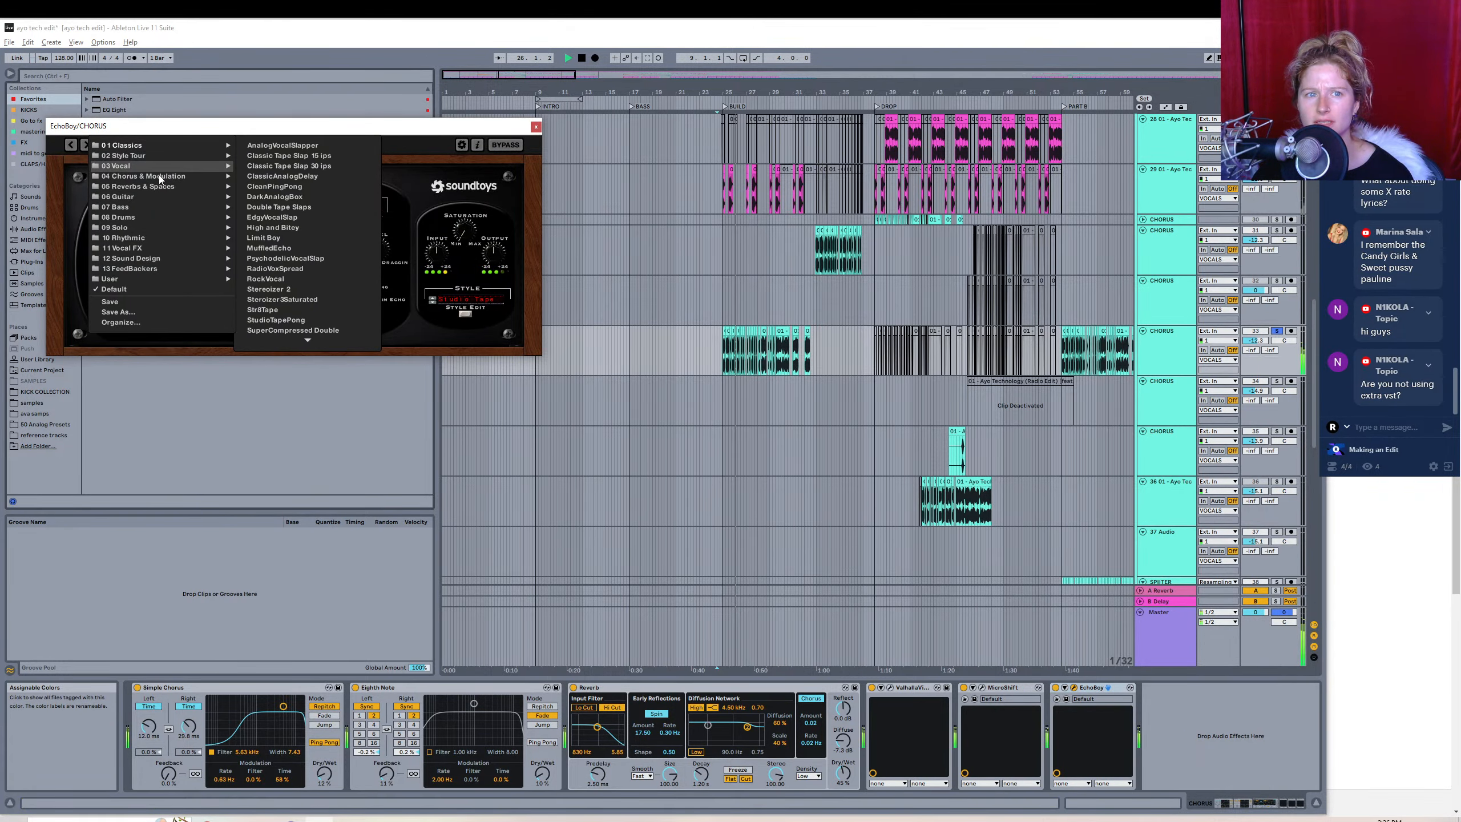
mouse_move(145, 237)
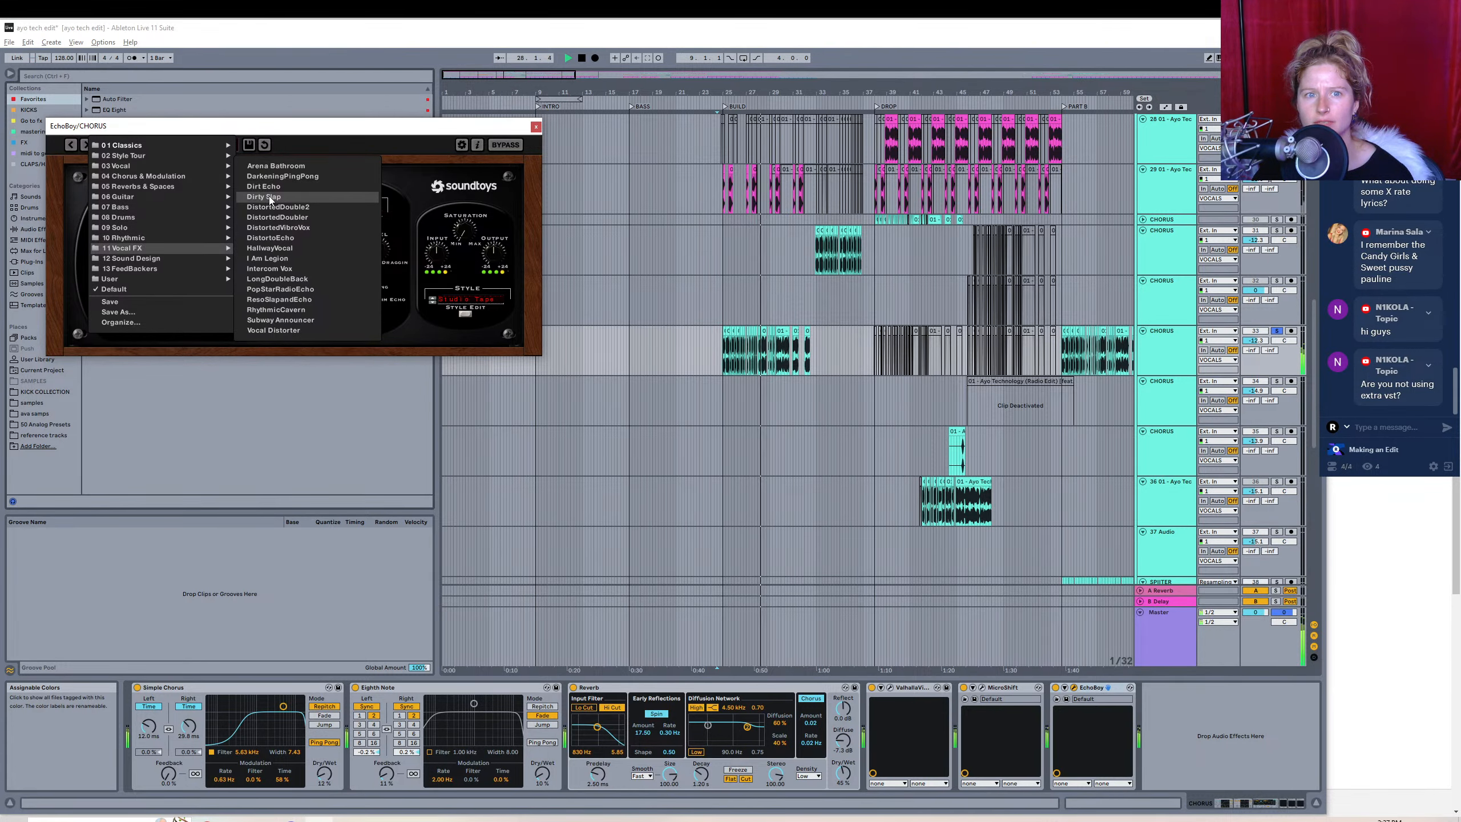
click(270, 196)
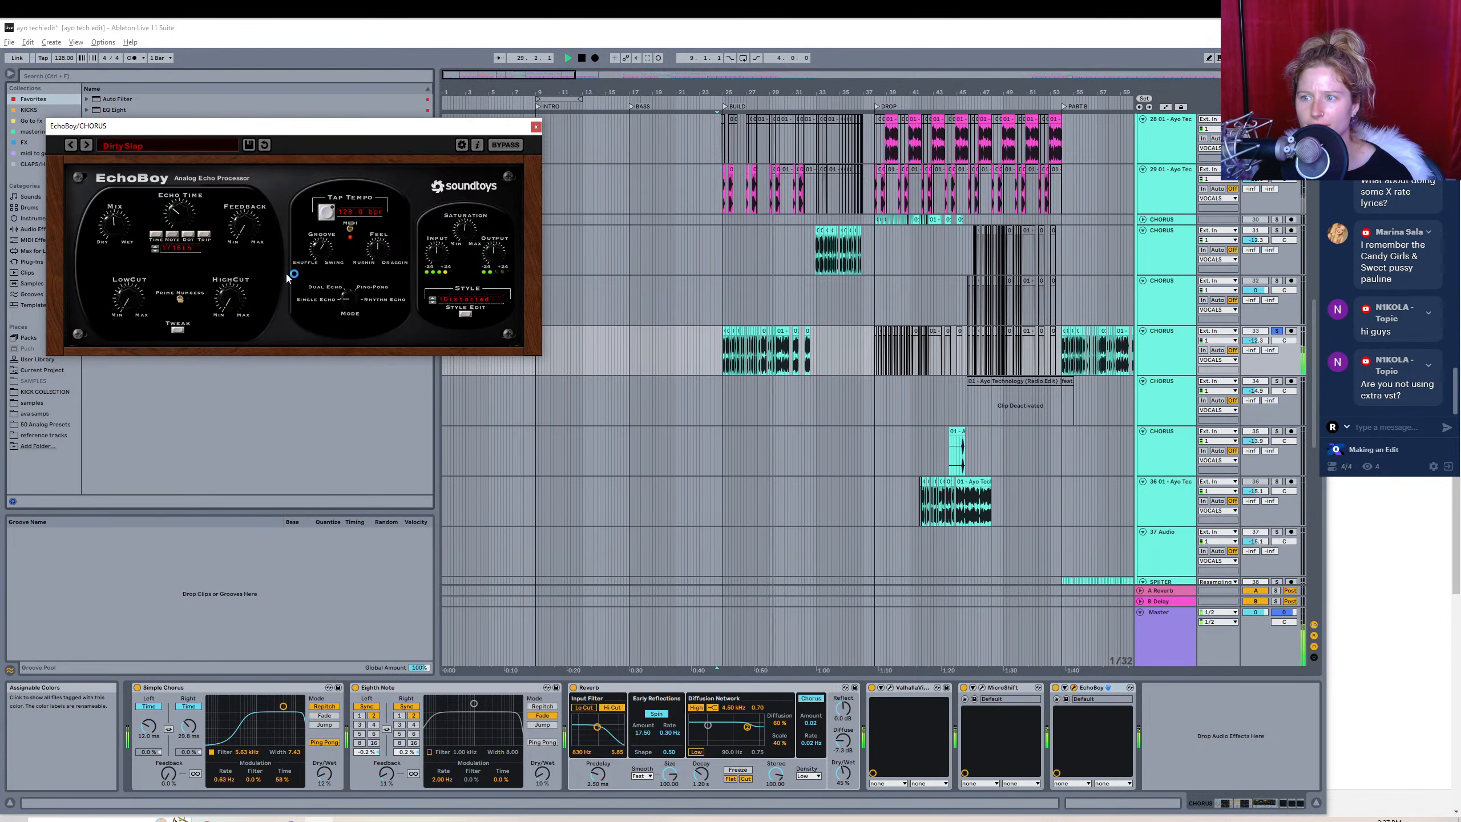
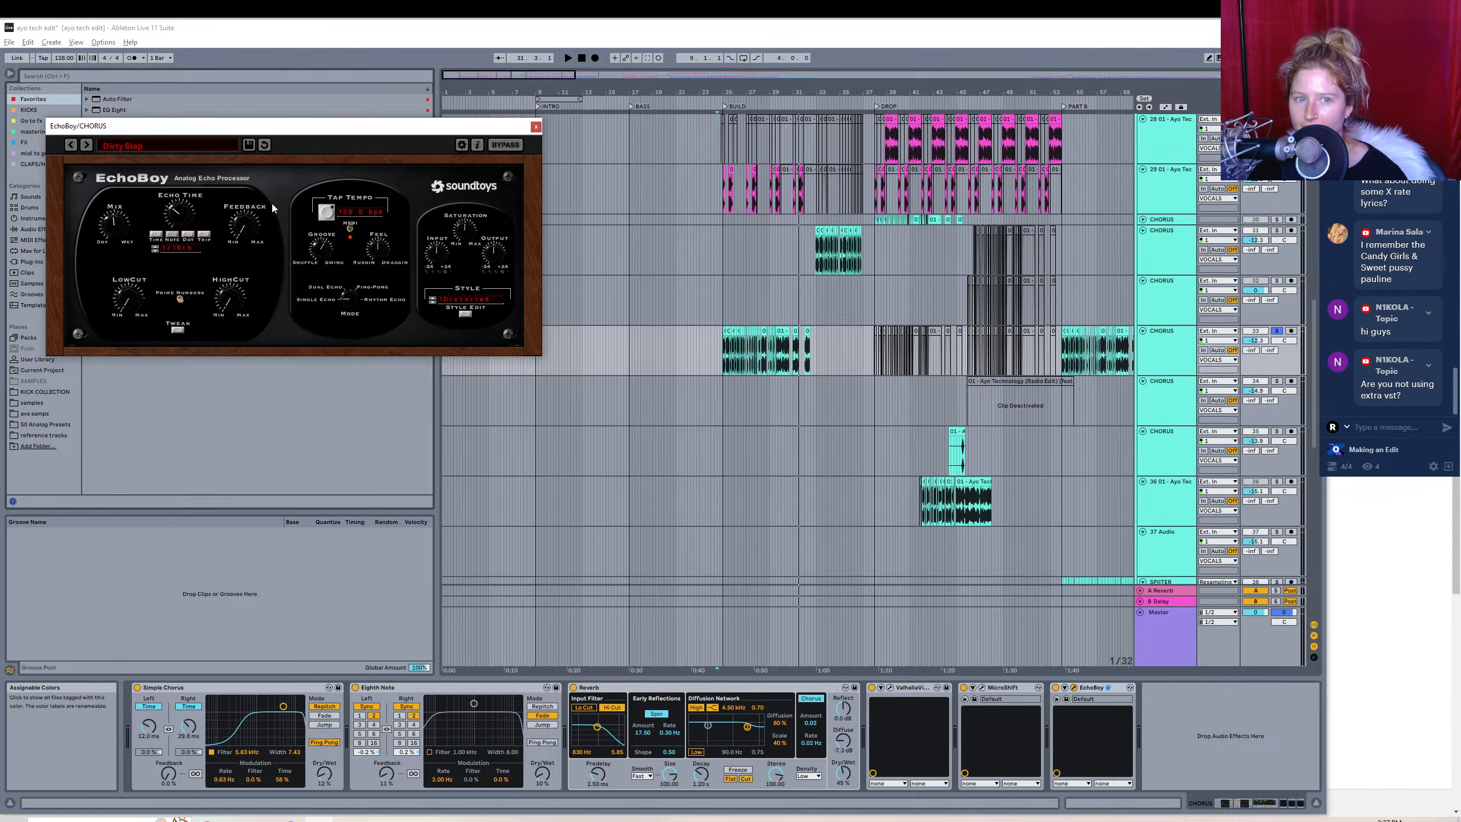
- Load the Stereoizer 2 vocal preset in the CHORUS track's EchoBoy, audition it and close the plug-in window
click(137, 148)
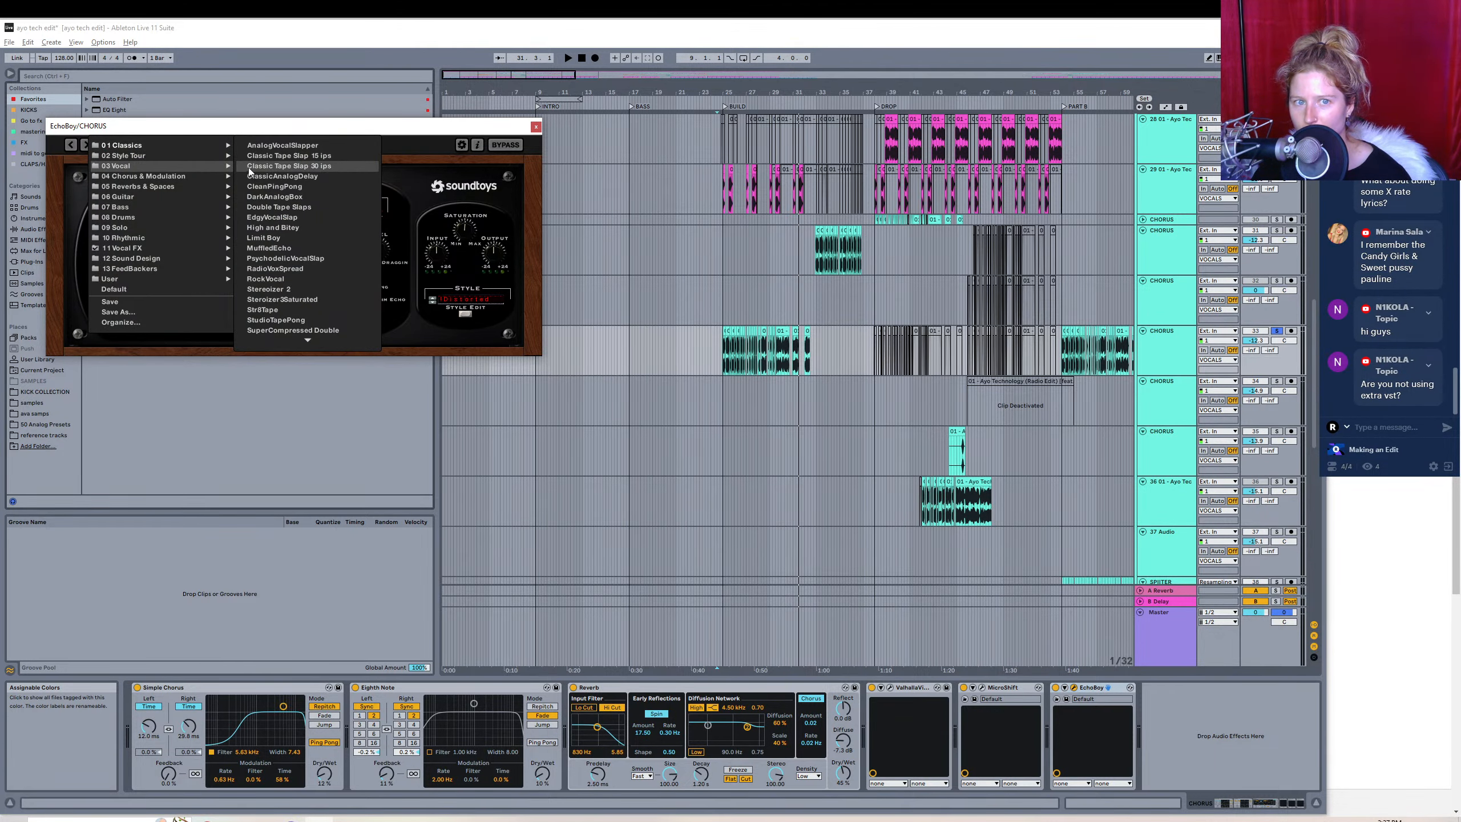
click(299, 290)
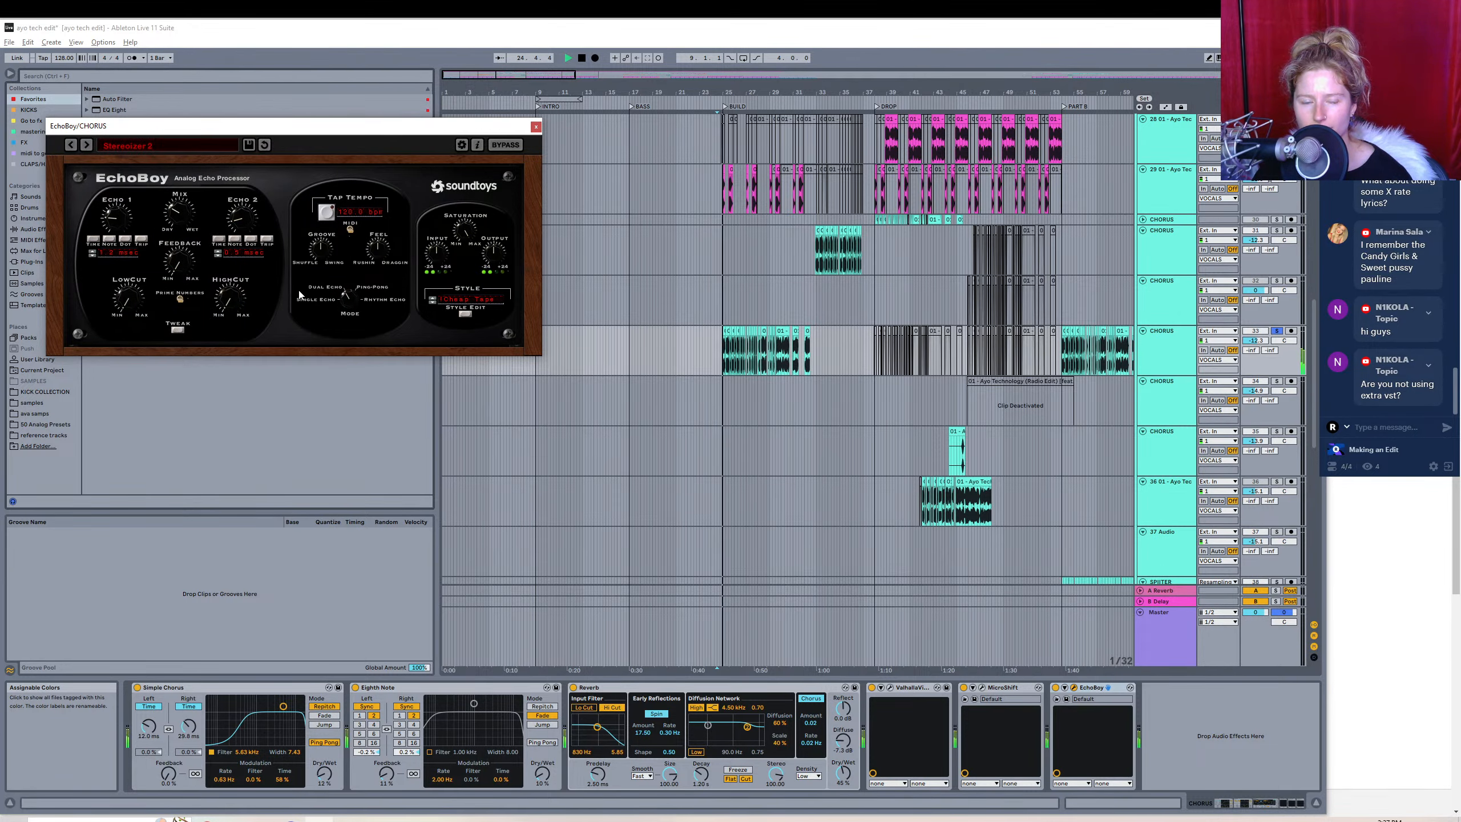
click(134, 146)
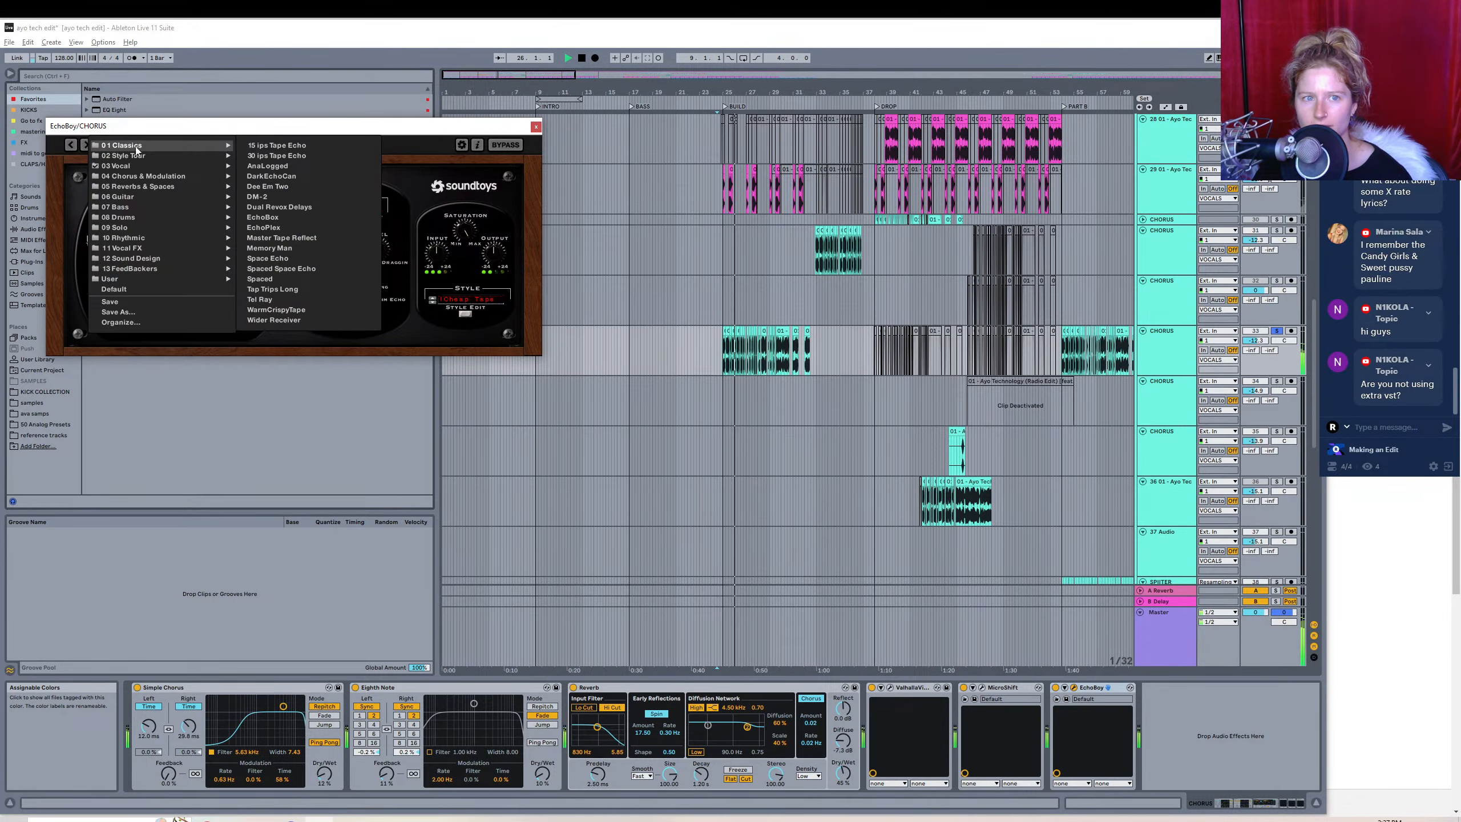
mouse_move(159, 249)
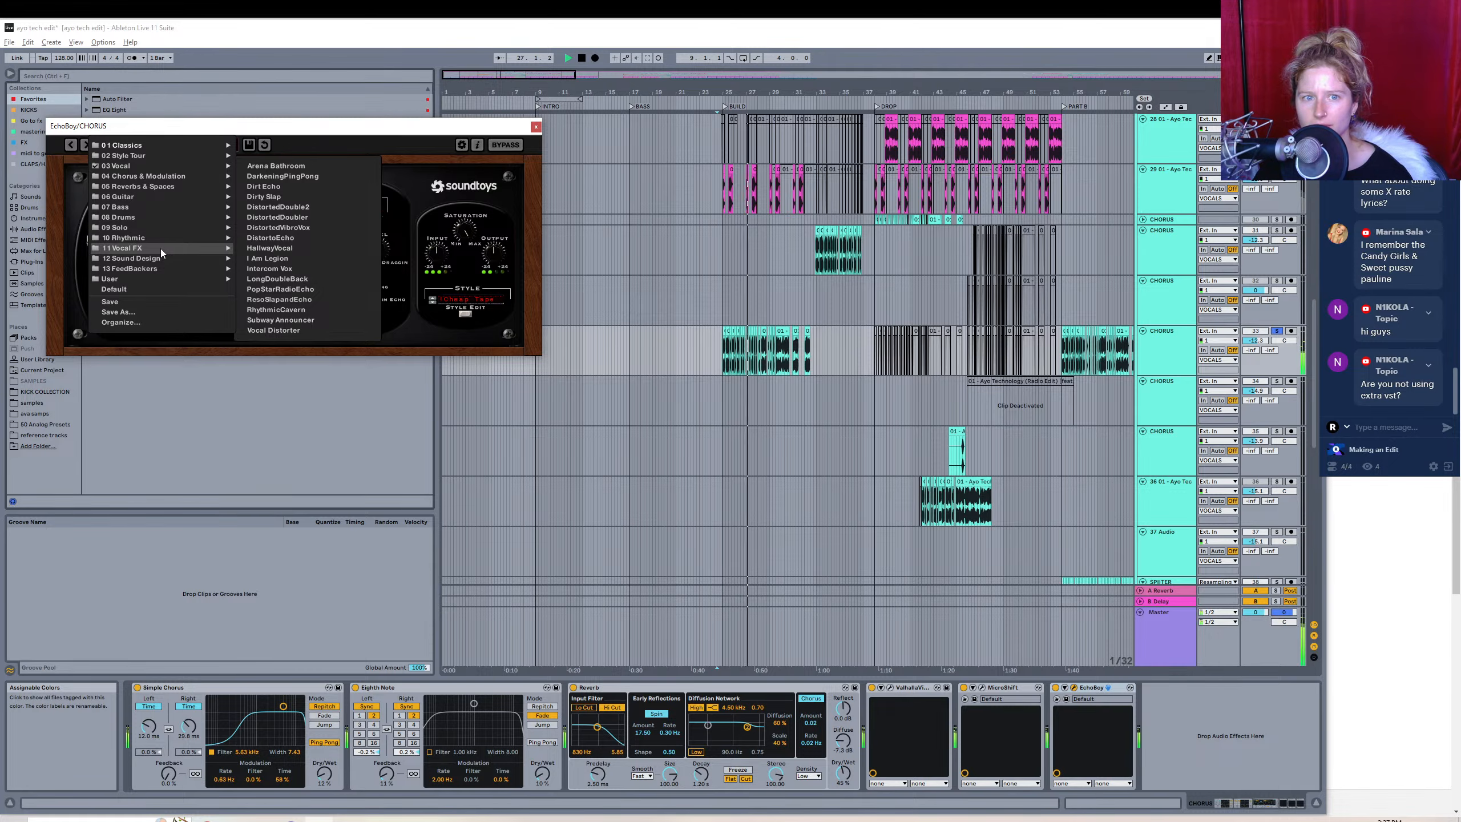
click(422, 138)
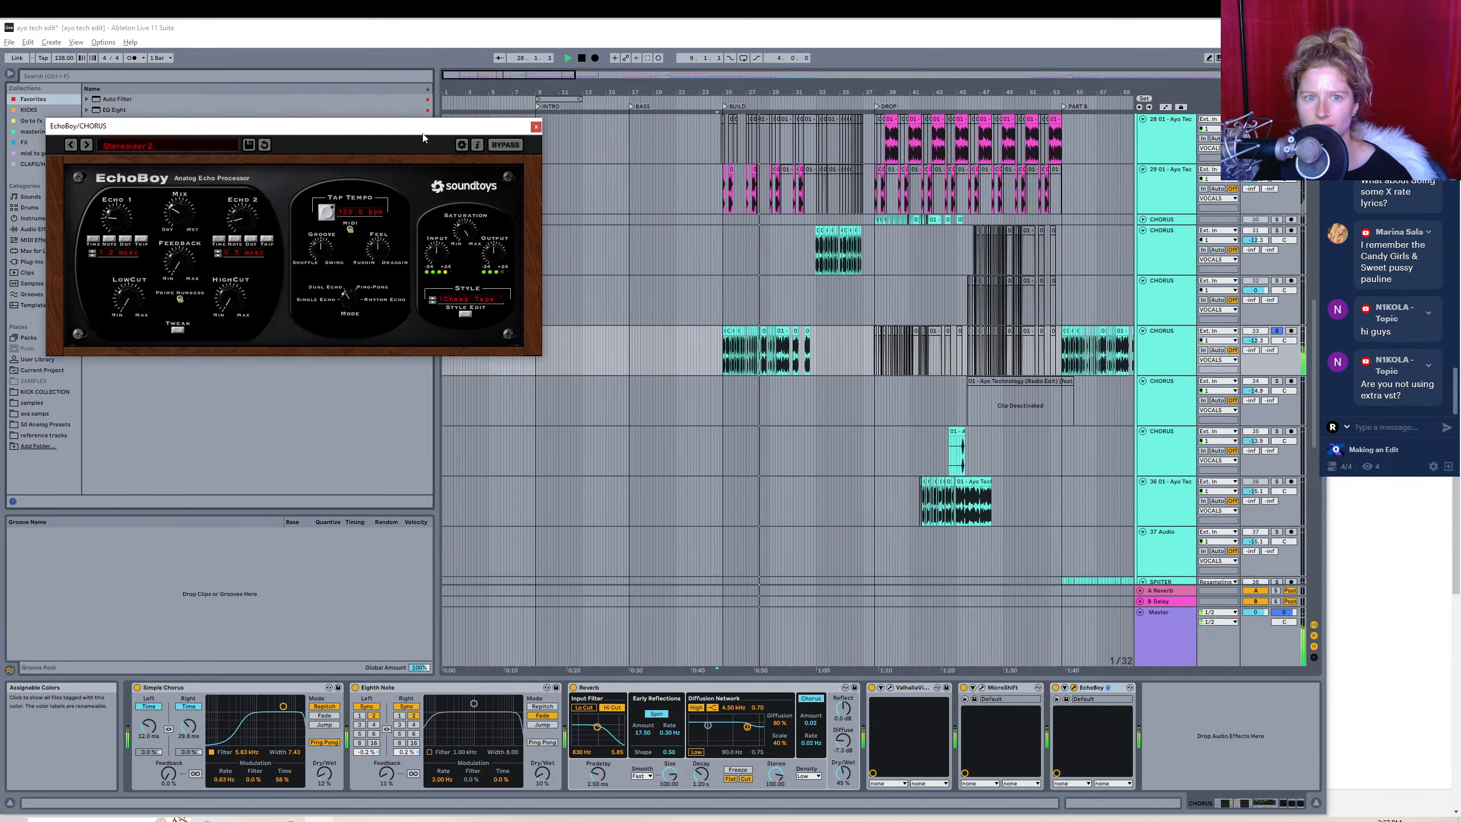
click(535, 126)
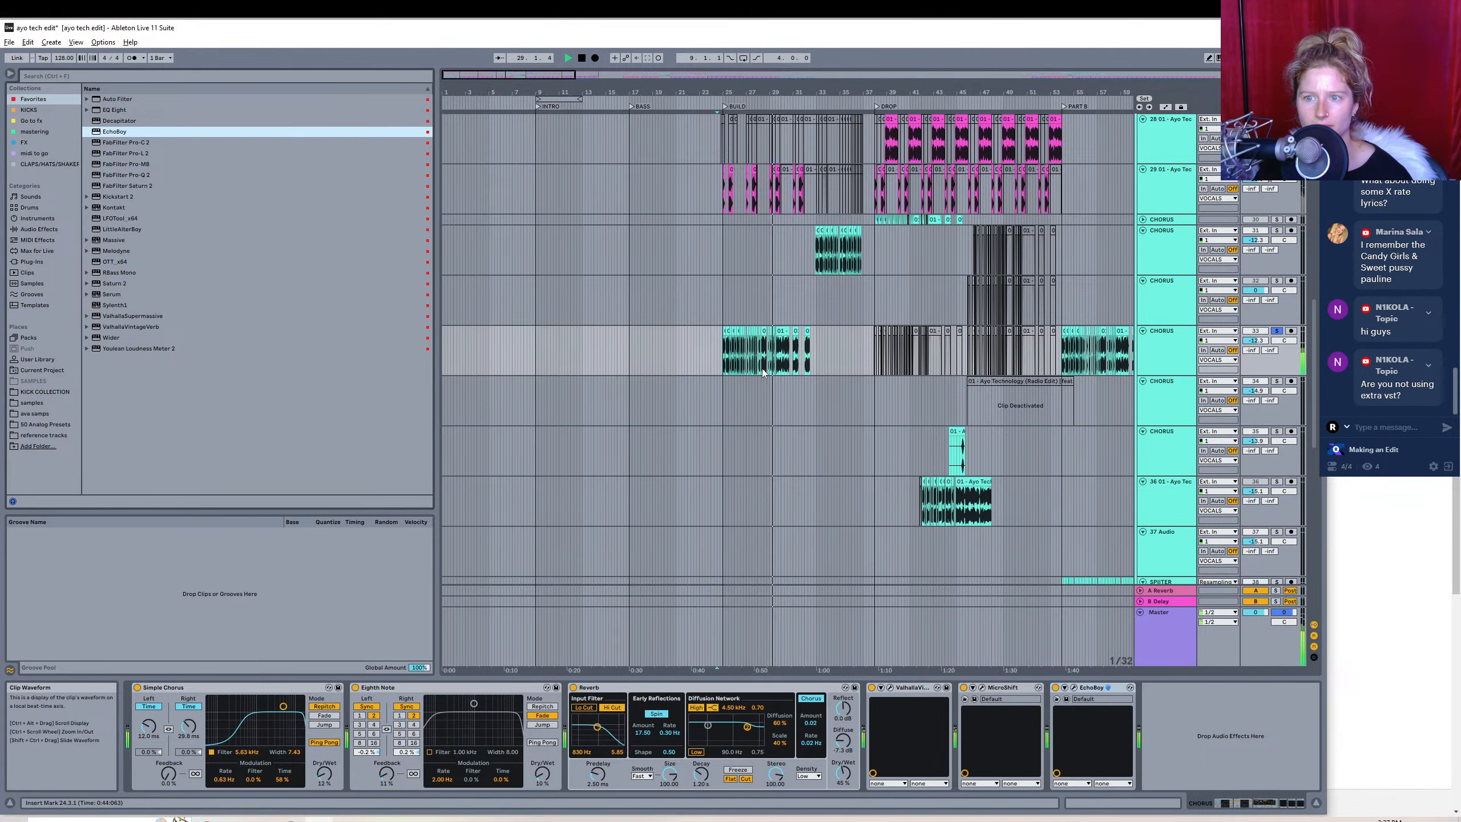
- Extend the first vocal slice after bar 27 on the soloed CHORUS track to meet the following slice, and audition it
drag(1315, 342, 1315, 356)
key(space)
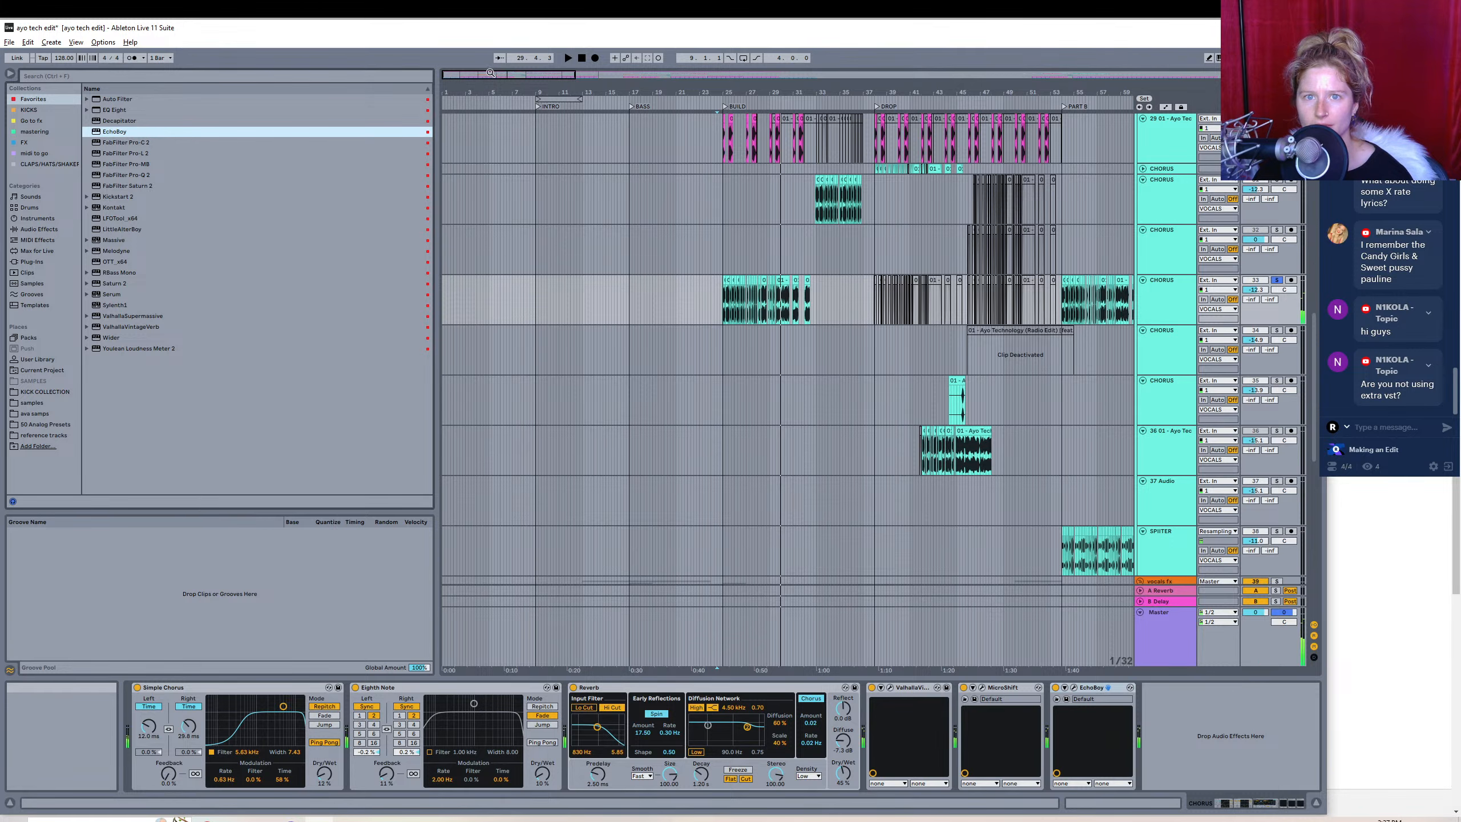
mouse_move(490, 73)
mouse_down()
mouse_move(497, 161)
mouse_move(500, 86)
mouse_up()
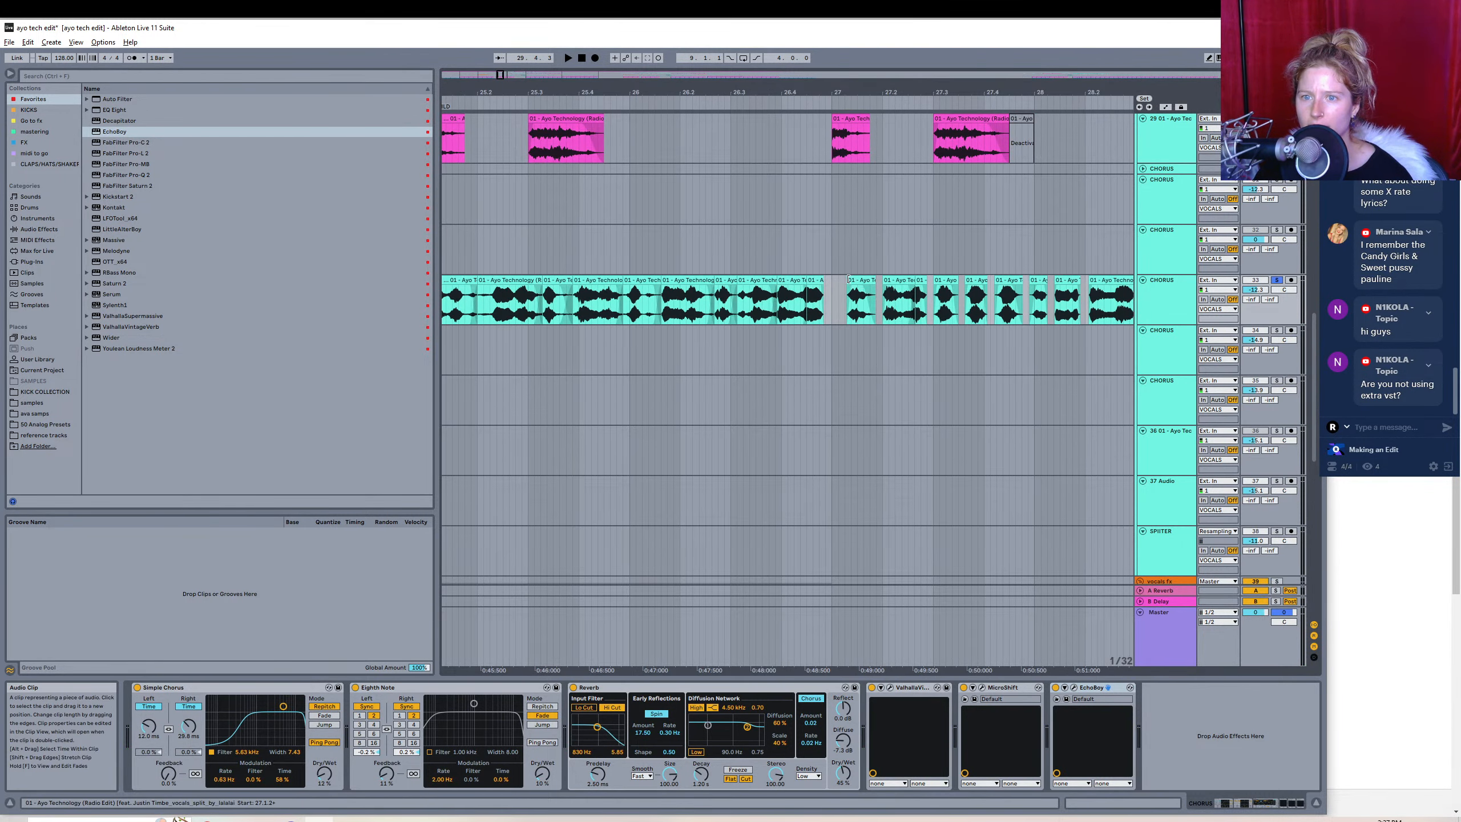
drag(848, 279, 884, 280)
key(space)
key(space)
key(space)
key(space)
key(space)
click(571, 258)
click(877, 279)
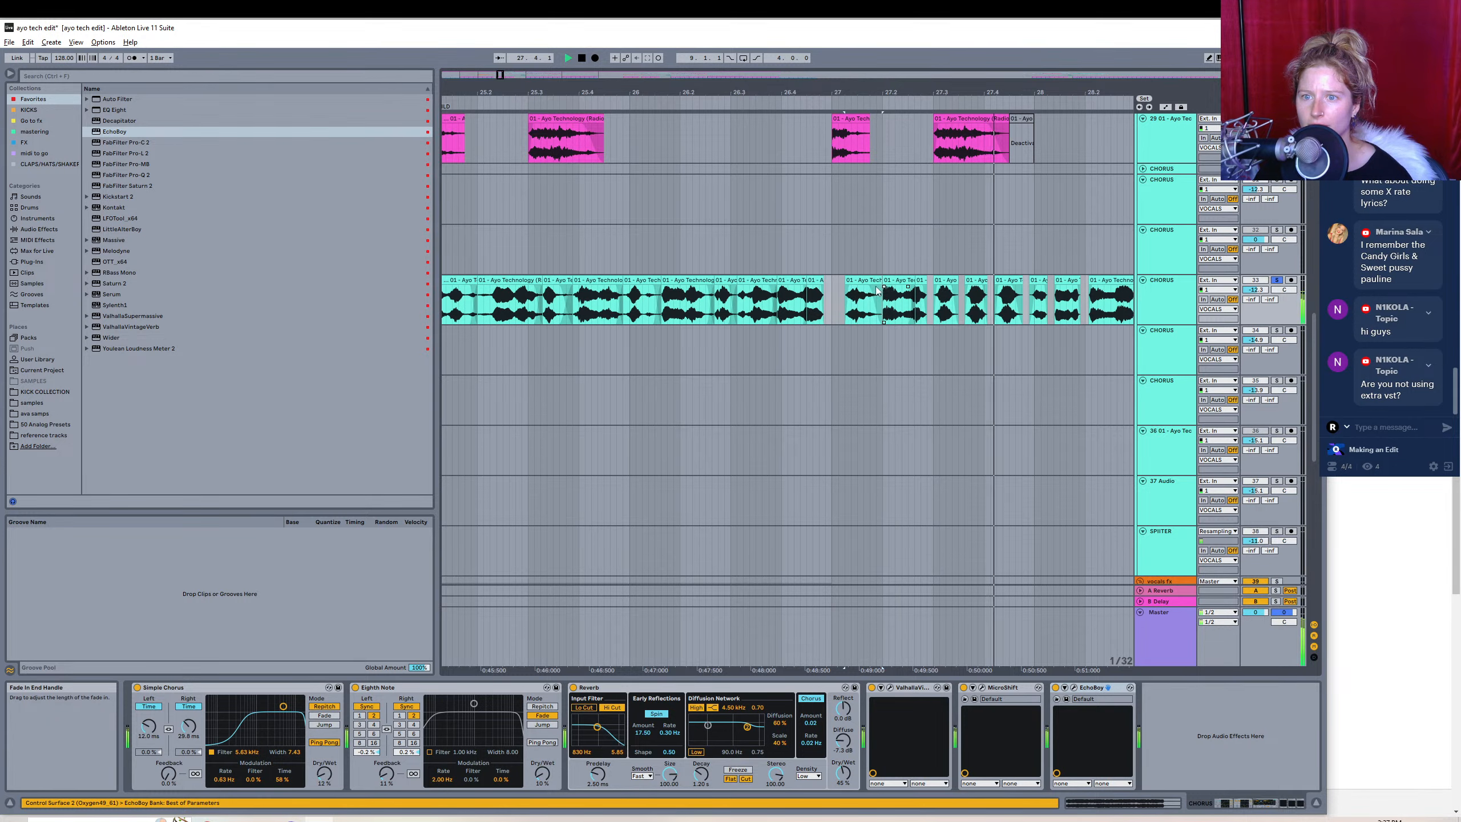
- Pull the start of the second slice after bar 27 back over the first, crossfade the two and play the passage
click(877, 282)
key(space)
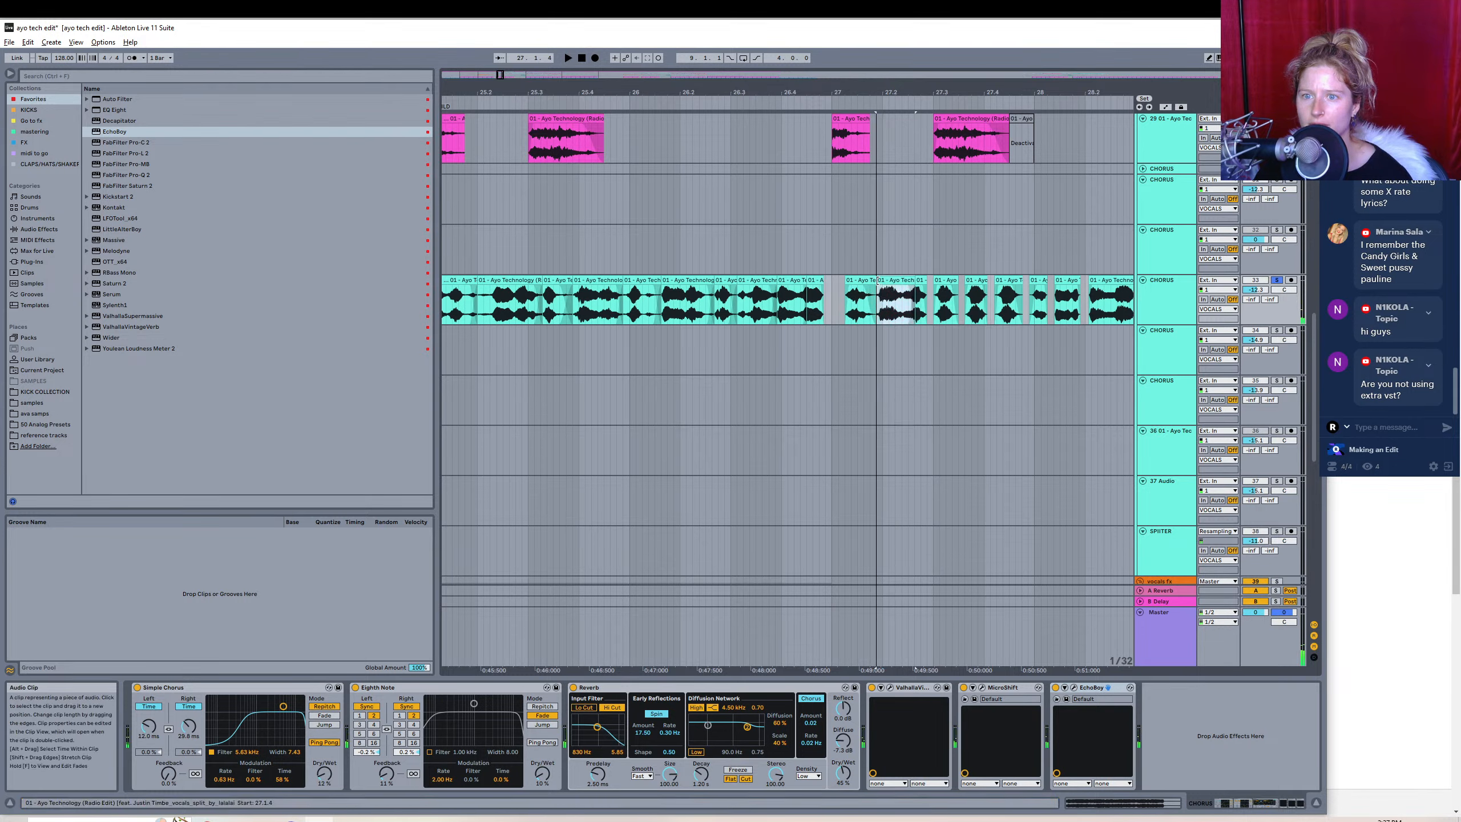
drag(861, 287, 882, 304)
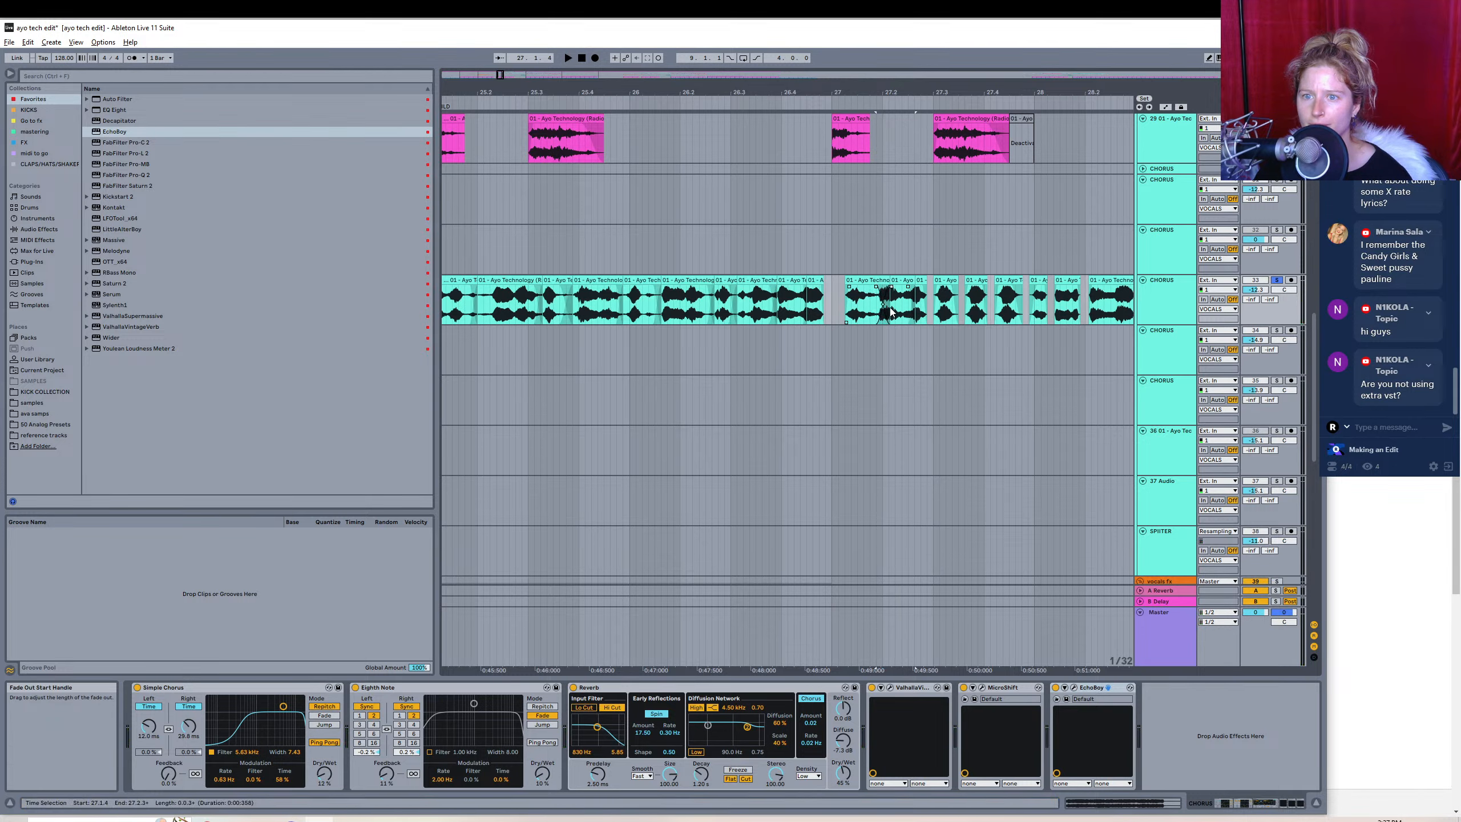
click(783, 250)
key(space)
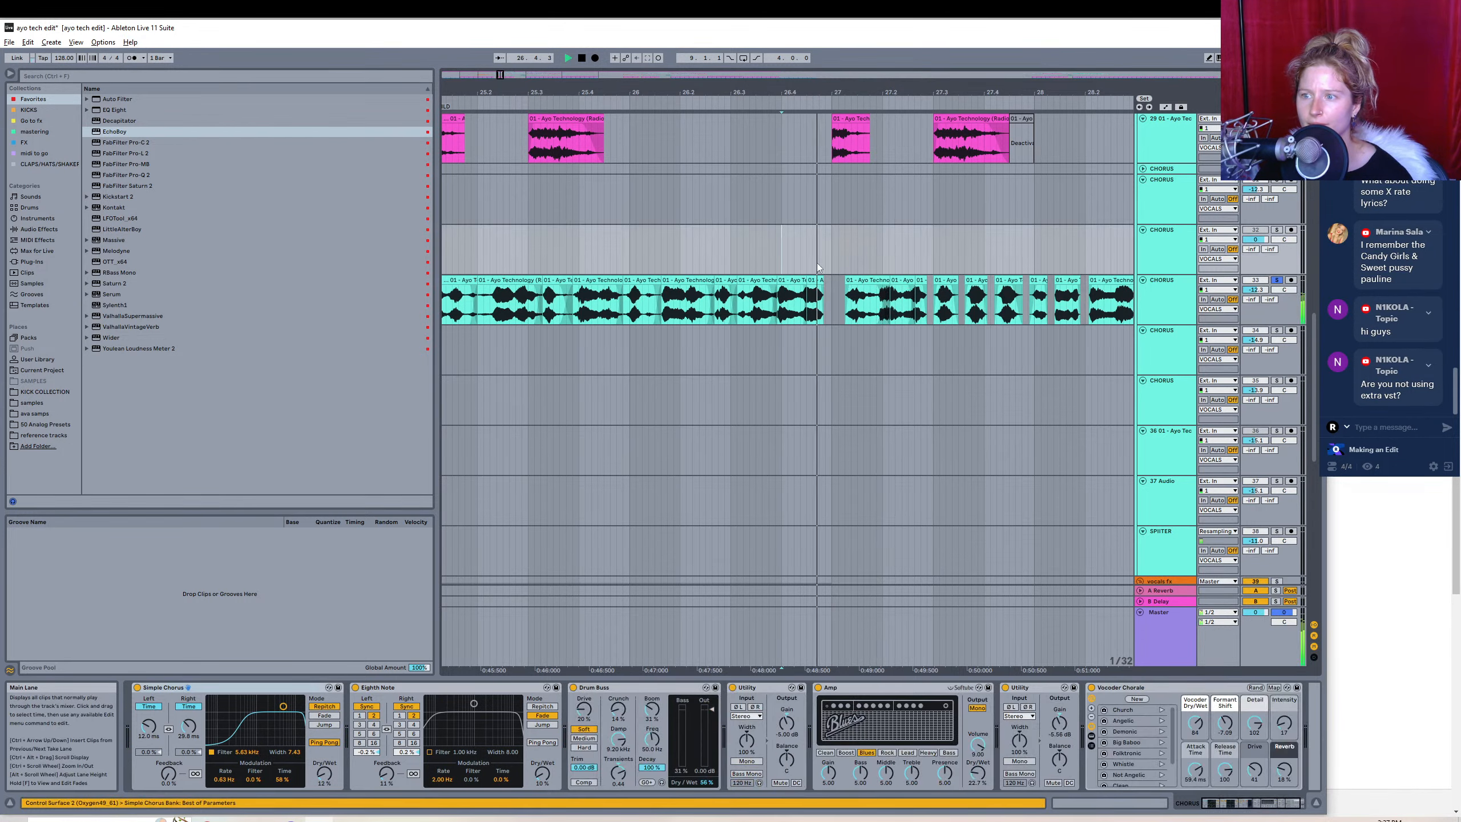
- Extend the start of the slice at 27.3 back to 27.2.4, crossfade it with the preceding slice and audition the join
click(936, 282)
key(space)
click(932, 290)
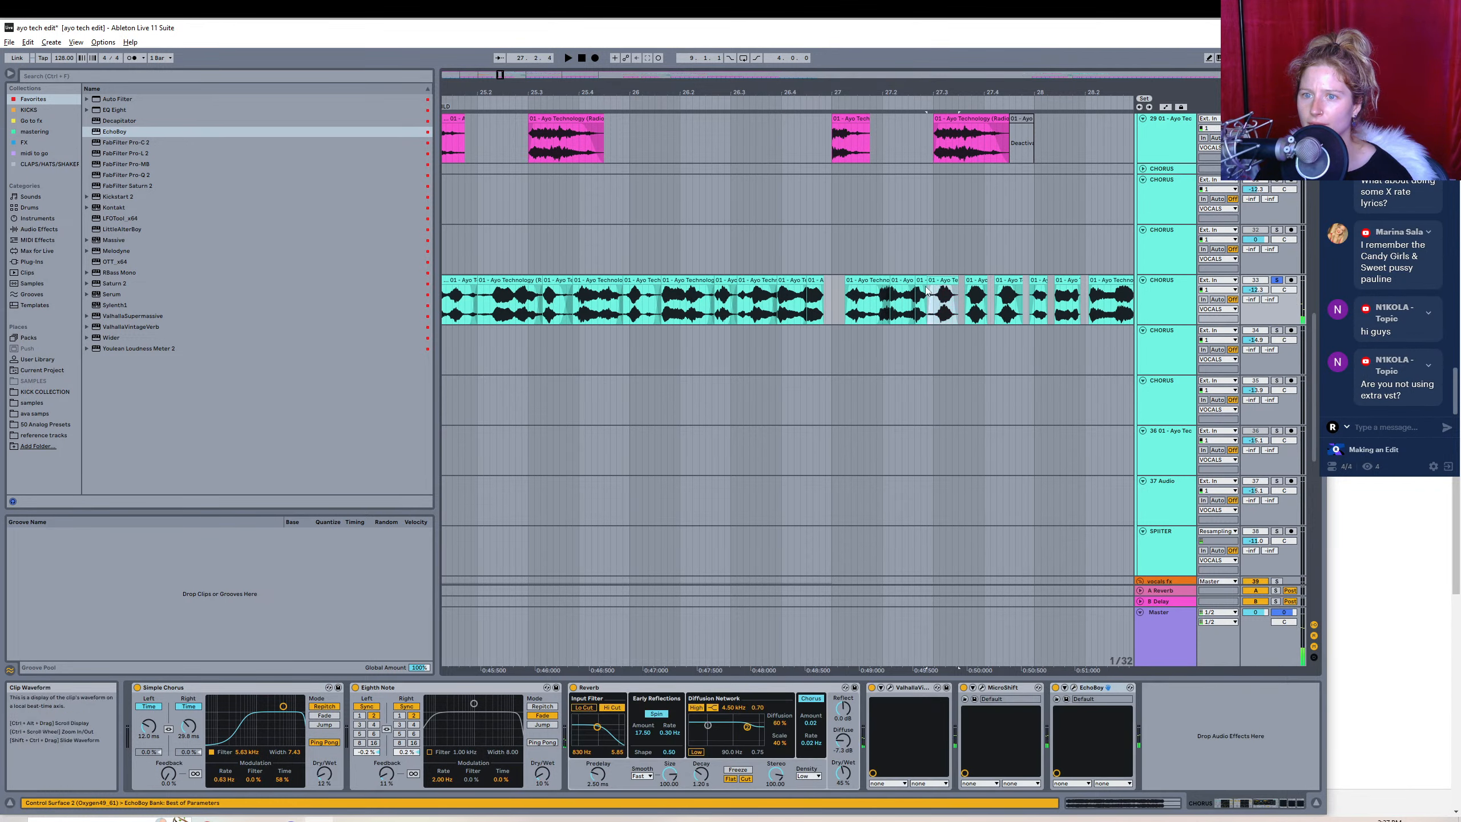
drag(934, 289, 914, 288)
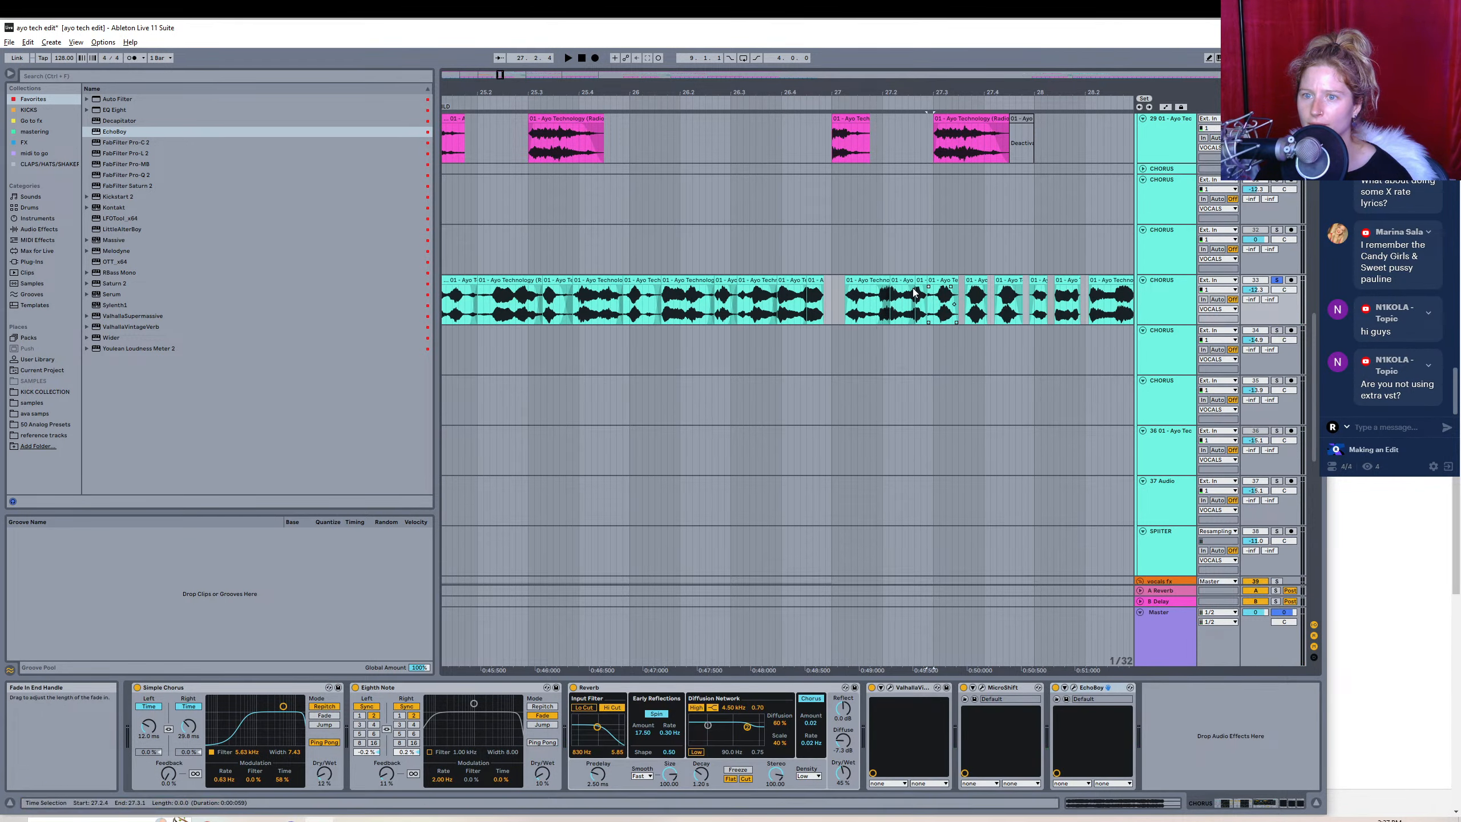
drag(500, 74, 534, 141)
click(578, 241)
key(space)
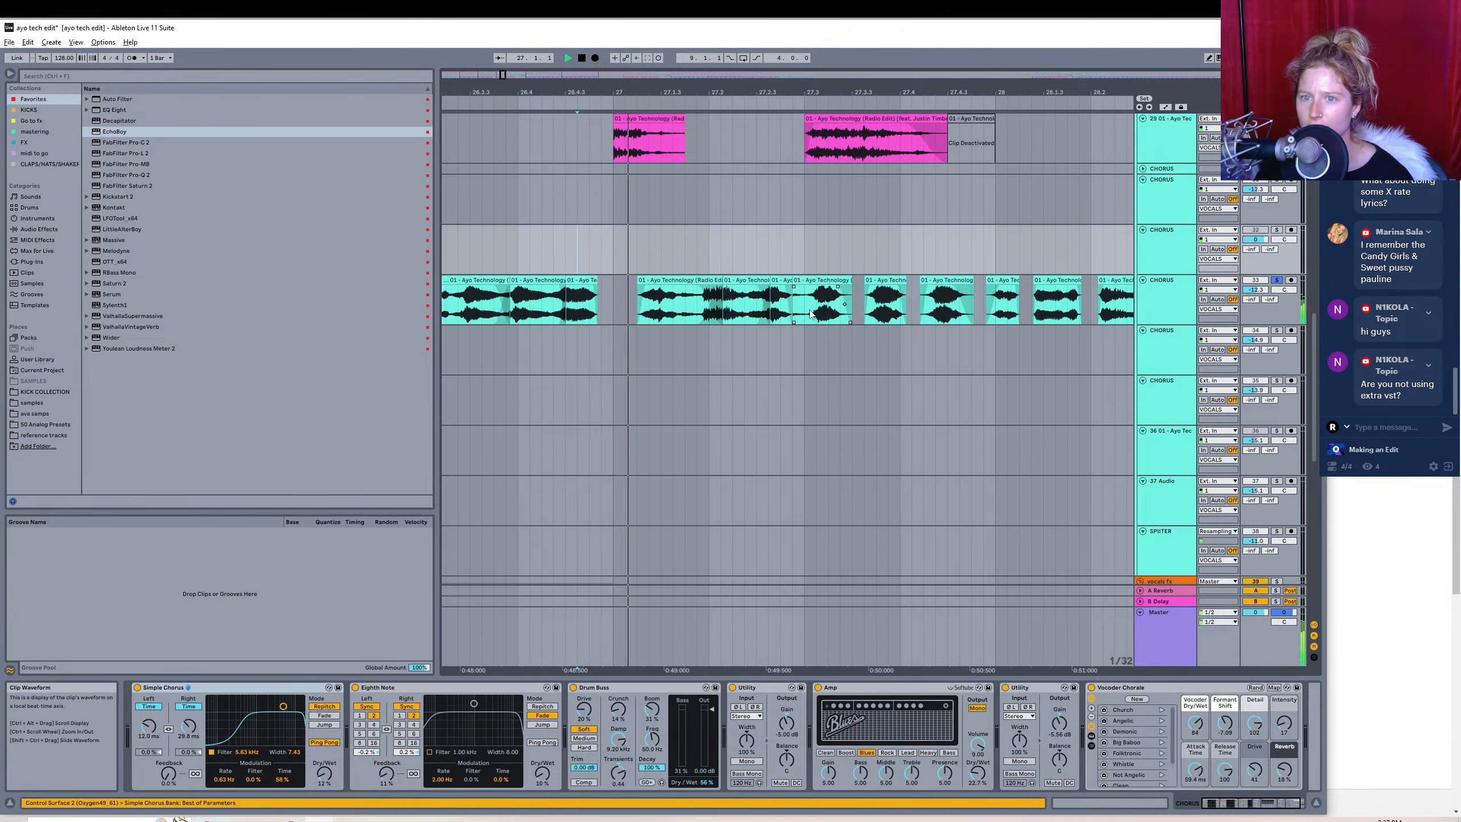
key(space)
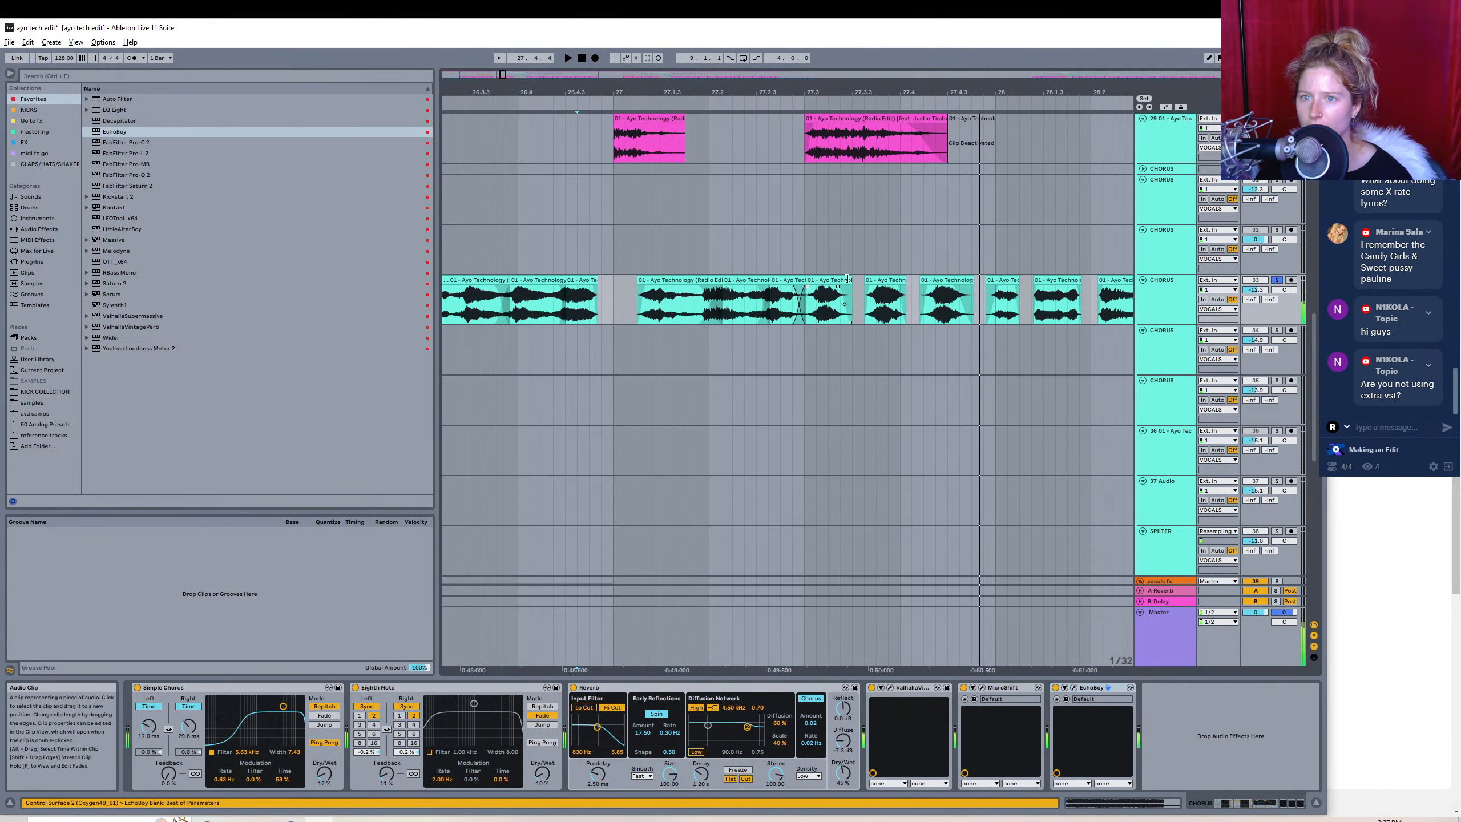
- Close the gaps between the slices from 27.3 to 27.4 on the CHORUS track and crossfade into the 27.4 slice
click(565, 253)
key(space)
drag(904, 281, 912, 278)
key(space)
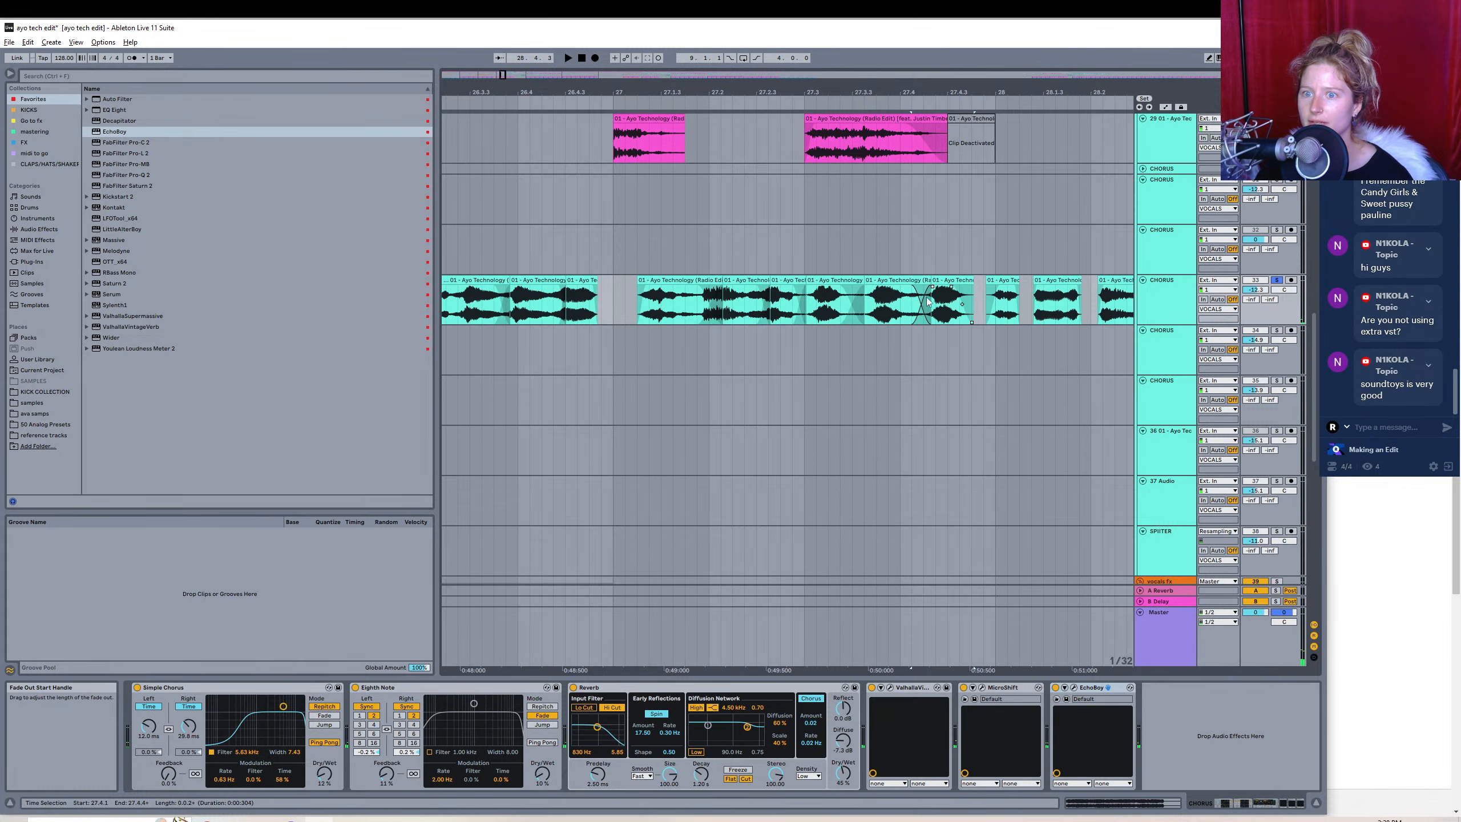
click(561, 245)
key(space)
- Extend the slice at bar 28 back to 27.4.3 so it overlaps the preceding slice, and audition the join
mouse_move(974, 281)
mouse_down()
mouse_move(986, 288)
mouse_move(922, 281)
mouse_up()
click(579, 235)
key(space)
key(space)
key(space)
key(space)
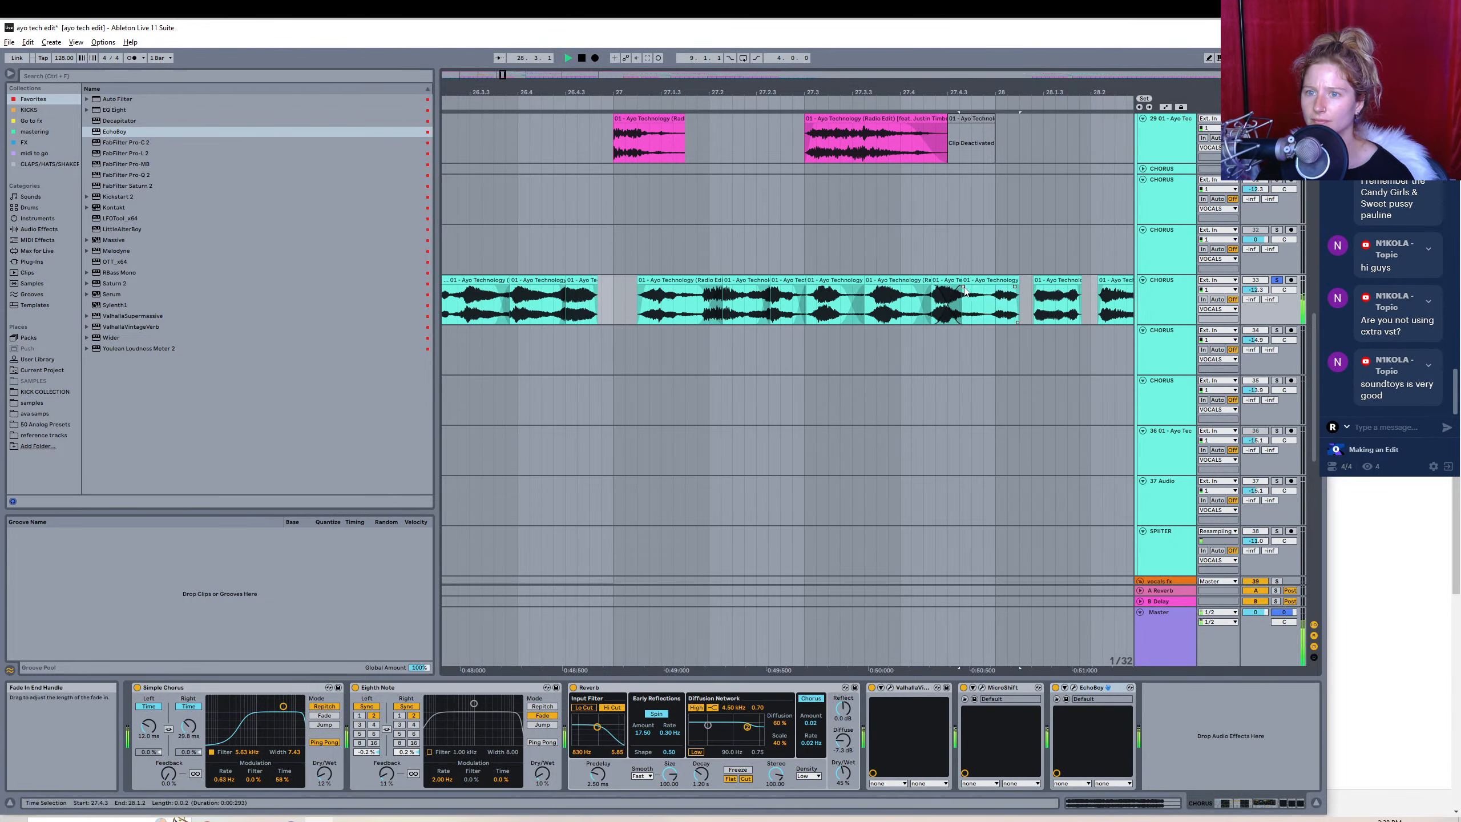
key(space)
key(space)
- Lengthen the slice ending near 27.4.2 to close the small gap before the next slice, and replay the passage
click(560, 253)
key(space)
key(space)
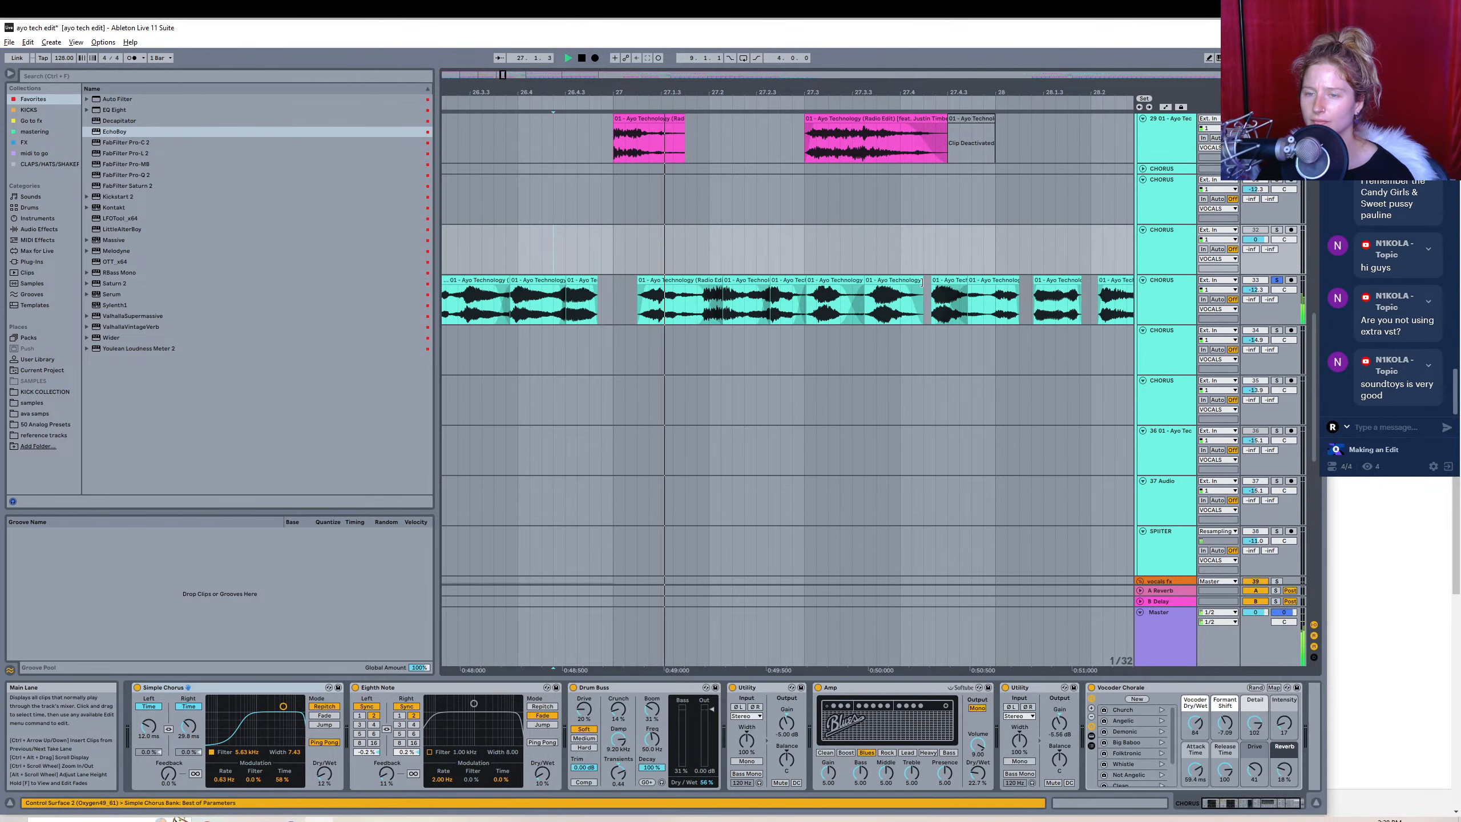
click(905, 289)
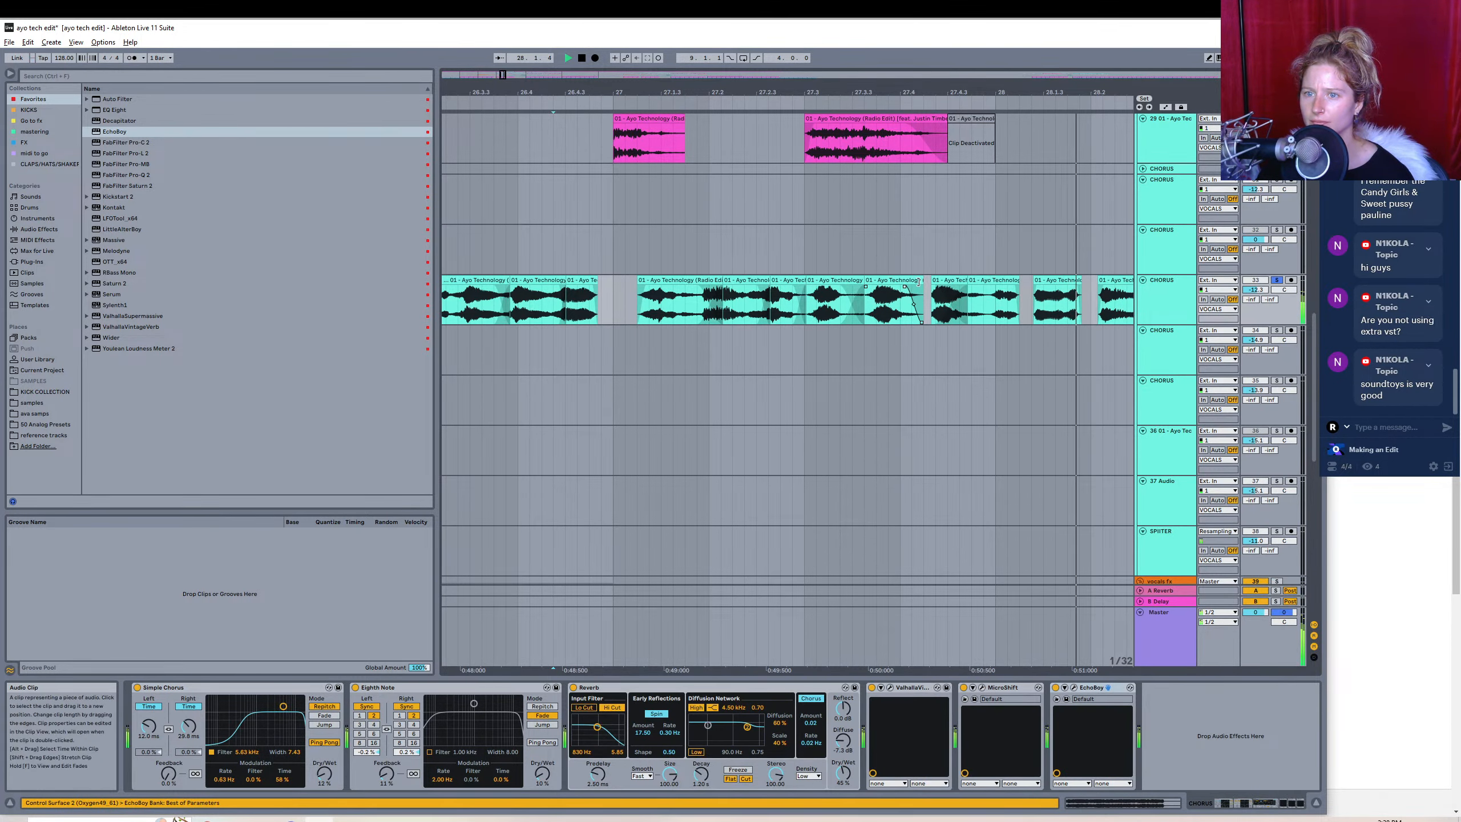
drag(923, 281, 931, 281)
click(932, 290)
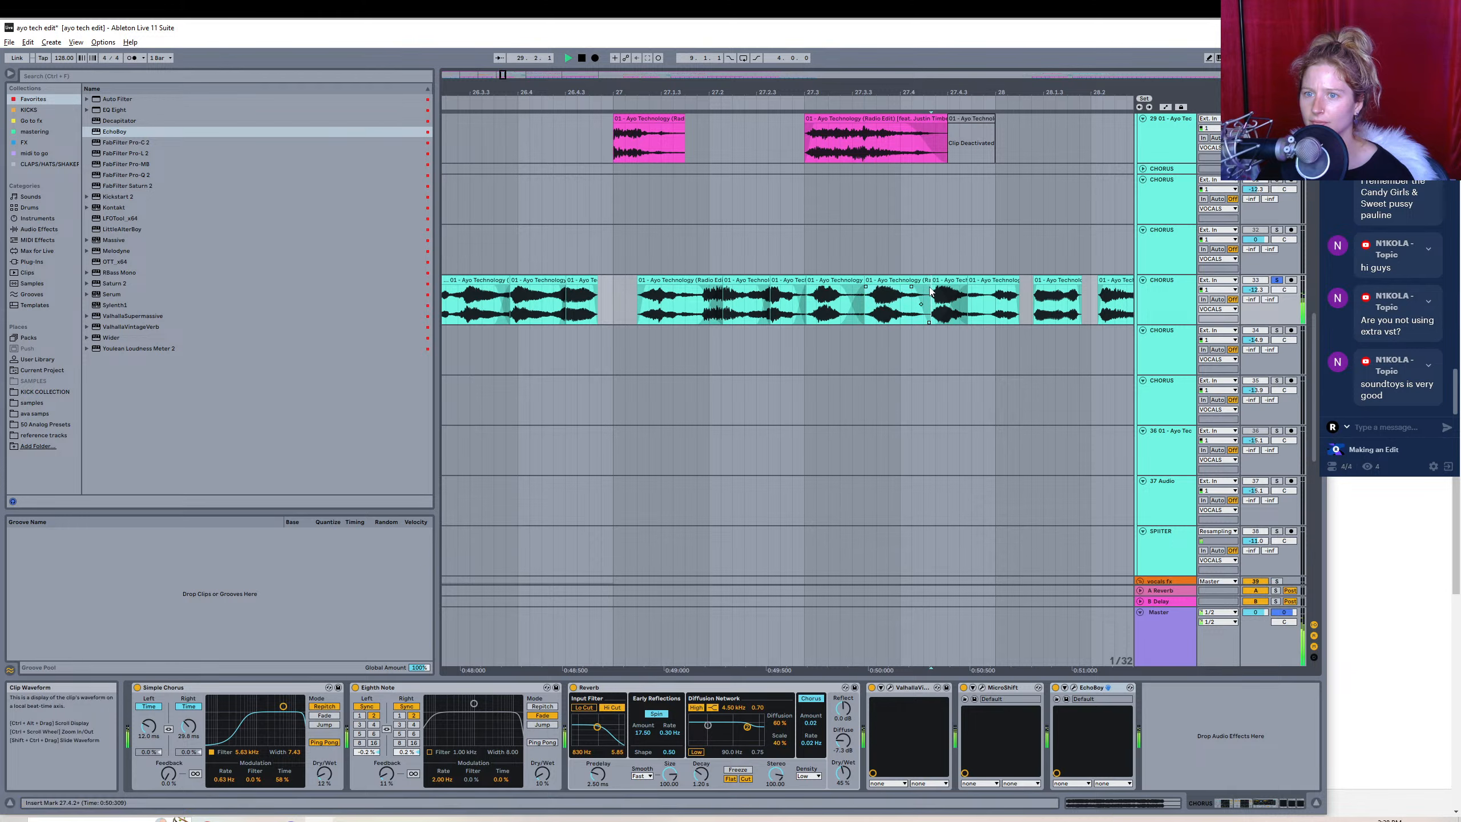
click(811, 273)
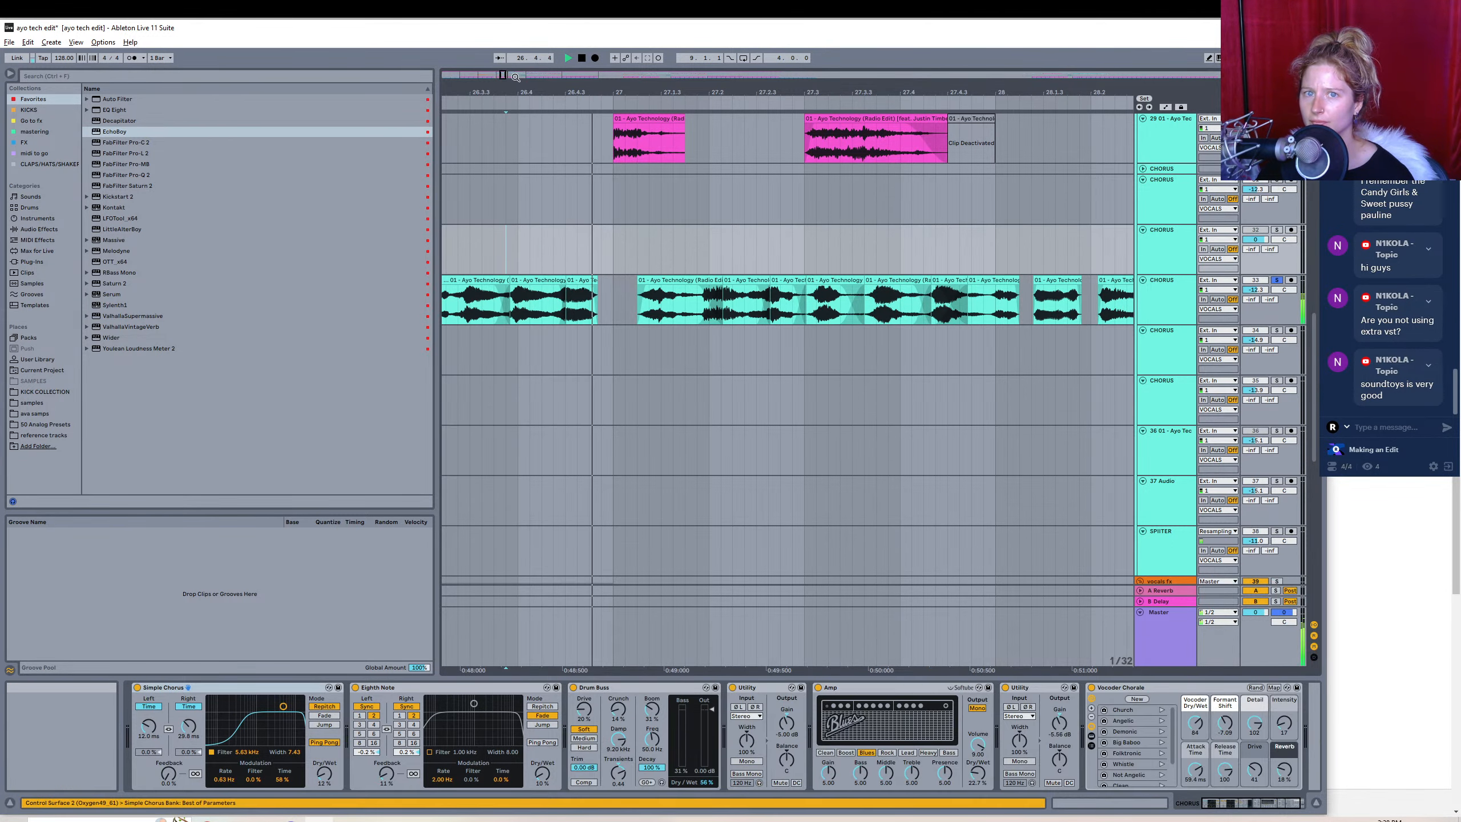
- Close the gap between the two slices just after bar 28 with a short crossfade, and audition it
click(528, 282)
drag(529, 281, 472, 258)
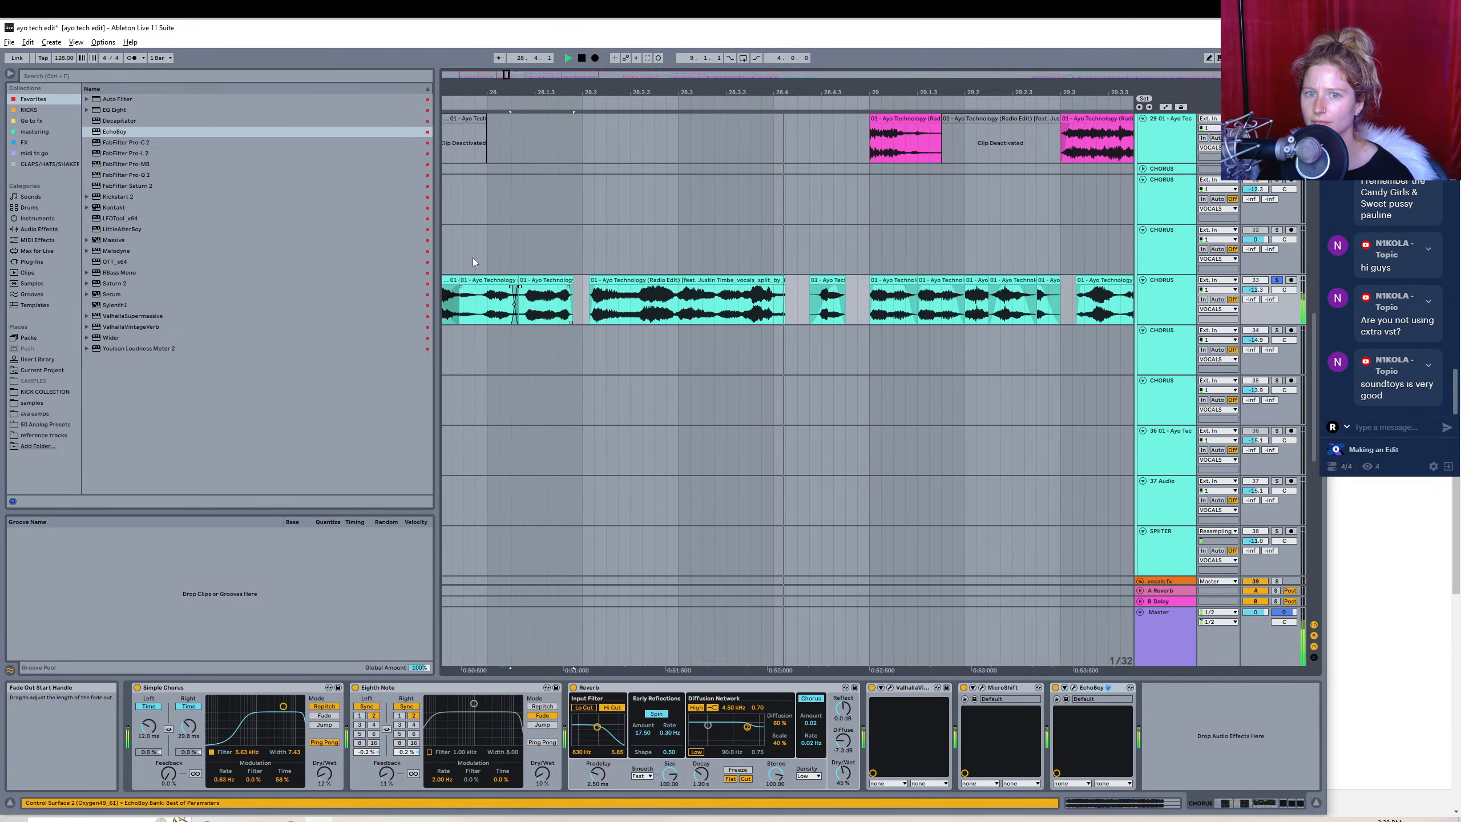
click(472, 258)
key(space)
key(space)
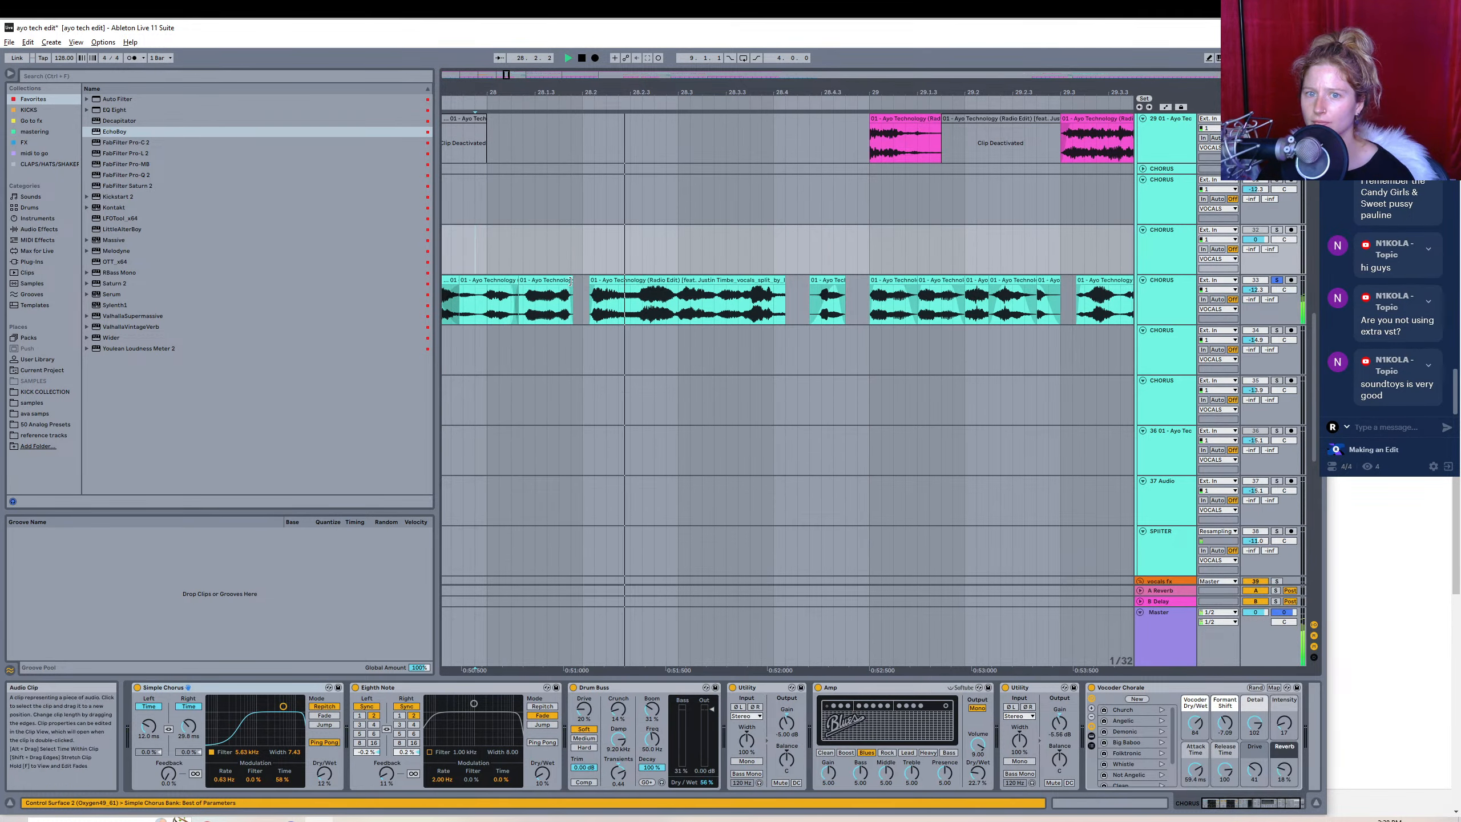
- Extend the slices around 28.2 until the gap before the long vocal slice is closed, and play from bar 28
mouse_move(572, 280)
mouse_down()
mouse_move(590, 280)
mouse_move(567, 281)
mouse_up()
click(591, 280)
key(space)
key(space)
click(489, 256)
key(space)
key(space)
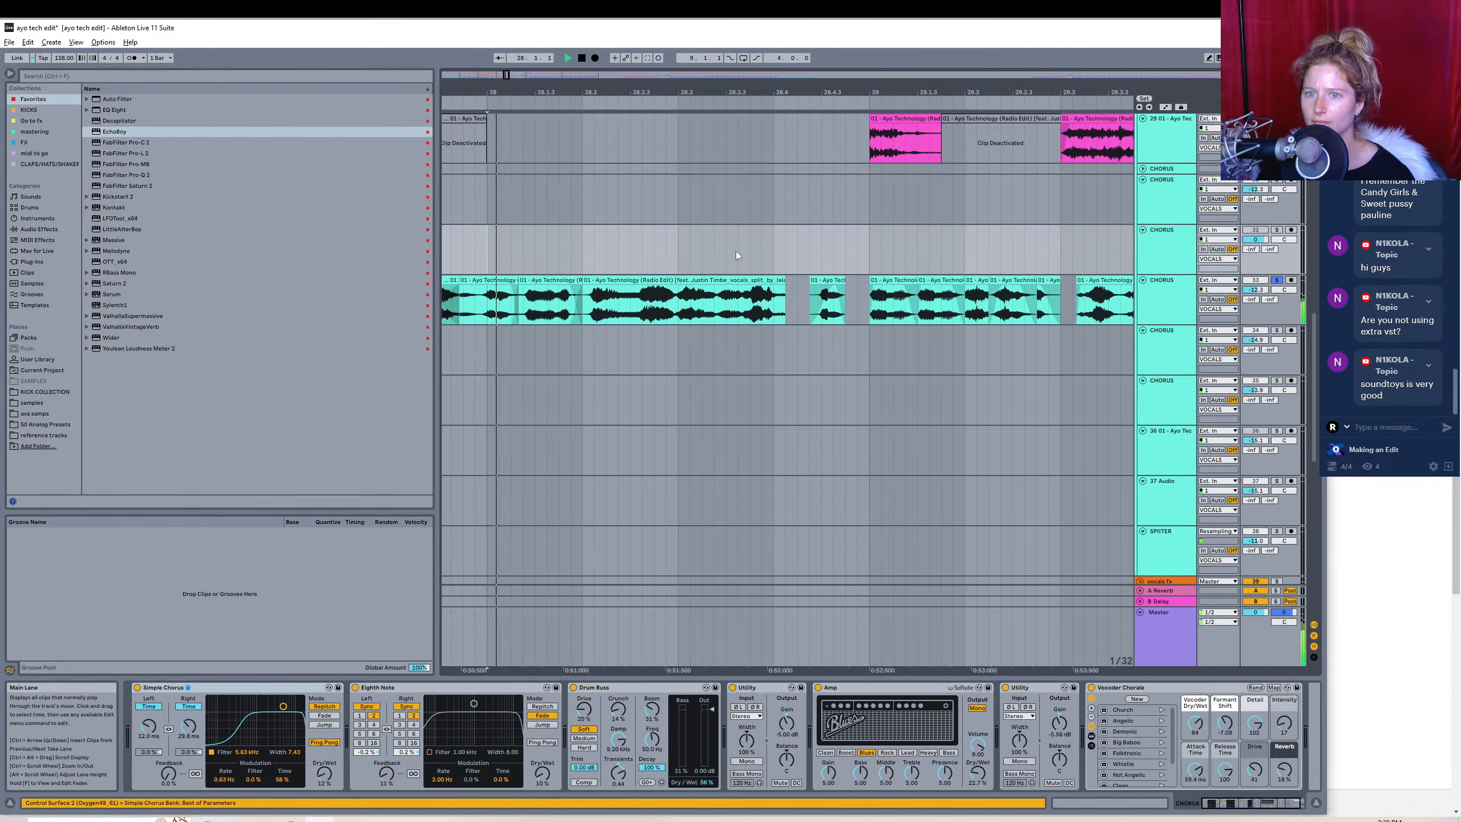
- Lengthen the long vocal slice to reach the short slice before bar 29, crossfade the two and audition the join
drag(785, 290, 851, 292)
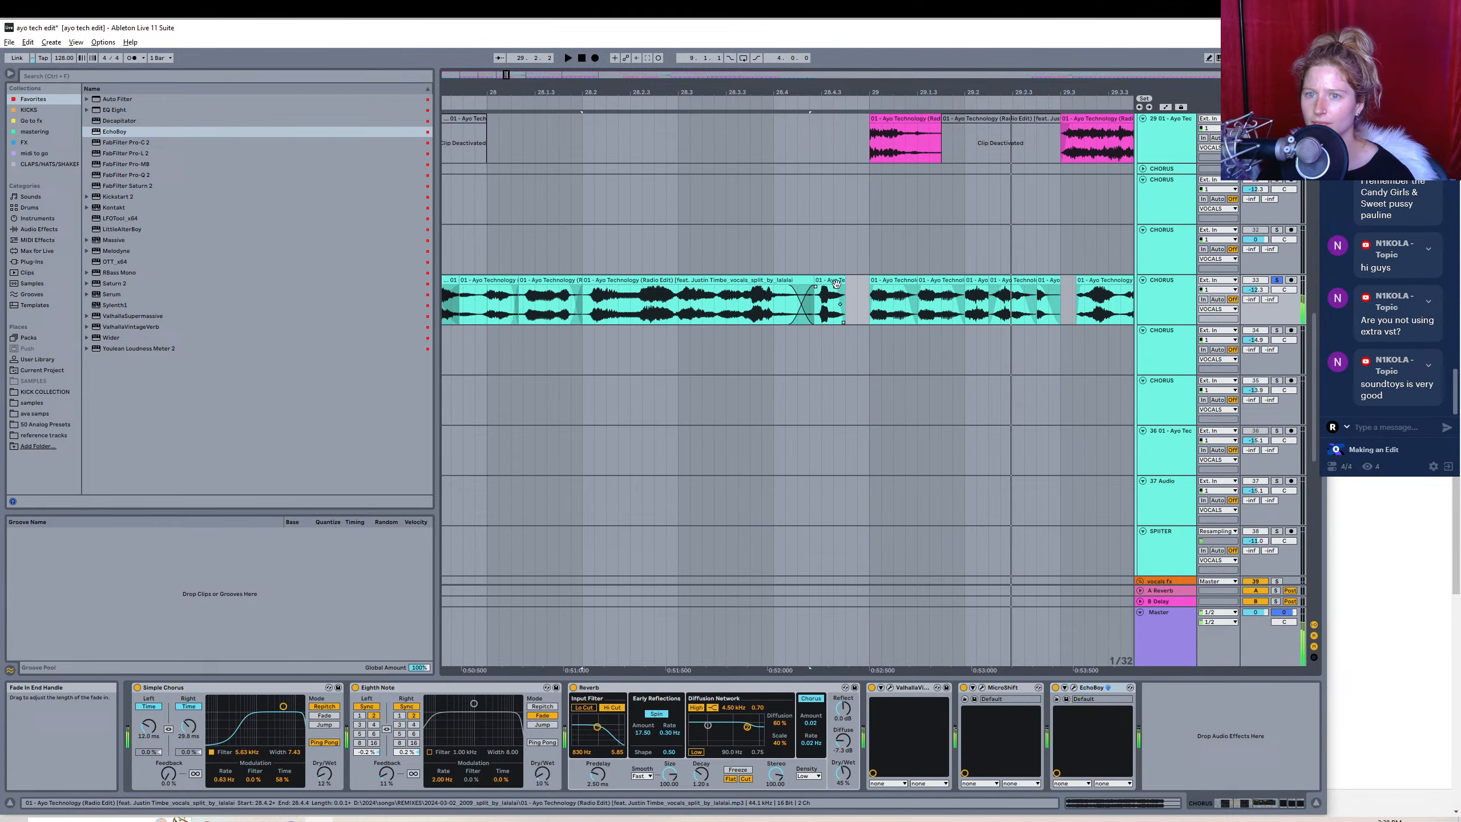
key(space)
key(space)
- Try extending the short slice before bar 29 up to the bar 29 slice with a crossfade
click(498, 237)
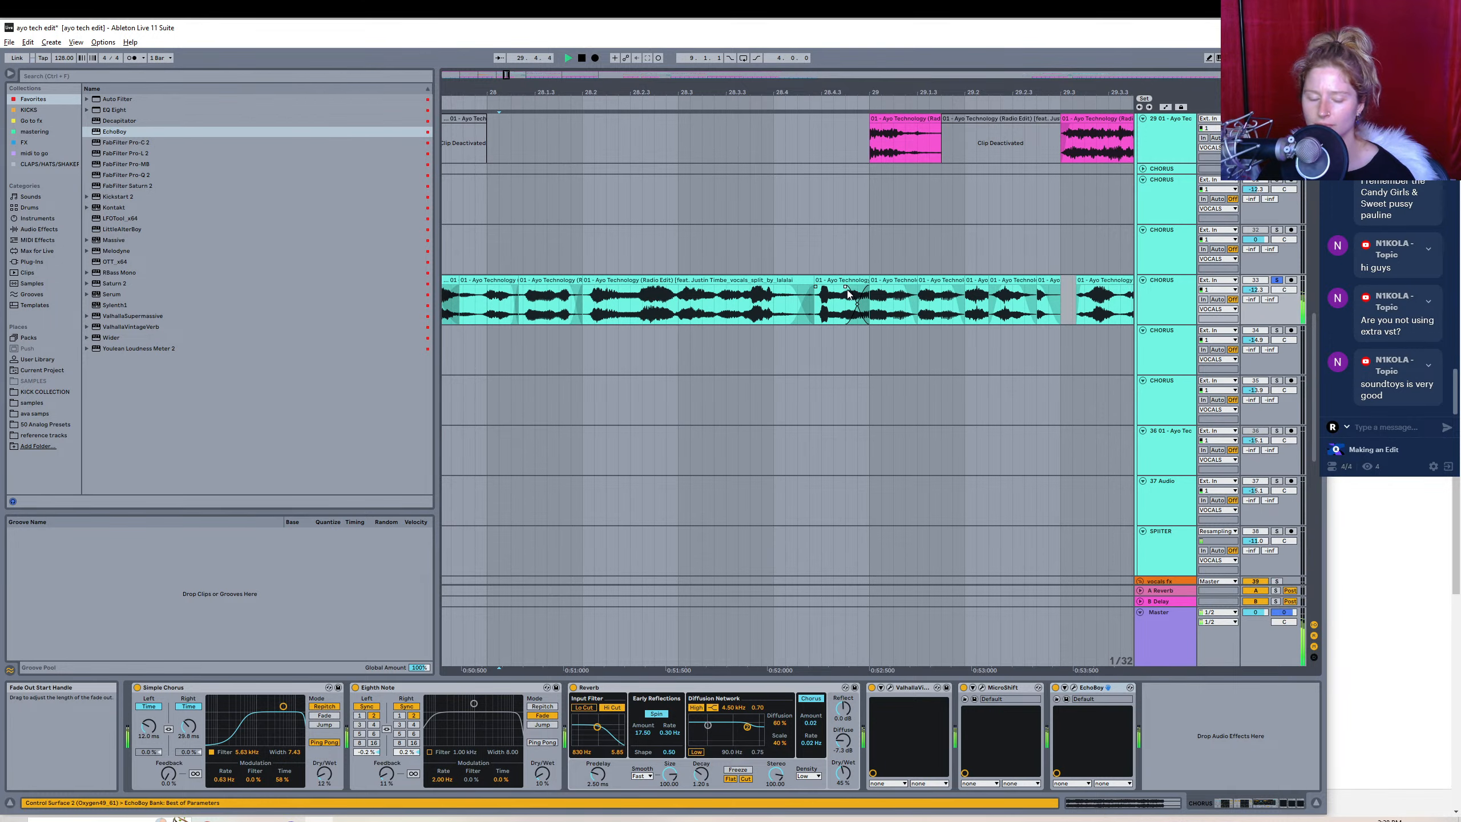
key(ctrl+z)
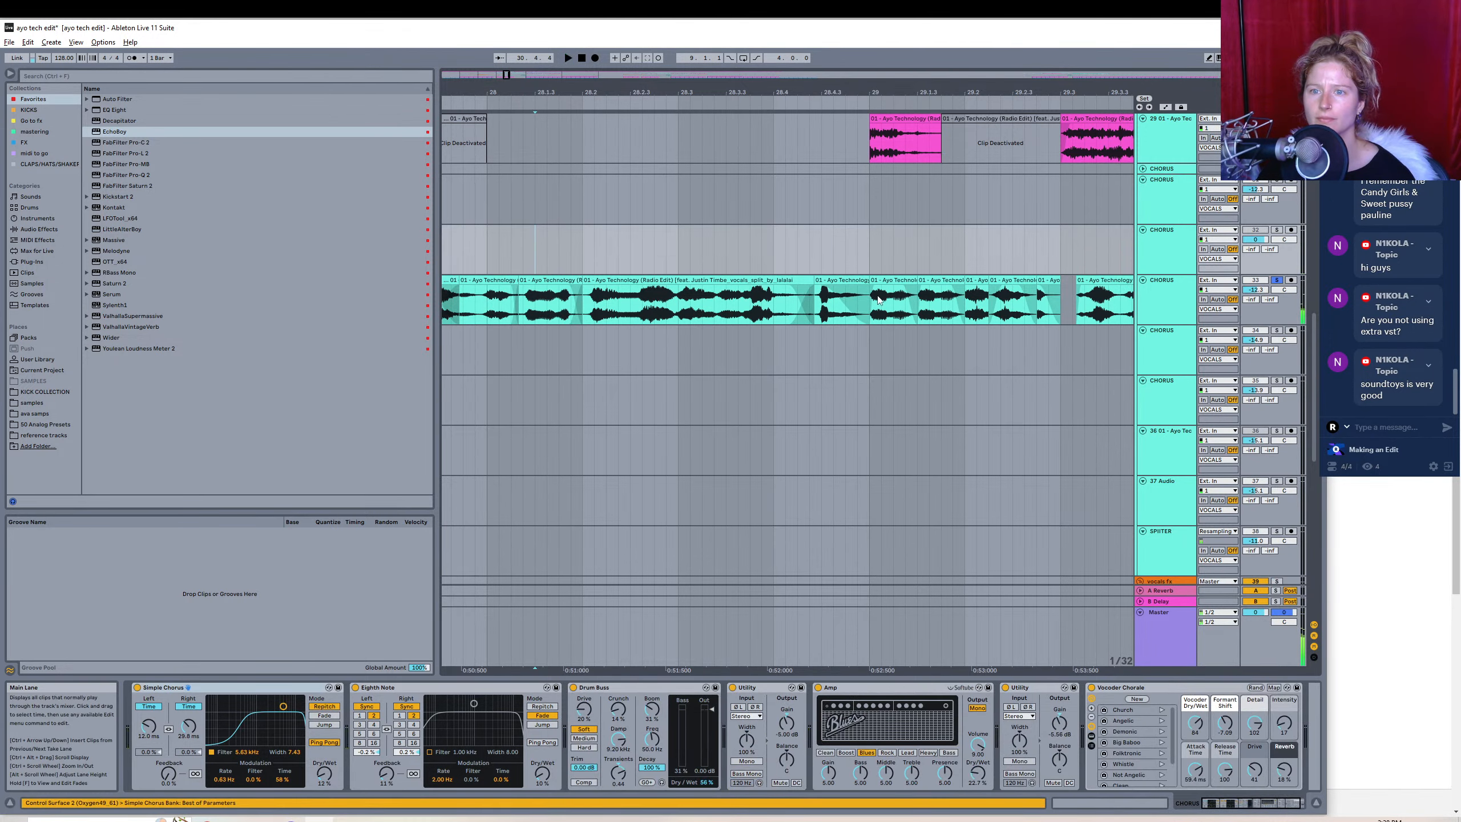
click(863, 280)
drag(863, 281, 851, 281)
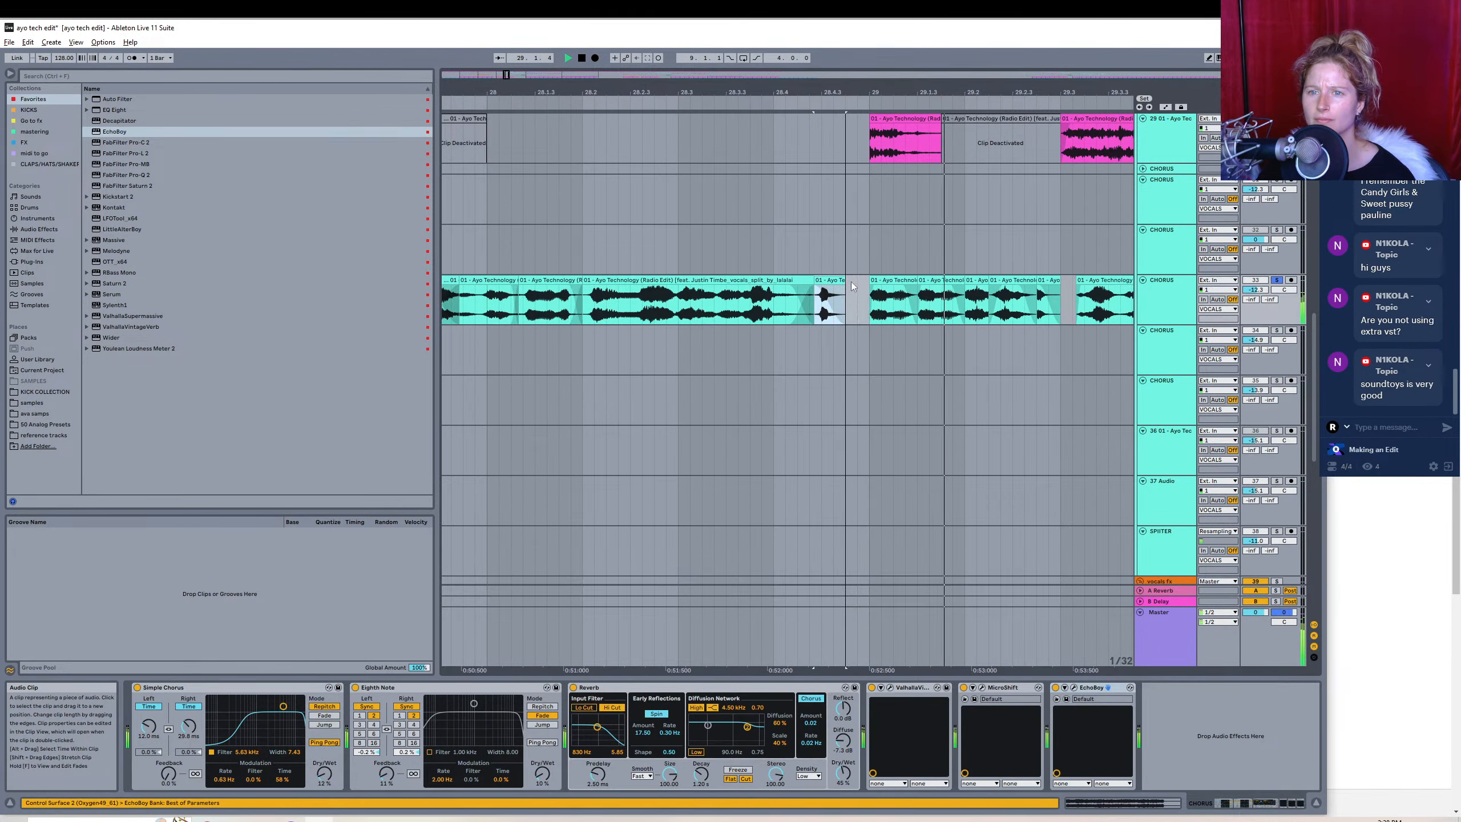
key(space)
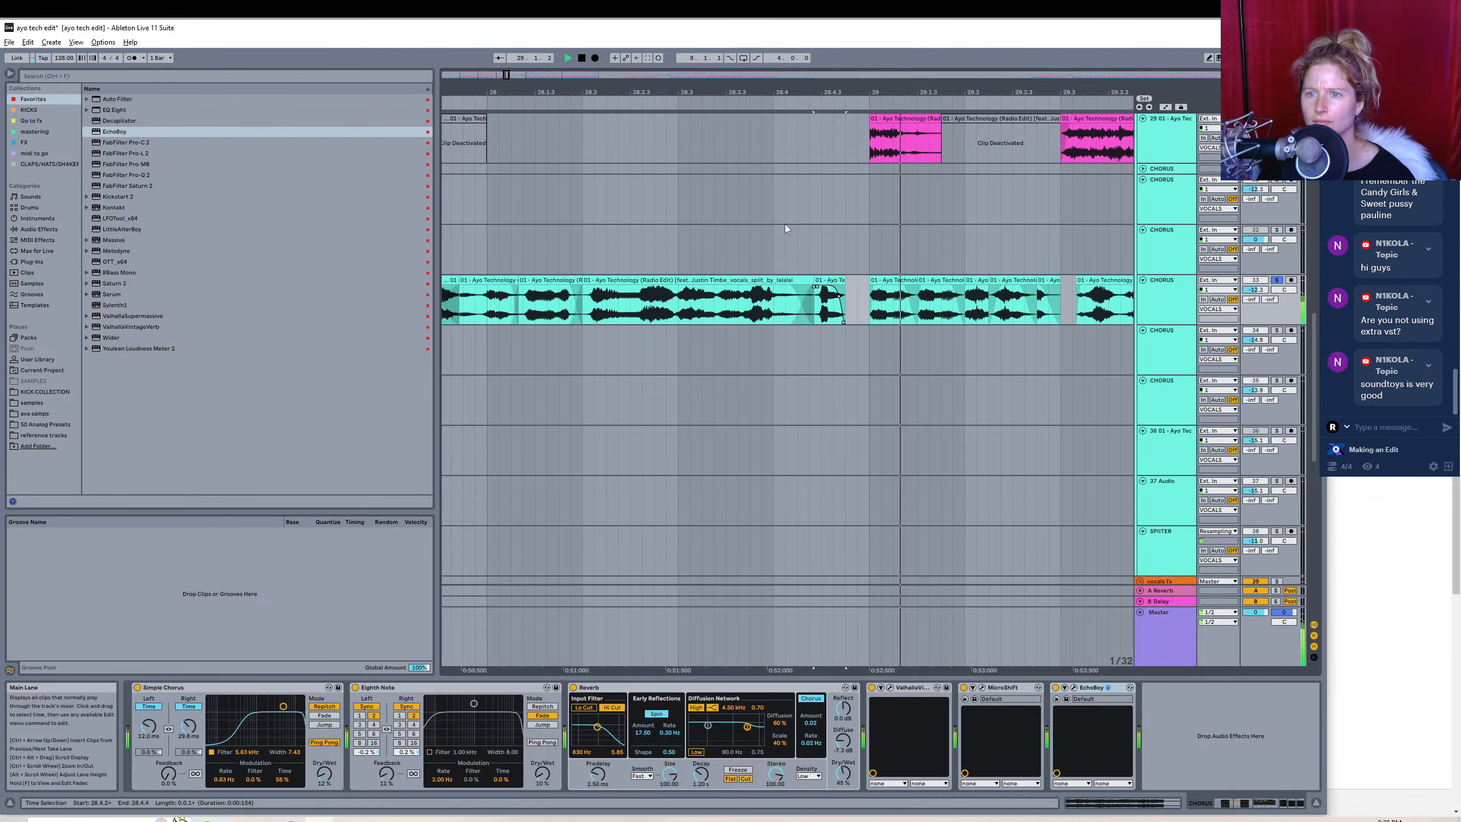
- Deactivate the short vocal slice at 29.2 on the CHORUS track and play the section leading into it
click(977, 281)
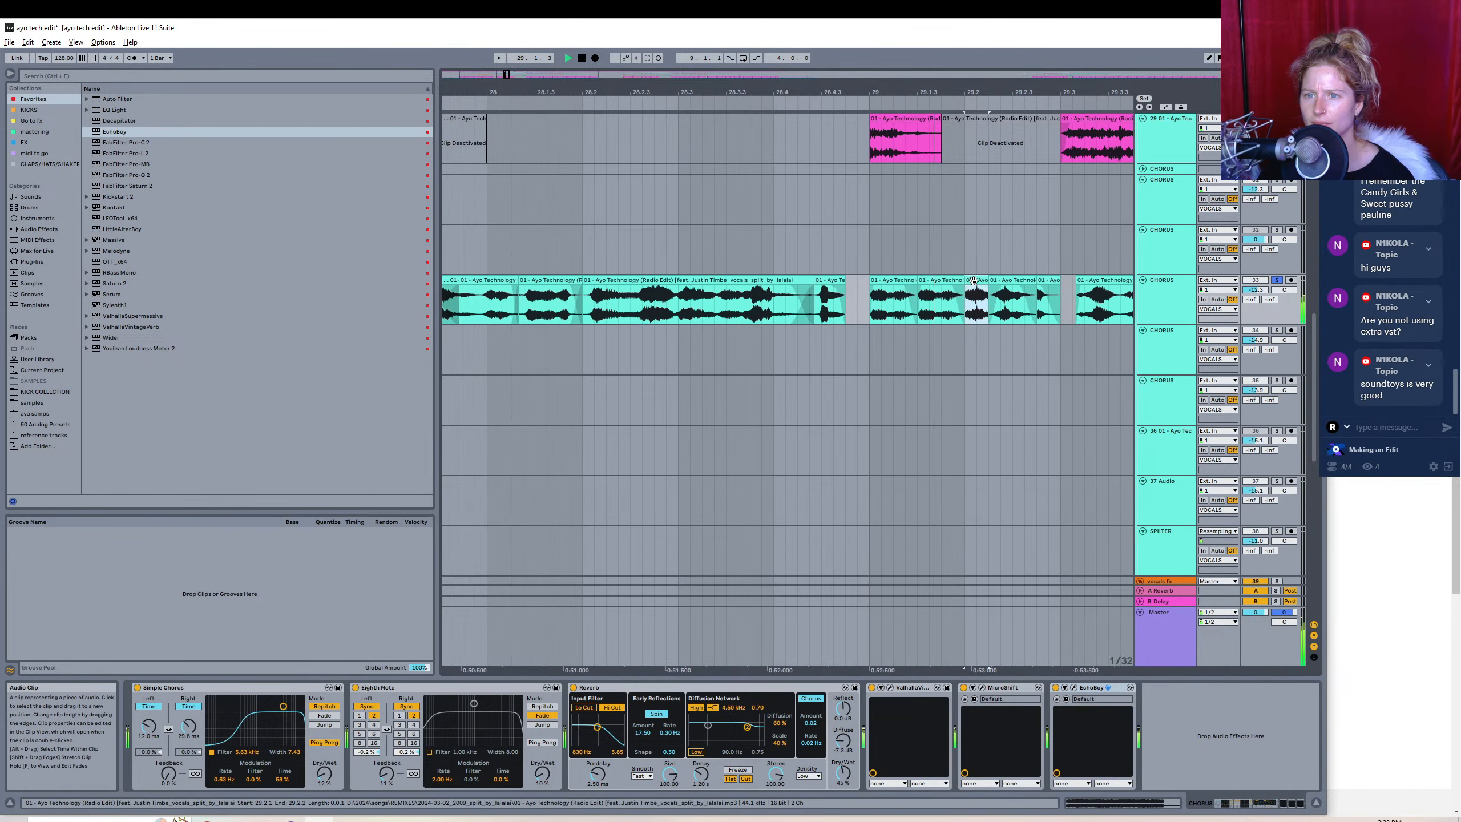
key(0)
click(583, 249)
key(space)
key(space)
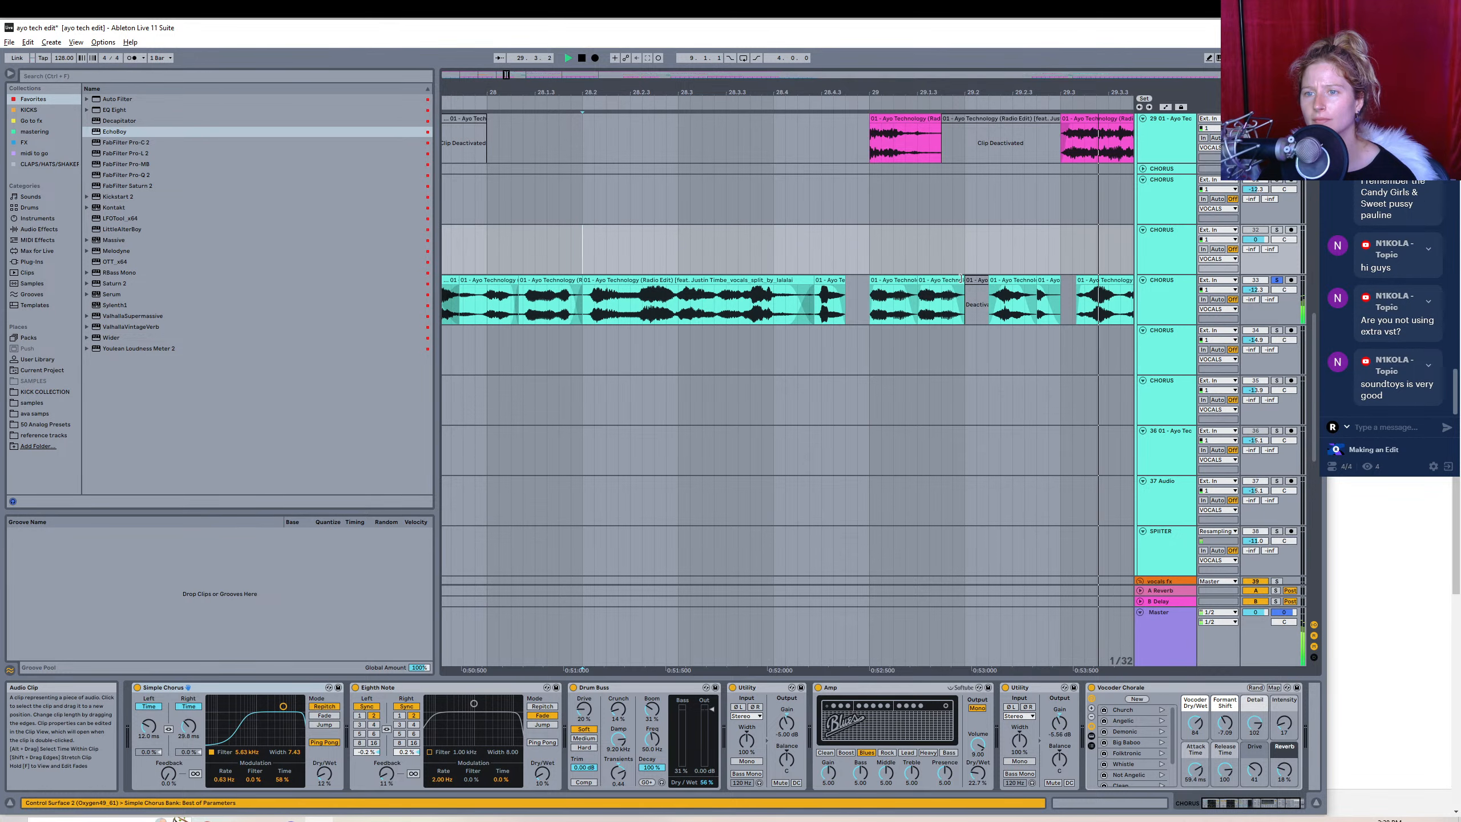
- Extend the slice starting at 29.1.3 to 29.2.2, blend it into the next slice with a crossfade and audition it
drag(962, 280, 1003, 285)
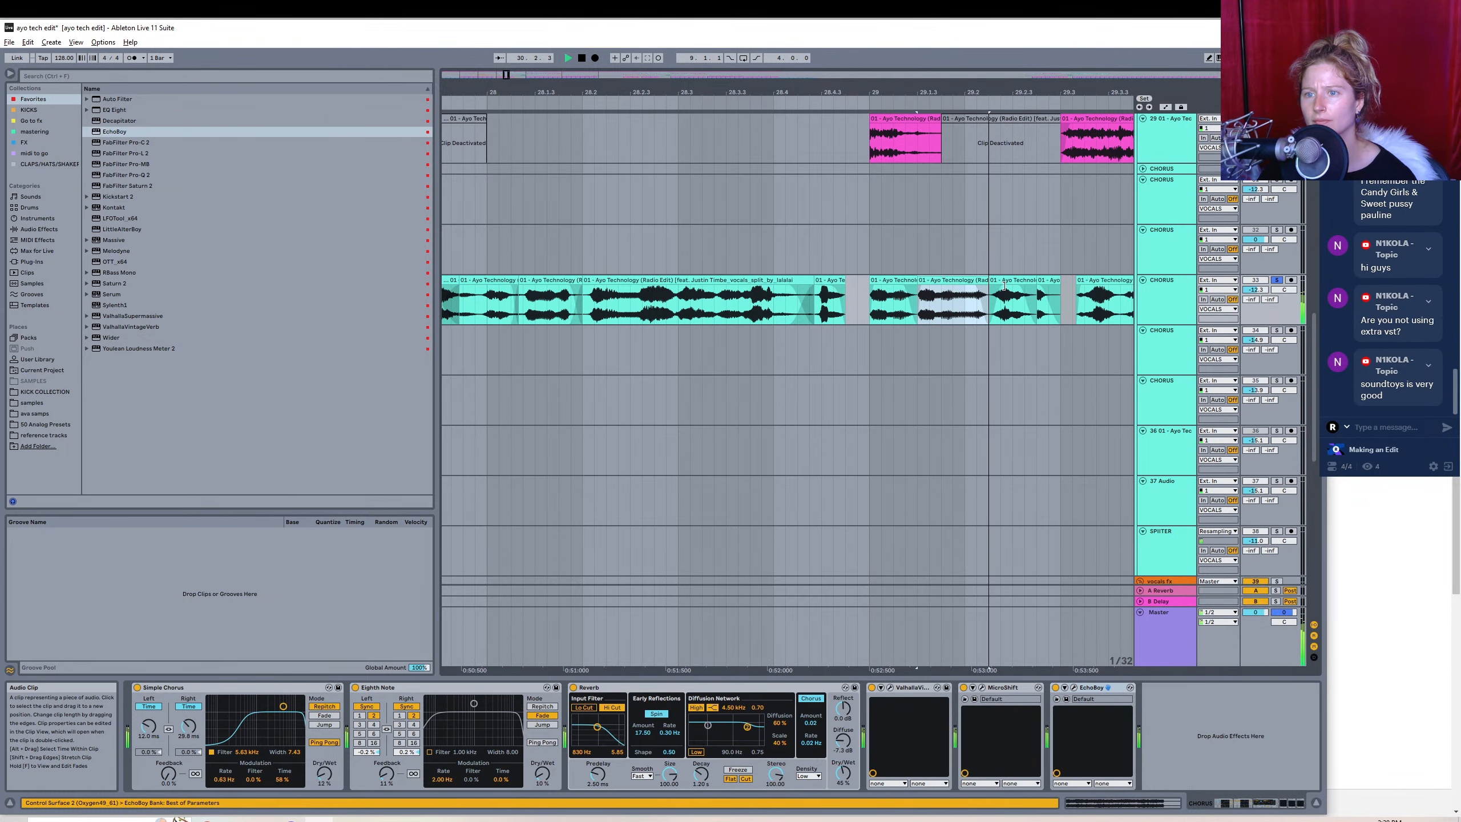
click(630, 253)
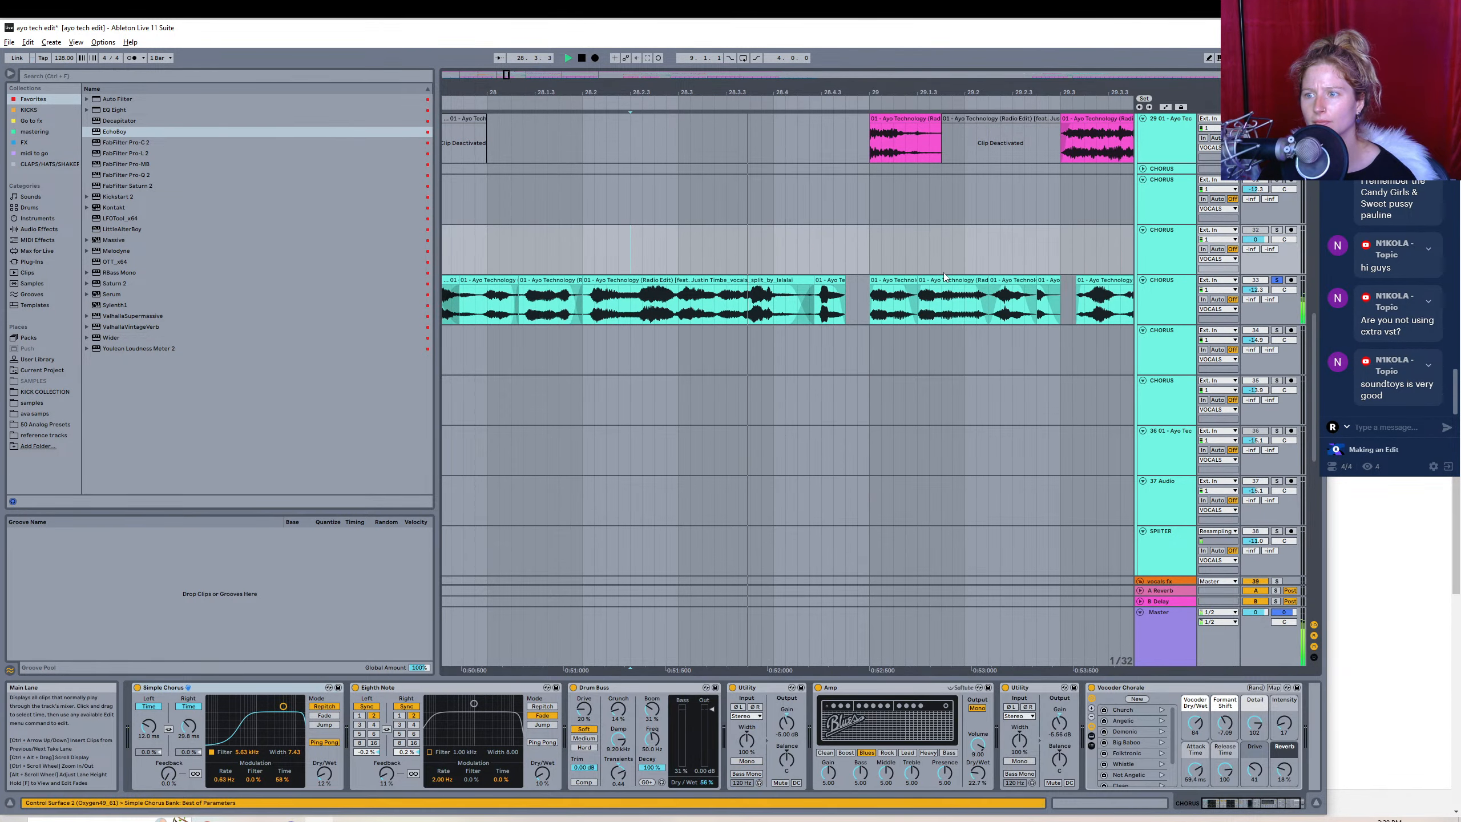
drag(1002, 288, 987, 293)
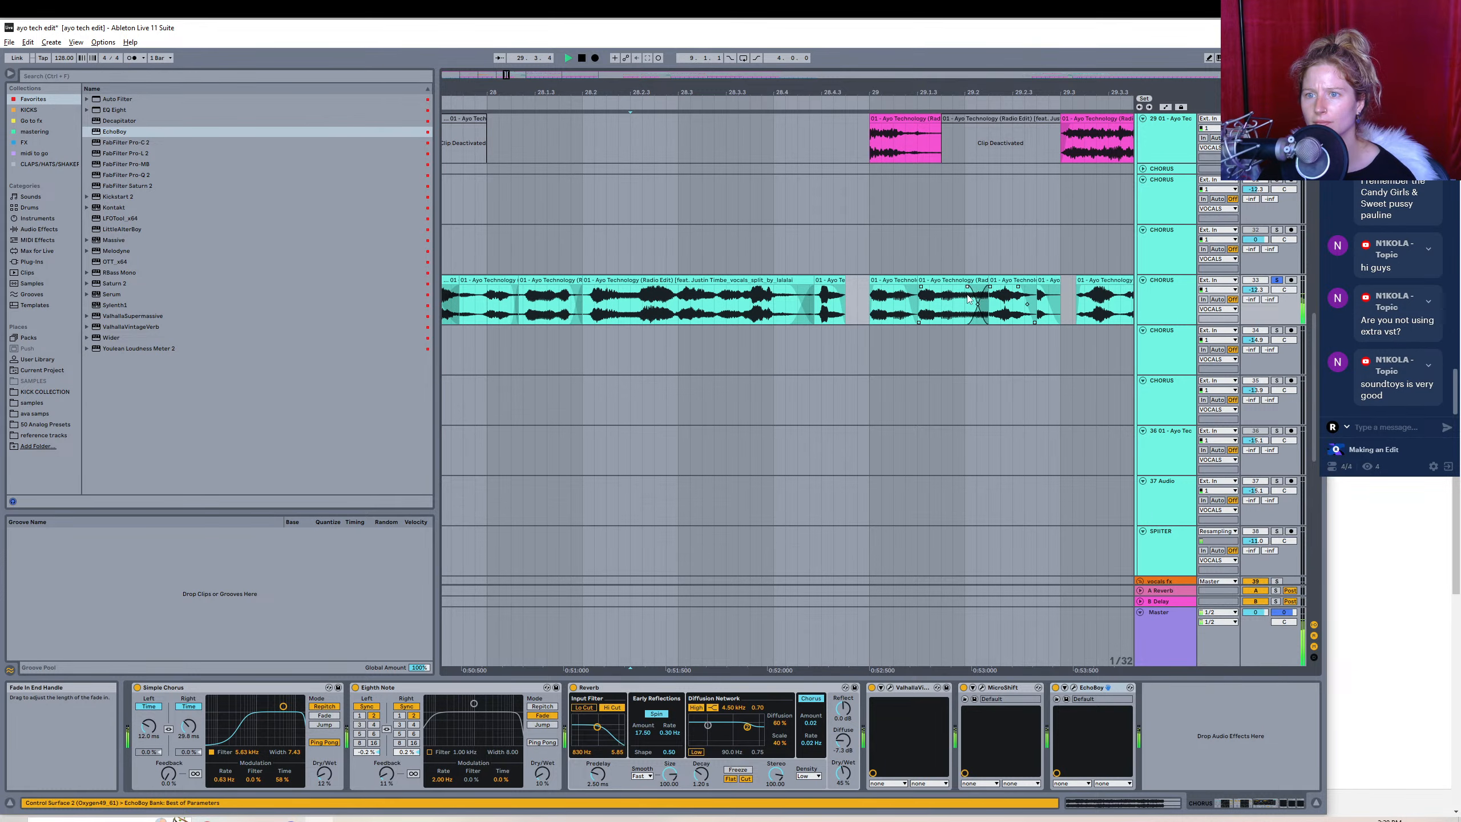
click(978, 280)
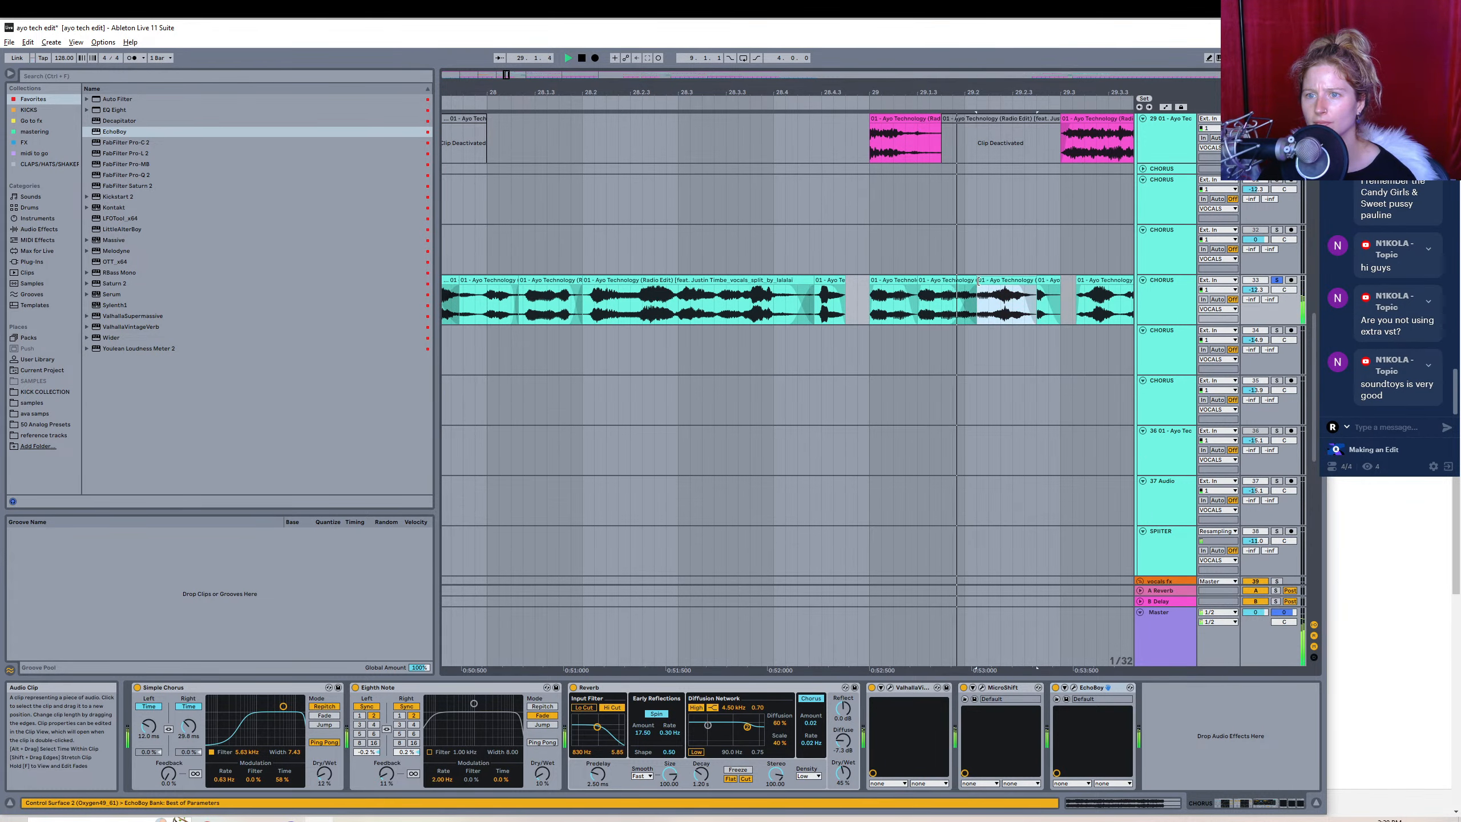
drag(974, 280, 985, 279)
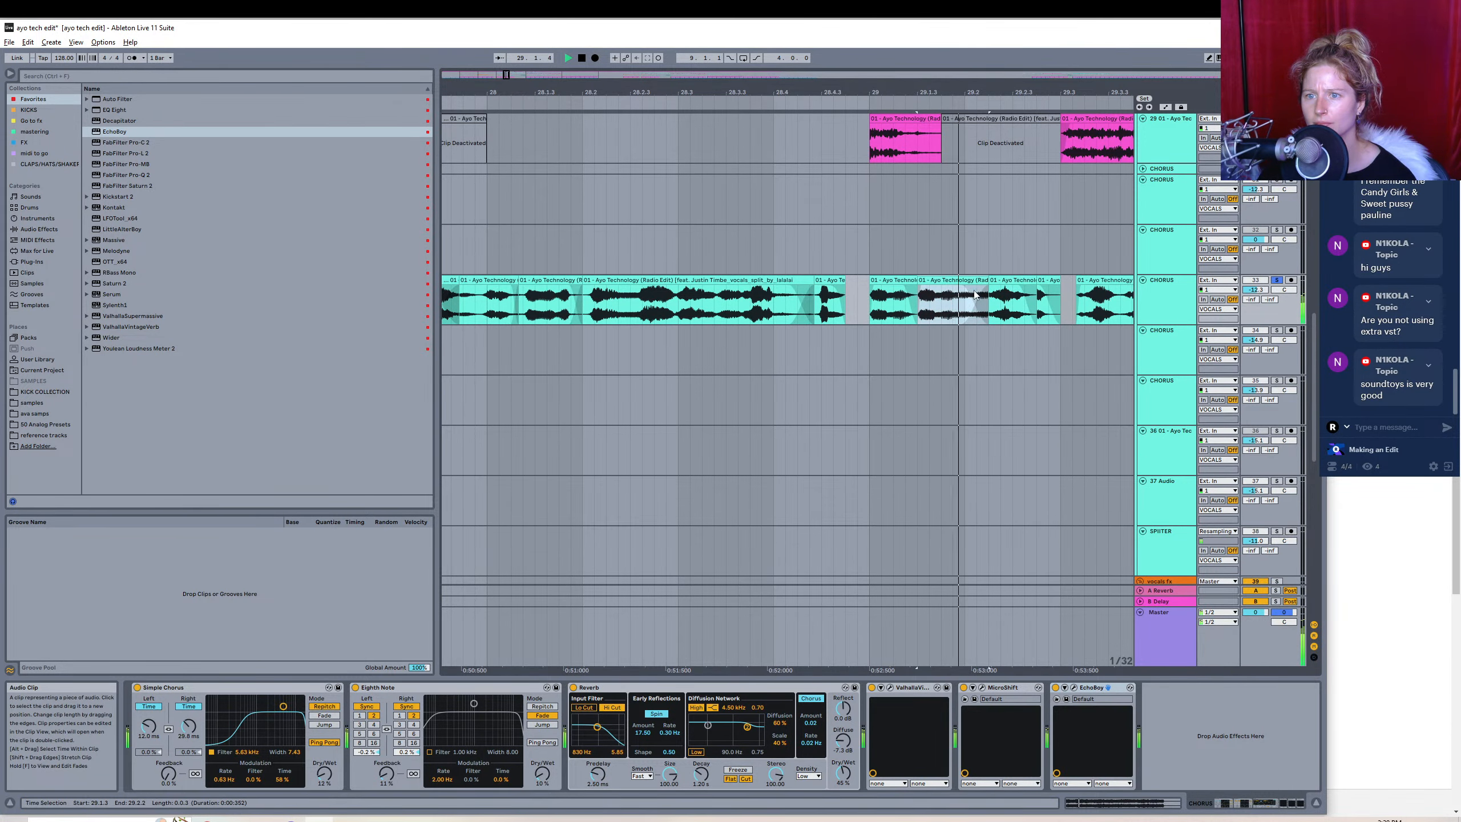
click(576, 249)
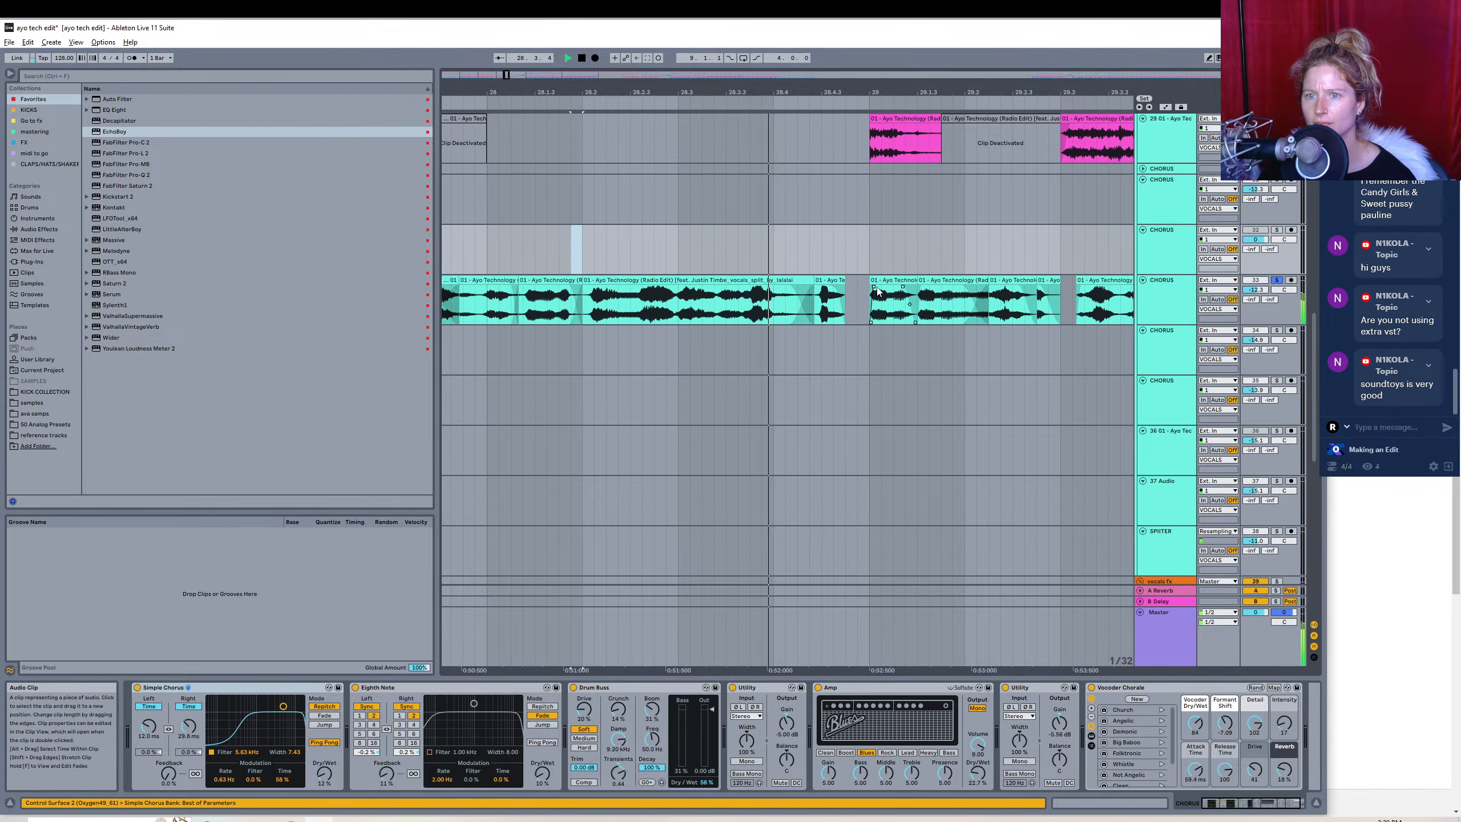
- Adjust the fades between the slices after bar 29 on the CHORUS track, up to the join near 29.2.4, and replay them
click(923, 290)
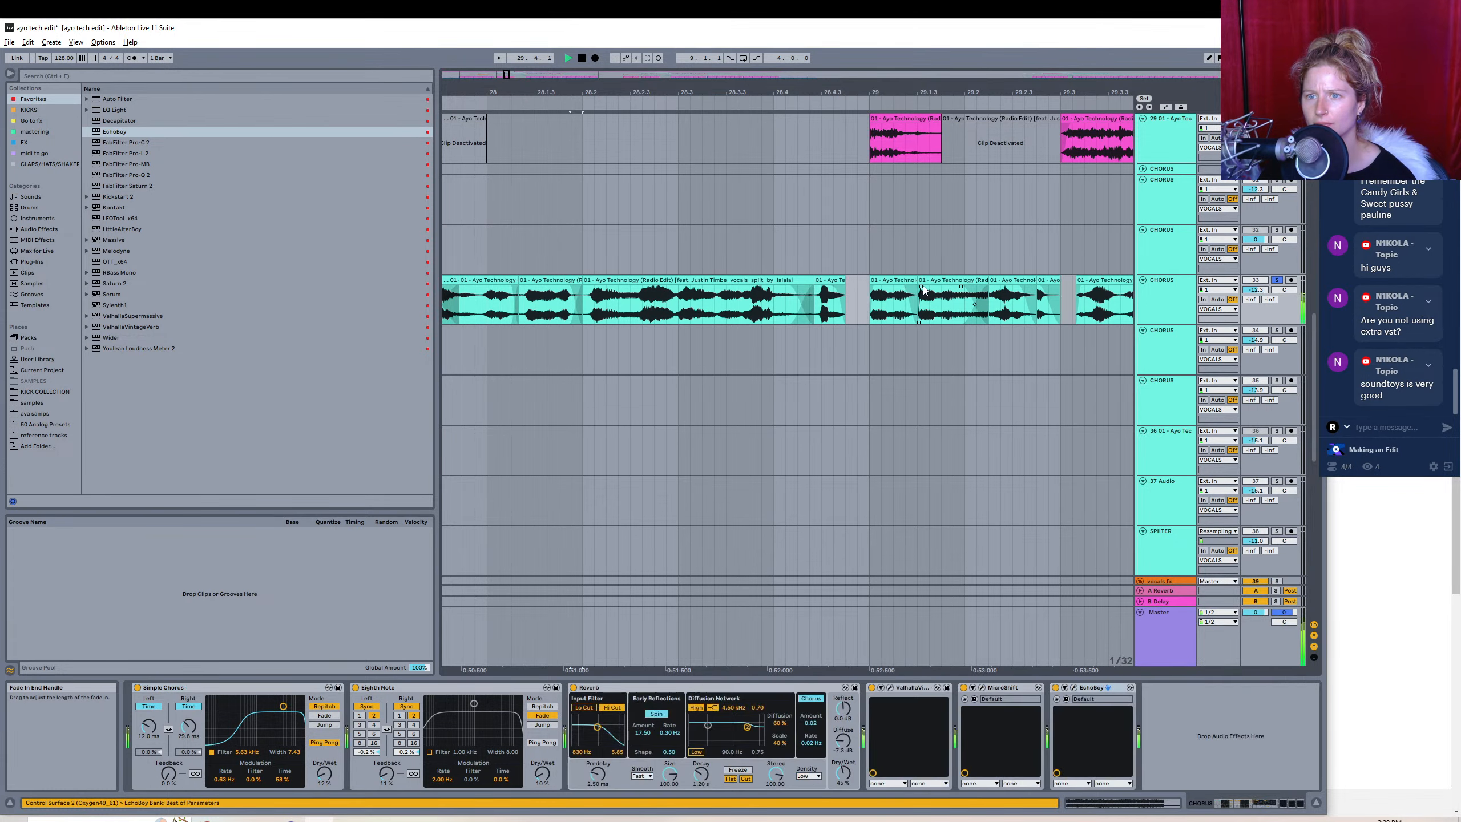
click(1034, 291)
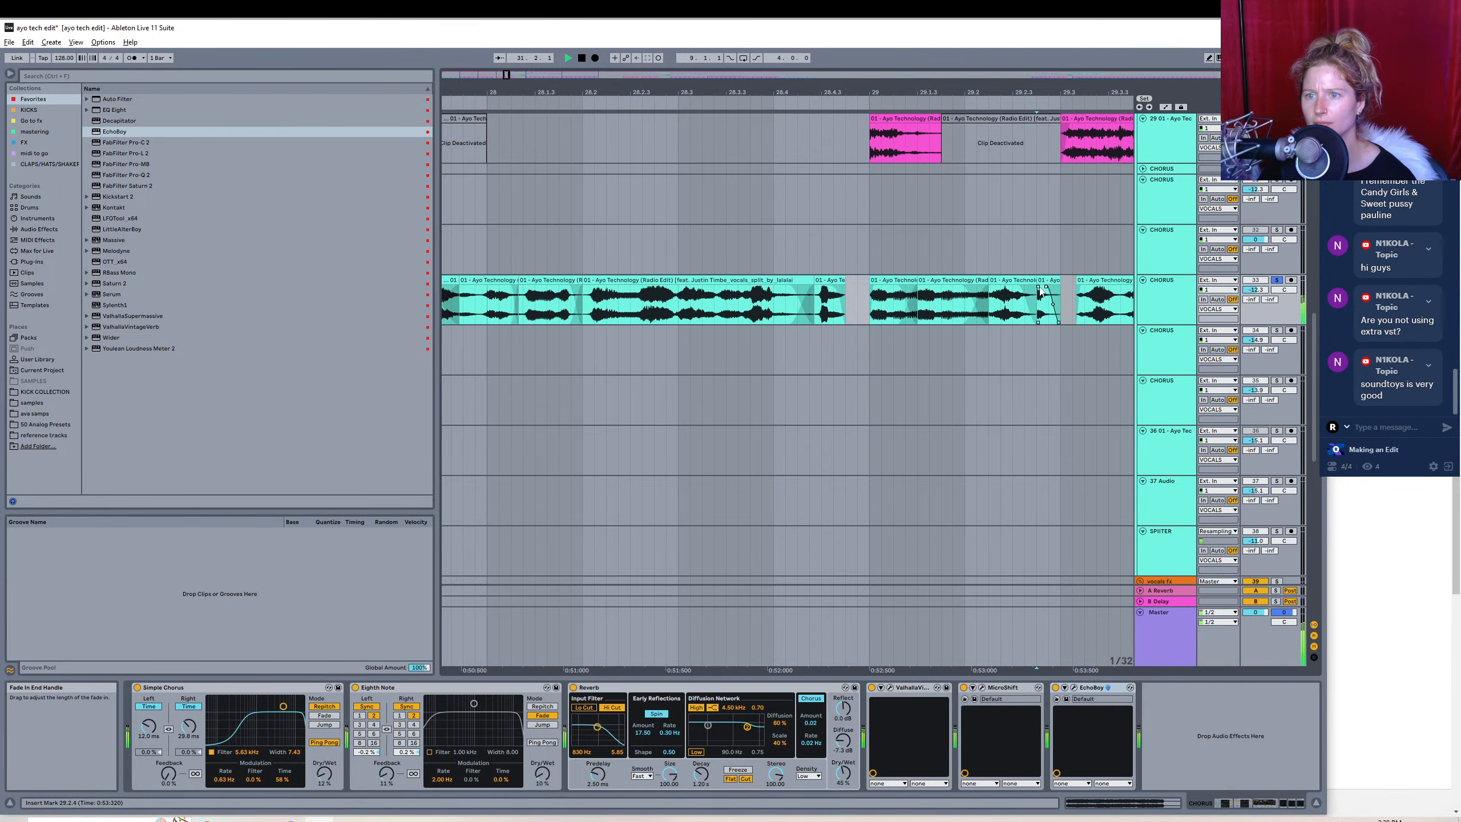
drag(1039, 291, 1015, 291)
click(725, 249)
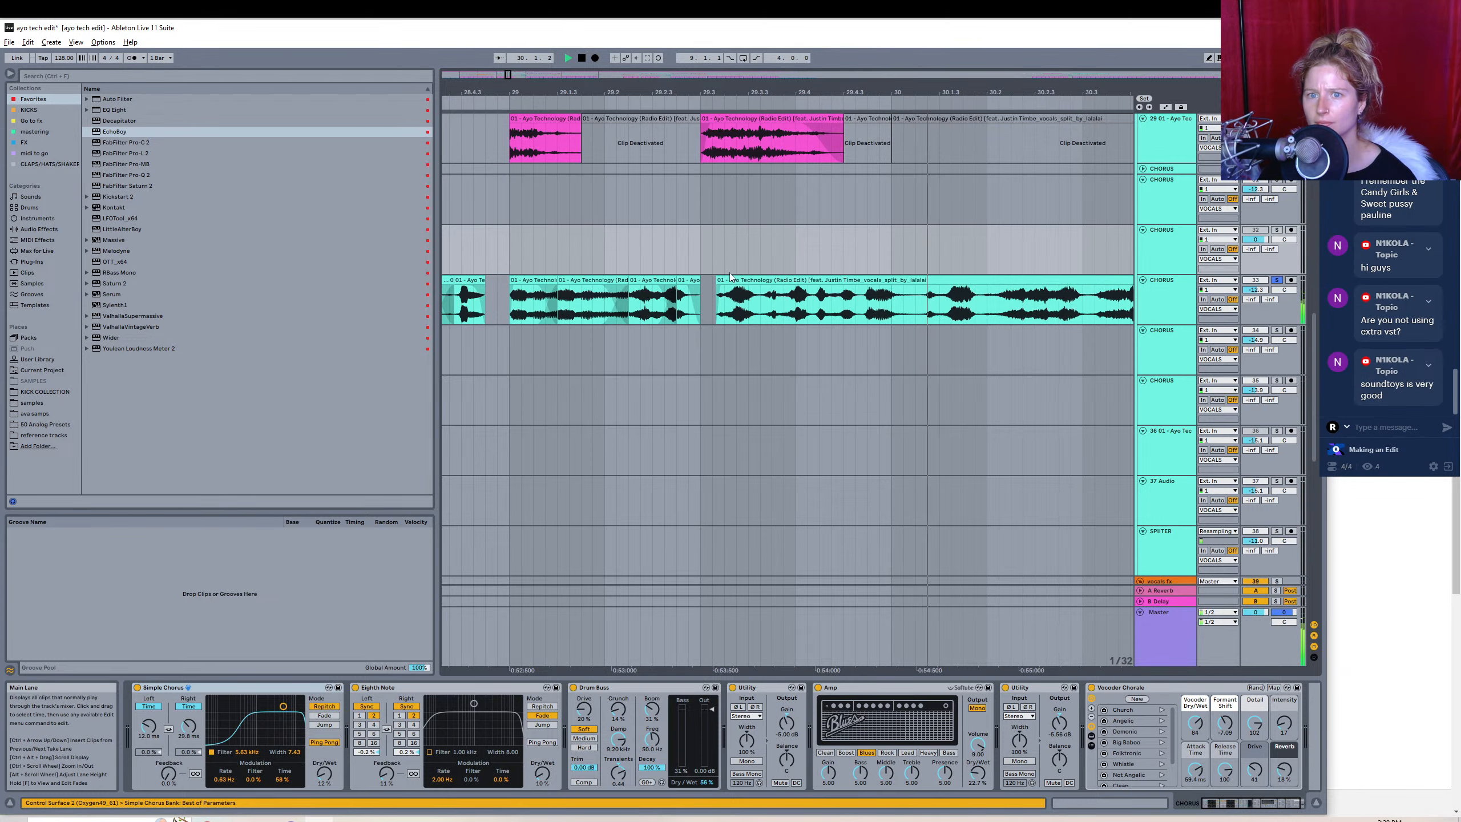
- Extend the slice ending at 29.3 on the CHORUS track up to the next slice with a crossfade and replay from before bar 29
key(space)
drag(699, 280, 716, 281)
key(space)
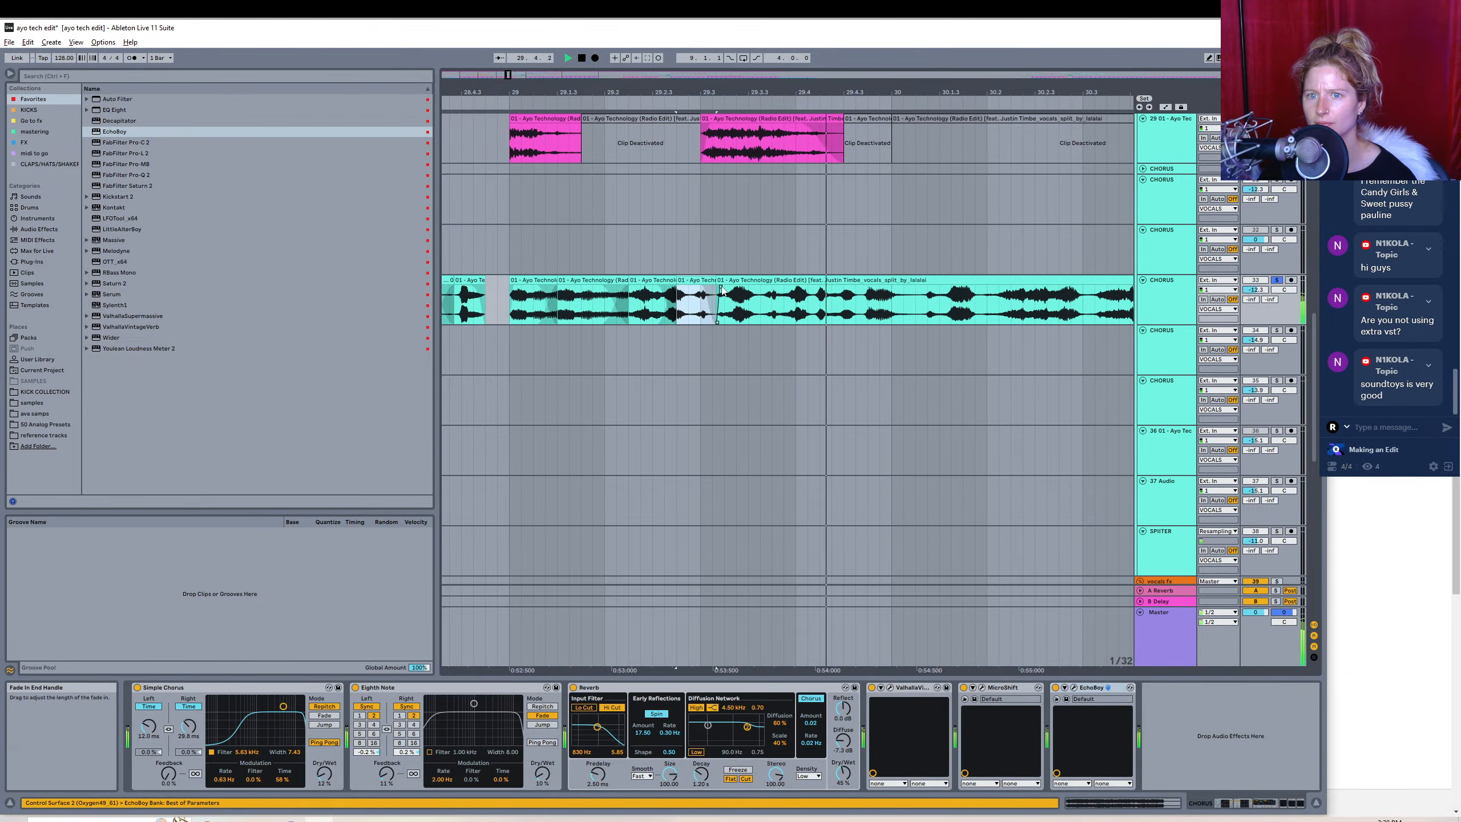
click(496, 259)
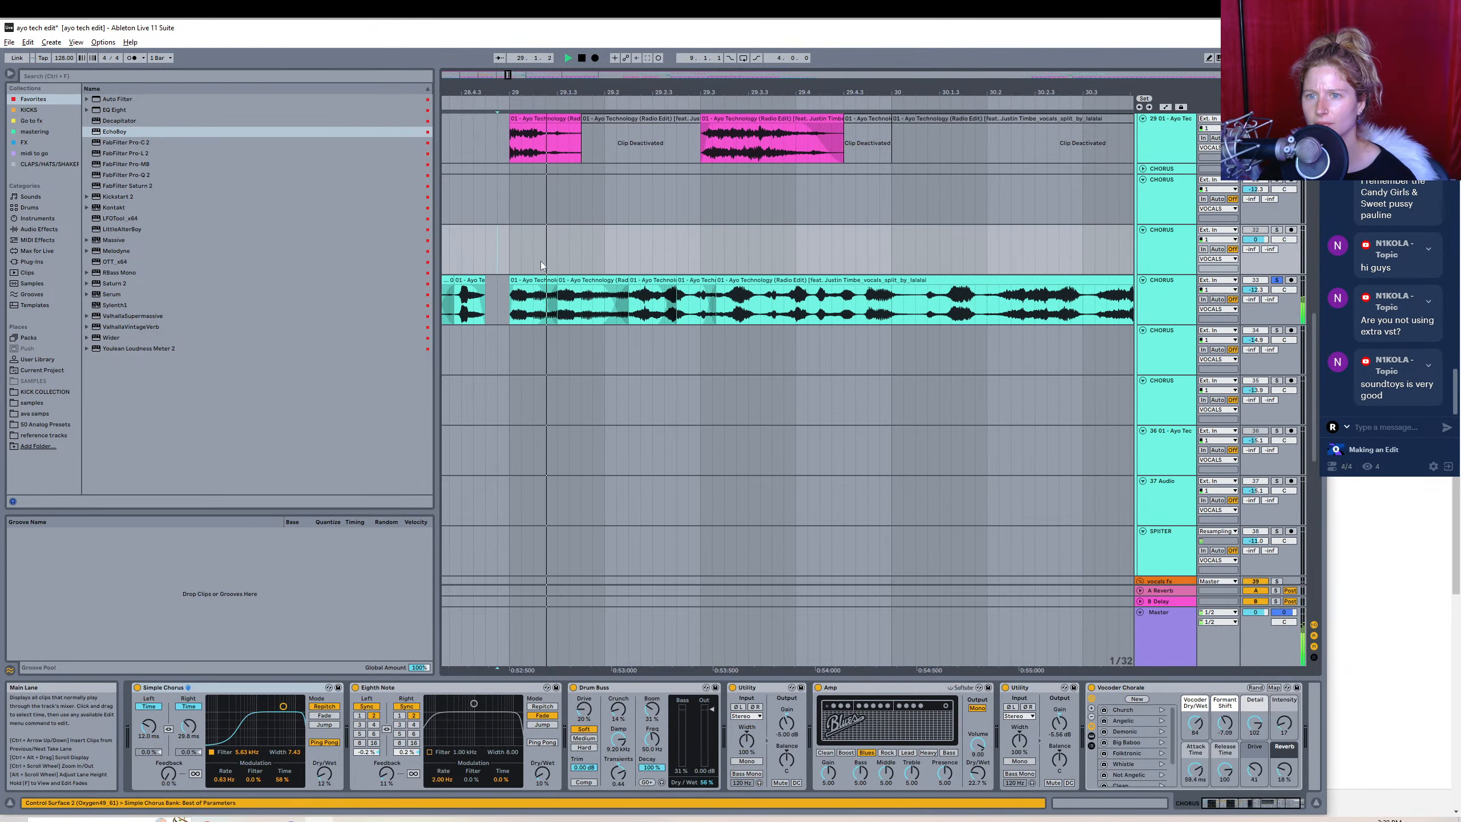
- Unsolo the CHORUS track and play the build from just before bar 25 in the full mix
drag(858, 92, 724, 49)
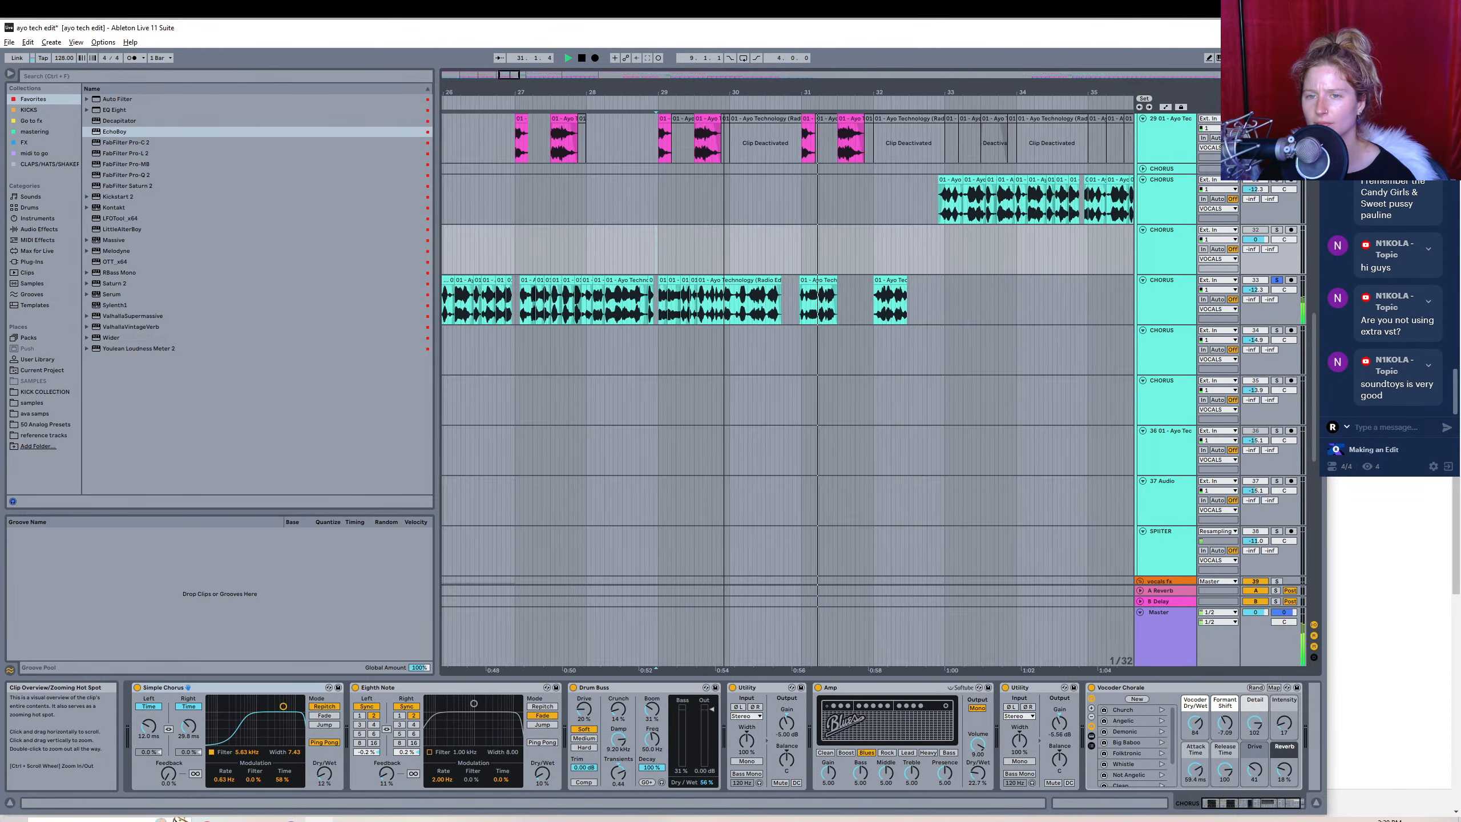
drag(507, 74, 497, 73)
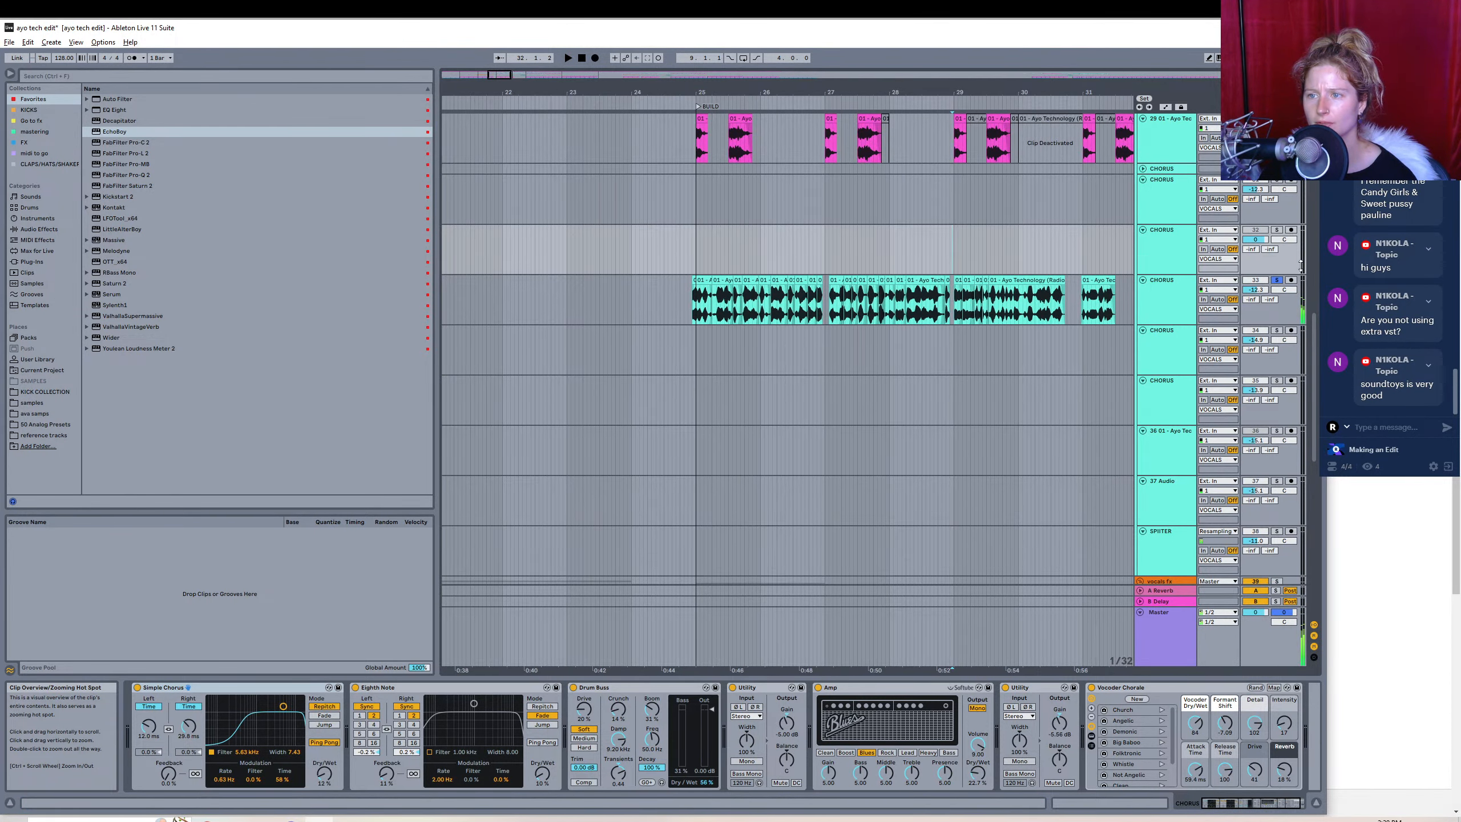
click(683, 303)
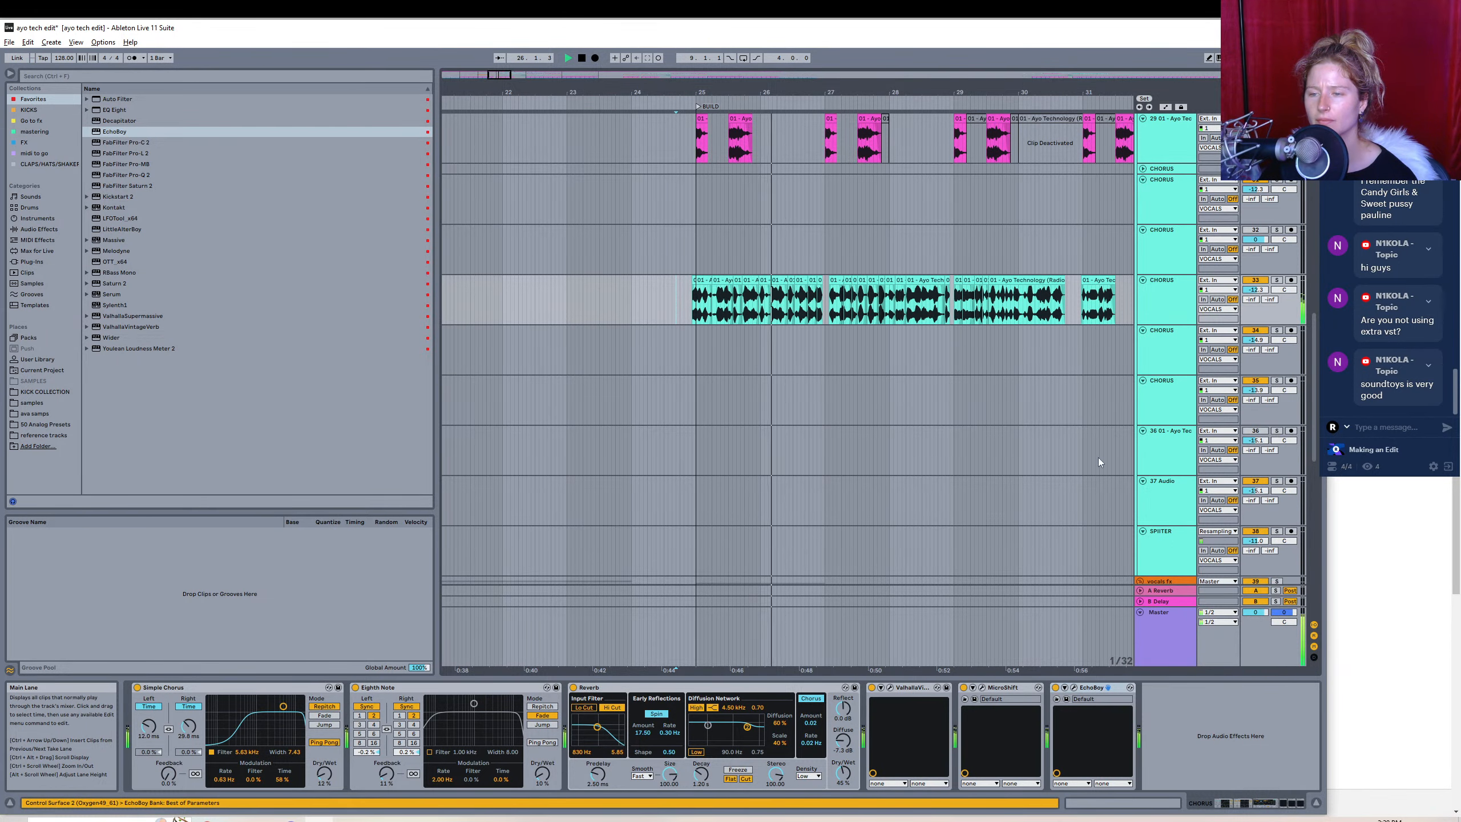
scroll(1314, 348, down, 1)
drag(1313, 344, 1309, 377)
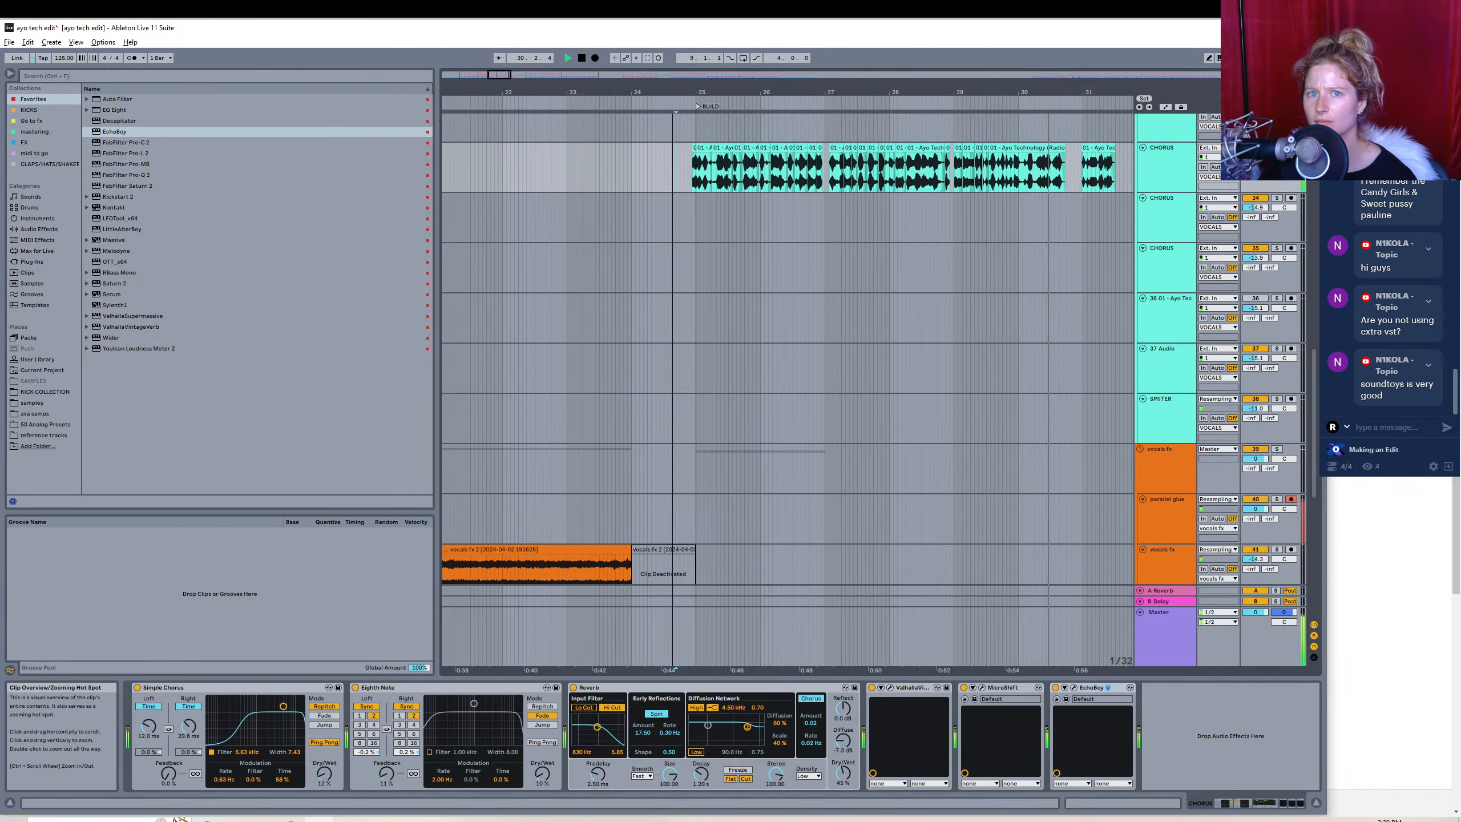
- Trim the end of the slice starting at 29.1.3 on the CHORUS track back to 29.2 and replay from 28.4
mouse_move(507, 75)
mouse_down()
mouse_move(507, 123)
mouse_move(507, 76)
mouse_move(506, 94)
mouse_up()
key(space)
click(593, 123)
key(space)
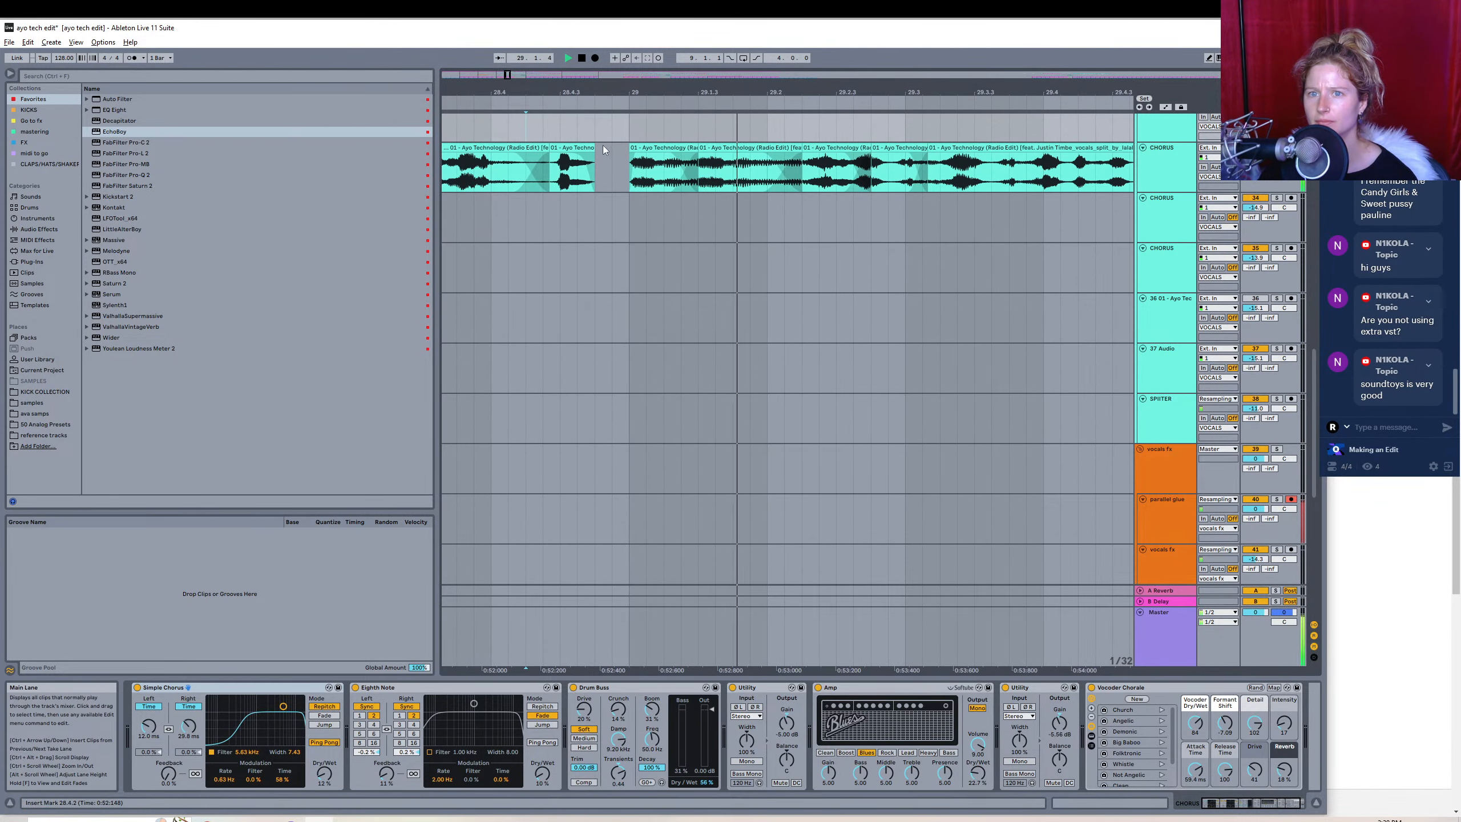
key(space)
drag(799, 147, 761, 145)
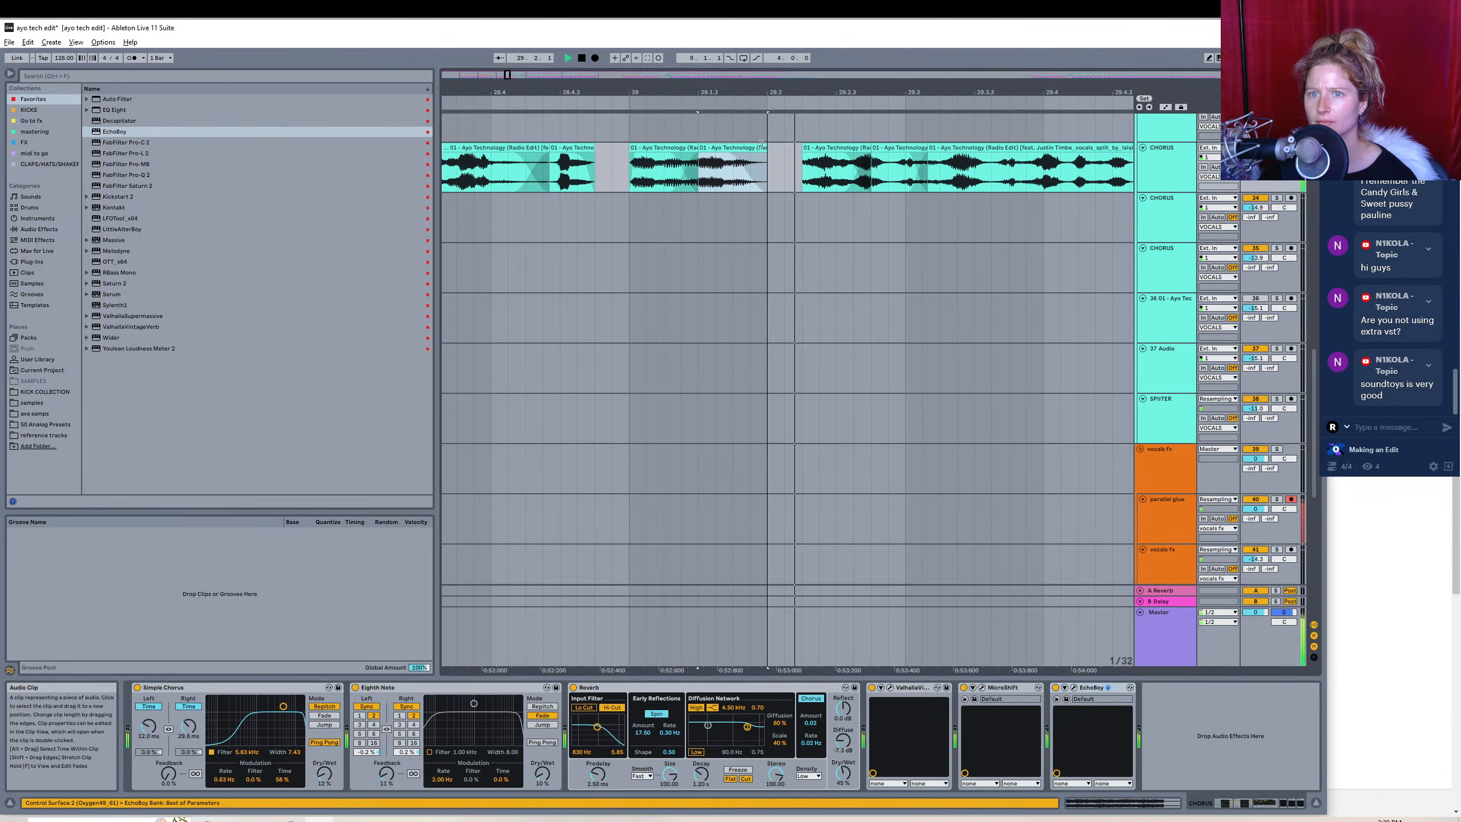
click(513, 126)
key(space)
key(space)
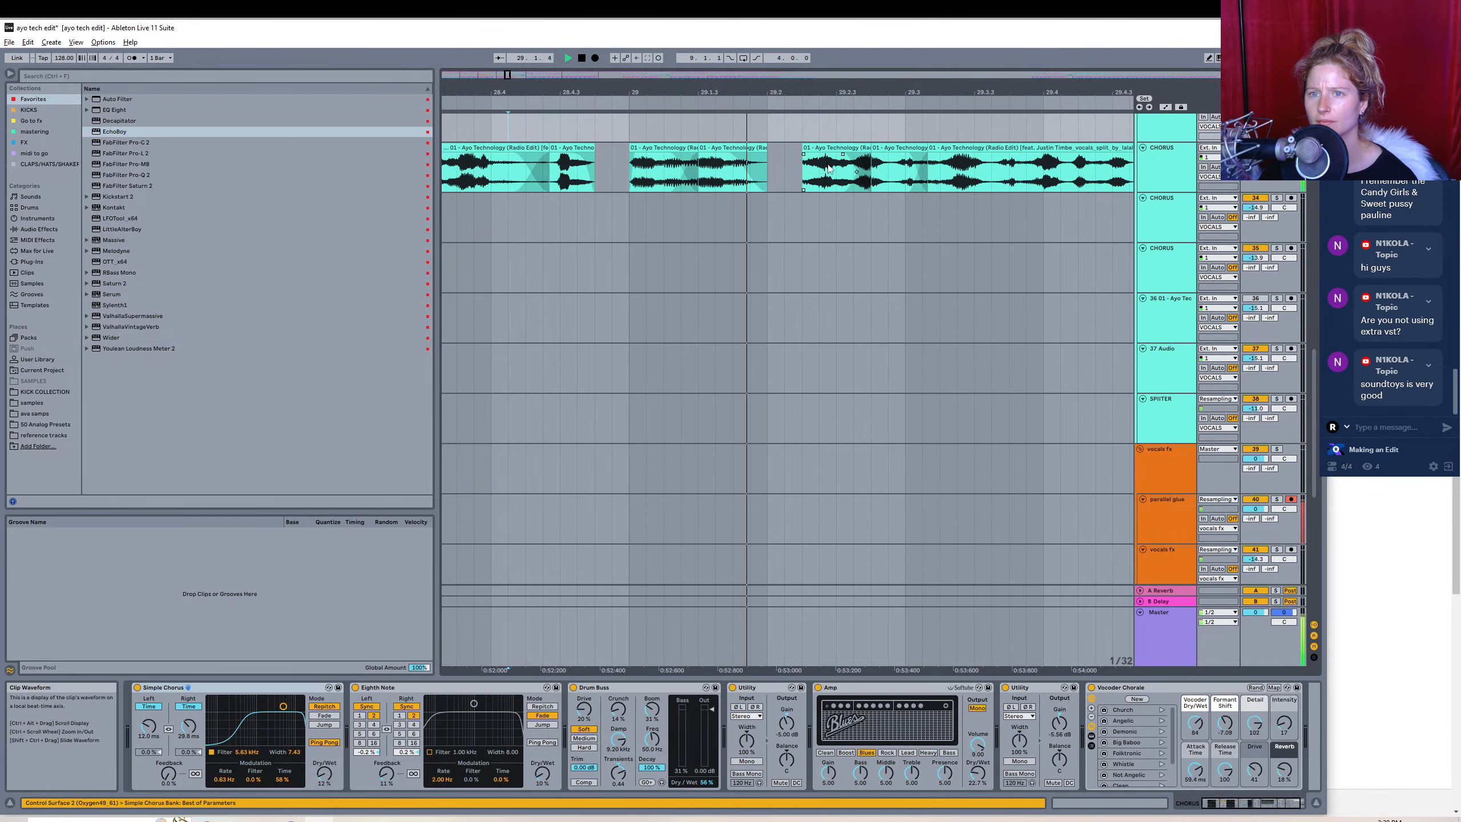
- Trim the start of the slice at 29.2.4 on the CHORUS track slightly later and play through the edited phrase
key(space)
key(space)
mouse_move(803, 154)
mouse_down()
mouse_move(834, 154)
mouse_move(819, 178)
mouse_move(888, 146)
mouse_up()
click(475, 129)
key(space)
key(space)
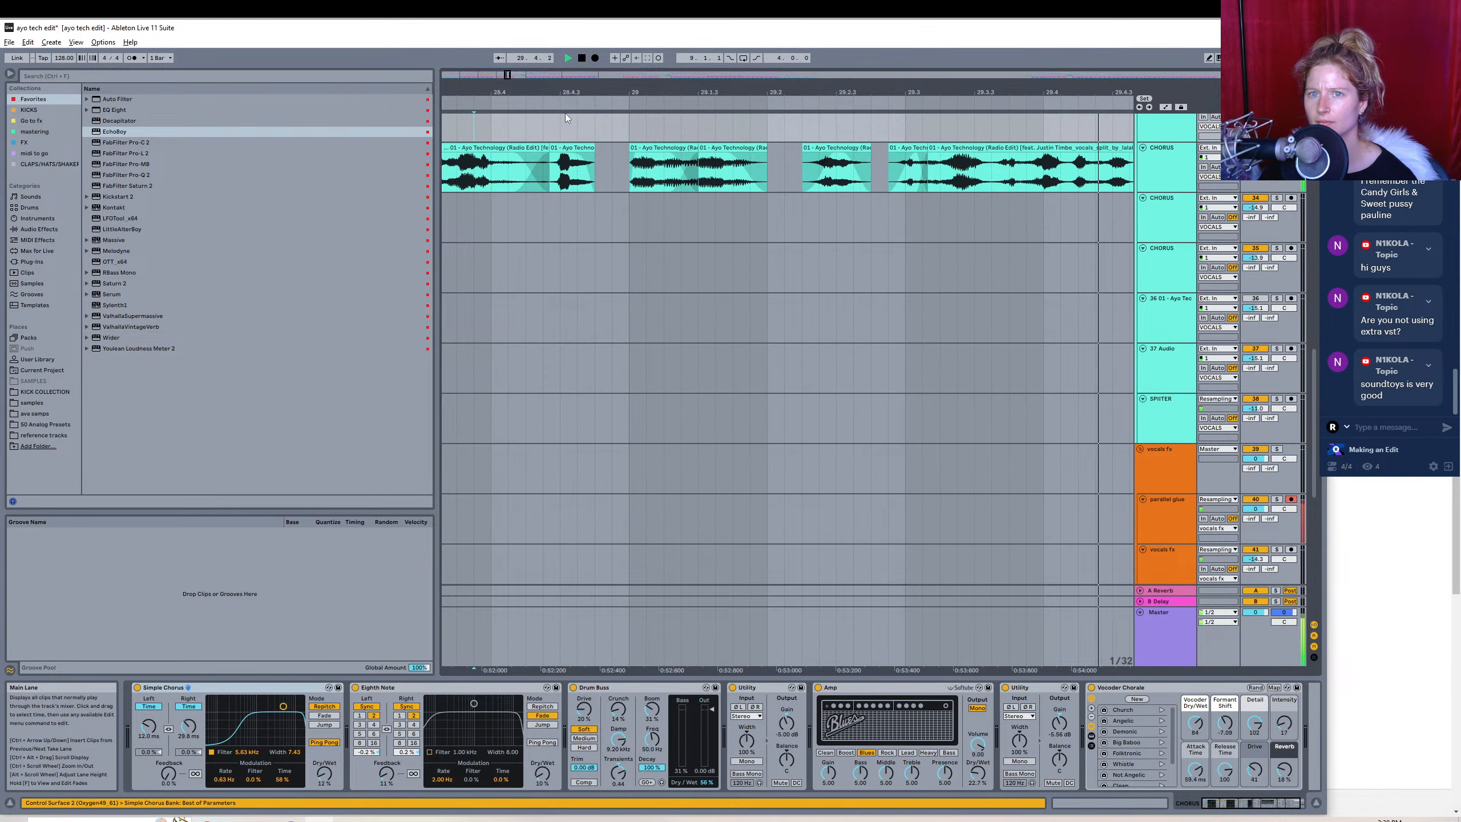
drag(507, 75, 508, 60)
key(space)
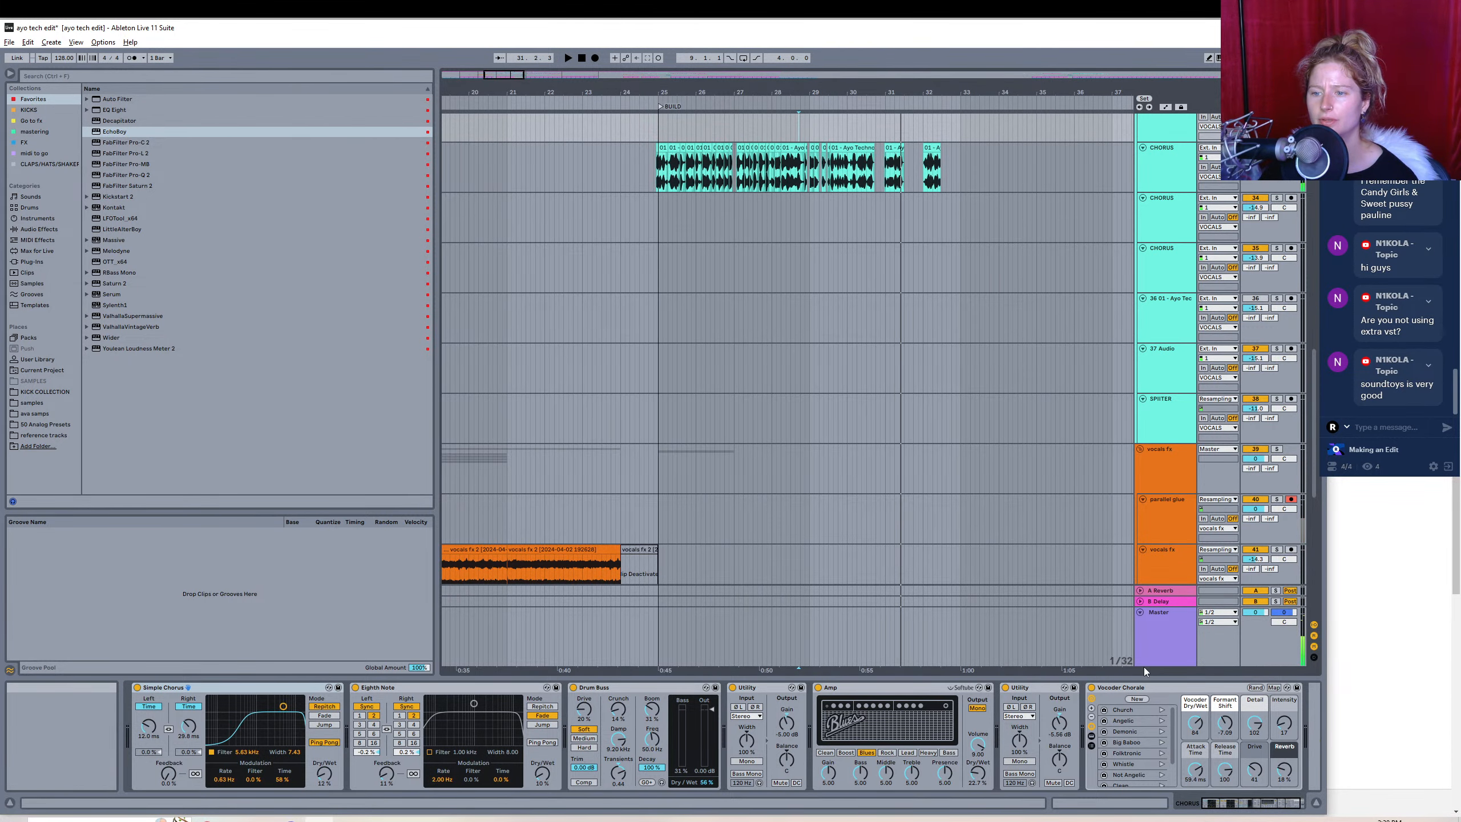
- Add the Soundtoys Crystallizer to the end of the CHORUS track's effects chain, audition the build through it and close its window
click(642, 164)
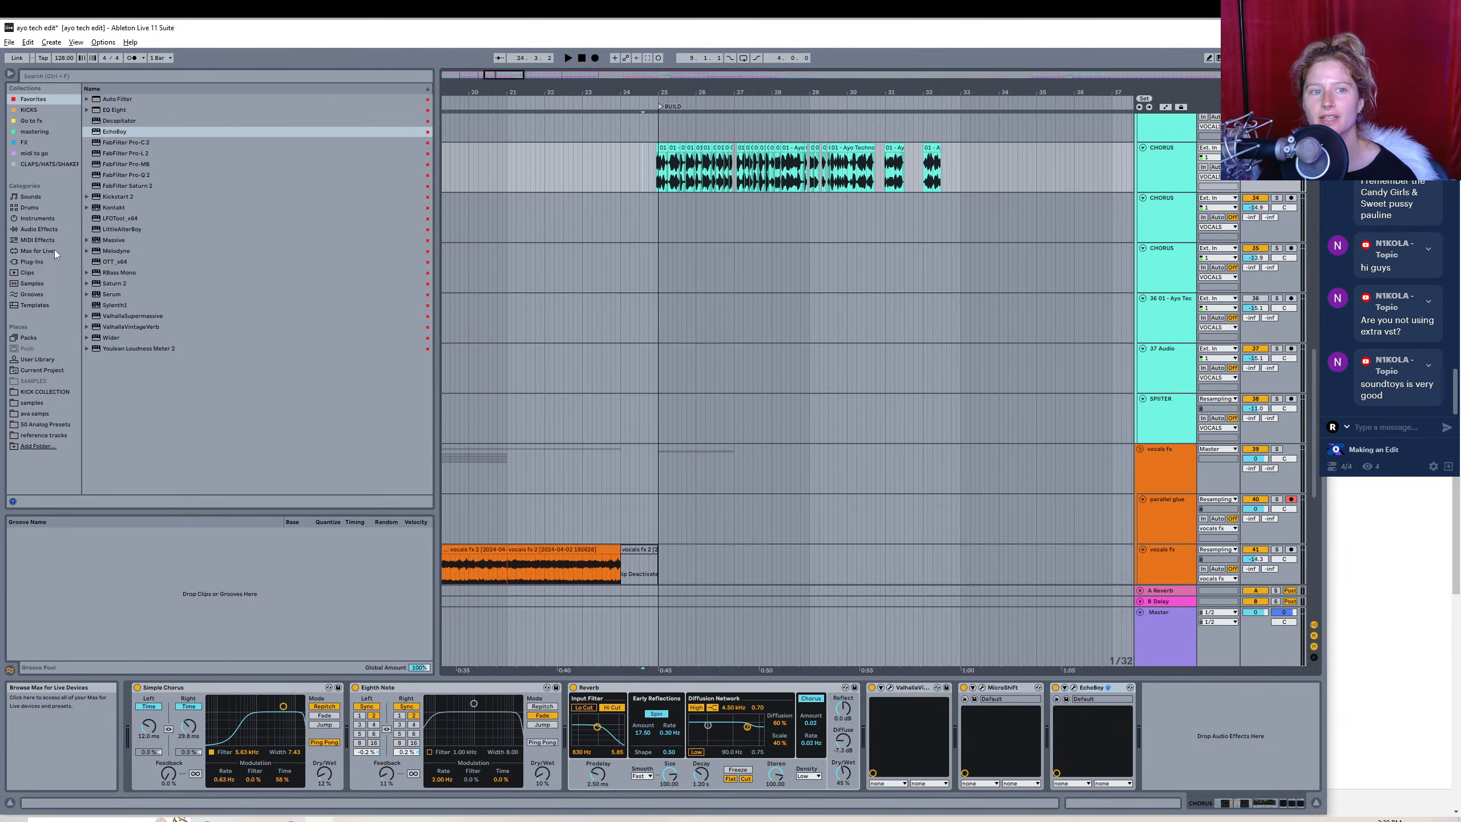
click(32, 262)
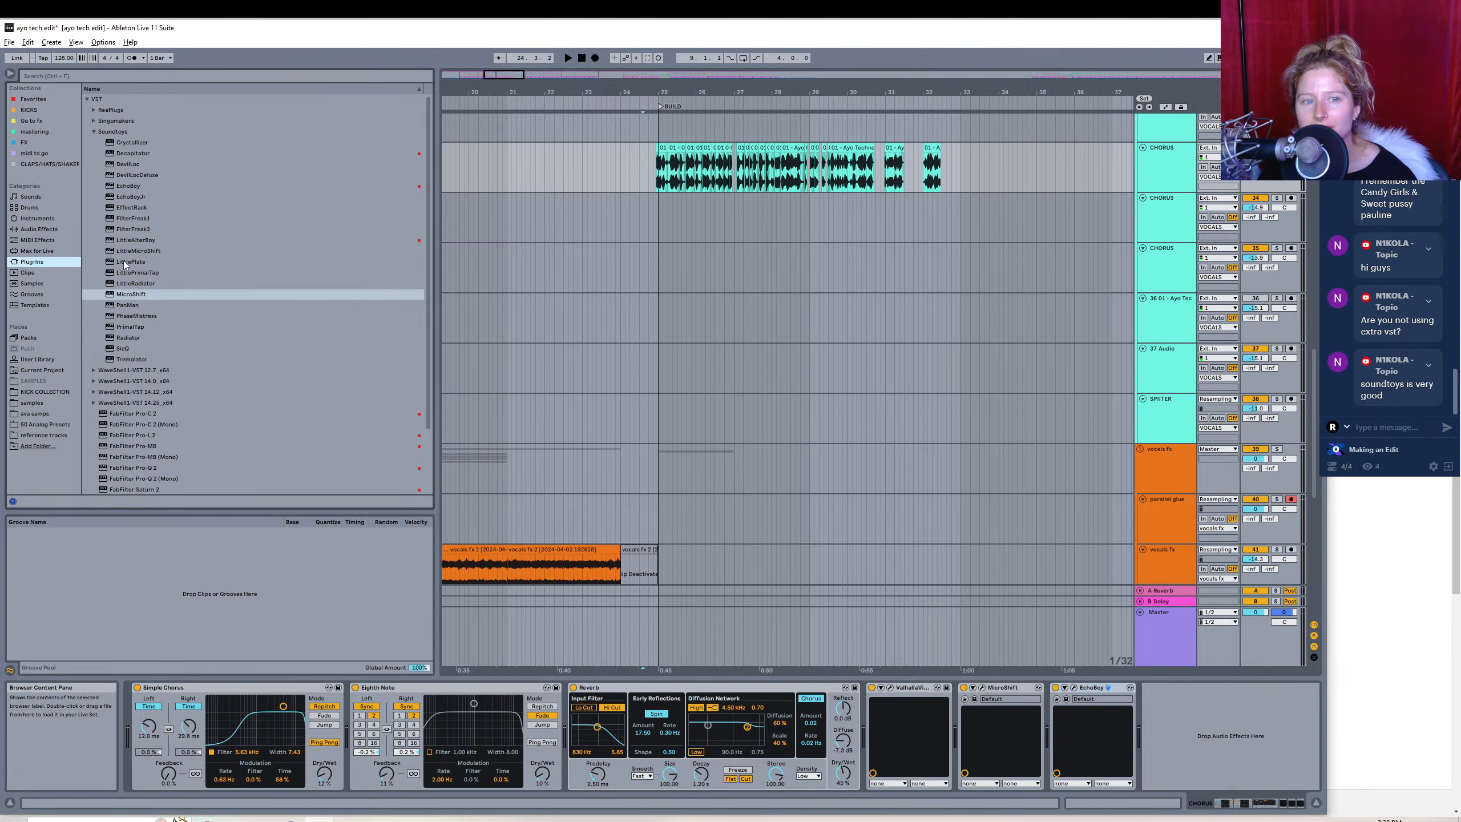
click(129, 145)
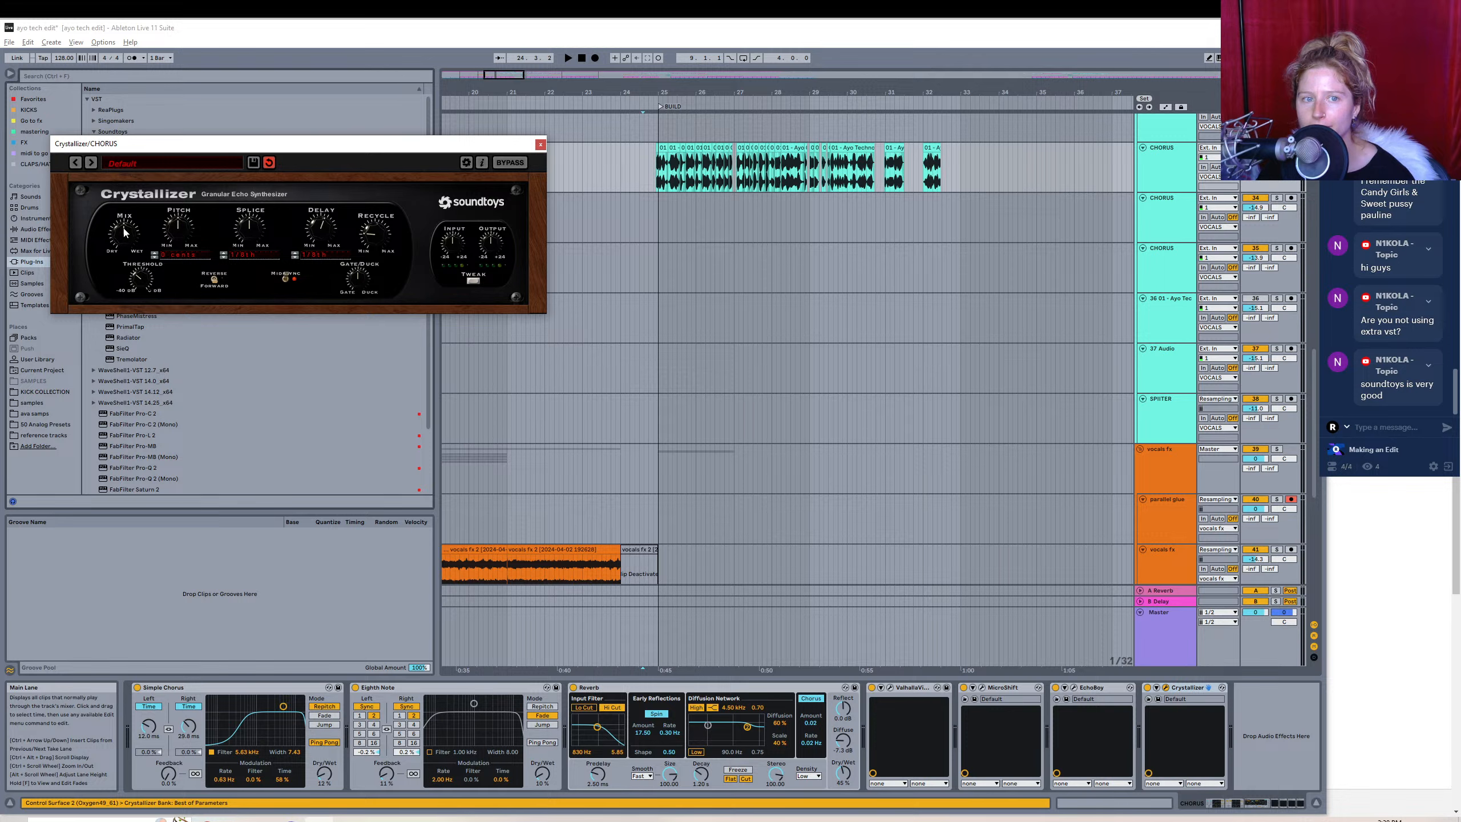
key(space)
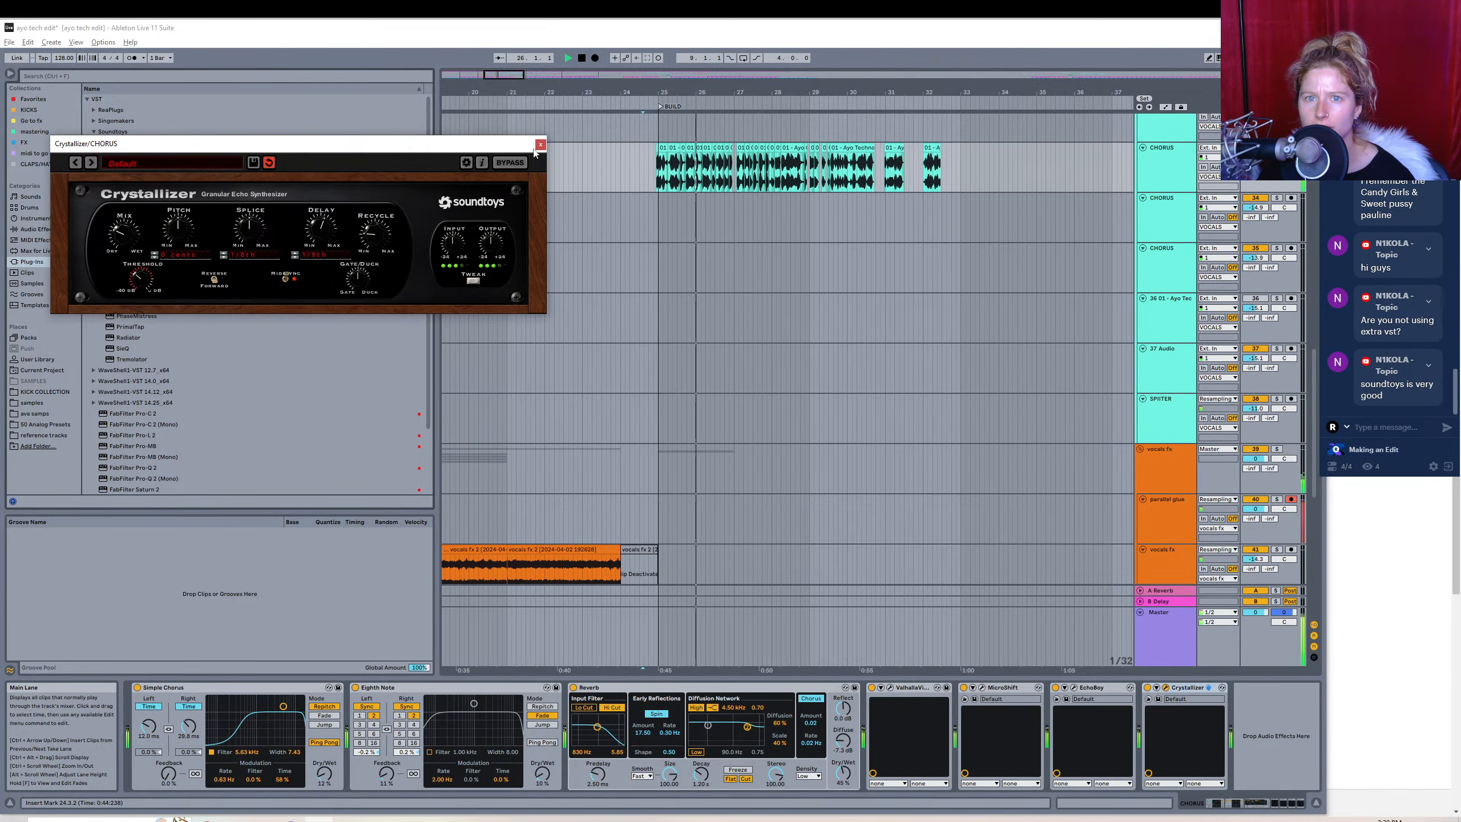
drag(382, 231, 384, 356)
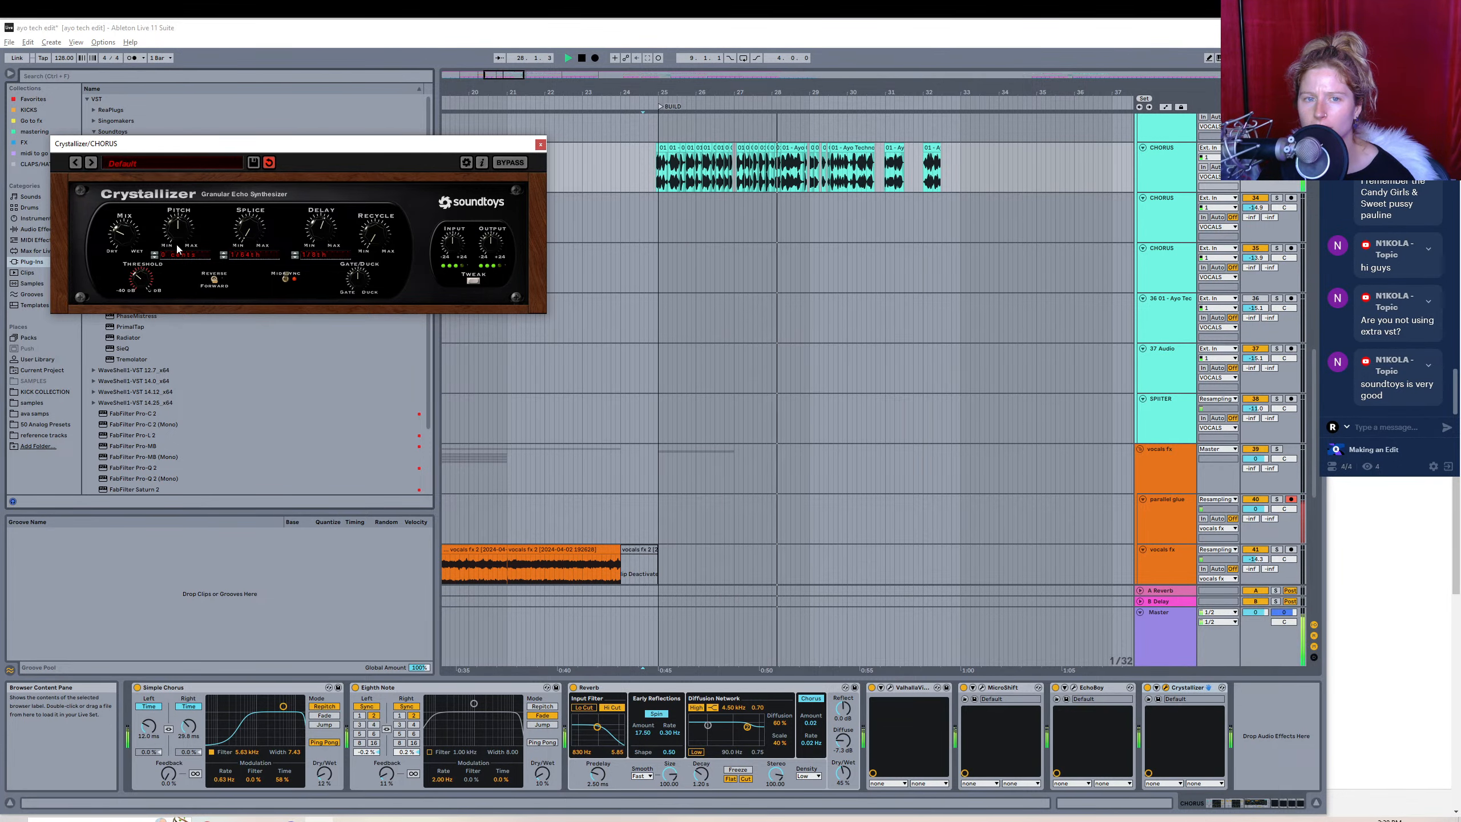
key(space)
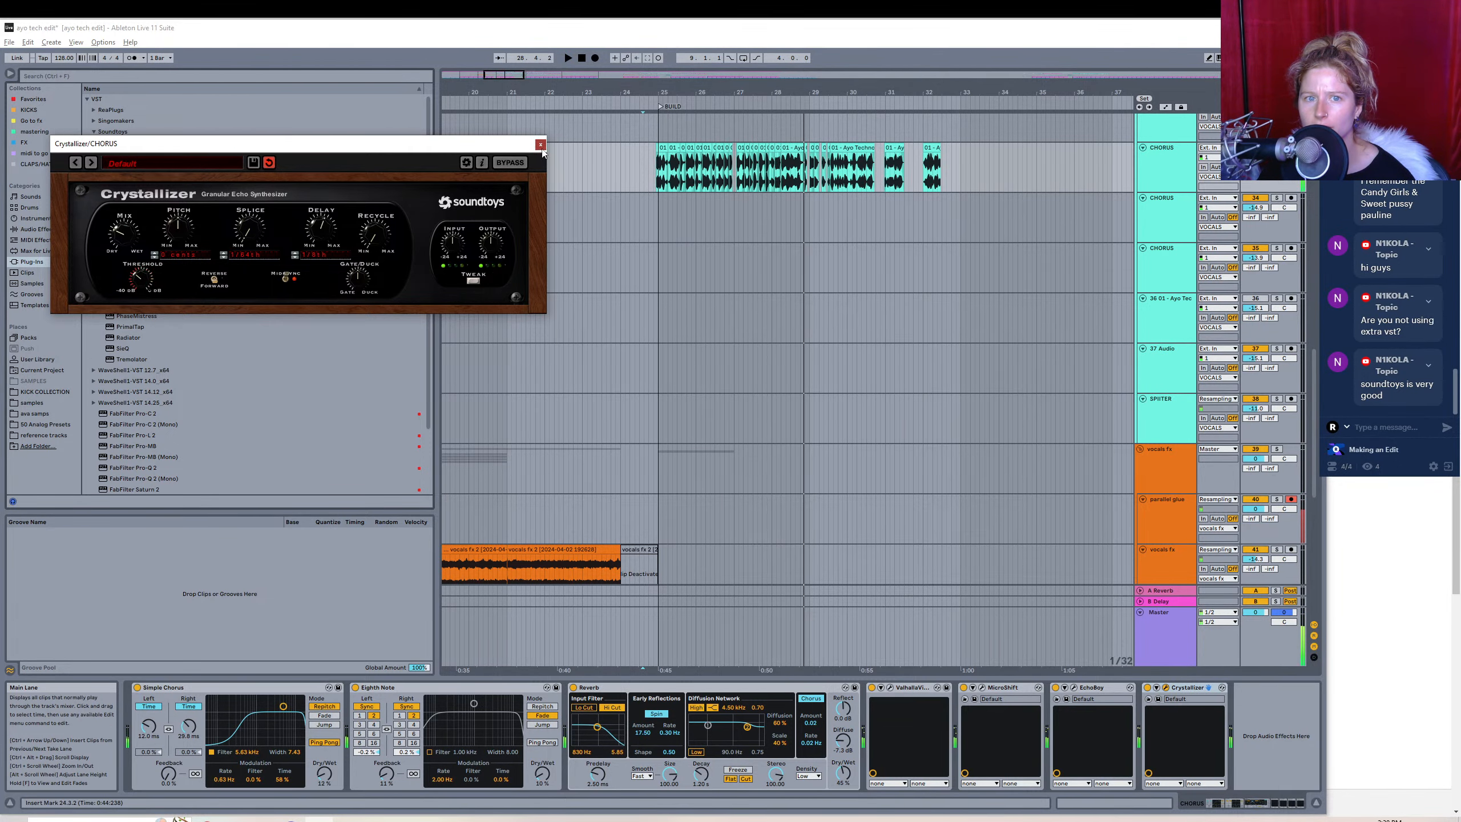
click(540, 145)
- Try resampling the build onto the parallel glue track from 24.3.1 with that track soloed
drag(1314, 377, 1327, 423)
click(1275, 345)
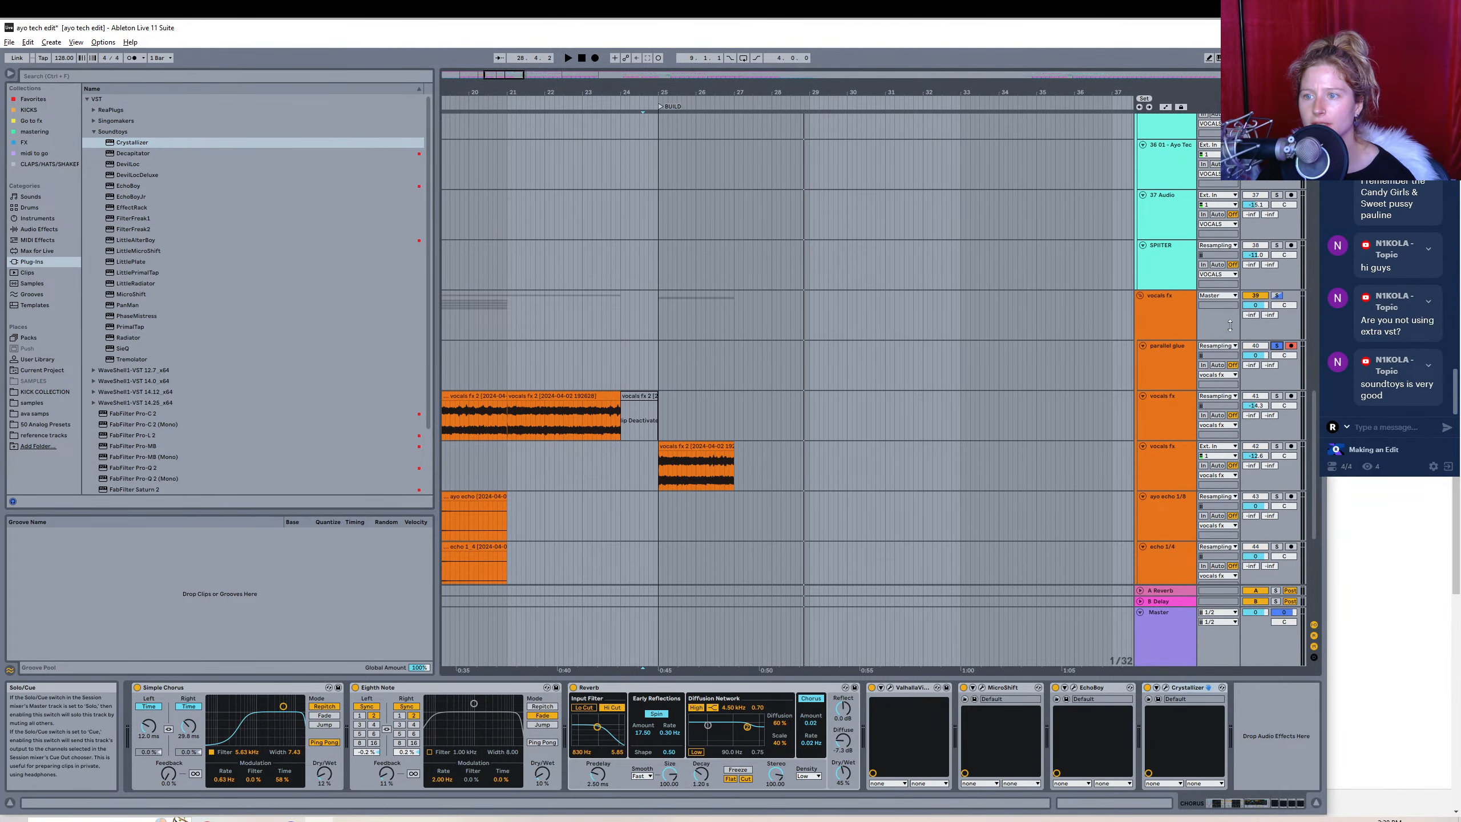
click(660, 368)
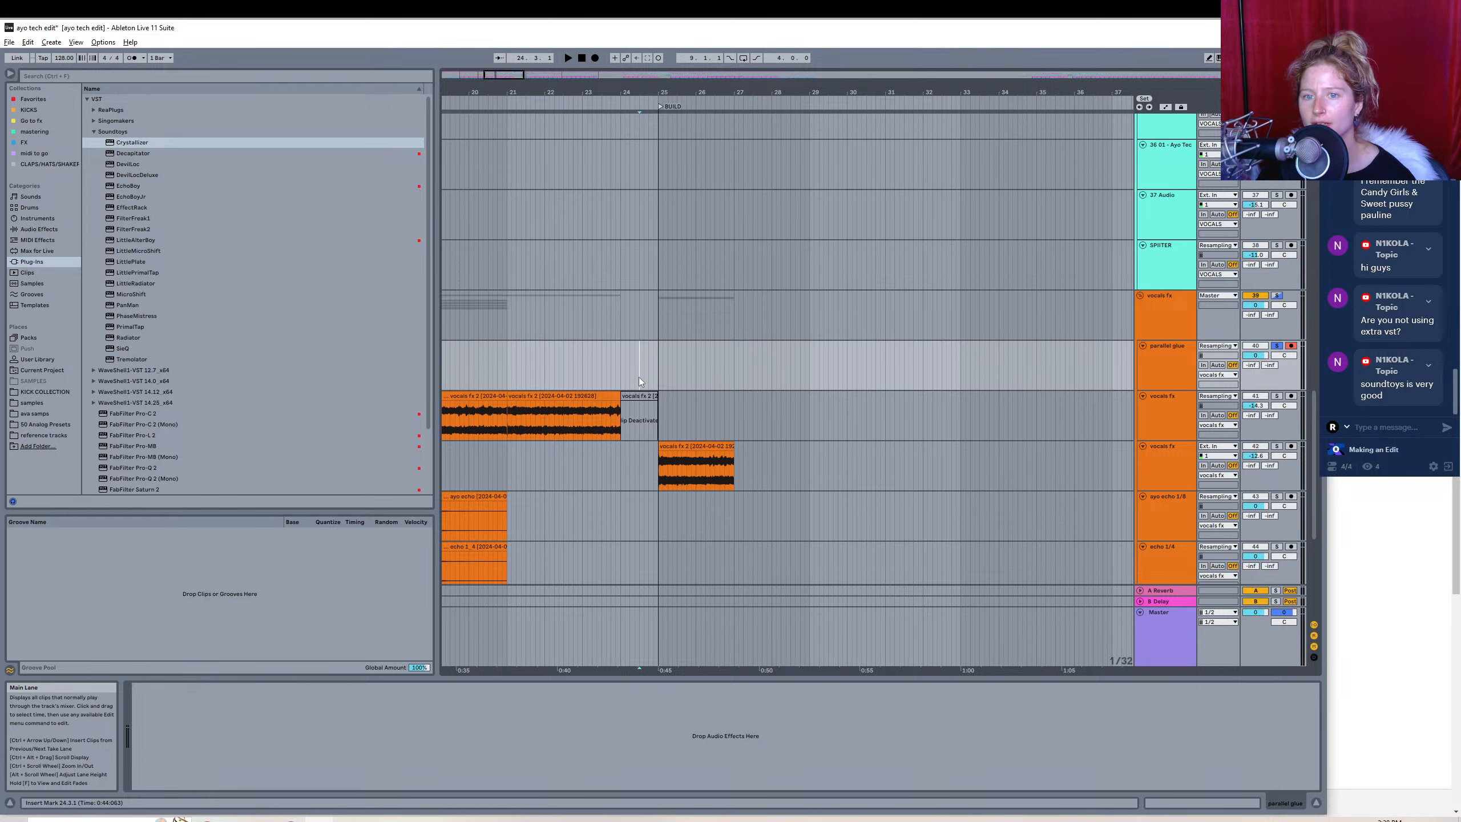
click(595, 58)
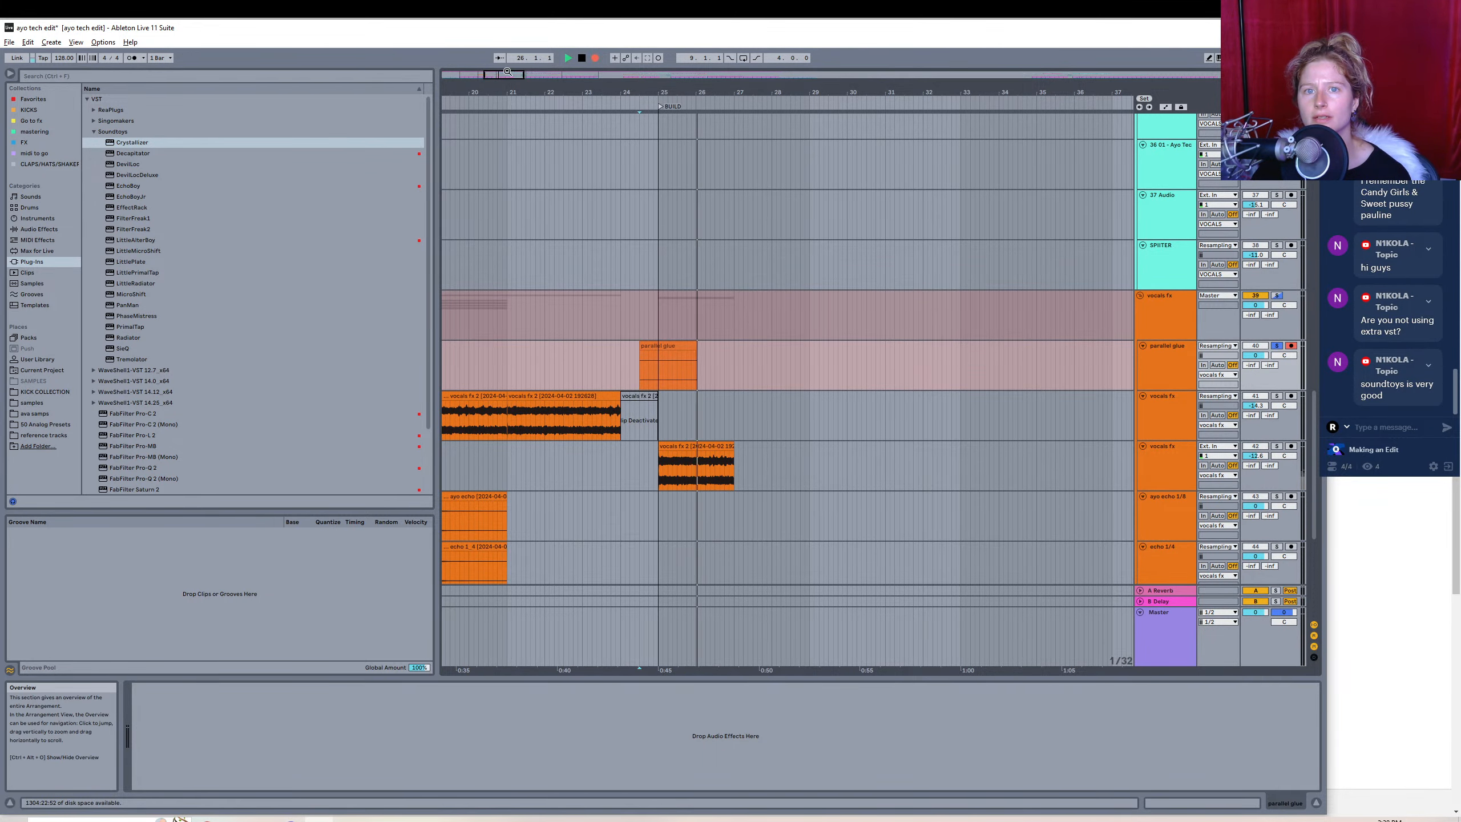
key(minus)
key(minus)
key(space)
scroll(1308, 323, up, 10)
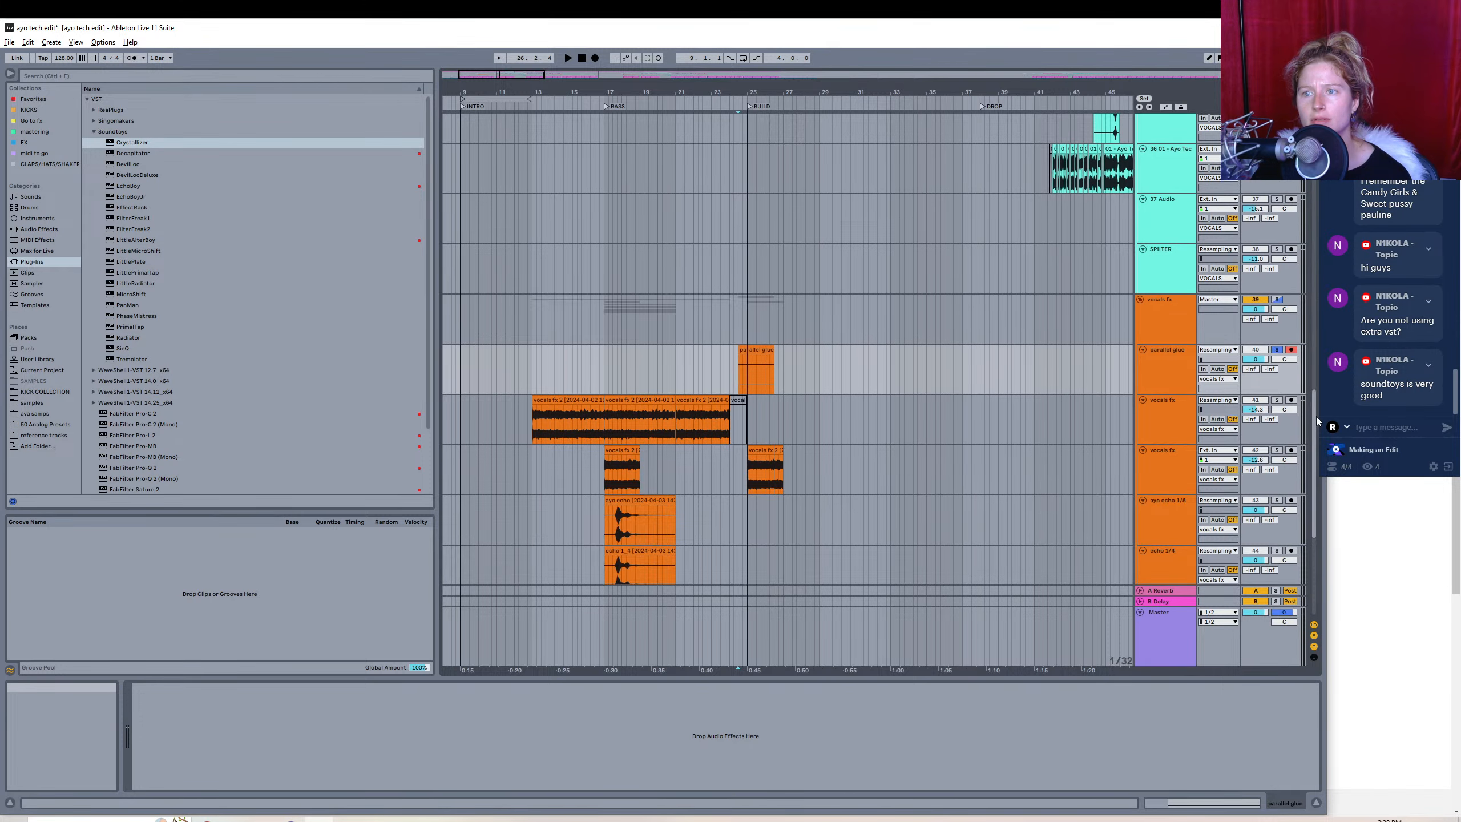
- Solo the CHORUS track and resample it onto the parallel glue track from 24.3.1 to about bar 33, replacing the earlier take
click(1276, 339)
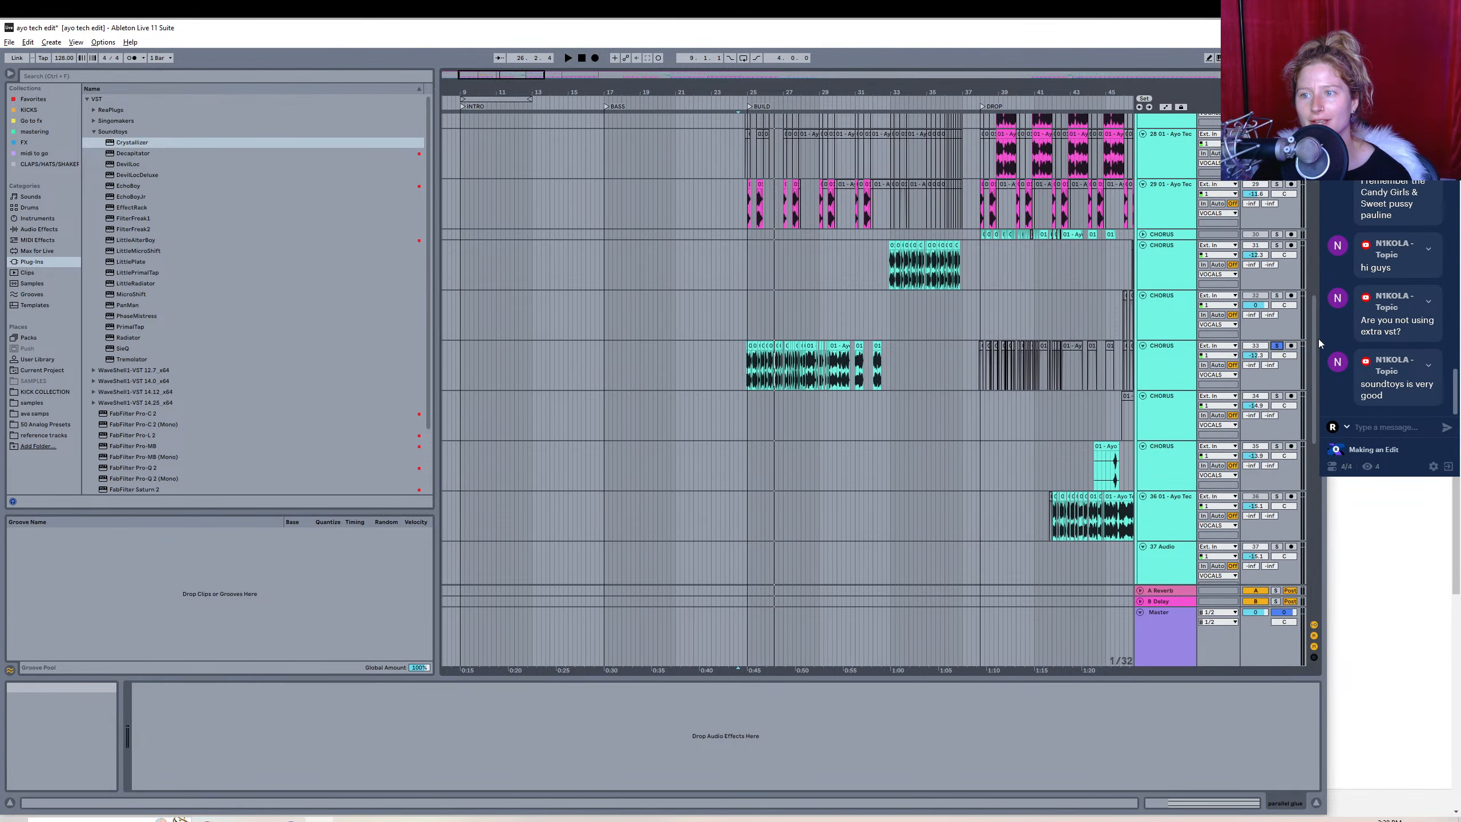
scroll(1318, 345, down, 5)
scroll(1319, 386, down, 3)
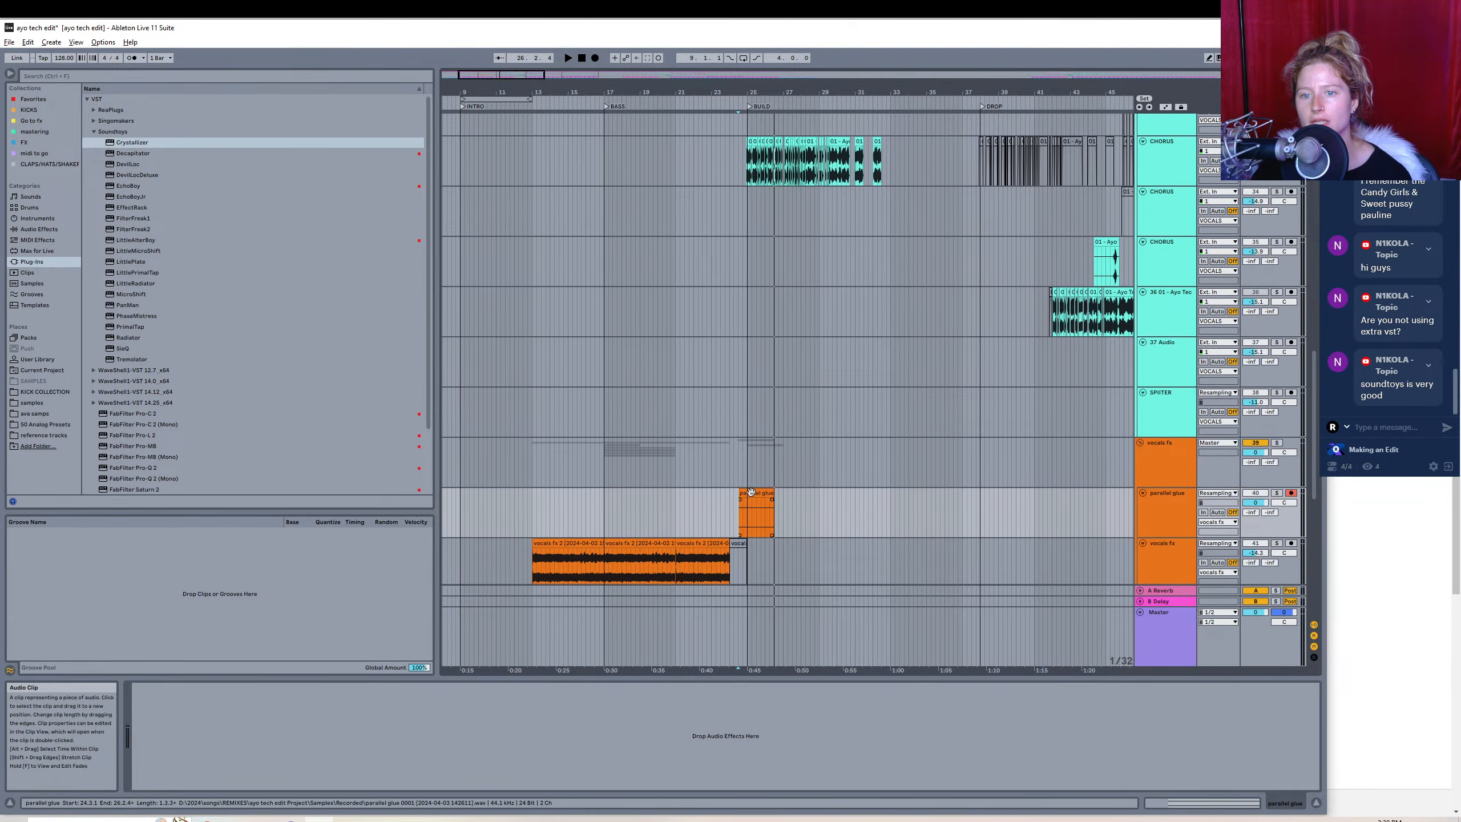
click(756, 511)
click(596, 58)
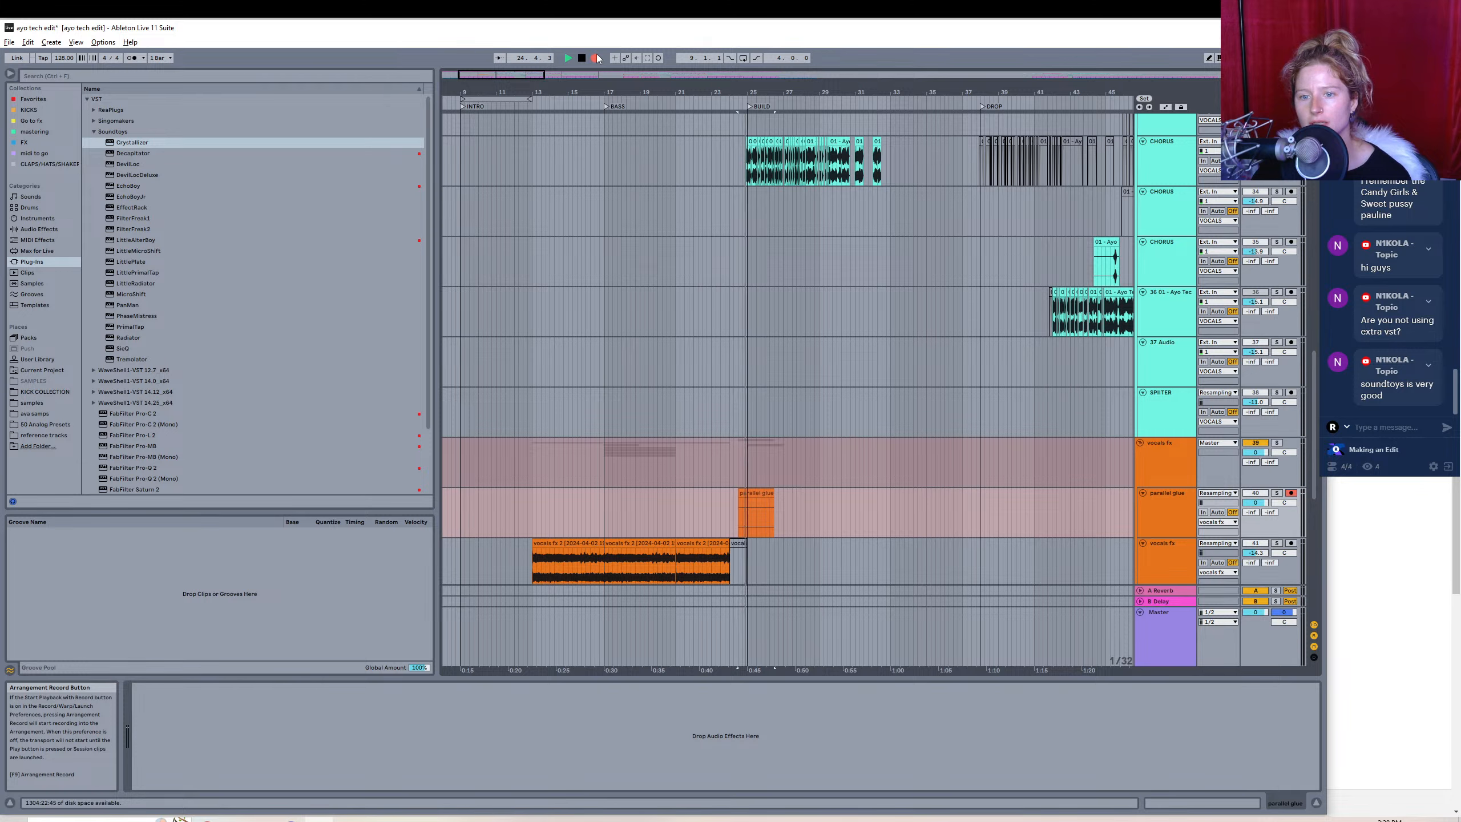
key(space)
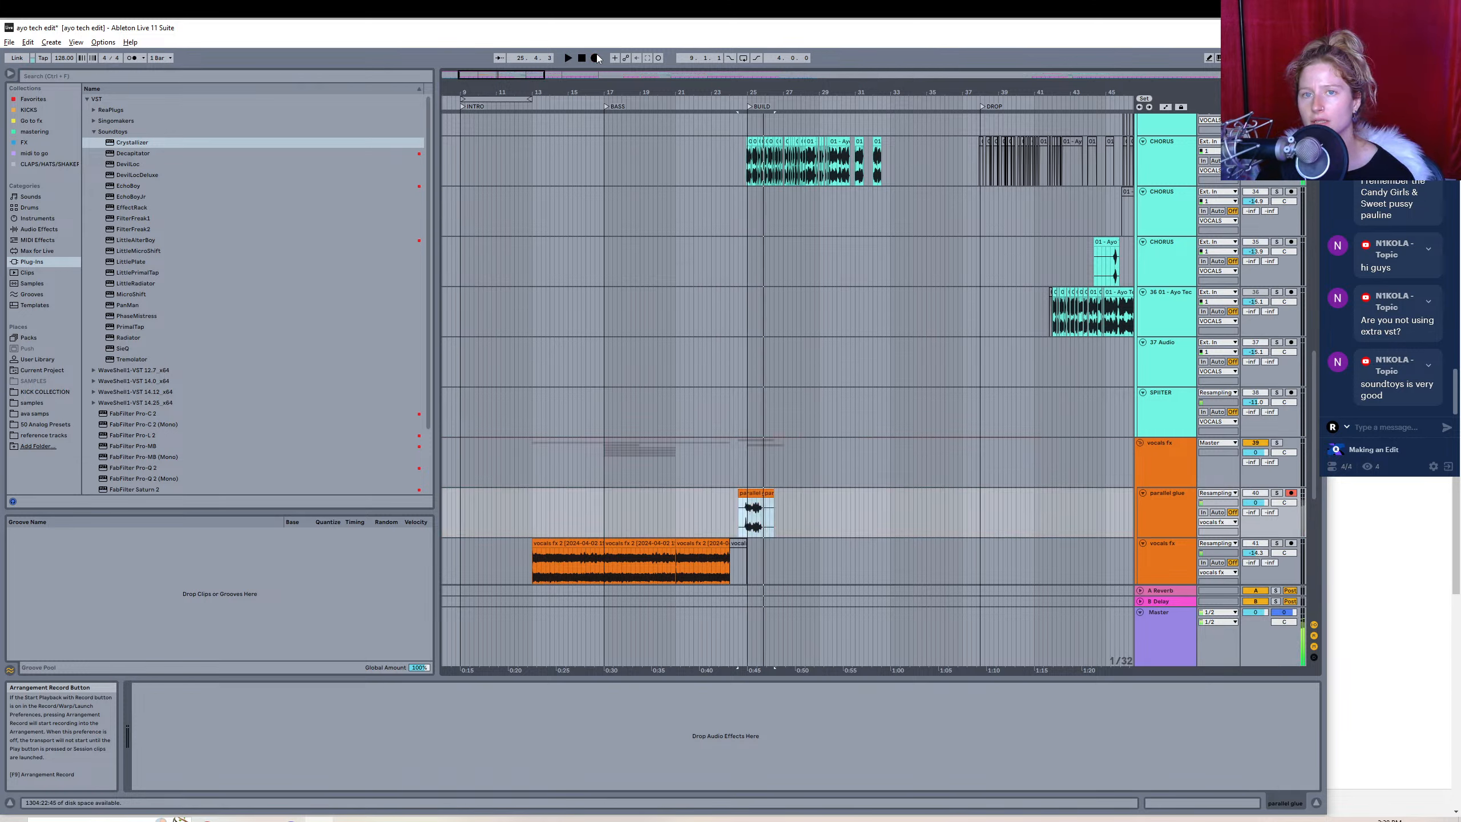
click(597, 58)
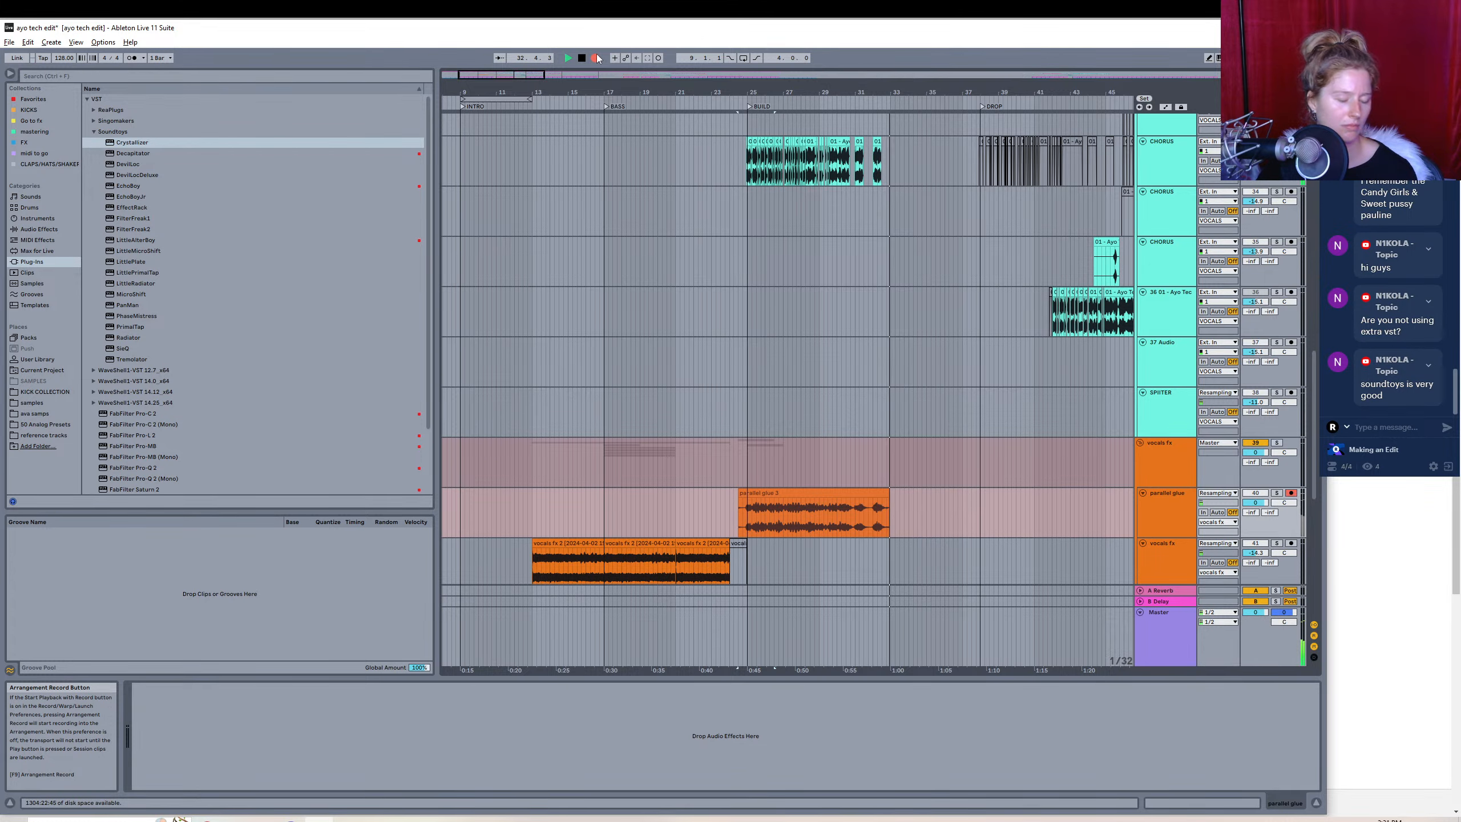
key(space)
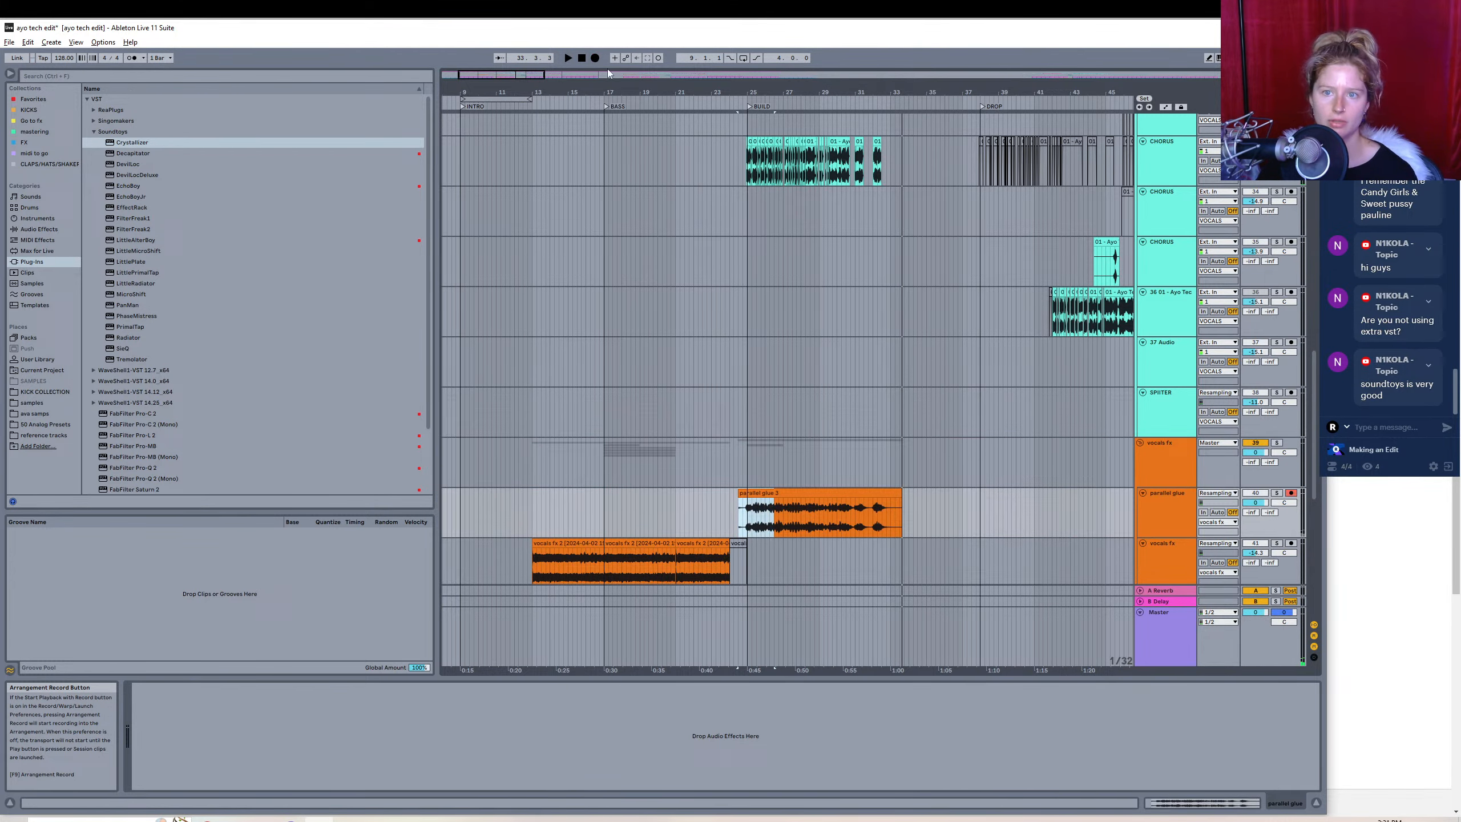
- Group the CHORUS track's devices from Reverb through Crystallizer into an audio effect rack and deactivate the rack
click(941, 163)
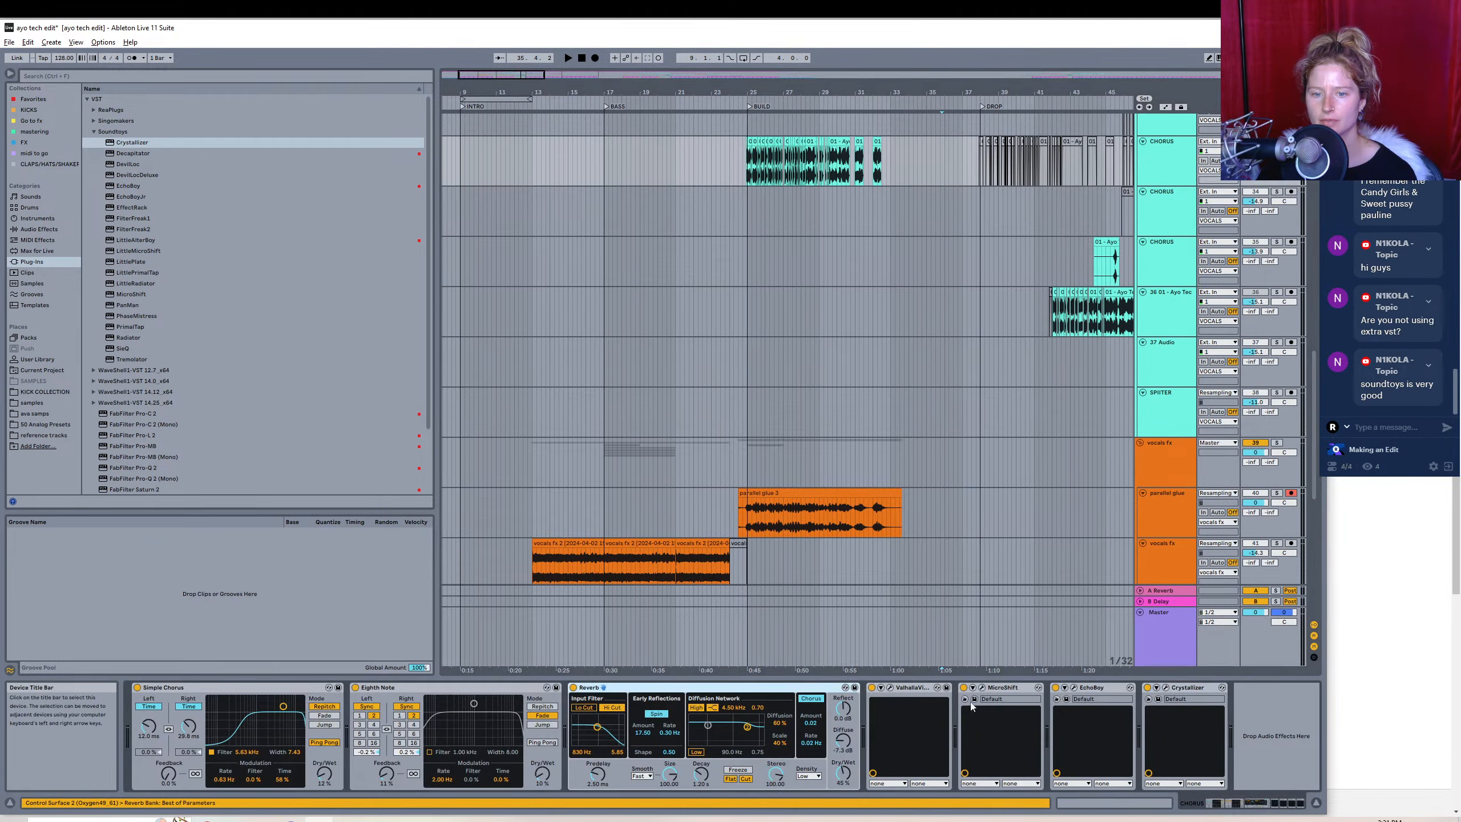
right_click(1178, 688)
click(1206, 599)
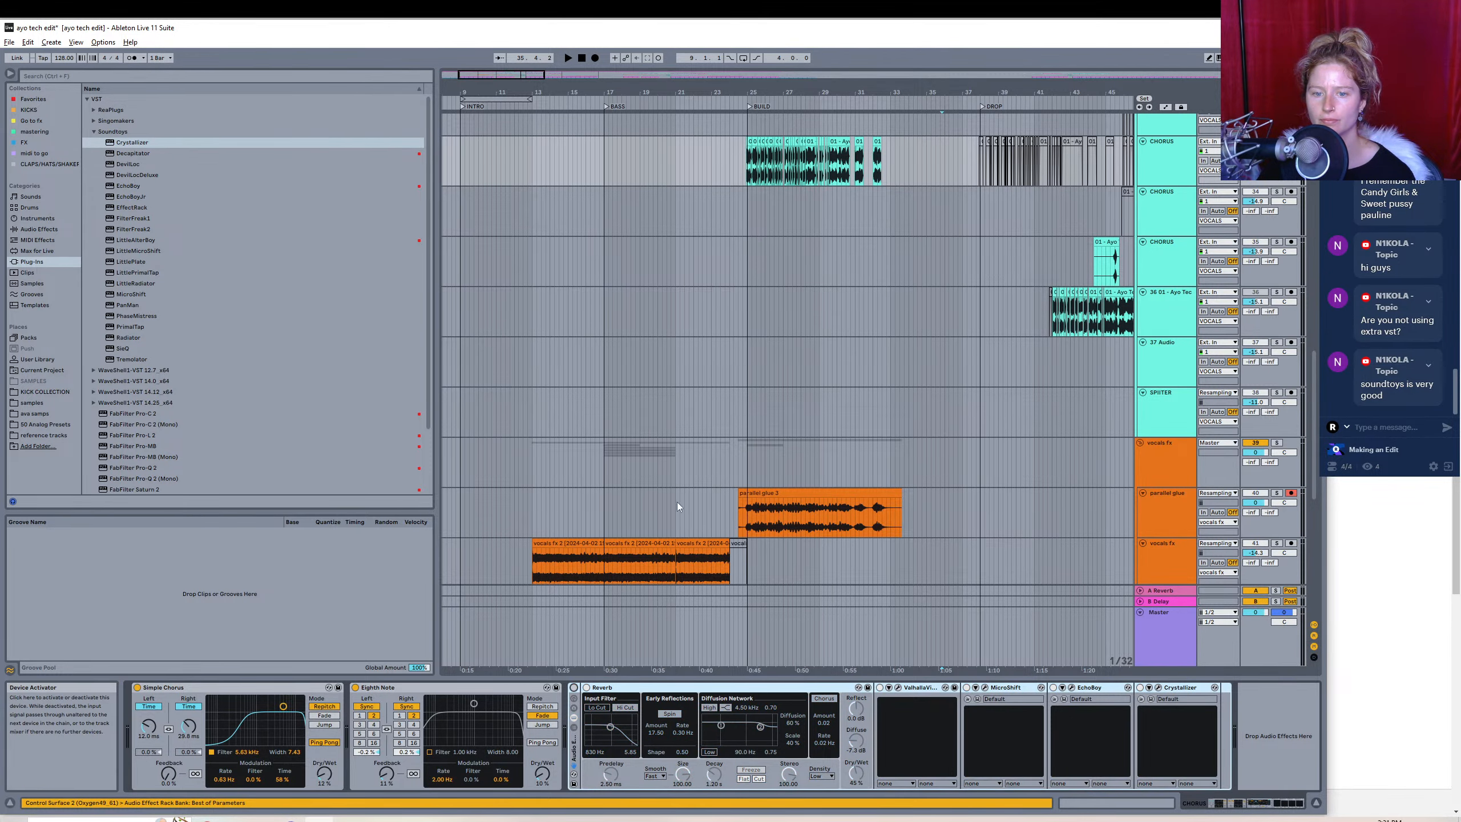
- Unsolo the CHORUS track, play into the build in the full mix and lower the parallel glue track's volume to -17.0 dB
click(727, 221)
click(1276, 122)
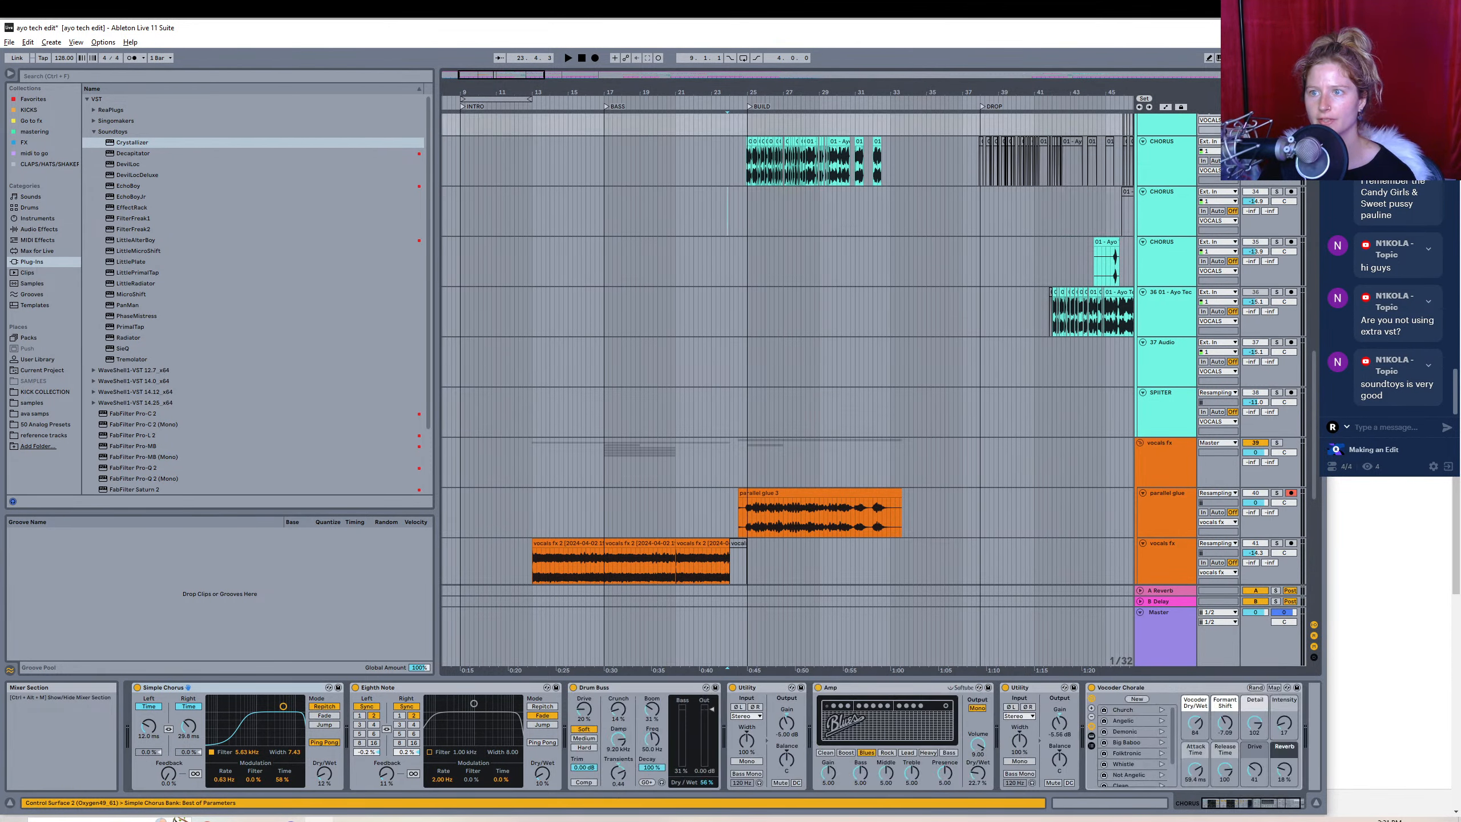
key(space)
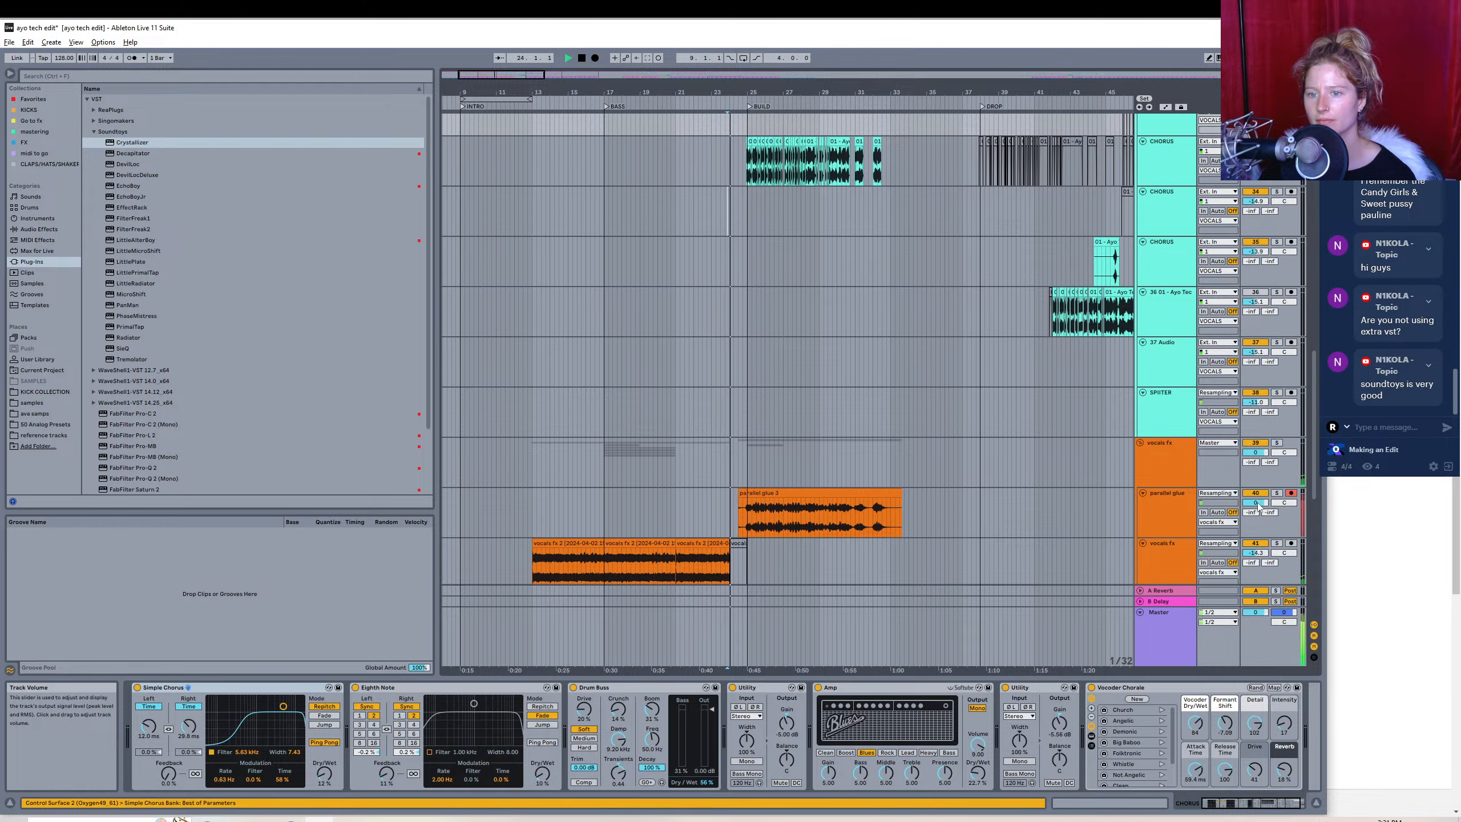
mouse_move(1255, 502)
mouse_down()
mouse_move(1255, 526)
mouse_move(1255, 505)
mouse_up()
click(739, 502)
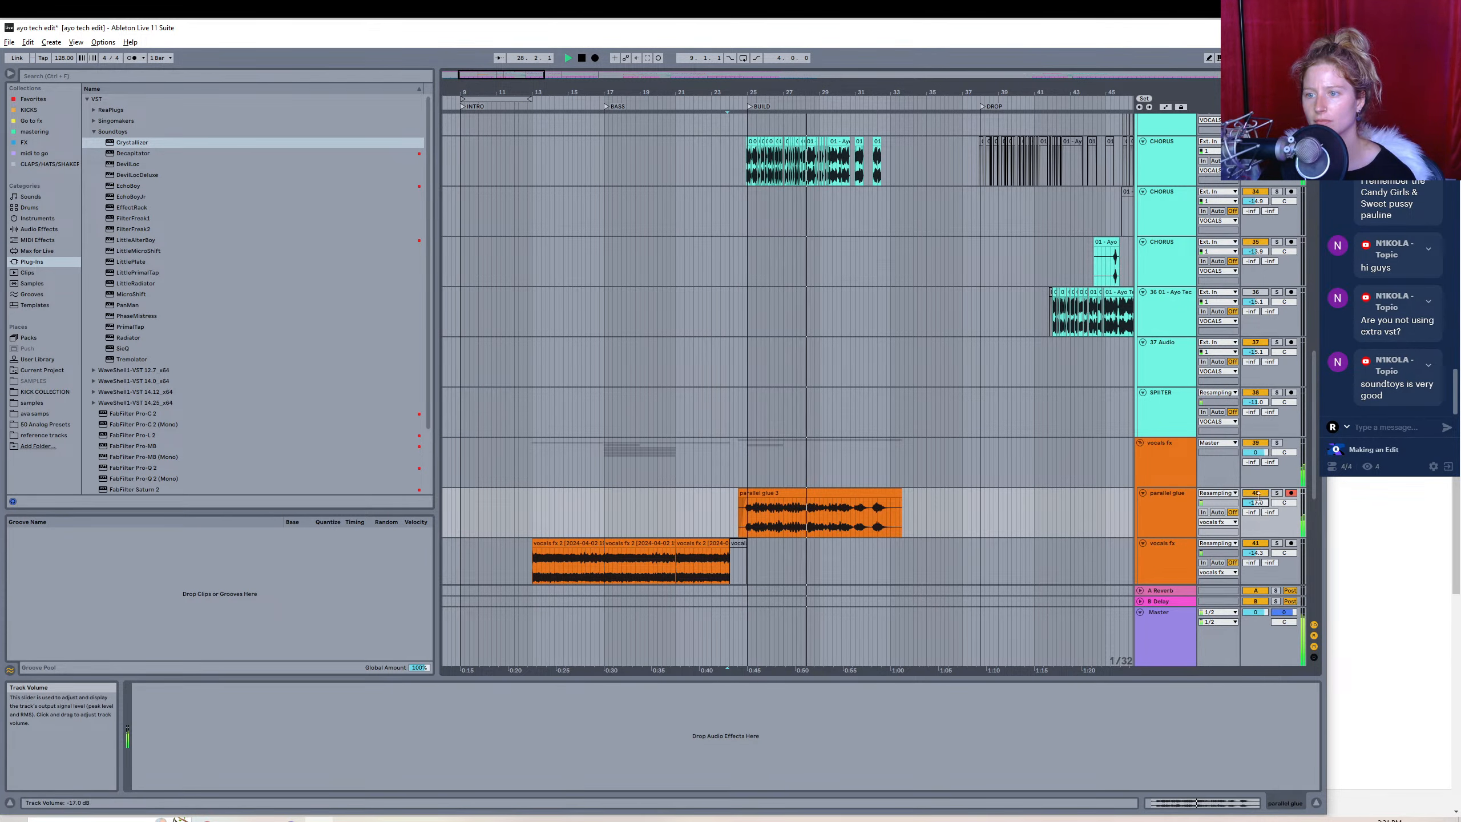
- Compare the playing build with the parallel glue track off and on, stop playback and save the project
click(1257, 494)
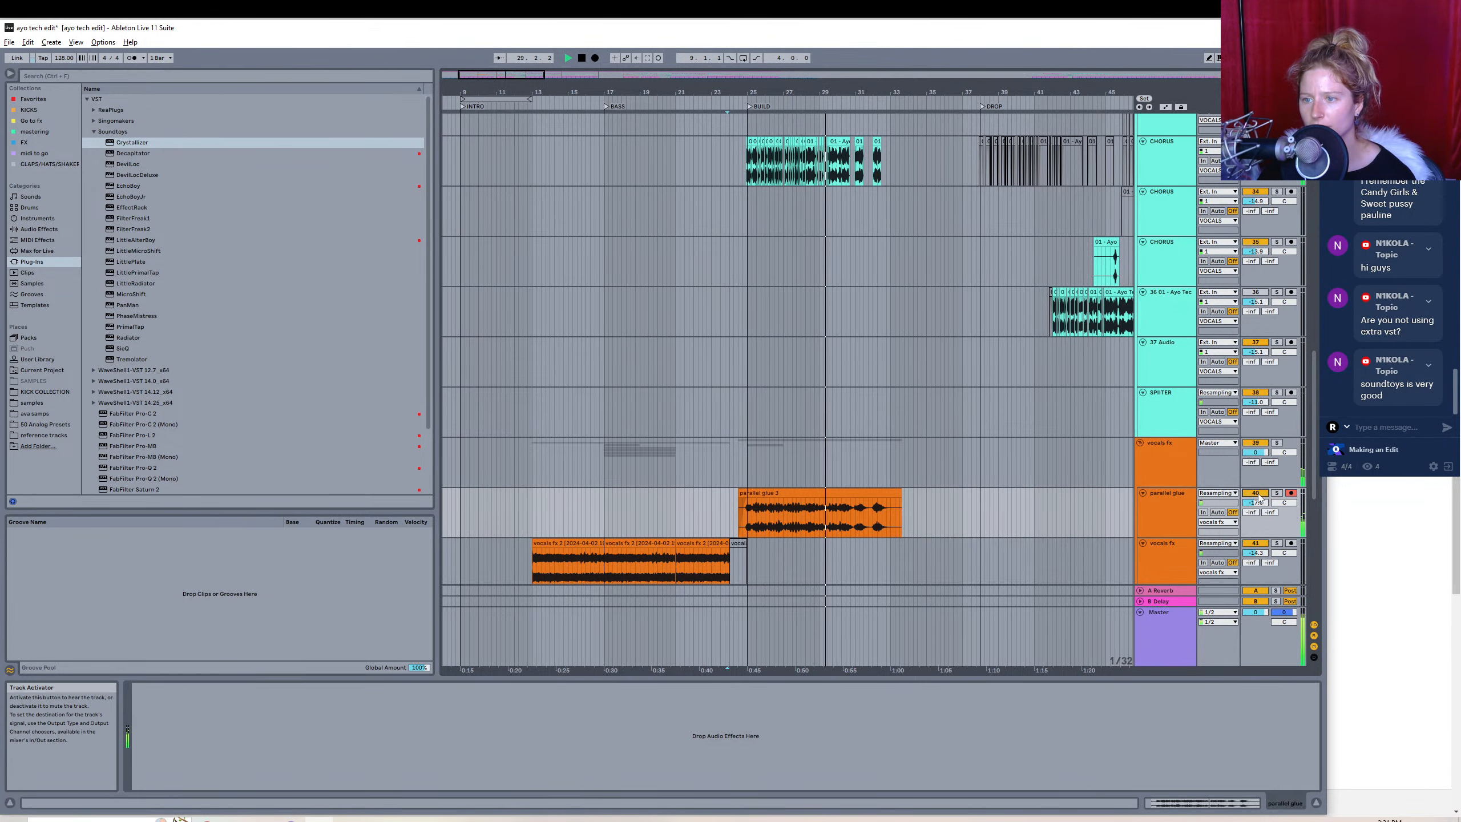
click(1257, 494)
drag(1255, 502, 1140, 387)
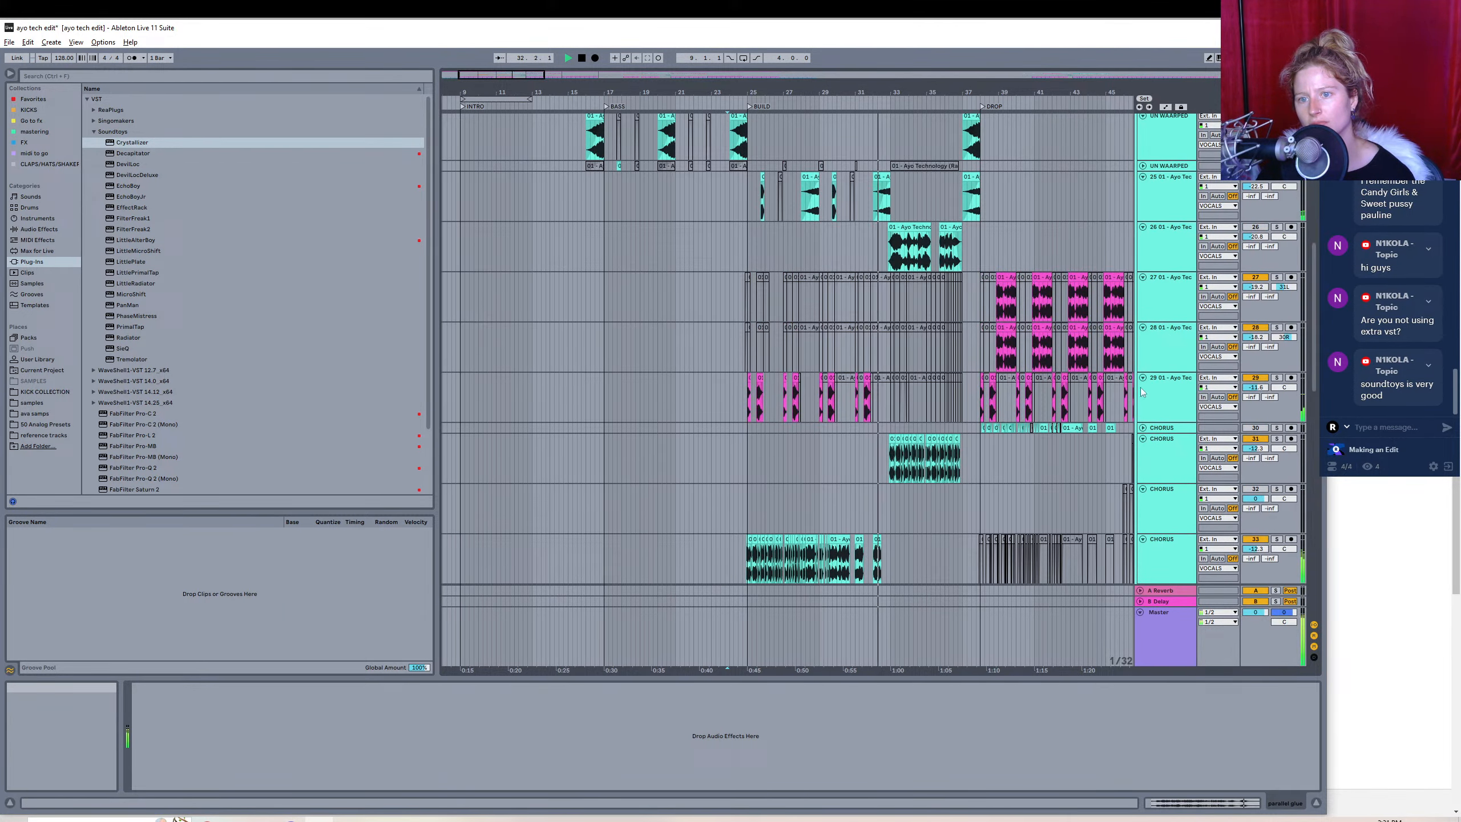
click(715, 388)
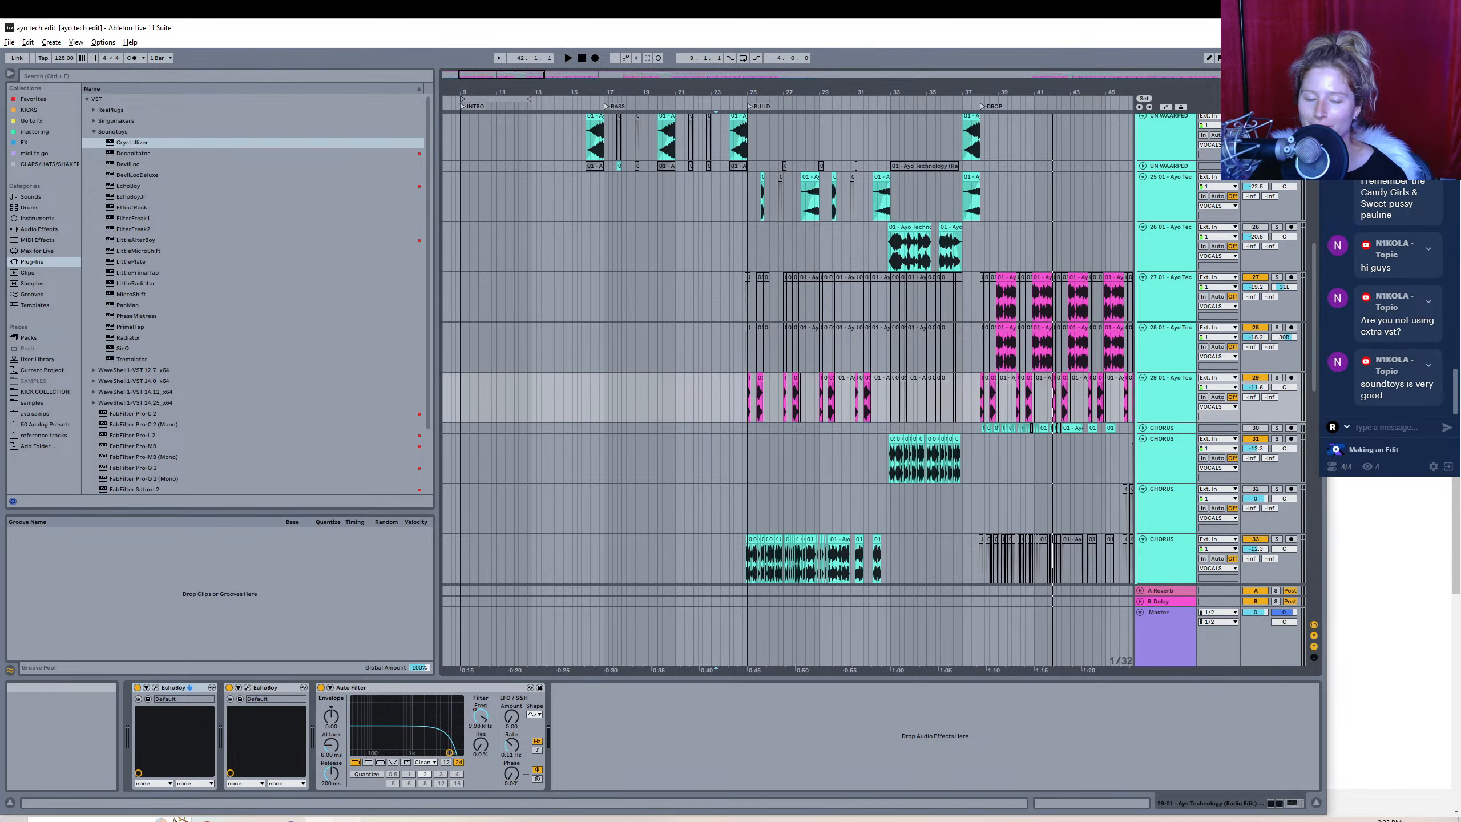
mouse_move(346, 818)
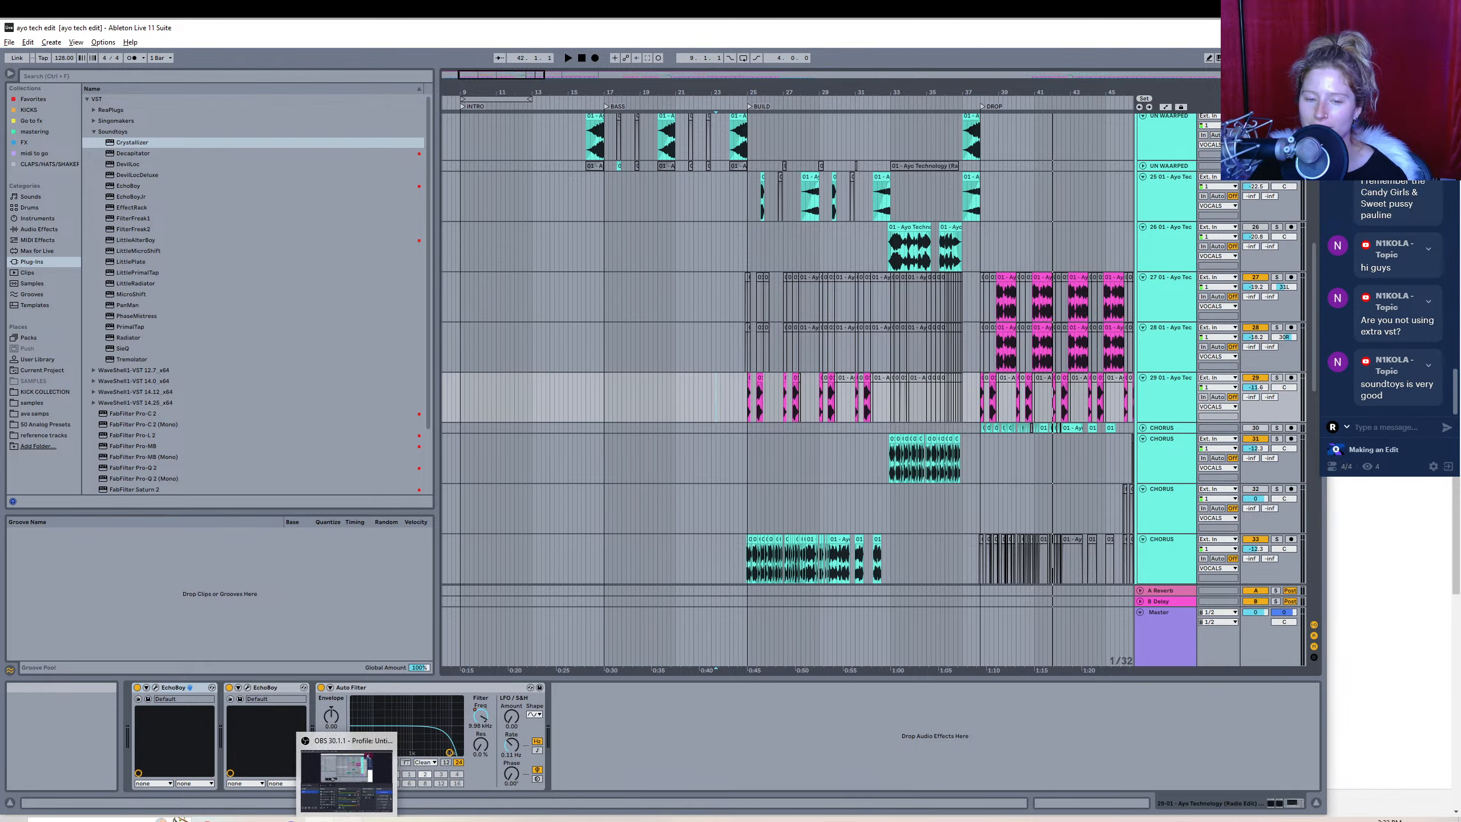